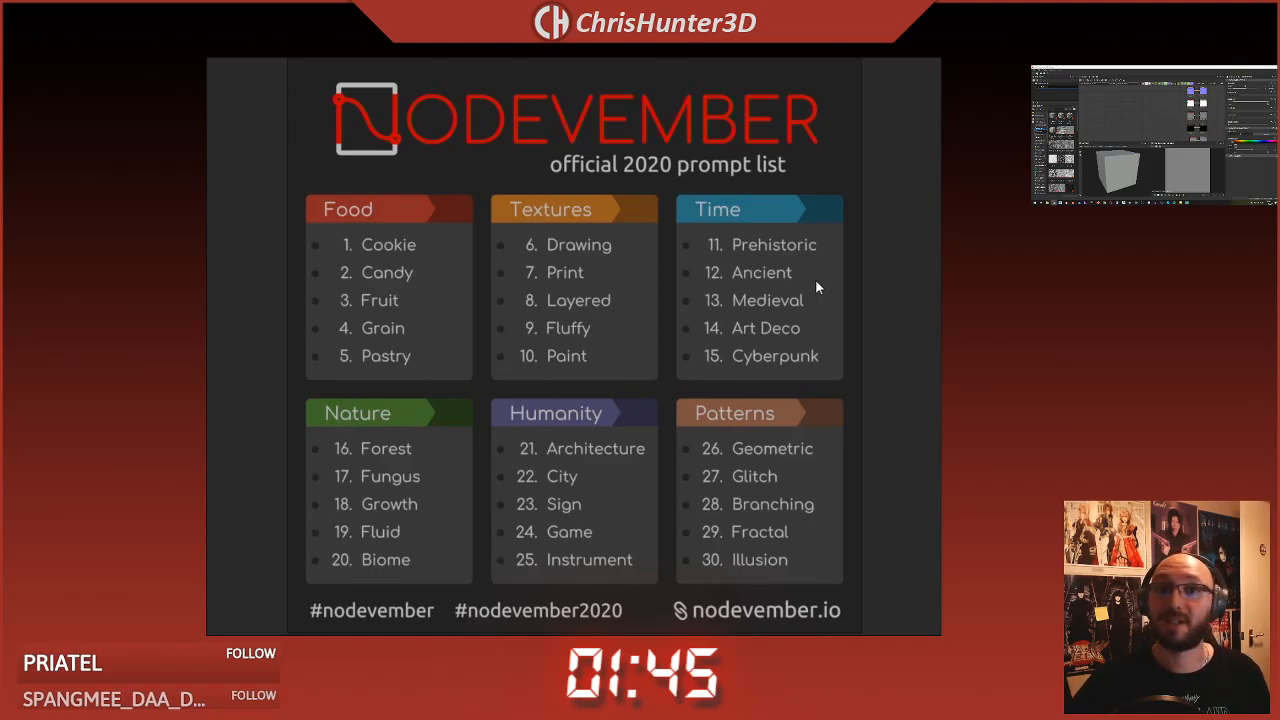
Examine the Santa hat and fur references in the Day 9 - Fluffy section of the reference board
scroll(771, 323, down, 8)
scroll(668, 445, up, 3)
scroll(670, 448, up, 2)
middle_drag(671, 450, 800, 150)
middle_drag(622, 380, 606, 219)
scroll(650, 345, up, 1)
middle_drag(652, 343, 643, 48)
scroll(618, 336, up, 2)
scroll(617, 337, up, 1)
middle_drag(611, 303, 645, 148)
middle_drag(620, 451, 617, 294)
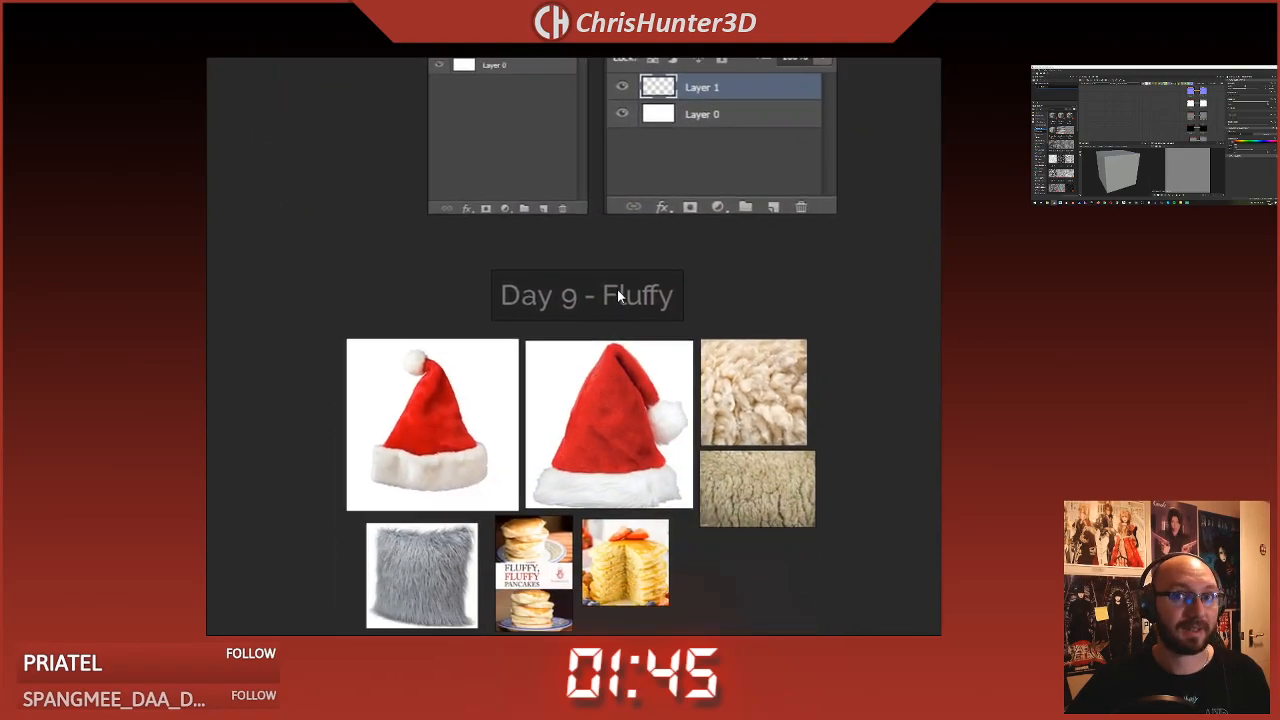
middle_drag(629, 344, 649, 237)
scroll(676, 350, up, 2)
middle_drag(681, 356, 710, 371)
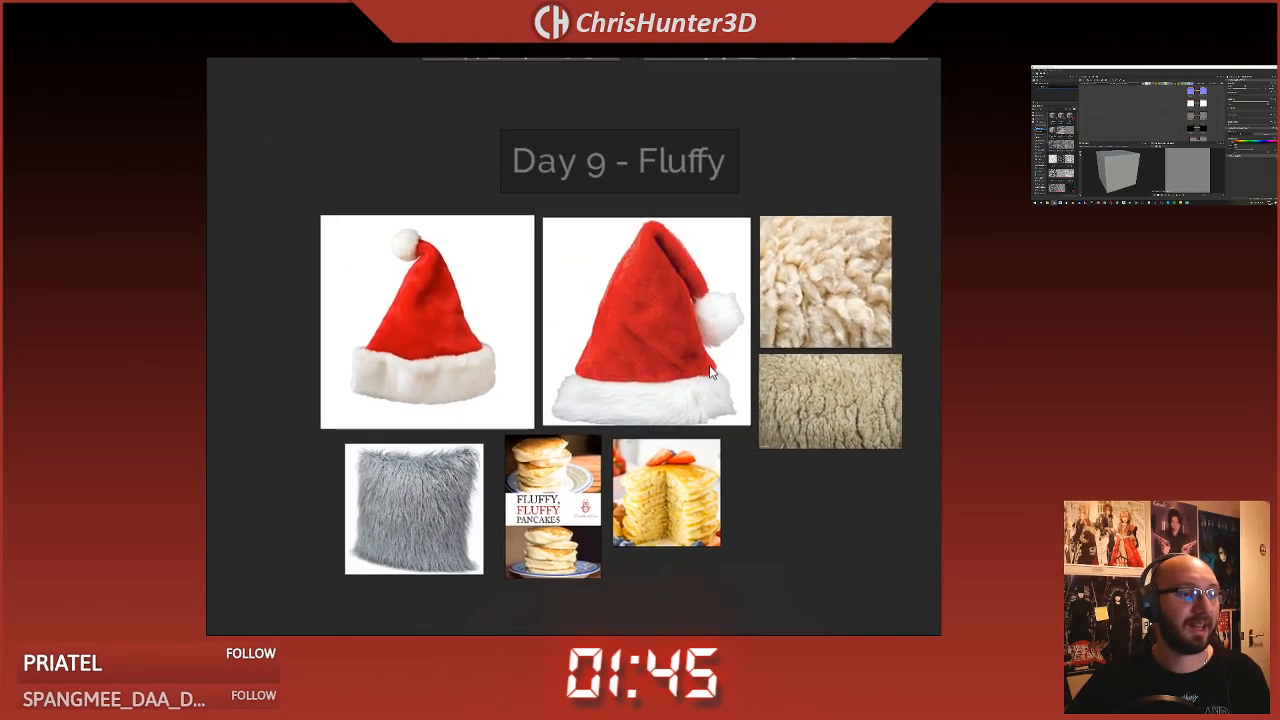
scroll(612, 346, up, 4)
middle_drag(612, 343, 596, 283)
scroll(713, 332, down, 3)
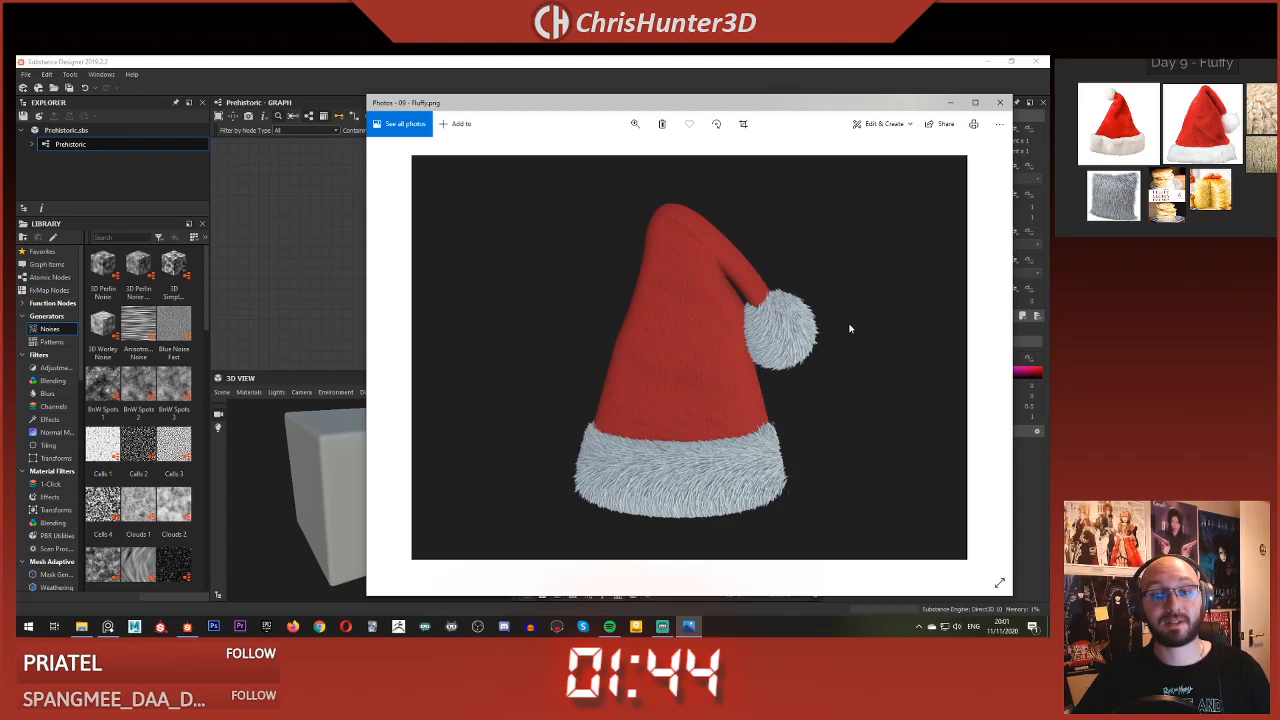
Close the previews of the finished 09 - Fluffy.png and 10 - Paint.png renders
click(999, 102)
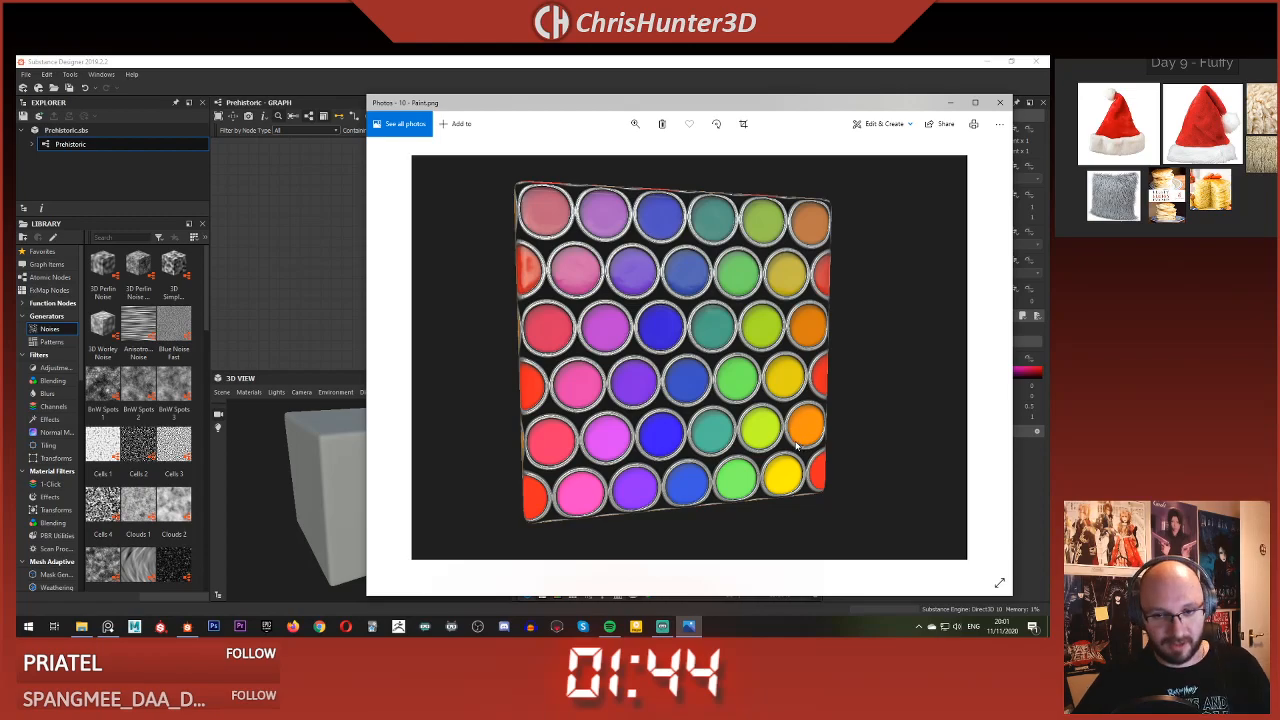
click(1001, 104)
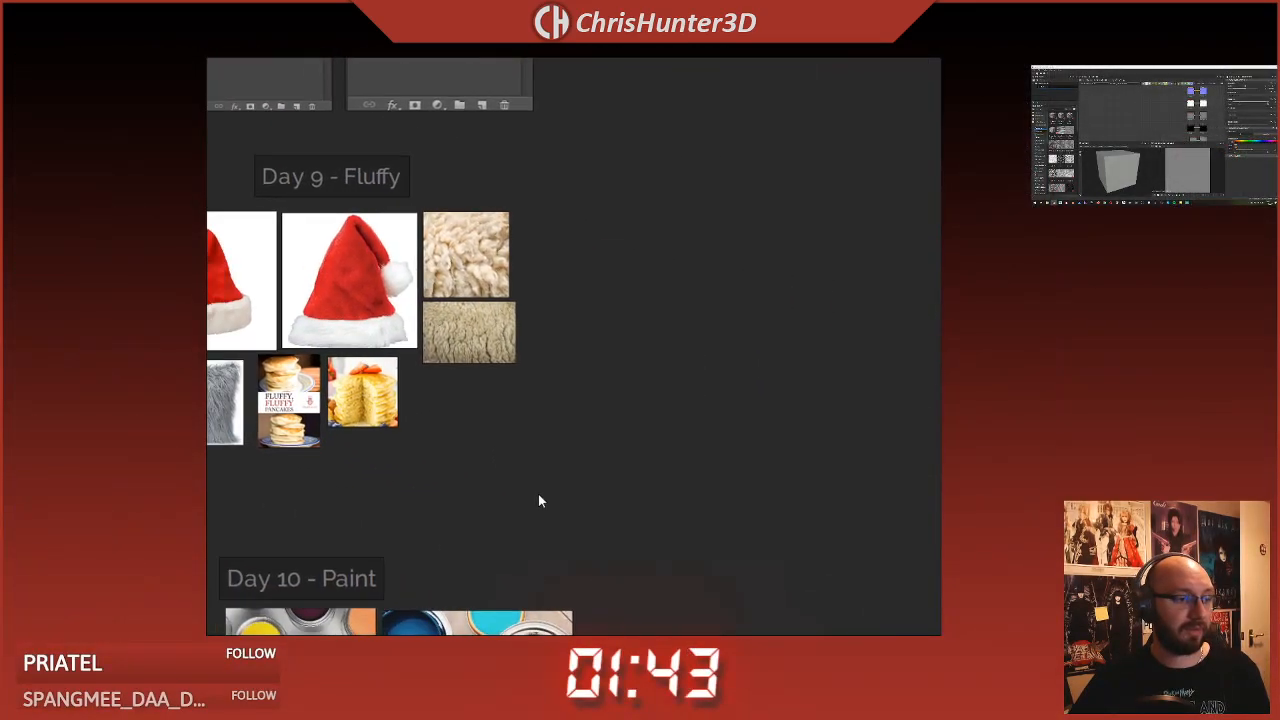
Find the Day 11 - Prehistoric section on the reference board and survey its cave painting photos
middle_drag(538, 494, 740, 75)
scroll(625, 176, down, 3)
middle_drag(515, 380, 353, 617)
middle_drag(573, 250, 420, 630)
middle_drag(419, 325, 540, 440)
scroll(525, 410, up, 8)
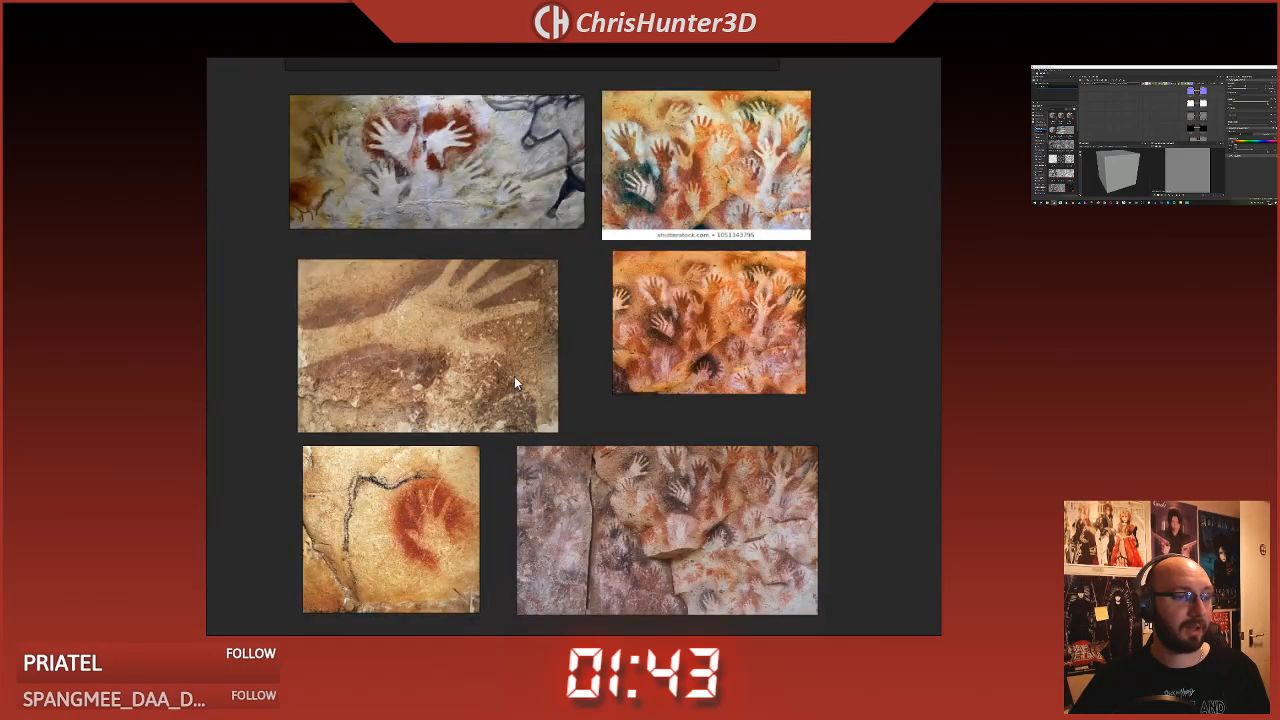
middle_drag(538, 310, 527, 450)
middle_drag(592, 367, 511, 345)
scroll(678, 234, up, 3)
middle_drag(686, 118, 688, 220)
scroll(438, 354, down, 1)
scroll(421, 373, down, 3)
middle_drag(444, 391, 490, 155)
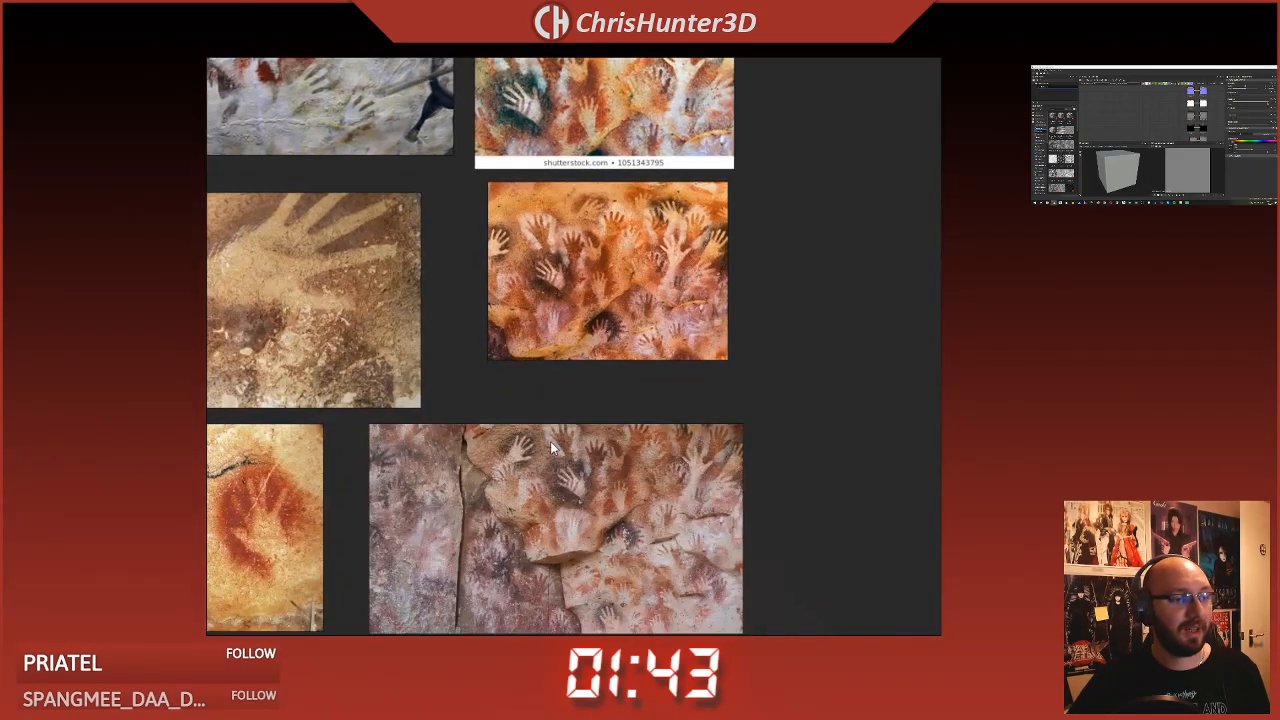
Examine the handprint cave paintings up close, including the red hand stencil with the black line
middle_drag(550, 441, 644, 216)
scroll(621, 409, up, 5)
middle_drag(638, 127, 573, 330)
scroll(573, 333, down, 3)
middle_drag(450, 347, 700, 360)
middle_drag(434, 344, 562, 328)
scroll(562, 328, up, 1)
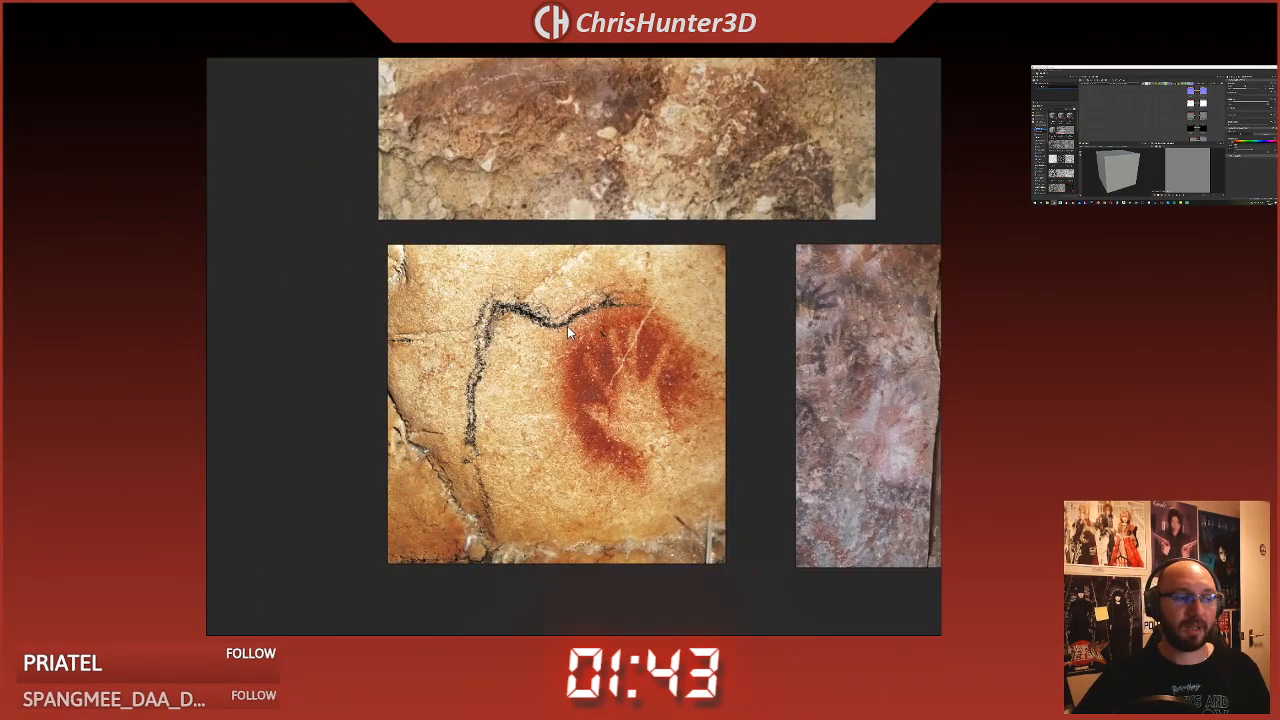
scroll(567, 326, up, 4)
scroll(417, 339, down, 2)
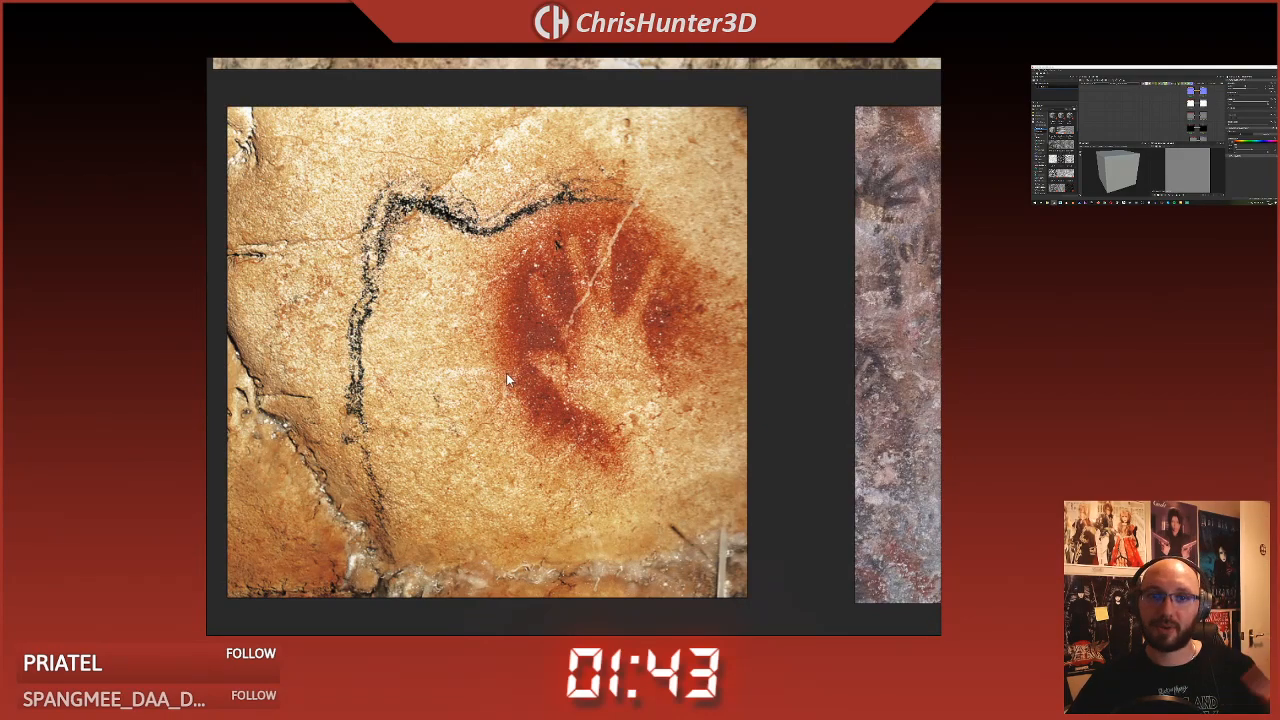
scroll(568, 277, down, 3)
middle_drag(622, 277, 265, 394)
middle_drag(689, 170, 632, 540)
scroll(615, 378, up, 3)
scroll(568, 372, down, 2)
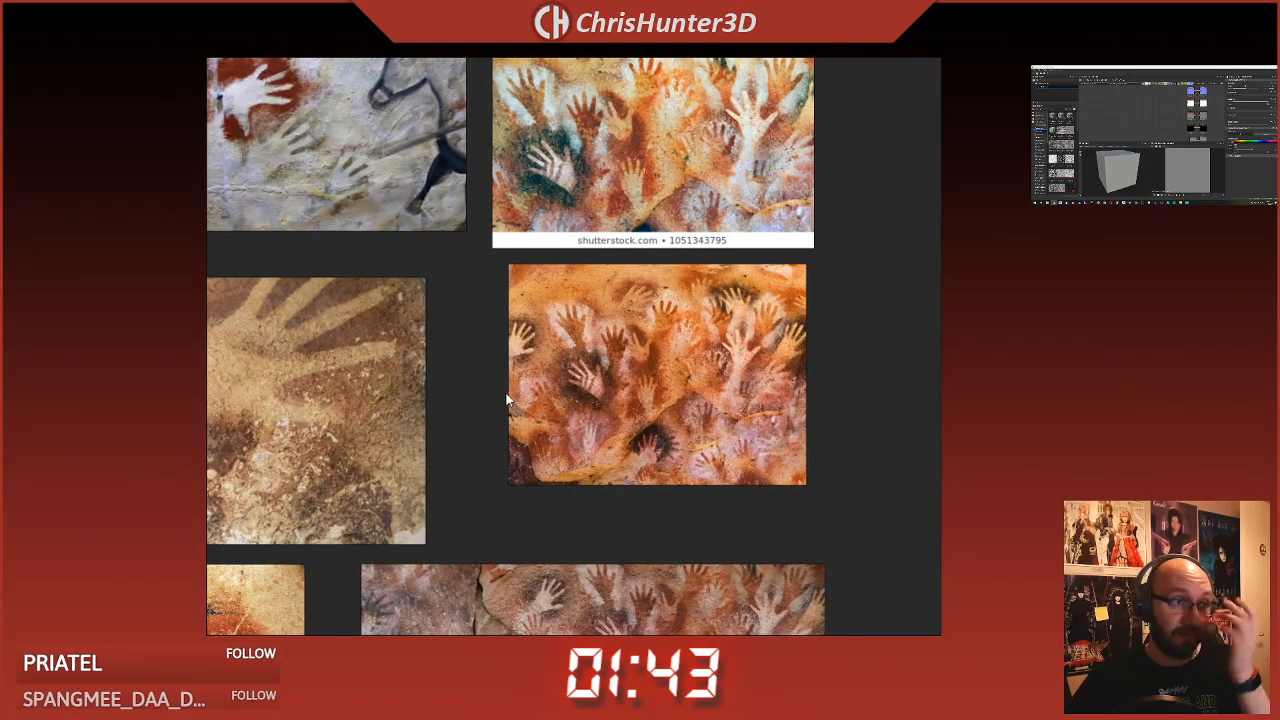
scroll(357, 278, down, 3)
scroll(581, 265, up, 3)
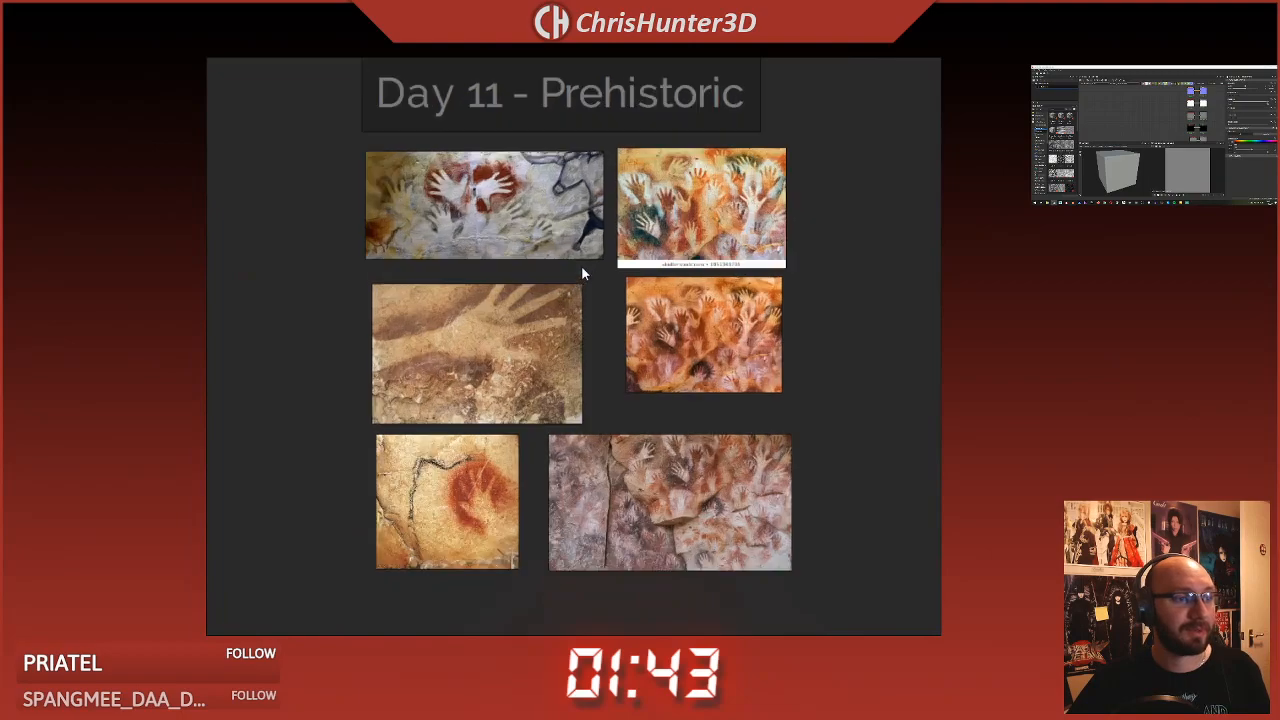
middle_drag(588, 270, 625, 257)
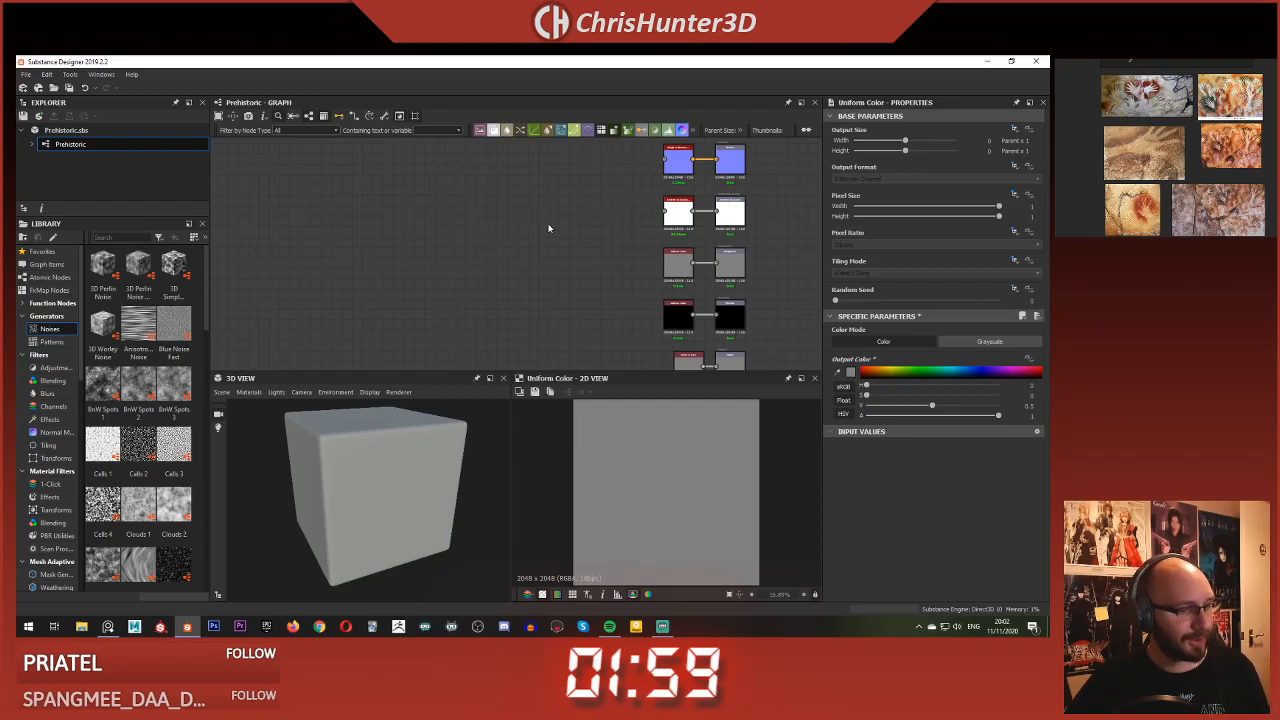
scroll(557, 200, down, 2)
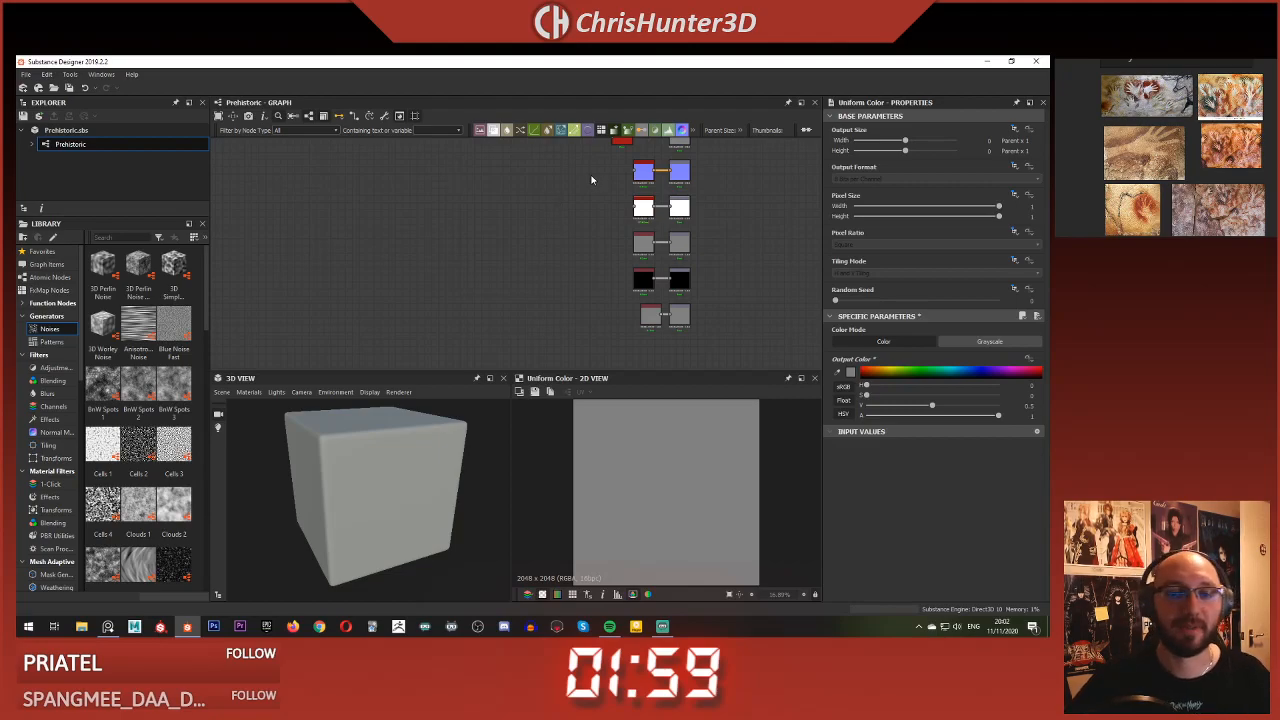
scroll(471, 230, down, 2)
middle_drag(471, 230, 607, 255)
scroll(610, 248, up, 1)
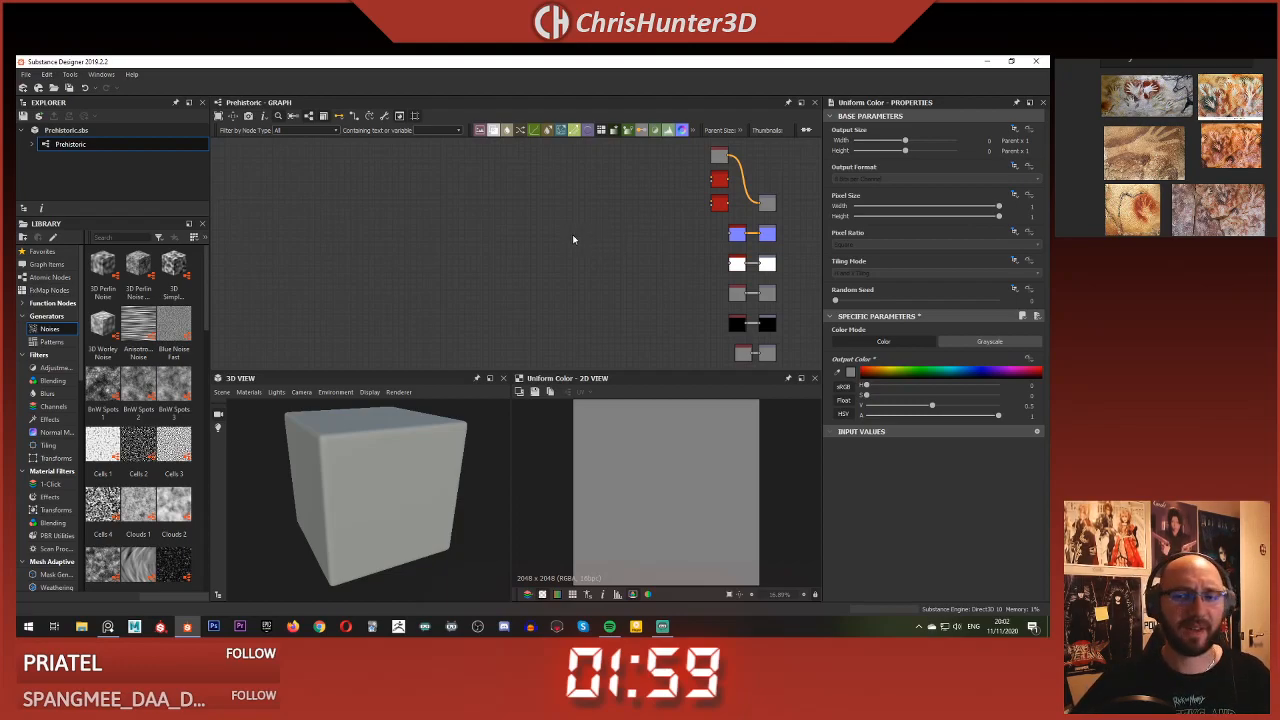
middle_drag(535, 209, 511, 294)
scroll(529, 202, up, 1)
scroll(511, 294, up, 1)
scroll(512, 272, up, 1)
scroll(426, 466, up, 4)
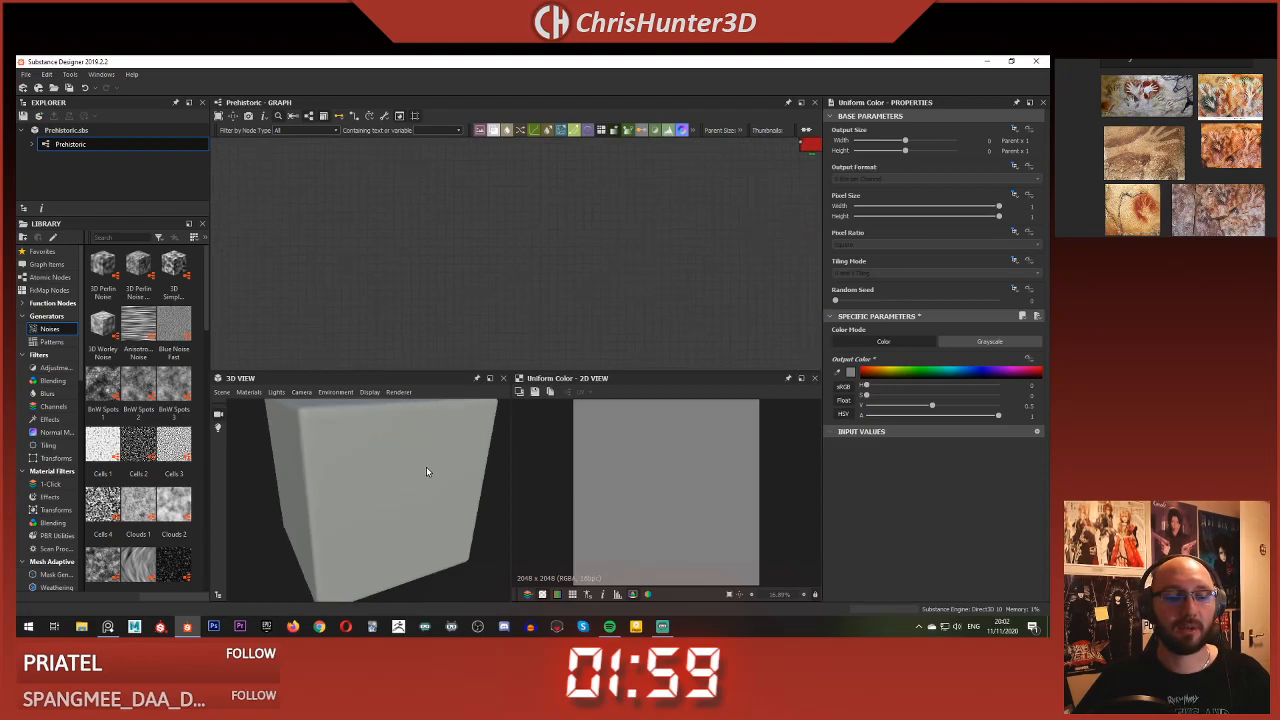
scroll(1223, 161, up, 2)
Examine the cracked rock surface and the hand stencils in the purple-grey cave wall reference up close
middle_drag(1223, 161, 1215, 180)
scroll(1230, 155, up, 4)
scroll(1230, 155, down, 3)
scroll(1230, 155, up, 3)
middle_drag(1230, 110, 1186, 148)
scroll(1230, 155, down, 4)
scroll(1215, 160, up, 5)
scroll(1165, 150, up, 2)
scroll(1165, 150, down, 3)
scroll(1165, 150, up, 3)
scroll(1165, 150, down, 3)
scroll(1165, 140, up, 2)
scroll(1165, 140, down, 3)
scroll(1230, 138, down, 1)
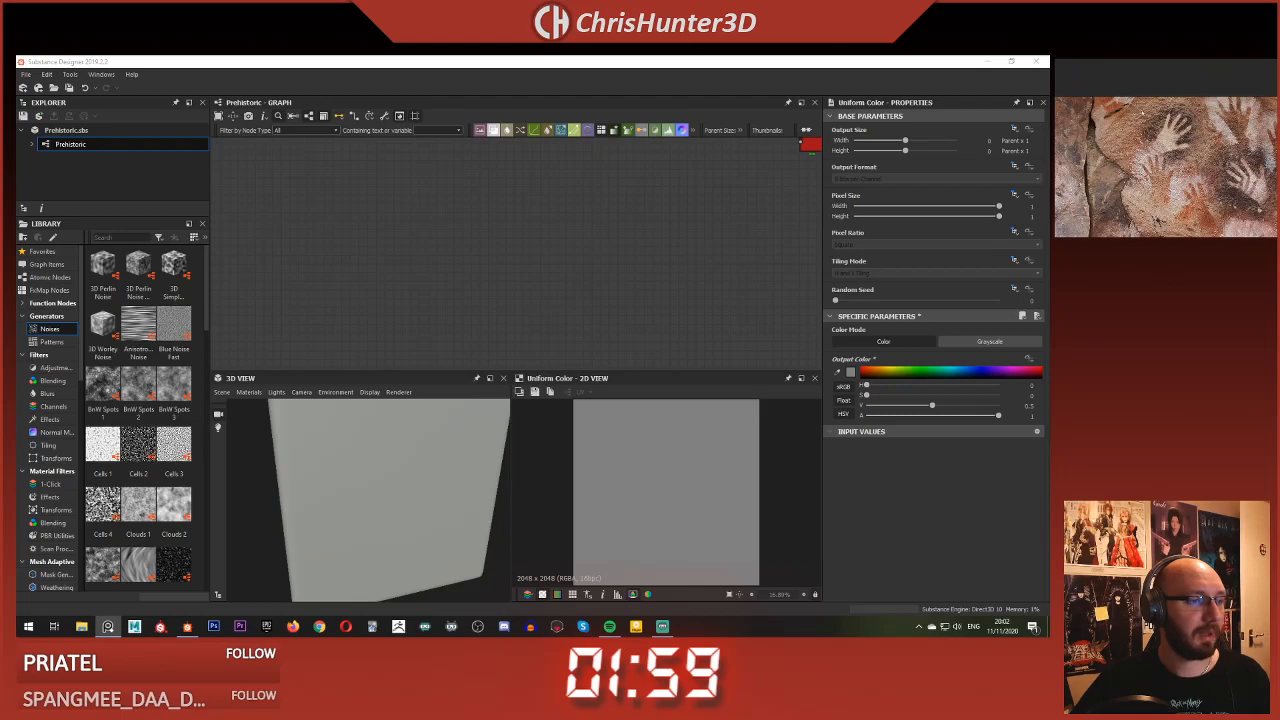
Add a Clouds 1 noise node in an empty area of the Prehistoric graph
click(440, 257)
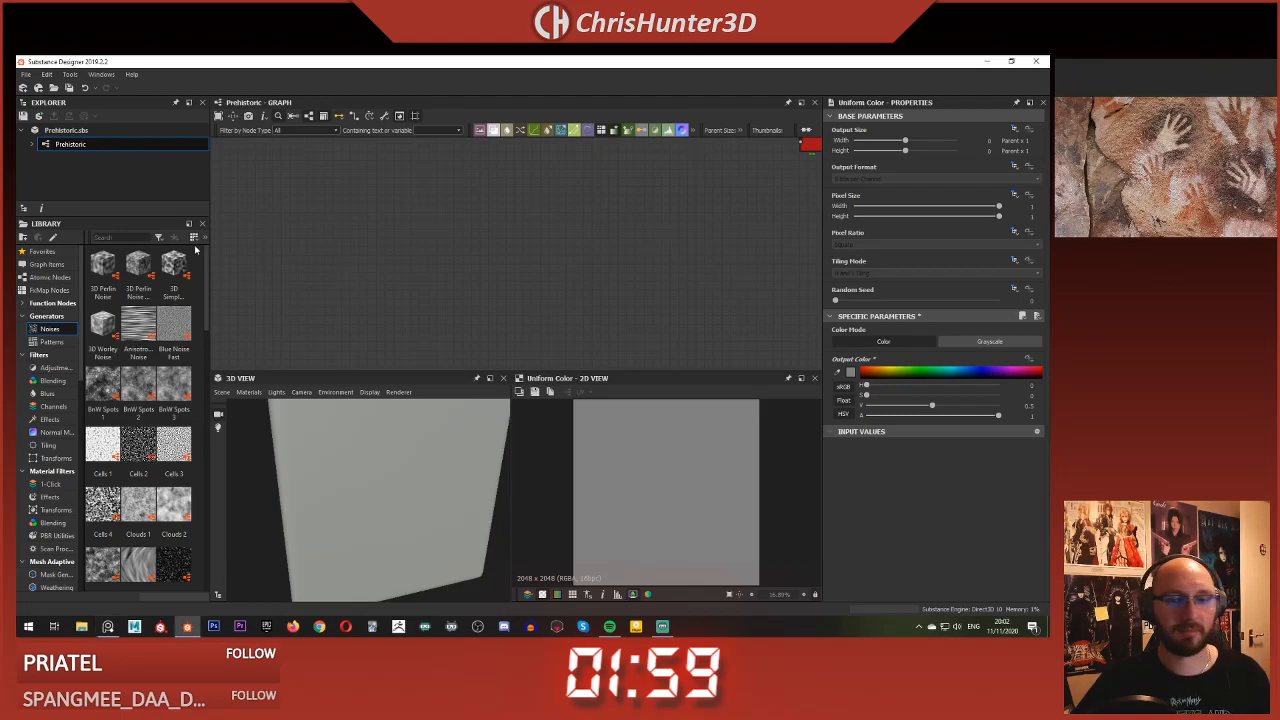
middle_drag(440, 257, 378, 270)
scroll(380, 268, down, 3)
middle_drag(378, 270, 458, 287)
scroll(446, 255, up, 2)
middle_drag(446, 255, 410, 298)
key(space)
text(cloud)
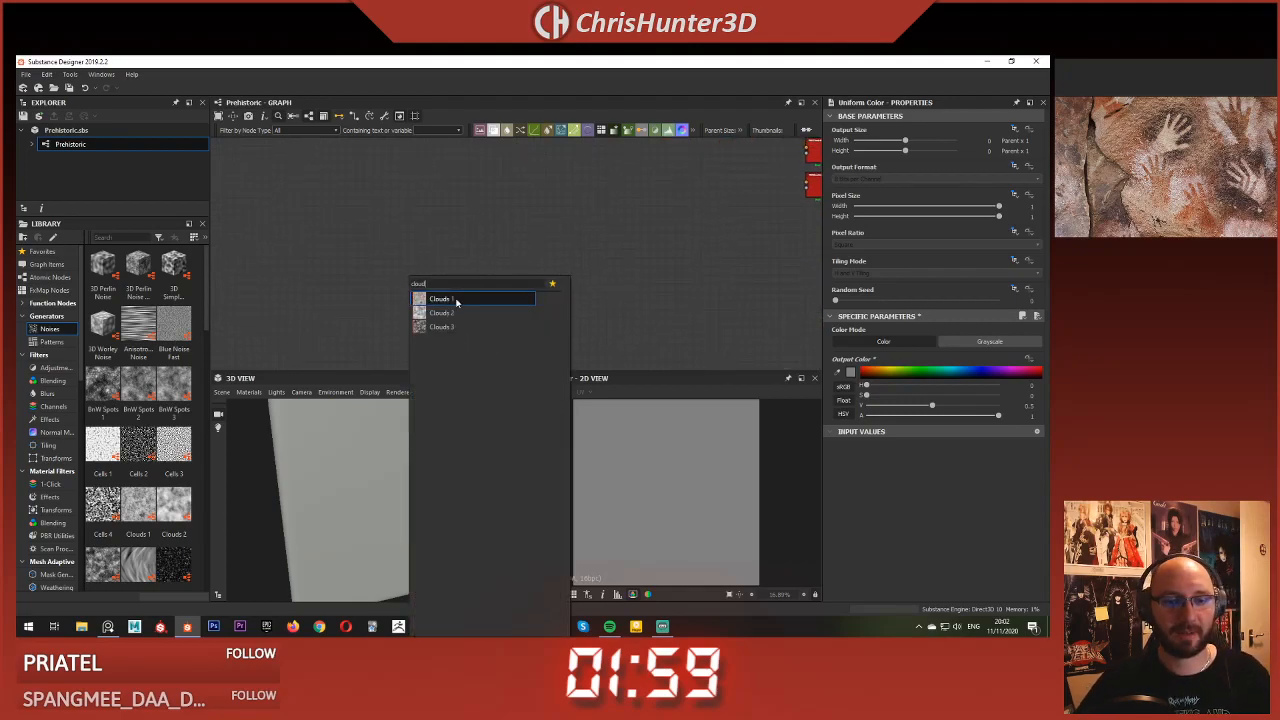
click(456, 301)
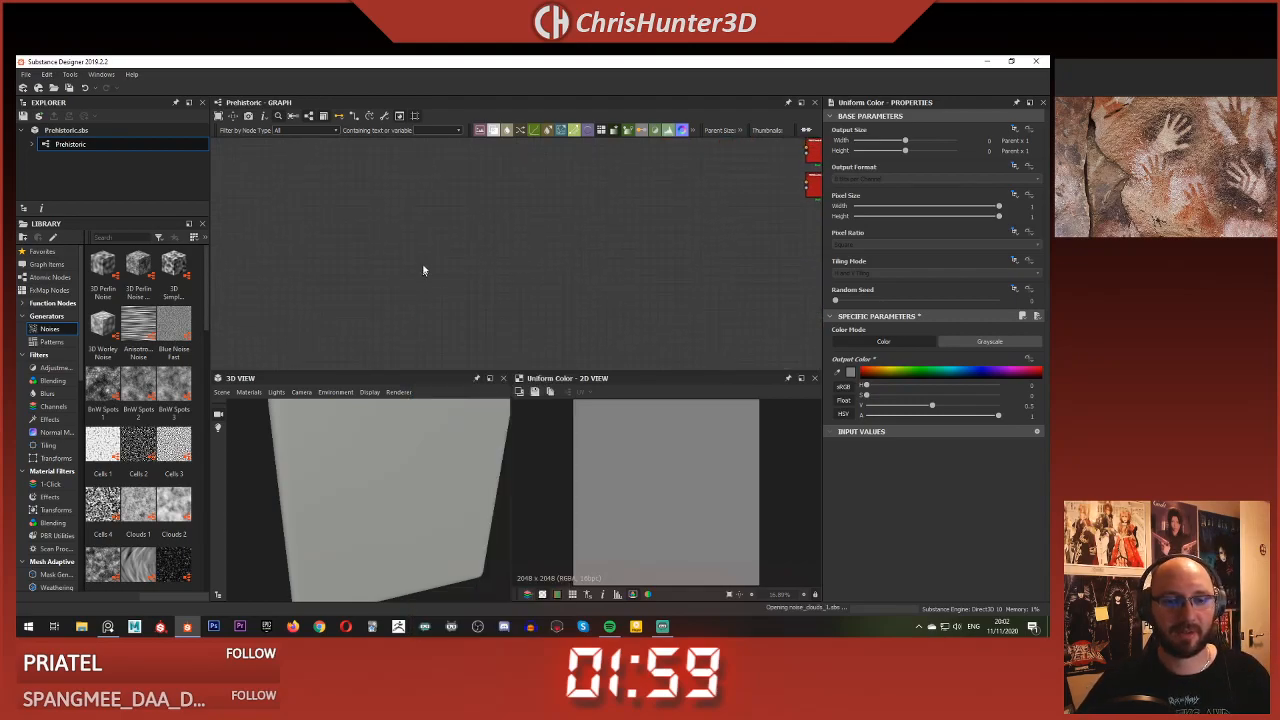
Add a Directional Warp node with Clouds 1 feeding both of its inputs
scroll(657, 452, up, 5)
scroll(657, 452, down, 8)
scroll(503, 289, down, 1)
middle_drag(500, 292, 531, 371)
scroll(511, 256, up, 5)
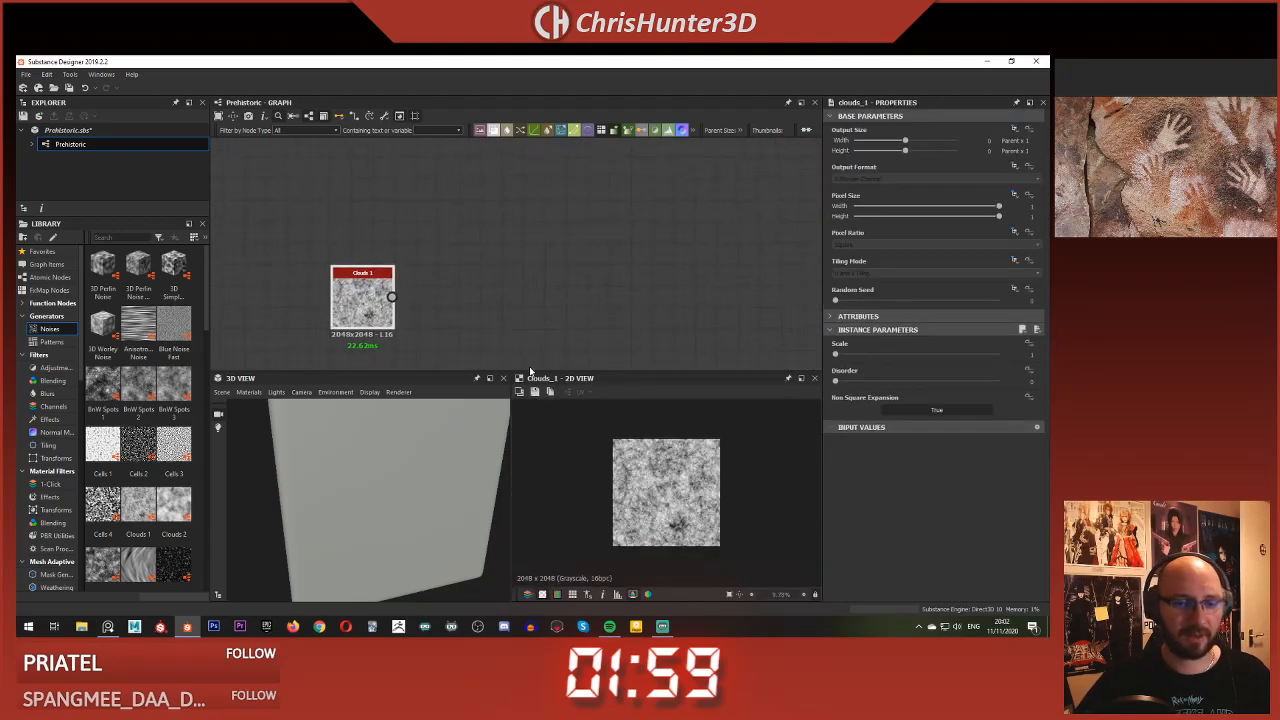
key(space)
text(dire)
key(Return)
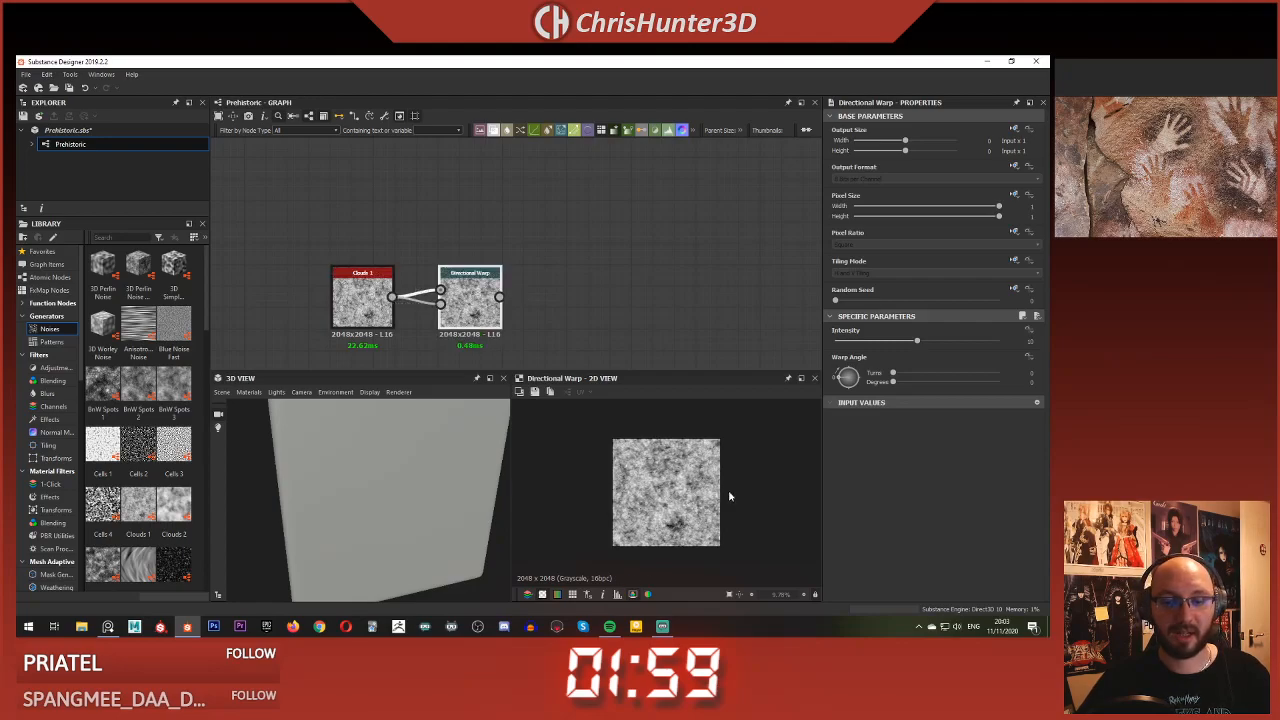
Set the Directional Warp's angle to about 125 degrees and raise its intensity to the slider maximum
scroll(731, 497, up, 4)
click(852, 372)
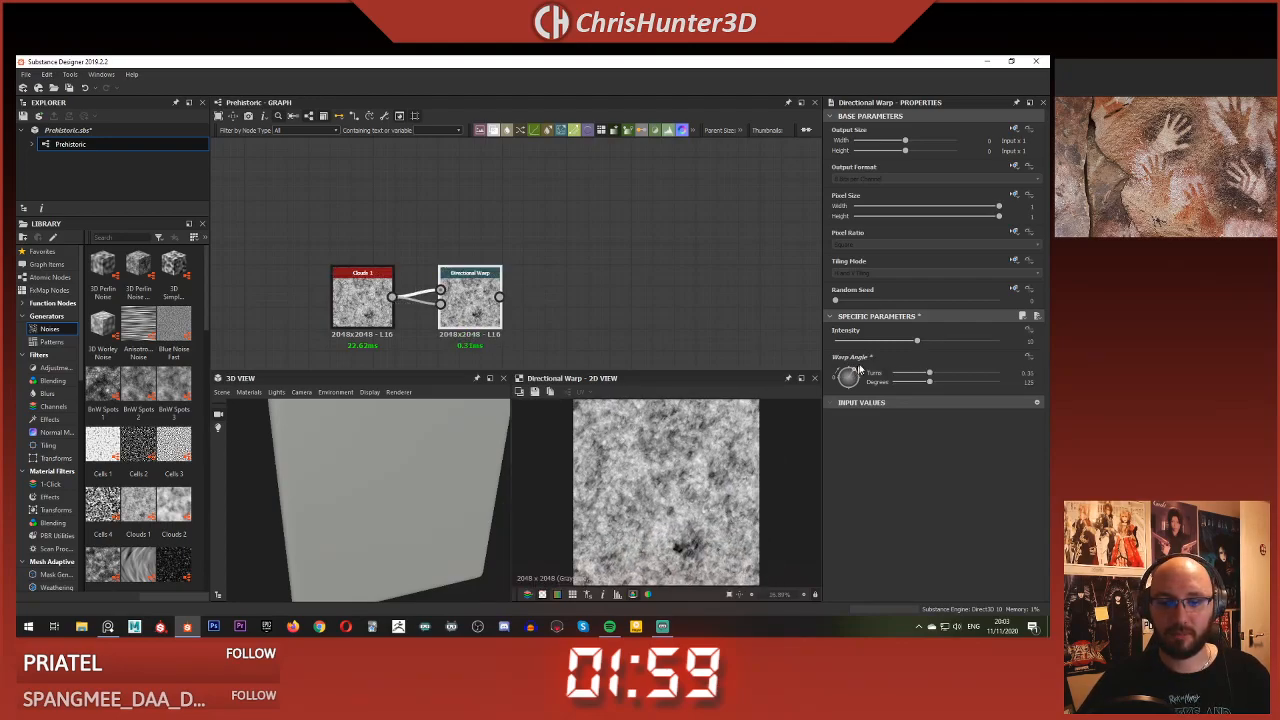
drag(918, 341, 1001, 342)
scroll(672, 474, up, 1)
scroll(672, 474, up, 3)
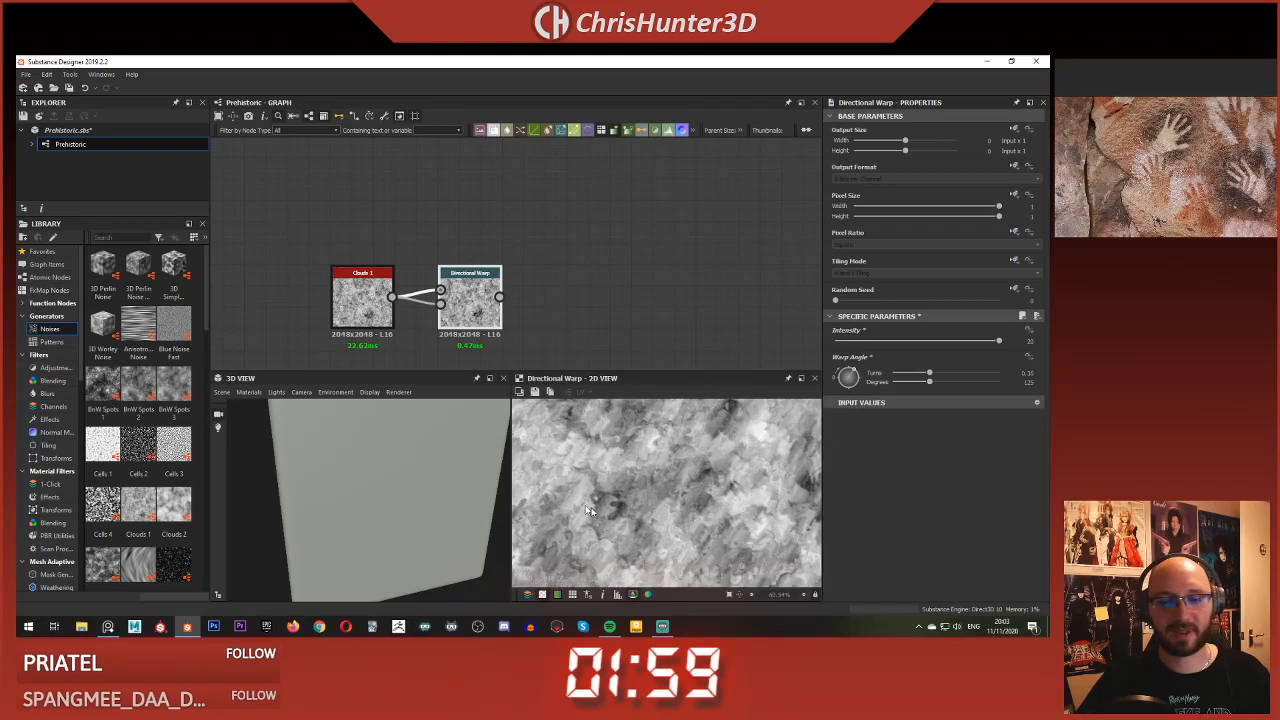
scroll(697, 471, down, 2)
Add a Blur HQ Grayscale node after the Directional Warp and set its intensity to 0.31
middle_drag(555, 257, 541, 238)
scroll(541, 238, up, 2)
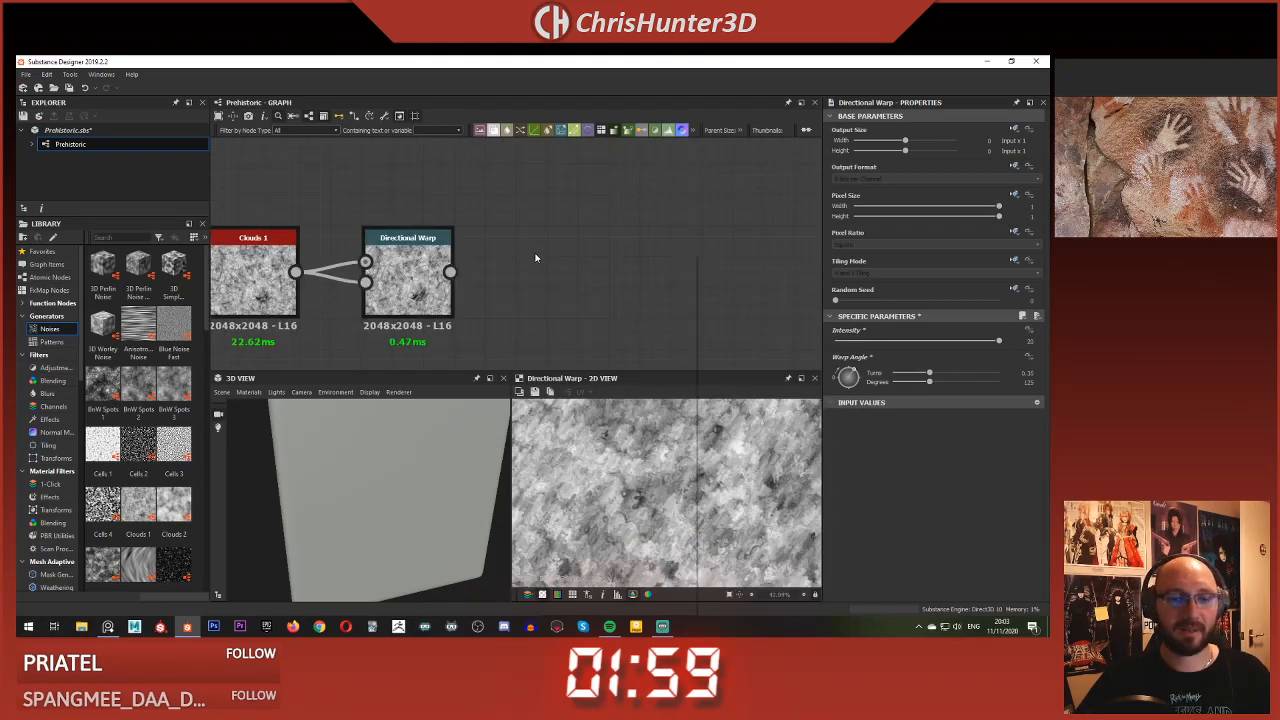
key(space)
text(blur)
click(580, 304)
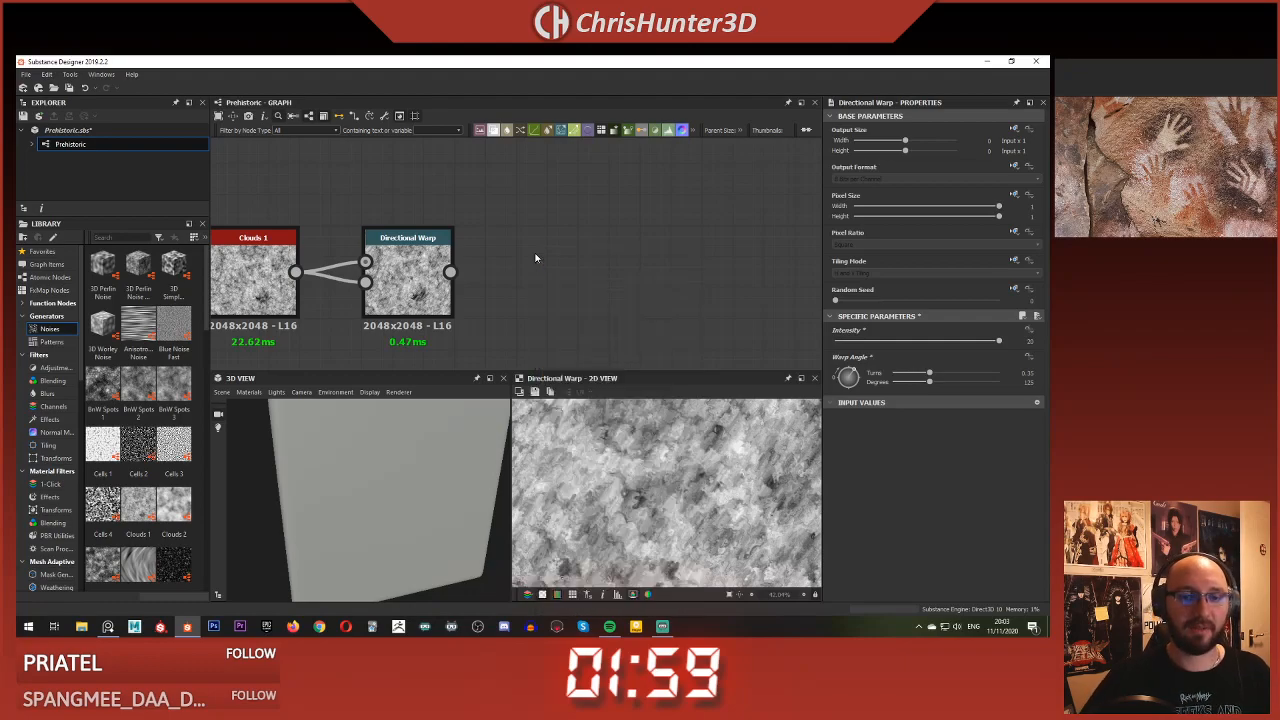
drag(538, 206, 567, 240)
click(836, 355)
drag(840, 355, 839, 355)
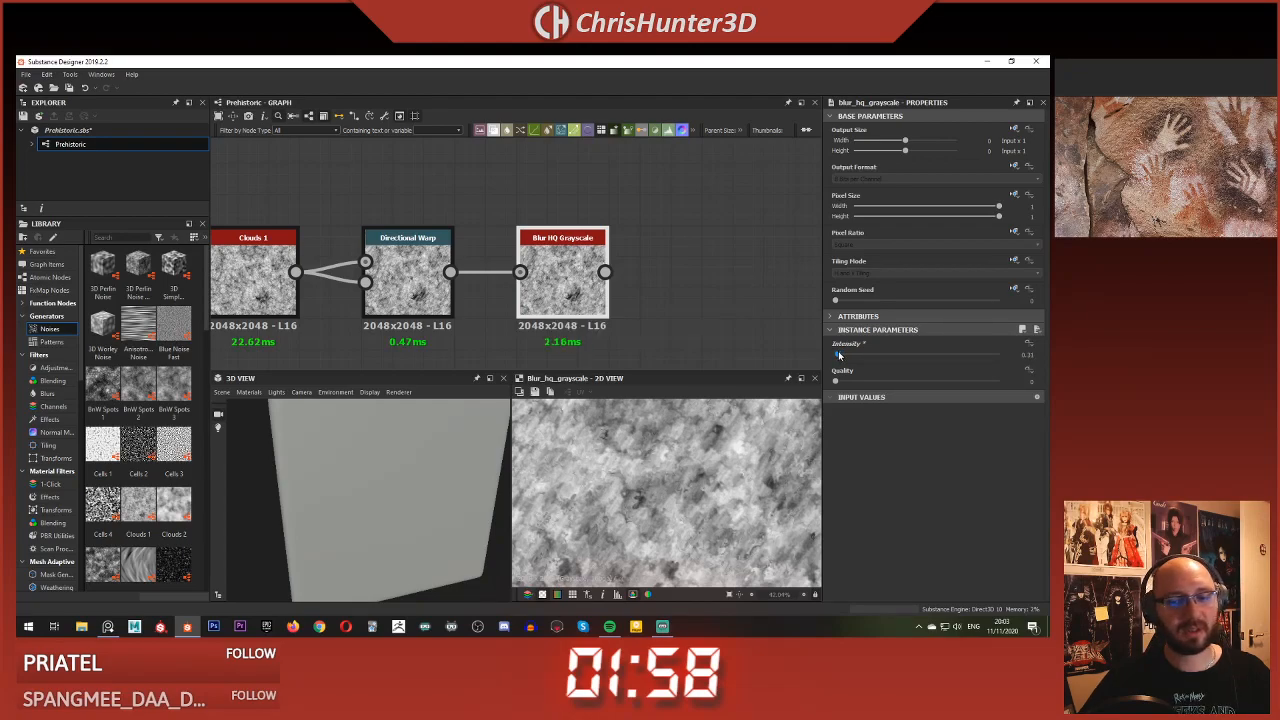
Connect the Blur HQ Grayscale output to the input of the Height to Normal node
scroll(594, 262, down, 4)
scroll(462, 244, down, 3)
middle_drag(603, 263, 474, 257)
drag(391, 259, 716, 195)
middle_drag(490, 274, 486, 194)
Connect the Blur HQ Grayscale result to the Height output and delete the Uniform Color node it replaces
click(364, 216)
middle_drag(597, 234, 519, 201)
scroll(592, 266, up, 4)
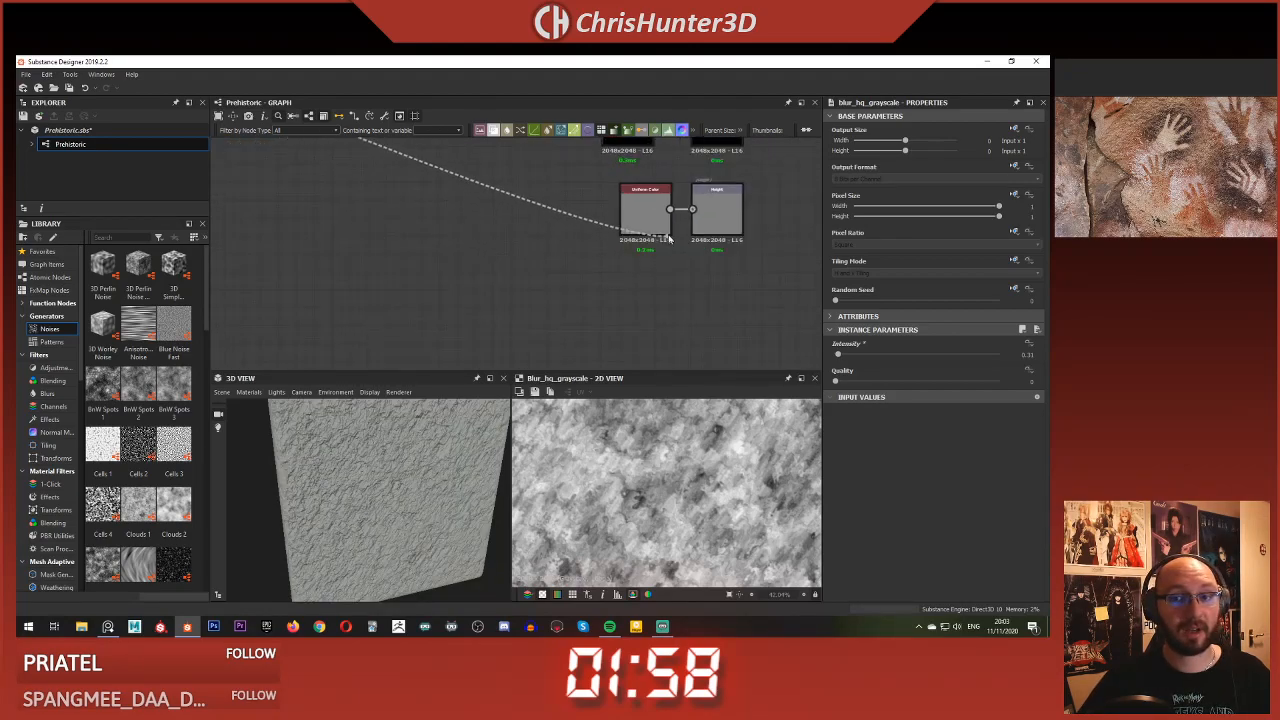
click(694, 209)
middle_drag(632, 237, 649, 285)
drag(655, 268, 369, 286)
scroll(485, 264, down, 3)
middle_drag(485, 264, 528, 348)
click(467, 362)
key(Delete)
Connect the Blur HQ Grayscale output to the input of the Ambient Occlusion node
scroll(500, 232, up, 1)
middle_drag(502, 230, 601, 297)
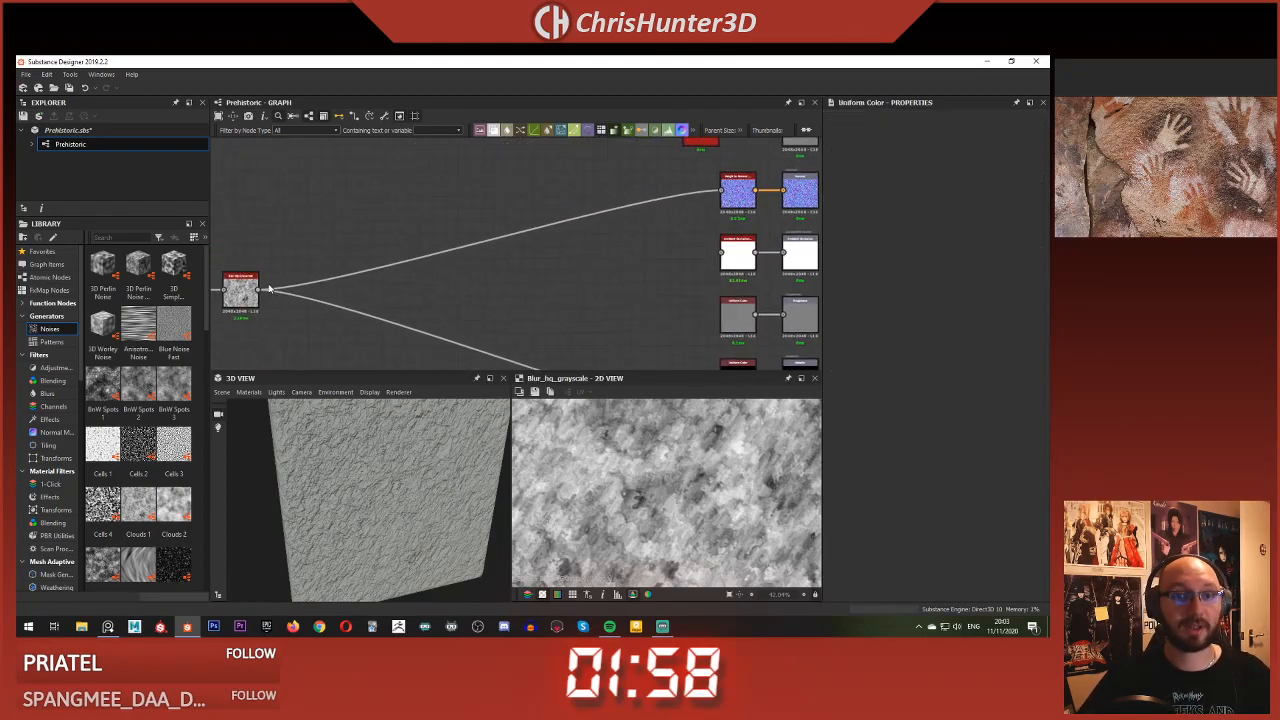
click(259, 290)
middle_drag(652, 250, 470, 256)
scroll(468, 258, up, 1)
click(555, 260)
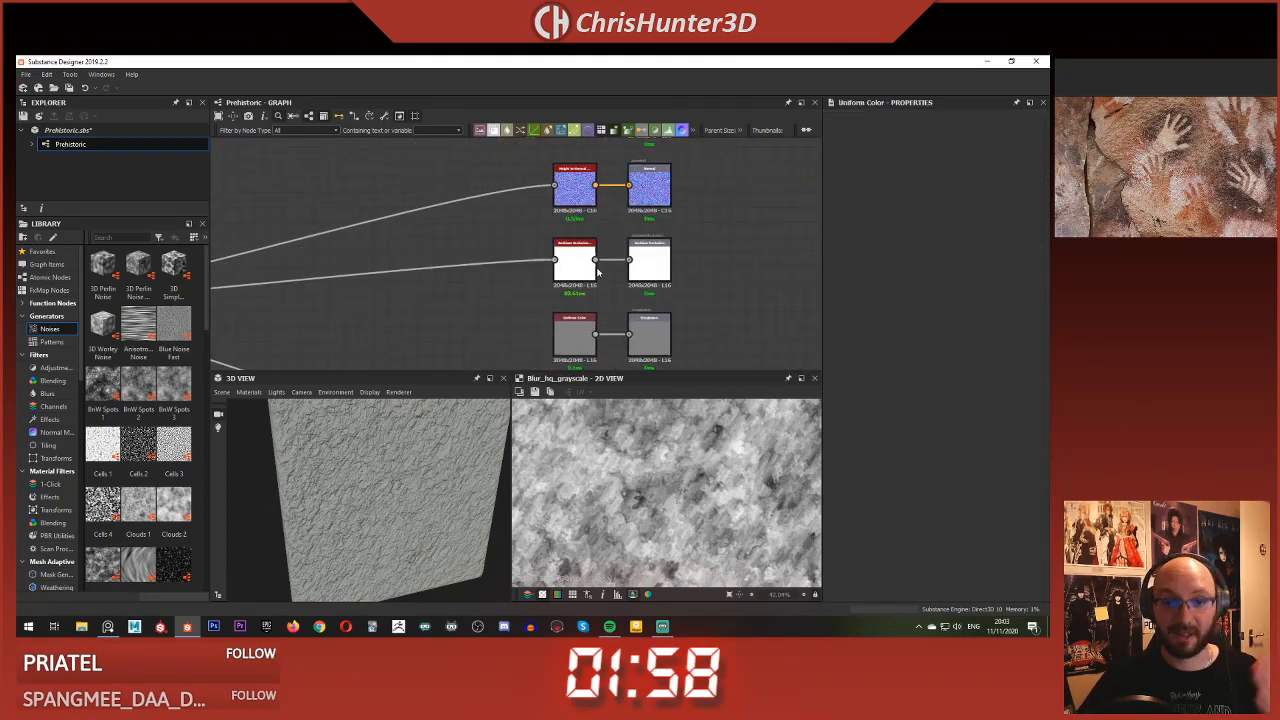
Check the blurred noise's relief close up on the cube in the 3D preview
middle_drag(354, 266, 540, 262)
scroll(480, 251, down, 2)
middle_drag(273, 325, 491, 260)
scroll(489, 262, up, 3)
click(508, 174)
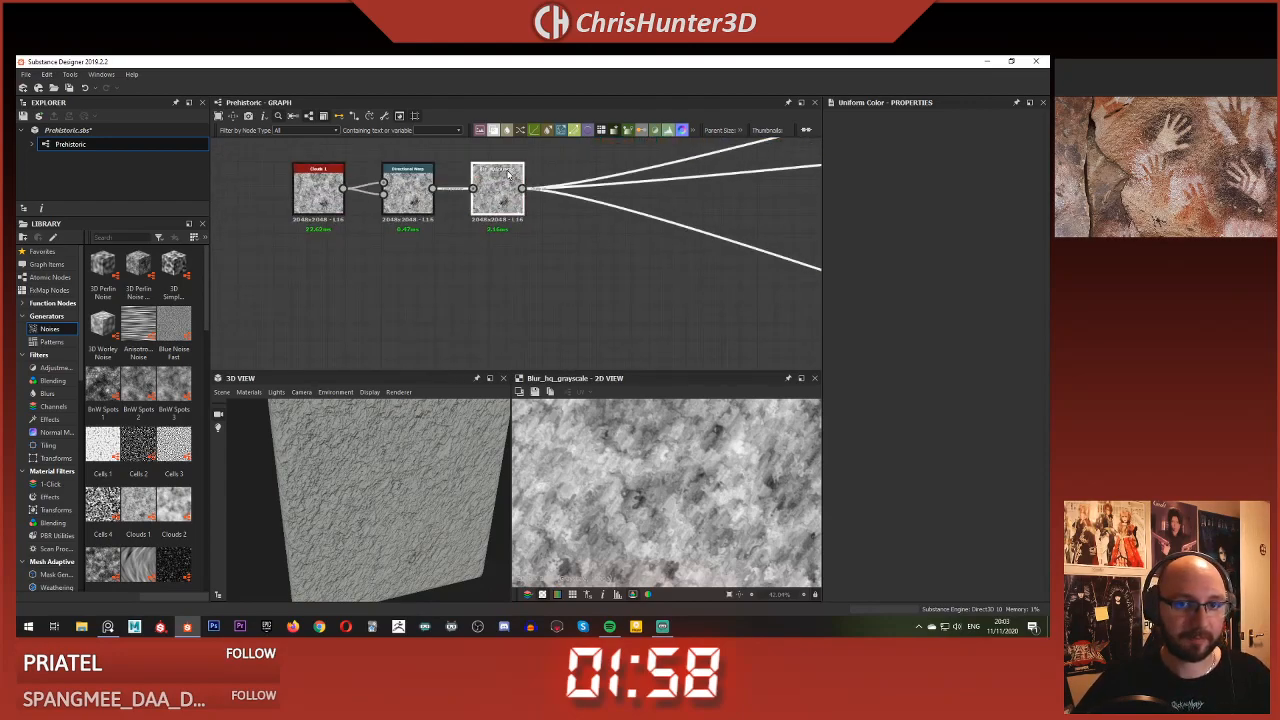
scroll(424, 458, up, 3)
mouse_move(404, 425)
mouse_down()
mouse_move(386, 478)
mouse_move(392, 416)
mouse_up()
scroll(386, 478, down, 5)
scroll(398, 434, up, 5)
scroll(487, 193, down, 1)
Add a Levels node and feed it from the Blur HQ Grayscale output
middle_drag(525, 204, 469, 270)
scroll(470, 290, up, 4)
scroll(424, 237, down, 2)
click(469, 273)
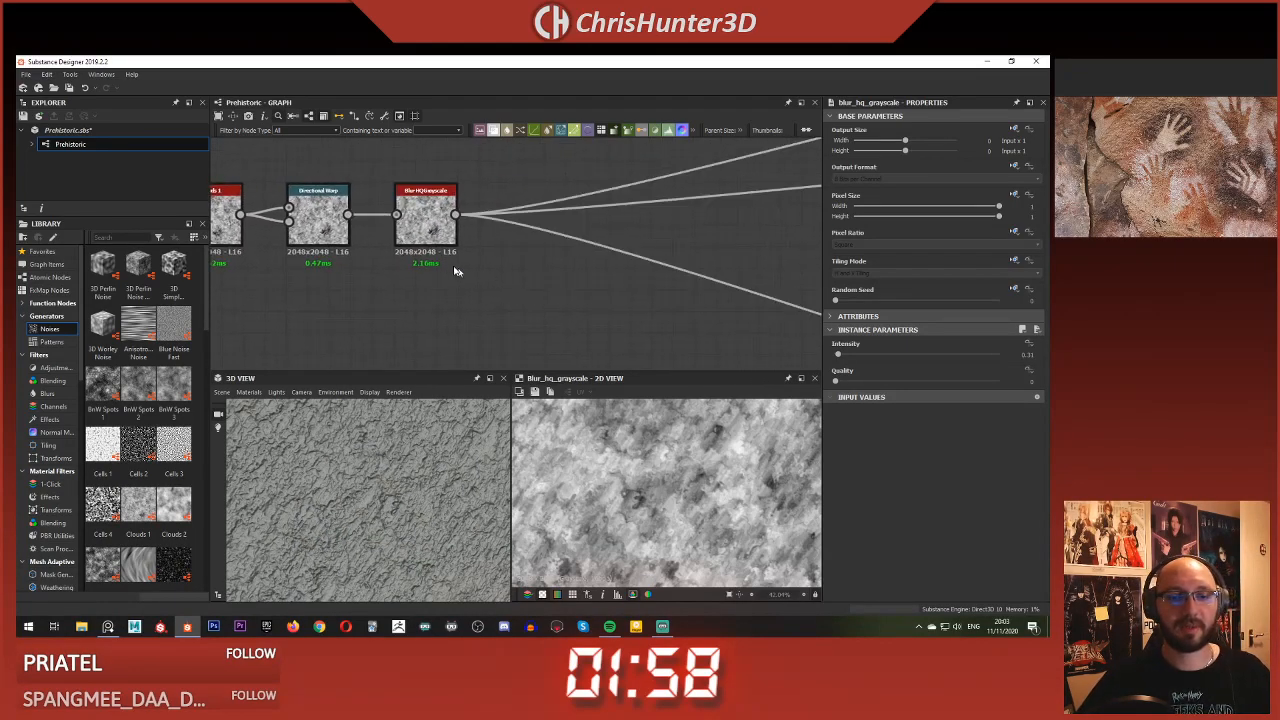
key(space)
text(le)
key(Return)
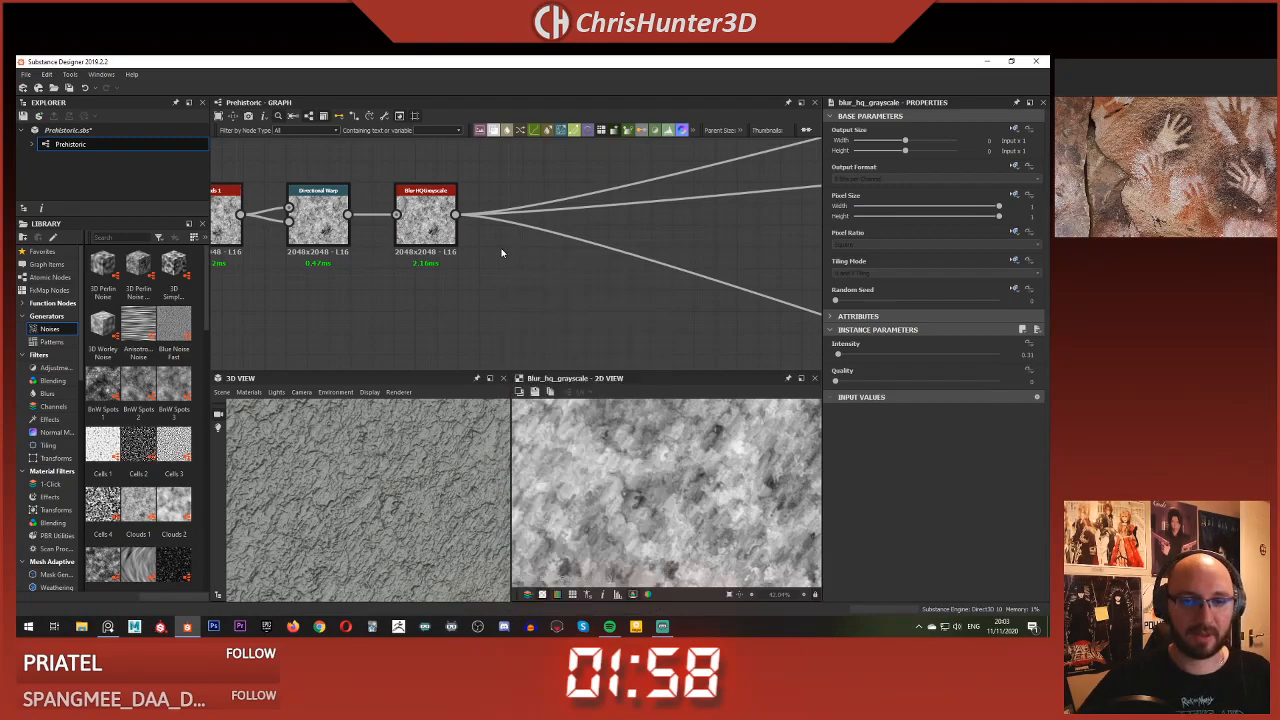
drag(453, 213, 461, 257)
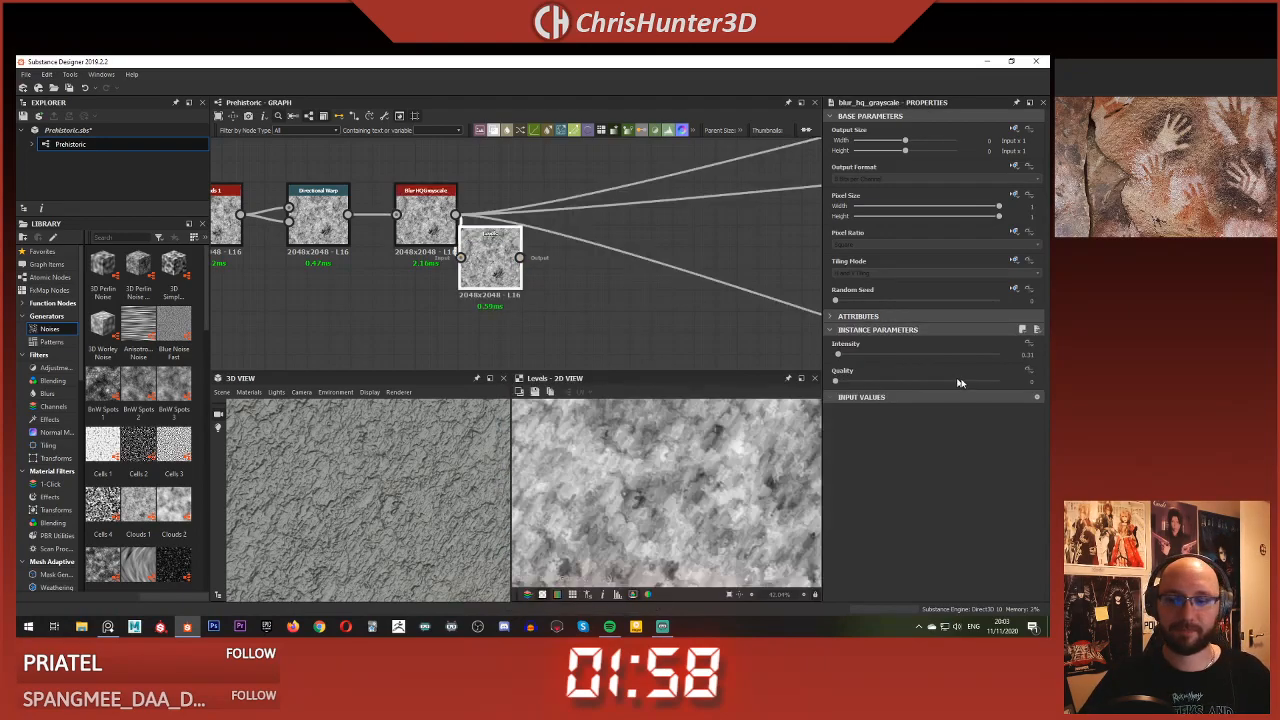
Lower the Levels node's output white level to just over half and reroute the blur's downstream connections through Levels
drag(1032, 458, 953, 456)
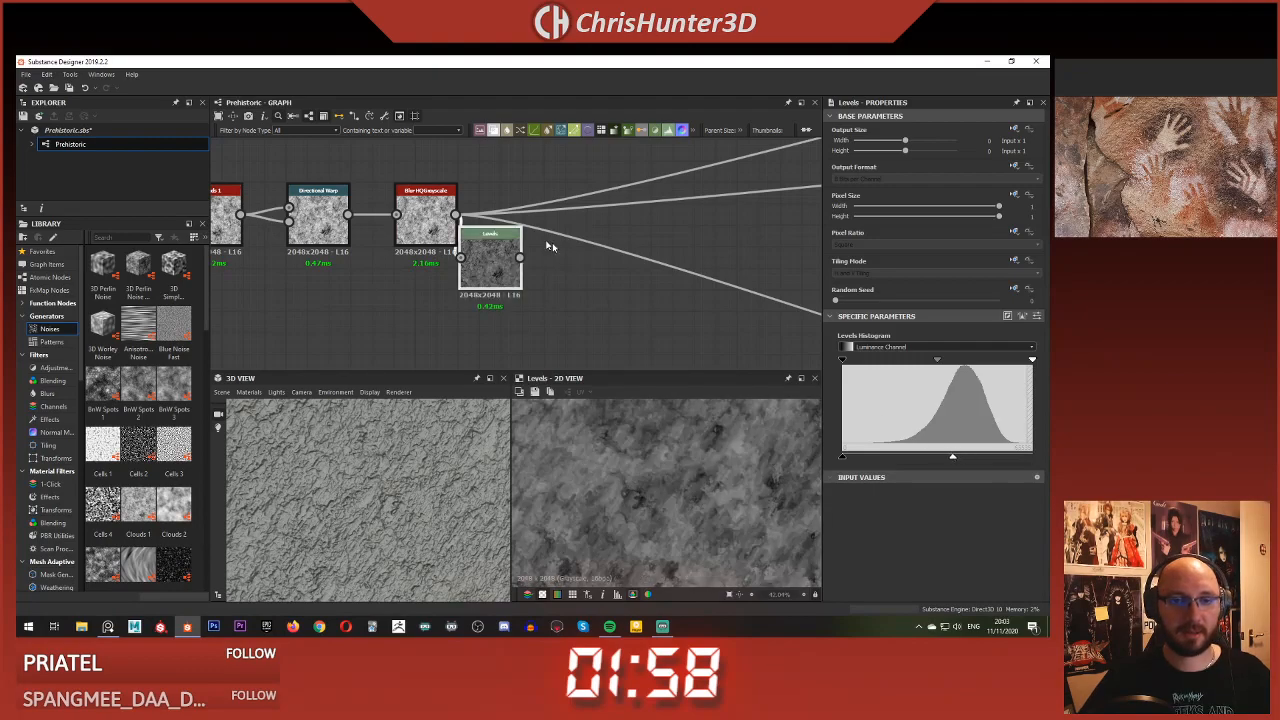
shift+drag(454, 215, 513, 216)
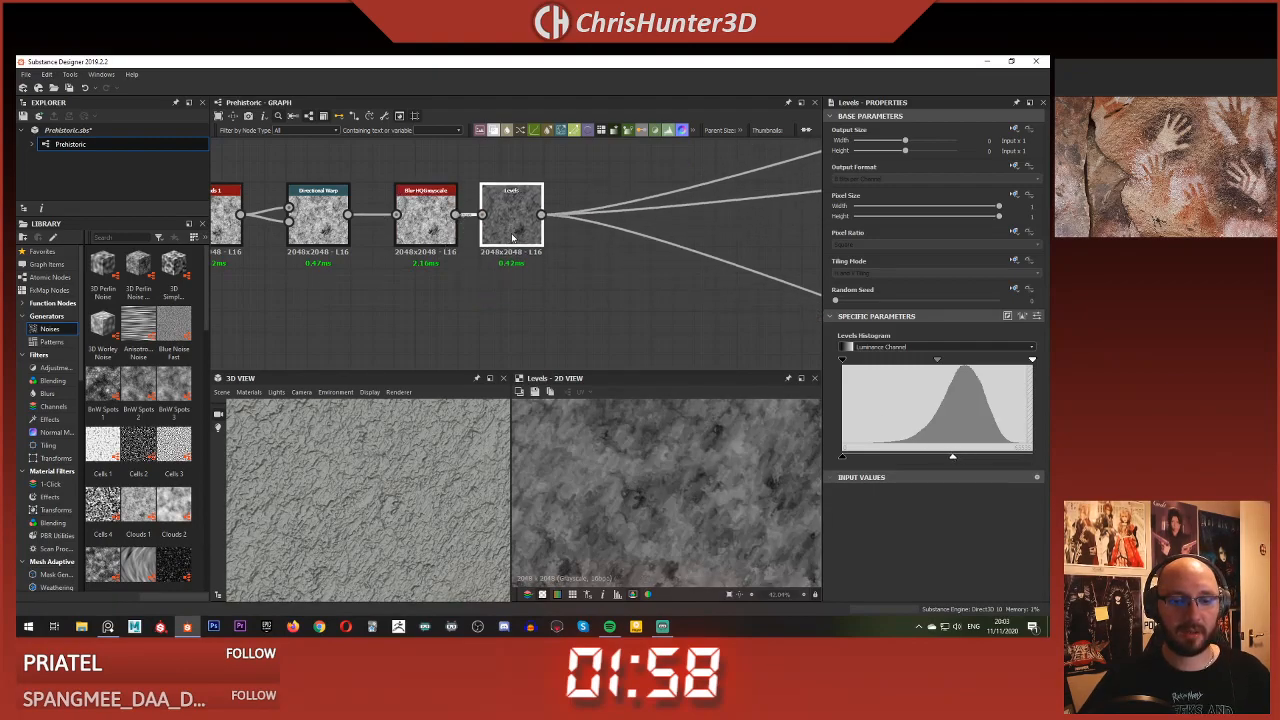
Lower the Levels node's output white level to about a quarter and check the softened relief on the cube in the 3D preview
drag(953, 460, 893, 456)
drag(425, 488, 375, 487)
scroll(381, 481, down, 3)
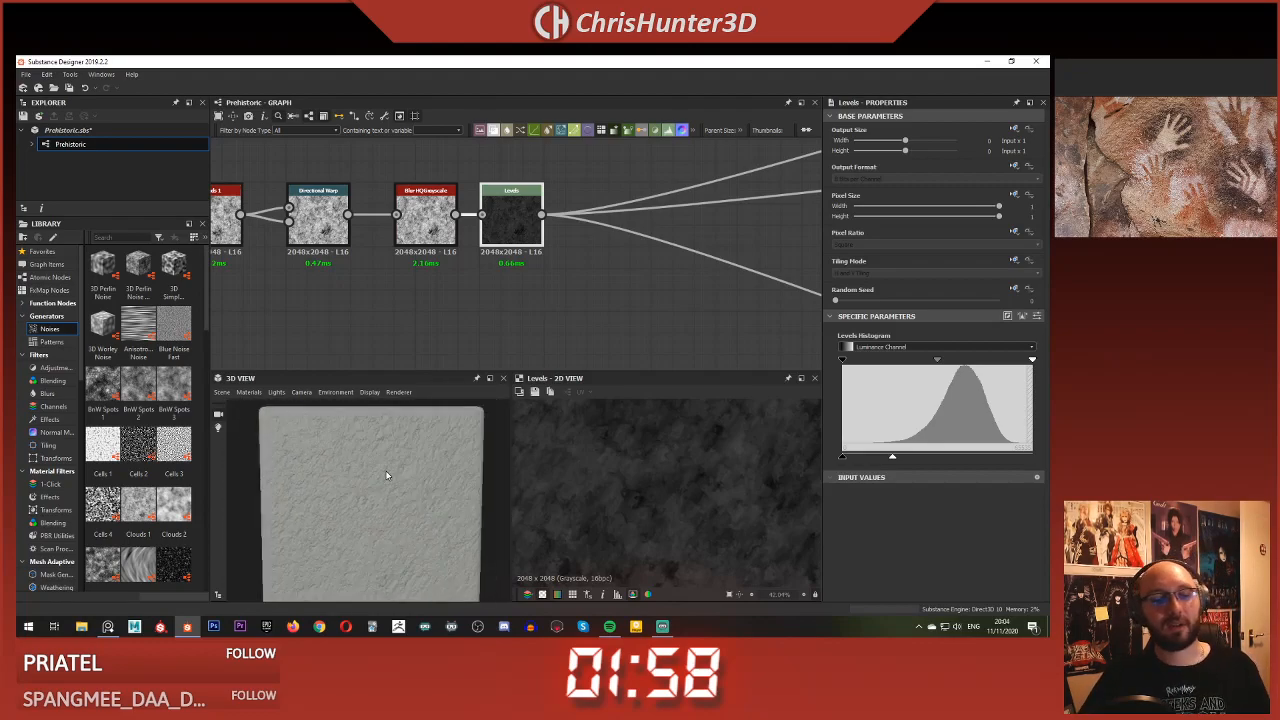
scroll(378, 481, up, 3)
mouse_move(379, 481)
mouse_down()
mouse_move(383, 471)
mouse_move(370, 512)
mouse_up()
scroll(376, 494, down, 2)
scroll(371, 515, up, 1)
scroll(426, 313, down, 1)
Save the Prehistoric package
middle_drag(426, 313, 486, 299)
right_click(470, 268)
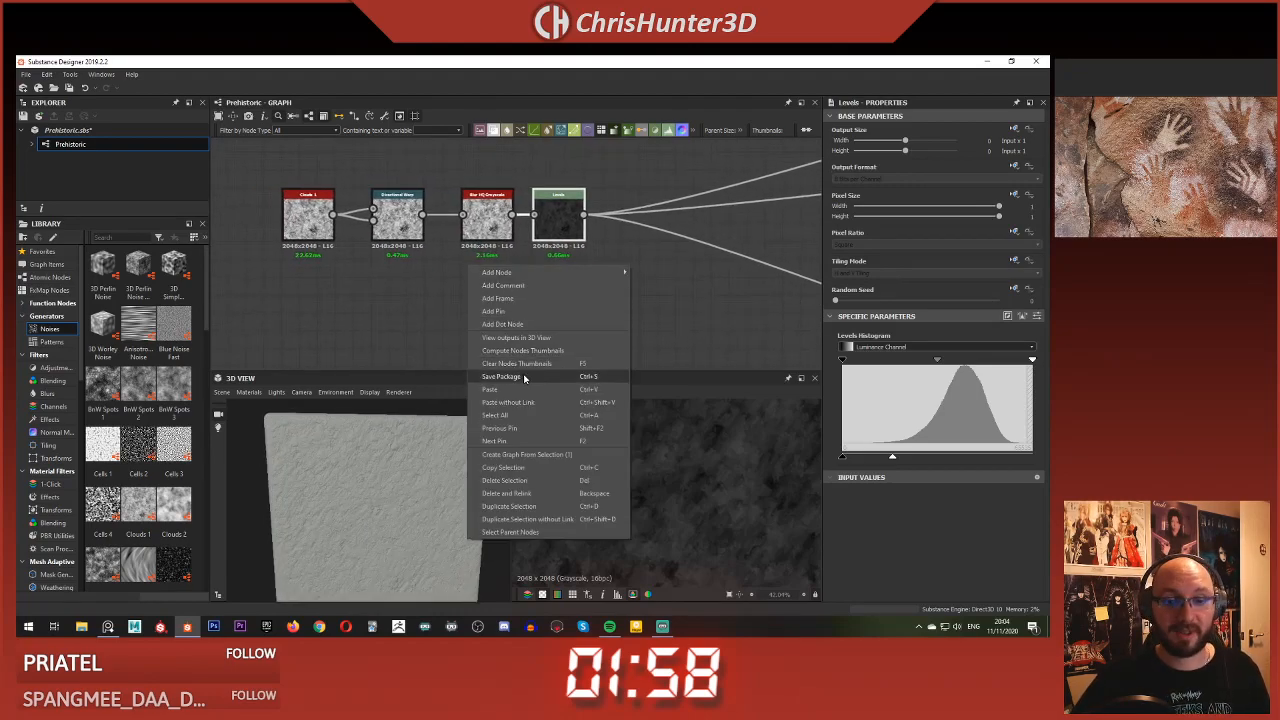
click(524, 377)
scroll(490, 290, up, 1)
scroll(485, 275, down, 2)
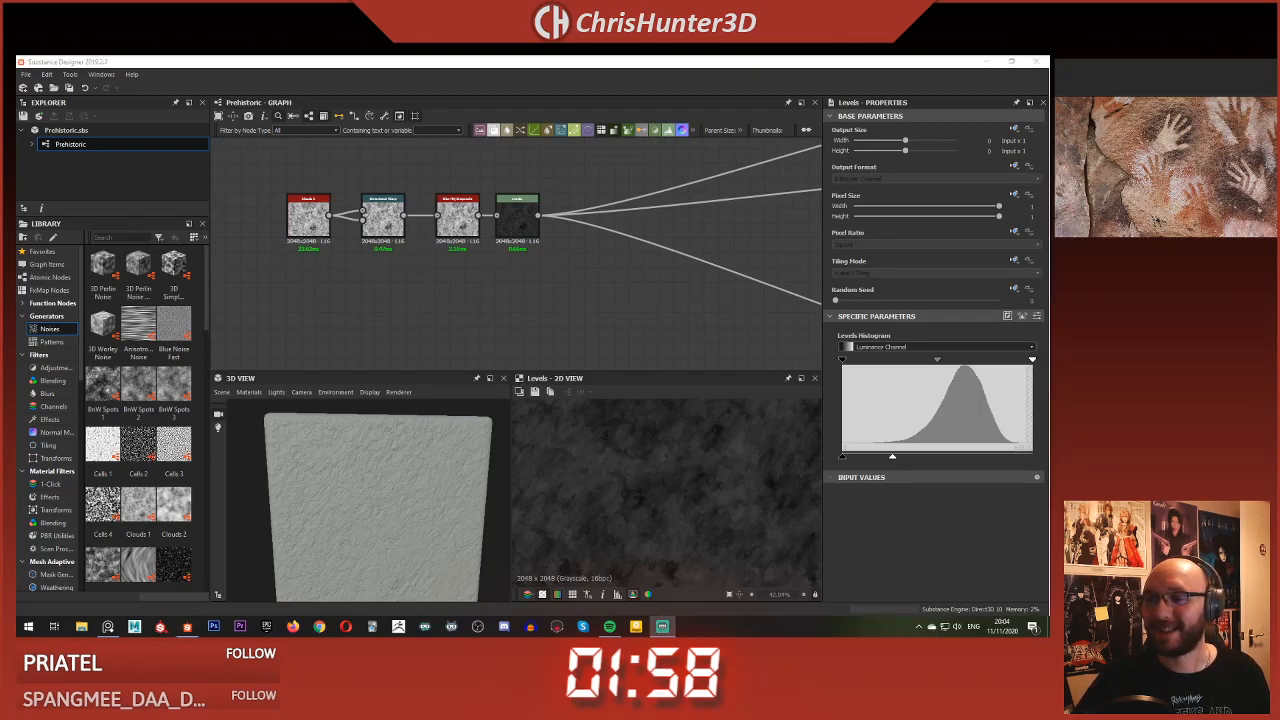
Add a BnW Spots 1 noise node, place it directly below the Levels node and inspect its texture
middle_drag(520, 272, 458, 302)
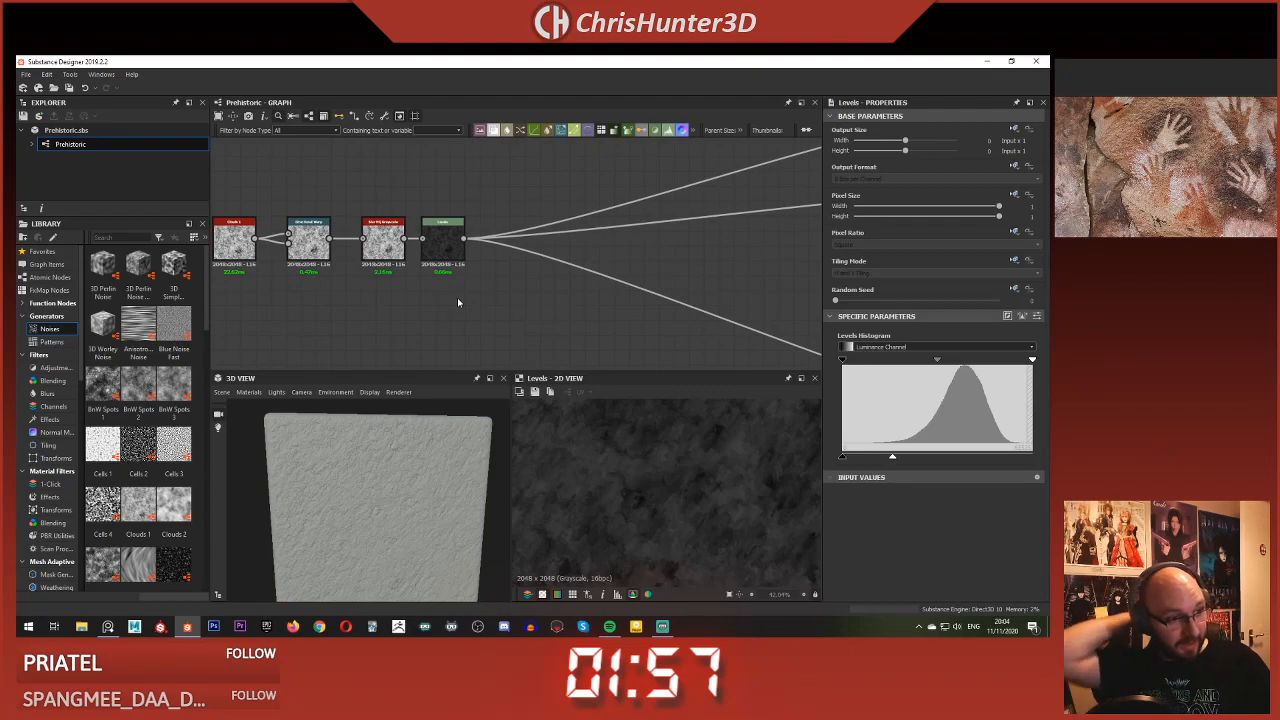
key(space)
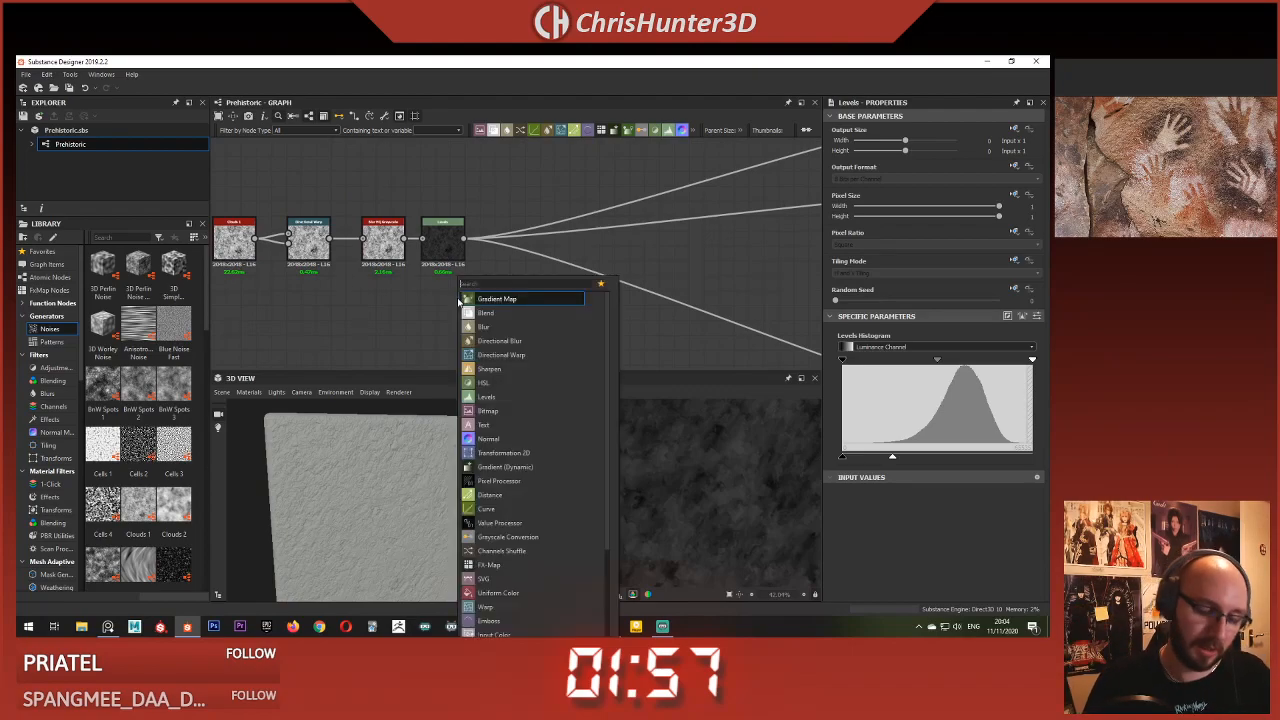
text(bnw)
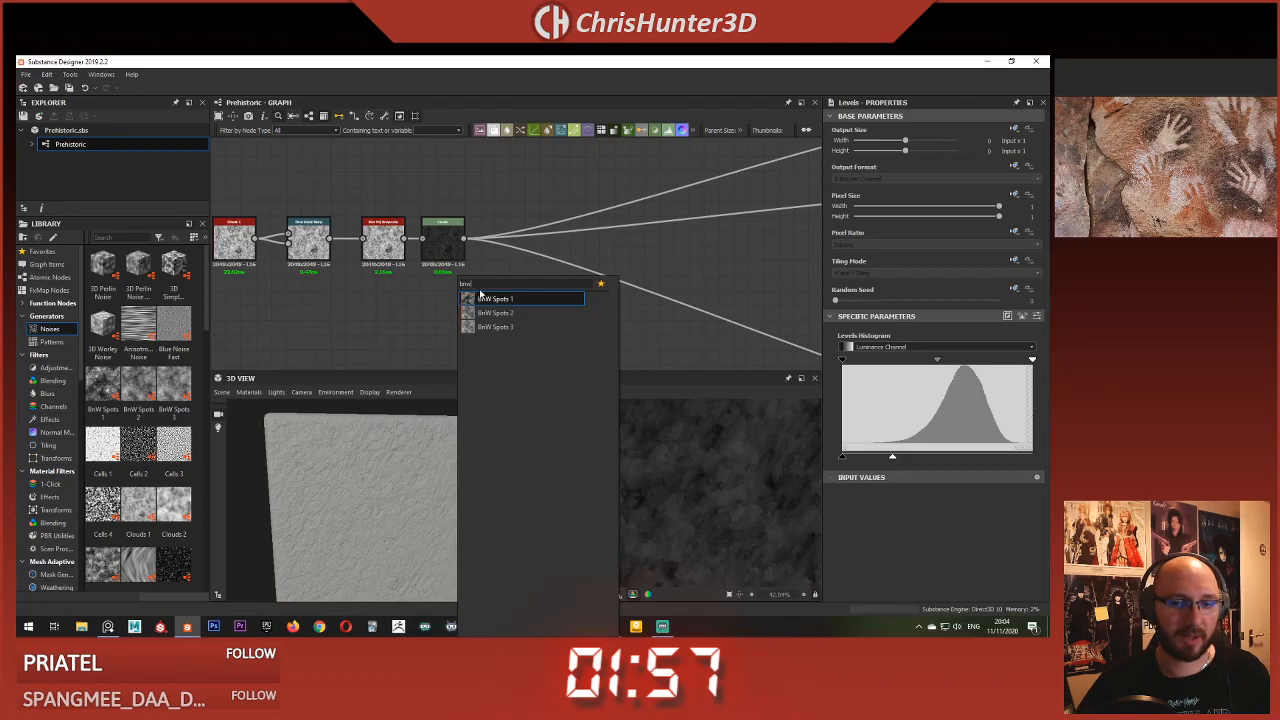
key(Return)
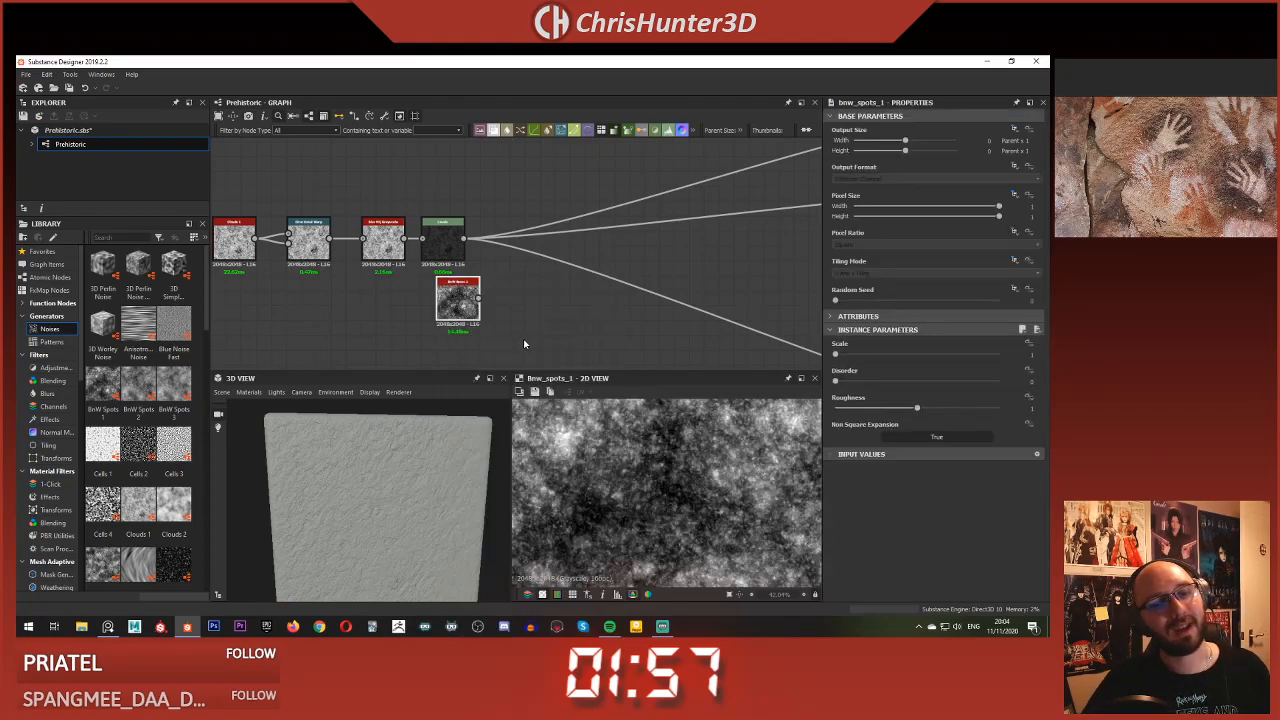
key(f)
mouse_move(459, 302)
mouse_down()
mouse_move(431, 304)
mouse_move(444, 307)
mouse_up()
scroll(638, 451, up, 5)
scroll(643, 470, down, 4)
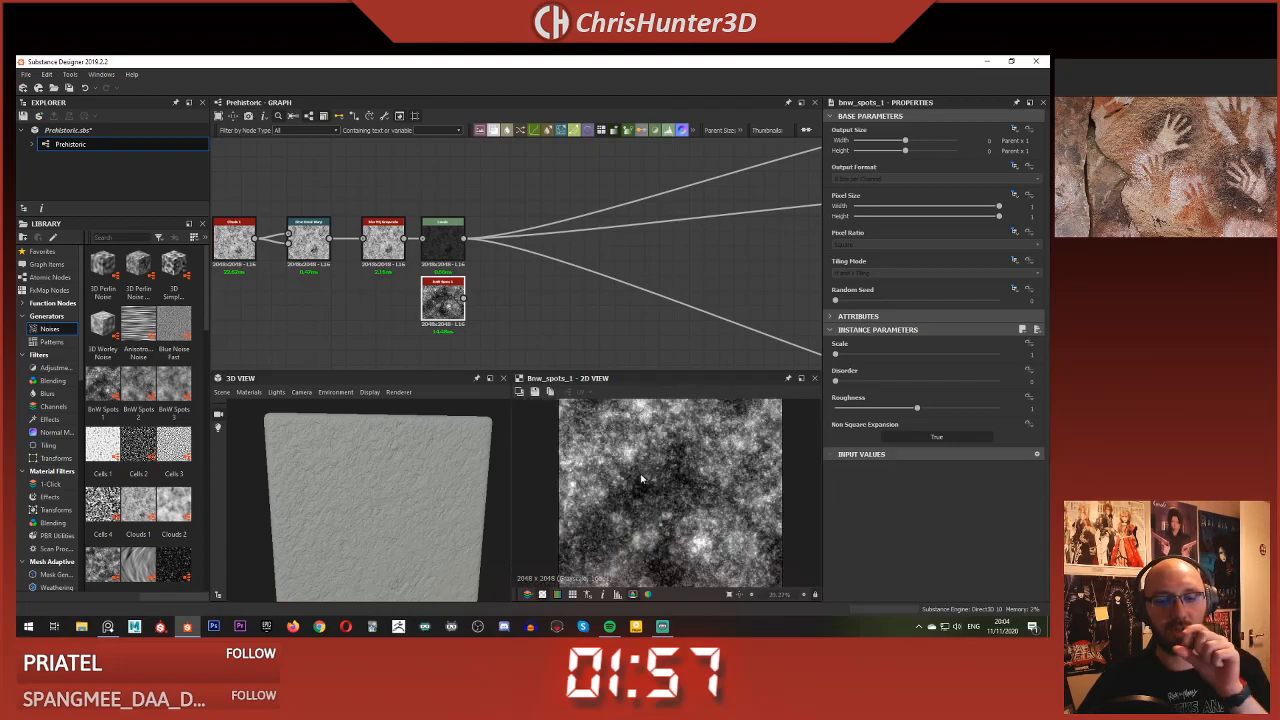
Add a Histogram Scan node fed from BnW Spots 1 and set its position to 0.5
scroll(526, 297, up, 2)
middle_drag(526, 297, 580, 328)
key(space)
text(hist)
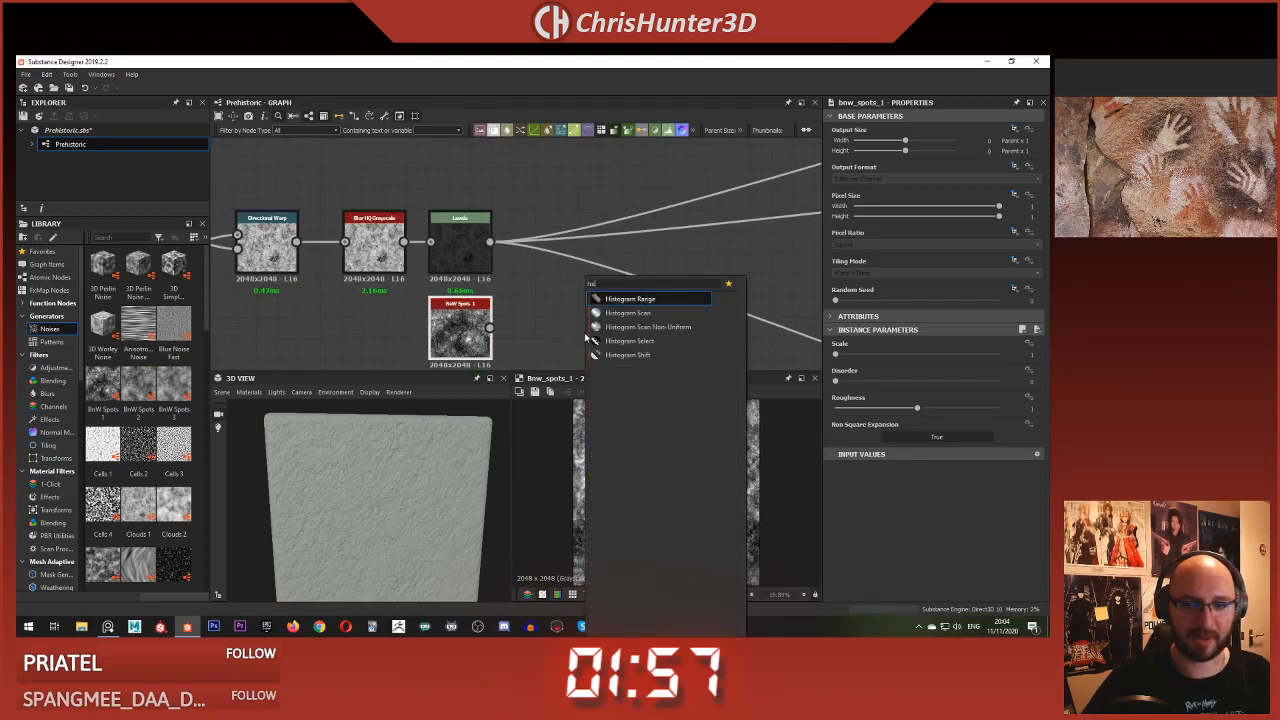
key(Down)
key(Return)
double_click(577, 338)
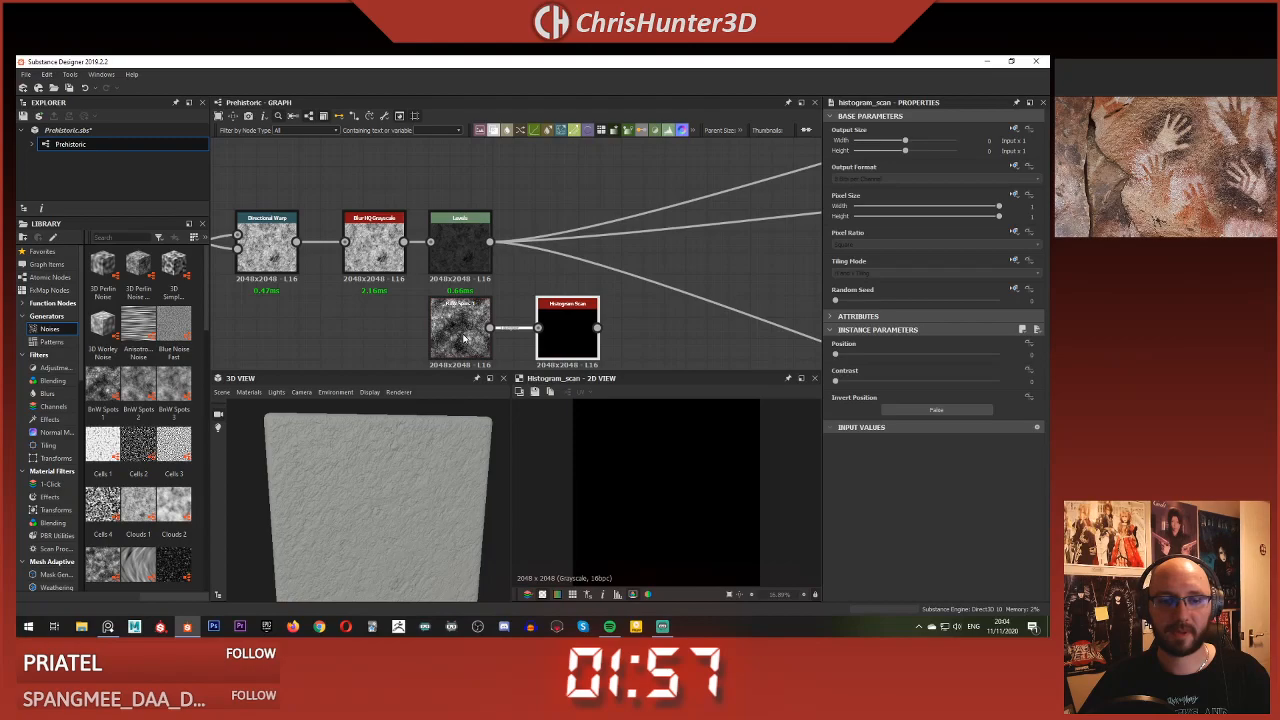
drag(920, 356, 923, 356)
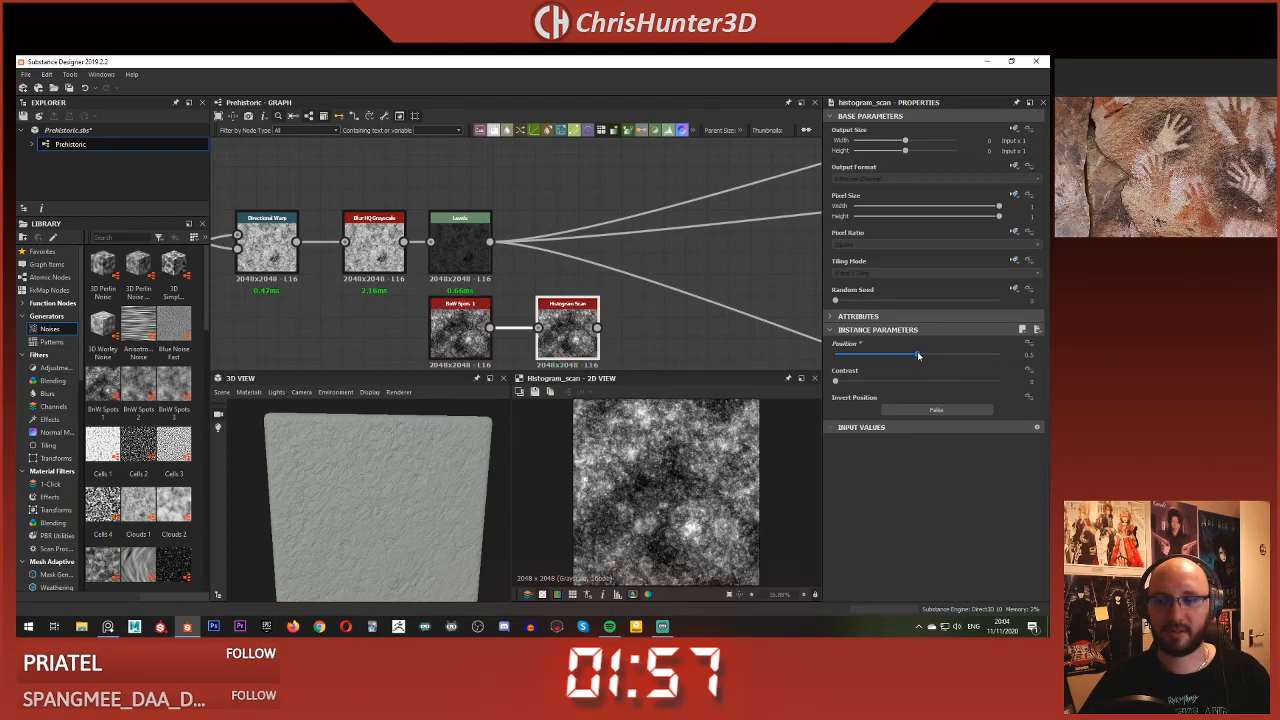
Set the BnW Spots 1 roughness to 1.06 and compare the noise with the Histogram Scan node
double_click(447, 325)
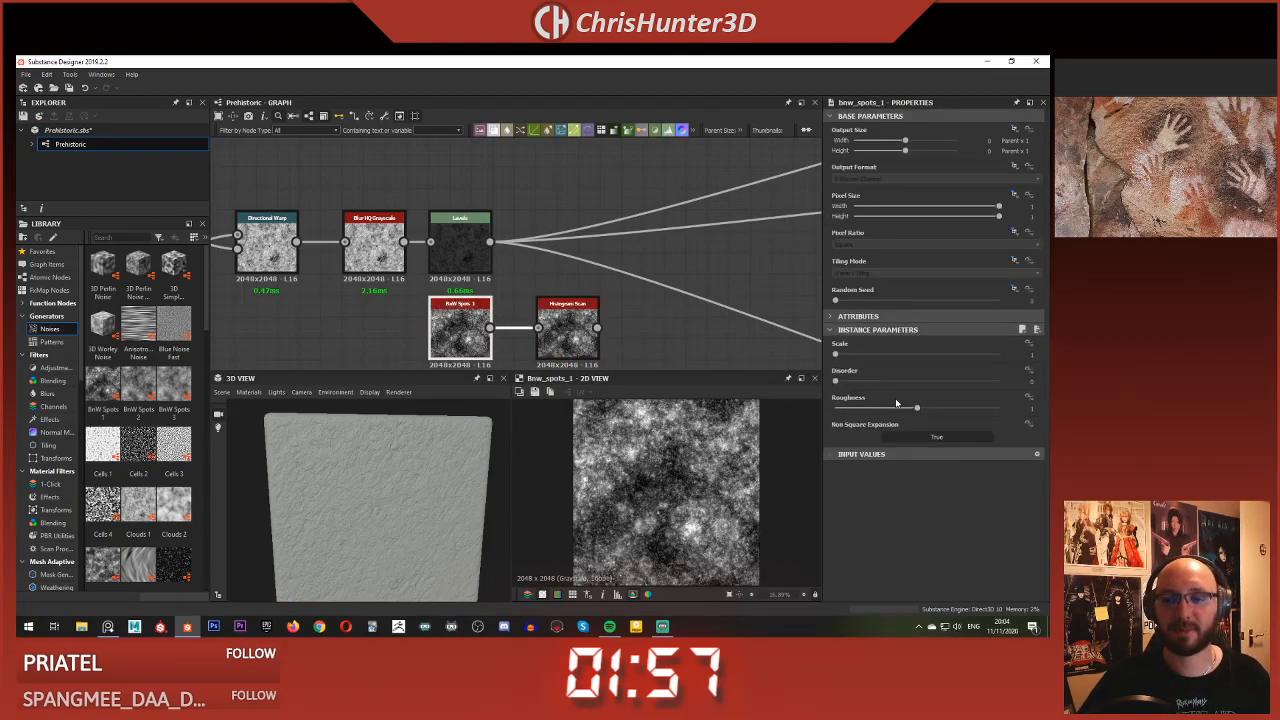
drag(919, 410, 922, 436)
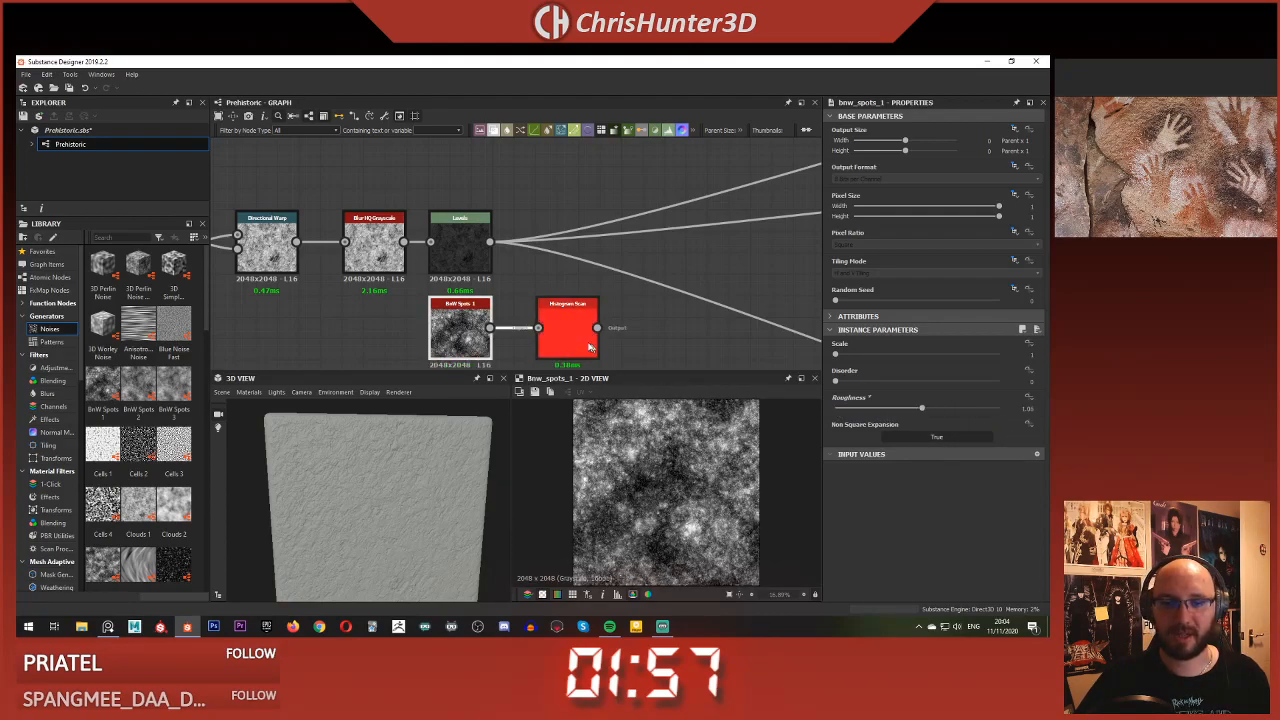
double_click(565, 330)
double_click(435, 324)
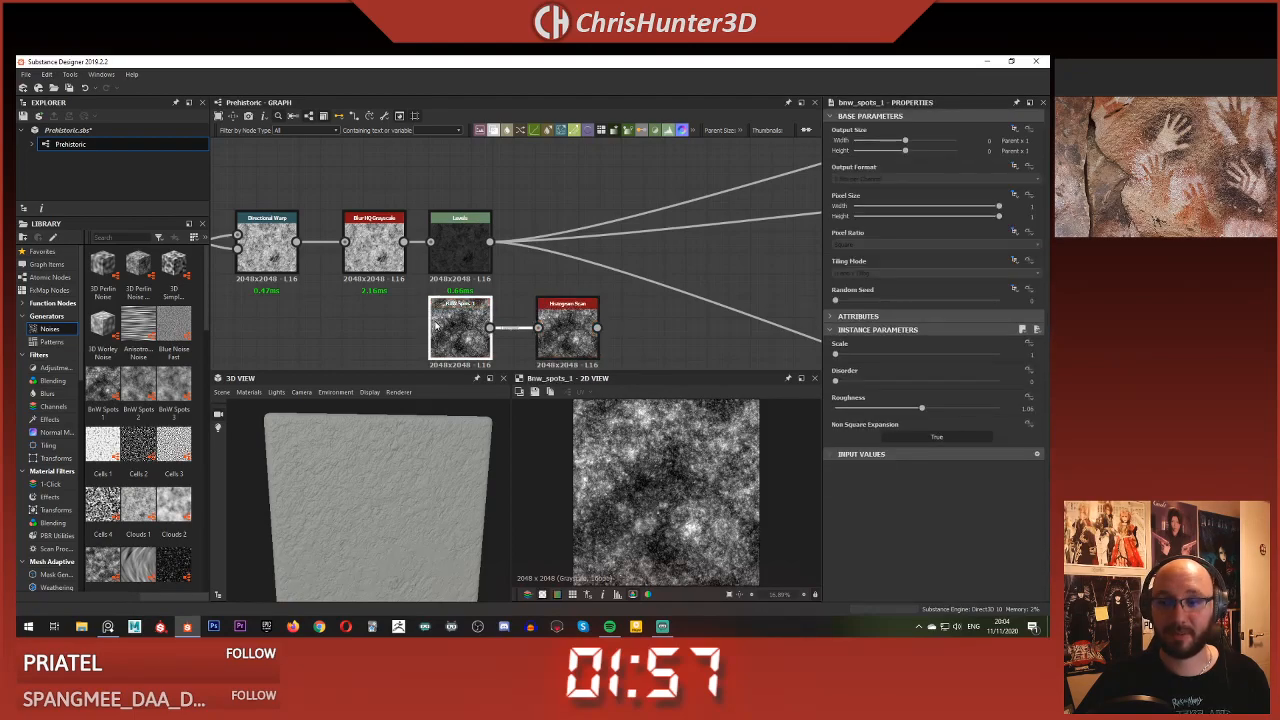
double_click(588, 330)
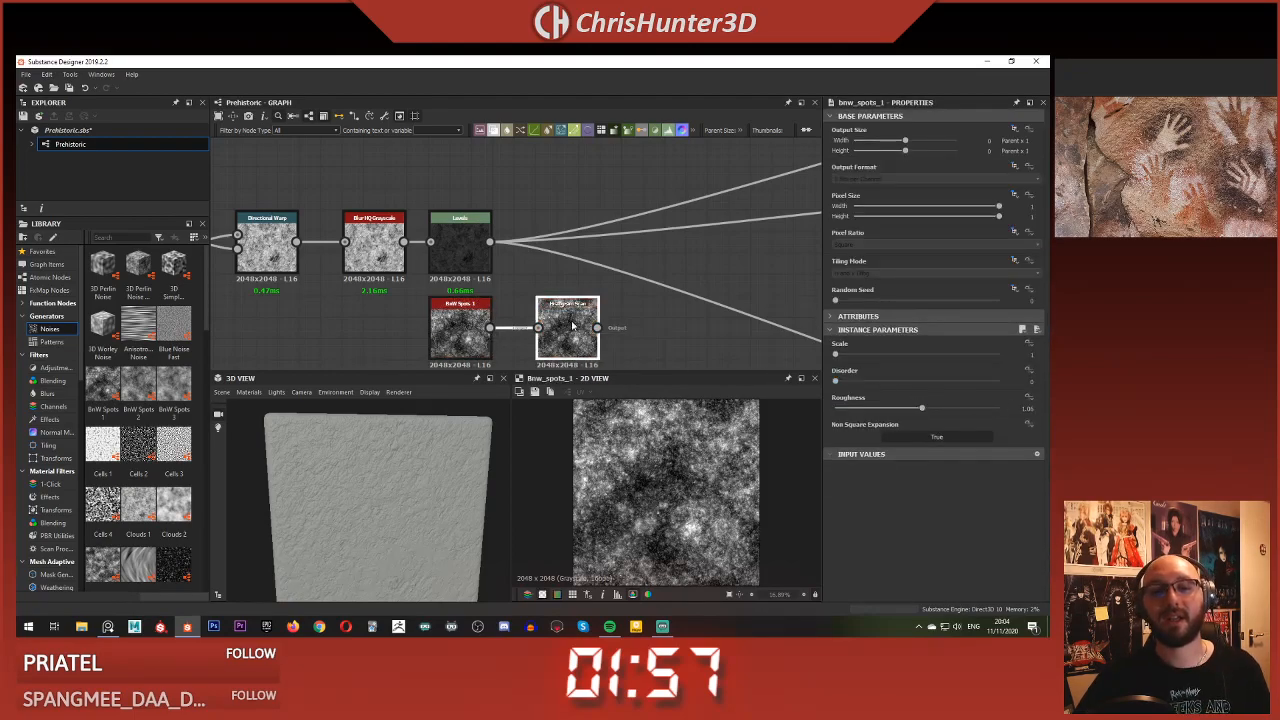
Set the Histogram Scan's position to 0.46 and contrast to 0.96, and line up its node under Levels with BnW Spots 1 beside it
drag(588, 330, 566, 330)
drag(919, 355, 949, 357)
drag(835, 382, 992, 385)
scroll(662, 460, up, 4)
scroll(680, 540, down, 3)
scroll(666, 500, down, 2)
middle_drag(603, 356, 621, 300)
drag(560, 285, 476, 285)
Add a Non Uniform Blur Grayscale node with the Histogram Scan output feeding both its grayscale and blur map inputs
key(space)
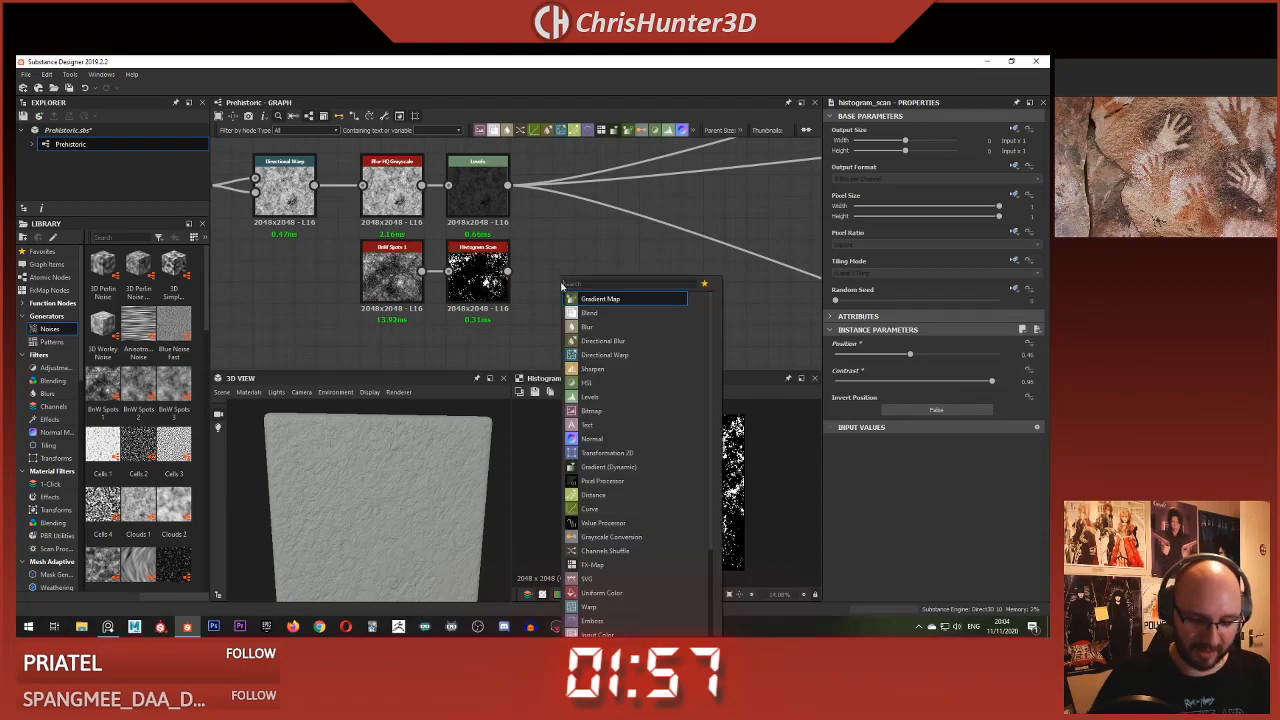
text(non)
key(Down)
key(Down)
key(Down)
key(Return)
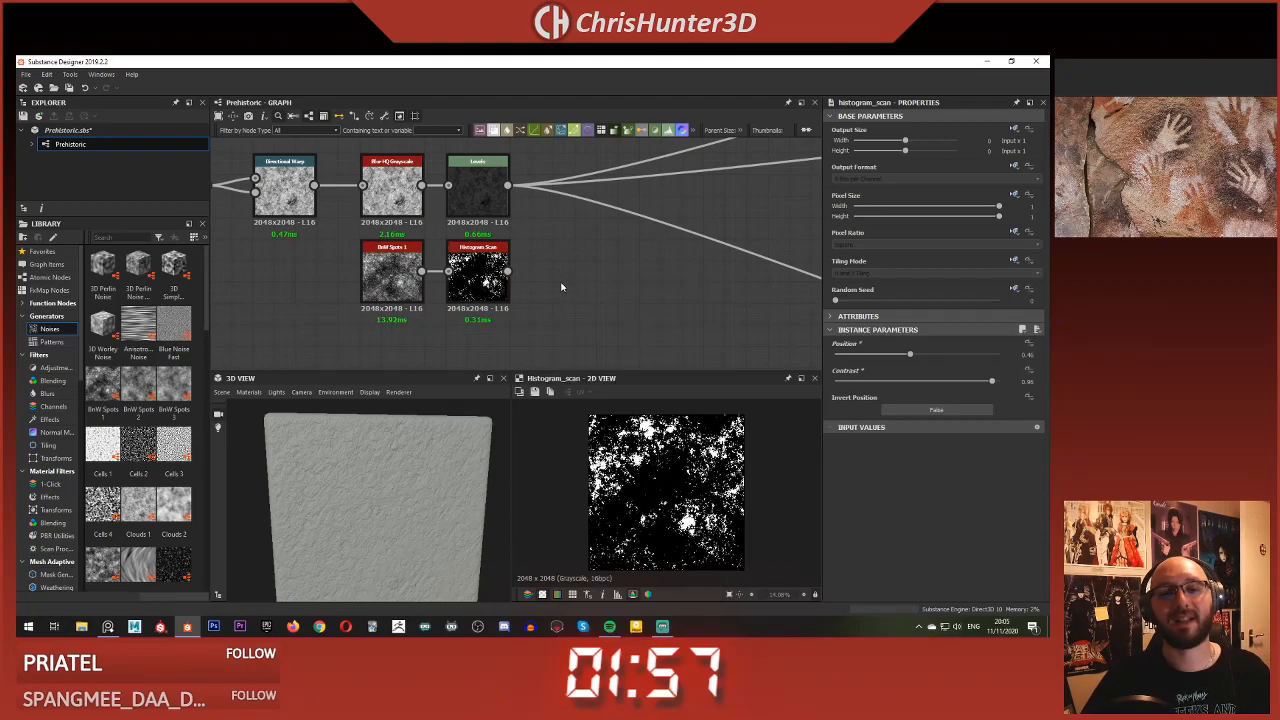
drag(533, 282, 563, 279)
Set the Non Uniform Blur's intensity to just under 0.5, samples to 16 and blades to the maximum, checking the softened spots
drag(859, 357, 833, 357)
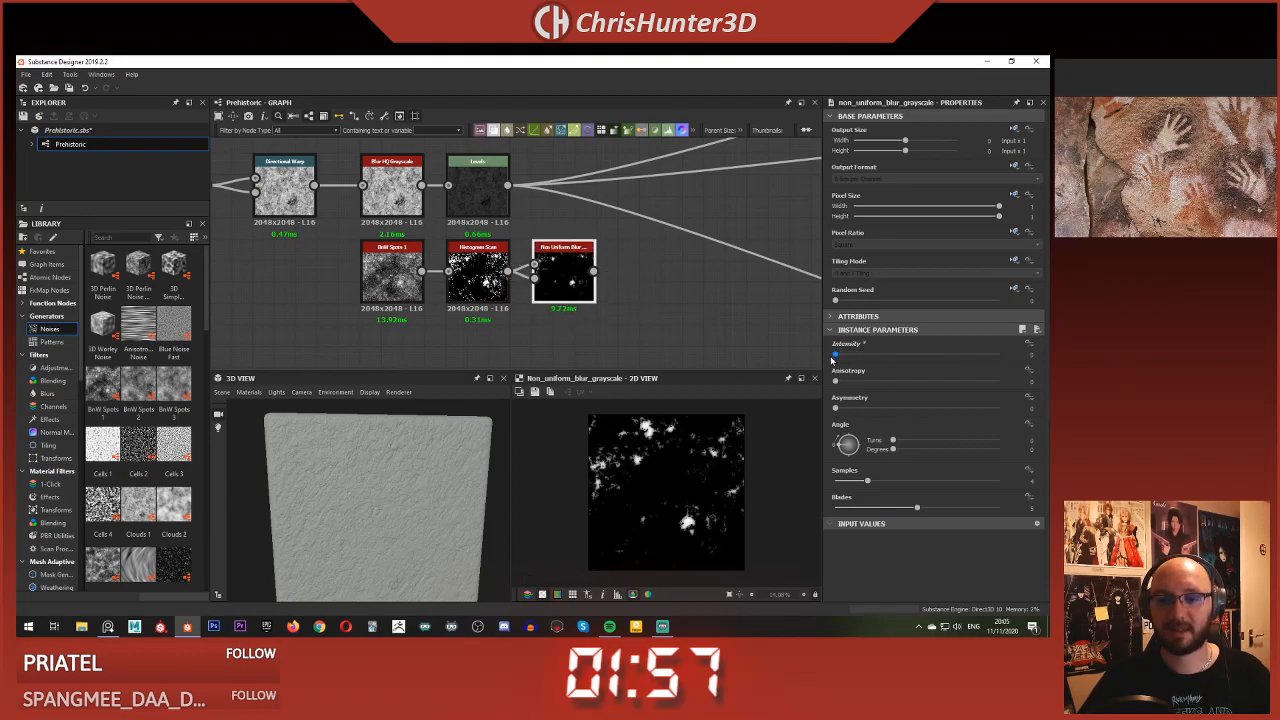
scroll(696, 522, up, 6)
middle_drag(650, 450, 688, 572)
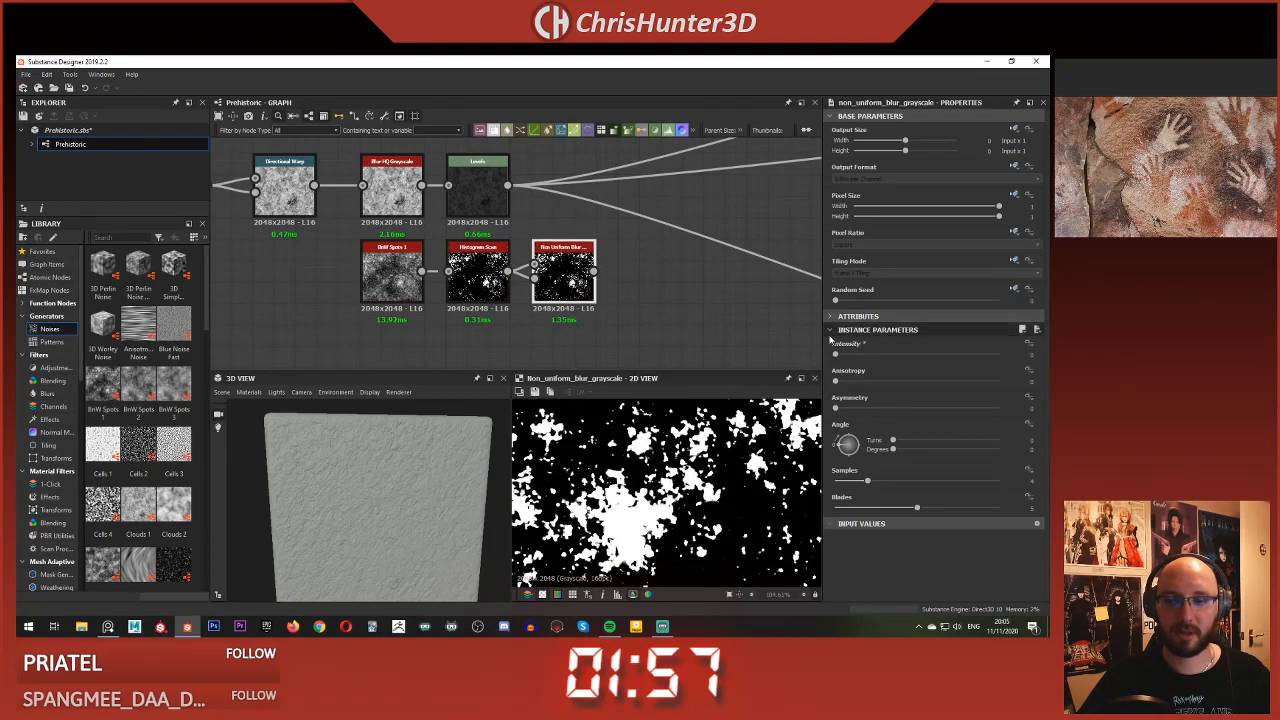
click(837, 355)
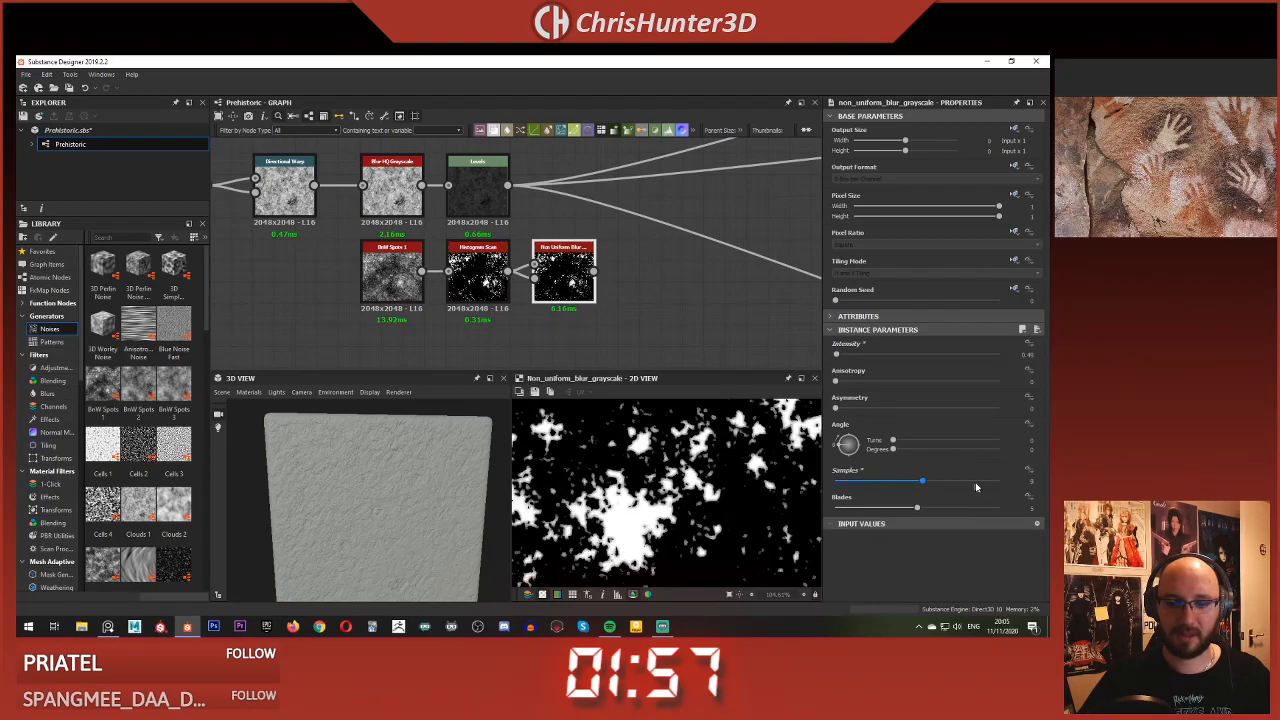
scroll(660, 495, up, 4)
scroll(660, 495, down, 5)
scroll(668, 484, up, 3)
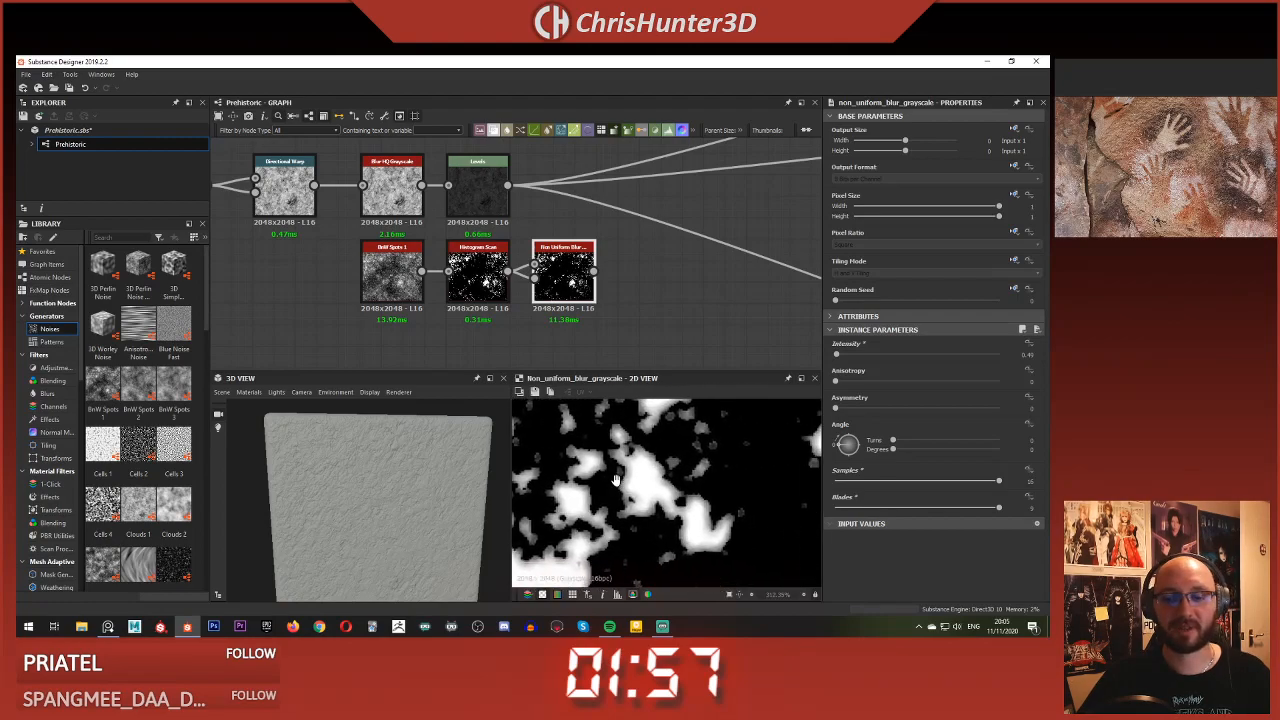
scroll(668, 484, down, 3)
scroll(792, 414, up, 5)
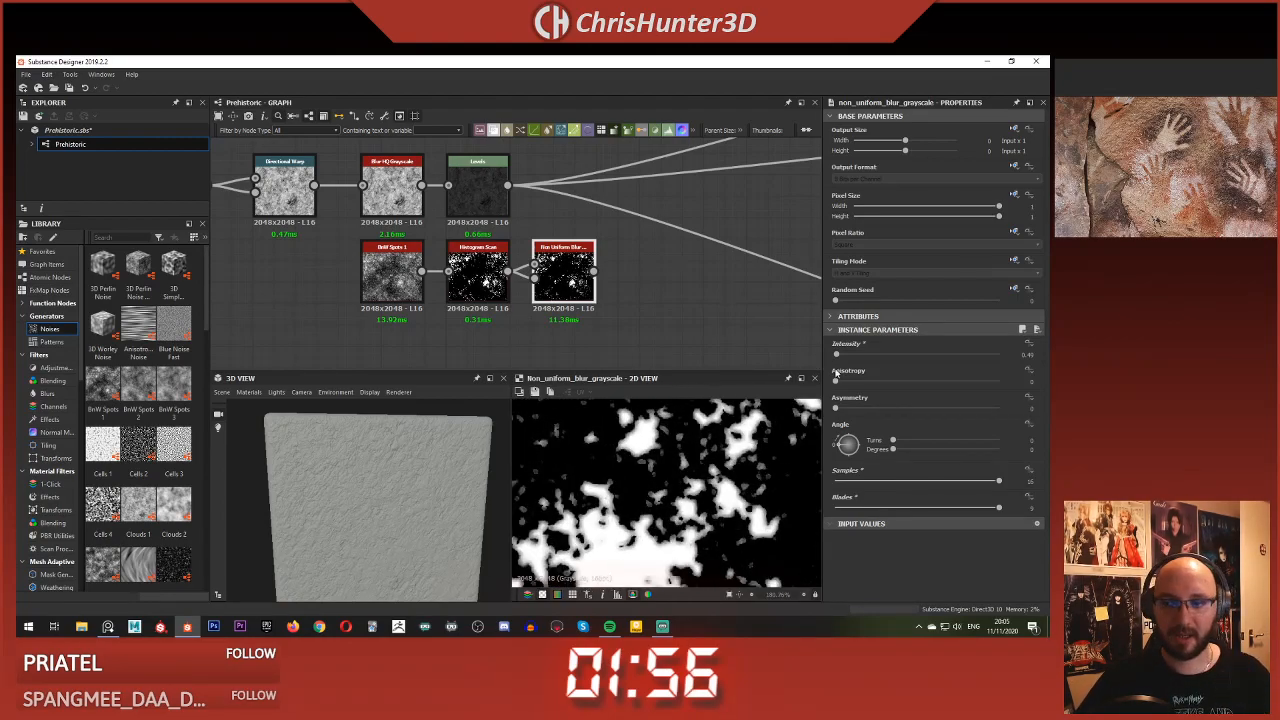
drag(836, 356, 838, 357)
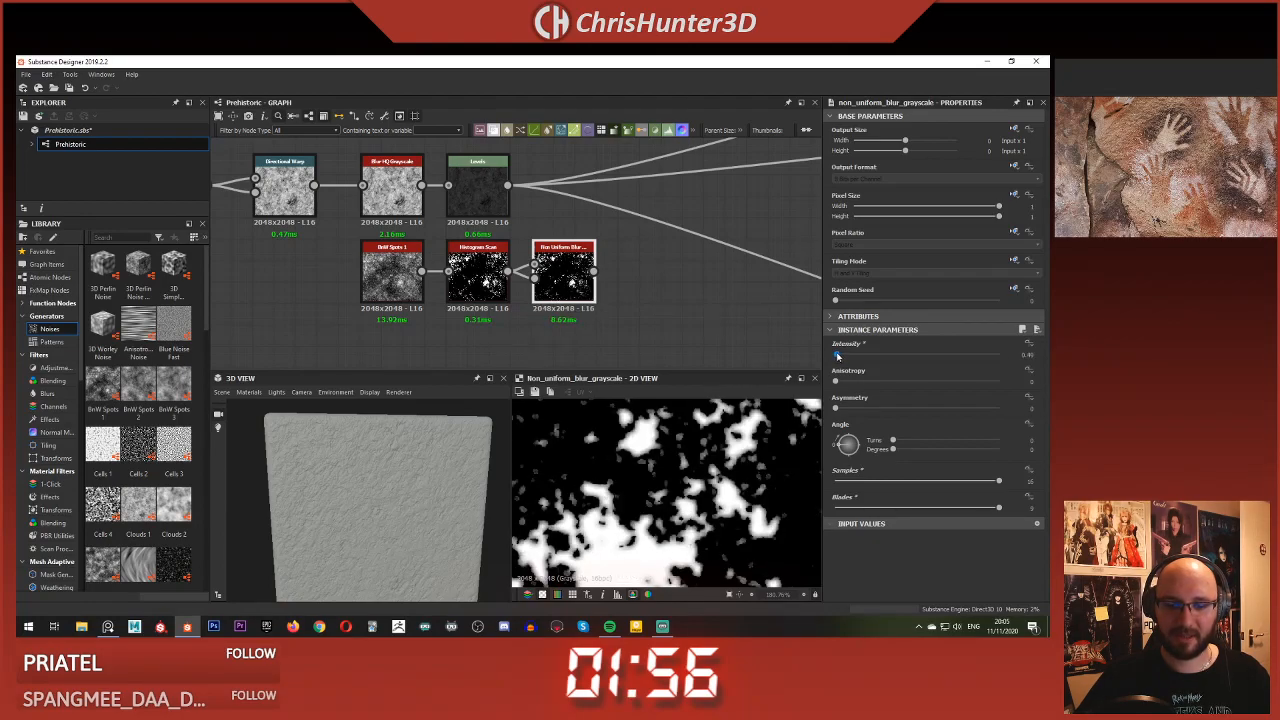
scroll(665, 465, down, 10)
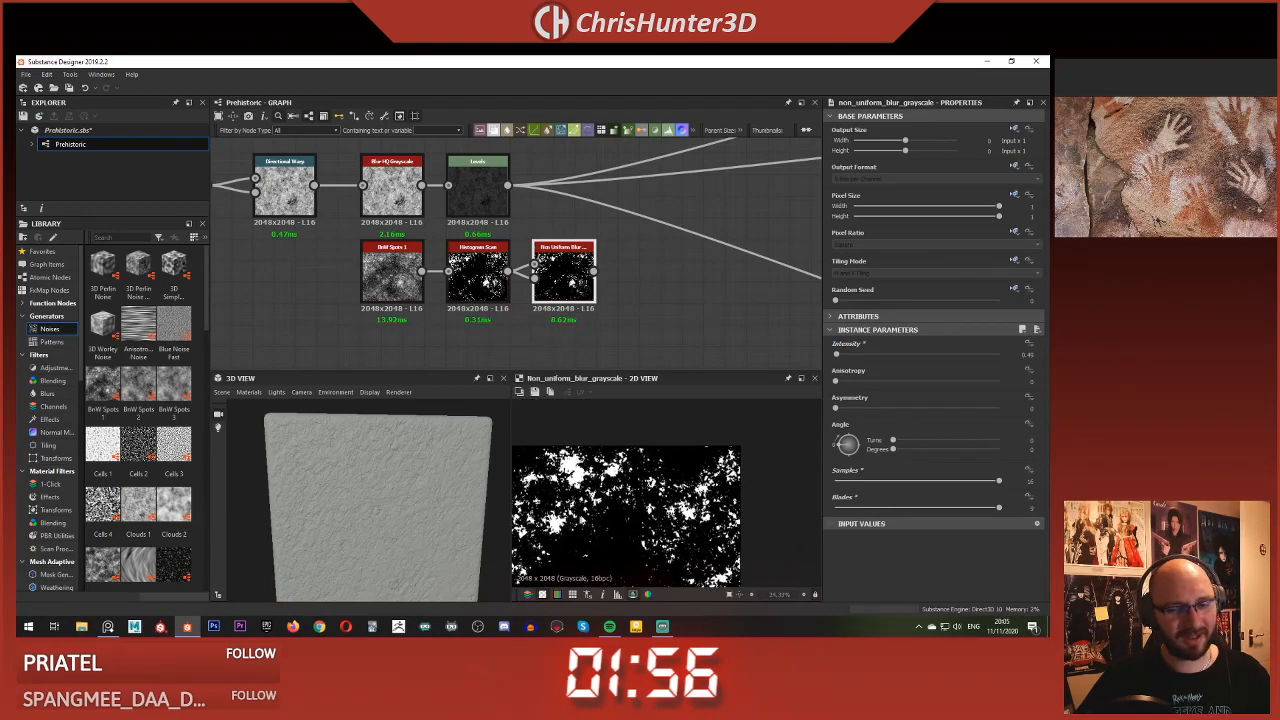
scroll(666, 466, up, 5)
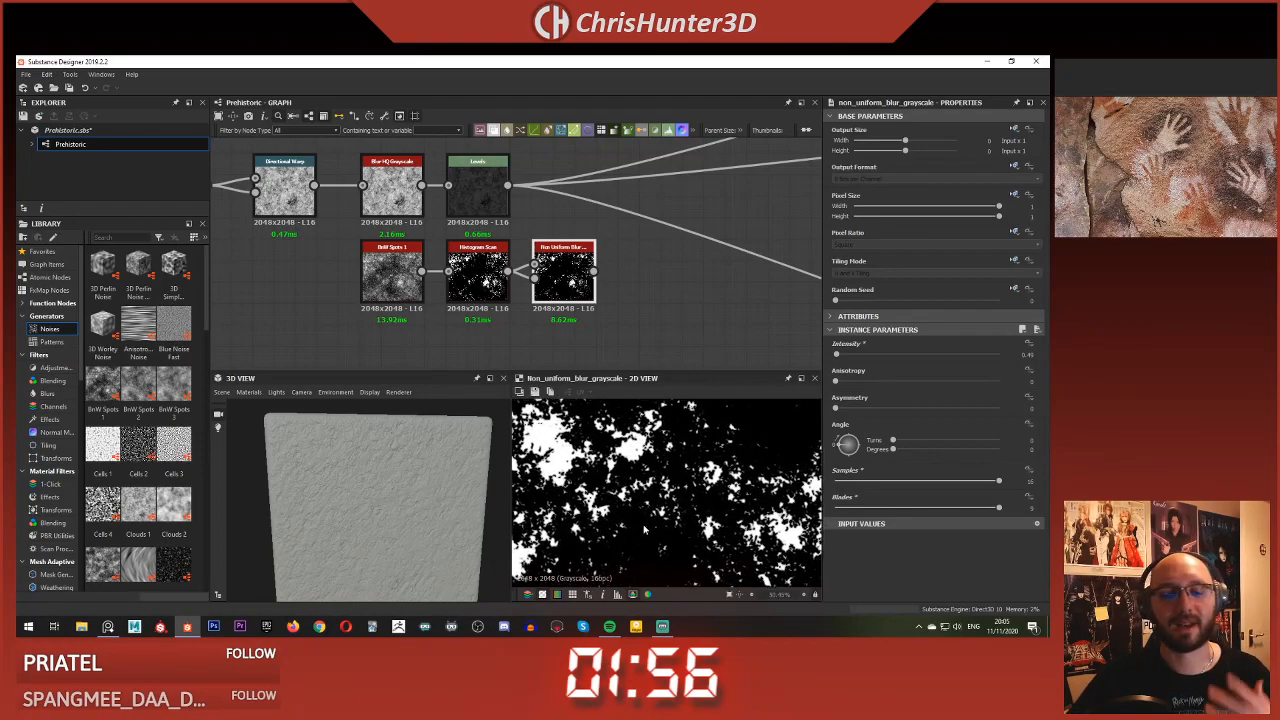
scroll(660, 470, down, 4)
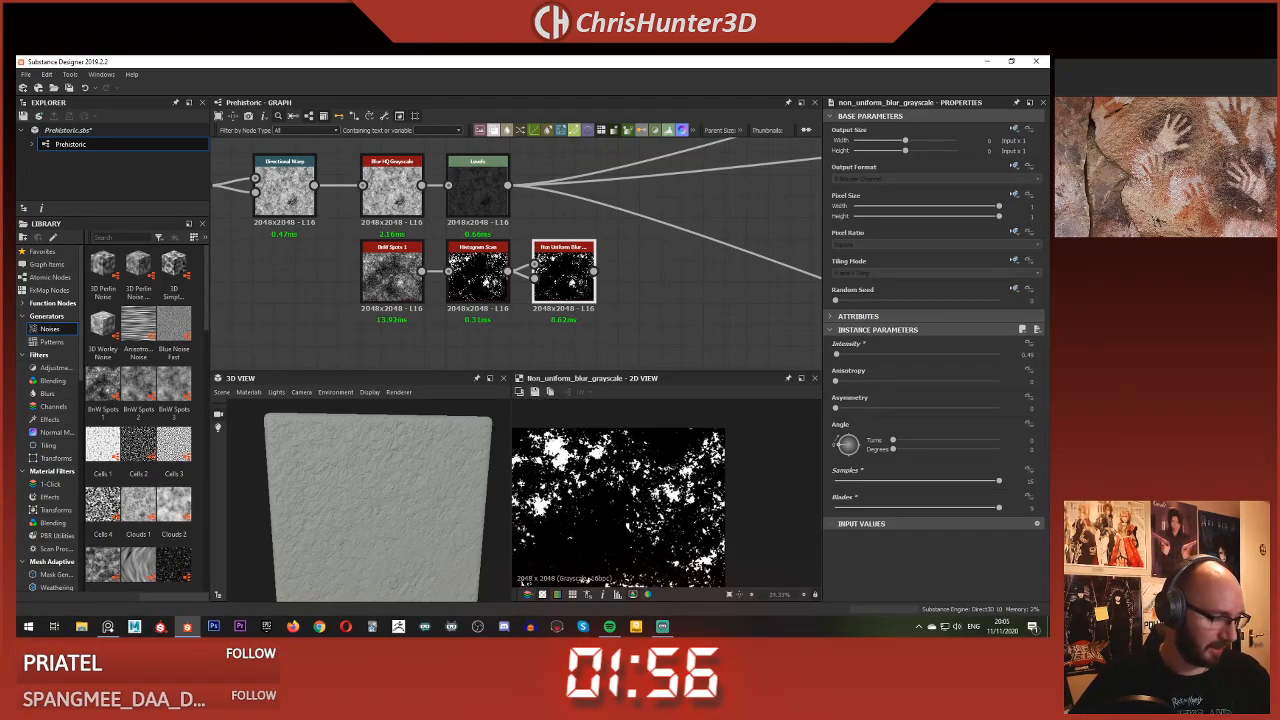
Add a Directional Warp node with the Non Uniform Blur output feeding both its image and intensity inputs
middle_drag(646, 282, 625, 321)
click(645, 299)
scroll(592, 310, up, 2)
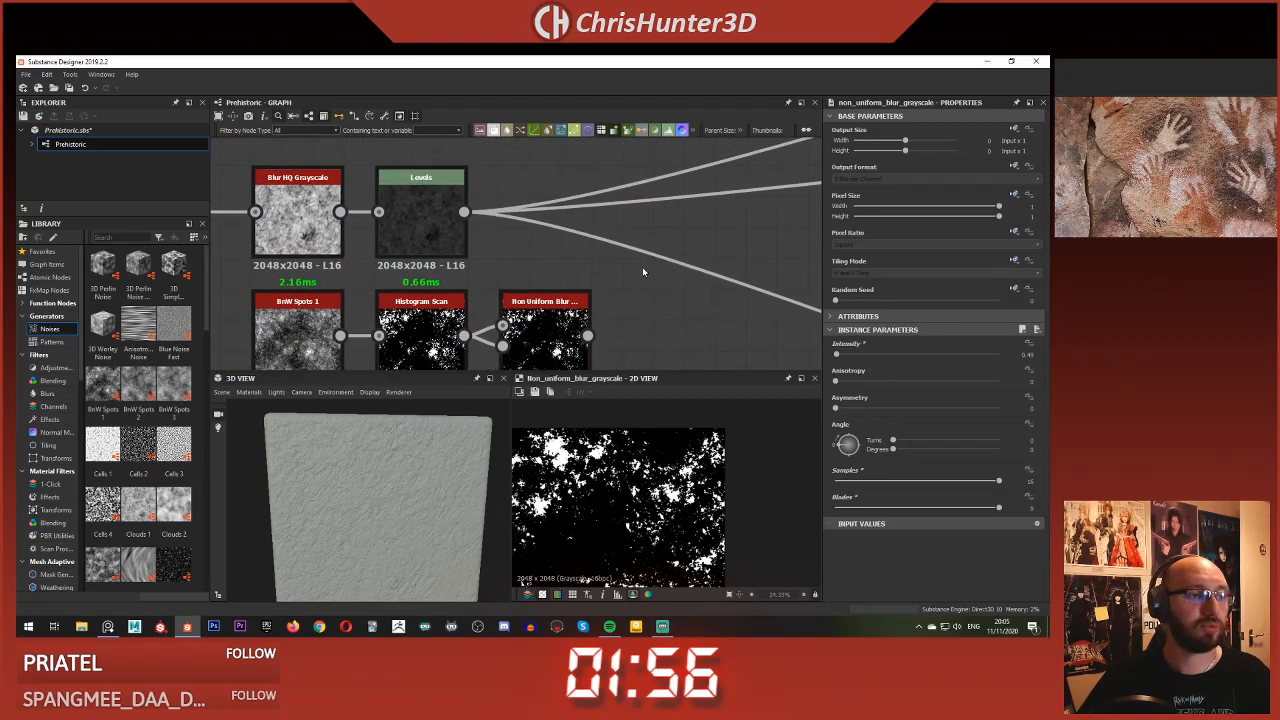
scroll(602, 522, down, 1)
scroll(606, 520, up, 4)
key(f)
middle_drag(601, 340, 669, 271)
scroll(694, 294, up, 1)
key(space)
text(dir)
key(Down)
key(Return)
drag(660, 252, 697, 253)
drag(597, 251, 643, 263)
scroll(712, 517, up, 2)
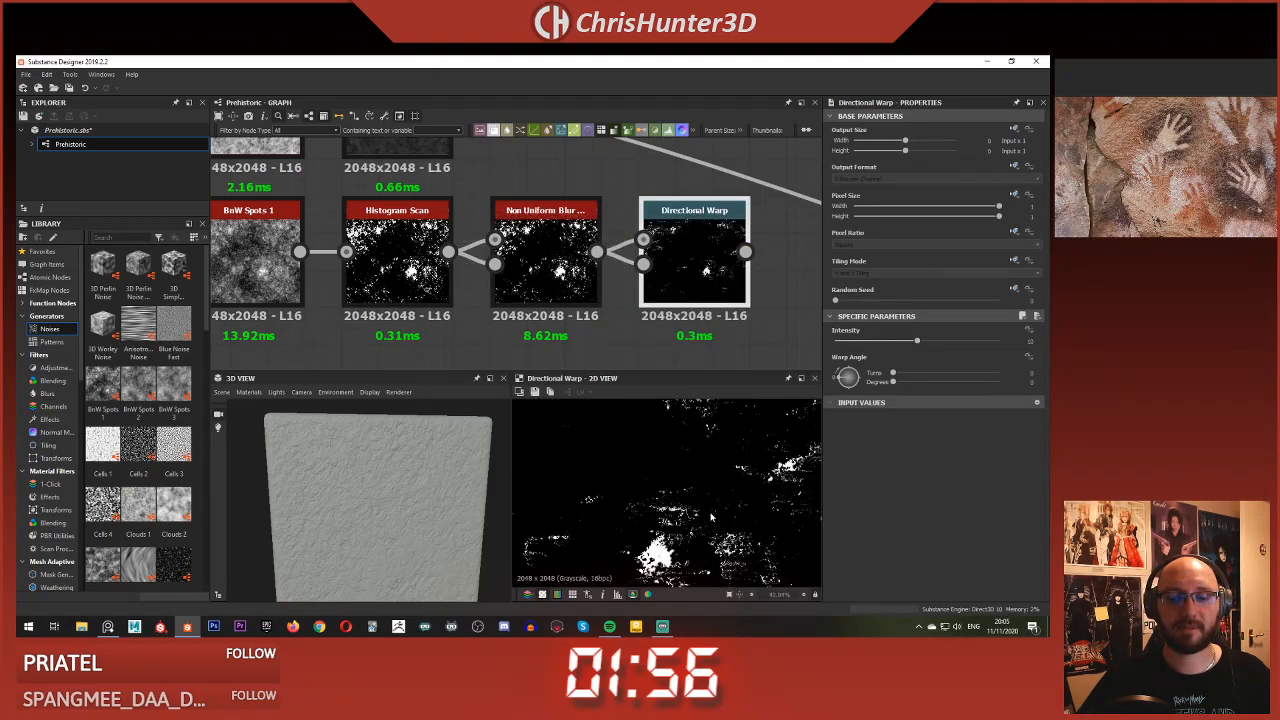
scroll(712, 517, down, 3)
scroll(712, 290, down, 2)
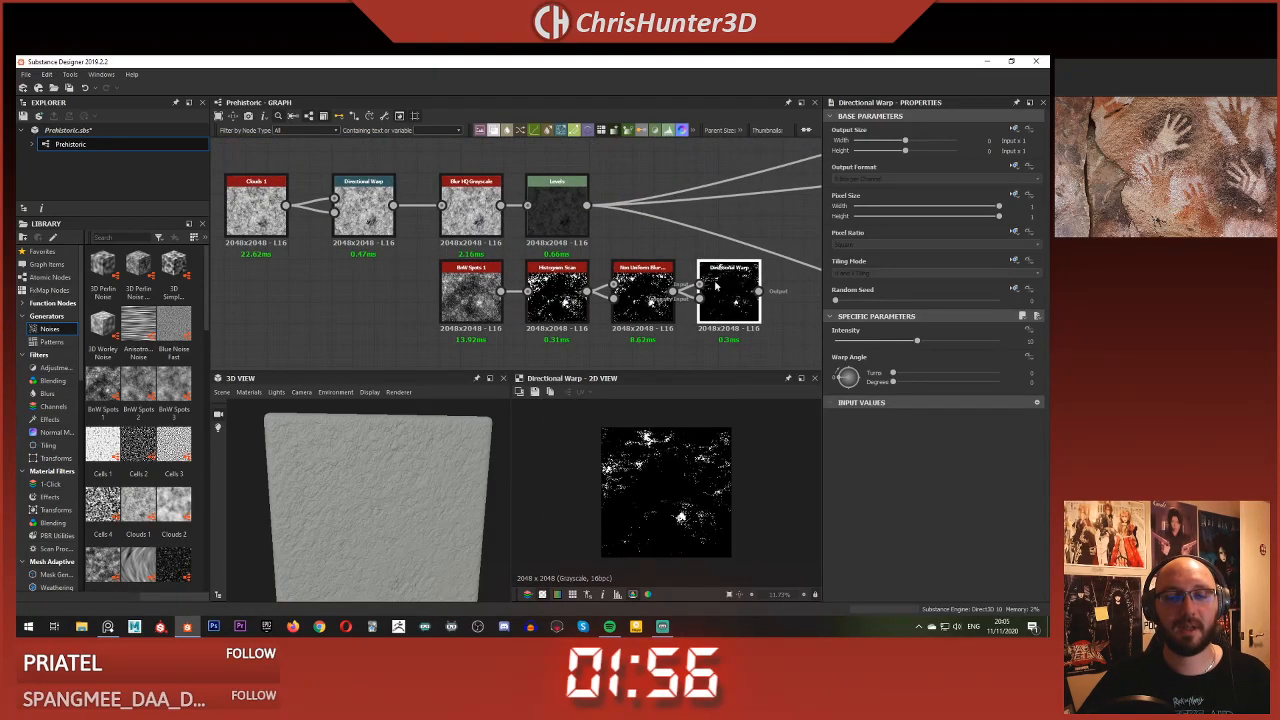
Reorder the chain so Histogram Scan feeds both Directional Warp inputs and the warp's output feeds both Non Uniform Blur inputs
drag(712, 290, 723, 333)
scroll(726, 338, up, 5)
click(535, 215)
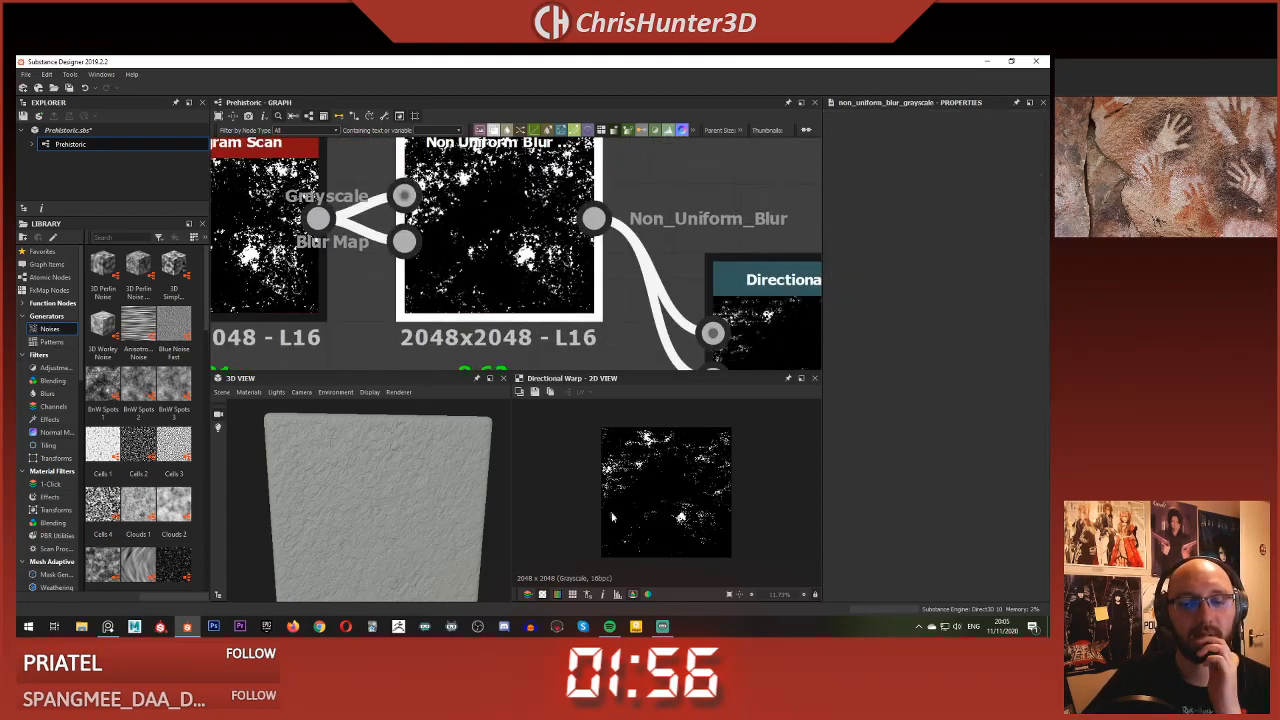
scroll(603, 490, down, 2)
scroll(585, 175, down, 4)
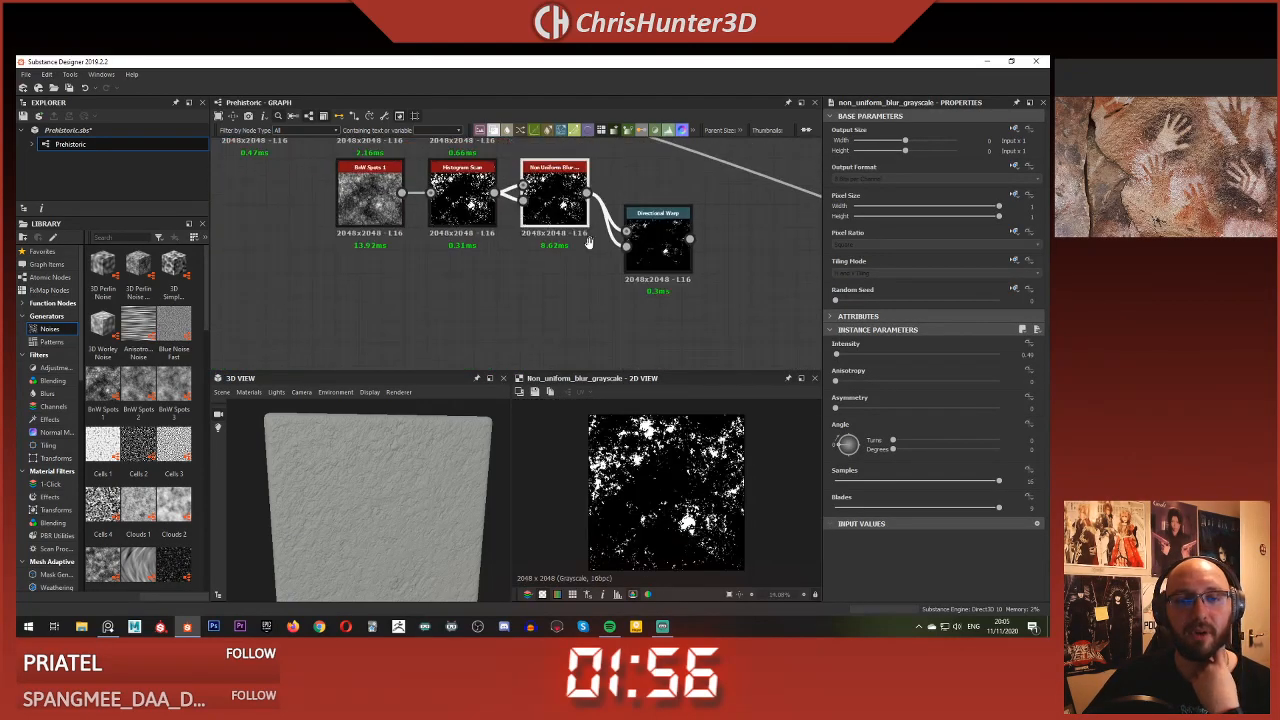
middle_drag(592, 233, 547, 311)
drag(541, 282, 640, 262)
drag(555, 315, 640, 277)
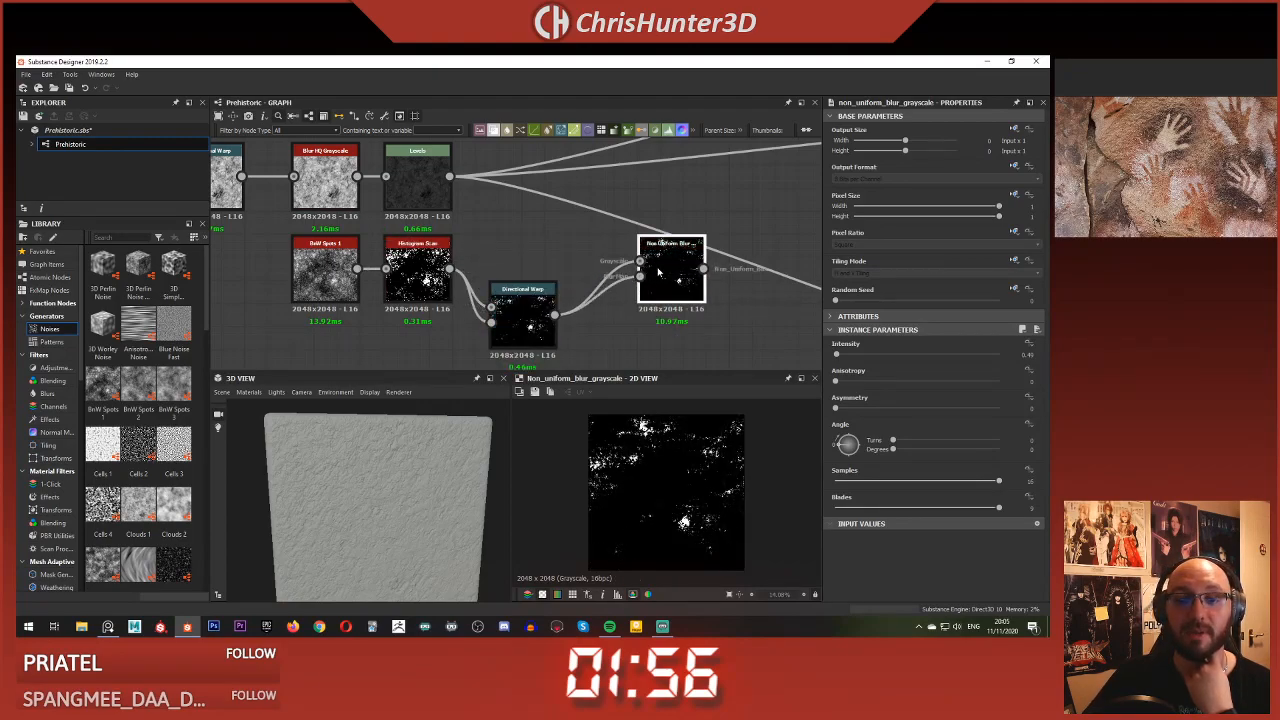
scroll(659, 495, up, 6)
Set the lower Directional Warp's intensity to about 4.58 and its warp angle to about -235 degrees
double_click(522, 312)
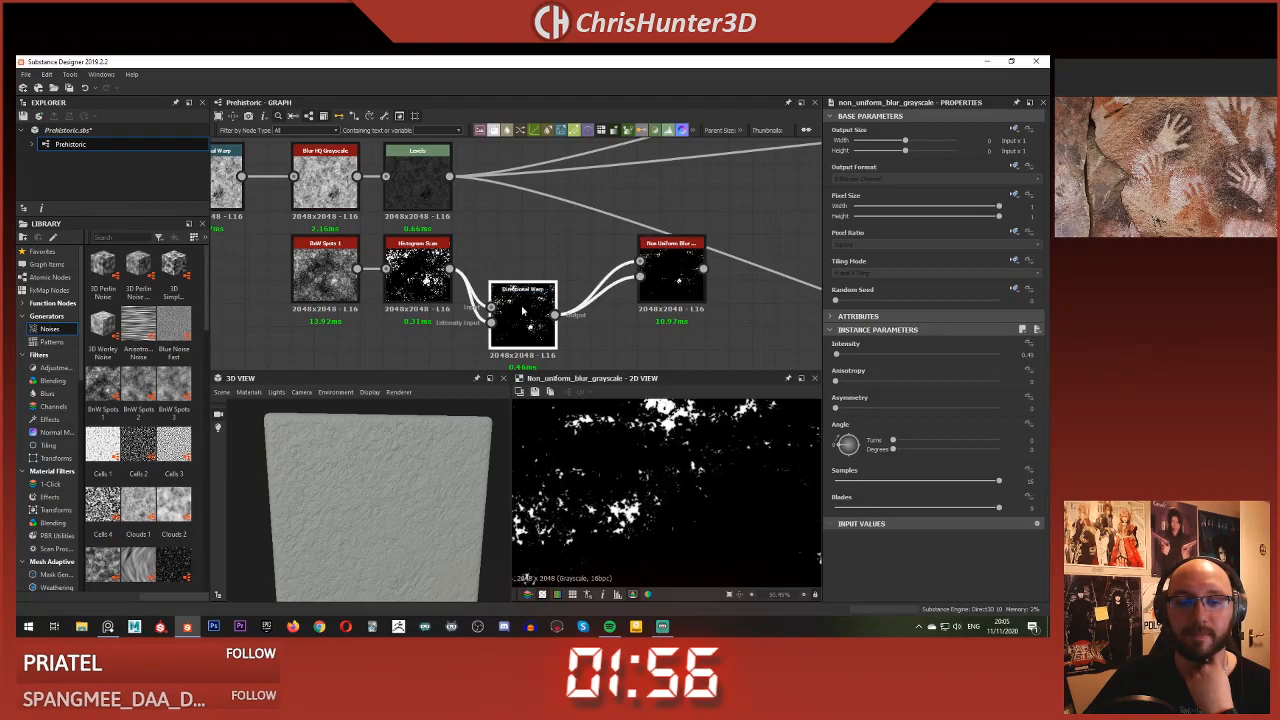
scroll(540, 318, down, 2)
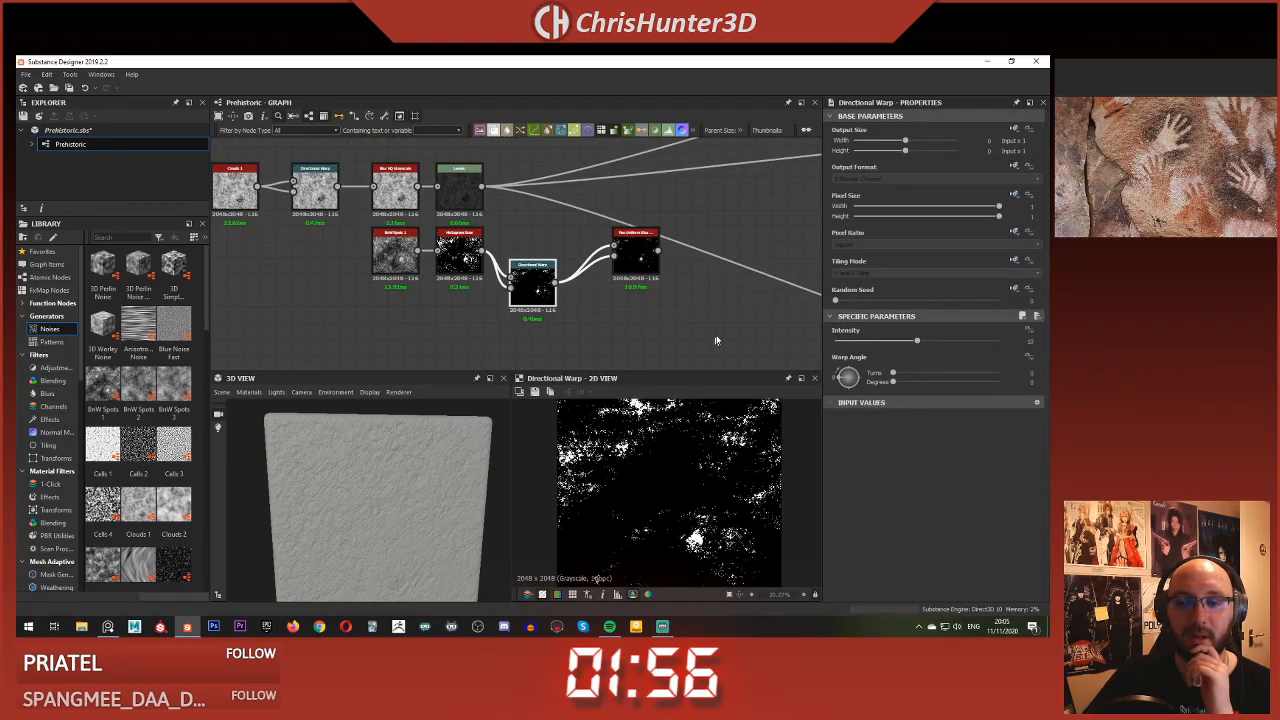
drag(914, 341, 871, 341)
scroll(676, 540, up, 3)
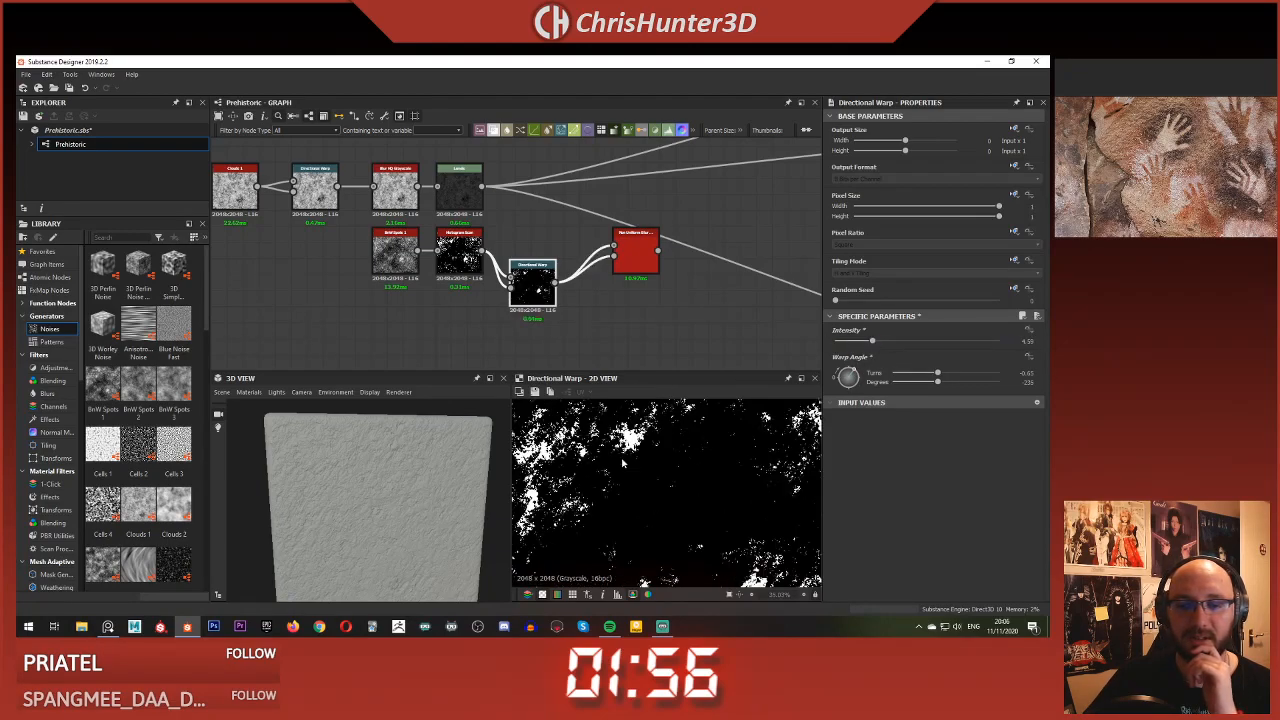
Lower the Directional Warp's intensity to about 0.72 and move the node farther from Histogram Scan
scroll(626, 578, up, 2)
drag(873, 341, 842, 349)
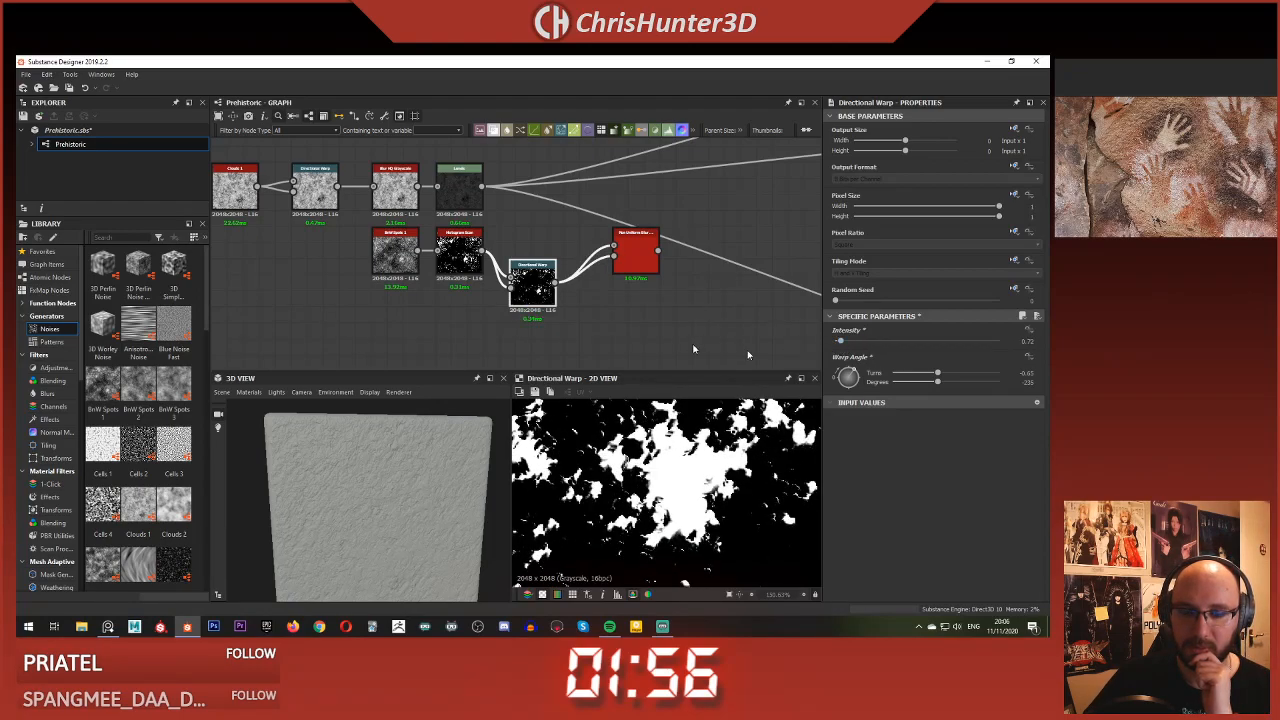
scroll(470, 298, up, 5)
scroll(481, 297, down, 3)
drag(586, 291, 618, 288)
Add a Directional Noise 4 node and place it beneath Histogram Scan
click(517, 304)
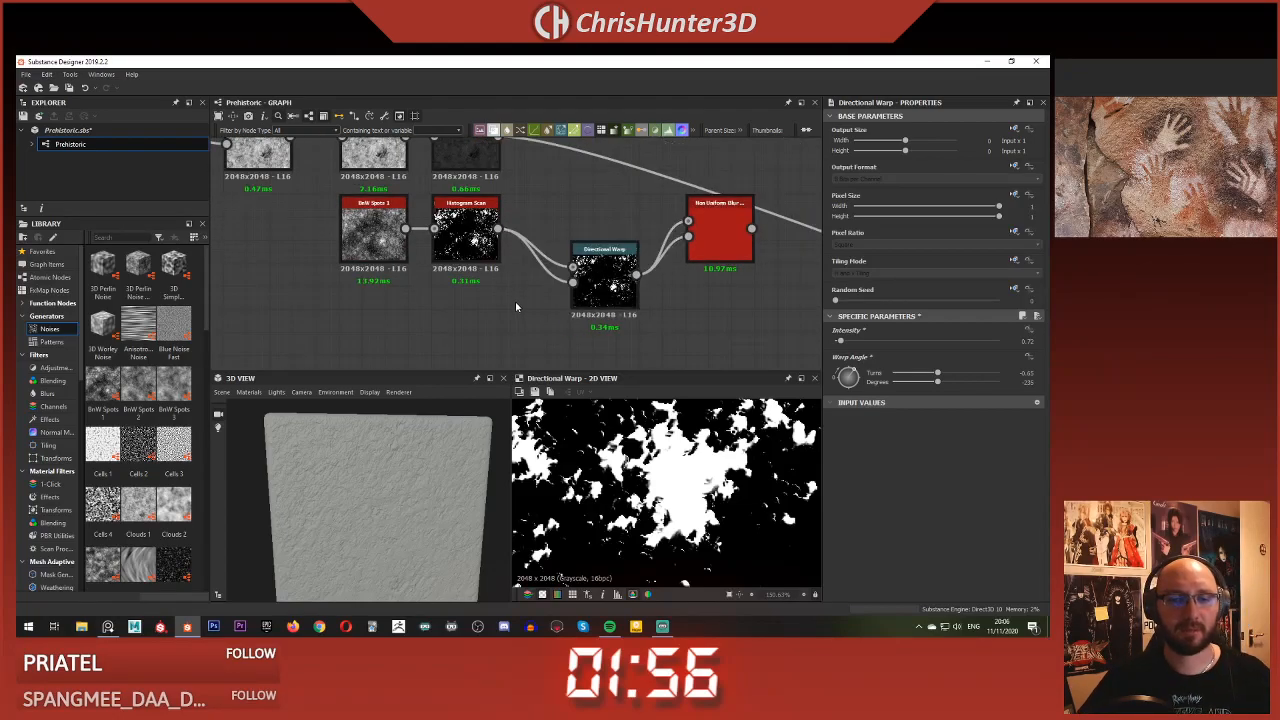
key(space)
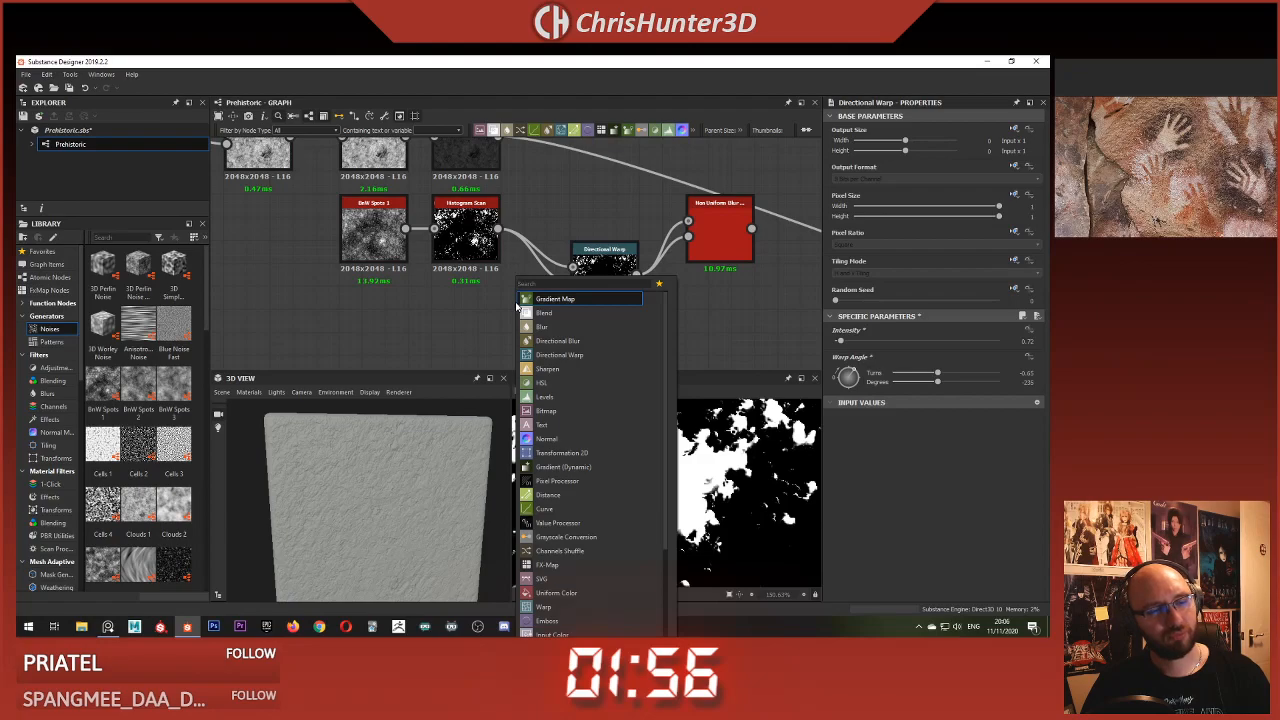
text(dire)
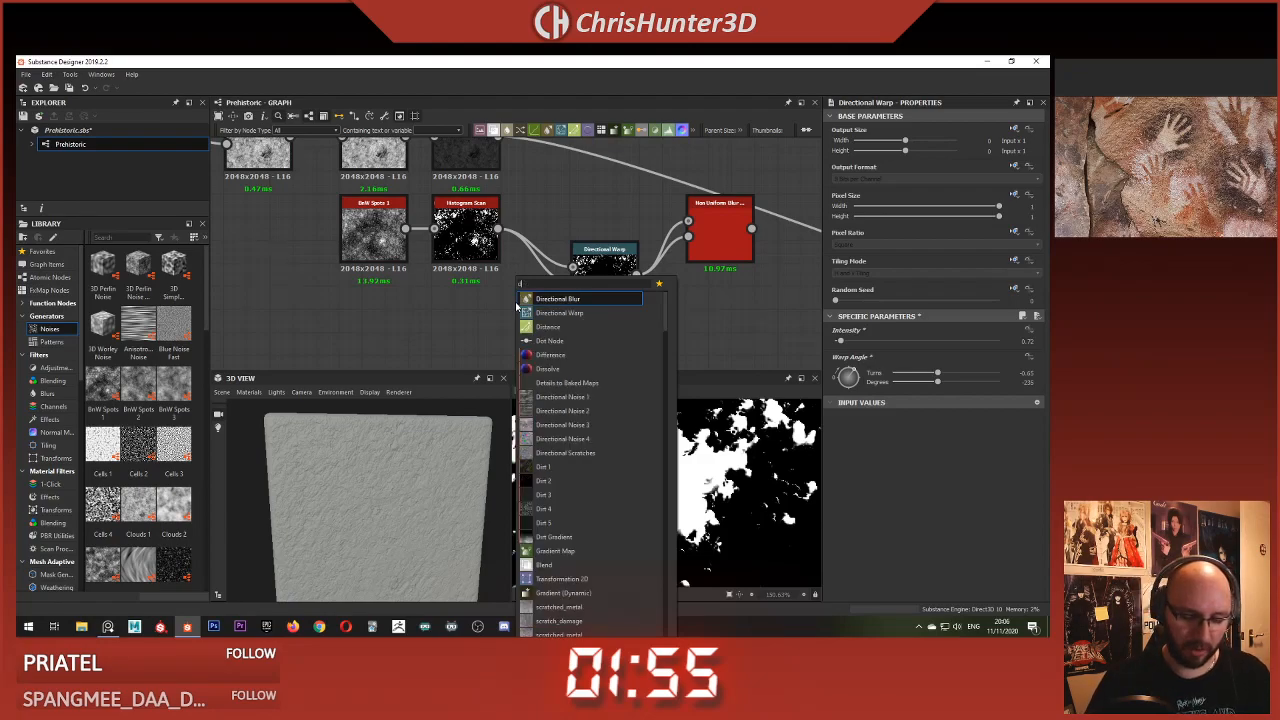
key(Down)
key(Down)
key(Down)
key(Down)
key(Down)
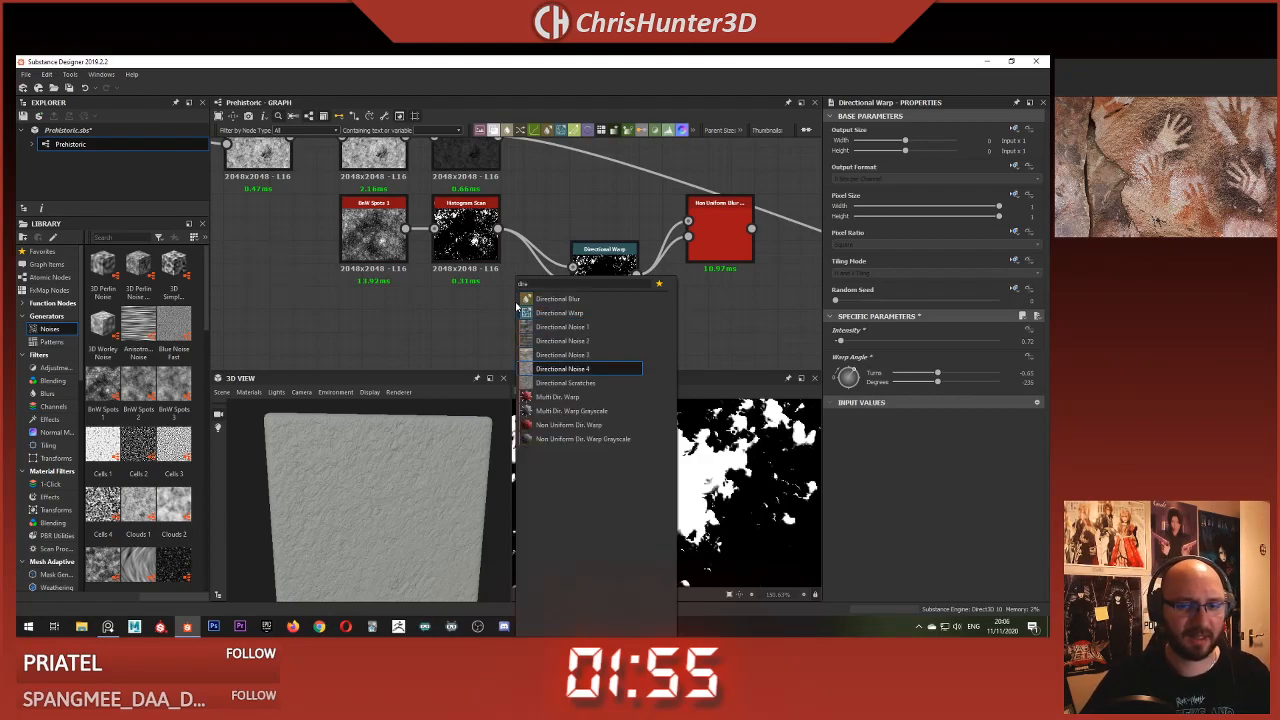
key(Escape)
drag(513, 318, 468, 346)
scroll(489, 362, down, 1)
scroll(647, 496, down, 9)
scroll(655, 492, down, 3)
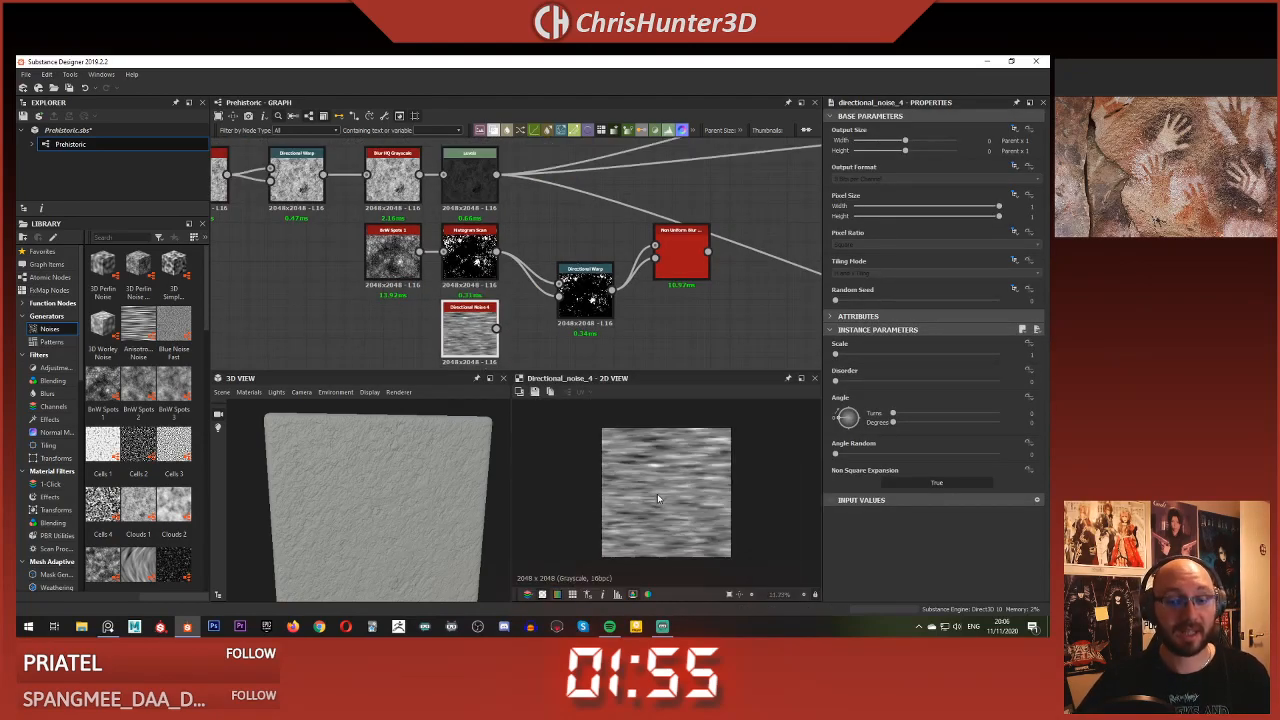
Set Directional Noise 4's random seed to 5 and connect its output to the Directional Warp's intensity input
drag(900, 300, 917, 300)
scroll(543, 342, up, 2)
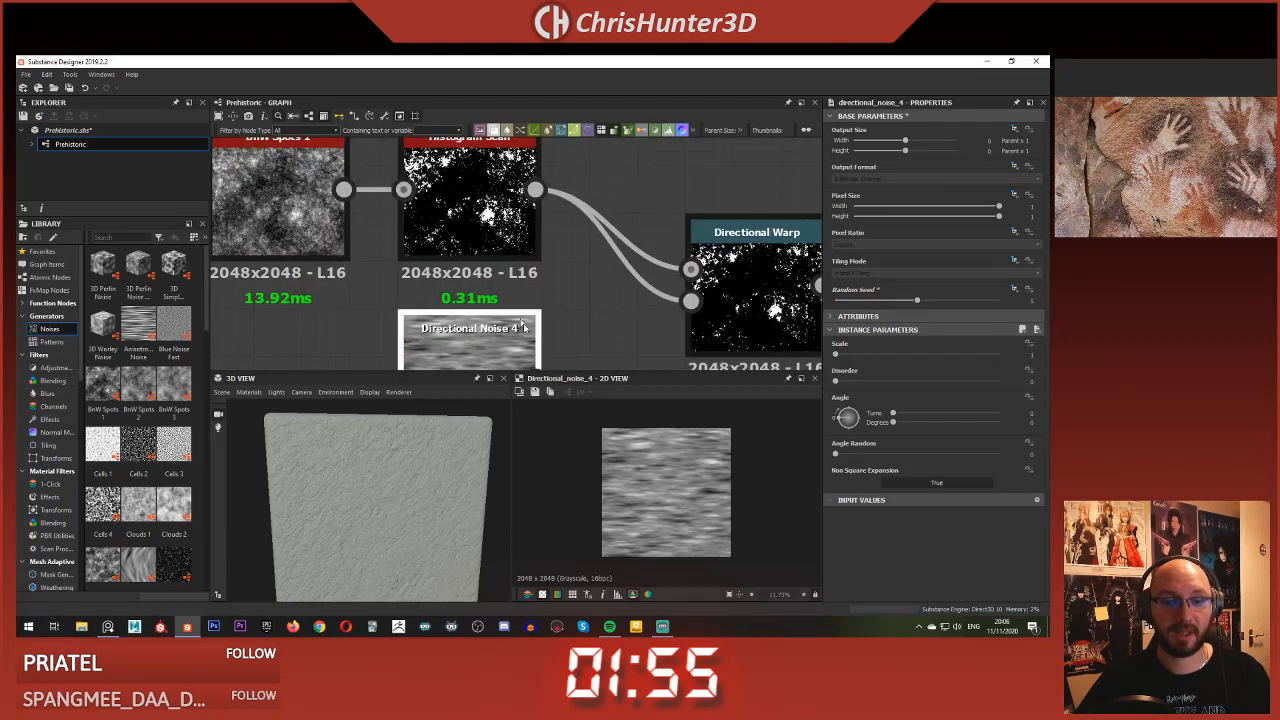
drag(539, 366, 646, 313)
middle_drag(652, 312, 538, 279)
double_click(582, 274)
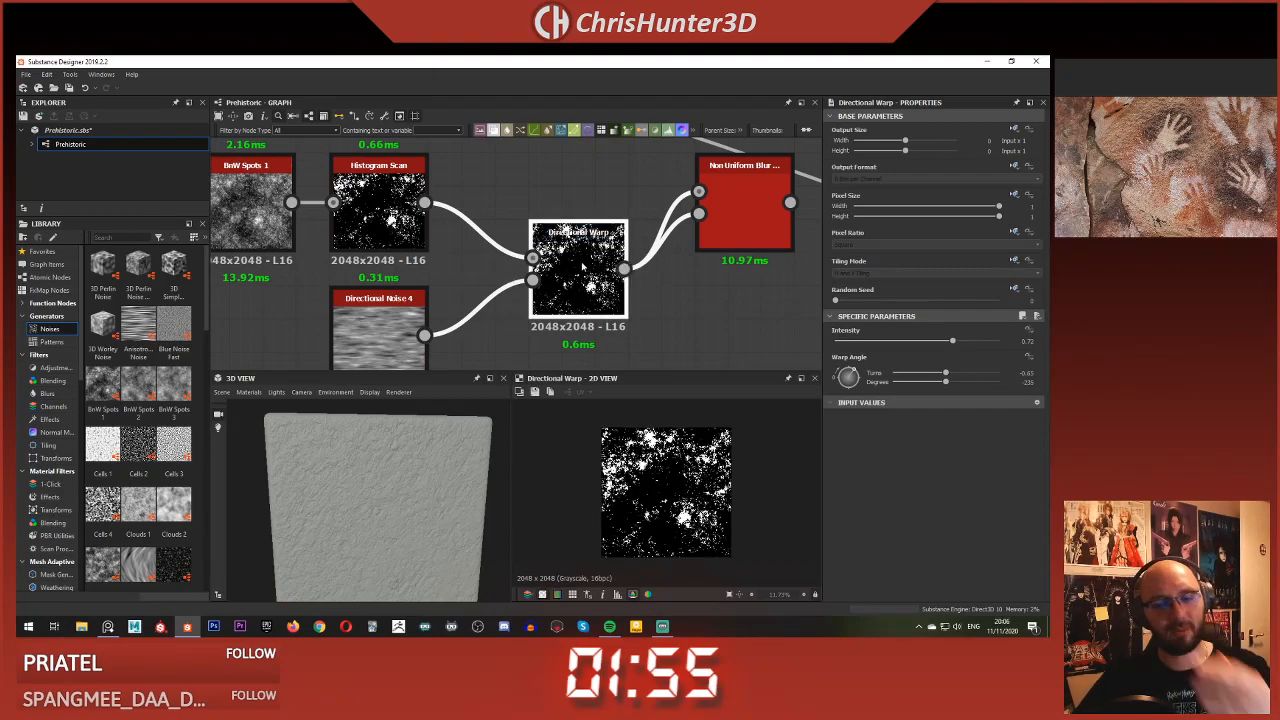
Set the Directional Warp's intensity to about 0.43 and rotate Directional Noise 4's streaks to a diagonal
scroll(640, 472, up, 7)
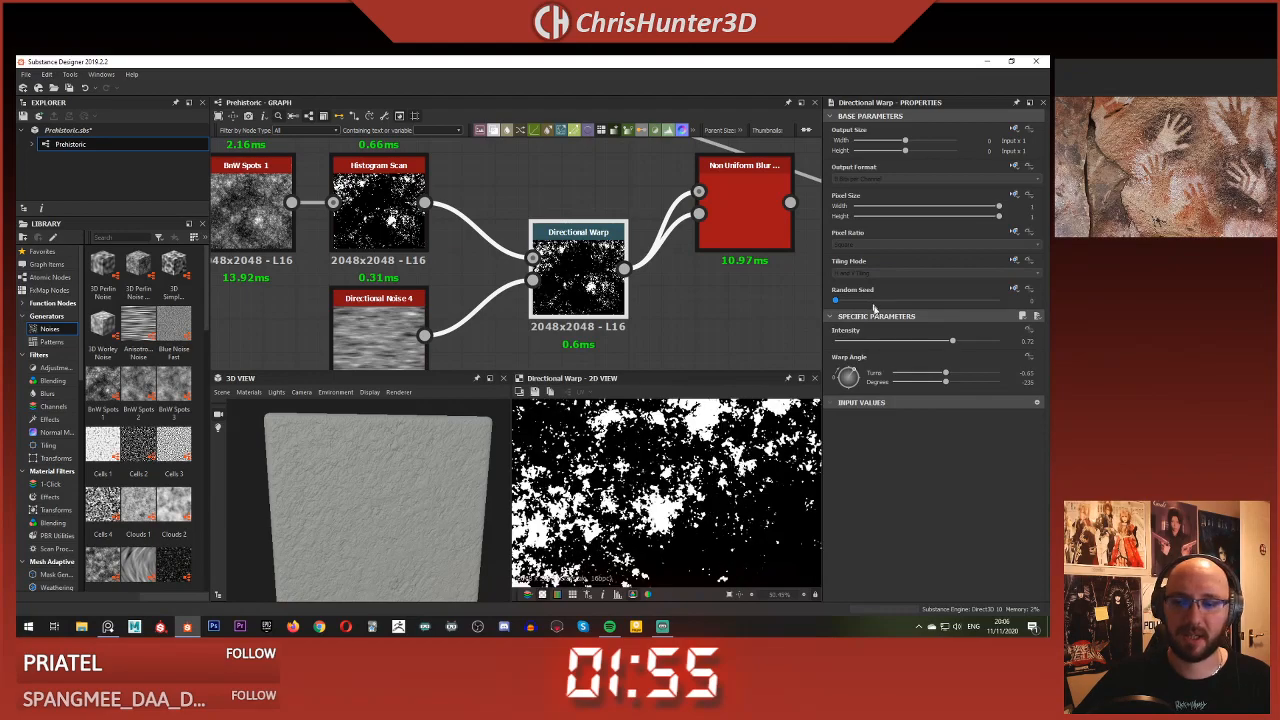
mouse_move(926, 344)
mouse_down()
mouse_move(869, 342)
mouse_move(905, 342)
mouse_up()
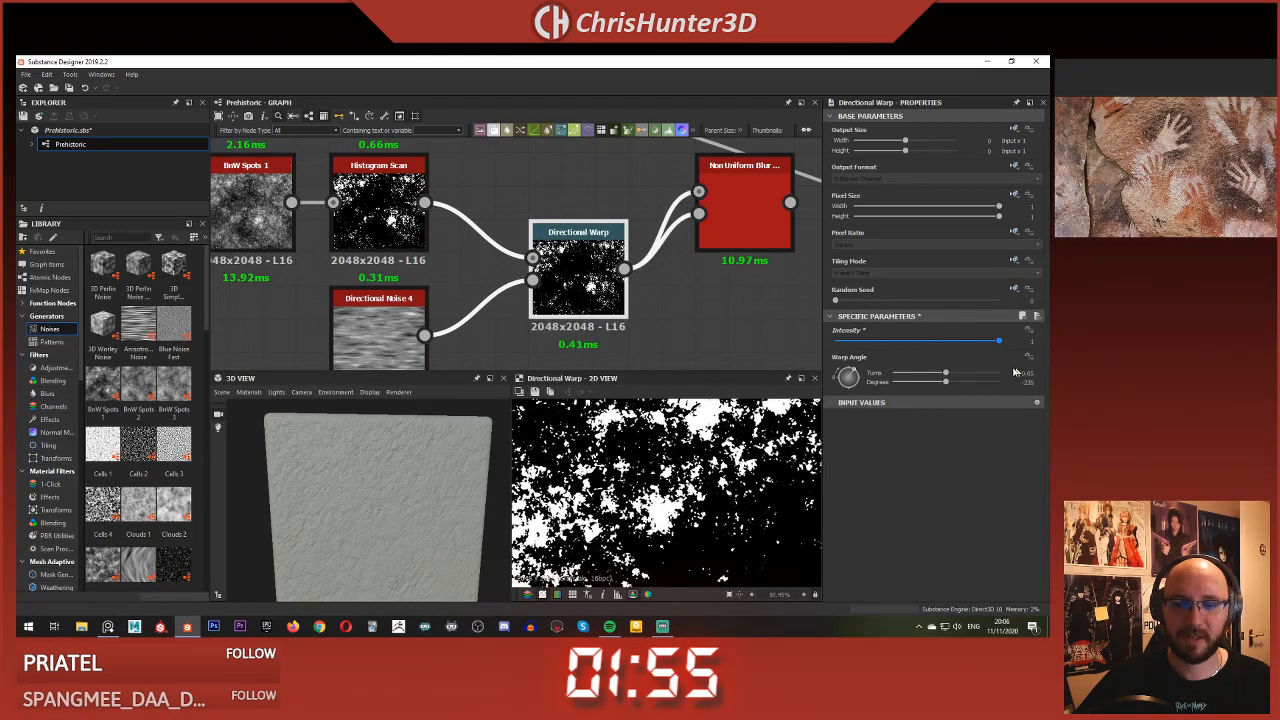
click(395, 340)
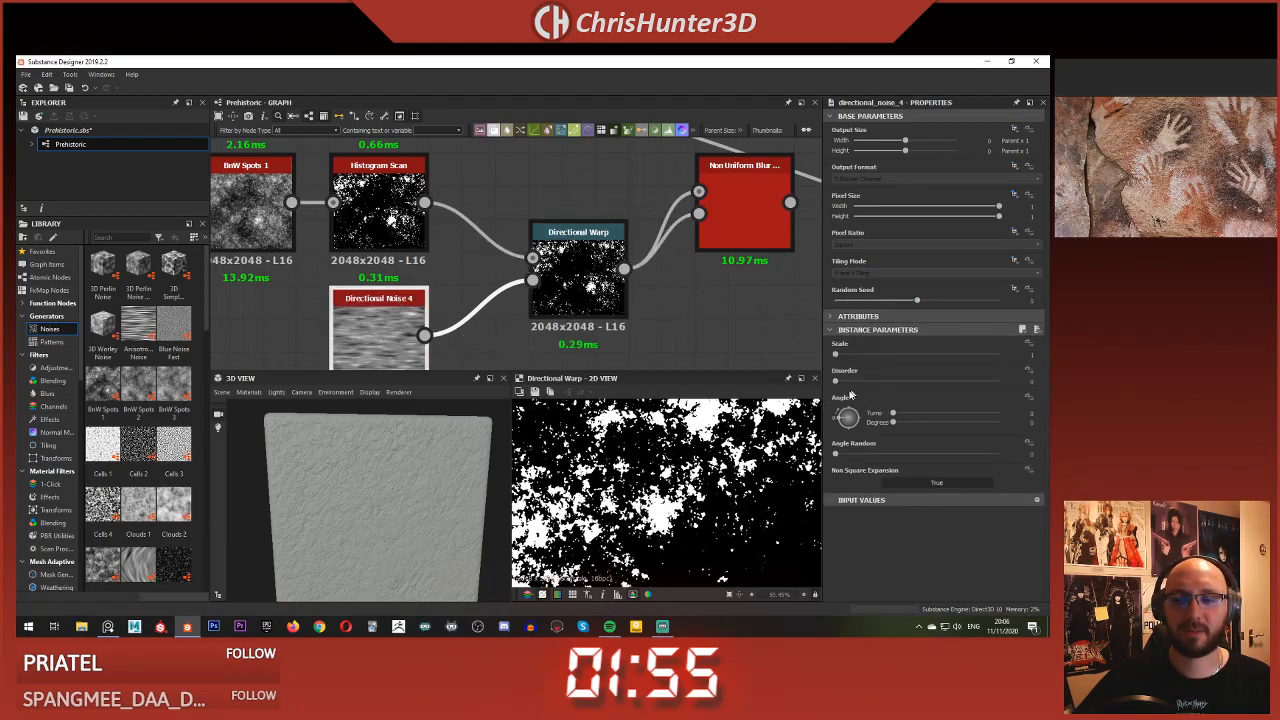
click(603, 279)
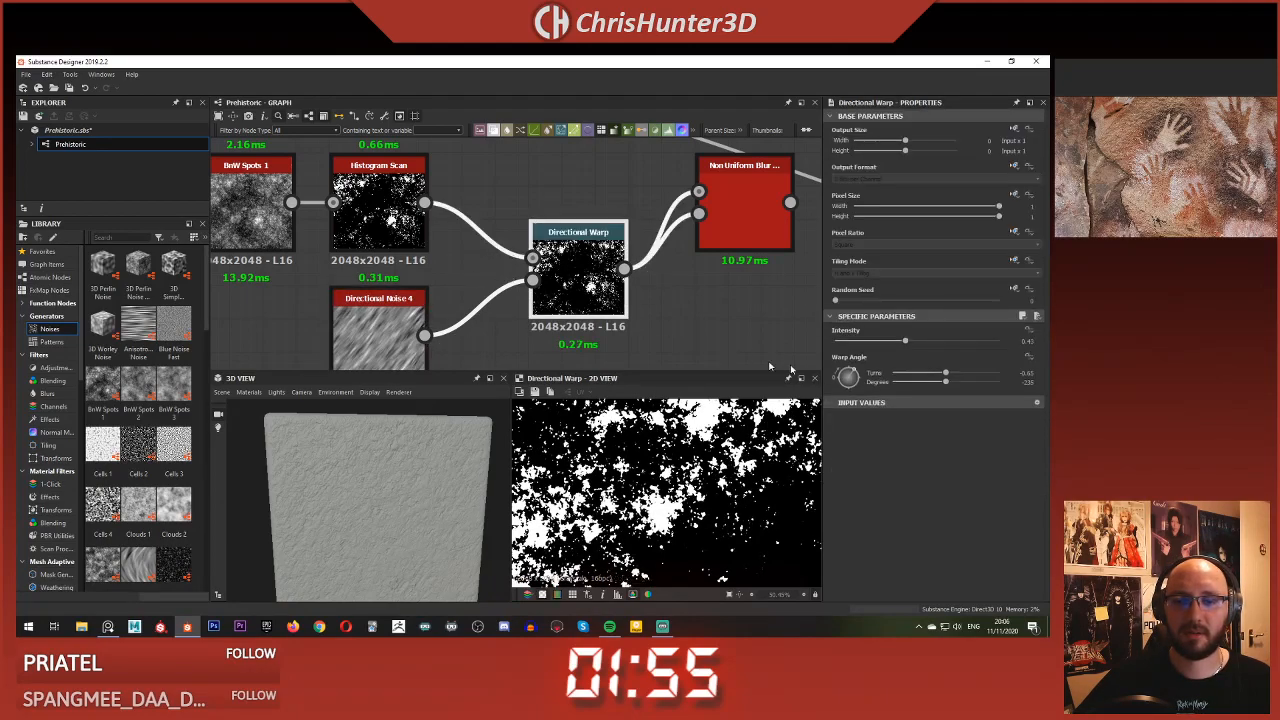
Raise the Directional Warp's intensity to 50 and check the streaked spots in the preview
drag(905, 342, 1014, 342)
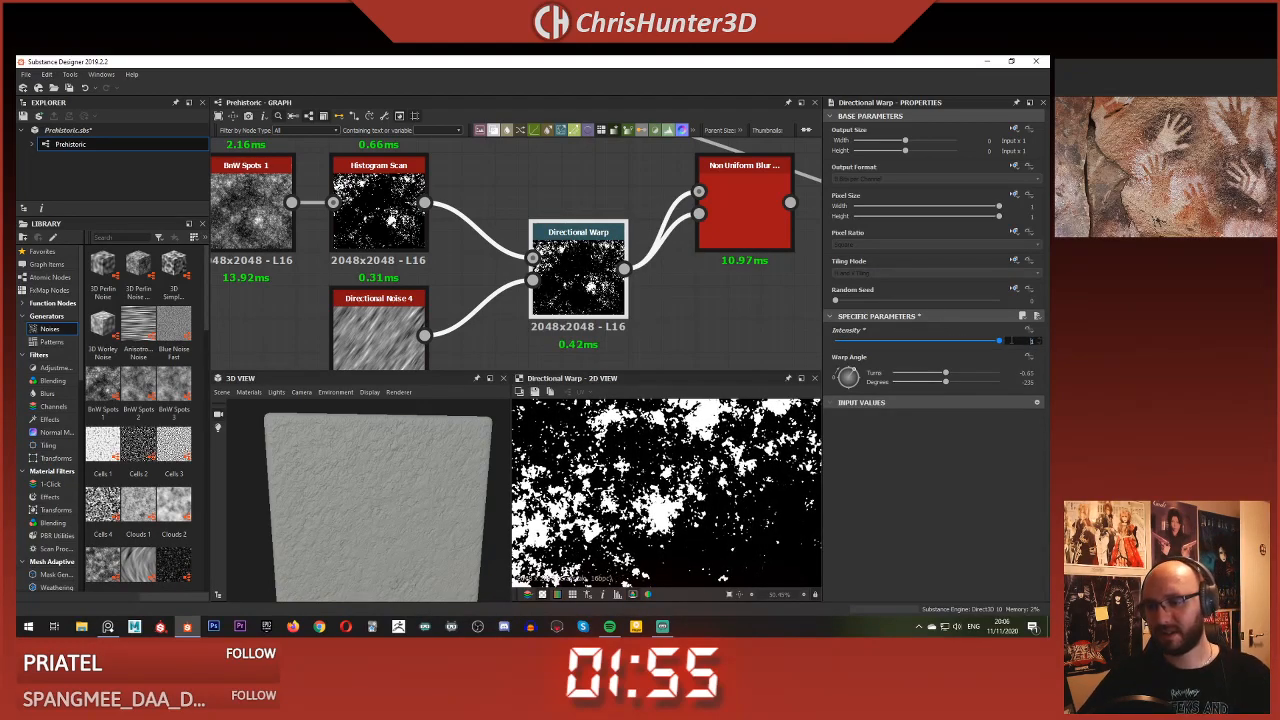
key(Return)
scroll(683, 450, down, 2)
middle_drag(665, 460, 667, 482)
scroll(667, 475, up, 3)
middle_drag(473, 338, 494, 311)
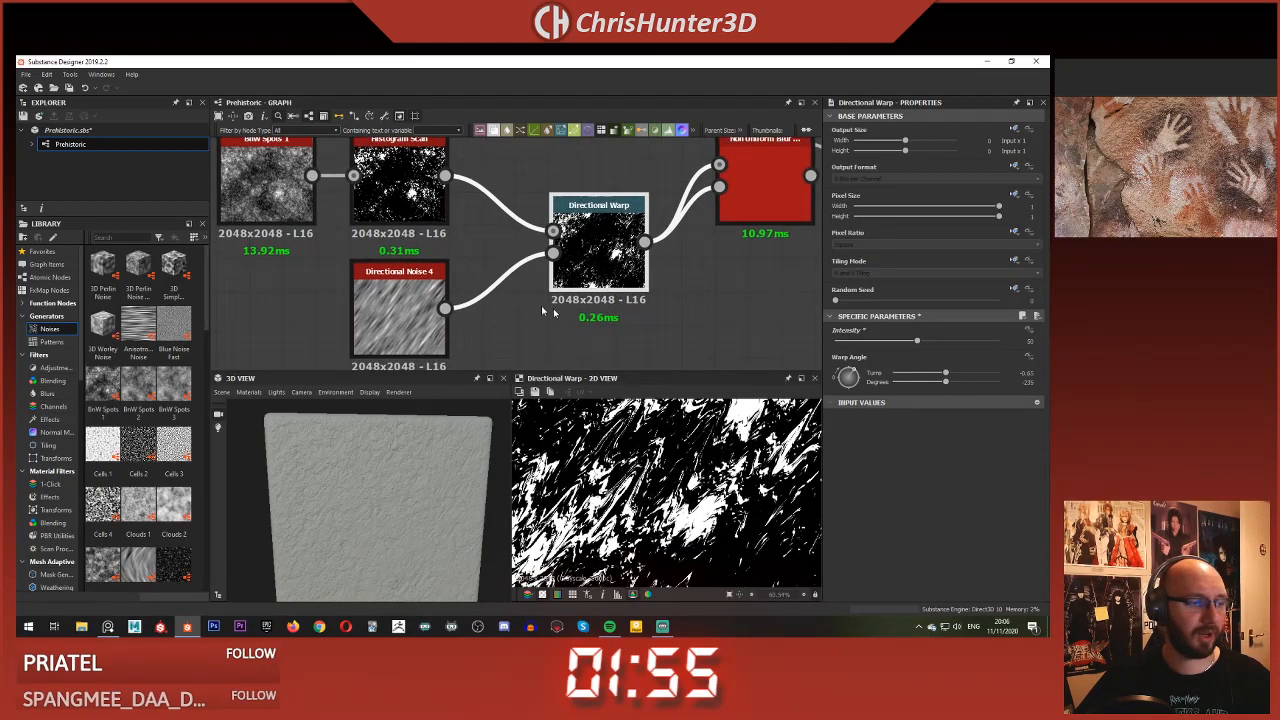
Set Directional Noise 4's angle to about 33 degrees and the Directional Warp's intensity to about 14.75
click(436, 308)
drag(852, 408, 836, 417)
click(598, 240)
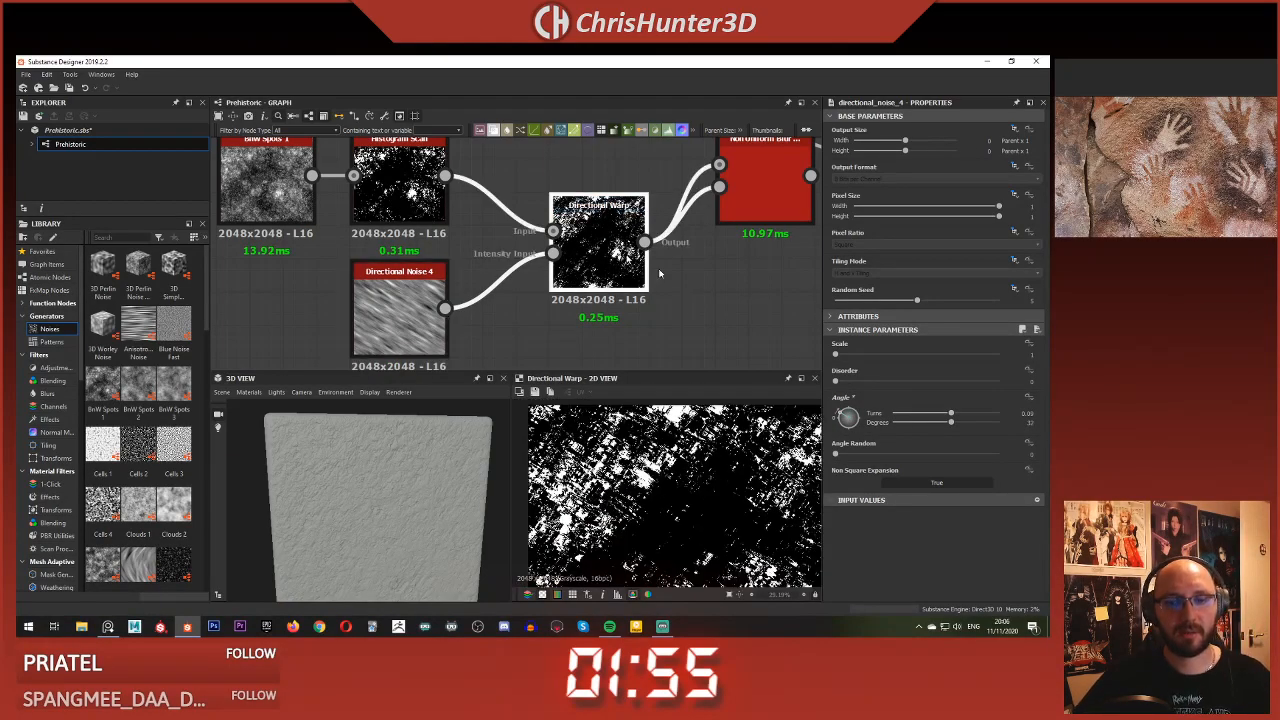
click(866, 340)
drag(841, 340, 858, 341)
scroll(670, 403, up, 5)
scroll(670, 403, down, 5)
Rotate Directional Noise 4's angle back to nearly horizontal streaks and reselect the Directional Warp
click(399, 310)
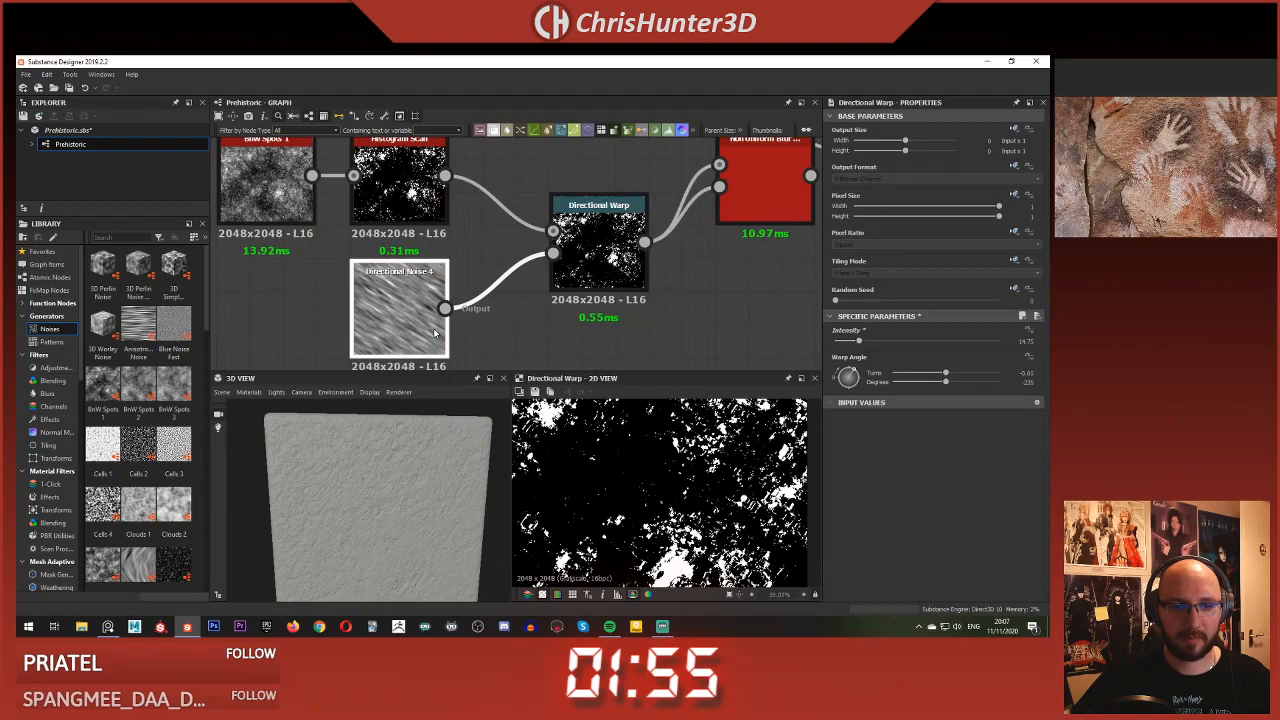
drag(847, 418, 855, 400)
click(583, 272)
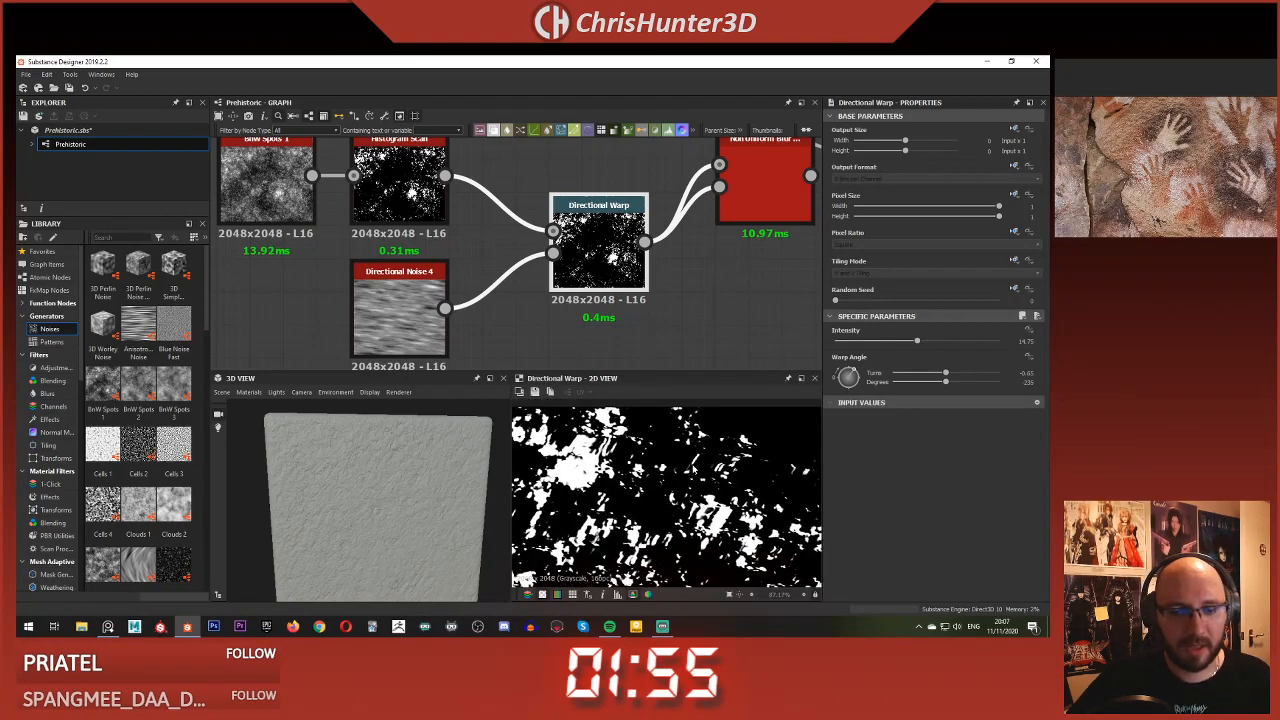
Raise the Non Uniform Blur's intensity to just under 1 and check the softened spots
middle_drag(650, 250, 492, 300)
click(623, 221)
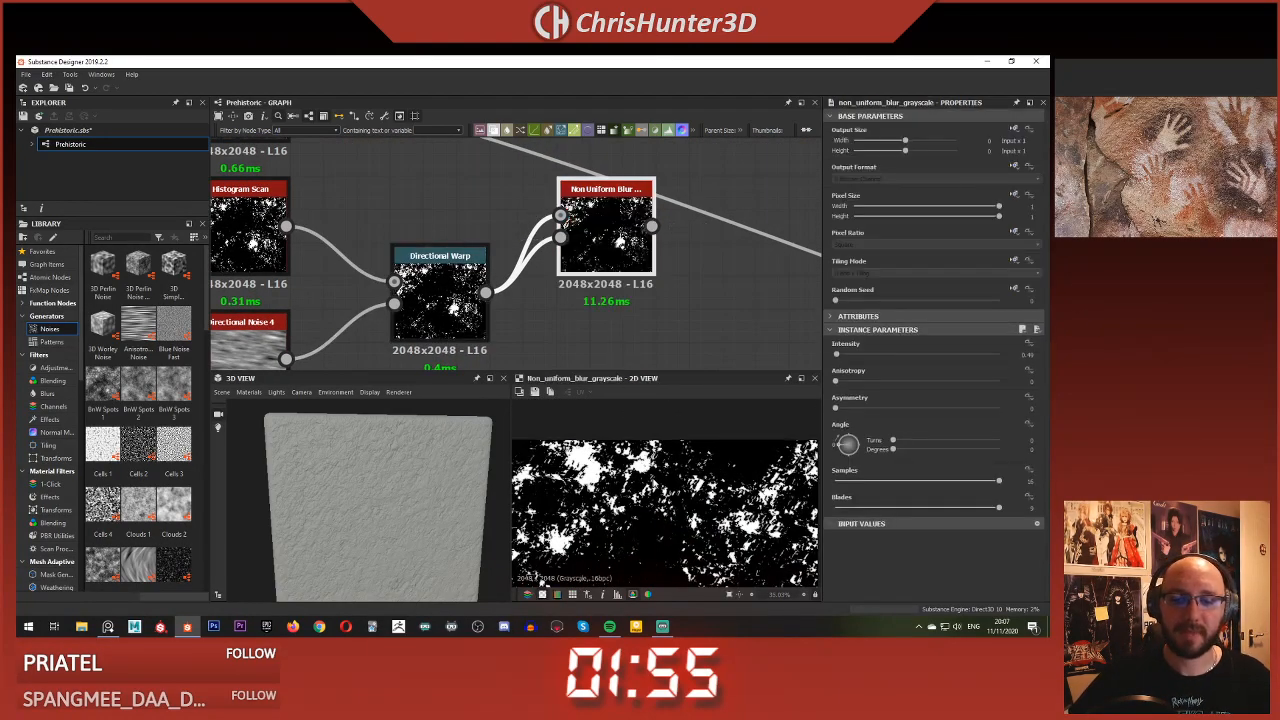
middle_drag(605, 460, 780, 421)
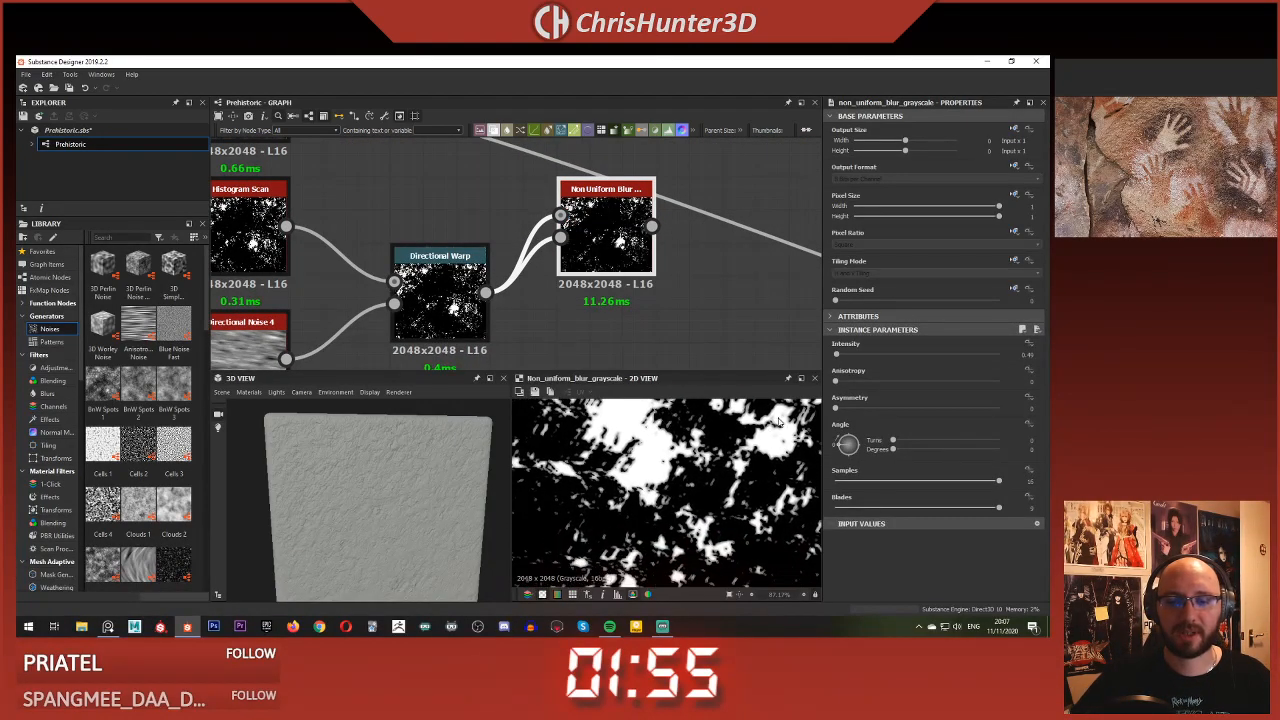
click(838, 356)
scroll(694, 468, down, 4)
middle_drag(730, 508, 689, 352)
scroll(606, 462, up, 4)
scroll(672, 460, down, 3)
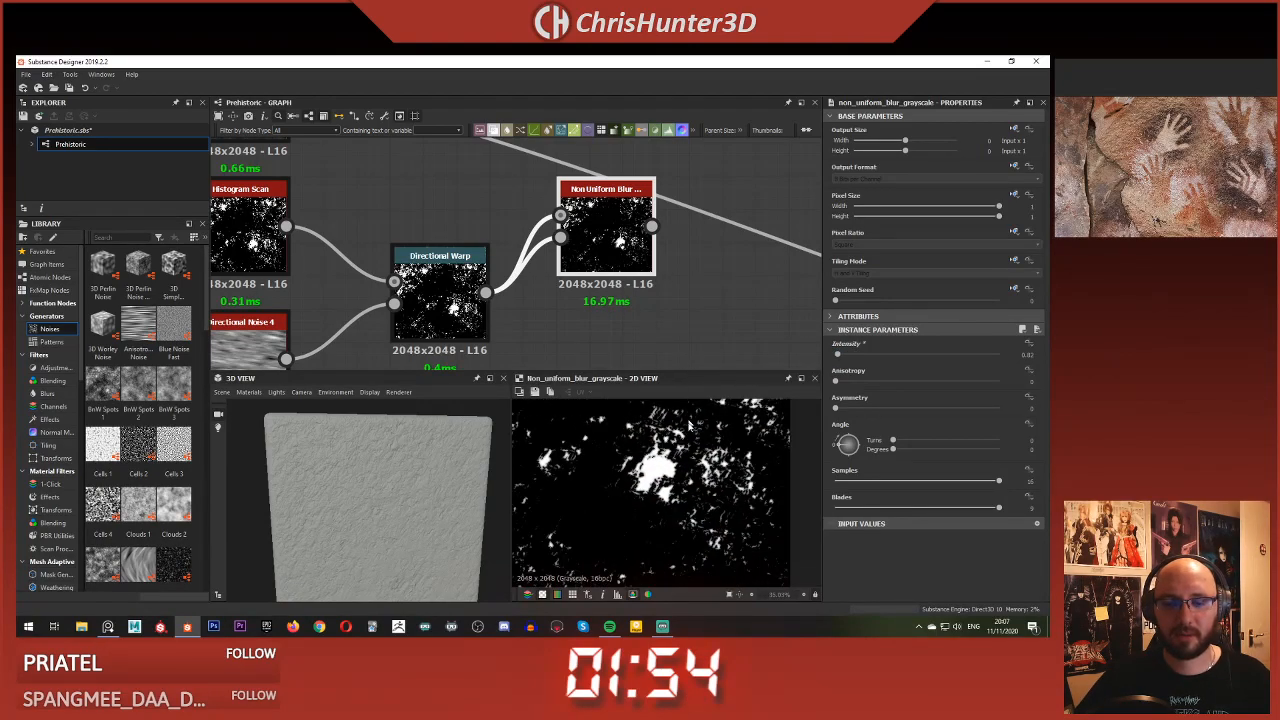
Move the Directional Warp and Non Uniform Blur nodes side by side just below Histogram Scan's row
key(f)
scroll(518, 270, down, 3)
middle_drag(540, 270, 724, 308)
drag(746, 308, 731, 337)
middle_drag(692, 334, 682, 326)
drag(598, 270, 674, 322)
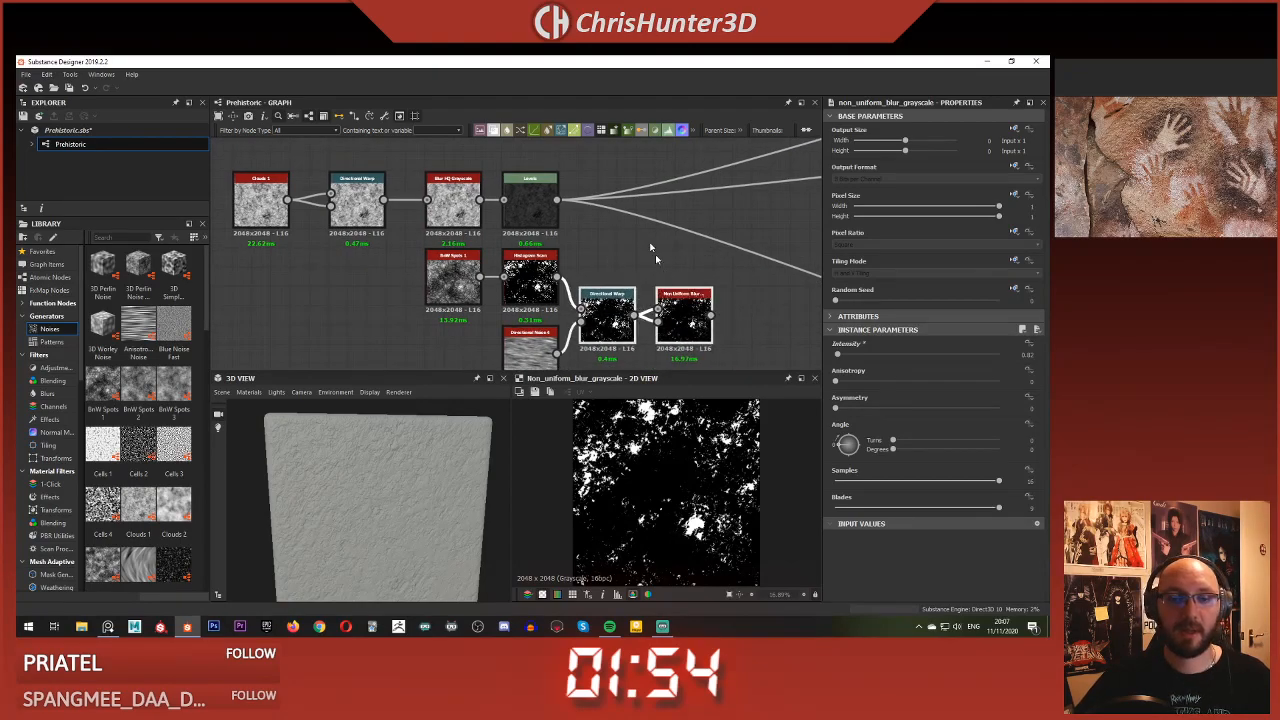
Add a Blend node with the Non Uniform Blur output as foreground and the Levels output as background
click(648, 240)
key(space)
text(blend)
key(Return)
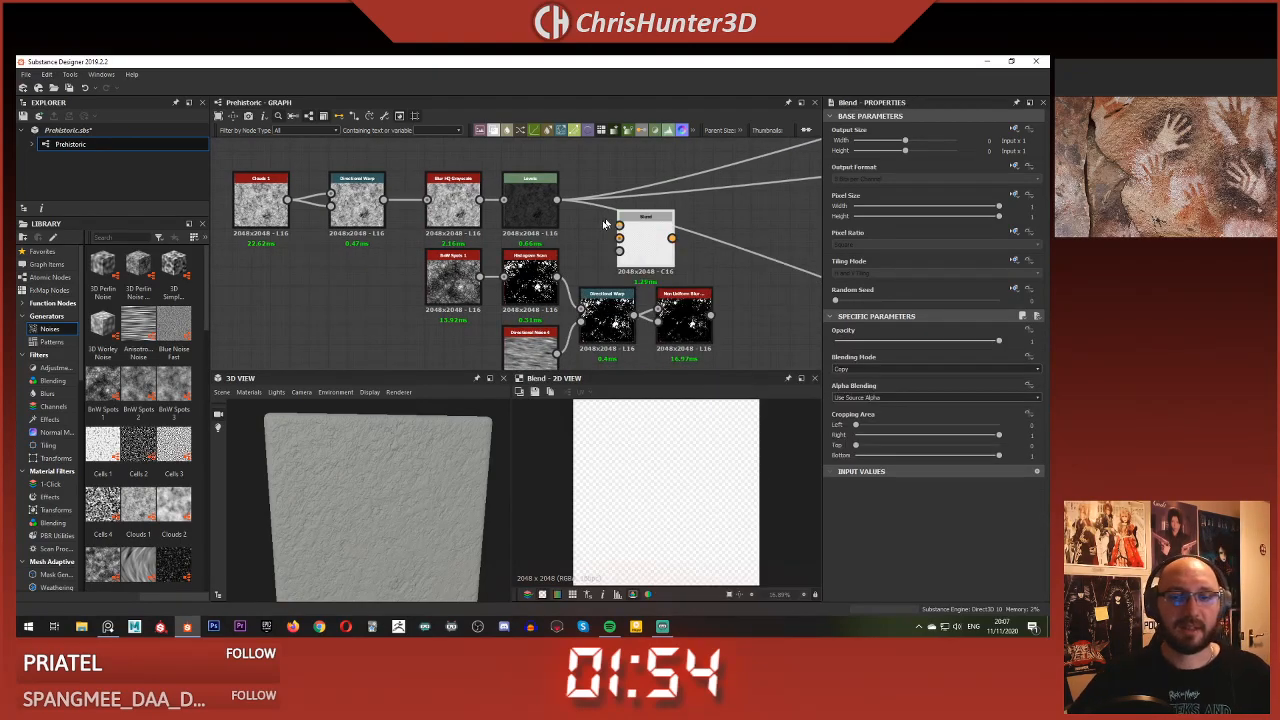
drag(557, 200, 741, 221)
drag(710, 314, 716, 217)
Compare Multiply and Max (Lighten) on the Blend node, settling on Min (Darken) as the blending mode
click(904, 369)
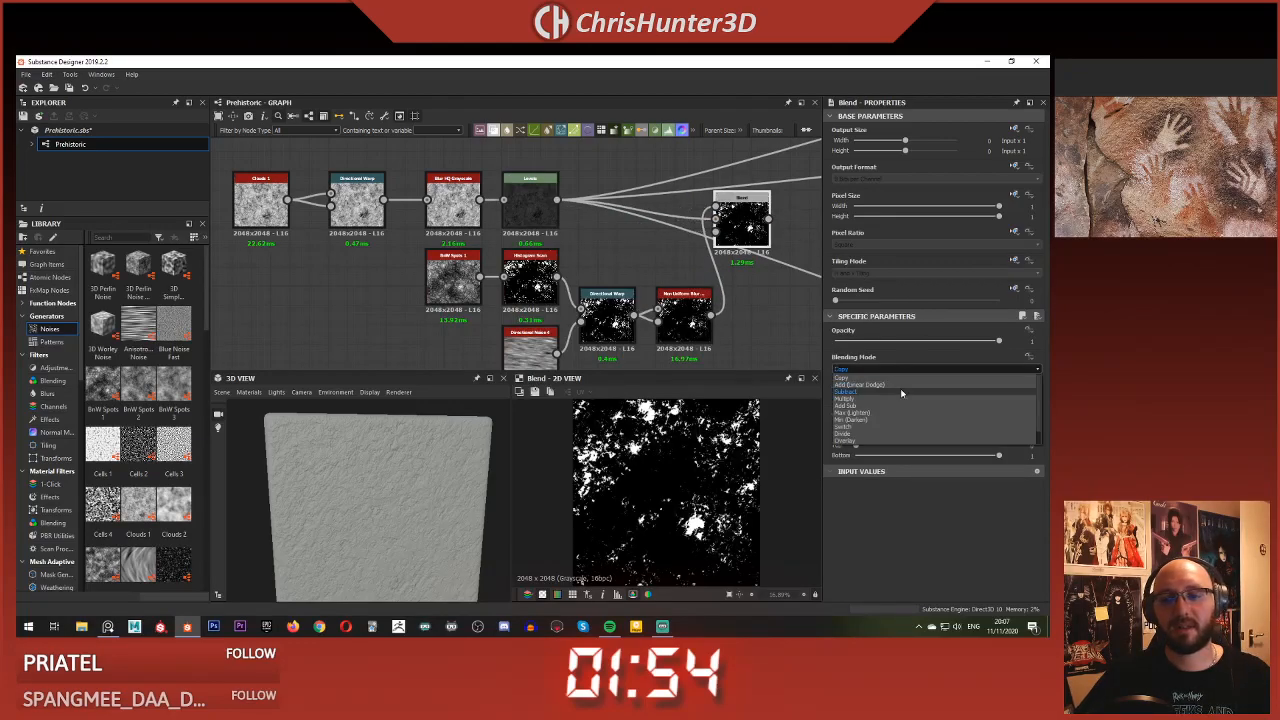
click(905, 398)
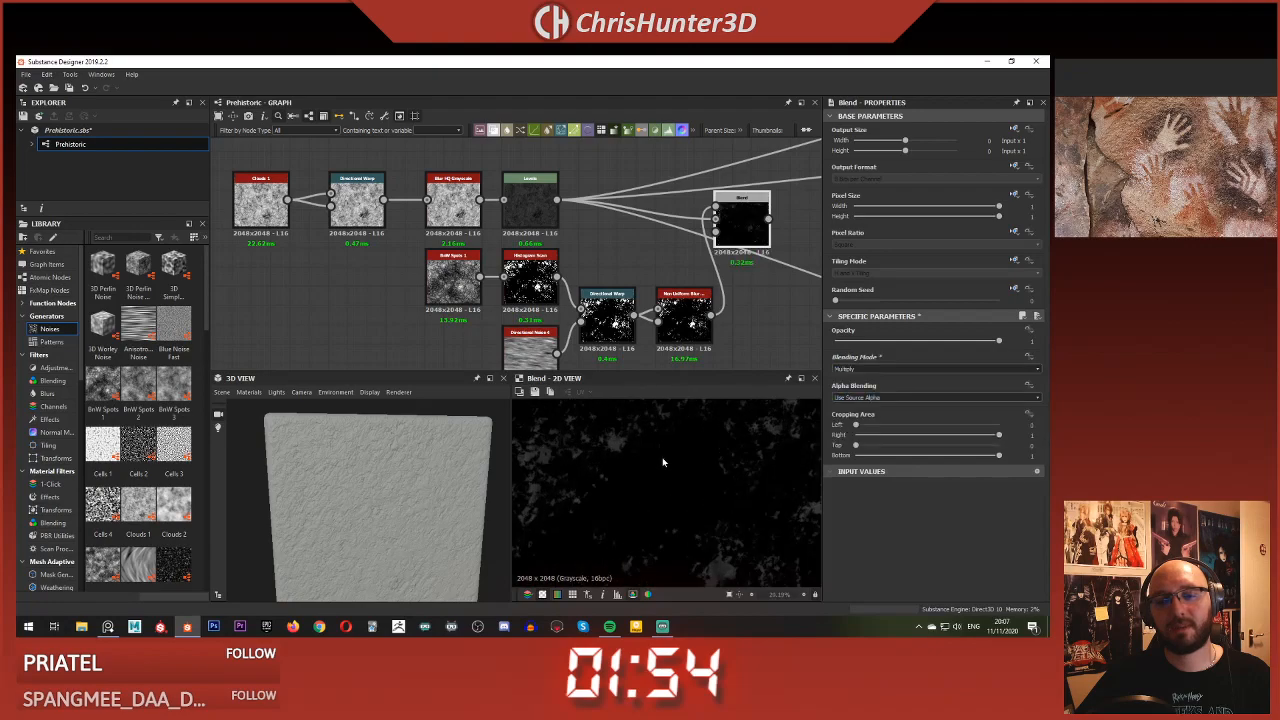
click(904, 369)
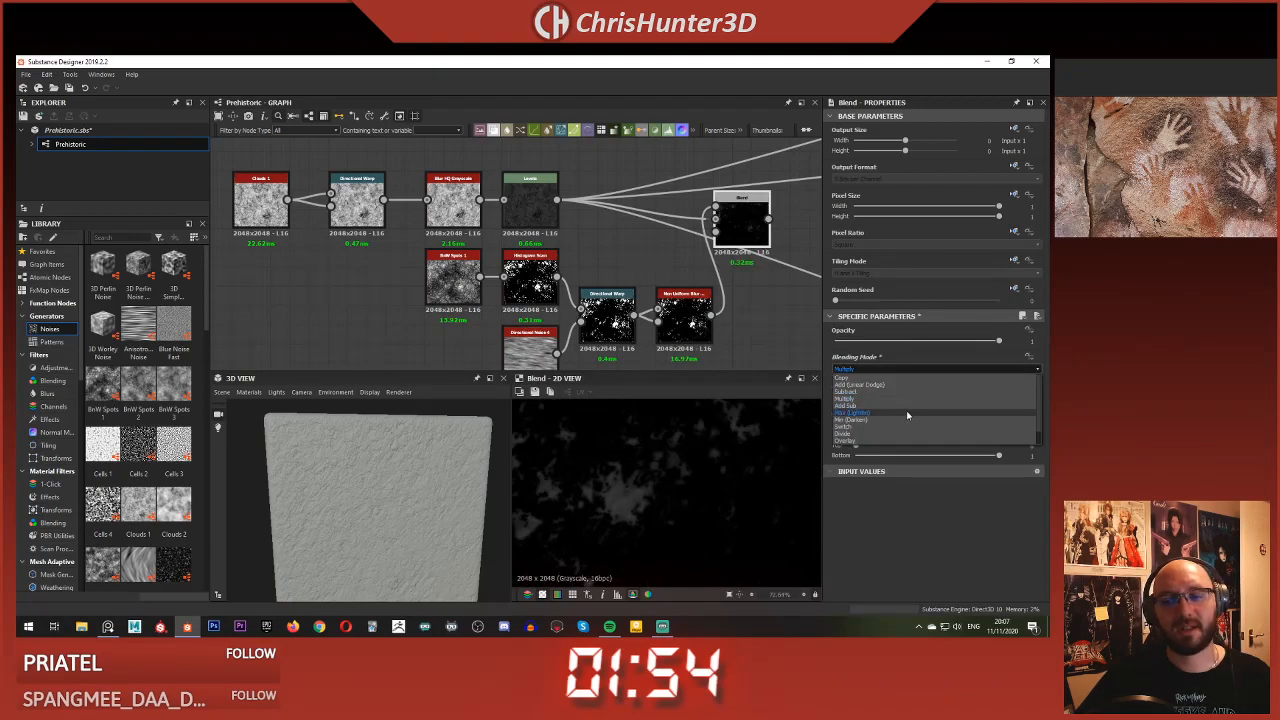
click(907, 416)
scroll(675, 490, down, 3)
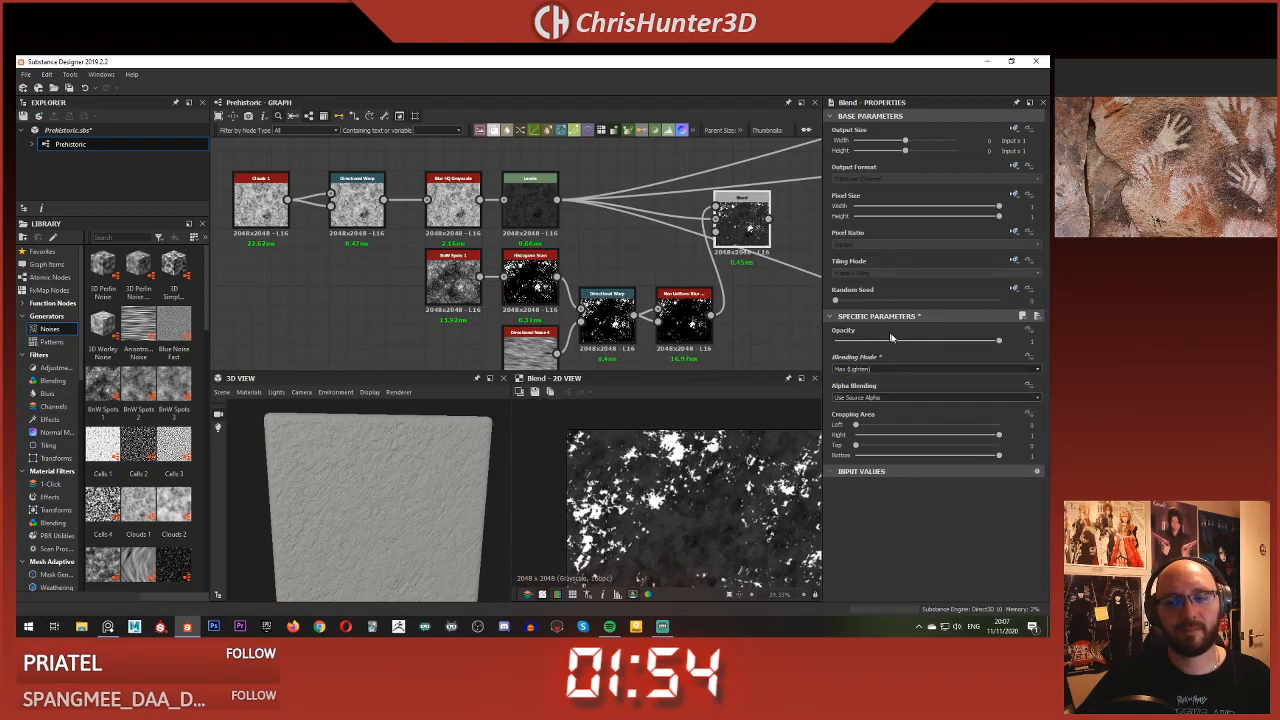
click(878, 369)
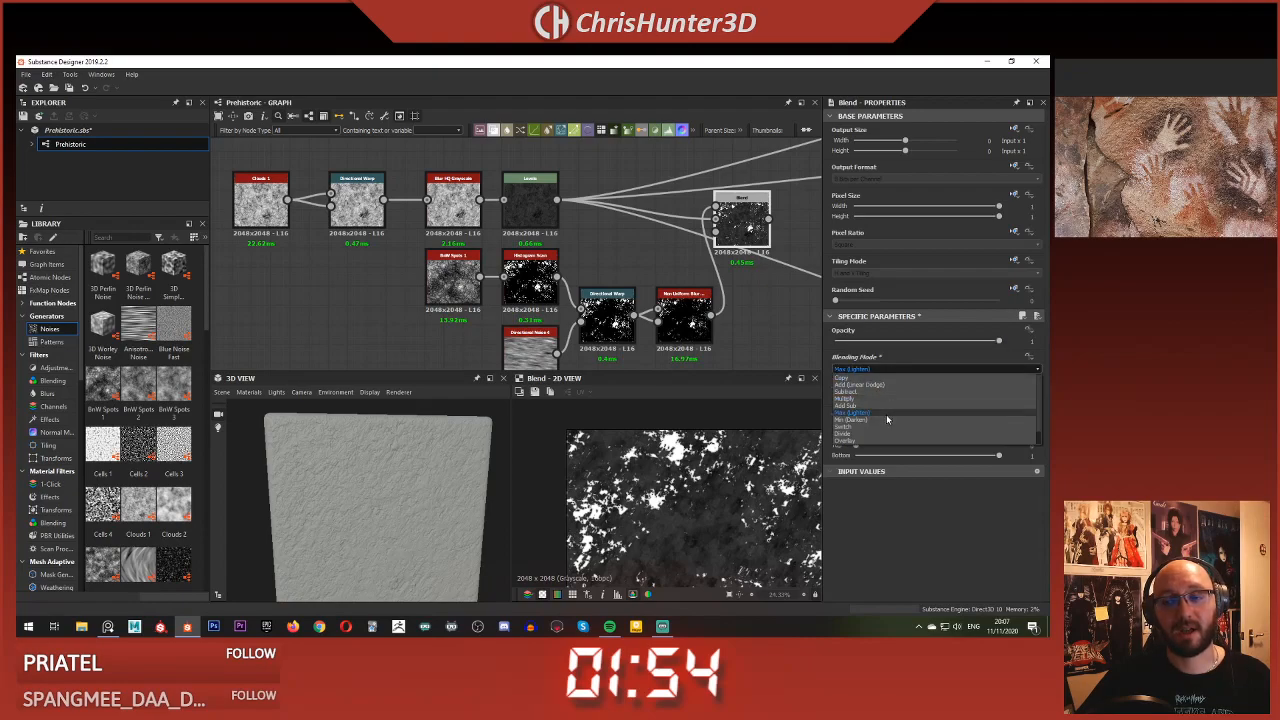
click(884, 420)
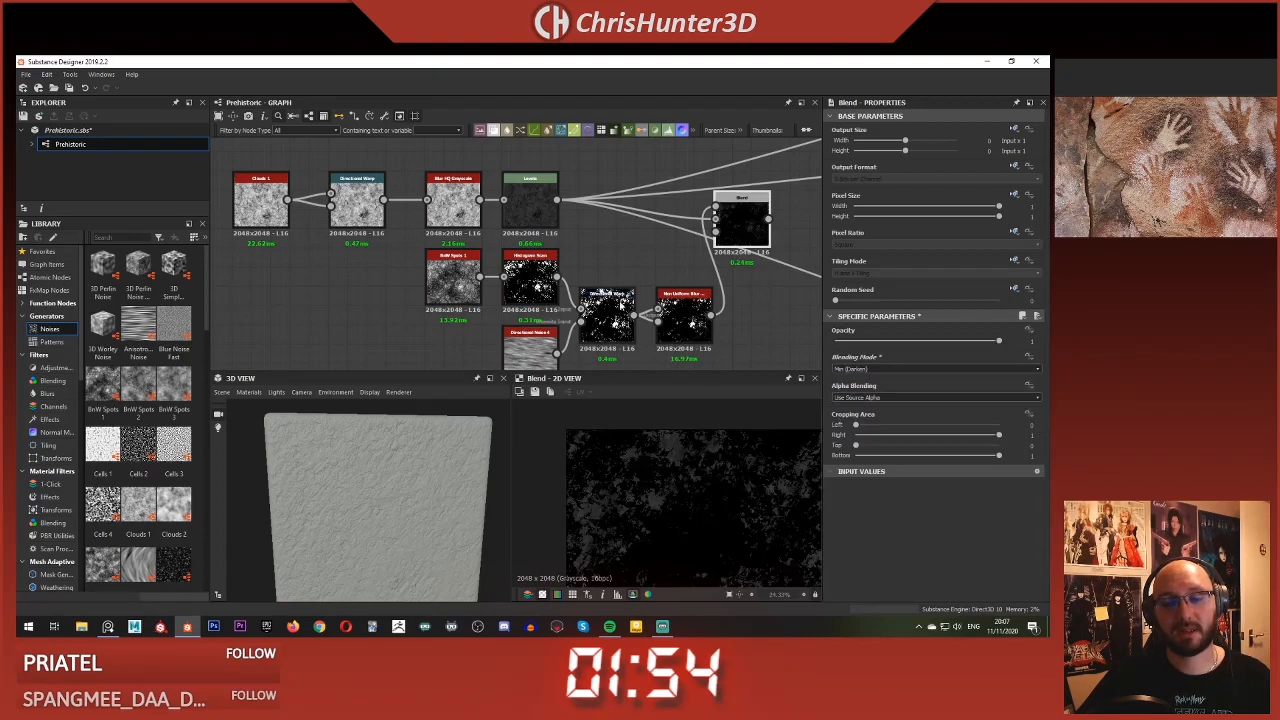
Insert an Invert Grayscale node between Non Uniform Blur and Blend, and dock it to the Blend node
middle_drag(622, 306, 574, 270)
scroll(669, 265, up, 2)
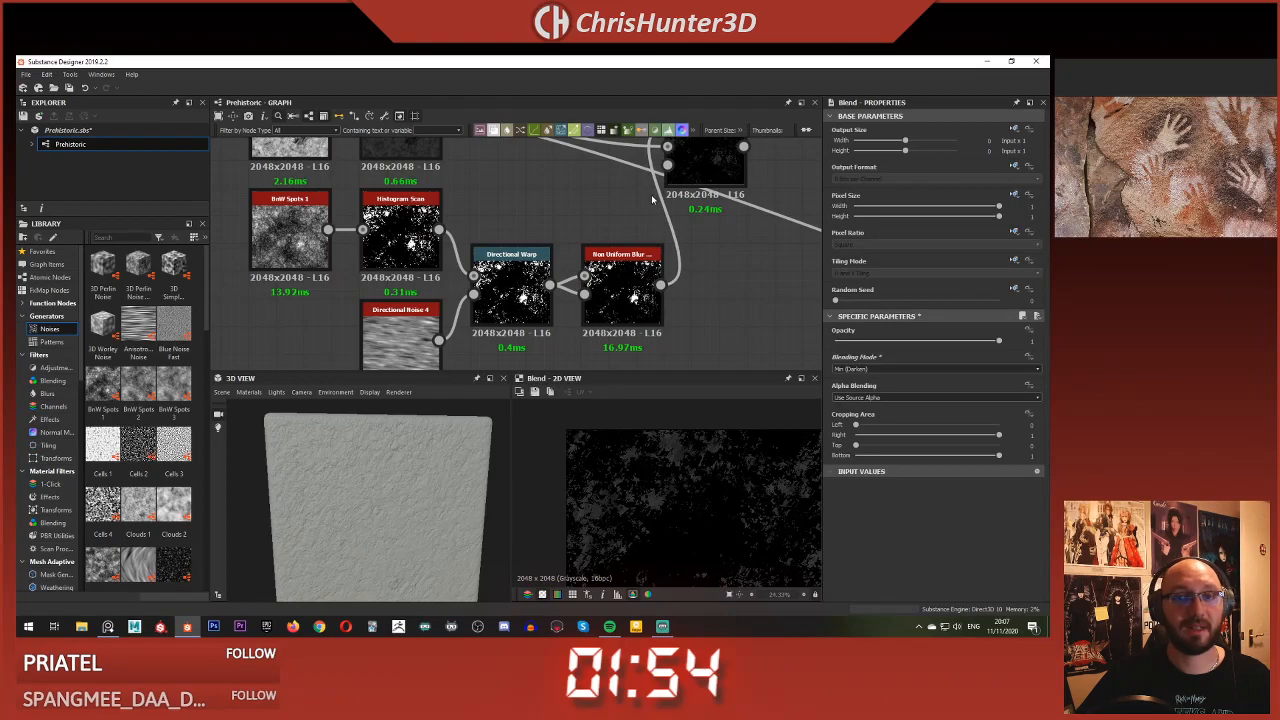
key(space)
text(inv)
key(Return)
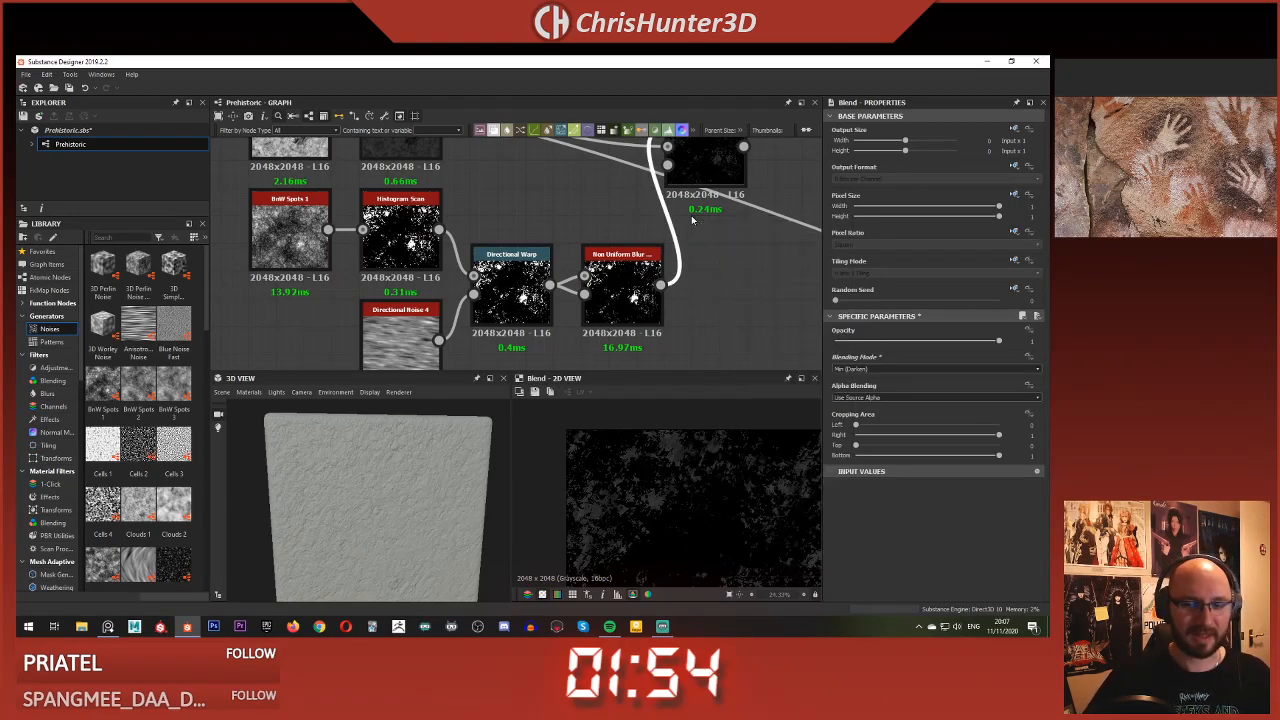
key(d)
double_click(706, 172)
middle_drag(696, 192, 653, 281)
scroll(655, 285, down, 1)
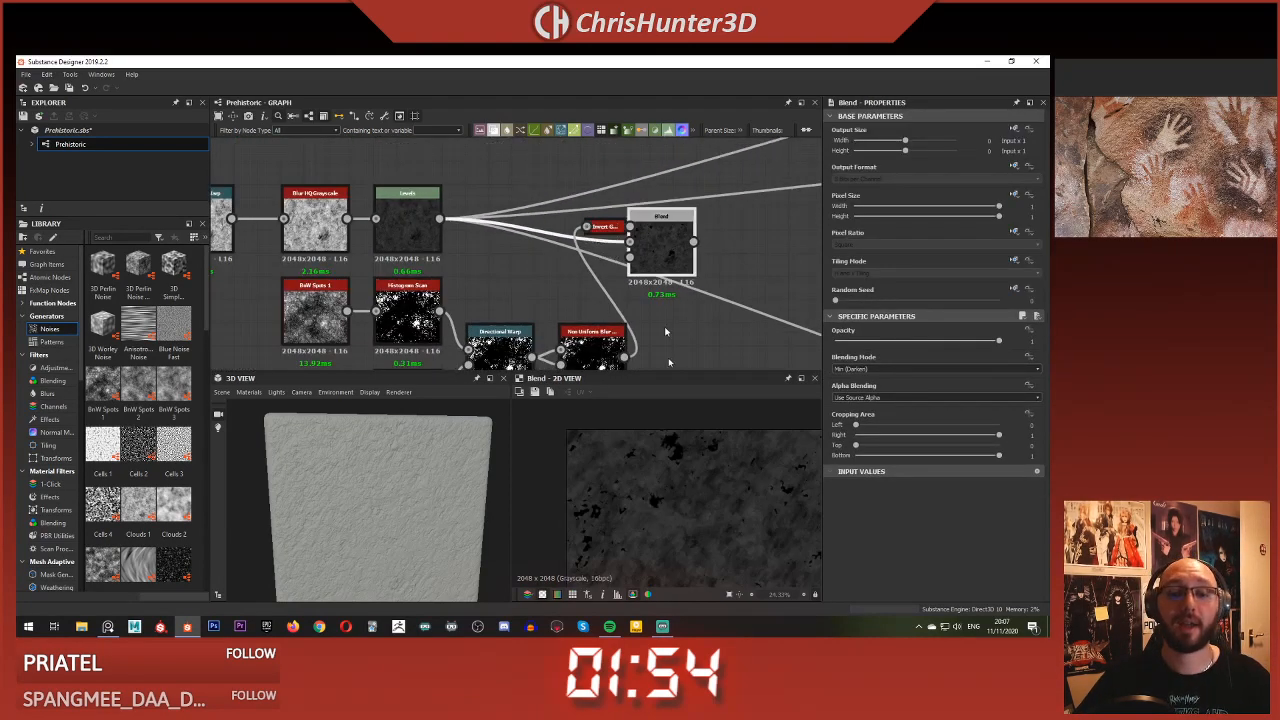
Lower the Blend's opacity to about 0.39 and transfer the Levels node's downstream connections to the Blend output
scroll(687, 486, up, 6)
scroll(687, 486, down, 2)
middle_drag(708, 479, 716, 523)
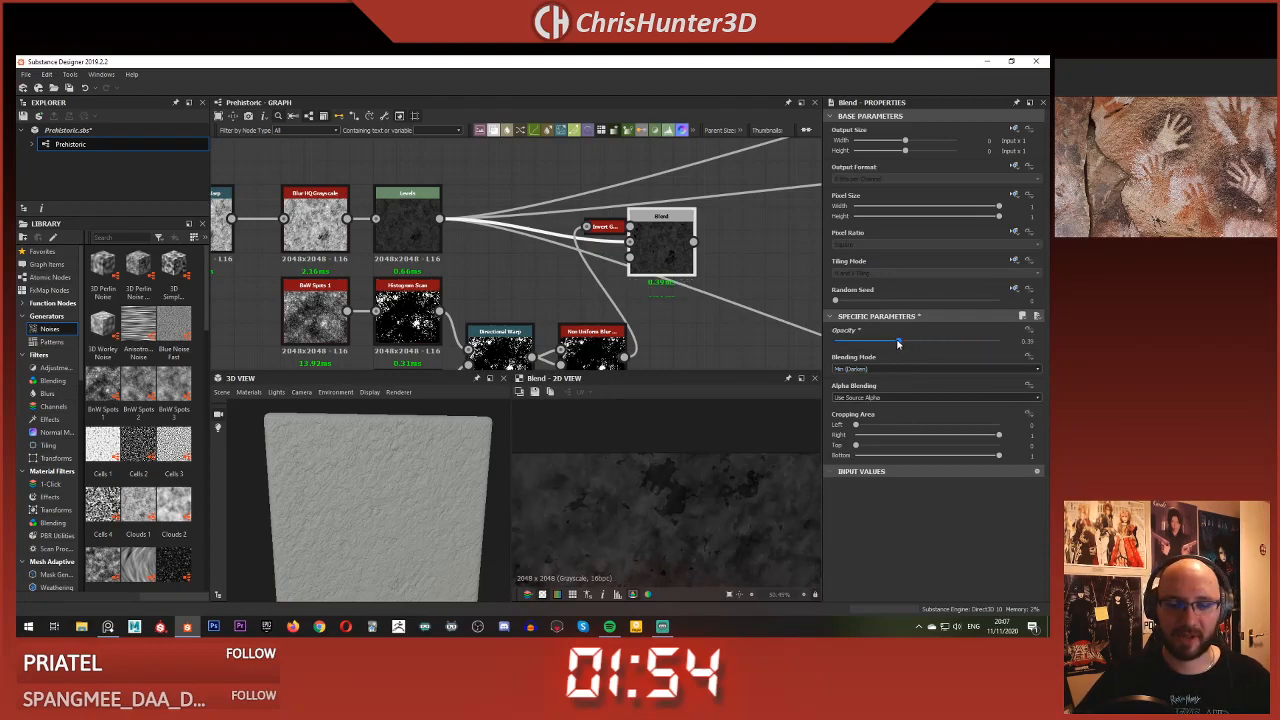
shift+drag(439, 219, 693, 242)
Compare the Blend at full opacity on the 3D cube, and set its opacity to about 0.6
scroll(380, 482, up, 4)
drag(380, 482, 426, 443)
drag(885, 342, 1002, 343)
drag(367, 465, 407, 472)
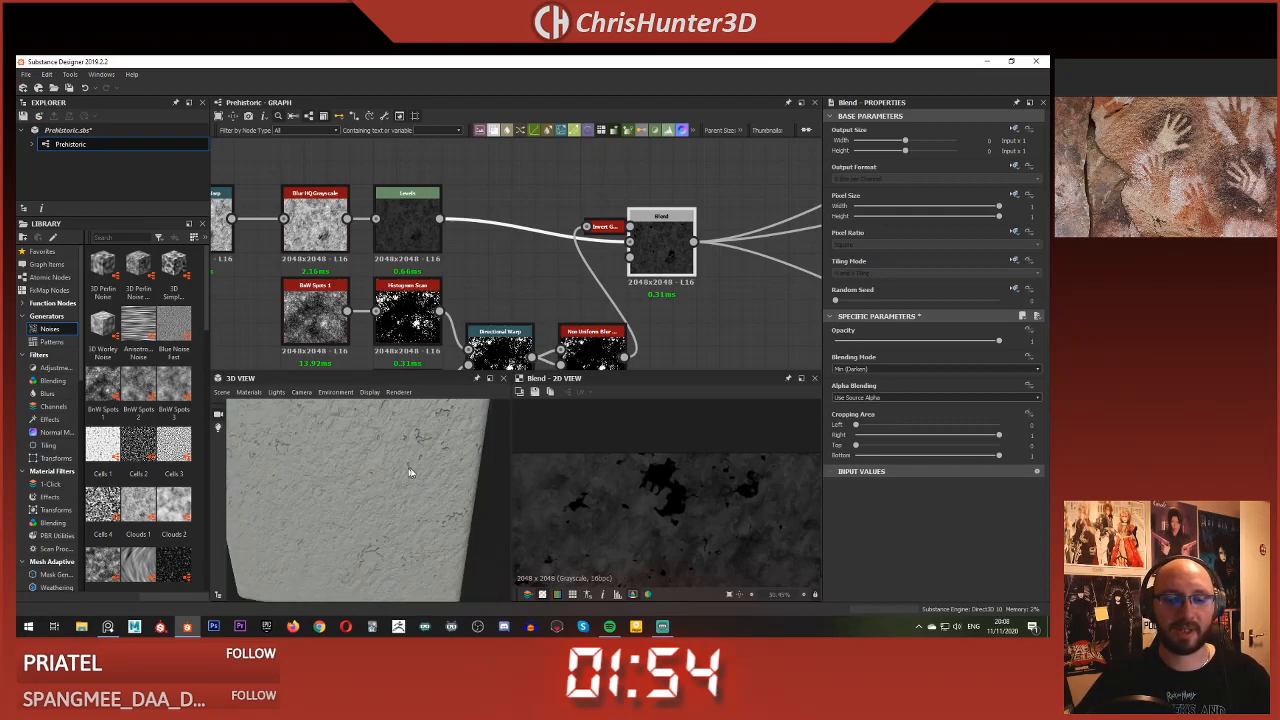
drag(998, 341, 931, 341)
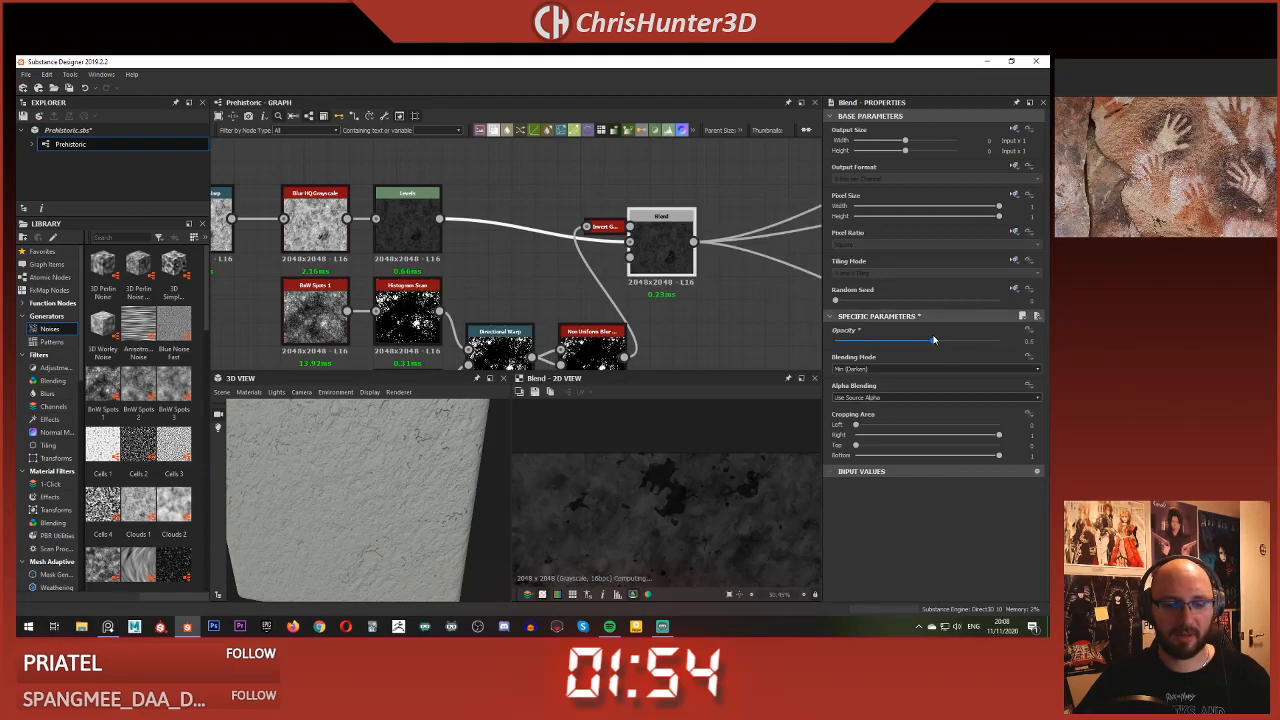
drag(457, 492, 383, 481)
scroll(383, 481, down, 6)
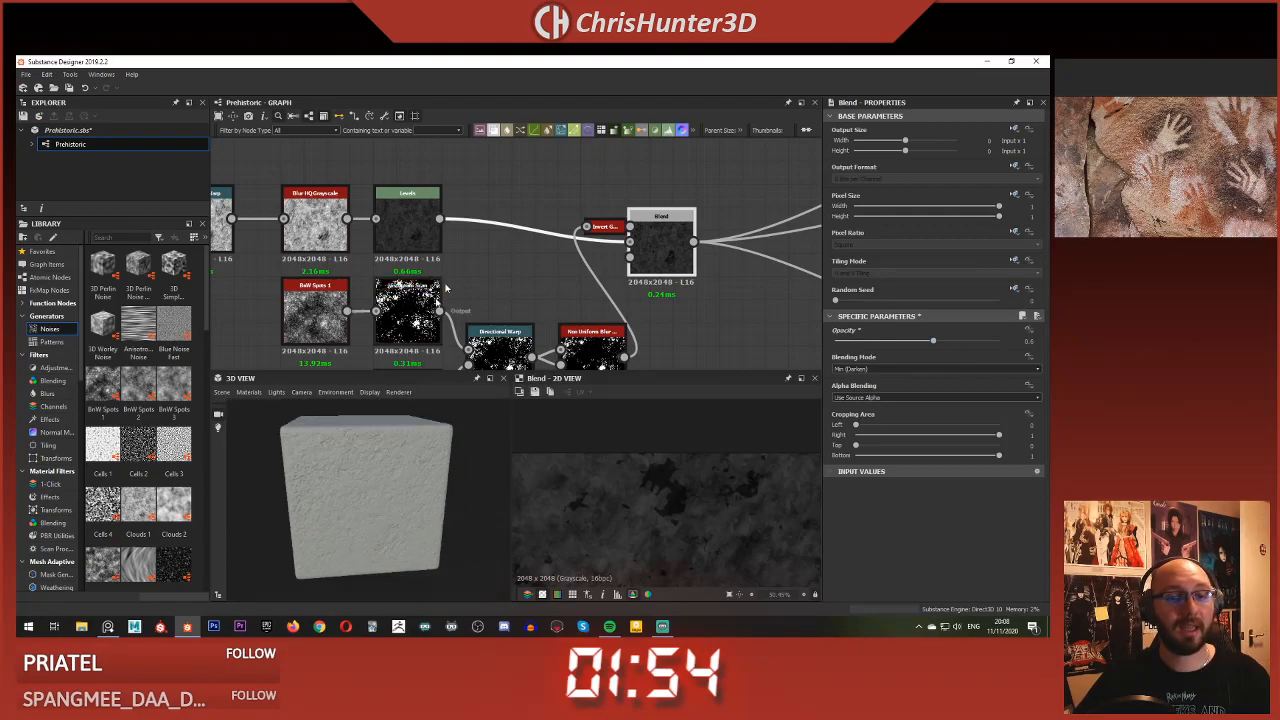
Examine the chipping on the cube's surface from close range
scroll(468, 278, down, 3)
middle_drag(468, 278, 411, 240)
scroll(522, 246, up, 5)
scroll(607, 262, down, 3)
middle_drag(607, 262, 579, 288)
scroll(685, 280, up, 3)
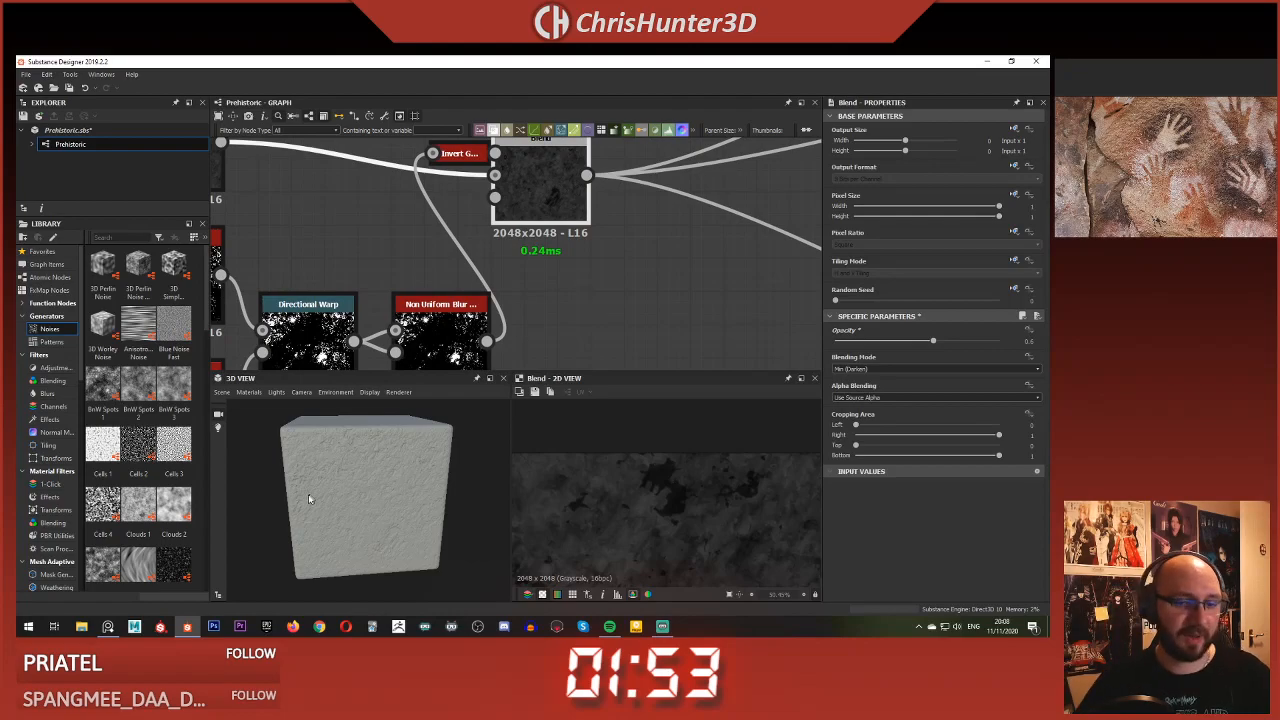
scroll(318, 490, up, 5)
mouse_move(382, 478)
mouse_down()
mouse_move(374, 491)
mouse_move(380, 458)
mouse_up()
scroll(455, 280, up, 3)
scroll(510, 255, down, 3)
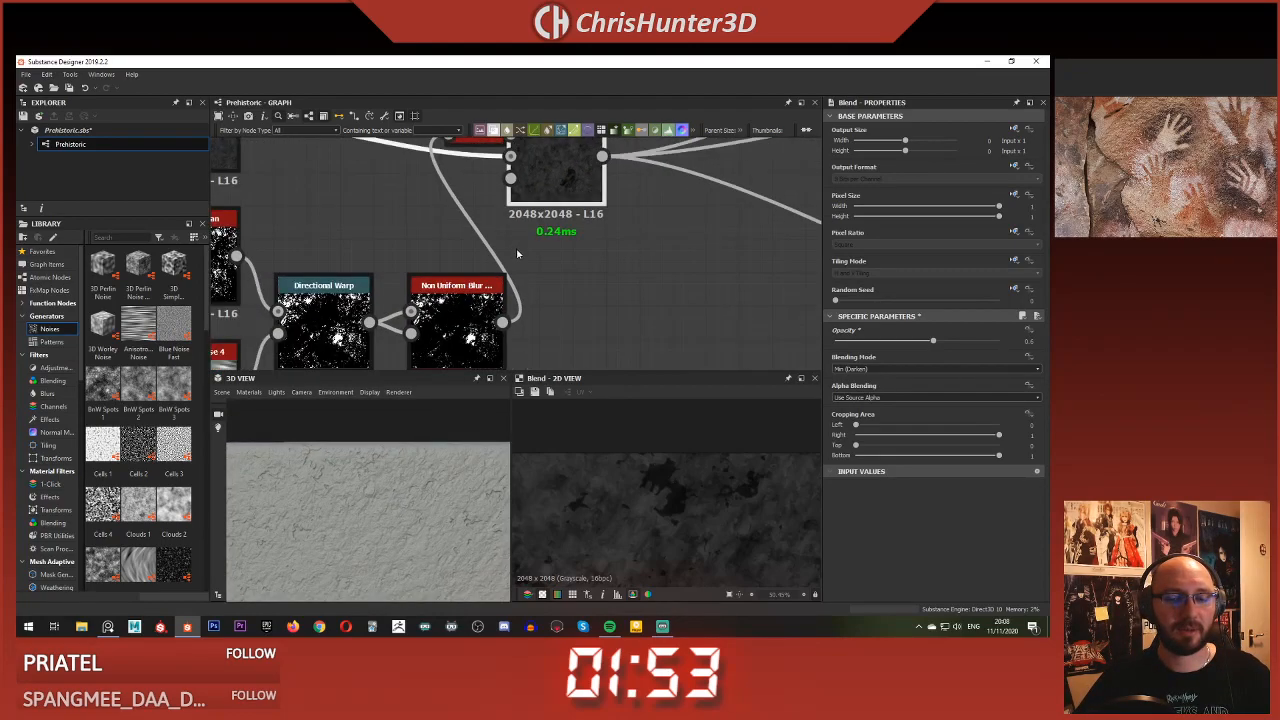
Move the Blend node and its docked Invert Grayscale further from the mask nodes, and preview the Non Uniform Blur output
scroll(515, 253, down, 3)
middle_drag(504, 264, 461, 314)
drag(505, 215, 666, 215)
double_click(435, 330)
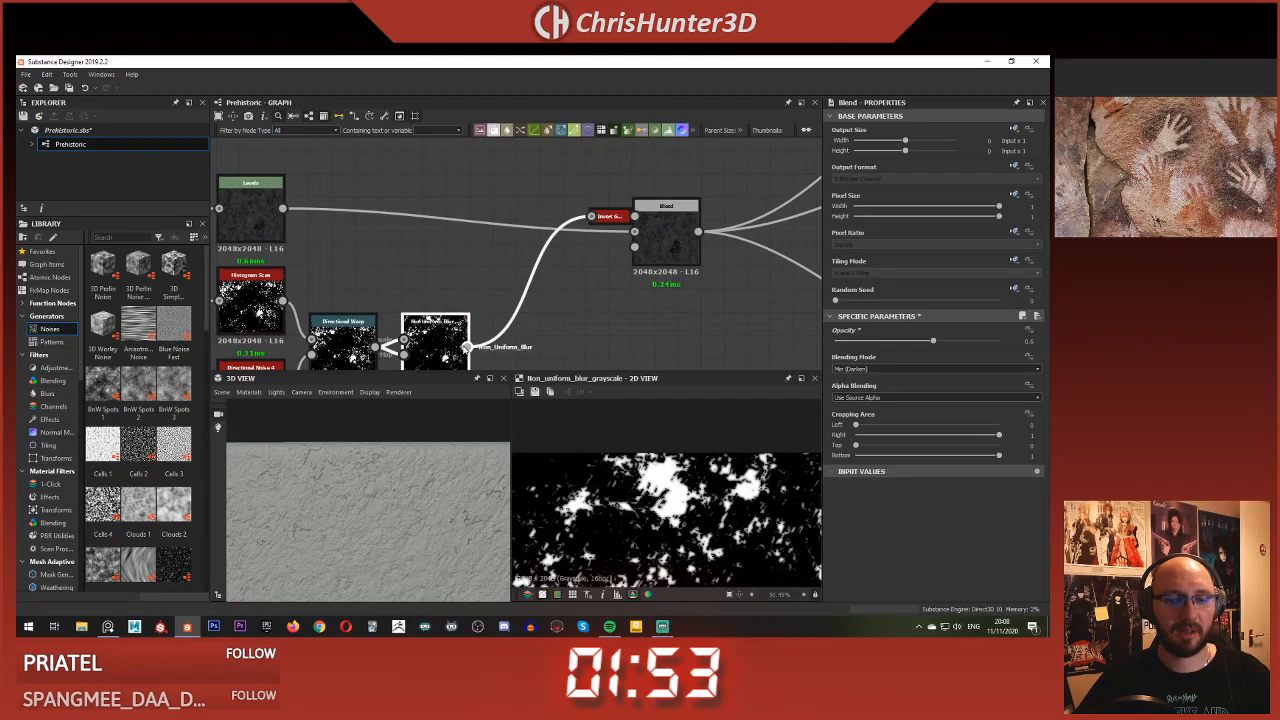
Add a Slope Blur Grayscale node fed by the Non Uniform Blur and place it below the Blend node
key(space)
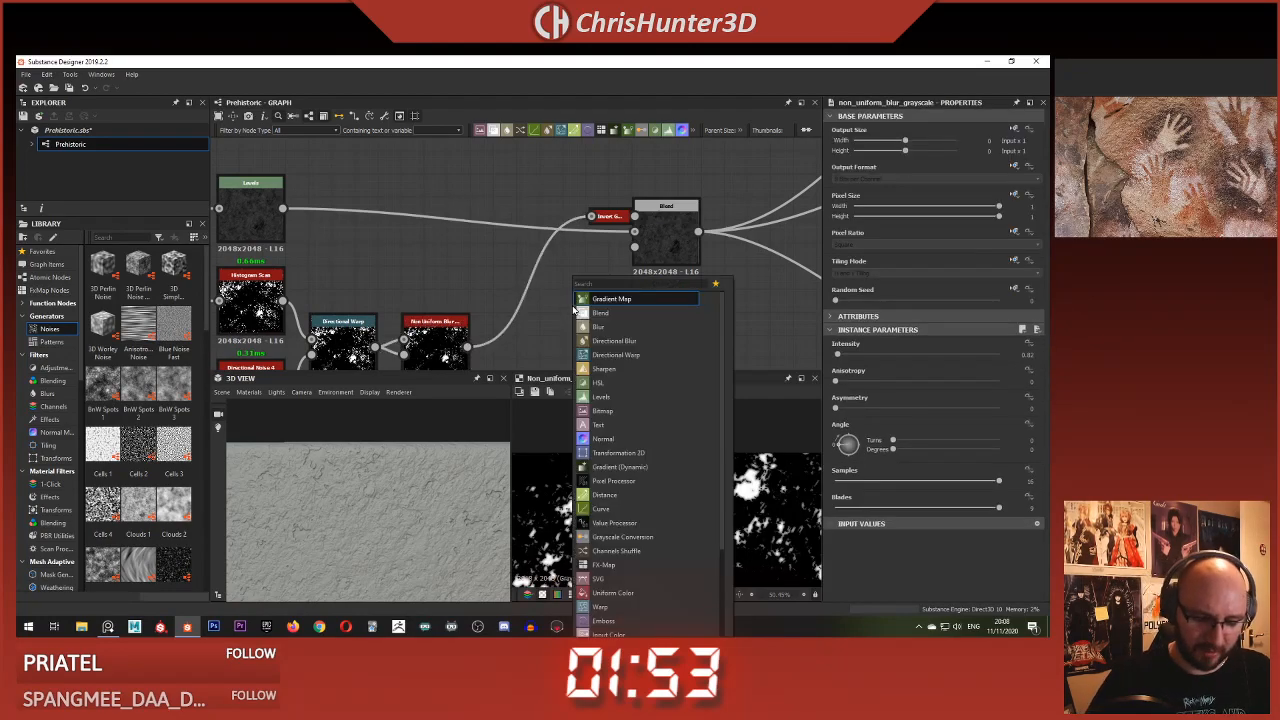
text(slope)
key(Return)
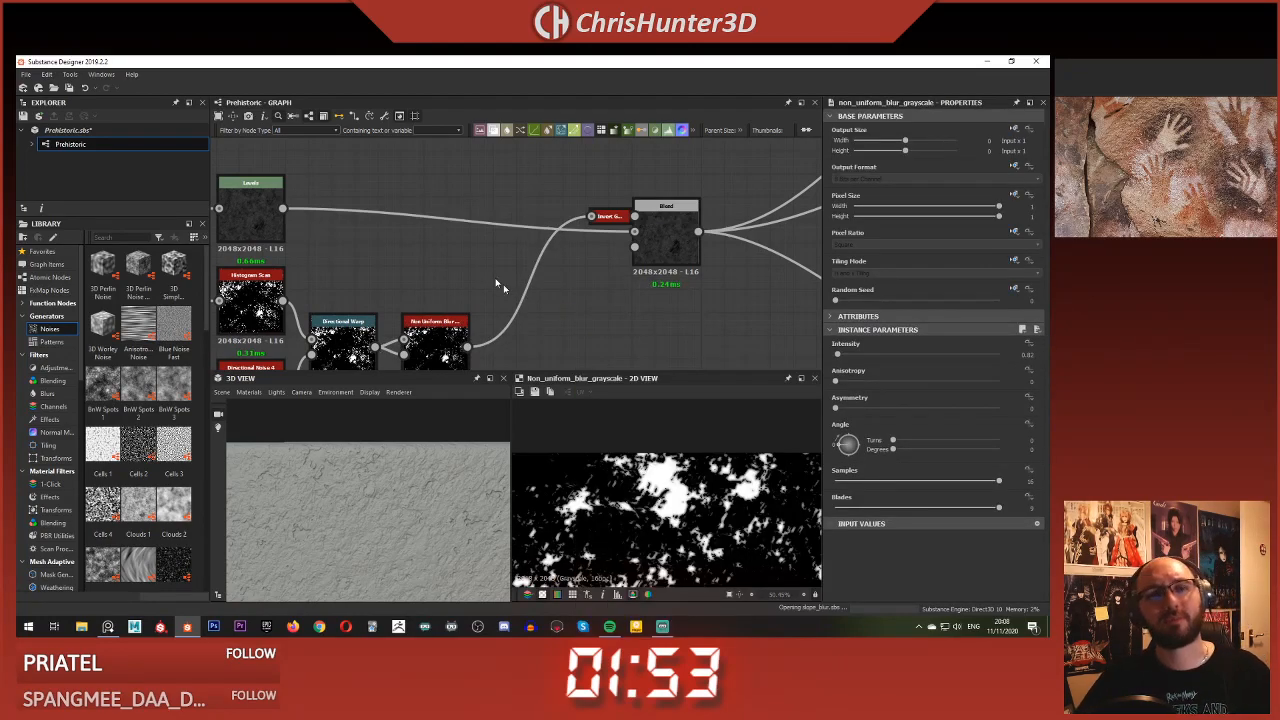
middle_drag(498, 274, 461, 173)
drag(546, 200, 570, 260)
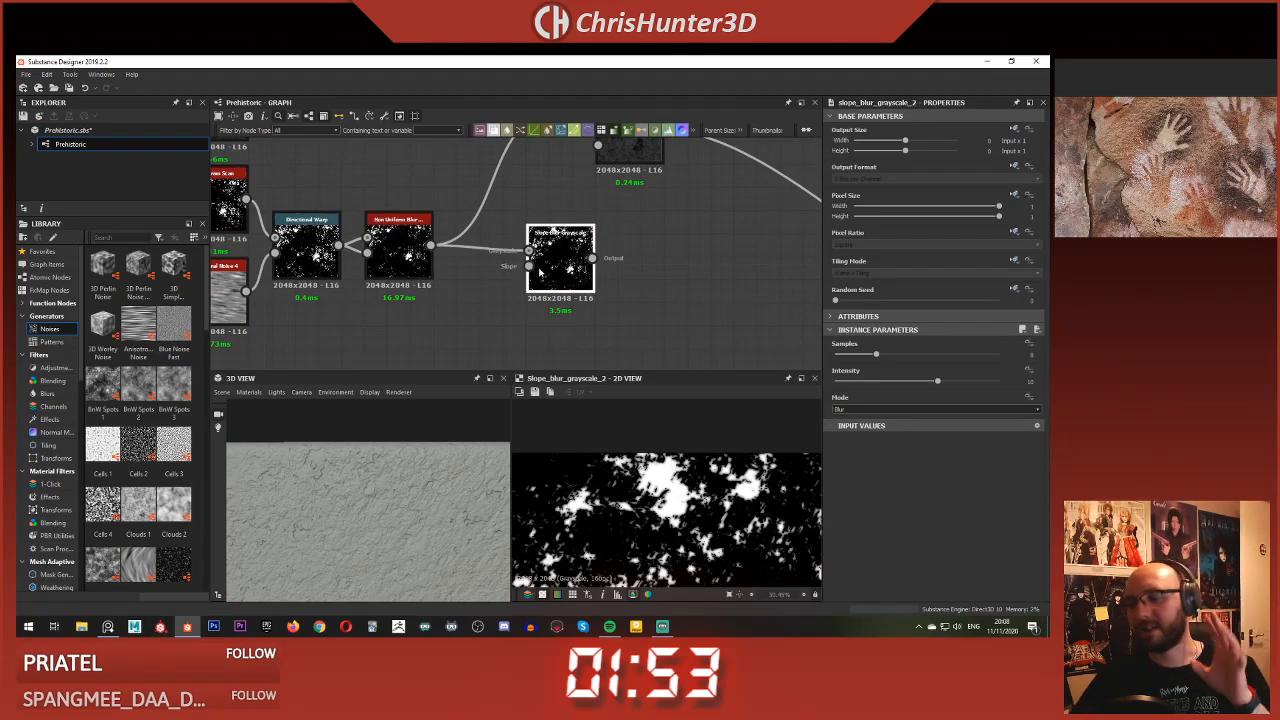
scroll(528, 313, up, 2)
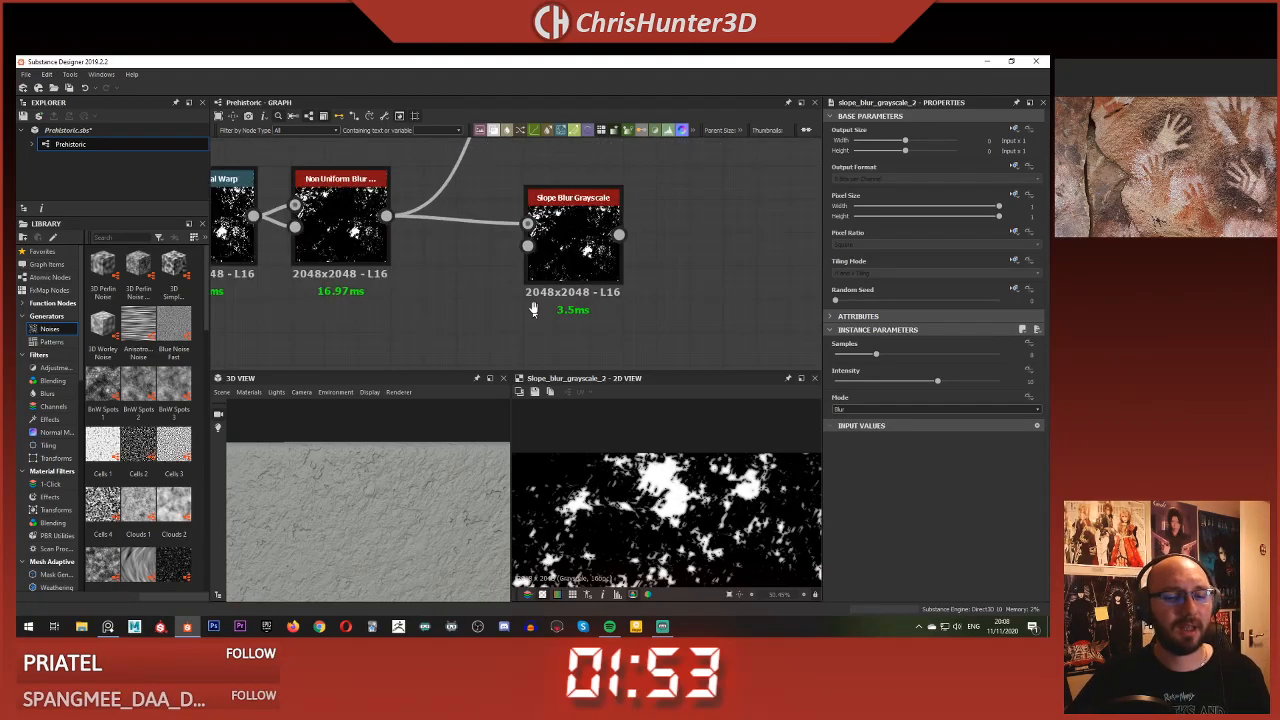
middle_drag(534, 314, 604, 274)
drag(657, 206, 657, 285)
scroll(450, 308, down, 3)
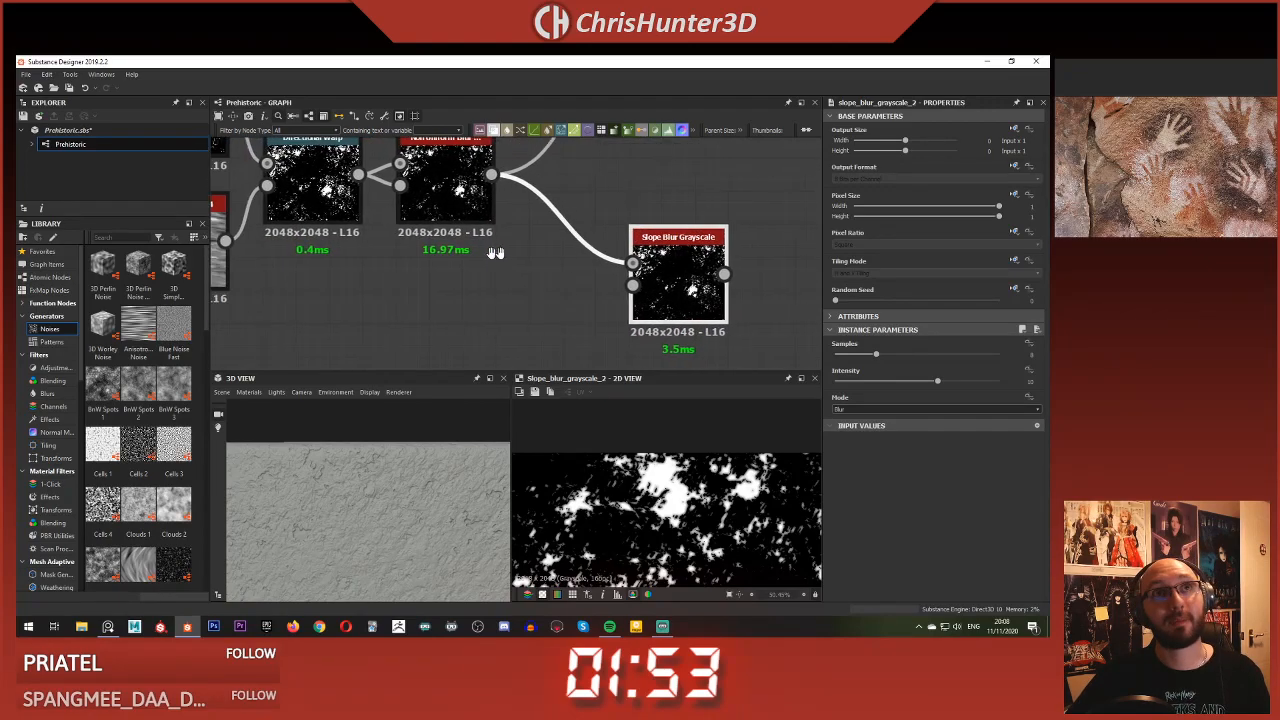
middle_drag(450, 308, 496, 313)
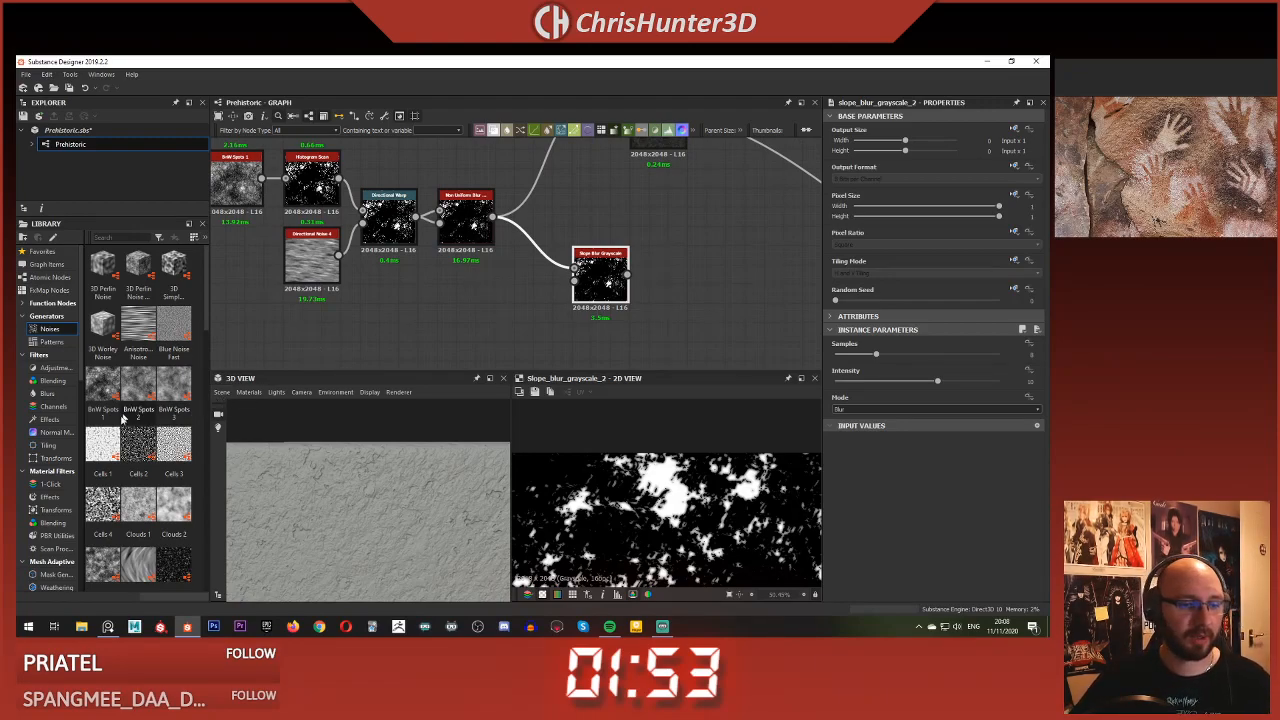
Add a Dirt 4 noise node beneath the Non Uniform Blur node and inspect its pattern
scroll(137, 511, down, 5)
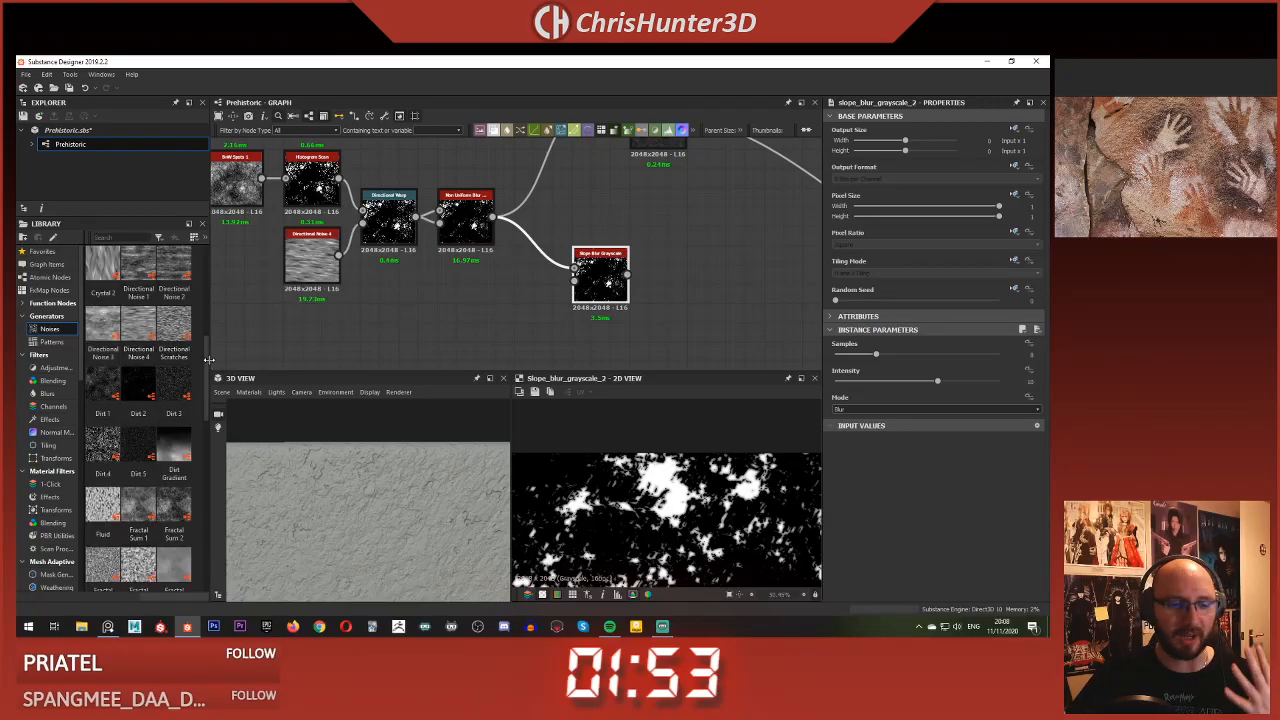
drag(208, 360, 211, 362)
scroll(212, 376, down, 1)
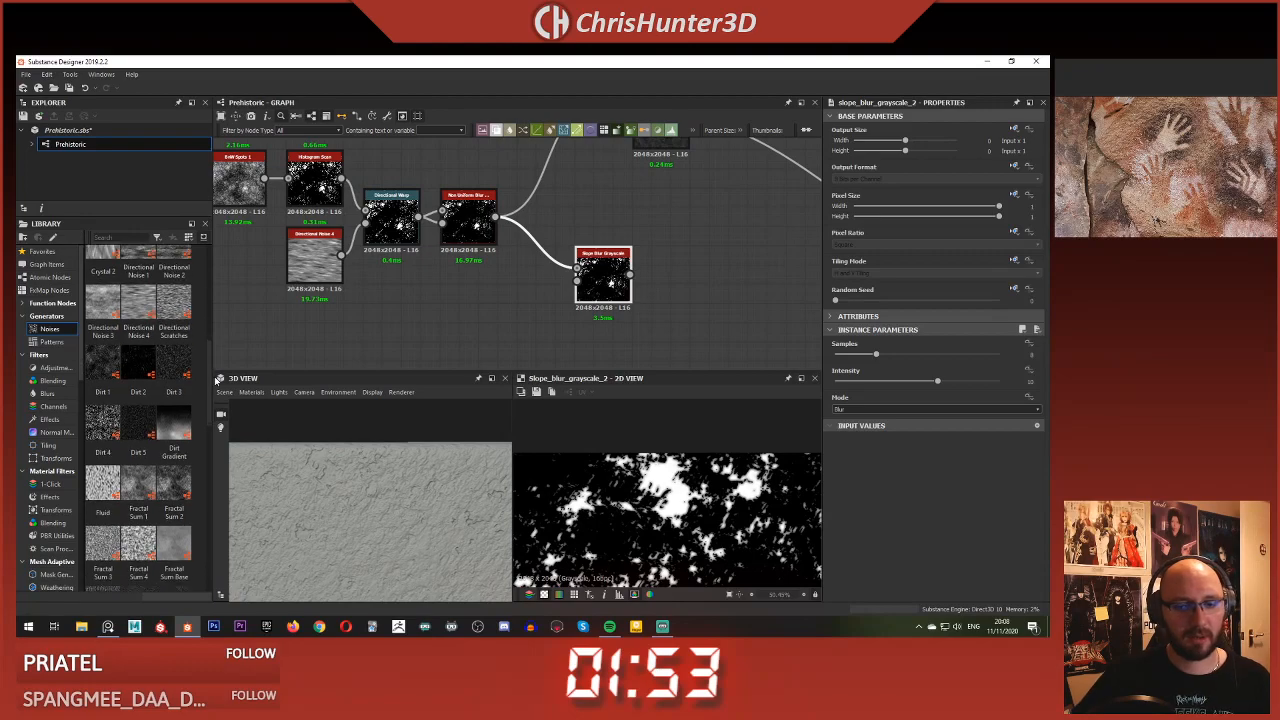
scroll(150, 395, down, 1)
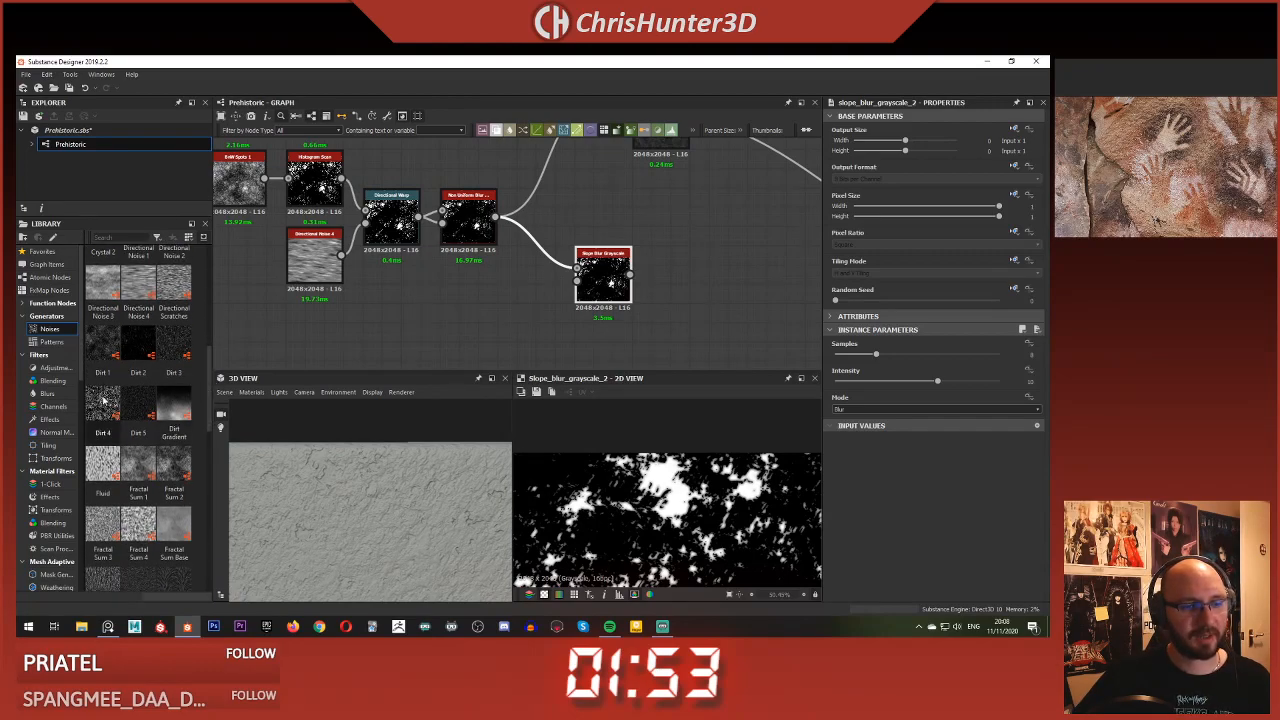
drag(105, 403, 473, 292)
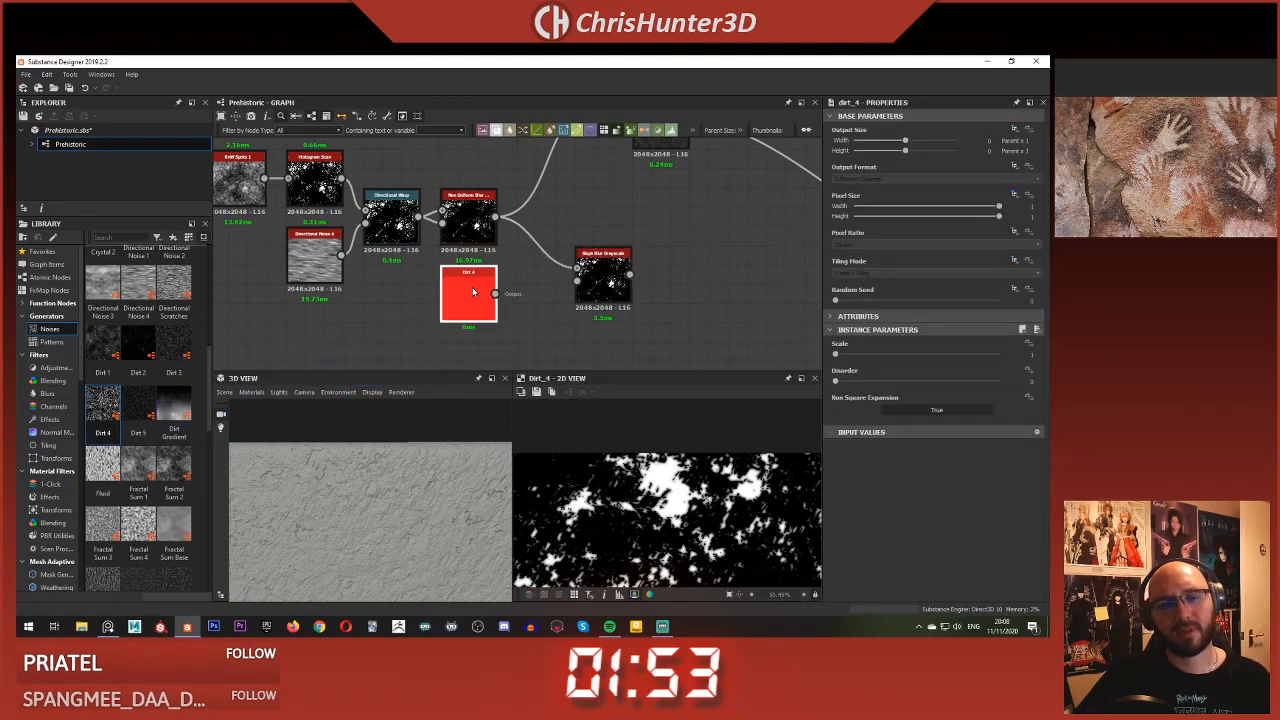
scroll(671, 490, up, 4)
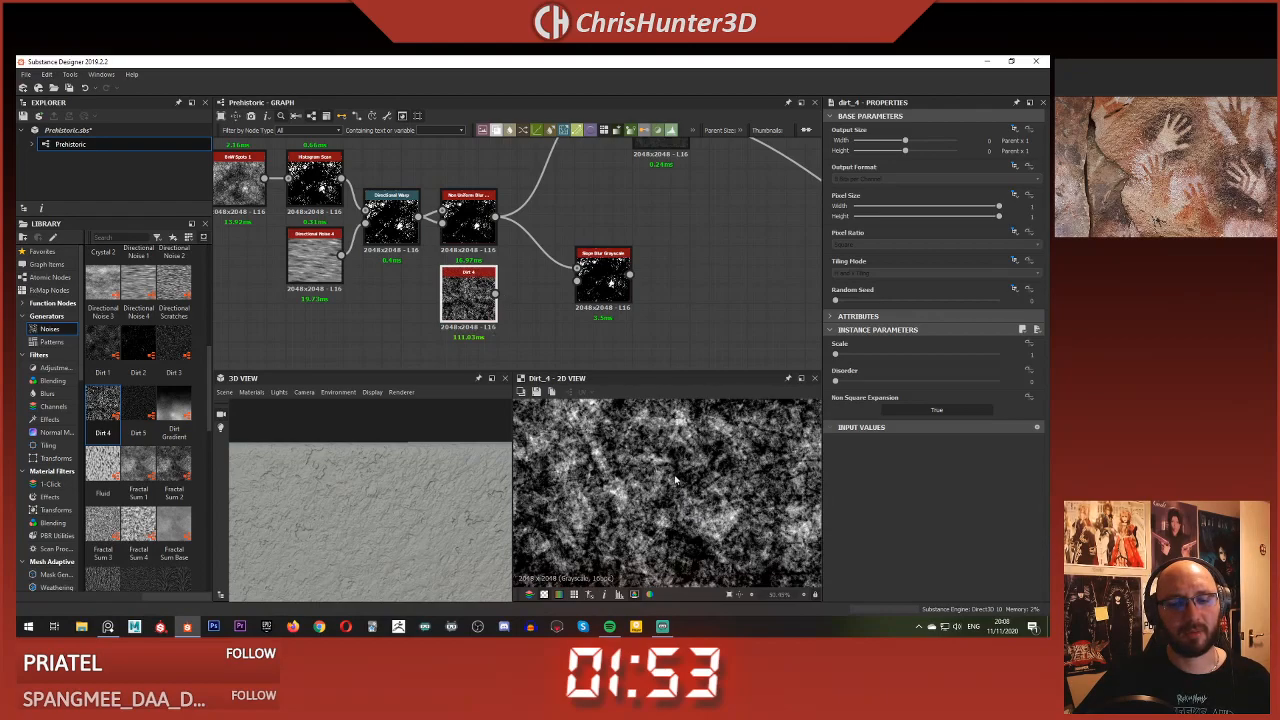
scroll(671, 490, down, 6)
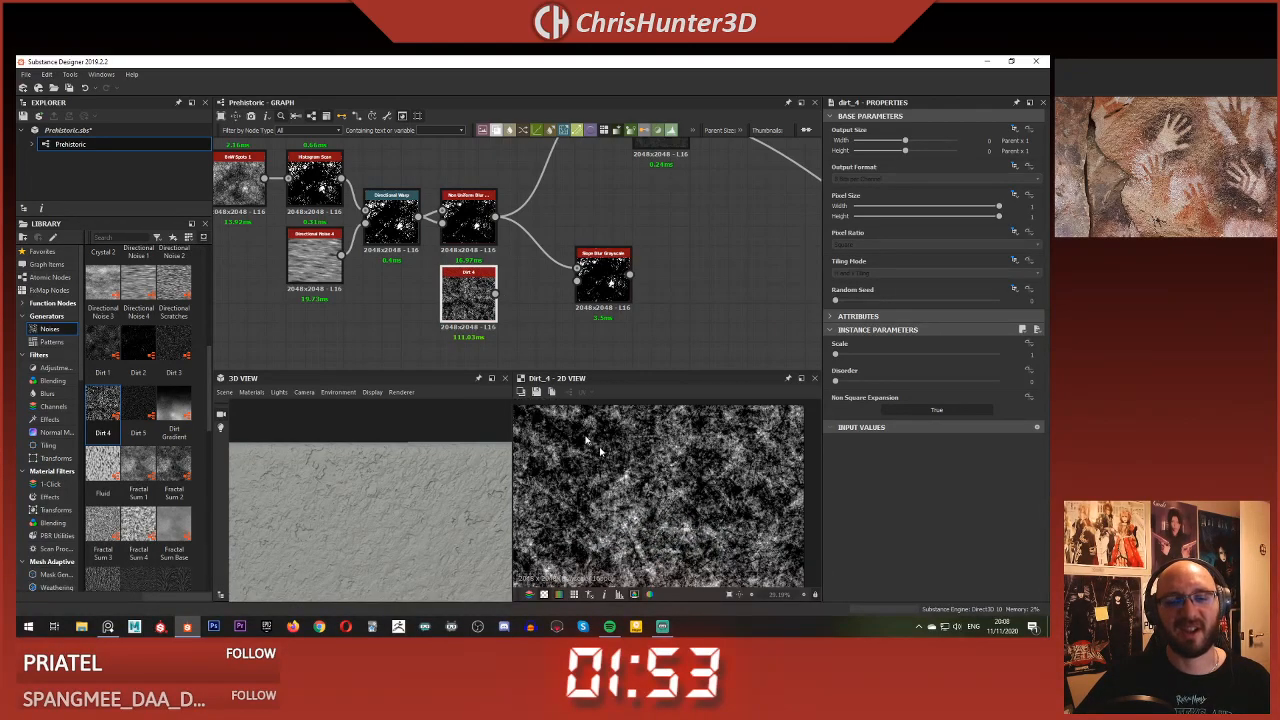
scroll(428, 307, up, 3)
Connect the Dirt 4 output to the Slope input of the Slope Blur Grayscale node
drag(473, 296, 618, 259)
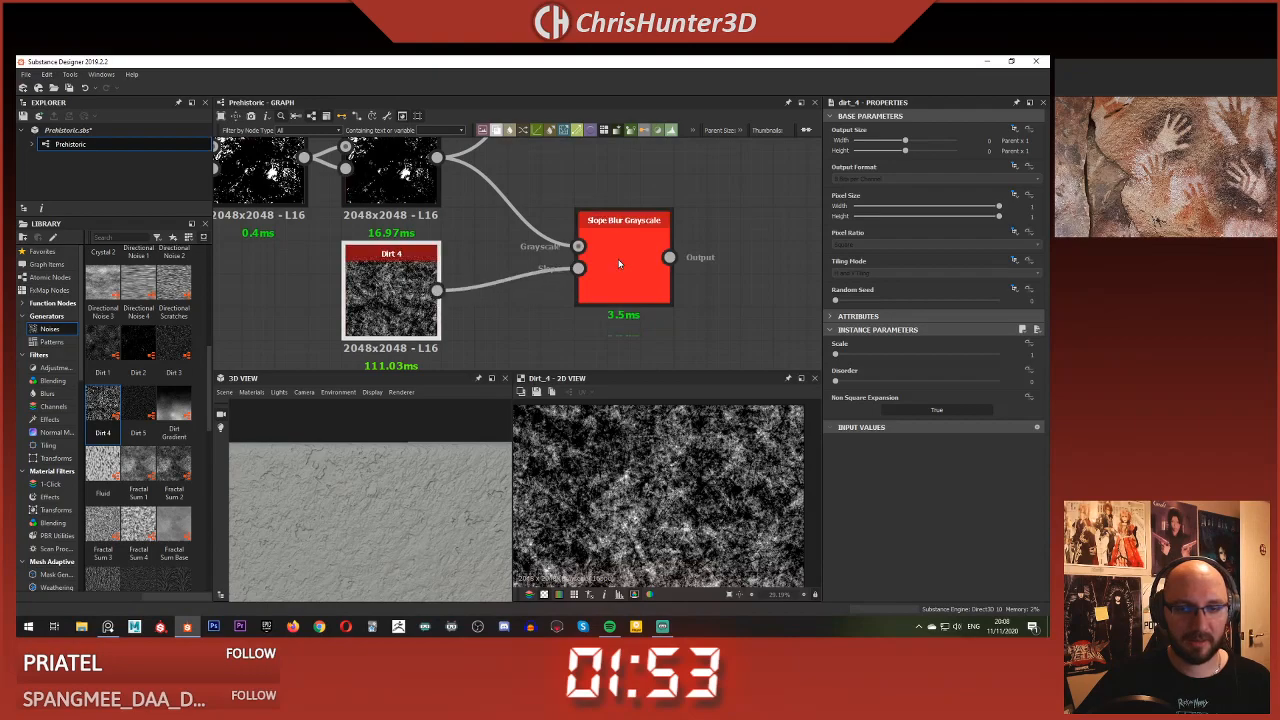
click(616, 265)
drag(405, 481, 385, 500)
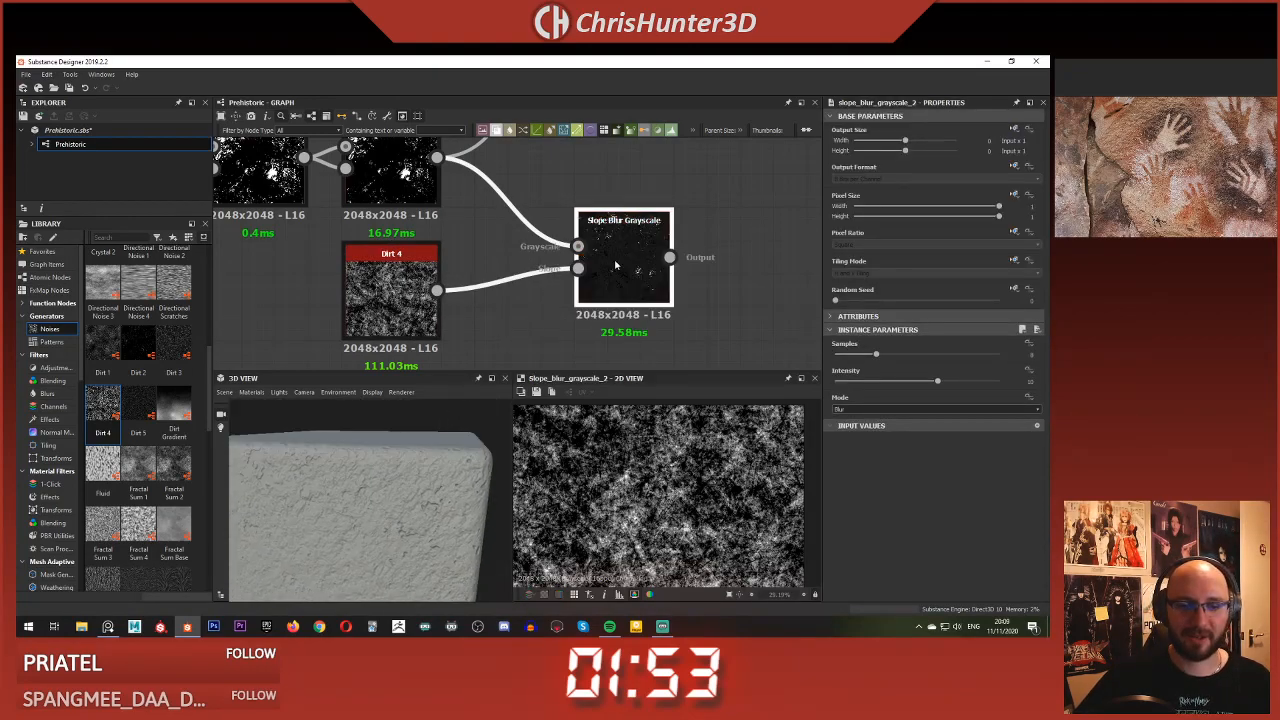
Set the Slope Blur Grayscale to Min mode with 32 samples and an intensity of 0.05
double_click(598, 268)
click(869, 411)
click(859, 423)
drag(849, 357, 1000, 355)
drag(879, 387, 837, 389)
scroll(679, 494, up, 4)
scroll(679, 494, down, 5)
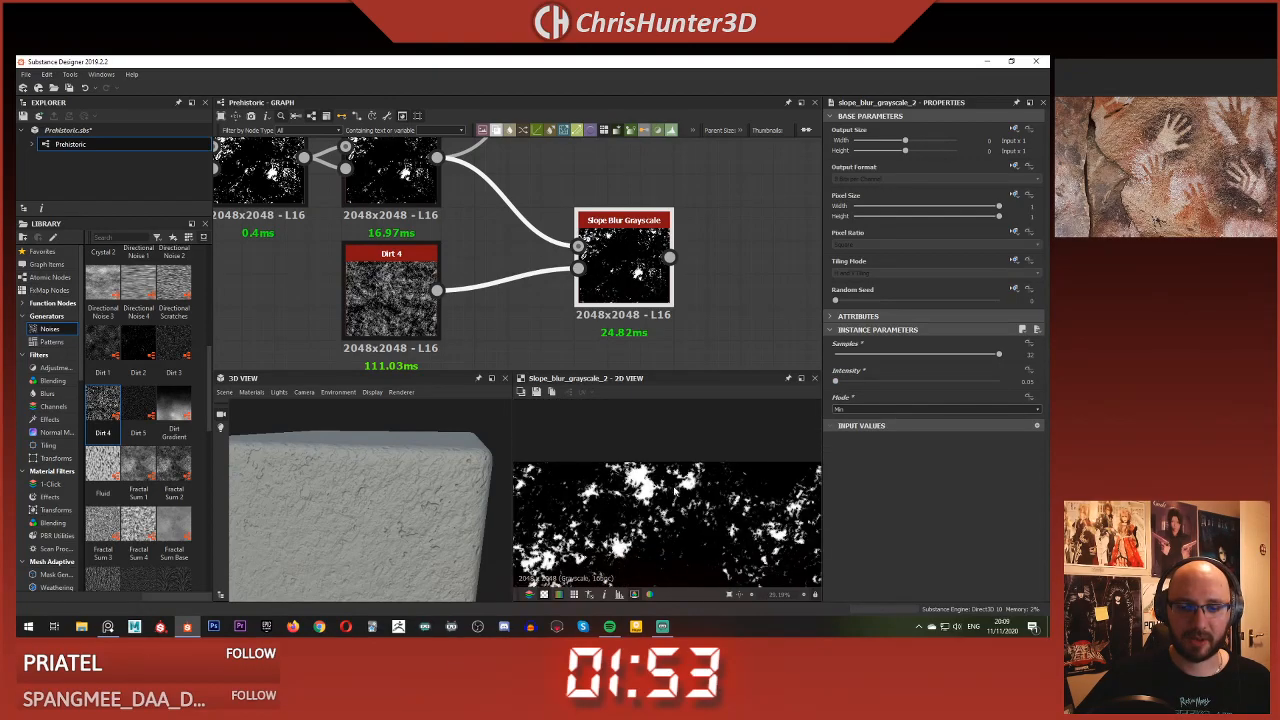
Feed the Slope Blur Grayscale output into the Invert Grayscale node in place of the Non Uniform Blur, and check the cube's surface
scroll(612, 338, down, 3)
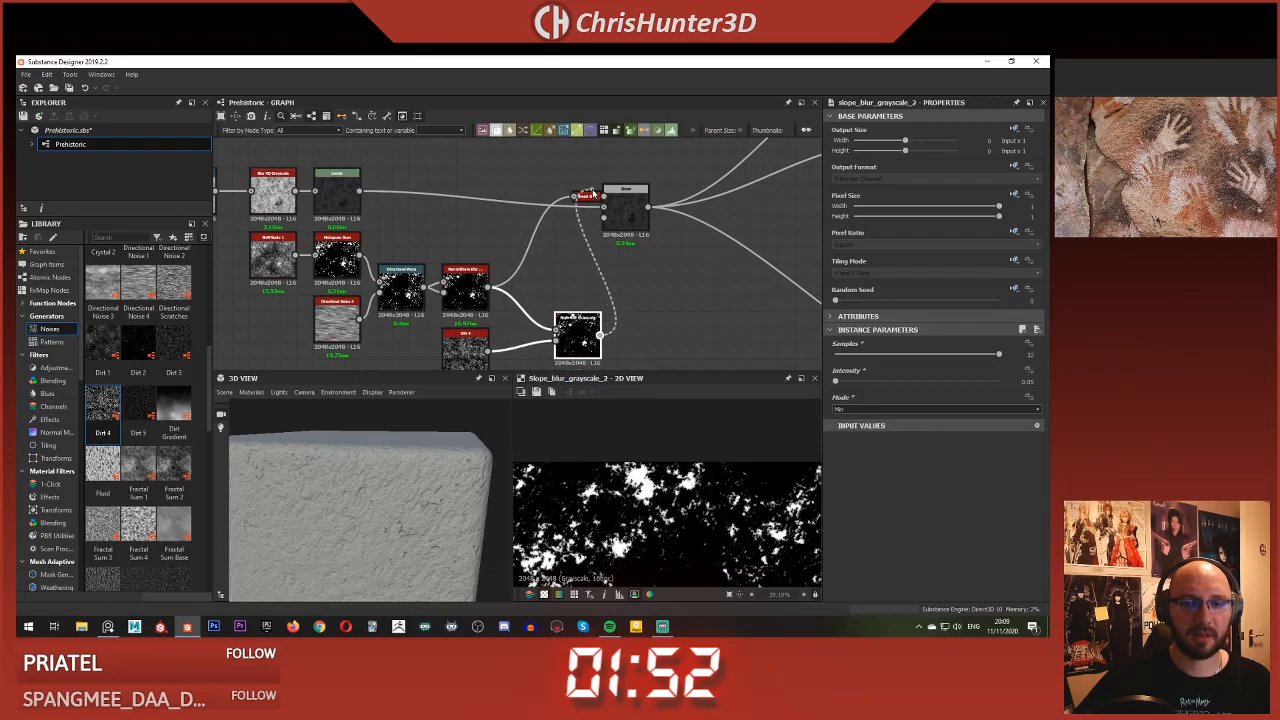
scroll(382, 483, up, 5)
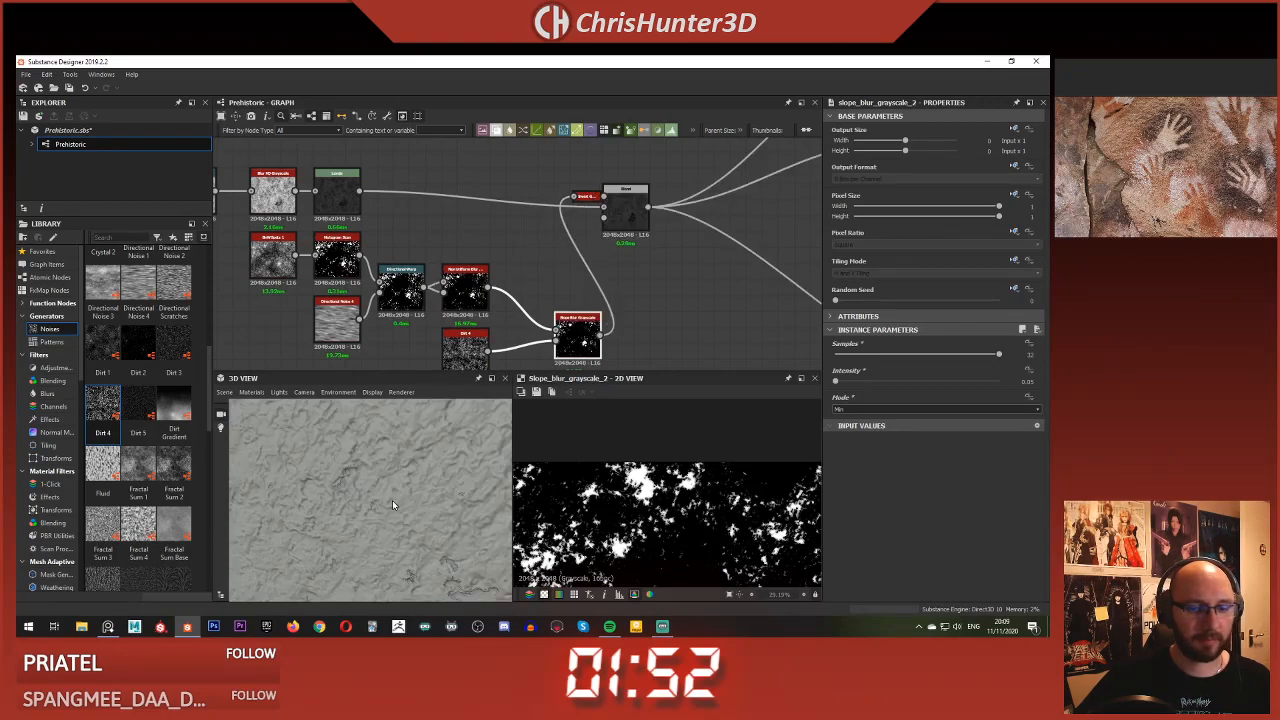
scroll(382, 483, up, 2)
mouse_move(411, 493)
mouse_down()
mouse_move(345, 482)
mouse_move(420, 492)
mouse_move(435, 500)
mouse_move(427, 513)
mouse_move(410, 482)
mouse_move(345, 488)
mouse_move(360, 471)
mouse_move(373, 506)
mouse_up()
Try an intensity of 0.1 on the Blur HQ Grayscale node in the Clouds branch
middle_drag(395, 282, 516, 315)
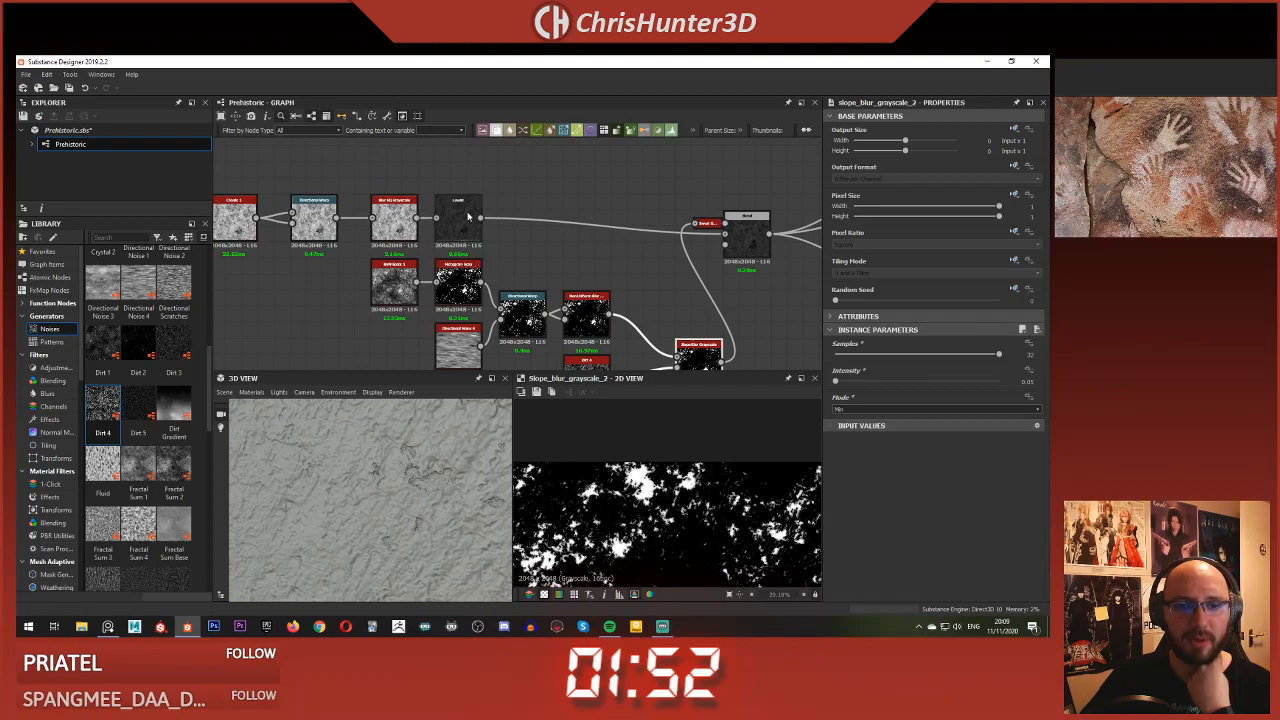
click(396, 221)
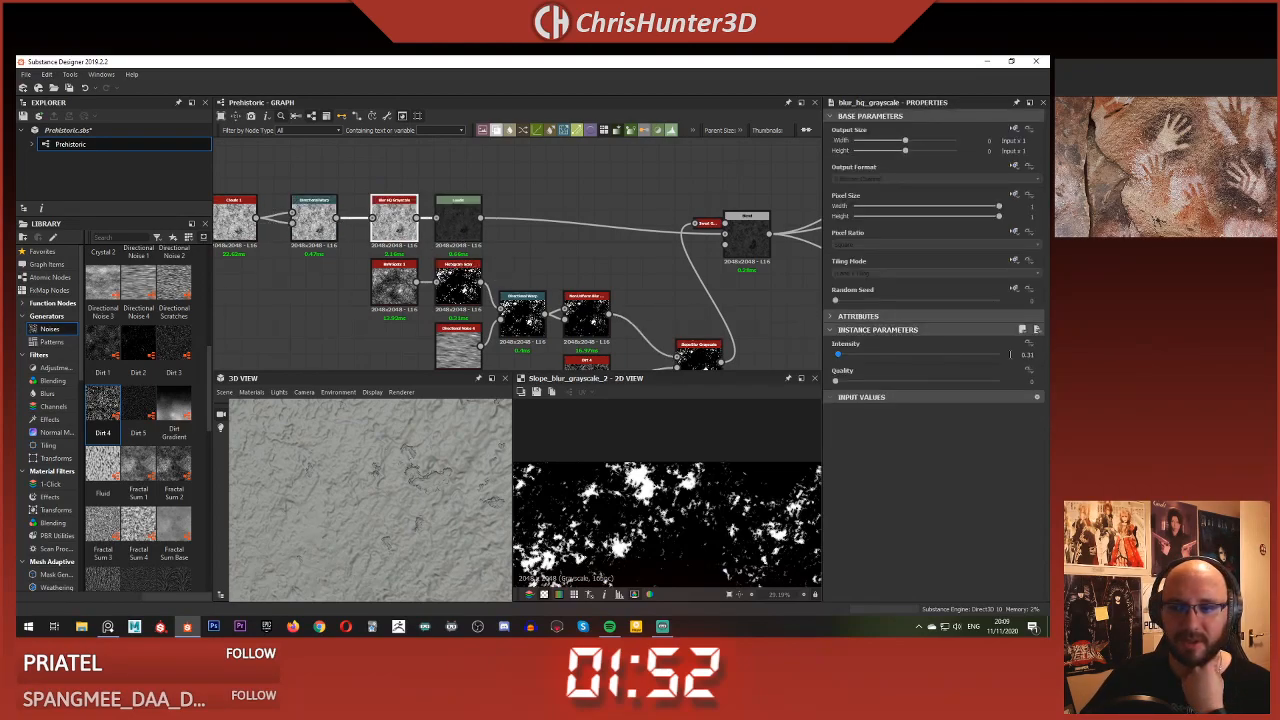
text(0.1)
key(Return)
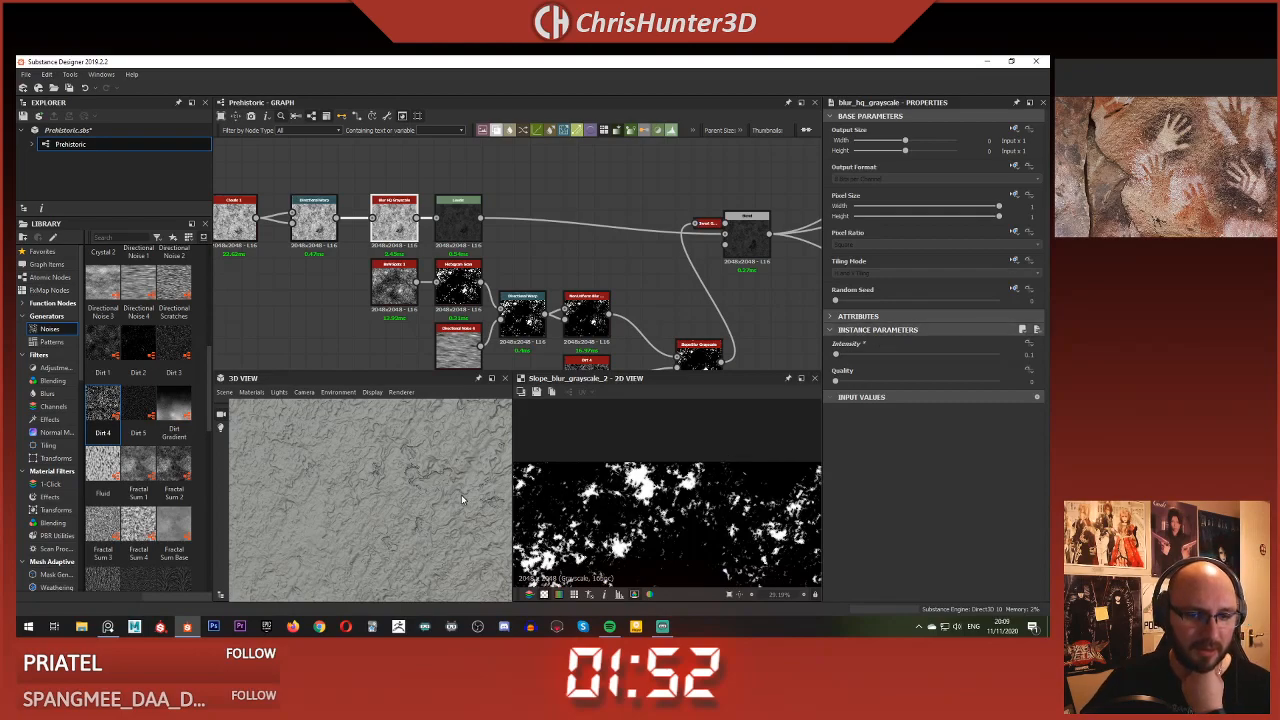
middle_drag(340, 284, 466, 315)
scroll(462, 284, up, 3)
scroll(466, 315, down, 2)
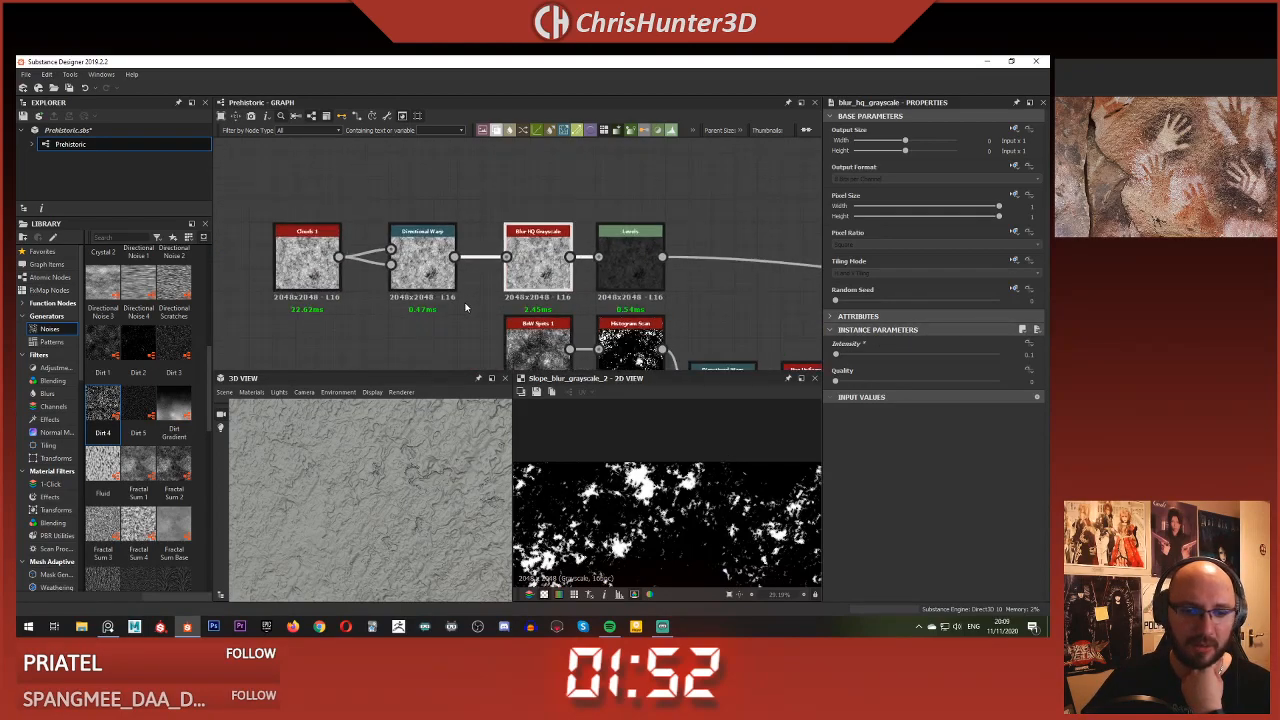
scroll(466, 315, up, 2)
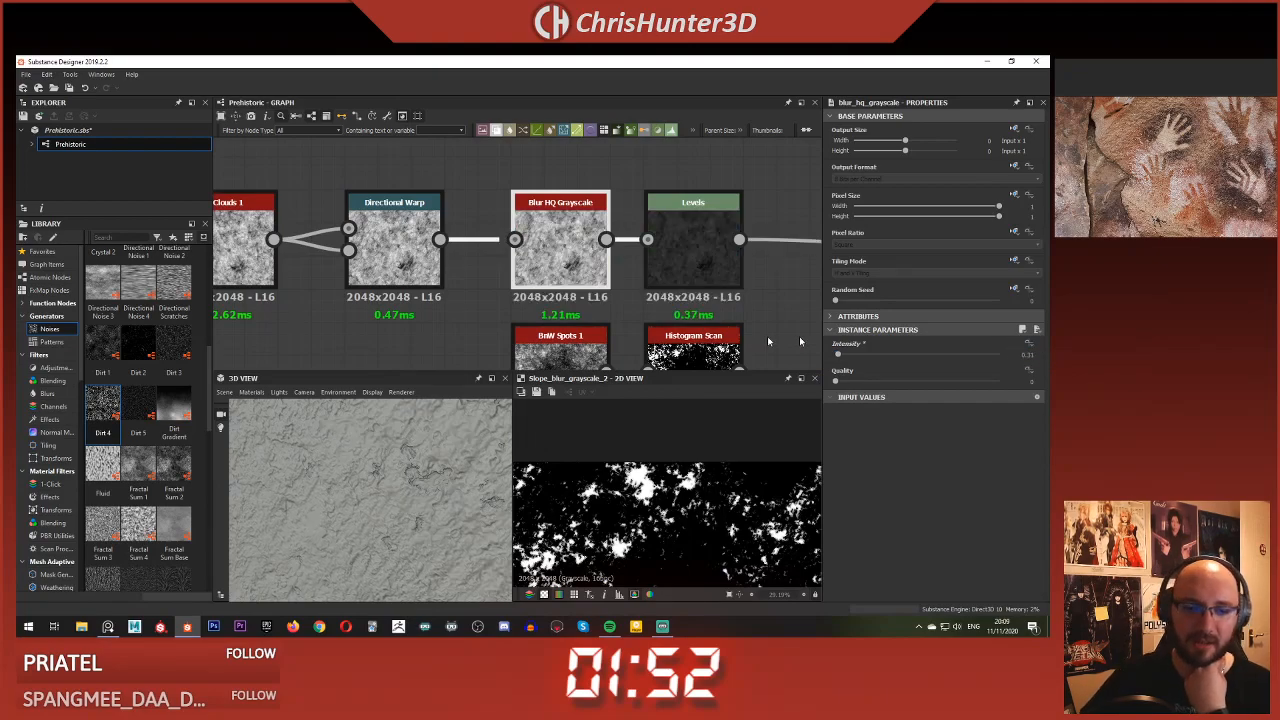
scroll(540, 240, down, 3)
drag(337, 182, 649, 241)
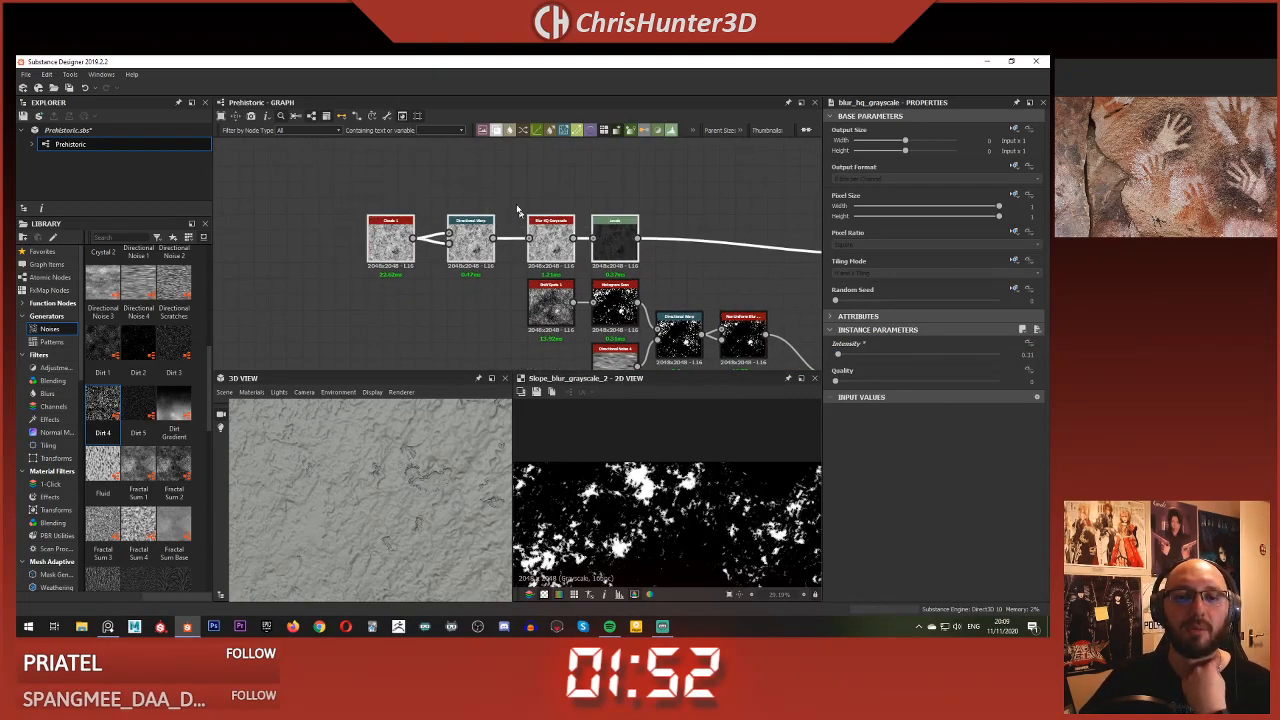
drag(553, 248, 409, 248)
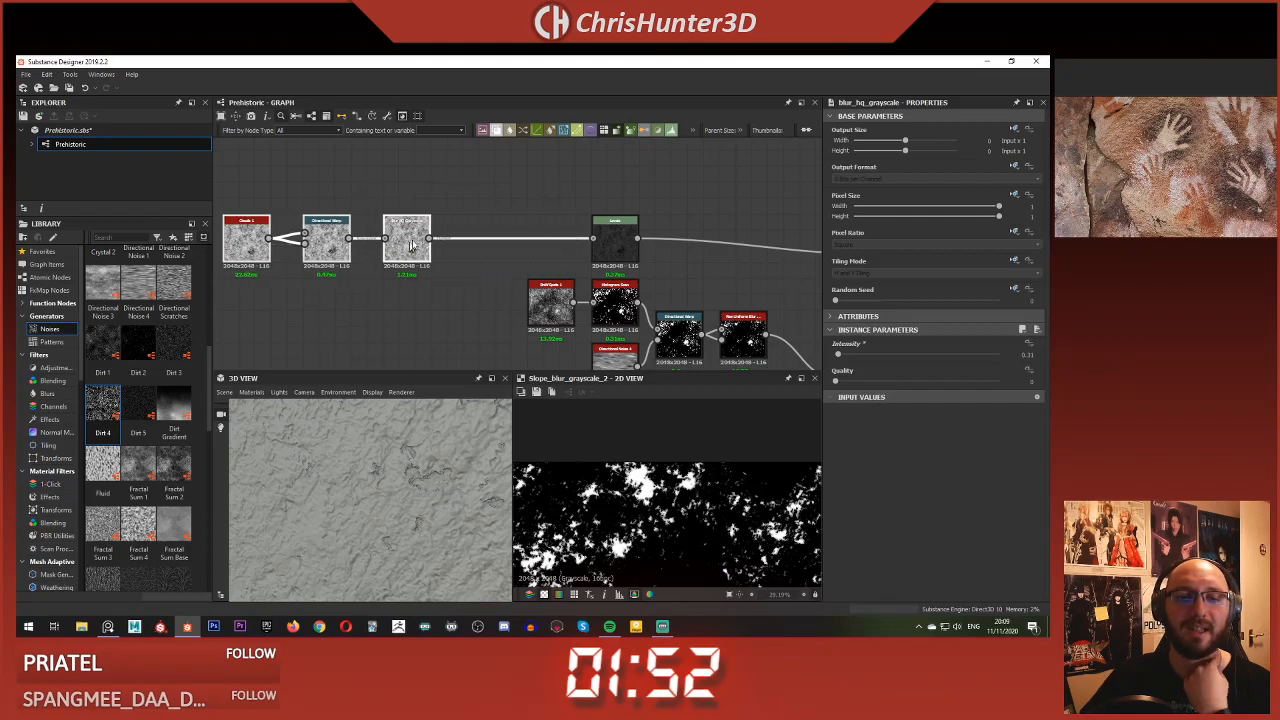
click(486, 197)
key(space)
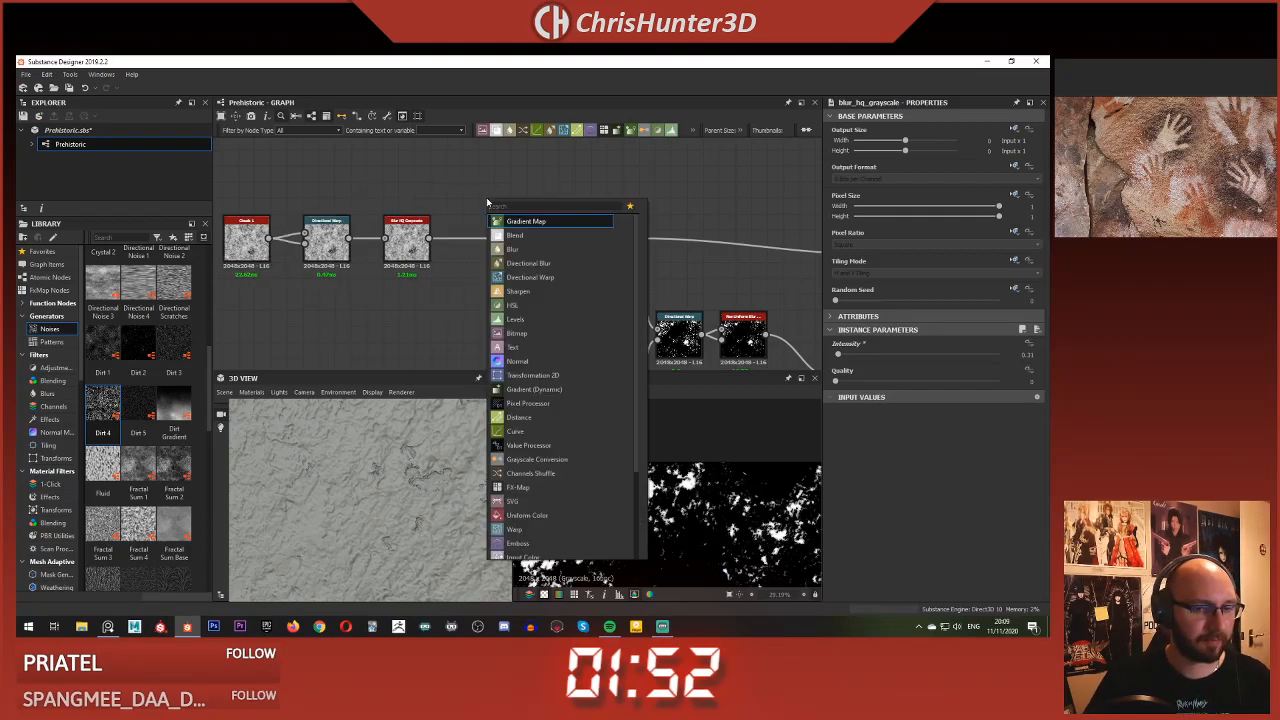
click(440, 188)
scroll(463, 225, down, 3)
scroll(380, 231, up, 1)
mouse_move(515, 268)
middle_down()
mouse_move(380, 231)
mouse_move(518, 244)
middle_up()
scroll(380, 231, down, 3)
drag(346, 185, 504, 225)
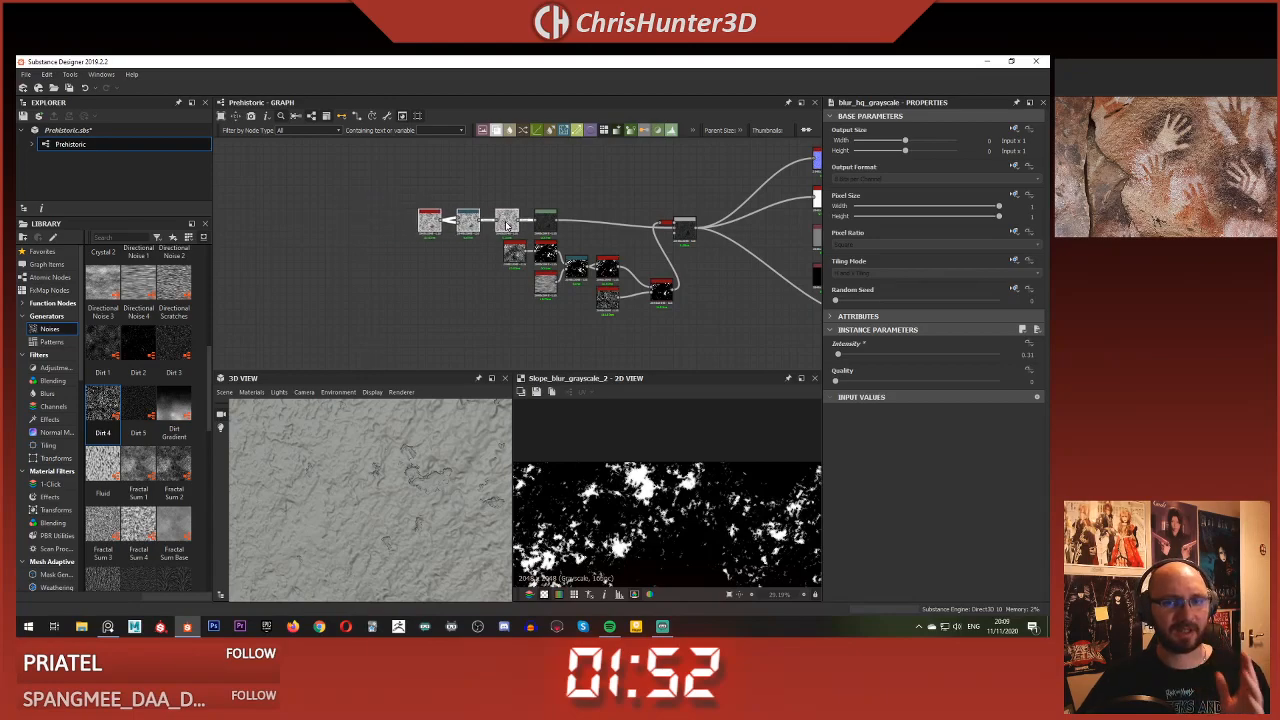
Shift the Clouds and spot mask branches back, and move the Blend node close to the Slope Blur Grayscale
drag(421, 196, 530, 277)
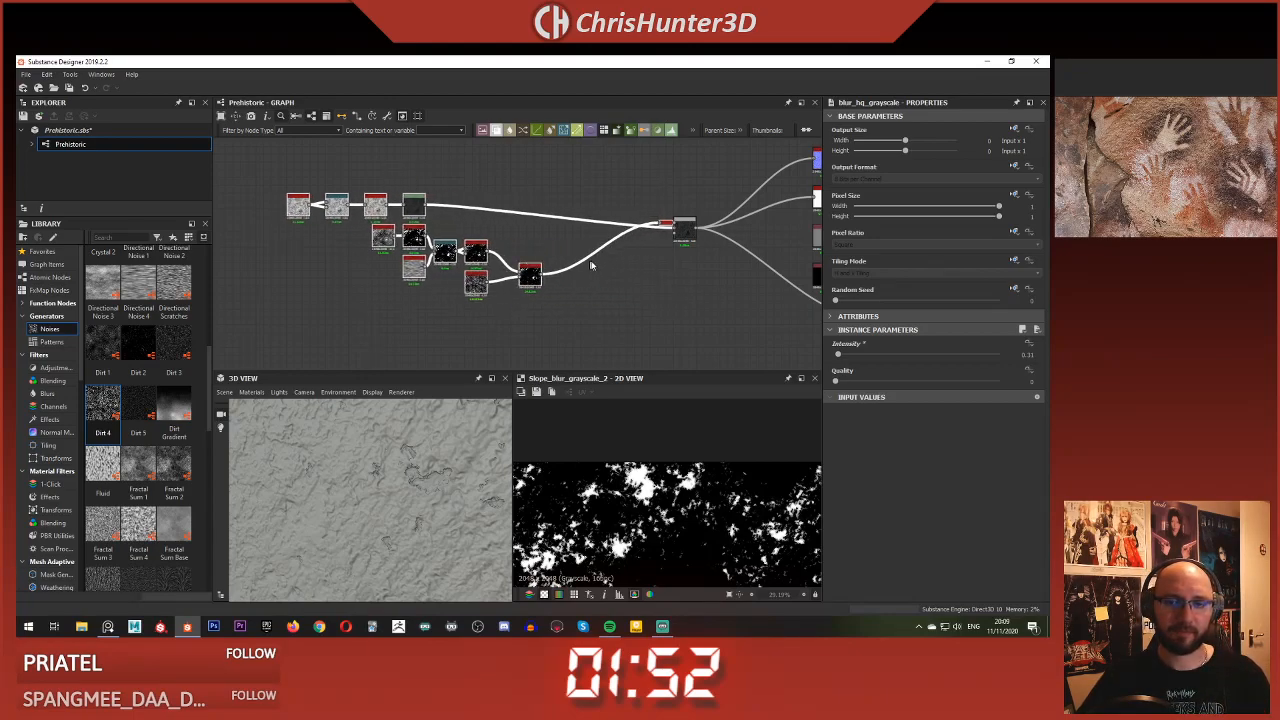
scroll(626, 245, up, 4)
drag(745, 235, 536, 252)
Add a Fractal Sum Base node and place it directly beneath the Blend node
key(space)
text(fr)
key(Down)
key(Down)
key(Down)
key(Down)
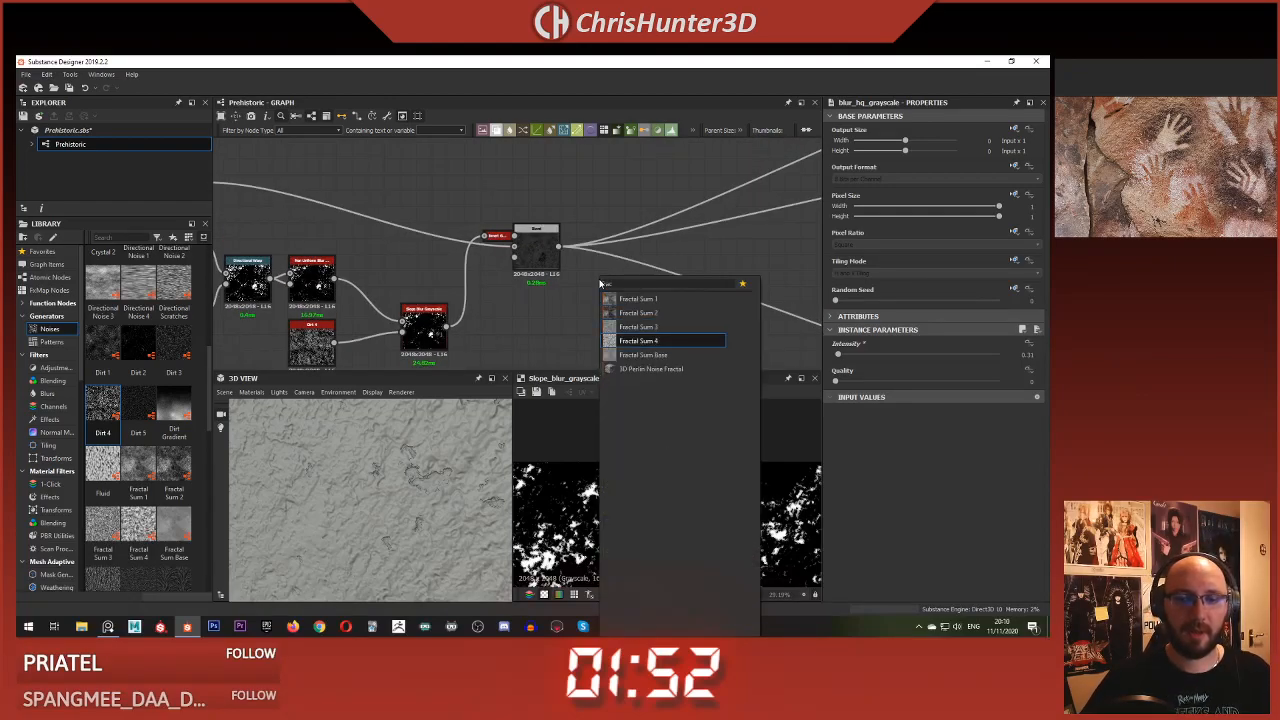
key(Return)
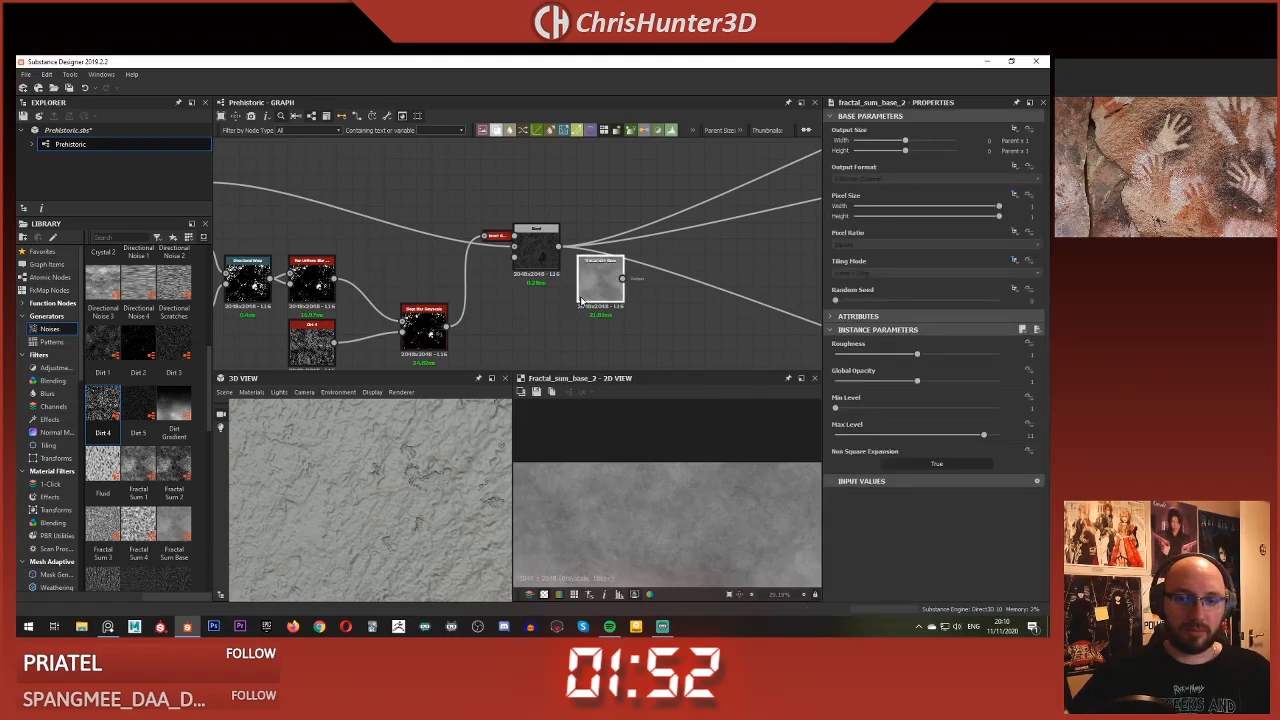
drag(585, 303, 531, 329)
Add a second Blend node with Fractal Sum Base as its foreground and the existing Blend as its background
key(space)
text(blend)
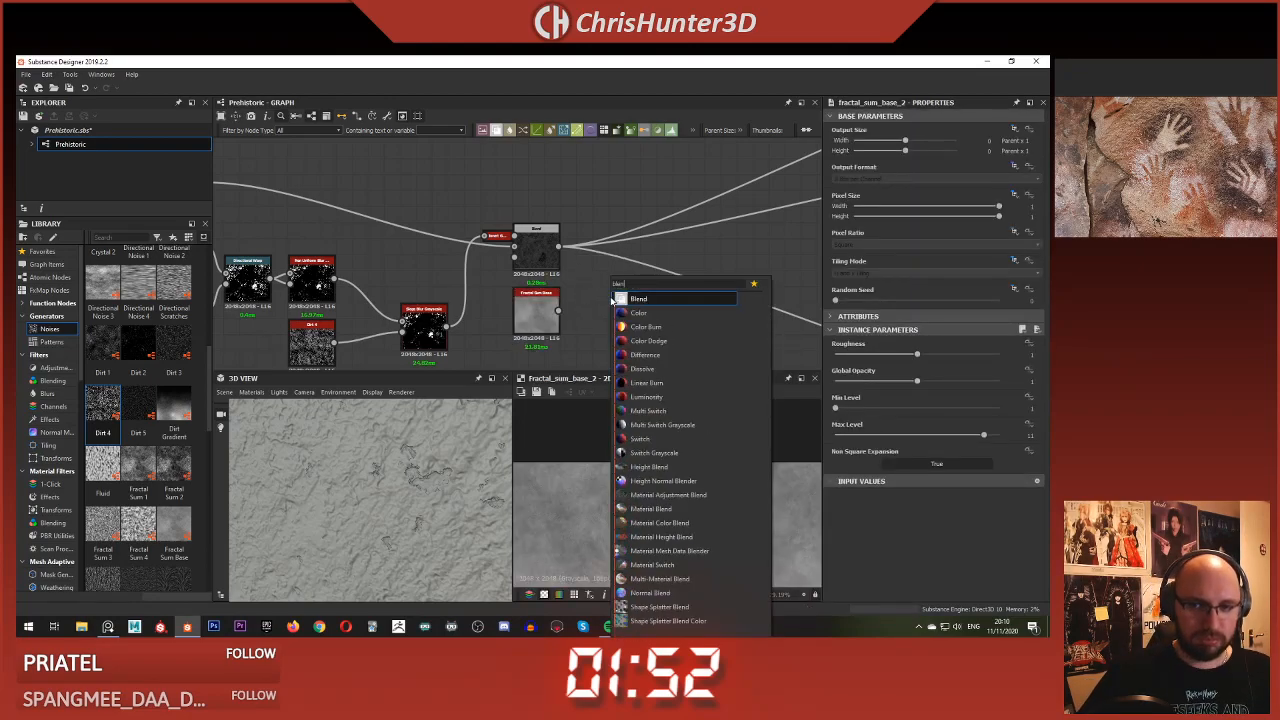
key(Return)
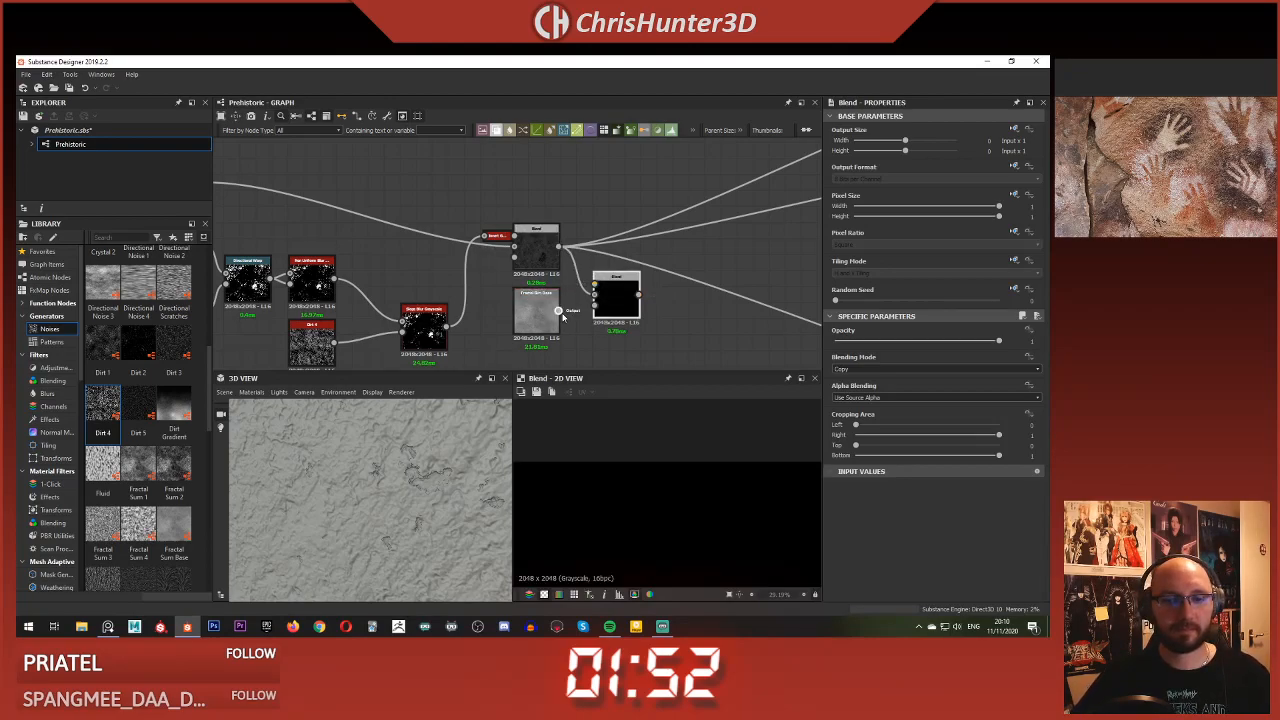
drag(558, 311, 595, 290)
scroll(683, 525, down, 3)
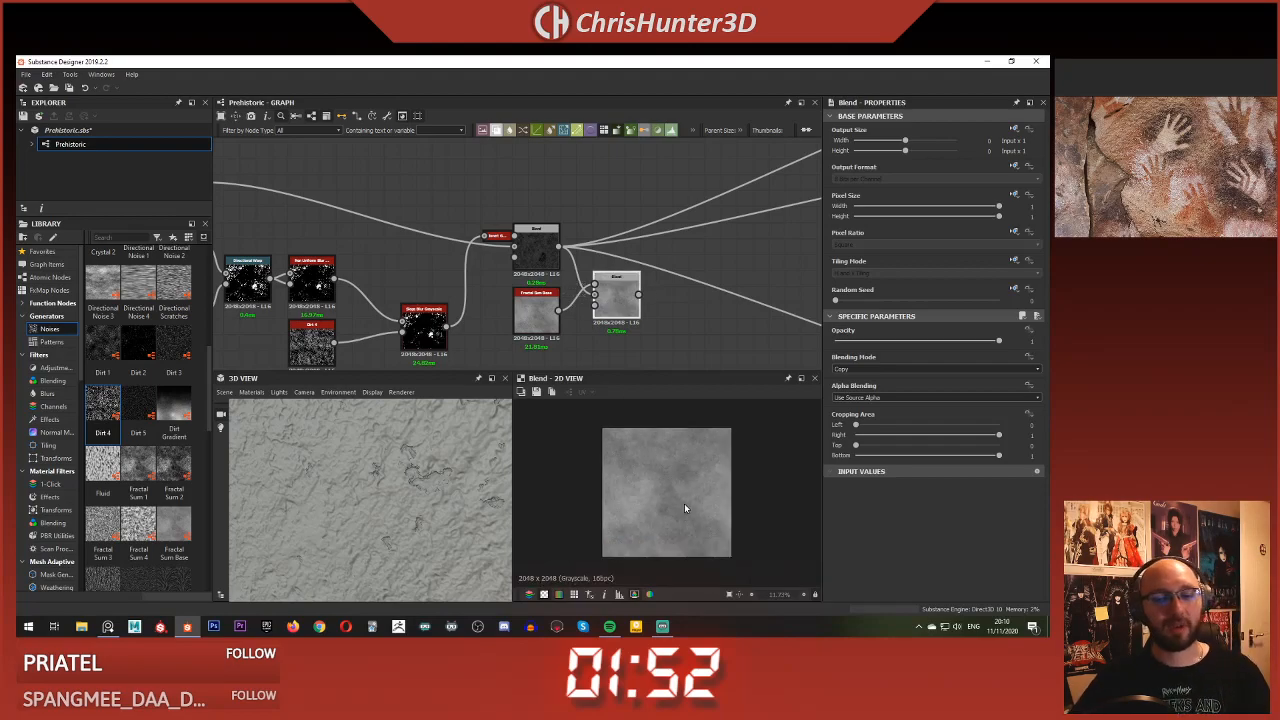
Set the new Fractal Sum Base node's Min Level to 6 and Max Level to 12
scroll(685, 507, up, 1)
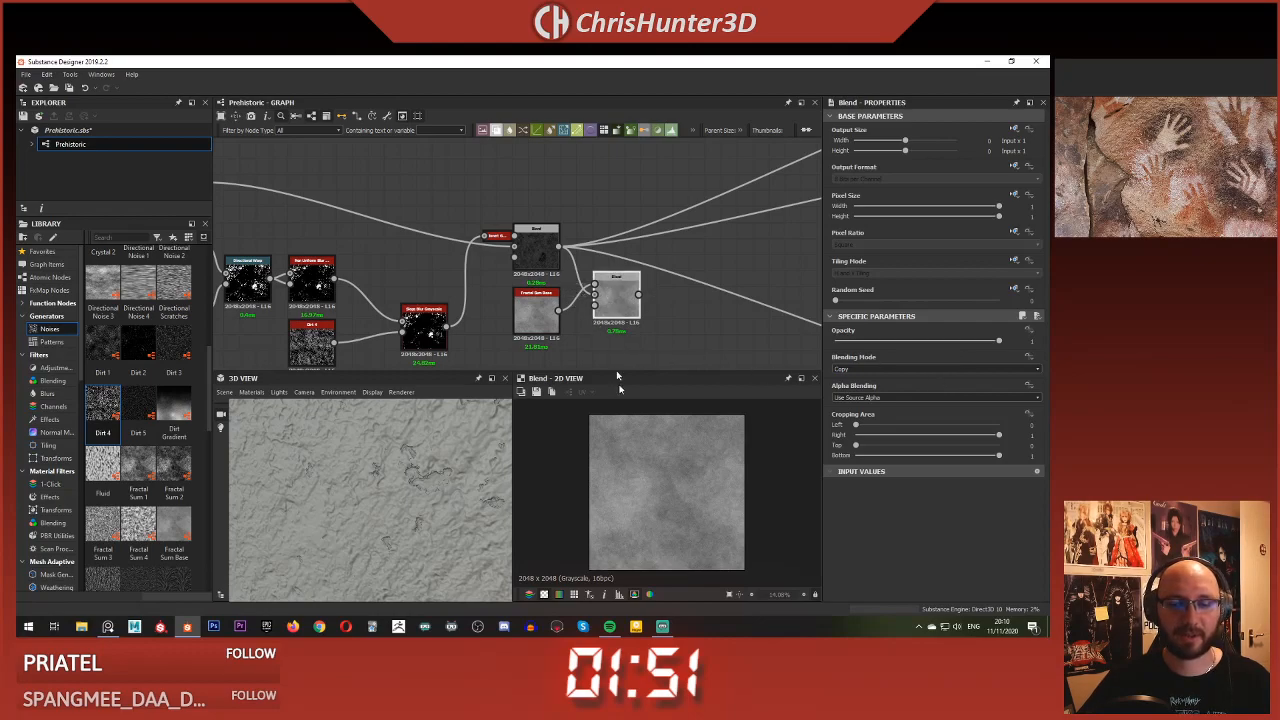
scroll(665, 469, up, 4)
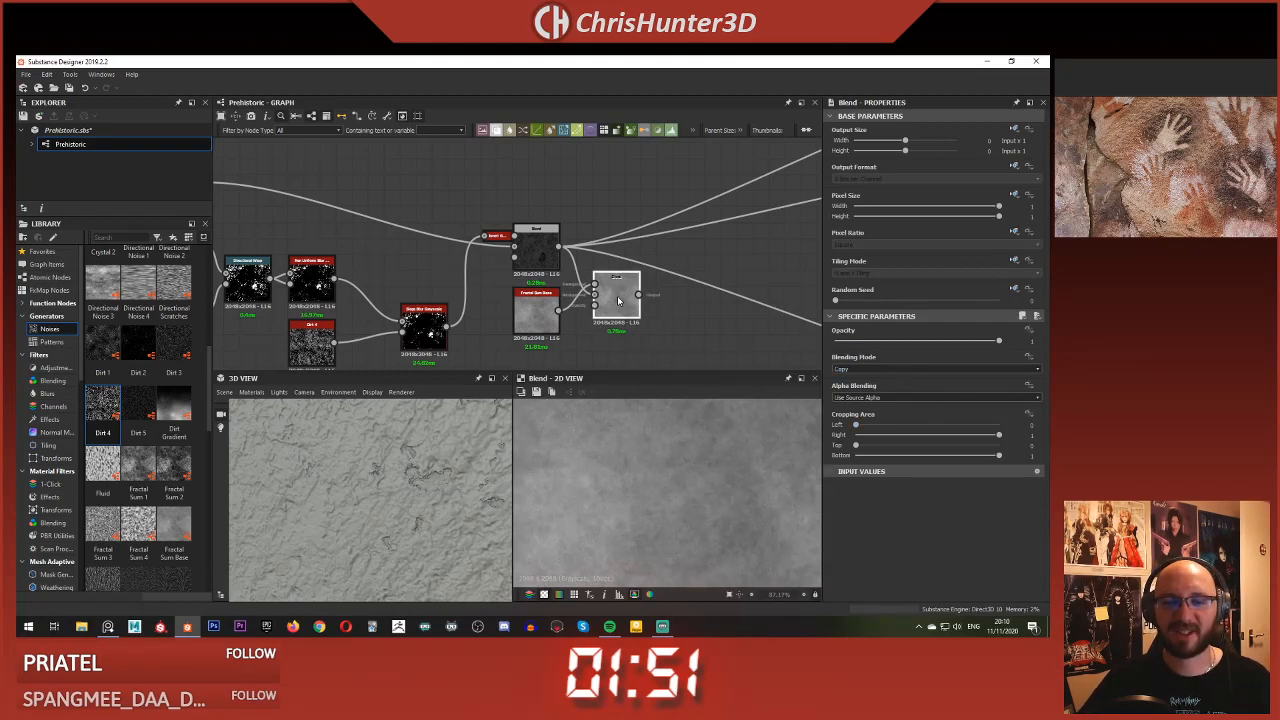
click(538, 314)
scroll(766, 496, down, 5)
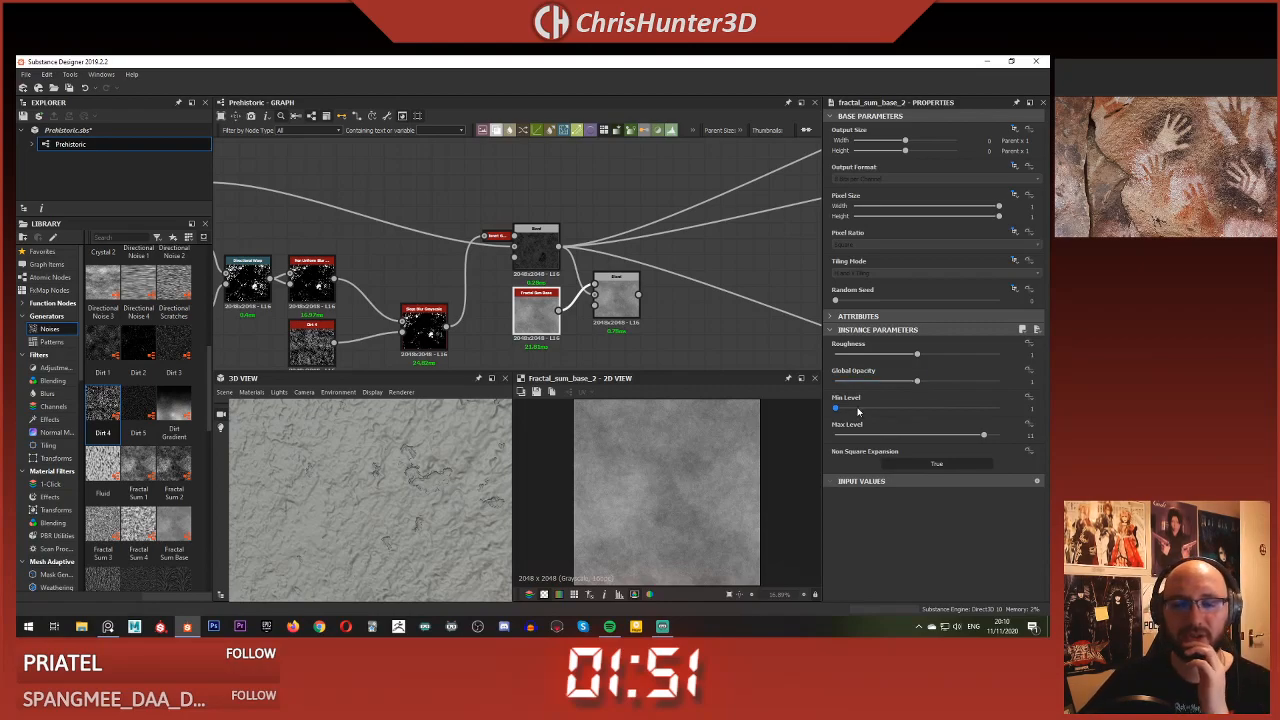
drag(858, 409, 929, 408)
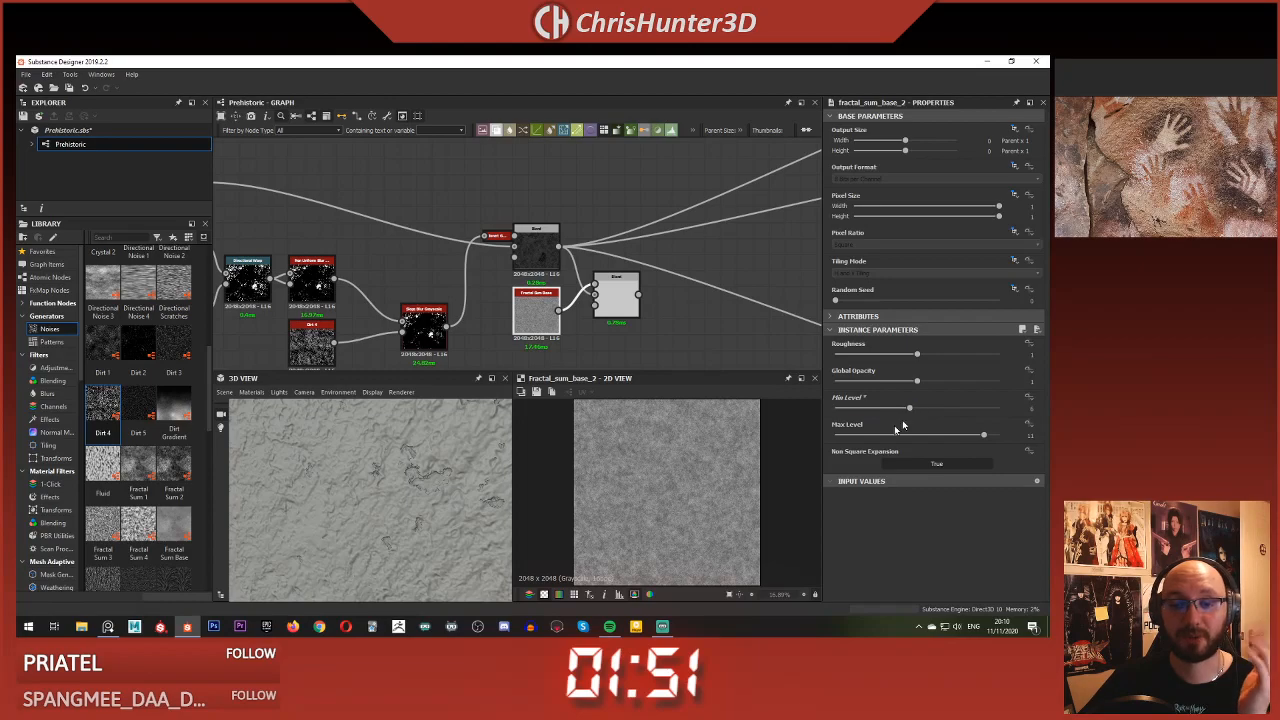
scroll(690, 482, up, 11)
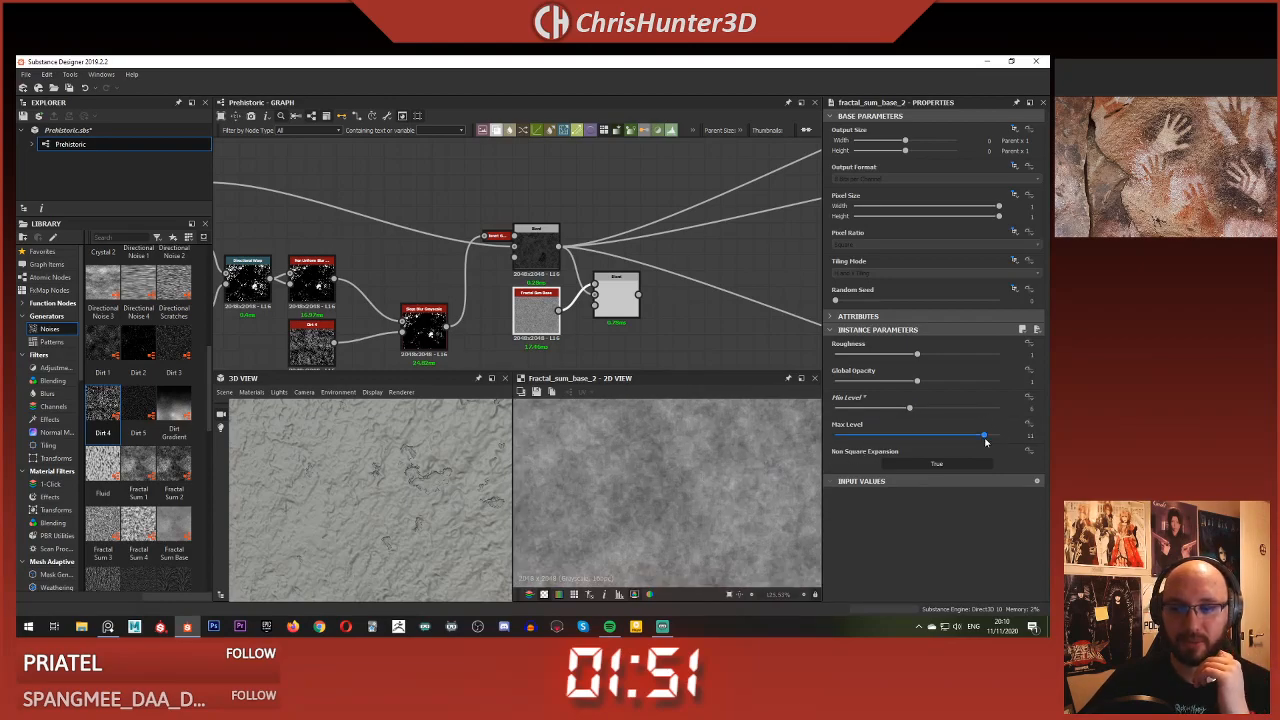
scroll(701, 465, down, 7)
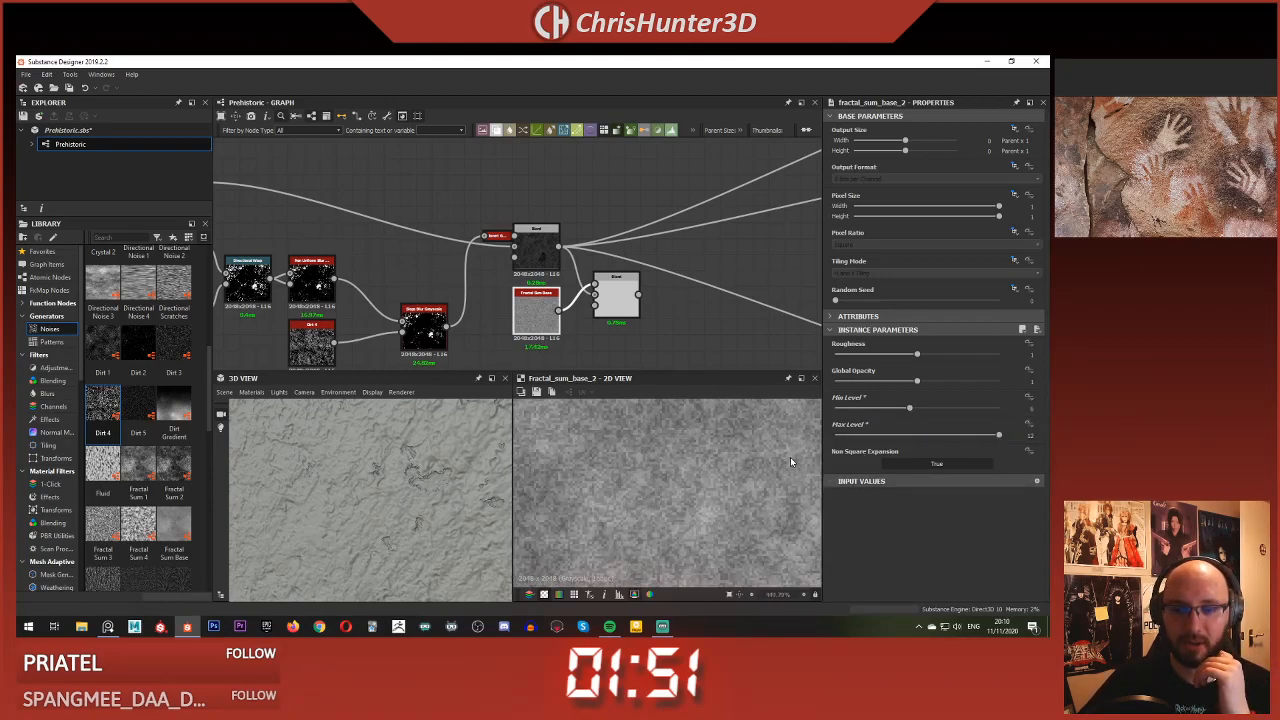
Set the second Blend node's blending mode to Multiply and inspect its result in the 2D view
click(612, 295)
scroll(594, 286, up, 2)
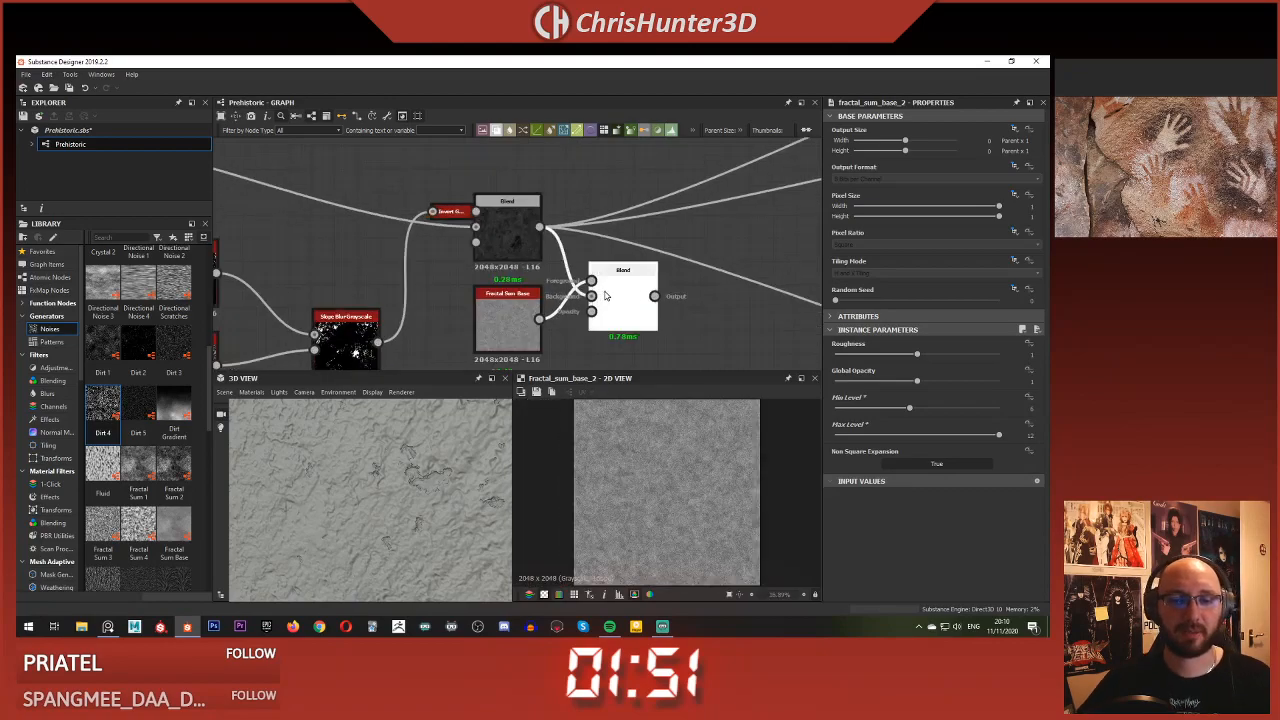
click(888, 369)
click(889, 401)
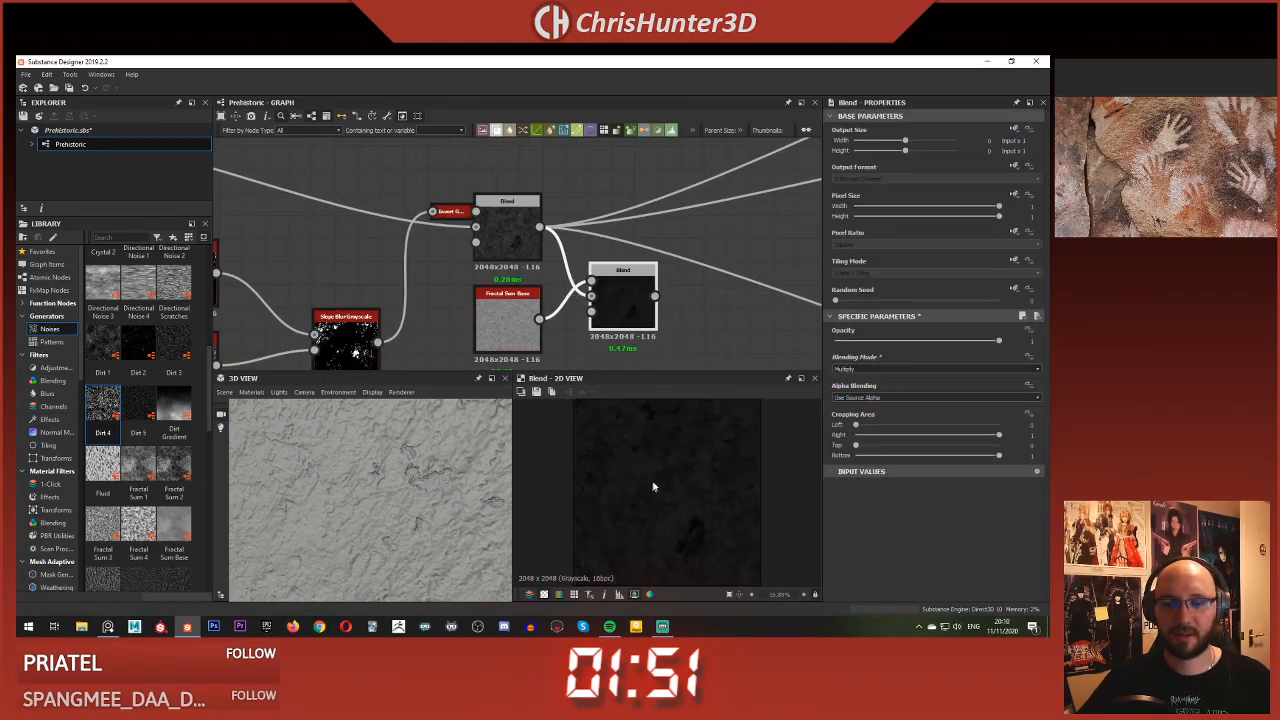
scroll(655, 483, up, 15)
scroll(601, 442, up, 2)
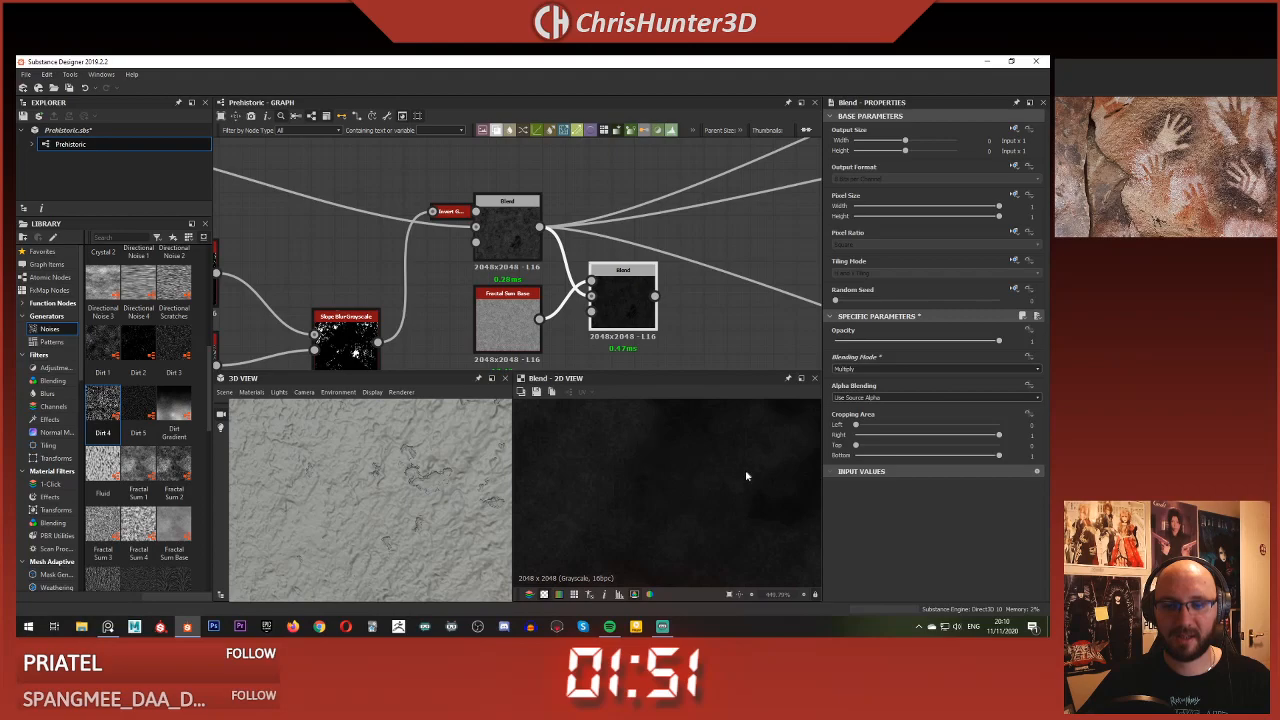
scroll(736, 410, down, 15)
scroll(560, 257, down, 5)
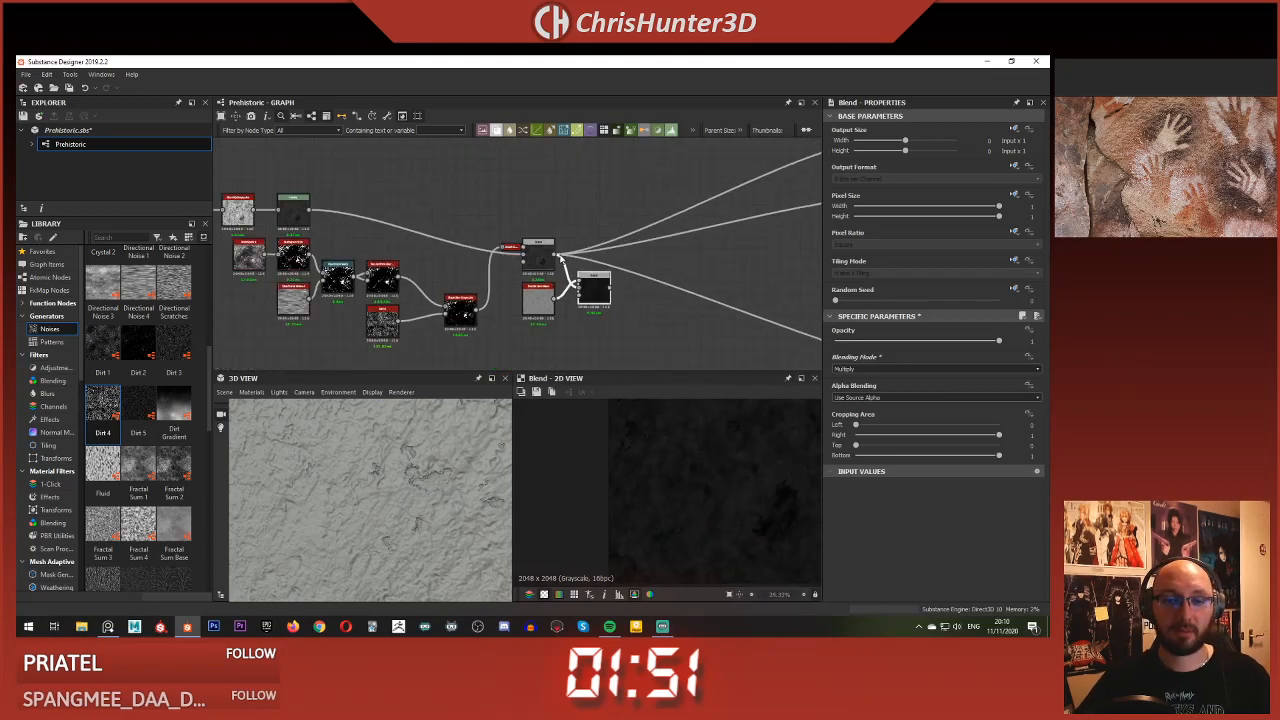
Move the first Blend's outgoing connections onto the second Blend's output and set the second Blend's opacity to 0.34
shift+drag(556, 260, 611, 289)
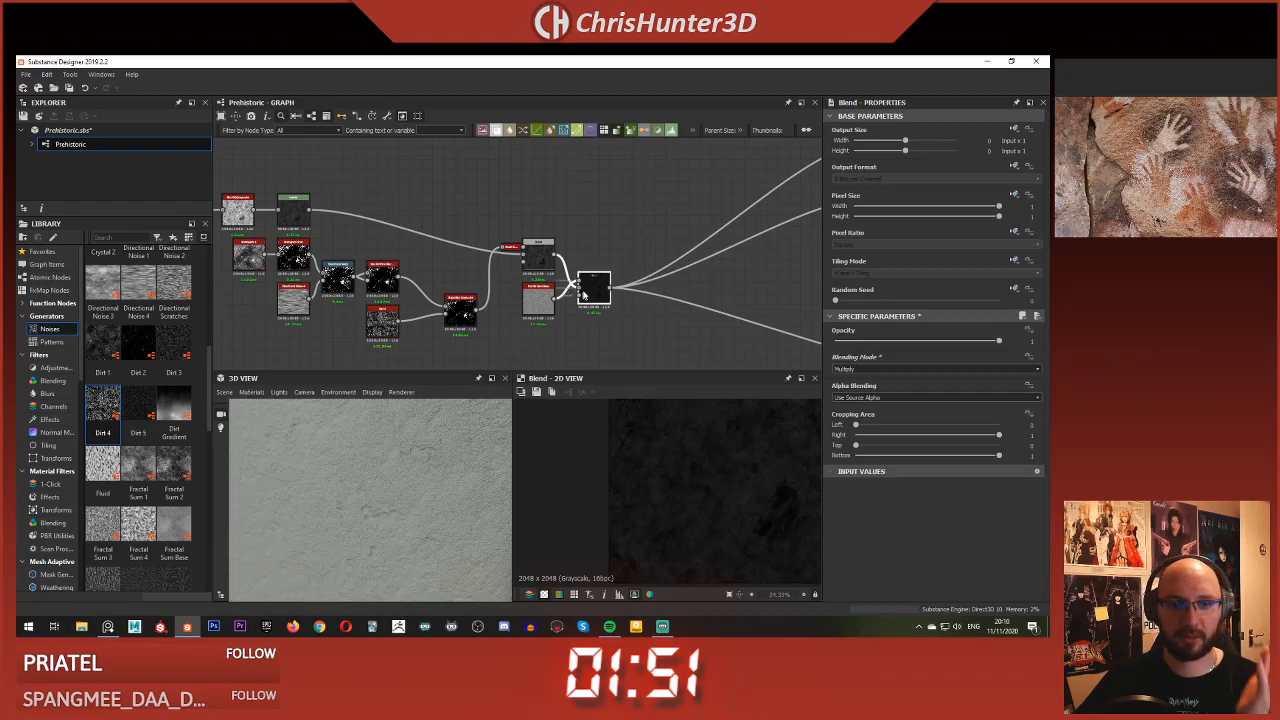
drag(902, 341, 871, 348)
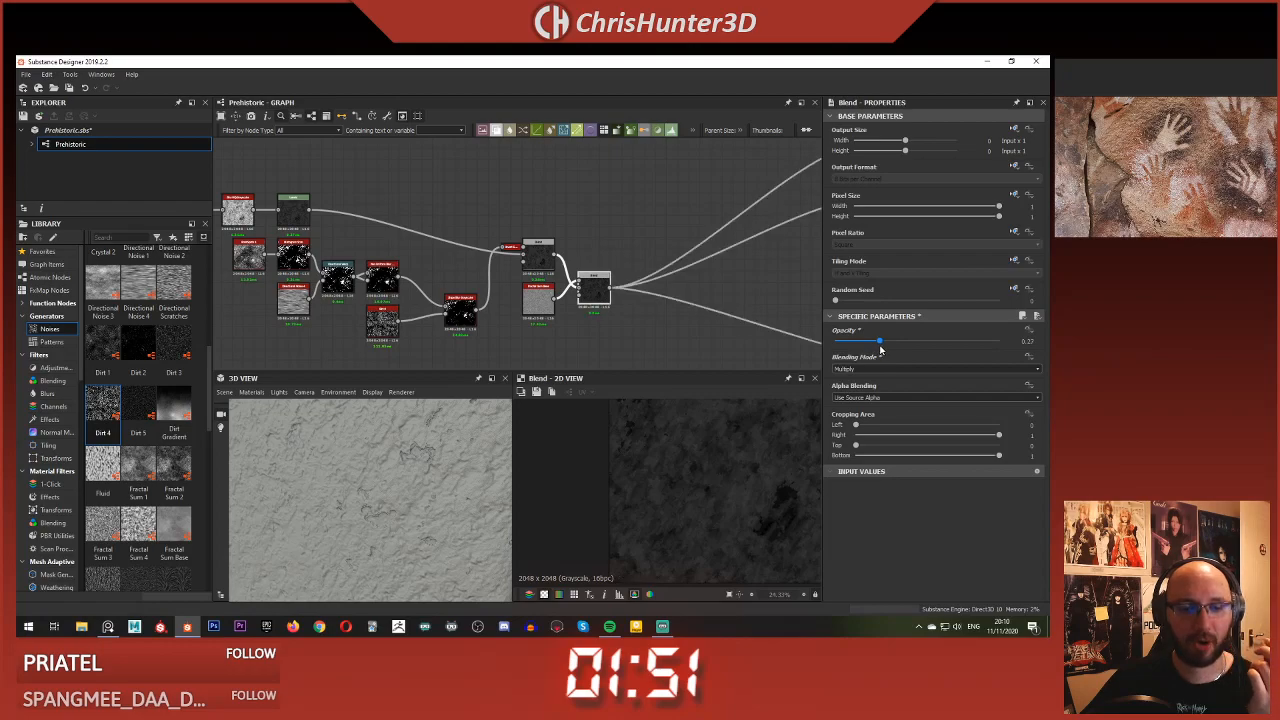
drag(880, 349, 888, 350)
mouse_move(384, 470)
mouse_down()
mouse_move(385, 504)
mouse_move(423, 456)
mouse_move(390, 436)
mouse_move(395, 452)
mouse_move(399, 426)
mouse_move(354, 449)
mouse_move(380, 437)
mouse_move(379, 466)
mouse_up()
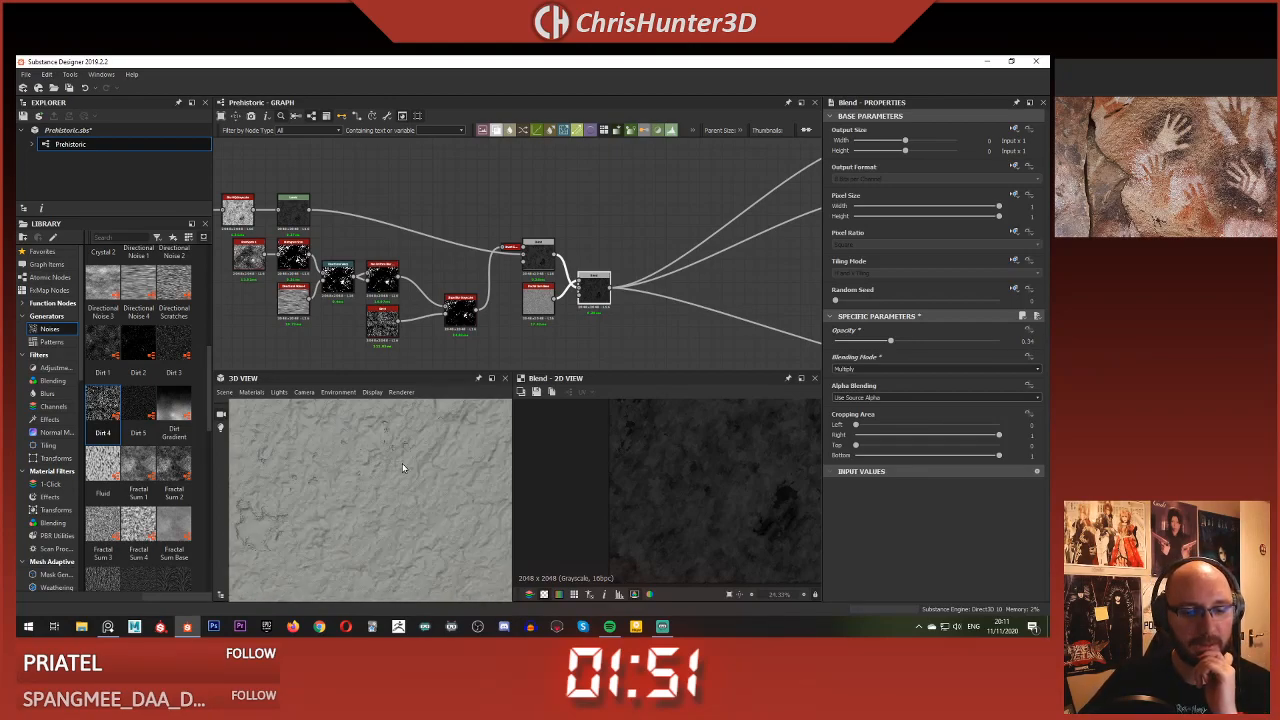
Try an intensity of 0 on the Directional Warp node between Clouds 1 and Blur HQ Grayscale
scroll(514, 257, up, 5)
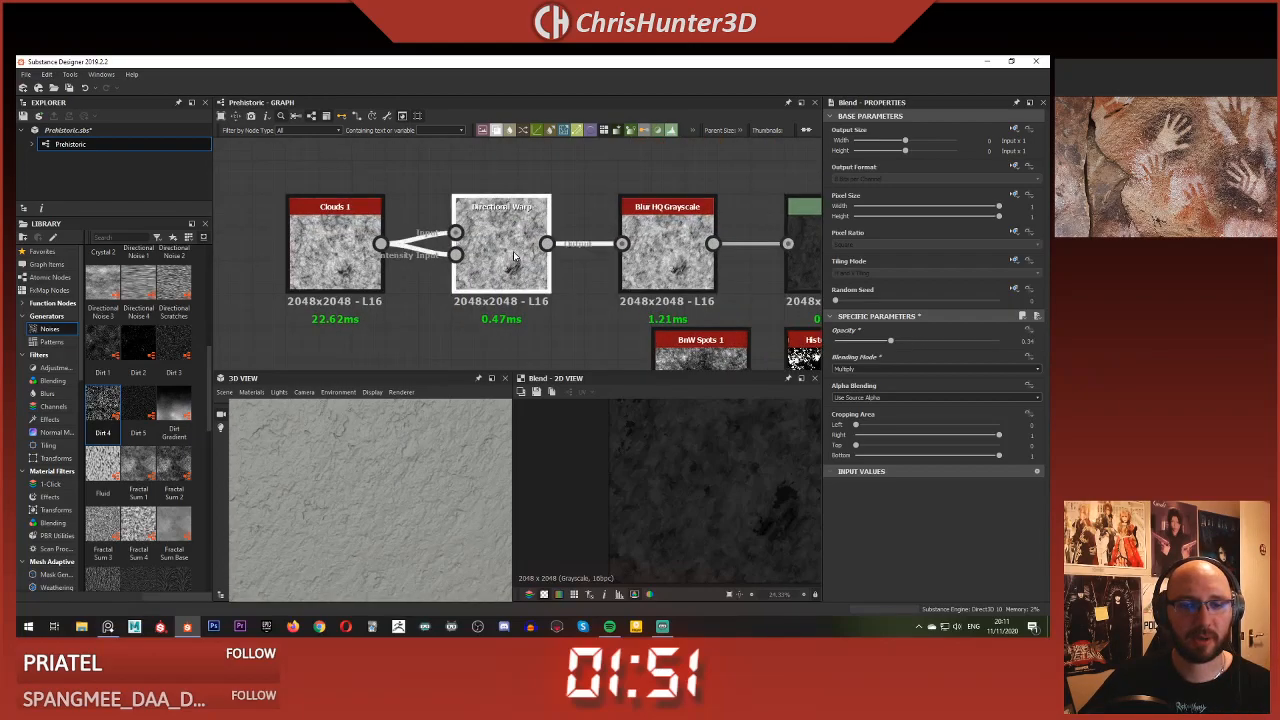
click(514, 257)
scroll(620, 492, up, 1)
scroll(585, 518, down, 1)
drag(908, 342, 835, 341)
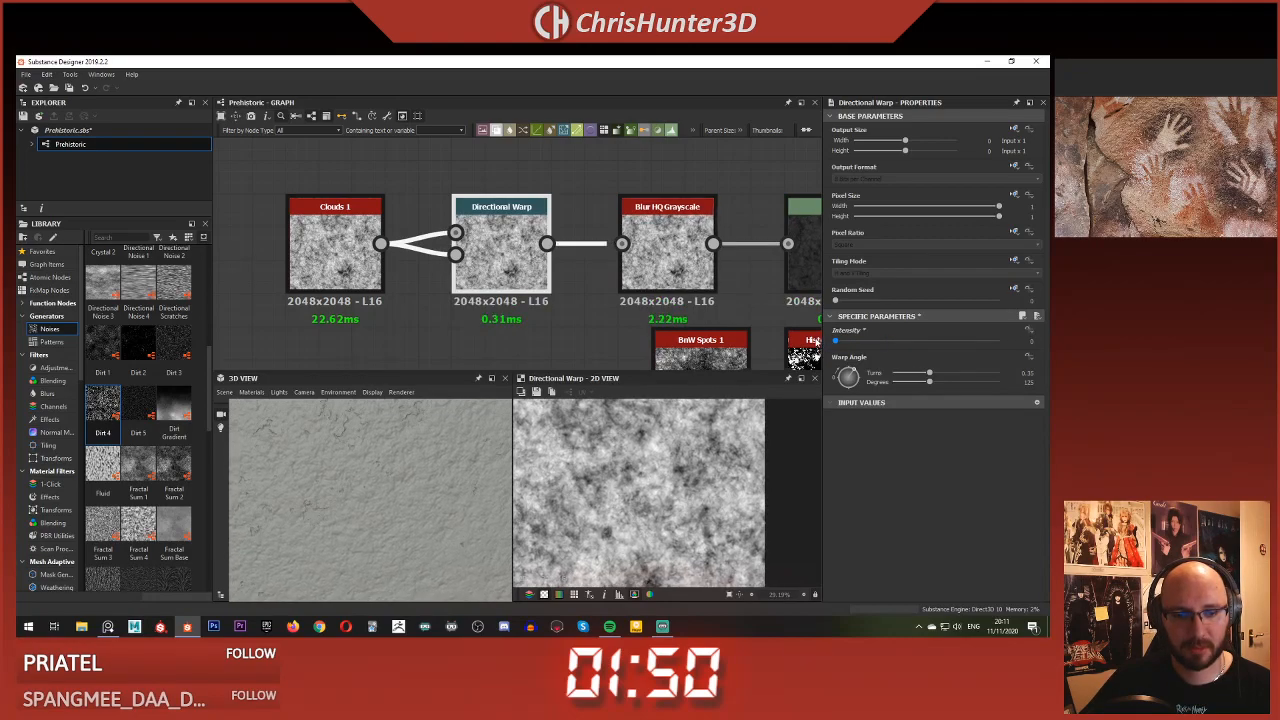
scroll(350, 490, down, 5)
drag(346, 491, 490, 500)
scroll(421, 511, up, 5)
scroll(692, 457, up, 4)
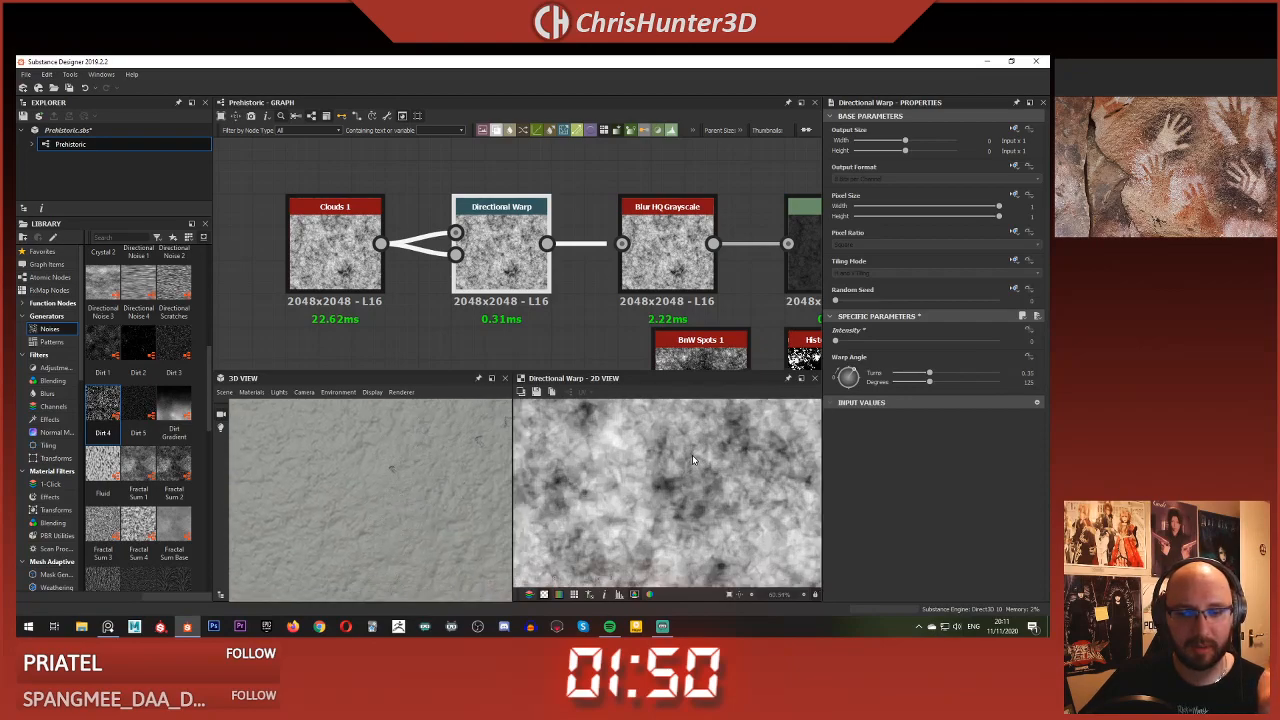
click(668, 262)
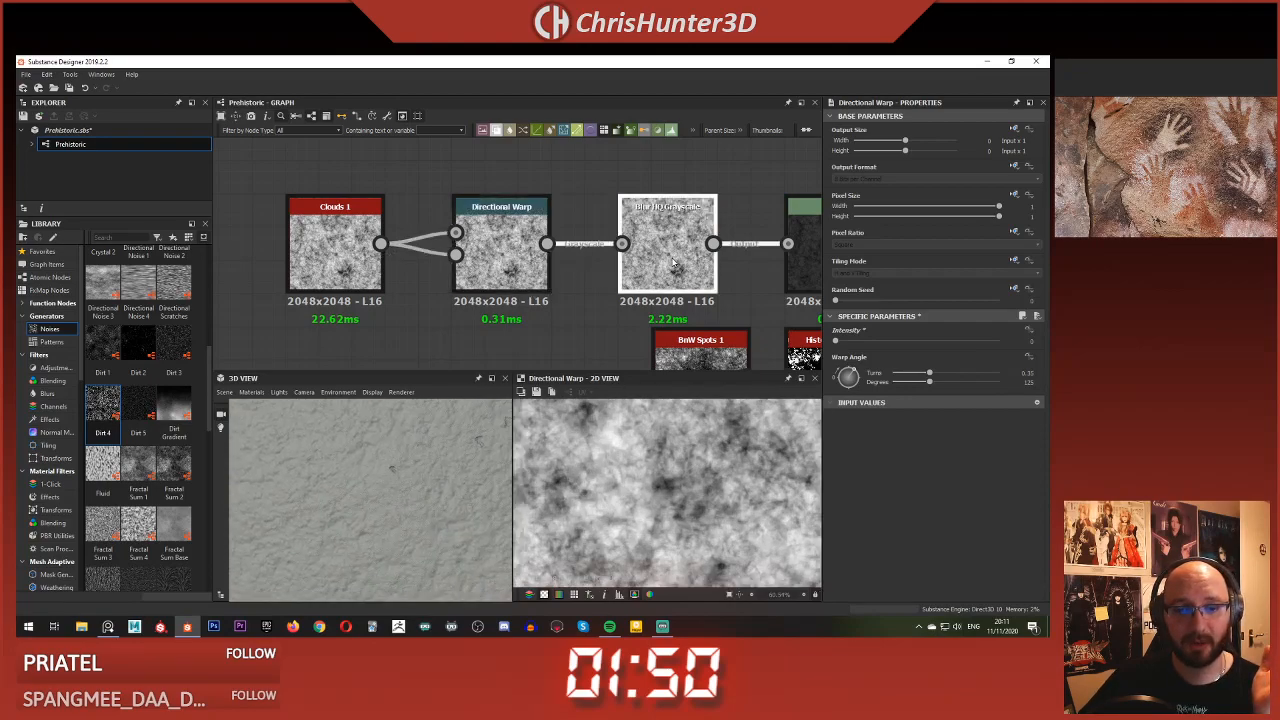
click(530, 252)
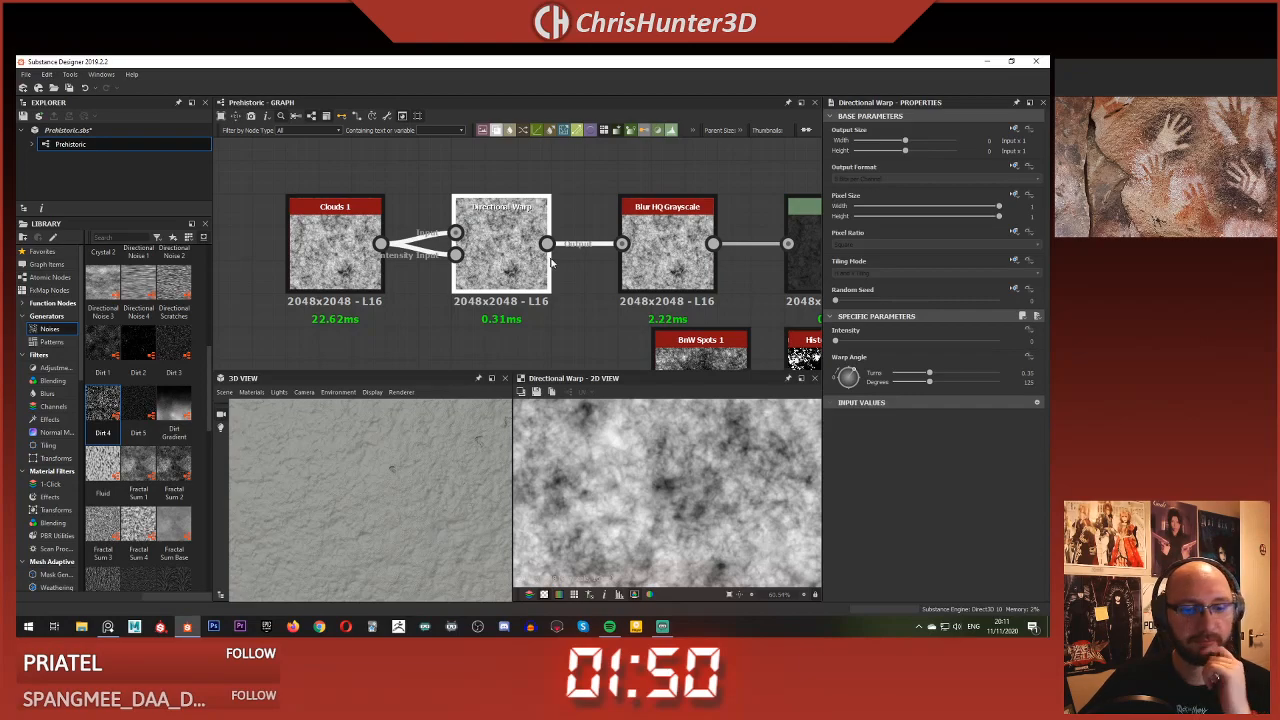
scroll(448, 449, down, 3)
scroll(440, 446, up, 3)
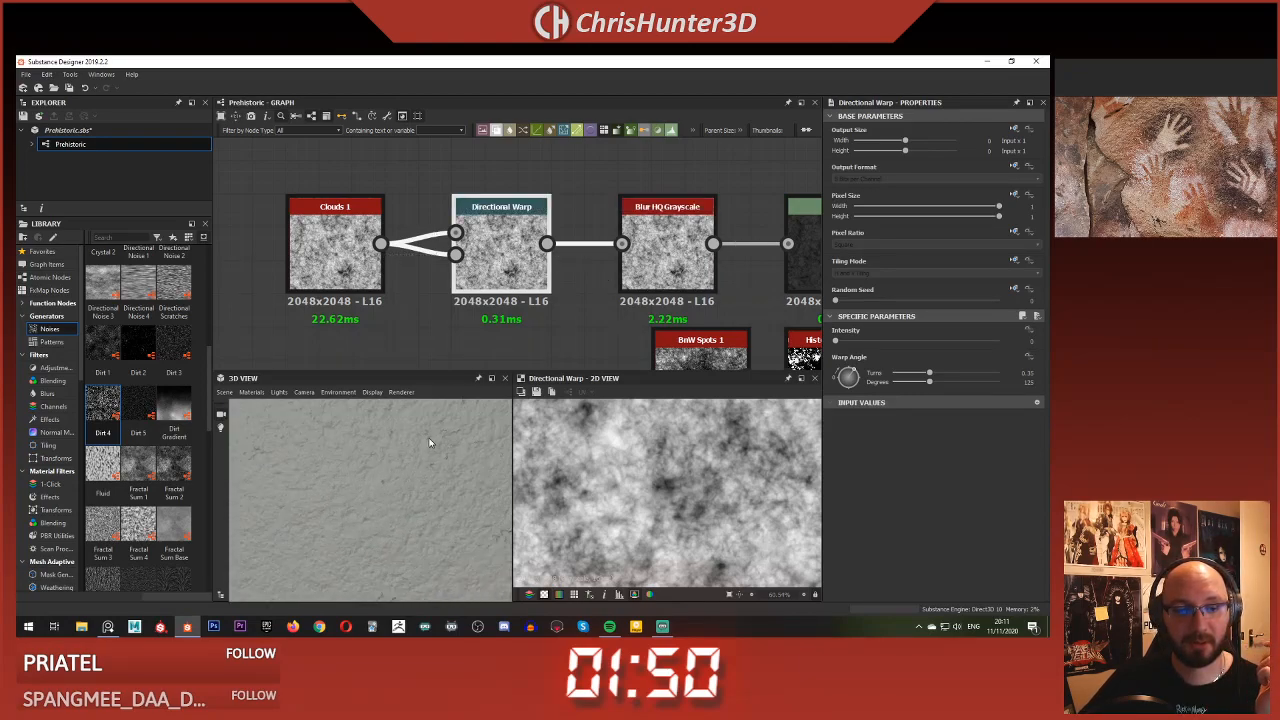
Try an intensity of 50 on the Directional Warp node, and settle on about 10
drag(836, 342, 998, 343)
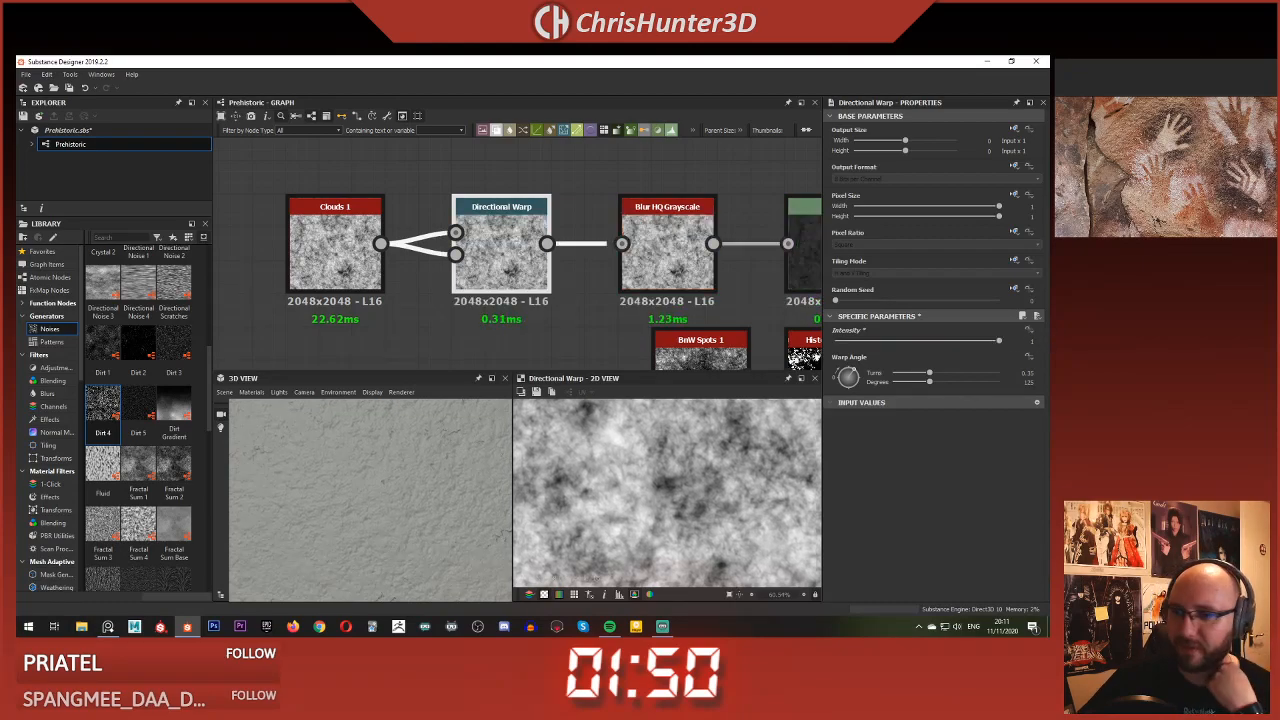
click(1022, 341)
text(50)
key(Return)
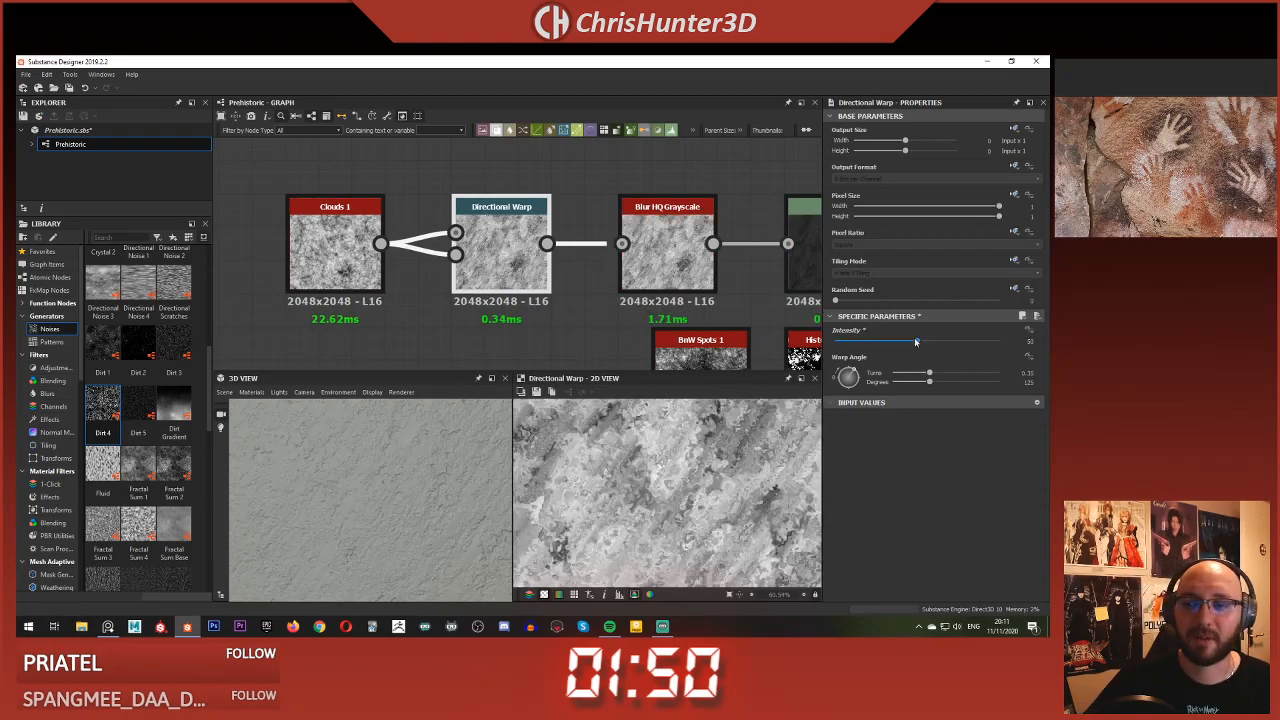
drag(917, 343, 852, 337)
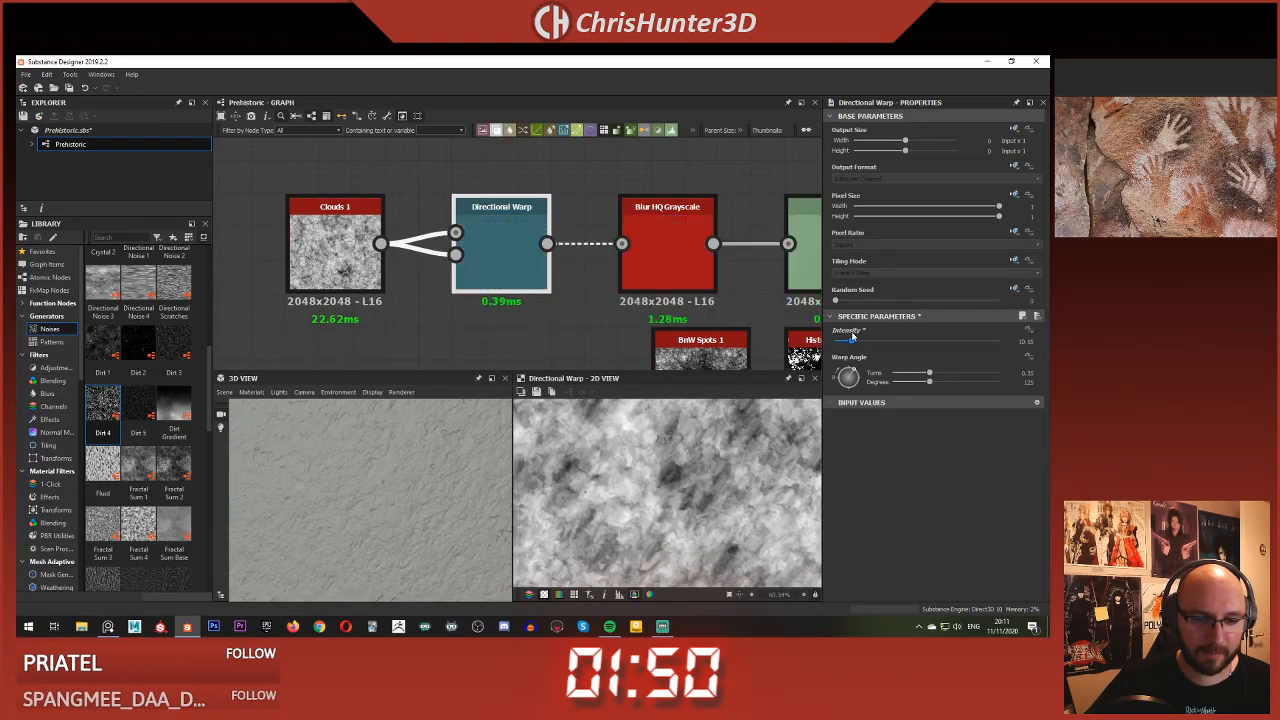
Examine the rock surface in the 3D view, both close up and from a distance
scroll(389, 480, down, 5)
scroll(399, 494, up, 8)
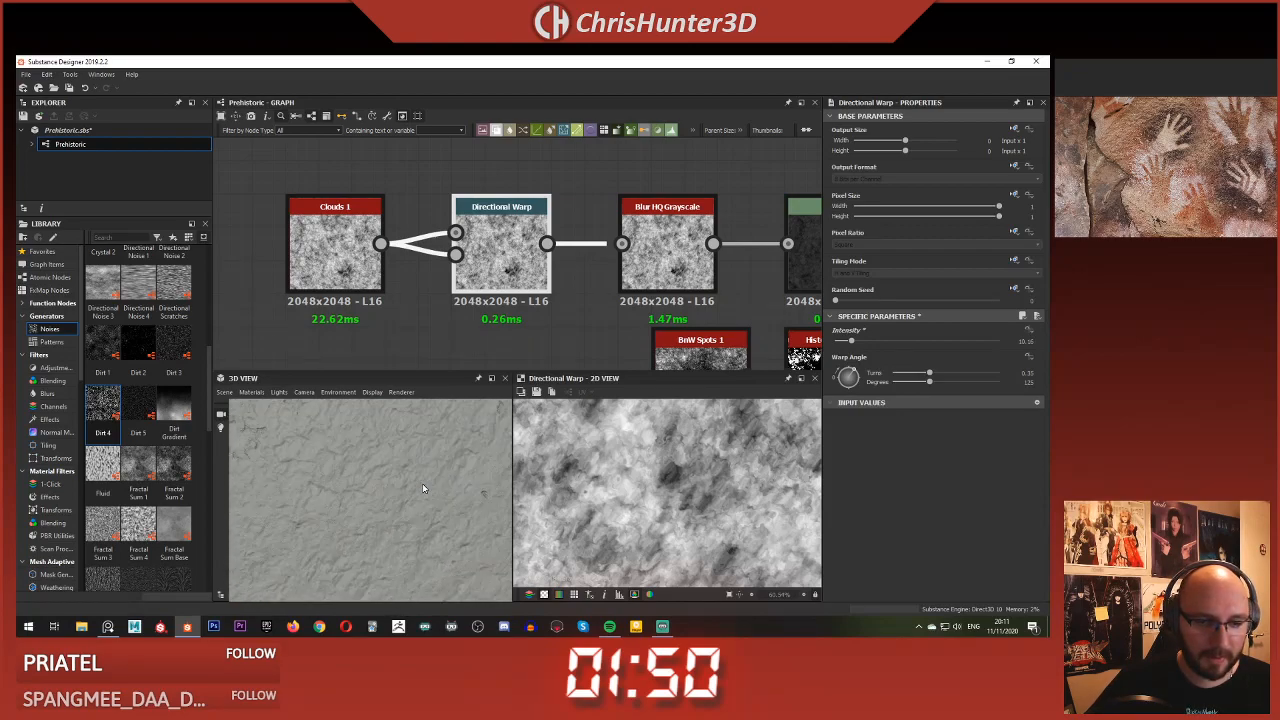
scroll(423, 485, down, 3)
mouse_move(423, 482)
middle_down()
mouse_move(416, 517)
mouse_move(425, 501)
middle_up()
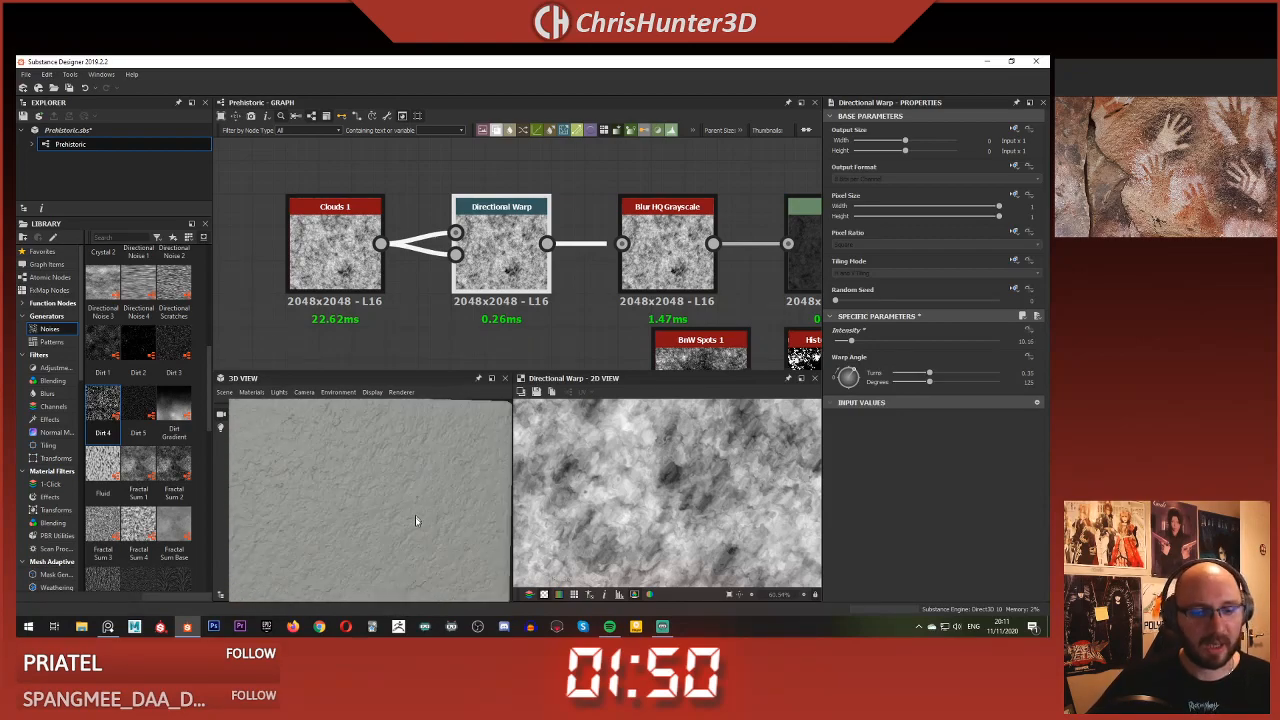
scroll(416, 525, down, 2)
scroll(410, 501, up, 6)
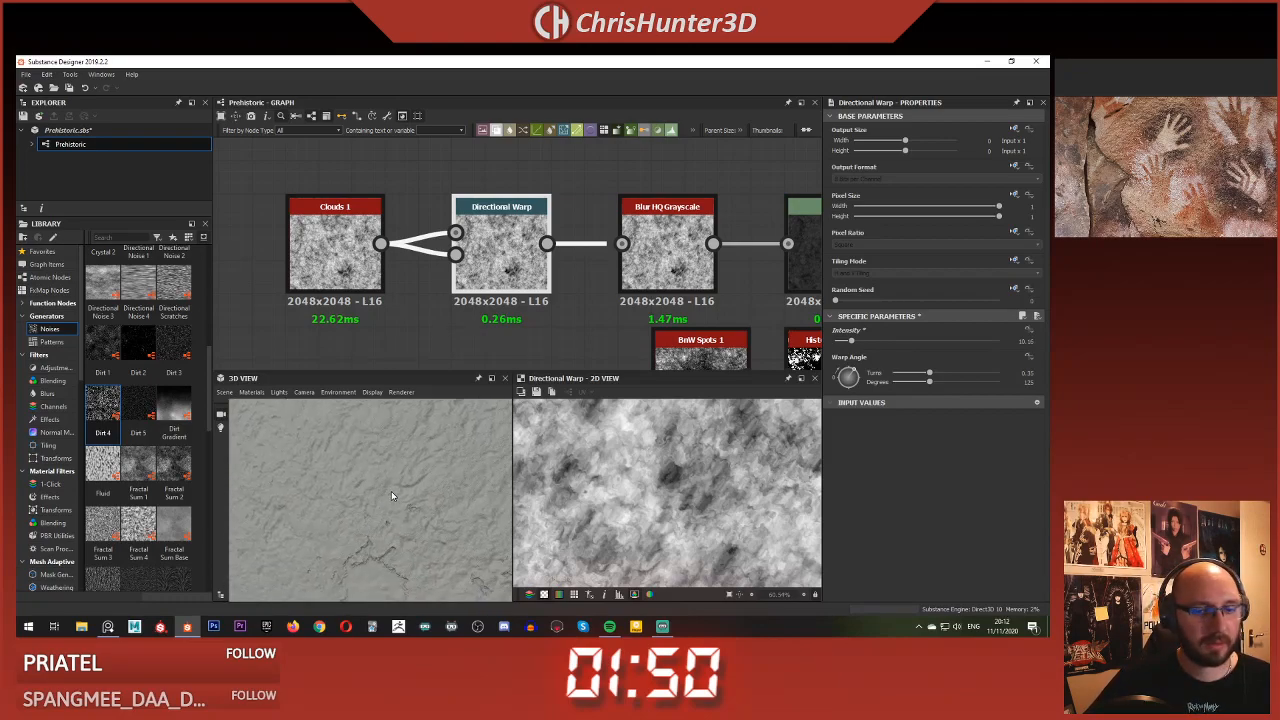
scroll(393, 491, down, 3)
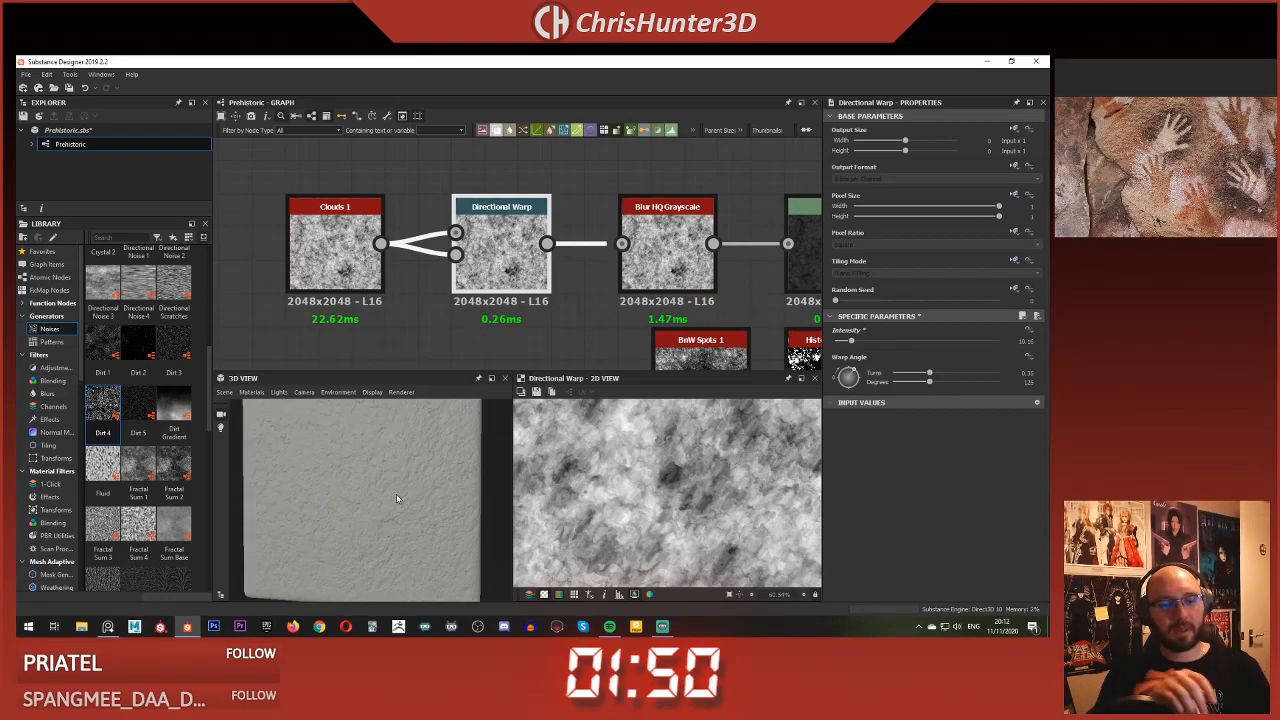
scroll(398, 498, down, 2)
drag(409, 494, 419, 510)
scroll(379, 492, up, 4)
scroll(392, 486, down, 4)
middle_drag(393, 485, 386, 505)
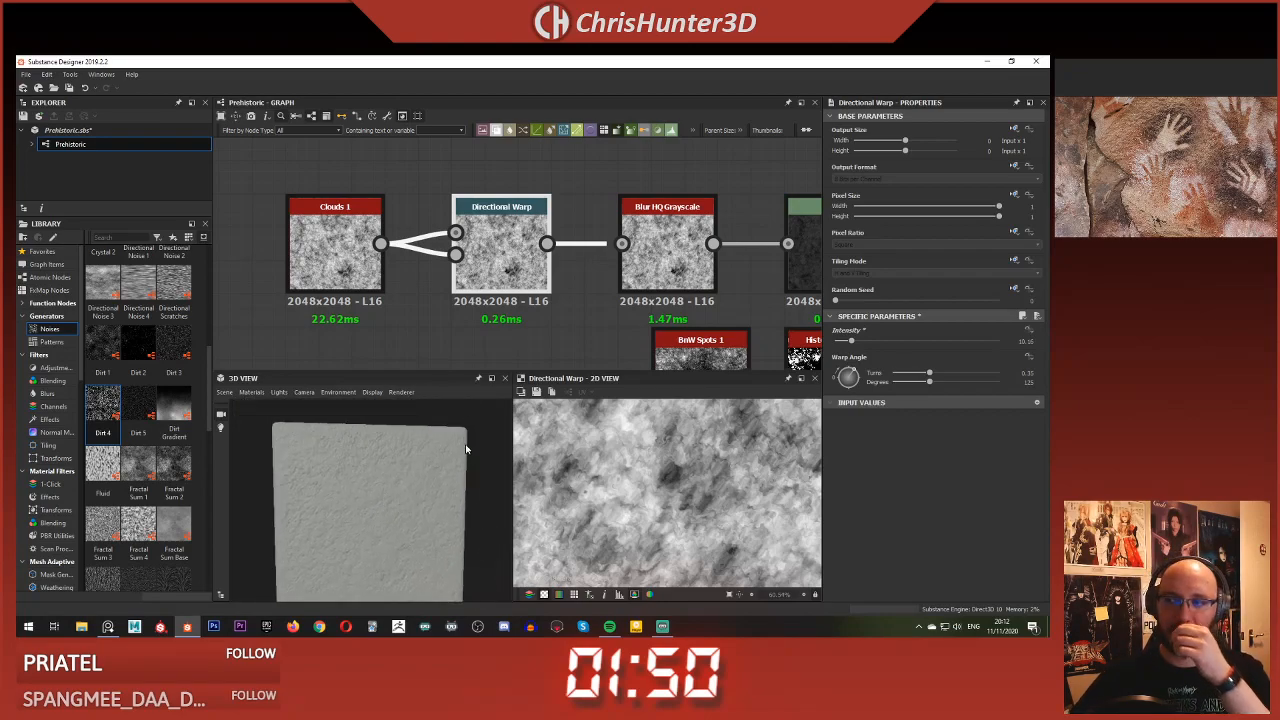
scroll(349, 496, up, 4)
scroll(386, 463, down, 3)
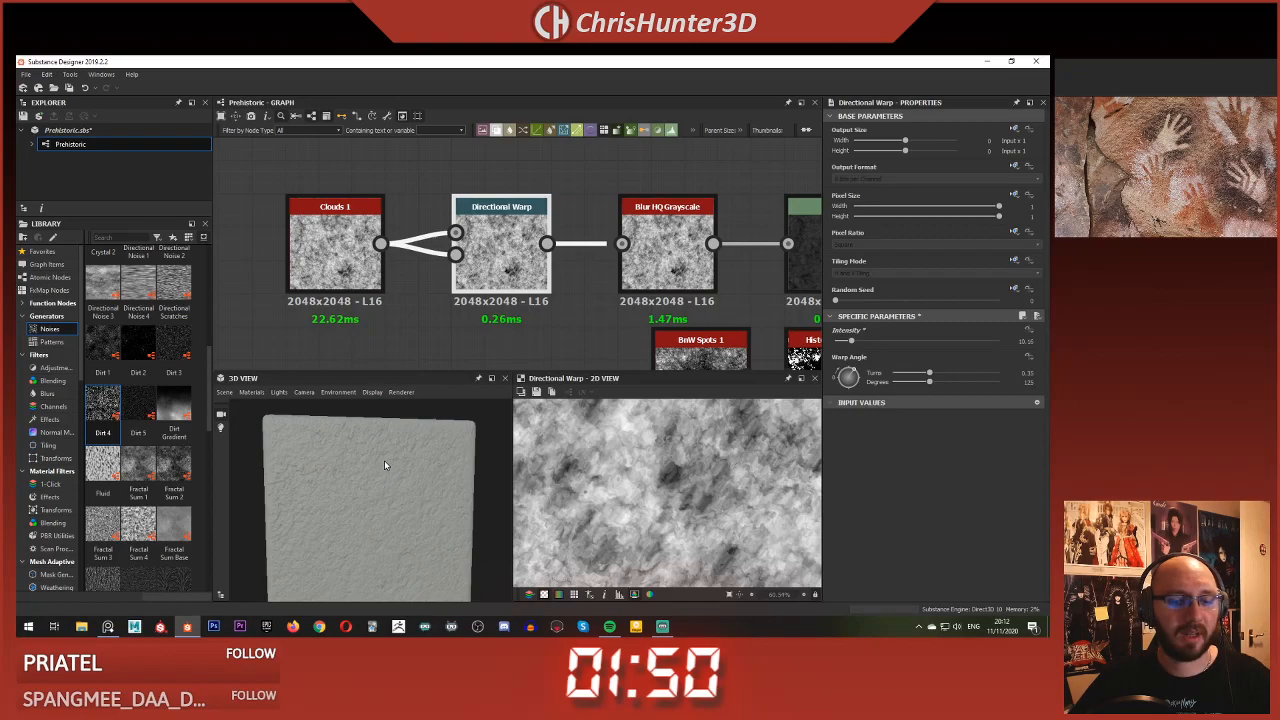
scroll(380, 458, up, 3)
scroll(372, 513, down, 2)
scroll(372, 513, up, 3)
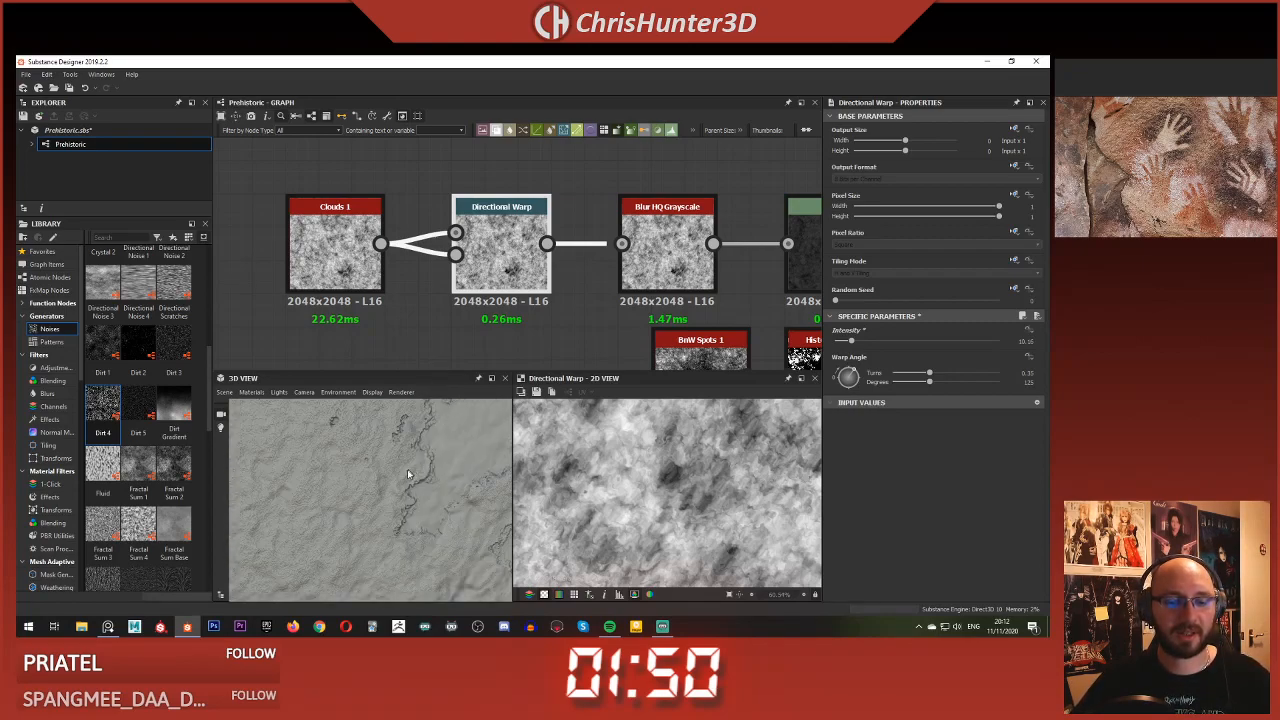
scroll(400, 478, down, 3)
drag(405, 476, 392, 444)
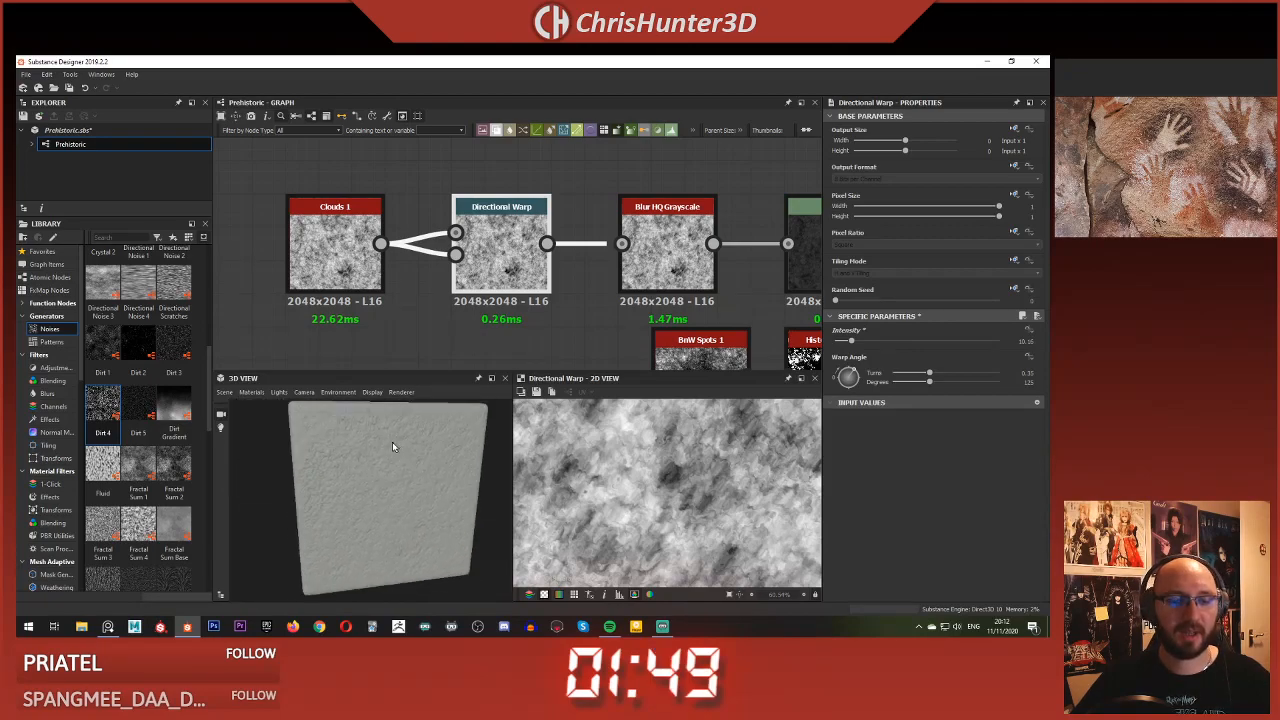
Bring up the tessellation settings of the 3D view's default material and set the height Scale to 5
click(226, 392)
mouse_move(251, 392)
mouse_move(348, 419)
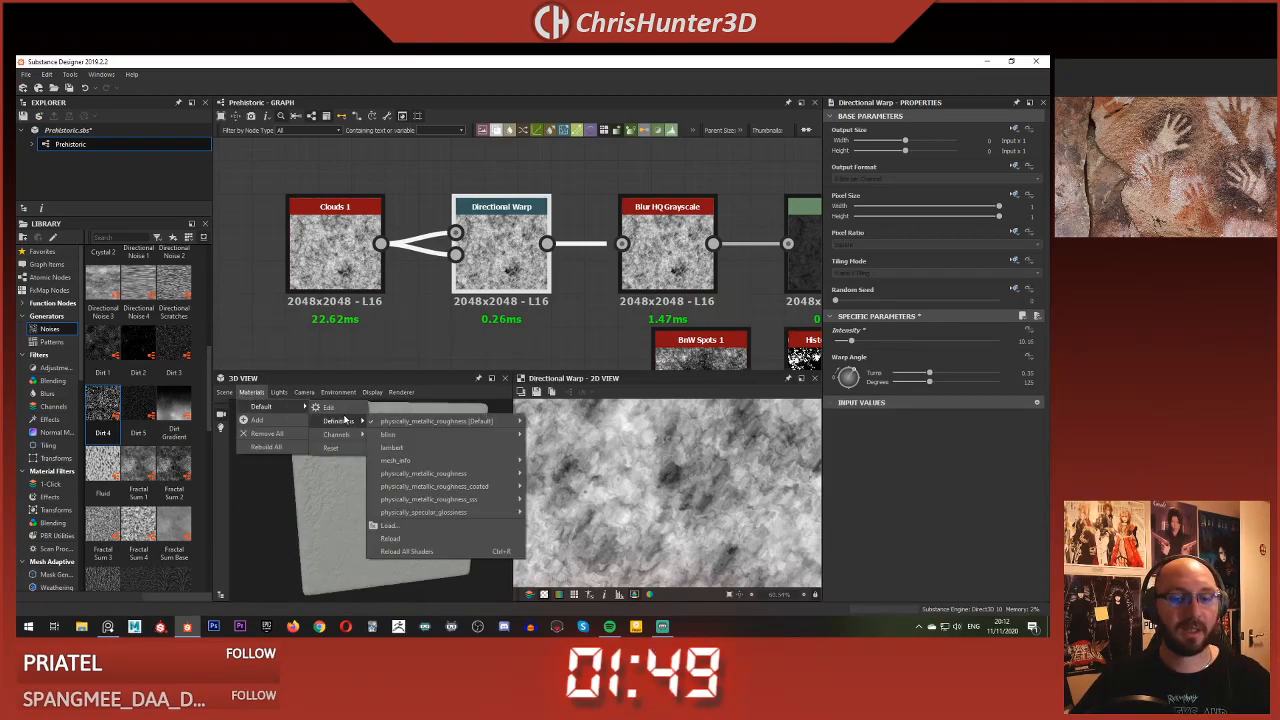
click(554, 437)
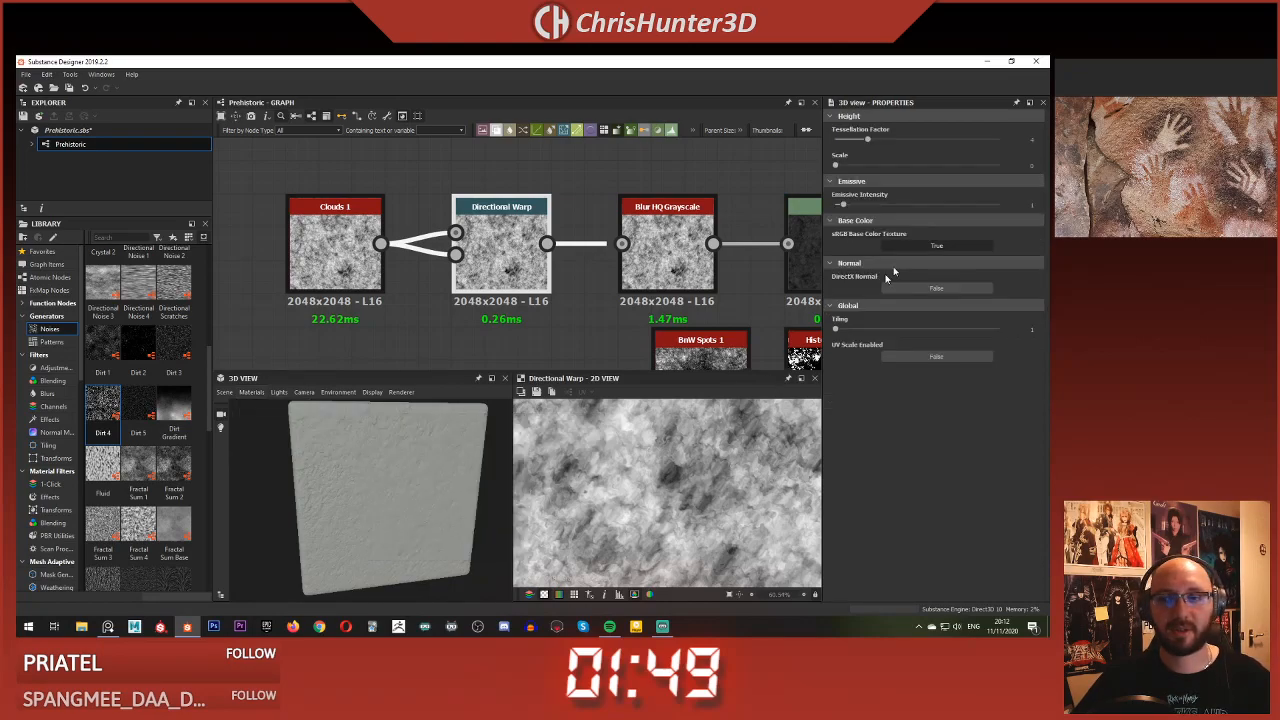
text(5)
key(Return)
Inspect the displaced rock surface in the 3D view from several angles and look over the Clouds branch
scroll(455, 480, up, 4)
drag(482, 482, 416, 460)
scroll(443, 493, down, 4)
scroll(398, 466, up, 5)
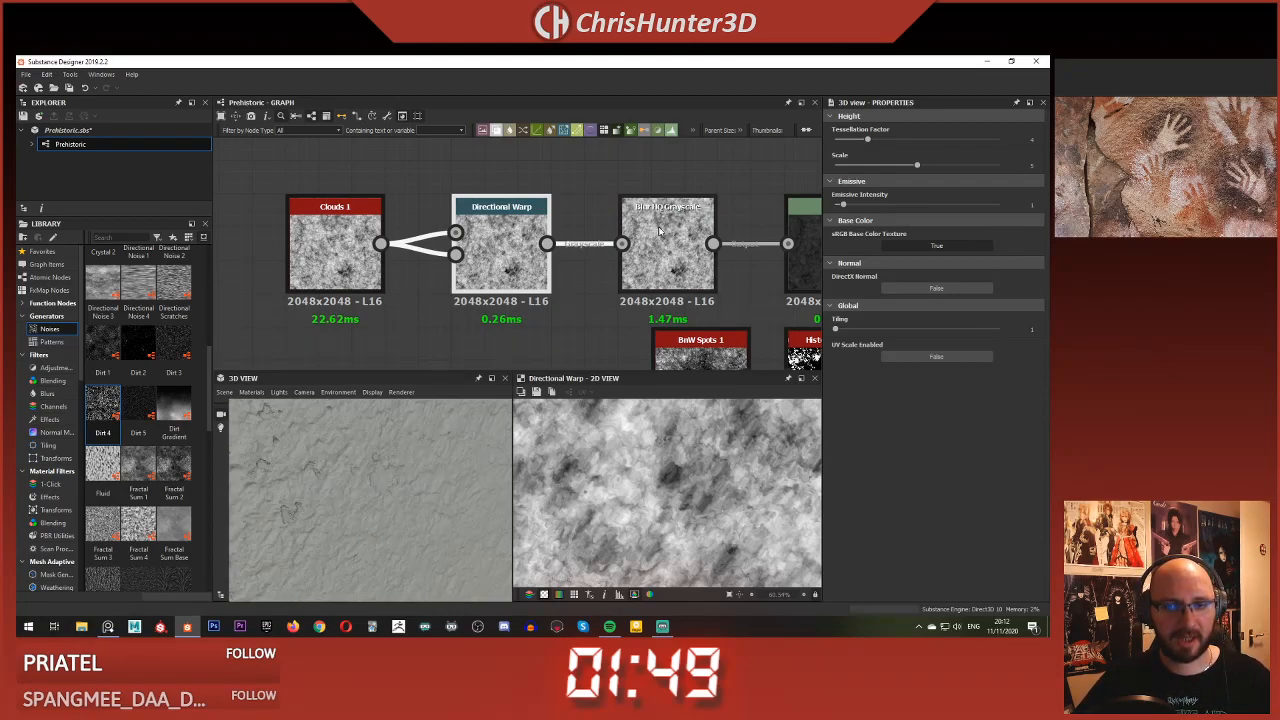
scroll(653, 236, down, 5)
middle_drag(653, 237, 428, 254)
drag(432, 450, 346, 451)
scroll(341, 450, down, 3)
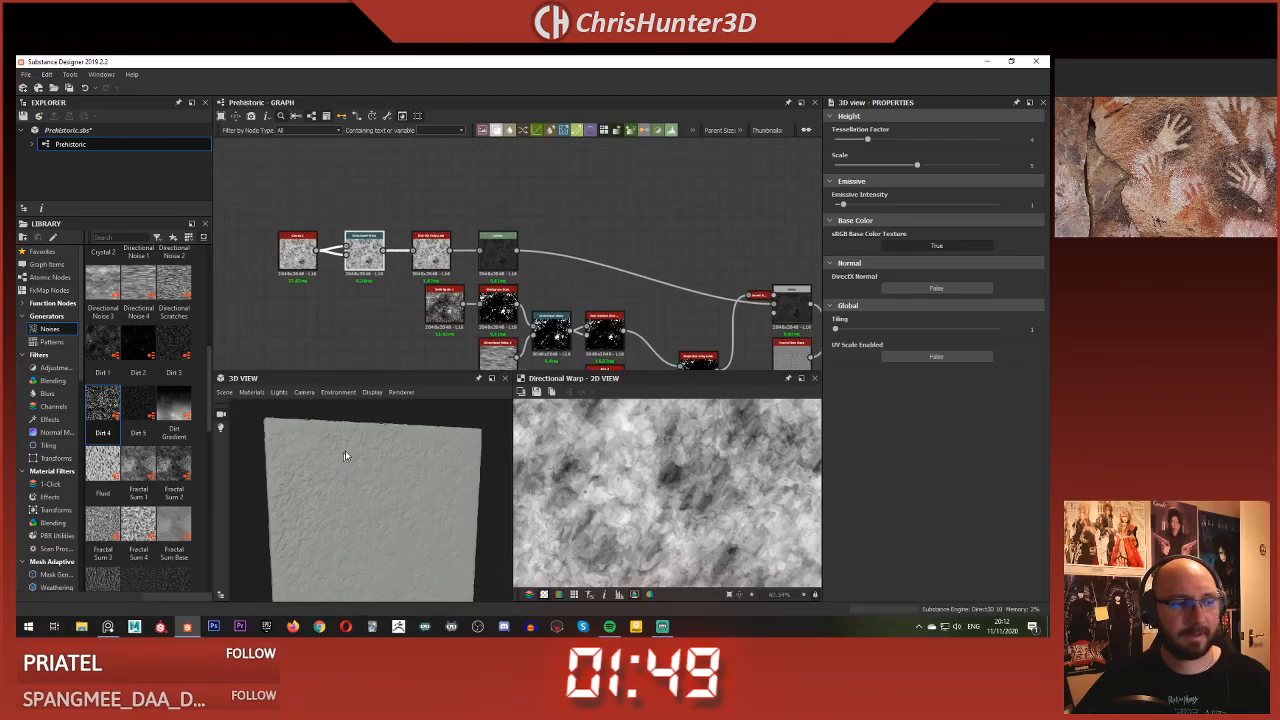
Switch the default material's physically_metallic_roughness definition in the 3D view to Parallax Occlusion
click(251, 392)
mouse_move(283, 408)
mouse_move(340, 421)
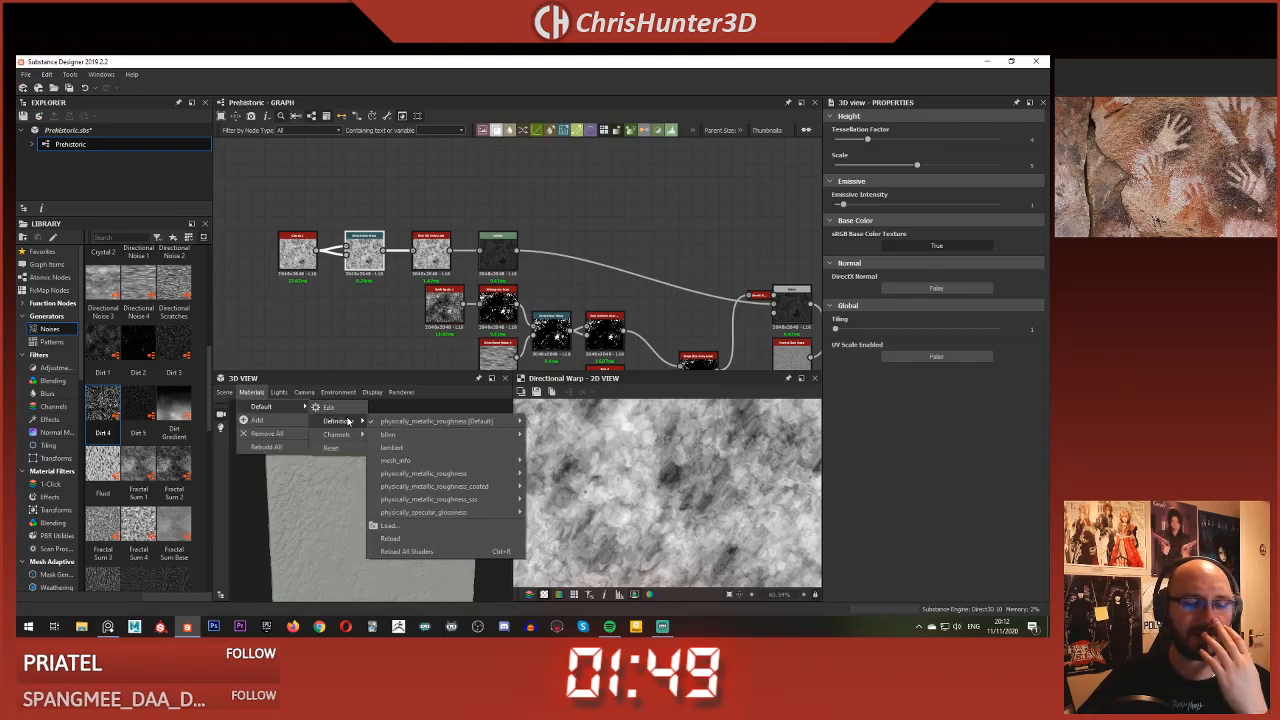
mouse_move(450, 424)
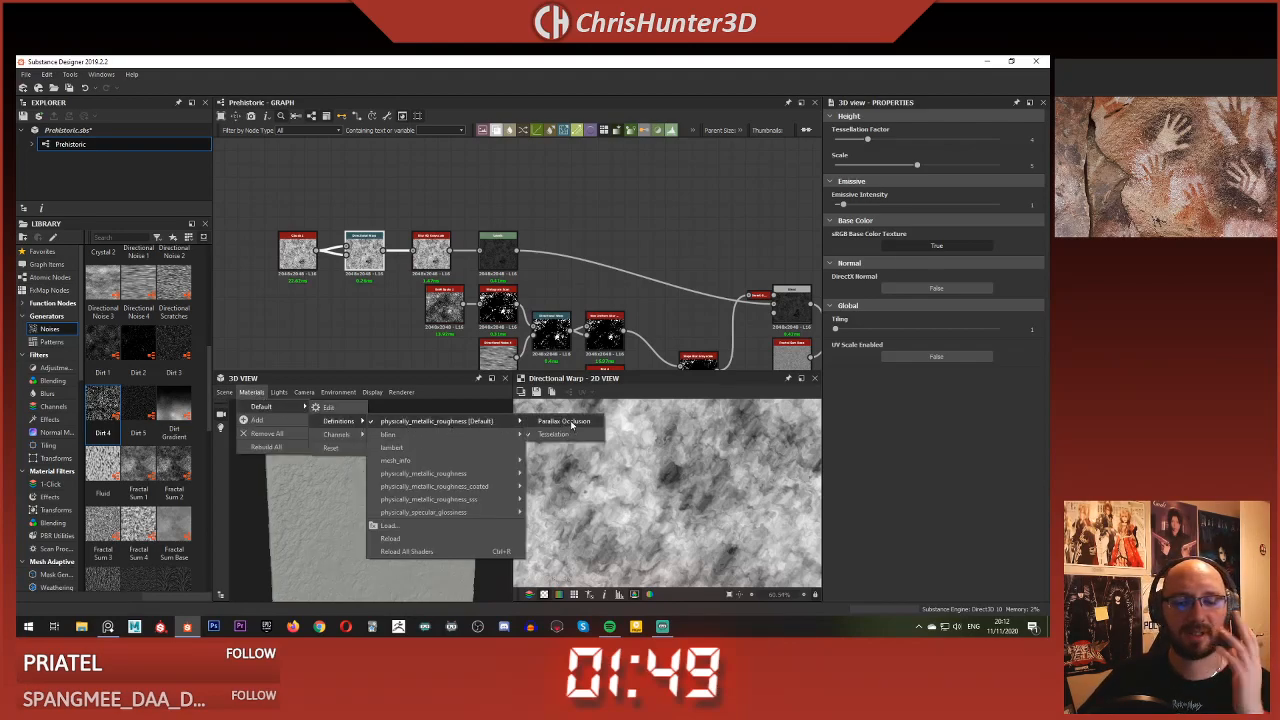
click(564, 421)
Examine the rock surface with parallax occlusion on the cube, both close up and from a distance
scroll(390, 486, up, 5)
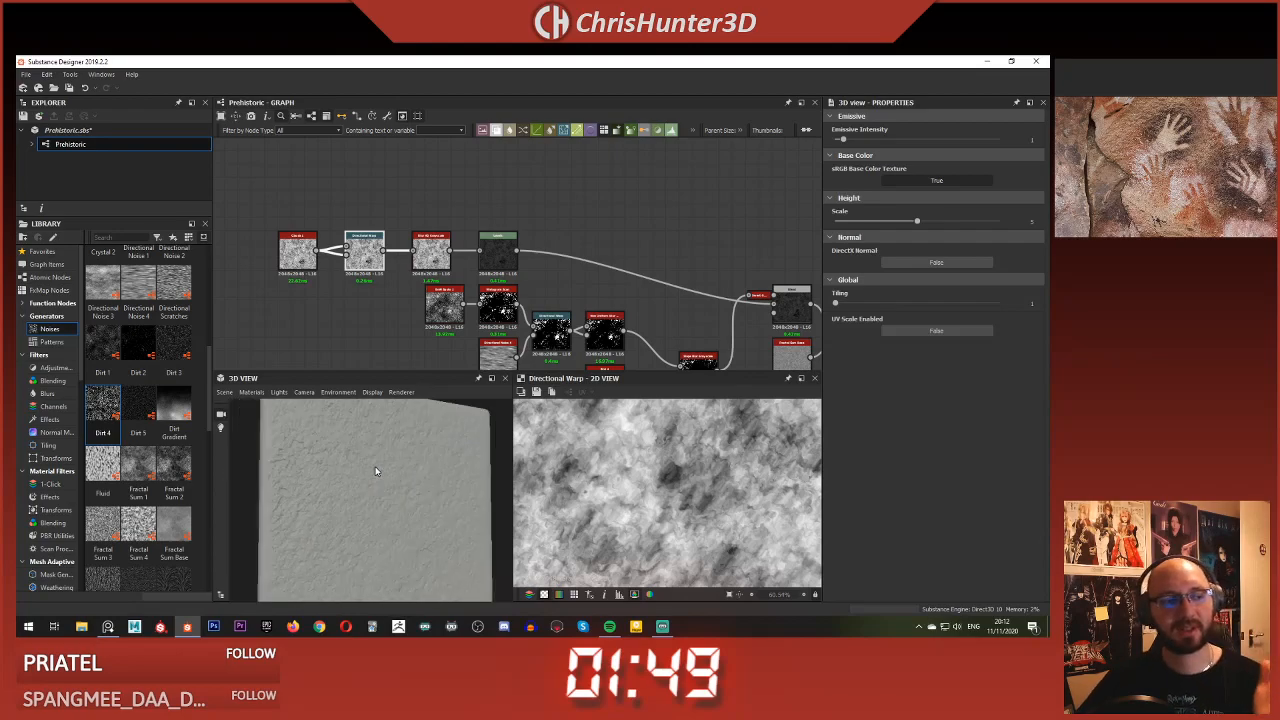
scroll(363, 448, up, 3)
scroll(370, 458, down, 2)
scroll(368, 480, up, 2)
scroll(368, 480, down, 2)
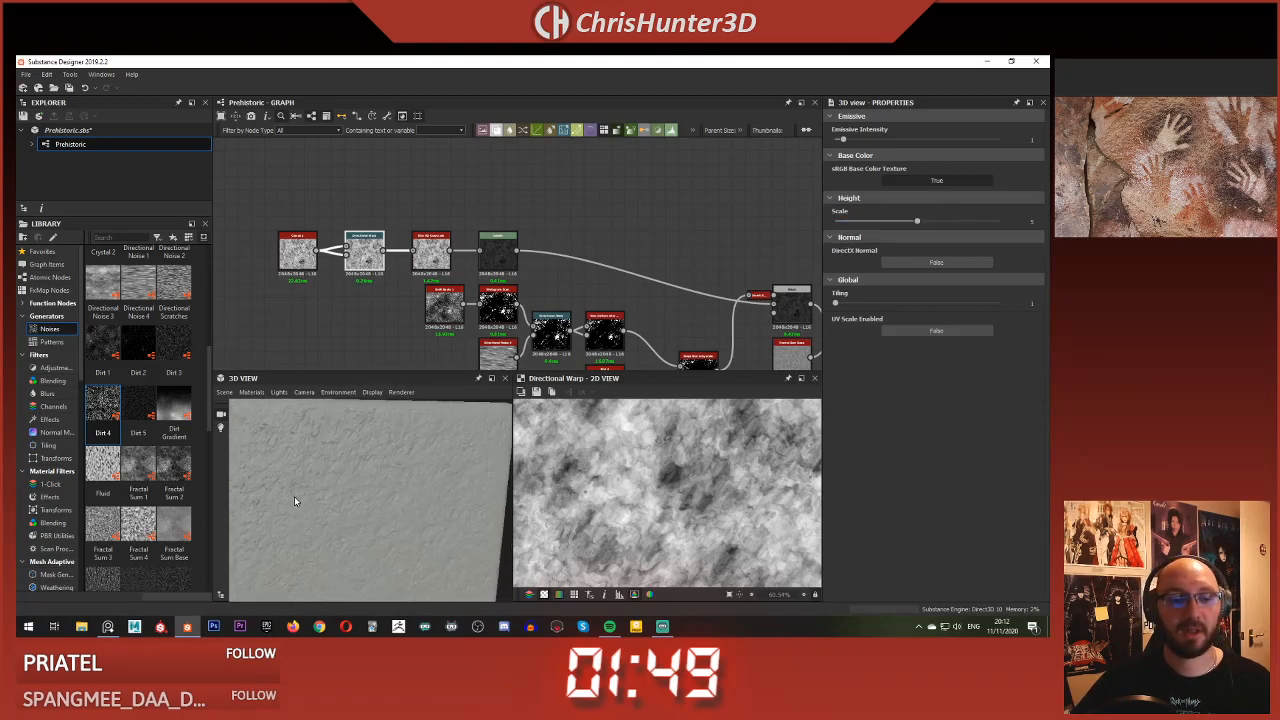
scroll(300, 505, down, 3)
middle_drag(311, 499, 309, 499)
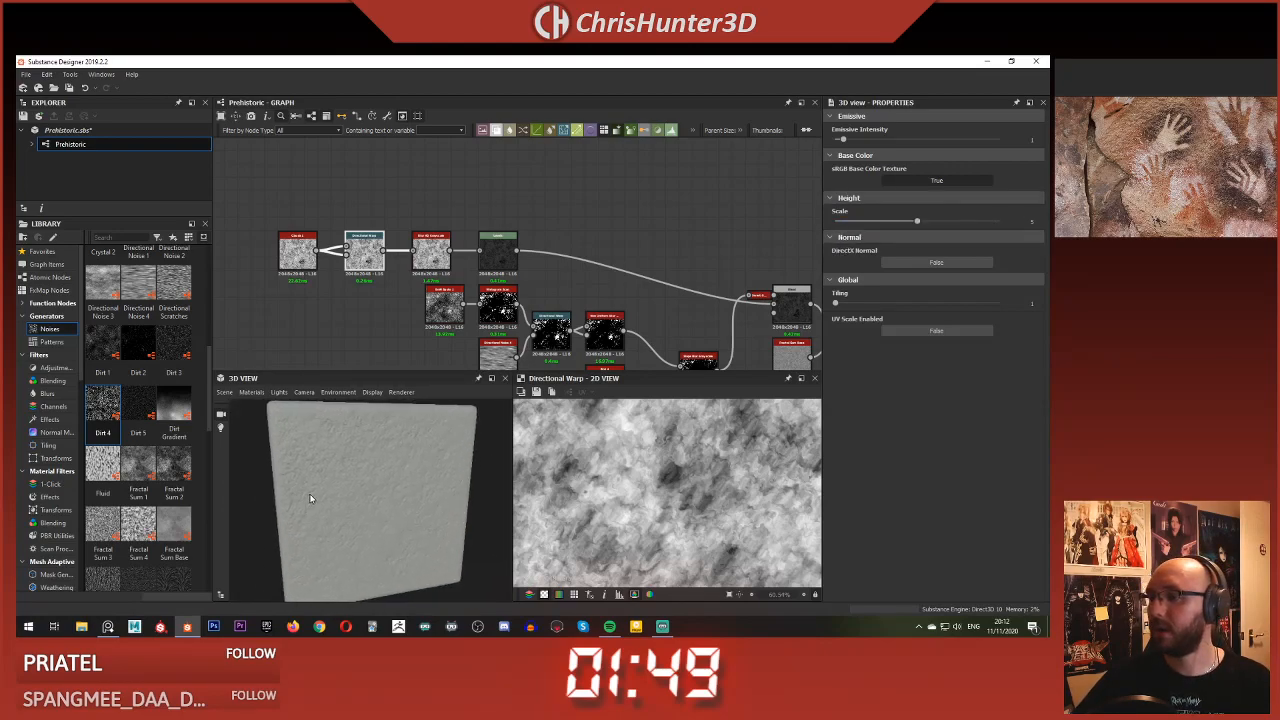
scroll(309, 499, up, 3)
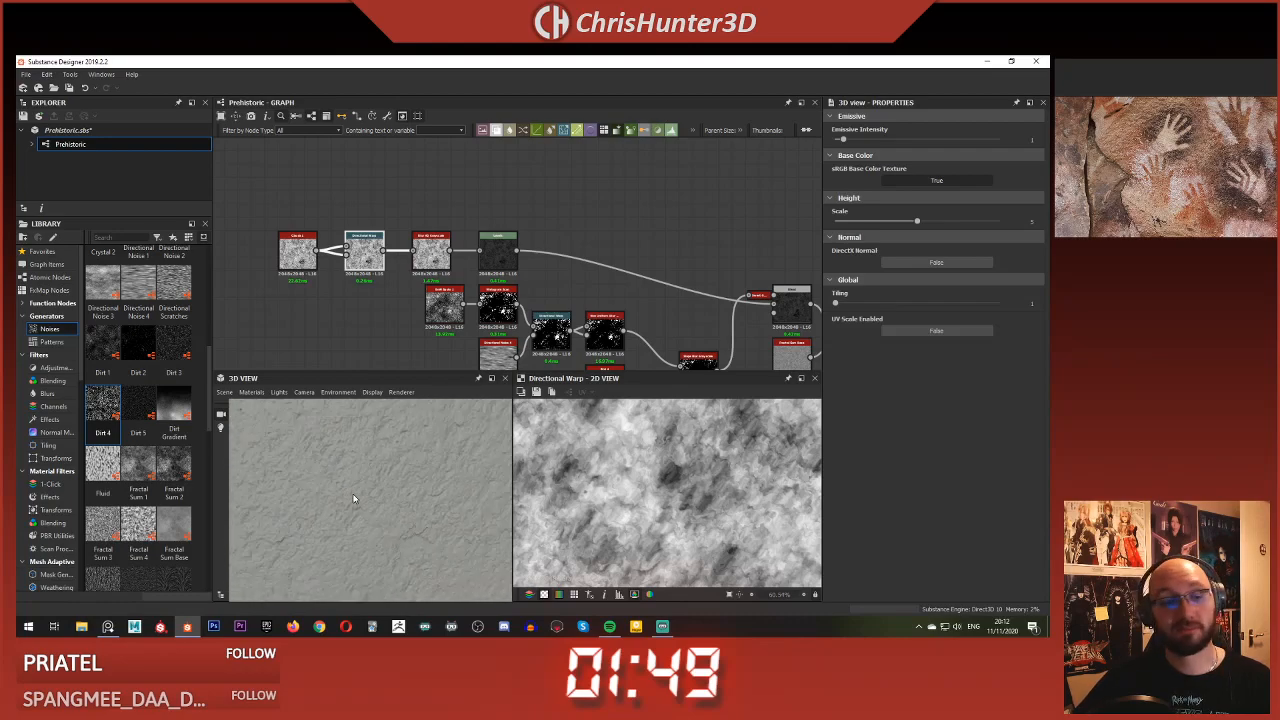
scroll(354, 490, down, 2)
mouse_move(353, 499)
mouse_down()
mouse_move(369, 512)
mouse_move(361, 499)
mouse_up()
scroll(358, 507, down, 2)
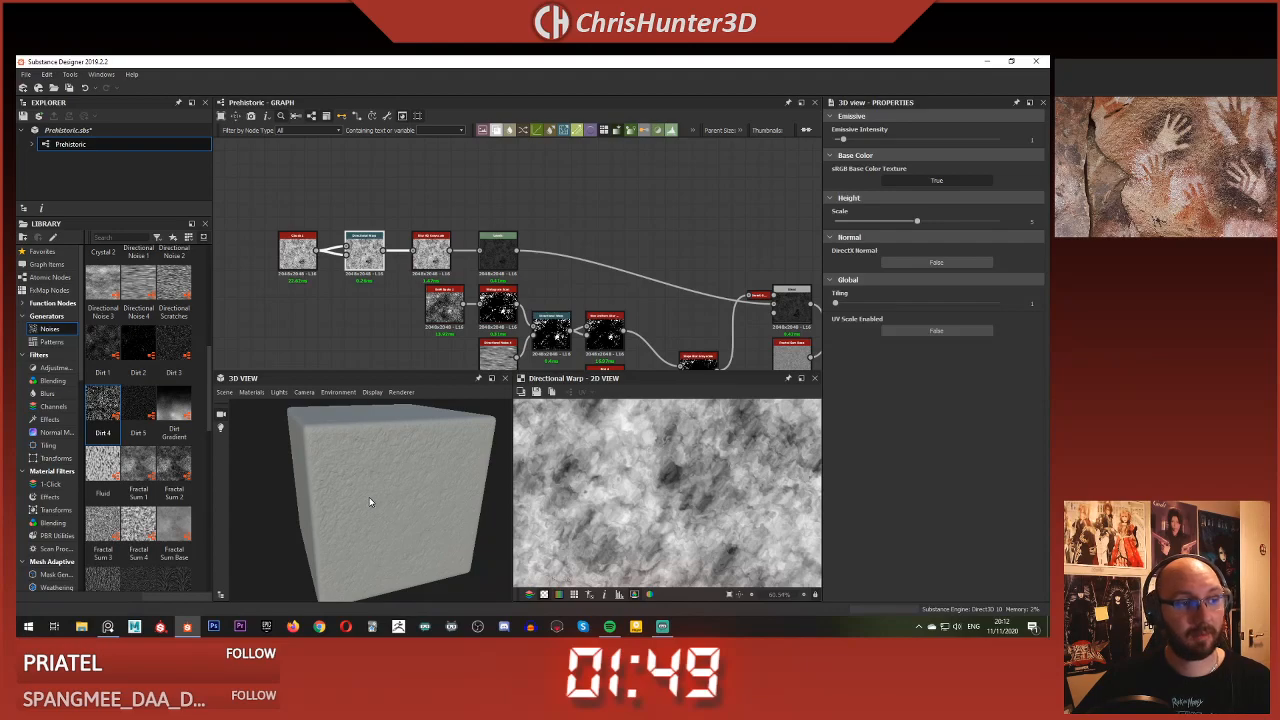
Tidy the graph by moving the nodes of the chipping branch closer together, away from the final blends
scroll(400, 280, down, 3)
middle_drag(400, 280, 440, 236)
scroll(407, 200, down, 1)
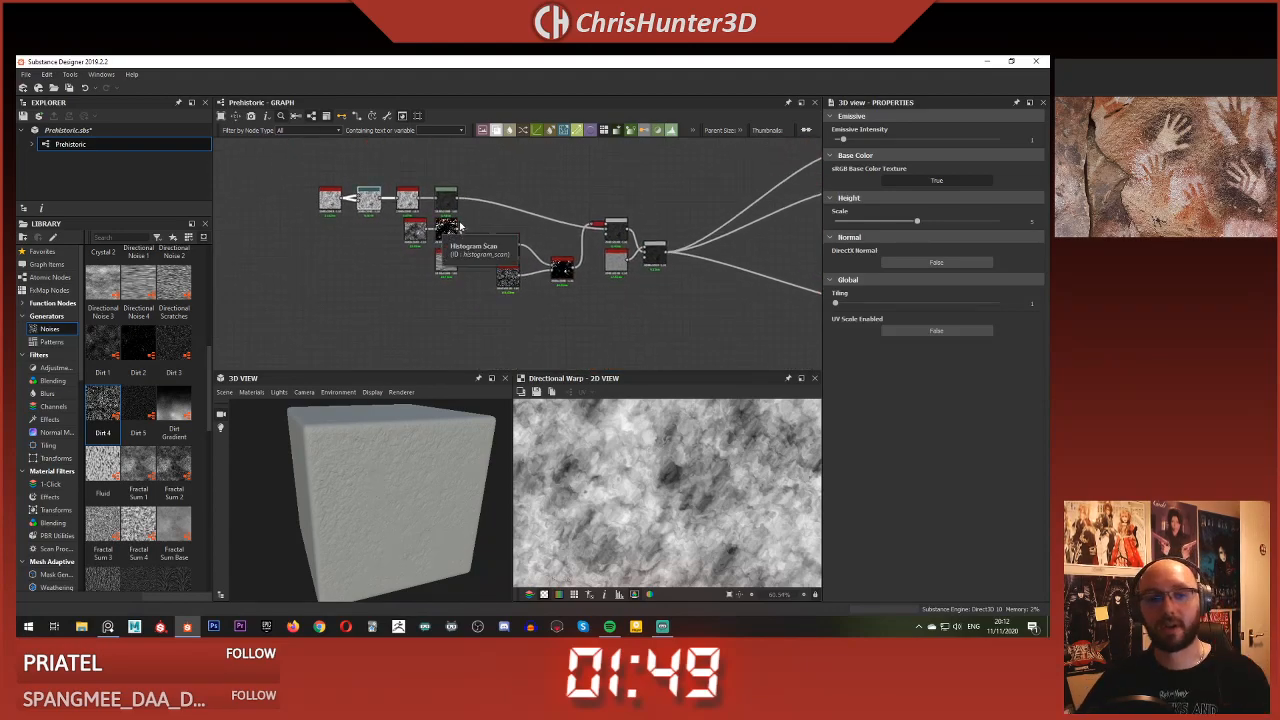
scroll(501, 207, up, 5)
drag(672, 314, 613, 294)
middle_drag(798, 270, 563, 287)
scroll(674, 263, down, 2)
drag(556, 218, 535, 312)
click(619, 213)
scroll(403, 252, down, 1)
middle_drag(403, 252, 637, 240)
drag(654, 338, 457, 252)
drag(655, 285, 605, 285)
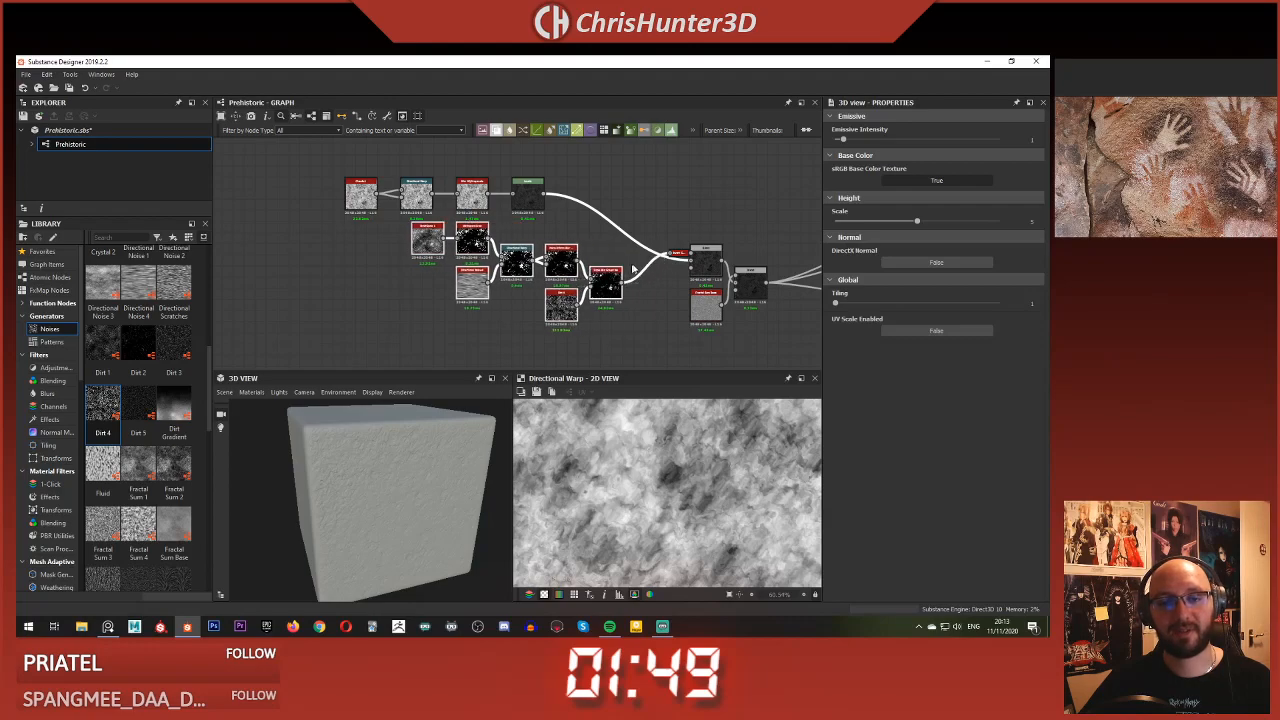
Save the Prehistoric package
middle_drag(626, 270, 549, 257)
scroll(549, 252, down, 5)
middle_drag(605, 190, 490, 214)
right_click(490, 183)
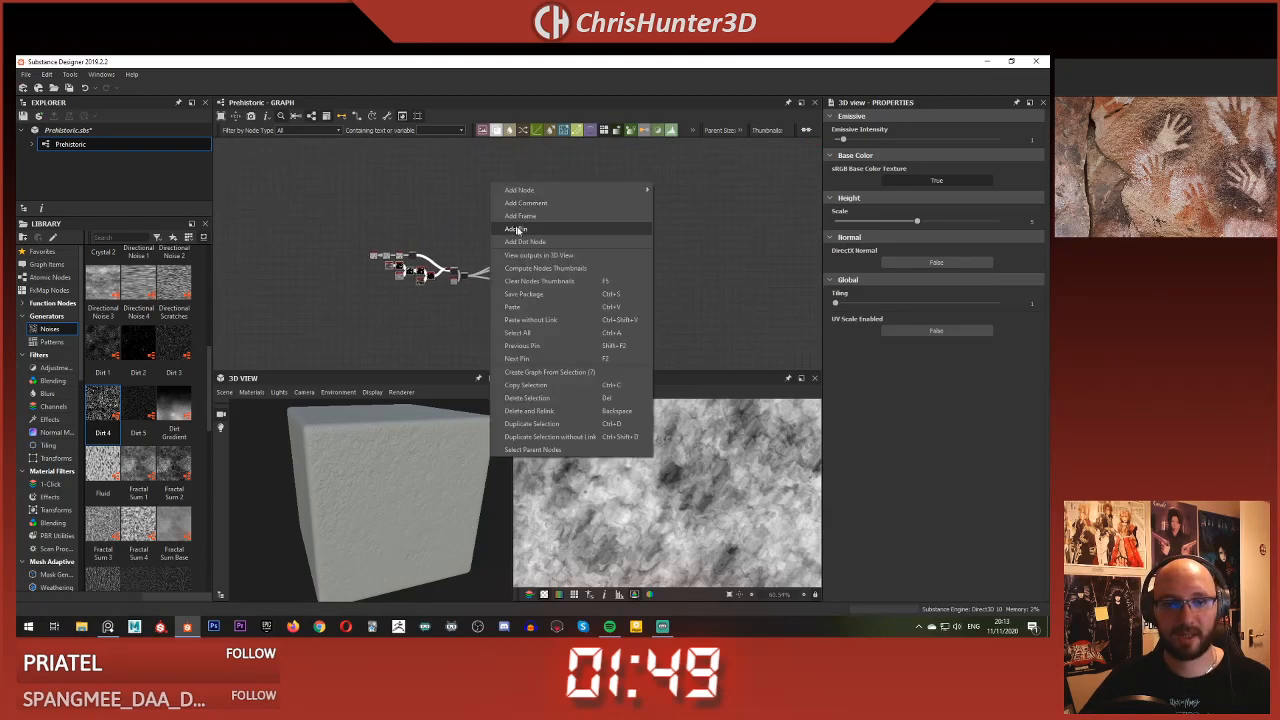
click(556, 293)
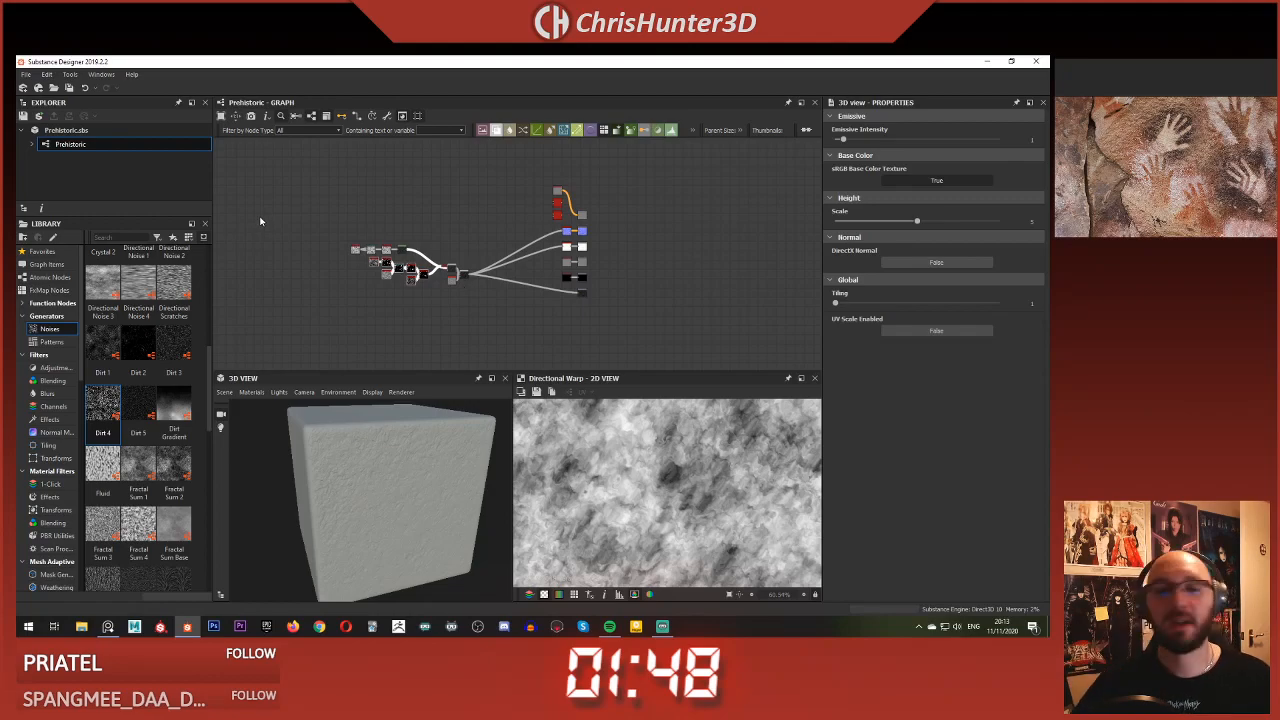
Look over the height graph from the noise and chipping branches to the blends and outputs
scroll(473, 292, up, 3)
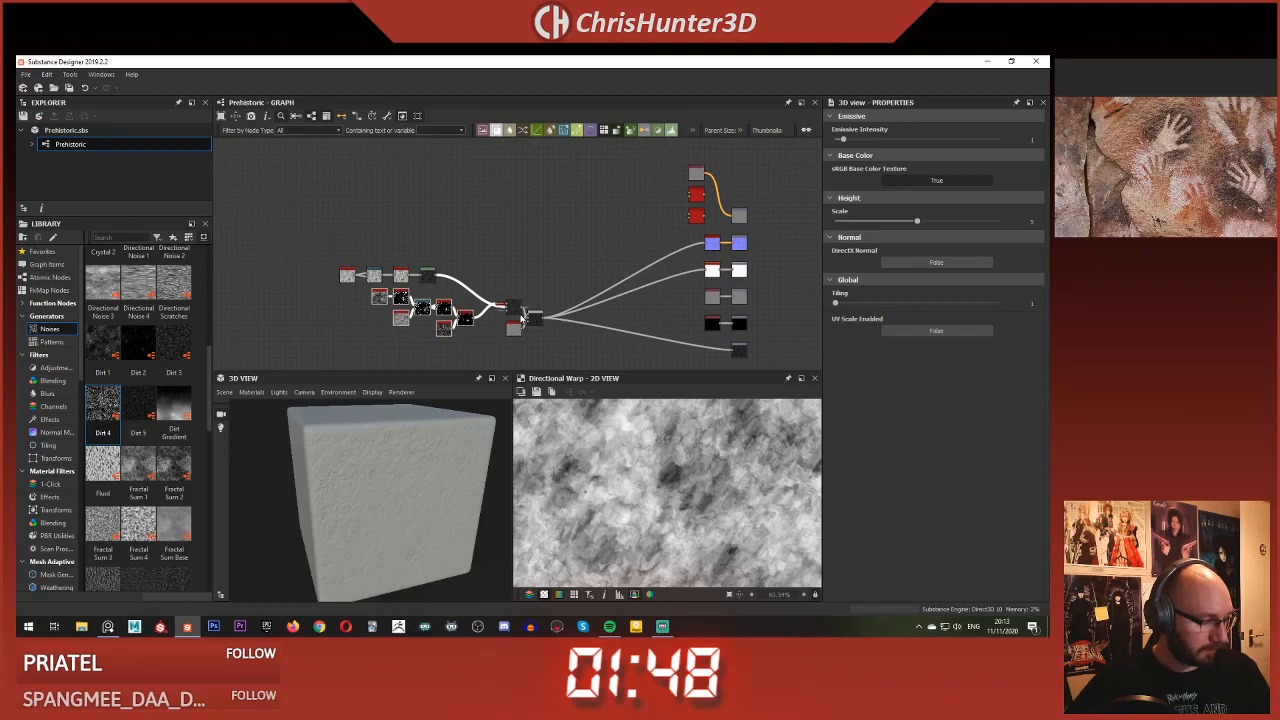
scroll(510, 264, up, 4)
middle_drag(510, 264, 535, 188)
scroll(526, 210, down, 3)
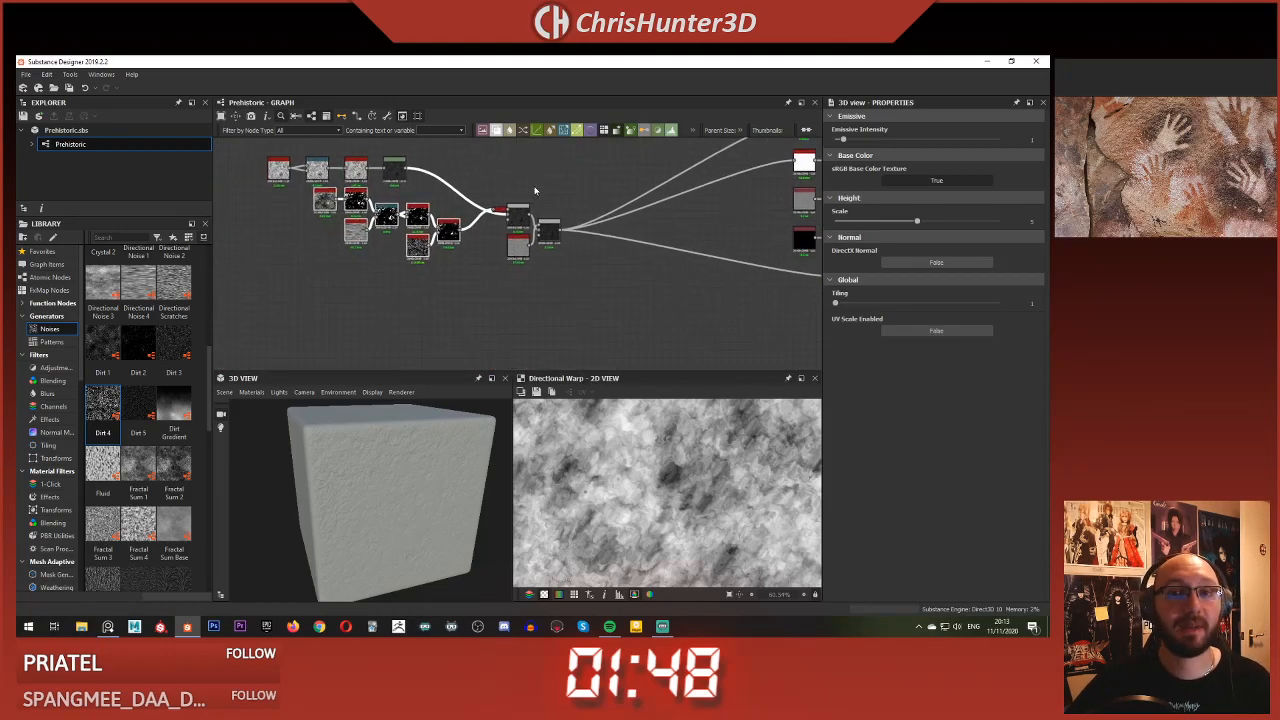
scroll(536, 185, up, 2)
scroll(536, 184, down, 4)
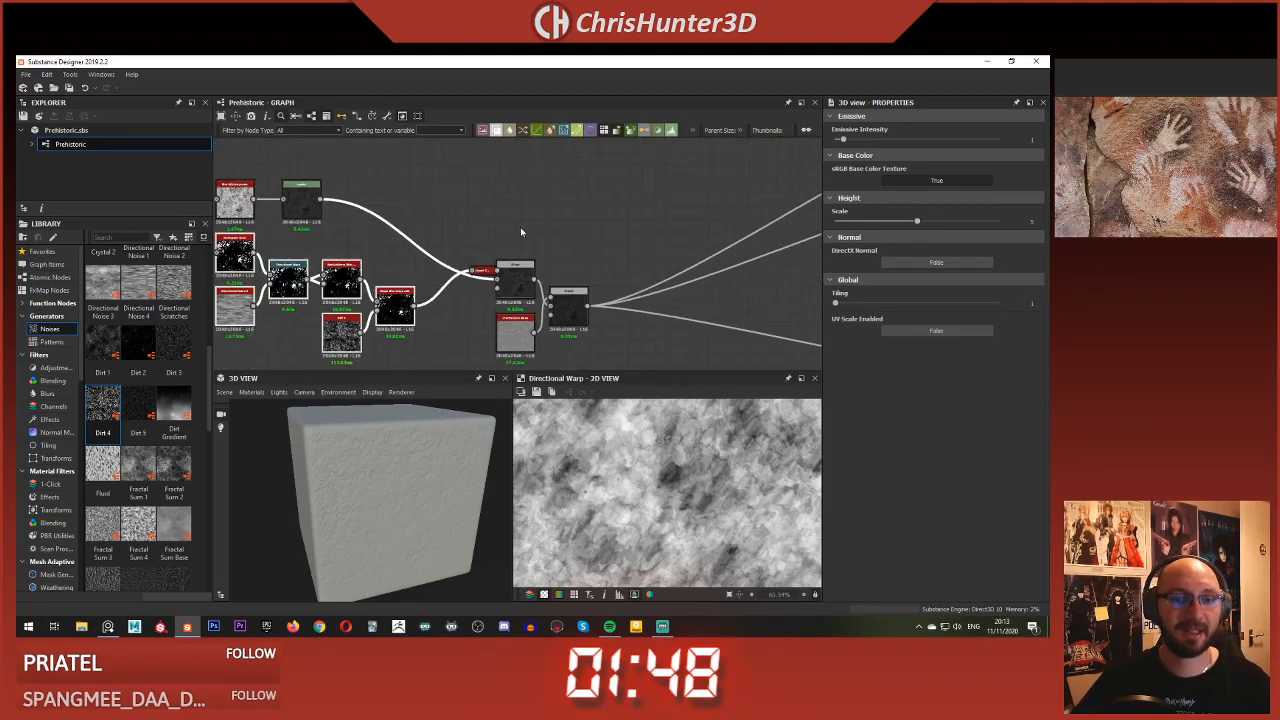
drag(428, 168, 685, 294)
drag(655, 242, 520, 243)
scroll(564, 220, up, 4)
middle_drag(565, 220, 566, 228)
click(567, 226)
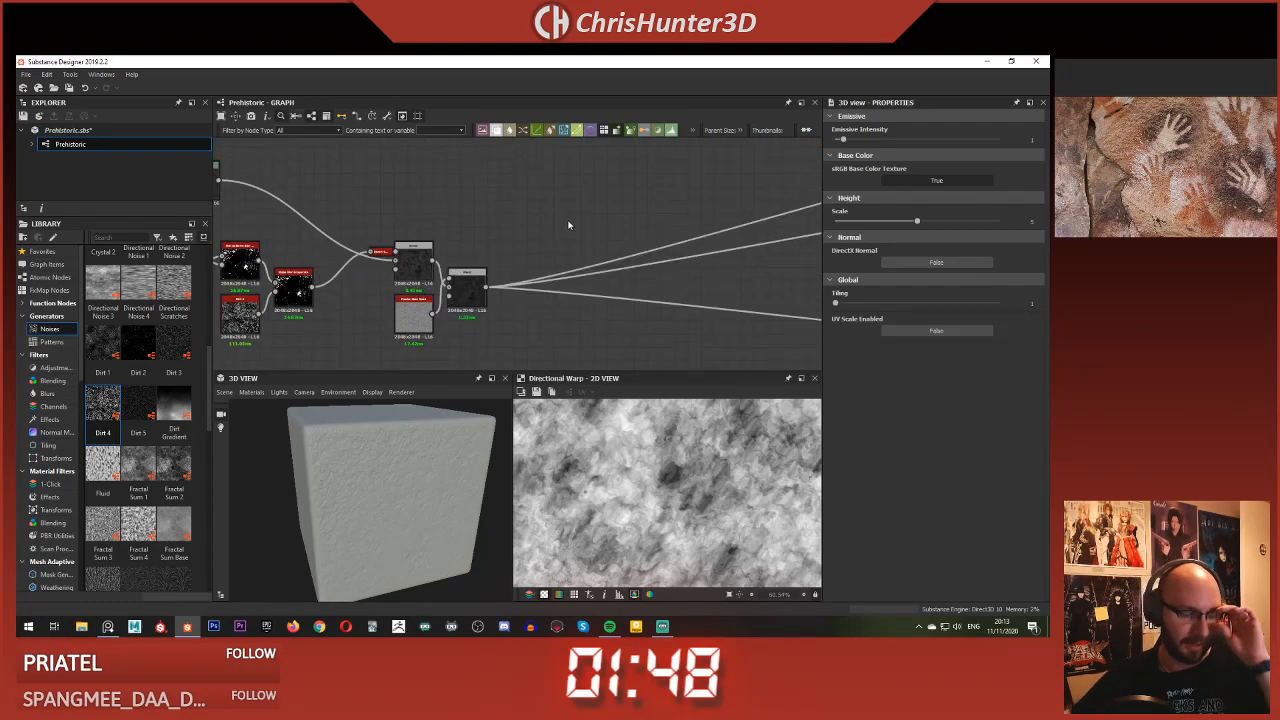
scroll(522, 200, down, 5)
scroll(555, 270, up, 4)
middle_drag(488, 200, 564, 237)
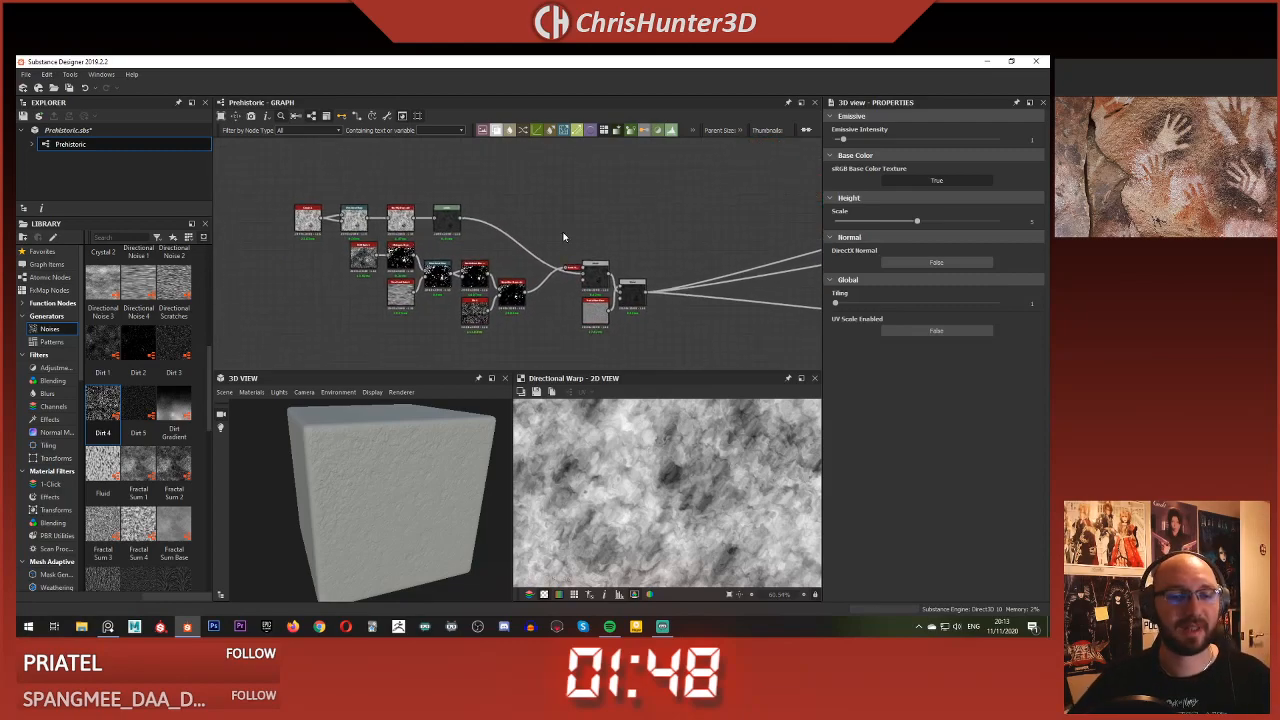
Move the whole clouds and chipping branches closer to the height blend nodes
drag(260, 187, 543, 306)
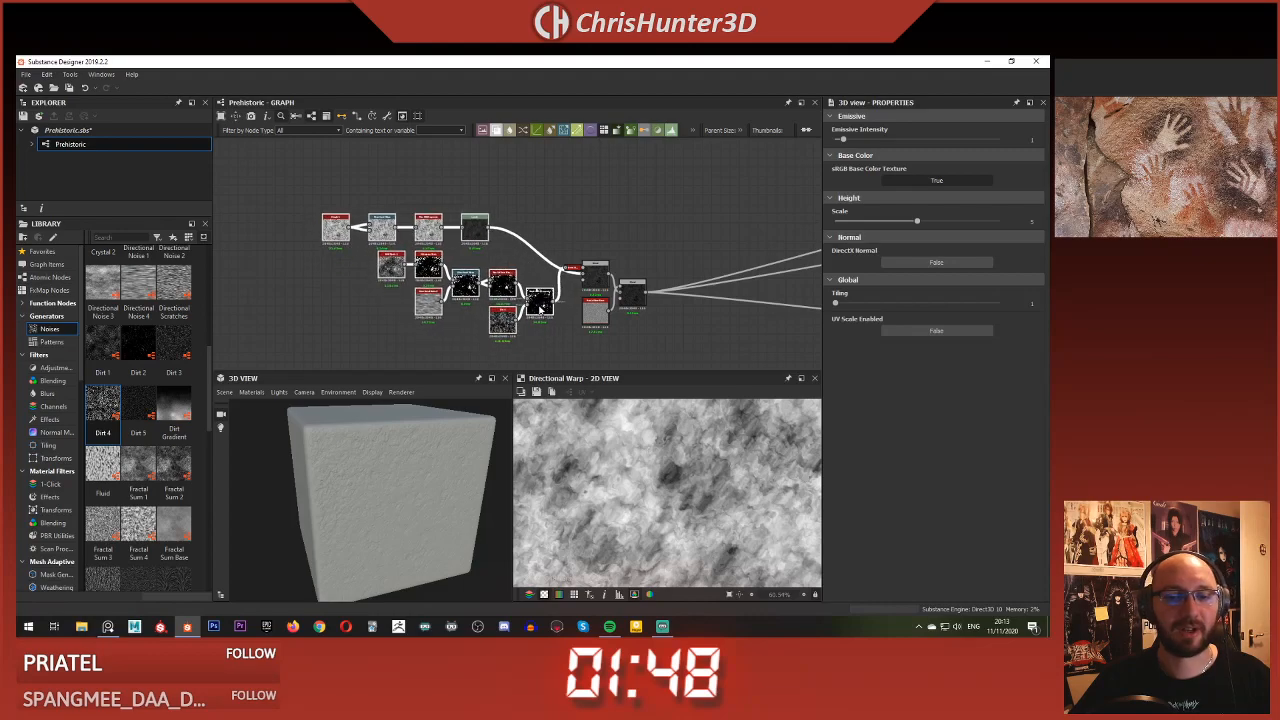
middle_drag(608, 201, 450, 200)
scroll(550, 194, down, 1)
click(557, 192)
middle_drag(557, 195, 543, 243)
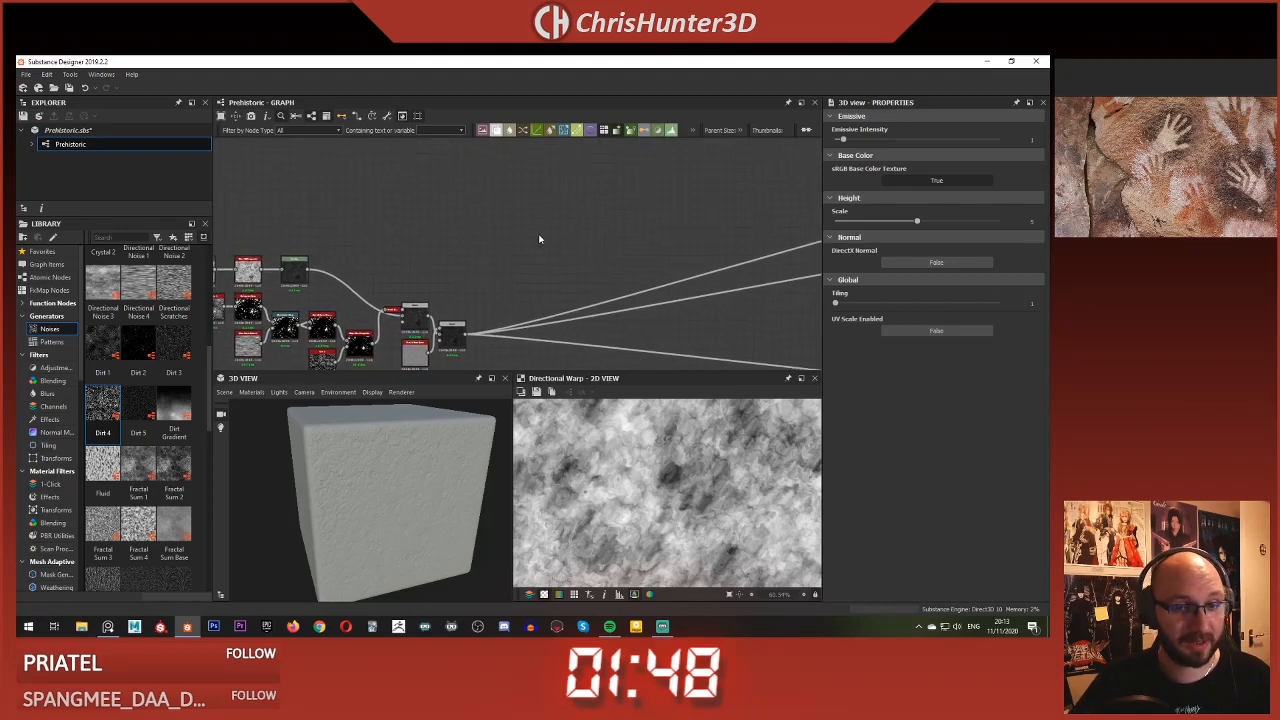
Add a Shape node in the empty area of the graph, away from the height branches
key(space)
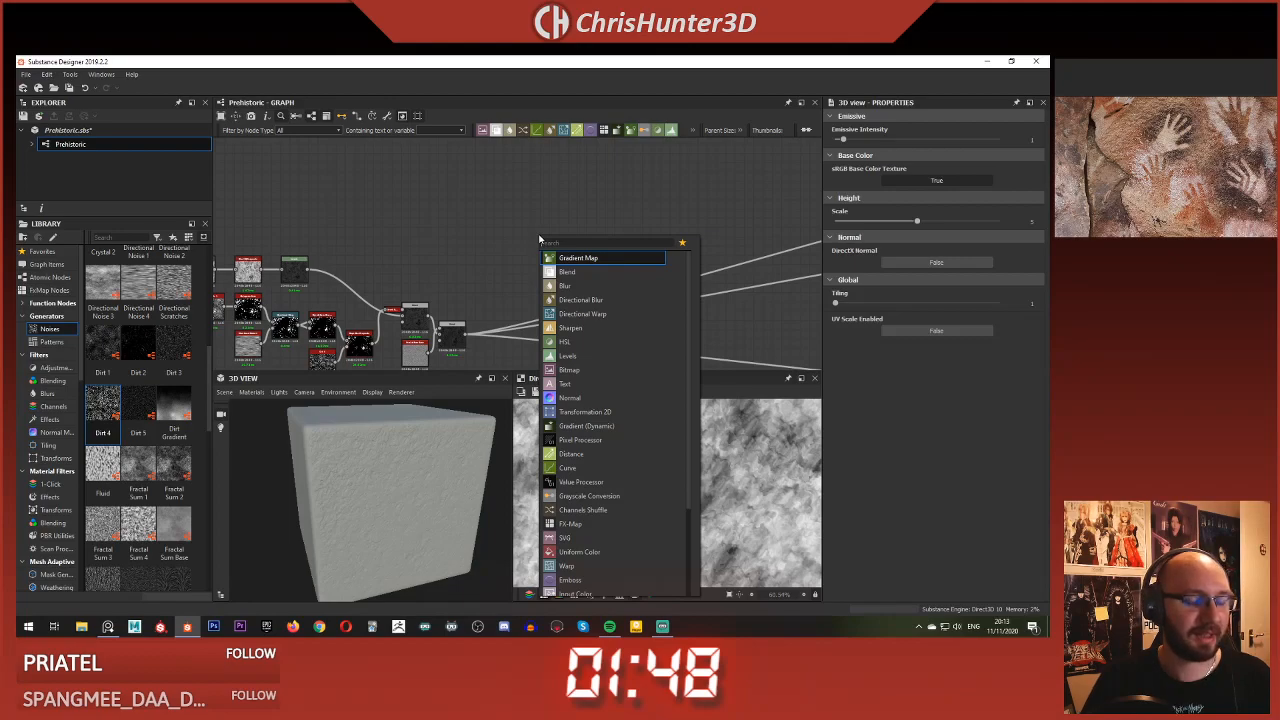
text(sha)
click(567, 272)
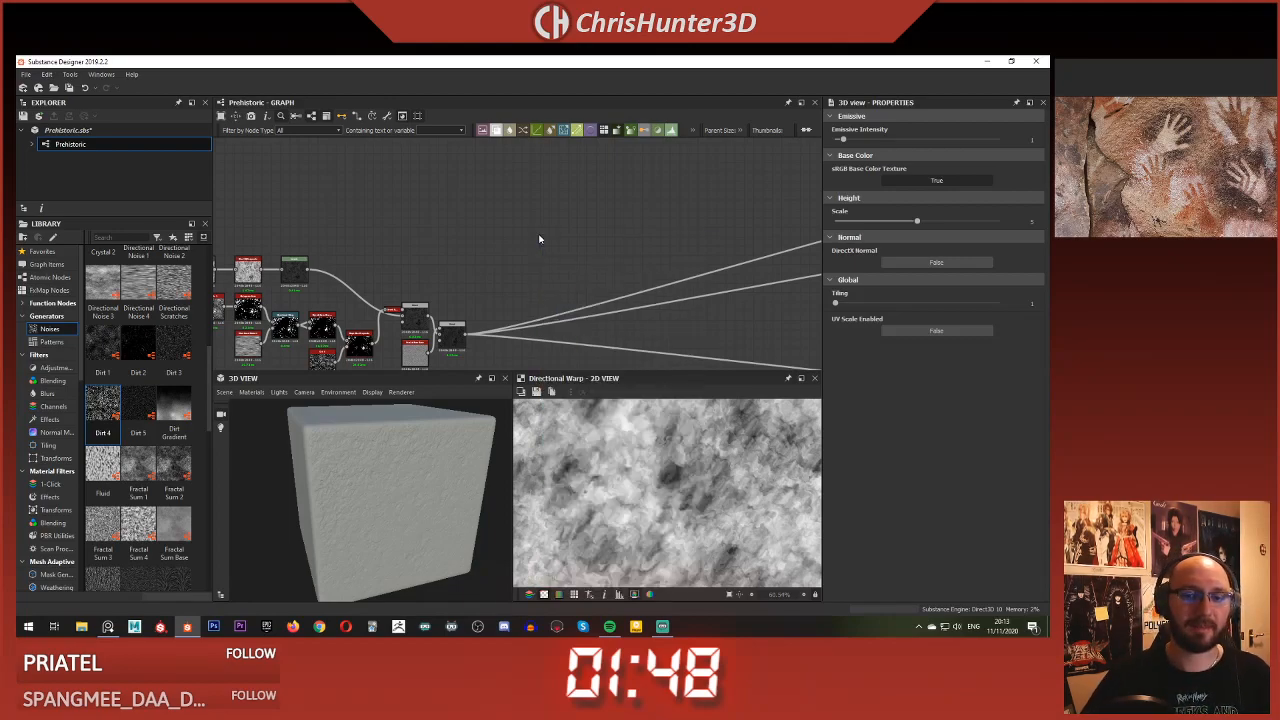
scroll(660, 232, down, 3)
drag(656, 237, 516, 222)
scroll(516, 222, up, 3)
drag(497, 264, 391, 251)
scroll(417, 217, up, 3)
scroll(353, 240, down, 2)
scroll(444, 268, up, 2)
middle_drag(444, 268, 492, 194)
scroll(442, 234, down, 6)
scroll(470, 212, up, 5)
drag(418, 256, 419, 218)
scroll(454, 234, down, 2)
middle_drag(454, 234, 473, 305)
scroll(445, 220, down, 2)
scroll(445, 220, up, 4)
scroll(466, 270, up, 2)
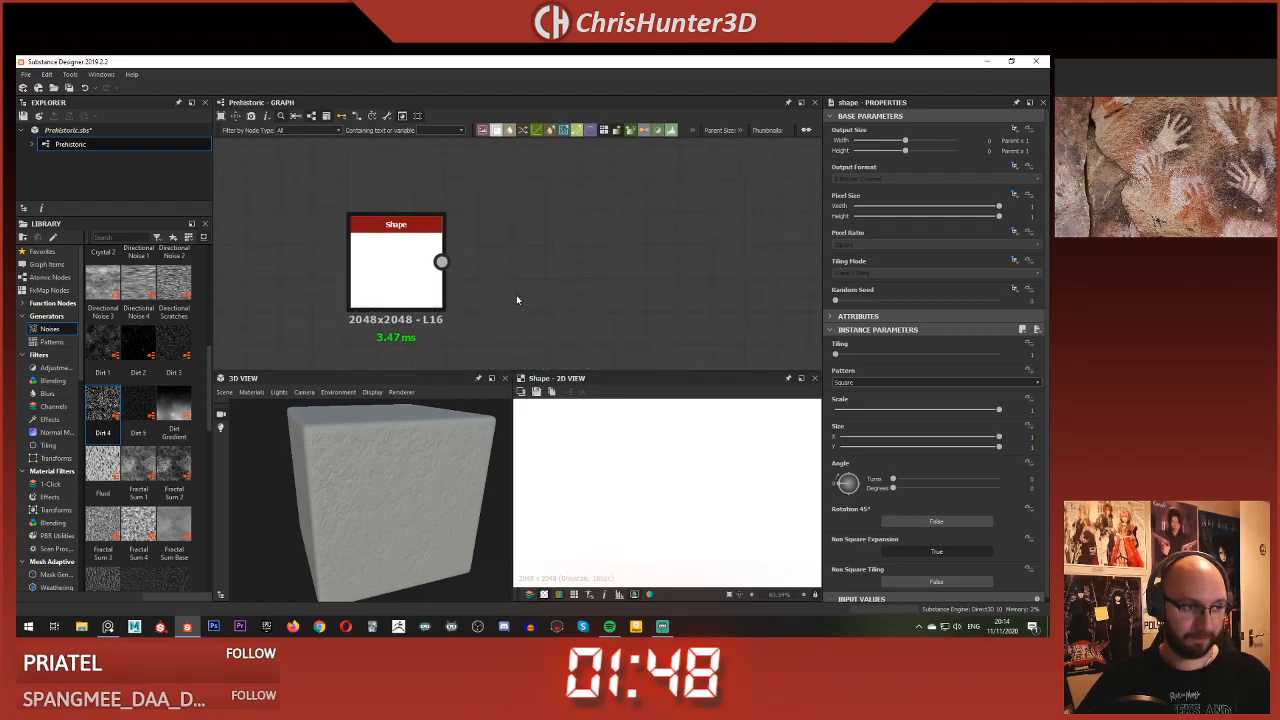
Keep the Shape's pattern as Square and set Scale to 0.95, Size X to 0.4 and Size Y to 0.12
key(space)
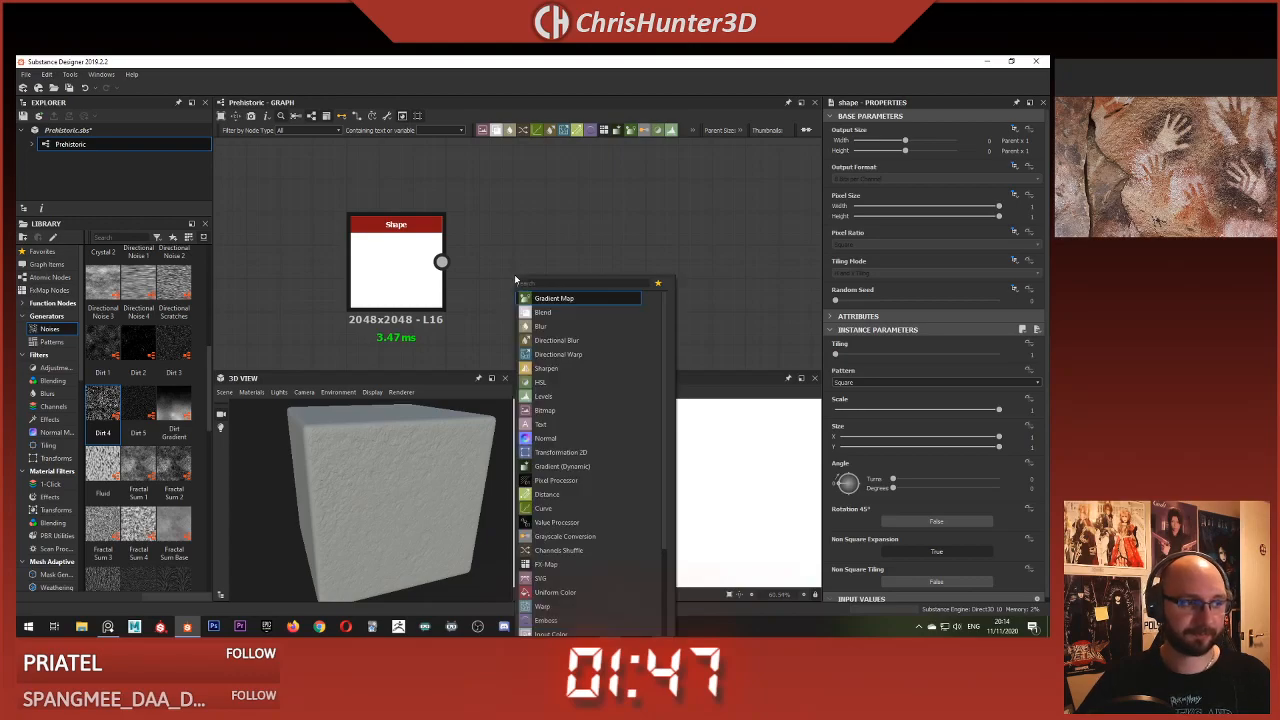
key(Escape)
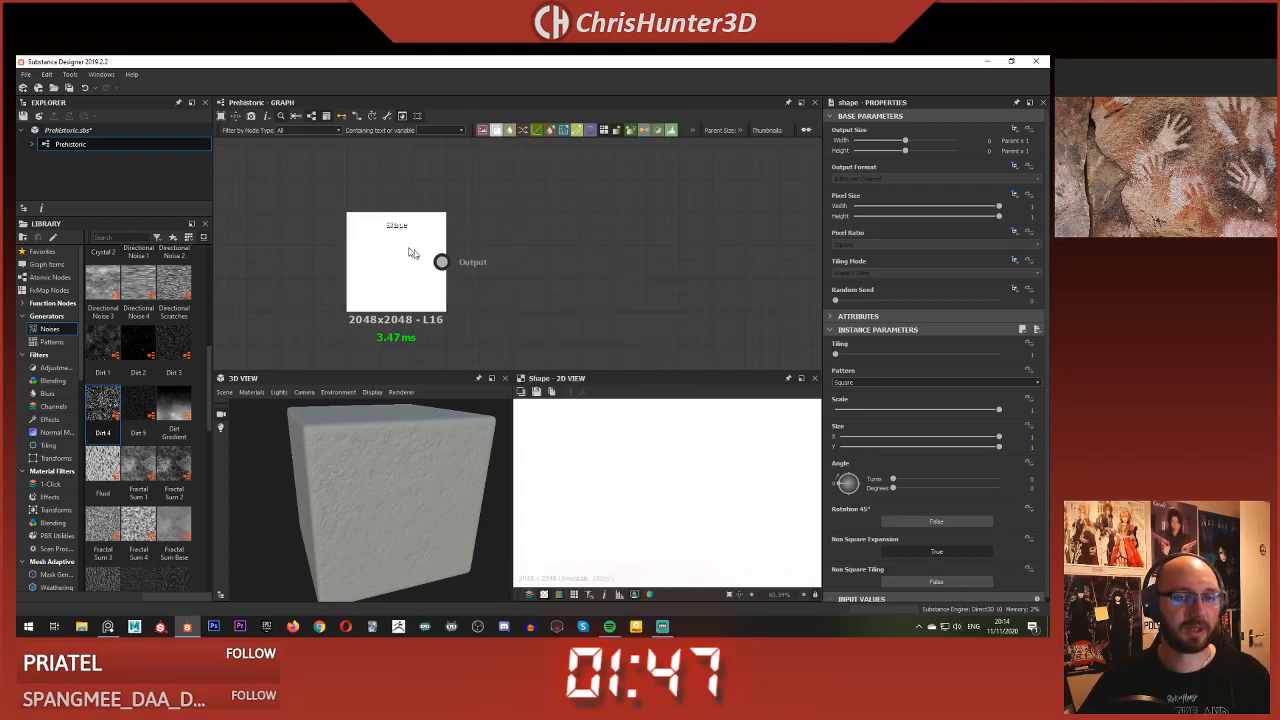
click(874, 383)
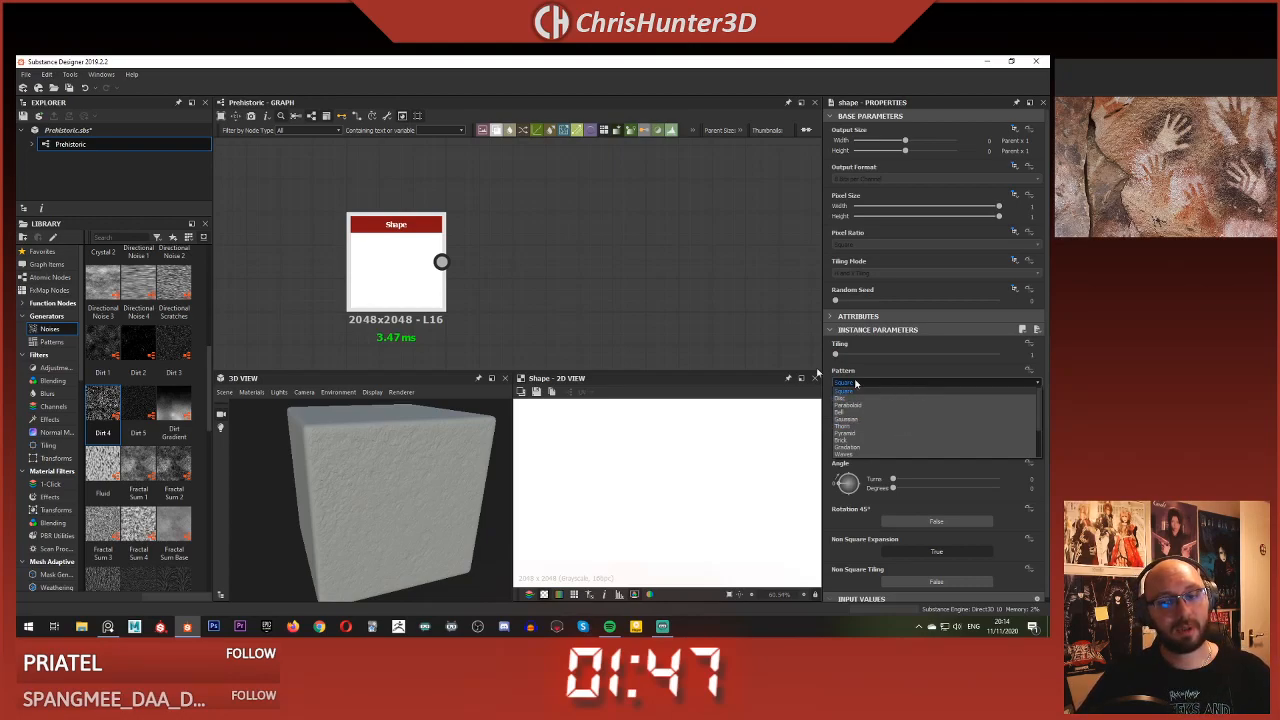
click(887, 391)
scroll(678, 337, down, 3)
scroll(708, 497, down, 5)
drag(998, 409, 860, 437)
scroll(536, 273, up, 4)
Feed the Shape into a new Transformation 2D node and offset the rectangle about -0.36 in Y, towards the canvas's bottom edge
middle_drag(536, 273, 362, 163)
click(545, 252)
key(space)
text(tra)
click(610, 281)
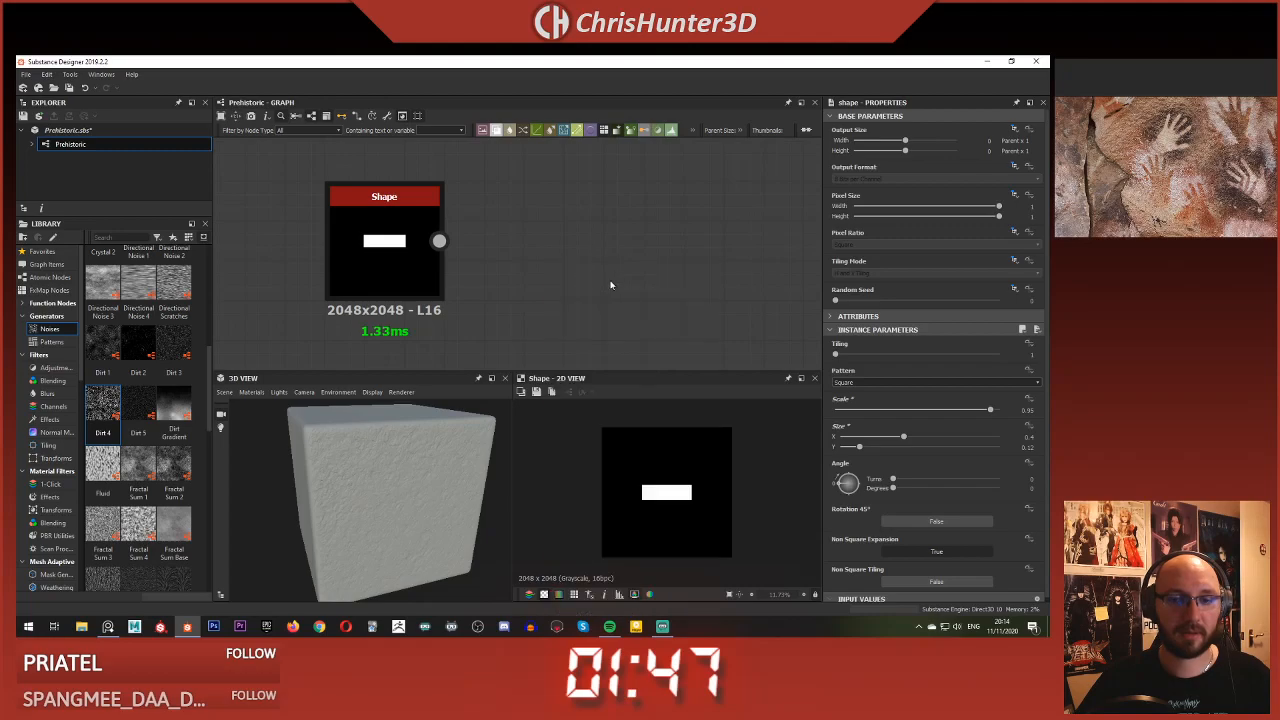
drag(439, 241, 492, 242)
scroll(596, 263, down, 3)
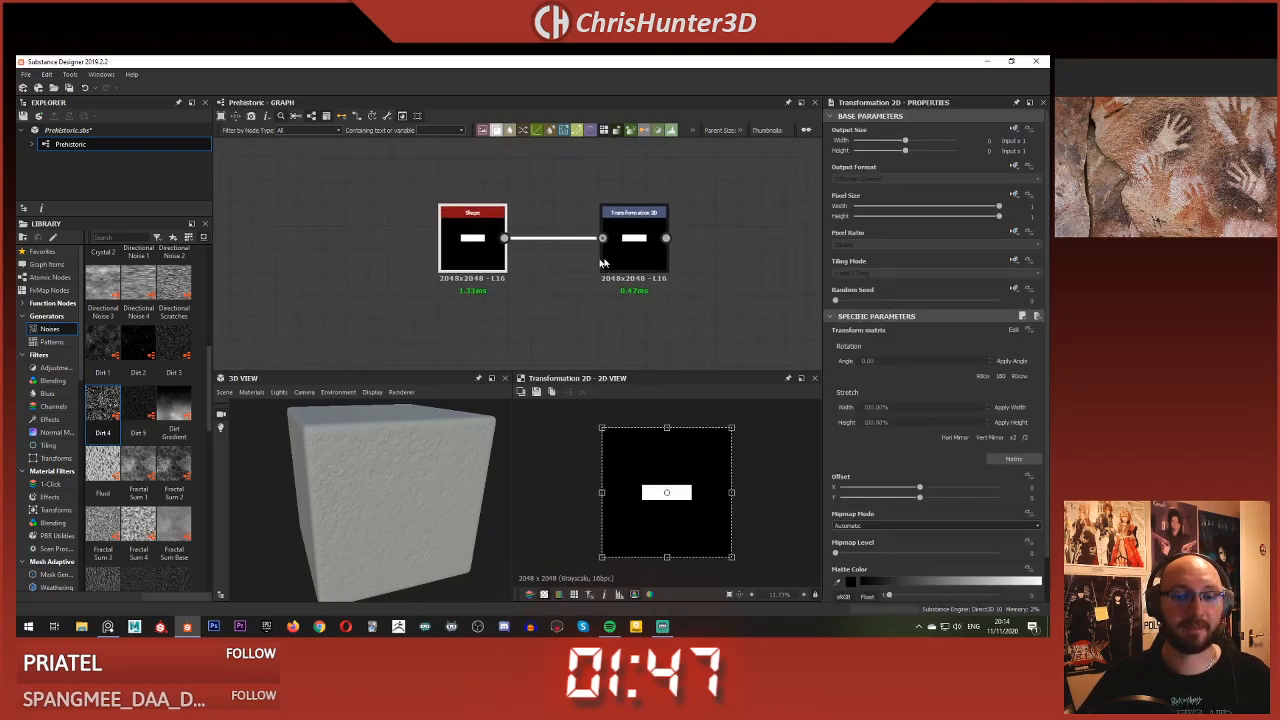
drag(606, 258, 537, 258)
drag(689, 475, 688, 518)
Add a Blend node after the Transformation 2D node, leaving some space between them
click(681, 239)
key(space)
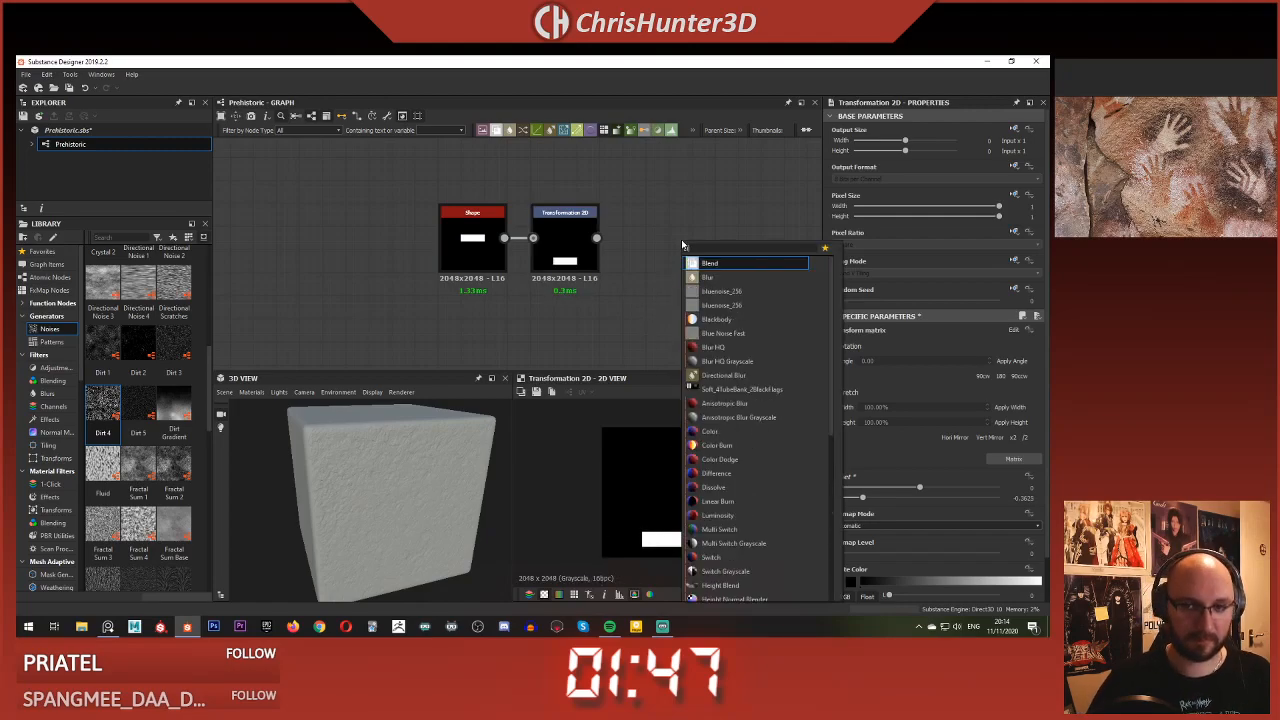
click(709, 277)
drag(737, 239, 760, 239)
Add a second Shape node above the first one and set its Scale to 0.95
middle_drag(566, 198, 557, 280)
click(557, 278)
click(460, 308)
click(491, 237)
key(space)
text(sa)
key(BackSpace)
text(h)
key(Down)
key(Down)
key(Return)
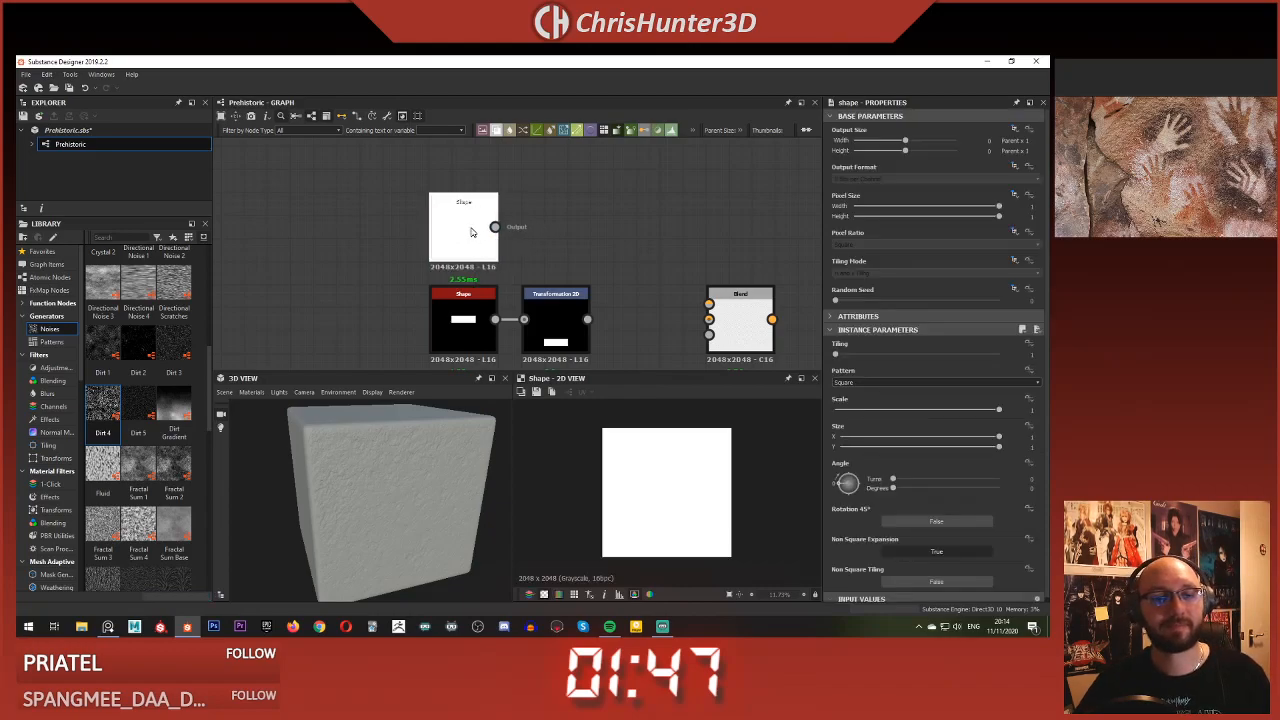
drag(998, 409, 990, 409)
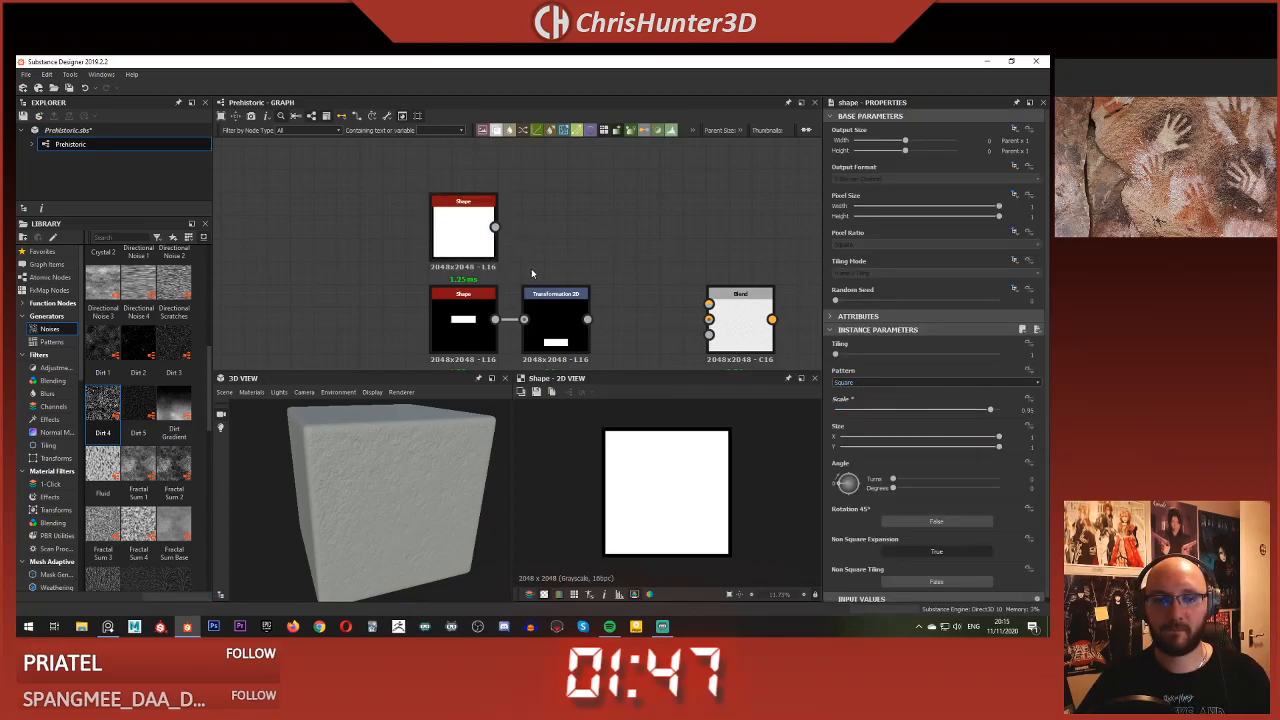
Add a Transformation 2D node fed by the second Shape
key(space)
text(y)
key(BackSpace)
text(tra)
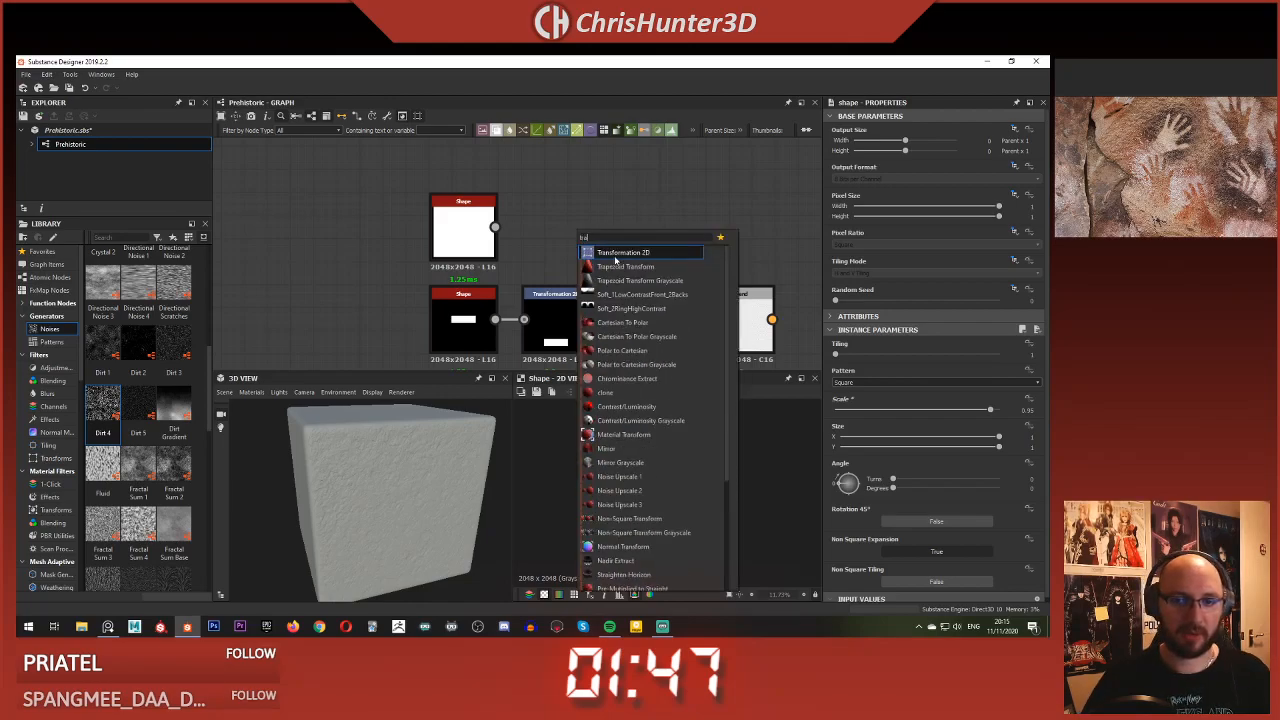
click(616, 256)
drag(496, 227, 571, 230)
Connect the lower Transformation 2D to the Blend's background and the upper one to its foreground, and align the upper node
drag(587, 319, 709, 319)
drag(611, 227, 729, 303)
double_click(743, 329)
drag(569, 233, 545, 232)
Study a pale handprint in the reference image and review the Blend and lower Transformation 2D outputs
double_click(556, 318)
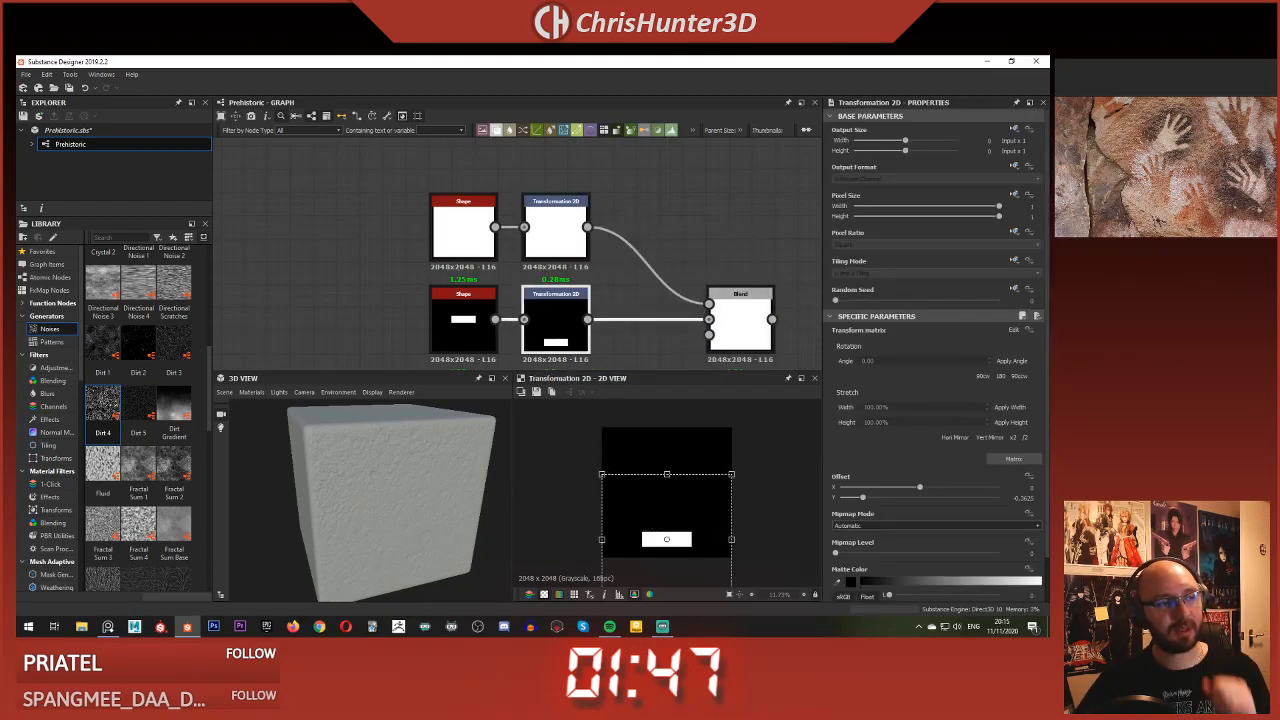
scroll(1174, 145, up, 4)
middle_drag(1174, 145, 1165, 156)
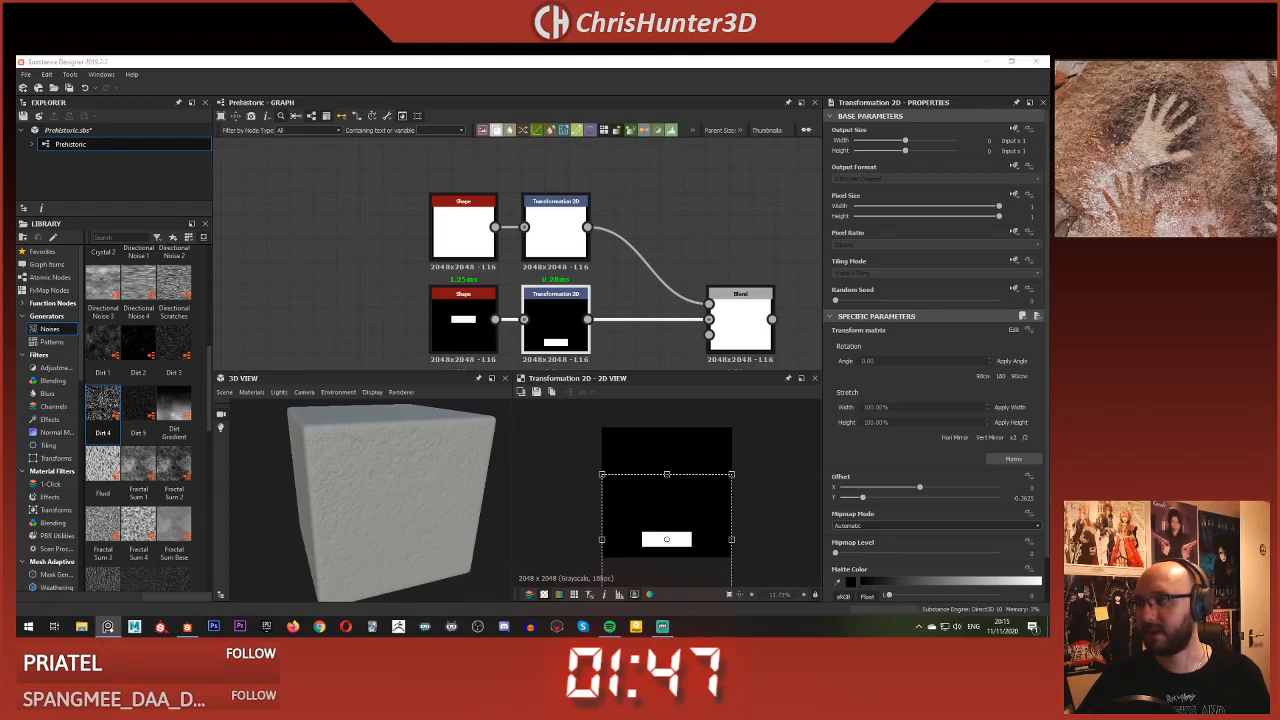
middle_drag(539, 280, 543, 250)
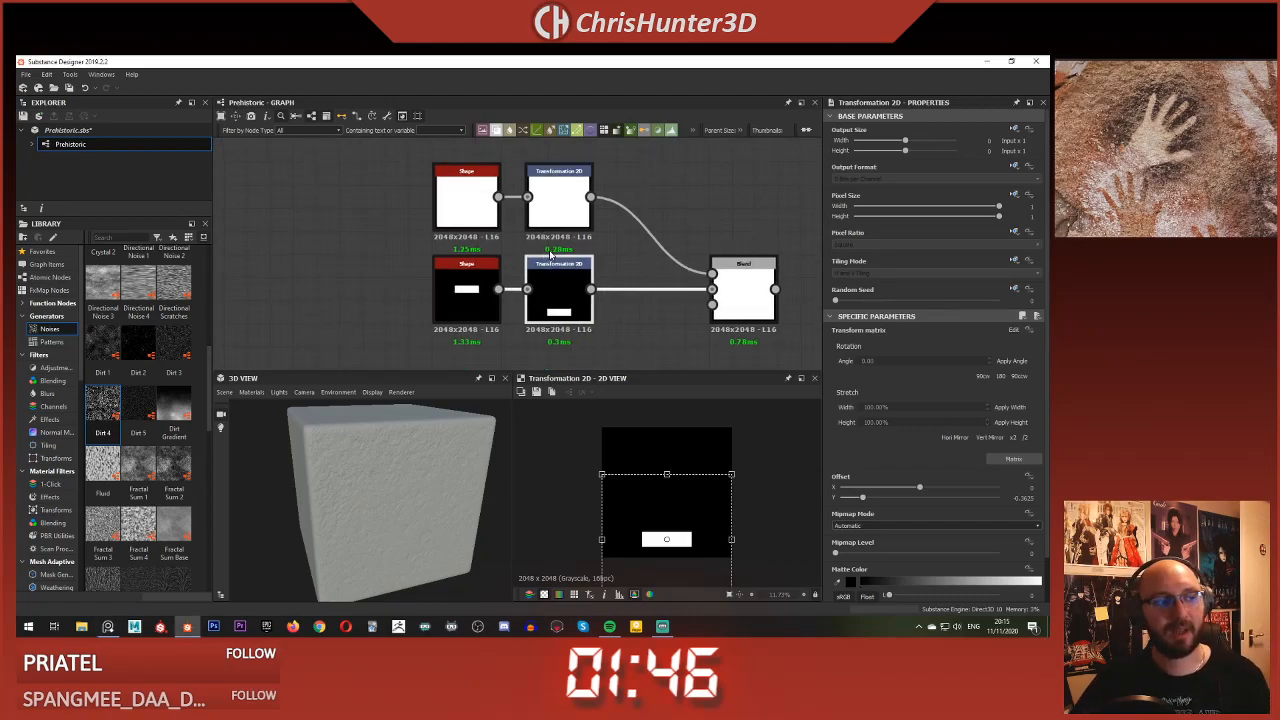
scroll(555, 215, down, 1)
middle_drag(555, 215, 538, 209)
click(628, 248)
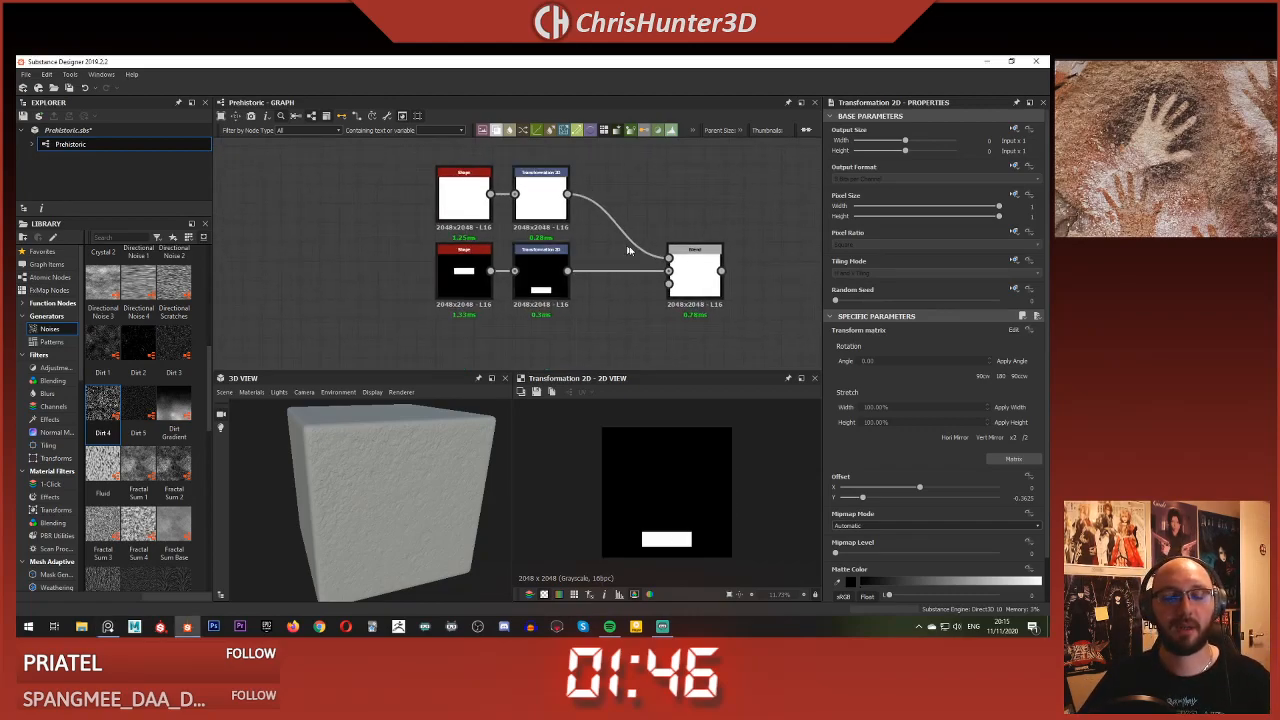
double_click(710, 286)
scroll(562, 212, up, 2)
middle_drag(612, 249, 615, 219)
double_click(555, 285)
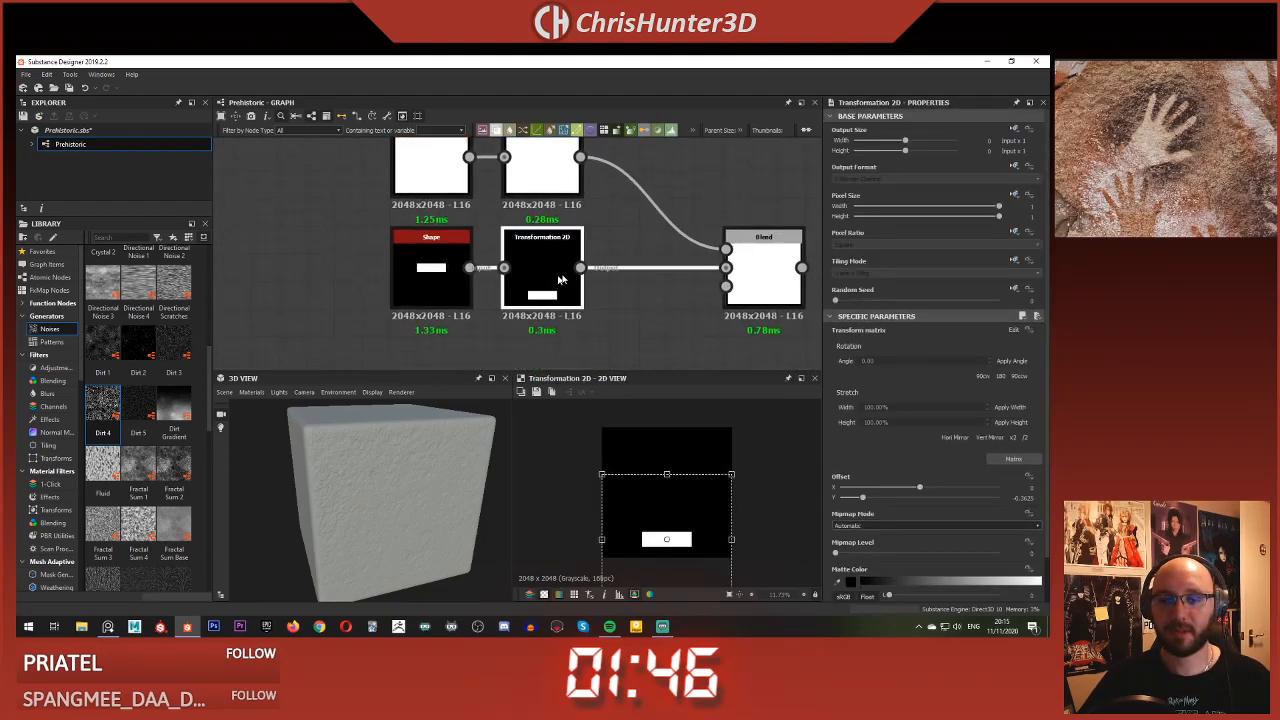
Add a Trapezoid Transform Grayscale node between the lower Transformation 2D and the Blend
middle_drag(586, 301, 624, 285)
scroll(685, 290, up, 1)
click(685, 290)
key(space)
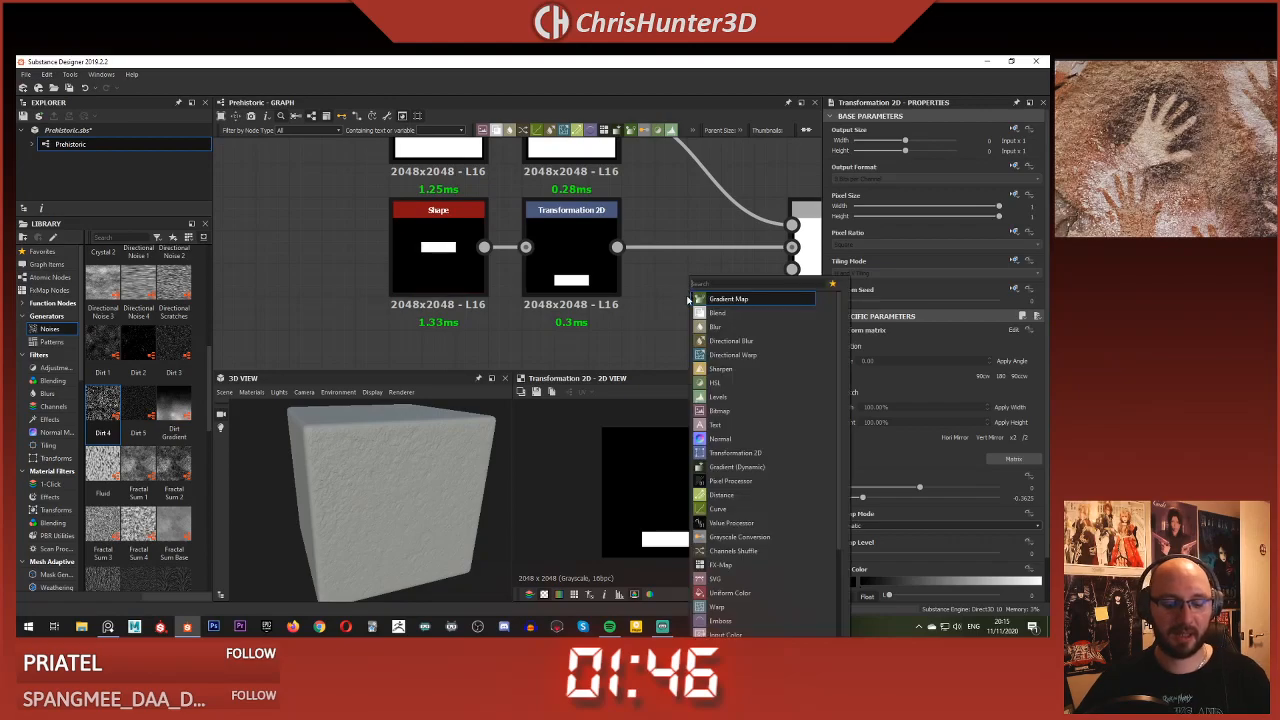
text(tra)
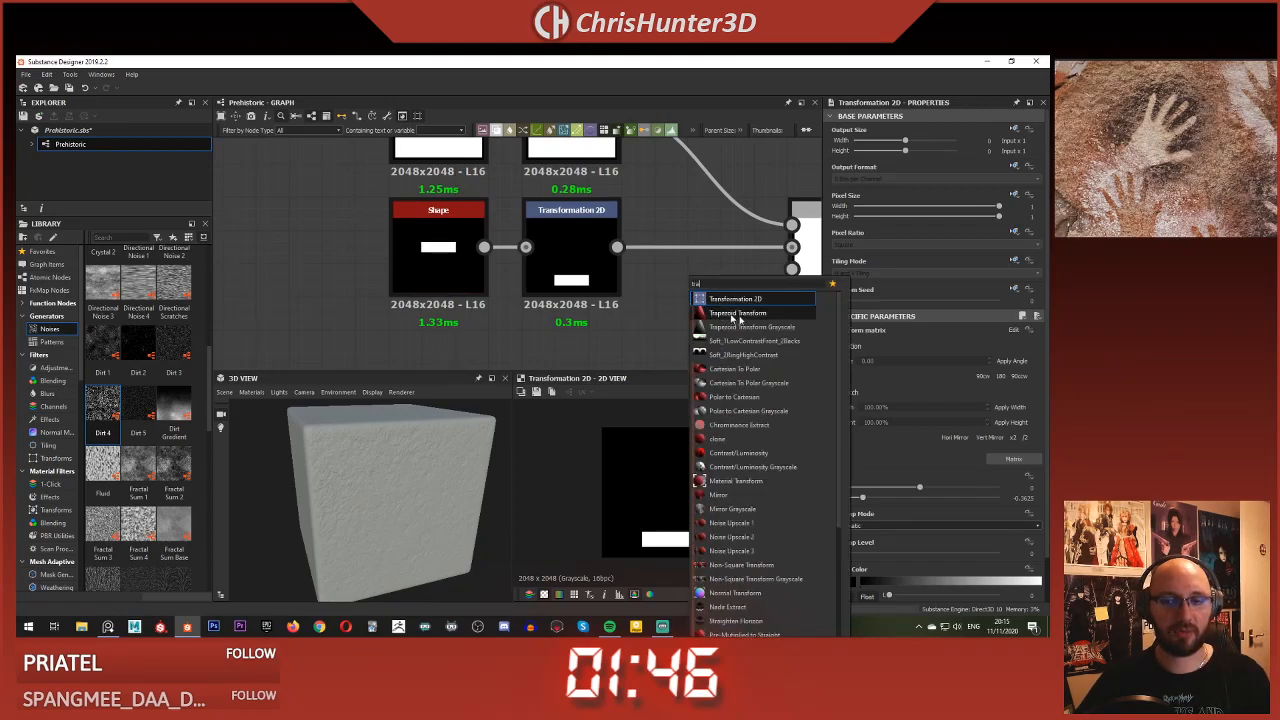
right_click(793, 336)
click(686, 311)
key(space)
text(tra)
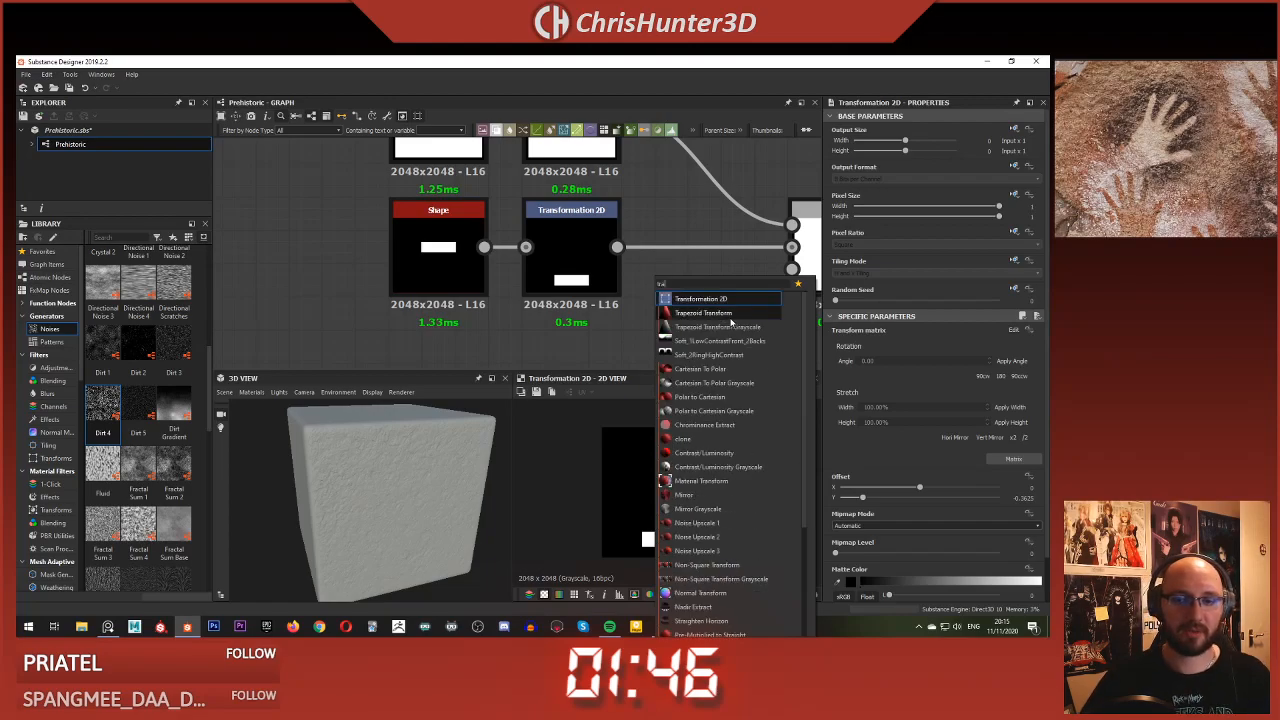
click(753, 327)
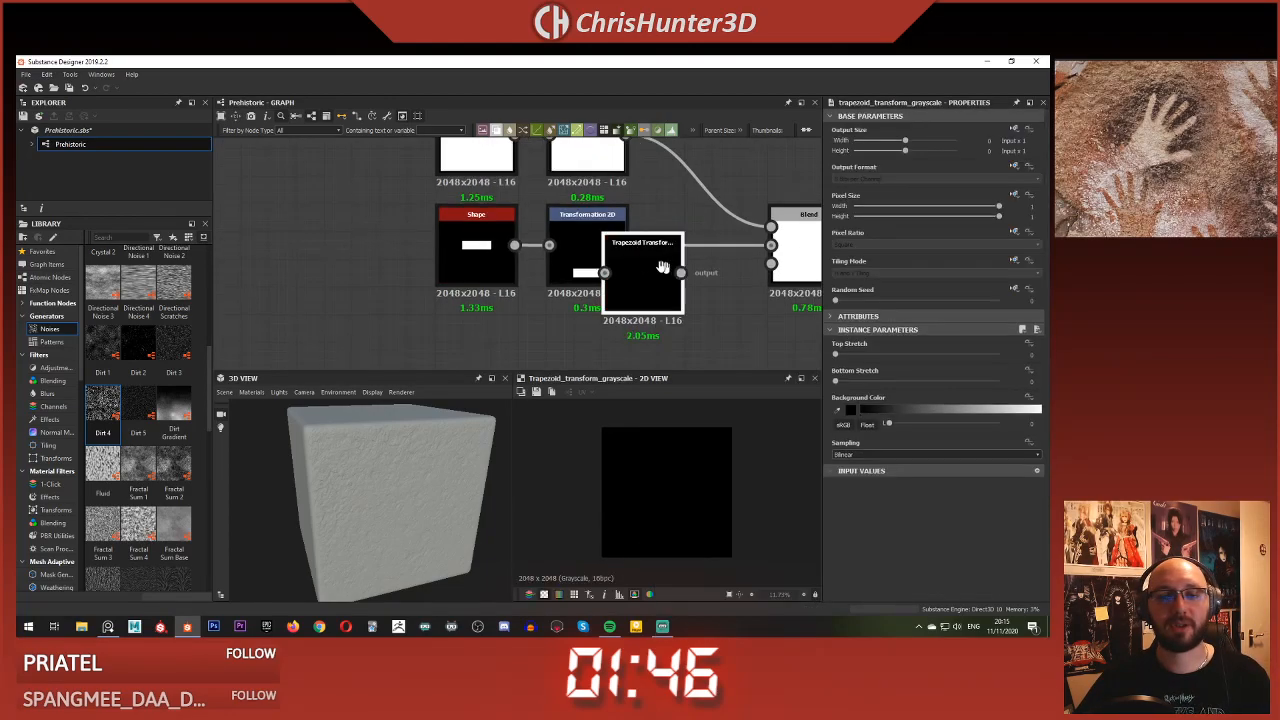
Feed the lower Transformation 2D into the Trapezoid Transform and connect its output to the Blend's background
drag(578, 266, 633, 294)
drag(536, 231, 570, 286)
middle_drag(630, 271, 558, 282)
drag(662, 243, 717, 243)
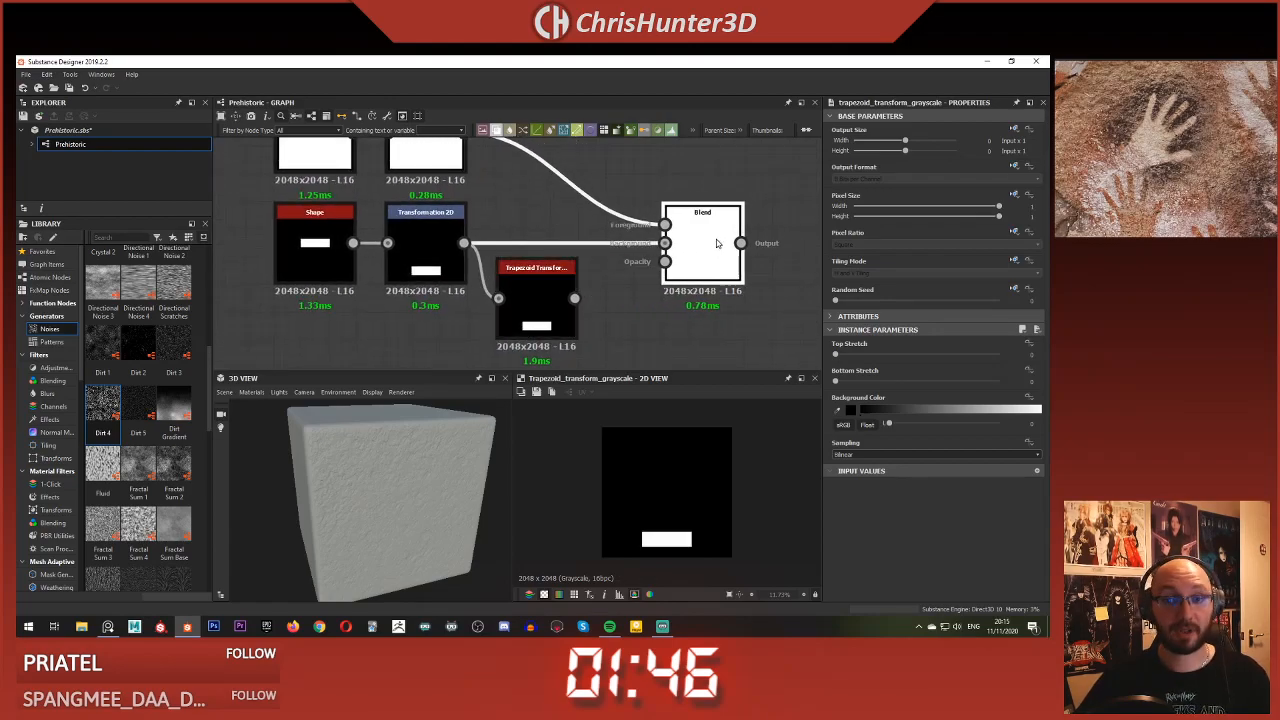
middle_drag(624, 281, 628, 265)
drag(579, 281, 670, 226)
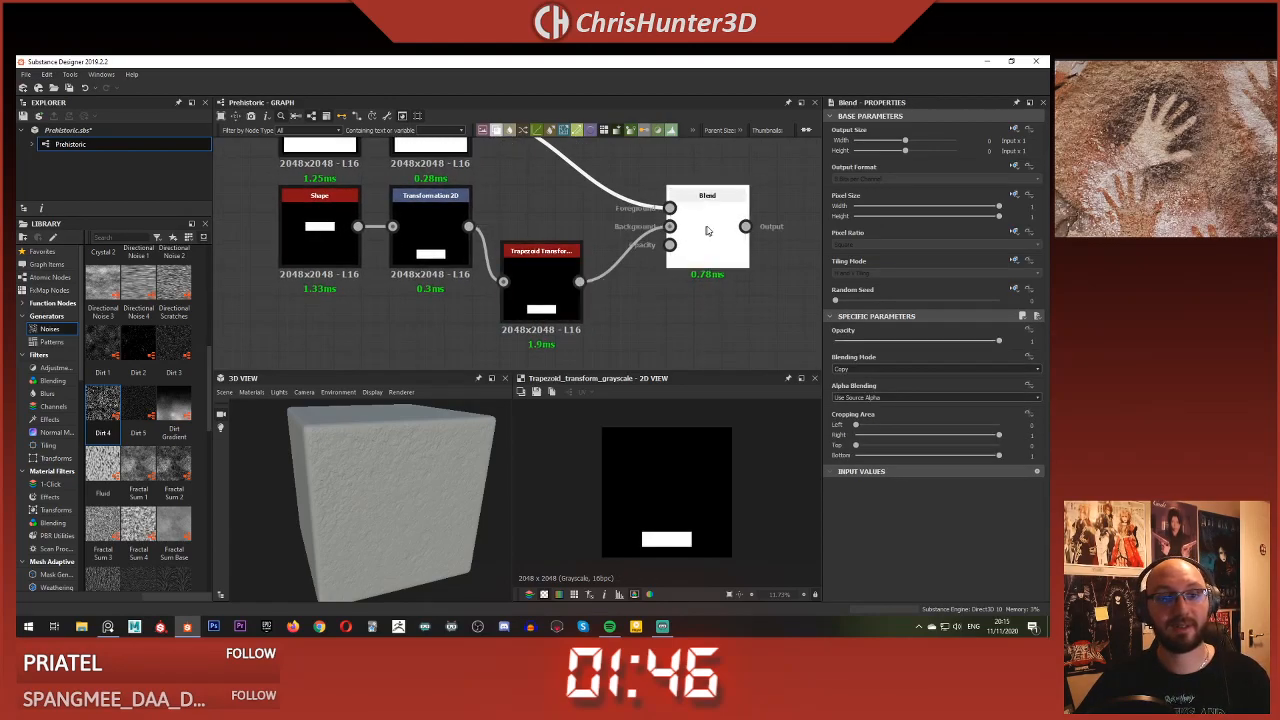
Set the lower Trapezoid Transform's Bottom Stretch to about 0.31 so the white bar tapers downward
click(543, 292)
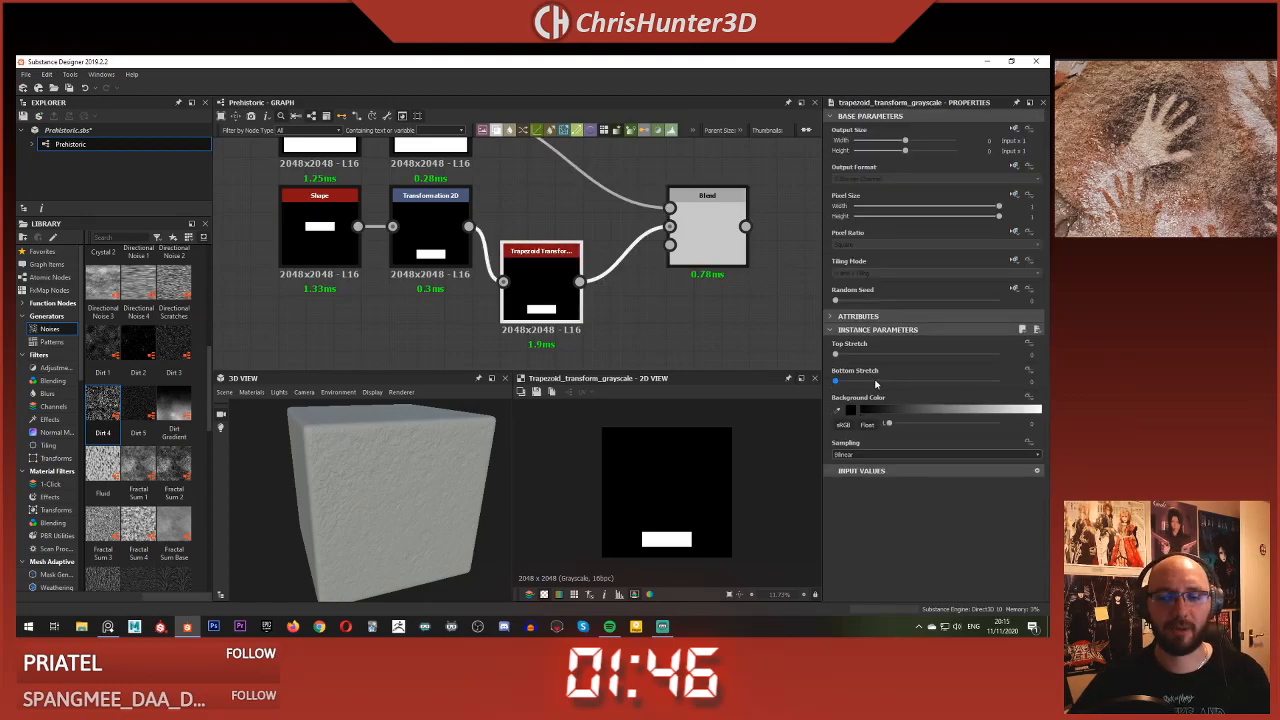
drag(837, 356, 872, 384)
scroll(712, 520, up, 7)
middle_drag(597, 574, 697, 485)
scroll(657, 465, down, 4)
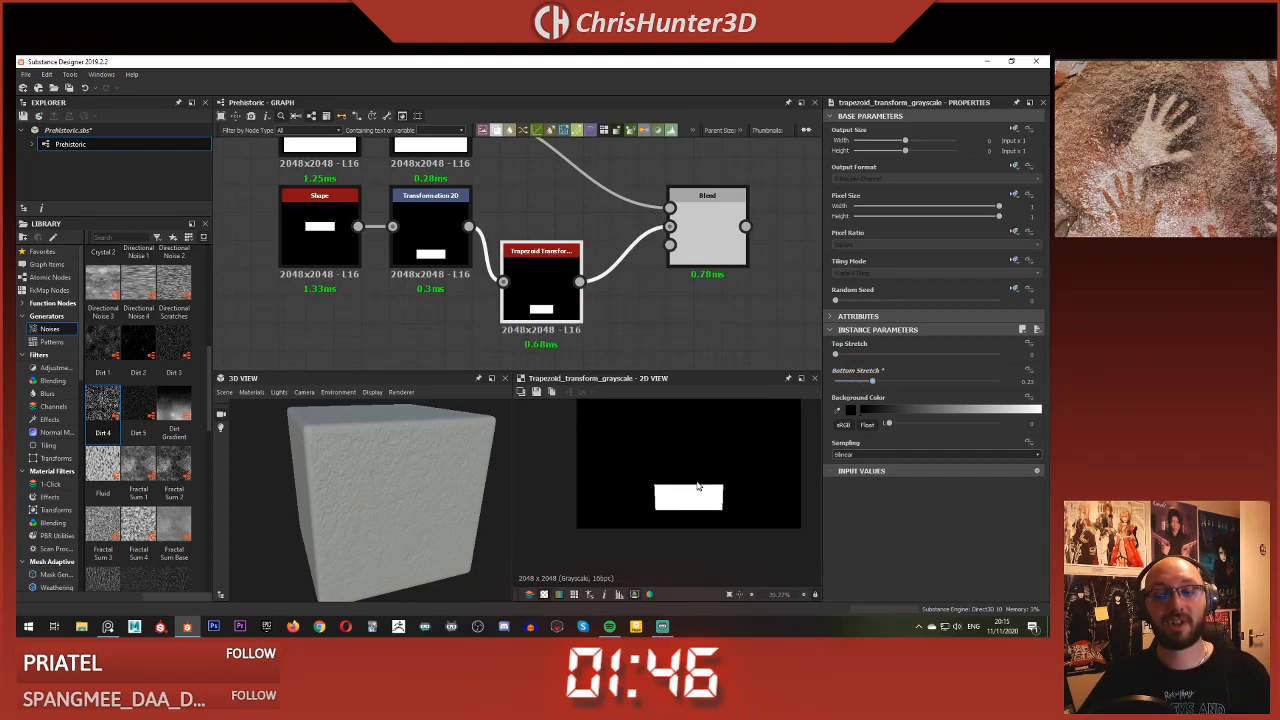
scroll(697, 486, down, 1)
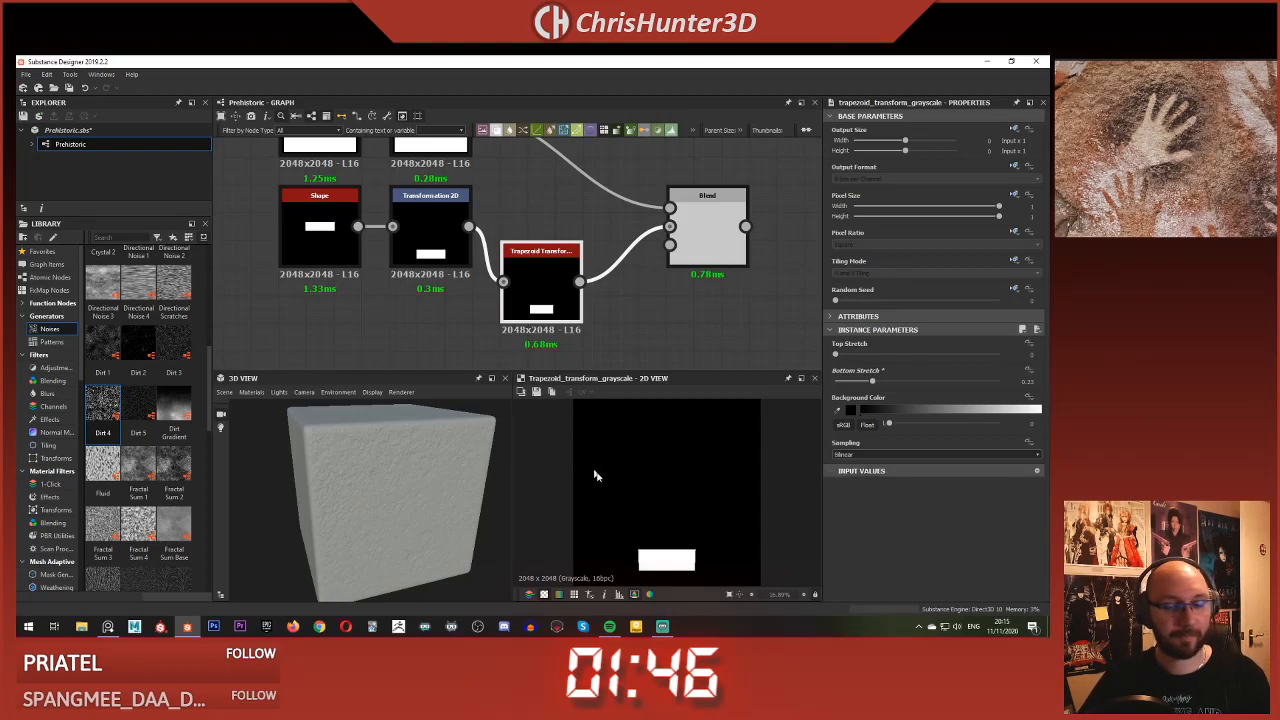
mouse_move(873, 382)
mouse_down()
mouse_move(926, 381)
mouse_move(888, 381)
mouse_up()
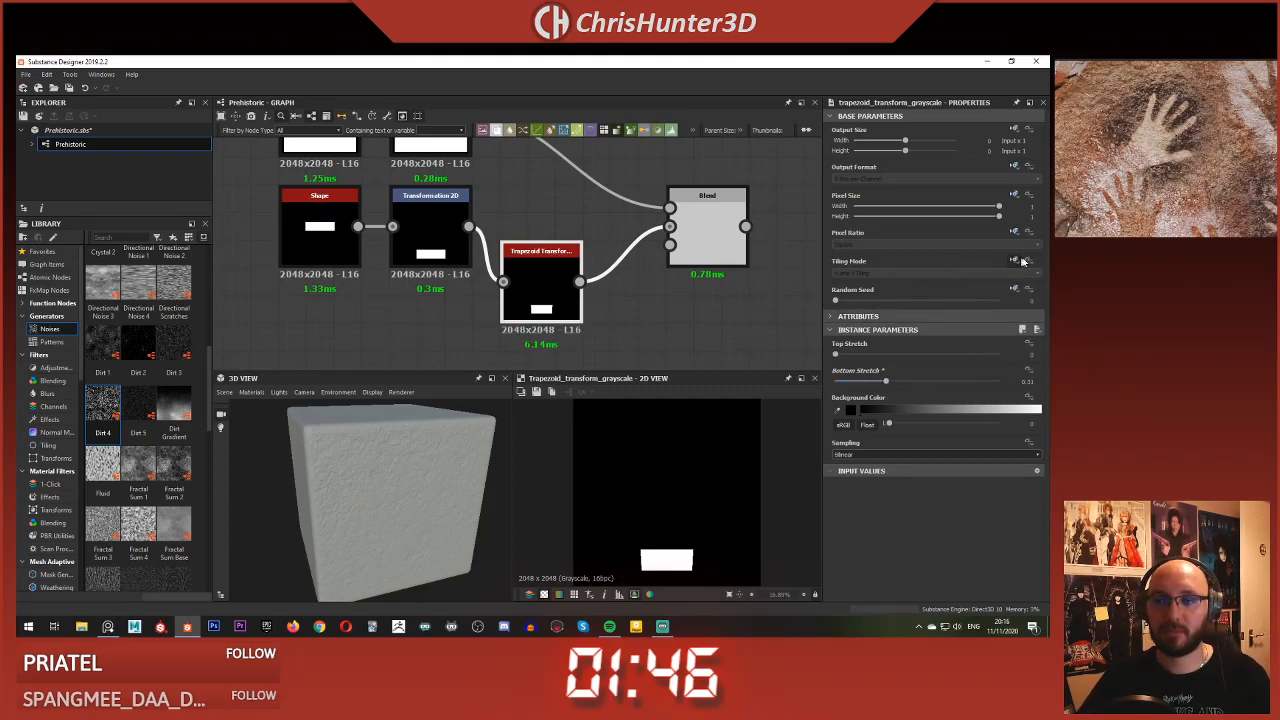
Set the lower Trapezoid Transform's Tiling Mode to No Tiling
click(967, 273)
click(963, 288)
click(953, 275)
click(946, 283)
click(575, 346)
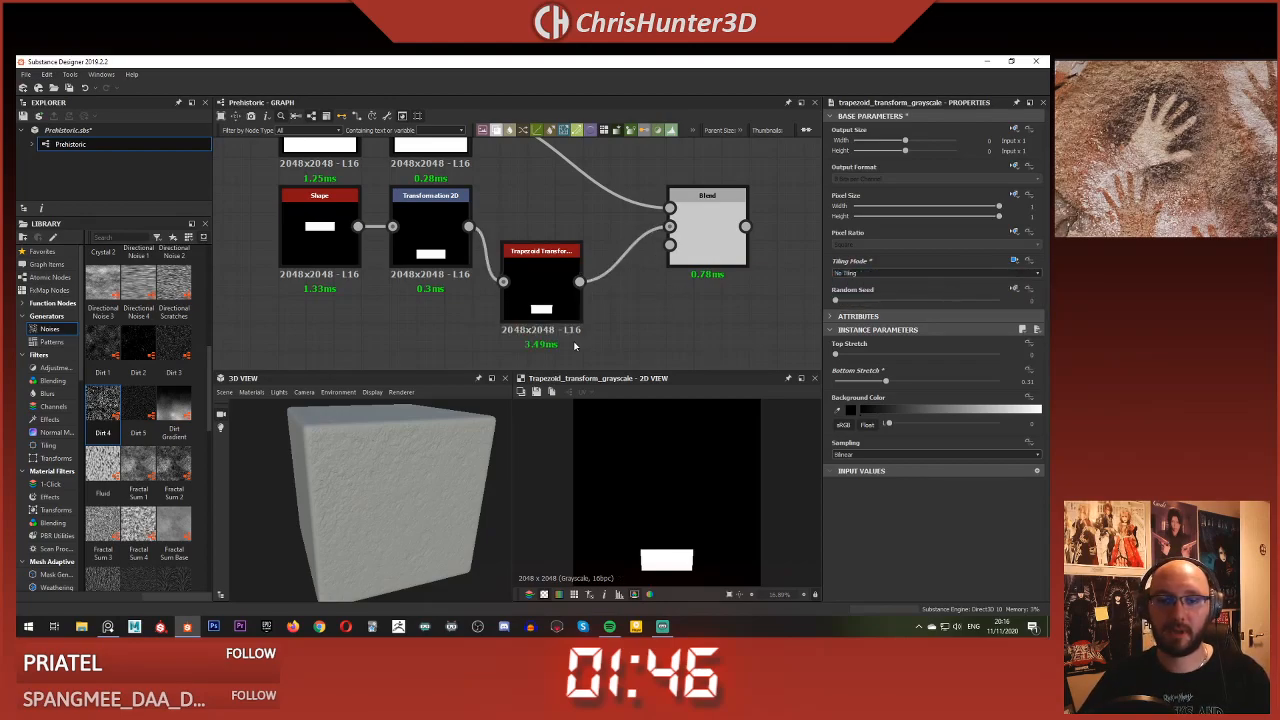
Preview the Blend and set its Blending Mode to Add (Linear Dodge)
scroll(575, 346, down, 3)
double_click(689, 320)
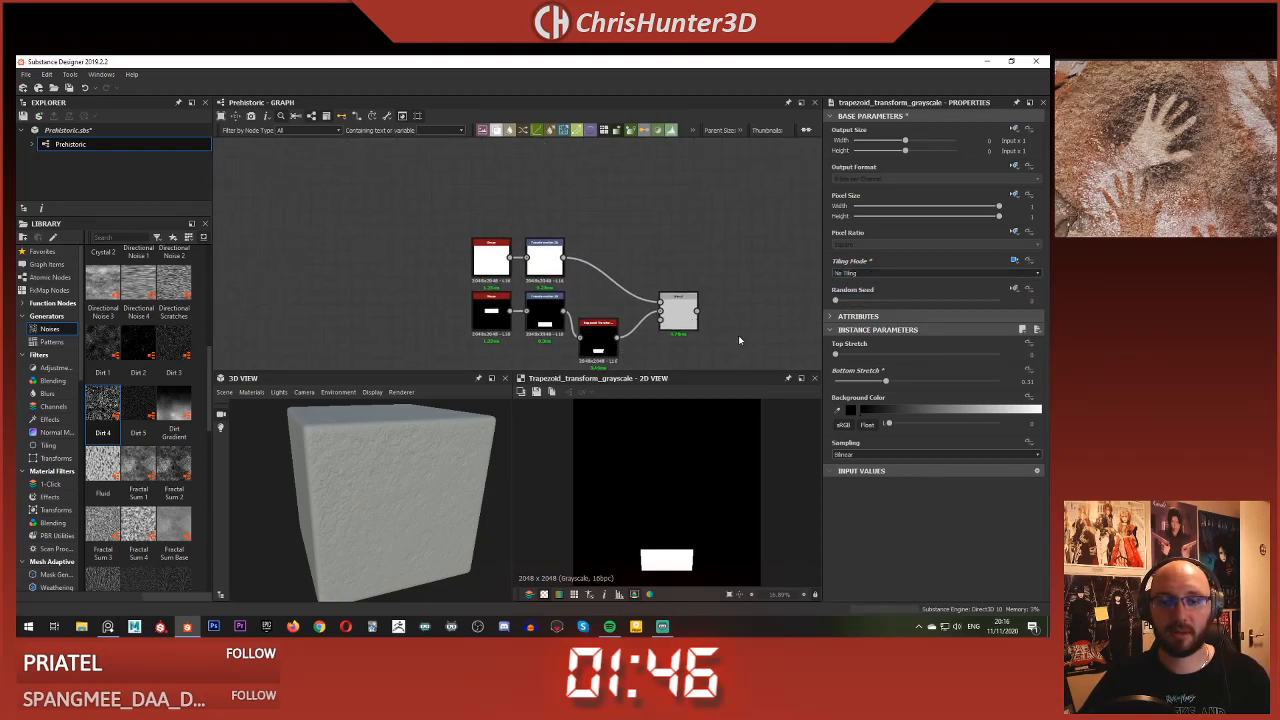
click(859, 371)
click(858, 382)
right_click(678, 303)
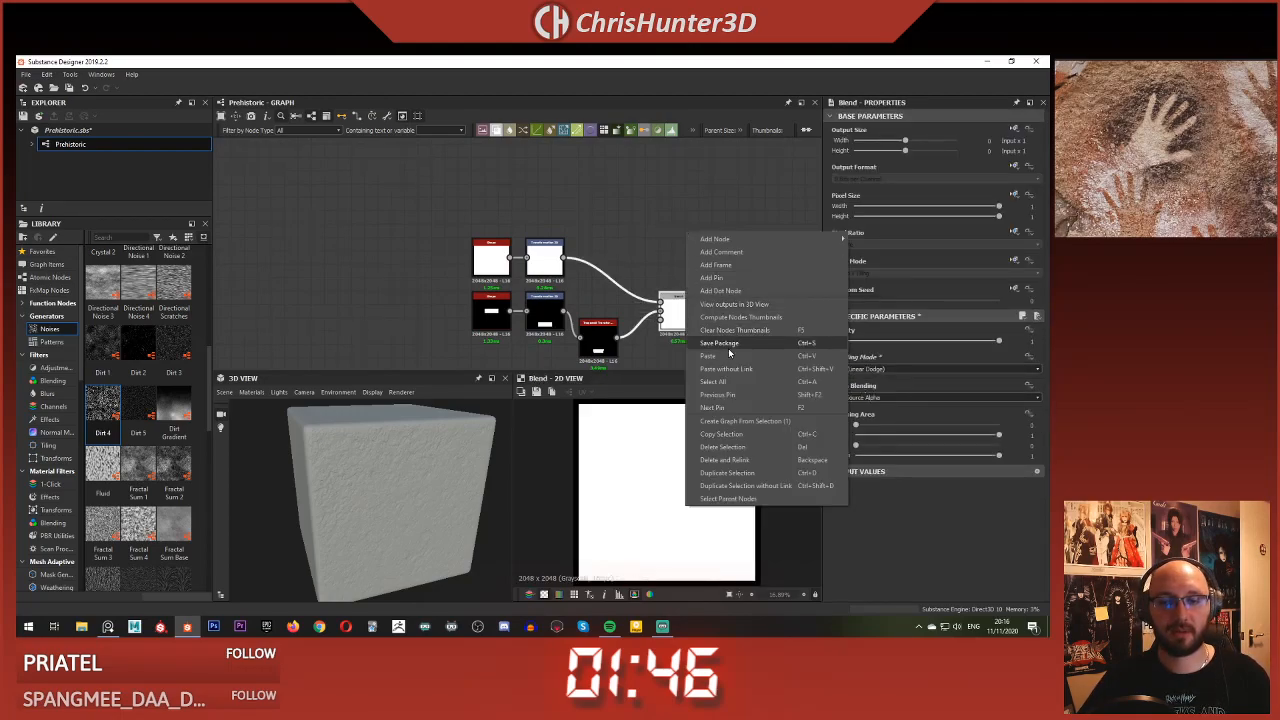
click(607, 235)
Set the upper Transformation 2D to absolute No Tiling, with its square shrunk and placed directly above the tapered bar
click(544, 258)
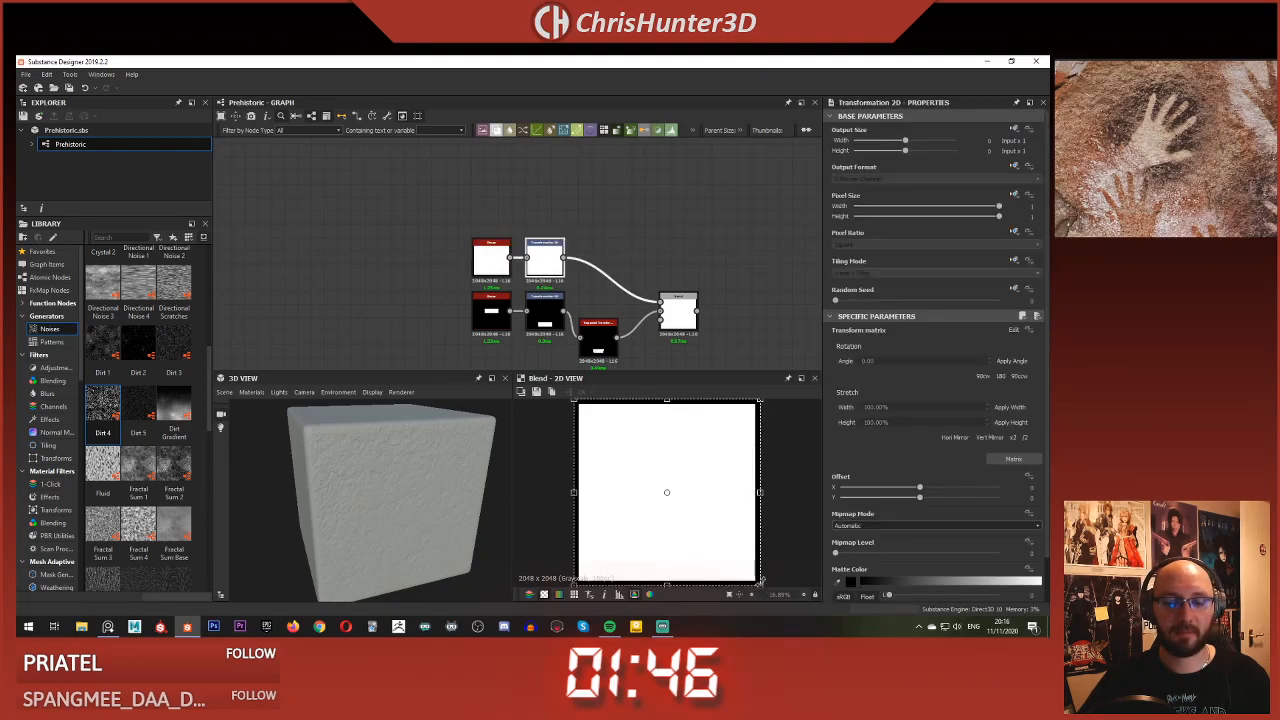
drag(760, 584, 655, 478)
click(1015, 261)
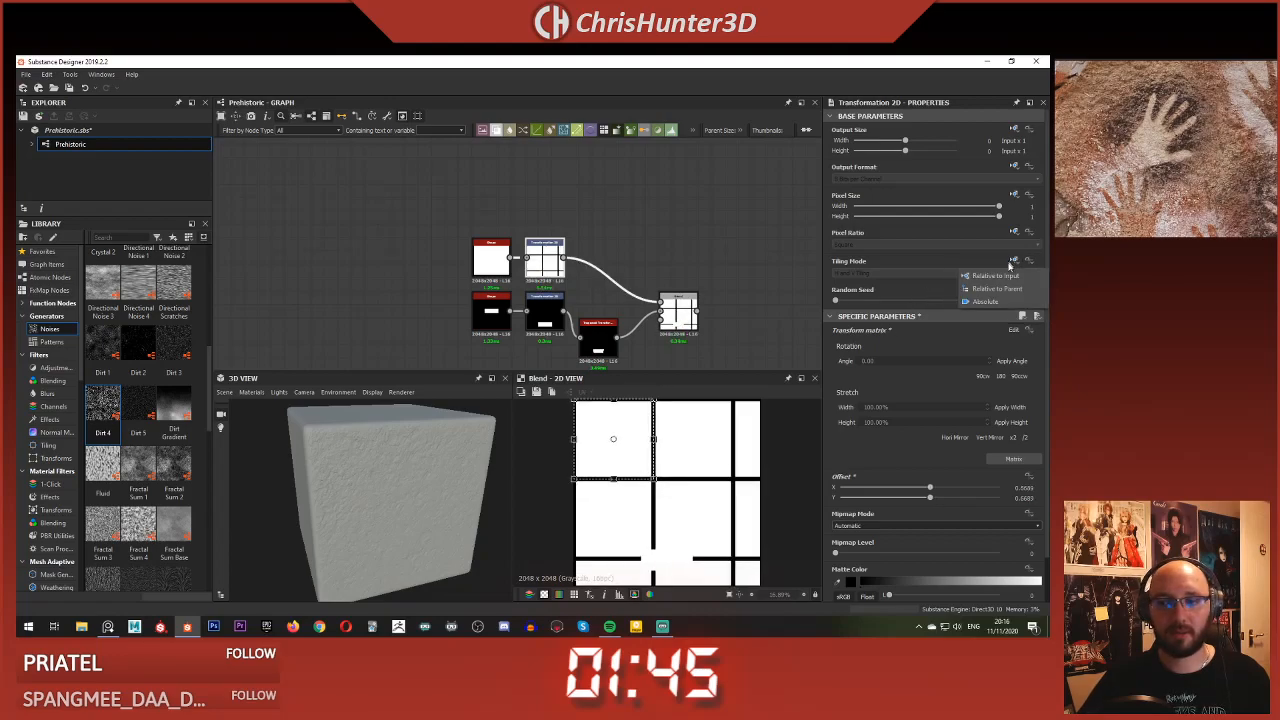
click(1004, 302)
click(953, 272)
click(956, 280)
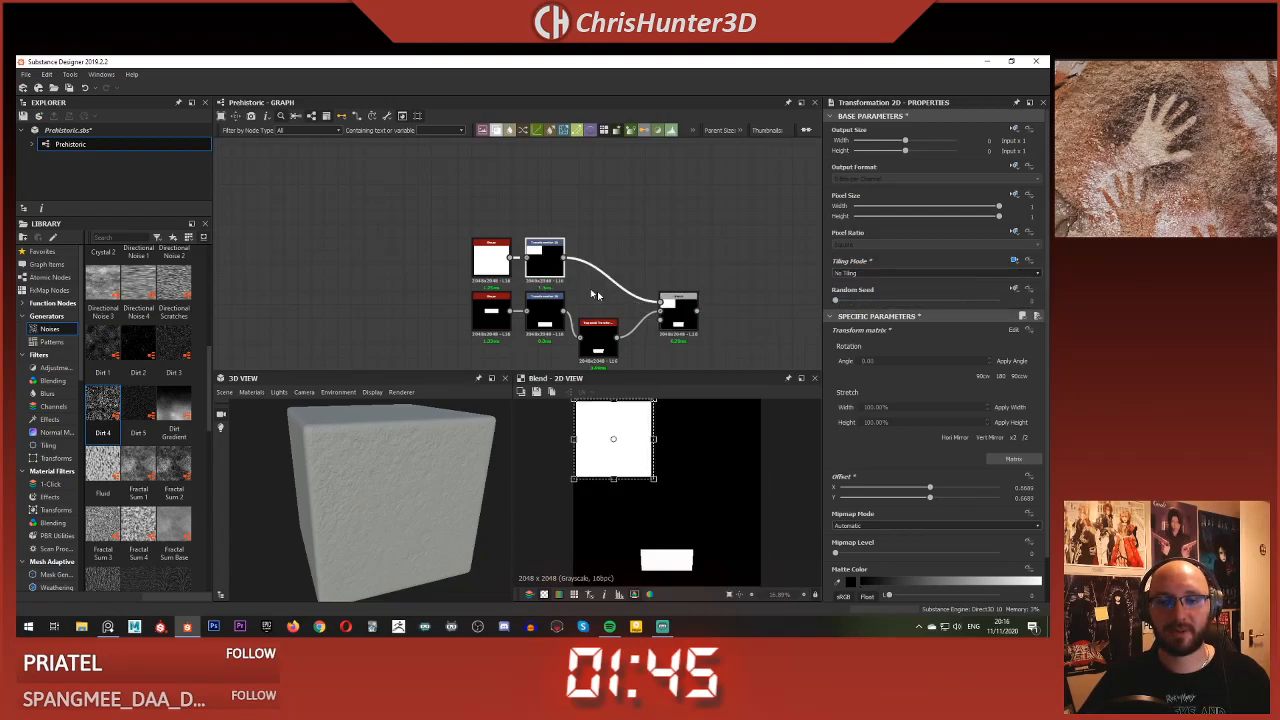
drag(633, 451, 692, 527)
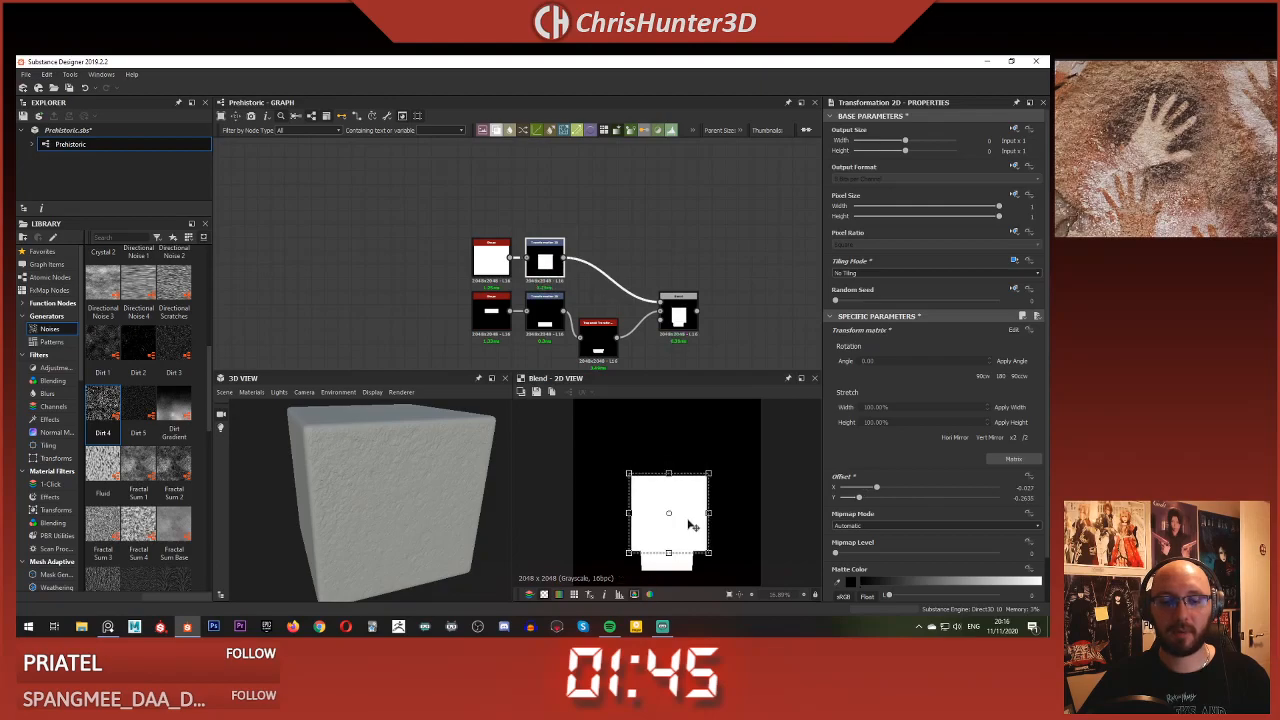
scroll(690, 525, up, 1)
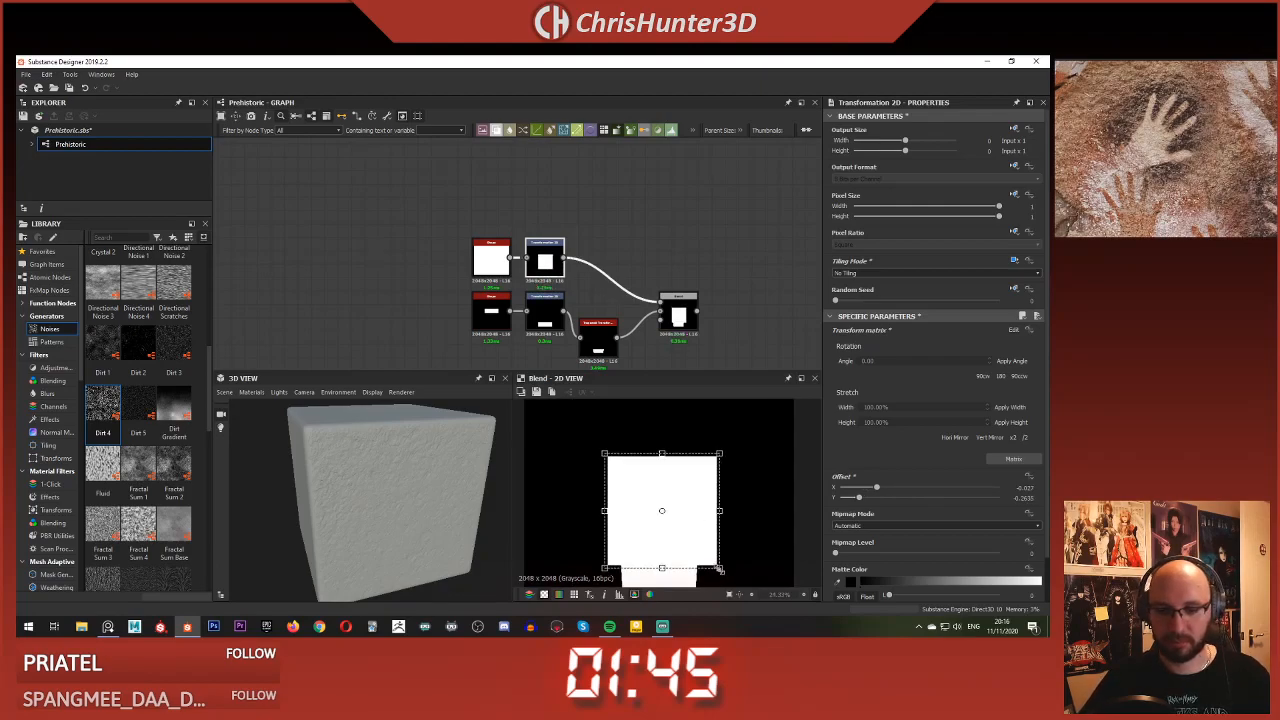
Insert a second Trapezoid Transform Grayscale between the upper Transformation 2D and the Blend's foreground
drag(661, 291, 628, 266)
text(star)
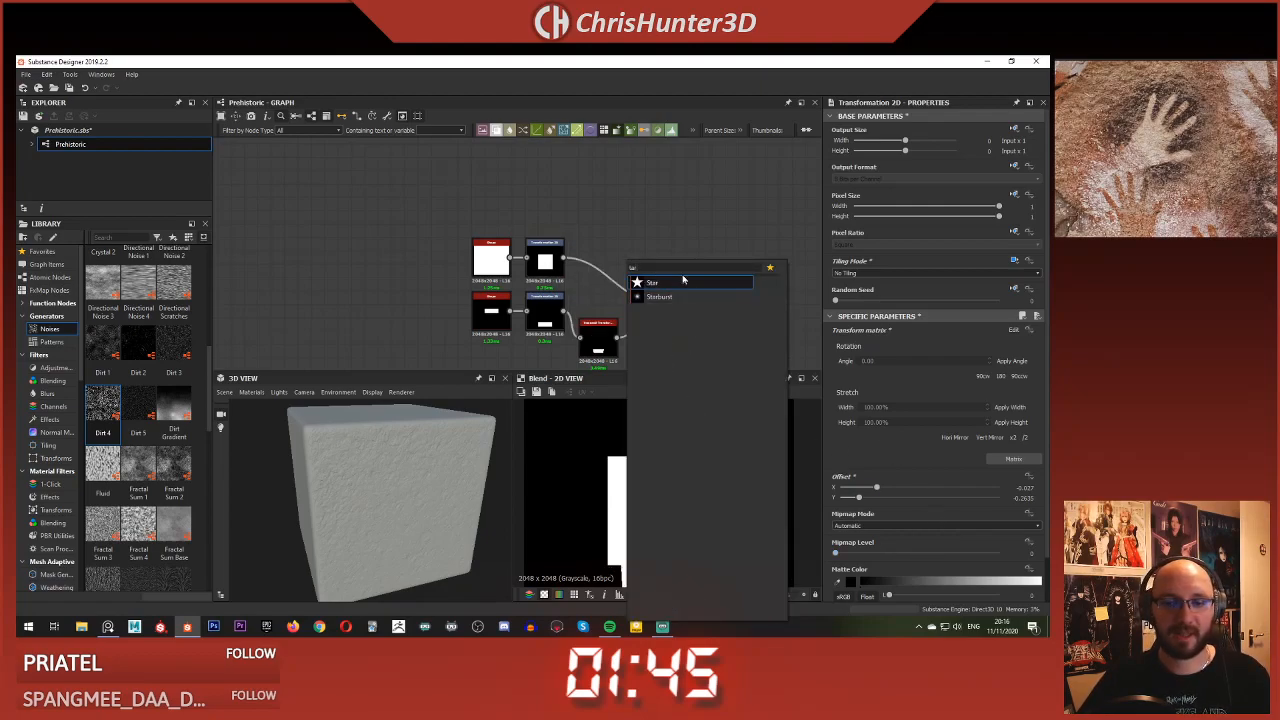
key(BackSpace)
key(BackSpace)
key(BackSpace)
text(tra)
key(Down)
key(Down)
key(Return)
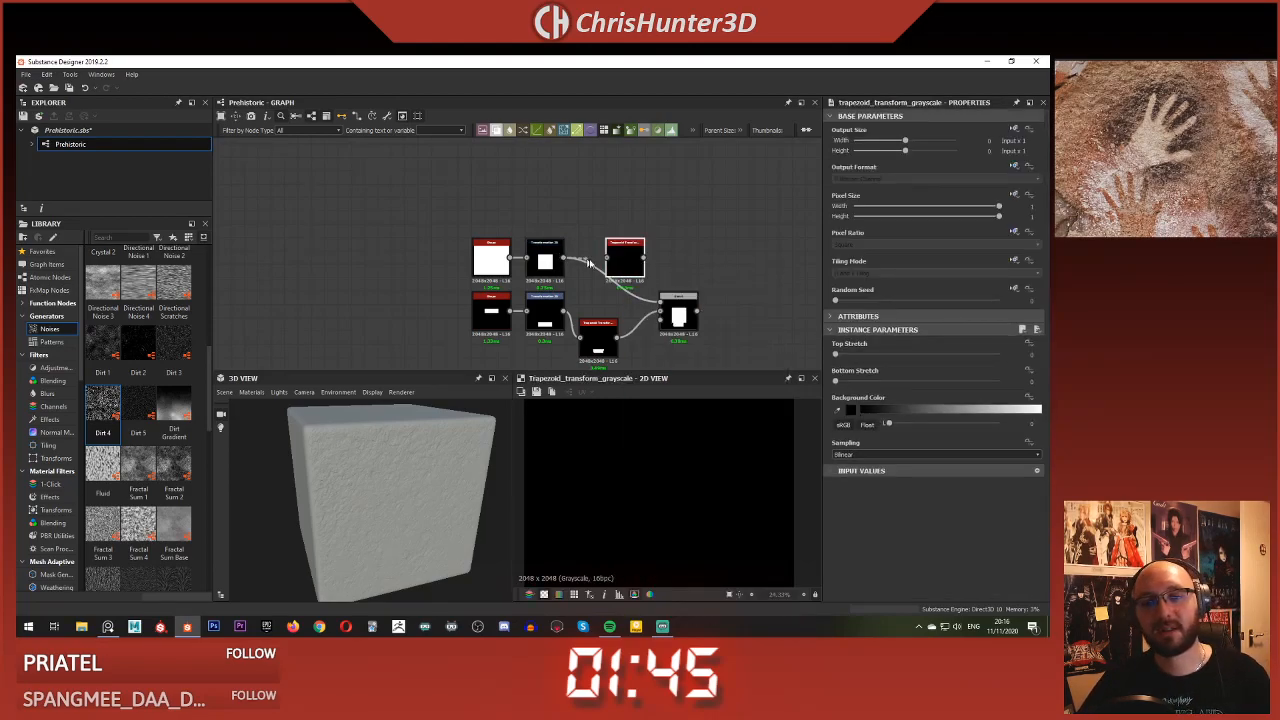
drag(646, 259, 666, 296)
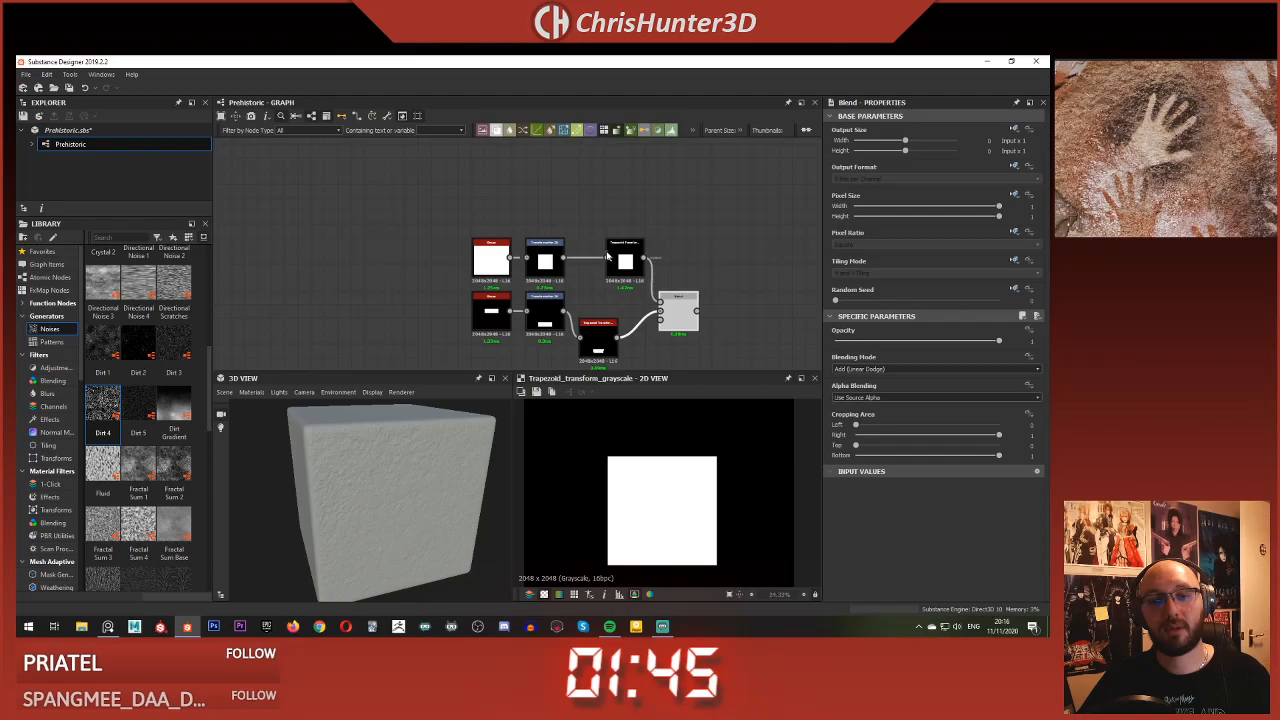
Align the lower Trapezoid Transform with its row and move the Blend closer between the two rows
scroll(622, 288, up, 2)
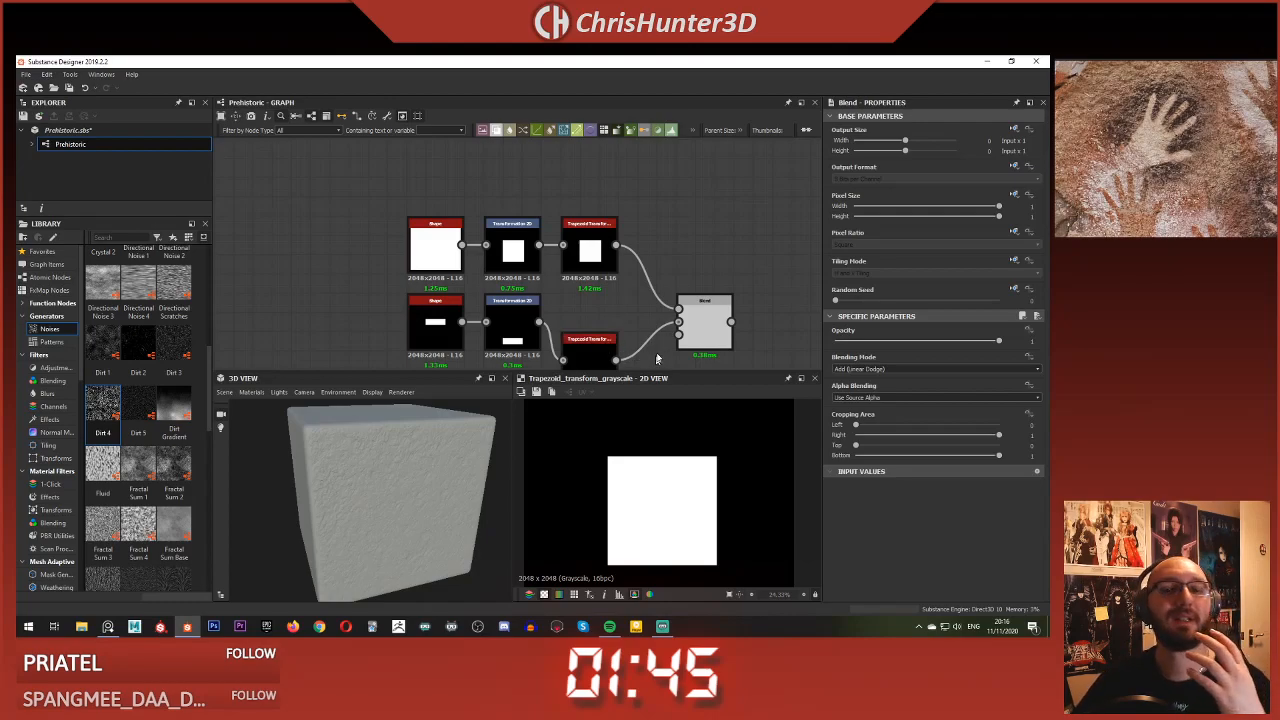
drag(587, 357, 587, 320)
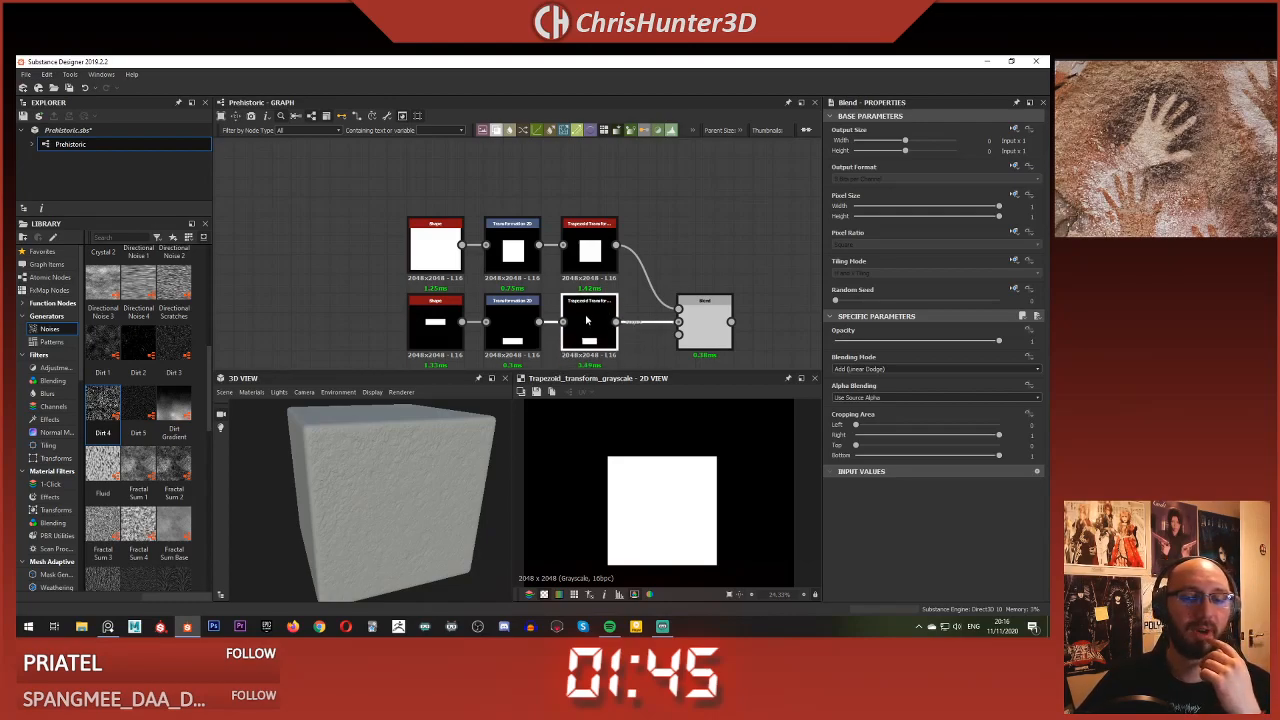
drag(705, 305, 666, 268)
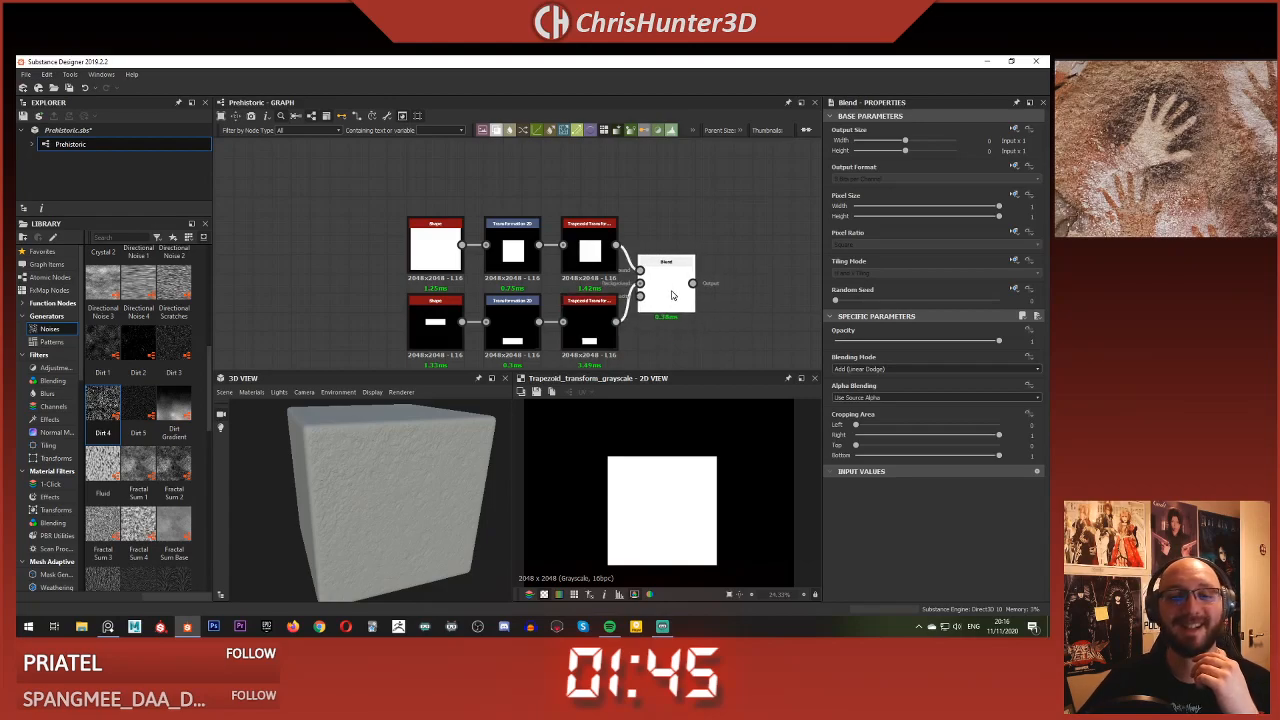
scroll(655, 250, up, 2)
Preview the Blend and set the upper Trapezoid Transform's Bottom Stretch to about 0.39 to taper the palm toward the wrist
click(573, 250)
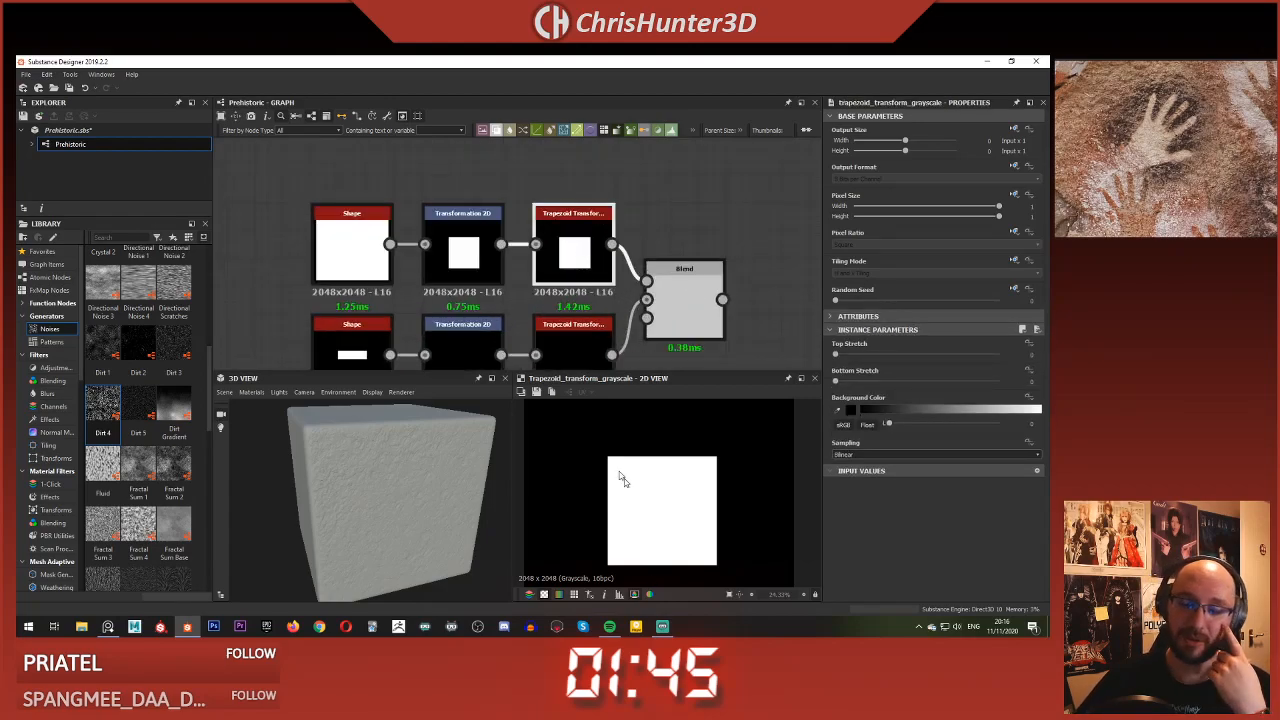
click(486, 280)
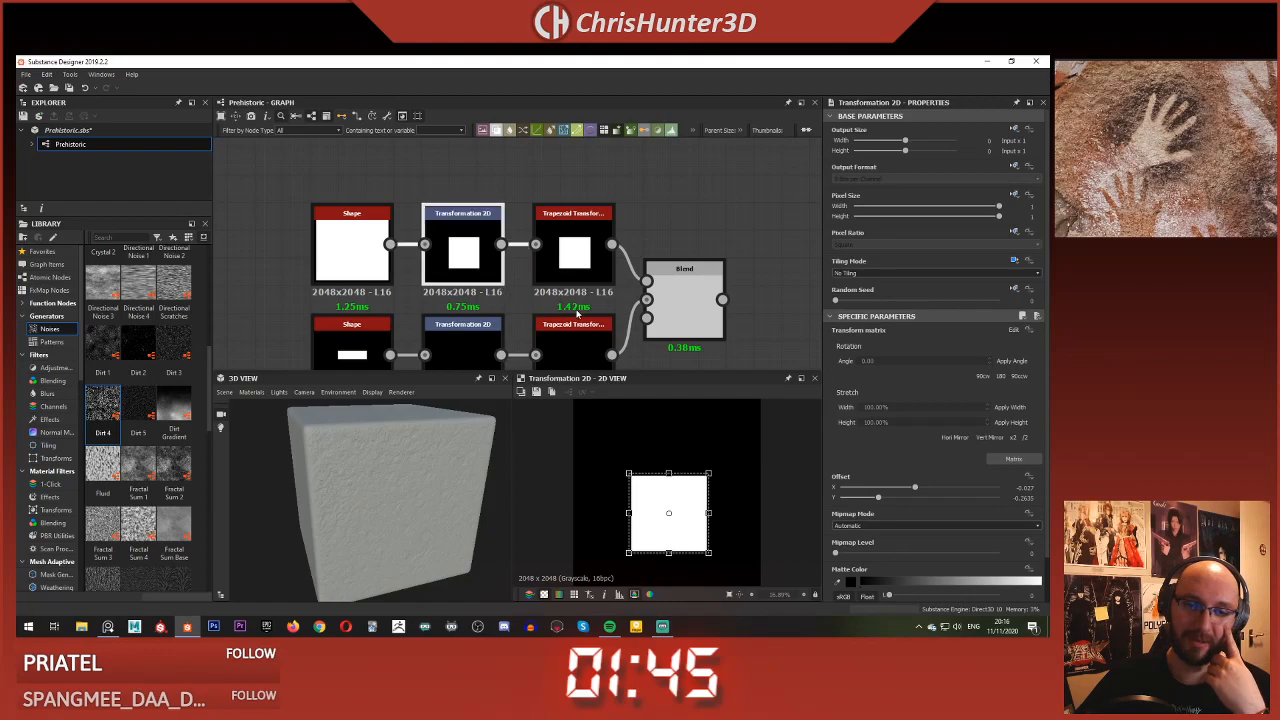
middle_drag(598, 333, 598, 285)
click(690, 258)
double_click(454, 203)
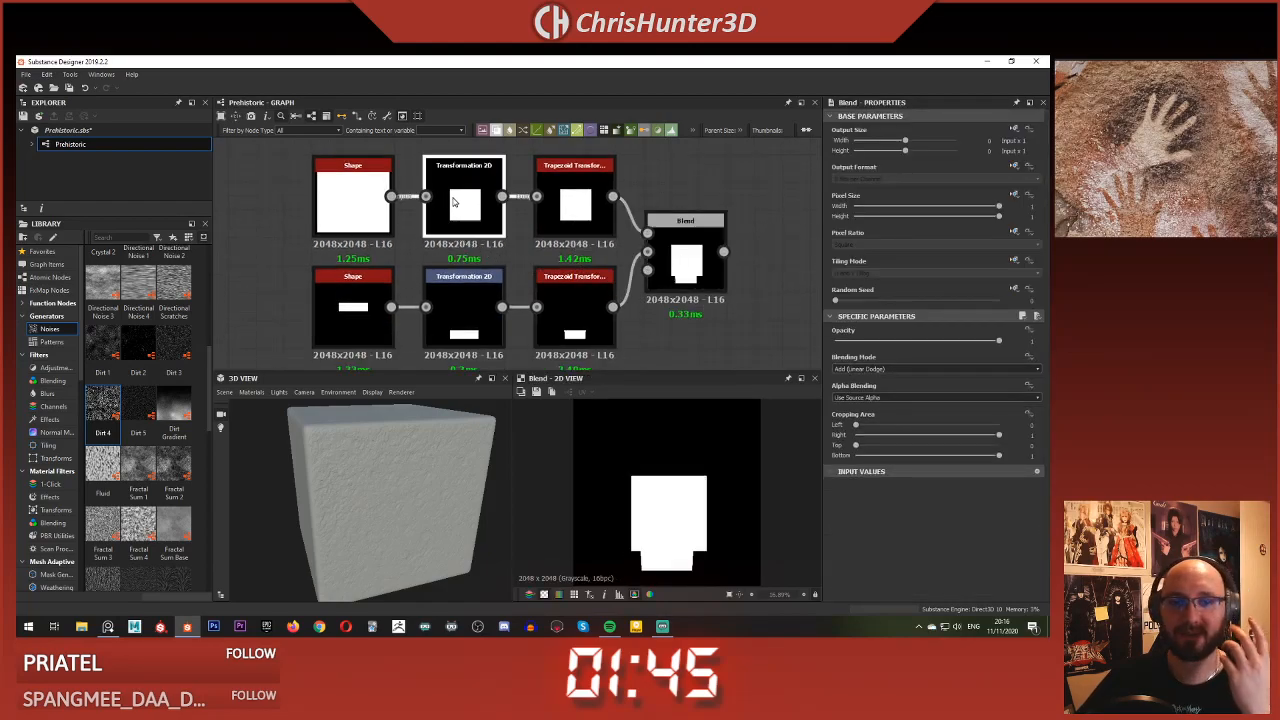
double_click(685, 252)
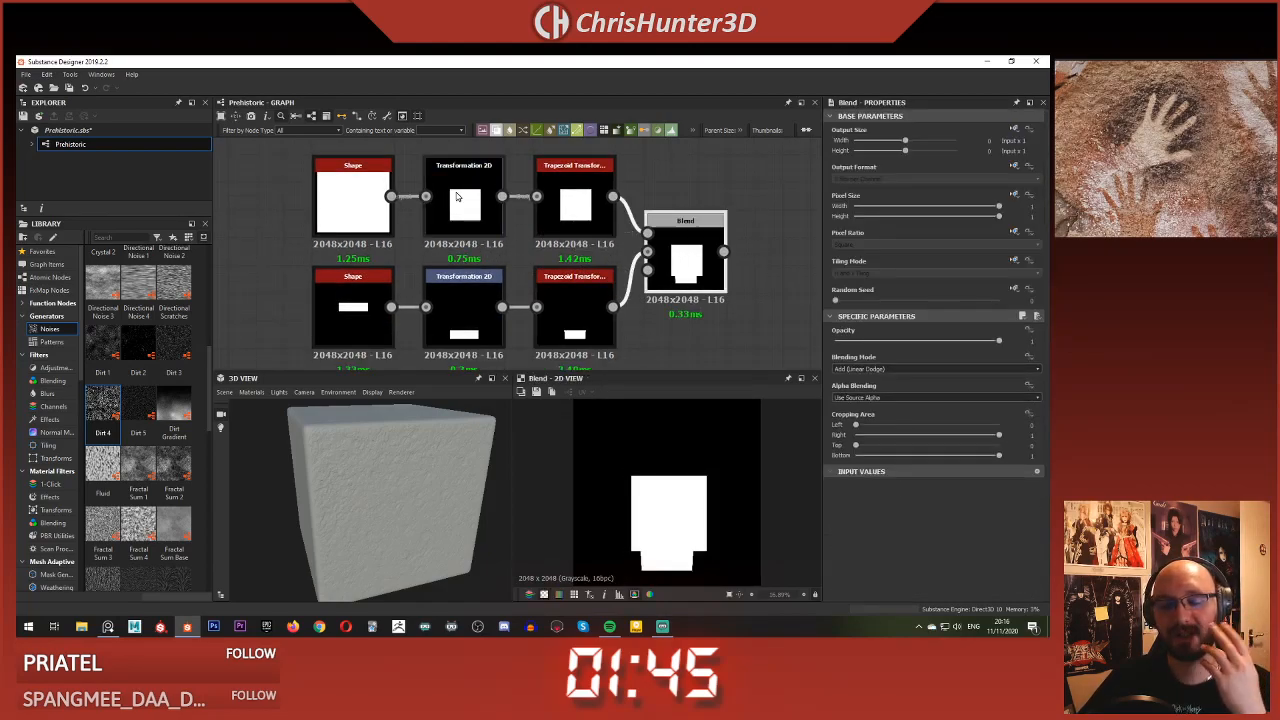
click(490, 220)
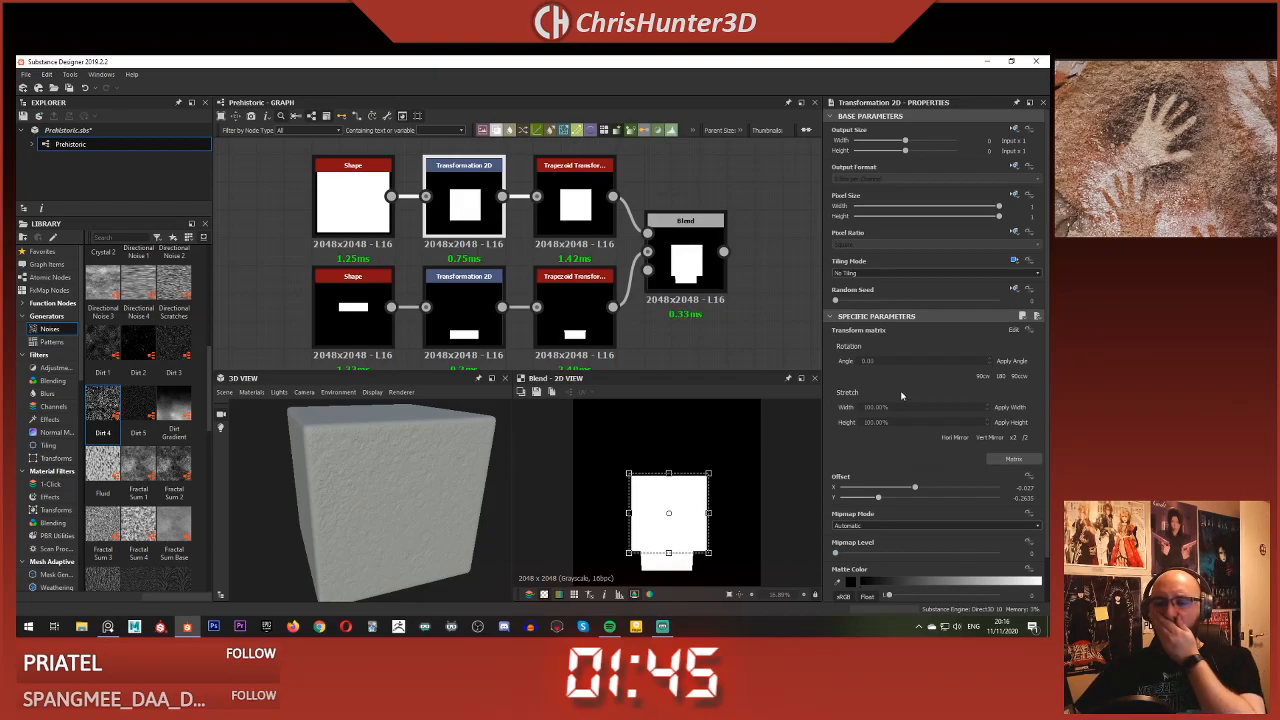
click(575, 200)
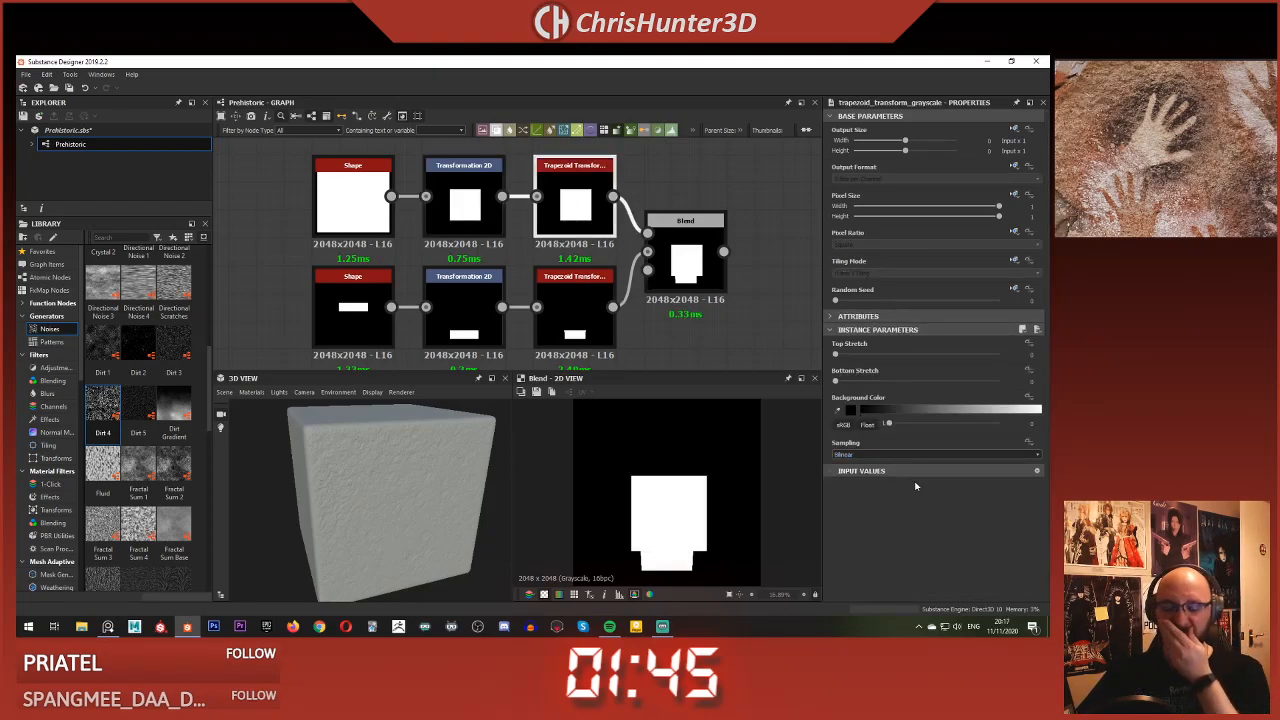
drag(844, 386, 901, 386)
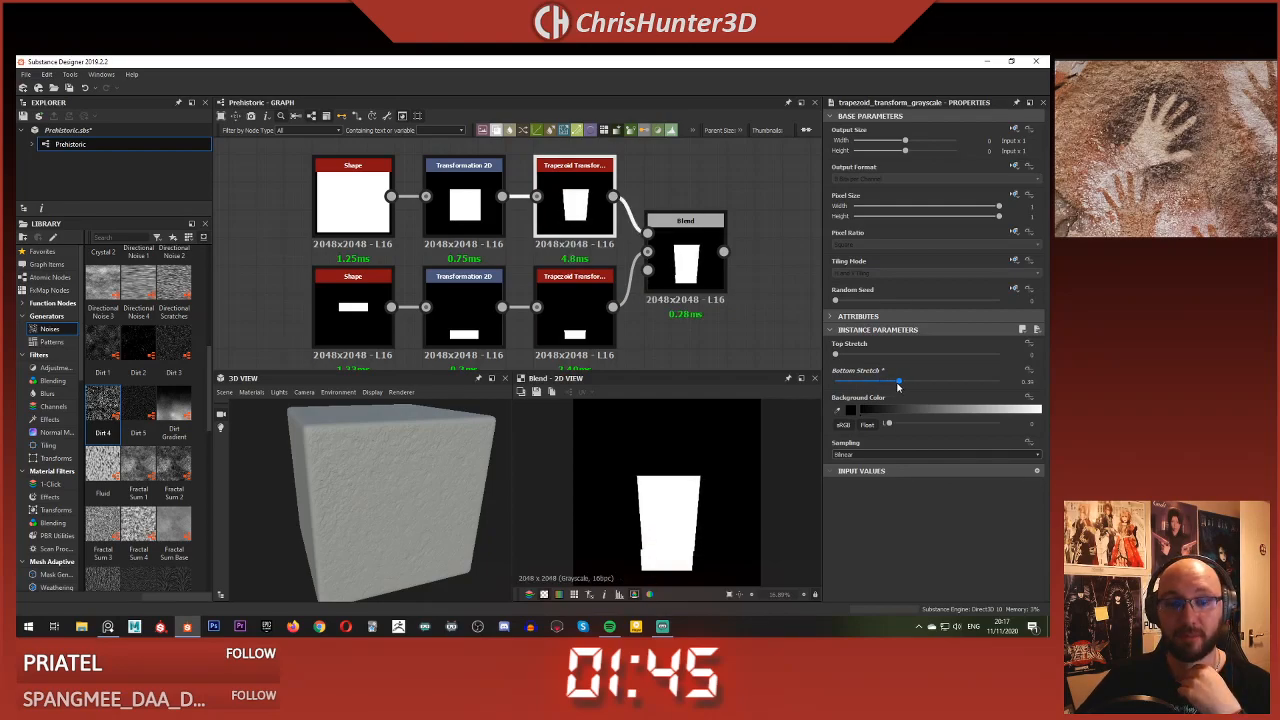
Set the lower Transformation 2D's Y Offset to 0
middle_drag(649, 329, 639, 330)
click(464, 310)
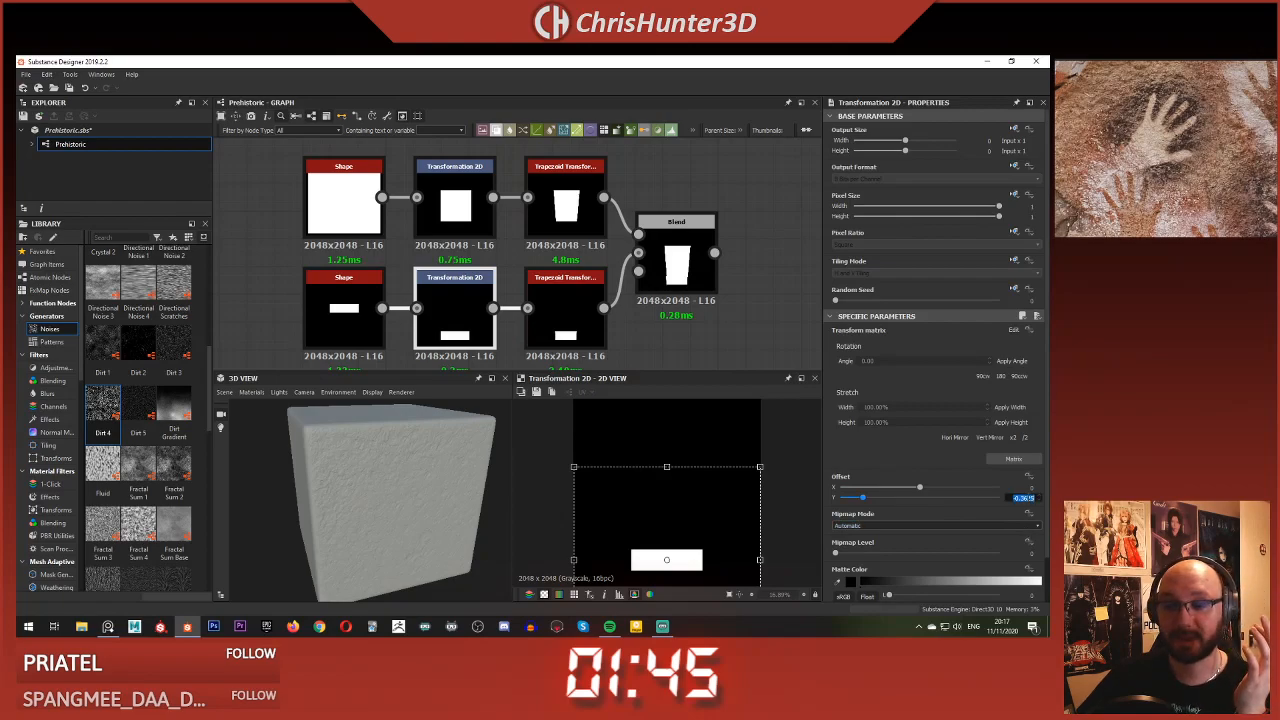
text(0)
key(Return)
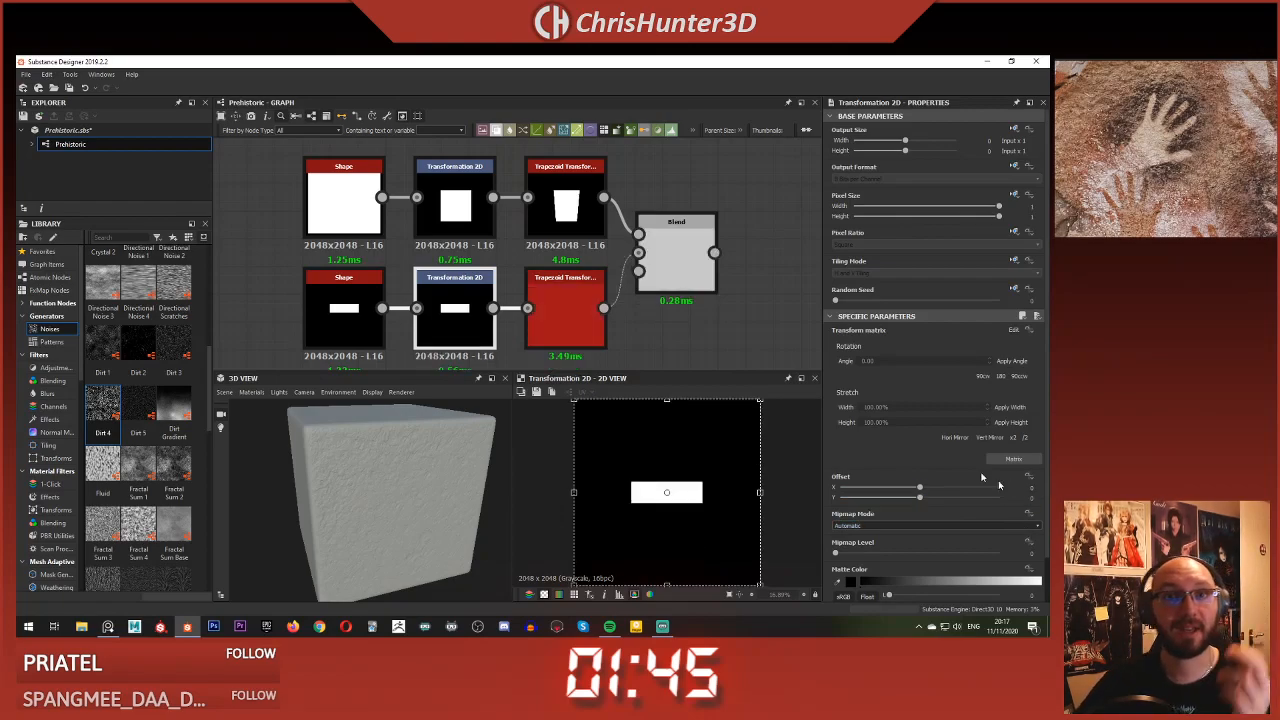
Set the upper Transformation 2D's X Offset to 0
click(462, 215)
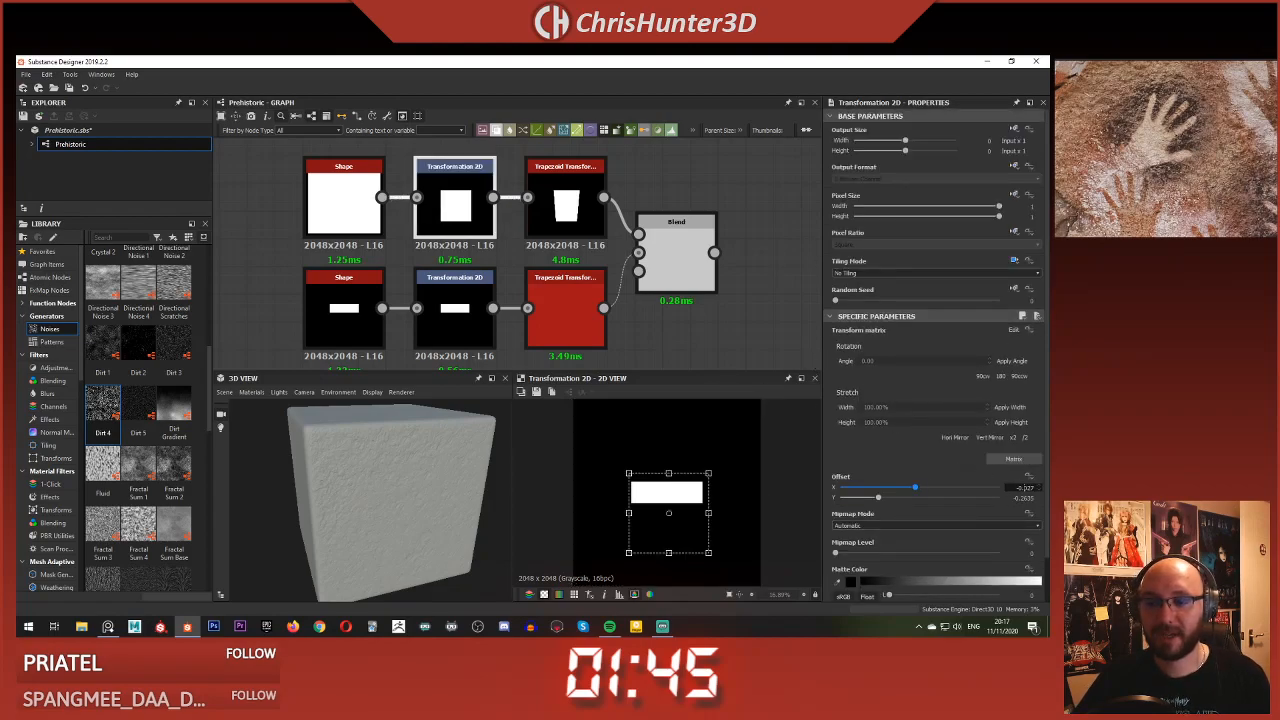
double_click(1024, 487)
text(0)
key(Return)
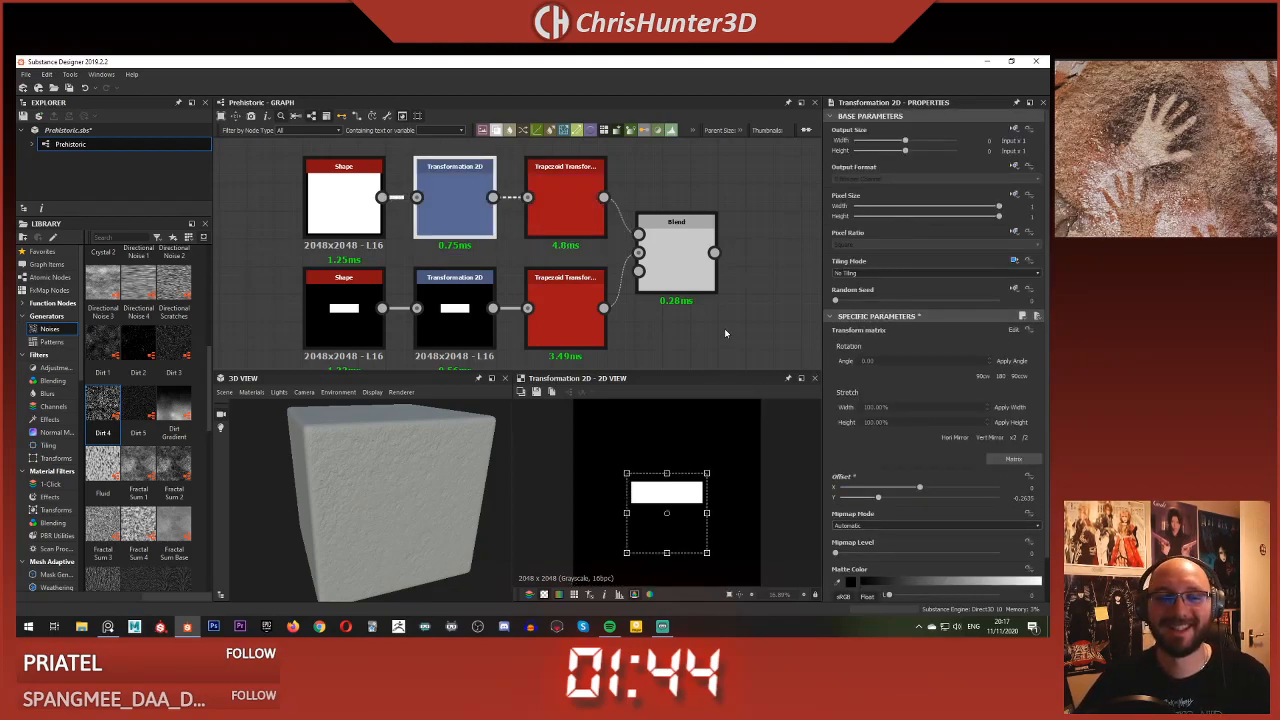
Preview the Blend and lower the wrist rectangle with its Transformation 2D, bringing the Y Offset to about -0.37
double_click(676, 258)
click(455, 310)
drag(702, 434, 701, 505)
Delete the upper Trapezoid Transform from the palm's row
middle_drag(546, 215, 606, 258)
click(607, 258)
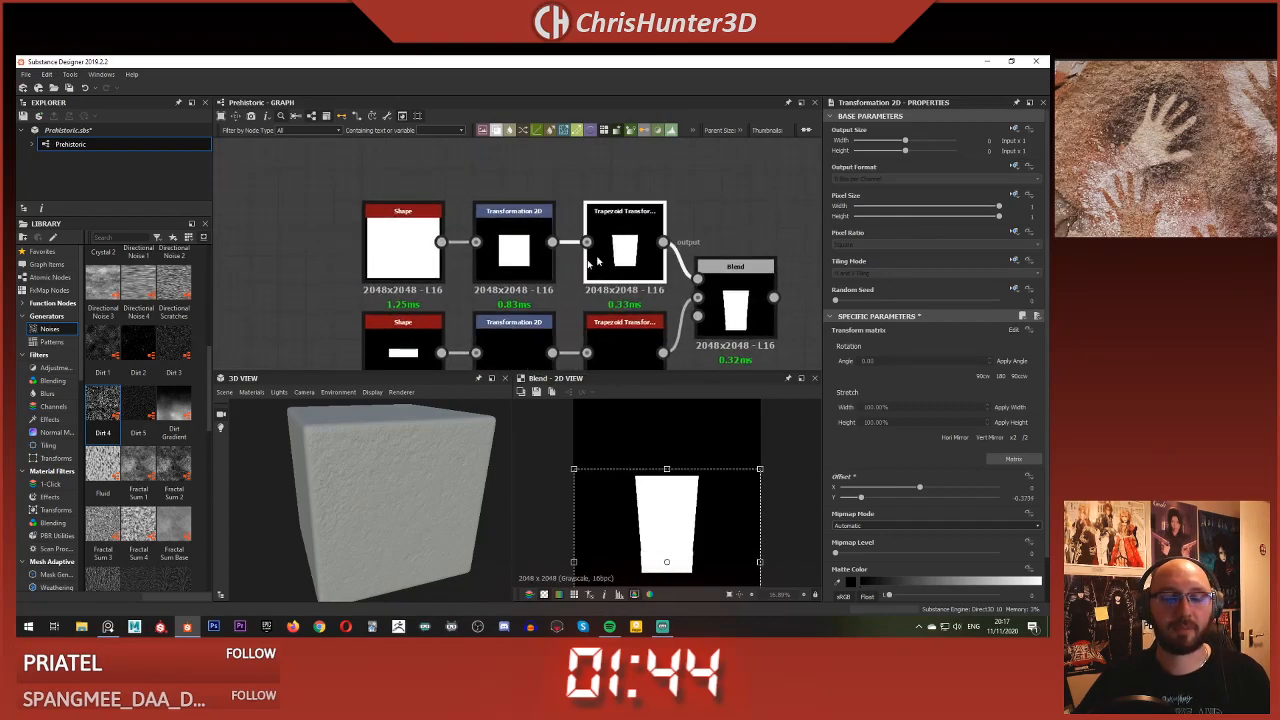
middle_drag(636, 168, 677, 230)
click(677, 228)
key(Delete)
Add a Directional Warp node above the palm's row and connect the palm's Transformation 2D to its main input
key(space)
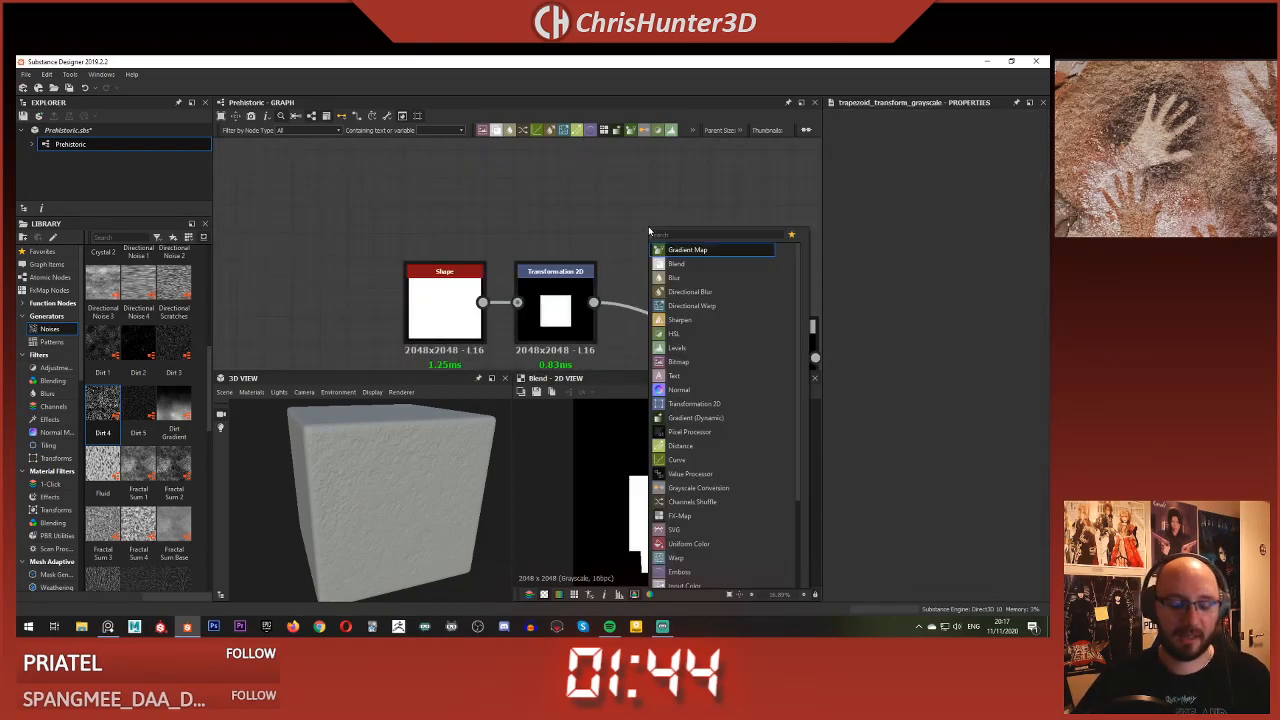
text(dir)
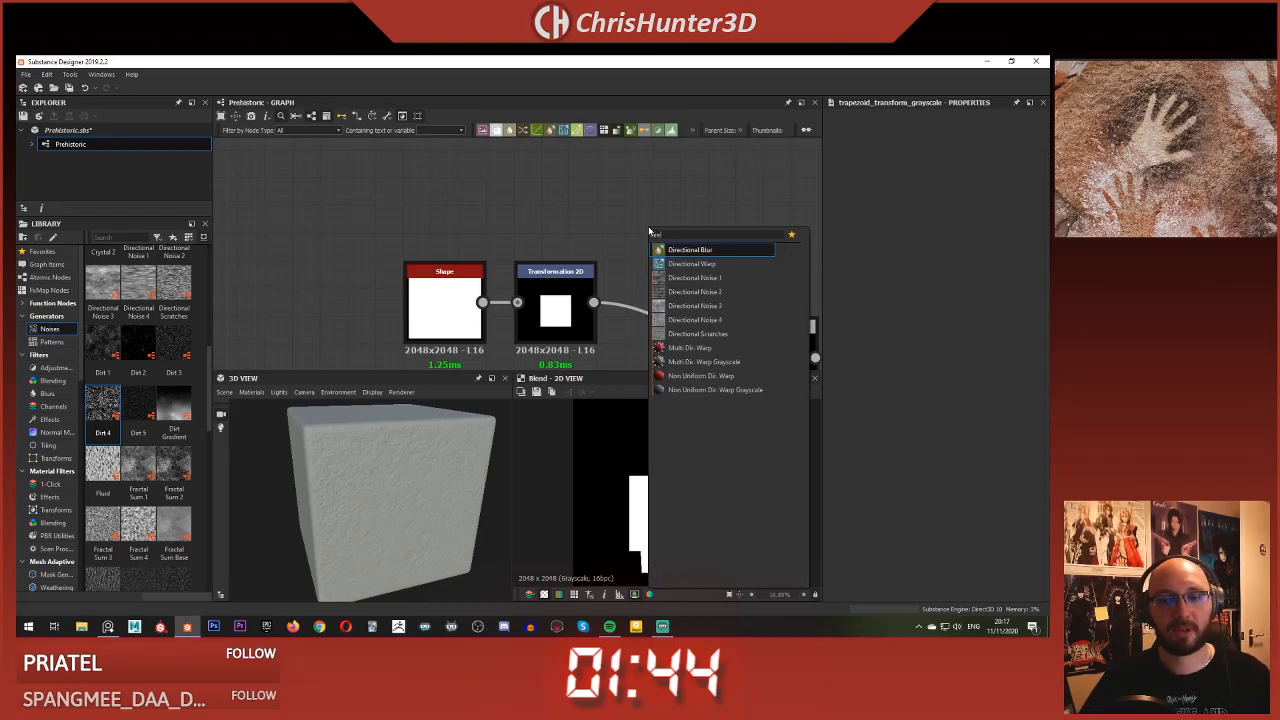
key(Down)
key(Return)
drag(615, 239, 672, 239)
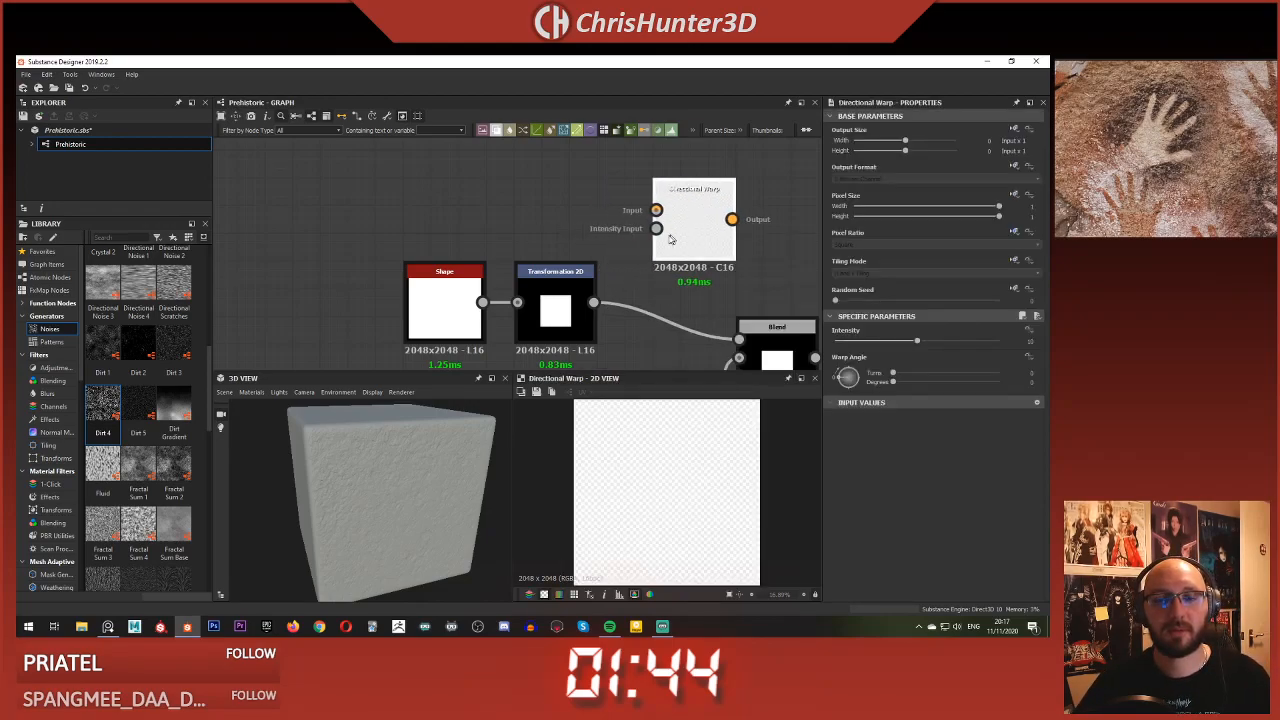
drag(594, 302, 656, 210)
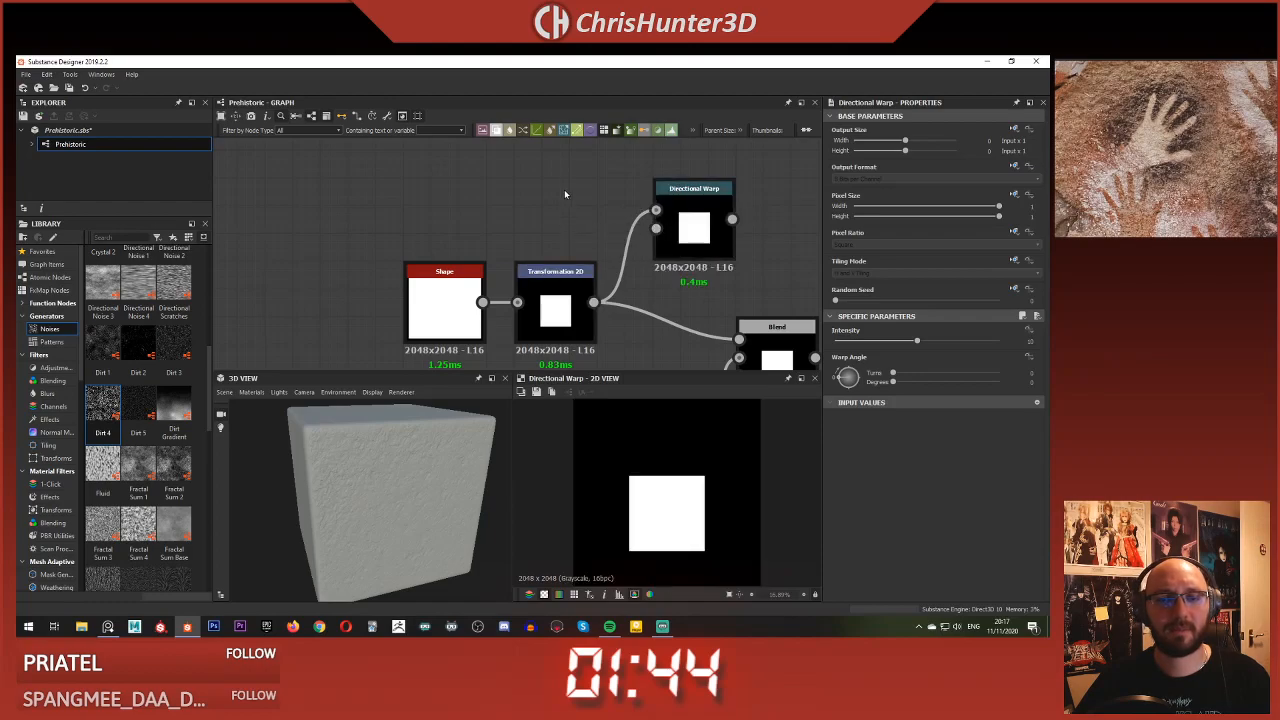
Add a Shape with the Paraboloid pattern as the Directional Warp's intensity input and preview the warp
key(space)
text(shap)
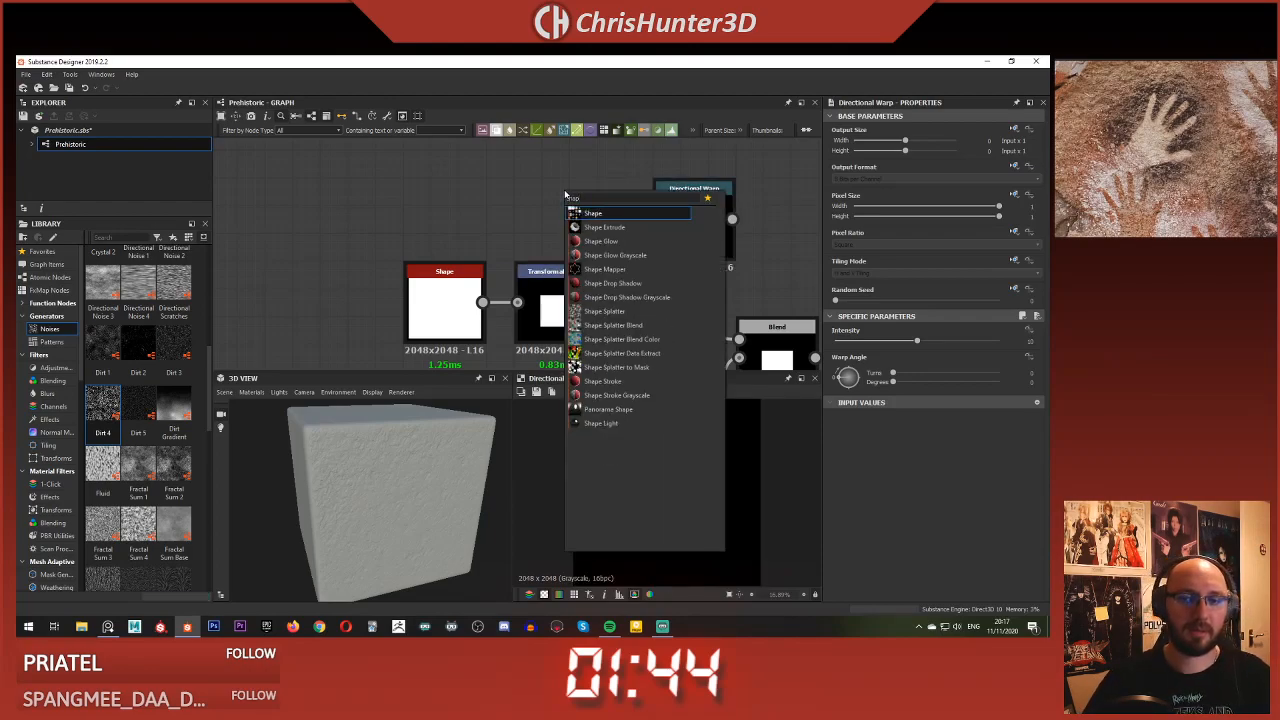
key(Return)
click(891, 383)
click(886, 405)
double_click(695, 247)
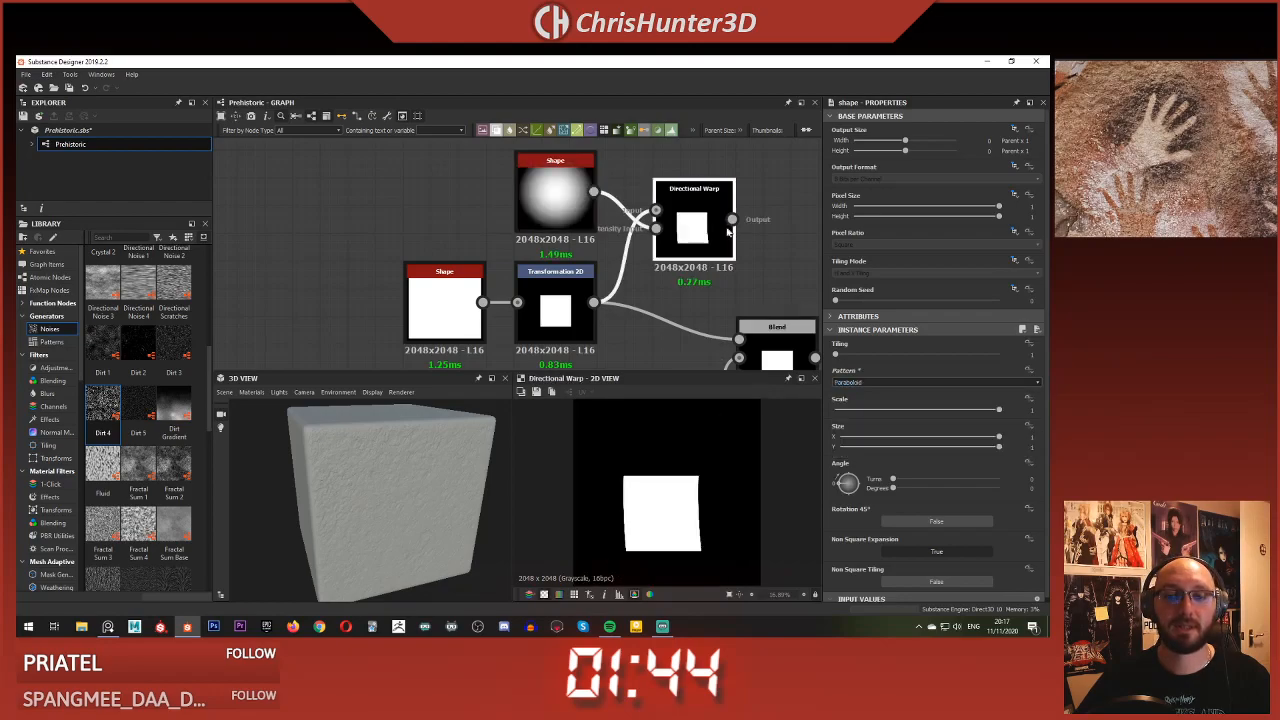
Move the paraboloid Shape and the Directional Warp up into a row of their own above the palm's nodes
middle_drag(690, 245, 669, 214)
drag(542, 168, 515, 196)
drag(684, 205, 684, 170)
drag(512, 190, 512, 155)
middle_drag(591, 253, 597, 285)
scroll(597, 285, down, 1)
Insert a Transformation 2D between the paraboloid Shape and the Directional Warp, keeping the warp's result in preview
drag(519, 203, 380, 203)
right_click(518, 204)
click(565, 462)
double_click(660, 213)
click(502, 212)
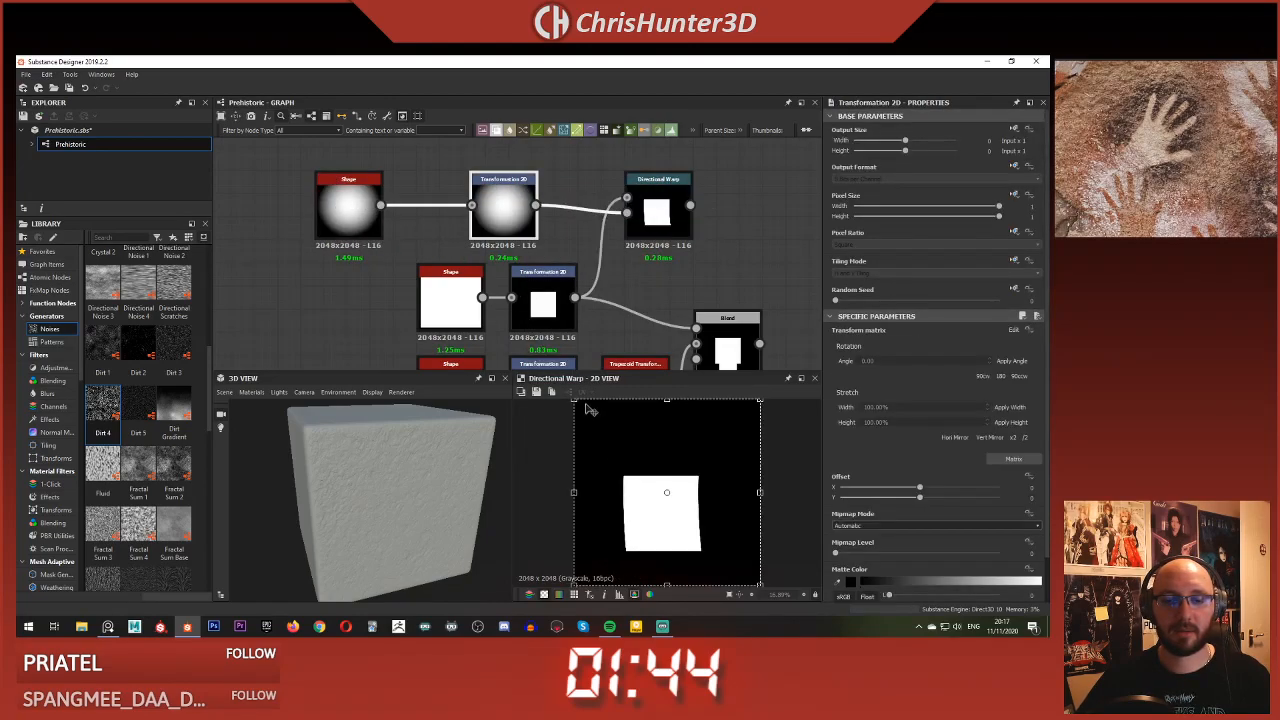
Shrink the paraboloid to roughly the palm's size with its Transformation 2D and set the Tiling Mode to No Tiling
drag(572, 399, 663, 506)
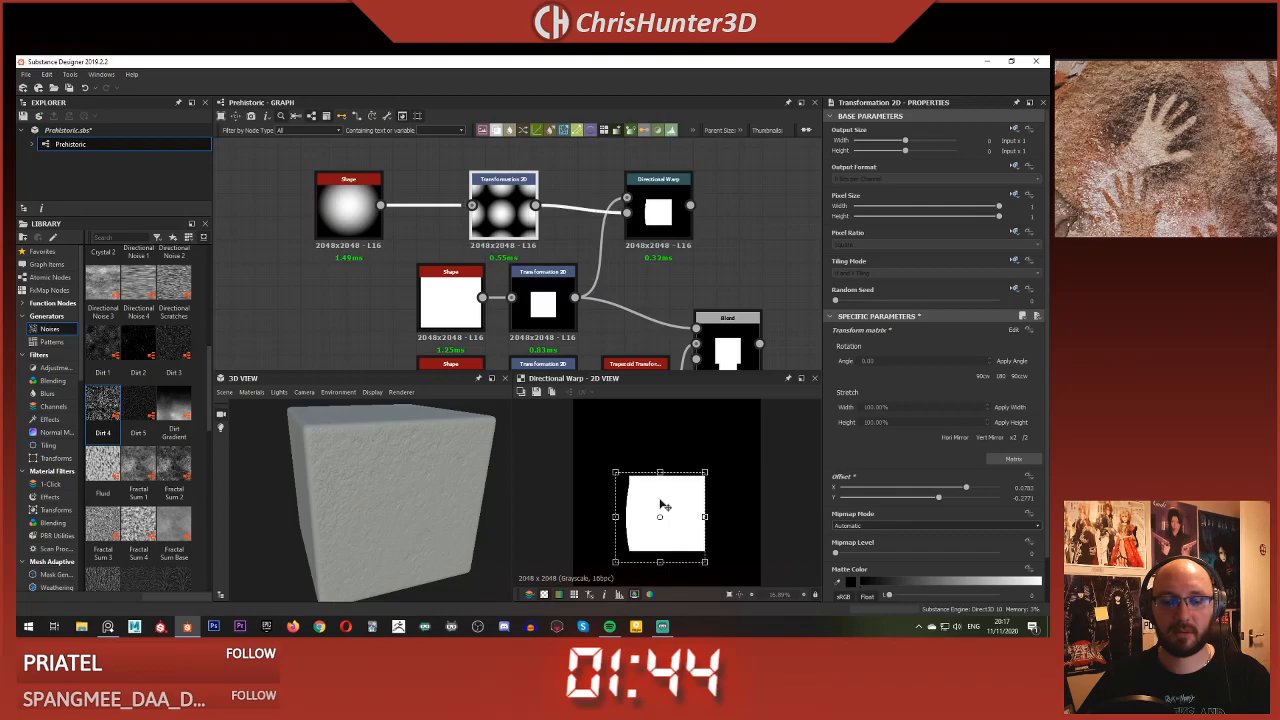
click(1005, 272)
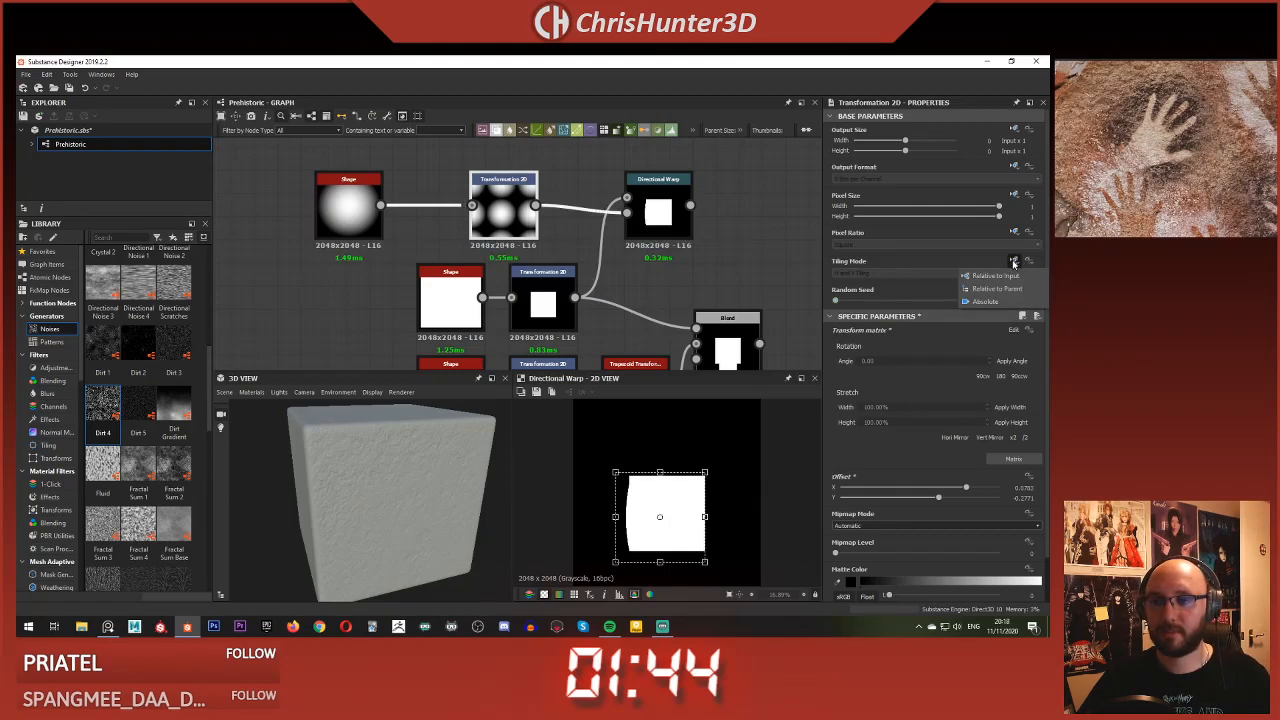
click(946, 284)
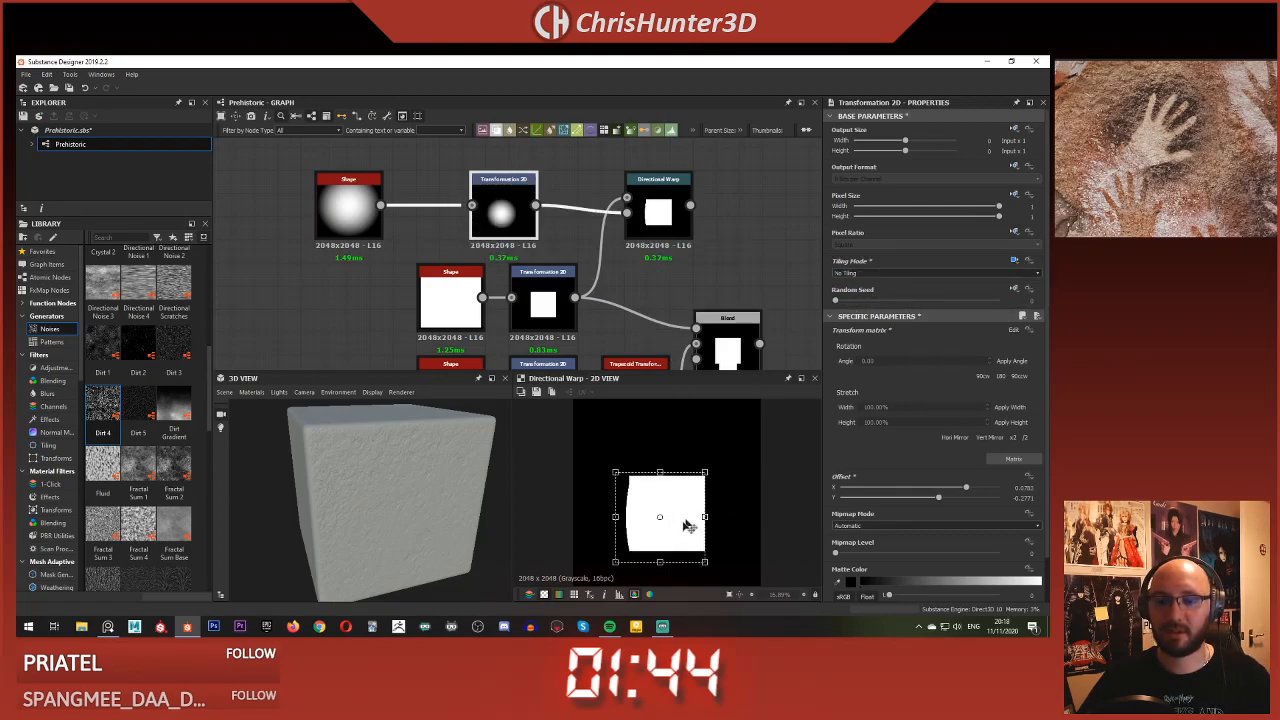
Widen the paraboloid and shift it toward the palm's left edge to bulge that side, with offsets about X 0.23 and Y -0.24
drag(707, 516, 634, 500)
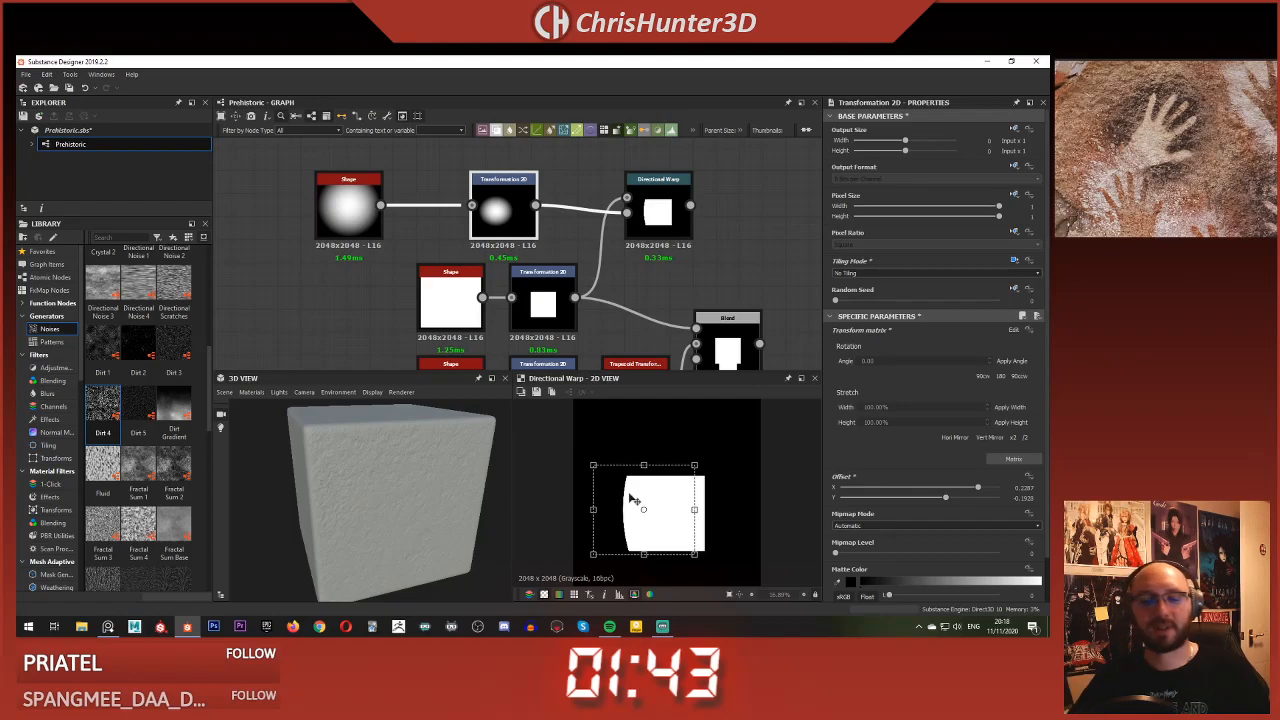
drag(645, 467, 683, 523)
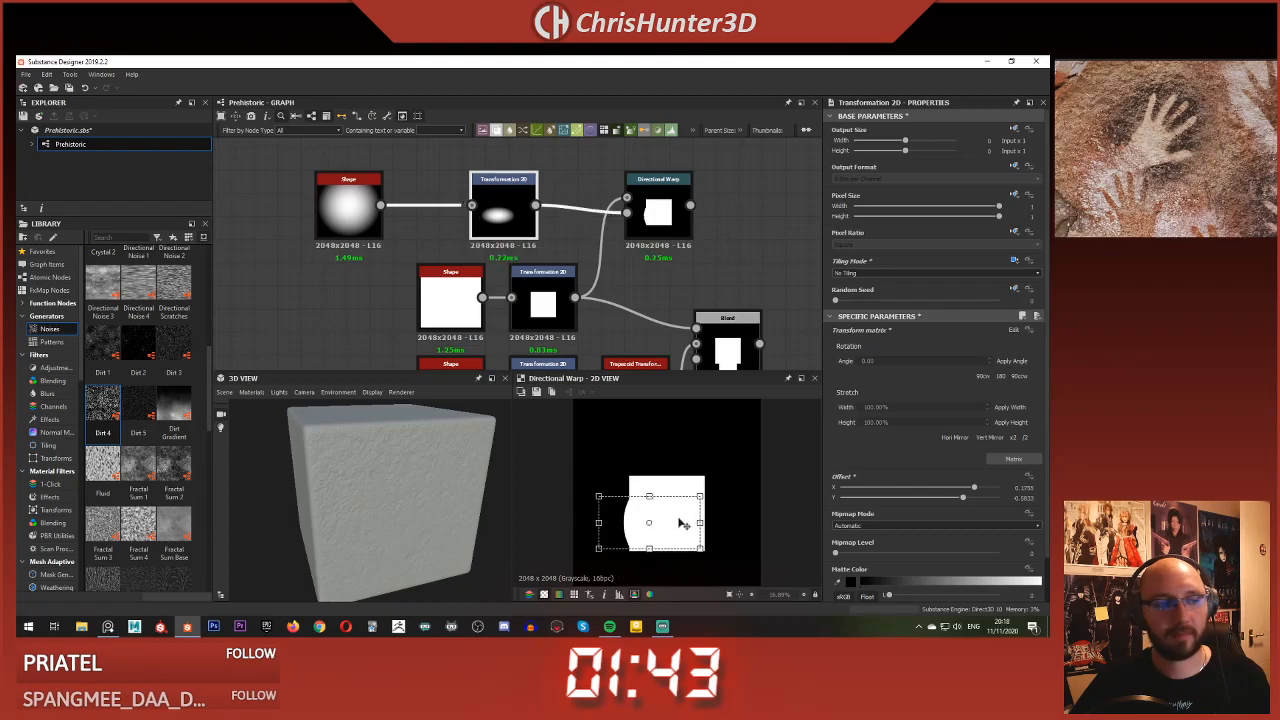
drag(649, 496, 658, 476)
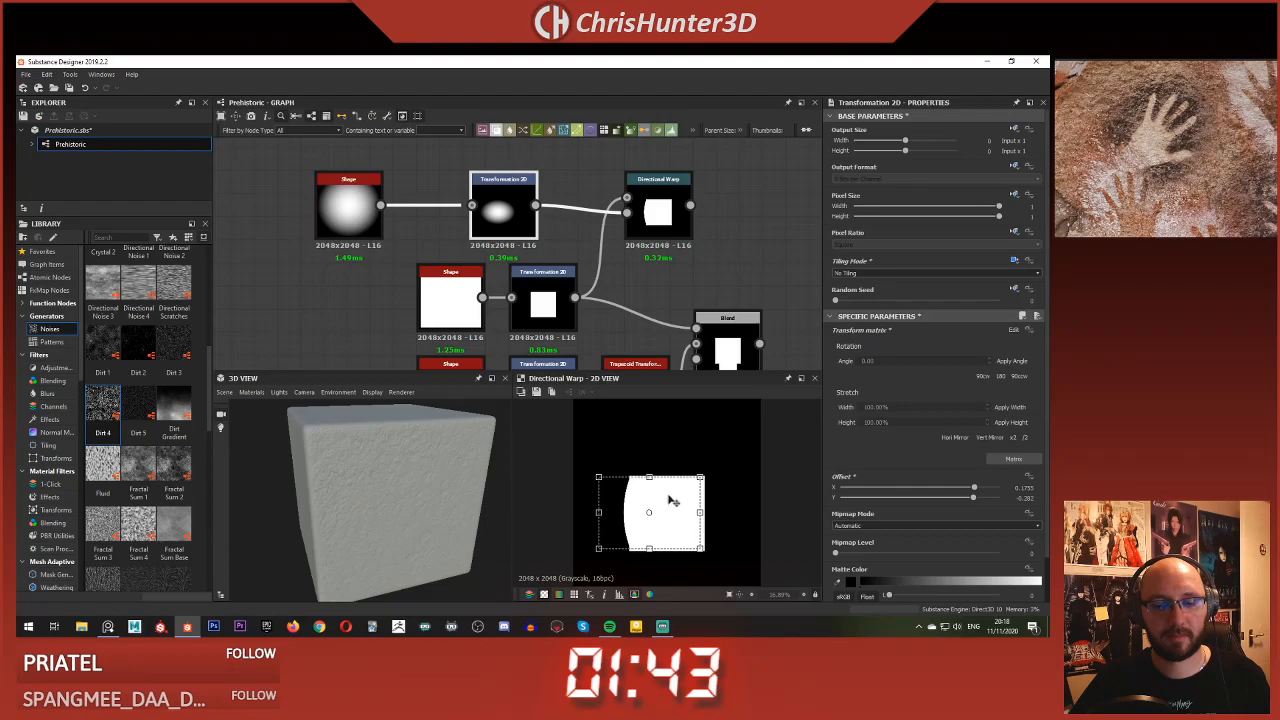
mouse_move(674, 501)
mouse_down()
mouse_move(643, 470)
mouse_move(655, 489)
mouse_up()
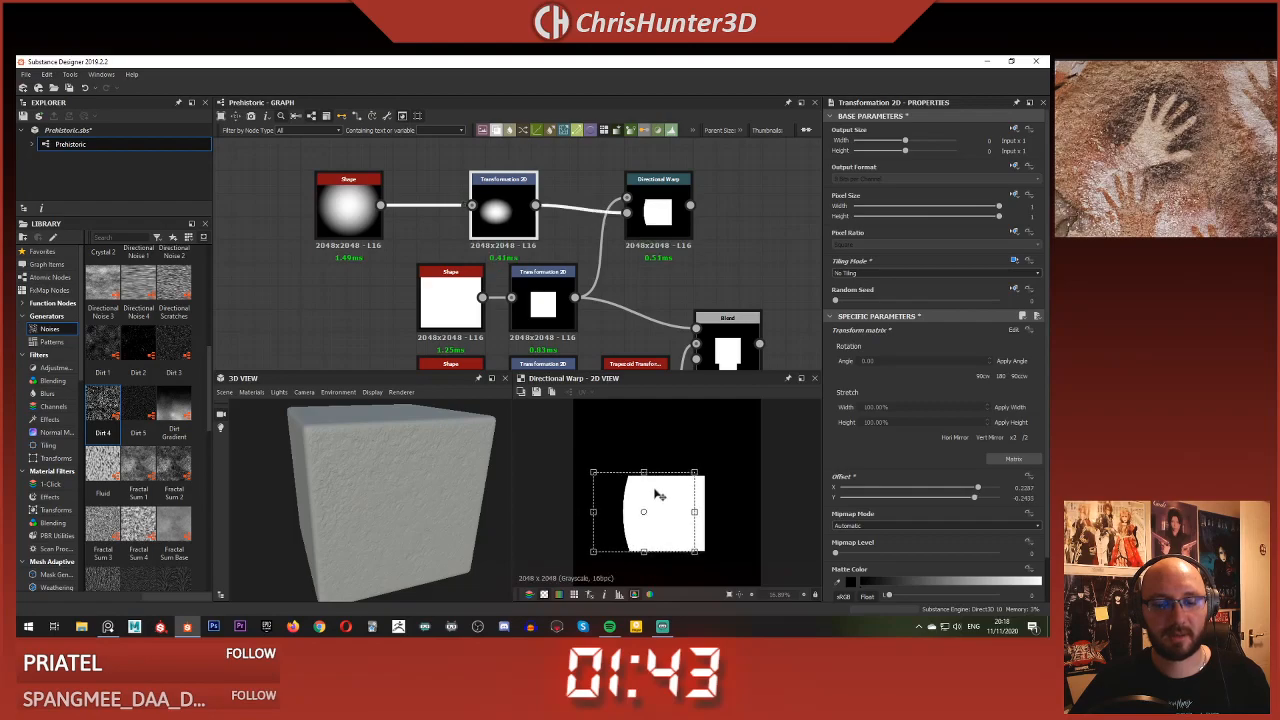
Add a Mirror Grayscale node after the Directional Warp so the curved palm edge is mirrored on the X axis
middle_drag(526, 248, 641, 334)
drag(417, 236, 817, 325)
middle_drag(817, 325, 703, 268)
click(709, 262)
key(space)
text(mir)
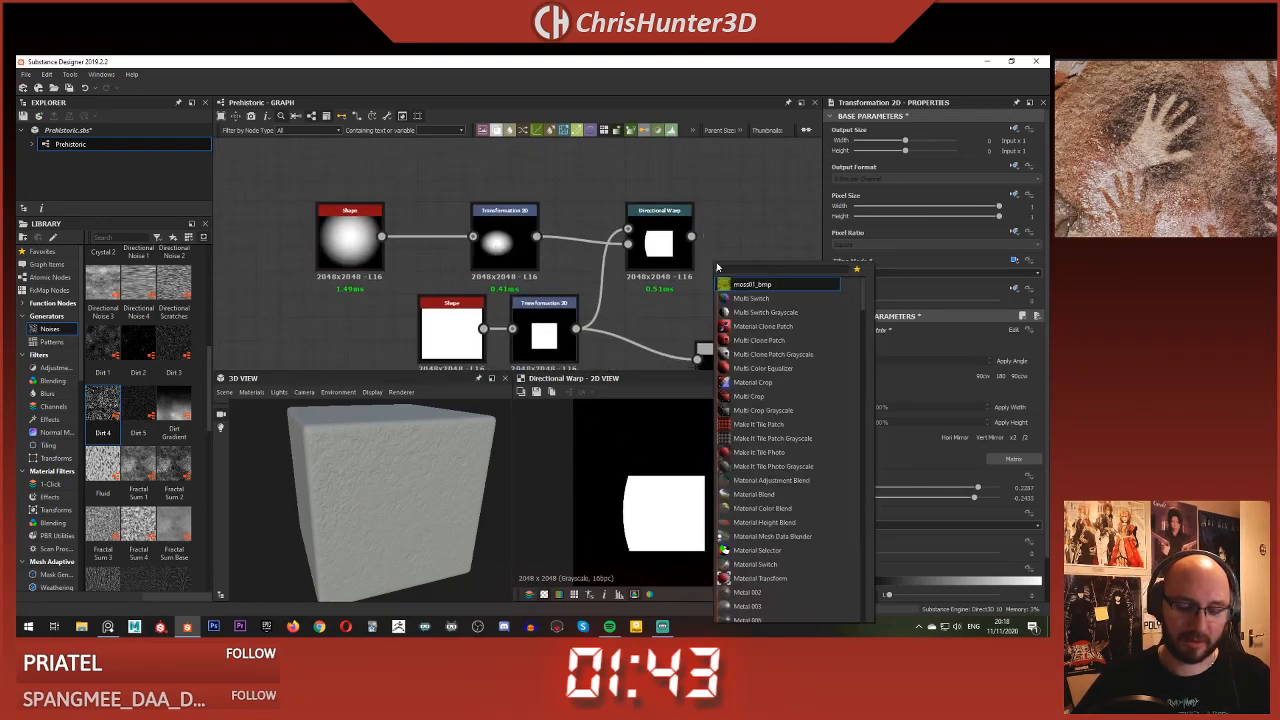
click(777, 298)
mouse_move(712, 252)
mouse_down()
mouse_move(740, 242)
mouse_move(708, 245)
mouse_up()
scroll(690, 240, down, 3)
scroll(680, 238, up, 2)
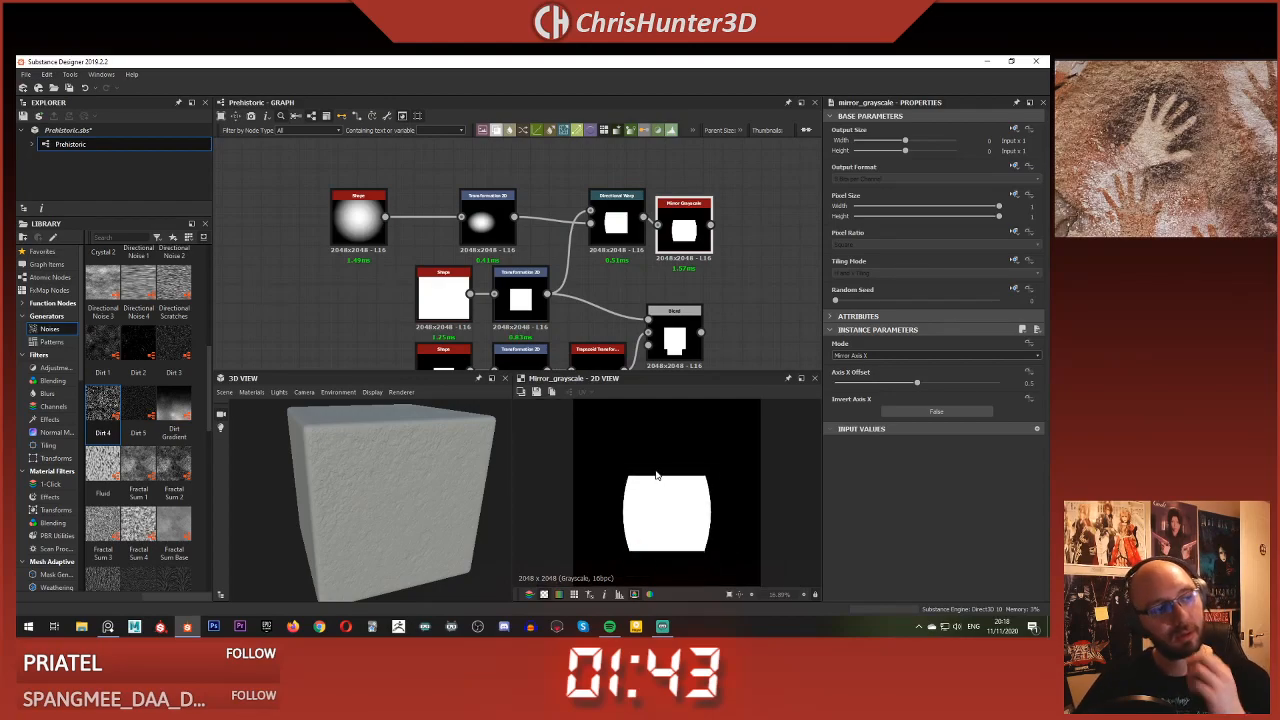
middle_drag(551, 319, 573, 297)
scroll(706, 200, up, 2)
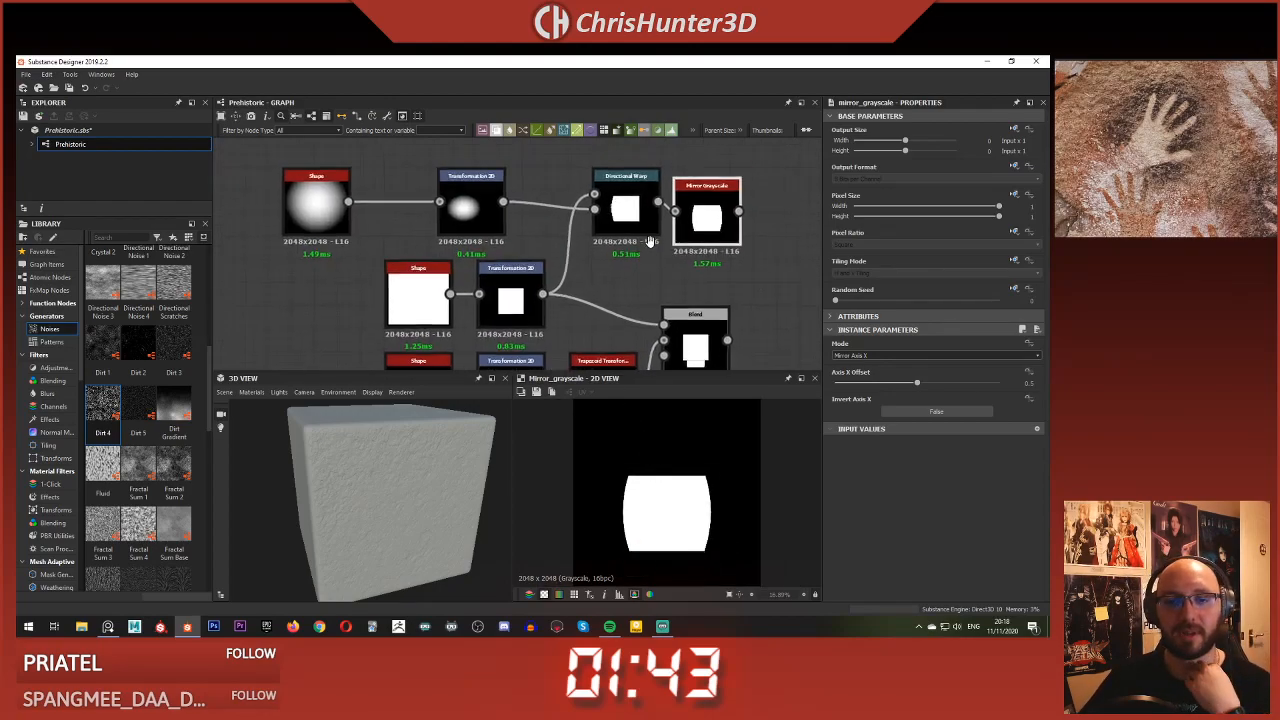
Connect the Mirror Grayscale output to the Blend's foreground input and preview the Blend
drag(741, 214, 664, 326)
middle_drag(632, 349, 658, 322)
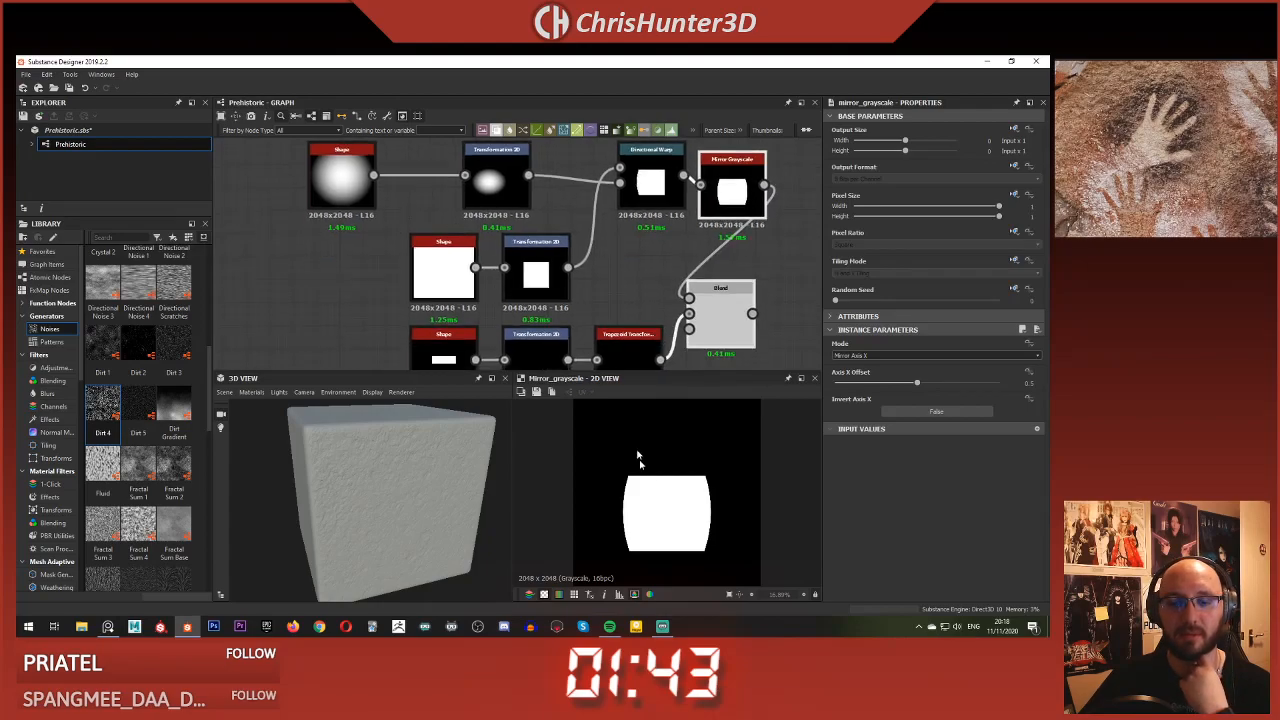
double_click(734, 303)
Tidy the graph by moving the paraboloid and palm Shapes and their Transformation 2D nodes closer together in two aligned rows
scroll(670, 488, down, 3)
middle_drag(643, 248, 642, 291)
drag(643, 228, 587, 227)
scroll(470, 214, down, 2)
middle_drag(470, 214, 574, 210)
scroll(496, 238, up, 1)
mouse_move(468, 228)
mouse_down()
mouse_move(530, 228)
mouse_move(475, 228)
mouse_up()
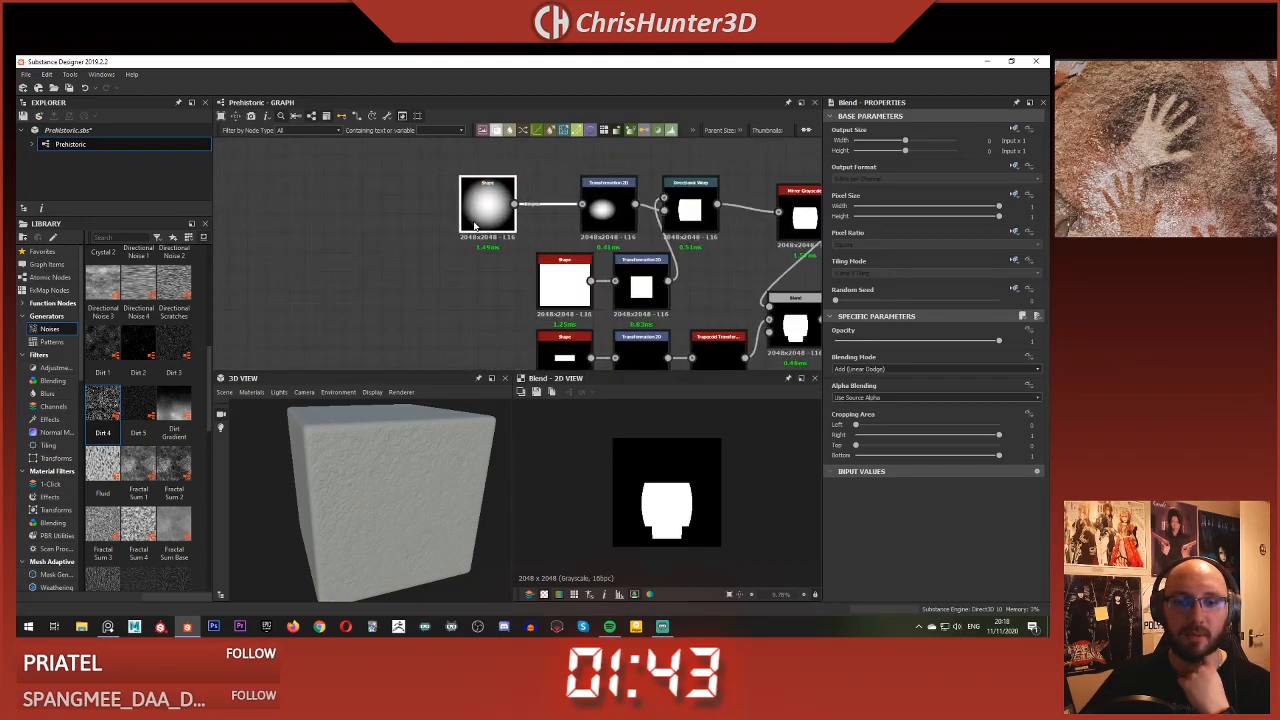
drag(600, 212, 557, 212)
click(561, 292)
shift+drag(641, 285, 565, 285)
click(636, 258)
Place the Directional Warp and Mirror Grayscale between the two Shape rows and position the palm branch before the Blend
drag(708, 210, 660, 248)
middle_drag(660, 245, 544, 239)
drag(684, 214, 604, 246)
drag(325, 162, 455, 284)
click(557, 254)
scroll(536, 163, down, 1)
middle_drag(557, 254, 586, 226)
click(622, 284)
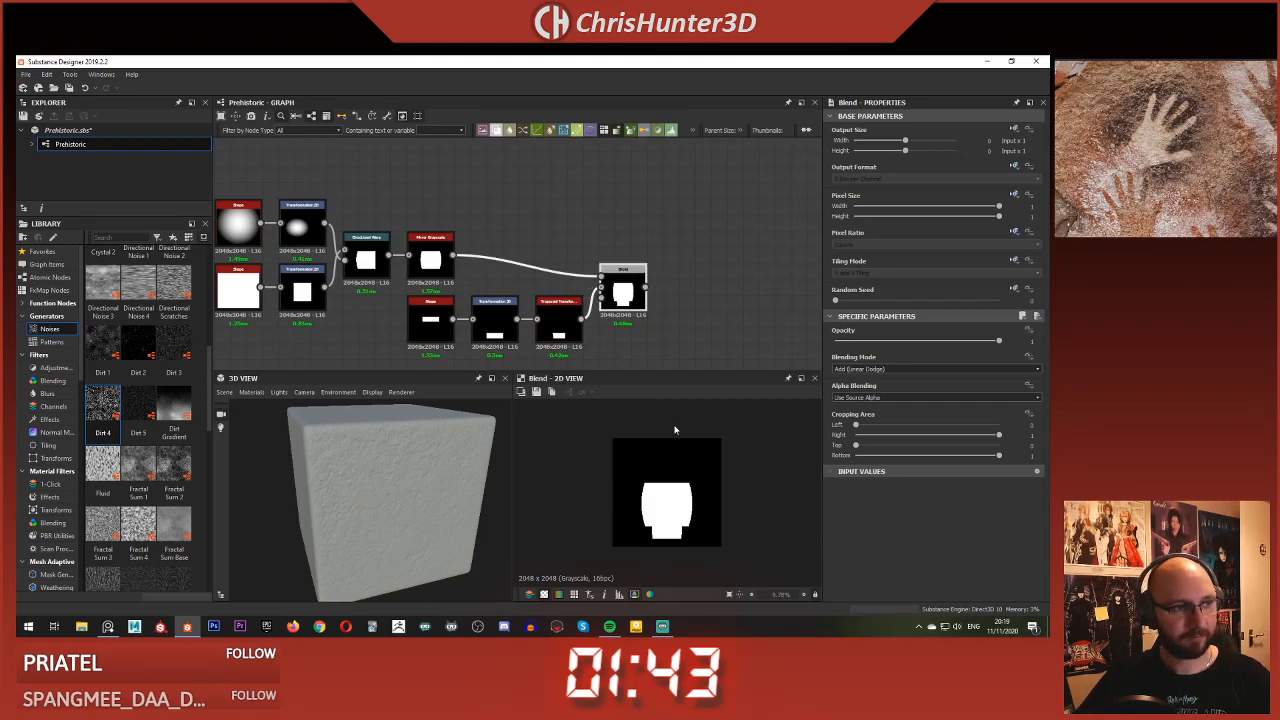
Insert a Transformation 2D between the Mirror Grayscale and the Blend, align it with its row and preview the Blend
scroll(658, 510, up, 2)
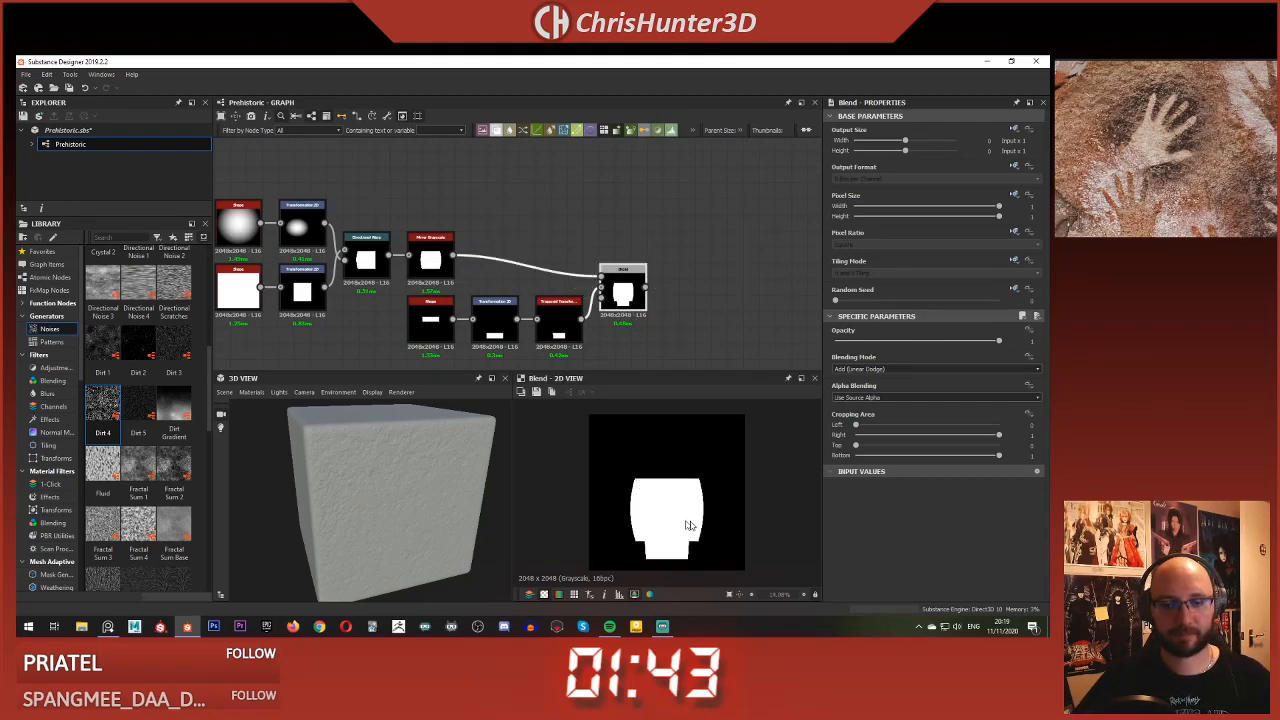
drag(601, 275, 490, 262)
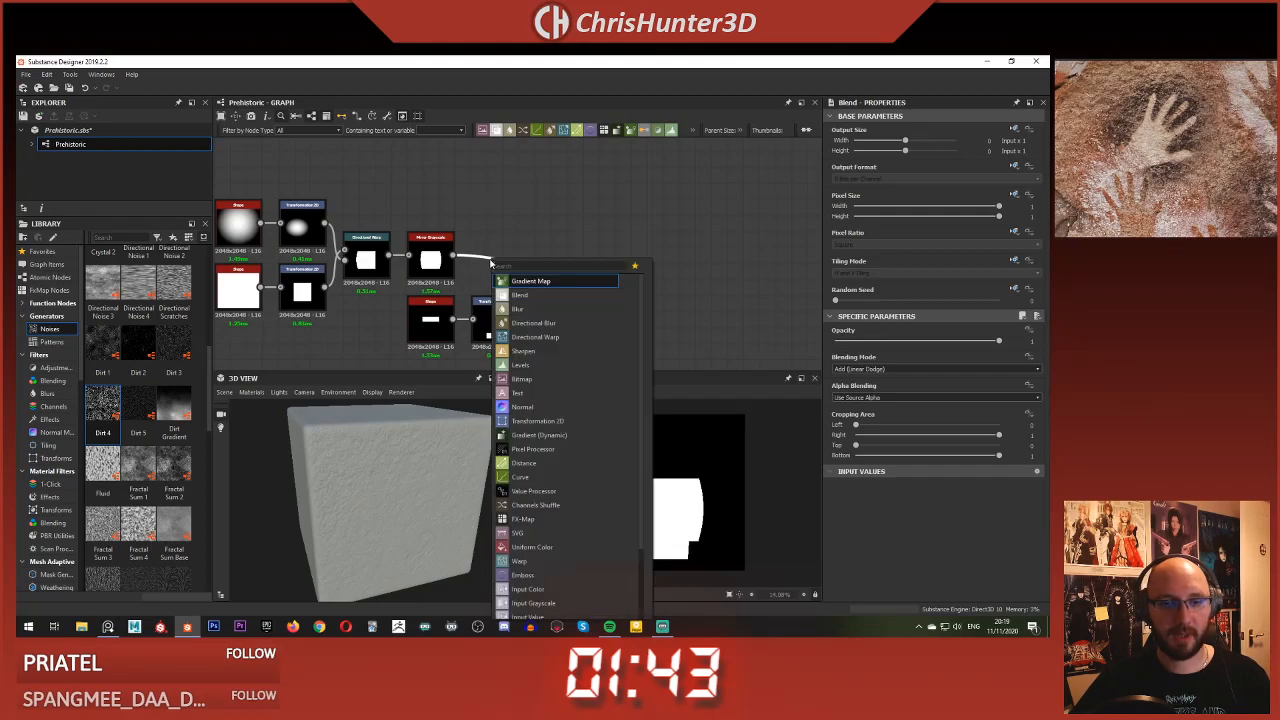
text(tra)
click(562, 281)
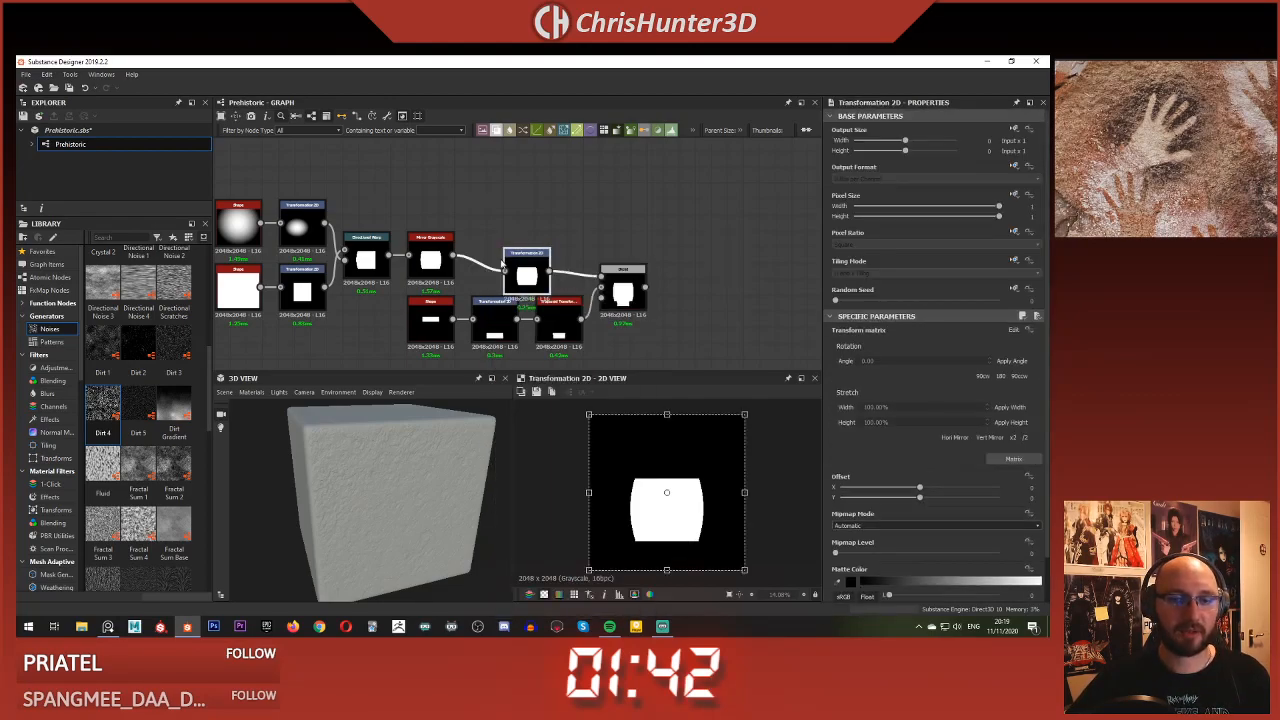
double_click(623, 292)
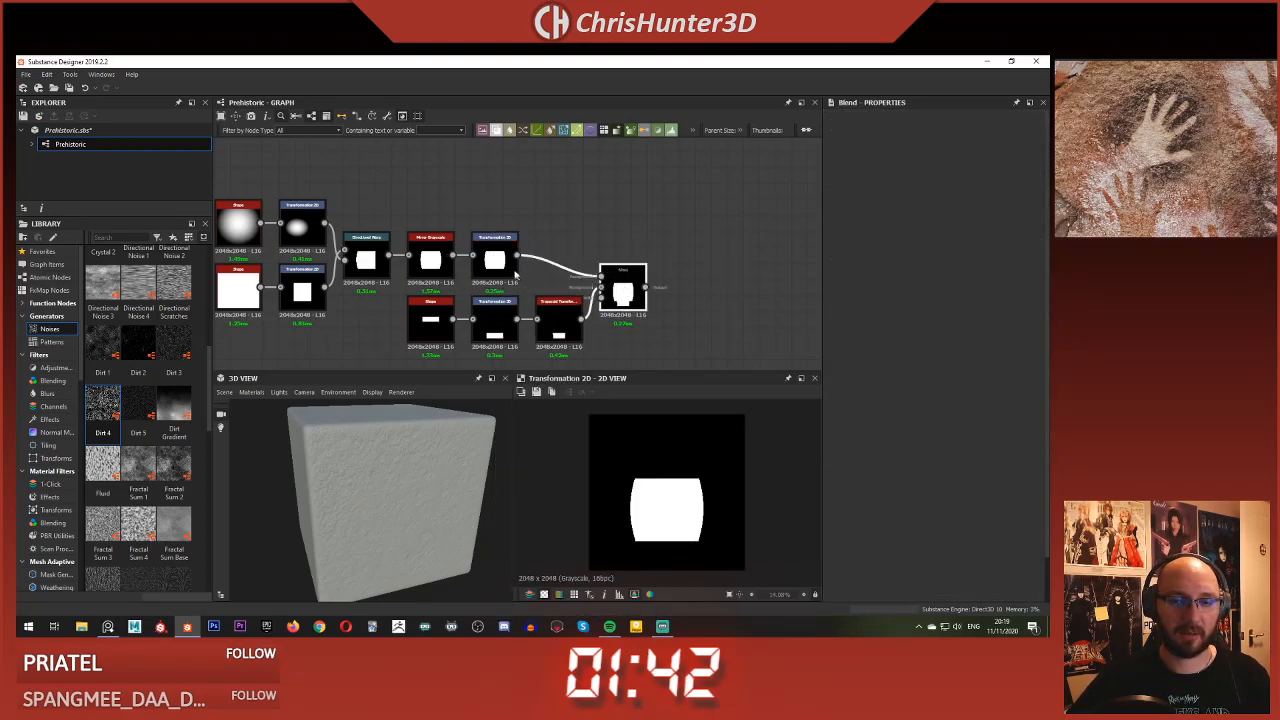
Scale down and narrow the palm with the new Transformation 2D and lower it over the wrist, at a Y Offset of about -0.07
drag(747, 413, 729, 427)
drag(703, 490, 703, 499)
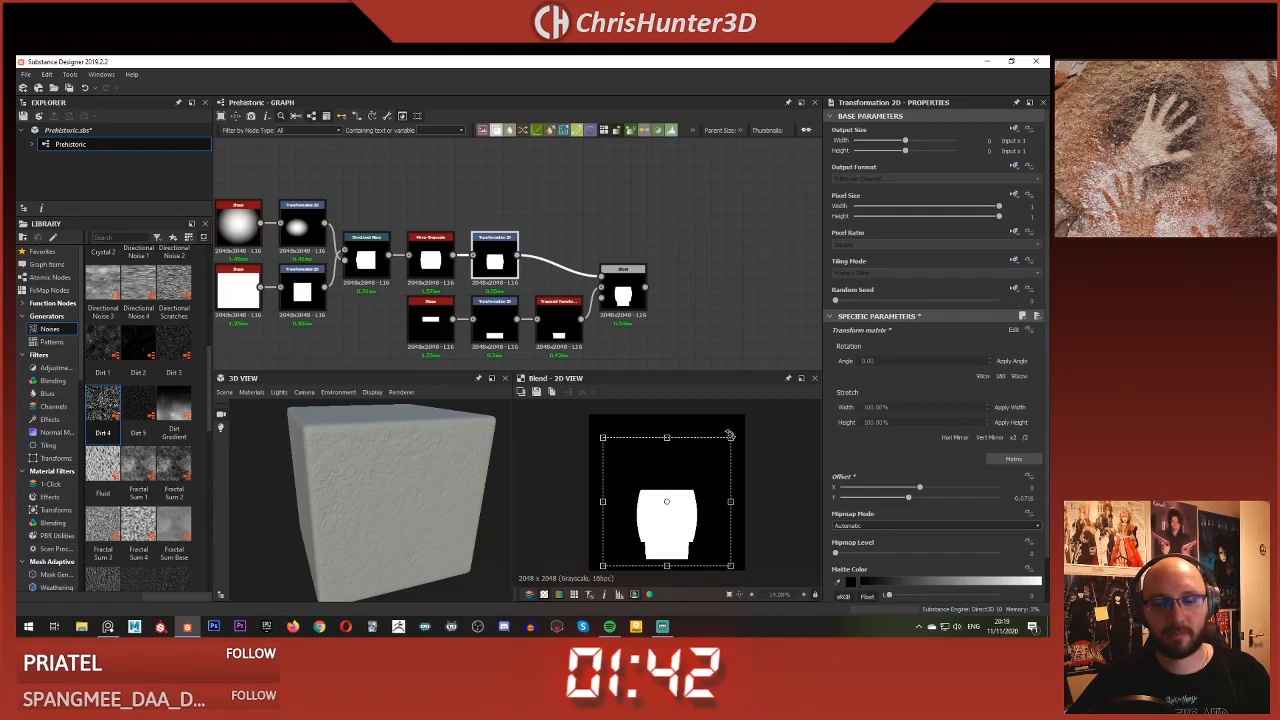
drag(731, 437, 667, 436)
drag(694, 488, 695, 491)
scroll(652, 293, up, 2)
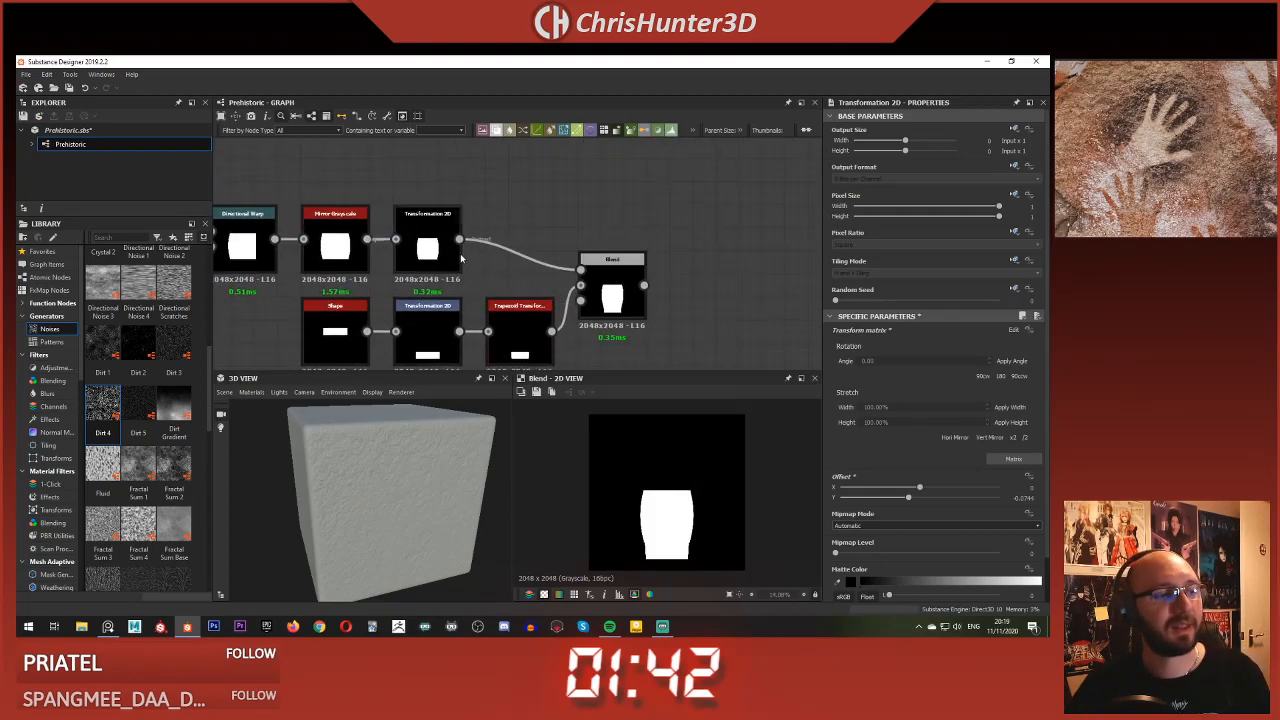
Add a Histogram Scan node beyond the Blend, leaving room for another node between them
scroll(630, 305, down, 3)
scroll(524, 287, up, 1)
scroll(662, 489, up, 1)
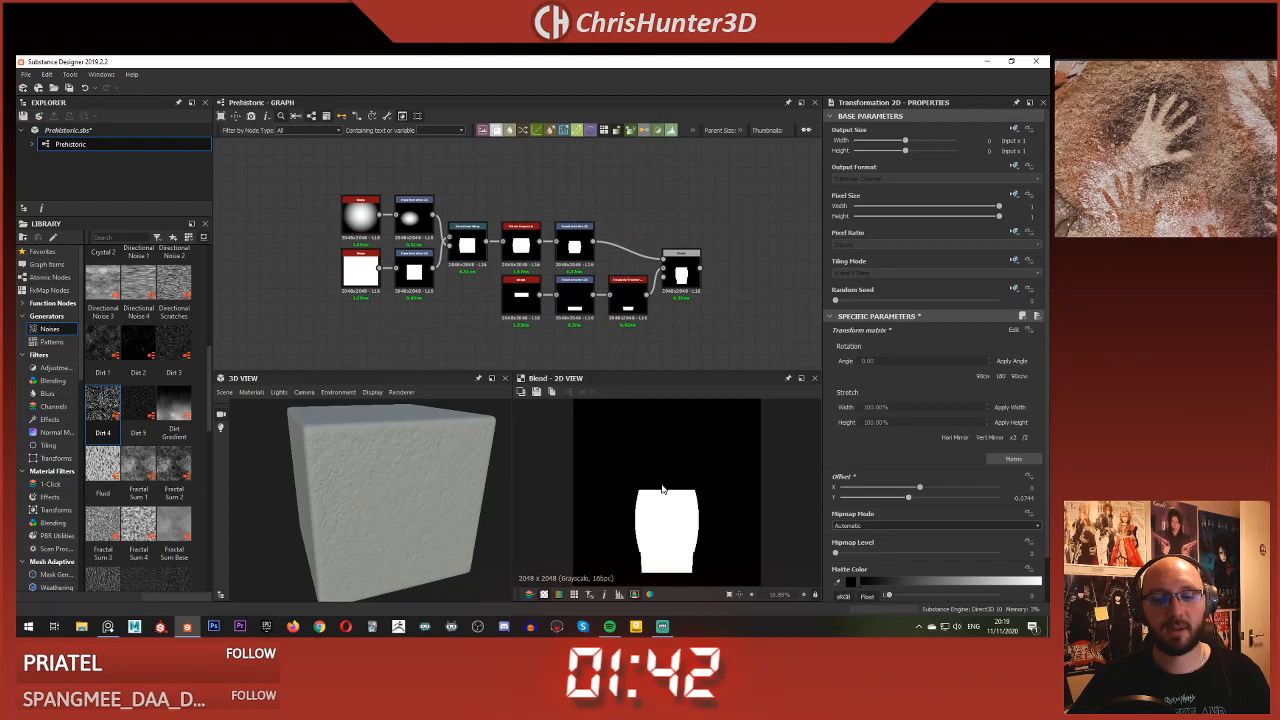
scroll(609, 271, down, 2)
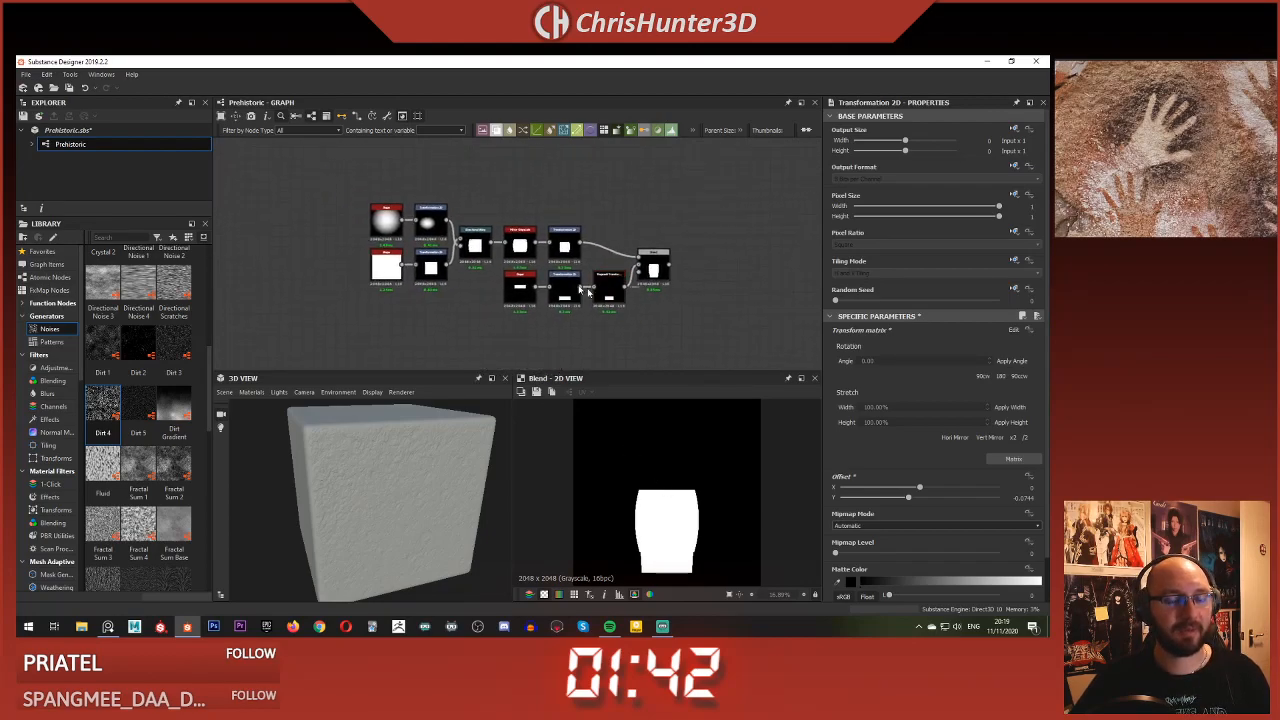
middle_drag(668, 318, 463, 240)
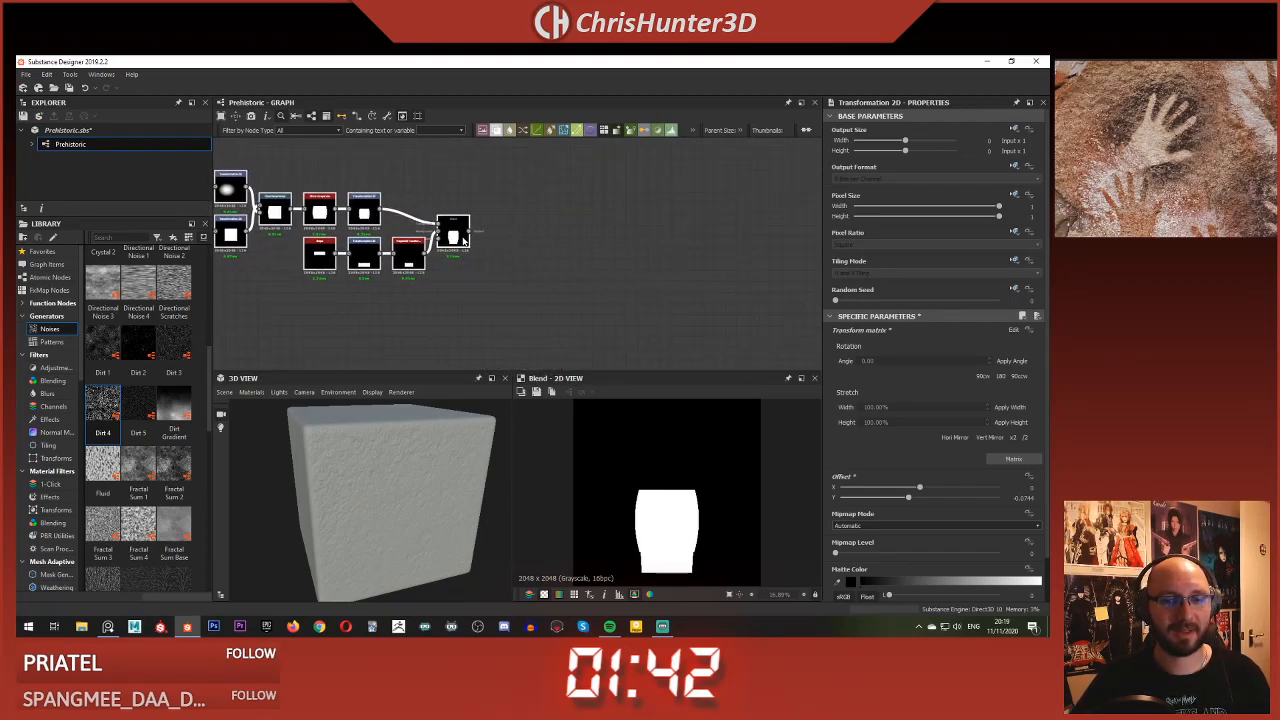
scroll(463, 240, up, 1)
scroll(594, 257, down, 1)
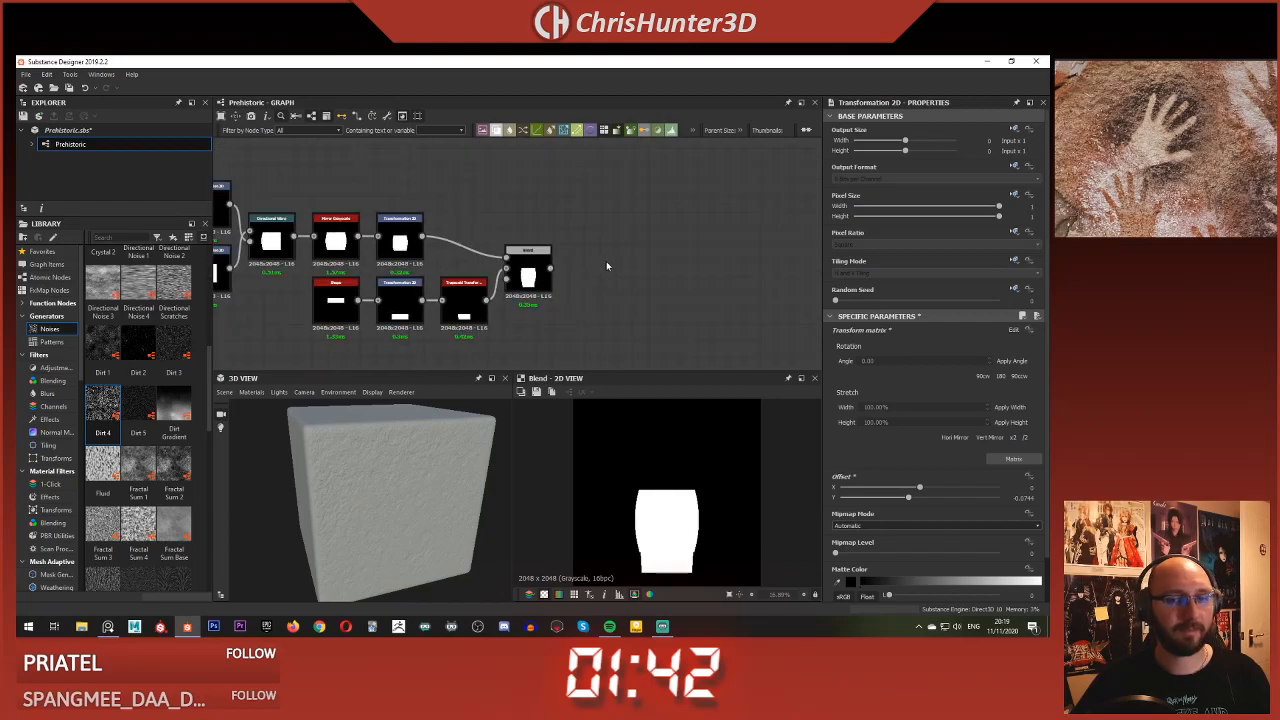
key(space)
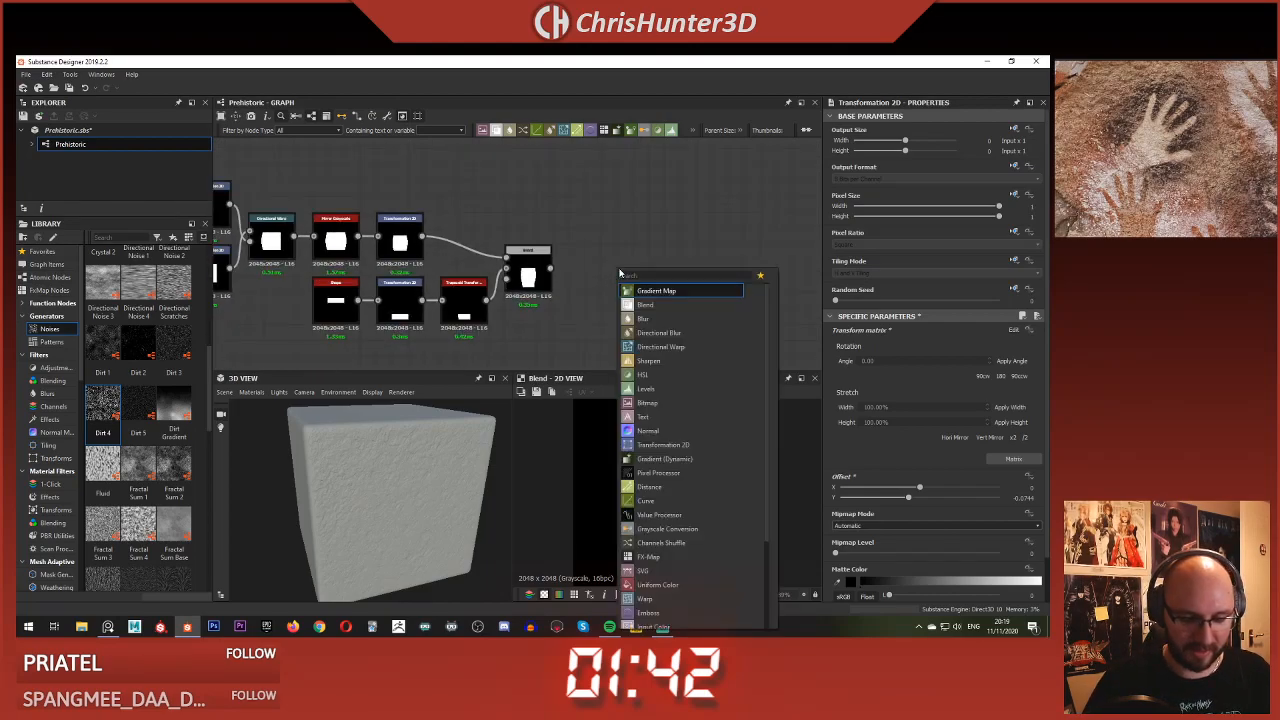
text(hist)
key(Down)
key(Return)
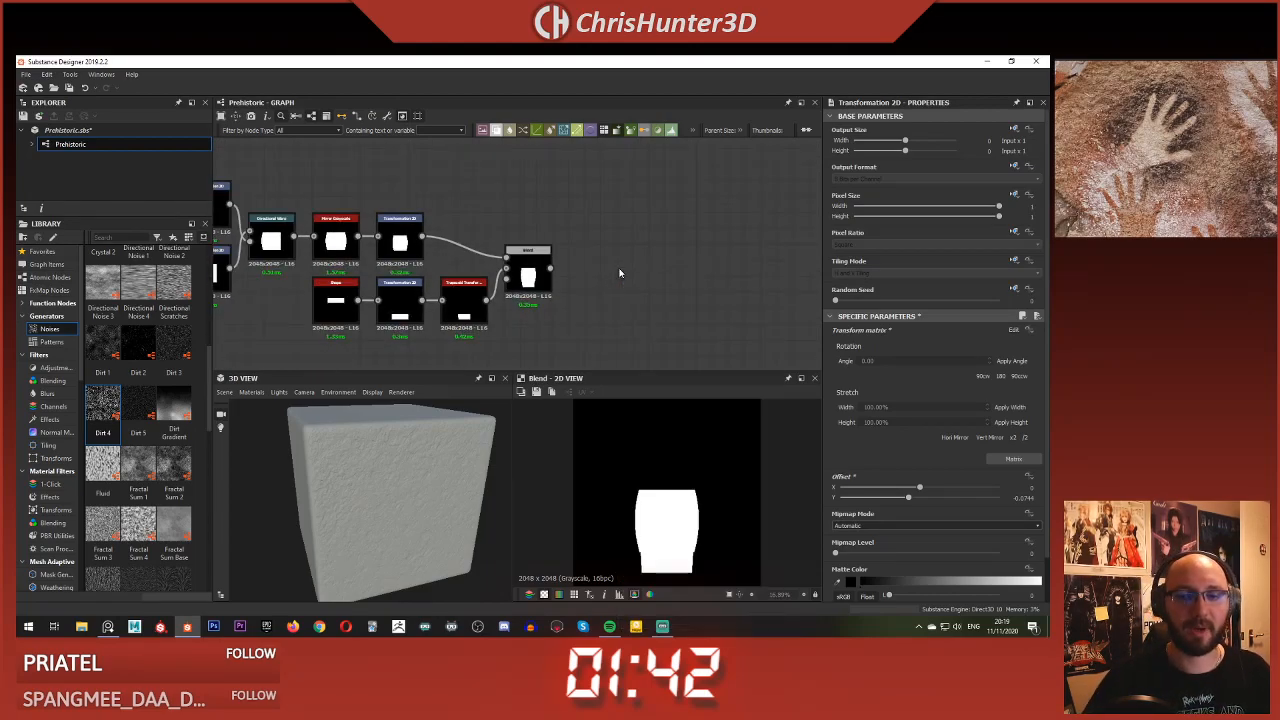
drag(631, 263, 727, 263)
Add a Directional Blur node between the Blend and the Histogram Scan
key(space)
text(blur)
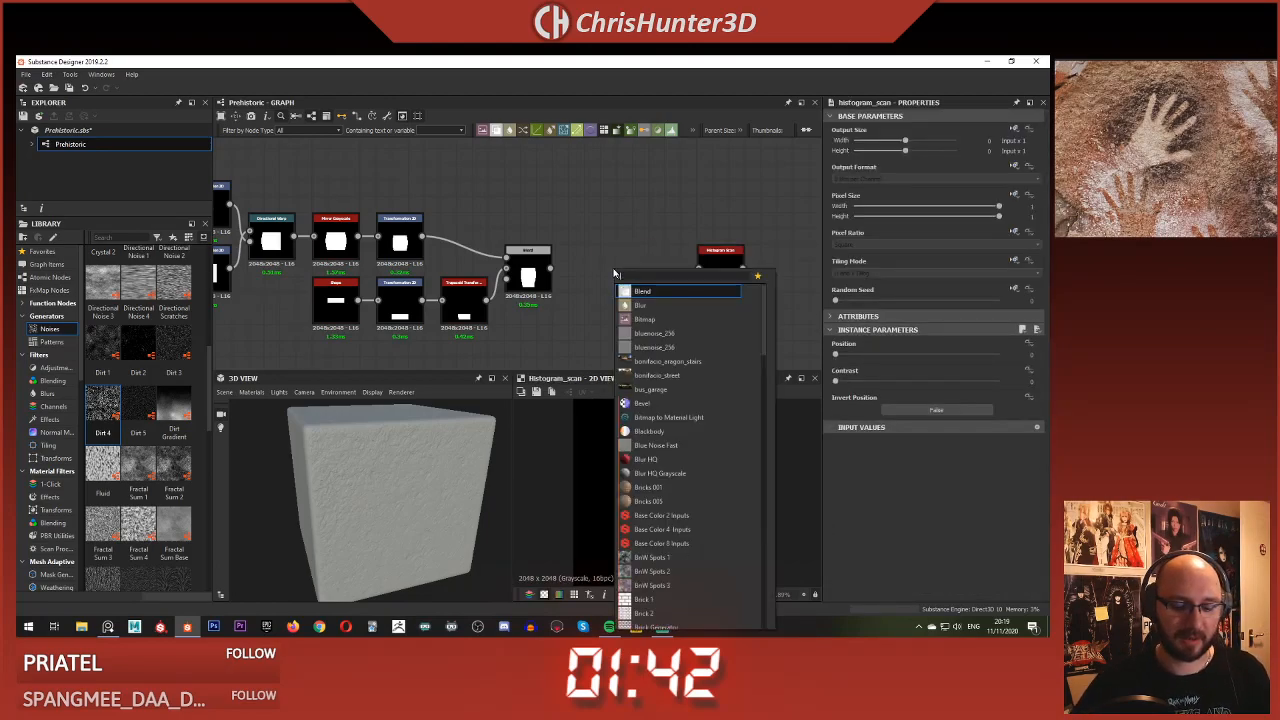
key(Down)
key(Down)
key(Down)
key(Return)
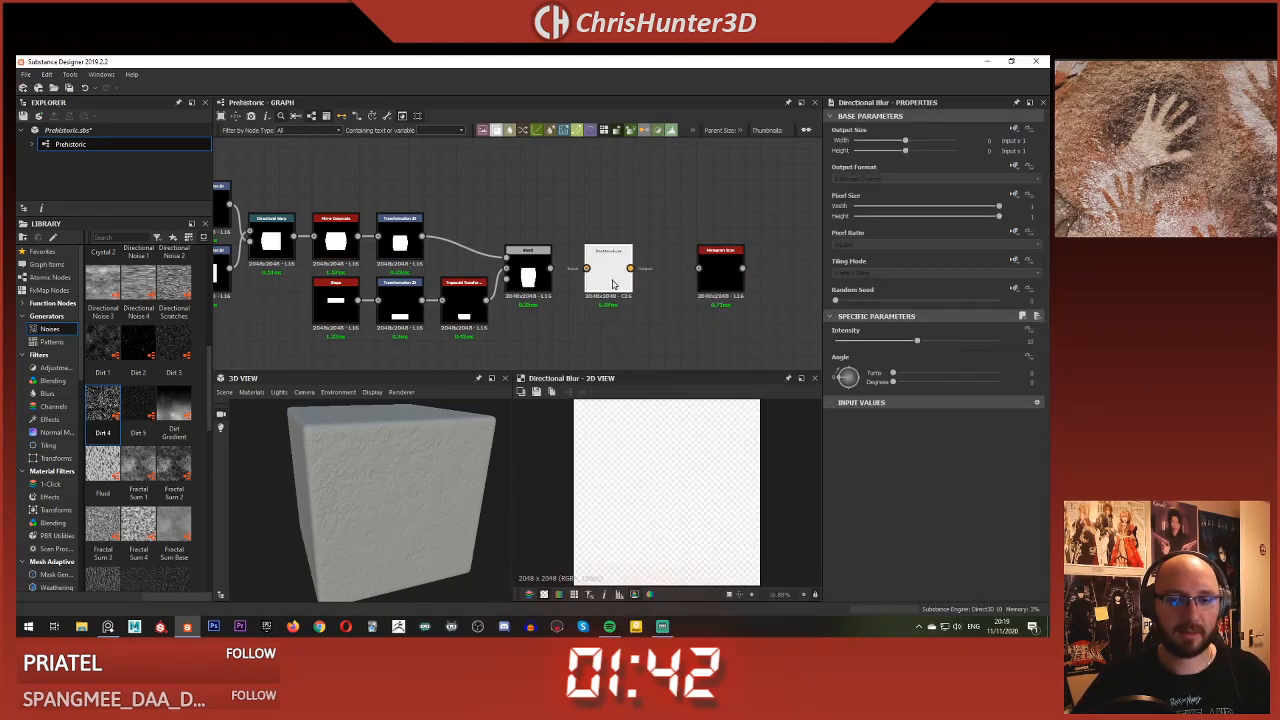
Delete the Directional Blur node and add a Blur HQ Grayscale node in its place
key(Delete)
key(space)
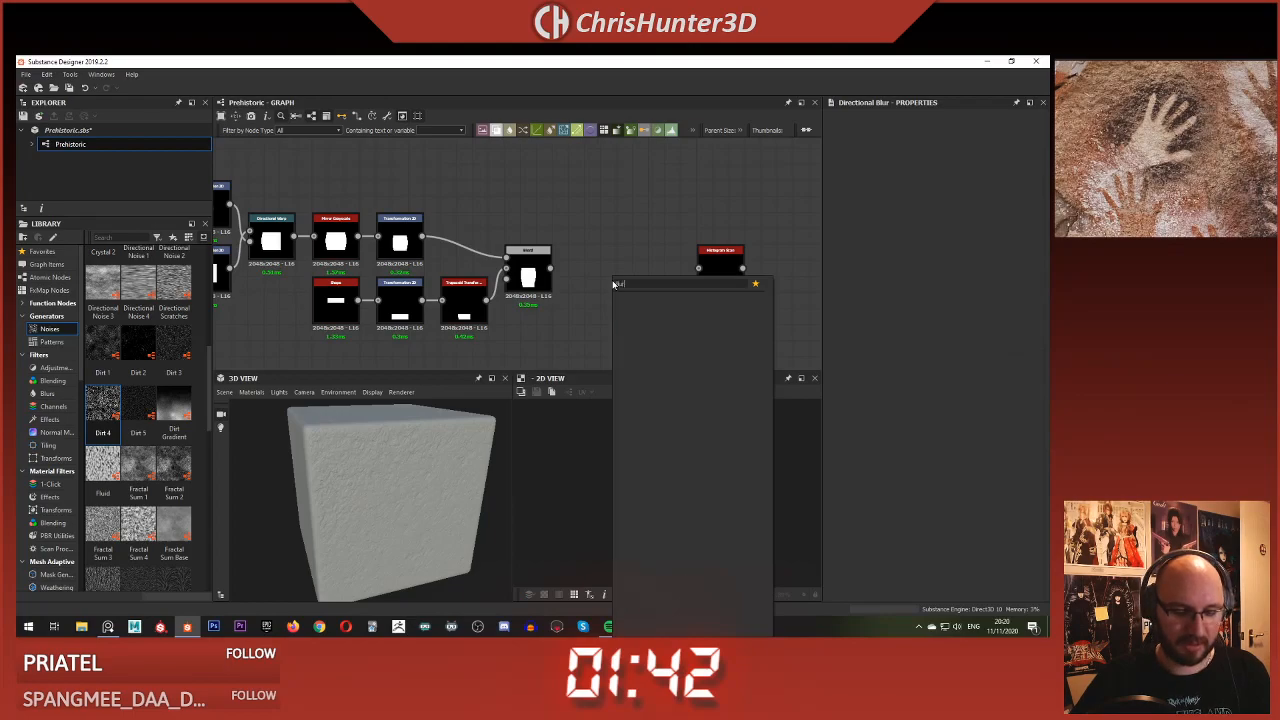
key(BackSpace)
key(BackSpace)
key(BackSpace)
key(BackSpace)
text(blur)
click(645, 328)
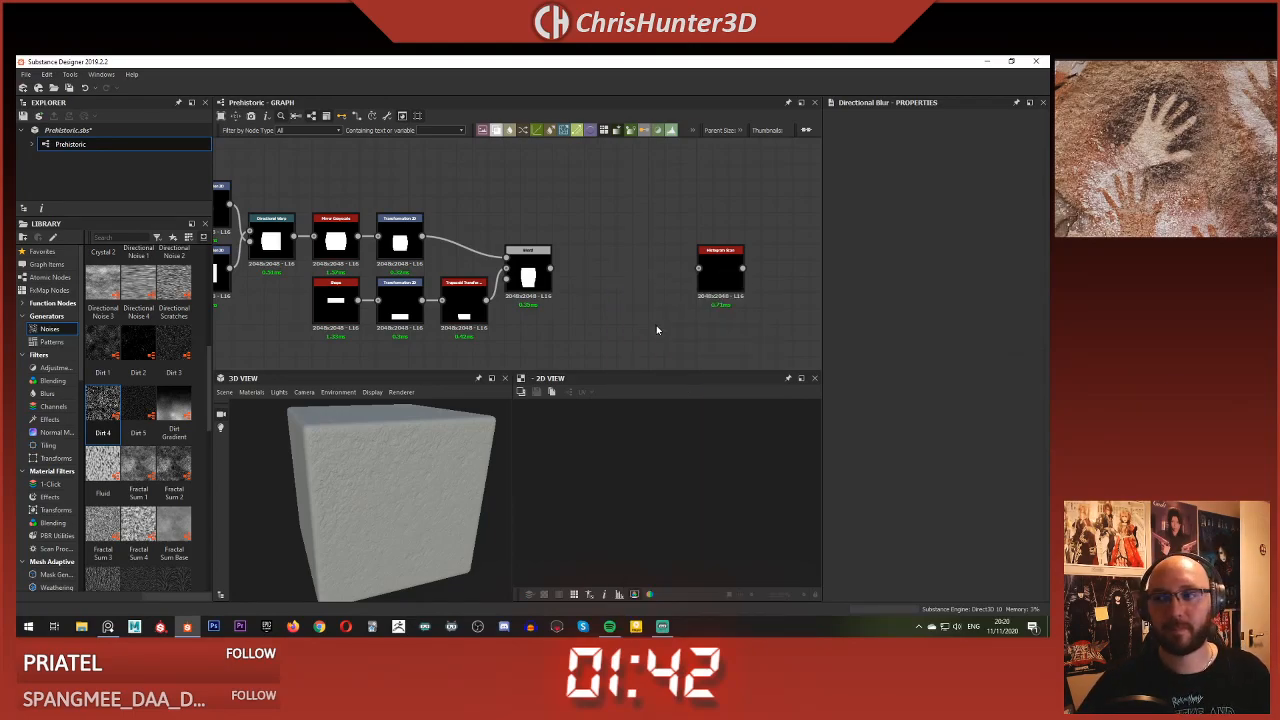
Connect the Blend through the Blur HQ Grayscale into the Histogram Scan, align the blur with the row and preview it
drag(550, 268, 587, 284)
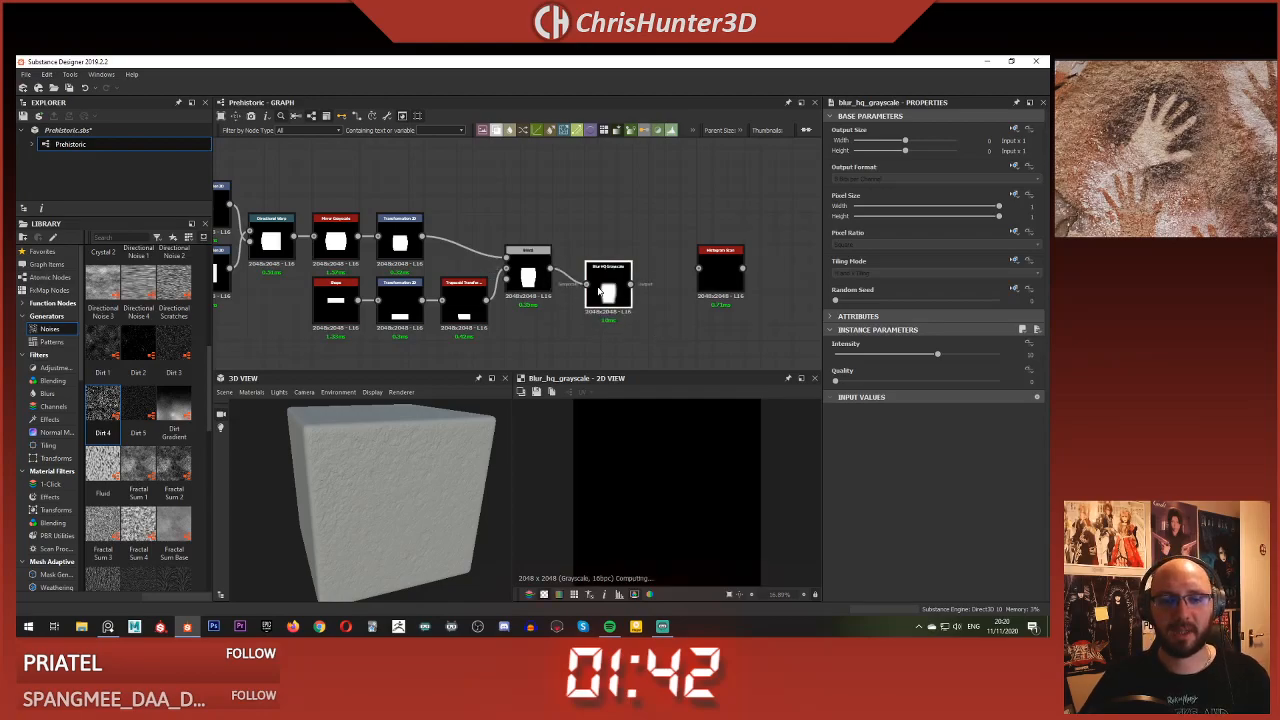
double_click(717, 274)
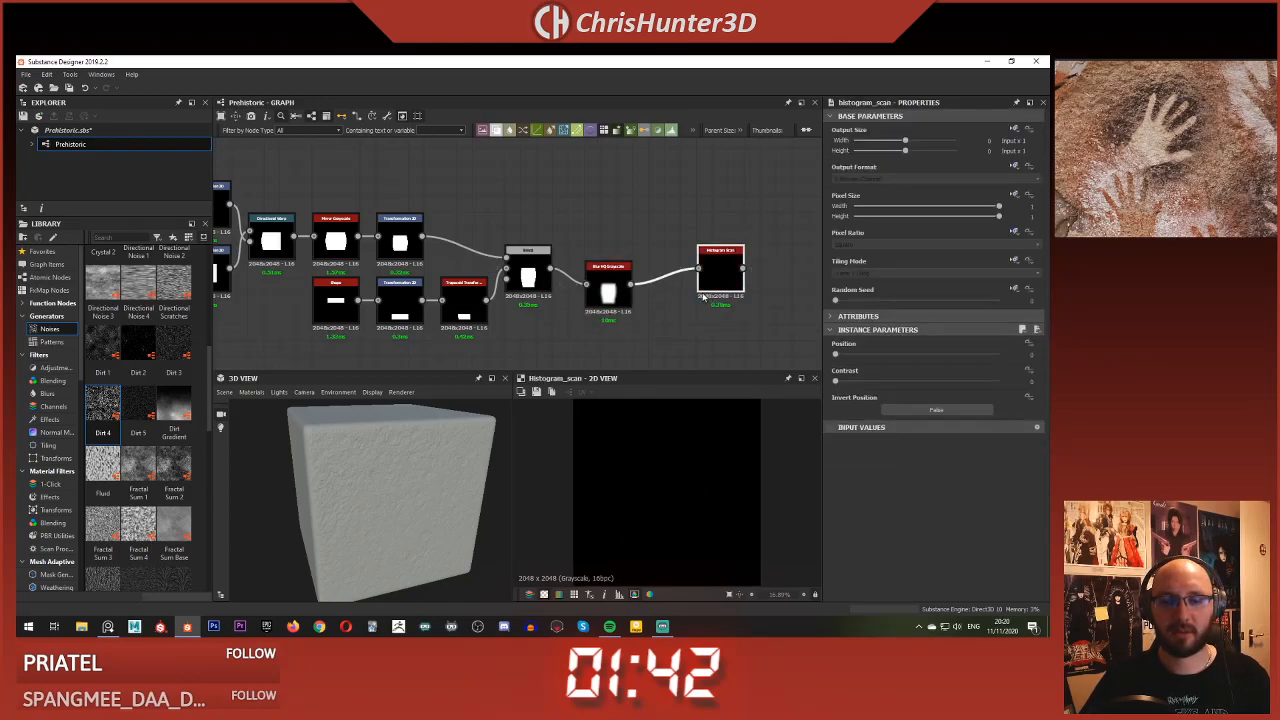
middle_drag(690, 292, 647, 290)
drag(574, 301, 584, 286)
double_click(584, 286)
Preview the Histogram Scan and set its Position to about 0.98 and Contrast to about 0.16
double_click(681, 277)
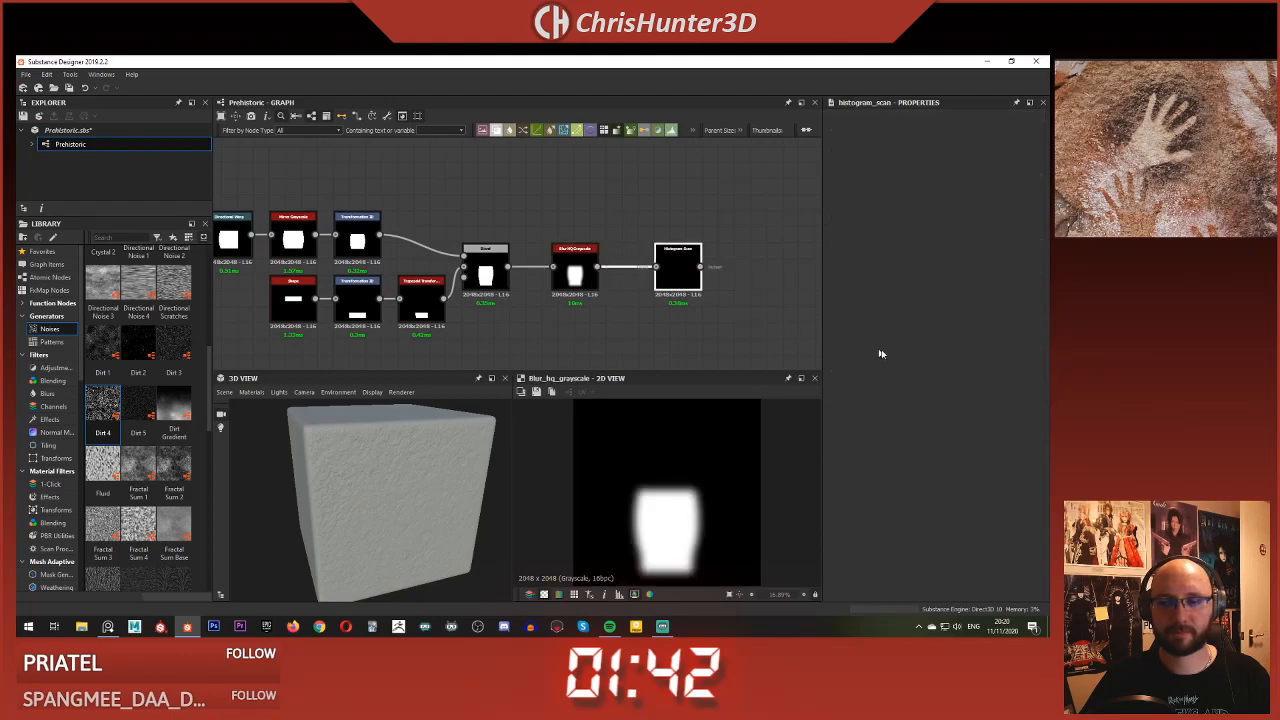
drag(909, 355, 1009, 361)
drag(849, 378, 861, 381)
click(997, 357)
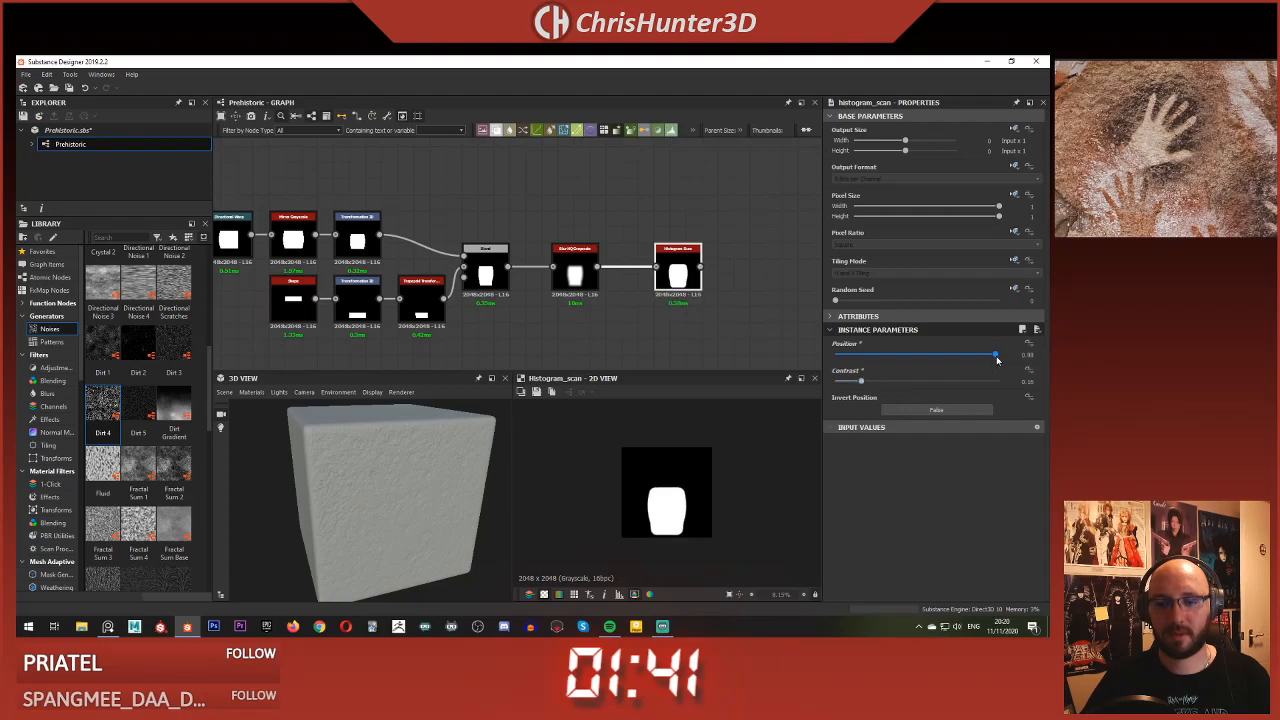
Set the Blur HQ Grayscale's Intensity to about 6.9 while previewing the rounded palm in the Histogram Scan
scroll(708, 491, up, 3)
scroll(708, 491, down, 1)
click(575, 268)
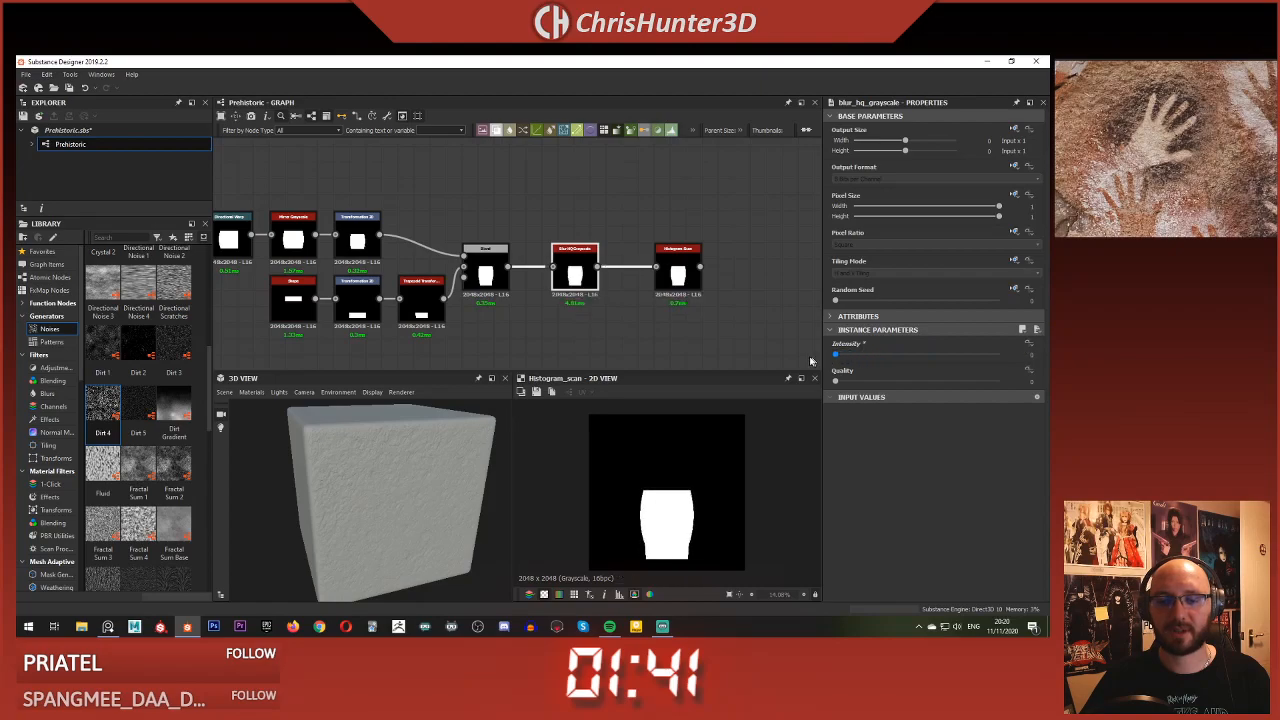
drag(835, 354, 905, 355)
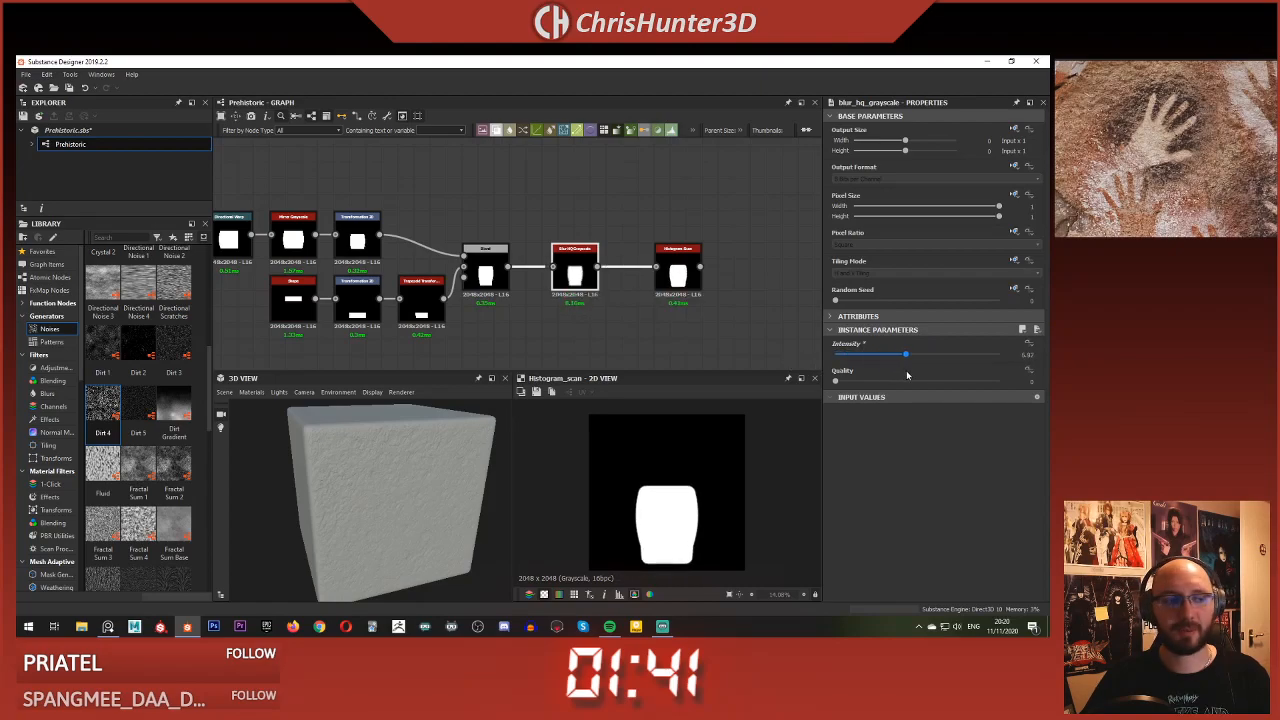
Raise the Histogram Scan's Contrast to 1 to sharpen the palm's edges
click(678, 265)
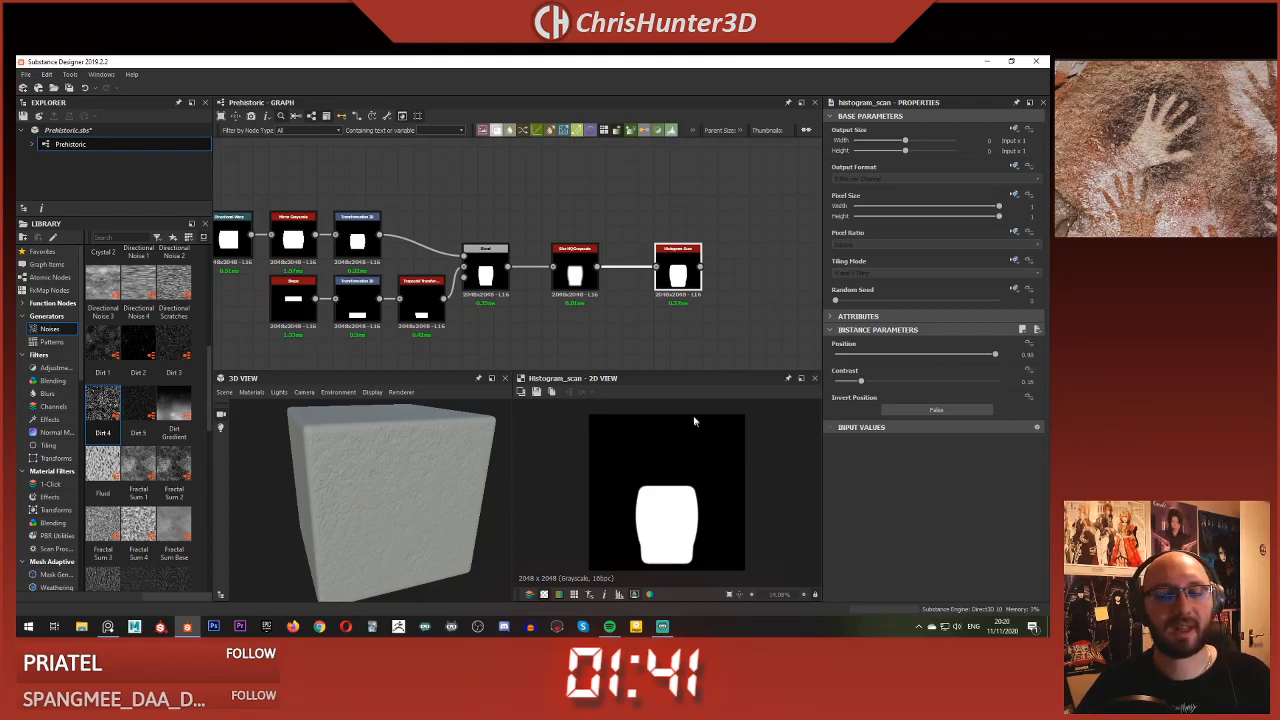
scroll(666, 517, up, 4)
drag(860, 381, 1000, 385)
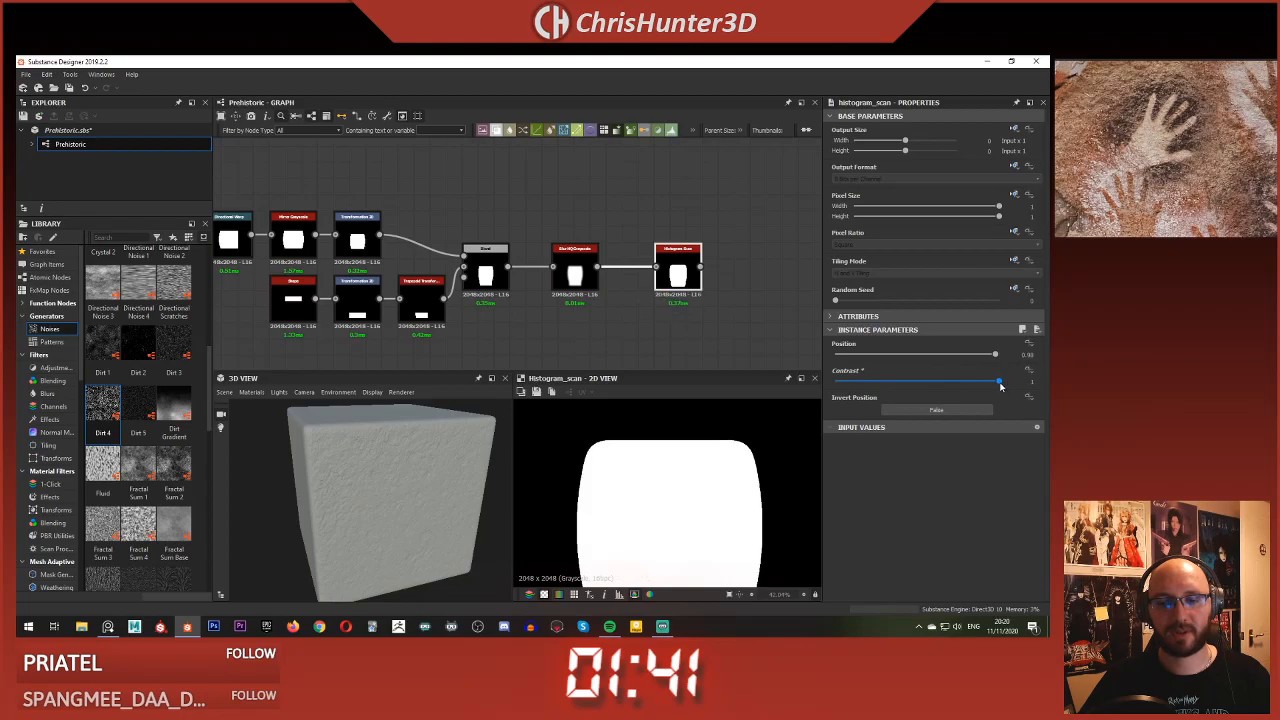
Compare the palm shape in the Blend with the smoothed version in the Histogram Scan
scroll(709, 469, down, 7)
scroll(583, 299, down, 2)
scroll(609, 308, up, 3)
mouse_move(583, 297)
middle_down()
mouse_move(680, 292)
mouse_move(596, 287)
middle_up()
click(586, 254)
double_click(586, 254)
scroll(664, 520, up, 5)
scroll(695, 459, down, 3)
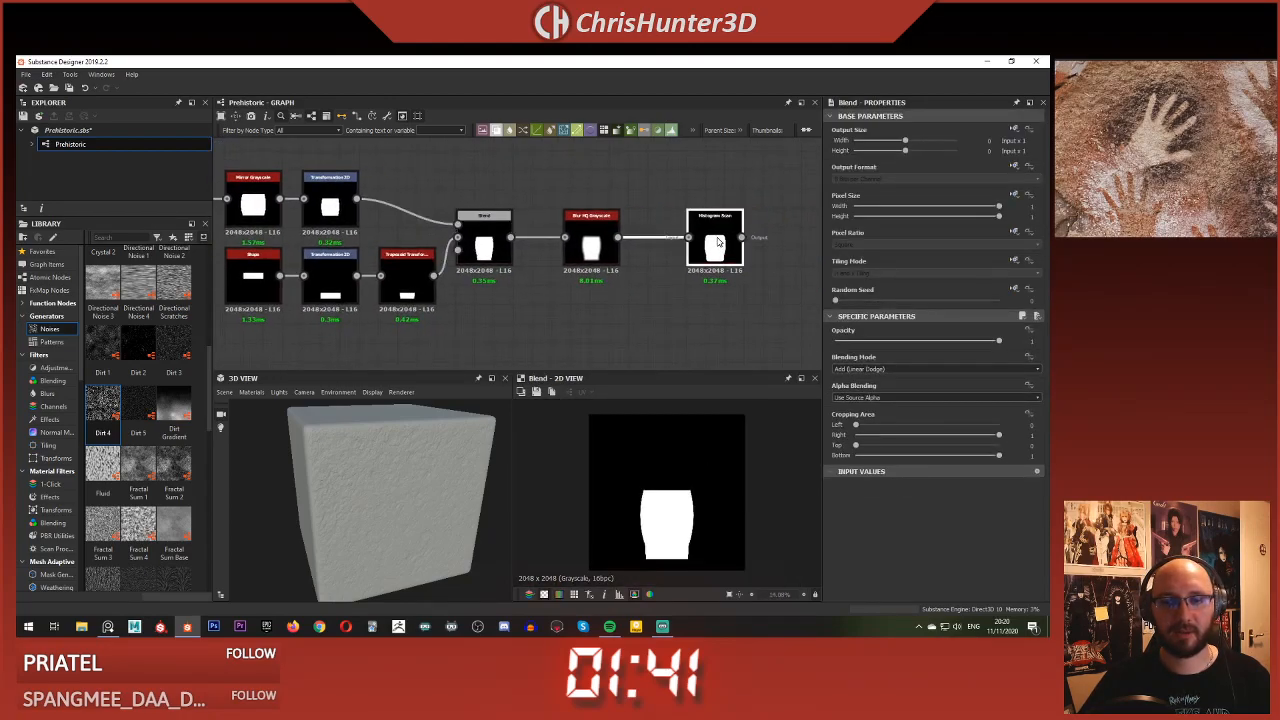
double_click(717, 241)
middle_drag(694, 246, 648, 244)
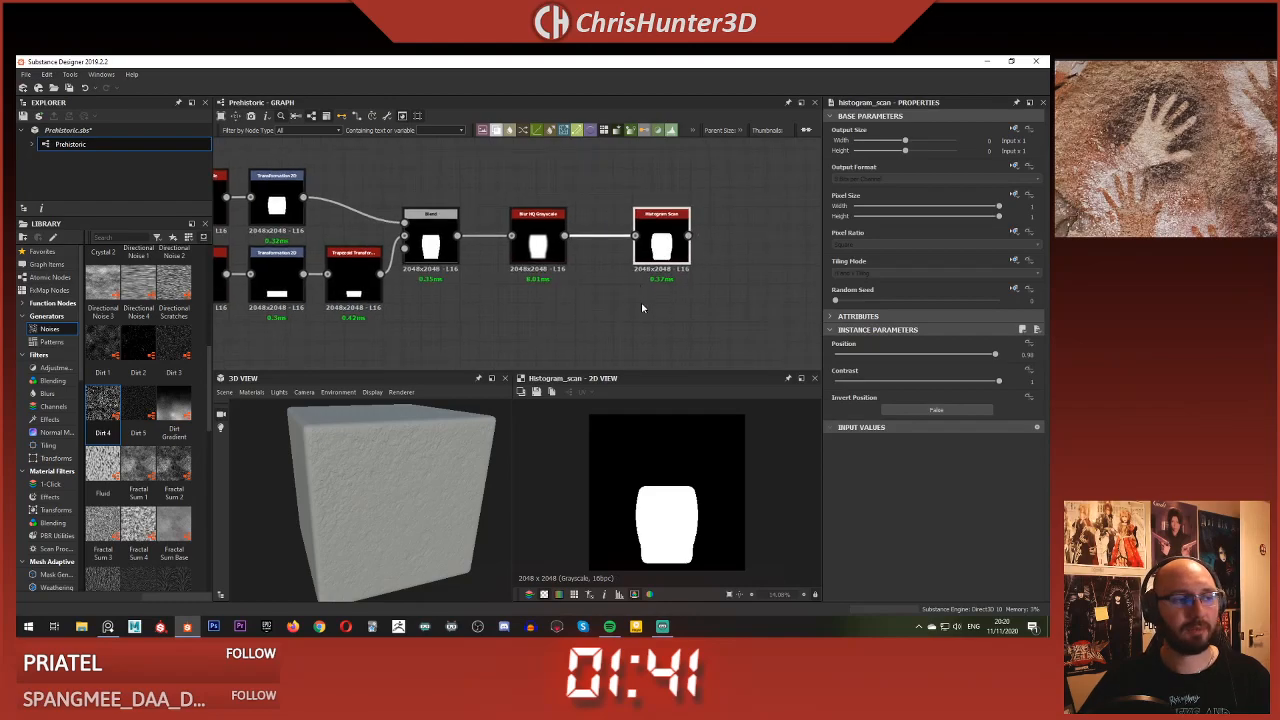
scroll(620, 310, down, 6)
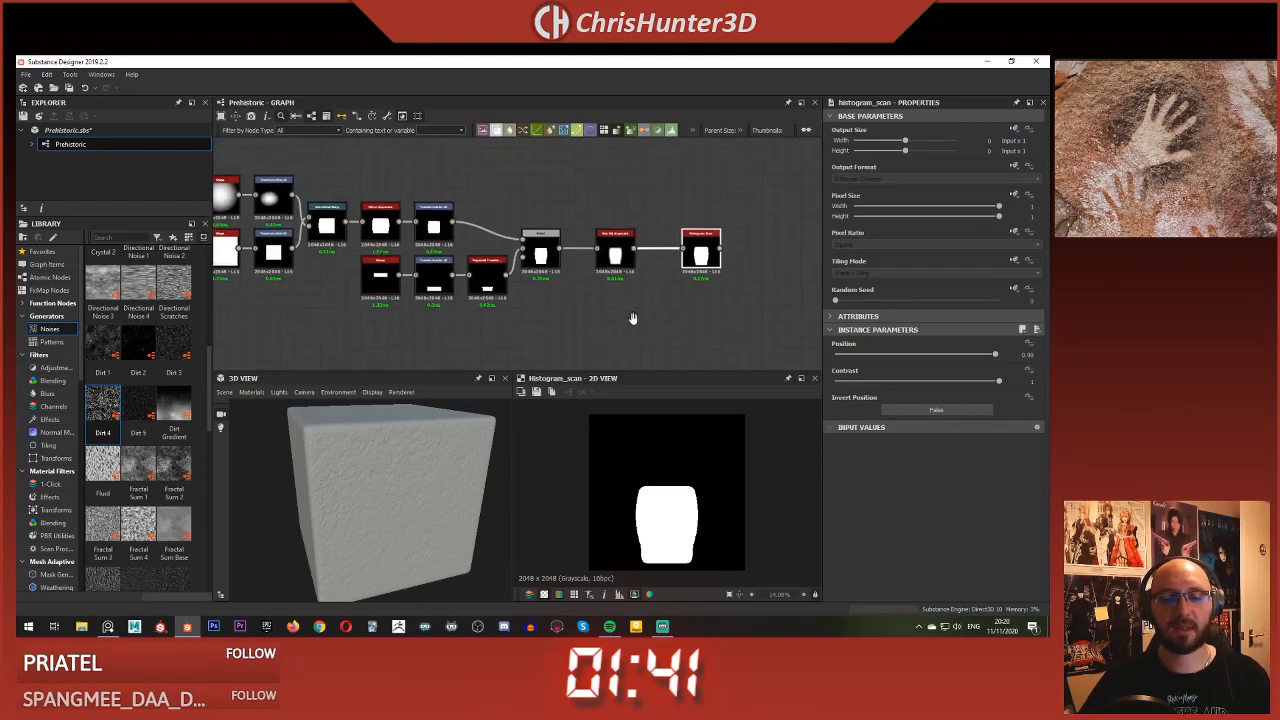
middle_drag(425, 268, 510, 268)
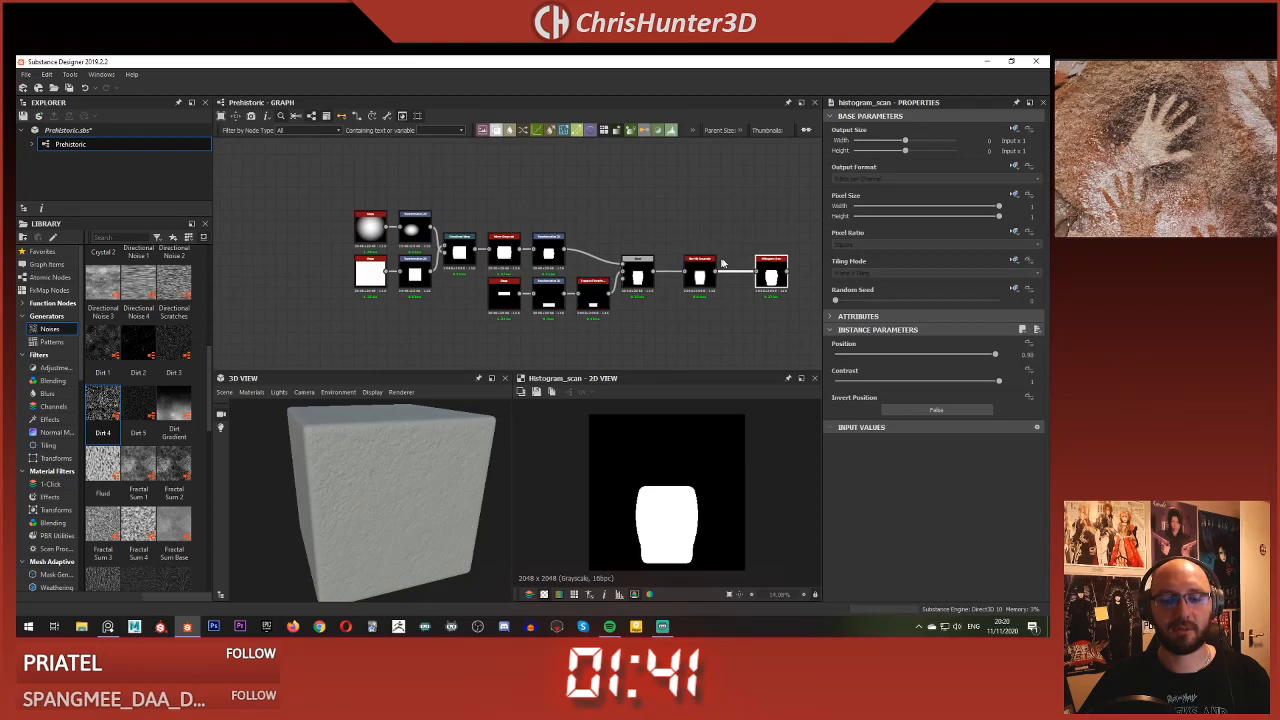
drag(364, 204, 773, 285)
middle_drag(773, 285, 668, 299)
scroll(506, 270, down, 3)
scroll(582, 212, down, 1)
scroll(582, 213, up, 6)
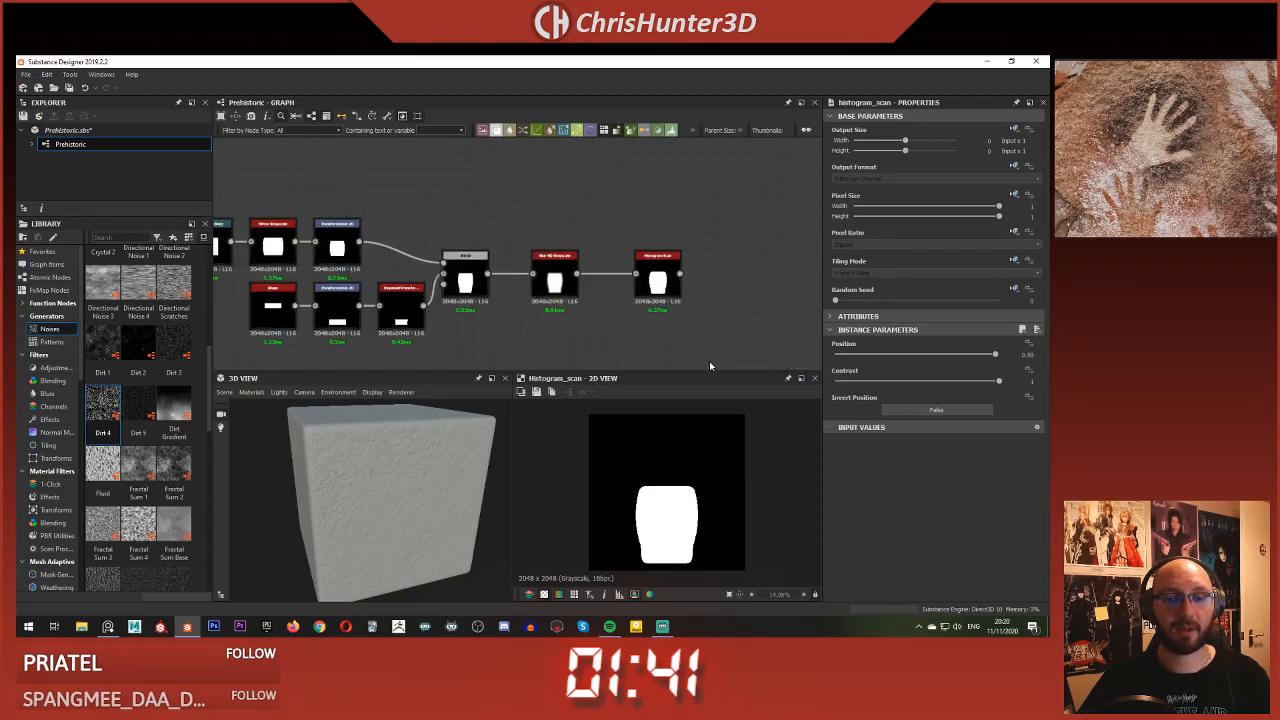
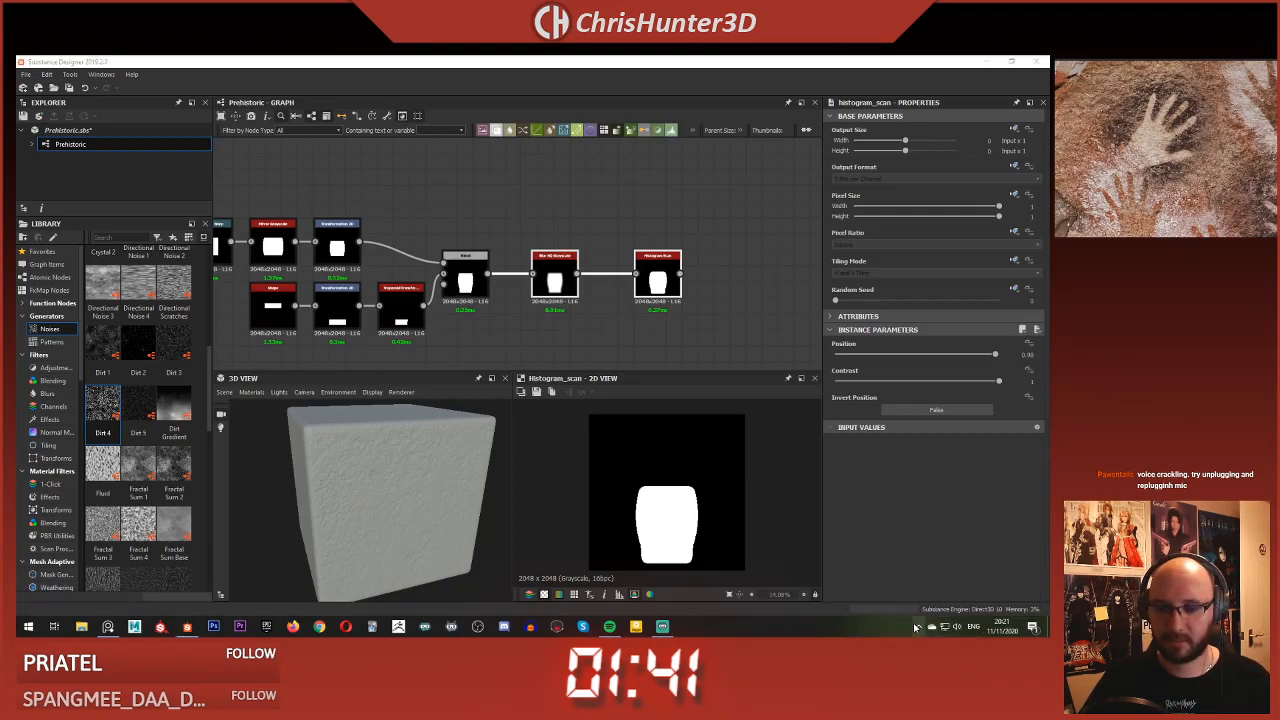
Open Voicemod from the background apps and minimize its window to return to the graph
click(918, 627)
click(929, 606)
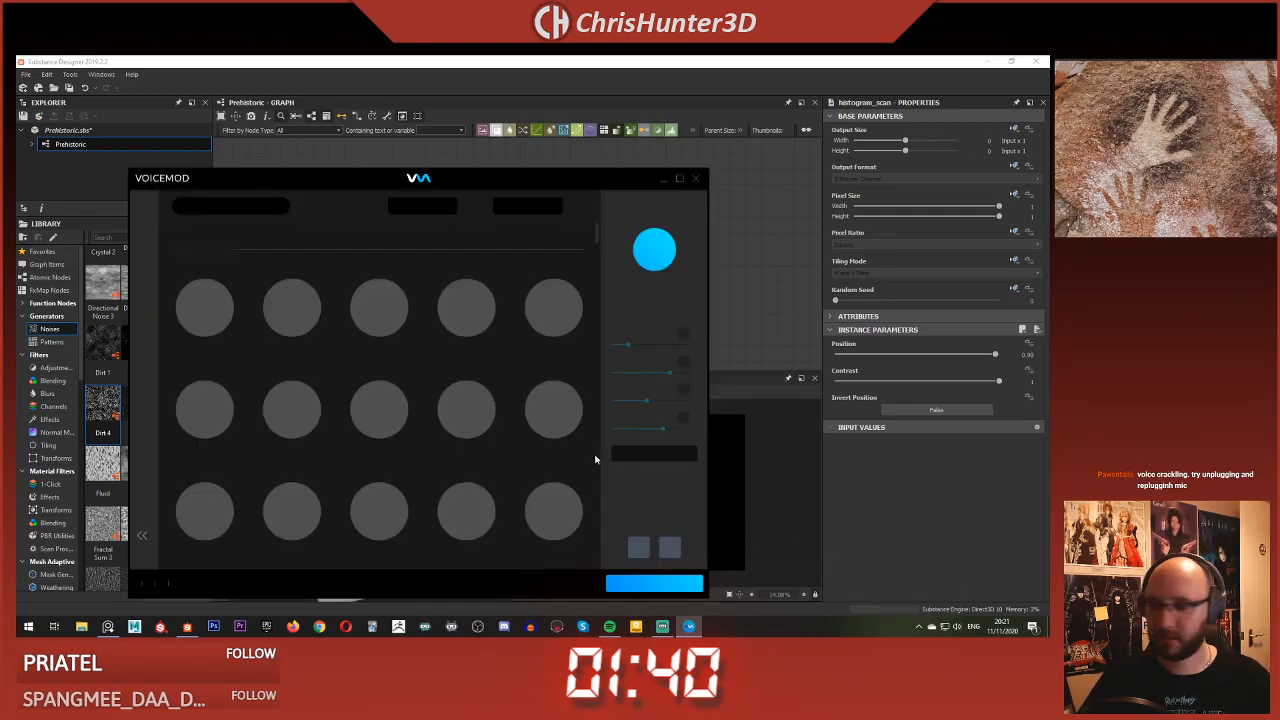
click(662, 183)
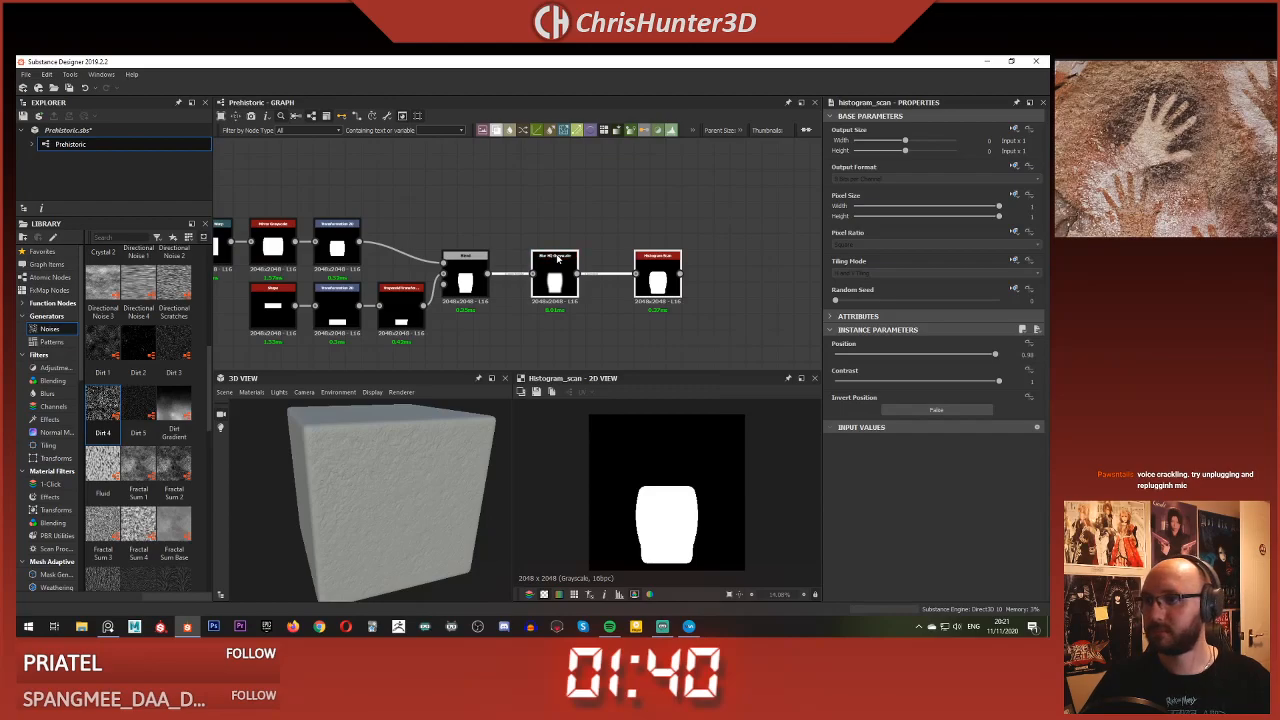
Move the Blur HQ Grayscale and Histogram Scan nodes closer to the Blend, evenly spaced in one row
scroll(705, 286, up, 2)
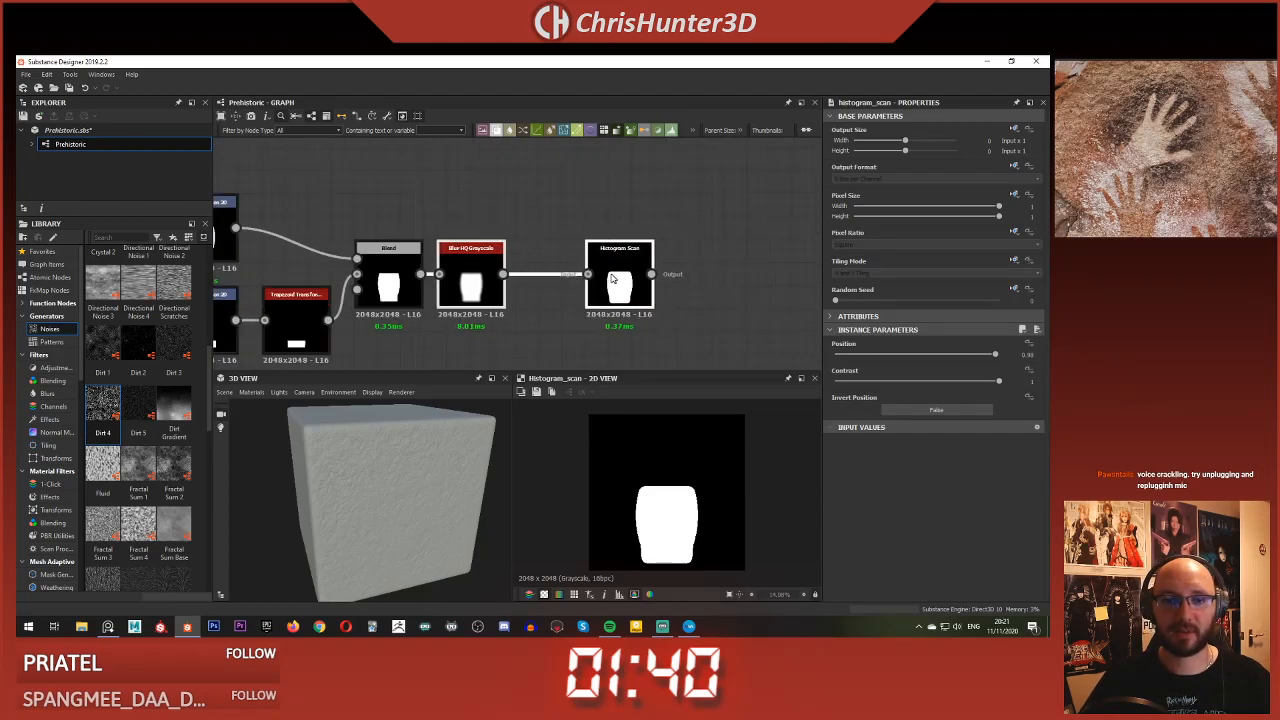
drag(631, 283, 609, 283)
click(463, 233)
drag(472, 250, 483, 251)
click(542, 254)
drag(613, 287, 568, 287)
scroll(580, 275, down, 2)
scroll(590, 268, up, 2)
scroll(590, 268, up, 2)
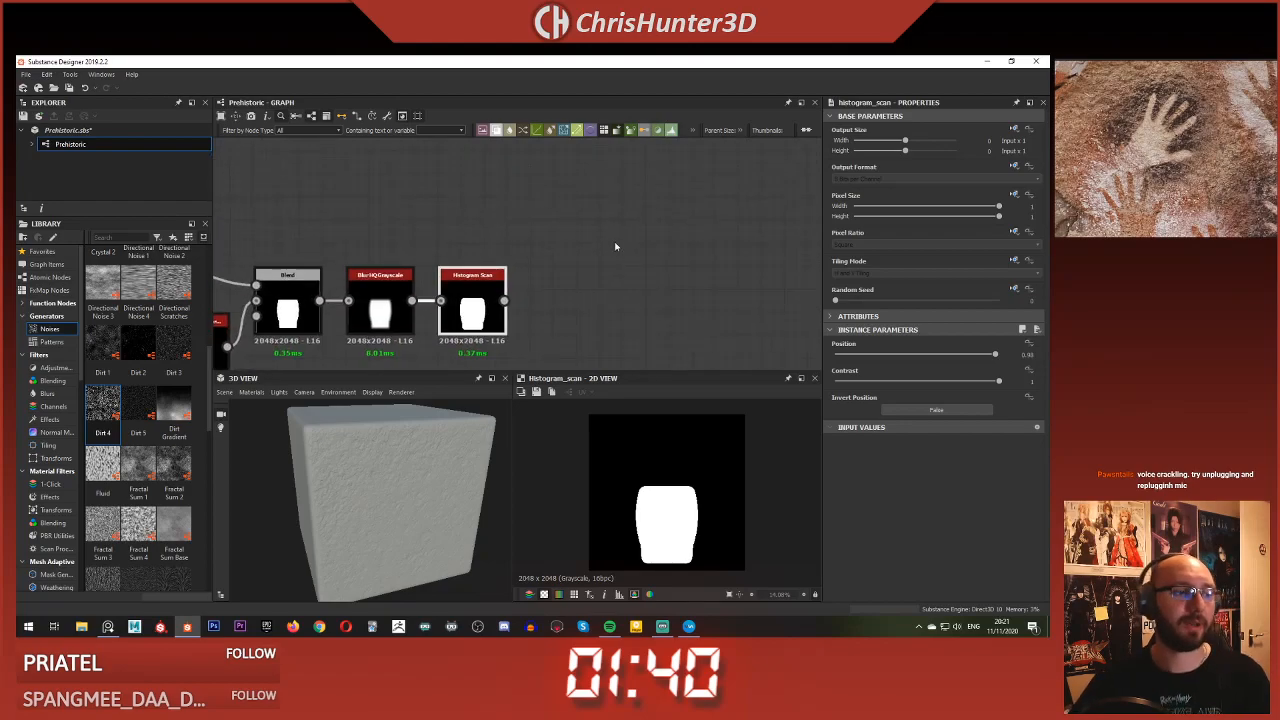
scroll(619, 243, down, 1)
click(636, 243)
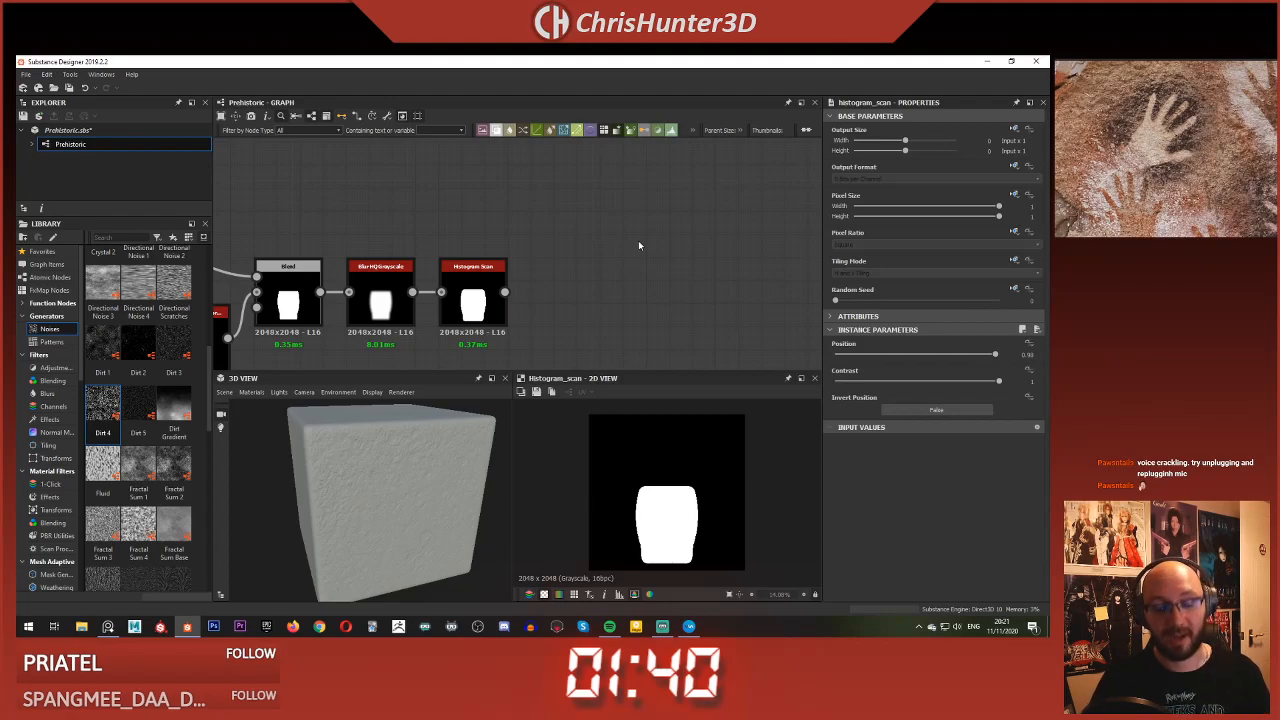
Add a Shape node and place it directly above the Histogram Scan
scroll(580, 250, down, 1)
middle_drag(550, 265, 609, 234)
scroll(631, 211, up, 3)
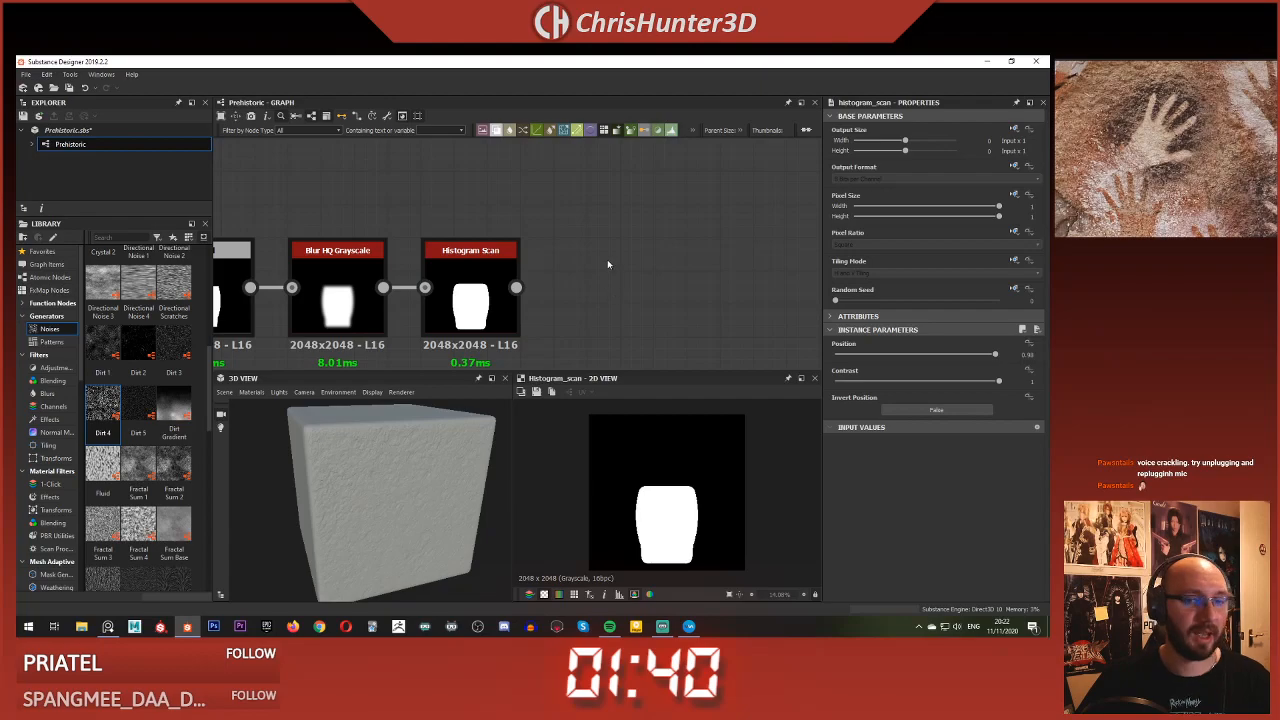
key(space)
text(shap)
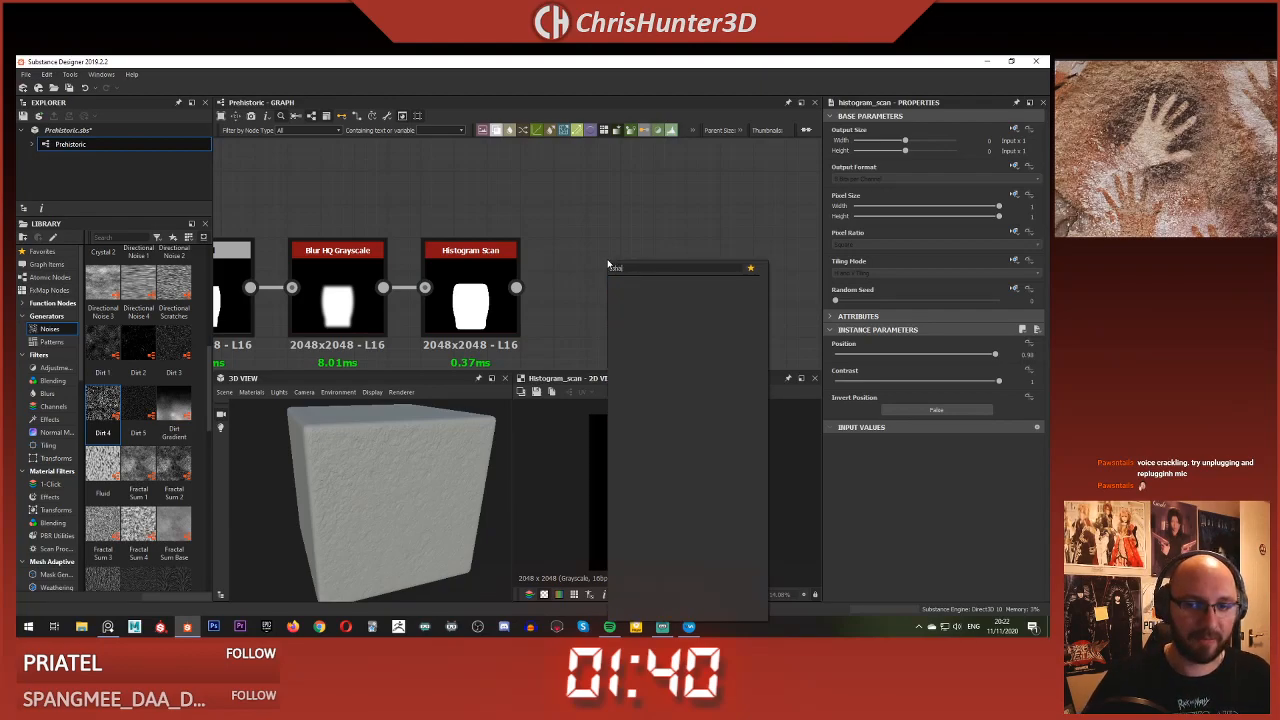
key(BackSpace)
key(BackSpace)
key(BackSpace)
key(BackSpace)
text(sha)
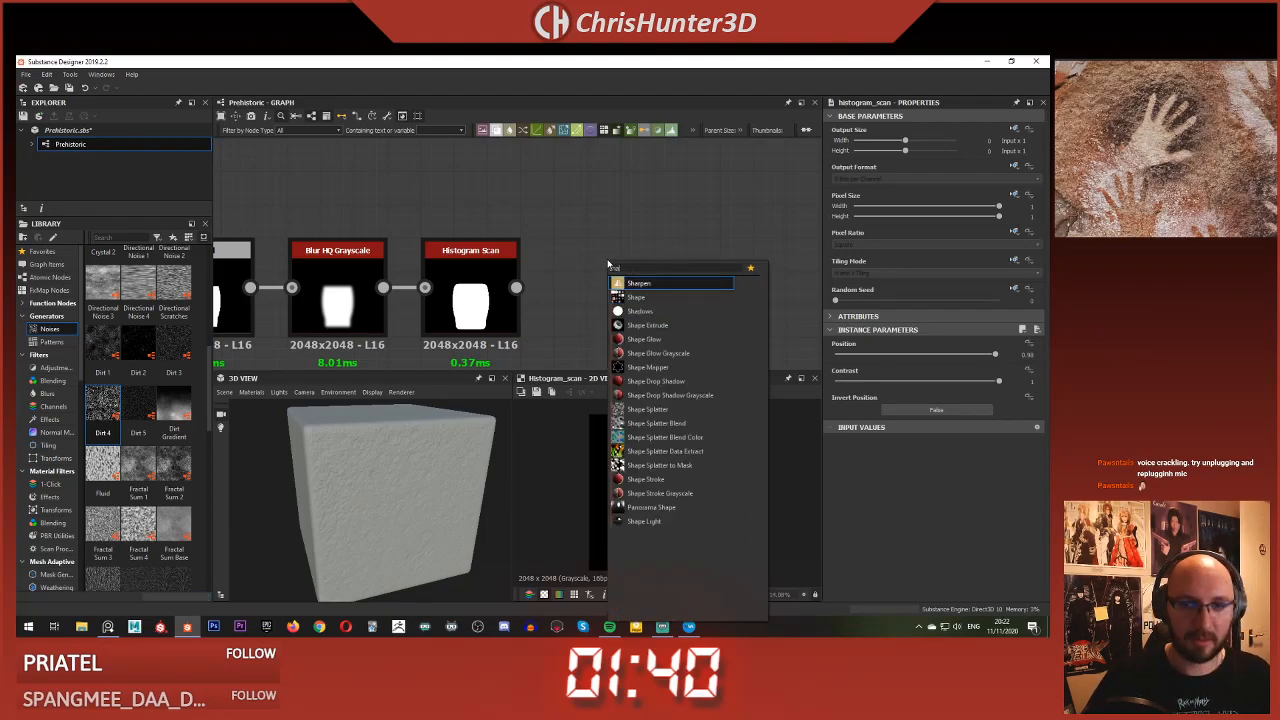
key(Down)
key(Return)
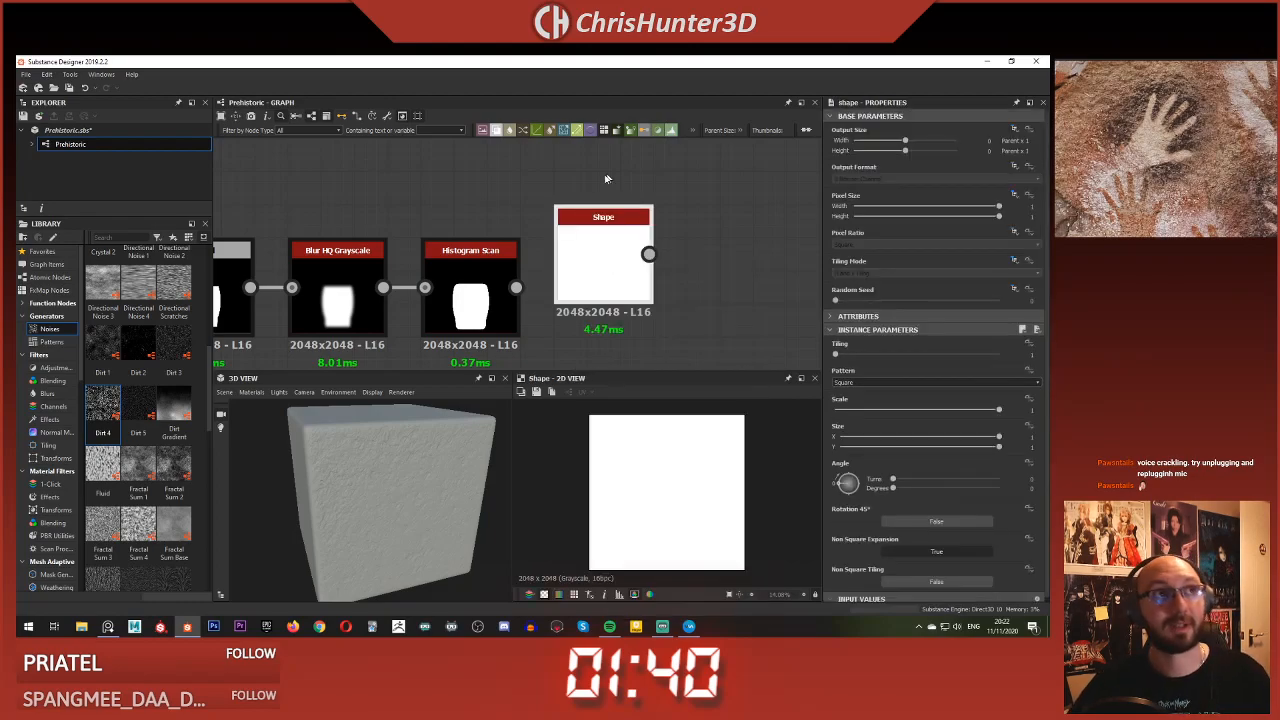
middle_drag(643, 238, 676, 281)
scroll(641, 215, down, 3)
scroll(676, 281, up, 2)
drag(583, 328, 477, 247)
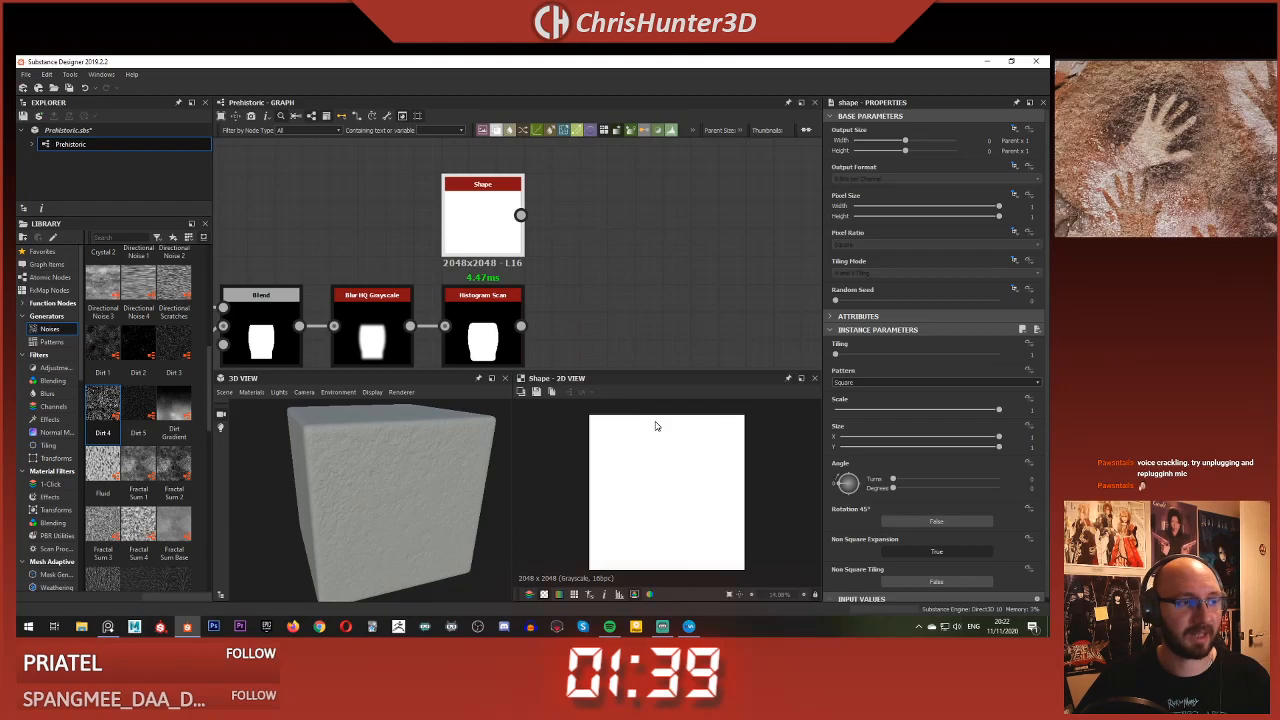
Shape the square into a narrow vertical bar with Scale 0.93 and Size X about 0.23
click(921, 437)
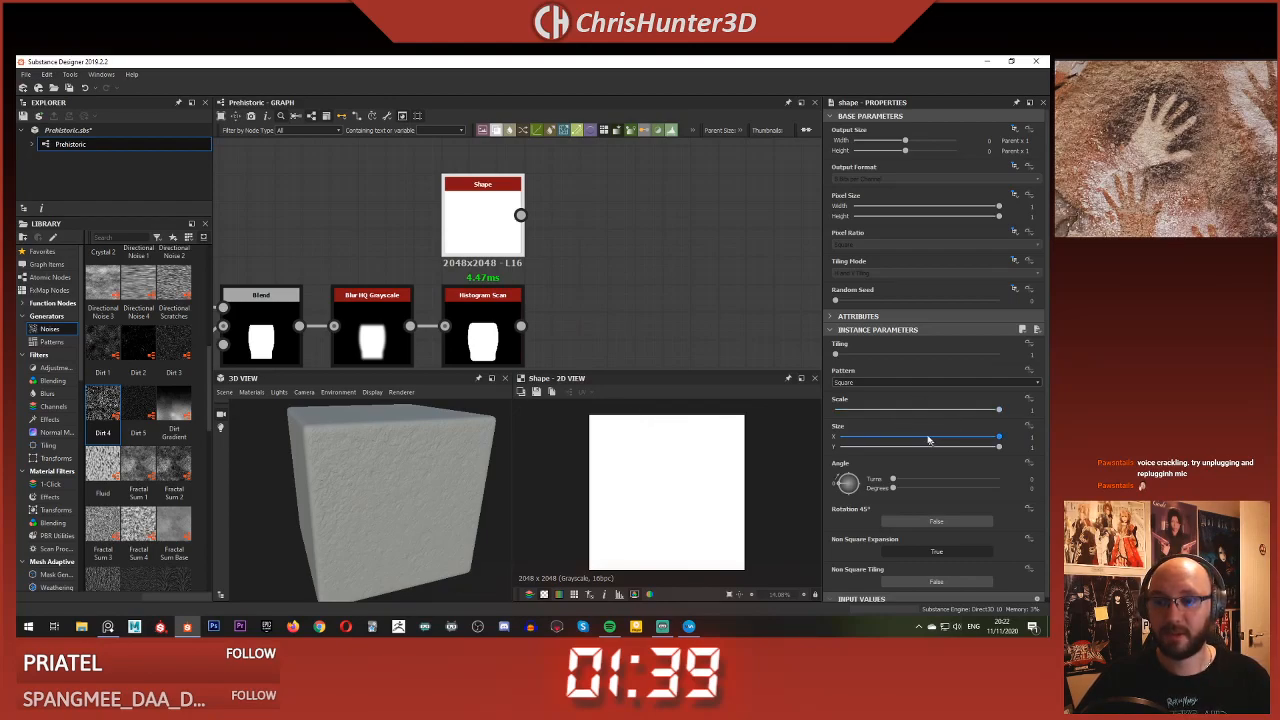
click(988, 411)
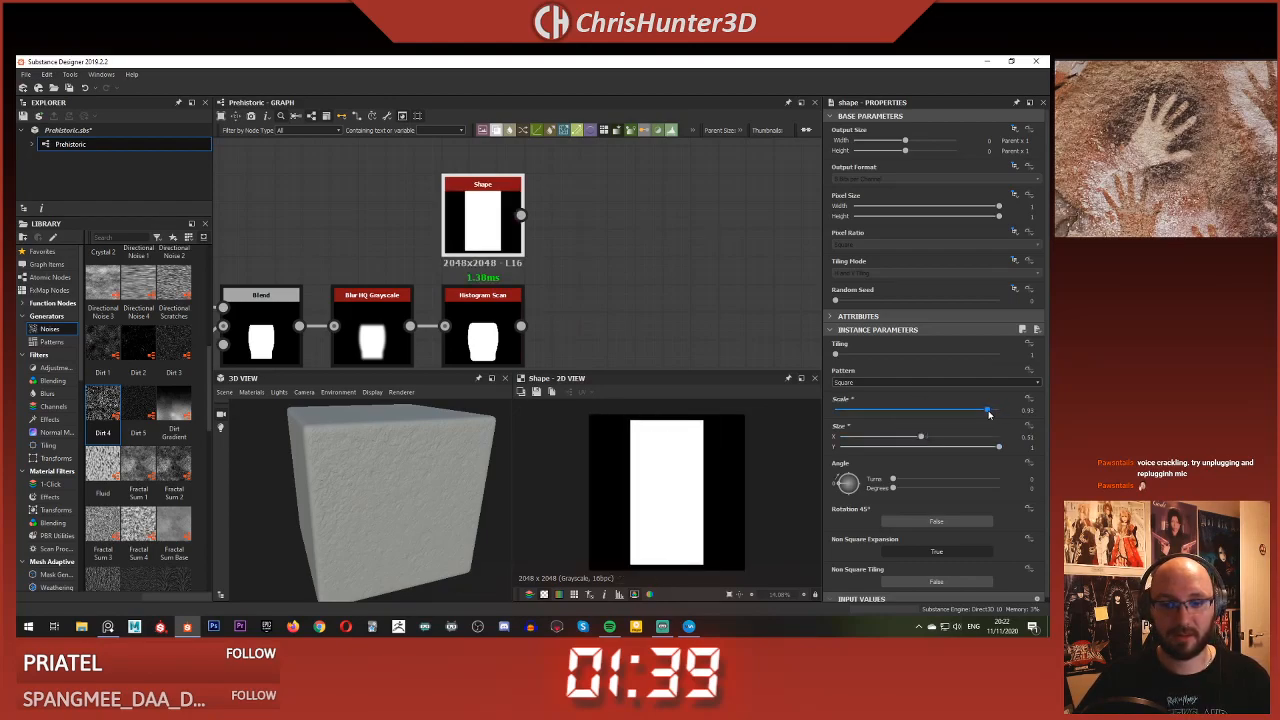
drag(922, 438, 878, 446)
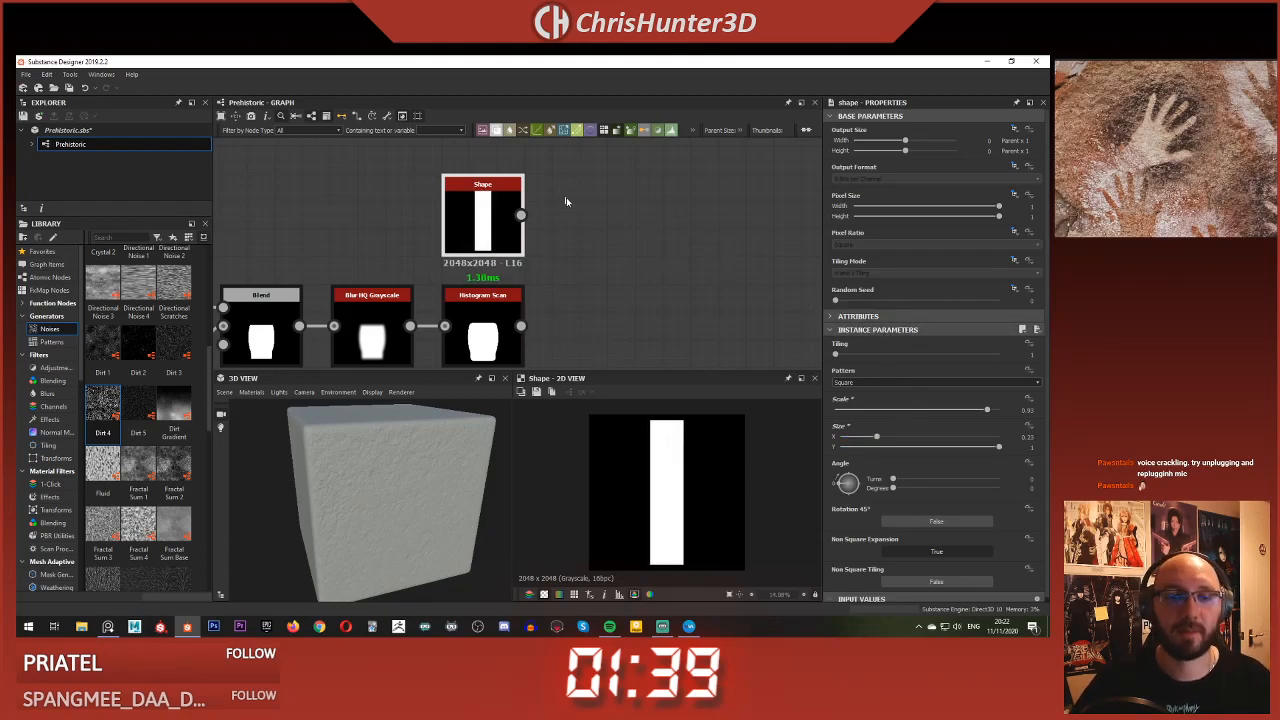
Add a Blur HQ Grayscale node beside the new Shape and connect the Shape to it
middle_drag(621, 210, 673, 216)
scroll(676, 210, up, 2)
scroll(654, 251, down, 4)
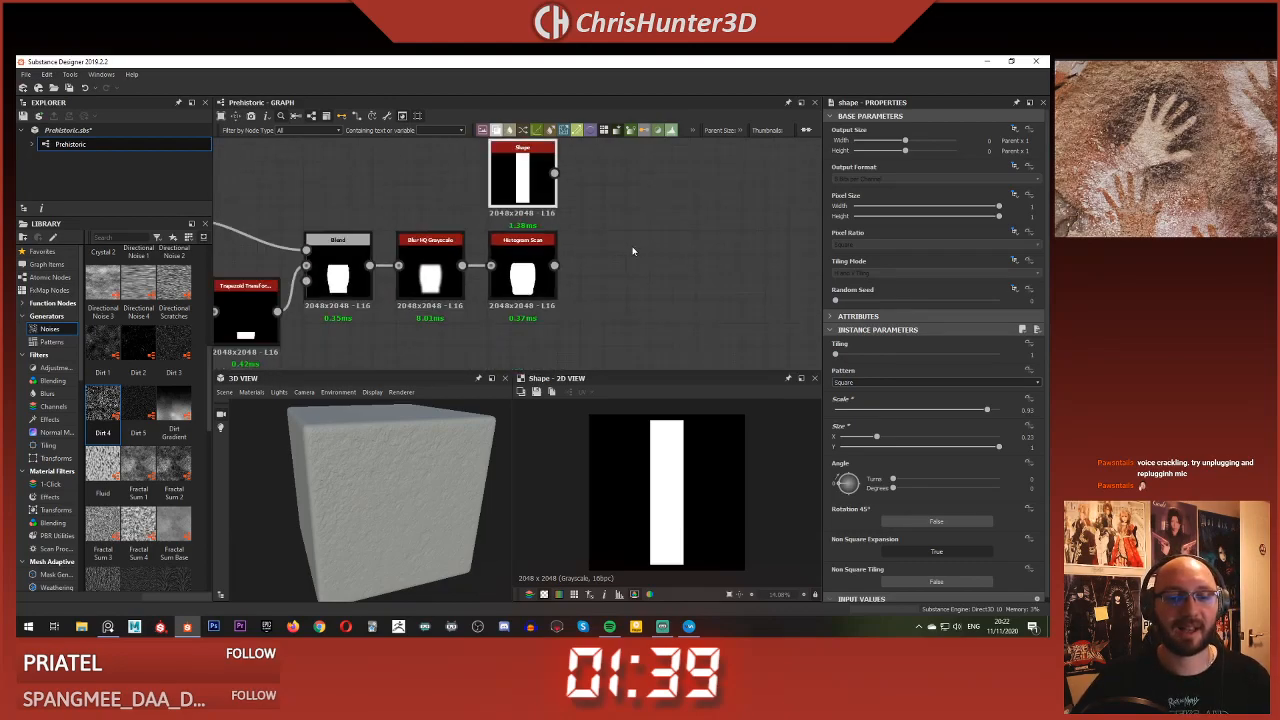
key(space)
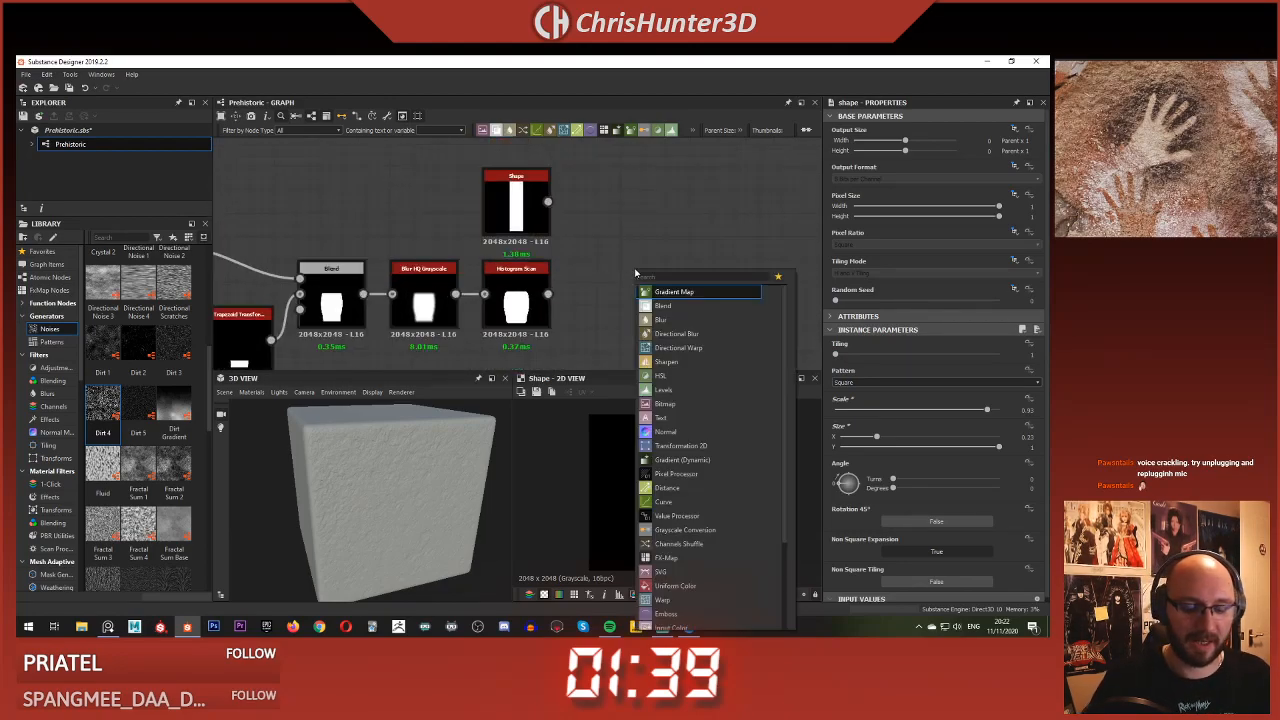
text(blur)
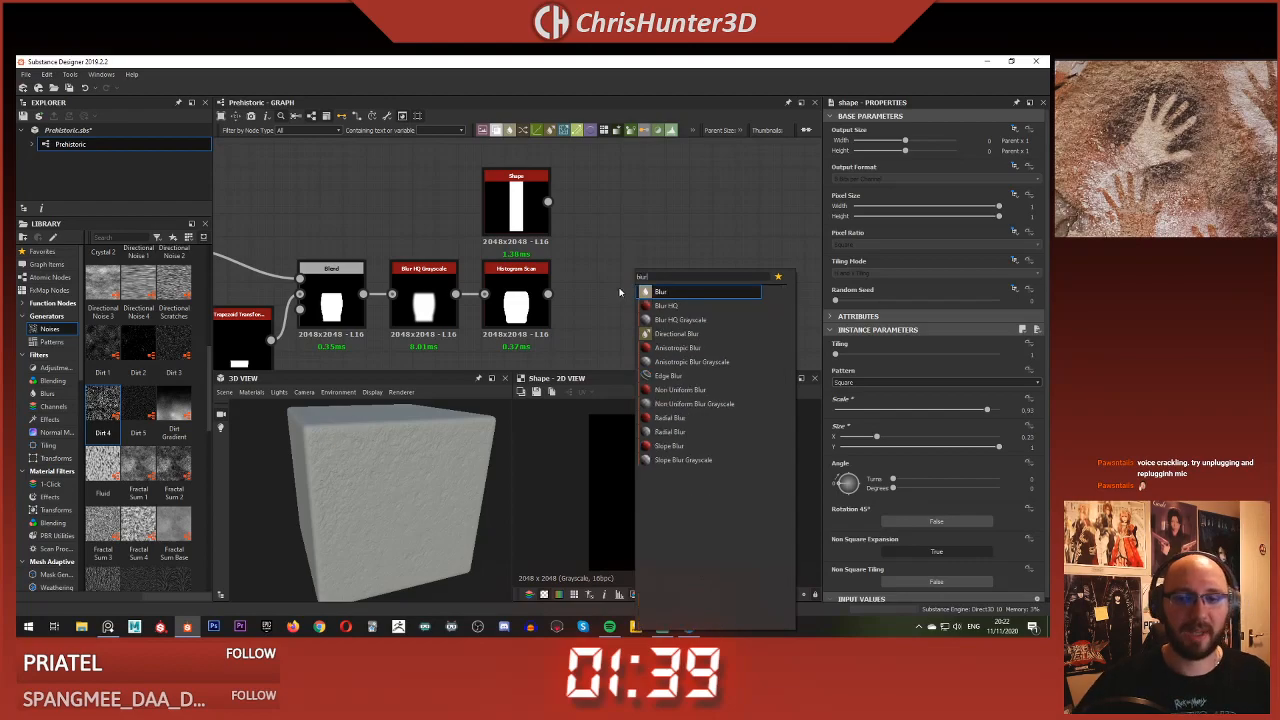
click(697, 323)
drag(548, 201, 600, 205)
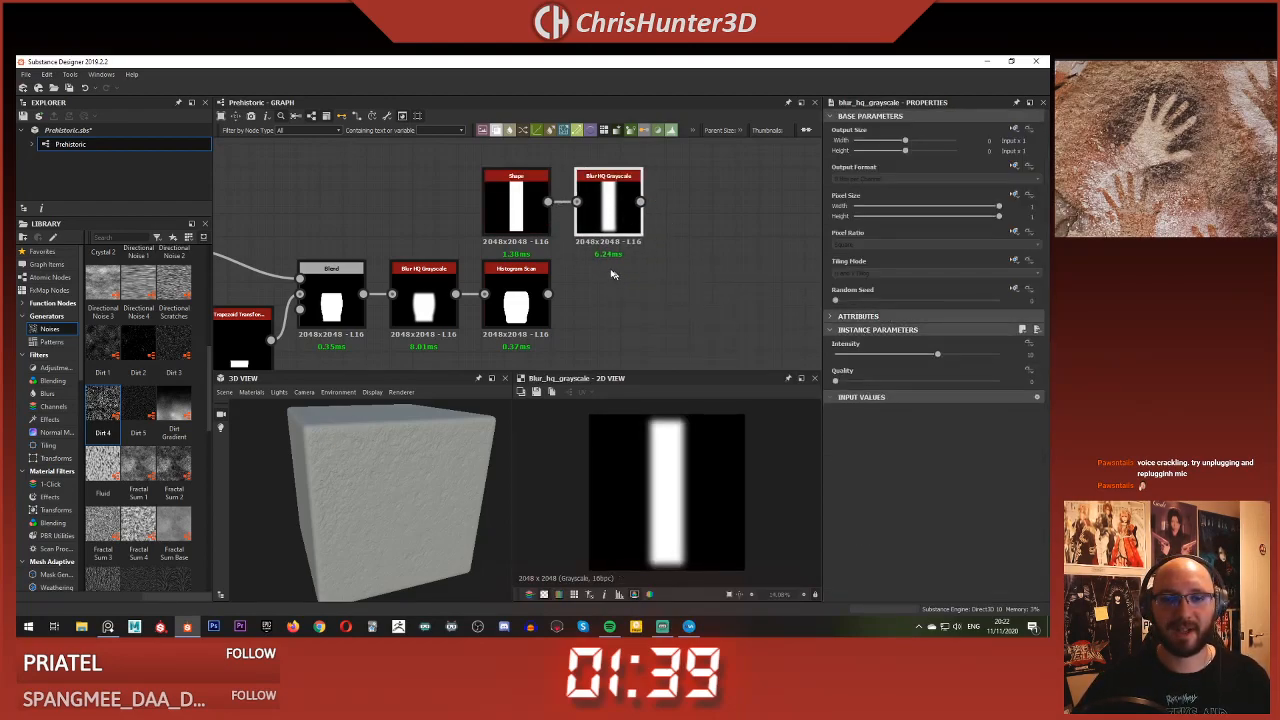
Widen the gap between the new Shape and its Blur HQ Grayscale, and preview the Shape
scroll(573, 263, up, 2)
click(518, 215)
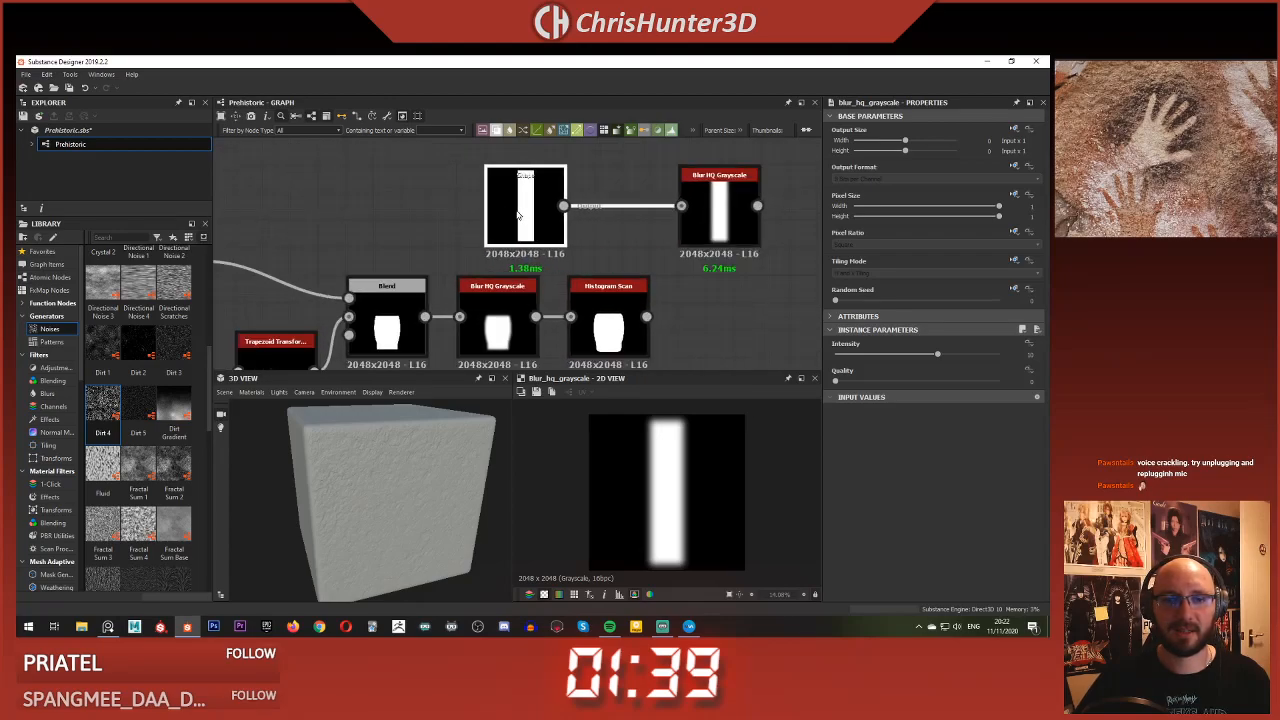
double_click(518, 221)
middle_drag(518, 221, 458, 224)
scroll(458, 224, up, 1)
middle_drag(618, 254, 562, 255)
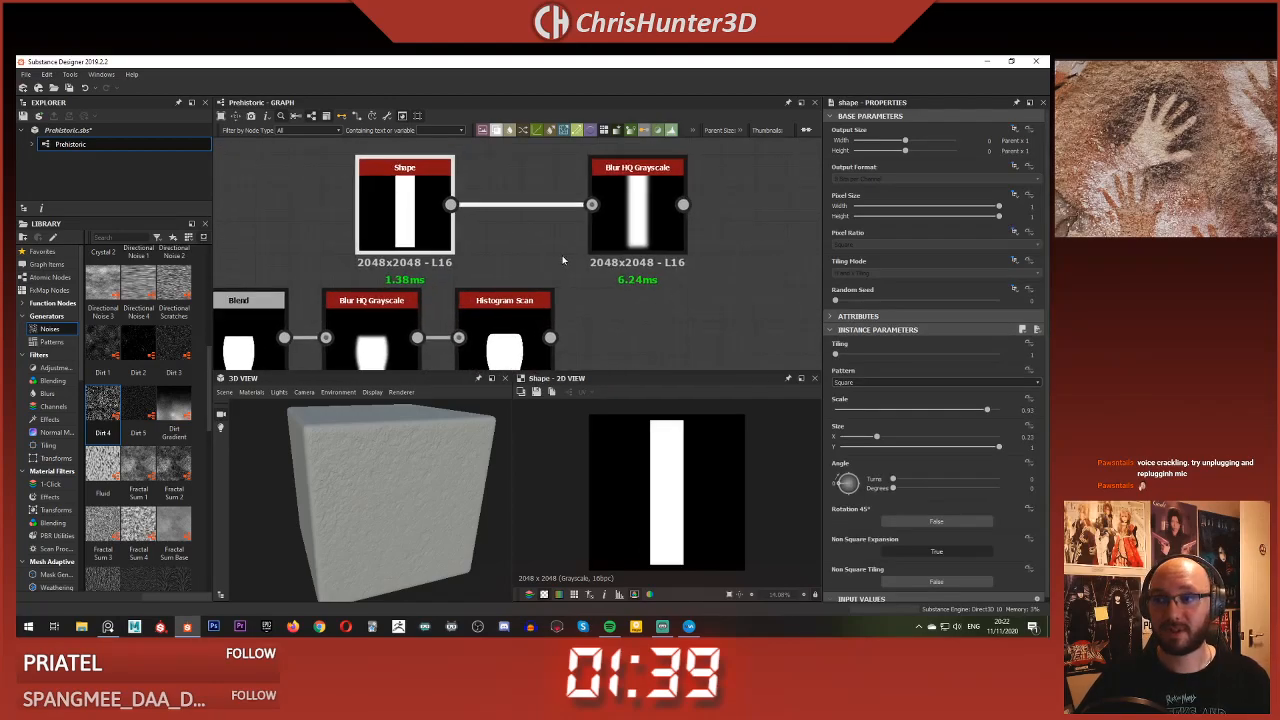
Change the narrow Shape's pattern to Capsule and raise Pattern Specific until it forms a long rounded finger
click(719, 297)
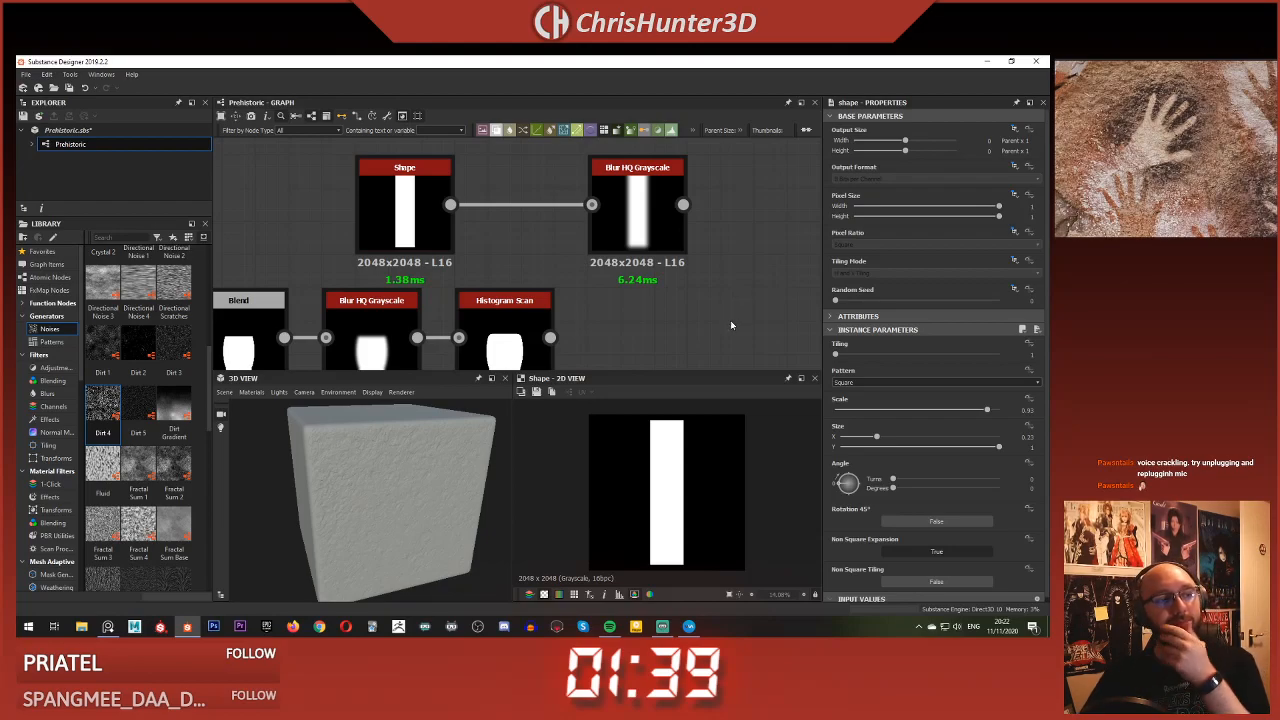
click(405, 210)
click(876, 383)
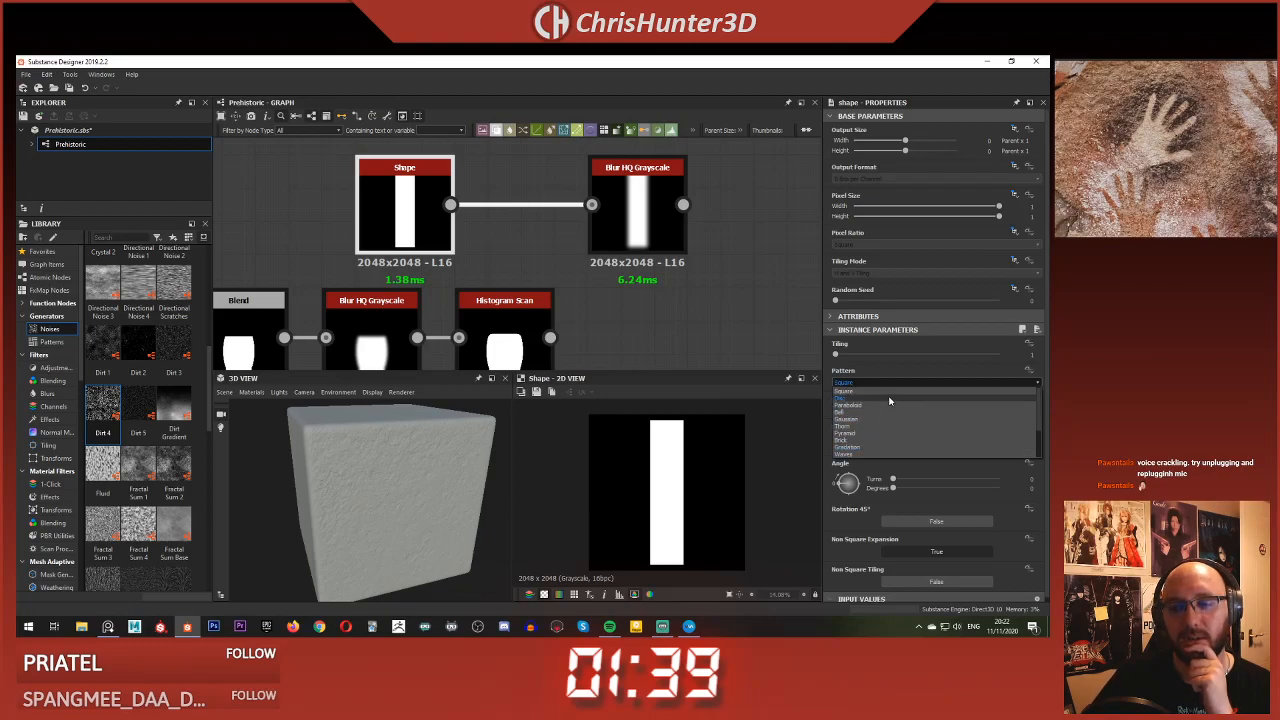
scroll(889, 400, down, 2)
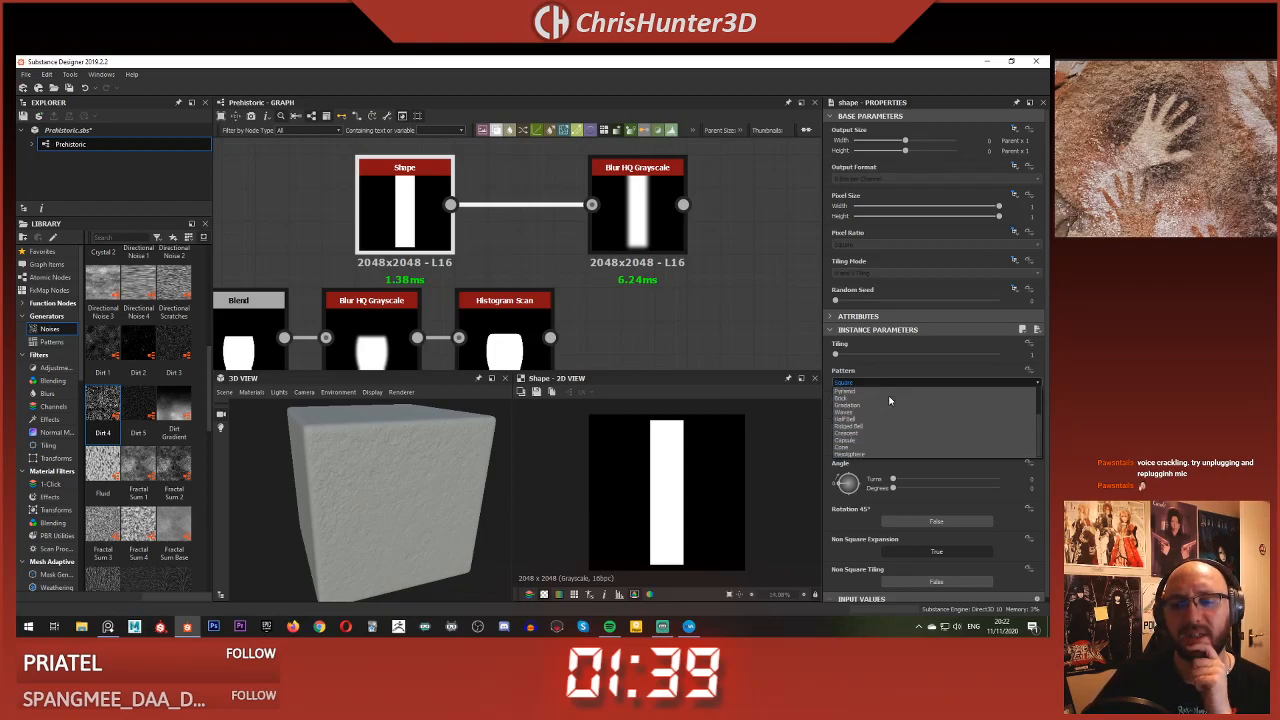
click(872, 440)
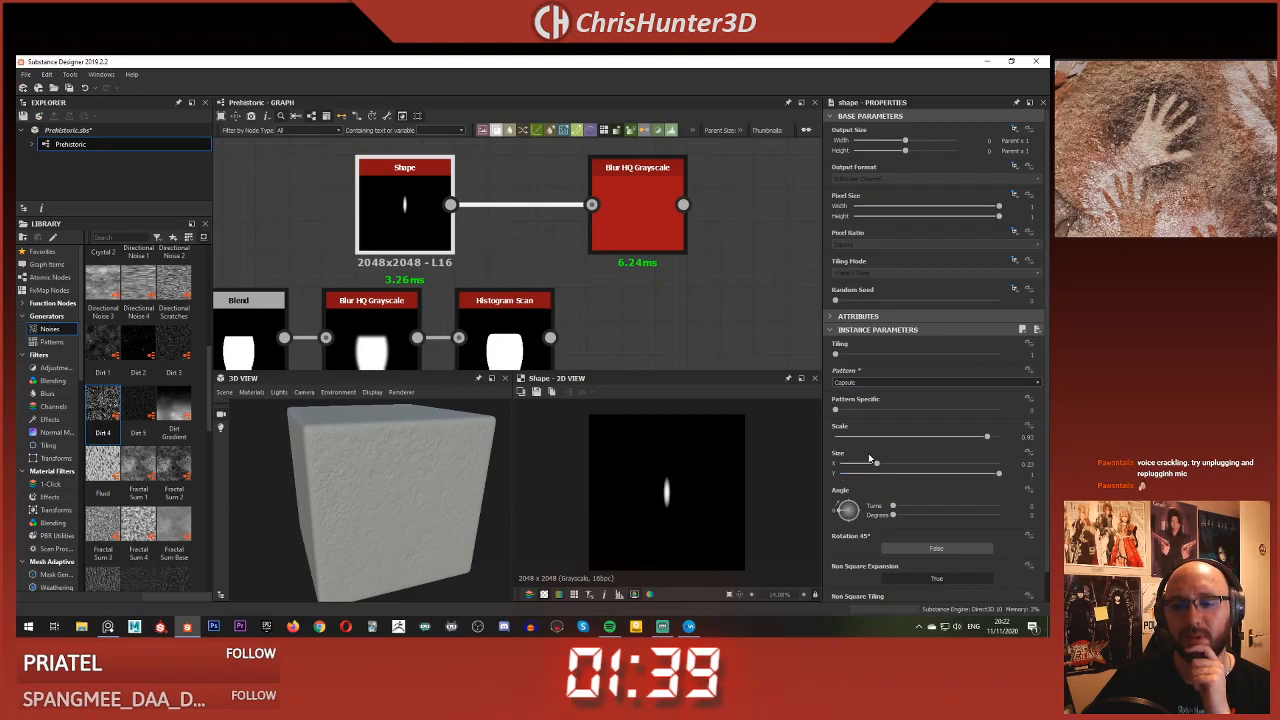
drag(836, 410, 942, 410)
drag(847, 511, 998, 463)
Delete the Blur HQ Grayscale node connected to the finger Shape
mouse_move(613, 290)
middle_down()
mouse_move(615, 310)
mouse_move(595, 246)
mouse_move(603, 278)
middle_up()
click(626, 298)
click(661, 261)
key(Delete)
click(405, 243)
scroll(577, 298, down, 3)
scroll(596, 243, up, 3)
Add a Histogram Scan fed by the finger Shape and set Position to 0.5 and Contrast to about 0.91
click(600, 268)
key(space)
text(hist)
key(Down)
key(Return)
drag(488, 233, 567, 247)
drag(905, 354, 985, 391)
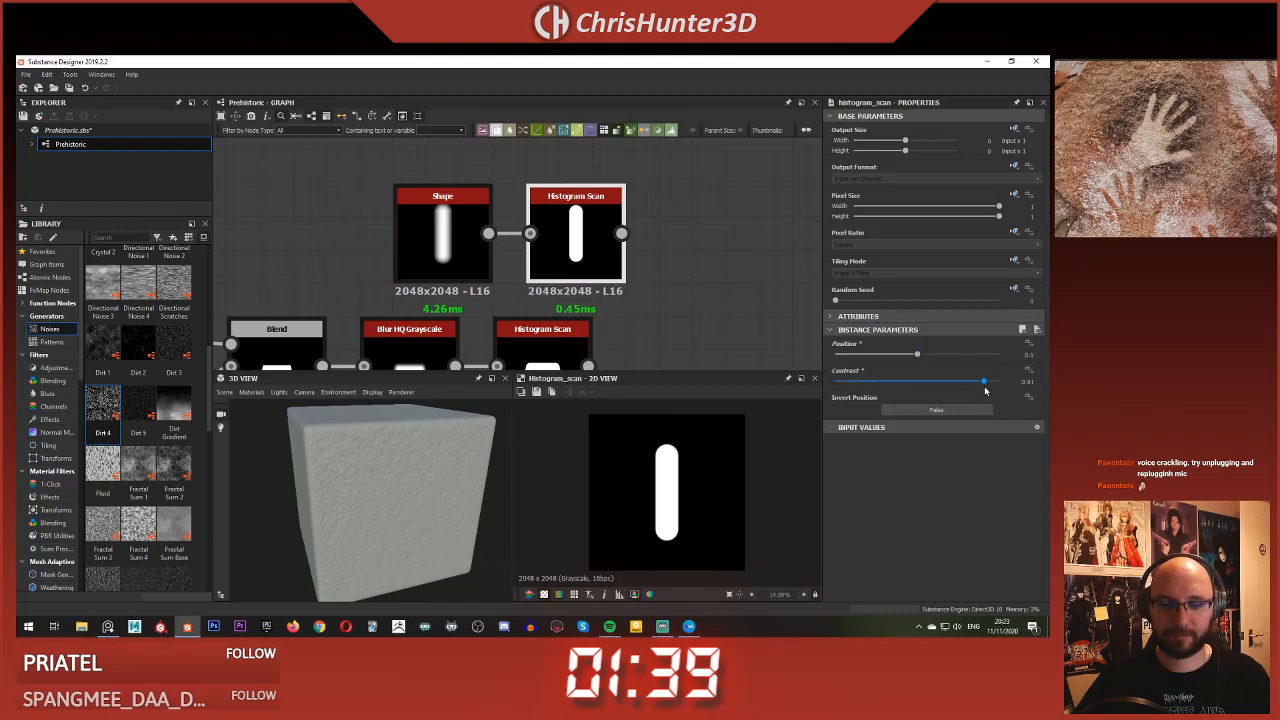
click(458, 243)
click(580, 244)
scroll(617, 248, down, 3)
middle_drag(617, 248, 592, 186)
click(636, 249)
scroll(636, 249, up, 4)
middle_drag(638, 251, 663, 313)
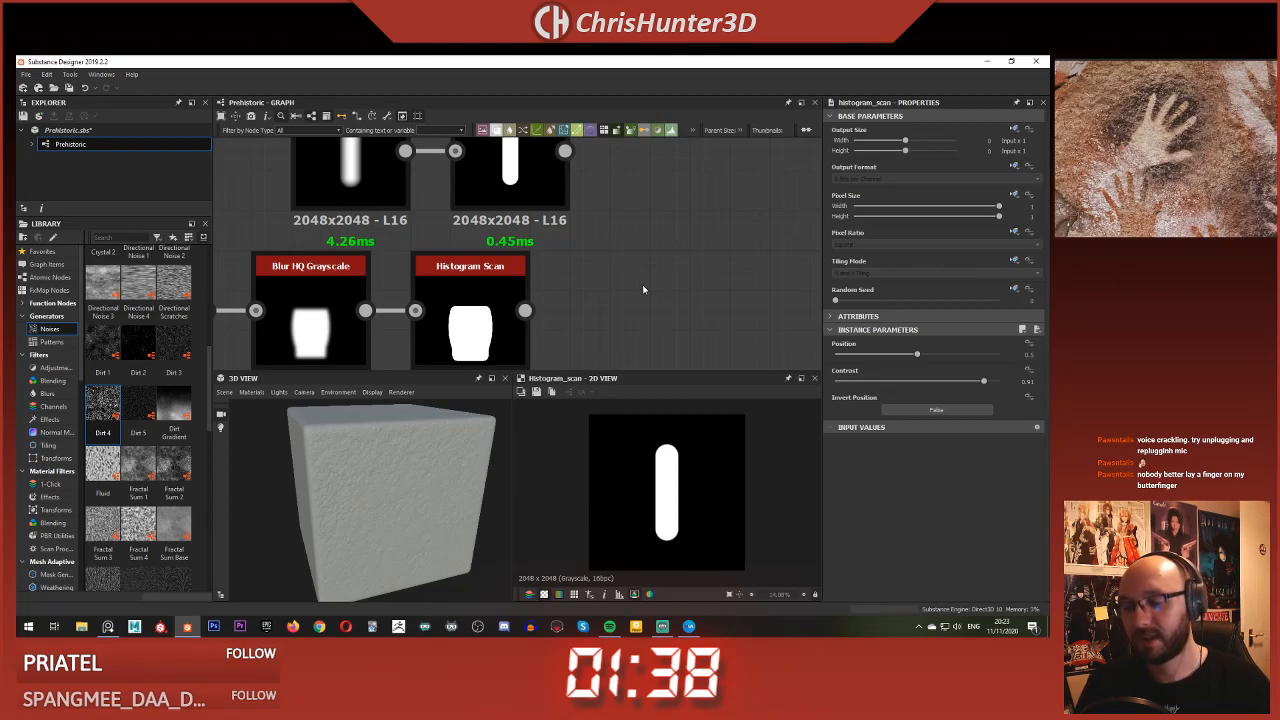
Add a Blend node fed by the palm's Histogram Scan, leaving a wide gap between the two nodes
scroll(634, 246, down, 3)
scroll(634, 236, up, 1)
mouse_move(646, 264)
middle_down()
mouse_move(678, 233)
mouse_move(631, 264)
middle_up()
key(space)
text(blend)
key(Return)
drag(539, 288, 741, 256)
middle_drag(741, 256, 706, 319)
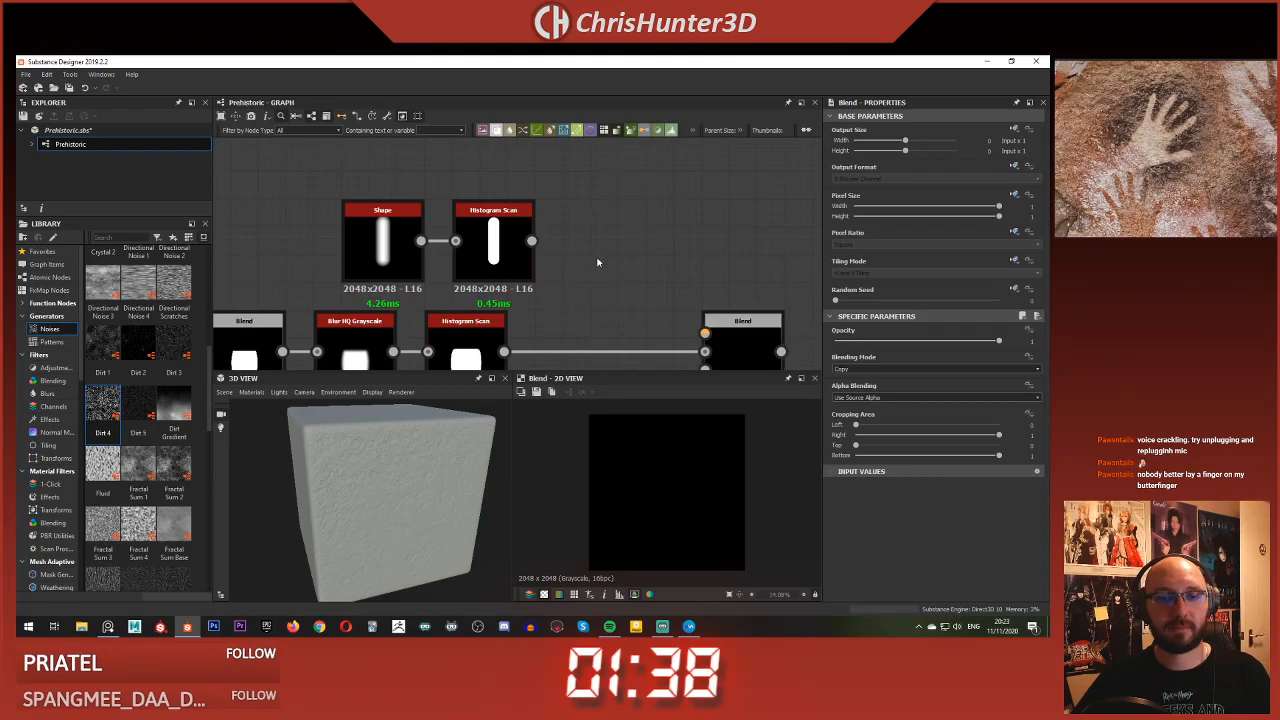
Add a Splatter Circular node, place it clear of the finger's Histogram Scan and remove its automatic link
key(space)
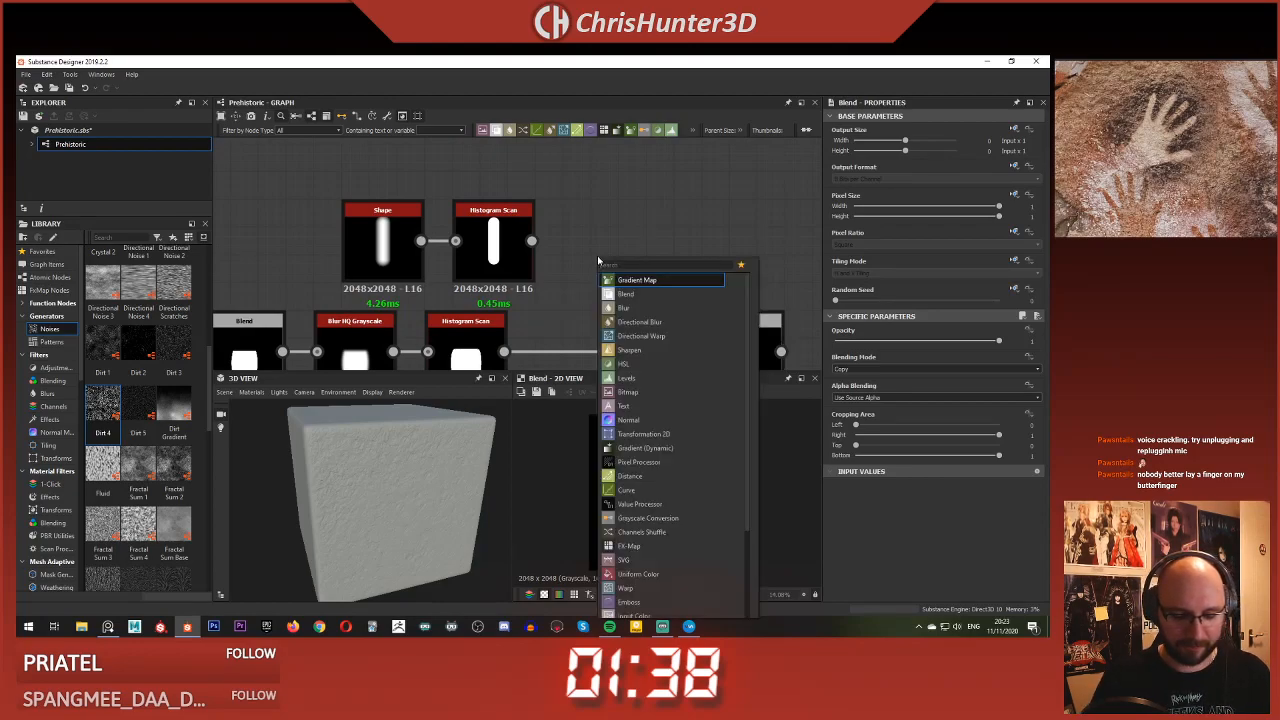
text(circ)
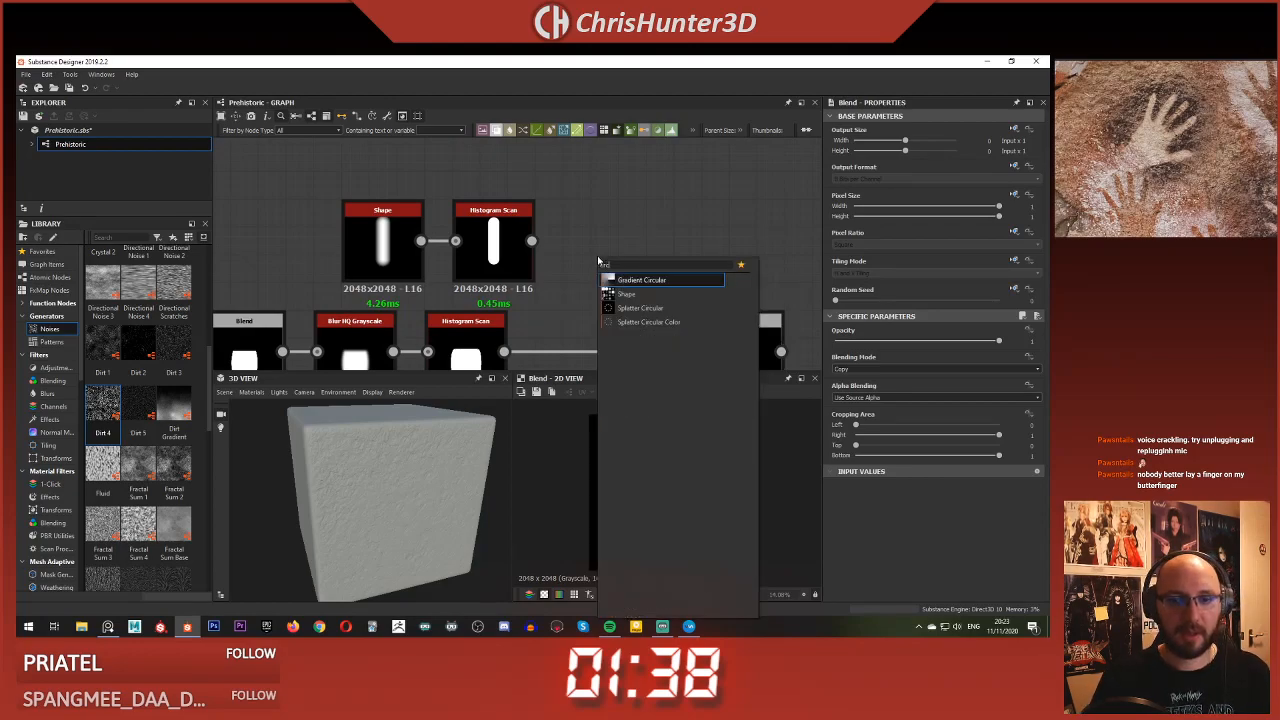
key(Down)
key(Down)
key(Return)
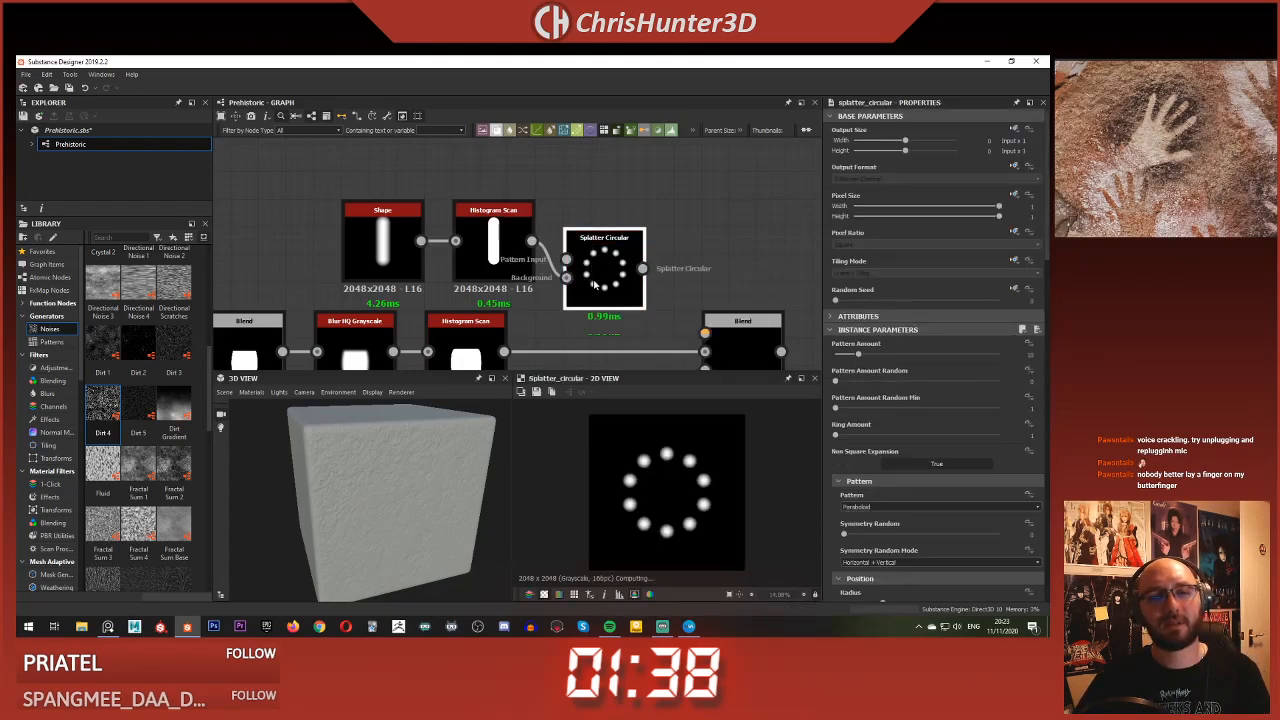
drag(593, 285, 662, 230)
key(Delete)
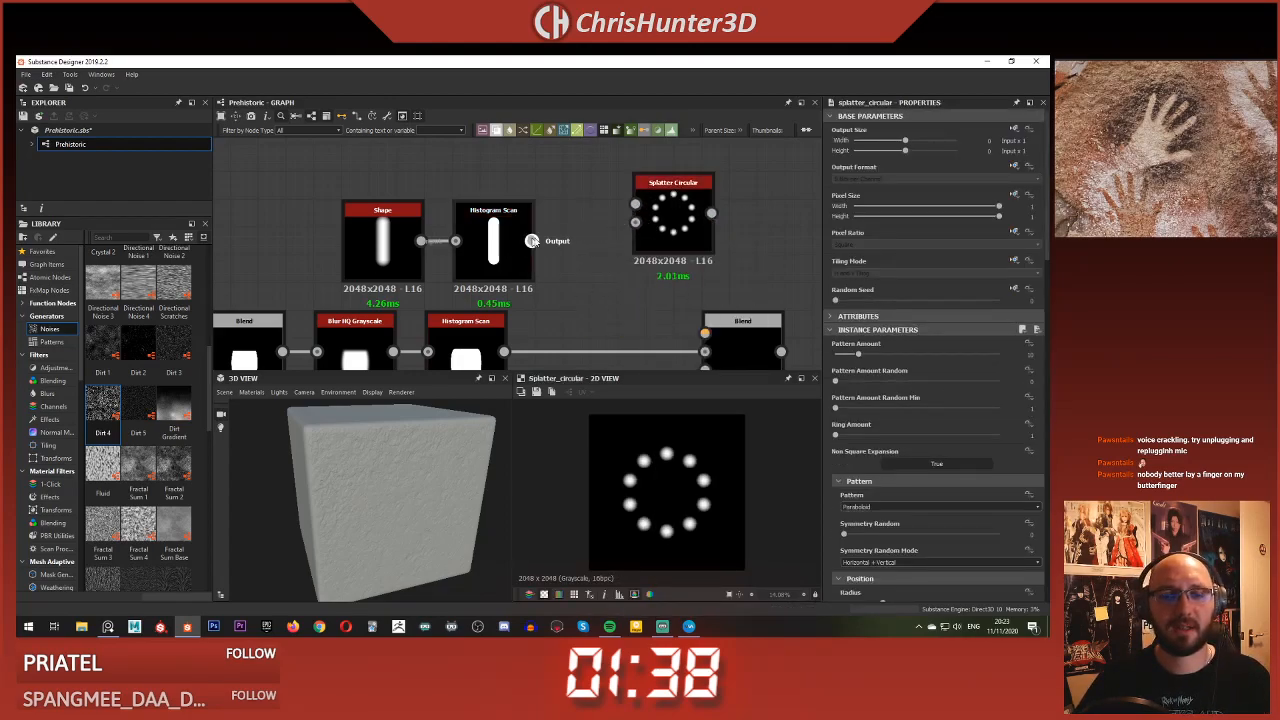
Connect the finger's Histogram Scan to the Splatter Circular's Pattern Input, leaving the Background input unconnected
drag(532, 241, 635, 222)
click(580, 234)
key(Delete)
drag(532, 241, 635, 204)
click(668, 215)
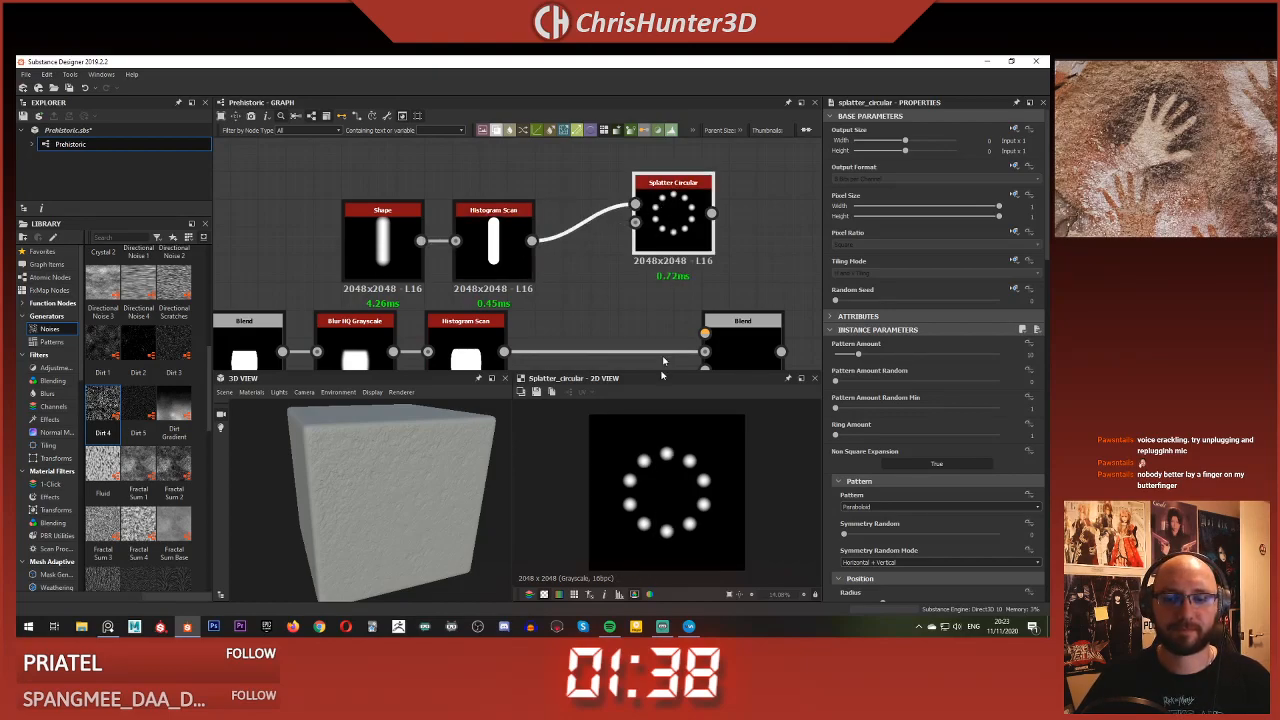
Set the Splatter Circular's Pattern to Image Input and its Pattern Amount to 4
click(900, 506)
click(886, 518)
scroll(725, 458, up, 2)
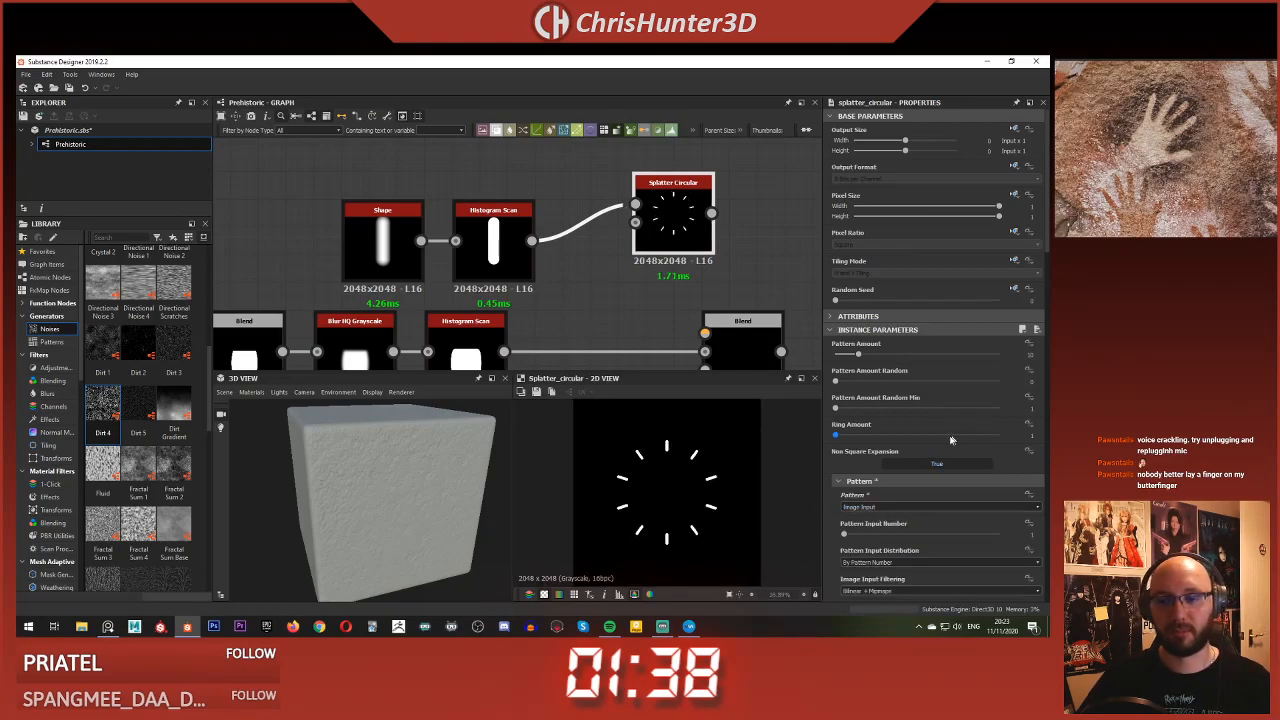
drag(857, 357, 843, 357)
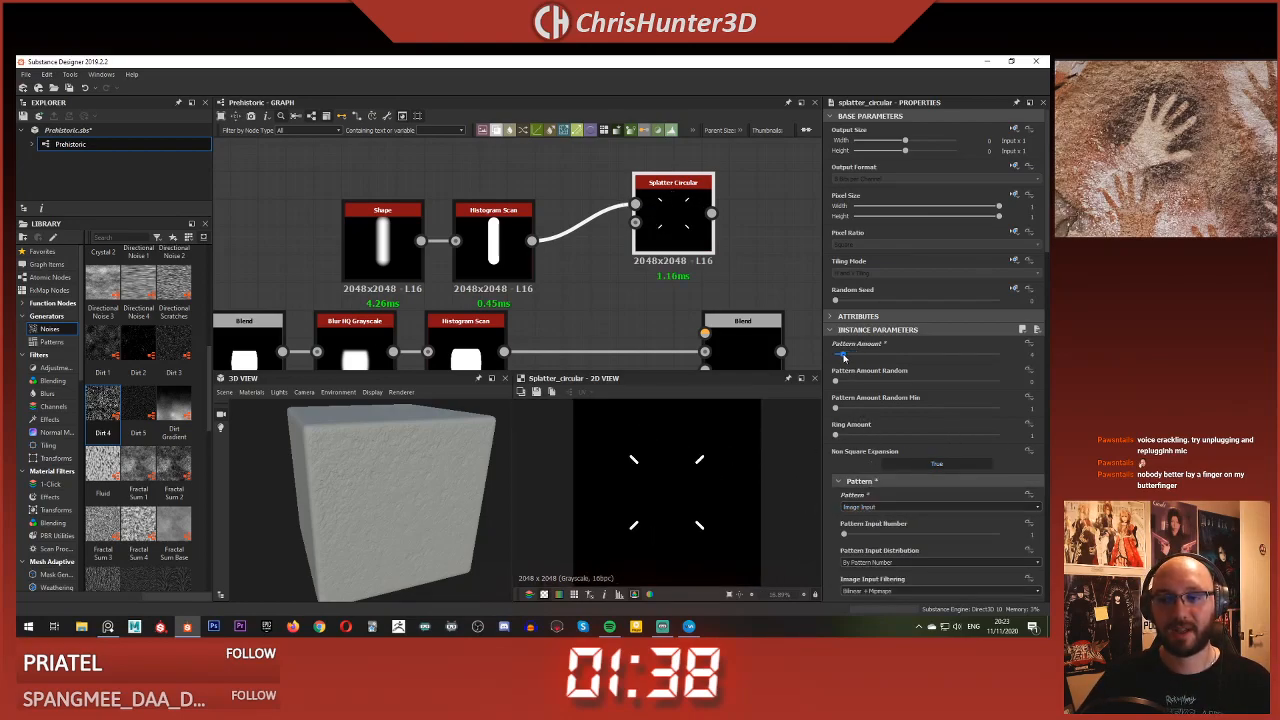
Gather the four fingers into an arc by setting Radius to about 0.24 and Spread to about 0.19
scroll(868, 531, down, 5)
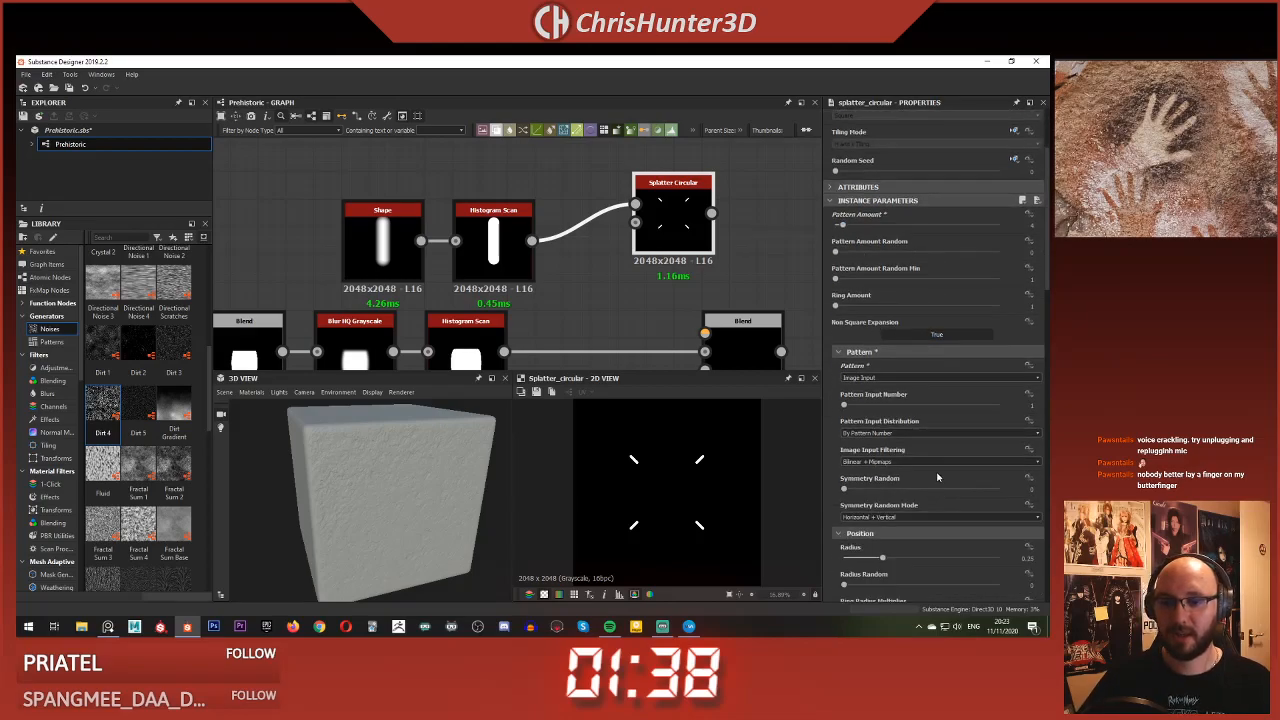
mouse_move(880, 428)
mouse_down()
mouse_move(858, 428)
mouse_move(881, 428)
mouse_up()
scroll(881, 438, down, 1)
scroll(881, 438, down, 1)
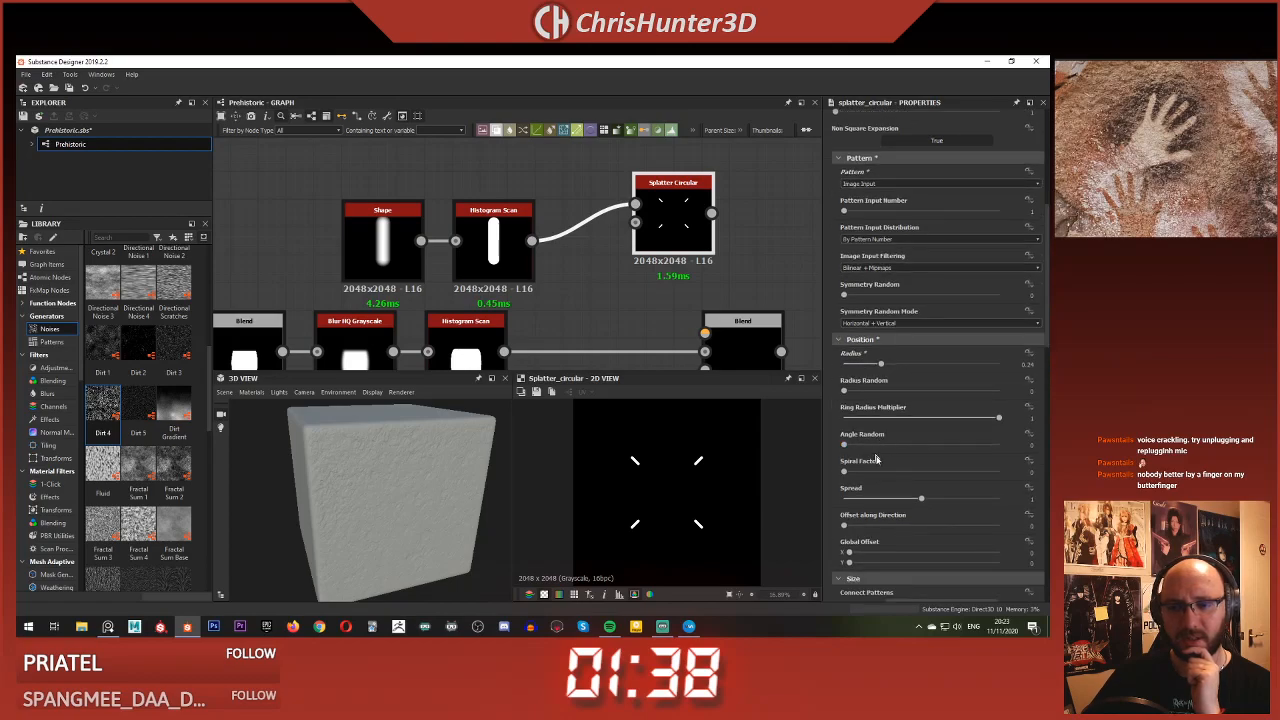
drag(916, 499, 861, 509)
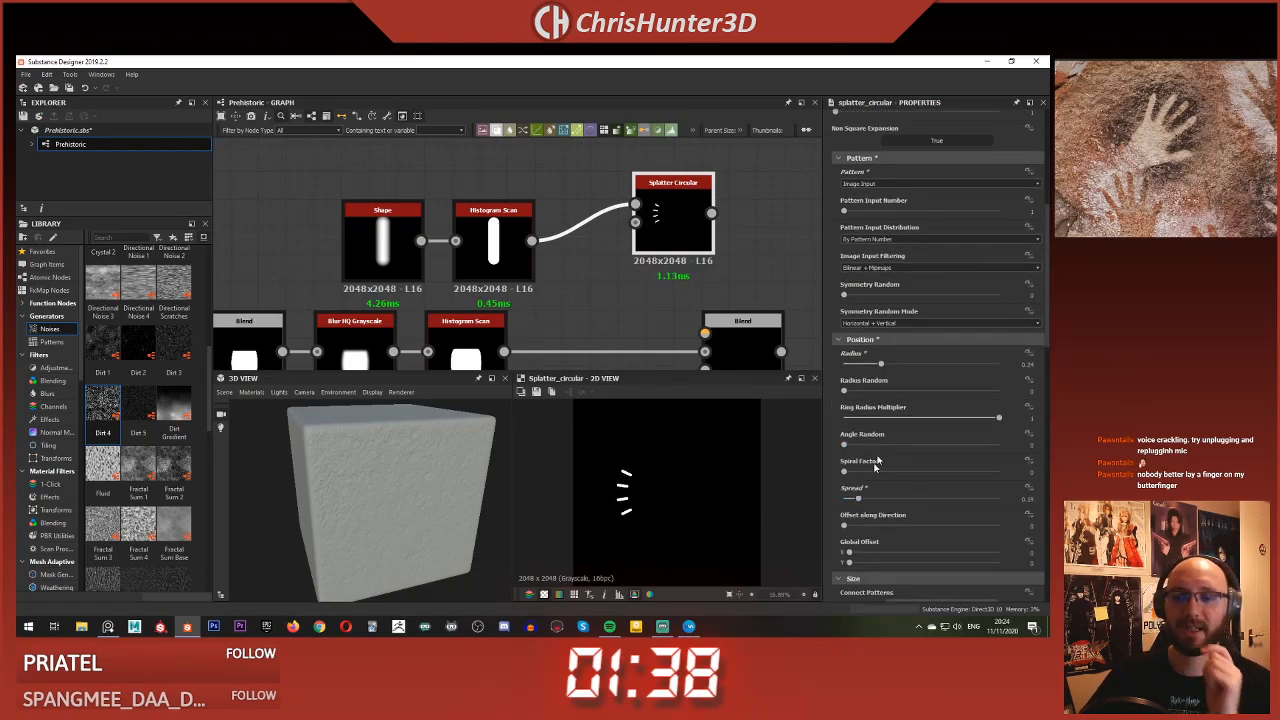
Try a Pattern Rotation of 0.25 turns on the splattered fingers and reset it to 0
scroll(875, 470, down, 5)
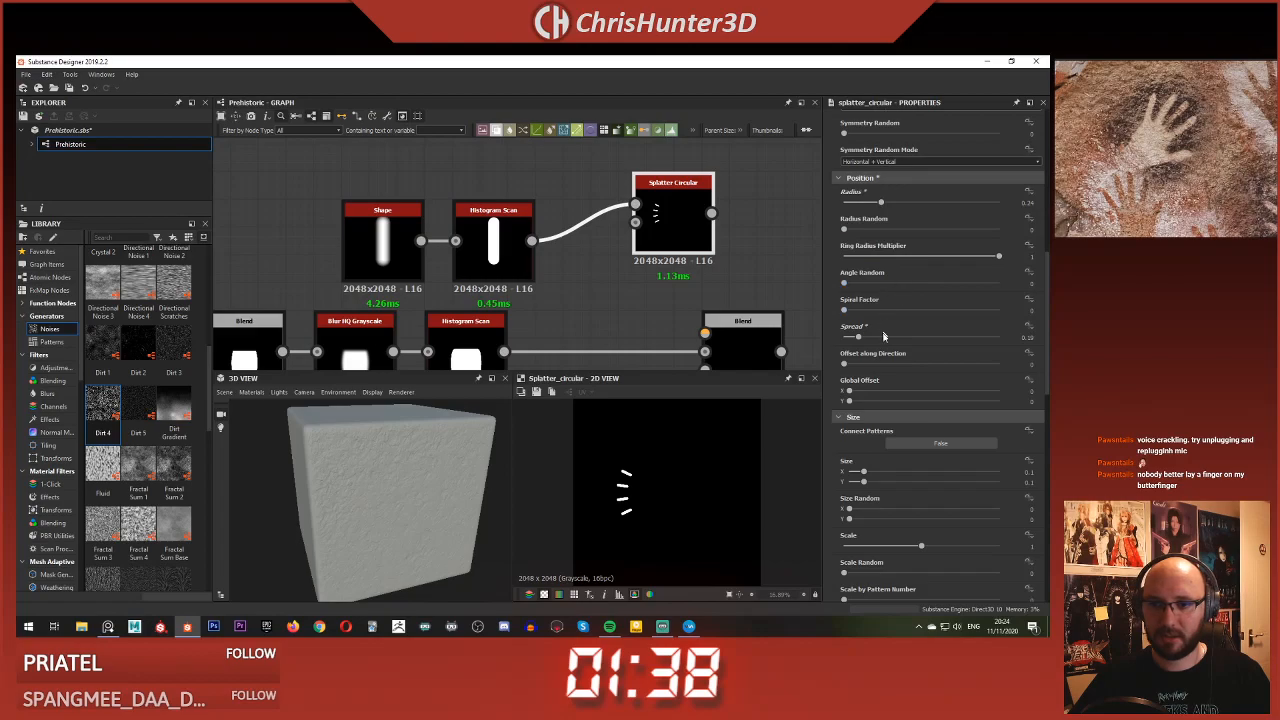
scroll(885, 340, down, 3)
scroll(886, 343, down, 8)
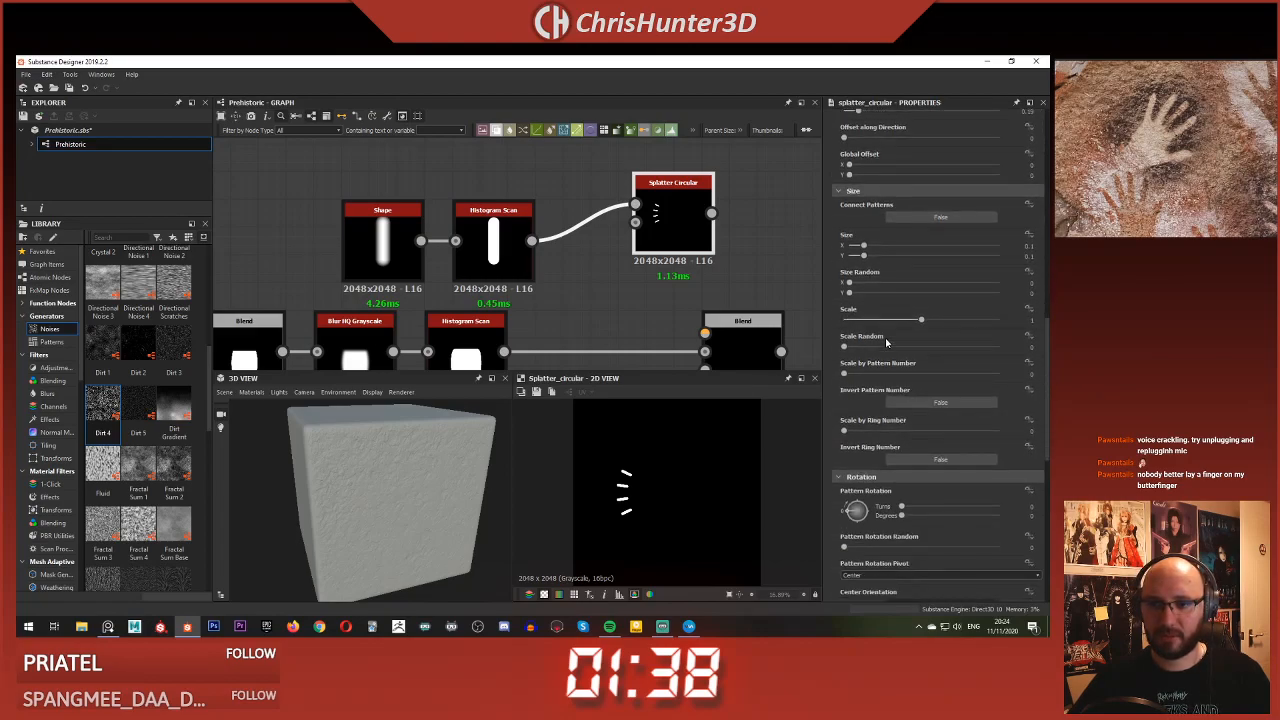
click(853, 371)
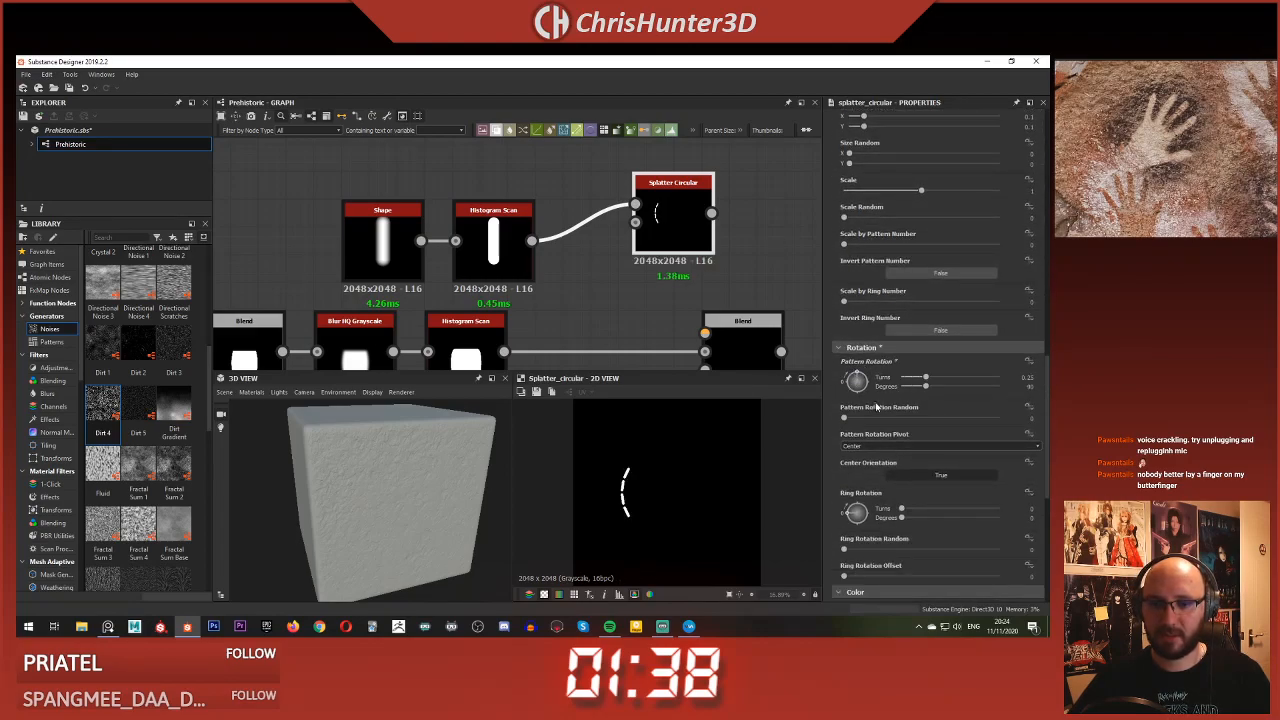
click(849, 389)
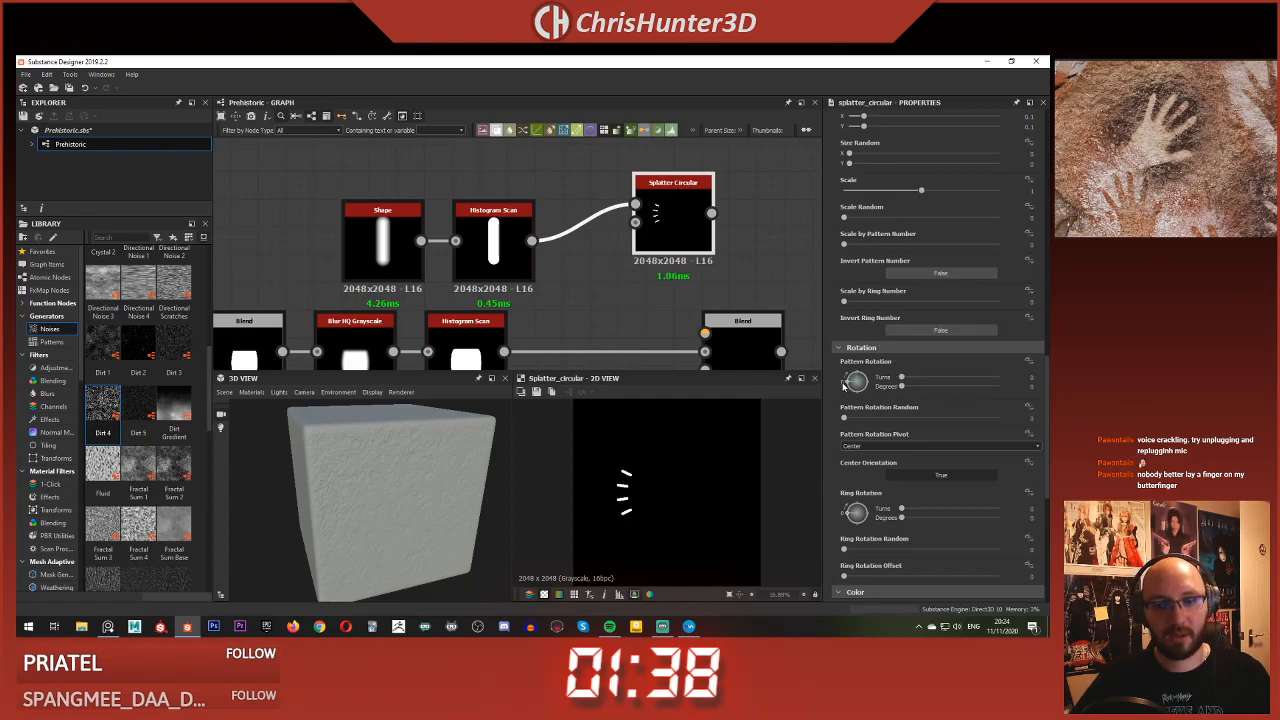
click(853, 371)
drag(852, 367, 860, 364)
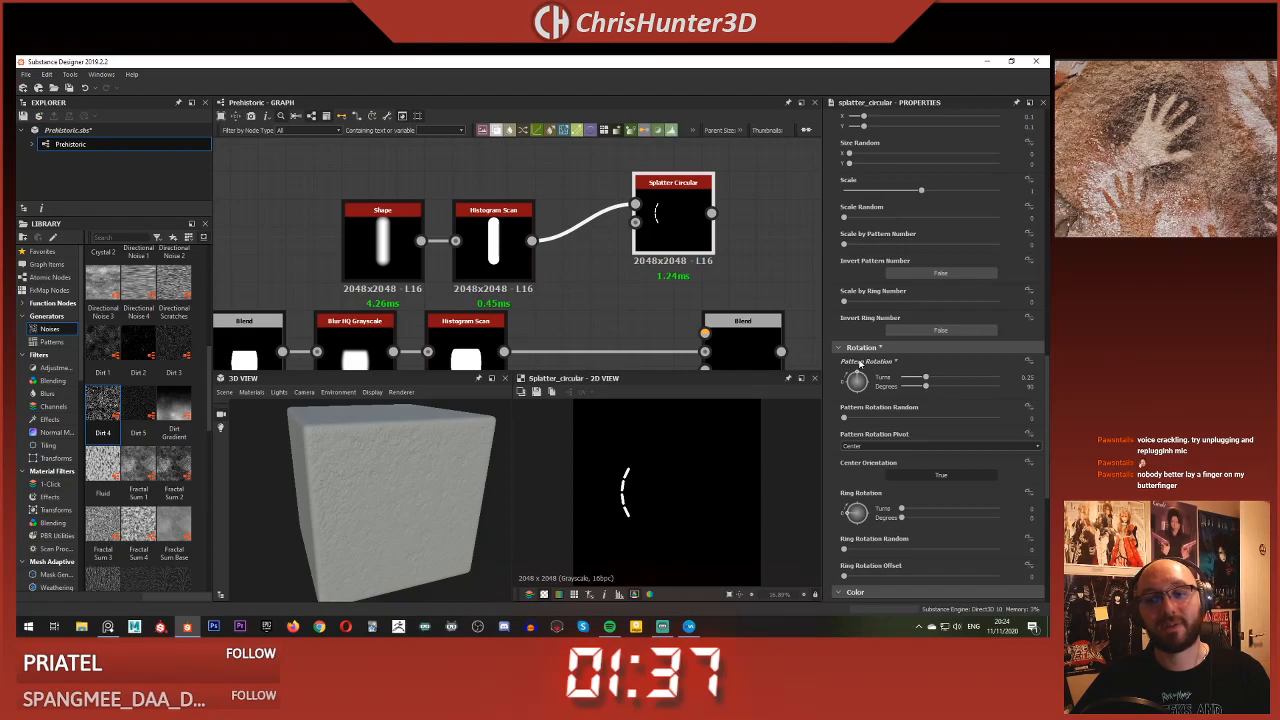
click(843, 380)
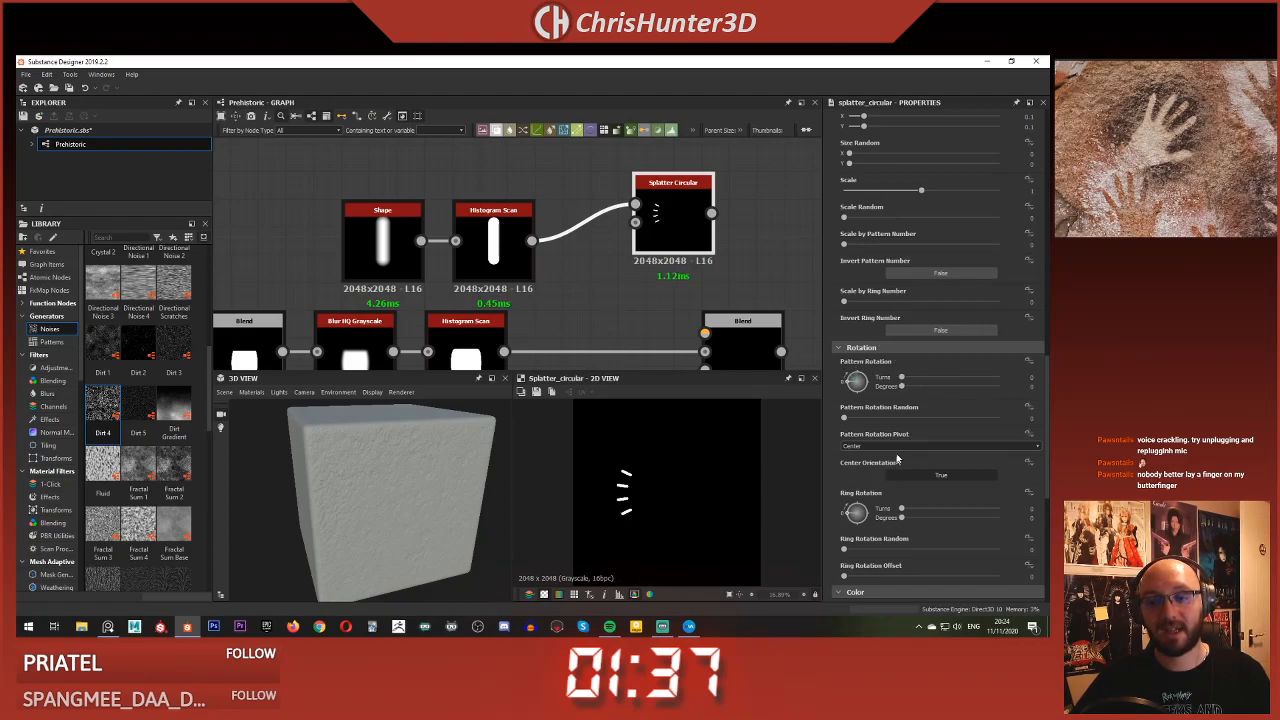
Turn the finger arc upward with a Ring Rotation of 0.25 turns and raise the Splatter Circular's Scale to 2
click(858, 511)
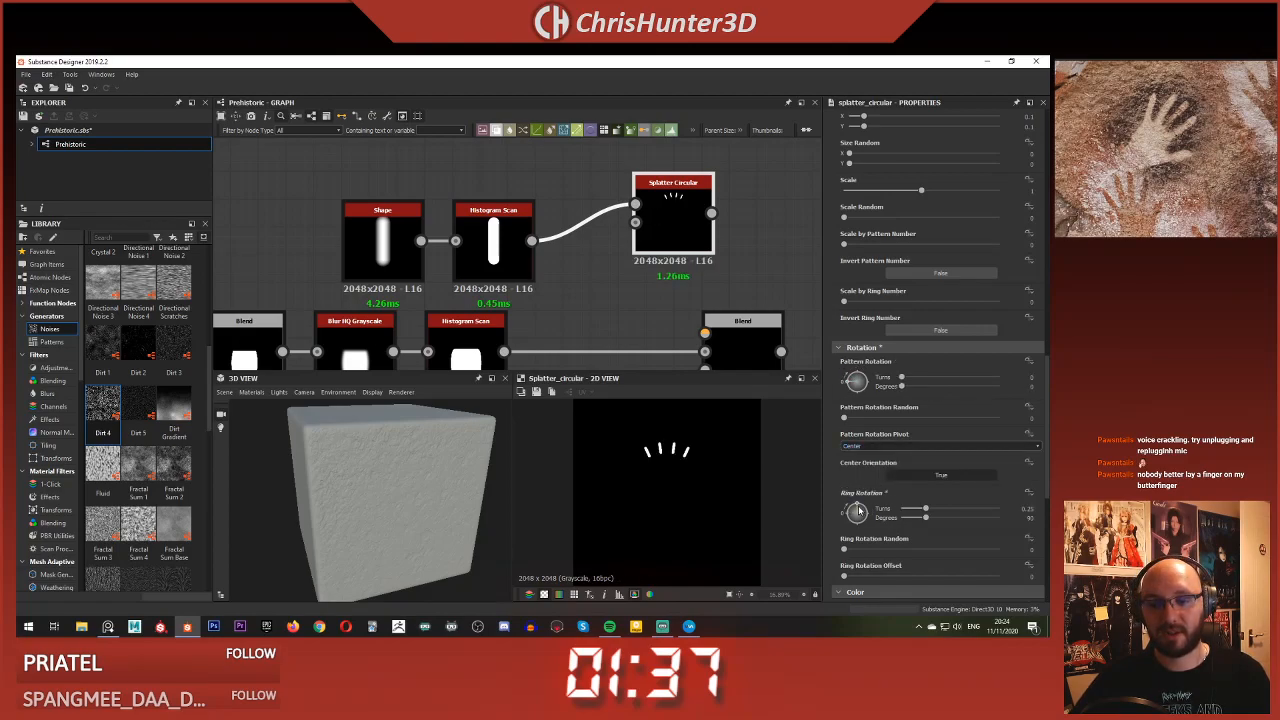
scroll(784, 470, up, 4)
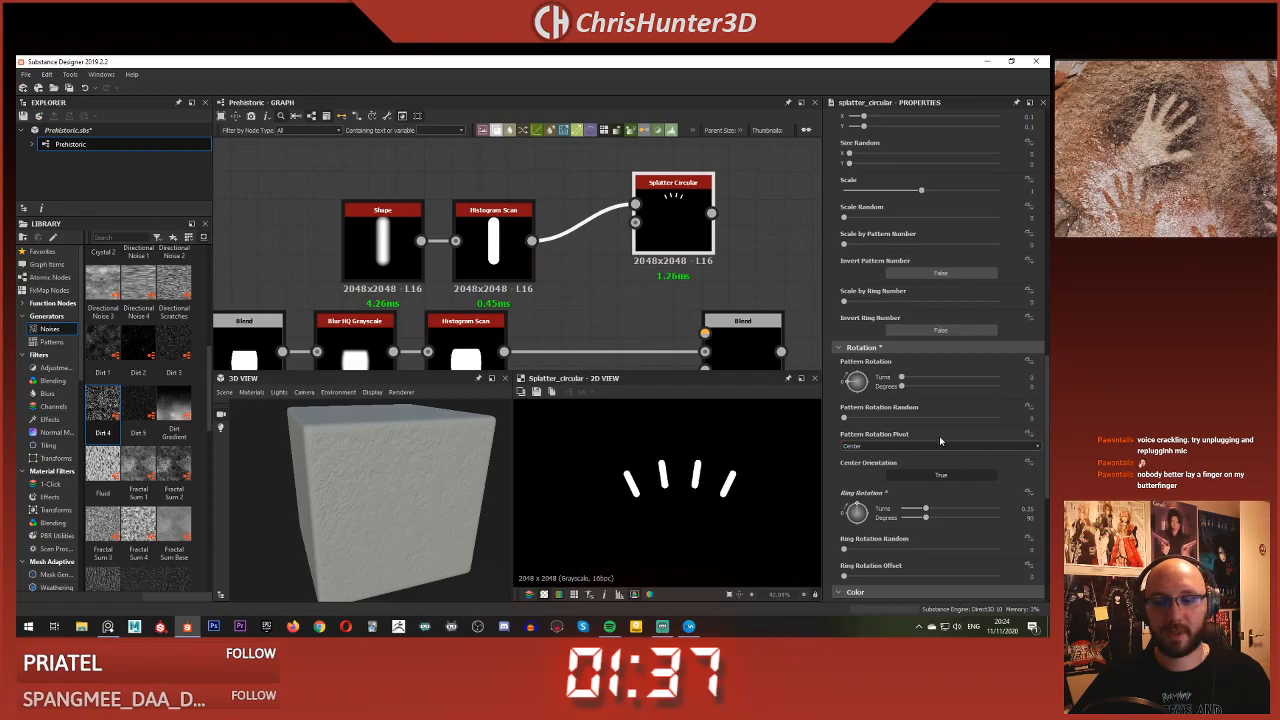
scroll(940, 440, up, 5)
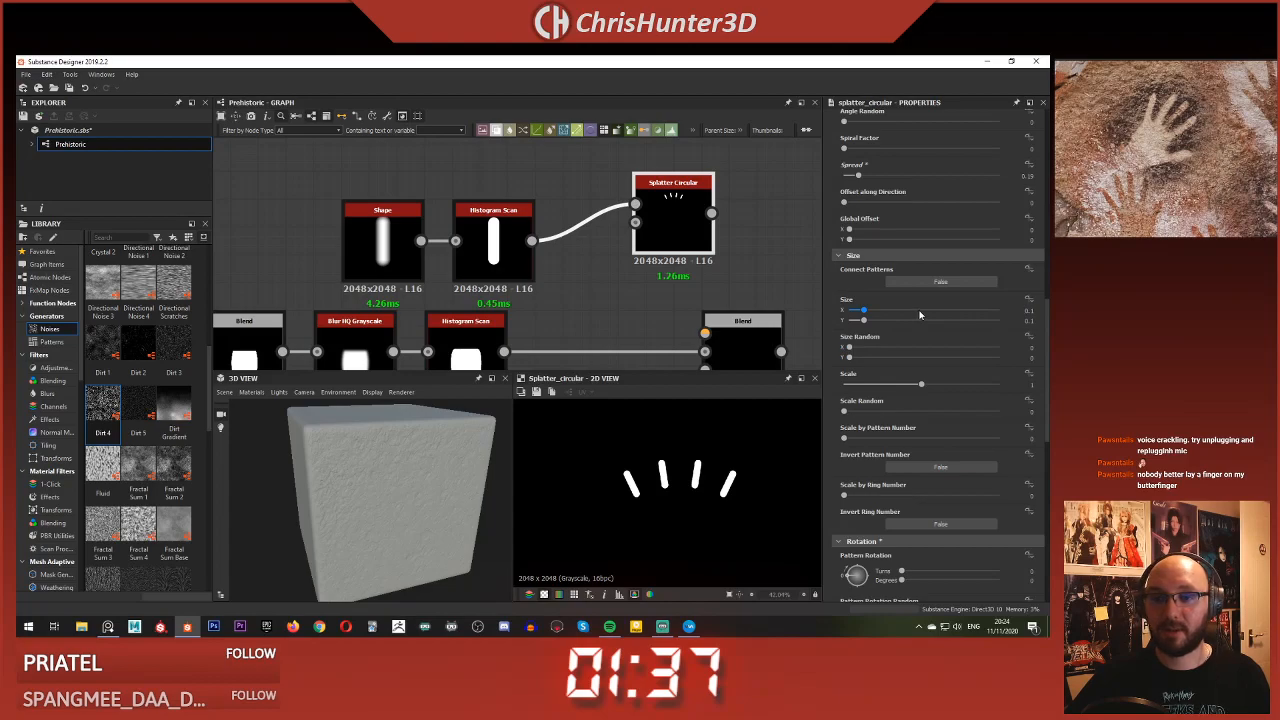
drag(918, 387, 996, 386)
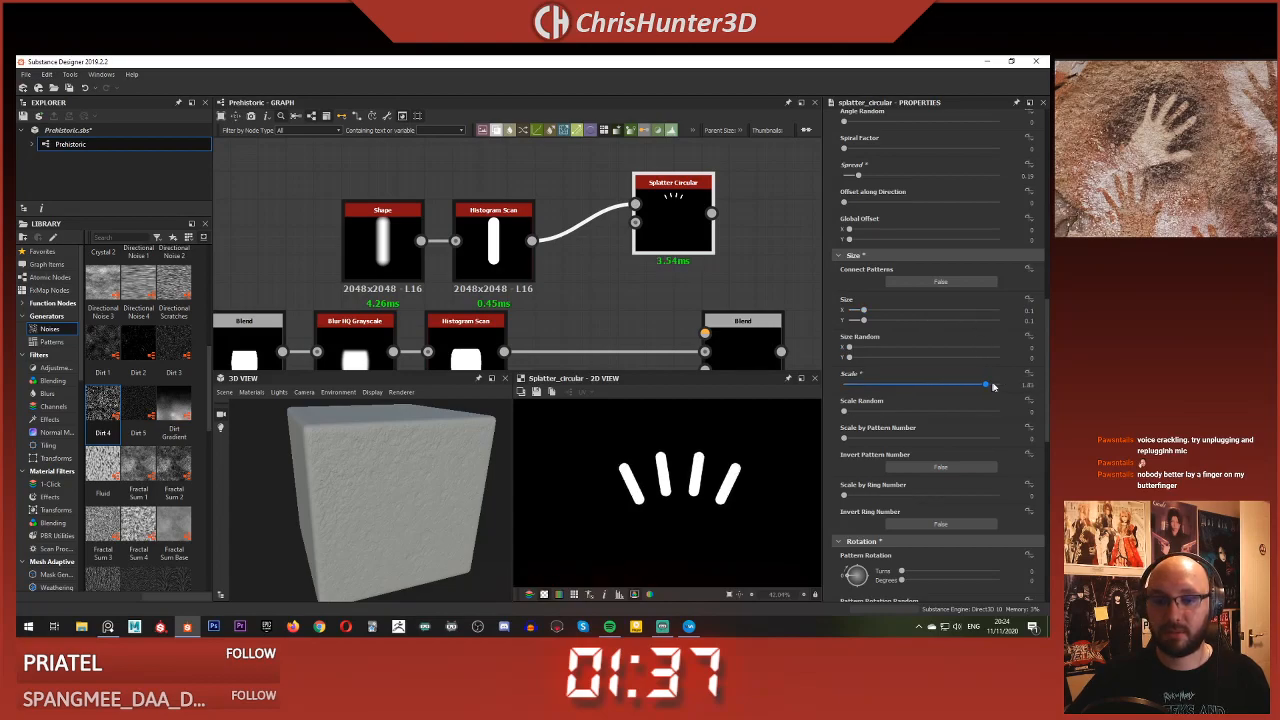
scroll(689, 478, down, 5)
middle_drag(675, 277, 677, 315)
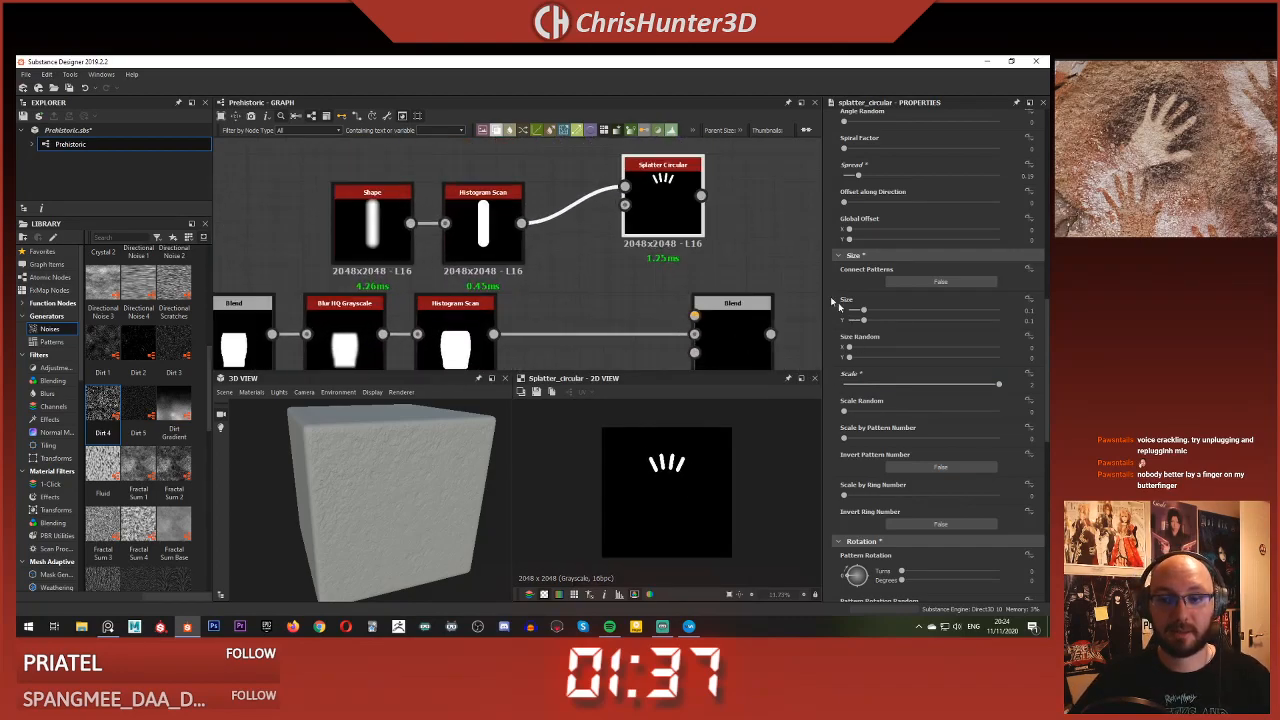
Add a Transformation 2D node and place it between the Splatter Circular and the Blend
middle_drag(723, 249, 703, 236)
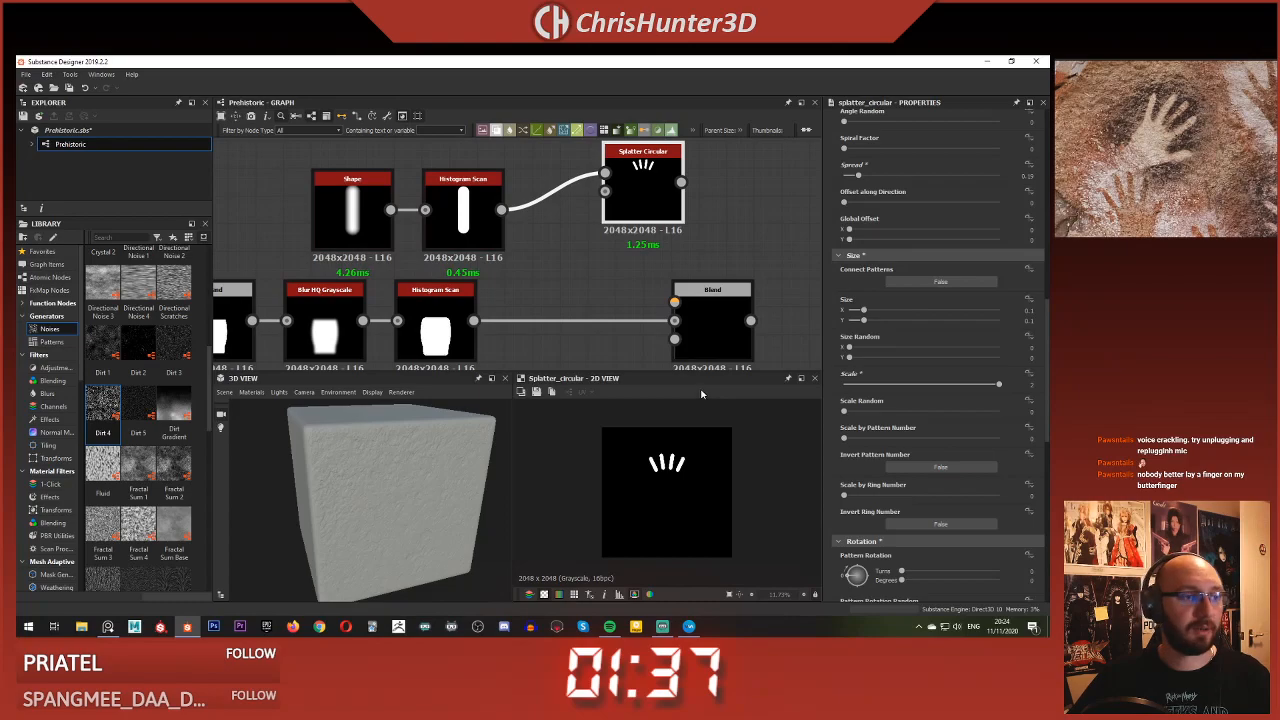
scroll(640, 277, down, 2)
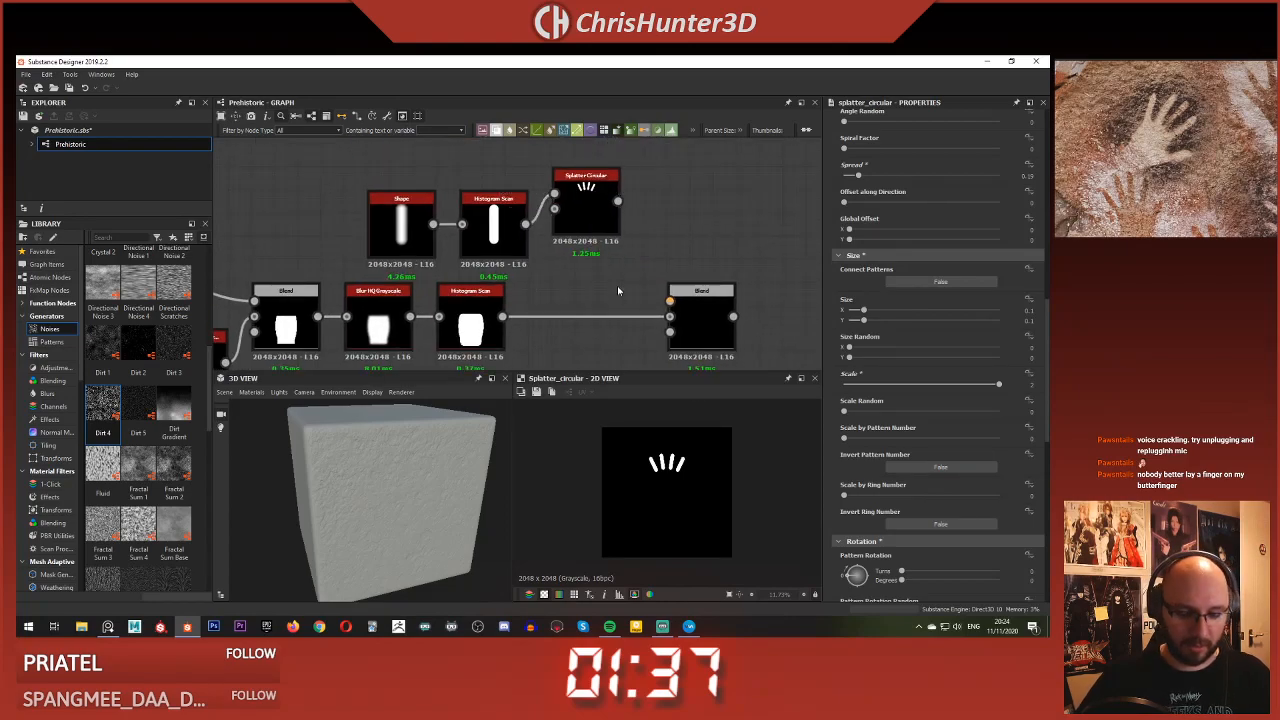
key(space)
text(tran)
key(Return)
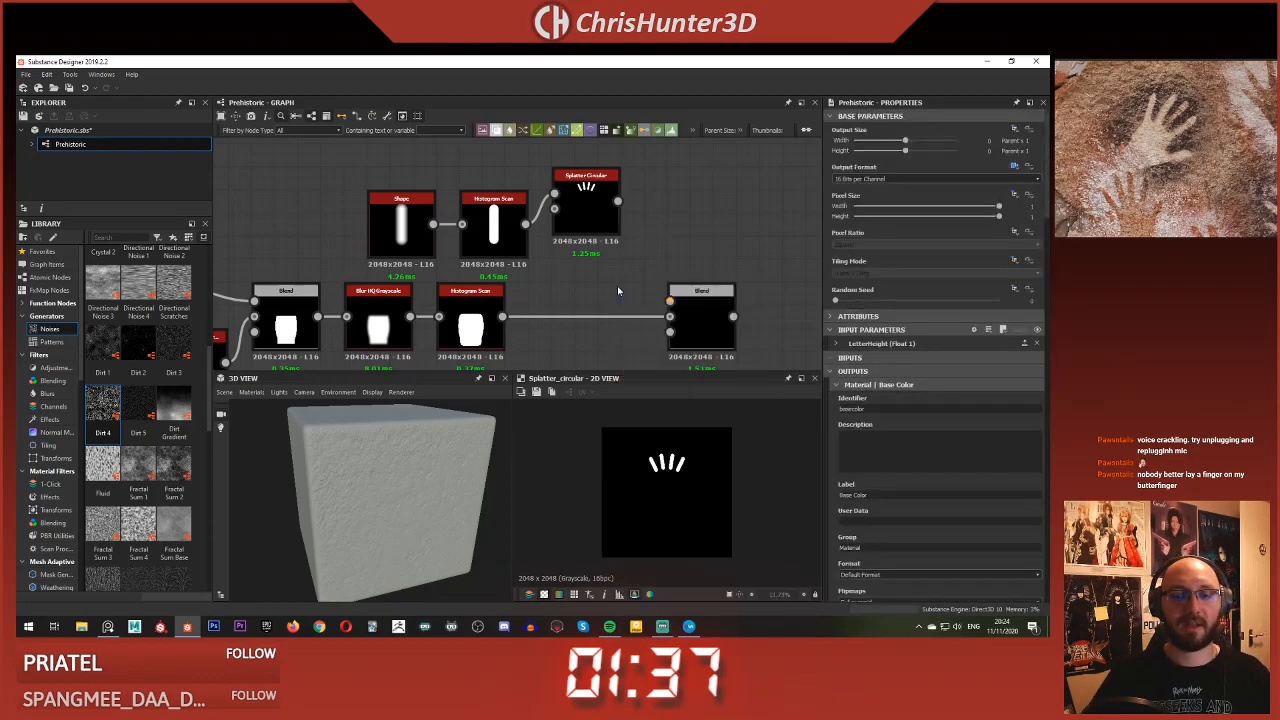
drag(609, 302, 679, 233)
Route the fingers through the Transformation 2D into the Blend's foreground and set its blending mode to Add (Linear Dodge)
drag(618, 201, 670, 301)
double_click(710, 320)
middle_drag(709, 320, 660, 310)
drag(660, 310, 752, 310)
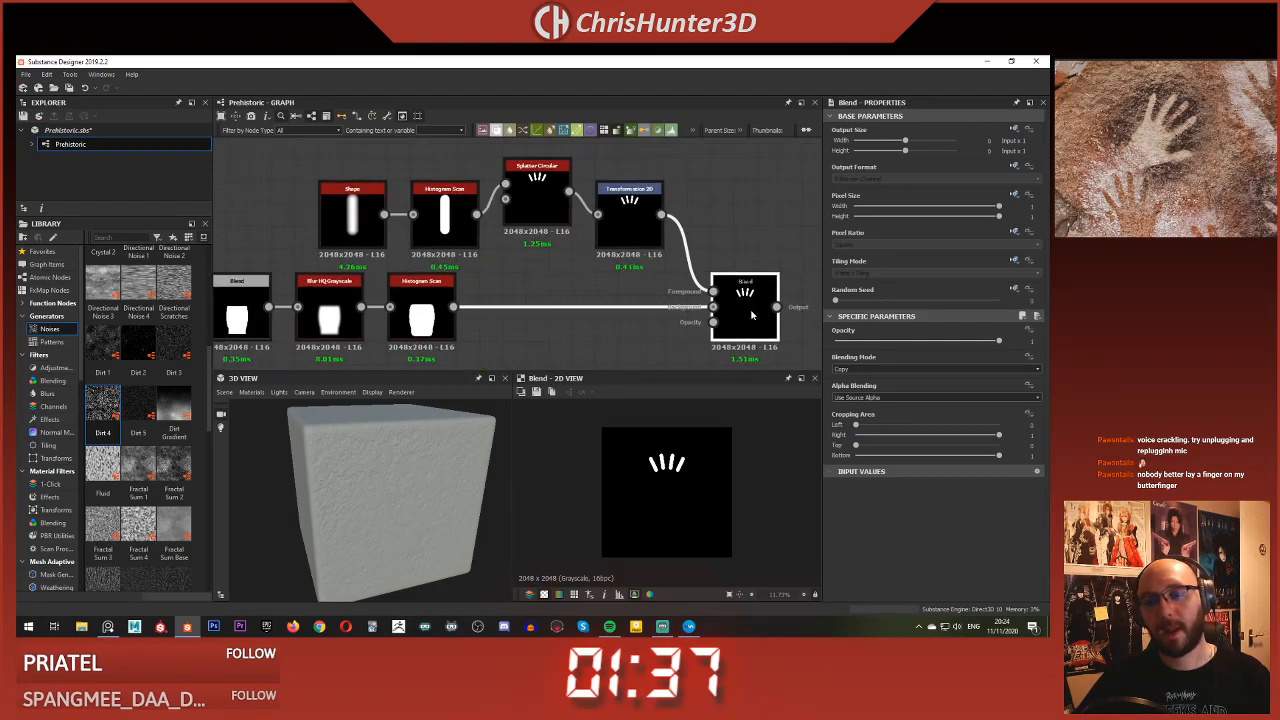
click(902, 370)
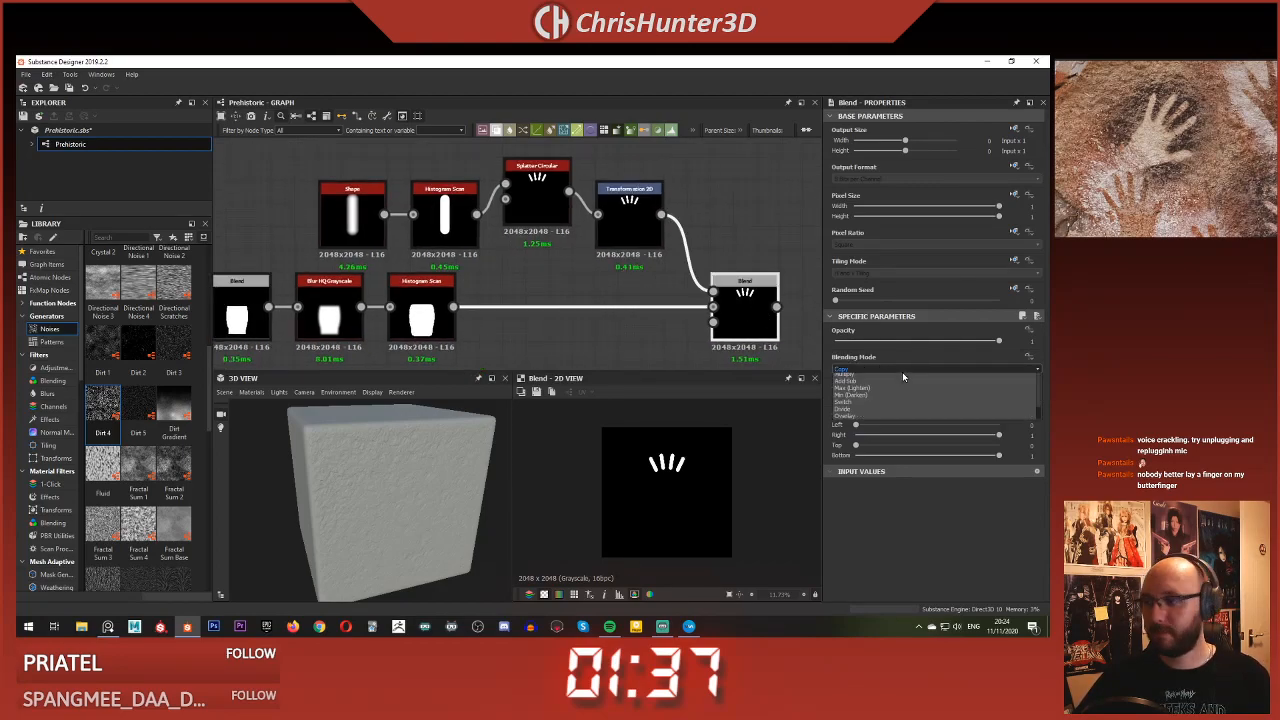
click(904, 383)
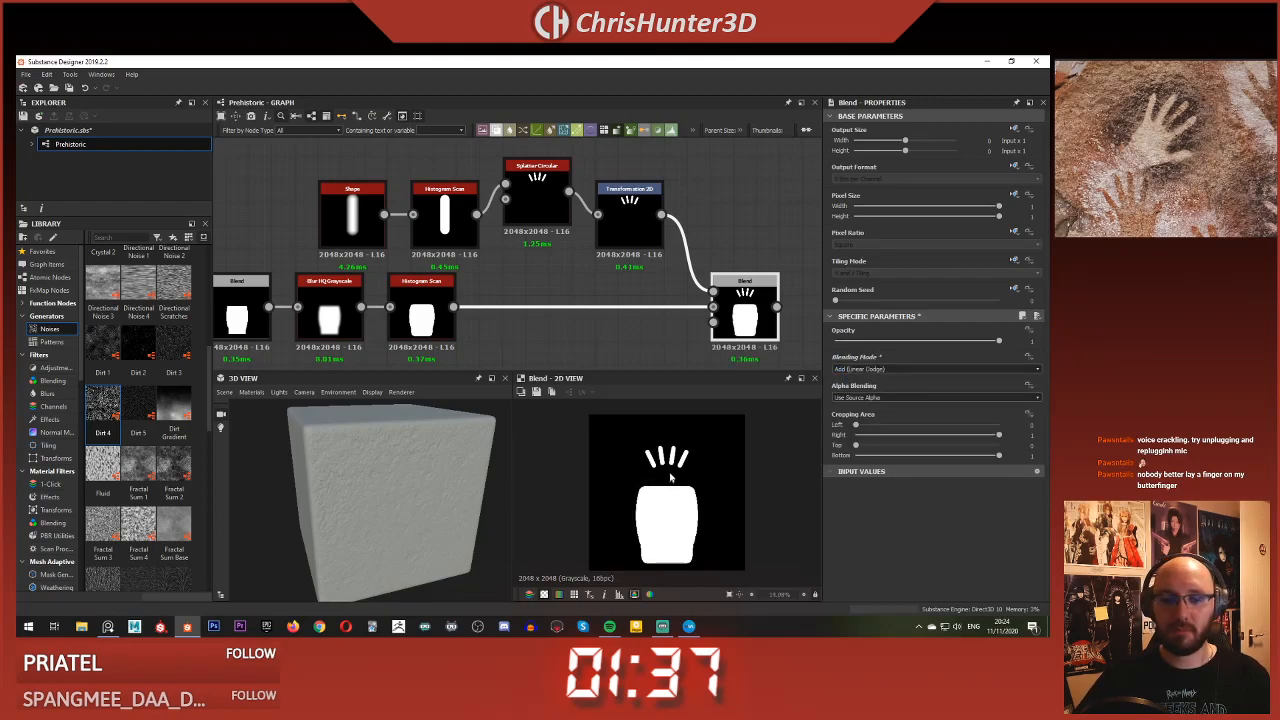
Set the fingers' Transformation 2D to No Tiling, enlarge the fingers and lower them with a Y offset of about -0.16 to meet the palm
click(614, 256)
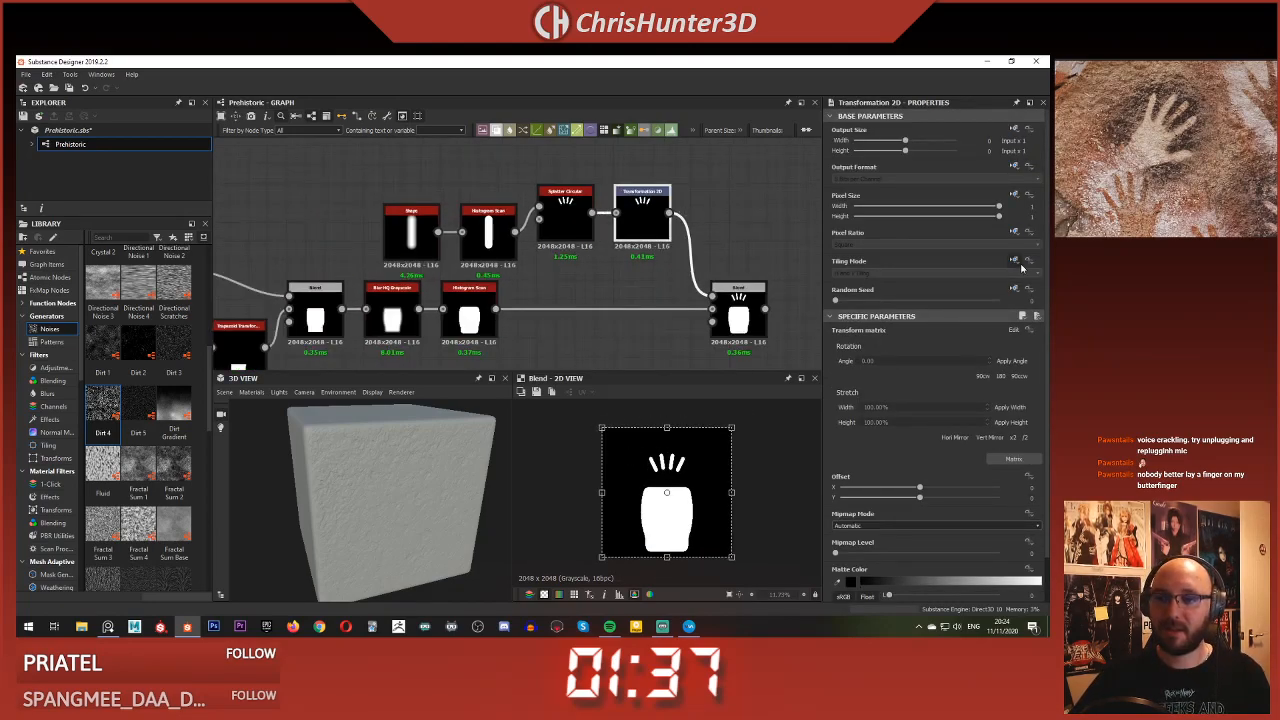
click(969, 273)
click(968, 281)
drag(601, 425, 557, 370)
drag(664, 425, 664, 470)
click(615, 291)
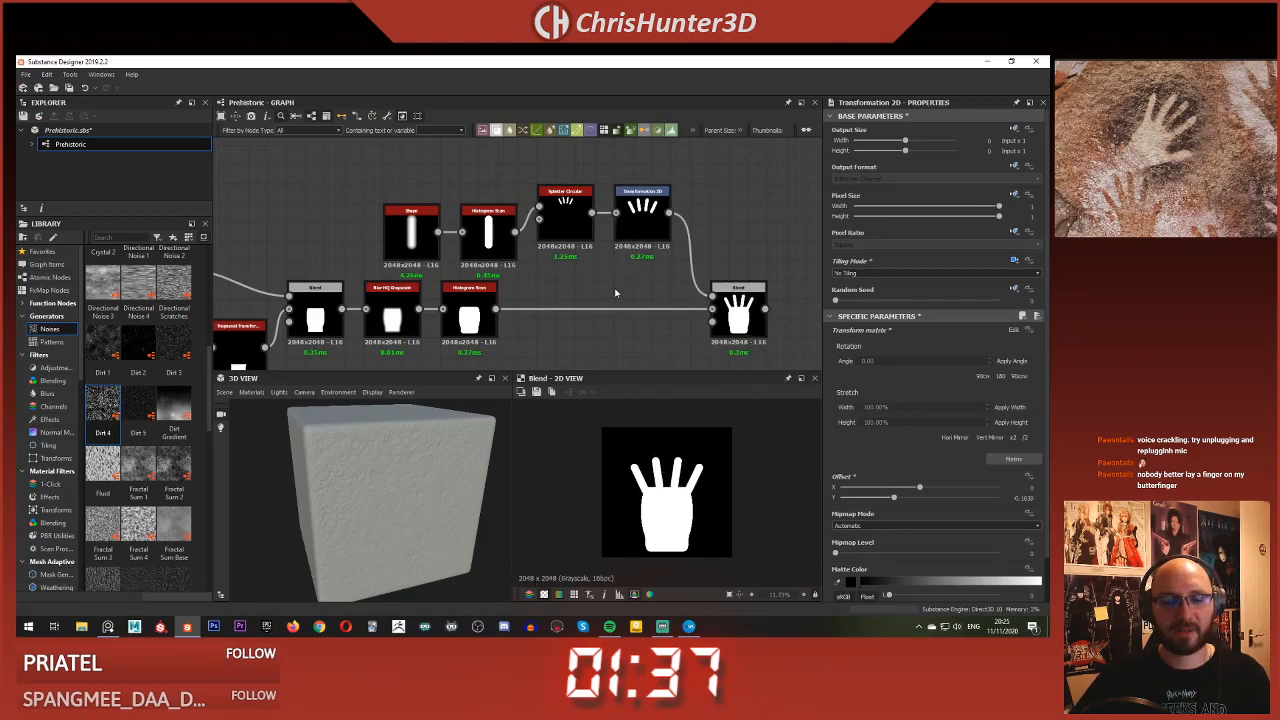
Shift the palm's two Shapes, their Transformation 2D nodes and the Directional Warp away from the Mirror Grayscale to make room between them
scroll(687, 458, up, 5)
scroll(689, 460, down, 4)
scroll(689, 460, down, 3)
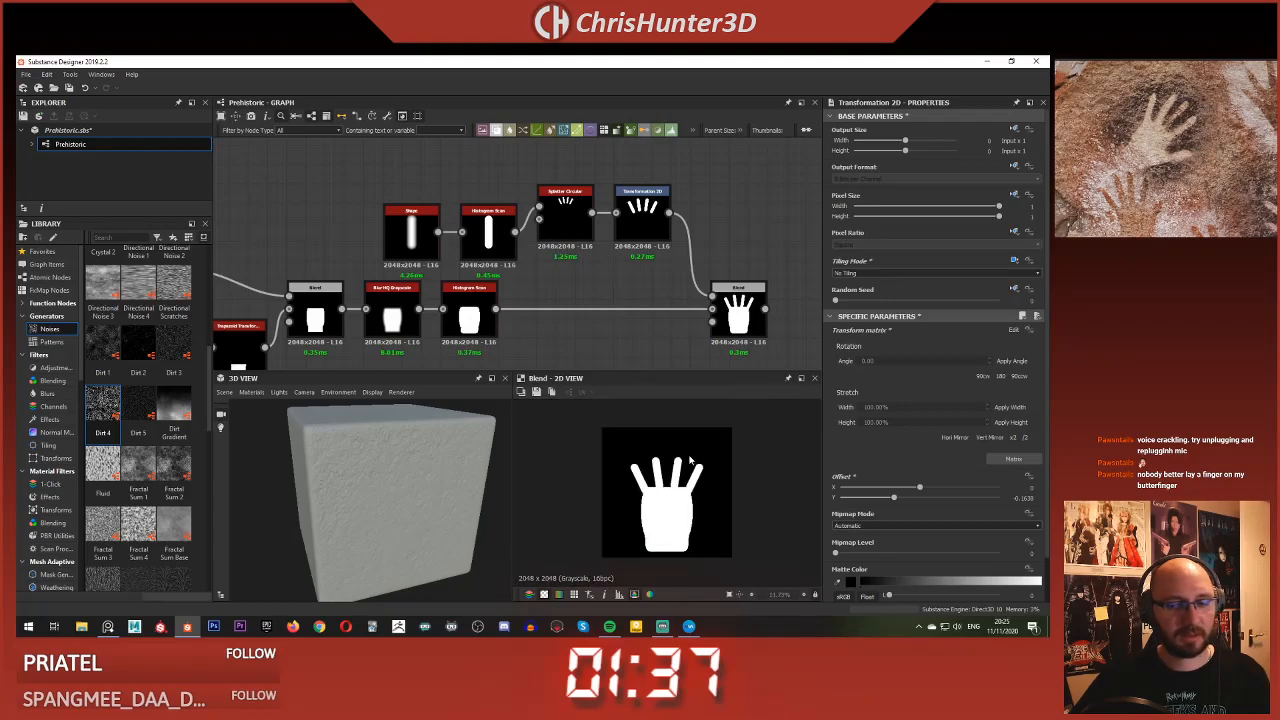
middle_drag(547, 306, 700, 259)
scroll(650, 262, up, 4)
scroll(640, 312, down, 2)
middle_drag(415, 323, 607, 281)
middle_drag(414, 249, 648, 274)
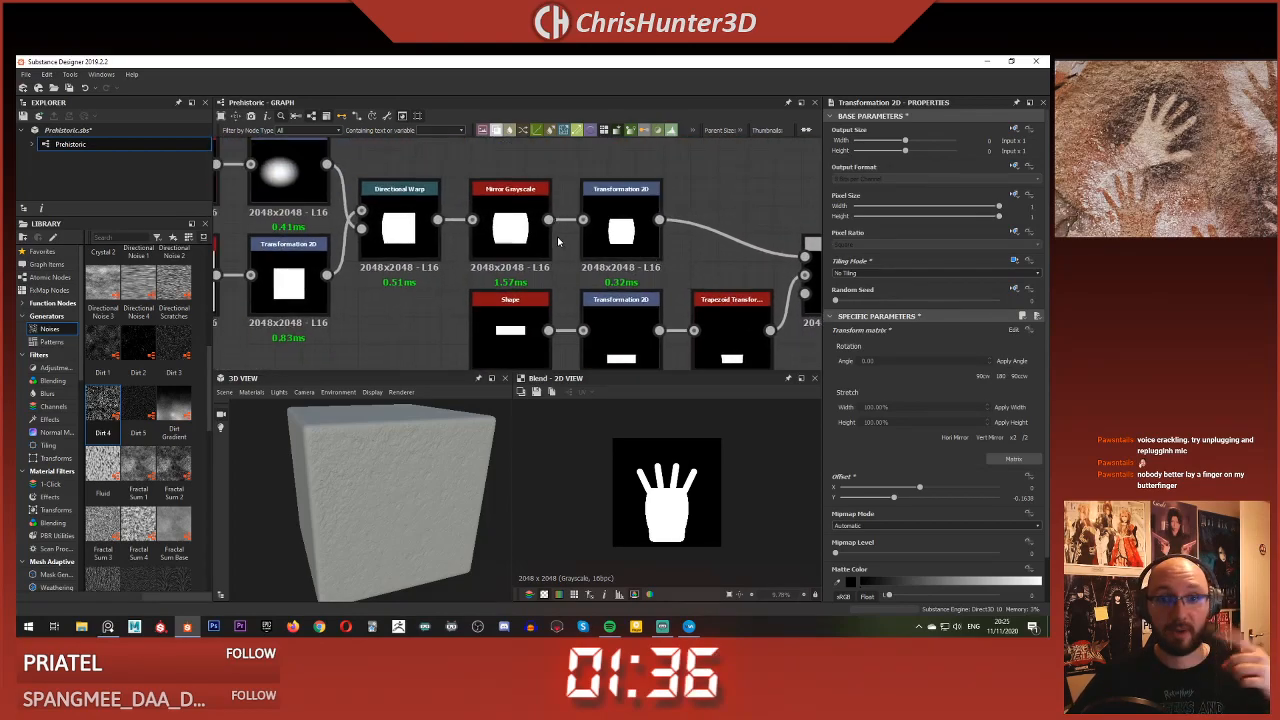
middle_drag(506, 209, 590, 235)
scroll(590, 235, down, 1)
middle_drag(286, 250, 430, 248)
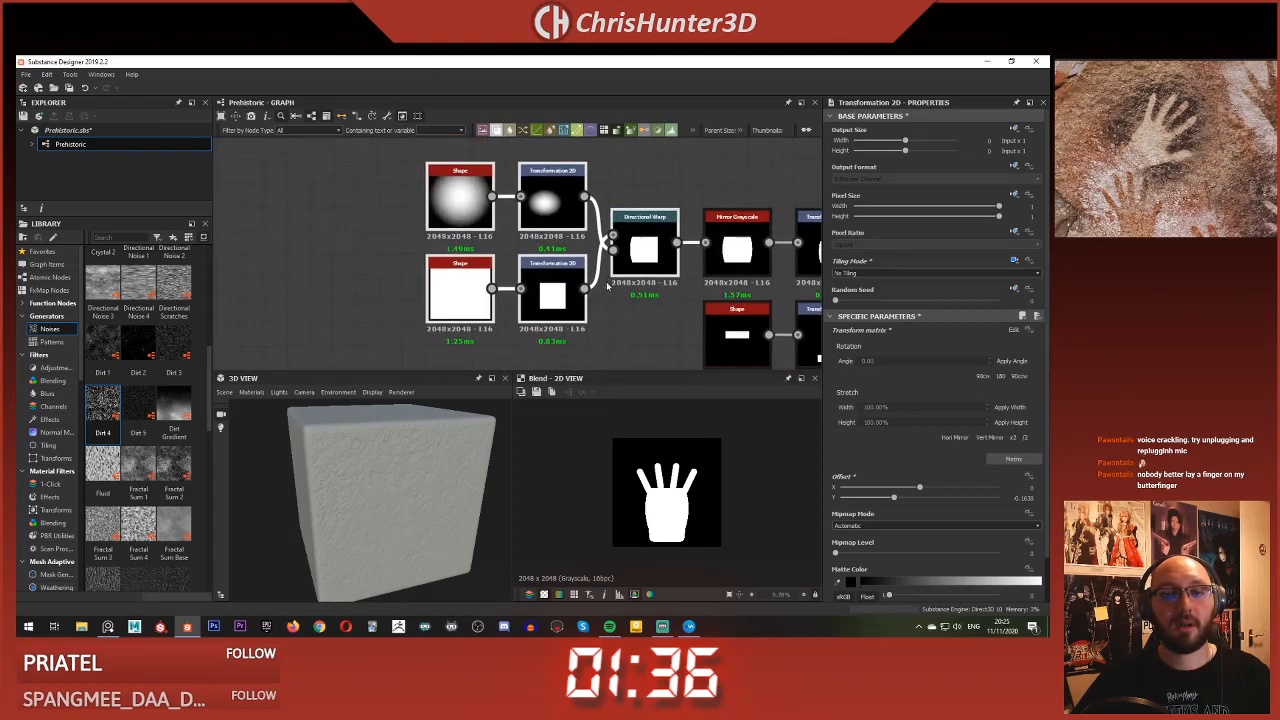
drag(381, 184, 622, 307)
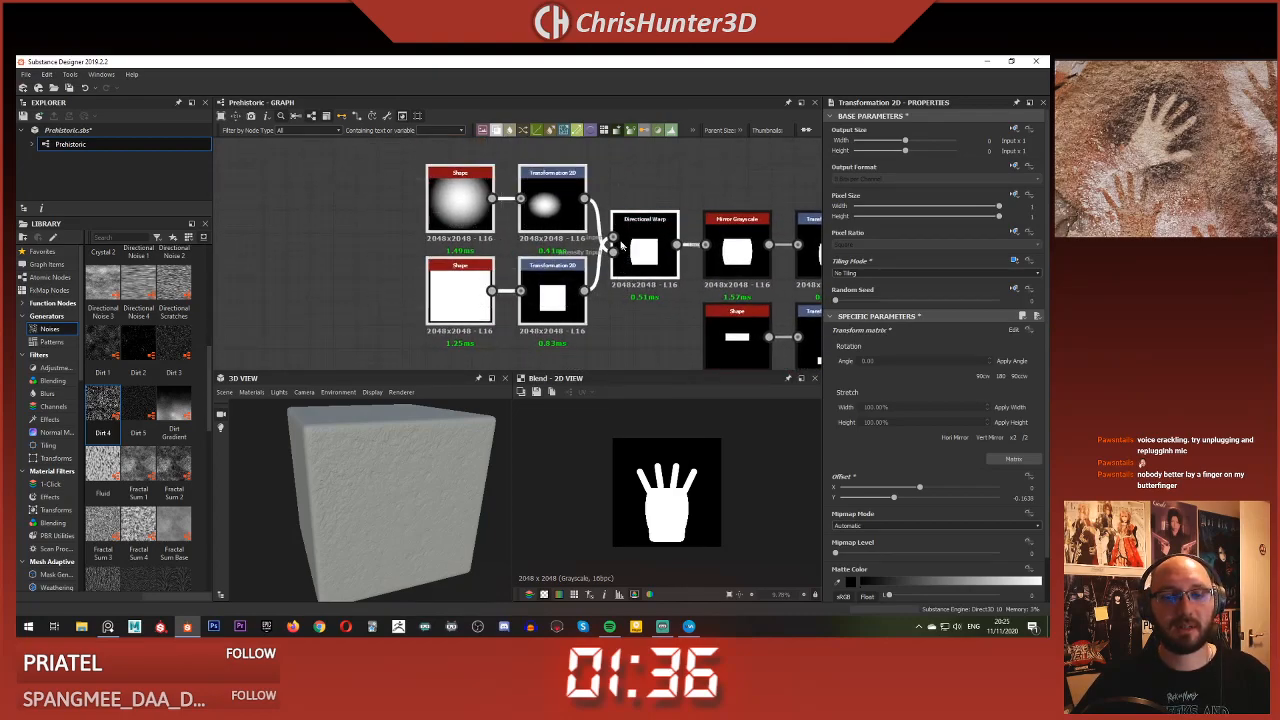
drag(622, 224, 460, 224)
click(567, 201)
key(space)
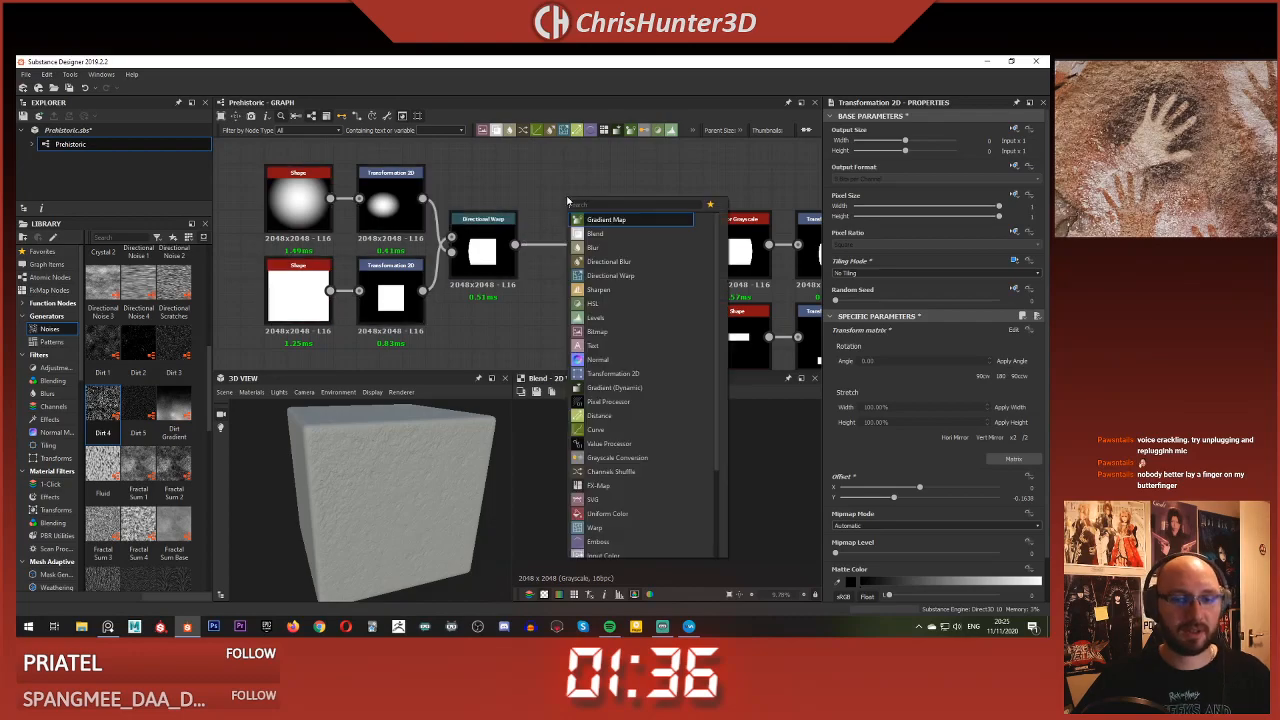
text(dire)
key(Return)
key(Delete)
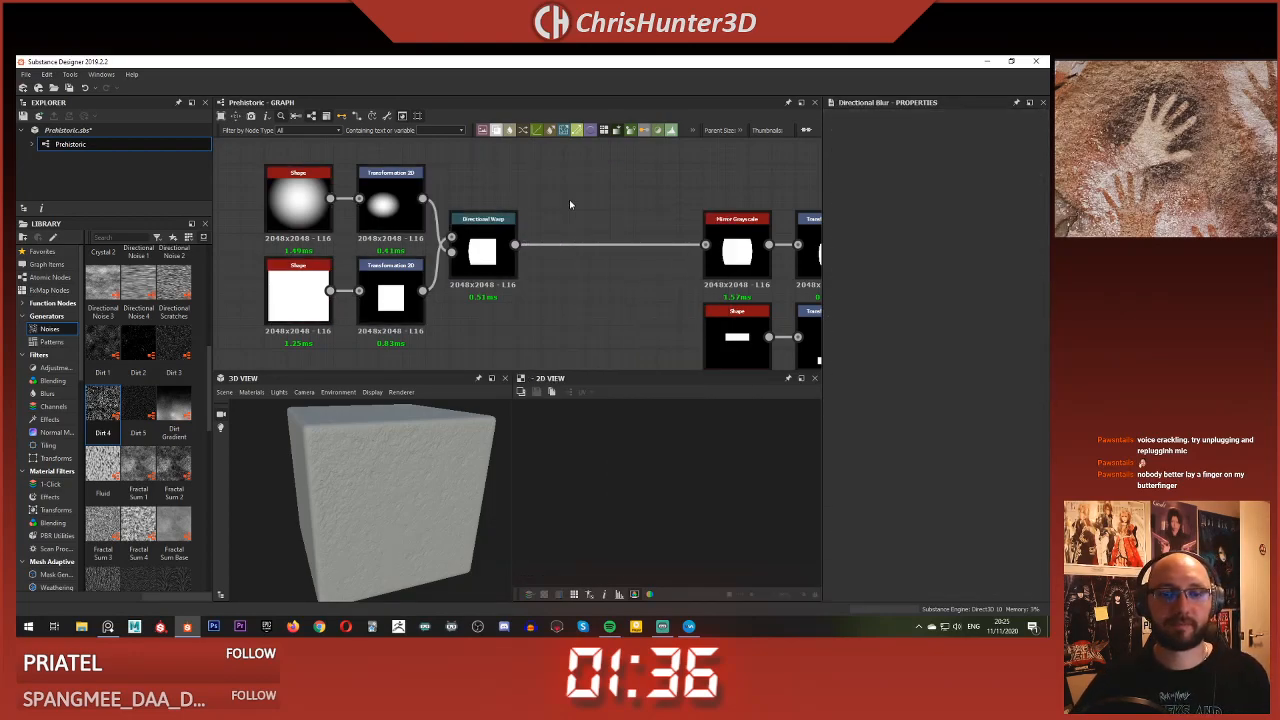
Add a second Directional Warp fed by the first warp's palm output, with the ellipse's Transformation 2D as its intensity input
key(space)
text(dir)
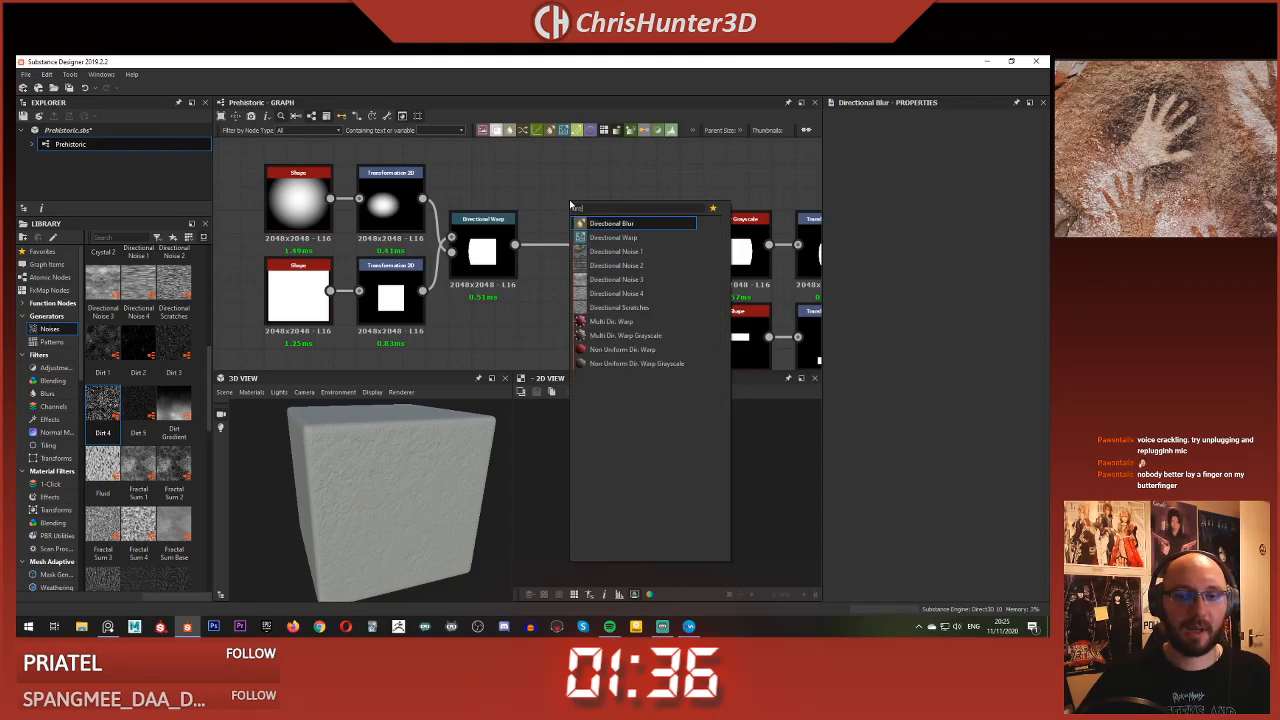
key(Down)
key(Return)
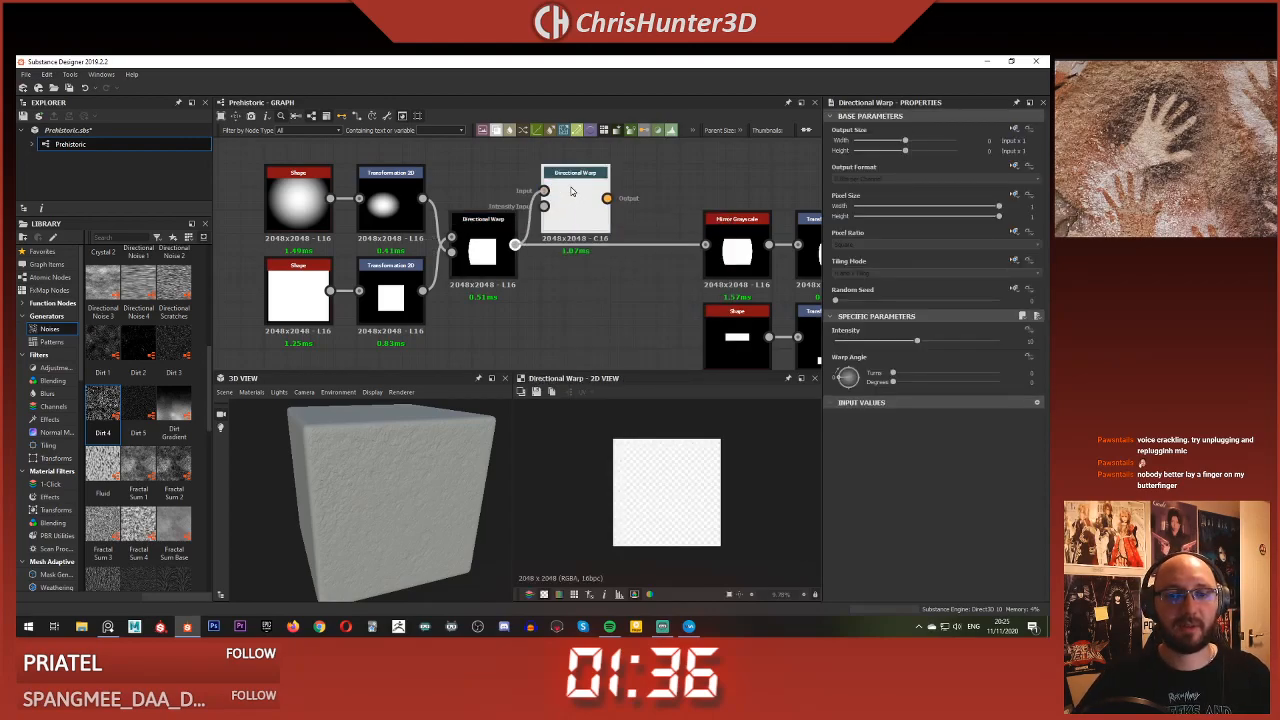
drag(572, 191, 642, 168)
drag(423, 198, 543, 206)
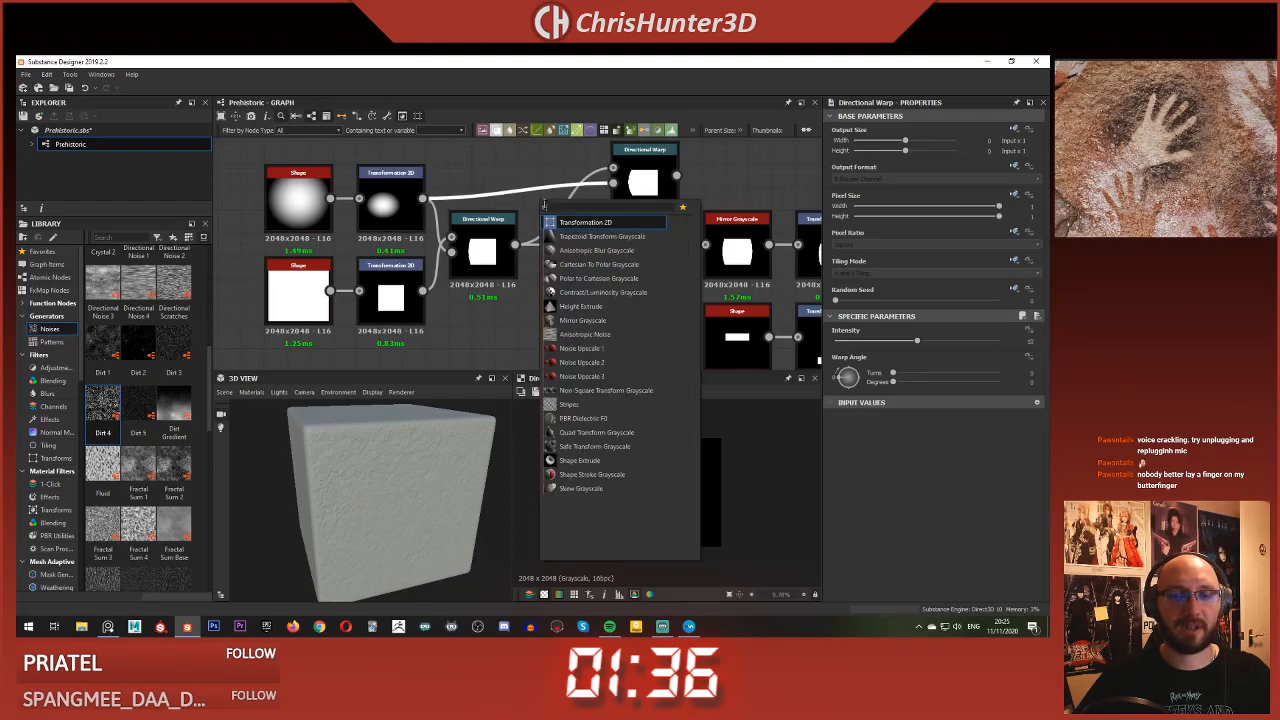
Insert a Transformation 2D on the new warp's intensity link, rotate the ellipse about 90 degrees and centre it horizontally above the palm
click(598, 223)
drag(597, 443, 700, 364)
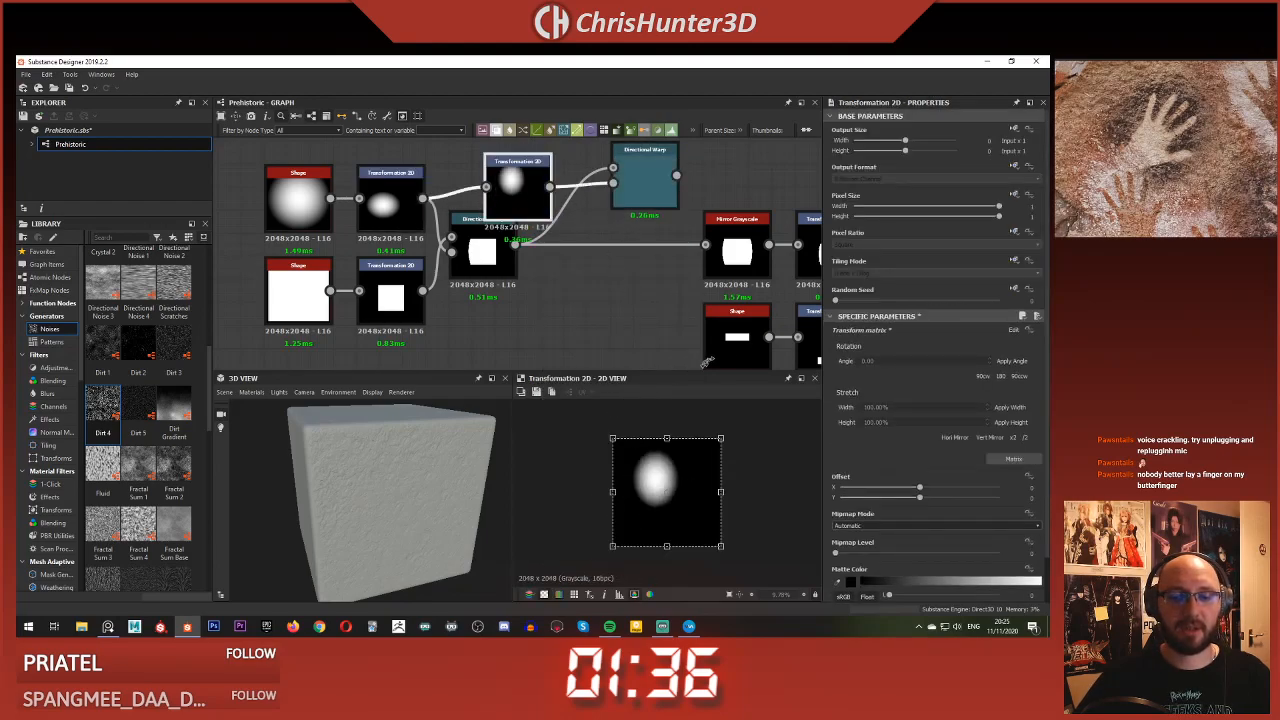
double_click(646, 173)
click(530, 200)
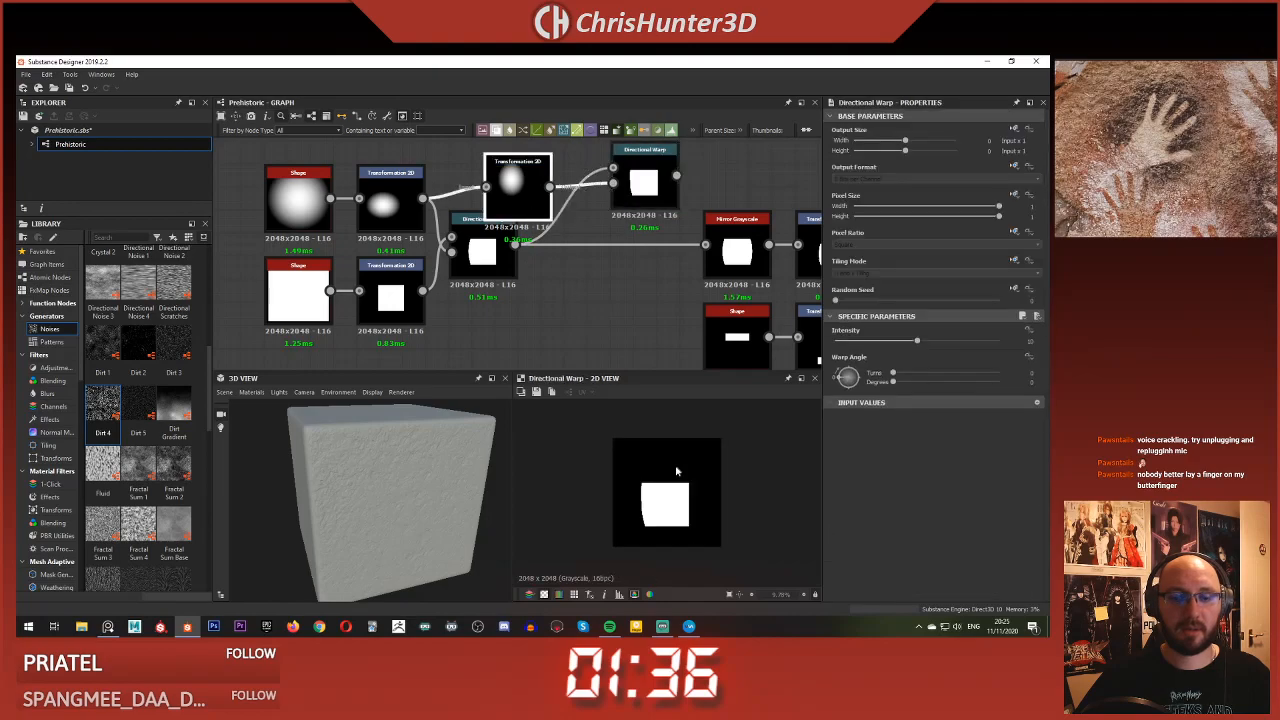
mouse_move(661, 484)
mouse_down()
mouse_move(666, 457)
mouse_move(673, 515)
mouse_move(676, 479)
mouse_up()
Preview the repositioned ellipse in the 2D view and open the second Directional Warp's parameters
middle_drag(652, 169, 632, 177)
click(615, 180)
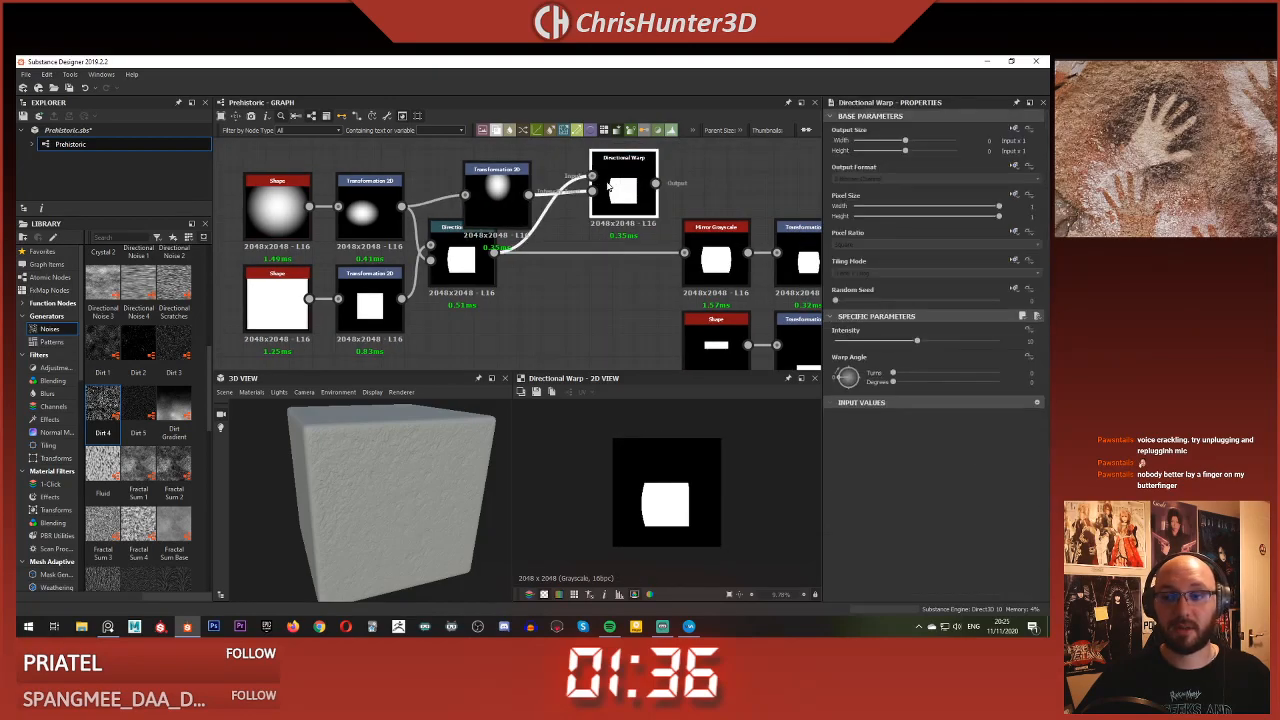
double_click(501, 200)
drag(654, 185, 608, 243)
click(628, 196)
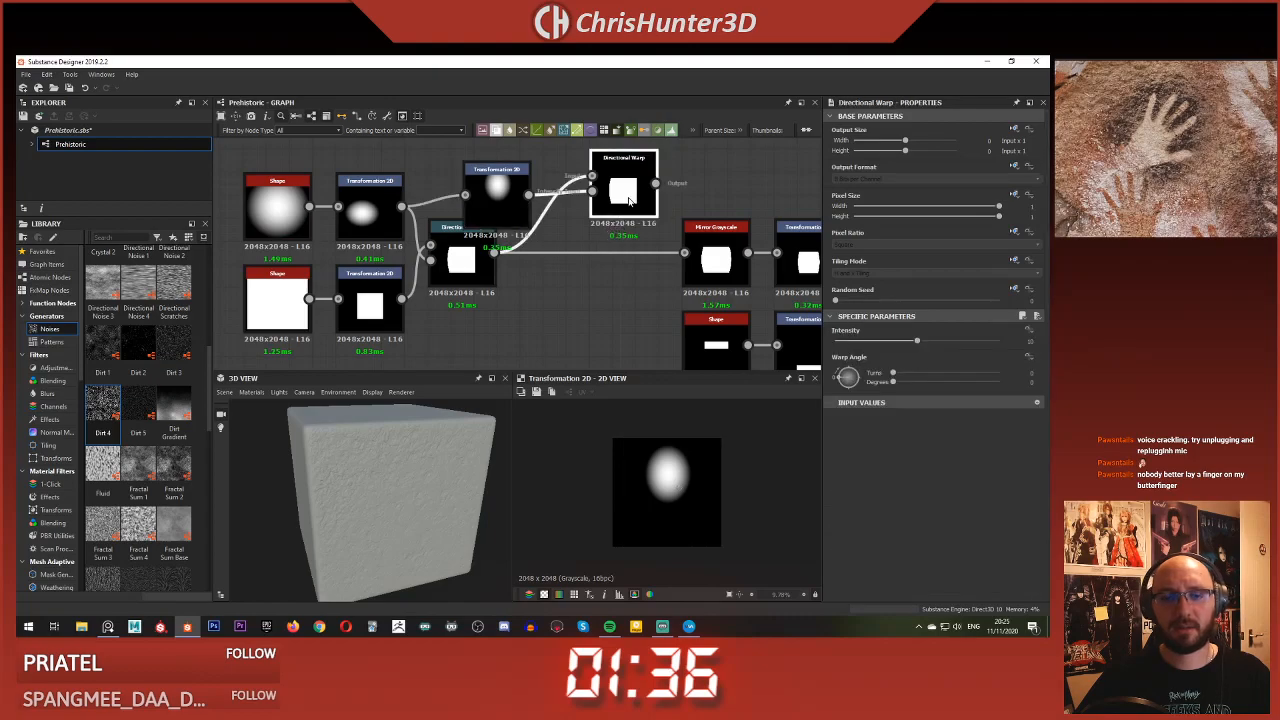
Delete the spare second Directional Warp node and the Transformation 2D node that fed it
key(Delete)
middle_drag(528, 240, 585, 226)
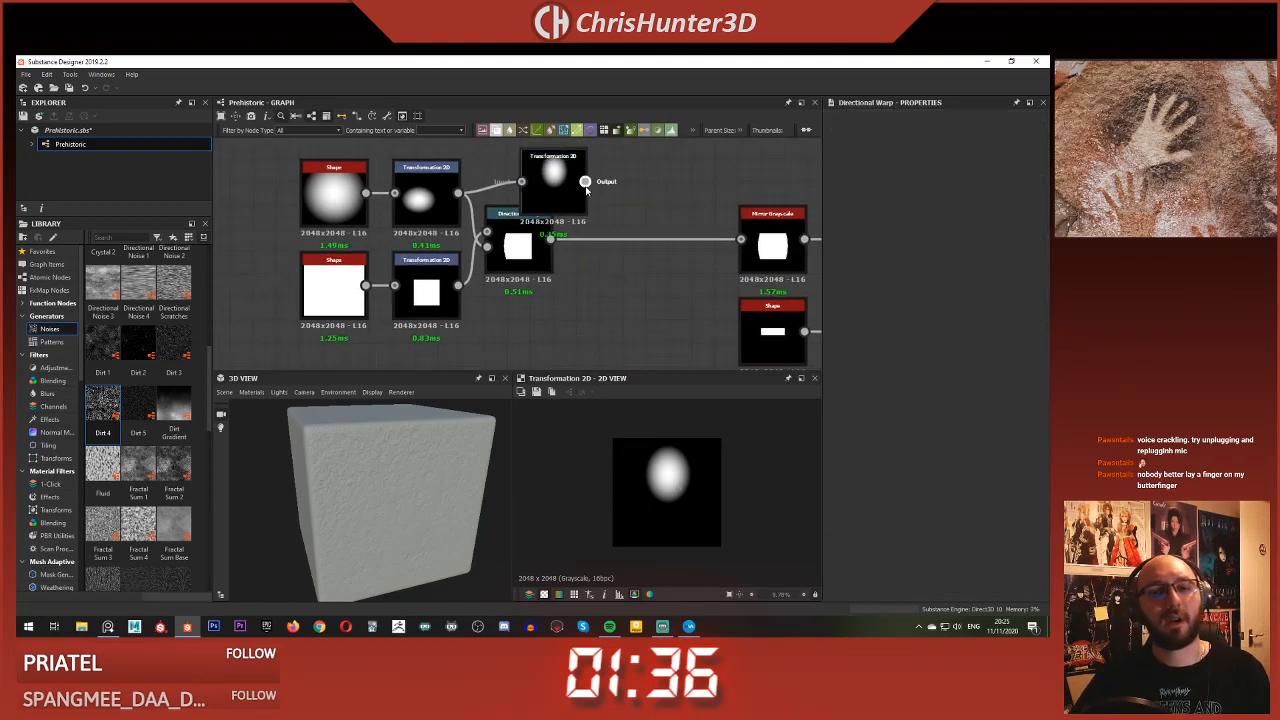
drag(566, 203, 568, 201)
click(565, 195)
key(Delete)
Move the square's Shape and Transformation 2D nodes away from the other nodes to free up graph space
middle_drag(540, 209, 557, 197)
middle_drag(519, 258, 637, 246)
drag(567, 326, 284, 278)
Add a Shape node below the square's Transformation 2D node and set its pattern to Disc
click(453, 308)
key(space)
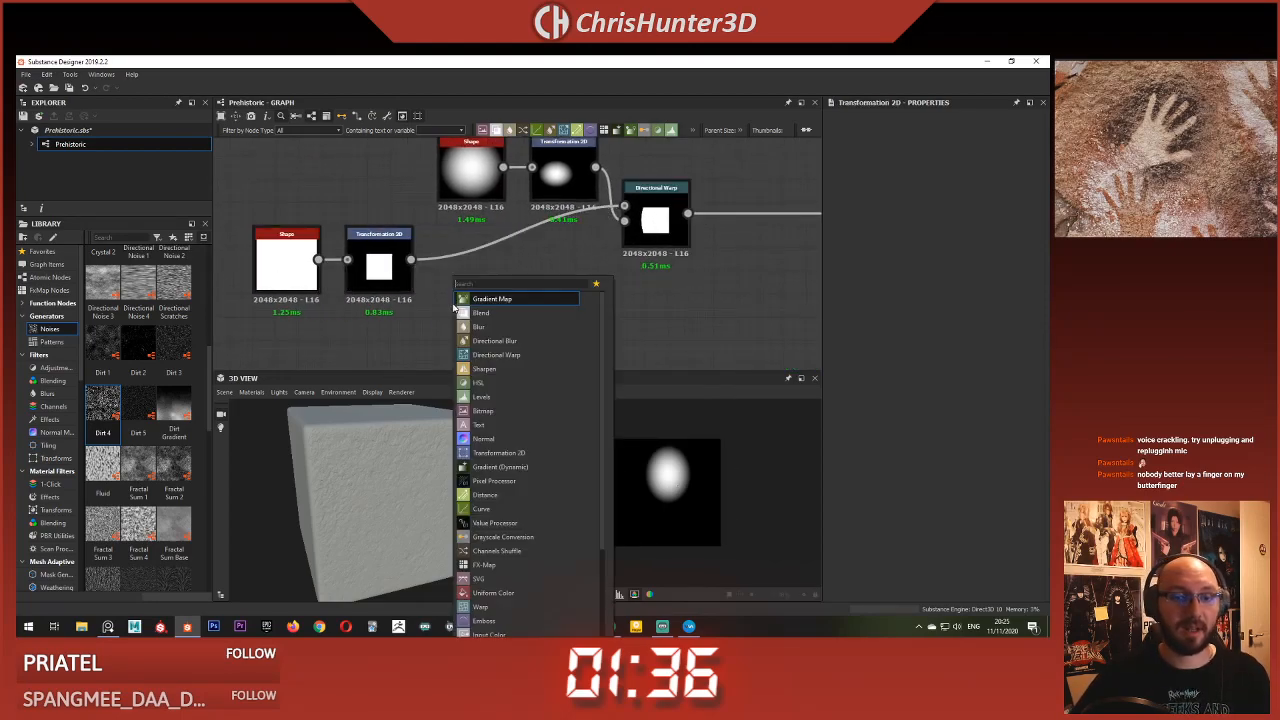
text(shape)
key(Return)
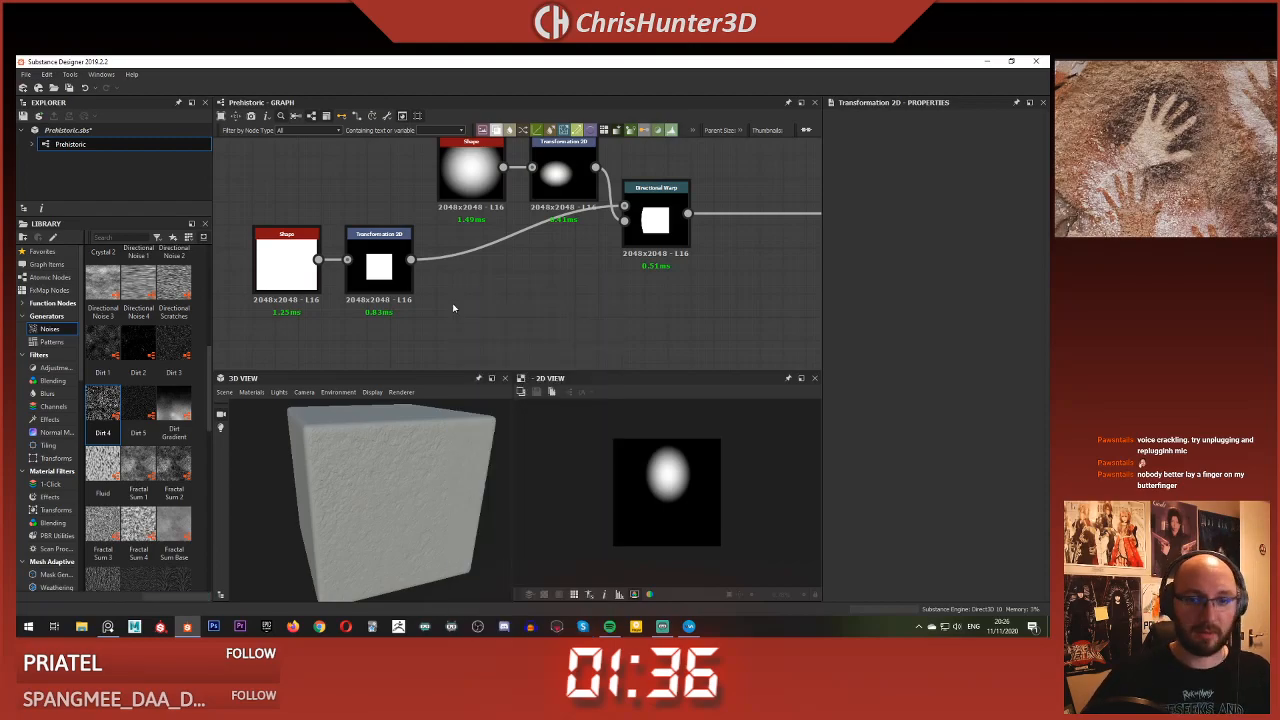
drag(461, 313, 392, 340)
scroll(408, 322, down, 1)
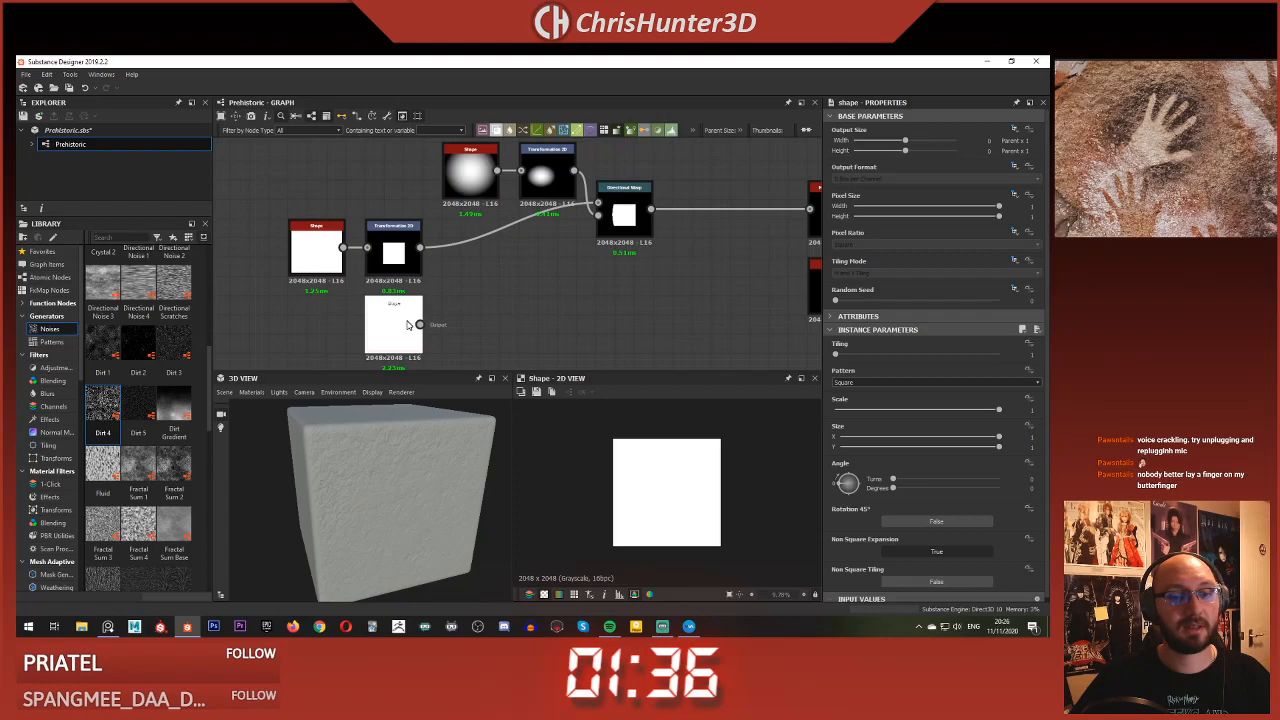
click(849, 385)
click(856, 395)
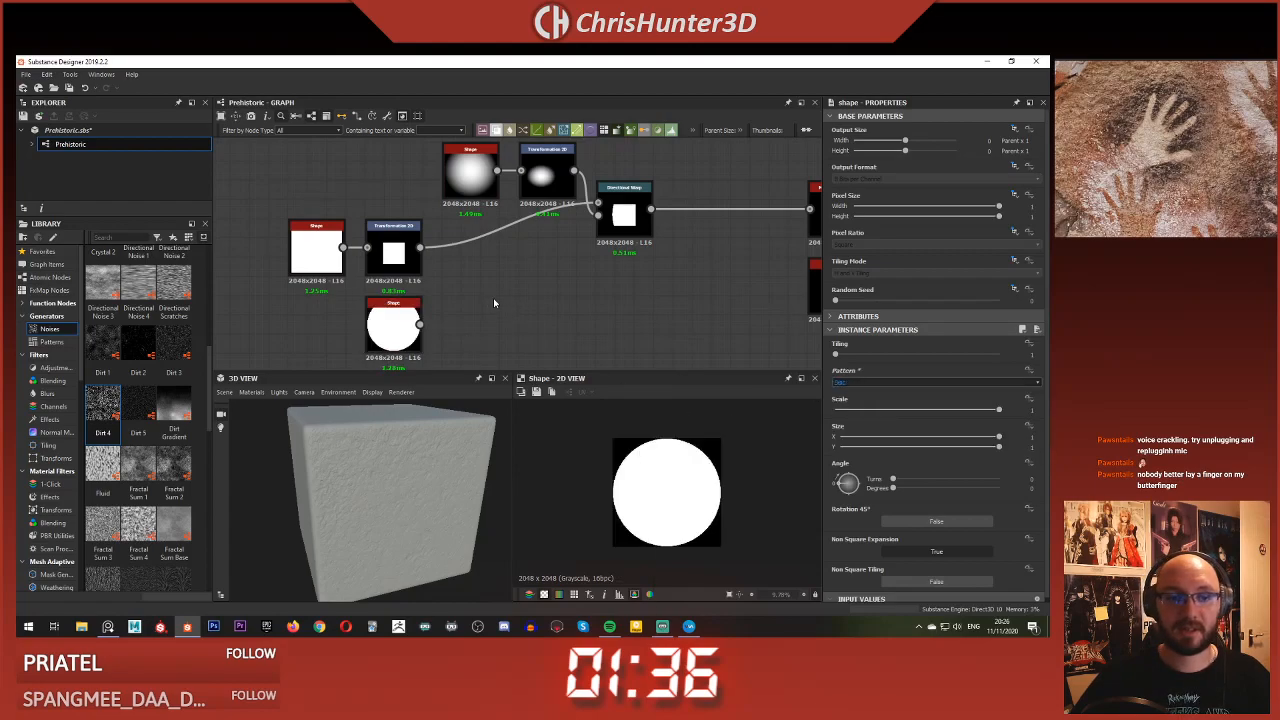
Reduce the disc's scale to 0.97 and feed it into a new Transformation 2D node
key(space)
text(tr)
key(Return)
click(380, 325)
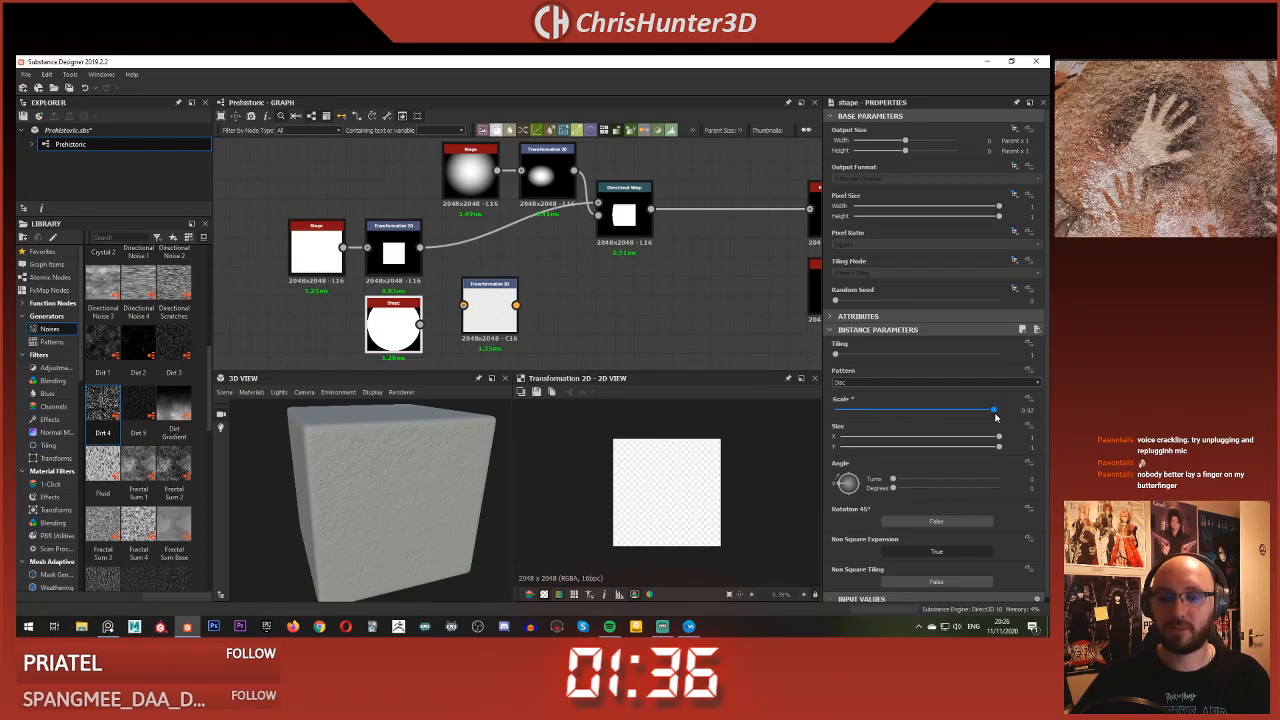
drag(998, 410, 993, 410)
drag(420, 324, 488, 308)
Add a Blend node beside the two transforms, using the disc as foreground and the square as background
click(478, 342)
key(space)
text(bl)
key(Return)
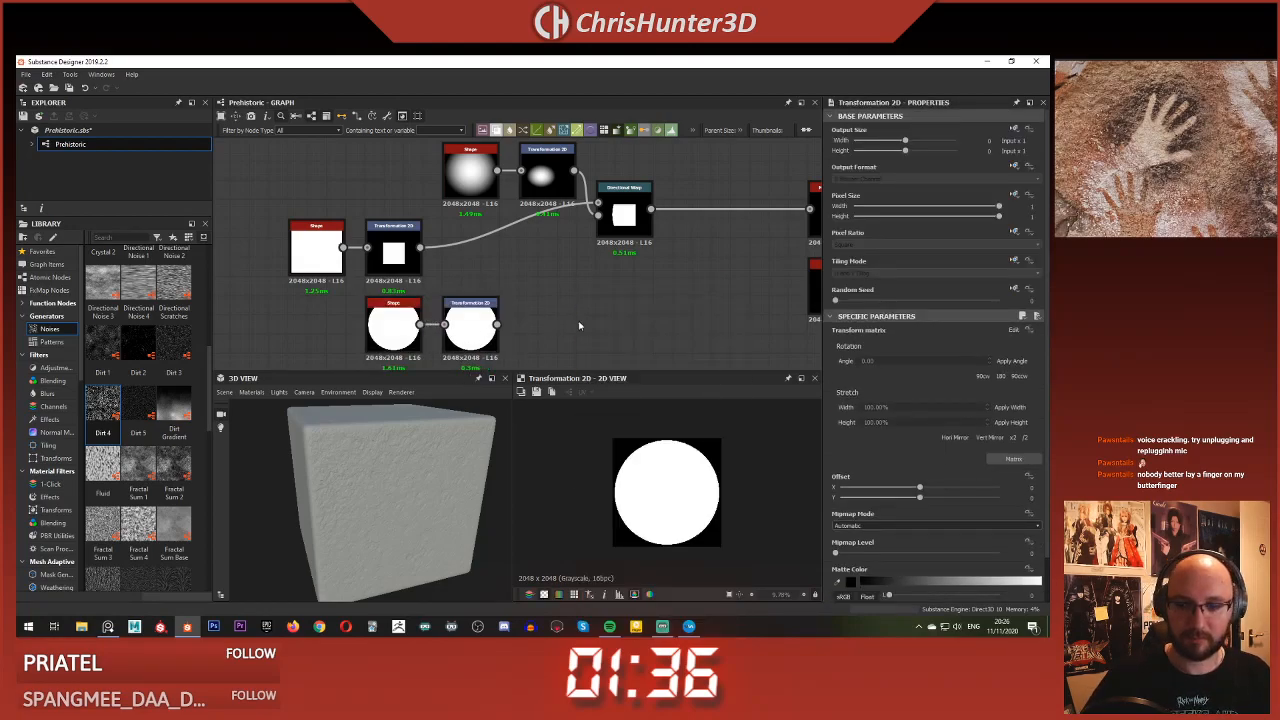
drag(580, 326, 583, 280)
drag(424, 254, 559, 278)
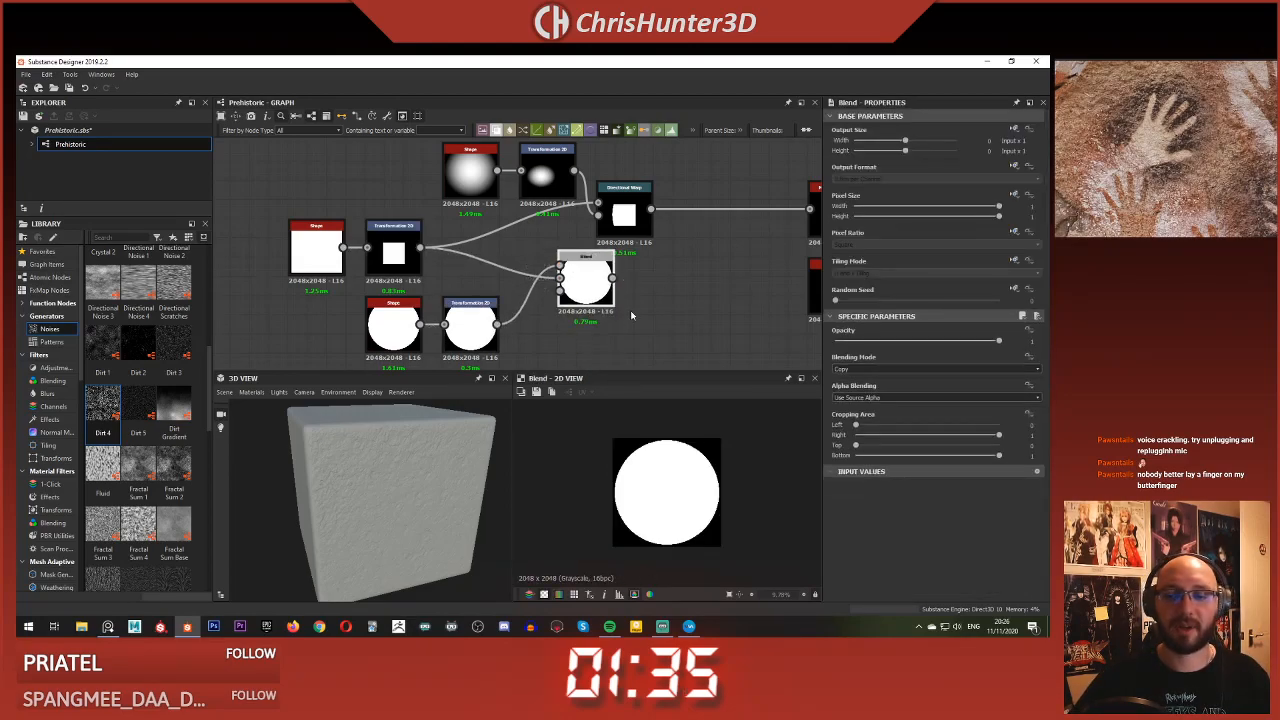
middle_drag(716, 354, 712, 378)
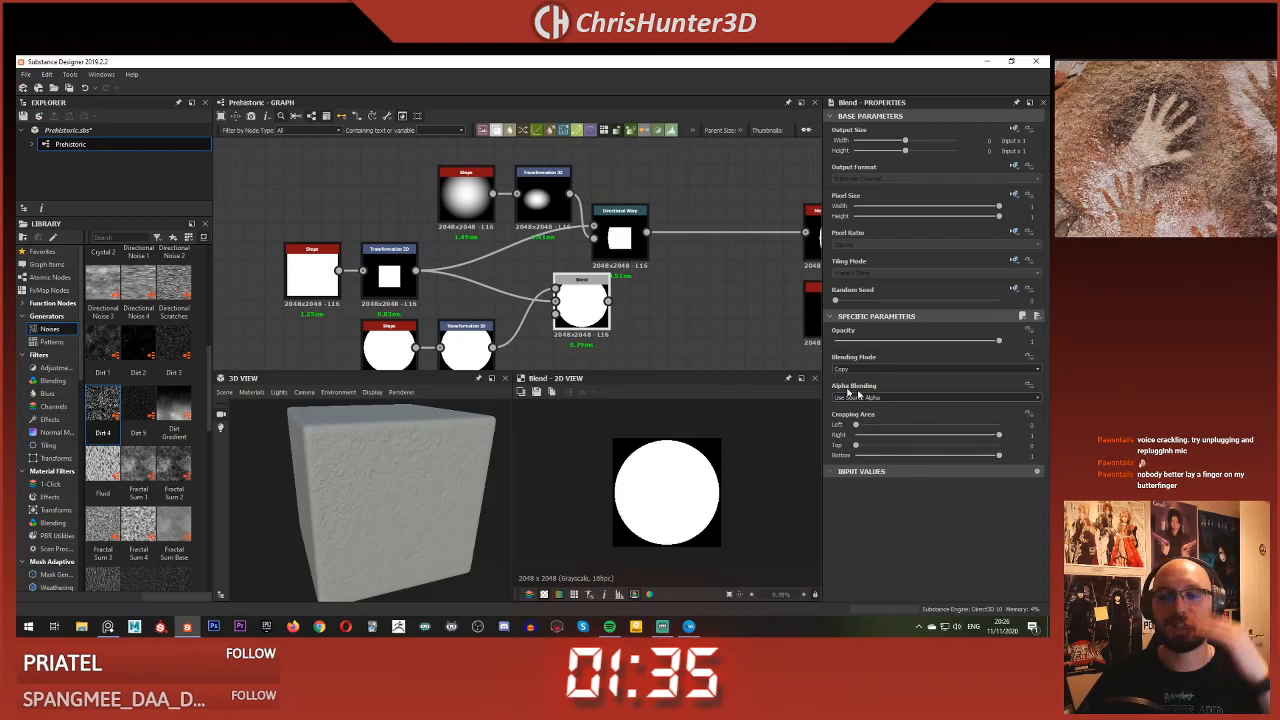
click(464, 354)
click(590, 300)
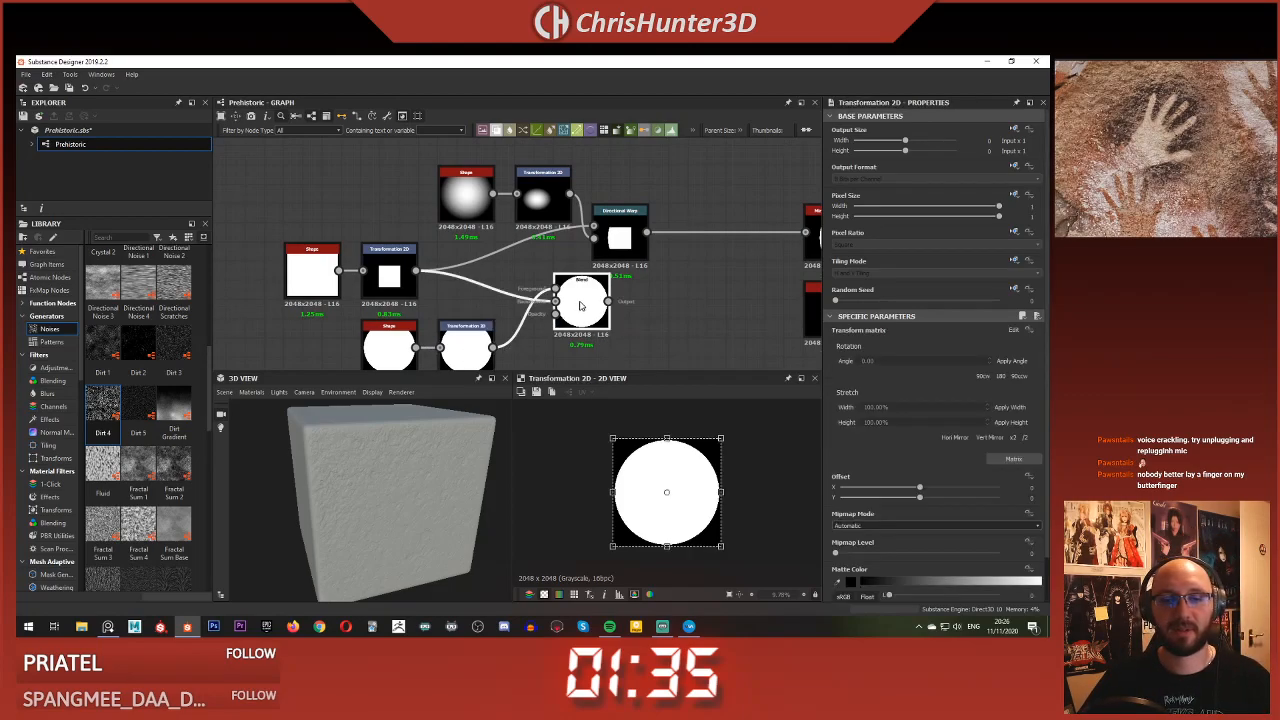
middle_drag(599, 263, 659, 287)
drag(659, 287, 603, 293)
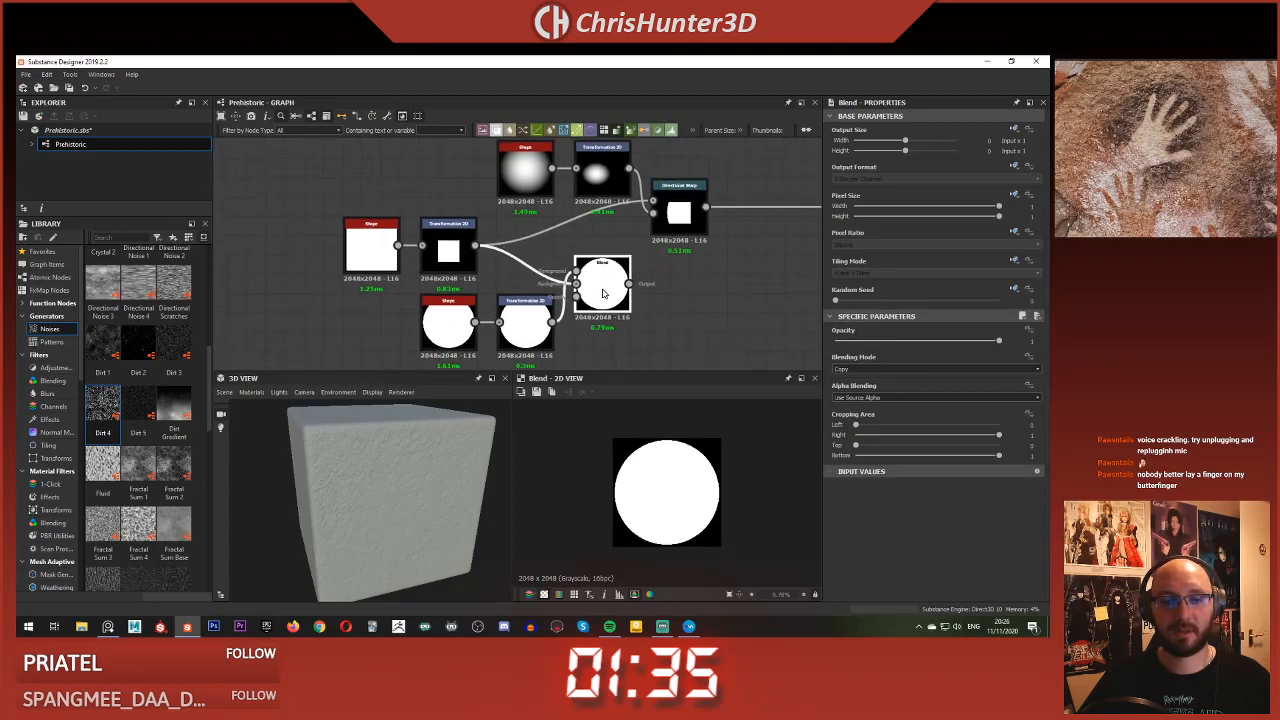
Shrink the disc to about two thirds of its size in its Transformation 2D and set the tiling mode to No Tiling
double_click(525, 322)
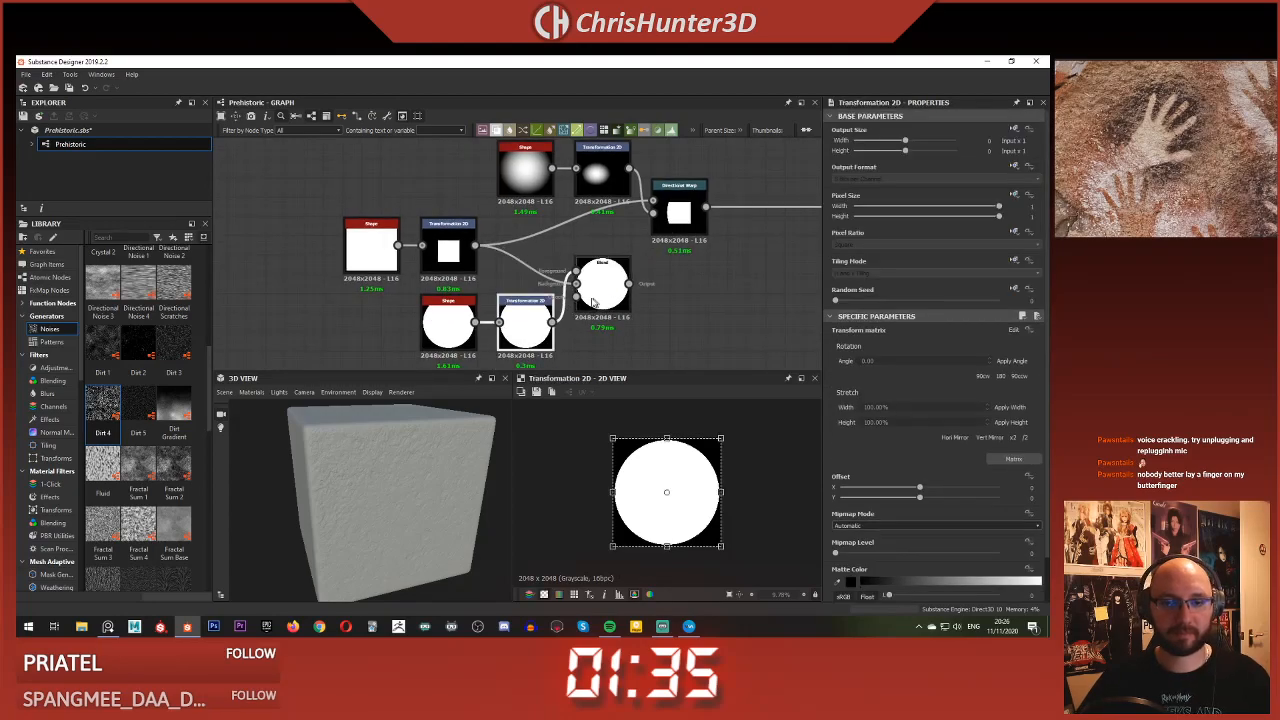
drag(720, 437, 668, 457)
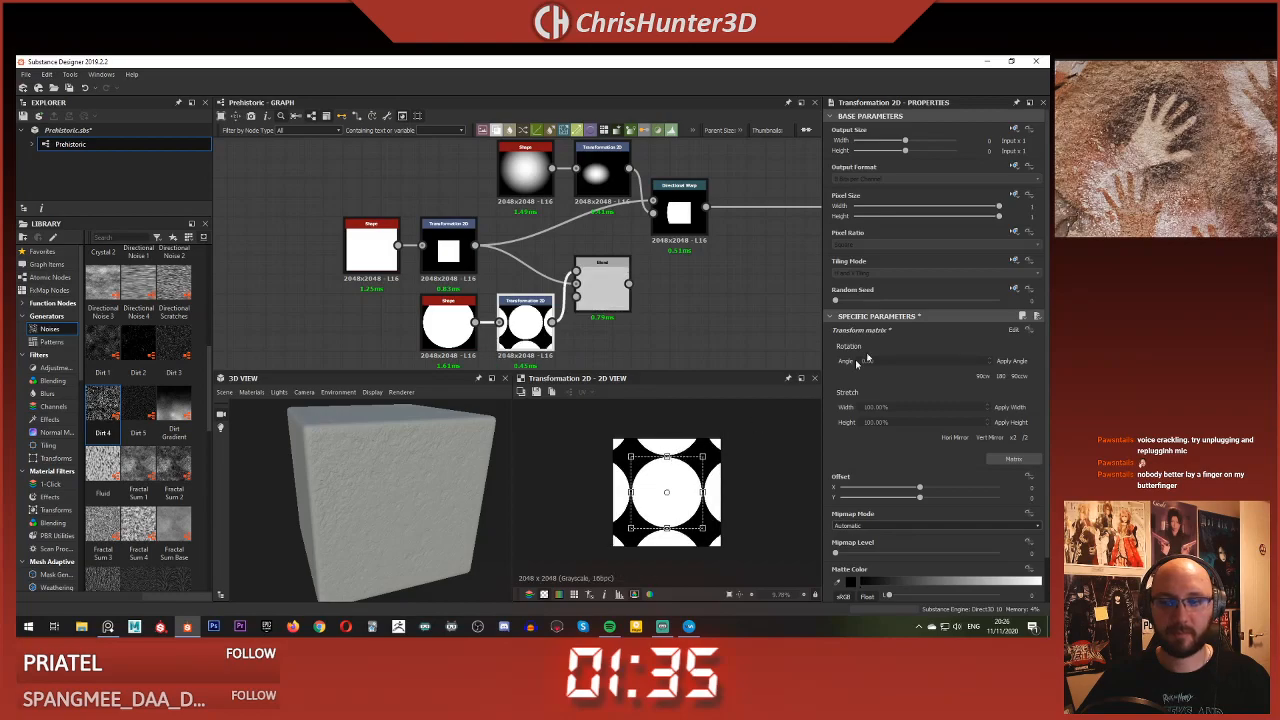
click(1014, 261)
click(976, 281)
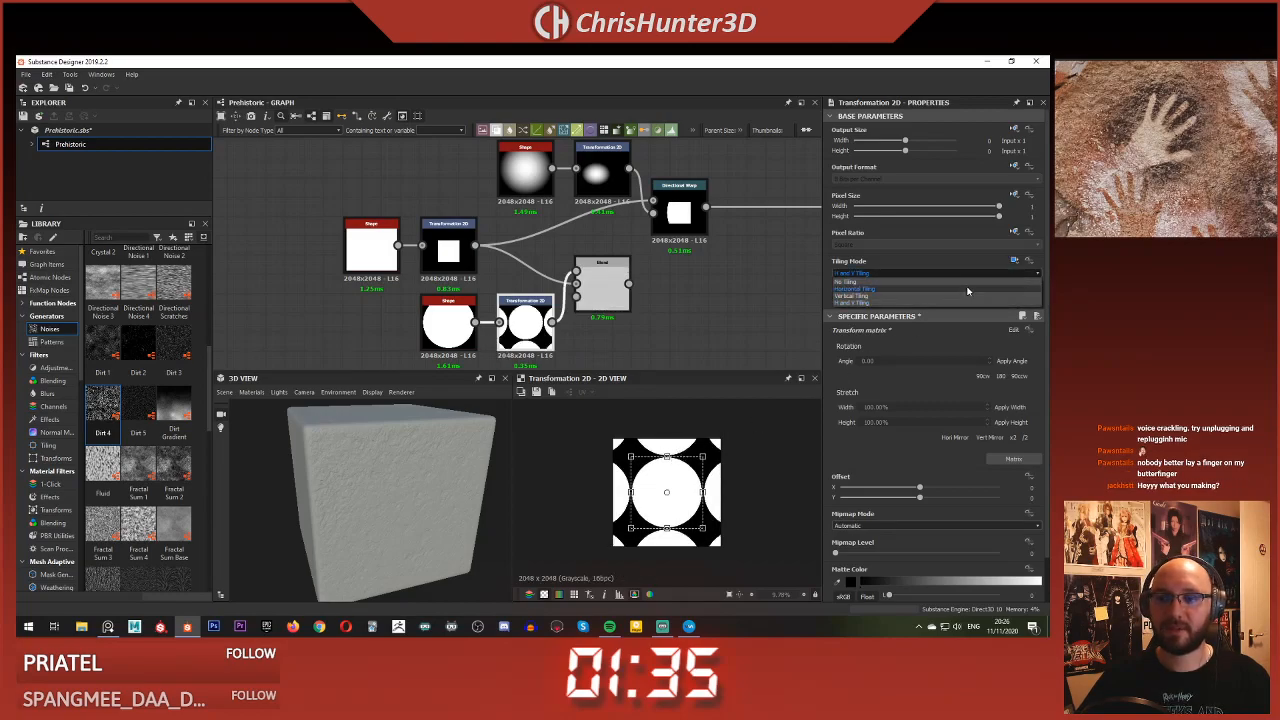
Switch to the reference board and examine the Nodevember 2020 prompt list and the cave hand-painting photos
double_click(679, 212)
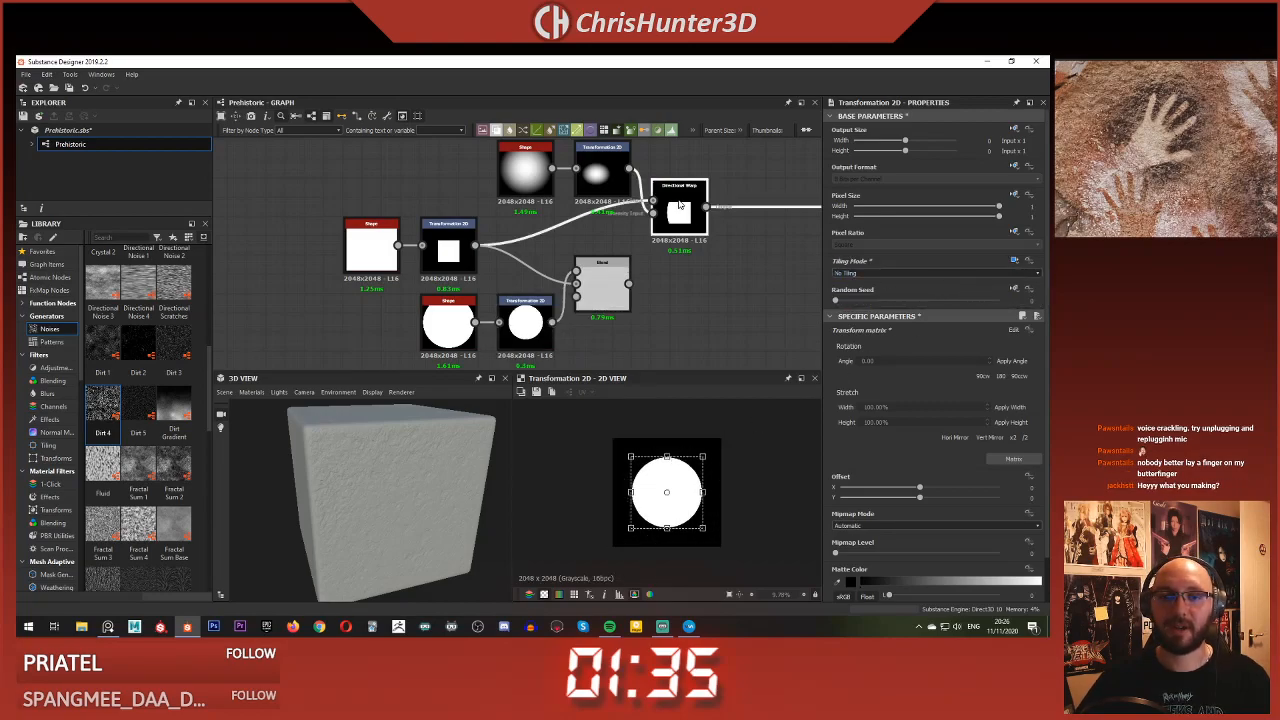
scroll(1166, 148, down, 3)
middle_drag(1098, 98, 1237, 168)
scroll(1237, 168, down, 6)
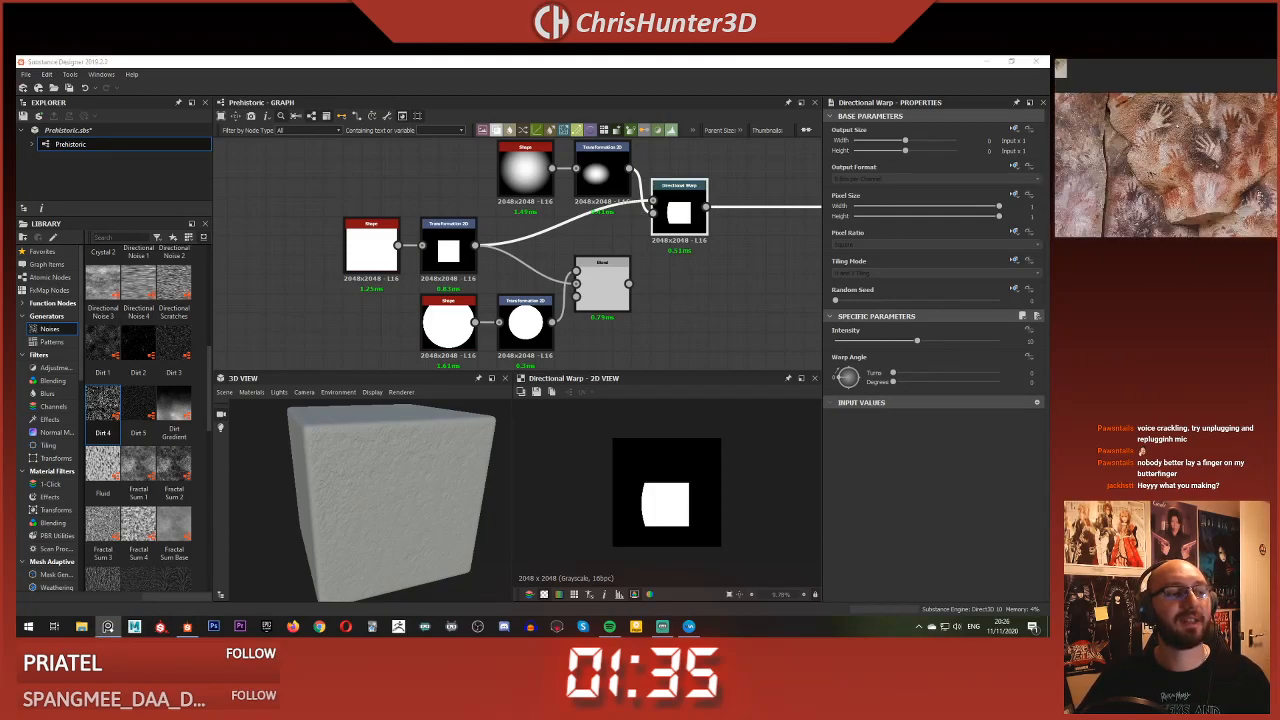
middle_drag(1138, 92, 1161, 125)
scroll(1163, 127, down, 5)
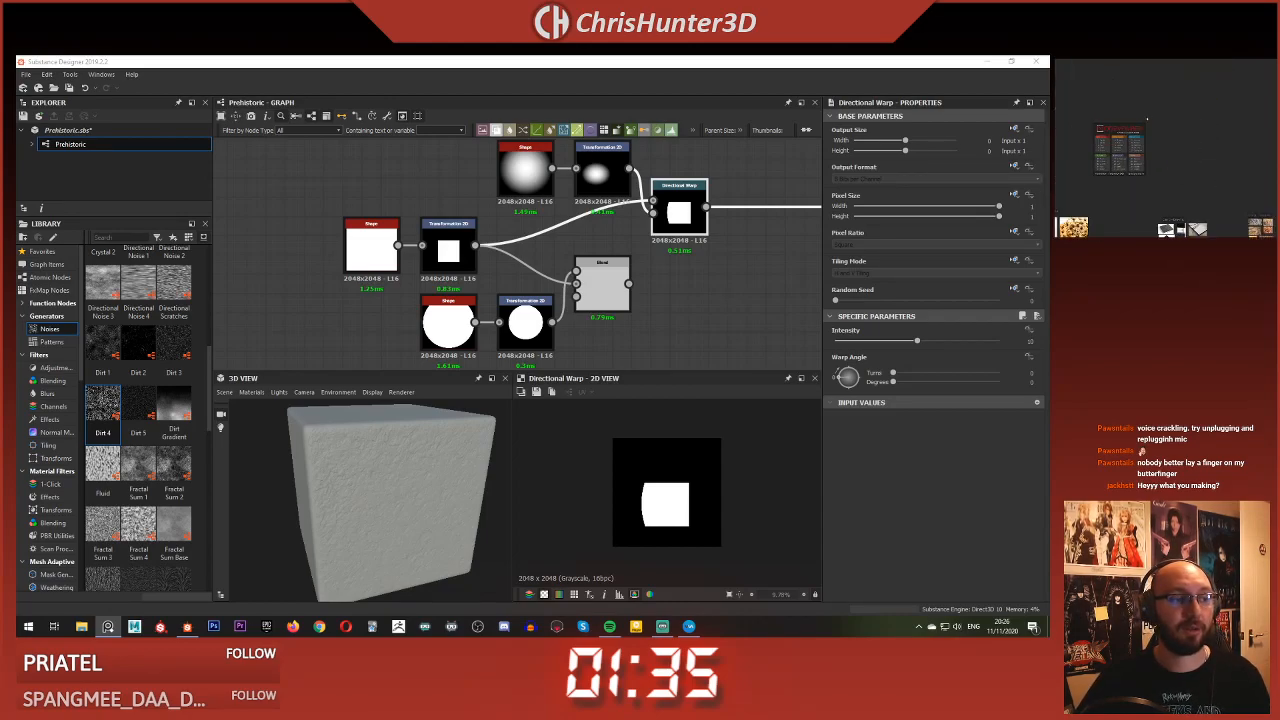
scroll(1170, 130, up, 3)
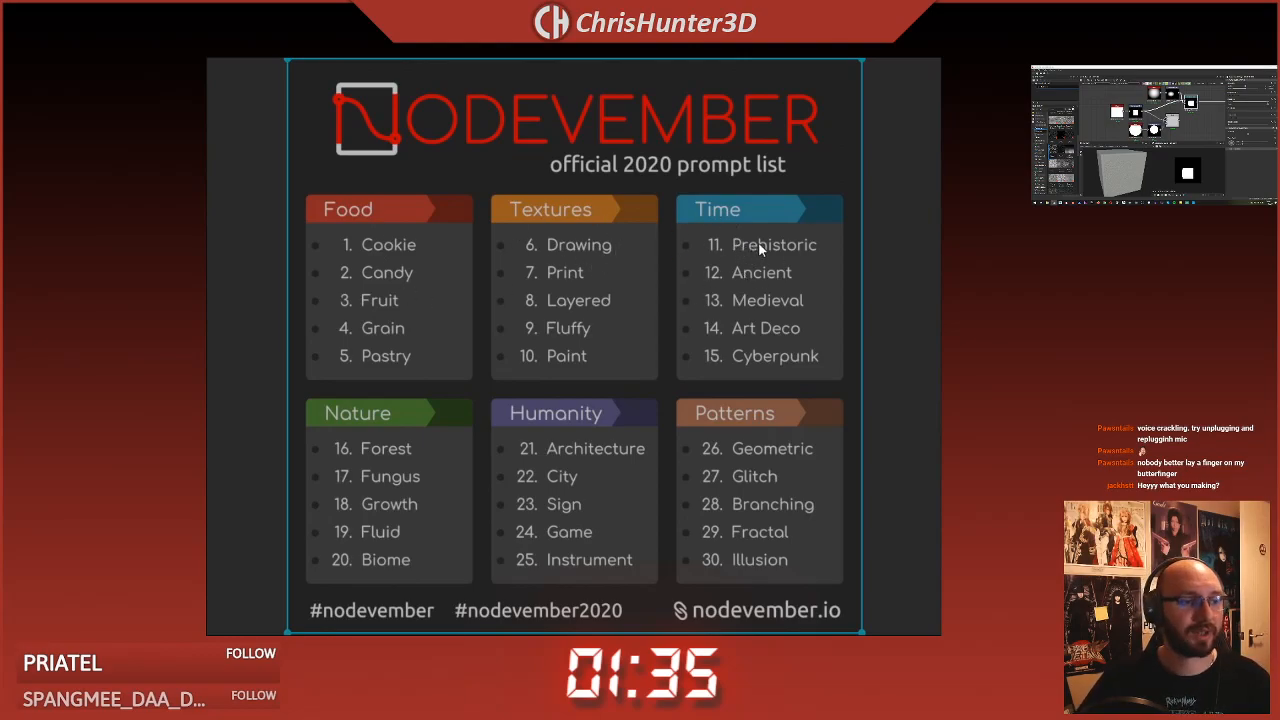
scroll(790, 300, down, 12)
middle_drag(932, 488, 545, 286)
scroll(545, 286, up, 1)
middle_drag(299, 138, 288, 228)
scroll(642, 325, up, 6)
middle_drag(729, 471, 710, 306)
scroll(710, 306, up, 4)
middle_drag(730, 90, 652, 450)
scroll(652, 311, up, 5)
scroll(652, 318, up, 5)
scroll(708, 377, down, 15)
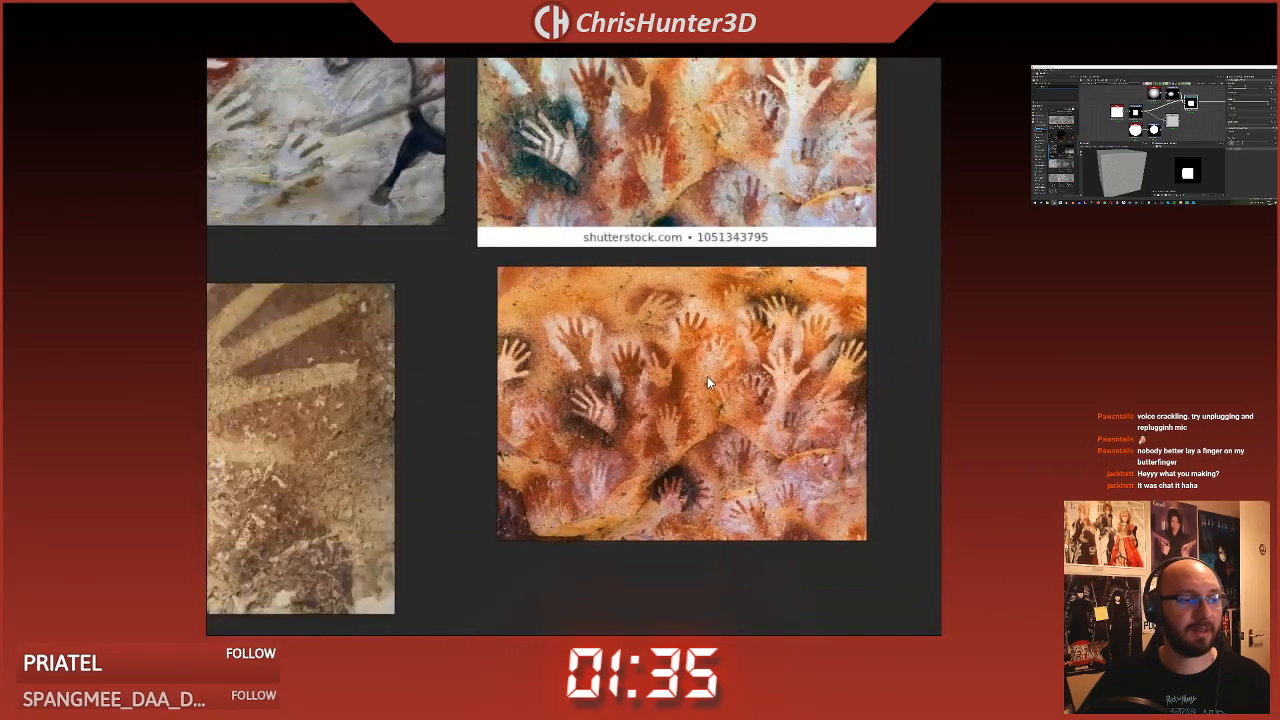
scroll(678, 330, down, 1)
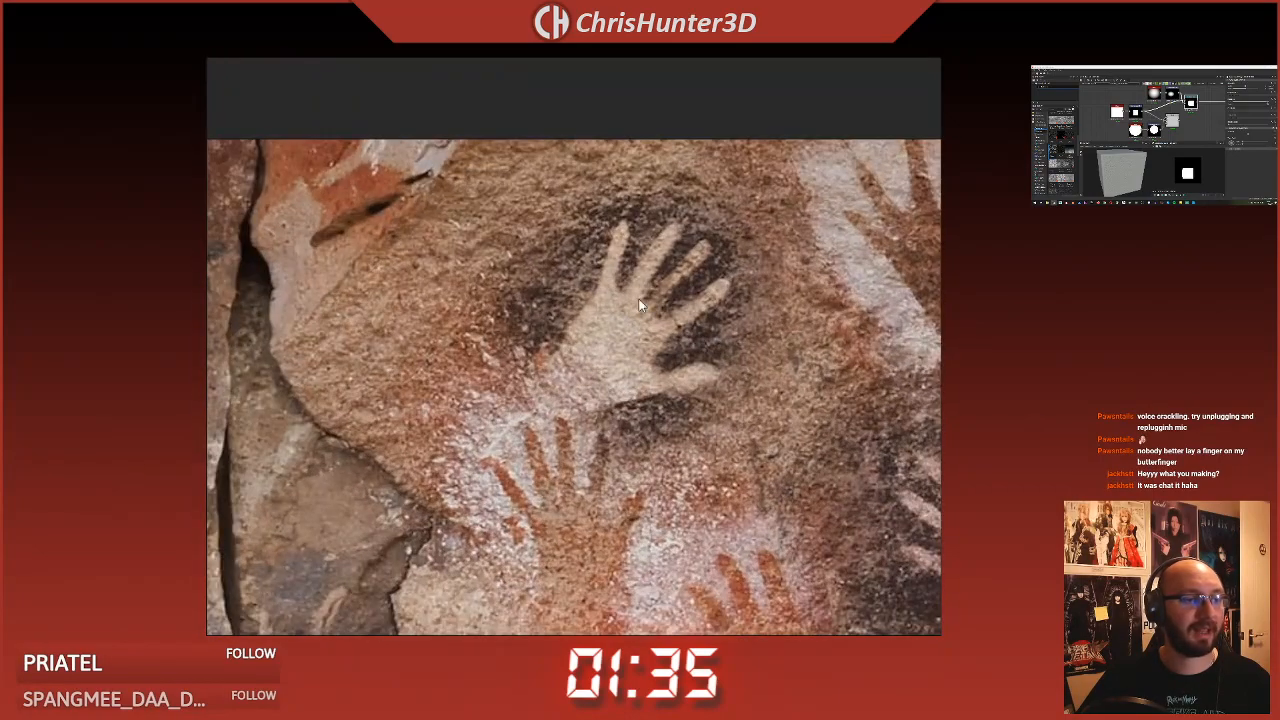
scroll(1158, 106, down, 5)
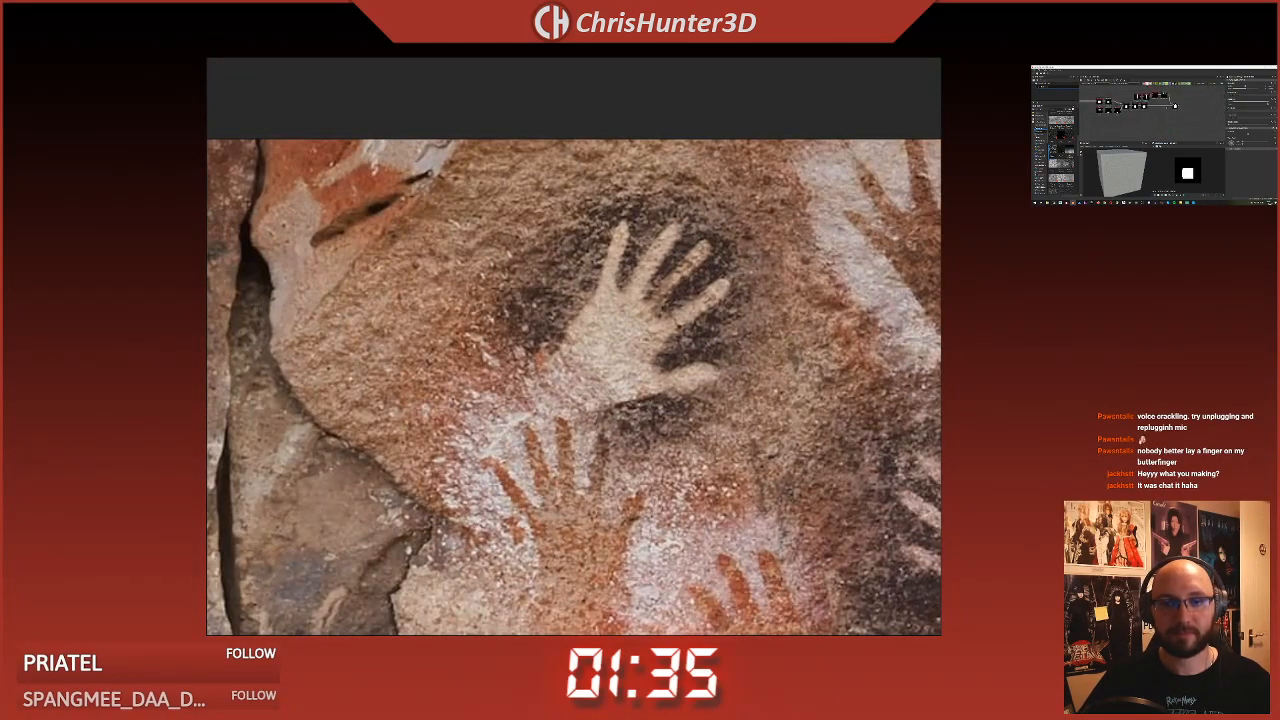
Return to the node graph and preview the full hand shape and the new disc-and-square Blend
double_click(1175, 106)
scroll(1146, 102, up, 6)
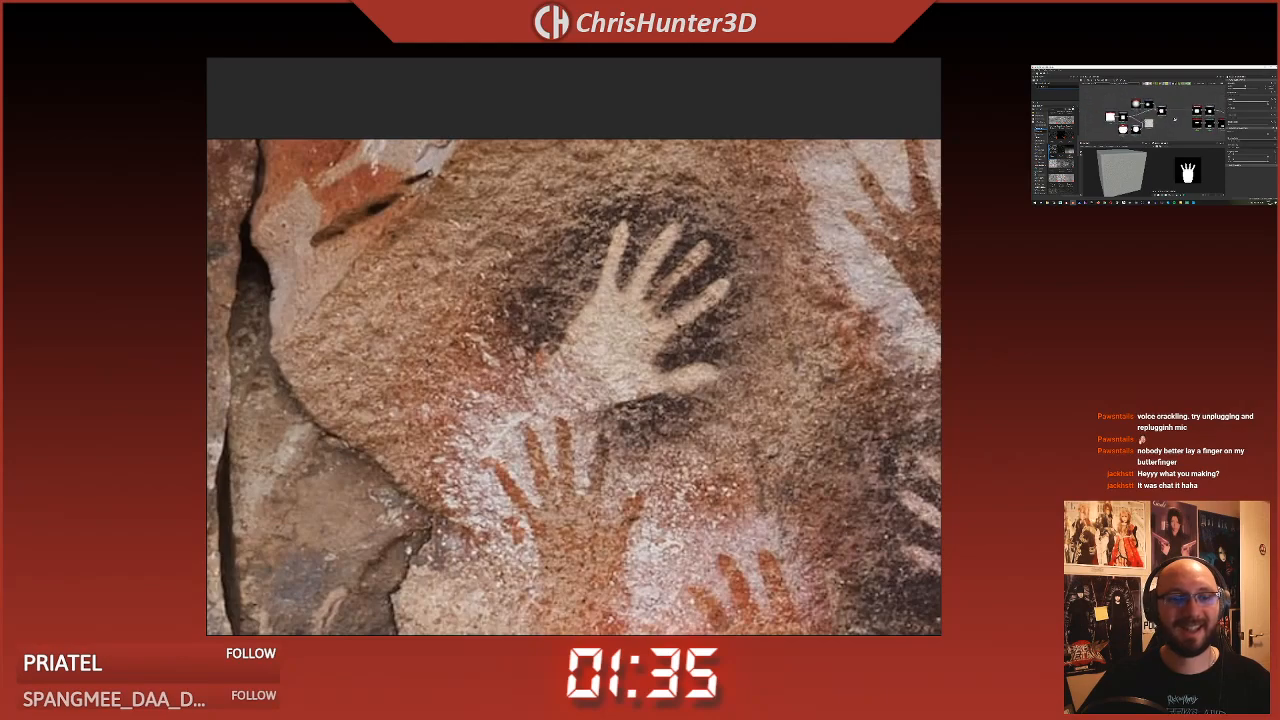
double_click(1176, 104)
scroll(1126, 162, up, 5)
drag(1126, 162, 1120, 166)
scroll(1126, 164, down, 3)
scroll(1140, 112, down, 3)
scroll(1134, 118, up, 4)
middle_drag(1134, 123, 1140, 118)
double_click(1140, 118)
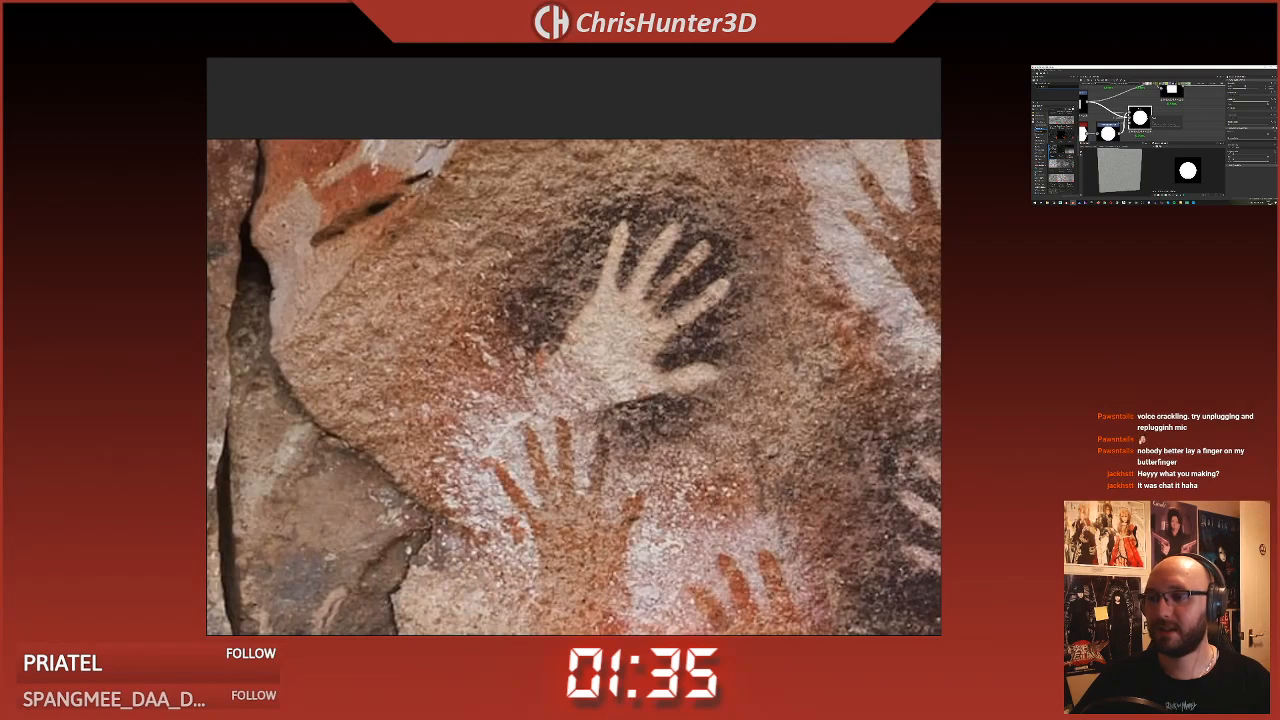
scroll(1140, 118, down, 1)
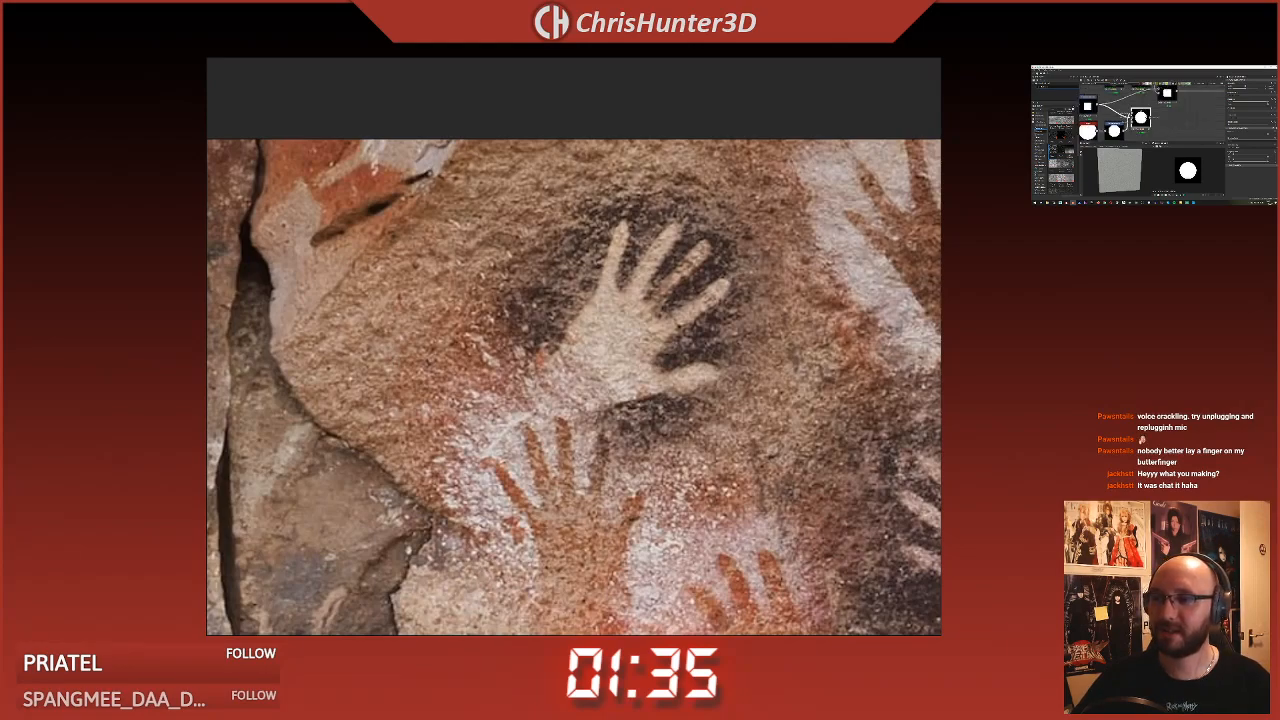
middle_drag(1141, 120, 1152, 118)
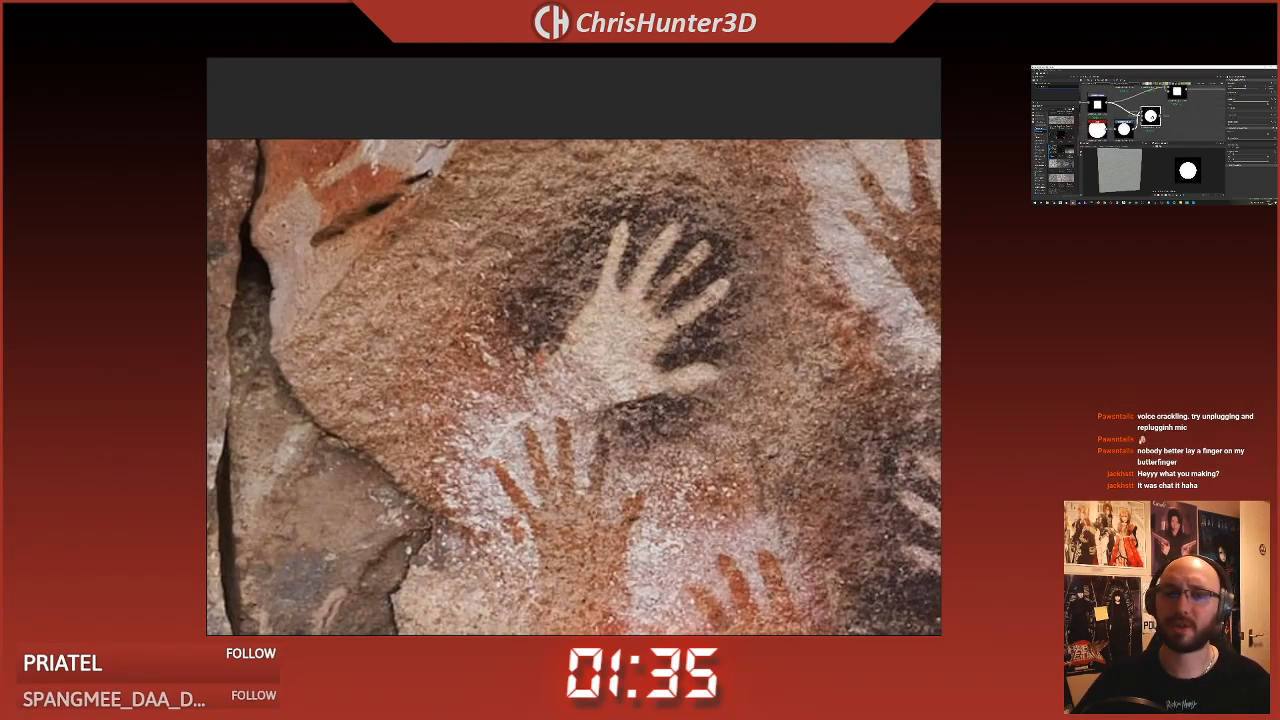
scroll(1152, 118, down, 2)
scroll(1152, 118, up, 1)
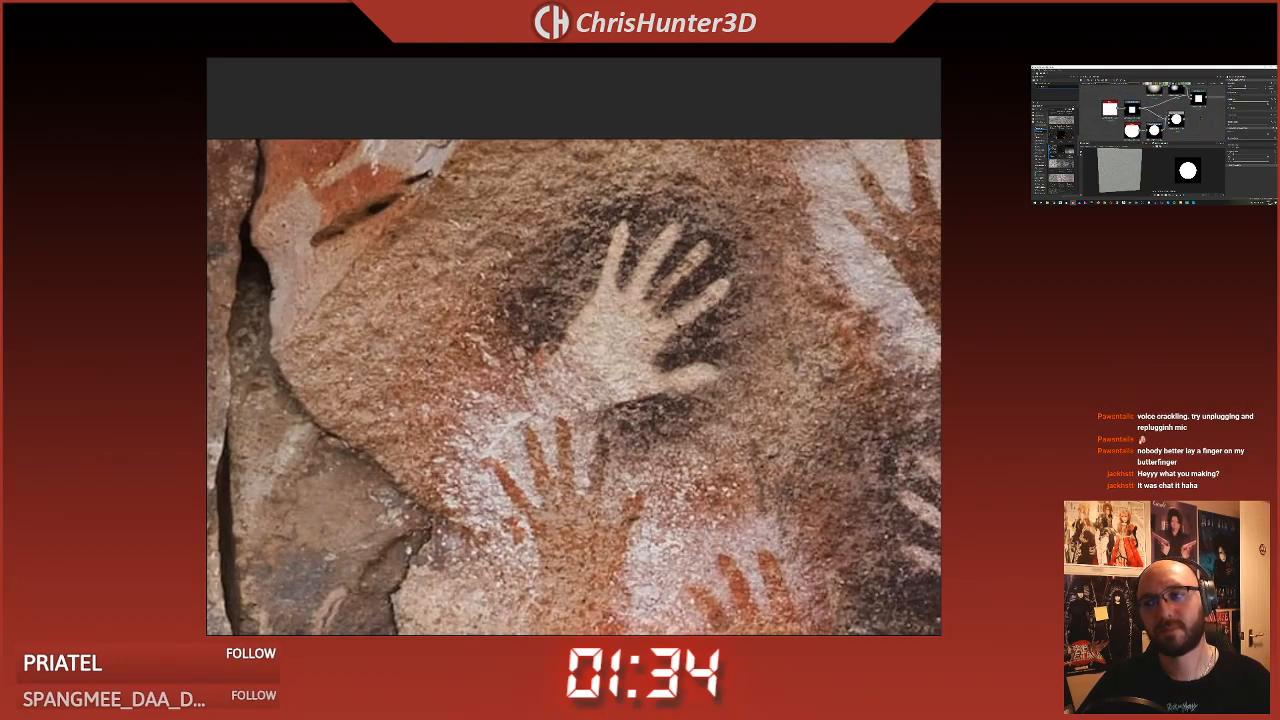
Shift the disc upward in its Transformation 2D and change the Blend's blending mode to combine the disc with the square
middle_drag(1177, 119, 1174, 118)
click(1174, 118)
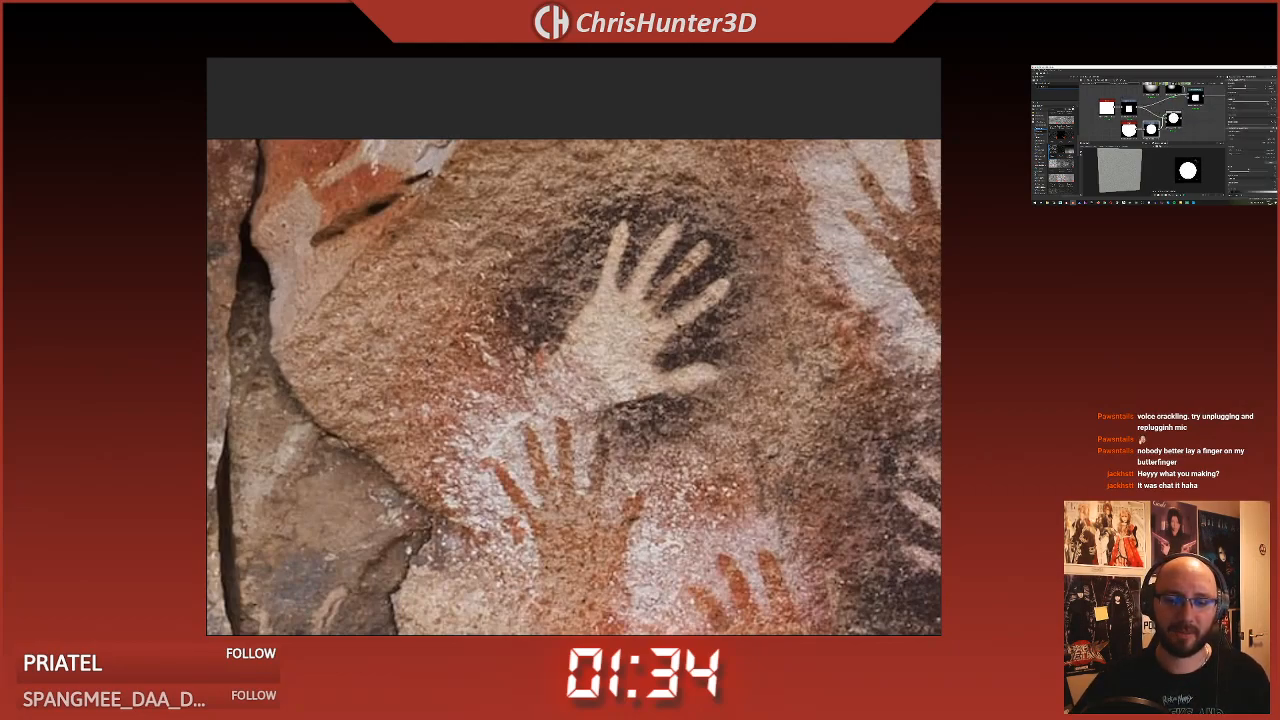
drag(1198, 160, 1193, 163)
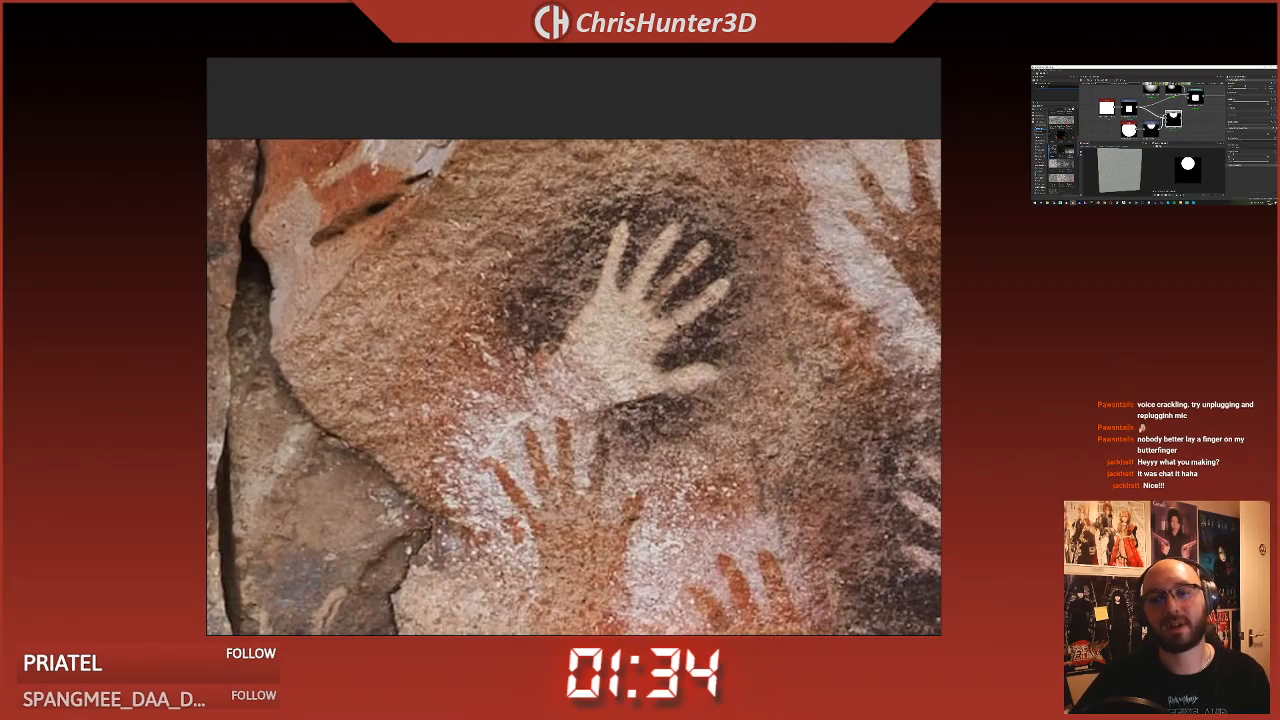
click(1240, 145)
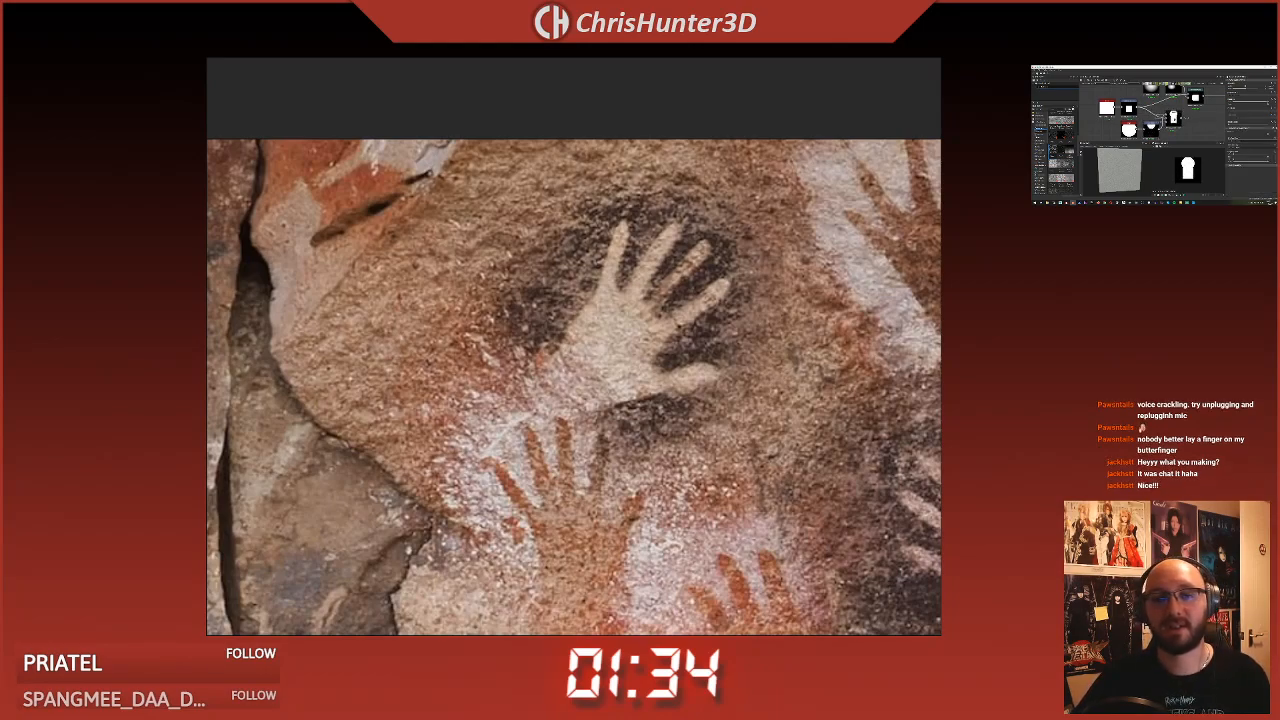
Resize and reposition the disc as a rounded cap on the square, and feed the Blend into the Directional Warp
click(1151, 130)
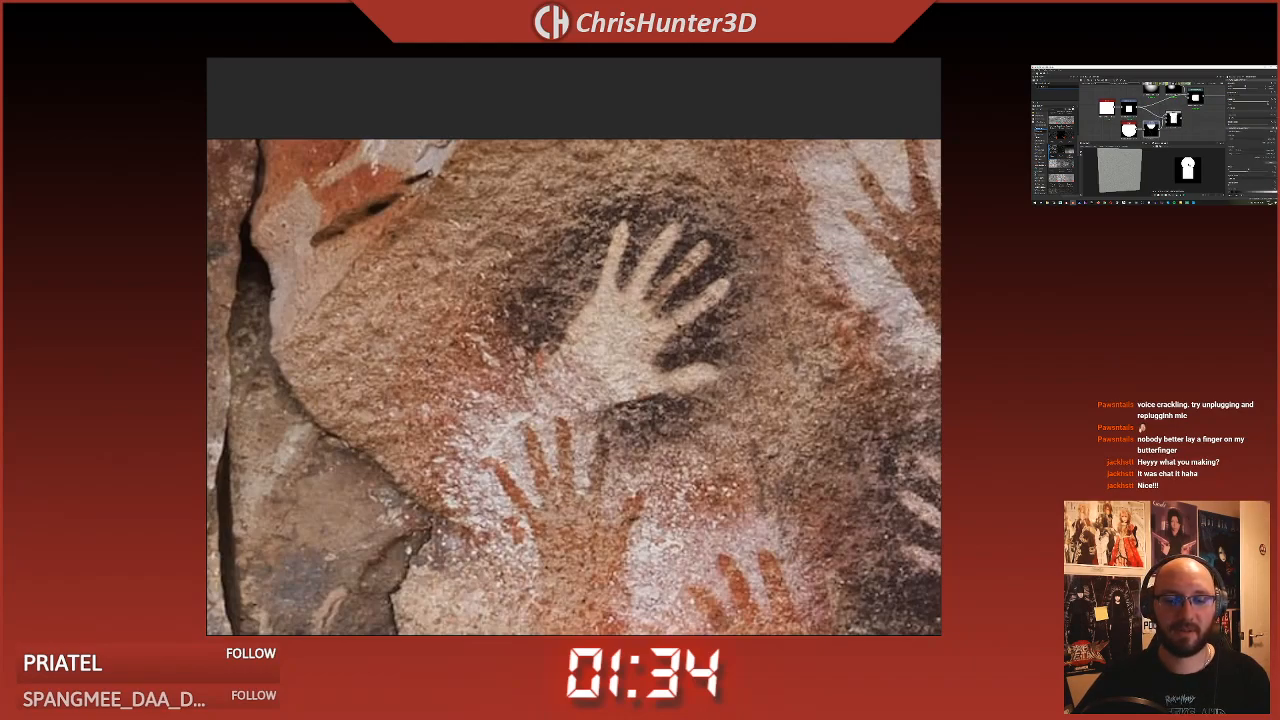
drag(1188, 166, 1193, 165)
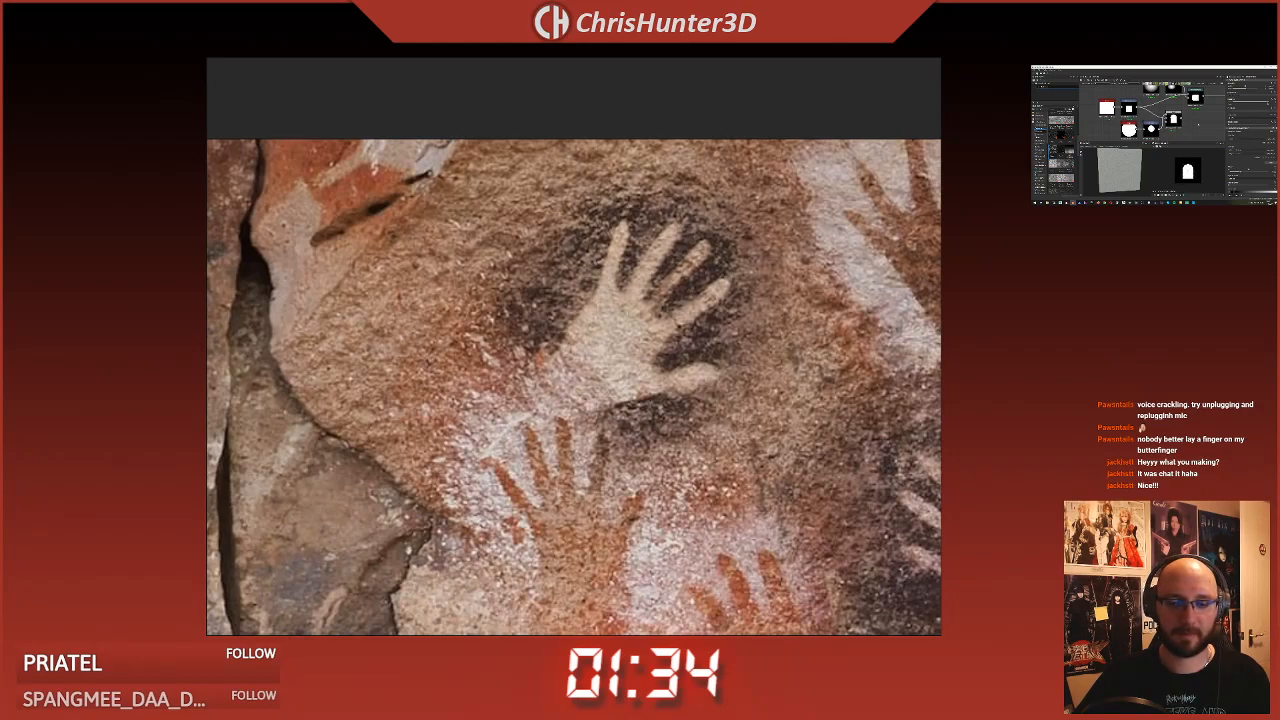
scroll(1191, 132, down, 1)
middle_drag(1191, 132, 1188, 101)
double_click(1172, 117)
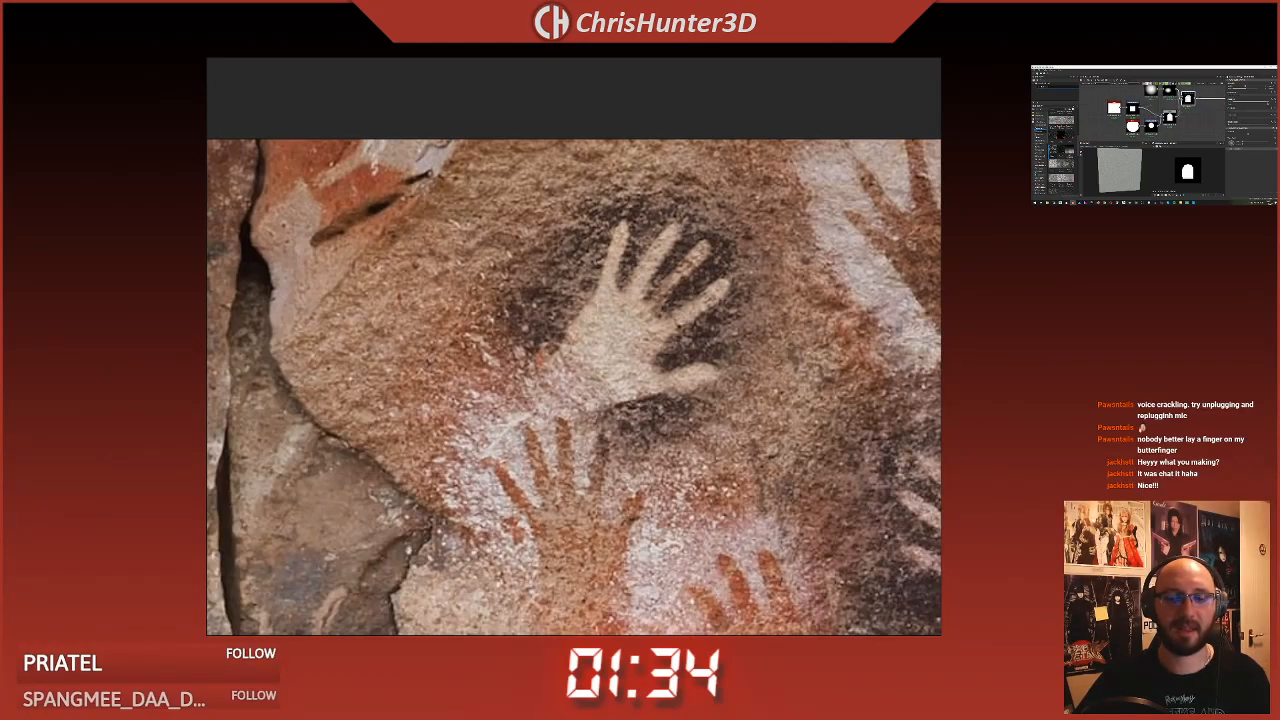
Examine the nodes downstream of the Directional Warp and preview the combined hand shape
scroll(1188, 170, up, 5)
scroll(1188, 170, down, 4)
middle_drag(1203, 117, 1116, 120)
double_click(1181, 101)
scroll(1155, 113, up, 1)
double_click(1175, 108)
double_click(1216, 111)
middle_drag(1214, 112, 1164, 120)
scroll(1188, 171, down, 4)
scroll(1158, 118, down, 2)
scroll(1150, 122, up, 2)
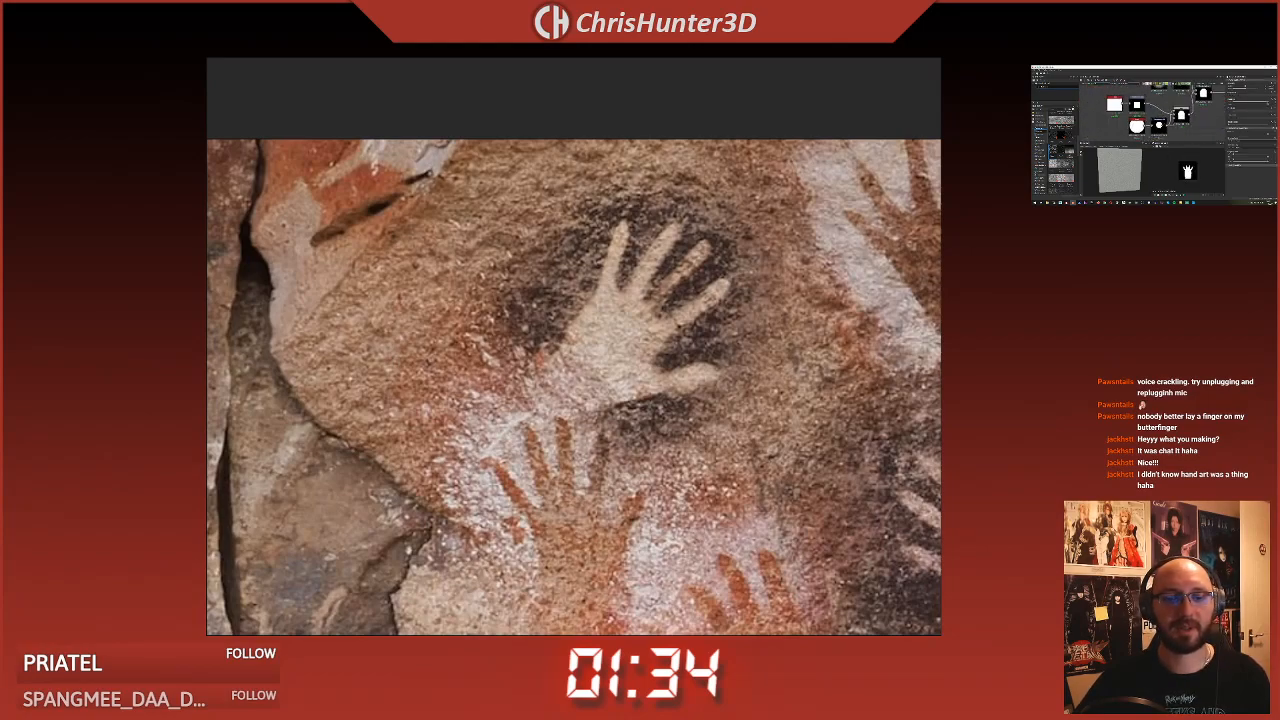
Flatten the disc in its Transformation 2D to reshape the palm's rounded top, using the whole hand as preview
click(1159, 126)
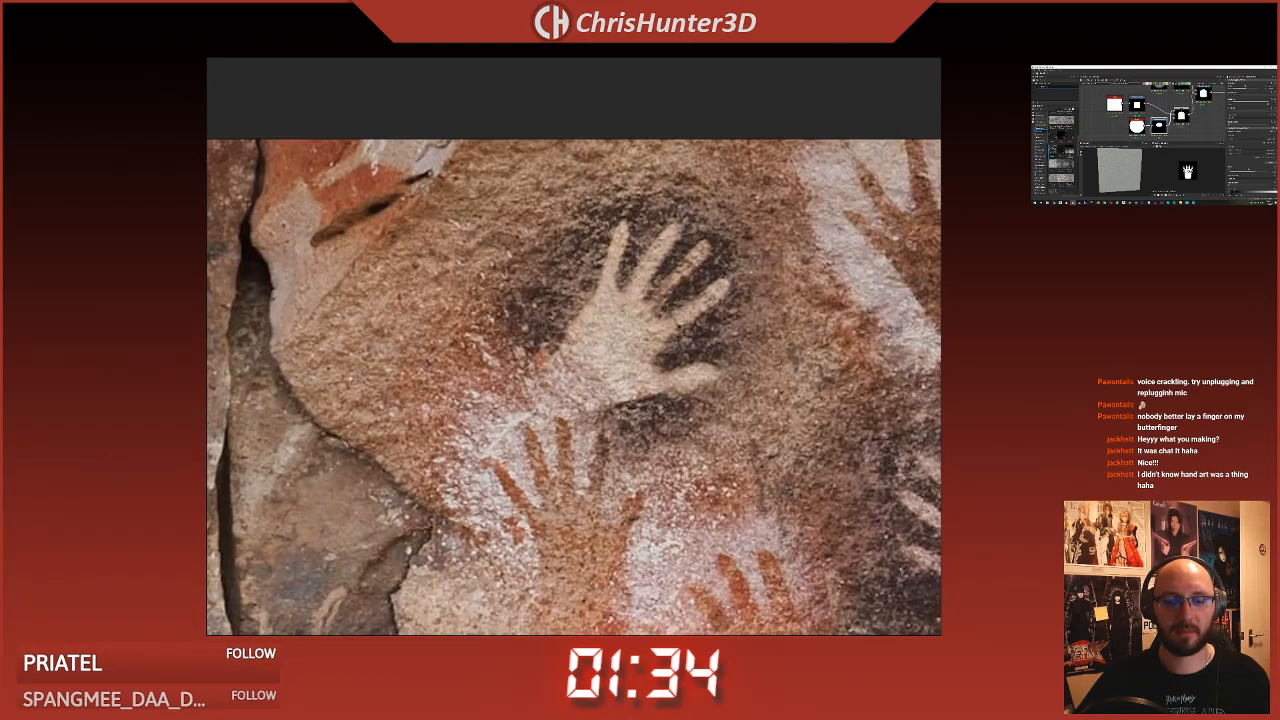
click(1198, 133)
scroll(1198, 133, up, 3)
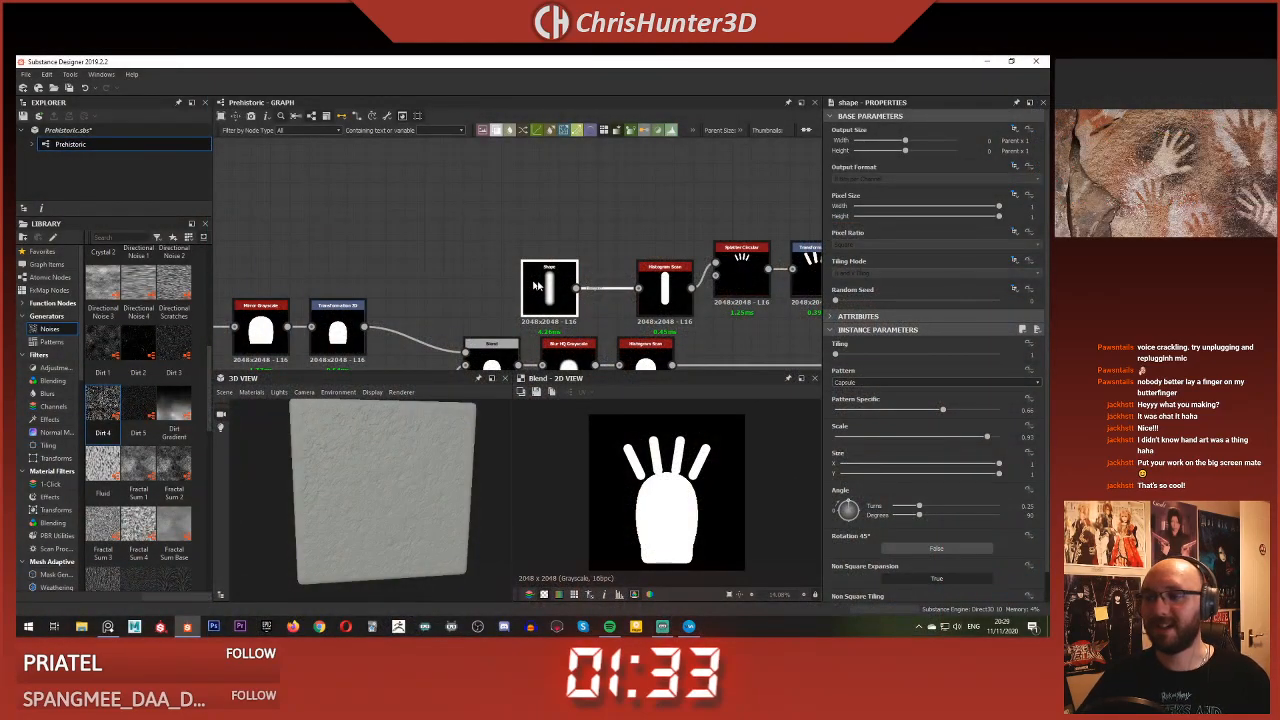
Line up the finger chain's Shape, Histogram Scan, Splatter Circular and Transformation 2D nodes in a compact row above the palm nodes
middle_drag(628, 240, 561, 201)
drag(588, 240, 551, 240)
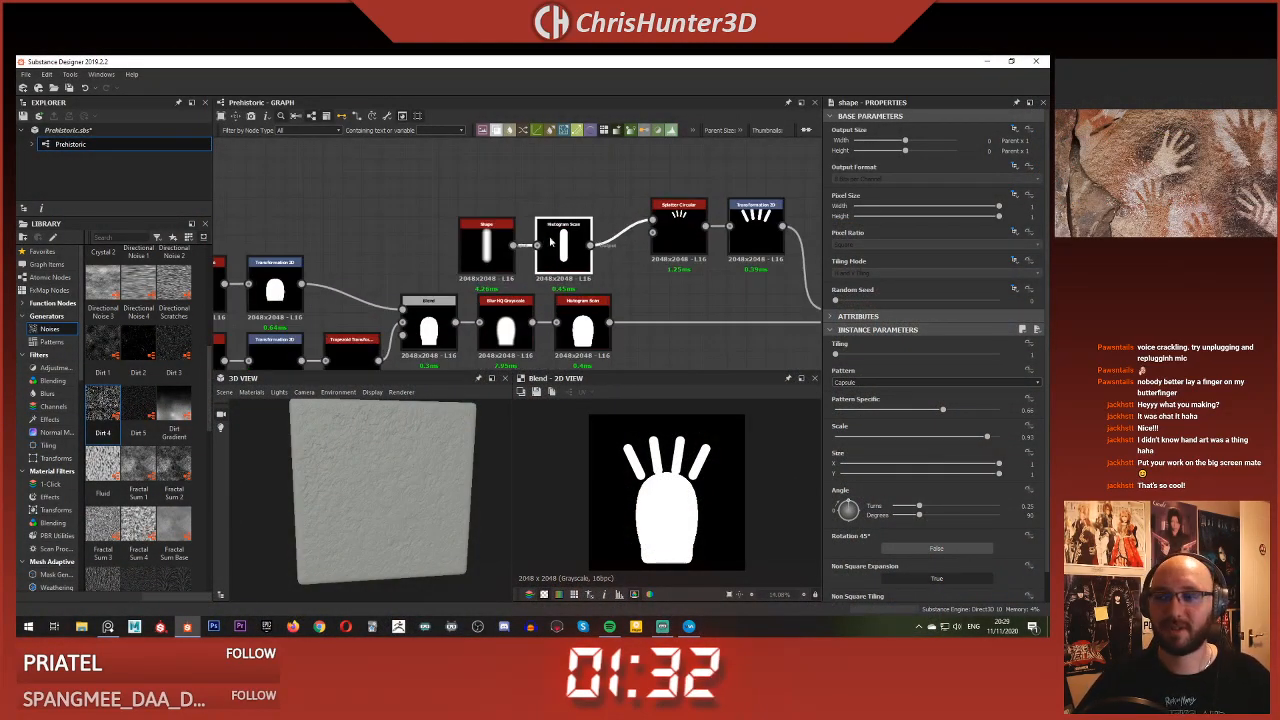
drag(473, 185, 558, 209)
drag(681, 171, 774, 223)
drag(750, 234, 712, 214)
middle_drag(712, 214, 541, 234)
click(625, 206)
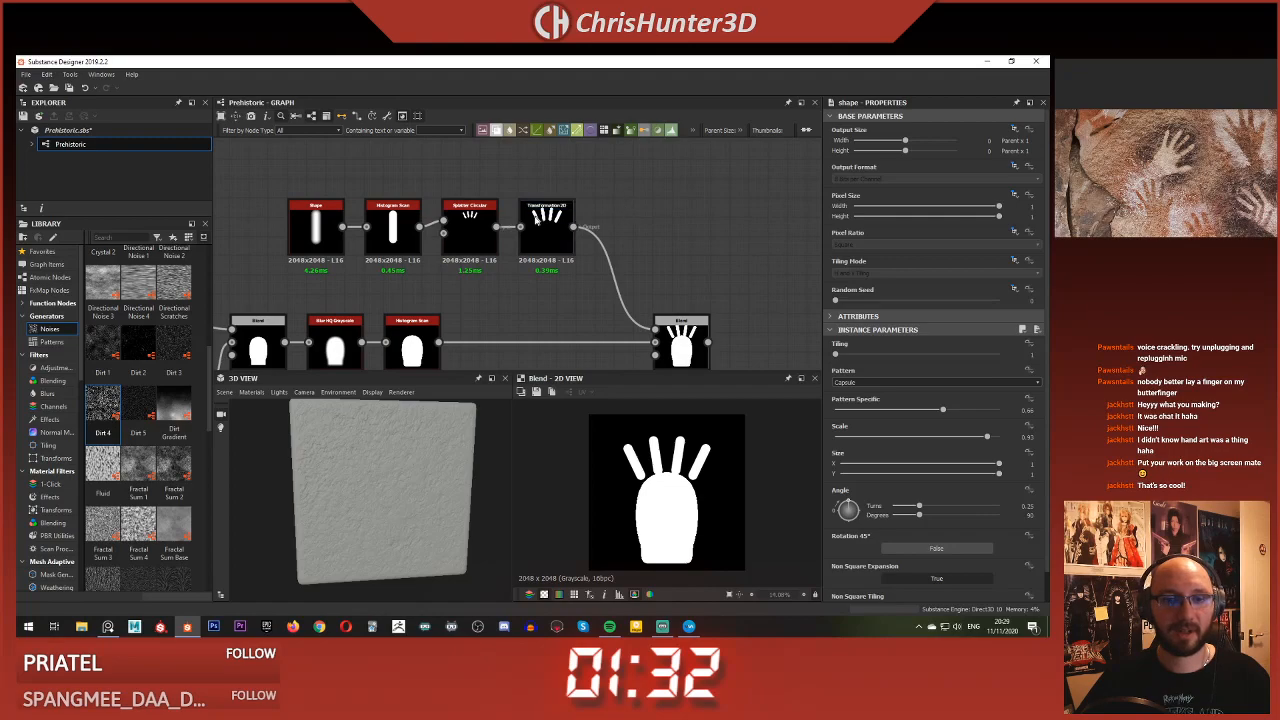
middle_drag(503, 219, 548, 223)
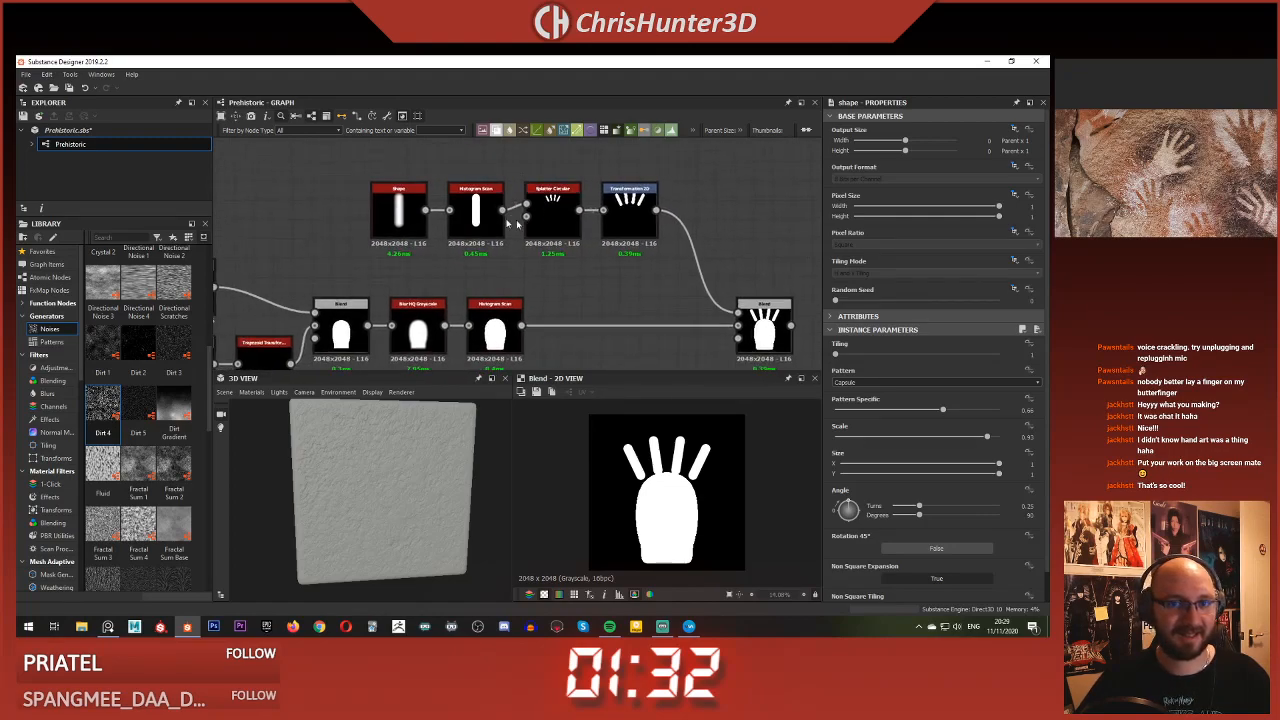
Move the finger's Shape and Histogram Scan aside and insert a Transformation 2D between the Histogram Scan and Splatter Circular
click(476, 200)
drag(358, 168, 468, 222)
drag(459, 214, 343, 213)
click(446, 187)
key(space)
text(tra)
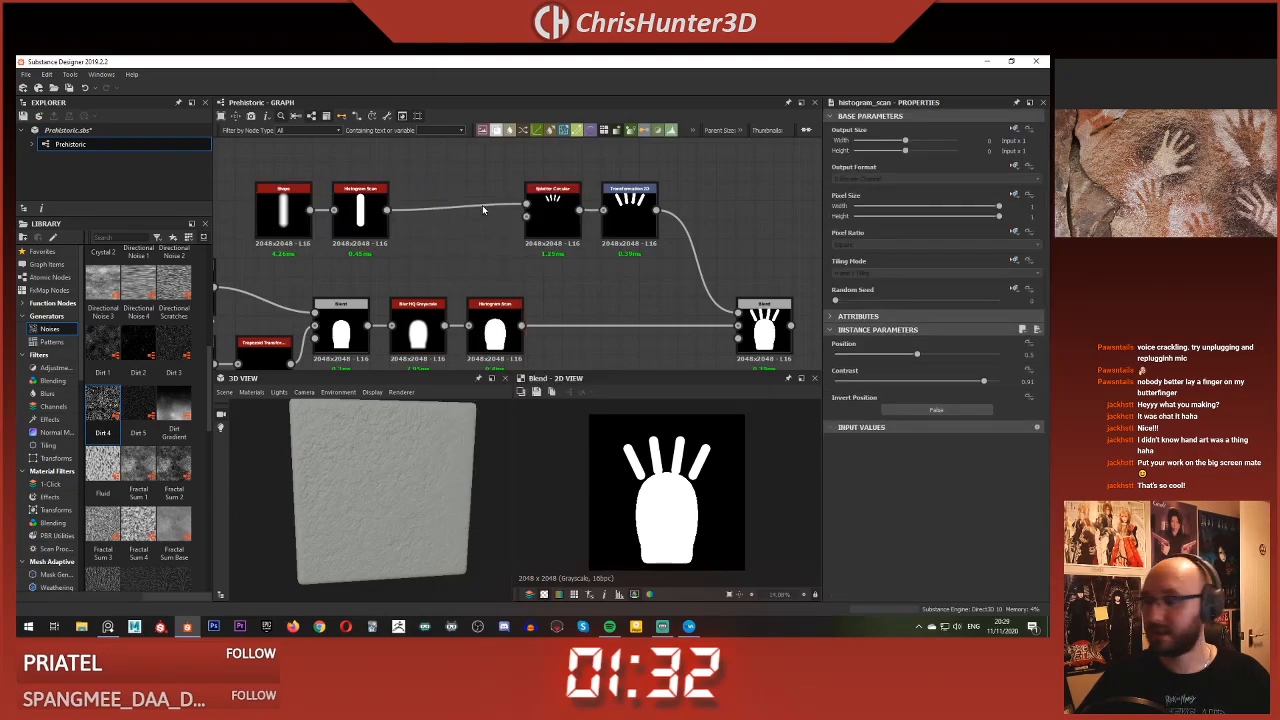
click(482, 205)
drag(388, 210, 526, 205)
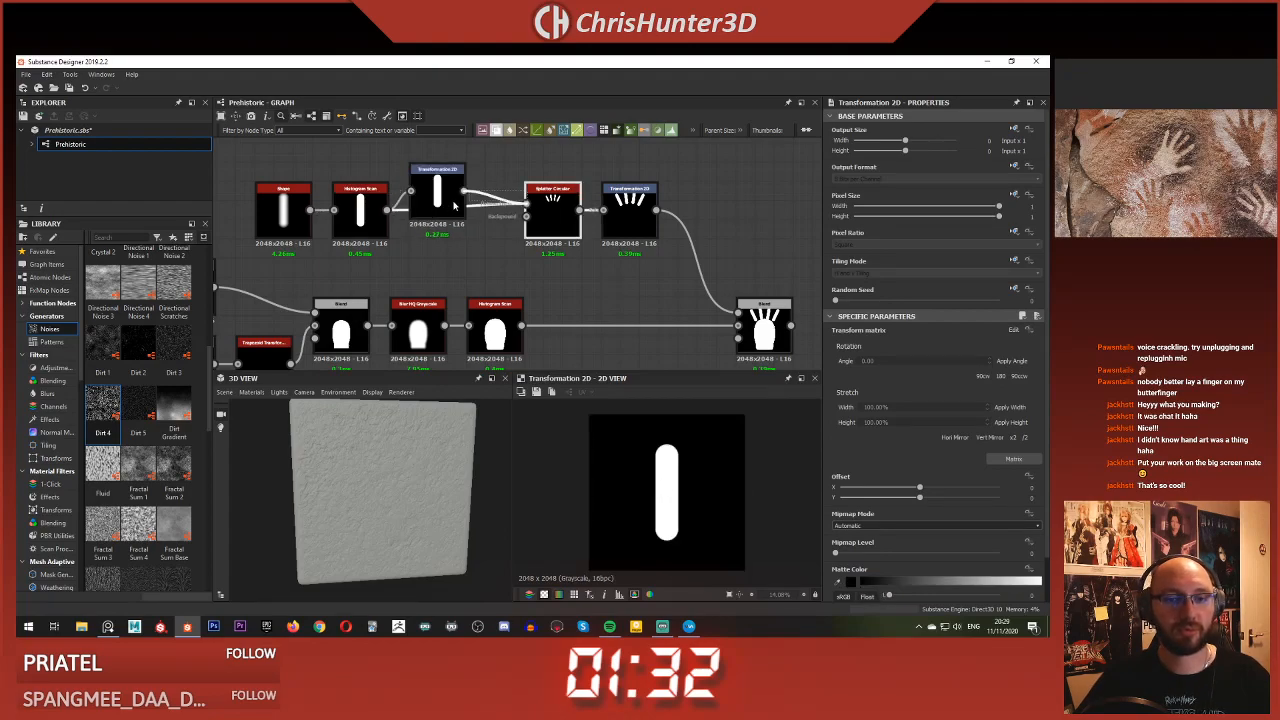
mouse_move(448, 184)
mouse_down()
mouse_move(465, 181)
mouse_move(454, 203)
mouse_up()
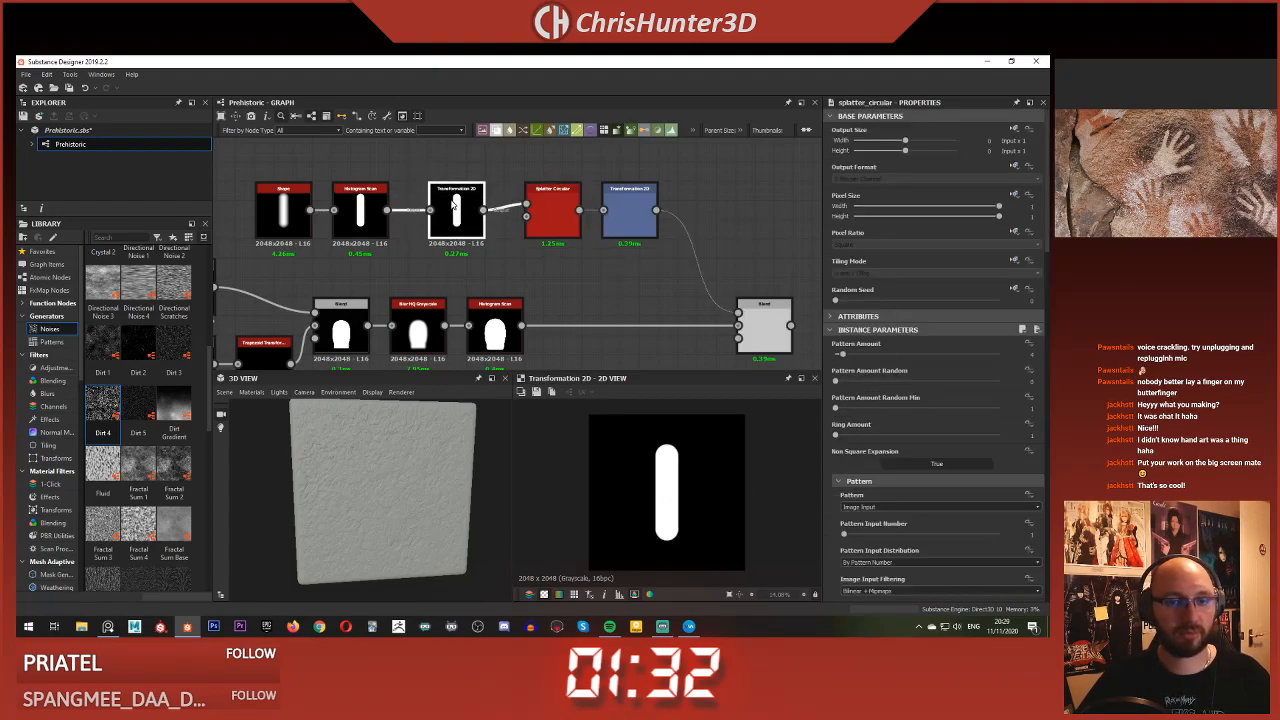
Lengthen the capsule finger in the inserted Transformation 2D and preview the hand in the final Blend
drag(667, 437, 667, 426)
click(630, 215)
double_click(758, 334)
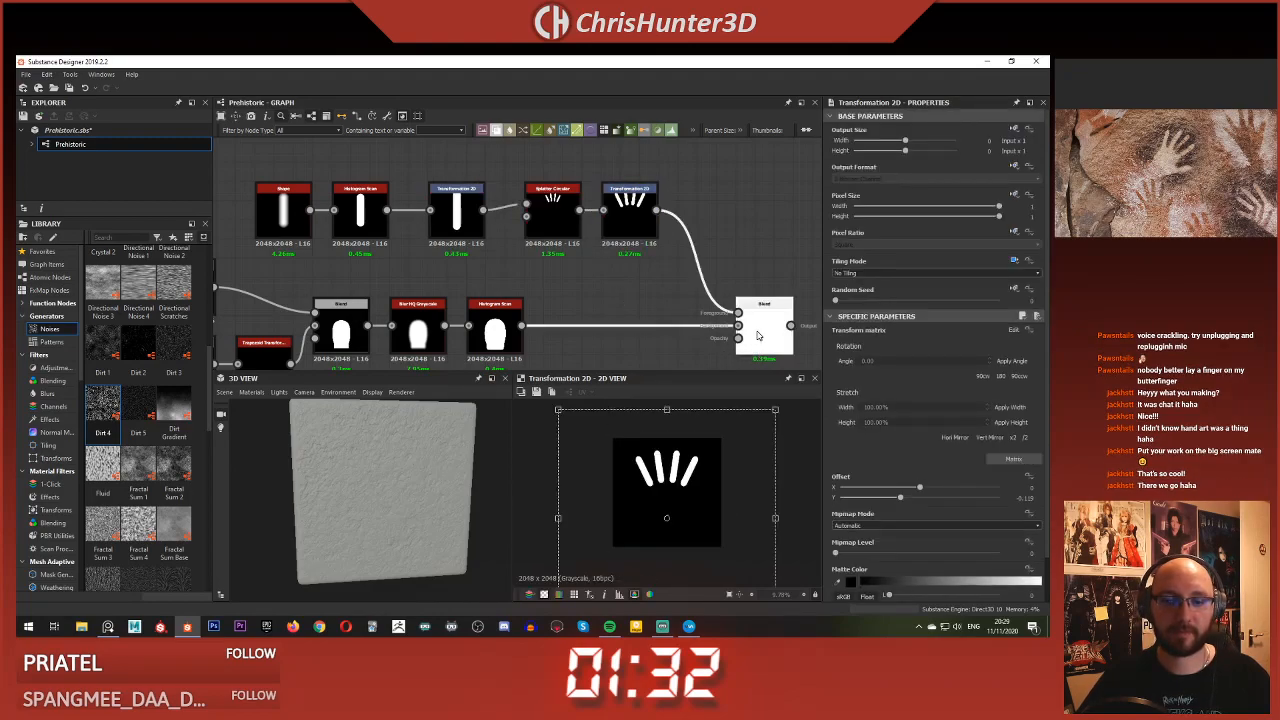
middle_drag(600, 302, 518, 277)
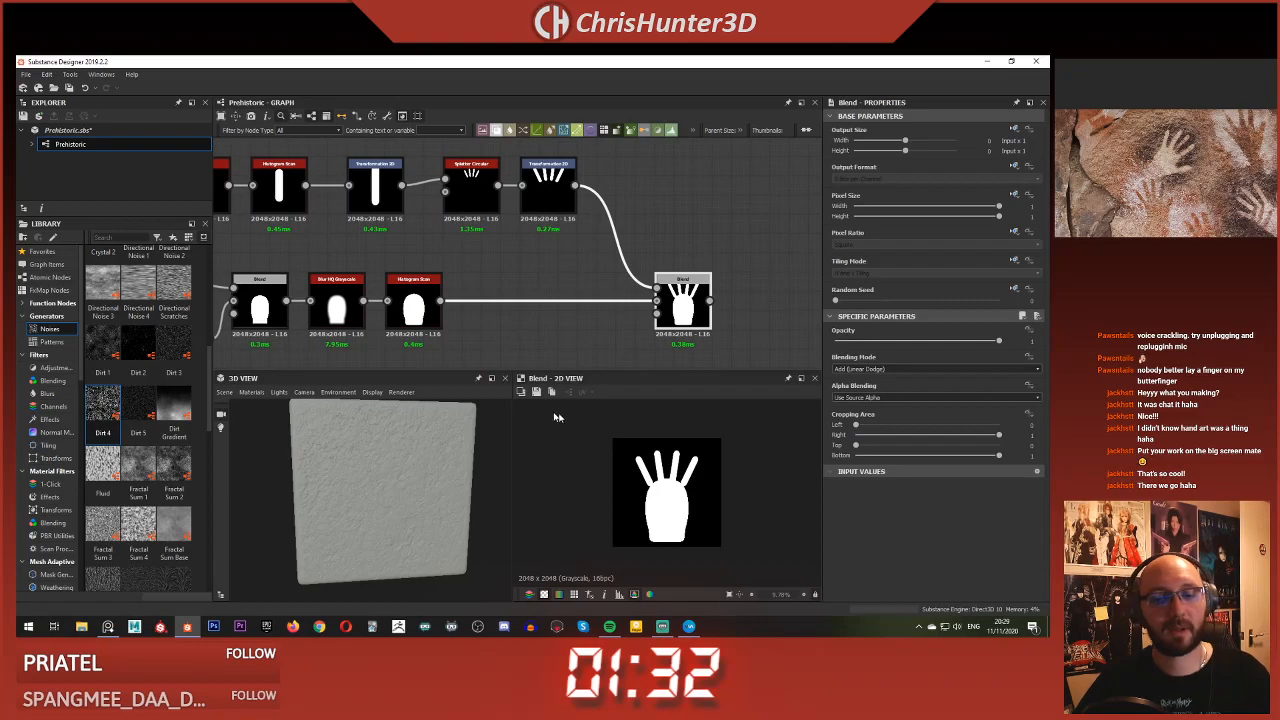
middle_drag(570, 265, 723, 291)
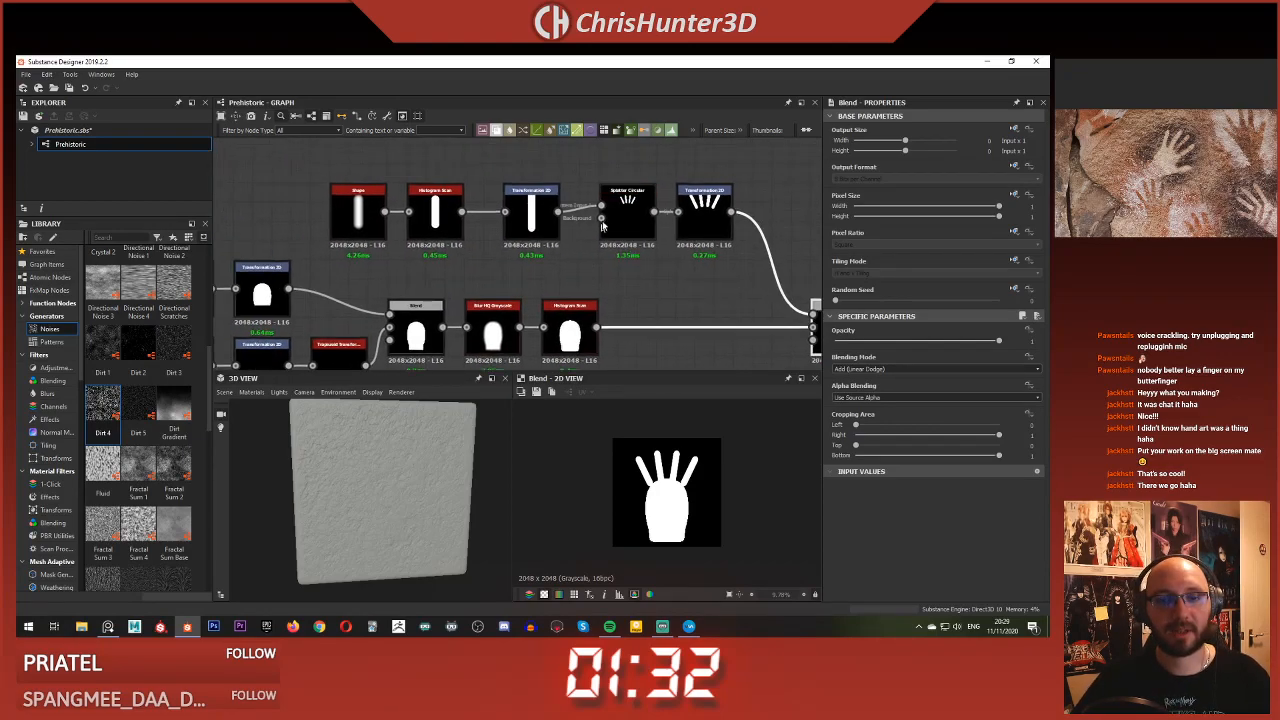
Try varying finger lengths in Splatter Circular with Scale by Pattern Number at about 0.19, toggle Invert Pattern Number, and reset the scaling
scroll(622, 234, up, 2)
middle_drag(622, 234, 489, 253)
click(604, 224)
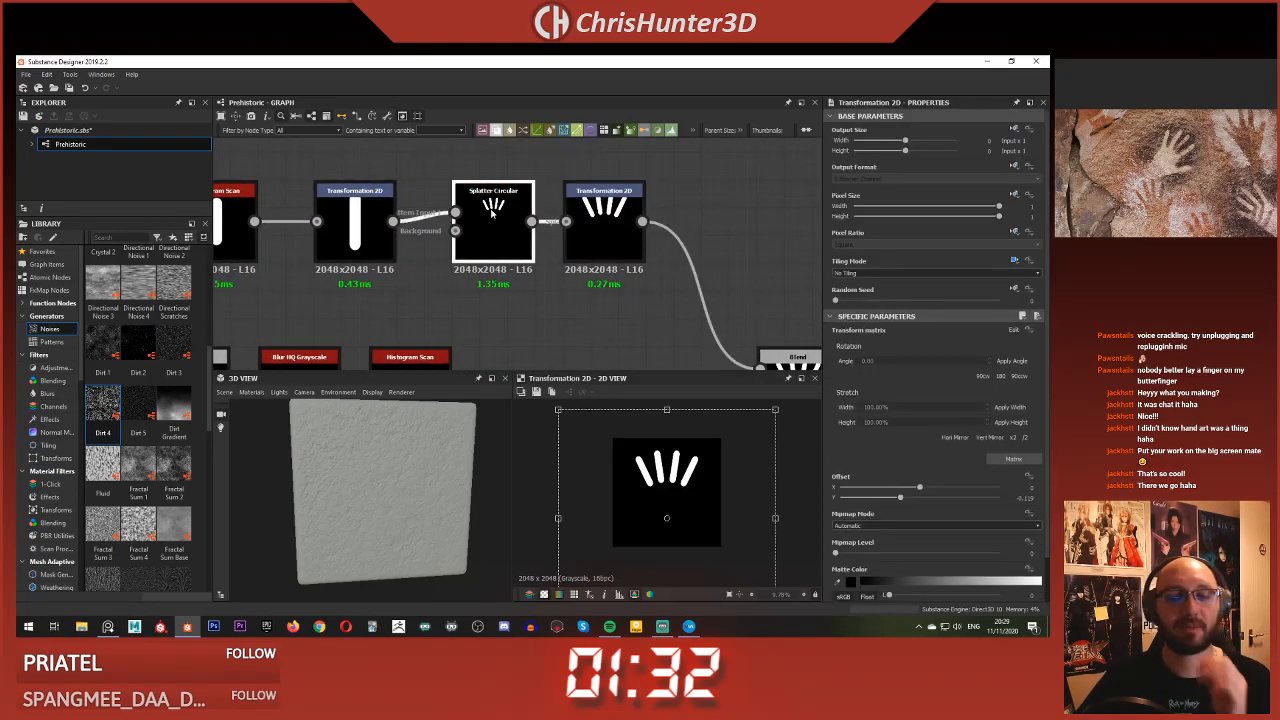
click(528, 265)
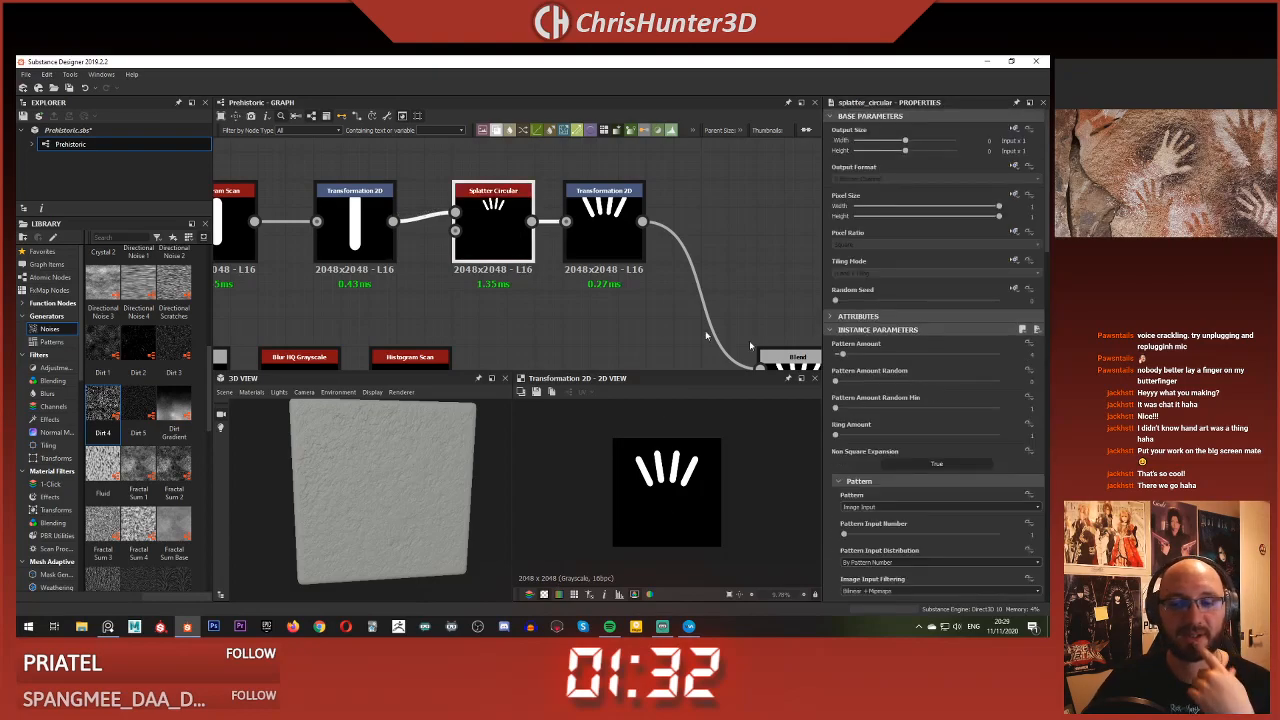
scroll(845, 368, down, 6)
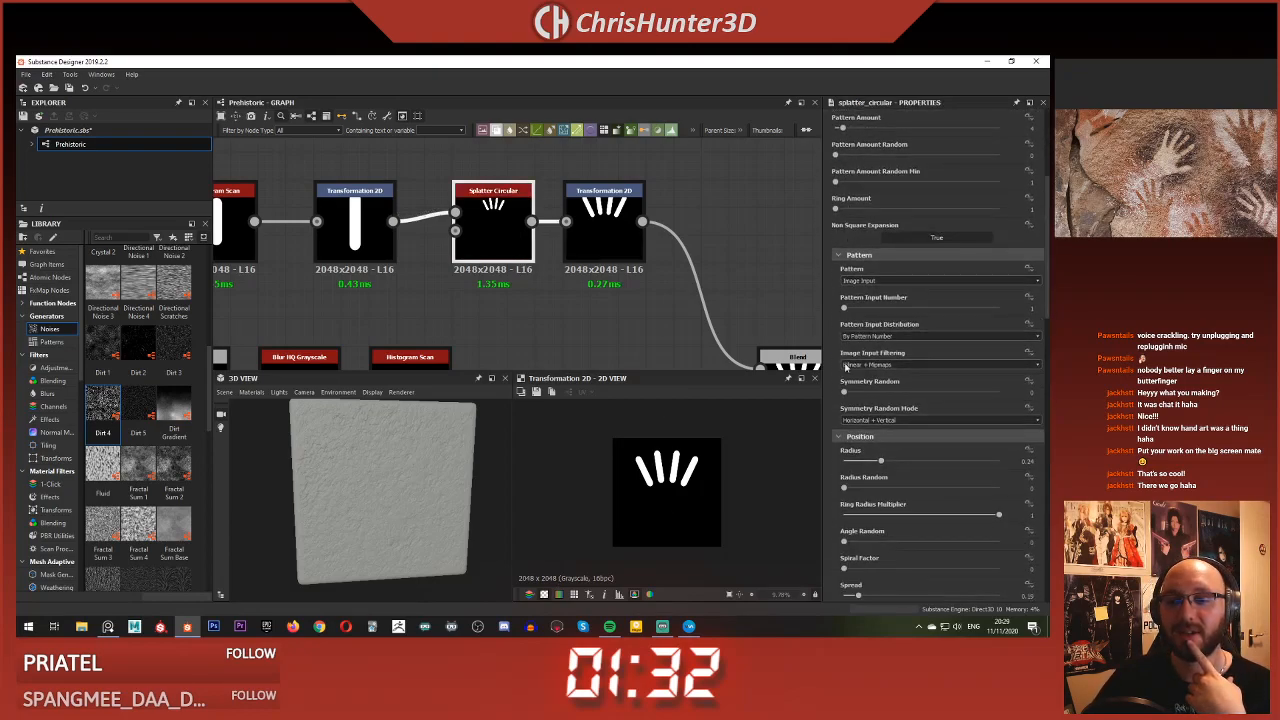
scroll(880, 293, down, 2)
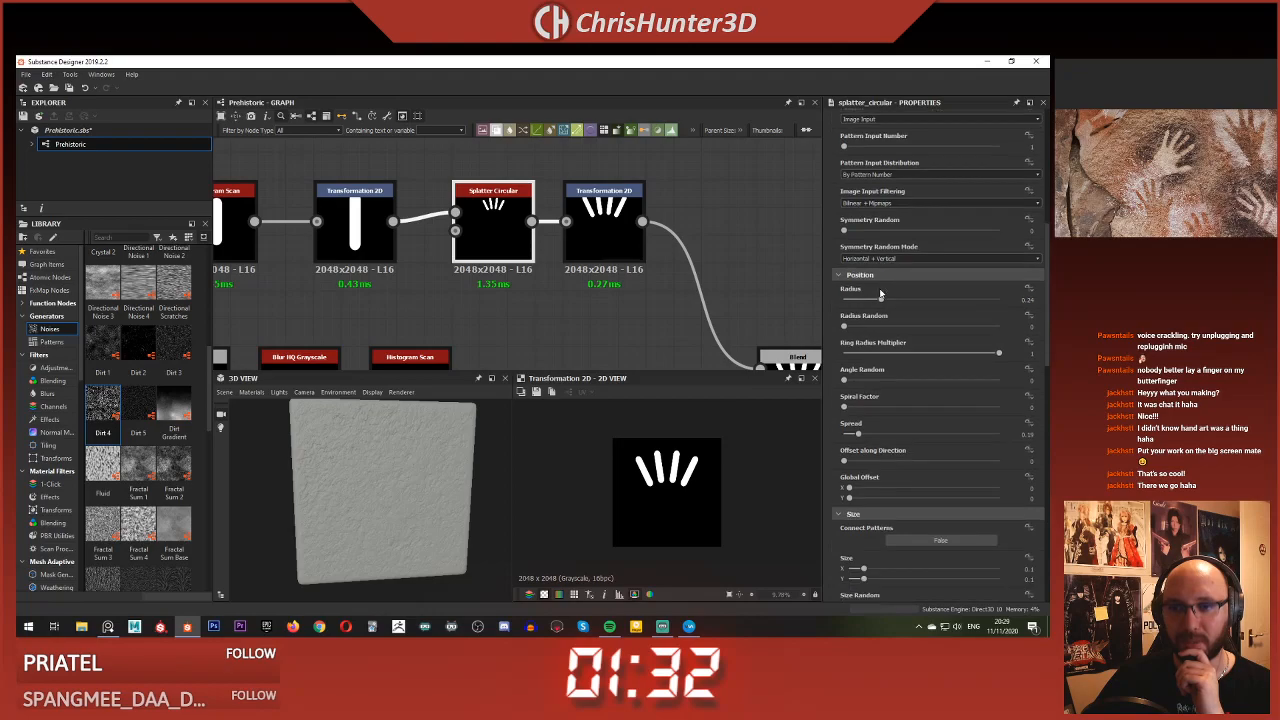
scroll(880, 293, down, 4)
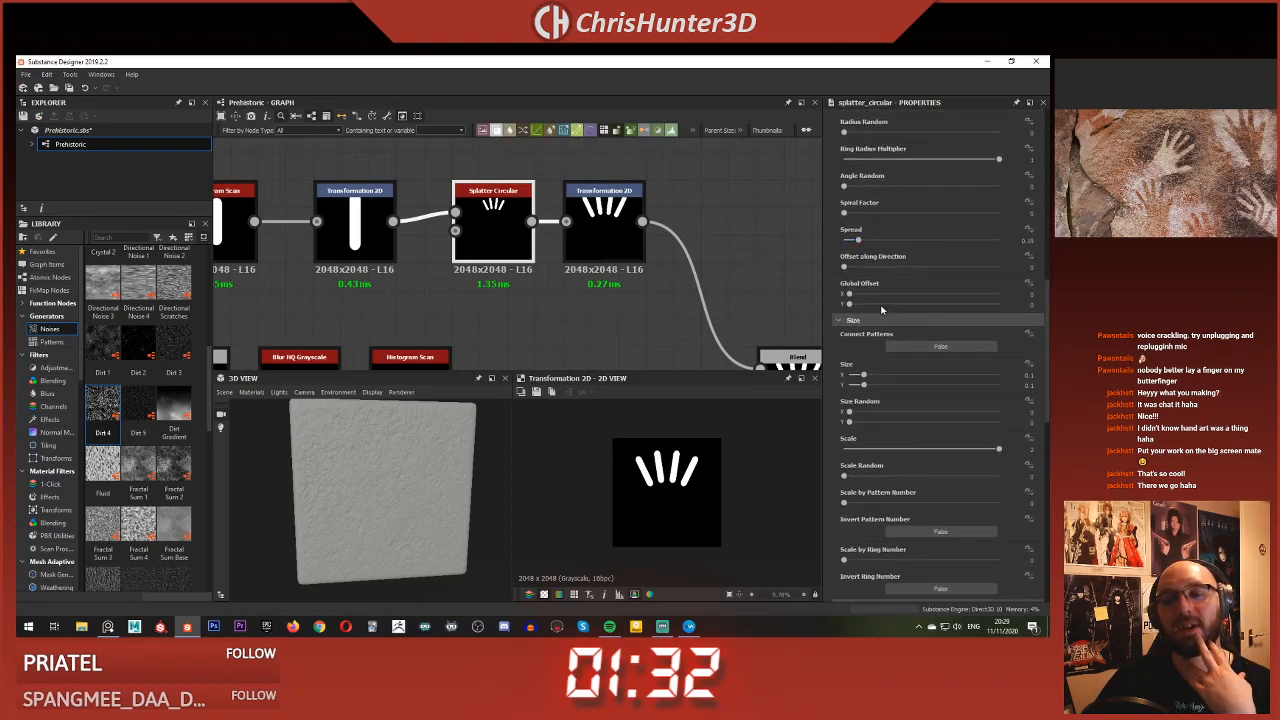
scroll(881, 310, down, 2)
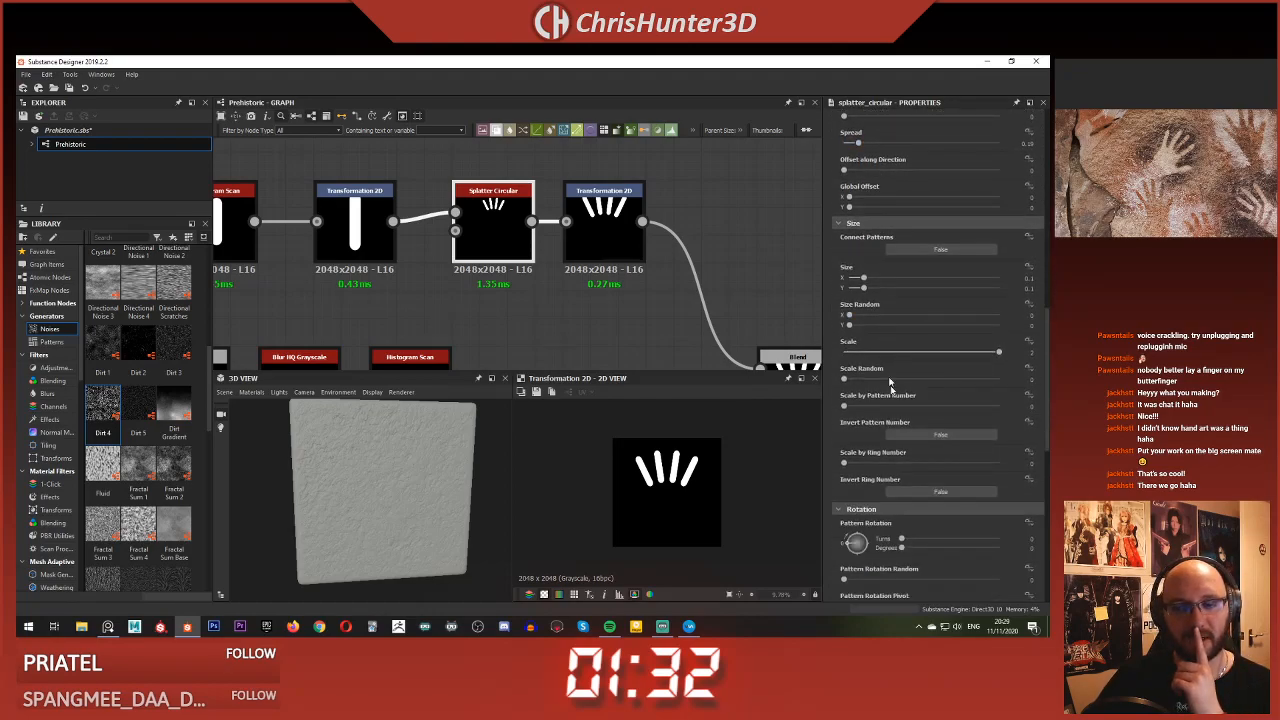
drag(844, 406, 874, 408)
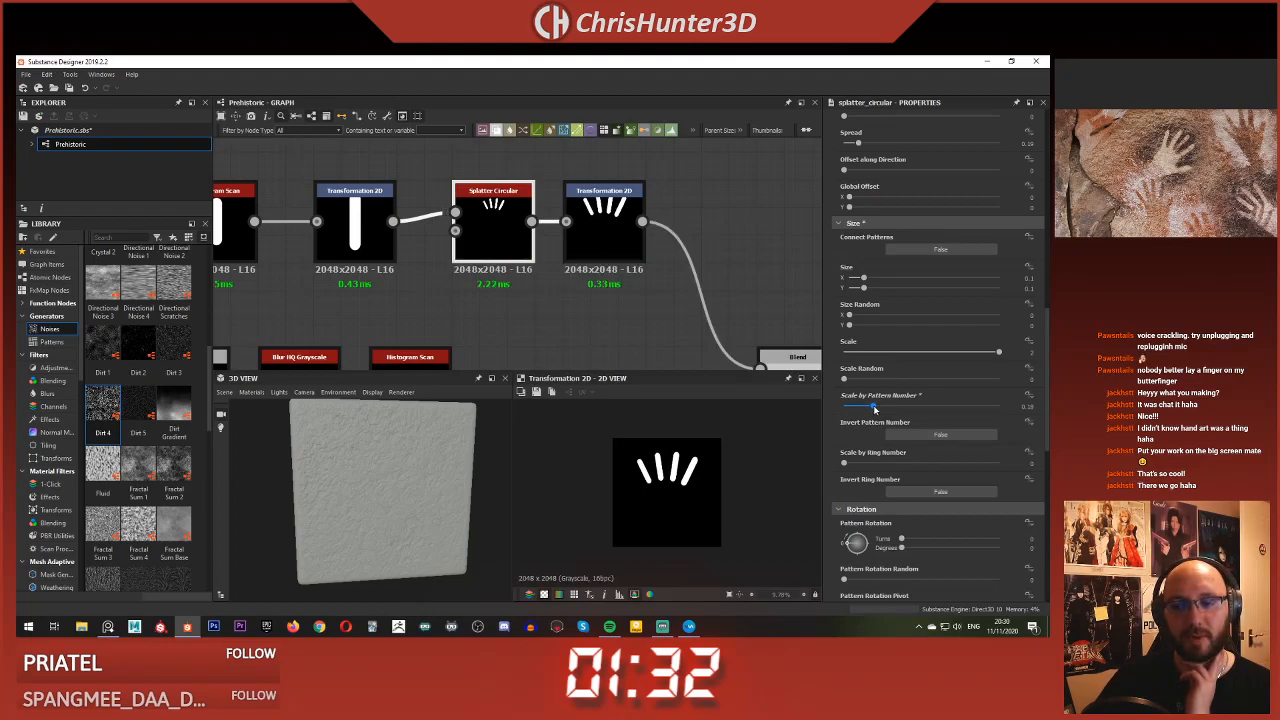
click(907, 435)
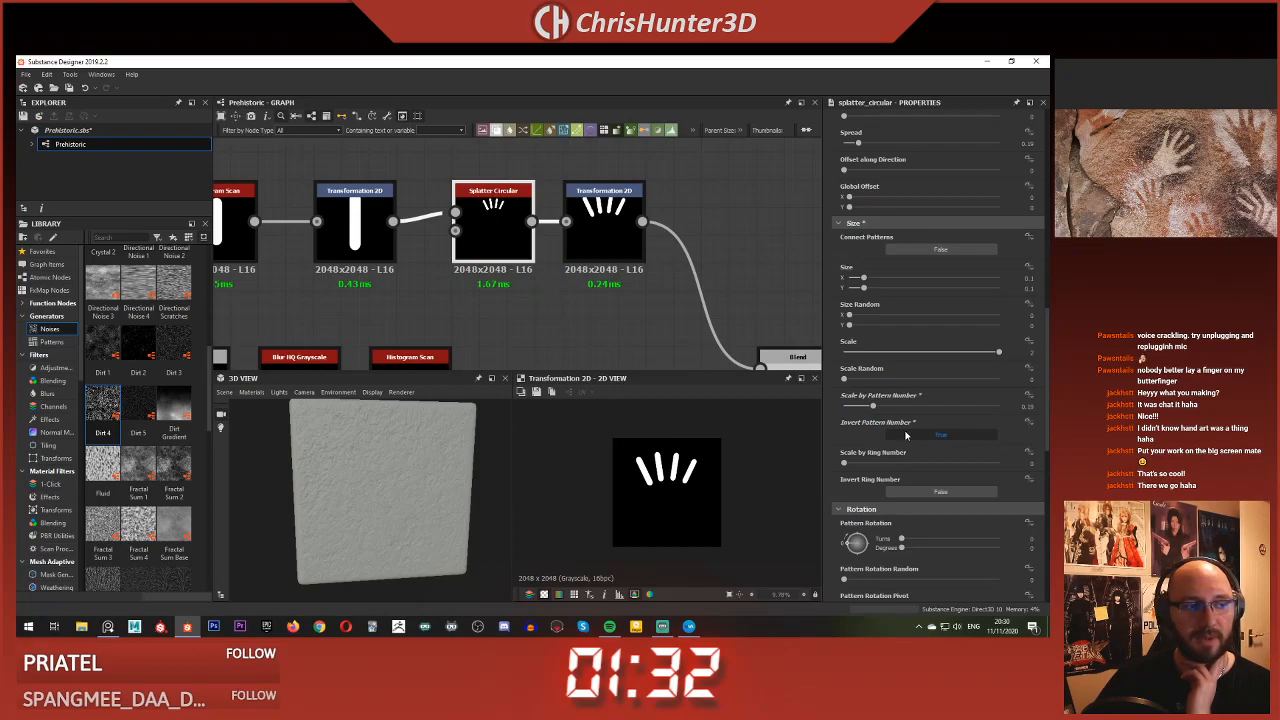
click(906, 435)
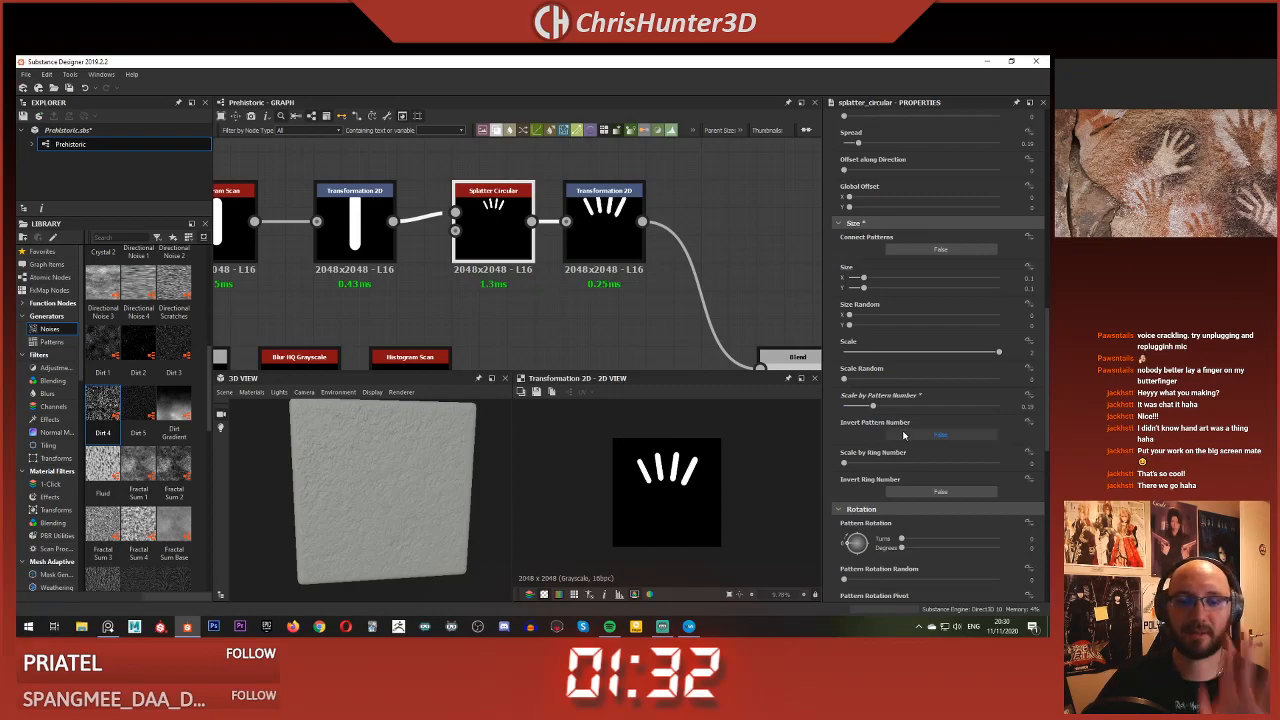
drag(872, 407, 836, 408)
scroll(487, 308, down, 2)
scroll(476, 240, up, 3)
double_click(476, 240)
Delete the Splatter Circular and its following Transformation 2D, and connect the single finger's Transformation 2D to the hand Blend
middle_drag(676, 290, 580, 153)
scroll(580, 155, down, 2)
middle_drag(508, 188, 595, 305)
click(575, 185)
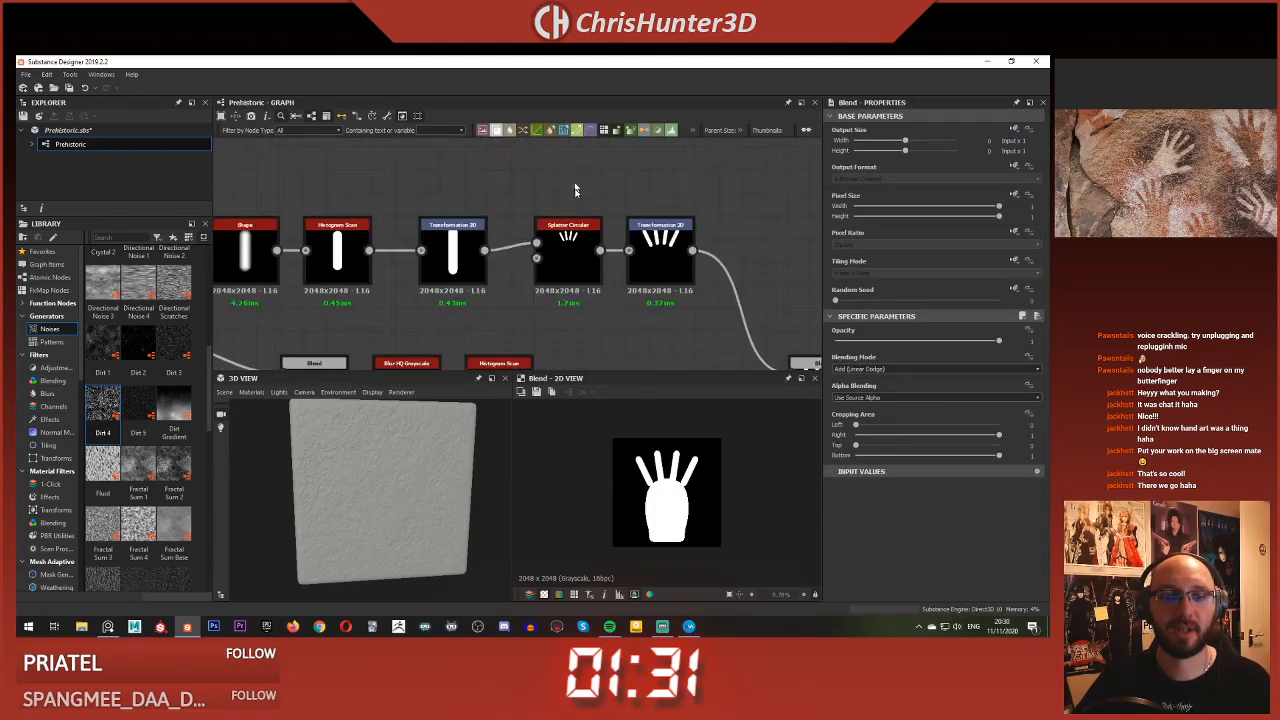
drag(575, 202, 657, 252)
key(Delete)
middle_drag(535, 251, 526, 204)
scroll(526, 204, down, 1)
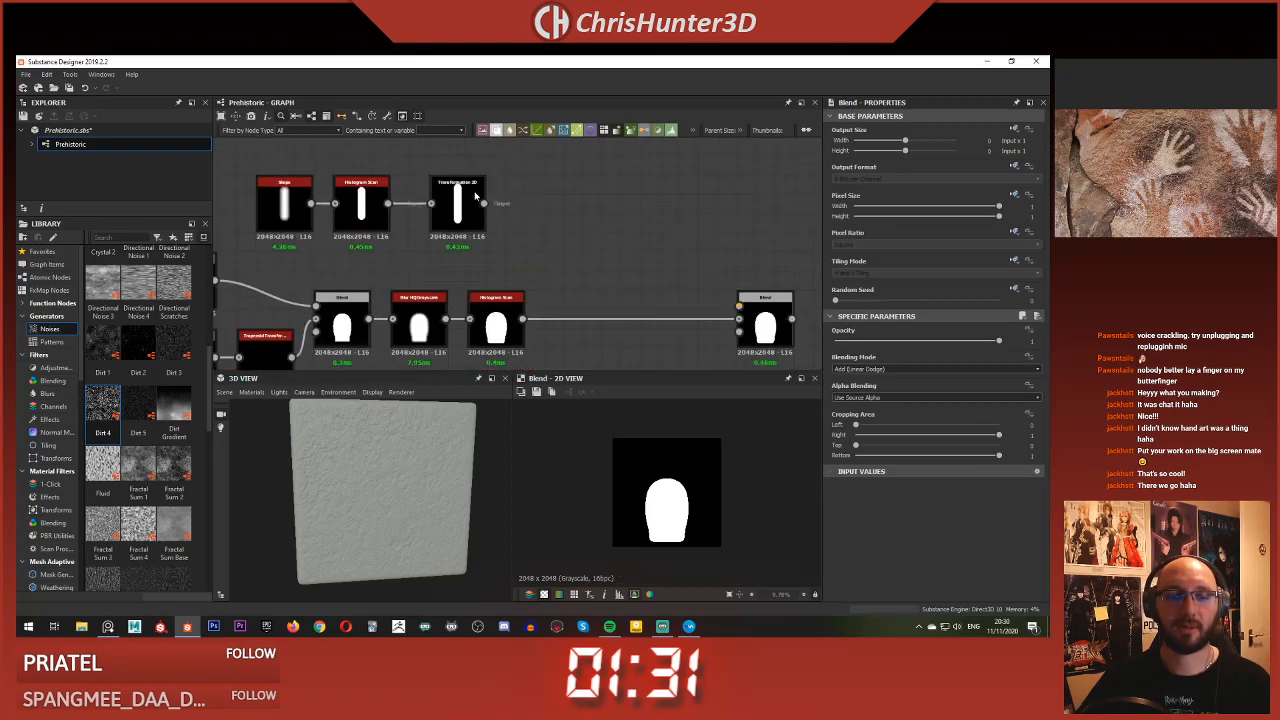
drag(567, 231, 740, 305)
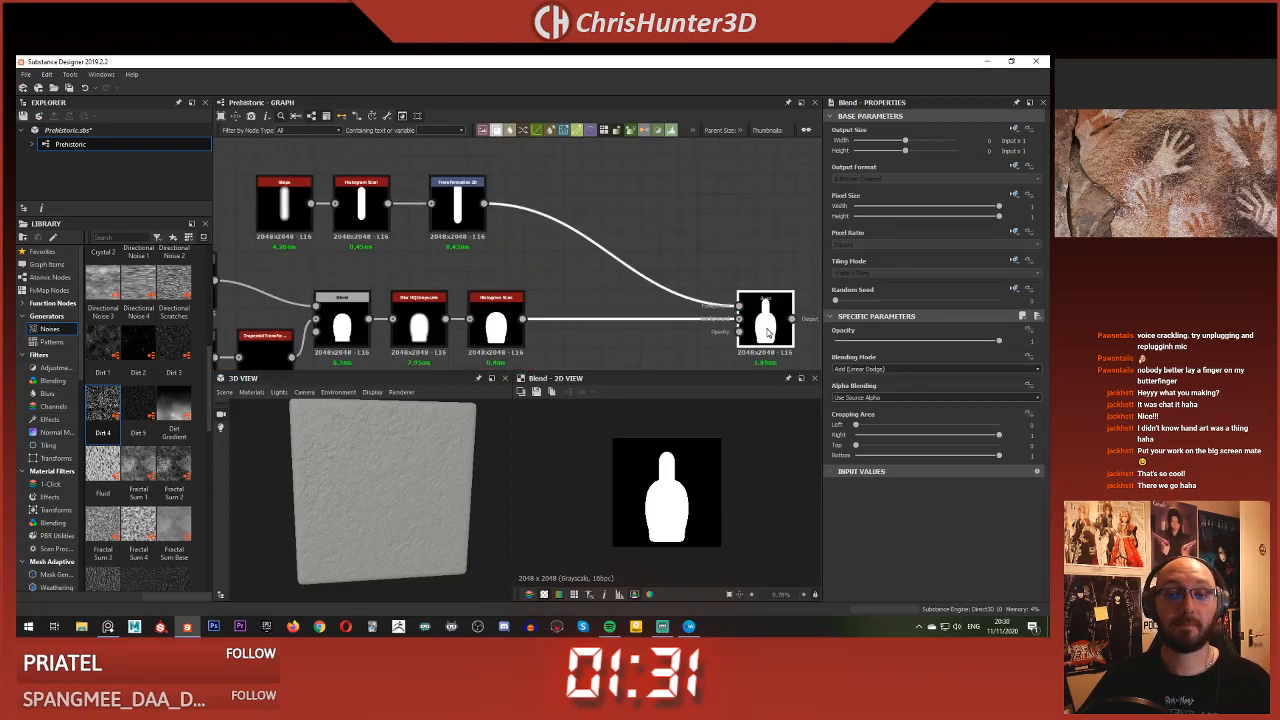
Add another Transformation 2D between the single finger and the hand Blend, and preview the Blend
middle_drag(545, 218, 468, 215)
scroll(565, 316, down, 1)
middle_drag(568, 314, 690, 322)
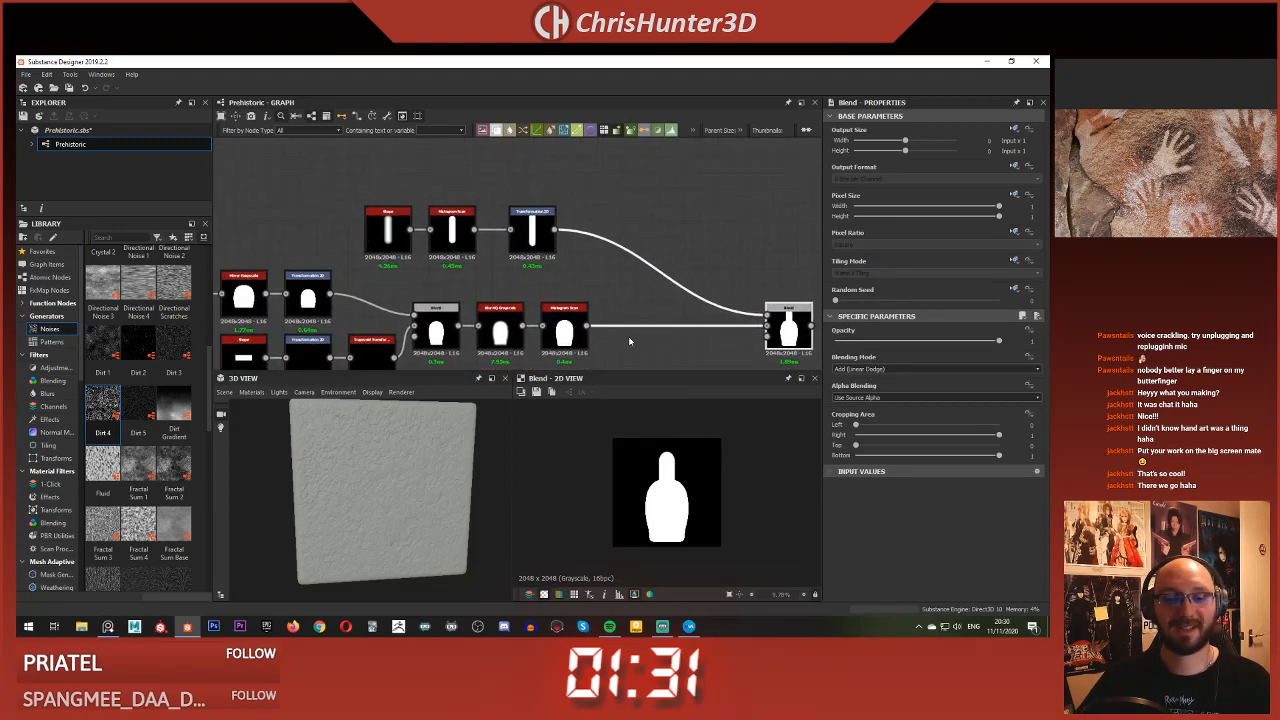
scroll(628, 336, up, 2)
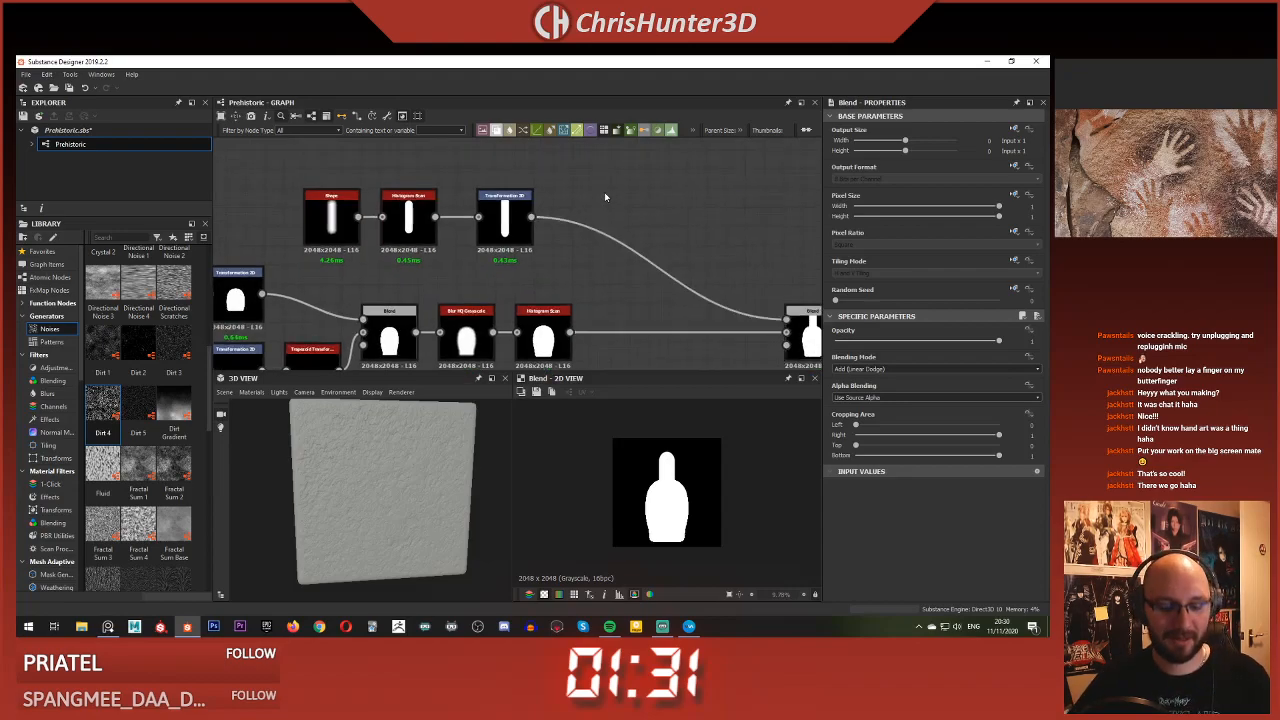
key(space)
click(650, 216)
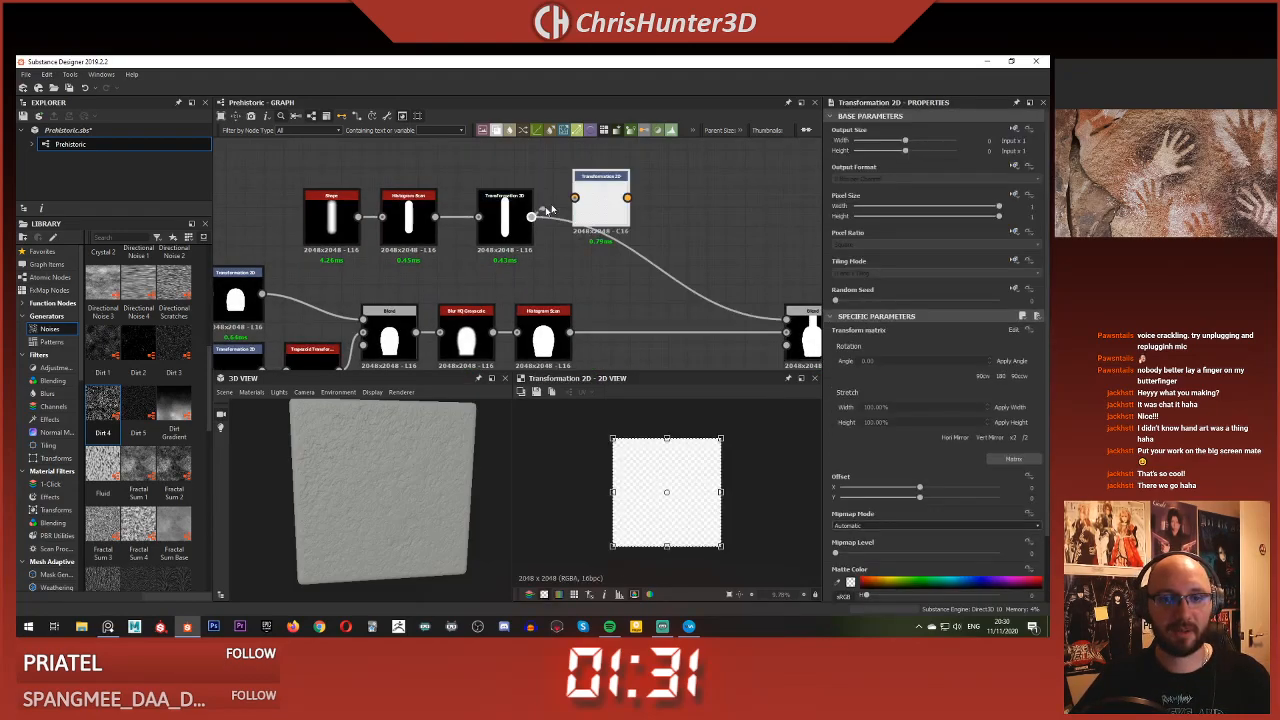
middle_drag(599, 200, 574, 185)
drag(752, 287, 745, 300)
double_click(760, 320)
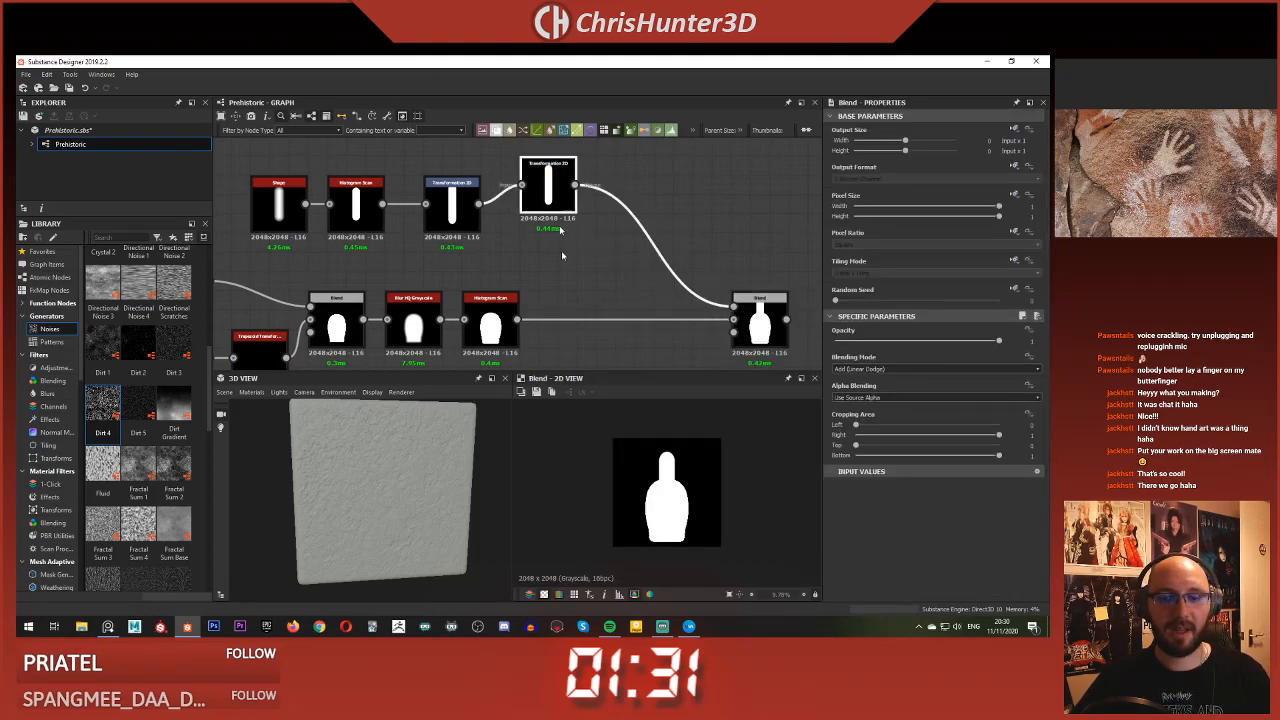
Scale down the finger in the new Transformation 2D and set its tiling mode to No Tiling
click(558, 206)
drag(734, 427, 704, 456)
click(1014, 261)
click(998, 302)
click(977, 273)
click(922, 275)
Place the finger at the palm's upper-left edge and tilt it outward to the left
drag(684, 492, 663, 474)
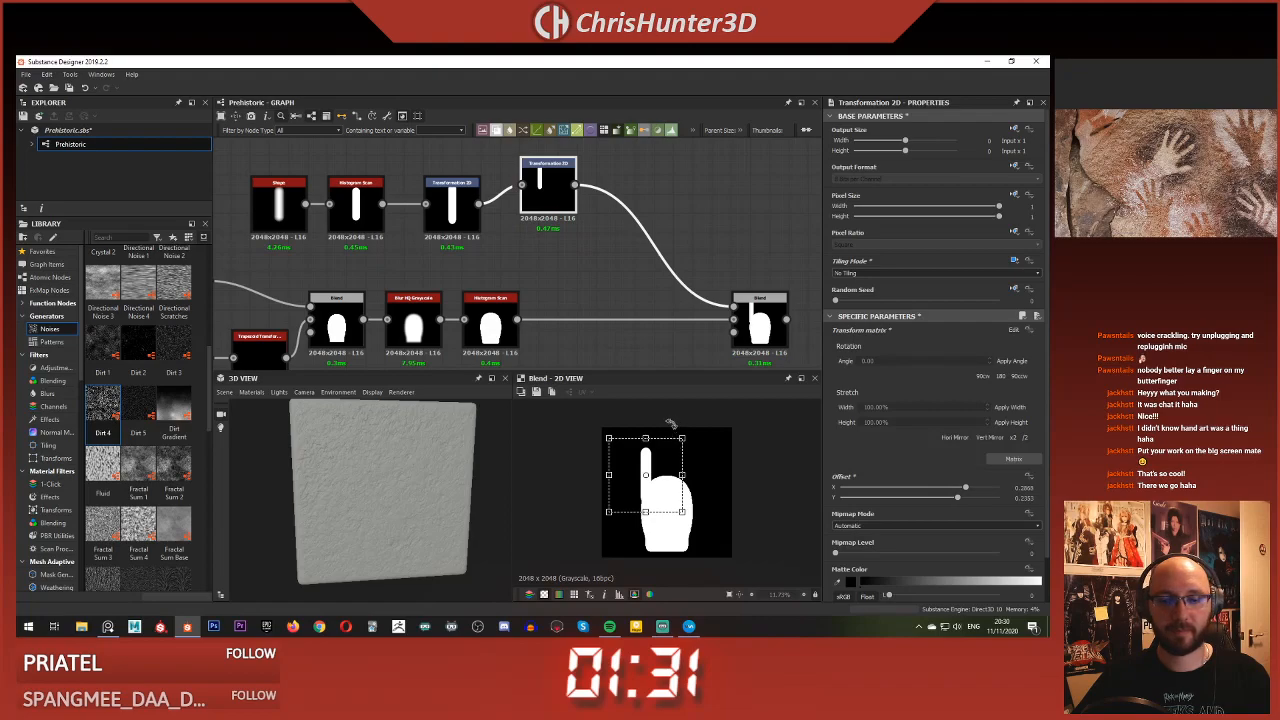
drag(673, 422, 658, 421)
drag(666, 475, 663, 480)
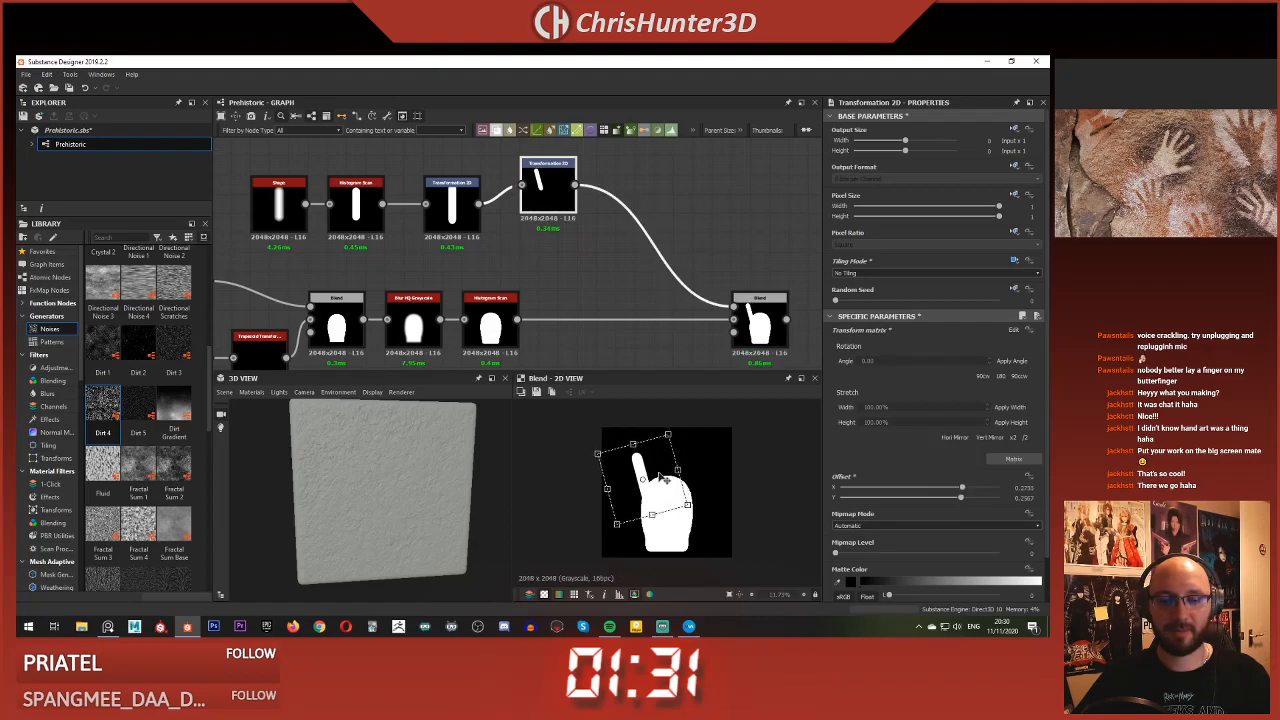
click(649, 350)
scroll(591, 312, up, 1)
scroll(587, 301, down, 1)
middle_drag(587, 301, 590, 346)
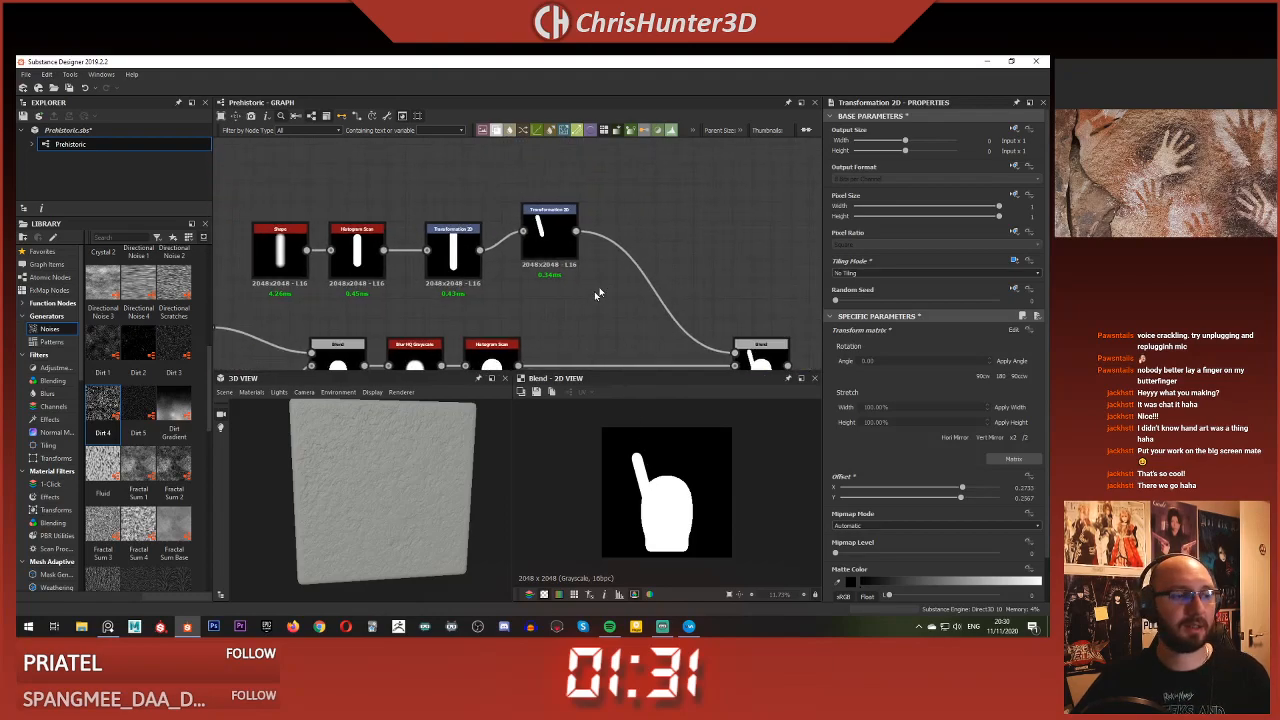
key(space)
text(tra)
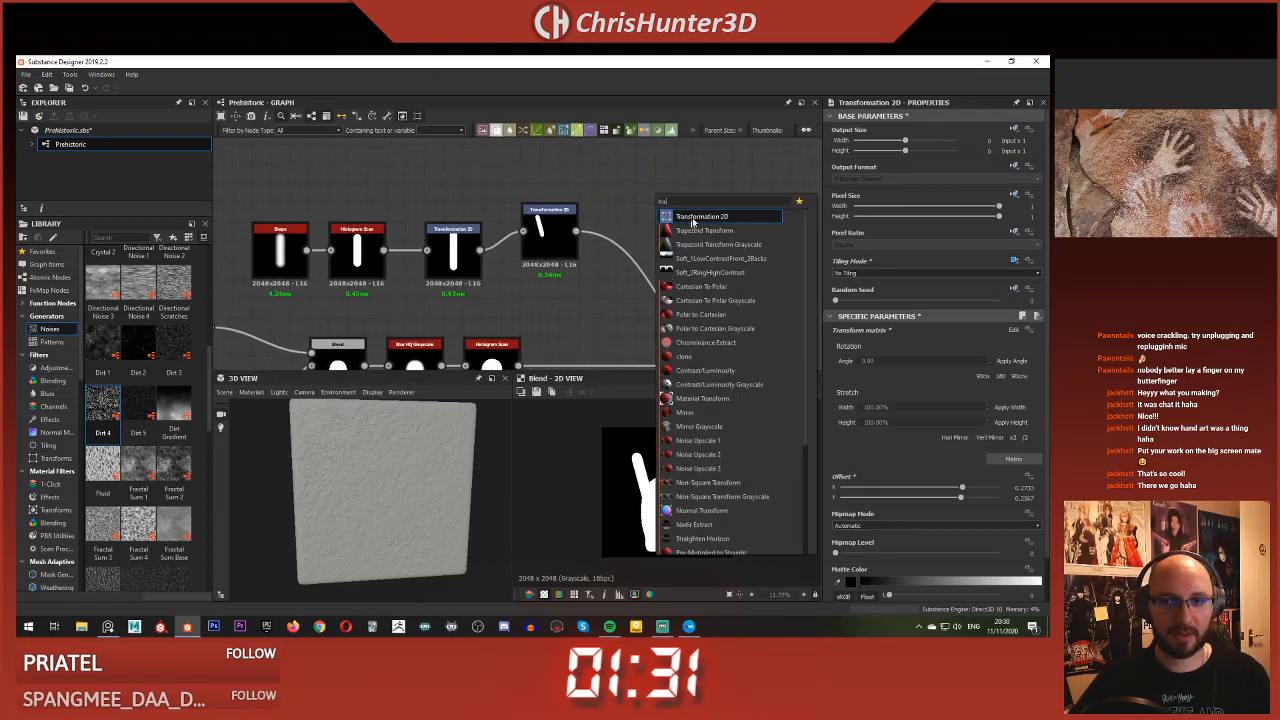
click(692, 217)
drag(480, 250, 638, 192)
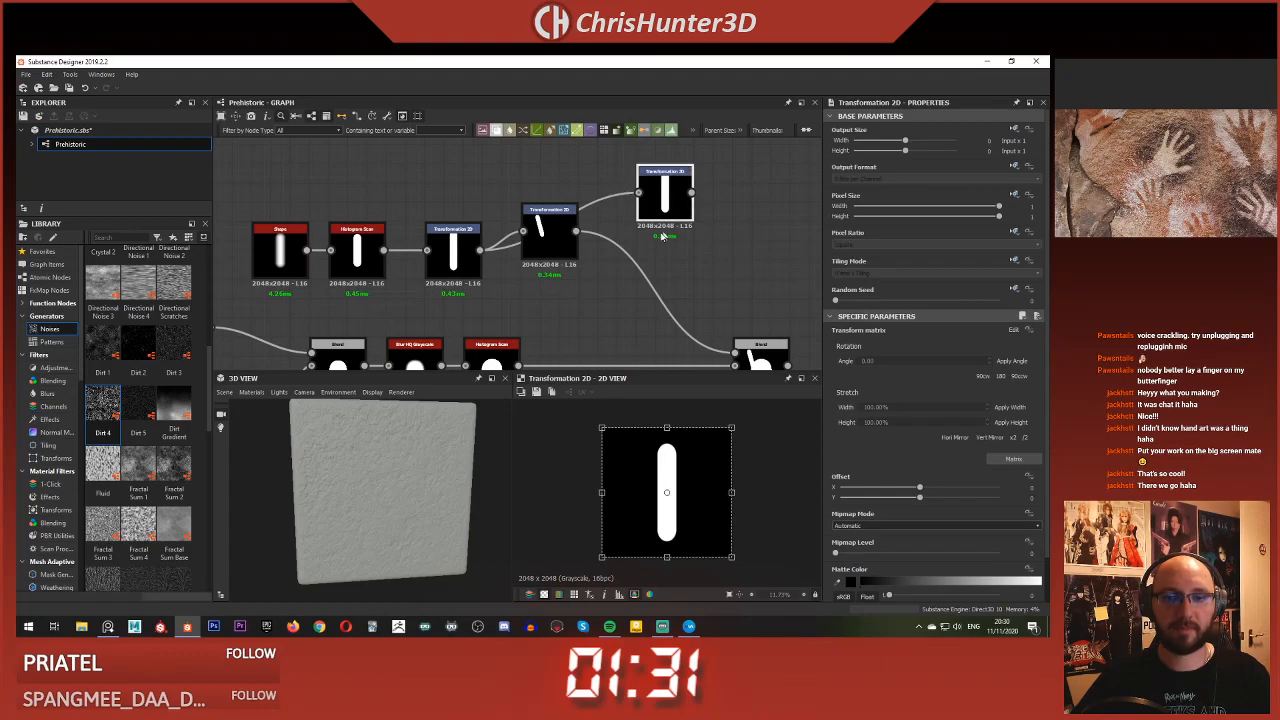
middle_drag(698, 245, 638, 233)
key(Delete)
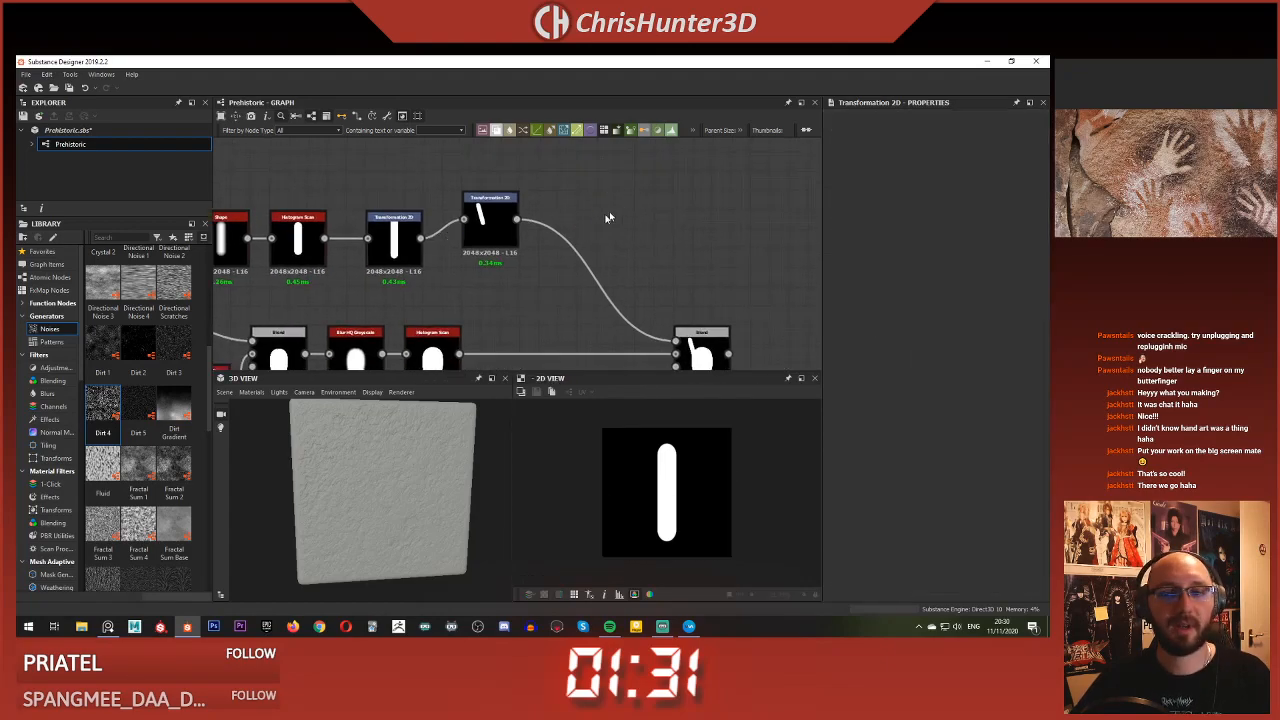
Add a Transformation 2D for a second finger, fed by the lengthened base capsule
key(space)
text(tra)
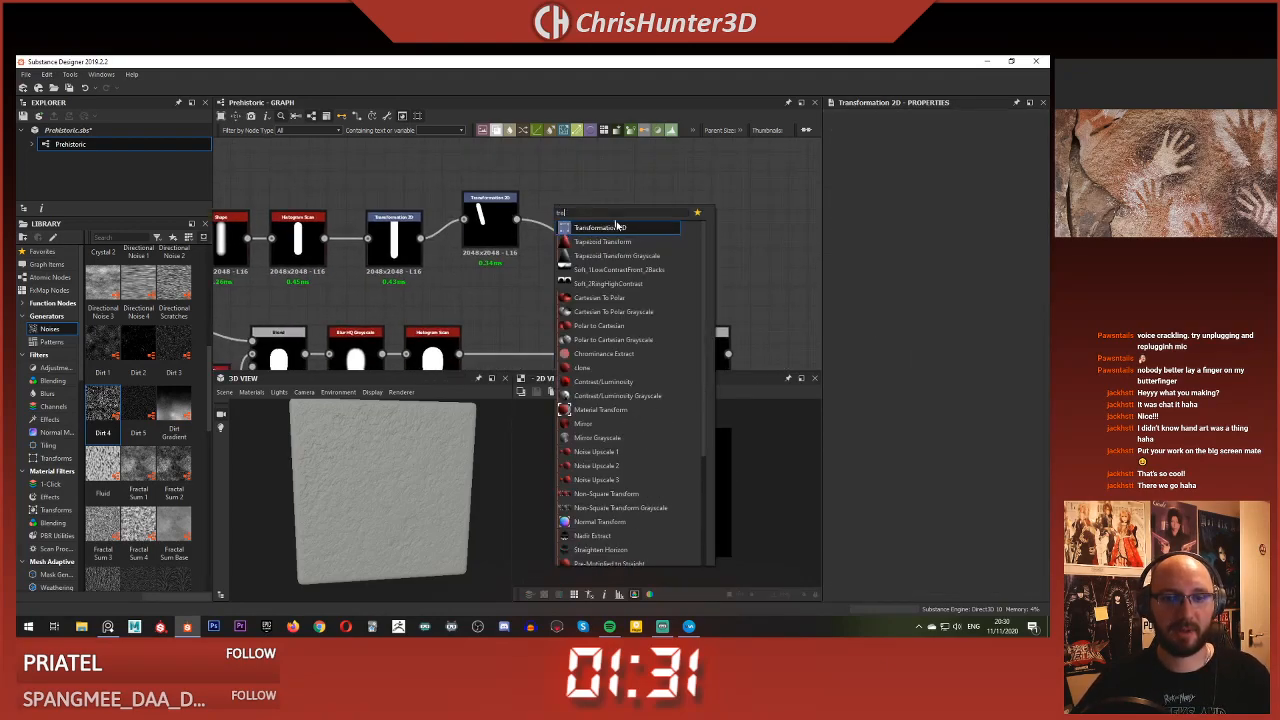
key(Return)
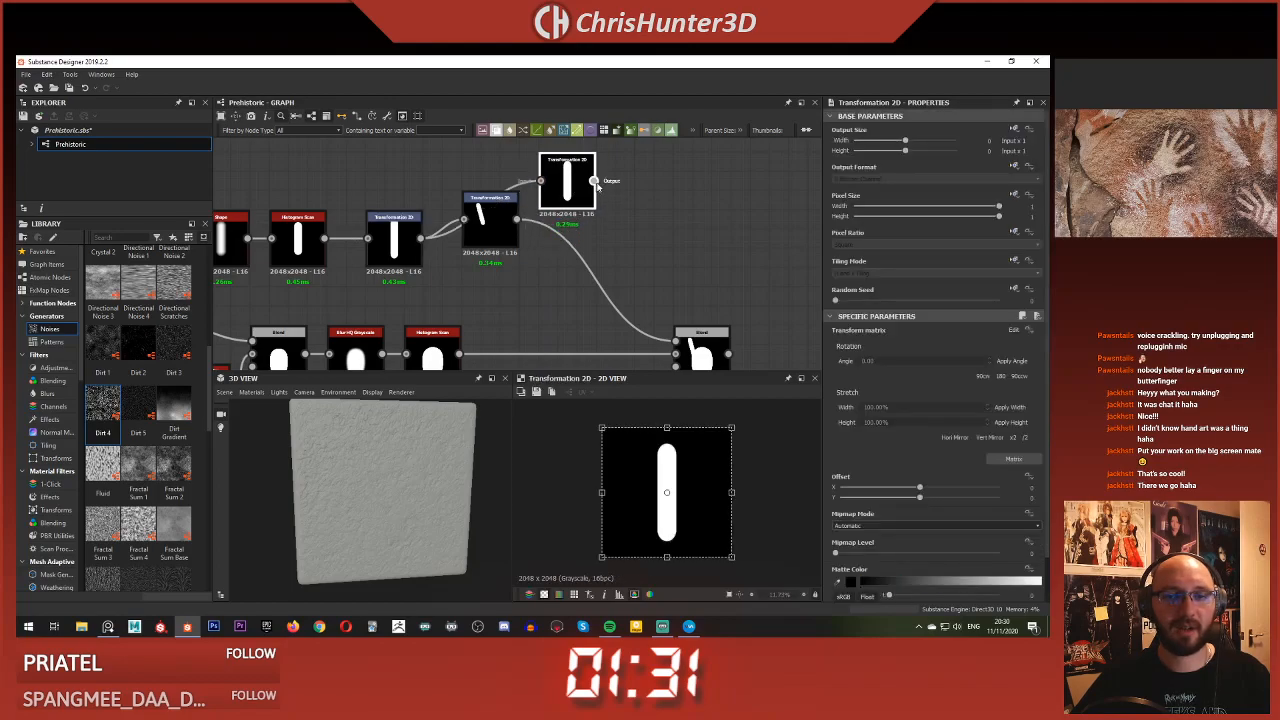
Add a Blend node in Add (Linear Dodge) mode after the hand Blend, combining it with the second finger
scroll(621, 242, down, 2)
key(space)
text(blend)
key(Return)
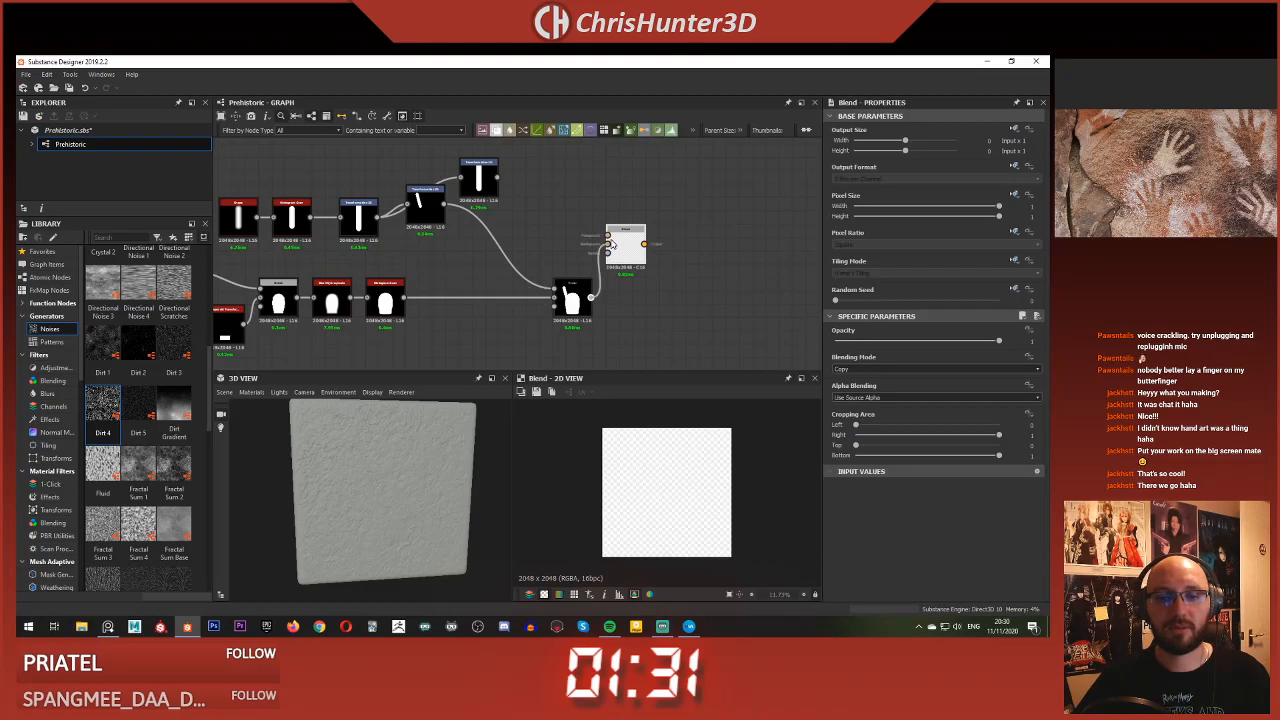
click(887, 370)
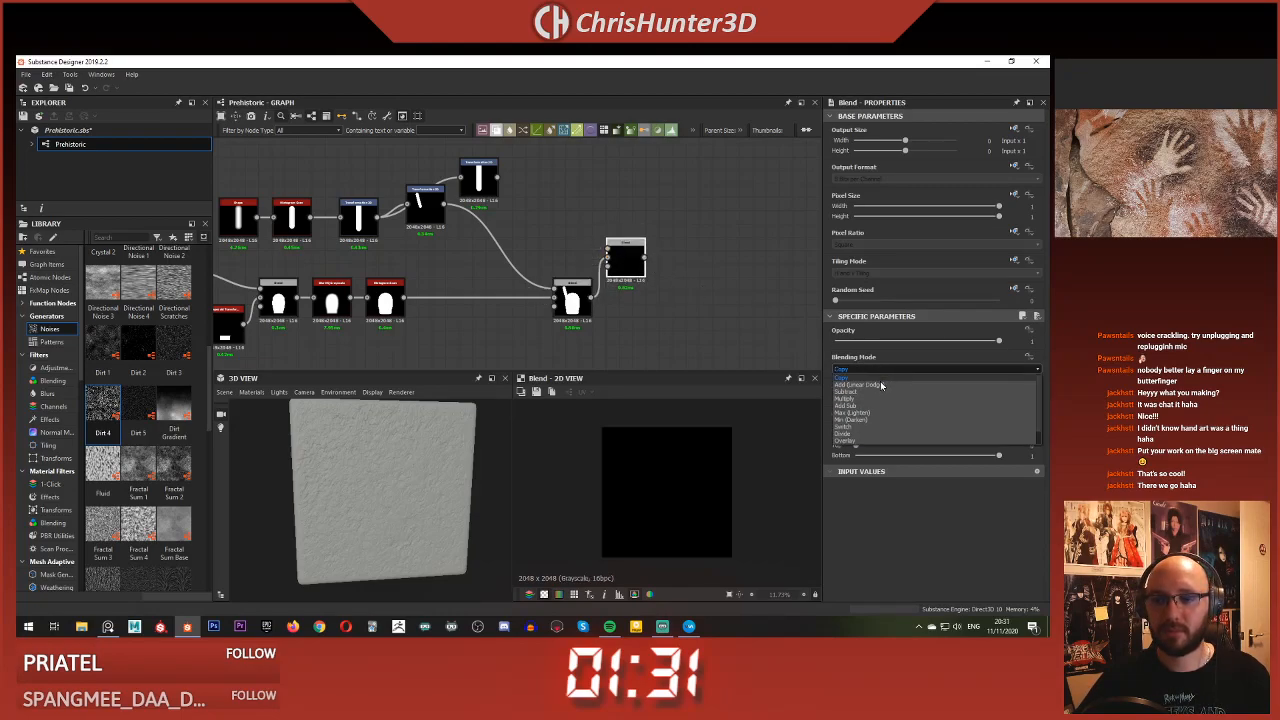
click(860, 385)
drag(604, 233, 643, 275)
Scale down the second finger, set its tiling mode to No Tiling, and place it upright on the palm's top edge beside the first
click(478, 178)
drag(735, 423, 697, 442)
click(967, 272)
click(930, 276)
drag(700, 475, 695, 470)
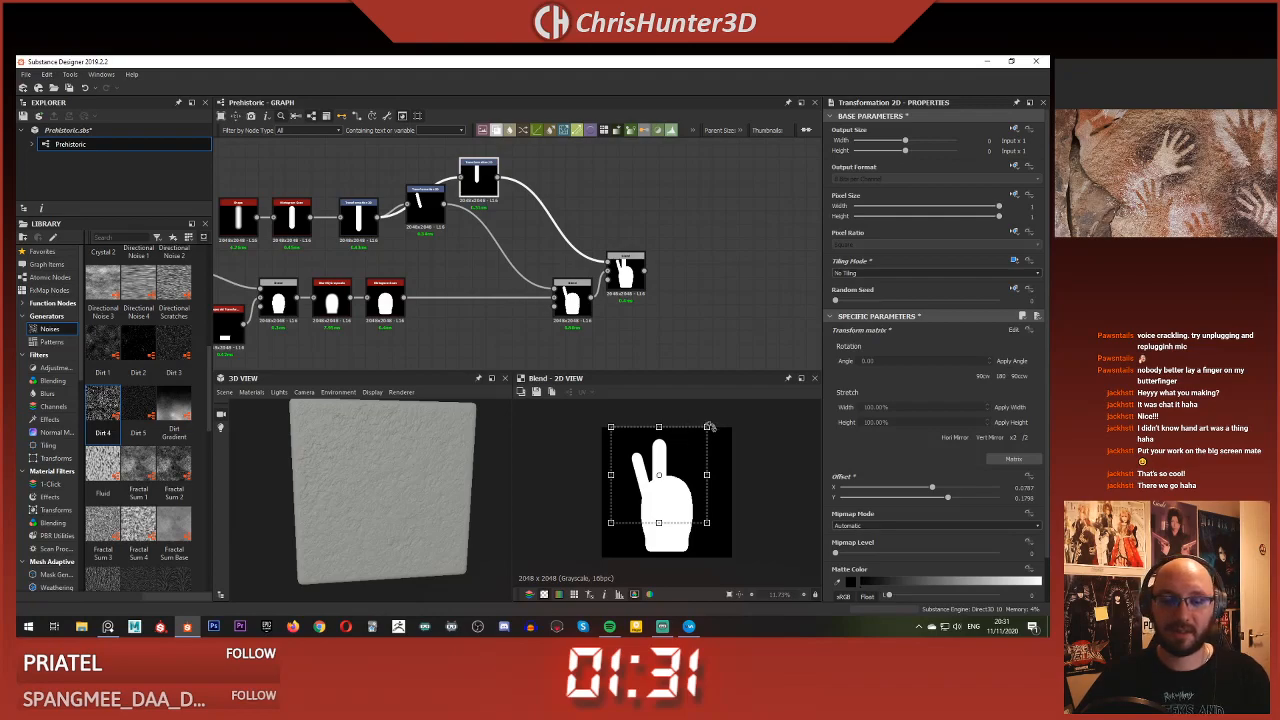
drag(707, 427, 690, 437)
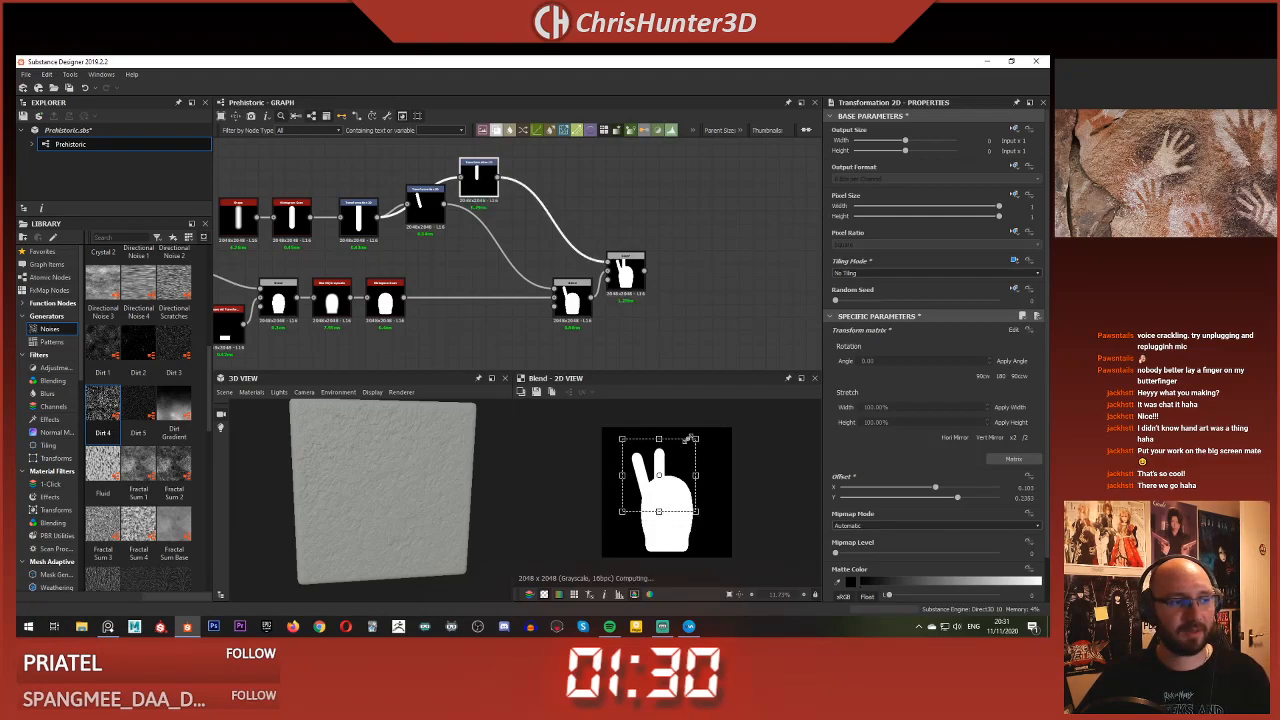
drag(677, 482, 678, 468)
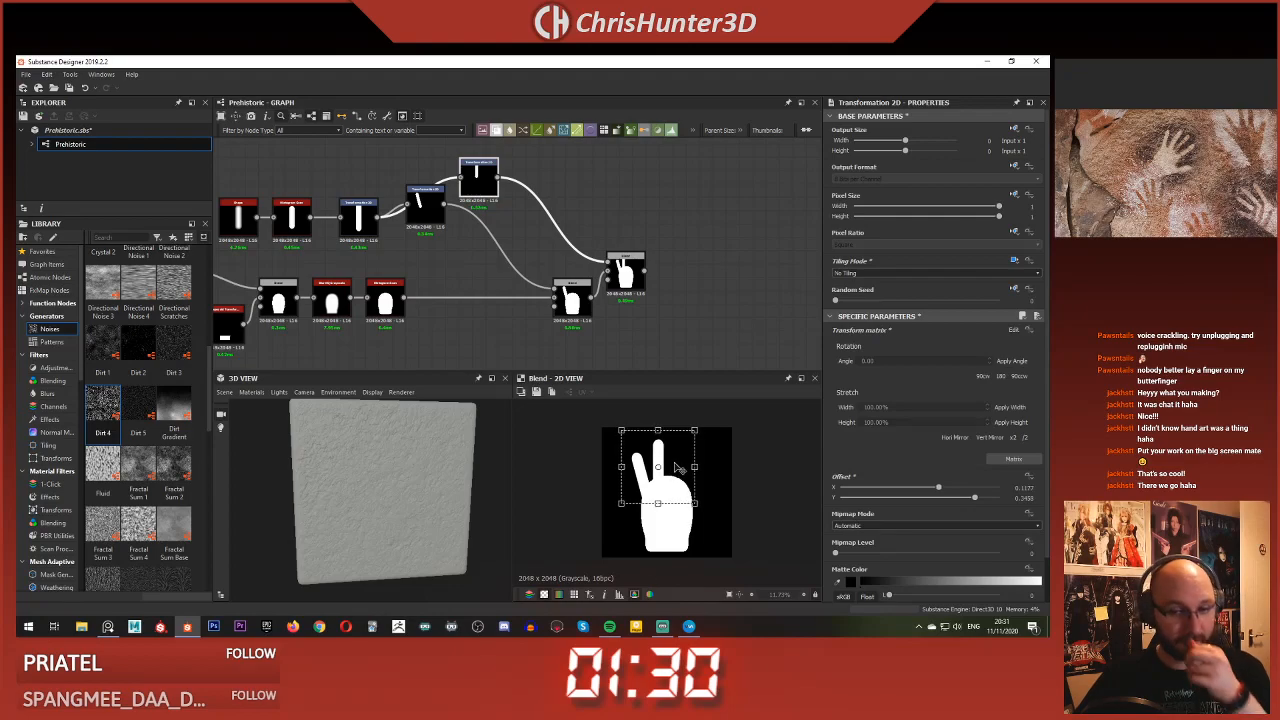
Nudge the first, outward-tilted finger to fine-tune its position on the palm
click(668, 322)
middle_drag(679, 303, 656, 293)
middle_drag(560, 273, 623, 288)
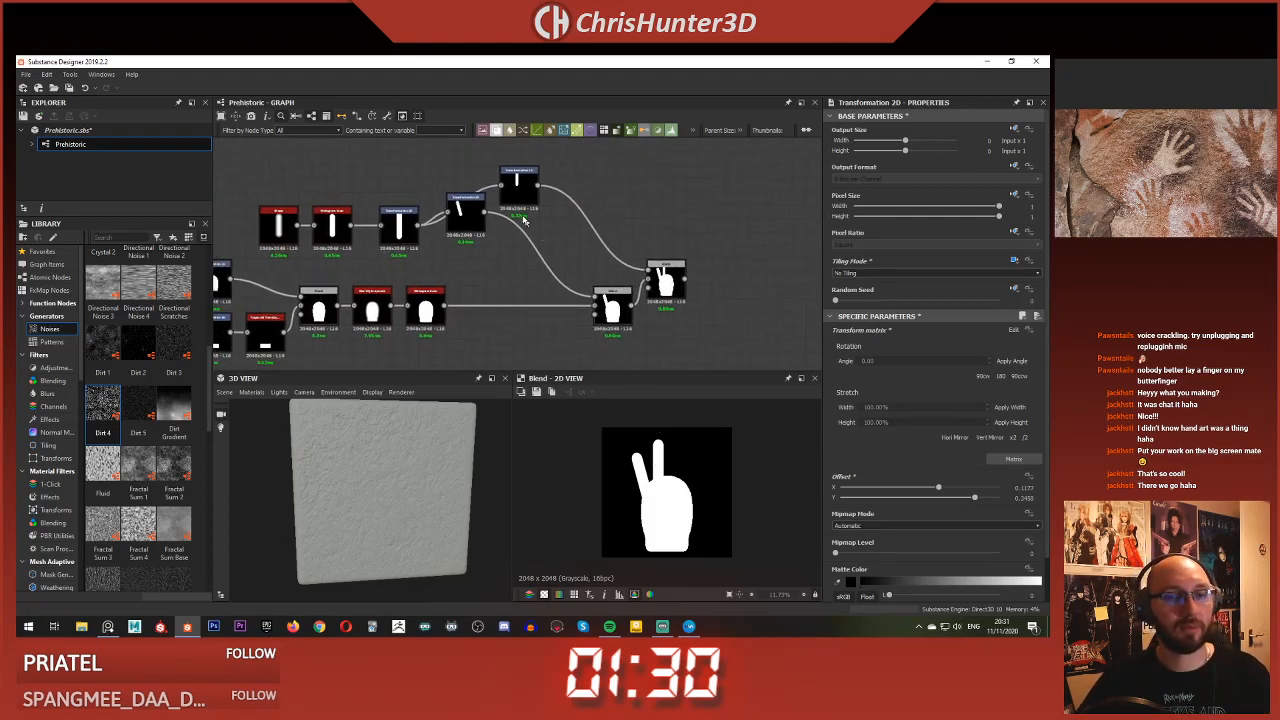
click(460, 210)
drag(663, 477, 660, 476)
click(721, 305)
scroll(704, 303, up, 1)
middle_drag(700, 303, 640, 298)
mouse_move(611, 238)
middle_down()
mouse_move(637, 288)
mouse_move(629, 241)
middle_up()
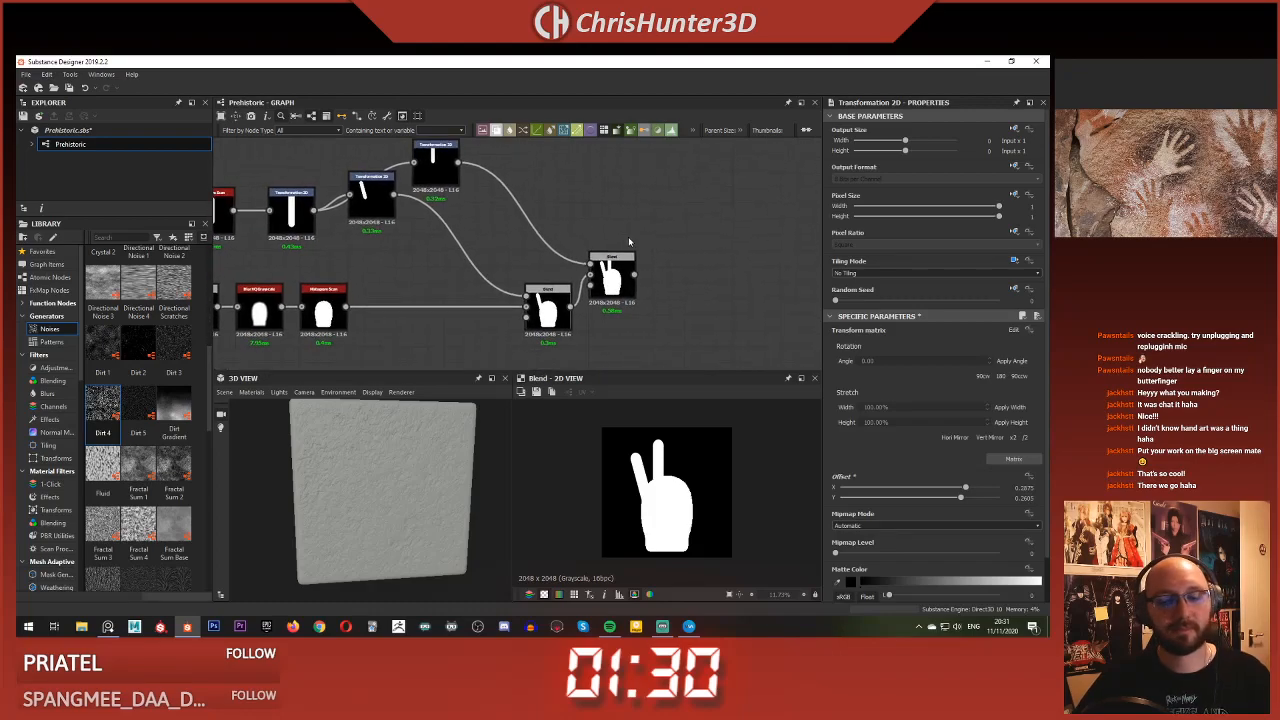
scroll(629, 241, down, 4)
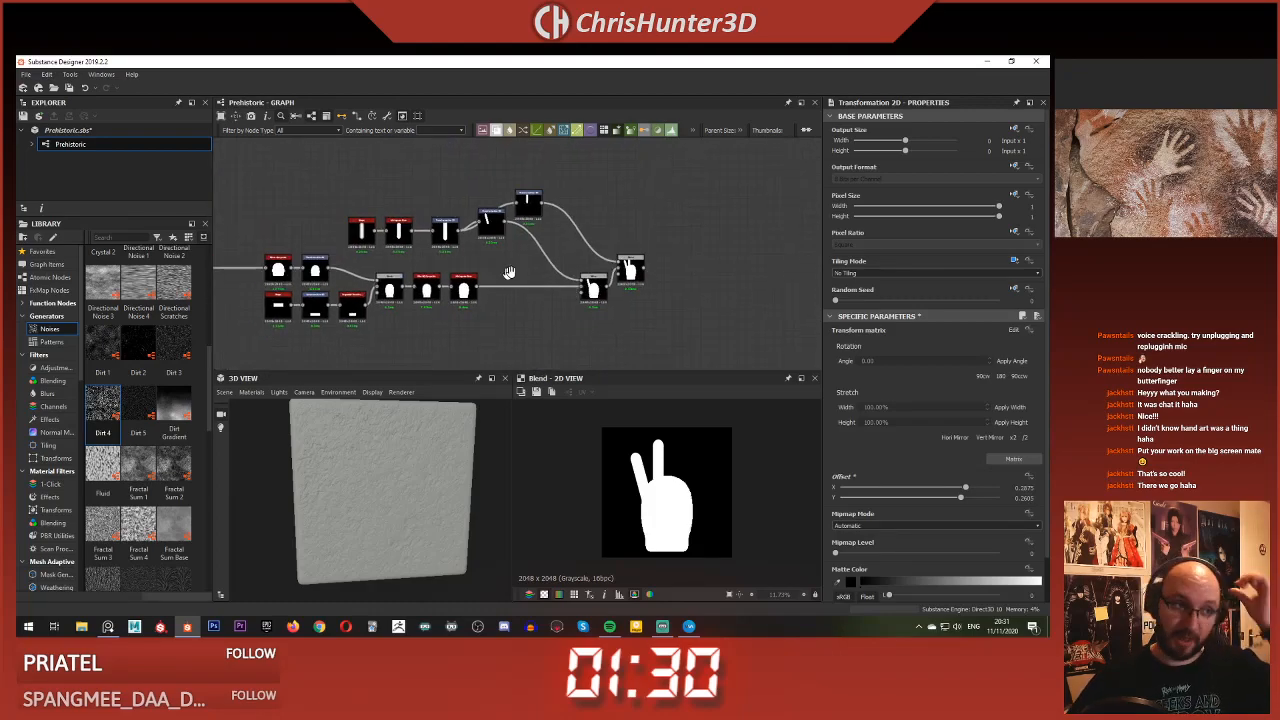
middle_drag(499, 286, 545, 270)
scroll(593, 280, up, 2)
middle_drag(655, 263, 601, 259)
scroll(610, 275, up, 1)
scroll(560, 272, down, 5)
scroll(640, 253, up, 3)
scroll(648, 223, down, 1)
middle_drag(646, 222, 556, 240)
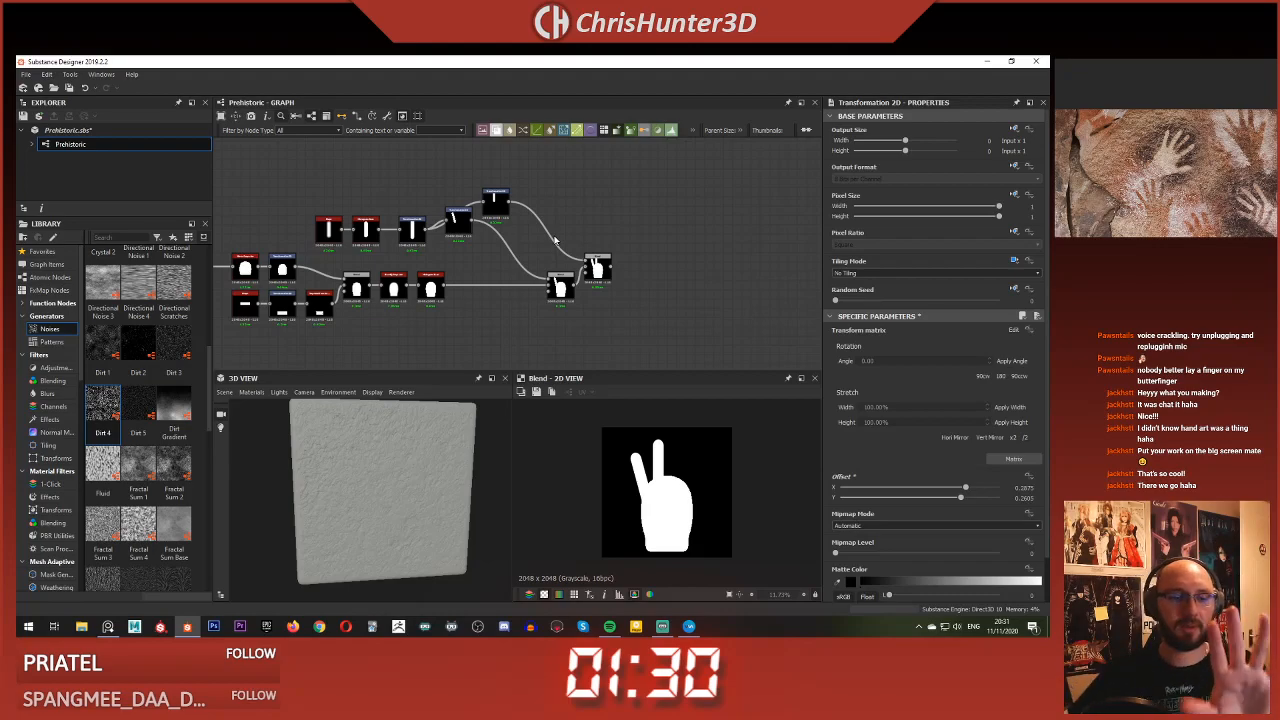
Add a Transformation 2D for a third finger, fed by the lengthened base capsule
scroll(562, 237, up, 2)
middle_drag(563, 229, 540, 263)
key(space)
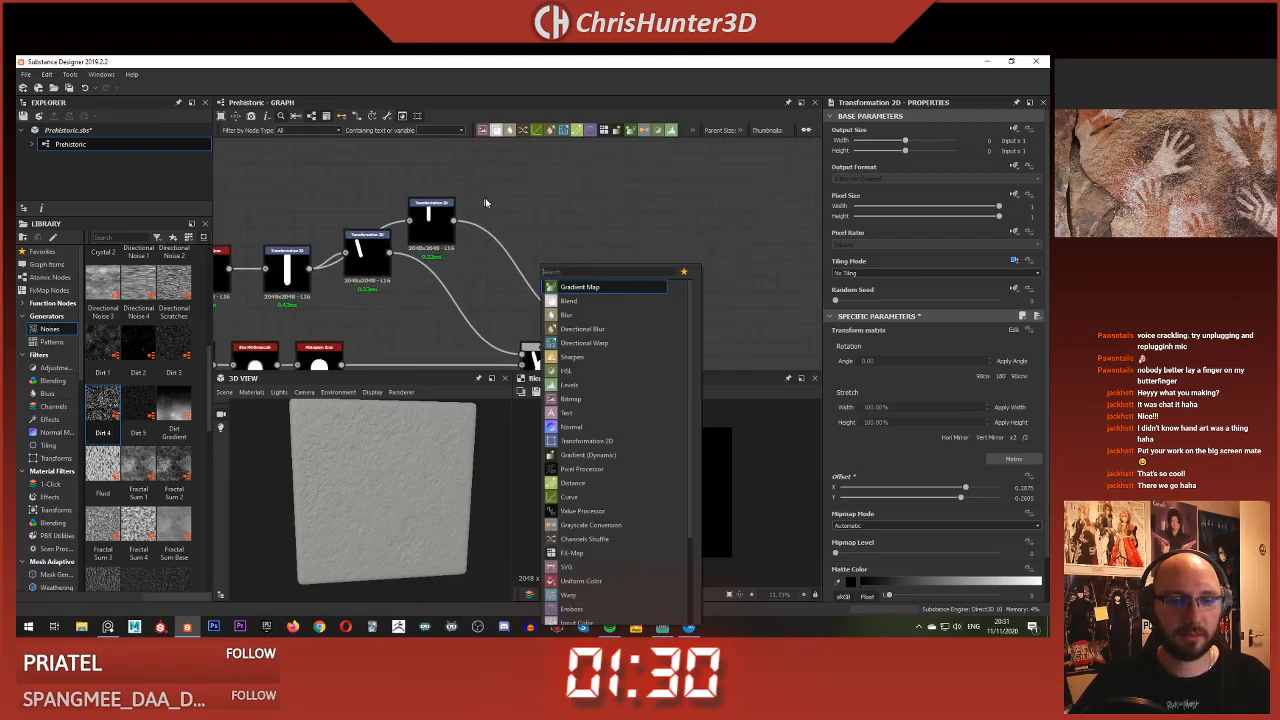
text(tra)
click(604, 287)
middle_drag(511, 262, 569, 274)
drag(599, 281, 583, 232)
drag(368, 280, 567, 213)
middle_drag(592, 266, 548, 232)
middle_drag(637, 256, 555, 261)
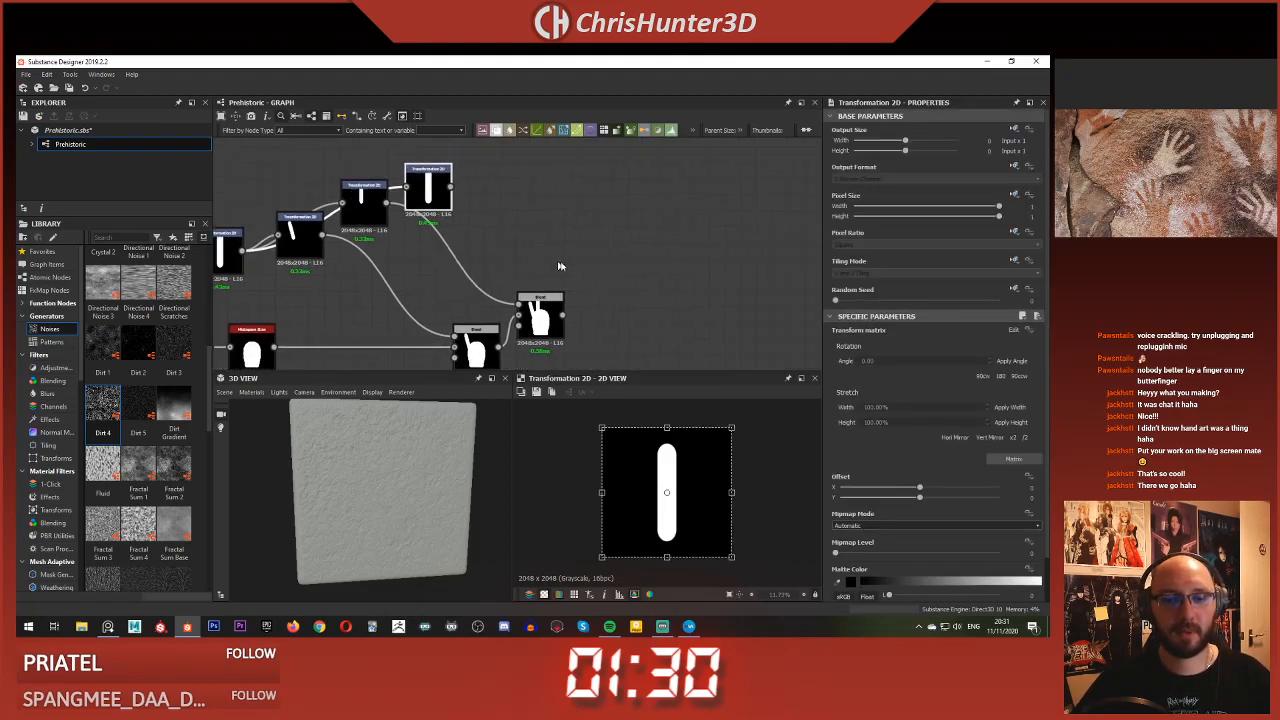
Add another Blend with the two-finger hand as background and the third finger as foreground, and preview it
click(564, 263)
key(space)
text(ble)
key(Return)
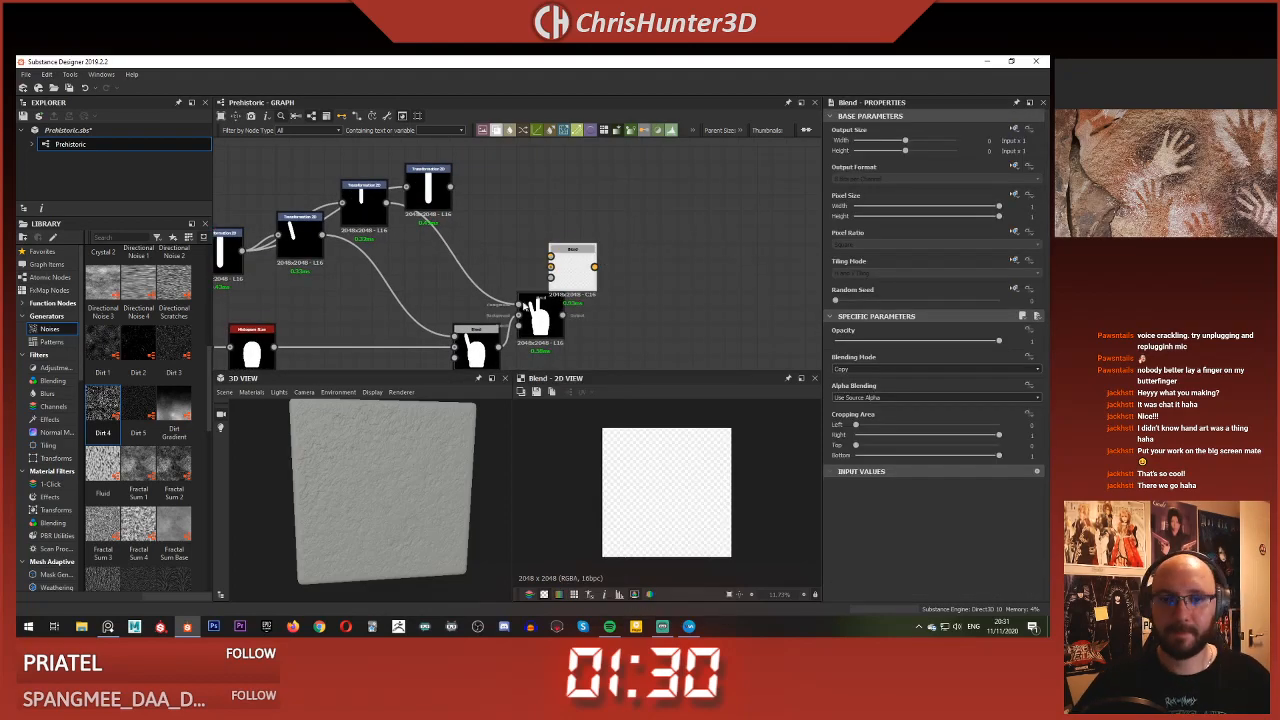
click(608, 231)
drag(629, 276, 598, 283)
click(592, 323)
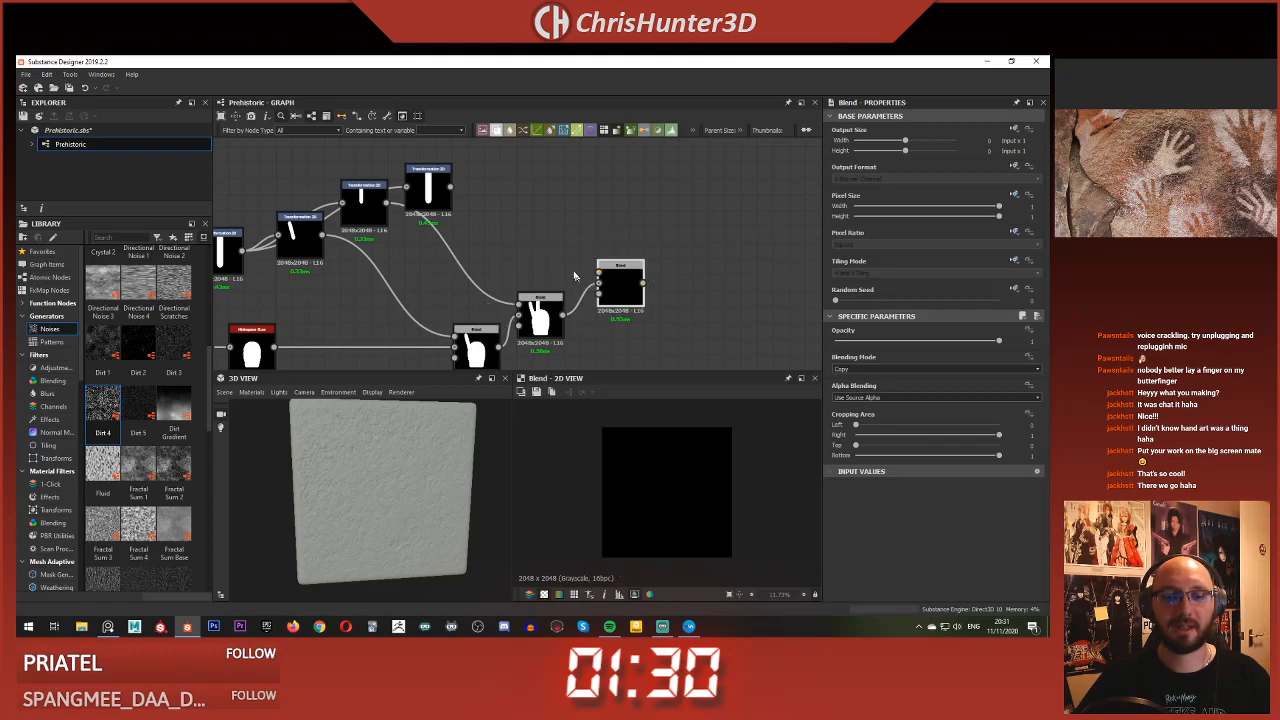
drag(452, 187, 598, 271)
click(620, 282)
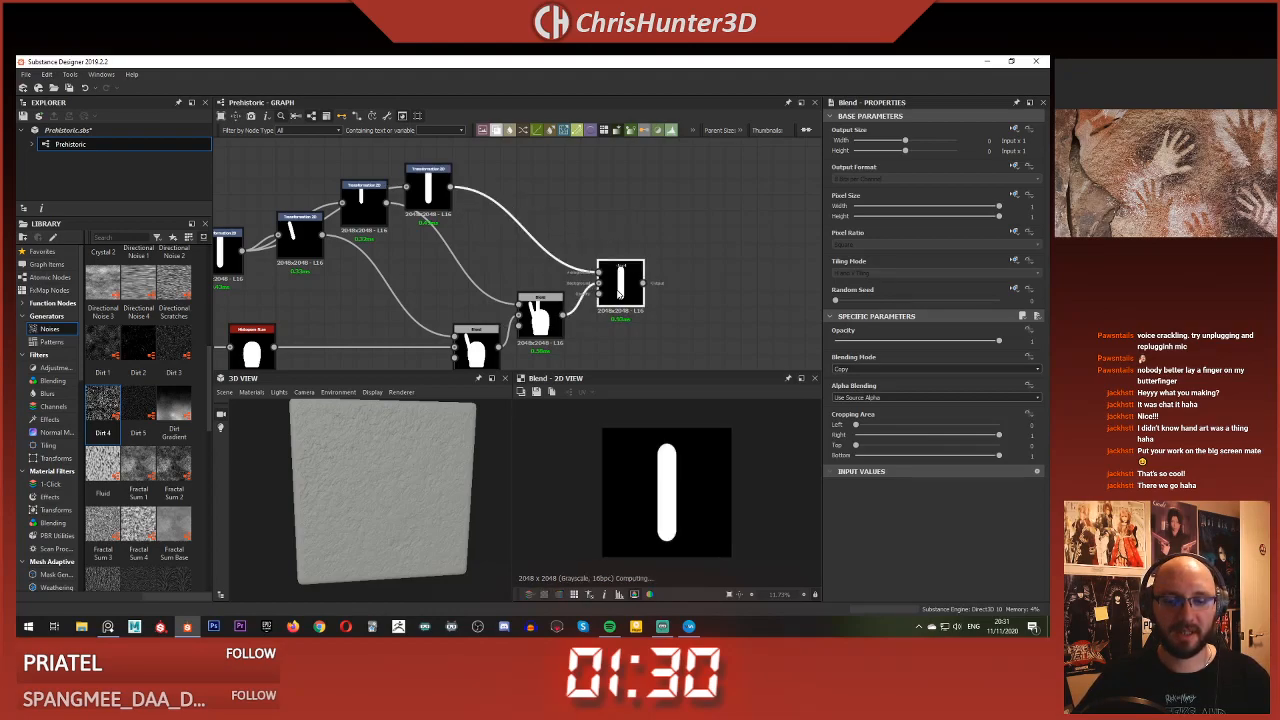
Set the third finger's tiling mode to No Tiling and scale the finger down
click(436, 200)
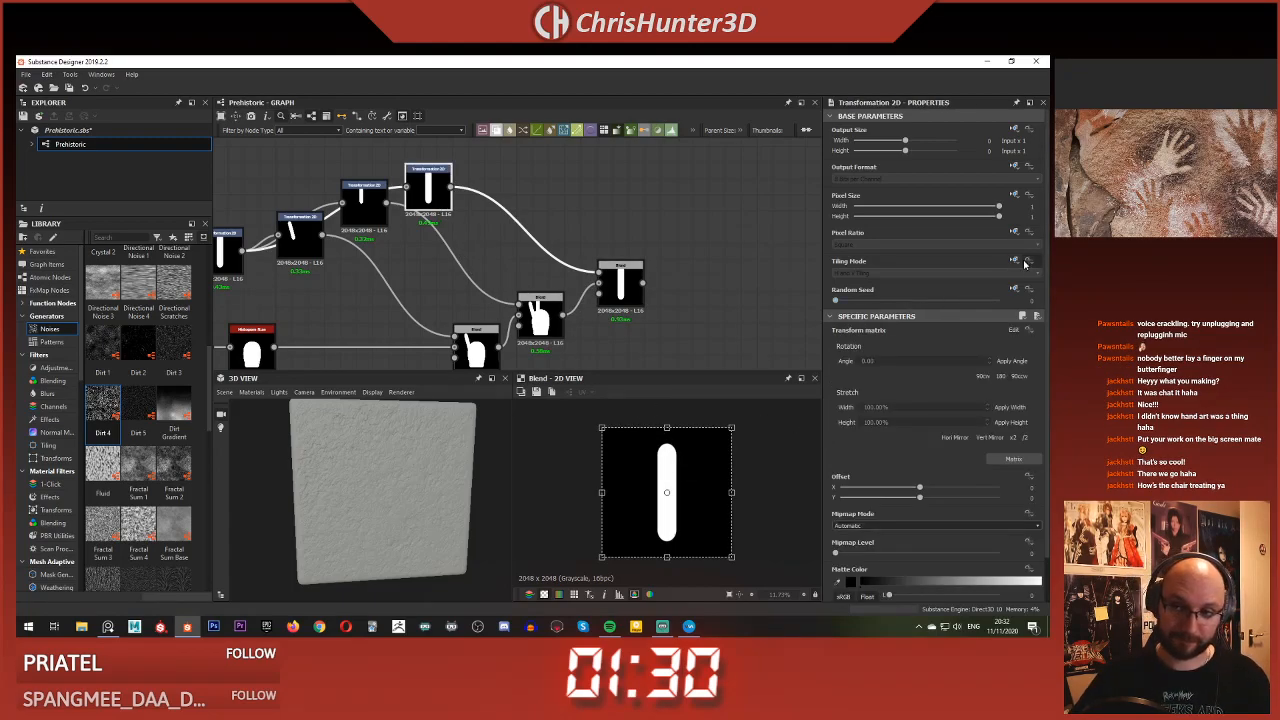
click(954, 271)
click(948, 281)
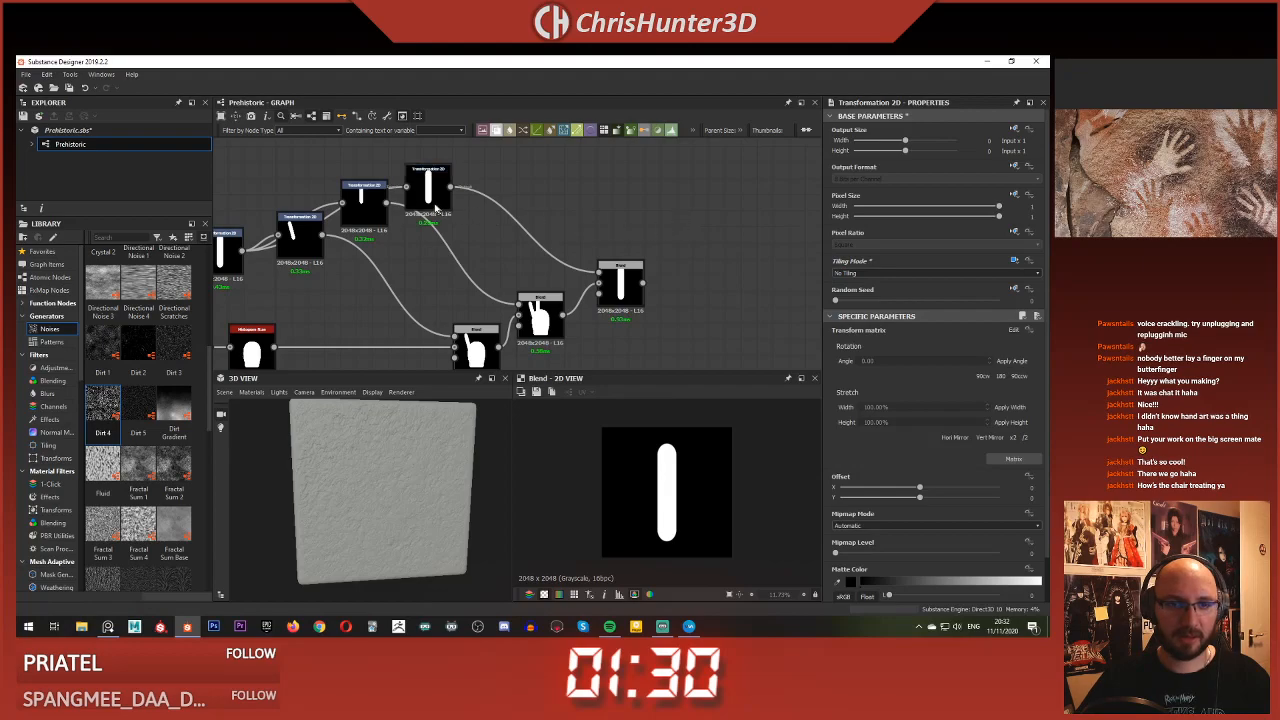
double_click(616, 289)
click(430, 184)
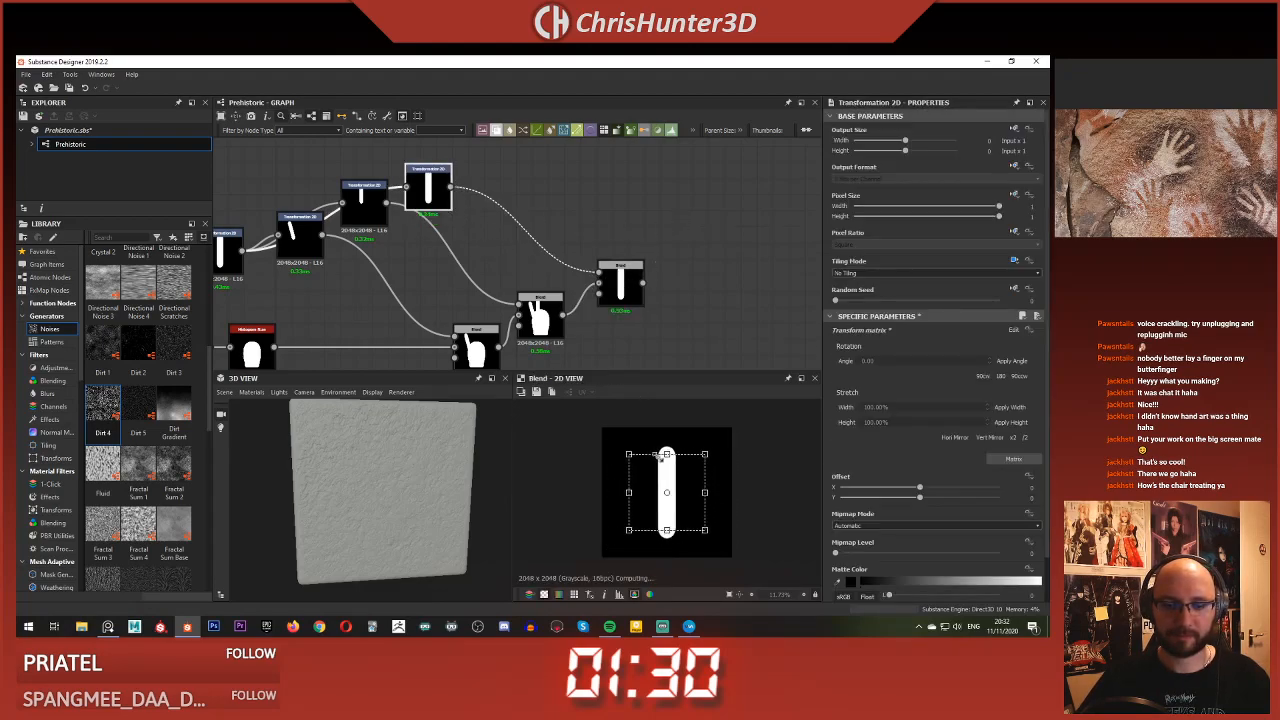
Set the third finger's Blend to Add (Linear Dodge) mode
click(620, 282)
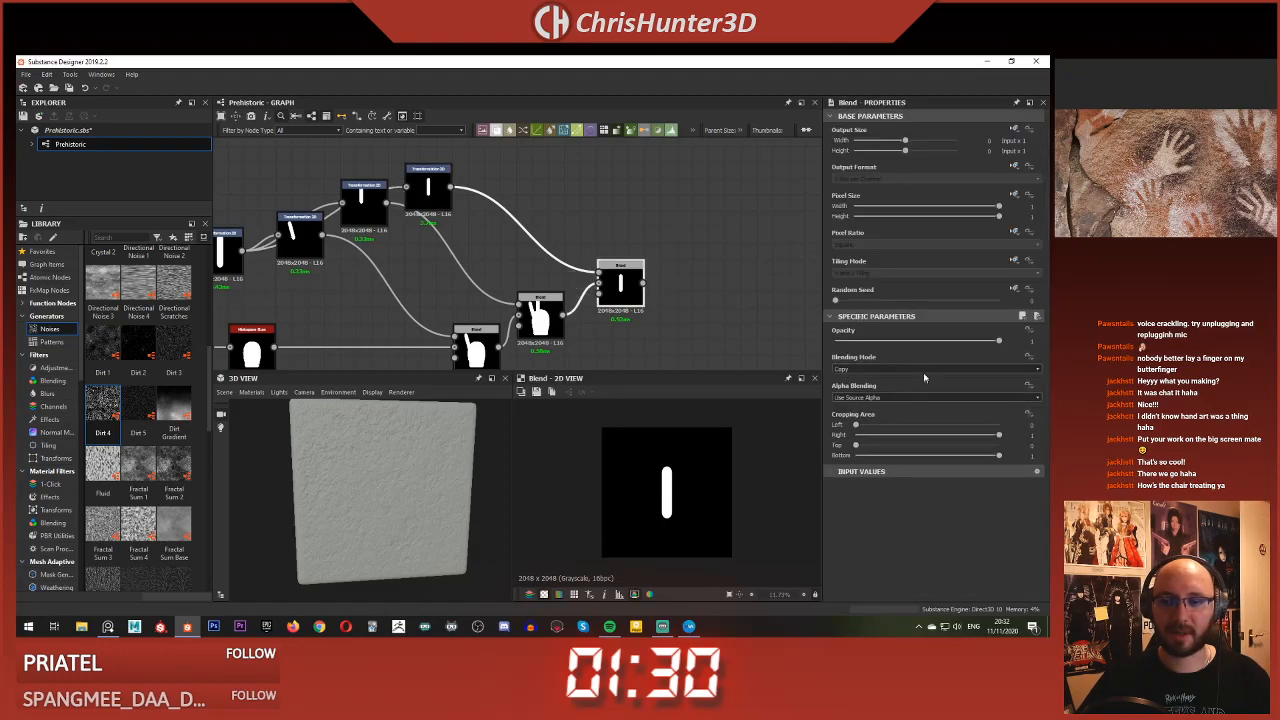
click(924, 371)
click(925, 383)
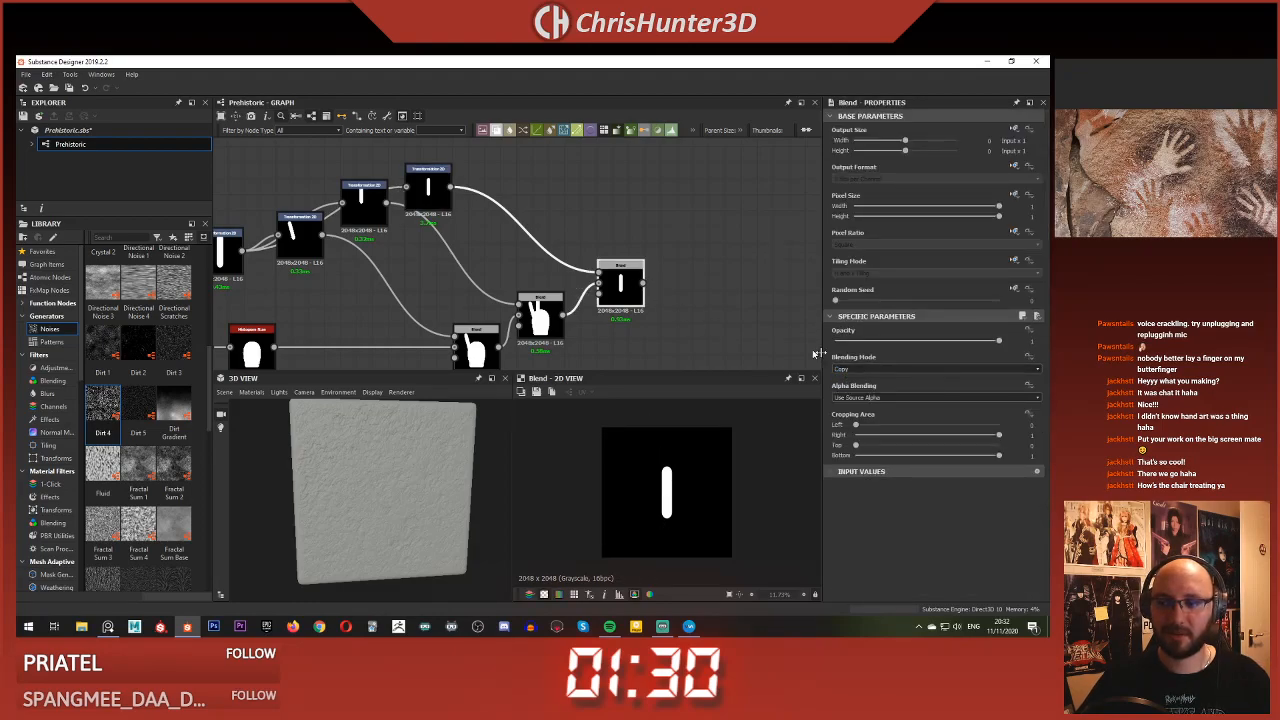
click(921, 370)
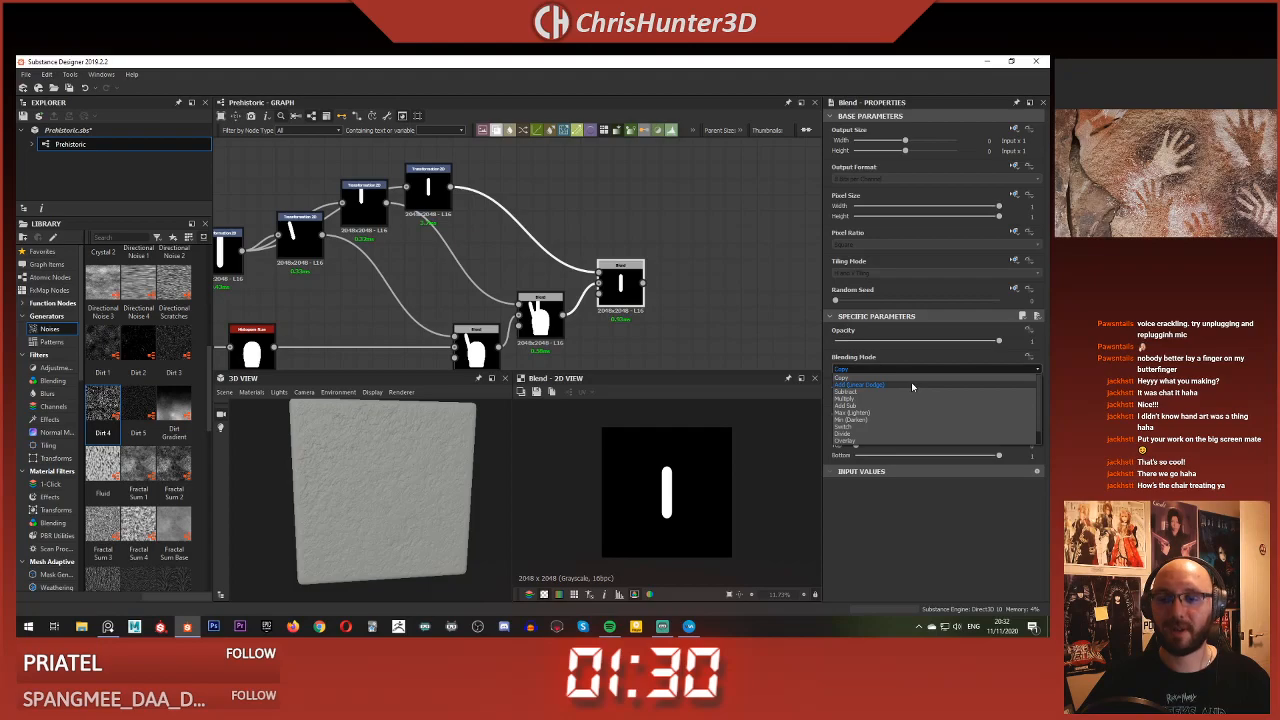
click(911, 382)
Place the third finger on the palm's top edge to the right of the second and tilt it slightly right
click(428, 190)
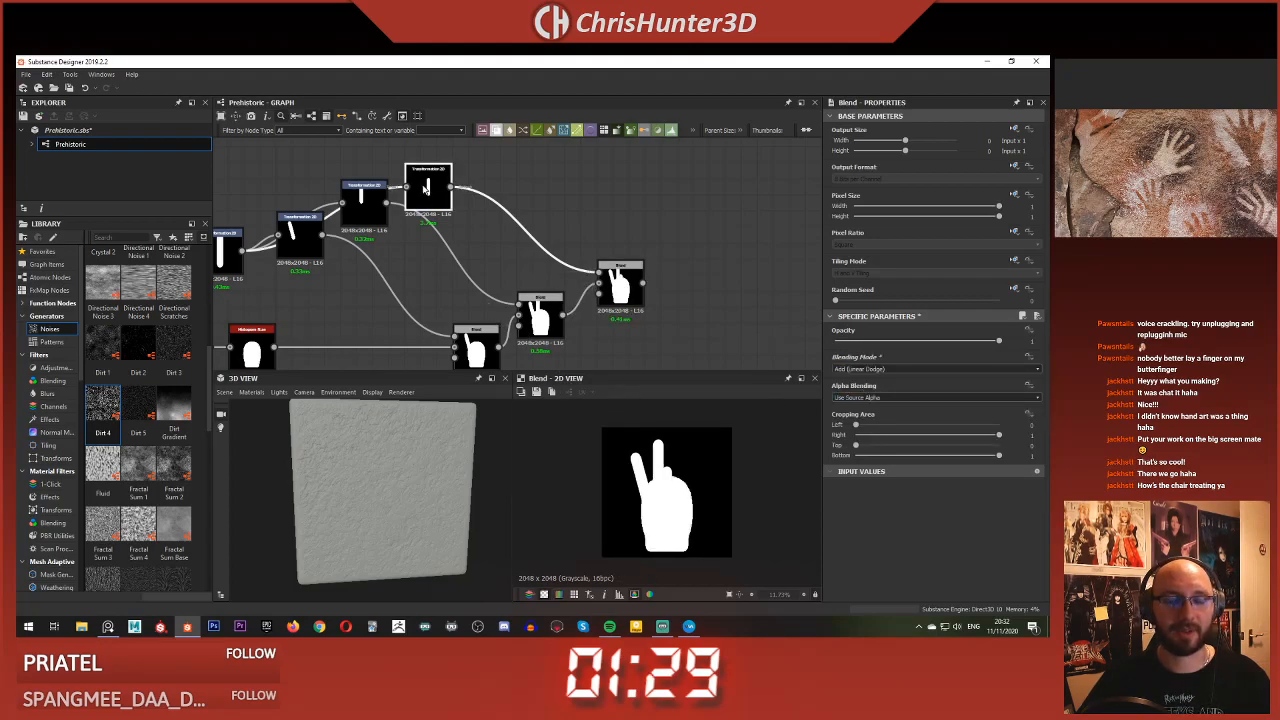
mouse_move(680, 483)
mouse_down()
mouse_move(697, 452)
mouse_move(725, 449)
mouse_move(688, 459)
mouse_up()
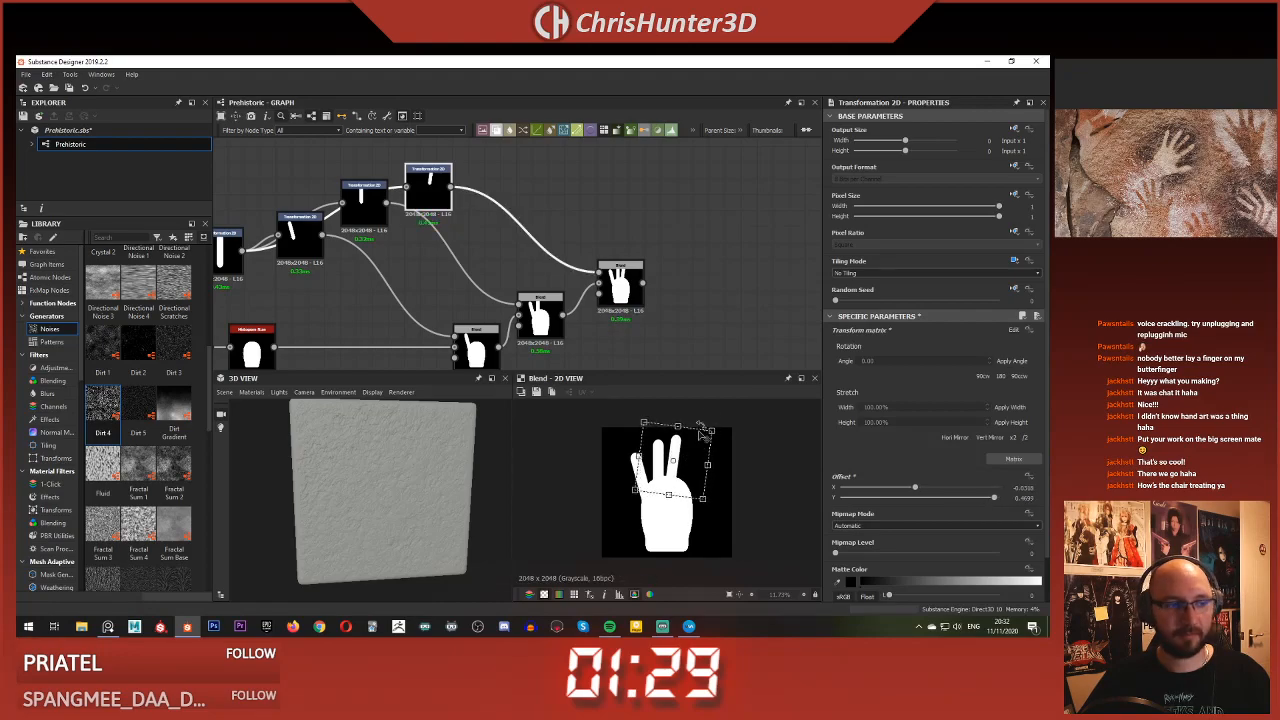
drag(724, 407, 716, 404)
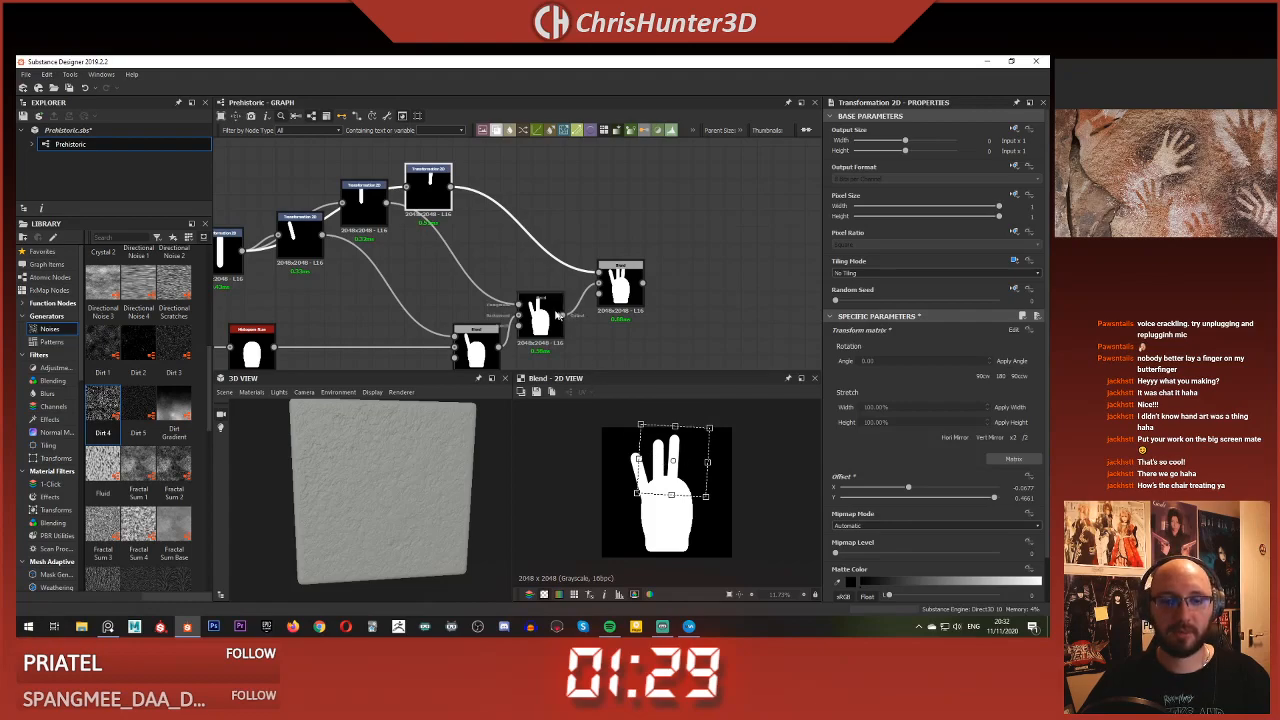
Tilt the second finger slightly to the left and adjust its position on the palm
click(364, 200)
drag(615, 408, 607, 411)
drag(663, 451, 662, 451)
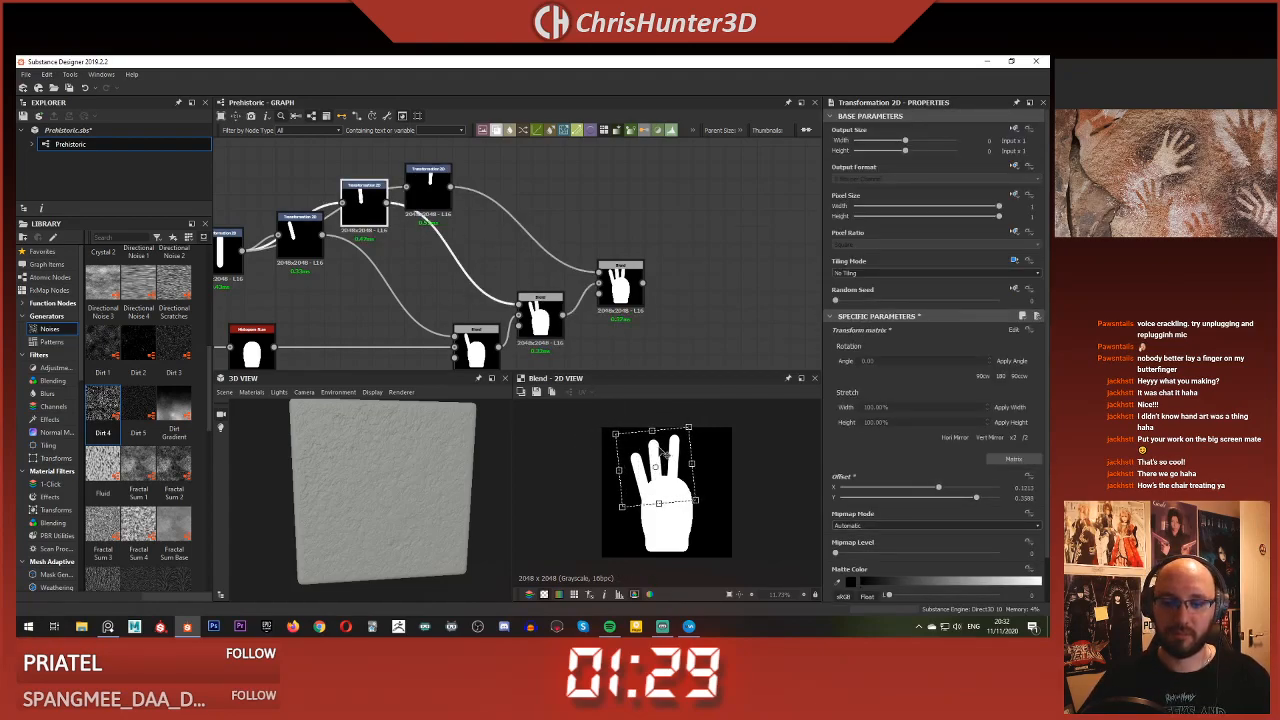
click(699, 313)
Add another Blend node after the three-finger hand, with that hand as its background
mouse_move(606, 318)
middle_down()
mouse_move(614, 325)
mouse_move(632, 299)
mouse_move(666, 309)
mouse_move(595, 306)
middle_up()
scroll(632, 299, down, 2)
key(space)
text(ble)
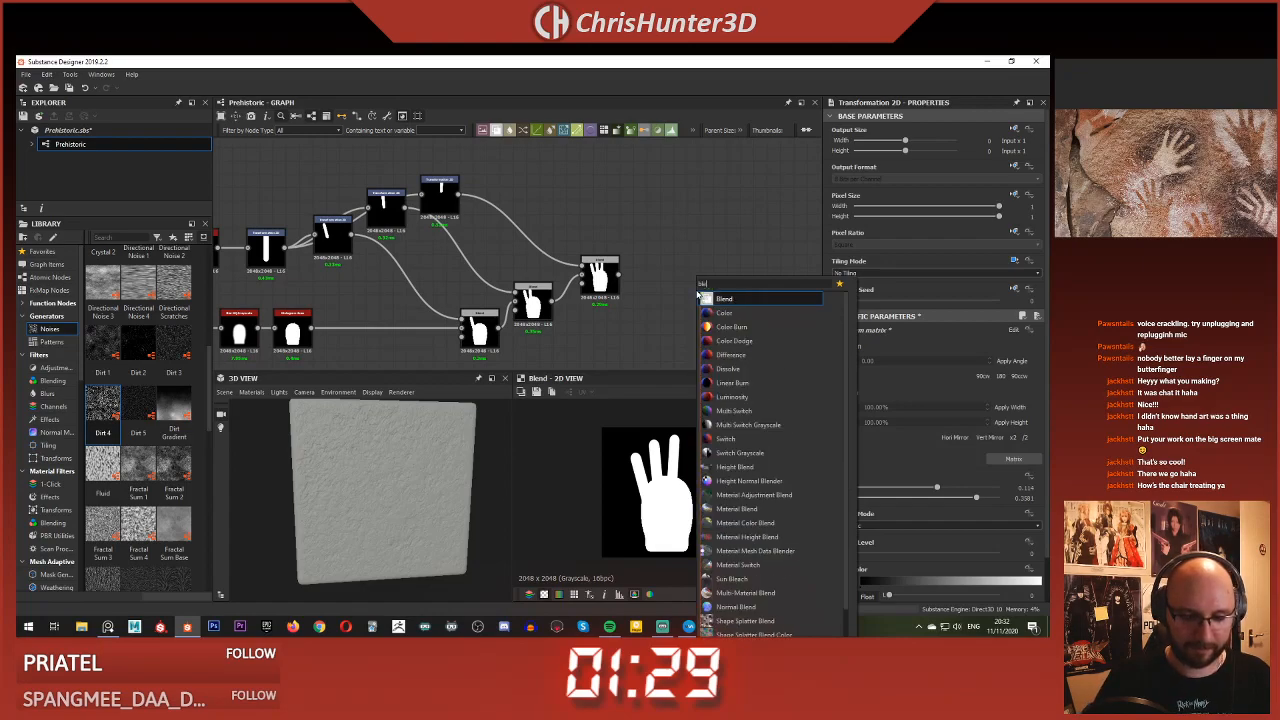
key(Return)
drag(677, 290, 677, 290)
drag(697, 293, 660, 252)
Add a Transformation 2D for a fourth finger, fed by the base capsule, and connect it to the new Blend's foreground
key(space)
text(tr)
click(671, 223)
drag(286, 246, 582, 194)
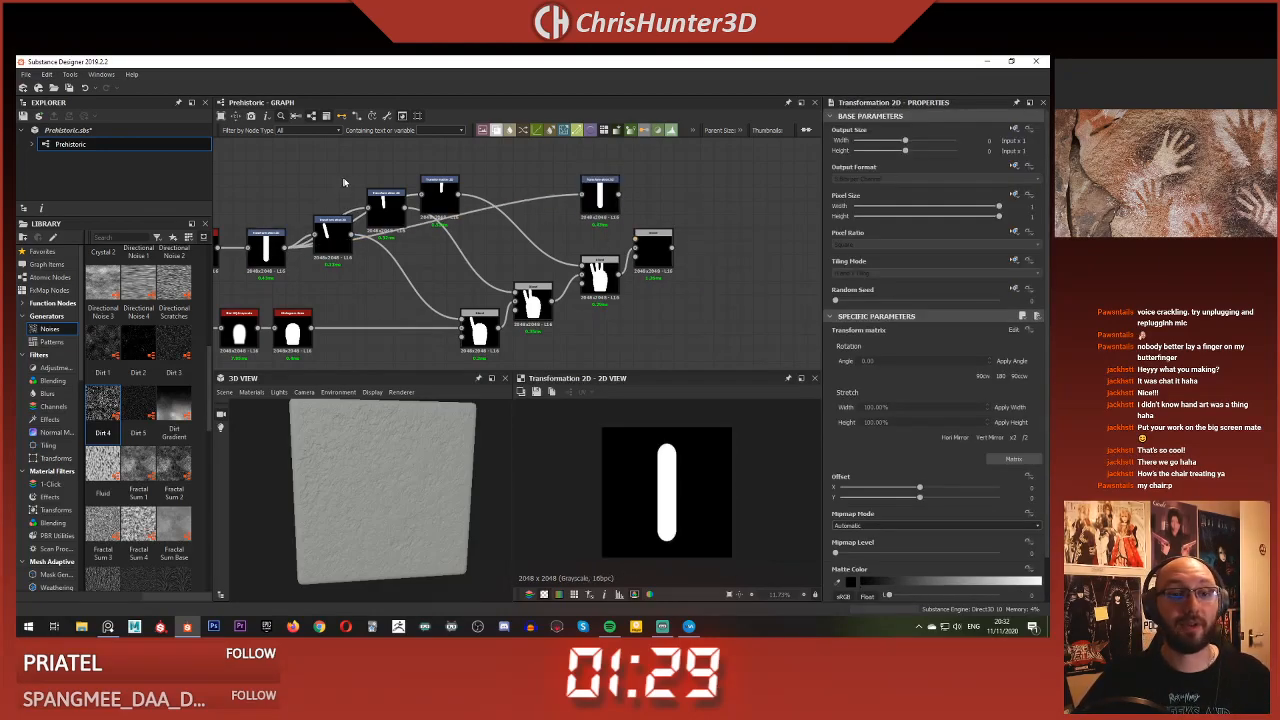
scroll(594, 200, up, 3)
drag(528, 198, 551, 262)
Preview the fourth finger's Blend and set its blending mode to Add (Linear Dodge)
click(578, 280)
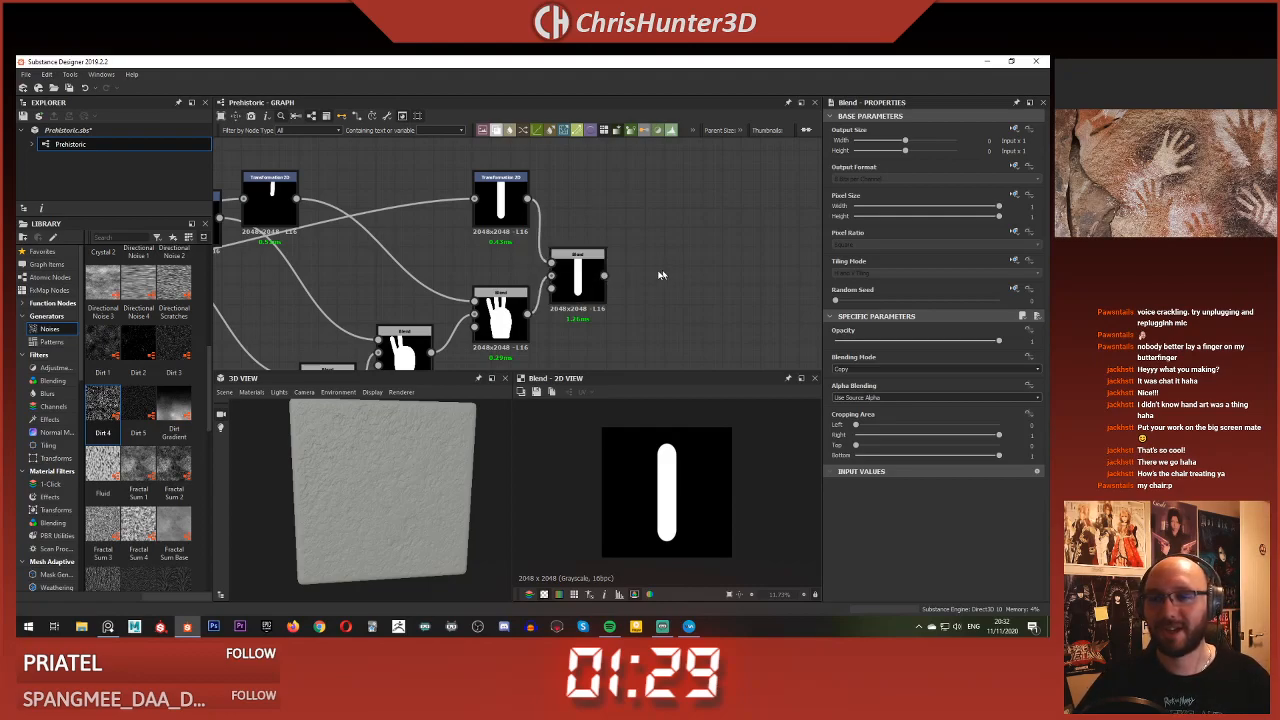
click(935, 369)
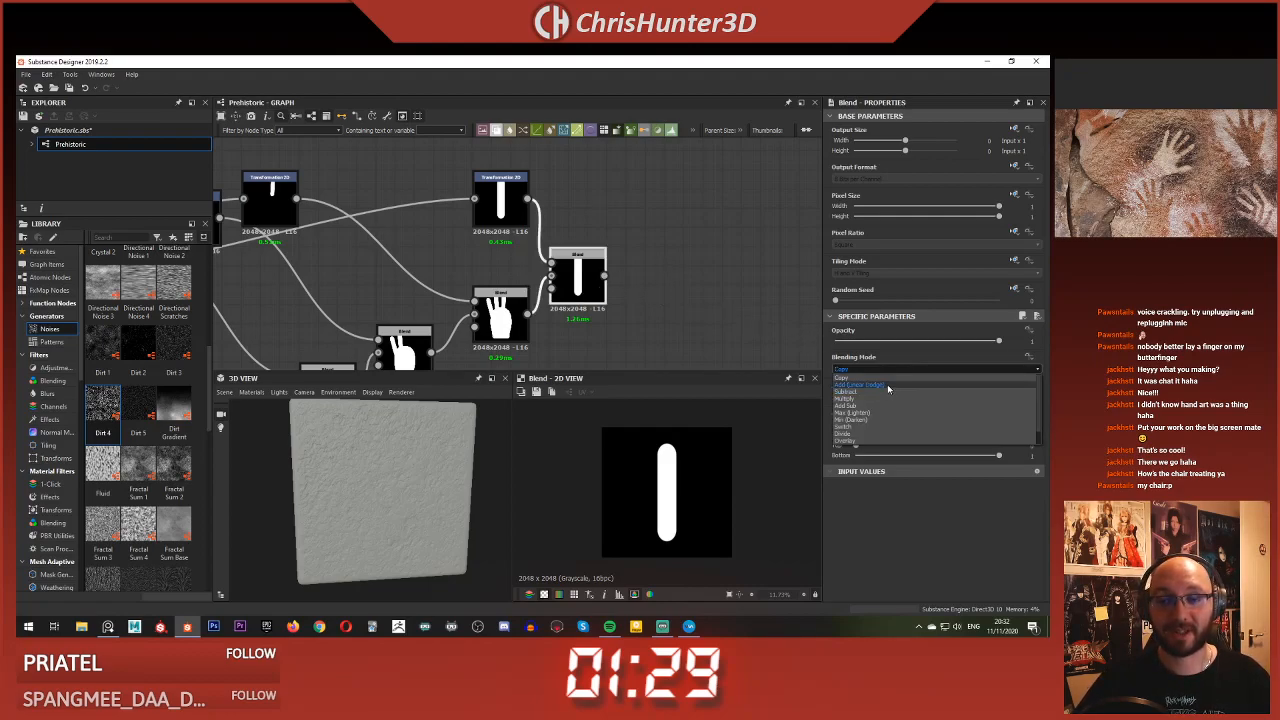
click(900, 379)
Scale down the fourth finger and set its tiling mode to No Tiling
click(500, 195)
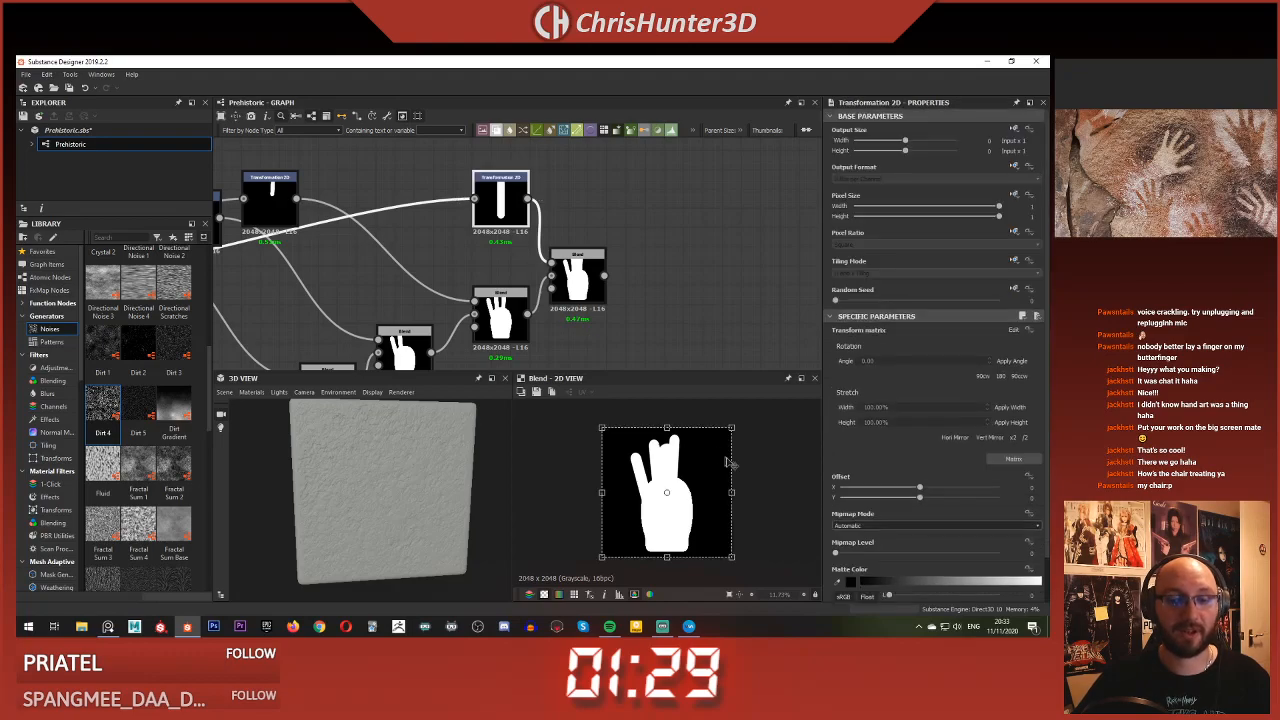
drag(731, 427, 728, 438)
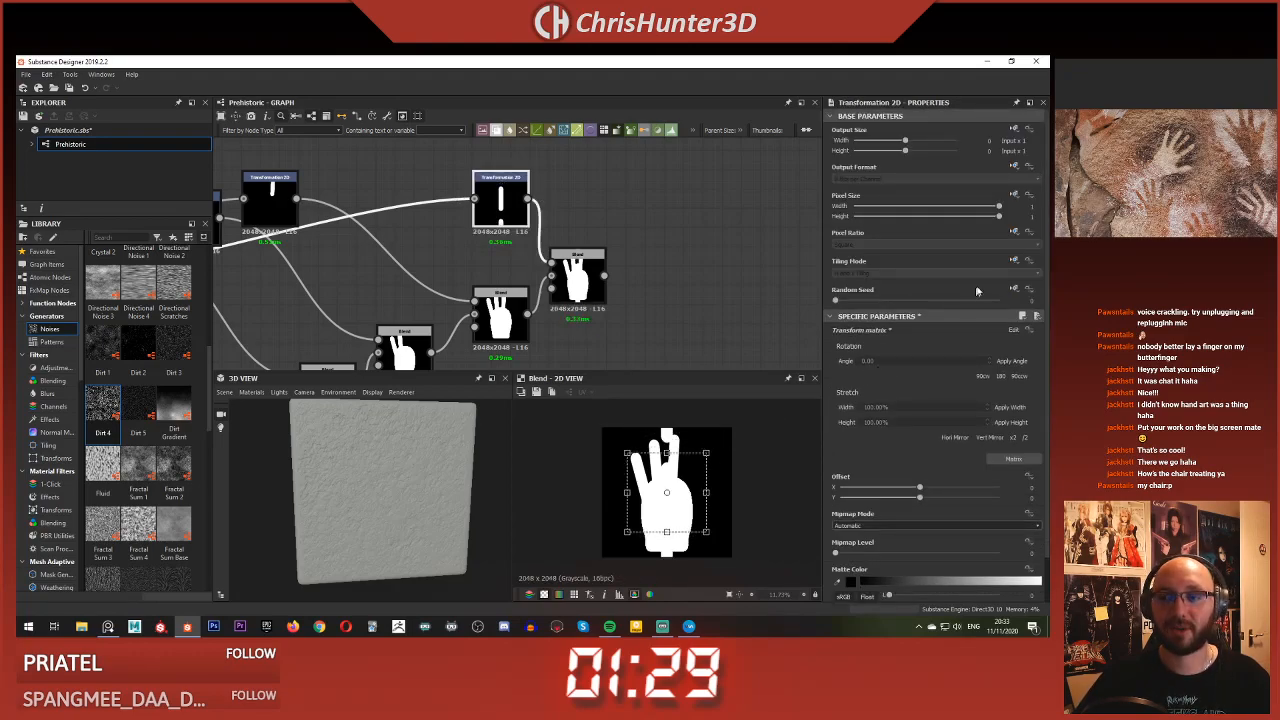
click(1016, 263)
click(990, 301)
click(739, 267)
click(578, 278)
click(501, 199)
Place the fourth finger at the palm's upper-right edge, tilt it outward to the right, and slim it slightly
drag(684, 442, 714, 447)
drag(692, 503, 712, 487)
drag(721, 436, 711, 430)
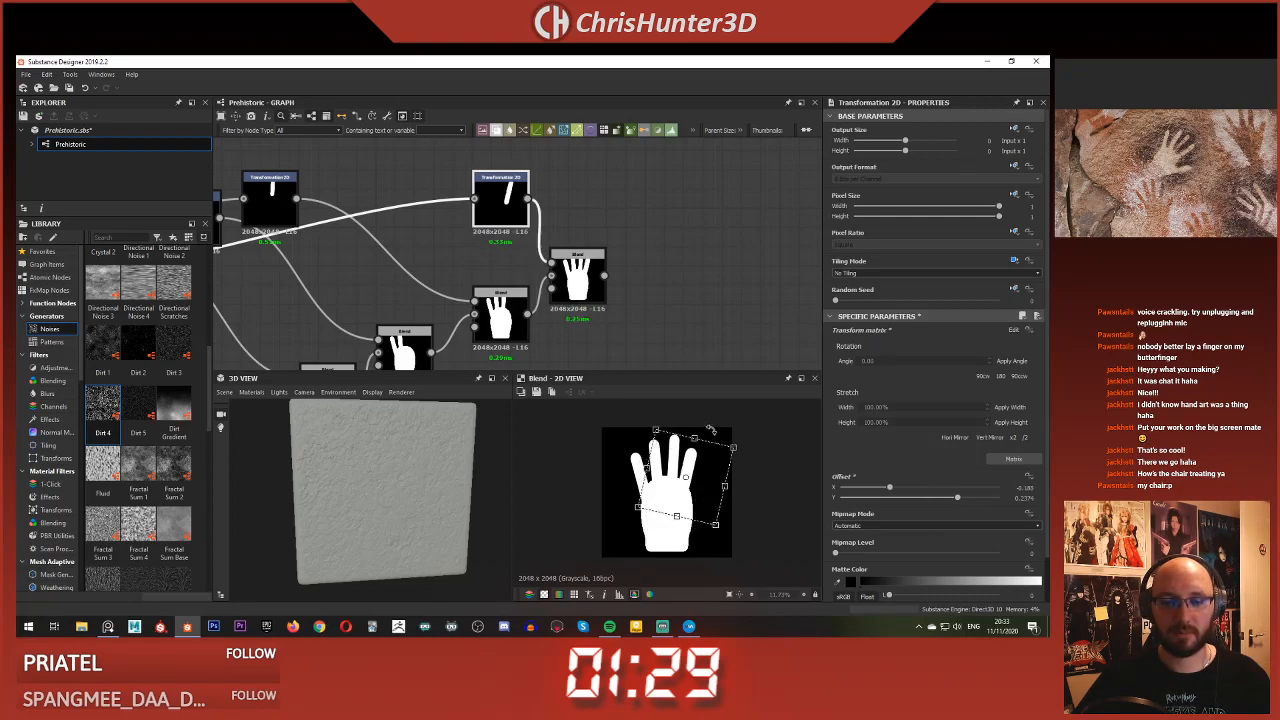
drag(707, 482, 711, 476)
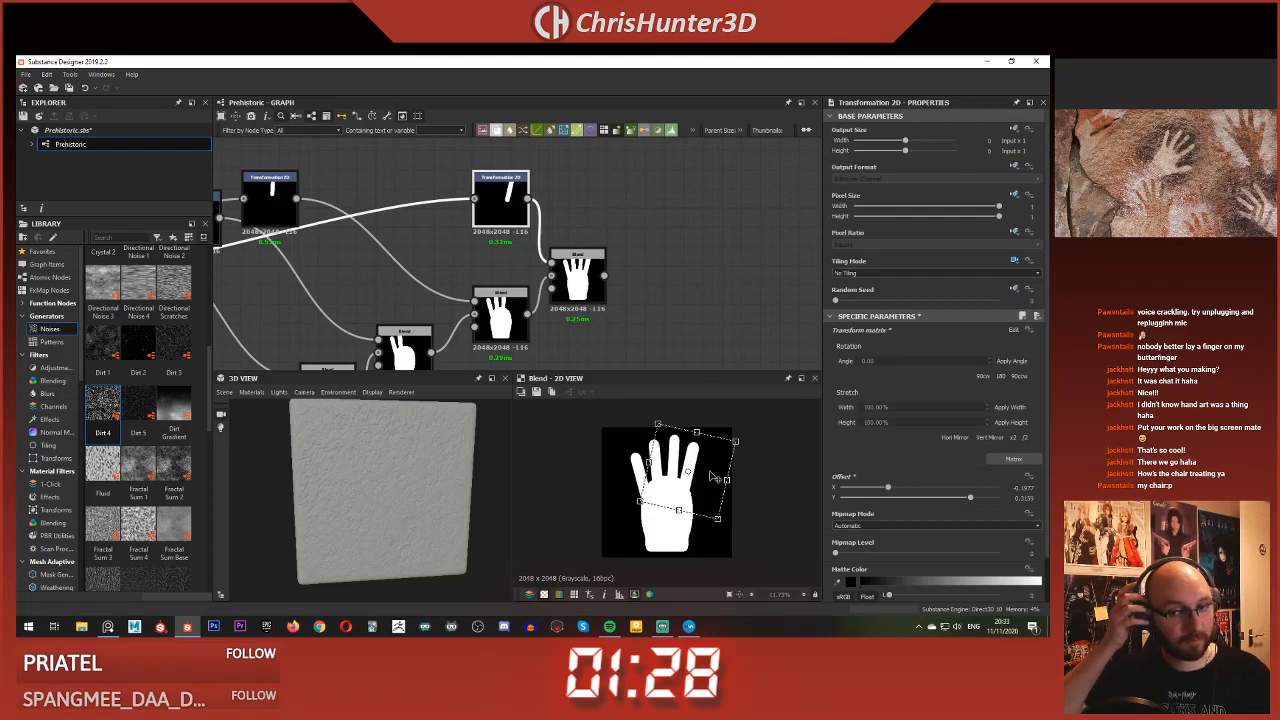
drag(725, 480, 721, 479)
click(700, 335)
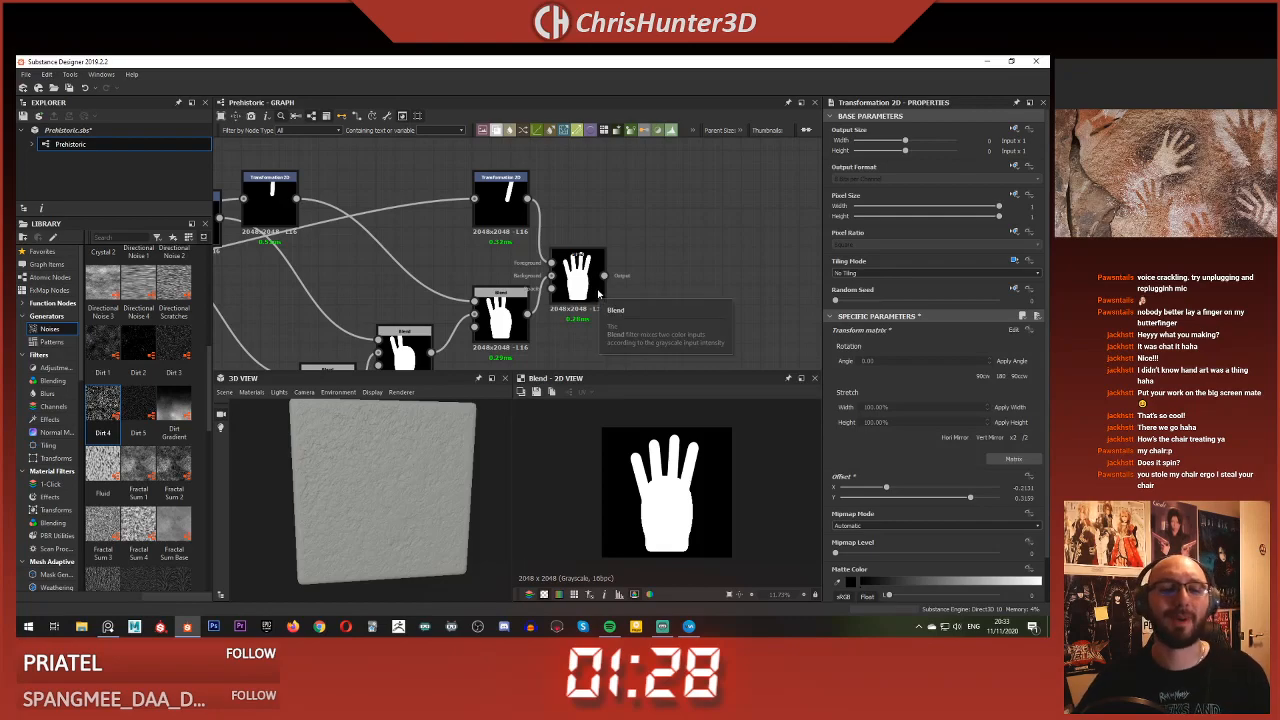
scroll(587, 290, down, 2)
scroll(622, 251, up, 1)
middle_drag(628, 250, 645, 227)
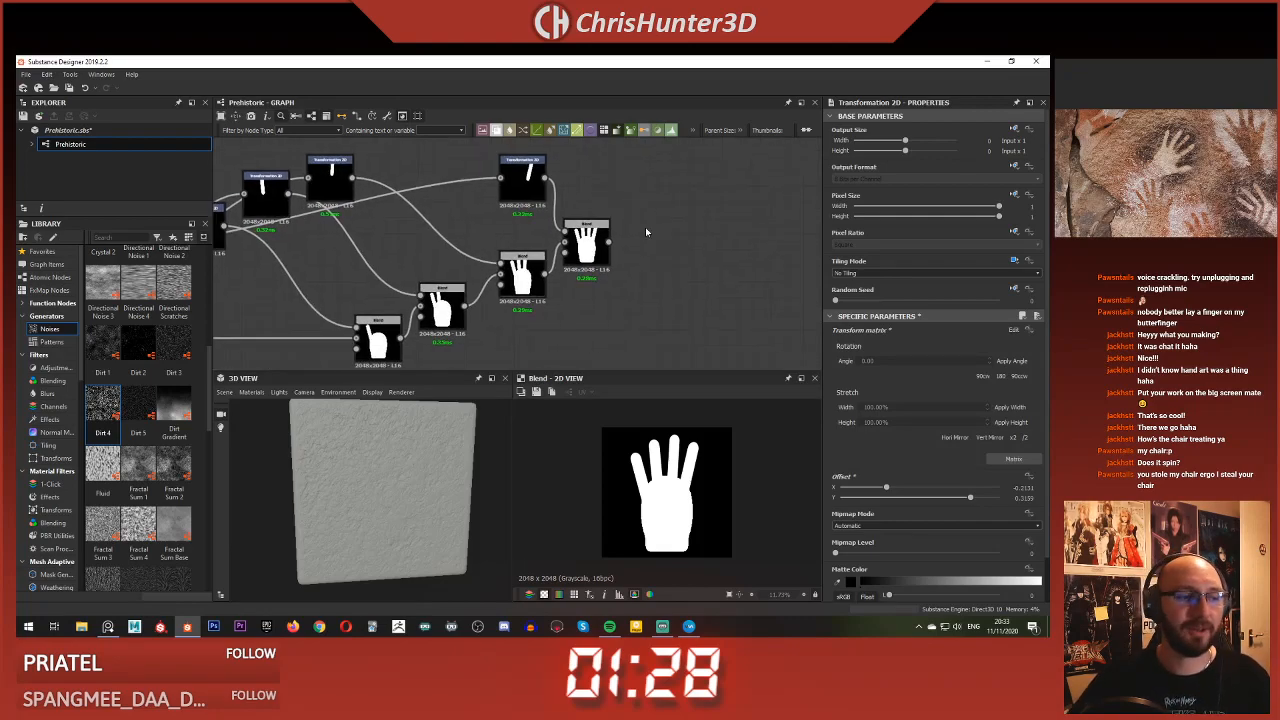
scroll(645, 227, up, 3)
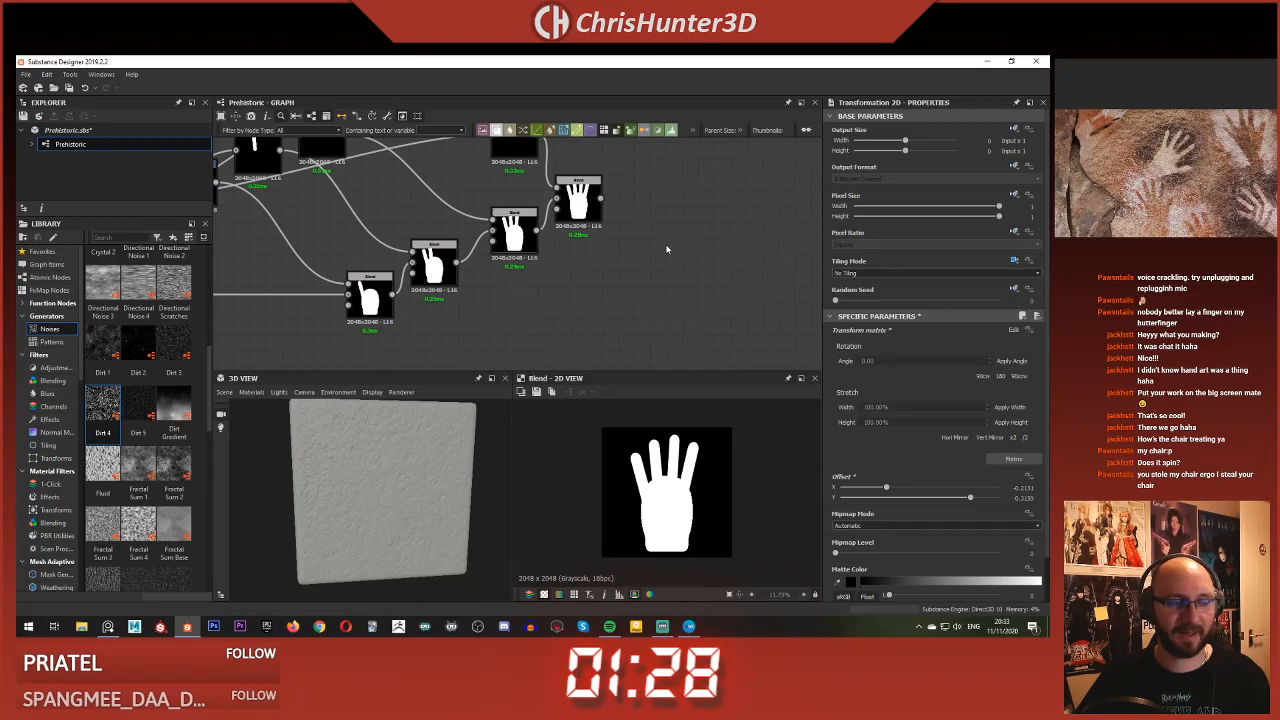
Add a Blend node after the four-finger Blend and connect the four-finger hand to its background
scroll(620, 235, down, 3)
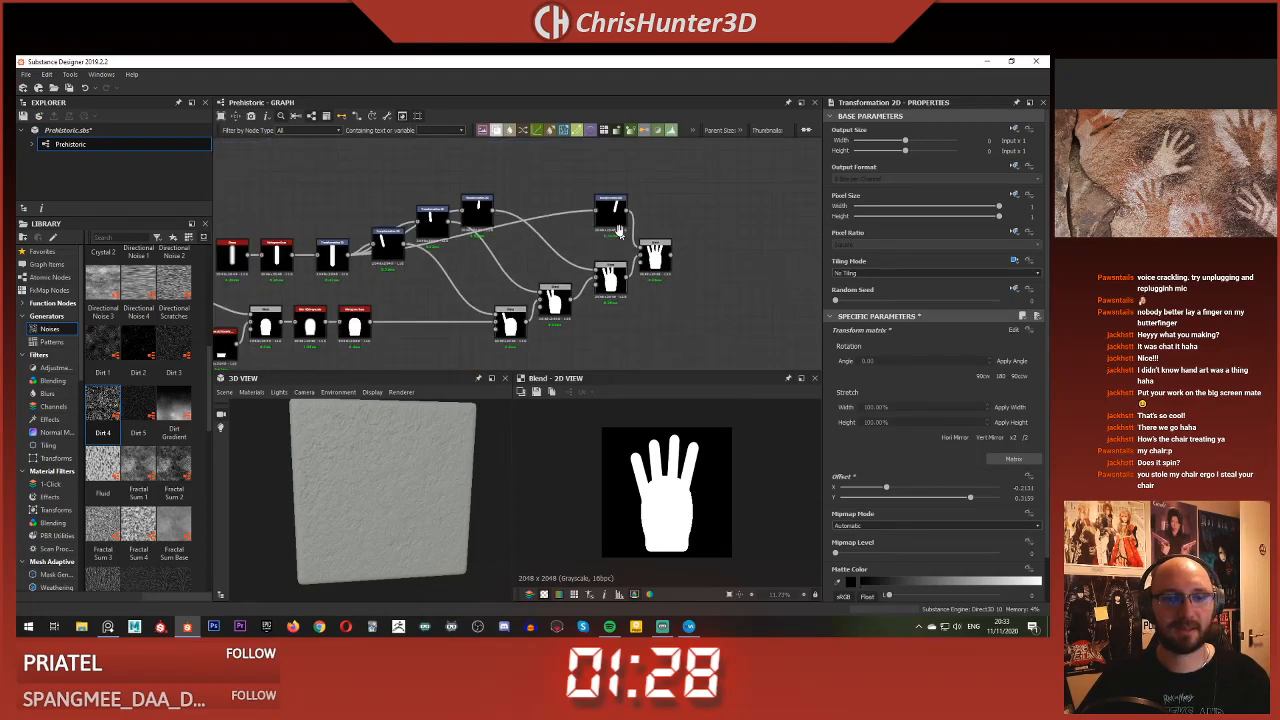
scroll(636, 238, up, 3)
key(space)
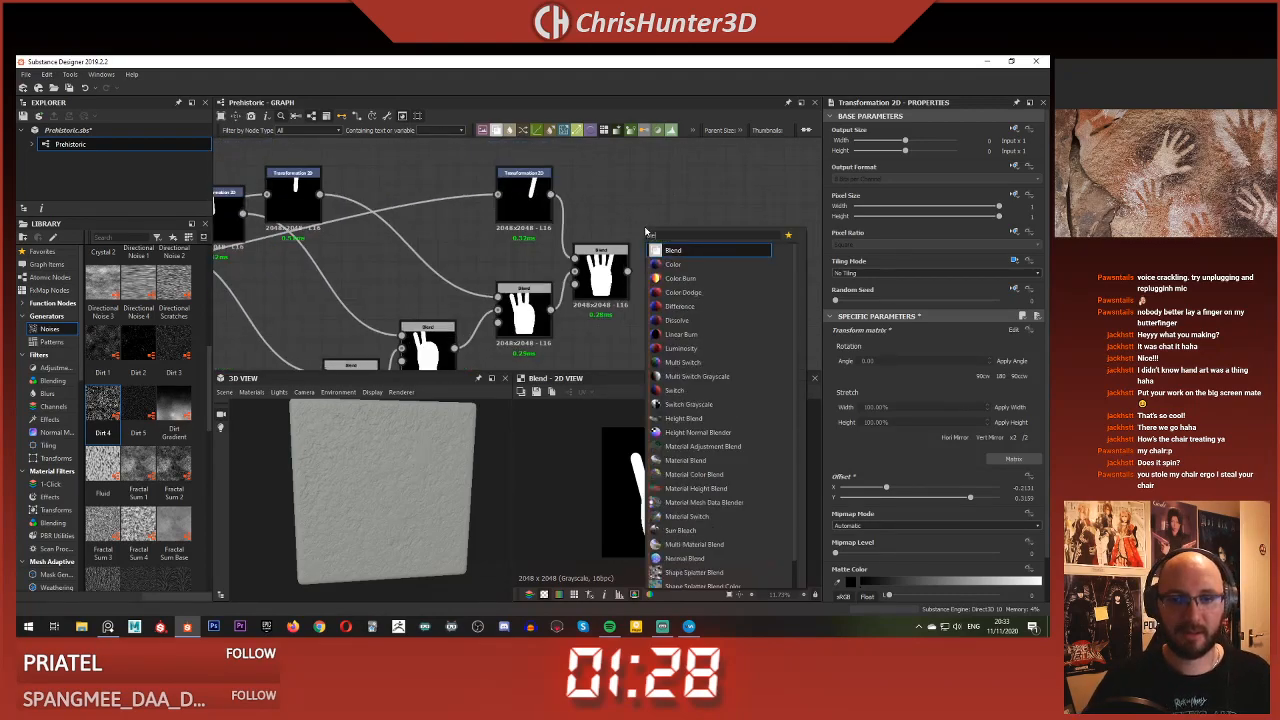
click(673, 249)
drag(673, 249, 683, 249)
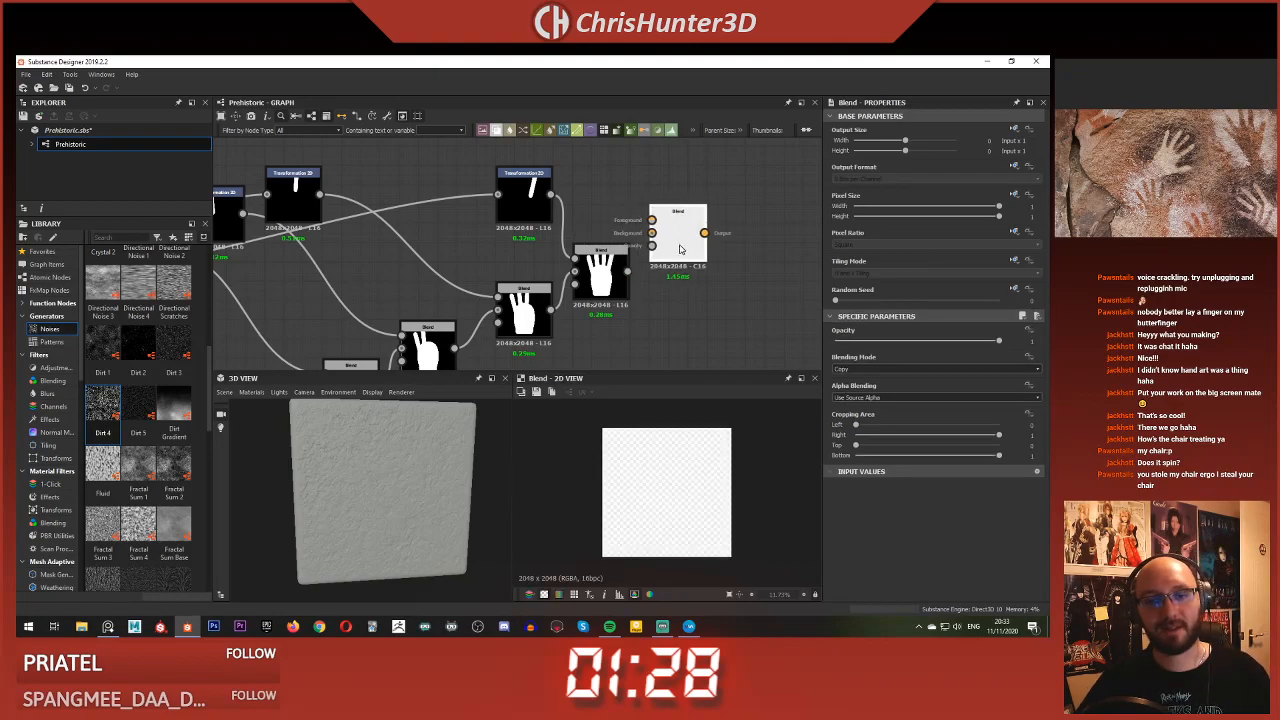
drag(622, 276, 626, 272)
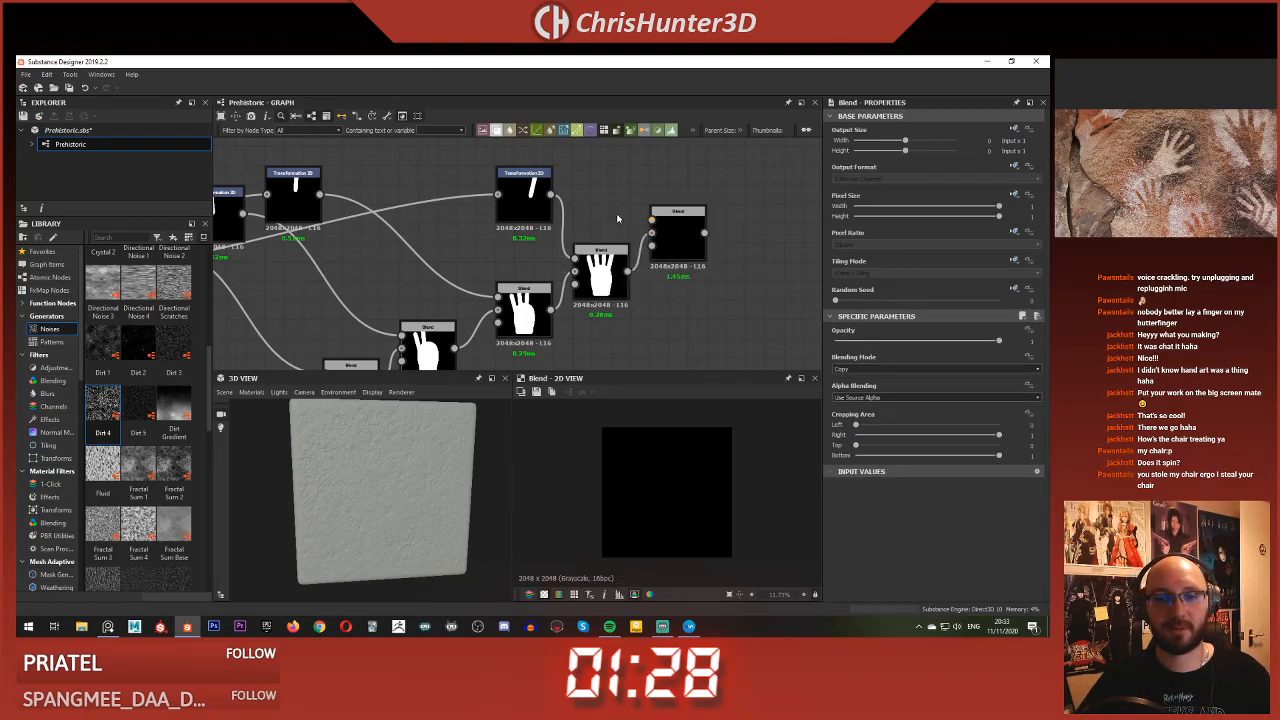
Add a Transformation 2D for the thumb, fed by the base capsule, connect it to the new Blend's foreground, and preview the Blend
middle_drag(588, 171, 674, 257)
scroll(674, 257, down, 2)
key(space)
text(tra)
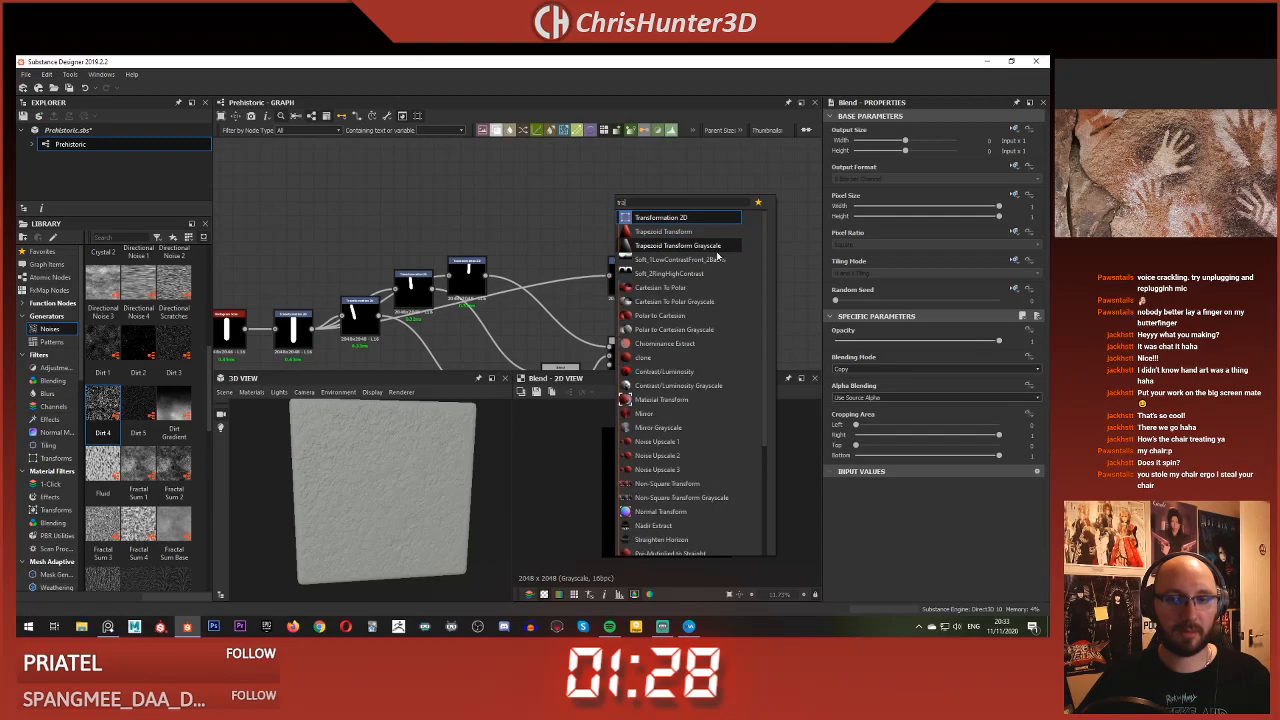
click(688, 217)
drag(311, 328, 735, 292)
drag(615, 194, 683, 260)
middle_drag(651, 225, 587, 167)
double_click(670, 237)
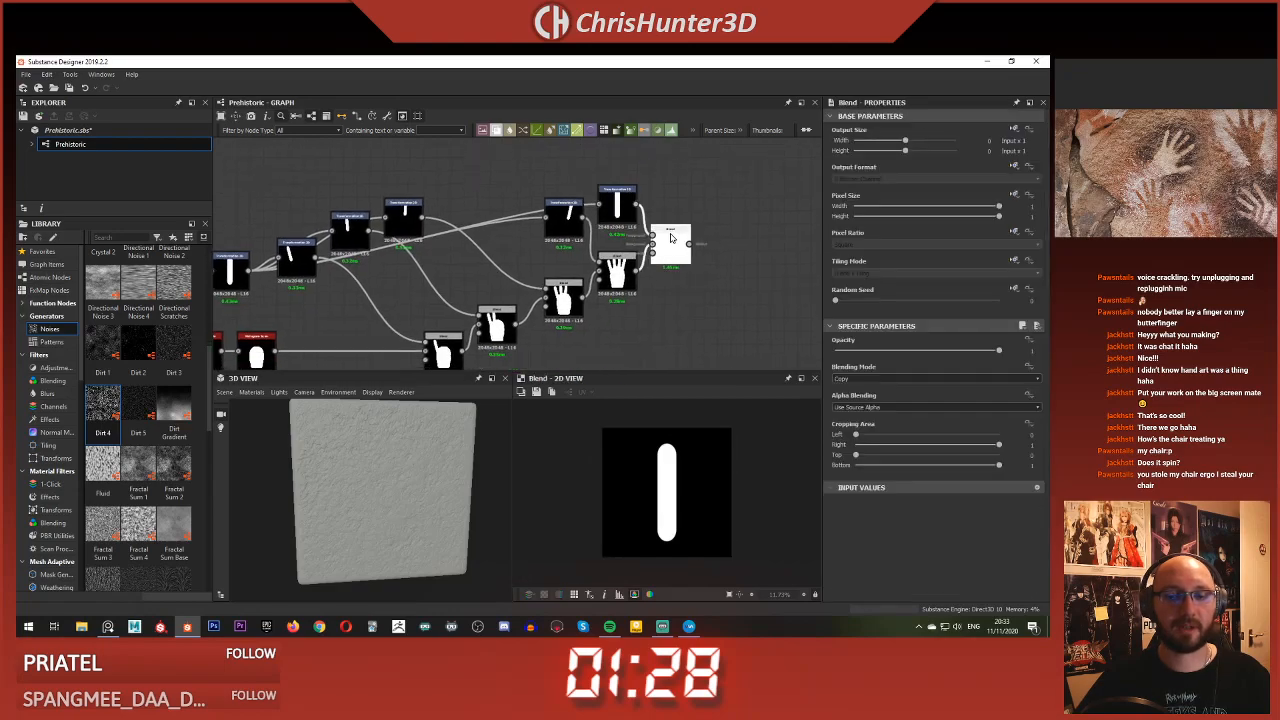
Set the thumb's tiling mode to No Tiling and tilt the thumb diagonally to the right
click(1014, 261)
click(1007, 301)
click(966, 273)
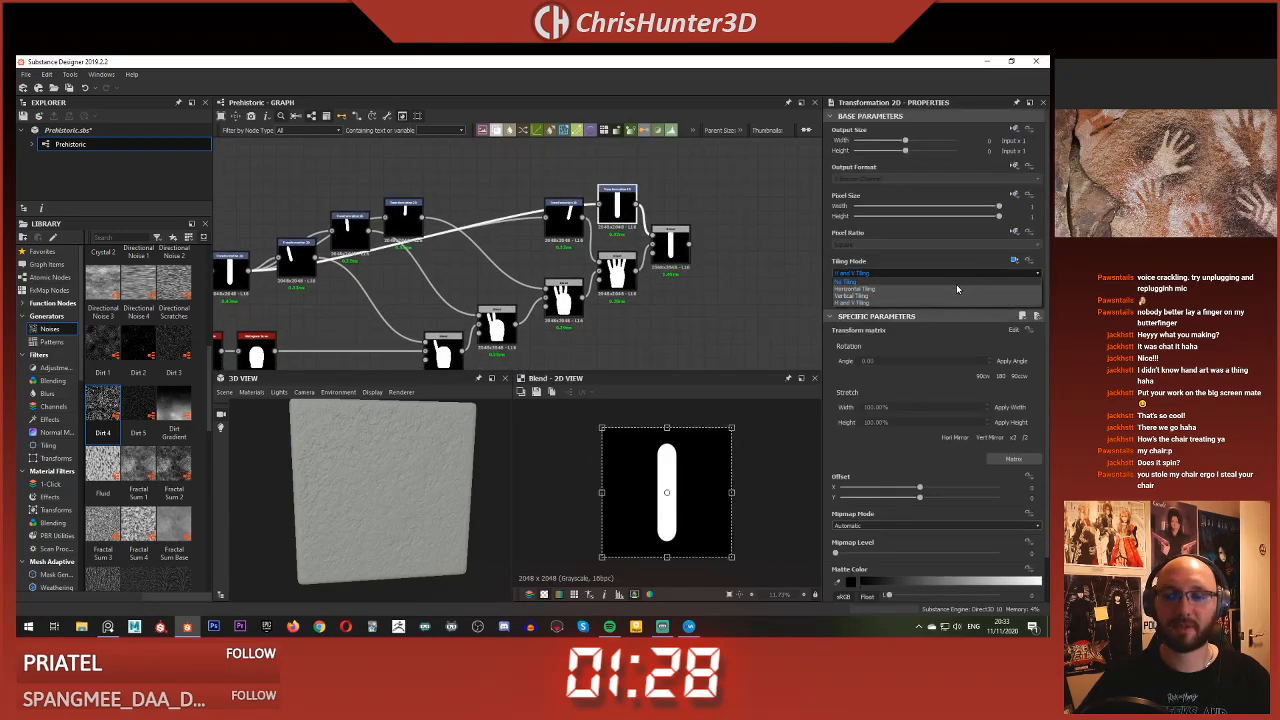
click(956, 282)
click(679, 247)
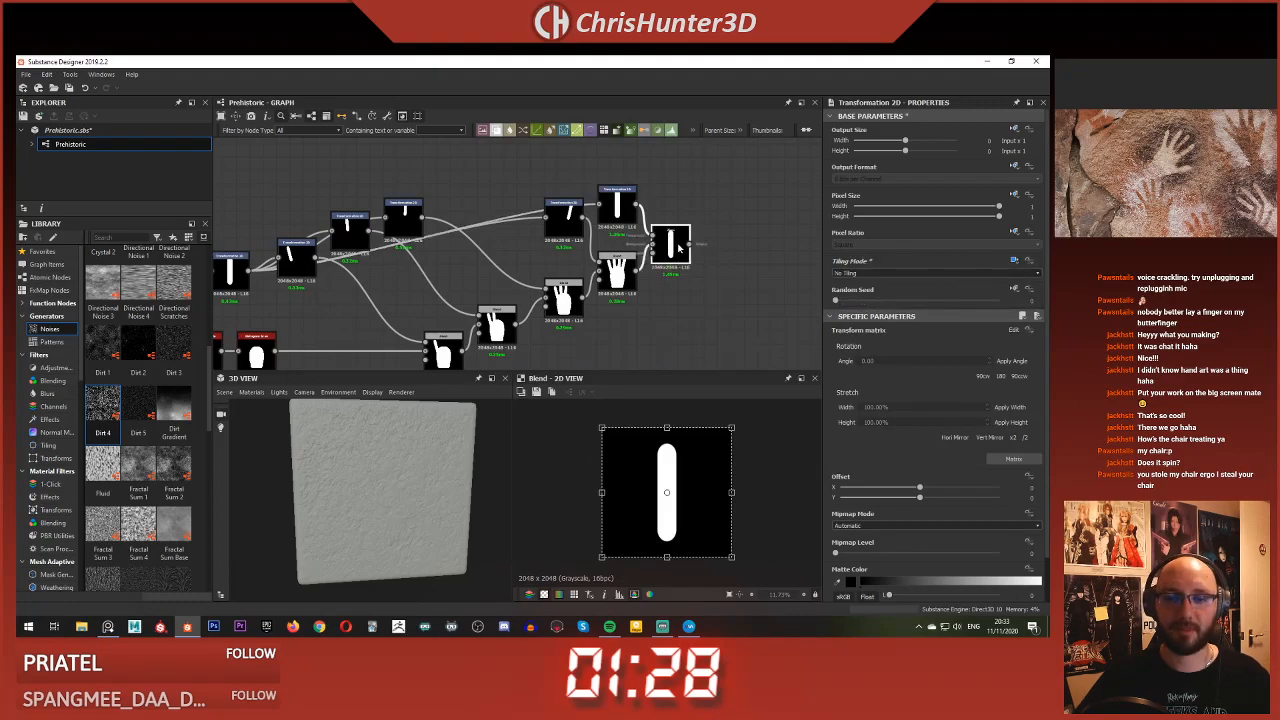
click(617, 208)
drag(748, 438, 758, 470)
Set the thumb Blend's blending mode to Add (Linear Dodge)
click(670, 245)
click(877, 370)
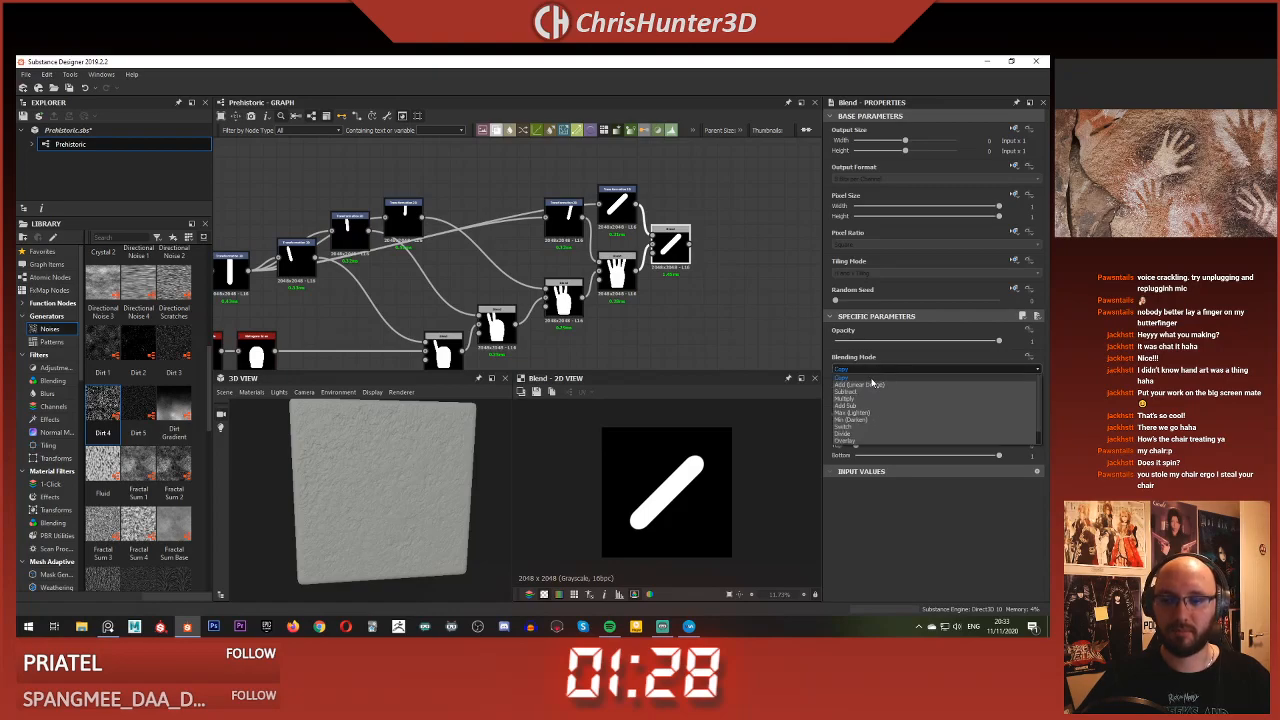
click(878, 377)
Scale down the thumb and place it against the palm's right edge
click(617, 205)
drag(666, 402, 720, 456)
click(743, 319)
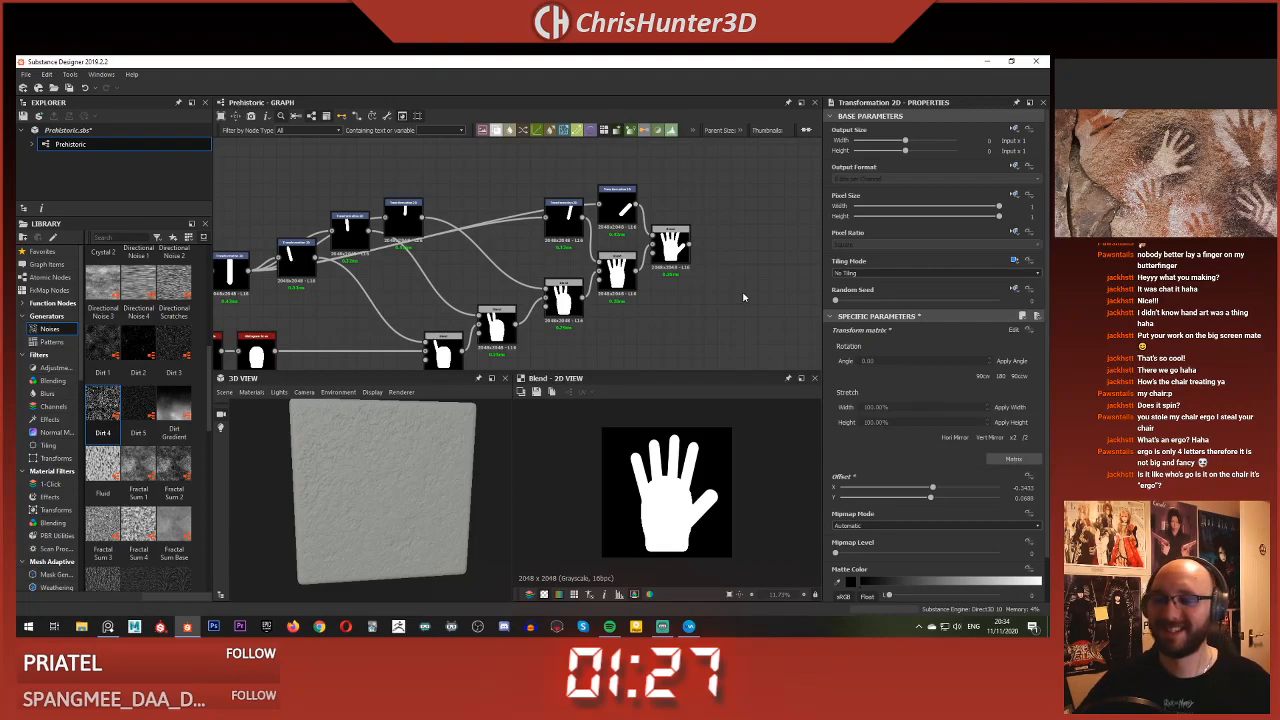
Examine the node graph from the palm's base shapes to the finished hand
scroll(574, 250, down, 2)
middle_drag(543, 250, 558, 217)
scroll(565, 207, up, 2)
scroll(520, 260, down, 4)
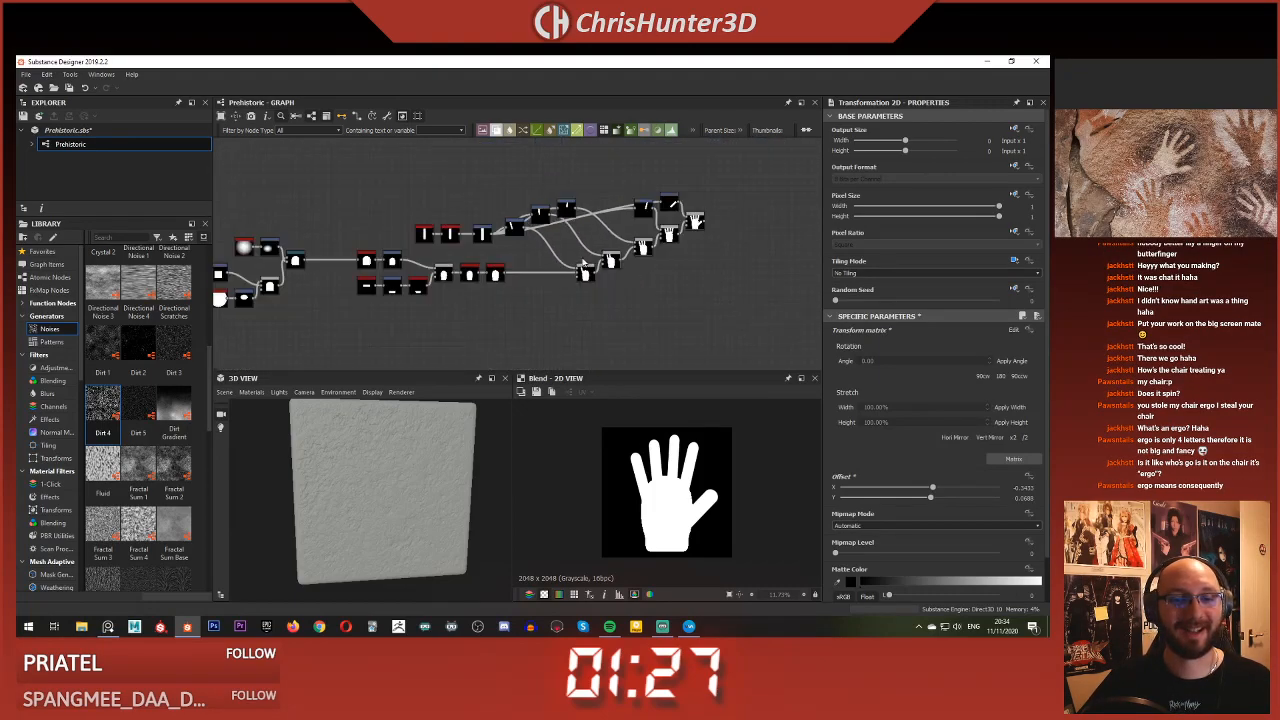
scroll(510, 270, up, 4)
scroll(538, 249, down, 2)
middle_drag(522, 239, 480, 234)
scroll(590, 270, up, 3)
scroll(684, 274, down, 5)
scroll(493, 268, up, 3)
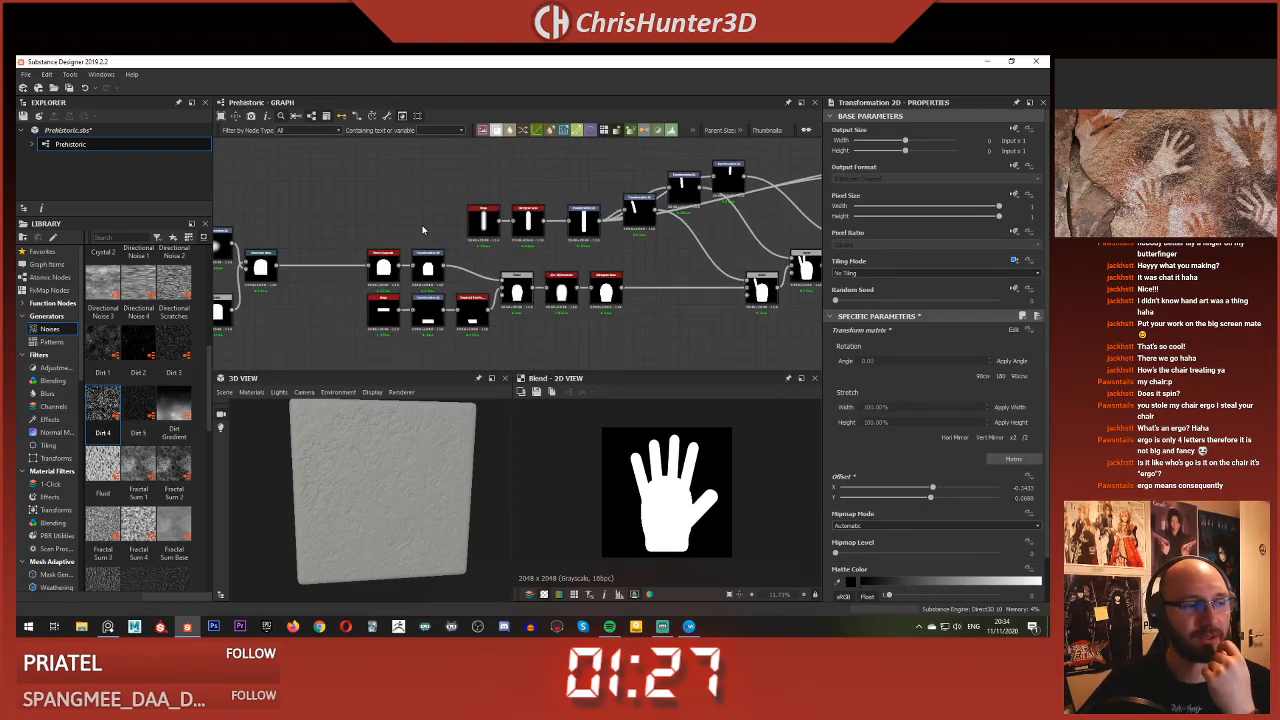
scroll(422, 230, down, 2)
scroll(477, 222, down, 1)
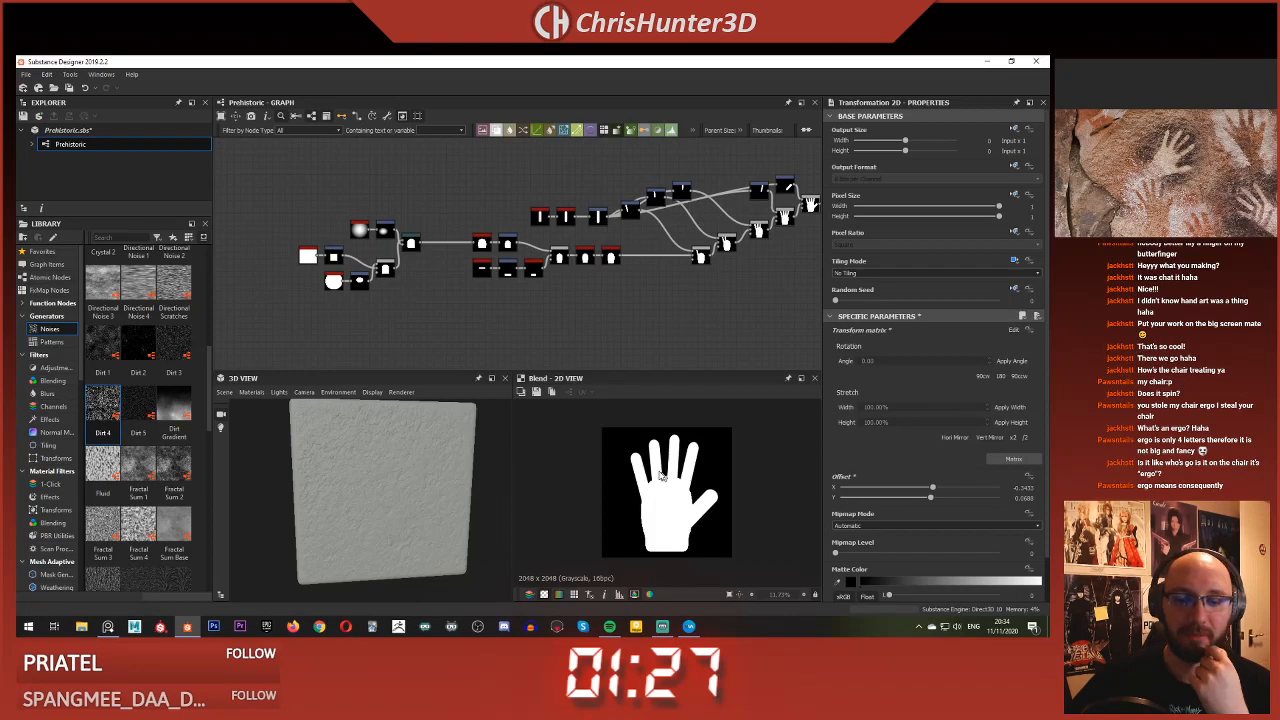
scroll(492, 248, up, 4)
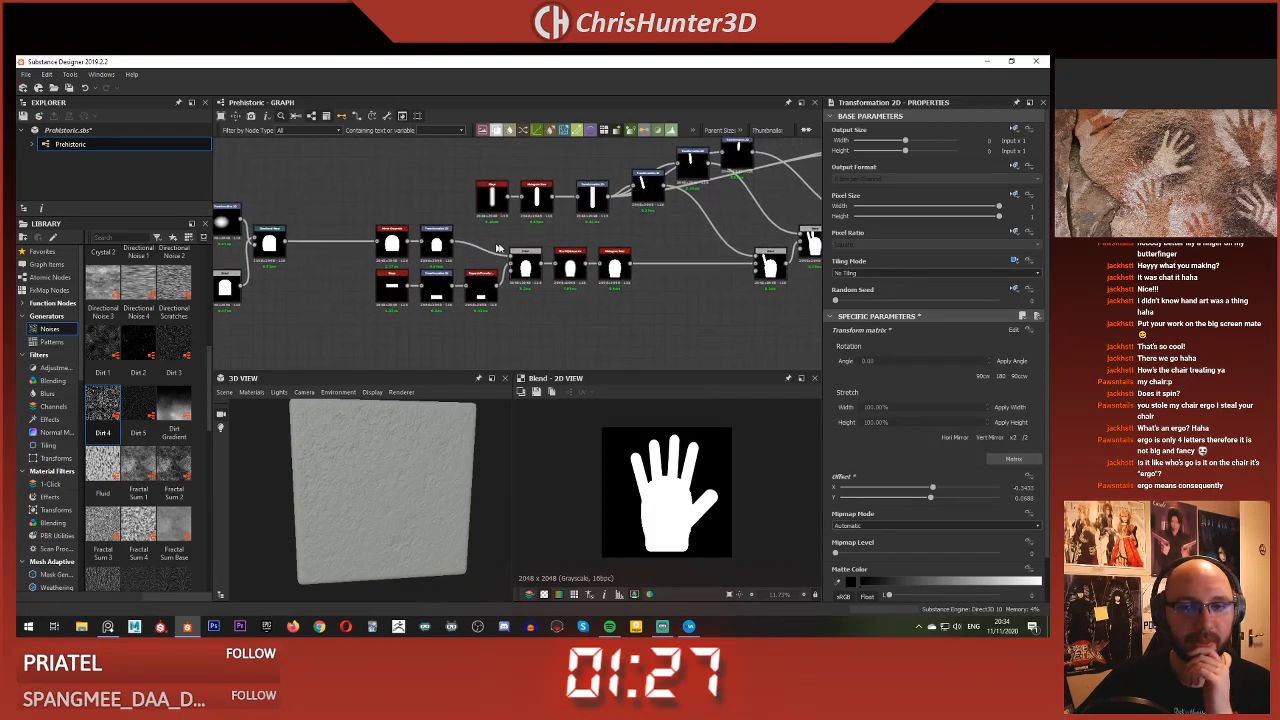
middle_drag(684, 246, 552, 265)
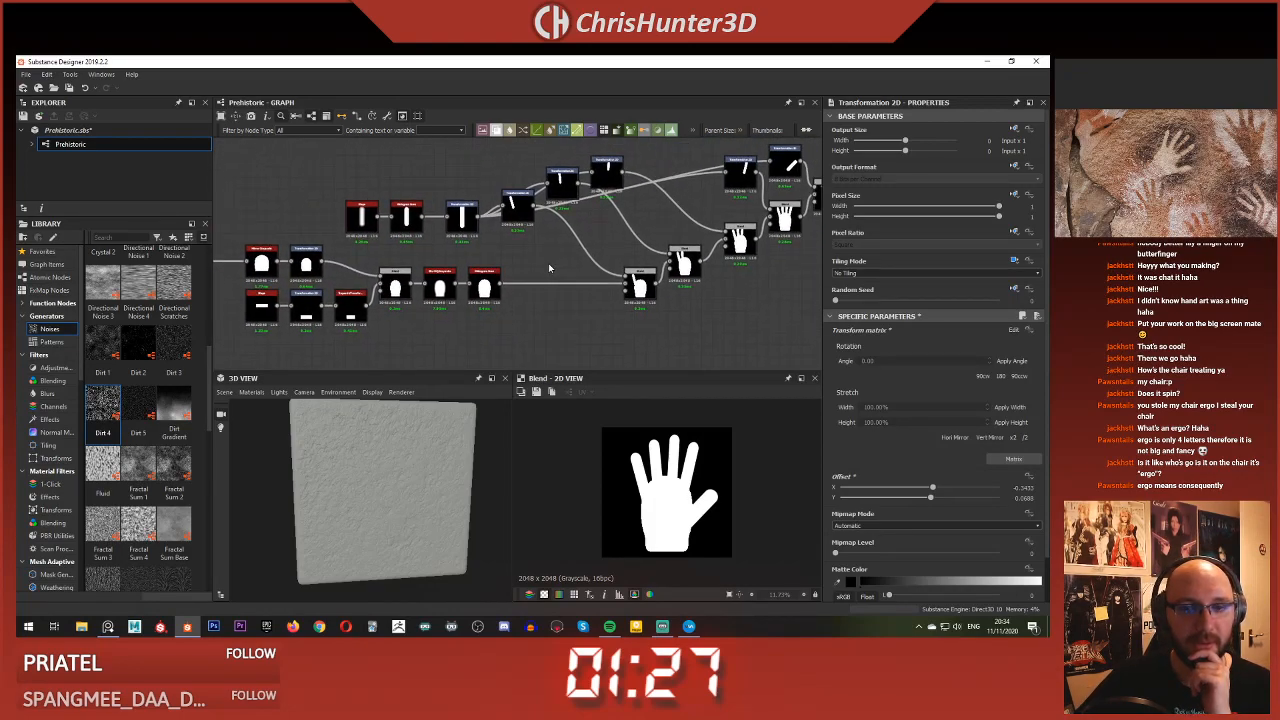
scroll(548, 263, up, 5)
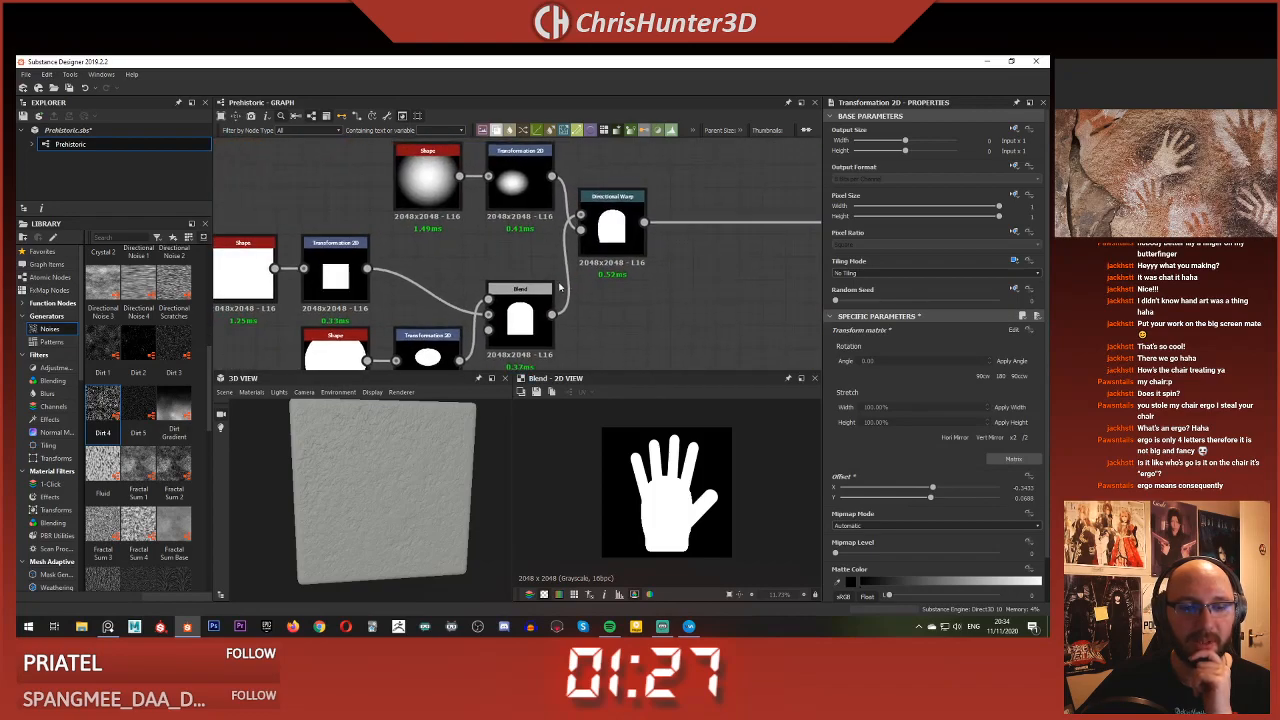
middle_drag(560, 287, 633, 245)
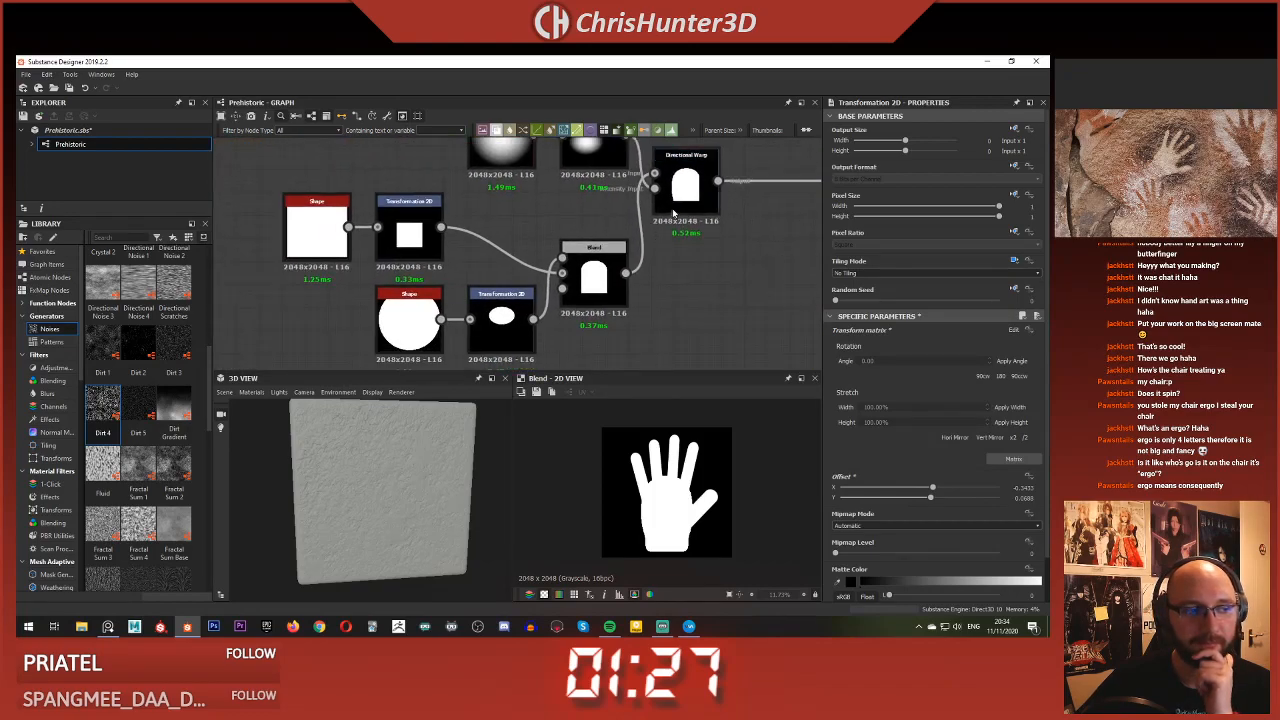
scroll(637, 246, down, 4)
scroll(526, 252, up, 3)
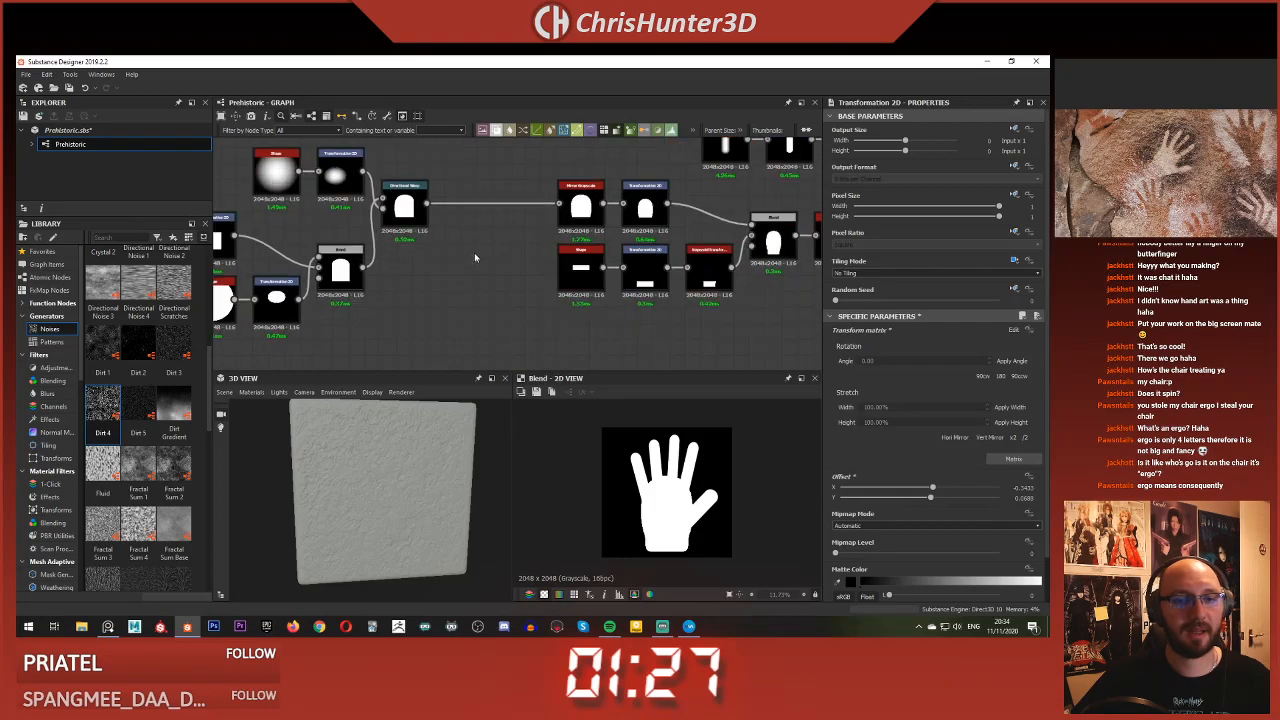
Move the palm's Mirror Grayscale and Transformation 2D nodes close behind the Directional Warp
drag(427, 163, 434, 220)
click(490, 198)
middle_drag(498, 199, 500, 245)
Add a Blend node beside the palm's Transformation 2D and connect the palm to its background
key(space)
text(blend)
key(Return)
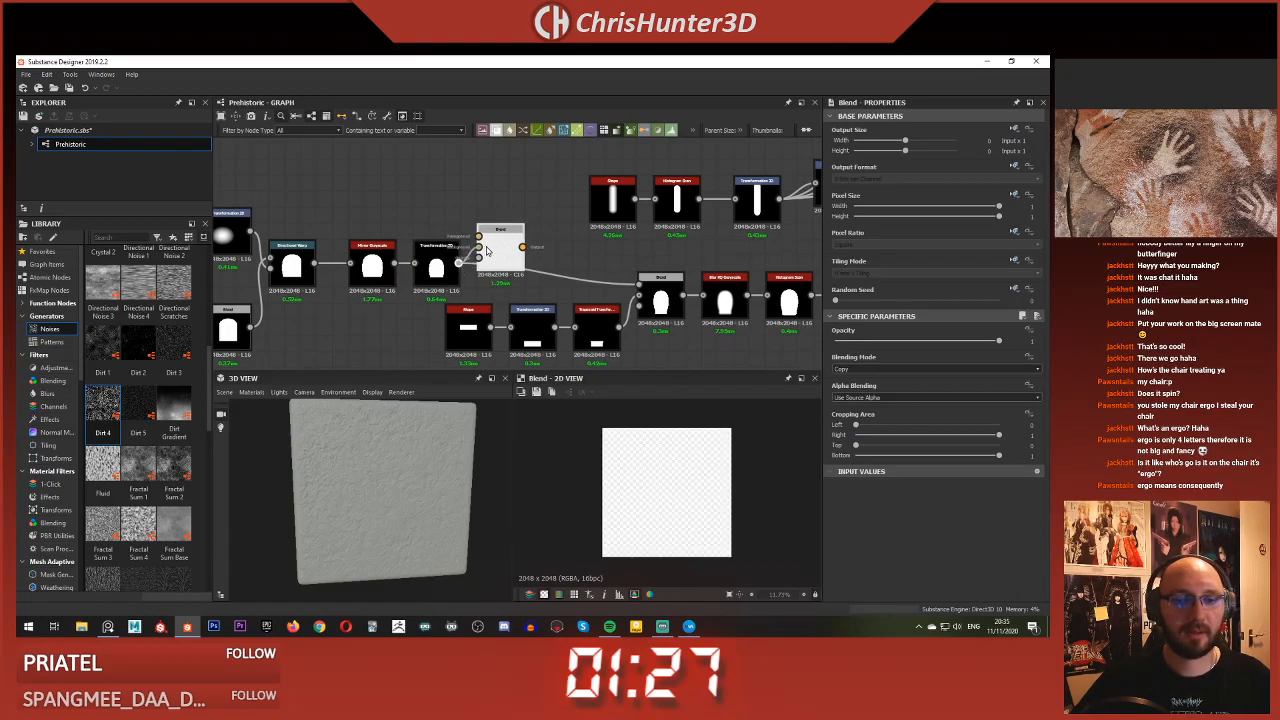
drag(487, 250, 483, 248)
drag(492, 248, 508, 222)
key(space)
click(409, 167)
key(space)
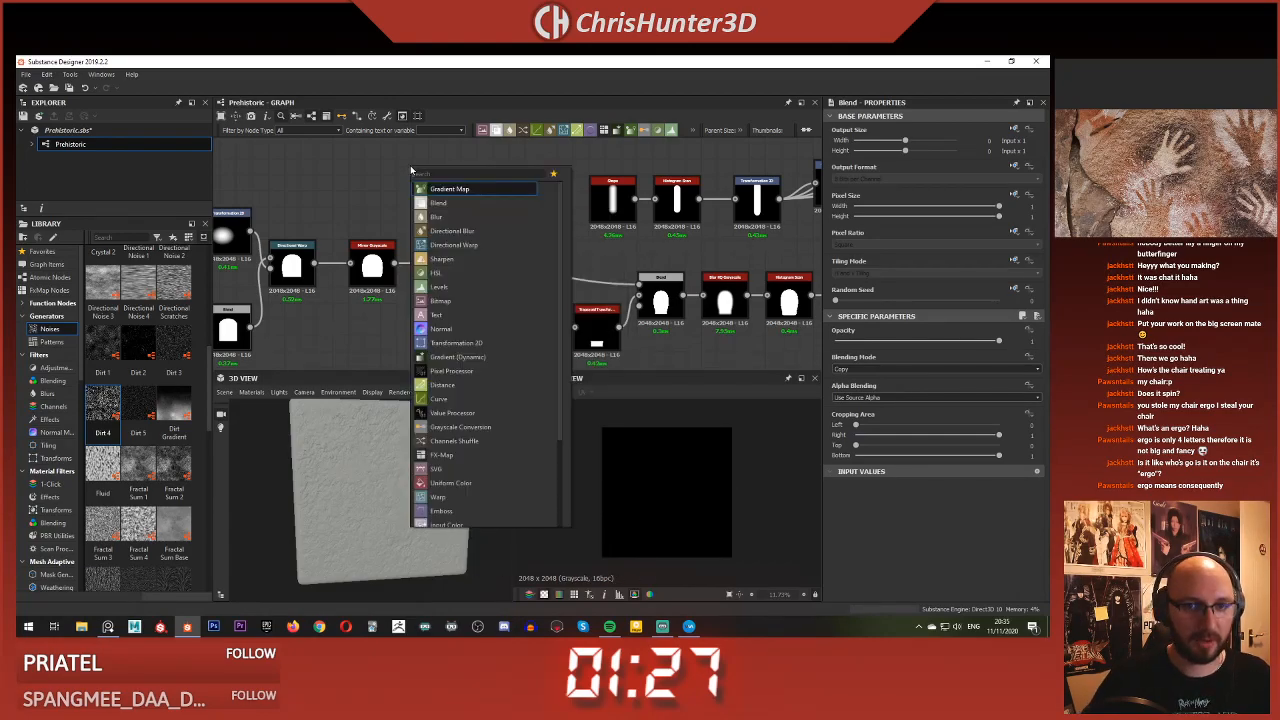
text(sha)
key(Return)
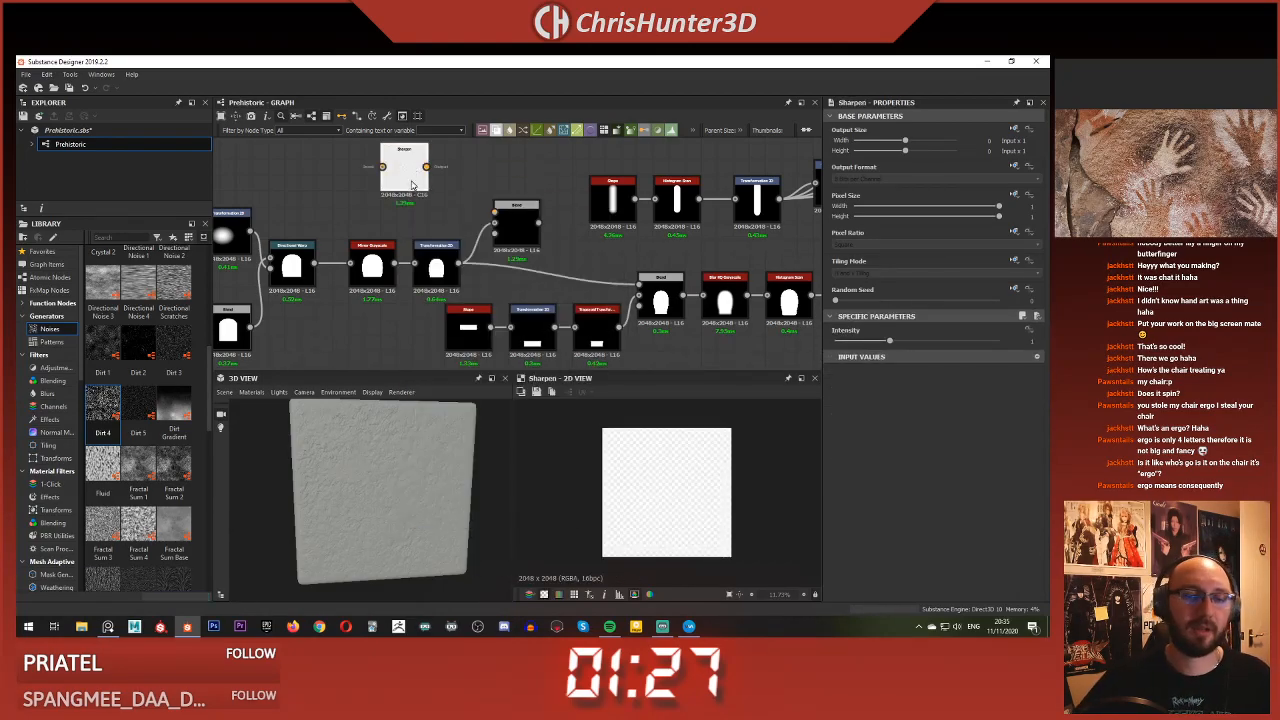
key(Delete)
Add a Shape node above the palm's Transformation 2D and connect it to the new Blend's foreground
key(space)
text(shape)
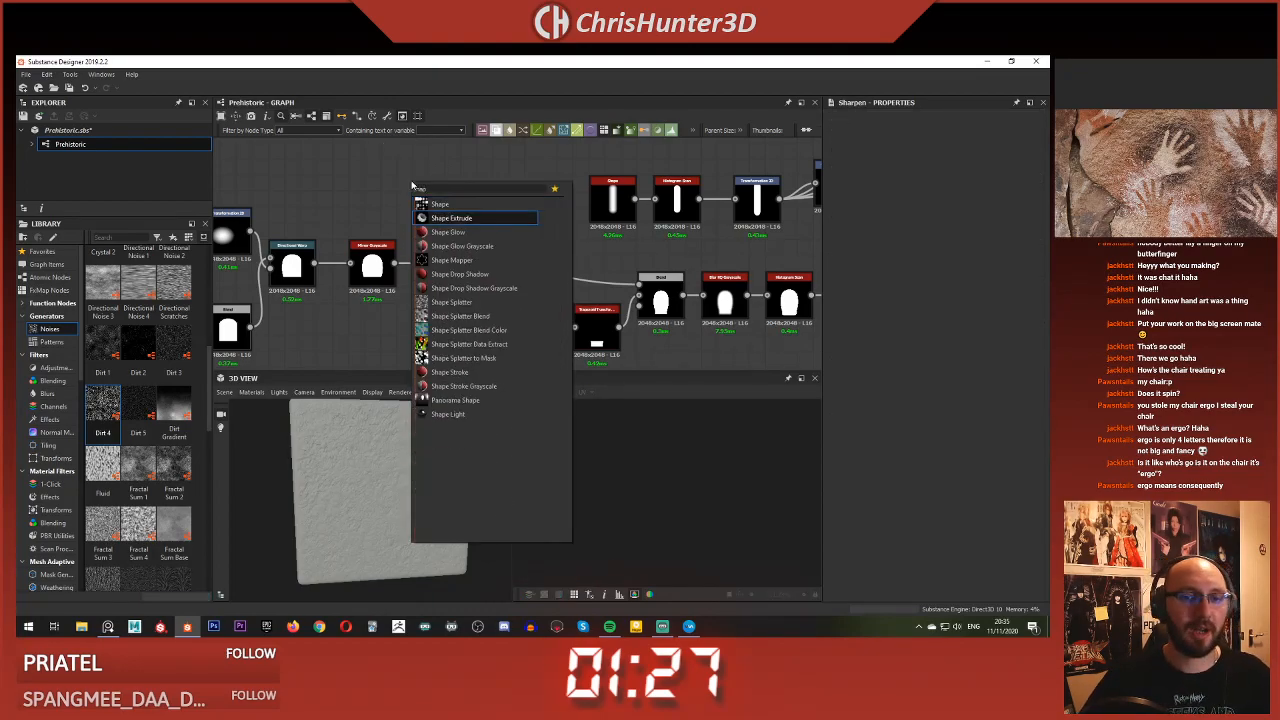
key(Return)
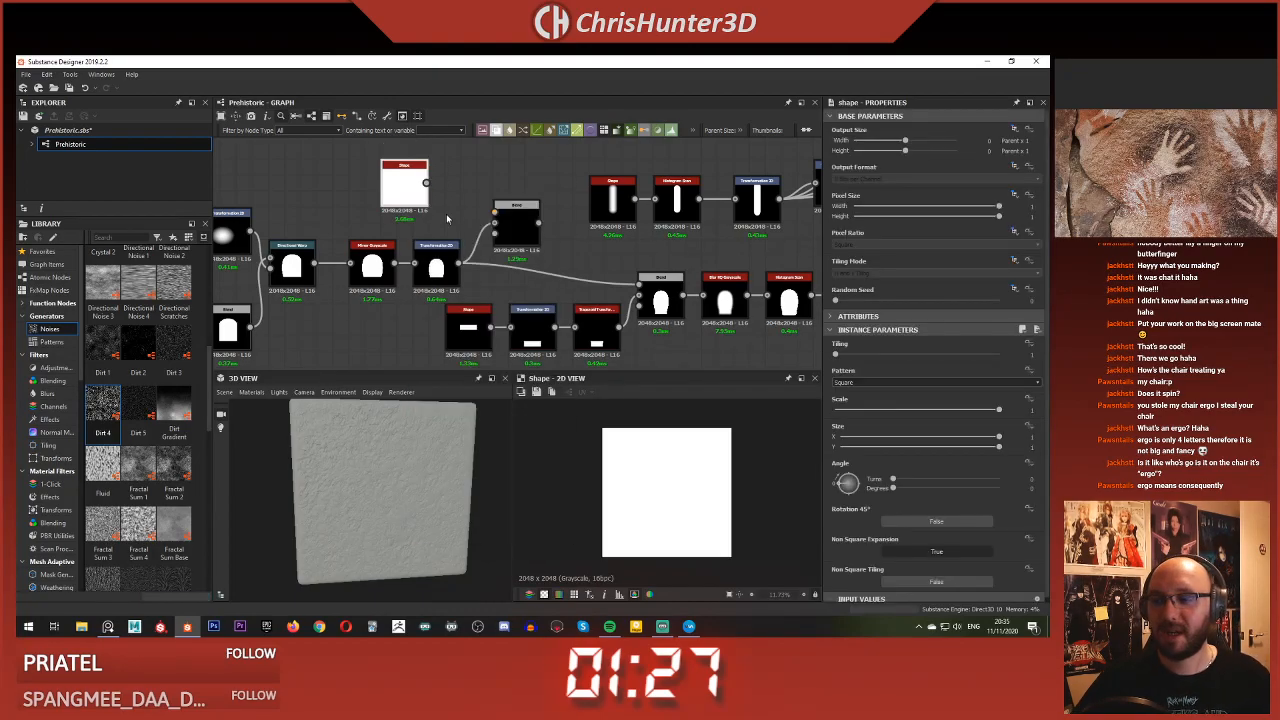
drag(408, 188, 528, 206)
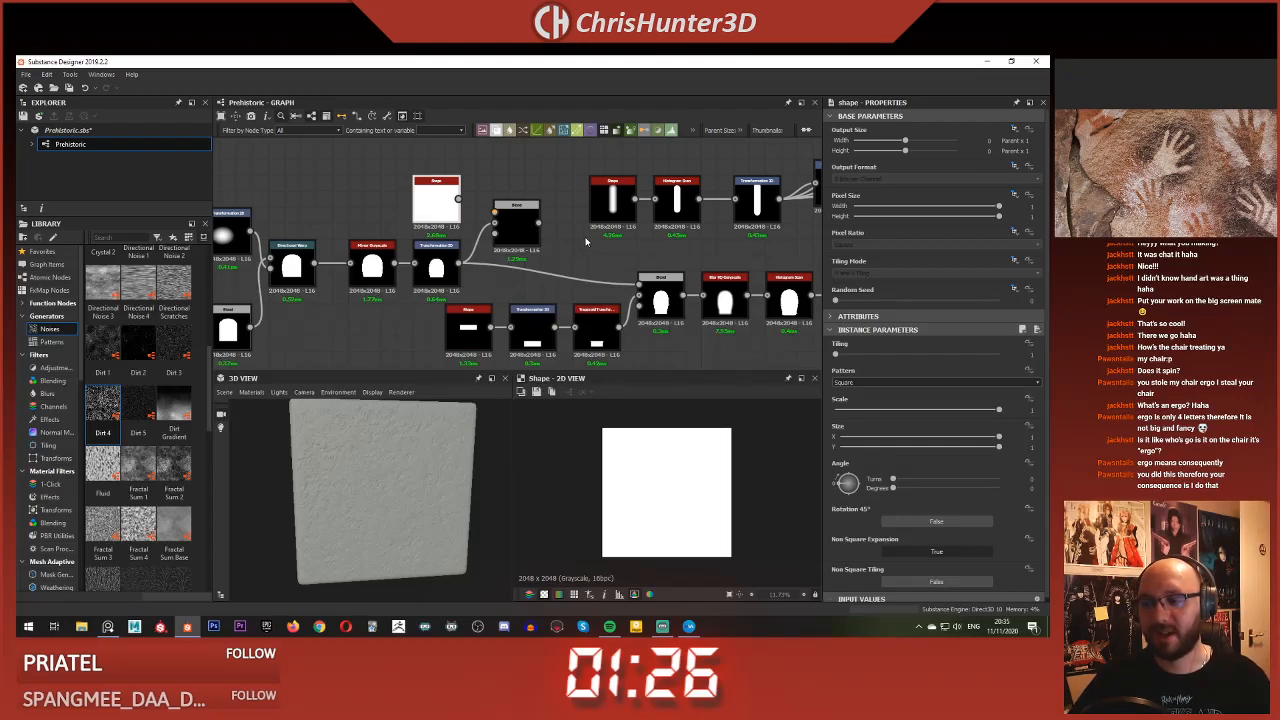
click(487, 174)
double_click(435, 197)
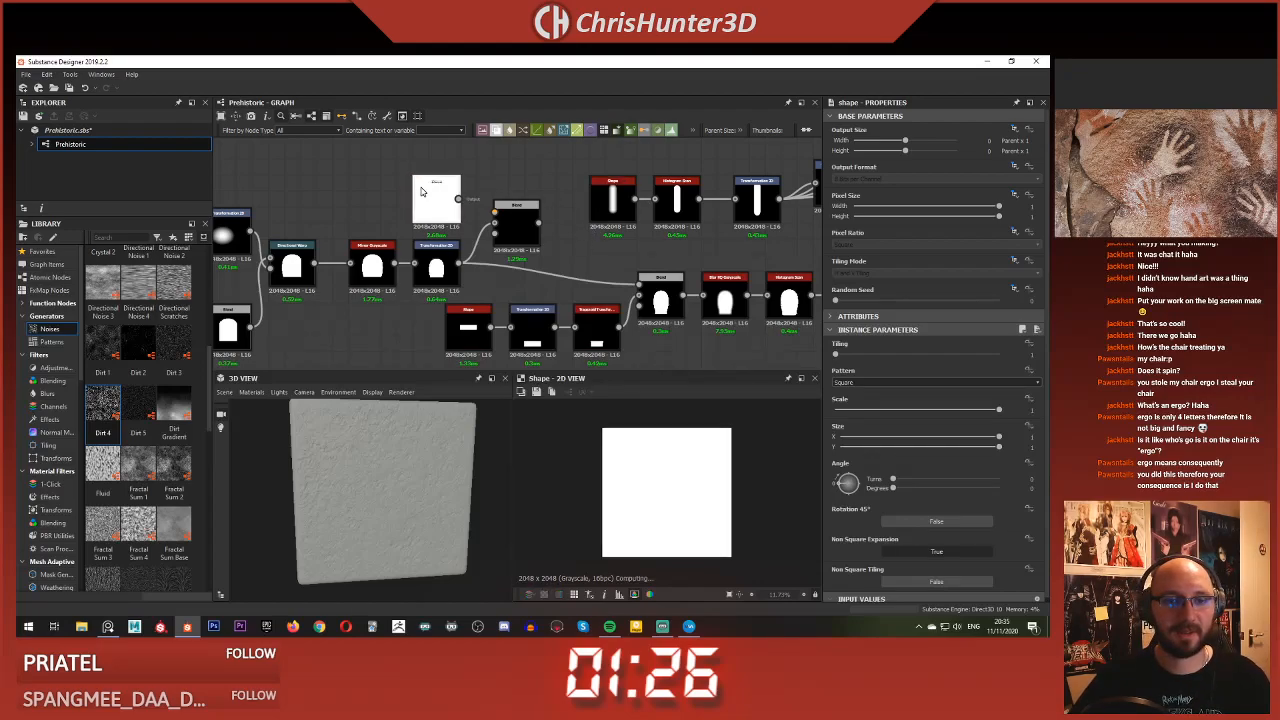
click(514, 215)
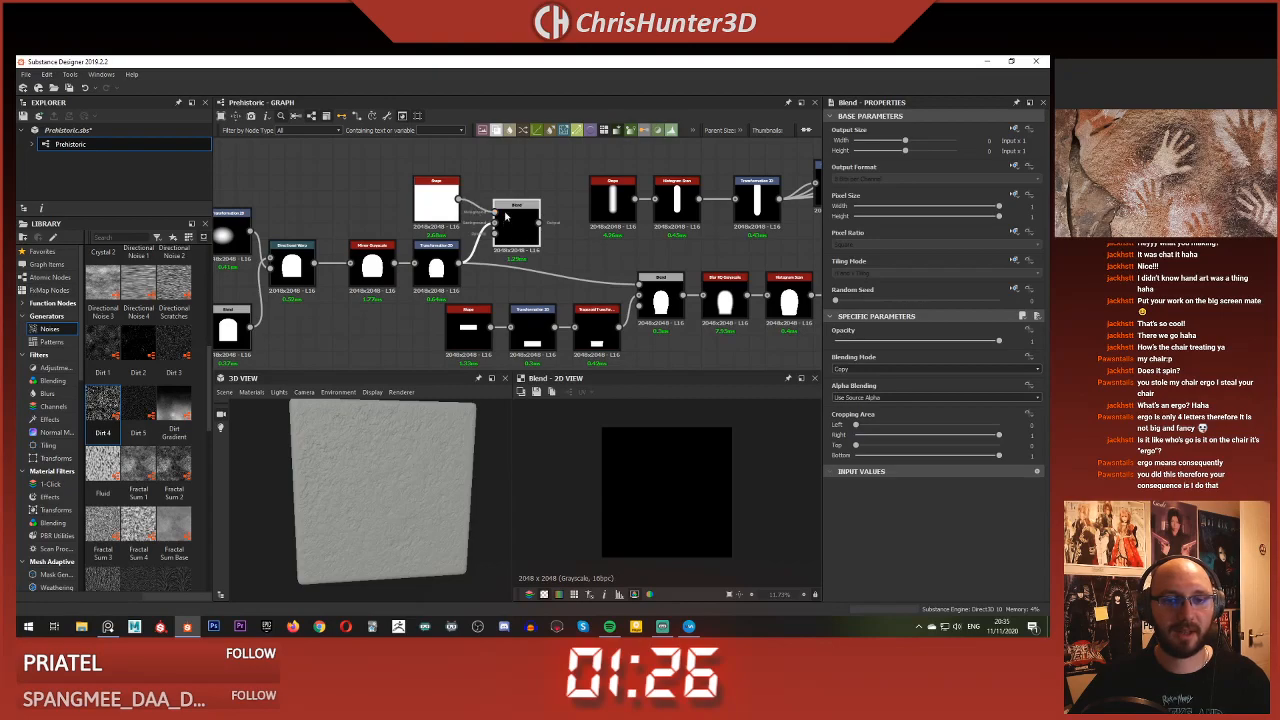
Preview the palm's new Blend and set its blending mode to Add (Linear Dodge)
double_click(430, 200)
click(507, 228)
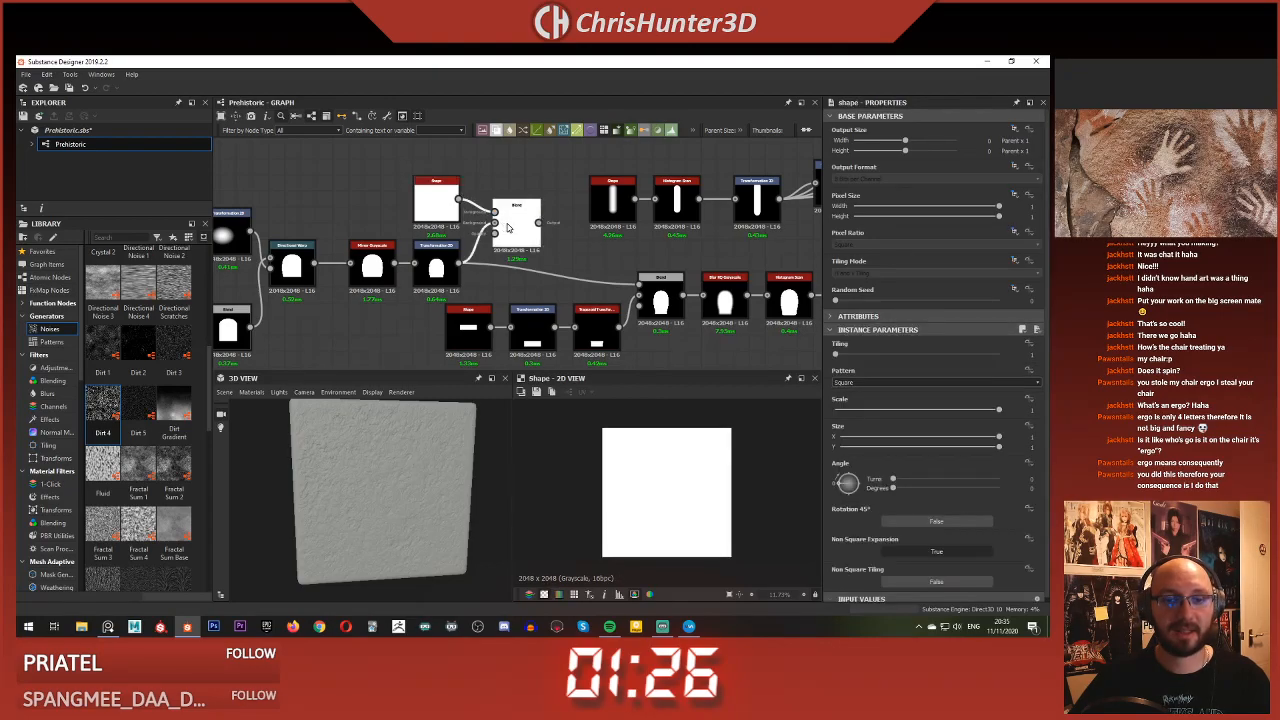
click(890, 369)
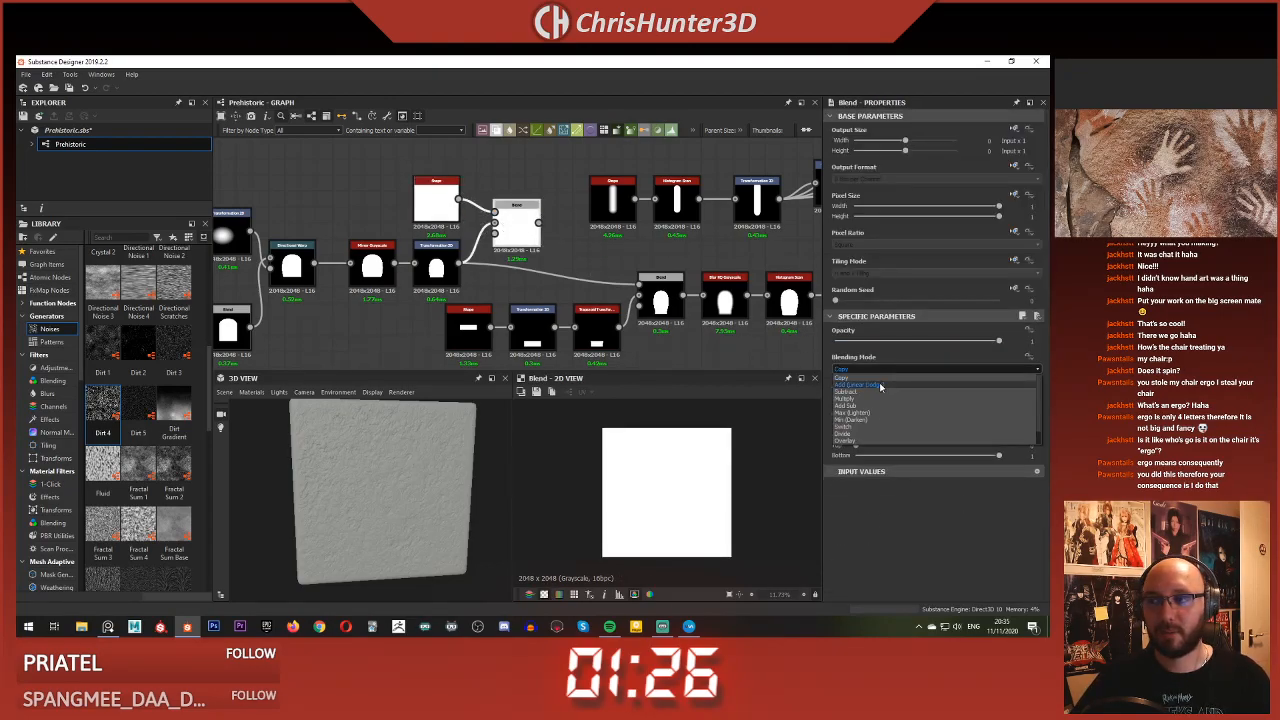
click(880, 385)
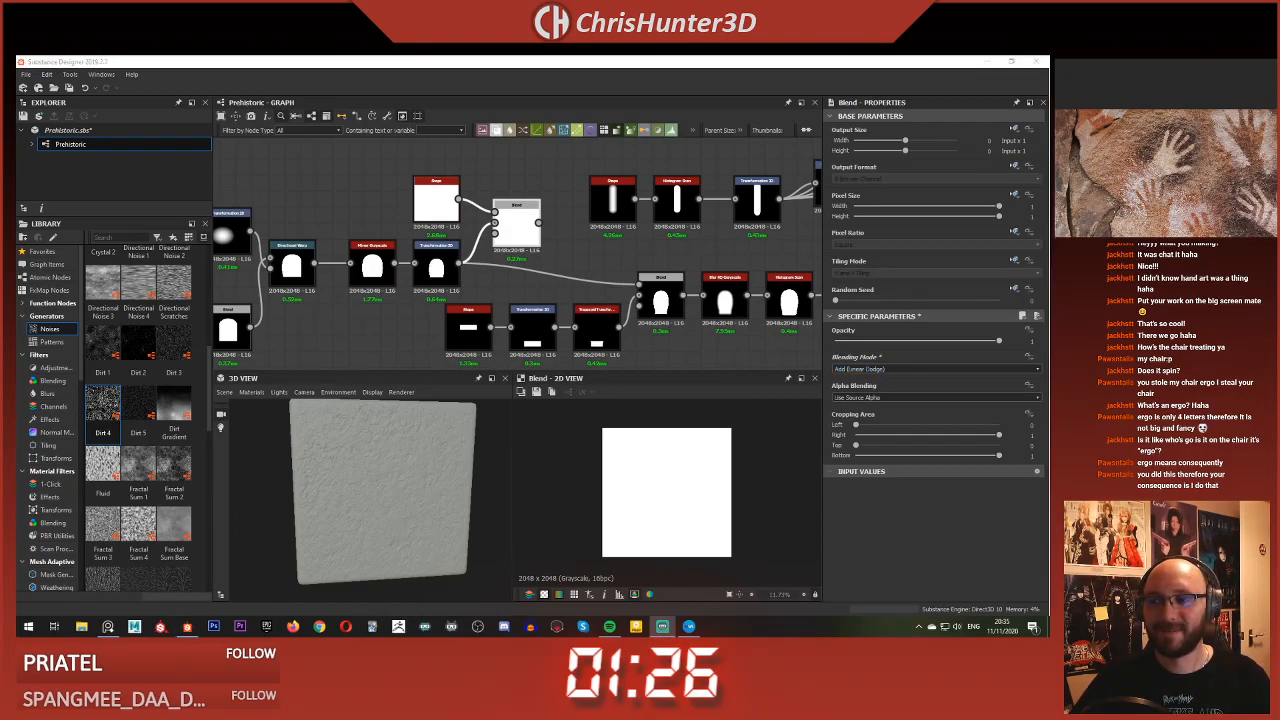
Set the new Shape's pattern to Disc and reduce its scale slightly
click(436, 200)
click(880, 384)
click(875, 405)
click(900, 387)
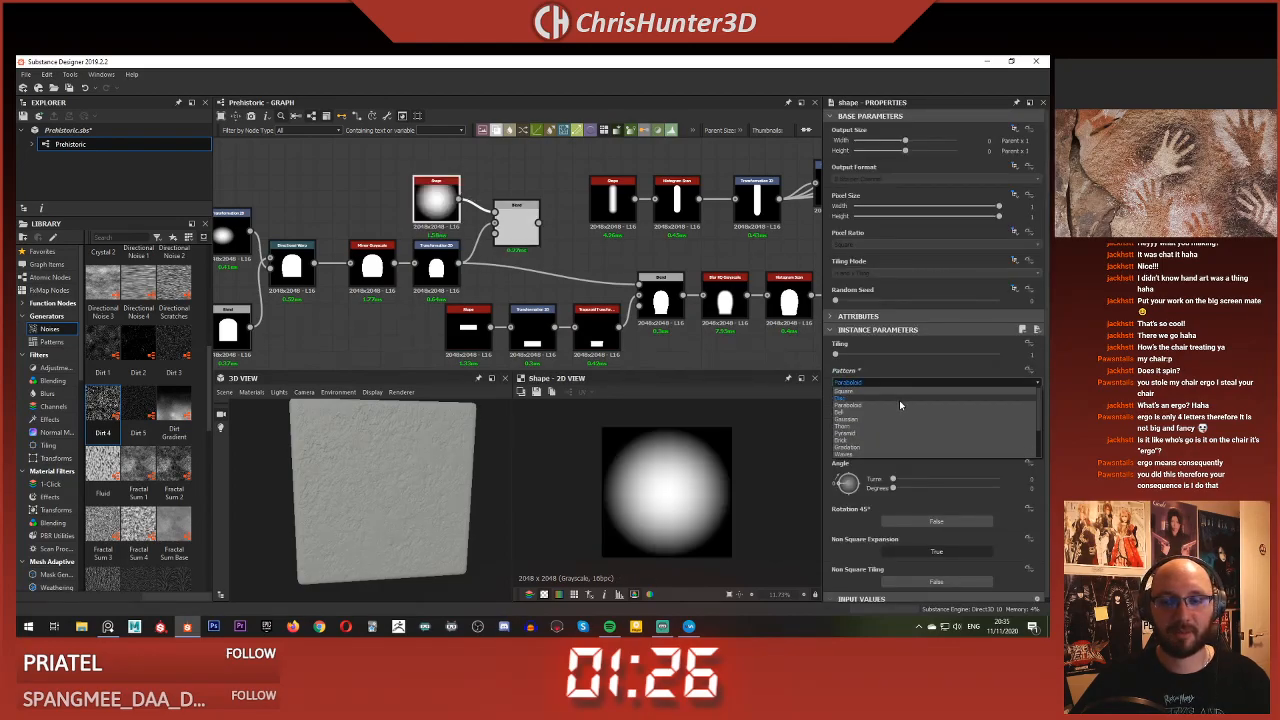
click(901, 400)
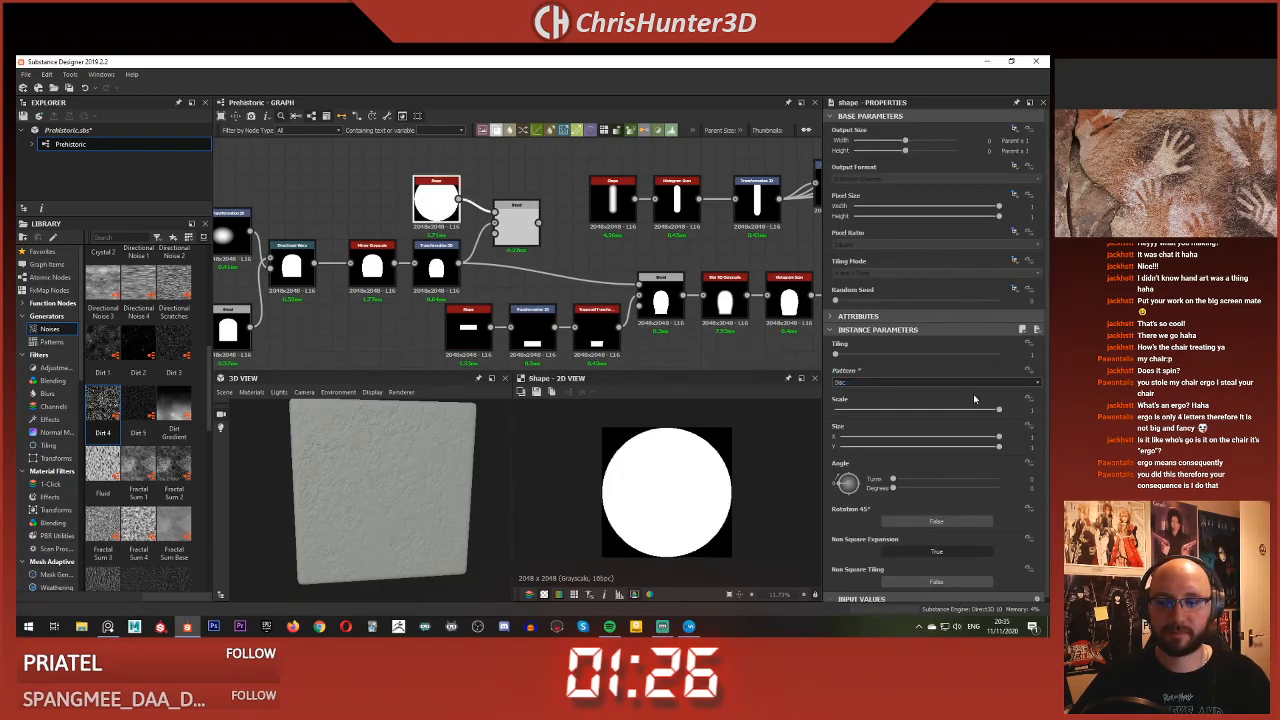
drag(985, 410, 980, 410)
Insert a Transformation 2D between the disc Shape and the palm's new Blend
drag(458, 214, 496, 211)
click(452, 187)
key(space)
text(tra)
click(486, 209)
Preview the palm's new Blend and set its blending mode to Subtract
double_click(523, 221)
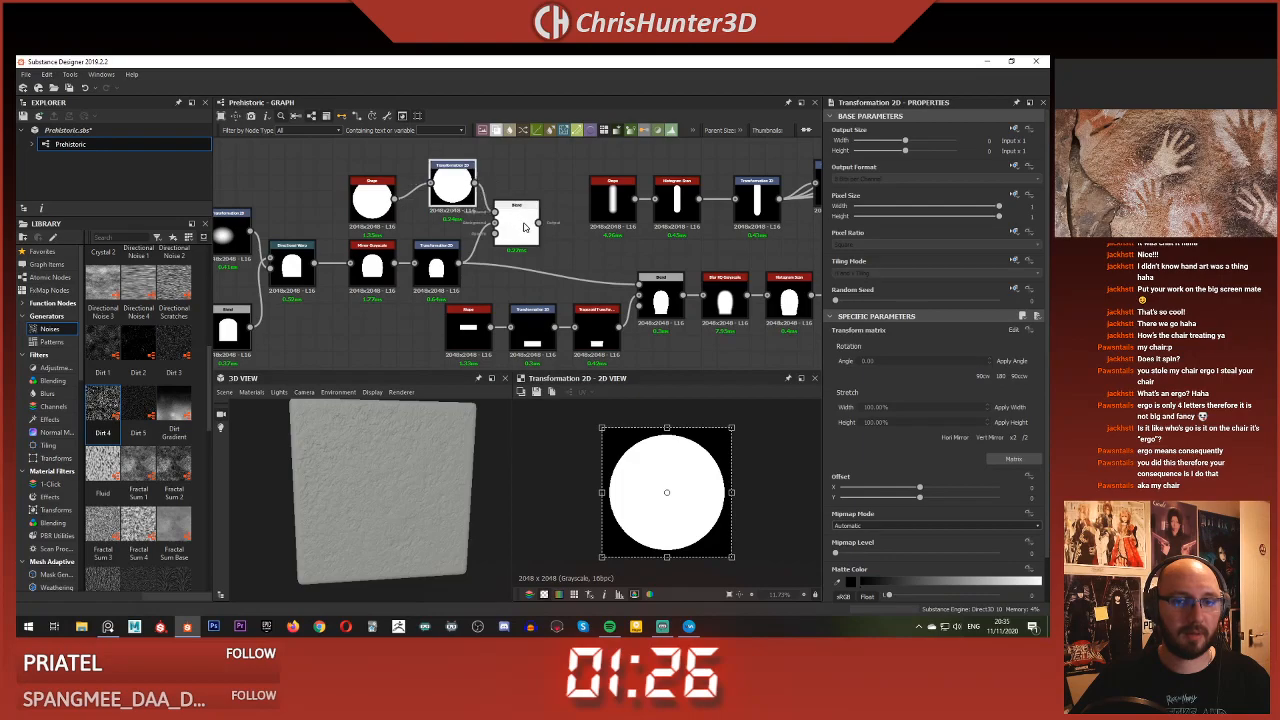
click(905, 369)
click(905, 387)
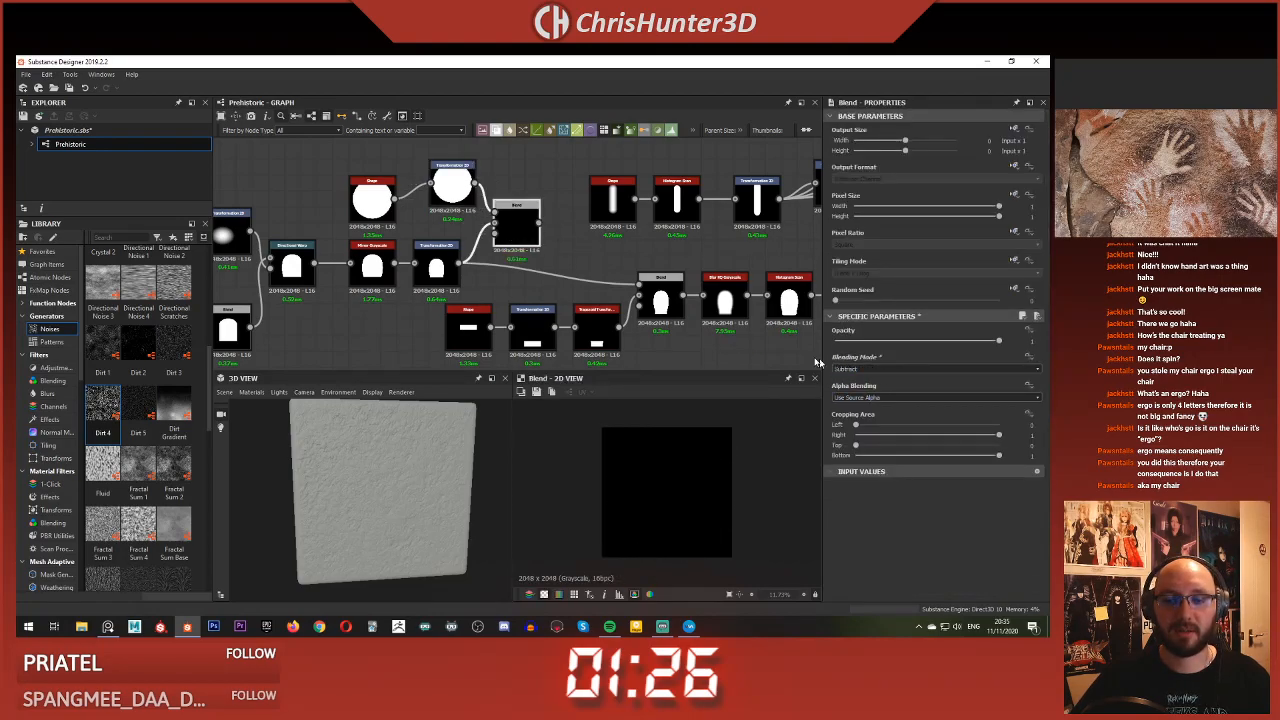
Set the disc's Transformation 2D to No Tiling and show its transform frame over the Blend preview
double_click(452, 185)
click(1013, 261)
click(990, 301)
click(935, 272)
click(872, 279)
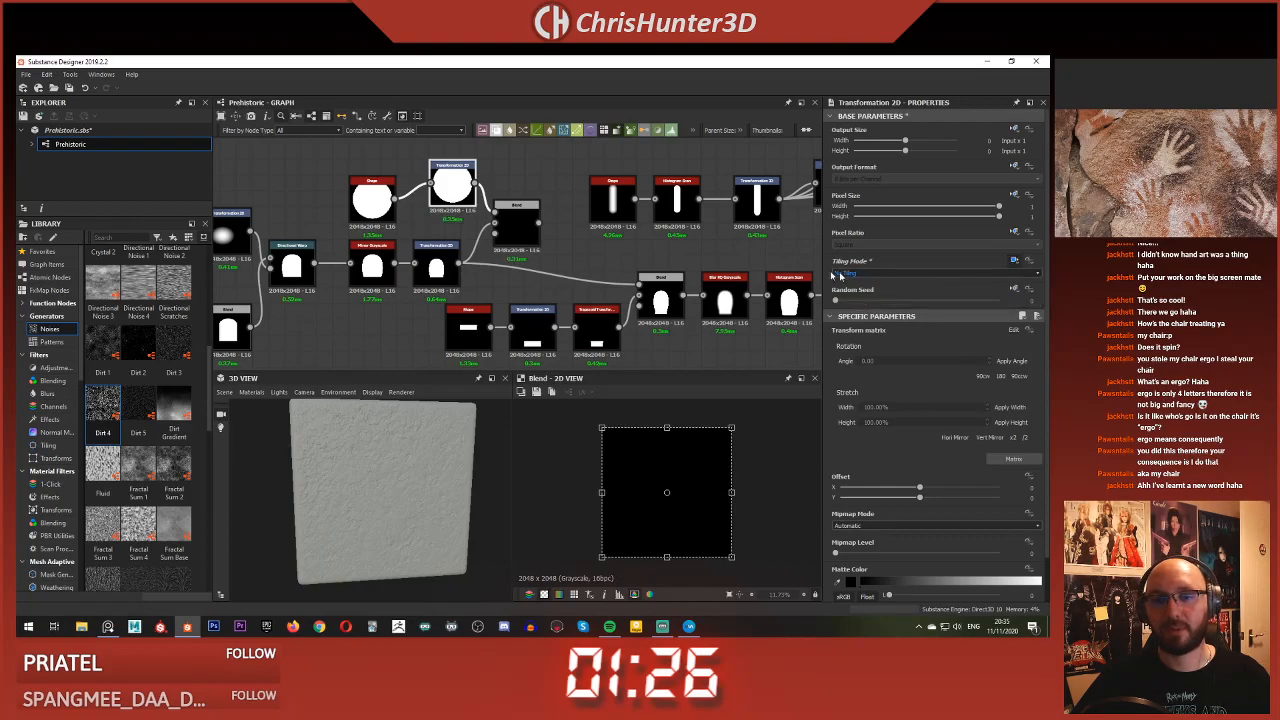
click(516, 222)
click(459, 188)
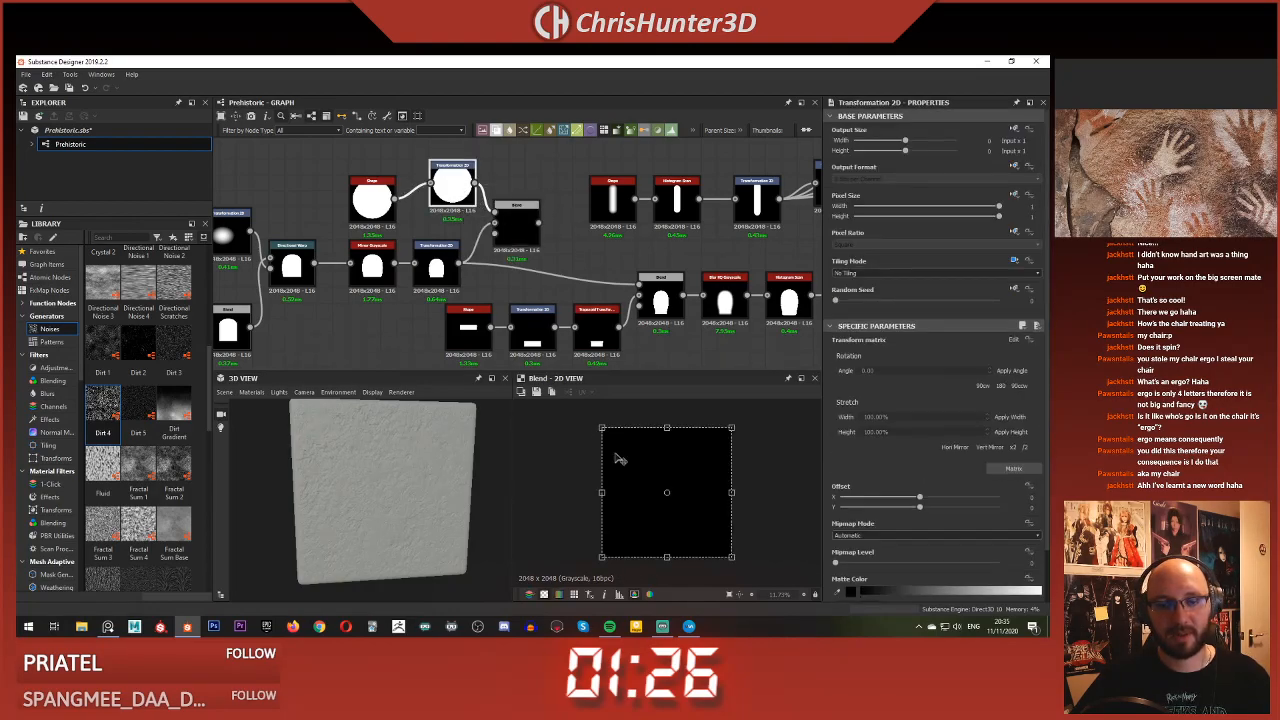
Shrink, tilt and move the disc into a small oval overlapping the palm's thumb-side edge
drag(599, 427, 708, 495)
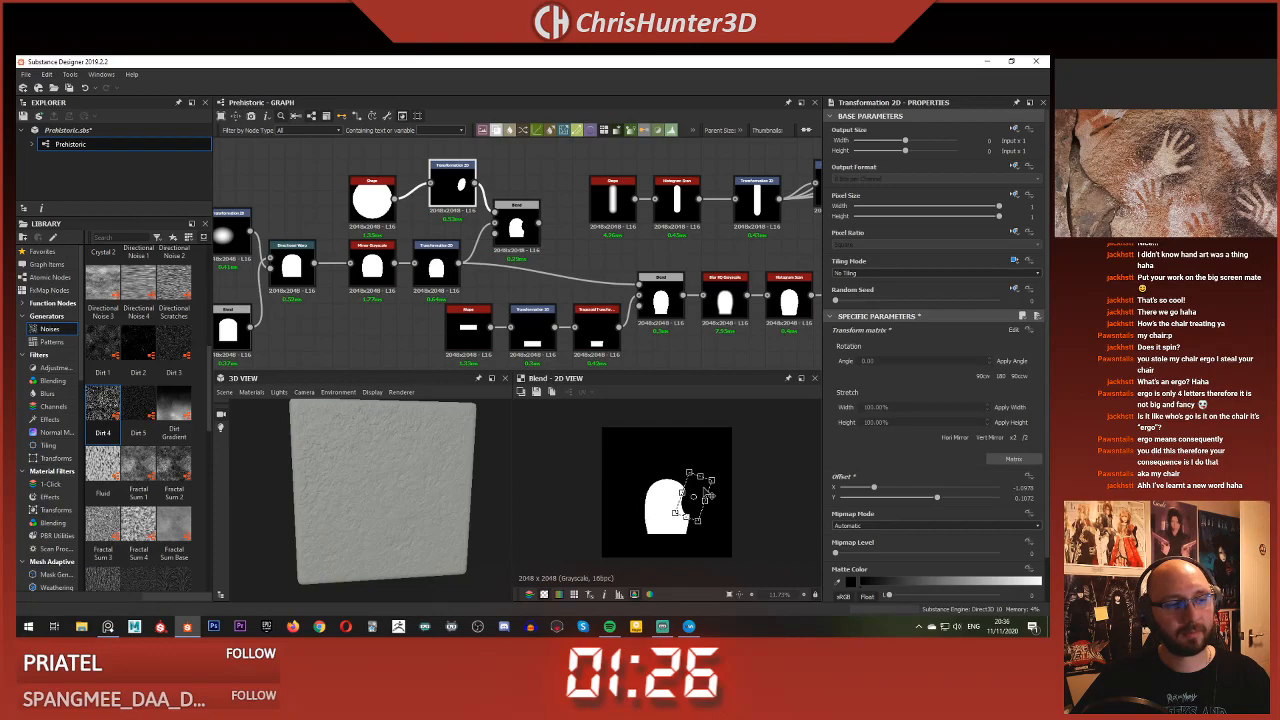
drag(695, 450, 692, 451)
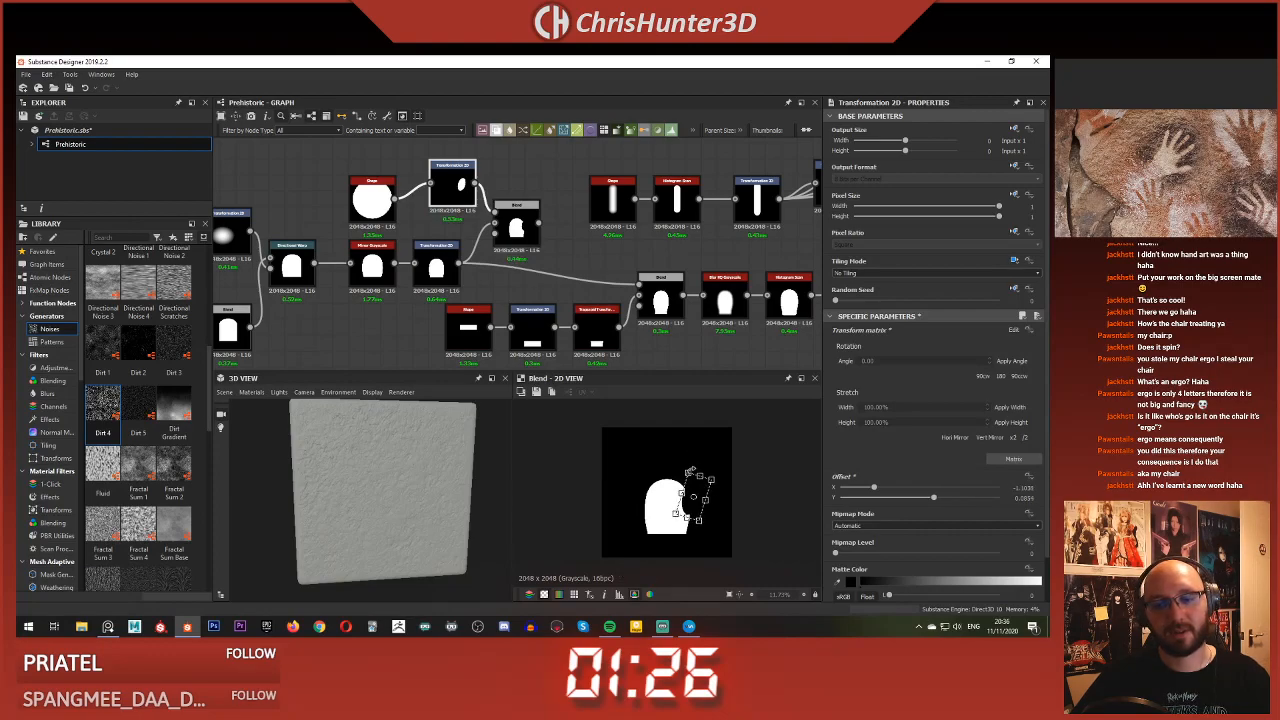
Connect the disc-subtracted palm Blend to the wrist Blend, and preview the final hand Blend
click(565, 243)
scroll(776, 251, up, 1)
mouse_move(776, 251)
middle_down()
mouse_move(661, 218)
mouse_move(414, 197)
mouse_move(762, 240)
middle_up()
scroll(414, 197, down, 2)
scroll(523, 248, up, 2)
drag(596, 205, 717, 279)
middle_drag(750, 243, 504, 235)
scroll(504, 235, down, 1)
middle_drag(717, 257, 436, 254)
scroll(436, 254, down, 1)
middle_drag(735, 214, 588, 308)
click(628, 256)
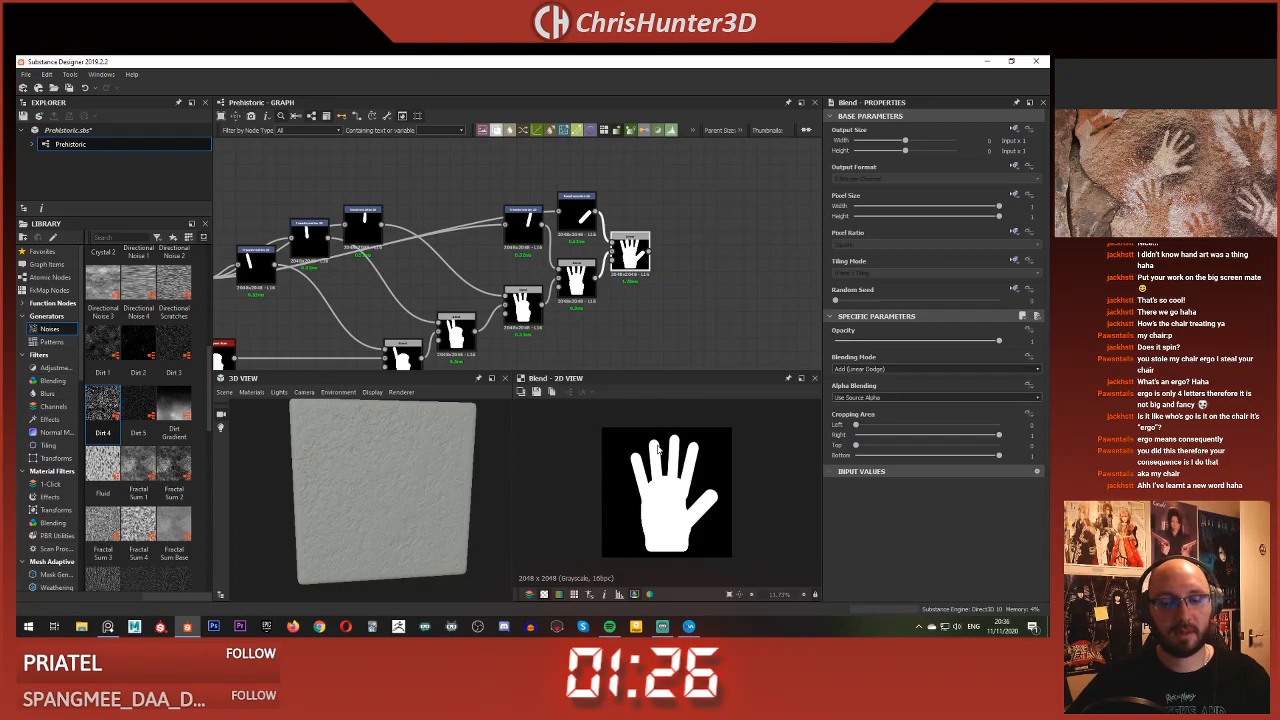
Select the index finger's Transformation 2D and nudge it slightly over the hand preview
middle_drag(611, 300, 699, 314)
scroll(699, 314, up, 2)
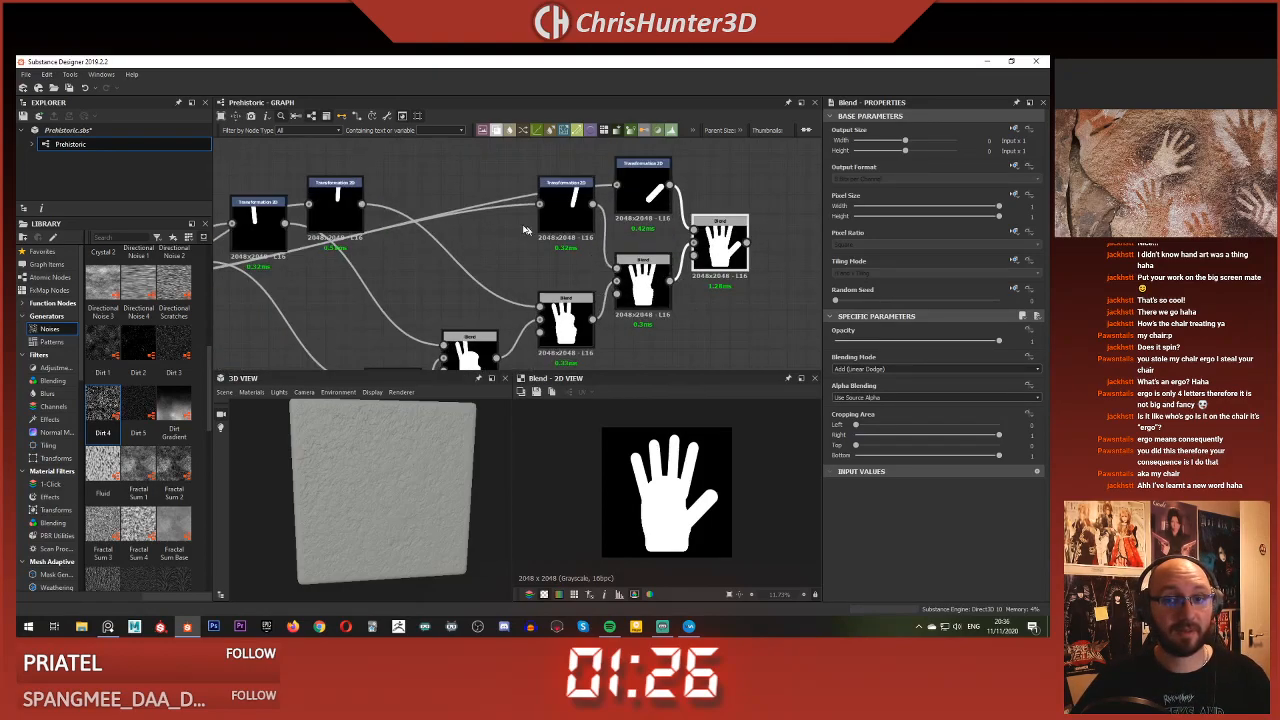
middle_drag(374, 208, 563, 207)
click(755, 196)
drag(699, 478, 697, 478)
Select the disc's Transformation 2D and shift the oval cutout slightly upward between thumb and index finger
scroll(448, 343, down, 3)
middle_drag(340, 325, 532, 311)
middle_drag(352, 273, 475, 261)
scroll(374, 268, up, 3)
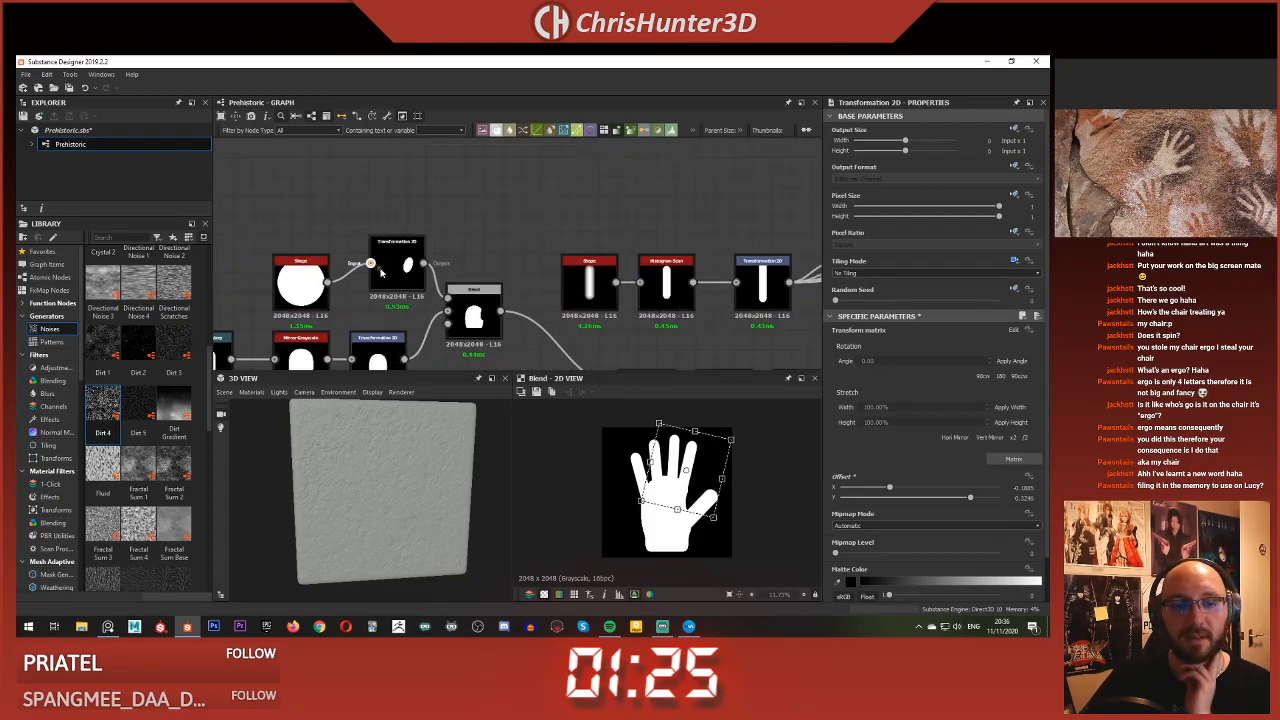
click(389, 267)
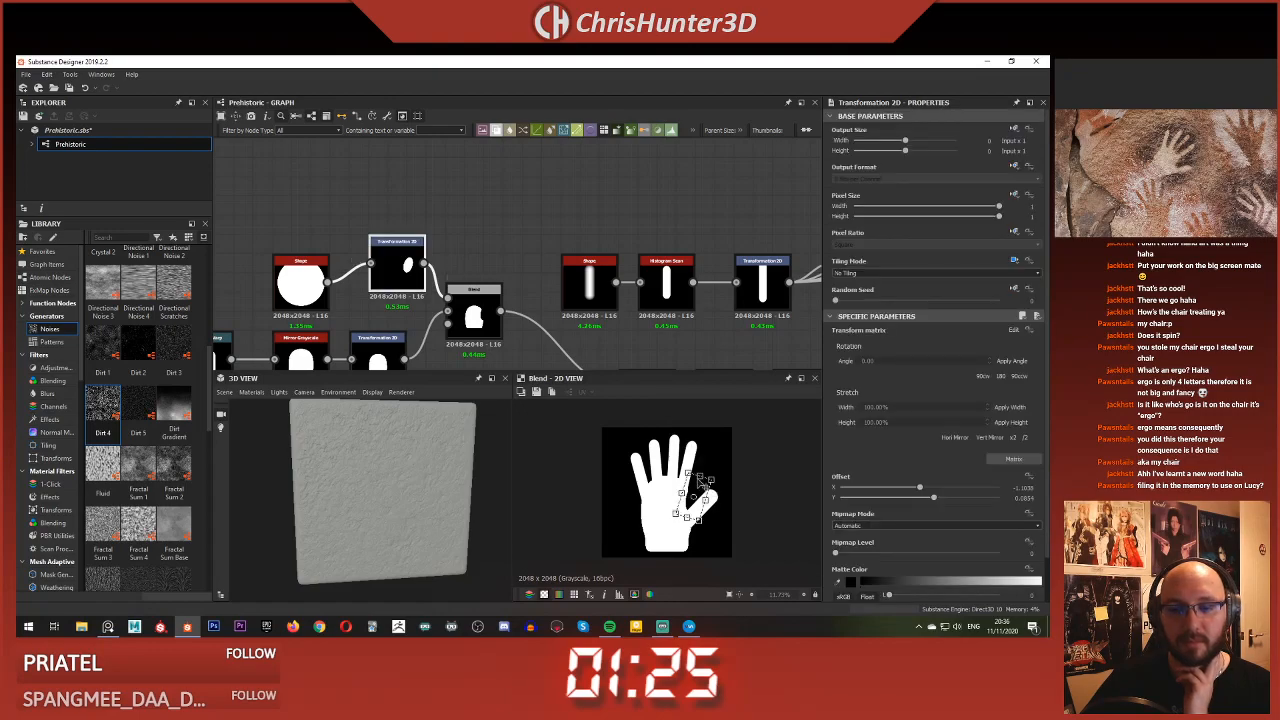
mouse_move(698, 476)
mouse_down()
mouse_move(696, 488)
mouse_move(694, 451)
mouse_move(698, 488)
mouse_up()
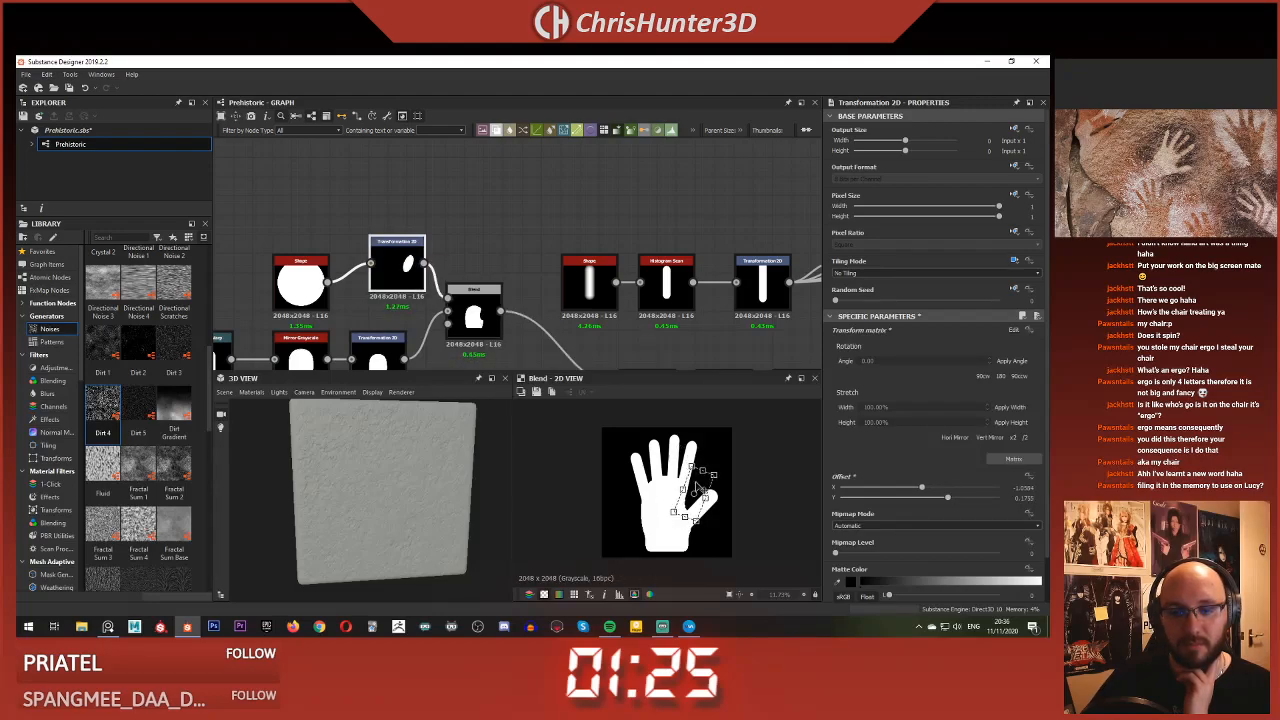
Fine-tune the position and size of the oval cutout to shape the web between thumb and palm
click(672, 231)
scroll(668, 543, down, 3)
scroll(680, 531, up, 3)
click(397, 265)
drag(701, 484, 700, 482)
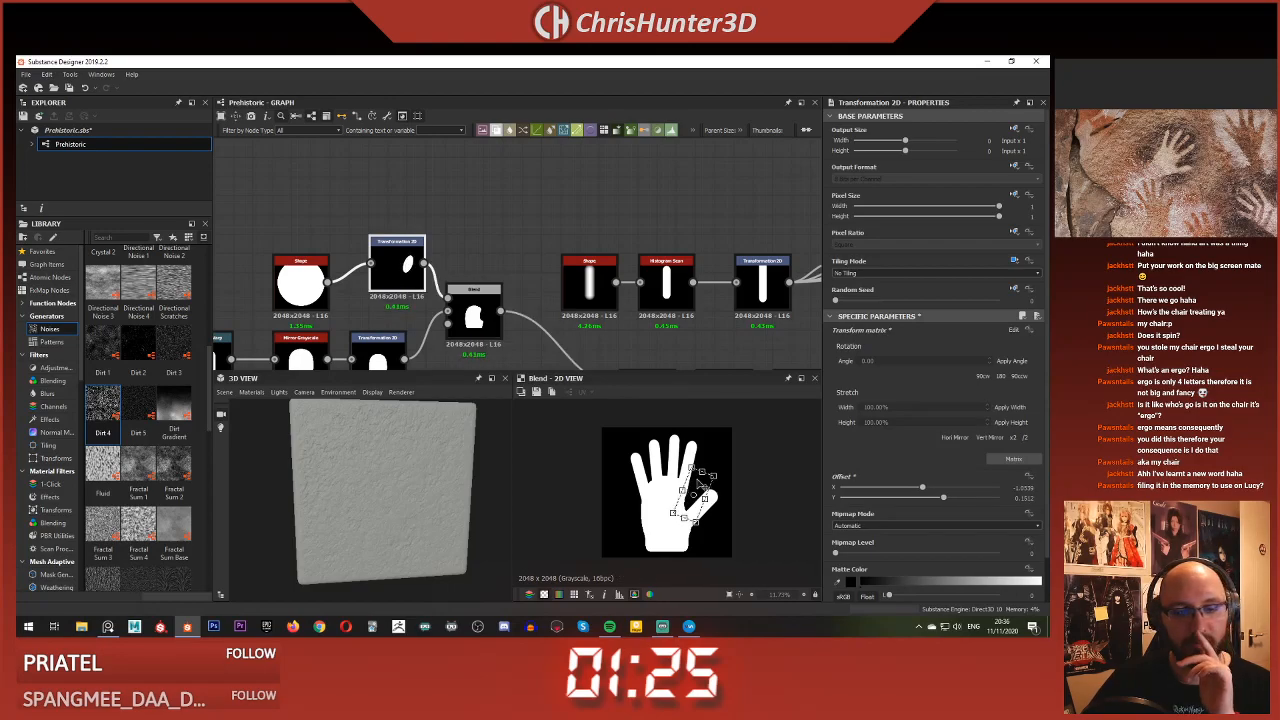
drag(702, 470, 685, 493)
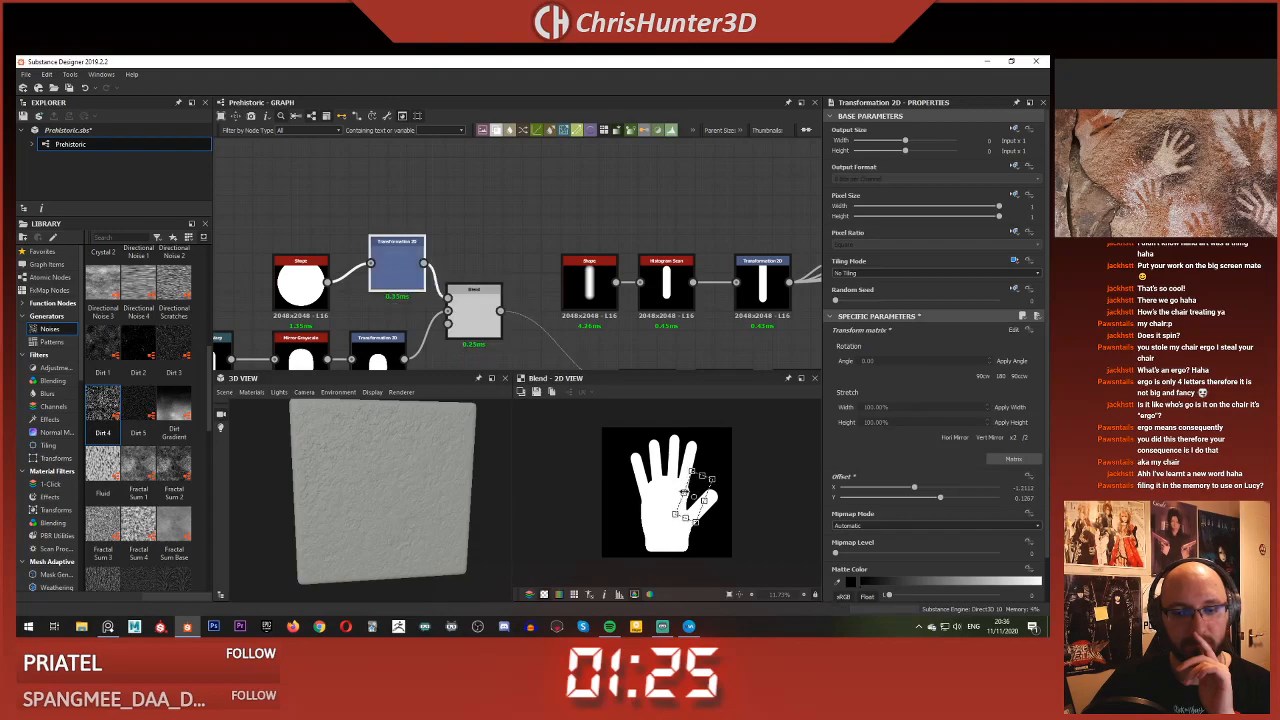
Inspect the finger's Histogram Scan and the index finger's Transformation 2D, returning to the final hand Blend preview
double_click(668, 286)
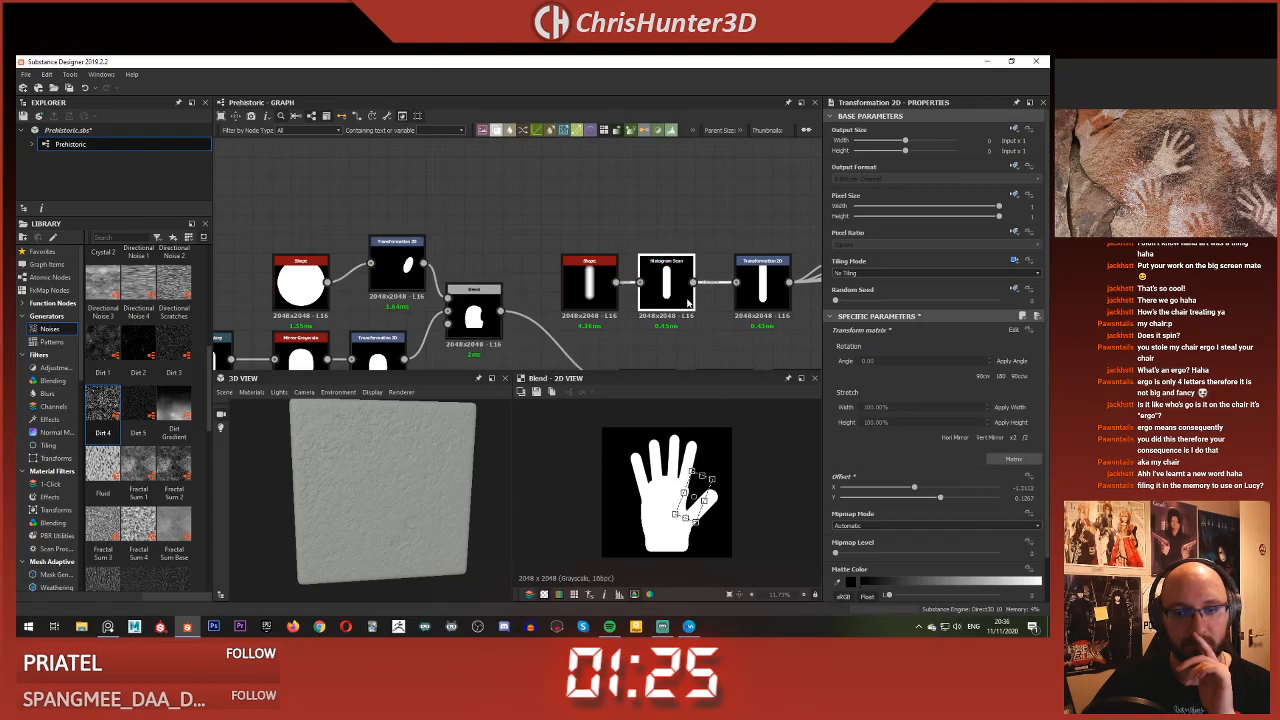
middle_drag(734, 328, 580, 294)
scroll(580, 295, down, 1)
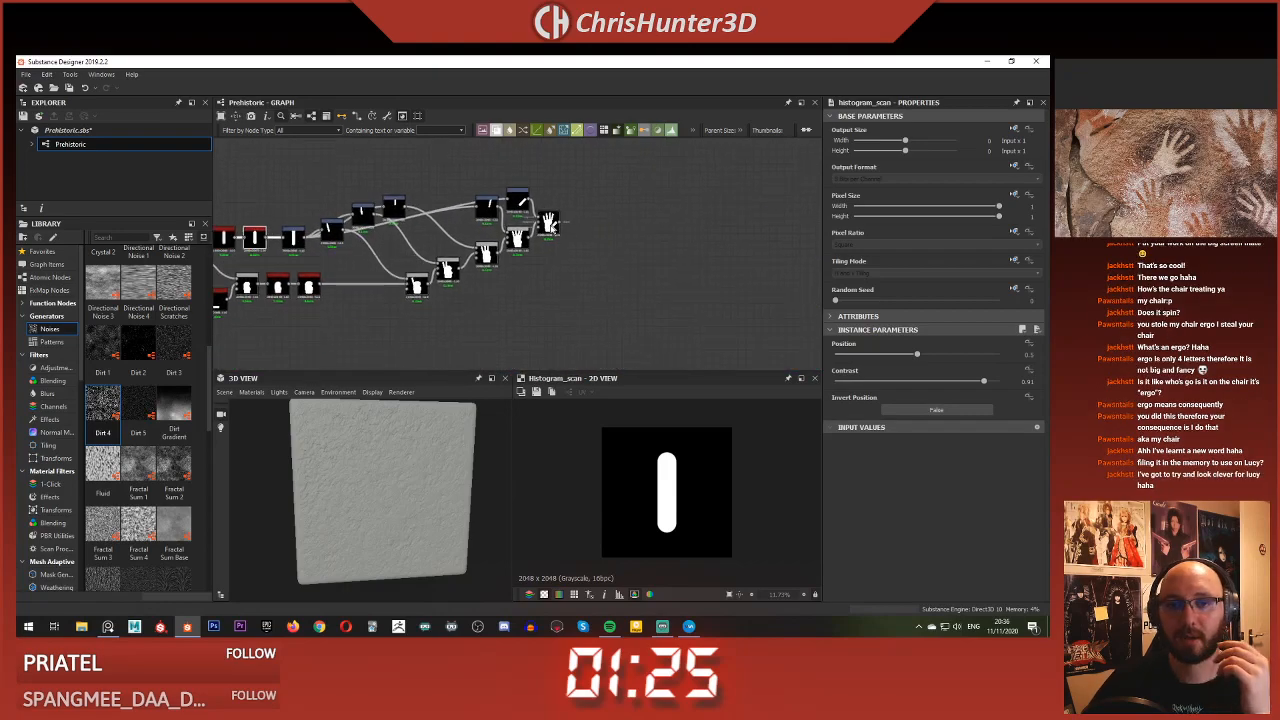
click(548, 222)
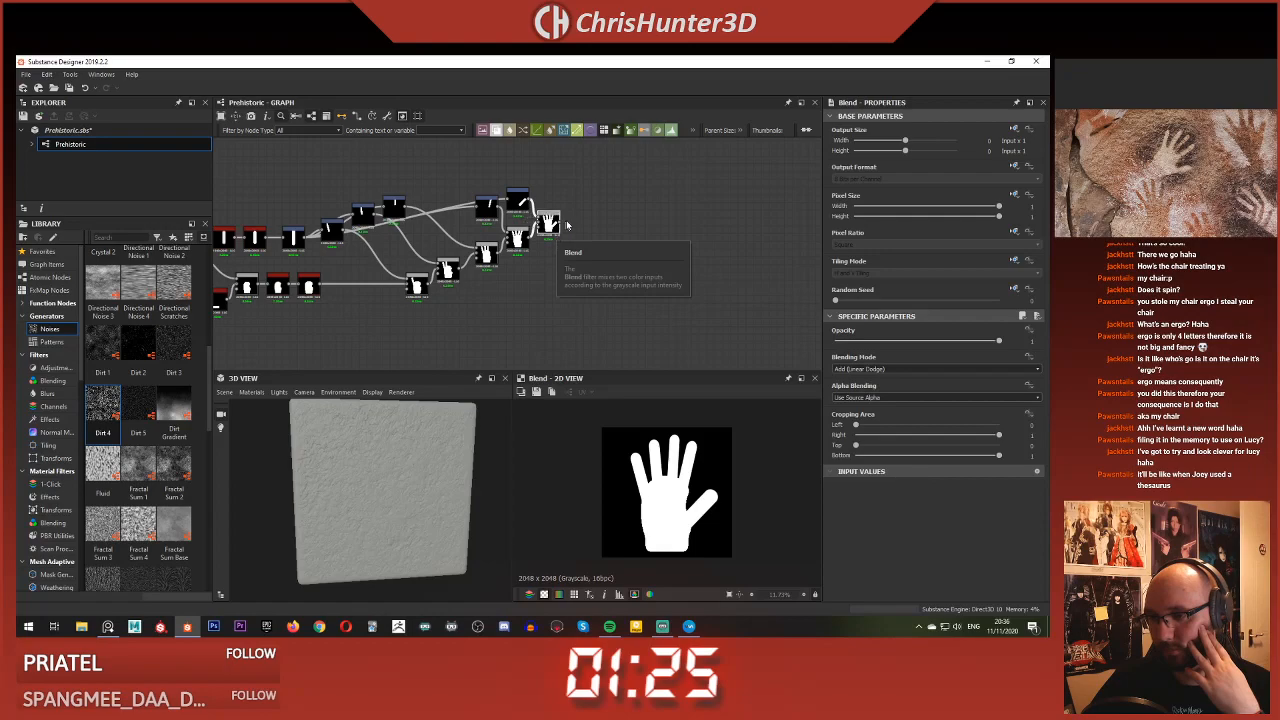
middle_drag(581, 209, 605, 218)
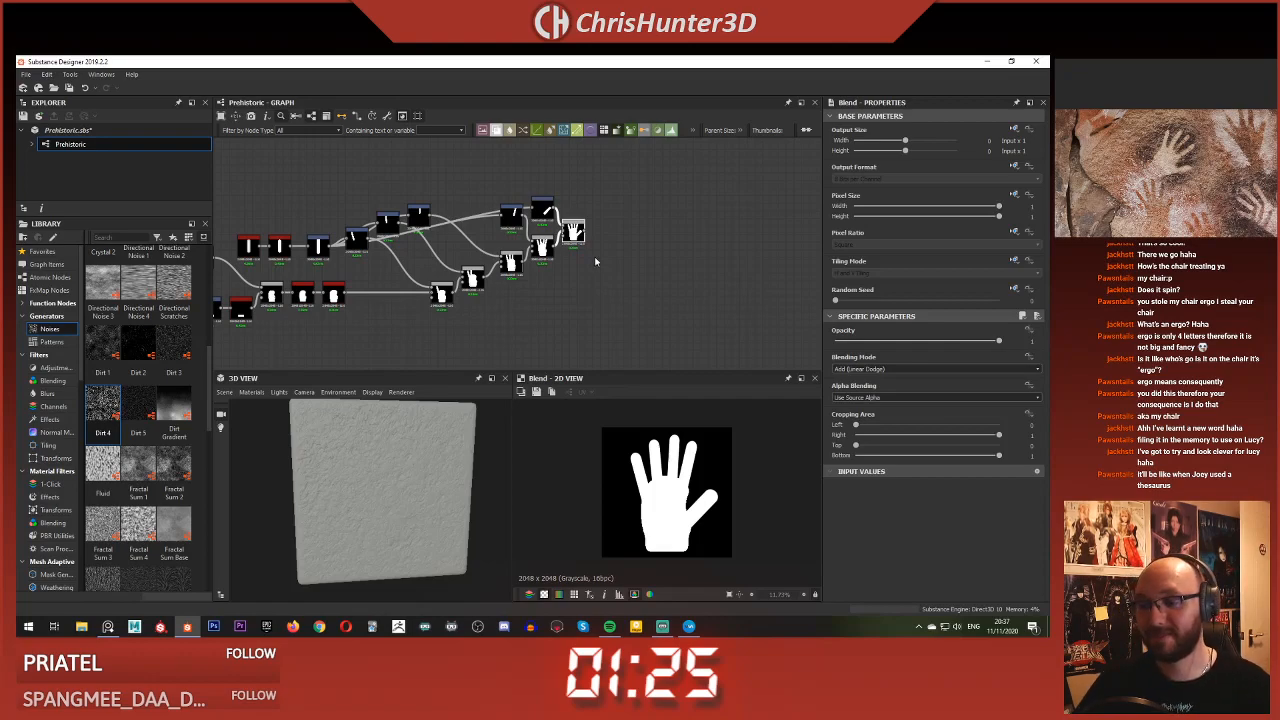
scroll(595, 261, up, 3)
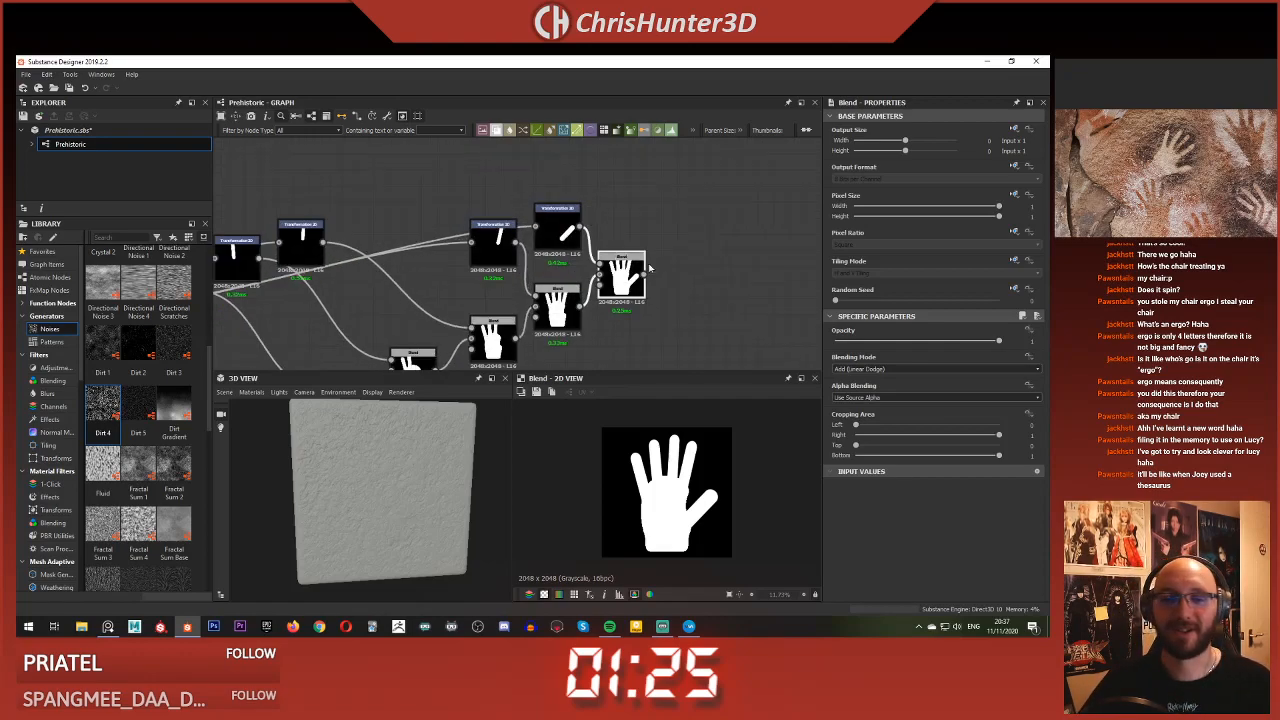
scroll(718, 245, down, 5)
scroll(718, 245, up, 5)
click(603, 222)
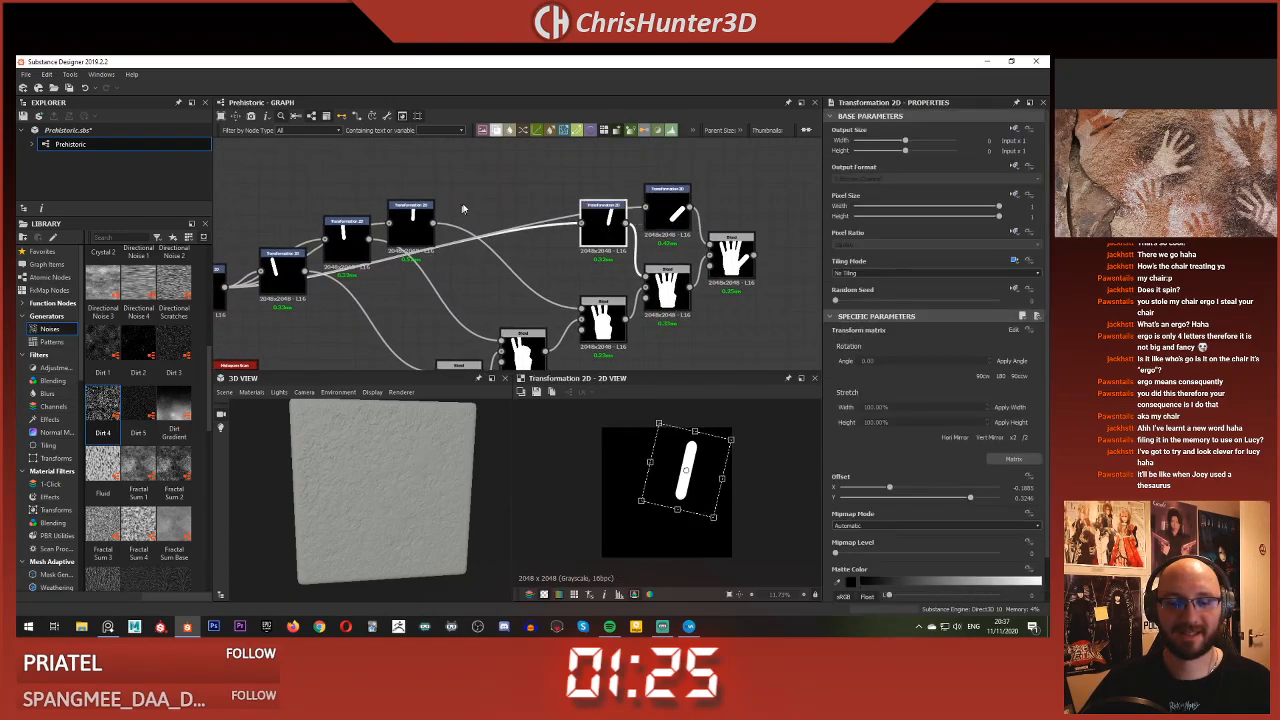
scroll(660, 200, down, 5)
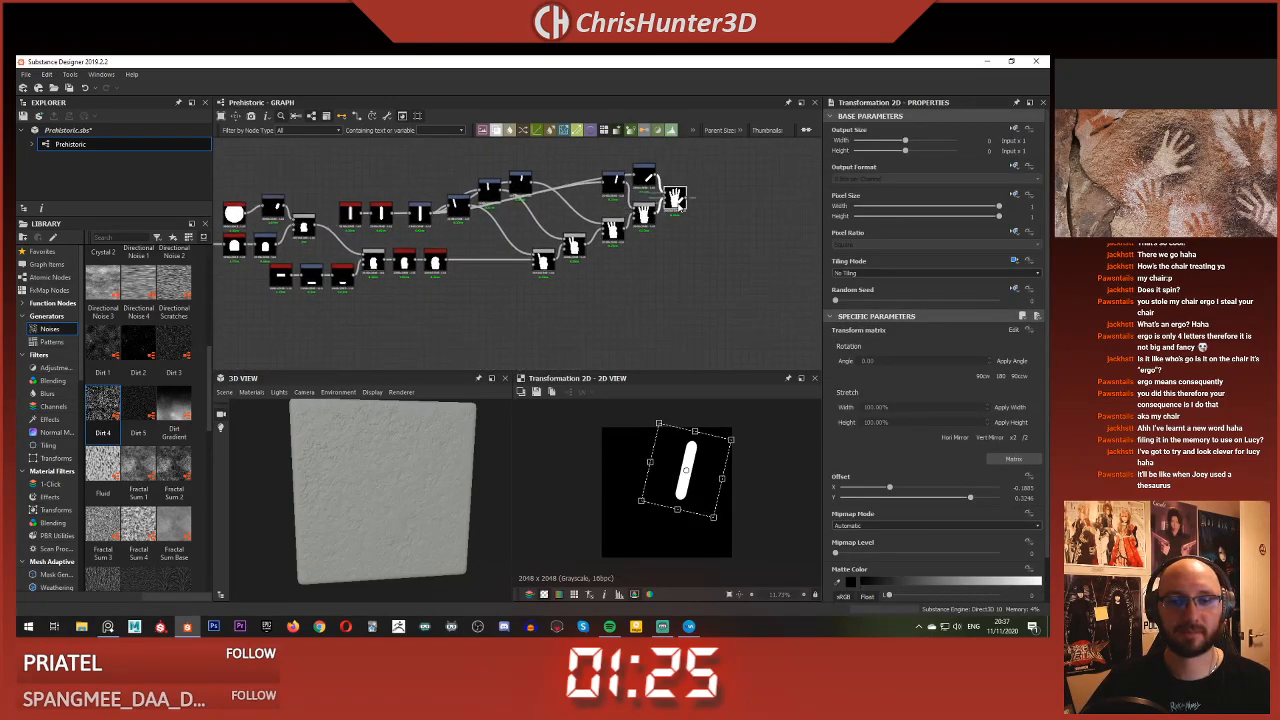
click(676, 200)
scroll(620, 200, up, 5)
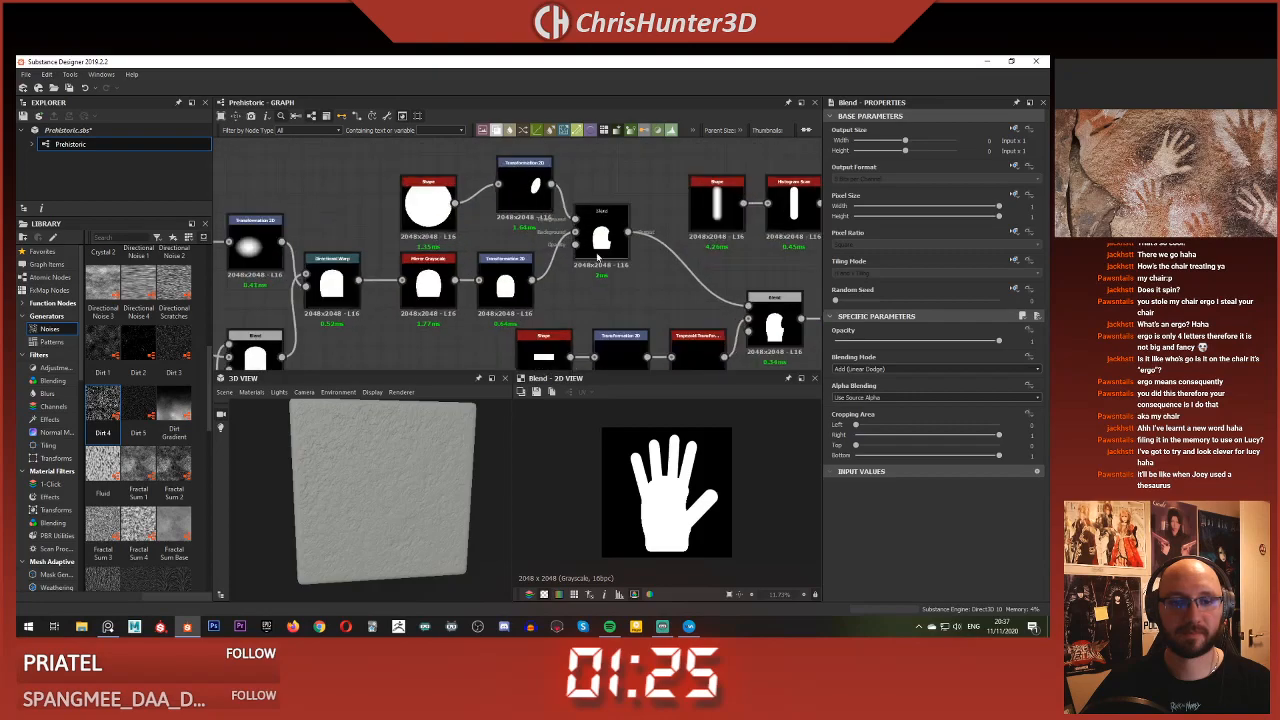
Shift the disc's oval cutout slightly toward the palm over the final hand preview
click(521, 183)
mouse_move(692, 489)
mouse_down()
mouse_move(693, 459)
mouse_move(698, 484)
mouse_up()
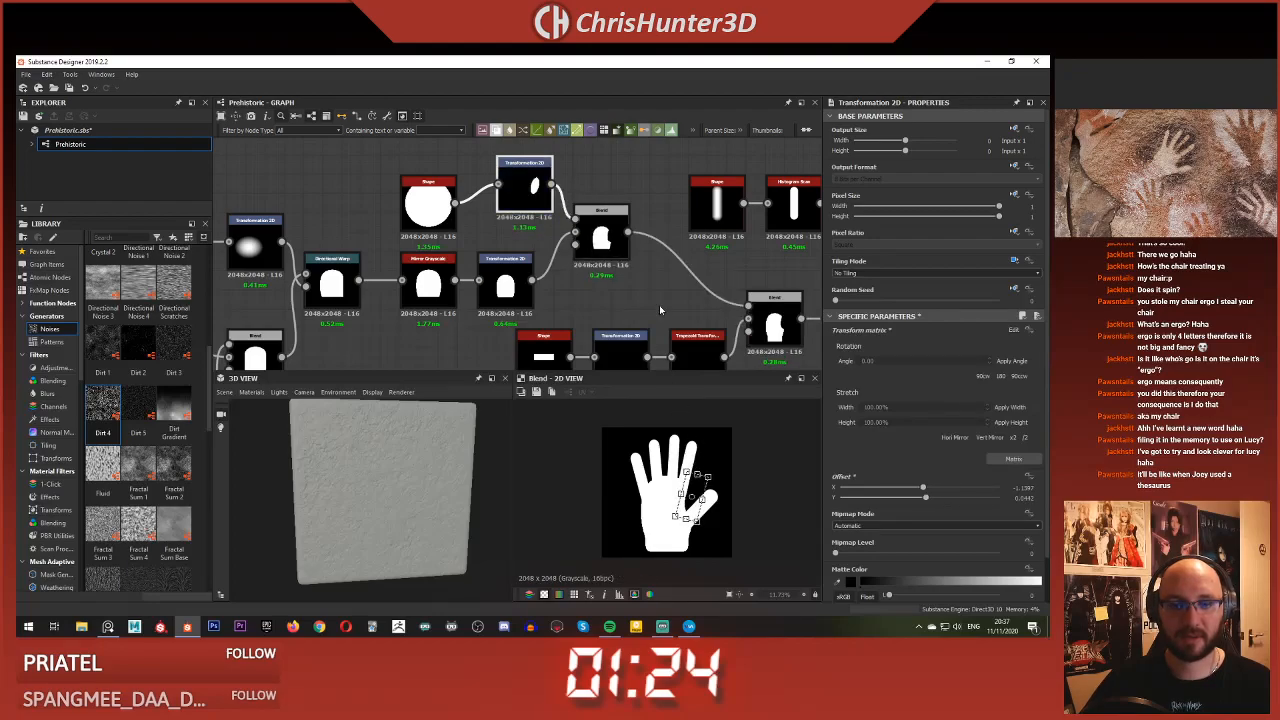
scroll(659, 305, down, 4)
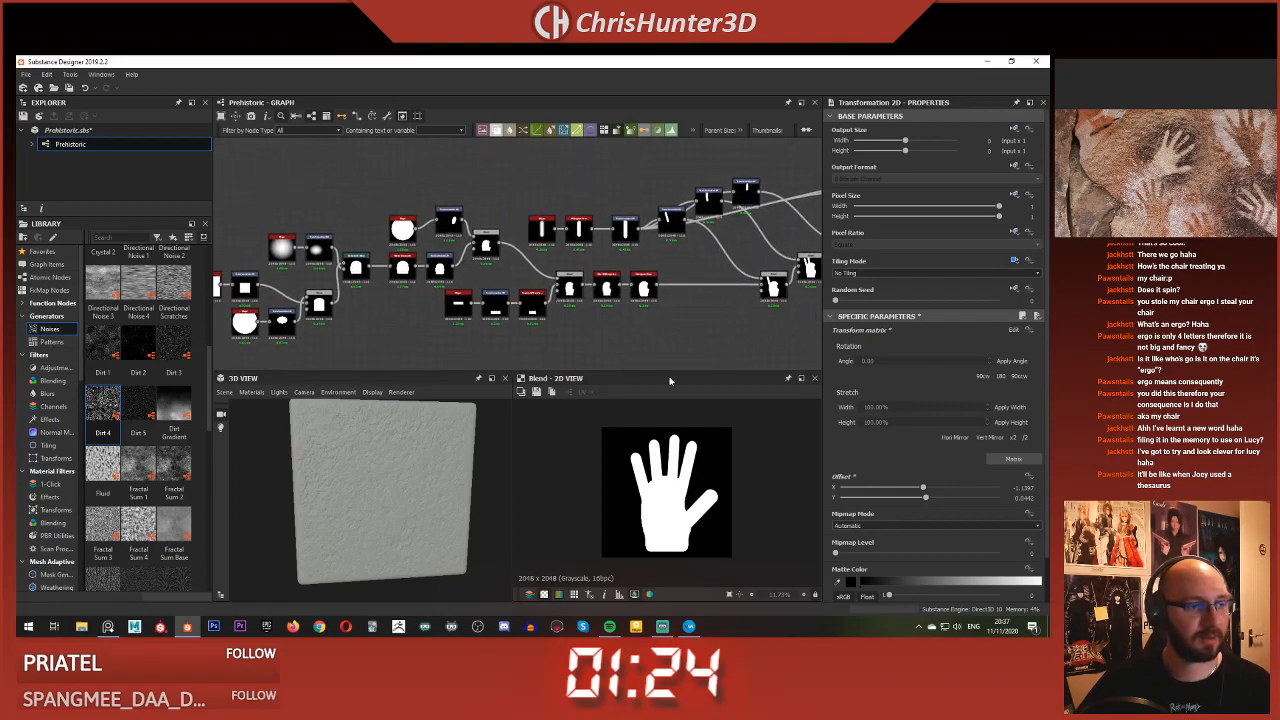
Shorten the disc's oval cutout by raising its lower edge, and deselect its Transformation 2D
middle_drag(512, 293, 727, 269)
middle_drag(606, 257, 280, 298)
scroll(516, 264, up, 2)
scroll(574, 265, down, 2)
scroll(517, 246, up, 1)
scroll(518, 246, up, 1)
scroll(587, 249, down, 2)
middle_drag(587, 249, 720, 235)
scroll(598, 243, up, 4)
click(438, 183)
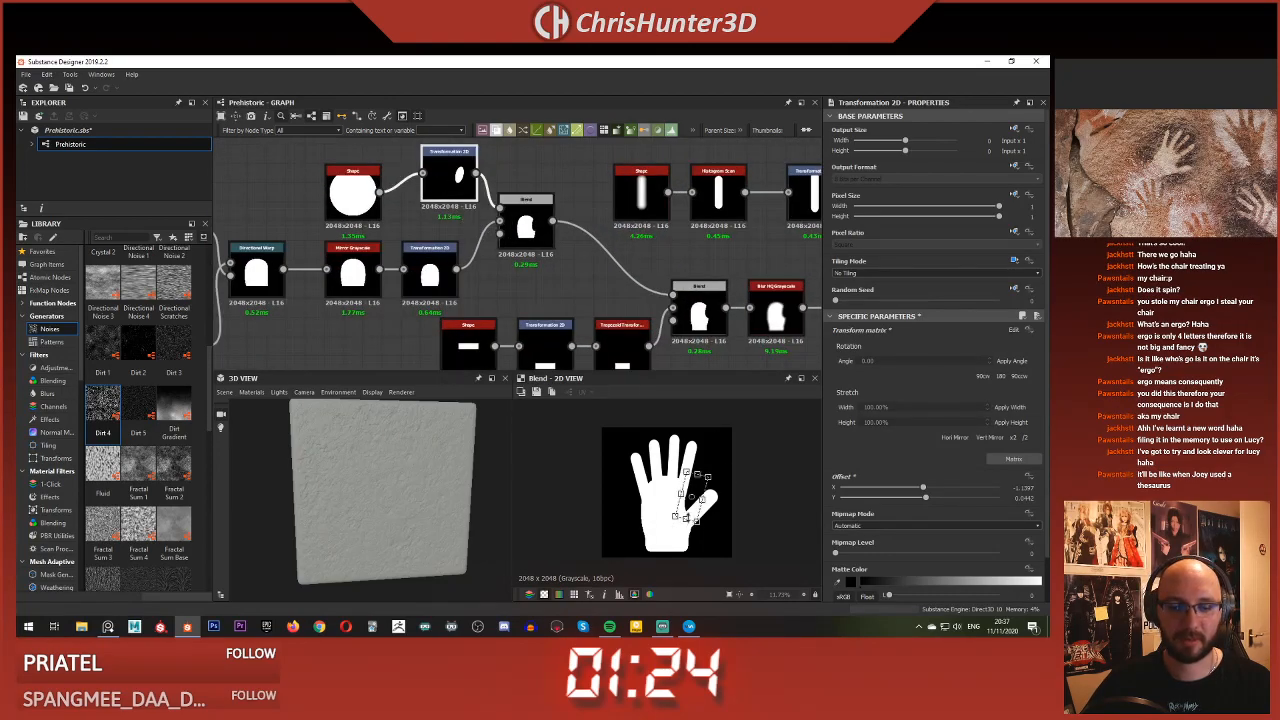
drag(690, 496, 691, 514)
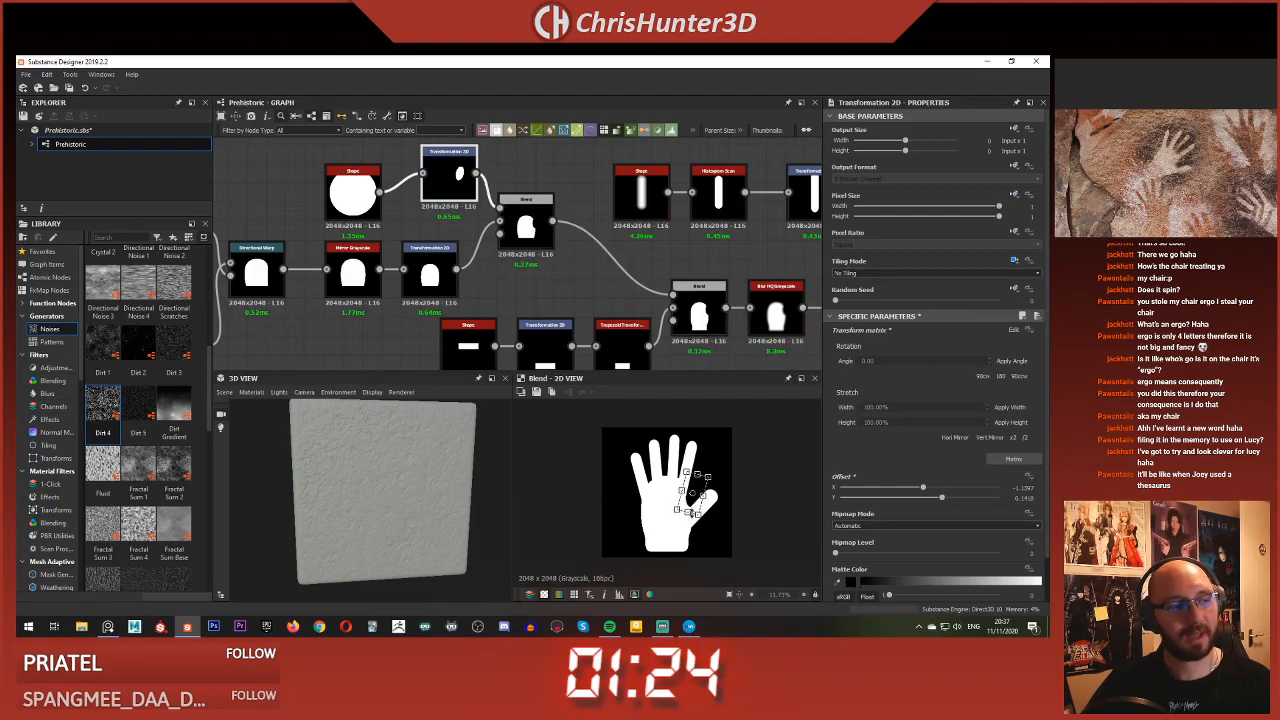
click(621, 278)
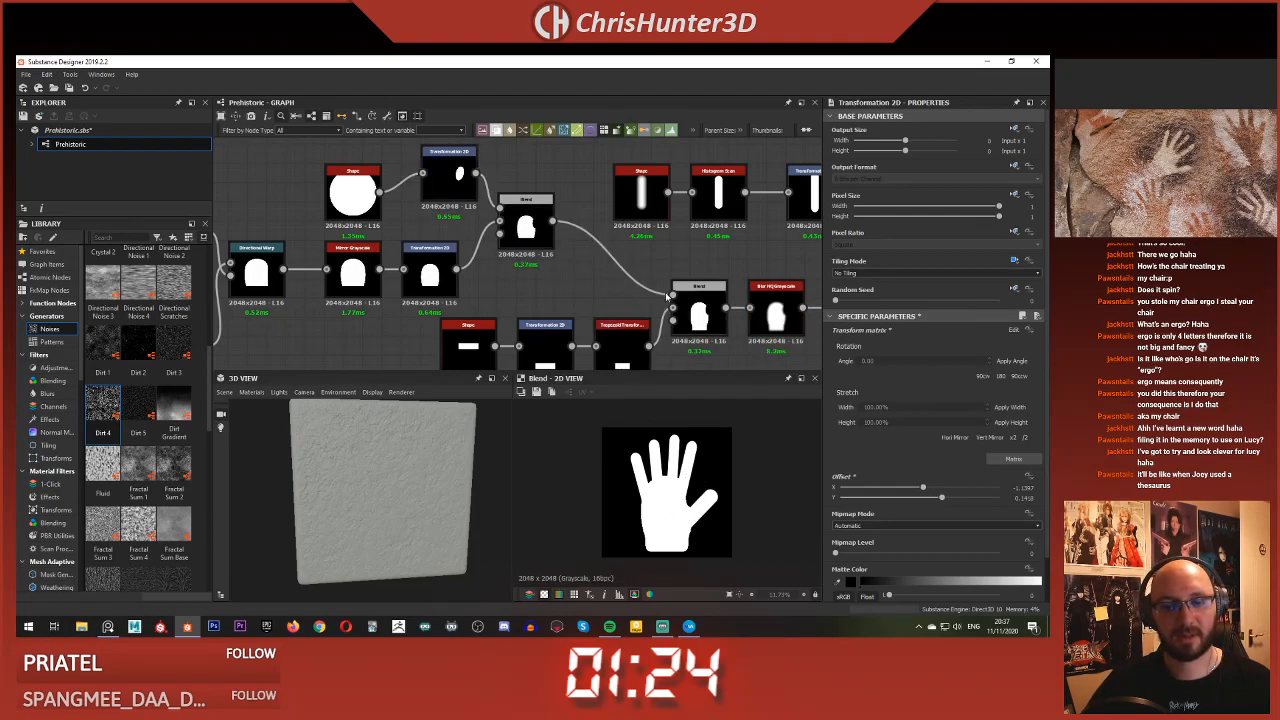
Examine the hand silhouette at different sizes and check the finger nodes against the final hand Blend
scroll(684, 505, down, 3)
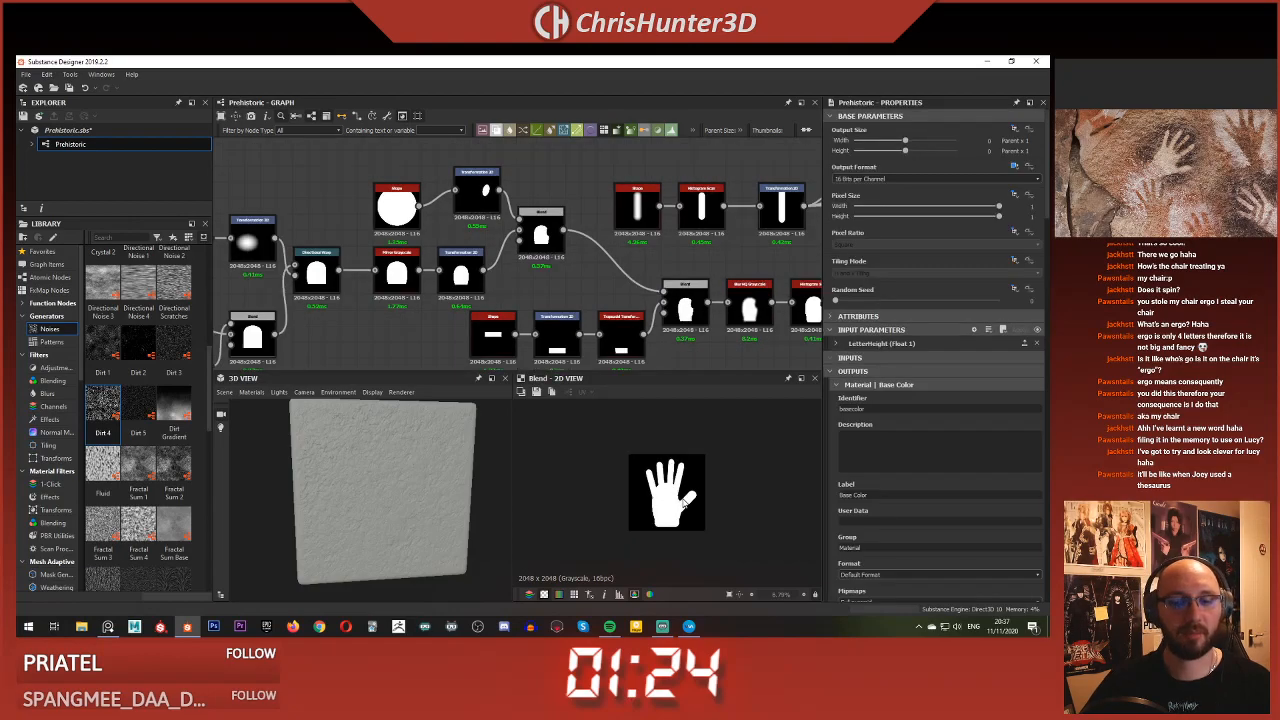
scroll(688, 481, up, 3)
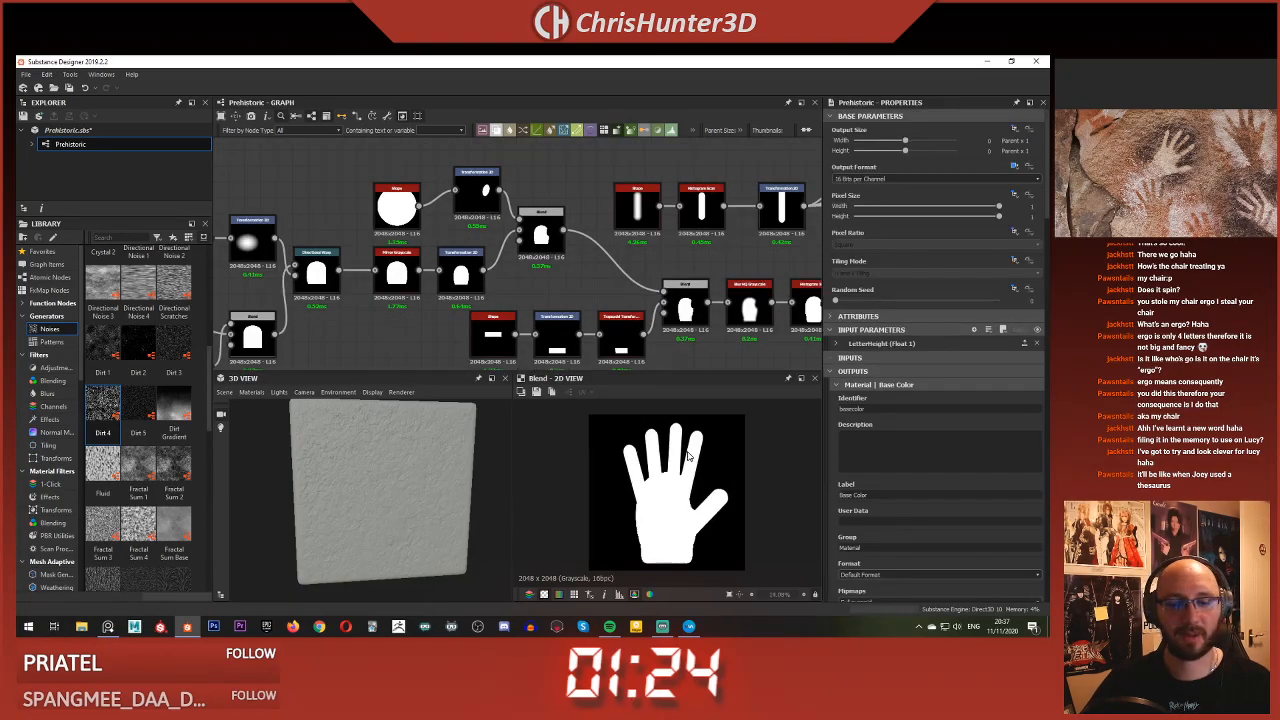
scroll(672, 270, down, 2)
scroll(528, 240, up, 4)
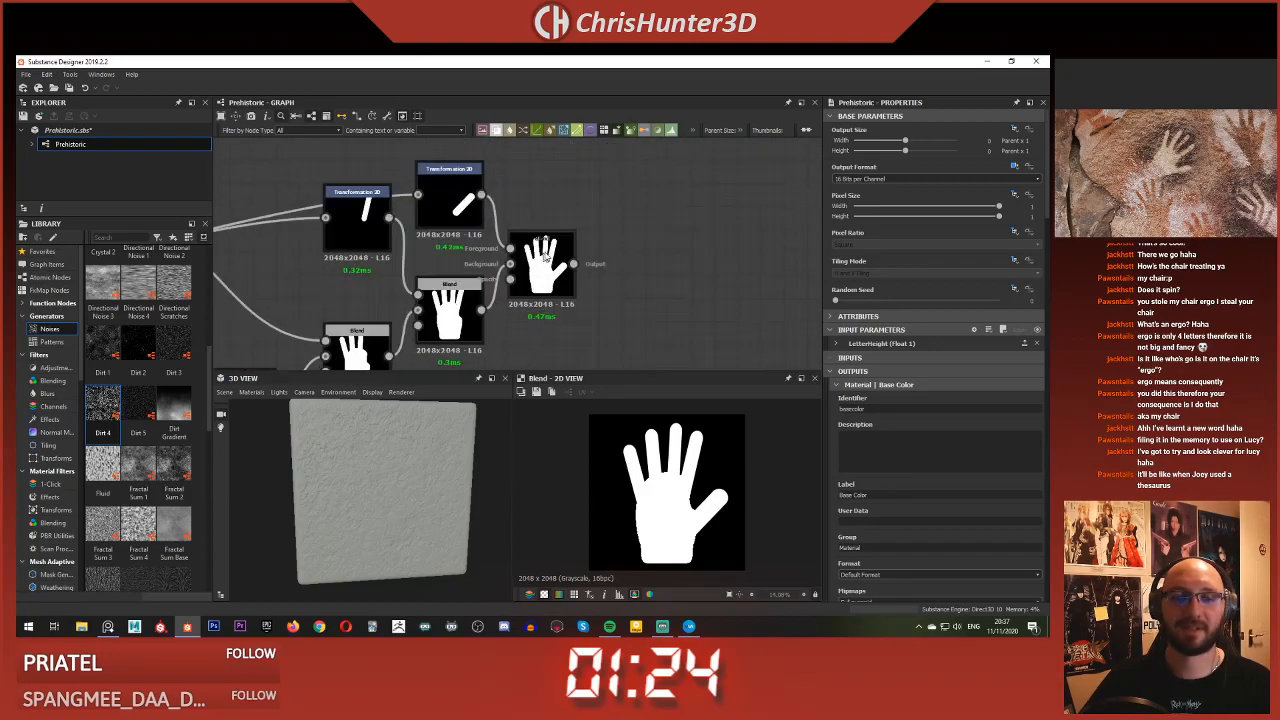
click(541, 265)
scroll(635, 495, down, 2)
scroll(635, 495, down, 2)
middle_drag(580, 272, 723, 257)
scroll(704, 290, up, 2)
middle_drag(550, 140, 609, 240)
click(609, 231)
scroll(588, 278, up, 2)
middle_drag(445, 307, 295, 217)
click(637, 232)
scroll(708, 260, down, 3)
double_click(508, 240)
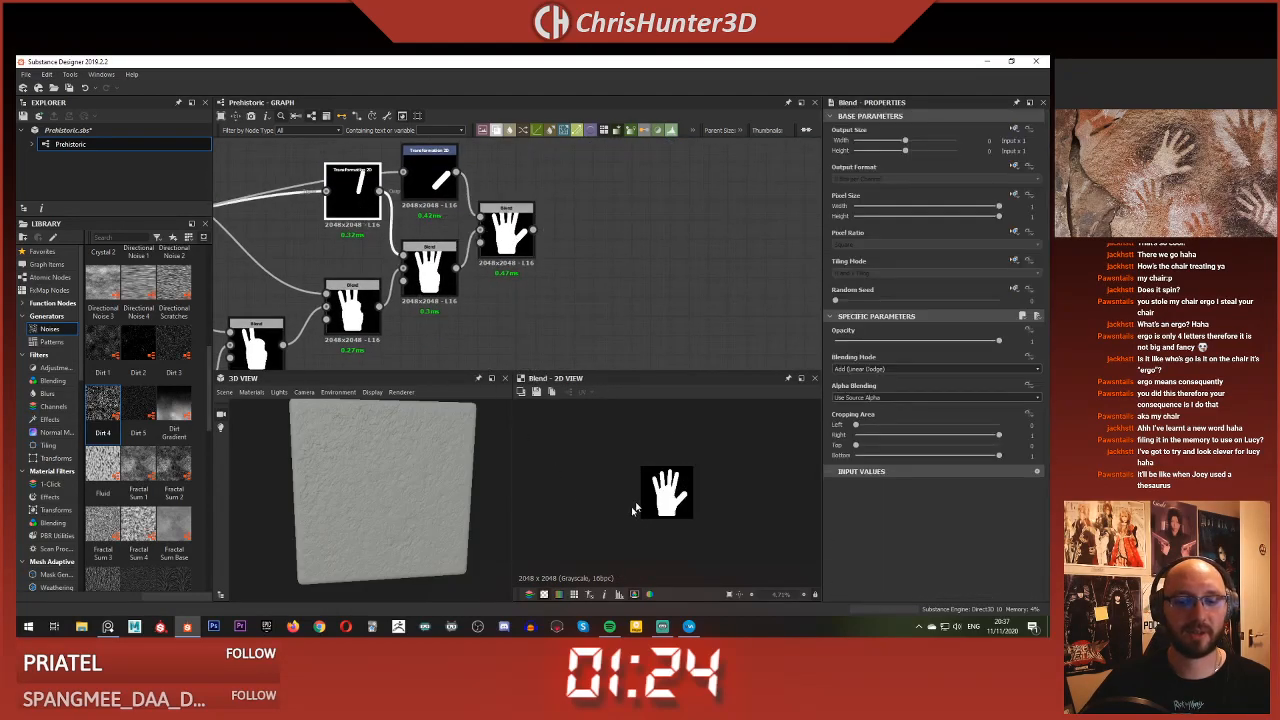
Move the middle finger slightly toward the ring finger and lengthen it a little with its Transformation 2D
scroll(658, 495, up, 6)
drag(665, 487, 663, 488)
scroll(270, 188, down, 4)
middle_drag(240, 196, 559, 261)
scroll(559, 260, up, 3)
click(541, 245)
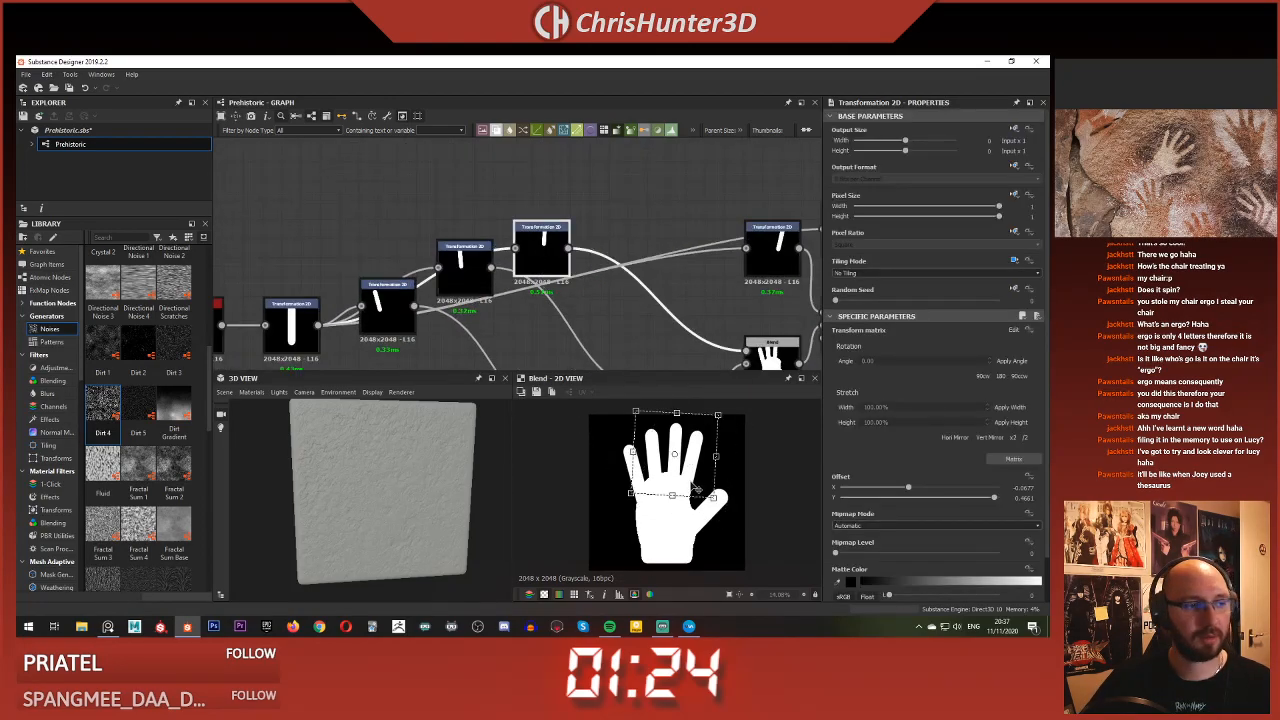
drag(694, 488, 683, 485)
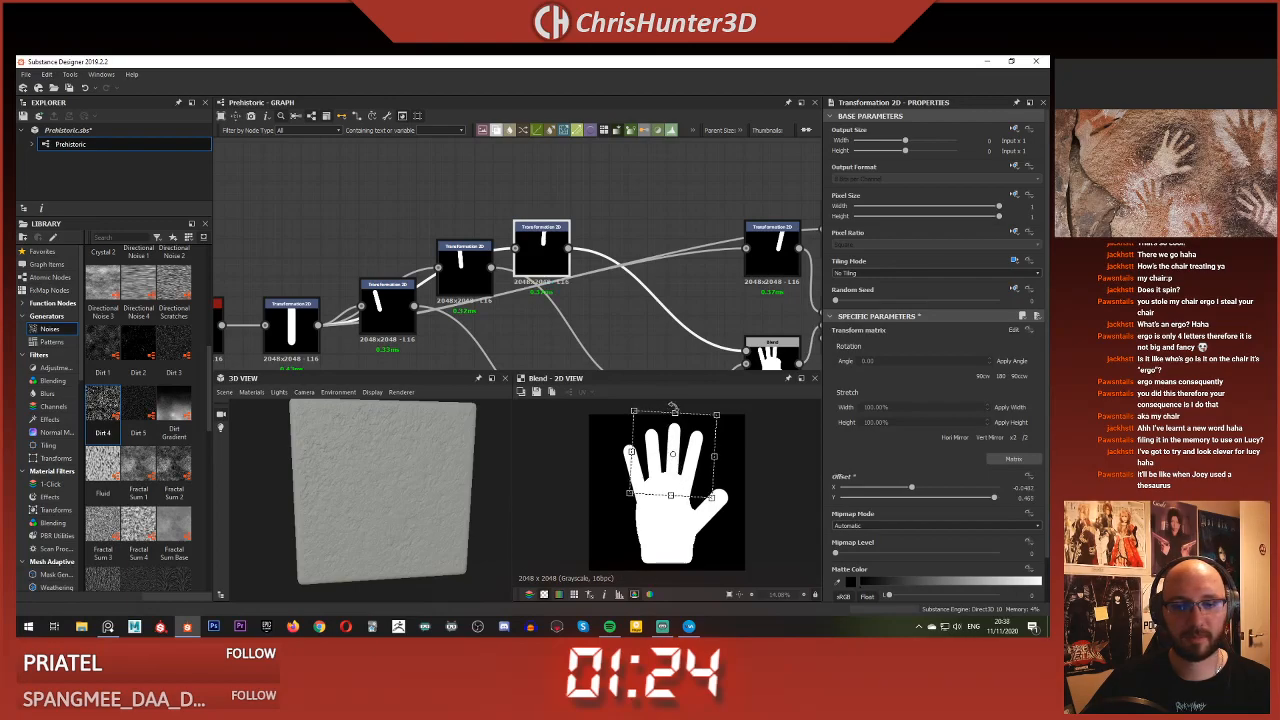
drag(675, 411, 677, 410)
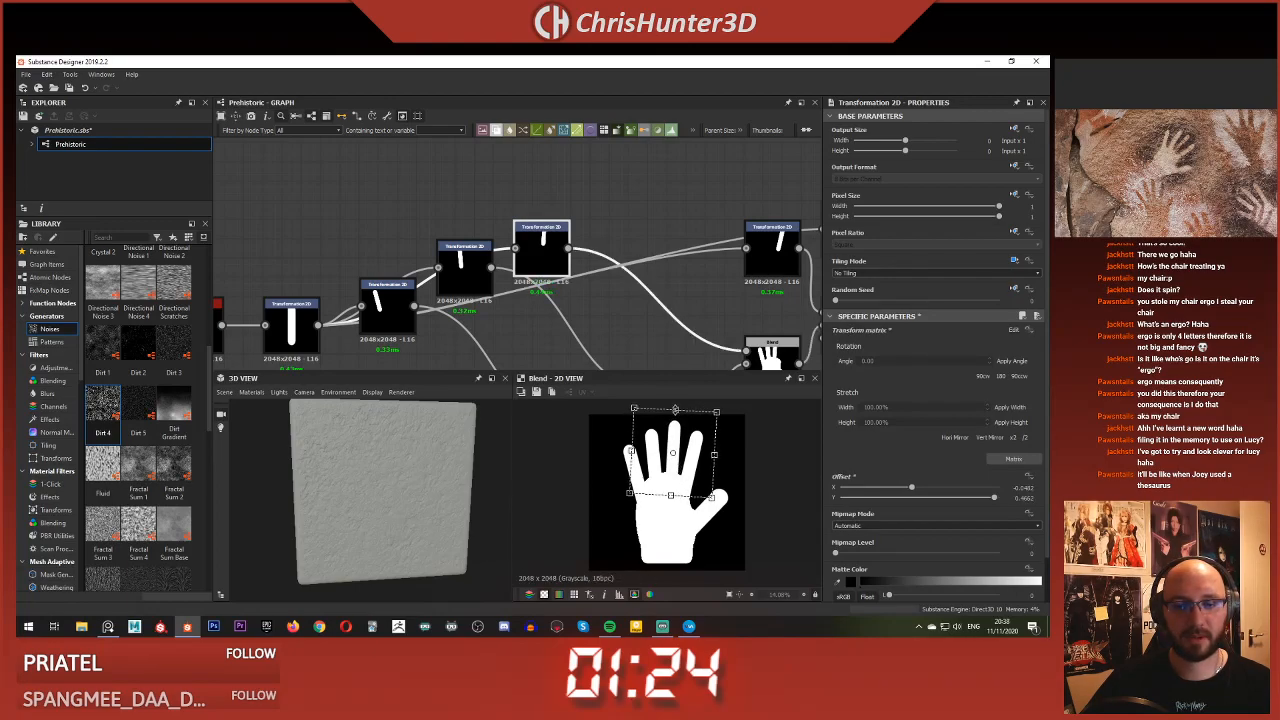
click(631, 346)
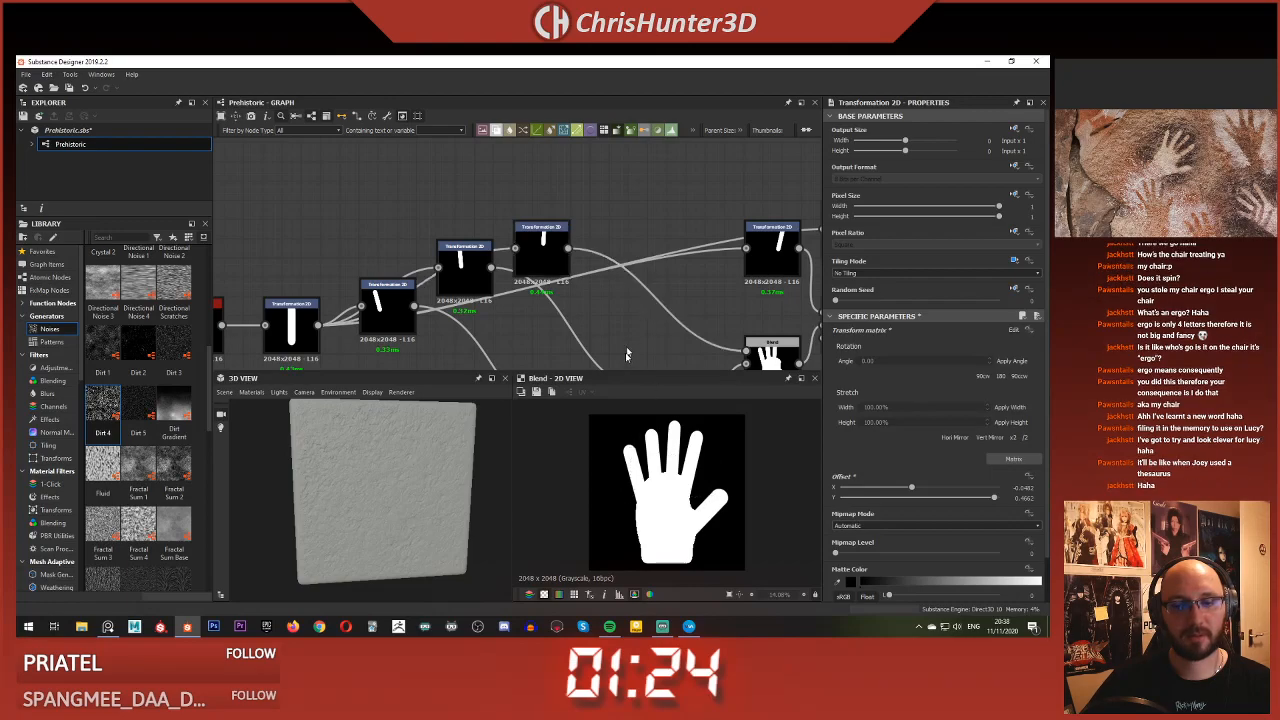
Adjust the little finger's Transformation 2D slightly and check the resulting hand silhouette
scroll(661, 457, down, 3)
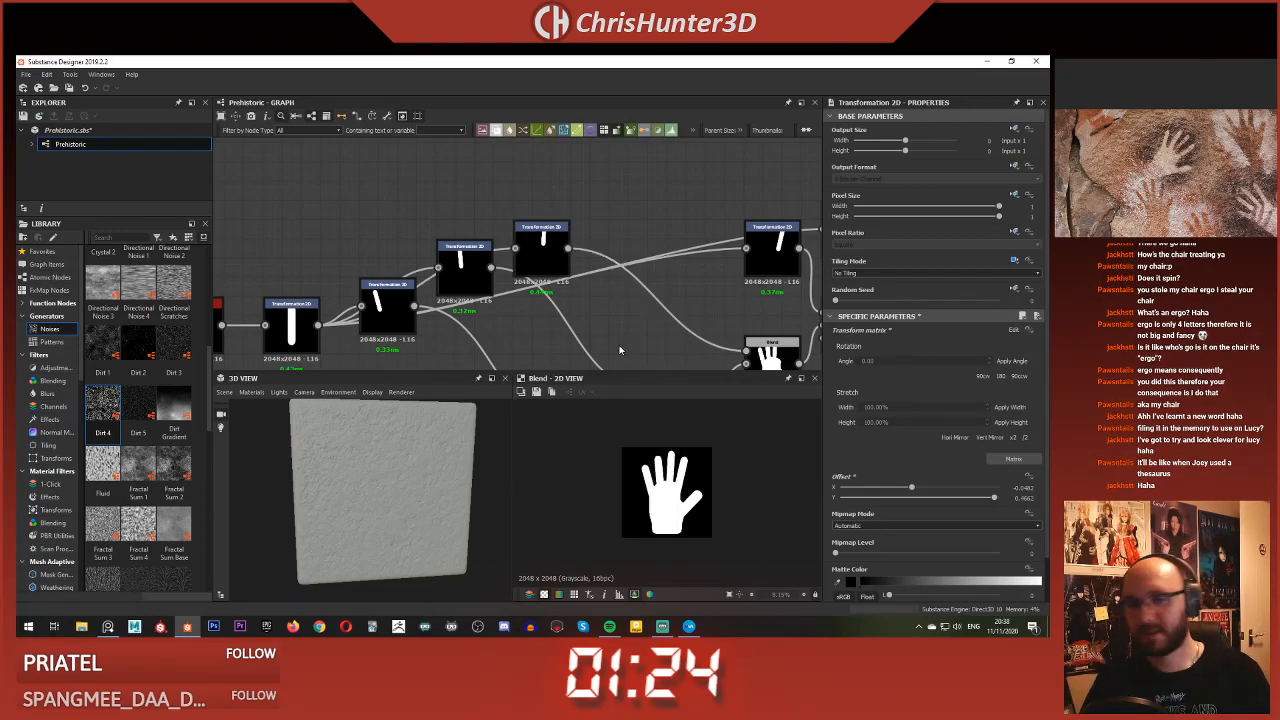
scroll(366, 328, down, 1)
middle_drag(366, 328, 489, 281)
scroll(489, 281, up, 2)
click(505, 243)
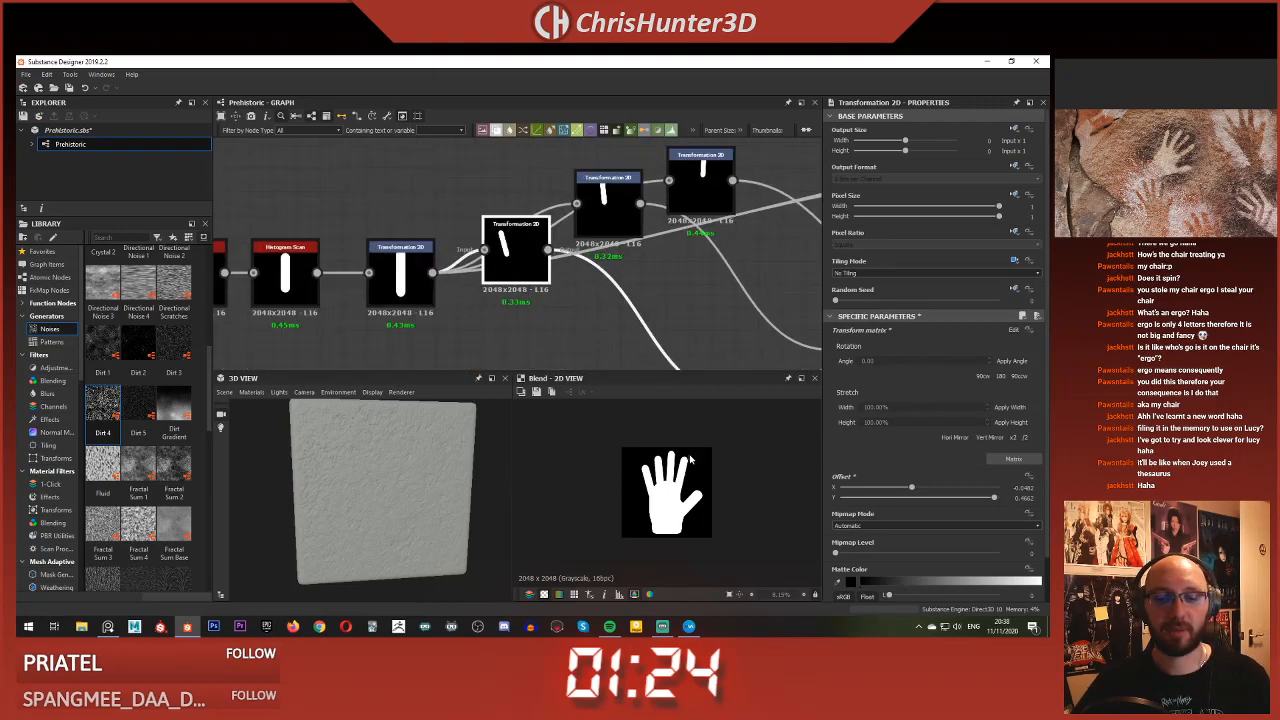
drag(624, 489, 670, 493)
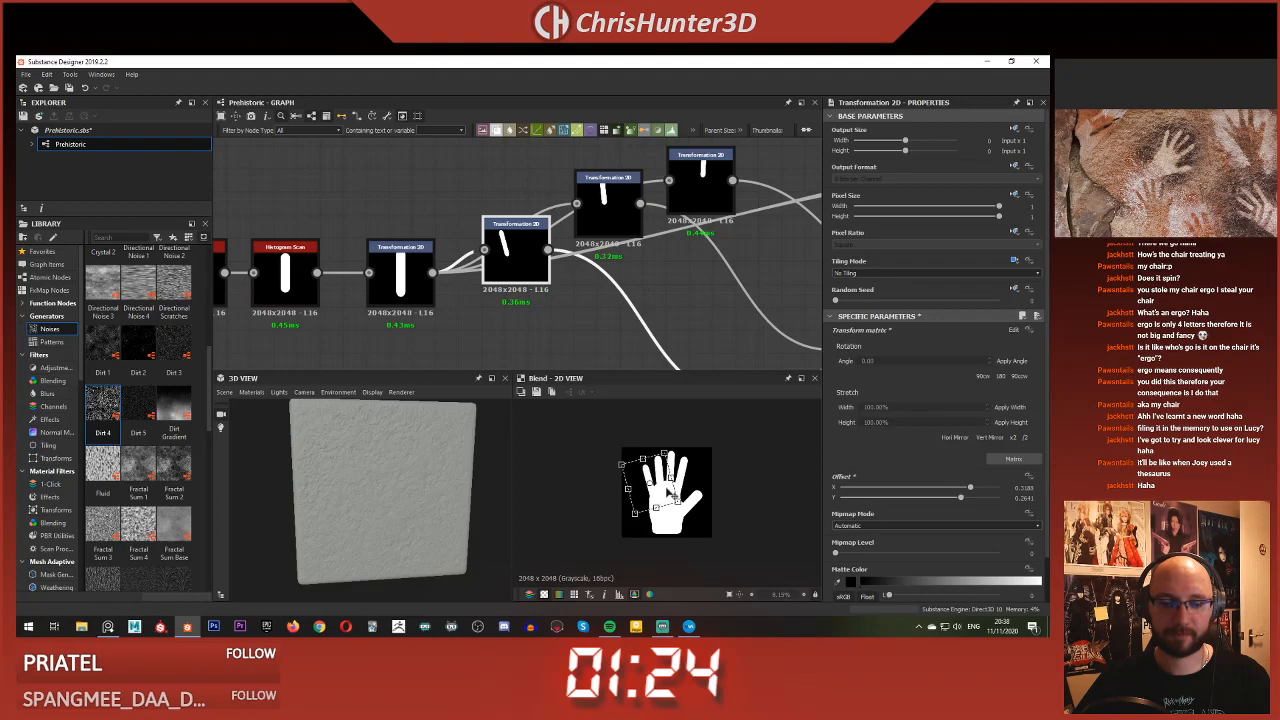
click(709, 320)
scroll(661, 527, down, 4)
scroll(676, 505, up, 10)
scroll(676, 505, down, 3)
scroll(676, 505, down, 2)
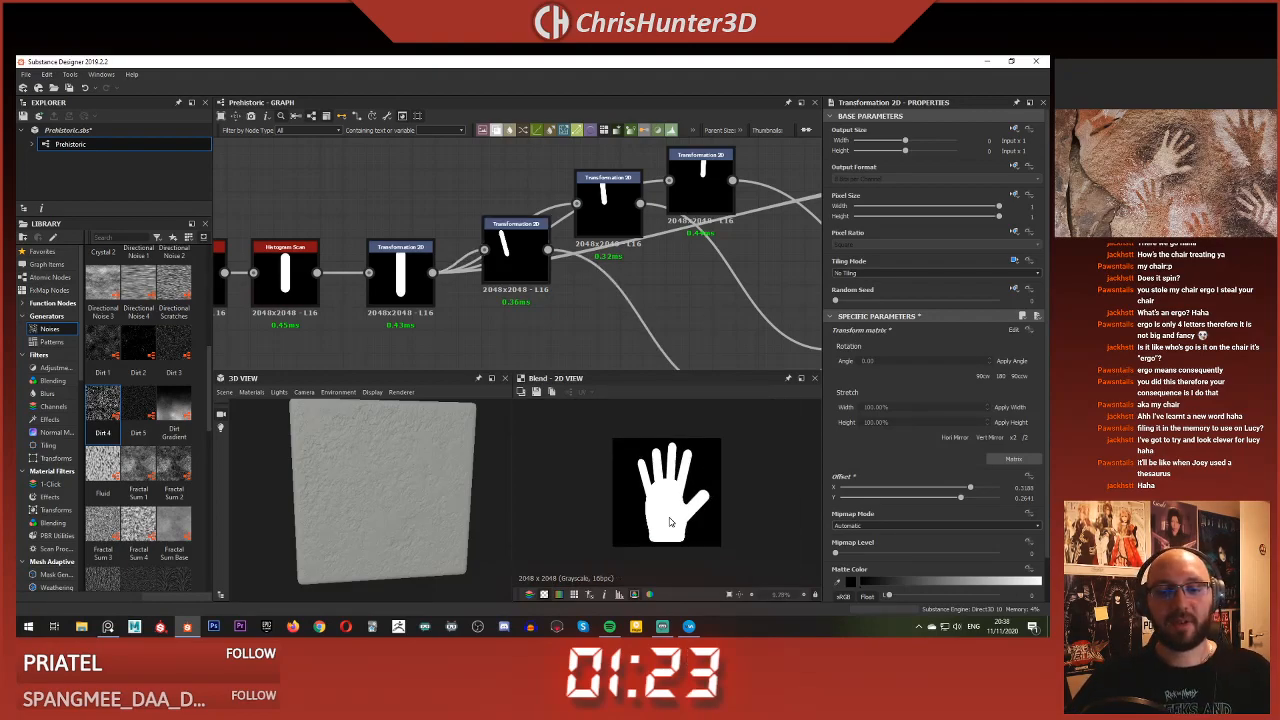
scroll(719, 314, down, 6)
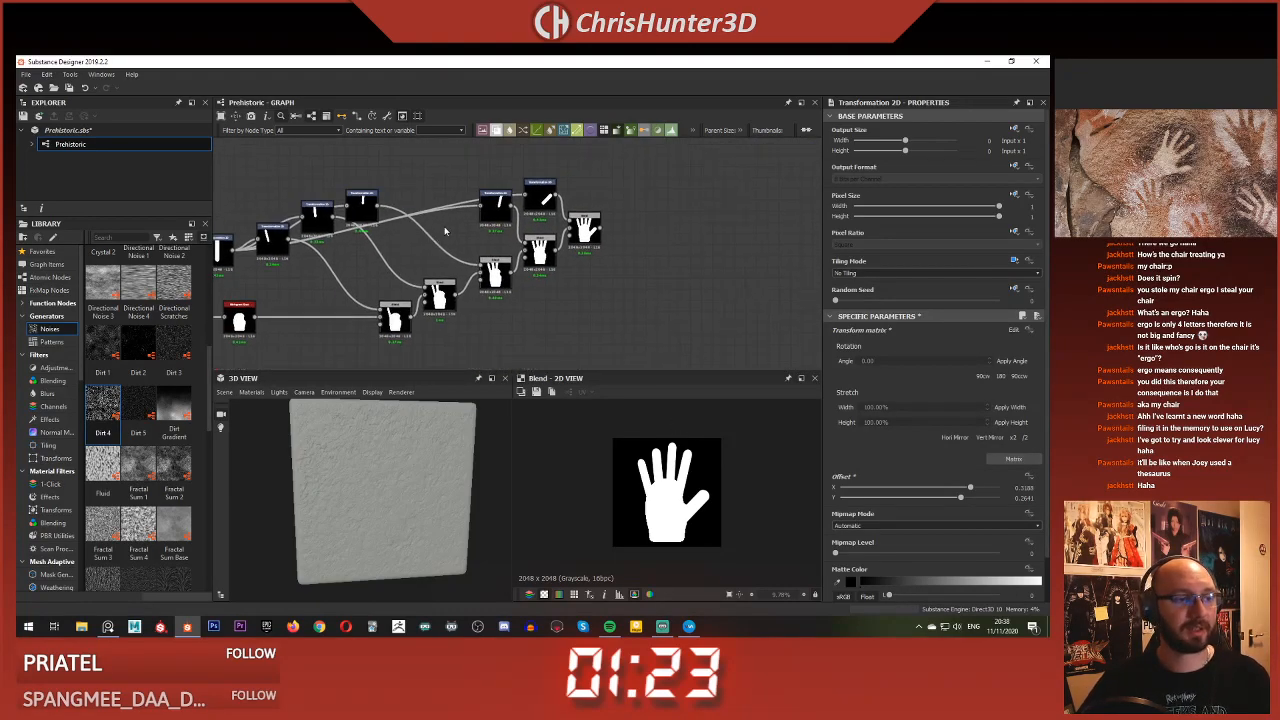
Spread the final hand Blend and the thumb's Transformation 2D apart to make room for more nodes between them
middle_drag(425, 196, 525, 215)
middle_drag(597, 234, 538, 238)
scroll(540, 240, up, 1)
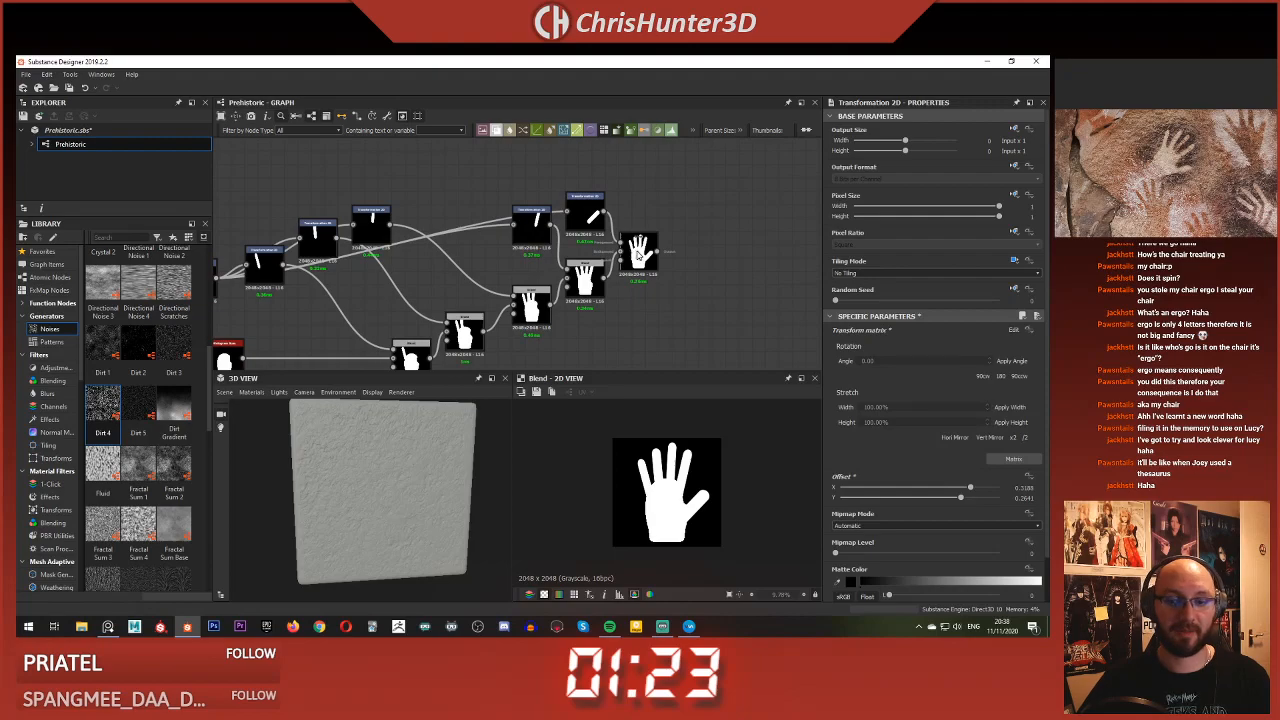
scroll(640, 258, up, 2)
middle_drag(686, 251, 678, 259)
click(618, 267)
scroll(616, 268, down, 4)
middle_drag(514, 293, 578, 294)
scroll(612, 264, up, 4)
middle_drag(700, 240, 540, 275)
drag(628, 300, 708, 345)
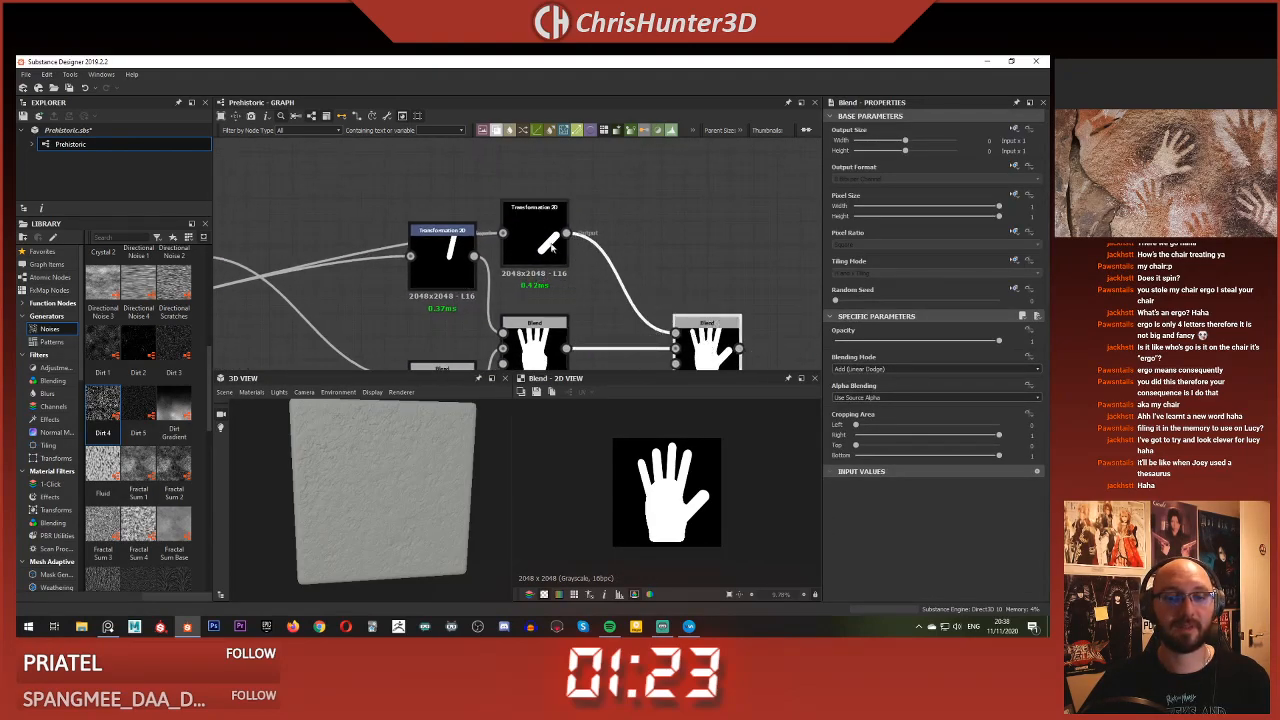
drag(543, 247, 566, 238)
Add a Directional Warp fed by the thumb's Transformation 2D and set its warp angle to about -0.37 turns
click(681, 237)
key(space)
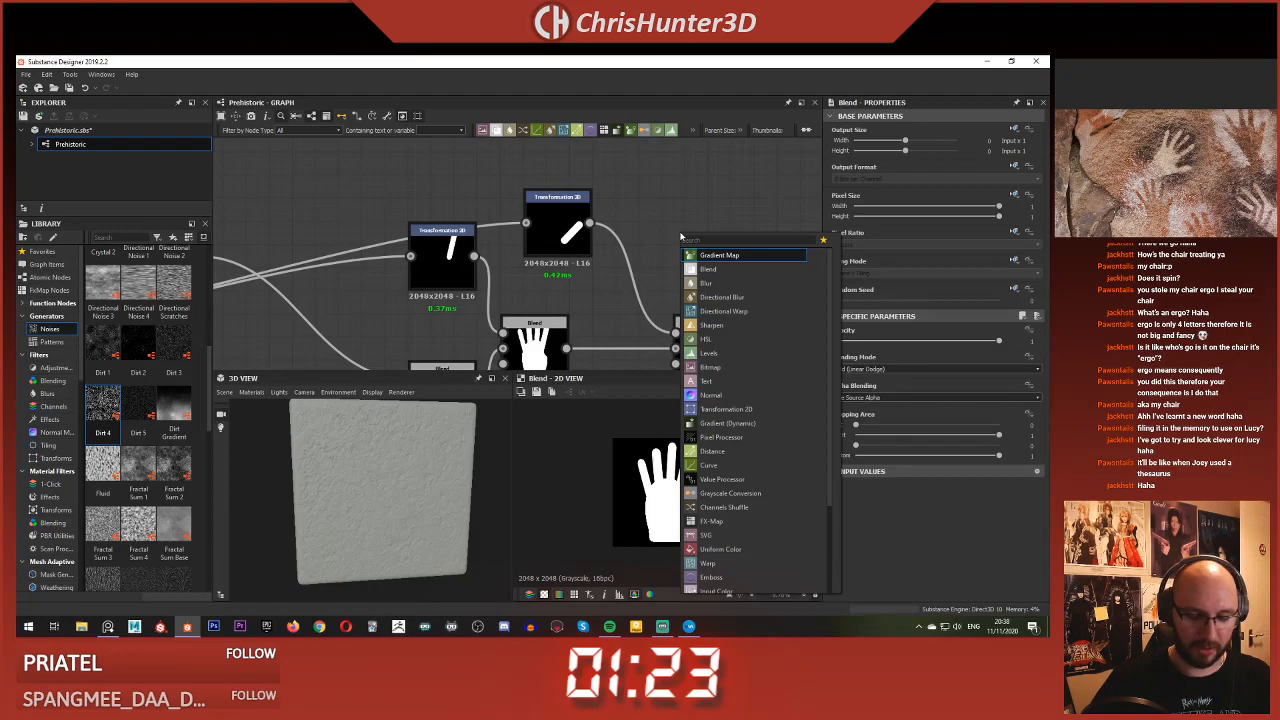
text(dire)
key(Down)
key(Return)
drag(690, 222, 724, 222)
drag(590, 222, 676, 225)
drag(853, 384, 860, 390)
click(675, 273)
Add a Gradient Linear 3 node, connect it to the Directional Warp's intensity input, and place it above the thumb's Transformation 2D
middle_drag(630, 181, 632, 234)
key(space)
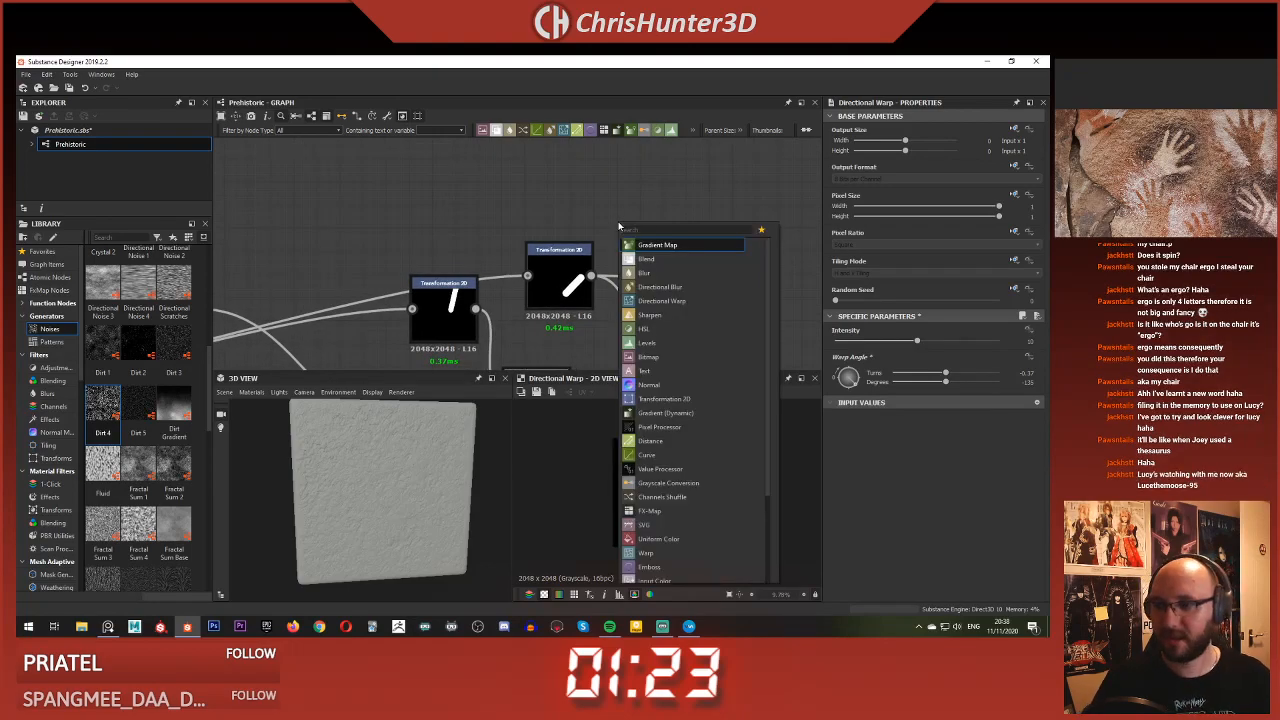
text(gr)
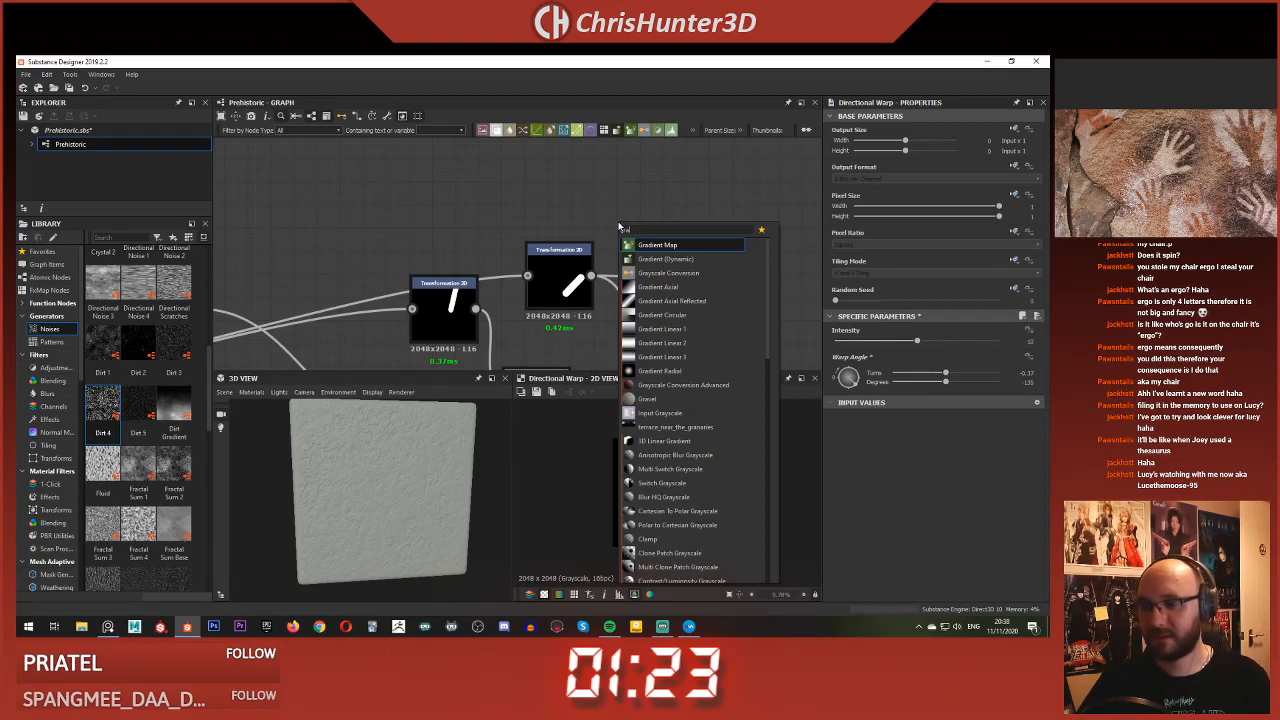
text(a)
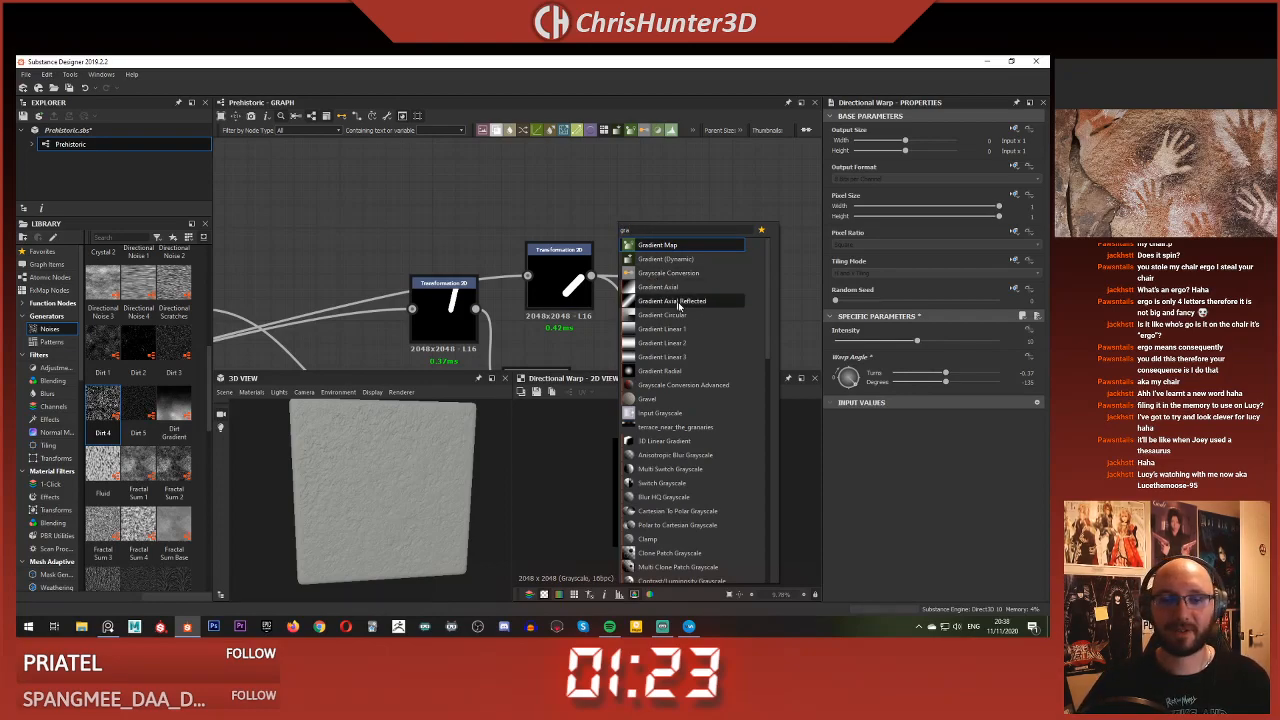
click(704, 356)
drag(660, 216, 692, 300)
double_click(692, 300)
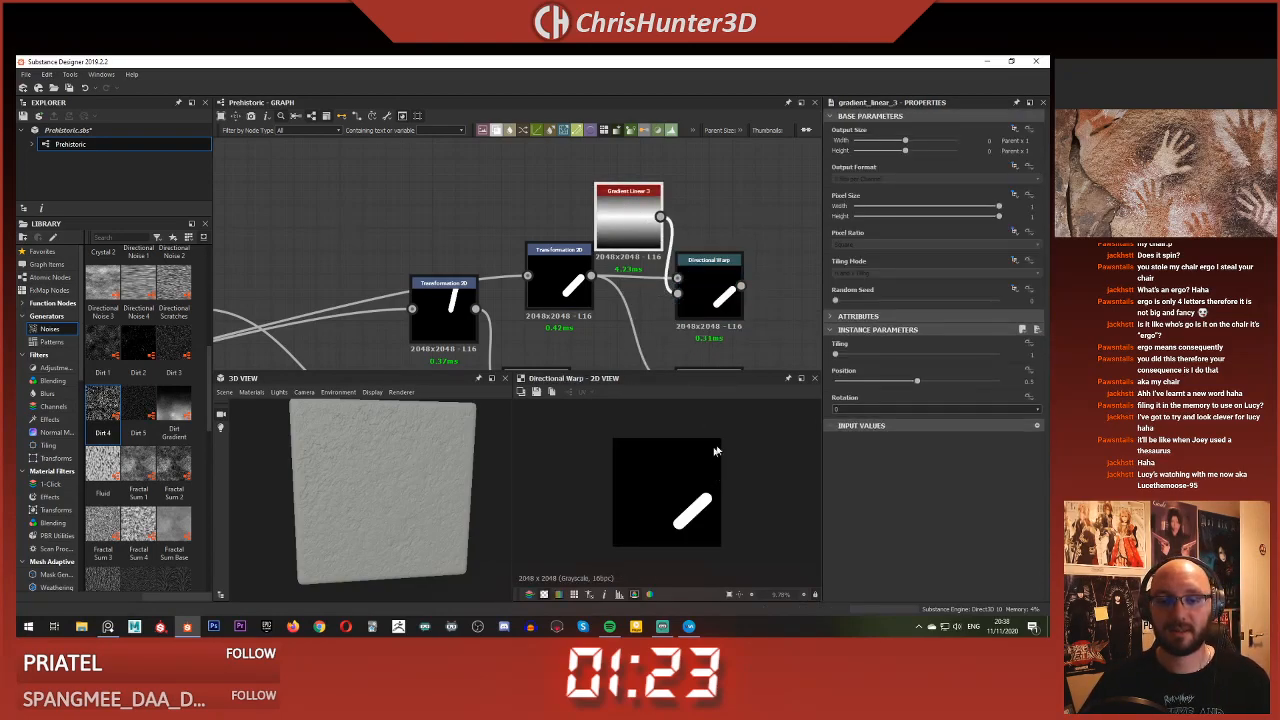
drag(628, 200, 559, 177)
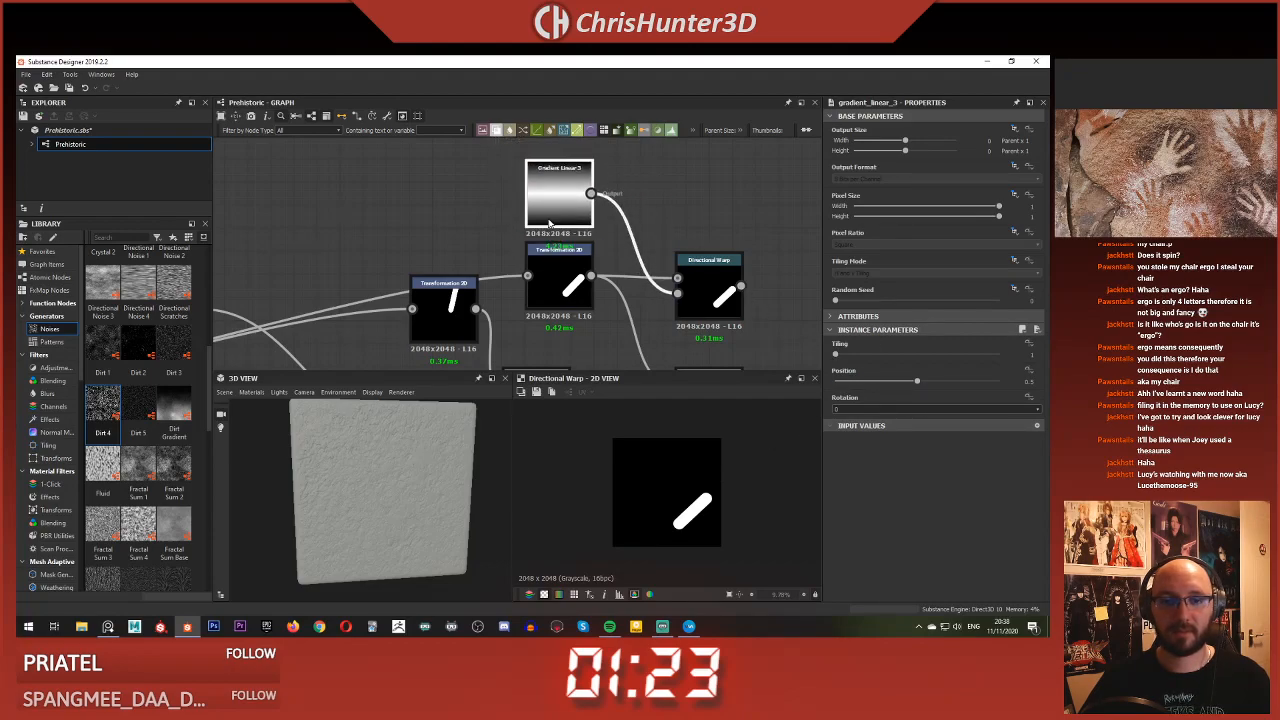
Insert a Transformation 2D between Gradient Linear 3 and the Directional Warp, and set the warp intensity to 20
key(space)
click(713, 219)
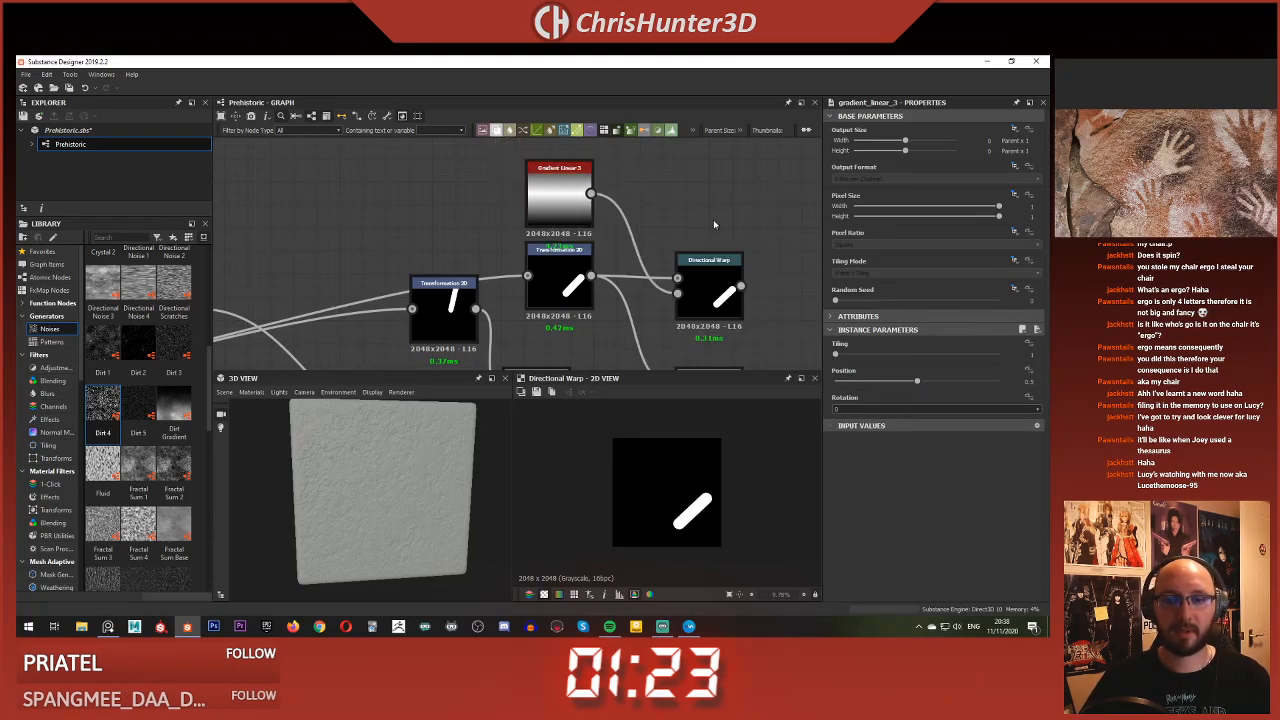
drag(630, 192, 677, 293)
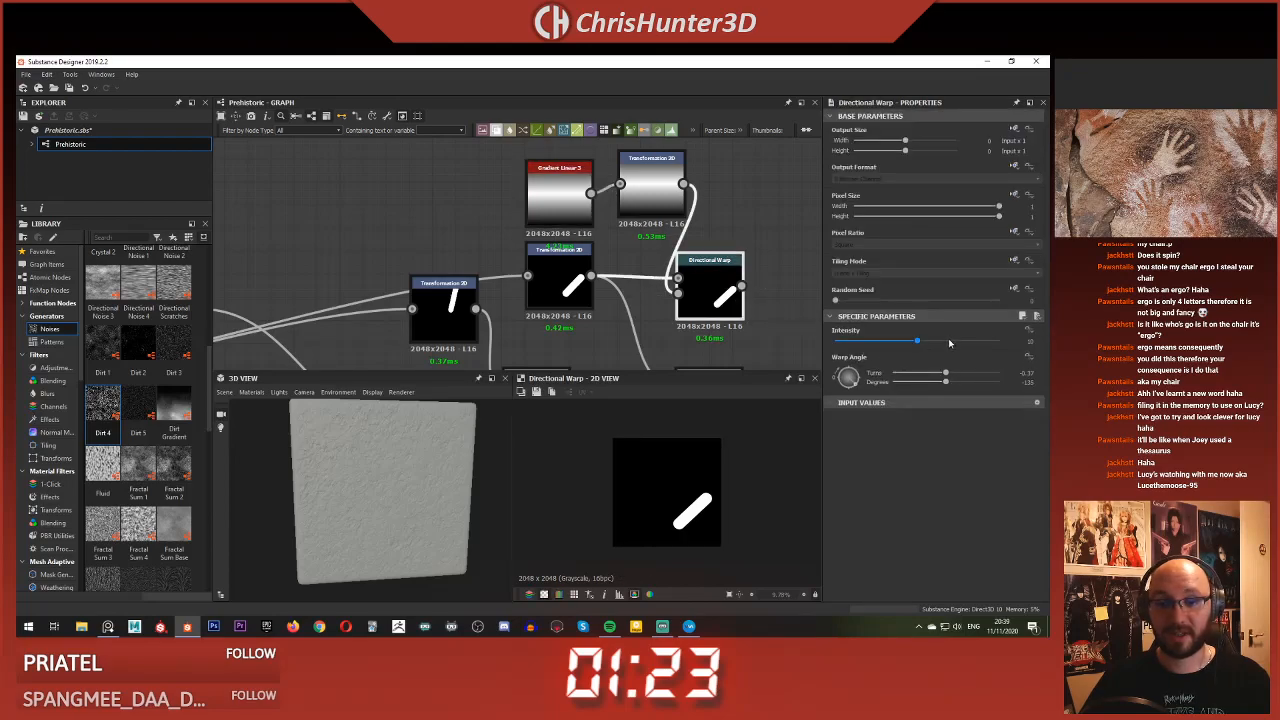
Rotate the gradient 45 degrees with its Transformation 2D so the Directional Warp bends the thumb
click(651, 192)
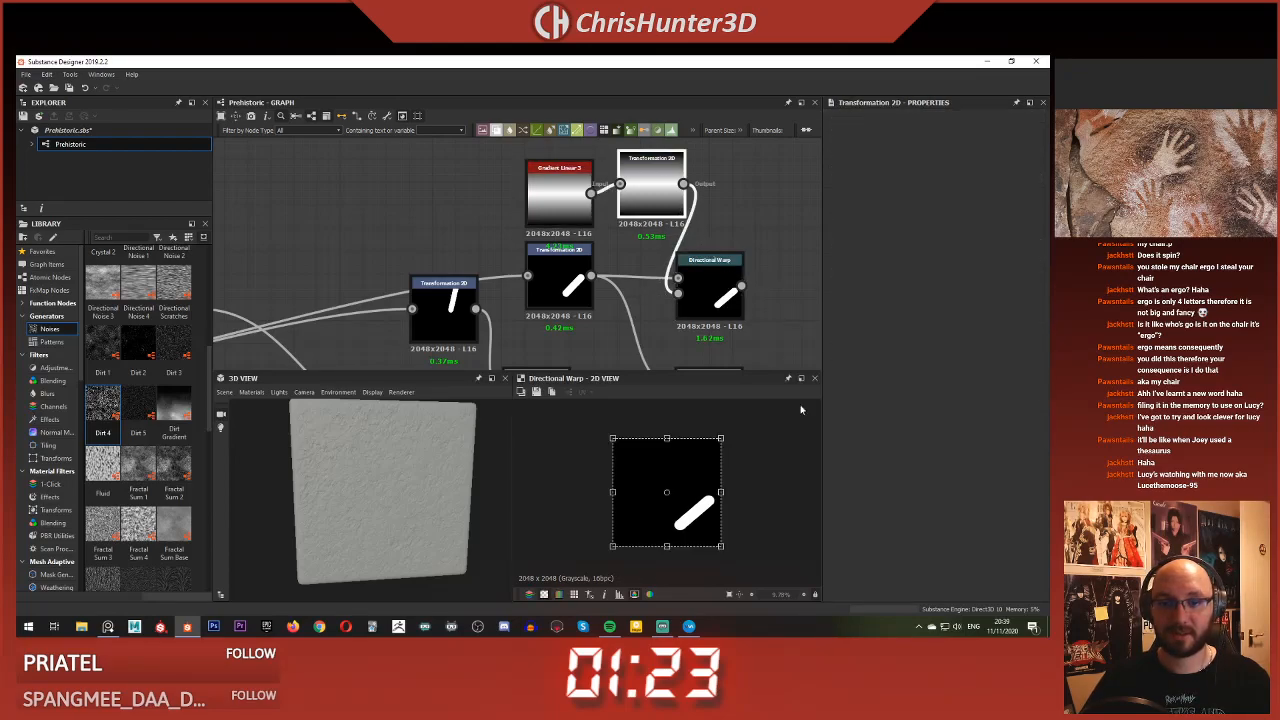
drag(740, 430, 752, 488)
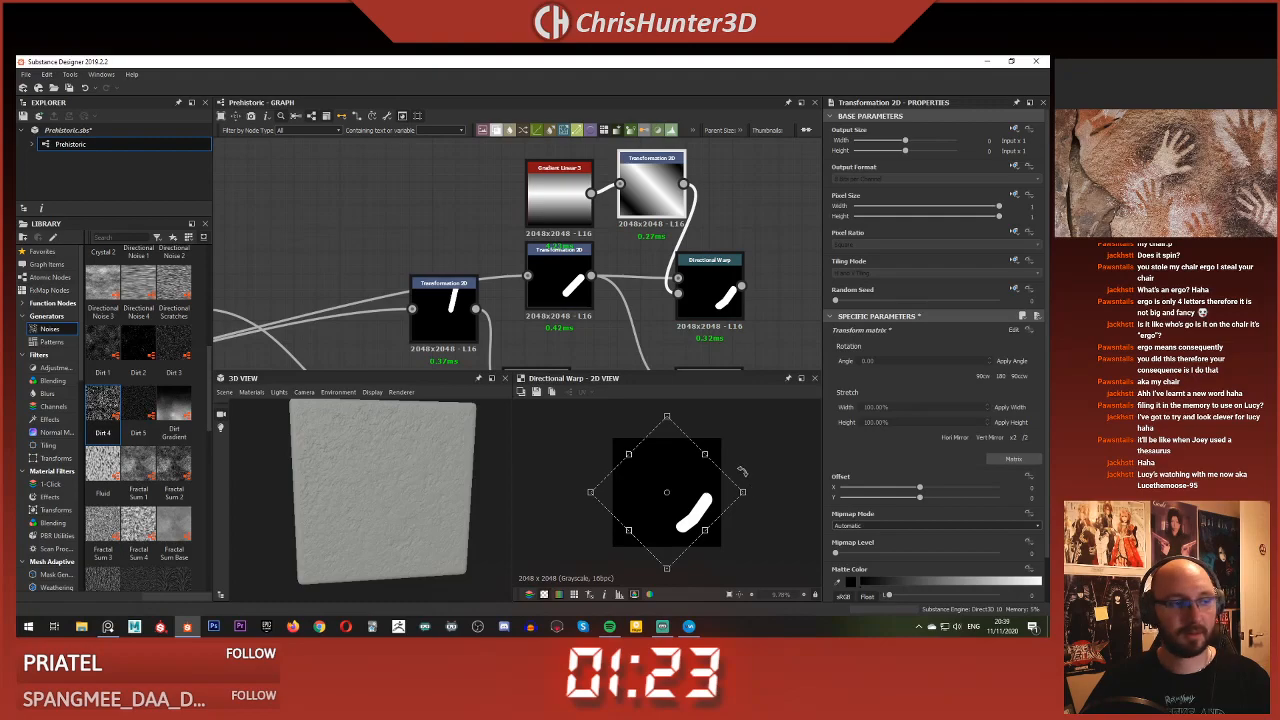
click(713, 297)
Feed the Directional Warp's output into the final hand Blend in place of the unwarped thumb, with the Blend previewed
scroll(660, 245, down, 5)
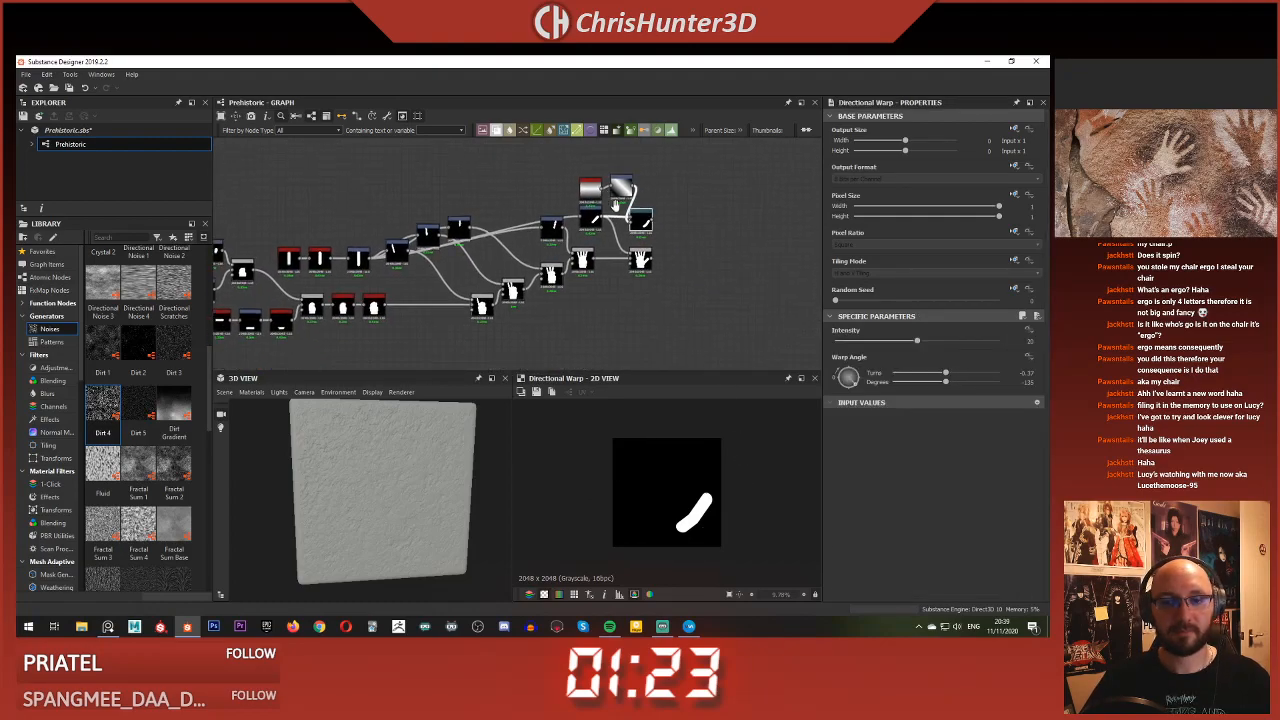
scroll(652, 222, up, 4)
double_click(652, 222)
scroll(652, 222, down, 1)
middle_drag(652, 222, 658, 286)
click(677, 206)
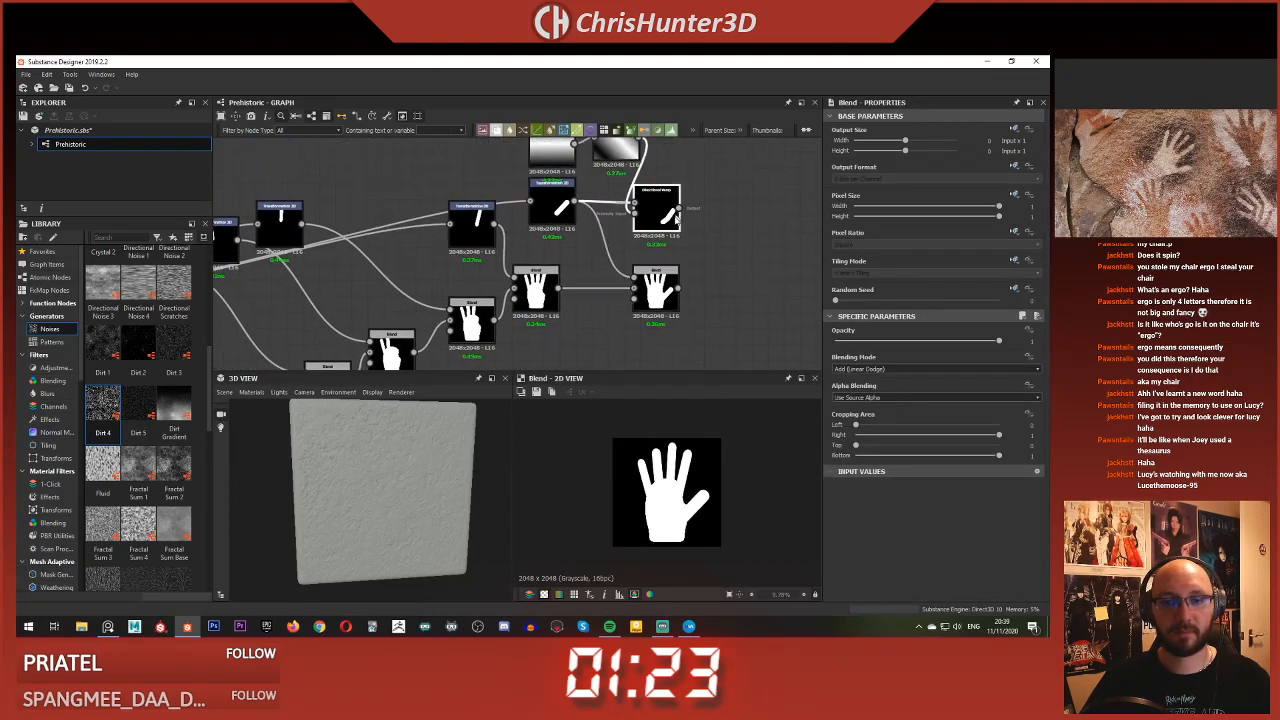
drag(633, 277, 678, 208)
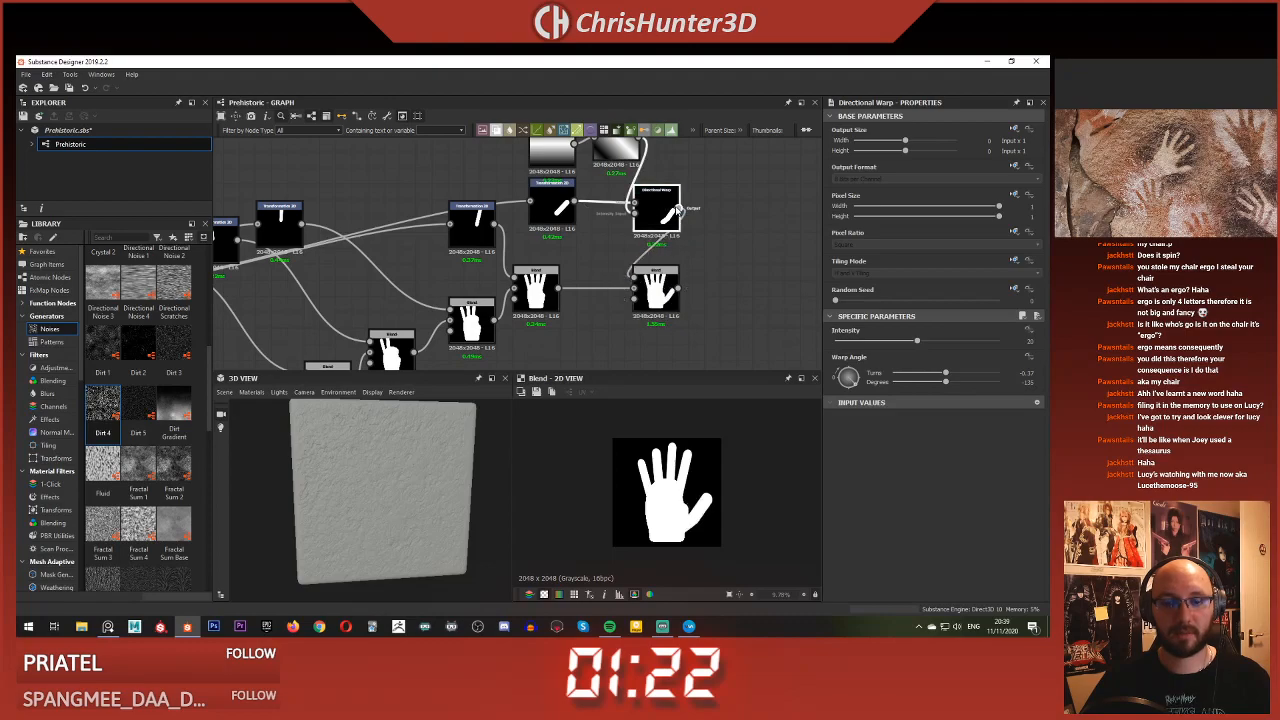
middle_drag(660, 227, 672, 239)
Try nudging the thumb and offsetting its warp gradient with their Transformation 2D nodes
click(559, 211)
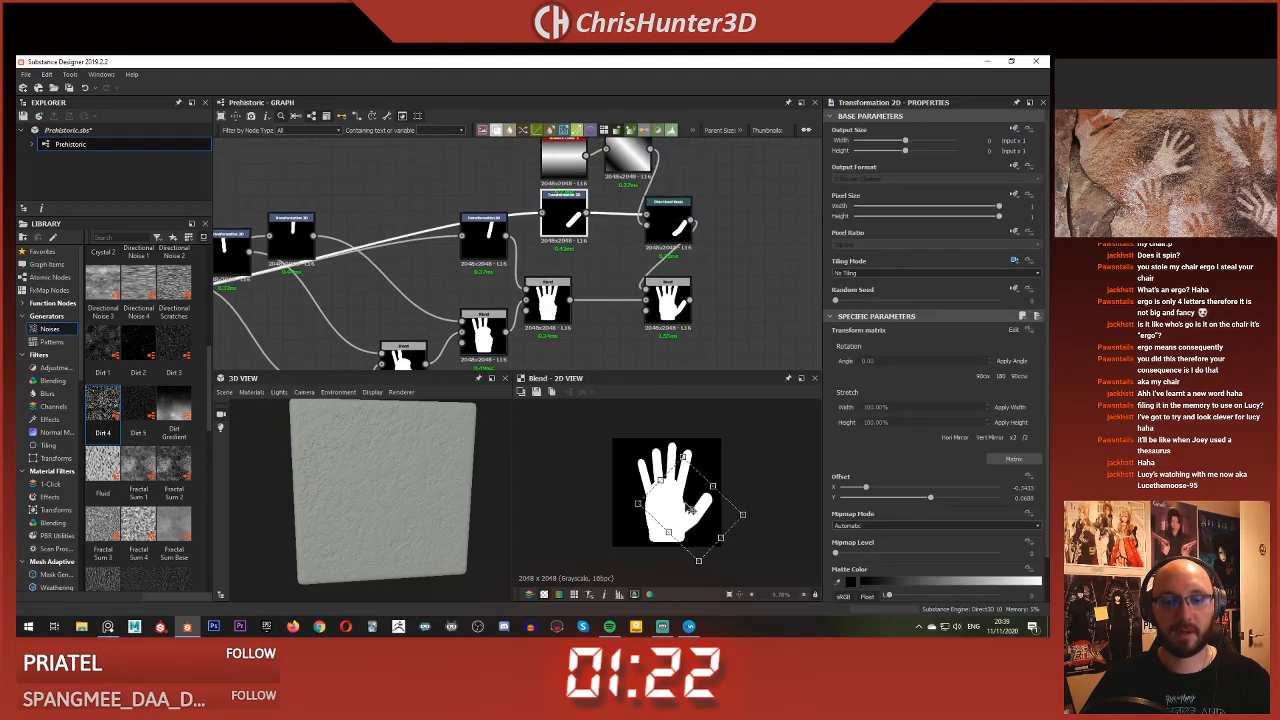
mouse_move(690, 488)
mouse_down()
mouse_move(693, 478)
mouse_move(687, 488)
mouse_up()
middle_drag(603, 280, 607, 366)
click(637, 243)
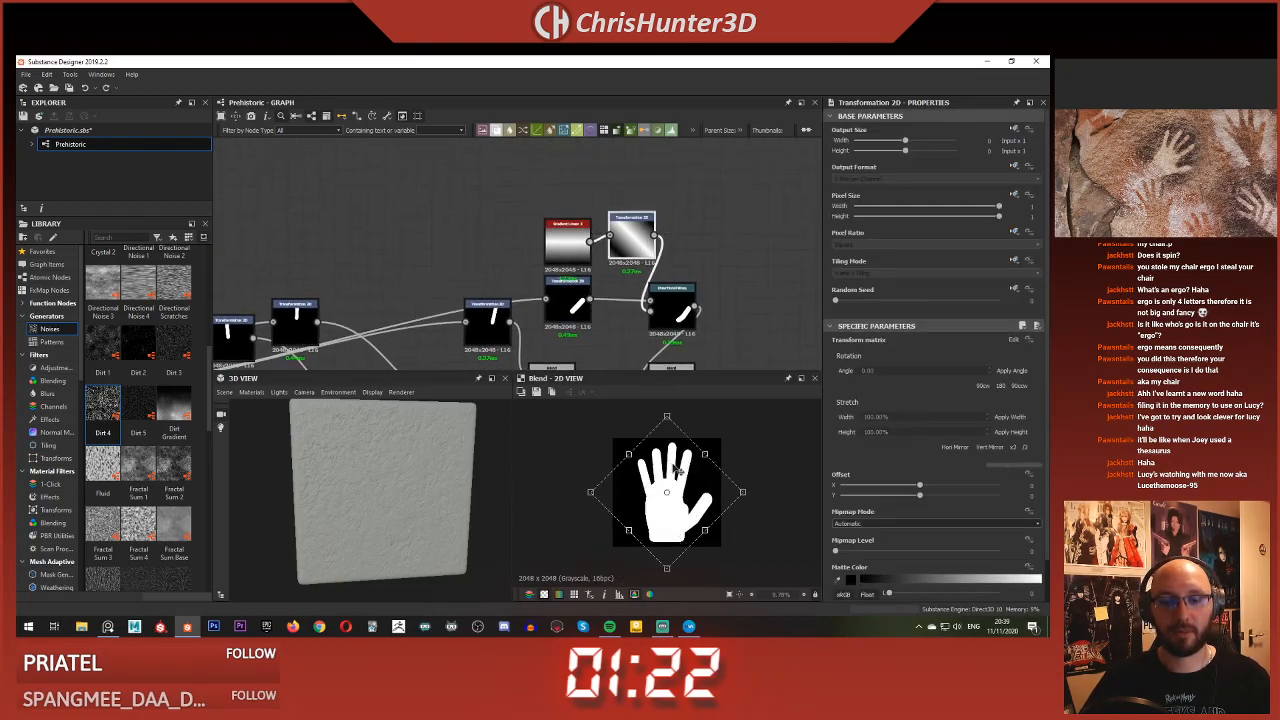
drag(691, 485, 692, 472)
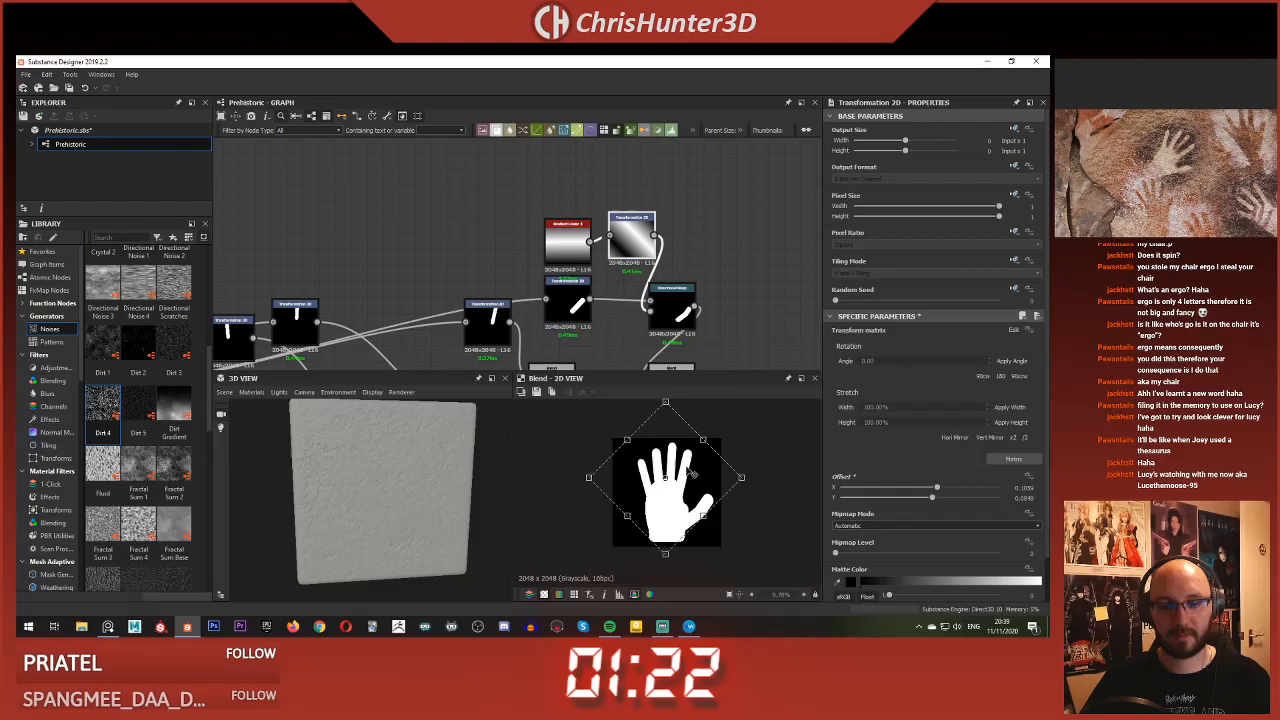
click(572, 302)
middle_drag(614, 341, 660, 287)
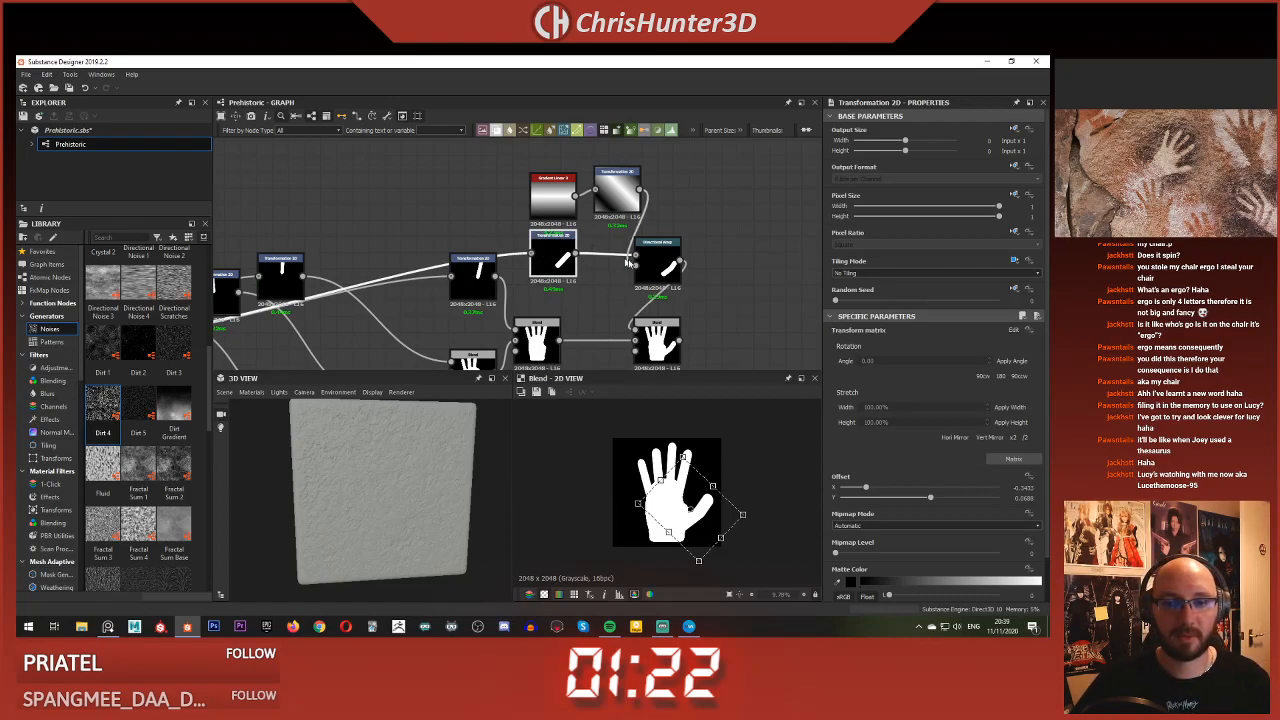
Compact the thumb branch by moving the Directional Warp, the linear gradient and its Transformation 2D closer together
drag(656, 260, 616, 258)
drag(553, 195, 489, 197)
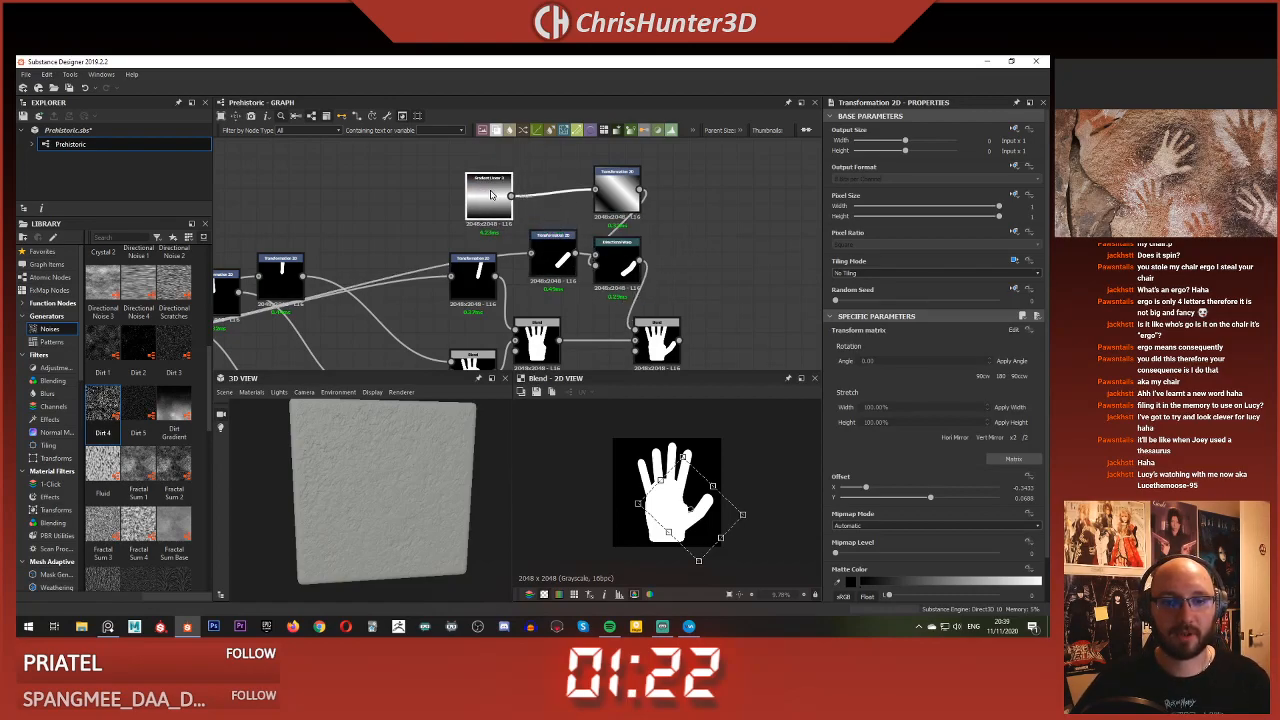
drag(611, 195, 547, 199)
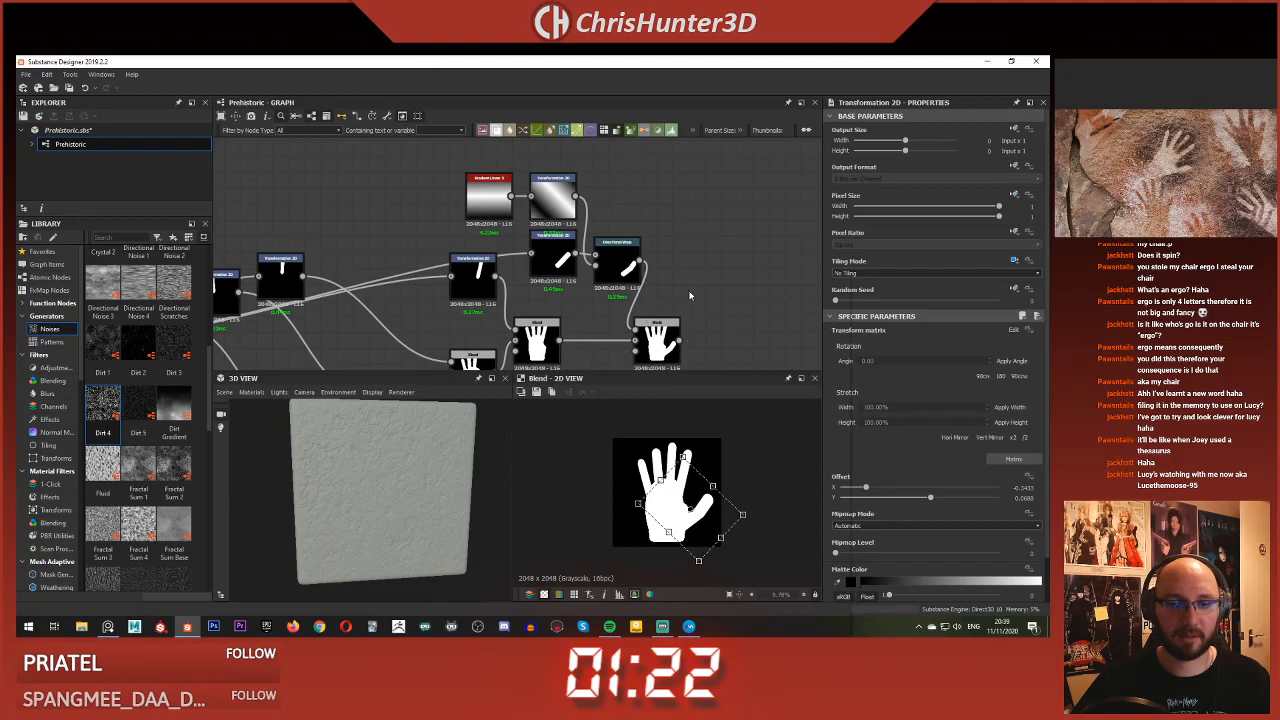
Insert a Transformation 2D between the Directional Warp and the final hand Blend, and preview the Blend
key(space)
text(tr)
click(728, 298)
drag(640, 261, 635, 329)
double_click(659, 336)
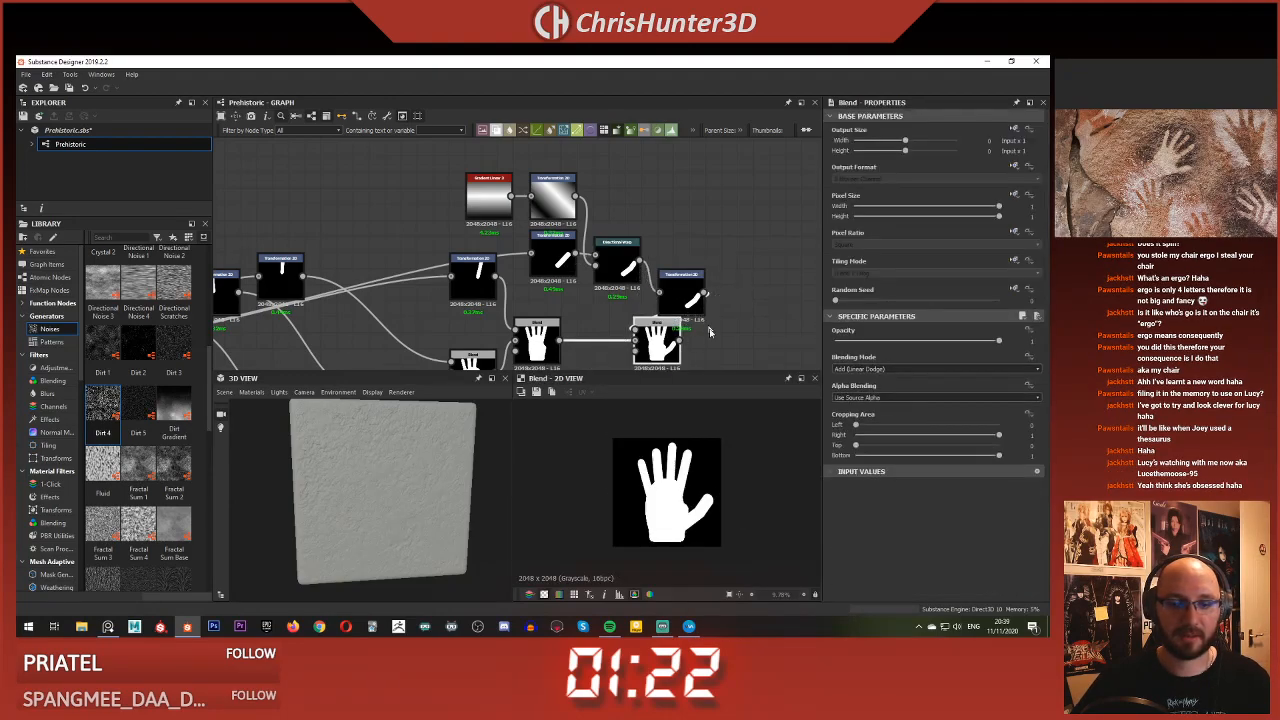
Shift the warped thumb slightly upward with the new Transformation 2D, and set the Directional Warp intensity to 13.51
click(682, 290)
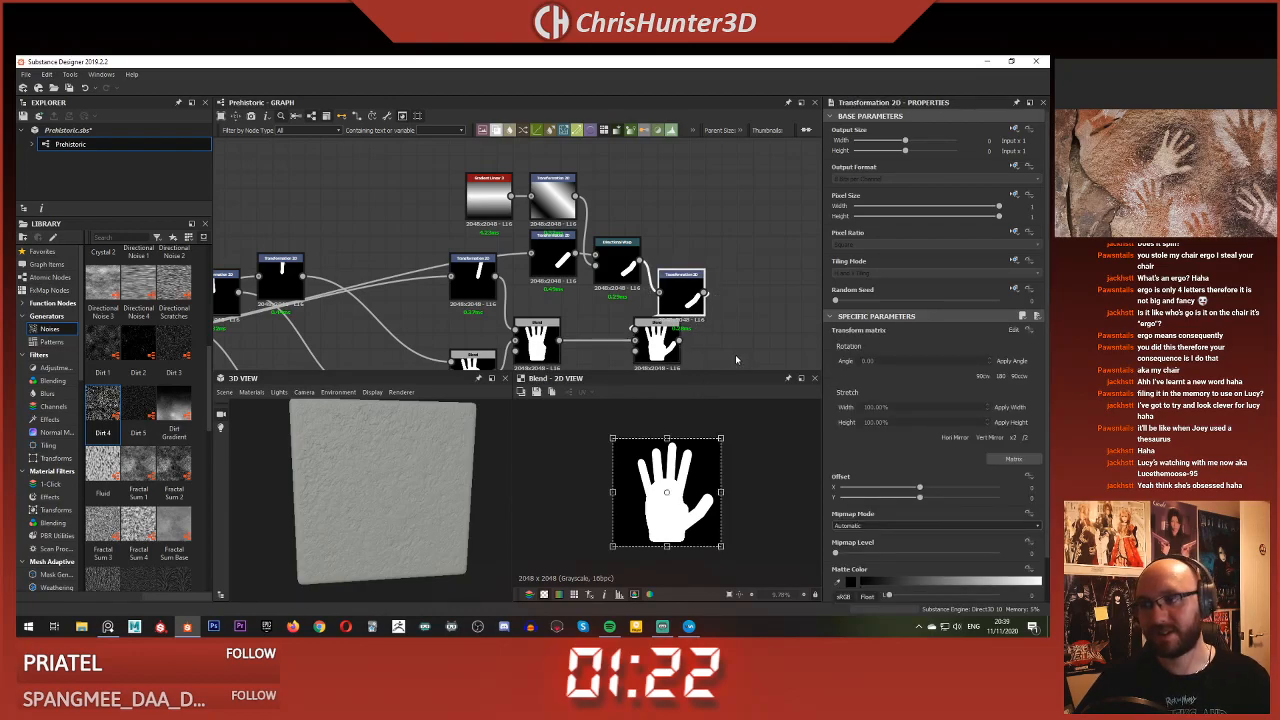
drag(689, 472, 686, 465)
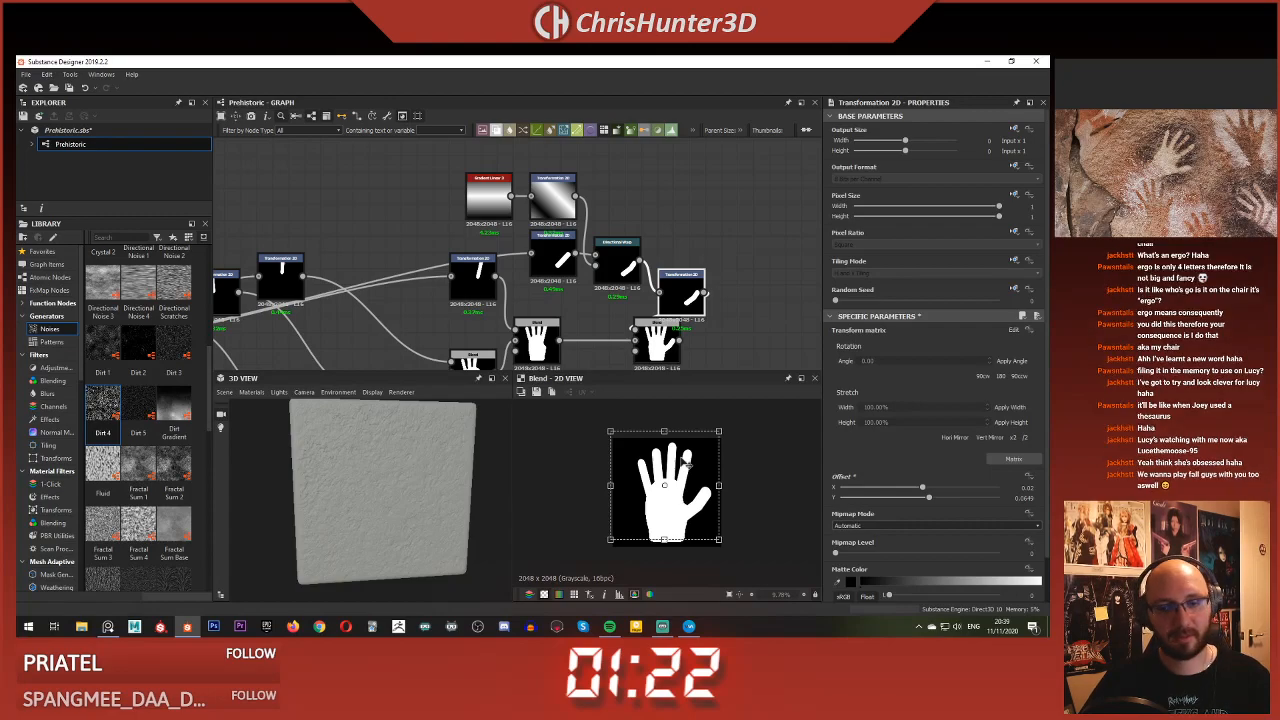
click(617, 258)
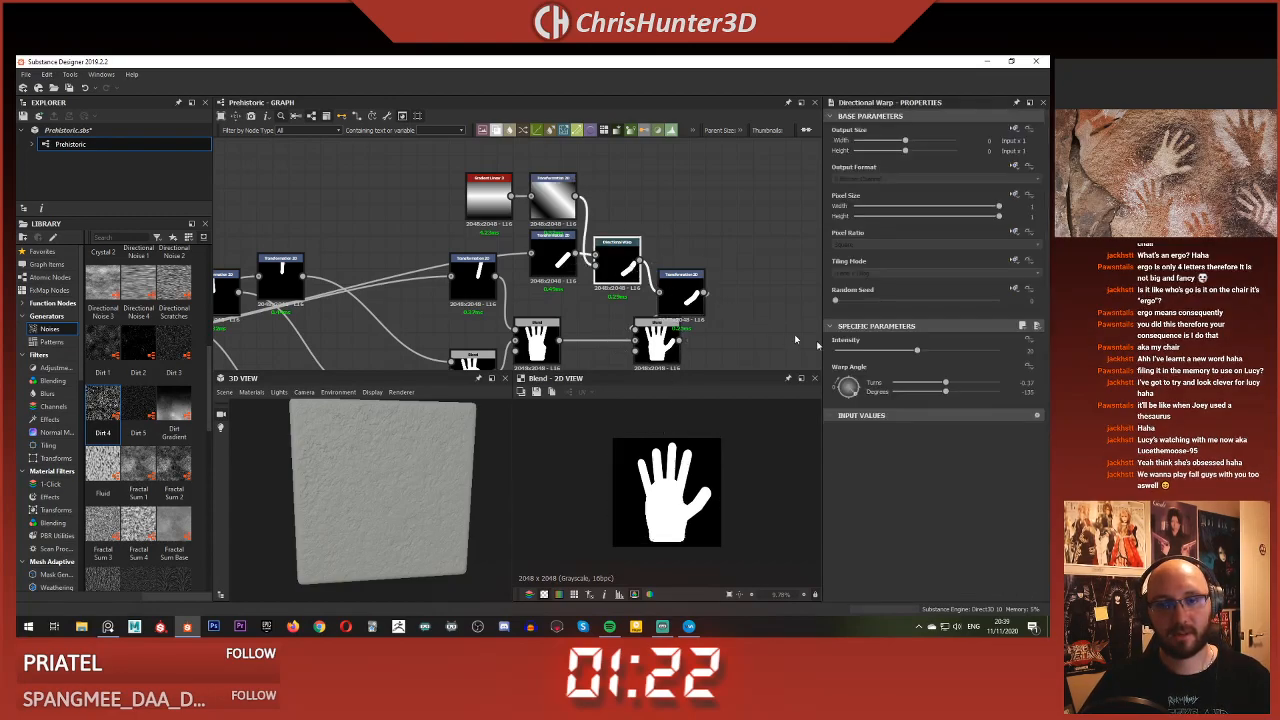
drag(913, 343, 891, 343)
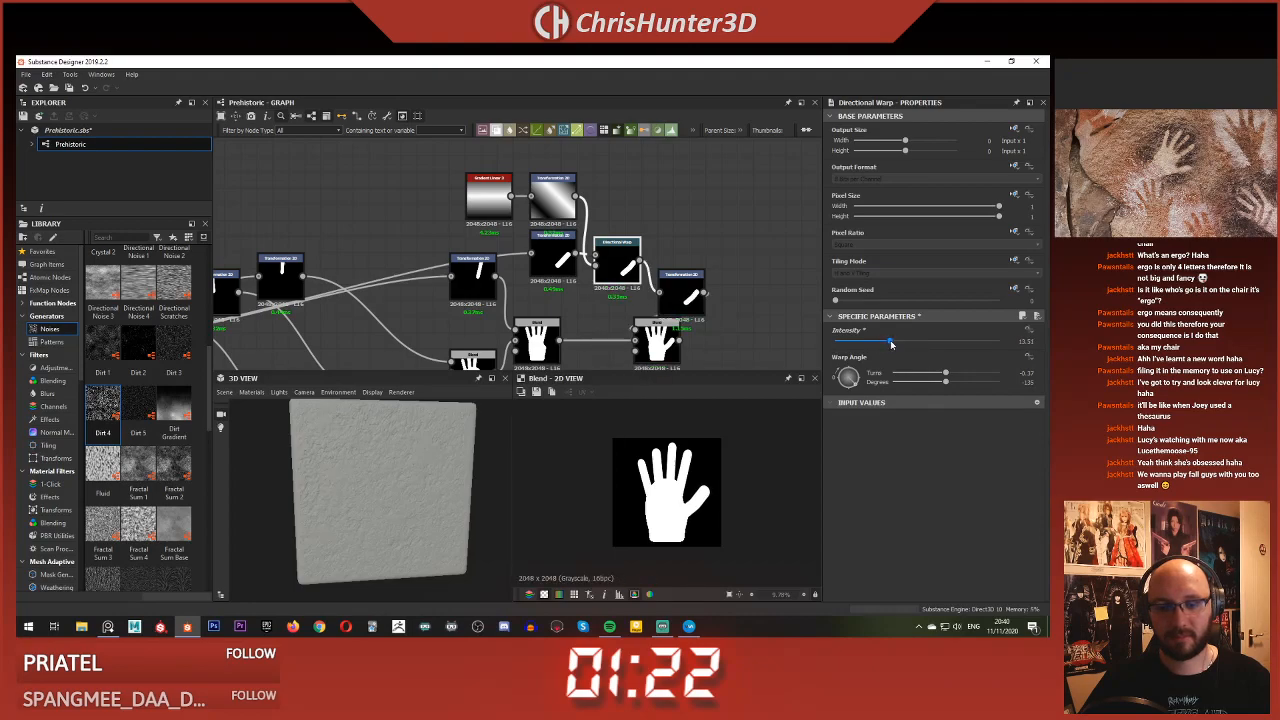
Try shrinking and repositioning the thumb with the Transformation 2D before the warp, and undo the changes
middle_drag(572, 281, 571, 269)
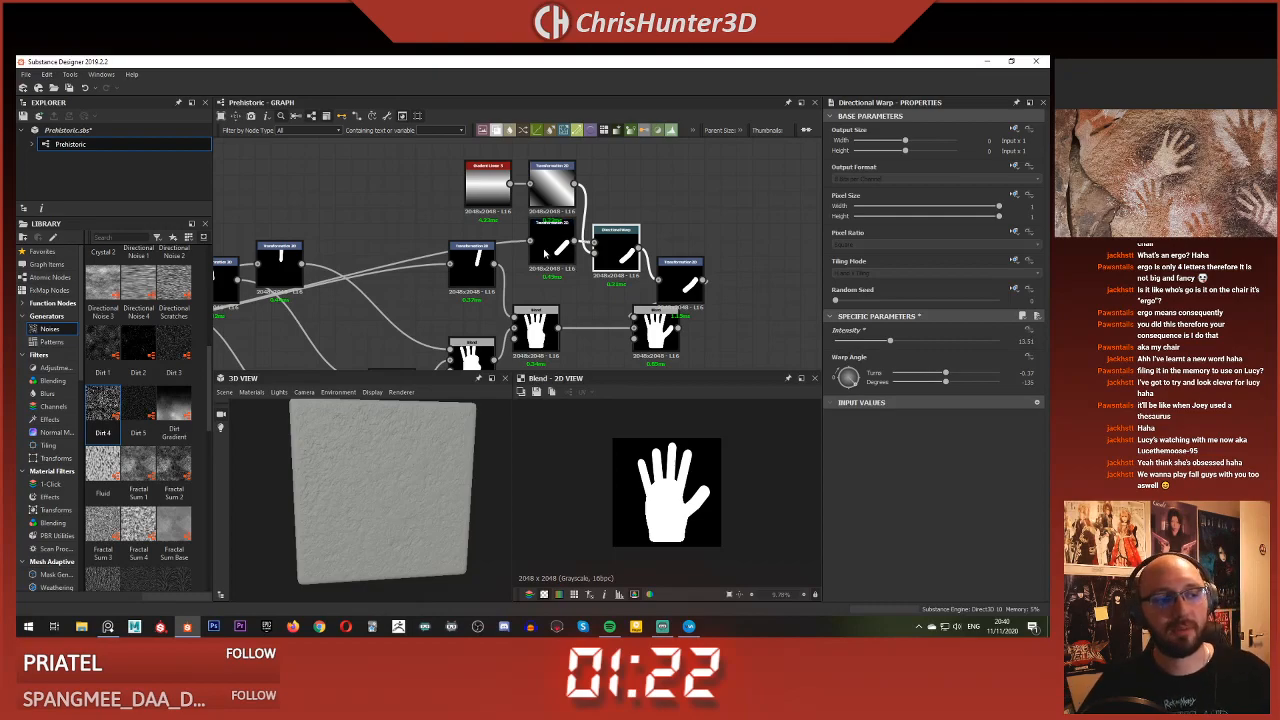
scroll(711, 486, down, 4)
scroll(650, 494, up, 7)
middle_drag(699, 276, 679, 284)
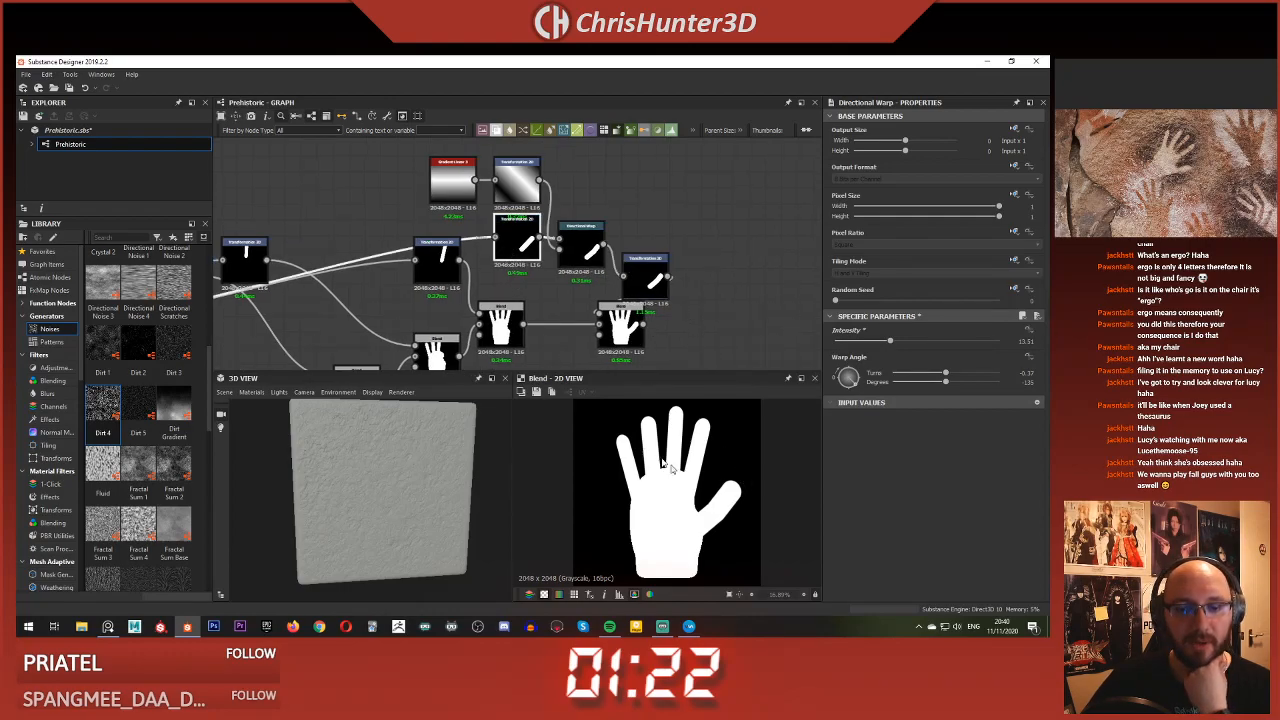
drag(749, 565, 692, 544)
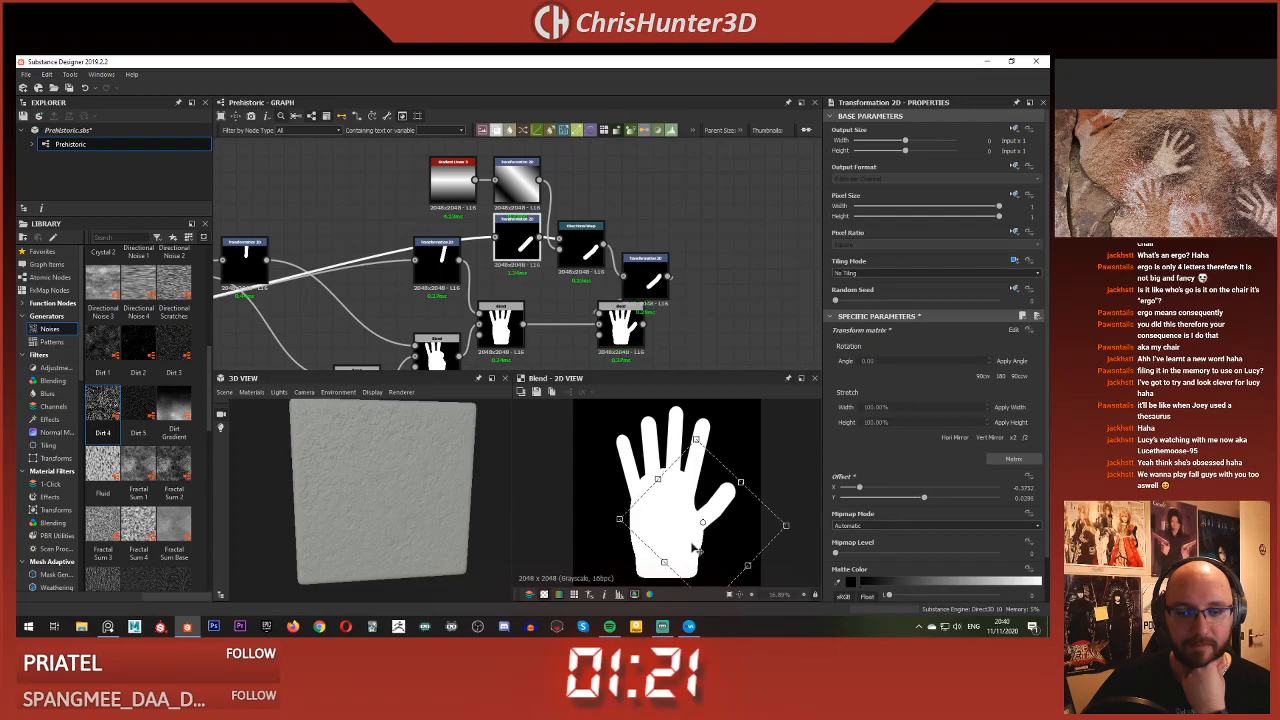
key(ctrl+z)
key(ctrl+z)
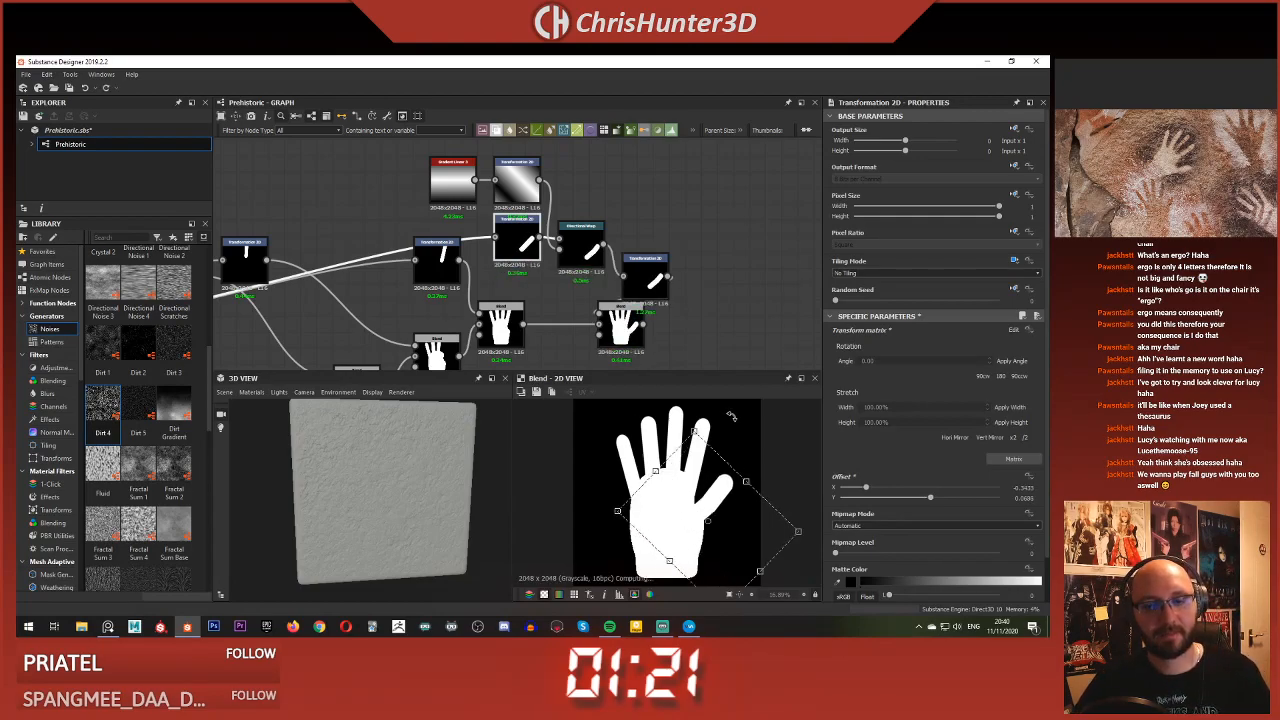
Rotate the thumb slightly more upright, reposition it against the palm, and check the hand silhouette at different sizes
drag(743, 449, 720, 485)
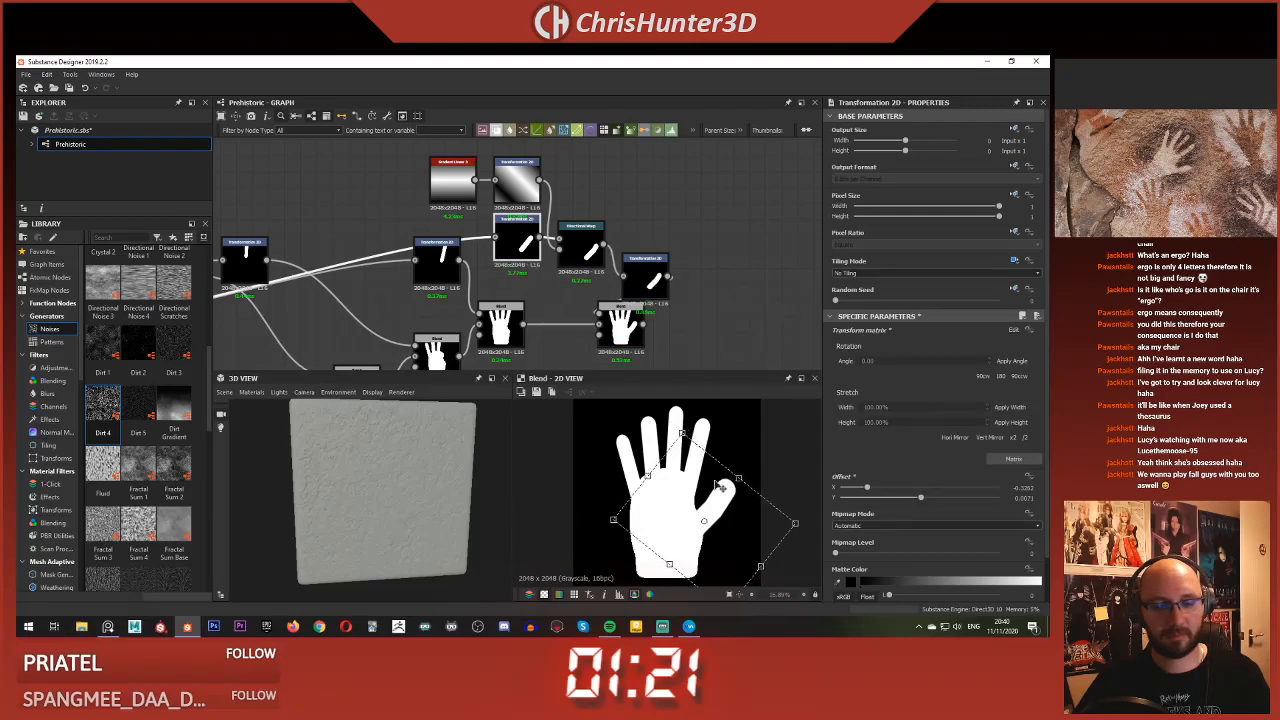
drag(720, 489, 725, 492)
scroll(678, 538, down, 3)
scroll(678, 538, up, 2)
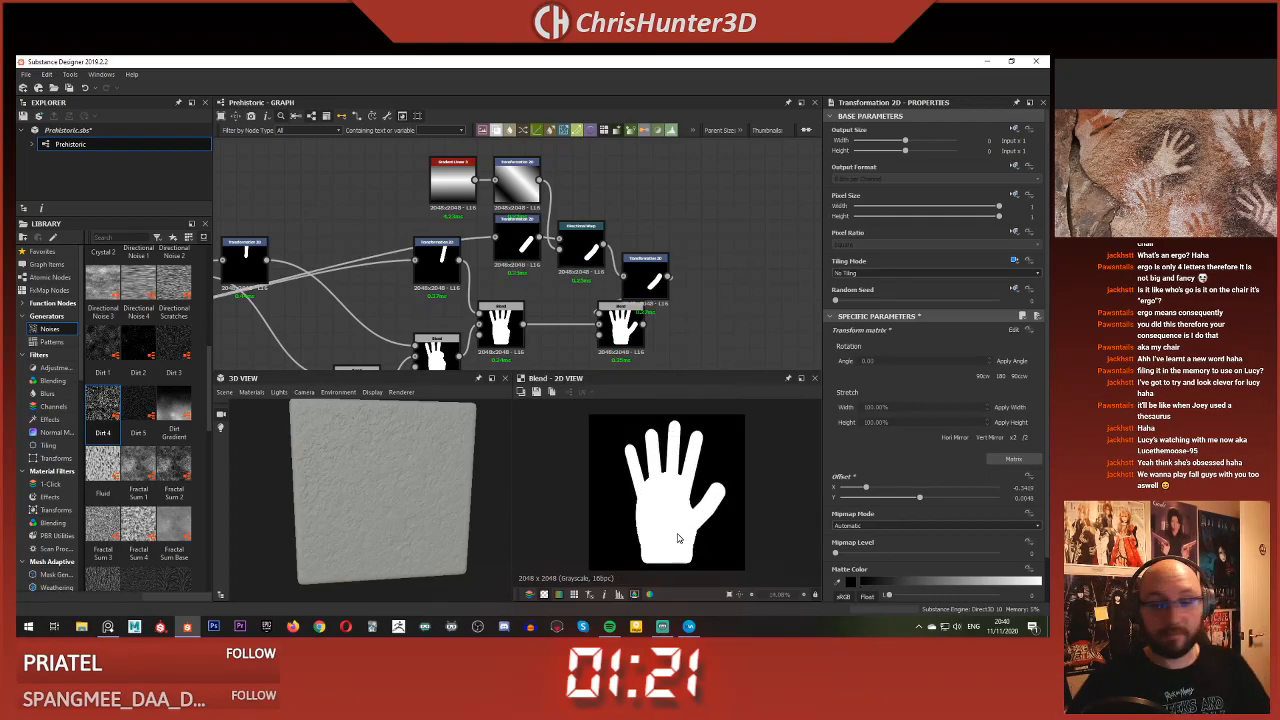
scroll(660, 237, down, 4)
scroll(660, 237, up, 4)
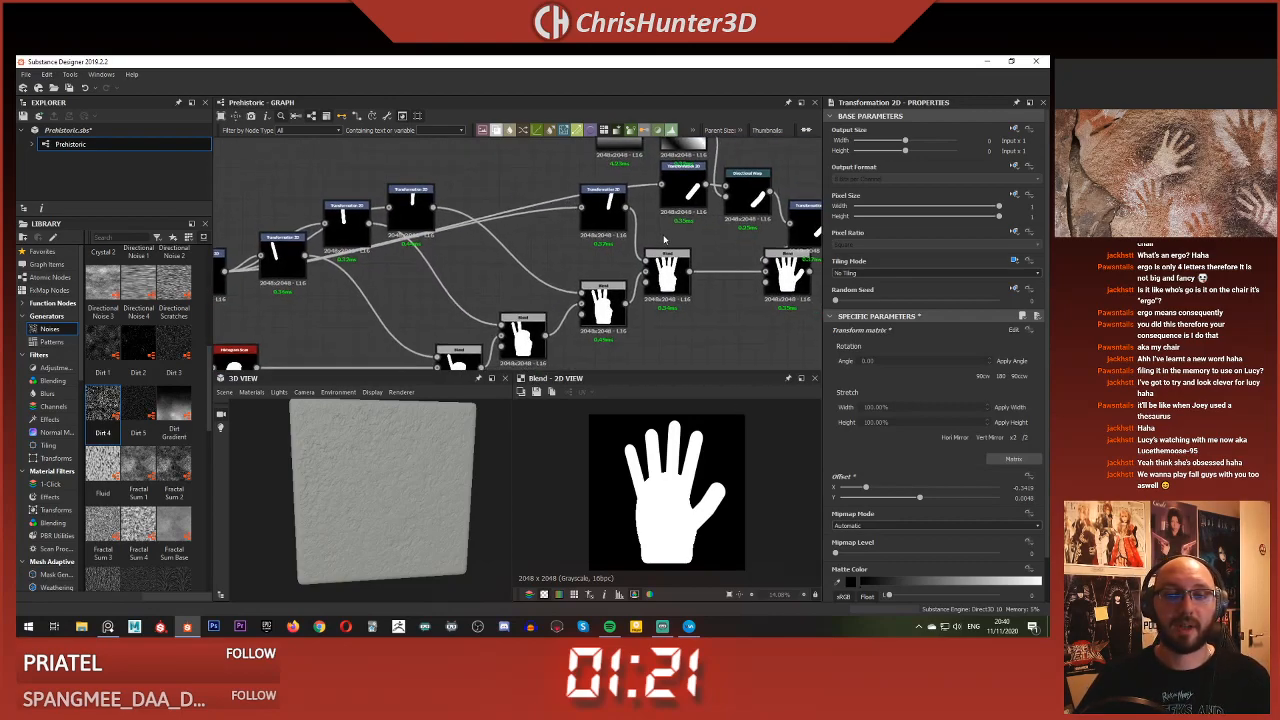
Preview the four-finger Blend without the thumb and examine the finger node chain back to its source Shape
middle_drag(660, 237, 582, 246)
double_click(582, 276)
scroll(580, 280, up, 1)
scroll(578, 282, down, 3)
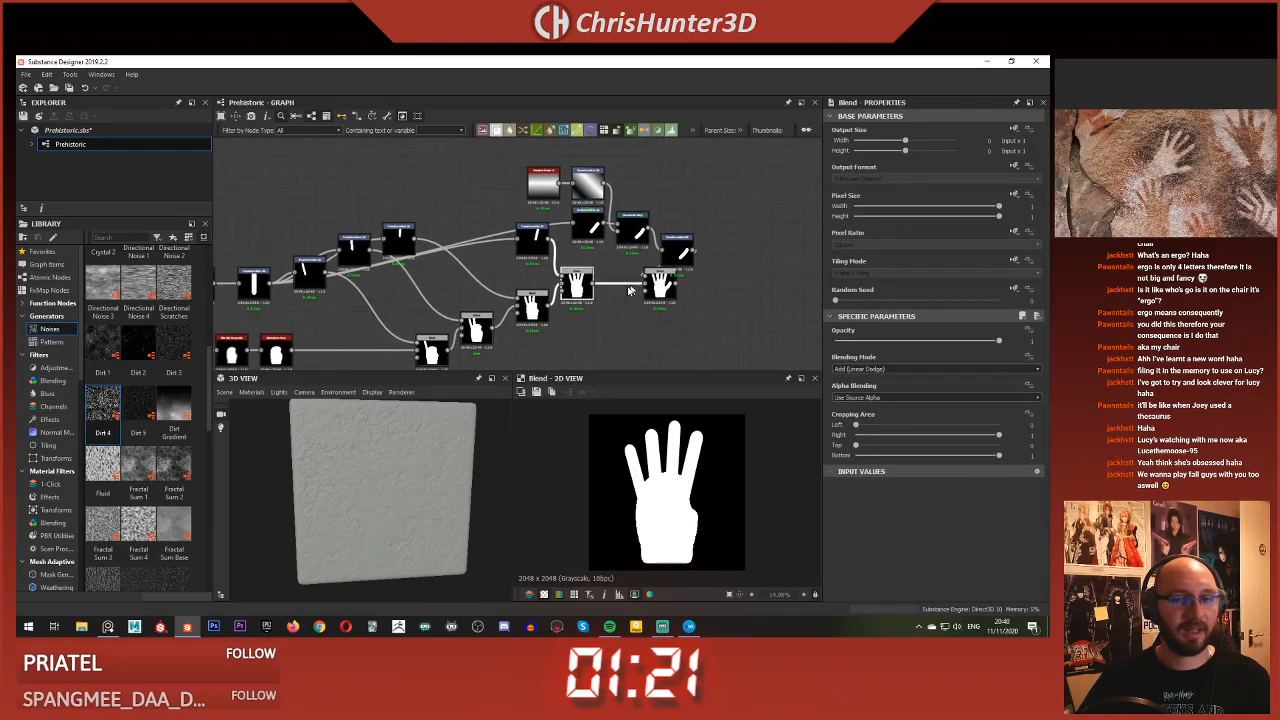
middle_drag(633, 285, 735, 292)
scroll(734, 314, up, 2)
scroll(570, 271, down, 4)
middle_drag(546, 271, 706, 294)
scroll(541, 211, up, 4)
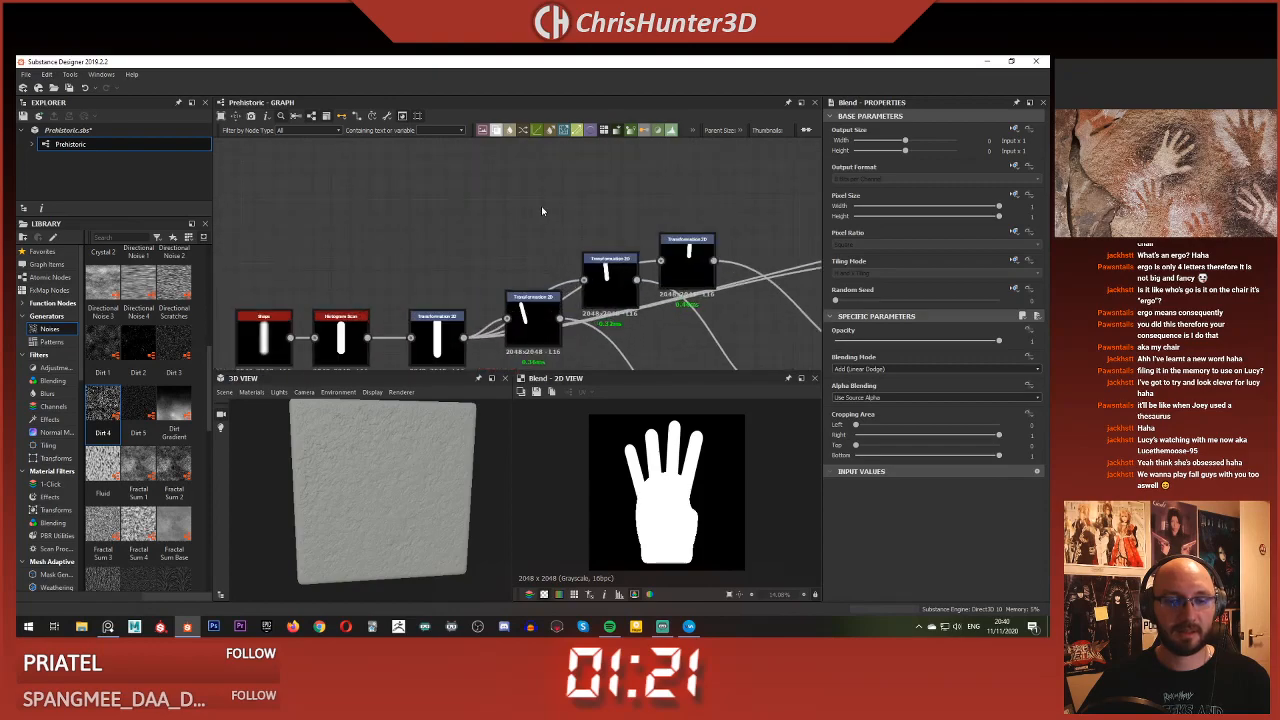
Add a Warp node and place it above the finger Transformation 2D nodes
key(space)
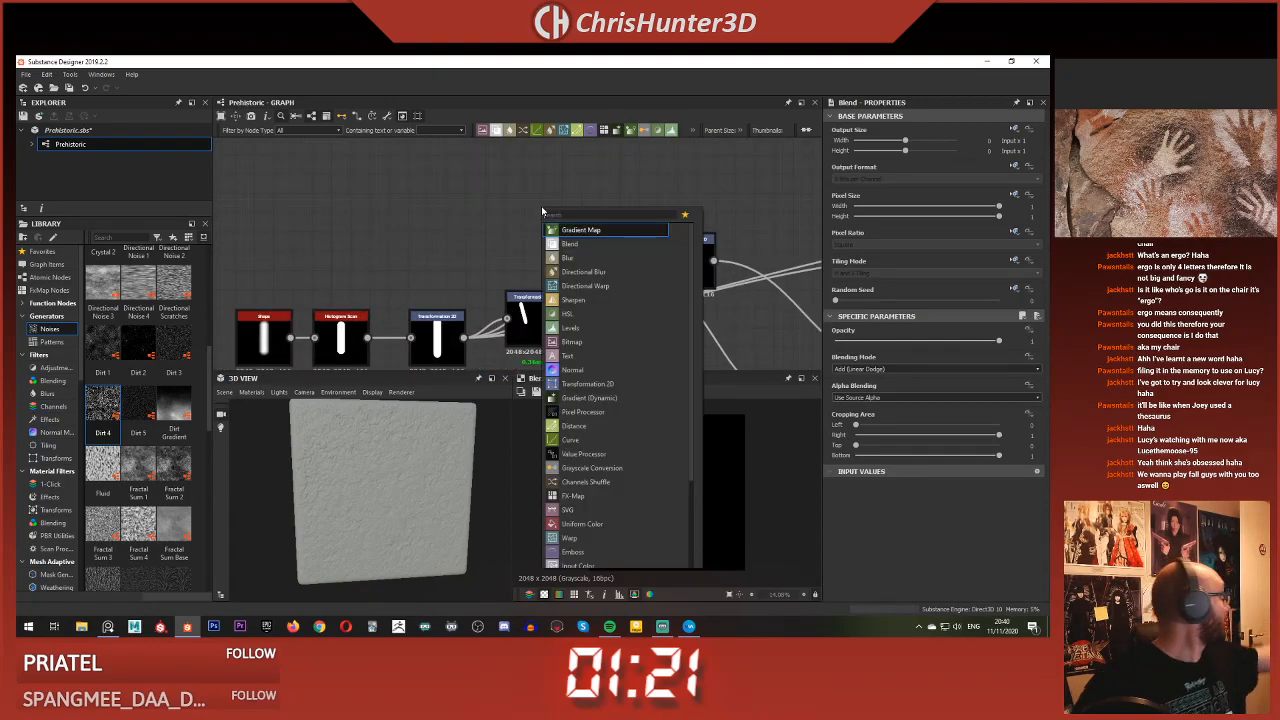
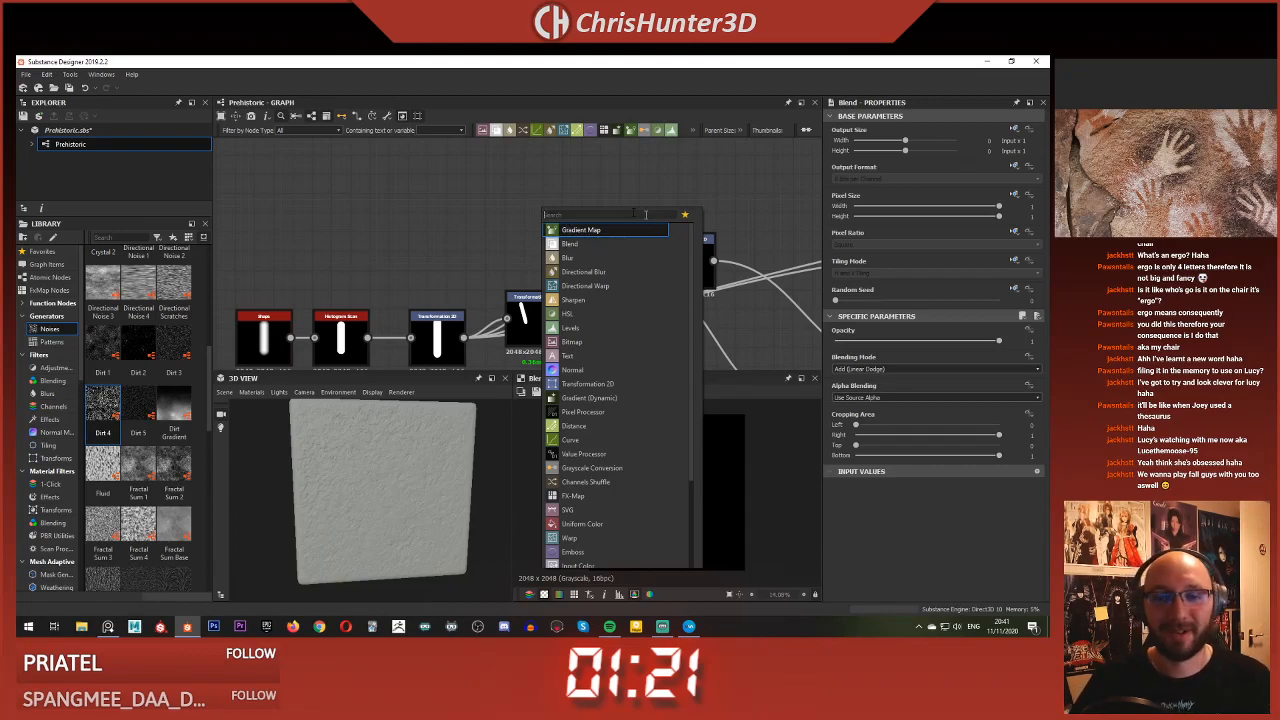
click(492, 211)
middle_drag(556, 260, 612, 216)
scroll(612, 216, down, 2)
middle_drag(497, 246, 357, 290)
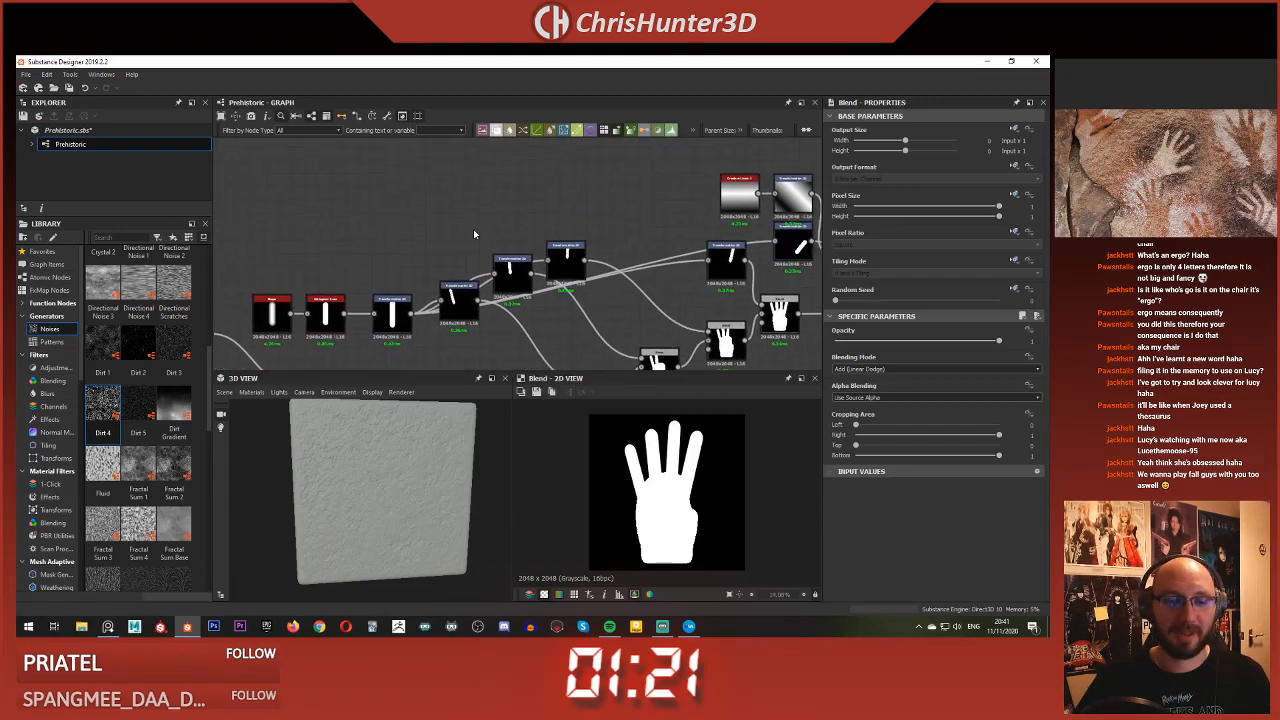
key(space)
text(warp)
key(Return)
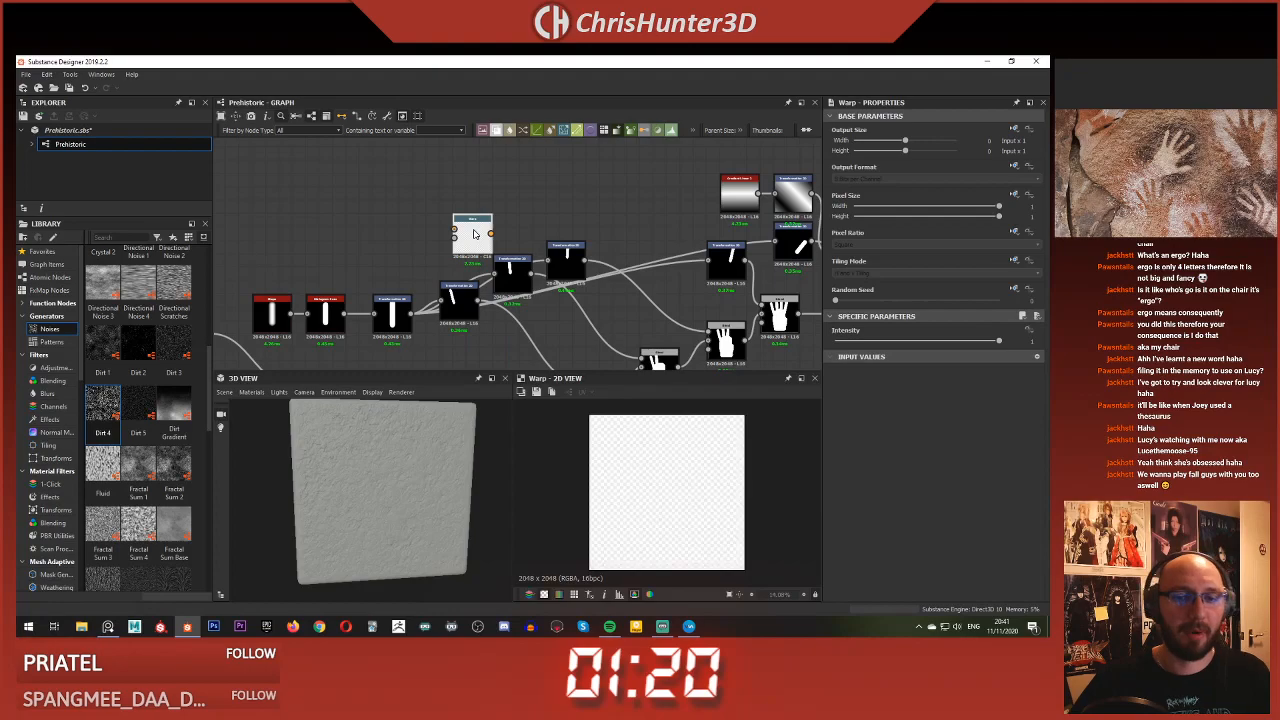
scroll(486, 222, up, 1)
middle_drag(486, 208, 490, 228)
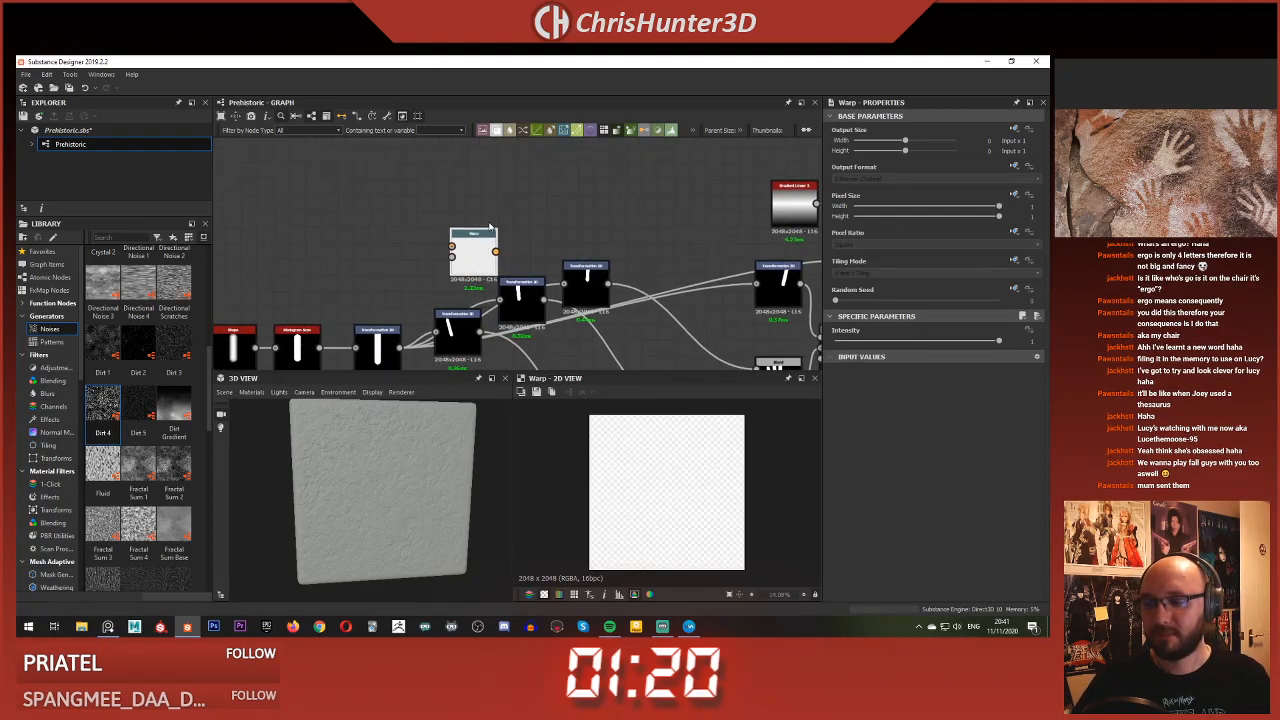
drag(490, 228, 522, 198)
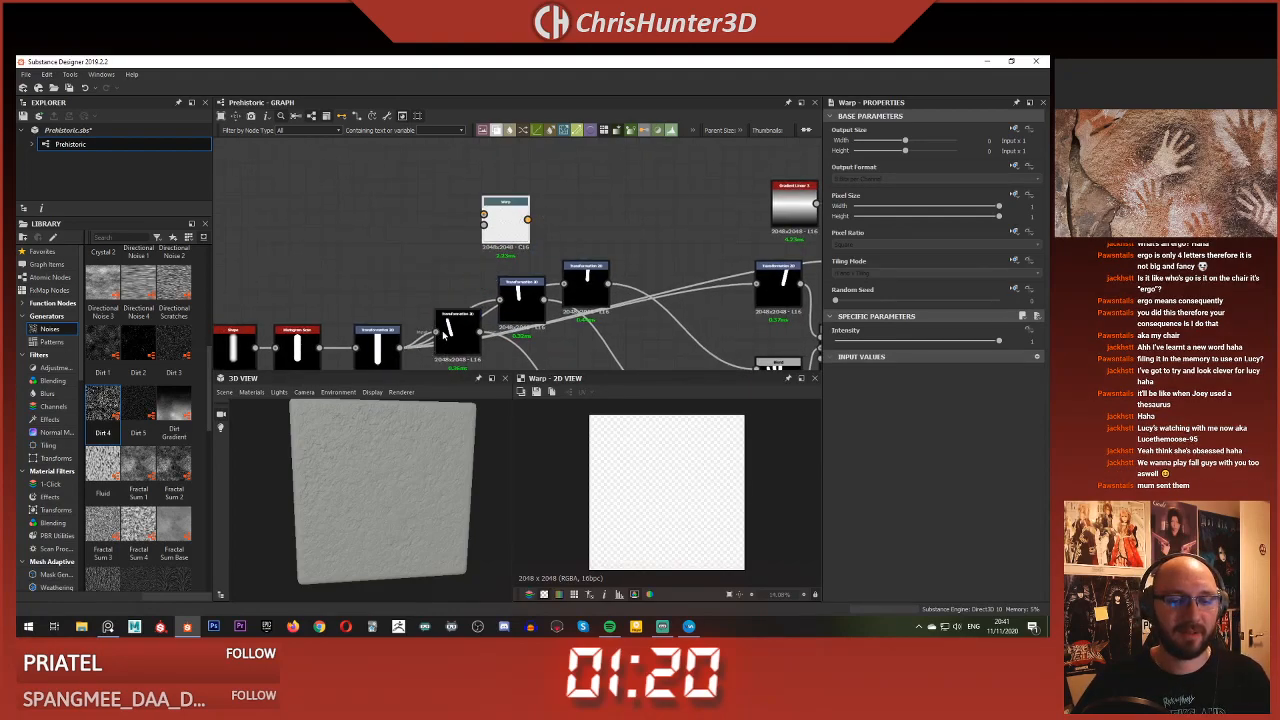
Connect the base finger's Transformation 2D output to the Warp node's main input
click(378, 345)
middle_drag(378, 345, 382, 279)
drag(404, 282, 504, 138)
scroll(411, 204, up, 3)
scroll(411, 208, down, 4)
middle_drag(411, 198, 410, 222)
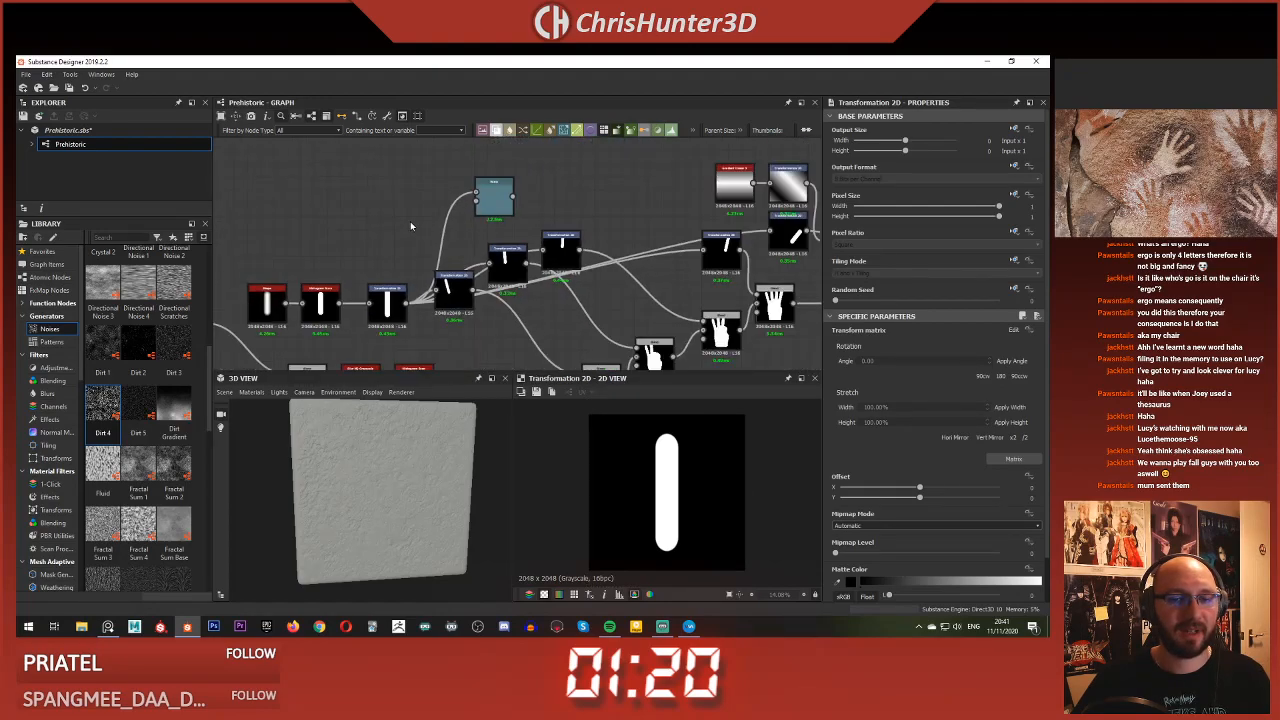
Add a Perlin Noise node beside the Warp and set its scale to about 8
scroll(410, 226, up, 2)
key(space)
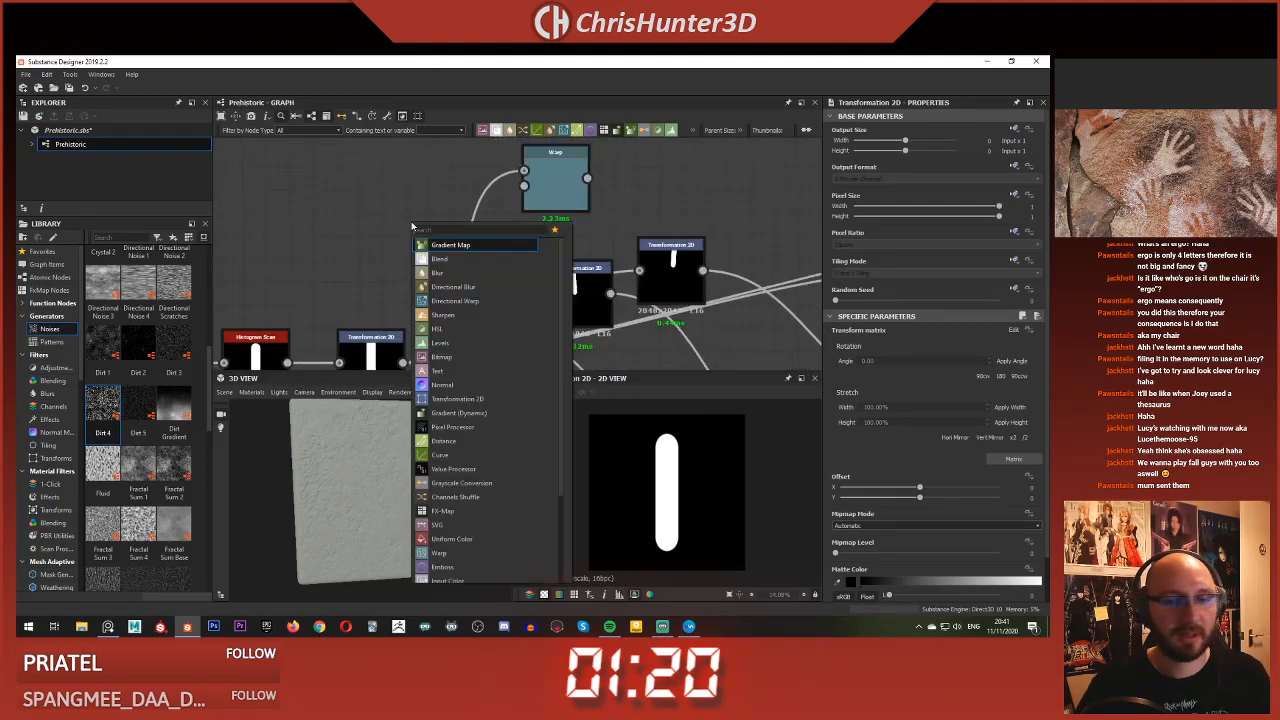
click(343, 199)
key(space)
text(perl)
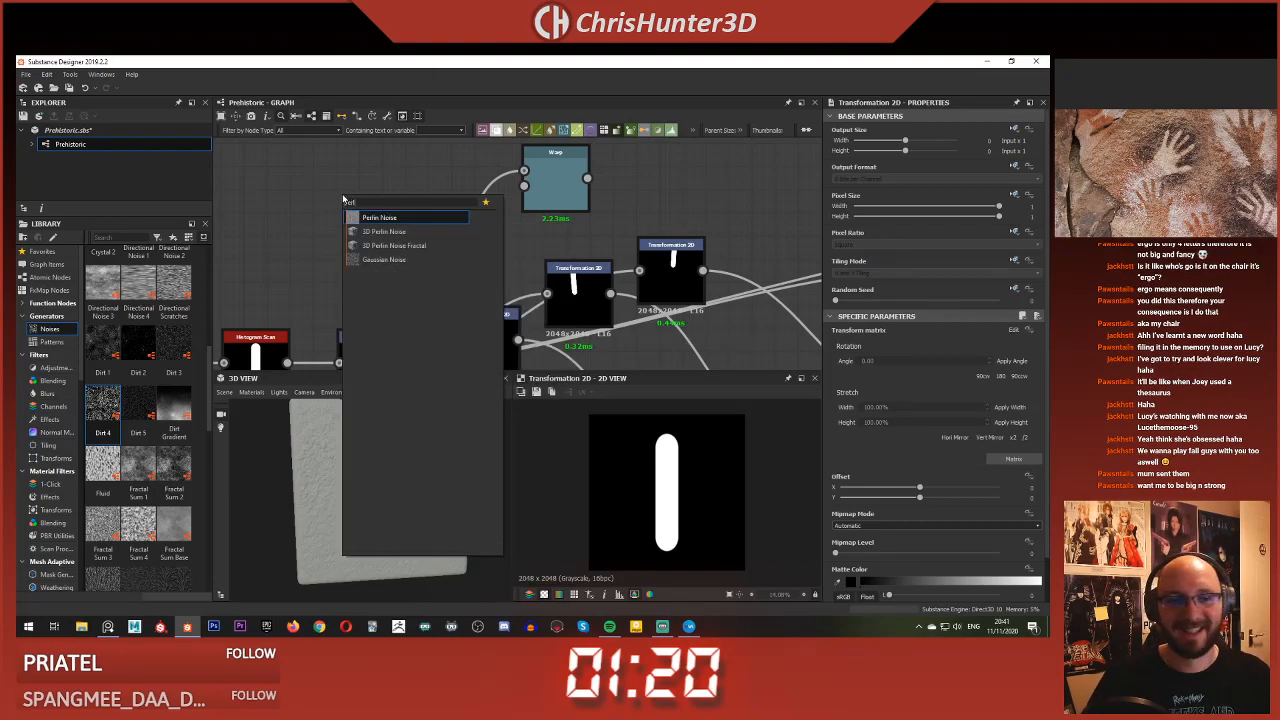
key(Return)
middle_drag(342, 193, 323, 225)
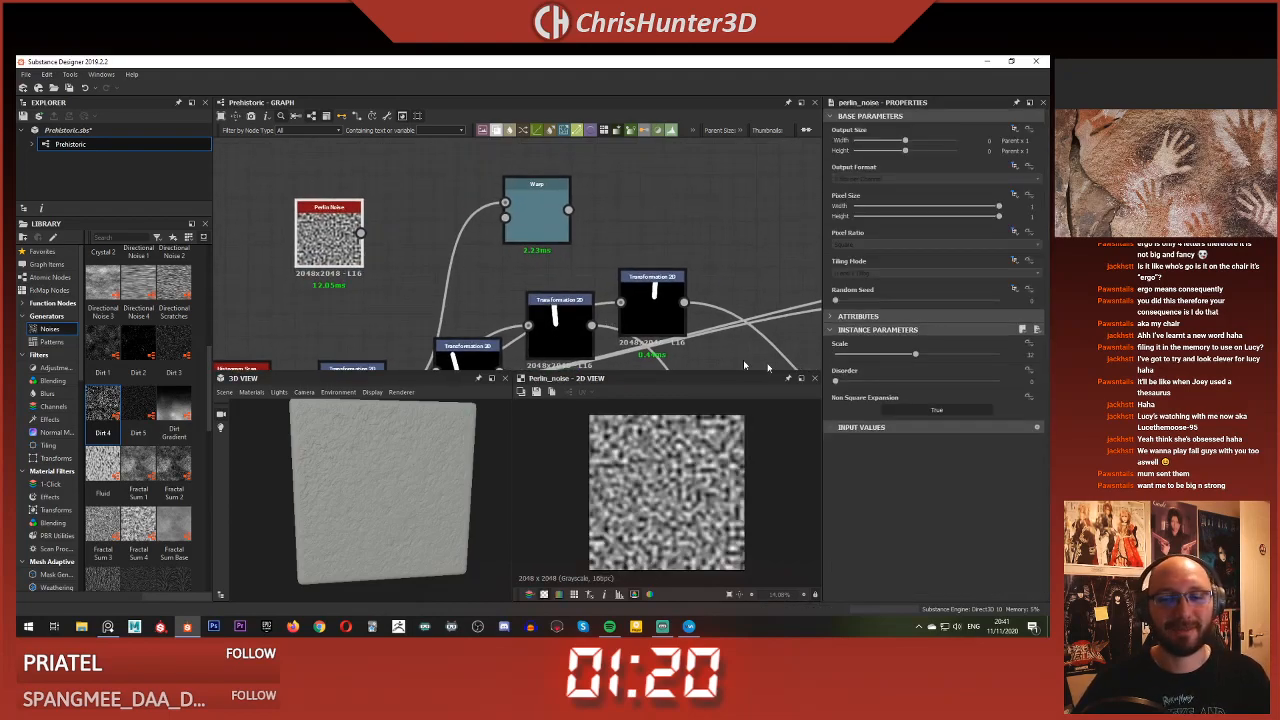
drag(906, 357, 855, 355)
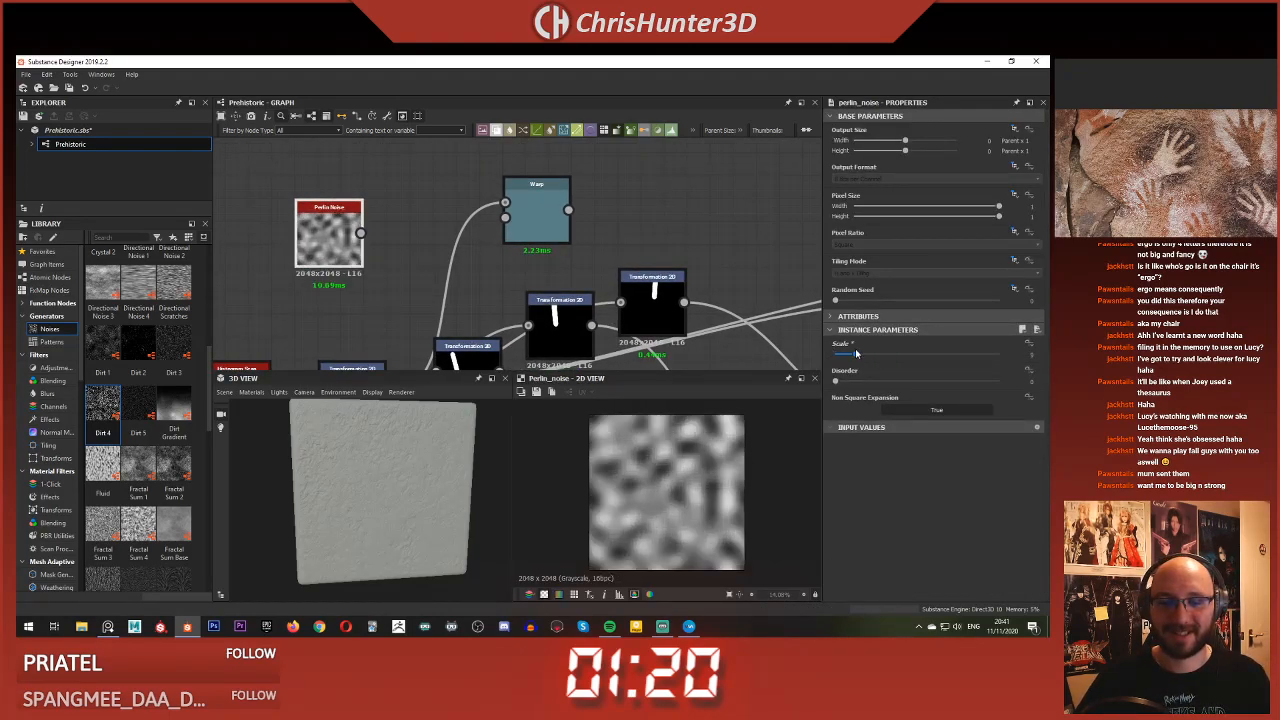
Connect the Perlin Noise to the Warp's gradient input and set the Warp intensity to 0.36
drag(360, 233, 505, 217)
double_click(535, 219)
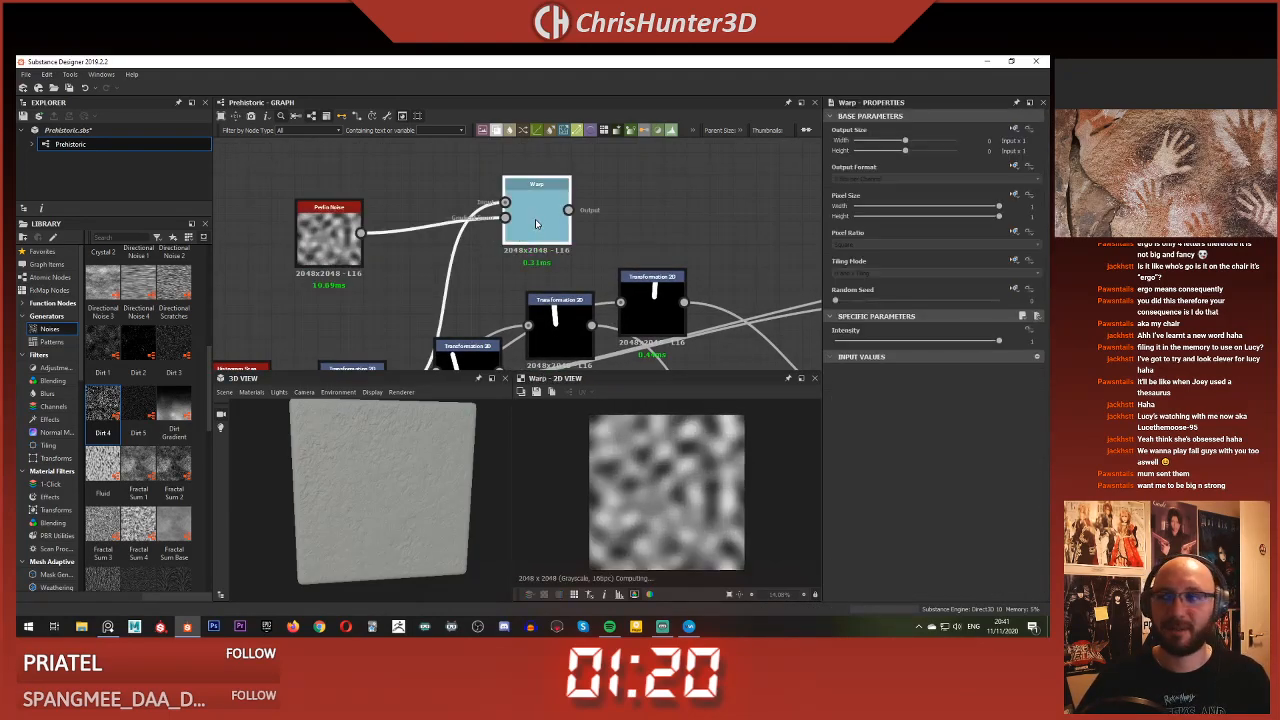
scroll(768, 447, down, 2)
click(919, 342)
click(893, 341)
scroll(544, 245, down, 2)
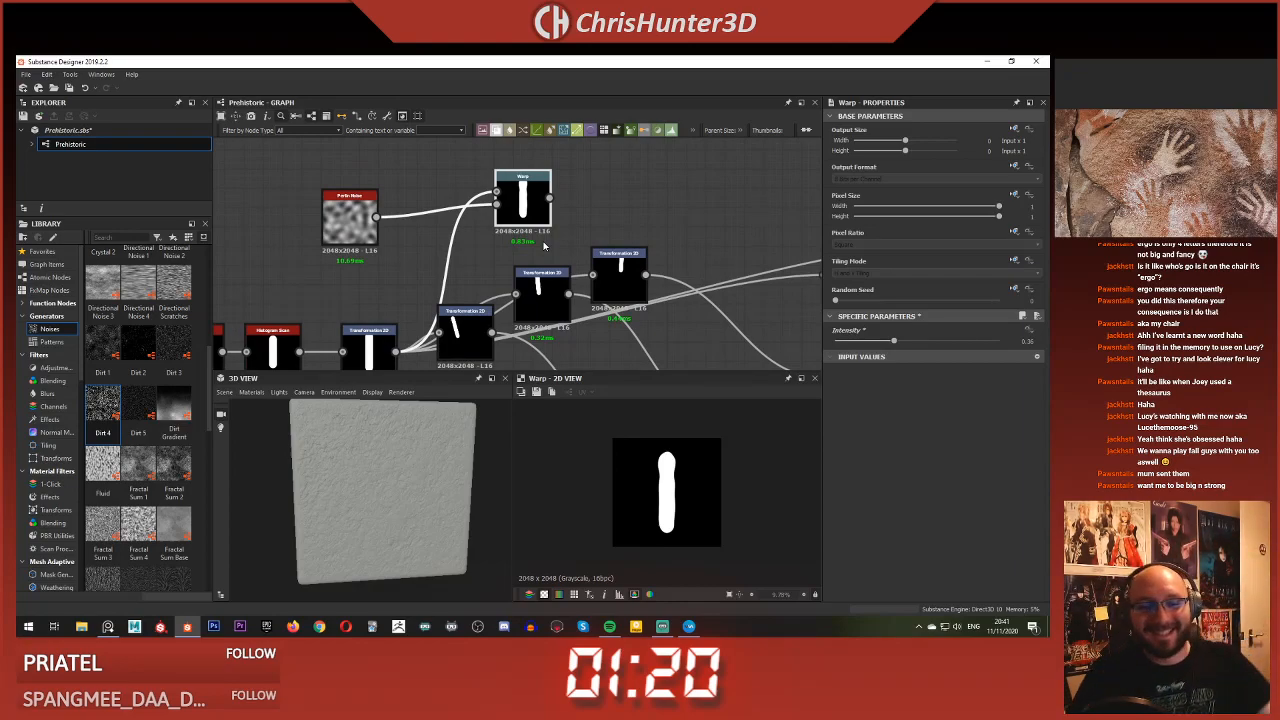
scroll(415, 308, down, 2)
scroll(415, 308, up, 2)
Reroute the finger and thumb Transformation 2D nodes so they take the Warp output as their source
drag(435, 228, 590, 290)
scroll(660, 211, down, 3)
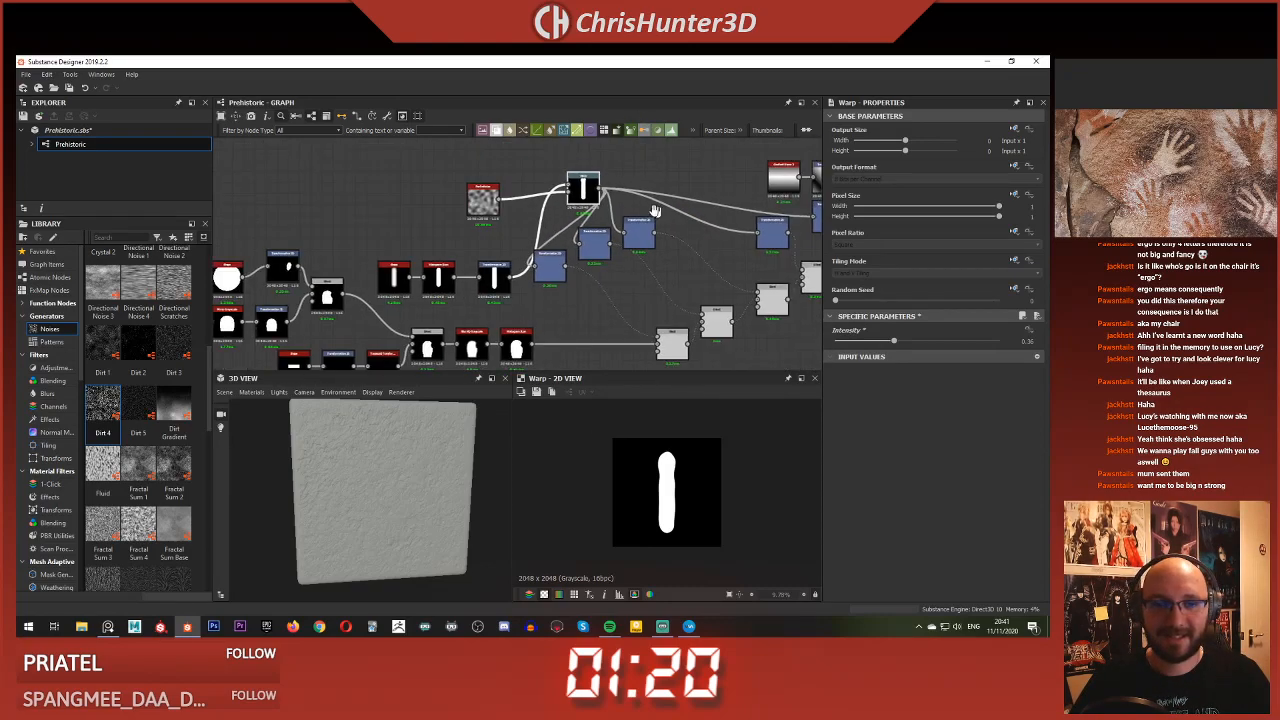
middle_drag(660, 210, 426, 215)
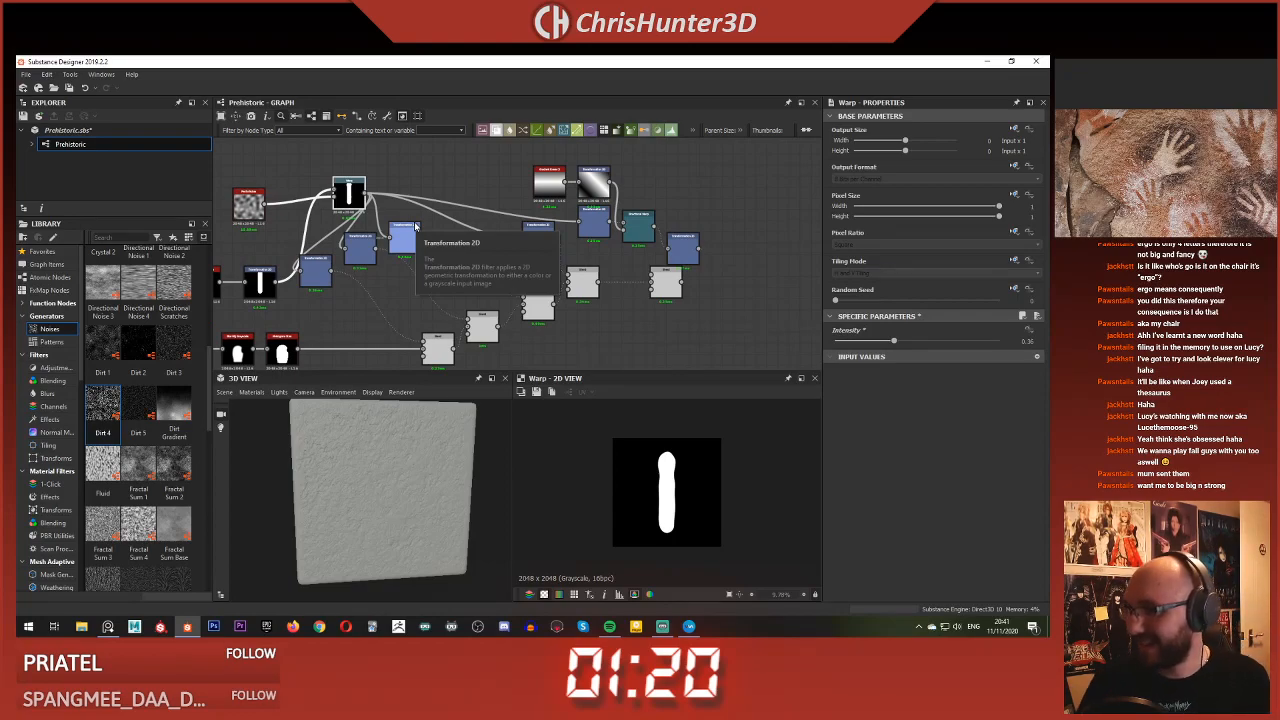
scroll(627, 242, down, 3)
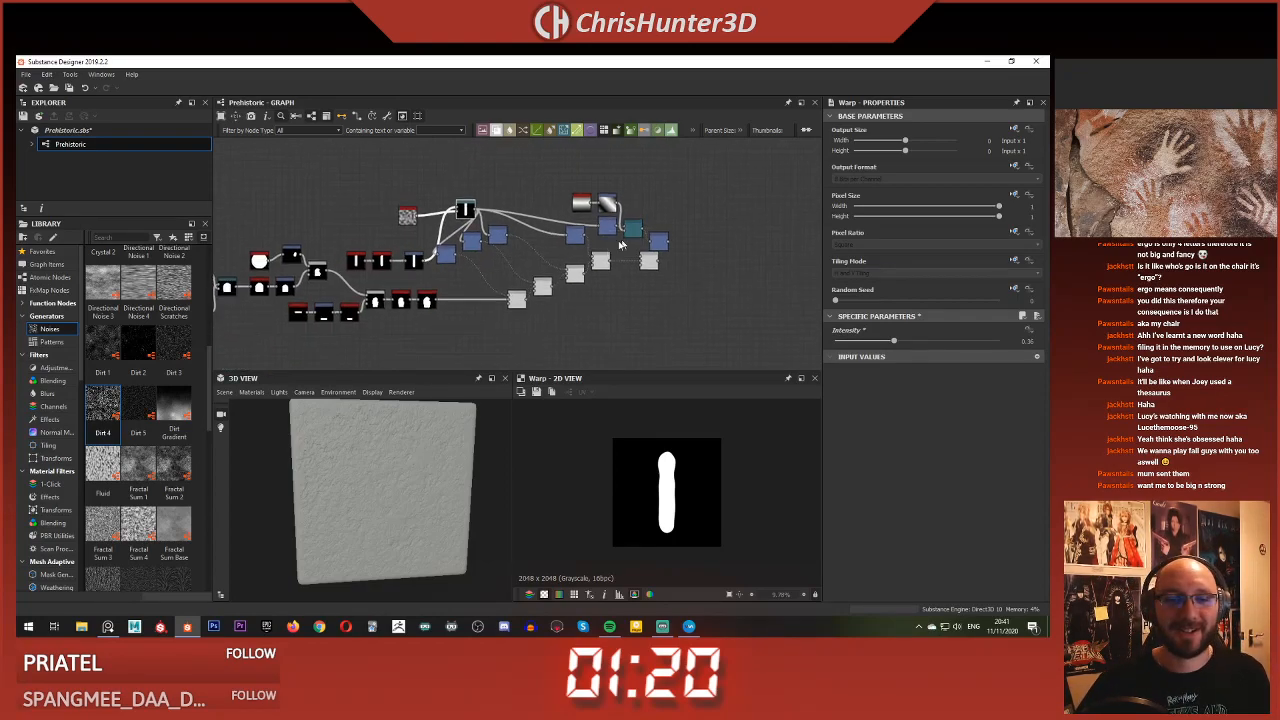
Move the final Blend node beyond the thumb's last Transformation 2D and preview the full warped hand
scroll(606, 253, up, 4)
double_click(754, 234)
middle_drag(744, 238, 658, 228)
drag(632, 264, 705, 281)
double_click(705, 281)
scroll(625, 458, up, 4)
scroll(625, 458, down, 2)
middle_drag(483, 253, 663, 356)
Set the Perlin Noise scale to about 18 for finer irregularities along the fingers
click(473, 230)
mouse_move(893, 342)
mouse_down()
mouse_move(836, 341)
mouse_move(874, 341)
mouse_move(851, 341)
mouse_move(881, 355)
mouse_up()
click(328, 262)
scroll(666, 491, up, 3)
scroll(666, 491, down, 5)
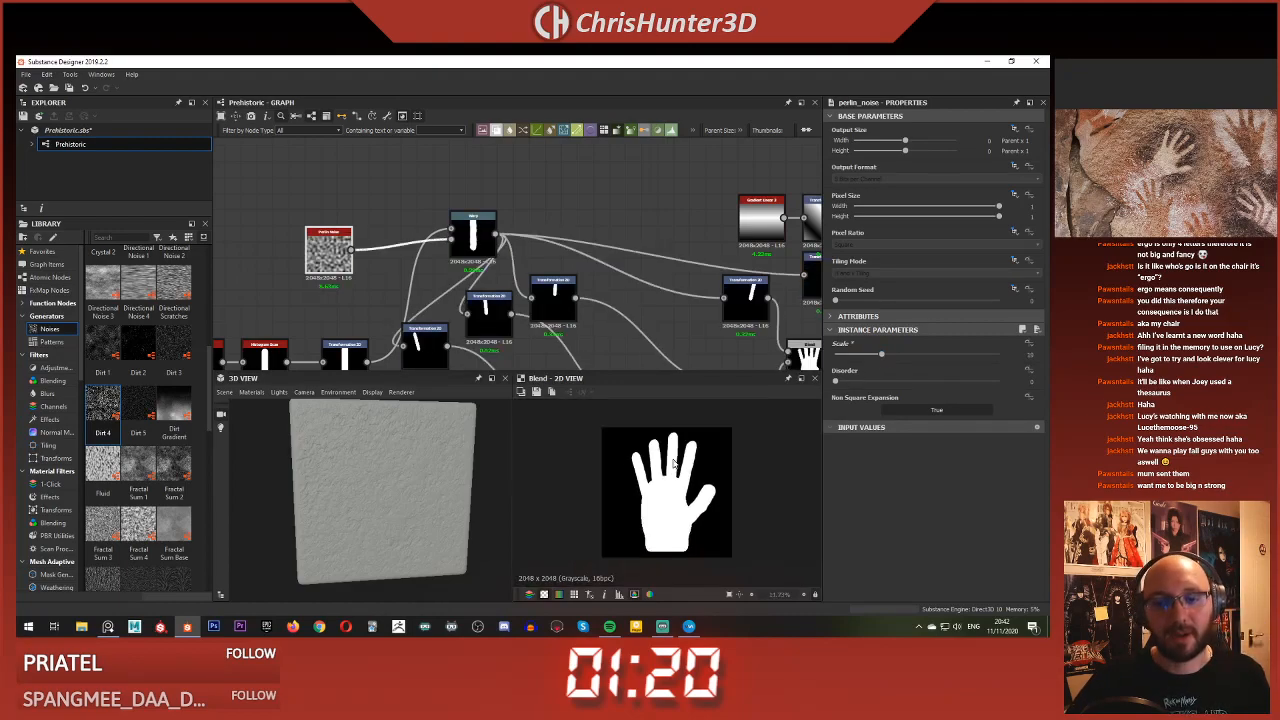
Examine the warped hand silhouette at different sizes along with its node chain
scroll(630, 510, up, 4)
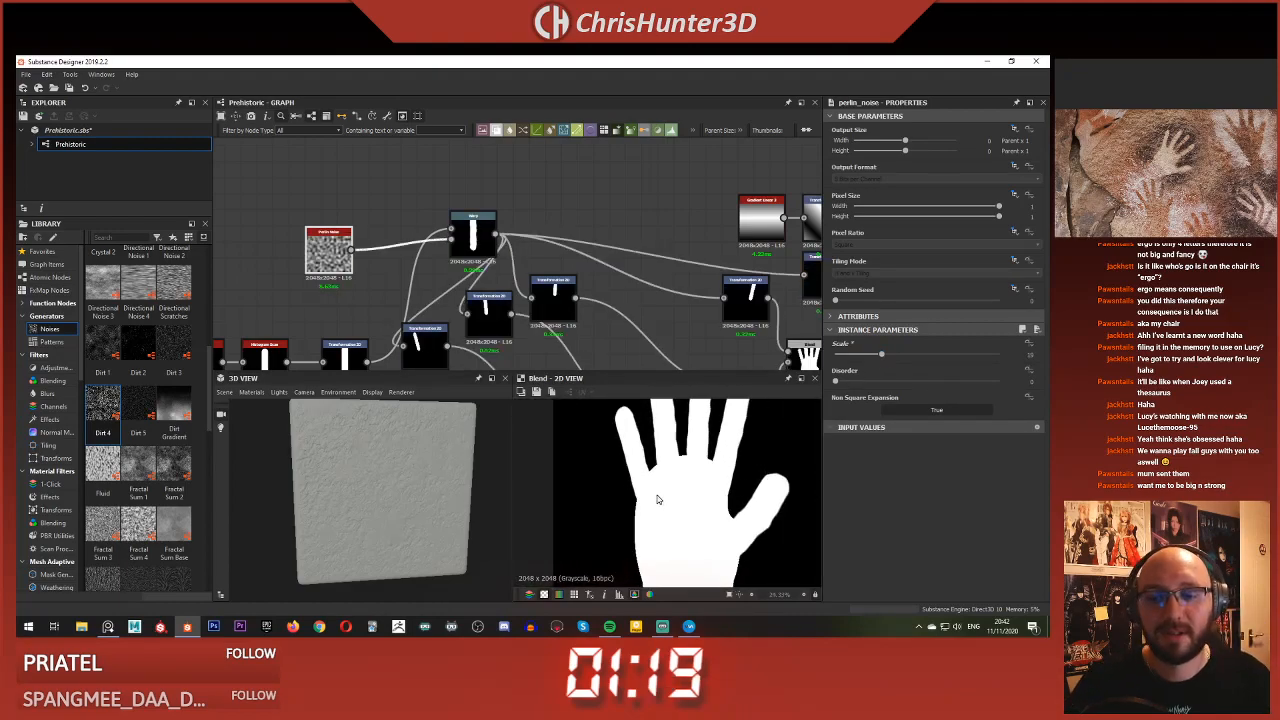
scroll(658, 499, down, 5)
scroll(651, 268, down, 3)
middle_drag(651, 268, 568, 243)
scroll(672, 482, down, 3)
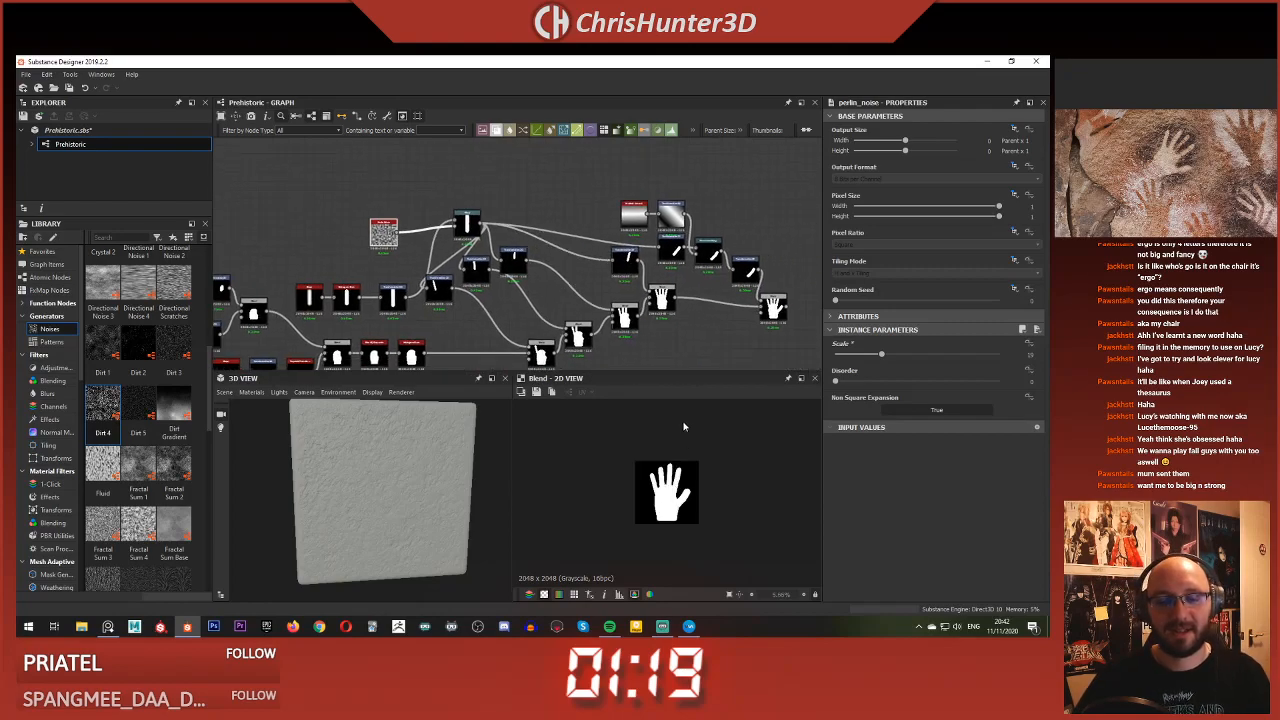
scroll(640, 435, up, 3)
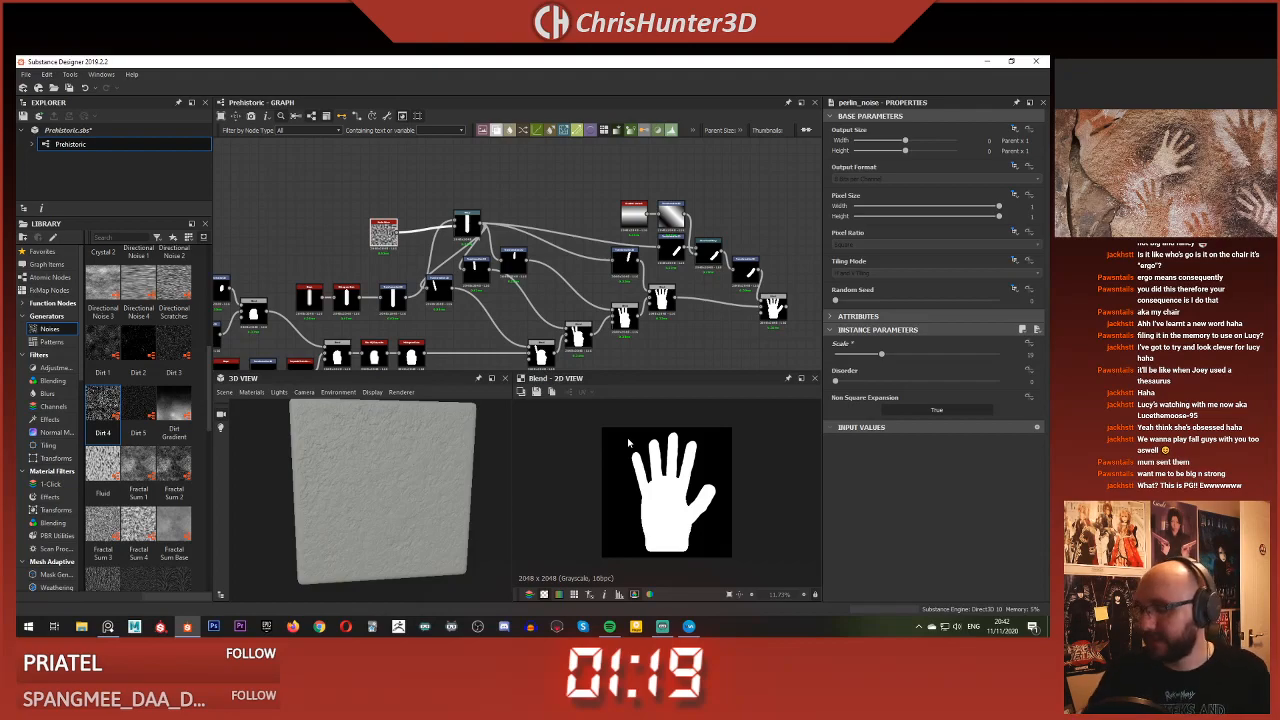
scroll(609, 281, down, 5)
middle_drag(609, 281, 622, 216)
scroll(693, 230, up, 3)
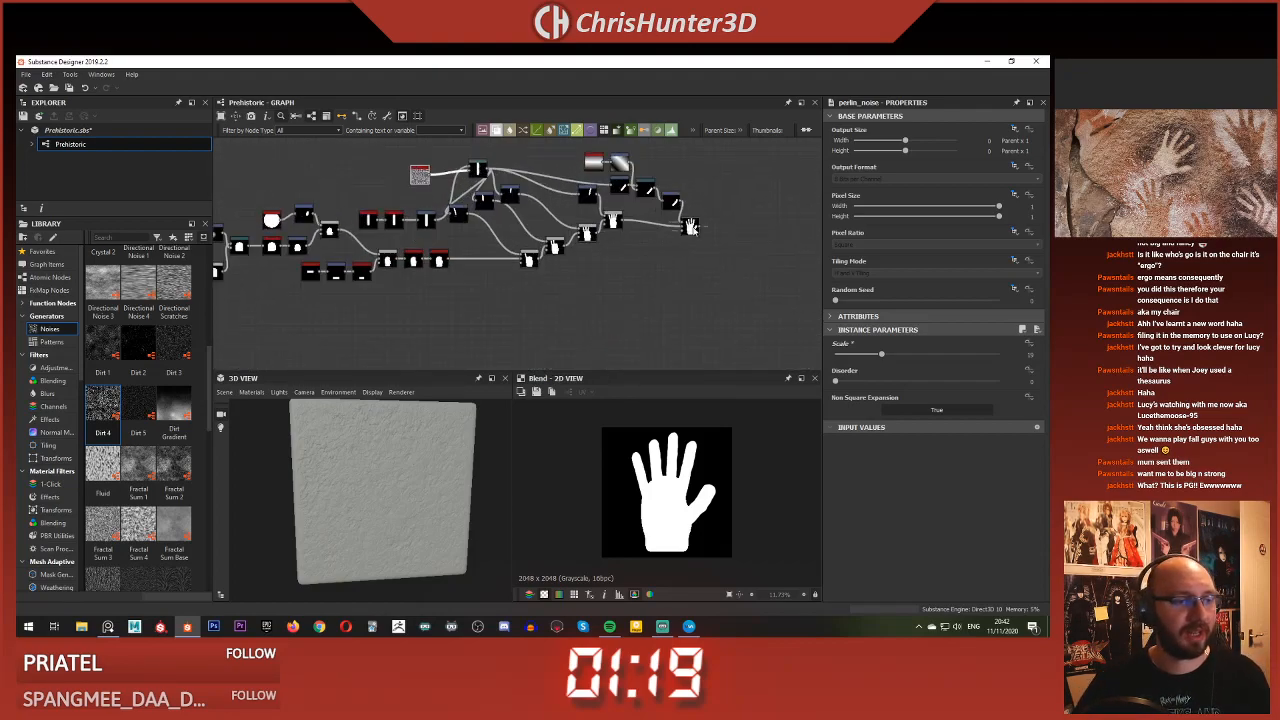
Save the Prehistoric package
right_click(692, 226)
click(744, 163)
right_click(744, 163)
click(787, 273)
key(ctrl+s)
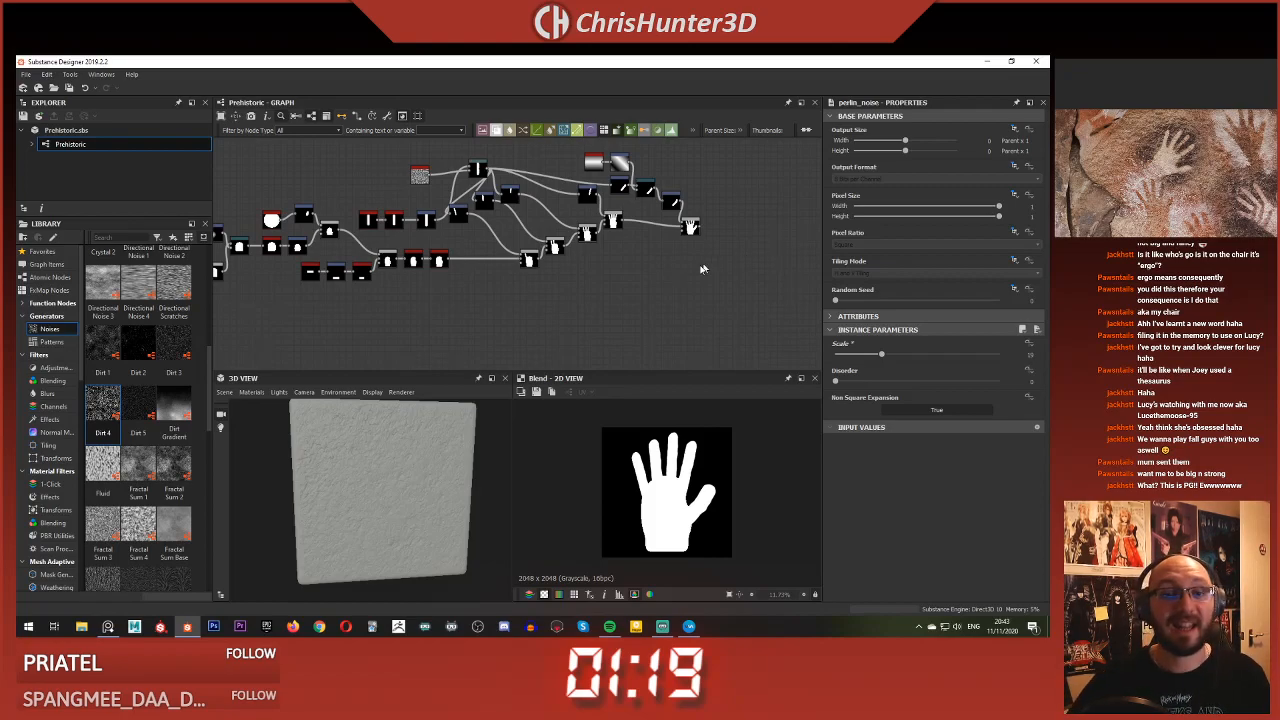
Examine the hand graph from the palm shapes through the finger chain, and preview the four-finger Blend
scroll(630, 284, up, 1)
scroll(569, 283, up, 3)
middle_drag(459, 275, 471, 326)
scroll(630, 368, down, 2)
scroll(655, 345, down, 2)
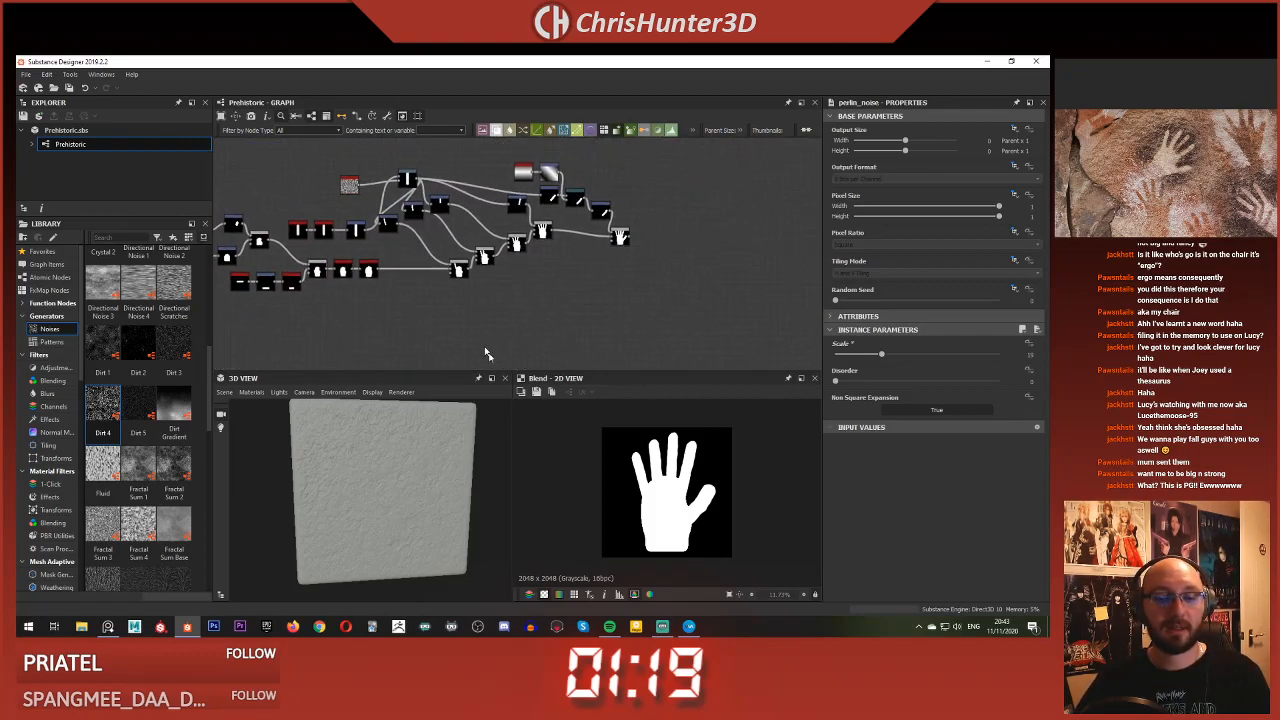
scroll(663, 477, up, 1)
middle_drag(529, 244, 755, 277)
scroll(685, 236, down, 1)
scroll(755, 278, up, 5)
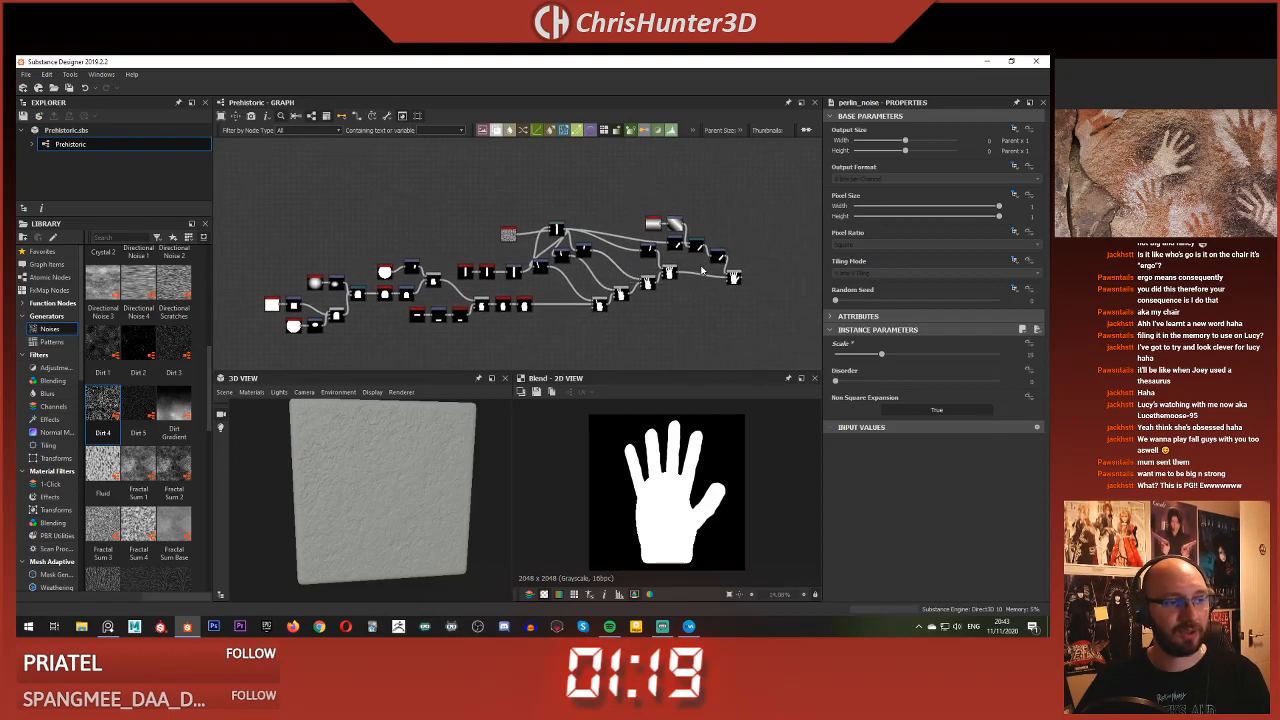
scroll(762, 243, down, 2)
middle_drag(625, 259, 700, 257)
middle_drag(640, 229, 710, 241)
scroll(705, 250, up, 2)
scroll(694, 298, down, 1)
middle_drag(694, 298, 640, 226)
scroll(630, 220, up, 3)
scroll(630, 357, down, 4)
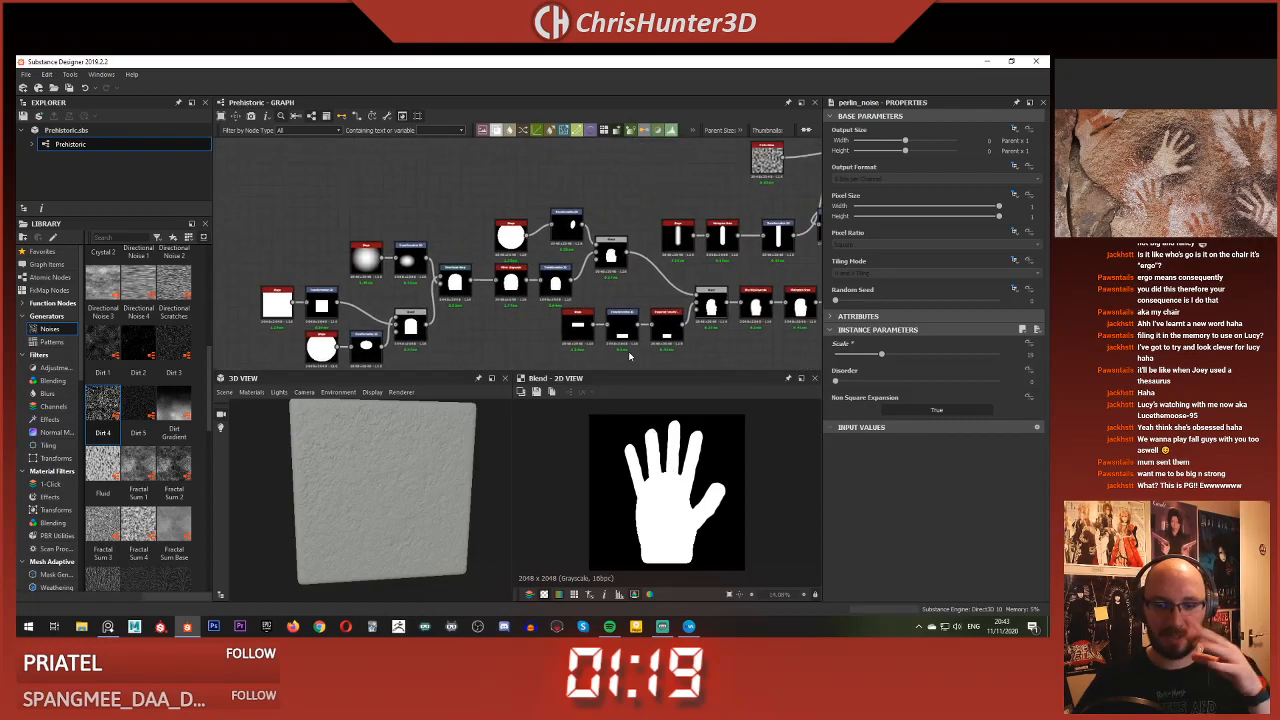
scroll(618, 272, down, 2)
scroll(728, 270, up, 1)
middle_drag(728, 270, 666, 275)
scroll(361, 290, up, 4)
scroll(480, 288, down, 4)
middle_drag(520, 280, 250, 290)
scroll(800, 255, up, 4)
scroll(800, 281, up, 1)
middle_drag(800, 281, 708, 250)
scroll(636, 282, down, 4)
scroll(650, 284, up, 3)
double_click(656, 281)
scroll(545, 335, up, 3)
scroll(565, 235, down, 5)
middle_drag(565, 235, 373, 239)
scroll(677, 239, up, 4)
Add a Blur HQ Grayscale node beside the final hand Blend
key(space)
text(blue)
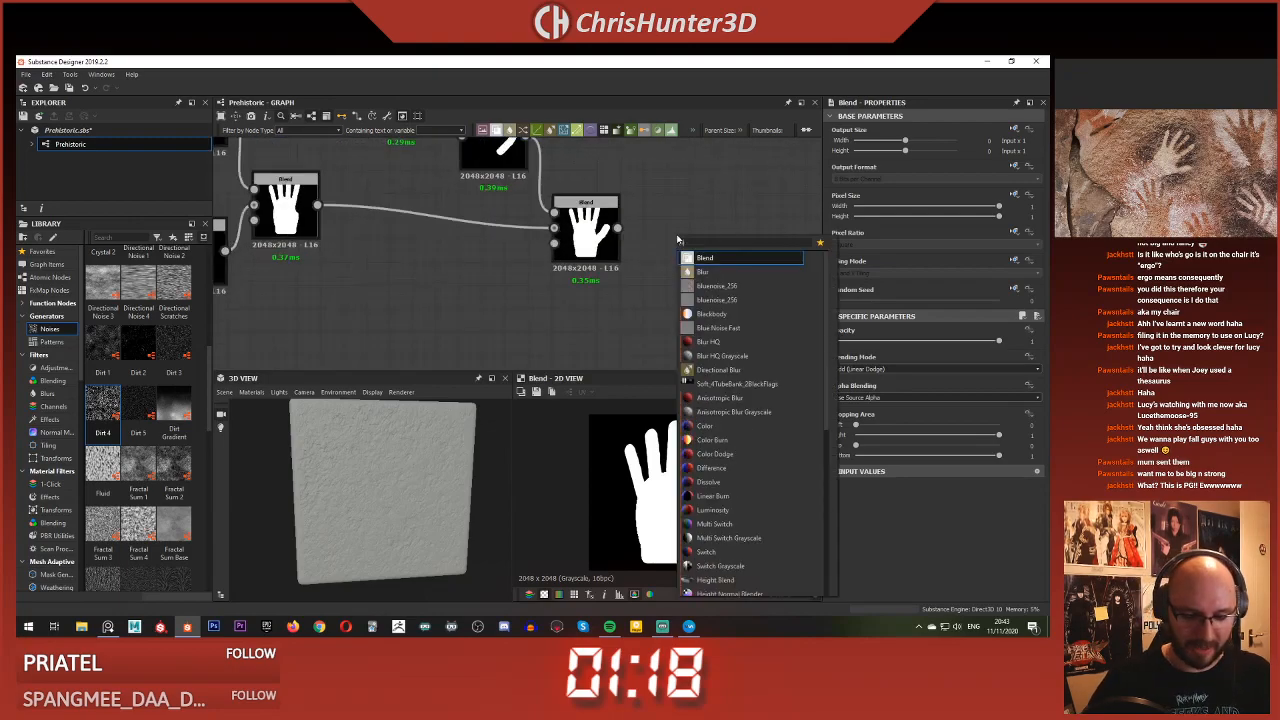
key(BackSpace)
key(BackSpace)
key(BackSpace)
key(BackSpace)
text(blur)
key(Down)
key(Down)
key(Return)
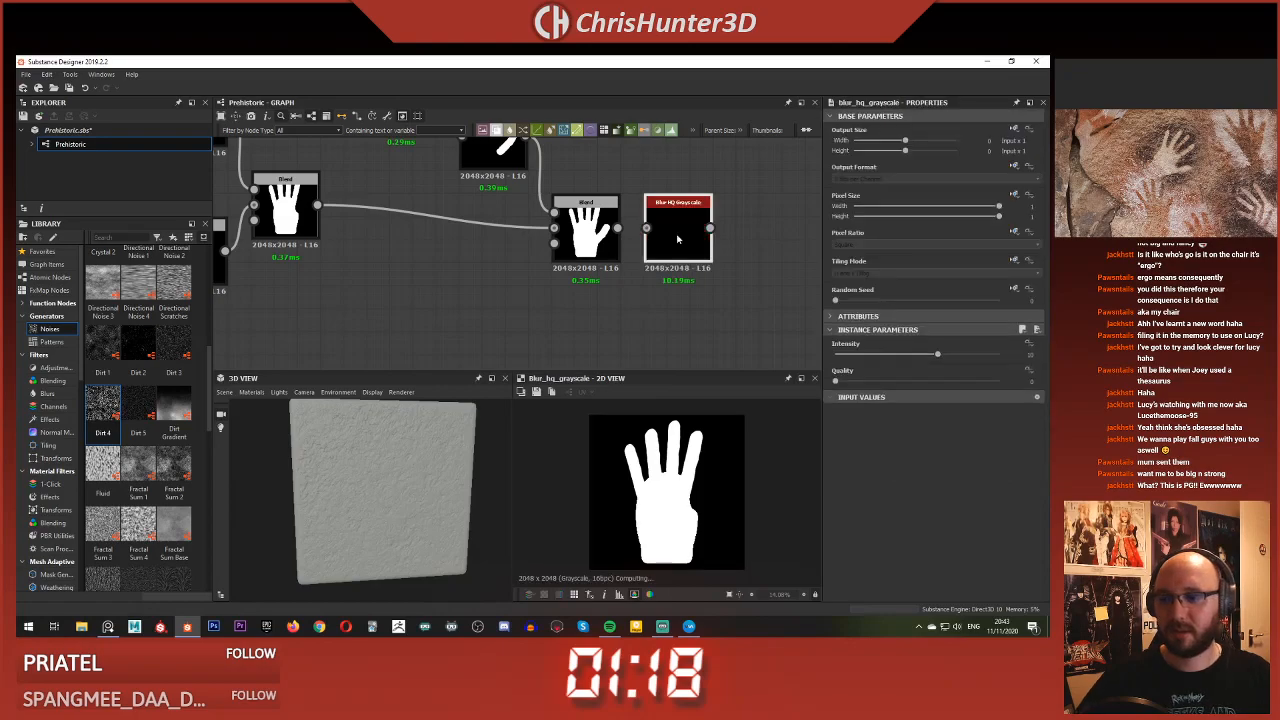
Connect the final hand Blend to the Blur HQ Grayscale and set the blur intensity to 7.03
middle_drag(606, 166, 497, 176)
drag(509, 240, 537, 240)
drag(937, 354, 906, 354)
Add a Histogram Scan after the blur with contrast 0.9 and position about 0.43 to re-sharpen the hand
key(space)
text(hist)
key(Return)
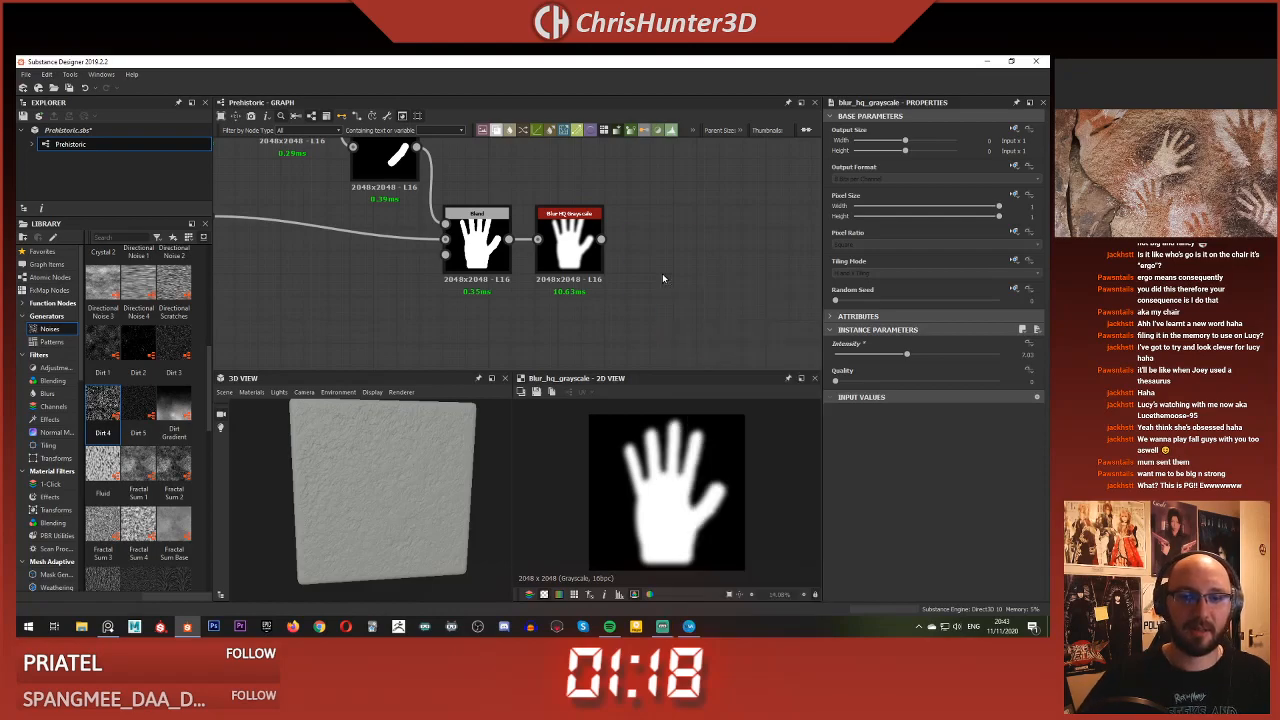
mouse_move(933, 355)
mouse_down()
mouse_move(983, 358)
mouse_move(944, 356)
mouse_up()
drag(836, 381, 906, 355)
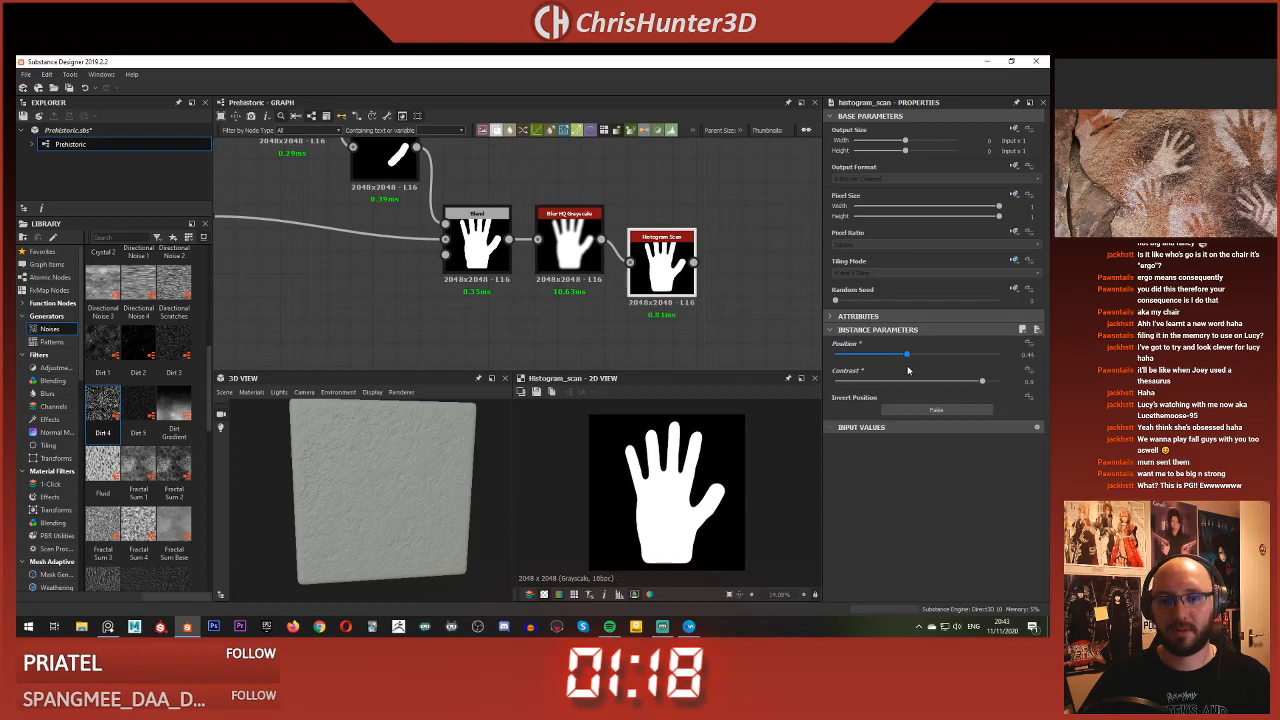
Compare the hand silhouette from the final Blend with the Histogram Scan result, also at a reduced size
double_click(484, 253)
double_click(658, 264)
double_click(484, 248)
double_click(664, 264)
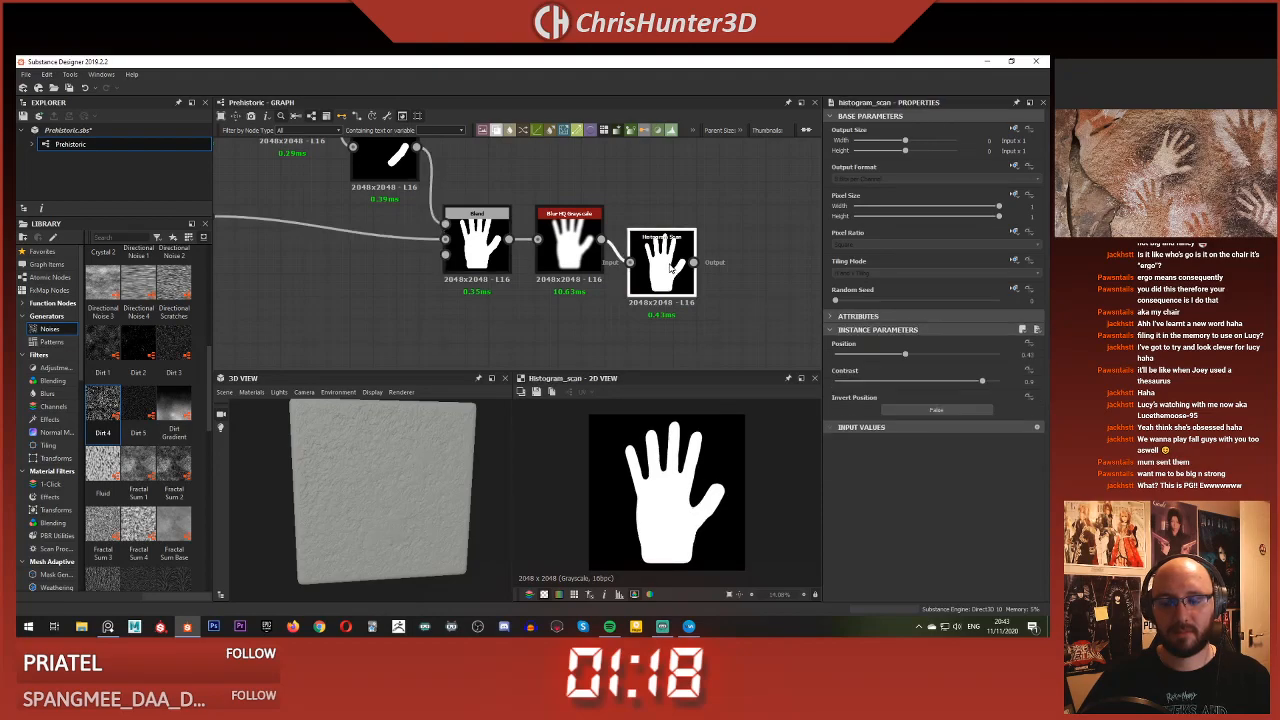
scroll(686, 530, down, 4)
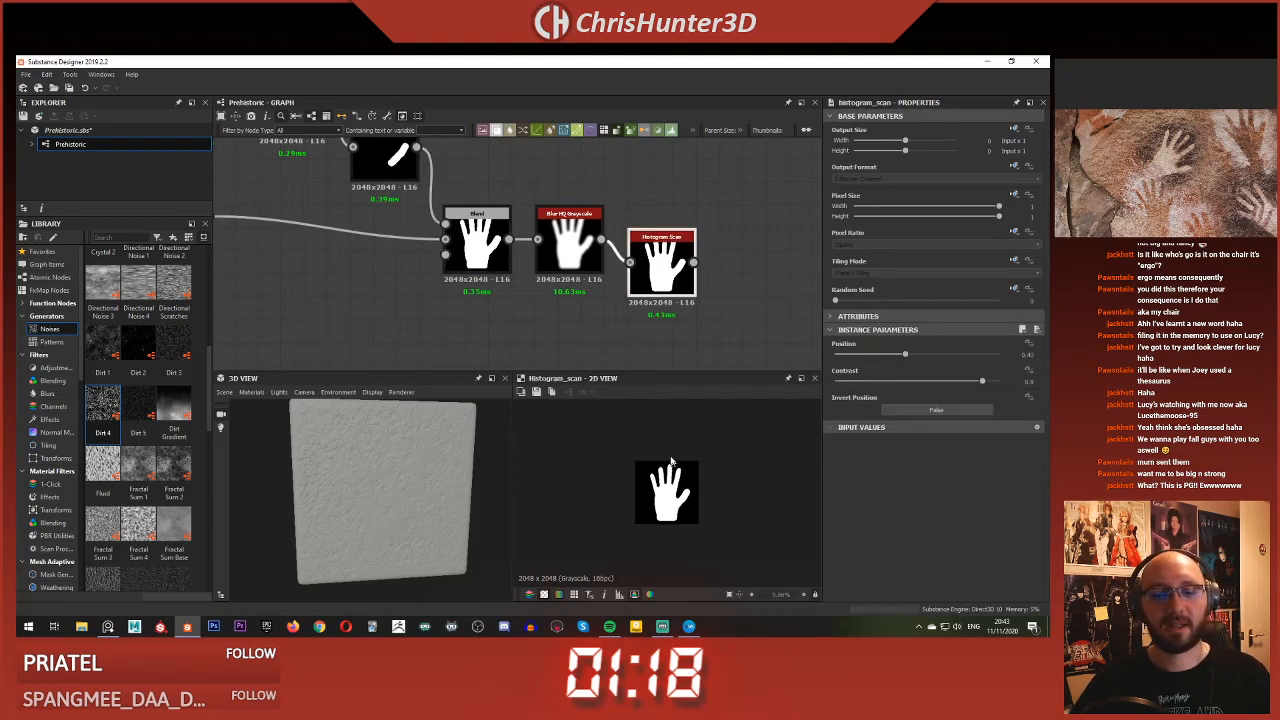
scroll(504, 230, down, 4)
Line up the Histogram Scan with the blur node, and the thumb's last Transformation 2D with the Directional Warp
middle_drag(511, 265, 583, 236)
scroll(643, 300, up, 1)
scroll(583, 236, up, 2)
drag(735, 288, 735, 268)
scroll(560, 262, down, 3)
scroll(574, 250, up, 2)
middle_drag(487, 234, 670, 285)
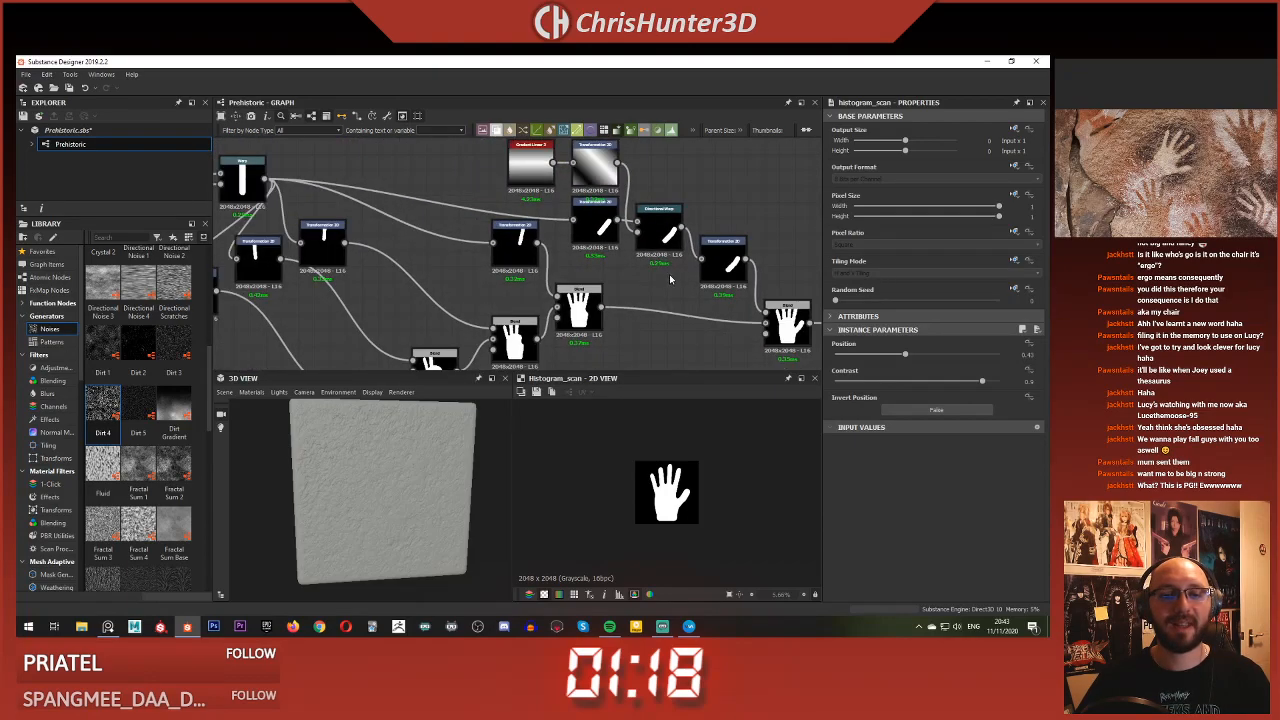
click(658, 214)
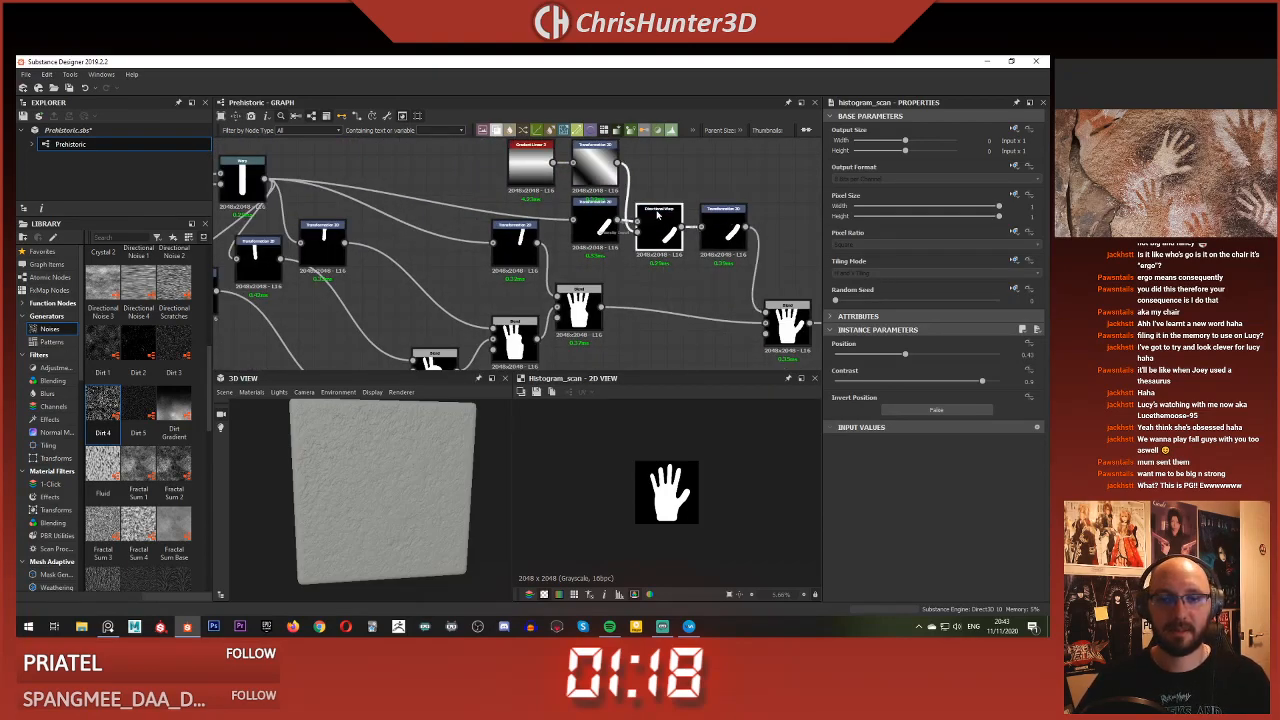
Save the package and trace the node graph back to the palm's first Shape
scroll(625, 225, down, 3)
scroll(560, 236, down, 4)
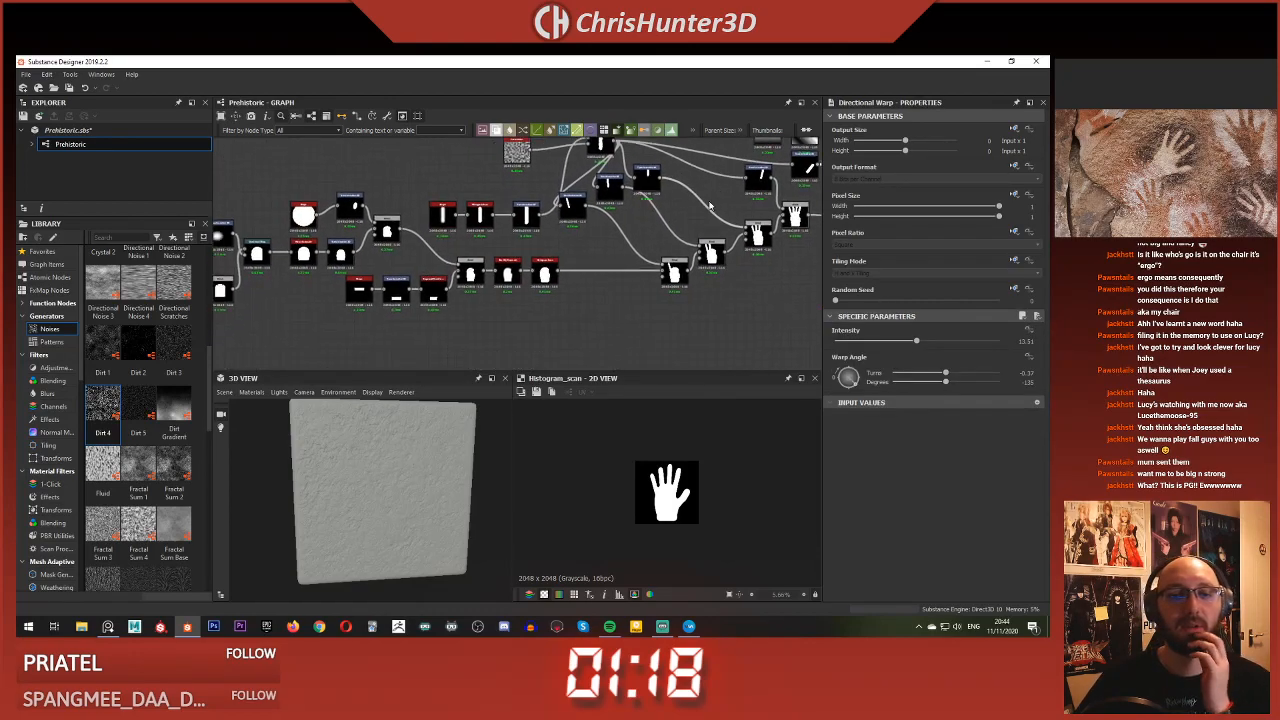
scroll(538, 244, down, 3)
middle_drag(539, 268, 470, 268)
scroll(449, 261, up, 3)
right_click(449, 259)
click(502, 370)
scroll(449, 264, down, 1)
scroll(468, 262, up, 5)
scroll(468, 262, down, 4)
middle_drag(314, 198, 485, 298)
scroll(485, 298, up, 5)
scroll(530, 312, up, 2)
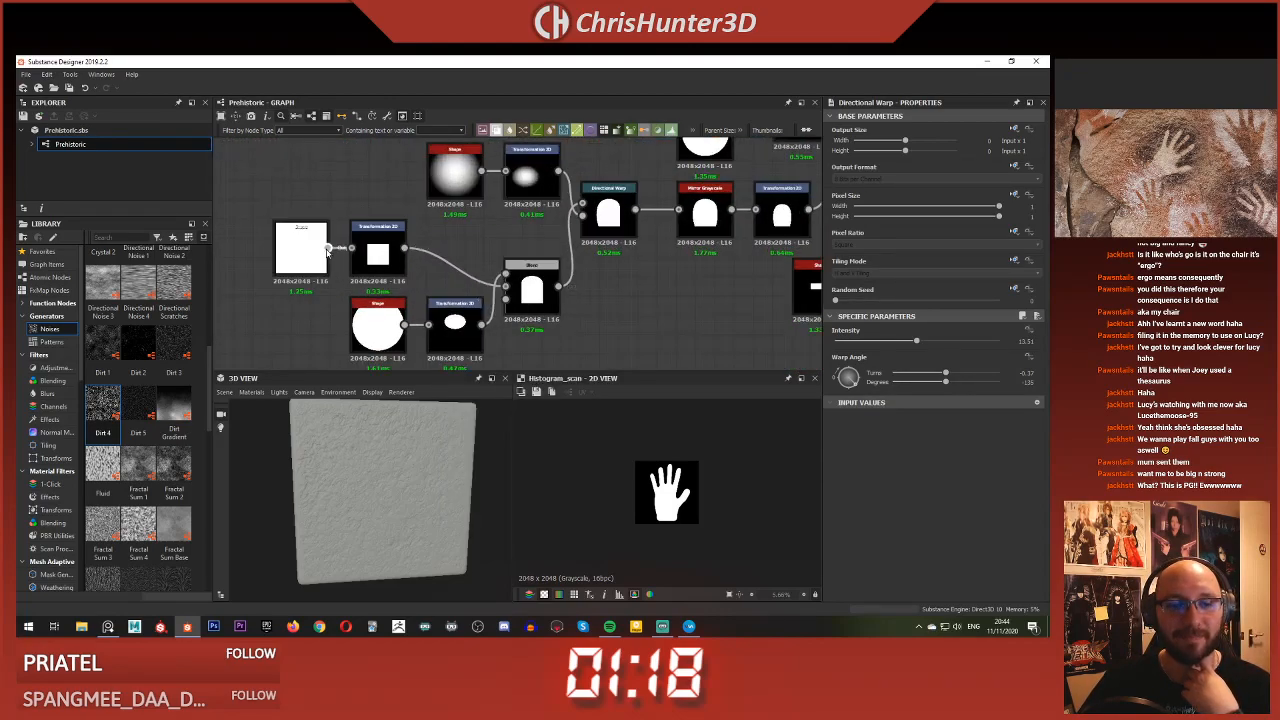
Arrange the palm's Shape, Transformation 2D and Blend nodes neatly around the Directional Warp
drag(253, 243, 450, 258)
middle_drag(450, 258, 342, 275)
drag(500, 228, 500, 266)
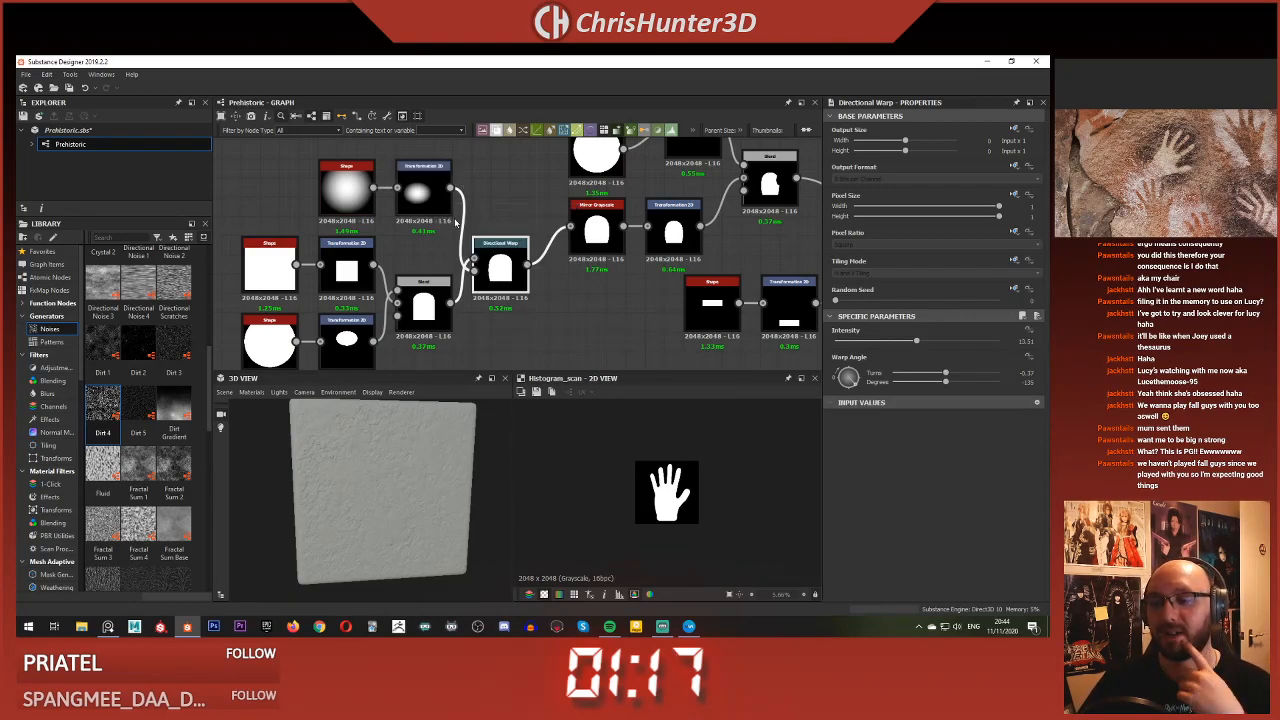
Group the Mirror Grayscale, the circle Shape and their Transformation 2D nodes compactly in front of the palm's Blend
scroll(460, 214, down, 3)
scroll(486, 203, up, 3)
scroll(500, 195, down, 1)
middle_drag(518, 184, 262, 245)
scroll(438, 193, up, 2)
drag(372, 208, 346, 233)
scroll(508, 292, down, 2)
middle_drag(508, 292, 506, 243)
drag(467, 225, 447, 228)
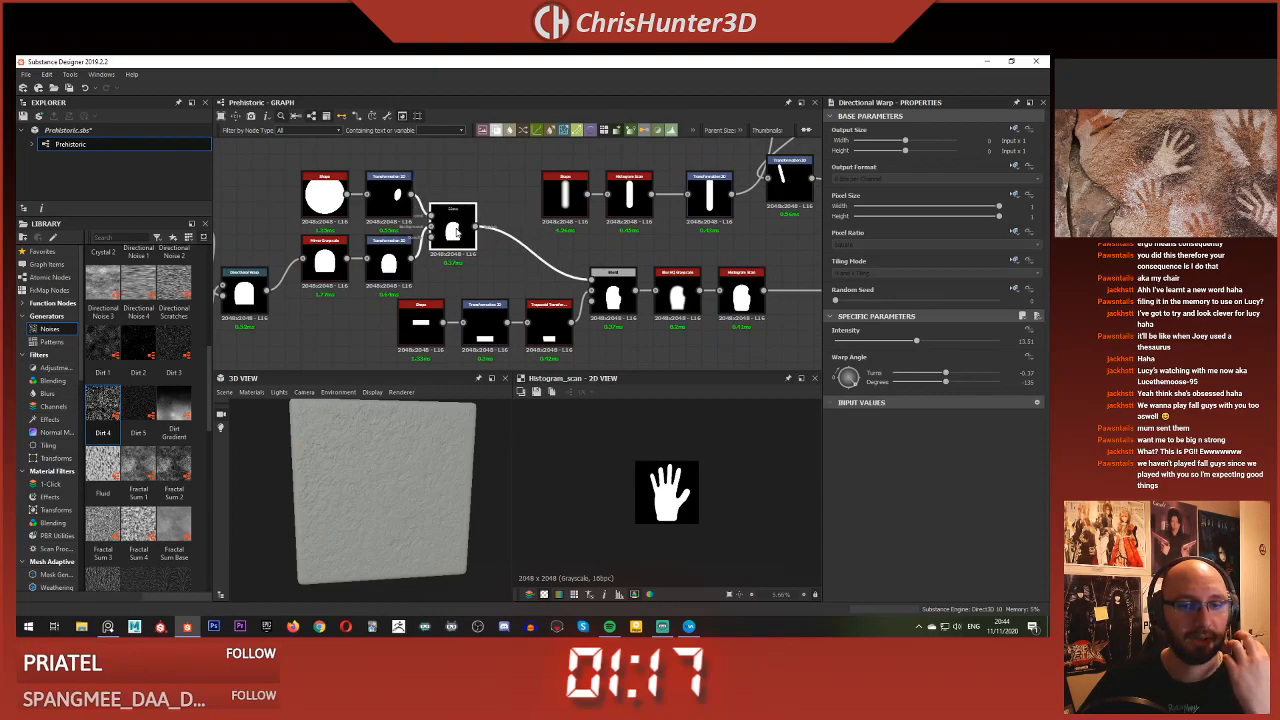
Place the wrist shape nodes under the palm group and move the palm's Blend, blur and Histogram Scan closer to them
scroll(474, 279, down, 3)
middle_drag(474, 279, 382, 242)
drag(295, 272, 372, 294)
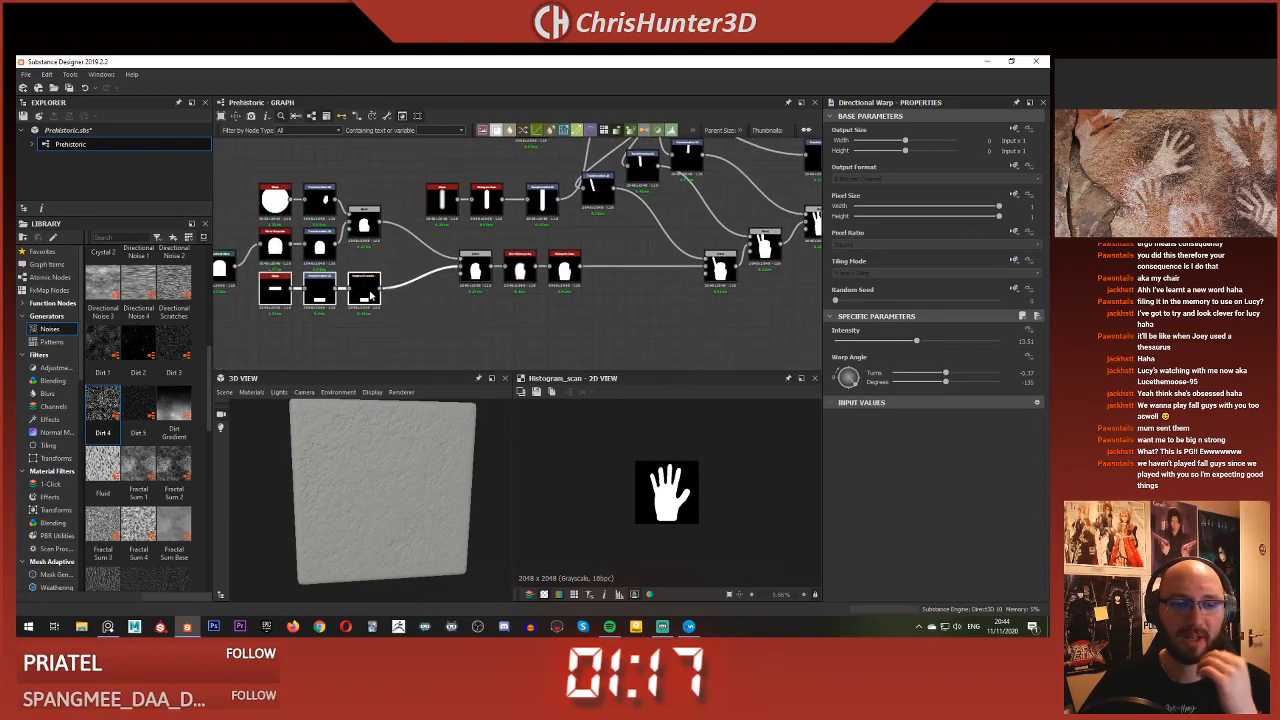
click(400, 264)
mouse_move(484, 249)
mouse_down()
mouse_move(563, 271)
mouse_move(496, 250)
mouse_move(497, 264)
mouse_up()
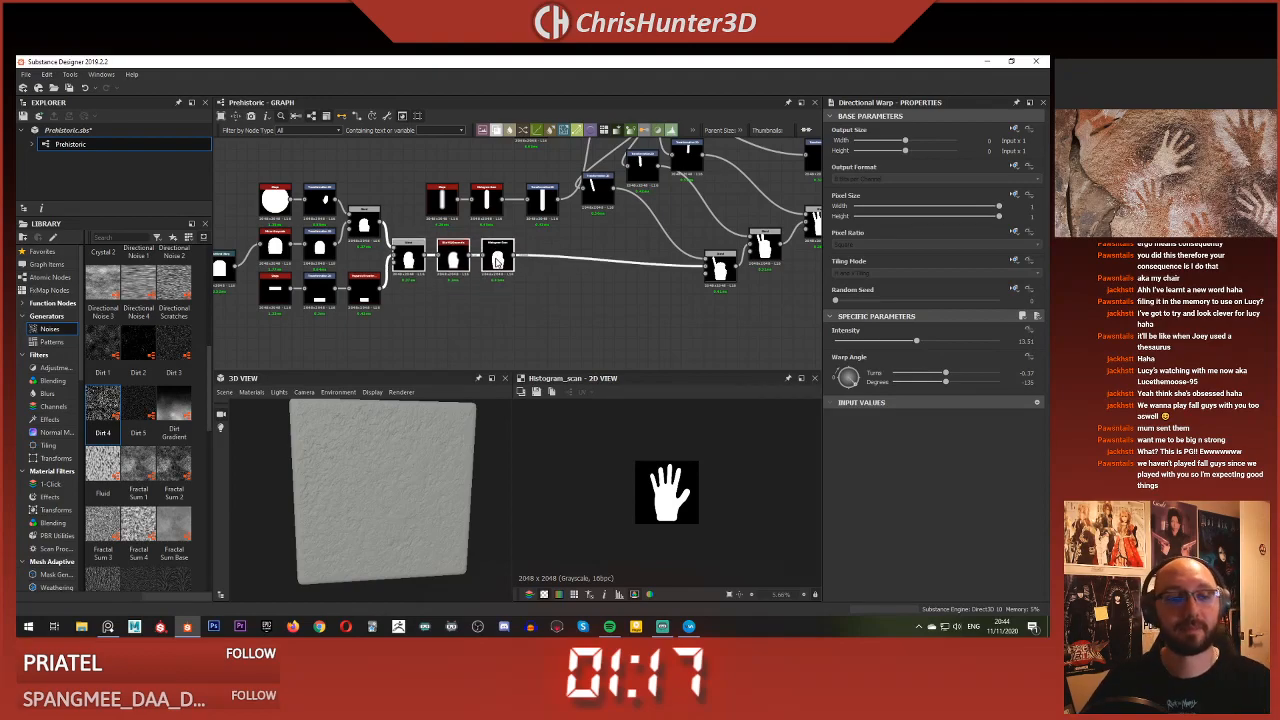
Move the finger's Shape, Histogram Scan and Transformation 2D beside its Directional Warp, with the noise node underneath
scroll(482, 195, up, 3)
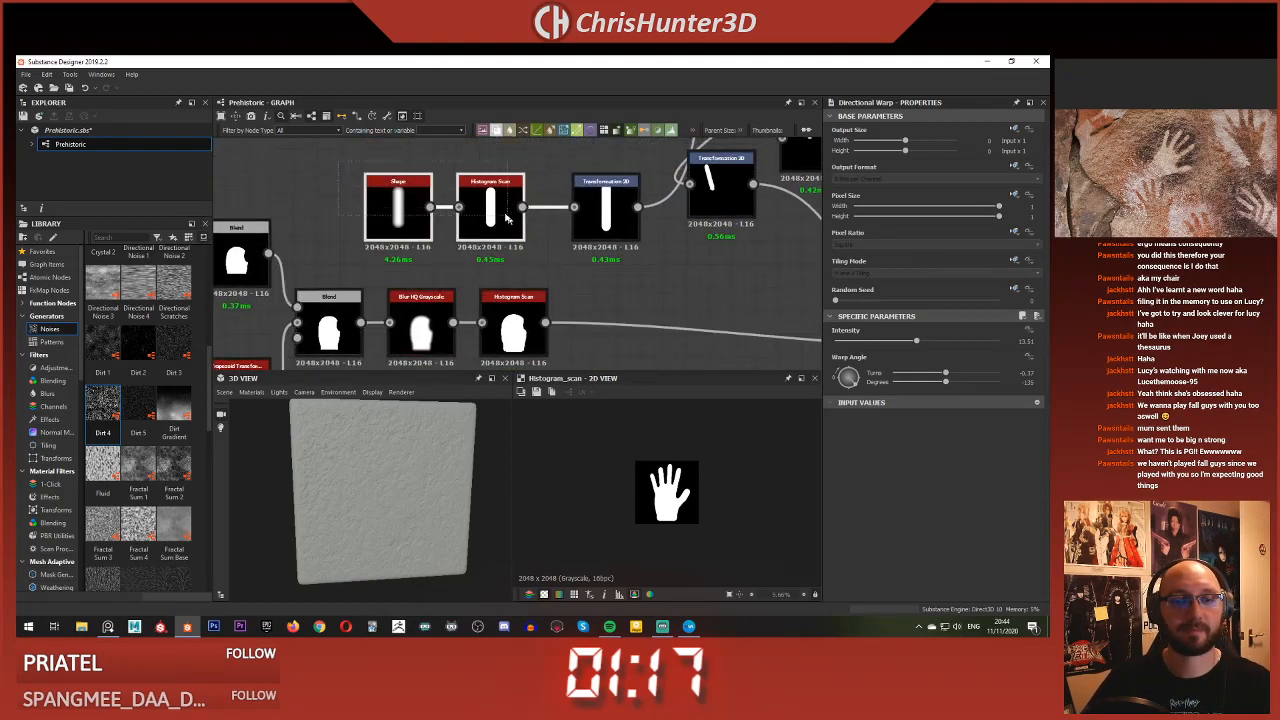
scroll(451, 210, down, 5)
scroll(447, 243, up, 2)
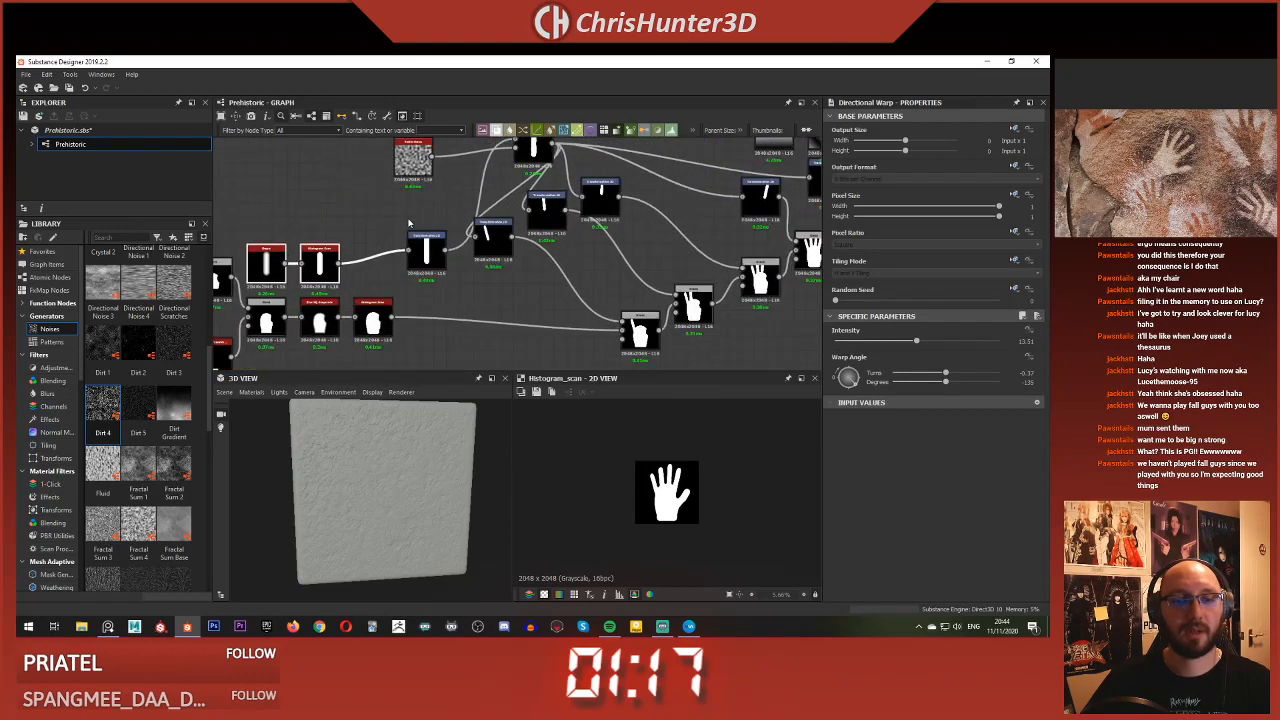
drag(470, 266, 582, 214)
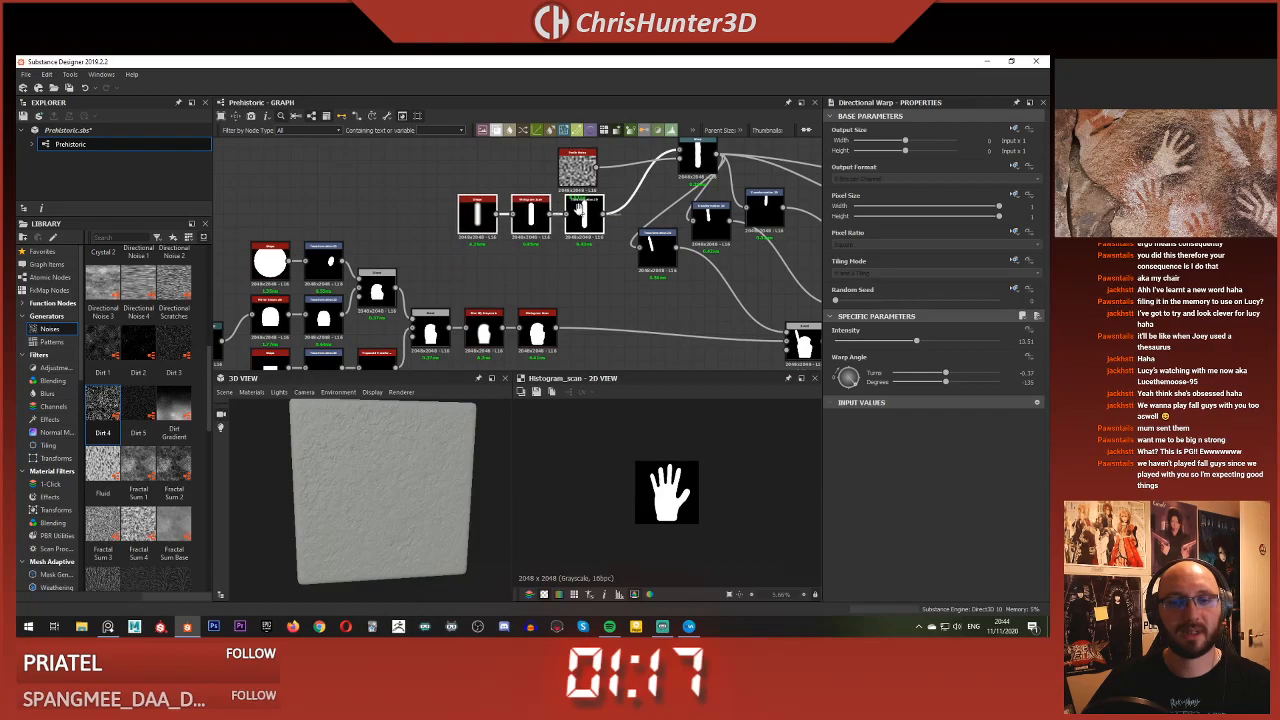
middle_drag(418, 221, 380, 291)
drag(561, 292, 621, 202)
drag(552, 246, 620, 262)
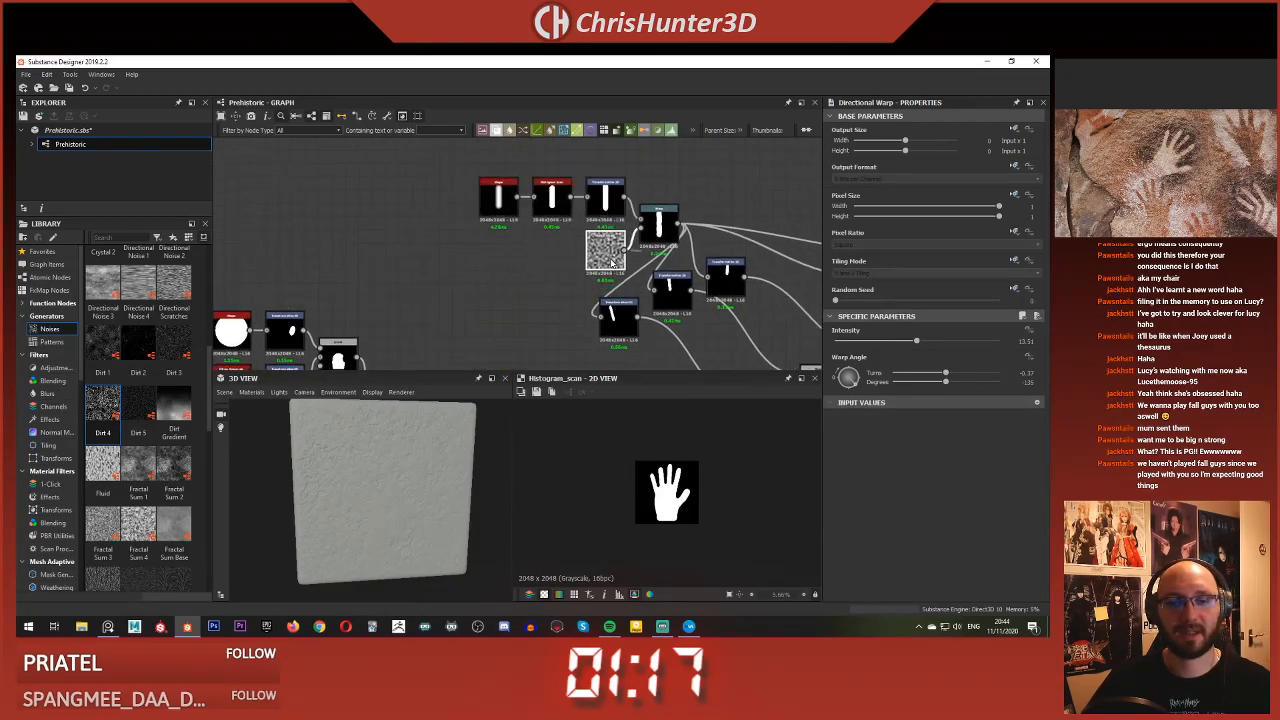
Spread out the first finger Transformation 2D nodes between the Directional Warp and the finger Blends
middle_drag(620, 262, 478, 262)
drag(371, 187, 409, 286)
scroll(410, 284, down, 1)
middle_drag(410, 286, 488, 262)
scroll(488, 262, up, 3)
middle_drag(573, 204, 463, 217)
middle_drag(485, 300, 505, 236)
drag(505, 236, 490, 253)
click(572, 207)
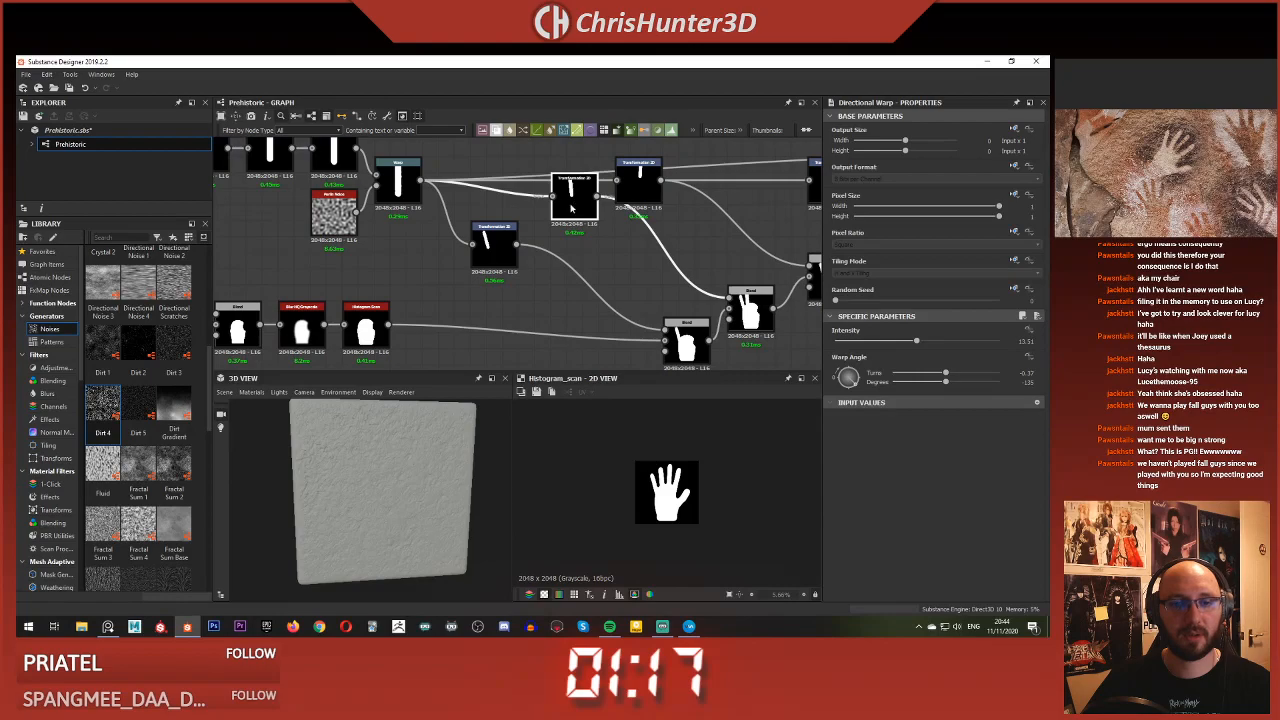
Reposition the remaining finger Transformation 2D nodes alongside the Blends they feed
click(643, 187)
middle_drag(643, 187, 413, 168)
drag(618, 258, 602, 258)
middle_drag(655, 238, 643, 269)
click(650, 248)
drag(650, 248, 634, 248)
drag(600, 185, 584, 217)
Line up the final Blend, Blur HQ Grayscale and Histogram Scan with the end of the thumb nodes
middle_drag(775, 212, 638, 239)
scroll(584, 229, down, 1)
scroll(597, 230, up, 1)
drag(632, 236, 795, 292)
drag(721, 272, 722, 208)
middle_drag(514, 179, 521, 296)
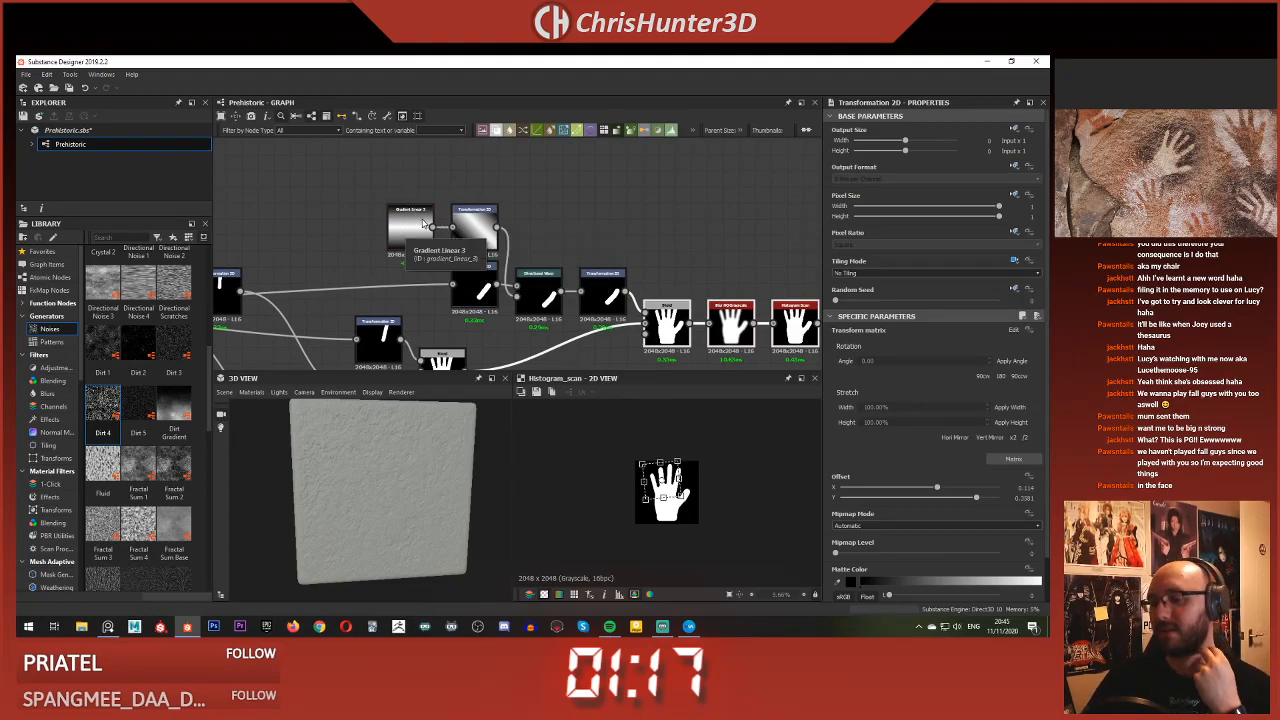
Review the tidied hand graph as a whole and preview the final Histogram Scan's silhouette
scroll(535, 163, down, 5)
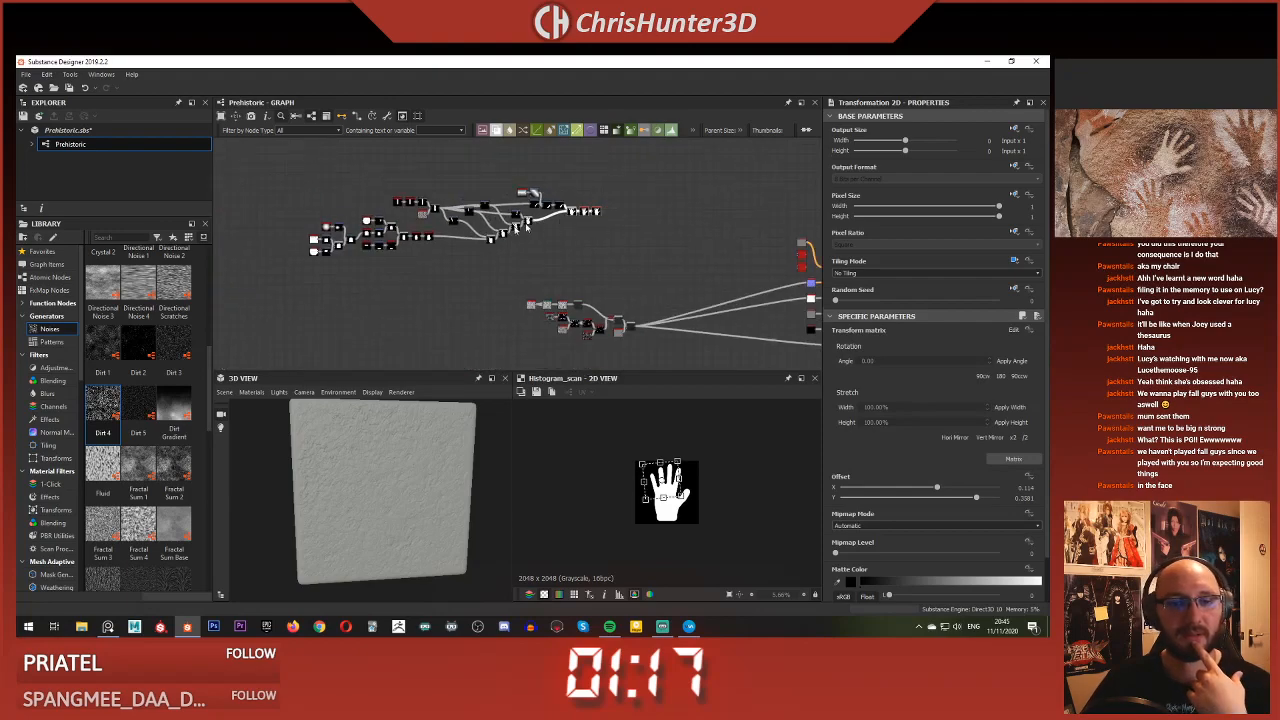
middle_drag(750, 237, 638, 269)
scroll(638, 269, up, 1)
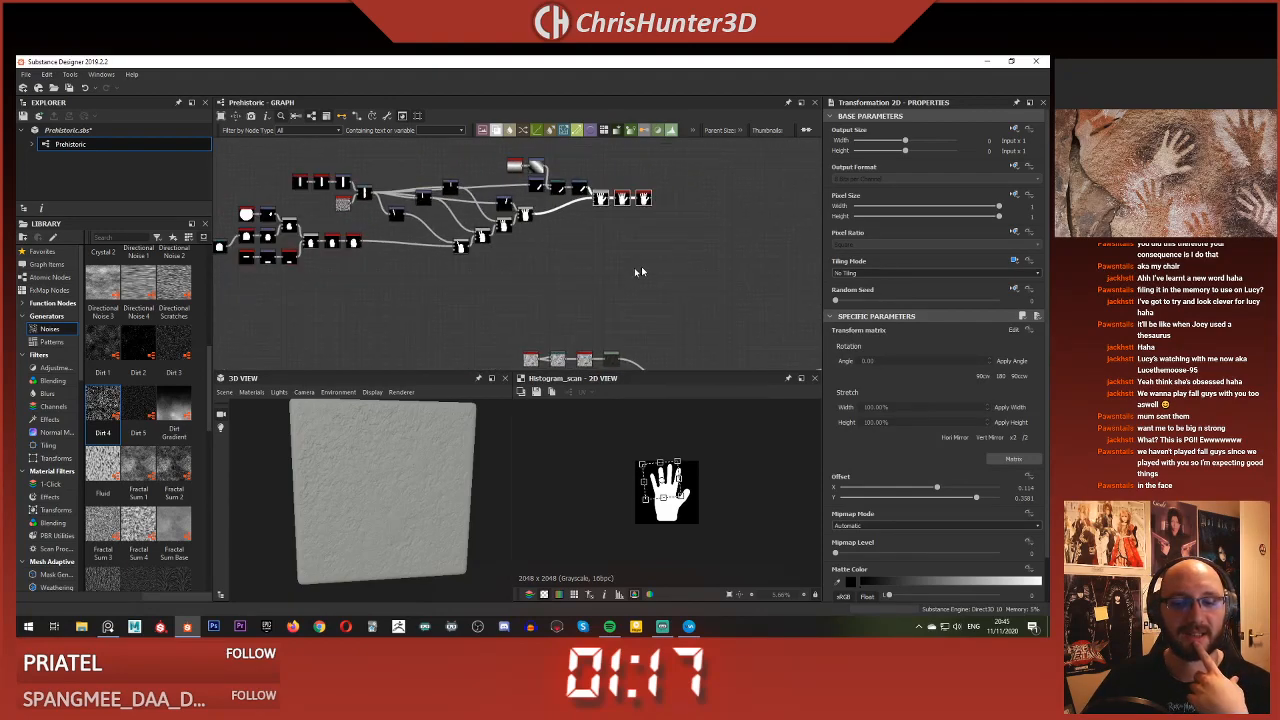
click(645, 198)
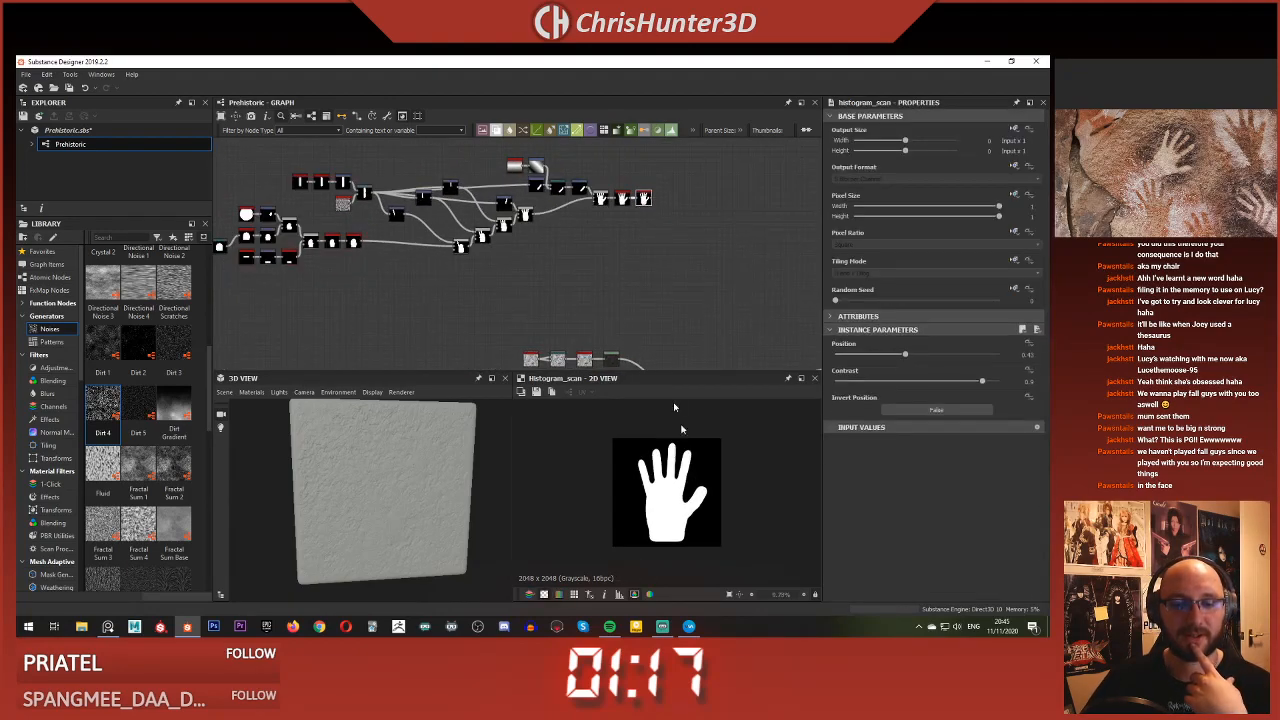
middle_drag(645, 198, 563, 176)
scroll(563, 176, up, 2)
scroll(646, 510, up, 1)
scroll(646, 510, down, 1)
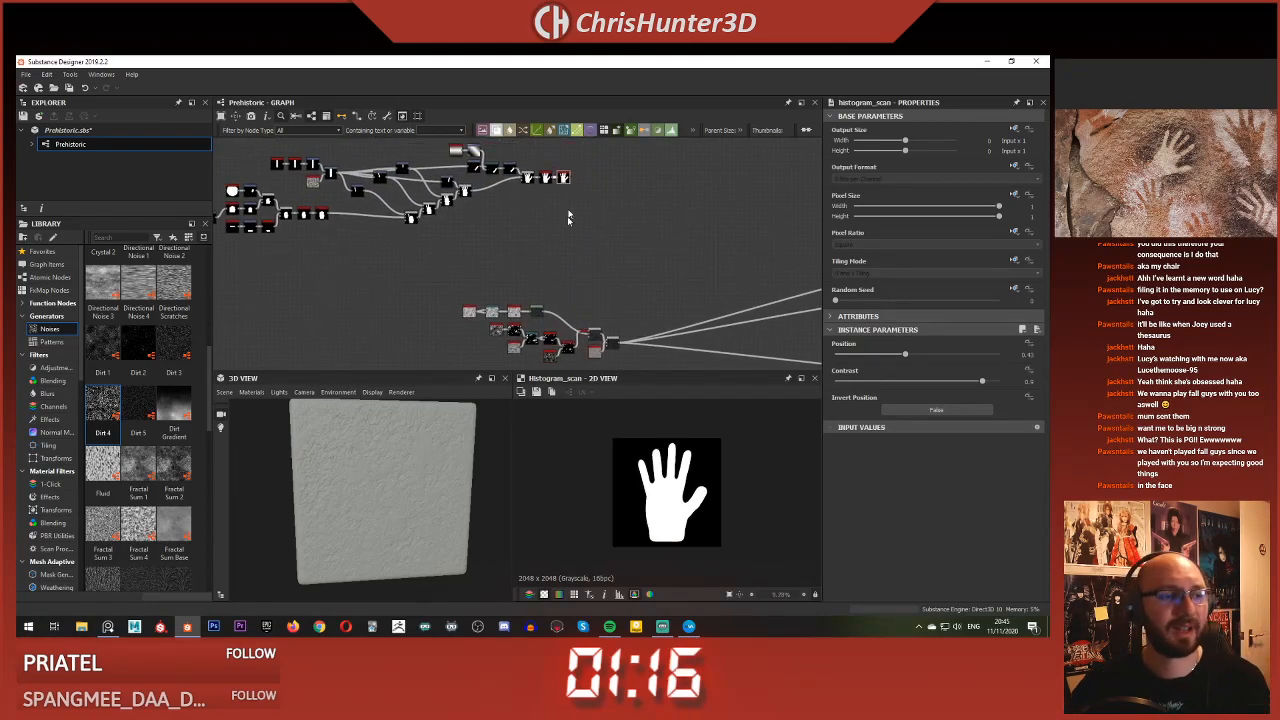
scroll(565, 230, up, 3)
middle_drag(588, 241, 566, 287)
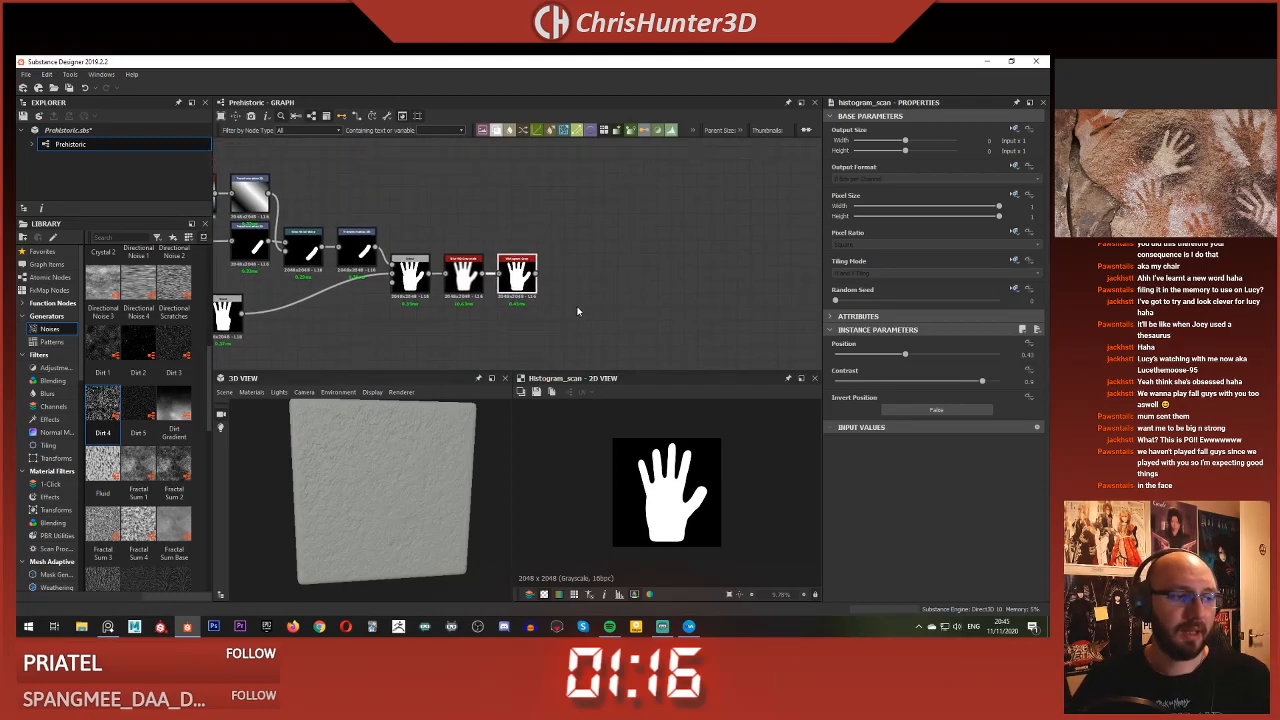
Add a BnW Spots 2 noise and place it above and beyond the final Histogram Scan
scroll(562, 238, up, 3)
key(space)
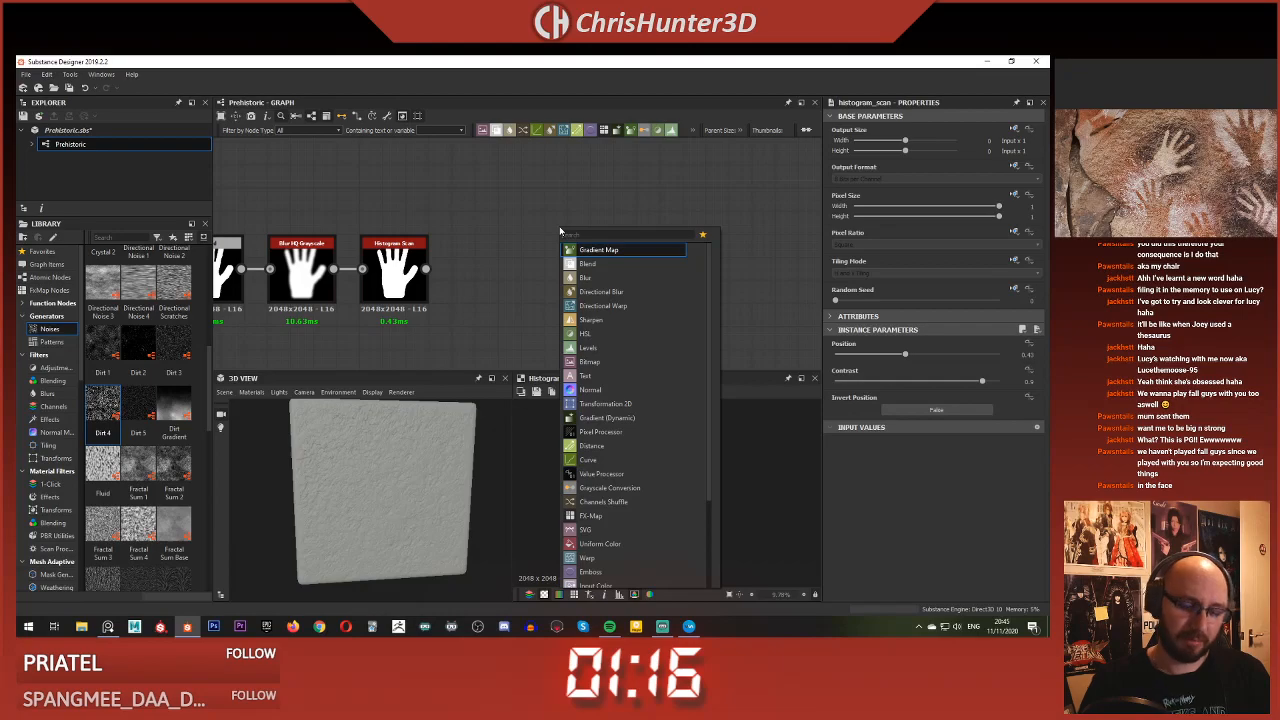
text(bnw)
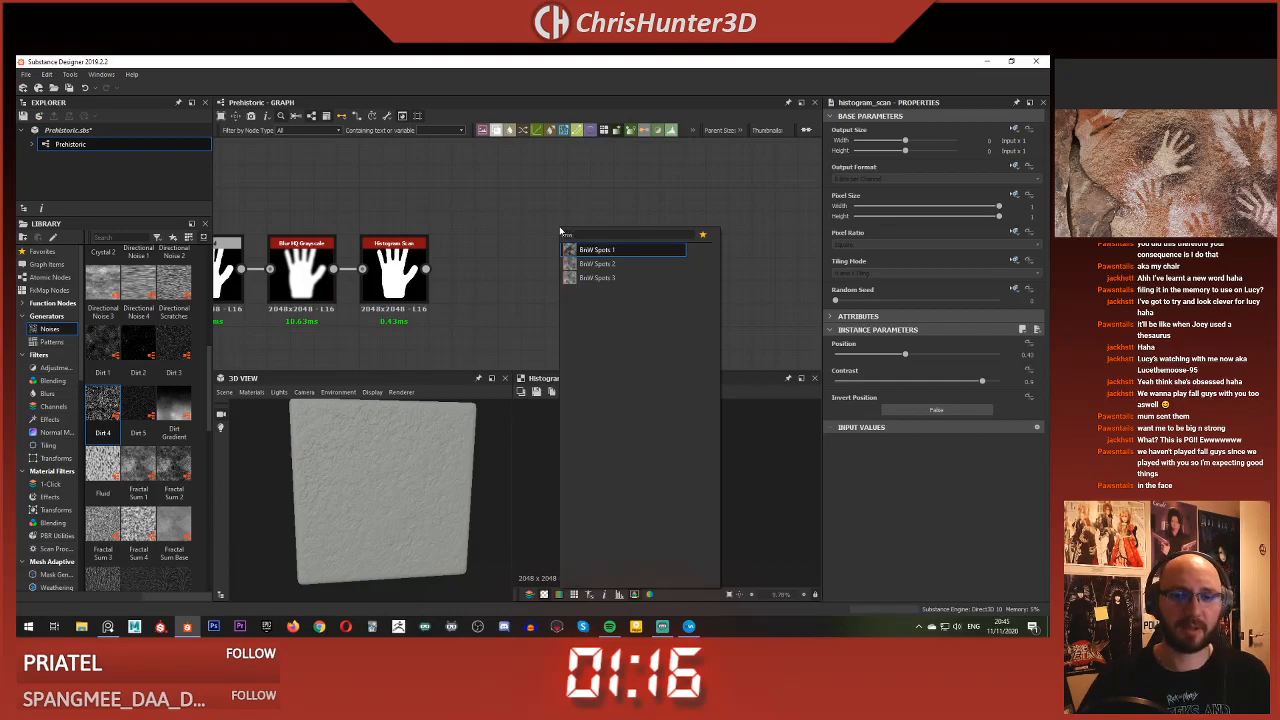
key(Return)
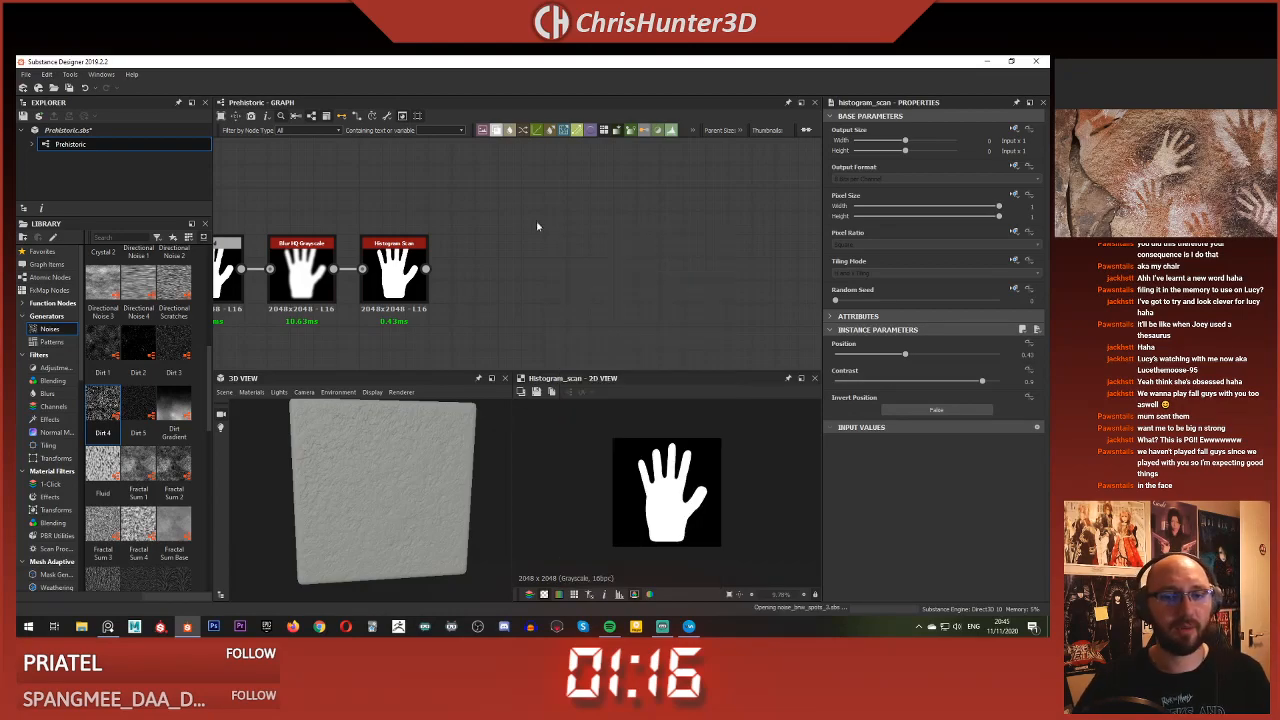
scroll(676, 465, up, 5)
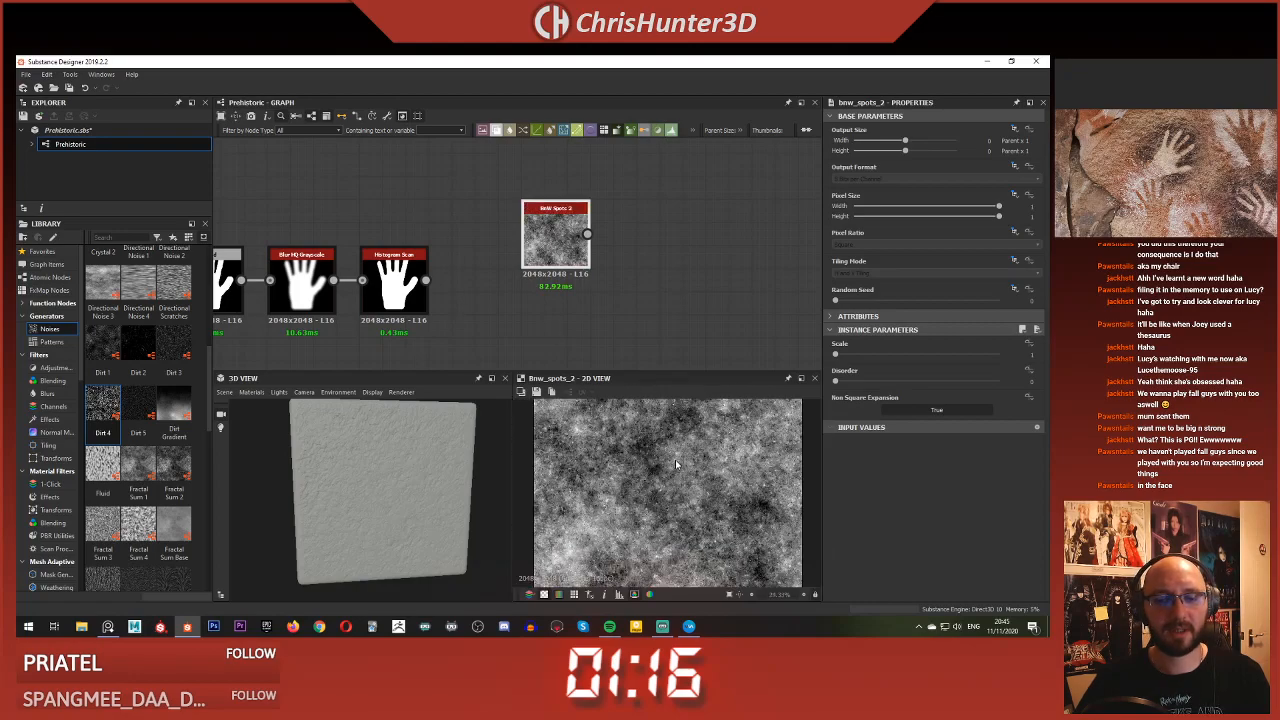
middle_drag(575, 245, 537, 225)
scroll(537, 225, up, 1)
drag(531, 219, 477, 162)
Add a Blend node after BnW Spots 2 and feed the noise into its foreground input
middle_drag(534, 180, 472, 252)
key(space)
text(blend)
key(Return)
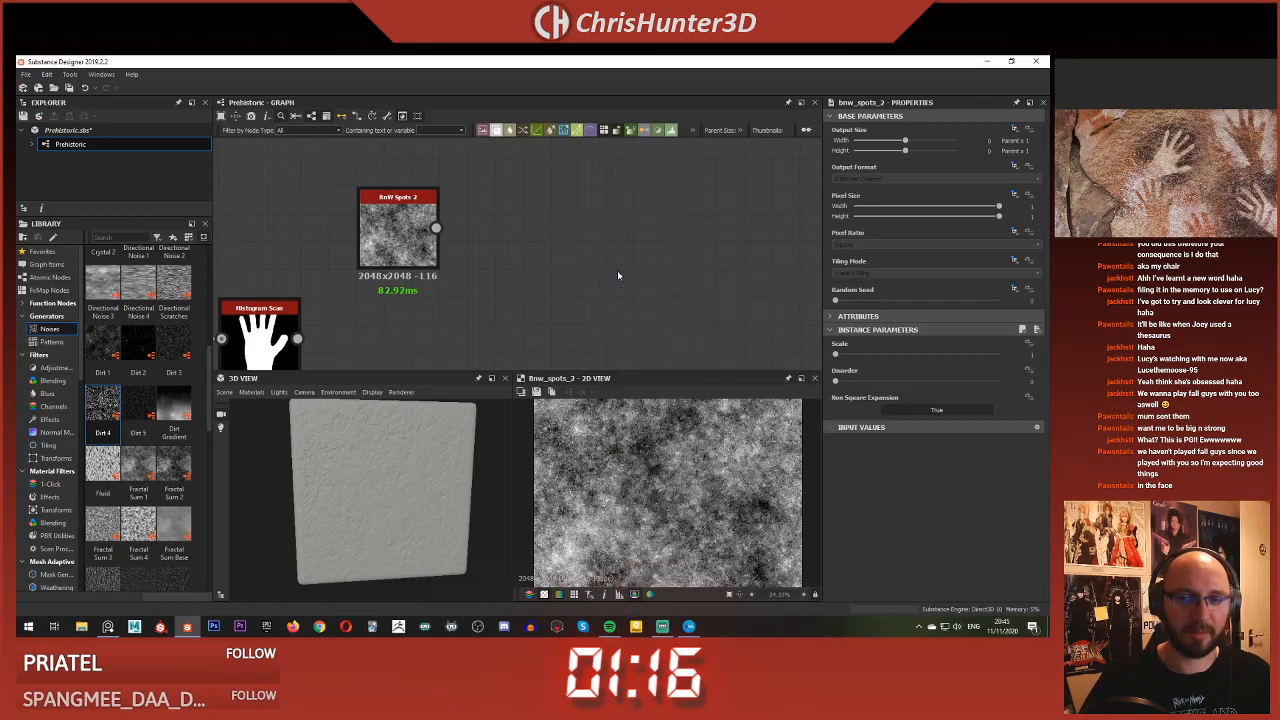
drag(436, 228, 581, 283)
click(460, 270)
scroll(456, 269, down, 1)
middle_drag(456, 269, 500, 251)
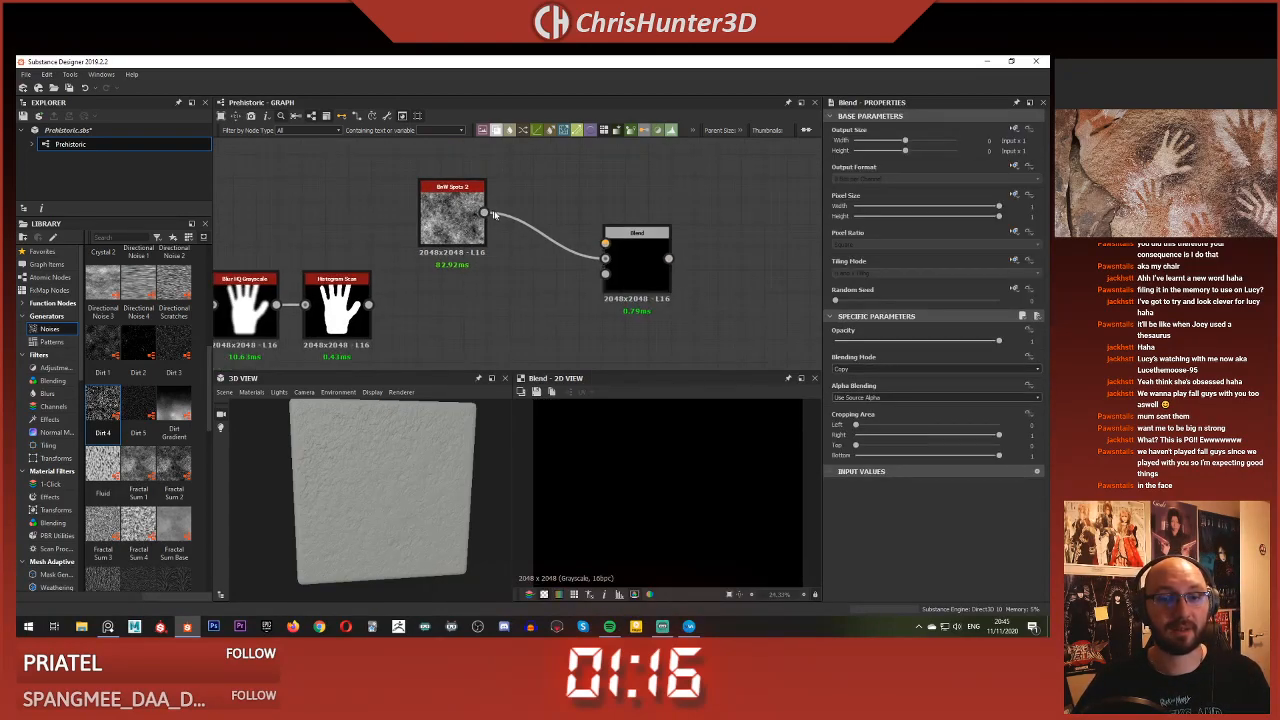
drag(618, 245, 606, 243)
click(576, 255)
key(Delete)
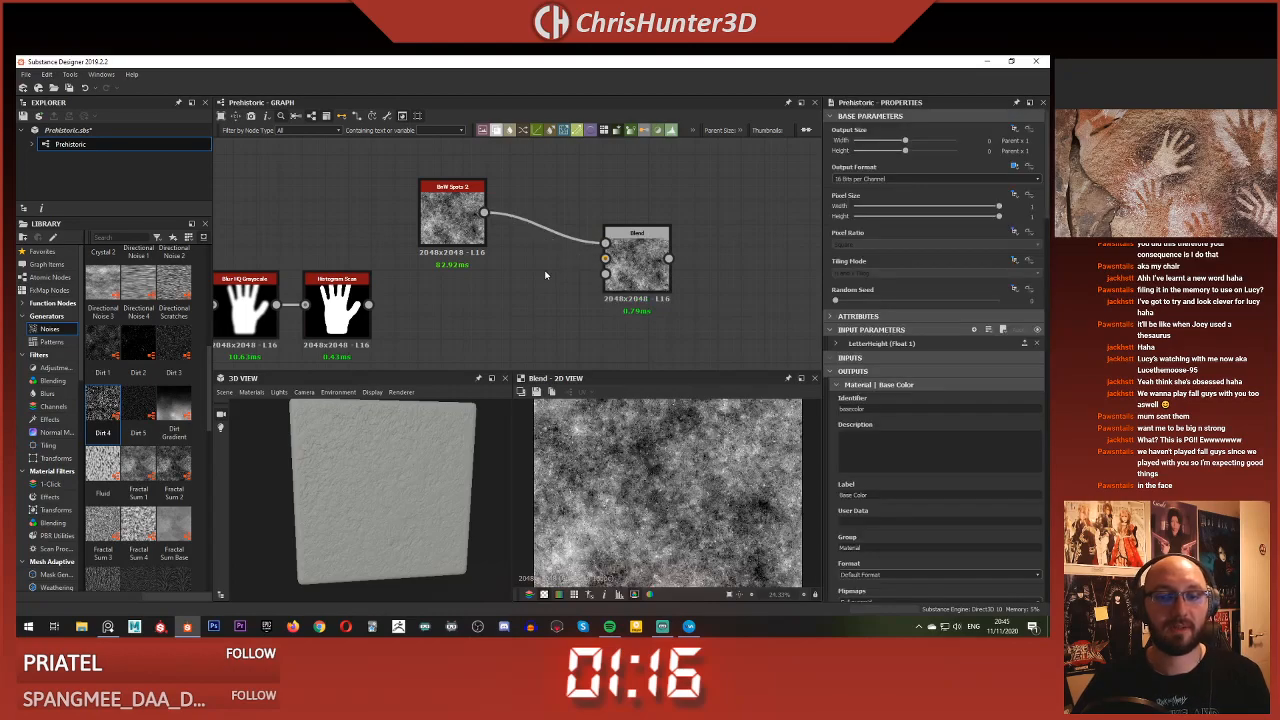
key(space)
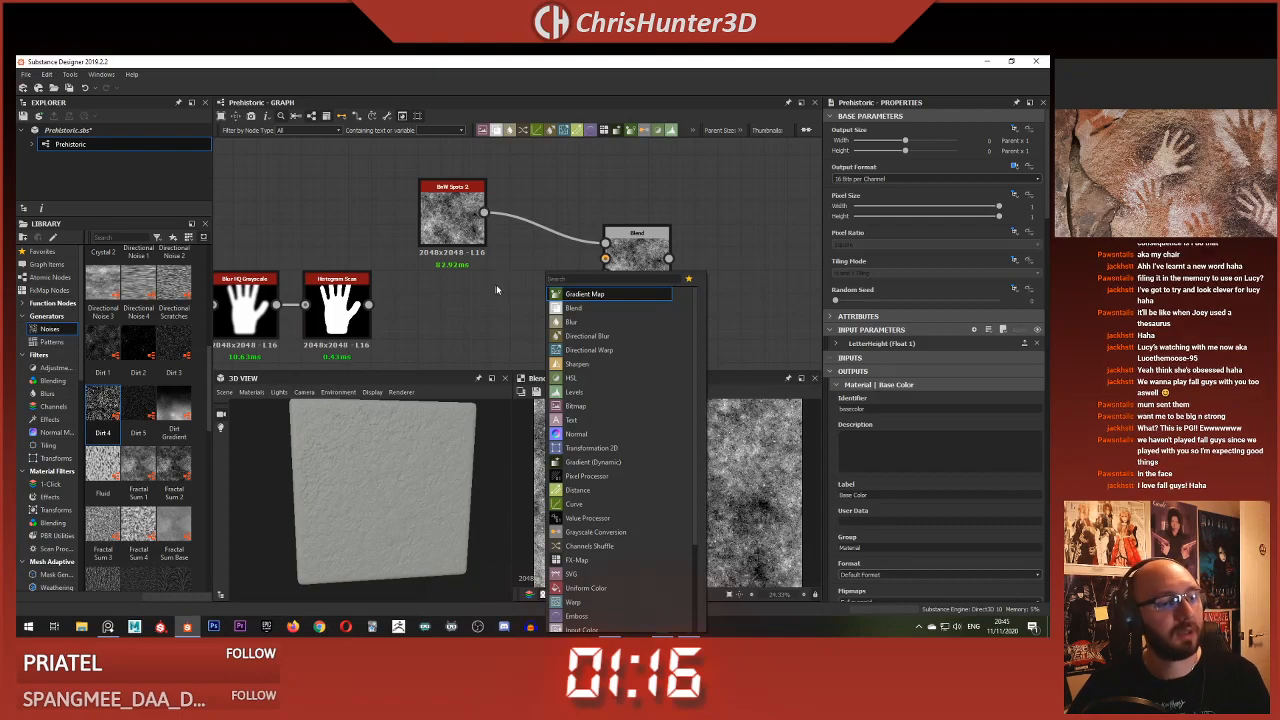
click(487, 278)
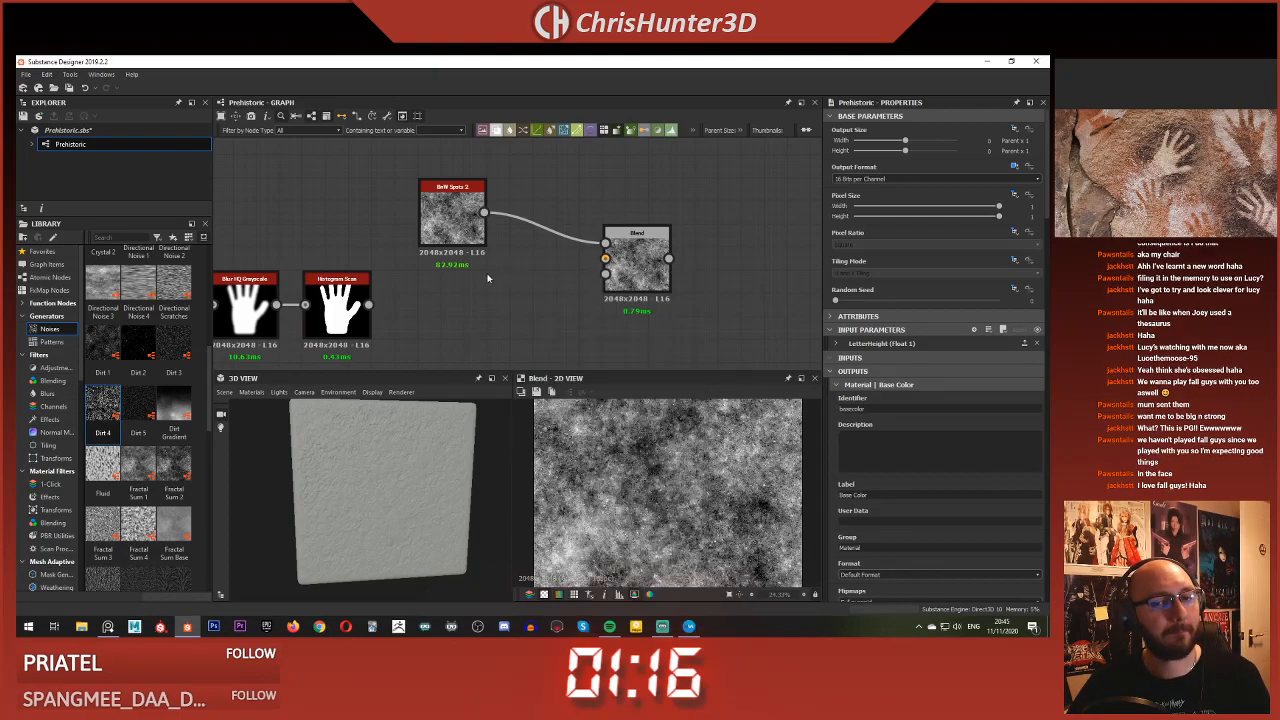
key(space)
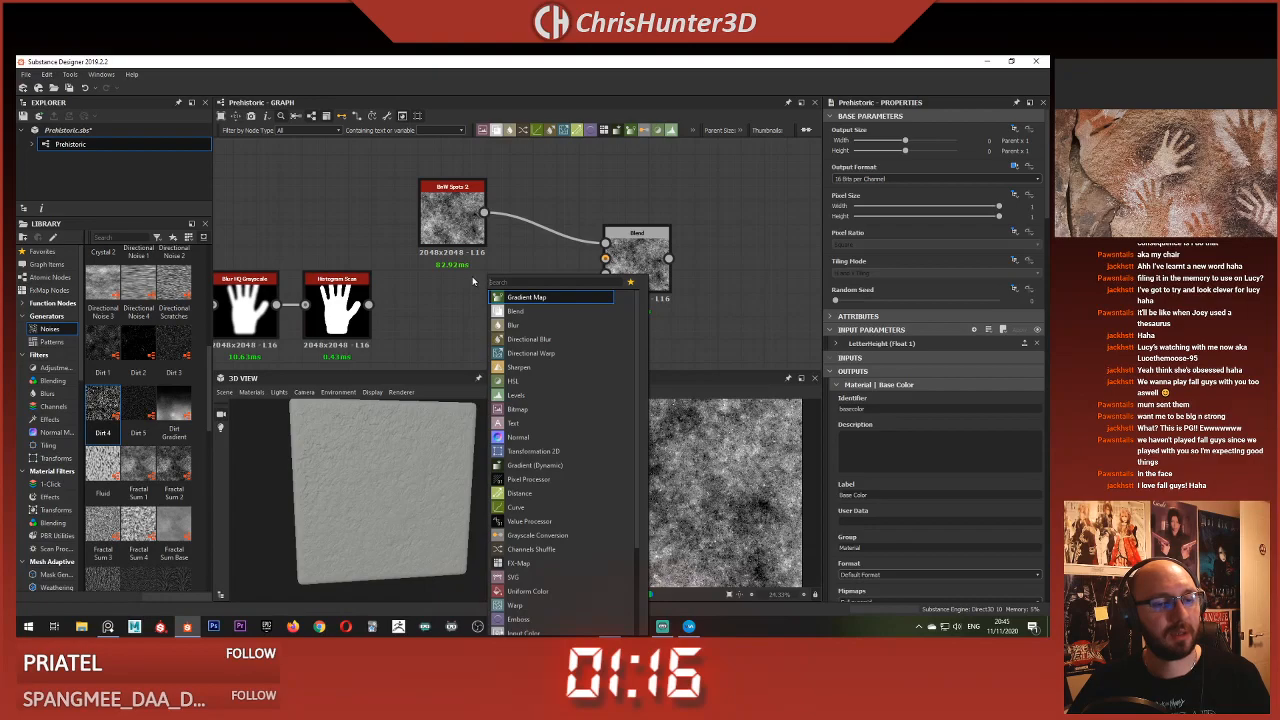
click(449, 278)
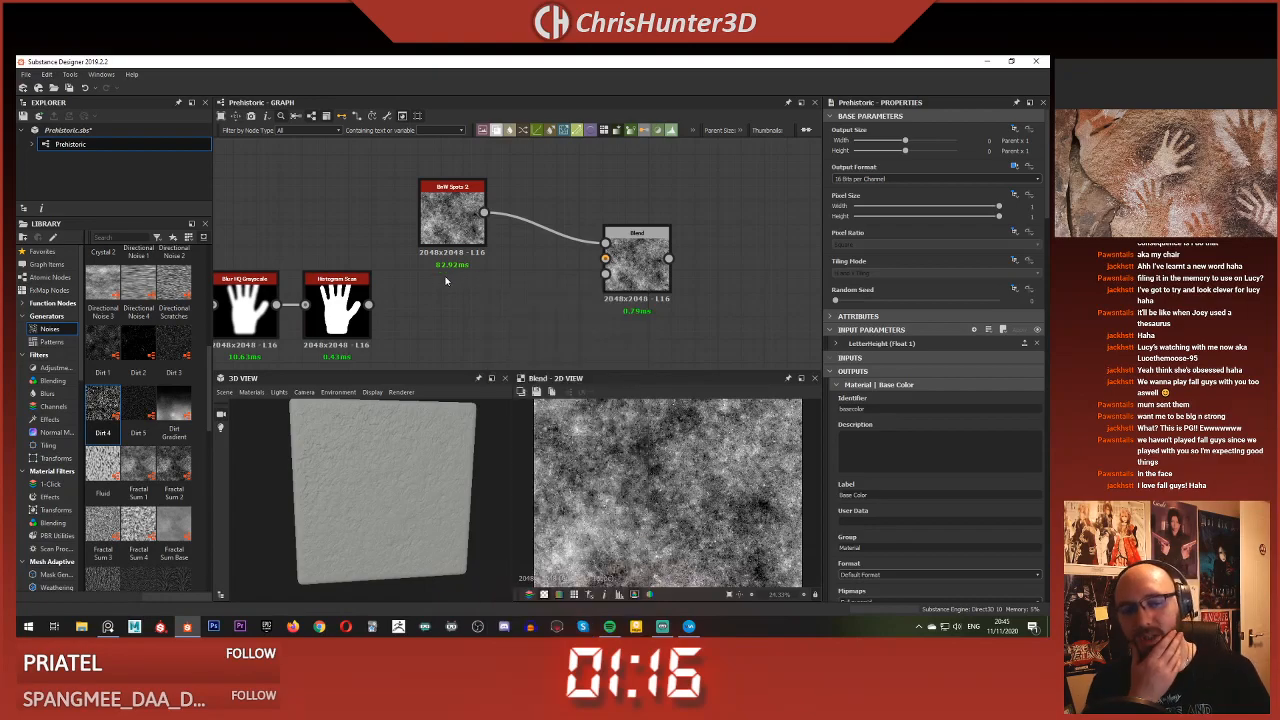
Add a Clouds 2 noise below BnW Spots 2 and preview it
key(space)
text(clo)
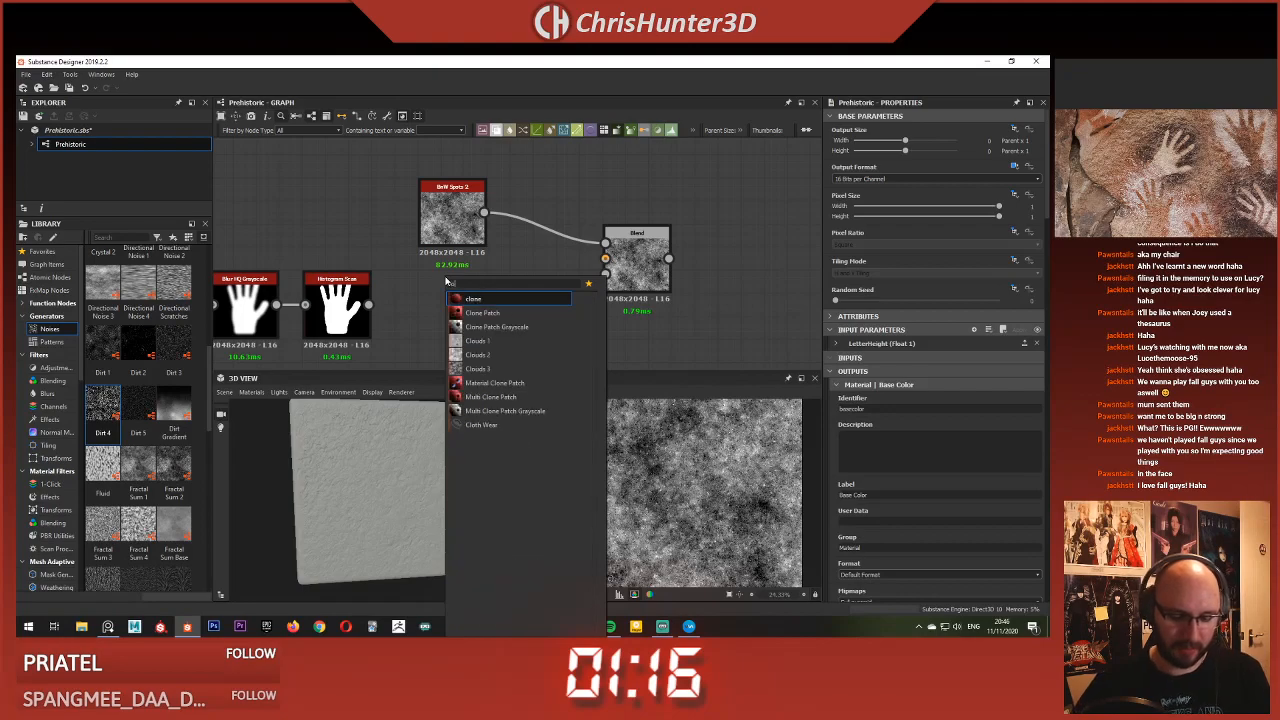
text(ud)
click(478, 312)
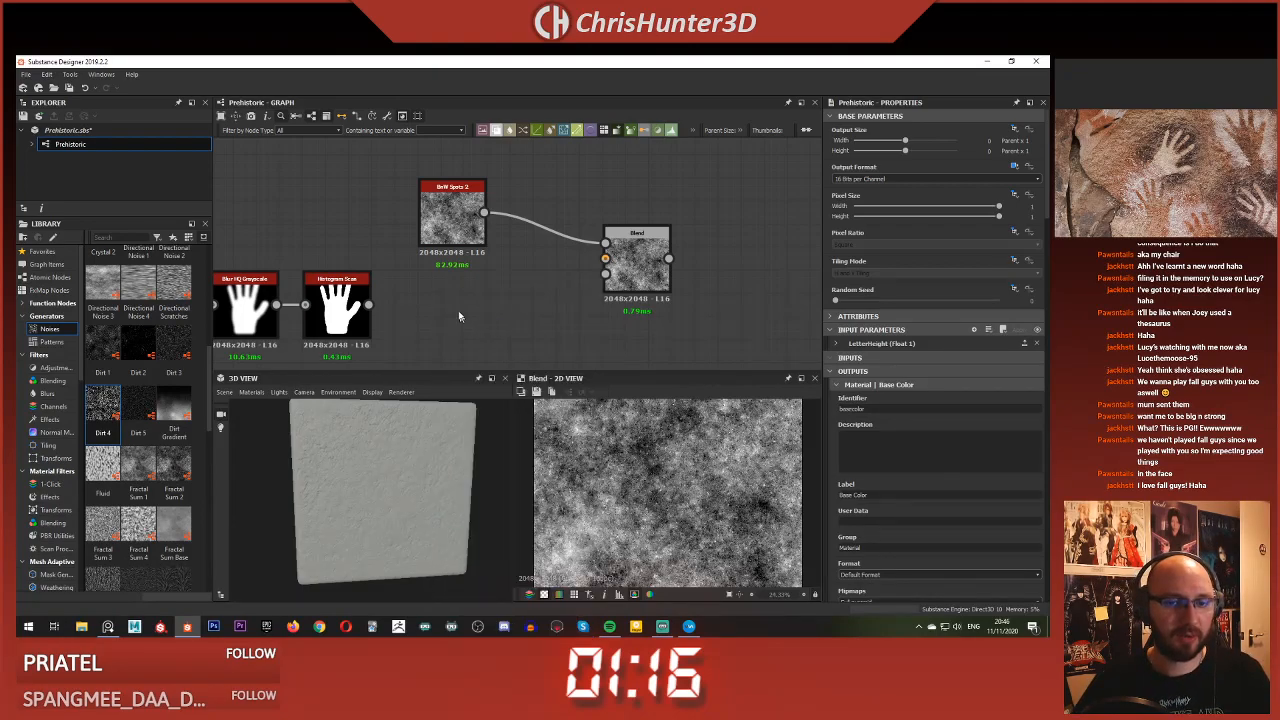
double_click(459, 315)
scroll(620, 450, down, 5)
scroll(620, 450, up, 3)
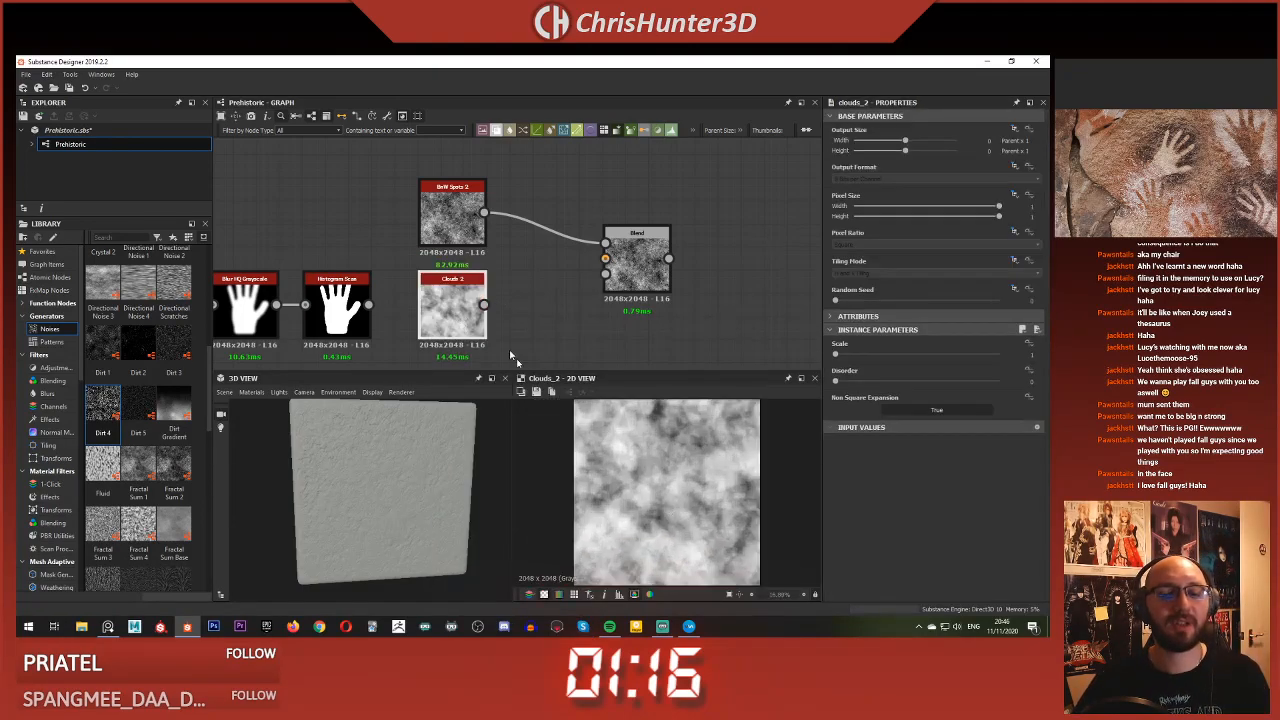
Try Clouds 2 as the Blend's opacity mask and preview the blend
middle_drag(518, 350, 490, 340)
drag(456, 295, 596, 262)
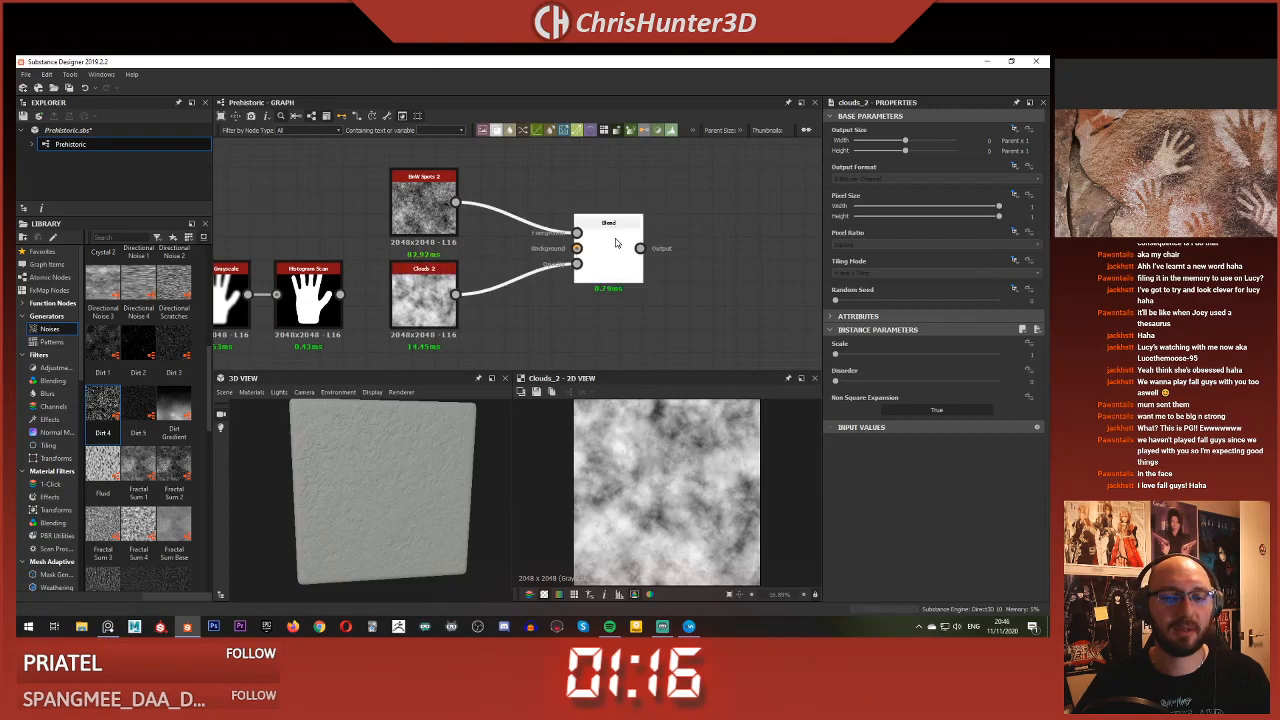
double_click(611, 250)
click(568, 302)
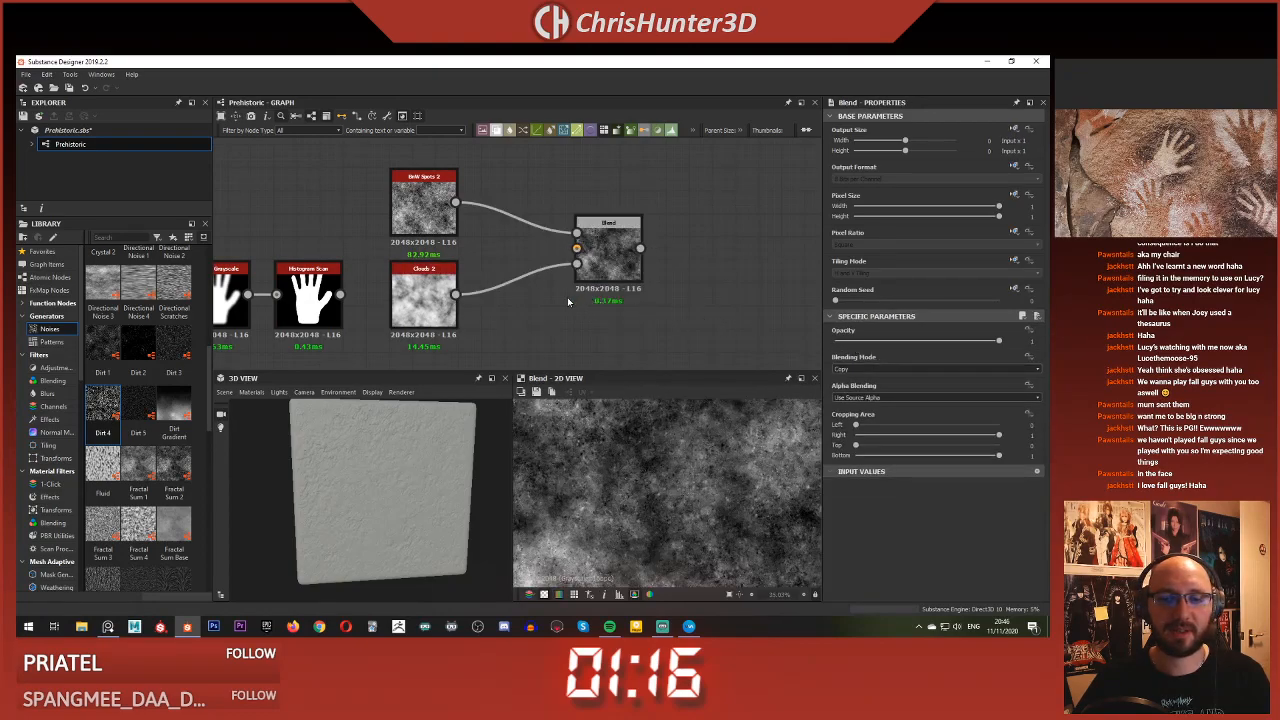
Connect Clouds 2 as the Blend's foreground and BnW Spots 2 as its background, with blending mode Subtract
drag(456, 293, 576, 235)
drag(455, 203, 576, 234)
click(622, 258)
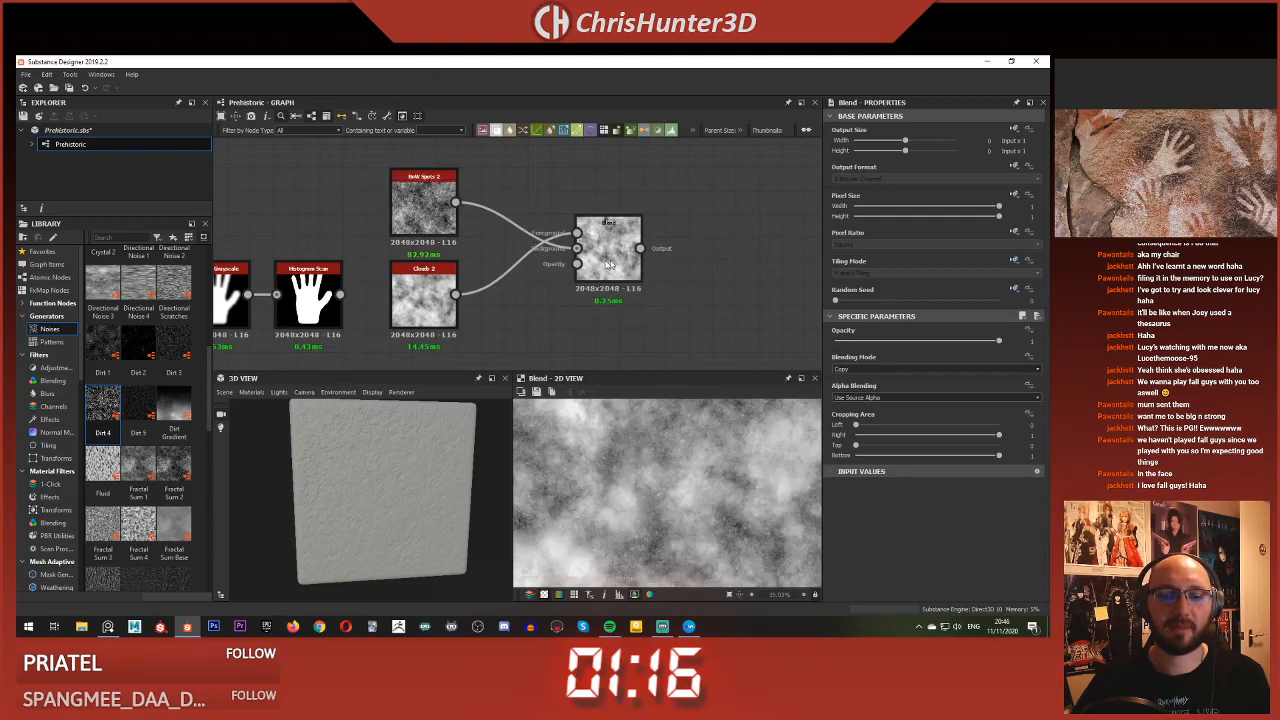
click(890, 369)
click(890, 389)
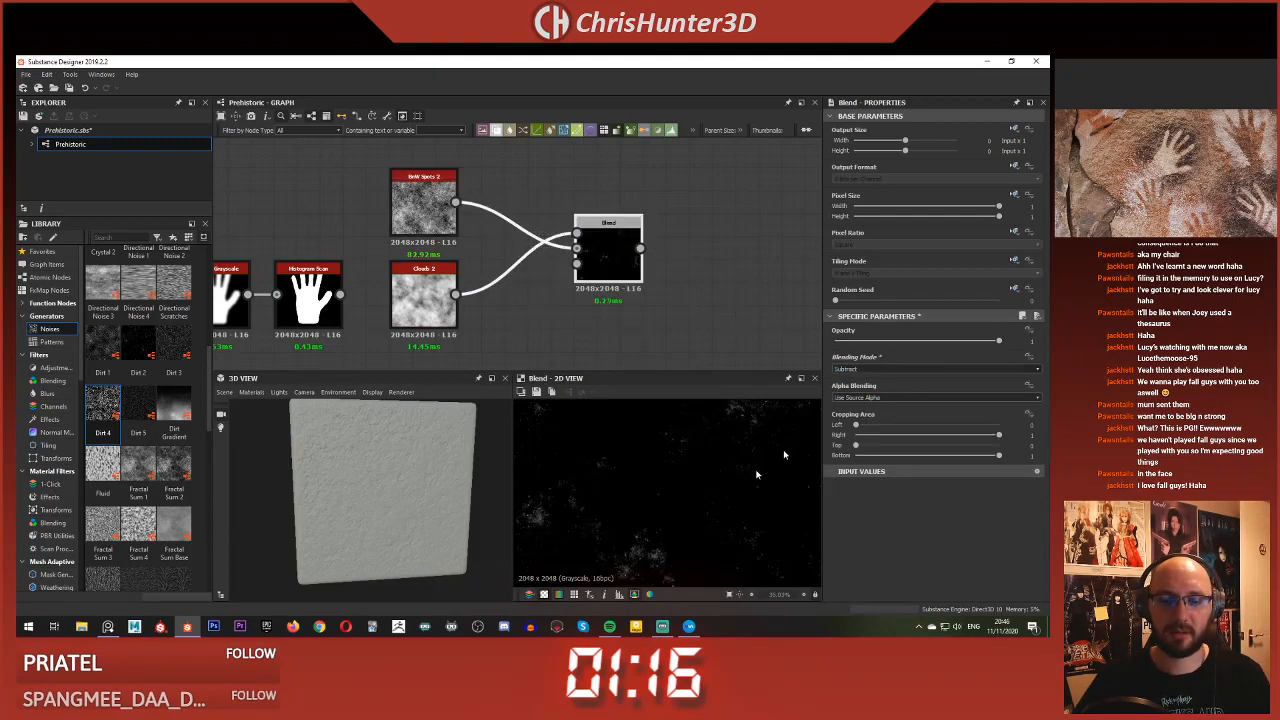
Try adjusting the Scale of the Clouds 2 and BnW Spots 2 noises and inspect the blended result
scroll(600, 260, up, 2)
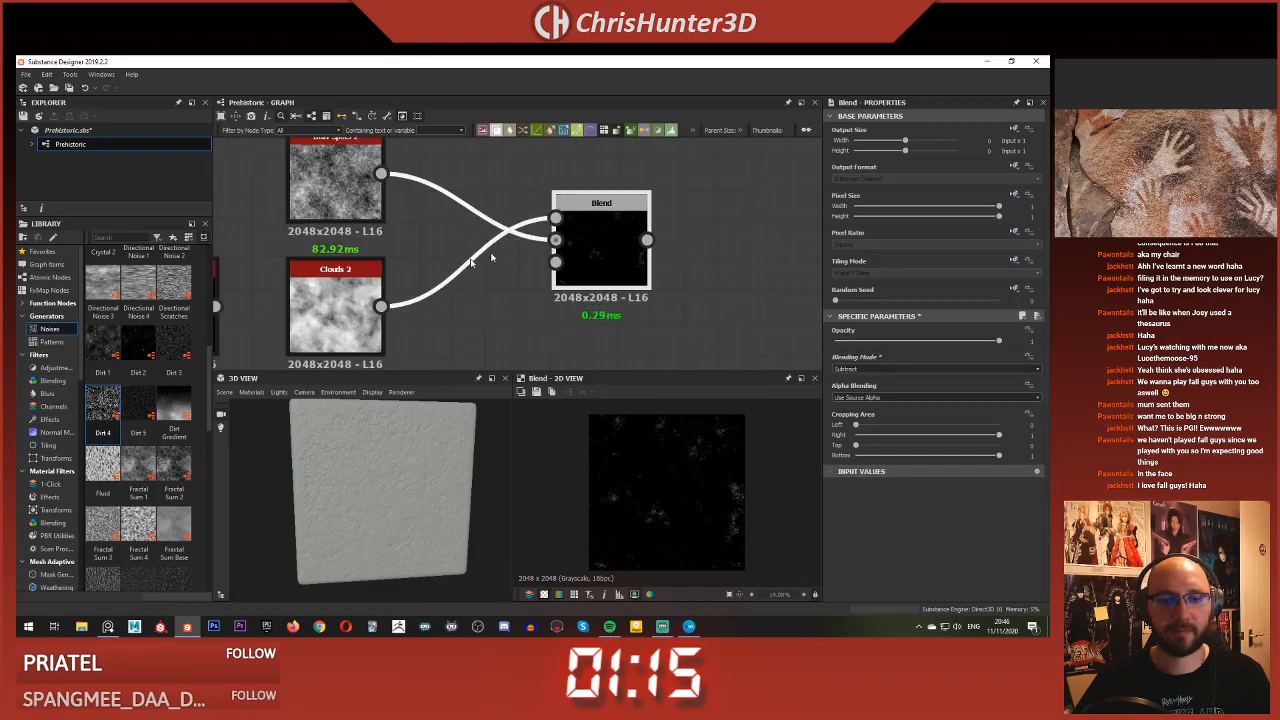
click(340, 300)
mouse_move(838, 356)
mouse_down()
mouse_move(897, 362)
mouse_move(829, 363)
mouse_up()
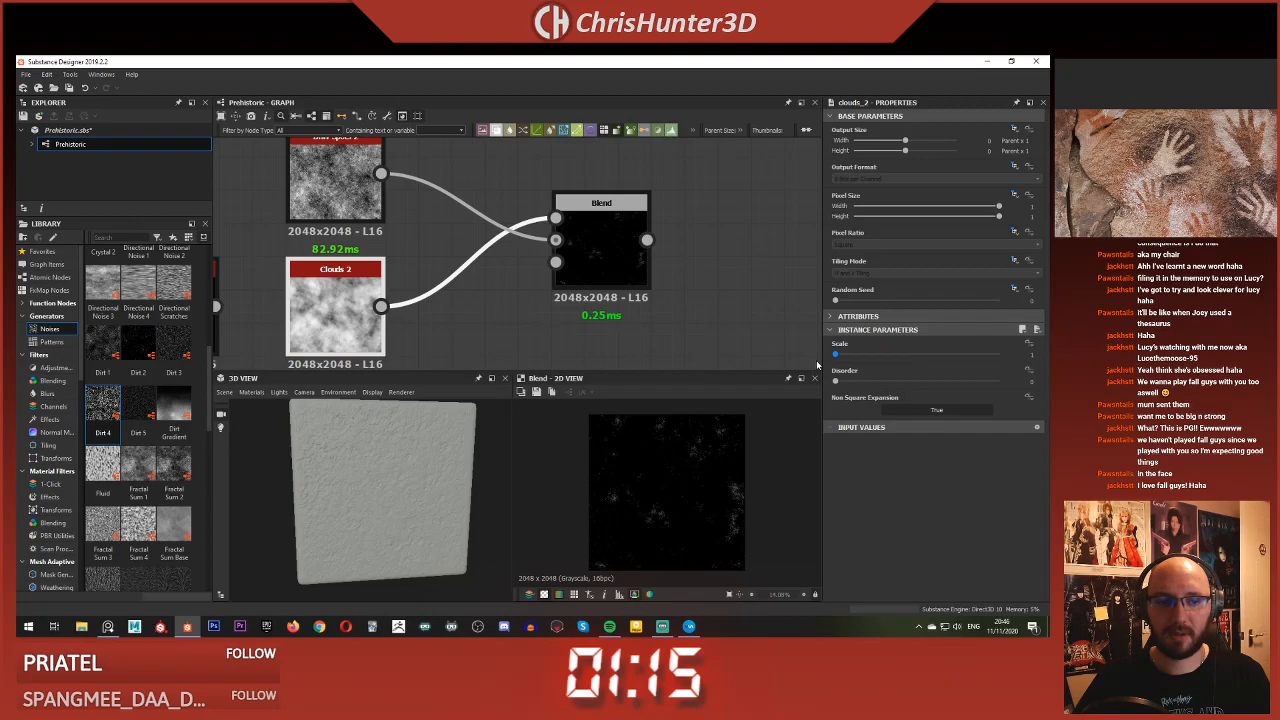
middle_drag(461, 300, 577, 312)
click(465, 199)
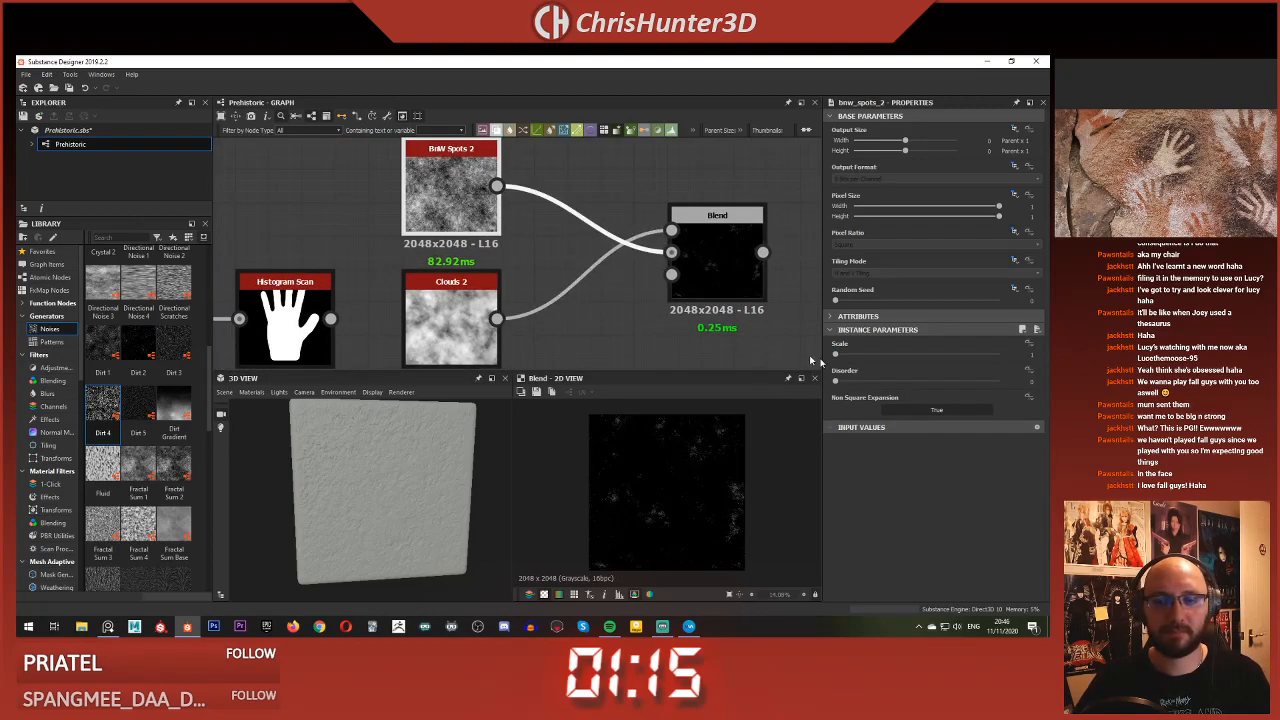
drag(839, 355, 796, 358)
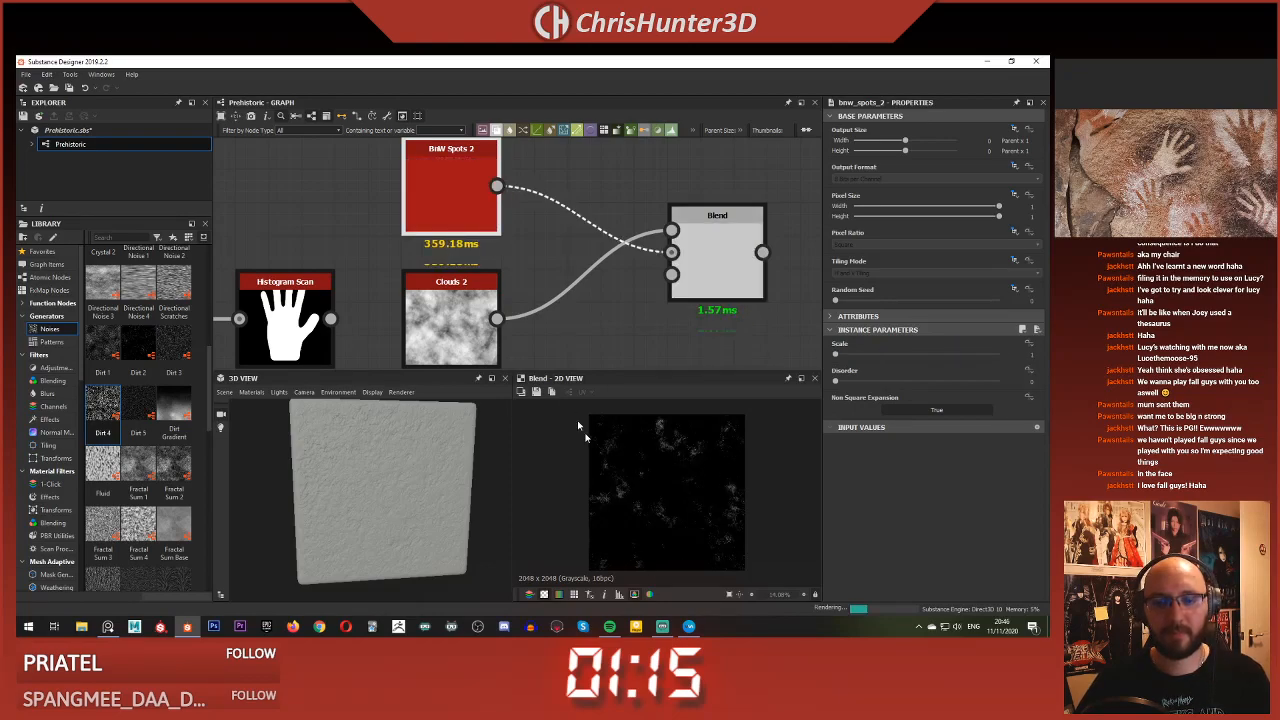
scroll(640, 470, up, 4)
middle_drag(677, 471, 600, 483)
scroll(610, 481, down, 5)
click(561, 317)
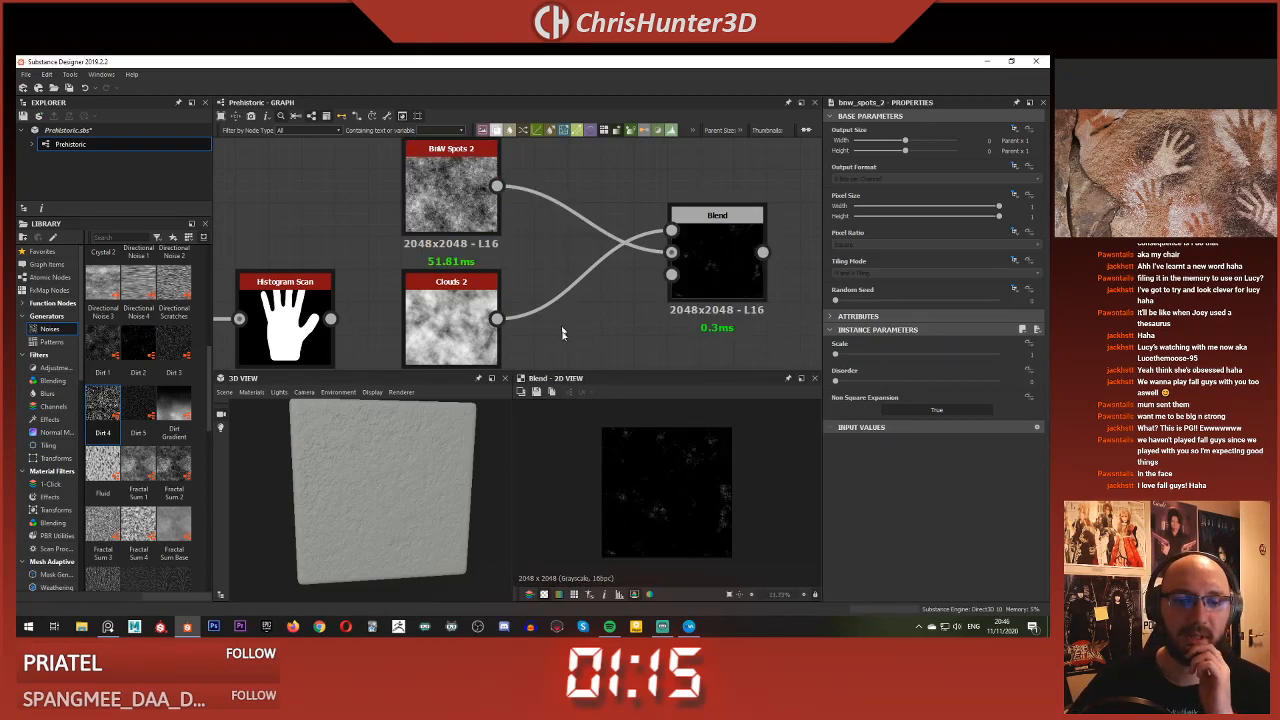
Add a Shape node to the graph and place it directly below Clouds 2
scroll(561, 323, down, 3)
scroll(580, 300, up, 2)
key(space)
text(shape)
key(Return)
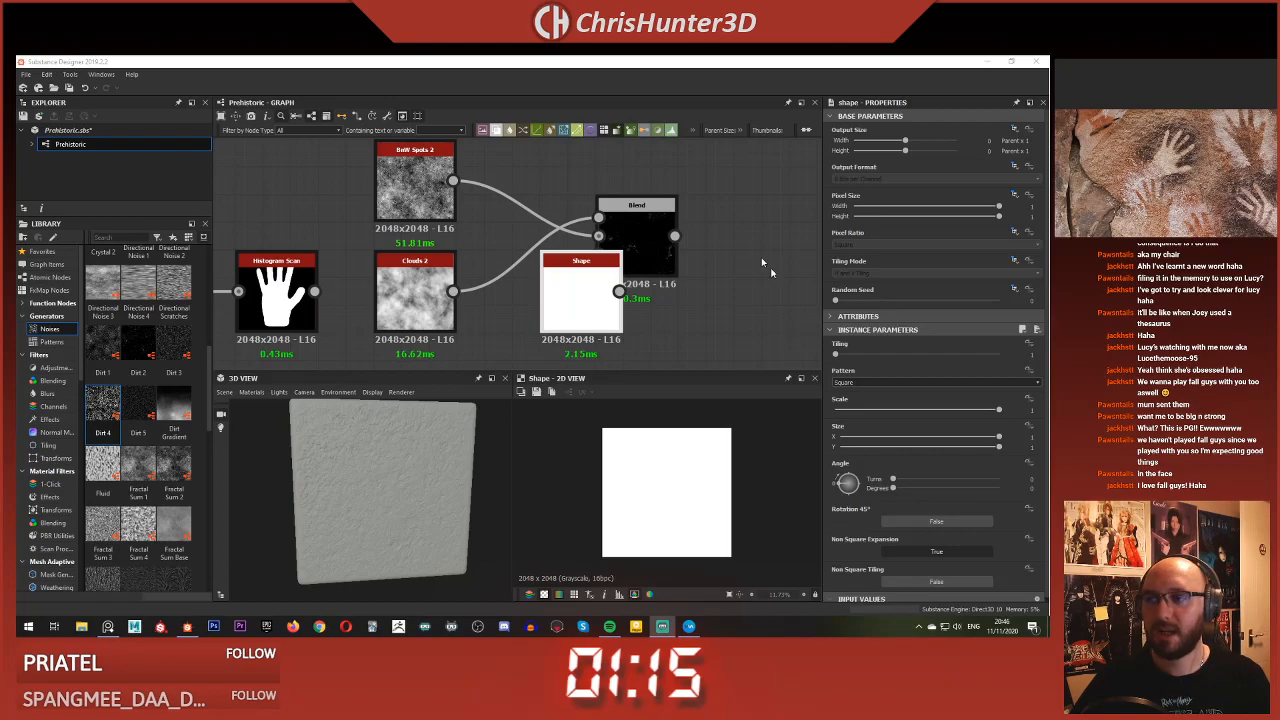
drag(609, 275, 565, 291)
scroll(567, 291, down, 1)
middle_drag(567, 291, 617, 292)
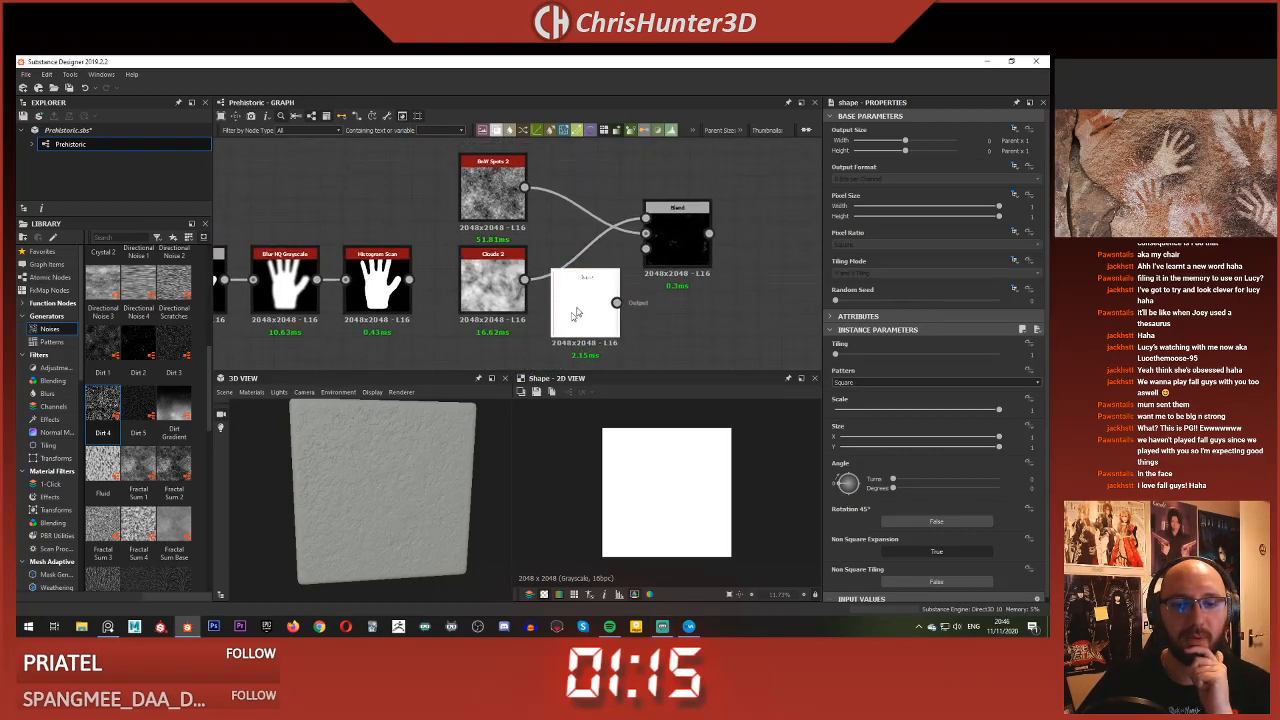
drag(579, 304, 487, 358)
middle_drag(487, 355, 471, 284)
drag(471, 284, 471, 296)
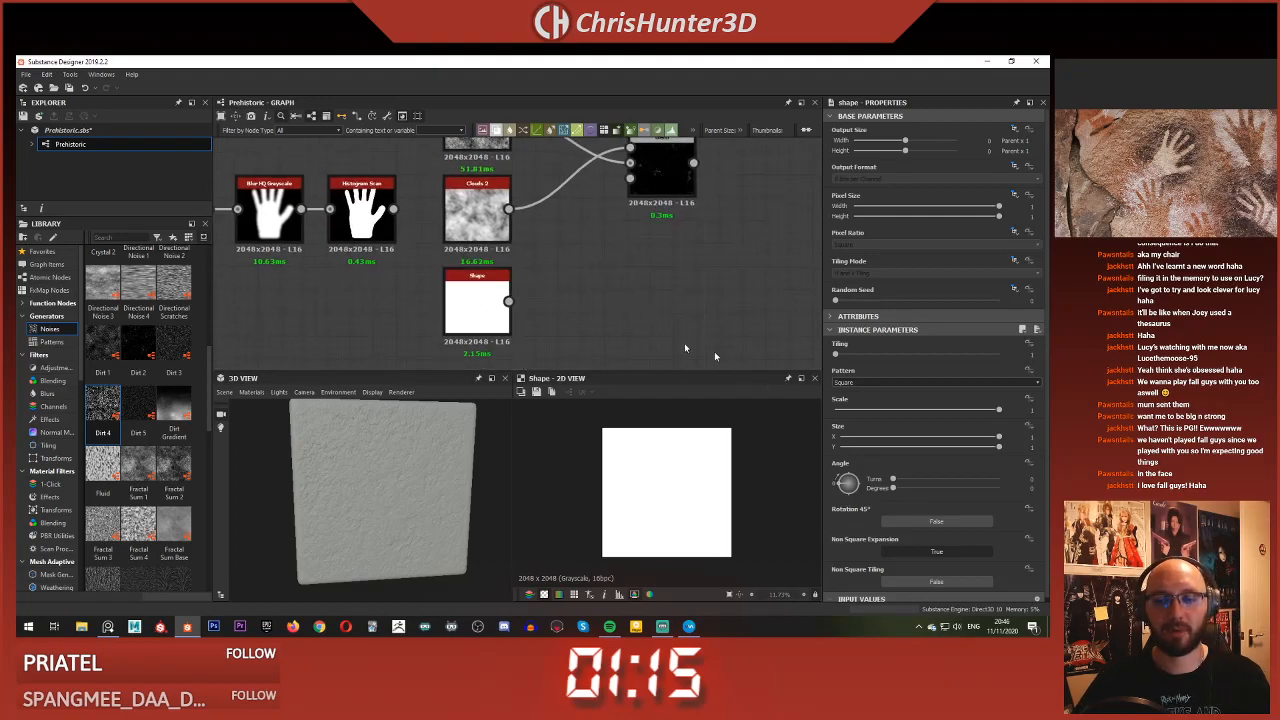
Set the Shape's pattern to Paraboloid and narrow its X size to 0.77
click(892, 383)
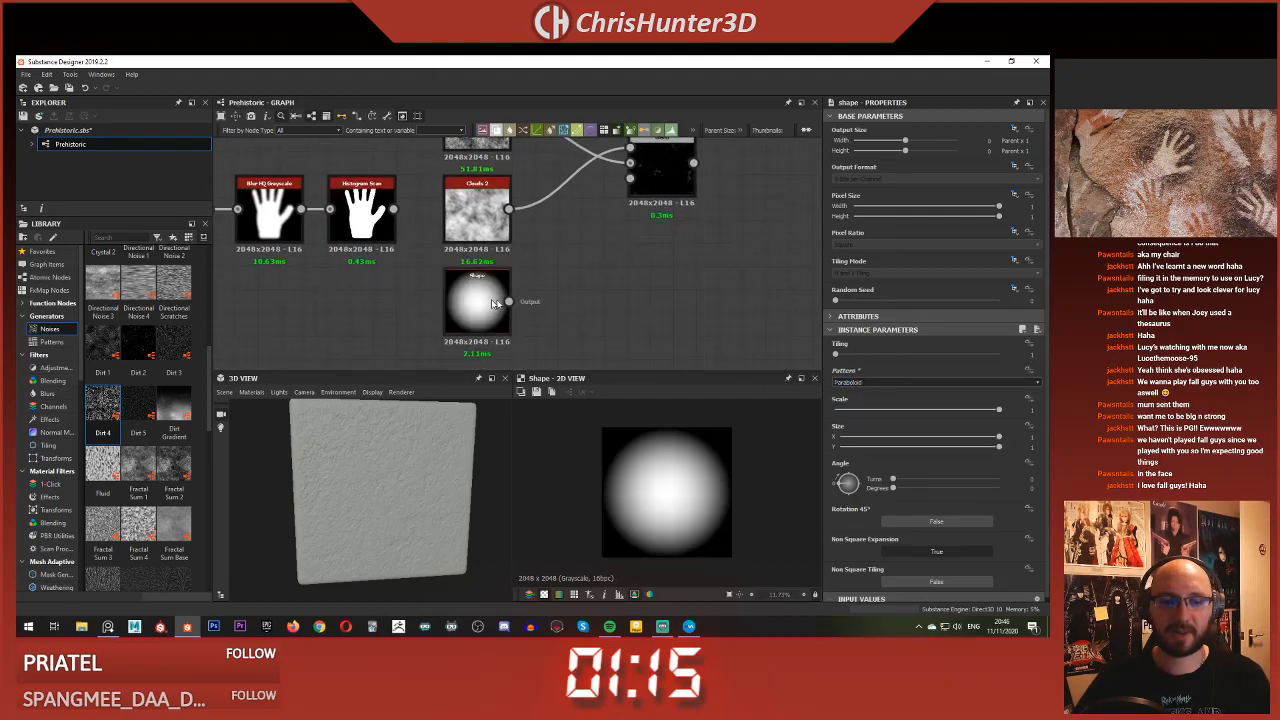
right_click(573, 276)
click(542, 280)
click(490, 304)
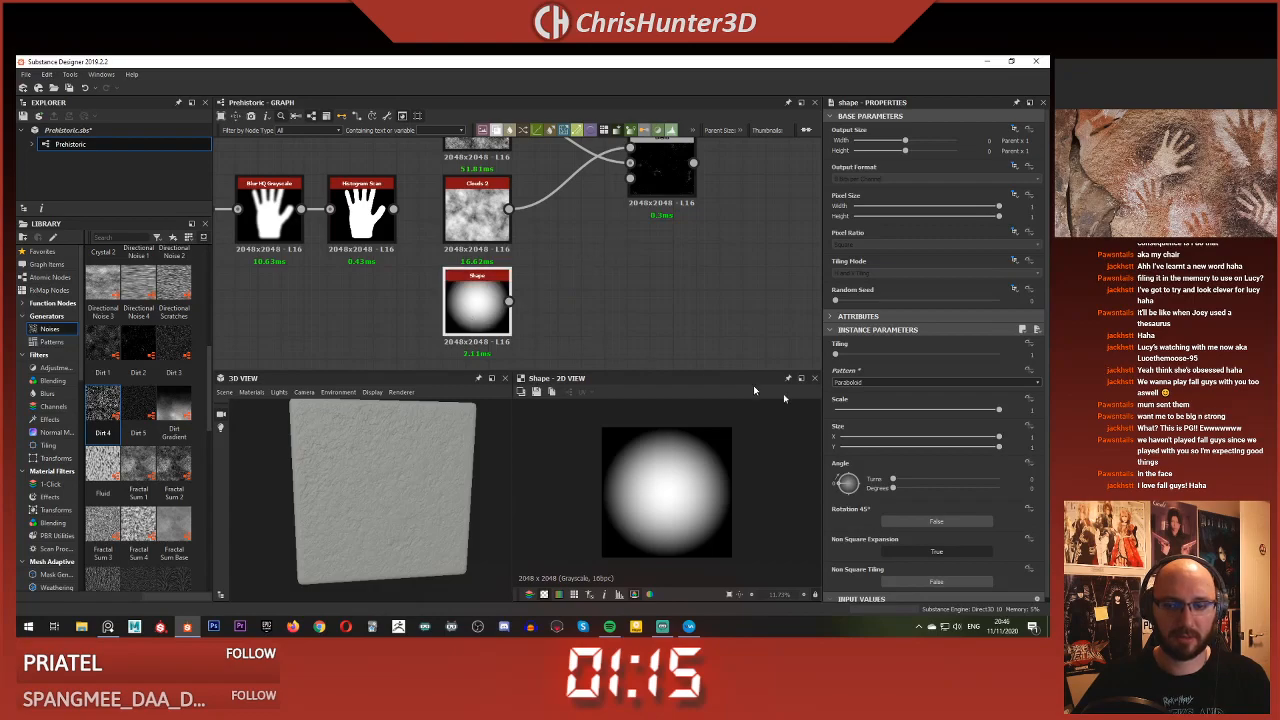
key(space)
click(481, 297)
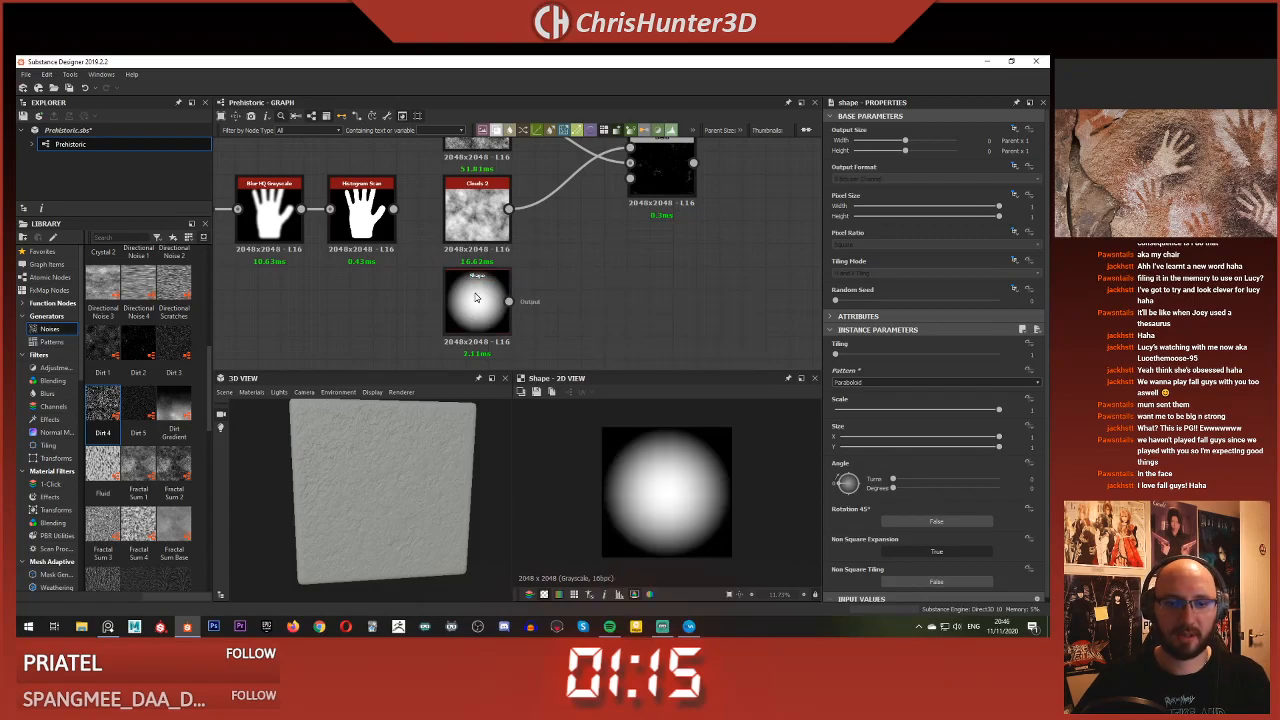
drag(910, 437, 964, 439)
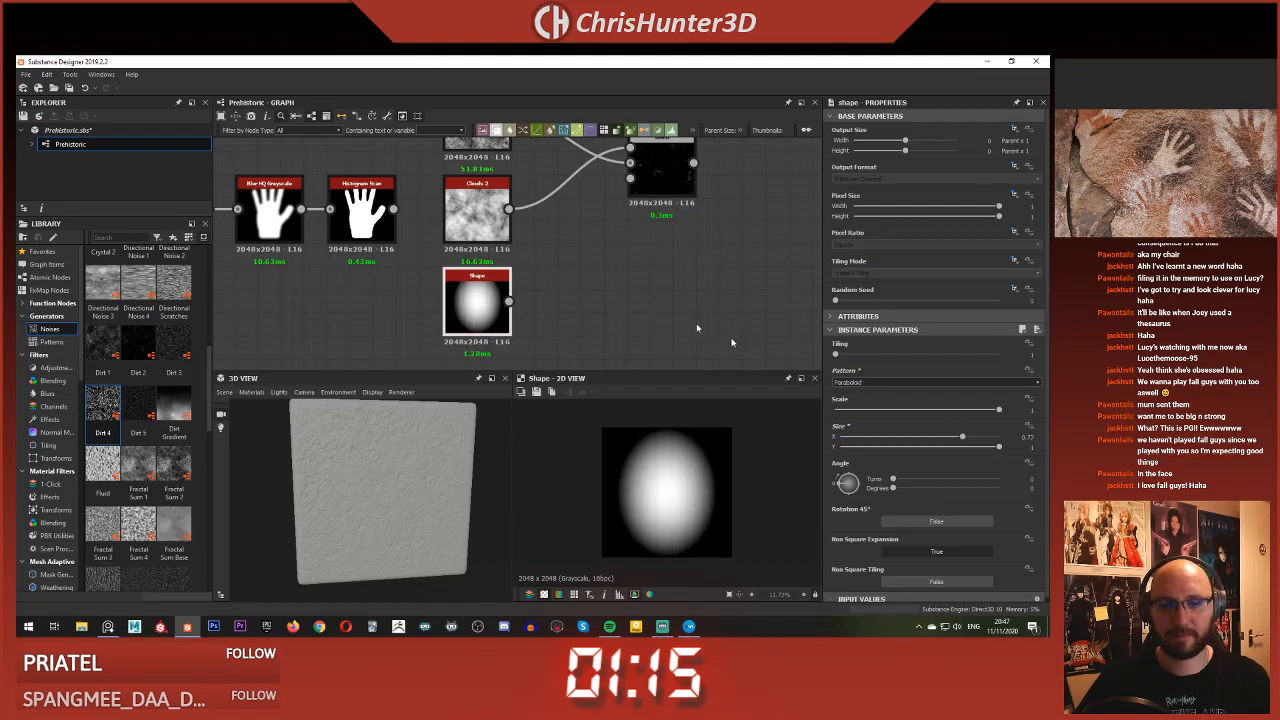
Add a Slope Blur Grayscale node after the Shape, with the Shape as its grayscale input and Clouds 2 as its slope input
scroll(600, 300, down, 2)
drag(509, 314, 572, 300)
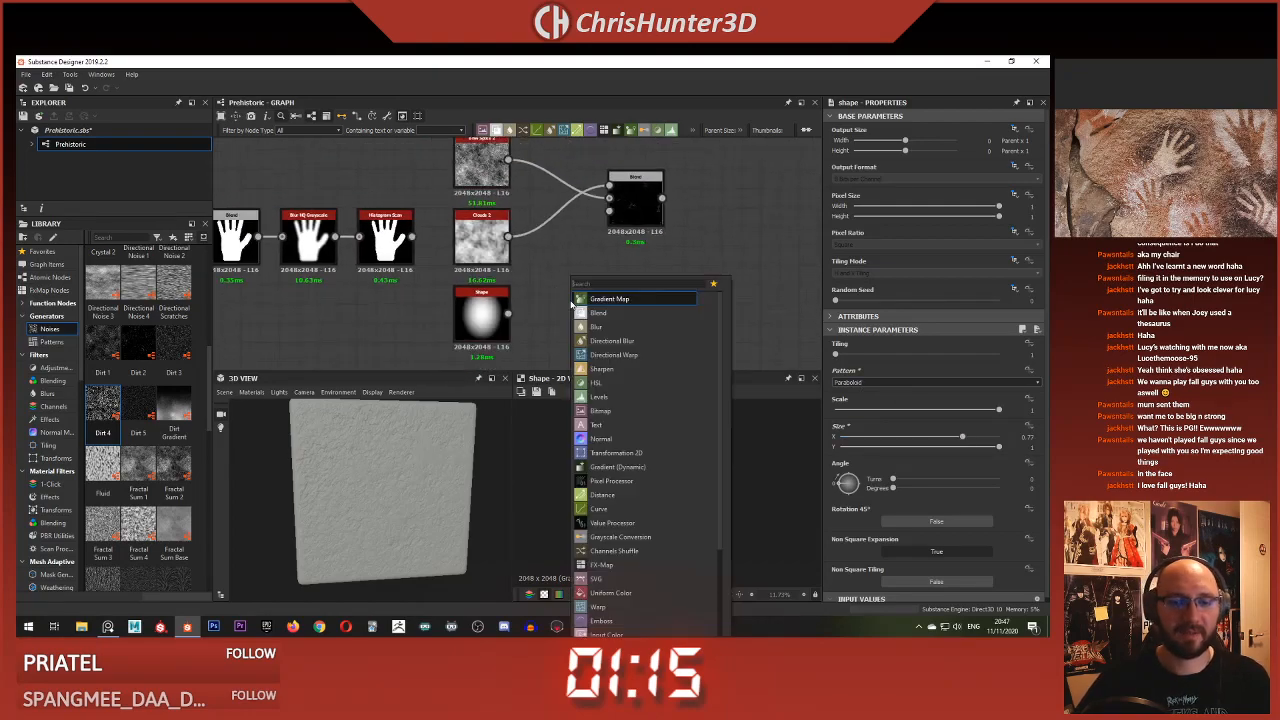
text(slope)
key(Return)
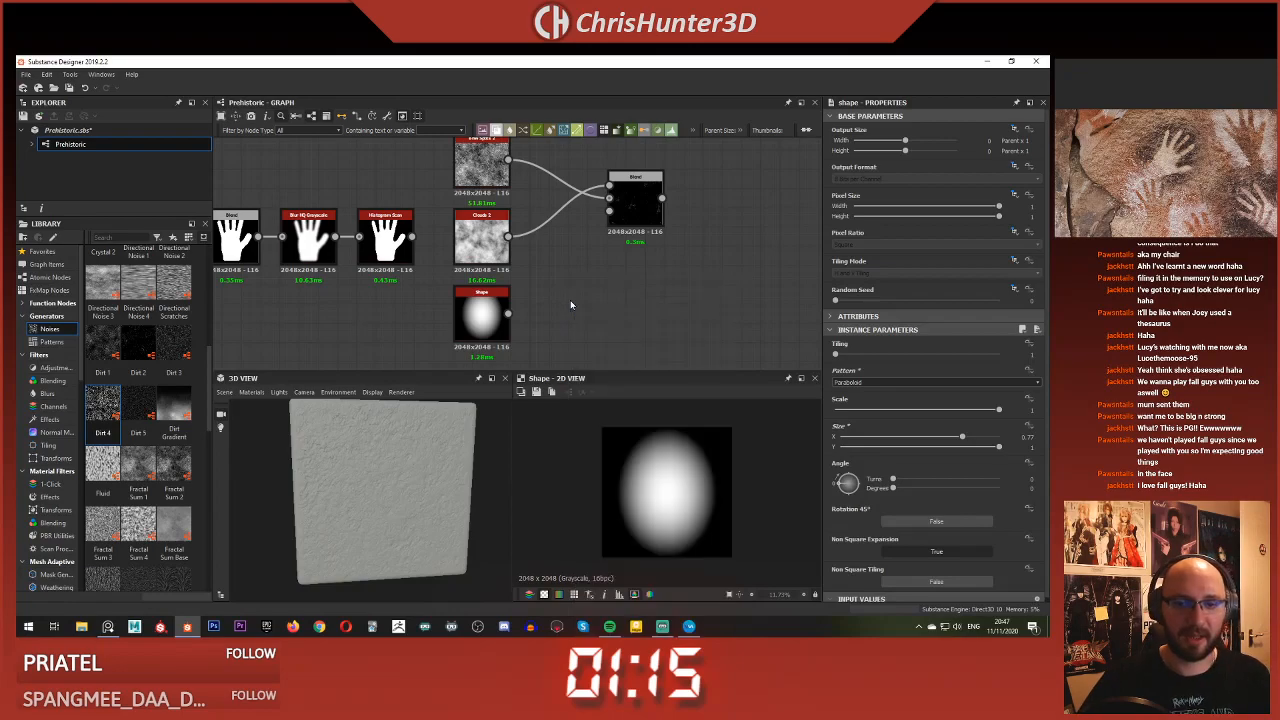
double_click(590, 300)
drag(508, 314, 551, 289)
drag(578, 298, 597, 298)
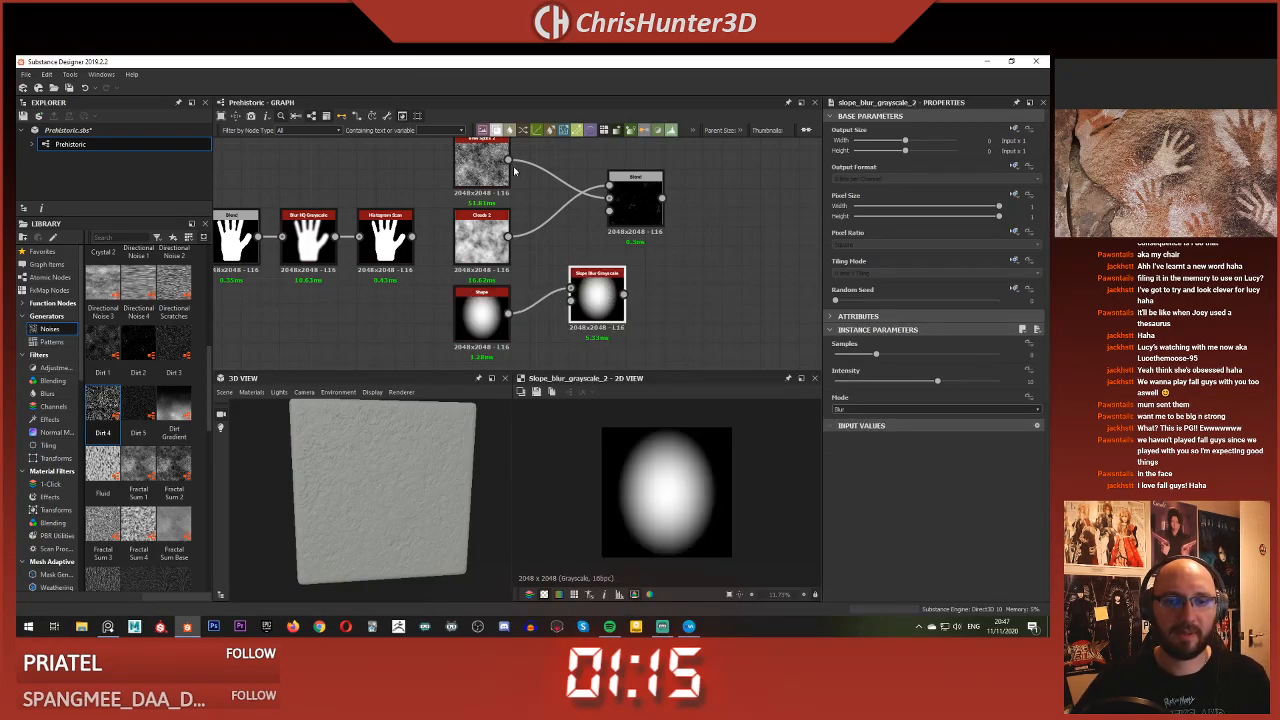
drag(520, 254, 571, 300)
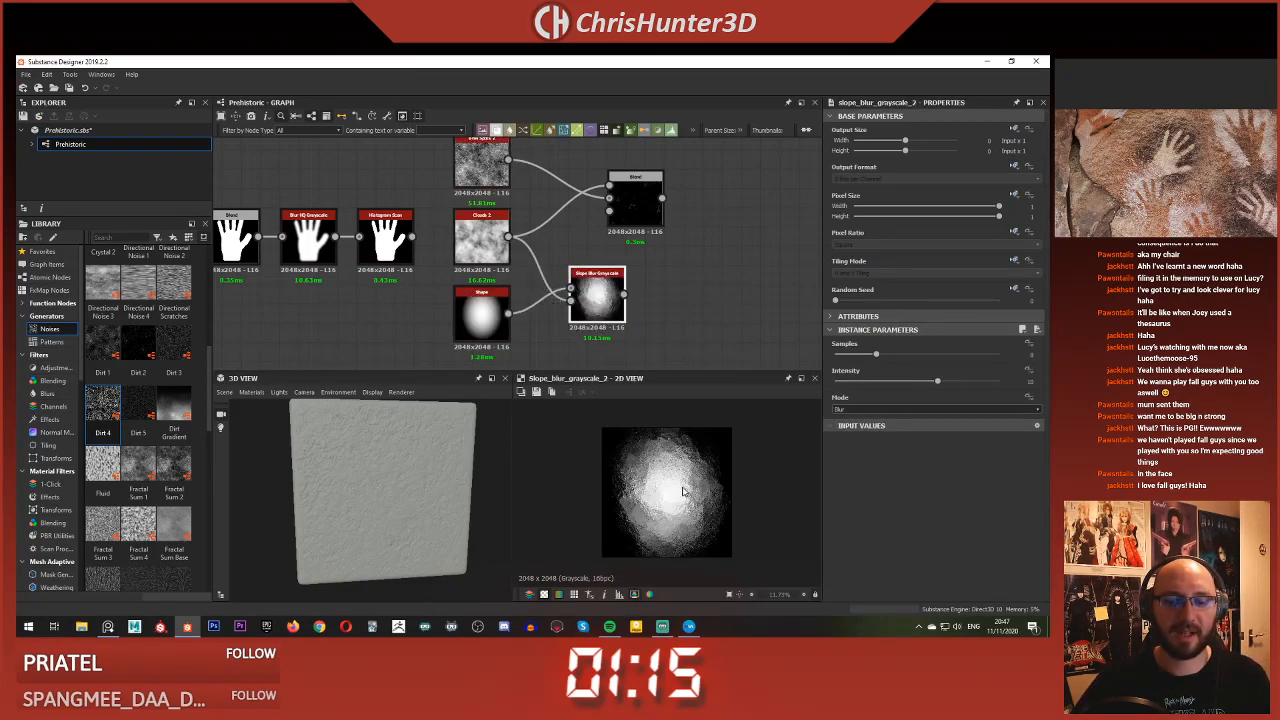
Set the Slope Blur Grayscale to Min mode with 32 samples and an intensity of about 4.2
click(880, 410)
click(876, 426)
drag(876, 354, 998, 355)
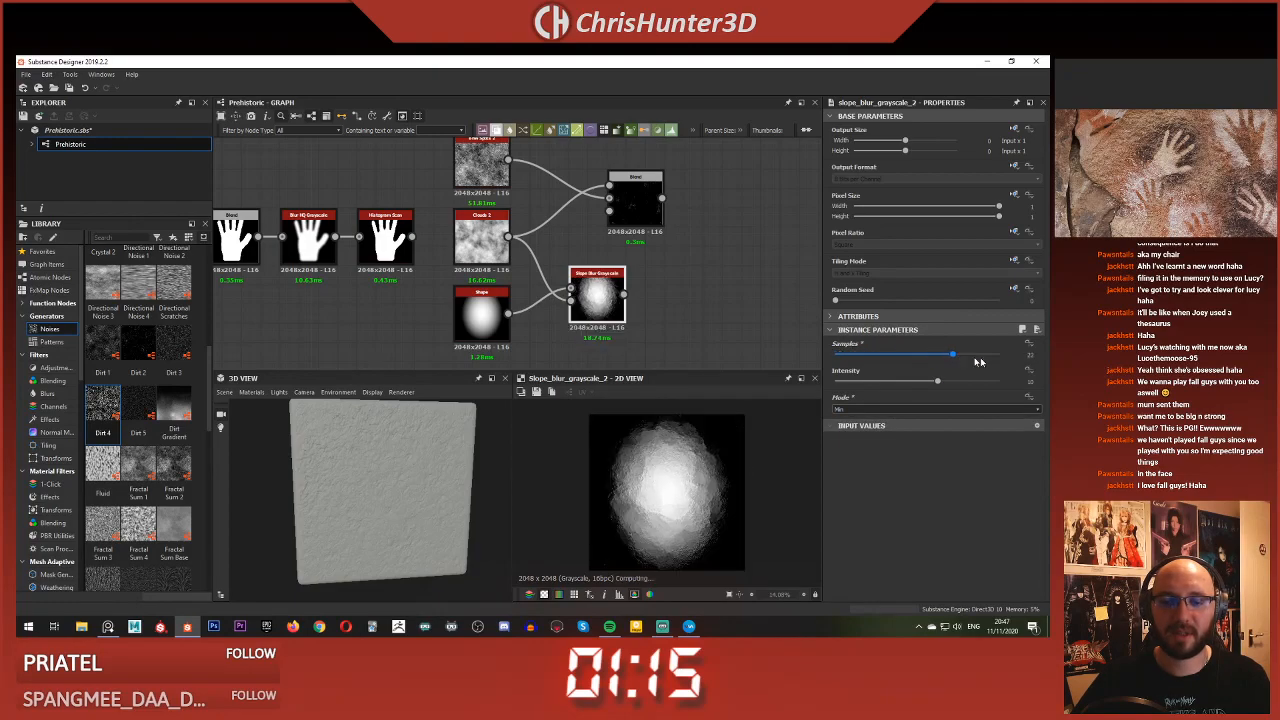
drag(847, 375, 827, 374)
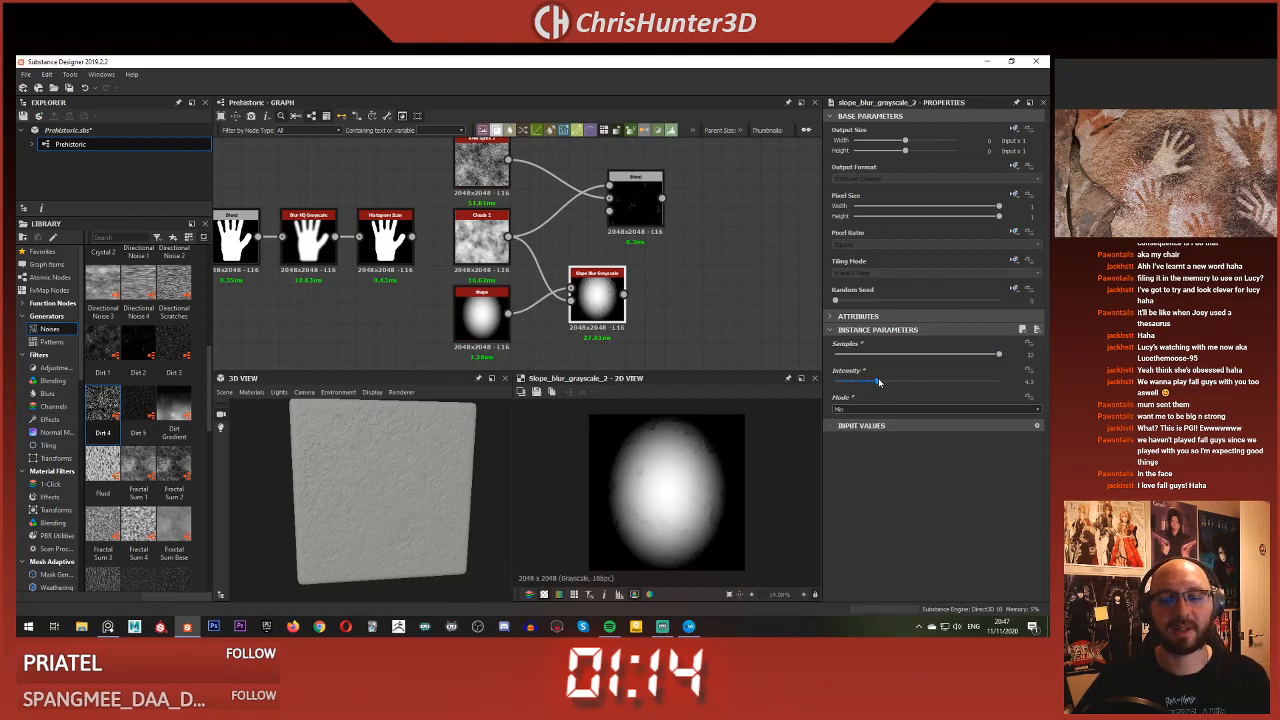
Add a Histogram Scan after the Slope Blur Grayscale, with position about 0.79 and contrast 1
scroll(689, 466, up, 3)
middle_drag(677, 325, 616, 298)
key(space)
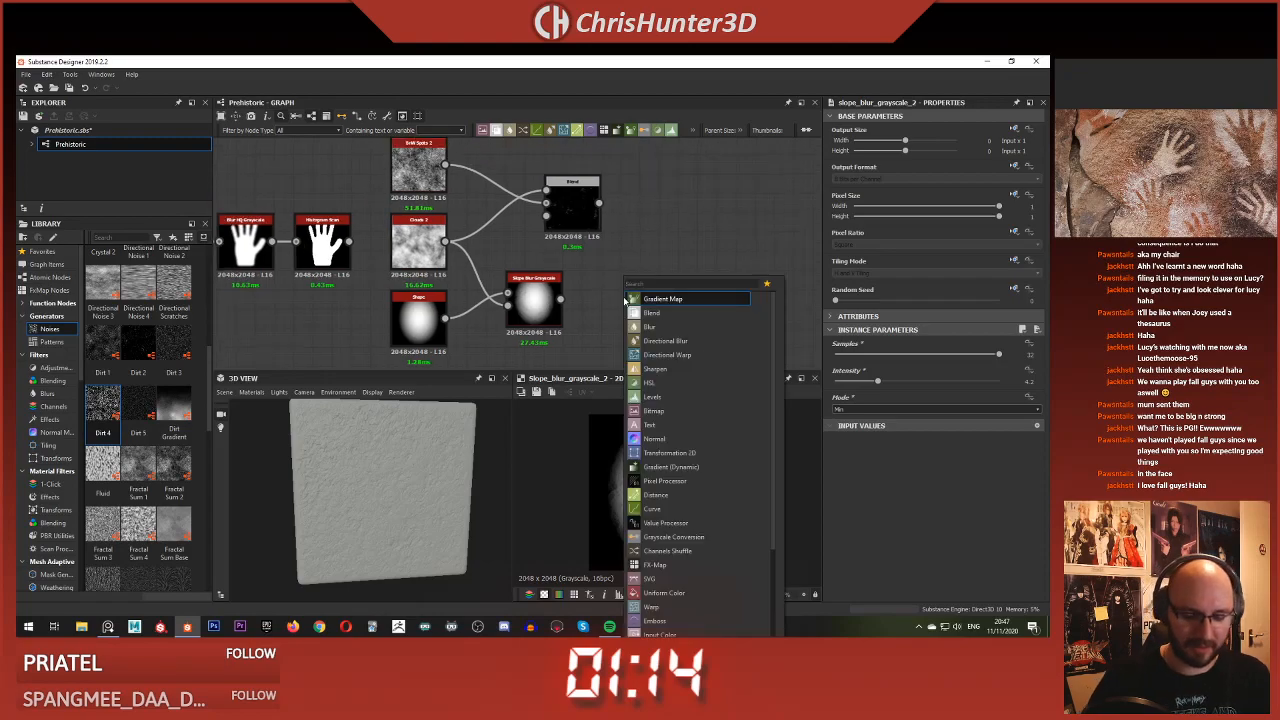
text(hist)
key(Down)
key(Return)
drag(560, 298, 603, 298)
click(920, 355)
drag(927, 357, 1015, 383)
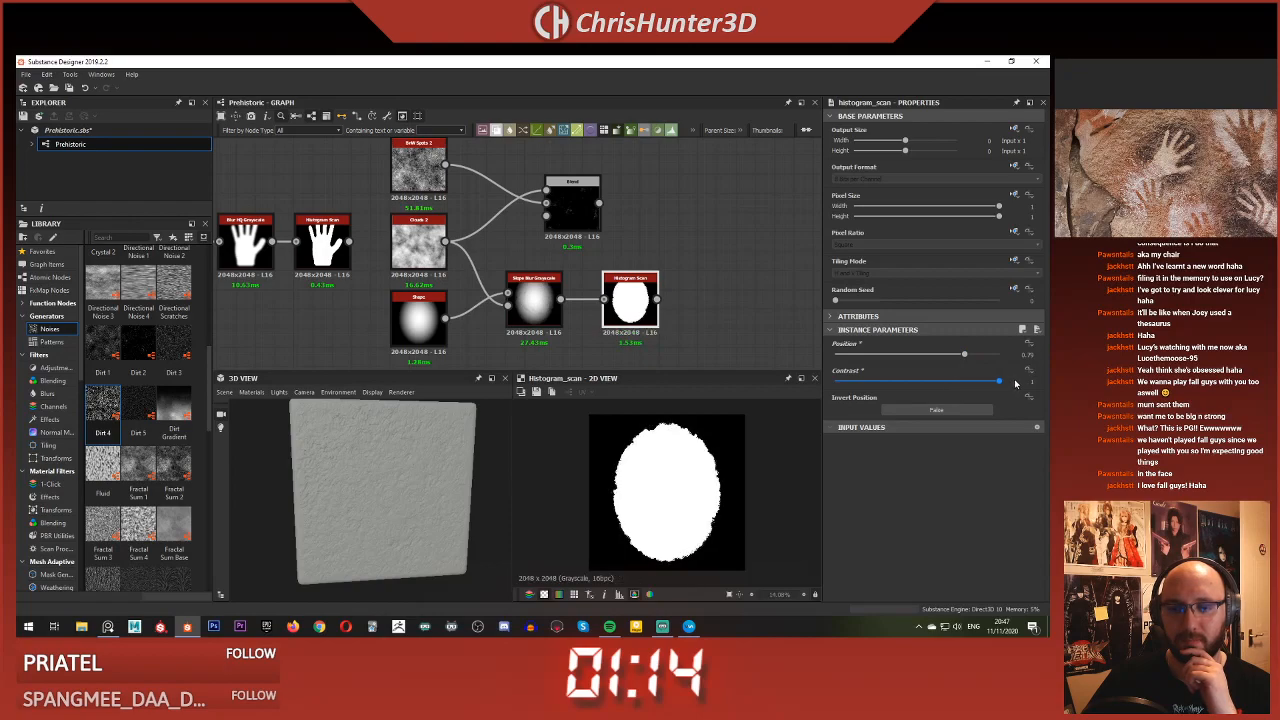
Move the noise Blend past the new Histogram Scan and feed the oval mask into its foreground in place of Clouds 2
scroll(659, 425, down, 2)
scroll(687, 280, down, 2)
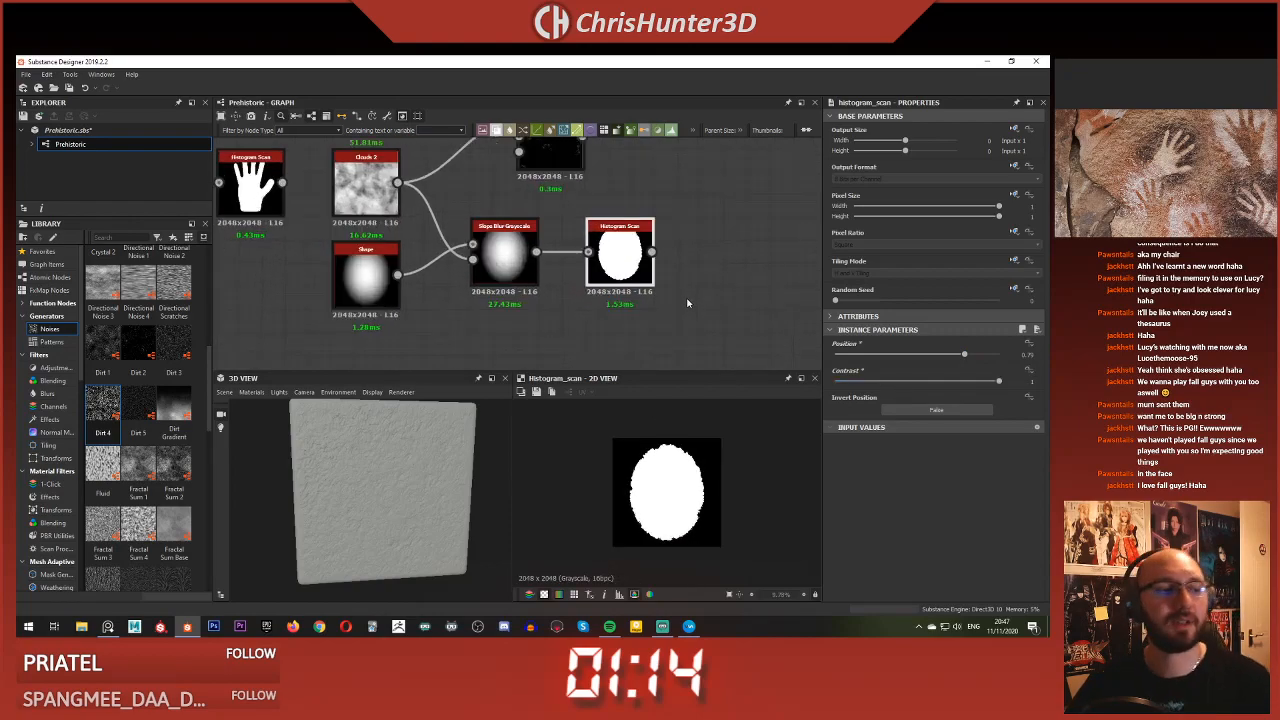
scroll(678, 272, down, 2)
middle_drag(677, 273, 693, 312)
scroll(678, 298, up, 4)
scroll(650, 287, down, 2)
drag(588, 212, 684, 210)
scroll(607, 231, up, 3)
scroll(607, 231, down, 3)
click(632, 296)
drag(649, 262, 726, 205)
scroll(684, 474, up, 5)
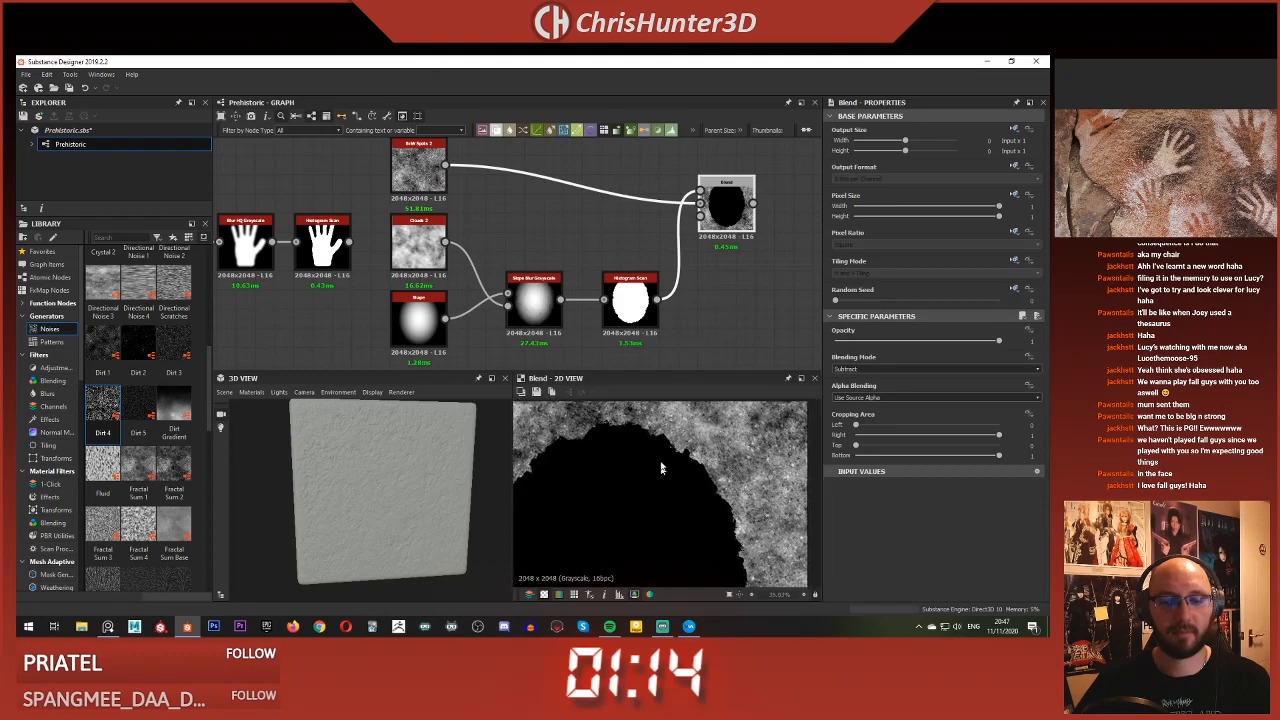
scroll(684, 470, down, 5)
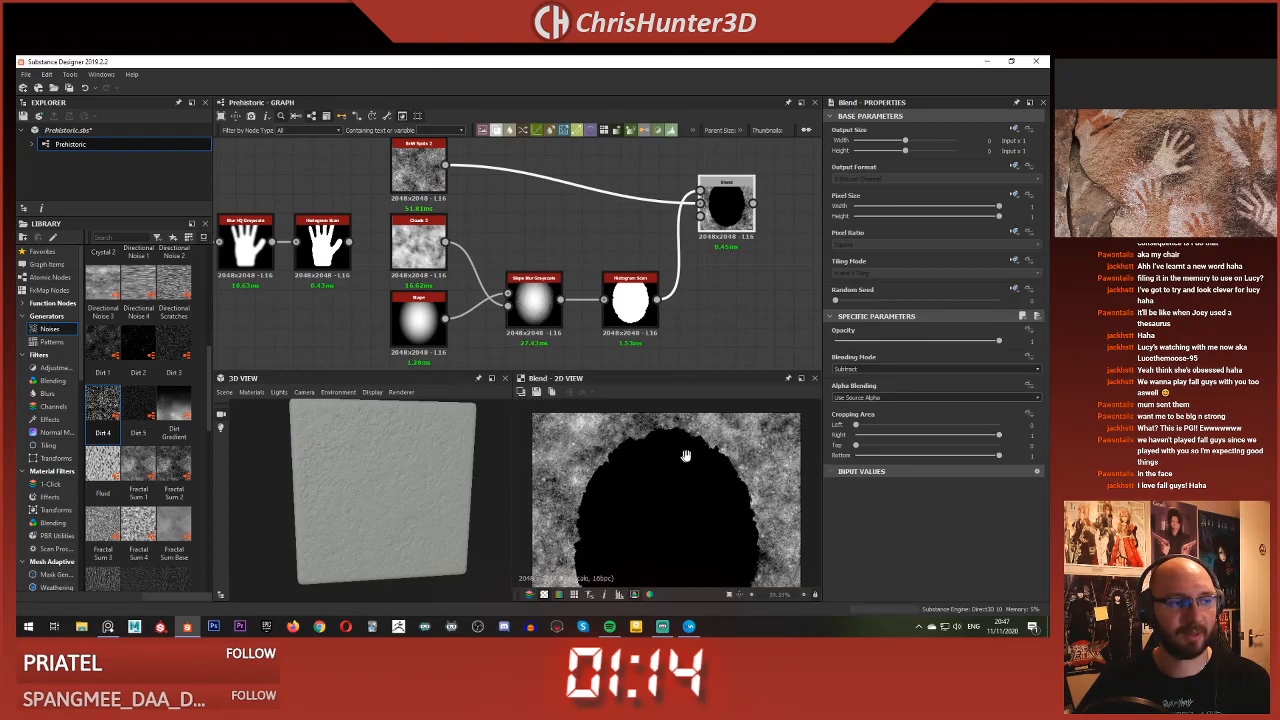
Try the Max (Lighten) and Add (Linear Dodge) blending modes on the Blend, and return it to Subtract
click(866, 369)
click(853, 412)
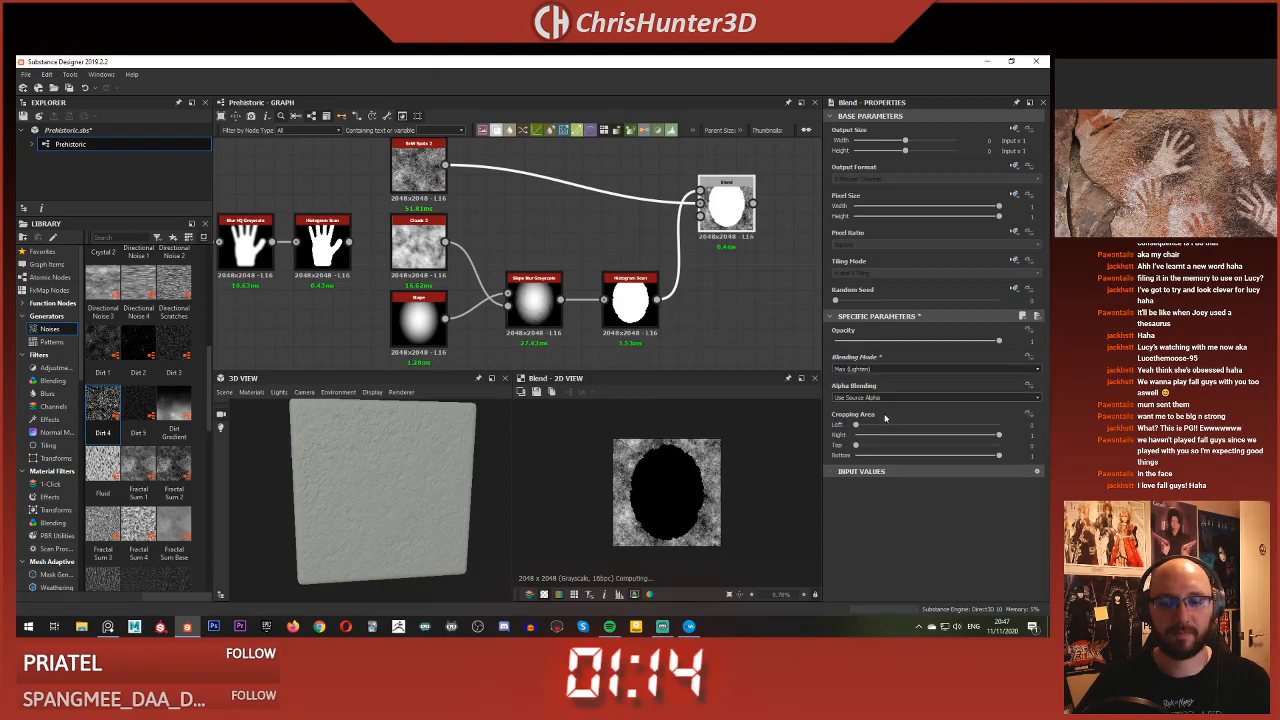
click(885, 369)
click(888, 385)
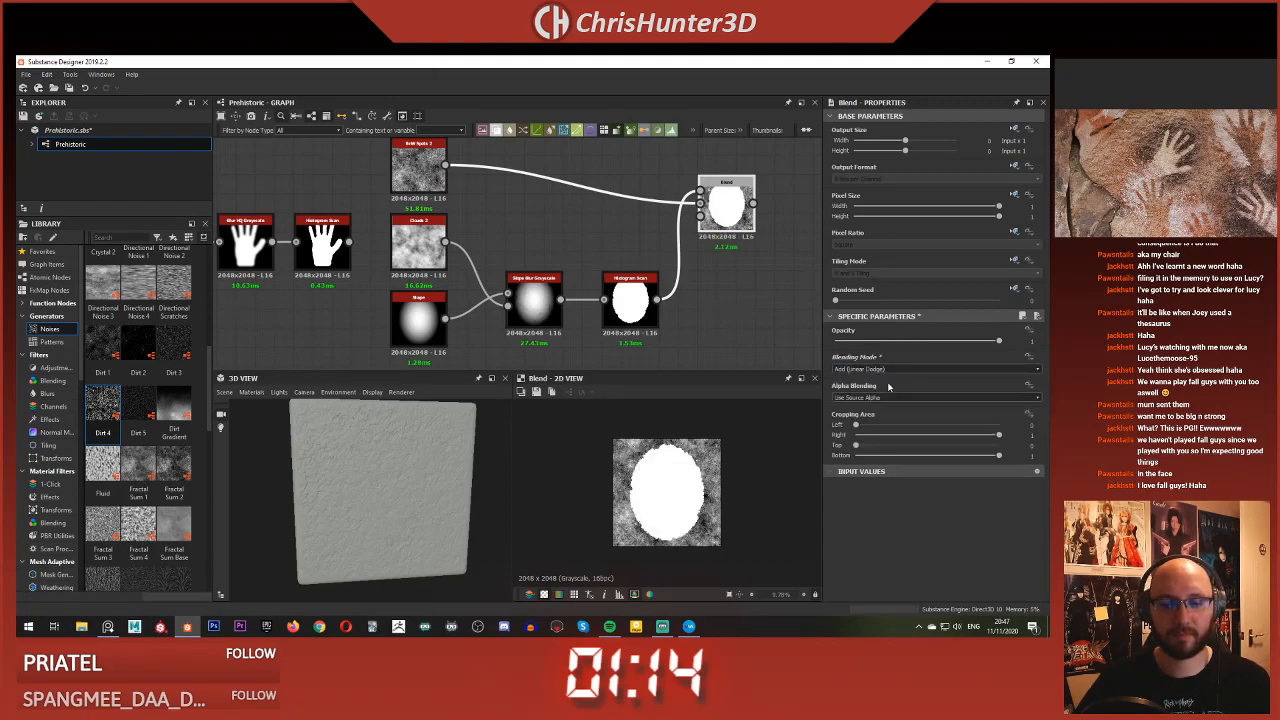
click(888, 369)
click(860, 397)
Swap the Blend's inputs so BnW Spots 2 is the foreground and the oval mask the background, and inspect the preview
middle_drag(671, 191, 664, 226)
drag(664, 221, 674, 261)
key(x)
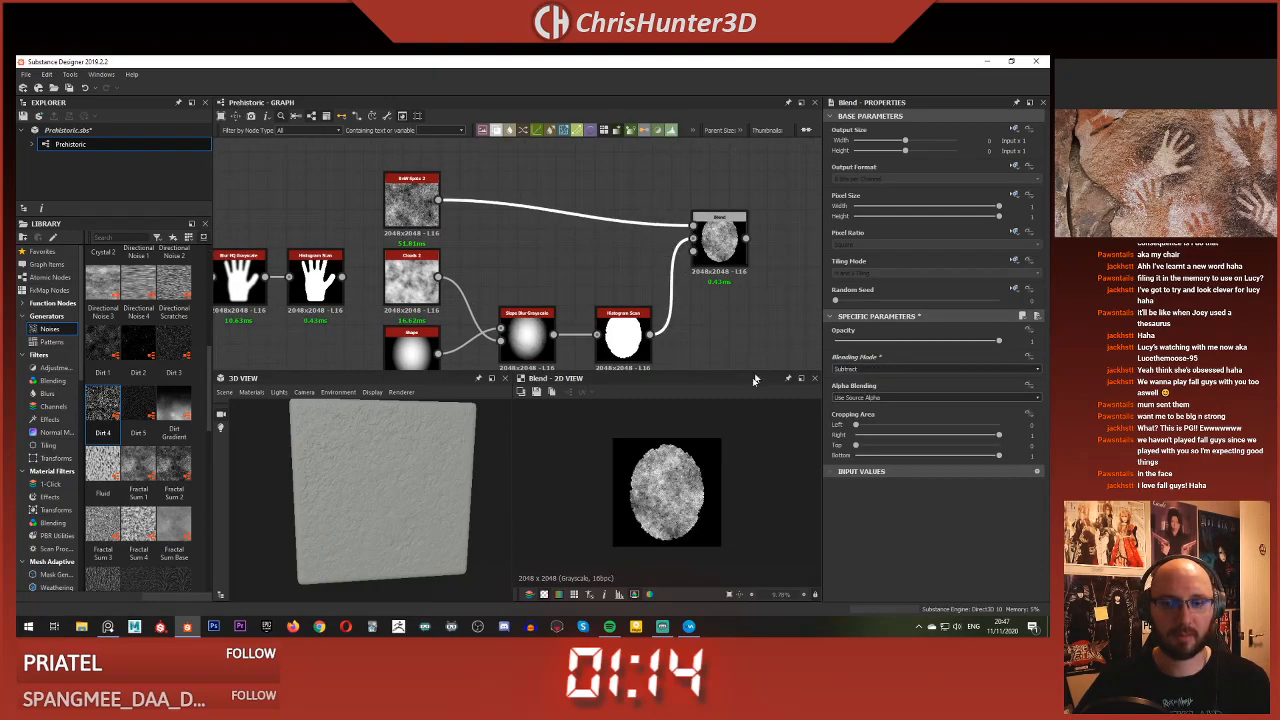
scroll(673, 459, up, 6)
scroll(673, 459, down, 4)
scroll(673, 459, up, 4)
scroll(673, 459, down, 3)
scroll(673, 459, up, 3)
scroll(673, 459, down, 3)
Raise the oval's Slope Blur Grayscale intensity to 16 and inspect the roughened edge in the blend preview
click(648, 320)
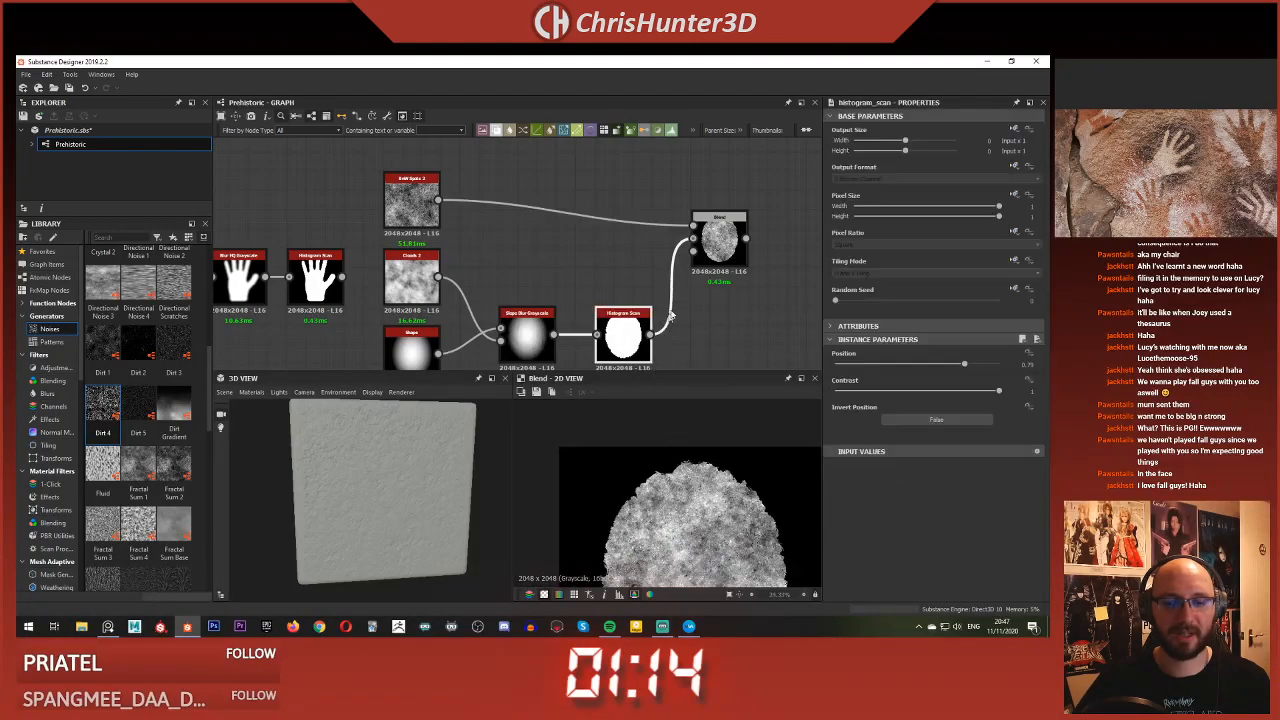
middle_drag(667, 320, 686, 259)
click(553, 290)
drag(878, 379, 999, 381)
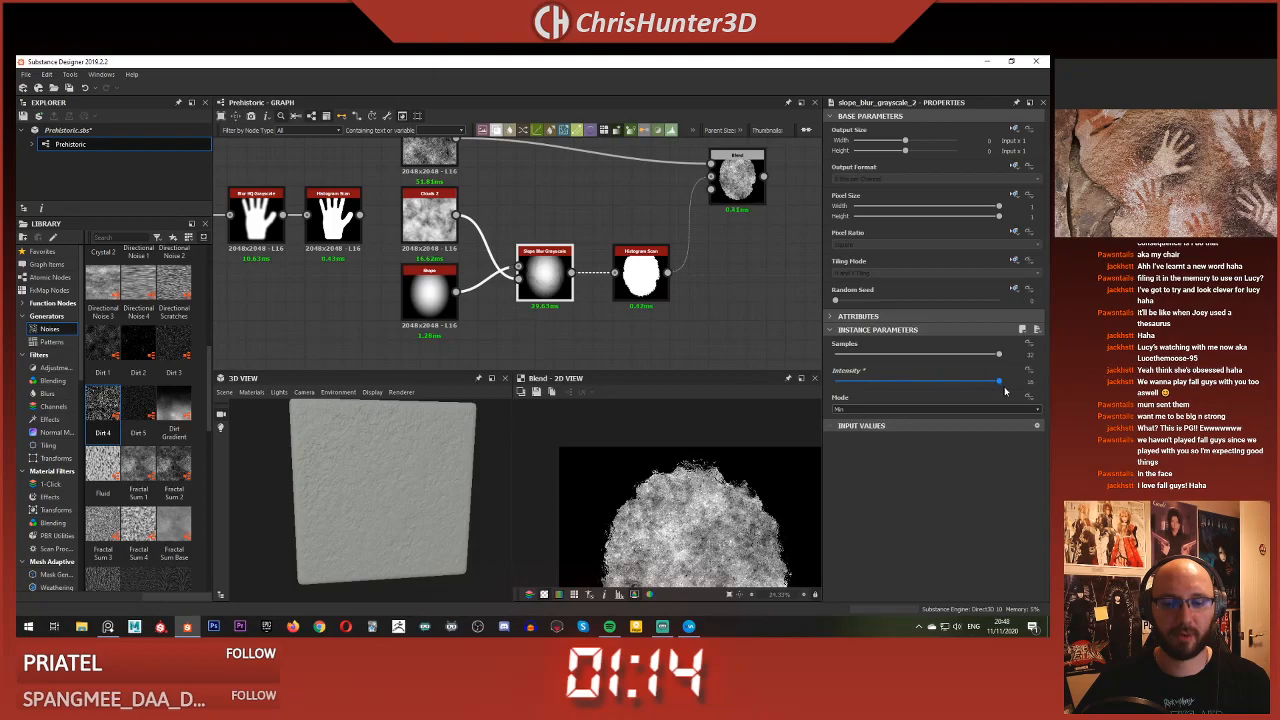
scroll(701, 516, up, 2)
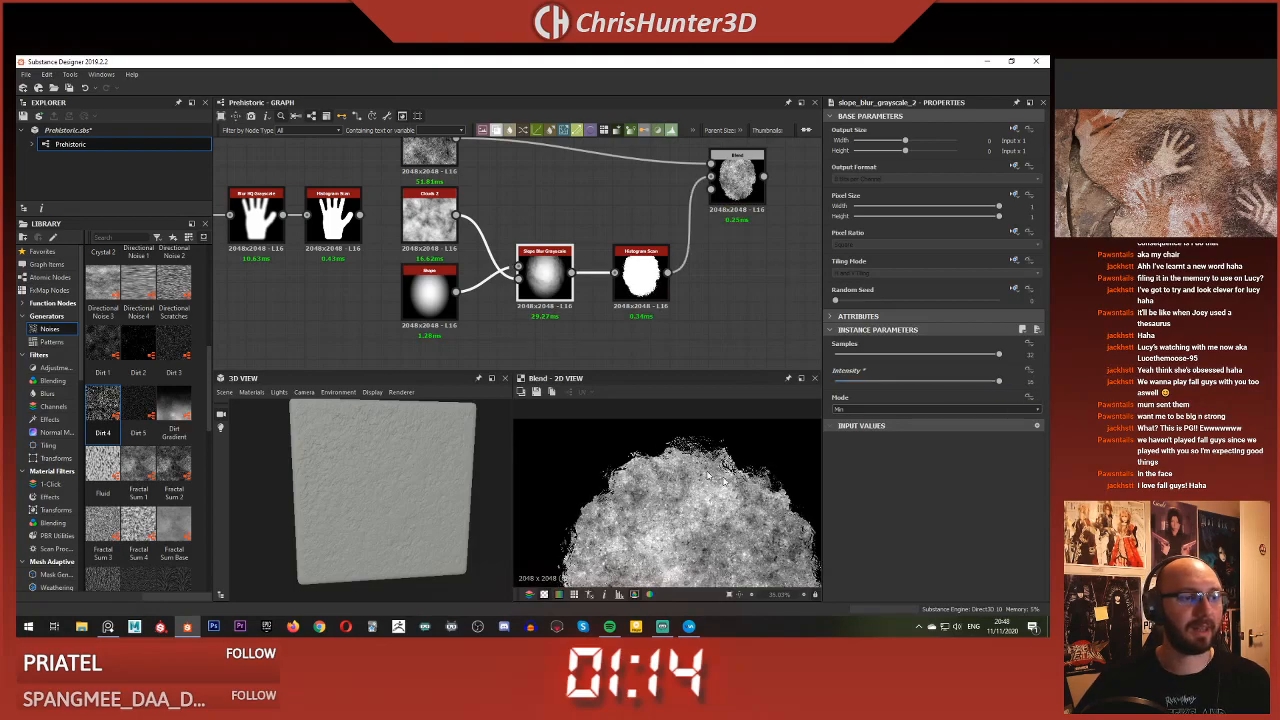
scroll(497, 471, down, 2)
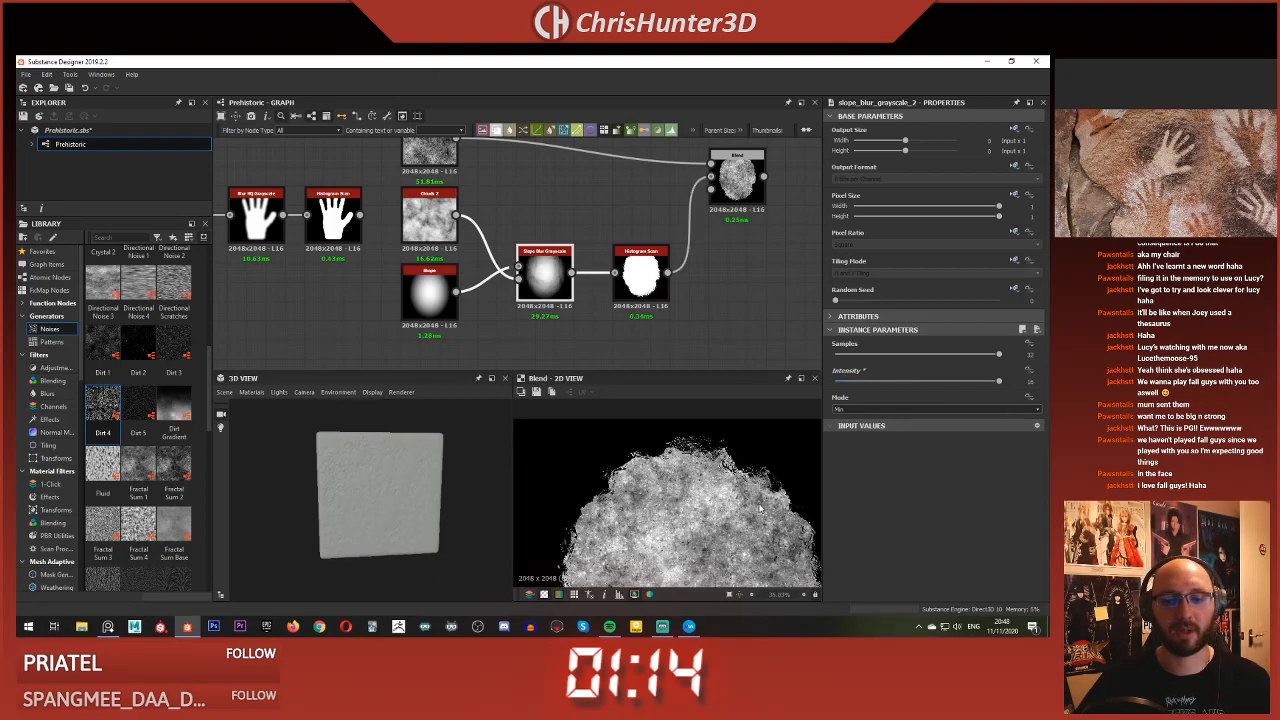
scroll(667, 481, up, 4)
scroll(667, 481, down, 9)
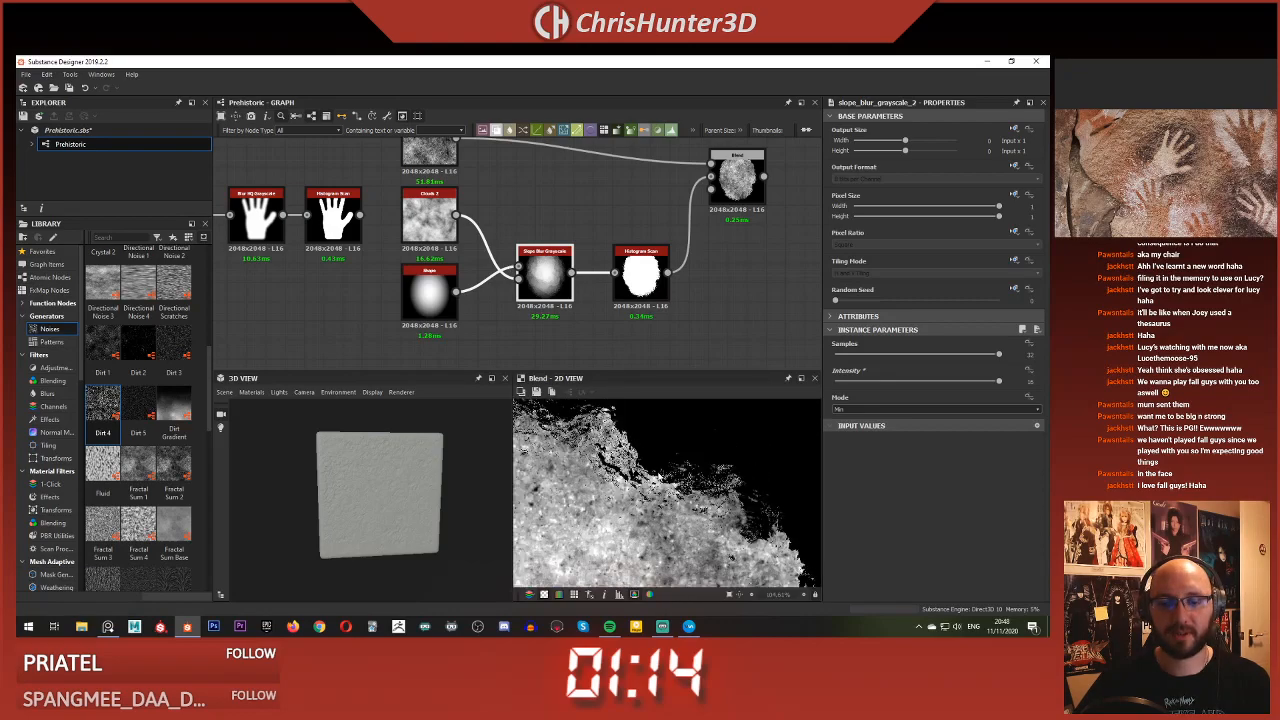
scroll(645, 478, up, 2)
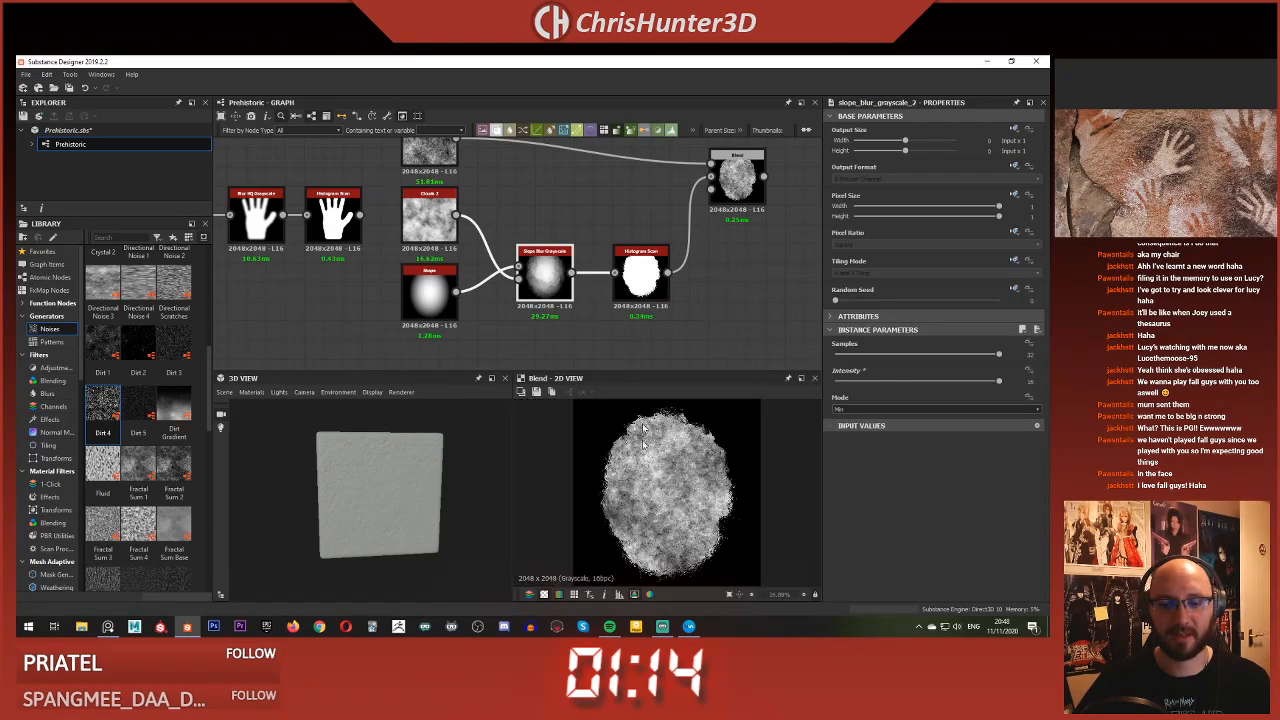
Insert a Levels node between BnW Spots 2 and the Blend, preview the Blend, and open the Levels settings
middle_drag(550, 207, 618, 250)
key(space)
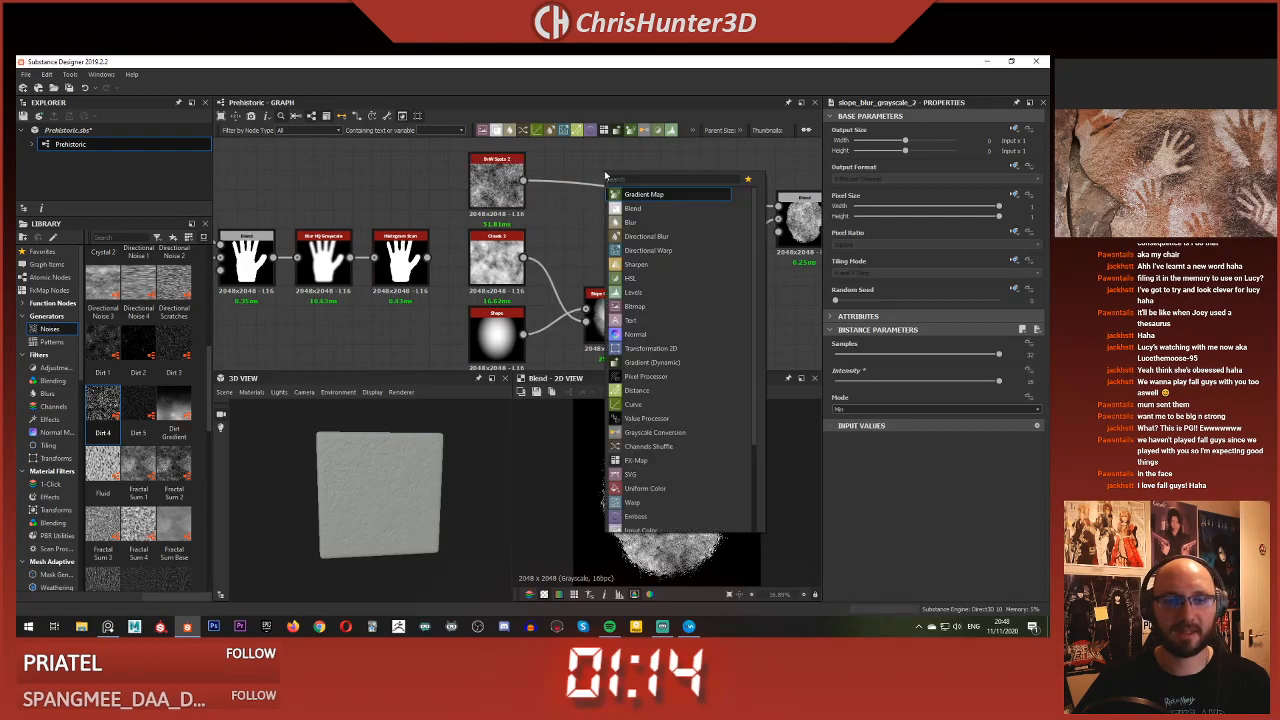
text(level)
key(Return)
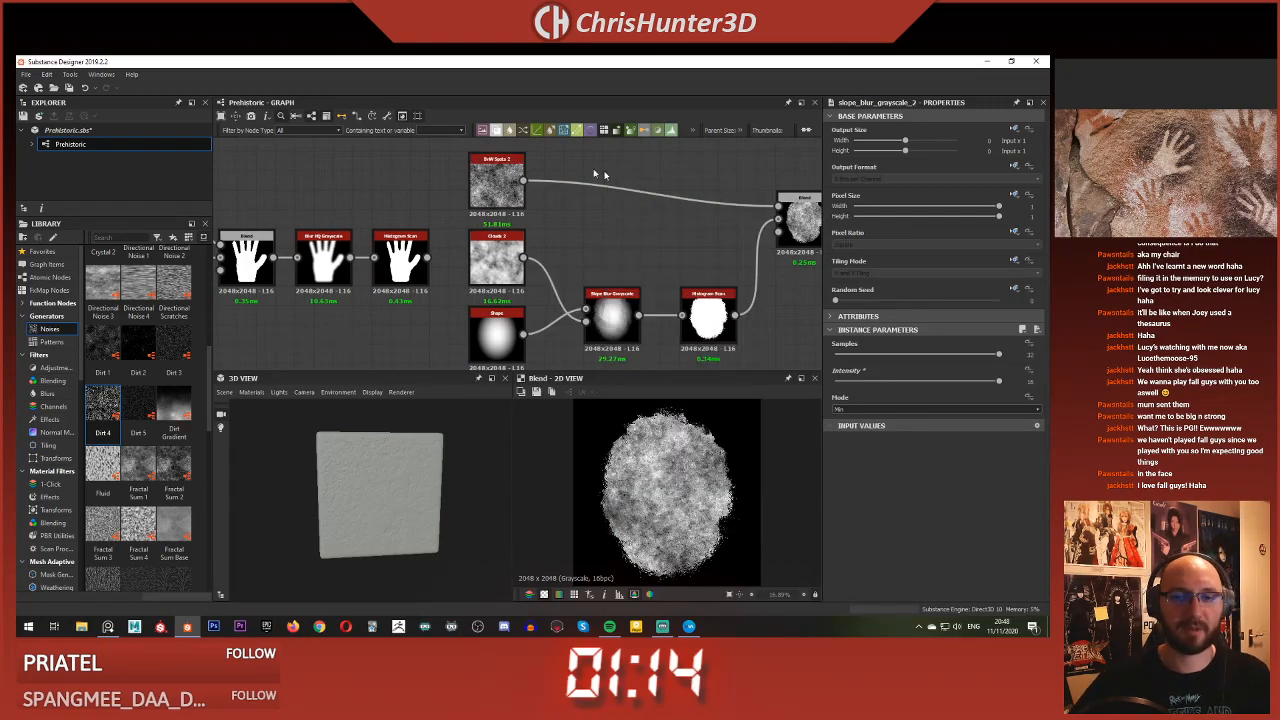
drag(586, 163, 585, 162)
drag(726, 192, 779, 206)
double_click(798, 212)
click(623, 173)
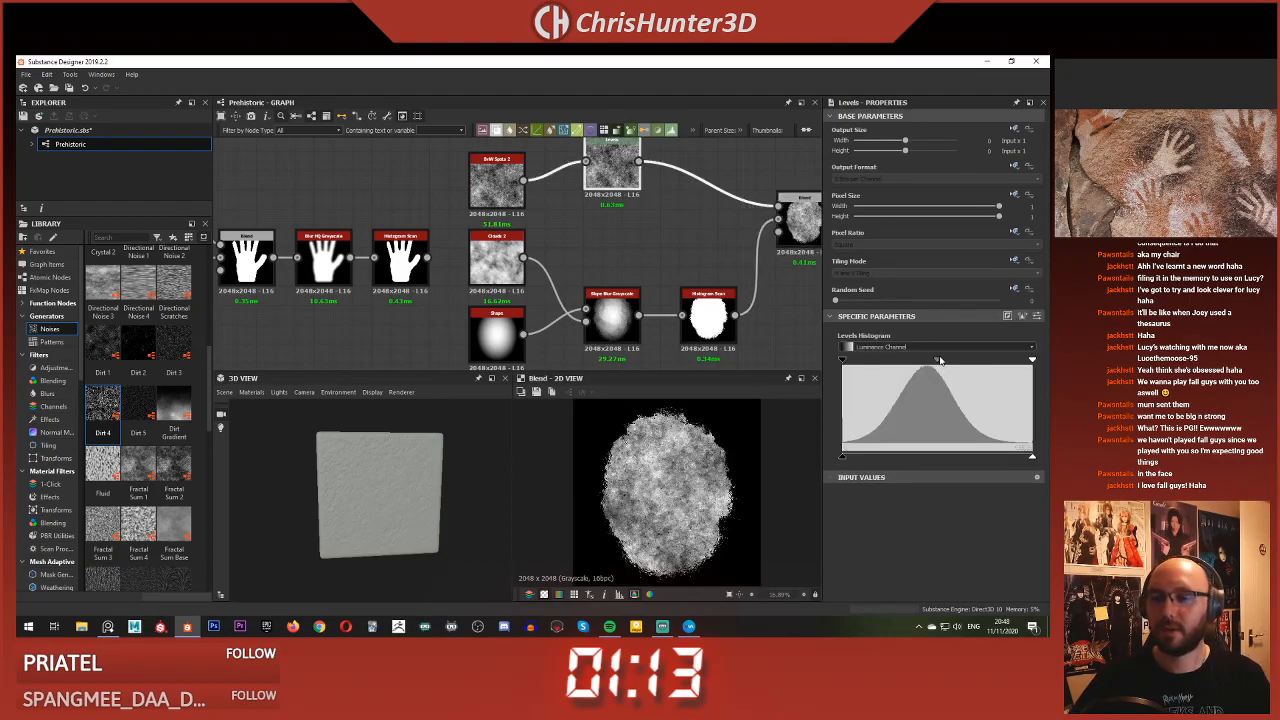
Pull the black and white input points of the Levels histogram inward to raise the spots' contrast, and inspect the blended patch
drag(938, 361, 910, 361)
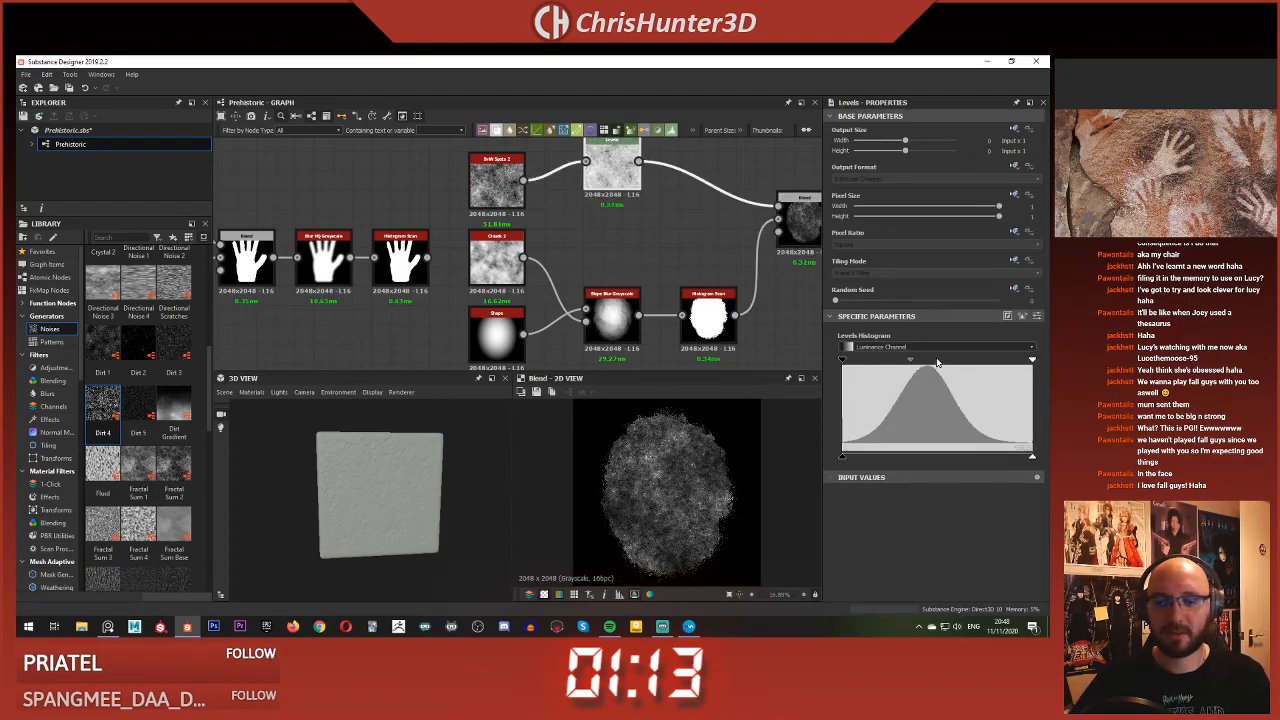
drag(1031, 362, 885, 368)
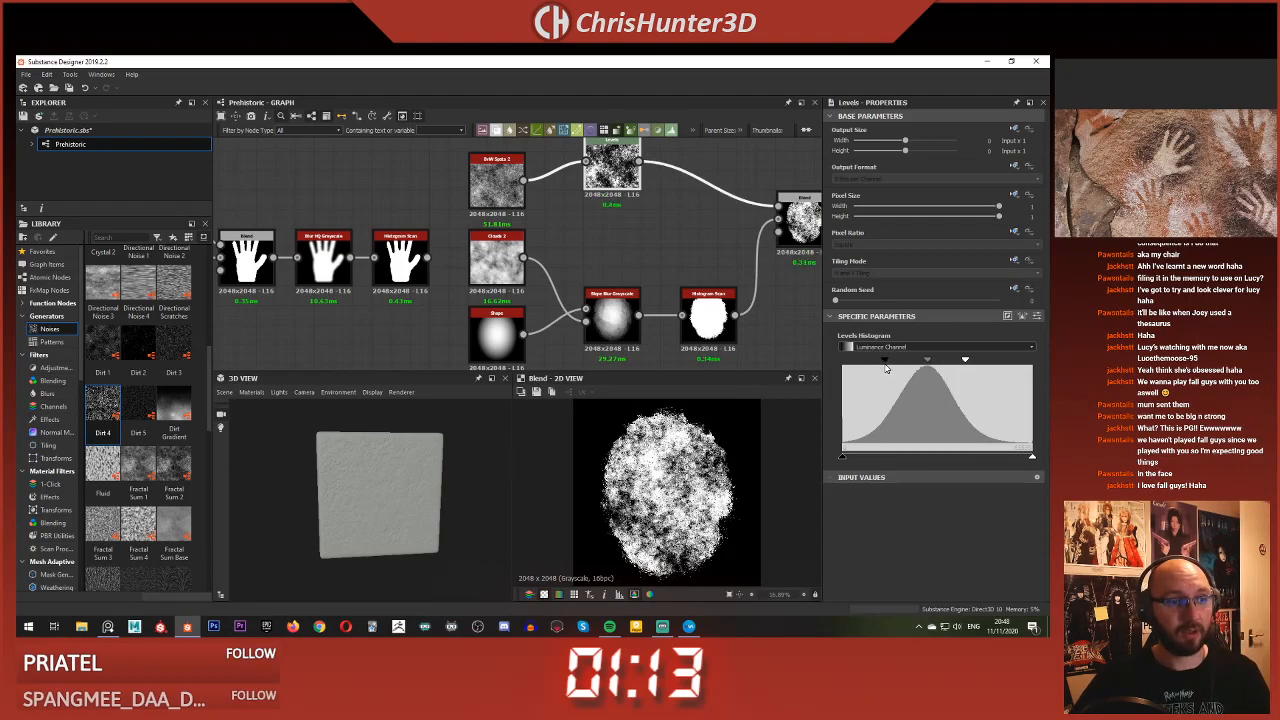
scroll(710, 492, up, 4)
scroll(711, 496, down, 6)
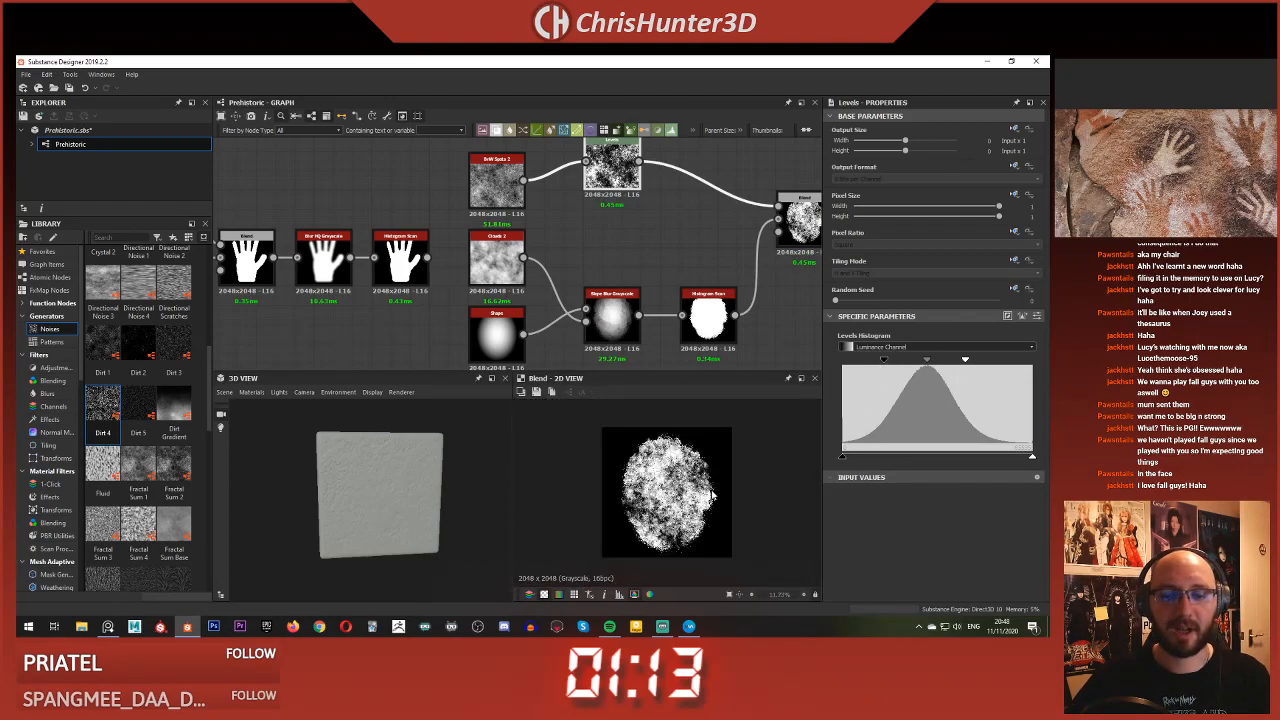
drag(966, 362, 951, 364)
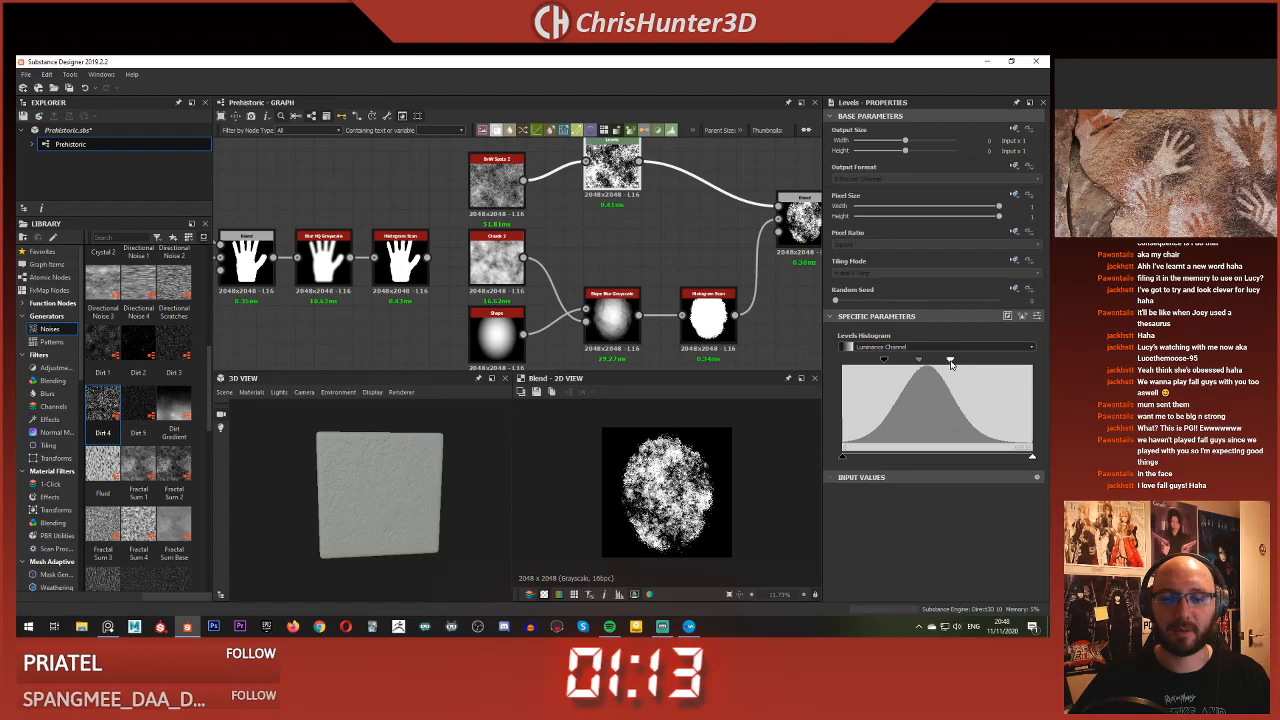
scroll(729, 437, up, 4)
scroll(729, 437, down, 6)
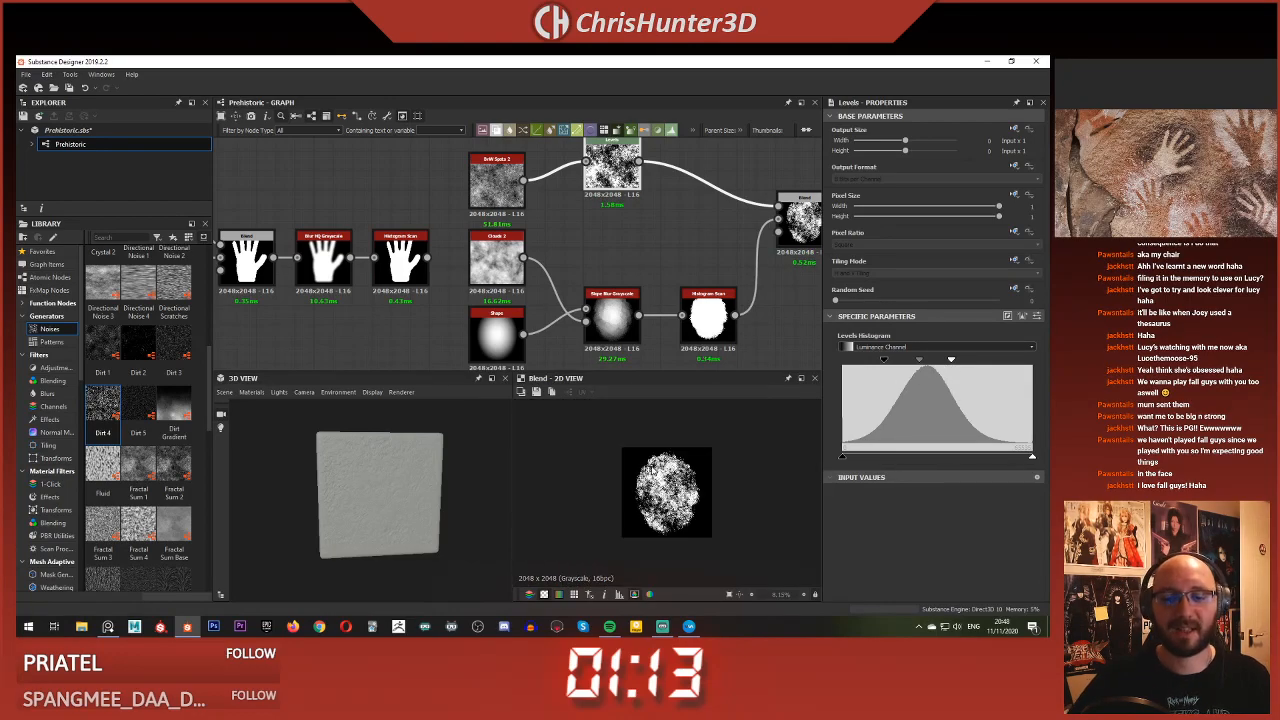
scroll(655, 274, down, 2)
scroll(688, 490, up, 3)
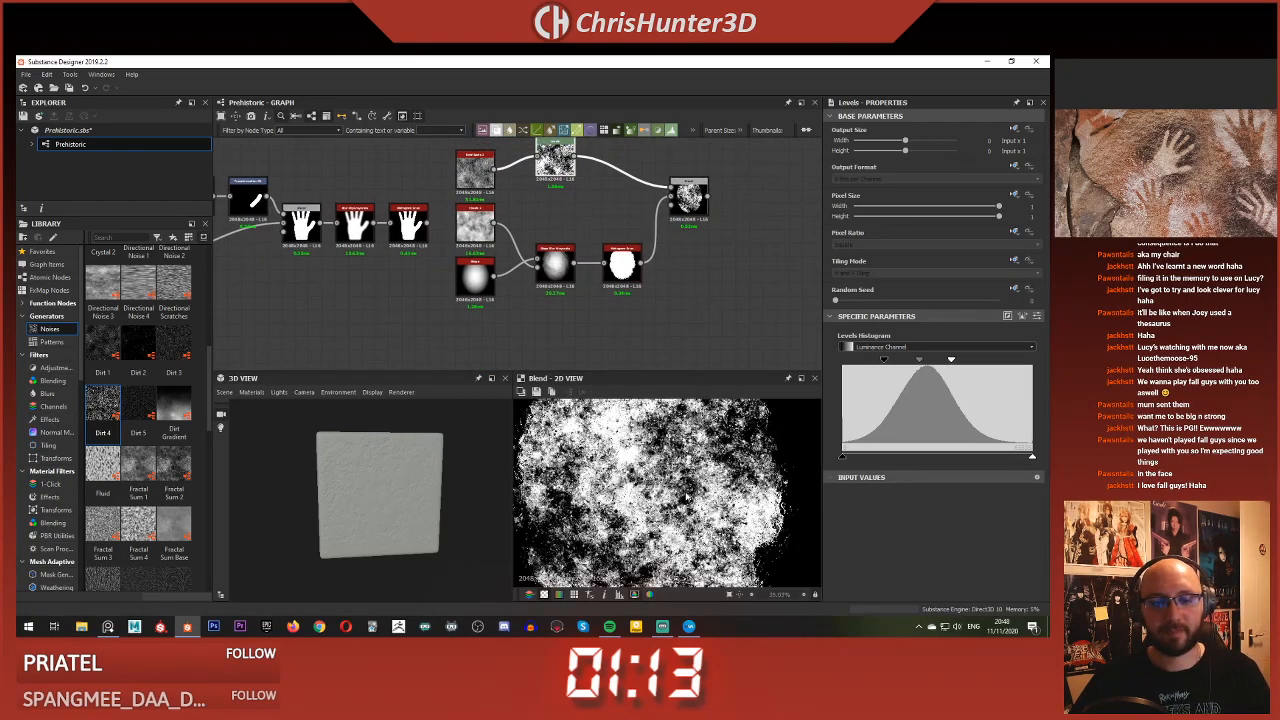
Tidy the paint-patch nodes, lining up Levels beside BnW Spots 2 and moving the Blend closer to the Histogram Scan
scroll(688, 488, down, 2)
scroll(675, 225, down, 4)
scroll(657, 234, up, 4)
middle_drag(622, 225, 631, 280)
scroll(631, 280, up, 1)
scroll(631, 279, up, 1)
drag(702, 271, 683, 272)
drag(580, 237, 686, 286)
drag(686, 286, 648, 267)
scroll(655, 222, down, 1)
middle_drag(655, 222, 514, 246)
click(515, 232)
drag(474, 180, 442, 195)
drag(634, 225, 570, 258)
scroll(575, 270, down, 2)
middle_drag(577, 292, 661, 264)
scroll(605, 276, up, 2)
click(637, 283)
scroll(607, 298, up, 1)
middle_drag(607, 298, 544, 315)
scroll(648, 292, down, 1)
Add a Directional Warp node to the graph and place it clear of the paint-patch nodes
key(space)
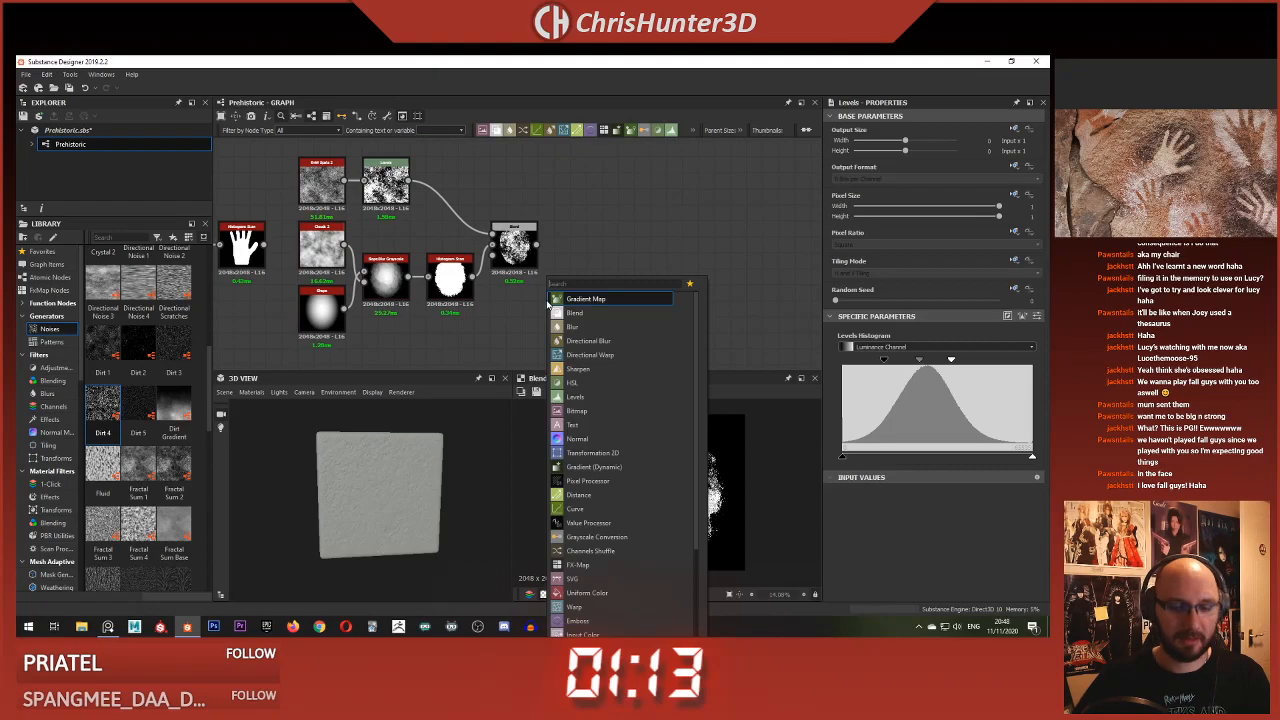
text(dire)
key(Down)
key(Return)
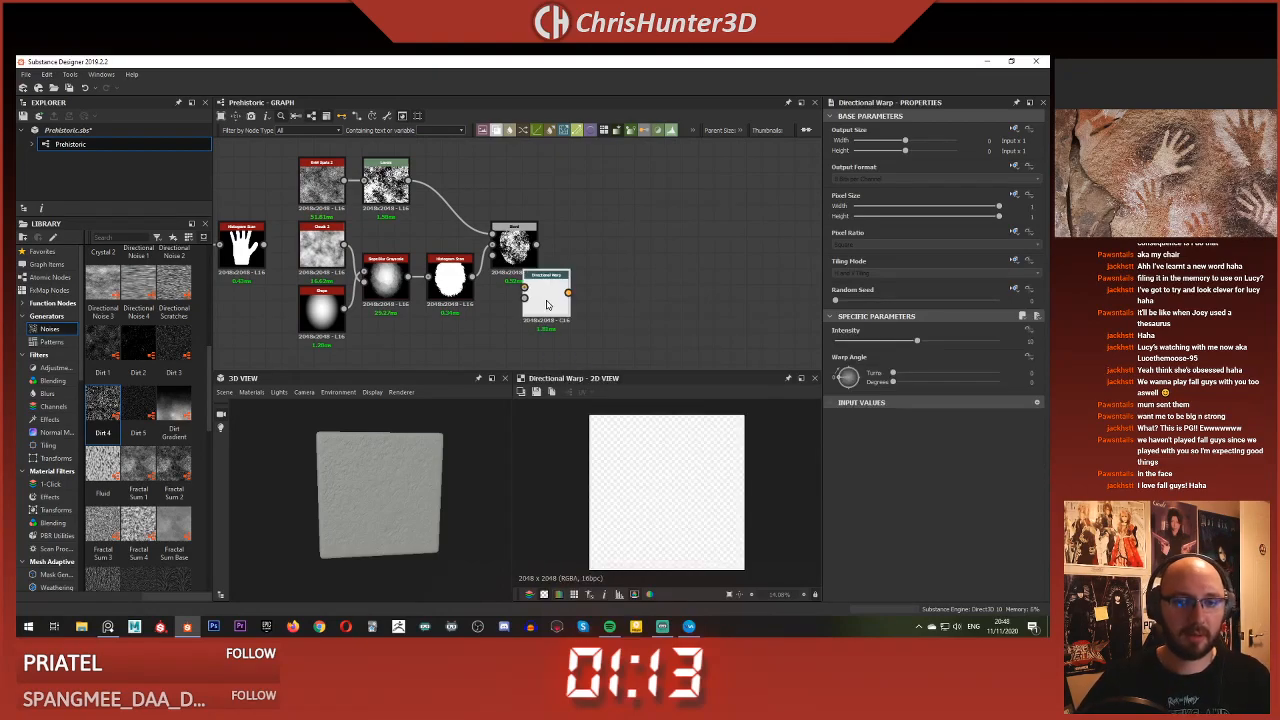
middle_drag(536, 305, 531, 250)
drag(531, 250, 675, 346)
Duplicate the whole paint-patch node group below the original and place the Directional Warp beside the copy's Blend
scroll(533, 247, down, 4)
middle_drag(533, 247, 674, 268)
scroll(668, 268, up, 1)
drag(549, 168, 691, 294)
key(ctrl+c)
key(ctrl+v)
drag(580, 251, 672, 343)
middle_drag(673, 288, 545, 214)
click(546, 215)
drag(638, 243, 579, 256)
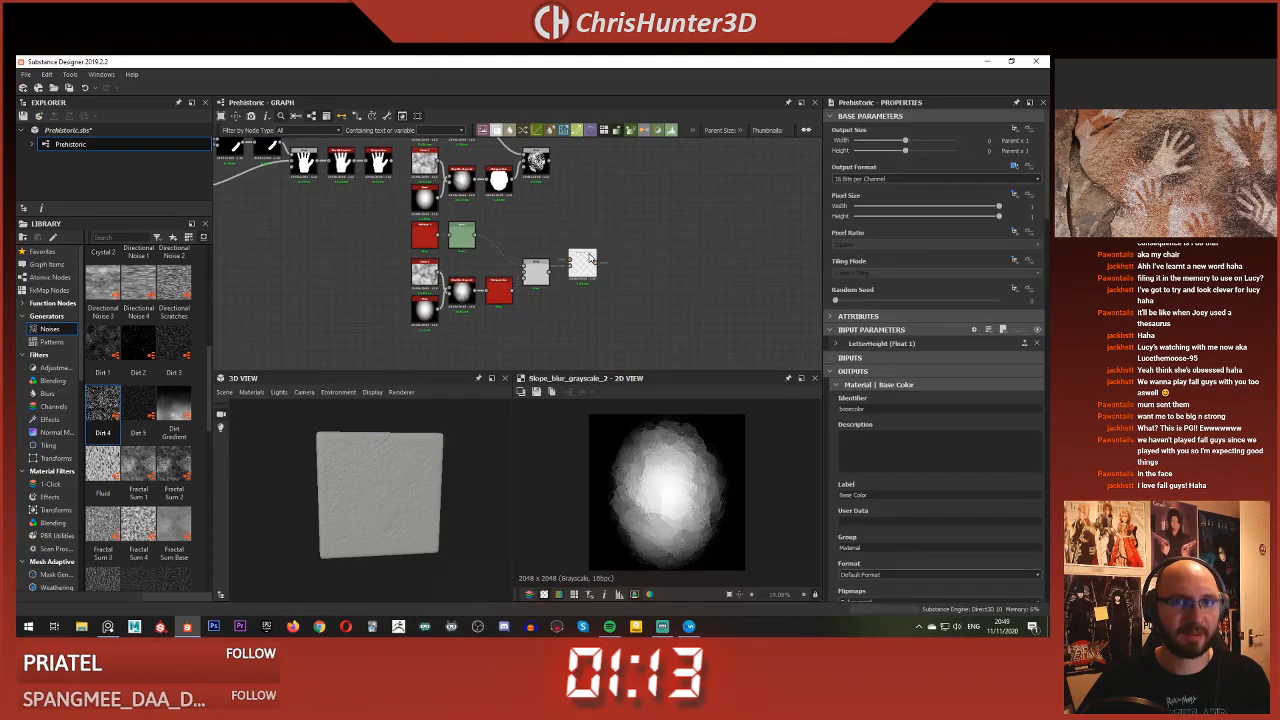
scroll(582, 254, up, 4)
middle_drag(587, 281, 635, 253)
drag(635, 253, 658, 238)
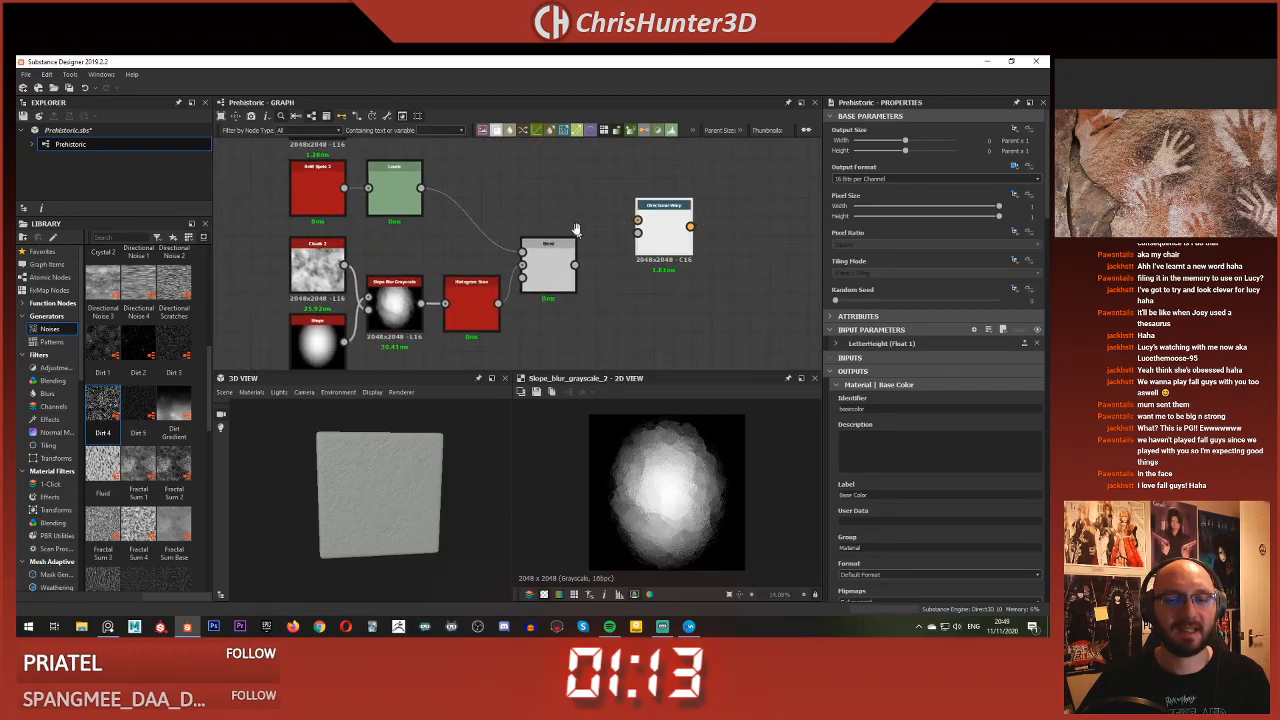
Preview the duplicated Blend, and set the random seed of its BnW Spots 2 to 4 and its Clouds 2 to 5
scroll(580, 234, up, 1)
middle_drag(580, 234, 643, 243)
double_click(438, 189)
double_click(590, 281)
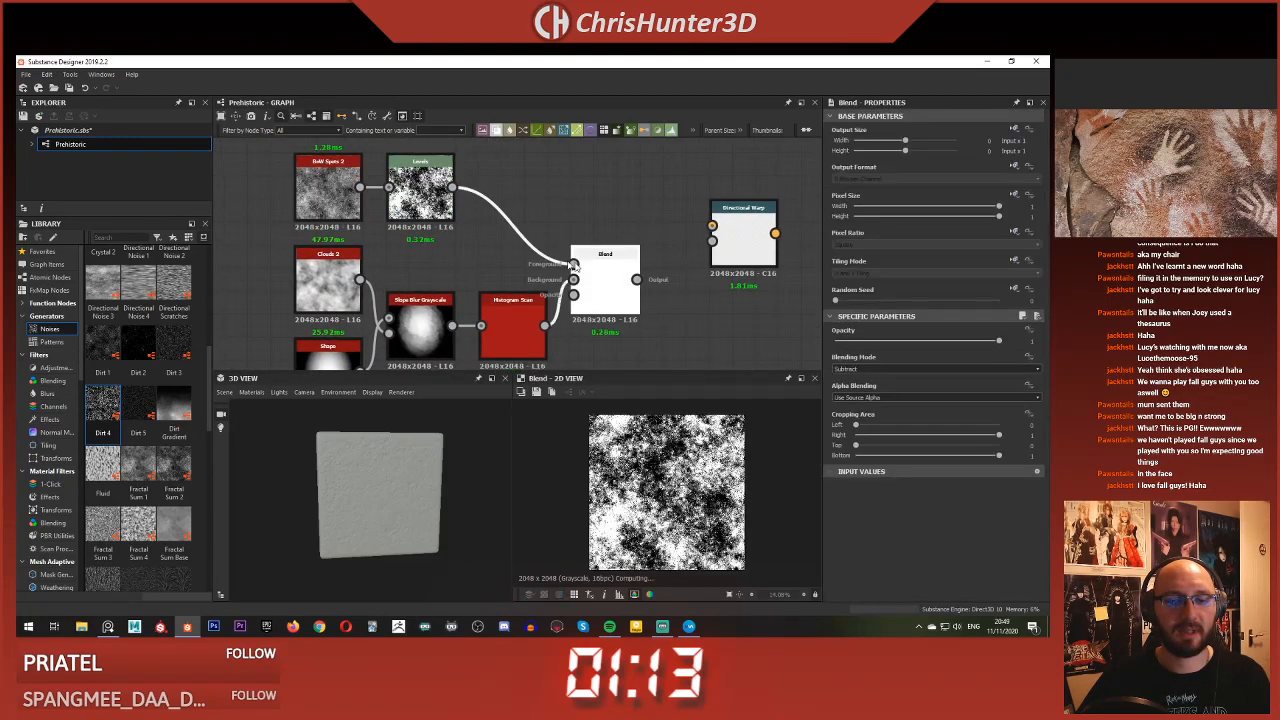
middle_drag(424, 233, 478, 231)
click(373, 178)
drag(836, 300, 900, 300)
middle_drag(426, 312, 450, 262)
click(434, 252)
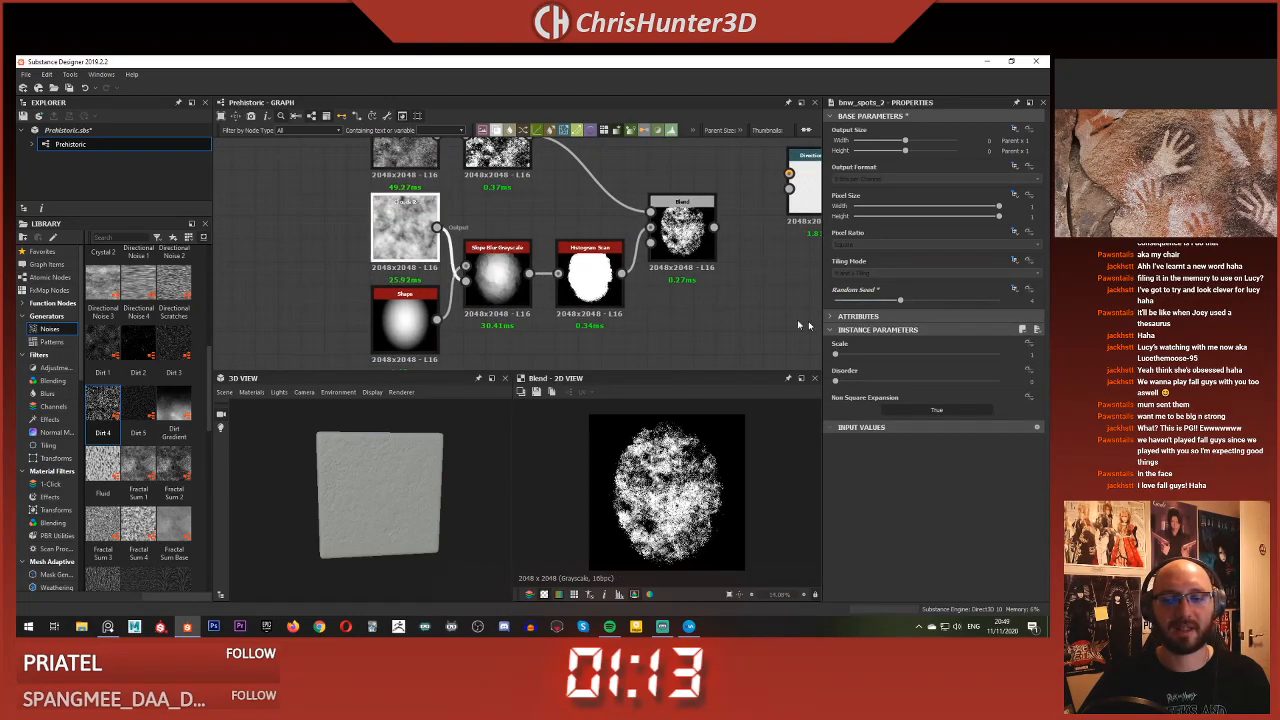
drag(900, 300, 917, 300)
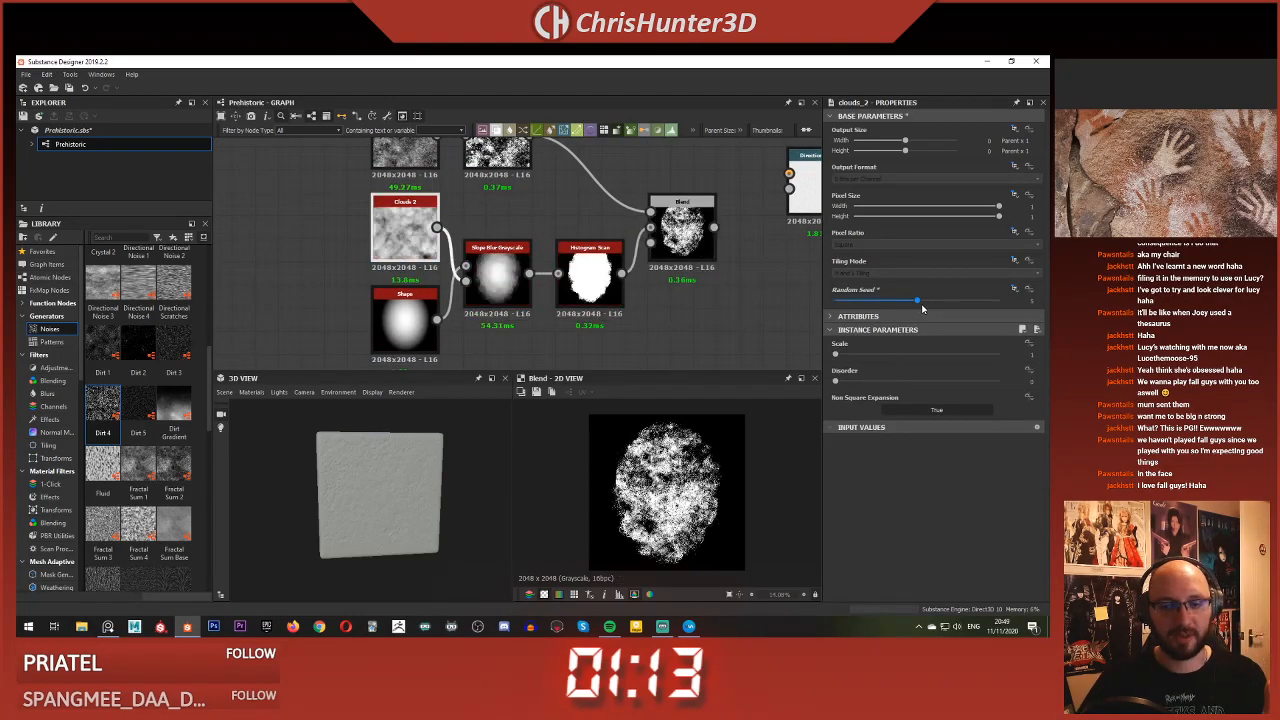
Set the scale of the duplicated Clouds 2 to 2
scroll(580, 206, down, 4)
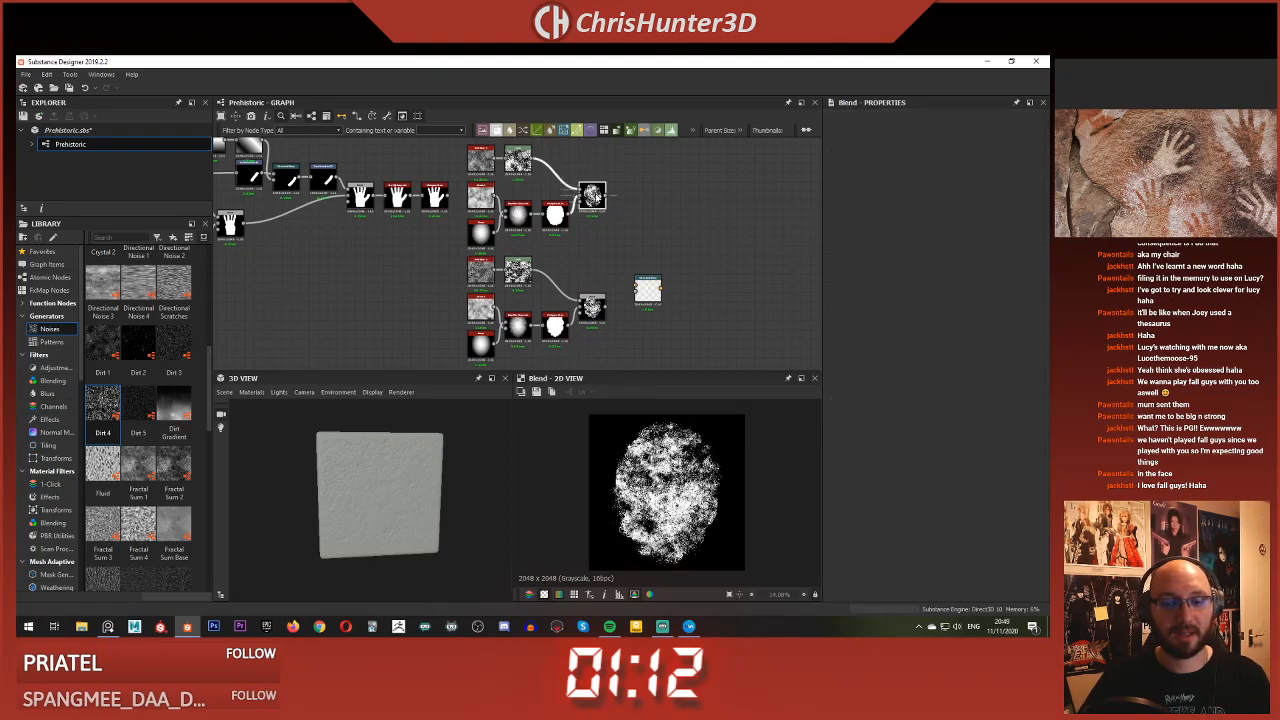
click(590, 306)
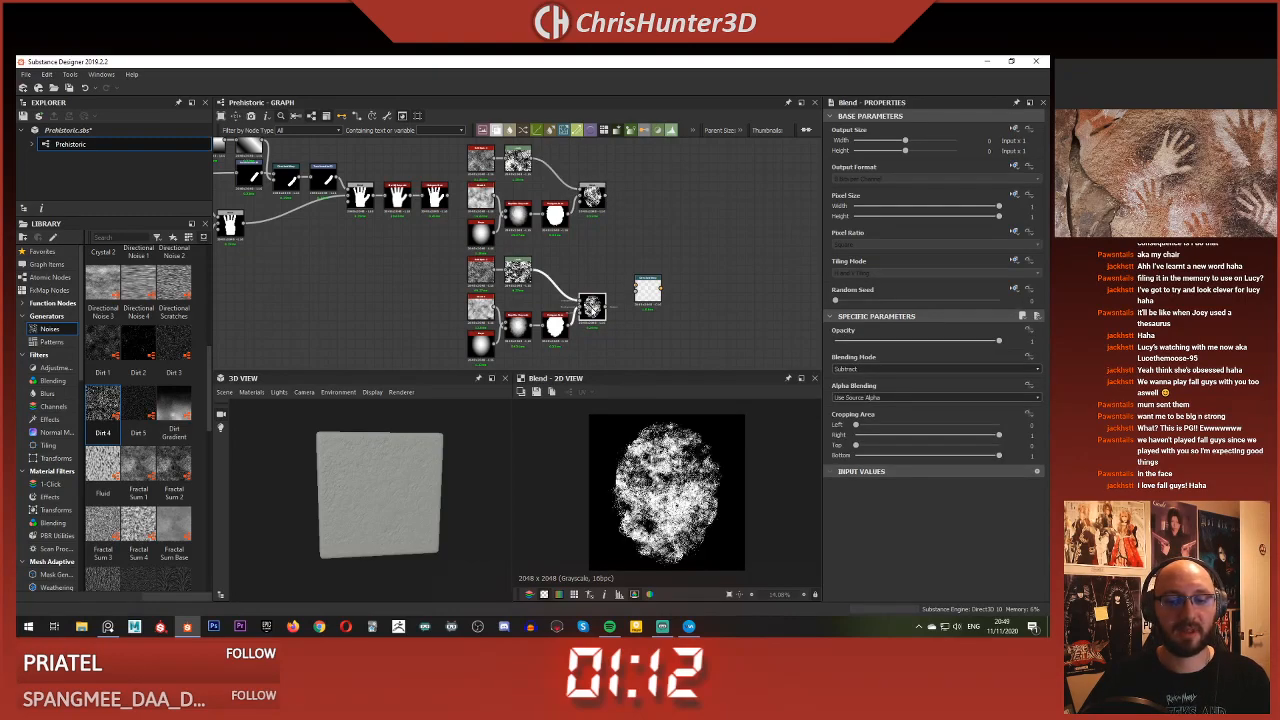
scroll(625, 275, up, 4)
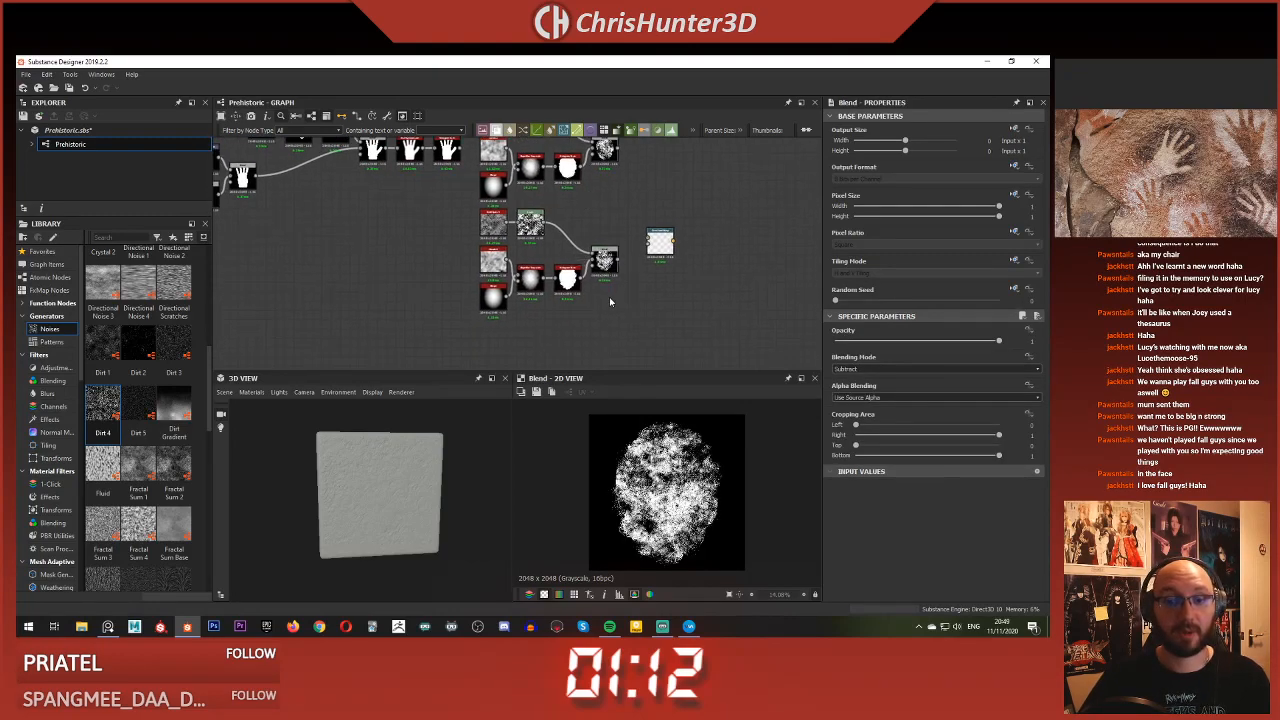
click(454, 283)
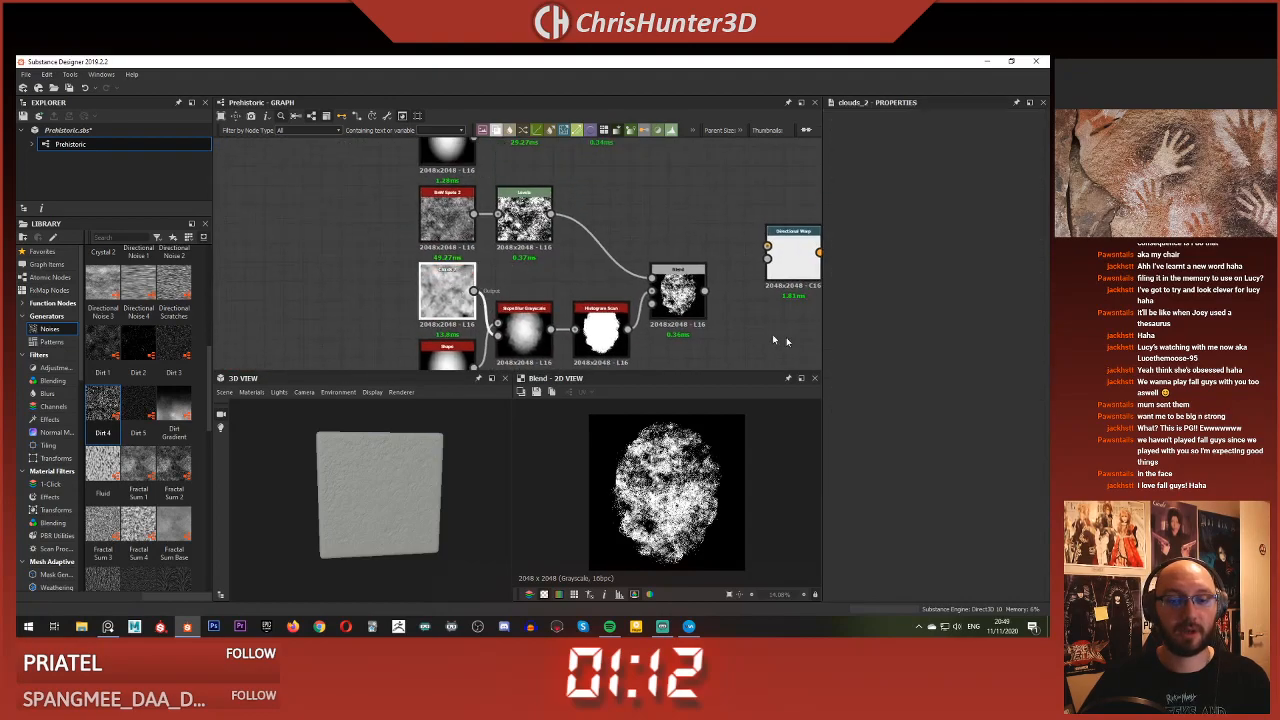
drag(847, 356, 858, 357)
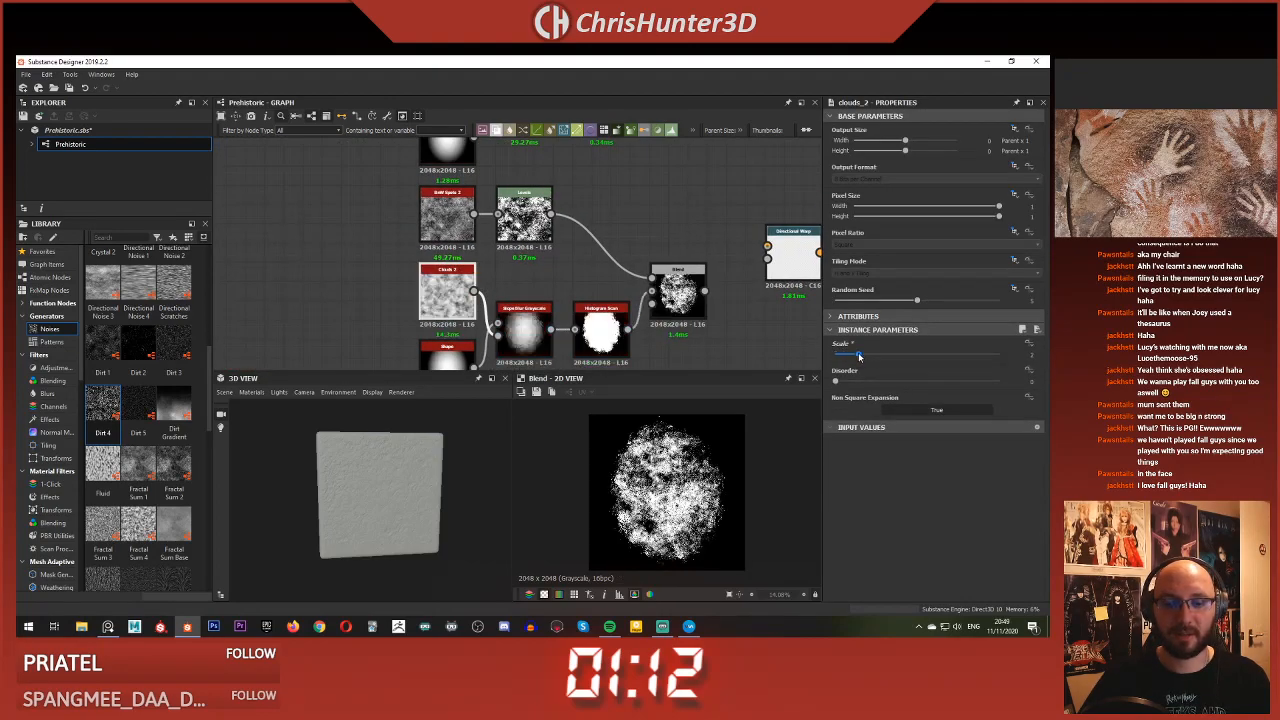
Set the duplicated BnW Spots 2 to scale 3 and disorder about 0.36, and inspect the patch
click(447, 215)
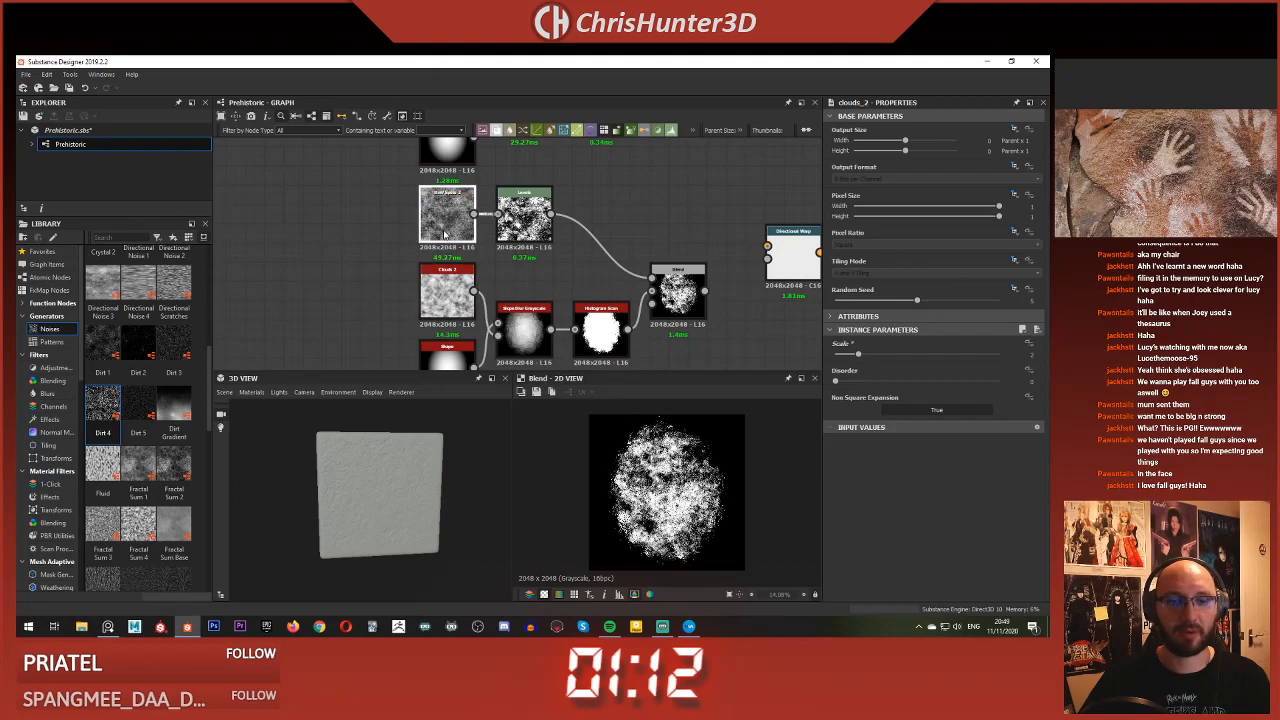
drag(843, 356, 893, 382)
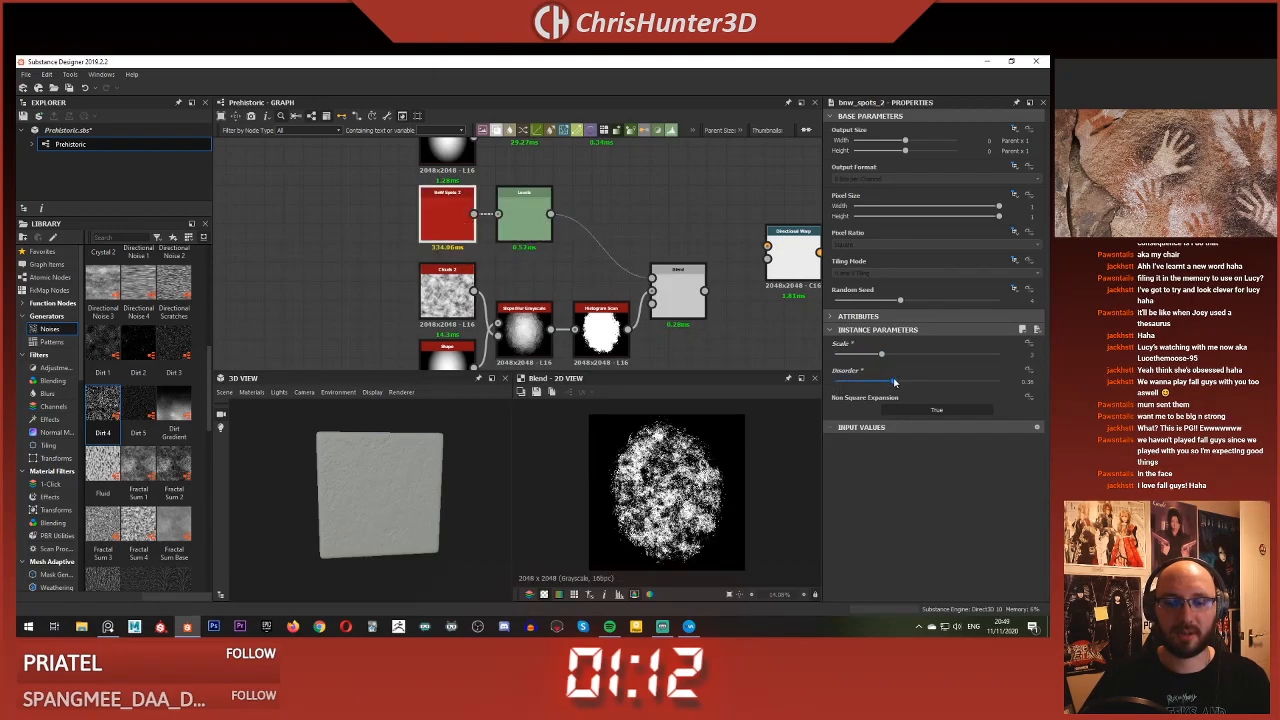
scroll(683, 541, up, 5)
scroll(683, 541, down, 7)
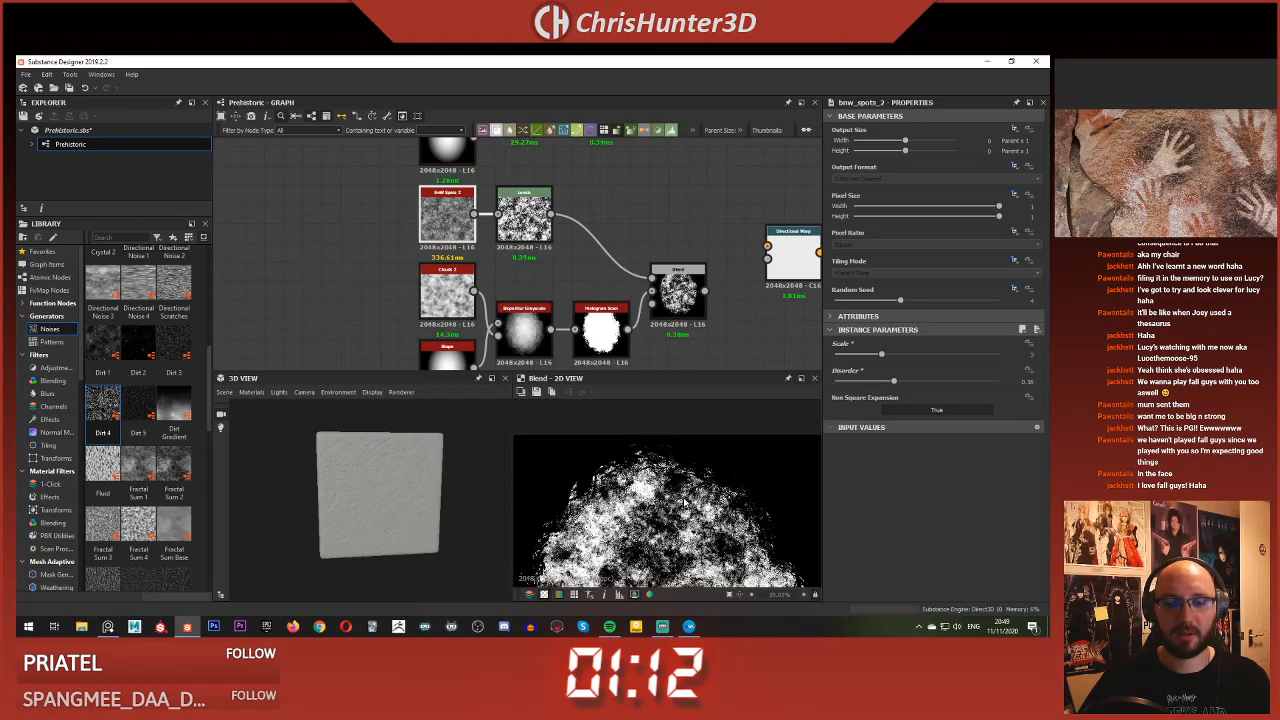
Connect the duplicated Blend to the Directional Warp and reduce the duplicated Shape's scale to about 0.88
middle_drag(702, 343, 504, 313)
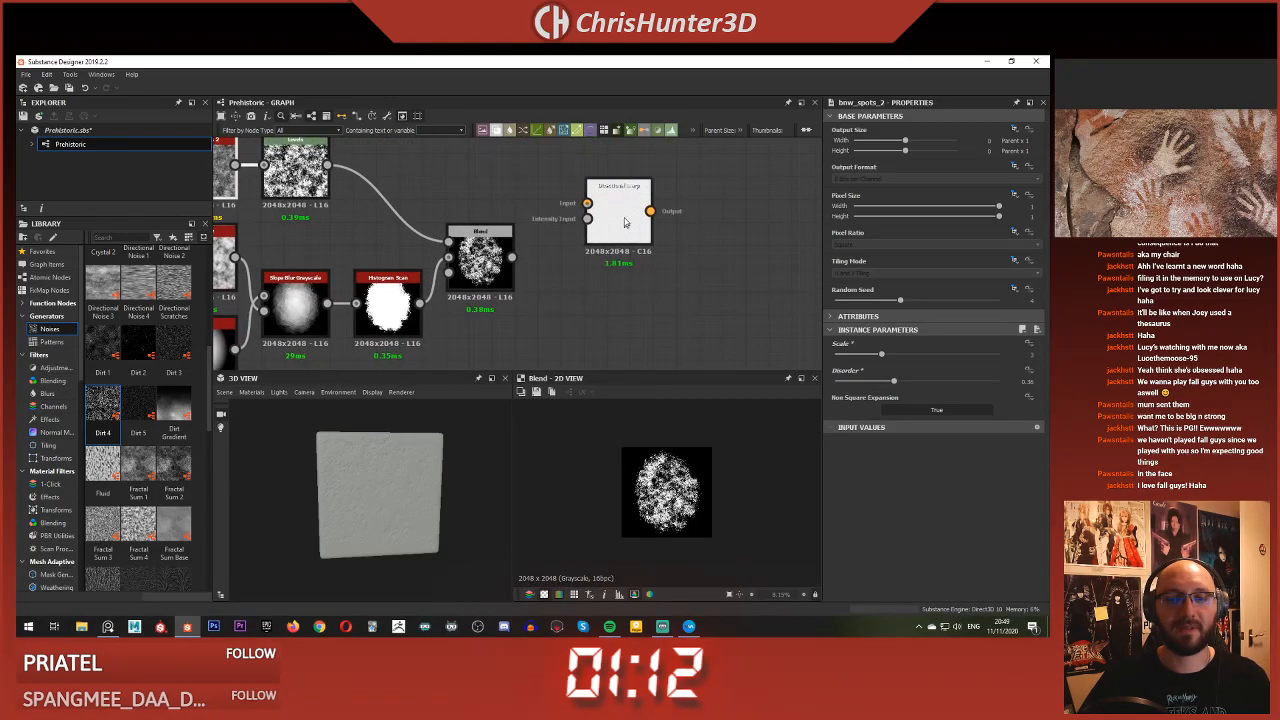
click(630, 225)
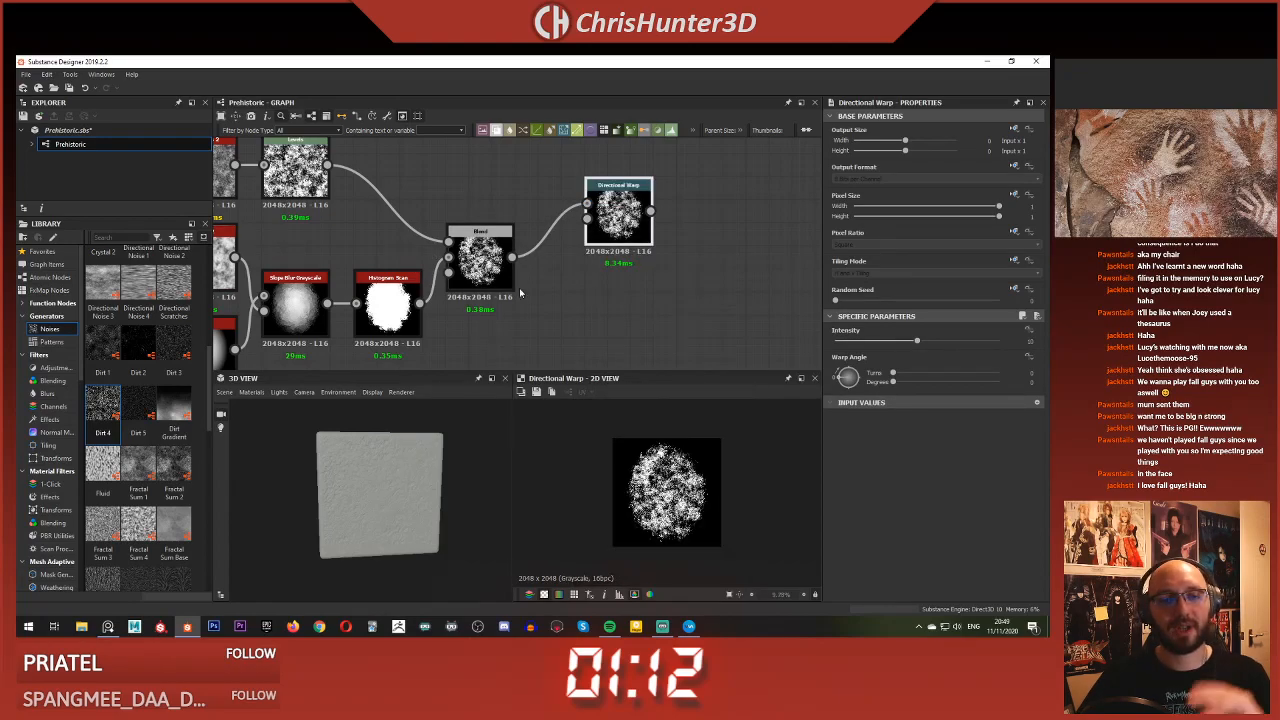
middle_drag(520, 293, 690, 275)
scroll(690, 275, down, 4)
scroll(545, 234, up, 3)
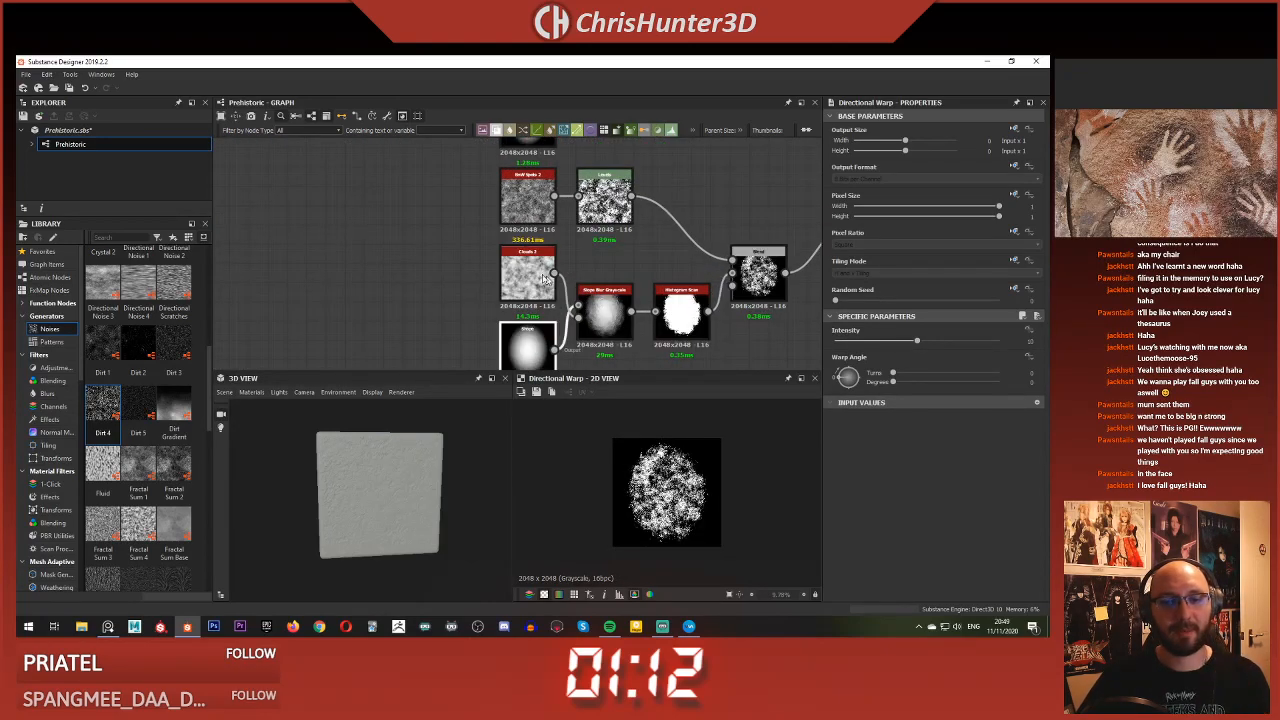
middle_drag(553, 281, 478, 244)
drag(998, 412, 981, 412)
middle_drag(800, 200, 607, 233)
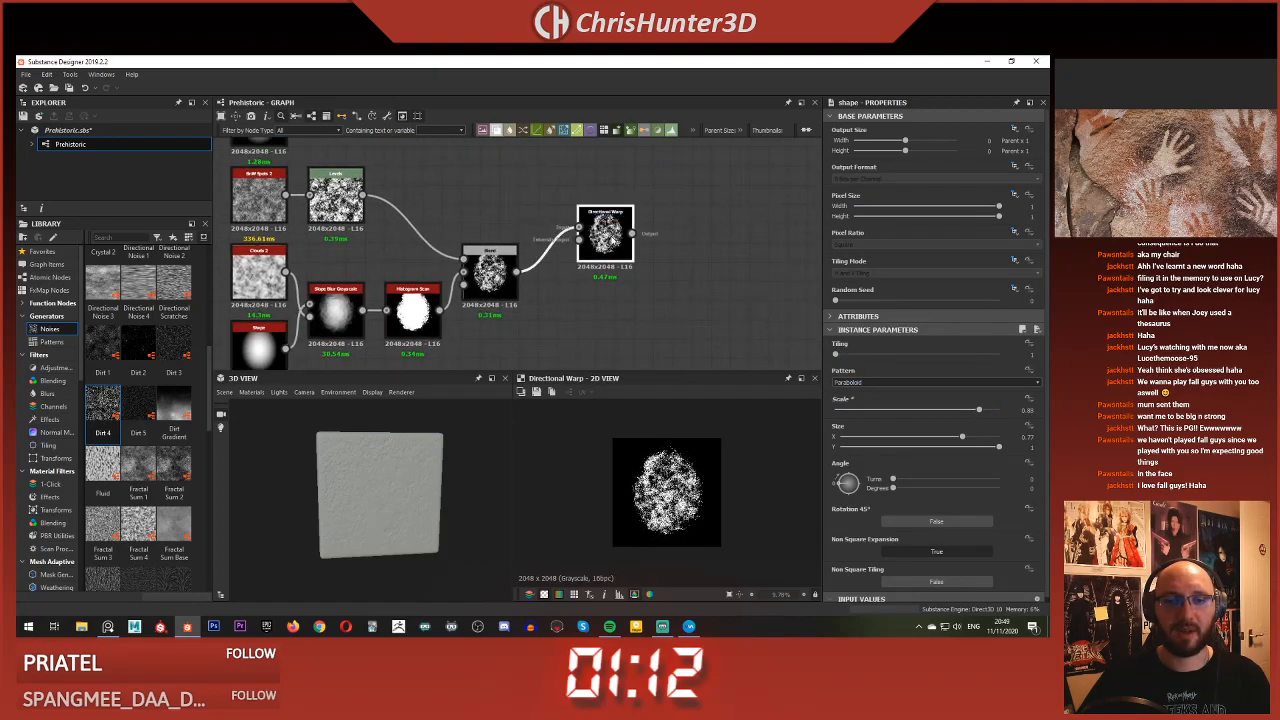
click(605, 233)
scroll(652, 440, up, 5)
scroll(652, 440, down, 5)
Add a Directional Noise 4 node beneath the duplicated Blend and set its angle to 90 degrees
middle_drag(609, 284, 657, 251)
key(space)
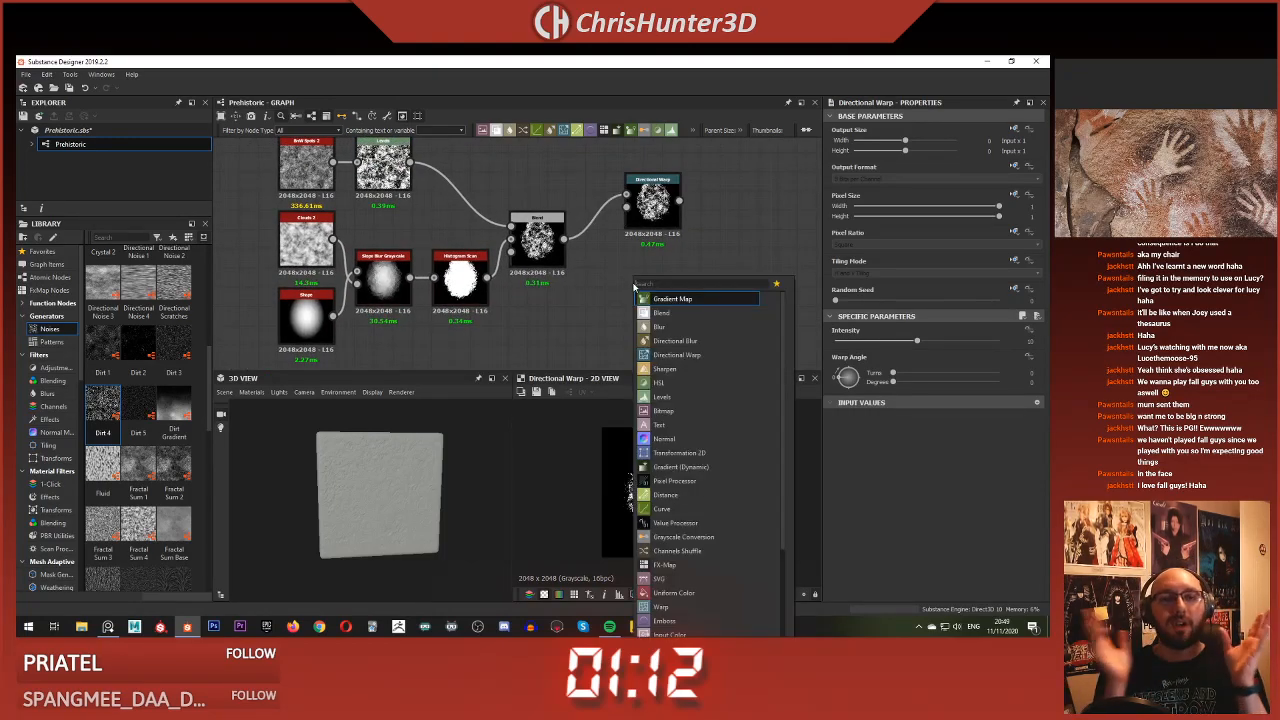
text(dir)
key(Down)
key(Down)
key(Down)
key(Down)
key(Down)
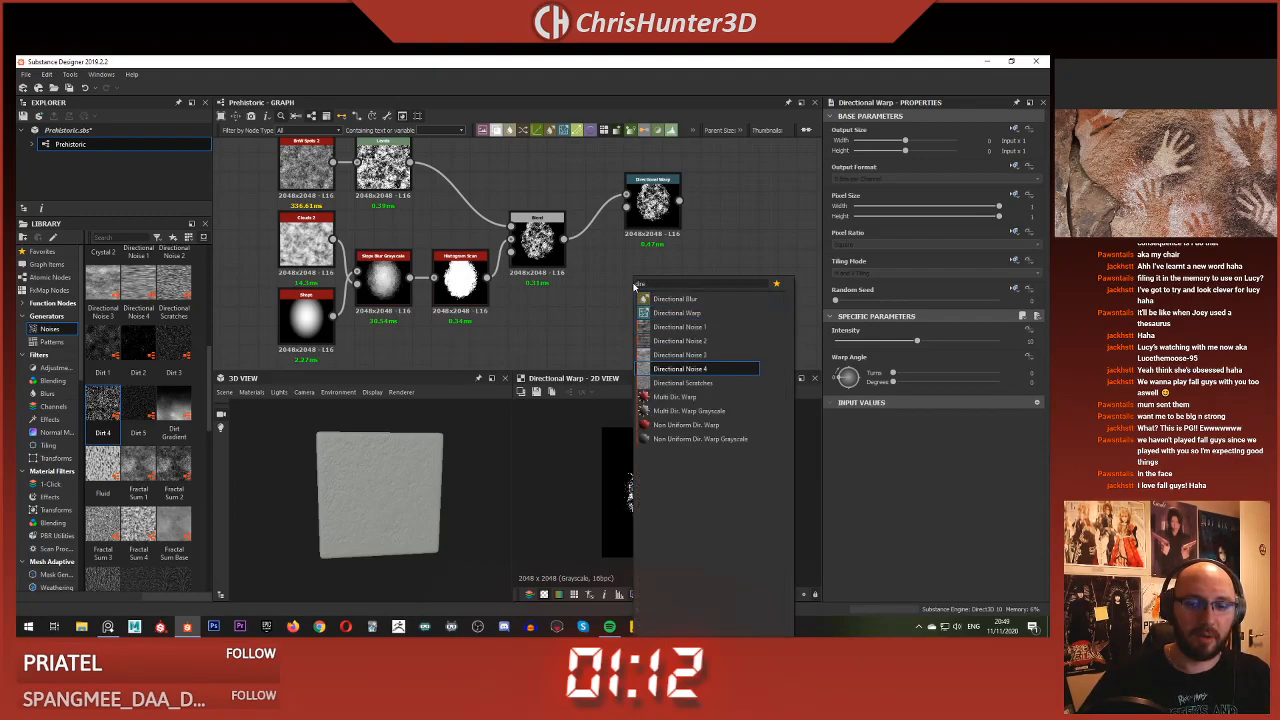
key(Return)
drag(636, 288, 537, 328)
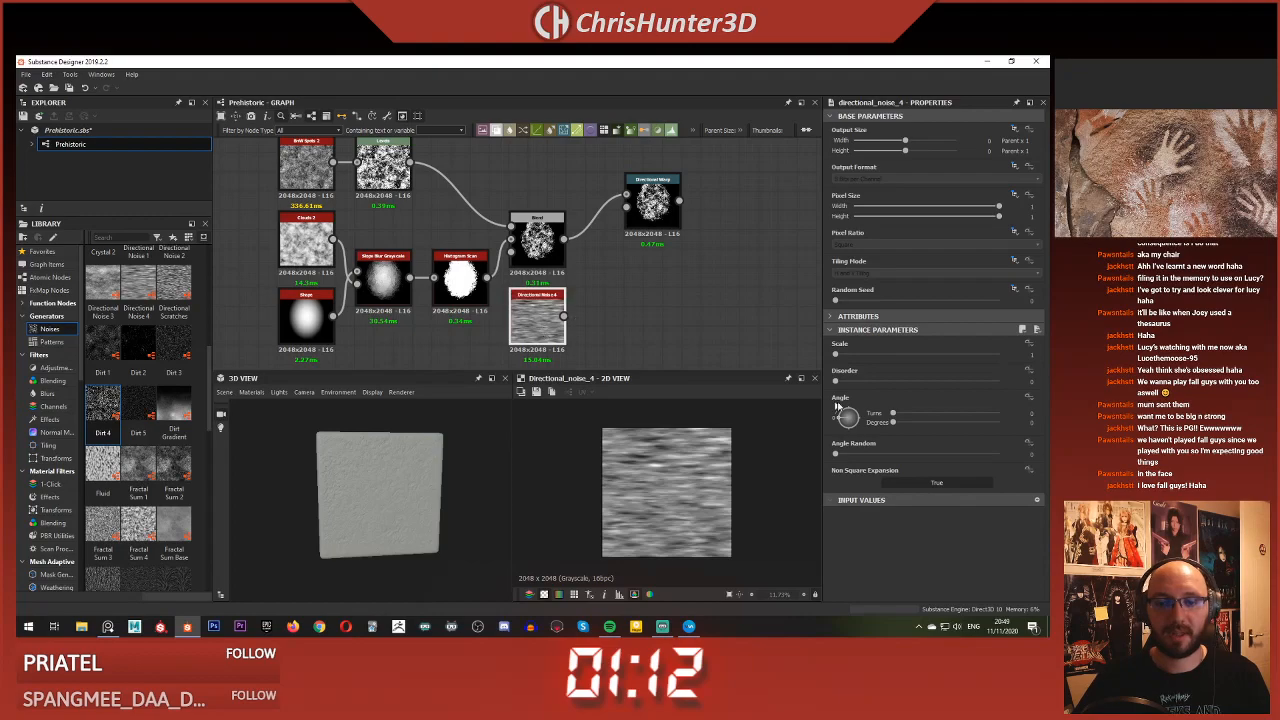
drag(849, 417, 841, 419)
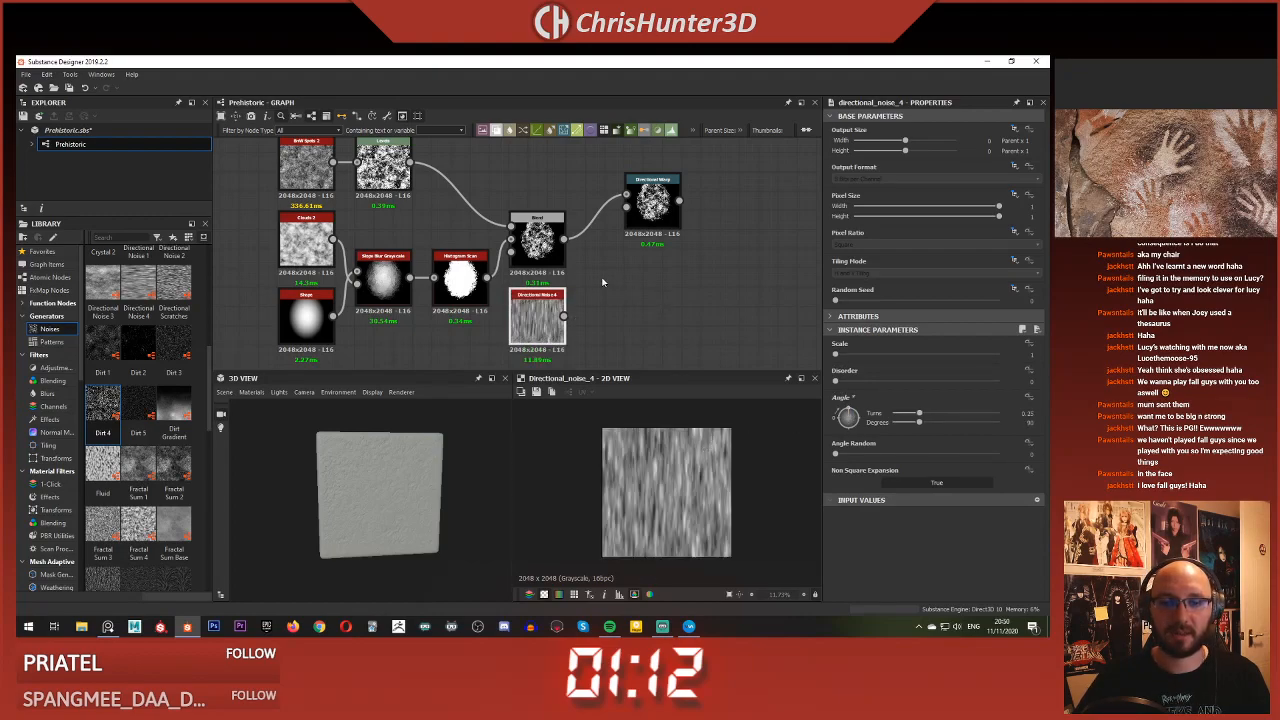
Feed the directional noise into the Directional Warp's intensity input, trying intensity 50 before settling on about 19.34 with a 90-degree warp angle
double_click(639, 219)
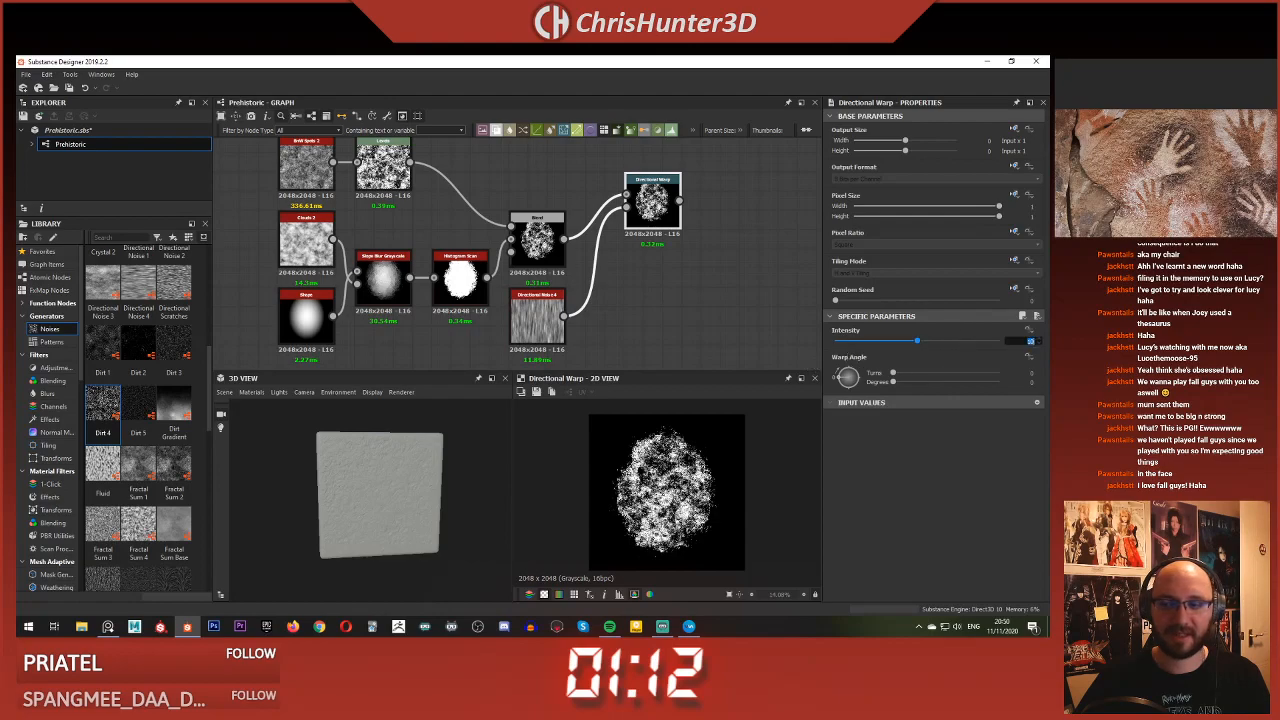
text(50)
key(Return)
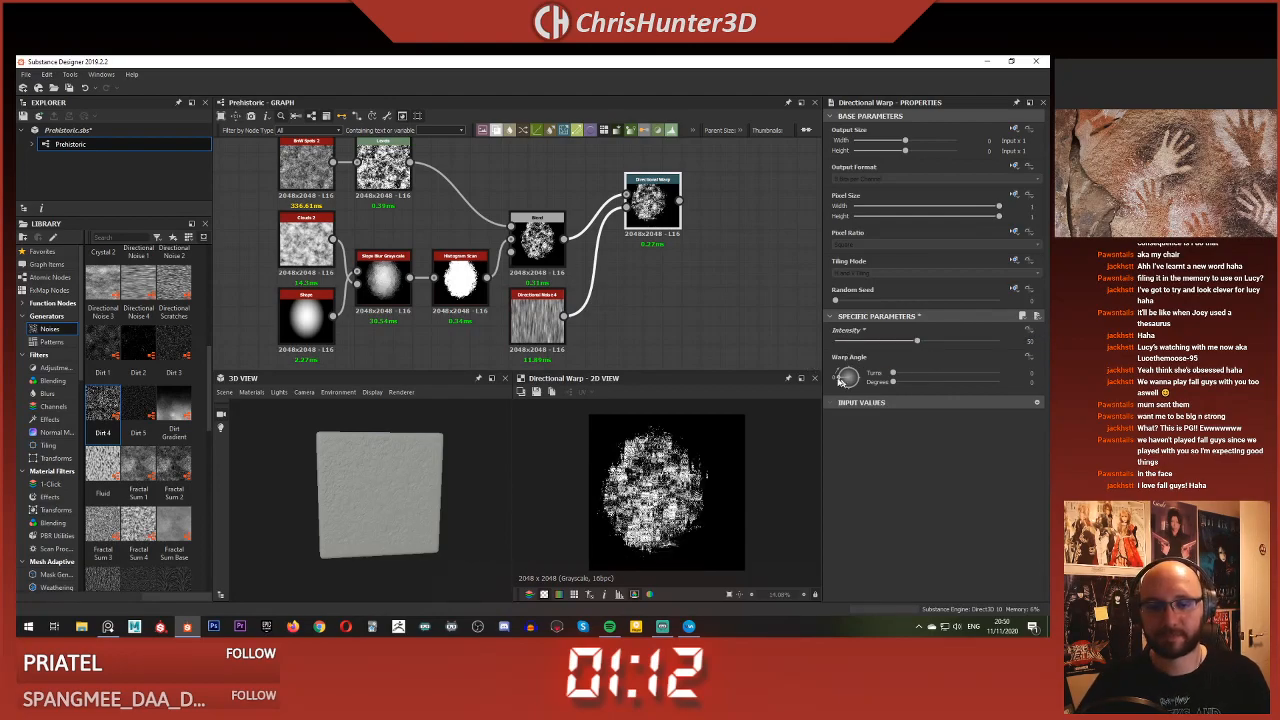
drag(846, 377, 851, 369)
drag(917, 341, 867, 342)
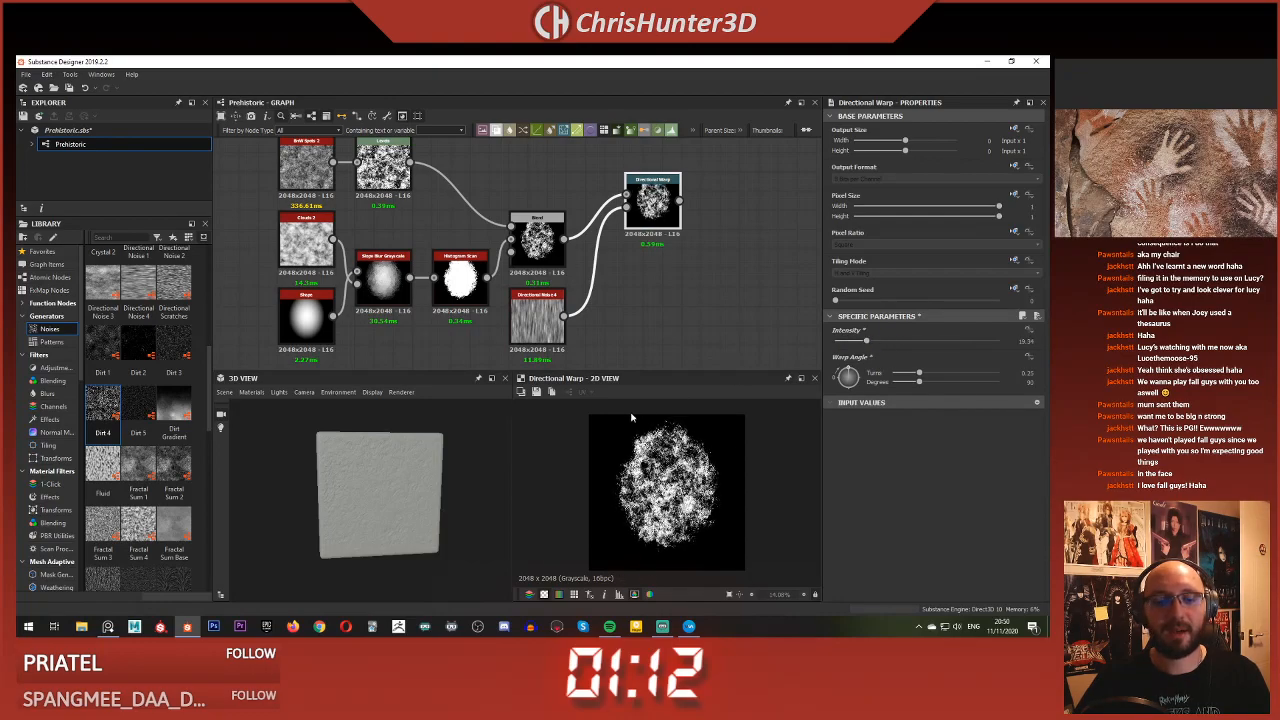
scroll(632, 414, up, 3)
scroll(640, 420, up, 2)
scroll(640, 420, down, 2)
middle_drag(642, 288, 667, 295)
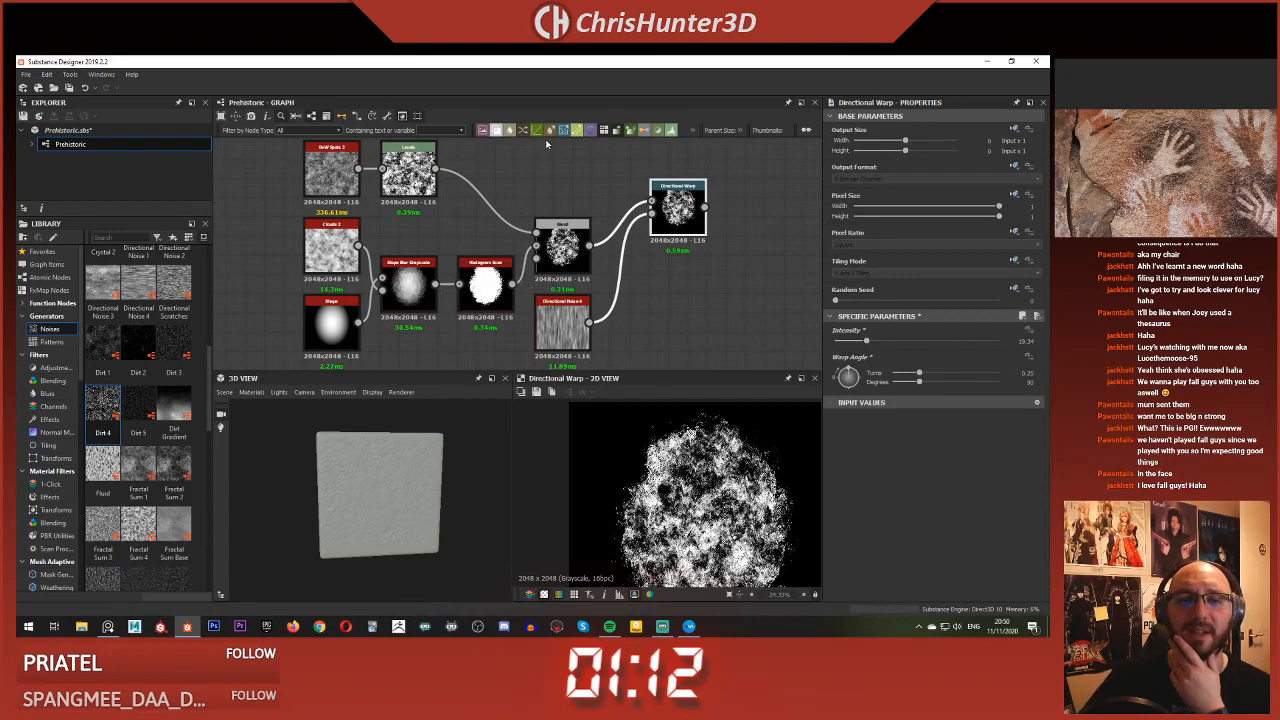
Reroute the duplicated Histogram Scan through the Directional Warp into the Blend's background, place the Blend after the warp, and preview it
middle_drag(672, 212, 681, 214)
drag(575, 237, 575, 160)
drag(530, 289, 661, 203)
drag(564, 187, 757, 166)
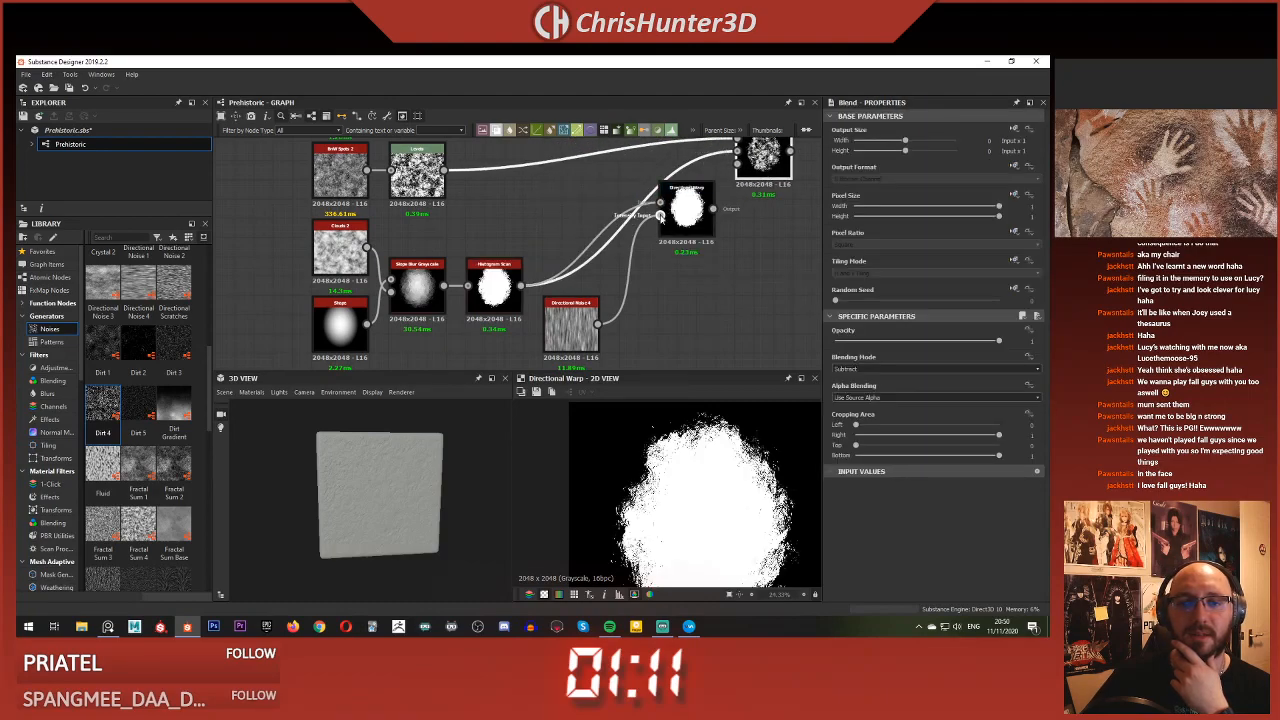
middle_drag(636, 170, 540, 222)
drag(617, 260, 641, 202)
double_click(684, 204)
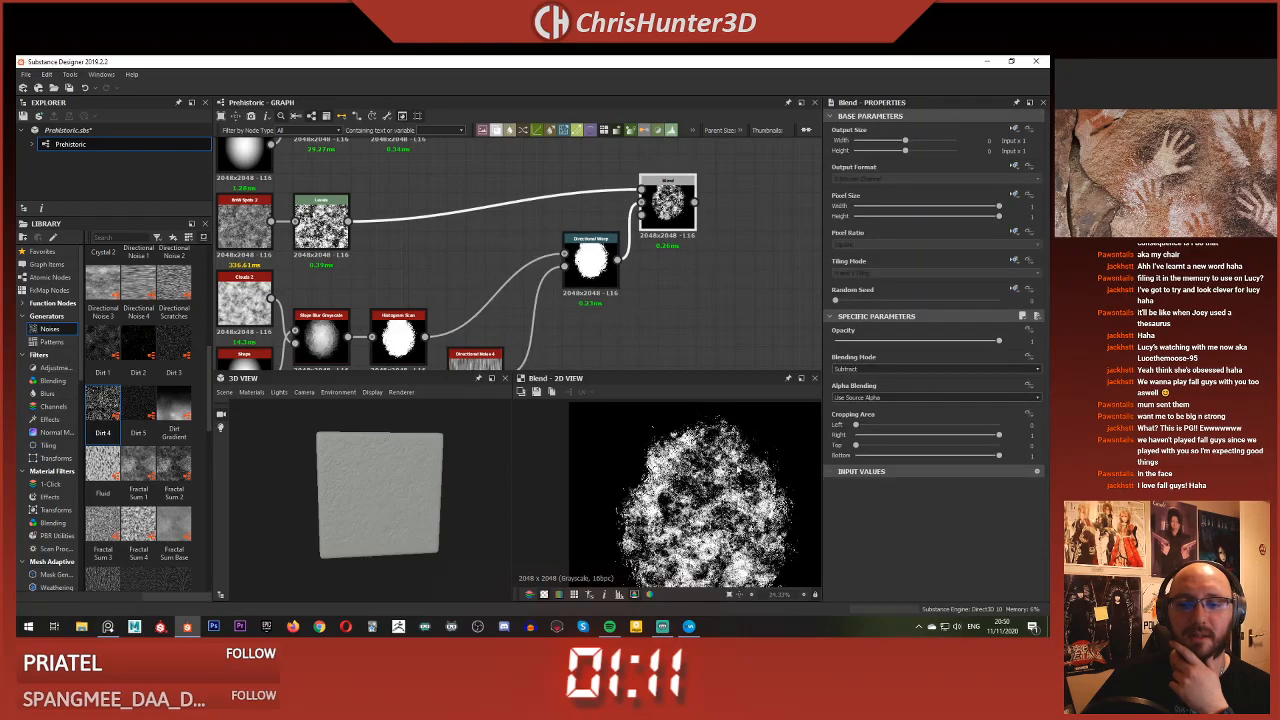
Inspect the duplicated patch's Blend output and compare its node chain with the original paint patch
scroll(679, 498, up, 5)
scroll(656, 466, down, 5)
scroll(576, 311, down, 4)
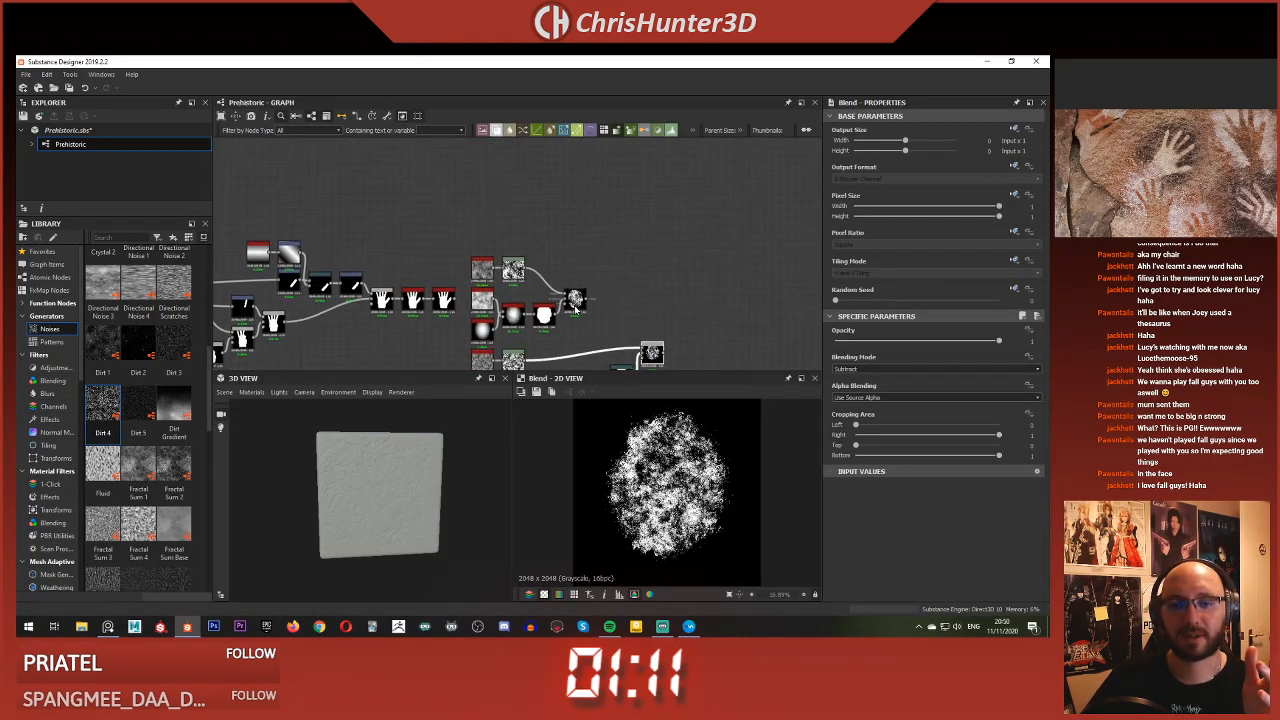
click(576, 311)
scroll(670, 474, down, 1)
double_click(653, 351)
scroll(660, 490, up, 4)
scroll(660, 490, down, 5)
middle_drag(616, 310, 628, 245)
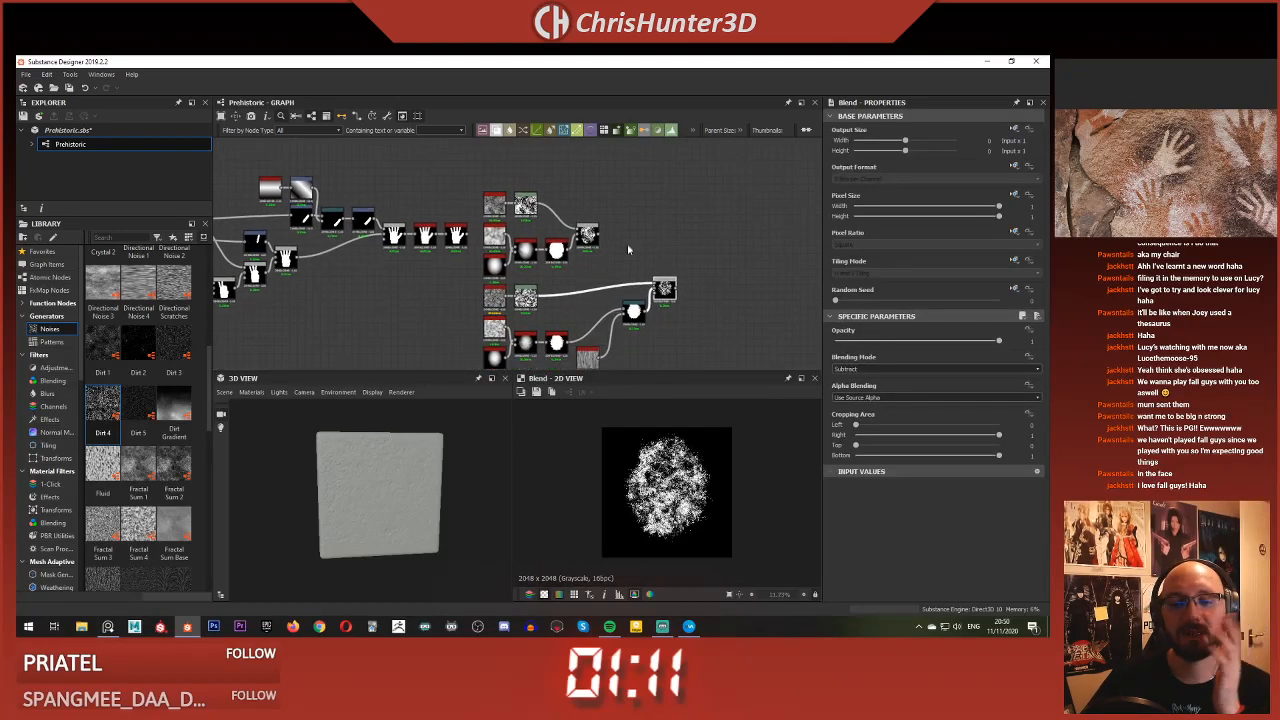
Tidy the duplicated patch chain by lining up the Directional Warp with the Histogram Scan and moving the Blend closer to it
scroll(636, 262, up, 5)
middle_drag(706, 354, 691, 297)
scroll(613, 323, down, 3)
middle_drag(612, 323, 638, 260)
drag(638, 260, 622, 312)
drag(682, 239, 660, 282)
Select all hand and paint-patch nodes together and shift them left, away from the material output nodes
scroll(570, 240, down, 4)
middle_drag(446, 216, 460, 157)
scroll(508, 280, down, 4)
middle_drag(423, 266, 561, 272)
scroll(458, 234, down, 1)
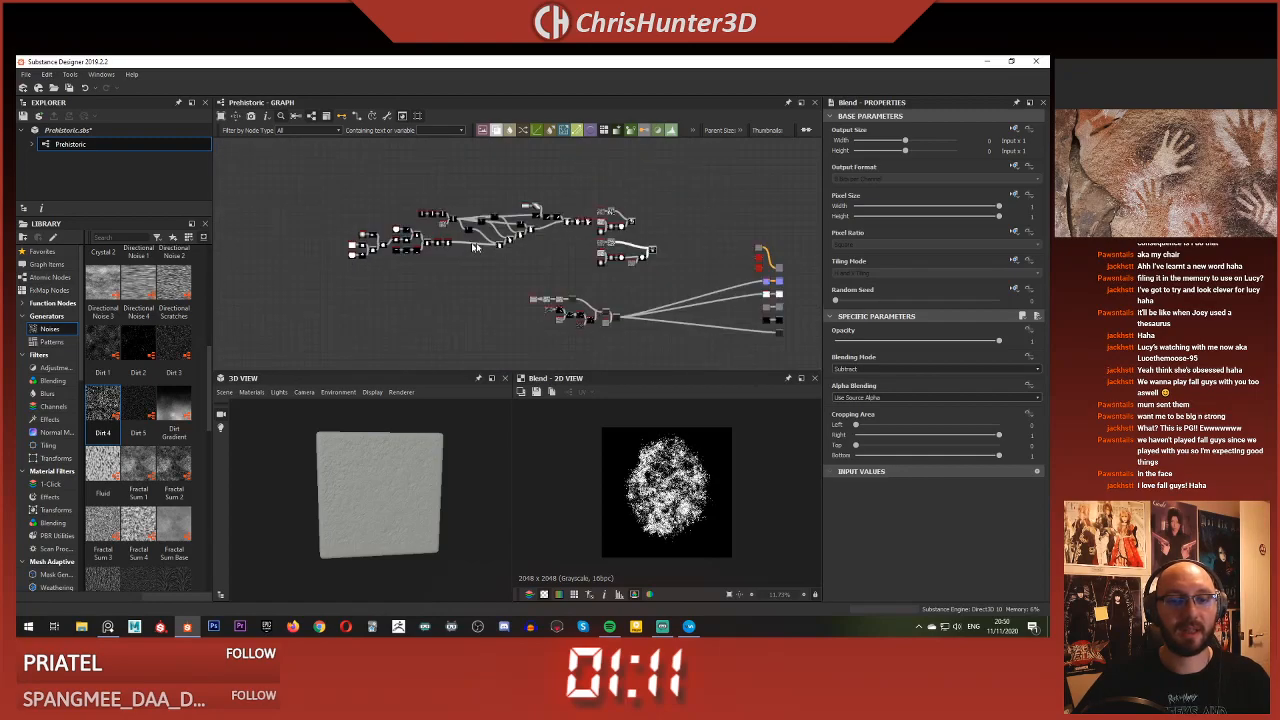
scroll(507, 251, up, 2)
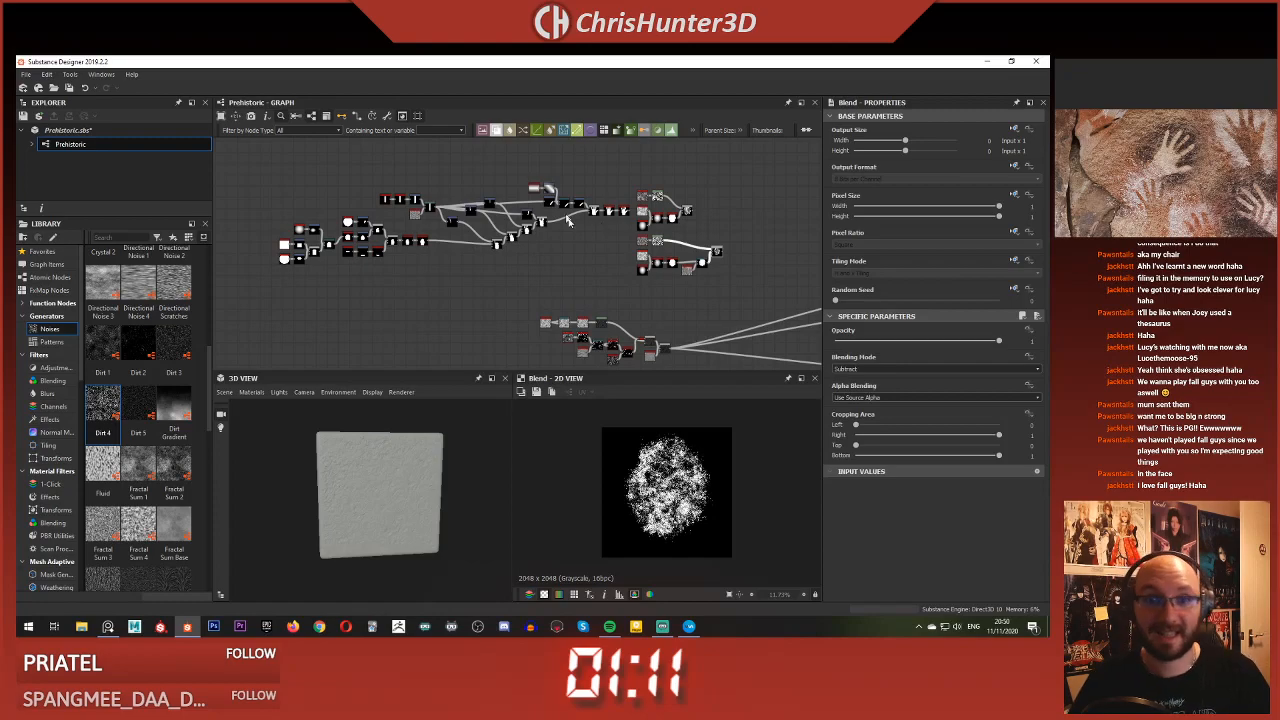
scroll(555, 203, up, 1)
middle_drag(555, 203, 505, 155)
scroll(606, 255, down, 5)
drag(375, 196, 548, 247)
scroll(548, 247, up, 4)
middle_drag(549, 248, 562, 239)
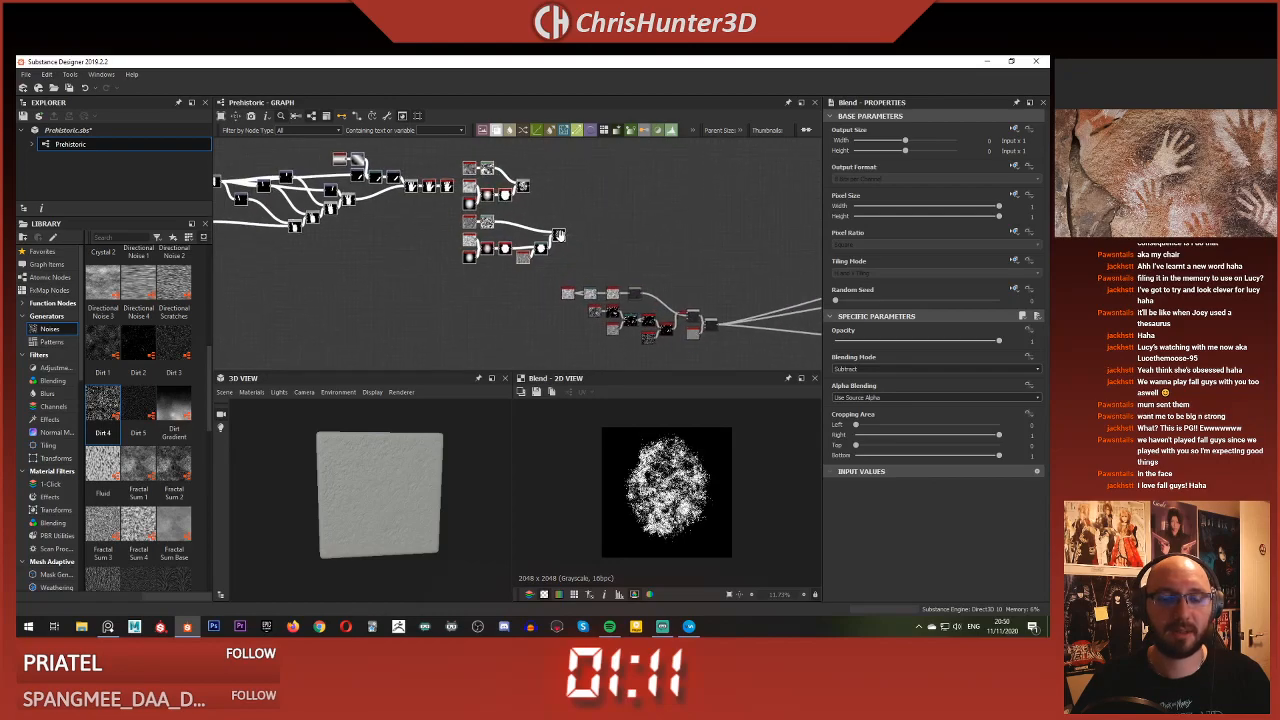
drag(562, 239, 505, 242)
Select the separate node group feeding the material outputs and move it lower to free space beneath the paint patches
scroll(612, 305, down, 1)
middle_drag(610, 307, 535, 229)
drag(490, 188, 642, 309)
drag(625, 245, 630, 335)
click(433, 262)
scroll(600, 302, up, 3)
middle_drag(396, 222, 602, 299)
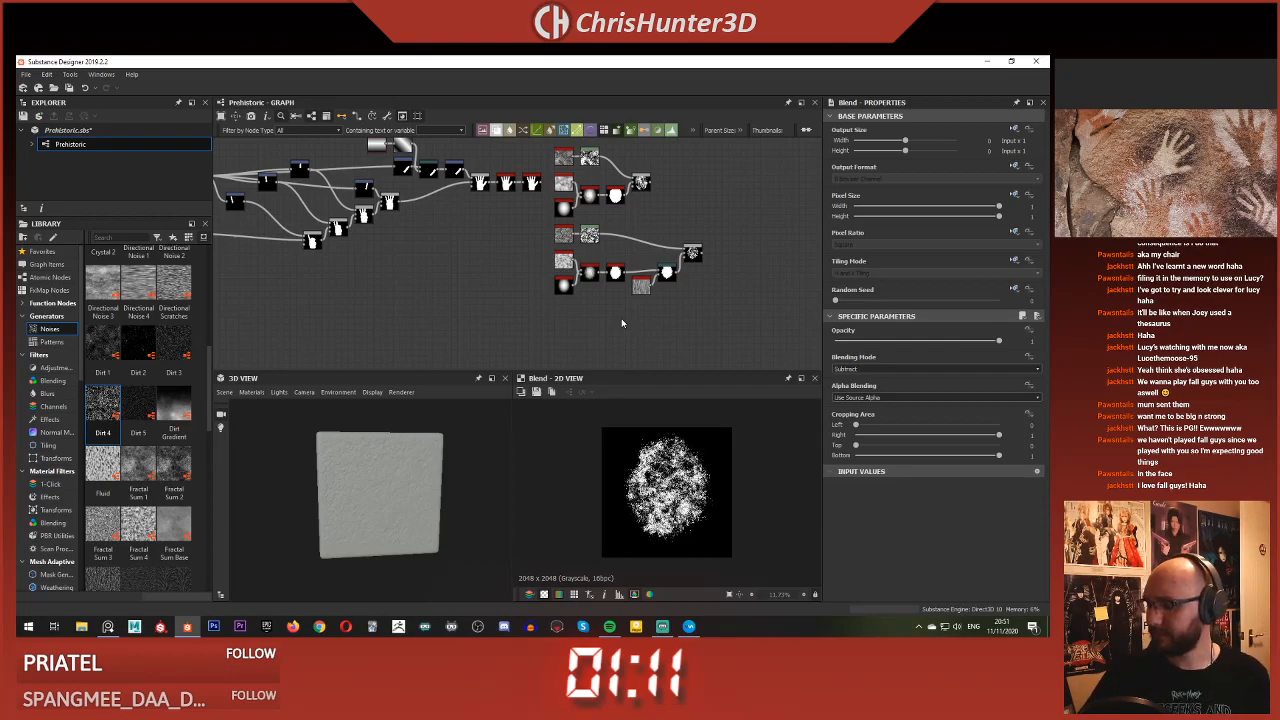
middle_drag(501, 284, 475, 301)
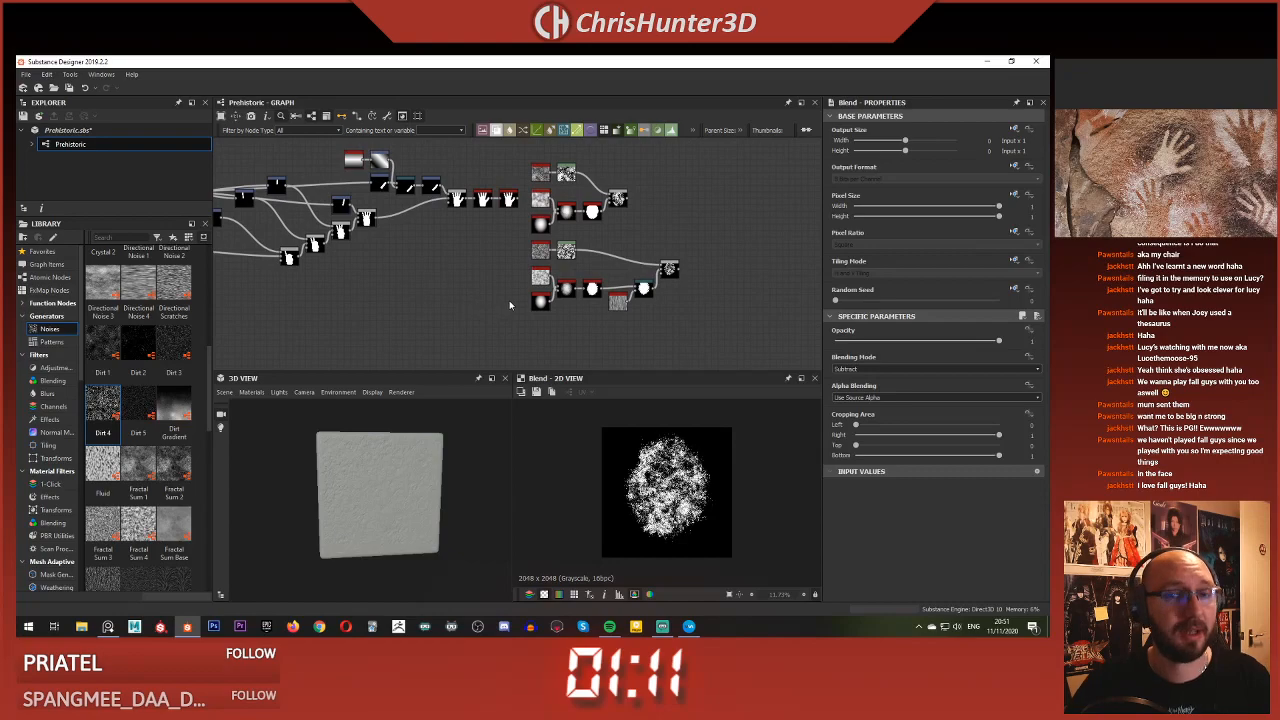
scroll(509, 295, up, 4)
scroll(617, 280, down, 4)
middle_drag(509, 280, 595, 298)
scroll(450, 300, up, 4)
scroll(606, 252, up, 1)
scroll(612, 274, down, 2)
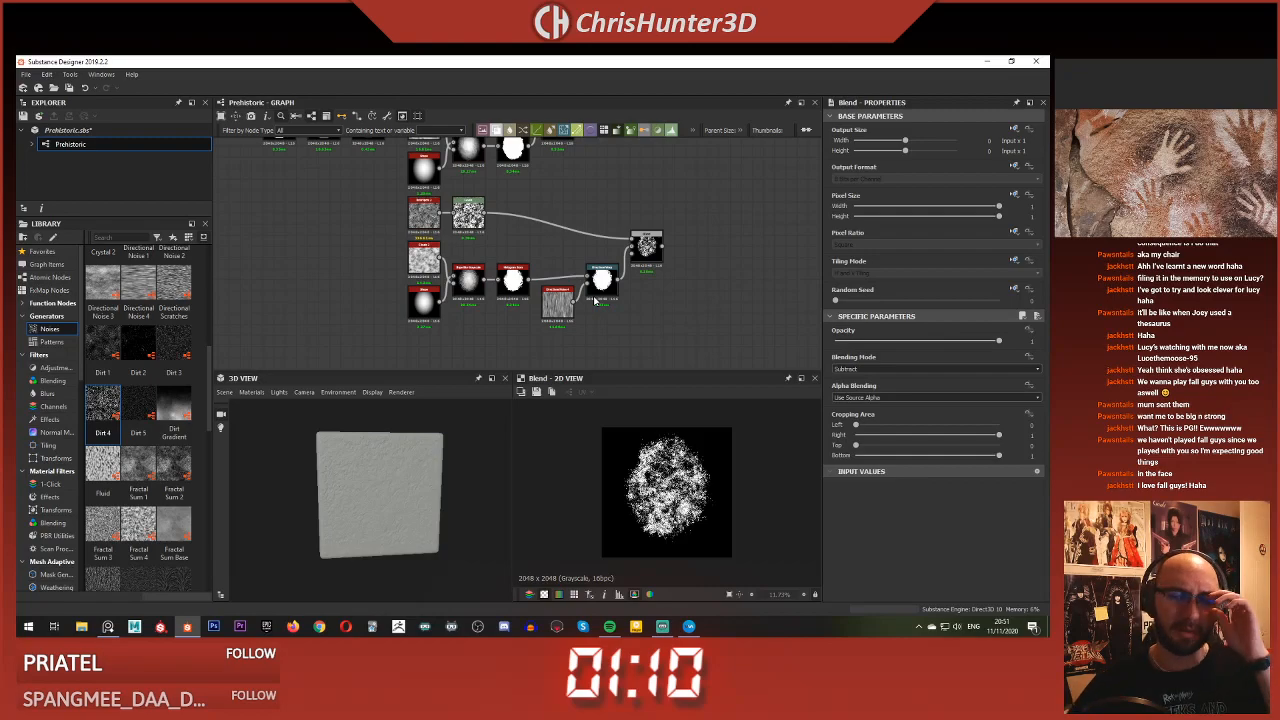
scroll(622, 210, up, 2)
middle_drag(622, 210, 617, 251)
scroll(561, 165, down, 7)
scroll(580, 244, up, 3)
scroll(596, 208, up, 3)
scroll(617, 252, down, 1)
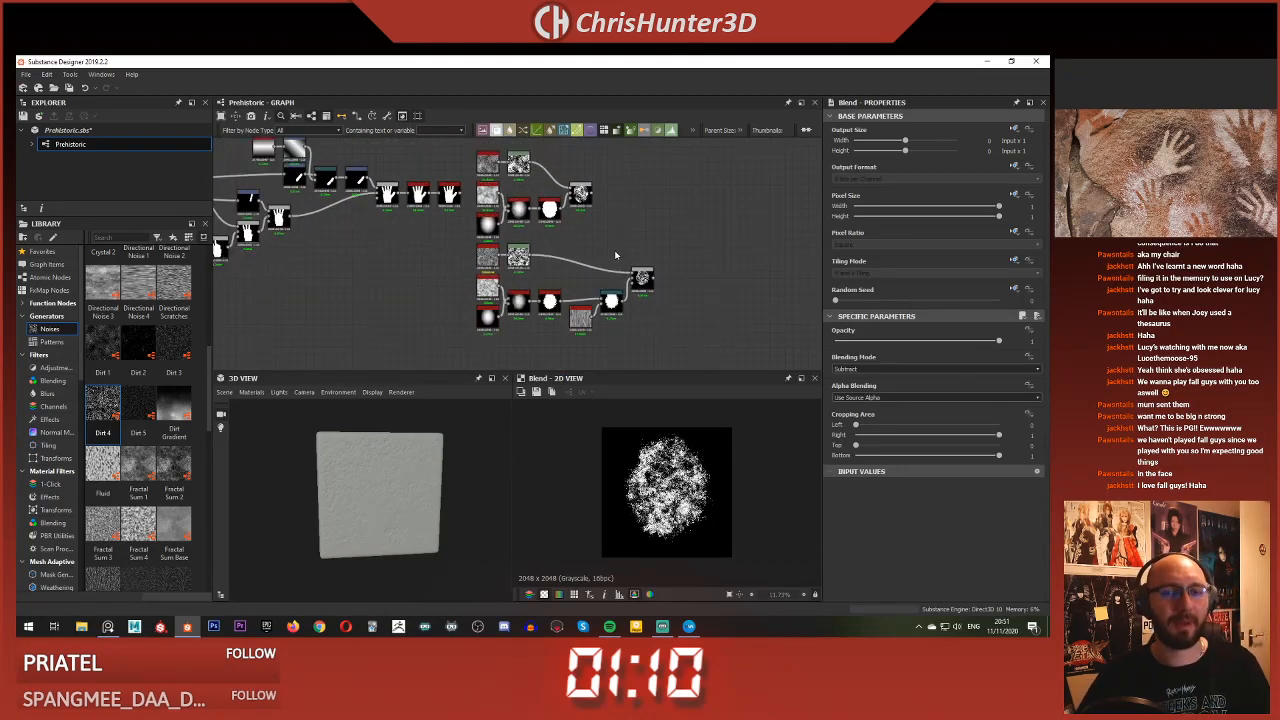
middle_drag(619, 225, 610, 192)
scroll(592, 181, down, 3)
scroll(585, 239, up, 3)
scroll(599, 223, up, 2)
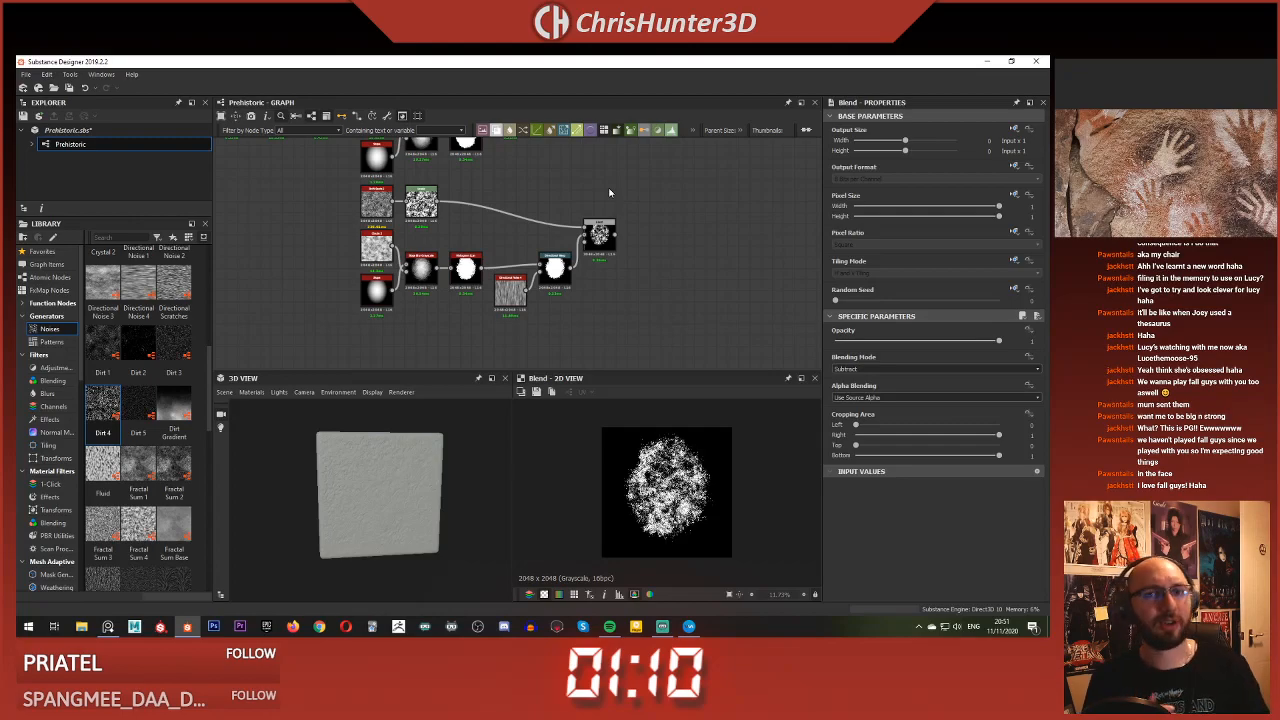
mouse_move(581, 182)
middle_down()
mouse_move(586, 163)
mouse_move(583, 214)
mouse_move(604, 211)
mouse_move(606, 177)
mouse_move(574, 164)
mouse_move(556, 177)
middle_up()
scroll(580, 210, up, 2)
scroll(580, 210, down, 3)
scroll(604, 211, up, 2)
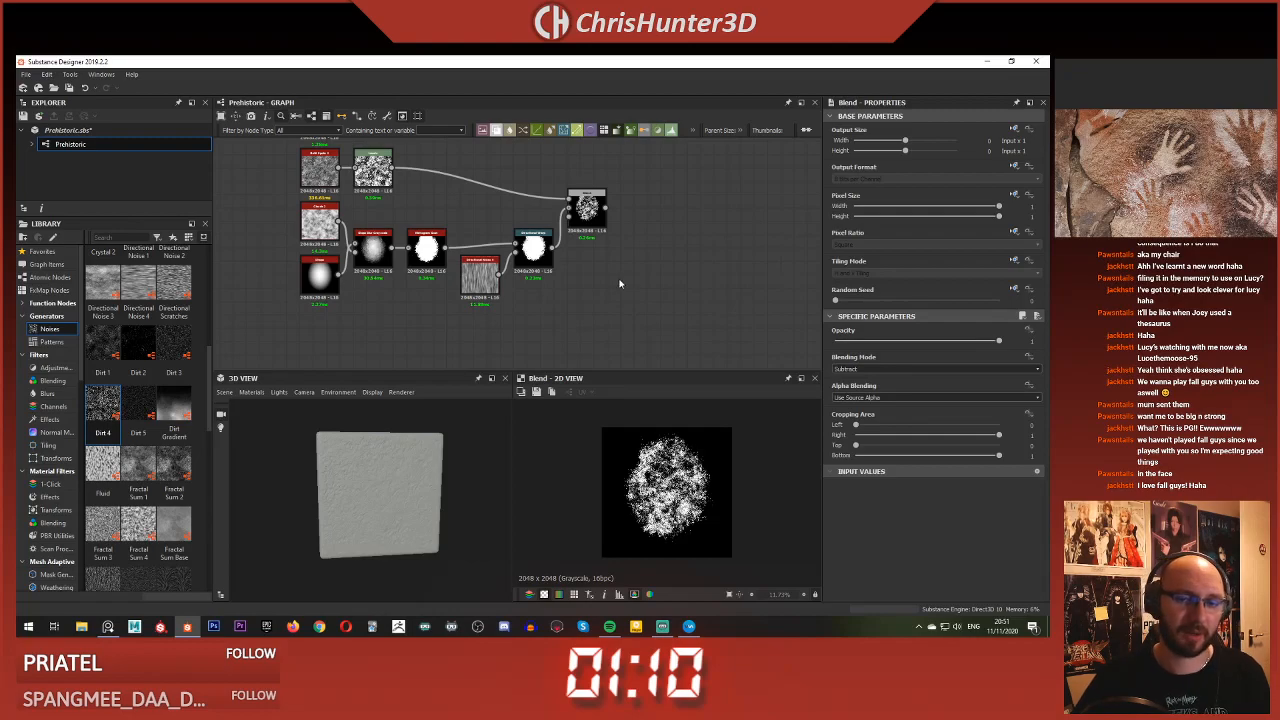
Duplicate the whole directionally warped patch chain and place the copy directly beneath it
drag(265, 185, 583, 294)
scroll(617, 280, down, 4)
middle_drag(617, 280, 637, 209)
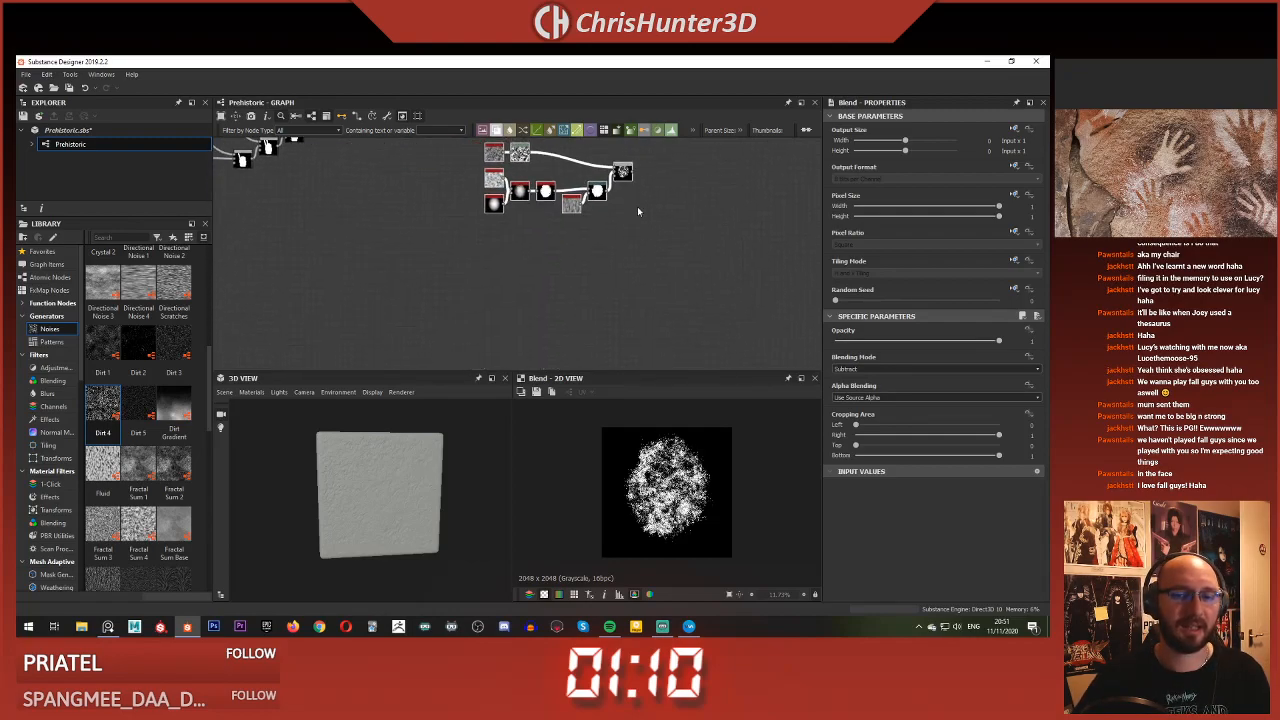
scroll(632, 263, up, 1)
key(ctrl+v)
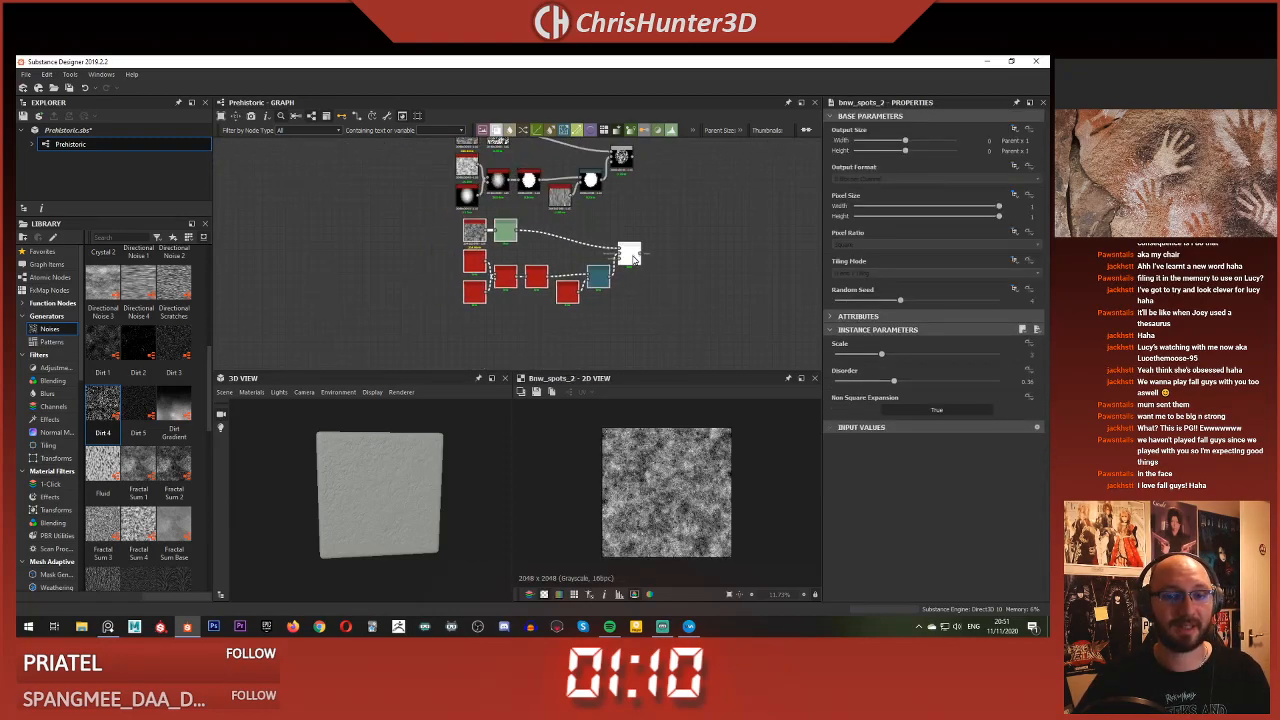
click(615, 254)
Set the copied BnW Spots 2 random seed to 8, raise the copied Clouds noise's random seed, and preview the copied Blend
scroll(495, 233, up, 2)
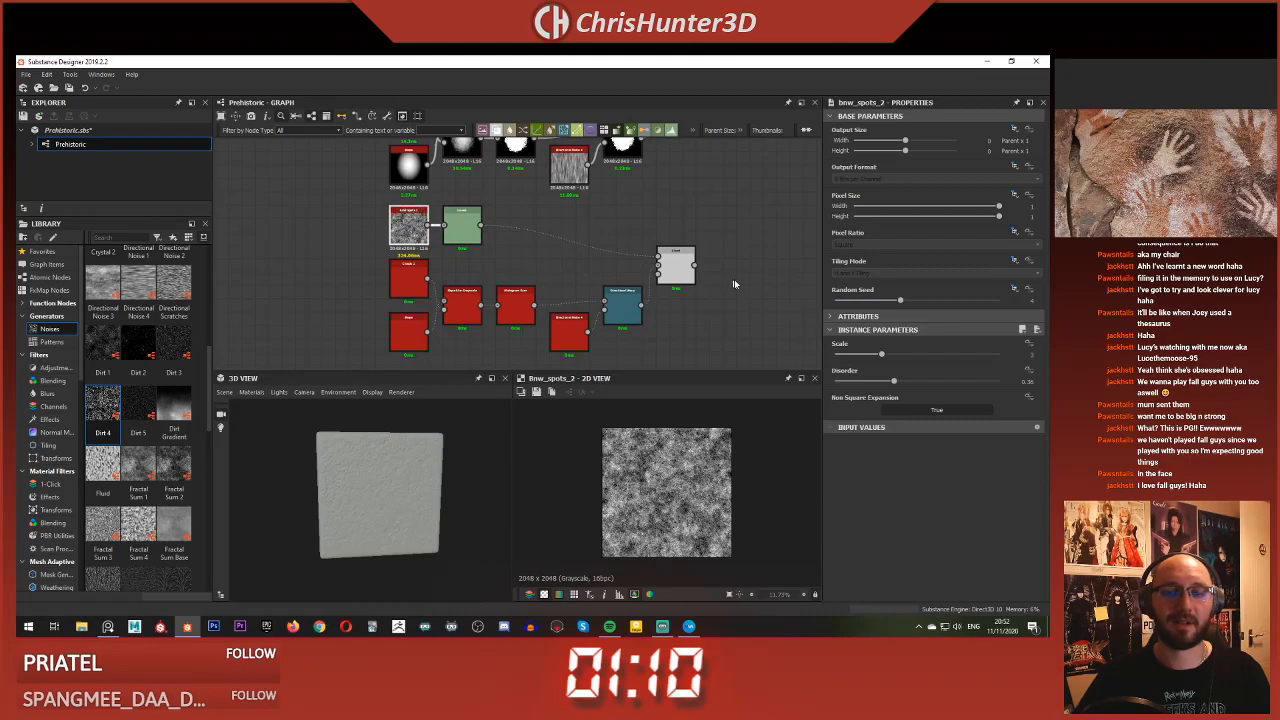
drag(900, 300, 966, 300)
double_click(398, 289)
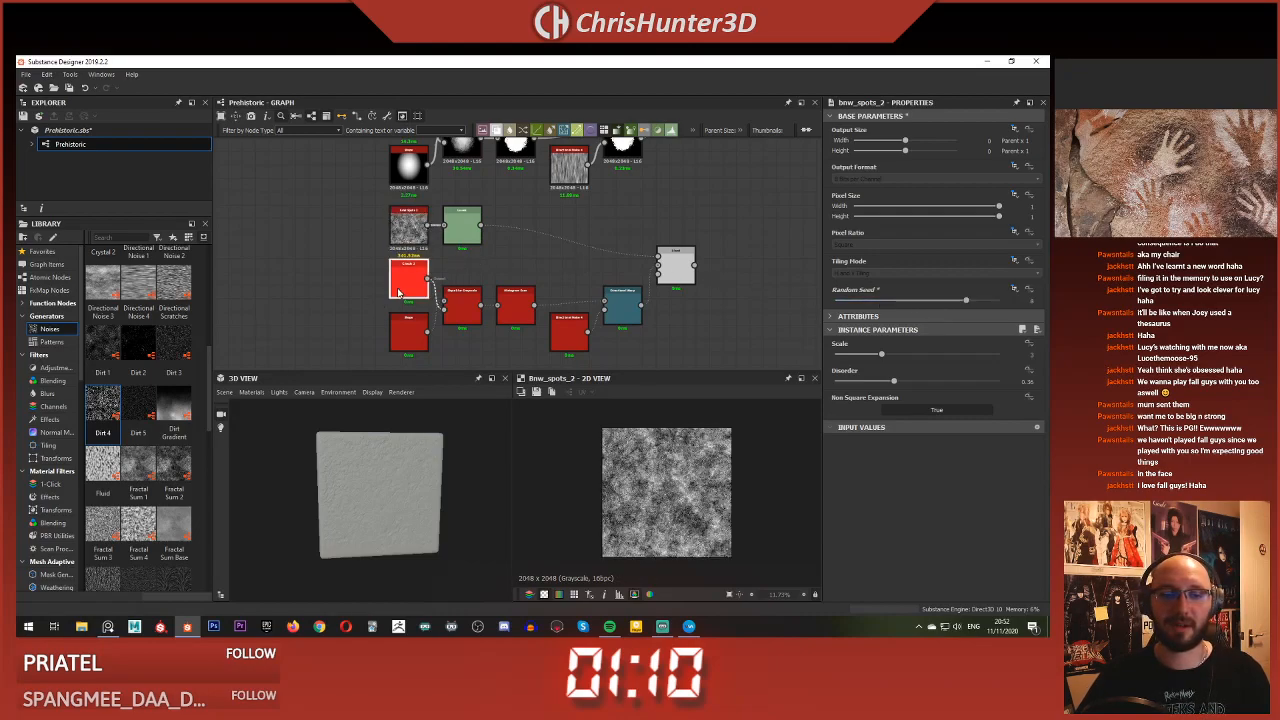
click(981, 301)
double_click(675, 265)
Open the parameters of the Directional Noise 4 node in the copied chain
double_click(567, 337)
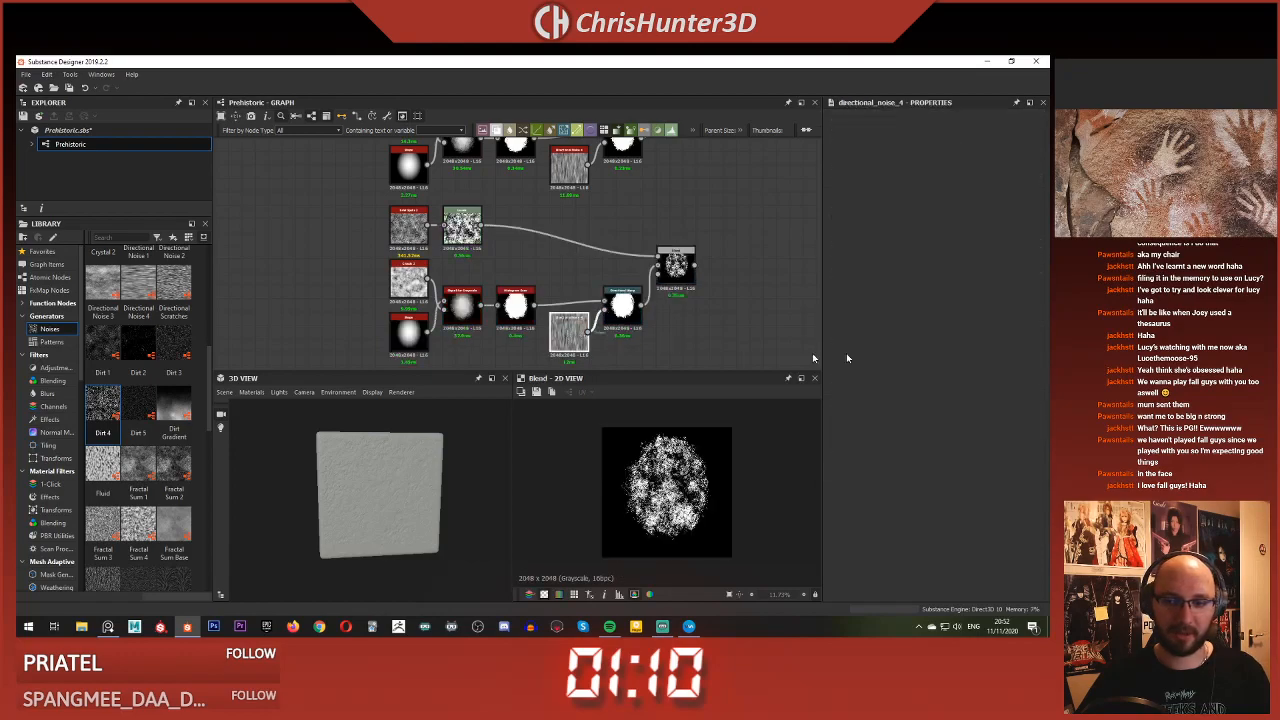
Preview the lowest splatter chain's Blend and set its Directional Warp angle to about -0.06 turns
click(966, 301)
double_click(676, 265)
double_click(675, 265)
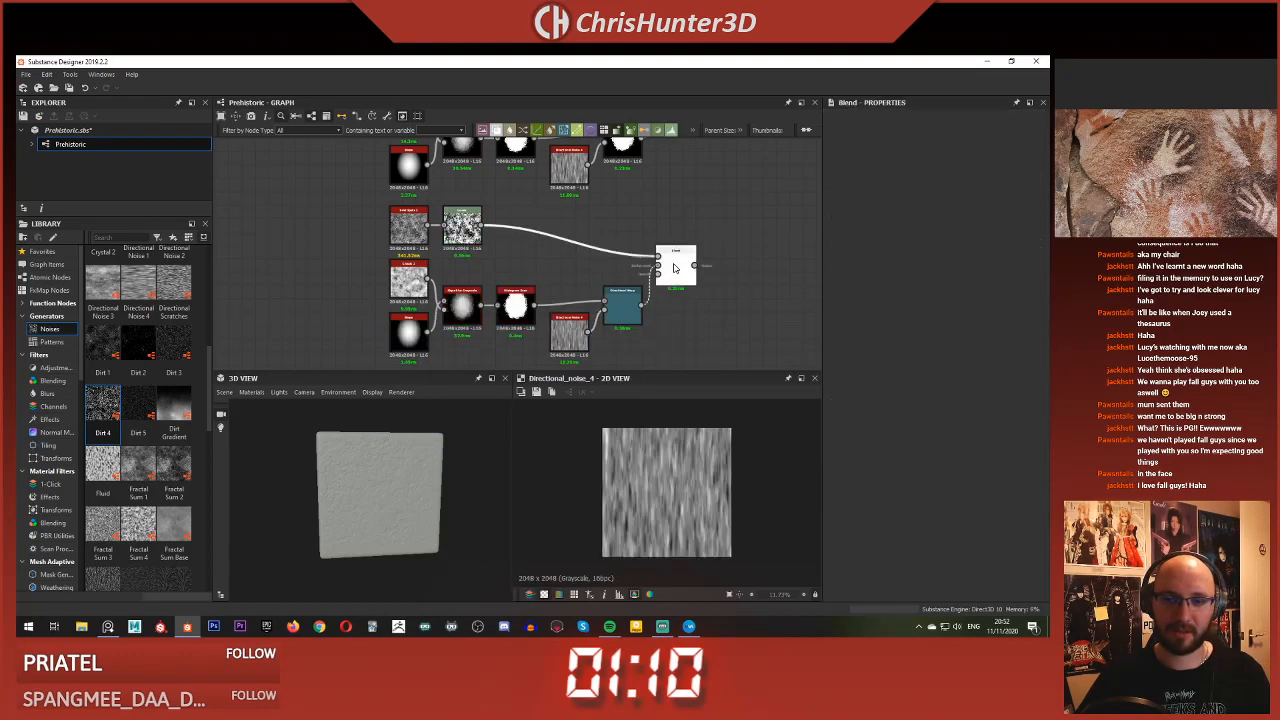
middle_drag(675, 265, 667, 263)
click(622, 302)
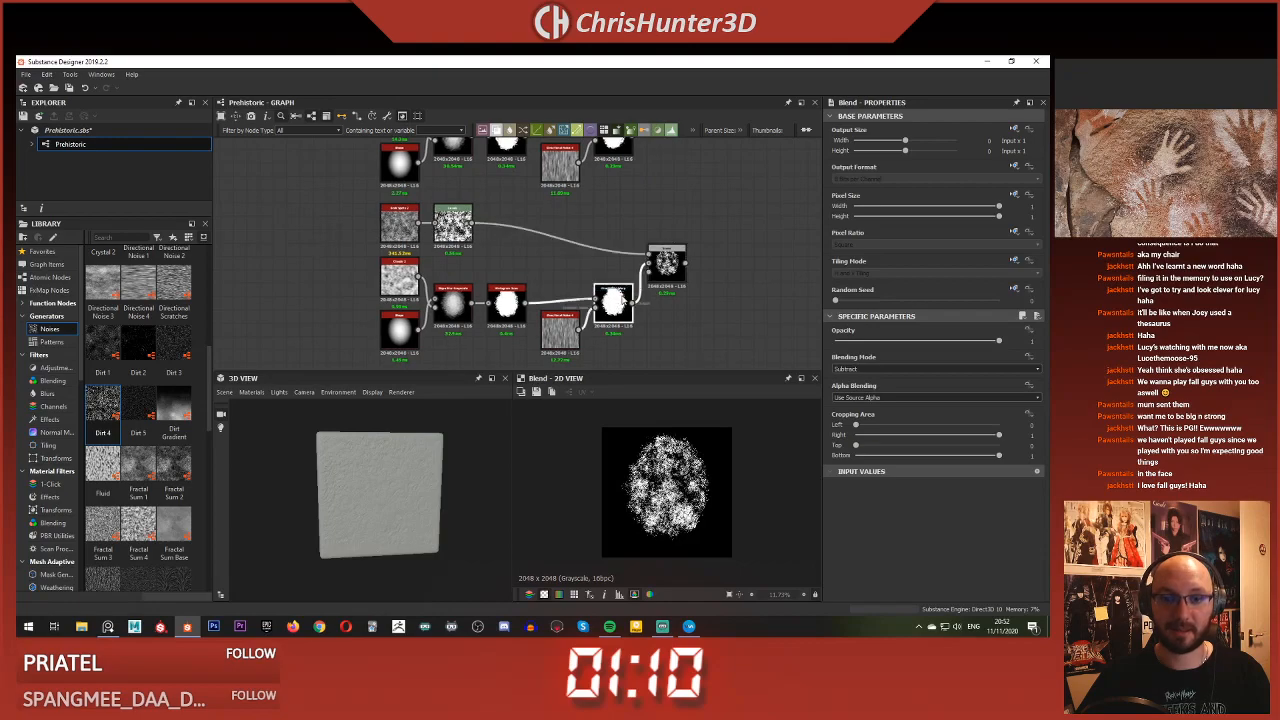
drag(845, 375, 791, 403)
click(667, 263)
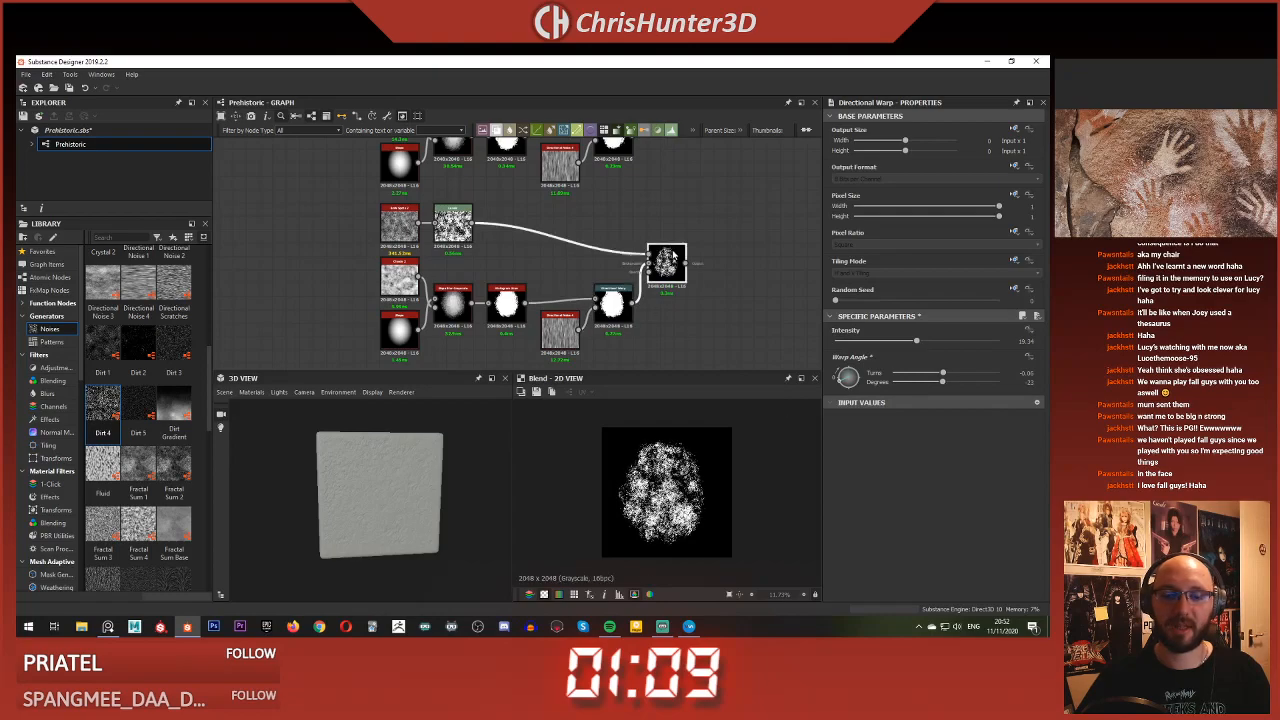
Set the scale of the Clouds 2 noise in the lowest splatter chain to 3
middle_drag(617, 220, 633, 296)
double_click(685, 180)
click(685, 351)
middle_drag(683, 347, 680, 207)
scroll(651, 480, up, 6)
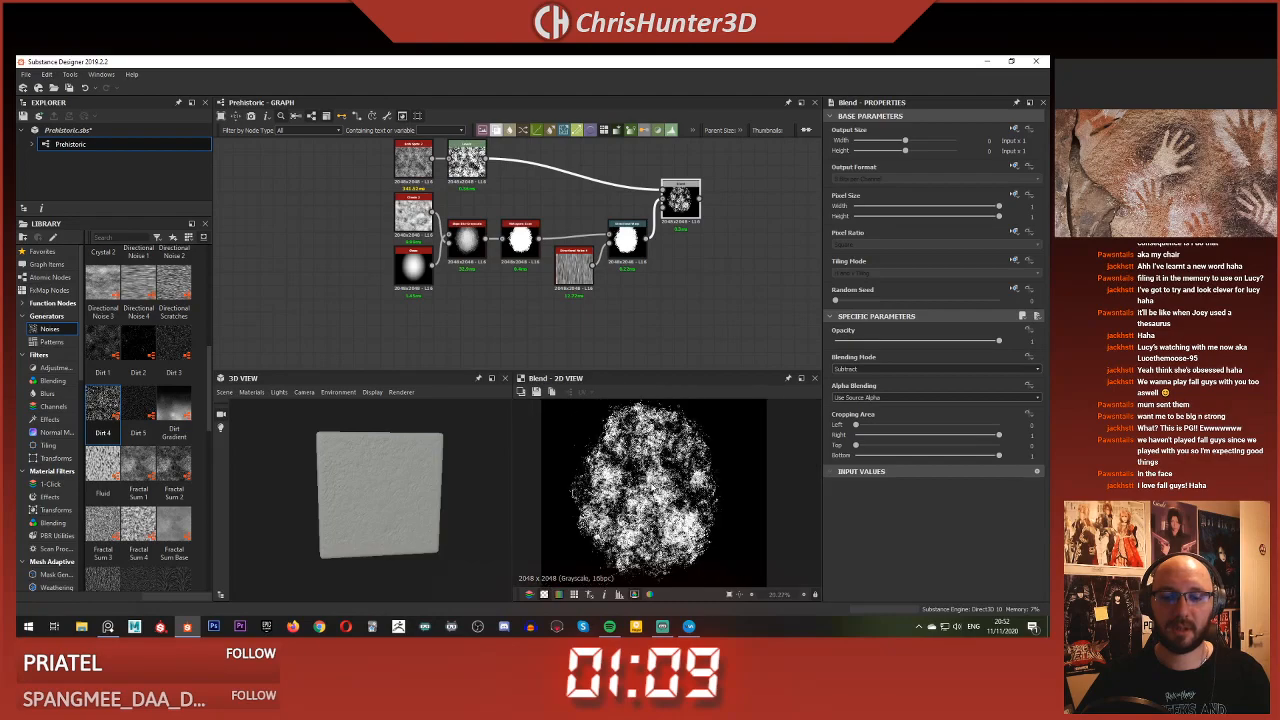
scroll(651, 480, down, 7)
scroll(520, 240, down, 1)
middle_drag(520, 240, 602, 253)
scroll(602, 254, up, 2)
click(475, 217)
drag(858, 356, 882, 356)
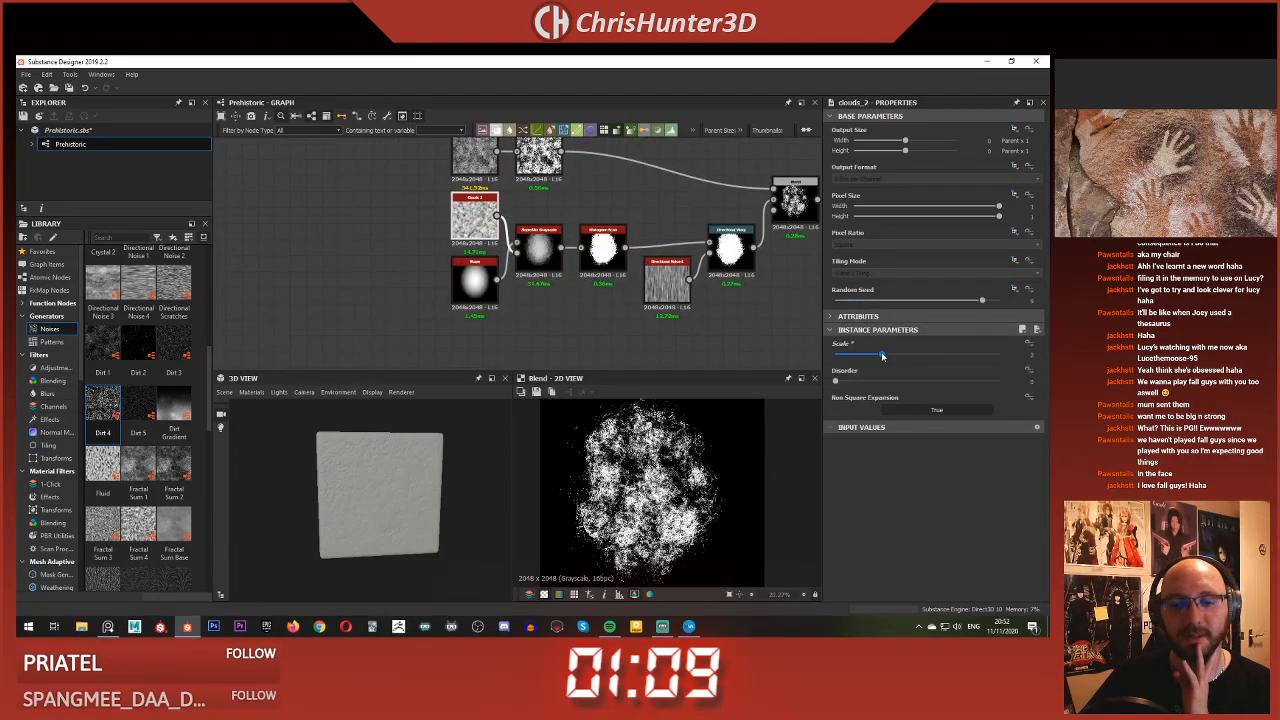
Preview the final Blend of each splatter chain in turn and compare the shapes of the splatters
scroll(684, 486, down, 5)
middle_drag(785, 196, 662, 256)
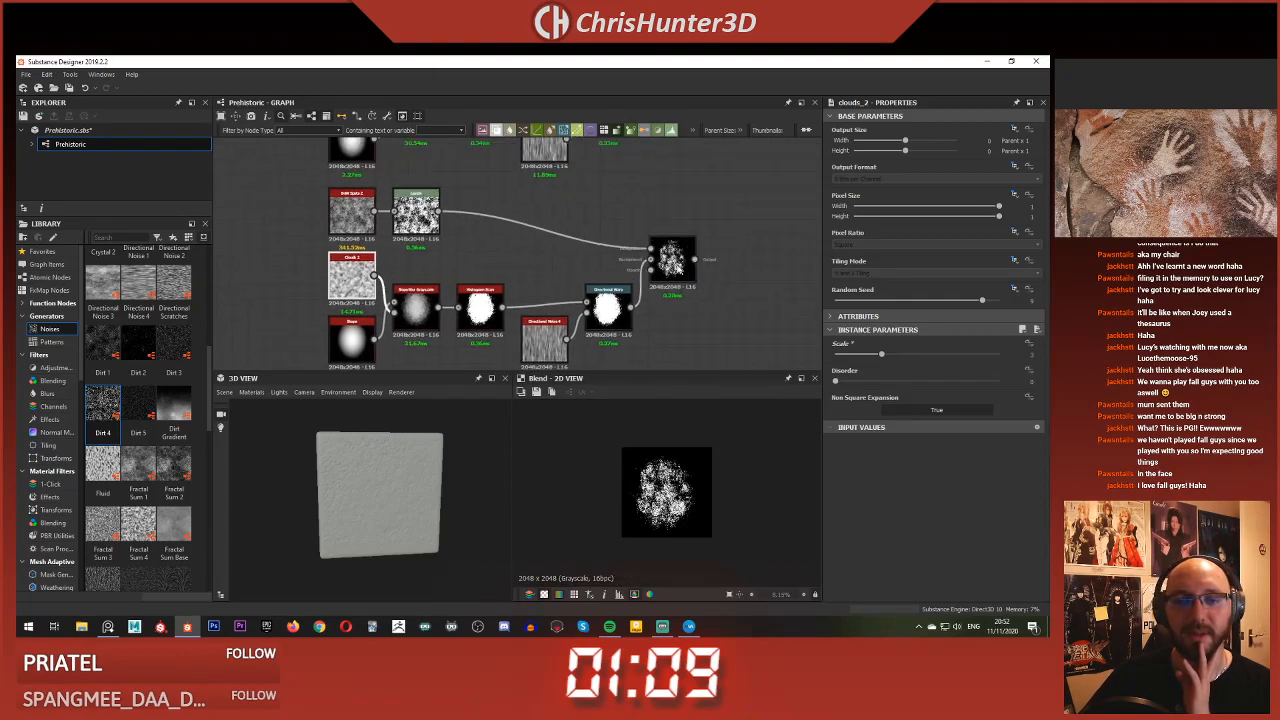
click(674, 256)
scroll(680, 220, down, 2)
middle_drag(661, 157, 672, 224)
double_click(686, 172)
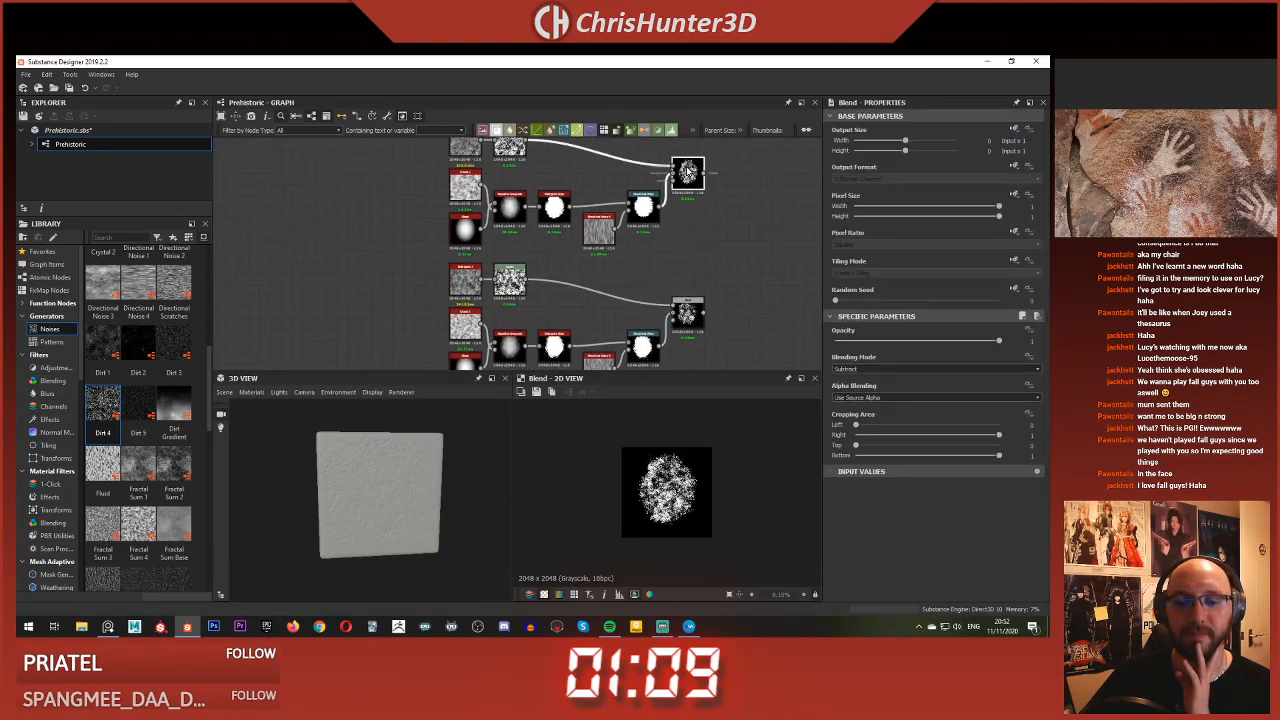
middle_drag(654, 145, 659, 211)
double_click(604, 182)
scroll(684, 288, down, 3)
middle_drag(685, 290, 672, 222)
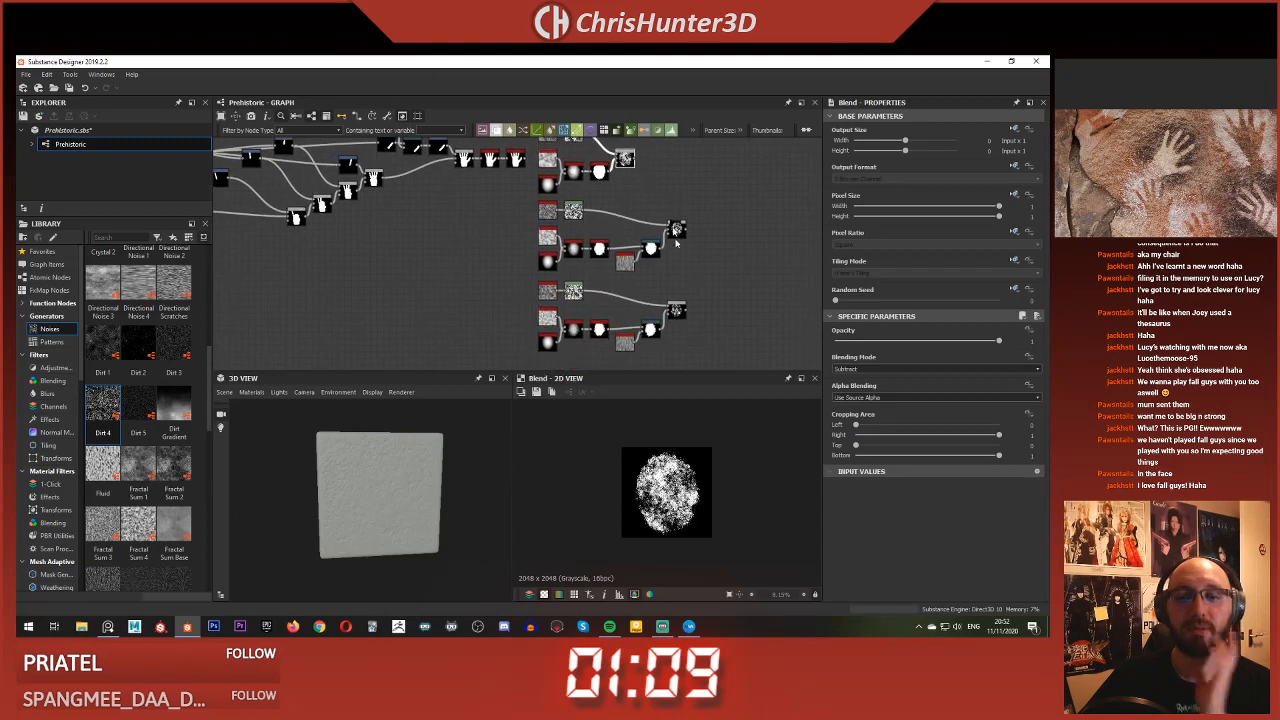
double_click(676, 312)
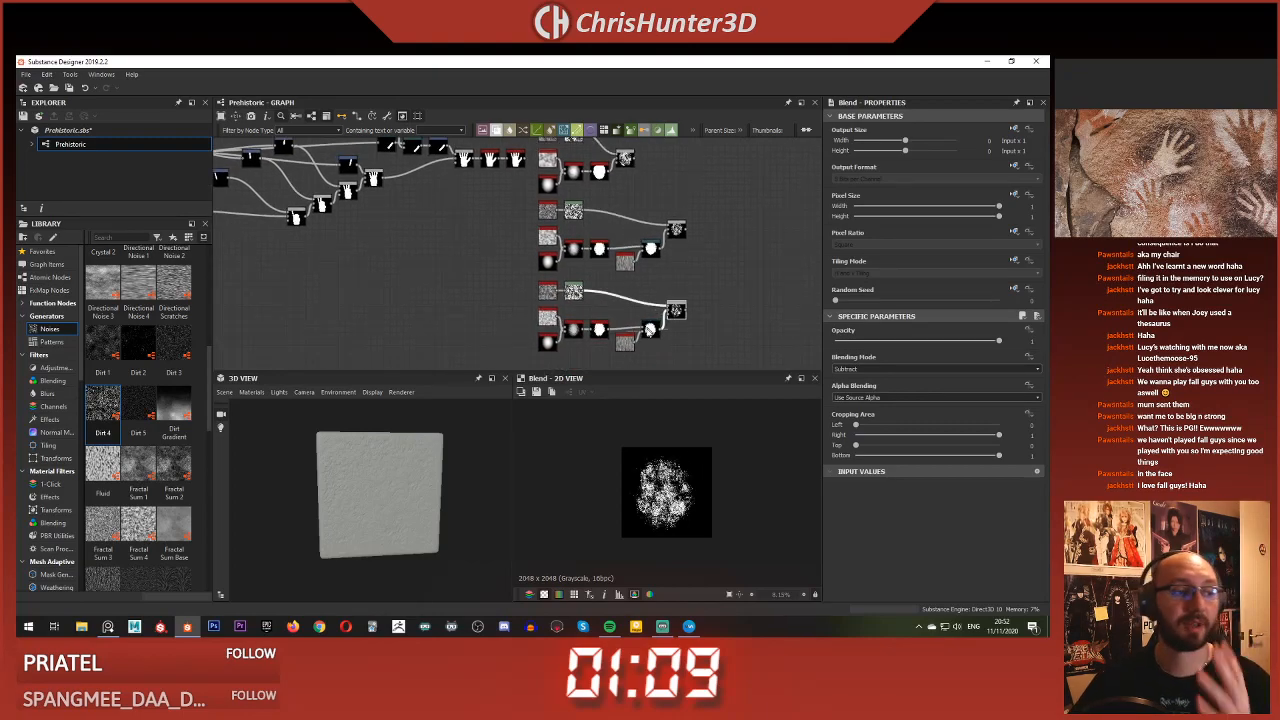
scroll(640, 320, down, 3)
scroll(638, 275, up, 1)
middle_drag(630, 290, 610, 230)
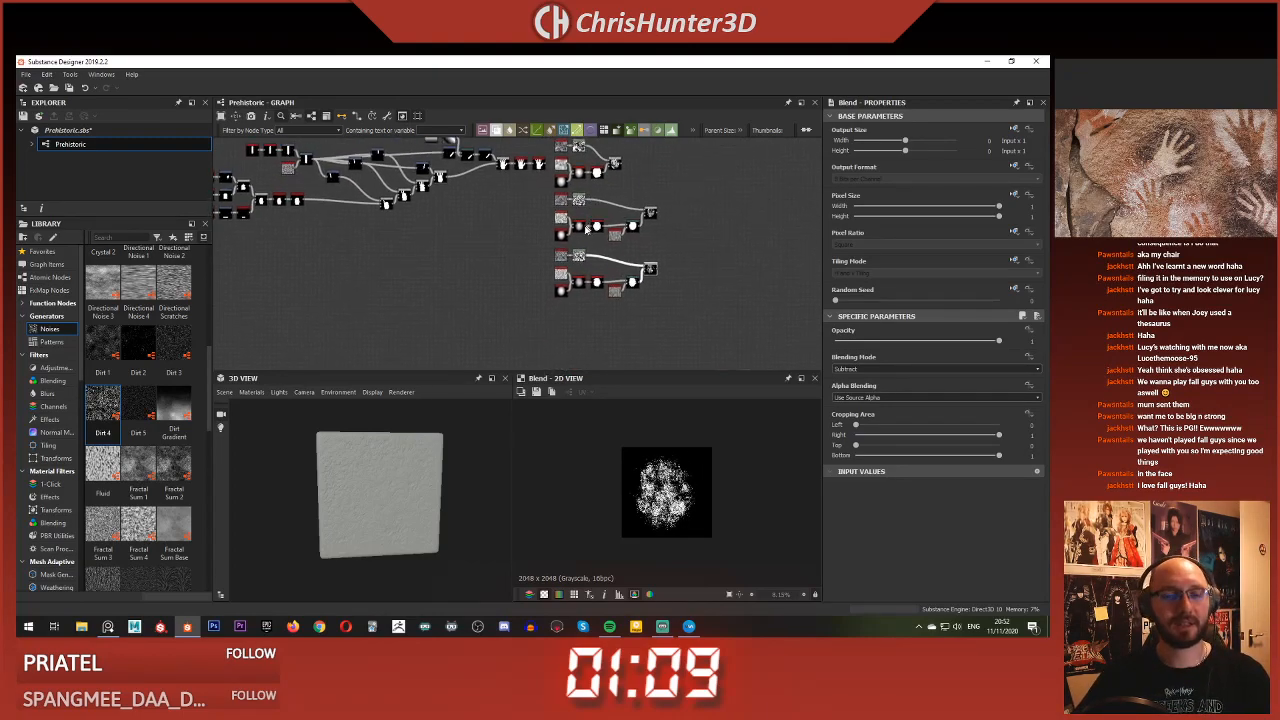
scroll(592, 226, down, 3)
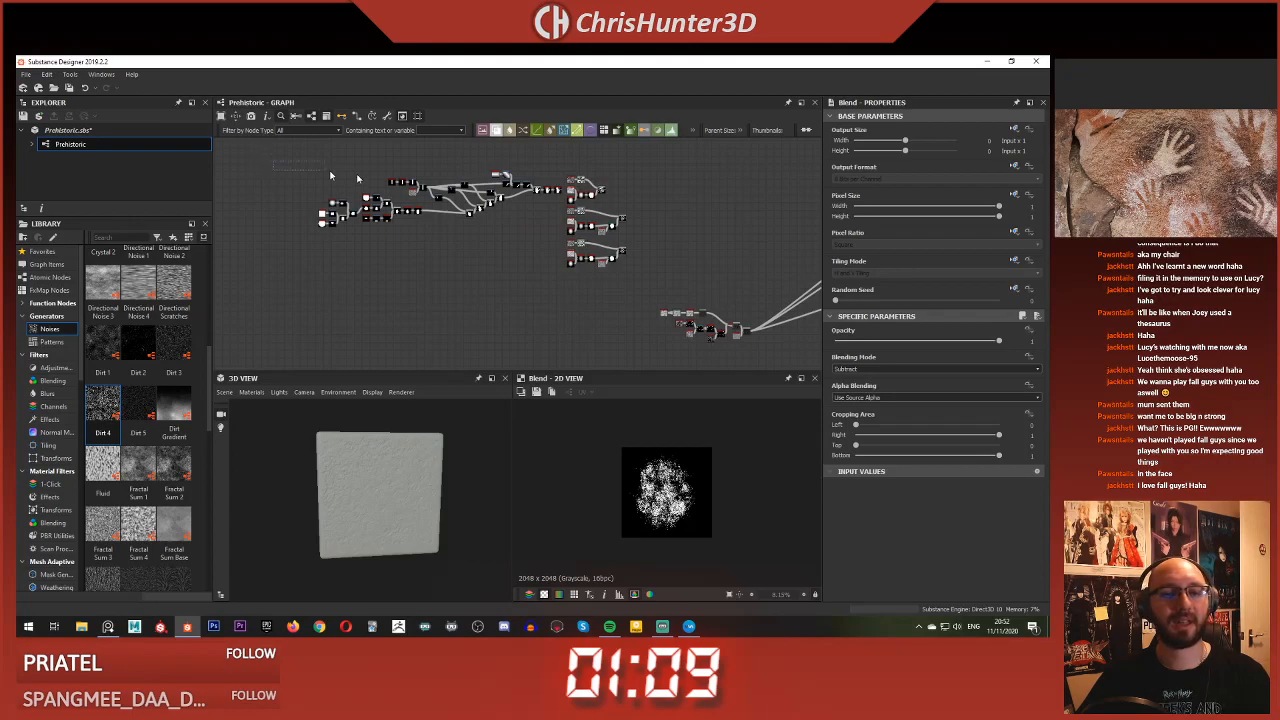
Examine the rock surface on the 3D model and compare it with the handprint cave painting references
scroll(331, 174, up, 4)
scroll(383, 494, up, 2)
scroll(390, 475, up, 3)
scroll(396, 456, down, 3)
scroll(462, 354, down, 3)
scroll(530, 335, up, 3)
scroll(425, 469, up, 2)
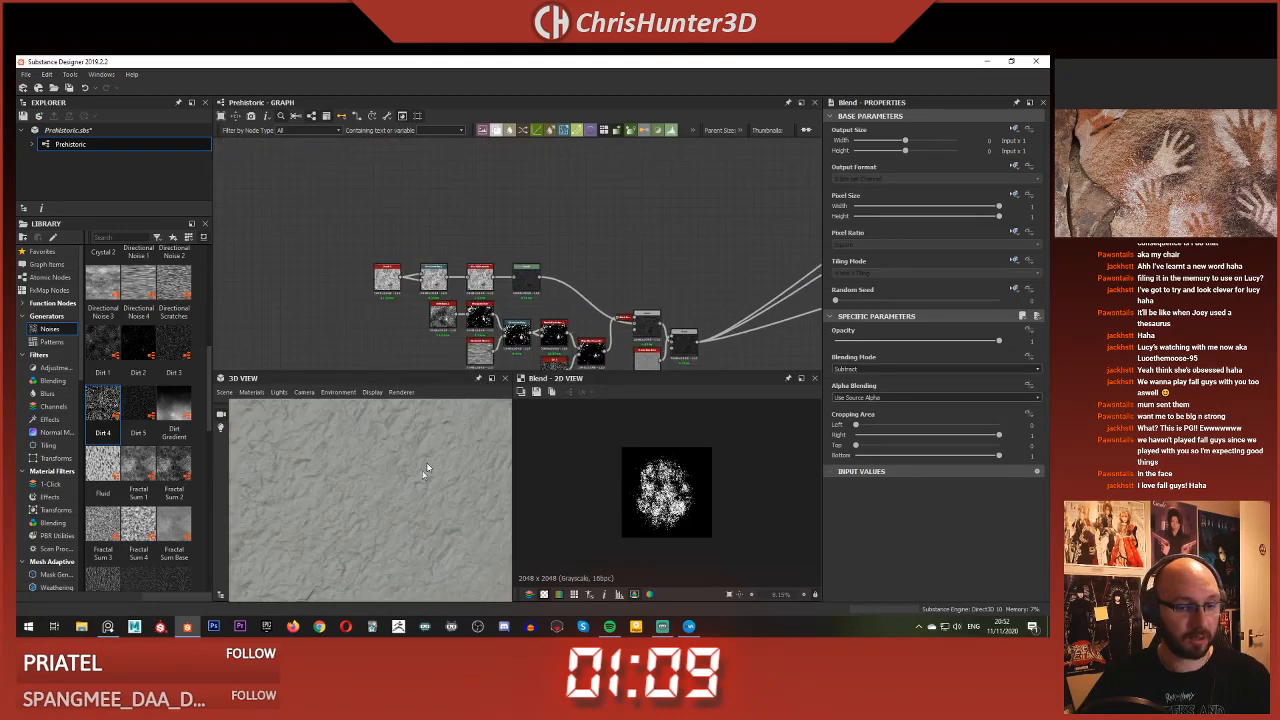
scroll(431, 455, down, 3)
drag(440, 463, 408, 487)
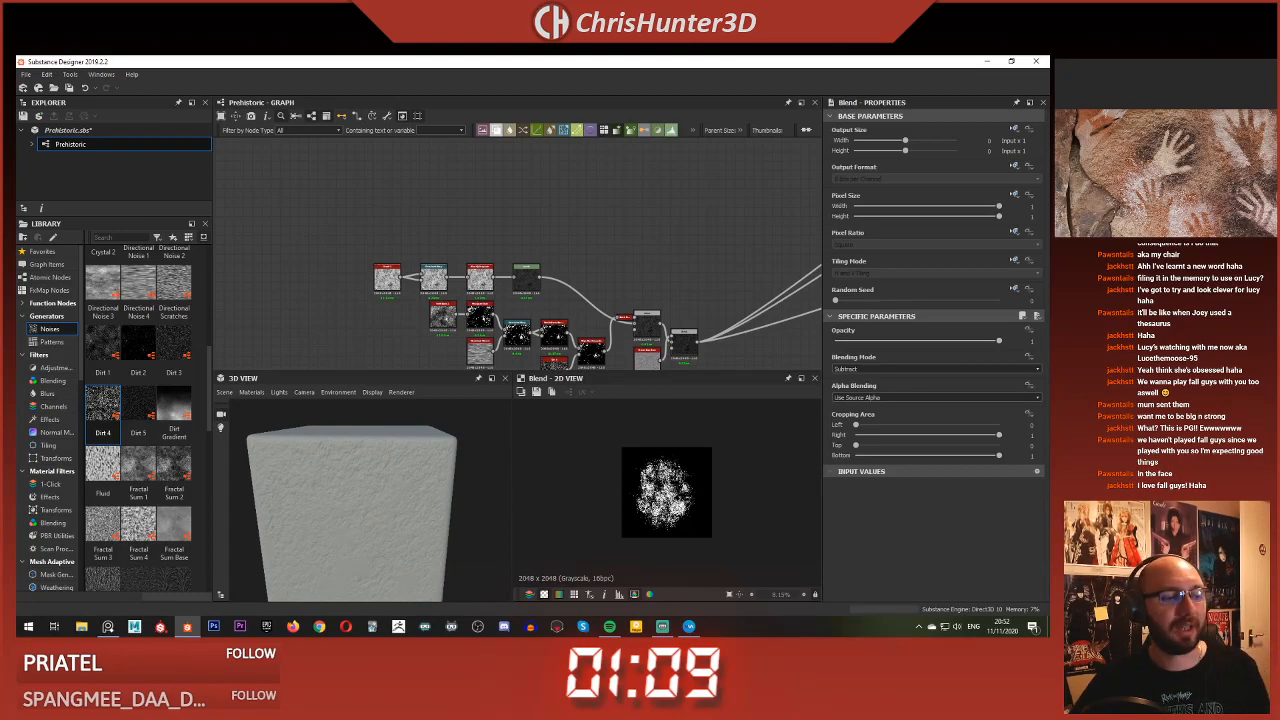
middle_drag(1178, 211, 1180, 150)
scroll(1177, 160, up, 5)
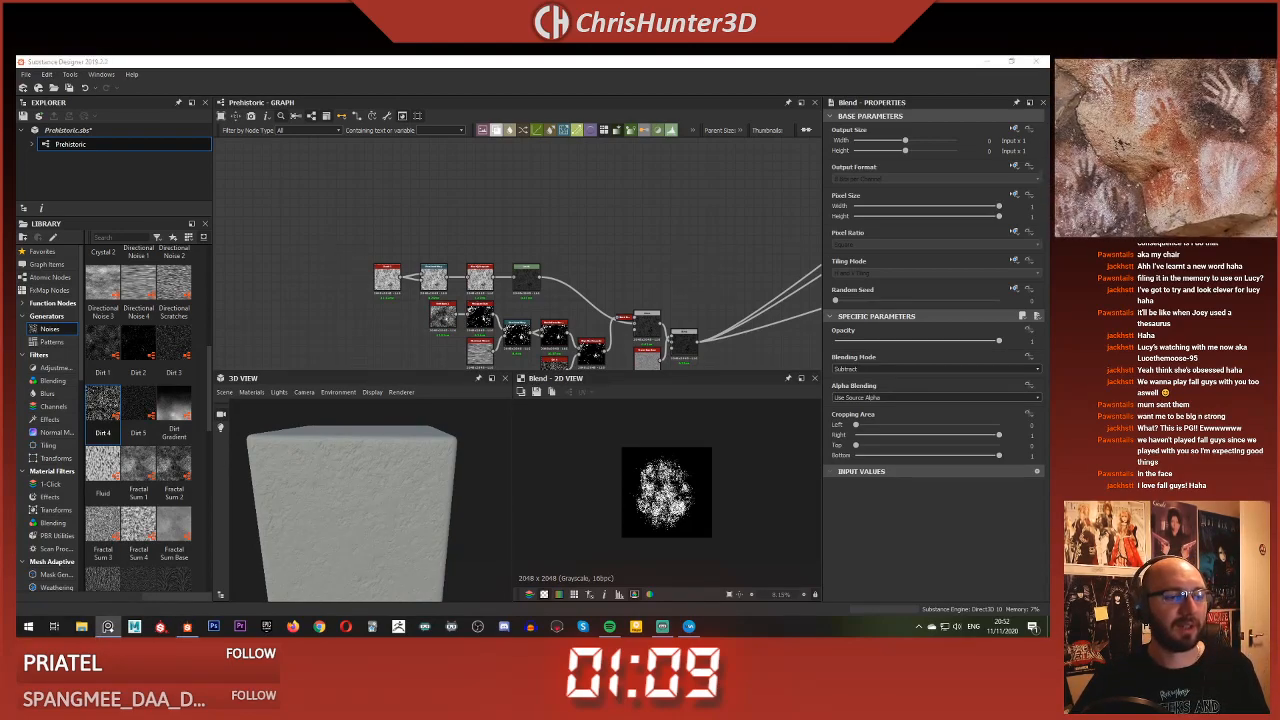
scroll(1176, 162, down, 3)
scroll(1176, 161, up, 2)
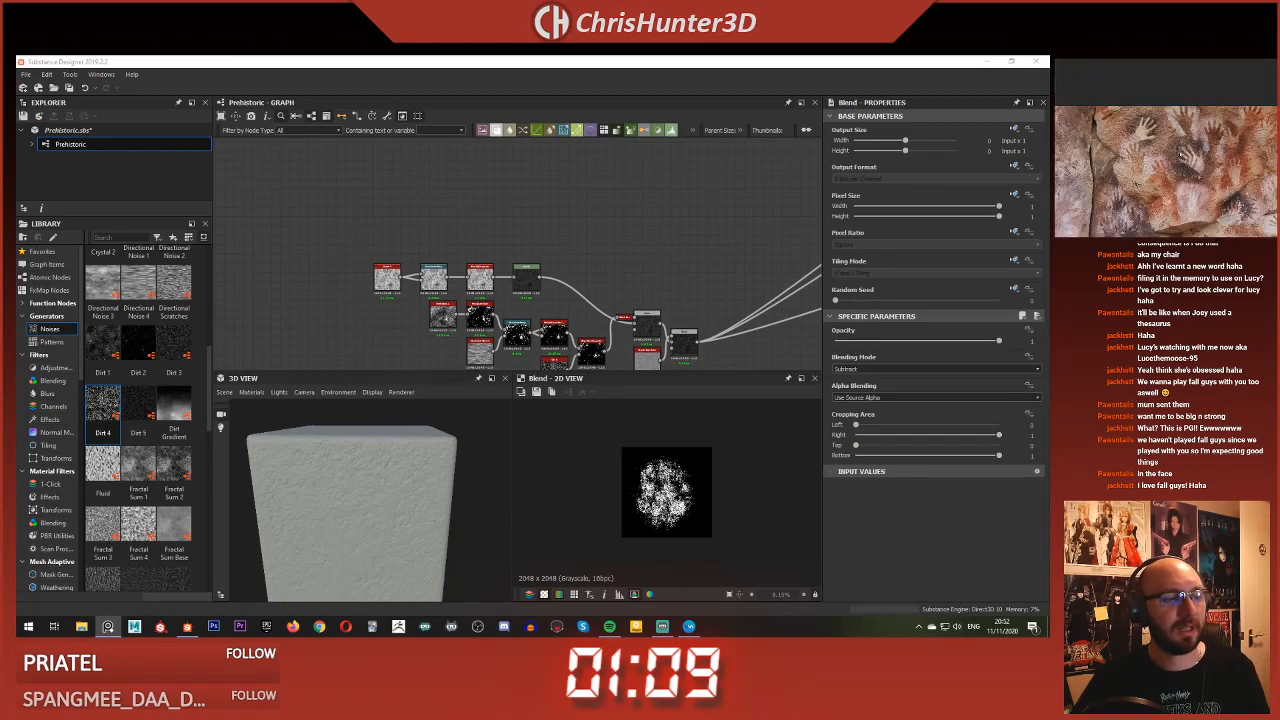
Add a Uniform Color node near the material outputs, using a mid-brown rock colour
scroll(655, 289, up, 1)
middle_drag(623, 271, 540, 233)
scroll(571, 249, down, 2)
scroll(538, 255, down, 2)
middle_drag(552, 147, 482, 282)
scroll(482, 282, down, 2)
scroll(556, 208, up, 3)
middle_drag(556, 208, 378, 326)
scroll(378, 326, down, 2)
middle_drag(576, 282, 580, 231)
scroll(476, 248, up, 2)
key(space)
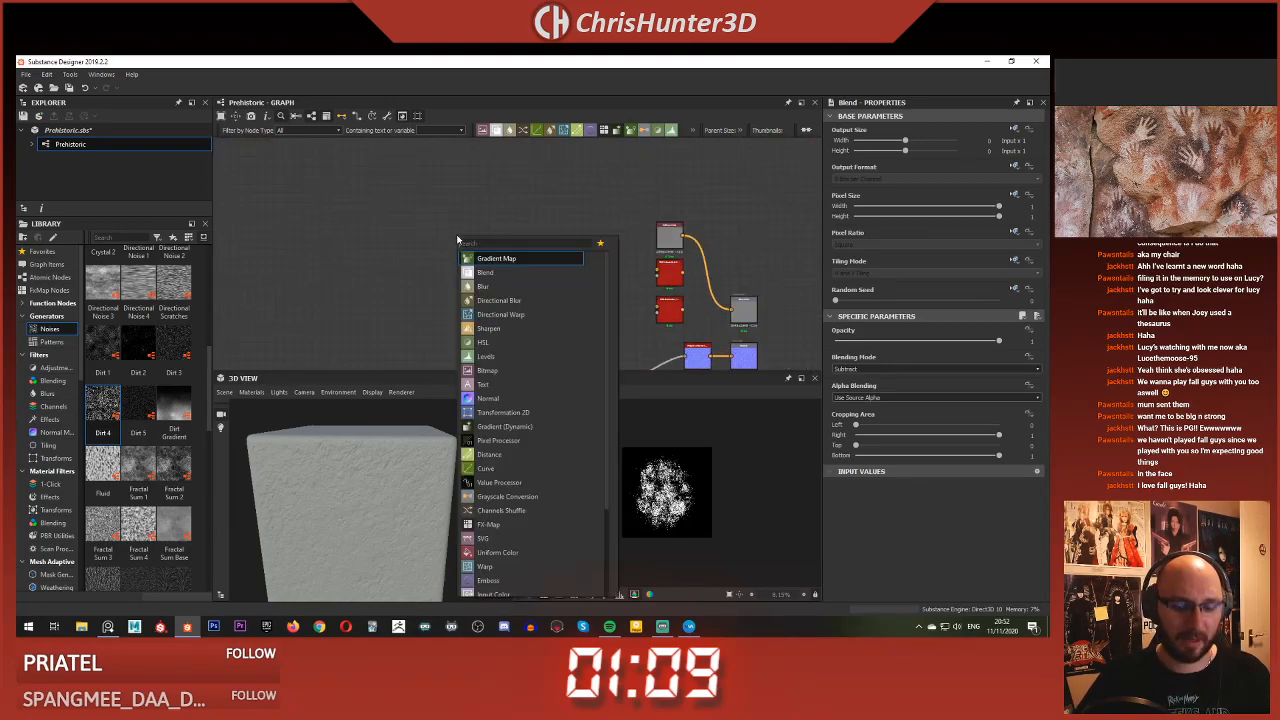
text(uniform)
key(Return)
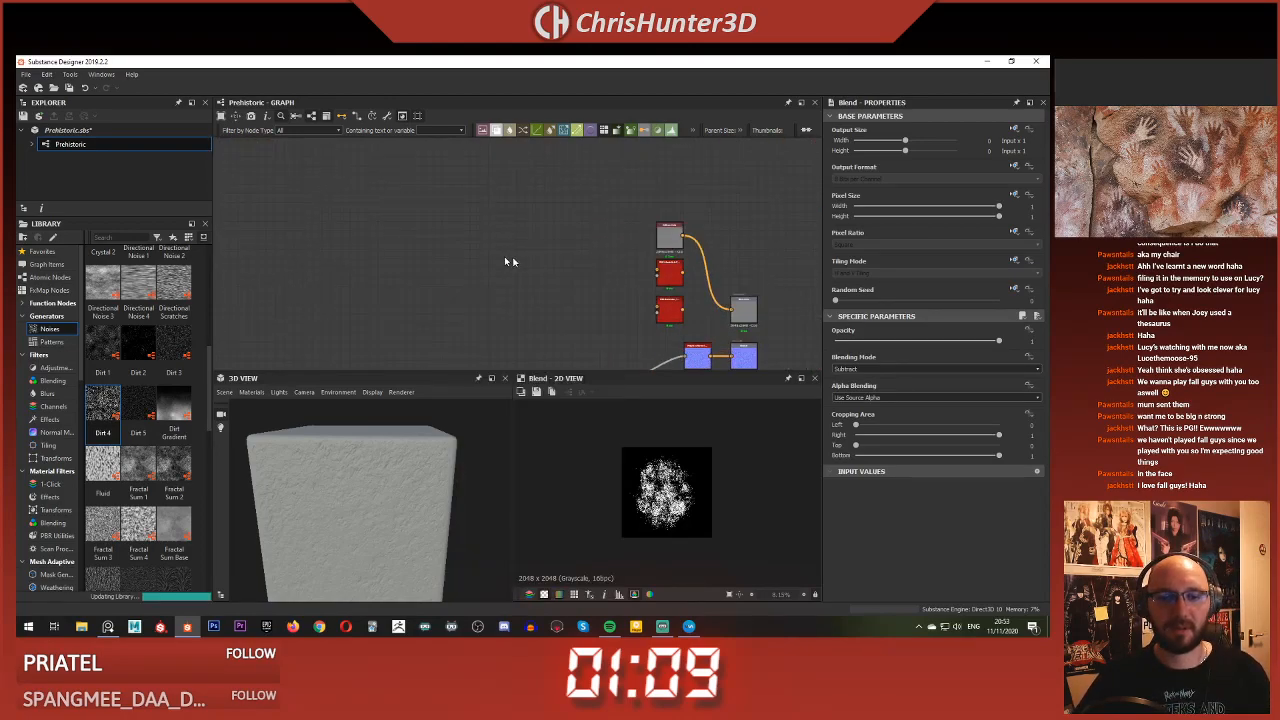
drag(457, 241, 411, 213)
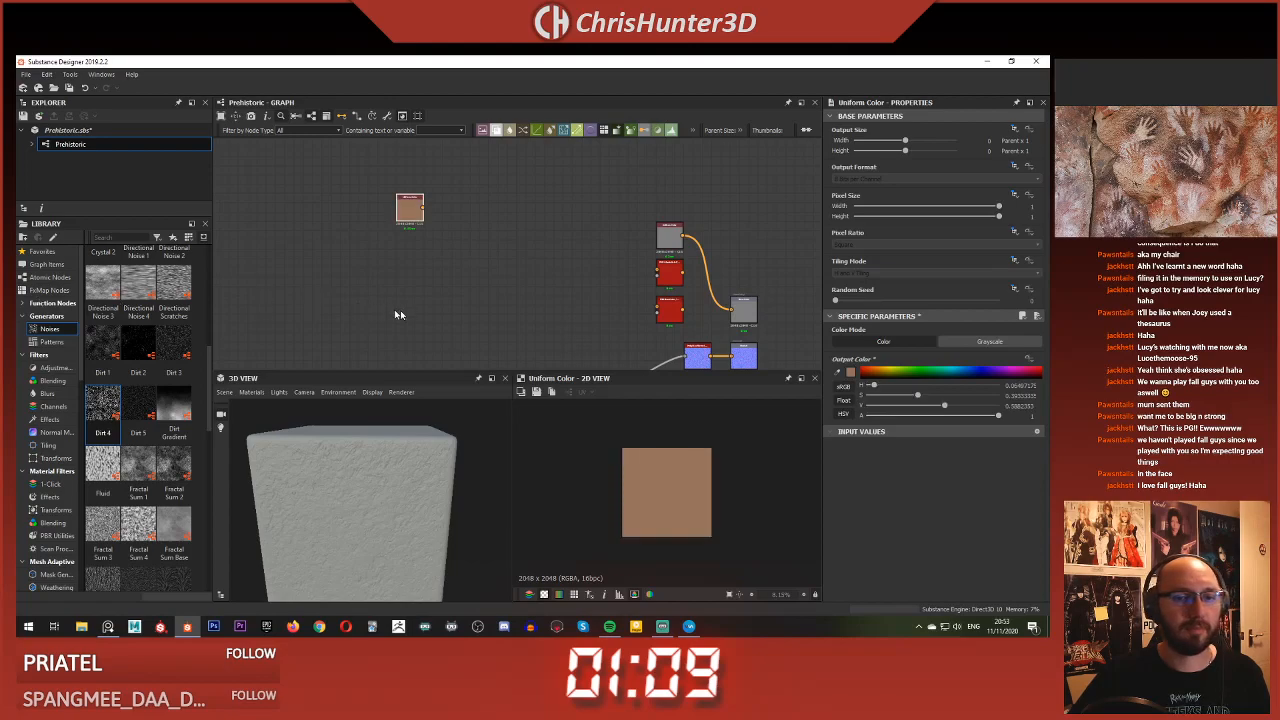
Connect the brown Uniform Color to the base color output and delete the old grey colour node
drag(425, 208, 732, 308)
key(Delete)
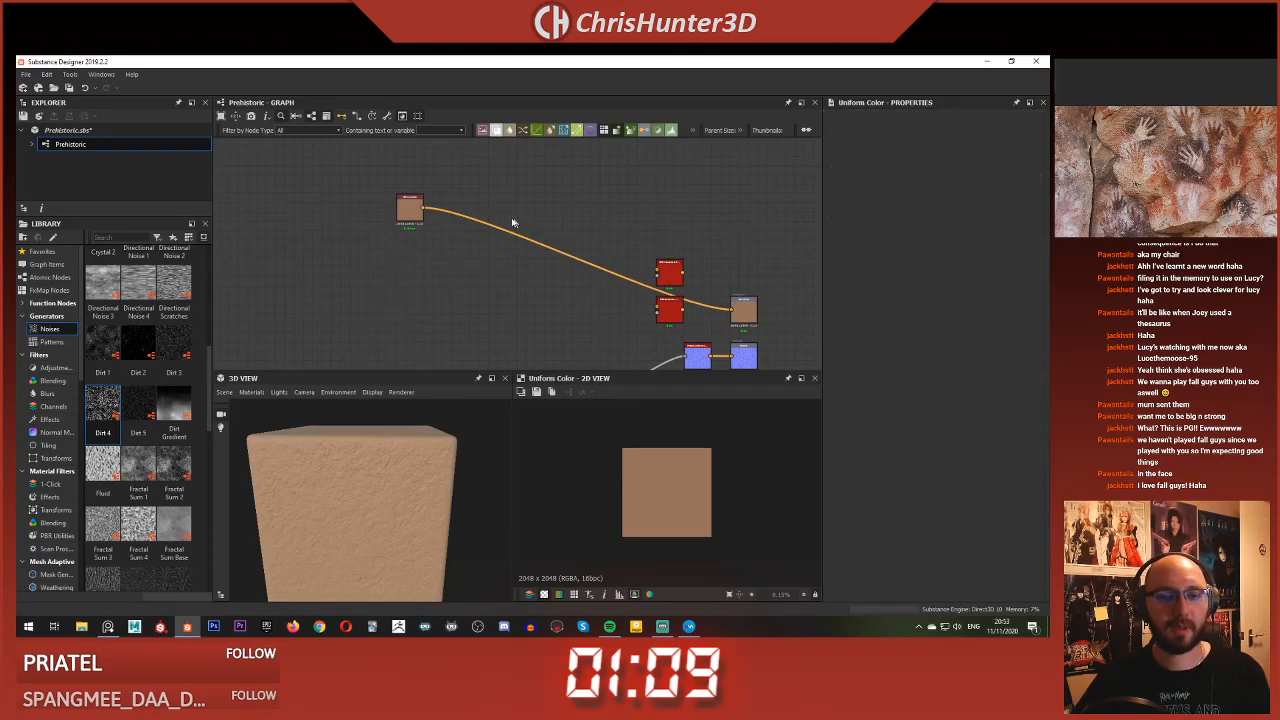
Add a second Uniform Color node below the first one for a lighter pinkish-brown rock colour
middle_drag(436, 203, 571, 236)
scroll(571, 236, up, 4)
middle_drag(523, 271, 400, 236)
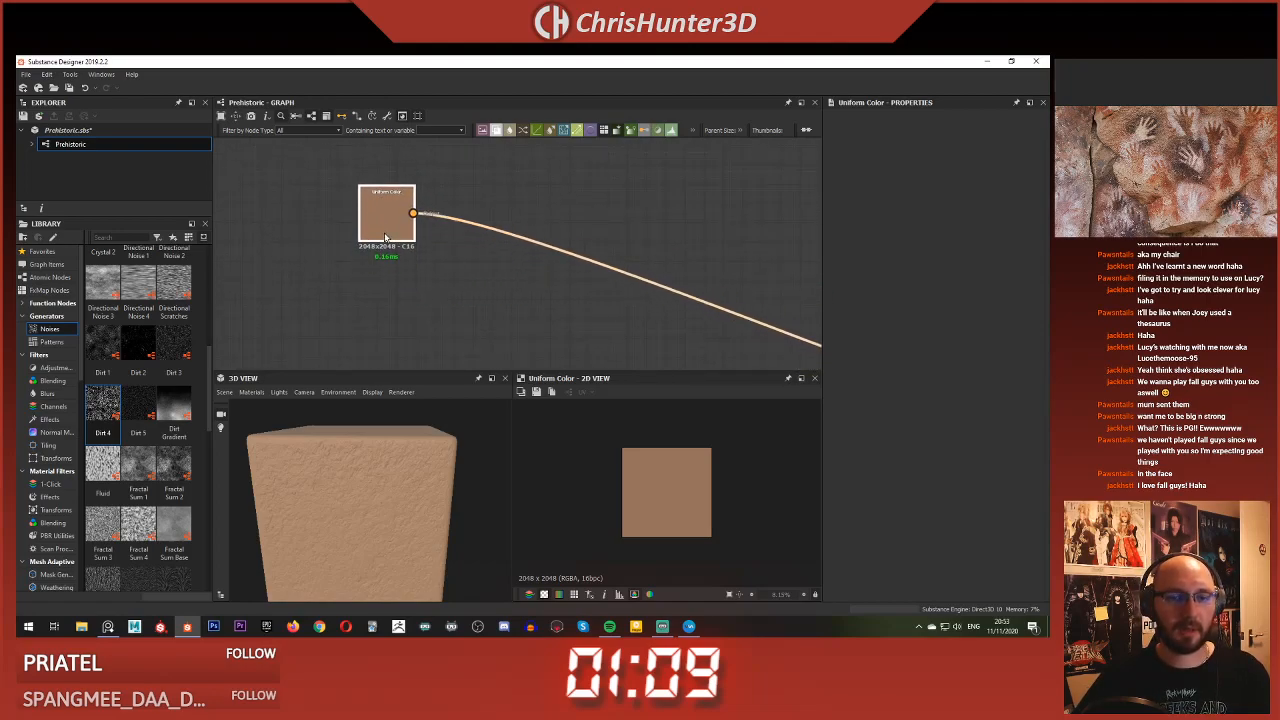
key(space)
text(uni)
click(421, 298)
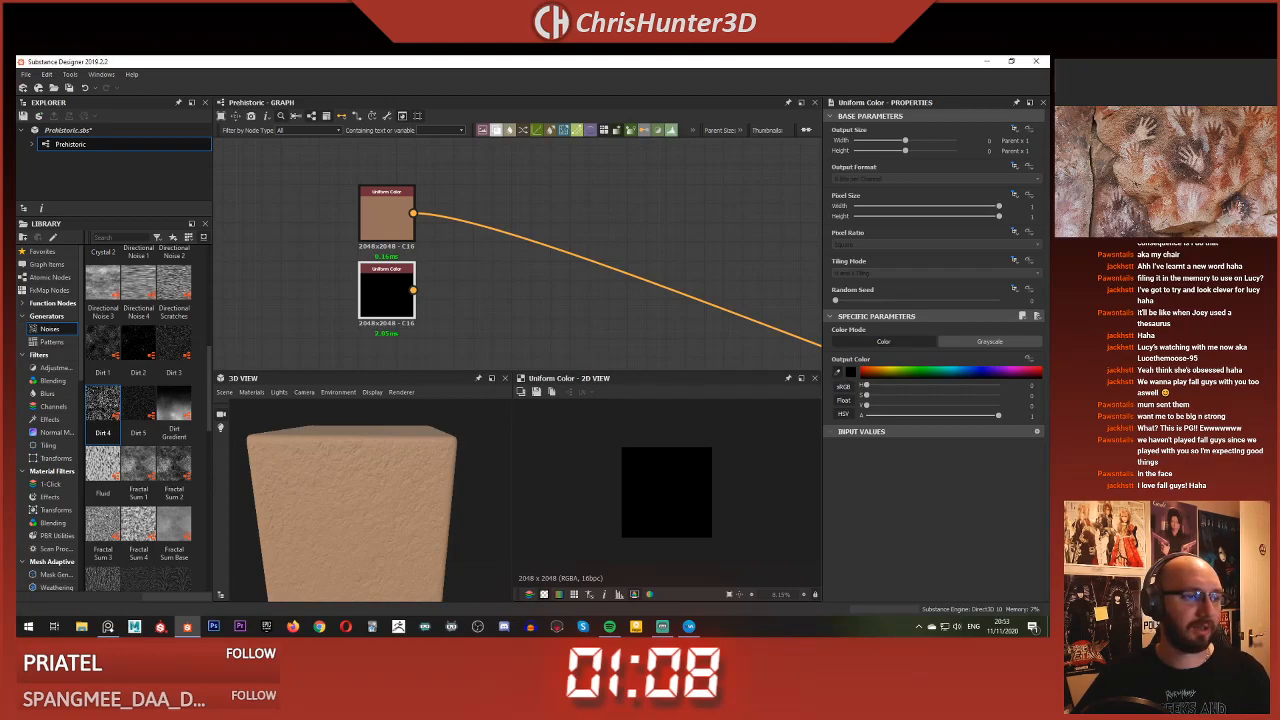
Add a Blend node and connect the darker Uniform Color as foreground and the lighter one as background
click(470, 286)
key(space)
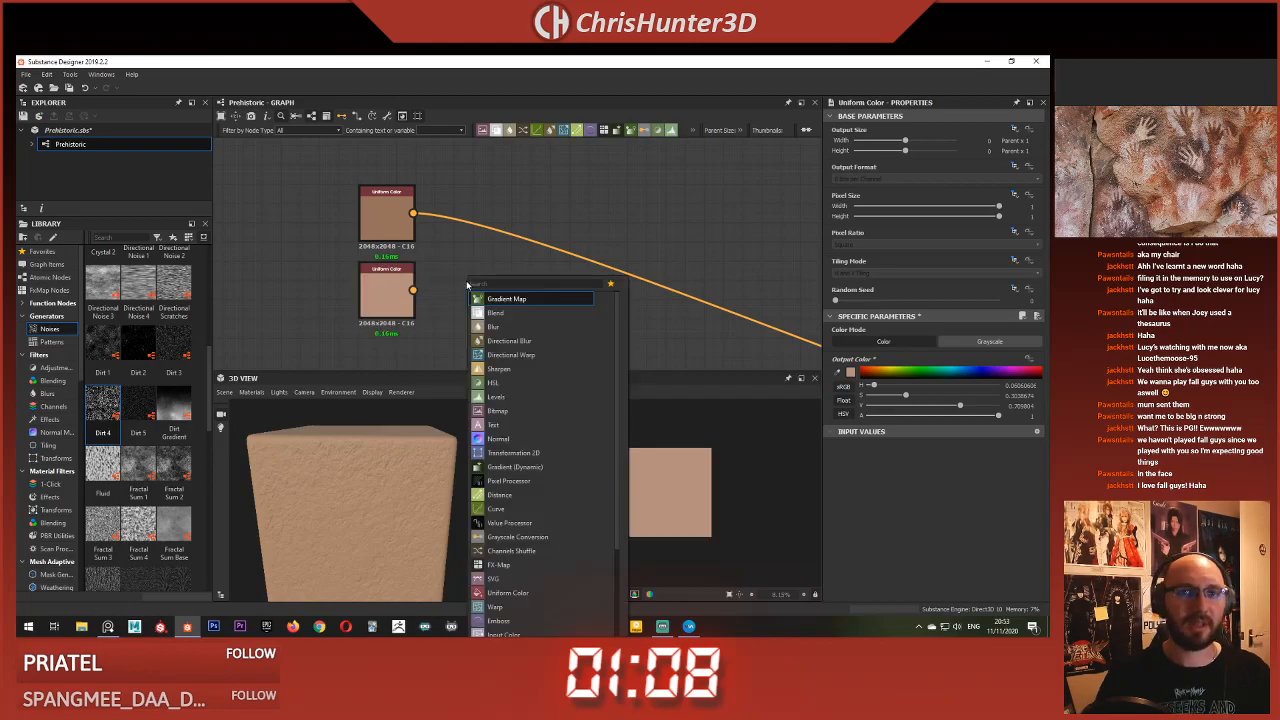
text(blend)
key(Return)
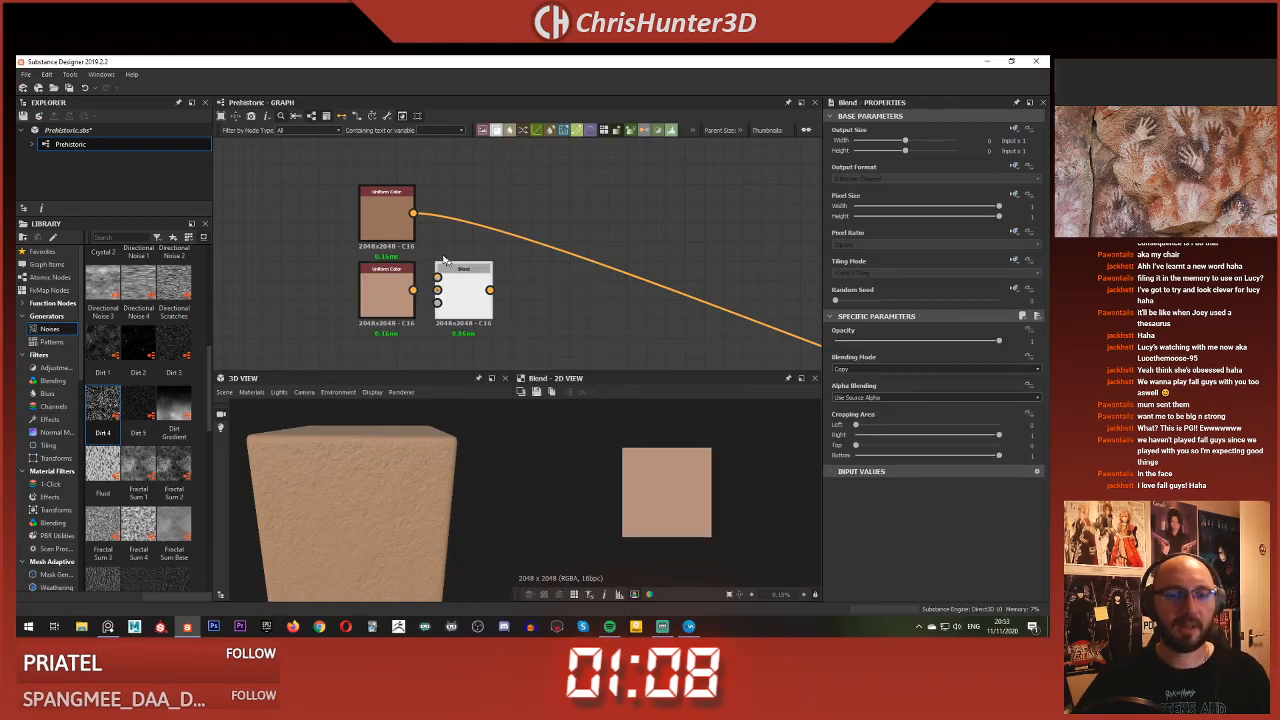
drag(413, 213, 547, 236)
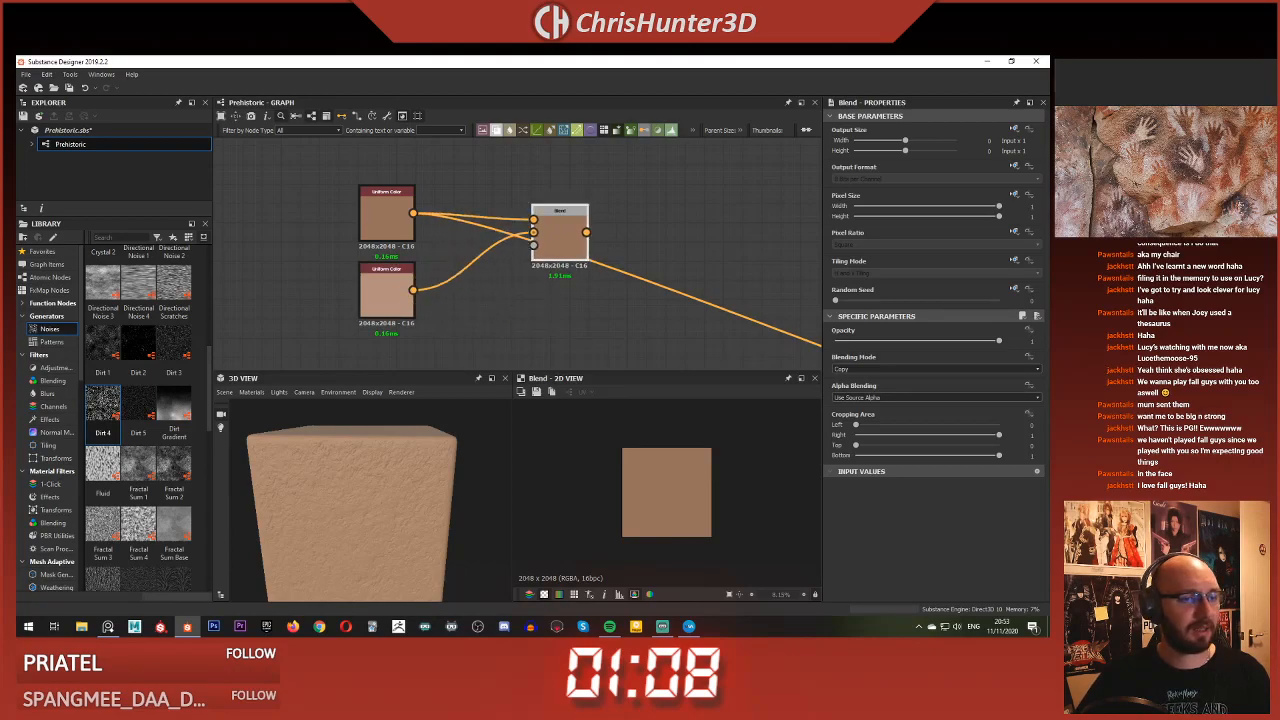
Add a BnW Spots 1 noise as the opacity mask of the colour Blend and preview the mixed colour
scroll(1166, 148, up, 3)
scroll(1166, 148, down, 4)
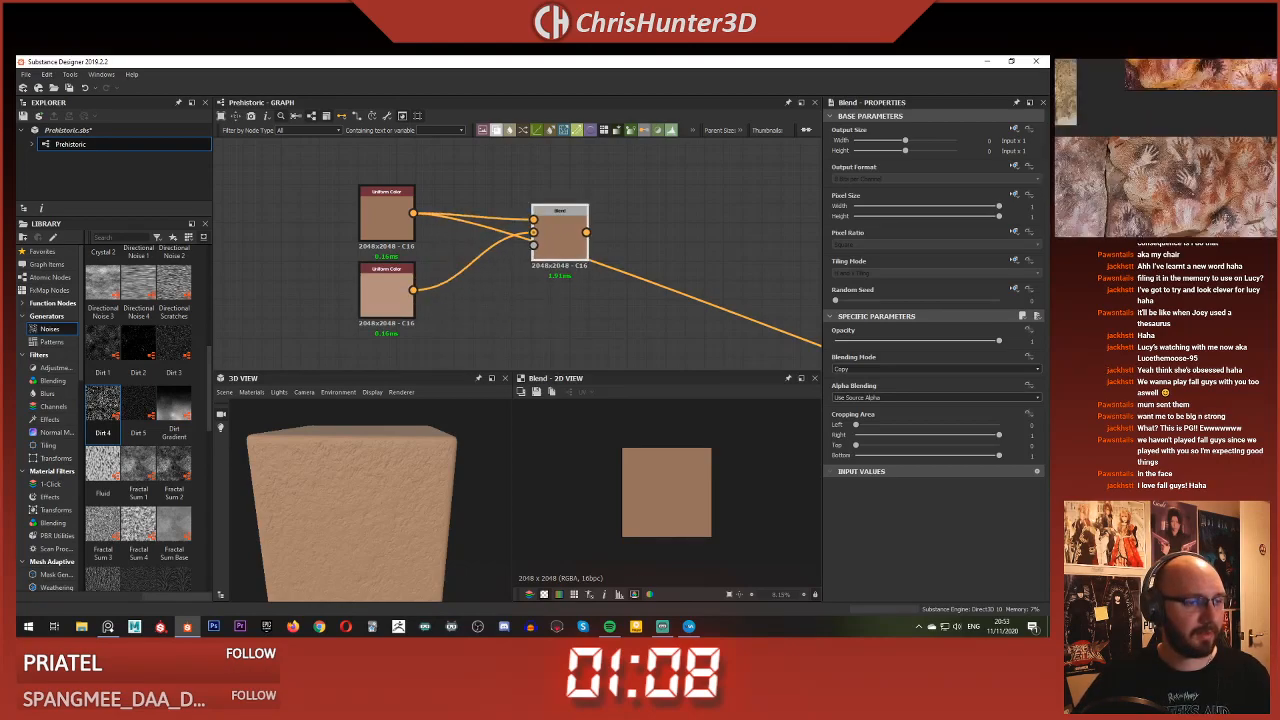
click(581, 291)
key(space)
text(bnw)
key(Down)
drag(587, 289, 491, 310)
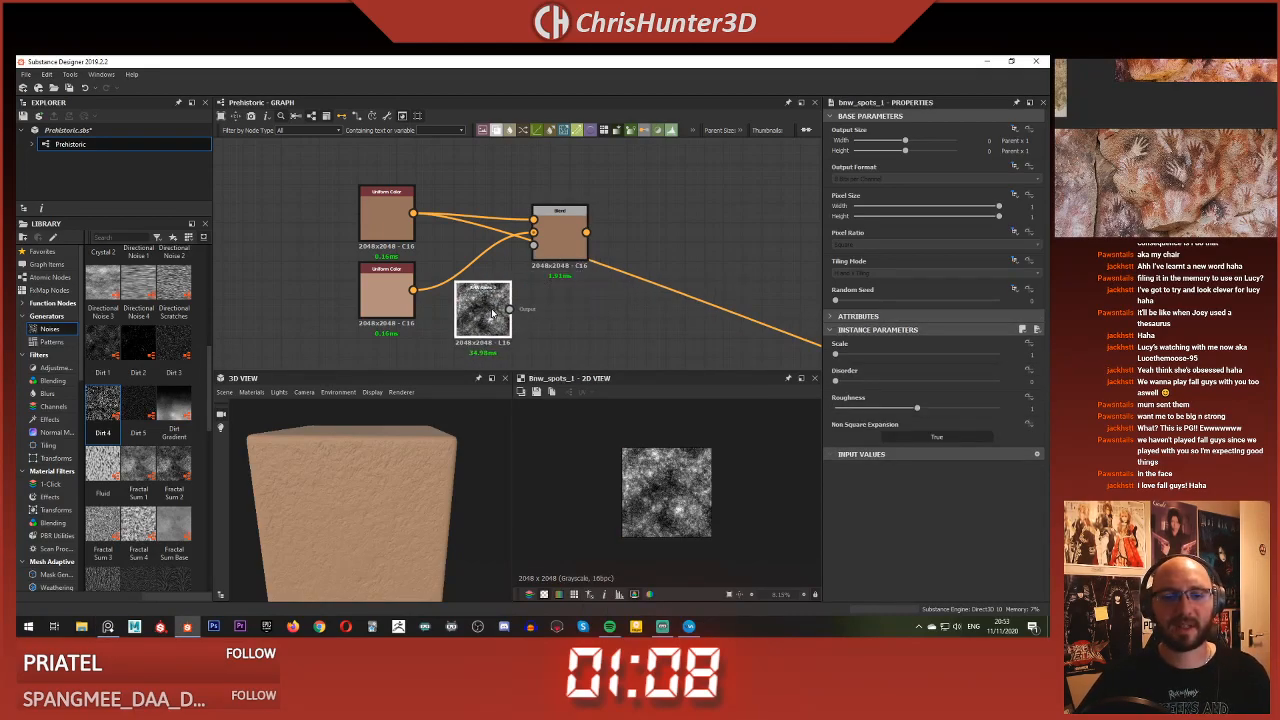
double_click(547, 254)
scroll(667, 486, up, 3)
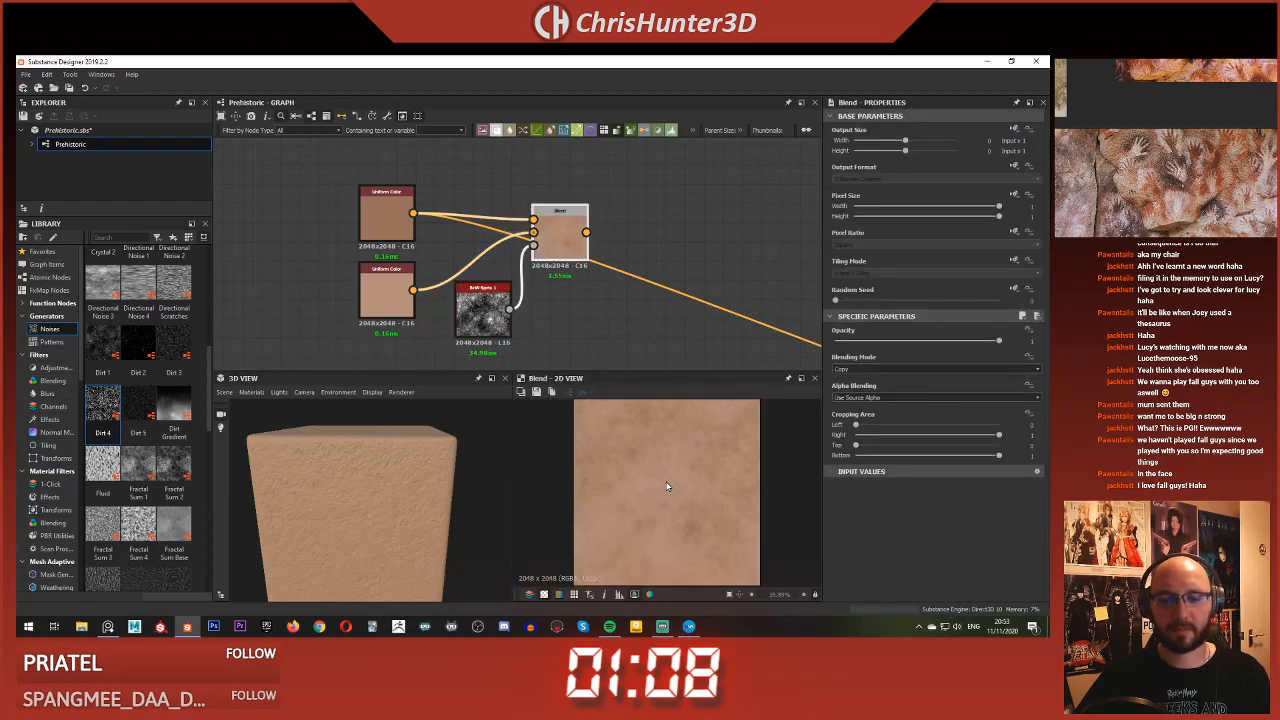
scroll(660, 508, up, 3)
scroll(675, 515, down, 4)
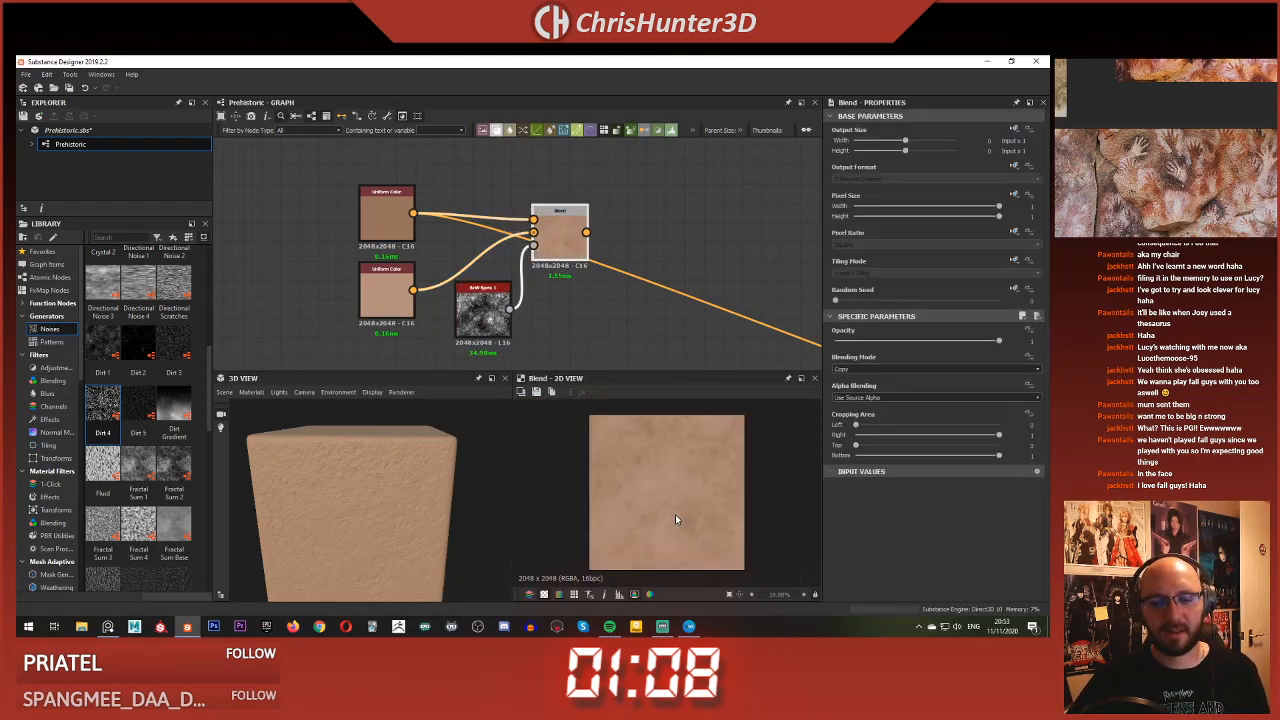
Feed the base color output from the Blend instead of the Uniform Color and check the 3D surface
middle_drag(590, 291, 575, 236)
scroll(557, 231, down, 1)
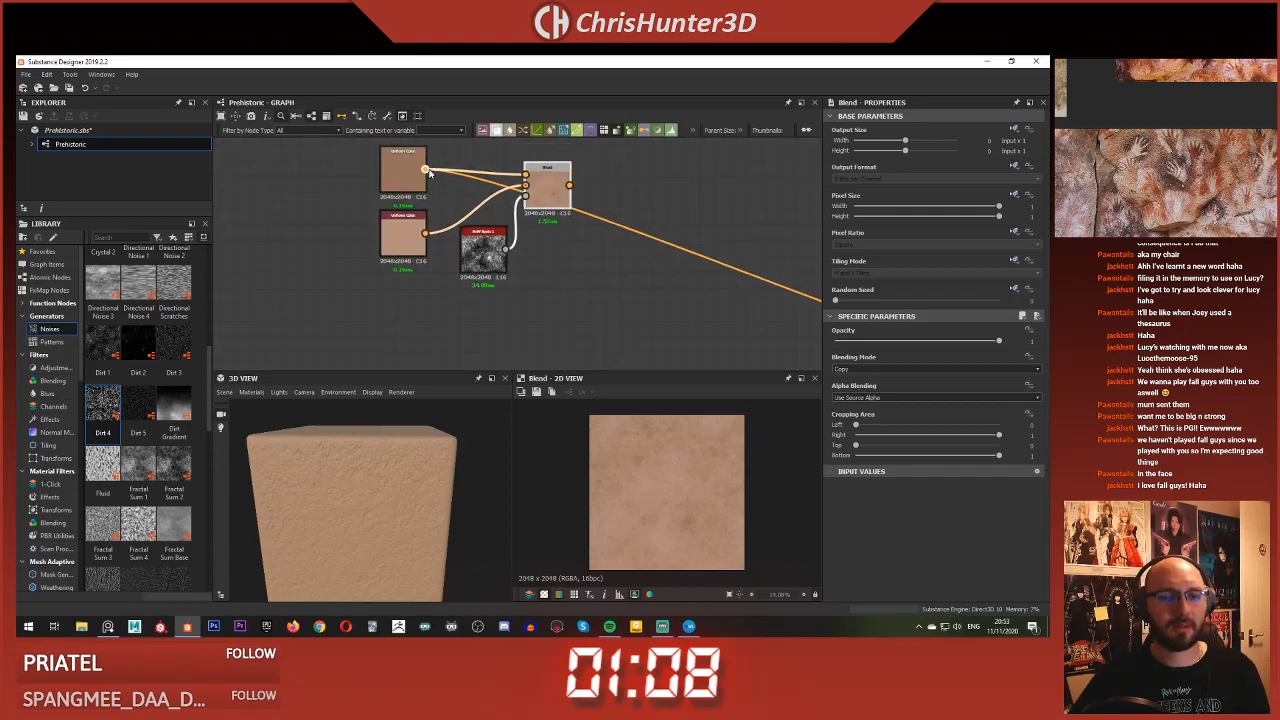
scroll(395, 488, up, 5)
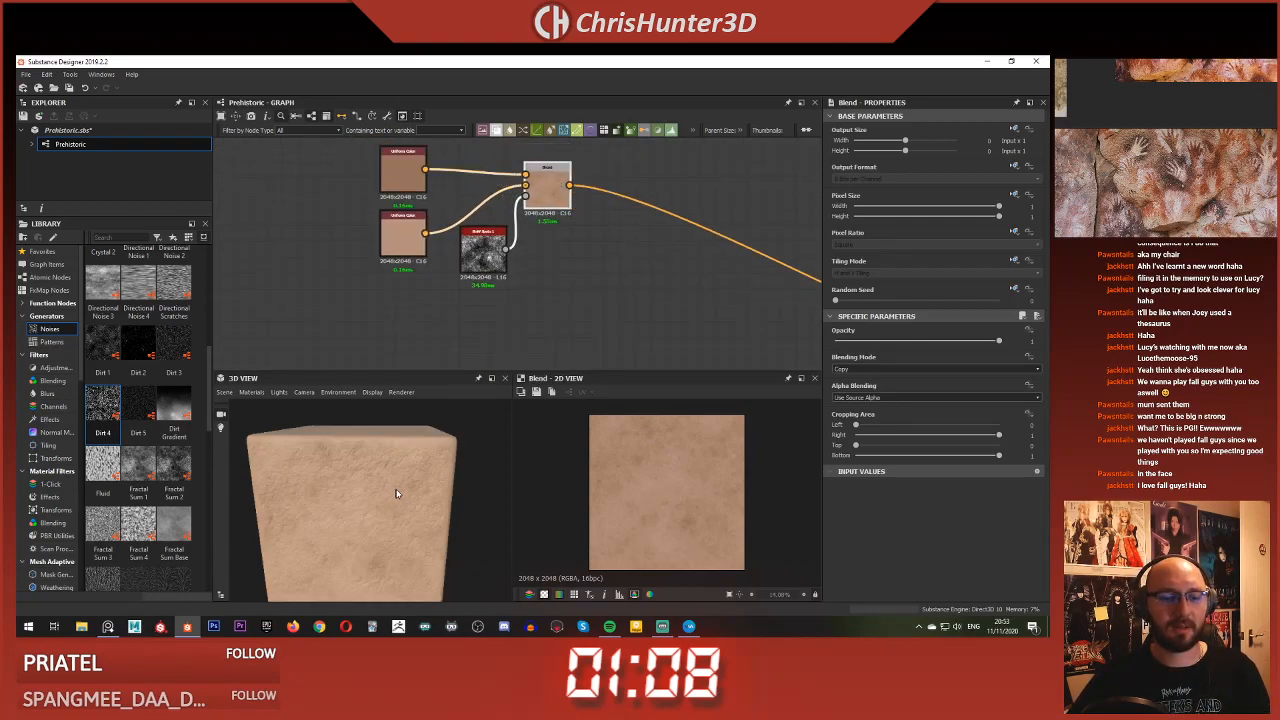
mouse_move(412, 463)
mouse_down()
mouse_move(386, 514)
mouse_move(347, 536)
mouse_move(406, 466)
mouse_move(390, 475)
mouse_move(394, 459)
mouse_up()
scroll(360, 520, up, 3)
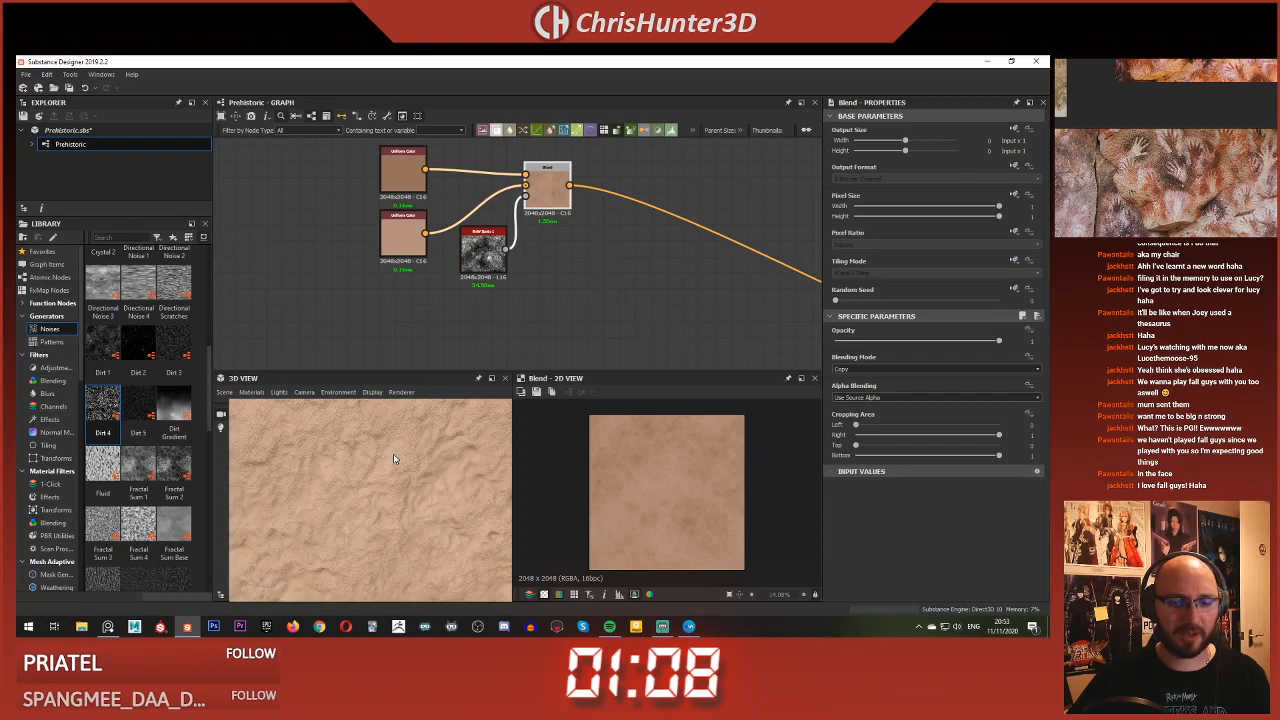
Set the rock height chain's Fractal Sum Base to max level 11 and min level 8, then check the 3D model
scroll(658, 289, down, 5)
middle_drag(600, 350, 523, 203)
scroll(523, 203, up, 2)
middle_drag(360, 290, 474, 240)
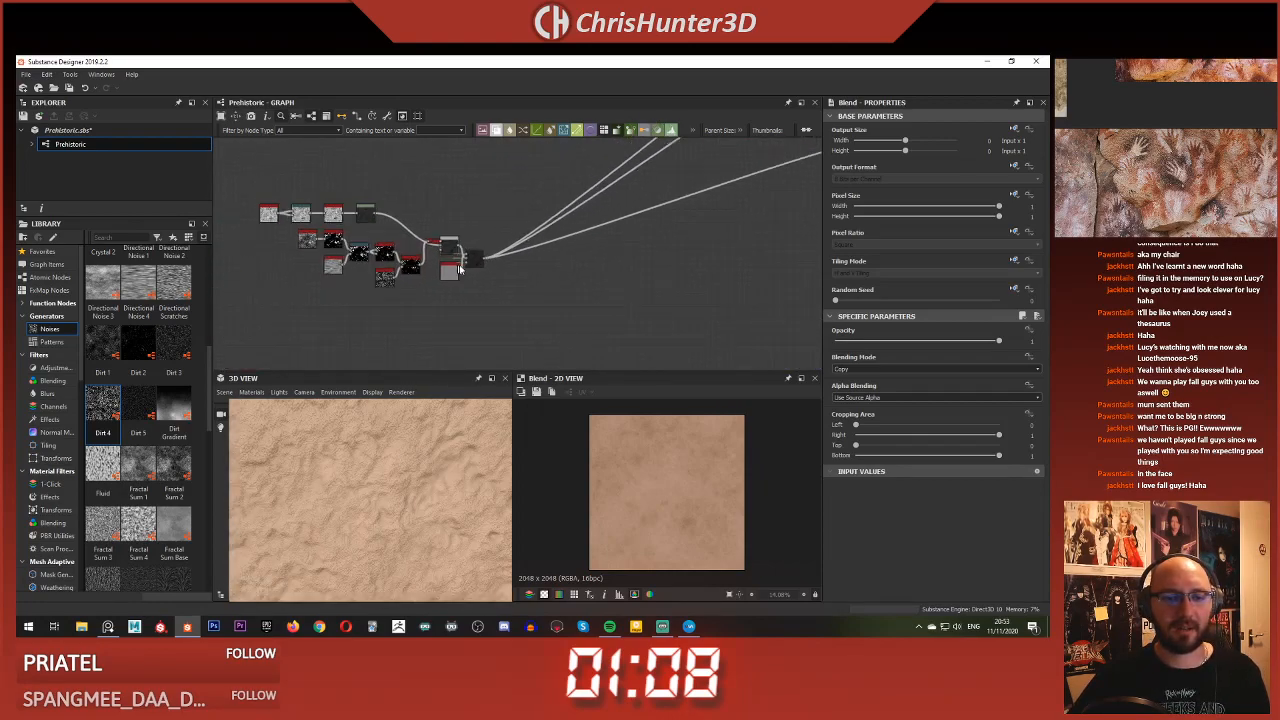
scroll(490, 228, up, 5)
click(375, 330)
scroll(375, 330, up, 1)
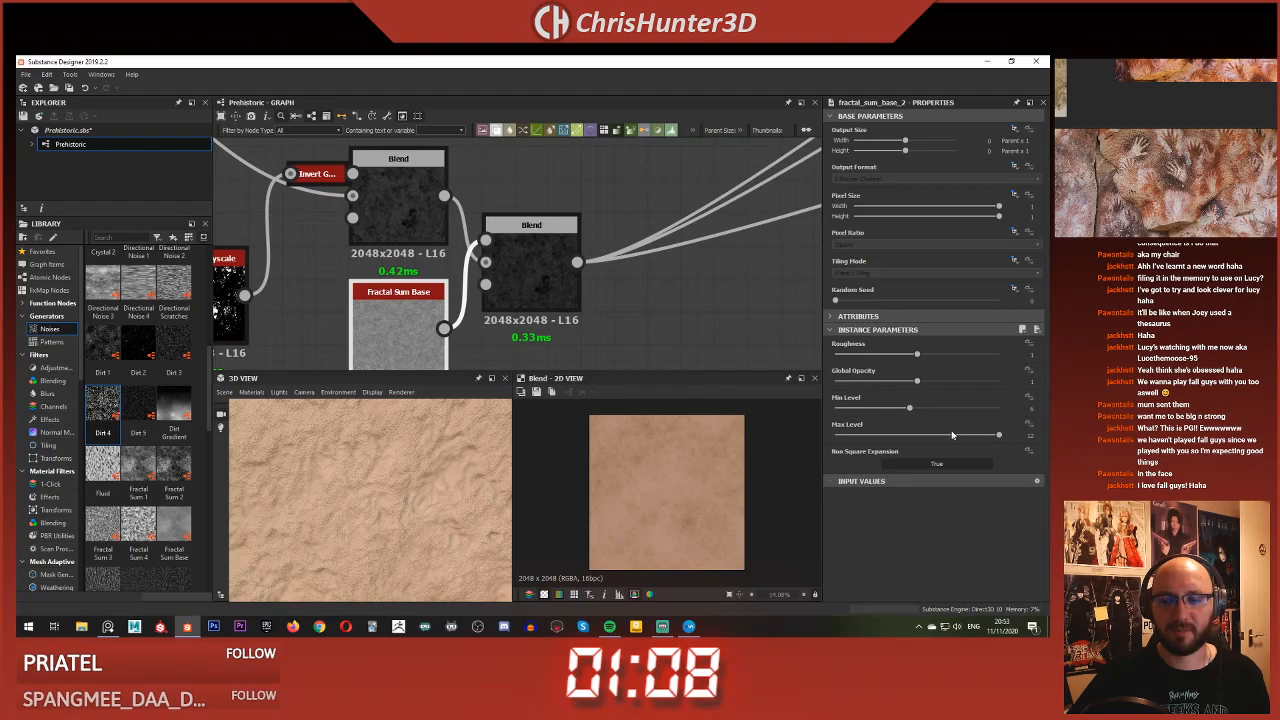
drag(998, 437, 988, 437)
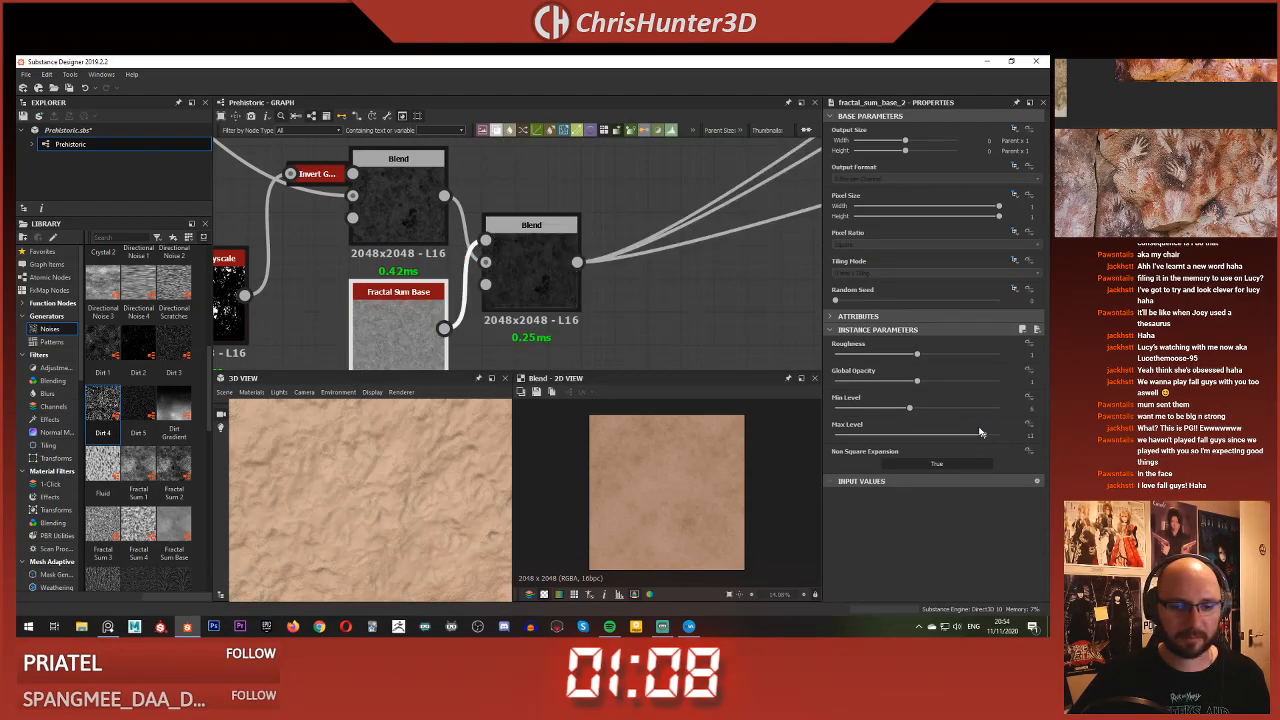
drag(910, 409, 941, 410)
drag(497, 466, 406, 470)
scroll(406, 470, down, 4)
scroll(412, 465, down, 3)
scroll(546, 226, down, 7)
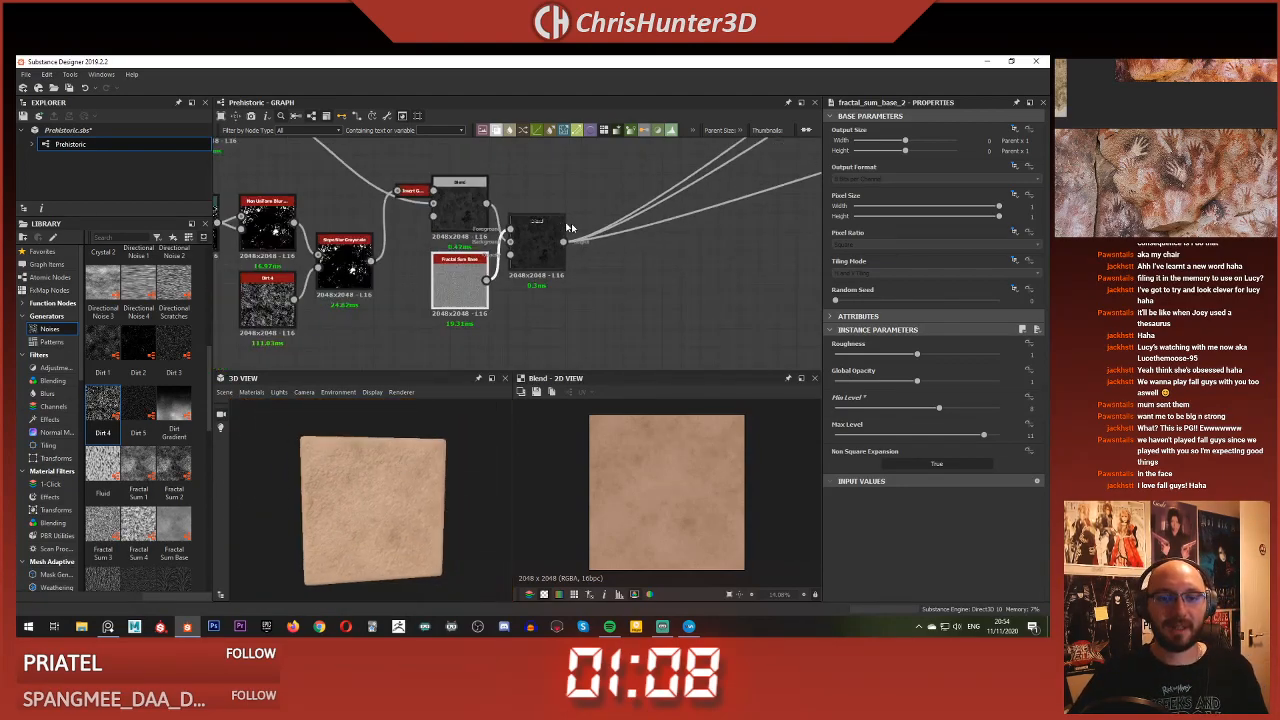
Raise the height scale of the Ambient Occlusion node slightly to strengthen the shading, and check the 3D surface up close
middle_drag(696, 168, 582, 230)
scroll(610, 240, up, 8)
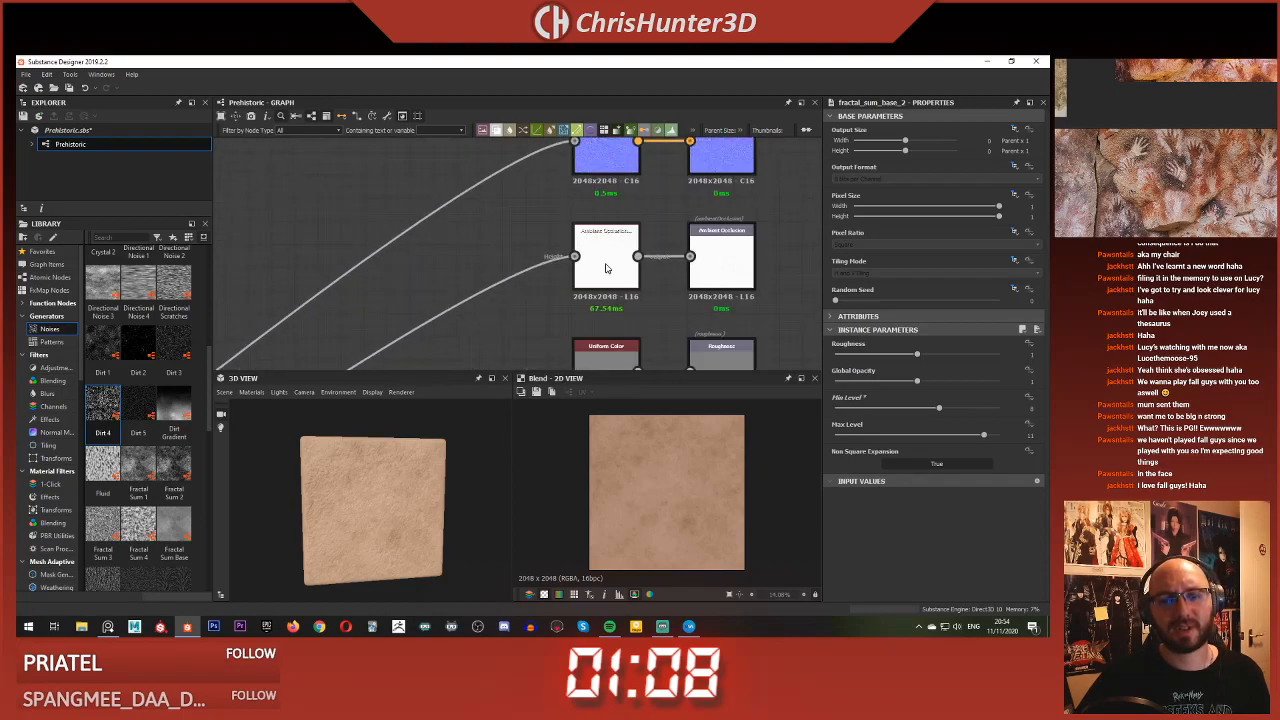
double_click(608, 240)
scroll(641, 477, up, 5)
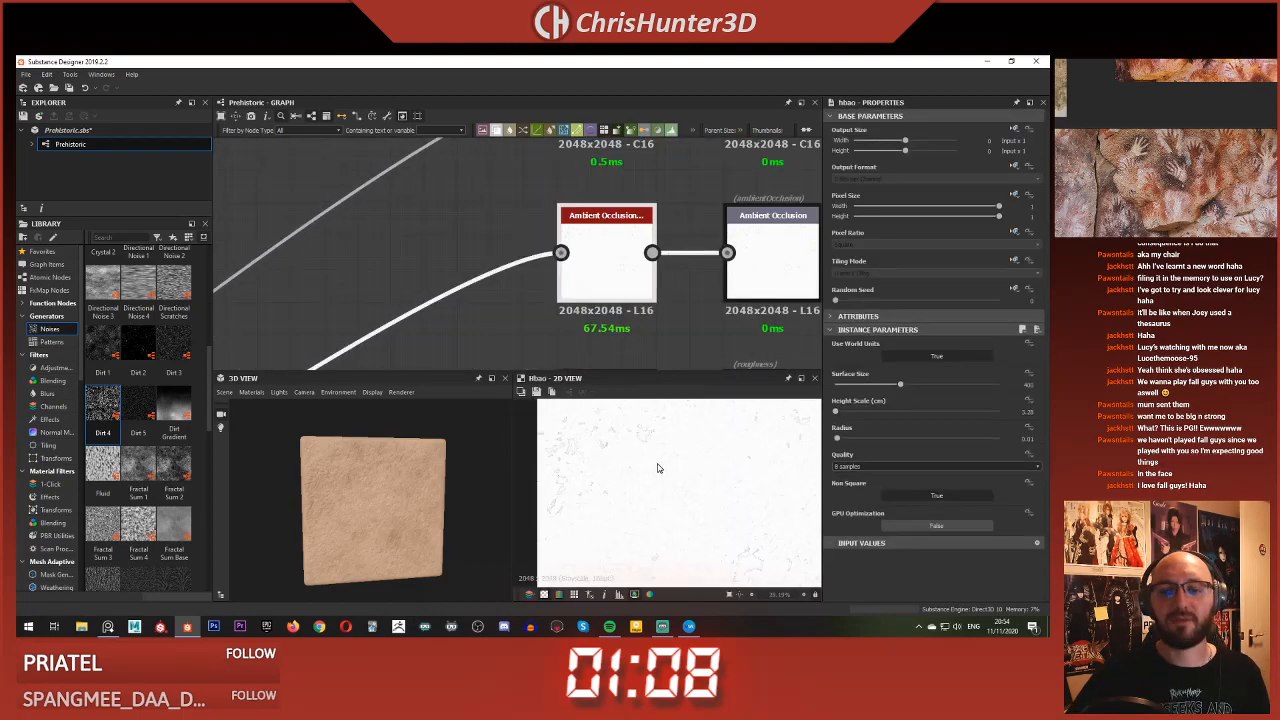
scroll(729, 464, down, 3)
middle_drag(739, 428, 715, 475)
drag(837, 412, 836, 411)
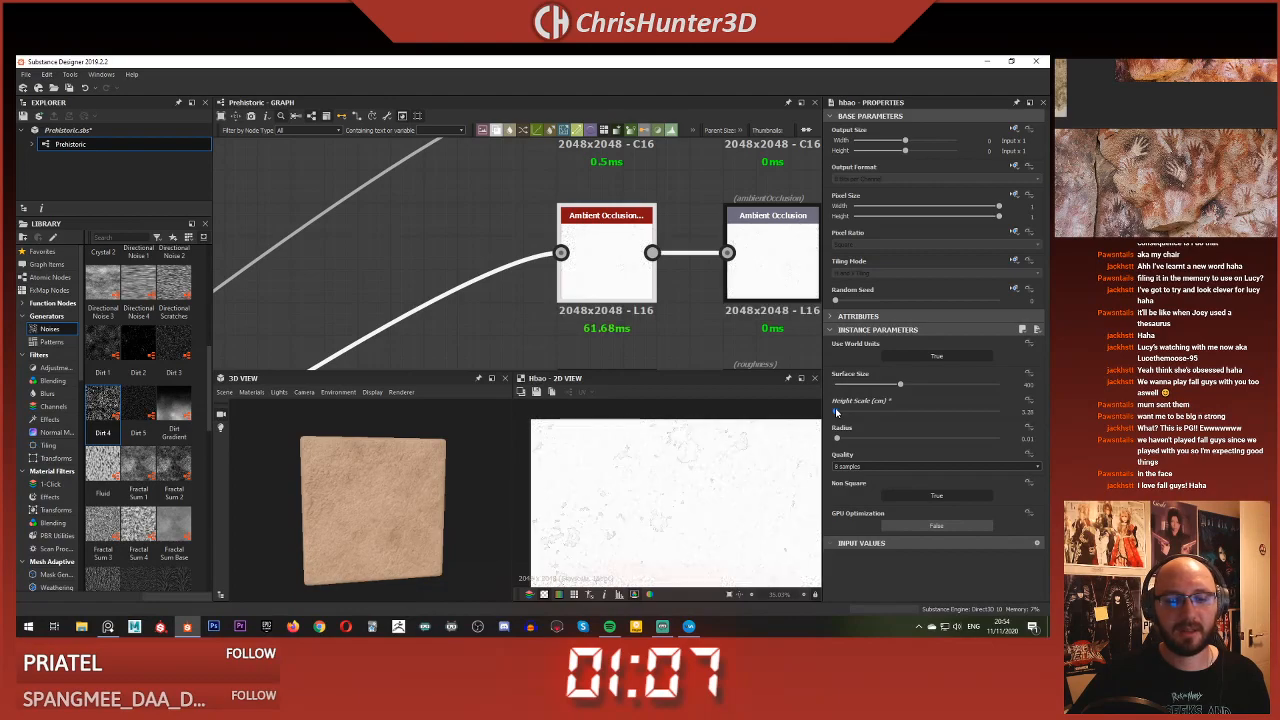
scroll(320, 470, up, 5)
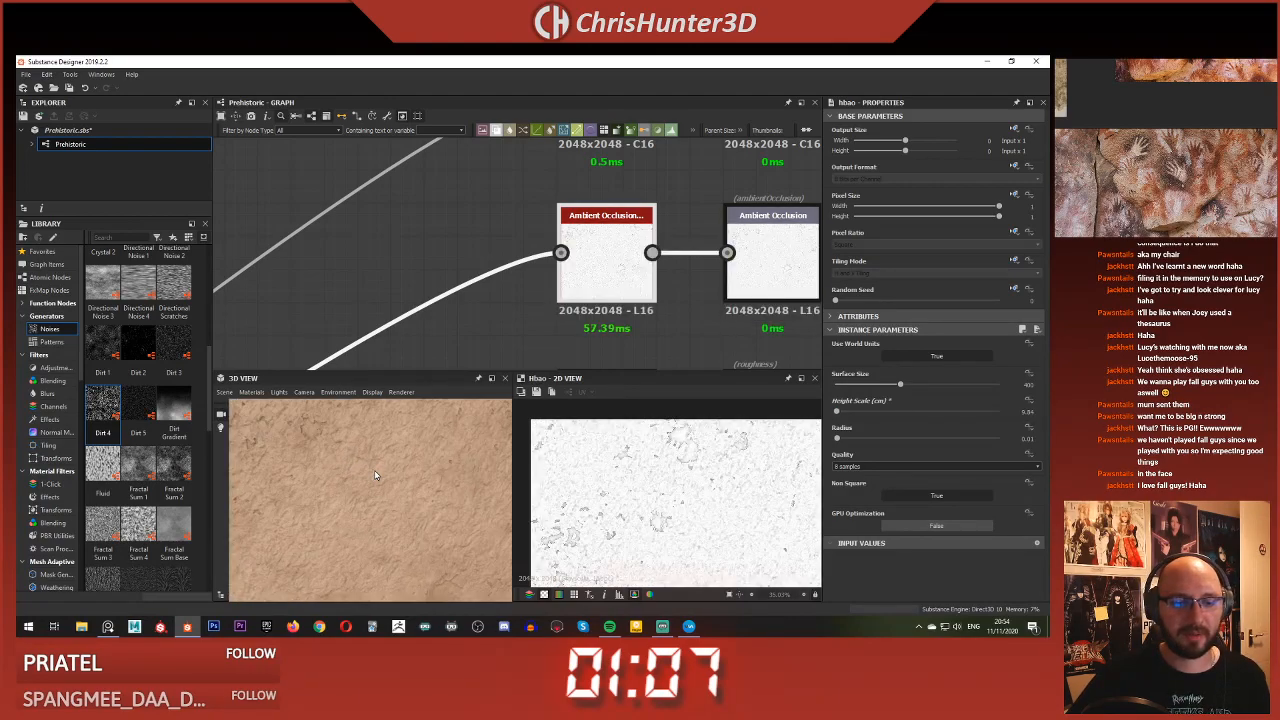
drag(374, 519, 384, 515)
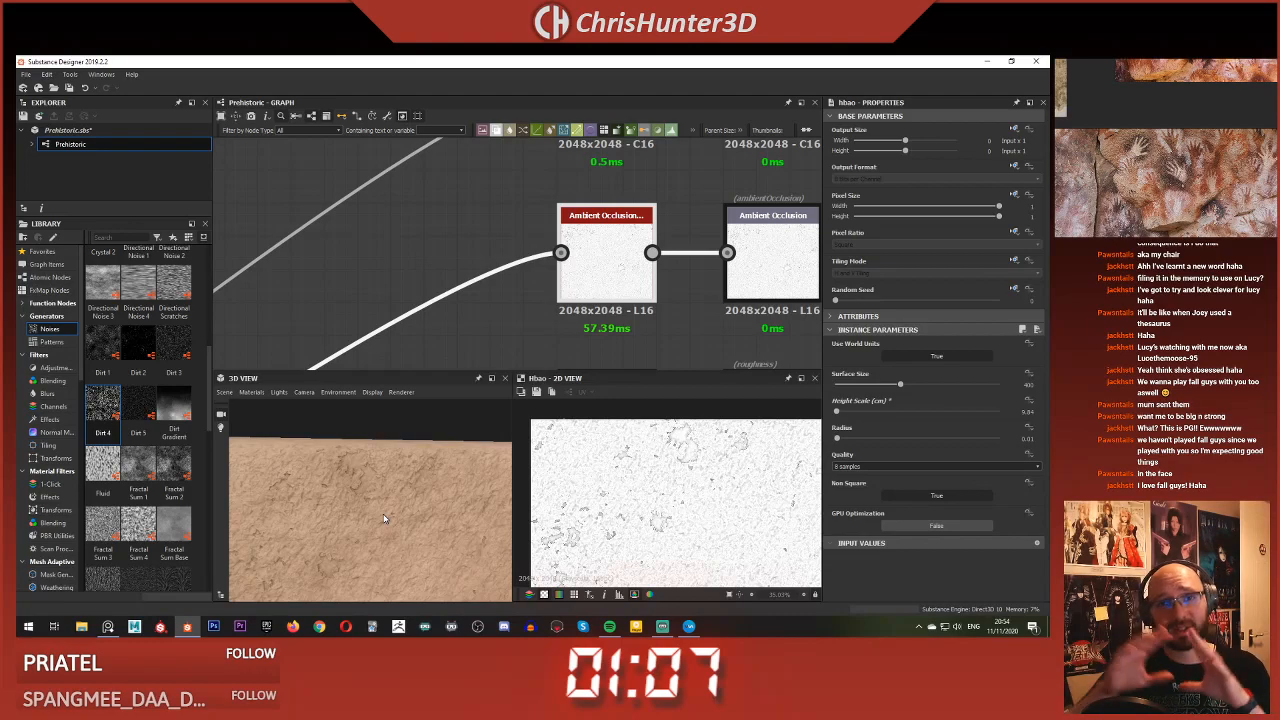
Examine the shaded rock surface on the 3D model from near and far, alongside the occlusion preview and output nodes
scroll(455, 272, down, 8)
middle_drag(464, 262, 606, 246)
scroll(604, 190, up, 4)
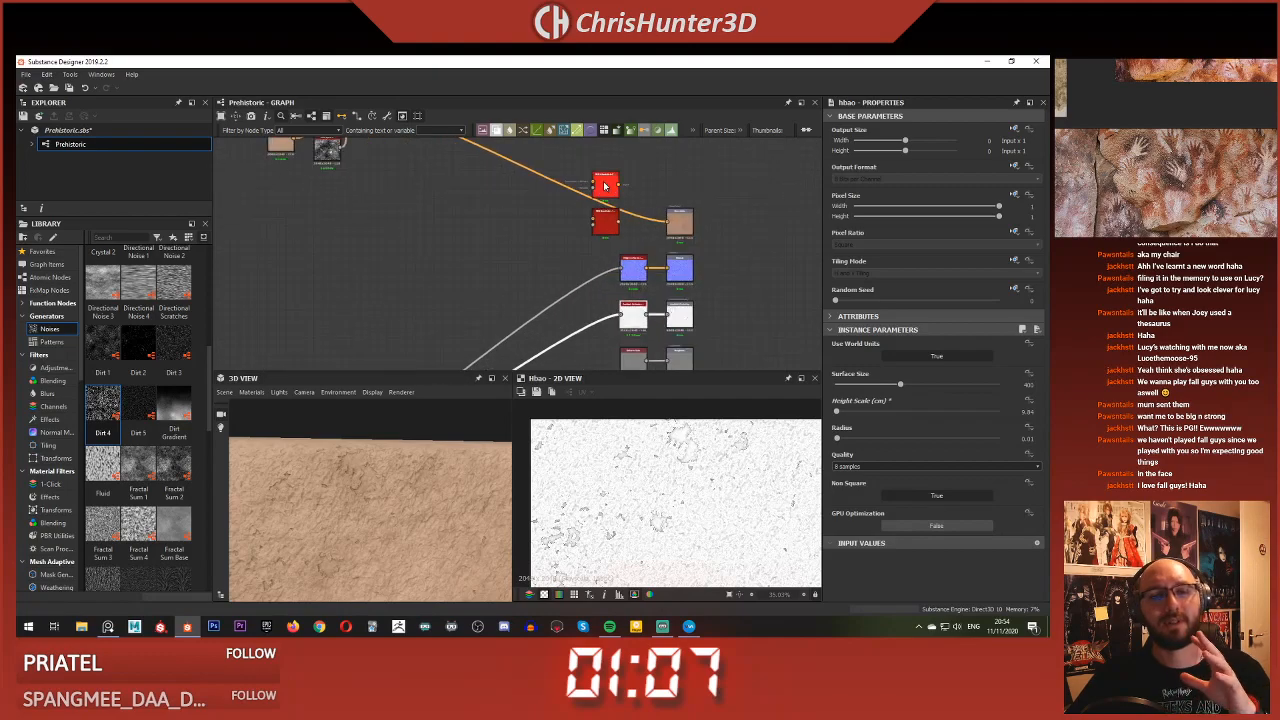
scroll(508, 245, down, 4)
middle_drag(510, 243, 540, 230)
scroll(520, 240, up, 6)
scroll(392, 526, up, 5)
scroll(394, 520, down, 5)
drag(399, 492, 376, 477)
scroll(390, 493, up, 5)
scroll(389, 490, down, 5)
scroll(376, 452, up, 5)
scroll(658, 485, up, 3)
scroll(405, 465, down, 5)
scroll(426, 502, up, 5)
scroll(368, 450, down, 5)
scroll(377, 305, down, 3)
middle_drag(377, 305, 439, 294)
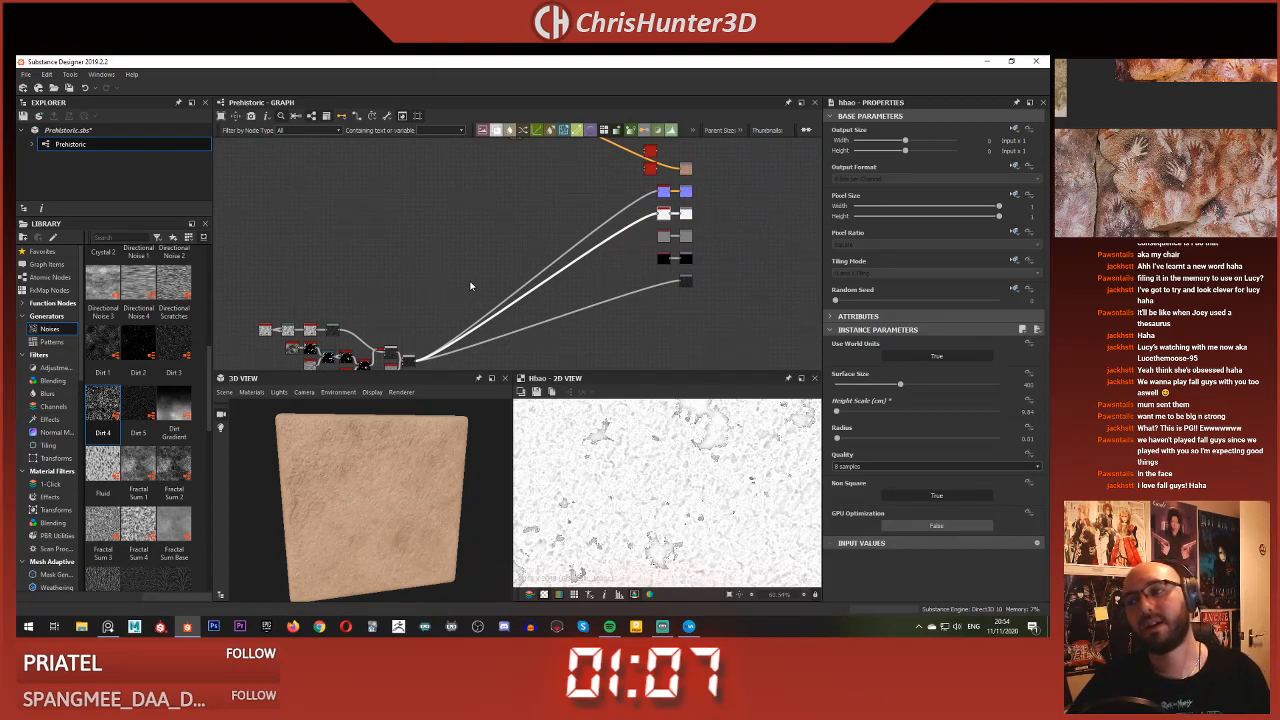
scroll(450, 254, down, 4)
middle_drag(450, 254, 484, 225)
scroll(386, 458, up, 4)
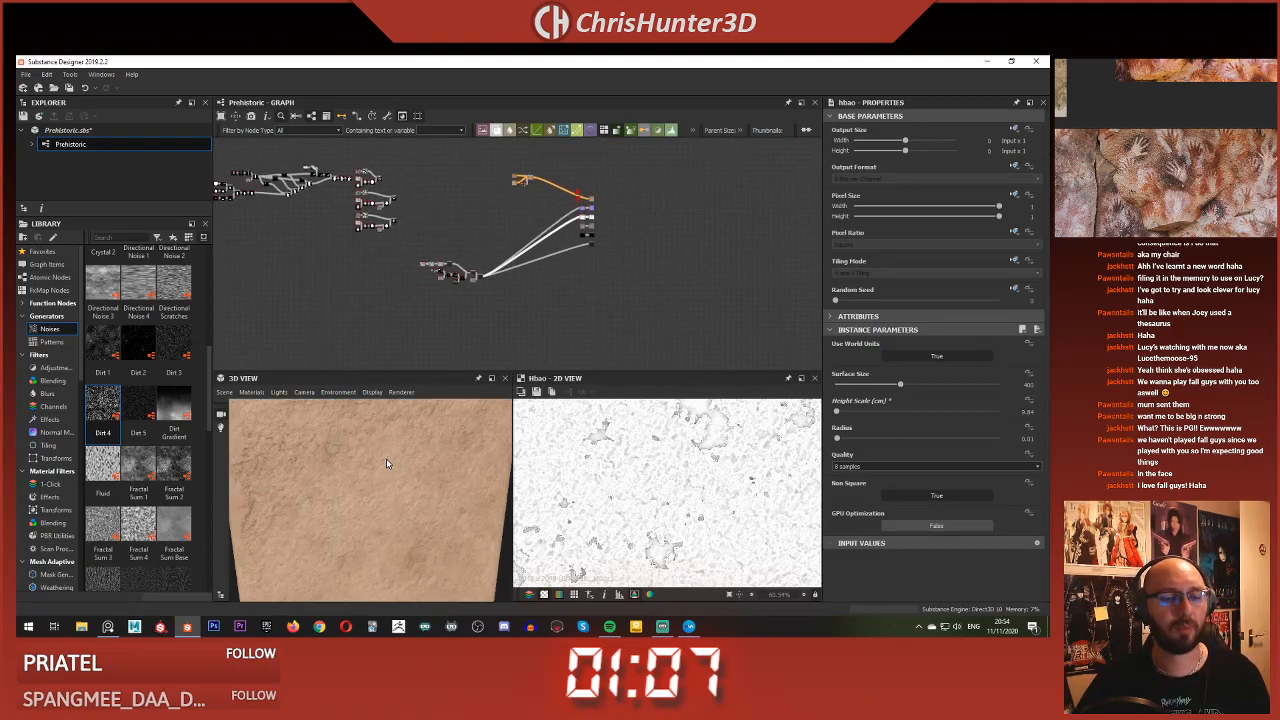
scroll(350, 437, down, 3)
drag(386, 458, 345, 453)
Look over the hand shape chain and the splatter mask chains in the graph
scroll(350, 437, down, 1)
scroll(386, 260, up, 1)
middle_drag(388, 263, 433, 300)
scroll(469, 235, up, 3)
scroll(469, 235, down, 3)
middle_drag(469, 218, 643, 240)
scroll(495, 243, up, 3)
scroll(543, 268, up, 4)
scroll(567, 215, down, 4)
scroll(554, 262, up, 3)
scroll(571, 277, down, 2)
scroll(612, 265, up, 4)
scroll(658, 283, down, 6)
scroll(643, 240, up, 4)
scroll(644, 236, up, 1)
scroll(592, 198, down, 2)
mouse_move(588, 194)
middle_down()
mouse_move(616, 281)
mouse_move(649, 250)
mouse_move(654, 221)
mouse_move(594, 229)
mouse_move(598, 255)
mouse_move(574, 193)
middle_up()
scroll(625, 243, up, 2)
scroll(660, 253, down, 4)
scroll(610, 224, up, 3)
scroll(594, 229, down, 2)
scroll(598, 256, down, 5)
scroll(563, 194, up, 1)
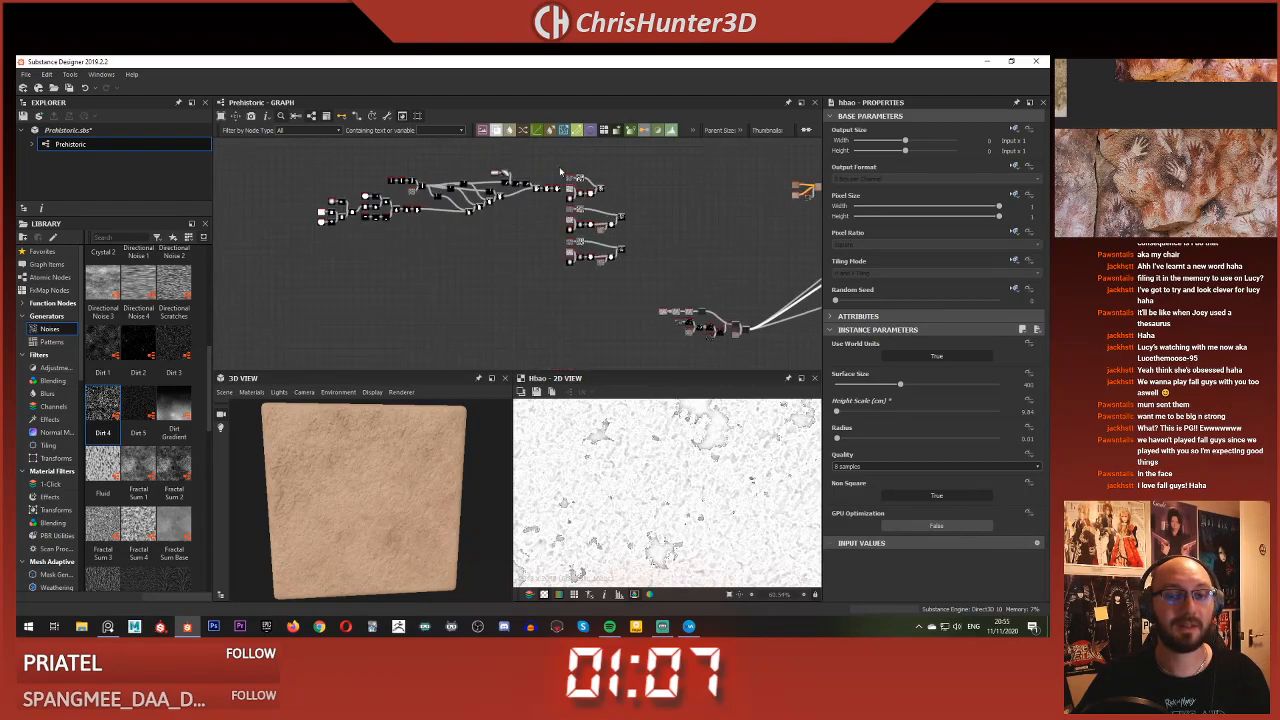
Add a Blend node after the first splatter mask and connect the splatter as its background
drag(624, 219, 589, 246)
click(600, 206)
scroll(601, 203, up, 3)
scroll(602, 204, up, 1)
middle_drag(621, 192, 683, 223)
scroll(642, 218, up, 4)
scroll(661, 226, down, 4)
key(space)
text(blend)
key(Return)
scroll(634, 234, up, 4)
drag(659, 244, 603, 332)
middle_drag(550, 296, 550, 235)
drag(589, 275, 589, 262)
Add a Transformation 2D node between the finished hand mask and the foreground of the new Blend
click(512, 228)
middle_drag(472, 180, 486, 263)
scroll(486, 263, down, 2)
key(space)
text(tra)
click(553, 275)
drag(445, 220, 505, 262)
Set the first handprint Blend to Subtract so the hand is cut out of the splatter
click(578, 310)
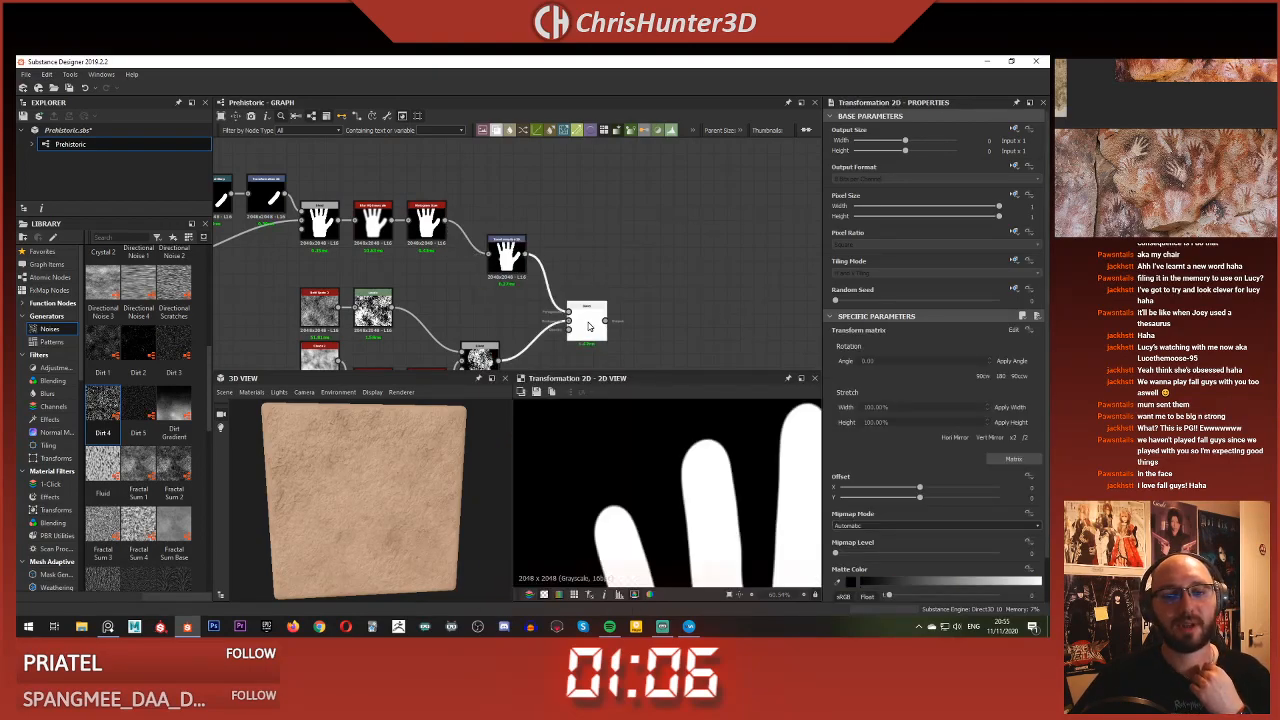
click(860, 369)
click(862, 412)
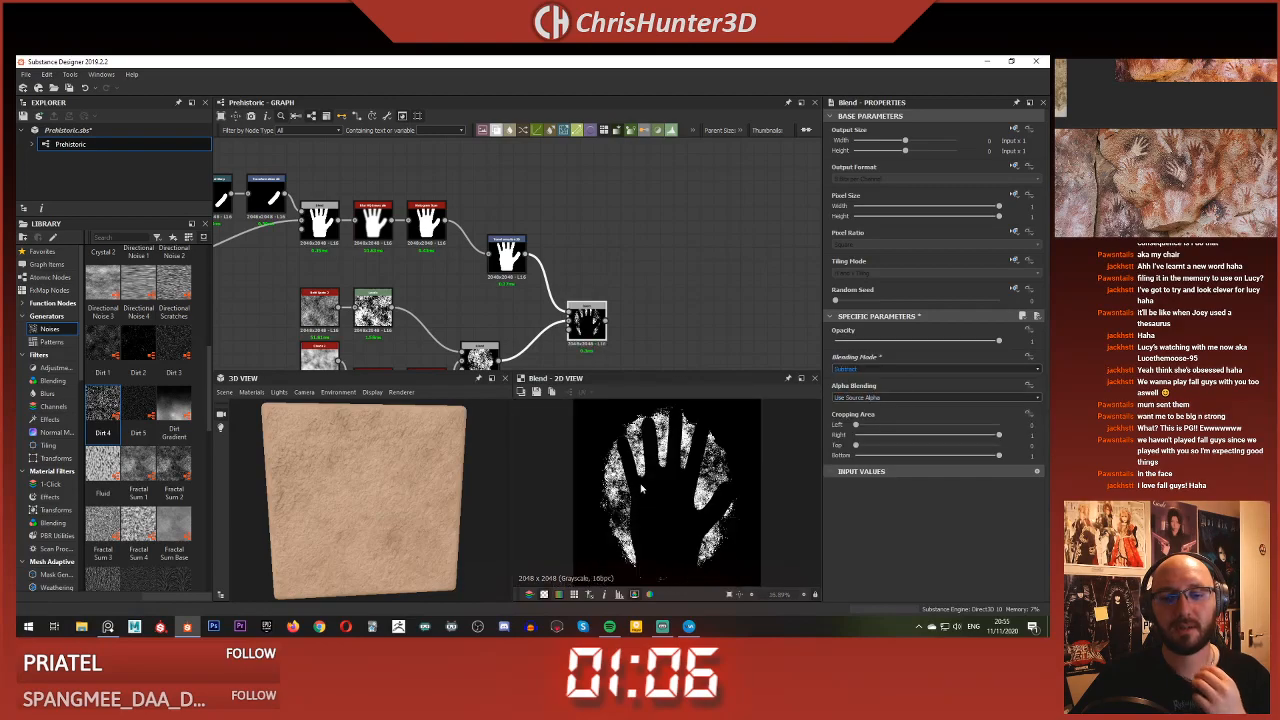
Set the hand's Transformation 2D to No Tiling, and shrink and shift the hand inside the splatter, offset about 0.078, -0.147
middle_drag(513, 249, 519, 219)
scroll(717, 454, down, 2)
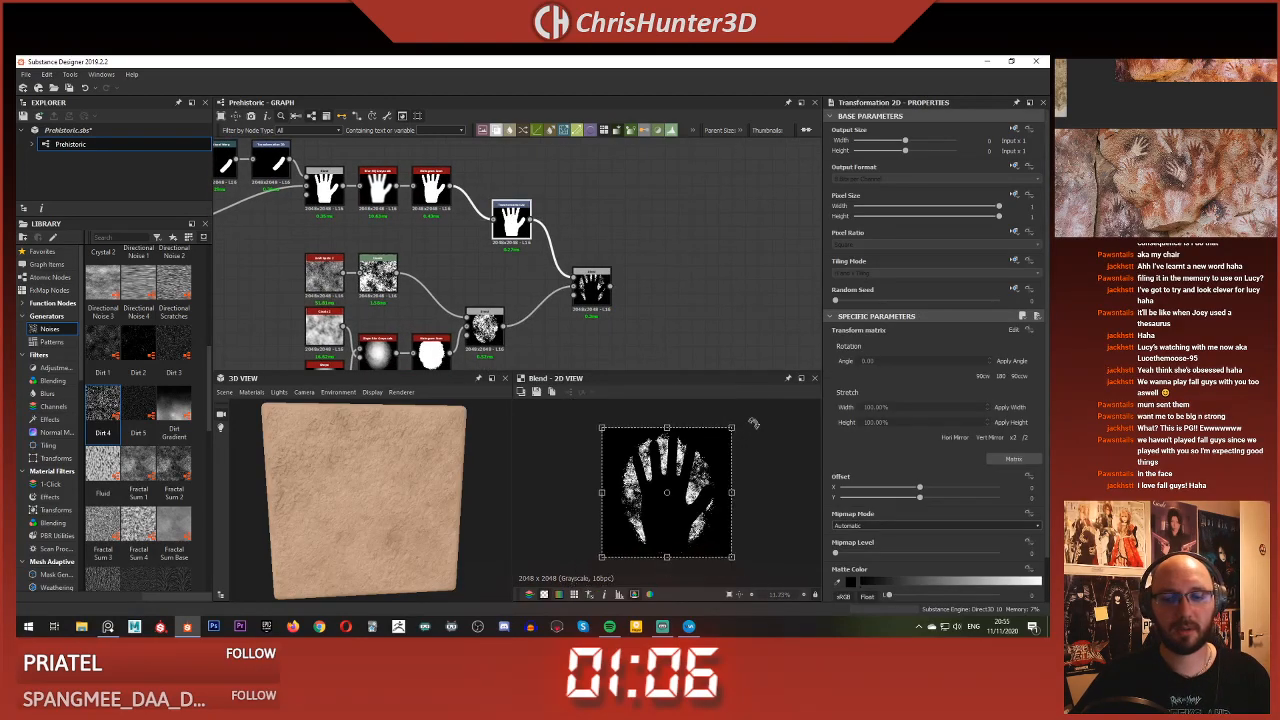
click(1013, 260)
click(965, 285)
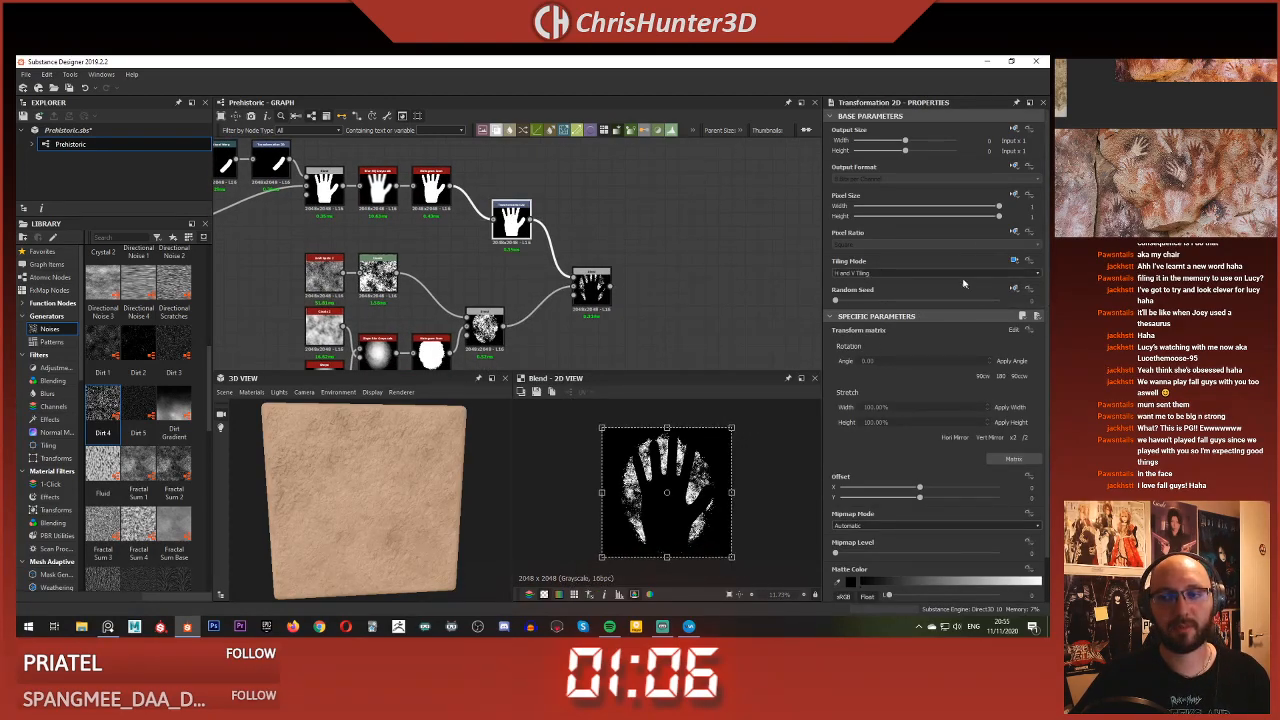
click(945, 273)
click(940, 282)
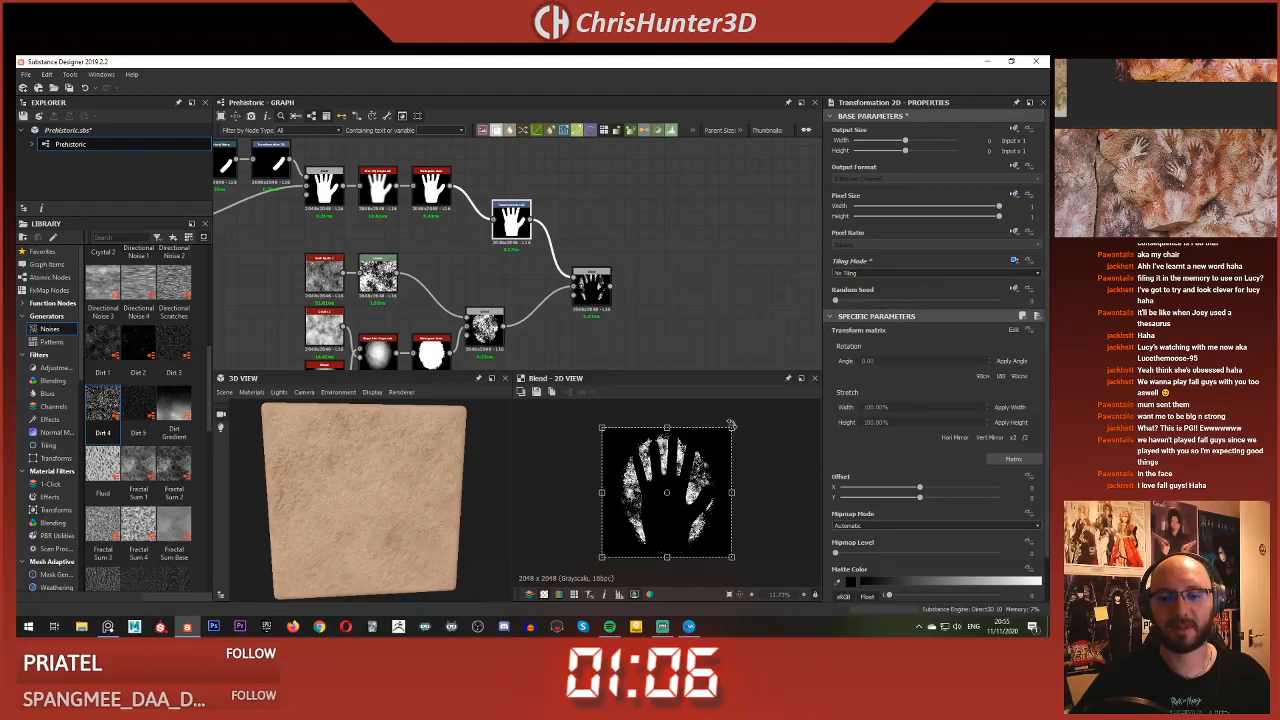
drag(732, 427, 707, 508)
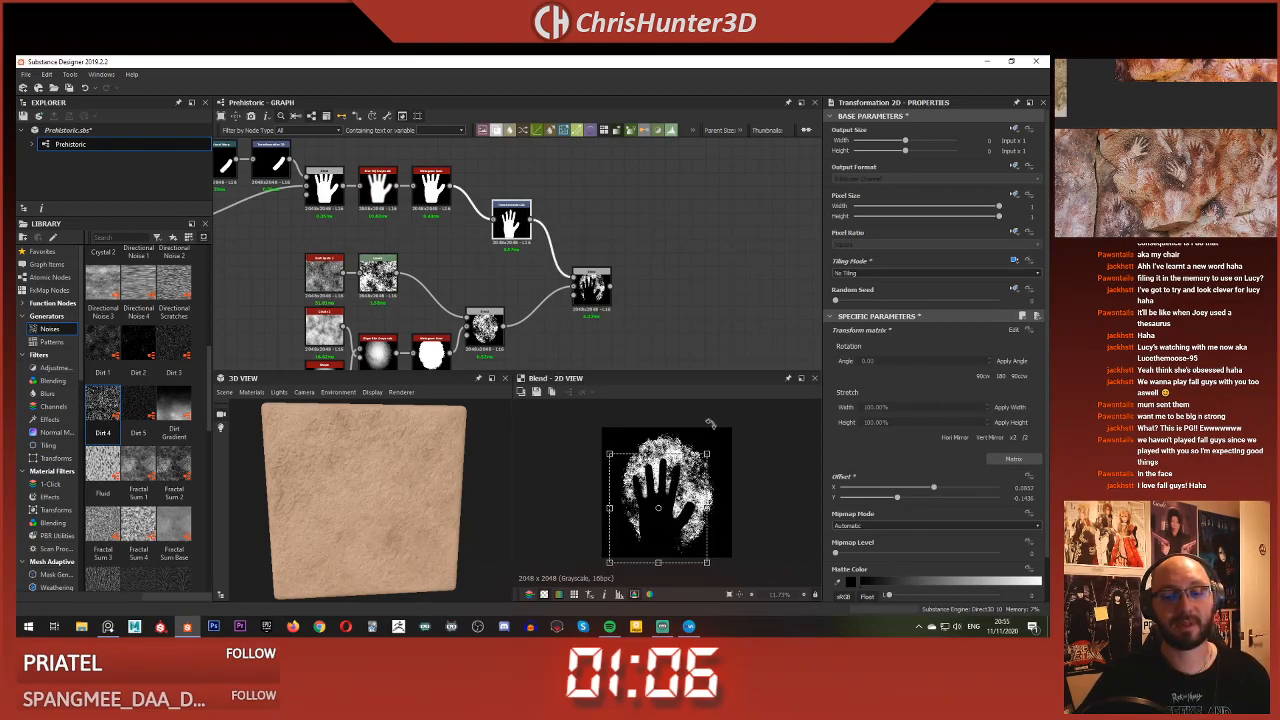
Add a Blend node after the second splatter mask and connect that splatter as its background
scroll(640, 288, down, 3)
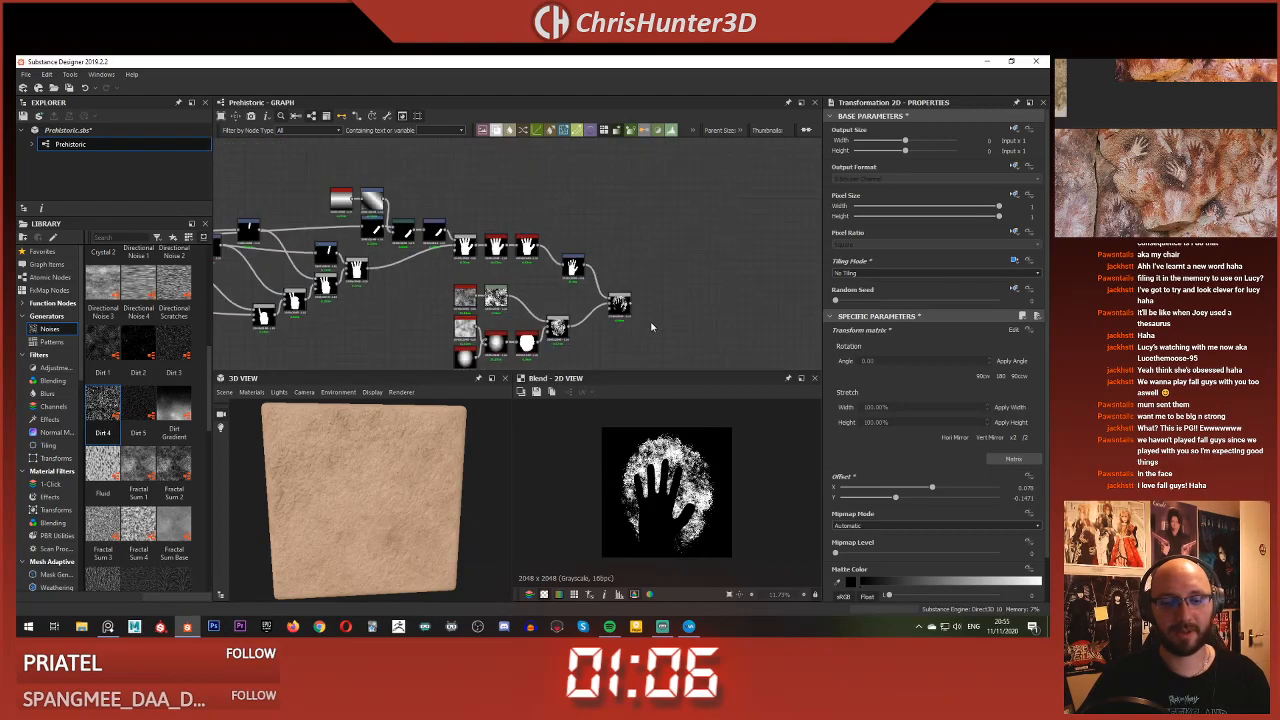
scroll(622, 330, down, 3)
scroll(620, 333, up, 4)
middle_drag(620, 333, 669, 291)
scroll(664, 282, up, 2)
scroll(650, 295, down, 2)
scroll(643, 297, up, 6)
right_click(636, 295)
click(663, 312)
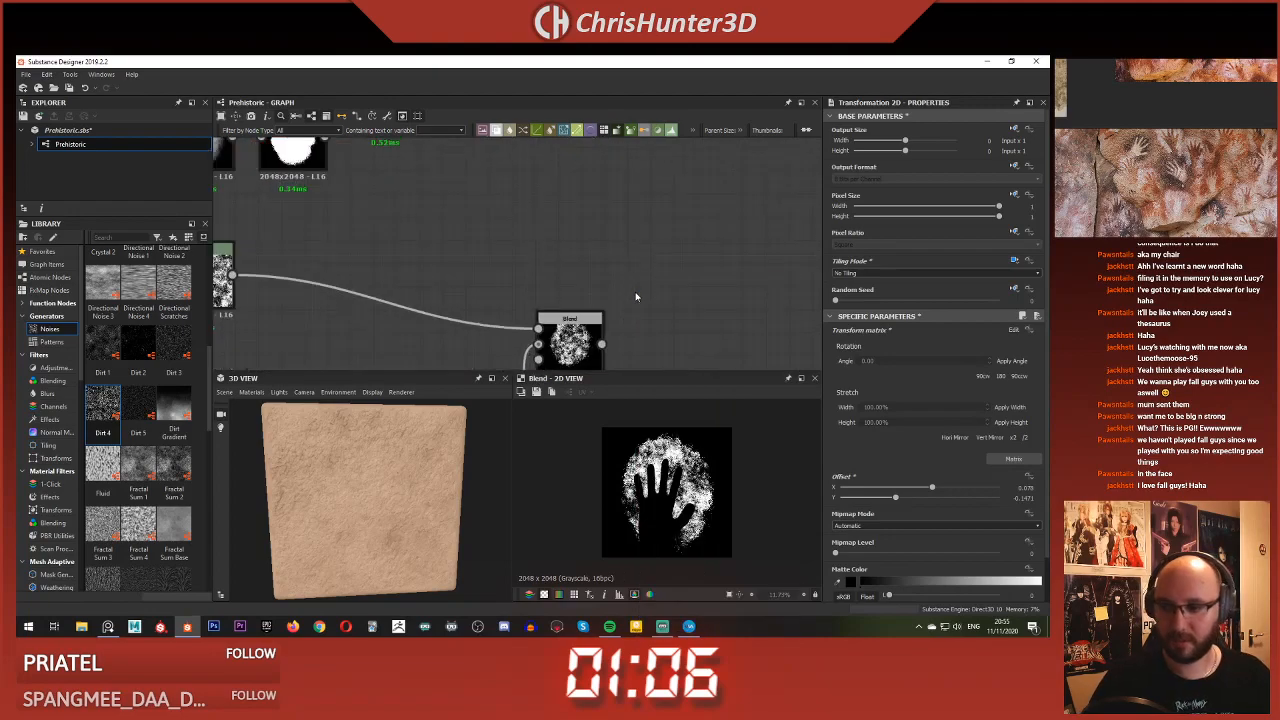
drag(645, 297, 668, 274)
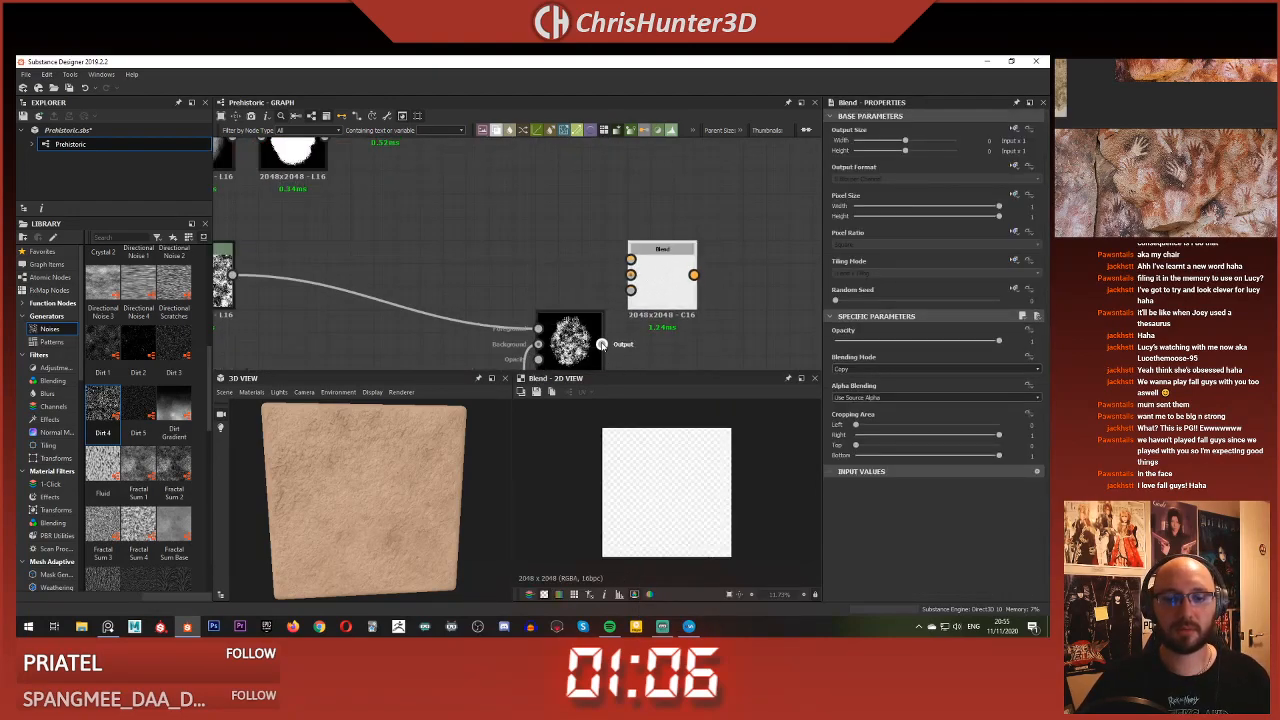
click(606, 345)
drag(631, 261, 633, 268)
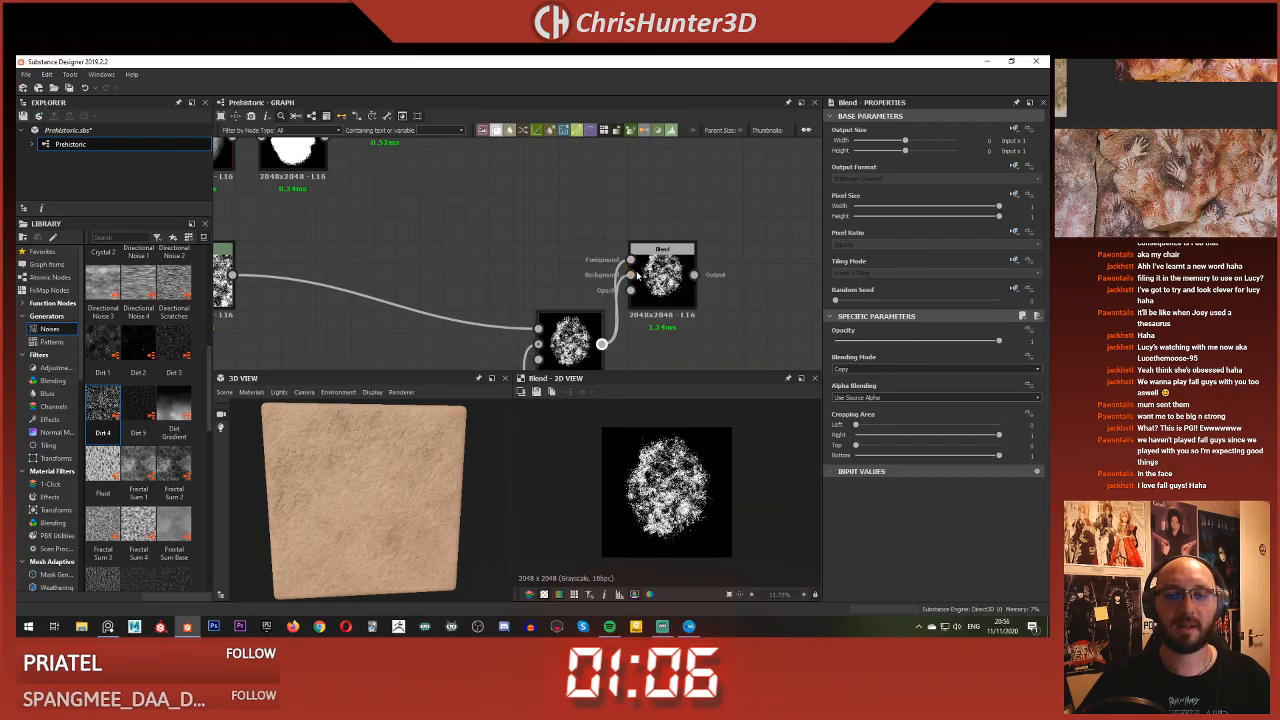
scroll(580, 224, down, 3)
scroll(597, 221, up, 3)
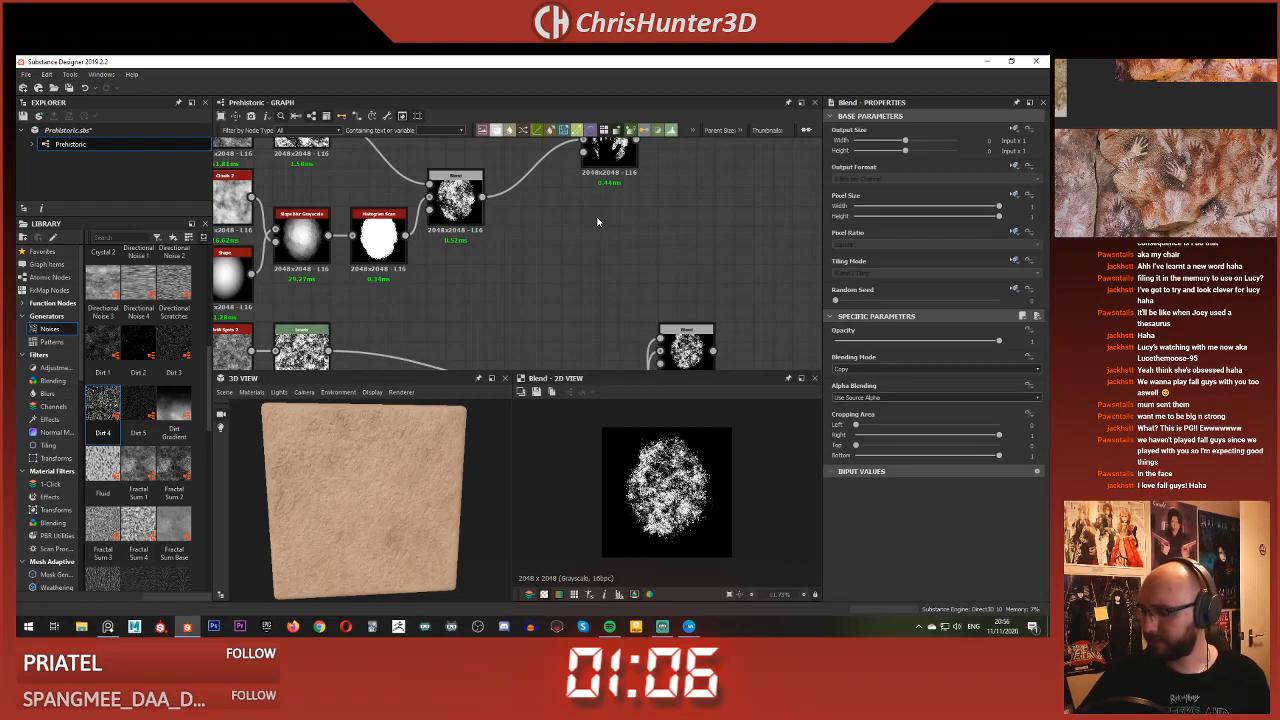
scroll(634, 214, down, 3)
scroll(603, 239, up, 2)
middle_drag(631, 214, 601, 306)
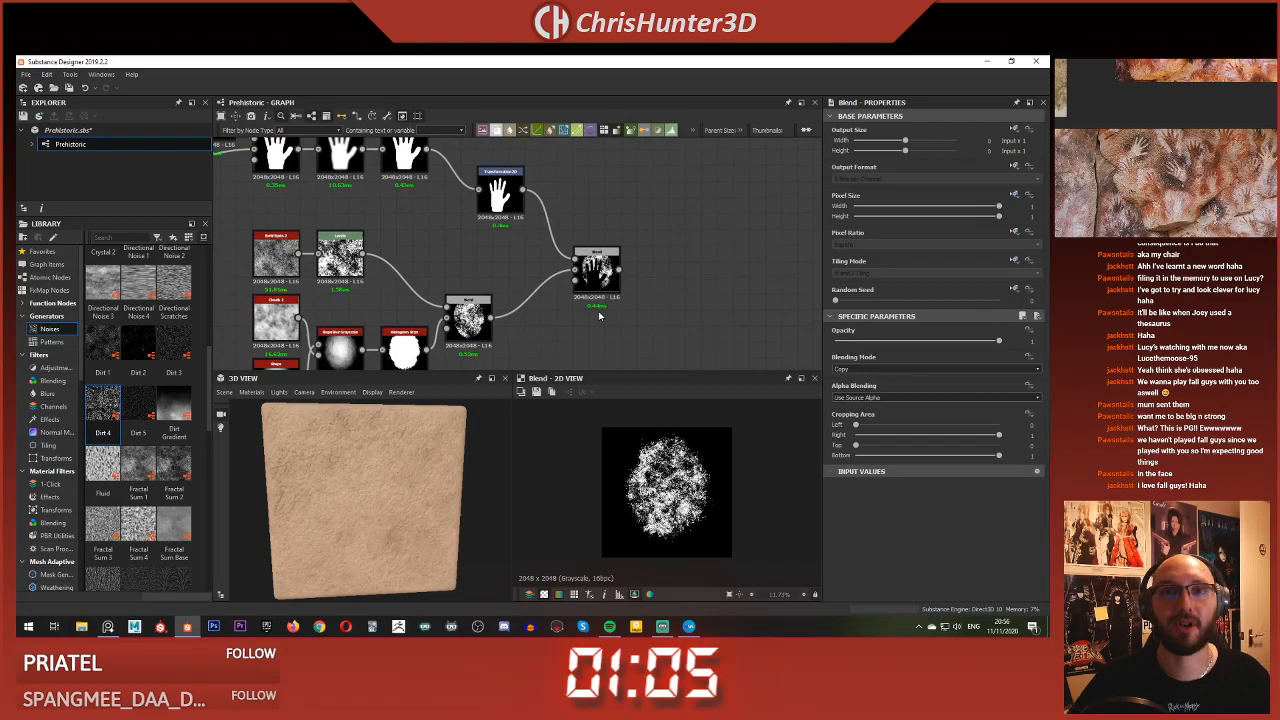
scroll(543, 325, down, 3)
middle_drag(543, 325, 540, 364)
scroll(556, 234, up, 3)
scroll(543, 294, up, 4)
scroll(558, 273, down, 3)
scroll(549, 291, up, 2)
mouse_move(560, 271)
middle_down()
mouse_move(550, 297)
mouse_move(550, 245)
mouse_move(580, 269)
middle_up()
scroll(549, 288, down, 5)
scroll(564, 257, up, 3)
scroll(590, 225, up, 1)
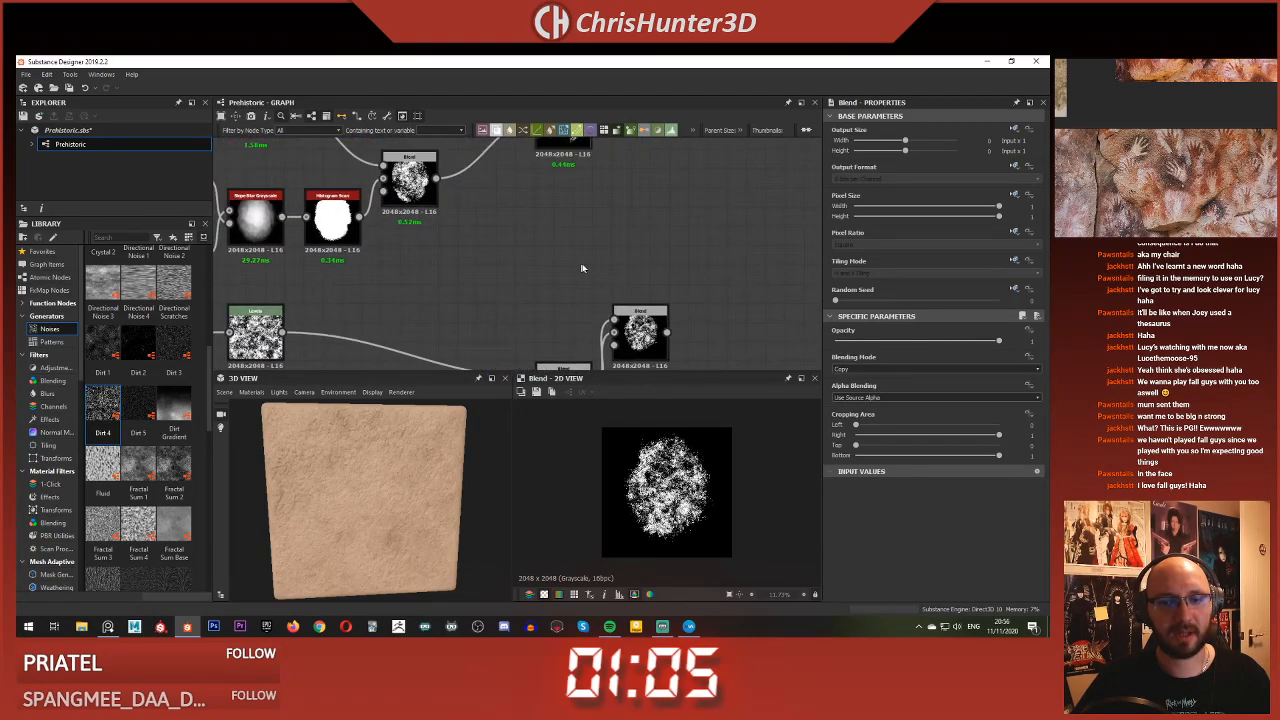
Add a second Transformation 2D fed by the first transformed hand, connect it as the second Blend's foreground, and place it beside that Blend
middle_drag(521, 207, 505, 261)
scroll(505, 261, down, 2)
key(space)
text(tra)
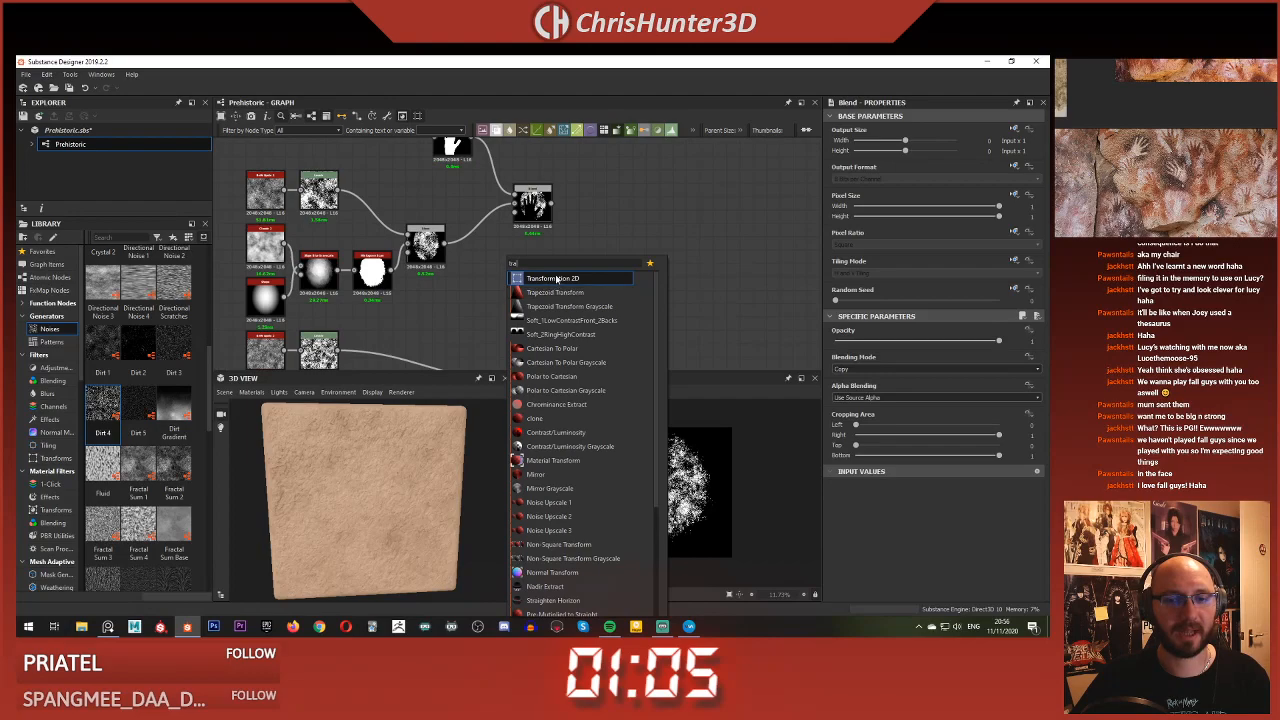
click(524, 277)
scroll(522, 277, down, 1)
scroll(507, 278, up, 3)
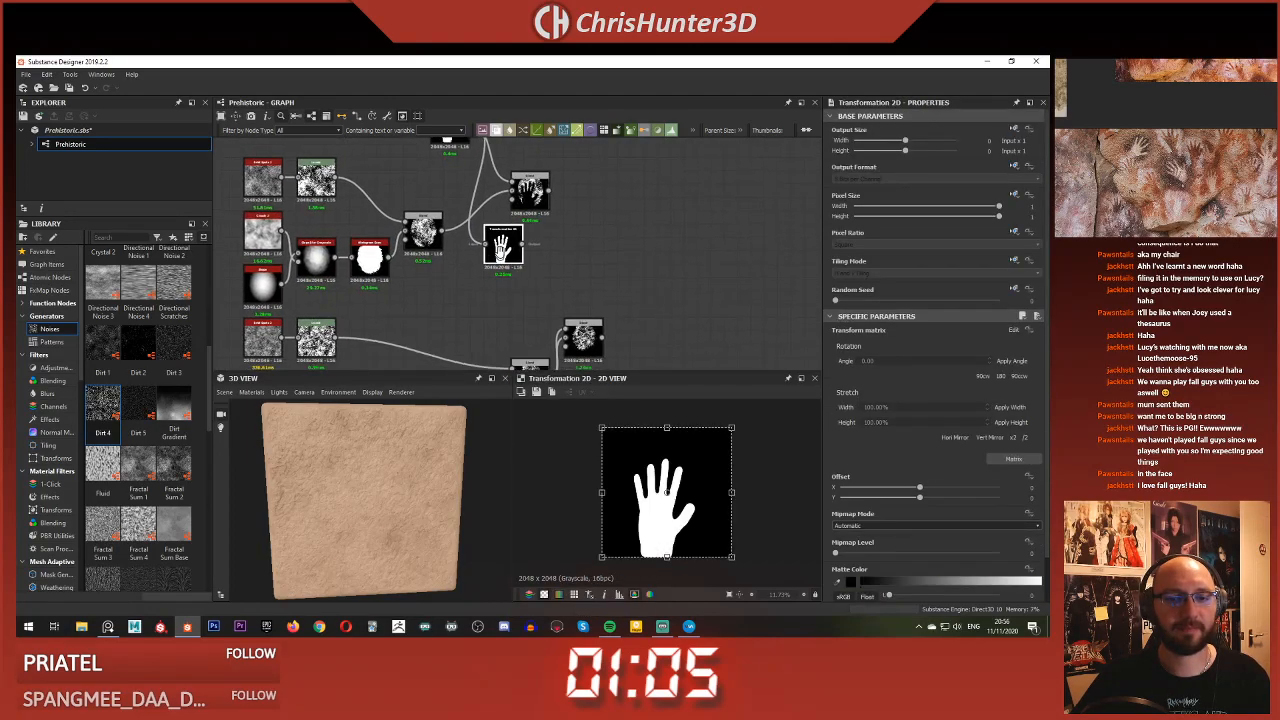
middle_drag(507, 280, 505, 241)
drag(517, 228, 596, 336)
double_click(621, 340)
drag(514, 273, 533, 312)
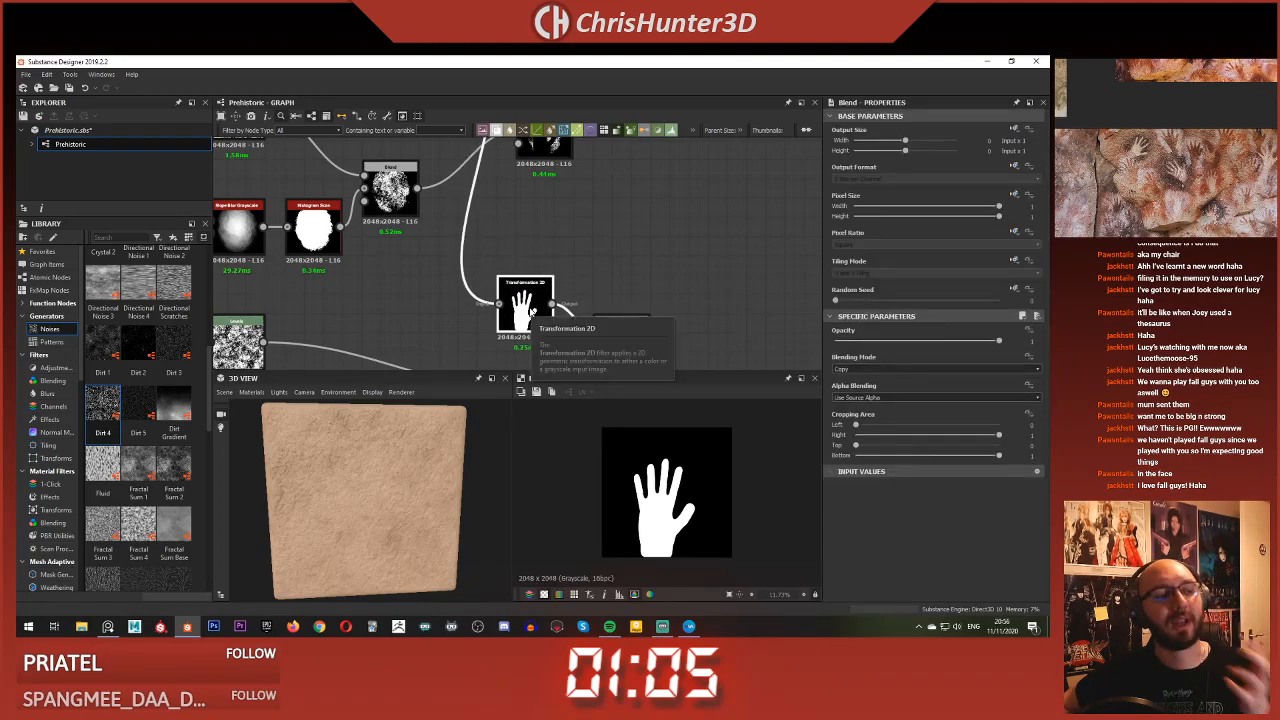
Set the second handprint Blend to Subtract and preview the hand cut out of its splatter
middle_drag(561, 328, 578, 255)
scroll(578, 255, up, 2)
double_click(535, 233)
double_click(637, 287)
click(914, 369)
click(906, 397)
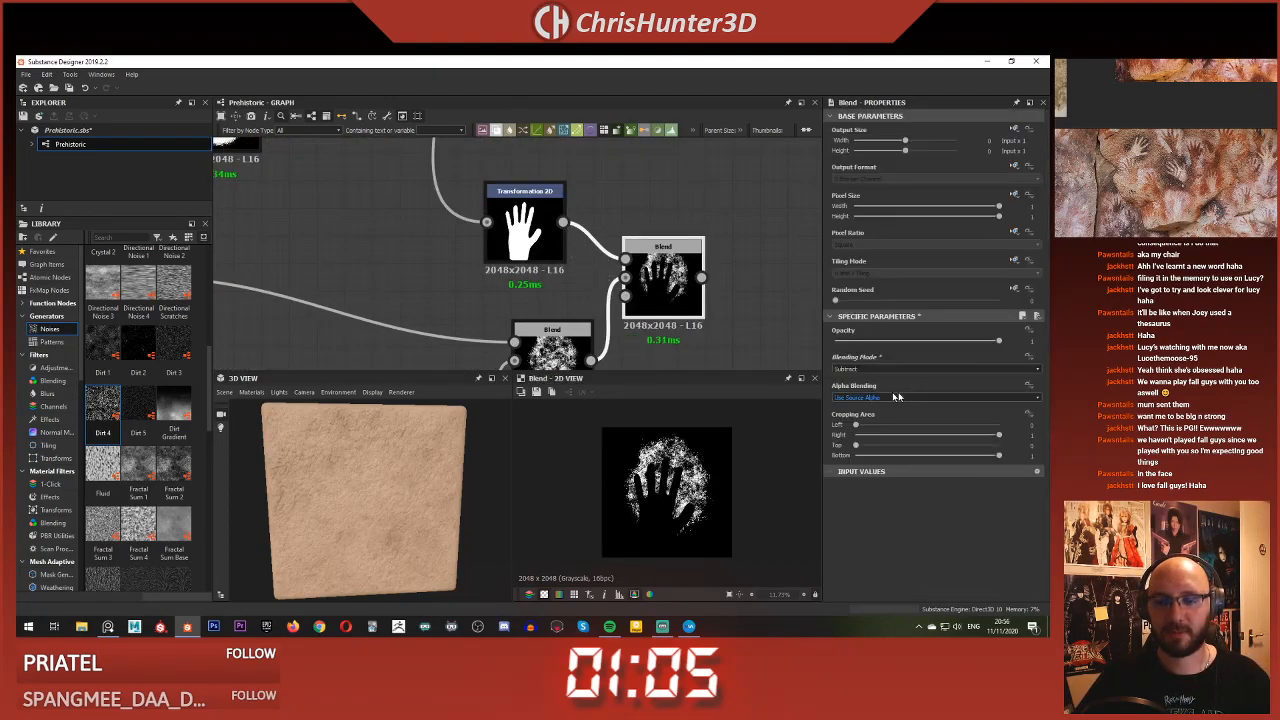
Shrink the second hand, rotate it slightly counterclockwise and reposition it inside the splatter, comparing both handprint masks
click(533, 255)
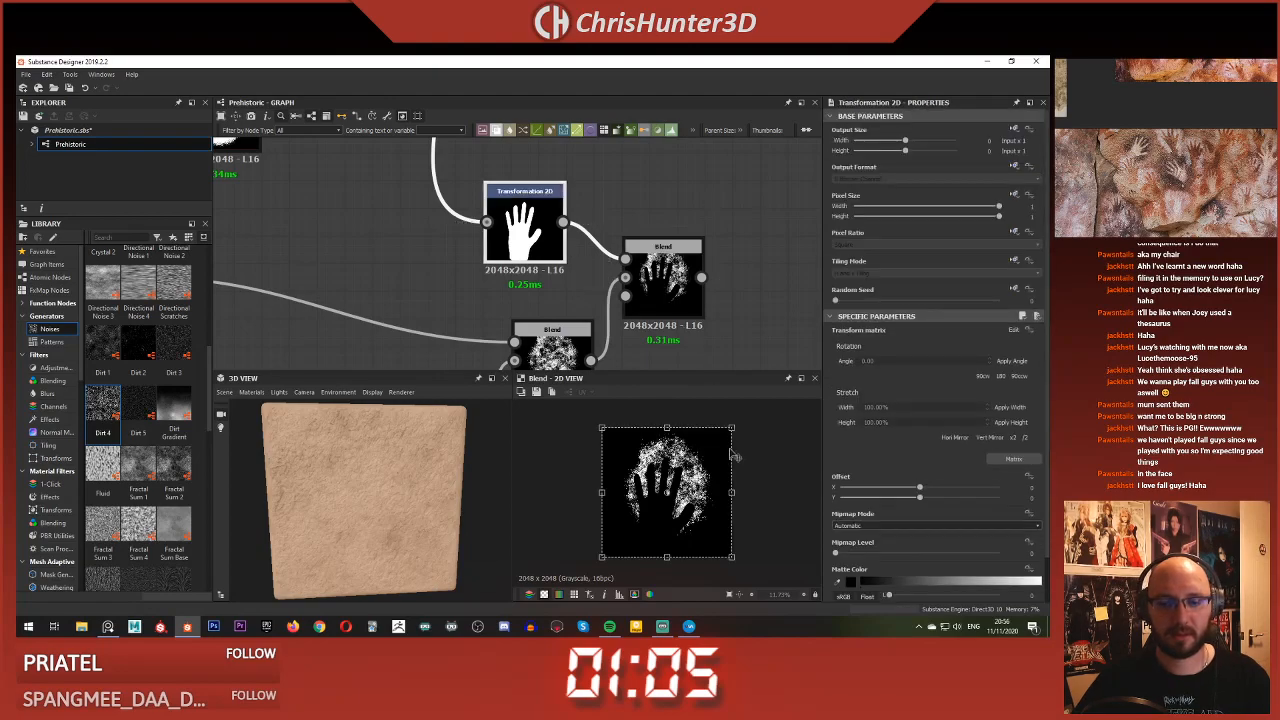
mouse_move(735, 426)
mouse_down()
mouse_move(714, 441)
mouse_move(711, 424)
mouse_up()
drag(673, 486, 674, 488)
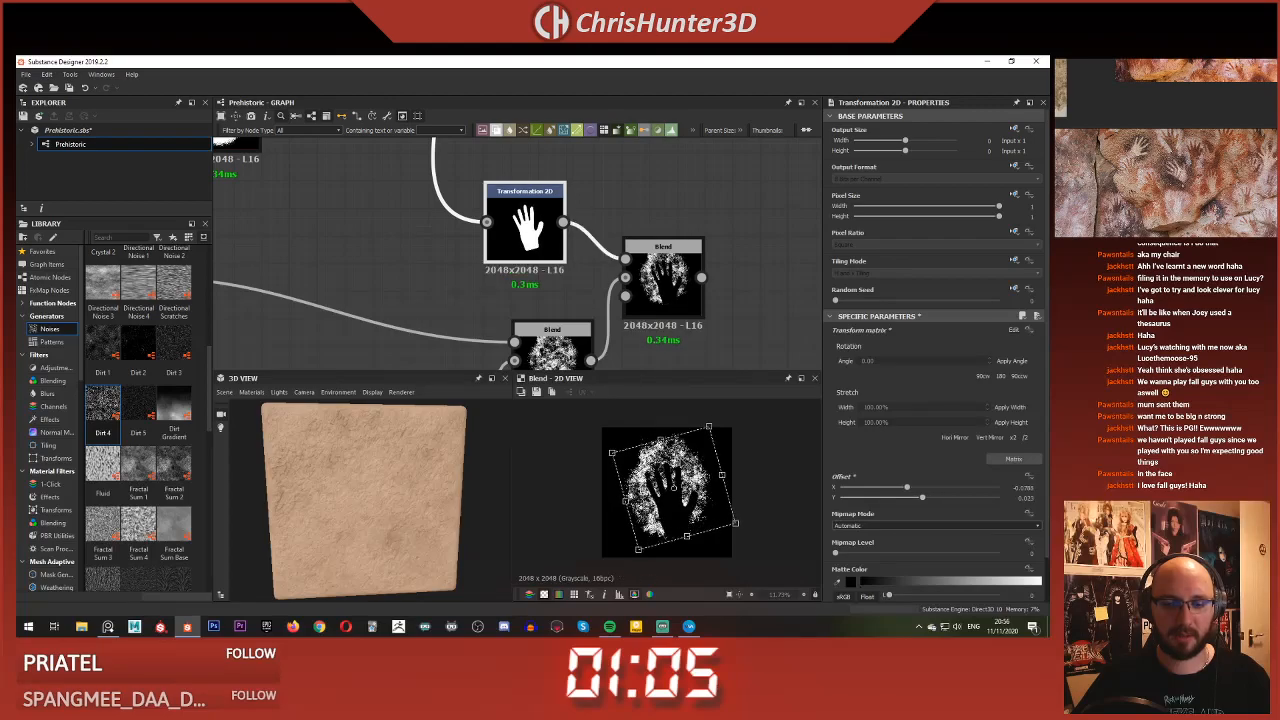
click(733, 277)
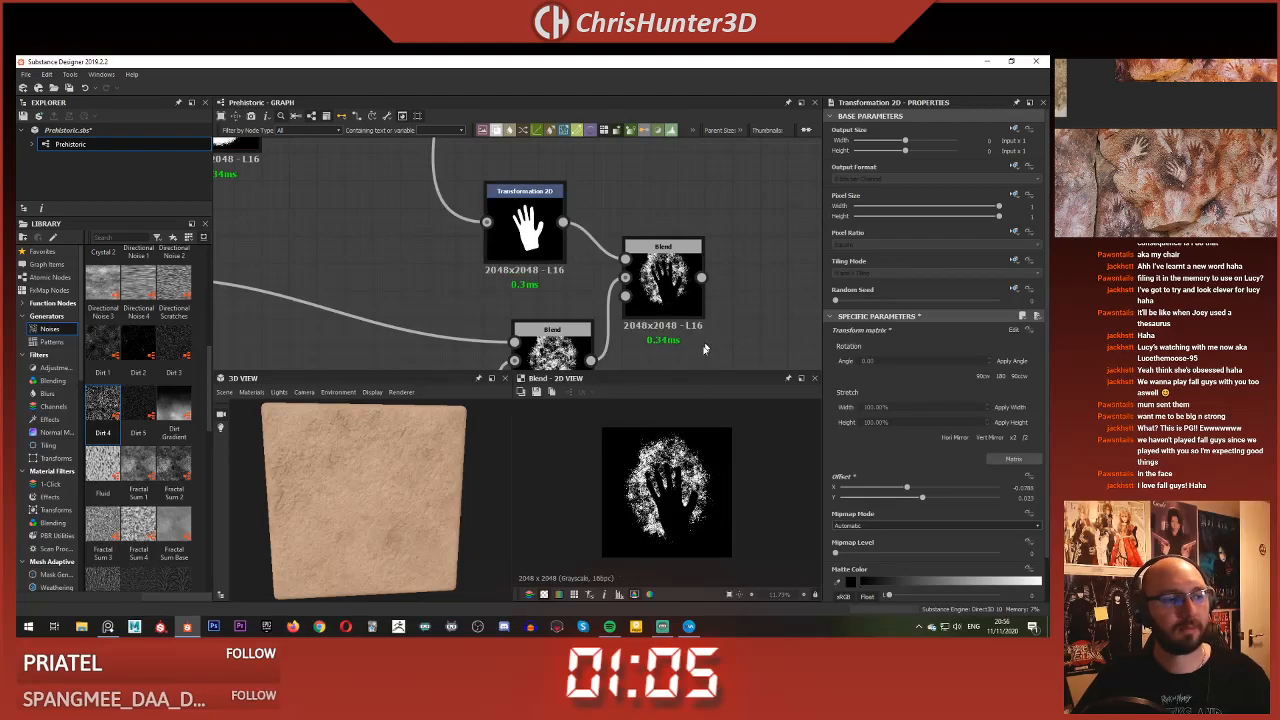
scroll(647, 230, down, 4)
double_click(611, 229)
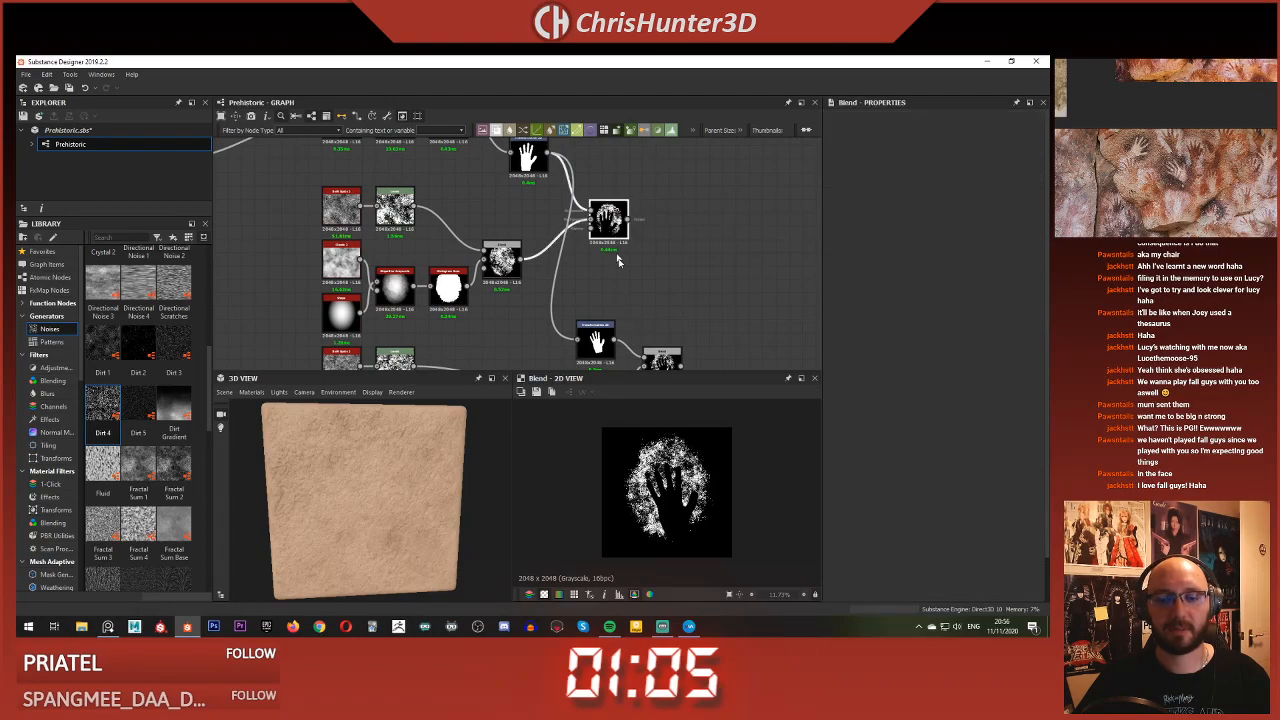
double_click(661, 359)
Add a Blend node after the third splatter mask and connect that splatter as its background
scroll(655, 329, down, 4)
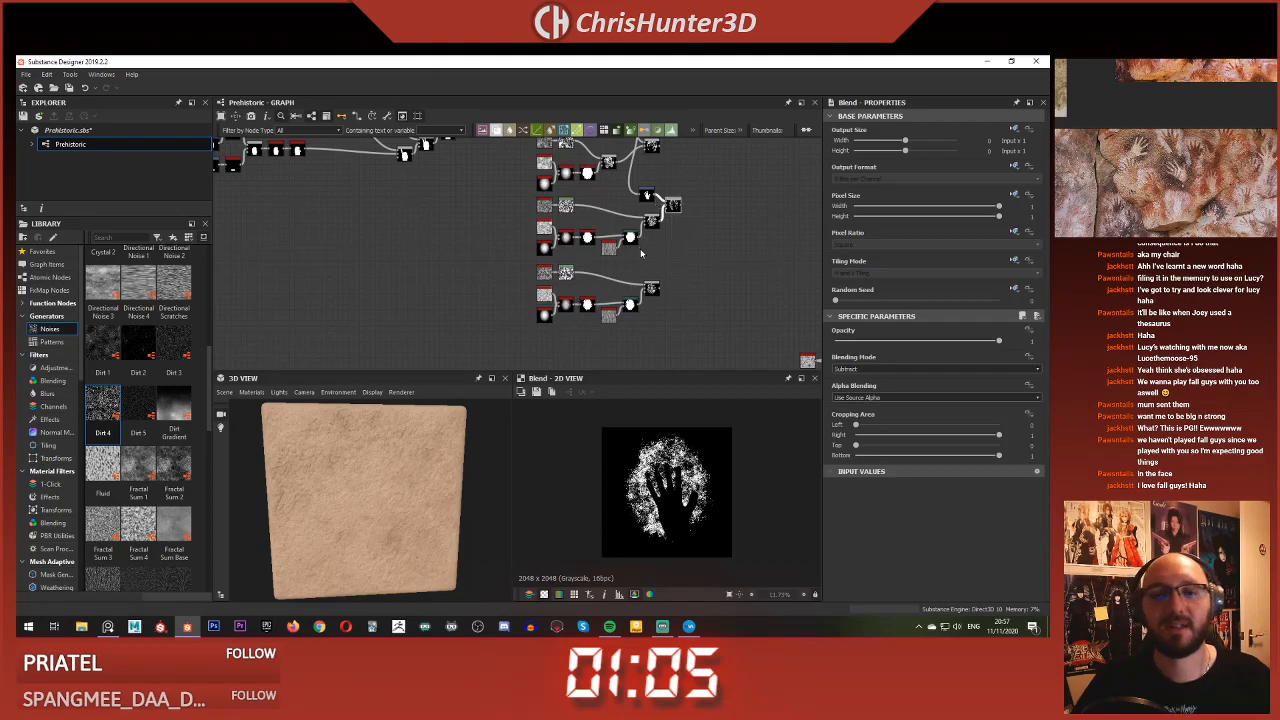
scroll(641, 254, up, 4)
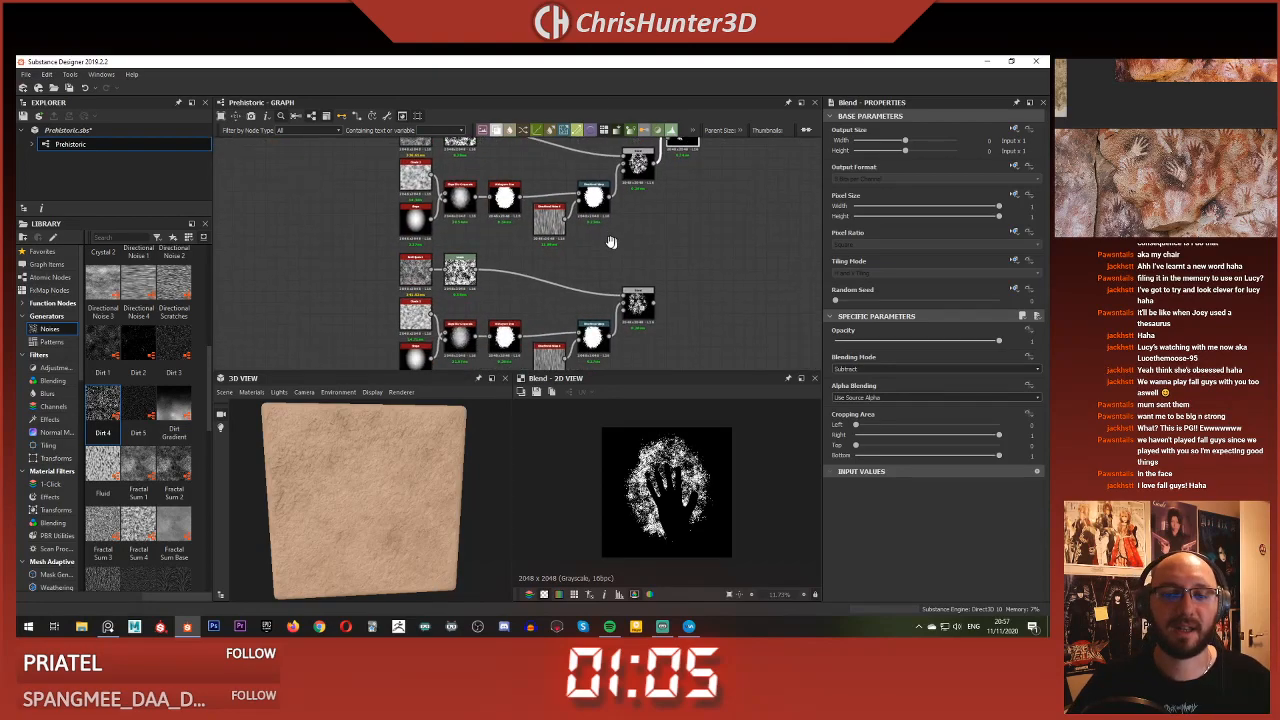
right_click(670, 283)
click(700, 293)
drag(588, 301, 641, 277)
scroll(620, 264, down, 5)
scroll(620, 264, up, 4)
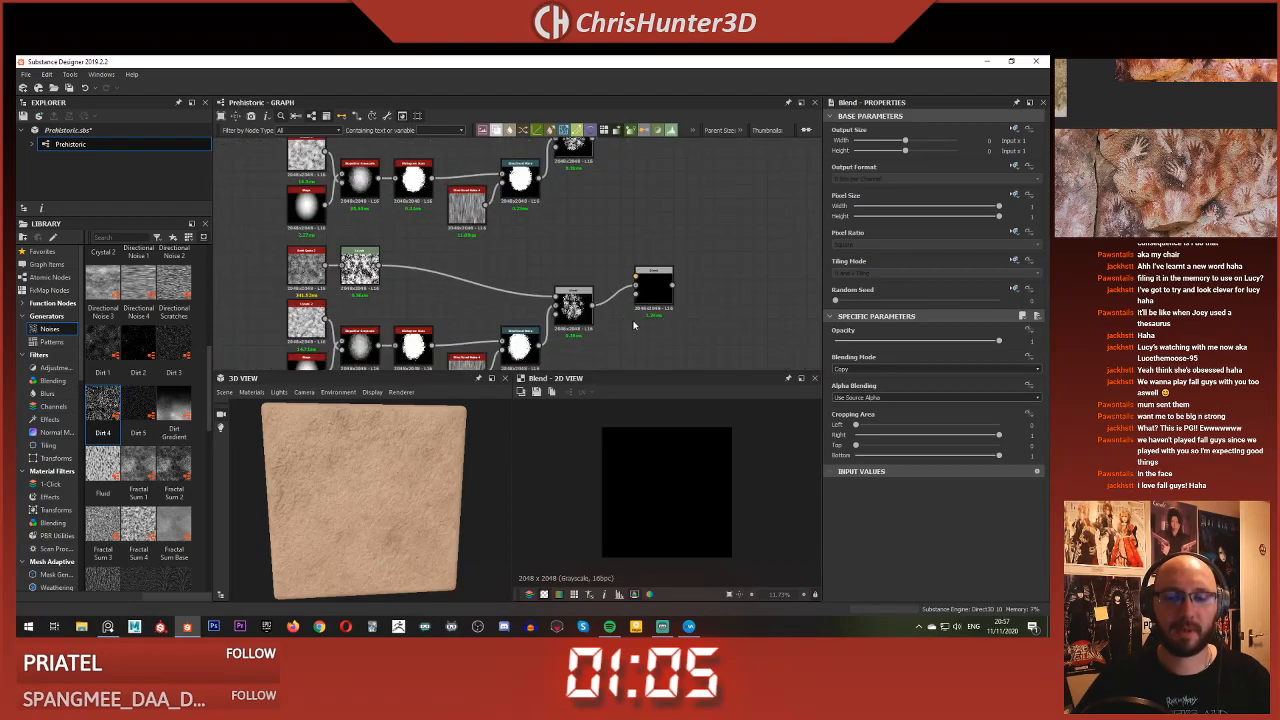
middle_drag(639, 269, 681, 285)
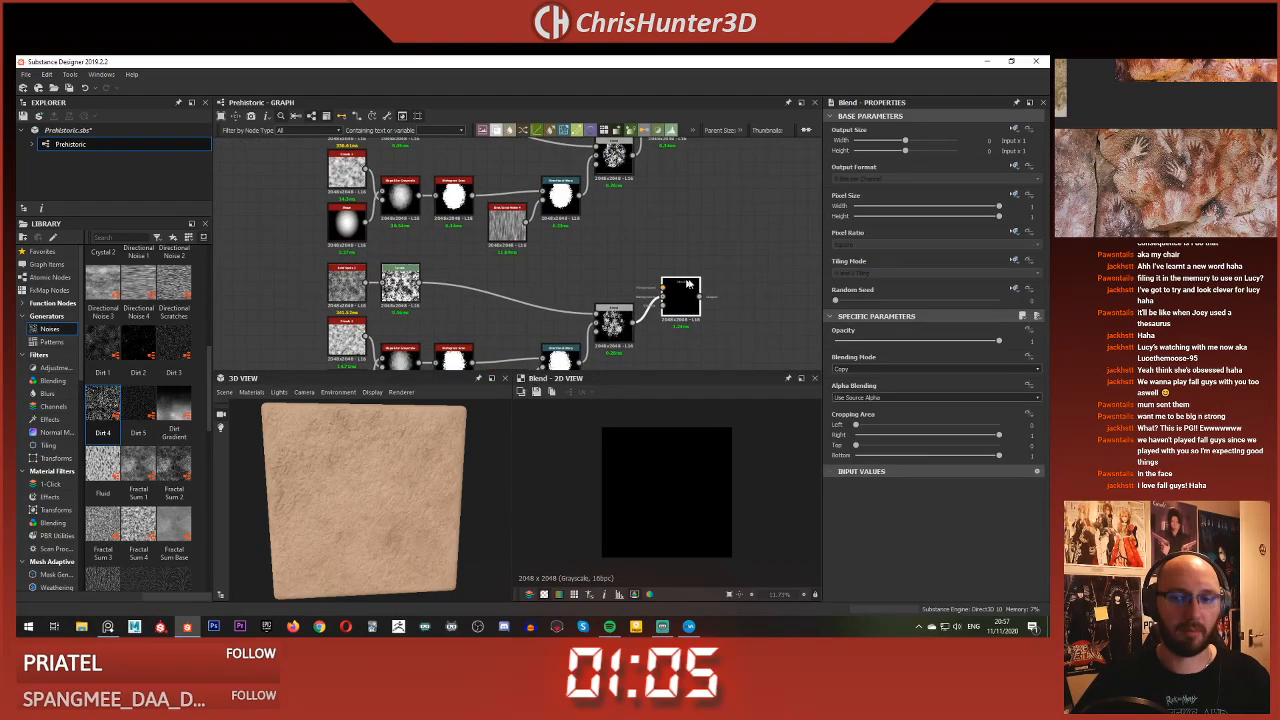
drag(685, 301, 685, 293)
middle_drag(619, 289, 626, 307)
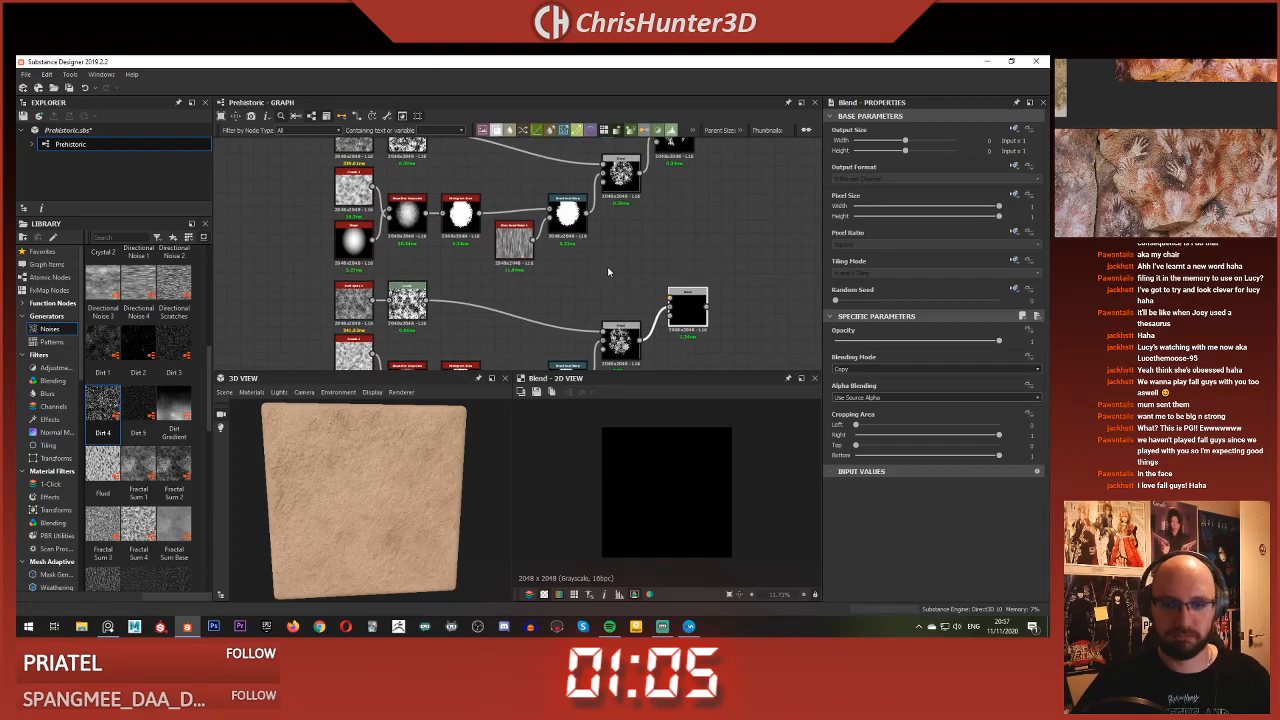
Add a third Transformation 2D fed by the first transformed hand and connect it as the third handprint Blend's foreground
scroll(608, 267, down, 4)
scroll(603, 268, up, 4)
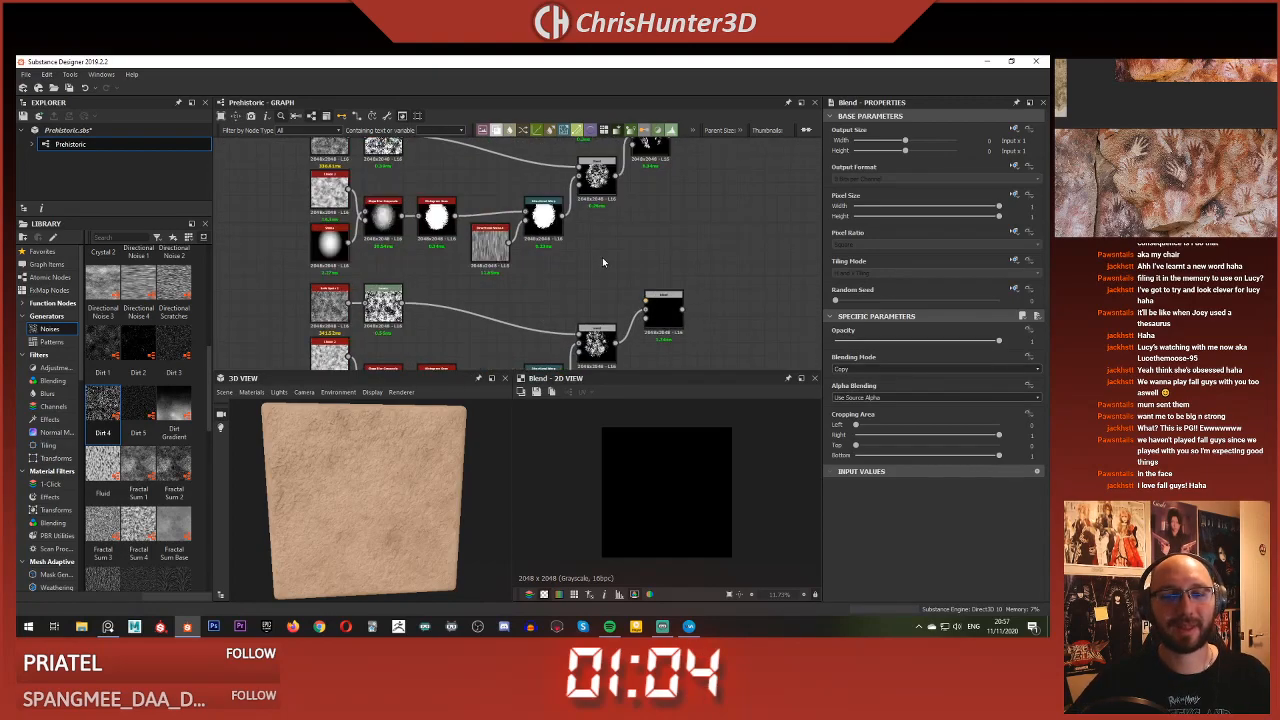
scroll(605, 258, up, 1)
key(space)
text(tra)
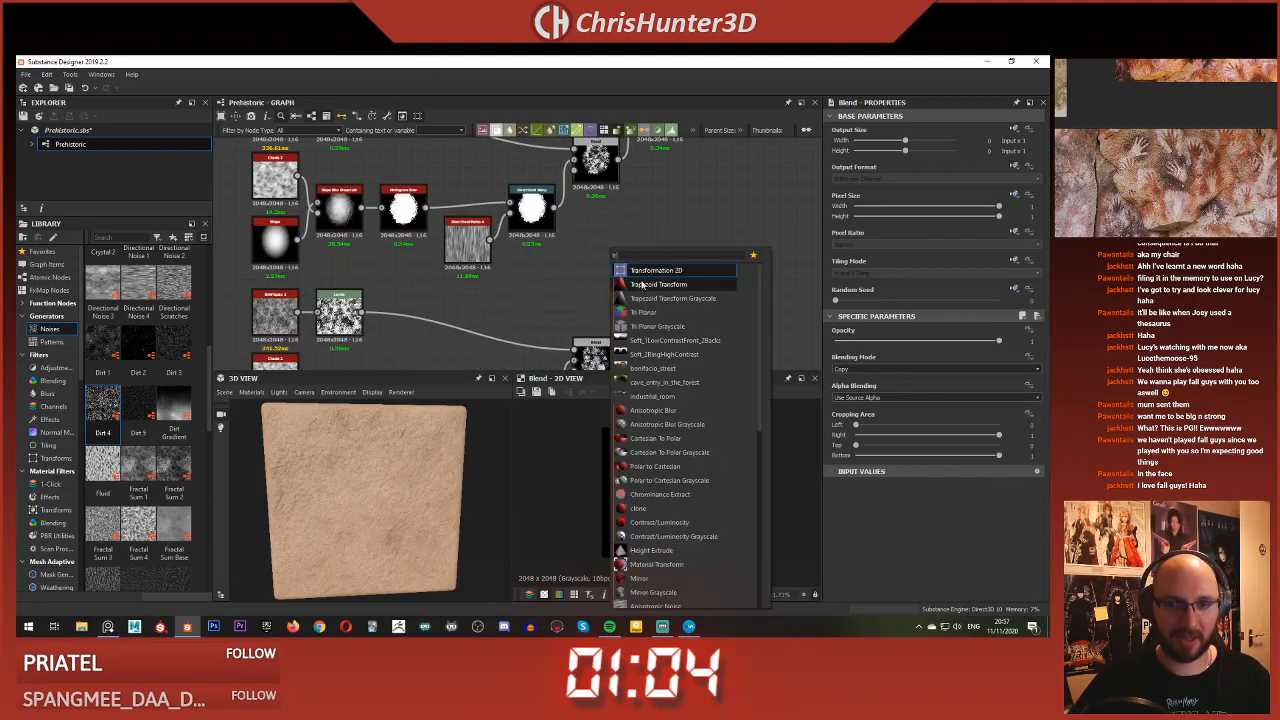
click(650, 272)
scroll(628, 262, down, 3)
scroll(545, 205, down, 5)
middle_drag(525, 155, 547, 208)
scroll(550, 210, up, 6)
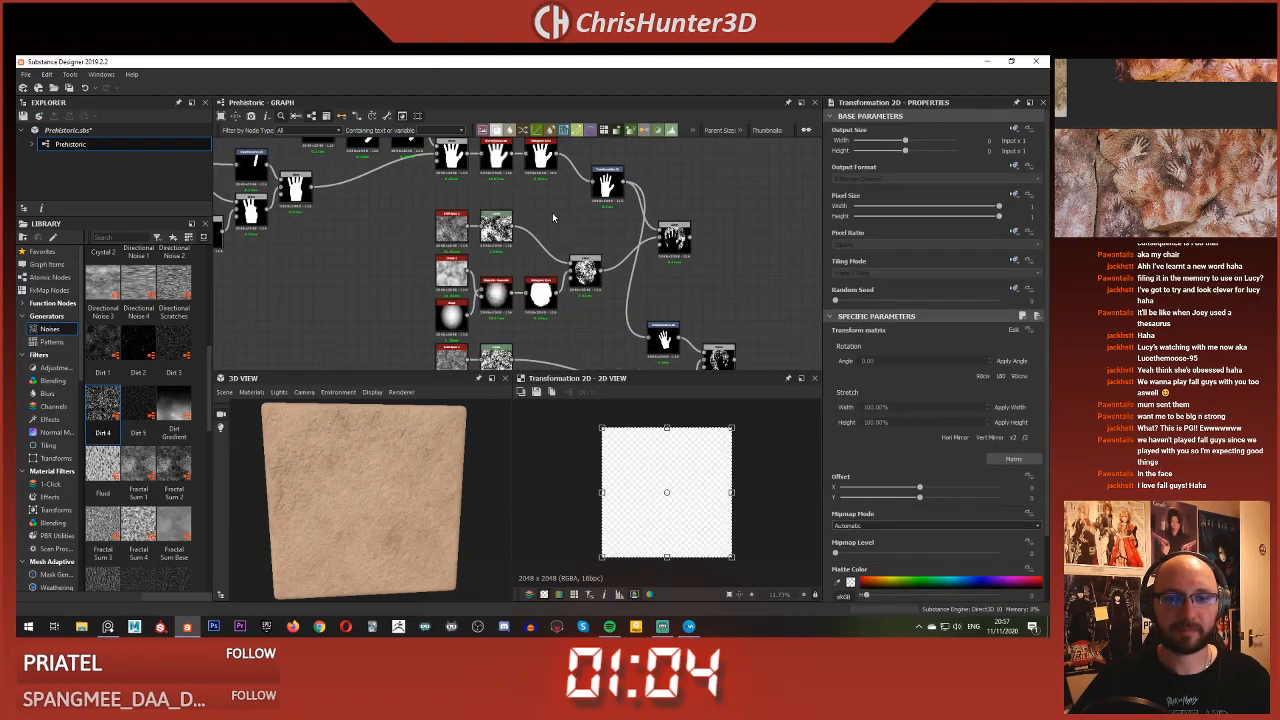
scroll(632, 265, down, 2)
drag(639, 178, 649, 341)
scroll(632, 272, down, 1)
scroll(638, 322, up, 5)
scroll(625, 305, down, 4)
middle_drag(580, 250, 549, 116)
scroll(574, 171, up, 5)
drag(672, 264, 661, 312)
middle_drag(661, 312, 560, 248)
drag(560, 248, 620, 287)
Set the third handprint Blend's blending mode to Subtract to cut the hand out of its splatter
click(652, 300)
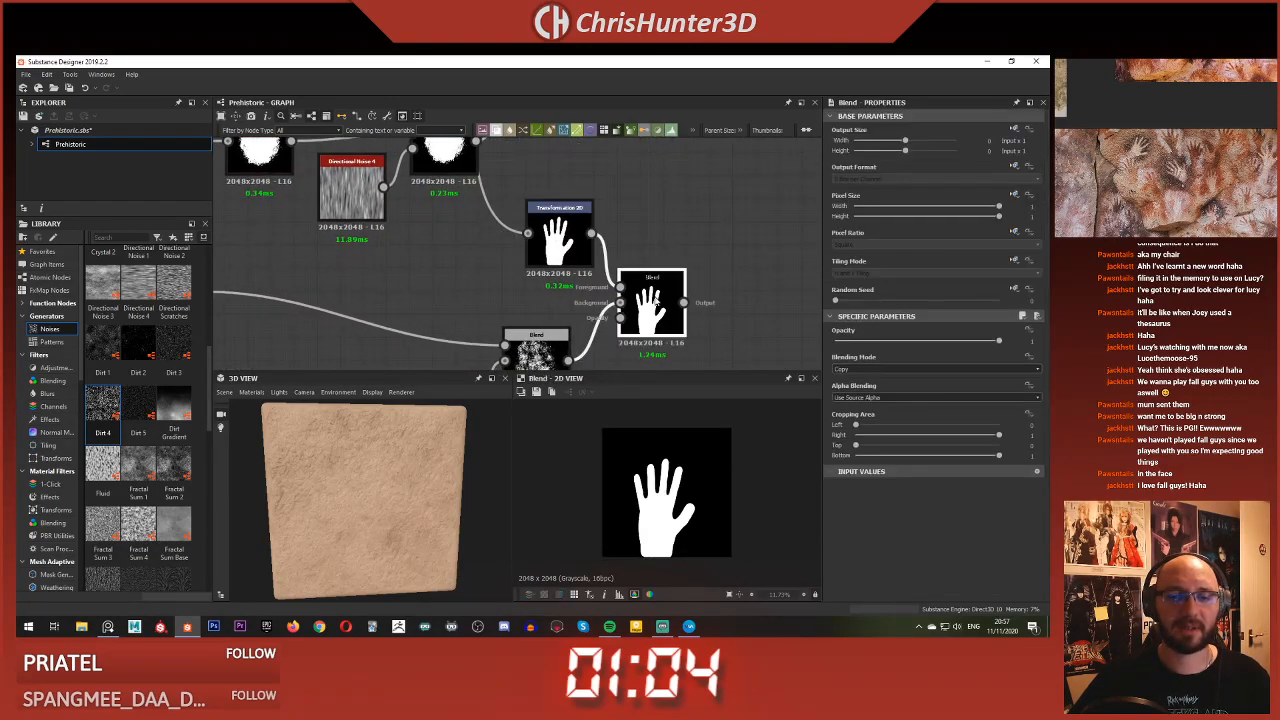
click(919, 368)
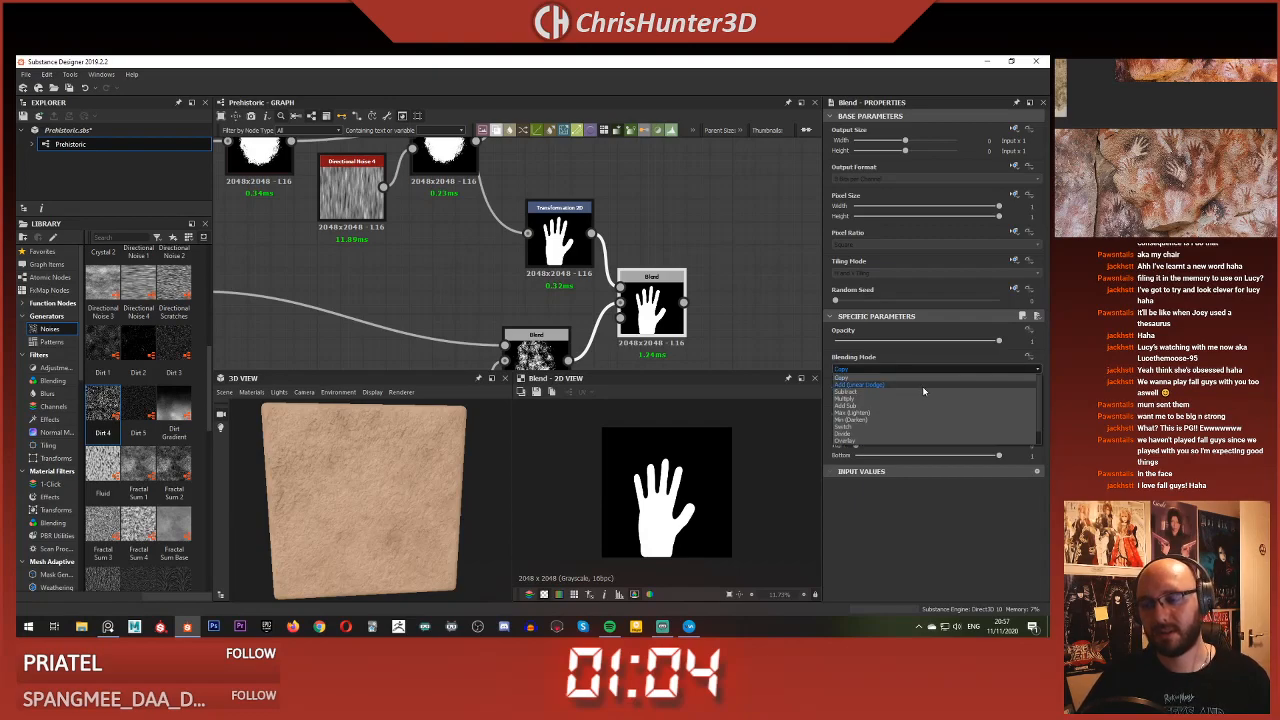
click(924, 390)
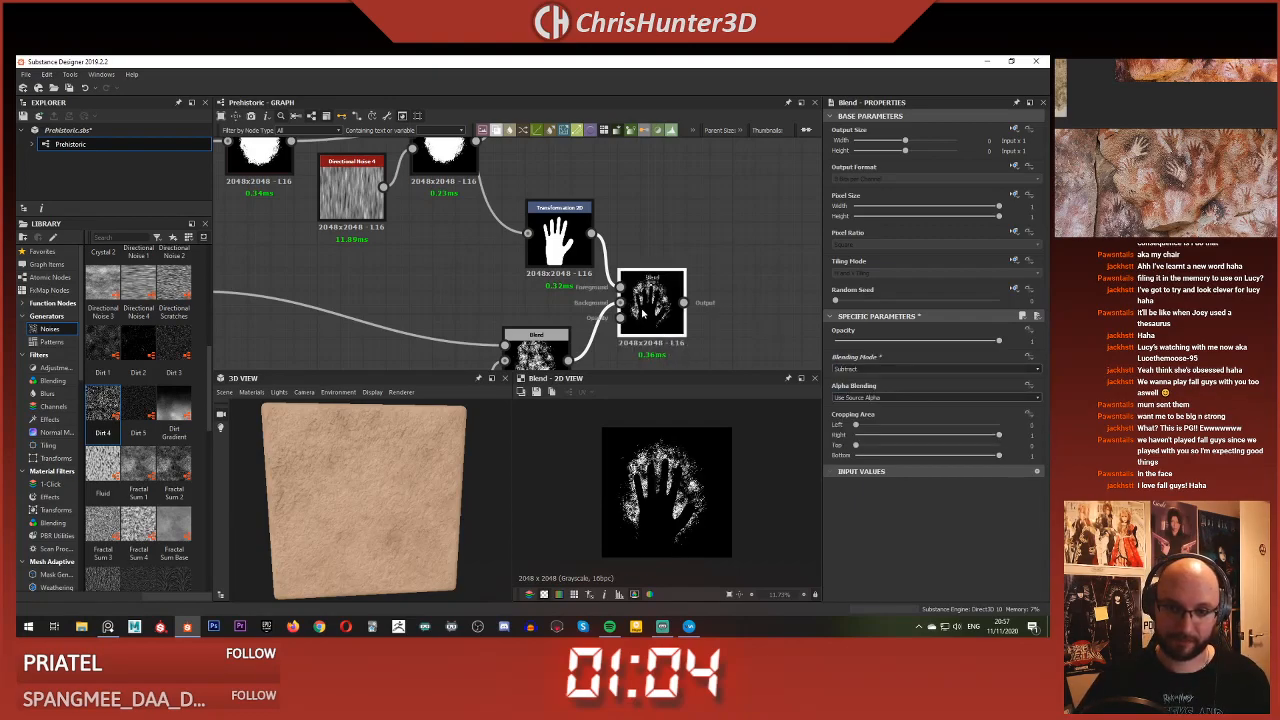
Shrink the third hand, rotate it slightly clockwise and shift it inside its splatter, comparing the handprint masks
click(566, 262)
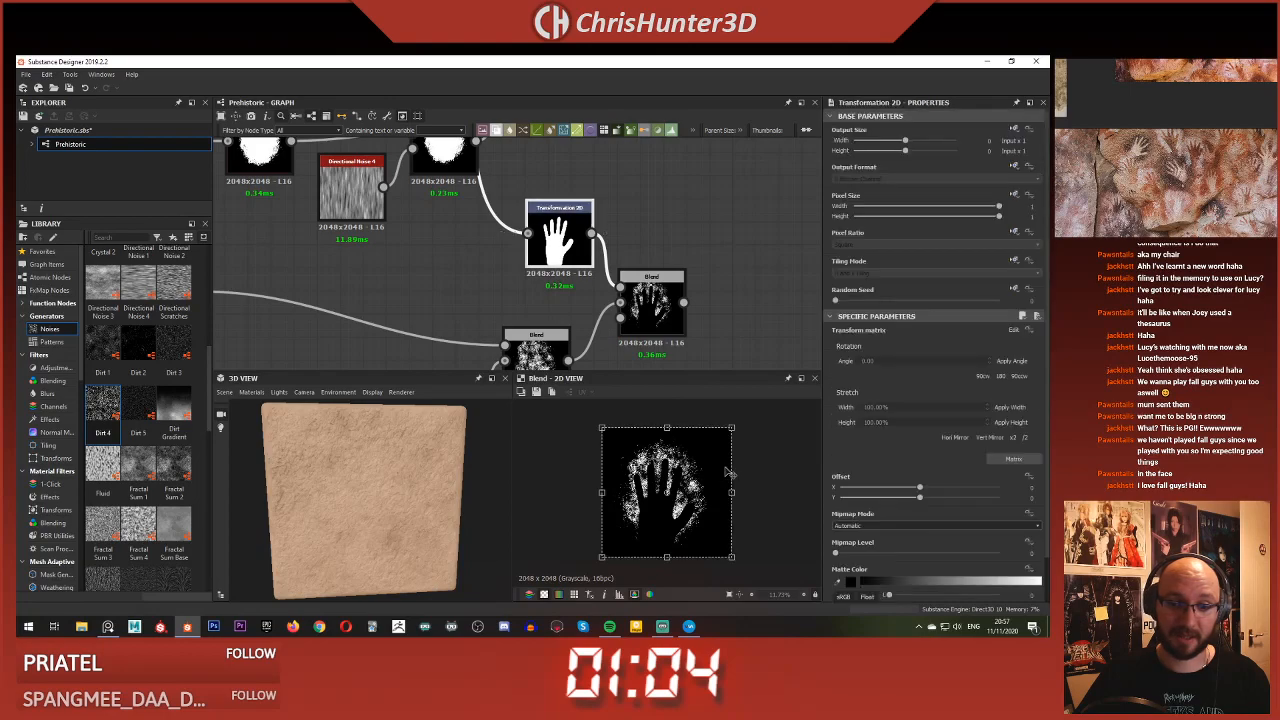
drag(734, 414, 692, 474)
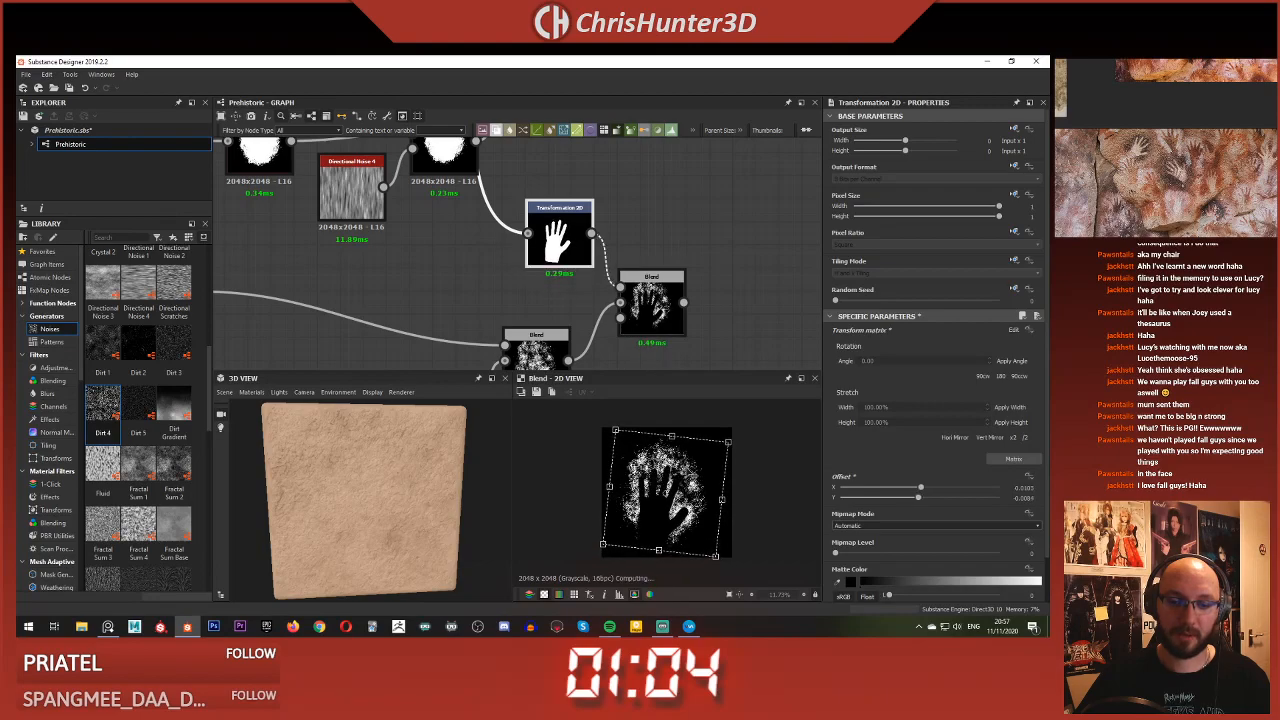
click(722, 318)
scroll(683, 474, down, 5)
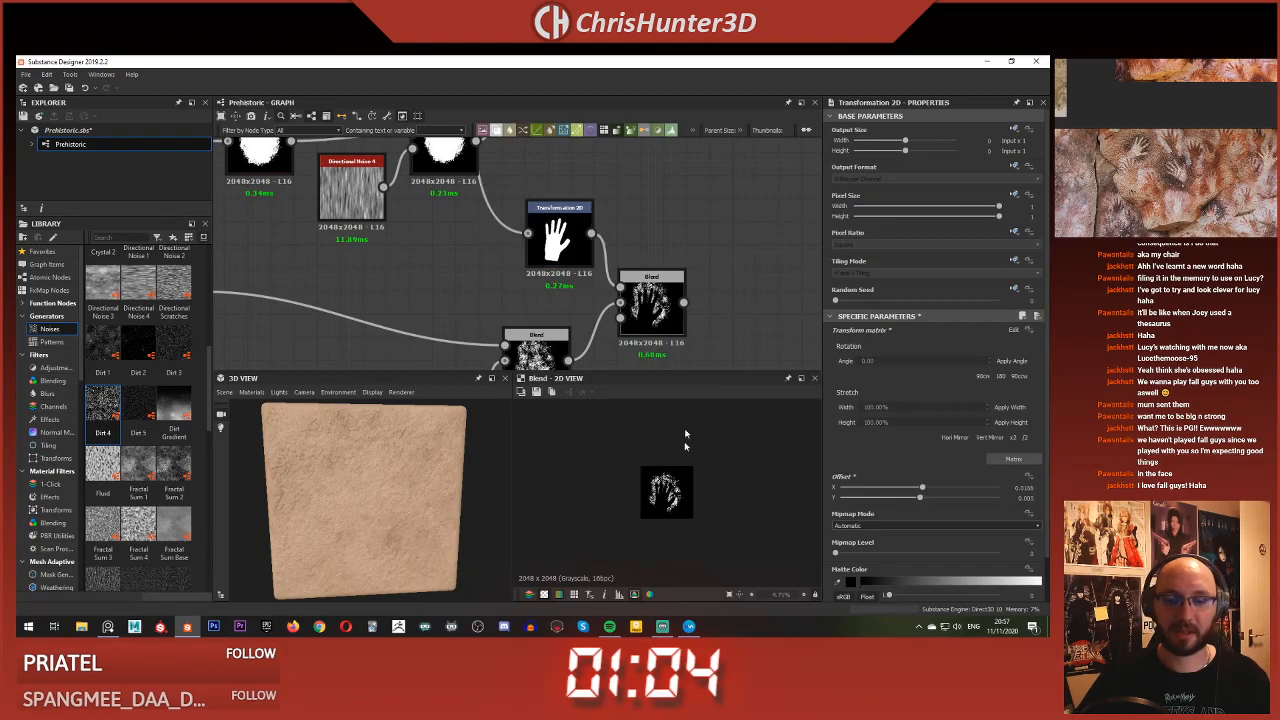
scroll(650, 284, down, 4)
middle_drag(645, 146, 660, 242)
click(668, 232)
scroll(667, 490, up, 5)
scroll(660, 242, down, 4)
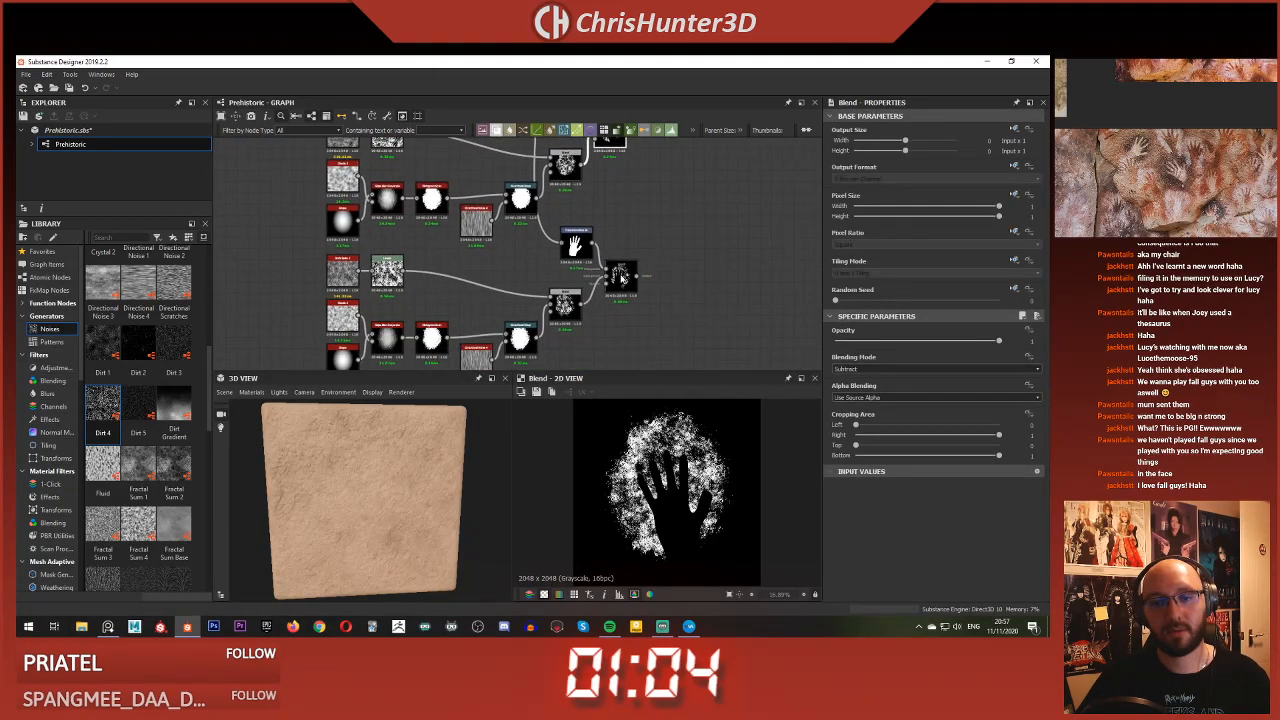
scroll(623, 268, down, 2)
middle_drag(623, 268, 652, 318)
scroll(688, 469, down, 4)
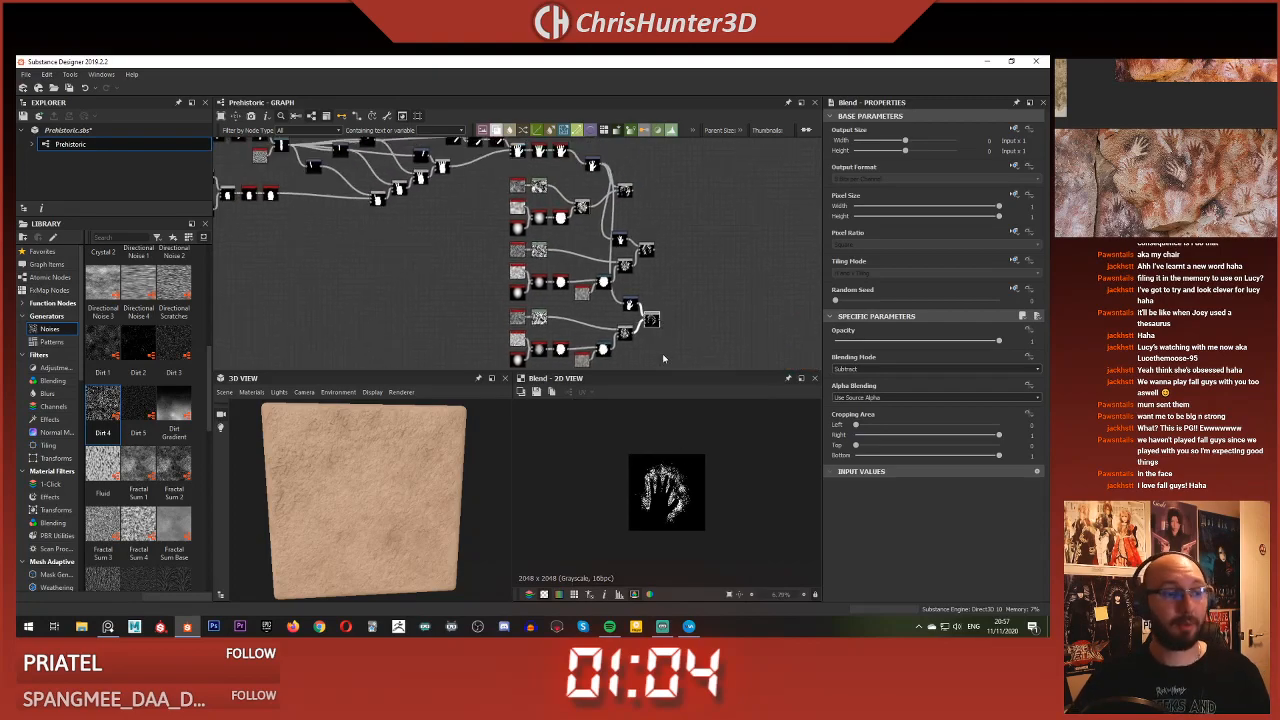
scroll(662, 290, down, 2)
middle_drag(680, 232, 568, 237)
right_click(568, 237)
click(637, 348)
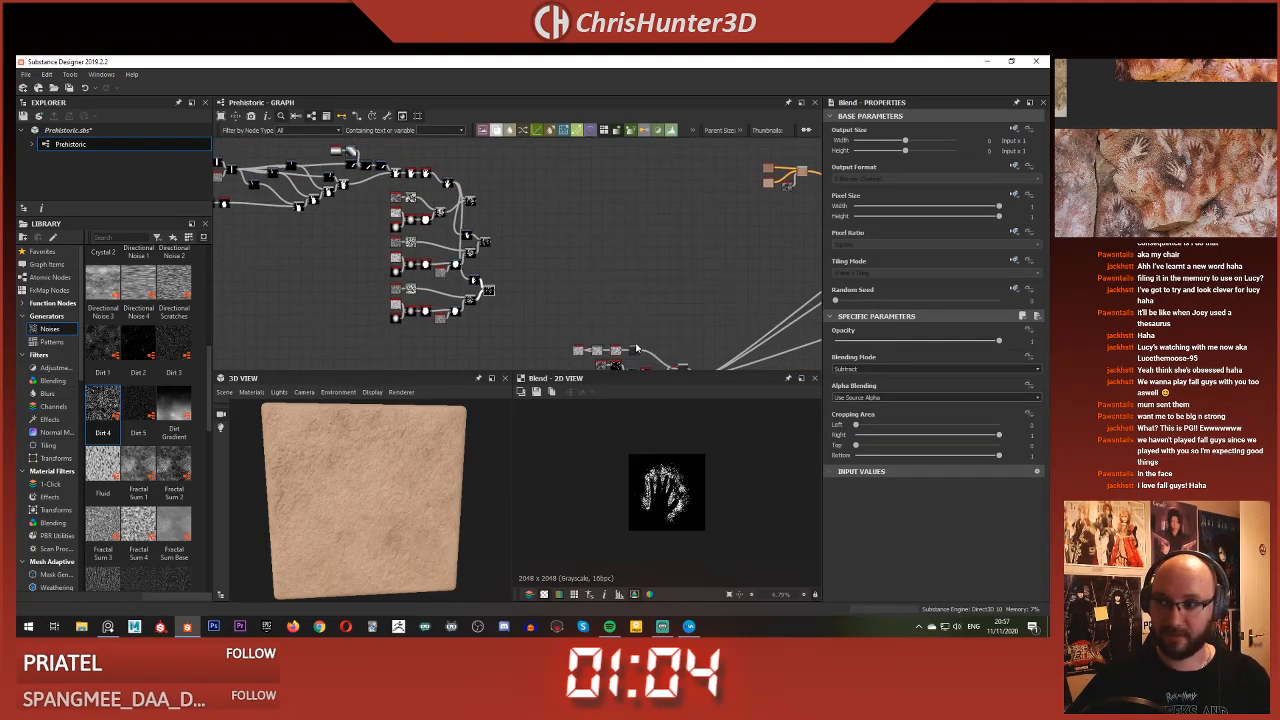
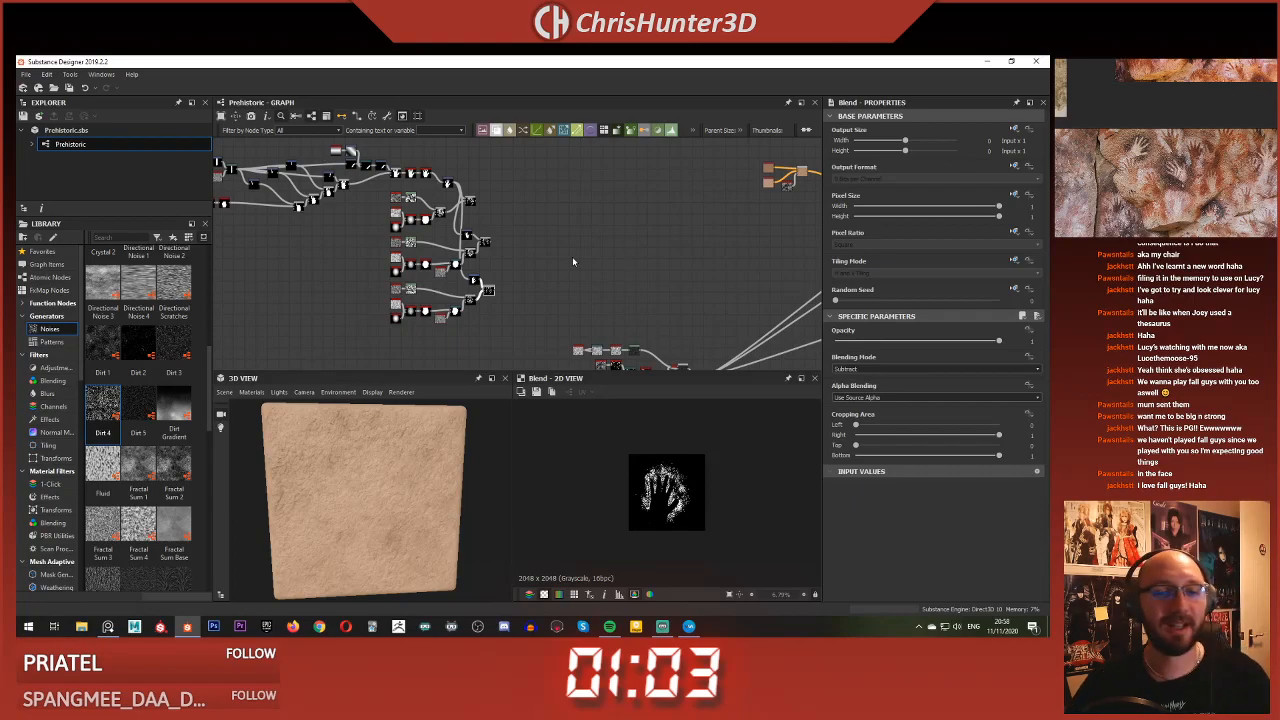
scroll(572, 256, up, 3)
scroll(510, 256, down, 1)
middle_drag(655, 213, 583, 203)
scroll(545, 265, down, 3)
middle_drag(545, 272, 529, 249)
scroll(529, 249, up, 2)
scroll(529, 170, up, 2)
middle_drag(526, 162, 628, 252)
key(space)
text(tile)
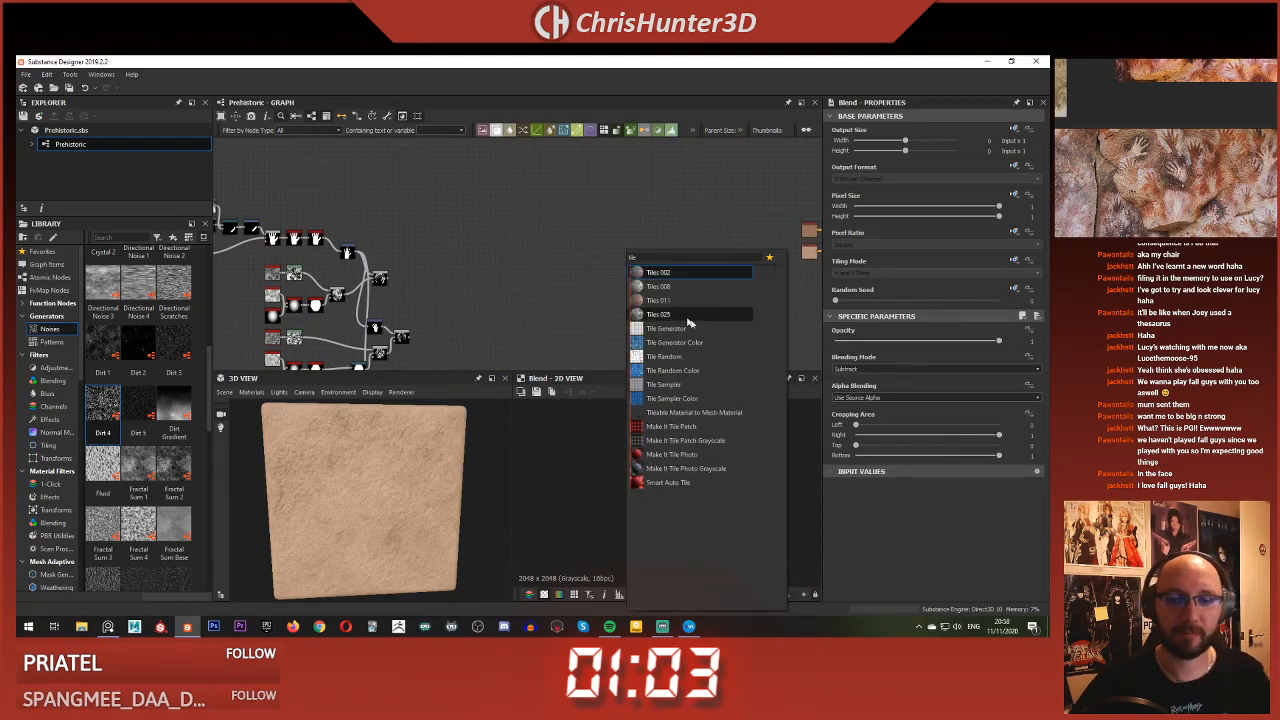
click(716, 387)
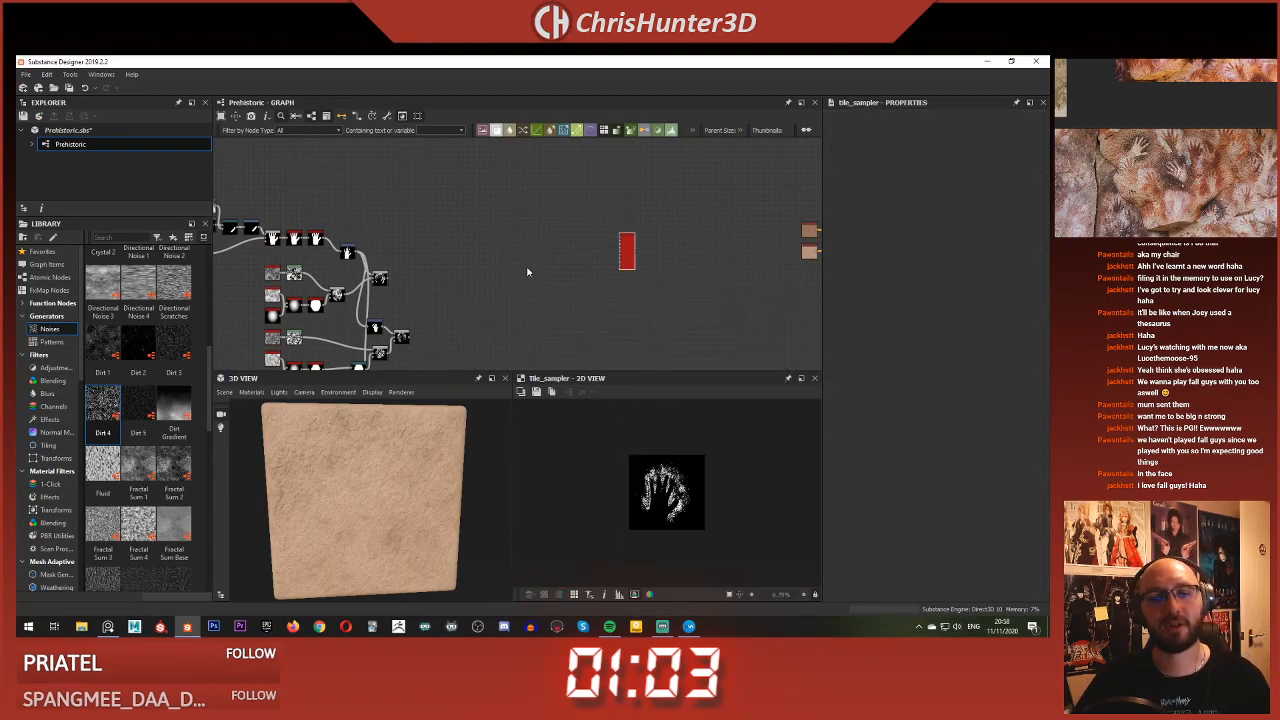
scroll(616, 281, up, 5)
scroll(360, 284, down, 4)
middle_drag(653, 220, 656, 193)
scroll(542, 224, down, 4)
middle_drag(613, 246, 574, 246)
scroll(605, 262, down, 2)
scroll(585, 243, up, 3)
scroll(590, 243, down, 3)
scroll(598, 257, up, 5)
middle_drag(491, 231, 400, 219)
scroll(460, 257, down, 4)
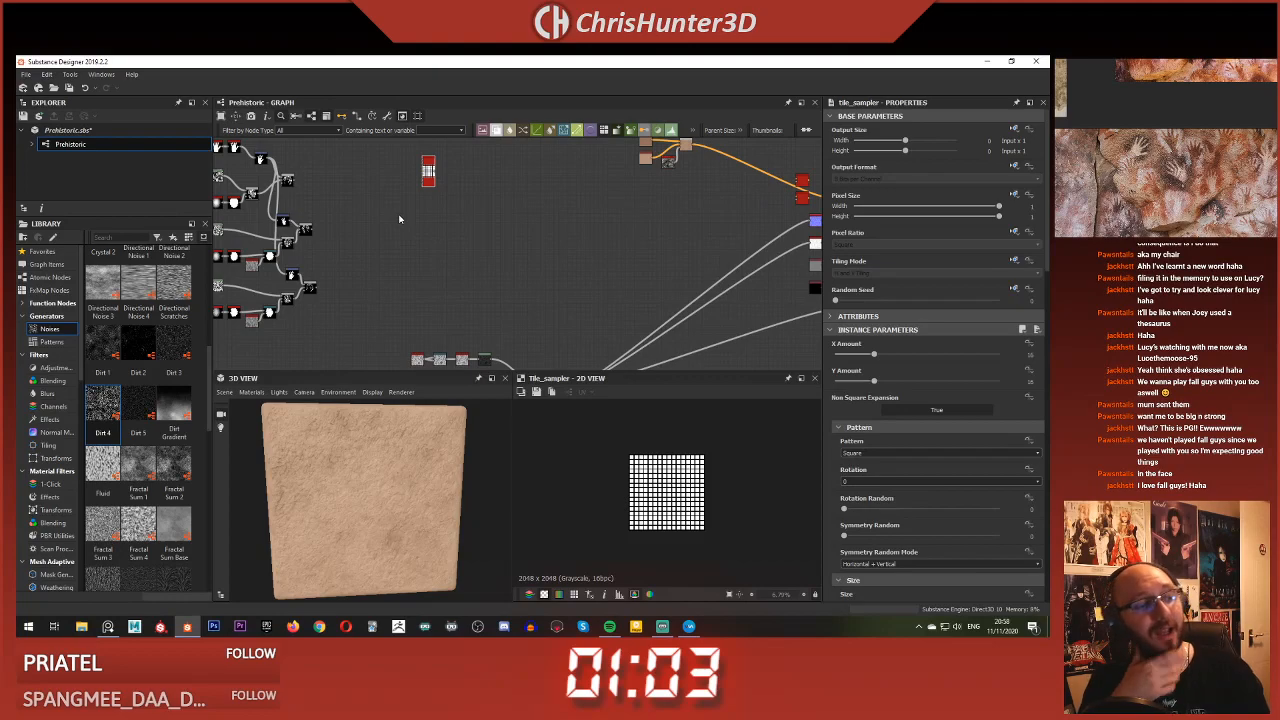
scroll(402, 220, up, 3)
click(459, 165)
key(Delete)
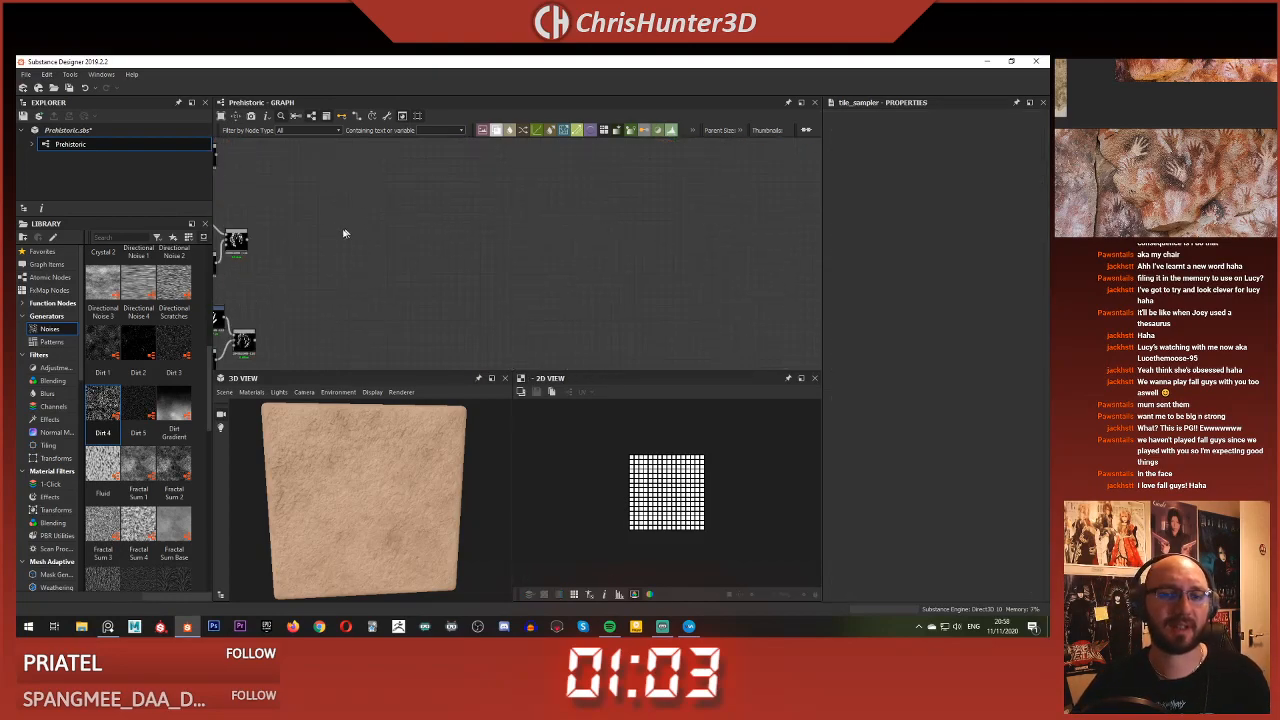
middle_drag(357, 229, 524, 246)
scroll(524, 246, down, 2)
scroll(540, 250, up, 1)
key(space)
text(tile)
click(646, 386)
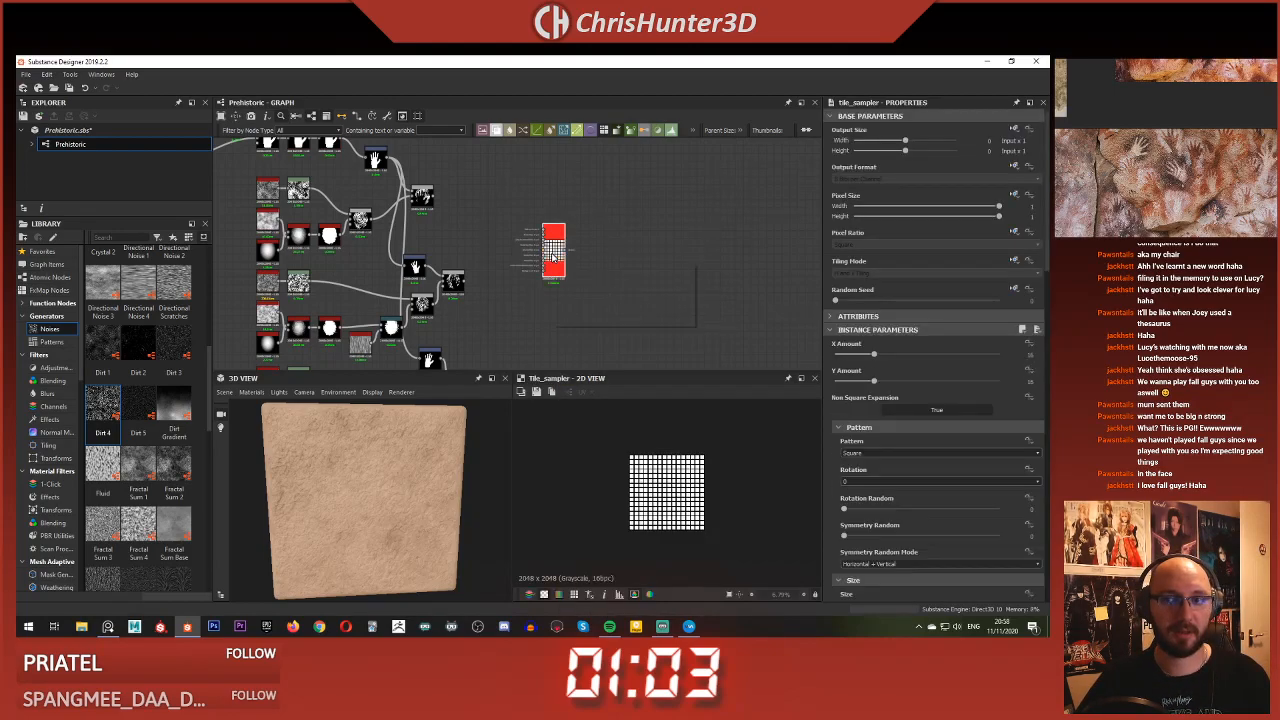
scroll(553, 258, up, 5)
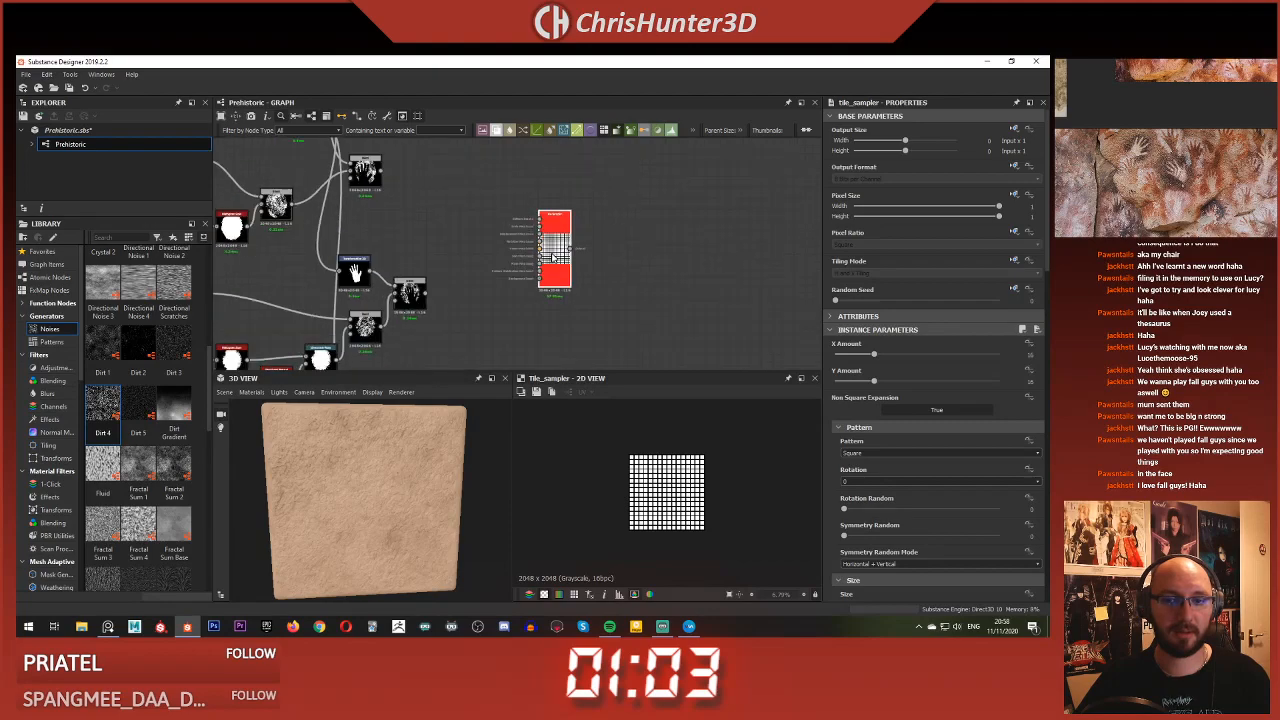
key(Delete)
Add a Tile Sampler Color node in the empty graph area beyond the handprint Blends
key(space)
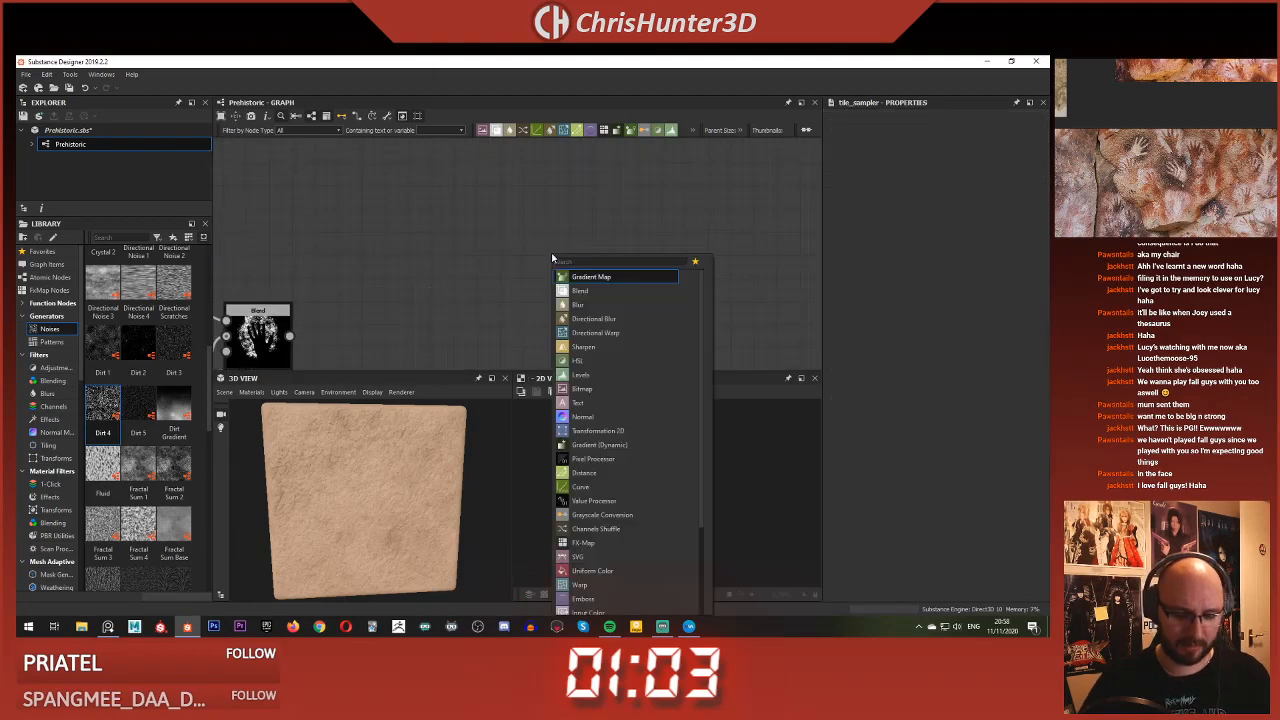
text(tile)
click(661, 404)
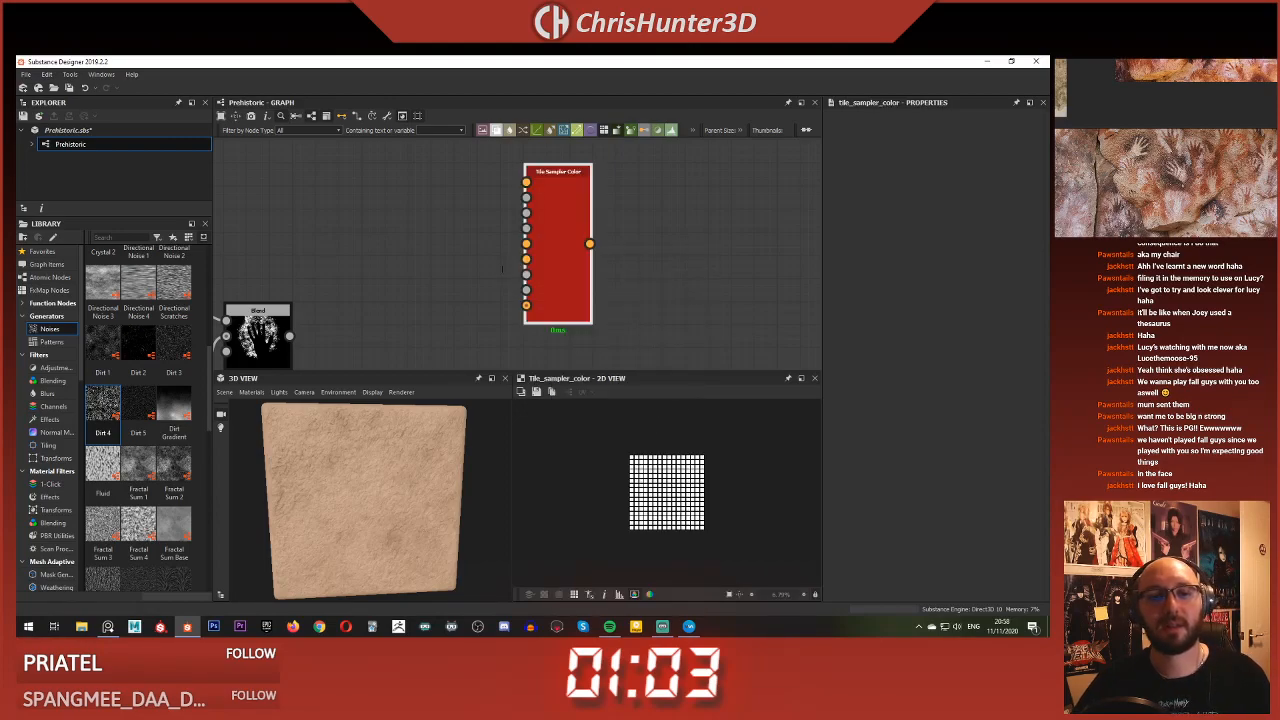
scroll(500, 272, down, 4)
scroll(453, 235, up, 5)
scroll(480, 230, down, 5)
scroll(500, 245, down, 3)
scroll(550, 252, up, 5)
scroll(615, 270, down, 4)
middle_drag(619, 272, 666, 350)
scroll(614, 270, up, 5)
scroll(540, 254, down, 6)
middle_drag(442, 257, 603, 248)
scroll(603, 248, up, 7)
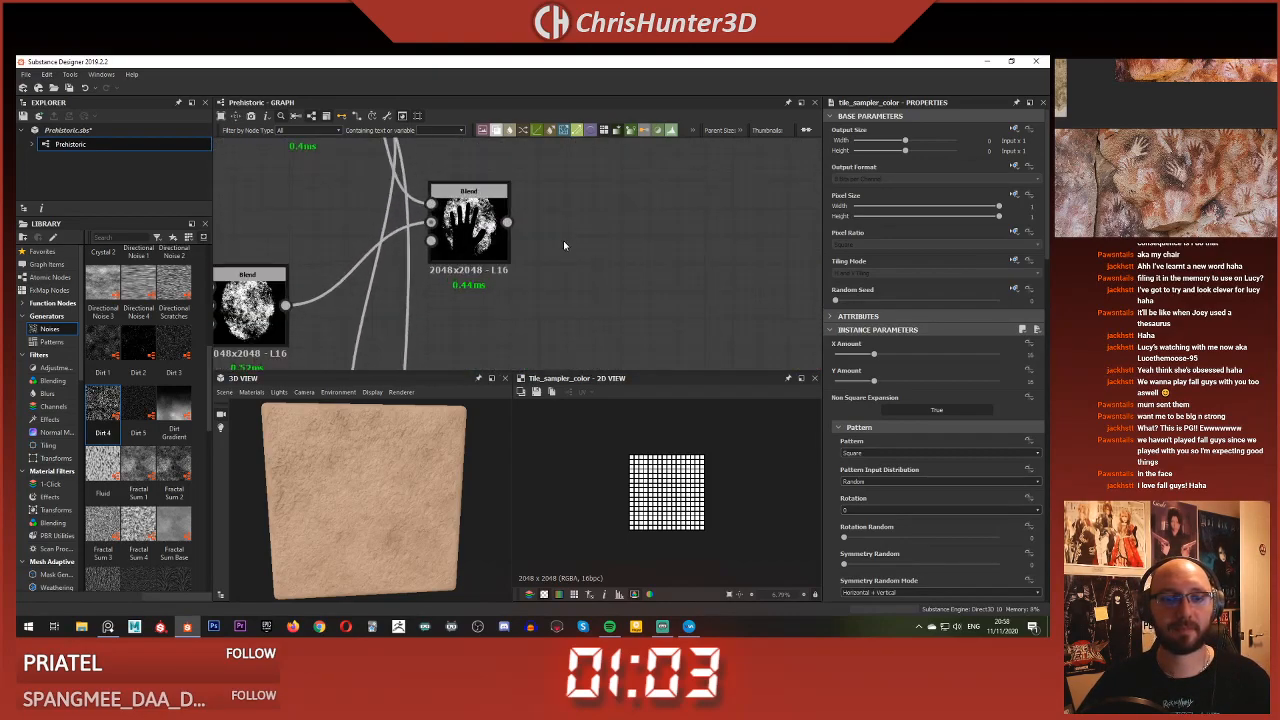
key(space)
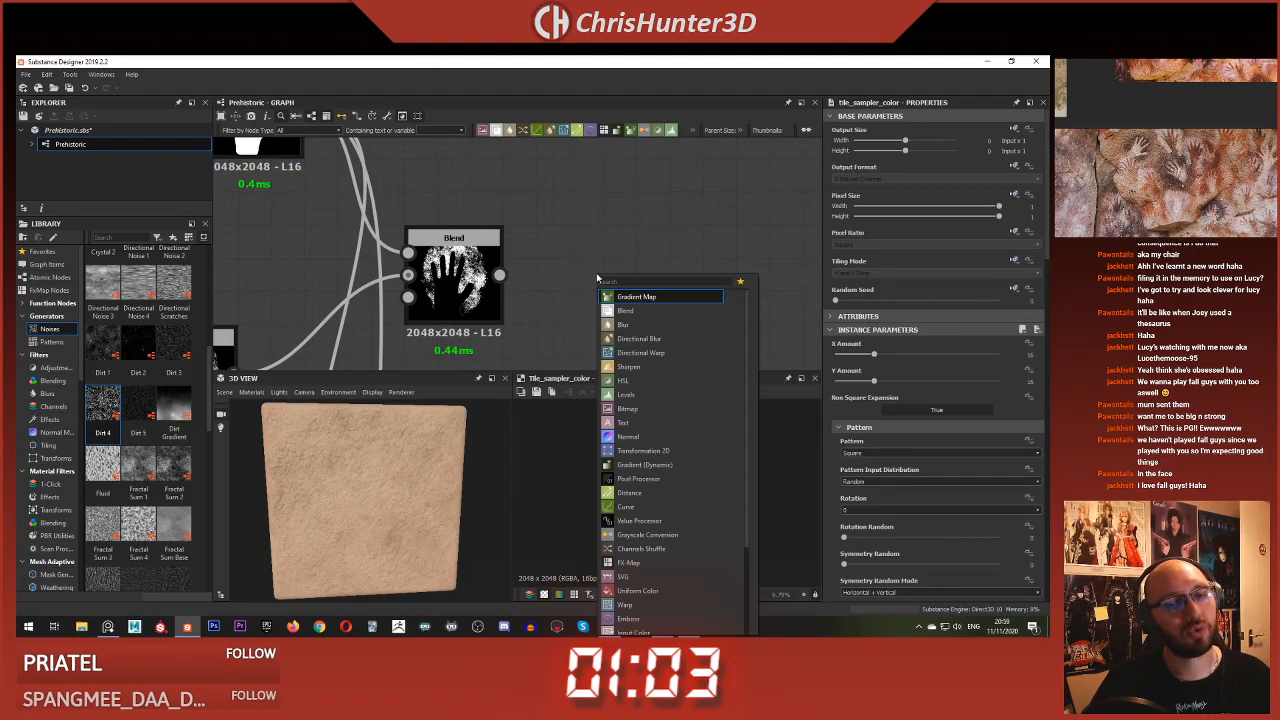
text(bl)
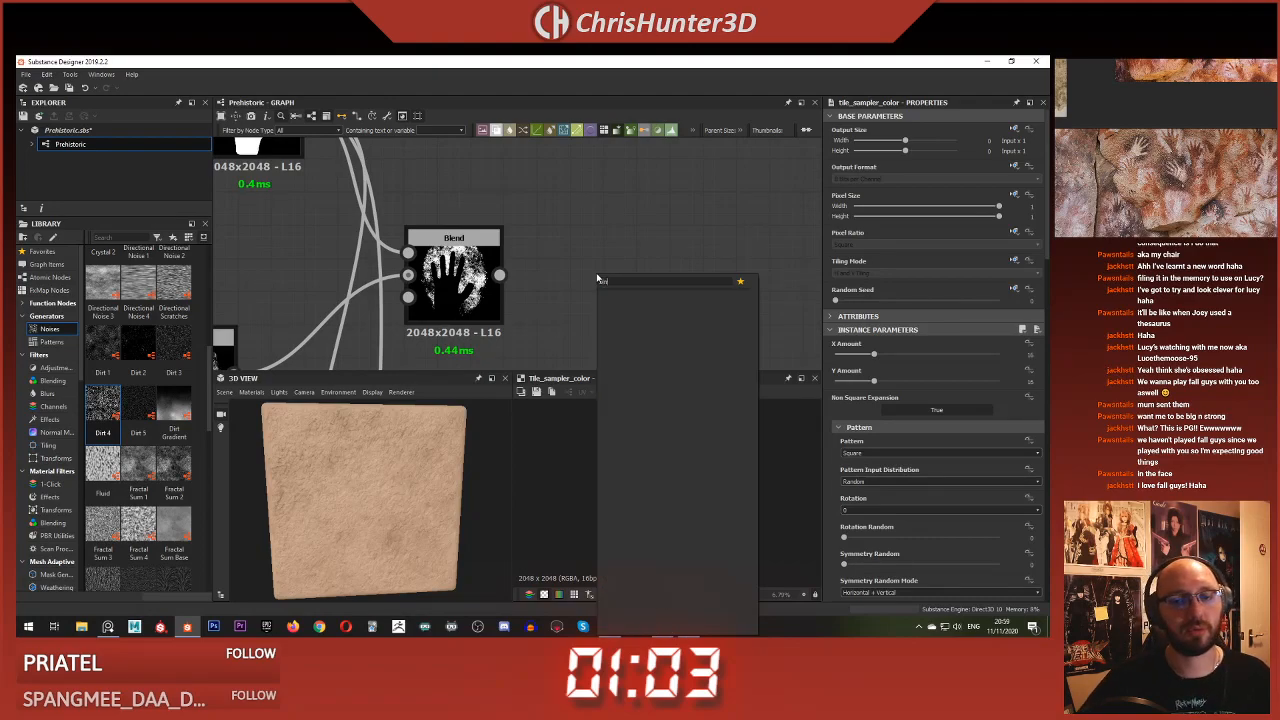
key(Return)
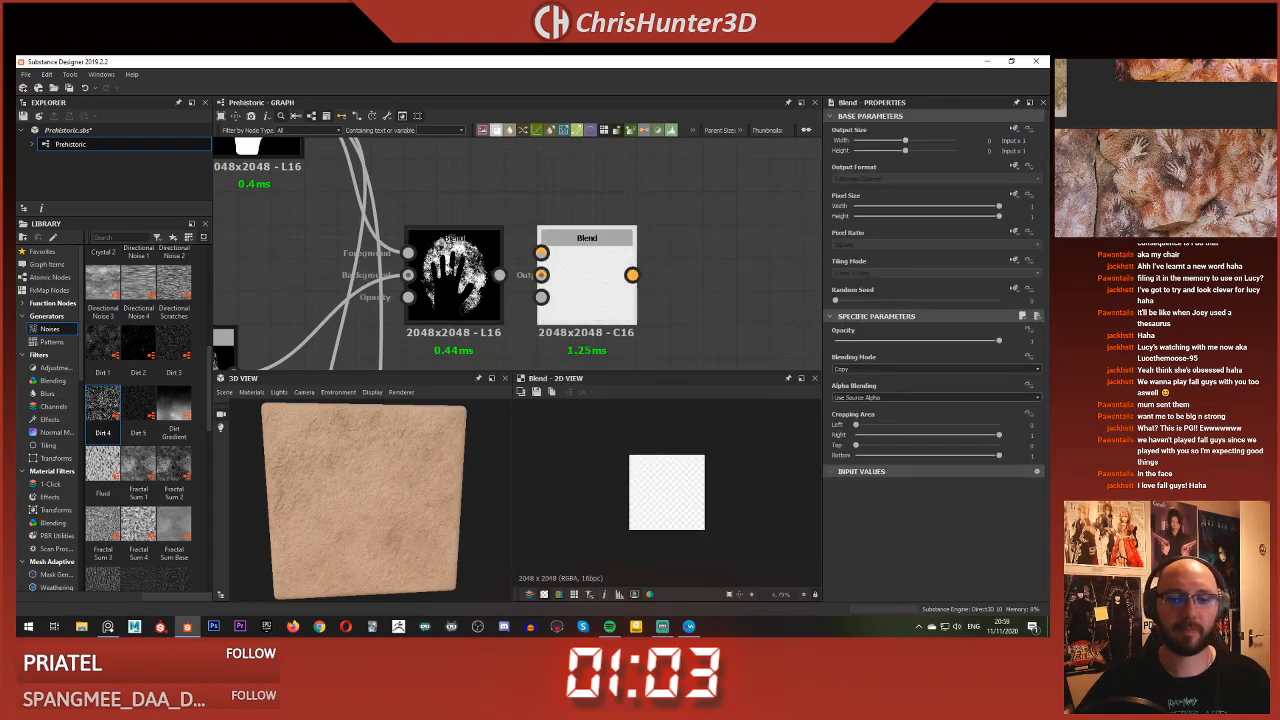
drag(499, 275, 629, 286)
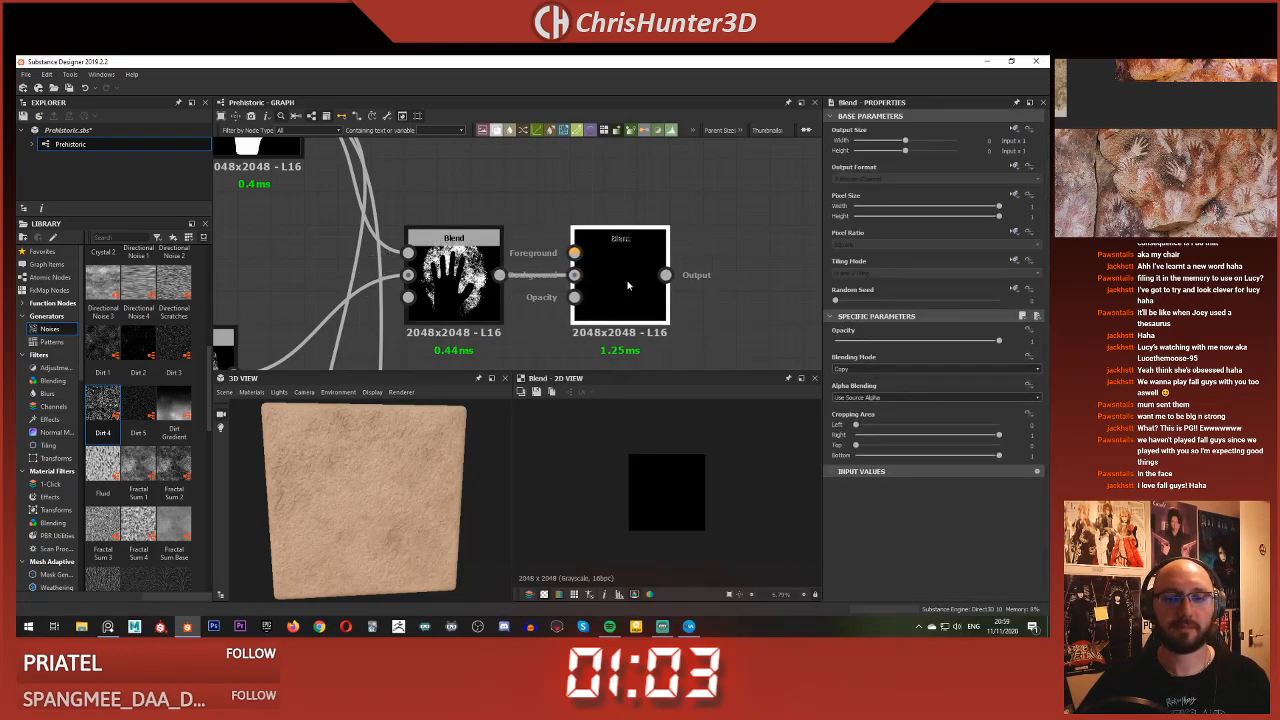
middle_drag(557, 211, 597, 209)
scroll(596, 208, down, 2)
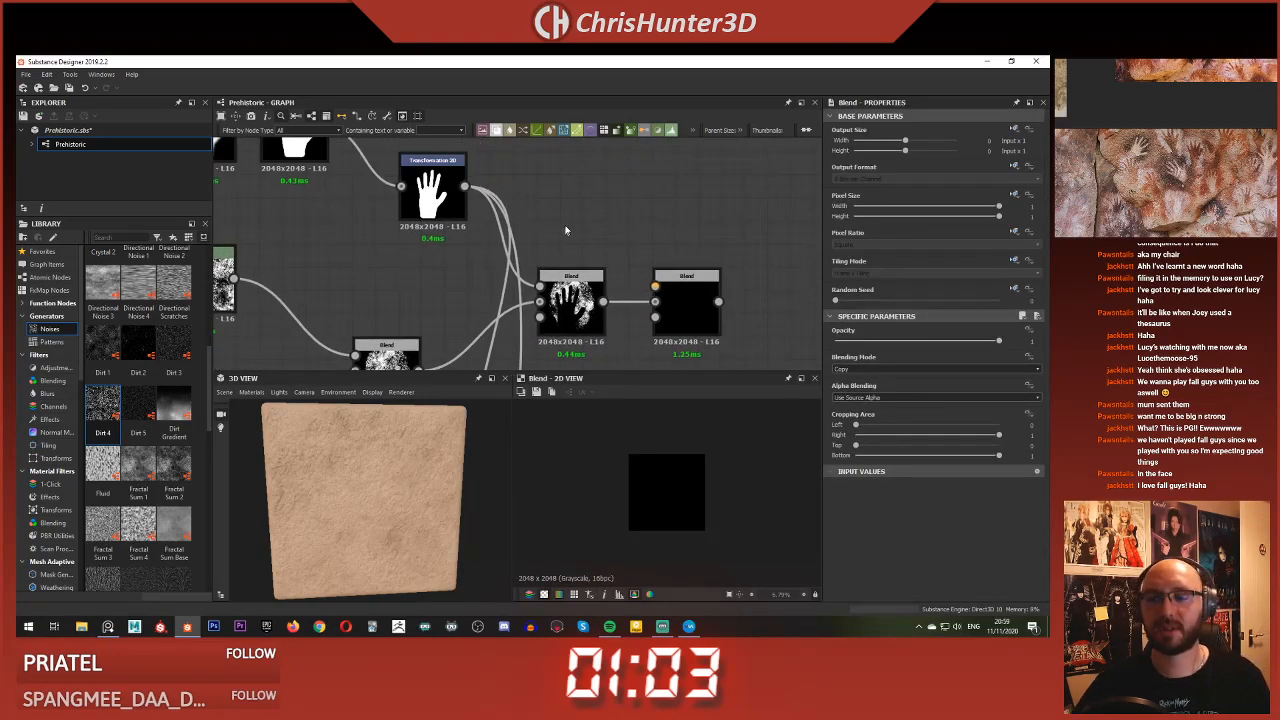
key(space)
text(uniform)
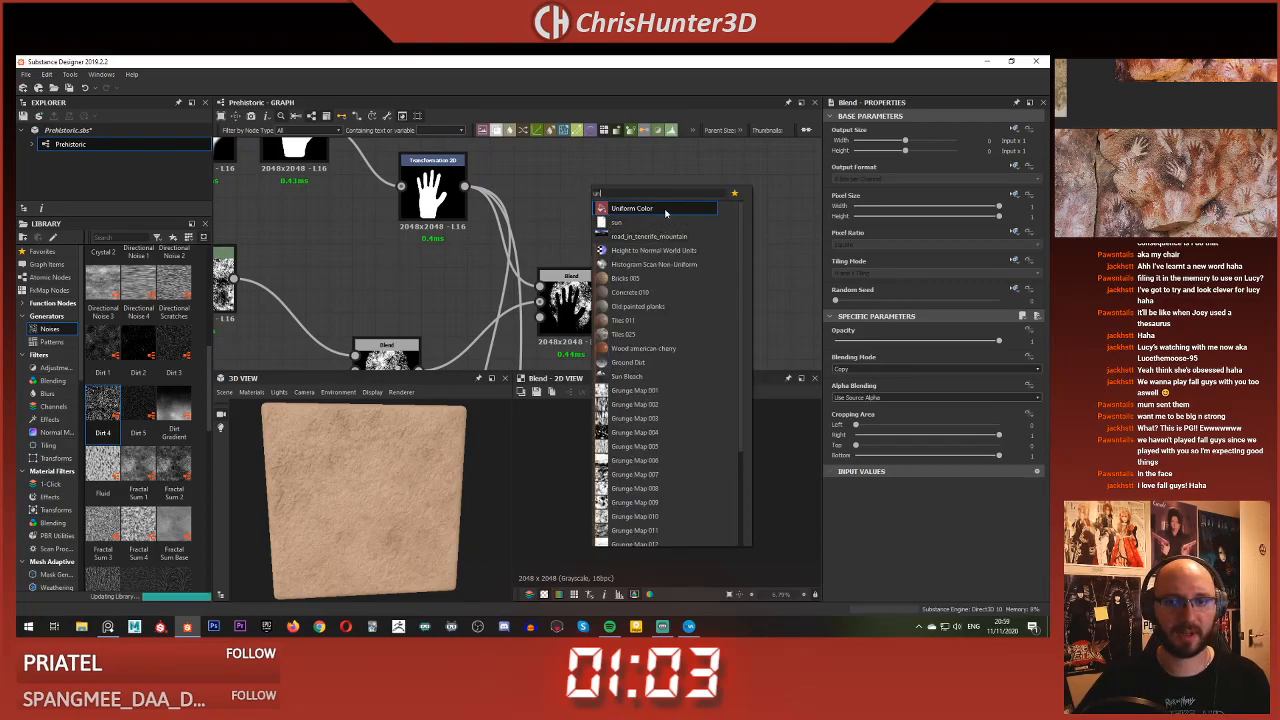
key(Return)
drag(601, 211, 687, 308)
double_click(687, 308)
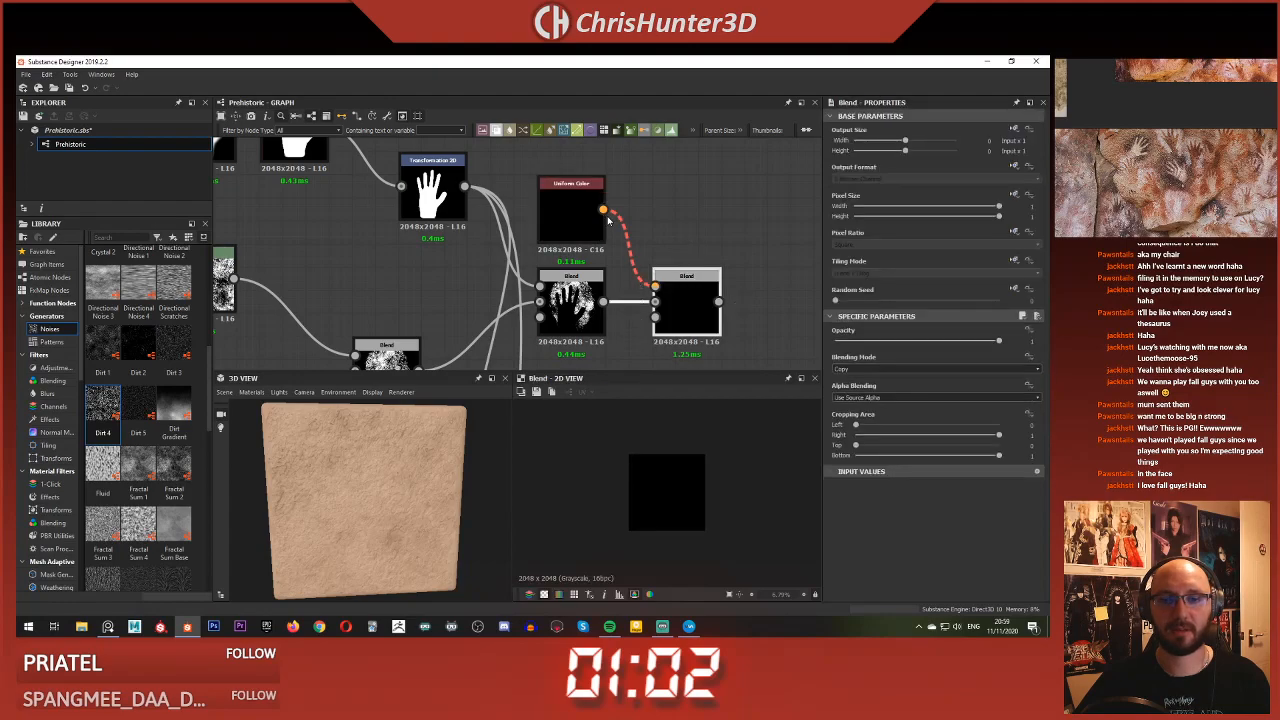
click(571, 211)
click(700, 282)
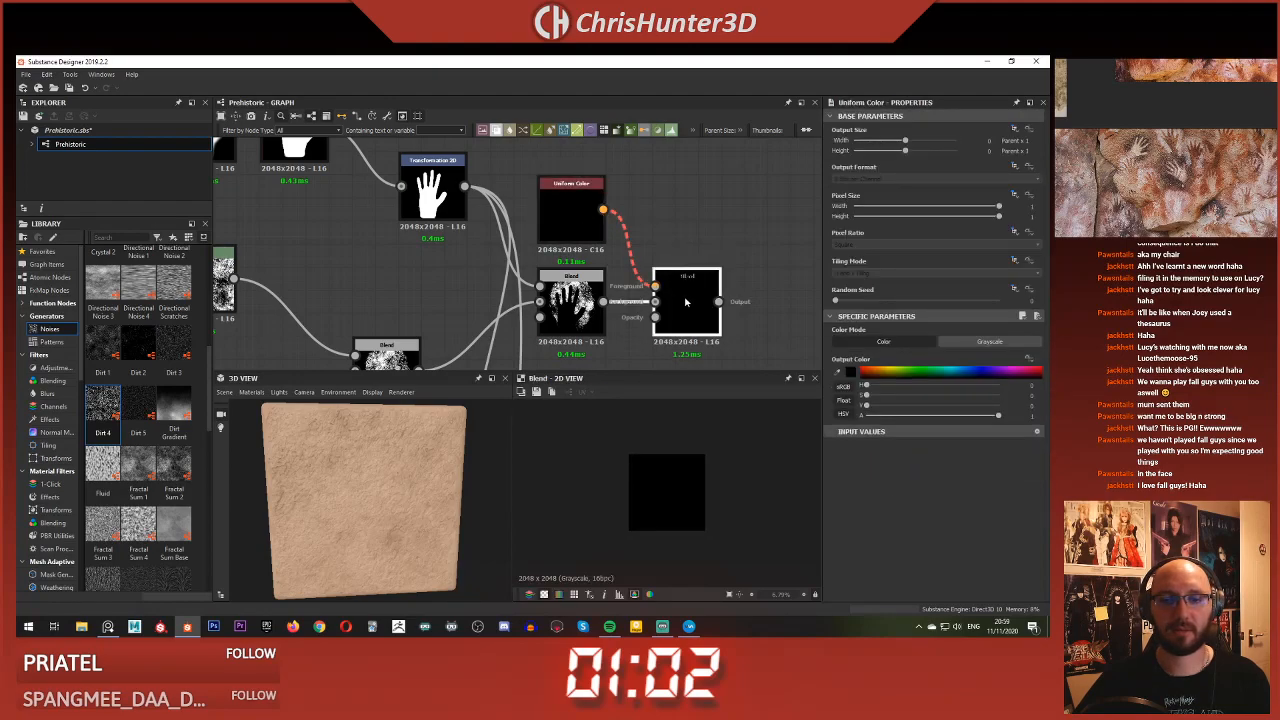
key(space)
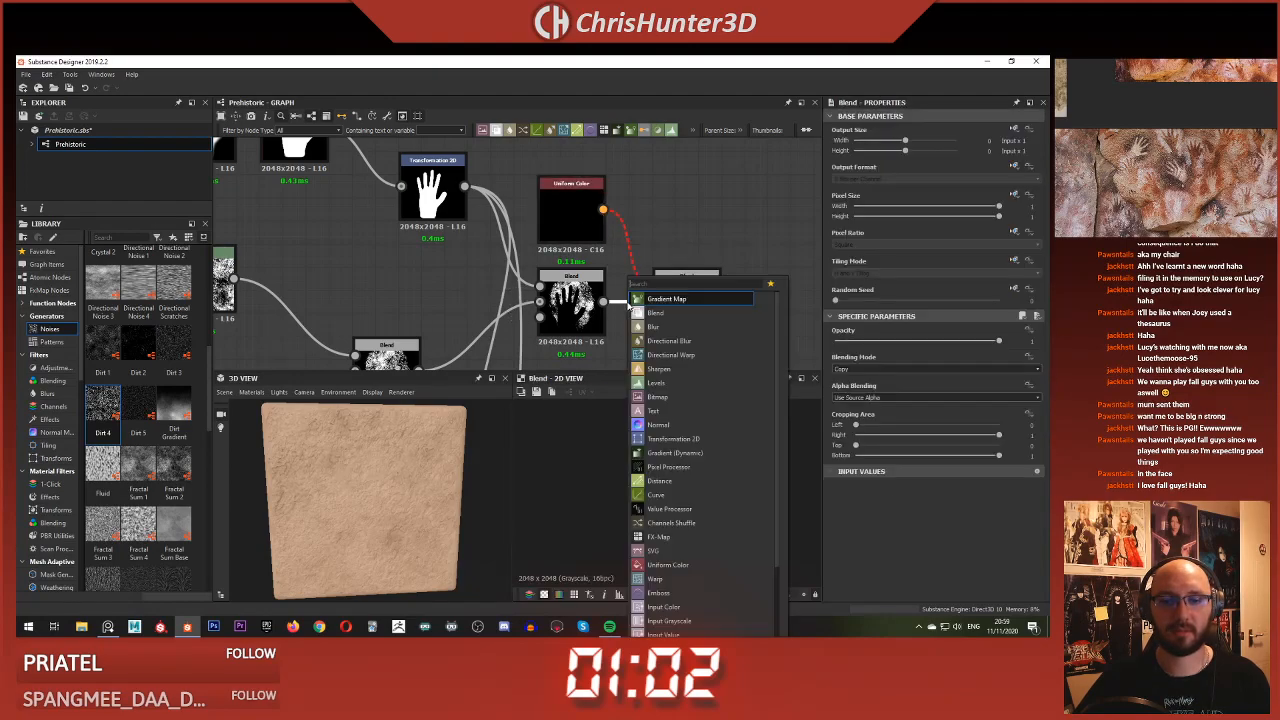
click(660, 299)
double_click(699, 306)
drag(700, 307, 724, 306)
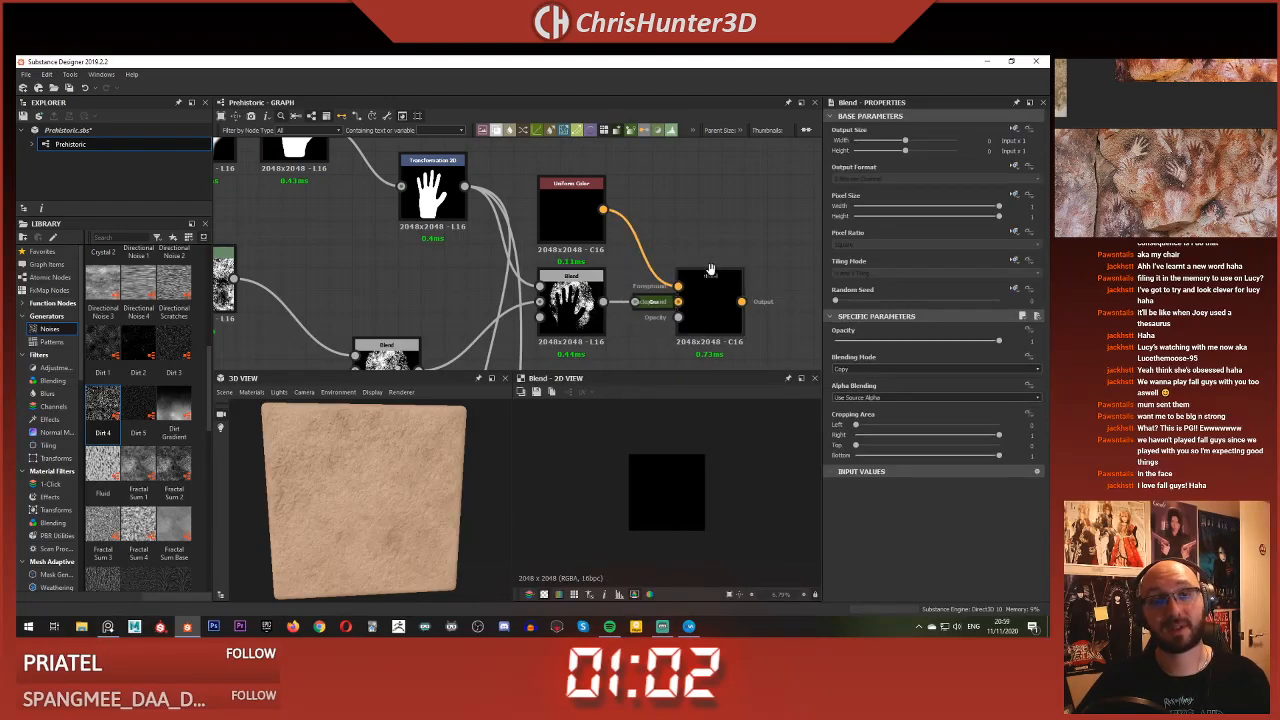
middle_drag(716, 275, 680, 287)
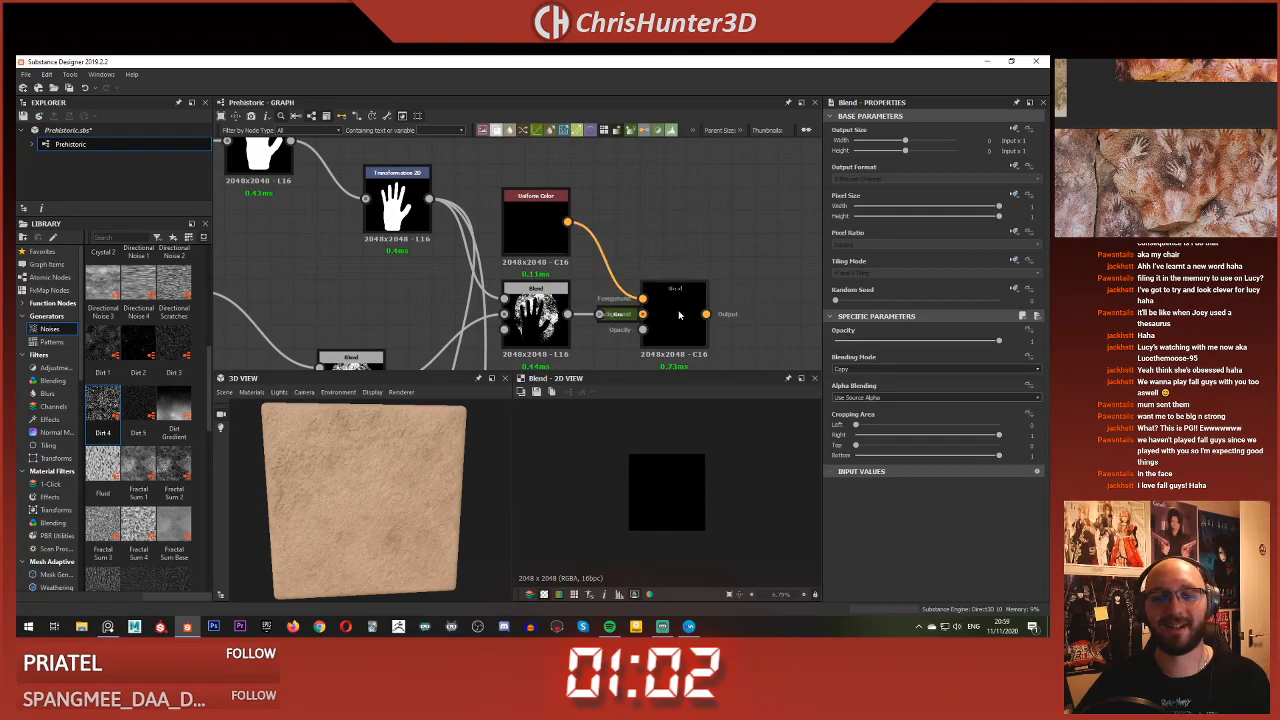
key(Delete)
click(526, 214)
key(Delete)
double_click(590, 300)
key(Delete)
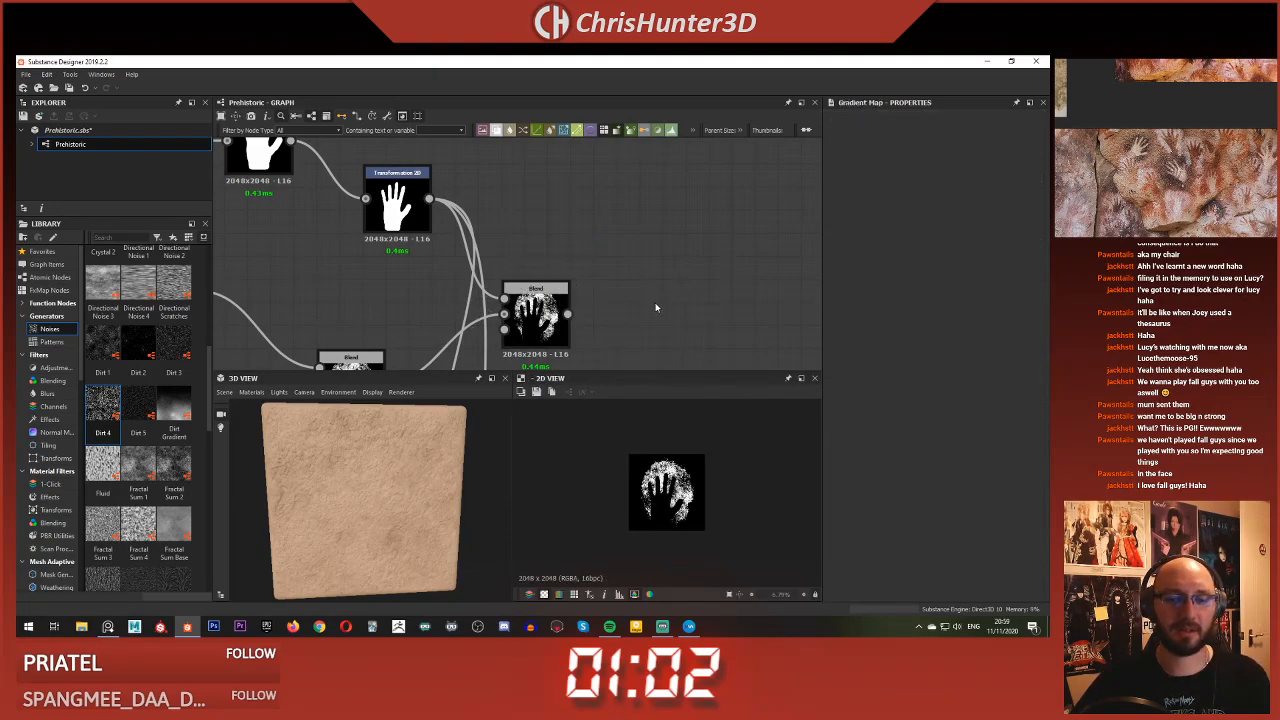
Add a Gradient Map node after the first handprint Blend and connect that handprint mask as its input
key(space)
text(gra)
click(708, 306)
drag(568, 314, 626, 318)
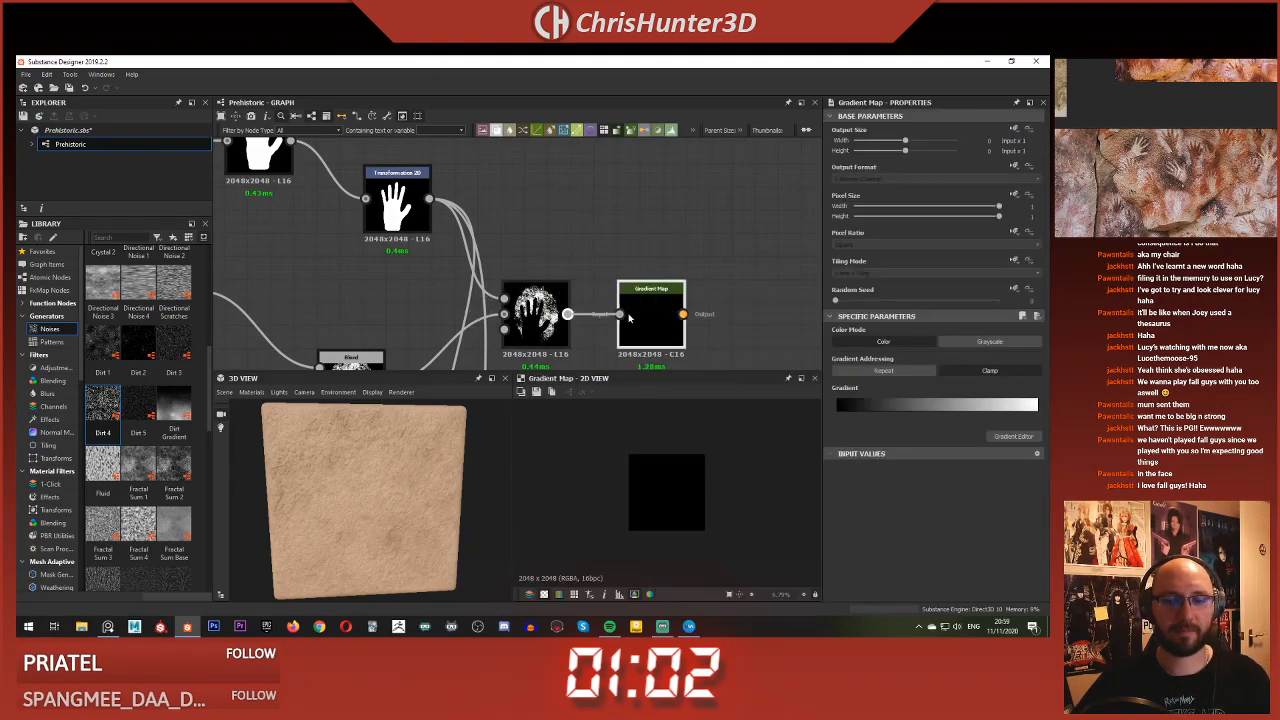
click(1013, 436)
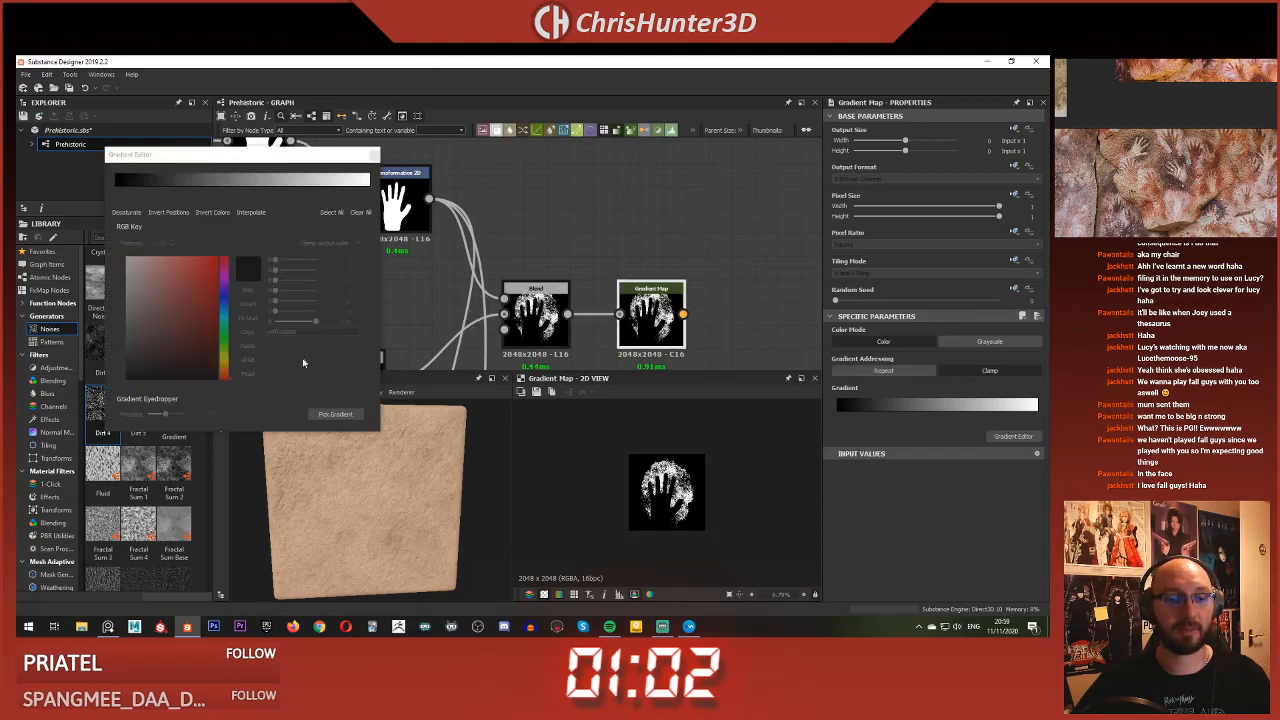
click(334, 414)
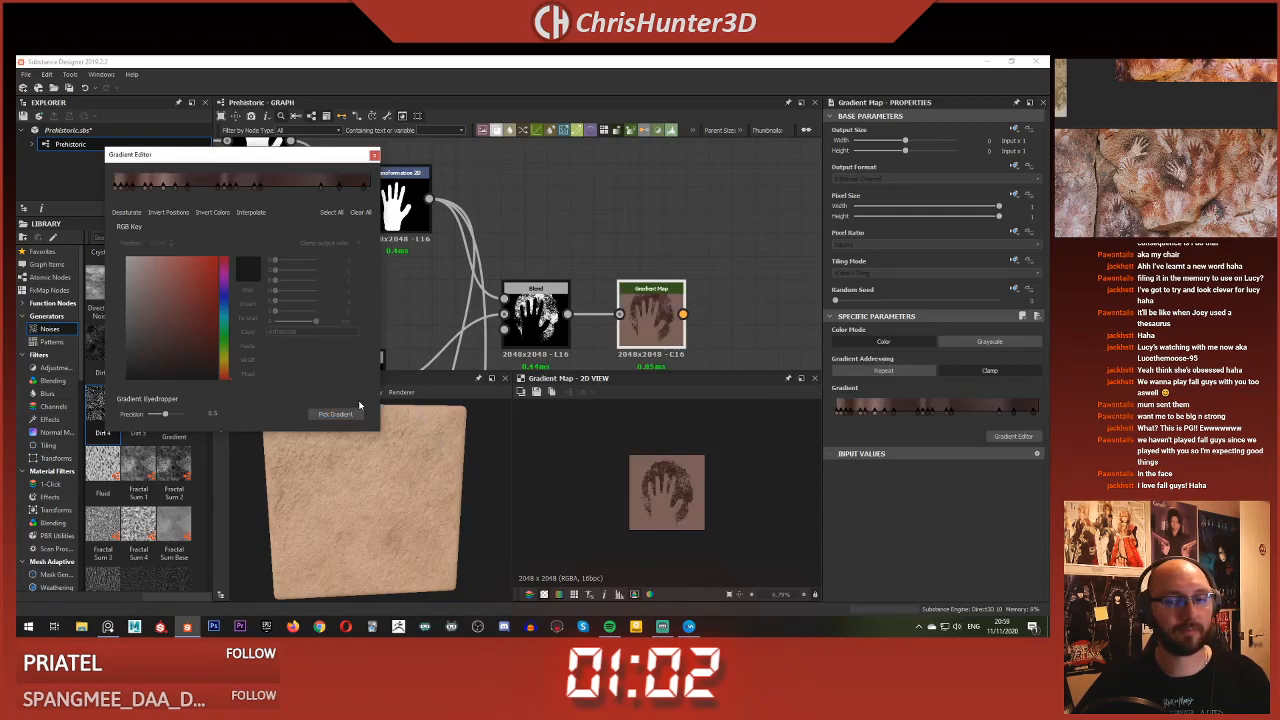
click(373, 155)
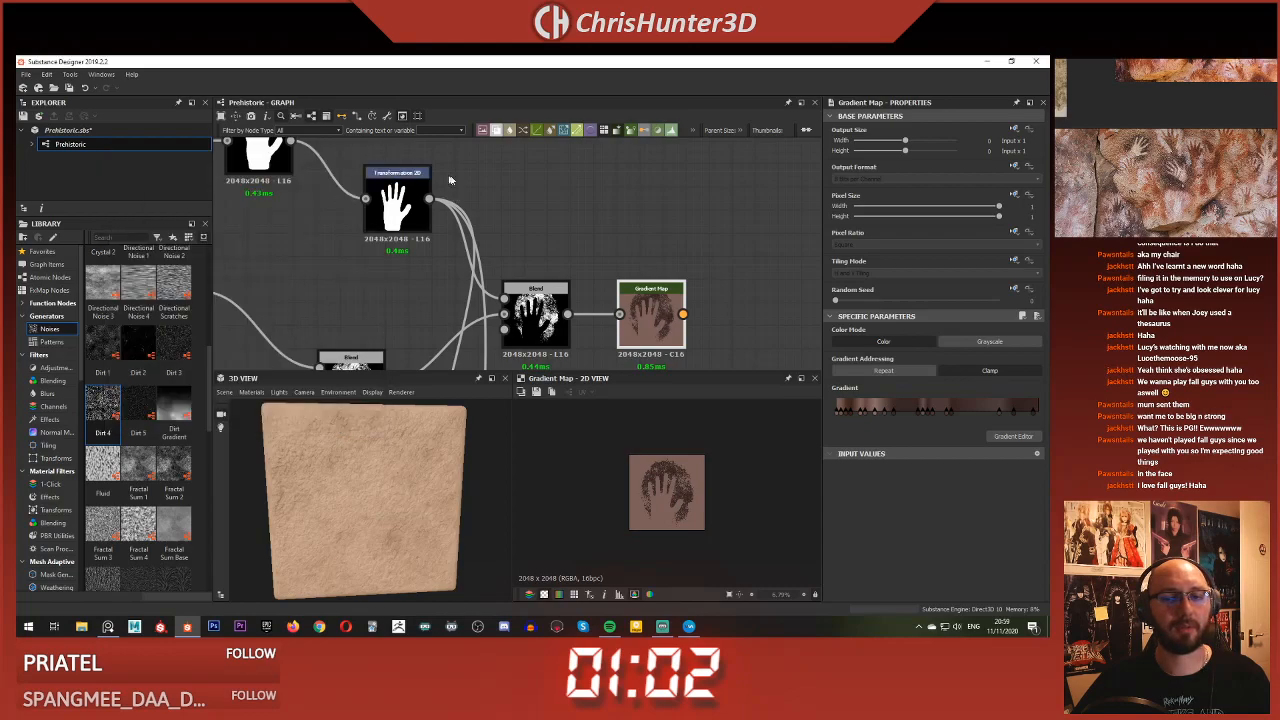
middle_drag(663, 200, 646, 170)
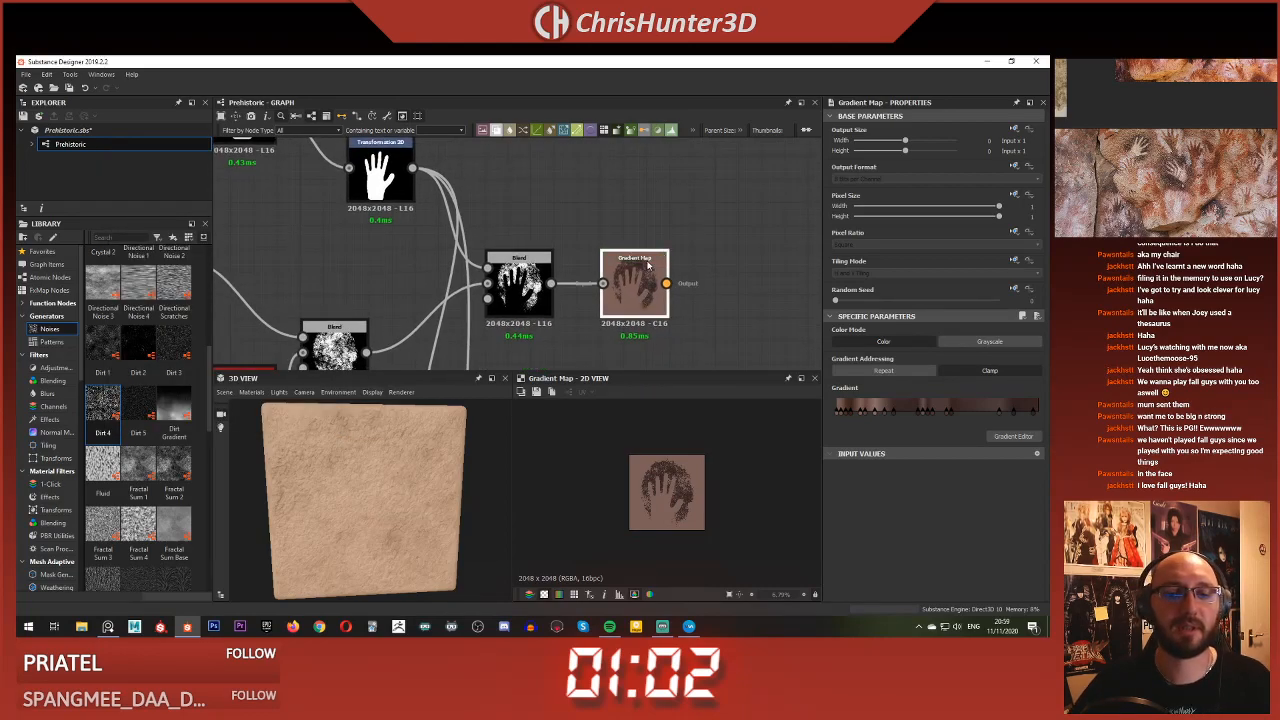
key(Delete)
Add a fresh Gradient Map node after the first handprint Blend and connect that handprint mask as its input
middle_drag(592, 253, 618, 247)
key(space)
text(gr)
click(668, 276)
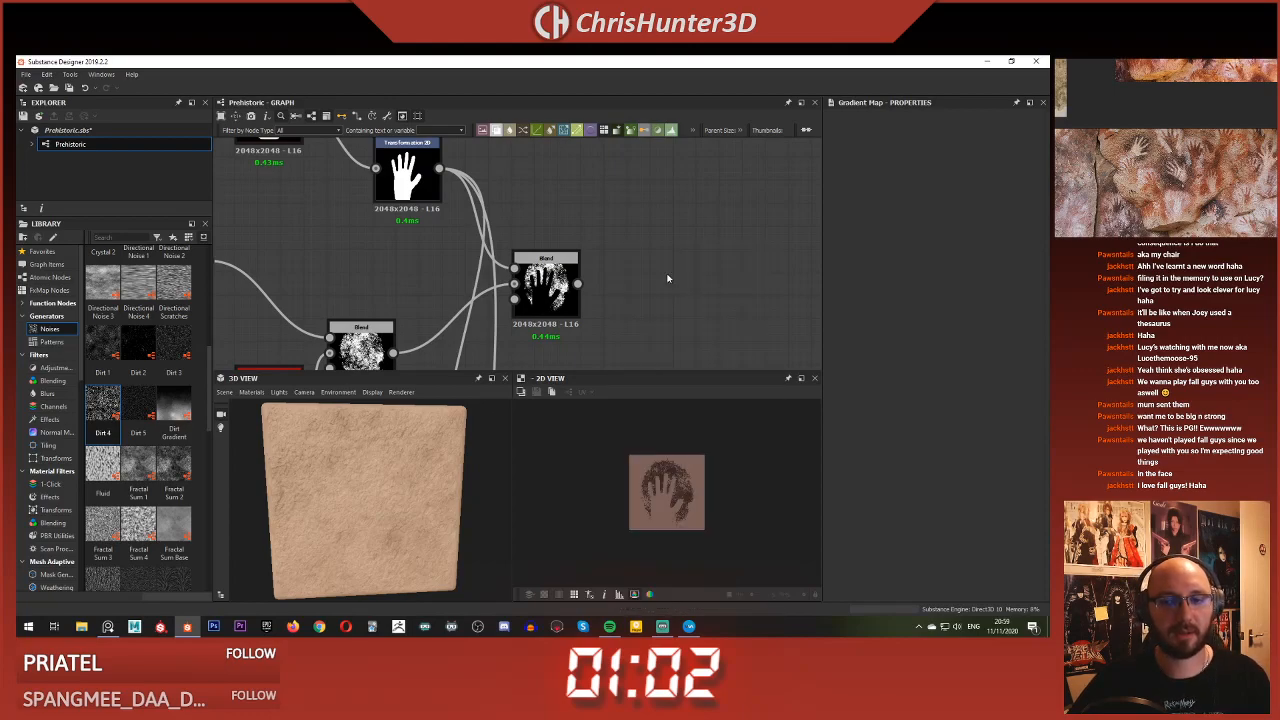
drag(578, 285, 633, 292)
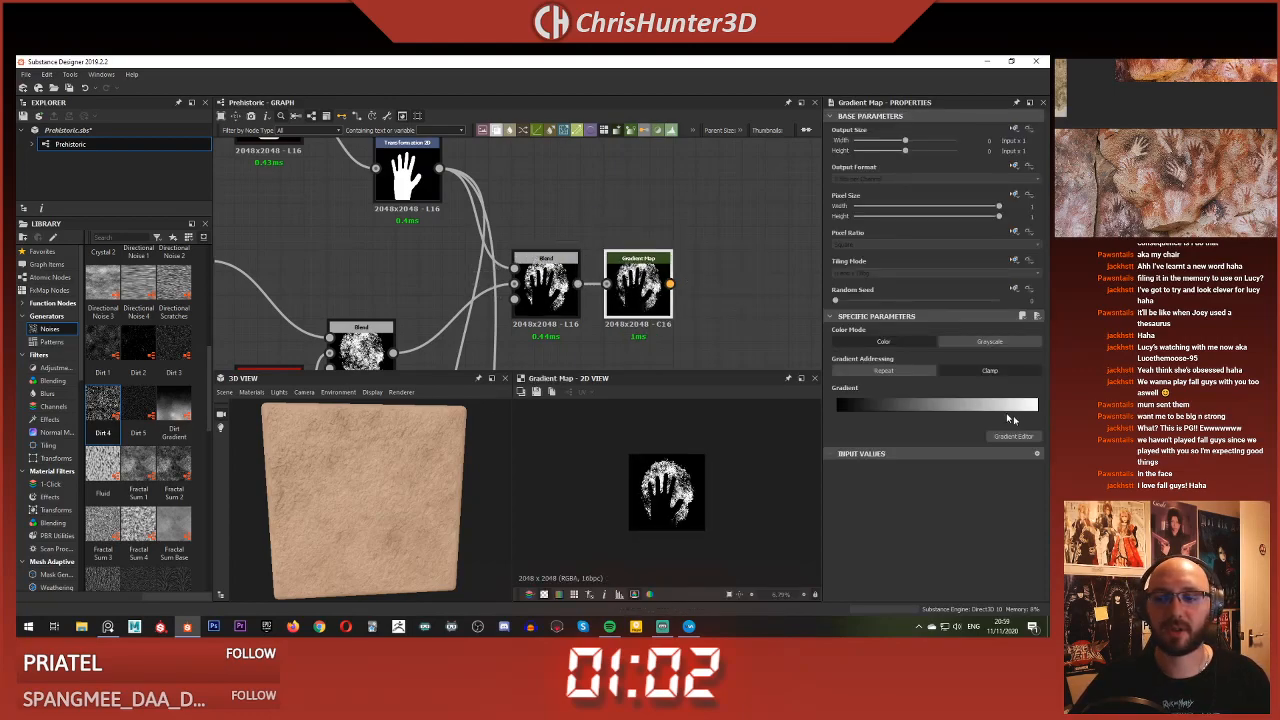
Recolor the white end key of the first handprint's gradient to a dark brown sampled from the cave painting reference
click(1013, 436)
click(350, 190)
key(Delete)
click(370, 188)
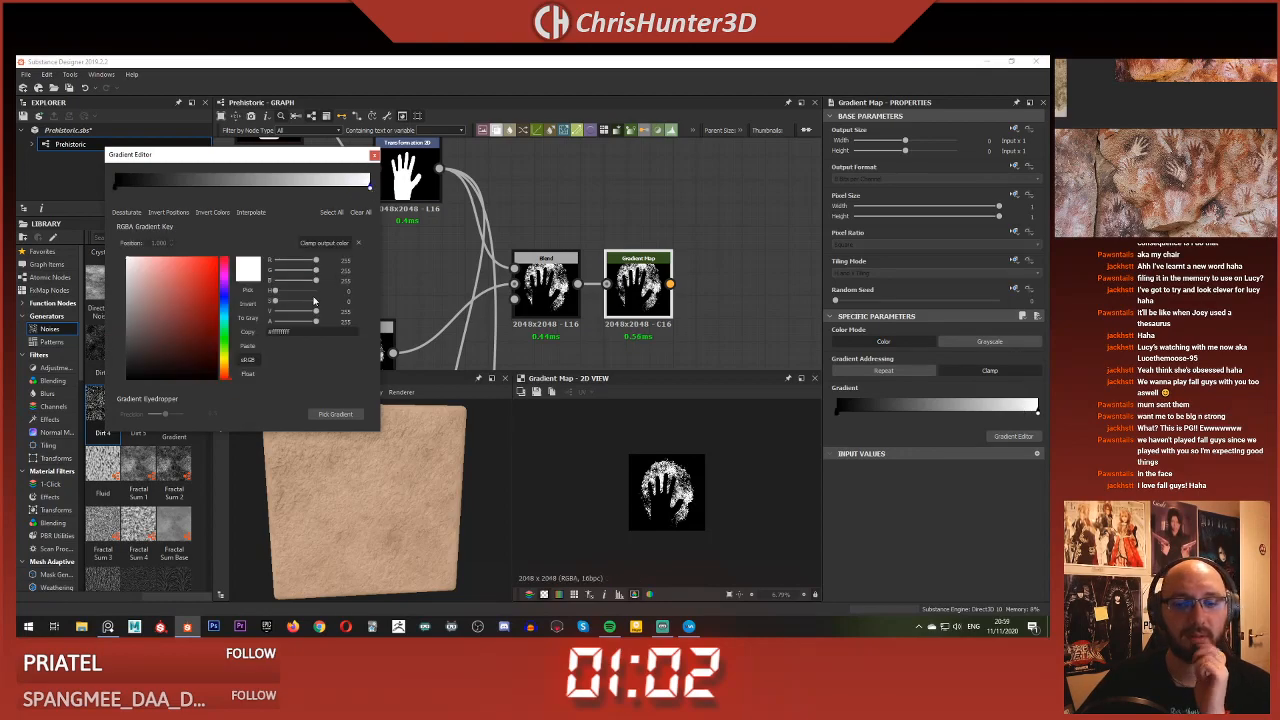
click(185, 301)
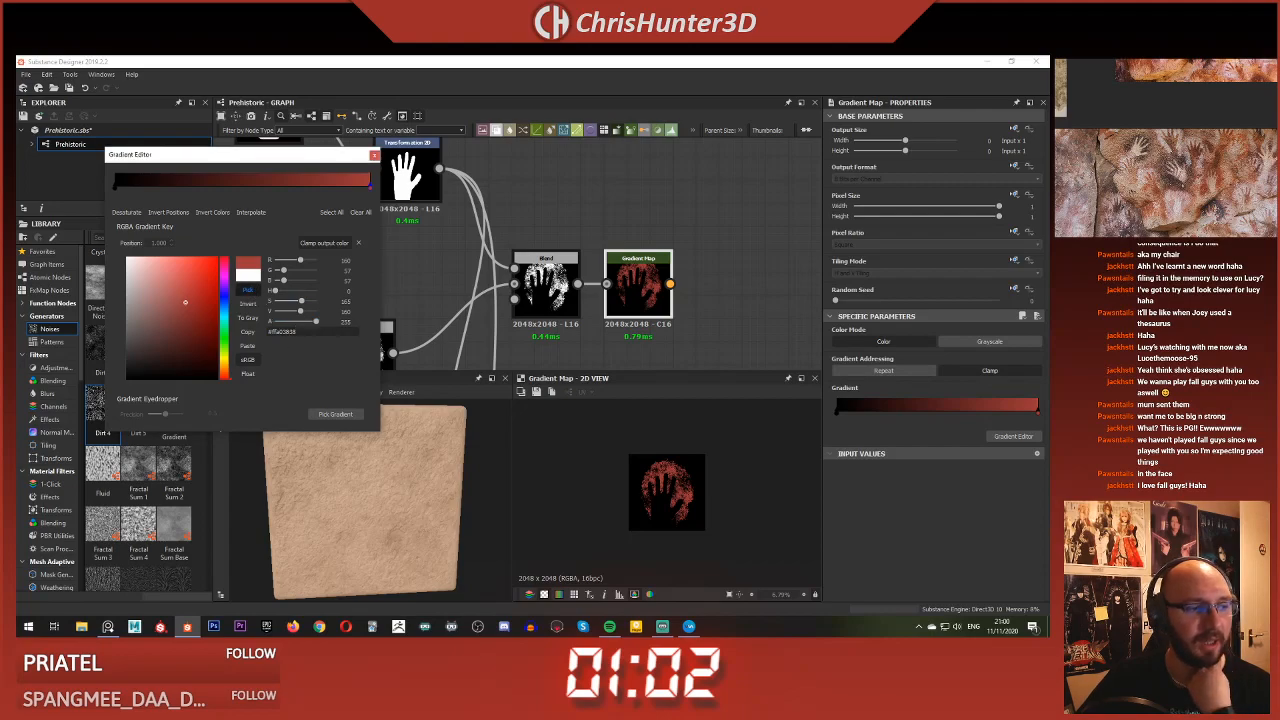
click(162, 348)
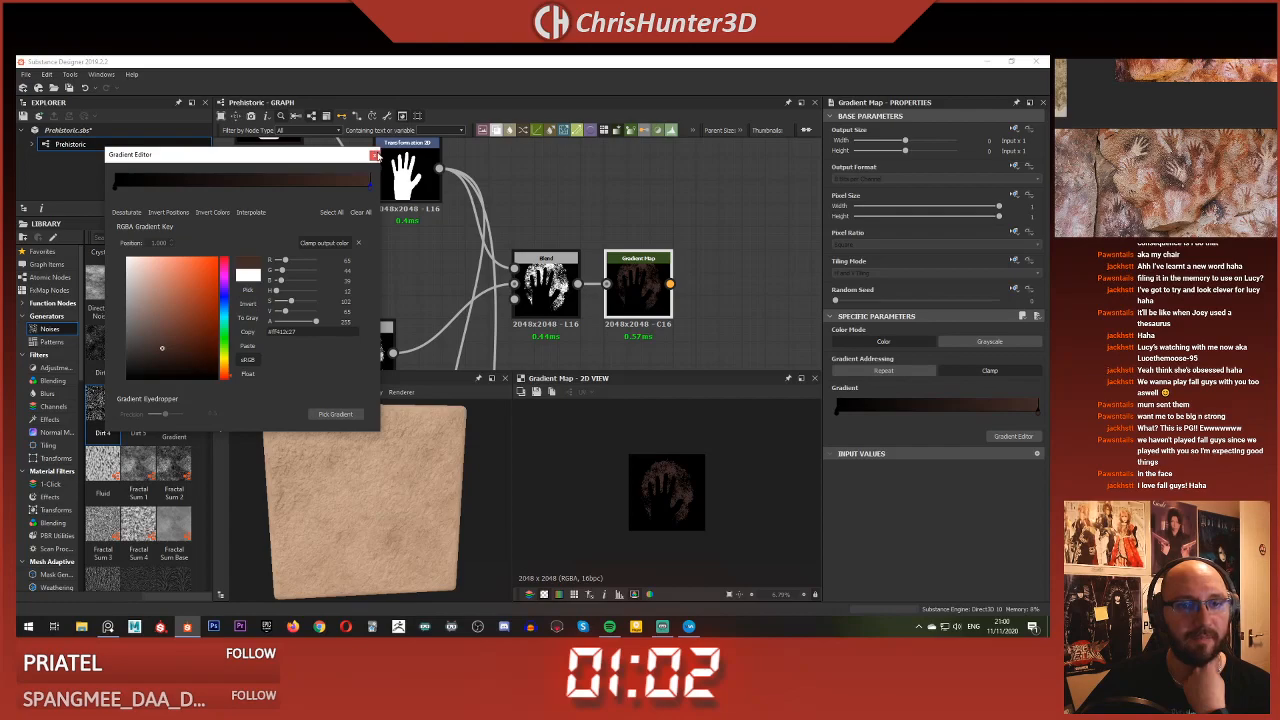
click(375, 155)
Add a Gradient Map node after the second handprint Blend and connect that handprint mask as its input
click(655, 198)
scroll(652, 204, down, 3)
middle_drag(652, 248, 551, 168)
middle_drag(606, 214, 600, 234)
scroll(585, 233, up, 2)
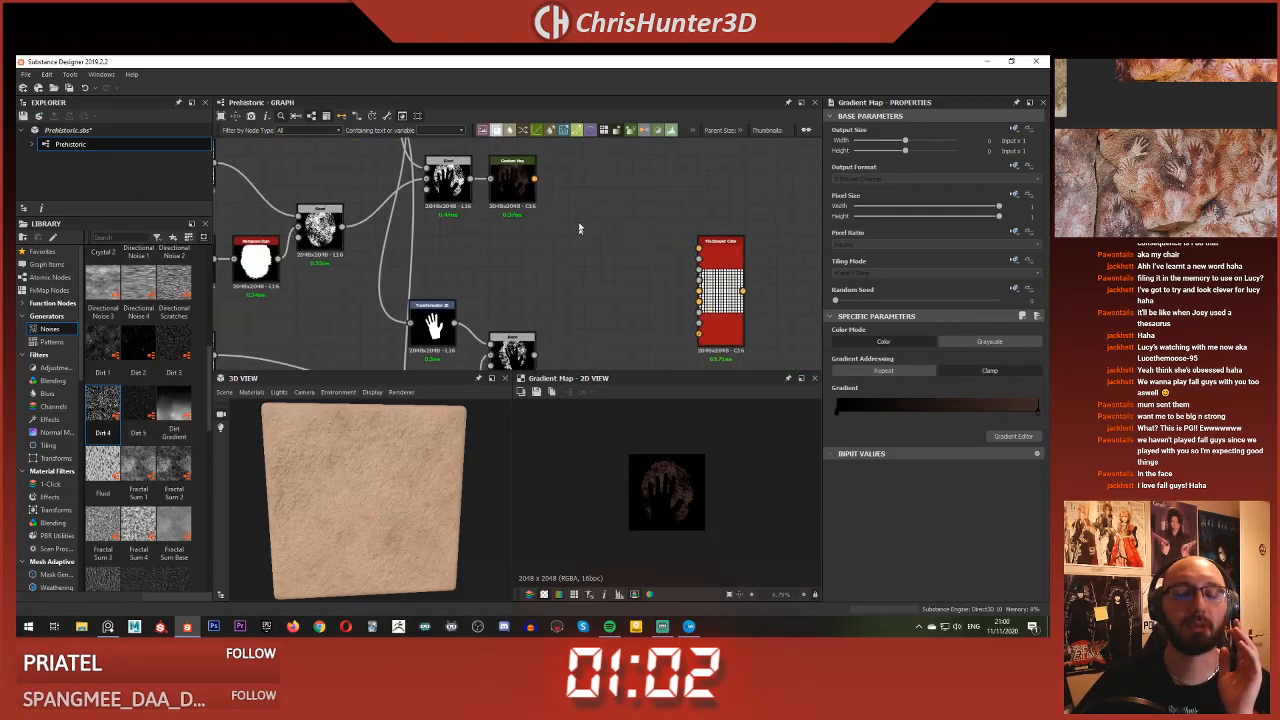
scroll(500, 262, down, 3)
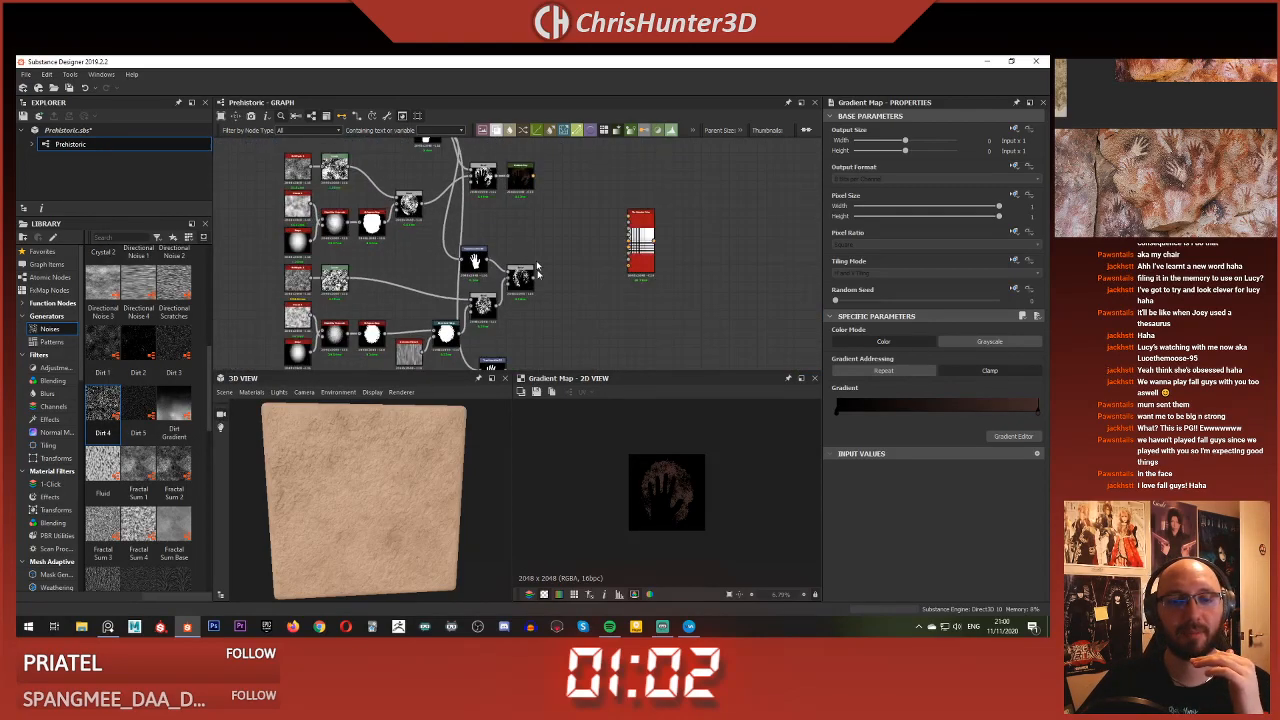
scroll(538, 255, up, 3)
key(space)
text(gra)
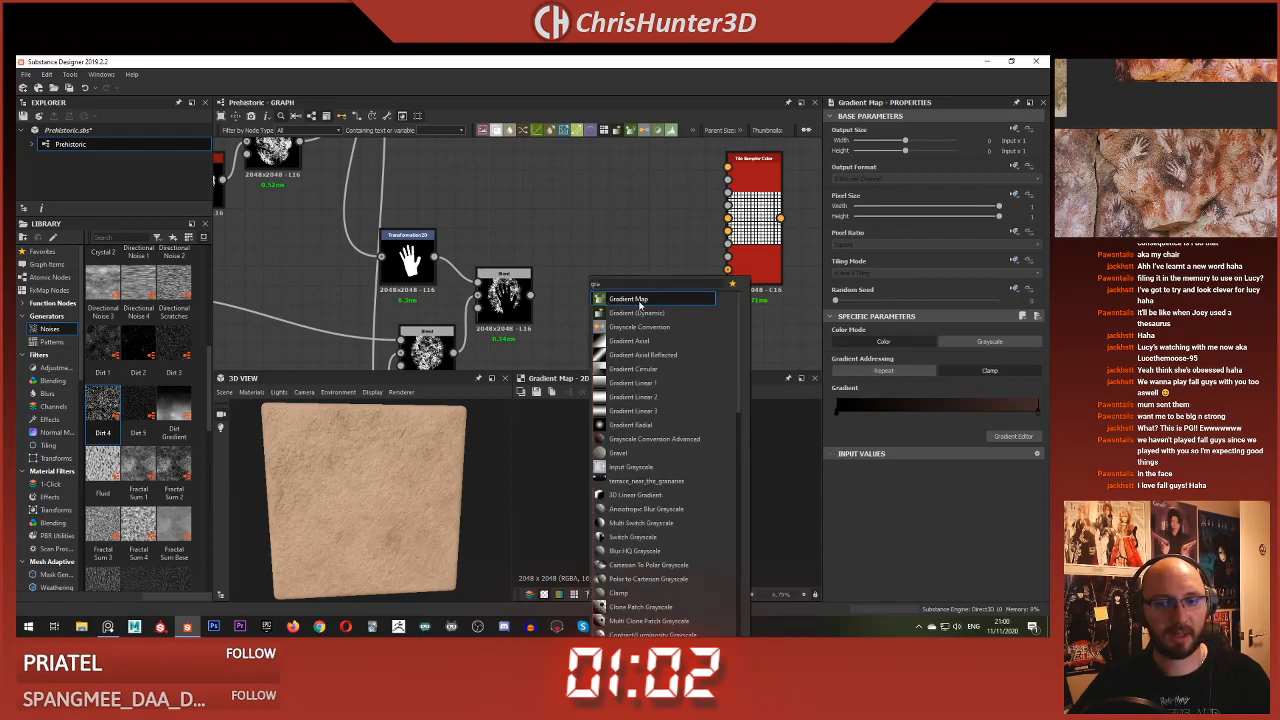
click(640, 300)
click(528, 296)
drag(533, 296, 554, 276)
click(585, 295)
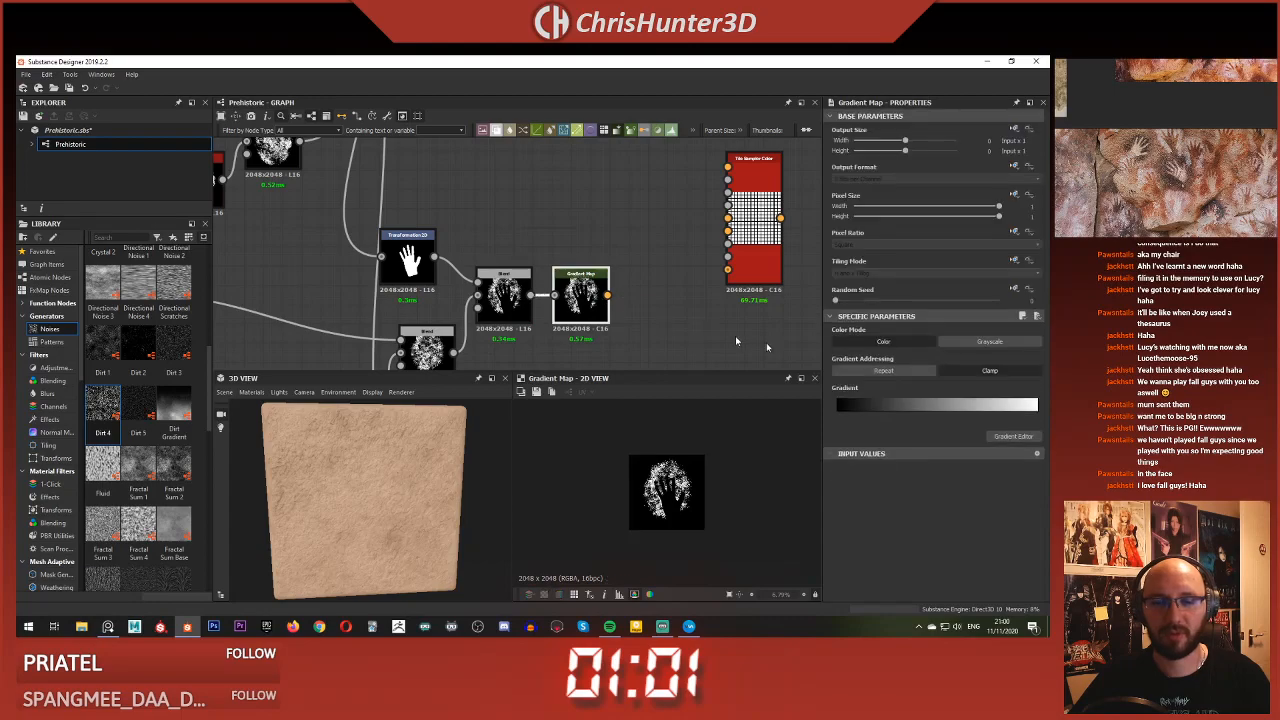
Recolor the white end key of the second handprint's gradient to a reddish brown sampled from the cave painting reference
click(1013, 436)
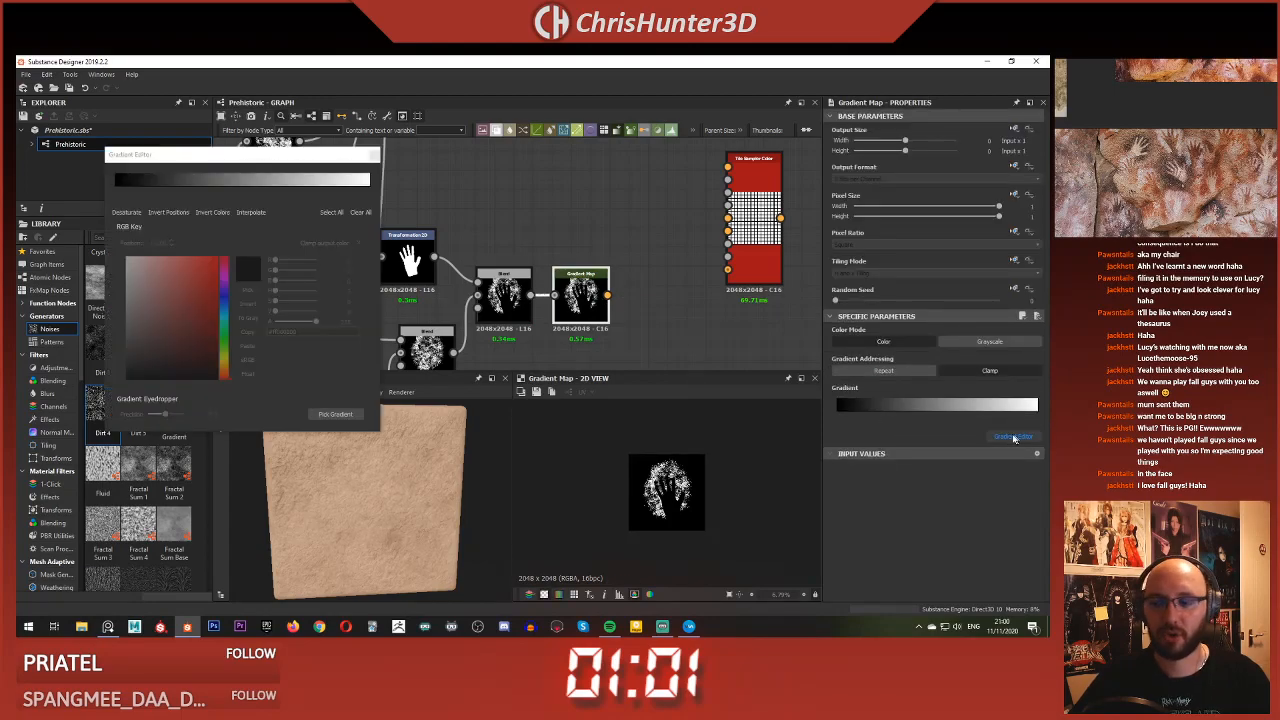
click(369, 186)
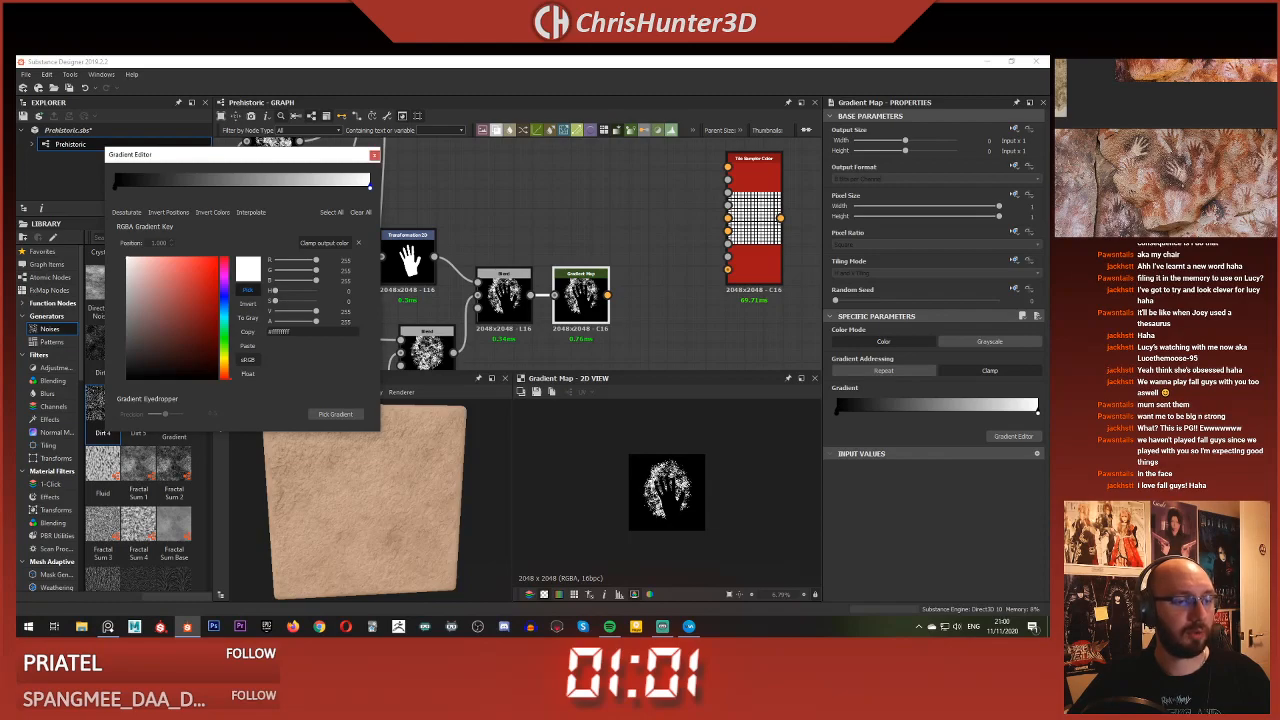
click(365, 331)
click(375, 156)
Add a Gradient Map node for the third handprint and feed it from the third handprint Blend
scroll(568, 310, down, 3)
middle_drag(567, 342, 554, 390)
scroll(556, 273, up, 3)
scroll(533, 278, down, 3)
scroll(550, 340, up, 5)
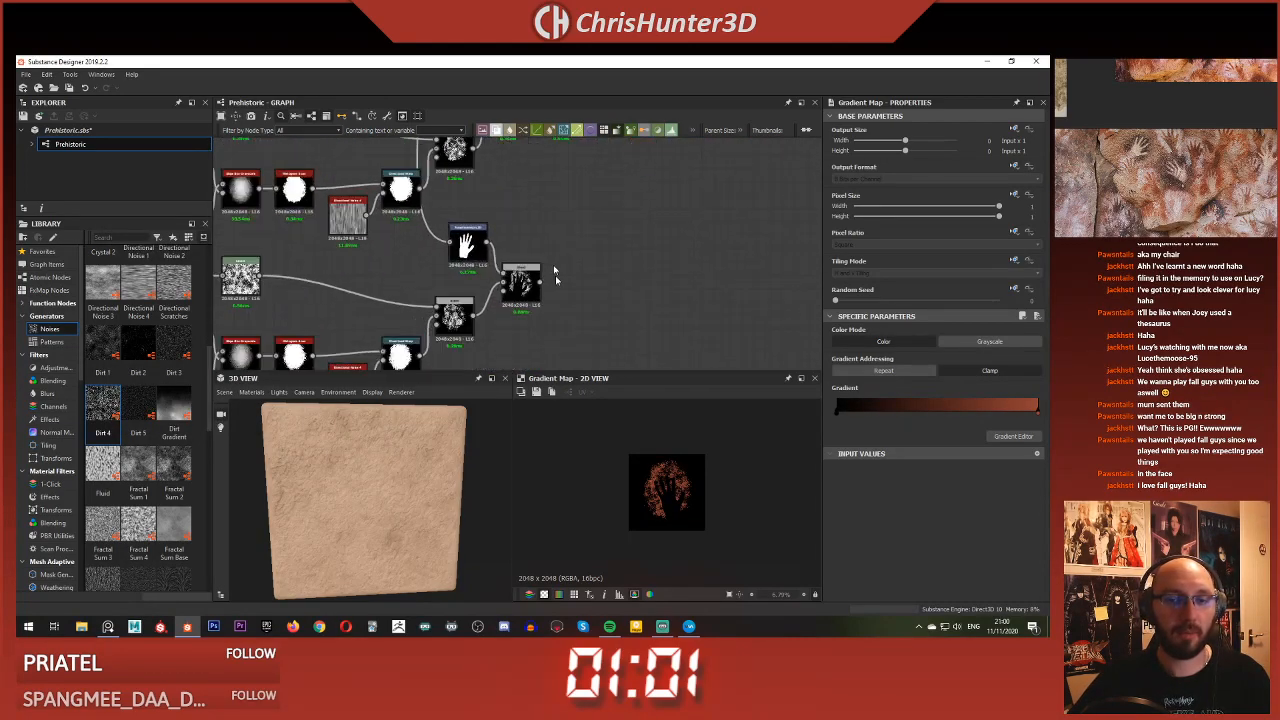
key(space)
text(gra)
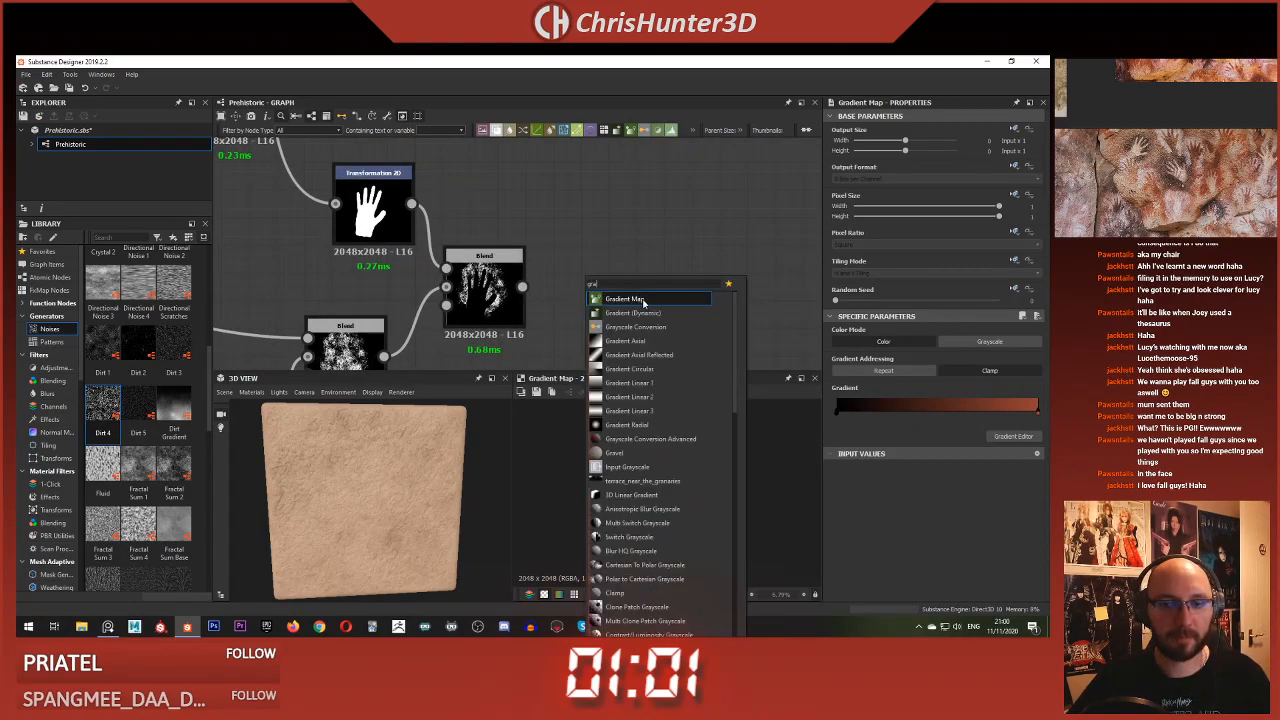
click(638, 299)
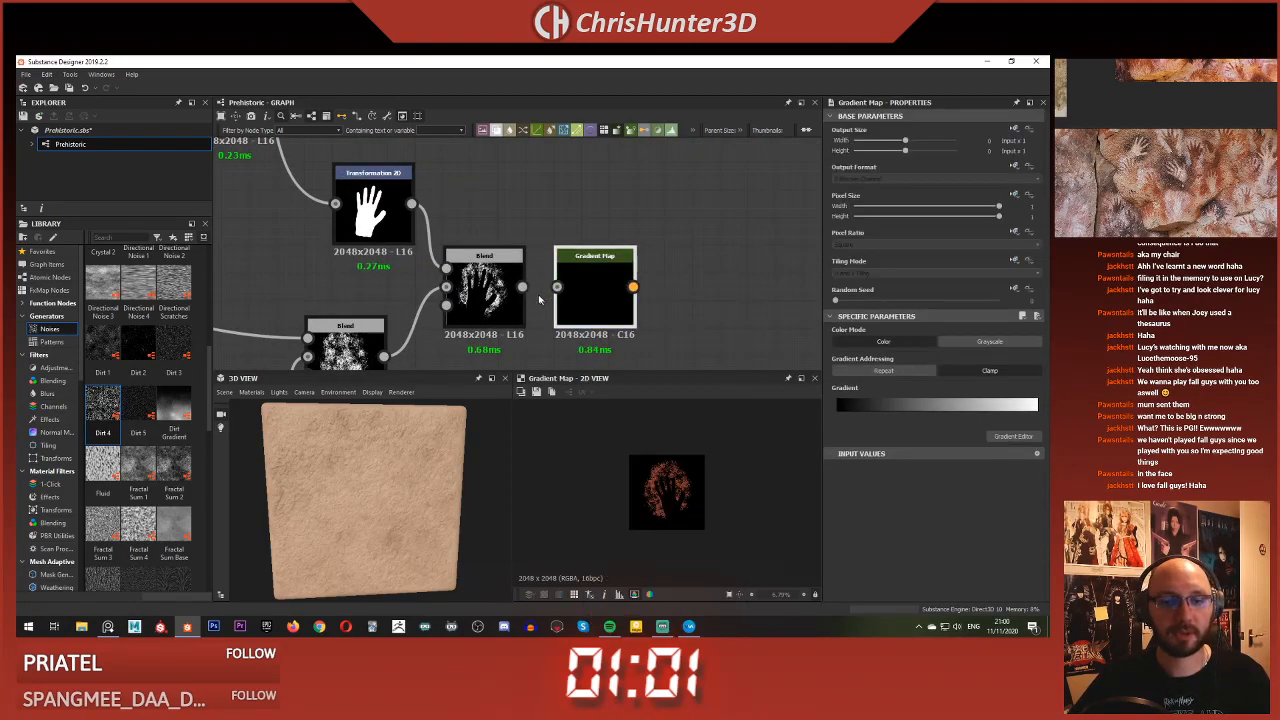
Recolor the white end key of the third handprint's gradient to a pale greyish beige sampled from the cave painting reference
click(1013, 436)
click(370, 189)
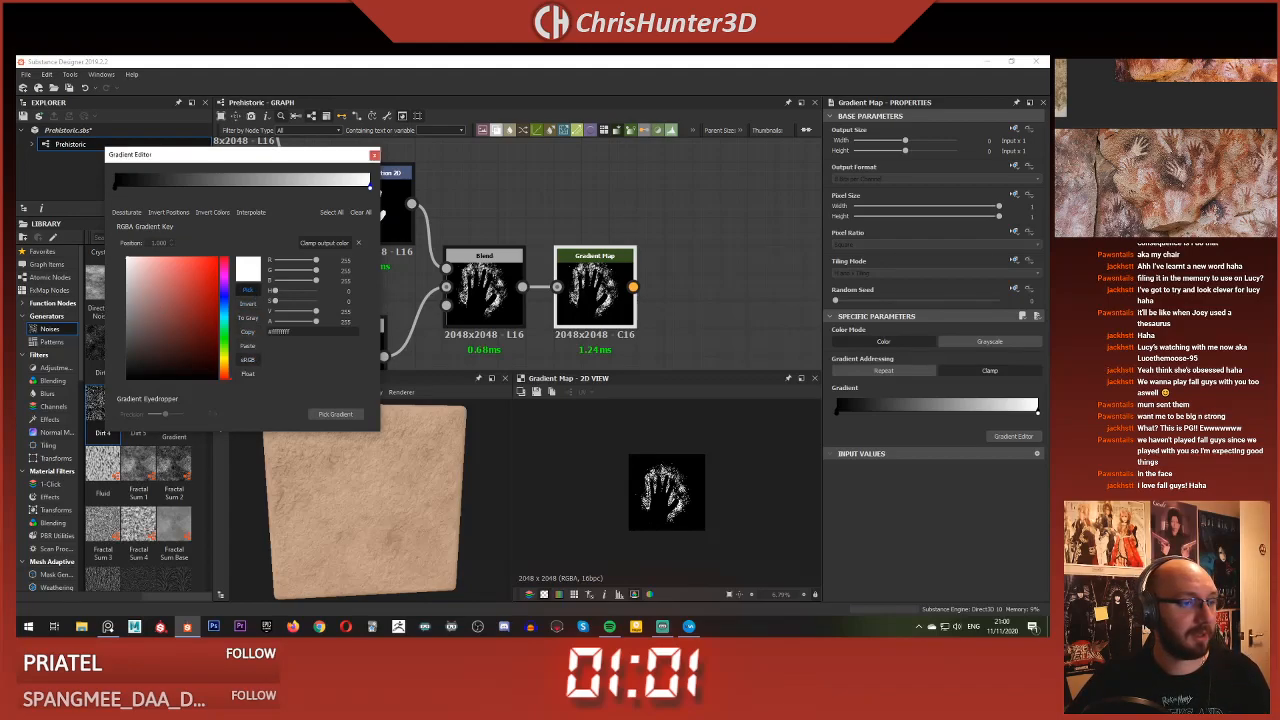
click(374, 155)
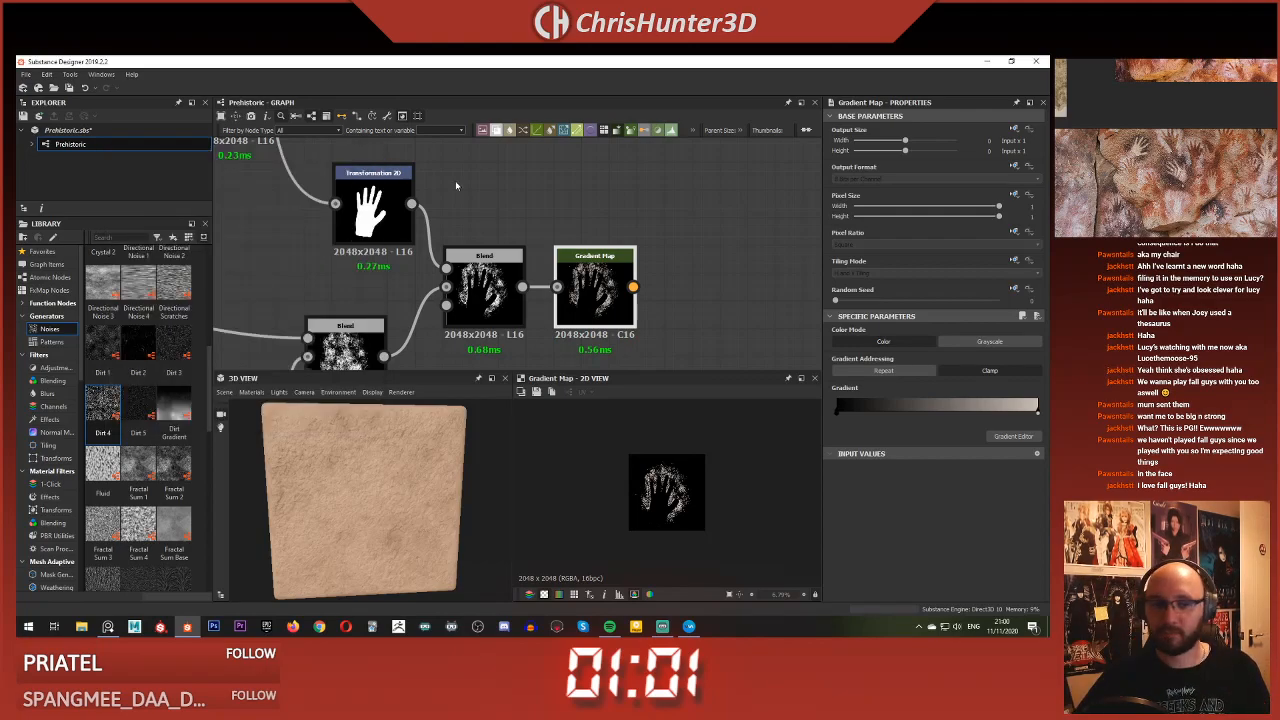
Set the Tile Sampler Color's Pattern to Pattern Input and its Pattern Input Number to 3
scroll(562, 187, down, 6)
middle_drag(608, 187, 631, 292)
scroll(631, 290, up, 3)
scroll(560, 268, down, 3)
middle_drag(560, 266, 616, 281)
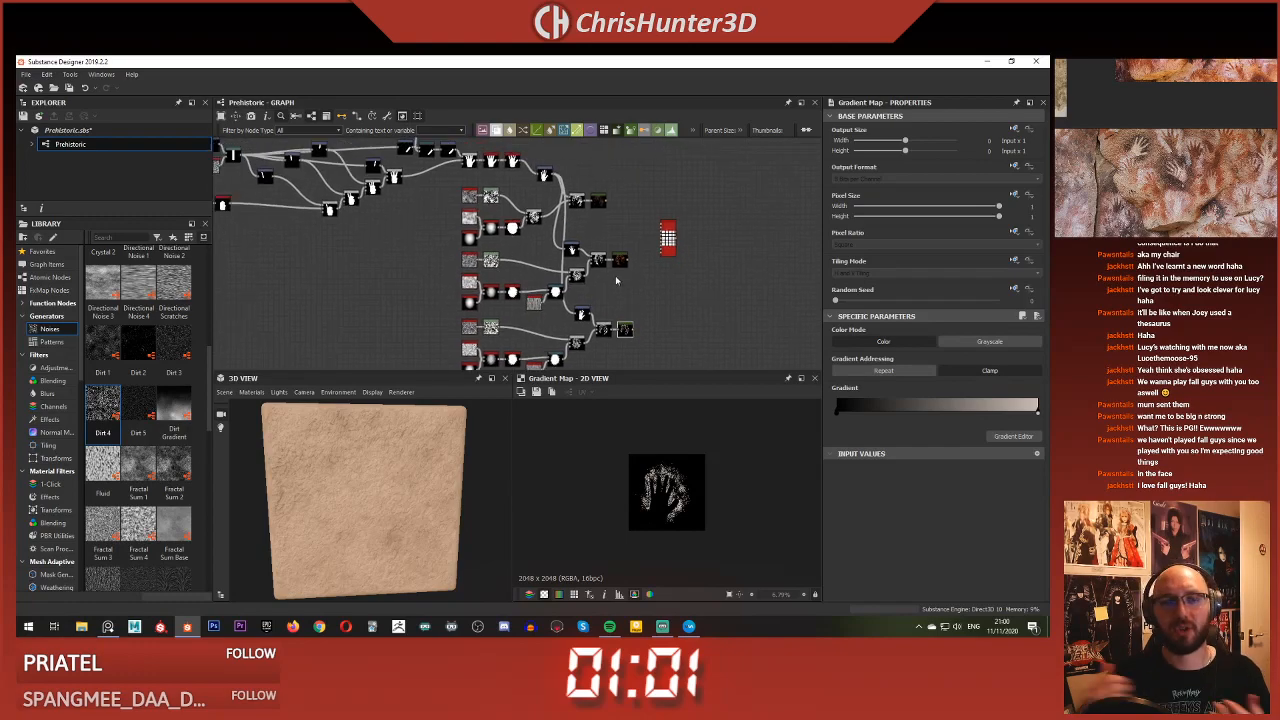
scroll(633, 268, up, 6)
middle_drag(692, 204, 517, 283)
click(592, 231)
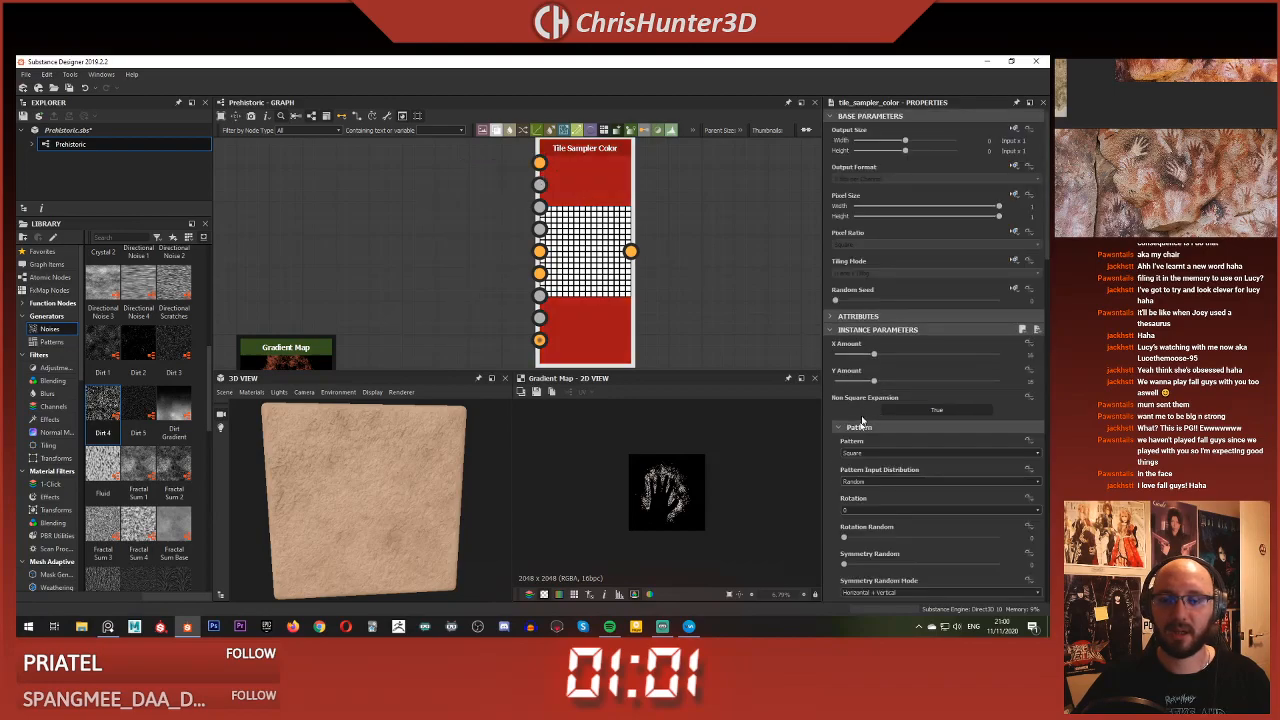
scroll(863, 411, down, 2)
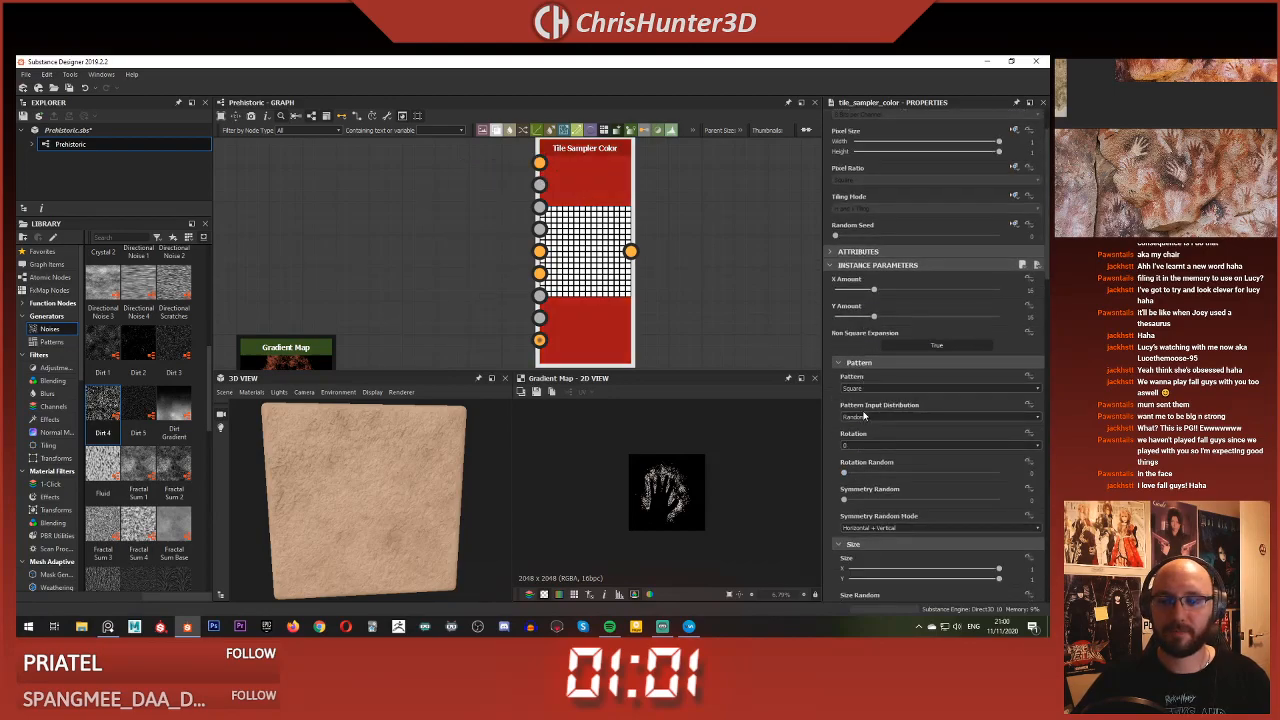
click(876, 390)
click(858, 405)
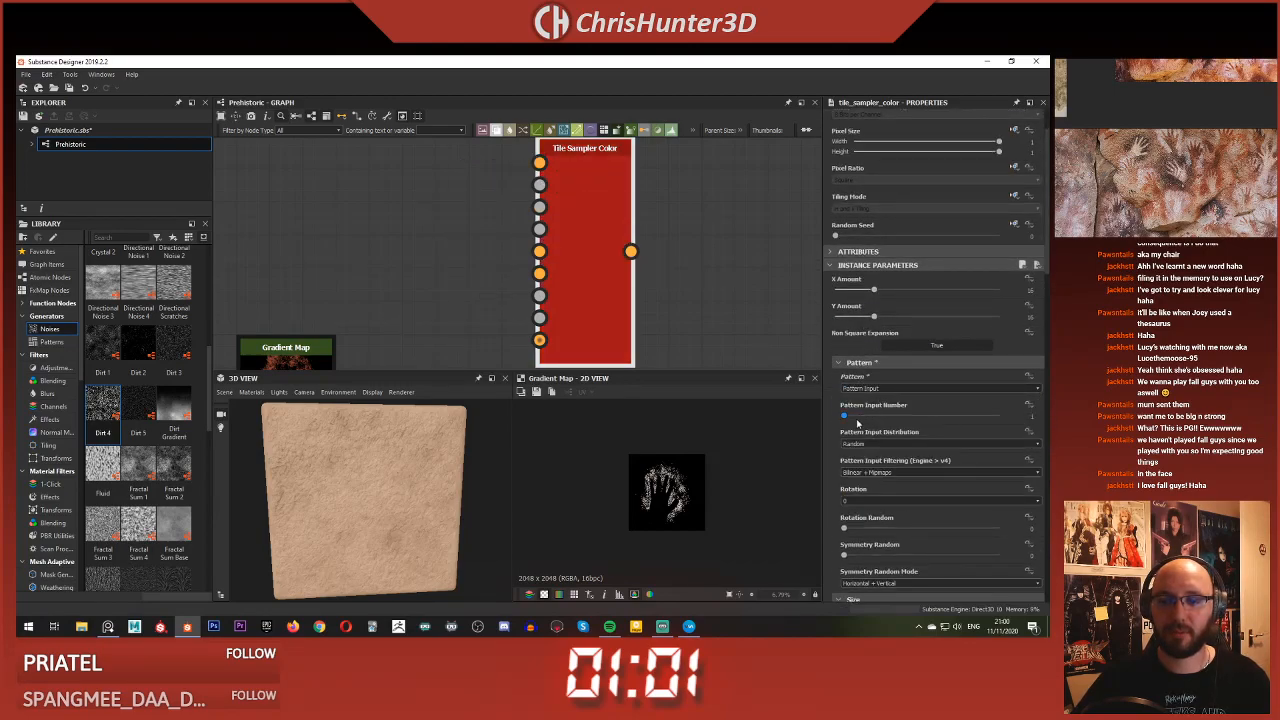
drag(845, 415, 905, 415)
Connect the first and second handprint Gradient Maps to the first two pattern inputs of the Tile Sampler Color
scroll(614, 250, down, 4)
middle_drag(430, 173, 442, 239)
drag(447, 241, 611, 298)
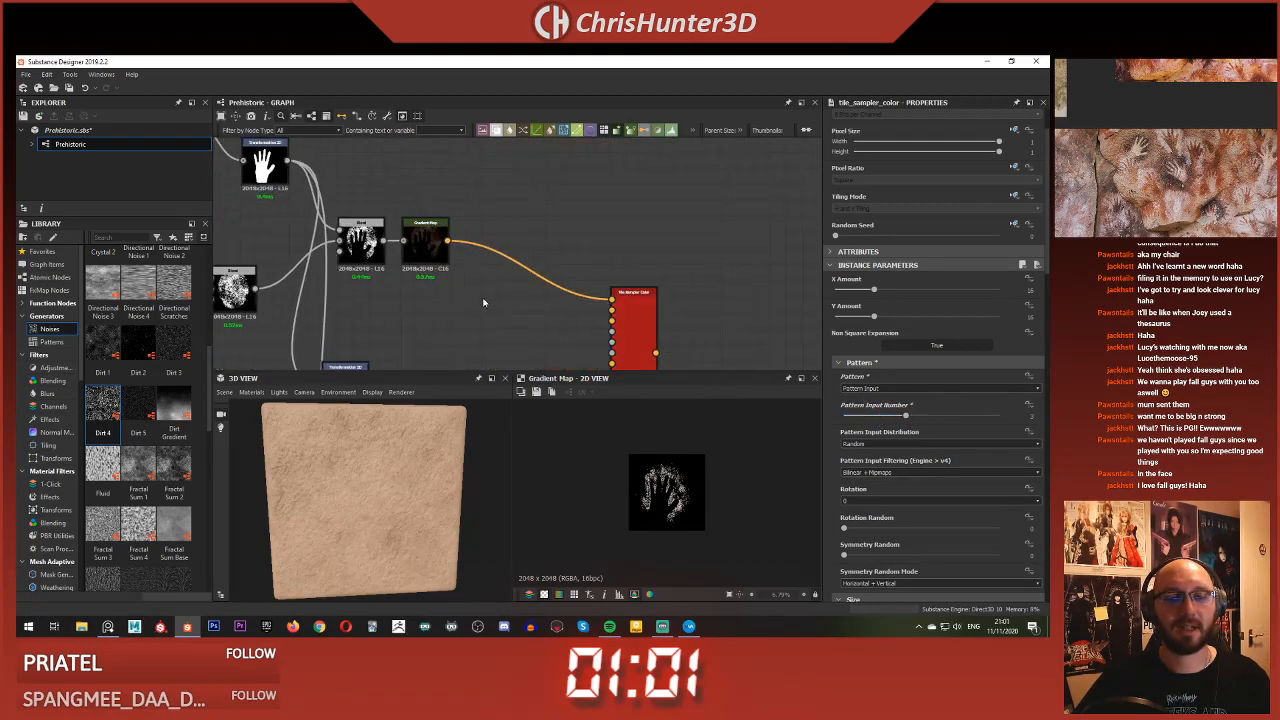
middle_drag(490, 345, 505, 203)
scroll(517, 245, up, 2)
click(531, 281)
middle_drag(618, 189, 570, 279)
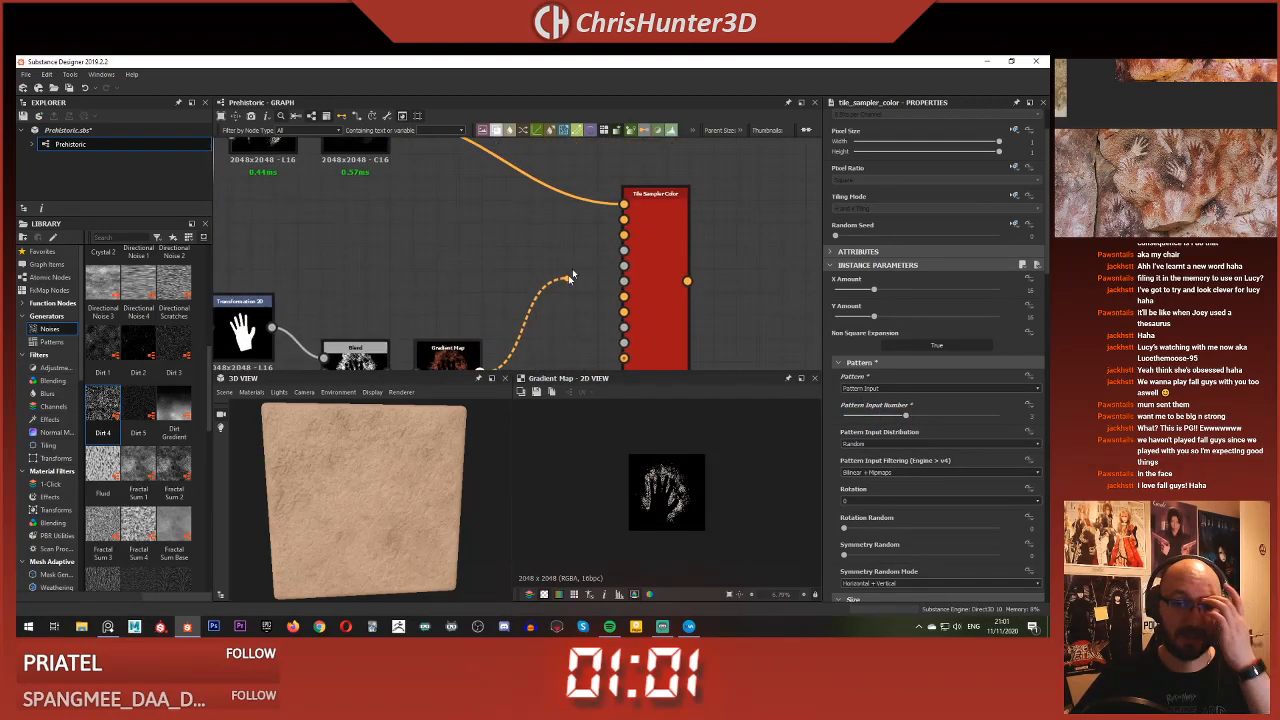
click(625, 222)
Connect the third handprint Gradient Map to the Tile Sampler Color's third pattern input and inspect the tiled result in the 2D view
scroll(553, 175, down, 3)
middle_drag(512, 356, 514, 289)
middle_drag(573, 163, 544, 269)
scroll(544, 269, up, 3)
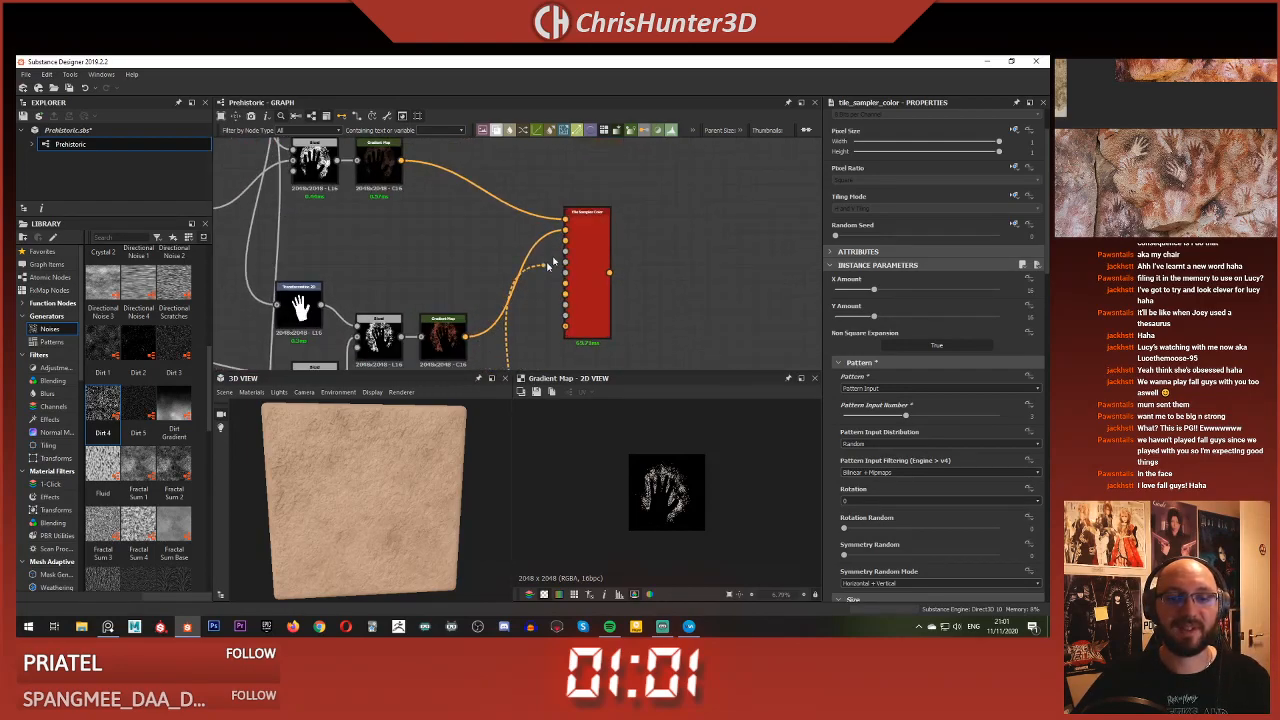
click(566, 240)
double_click(603, 230)
scroll(412, 480, down, 1)
scroll(414, 480, down, 1)
scroll(694, 506, up, 14)
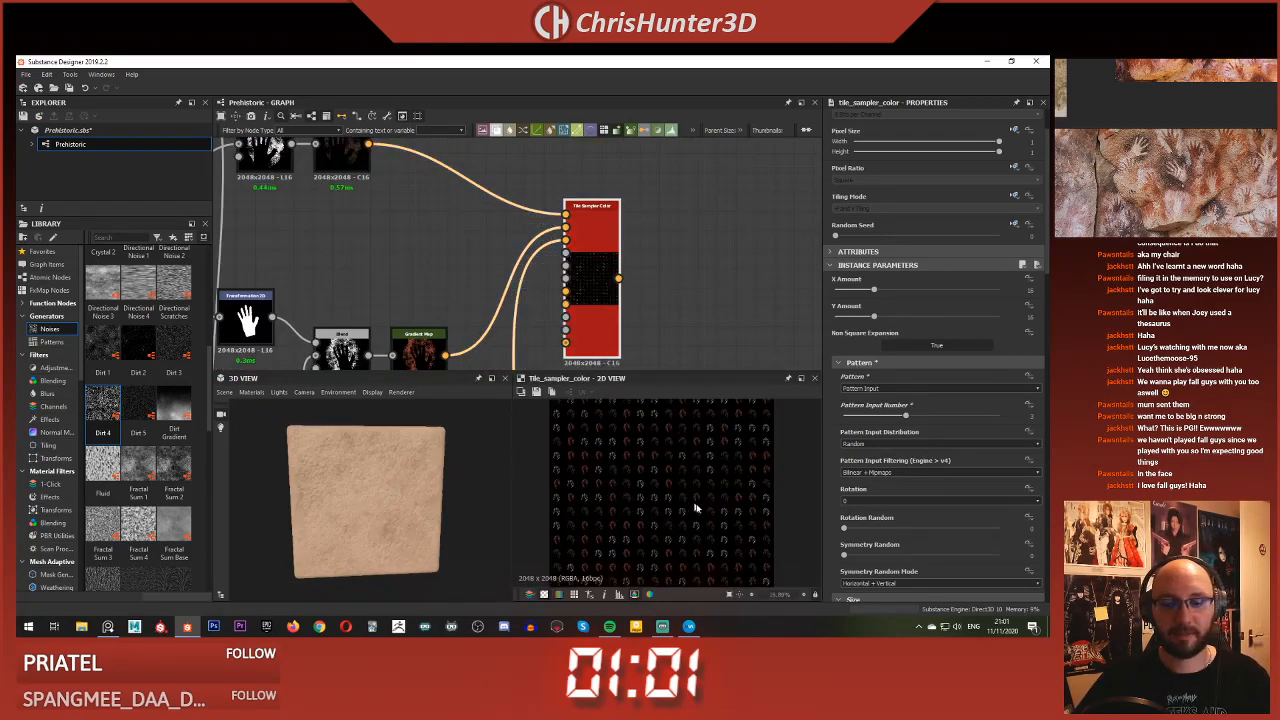
scroll(643, 446, down, 9)
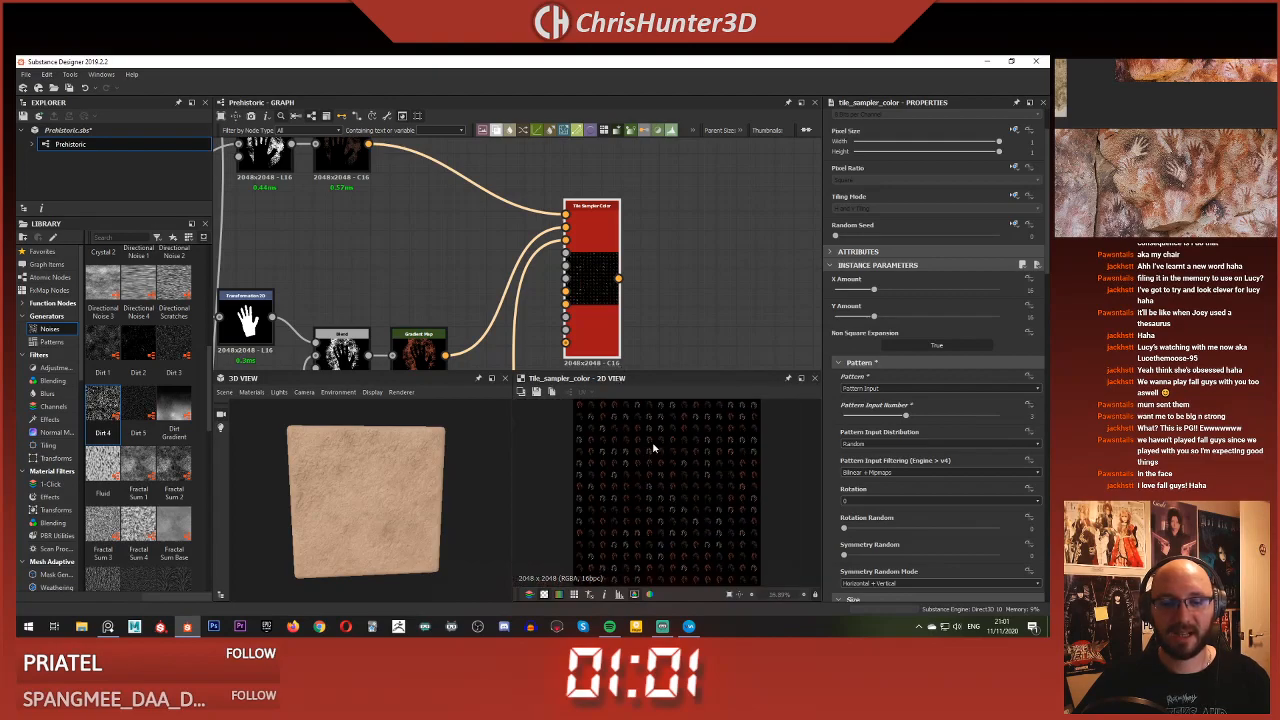
scroll(653, 447, up, 4)
scroll(655, 447, down, 7)
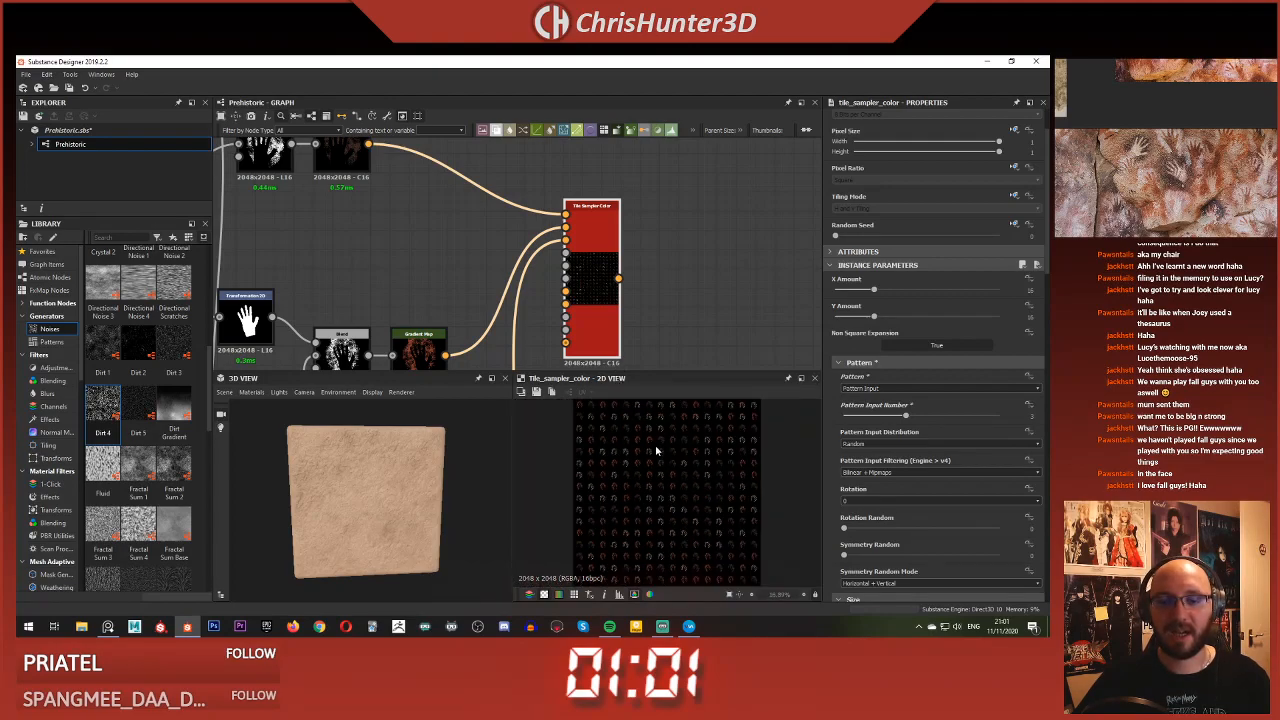
Set the Tile Sampler Color's X Amount and Y Amount to 6
double_click(1030, 289)
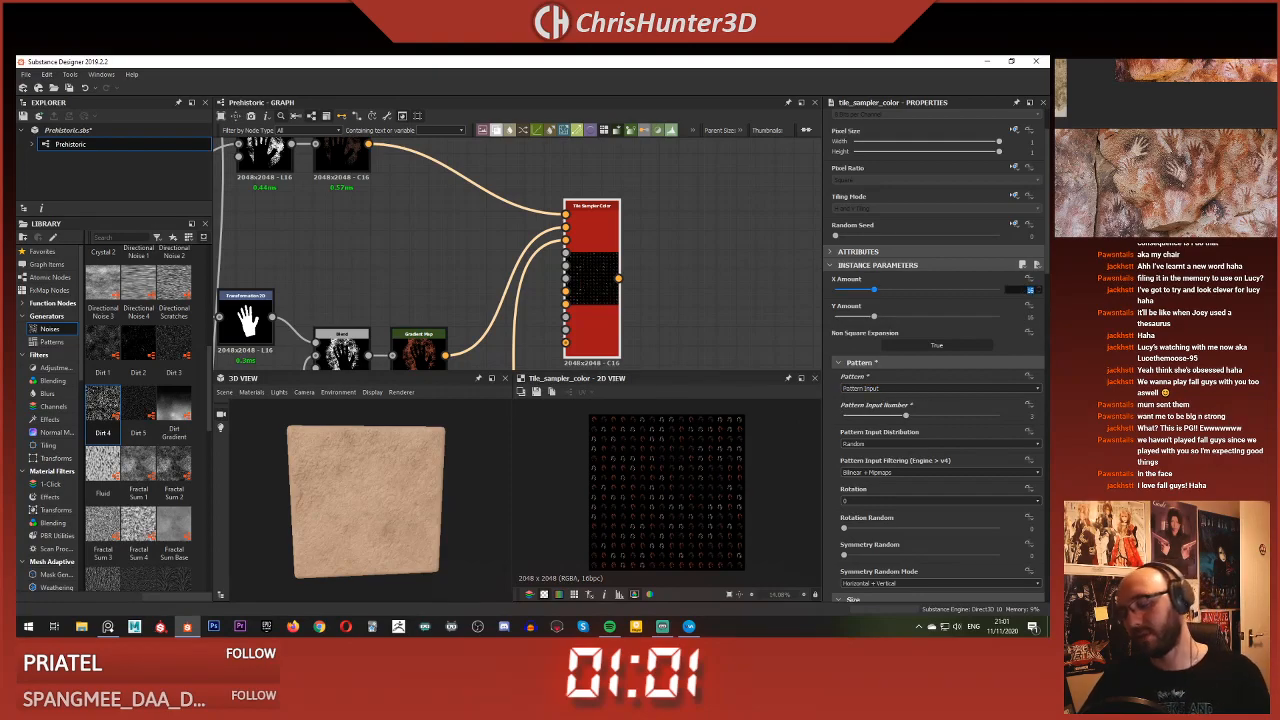
text(6)
key(Tab)
text(6)
key(Return)
scroll(648, 481, down, 2)
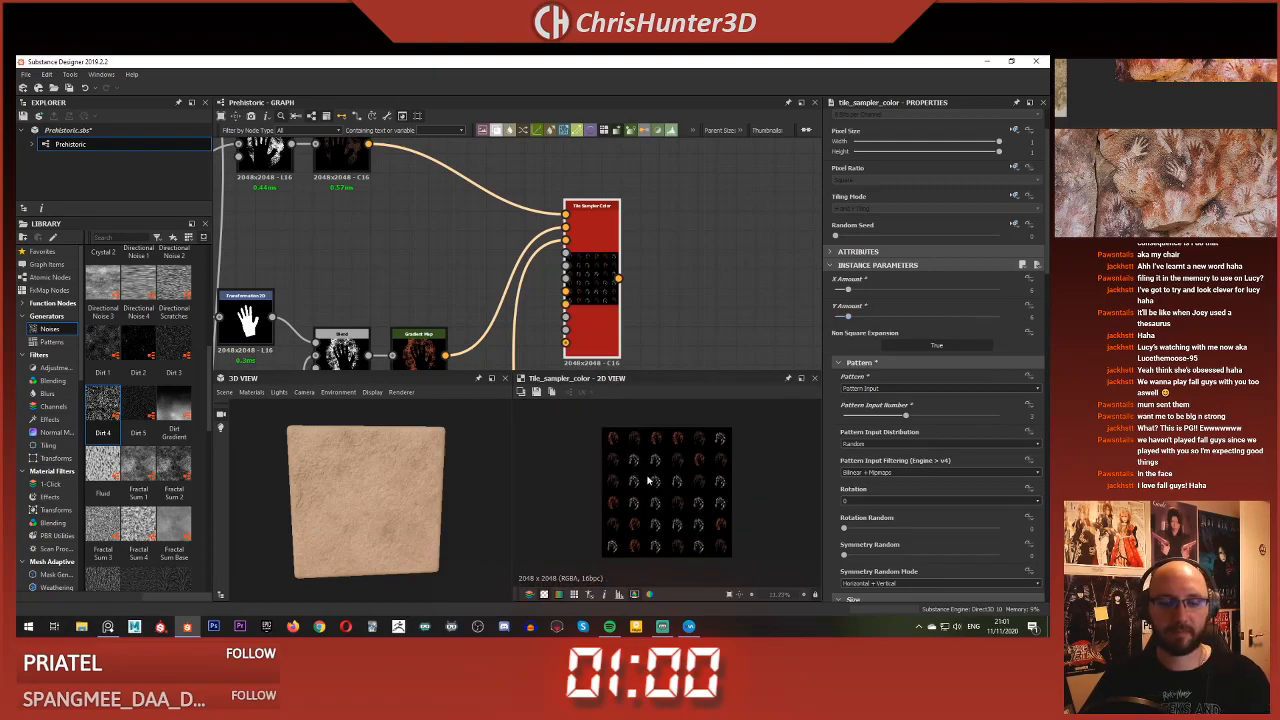
Reduce the handprint tiling by setting both X Amount and Y Amount of the Tile Sampler Color to 4
click(1032, 290)
text(4)
click(1032, 317)
text(4)
key(Return)
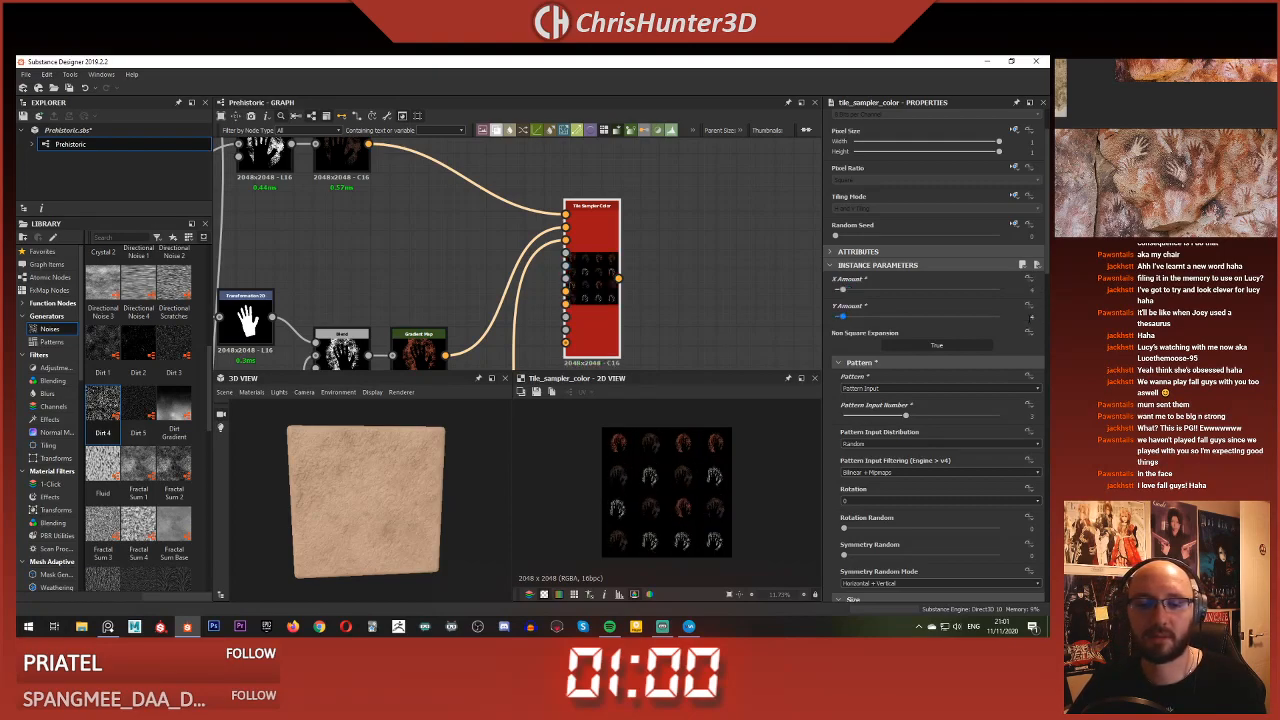
scroll(628, 506, up, 2)
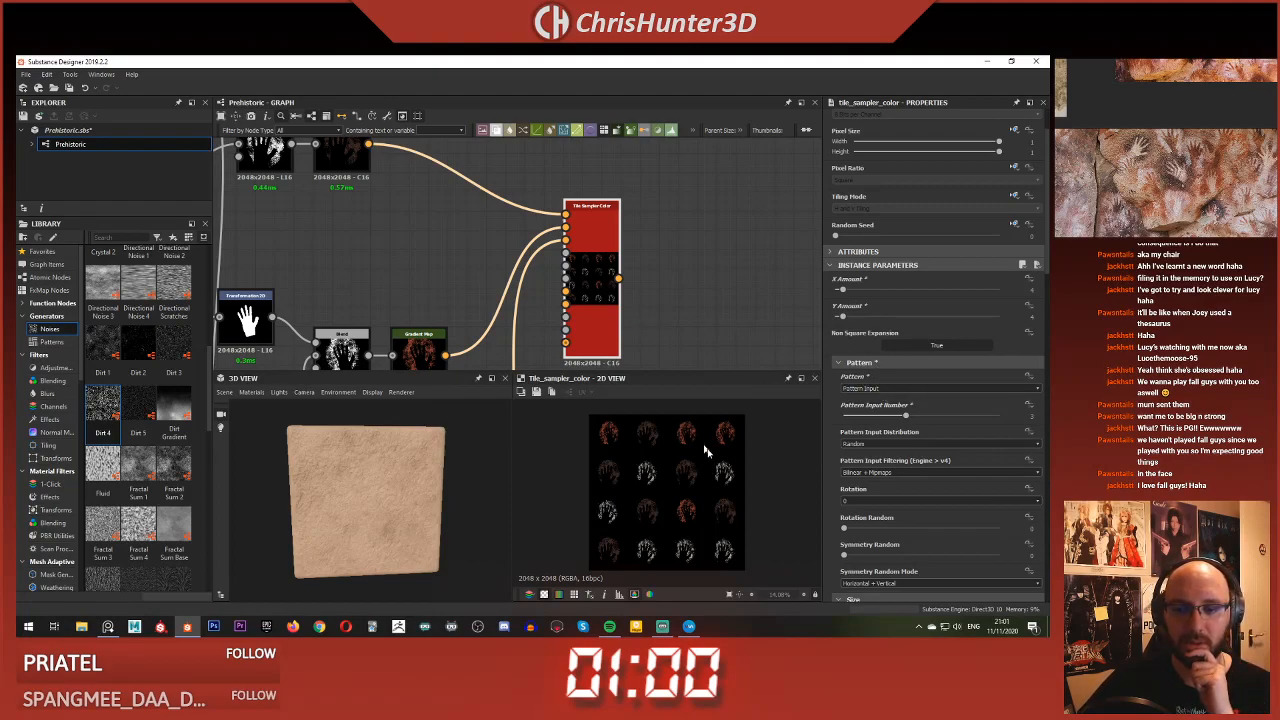
click(863, 473)
scroll(913, 461, down, 2)
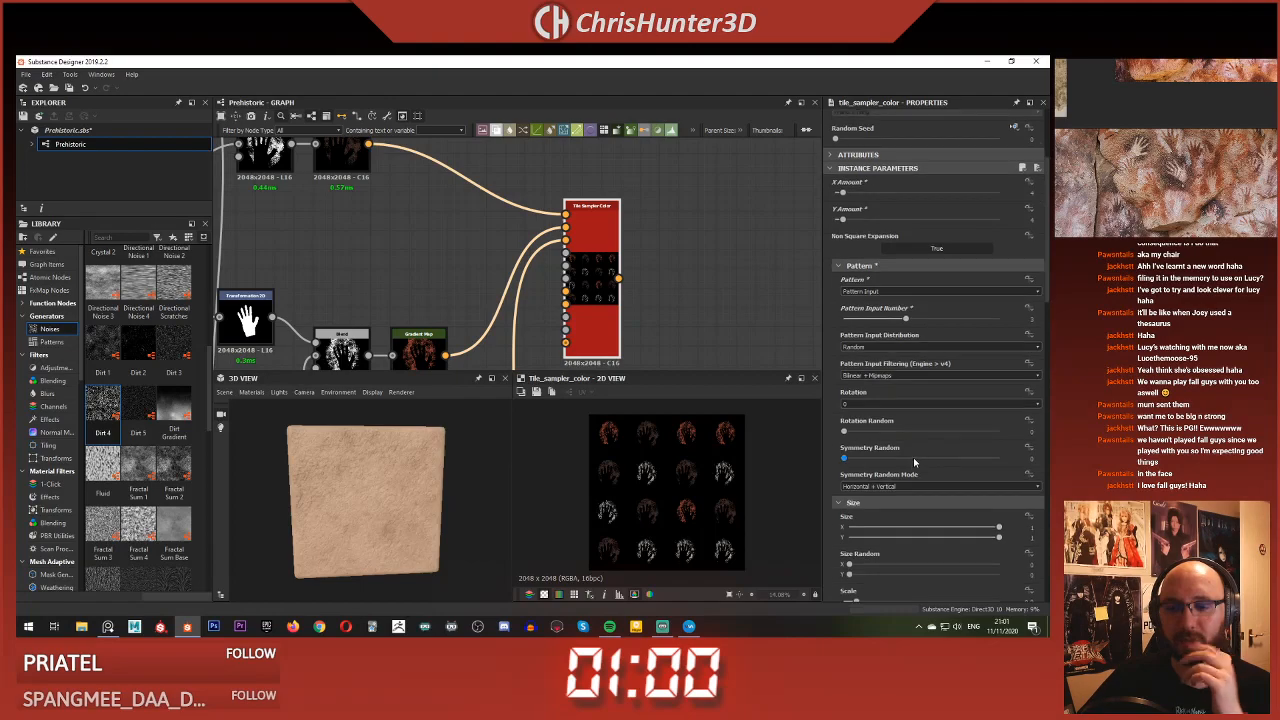
Set the Tile Sampler Color's Symmetry Random to 0.64 with Symmetry Random Mode on Horizontal
drag(869, 457, 1012, 458)
click(939, 488)
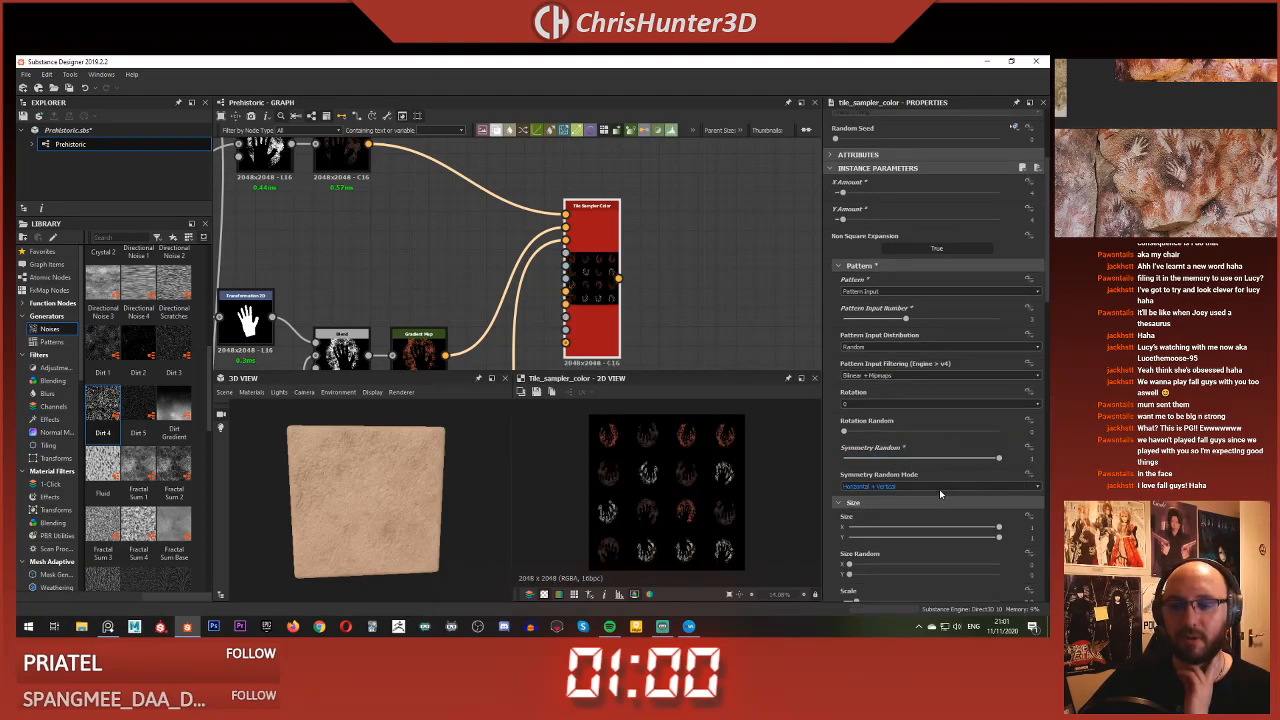
click(939, 503)
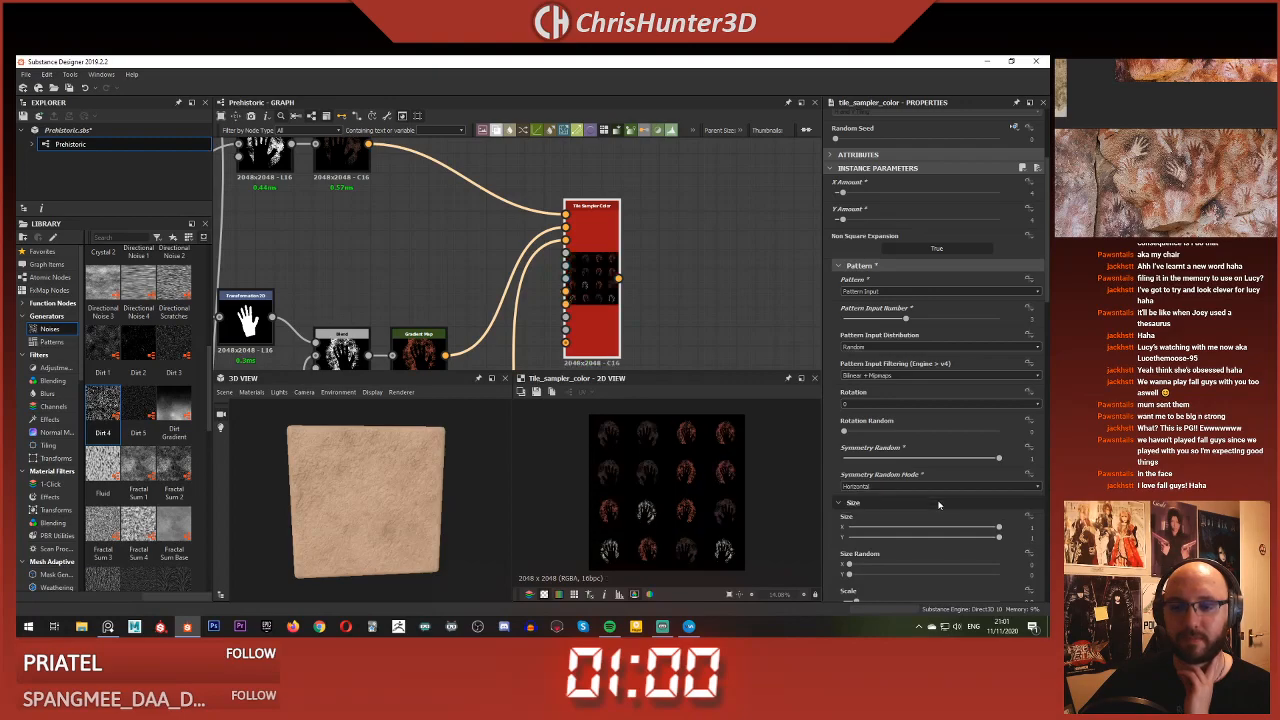
scroll(696, 443, up, 2)
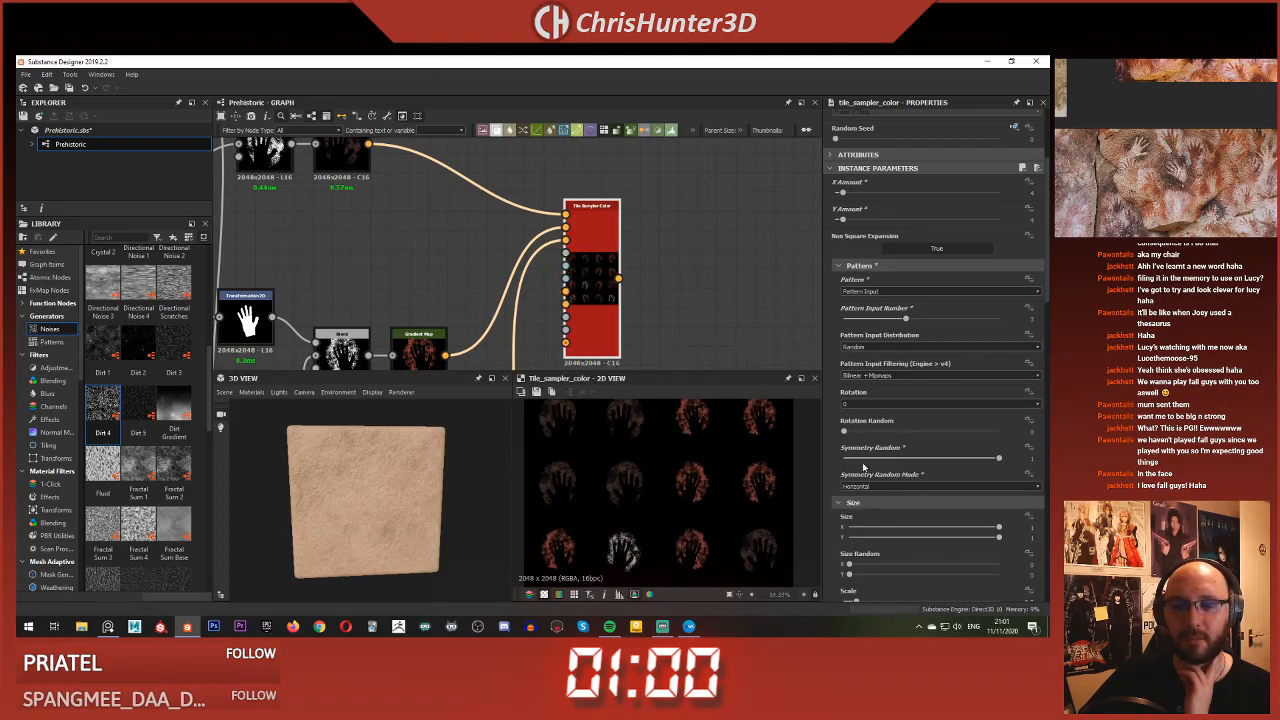
click(930, 459)
mouse_move(932, 460)
mouse_down()
mouse_move(895, 456)
mouse_move(997, 457)
mouse_move(805, 452)
mouse_move(972, 471)
mouse_move(943, 473)
mouse_up()
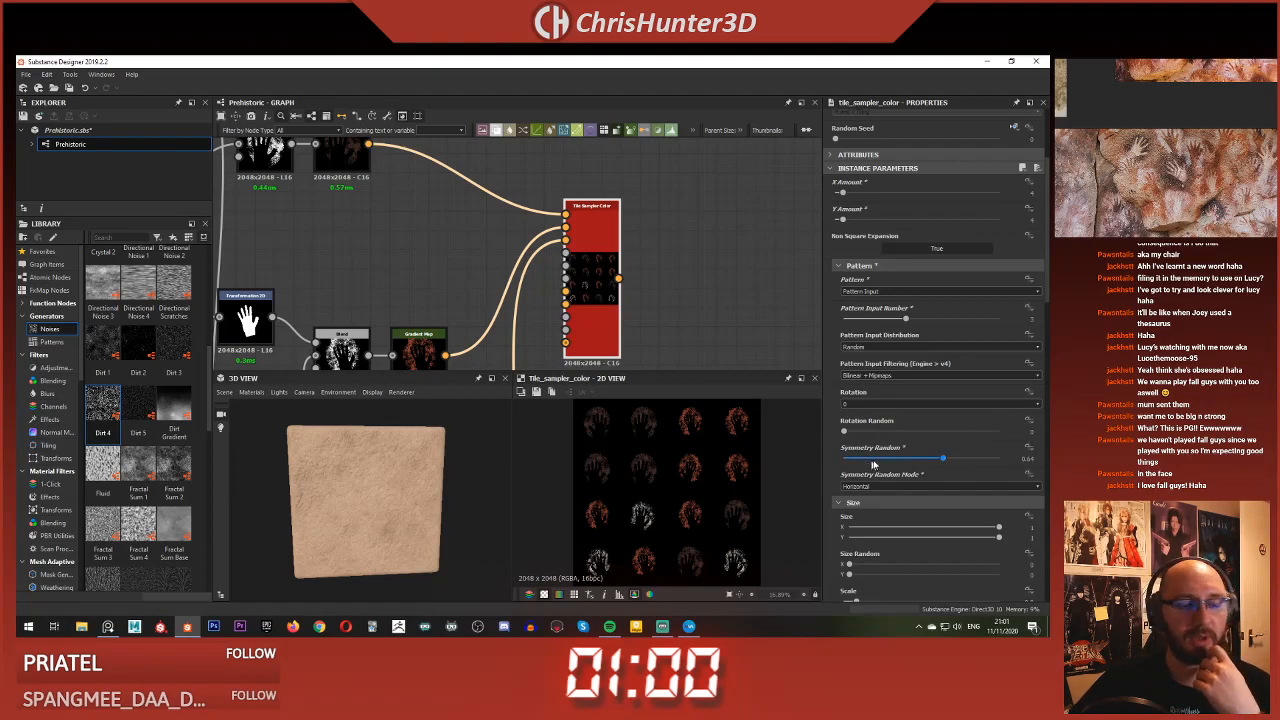
Set the Tile Sampler Color's Rotation Random to 0.1 and inspect the rotated handprints in the 2D view
scroll(882, 408, down, 10)
drag(846, 384, 859, 385)
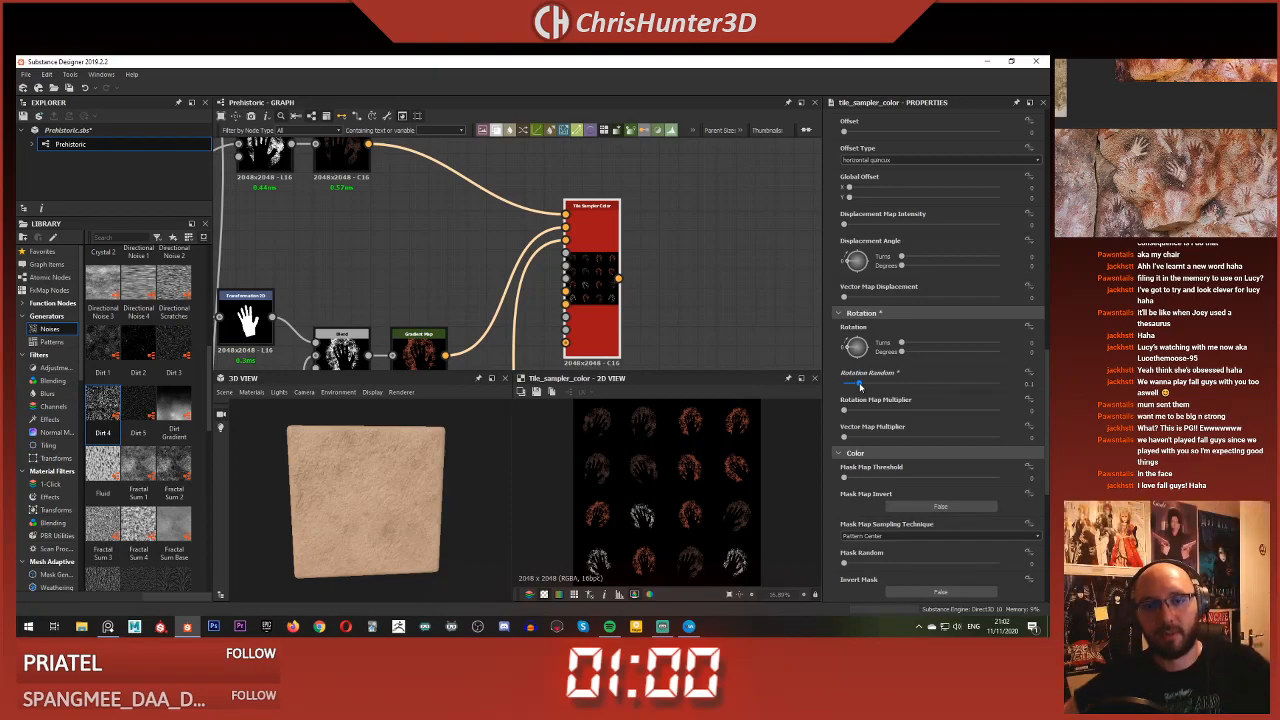
scroll(660, 512, down, 2)
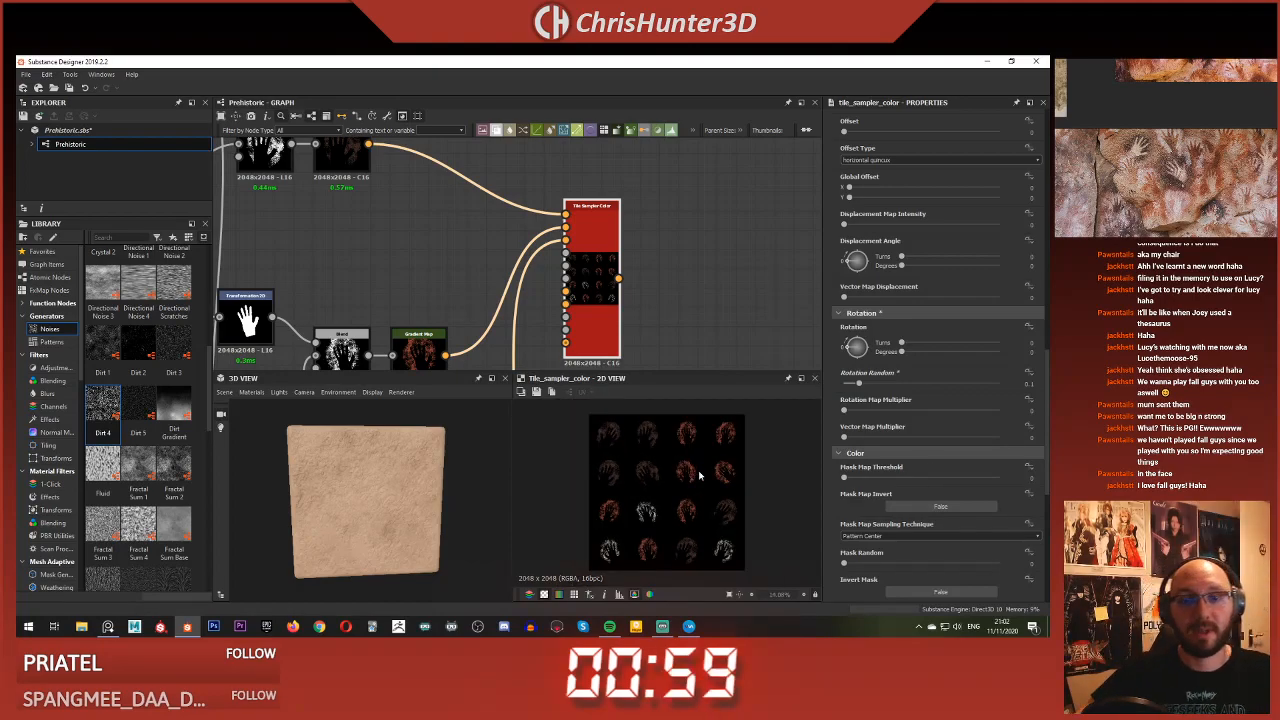
scroll(590, 468, up, 2)
scroll(650, 470, down, 2)
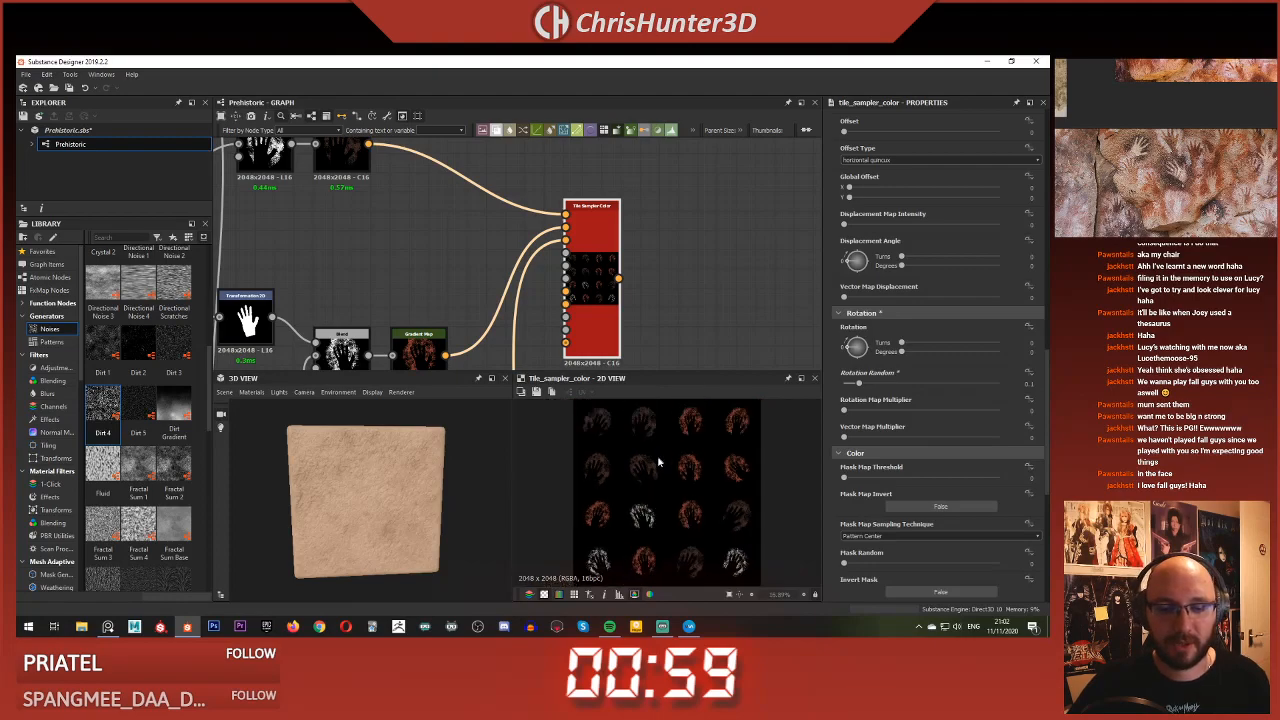
Scatter the handprints by raising the Tile Sampler Color's Position Random to about 2
scroll(880, 360, down, 3)
scroll(881, 361, up, 6)
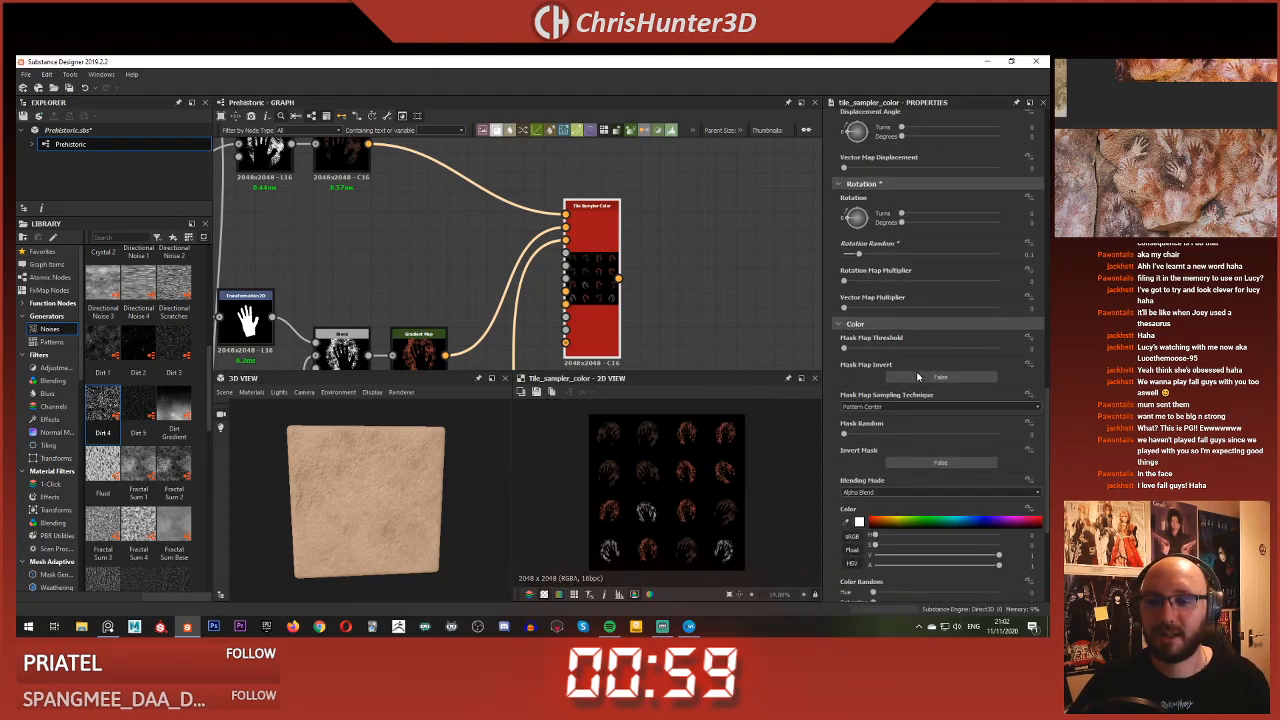
scroll(878, 348, up, 2)
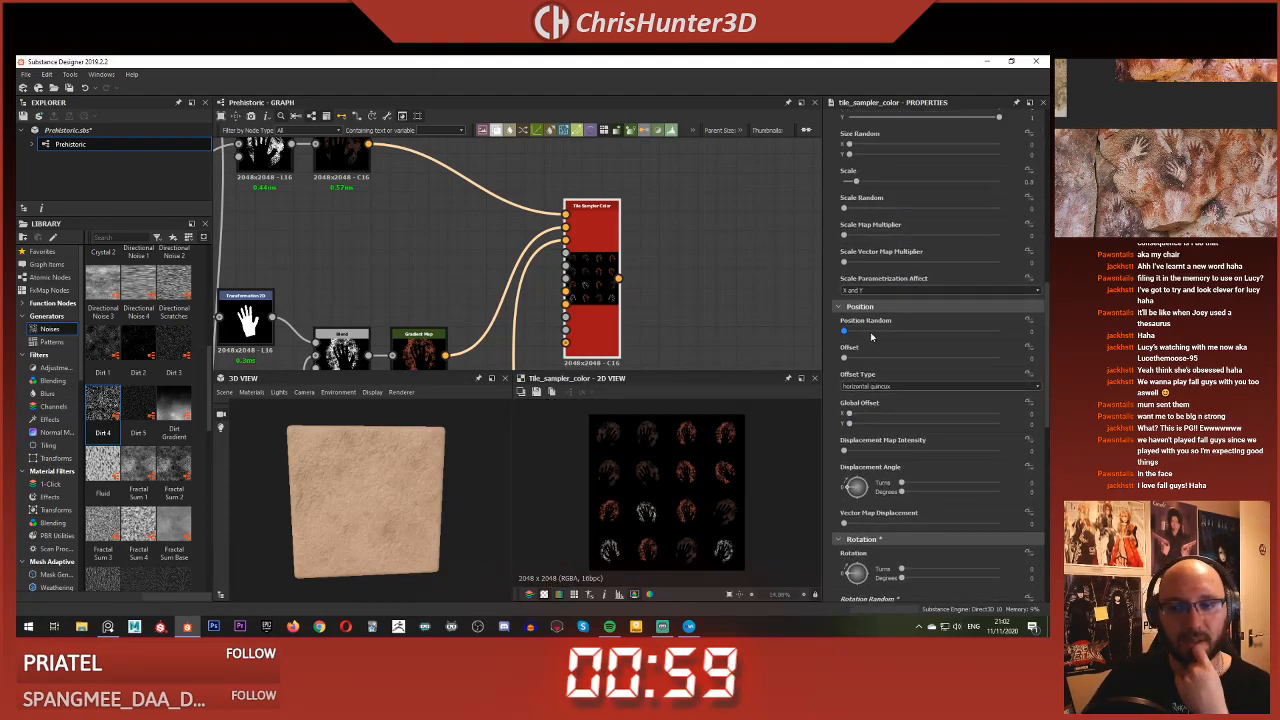
drag(844, 331, 876, 336)
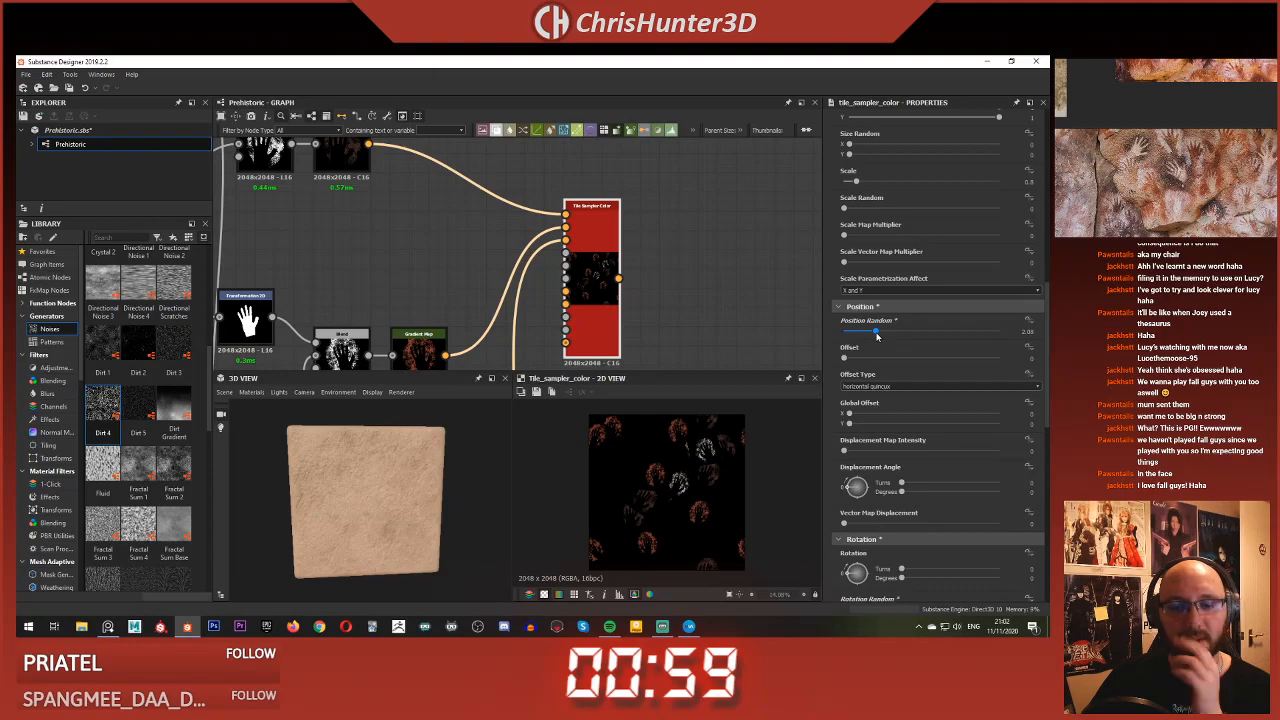
Set the Tile Sampler Color's Blending Mode to Add/Sub and inspect the overlapping handprints in the 2D view
scroll(900, 334, down, 10)
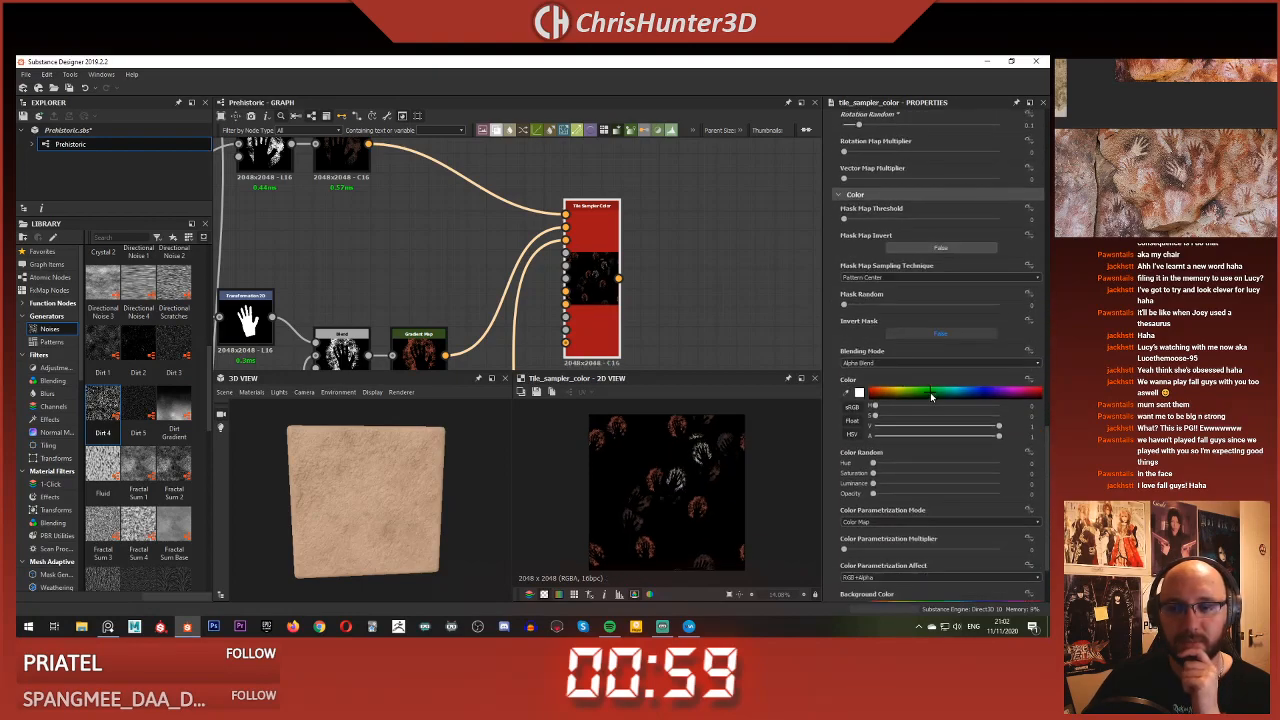
scroll(885, 265, up, 2)
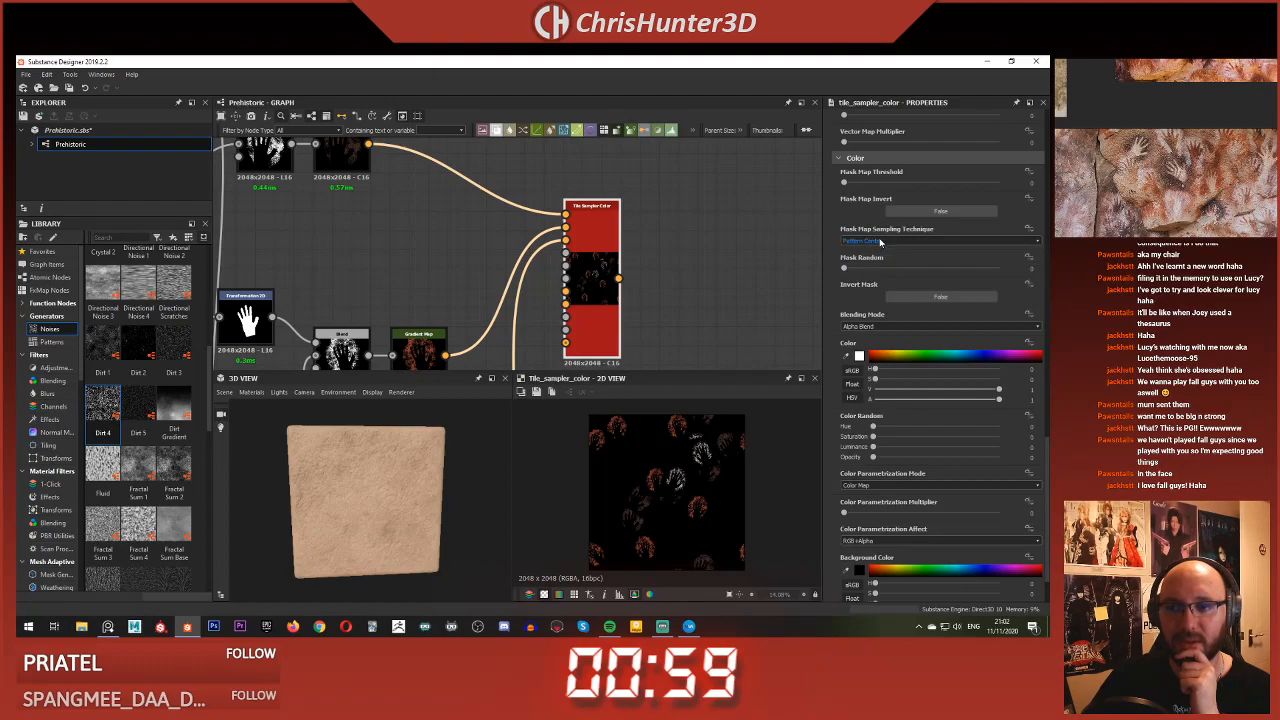
click(867, 327)
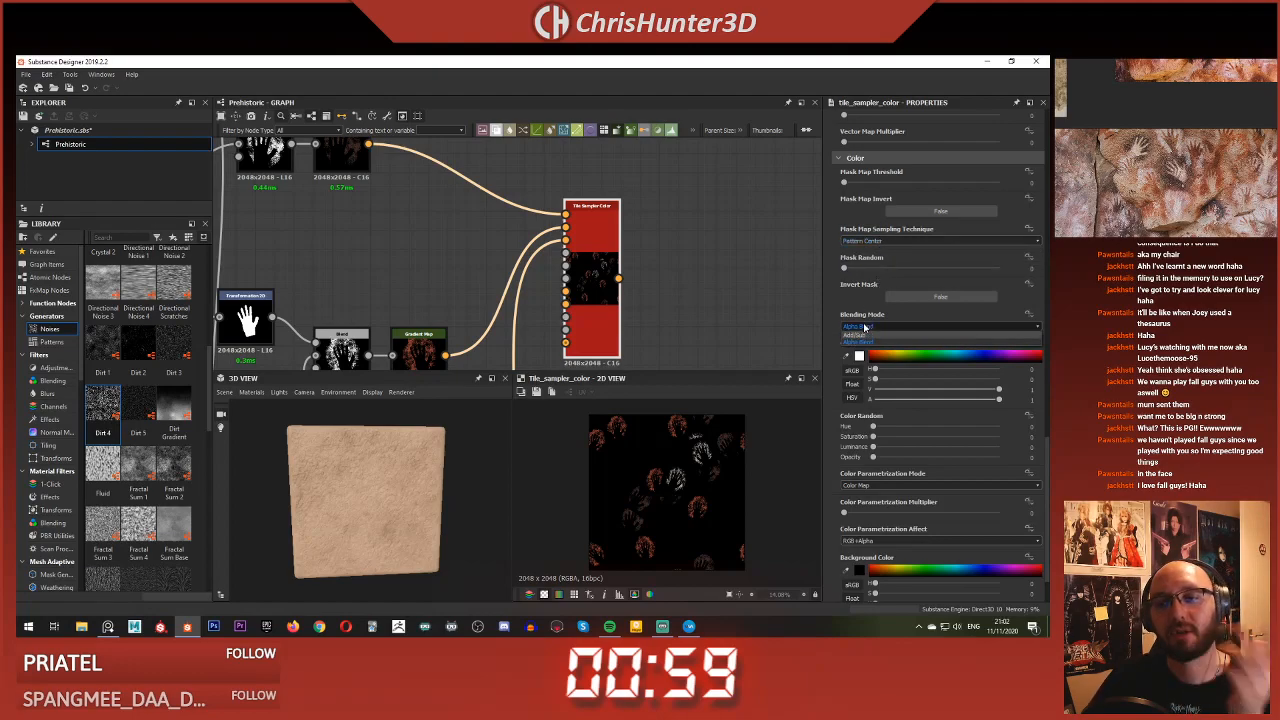
click(868, 337)
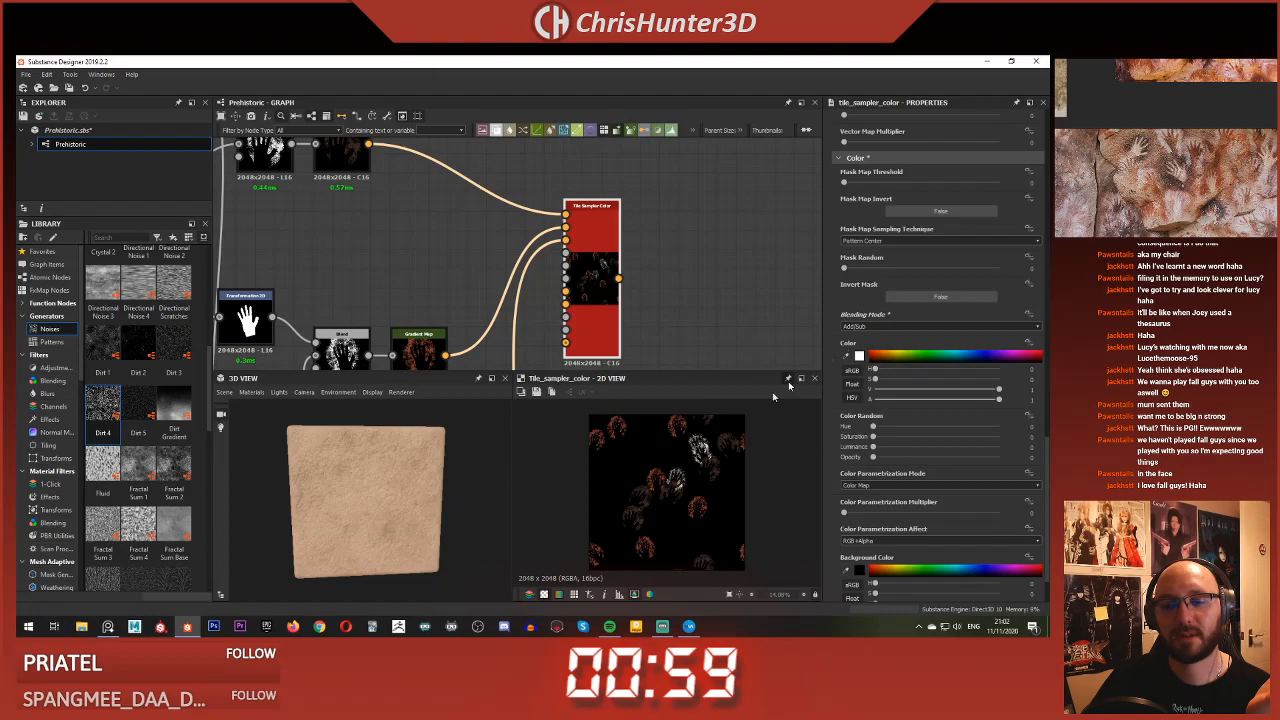
scroll(689, 453, up, 5)
scroll(658, 504, down, 4)
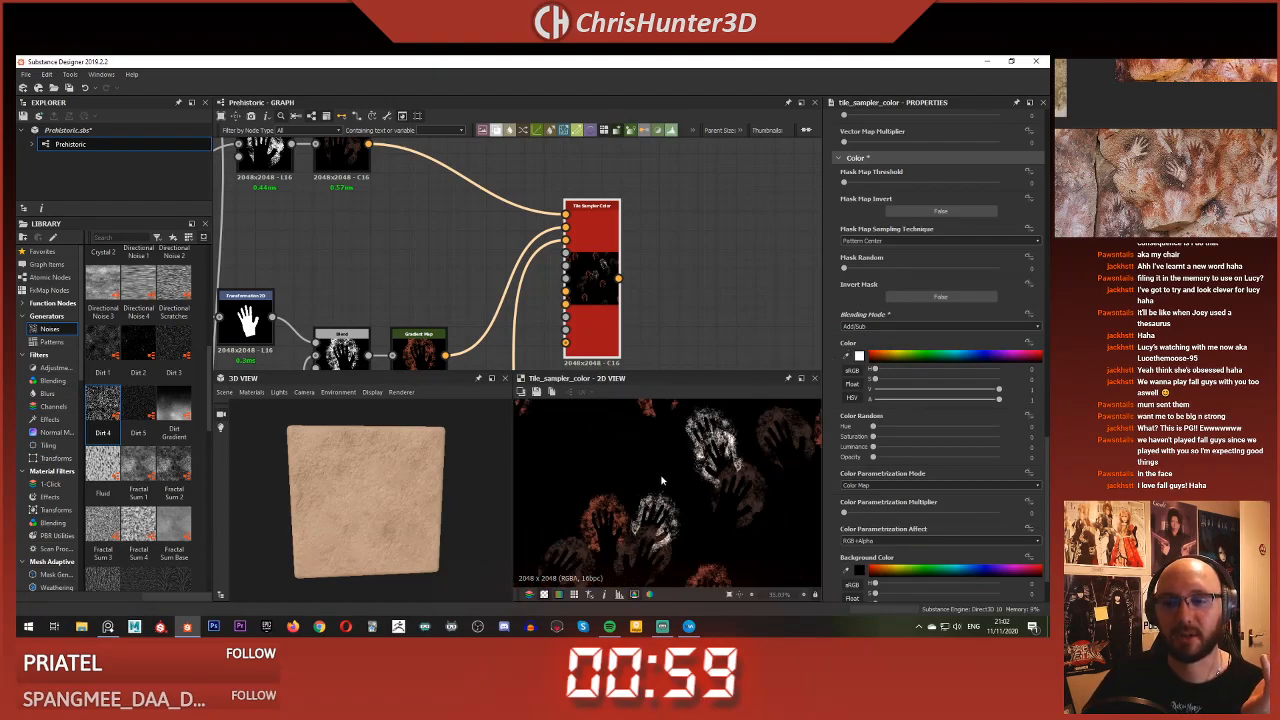
scroll(622, 507, up, 3)
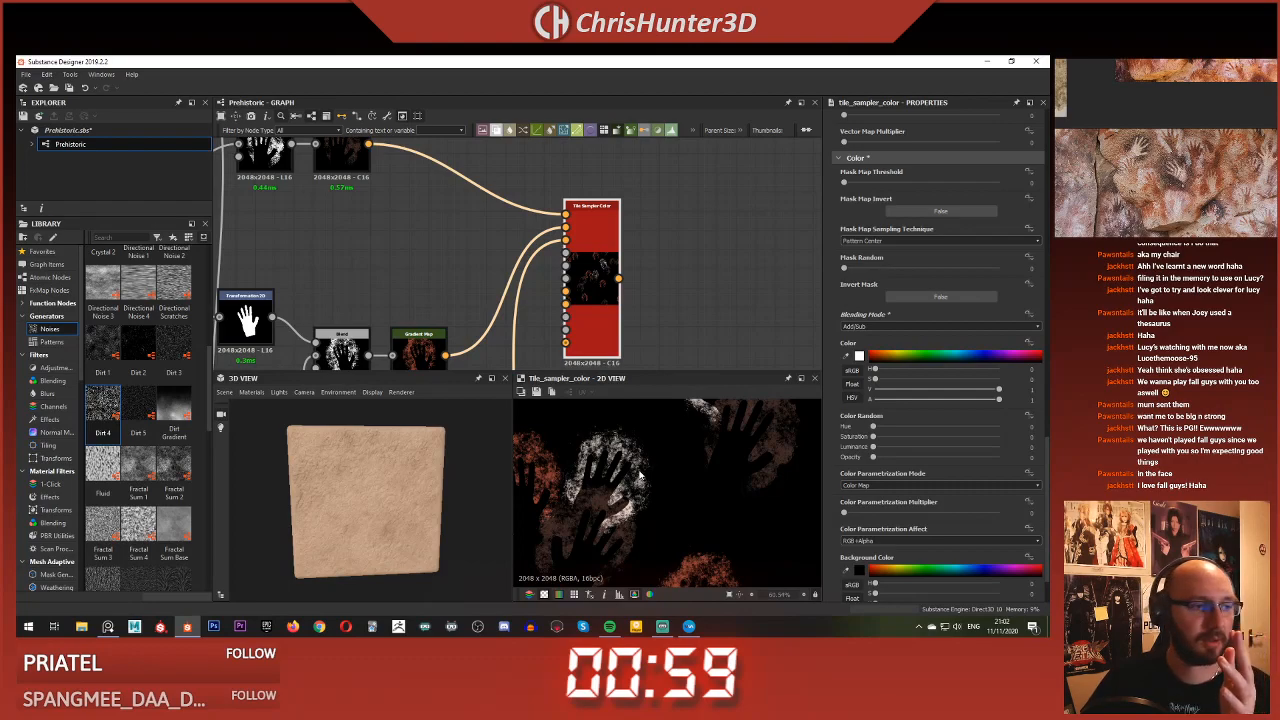
scroll(641, 477, down, 4)
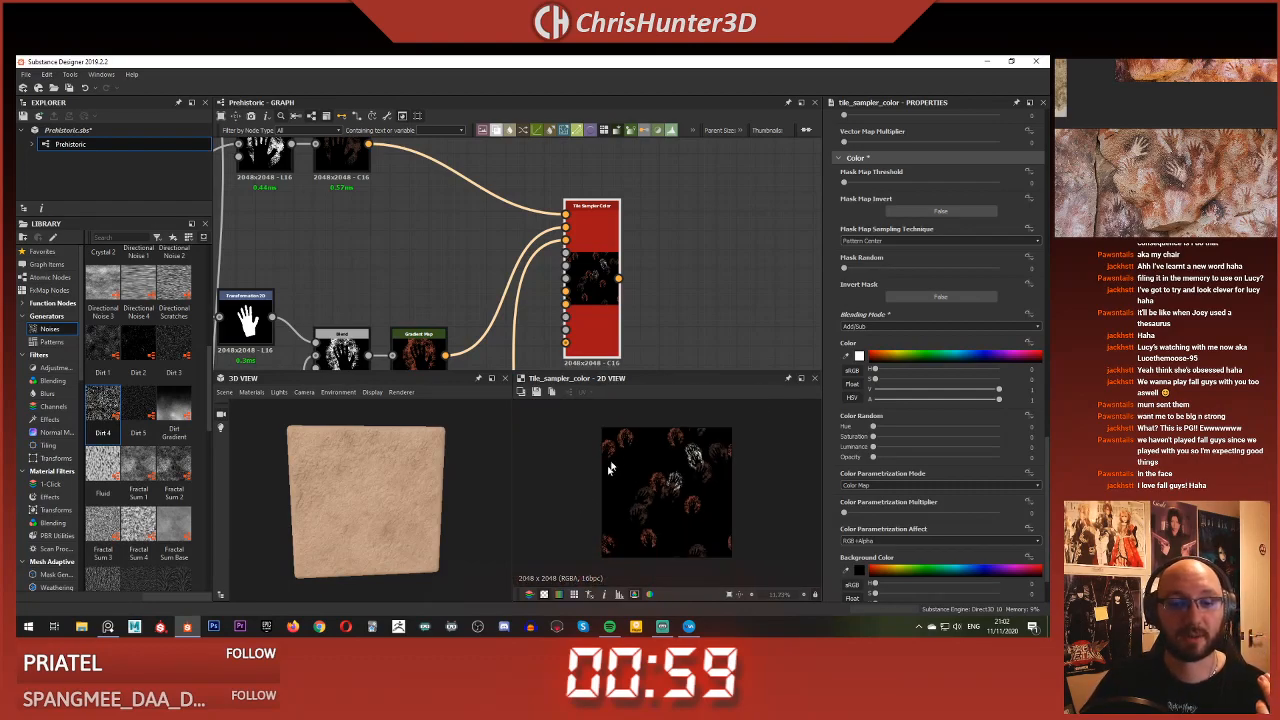
scroll(685, 460, up, 1)
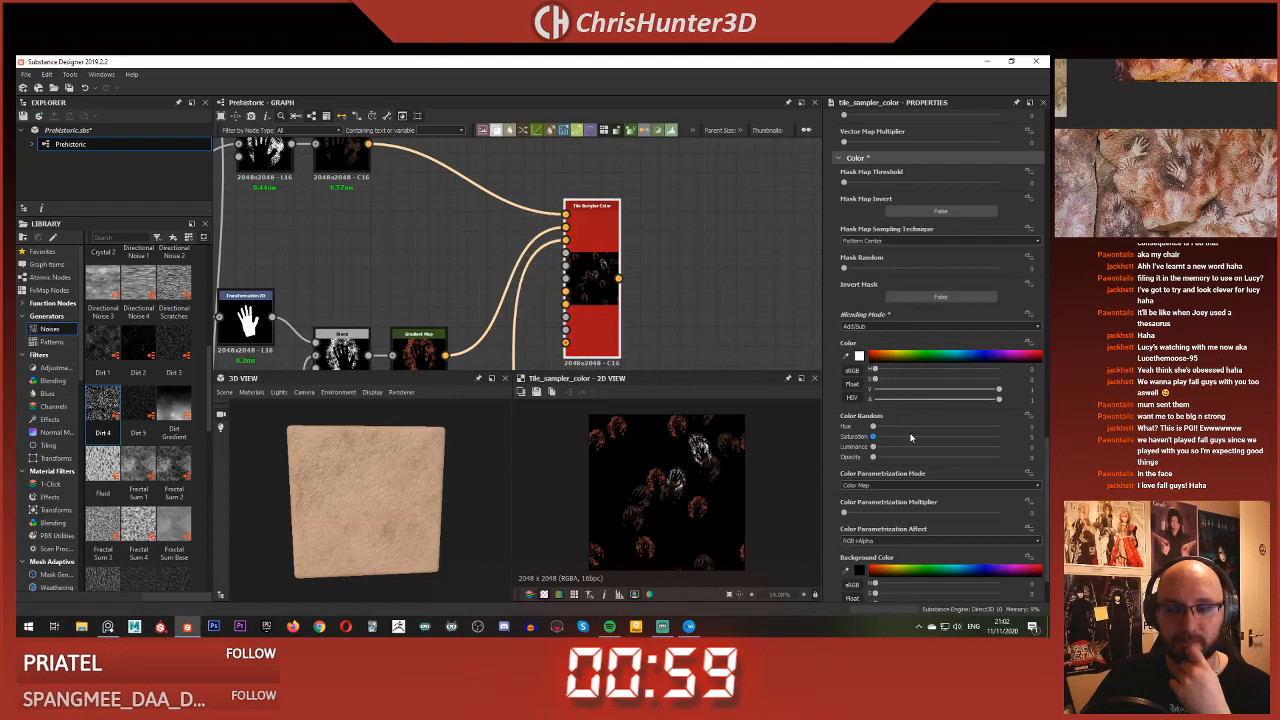
scroll(909, 436, down, 2)
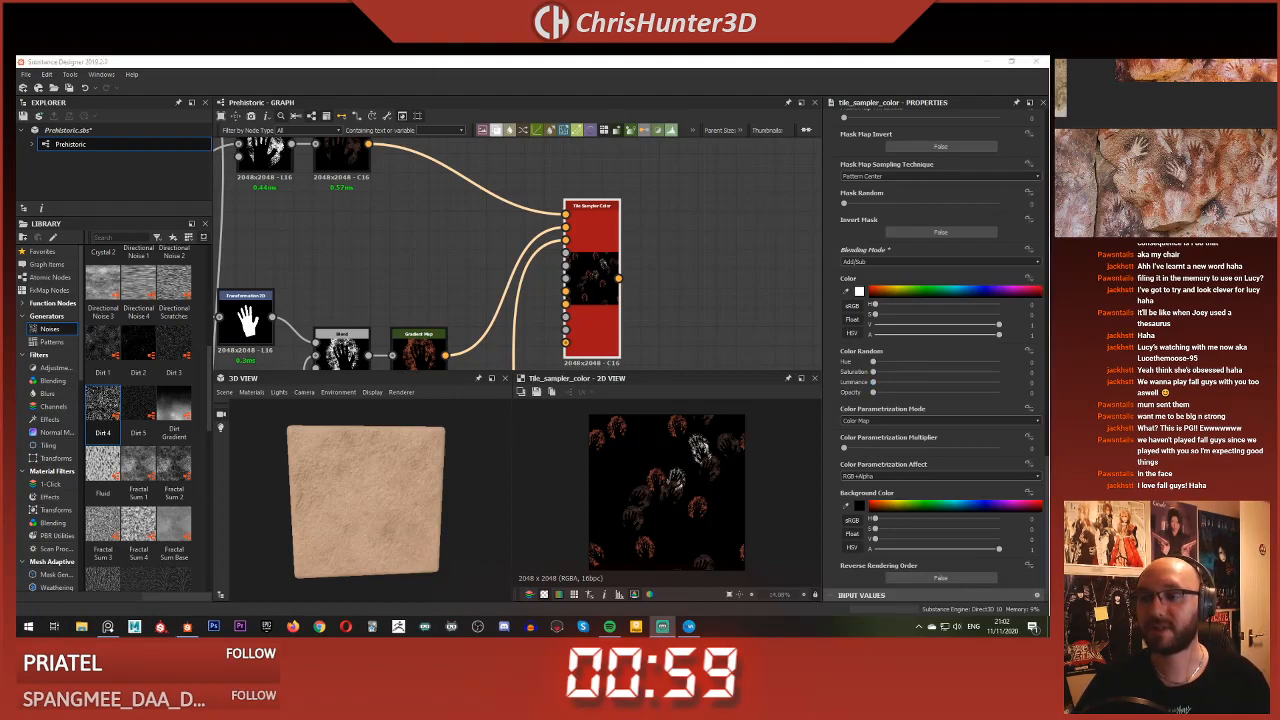
Duplicate the Tile Sampler Color with its pattern connections, place the copy above the original and give it a different Random Seed
click(721, 244)
scroll(652, 520, down, 3)
scroll(652, 520, up, 3)
mouse_move(653, 255)
middle_down()
mouse_move(657, 303)
mouse_move(652, 240)
middle_up()
scroll(660, 298, down, 2)
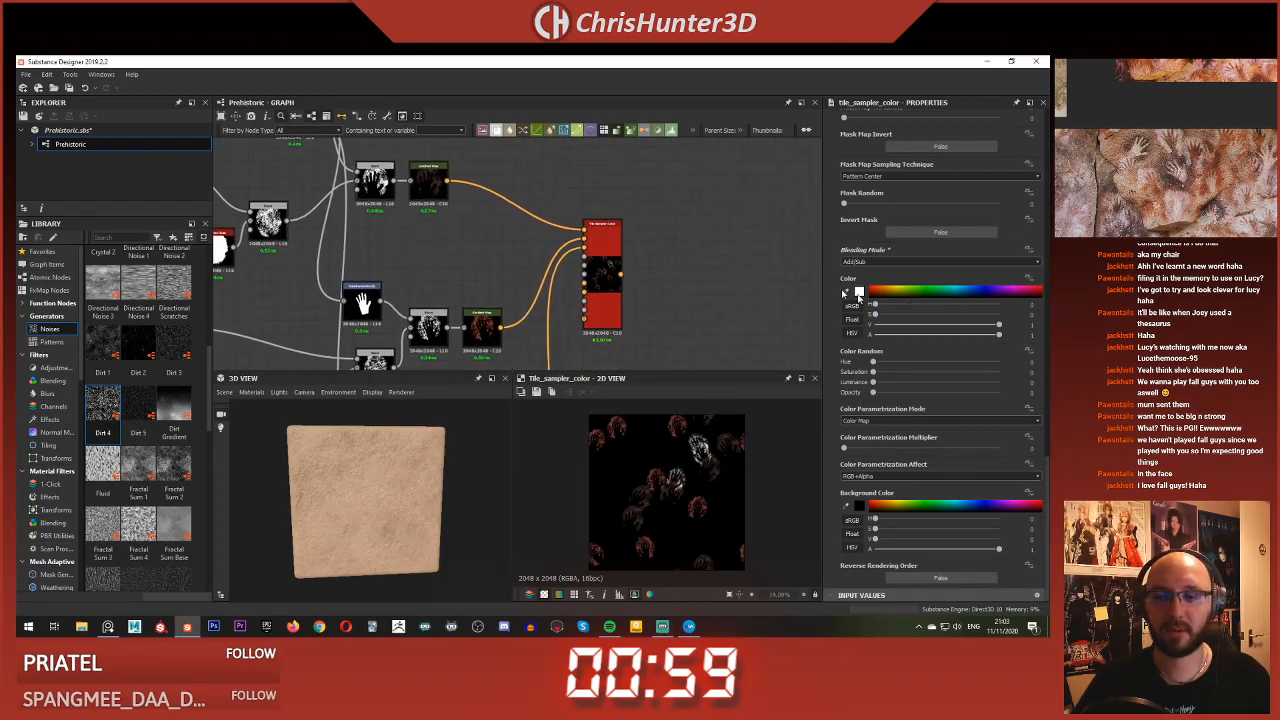
scroll(868, 300, up, 1)
scroll(723, 350, up, 4)
scroll(545, 268, down, 4)
scroll(643, 266, down, 4)
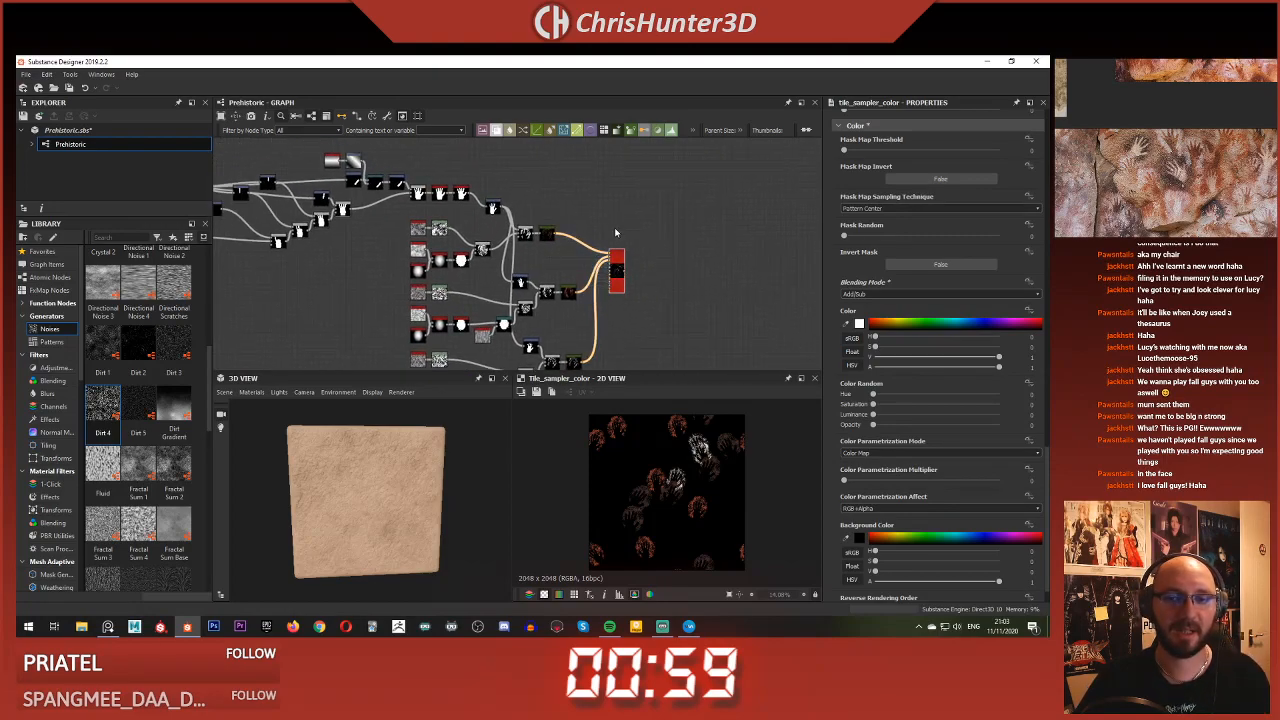
key(ctrl+d)
drag(521, 260, 620, 228)
drag(836, 300, 911, 301)
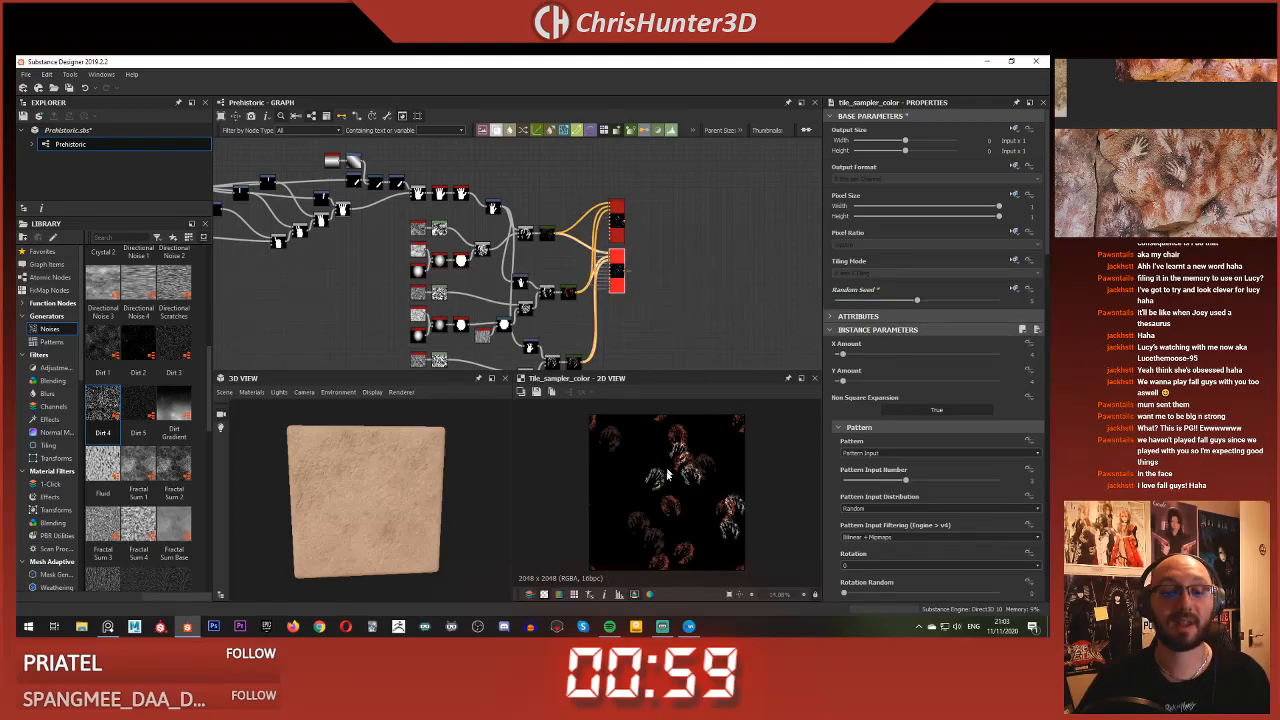
Add a Blend node and connect the duplicated Tile Sampler Color to its foreground and the original to its background
scroll(682, 264, up, 4)
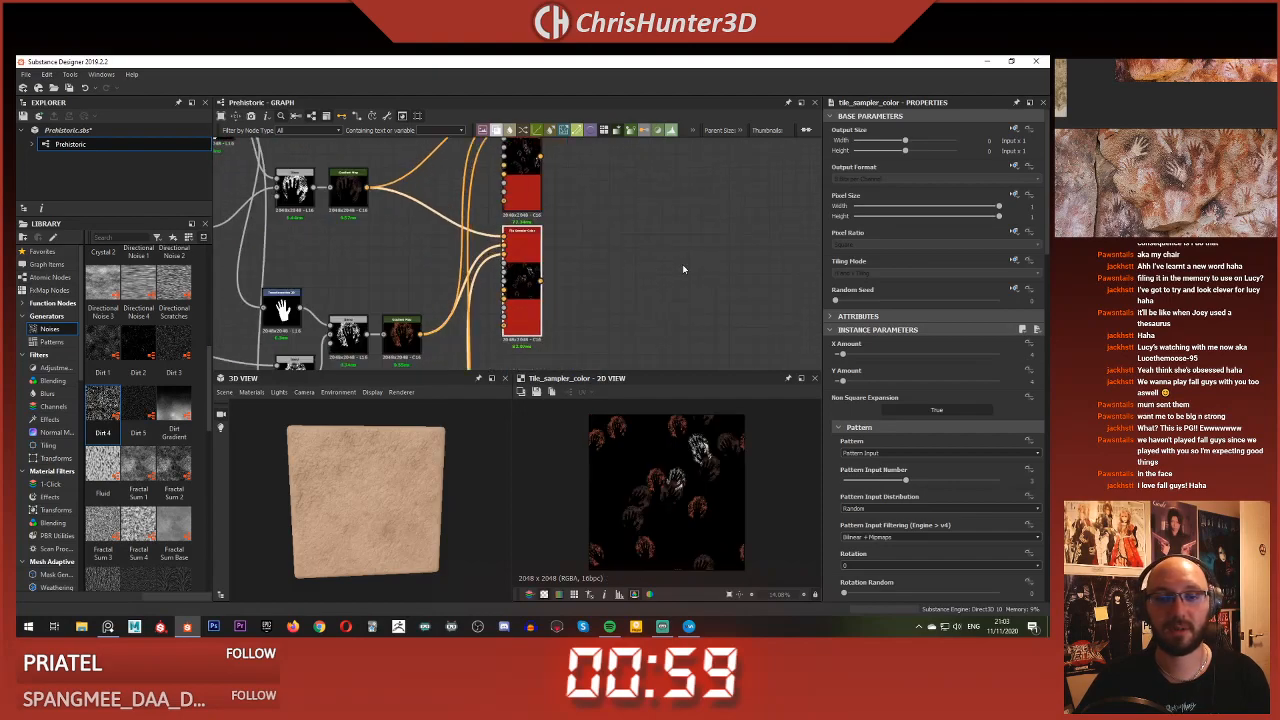
key(space)
text(blend)
key(Return)
middle_drag(640, 189, 628, 260)
scroll(628, 260, down, 2)
drag(558, 243, 650, 310)
drag(560, 320, 668, 318)
scroll(668, 320, up, 4)
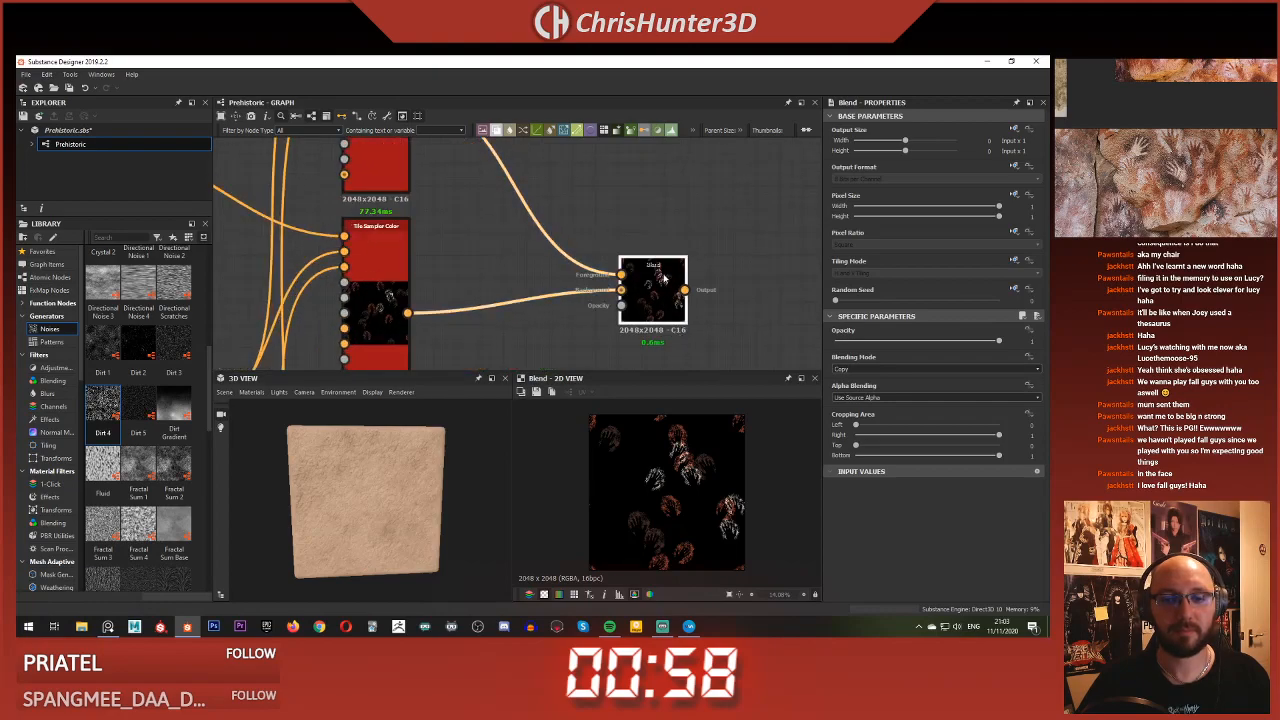
Try the Add Sub and Add (Linear Dodge) blending modes on the handprint Blend node
click(907, 369)
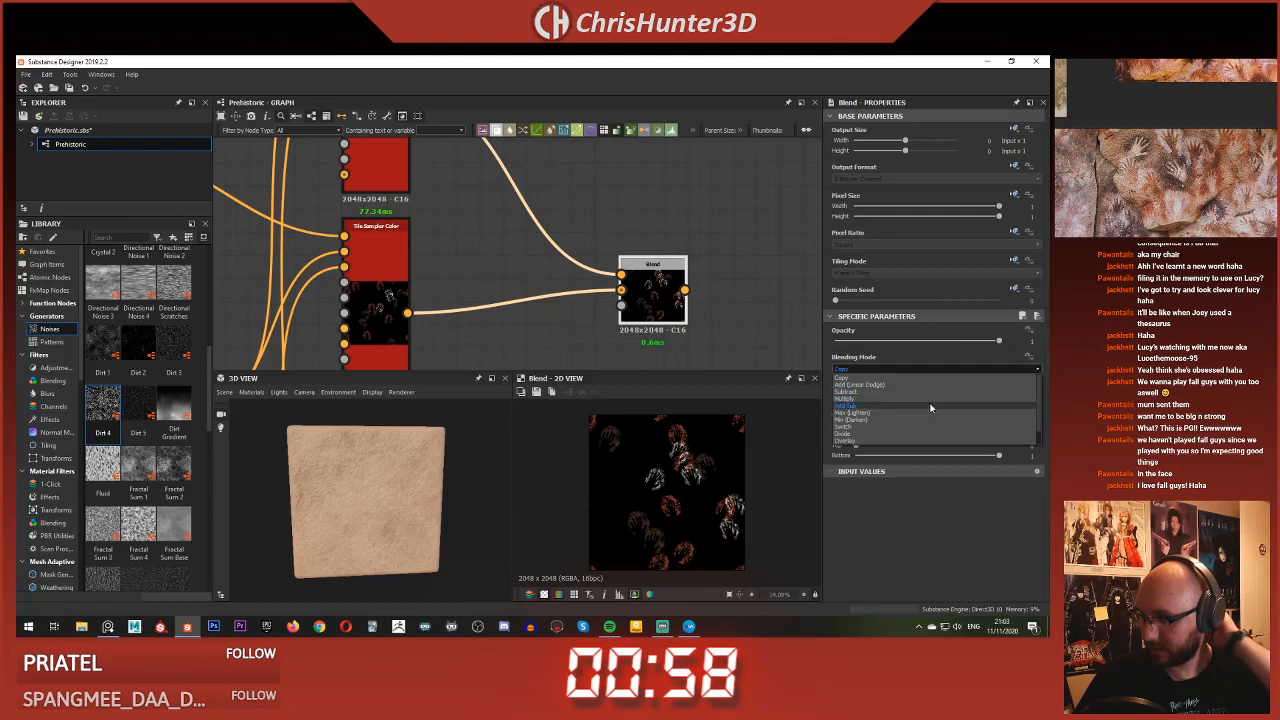
click(929, 405)
click(931, 368)
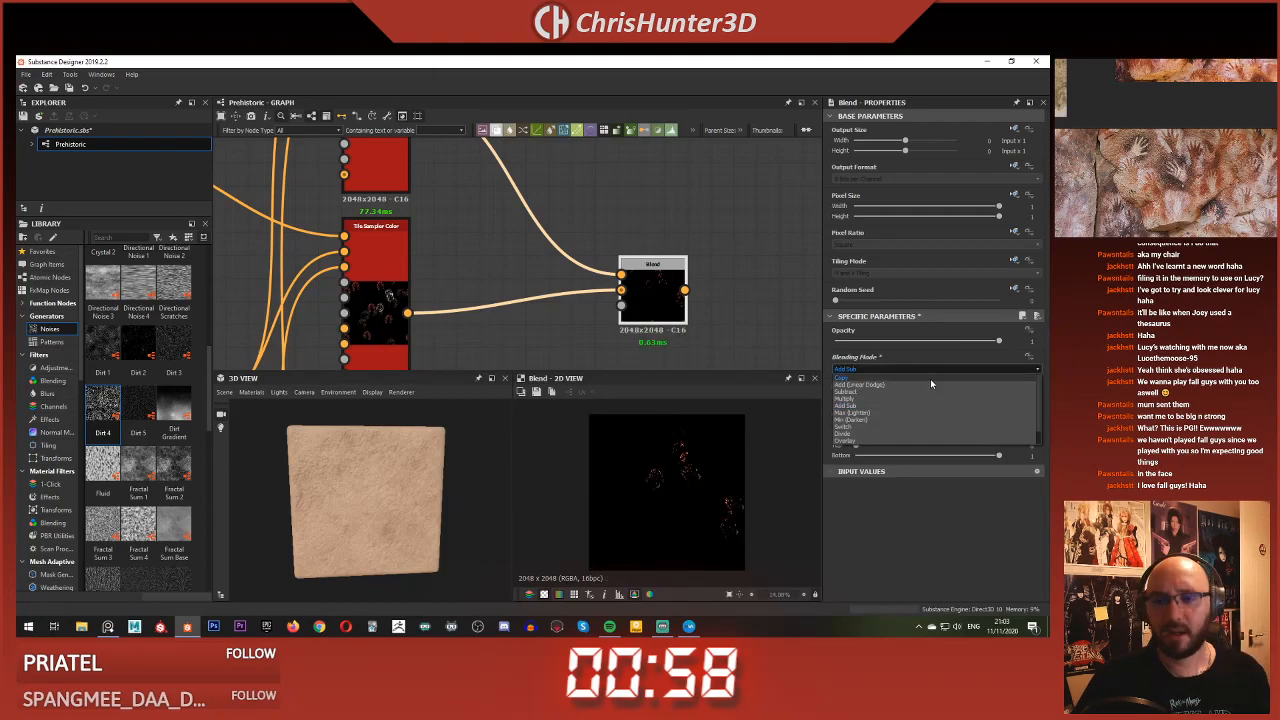
click(930, 382)
scroll(614, 478, up, 4)
scroll(738, 496, up, 2)
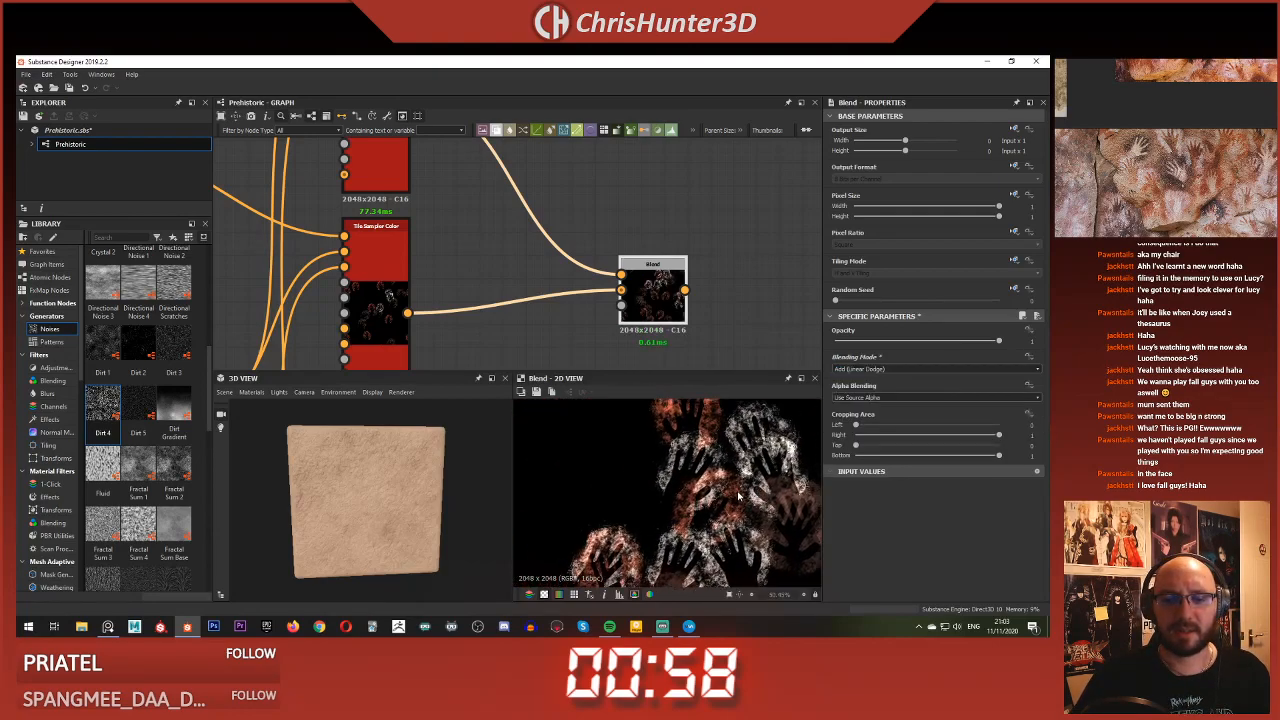
Set the handprint Blend node's blending mode to Max (Lighten) and inspect the overlapping prints in the 2D view
click(931, 368)
click(913, 418)
scroll(735, 467, up, 3)
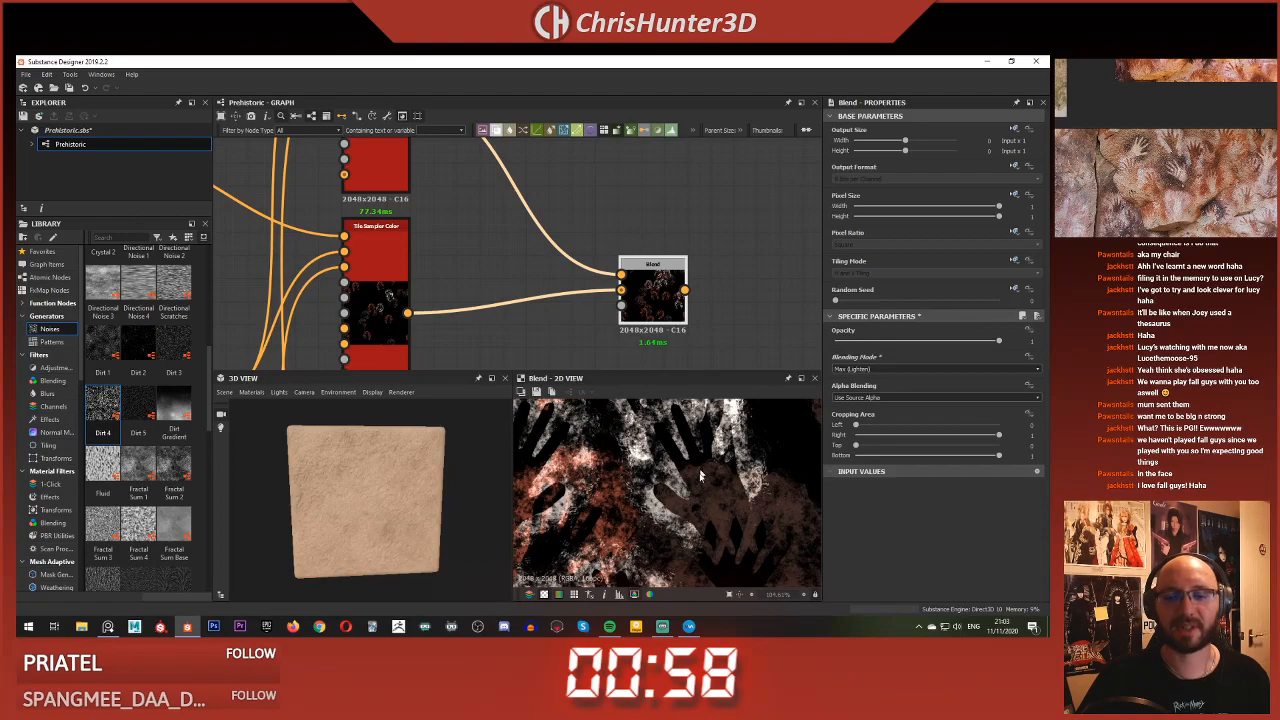
scroll(705, 501, down, 4)
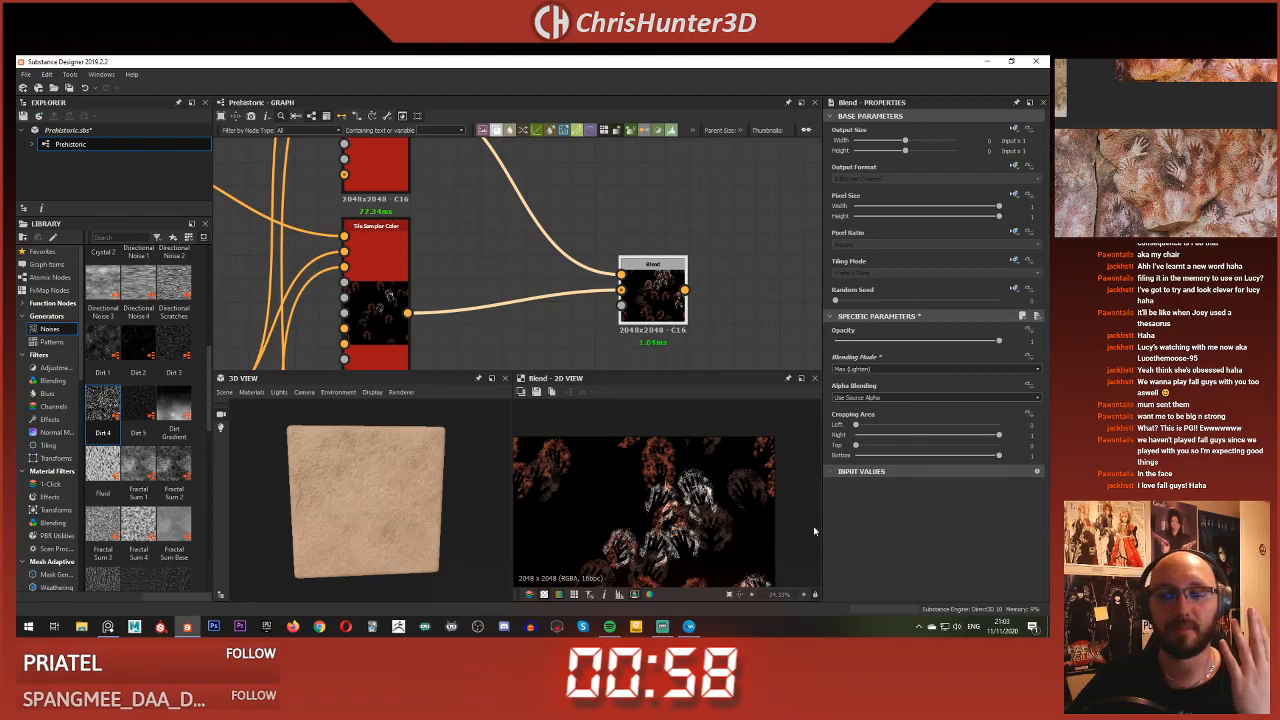
scroll(685, 350, up, 4)
scroll(629, 454, up, 3)
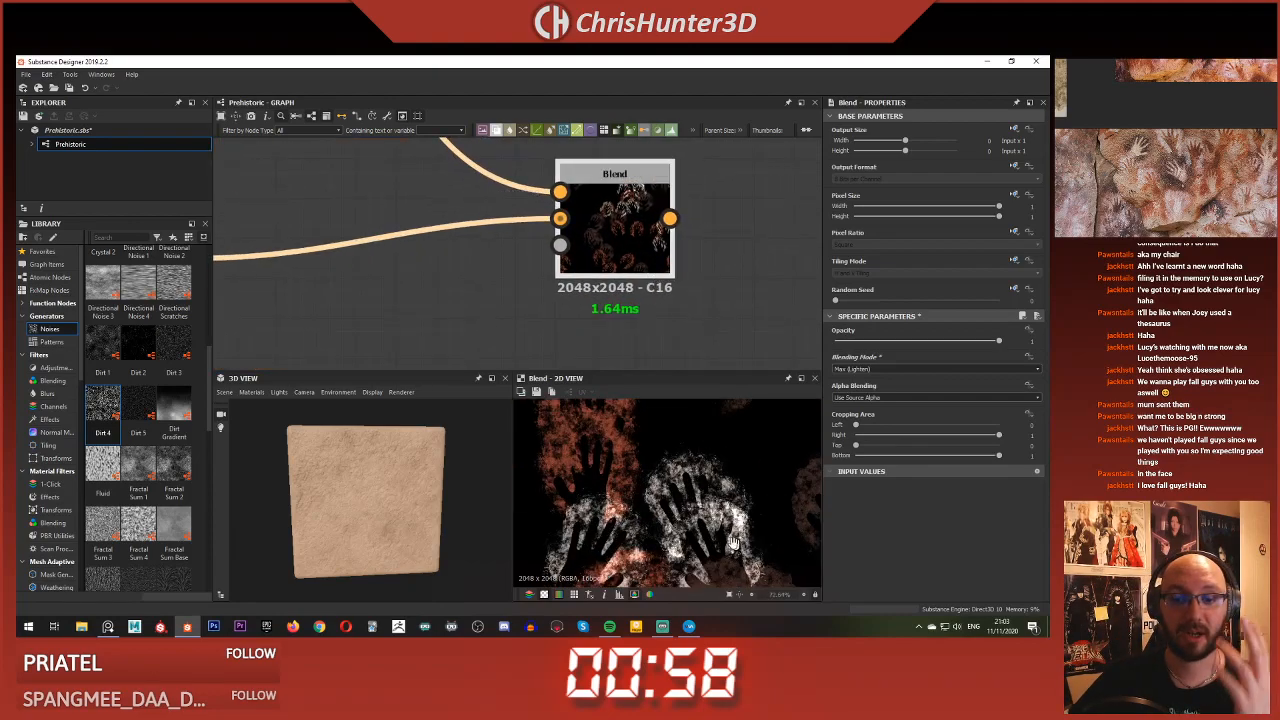
scroll(629, 454, down, 6)
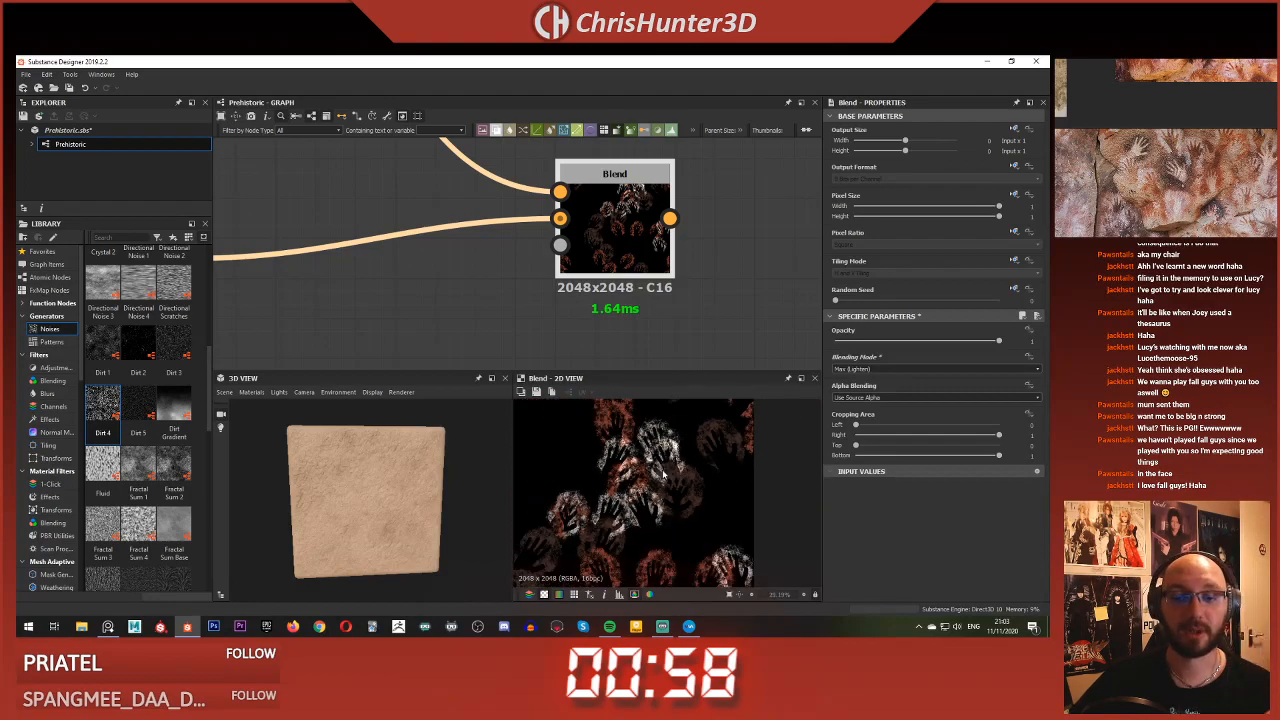
Select the brown base colour nodes with their Blend and move the group farther away from the output nodes
scroll(760, 290, down, 5)
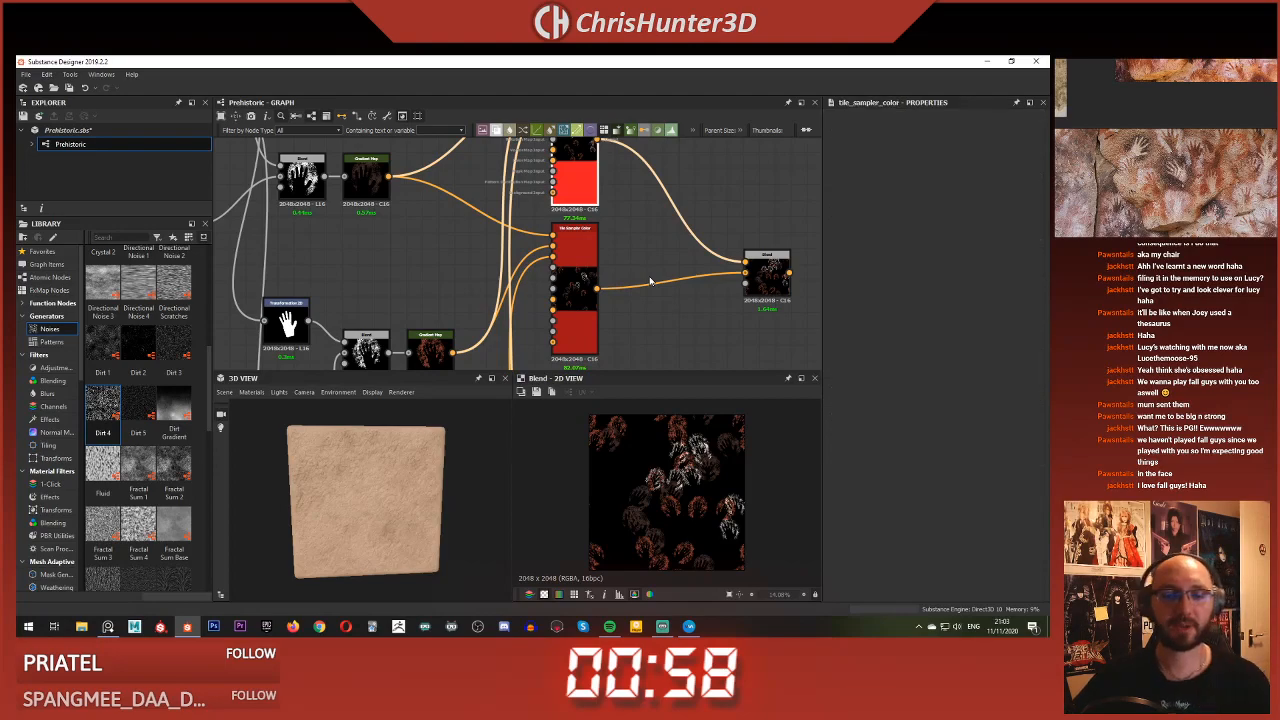
scroll(650, 281, down, 6)
middle_drag(640, 281, 529, 283)
scroll(643, 277, up, 2)
scroll(641, 273, up, 3)
middle_drag(694, 234, 520, 311)
scroll(520, 311, down, 1)
mouse_move(526, 258)
middle_down()
mouse_move(488, 209)
mouse_move(516, 254)
middle_up()
drag(488, 180, 612, 314)
drag(581, 236, 457, 240)
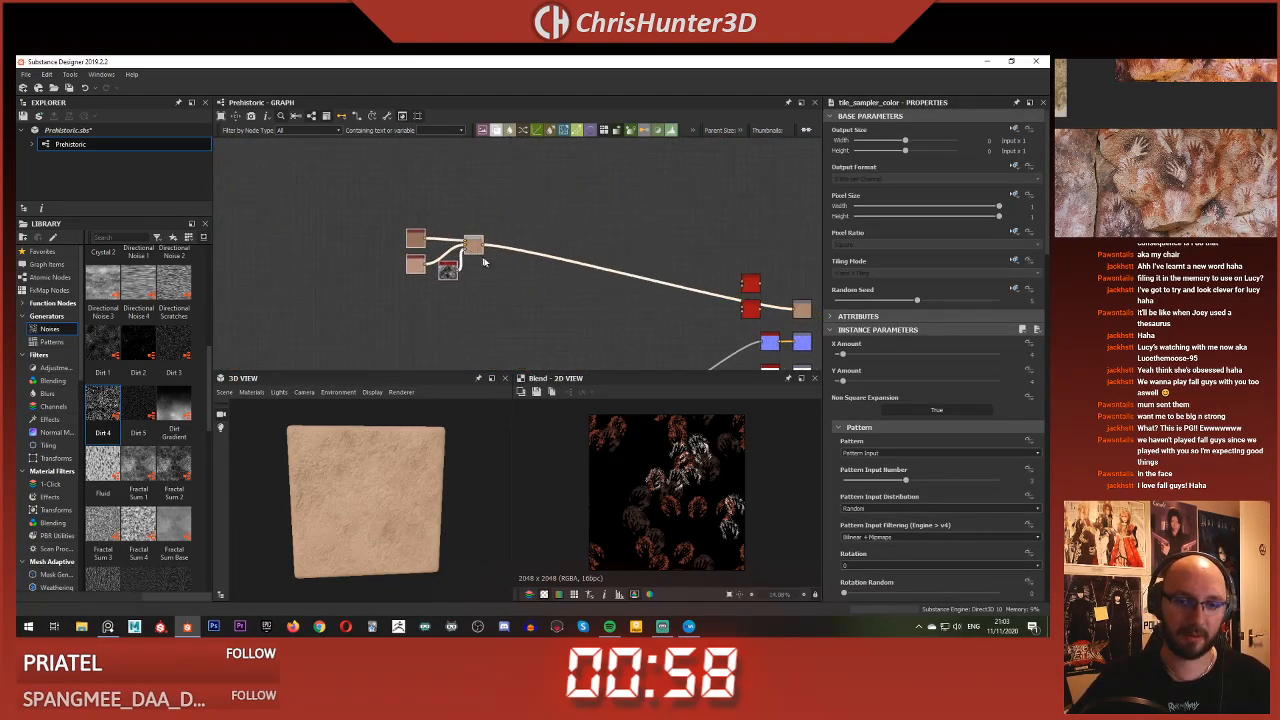
Insert a Blend node between the brown rock colour Blend and the output, and connect the rock colour to its background input
scroll(440, 245, up, 2)
key(space)
text(blend)
key(Return)
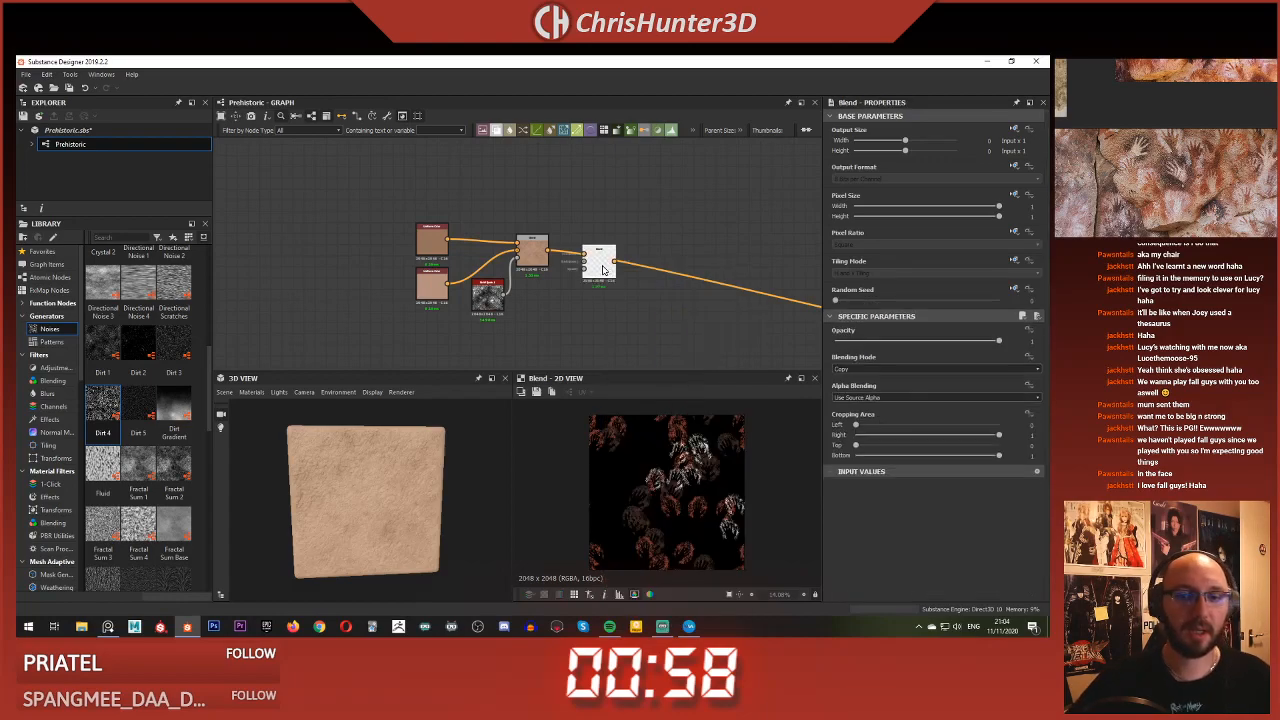
drag(582, 267, 583, 264)
scroll(435, 225, down, 5)
middle_drag(434, 217, 672, 114)
scroll(517, 194, up, 5)
scroll(527, 217, down, 5)
middle_drag(543, 232, 330, 350)
scroll(594, 257, up, 5)
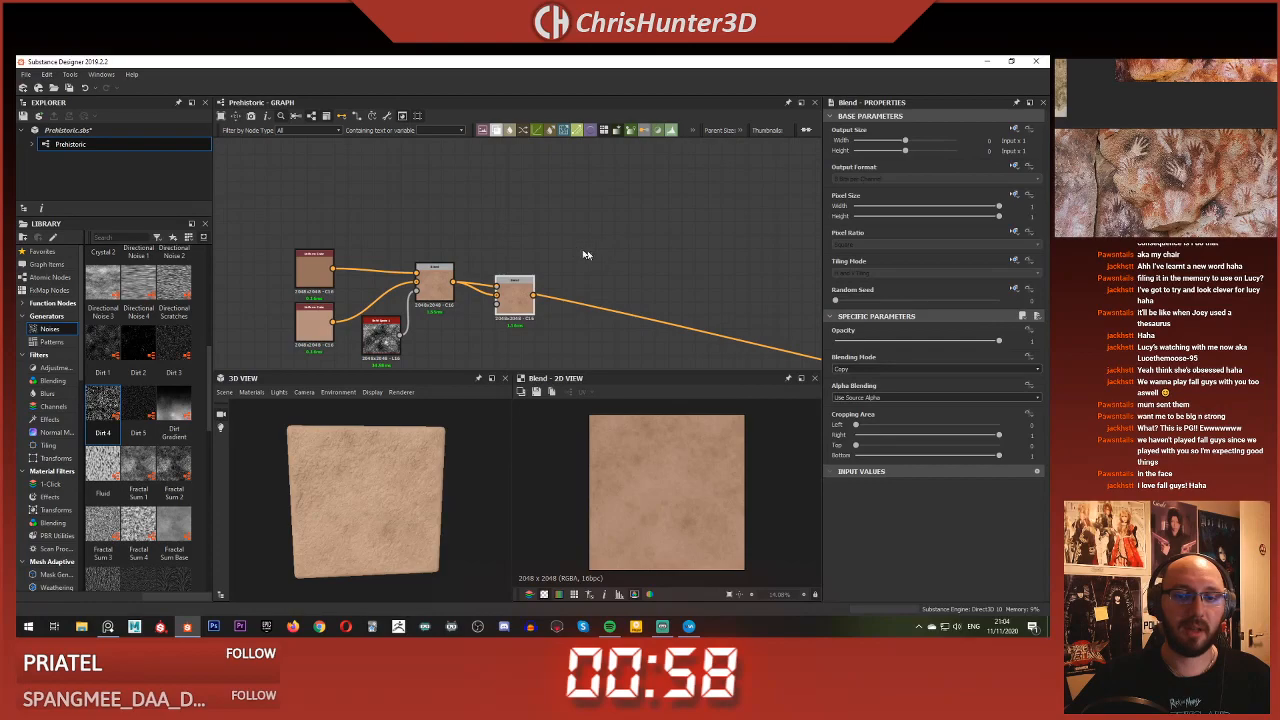
Connect the handprint Blend's output to the foreground input of the Blend placed after the brown rock colour
click(497, 290)
scroll(497, 290, down, 5)
middle_drag(497, 290, 617, 200)
click(414, 252)
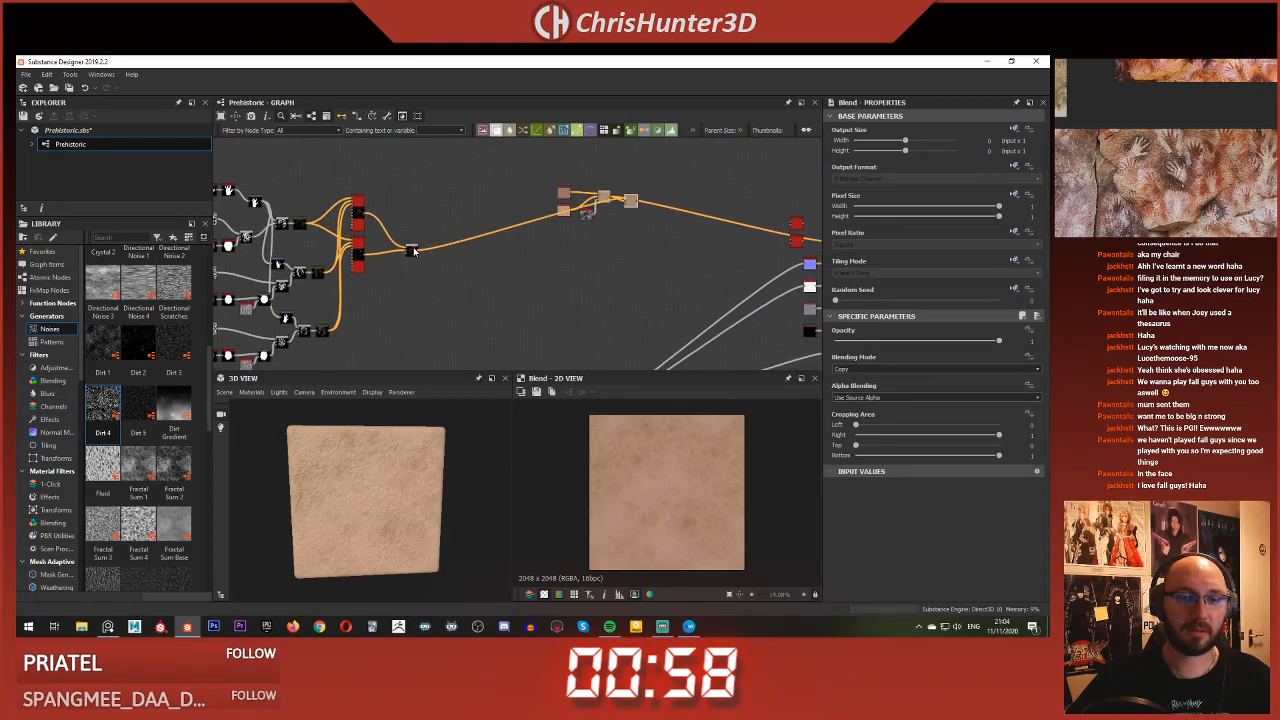
Add a Histogram Scan node in the empty graph area above the handprint Blend
scroll(650, 202, up, 5)
middle_drag(536, 225, 709, 228)
scroll(709, 228, down, 3)
middle_drag(490, 240, 677, 184)
middle_drag(445, 236, 626, 245)
scroll(620, 240, up, 5)
middle_drag(570, 182, 588, 238)
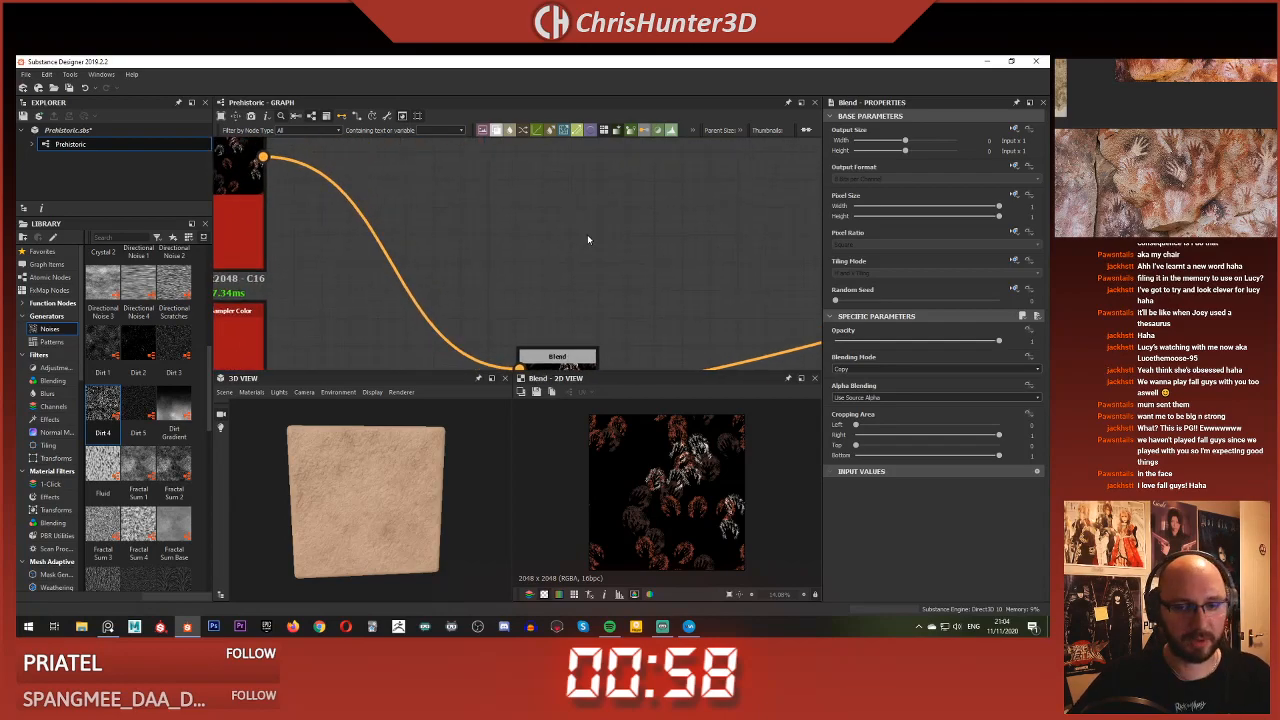
key(space)
text(hist)
key(Return)
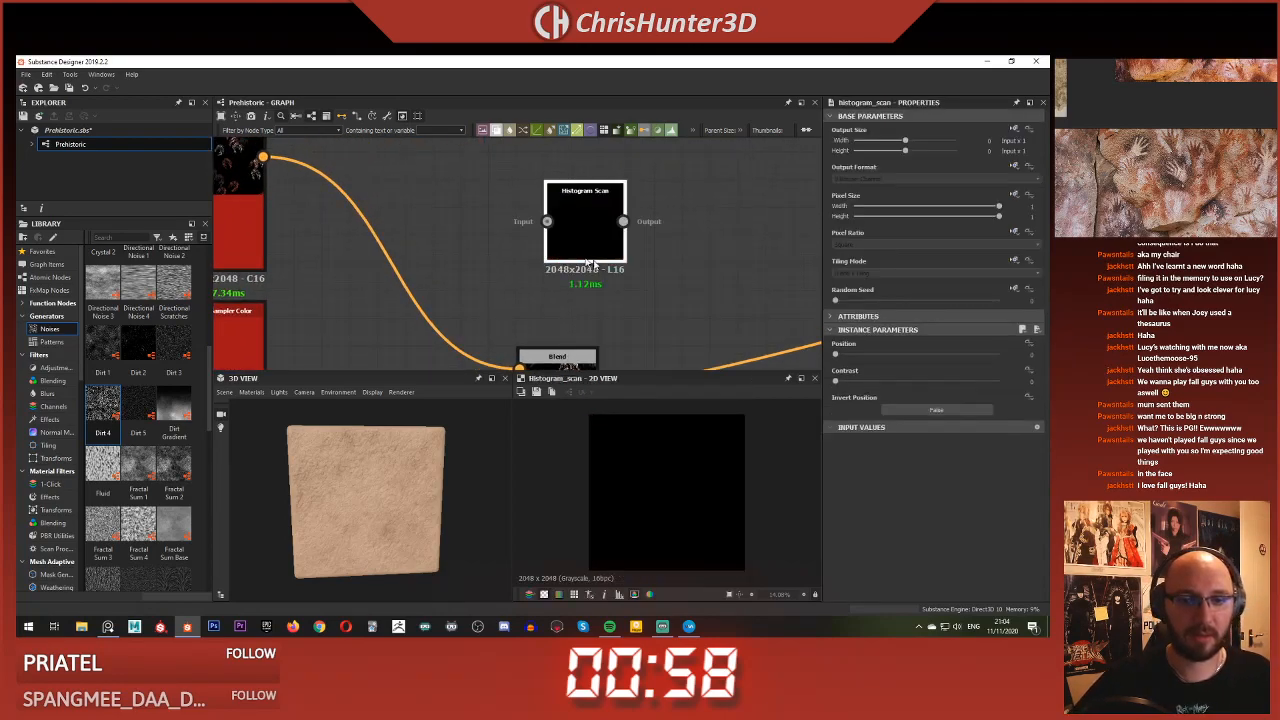
Link the handprint Blend to the Histogram Scan through a Grayscale Conversion node and move the scan node clear of the Blend
scroll(614, 246, down, 4)
middle_drag(614, 246, 615, 281)
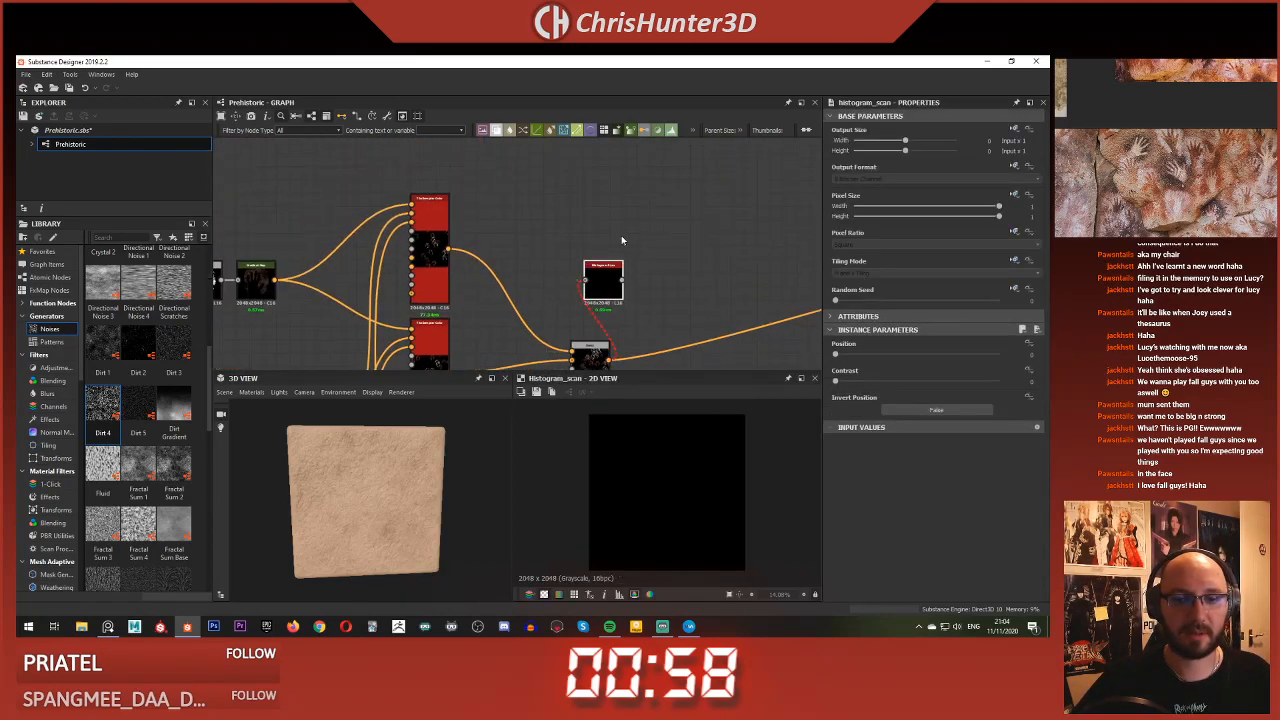
click(595, 317)
key(space)
text(gr)
click(643, 302)
drag(610, 266, 686, 252)
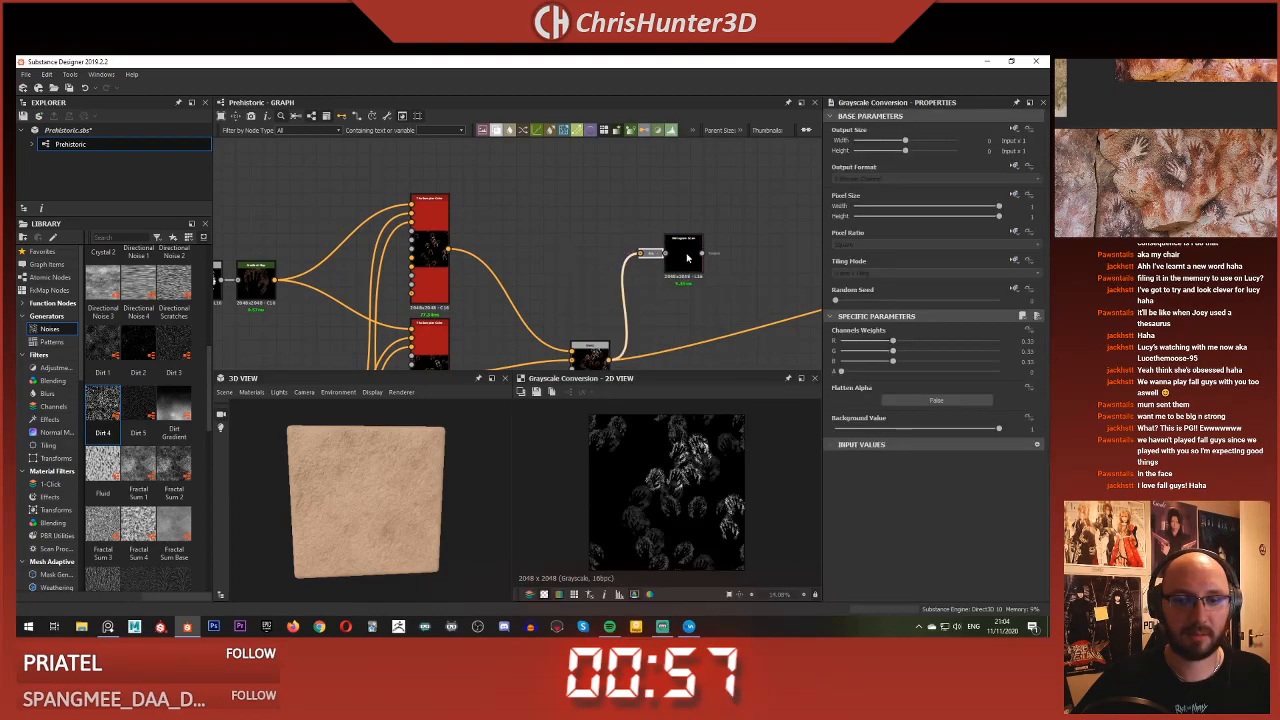
Set the Histogram Scan's Position to 0.97 and raise its Contrast almost to maximum for a hard handprint mask
double_click(687, 258)
scroll(687, 258, up, 5)
middle_drag(687, 258, 625, 259)
click(925, 355)
drag(925, 355, 982, 349)
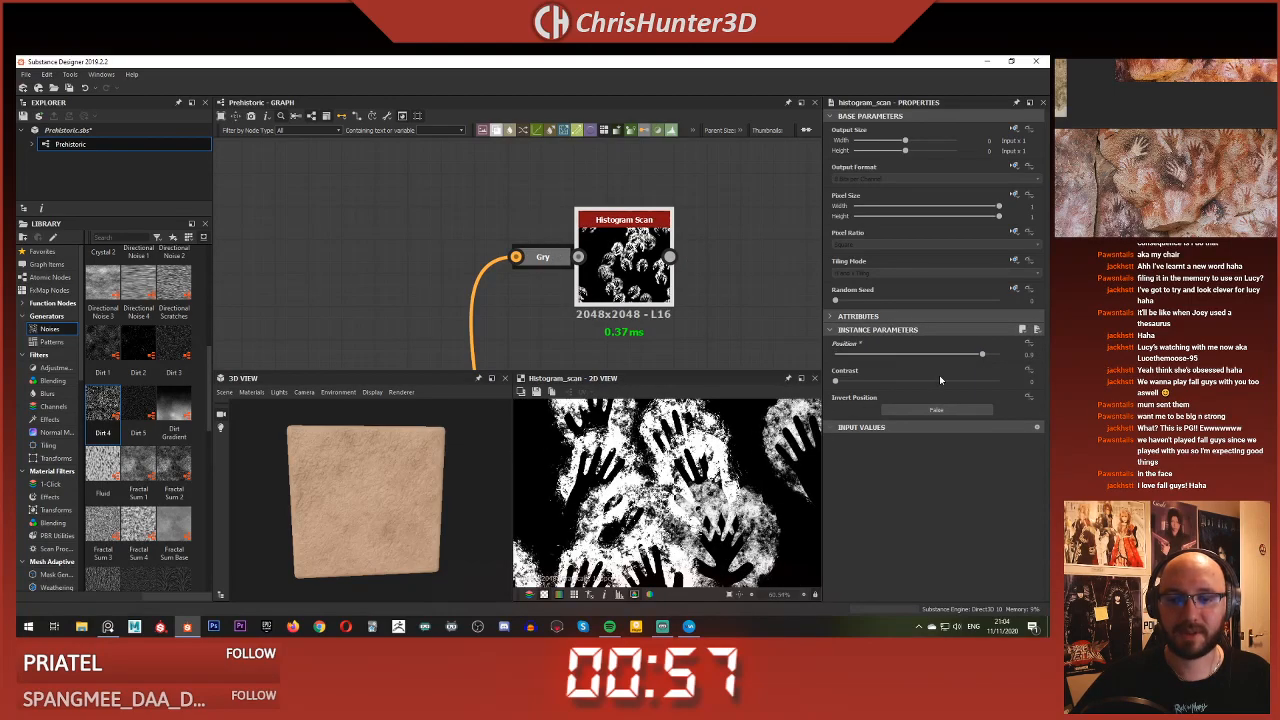
drag(906, 386, 1000, 384)
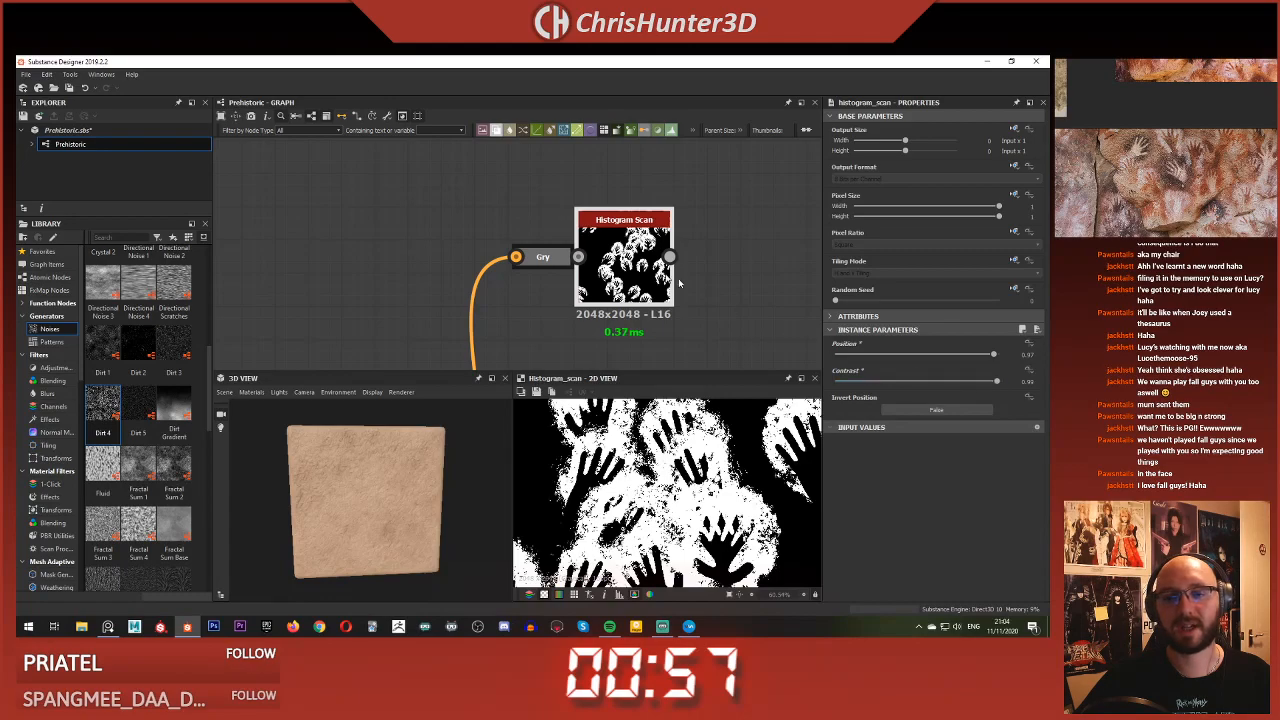
Connect the Histogram Scan mask to the opacity input of the rock and handprint Blend and preview that Blend
scroll(697, 287, down, 3)
middle_drag(697, 287, 400, 243)
scroll(662, 230, up, 2)
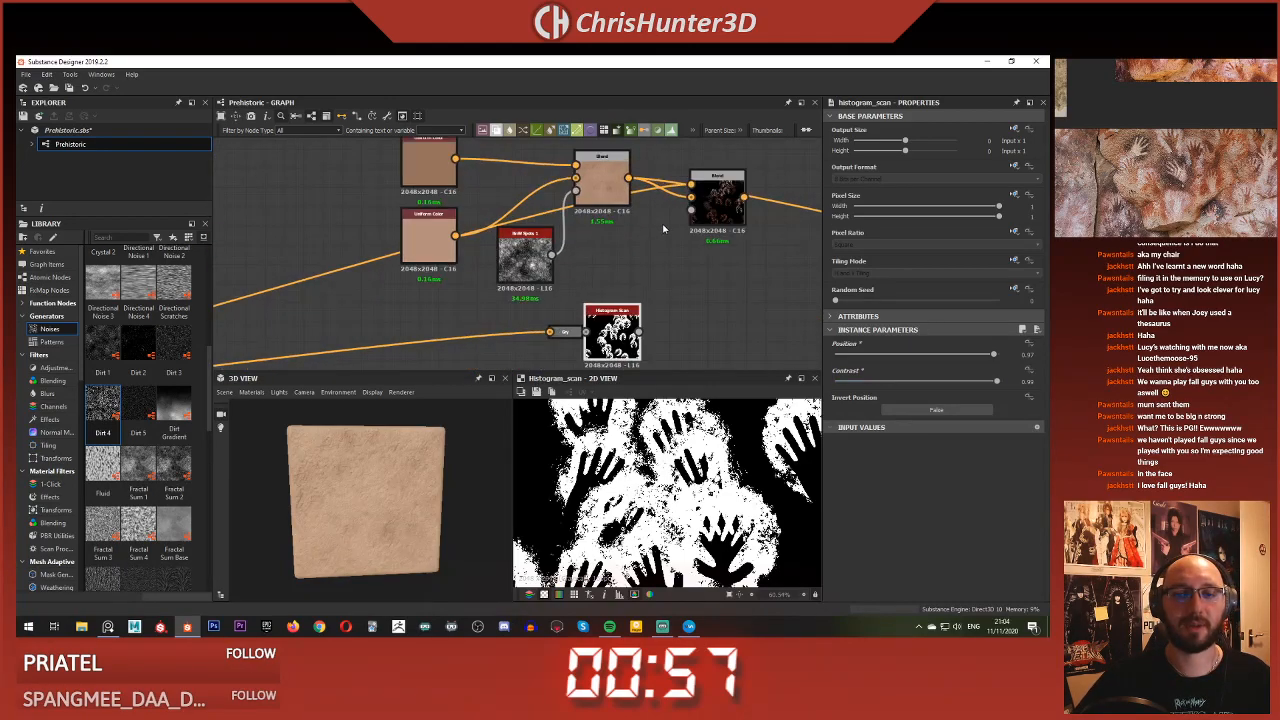
scroll(662, 229, up, 1)
drag(636, 351, 699, 206)
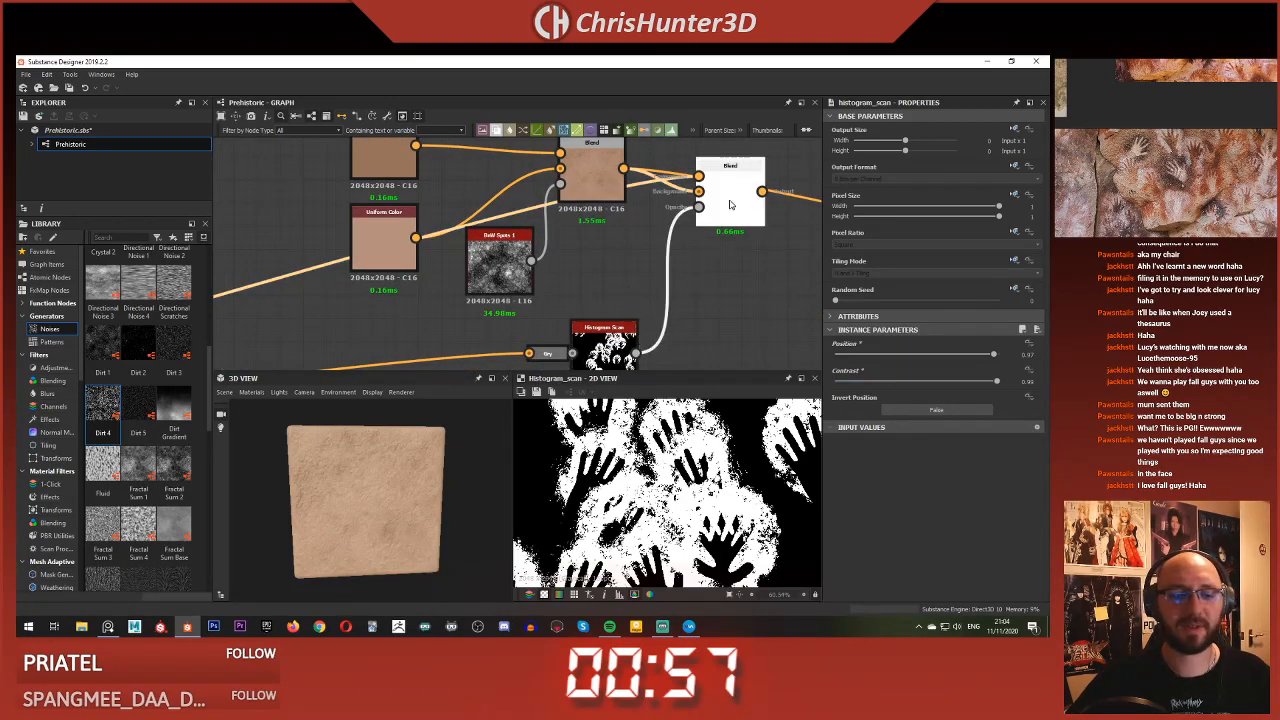
double_click(730, 190)
scroll(396, 508, up, 3)
mouse_move(704, 230)
middle_down()
mouse_move(706, 248)
mouse_move(710, 232)
middle_up()
scroll(706, 249, down, 1)
scroll(706, 260, up, 1)
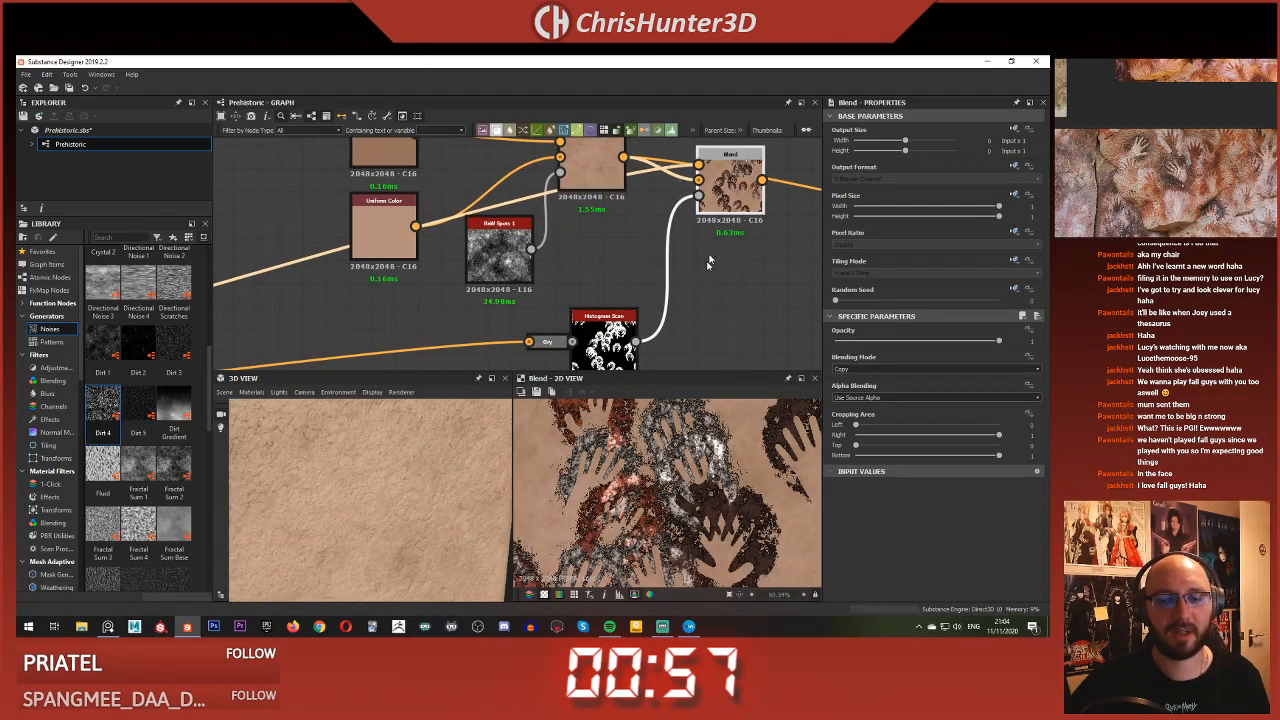
Check the opacity, background and foreground connections of the rock and handprint Blend
double_click(699, 196)
double_click(699, 180)
double_click(700, 164)
double_click(724, 176)
middle_drag(724, 178, 684, 165)
double_click(648, 226)
double_click(648, 210)
double_click(680, 225)
Fine-tune the Histogram Scan's Position around 0.97 while checking the edges of the masked handprints
click(602, 328)
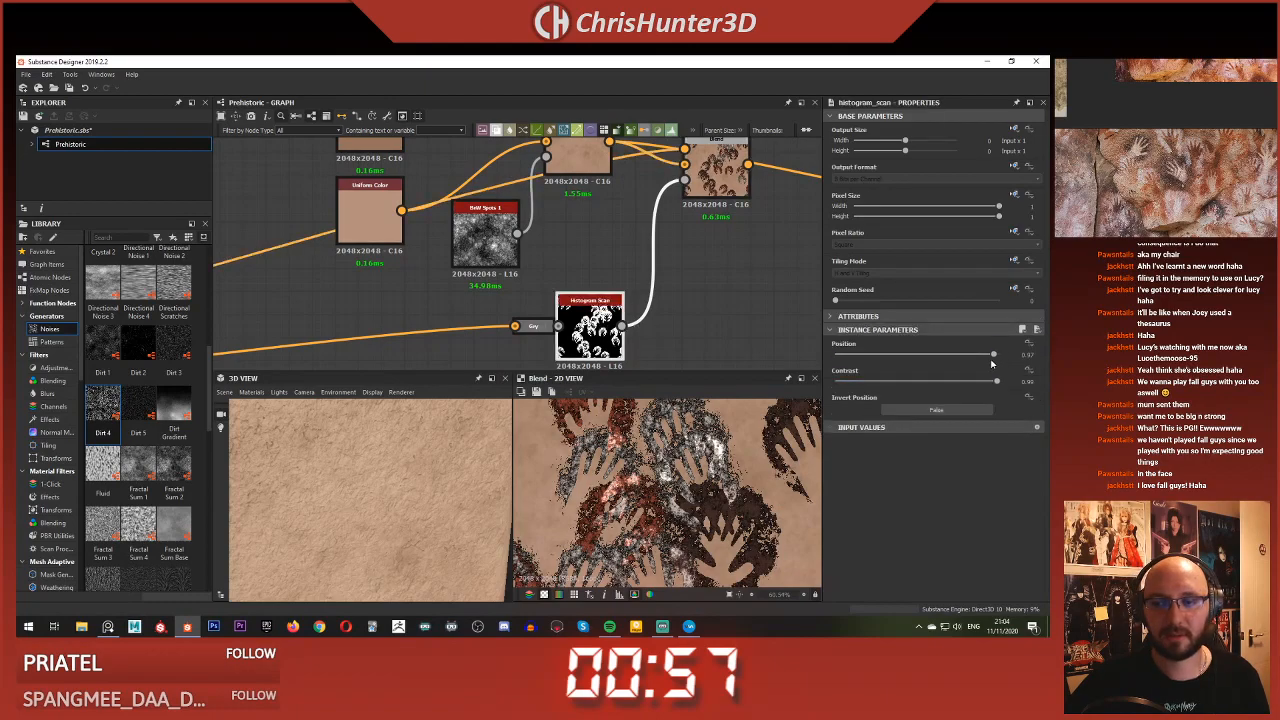
drag(995, 355, 994, 354)
middle_drag(637, 235, 633, 240)
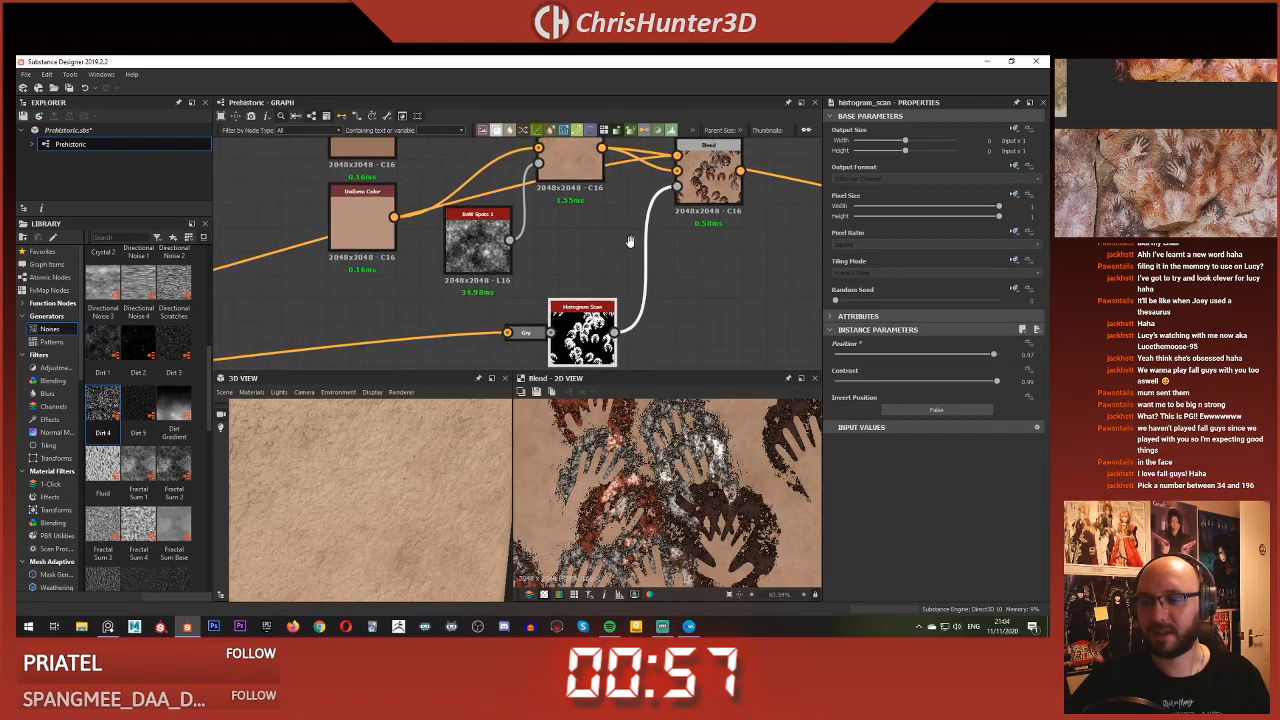
scroll(633, 240, down, 1)
scroll(649, 282, down, 1)
scroll(655, 290, up, 3)
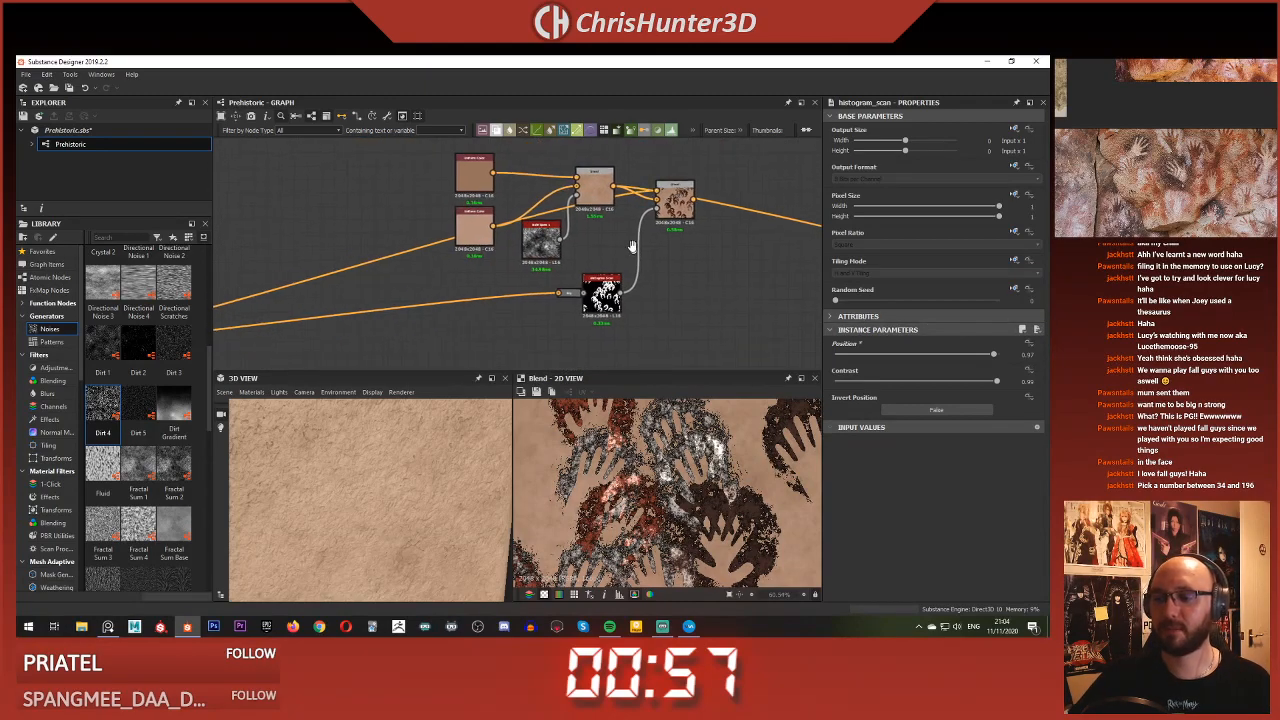
scroll(672, 305, down, 2)
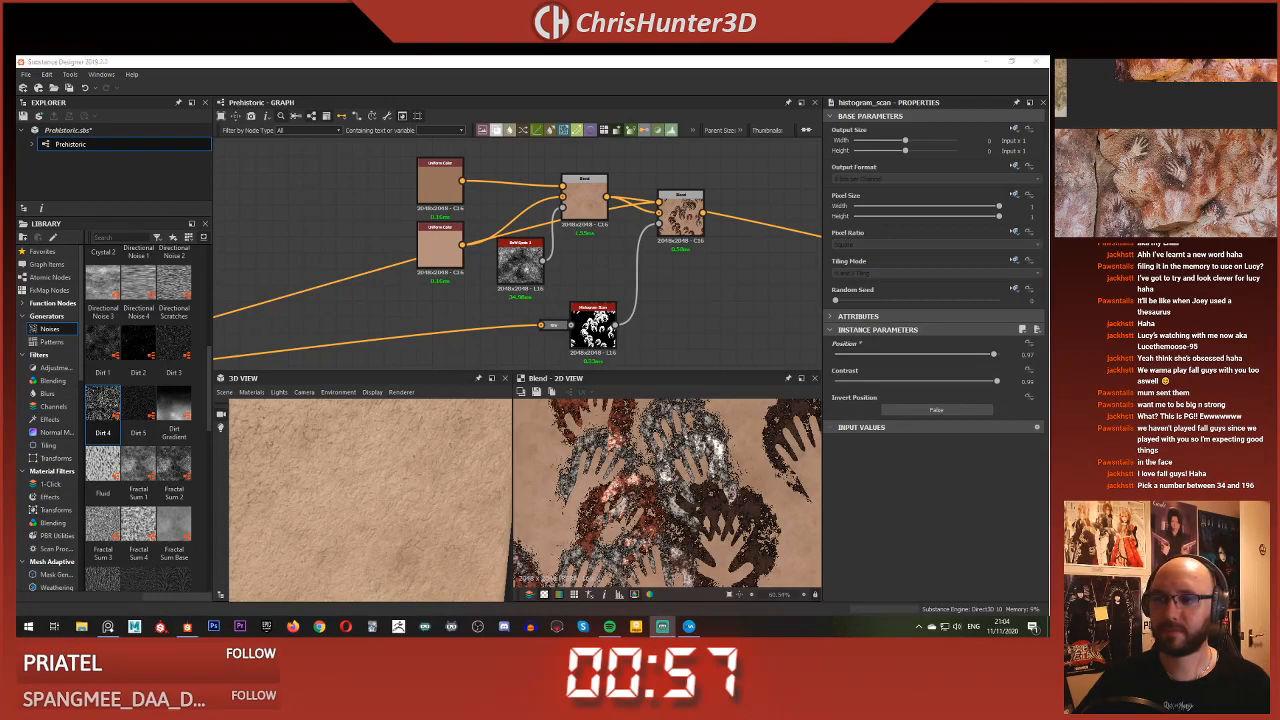
key(alt+Tab)
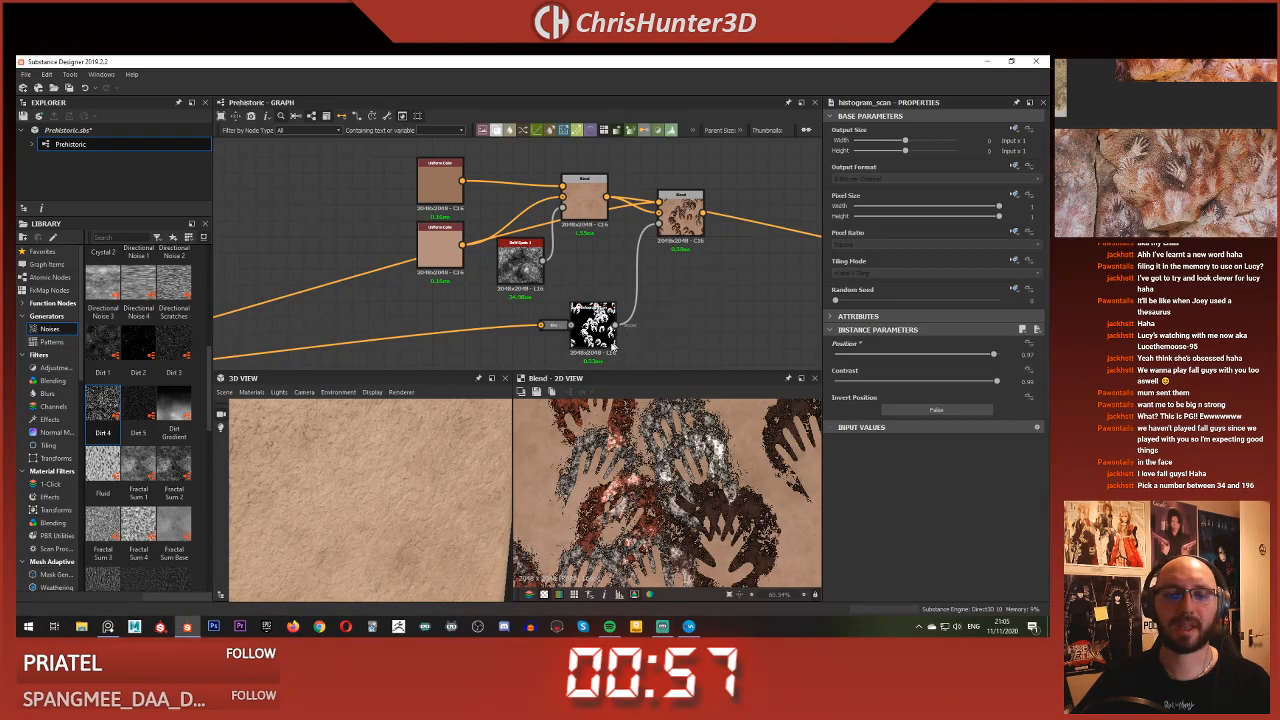
Delete the Histogram Scan and Grayscale Conversion nodes that feed the Blend's opacity input
key(Delete)
click(645, 228)
key(BackSpace)
click(638, 230)
key(BackSpace)
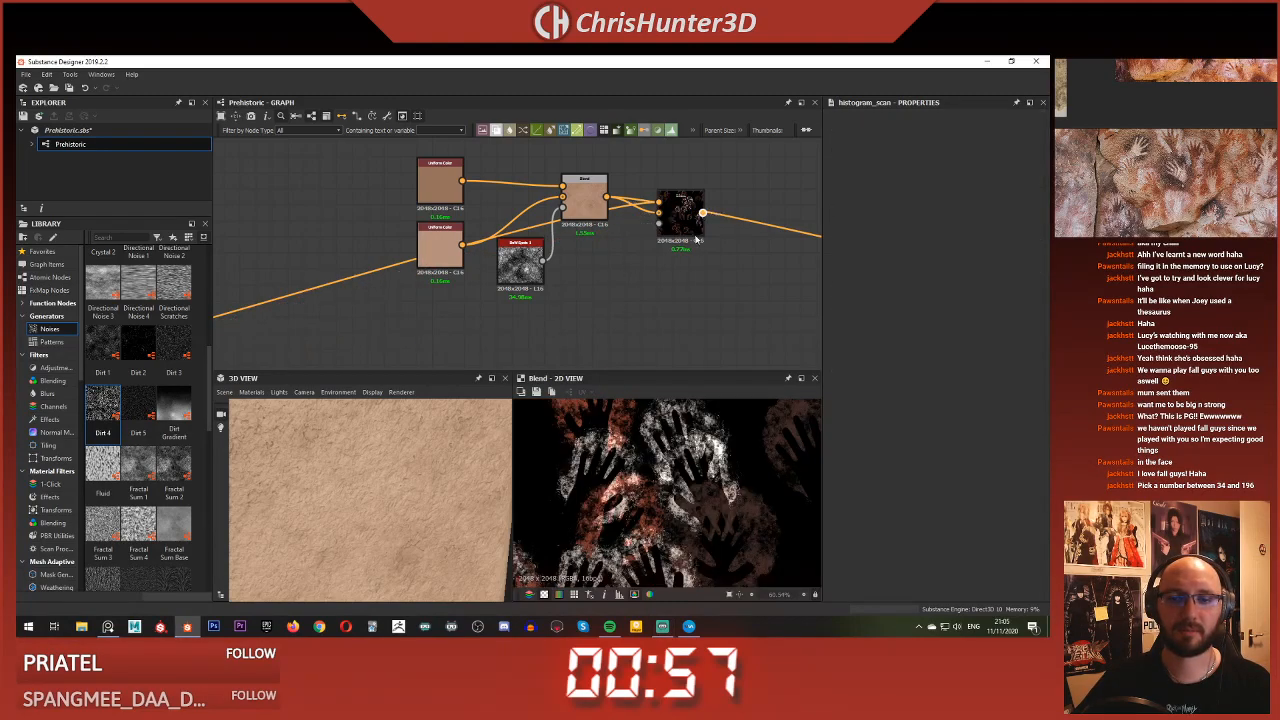
Try the Add Sub, Switch and Screen blending modes on the rock and handprint Blend
click(690, 212)
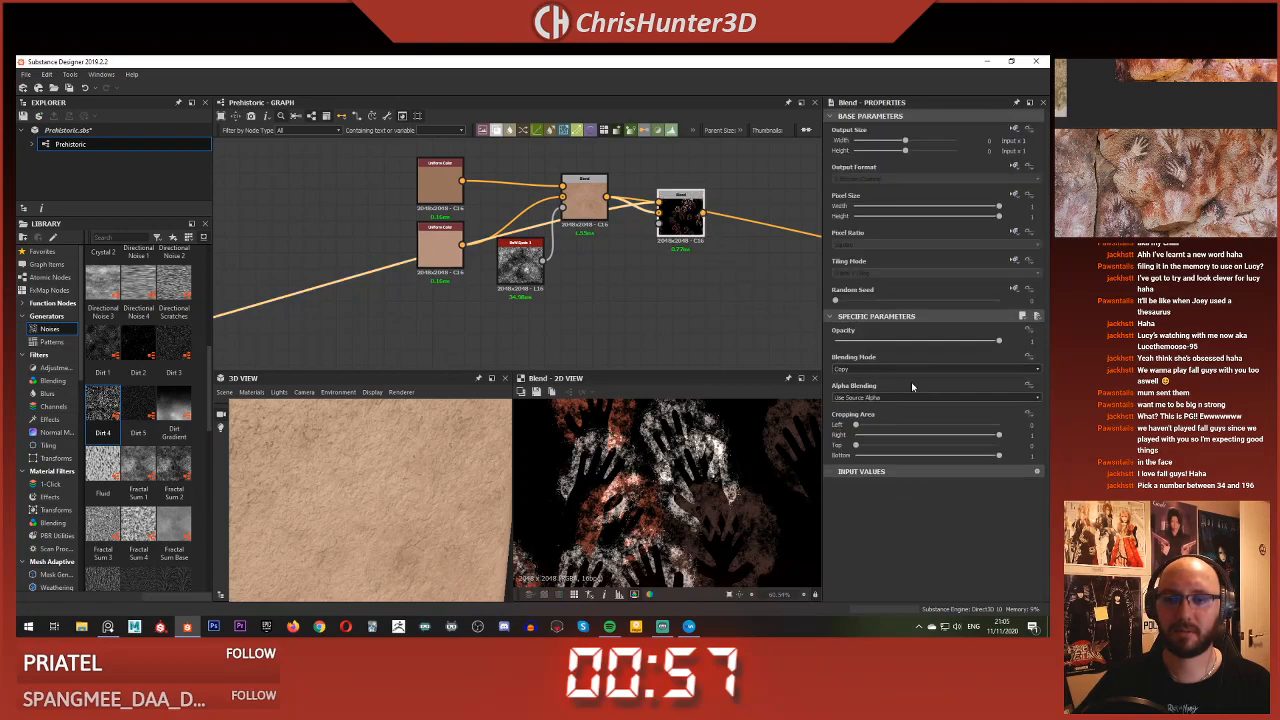
click(904, 368)
click(905, 386)
scroll(715, 493, down, 4)
scroll(885, 370, down, 3)
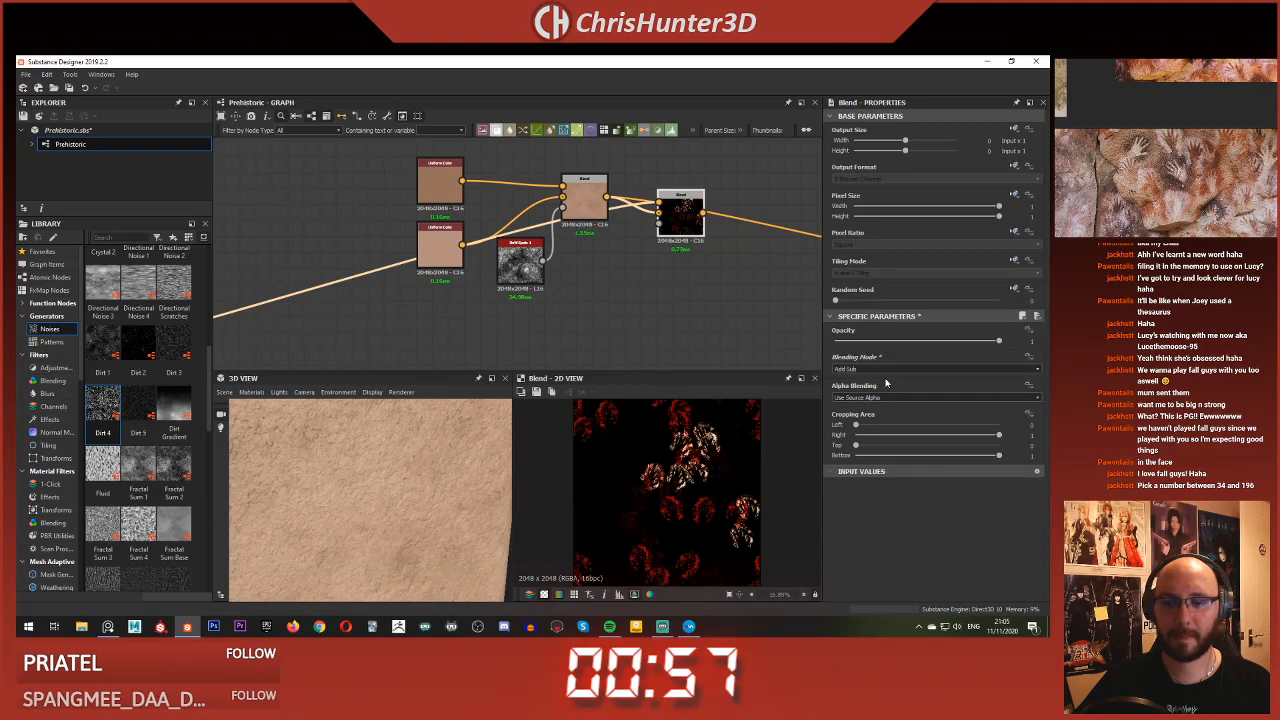
scroll(885, 383, down, 3)
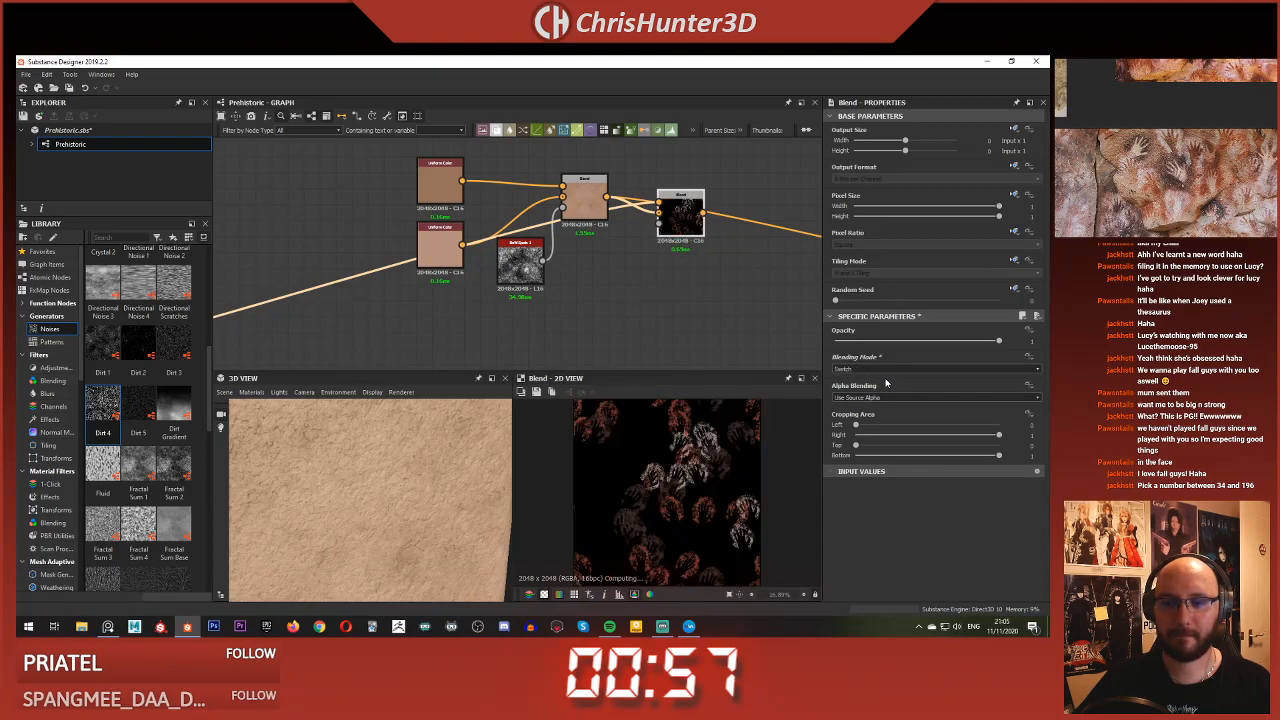
scroll(885, 383, down, 3)
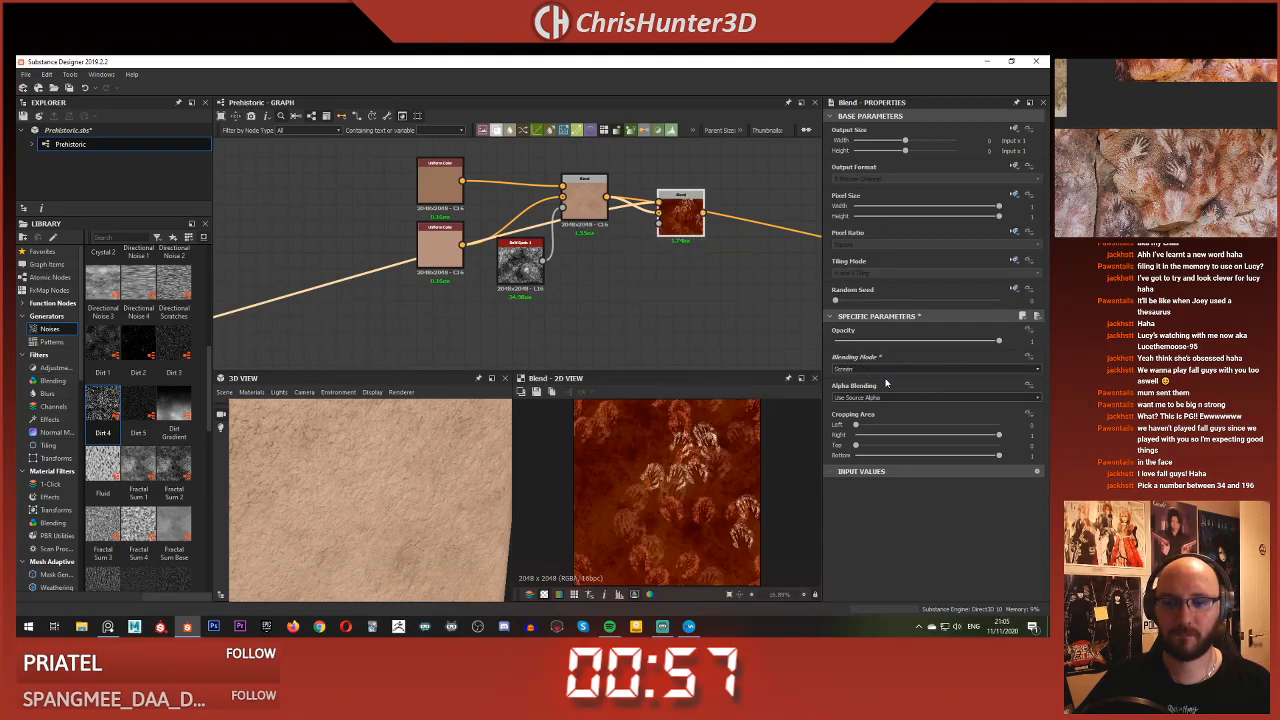
scroll(698, 478, up, 2)
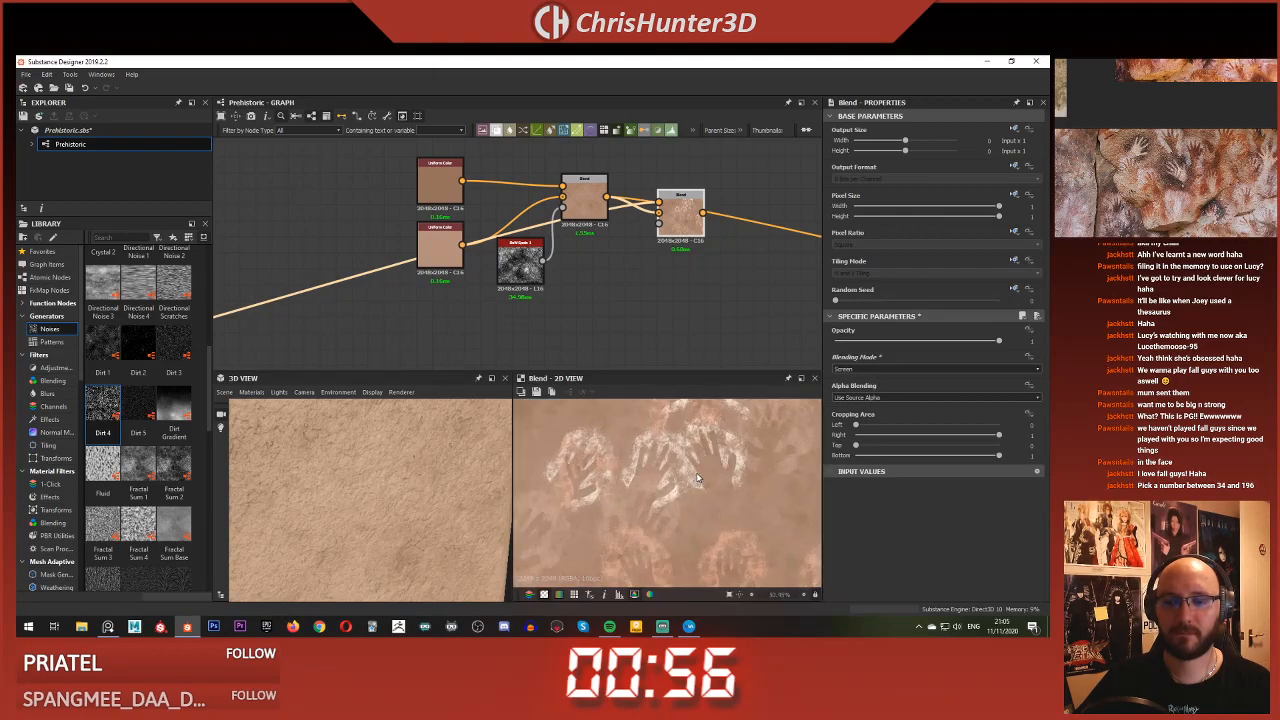
Set the rock and handprint Blend's blending mode to Multiply and inspect it in the 2D view
click(856, 370)
click(865, 388)
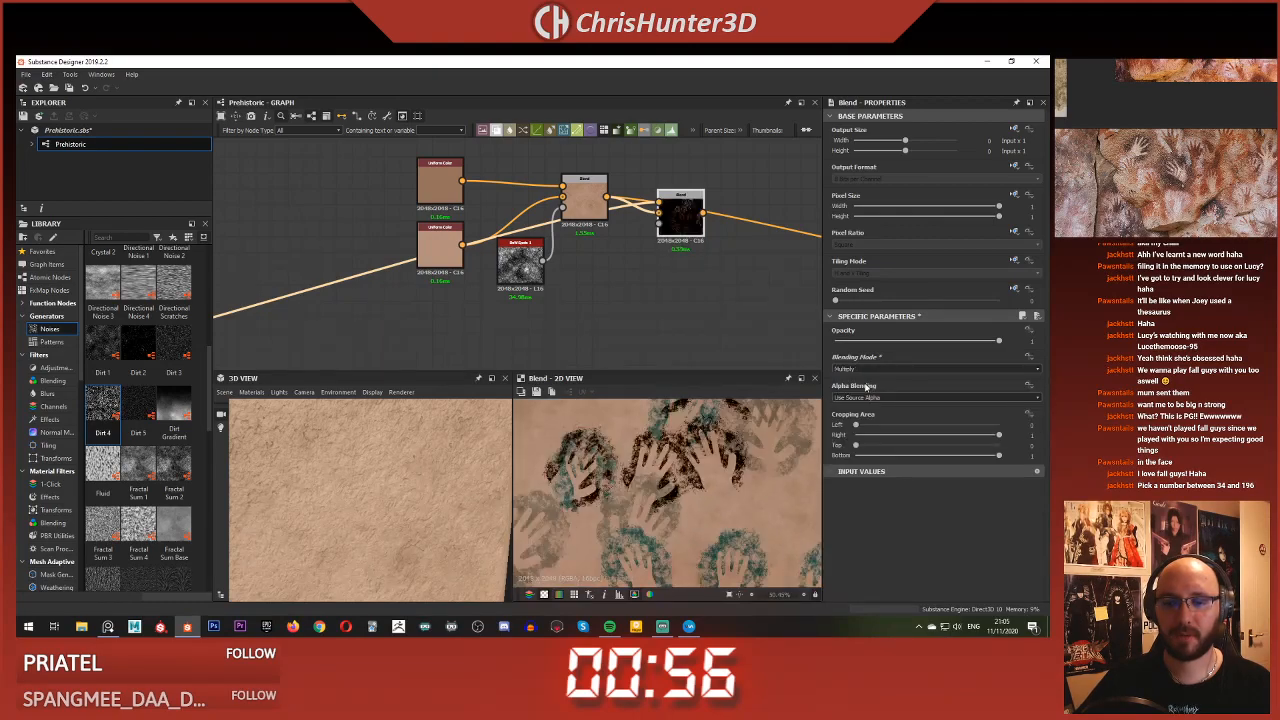
scroll(795, 445, down, 2)
scroll(723, 313, up, 3)
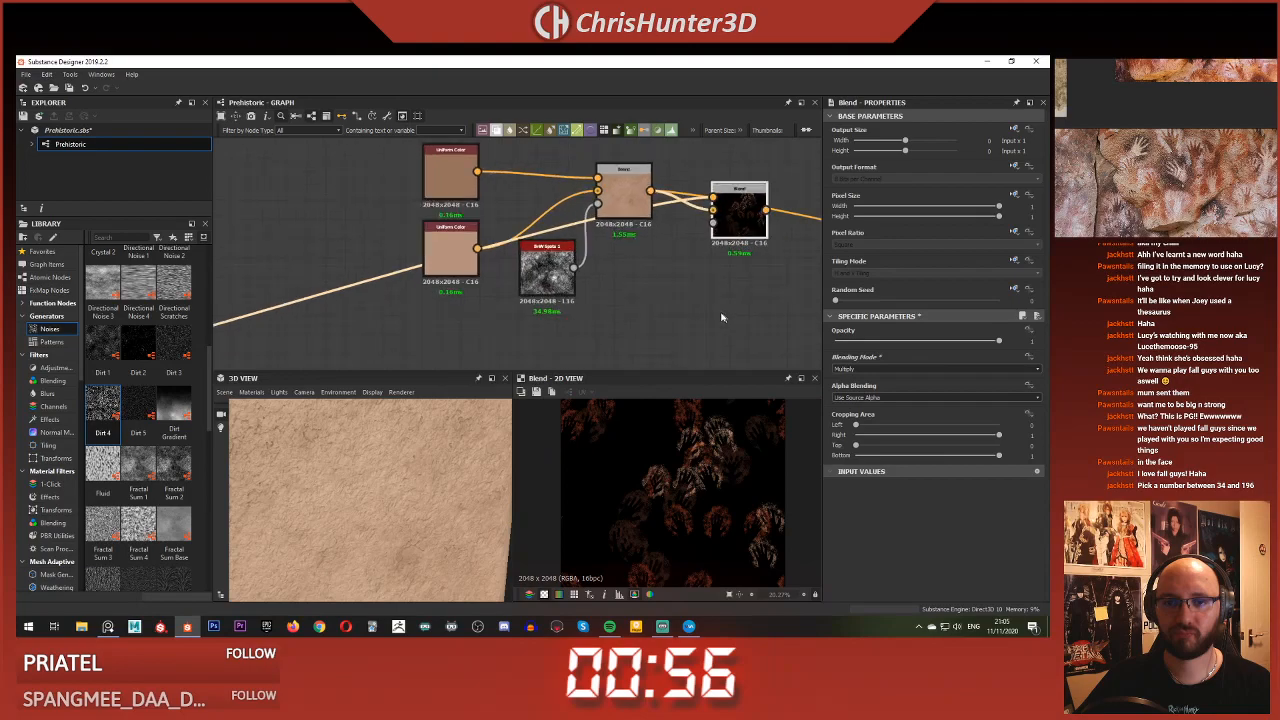
Separate the rock colour Blend from the Multiply Blend and route the rock colour straight to the output
drag(583, 255, 560, 210)
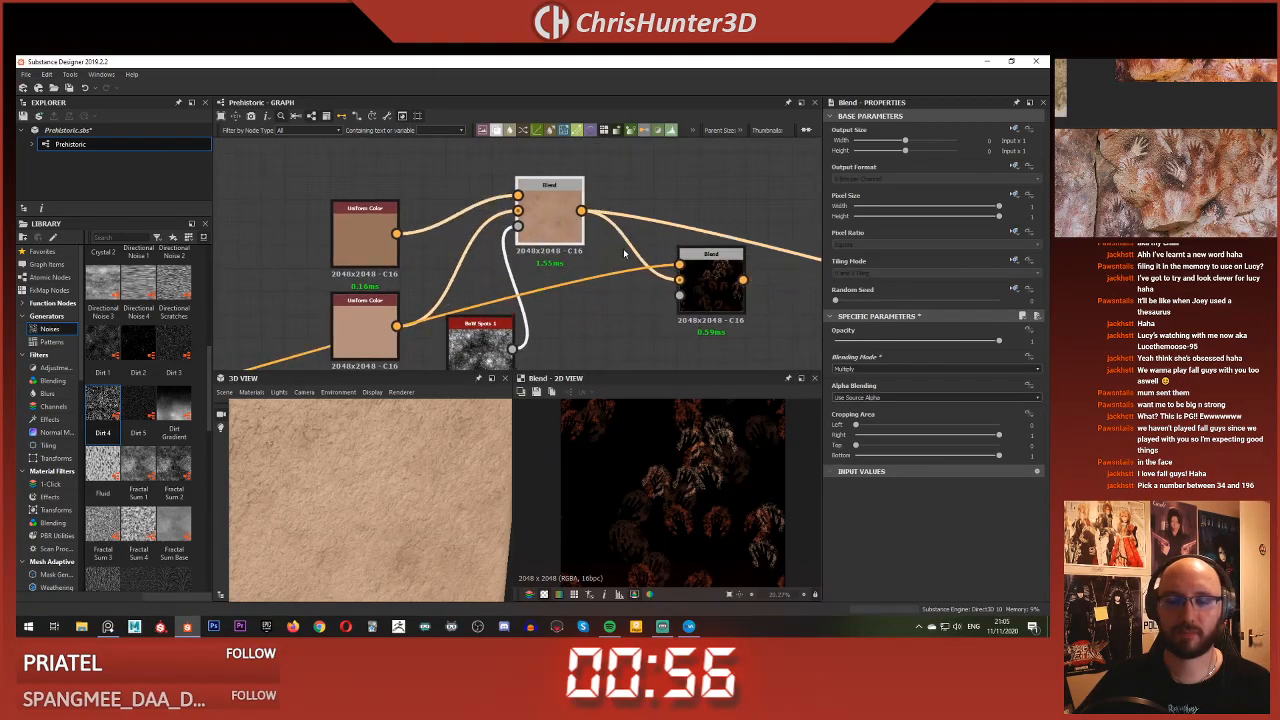
click(705, 285)
scroll(688, 292, down, 2)
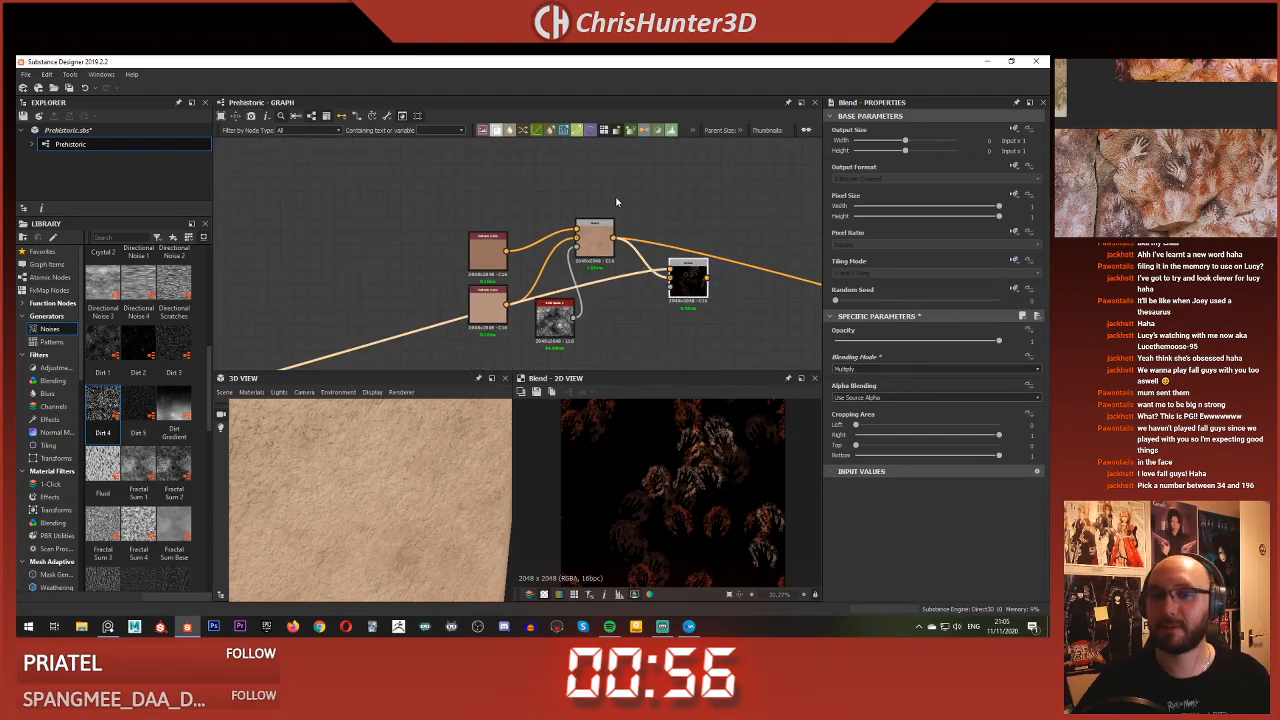
Examine the handprint network from the Tile Sampler Color nodes through to the Multiply Blend
scroll(651, 207, up, 2)
scroll(648, 212, down, 5)
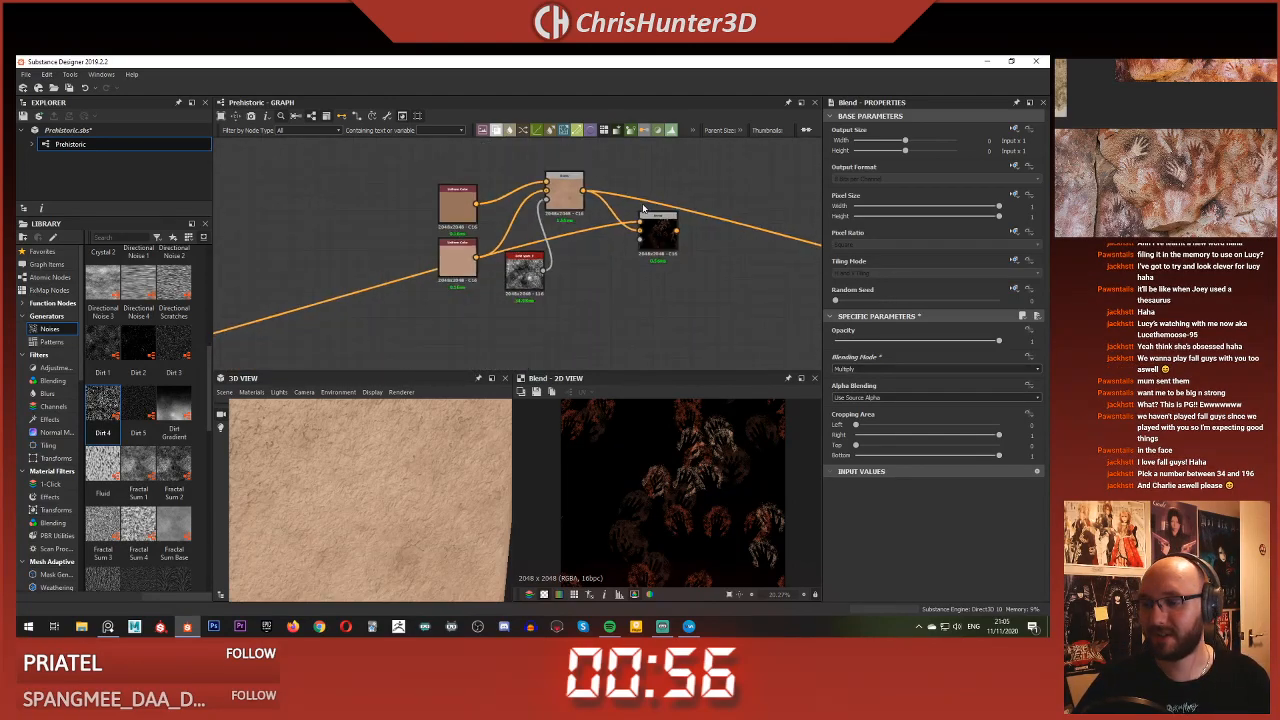
scroll(516, 222, up, 2)
scroll(400, 205, down, 1)
middle_drag(305, 195, 755, 189)
scroll(602, 196, up, 2)
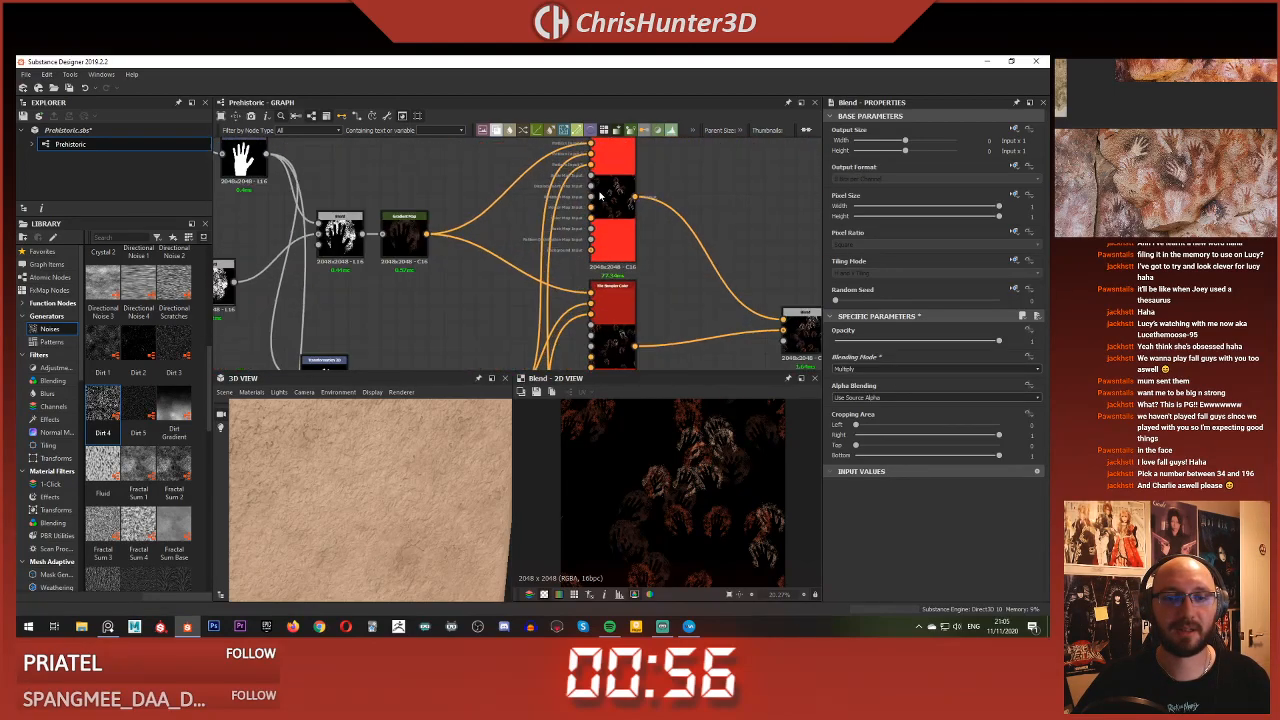
scroll(602, 196, down, 2)
middle_drag(785, 234, 564, 238)
middle_drag(724, 196, 659, 190)
scroll(480, 264, up, 2)
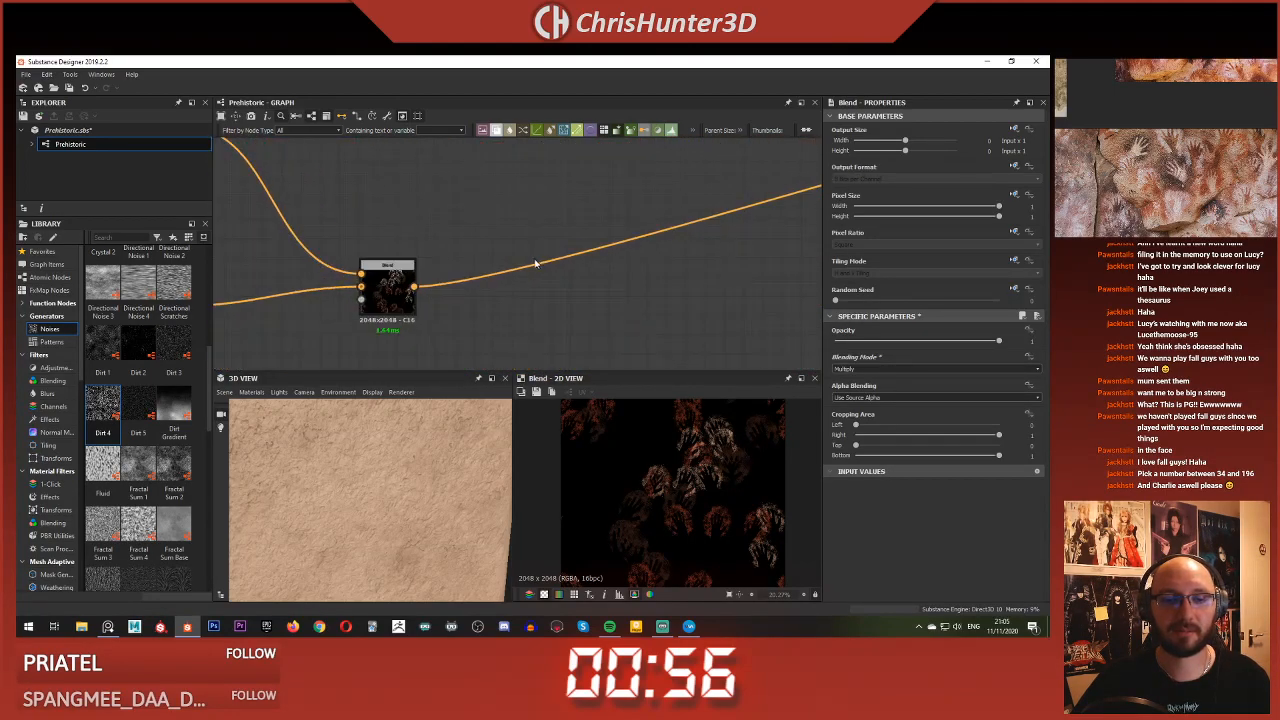
scroll(559, 233, down, 2)
middle_drag(800, 165, 540, 240)
scroll(640, 235, up, 4)
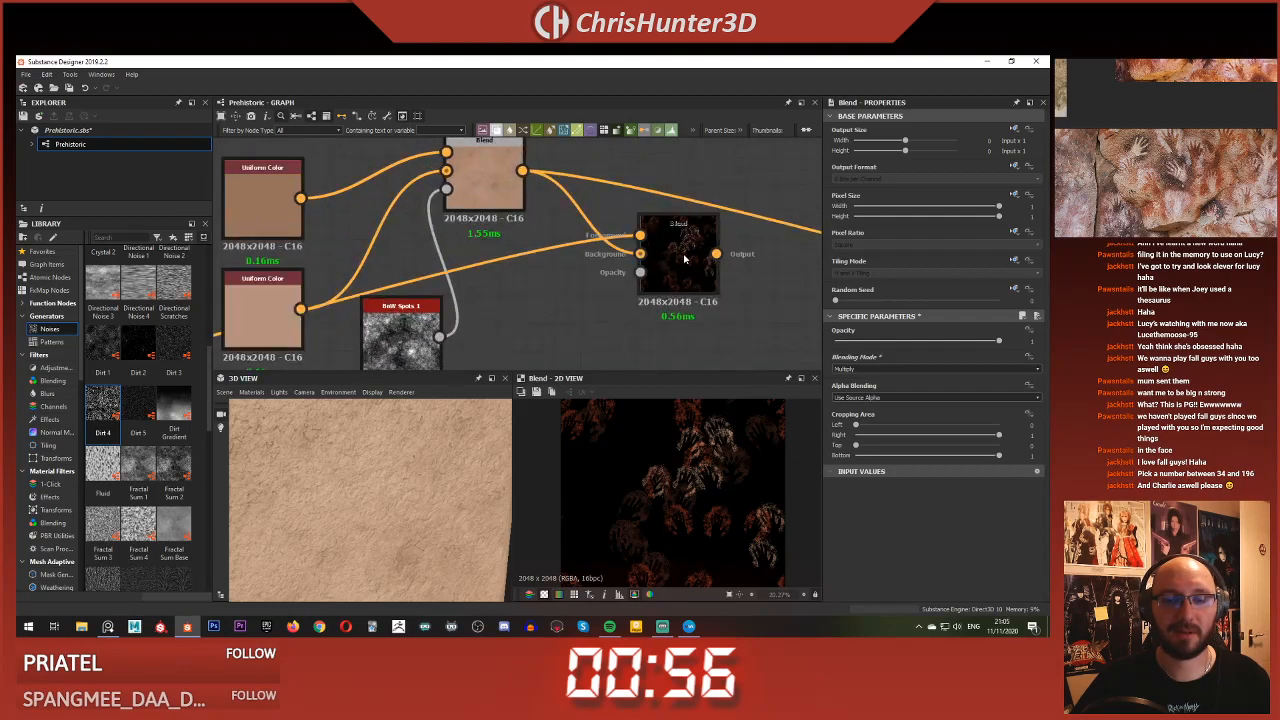
Move the Multiply Blend node slightly higher and inspect its handprints up close in the 2D view
drag(684, 259, 684, 244)
scroll(680, 470, down, 1)
scroll(692, 449, up, 3)
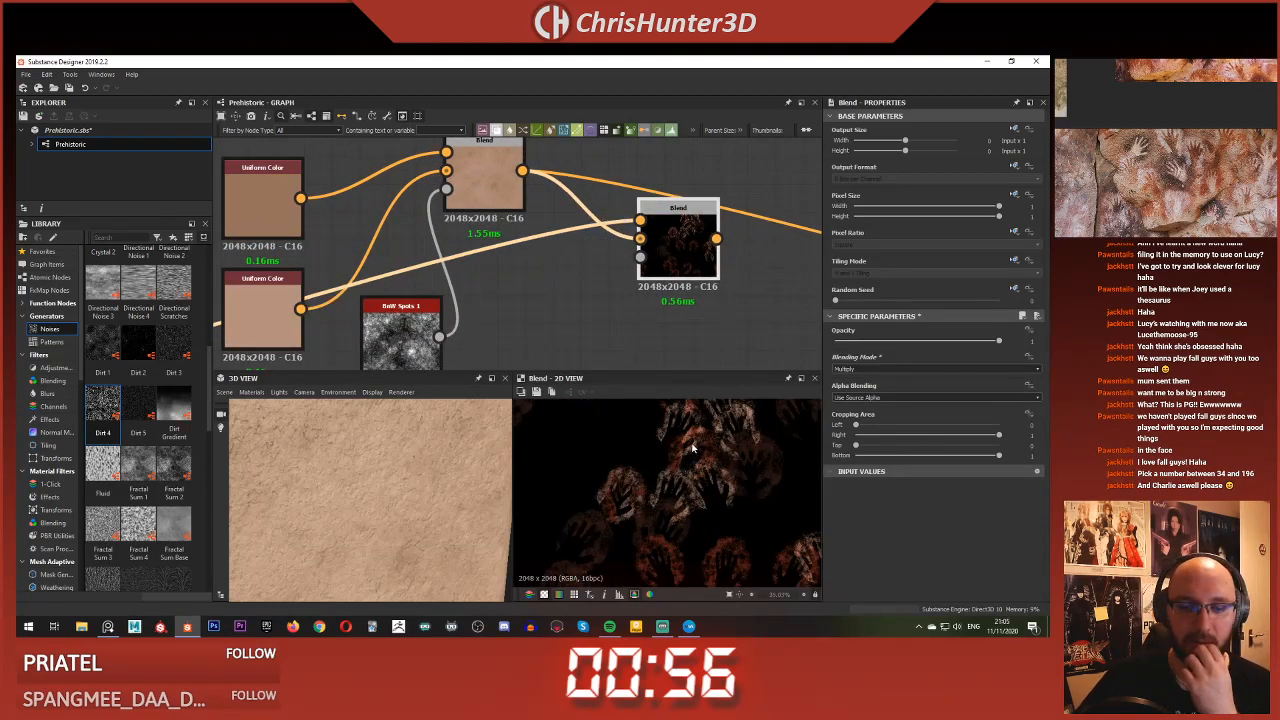
scroll(692, 447, up, 1)
scroll(692, 447, down, 4)
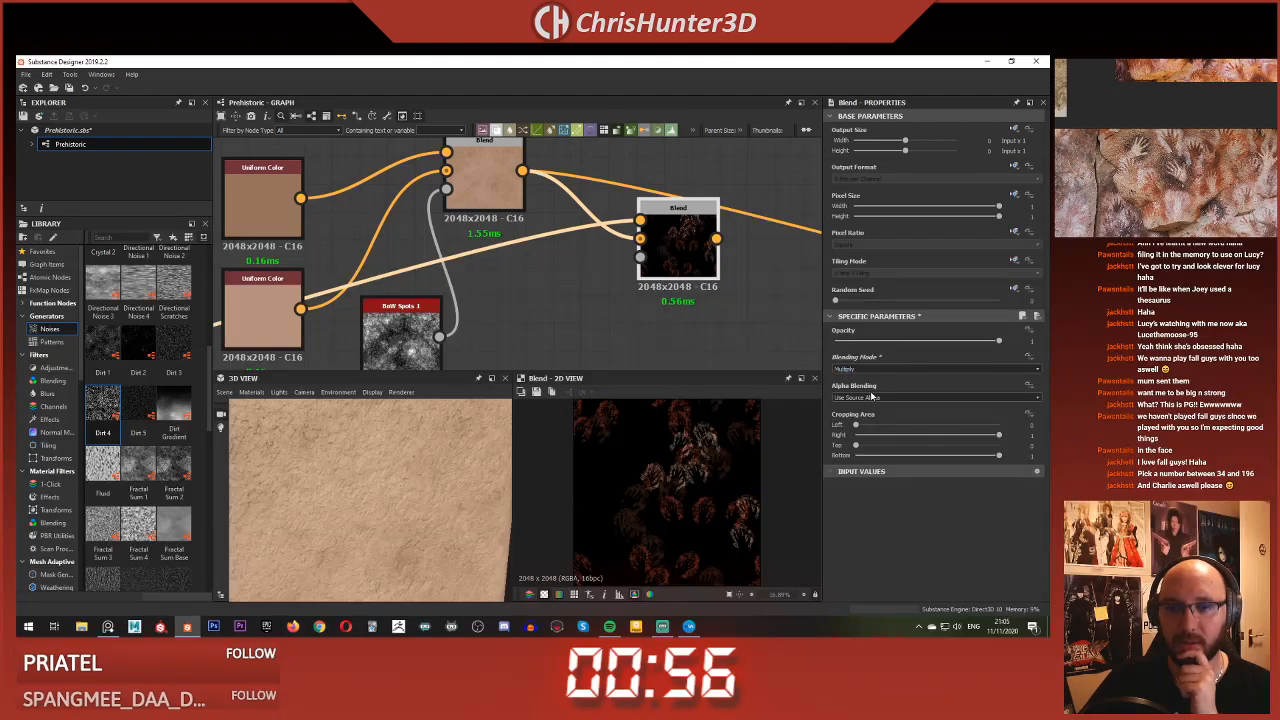
Trace the connection from the handprint Blend back to the Multiply Blend's foreground and background inputs
middle_drag(585, 306, 723, 263)
scroll(723, 263, down, 5)
middle_drag(640, 280, 695, 248)
middle_drag(420, 294, 591, 226)
scroll(591, 226, down, 1)
scroll(435, 270, up, 2)
scroll(435, 270, down, 3)
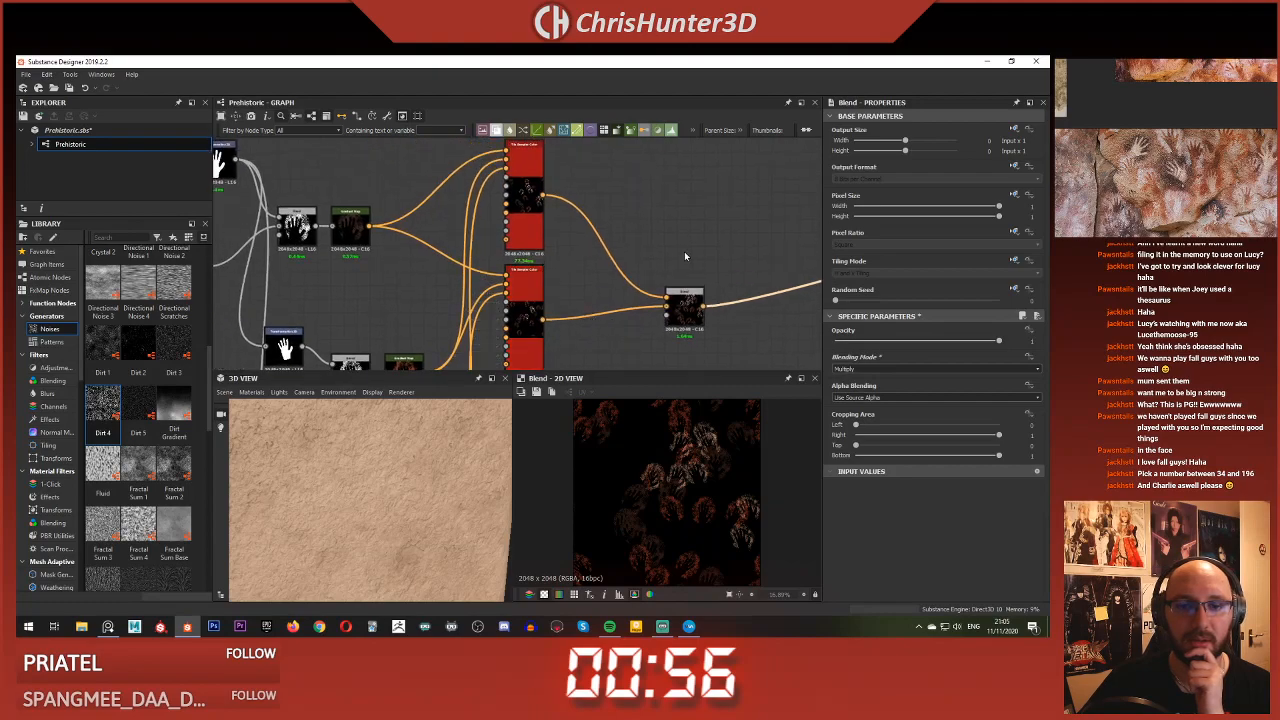
middle_drag(684, 251, 404, 229)
scroll(448, 296, down, 2)
scroll(590, 231, up, 8)
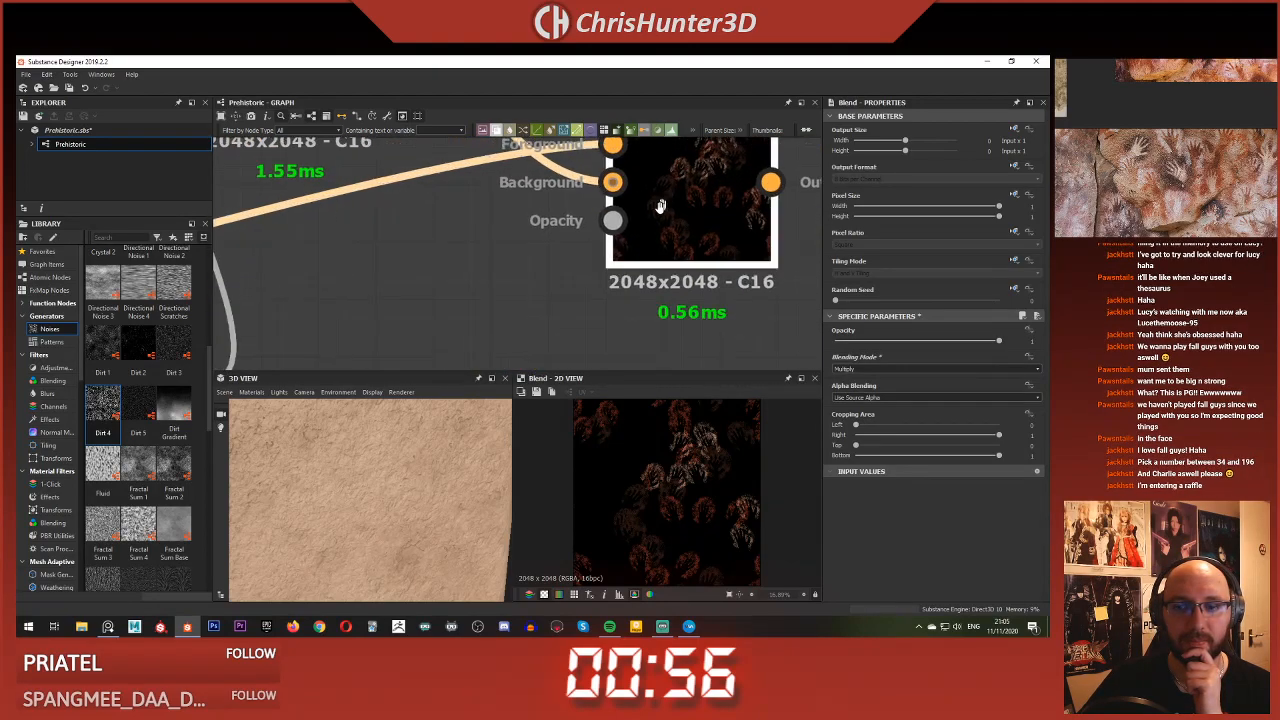
middle_drag(666, 192, 617, 247)
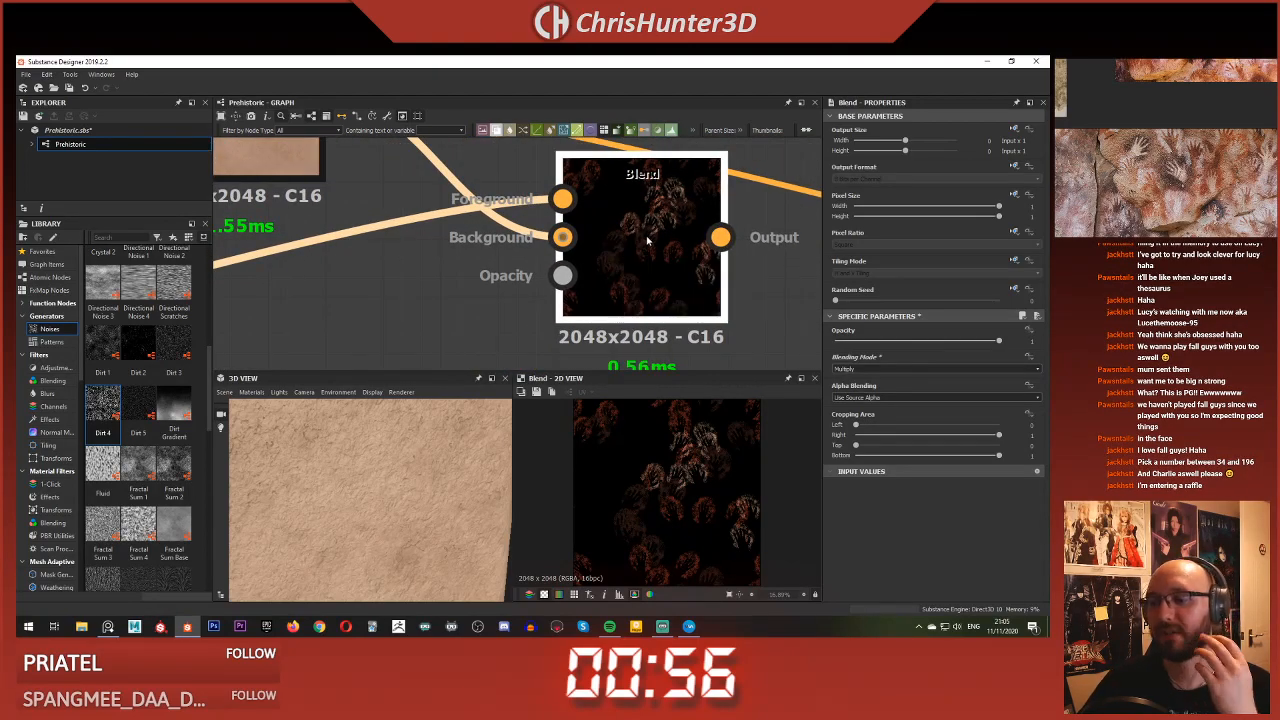
Try the Max (Lighten) and Overlay blending modes on the Blend combining the handprints with the rock colour
drag(936, 342, 1000, 343)
click(935, 369)
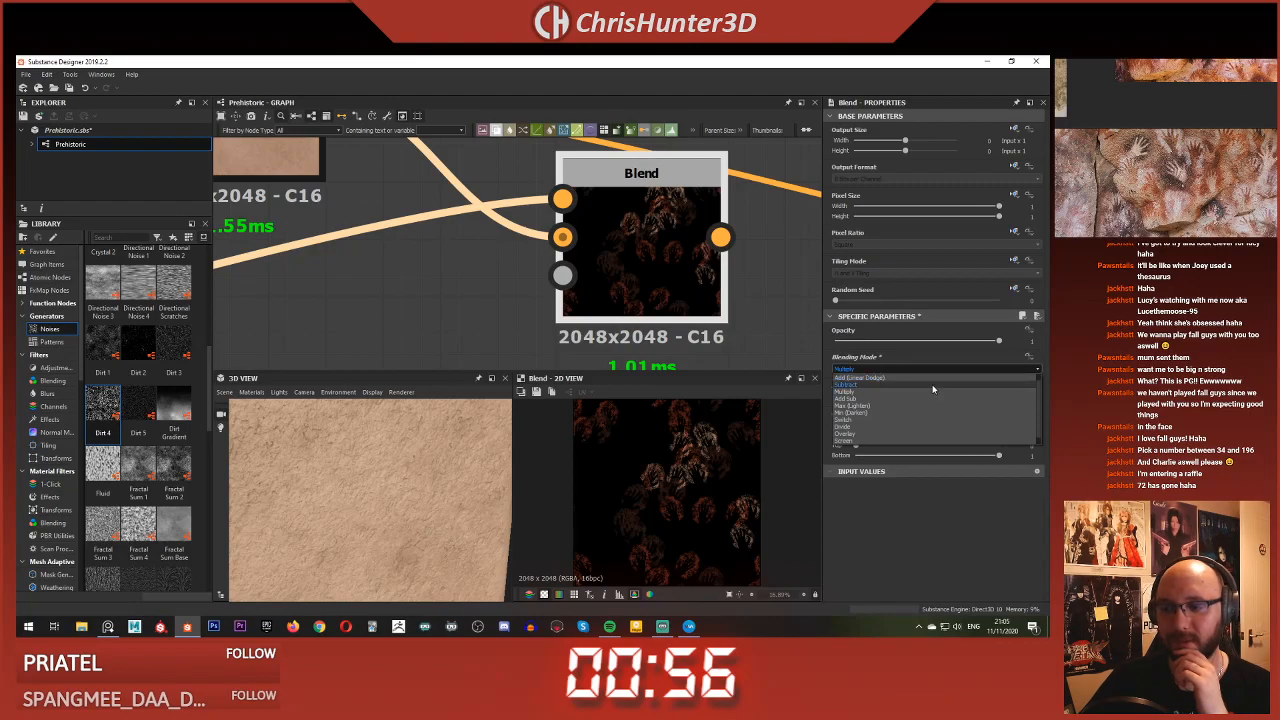
click(933, 390)
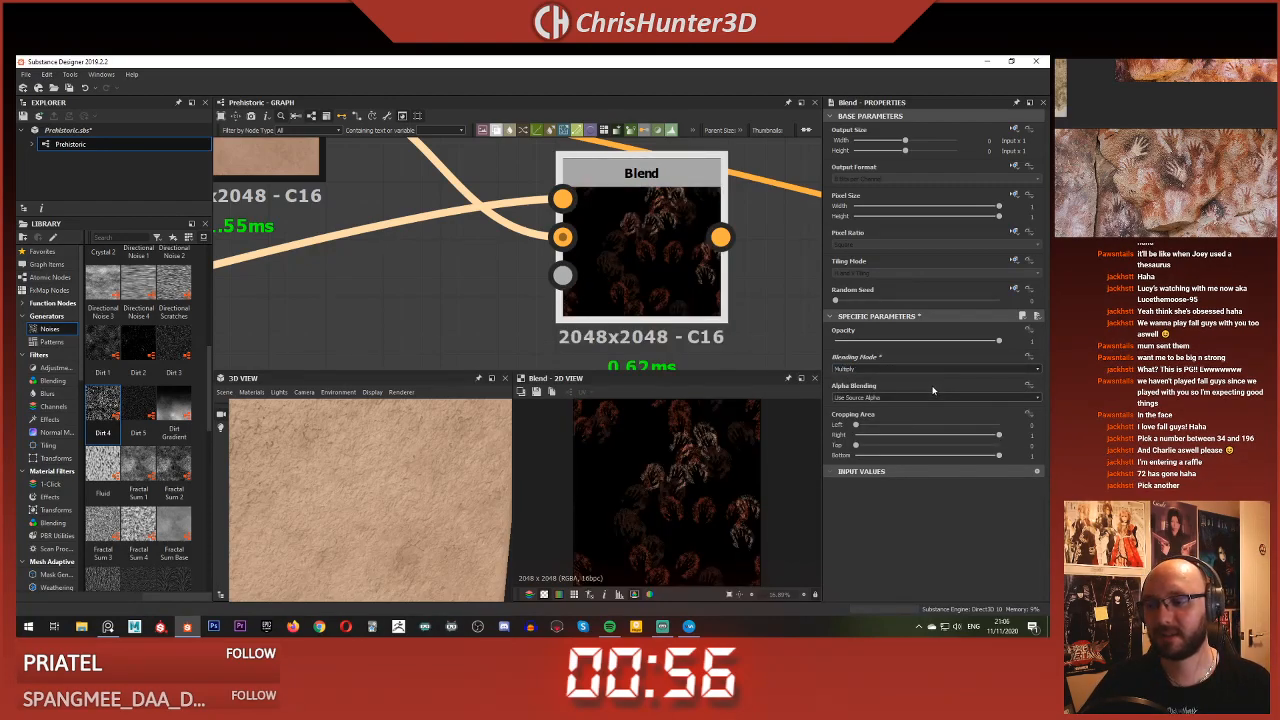
key(Down)
key(Down)
key(Down)
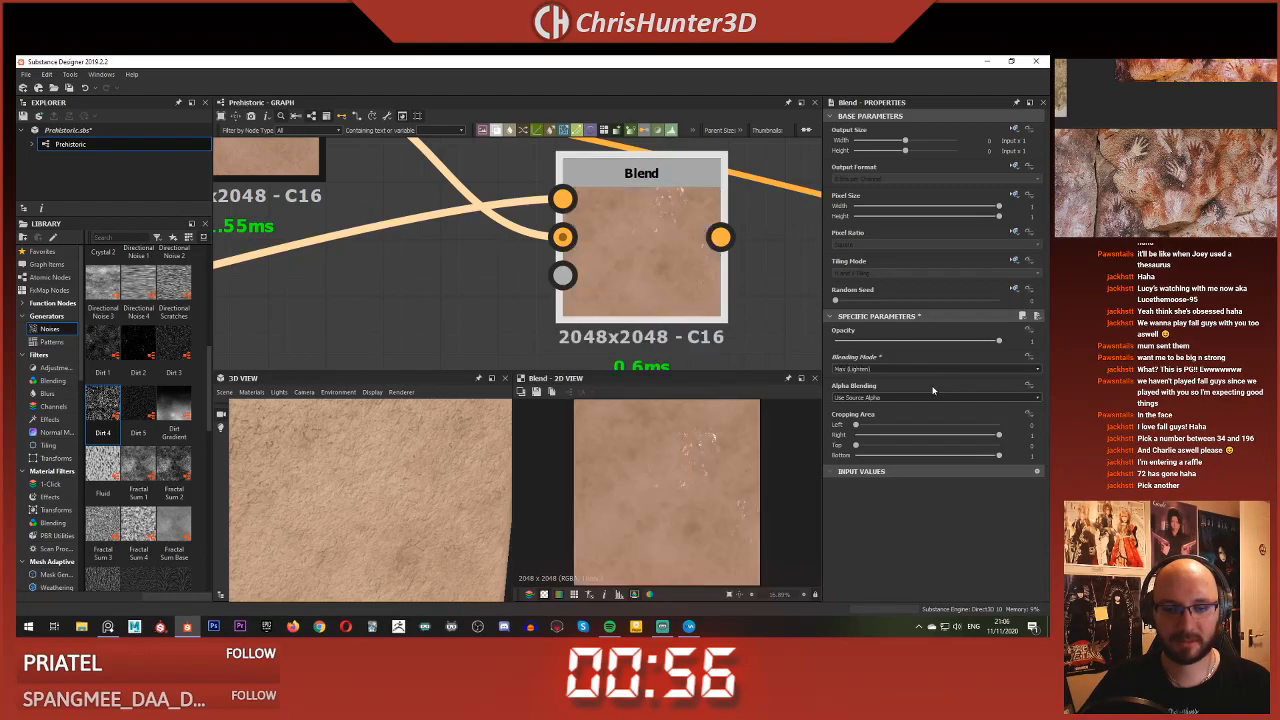
key(Down)
key(Down)
key(Down)
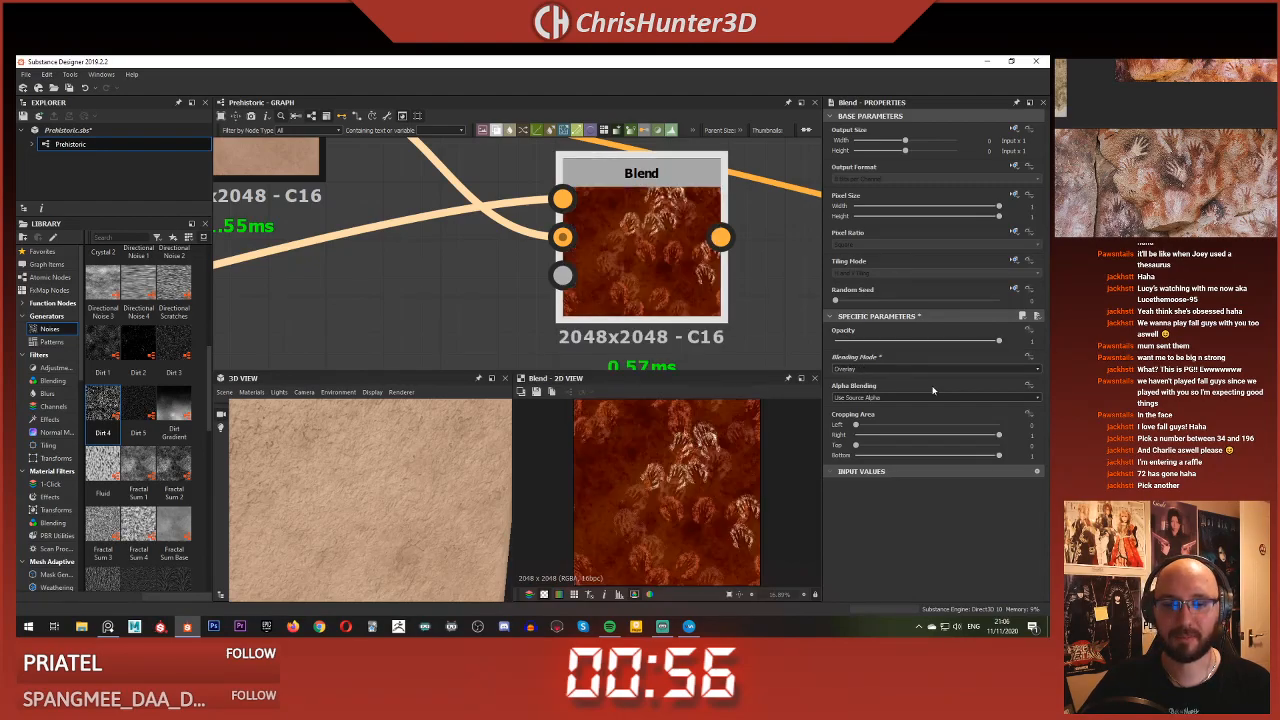
Try the Screen blending mode on the handprint-over-rock Blend and inspect the preview
scroll(722, 462, up, 4)
middle_drag(722, 462, 724, 530)
scroll(724, 530, down, 3)
scroll(600, 300, down, 3)
scroll(592, 308, down, 2)
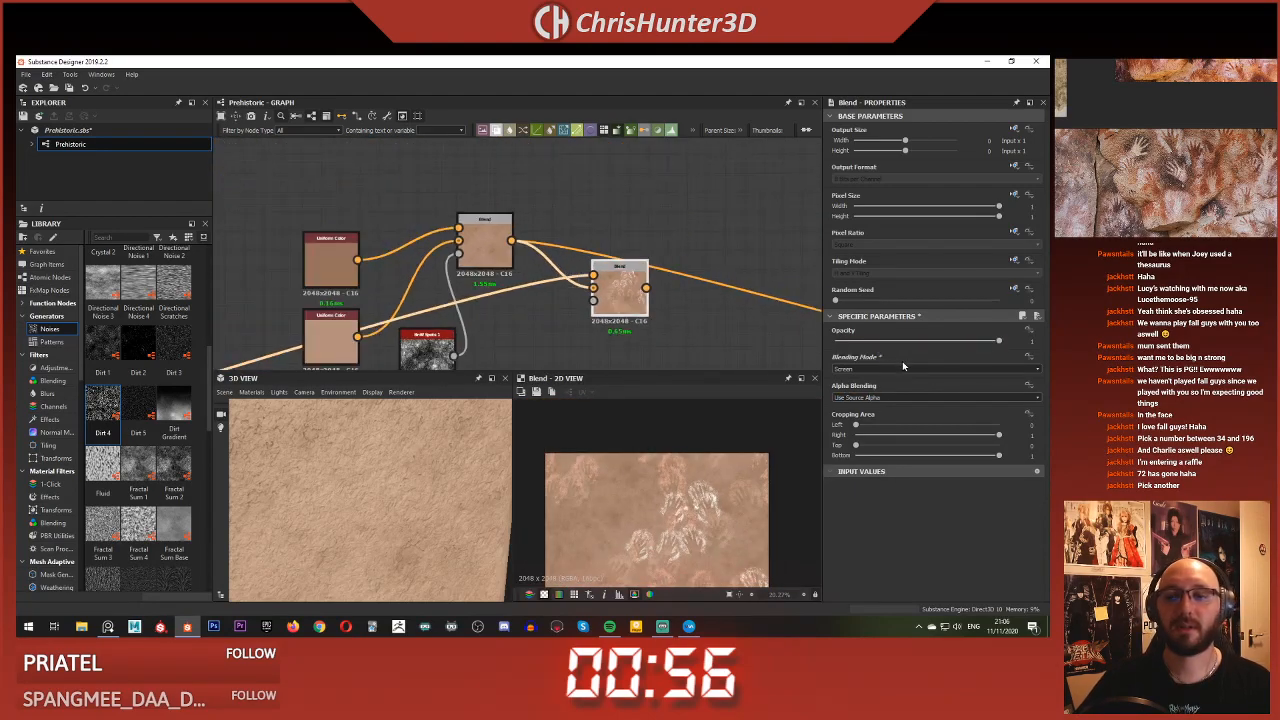
Try Soft Light on the handprint-over-rock Blend, and set its blending mode to Copy instead
click(915, 369)
click(903, 442)
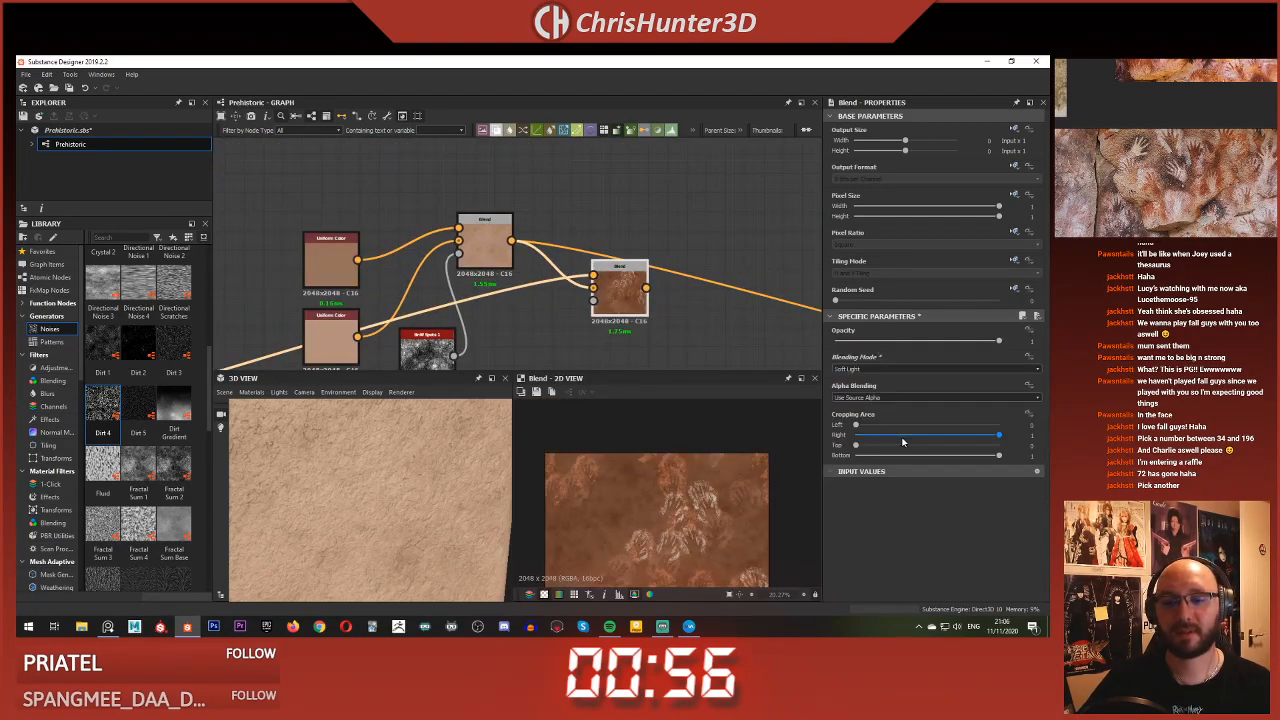
click(892, 368)
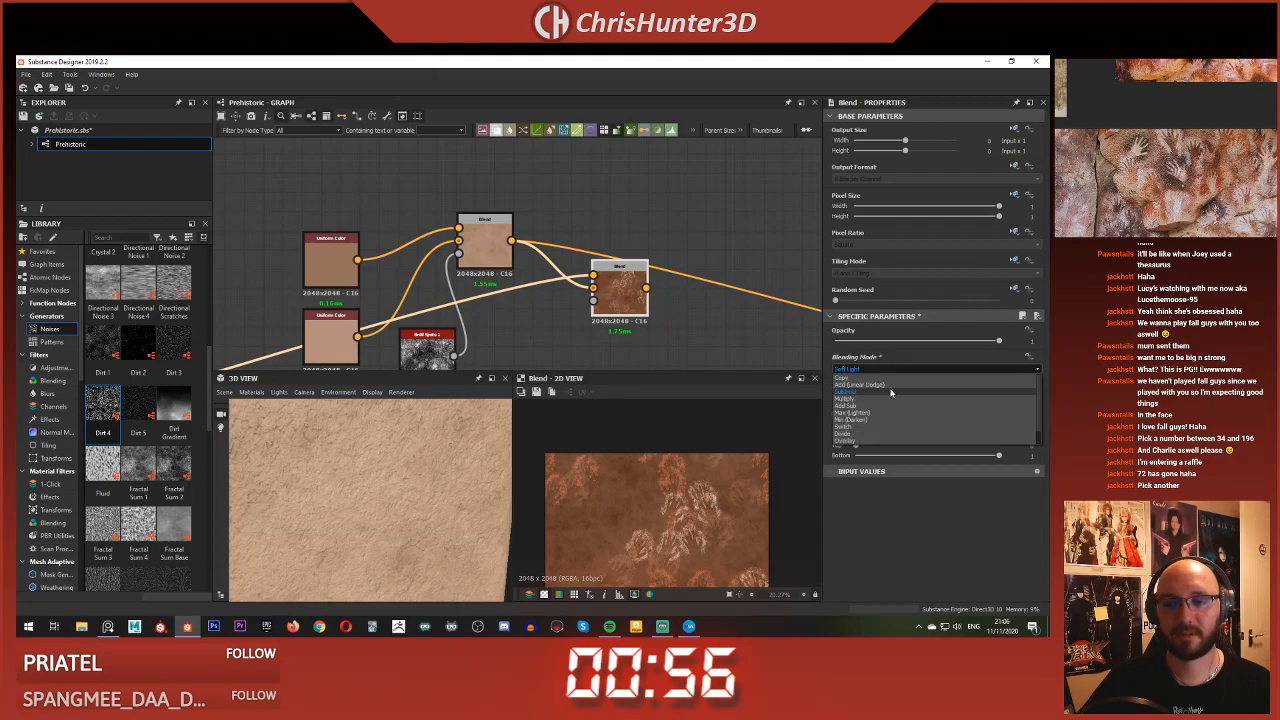
click(890, 378)
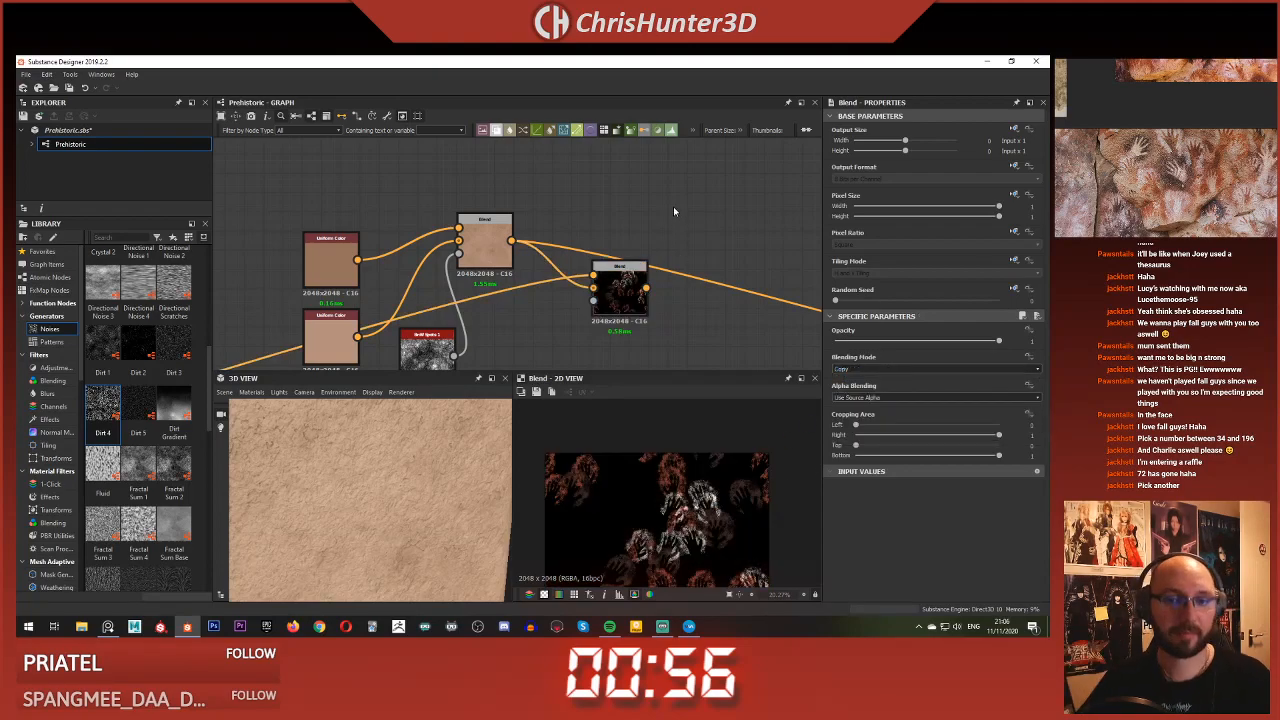
Inspect the upstream Max (Lighten) handprint Blend and follow its output back to the rock colour nodes
scroll(645, 210, down, 5)
scroll(565, 268, up, 5)
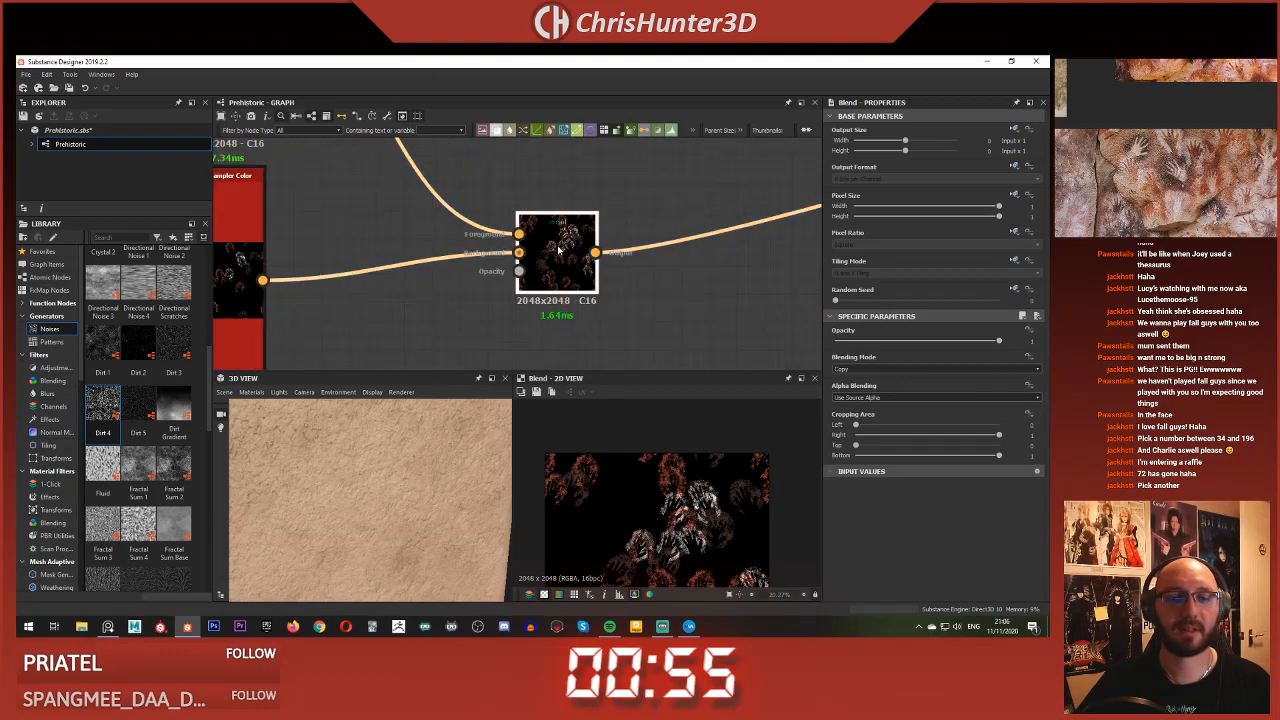
scroll(691, 562, up, 4)
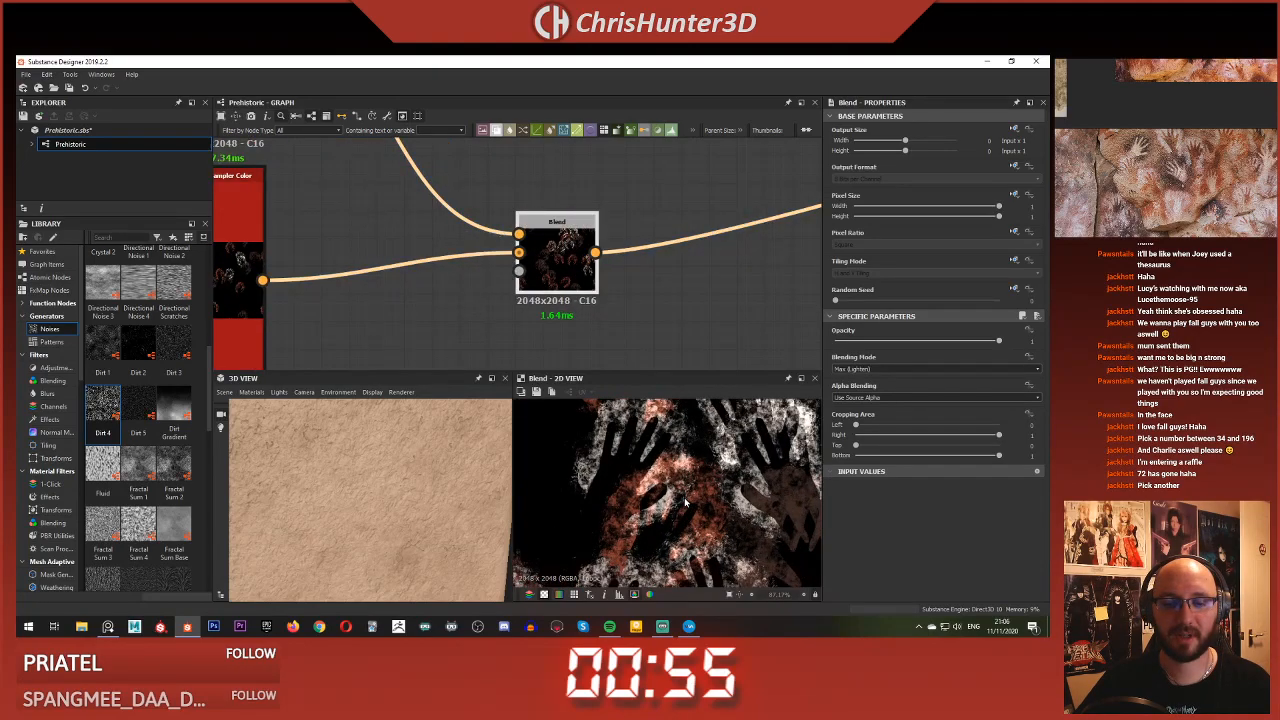
key(f)
scroll(527, 256, down, 5)
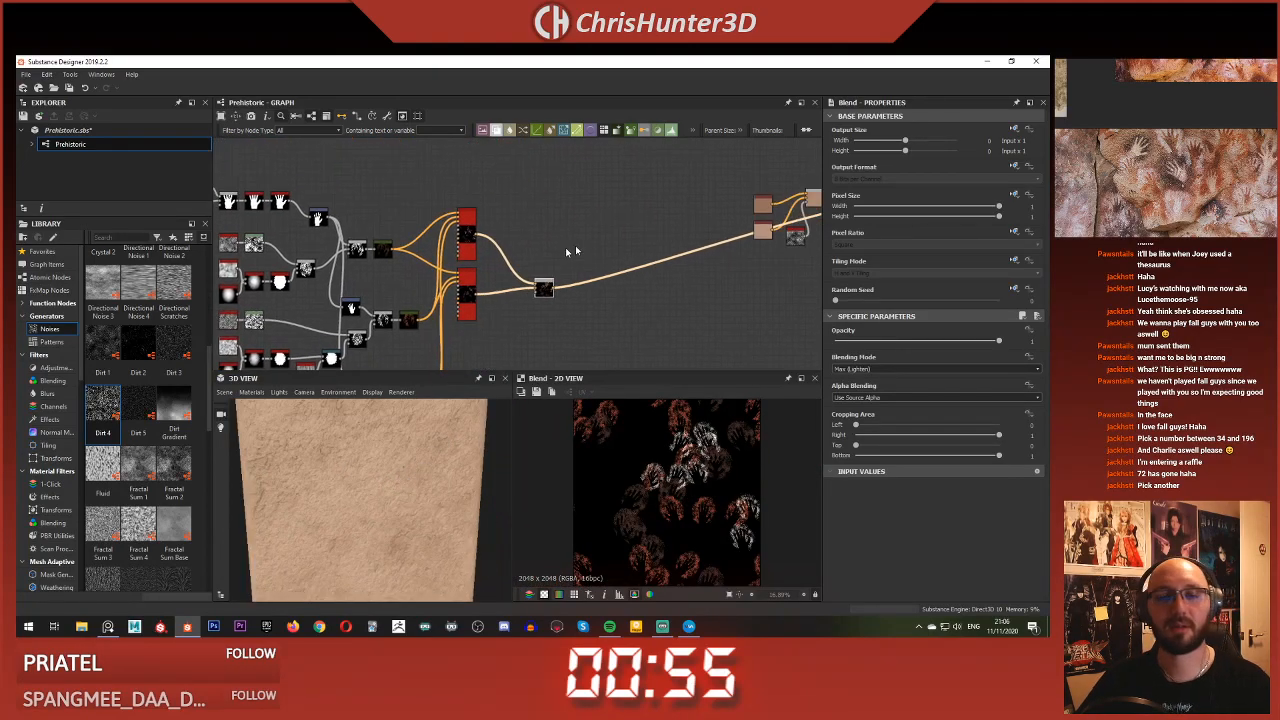
scroll(495, 249, up, 5)
scroll(571, 249, down, 3)
middle_drag(656, 232, 578, 289)
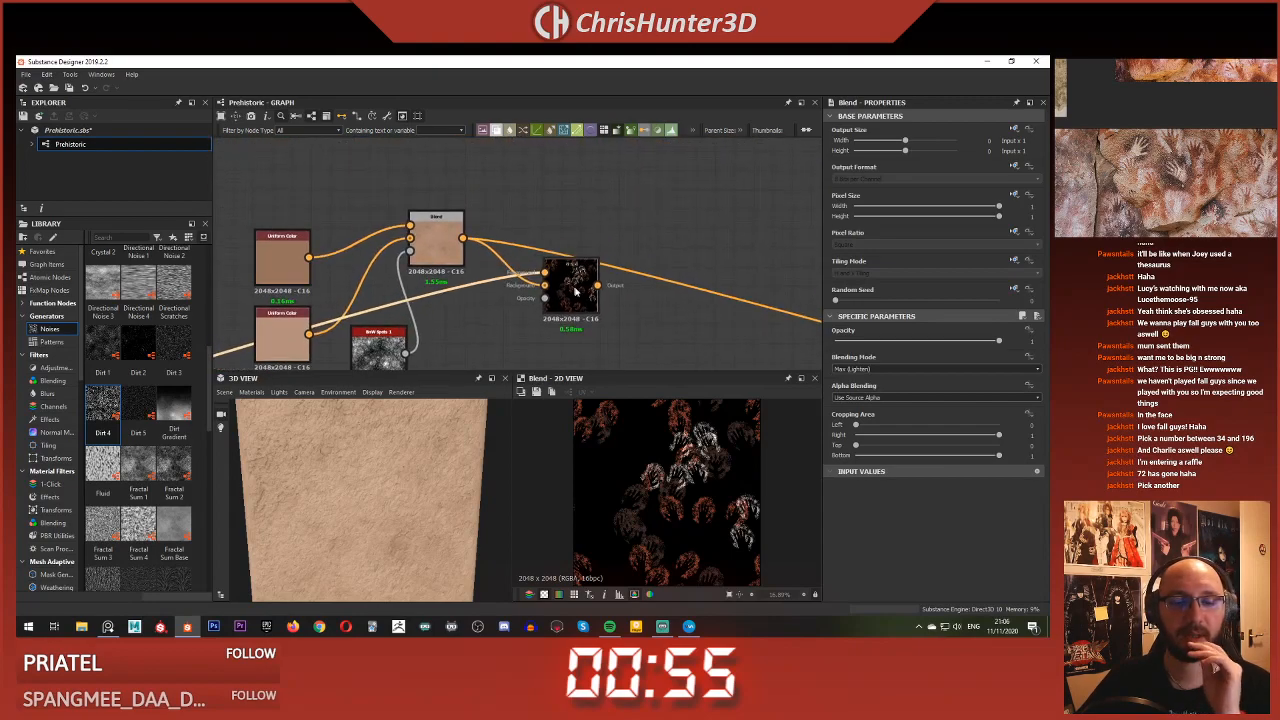
Move the handprint-over-rock Blend node higher, clear of the rock colour Blend's output connection
drag(578, 291, 579, 214)
scroll(572, 242, up, 3)
scroll(633, 243, down, 2)
middle_drag(572, 243, 668, 285)
click(757, 246)
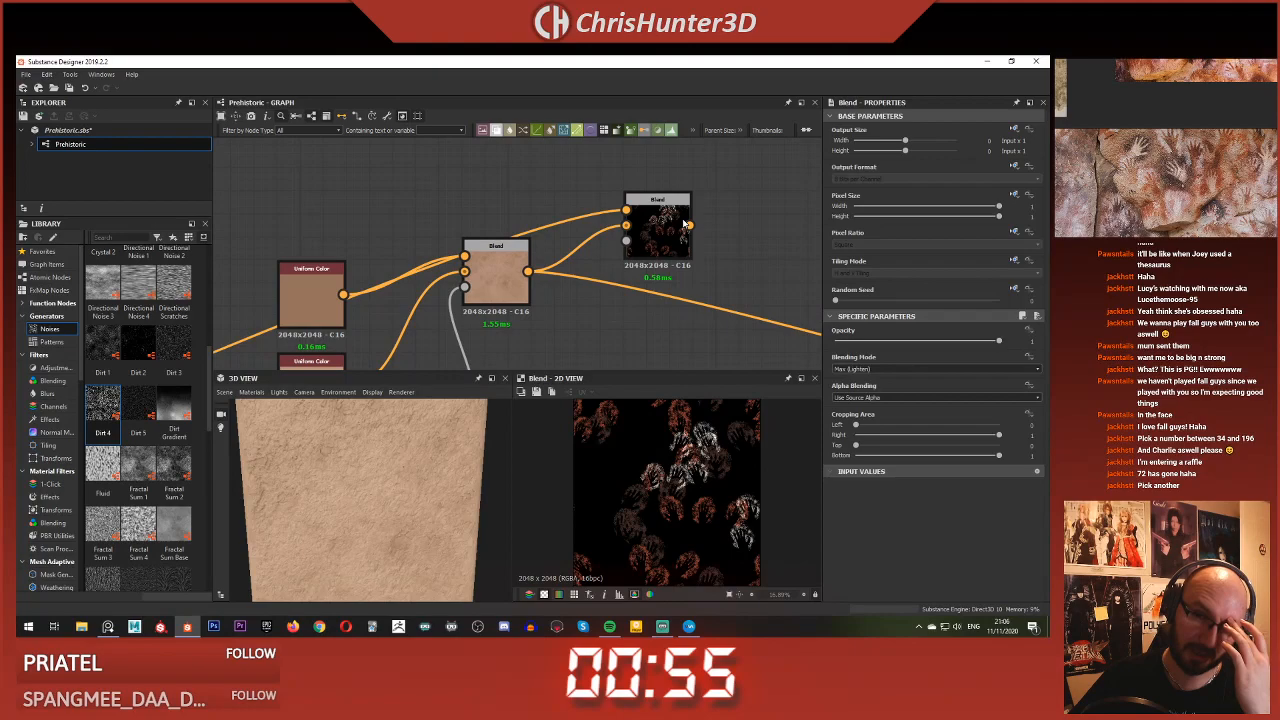
click(679, 220)
click(727, 243)
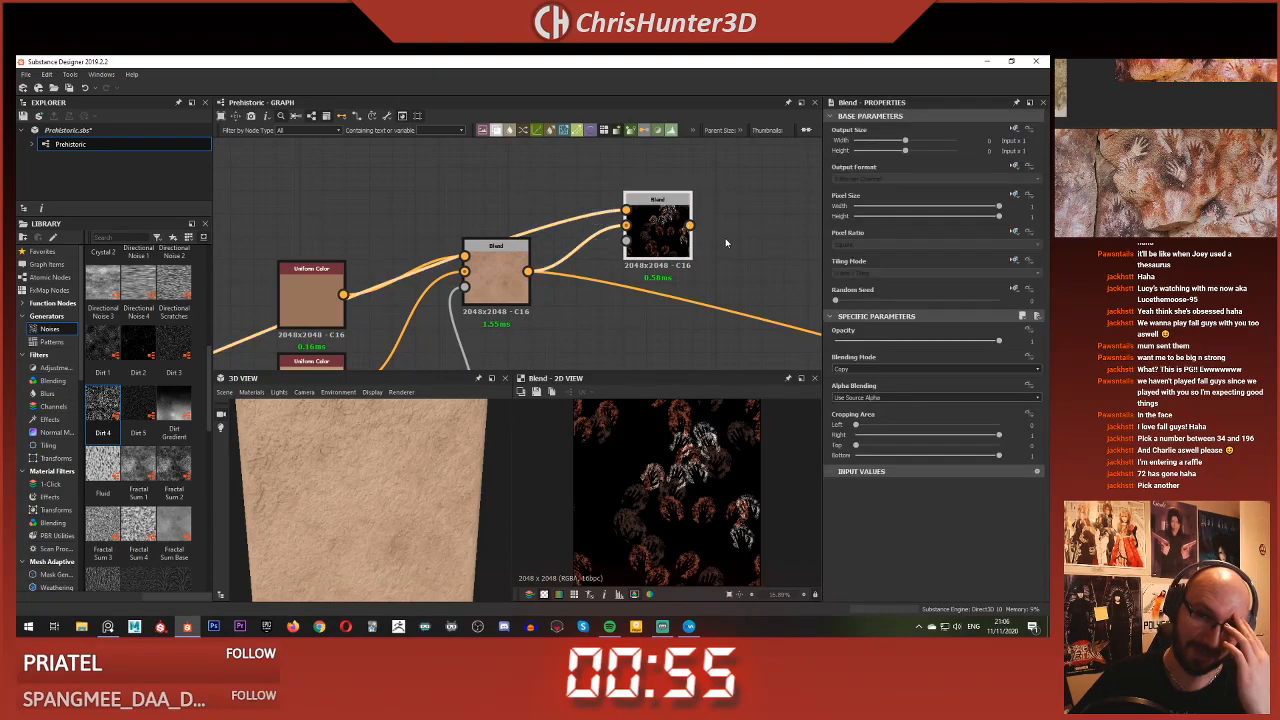
Examine the handprints on their black background up close in the 2D view and review the surrounding nodes
scroll(685, 467, up, 2)
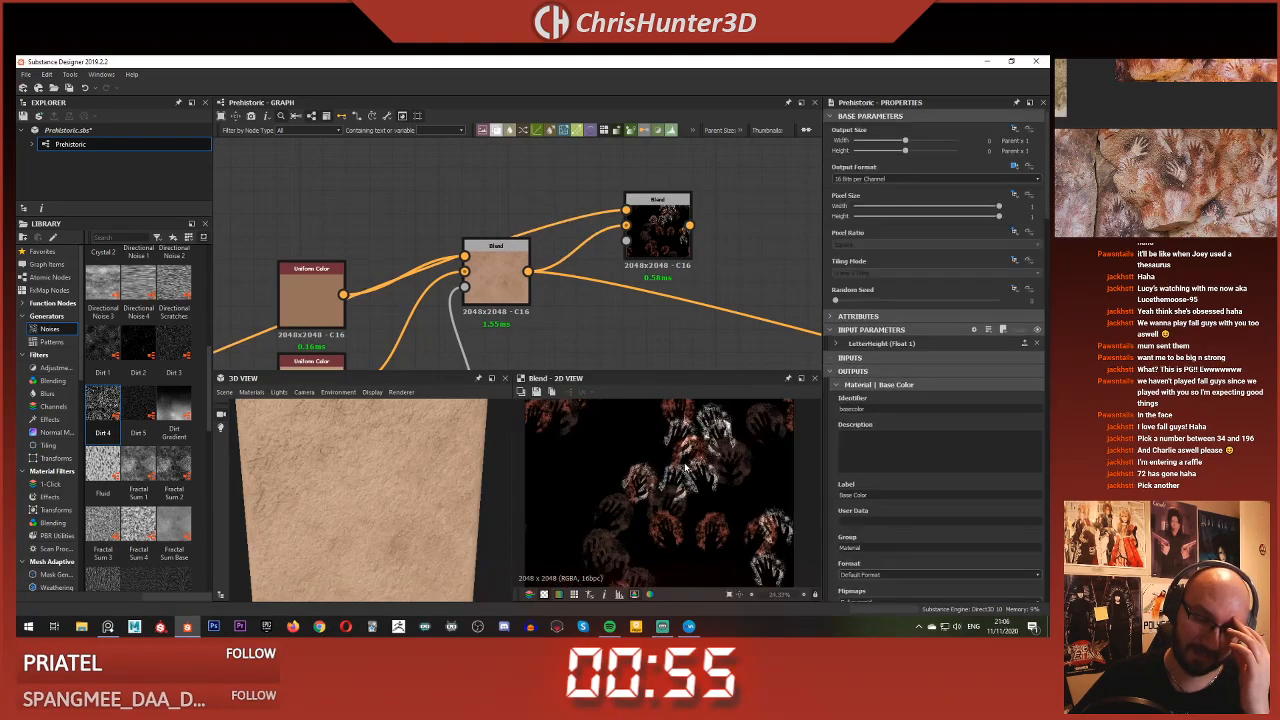
scroll(685, 320, up, 3)
scroll(704, 474, up, 7)
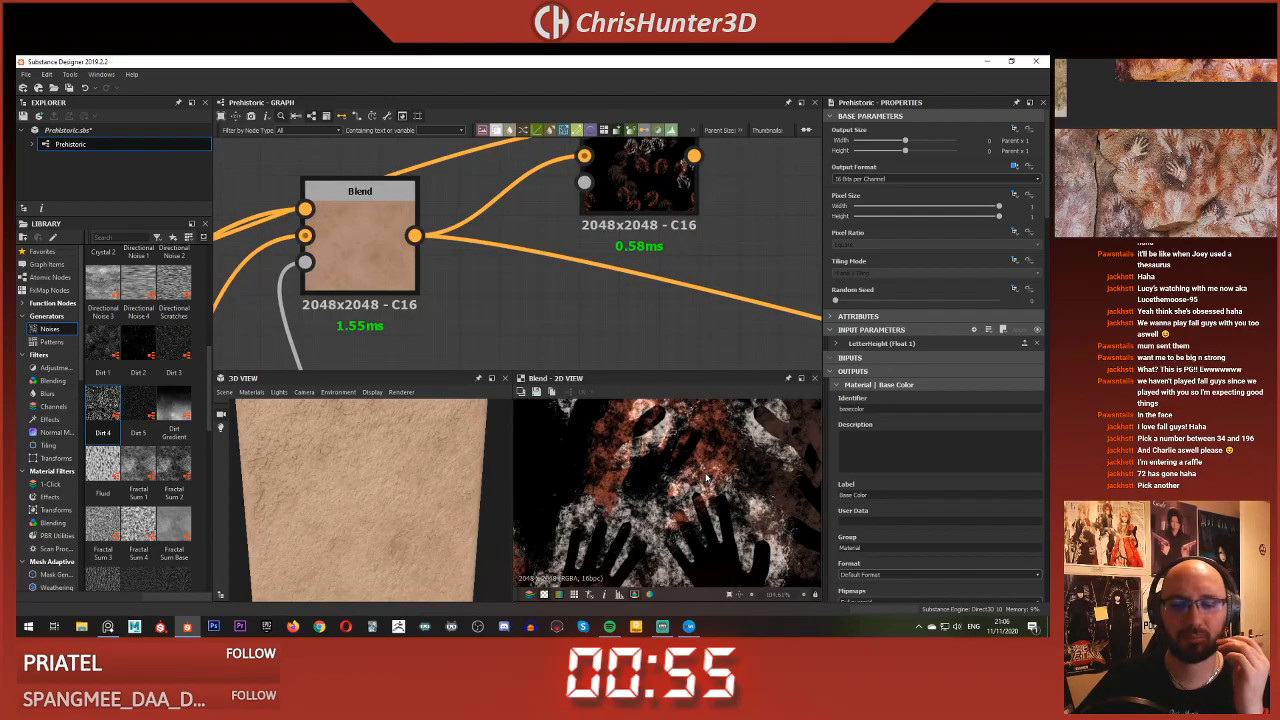
scroll(706, 478, down, 7)
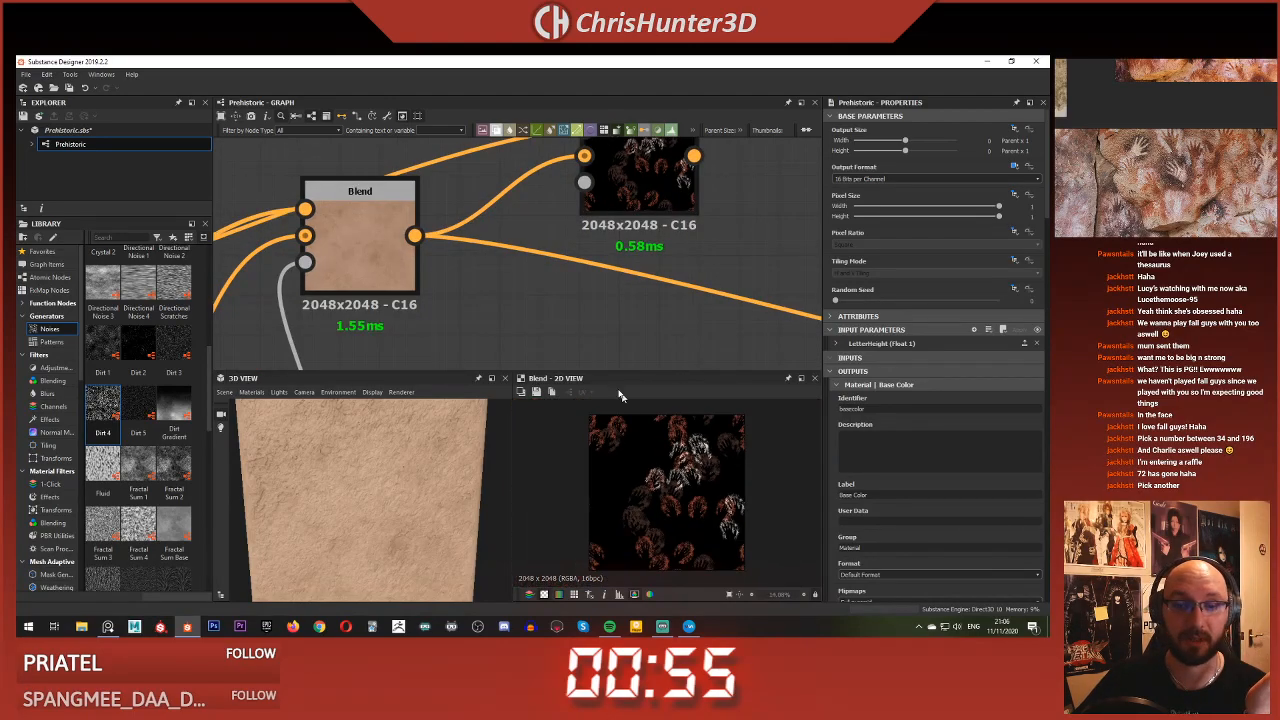
scroll(650, 280, down, 5)
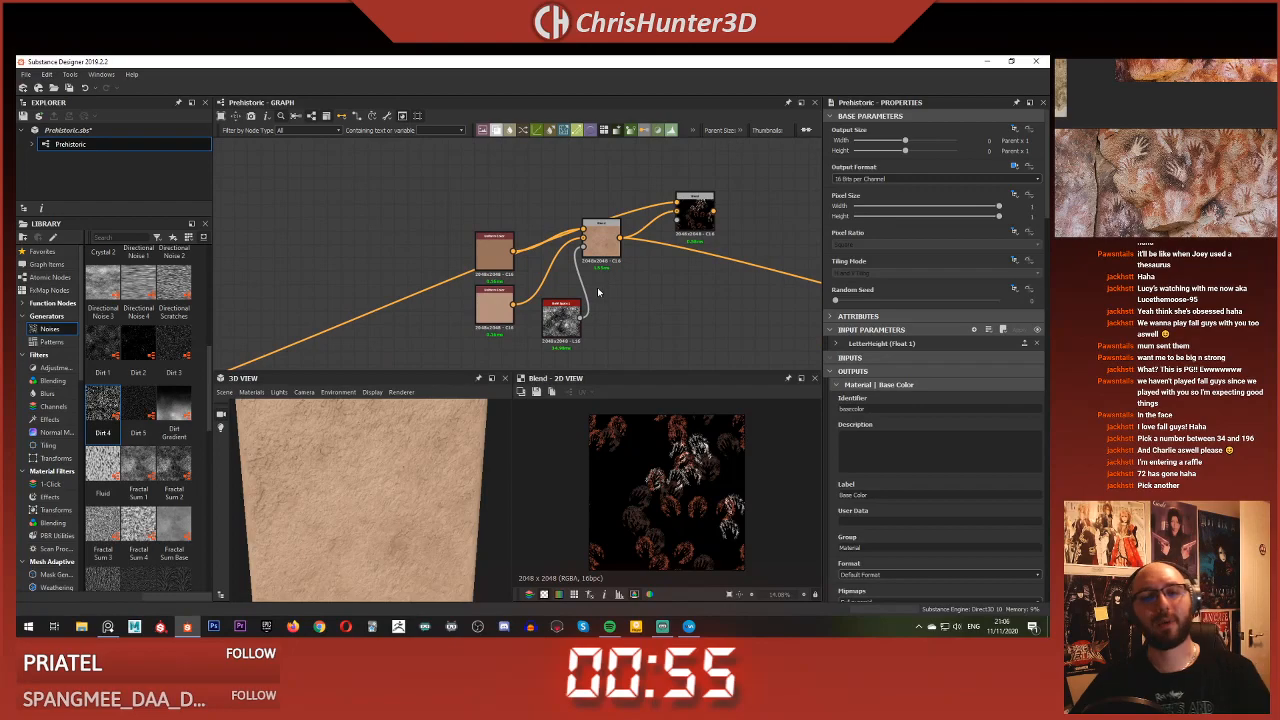
scroll(629, 268, up, 3)
mouse_move(662, 262)
middle_down()
mouse_move(627, 270)
mouse_move(663, 281)
middle_up()
scroll(666, 282, down, 3)
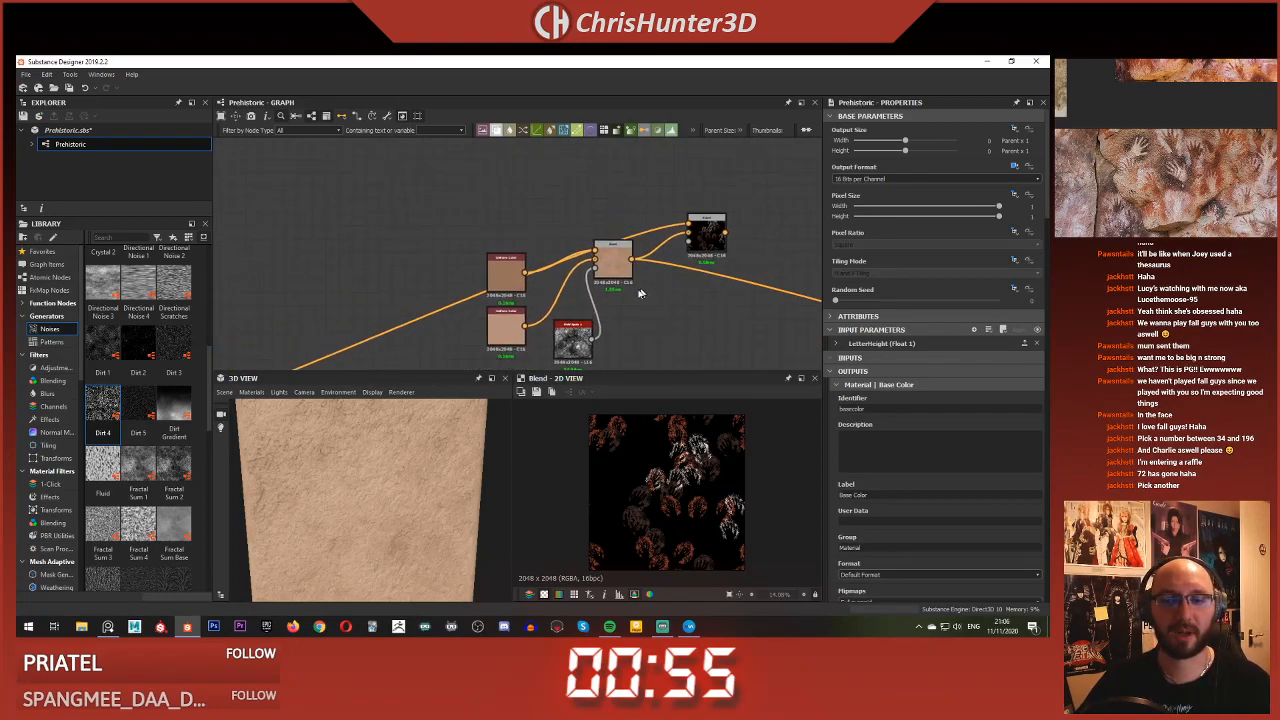
Try a white Background Color on the upper Tile Sampler Color node, and return it to black
scroll(650, 288, down, 3)
middle_drag(560, 300, 735, 225)
scroll(595, 240, up, 4)
middle_drag(606, 262, 514, 277)
click(531, 208)
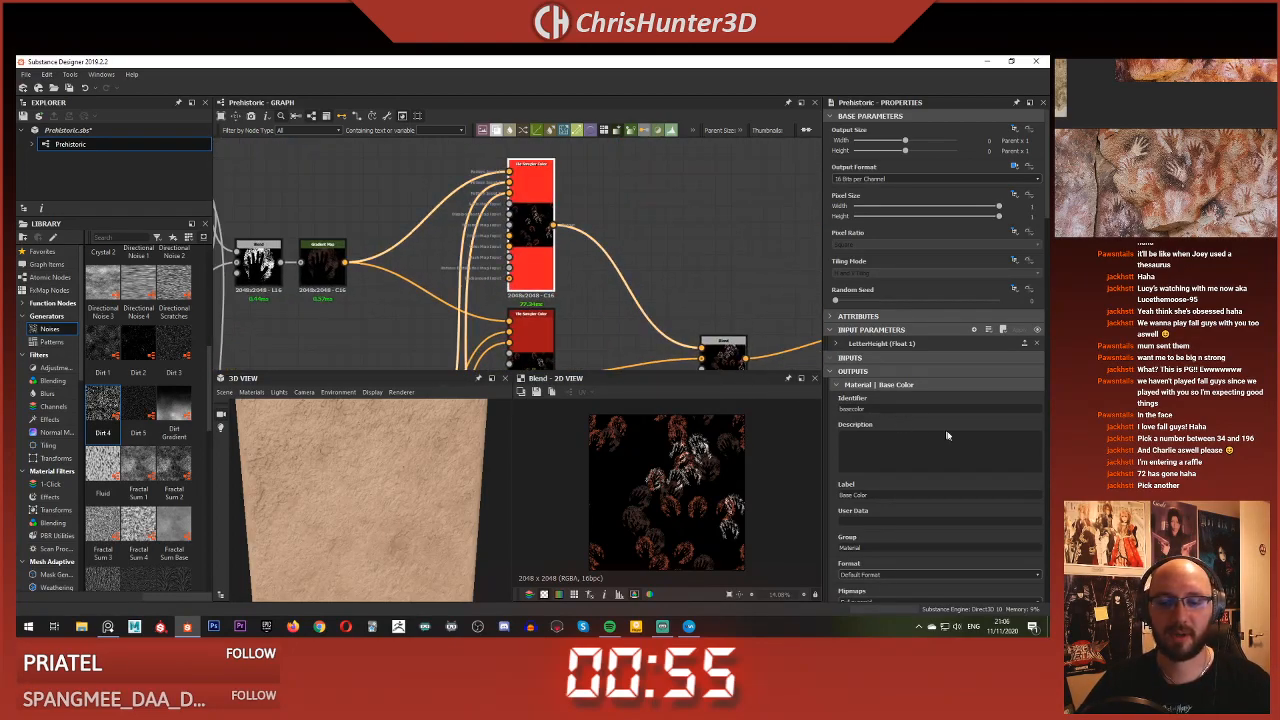
scroll(938, 410, down, 10)
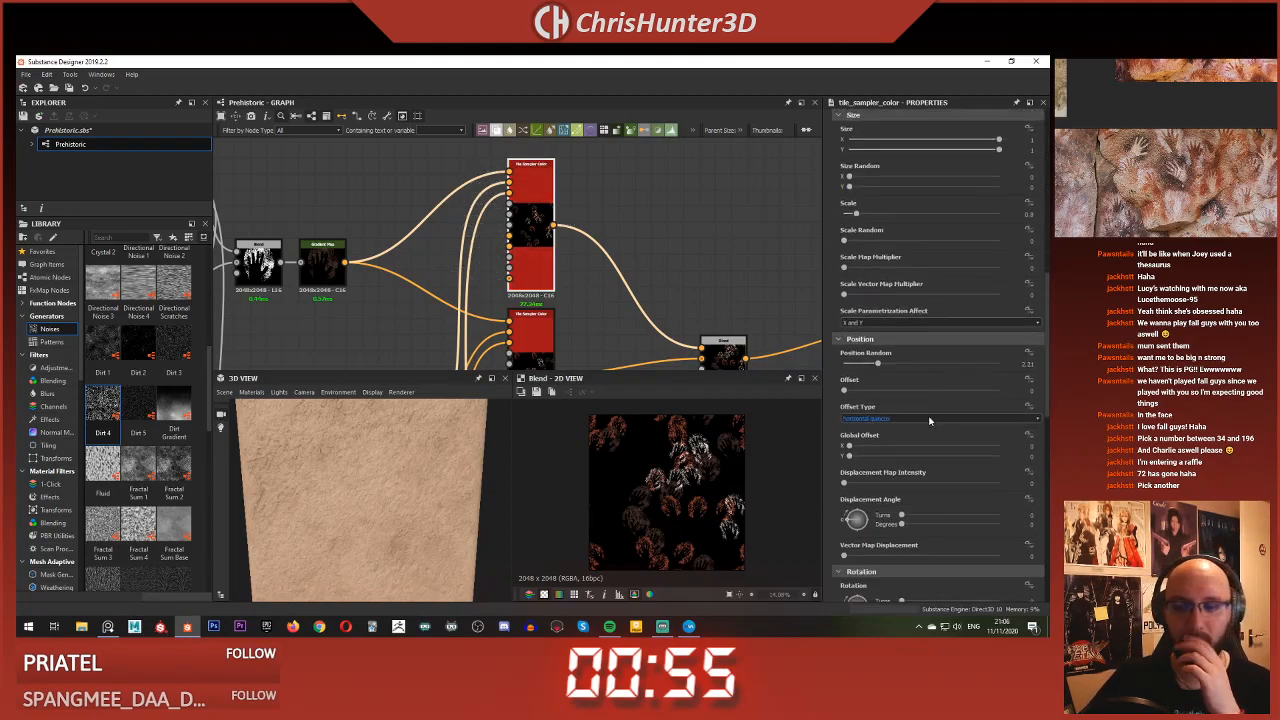
scroll(941, 587, down, 5)
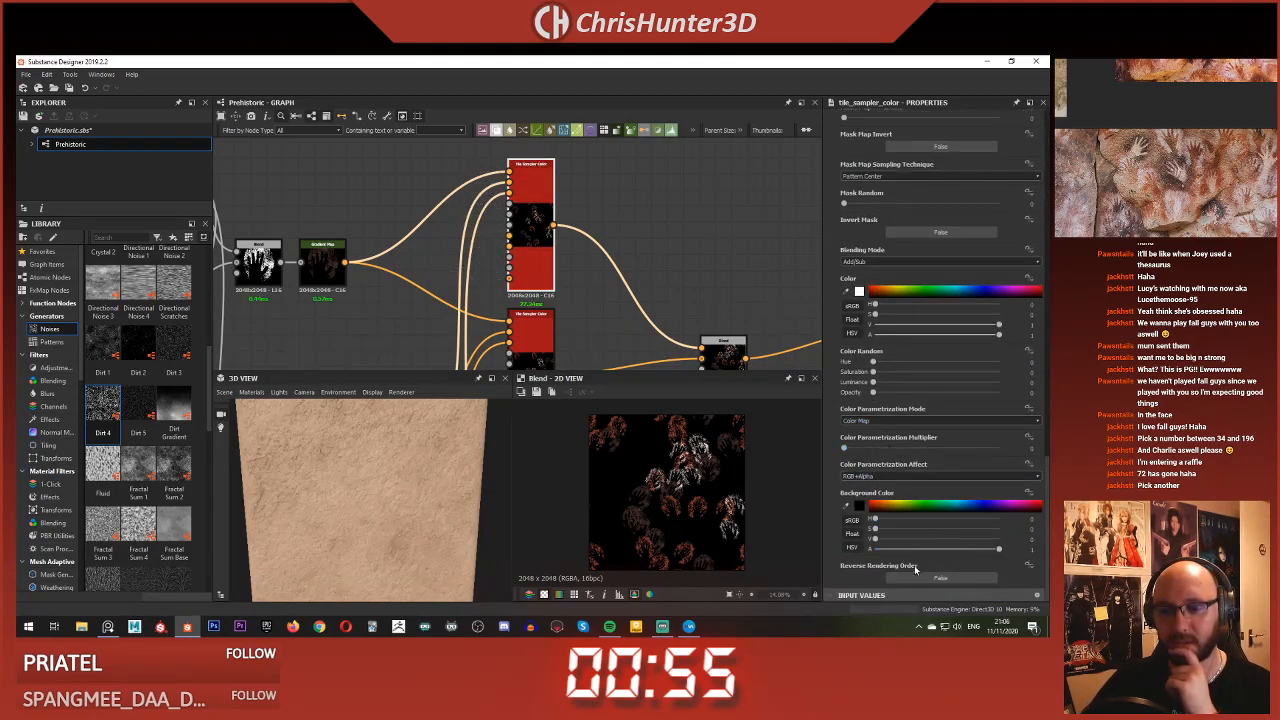
drag(966, 540, 1040, 542)
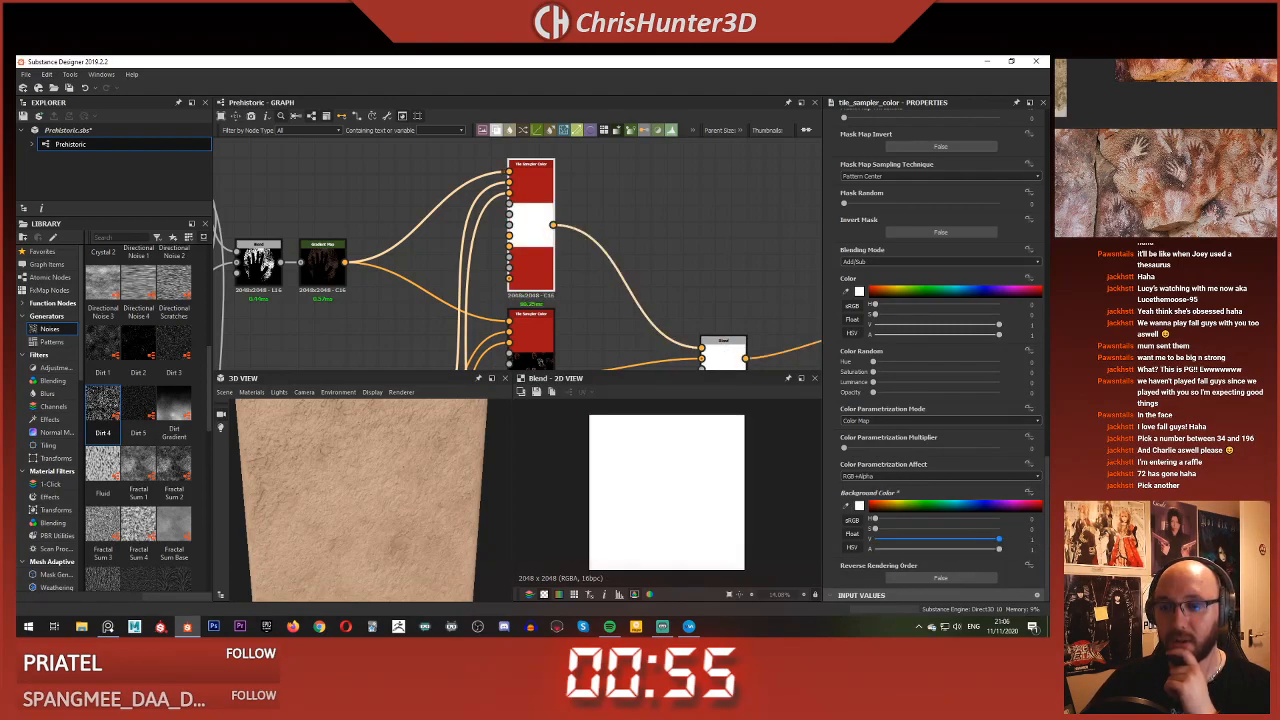
drag(950, 541, 852, 538)
Follow the network from the Tile Sampler Color nodes to the handprint-over-rock Blend and check its blending settings
scroll(480, 218, up, 3)
middle_drag(480, 218, 543, 296)
scroll(543, 296, down, 4)
mouse_move(780, 344)
middle_down()
mouse_move(685, 303)
mouse_move(648, 318)
middle_up()
scroll(648, 318, down, 2)
mouse_move(528, 312)
middle_down()
mouse_move(605, 283)
mouse_move(484, 242)
middle_up()
scroll(605, 283, down, 3)
middle_drag(735, 252, 354, 285)
scroll(599, 262, up, 6)
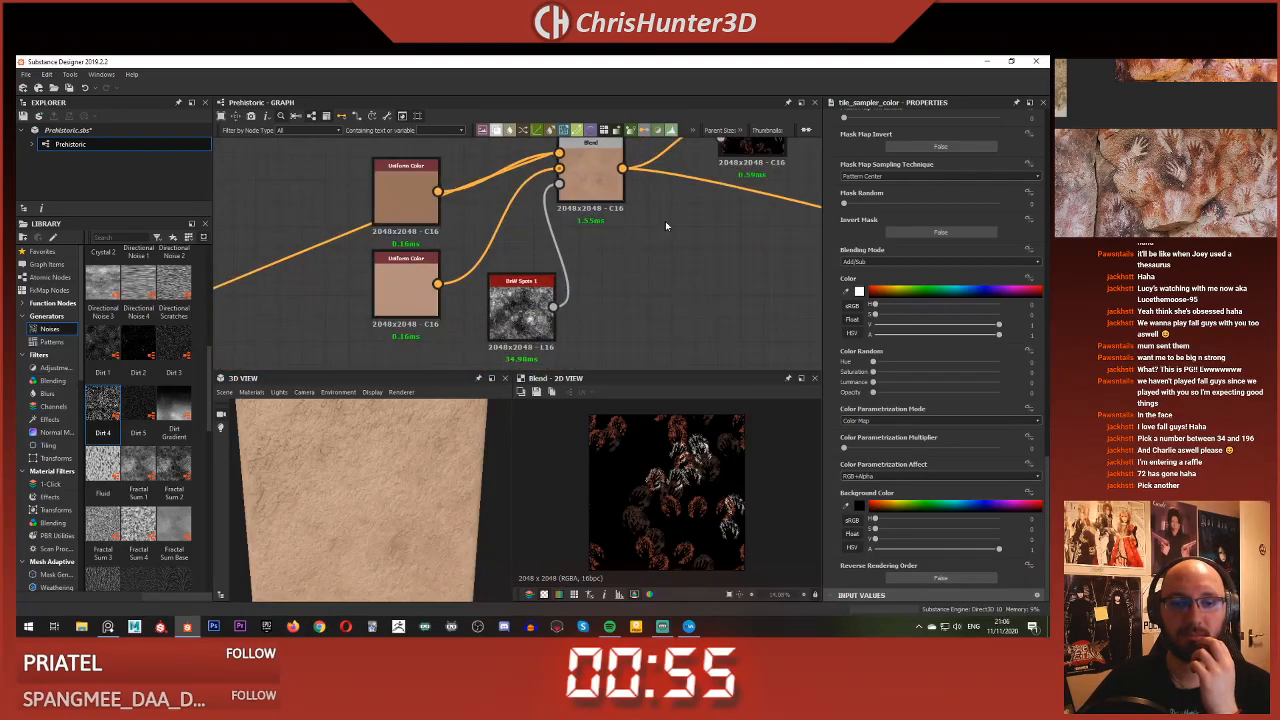
click(585, 210)
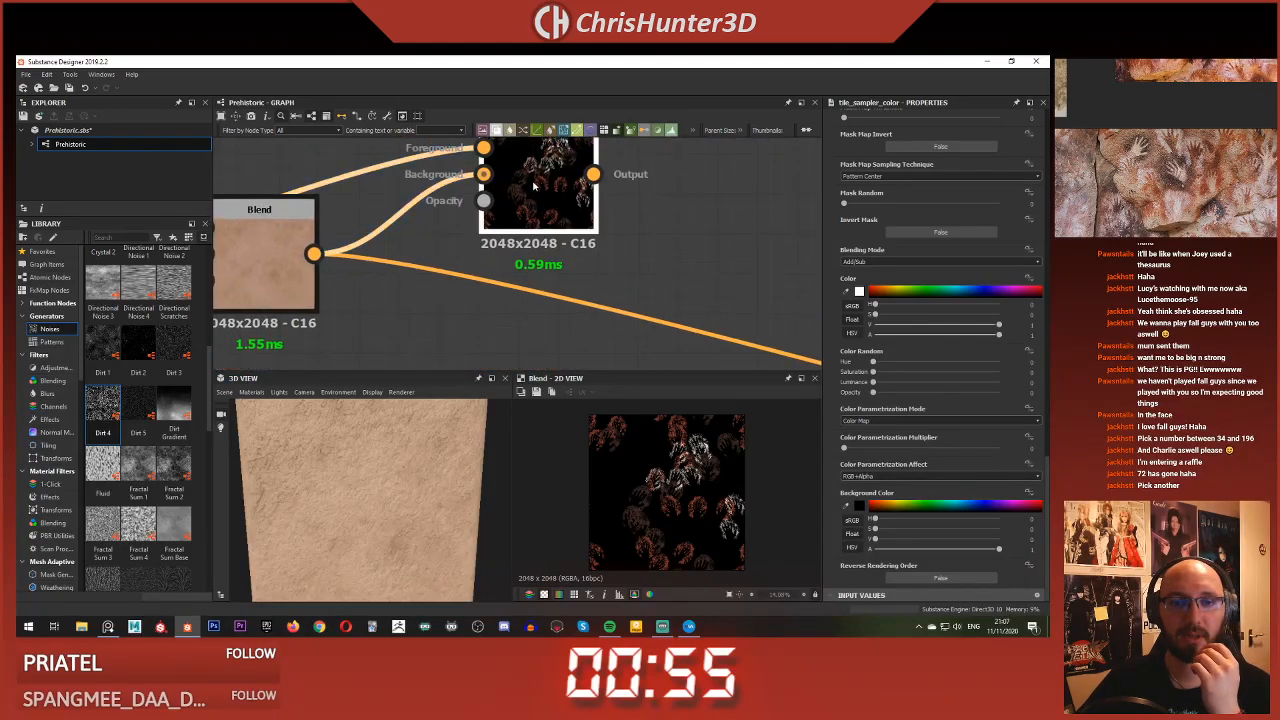
scroll(712, 468, down, 8)
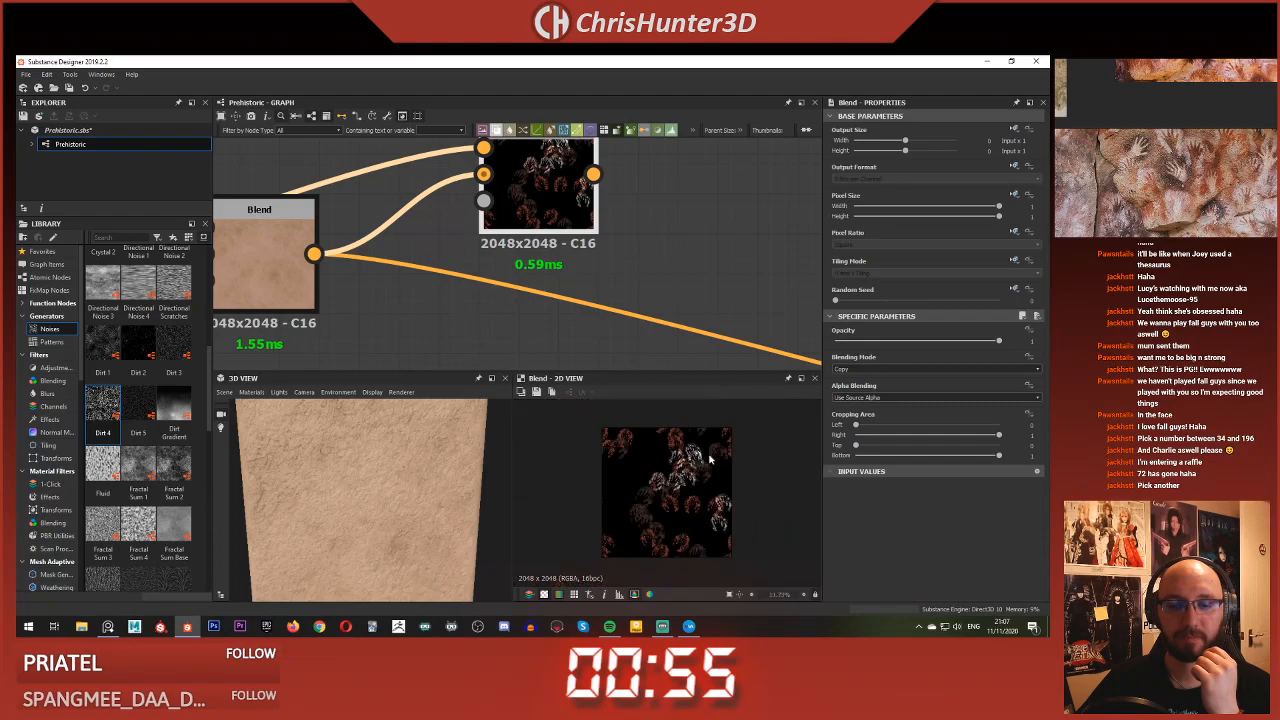
Add a Histogram Scan node fed by the output of the Max (Lighten) handprint Blend
scroll(717, 226, down, 6)
middle_drag(480, 350, 731, 214)
scroll(688, 242, up, 4)
scroll(688, 242, down, 5)
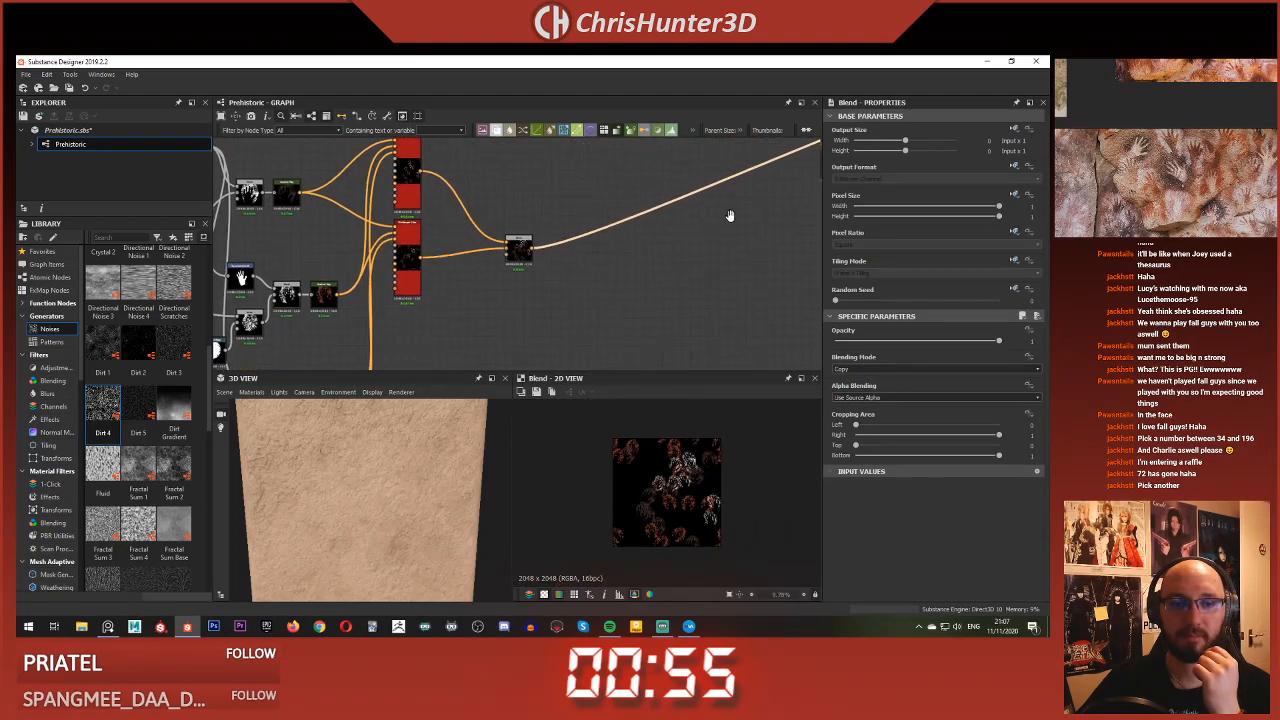
scroll(655, 256, up, 4)
click(333, 233)
scroll(617, 252, up, 2)
middle_drag(617, 252, 618, 300)
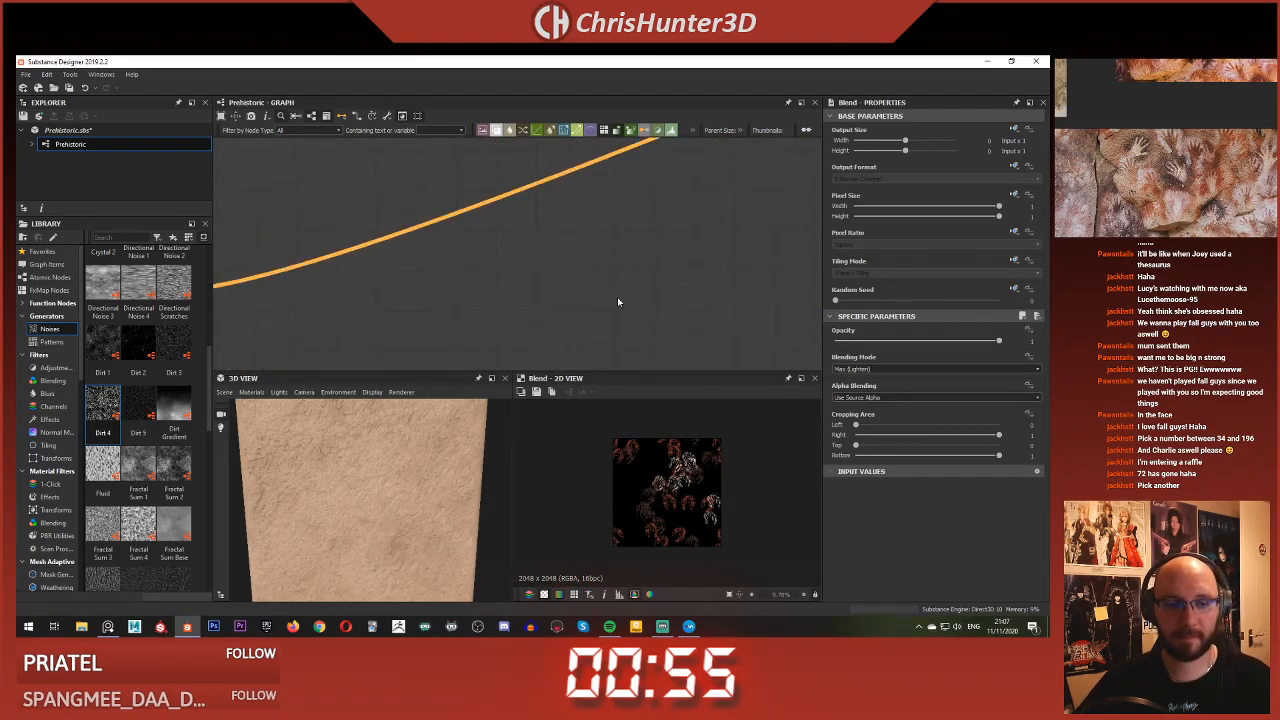
key(space)
text(his)
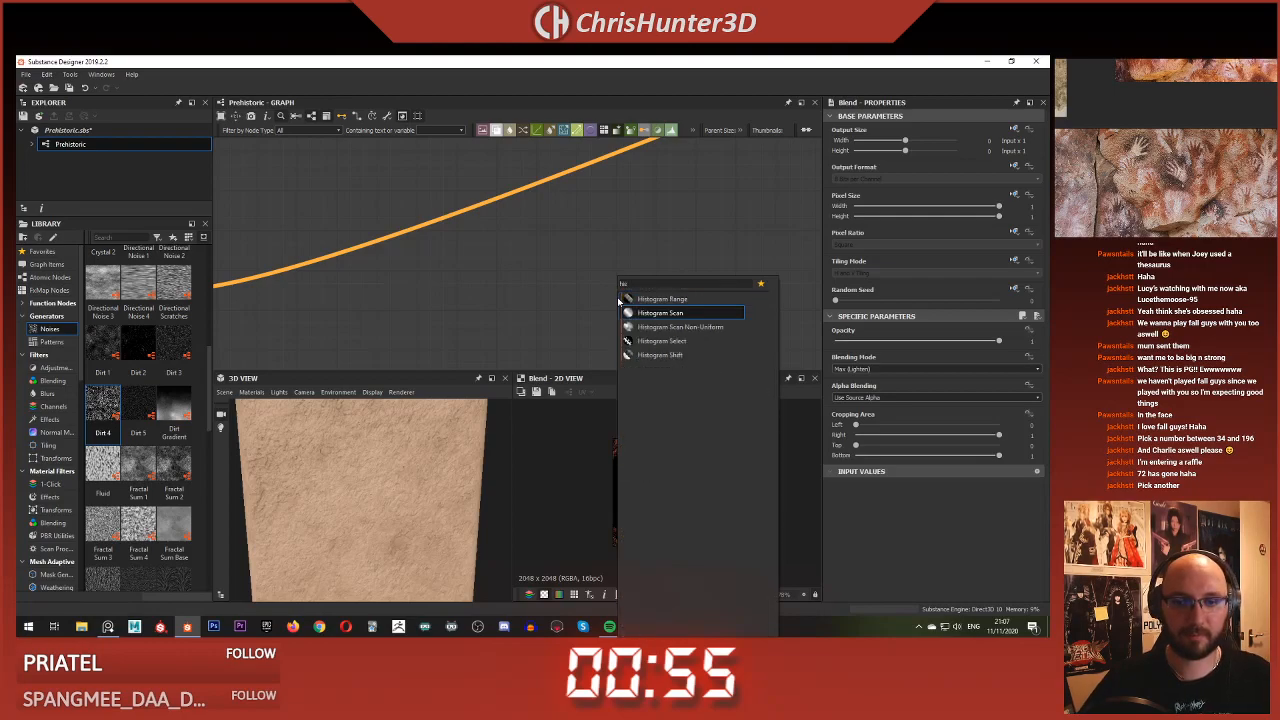
key(Return)
scroll(591, 200, down, 3)
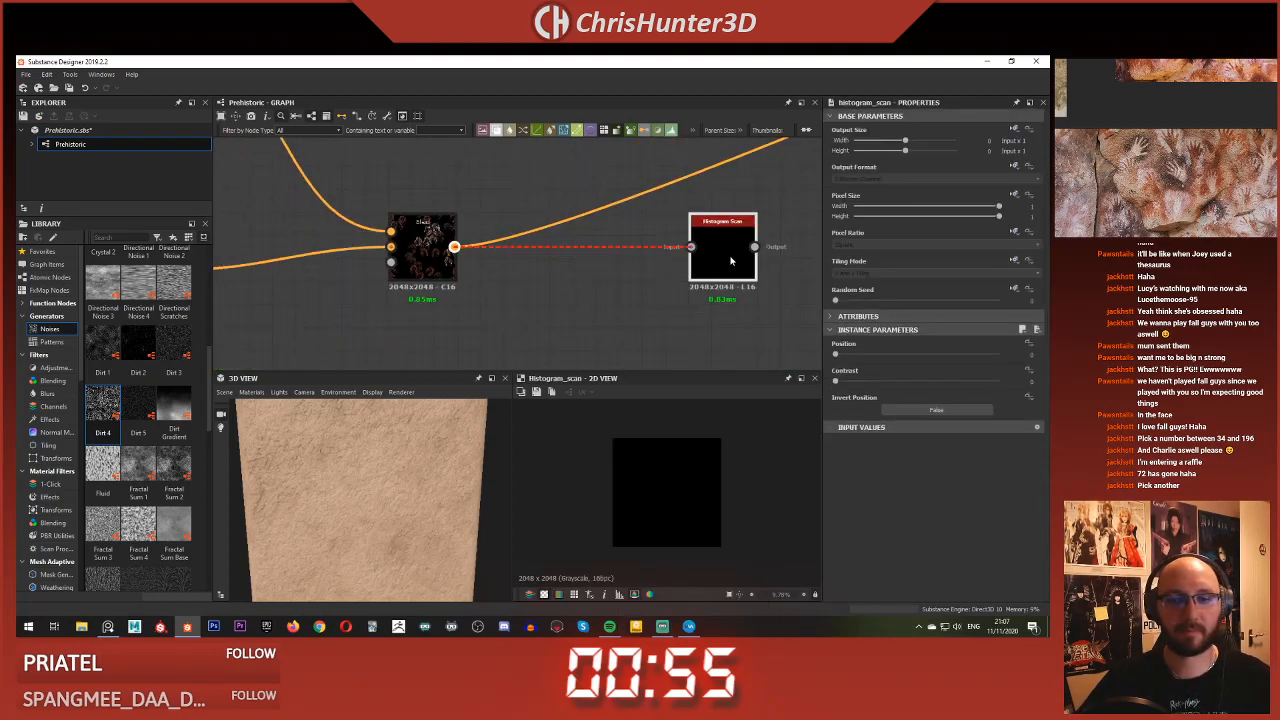
Insert a Grayscale Conversion between the handprint Blend and the Histogram Scan, and dock it to the scan
drag(613, 233, 628, 272)
key(space)
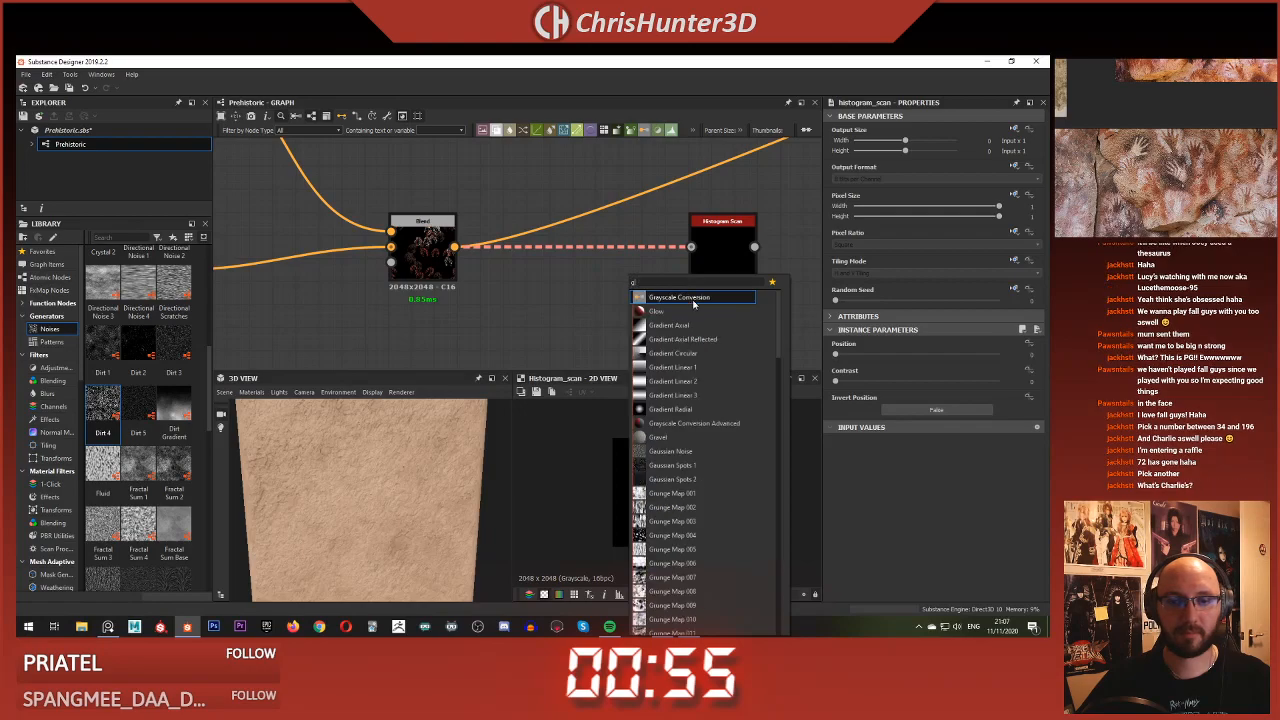
click(692, 299)
click(719, 259)
click(582, 233)
key(d)
Set the Histogram Scan's Position to 0.91 to turn the handprints into a white mask
click(717, 261)
middle_drag(701, 249, 597, 265)
scroll(596, 263, up, 2)
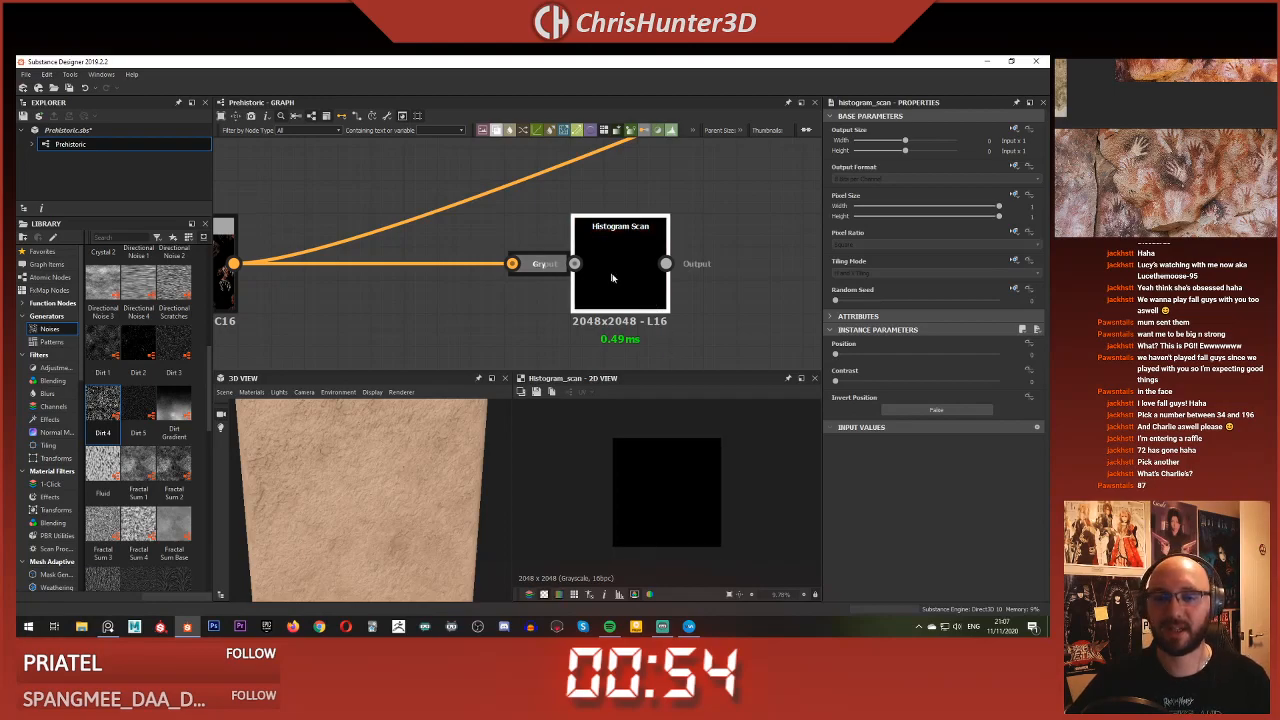
drag(924, 355, 985, 357)
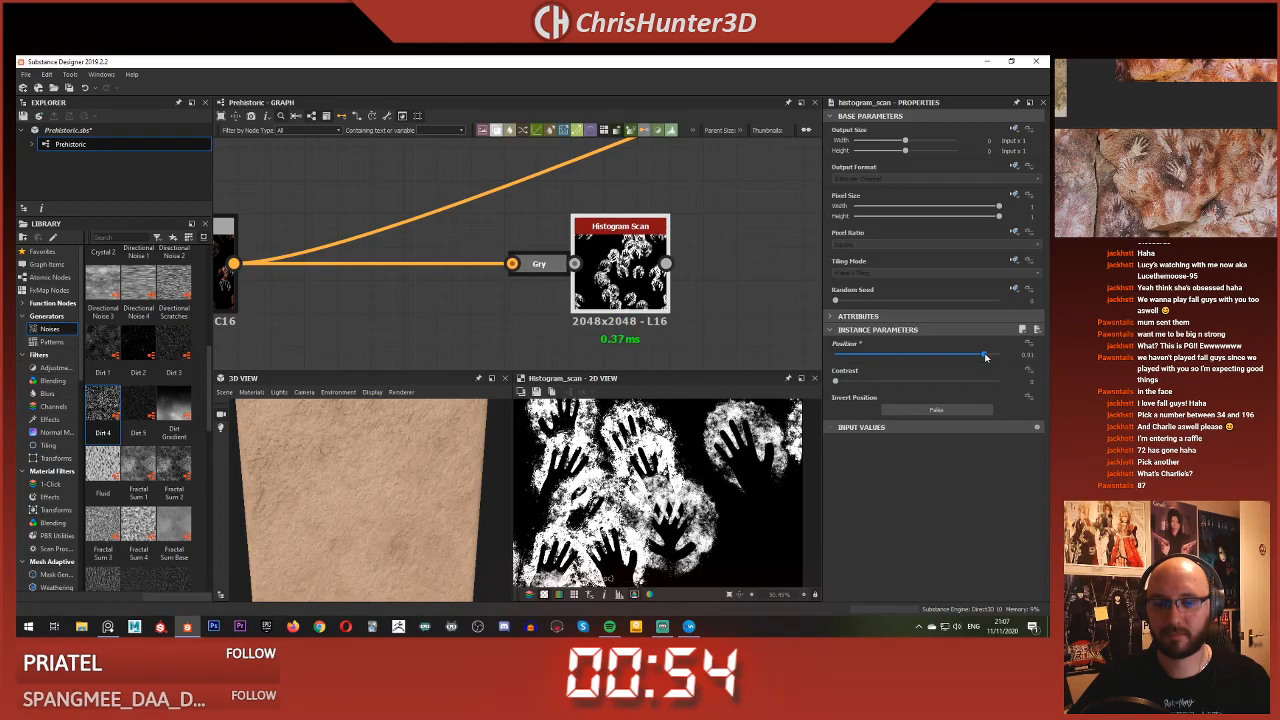
Connect the Histogram Scan output to the Opacity input of the handprint-over-rock Blend and preview the masked result
click(666, 264)
scroll(727, 230, down, 4)
middle_drag(755, 168, 520, 285)
middle_drag(750, 210, 481, 300)
scroll(651, 298, up, 3)
click(651, 206)
double_click(651, 203)
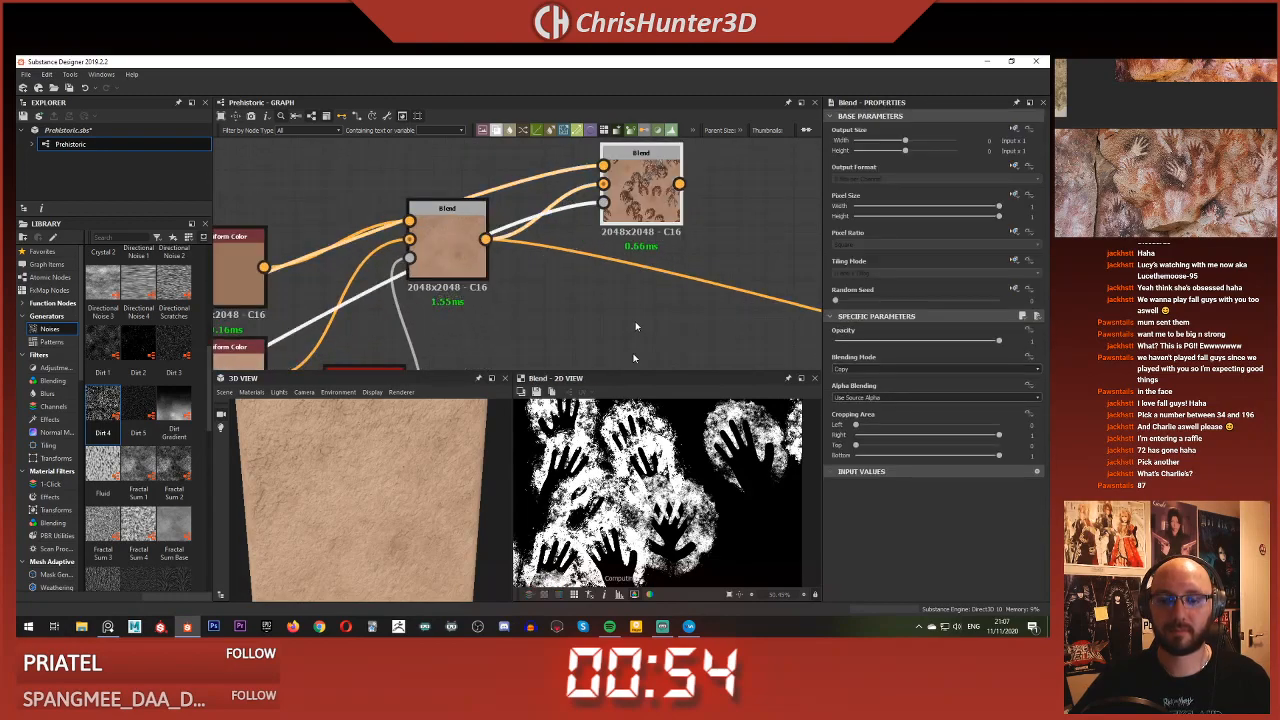
scroll(663, 486, up, 2)
scroll(663, 486, down, 3)
scroll(478, 324, down, 5)
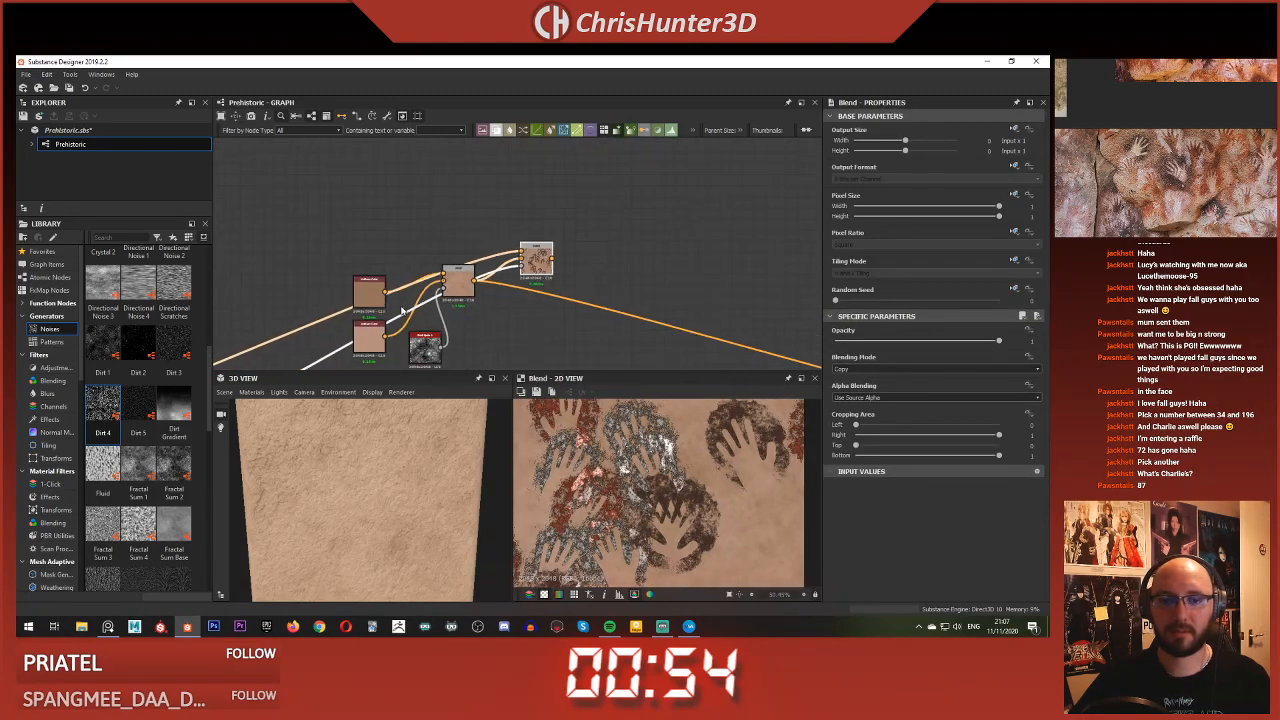
Move the Histogram Scan next to the handprint-over-rock Blend and set its Contrast and Position to 1
scroll(478, 324, down, 2)
scroll(650, 242, up, 6)
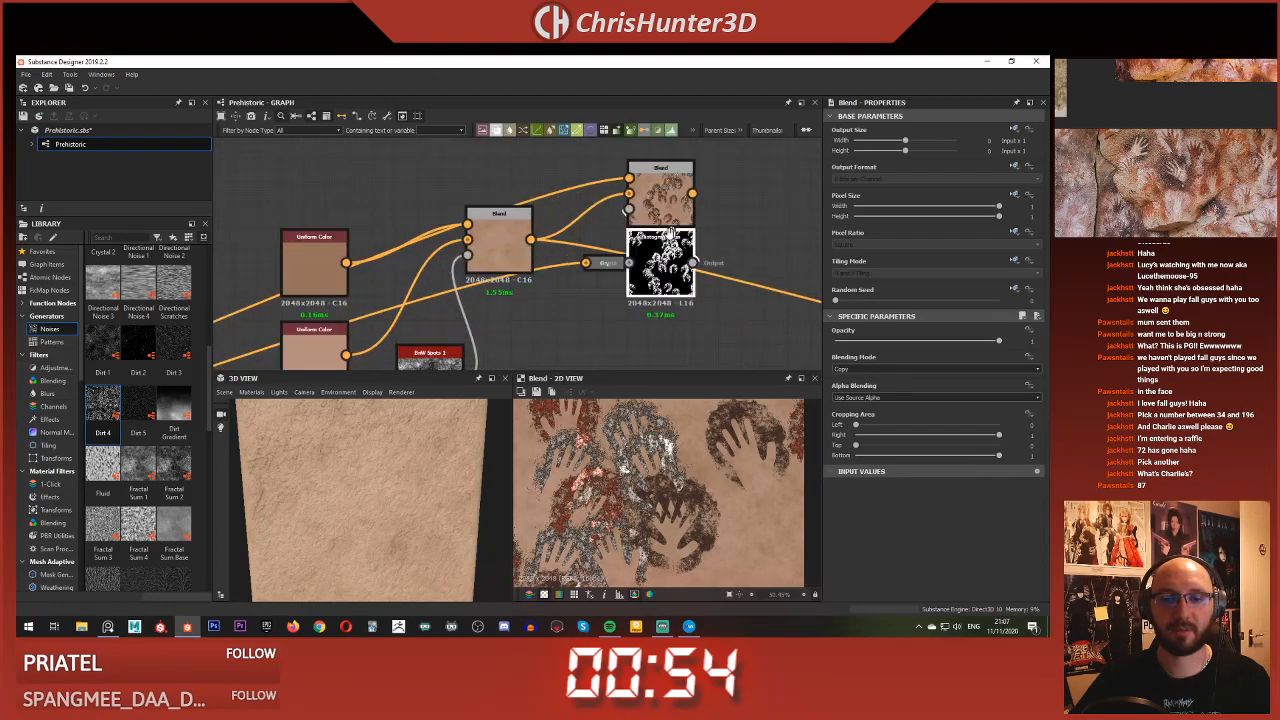
middle_drag(657, 227, 572, 260)
drag(580, 233, 674, 258)
scroll(568, 316, up, 3)
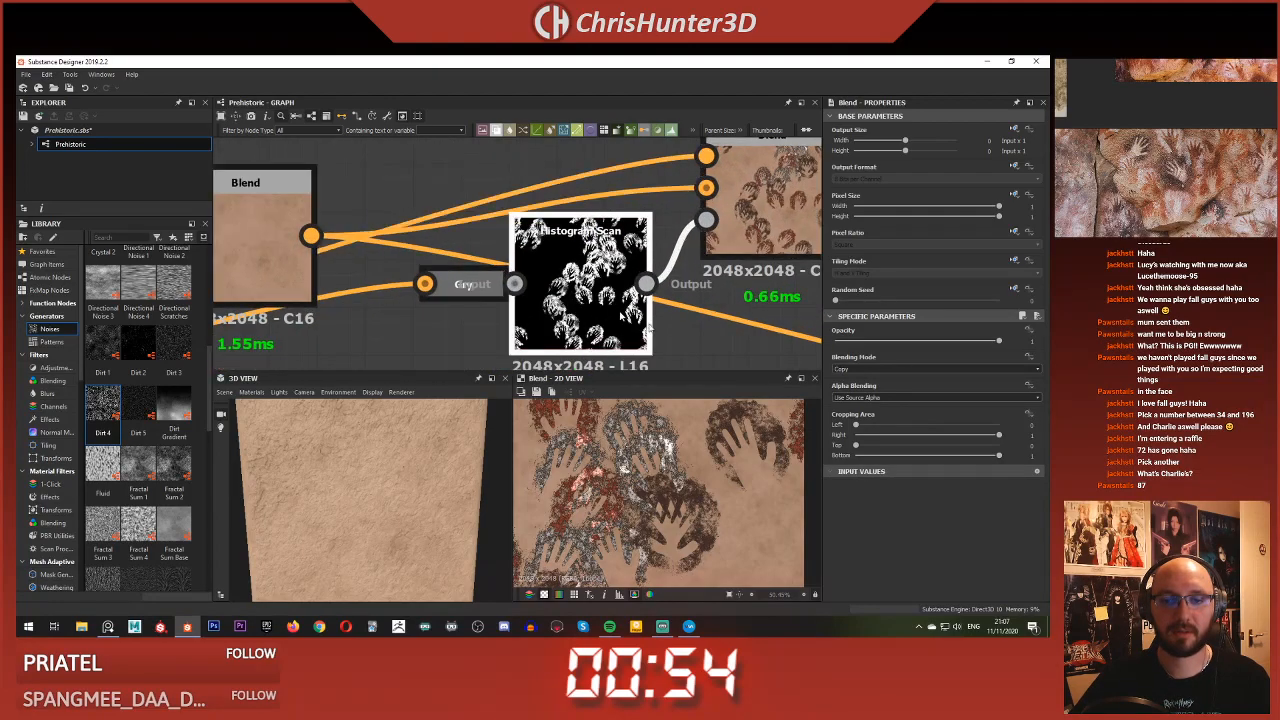
click(568, 316)
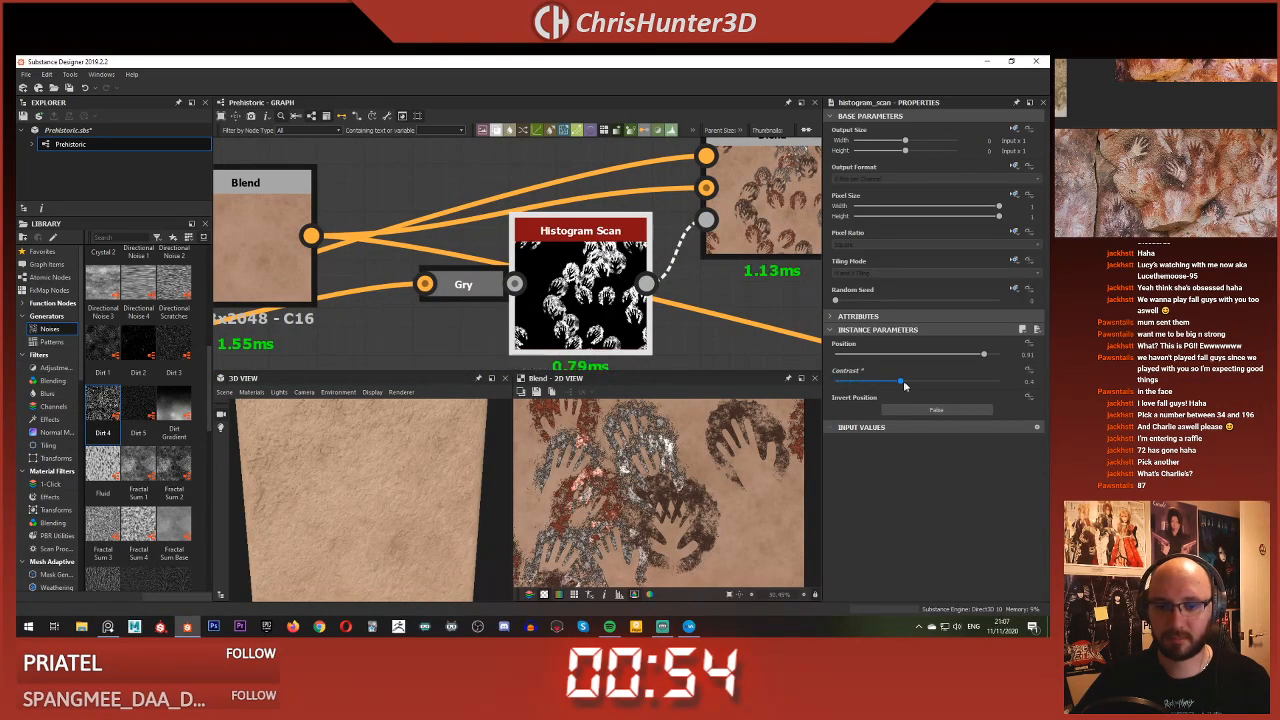
drag(983, 355, 1010, 360)
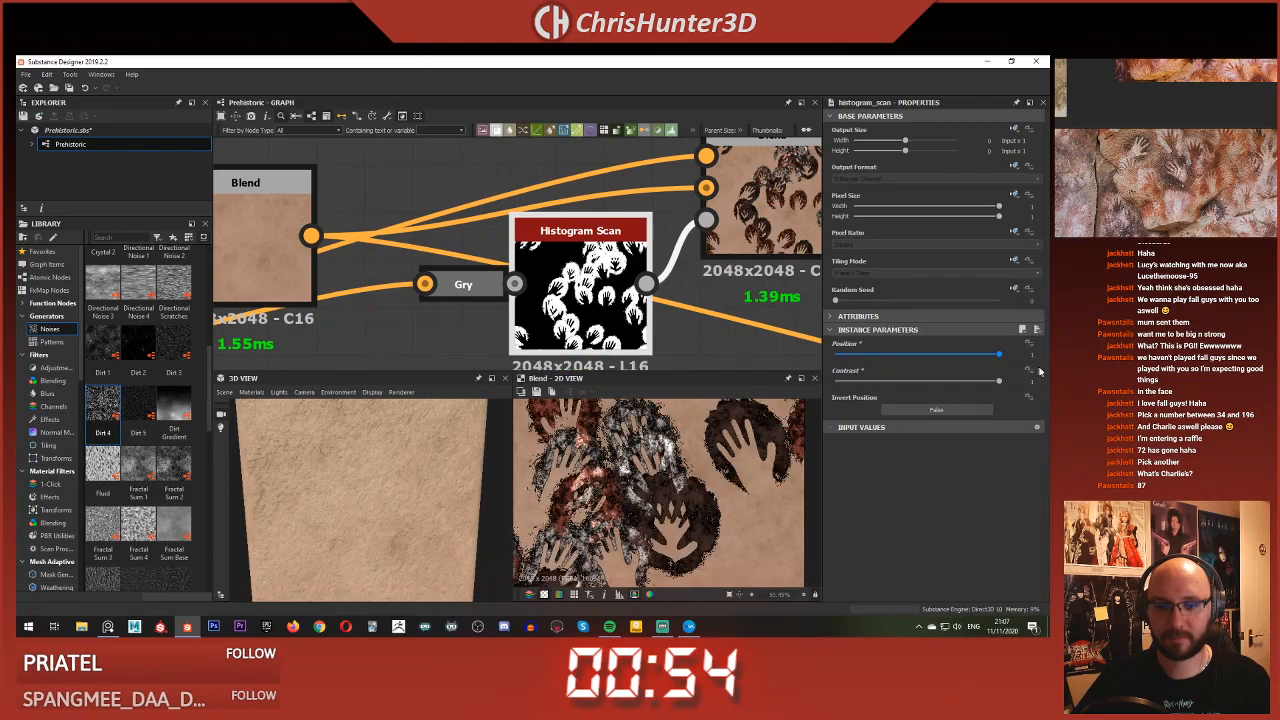
Delete the Histogram Scan and the handprint-over-rock Blend it was masking
scroll(650, 285, down, 5)
middle_drag(650, 278, 588, 287)
click(645, 256)
key(Delete)
scroll(415, 295, down, 3)
middle_drag(415, 295, 612, 245)
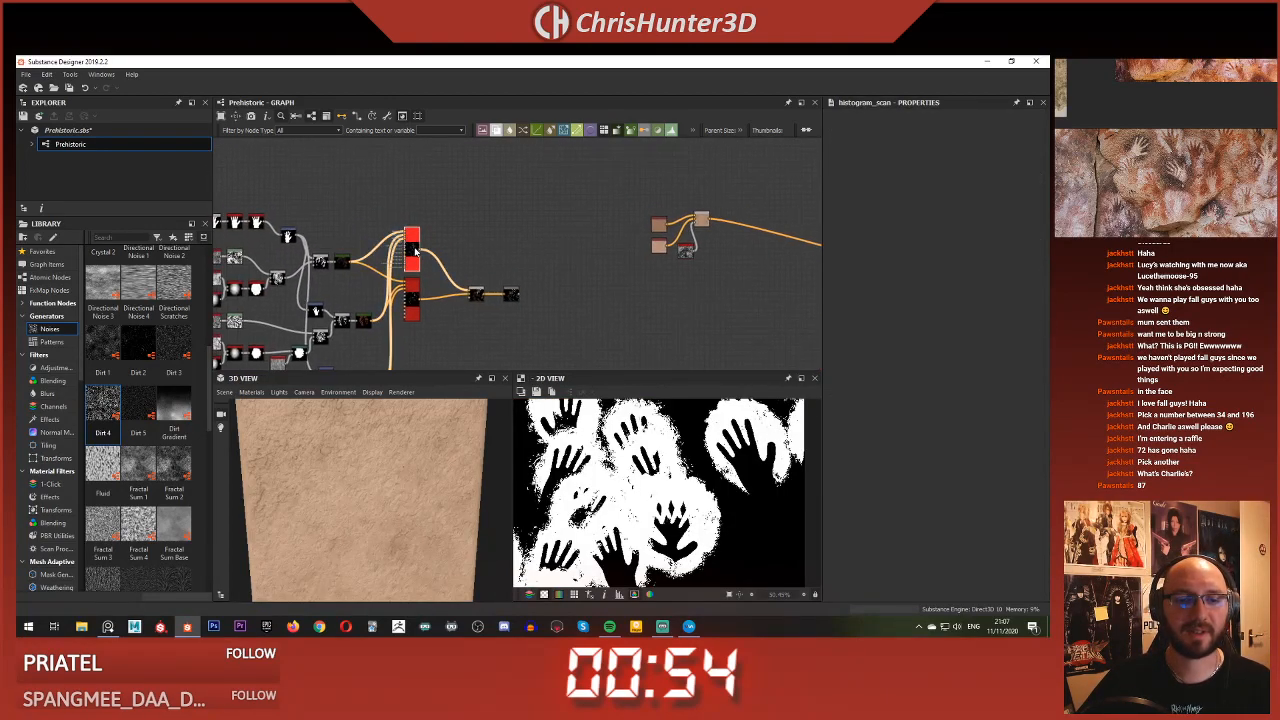
Connect the rock color Blend's output to the Background Input of the upper Tile Sampler Color
scroll(437, 275, up, 4)
scroll(437, 273, down, 5)
middle_drag(543, 261, 488, 269)
scroll(570, 243, up, 8)
scroll(660, 225, down, 2)
click(685, 218)
scroll(575, 214, down, 4)
middle_drag(575, 214, 870, 168)
scroll(547, 164, up, 8)
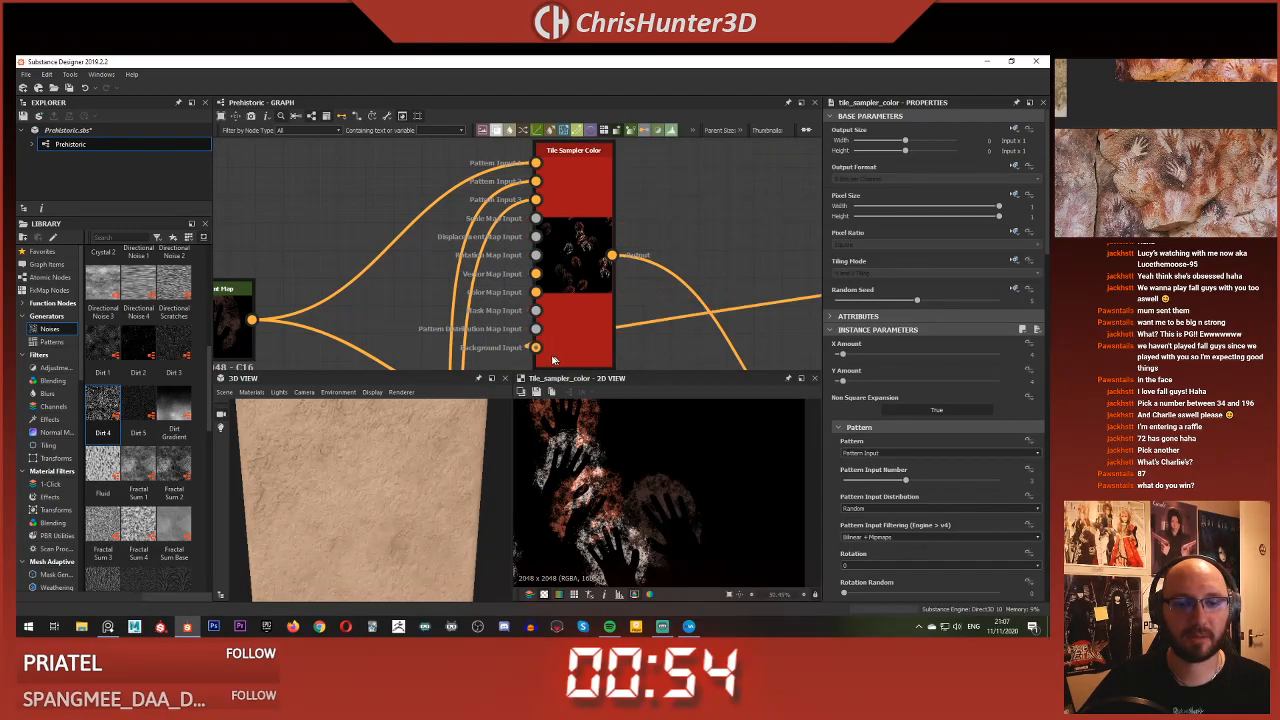
click(545, 352)
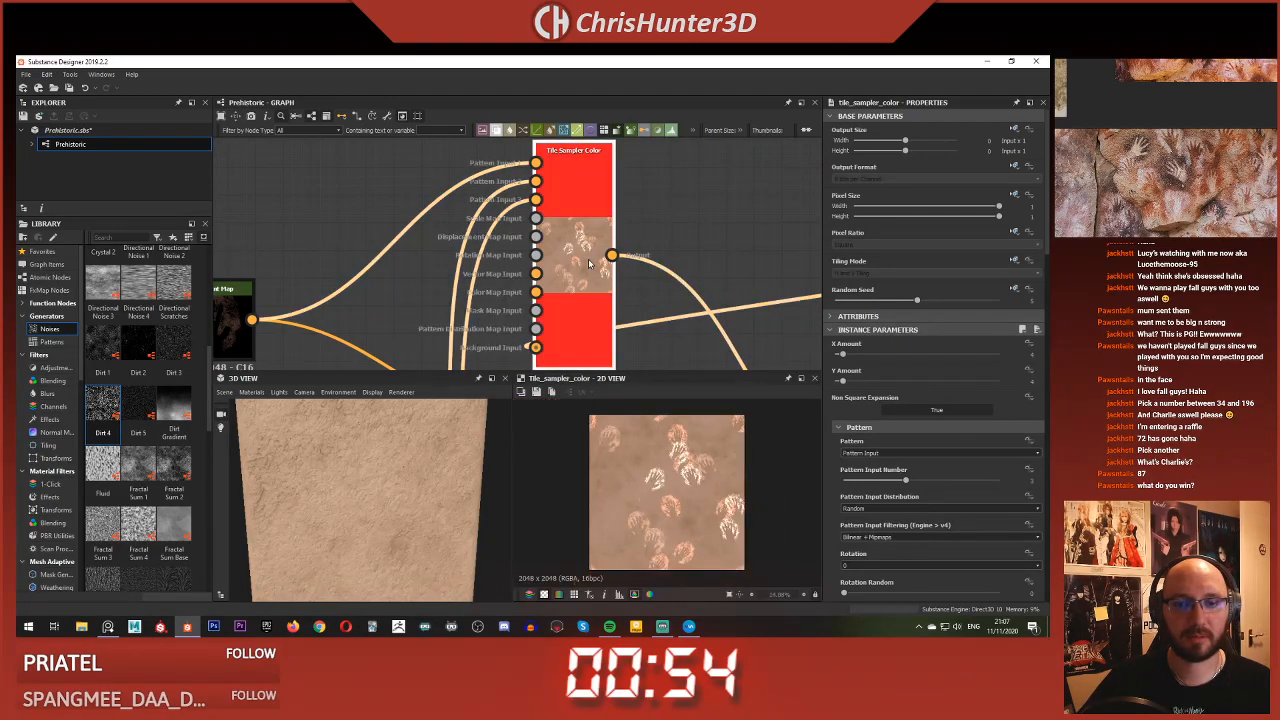
Try Alpha Blend as the Tile Sampler Color's Blending Mode, and set it back to Add/Sub
scroll(686, 480, up, 1)
scroll(905, 419, down, 10)
scroll(905, 419, down, 8)
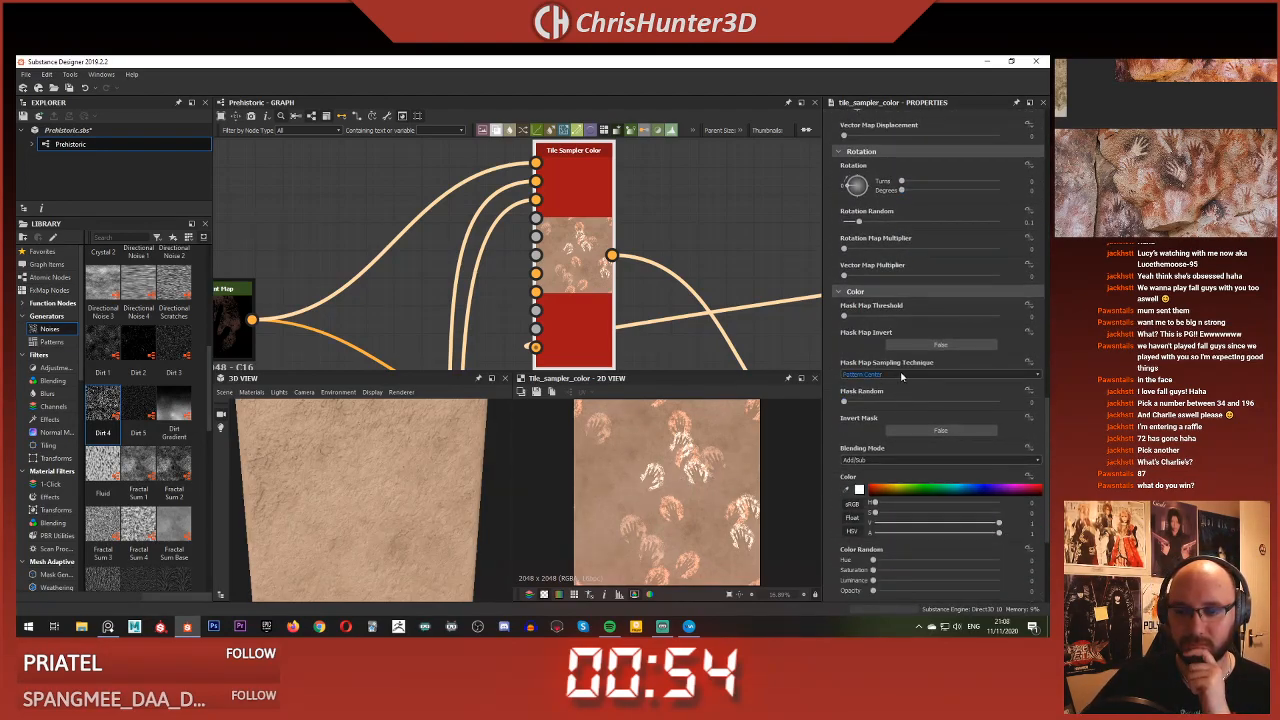
click(885, 478)
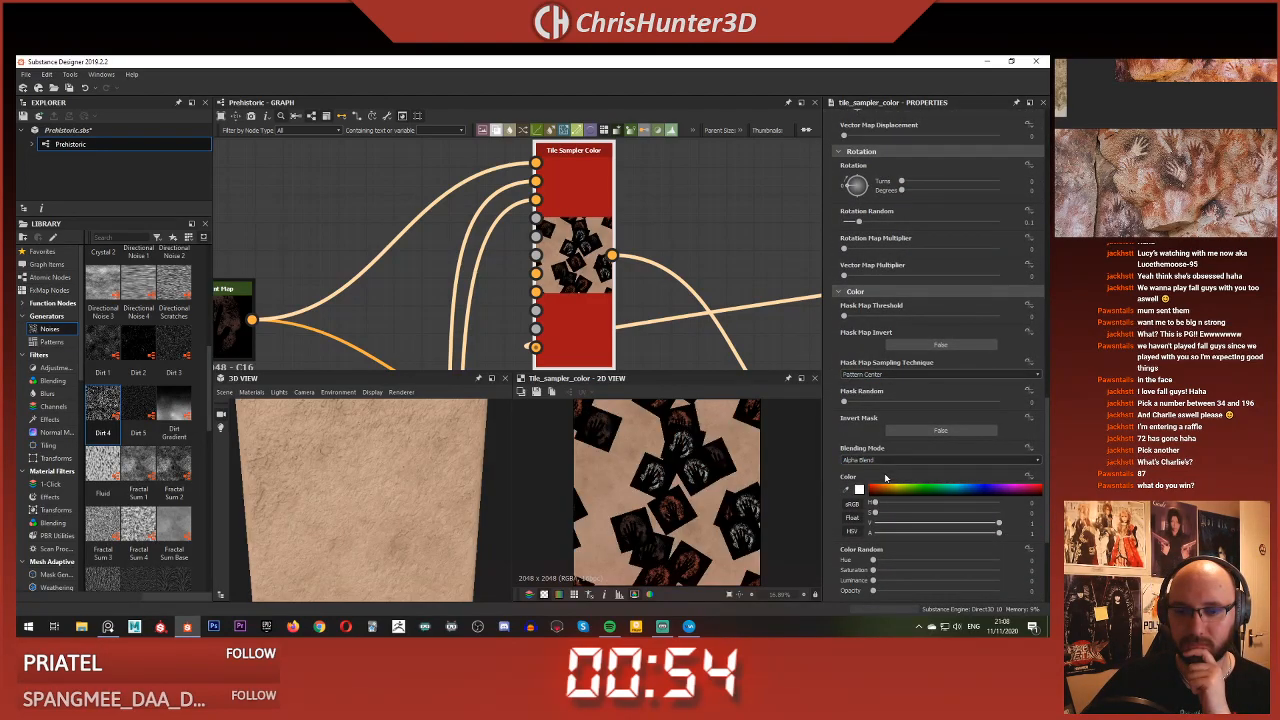
click(885, 461)
click(888, 468)
scroll(540, 241, down, 3)
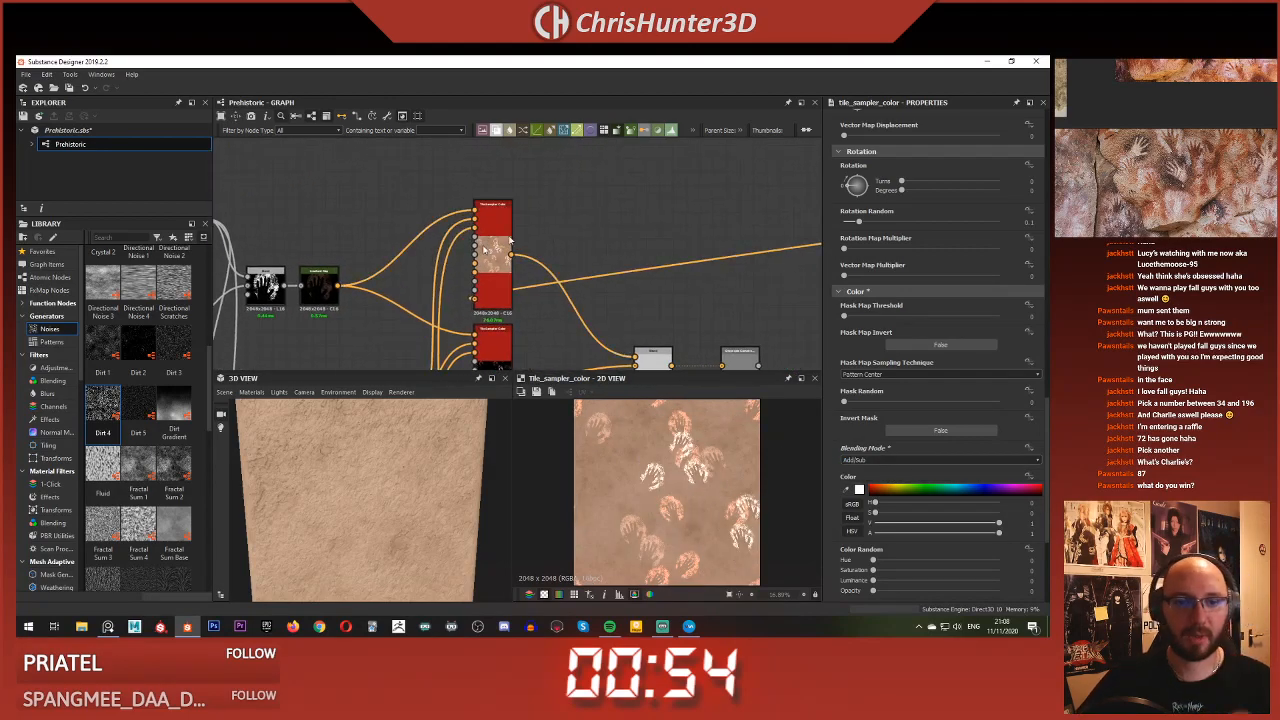
Remove the rock color connection from the Tile Sampler Color's Background Input
scroll(532, 226, up, 3)
key(Delete)
scroll(635, 298, down, 4)
middle_drag(635, 298, 603, 258)
scroll(688, 284, down, 2)
middle_drag(688, 280, 487, 265)
scroll(475, 281, up, 2)
scroll(560, 265, down, 3)
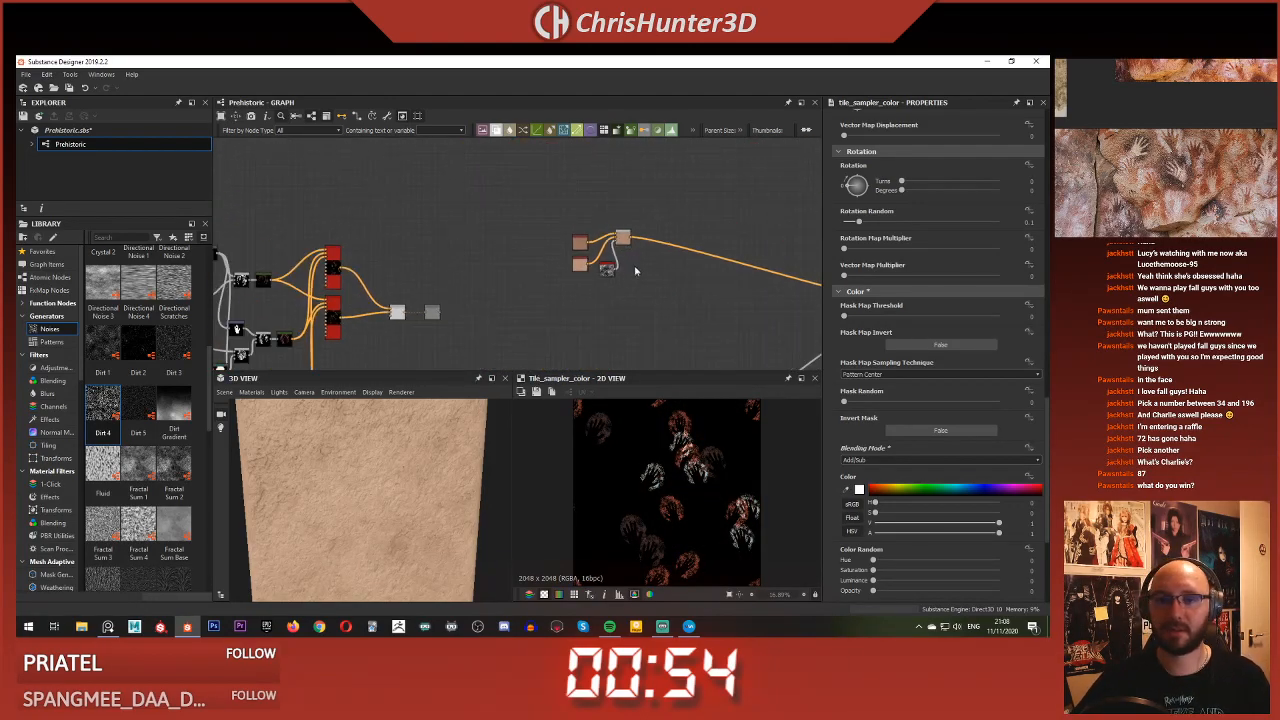
Preview the rock color Blend and review how the handprint nodes are laid out beside it
click(621, 240)
scroll(637, 478, up, 2)
scroll(637, 478, down, 3)
scroll(425, 286, down, 1)
middle_drag(438, 291, 549, 255)
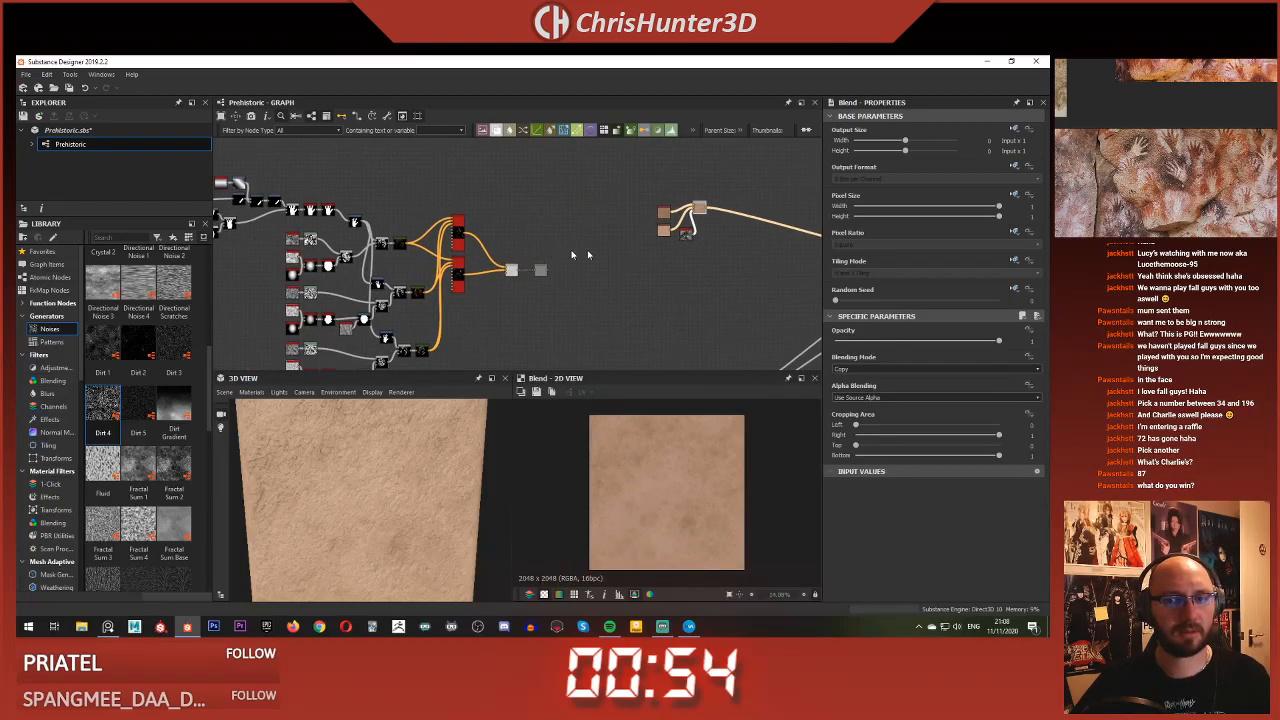
scroll(627, 264, up, 3)
middle_drag(627, 264, 338, 321)
scroll(600, 250, down, 2)
middle_drag(381, 245, 704, 200)
scroll(641, 262, up, 2)
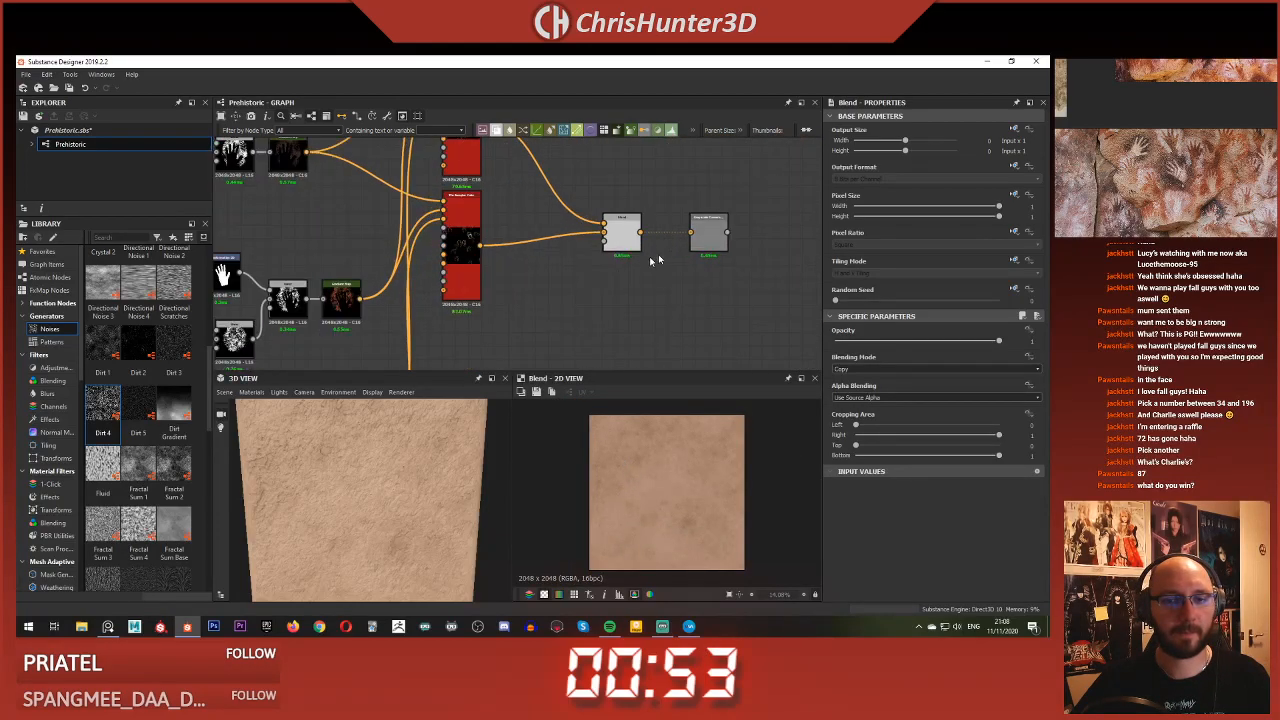
Compare the Grayscale Conversion, the Max (Lighten) handprint Blend and the lower Tile Sampler Color up close
double_click(706, 236)
double_click(621, 236)
scroll(688, 510, up, 4)
middle_drag(581, 324, 724, 354)
double_click(613, 289)
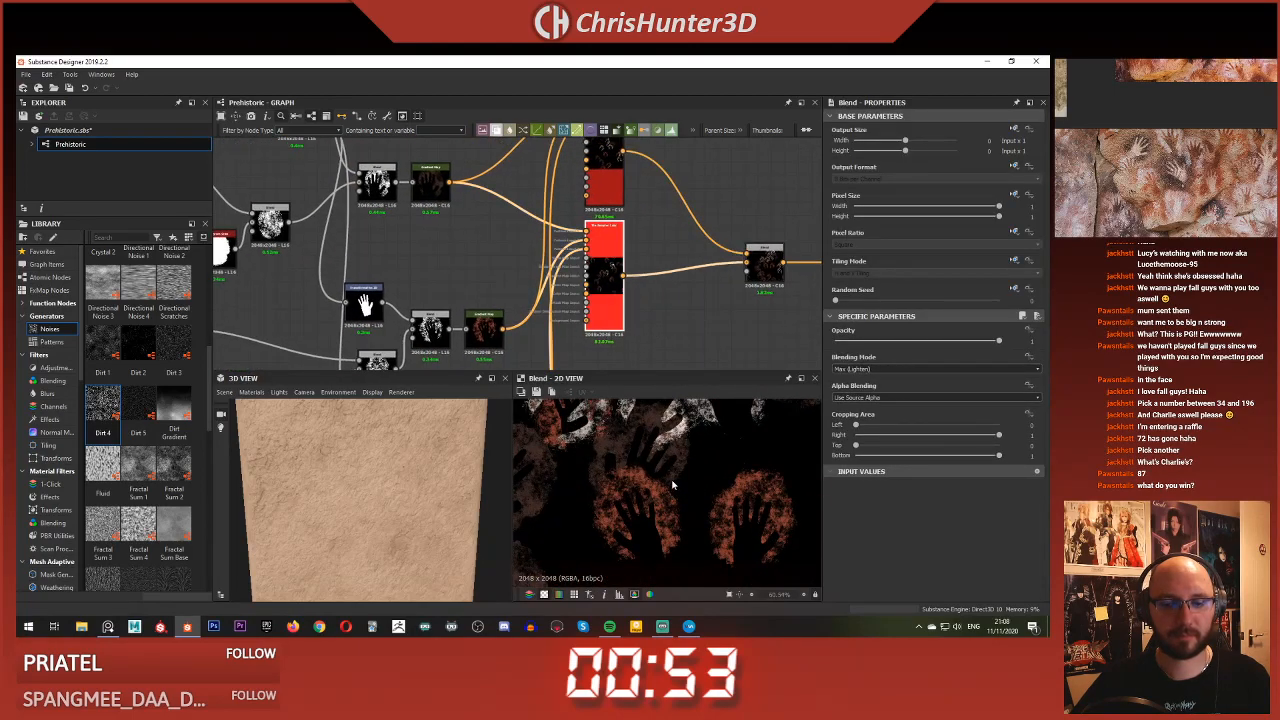
scroll(680, 465, up, 4)
scroll(640, 325, down, 3)
Add an Auto Levels node fed by the handprint Grayscale Conversion and dock the conversion to it
middle_drag(640, 325, 470, 366)
click(654, 277)
scroll(580, 345, up, 5)
key(space)
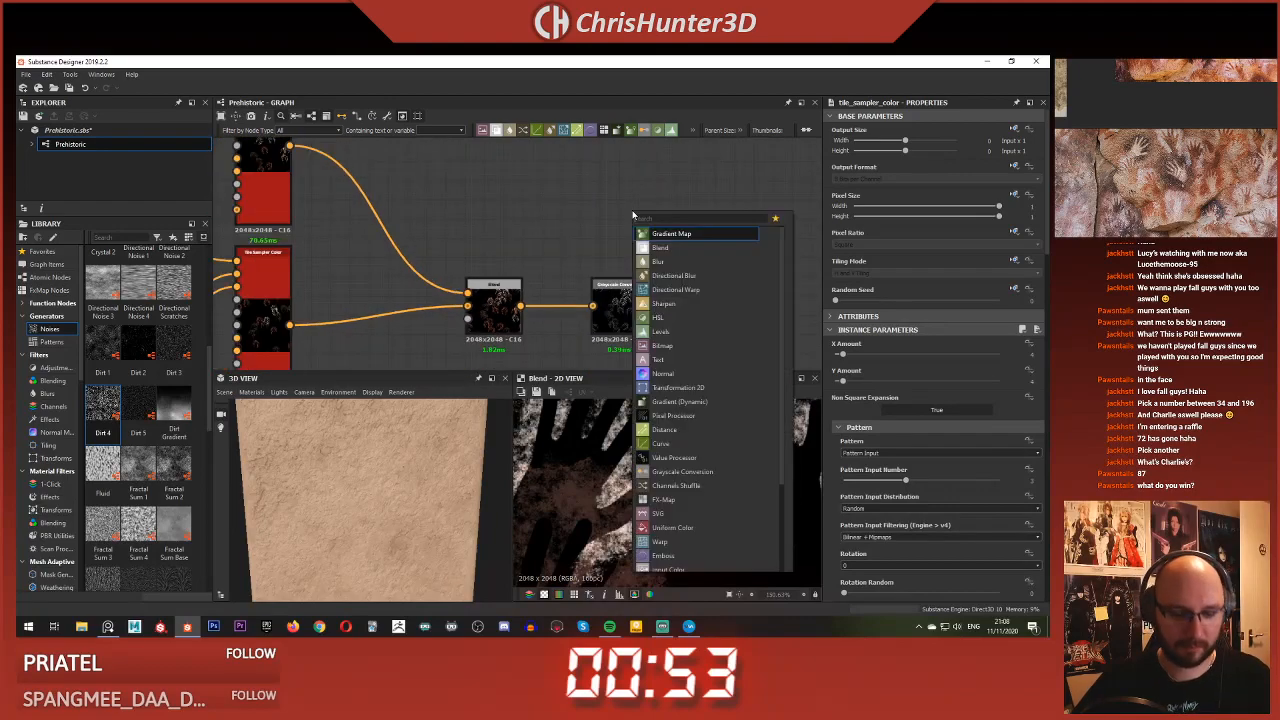
text(auto)
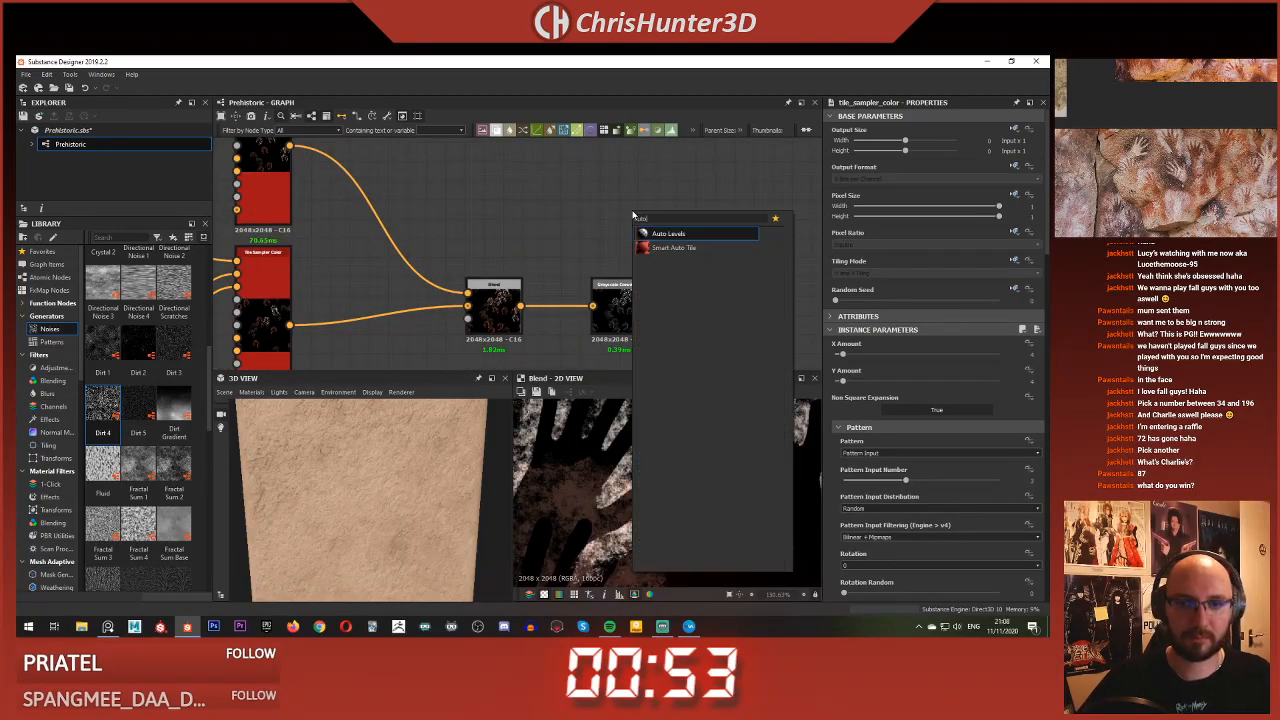
click(689, 232)
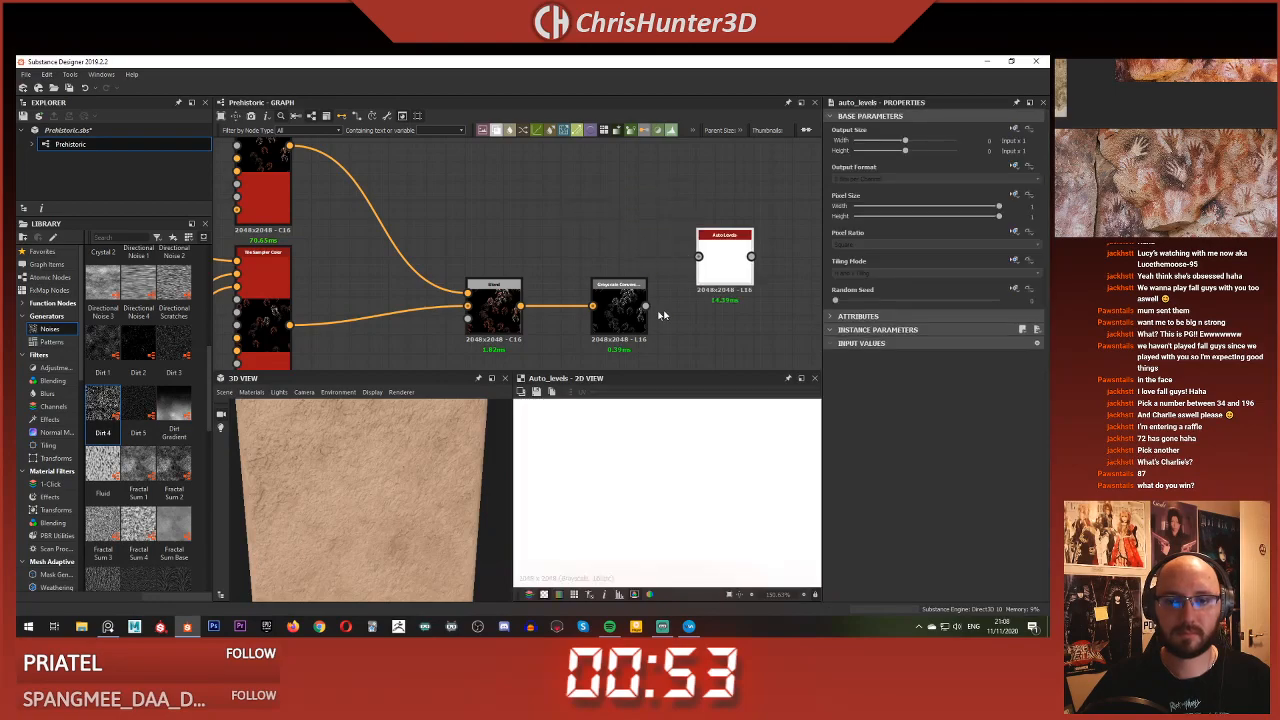
key(d)
click(722, 268)
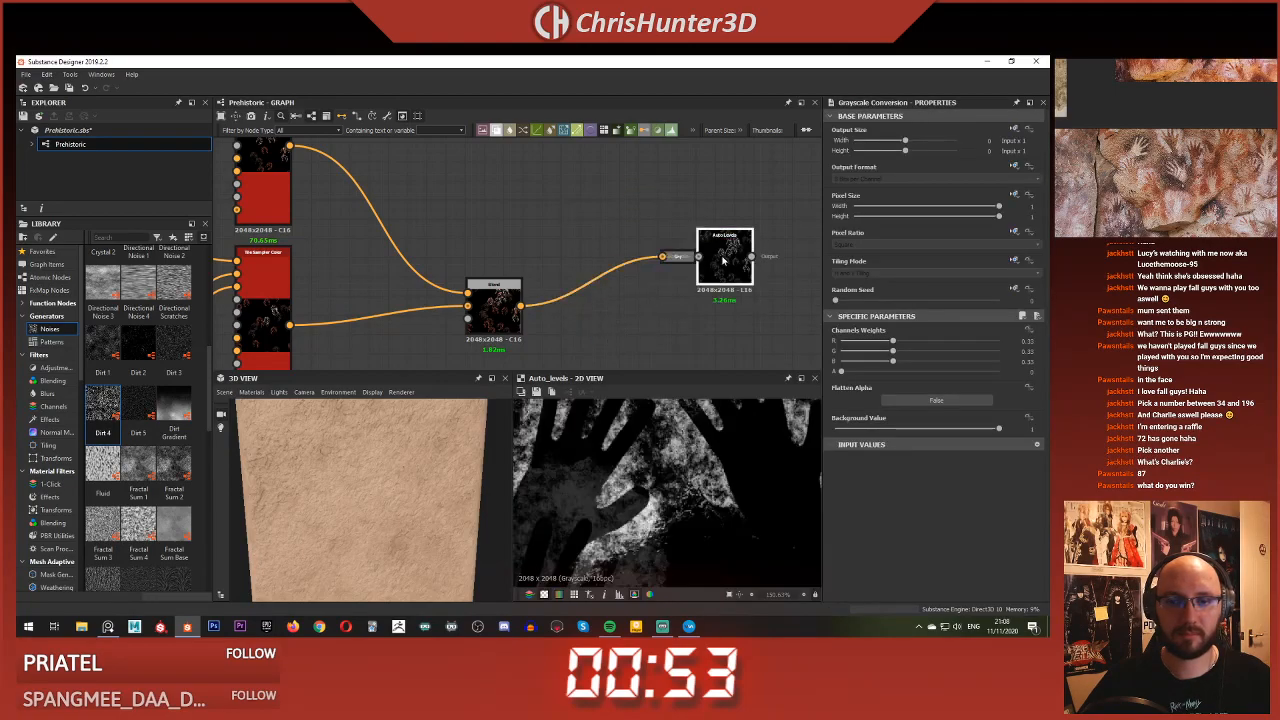
Undock the Grayscale Conversion after checking the leveled handprints, and delete the Auto Levels node
middle_drag(726, 276, 640, 300)
scroll(667, 490, down, 5)
scroll(667, 490, down, 3)
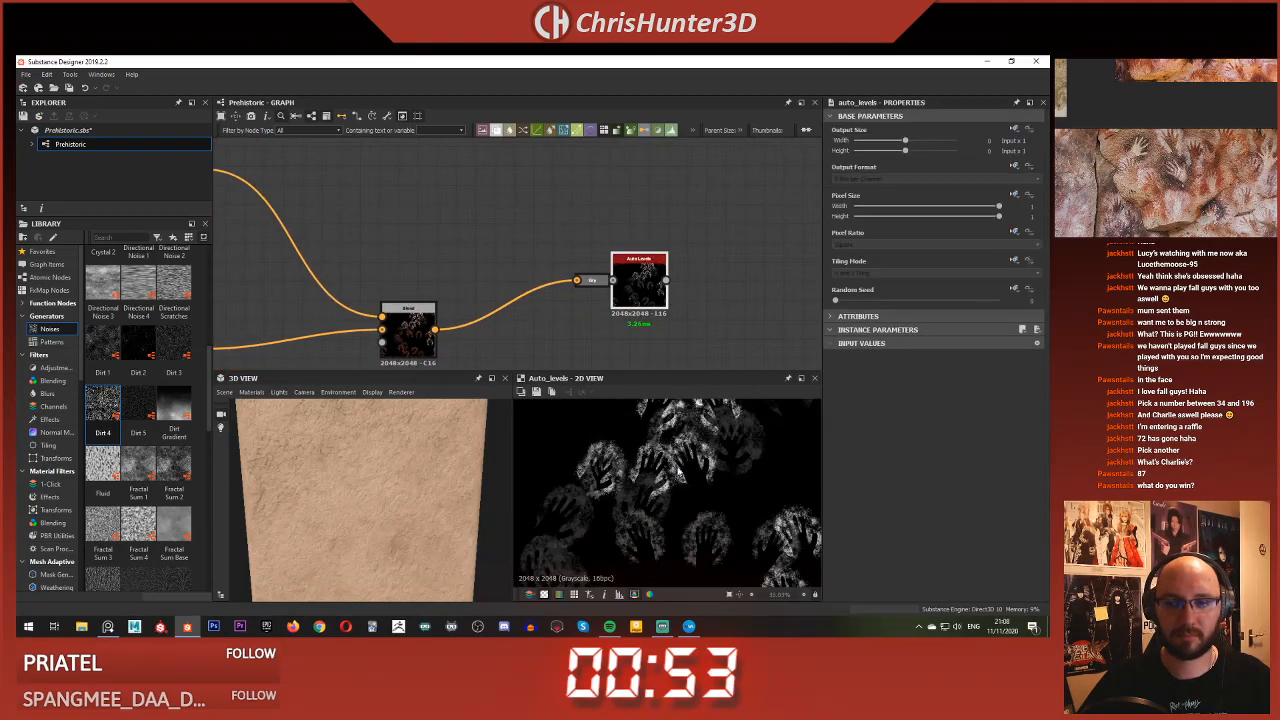
click(596, 281)
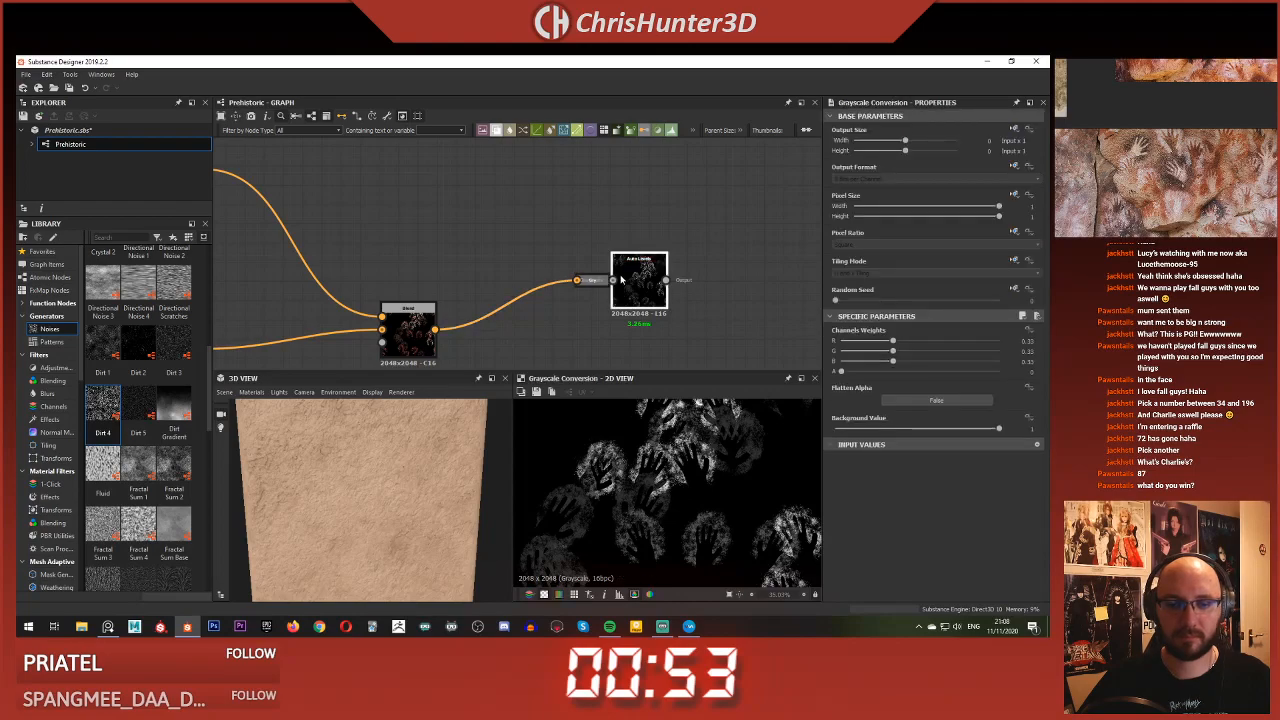
click(624, 283)
click(597, 287)
key(d)
drag(532, 290, 561, 289)
click(638, 271)
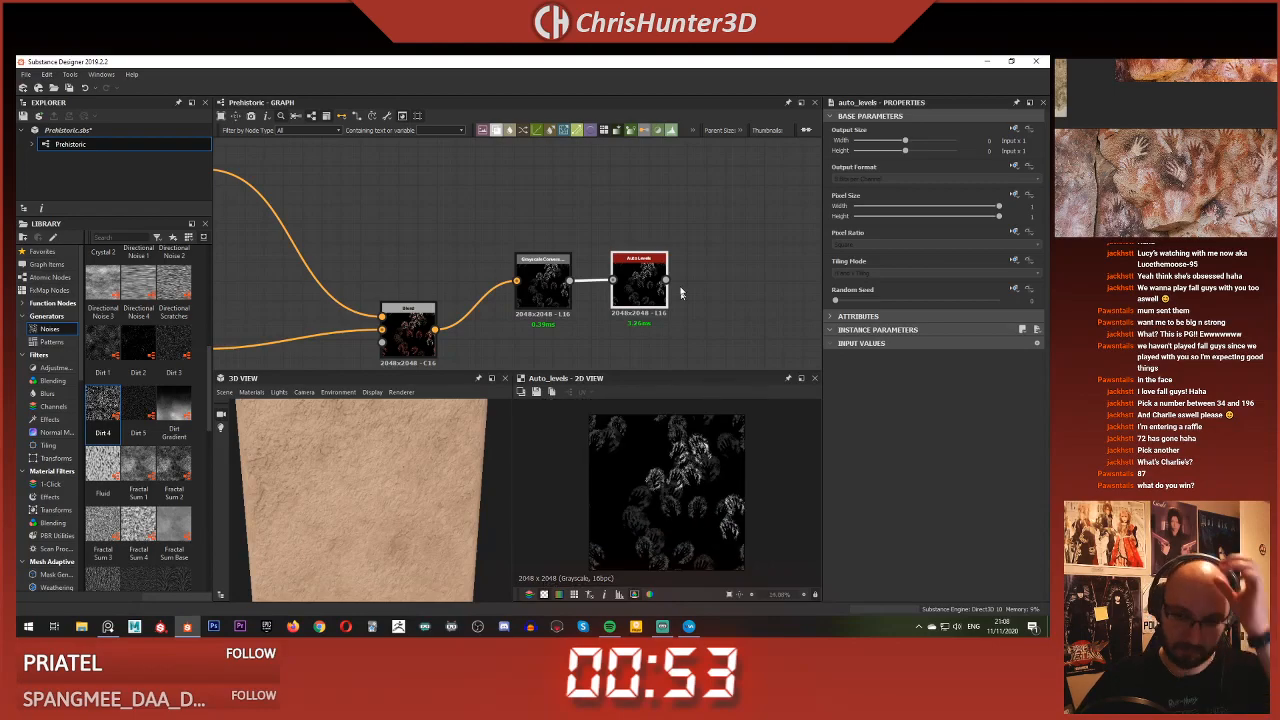
key(Delete)
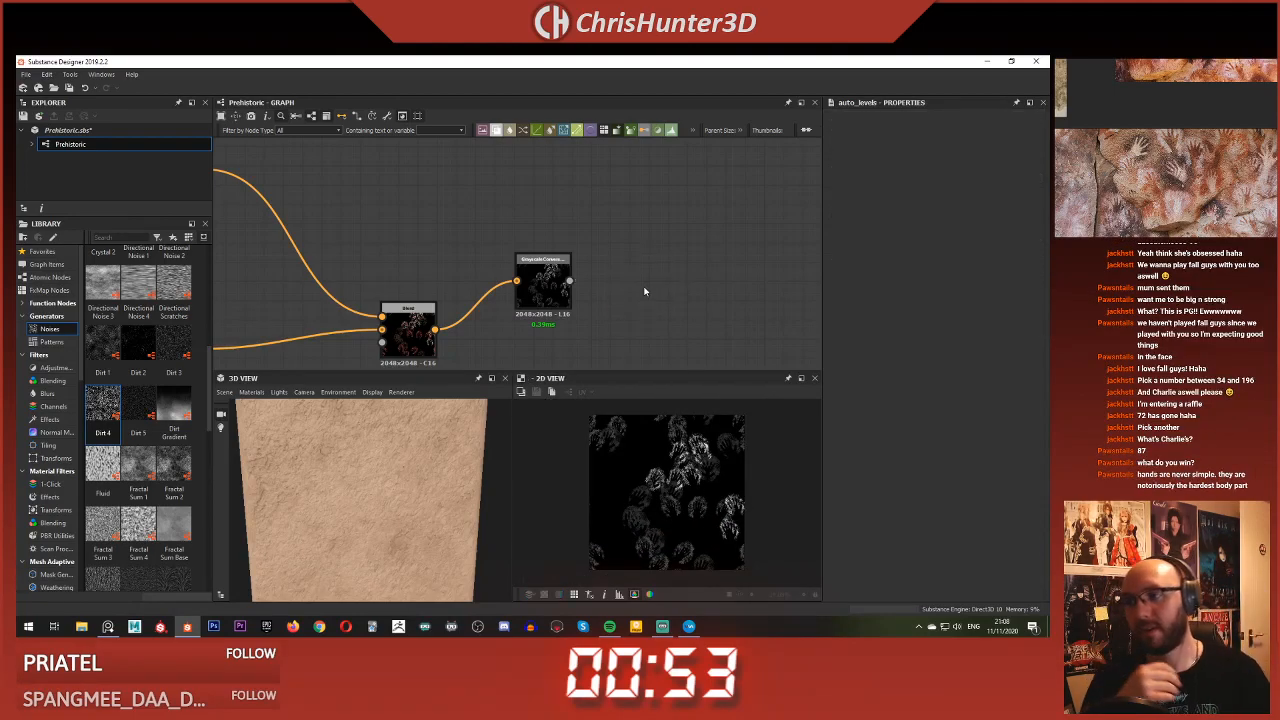
Move the Grayscale Conversion close beside the Max (Lighten) handprint Blend
scroll(594, 278, up, 2)
scroll(570, 273, down, 3)
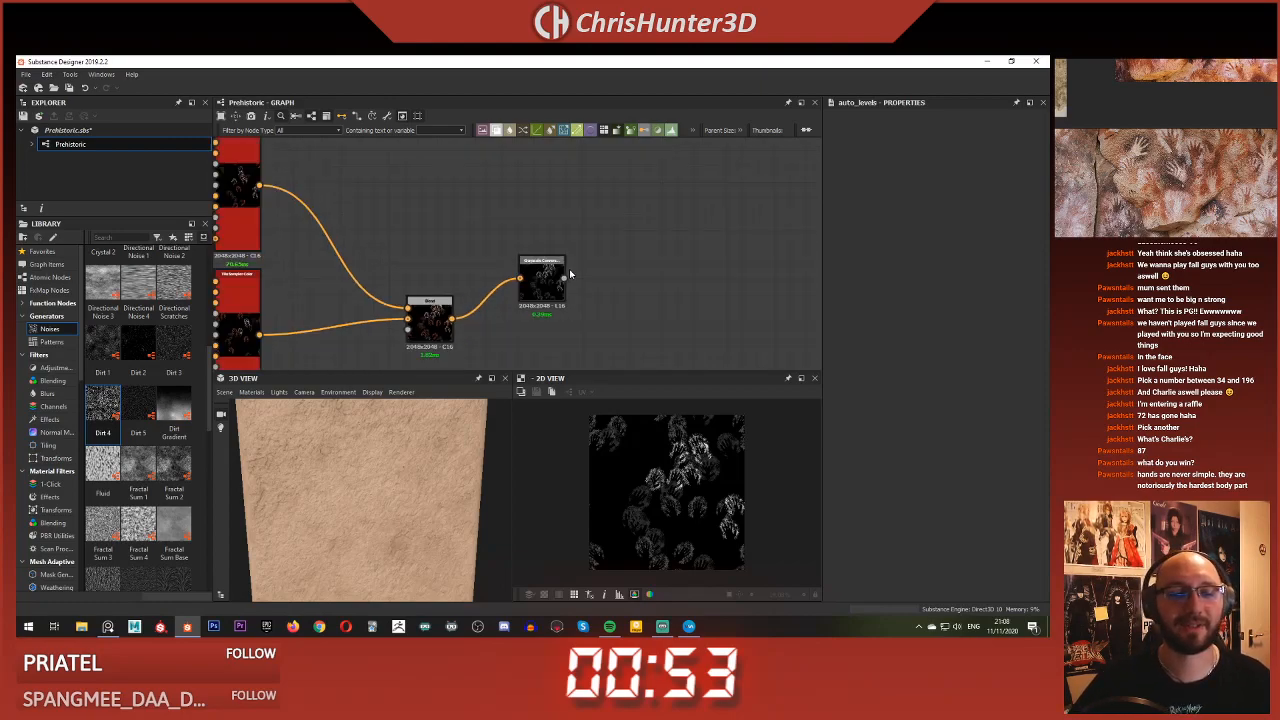
middle_drag(563, 305, 587, 259)
scroll(587, 259, up, 3)
drag(565, 222, 482, 291)
Preview the rock color Blend and examine its Uniform Color and noise inputs
scroll(500, 280, down, 5)
scroll(752, 184, up, 3)
middle_drag(752, 184, 574, 204)
double_click(535, 198)
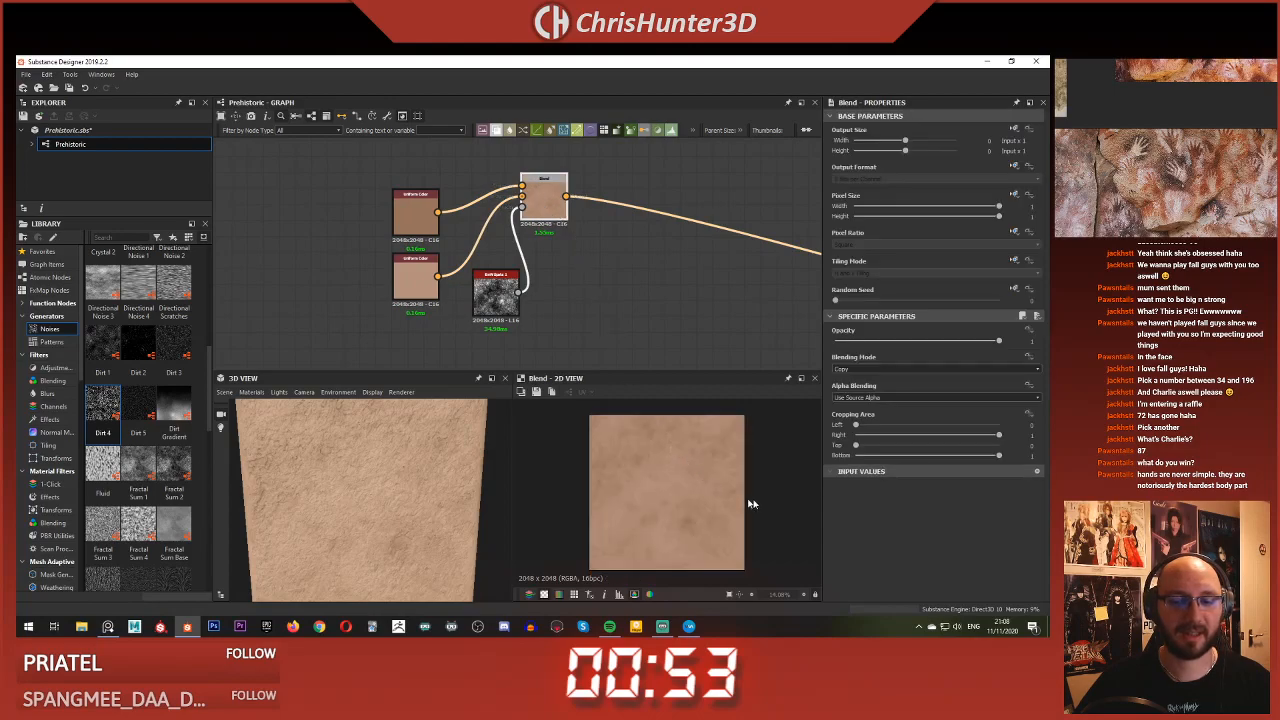
scroll(594, 269, down, 2)
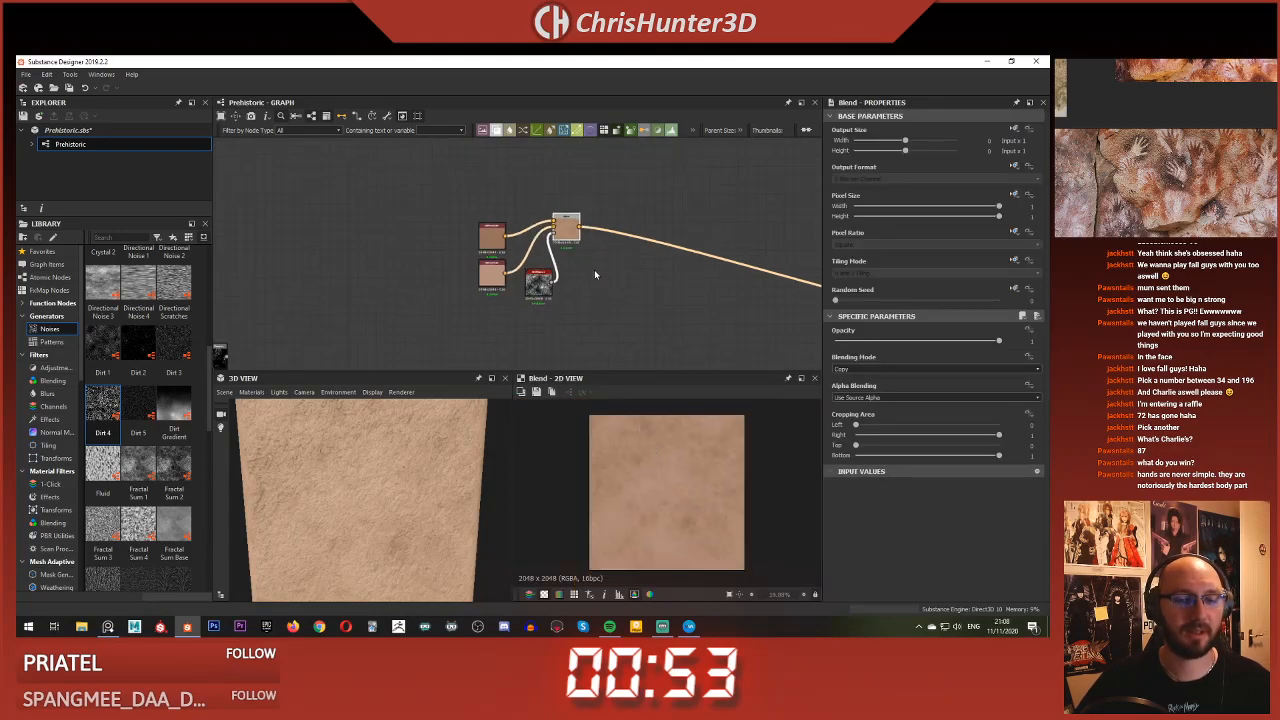
middle_drag(594, 269, 620, 251)
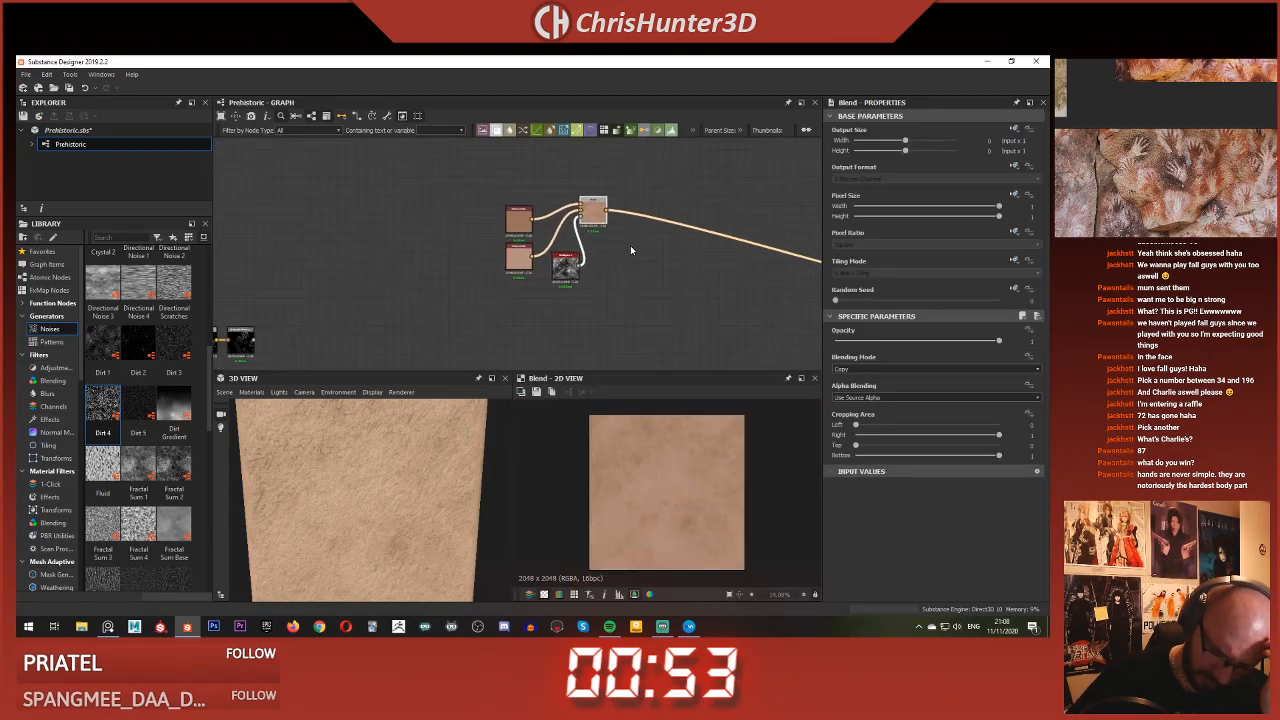
scroll(586, 266, up, 3)
middle_drag(587, 267, 626, 277)
scroll(601, 314, down, 3)
scroll(601, 314, up, 3)
scroll(602, 311, down, 3)
scroll(600, 290, down, 2)
middle_drag(535, 320, 505, 306)
scroll(660, 254, up, 4)
scroll(505, 306, down, 3)
Preview the upper Tile Sampler Color and inspect its handprints and their black background up close
middle_drag(612, 284, 847, 265)
scroll(531, 265, up, 4)
middle_drag(545, 292, 599, 255)
double_click(488, 195)
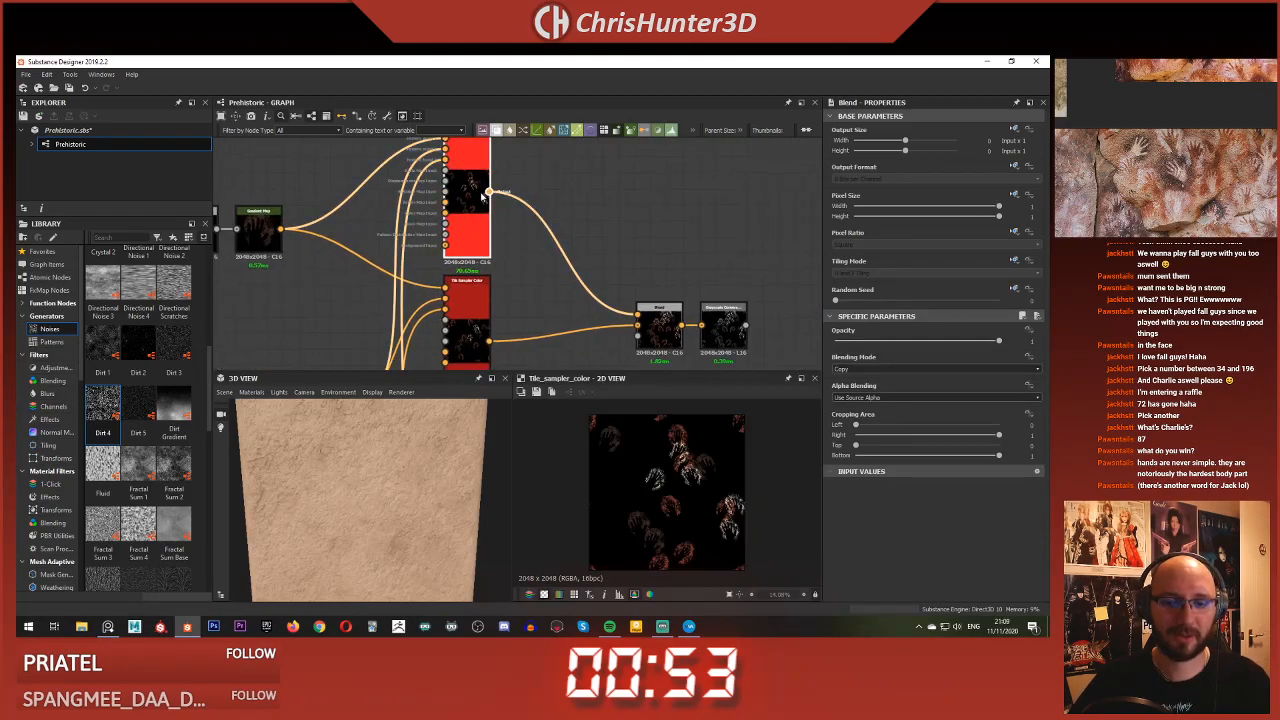
scroll(600, 470, up, 5)
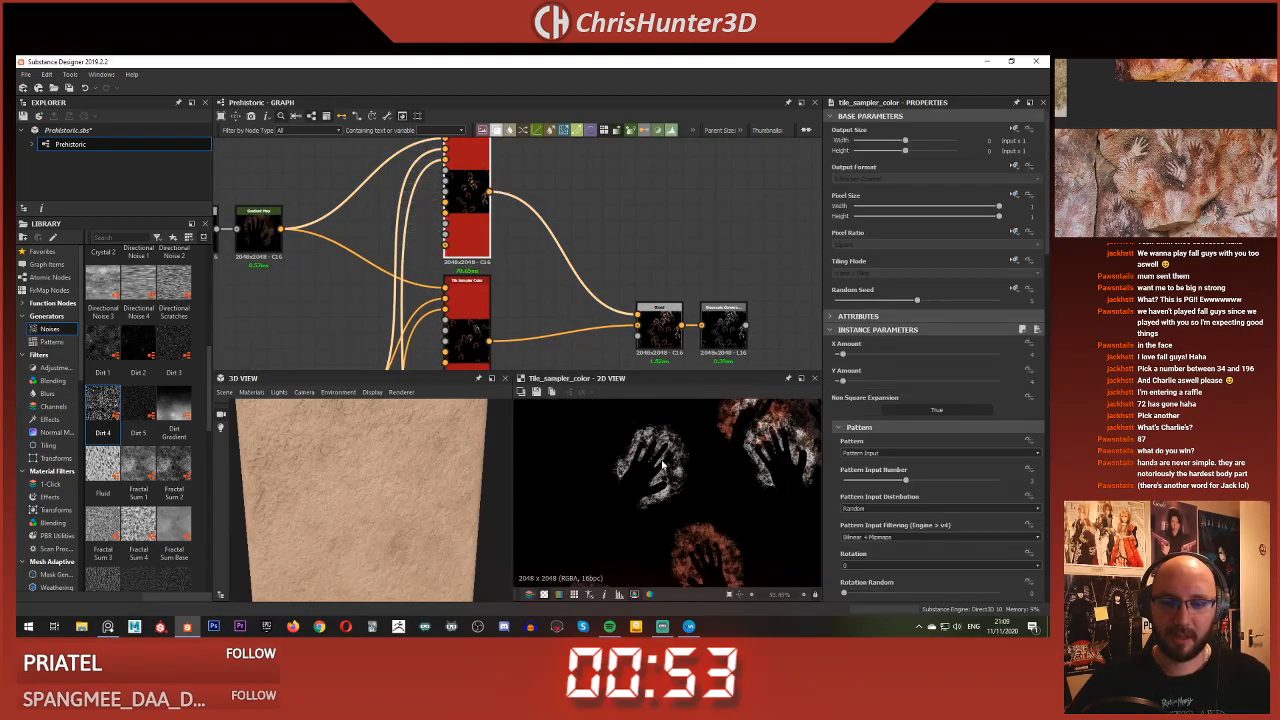
middle_drag(499, 487, 626, 469)
scroll(636, 461, up, 2)
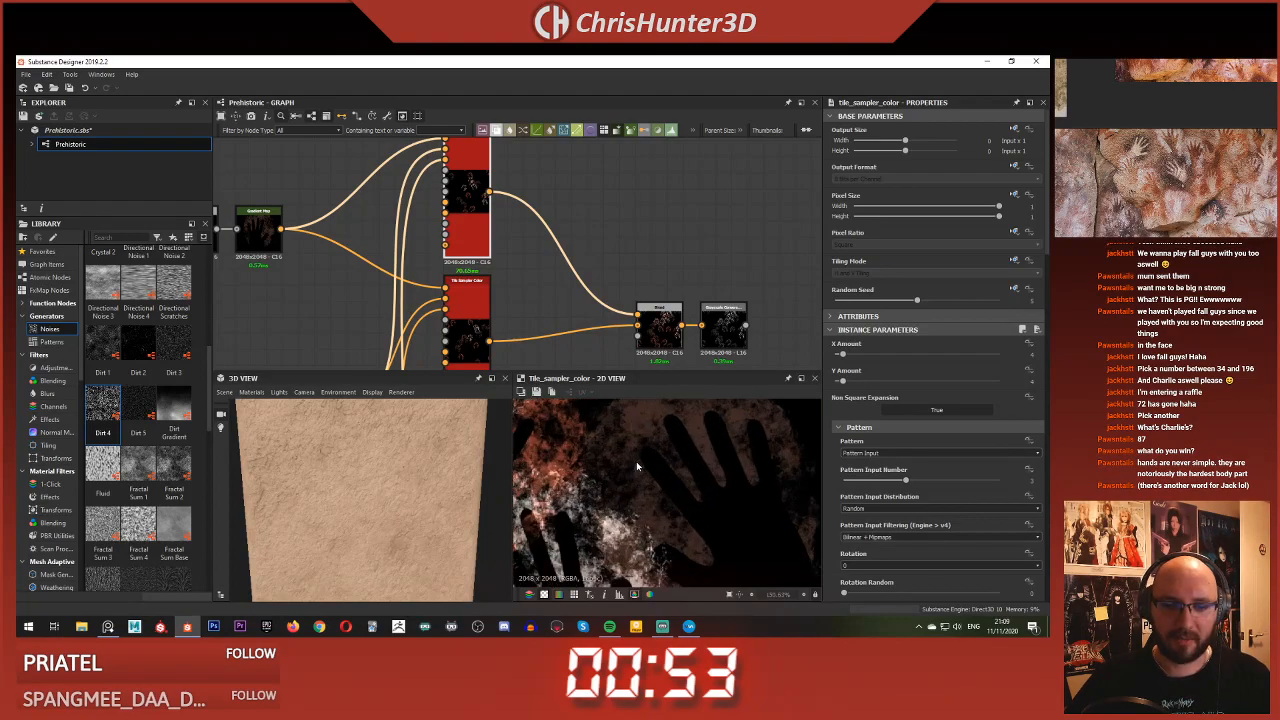
scroll(636, 461, down, 8)
Add a new Blend node after the rock color Blend
scroll(656, 322, down, 3)
middle_drag(618, 286, 523, 280)
middle_drag(690, 212, 380, 235)
scroll(528, 289, up, 3)
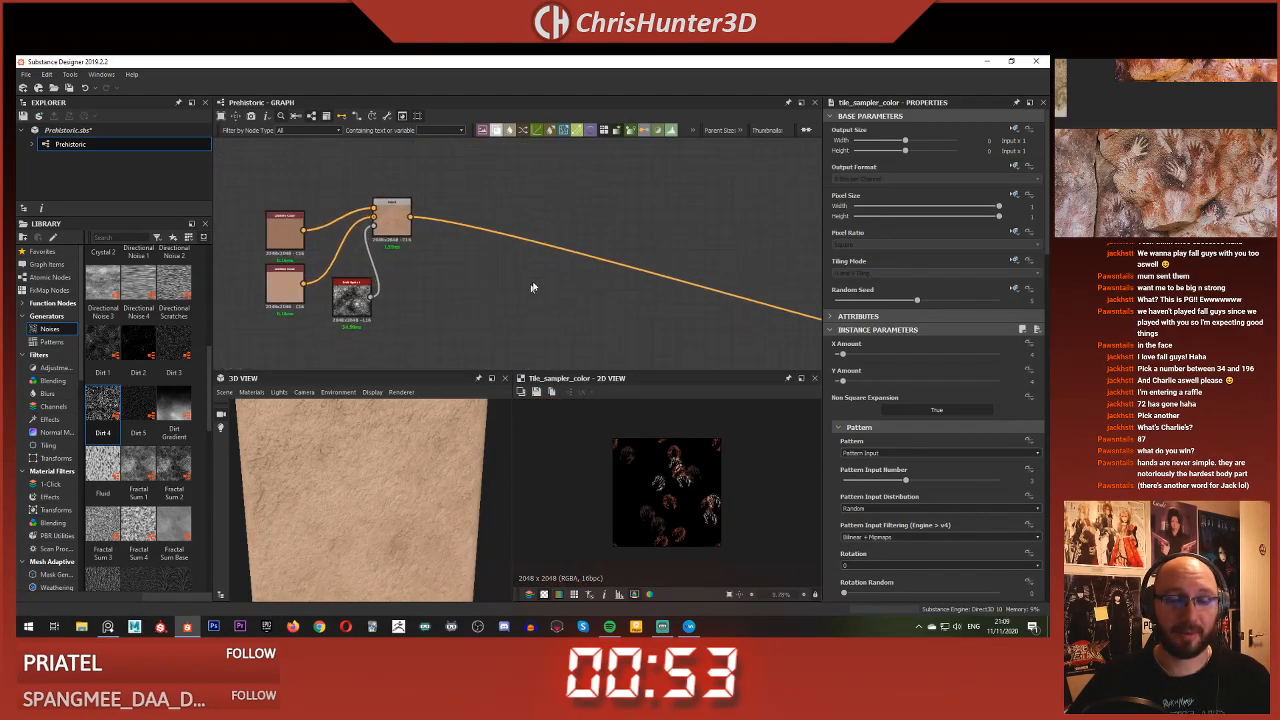
scroll(540, 280, up, 3)
middle_drag(546, 272, 656, 326)
key(space)
text(blend)
key(Return)
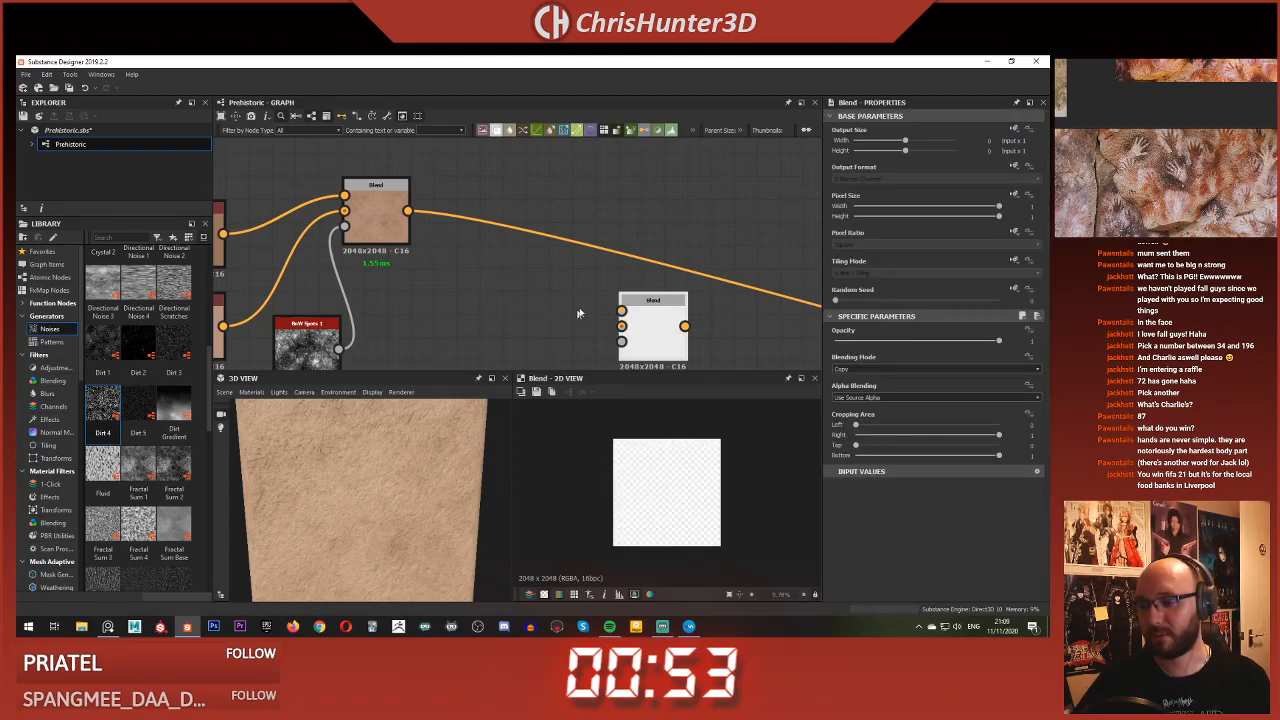
Connect the rock color Blend's output to the Background input of the new Blend
scroll(428, 251, down, 3)
middle_drag(460, 248, 652, 270)
scroll(690, 300, up, 4)
scroll(698, 306, down, 1)
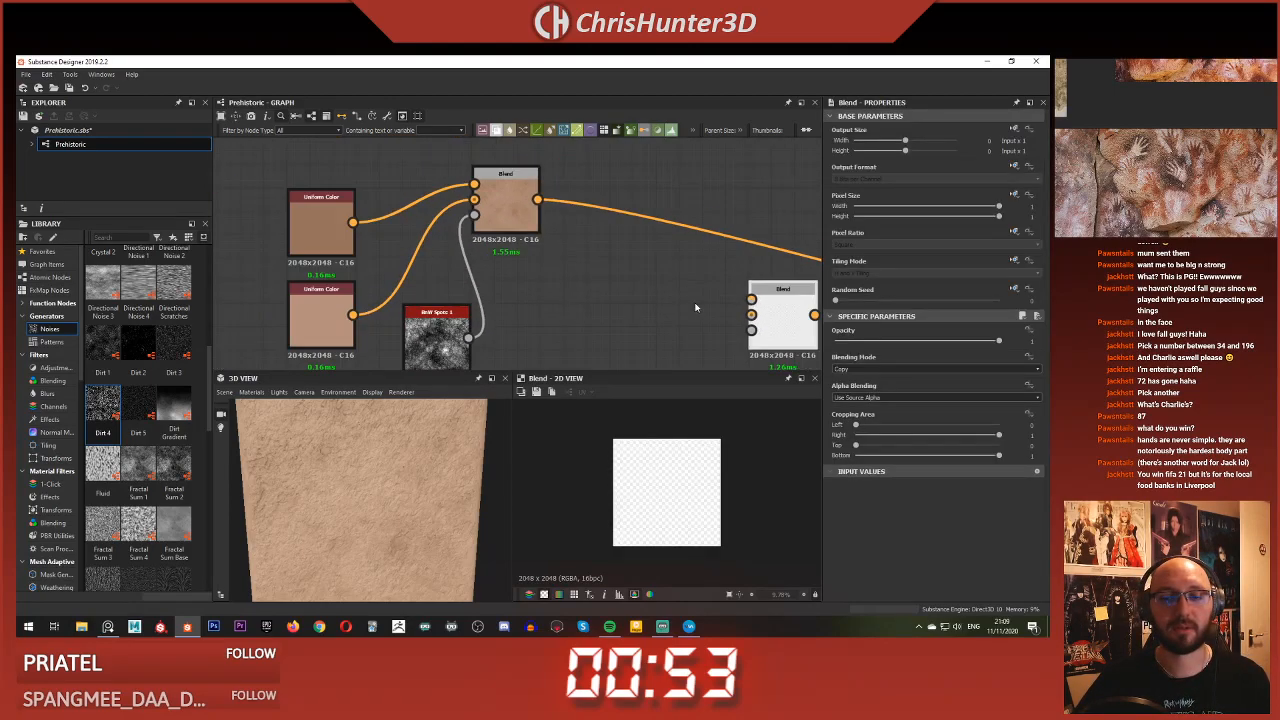
drag(748, 302, 751, 314)
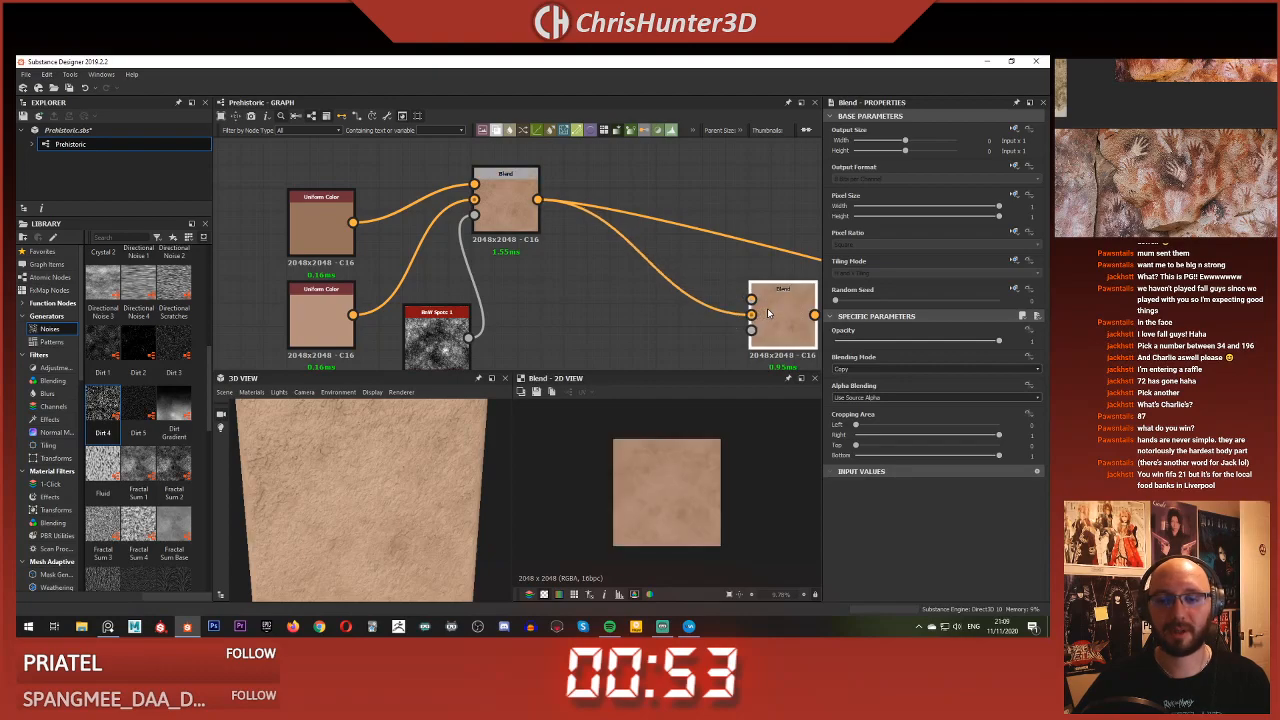
Connect the Max (Lighten) handprint Blend's output to the Foreground input of the new Blend
scroll(692, 268, down, 3)
middle_drag(566, 337, 491, 271)
scroll(452, 302, up, 3)
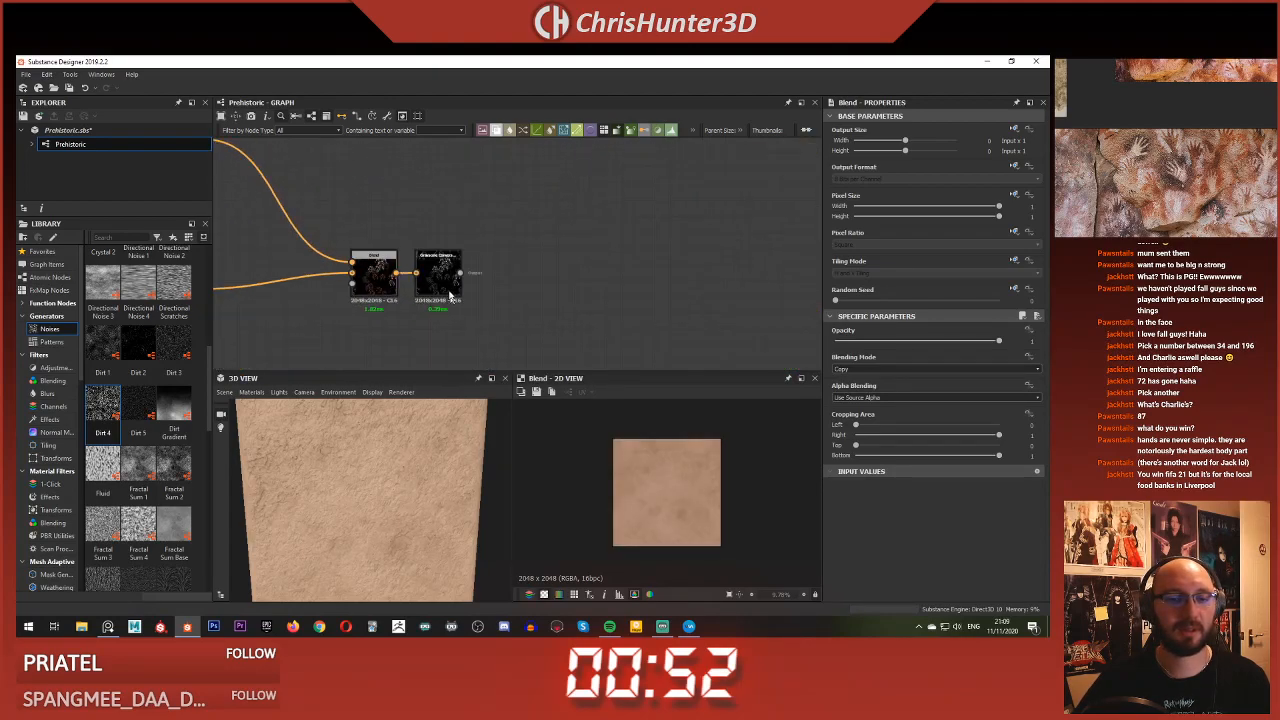
click(397, 275)
scroll(645, 245, down, 2)
middle_drag(678, 244, 380, 268)
click(682, 193)
Connect the handprint Grayscale Conversion's output to the Opacity input of the new Blend
scroll(363, 317, down, 1)
mouse_move(345, 315)
middle_down()
mouse_move(667, 295)
mouse_move(346, 306)
middle_up()
click(516, 279)
scroll(608, 262, up, 4)
click(606, 207)
Add a Levels node beside the new handprint-over-rock Blend
scroll(682, 471, up, 5)
scroll(682, 471, up, 3)
middle_drag(577, 274, 591, 324)
key(space)
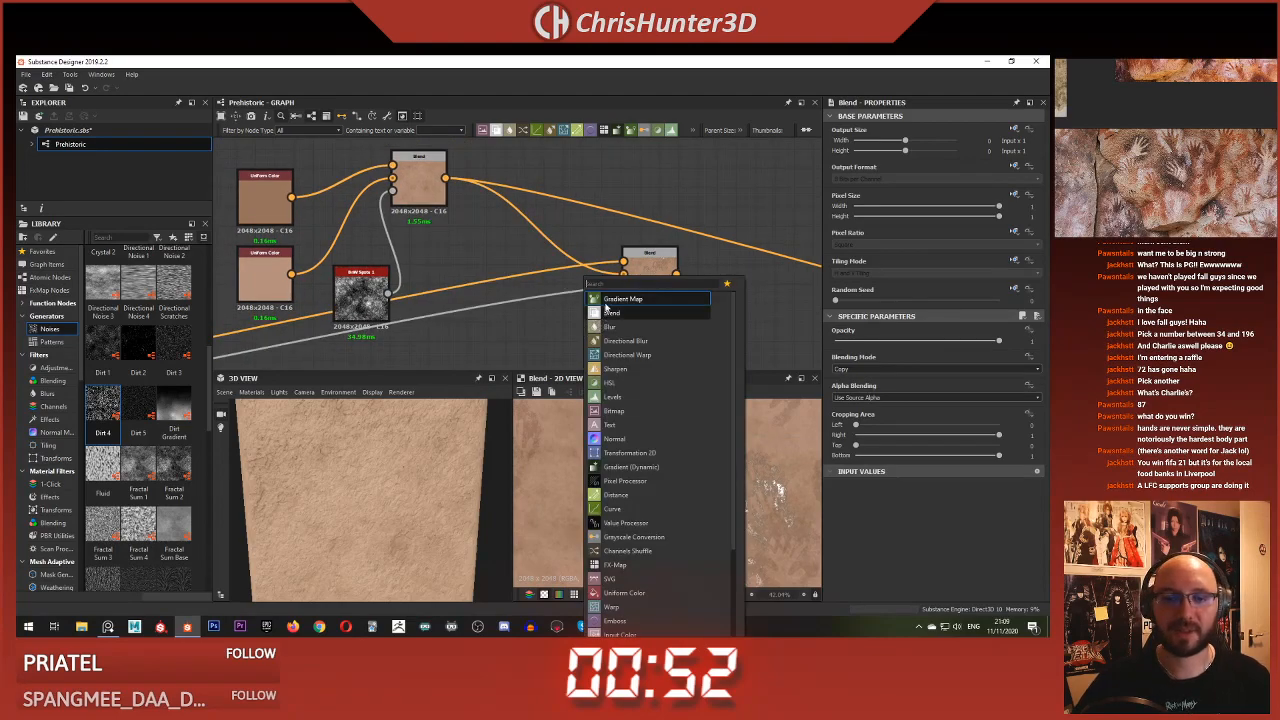
key(space)
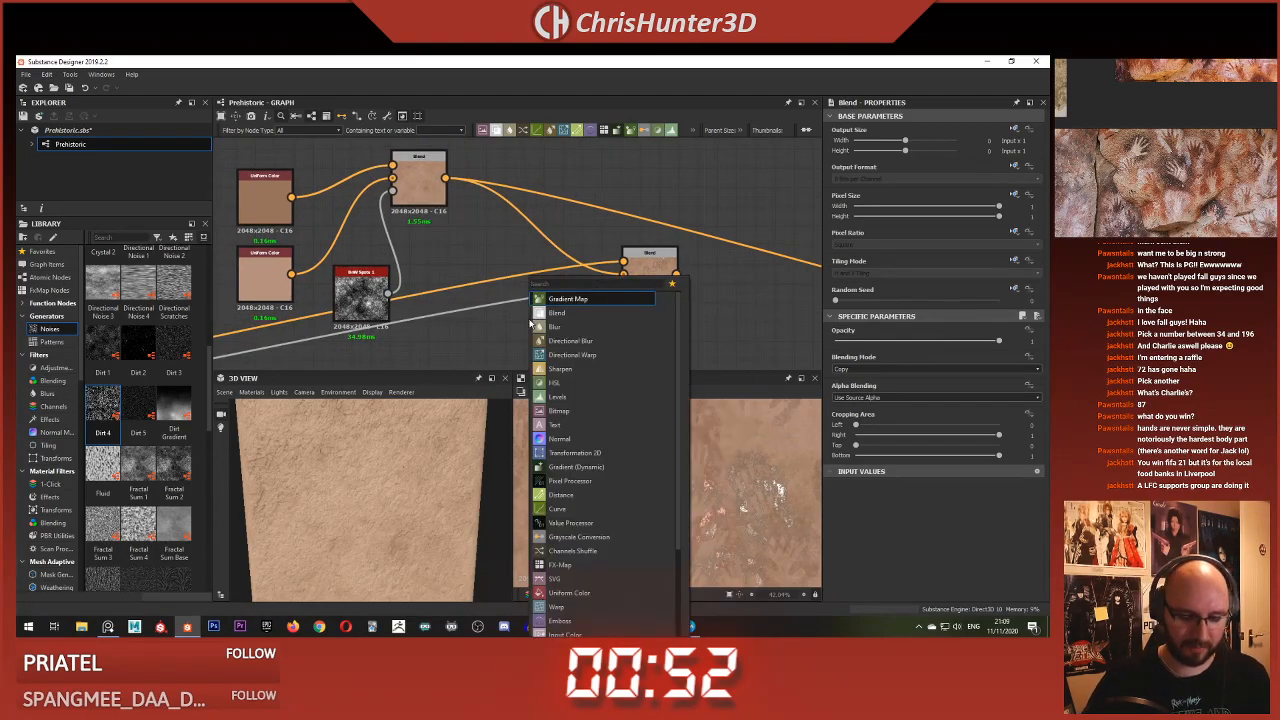
text(lev)
key(Return)
Route the handprint Grayscale Conversion through the Levels node into the Opacity input of the handprint-over-rock Blend
scroll(402, 299, down, 4)
middle_drag(402, 299, 546, 201)
middle_drag(315, 264, 497, 282)
click(491, 270)
middle_drag(592, 256, 235, 318)
scroll(545, 280, up, 3)
click(575, 264)
scroll(657, 286, up, 1)
middle_drag(656, 287, 579, 288)
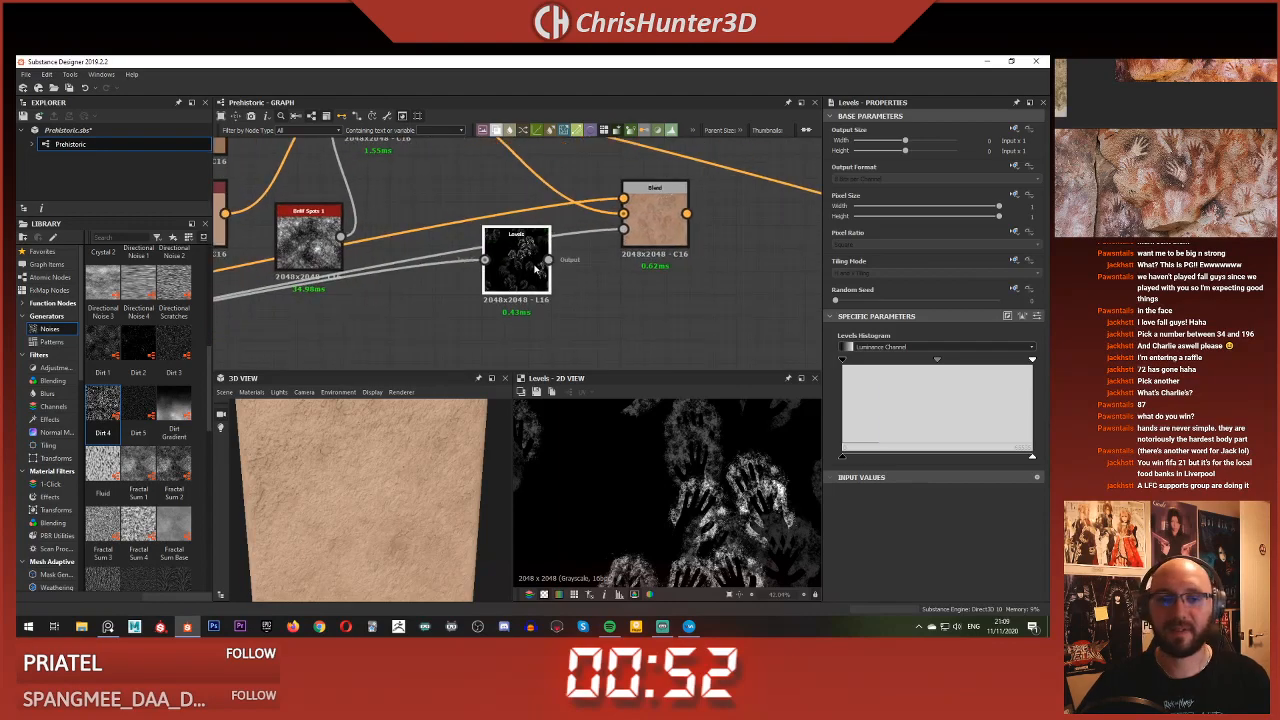
click(624, 230)
Lower the Levels white point to about a fifth of the range and adjust its midtones to strengthen the handprint mask
double_click(662, 217)
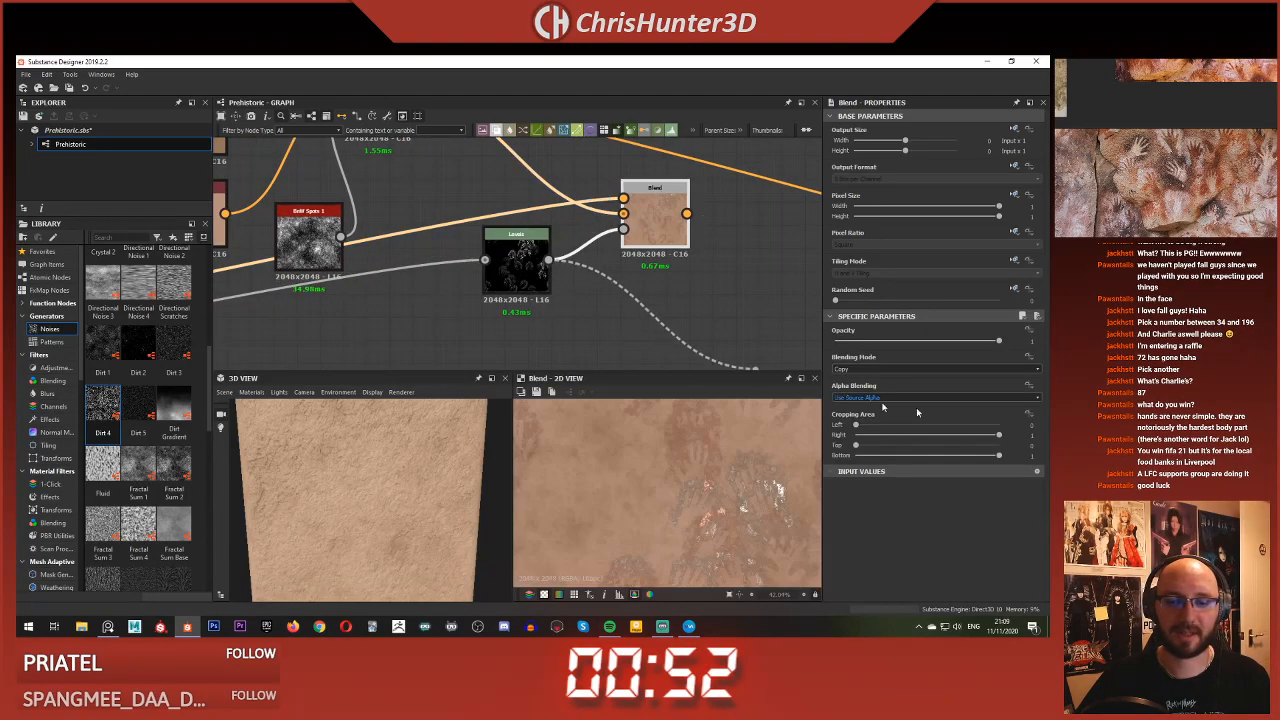
click(535, 268)
click(656, 222)
click(535, 272)
drag(907, 363, 877, 360)
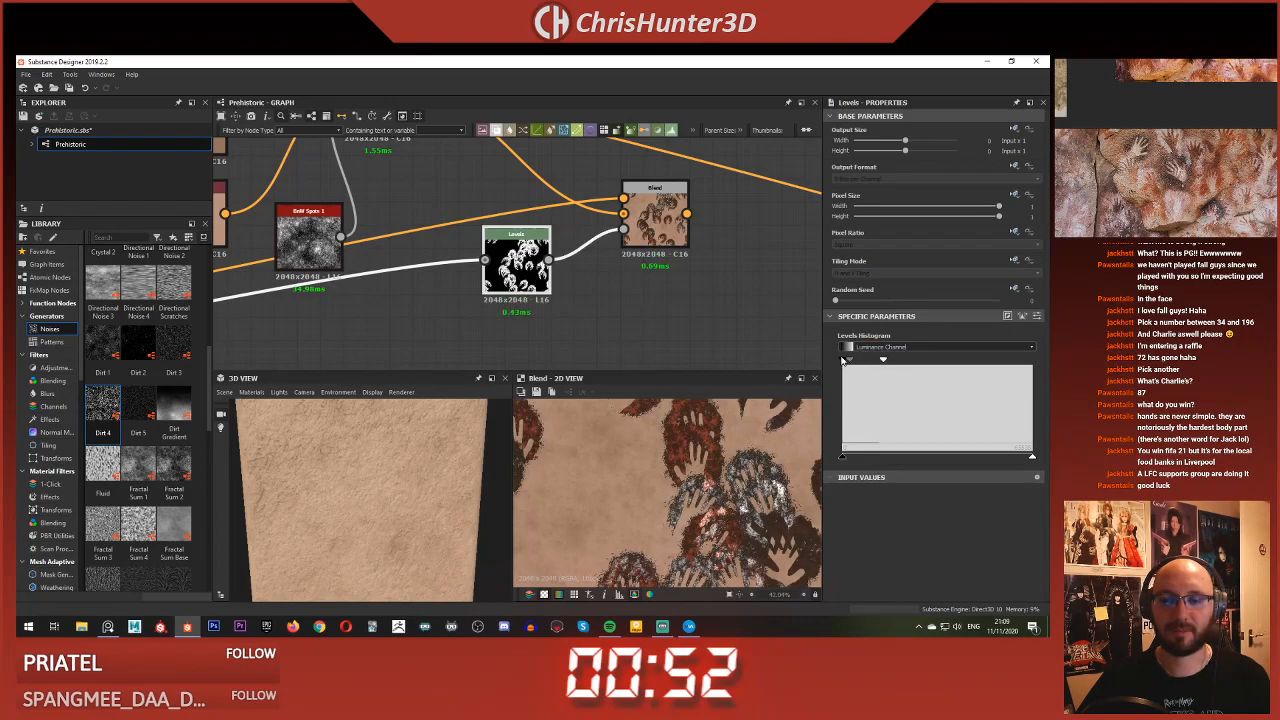
drag(856, 360, 862, 363)
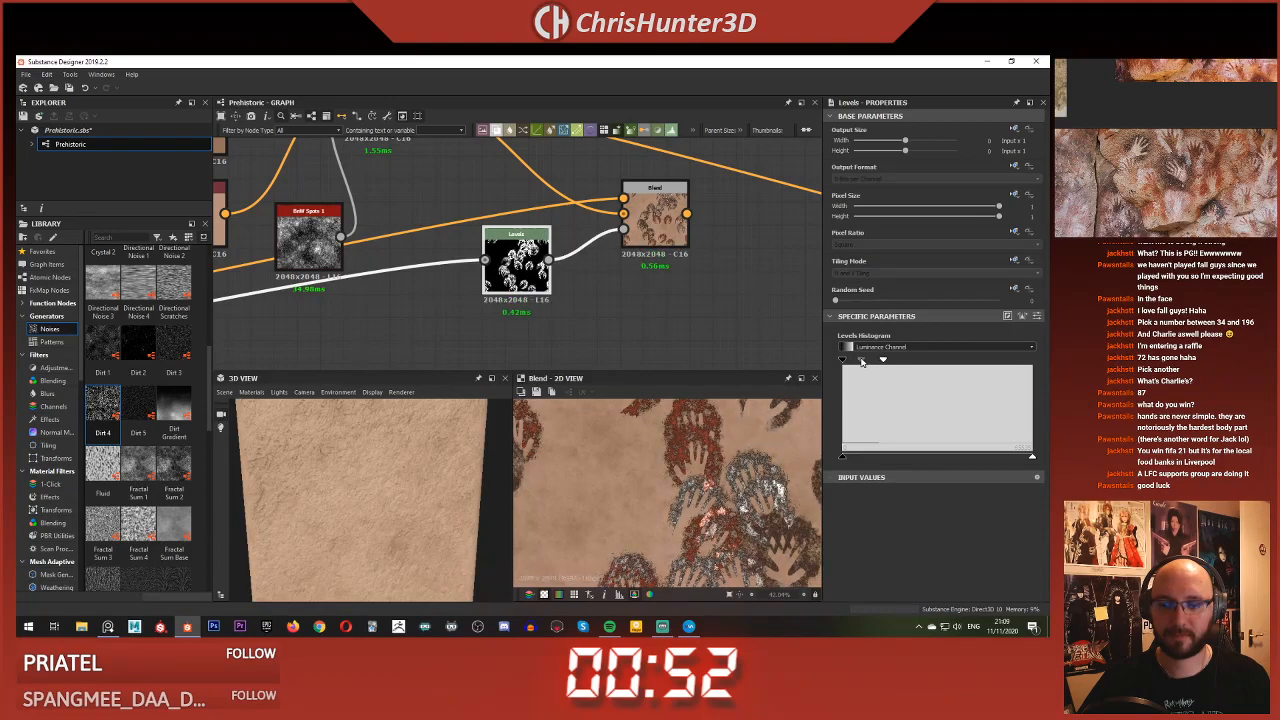
scroll(737, 456, up, 2)
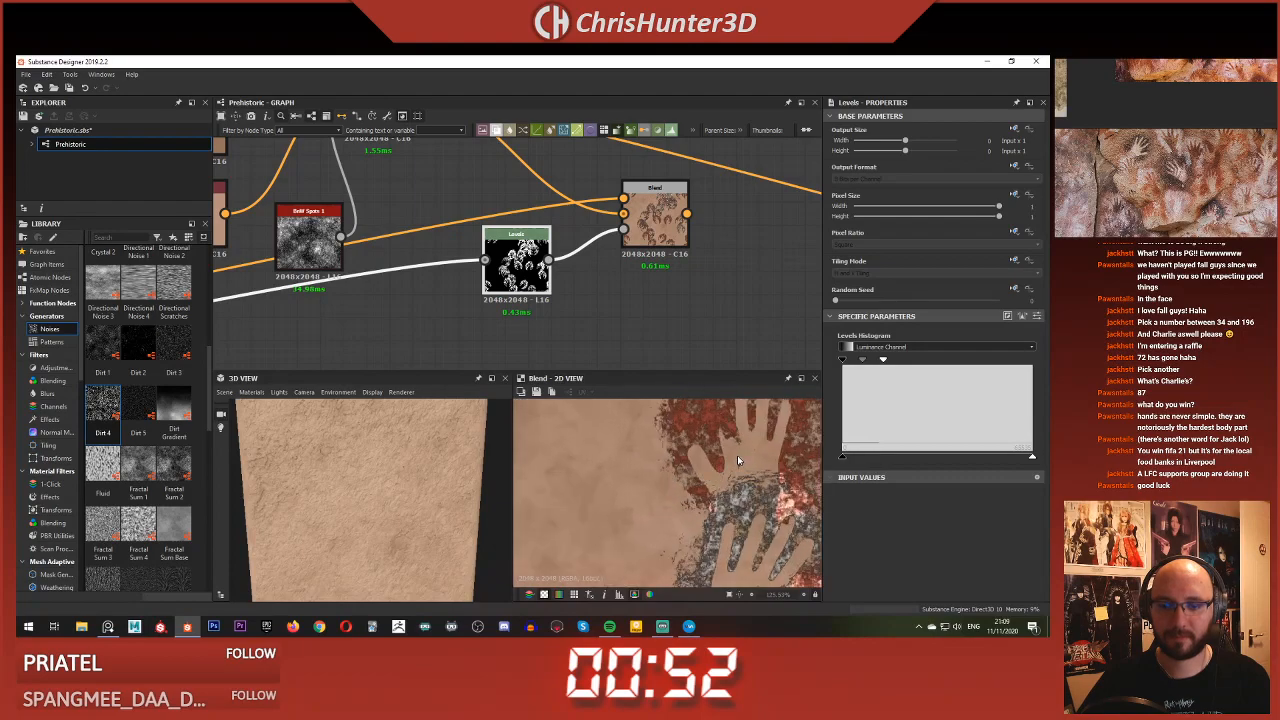
scroll(737, 455, down, 8)
scroll(640, 470, up, 4)
scroll(629, 485, down, 3)
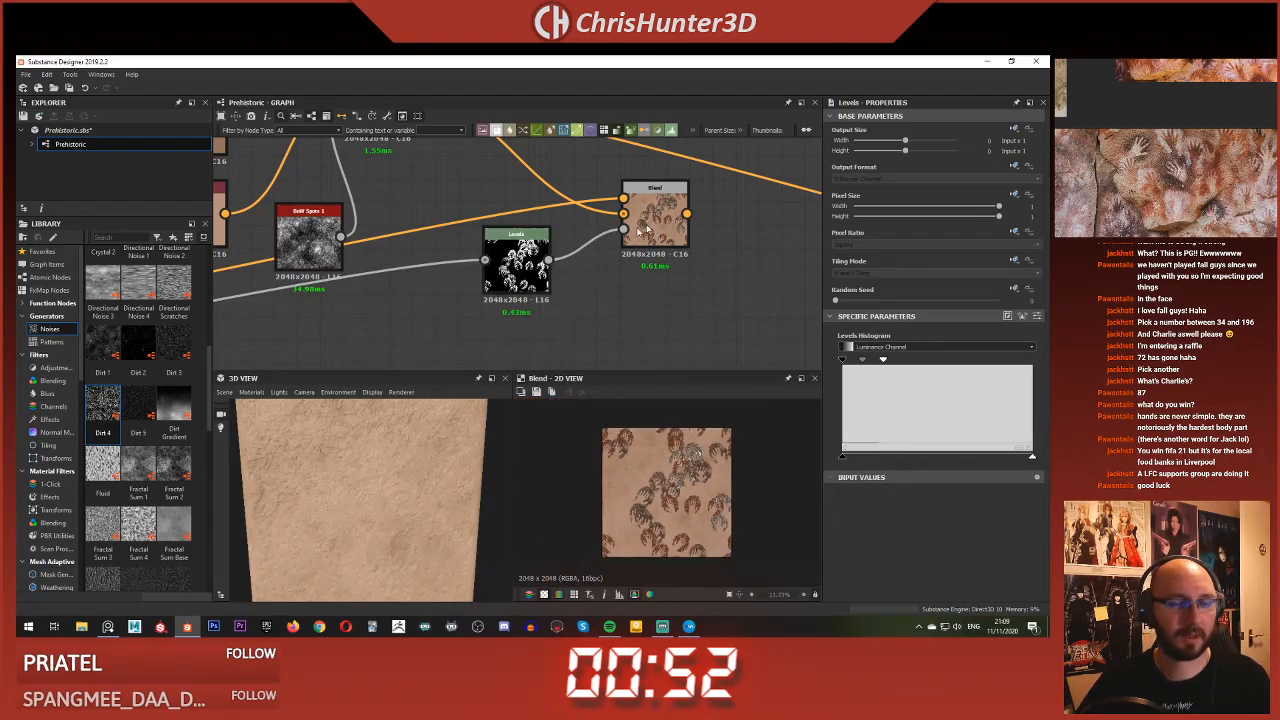
key(ctrl+z)
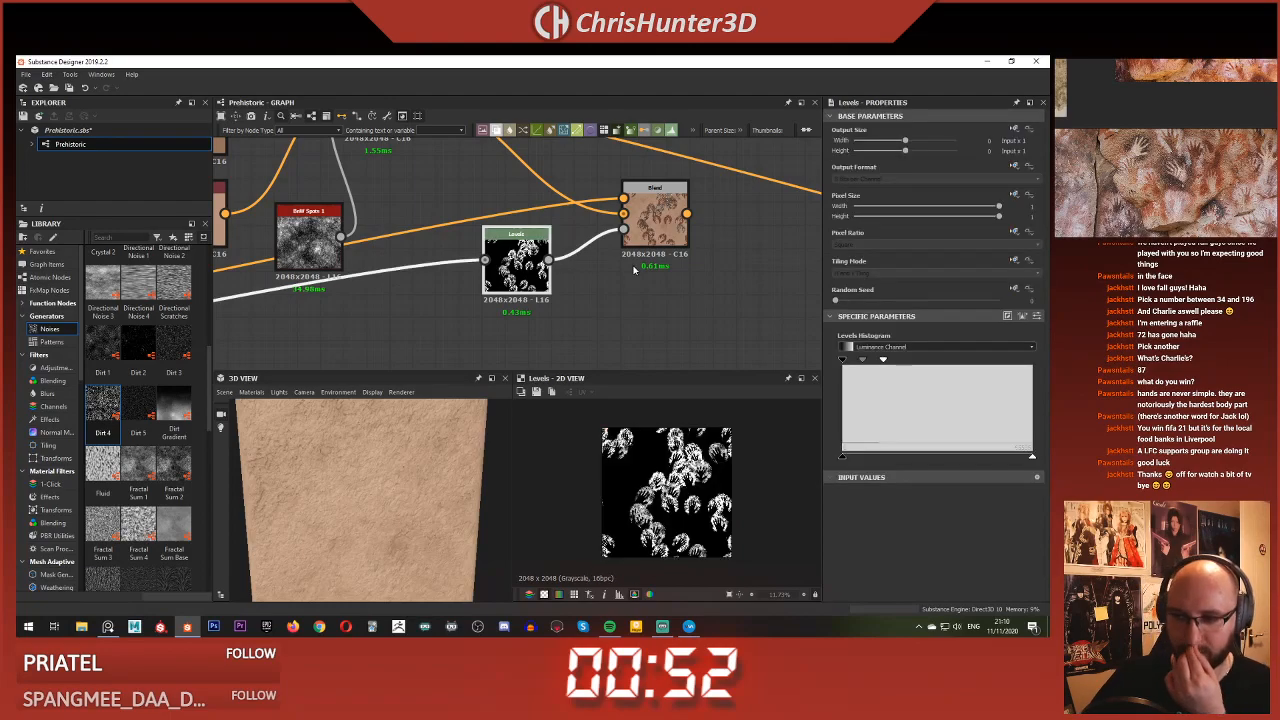
Move the rock color Blend's downstream material connection to the handprint-over-rock Blend's output
click(652, 220)
scroll(563, 241, down, 3)
scroll(515, 230, up, 3)
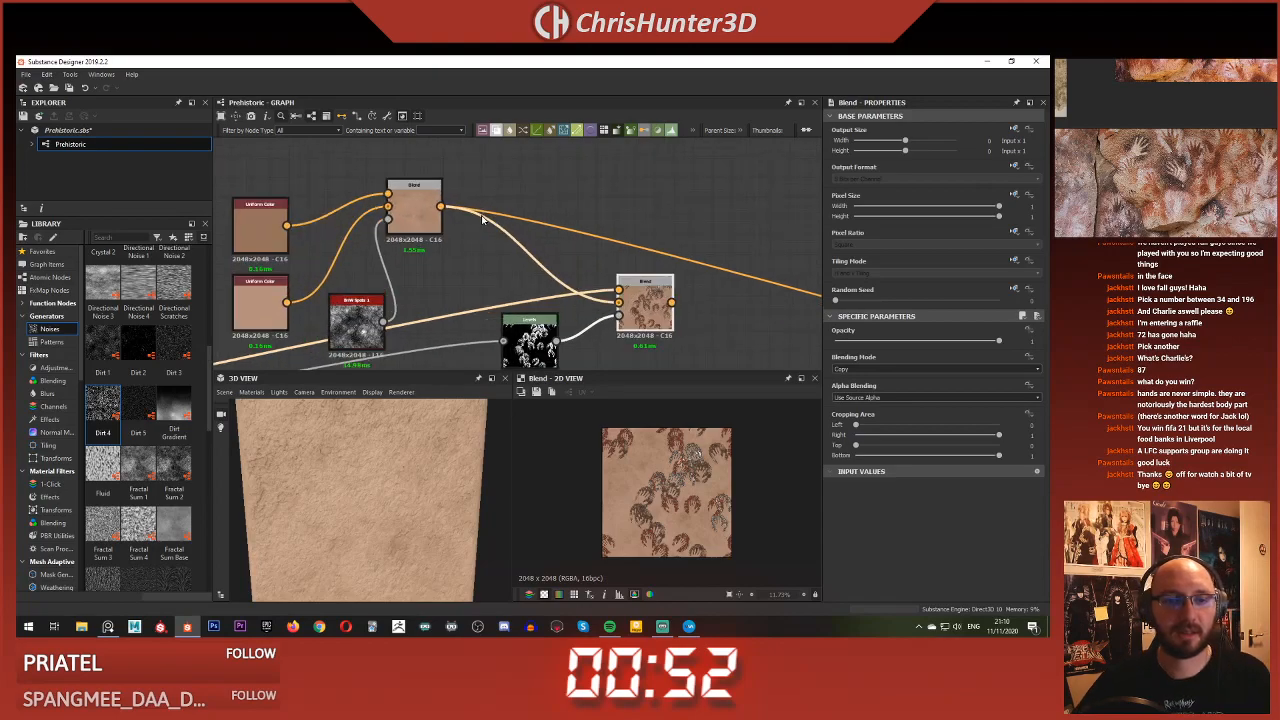
shift+drag(441, 207, 643, 289)
scroll(411, 491, up, 3)
drag(411, 491, 405, 435)
scroll(420, 487, down, 3)
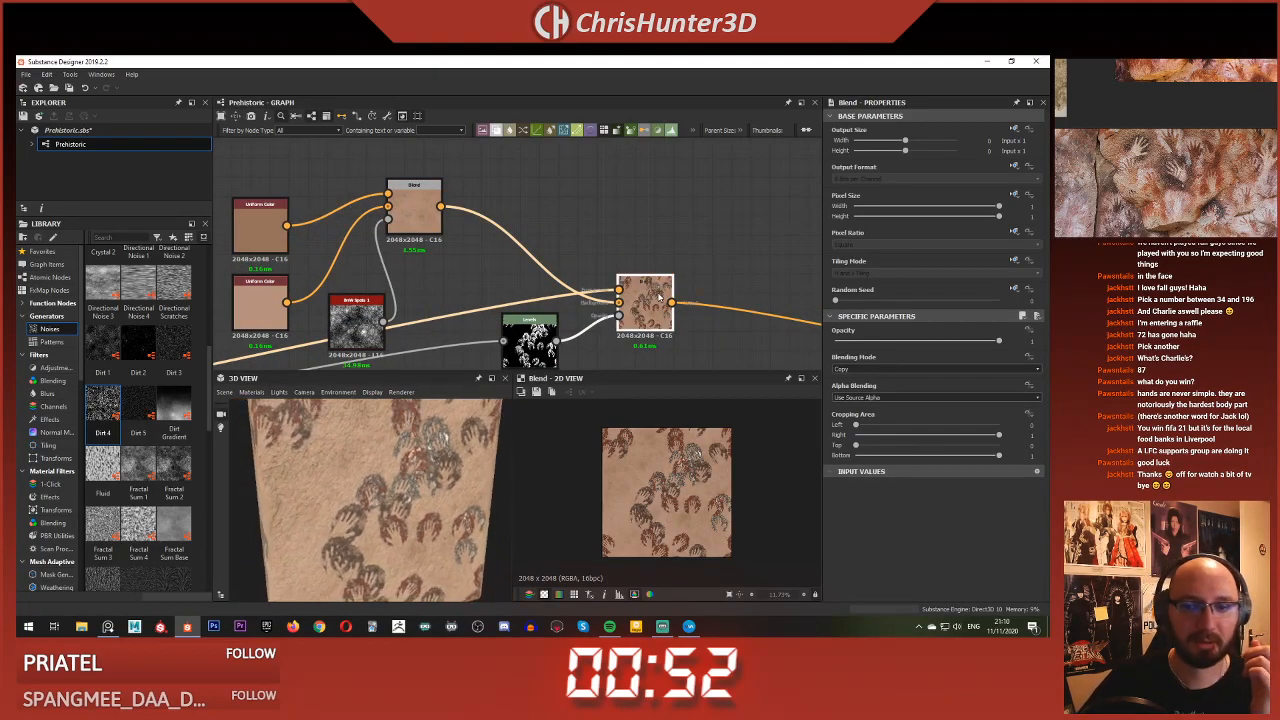
Set the handprint-over-rock Blend's opacity to 0.53 to fade the handprints into the rock
click(902, 369)
click(668, 228)
middle_drag(629, 262, 676, 207)
scroll(411, 464, up, 5)
scroll(411, 464, down, 3)
mouse_move(411, 464)
mouse_down()
mouse_move(402, 484)
mouse_move(412, 445)
mouse_up()
click(598, 302)
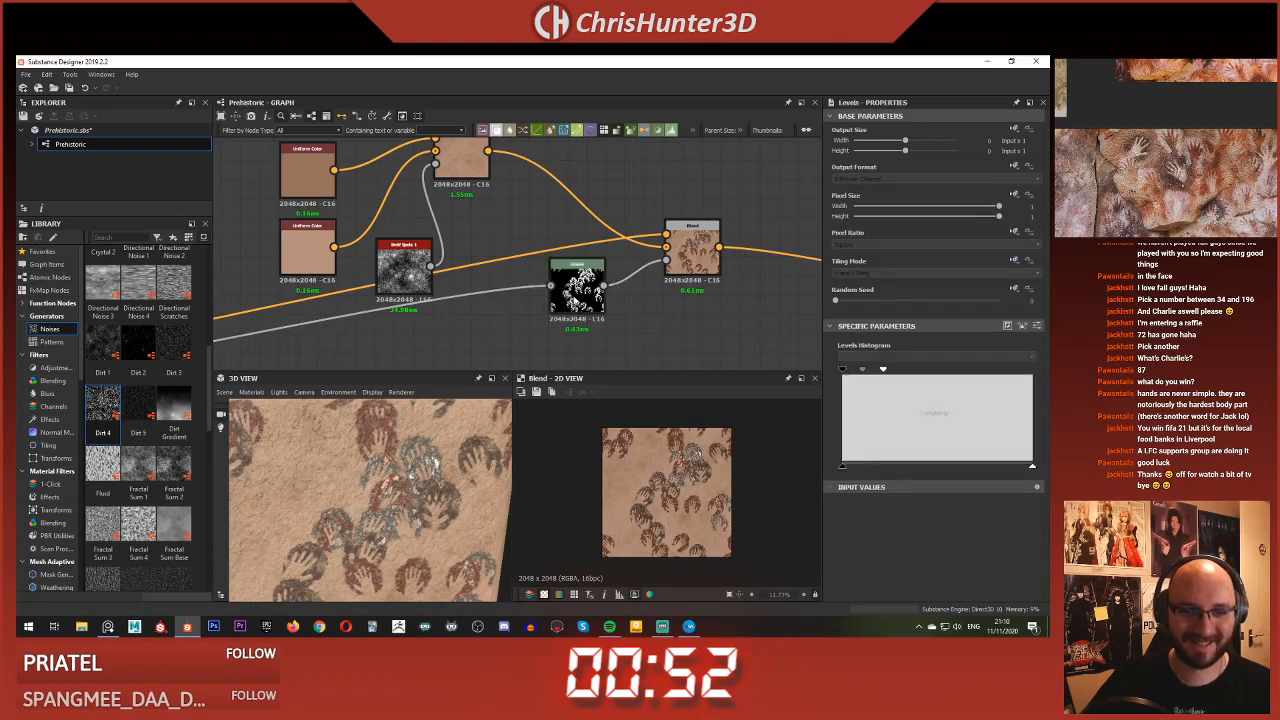
scroll(598, 292, down, 3)
scroll(641, 279, up, 5)
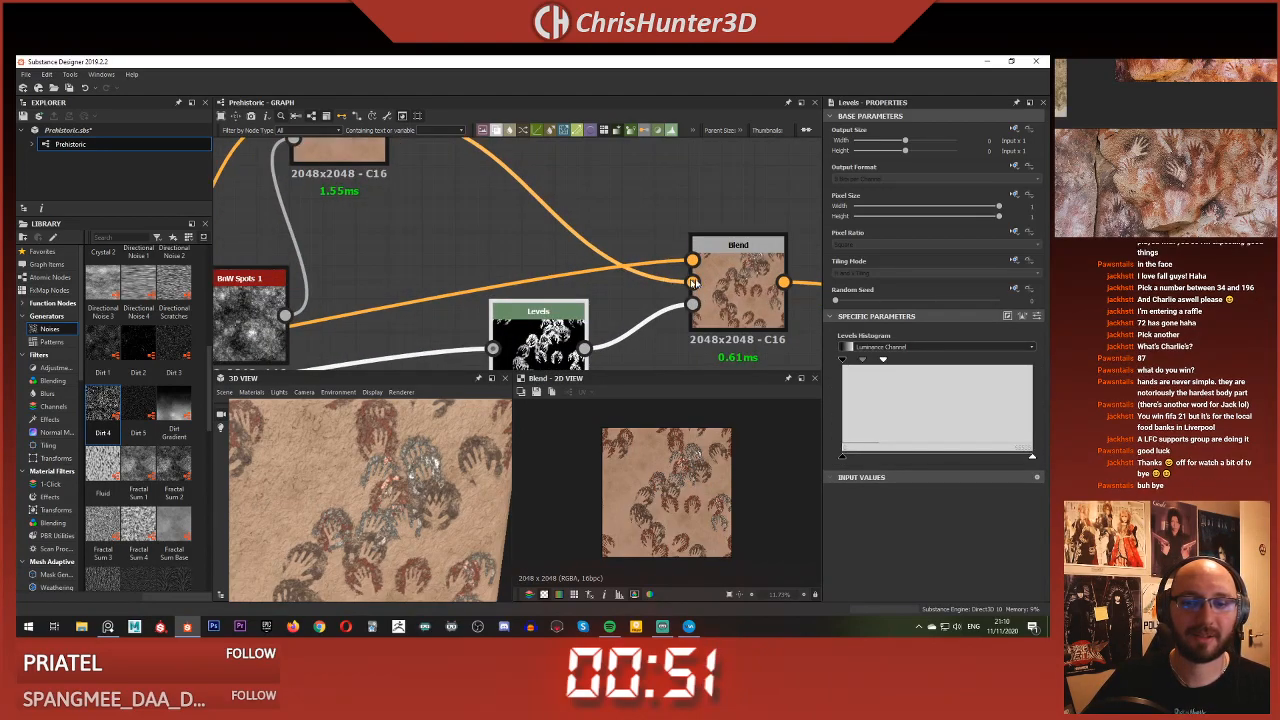
click(738, 300)
drag(985, 343, 922, 333)
Examine the handprint Blend and Grayscale Conversion nodes that feed the handprint-over-rock Blend
scroll(706, 270, down, 6)
middle_drag(654, 252, 726, 260)
scroll(610, 262, up, 7)
scroll(600, 265, down, 4)
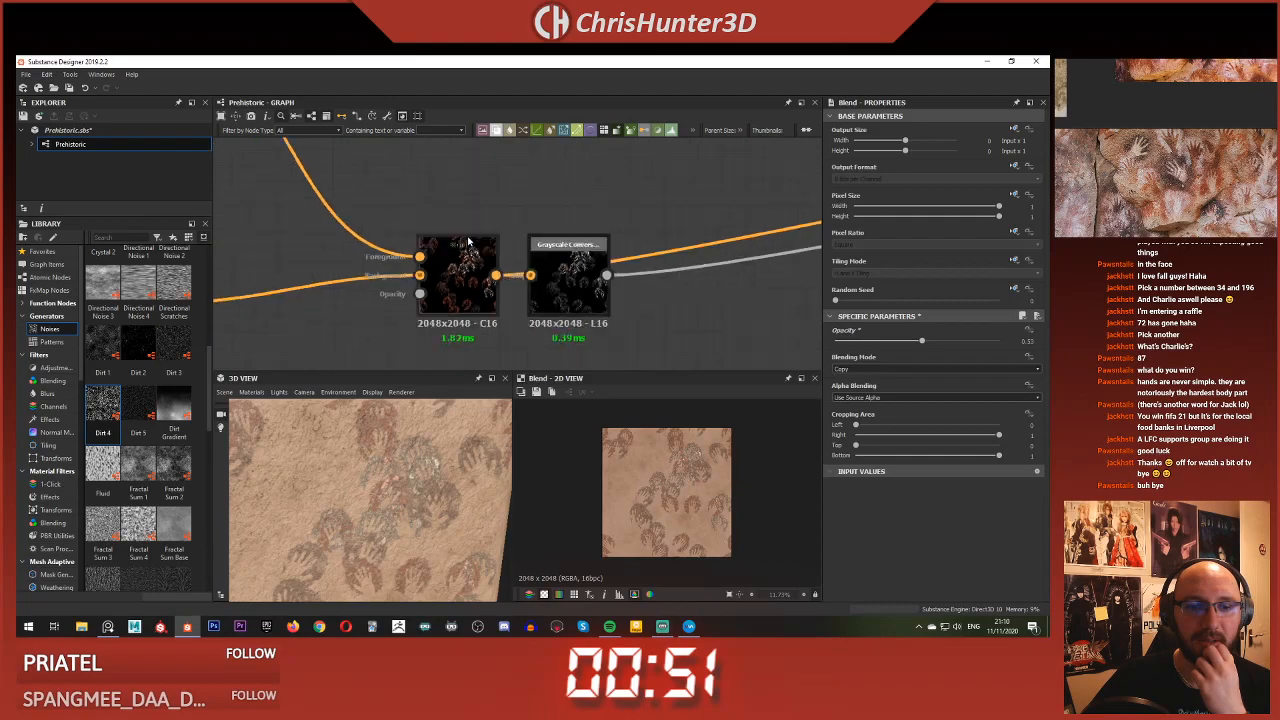
scroll(456, 254, down, 4)
middle_drag(490, 258, 343, 320)
scroll(586, 271, up, 5)
middle_drag(586, 271, 350, 297)
middle_drag(692, 186, 583, 210)
click(674, 285)
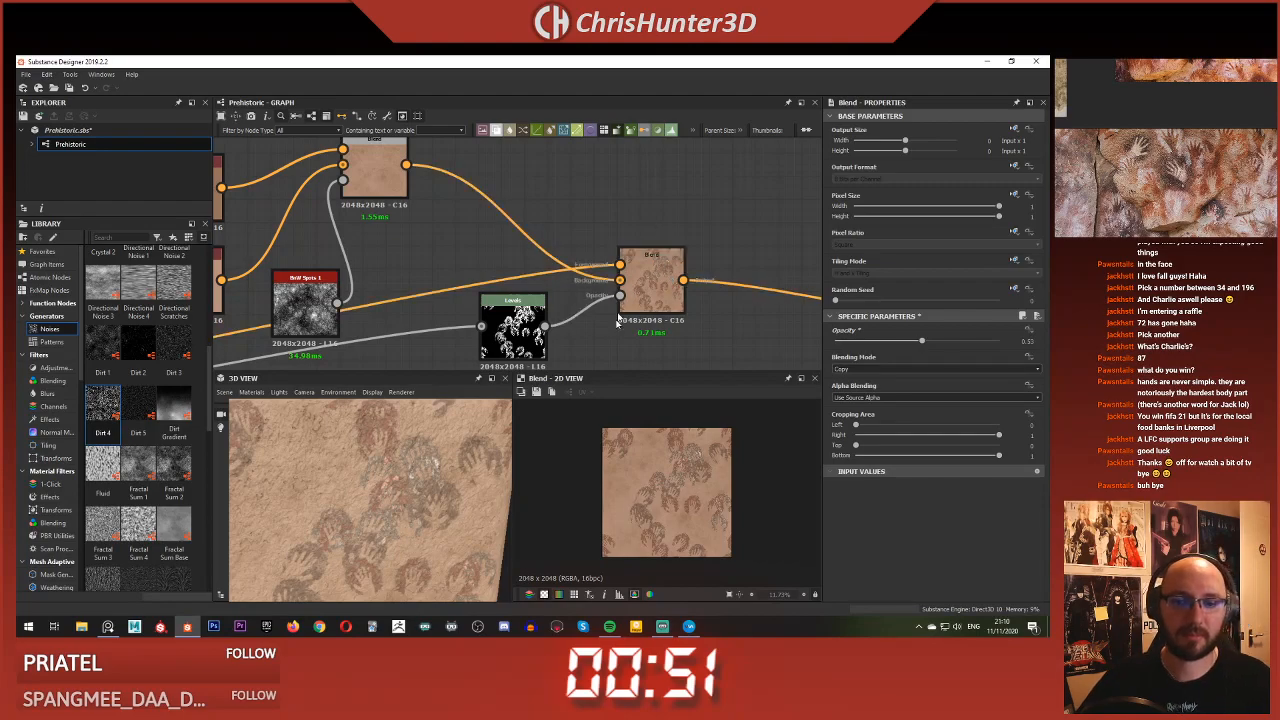
Try adding a Gradient Map node fed by the handprint Grayscale Conversion's output
scroll(710, 275, down, 3)
key(space)
text(gr)
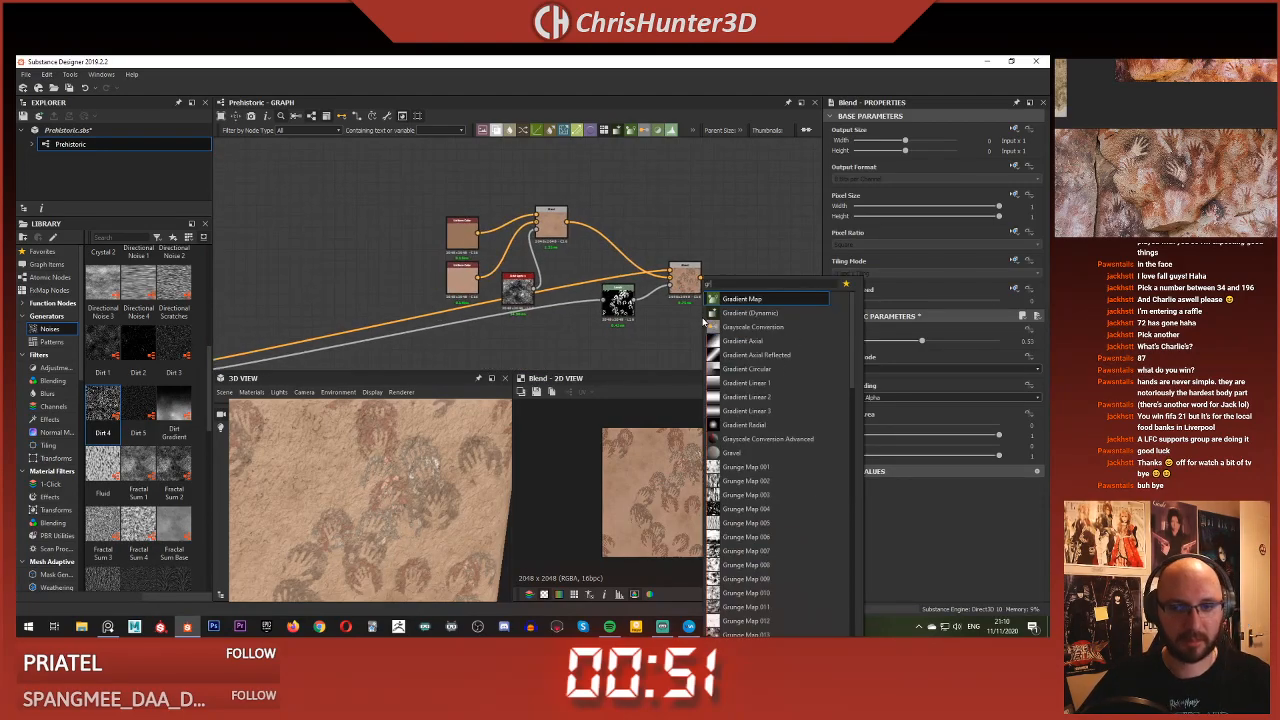
click(773, 301)
scroll(628, 346, down, 1)
middle_drag(641, 360, 646, 290)
drag(690, 259, 345, 221)
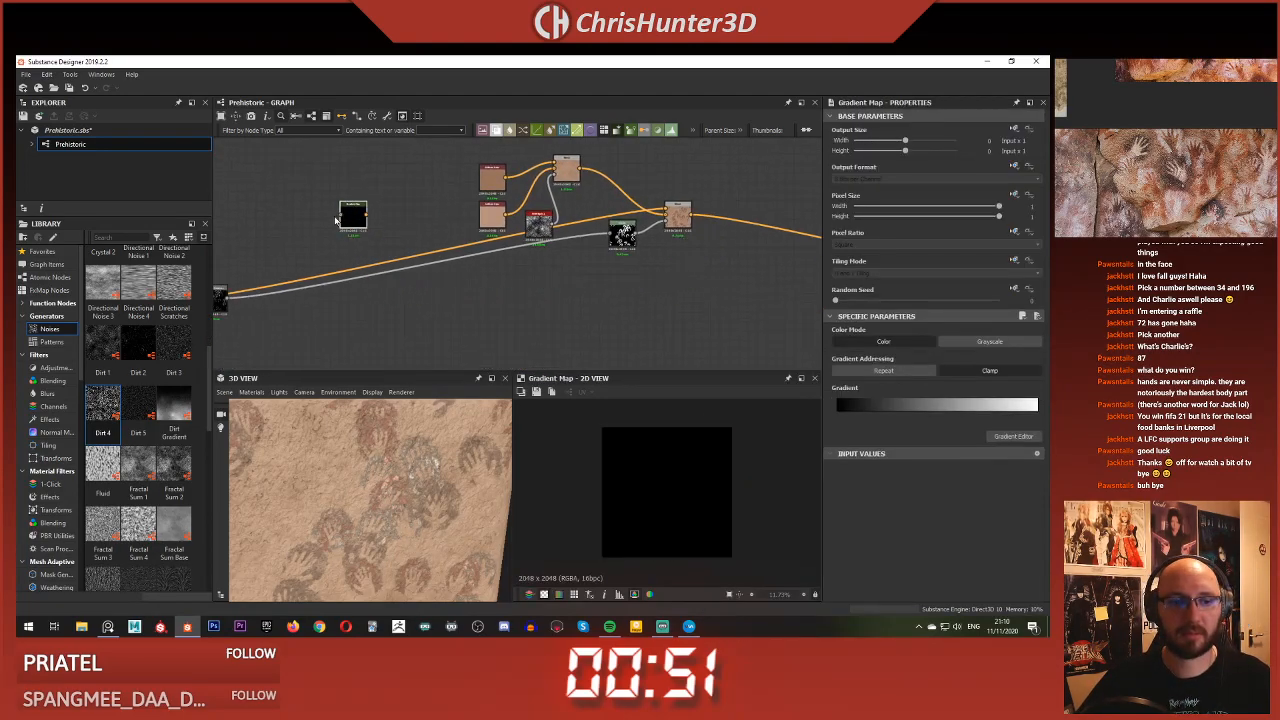
scroll(345, 228, up, 2)
middle_drag(330, 238, 520, 234)
middle_drag(458, 263, 503, 241)
drag(493, 300, 658, 172)
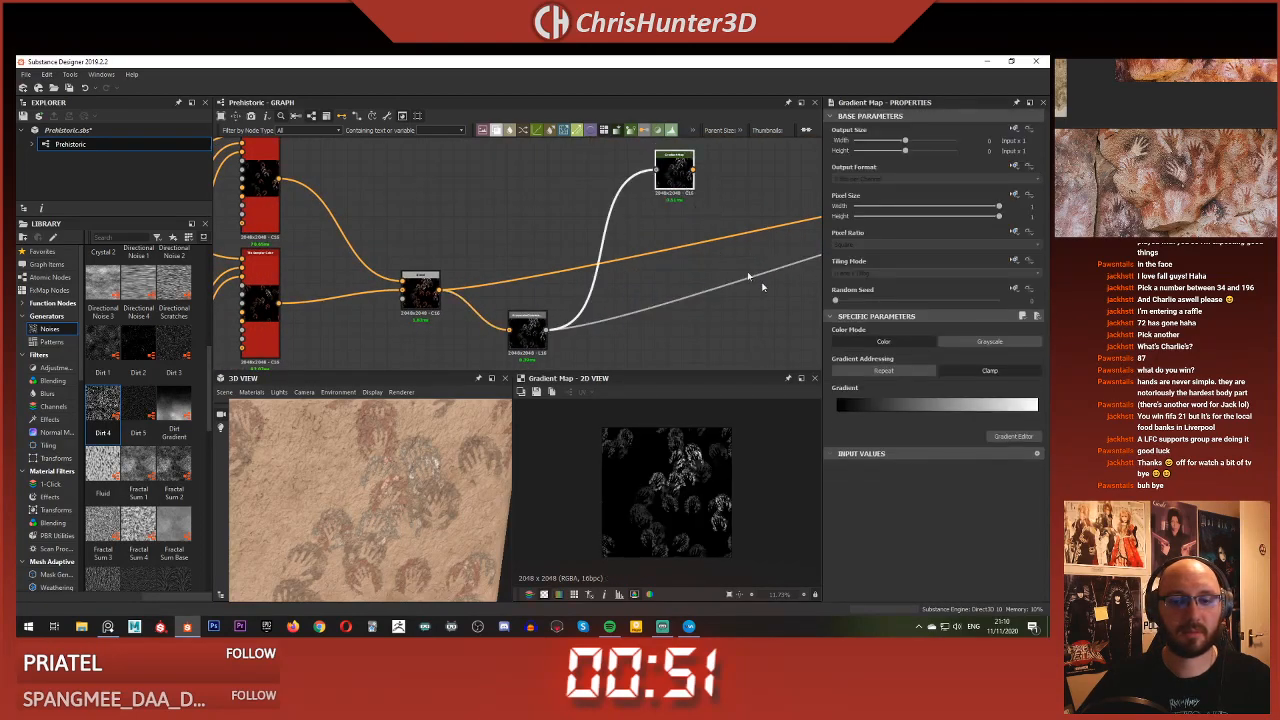
Try recoloring the Gradient Map's black key to pure red, and delete the node
click(1015, 437)
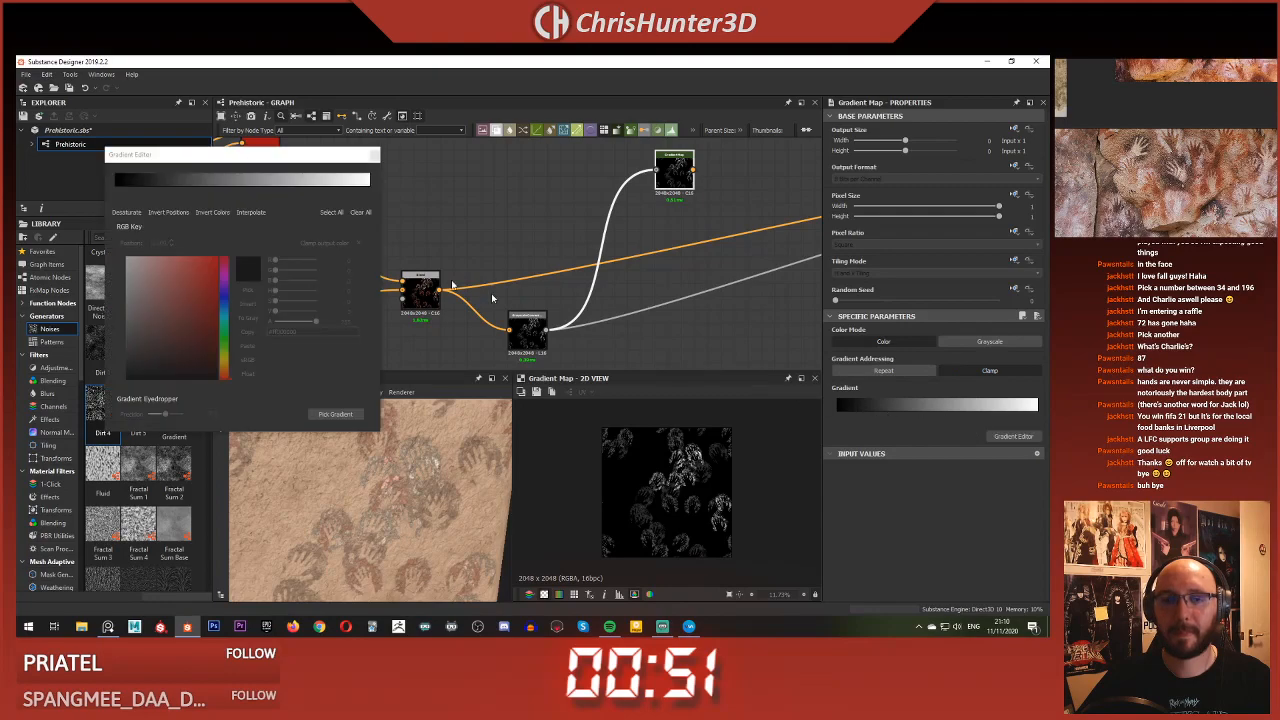
click(150, 192)
drag(142, 148, 136, 146)
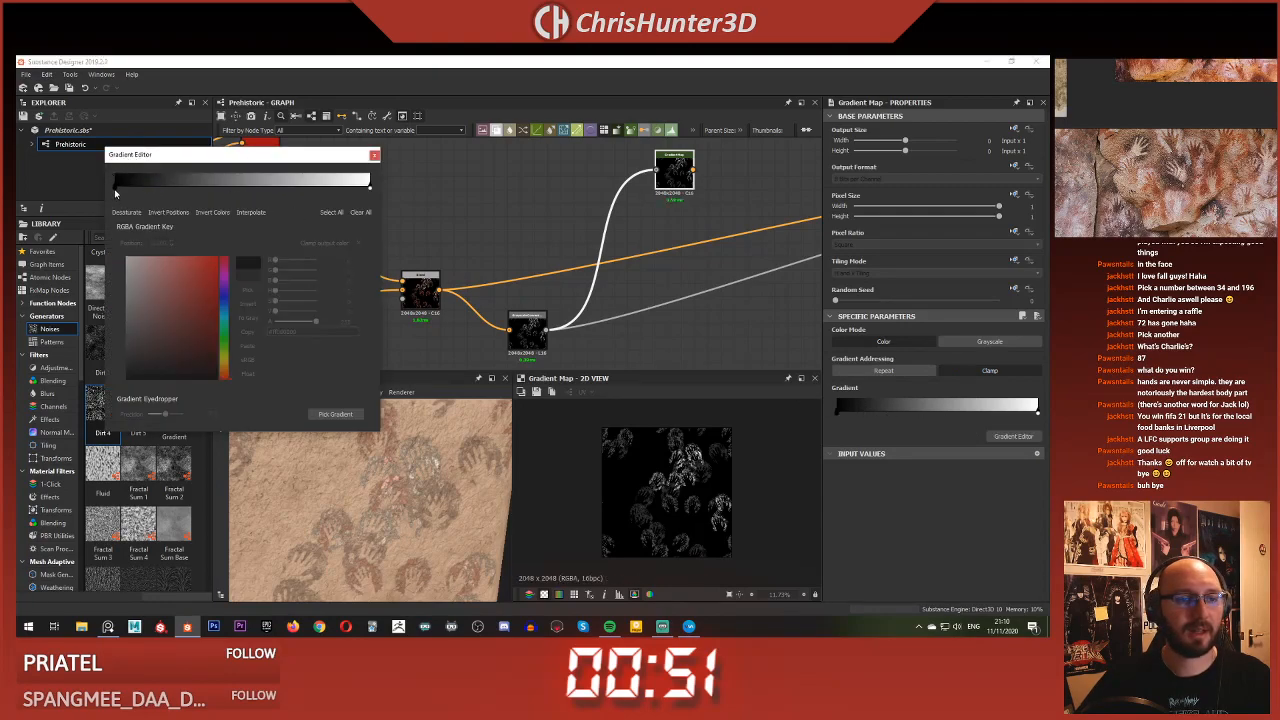
click(114, 189)
mouse_move(275, 312)
mouse_down()
mouse_move(306, 313)
mouse_move(269, 311)
mouse_up()
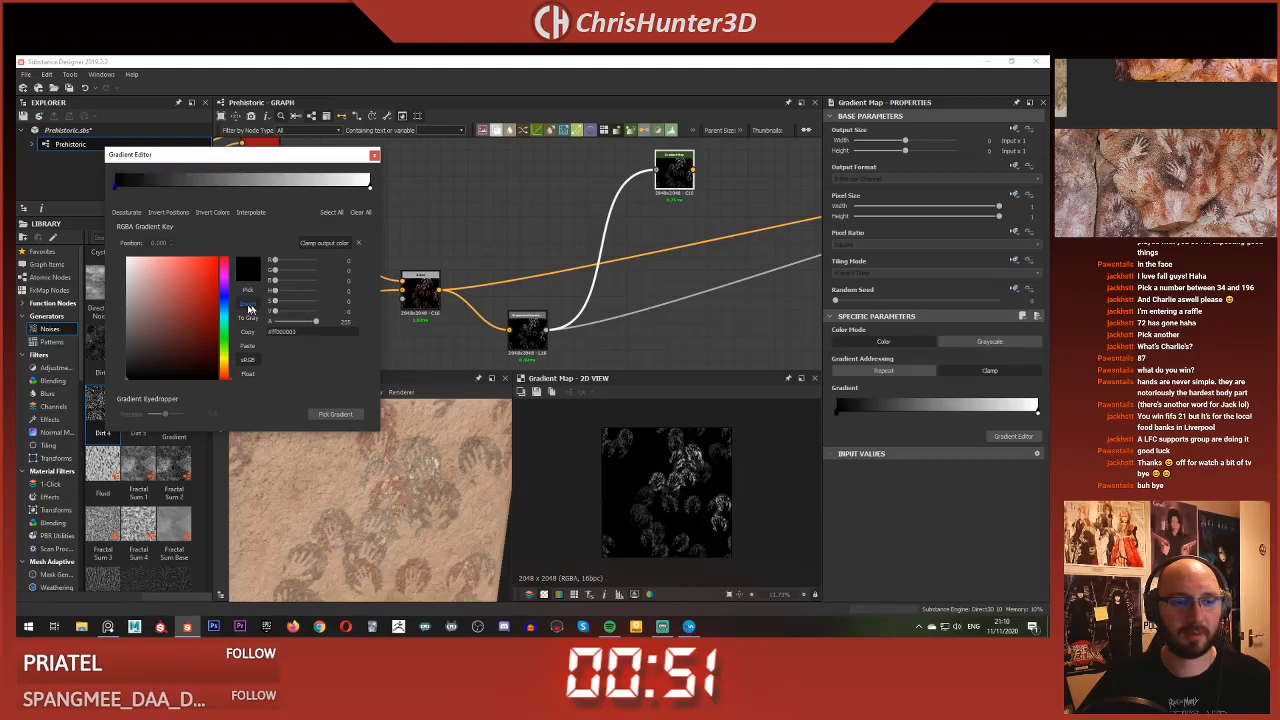
click(205, 289)
drag(206, 290, 220, 256)
click(375, 155)
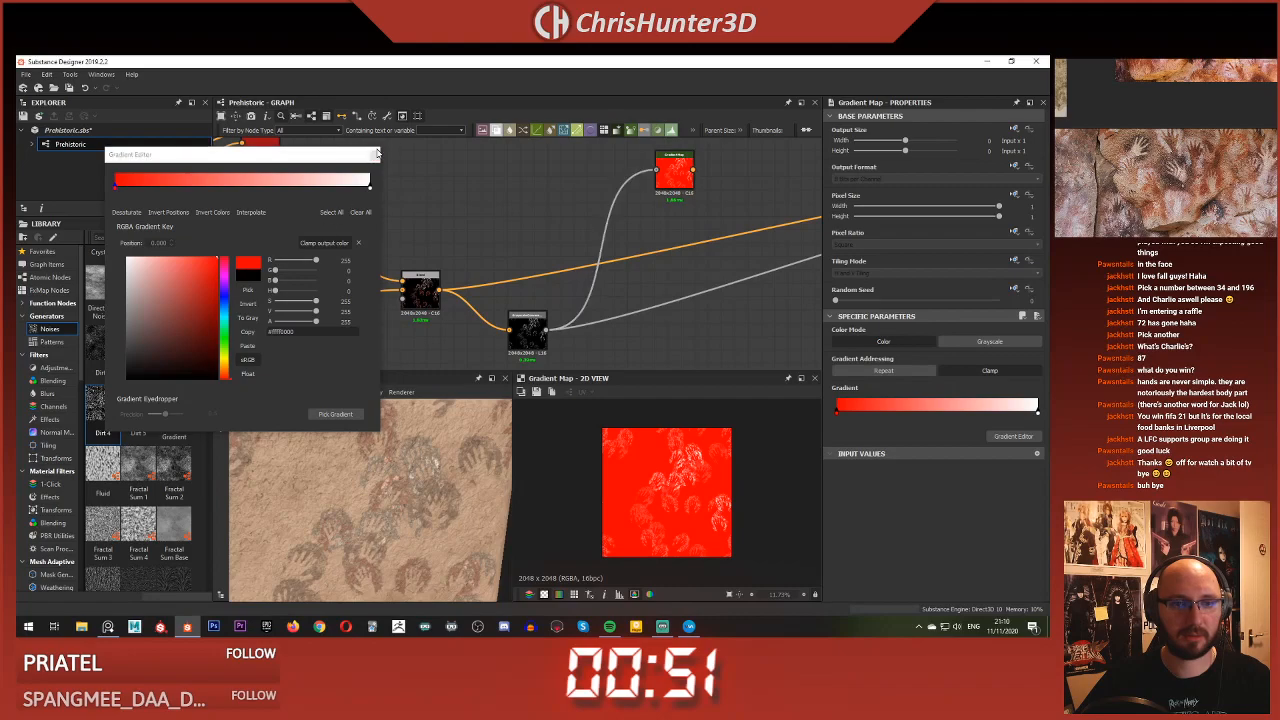
key(Delete)
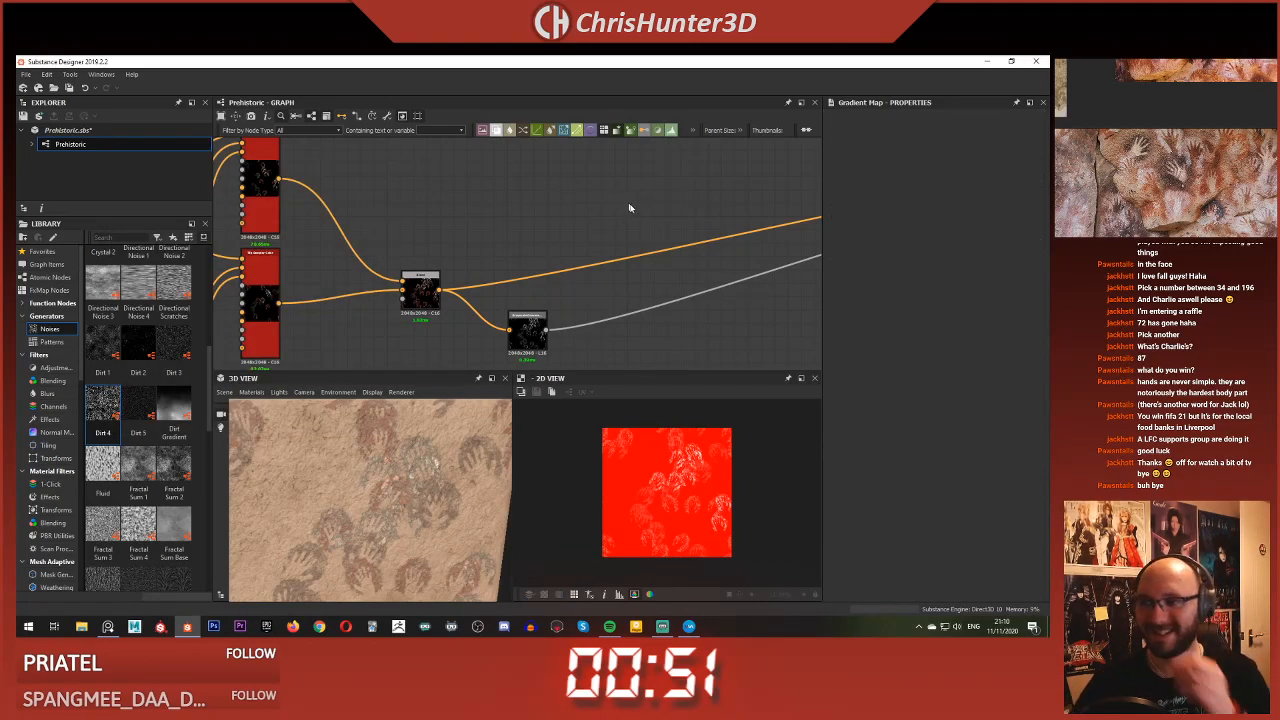
Compare the handprint-over-rock Blend with the Max (Lighten) handprint Blend up close in the 2D preview
scroll(528, 252, down, 4)
middle_drag(528, 252, 492, 278)
scroll(684, 258, up, 4)
double_click(691, 219)
scroll(394, 292, down, 5)
middle_drag(329, 294, 577, 271)
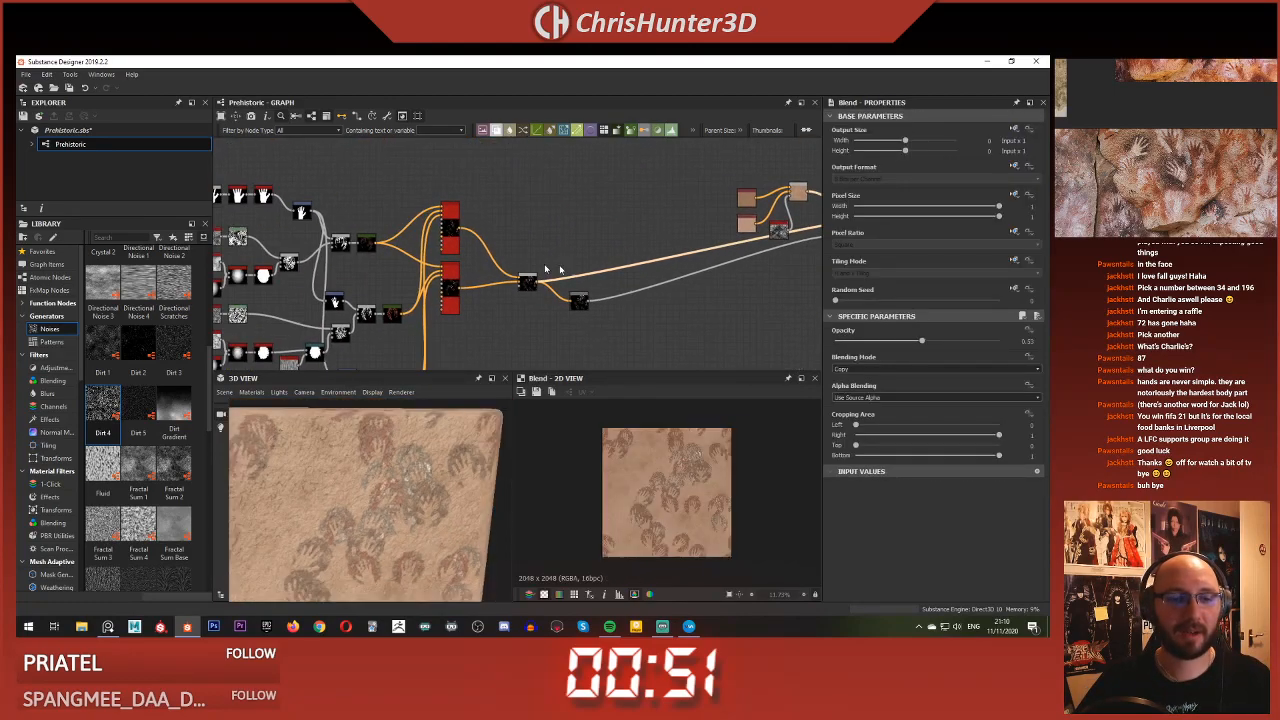
scroll(500, 262, up, 5)
click(608, 327)
double_click(608, 327)
scroll(660, 537, up, 6)
middle_drag(660, 537, 708, 508)
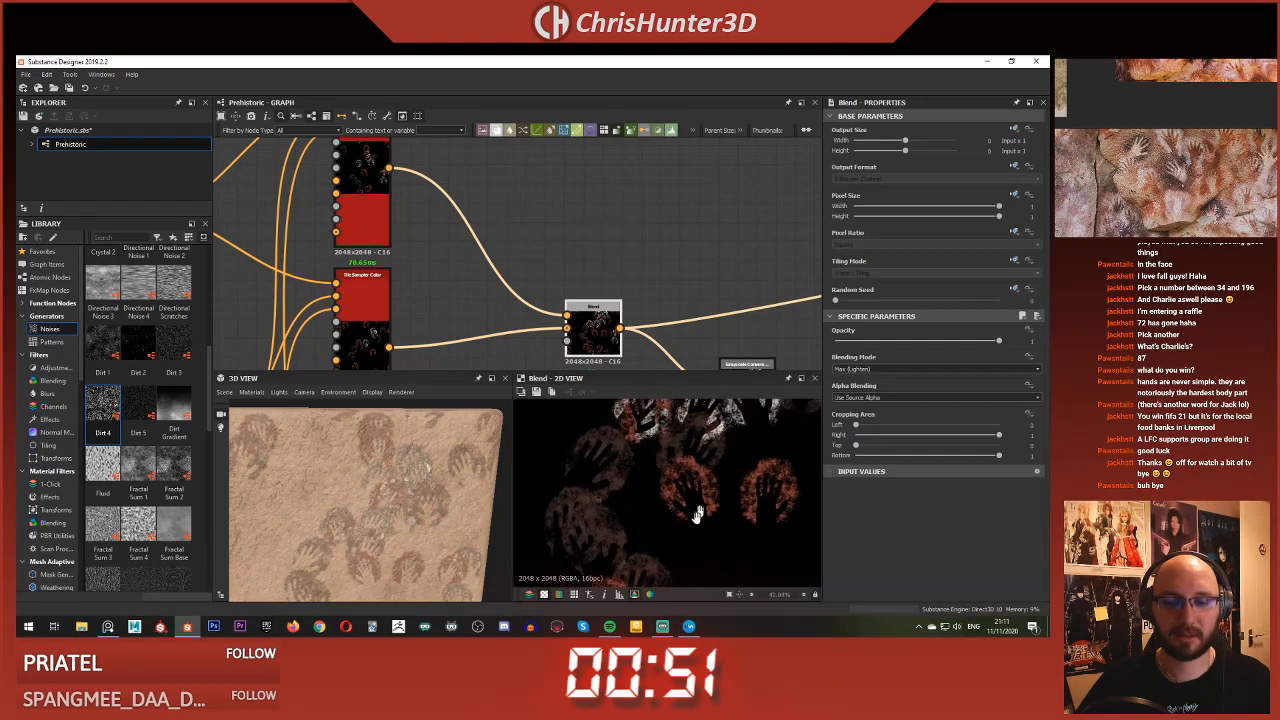
scroll(695, 487, down, 5)
scroll(704, 263, down, 5)
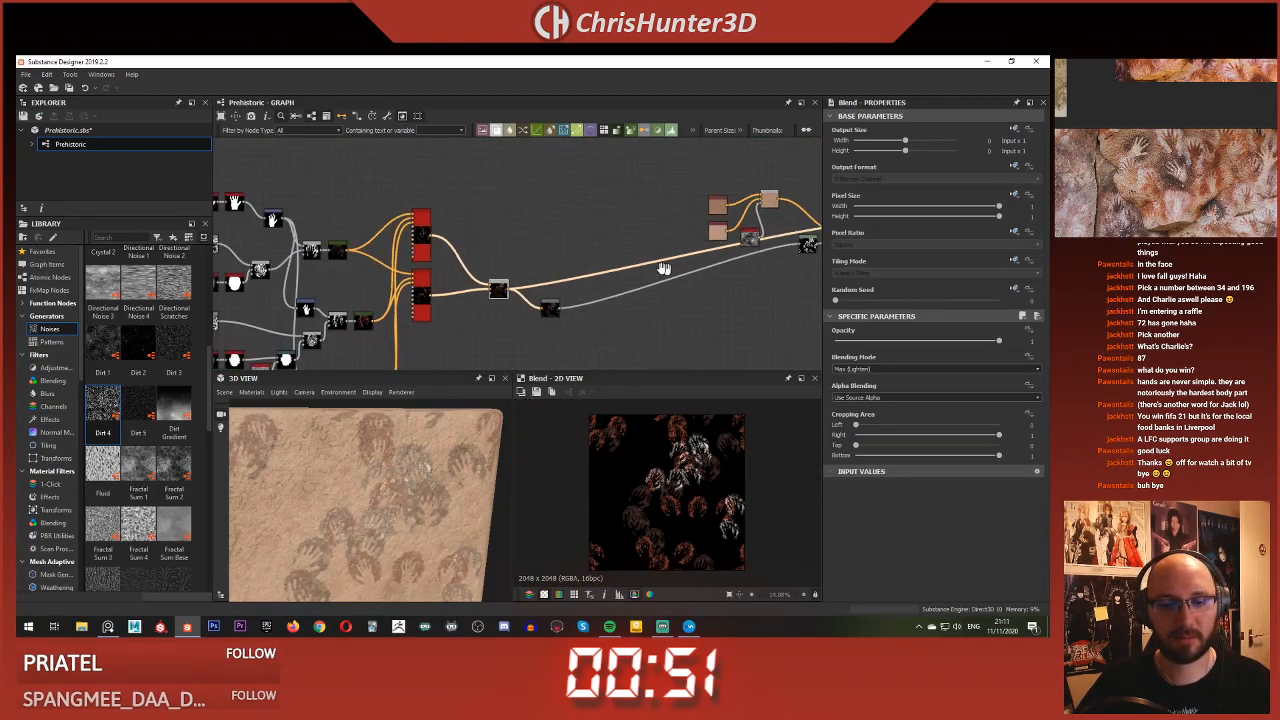
Browse the Adjustments filters in the node library
middle_drag(680, 290, 521, 292)
scroll(589, 277, up, 4)
middle_drag(781, 181, 490, 264)
scroll(491, 251, up, 4)
scroll(491, 251, down, 4)
key(space)
key(Escape)
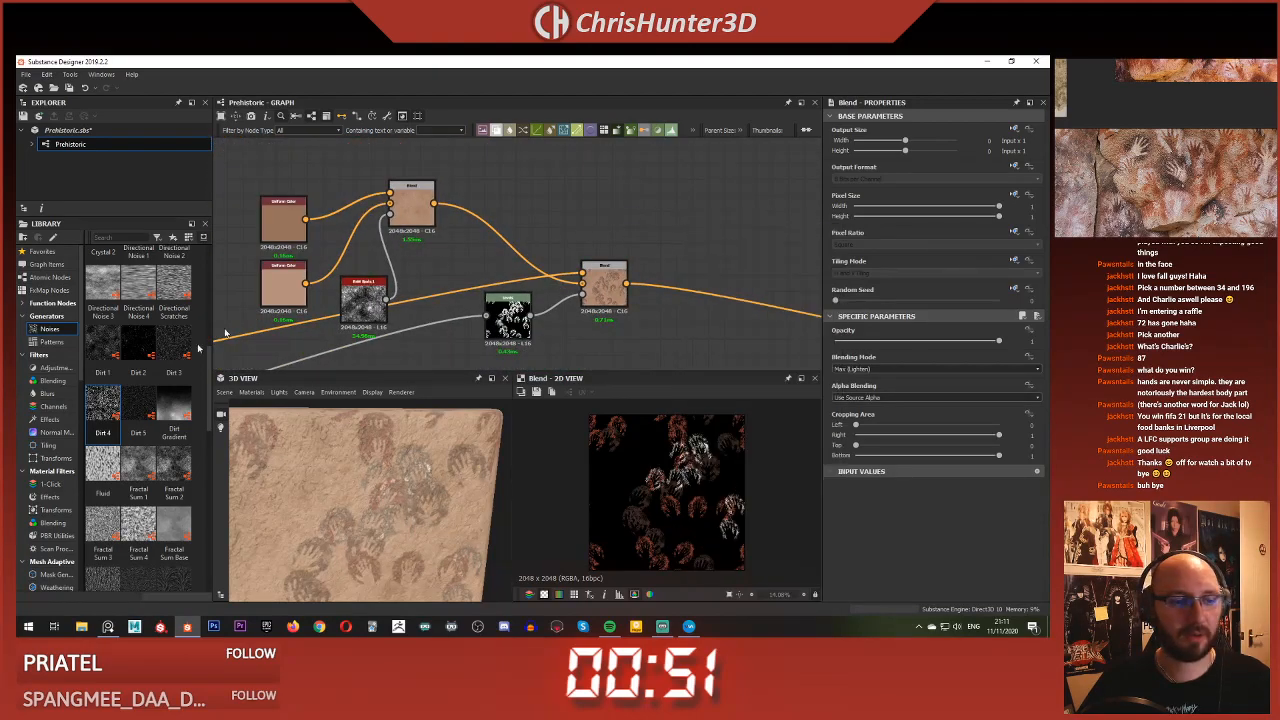
click(55, 368)
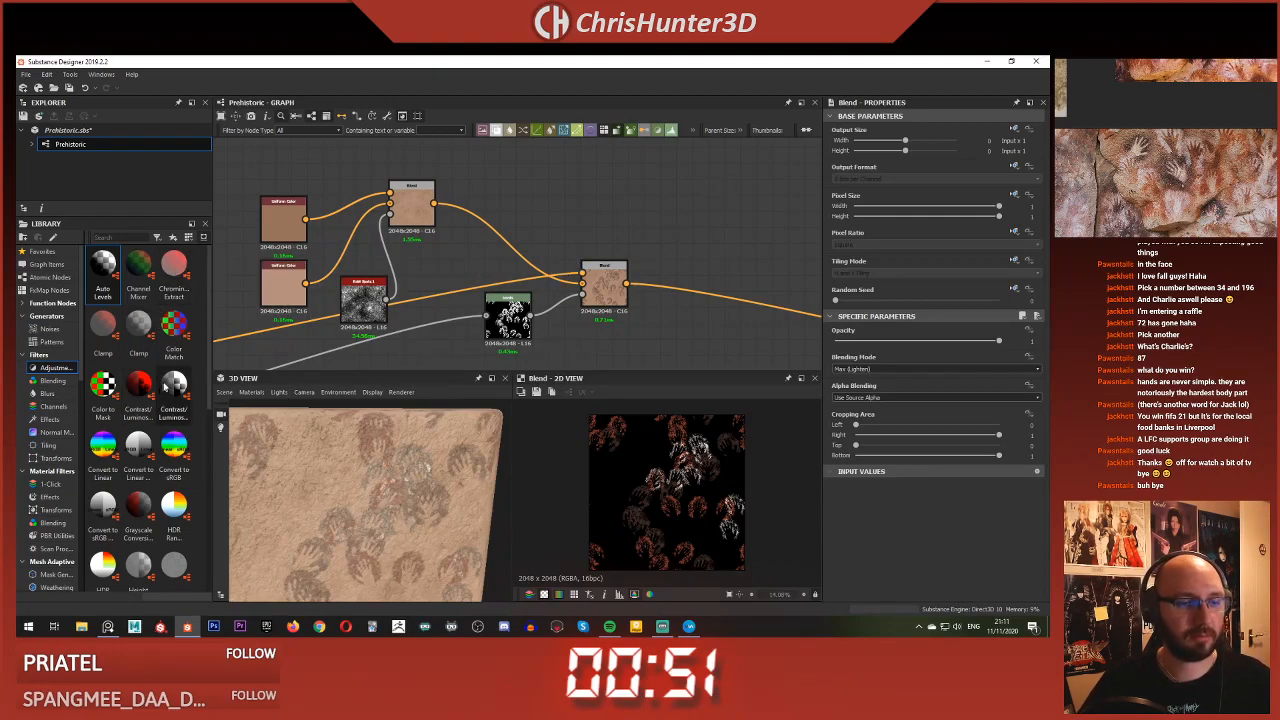
Add a Color blending node and place it to the right of the handprint-over-rock Blend
key(space)
text(bl)
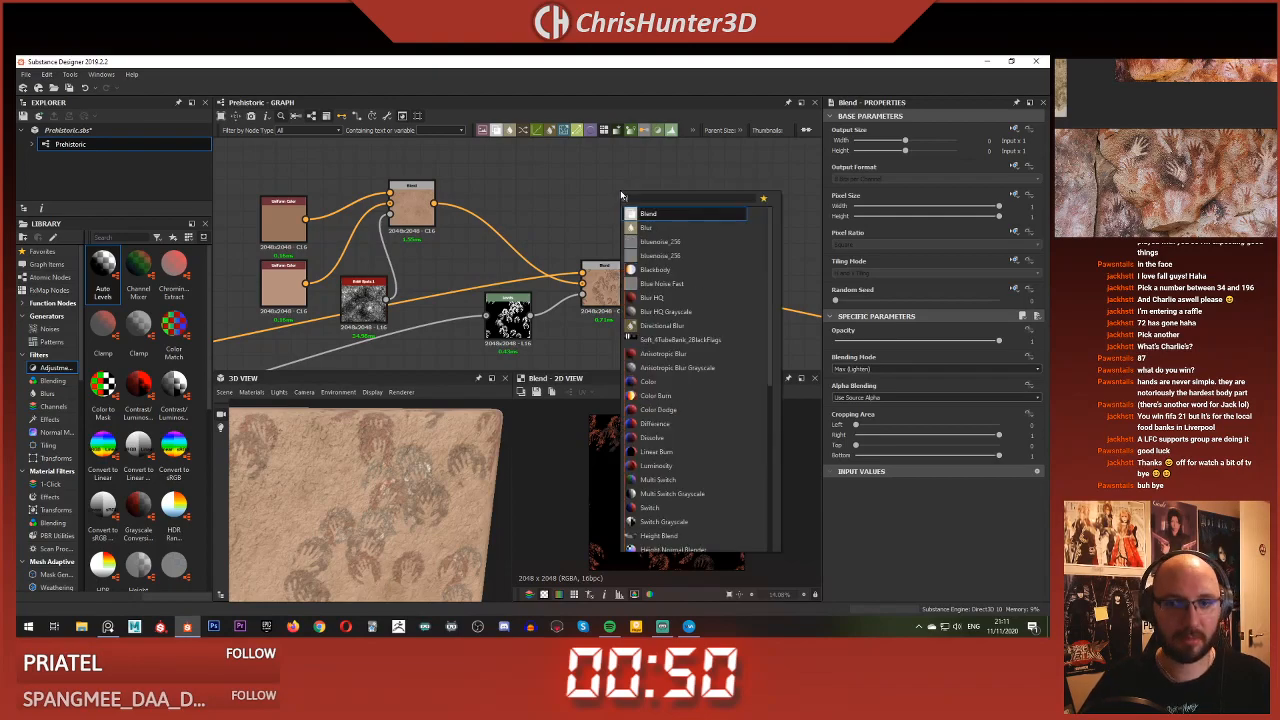
text(en)
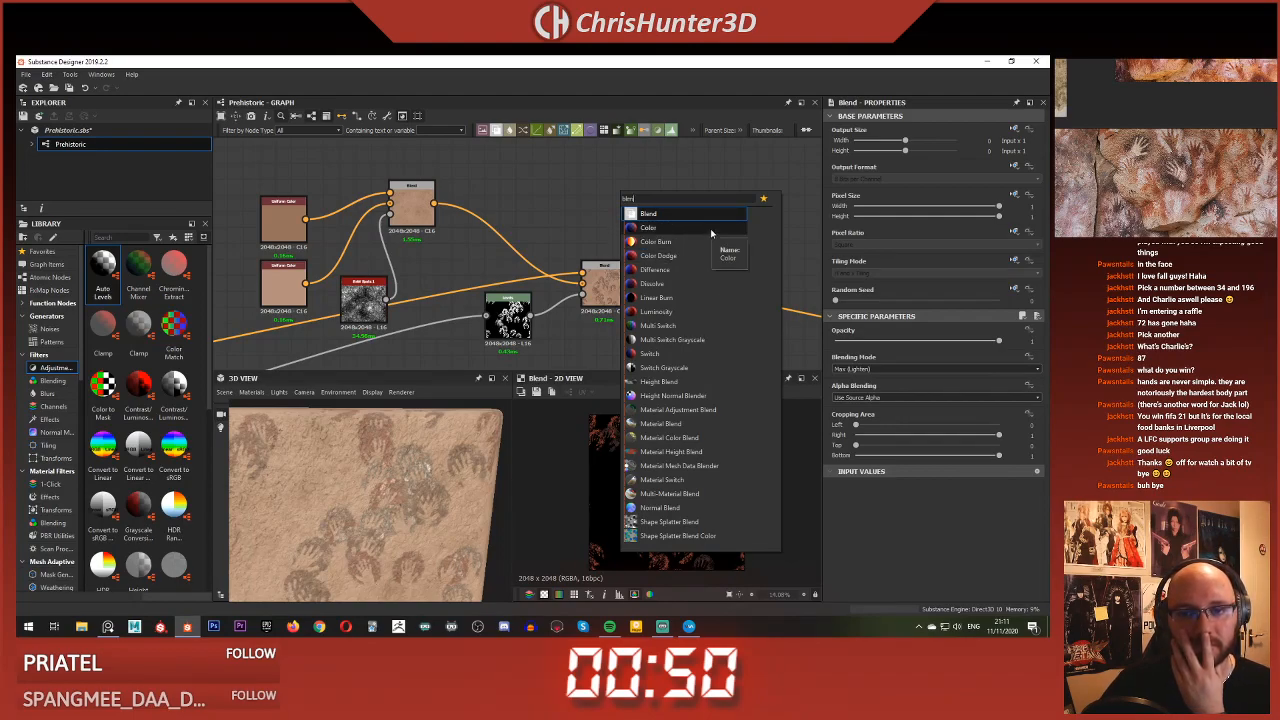
key(Return)
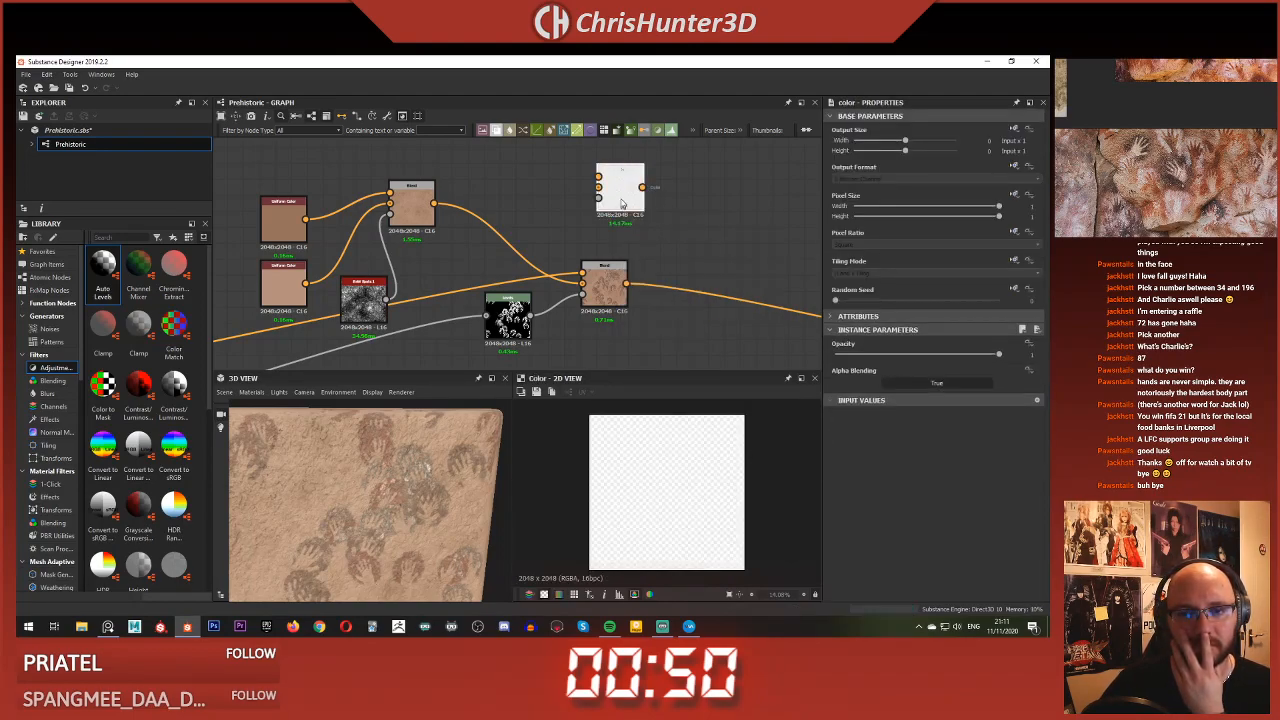
drag(620, 195, 692, 243)
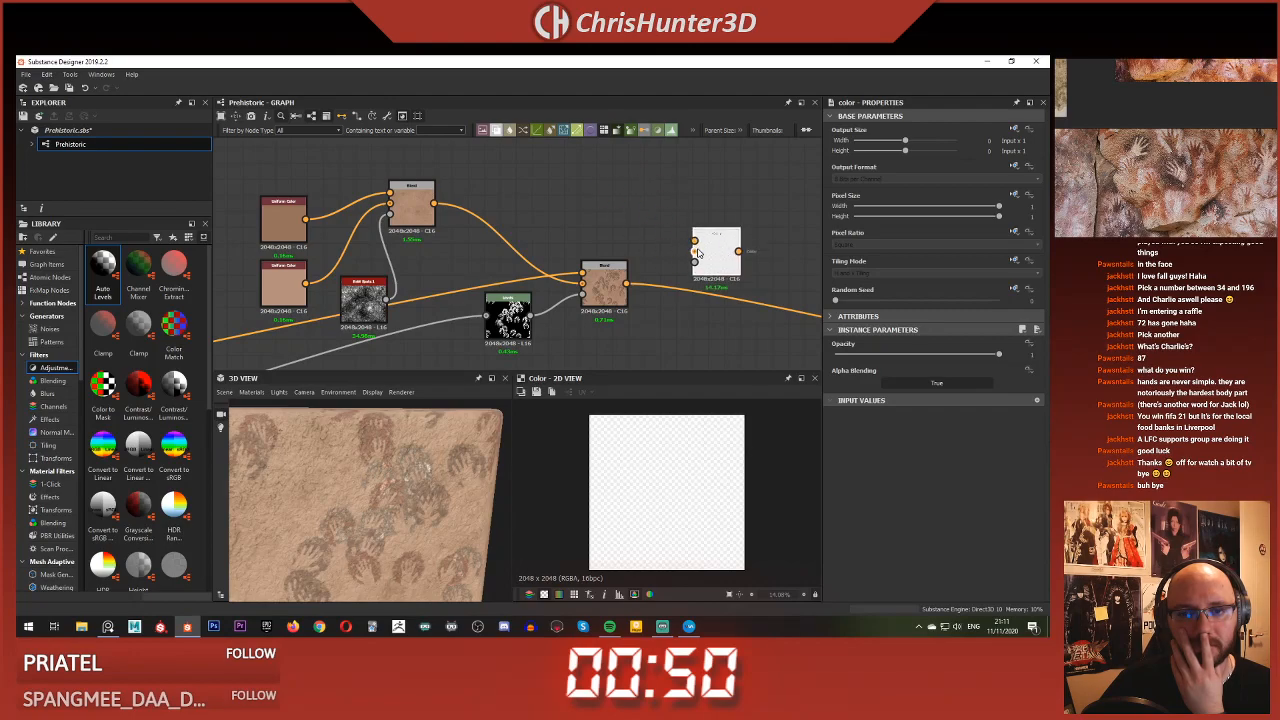
Connect the rock color Blend's output to the Background input of the Color node
scroll(720, 255, up, 4)
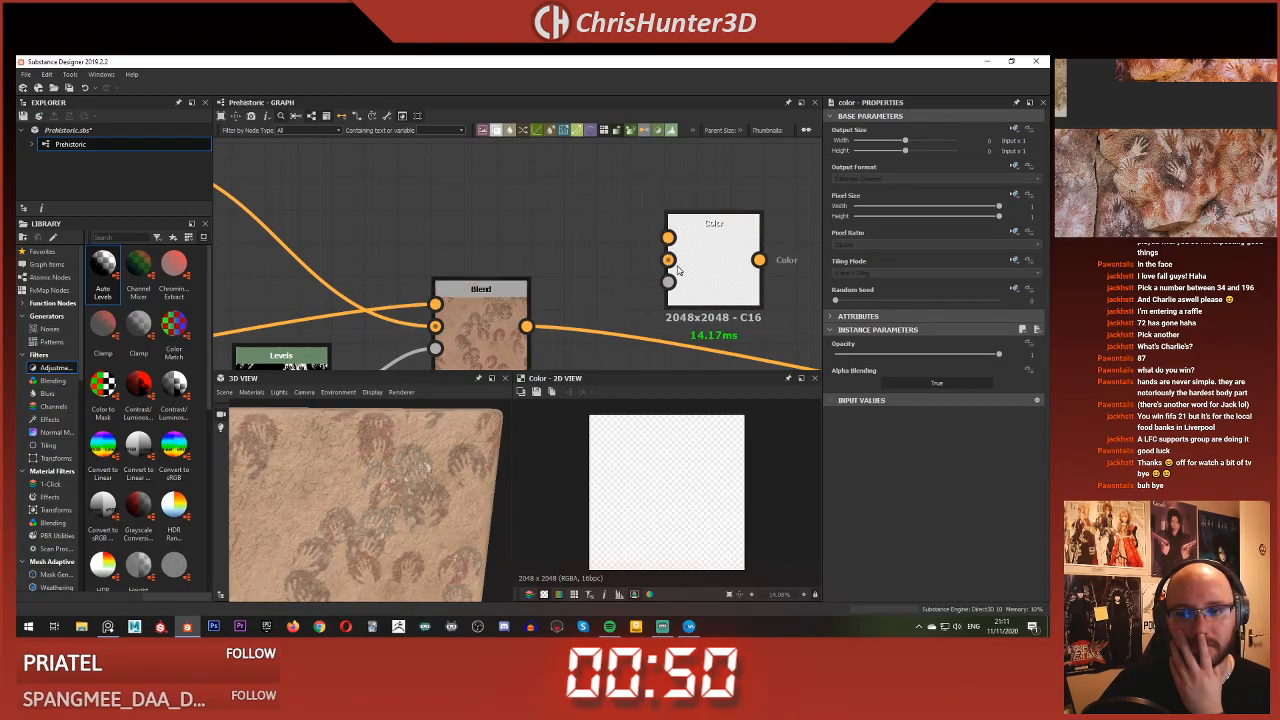
scroll(678, 268, down, 4)
scroll(531, 217, up, 3)
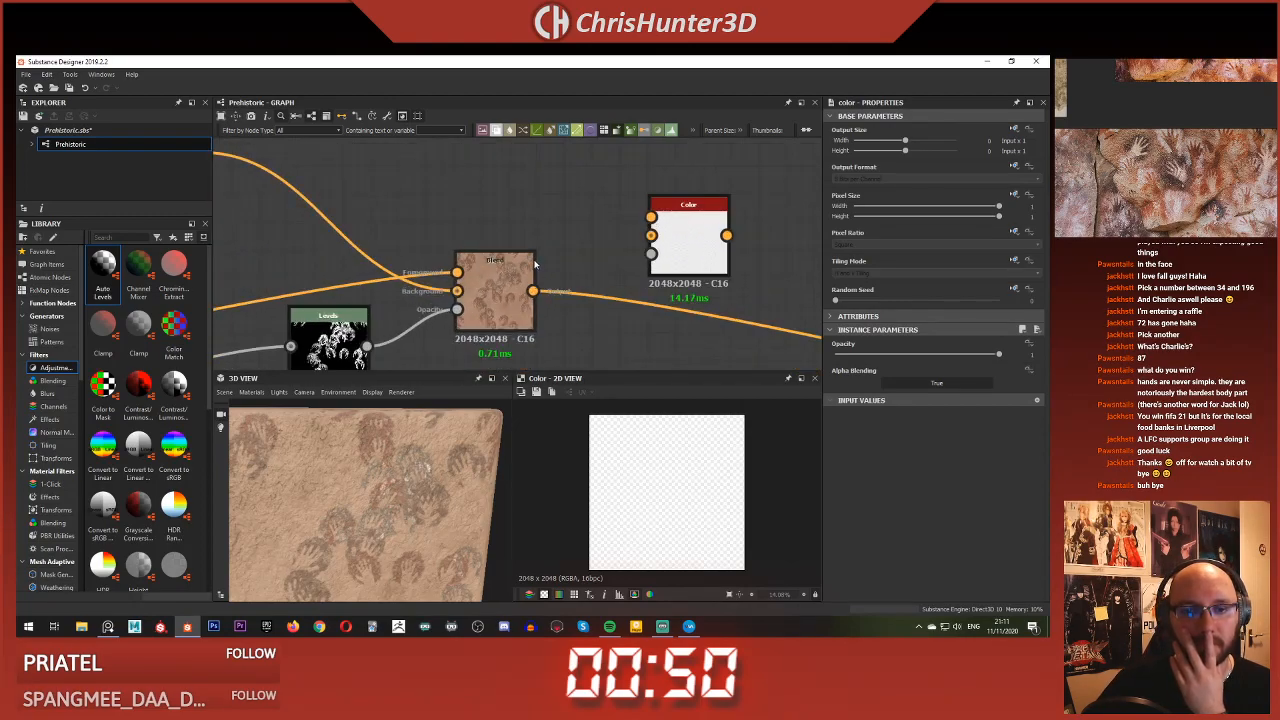
scroll(507, 268, down, 3)
drag(351, 212, 613, 259)
Connect the Max (Lighten) handprint Blend's output to the Foreground input of the Color node and check the result in the 2D preview
scroll(474, 230, down, 1)
middle_drag(471, 231, 712, 166)
scroll(383, 275, down, 2)
middle_drag(383, 290, 532, 282)
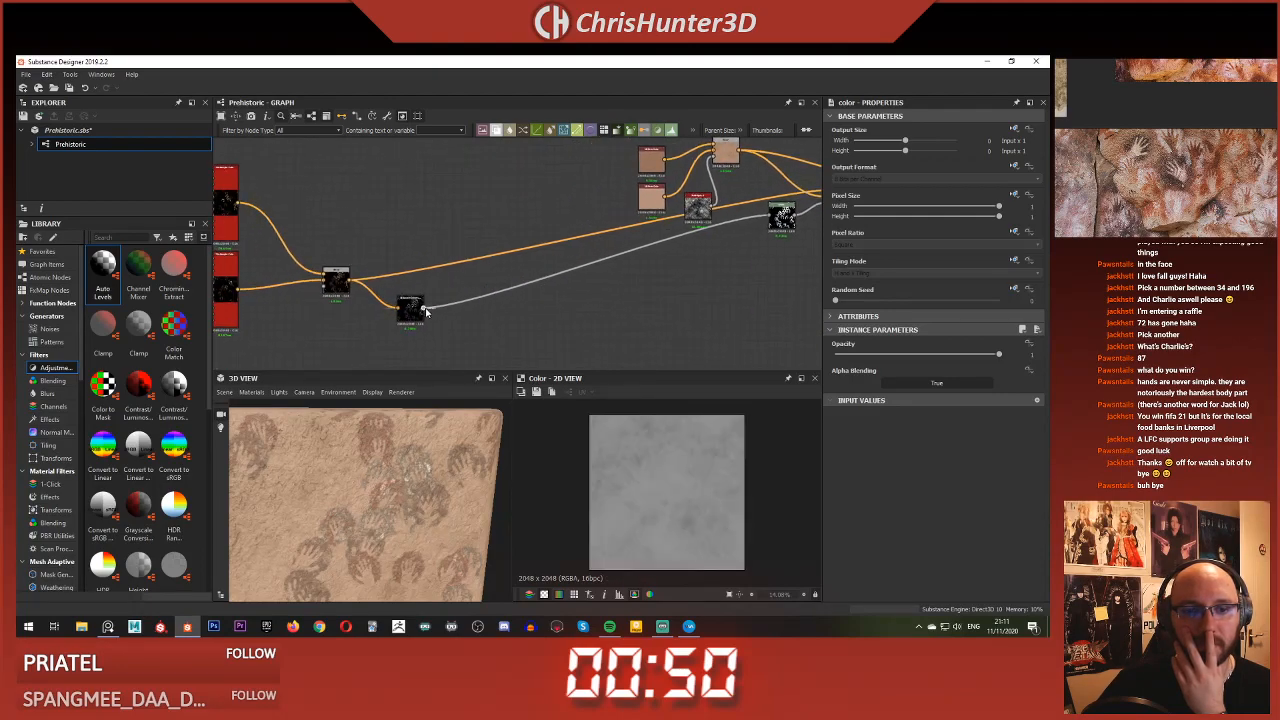
drag(349, 283, 346, 281)
middle_drag(620, 220, 288, 309)
scroll(520, 252, up, 3)
drag(346, 281, 600, 263)
scroll(702, 474, up, 3)
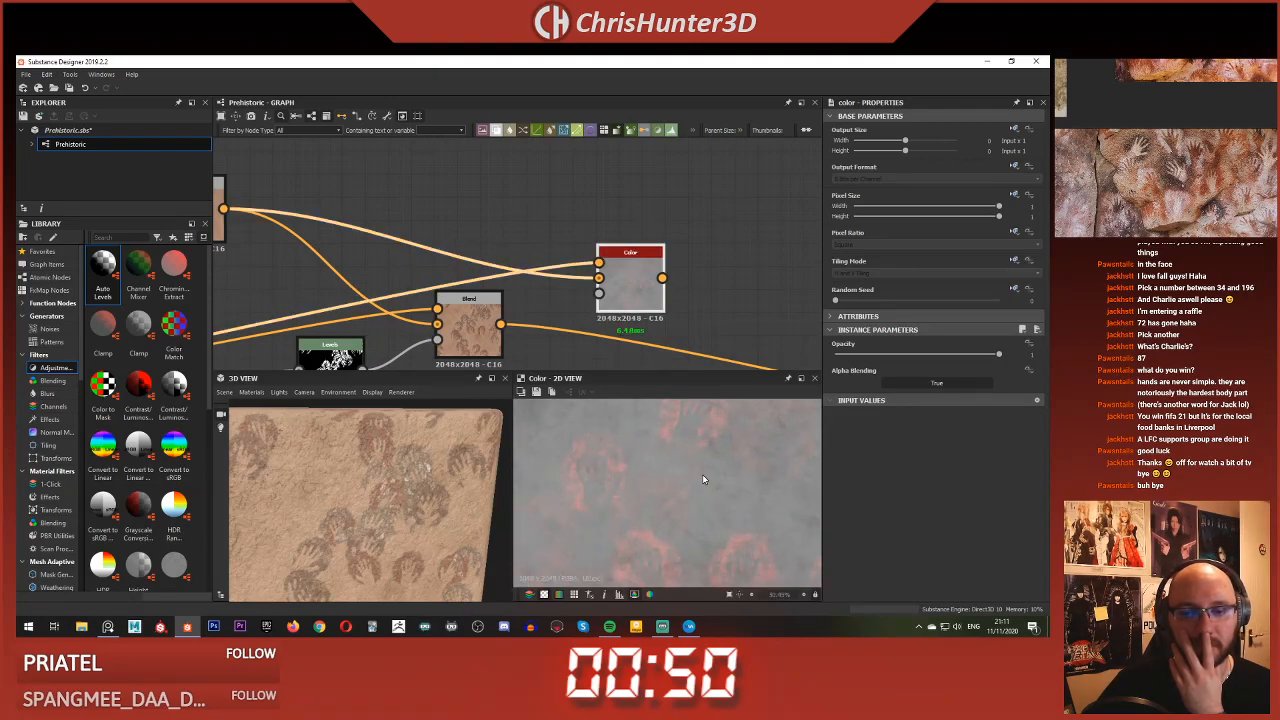
Delete the Color blending node from the graph
key(Delete)
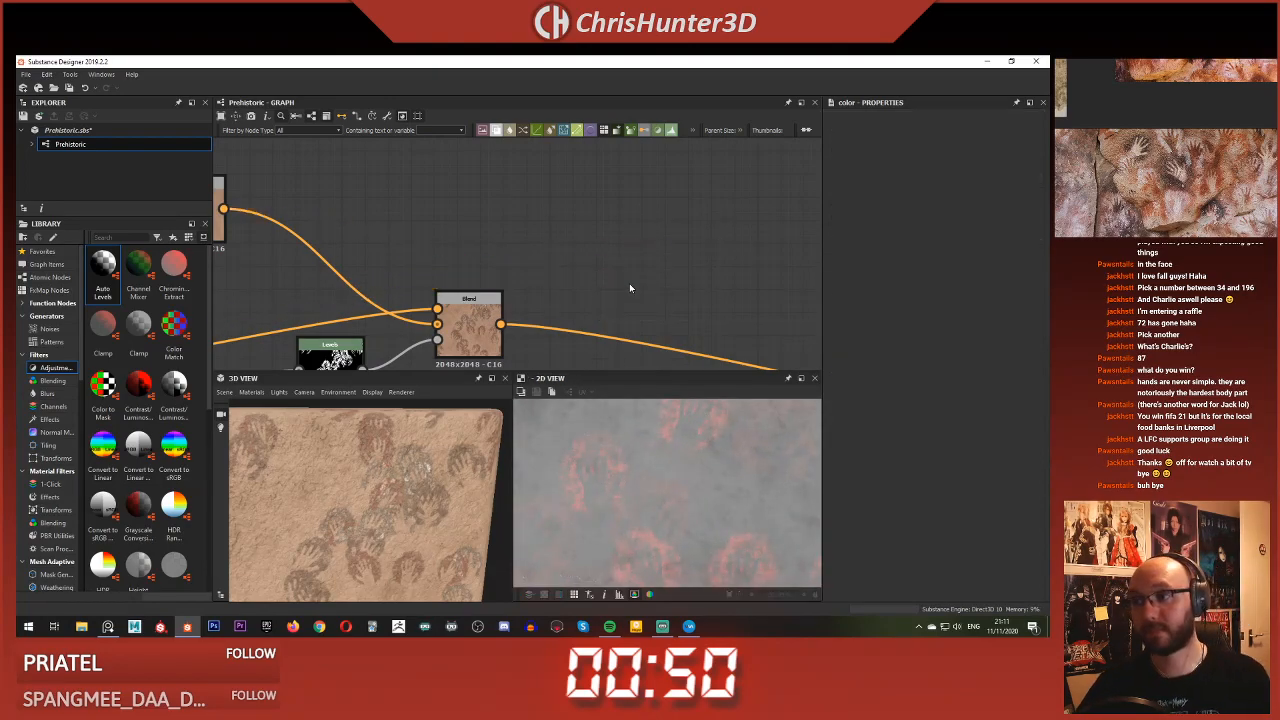
scroll(608, 262, down, 4)
scroll(560, 275, up, 4)
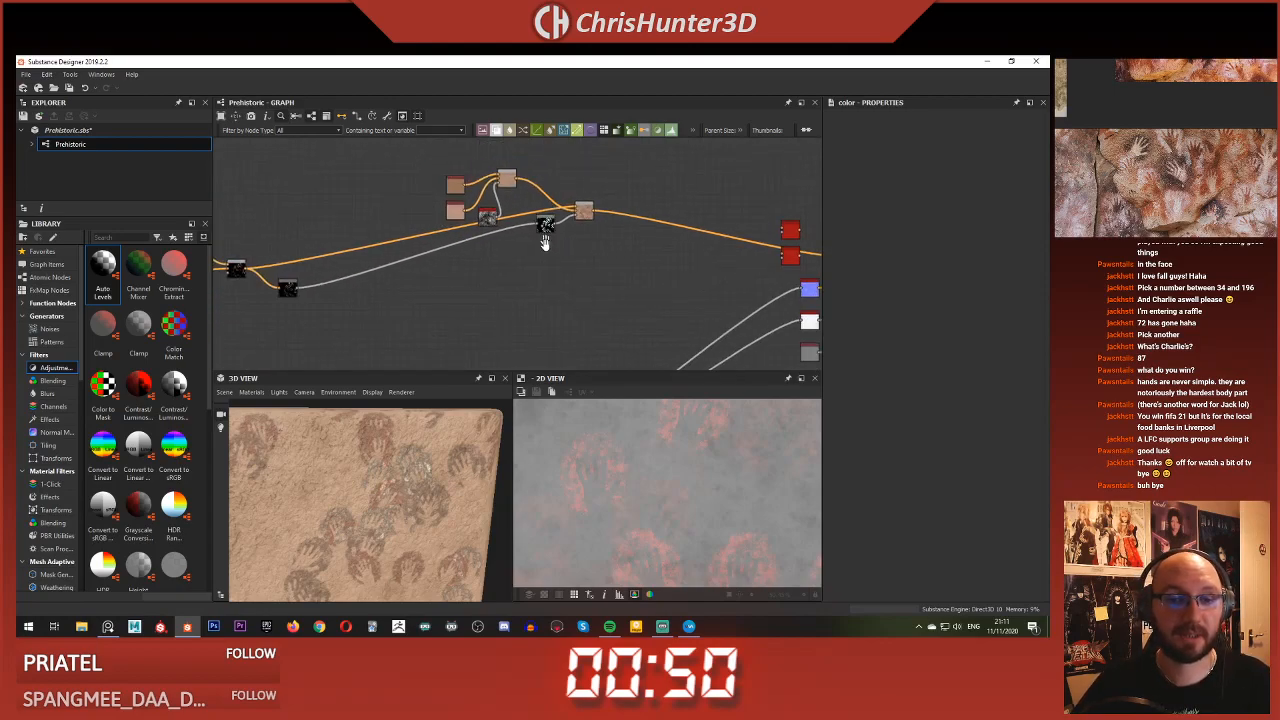
Search the node list for "bl" and browse the available blending nodes without adding one
right_click(622, 223)
click(530, 208)
scroll(526, 206, down, 4)
right_click(524, 208)
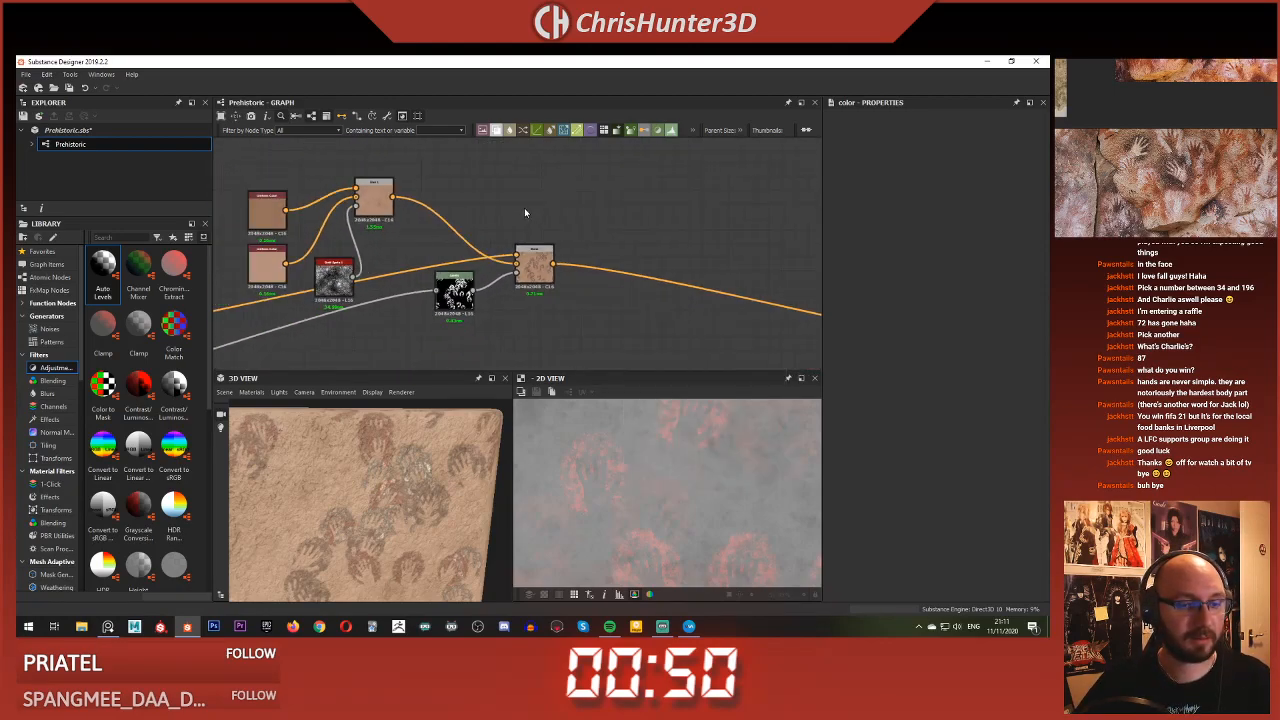
click(622, 198)
key(space)
text(bl)
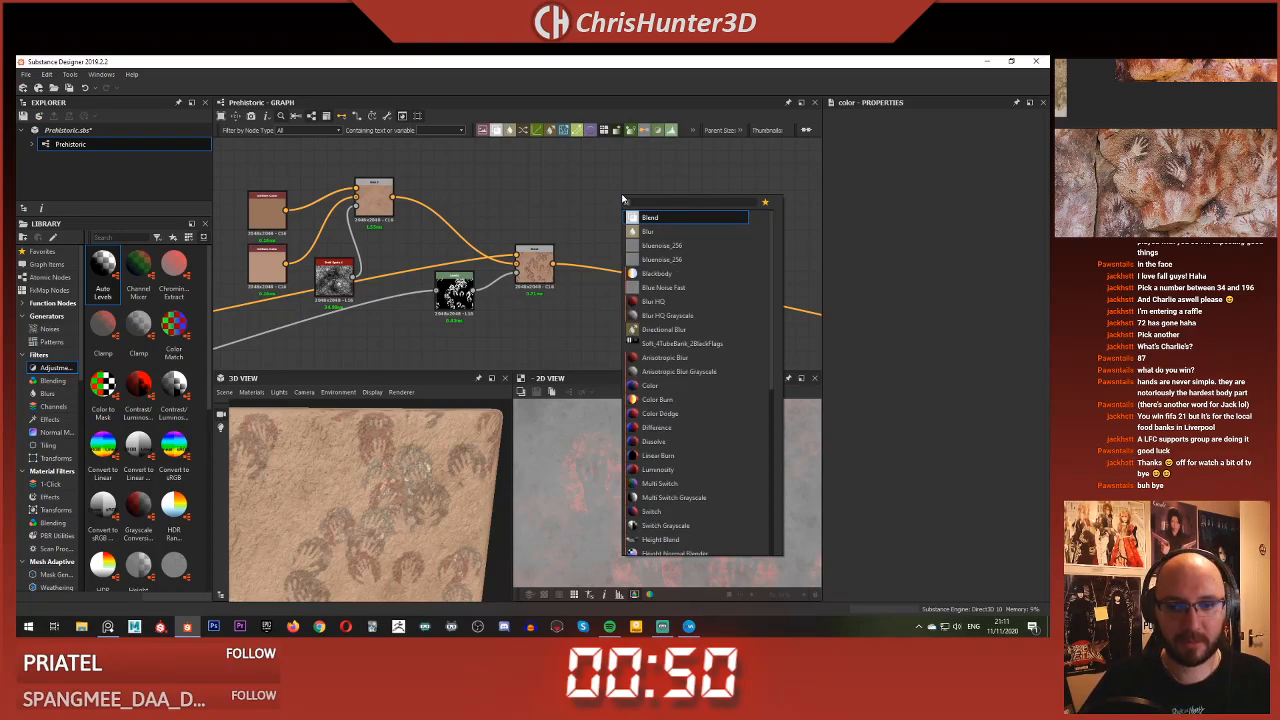
key(Down)
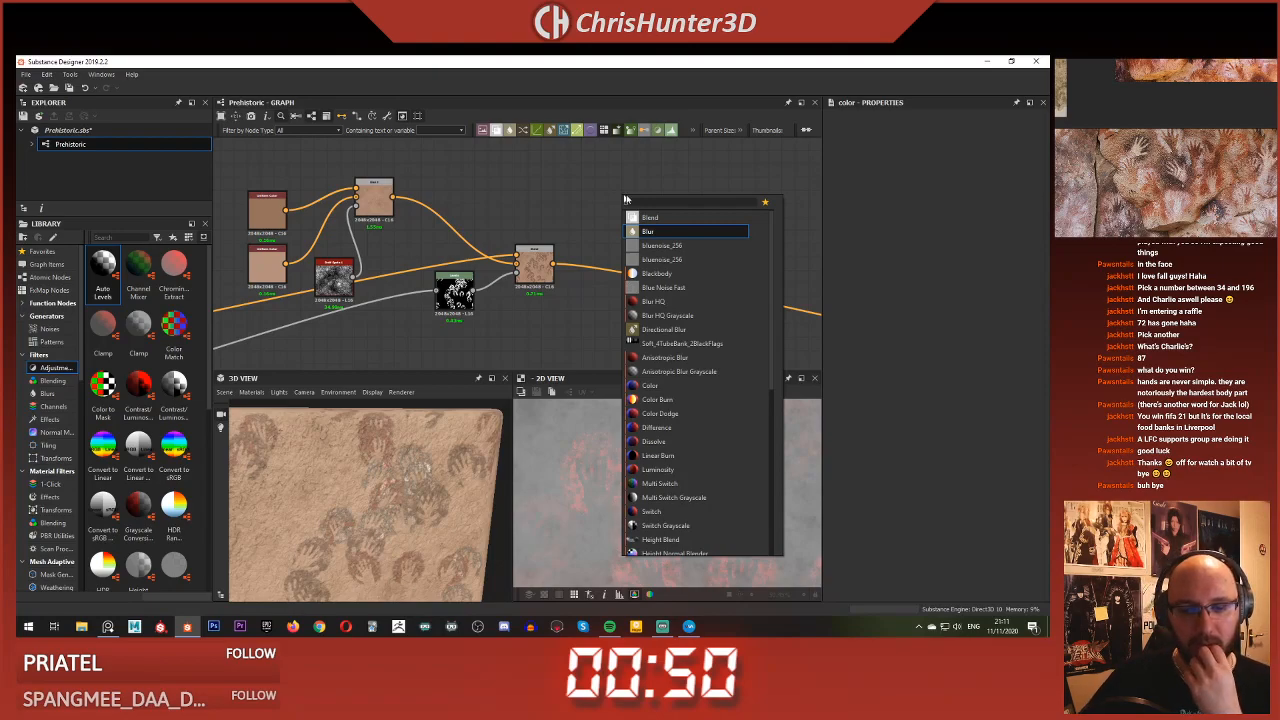
scroll(750, 360, down, 3)
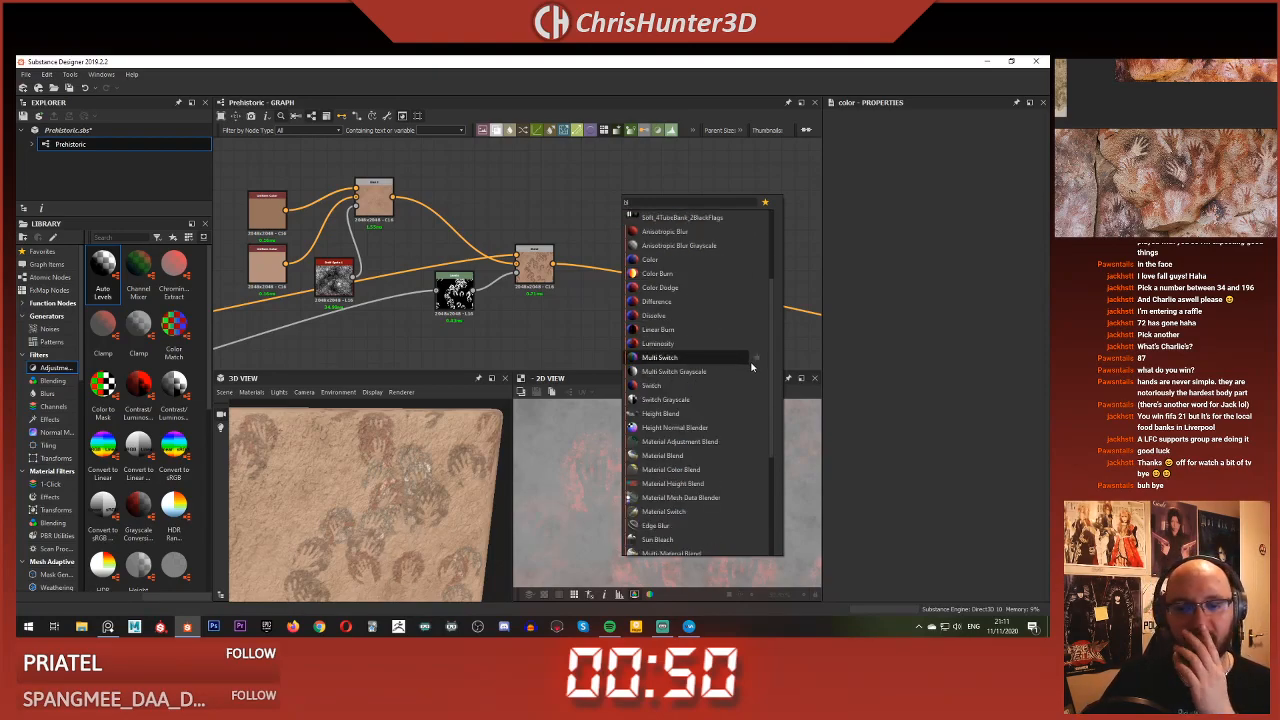
scroll(754, 372, down, 3)
scroll(754, 372, down, 2)
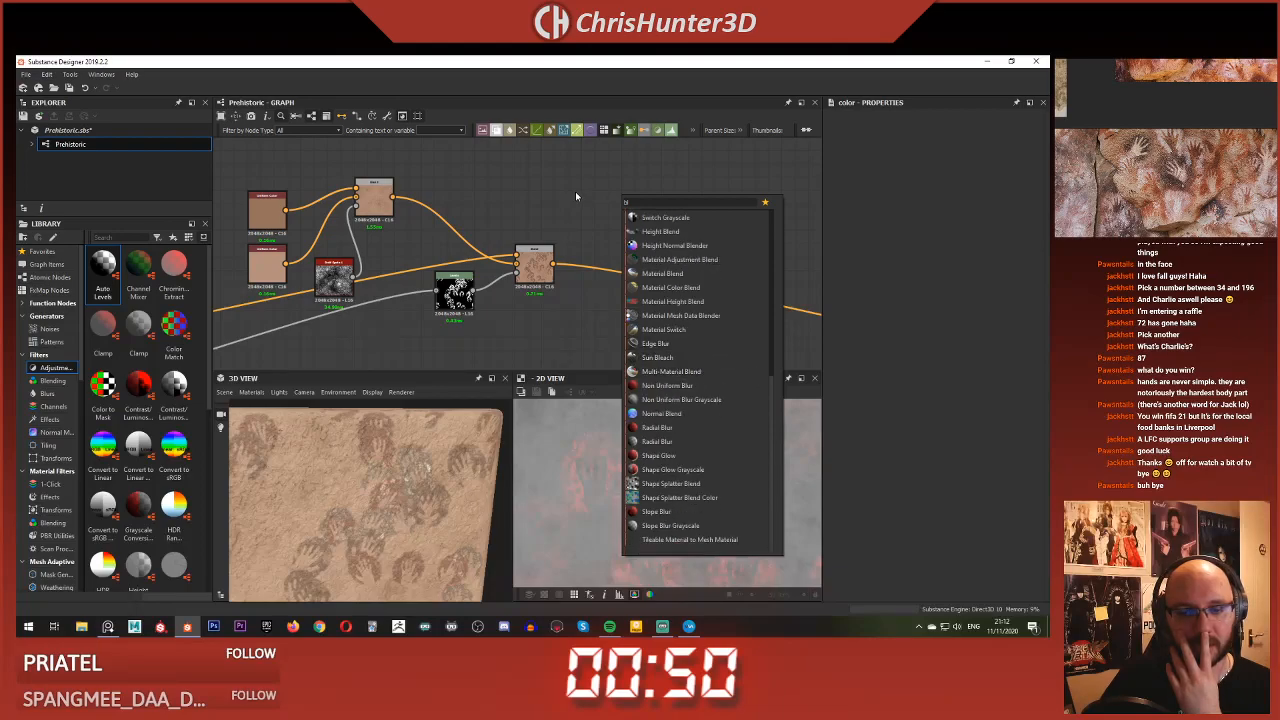
click(575, 191)
Set the opacity of the handprint-over-rock Blend to 1 and inspect the handprints in the 2D and 3D previews
click(545, 268)
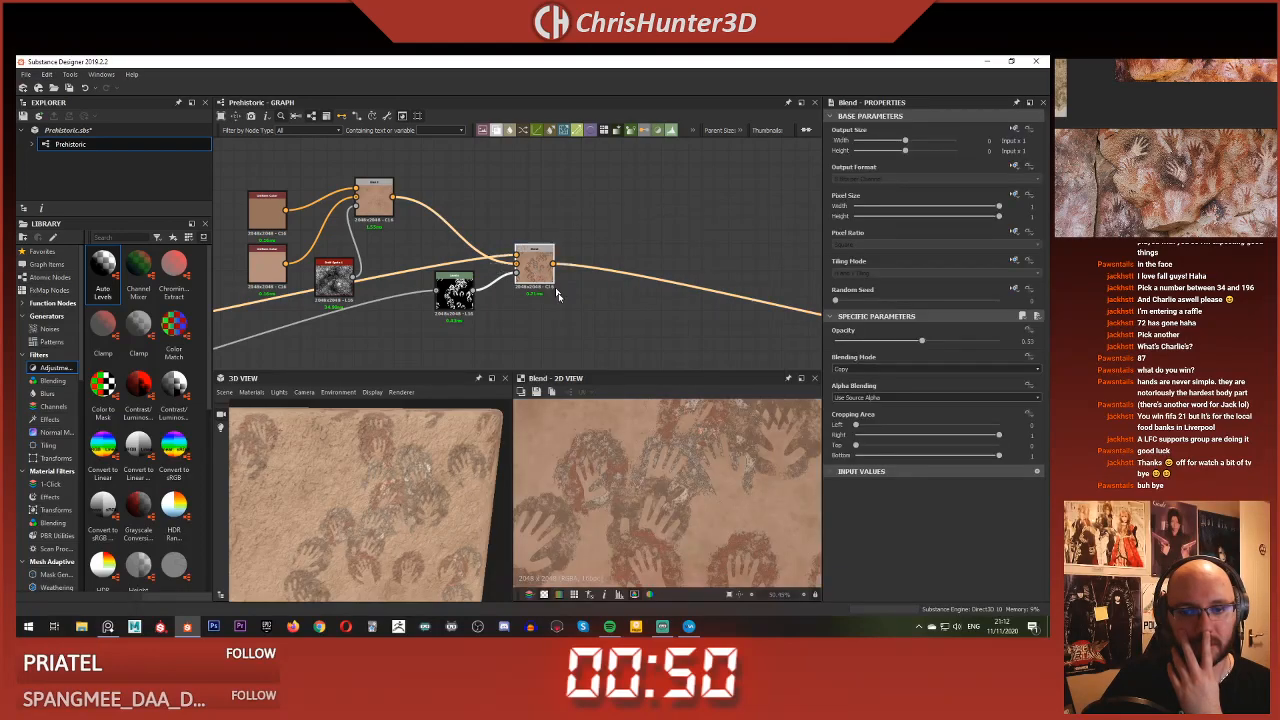
scroll(654, 518, down, 2)
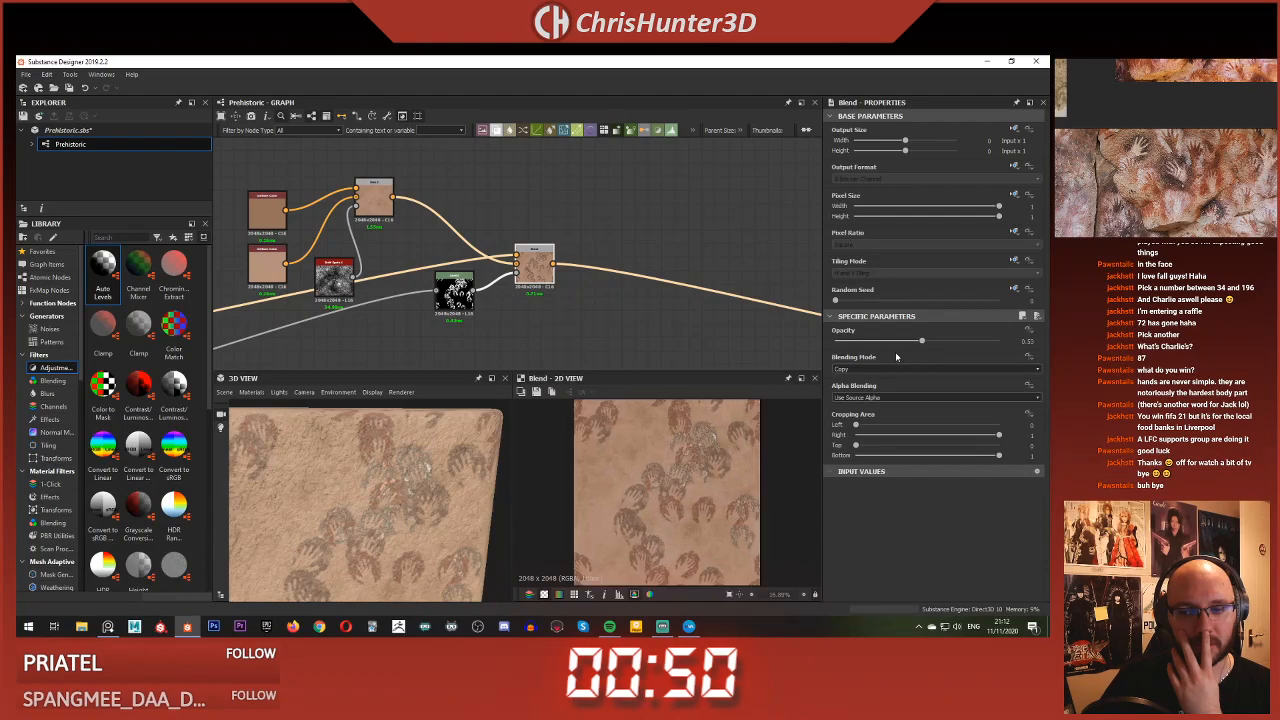
drag(921, 341, 998, 342)
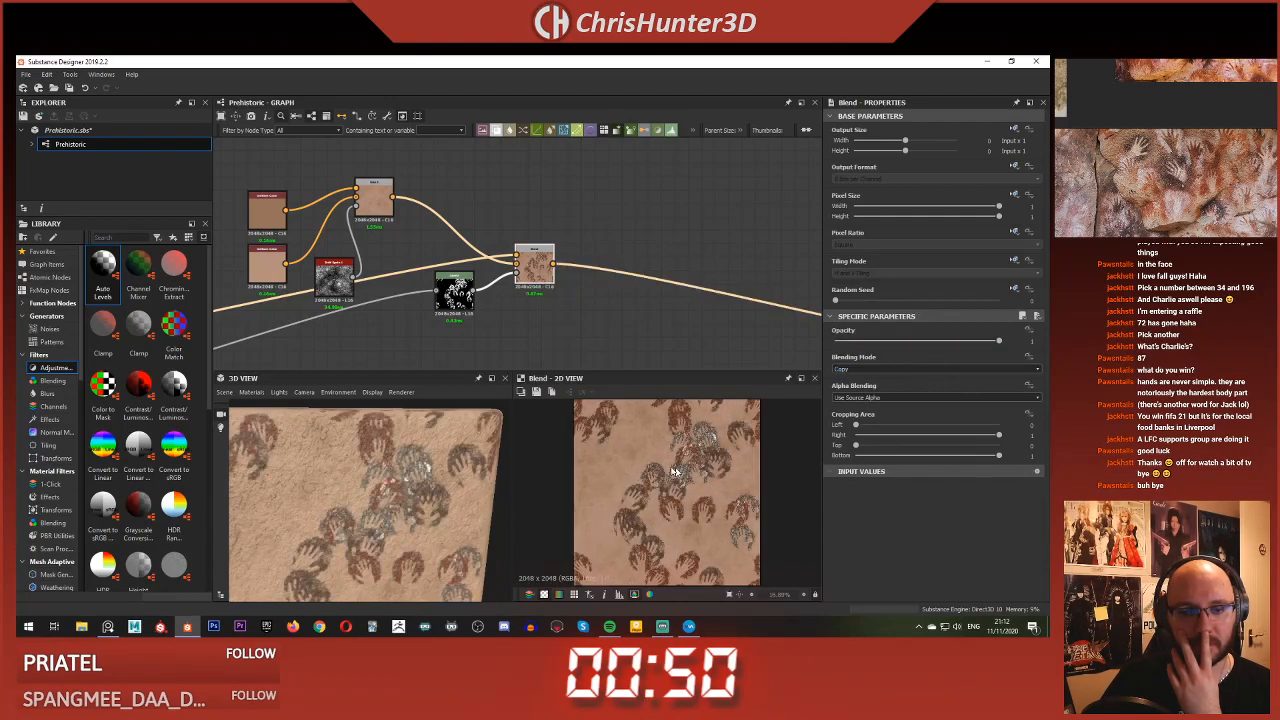
scroll(687, 472, up, 4)
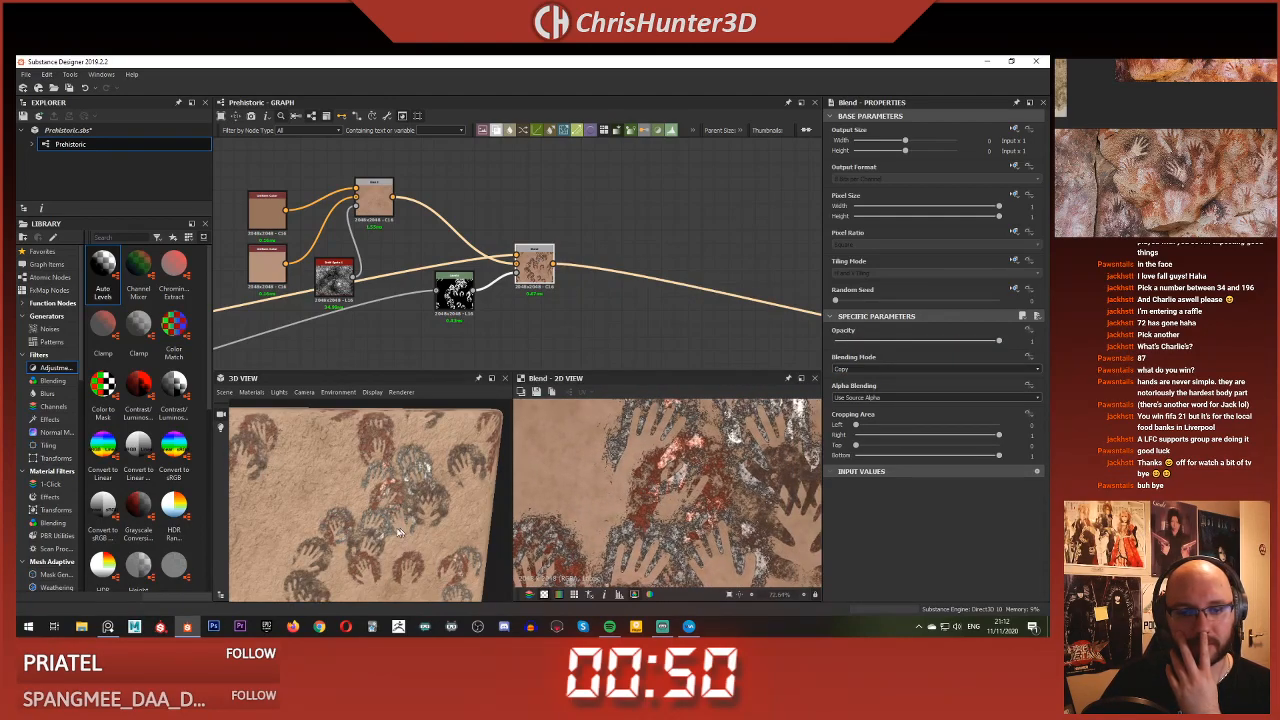
scroll(412, 531, up, 2)
drag(411, 528, 413, 477)
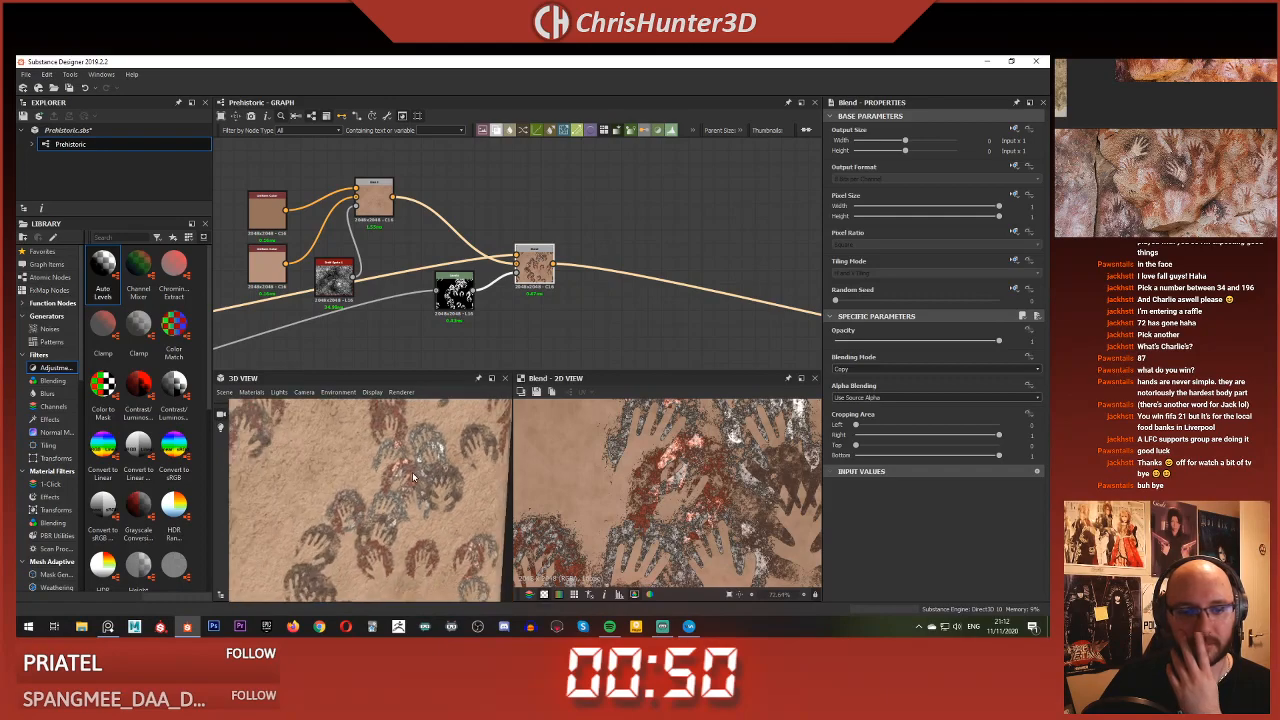
scroll(413, 477, down, 3)
scroll(560, 280, down, 3)
scroll(512, 294, up, 7)
Lower the input white point of the handprint mask's Levels node slightly and inspect the handprints up close
click(492, 266)
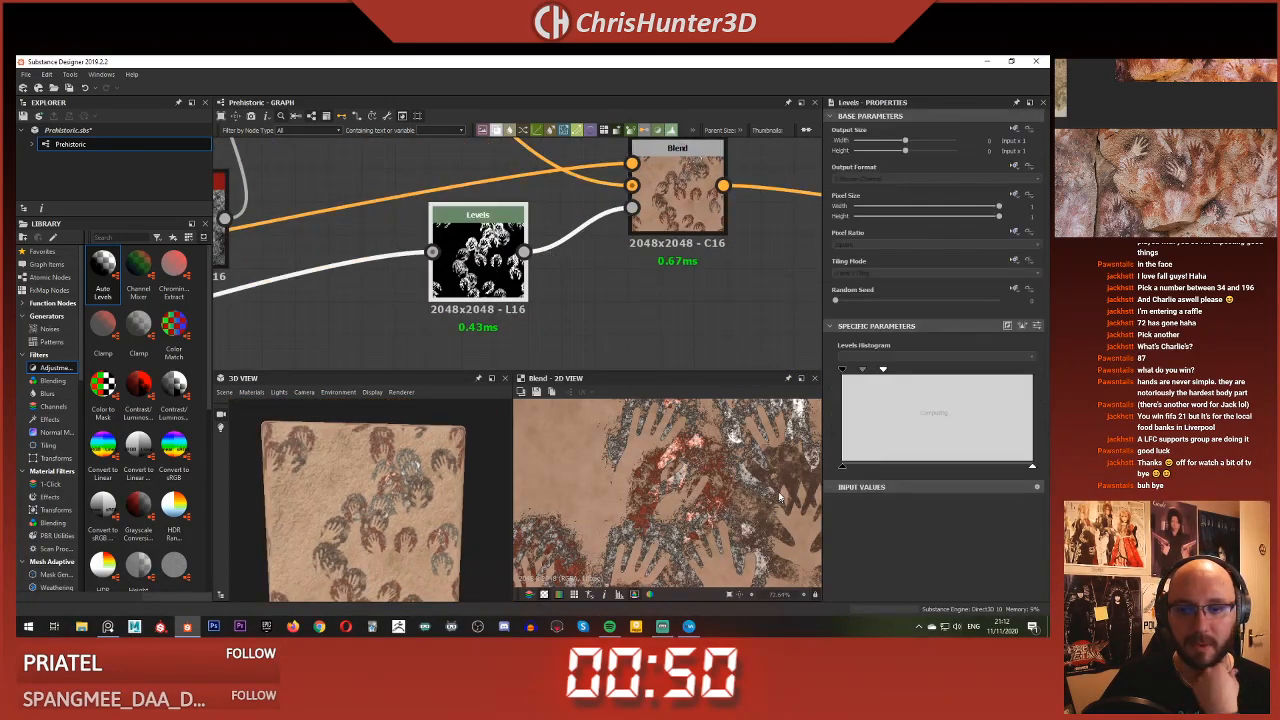
scroll(780, 500, up, 1)
drag(883, 362, 866, 362)
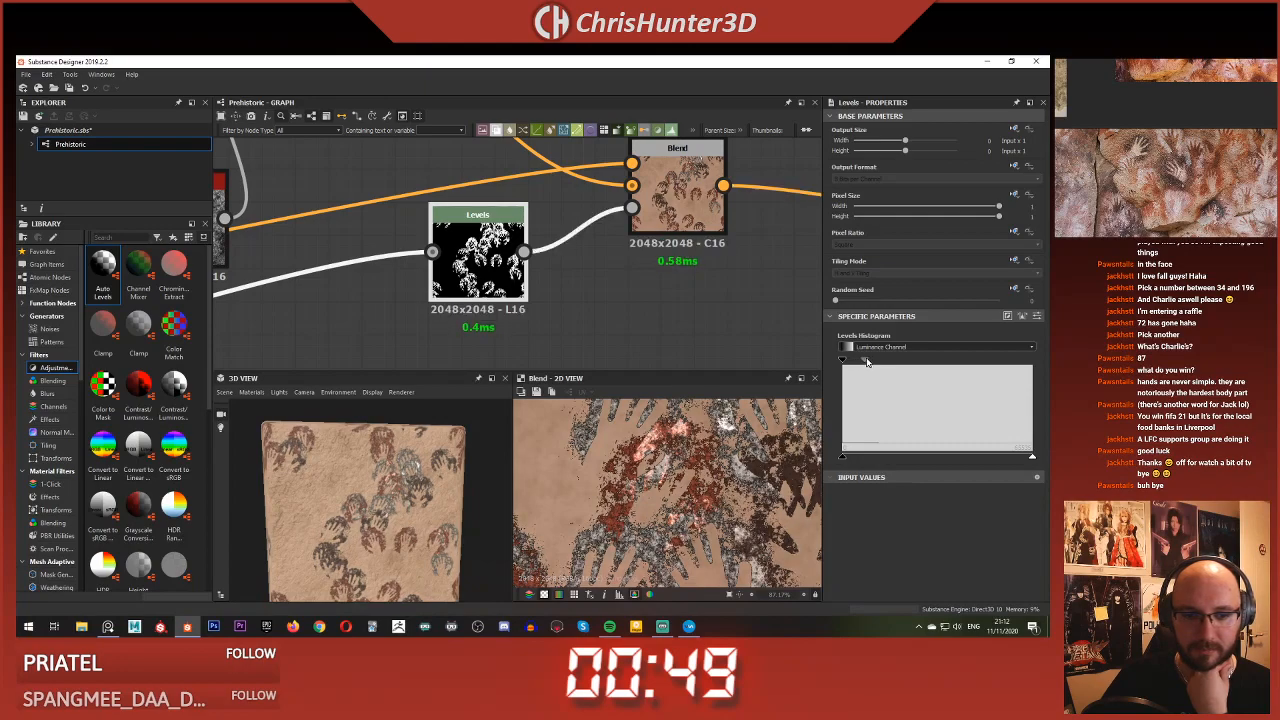
scroll(282, 498, up, 5)
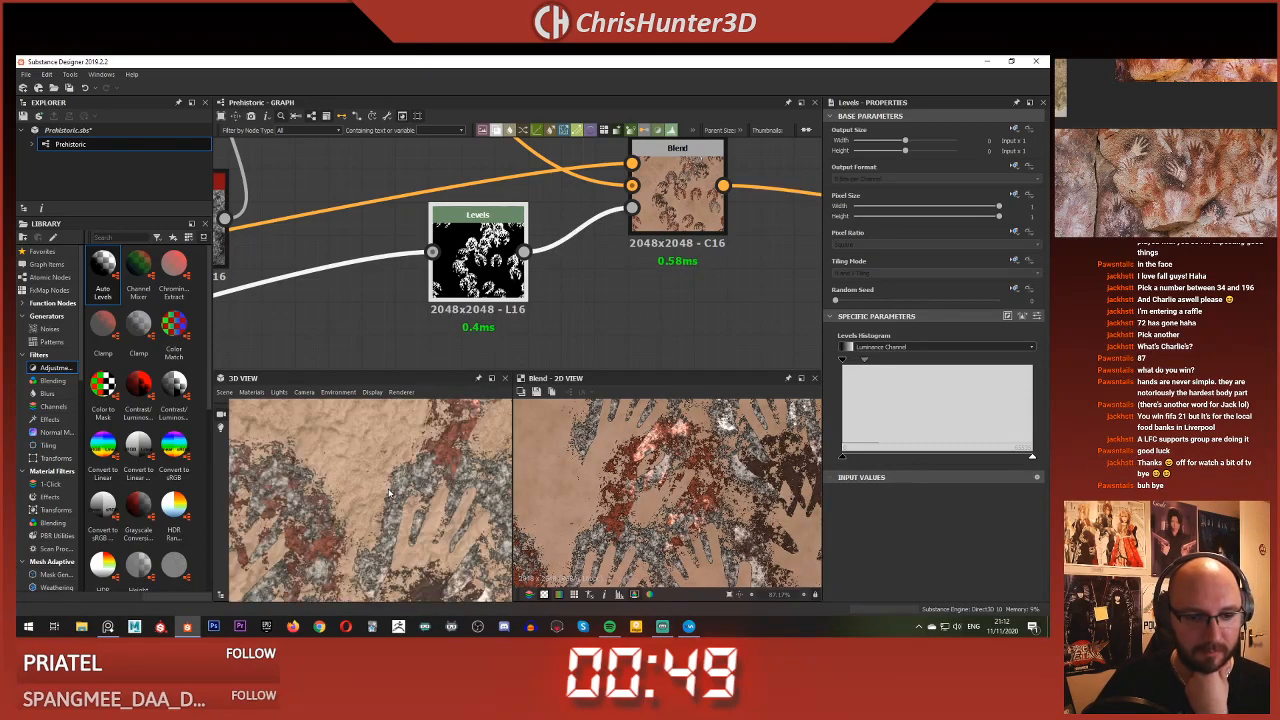
scroll(389, 492, down, 3)
scroll(535, 285, down, 3)
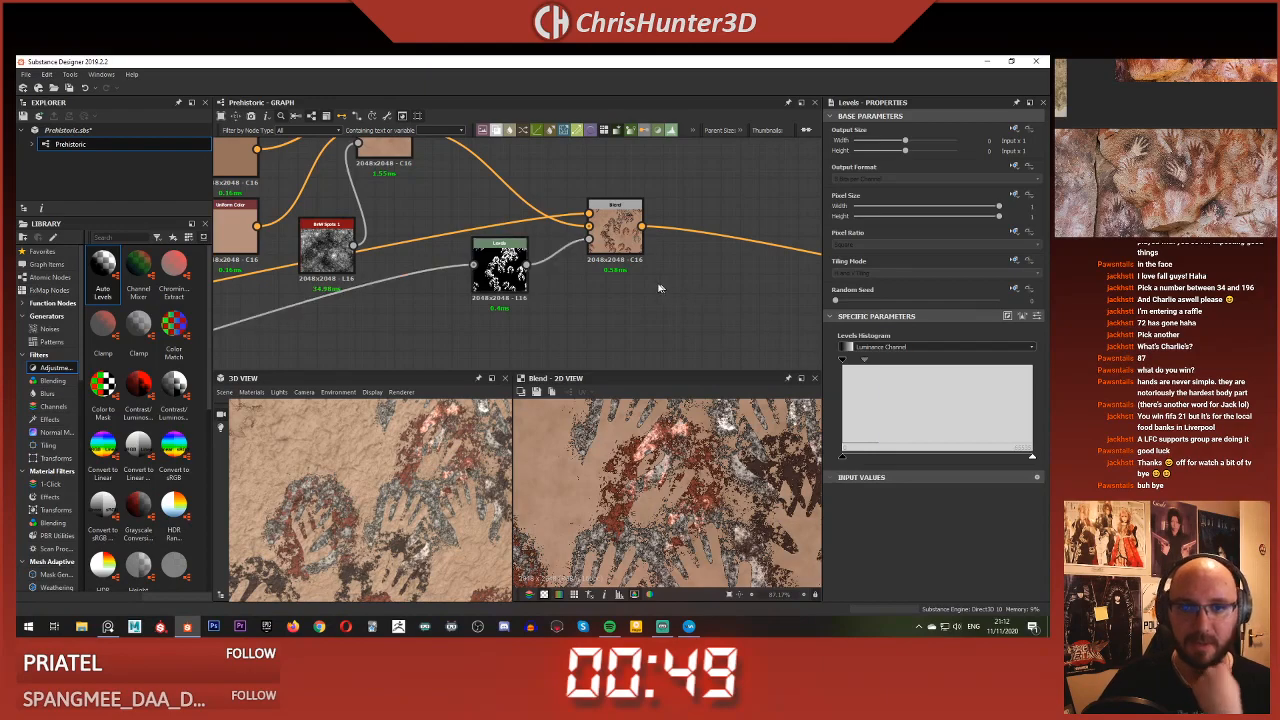
Delete the Levels node so the grayscale handprint mask feeds the Opacity input of the handprint-over-rock Blend directly
key(Delete)
click(610, 240)
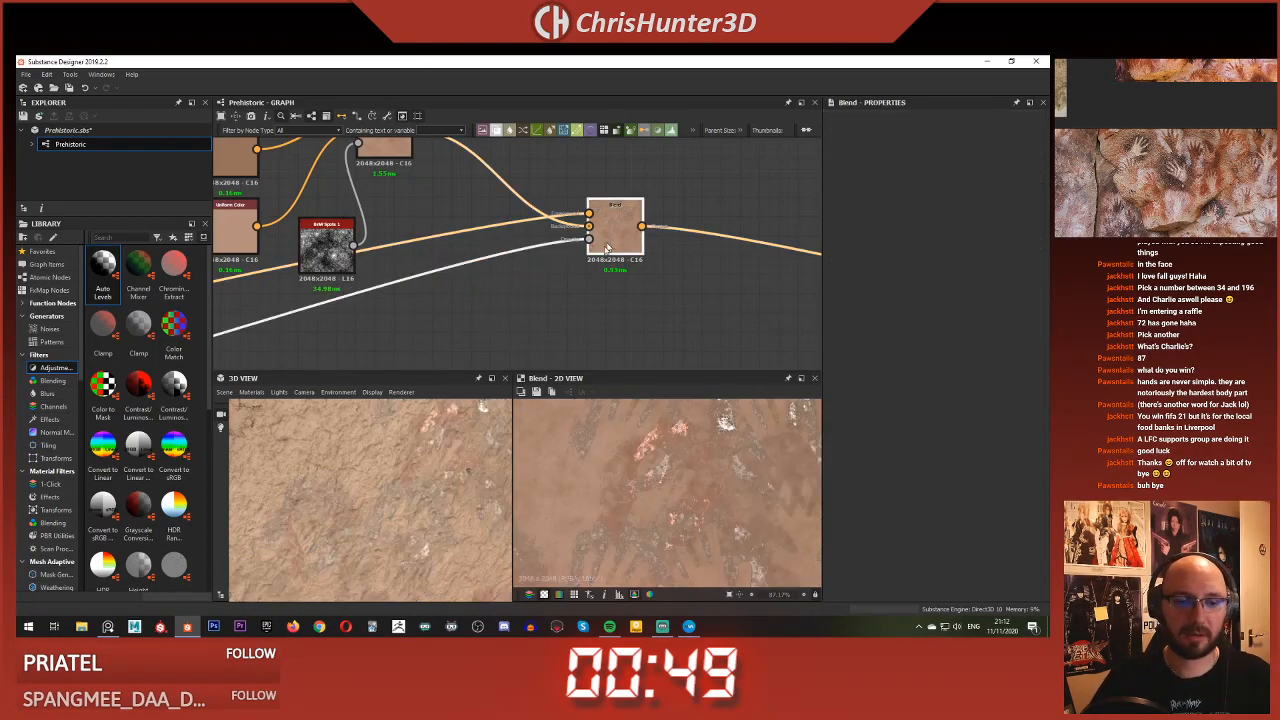
scroll(404, 476, down, 5)
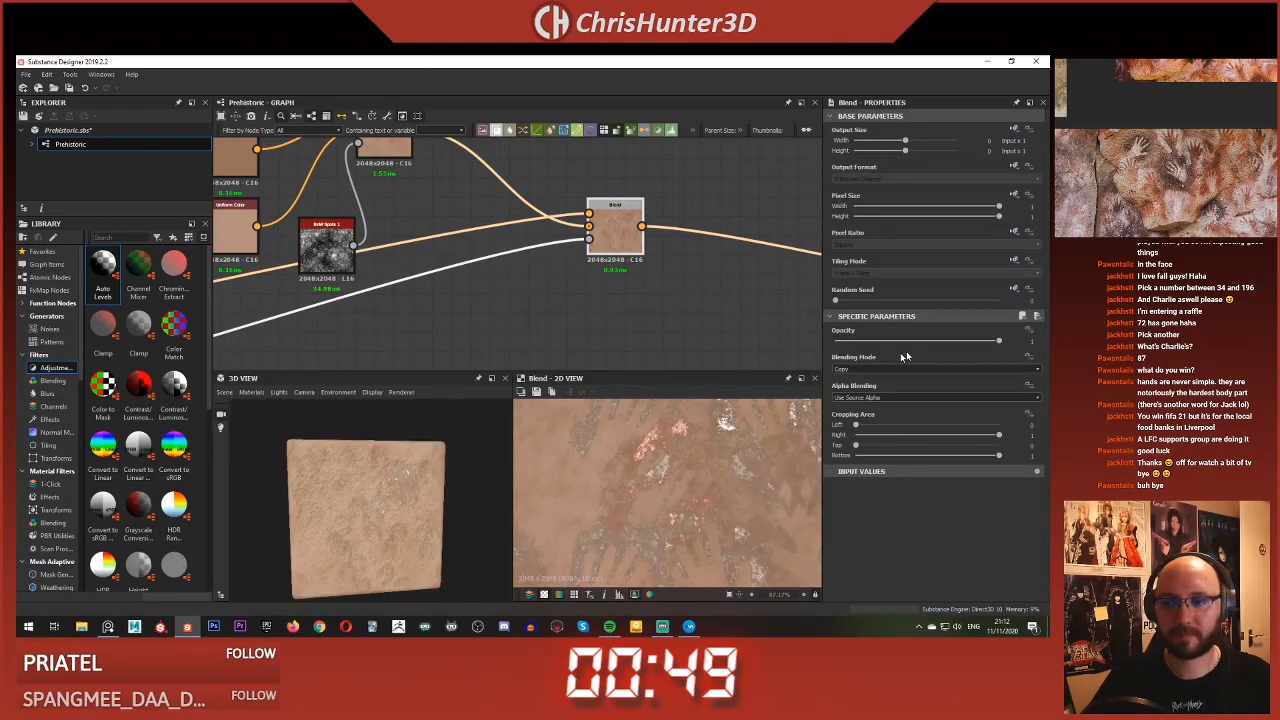
Trace the opacity mask back through the Grayscale Conversion node and examine the Max (Lighten) handprint Blend in the 2D preview
click(589, 239)
double_click(596, 238)
middle_drag(563, 328, 610, 319)
scroll(610, 319, down, 6)
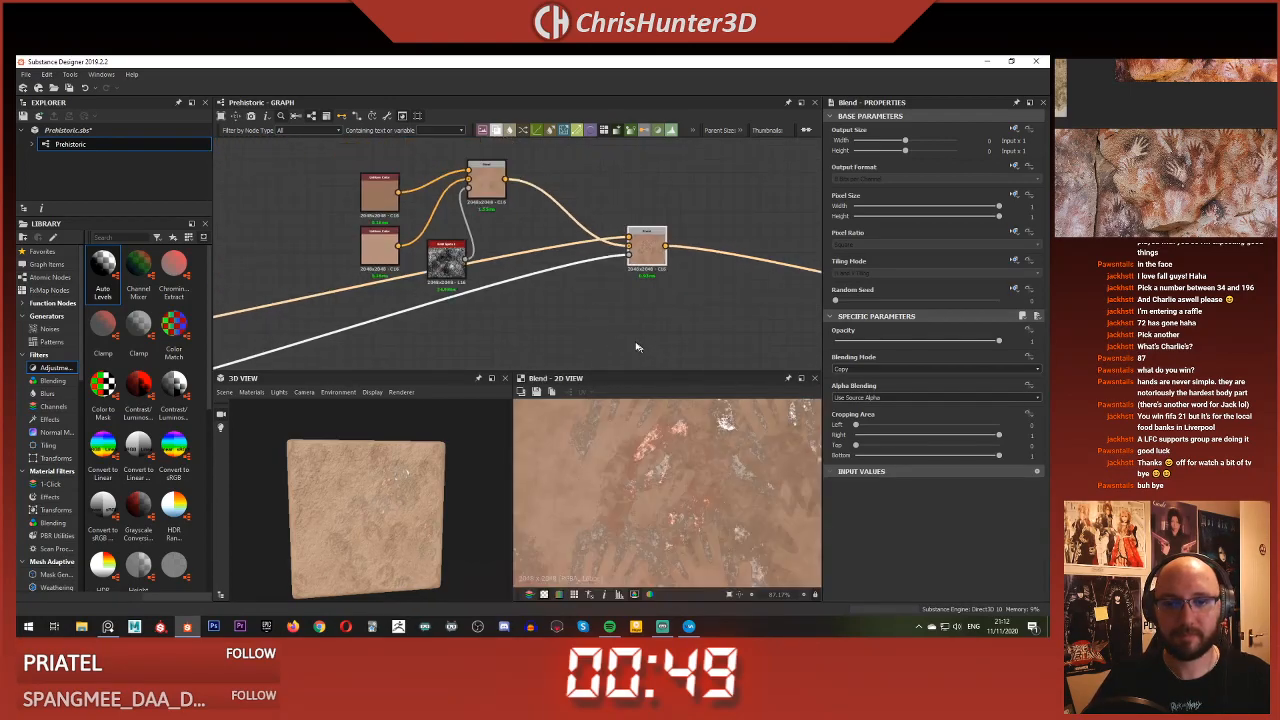
middle_drag(506, 289, 694, 249)
middle_drag(362, 343, 577, 303)
scroll(577, 303, up, 6)
double_click(577, 302)
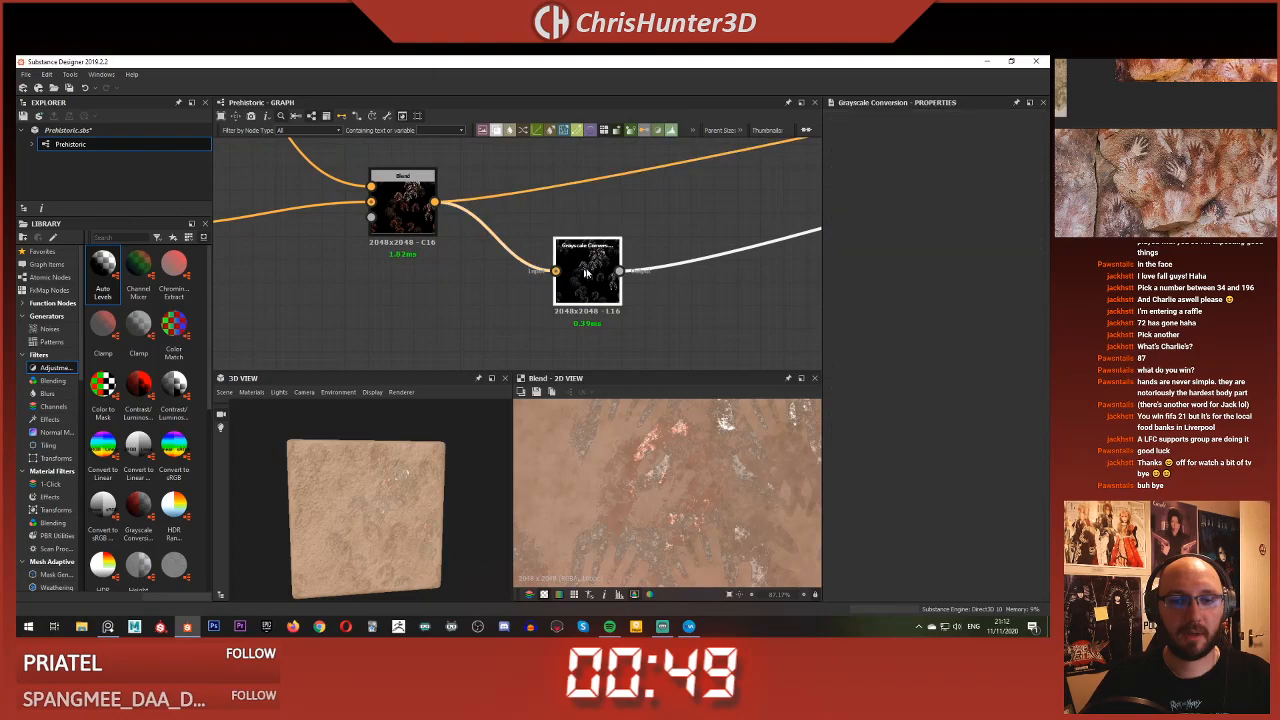
scroll(487, 308, down, 3)
double_click(354, 279)
middle_drag(405, 289, 543, 281)
scroll(543, 281, down, 4)
scroll(694, 511, down, 6)
scroll(694, 510, down, 2)
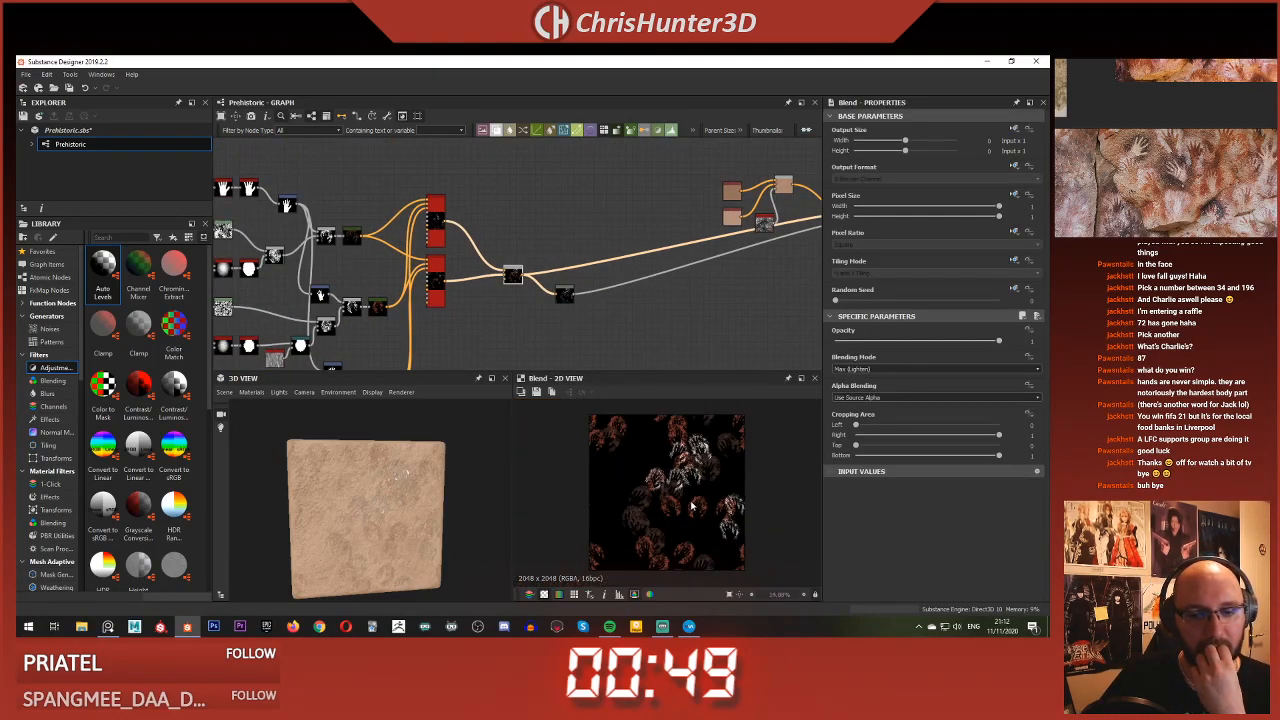
Examine the output and parameters of the Tile Sampler Color nodes that scatter the handprints
click(428, 214)
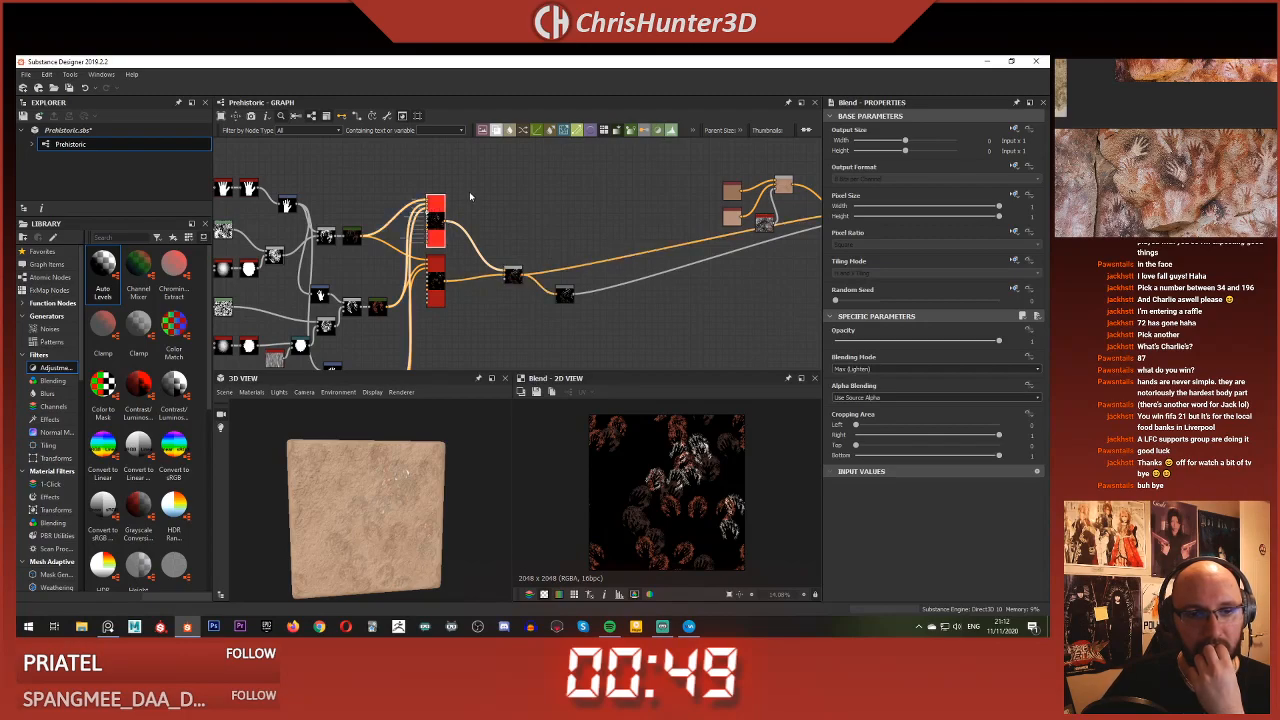
click(432, 208)
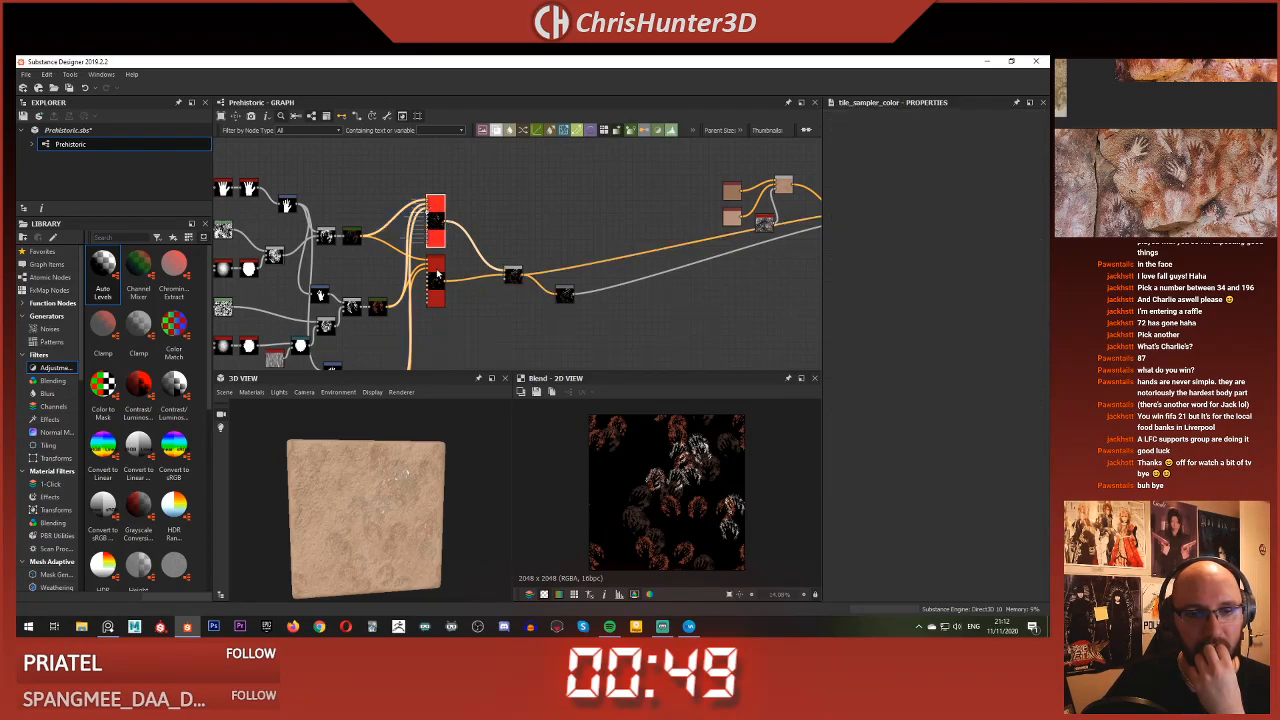
click(508, 311)
middle_drag(745, 238, 495, 253)
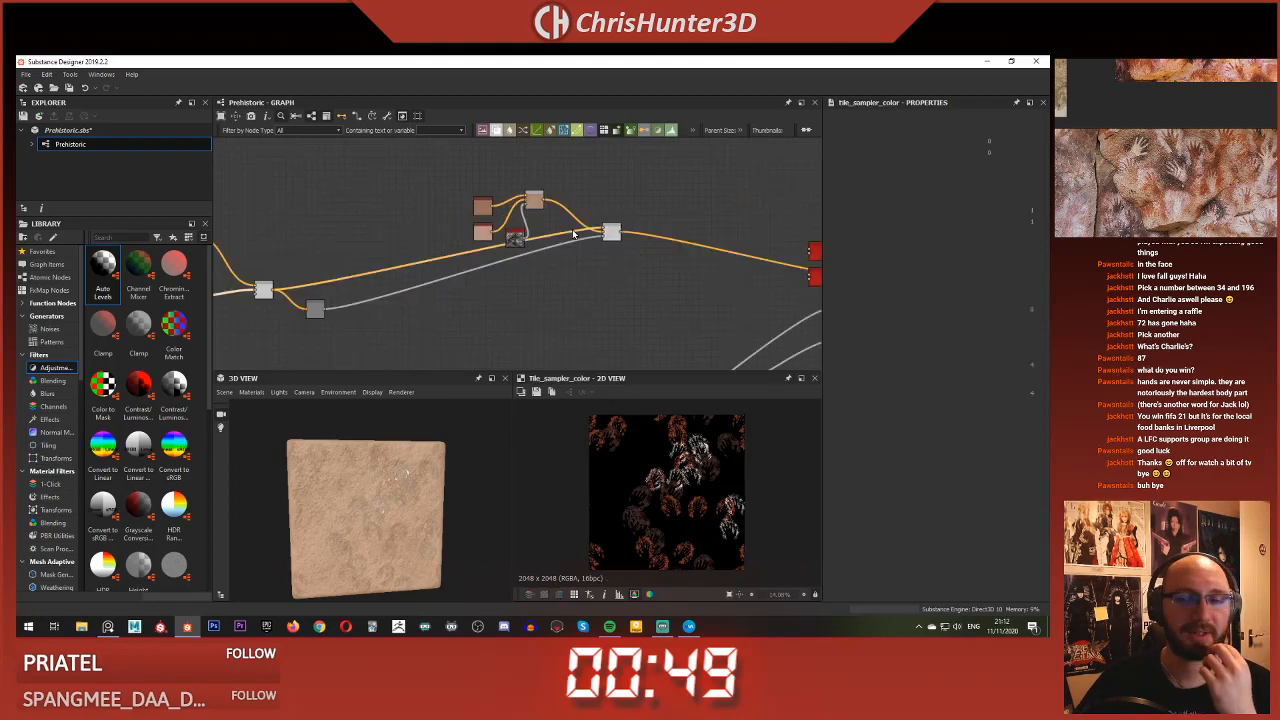
scroll(660, 280, down, 3)
scroll(672, 245, up, 5)
scroll(624, 263, up, 2)
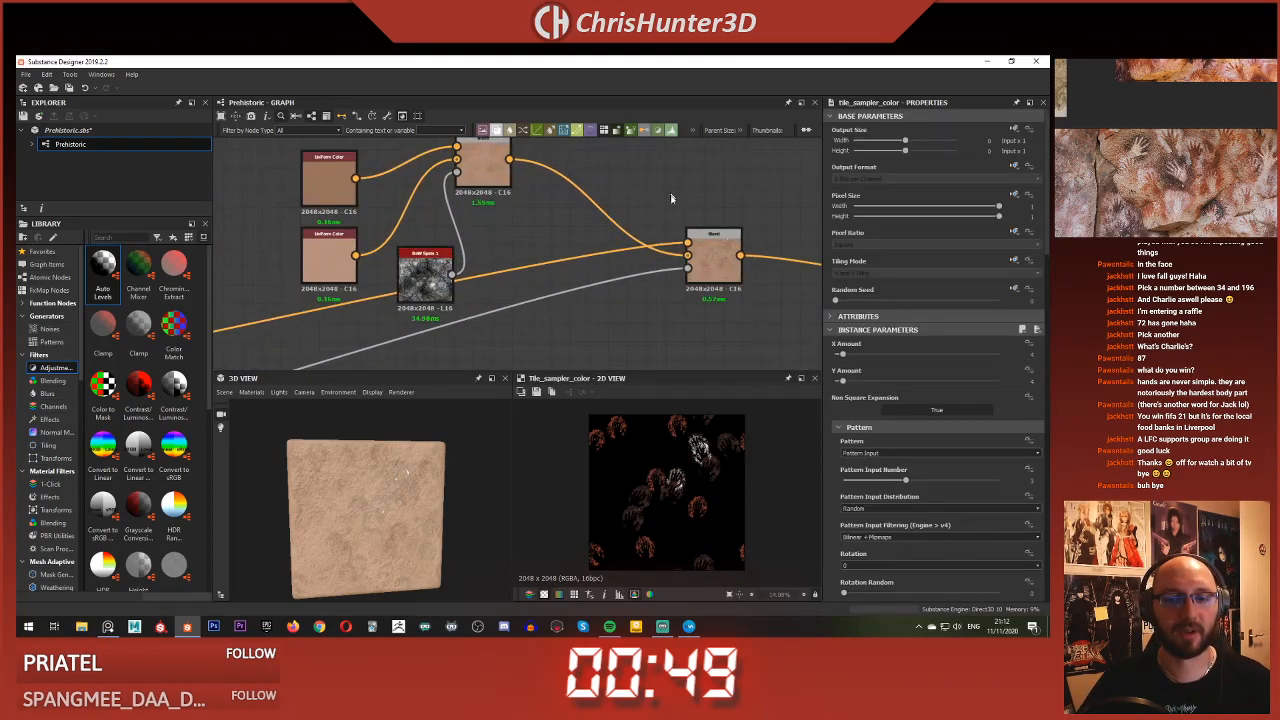
Set the blending mode of the handprint-over-rock Blend to Multiply and check the handprints in the 2D and 3D previews
click(711, 255)
scroll(385, 496, up, 5)
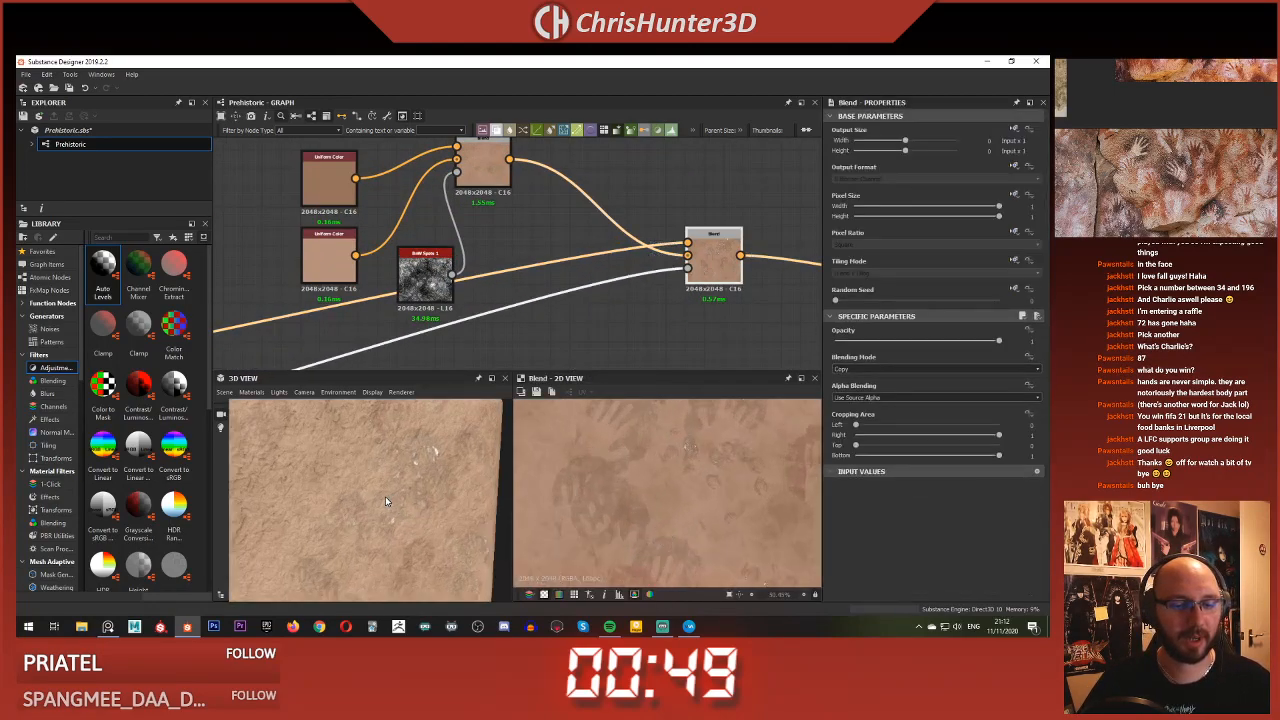
scroll(660, 327, down, 3)
scroll(660, 327, up, 2)
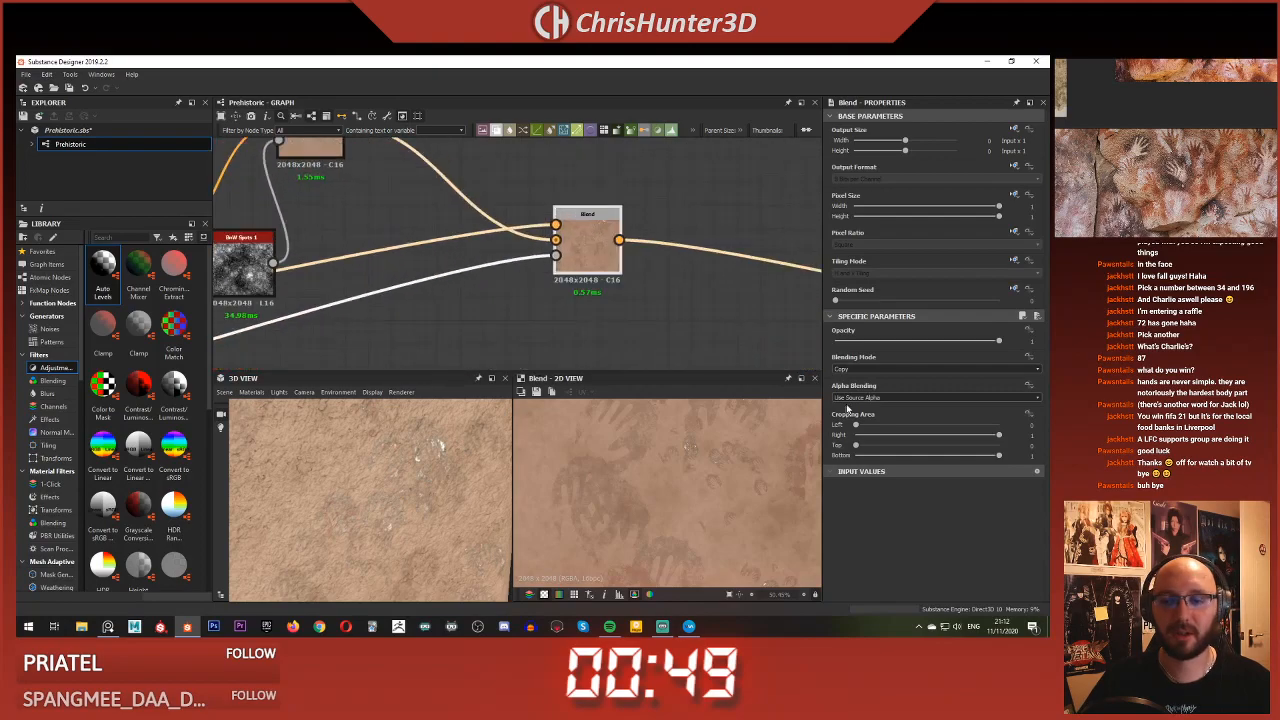
click(873, 369)
click(876, 398)
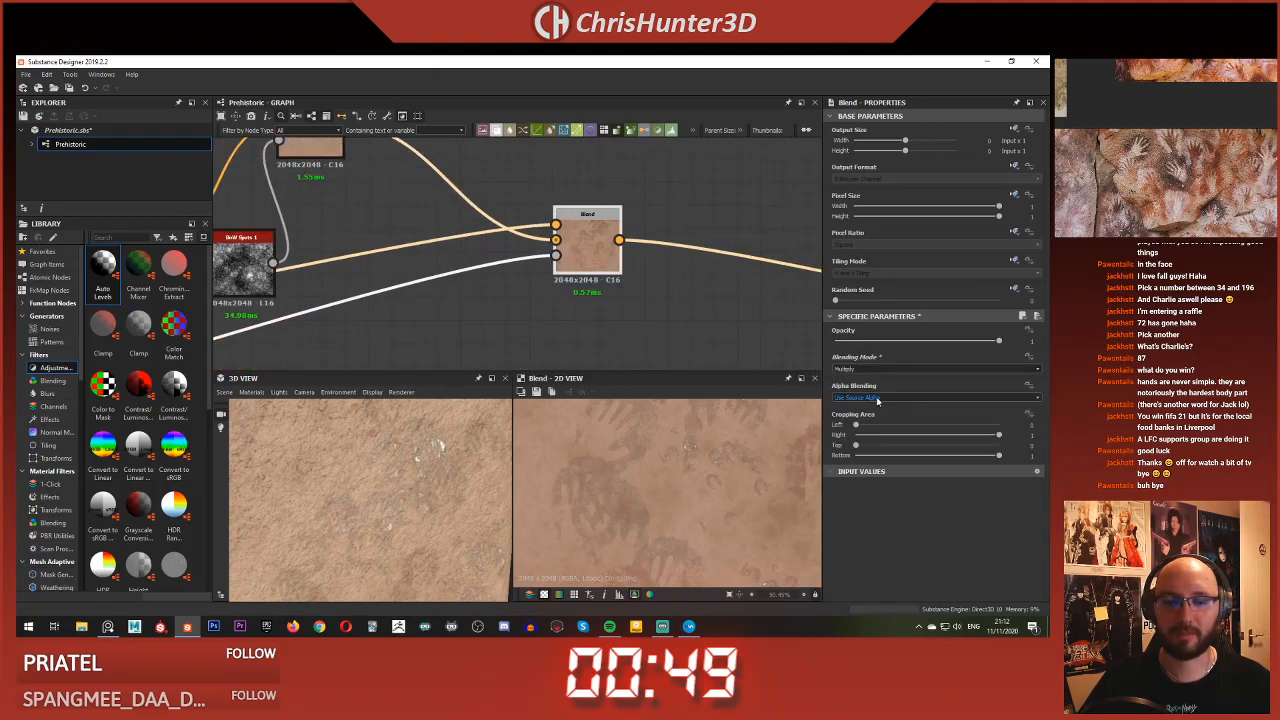
scroll(342, 521, down, 3)
scroll(674, 454, down, 3)
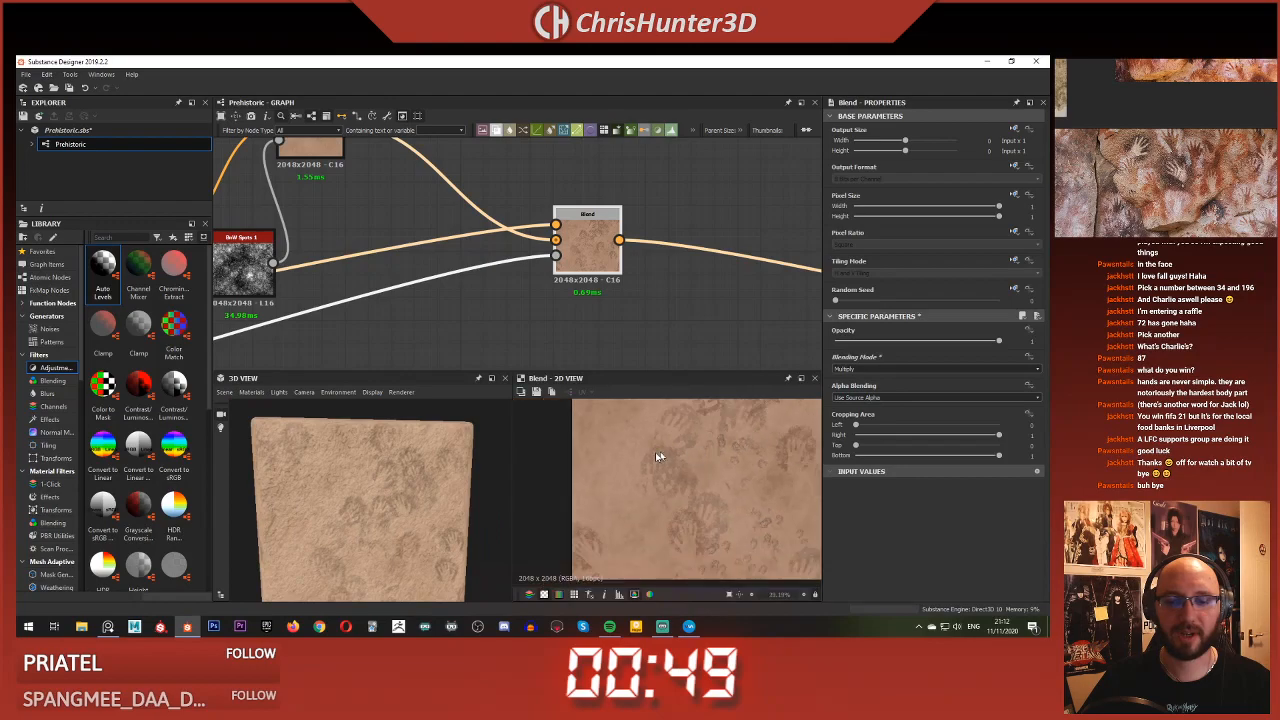
scroll(711, 443, up, 8)
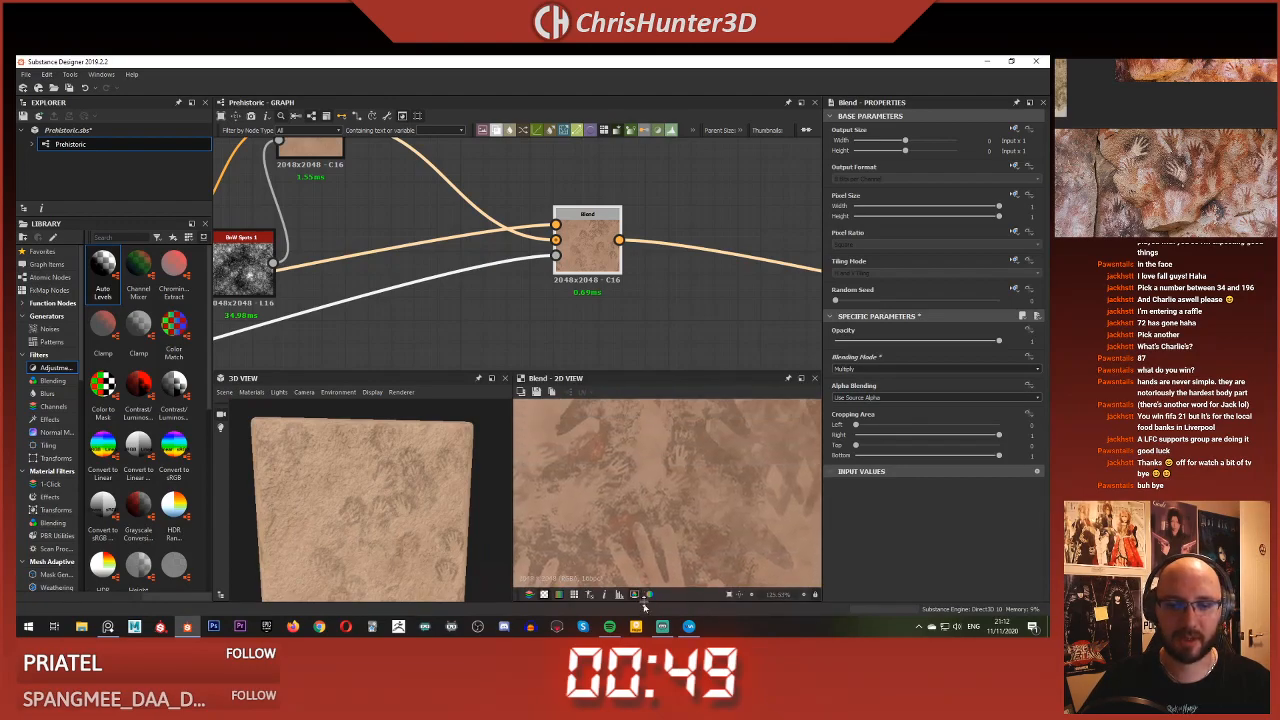
scroll(680, 452, down, 5)
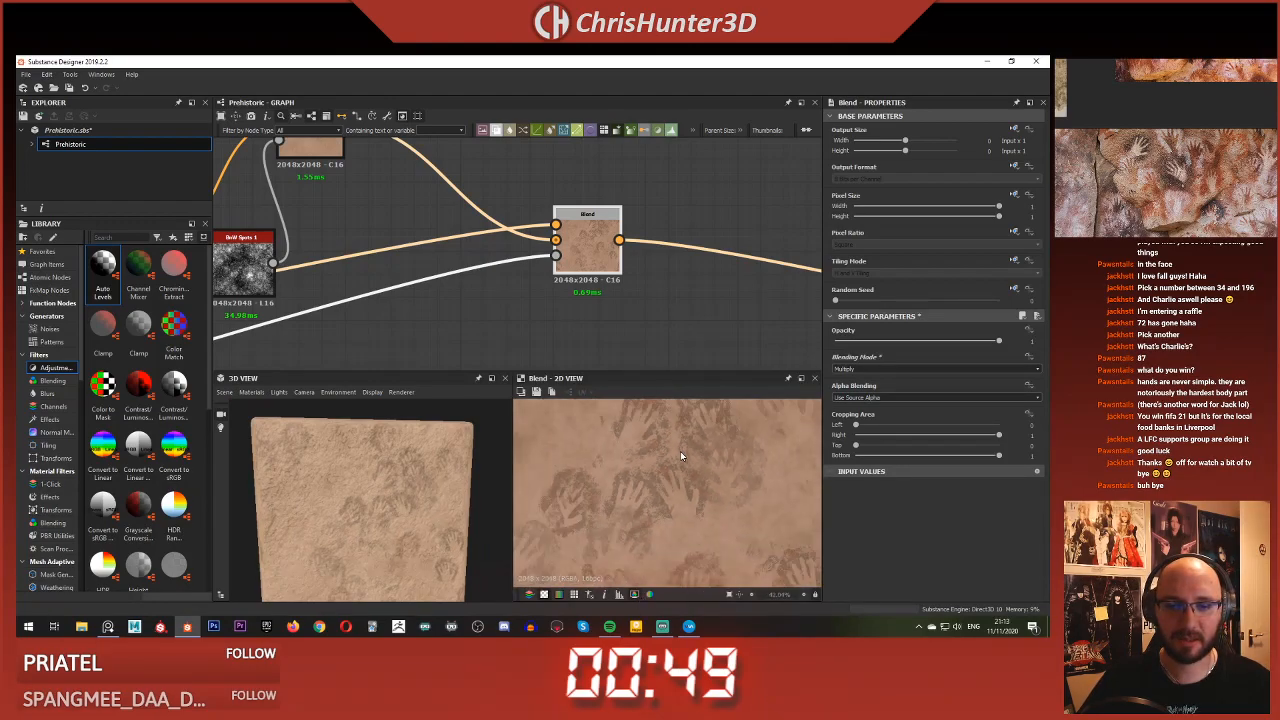
Open the upper Tile Sampler Color node's parameters and show its handprint output in the 2D preview
scroll(680, 451, down, 3)
scroll(462, 244, down, 5)
scroll(462, 244, up, 4)
middle_drag(466, 216, 554, 356)
click(472, 251)
scroll(698, 474, up, 6)
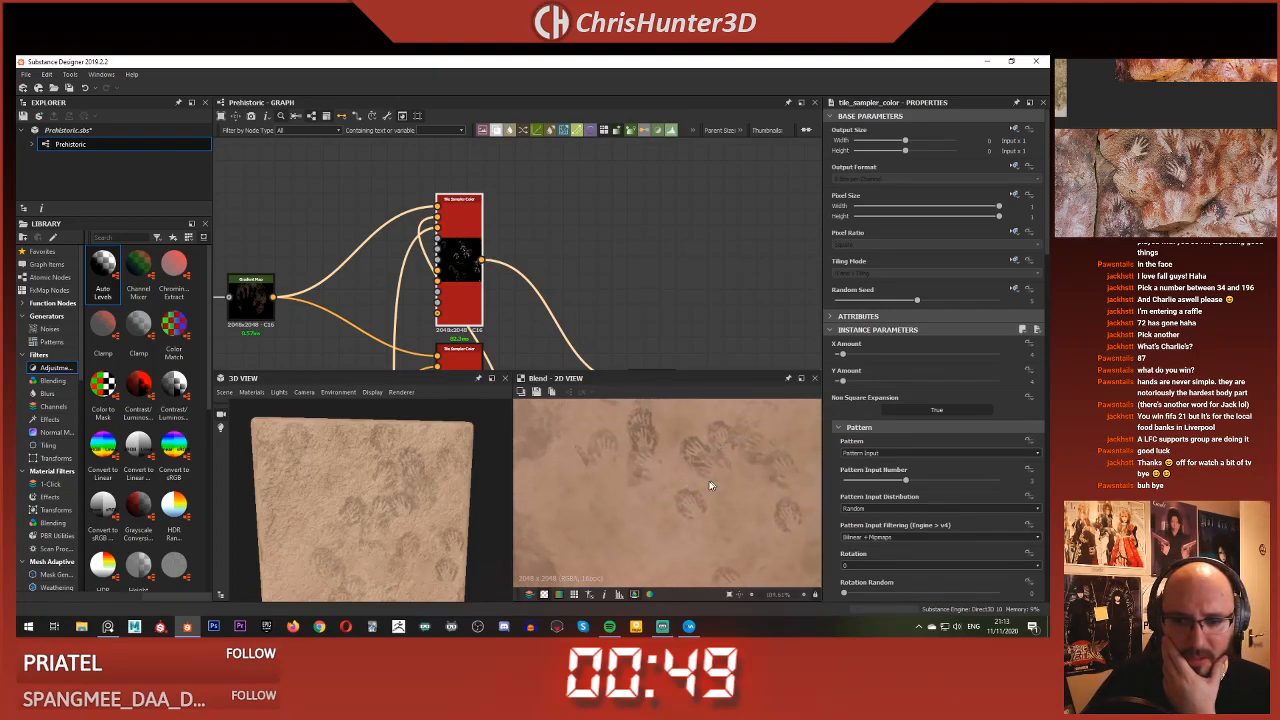
double_click(457, 268)
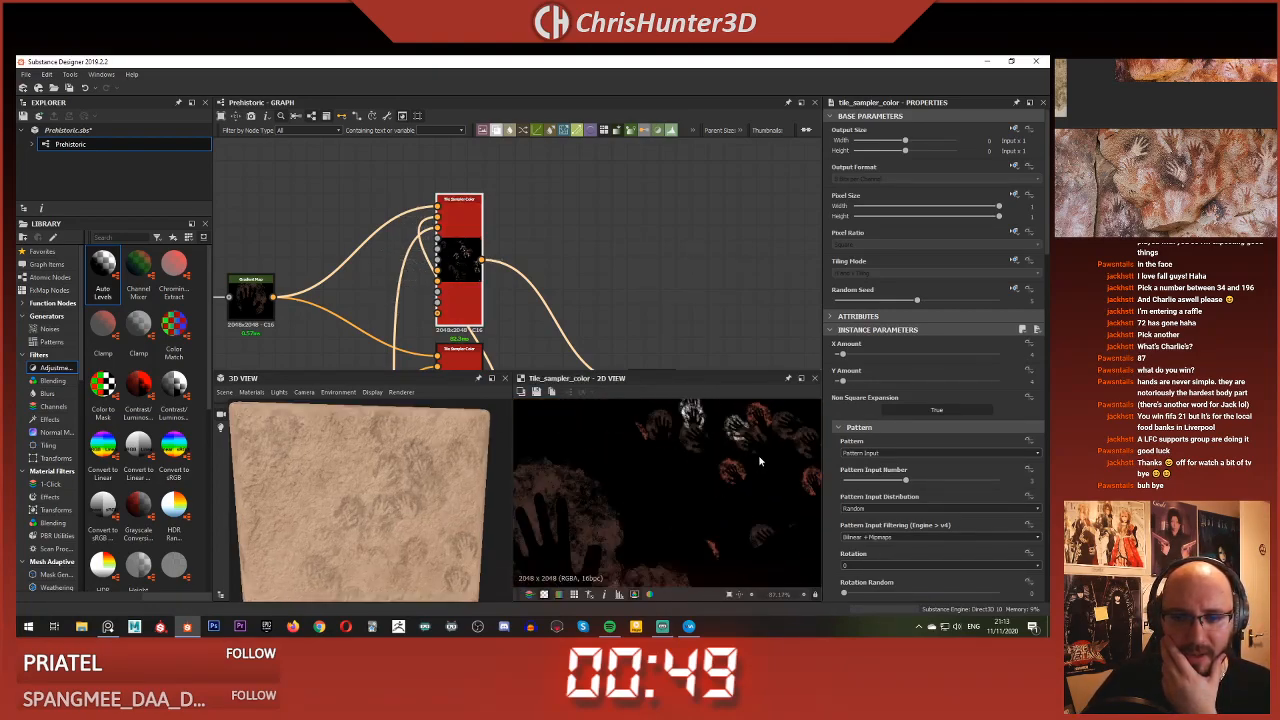
Examine the upper Tile Sampler Color node's scattered handprints up close and as a whole in the 2D preview
scroll(752, 459, down, 4)
scroll(698, 492, up, 4)
middle_drag(680, 482, 532, 470)
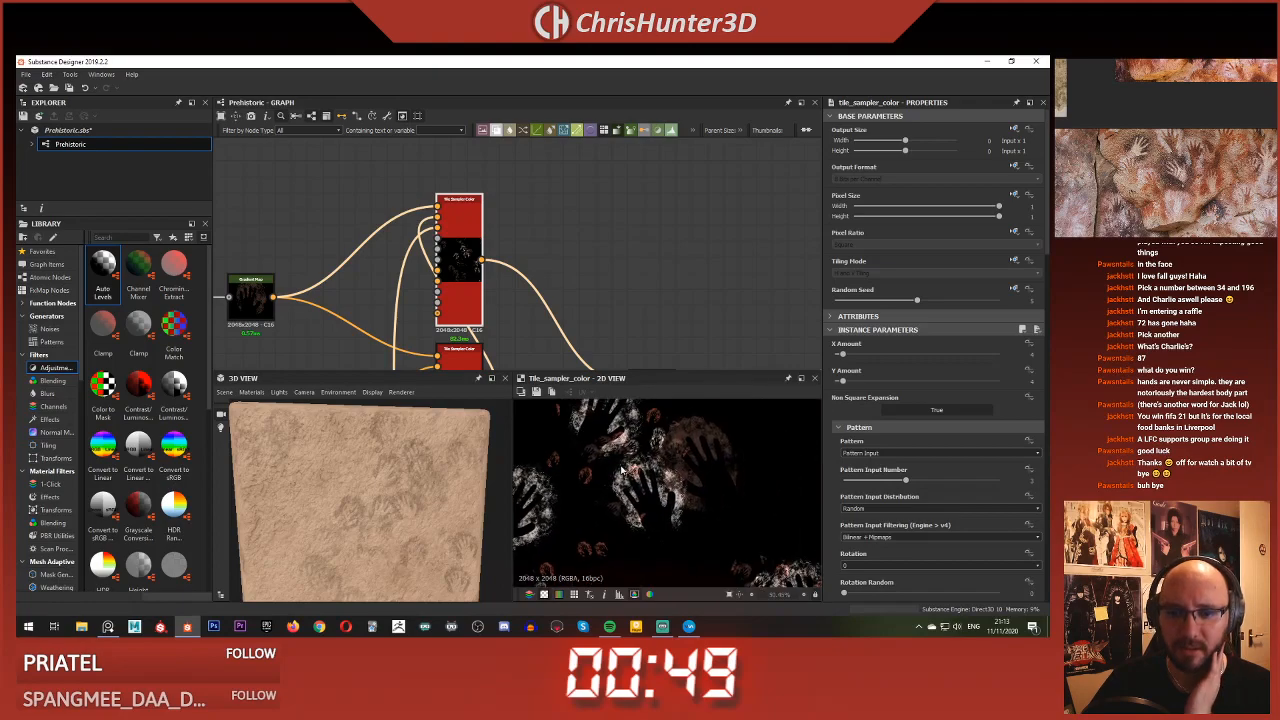
scroll(610, 484, down, 1)
scroll(604, 485, down, 5)
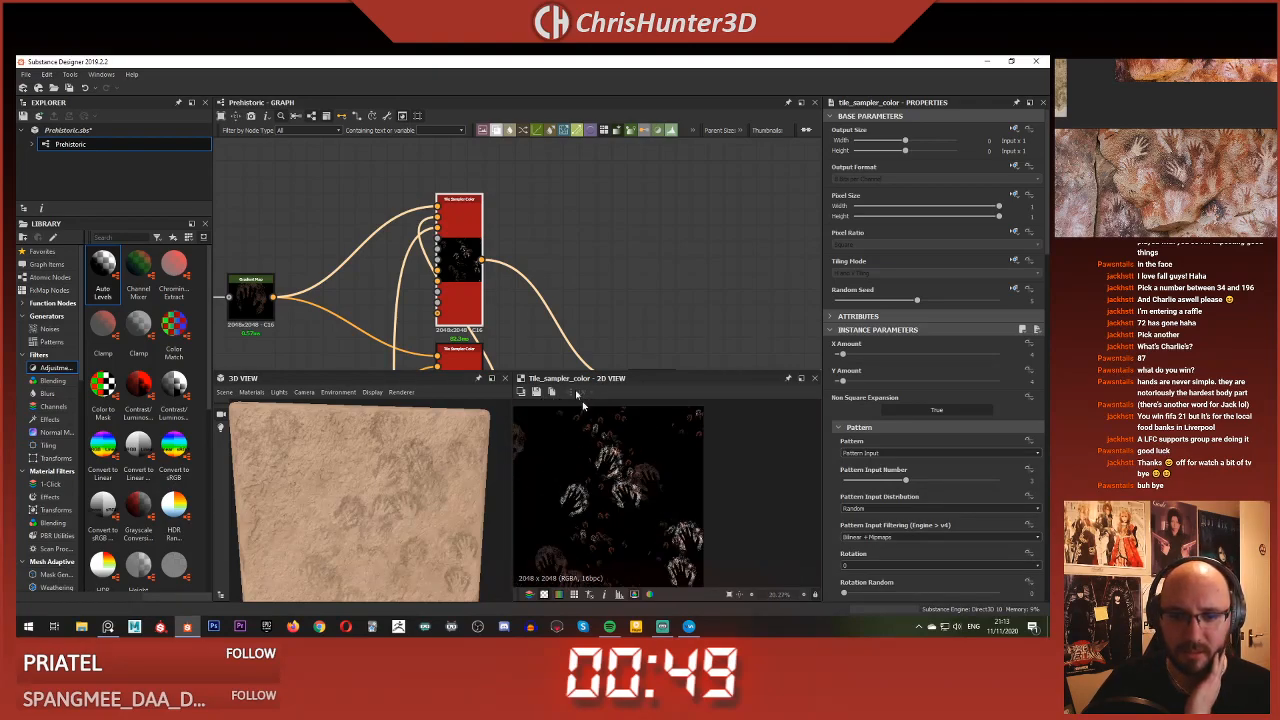
Open the lower Tile Sampler Color node's parameters and review its pattern, size, position and rotation settings alongside the previewed handprints
scroll(507, 298, down, 1)
scroll(508, 298, down, 5)
middle_drag(508, 298, 624, 261)
scroll(601, 222, up, 6)
click(567, 294)
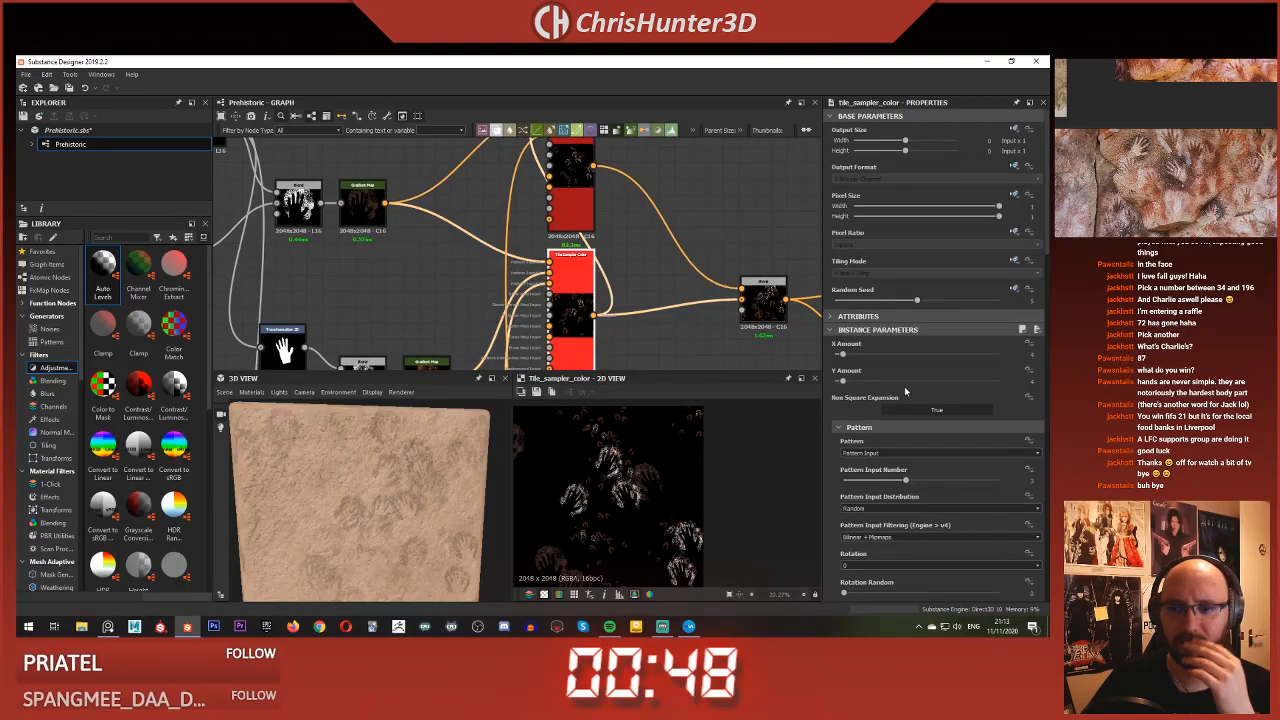
scroll(905, 392, down, 6)
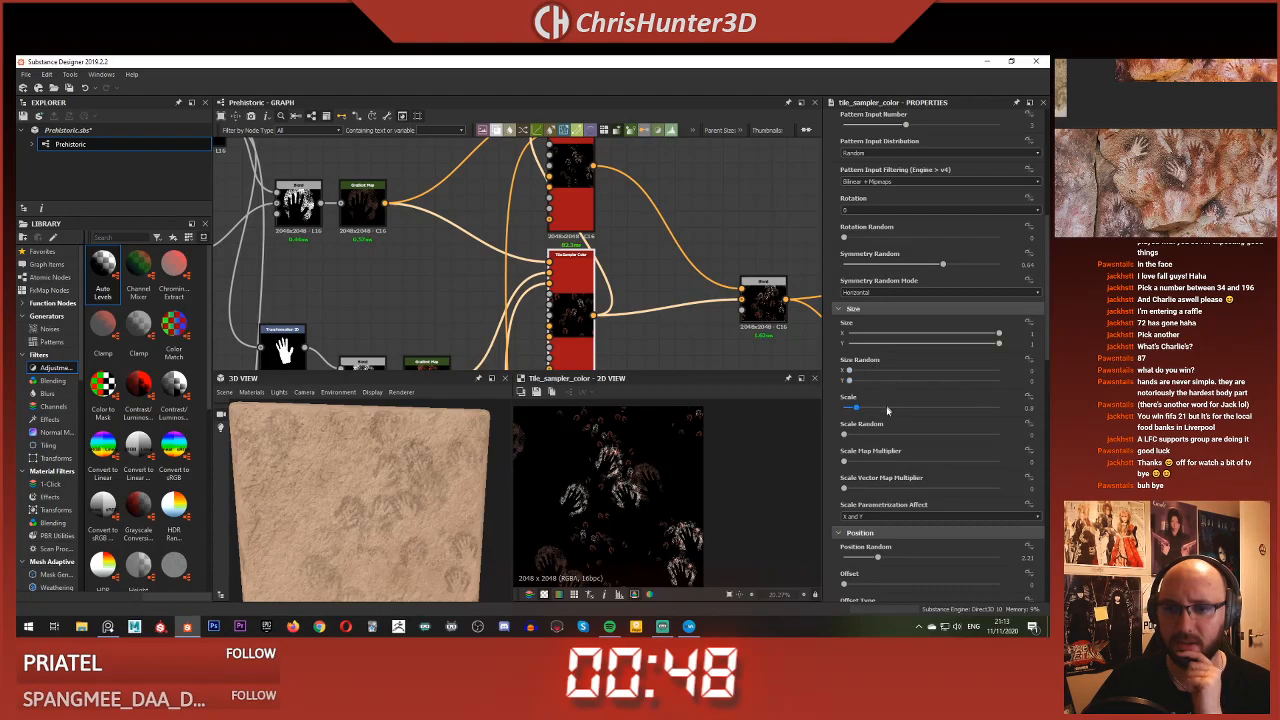
scroll(885, 435, down, 10)
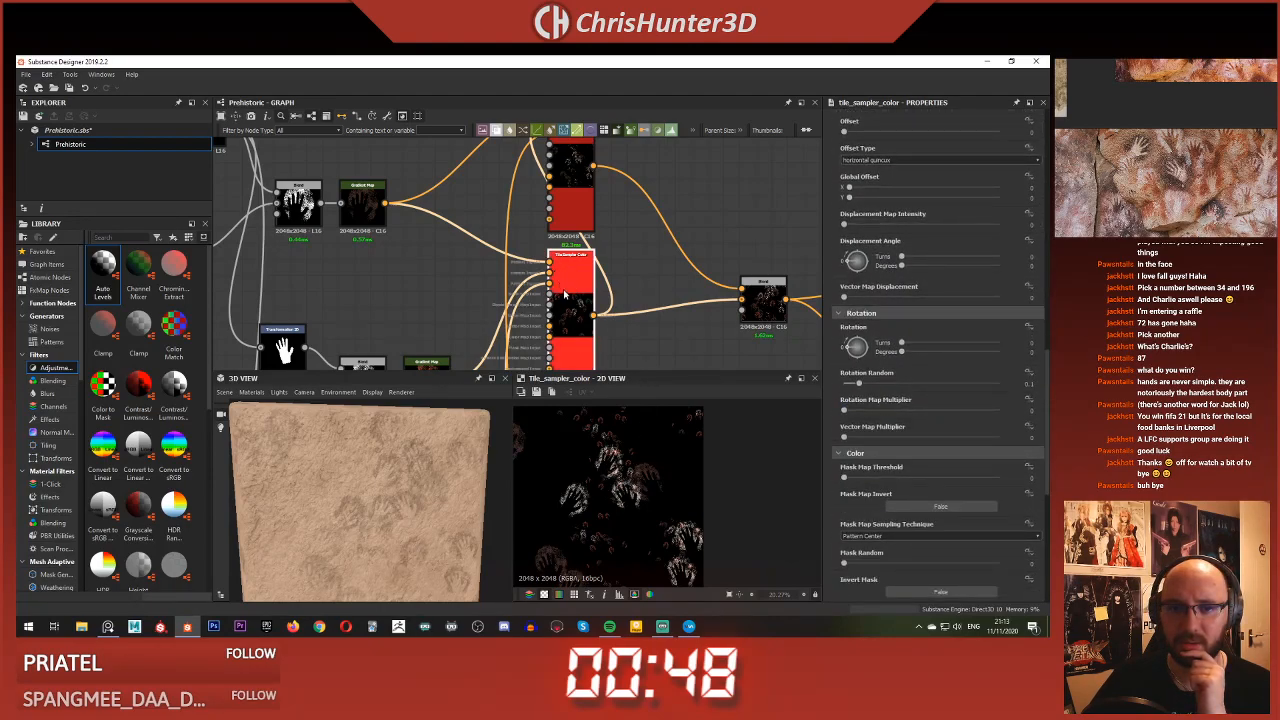
scroll(622, 488, up, 4)
scroll(591, 354, down, 2)
middle_drag(622, 463, 673, 517)
scroll(673, 517, down, 3)
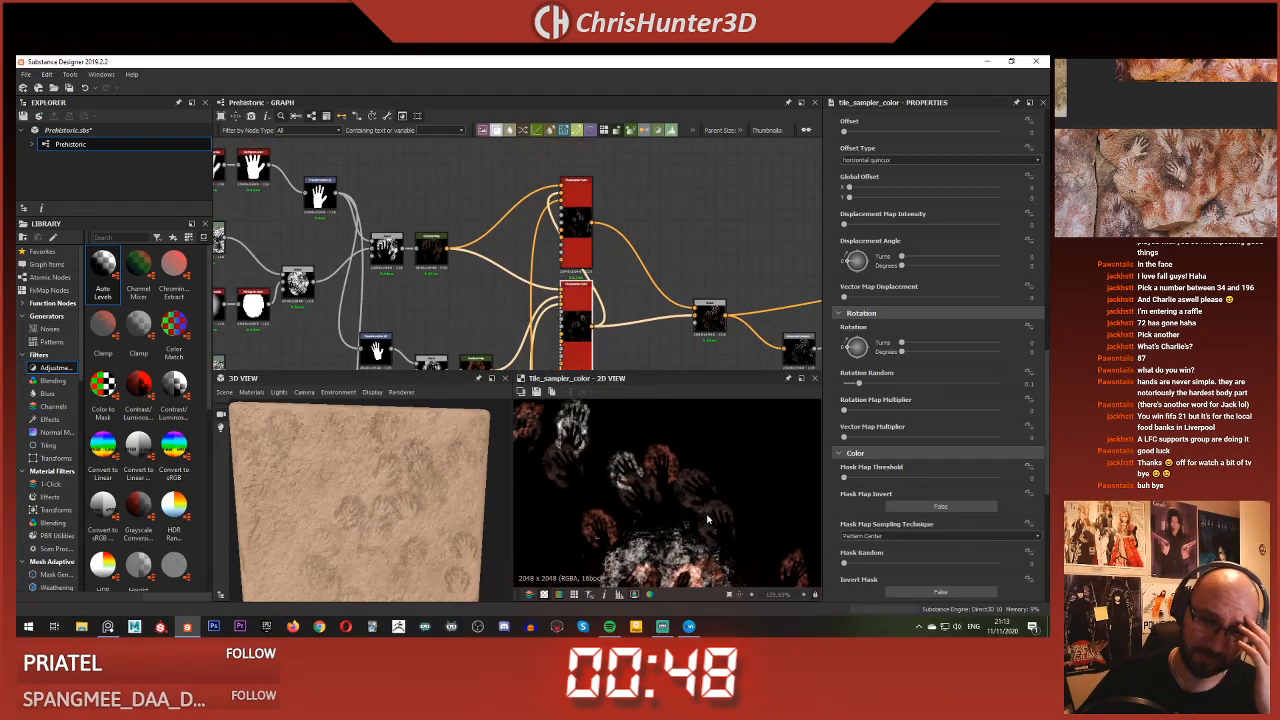
Preview the Gradient Map handprint feeding the lower Tile Sampler Color node, followed by that node's own output and color parameters
scroll(575, 303, up, 5)
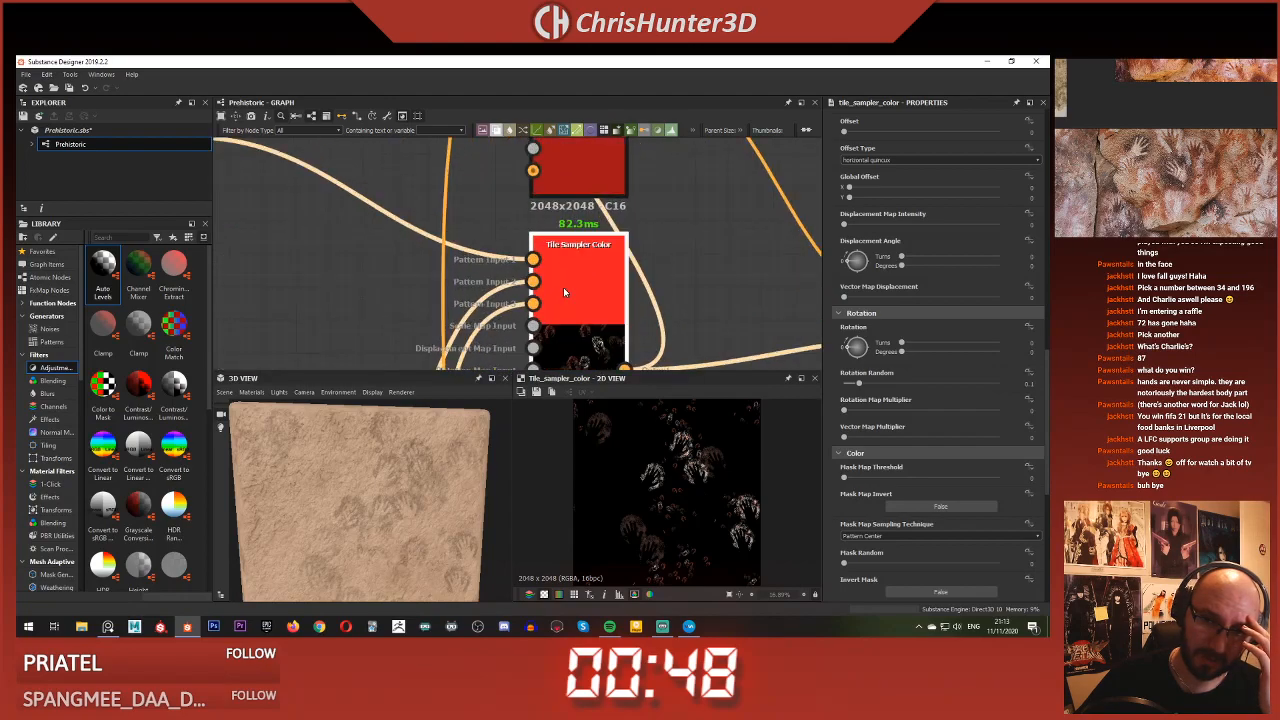
double_click(535, 260)
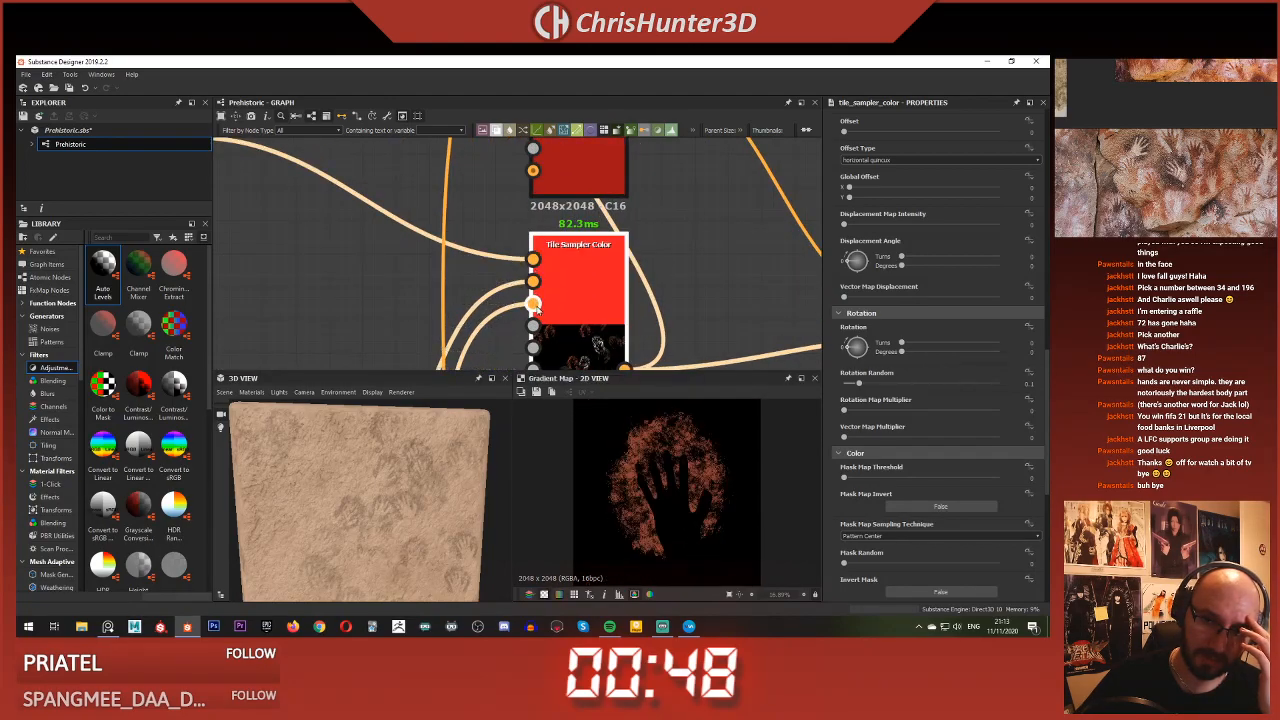
double_click(560, 291)
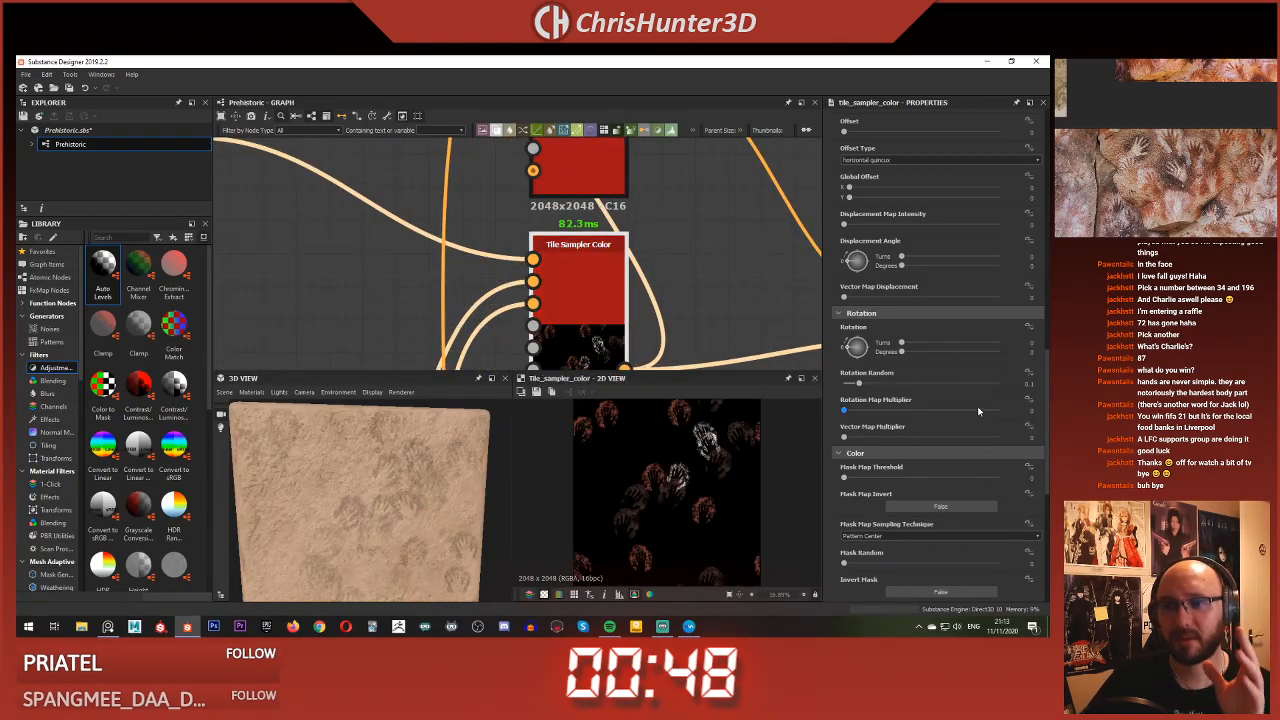
scroll(978, 411, down, 3)
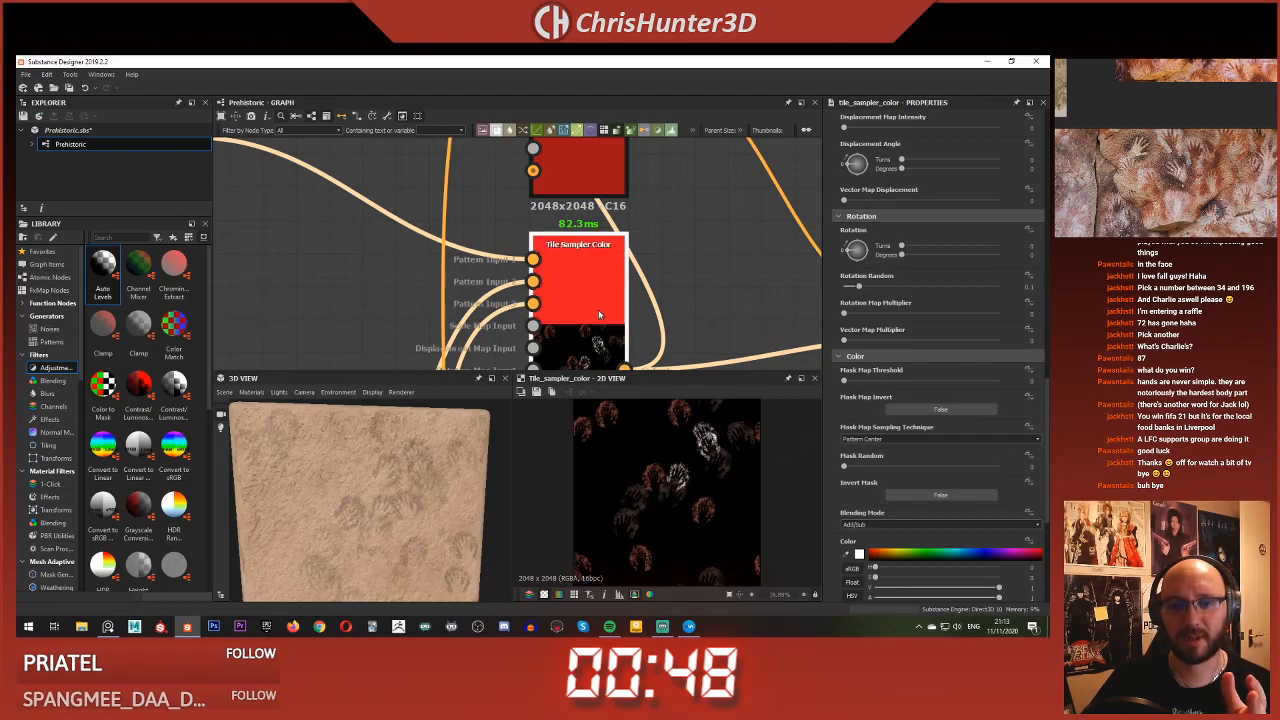
Show the upper Tile Sampler Color node's output in the 2D preview and inspect its input and output connections in the graph
double_click(576, 163)
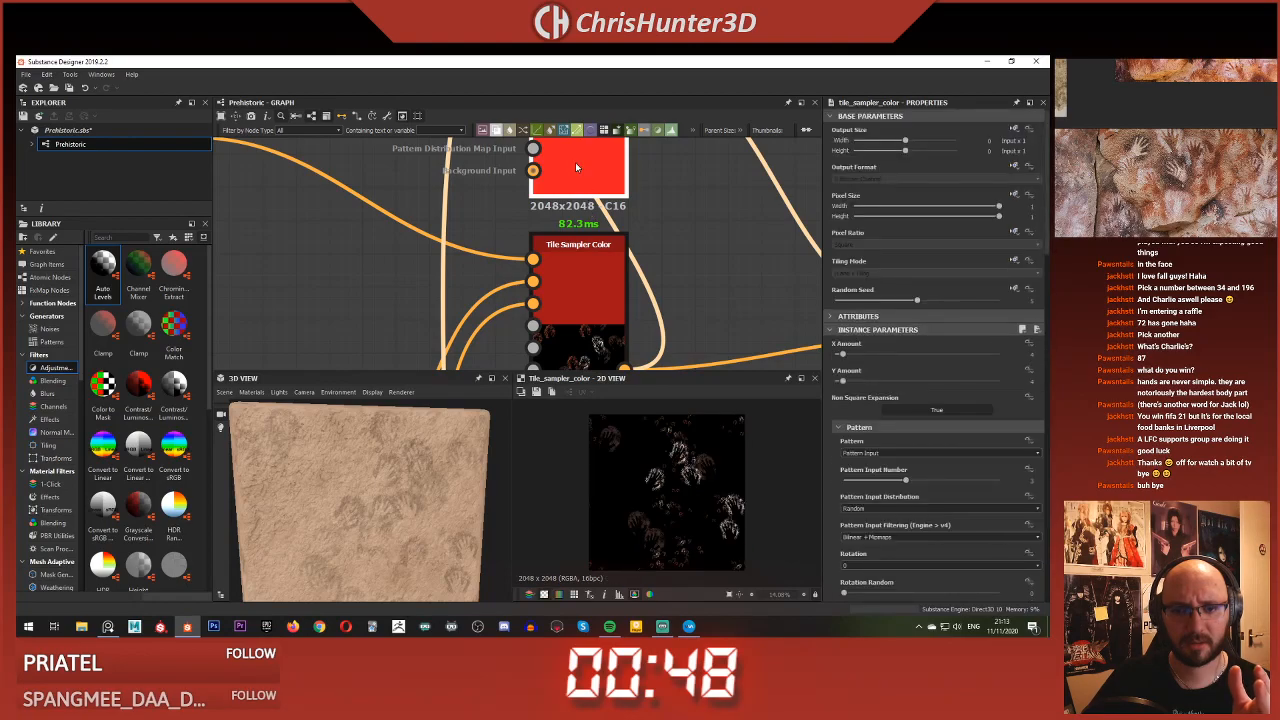
scroll(673, 458, up, 5)
scroll(673, 458, down, 6)
scroll(580, 248, down, 3)
middle_drag(580, 248, 612, 360)
scroll(620, 250, up, 5)
scroll(612, 252, down, 5)
middle_drag(710, 334, 643, 297)
scroll(574, 262, up, 5)
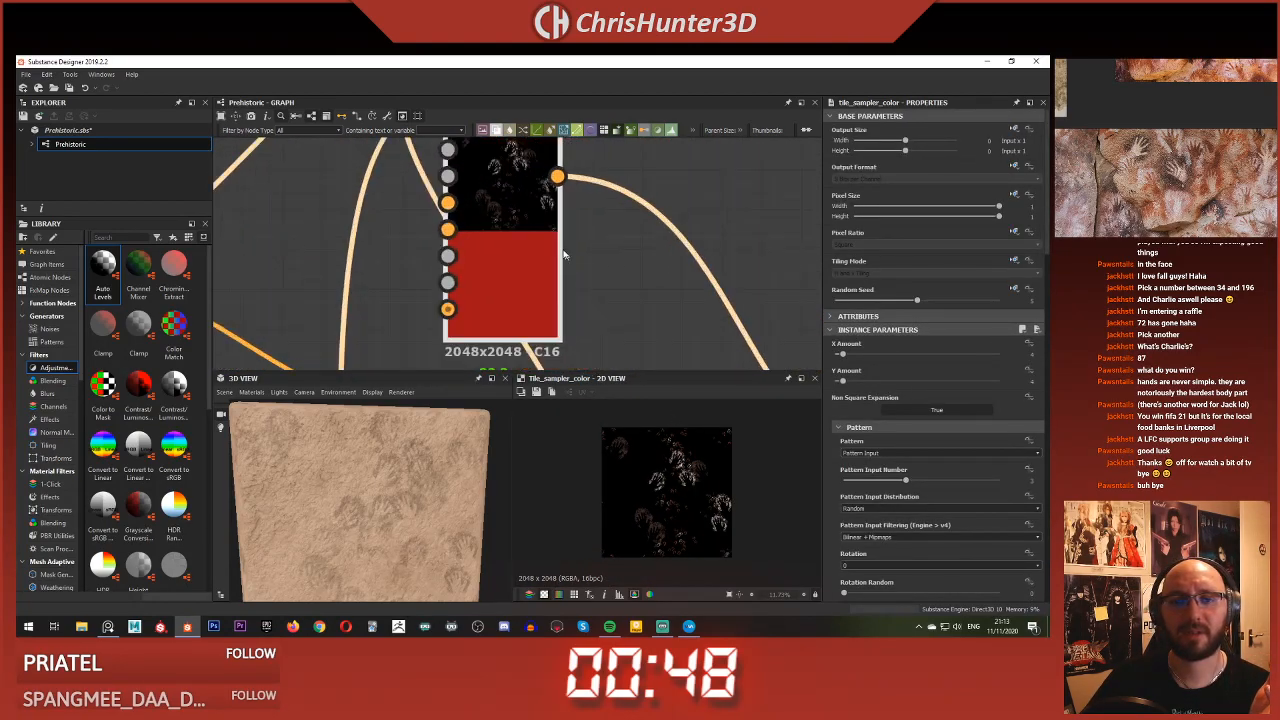
Review the upper Tile Sampler Color node's pattern, size and position parameters
scroll(914, 391, down, 3)
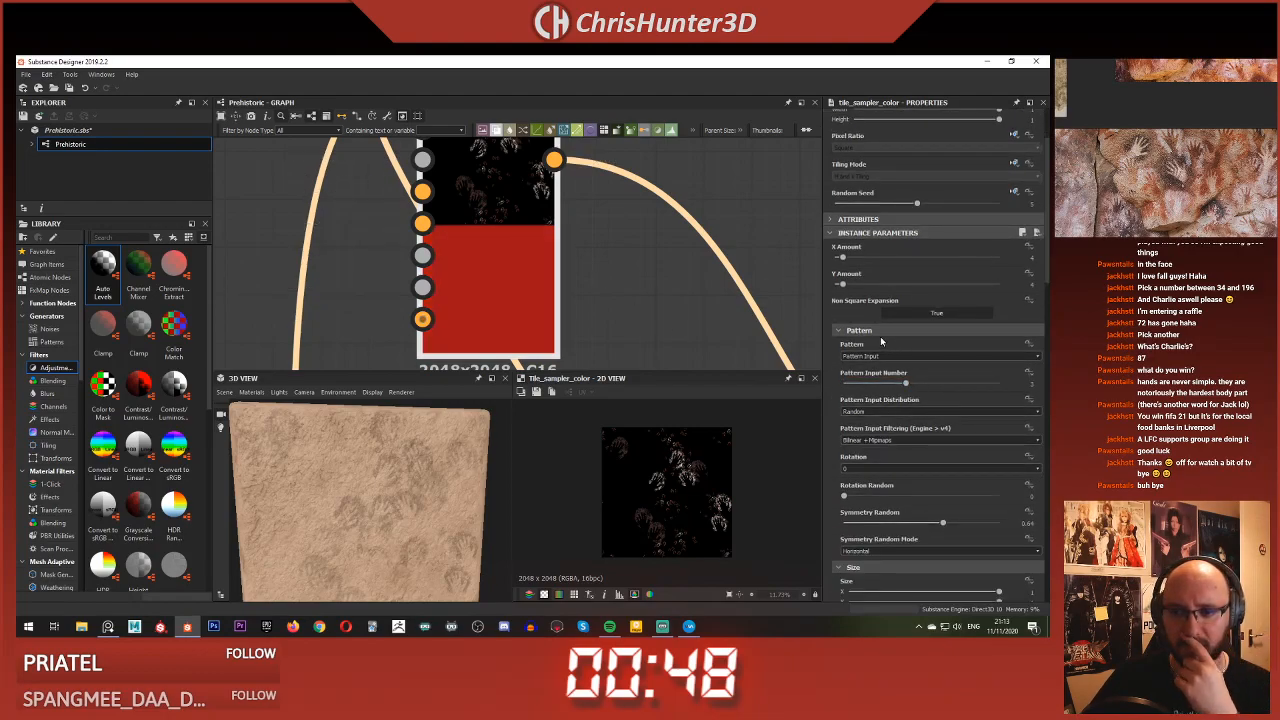
scroll(895, 365, down, 3)
scroll(873, 367, down, 3)
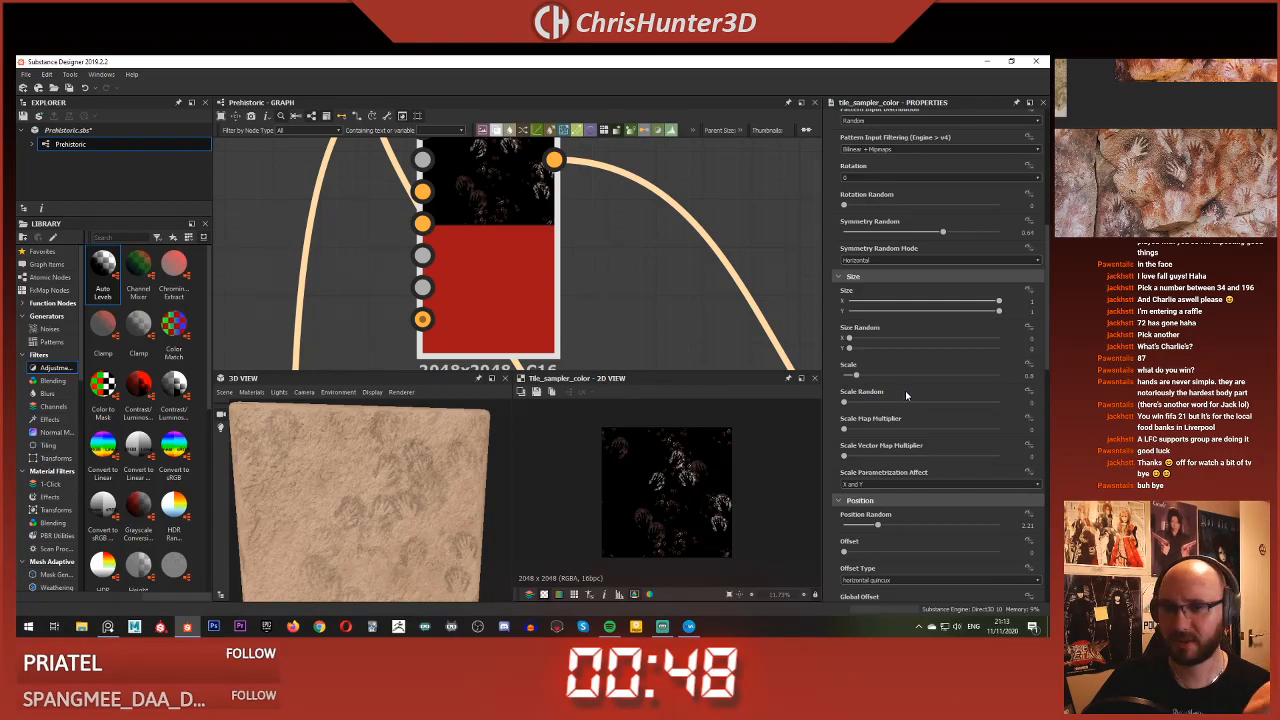
scroll(648, 468, up, 8)
scroll(648, 468, down, 8)
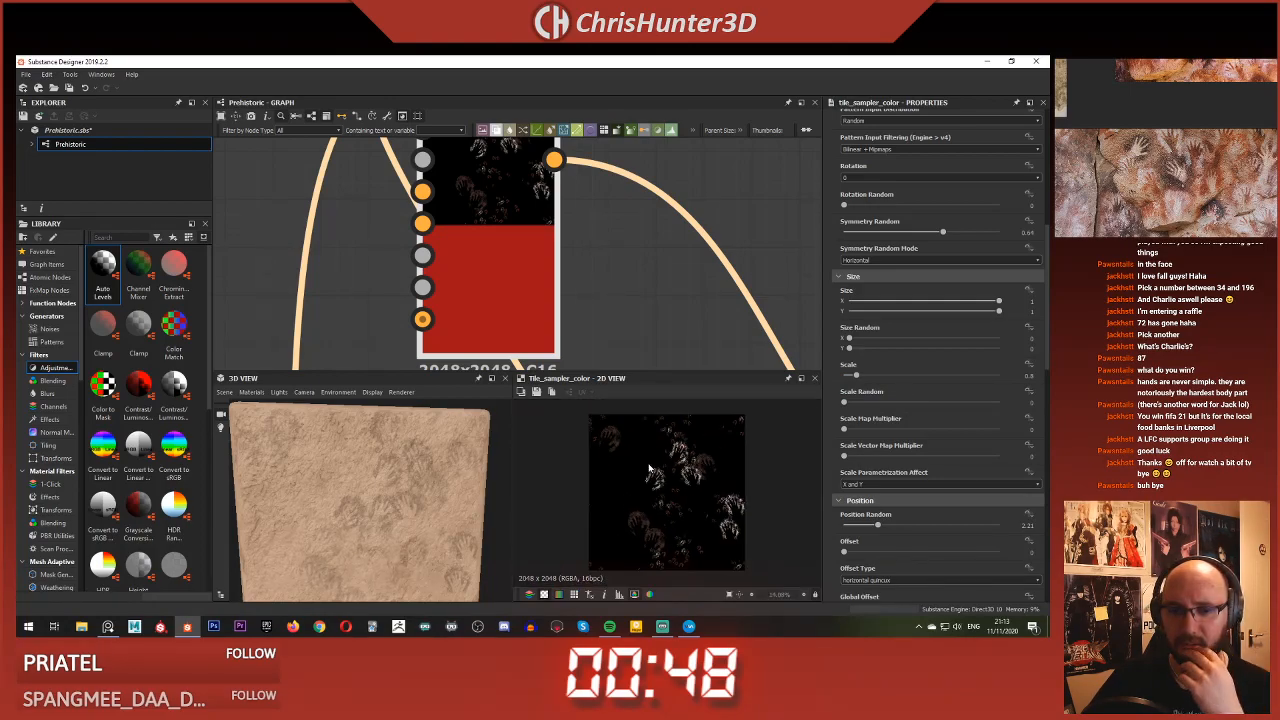
scroll(912, 462, down, 4)
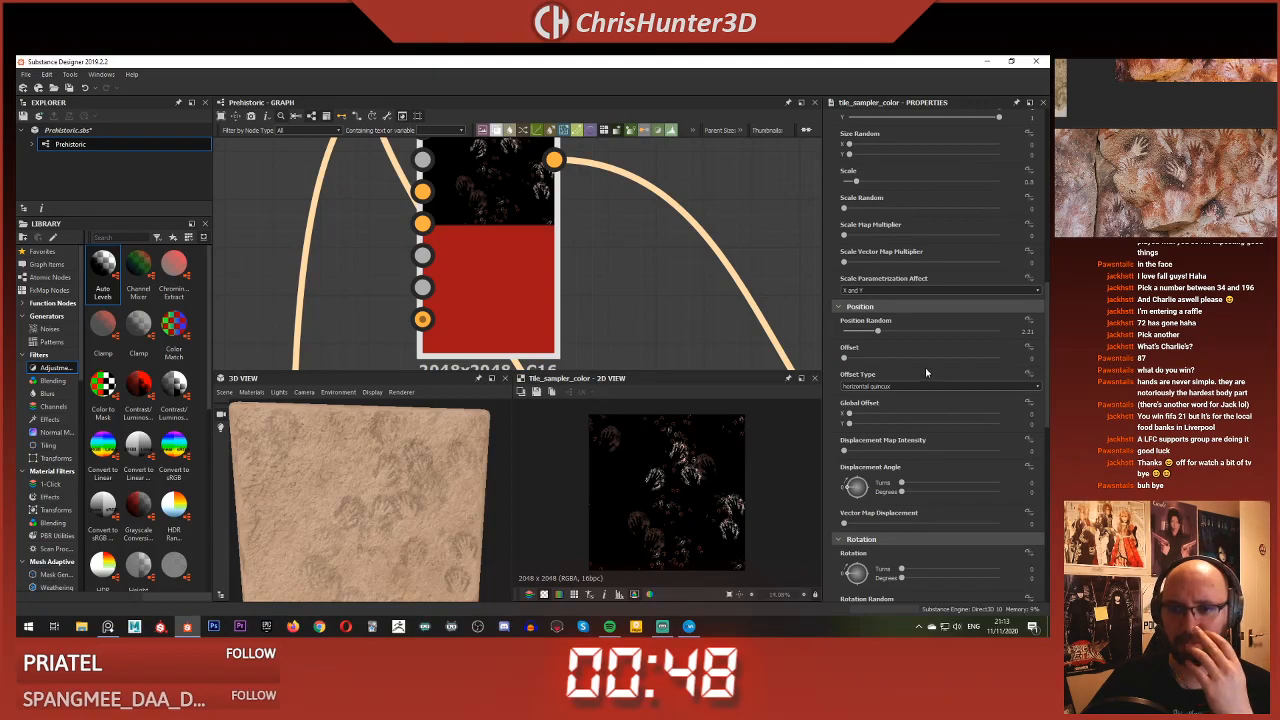
Review the Tile Sampler Color node's Size, Position, Rotation, Color and Pattern parameters
scroll(923, 373, down, 12)
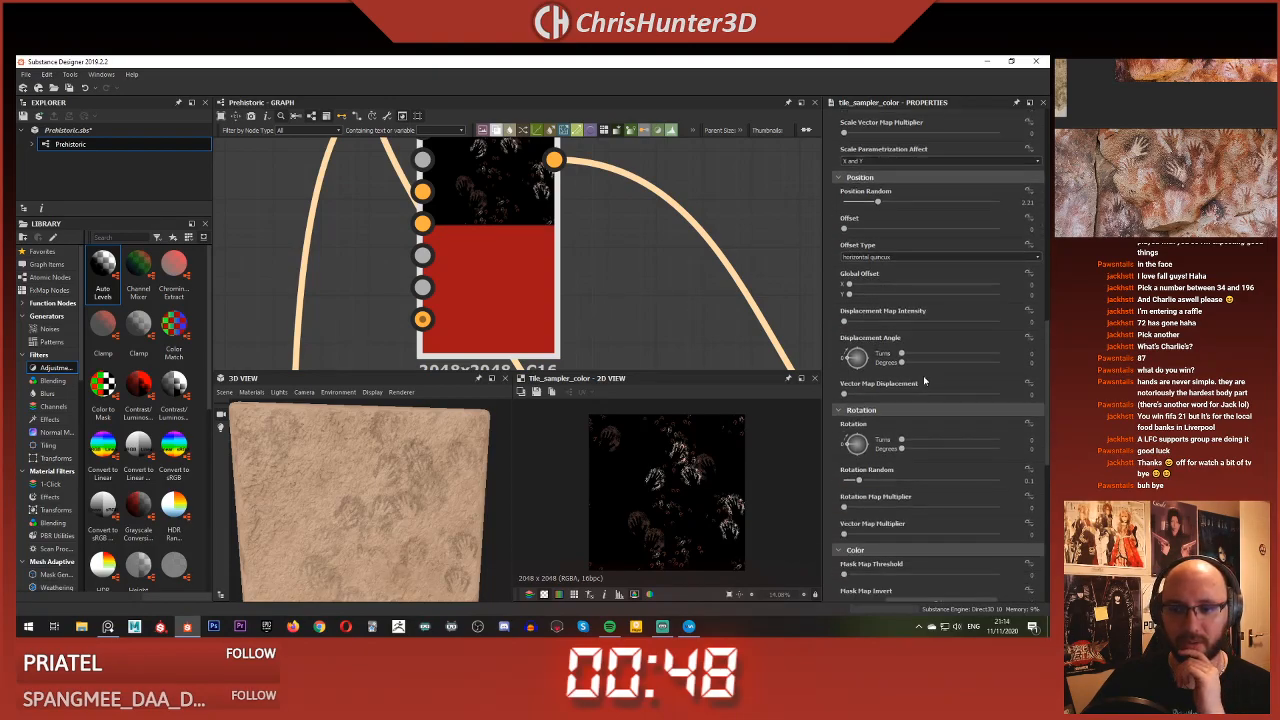
scroll(923, 382, down, 2)
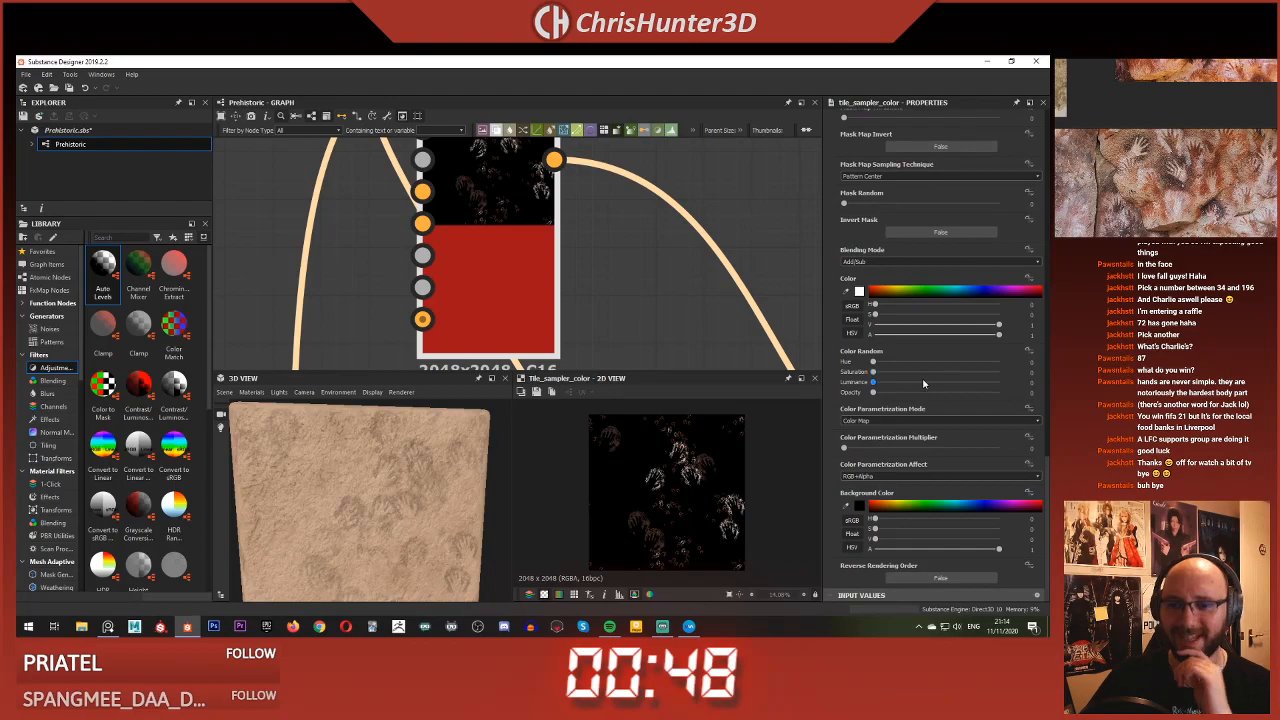
scroll(923, 385, up, 10)
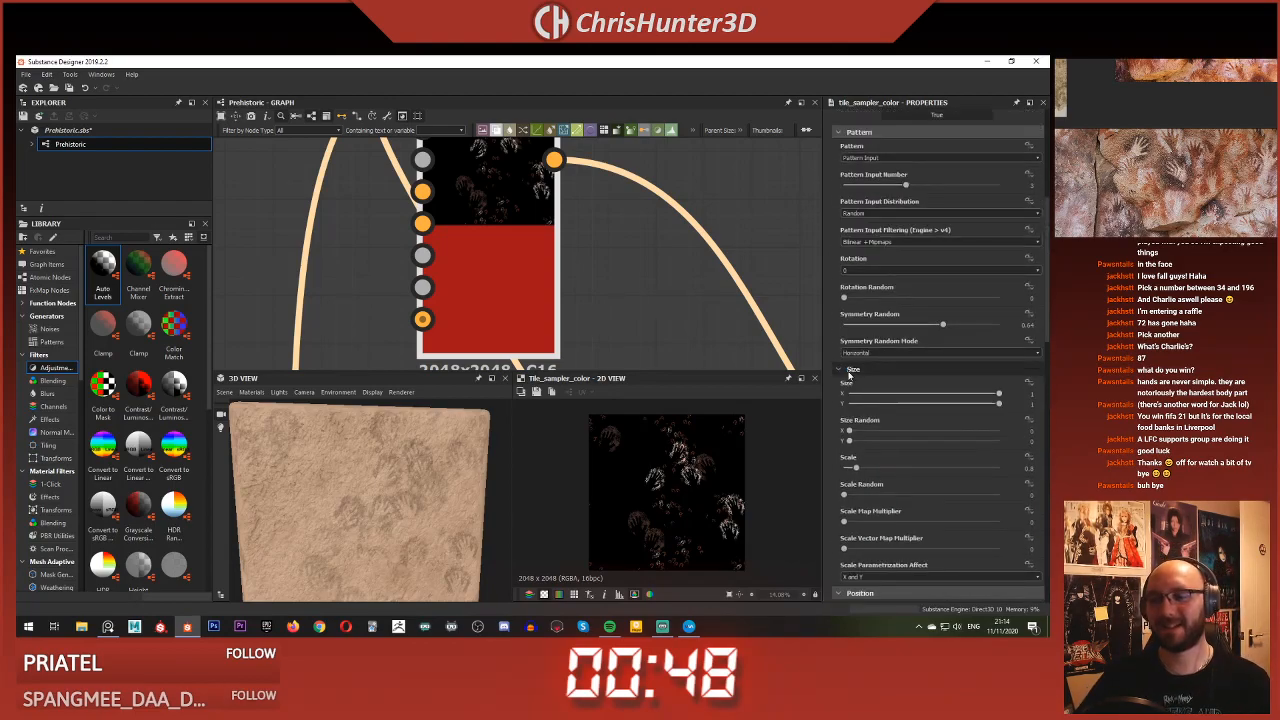
scroll(672, 494, up, 5)
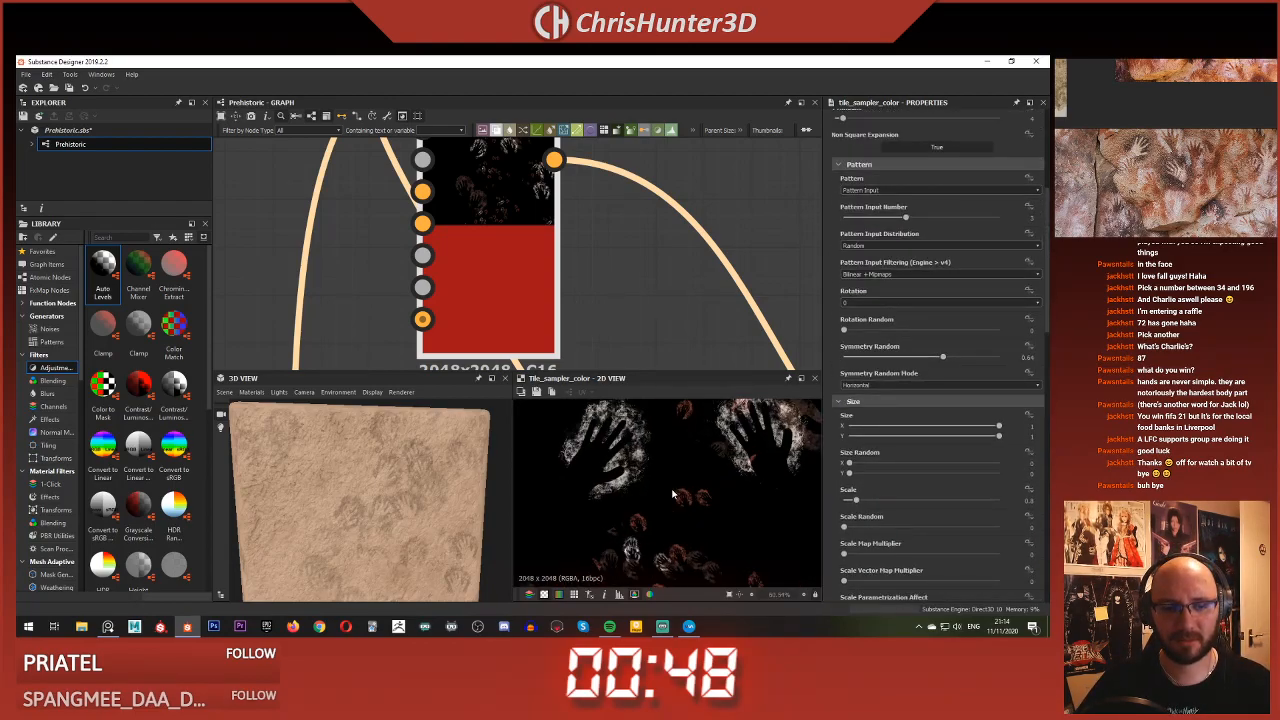
Preview the Blend combining both hand-print samplers and its Grayscale Conversion in the 2D view
scroll(672, 494, down, 1)
scroll(645, 275, down, 7)
middle_drag(694, 345, 526, 223)
scroll(526, 223, up, 5)
click(675, 195)
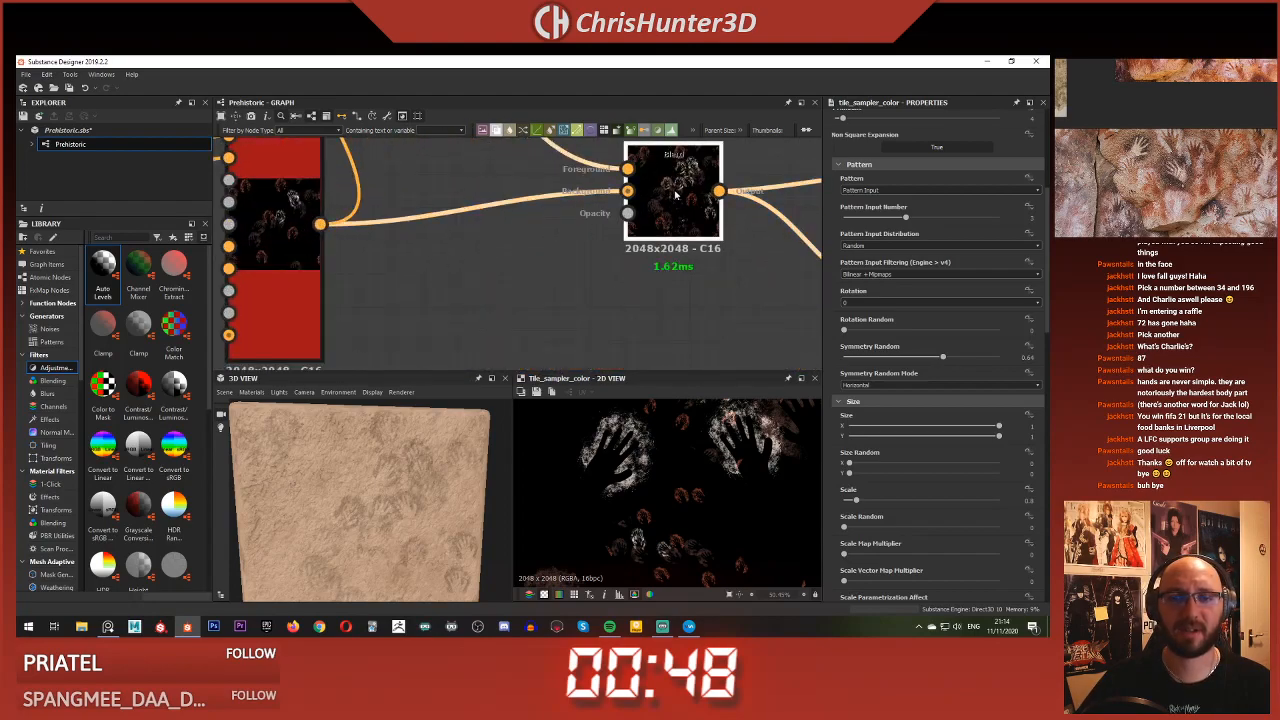
double_click(675, 195)
middle_drag(714, 249, 478, 229)
scroll(620, 320, down, 3)
double_click(672, 285)
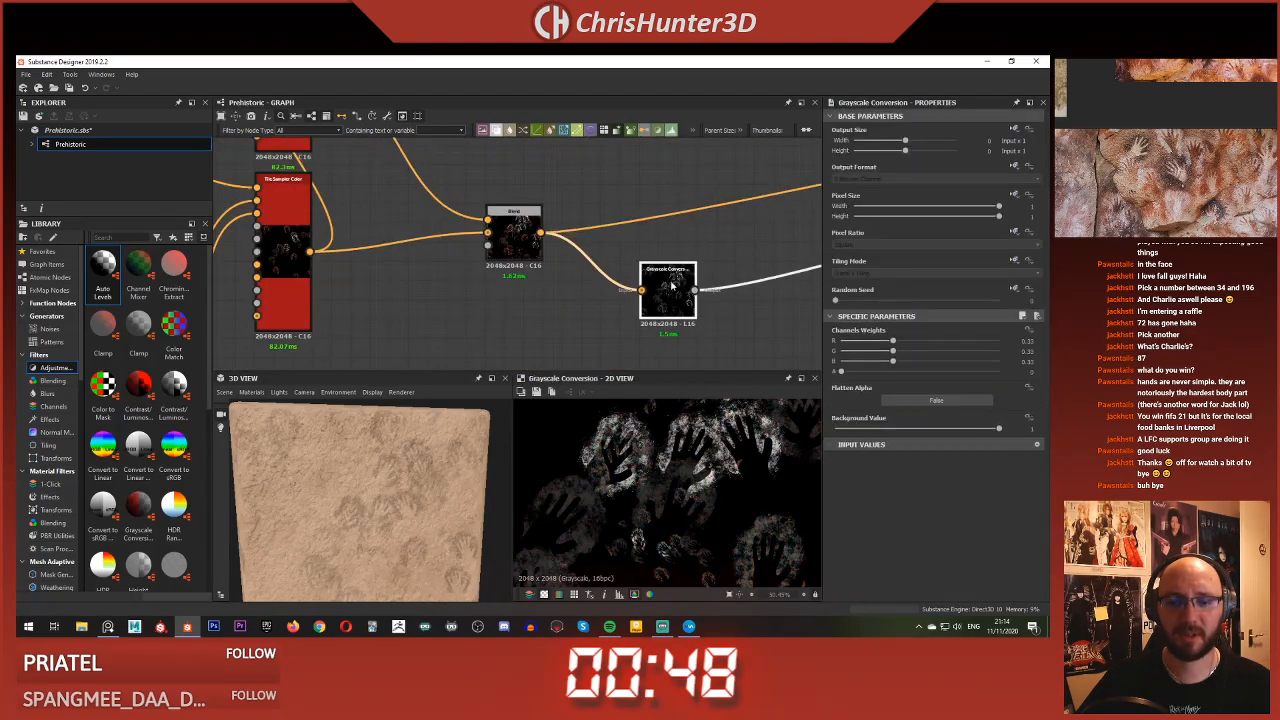
scroll(686, 508, up, 4)
scroll(686, 508, down, 6)
scroll(460, 248, down, 2)
Inspect the two Tile Sampler Color nodes and the hand-shape network feeding them
middle_drag(380, 195, 597, 214)
scroll(632, 287, up, 4)
click(584, 185)
scroll(638, 277, down, 1)
scroll(672, 460, down, 4)
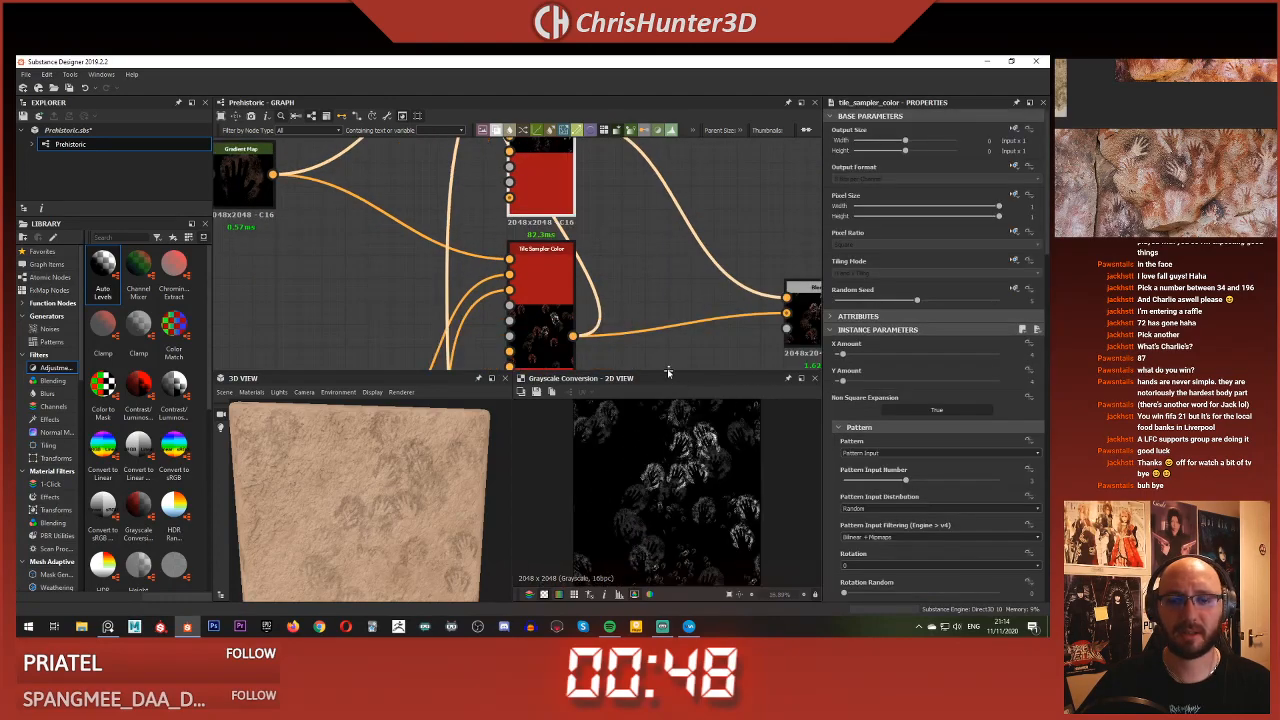
scroll(688, 350, up, 1)
middle_drag(573, 148, 616, 256)
scroll(616, 256, down, 1)
click(616, 256)
scroll(475, 193, down, 3)
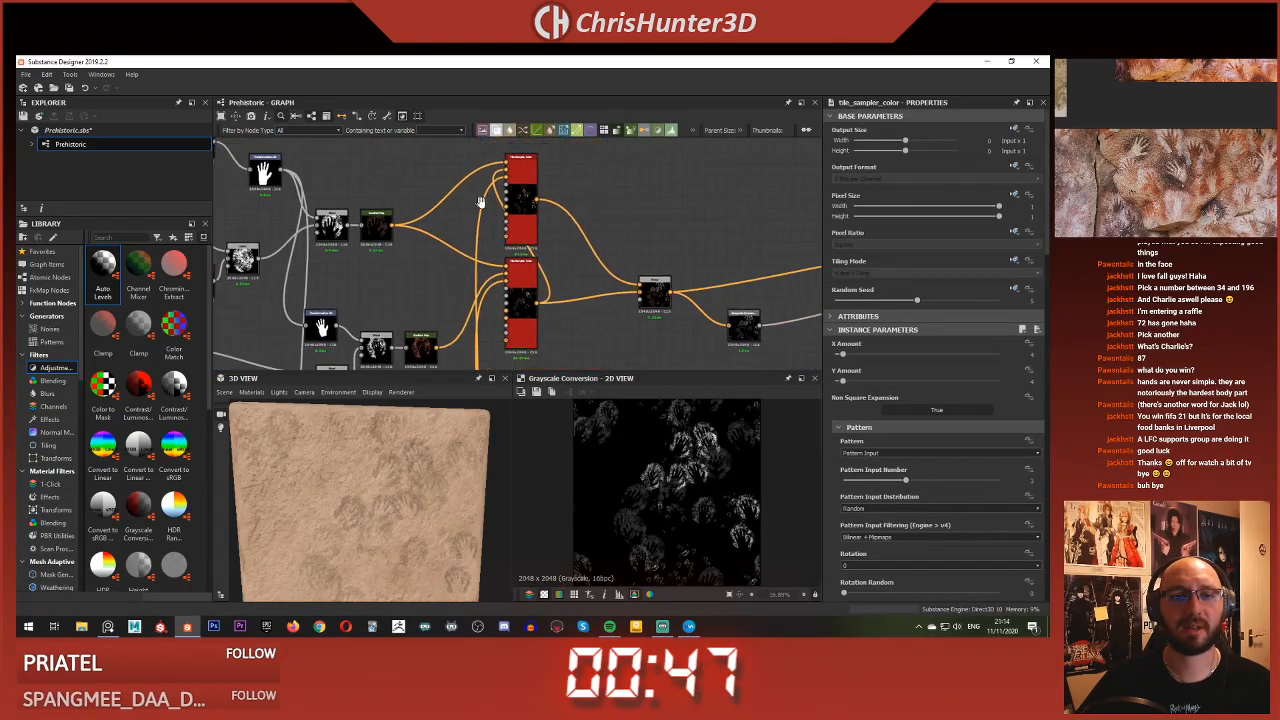
middle_drag(477, 198, 544, 238)
double_click(590, 325)
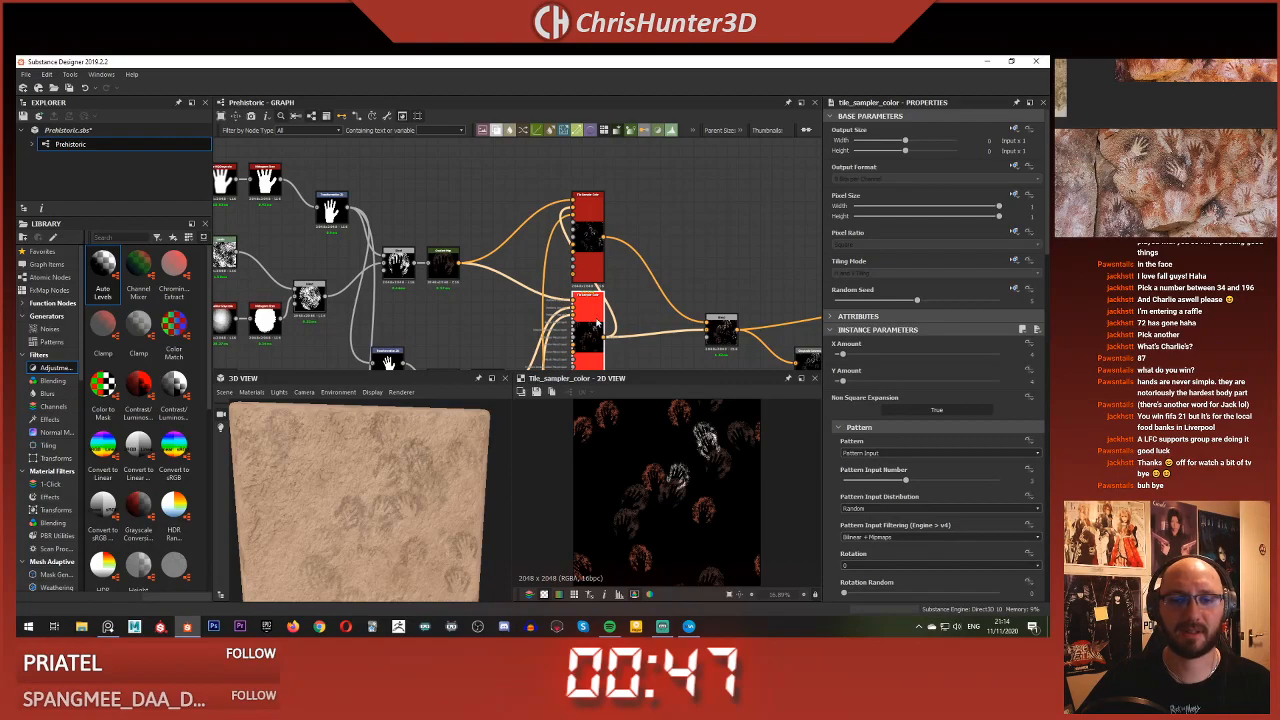
drag(598, 327, 599, 337)
scroll(523, 229, up, 2)
scroll(523, 229, down, 2)
middle_drag(523, 229, 623, 191)
scroll(596, 237, down, 1)
middle_drag(596, 237, 533, 226)
scroll(551, 302, down, 1)
middle_drag(551, 302, 556, 258)
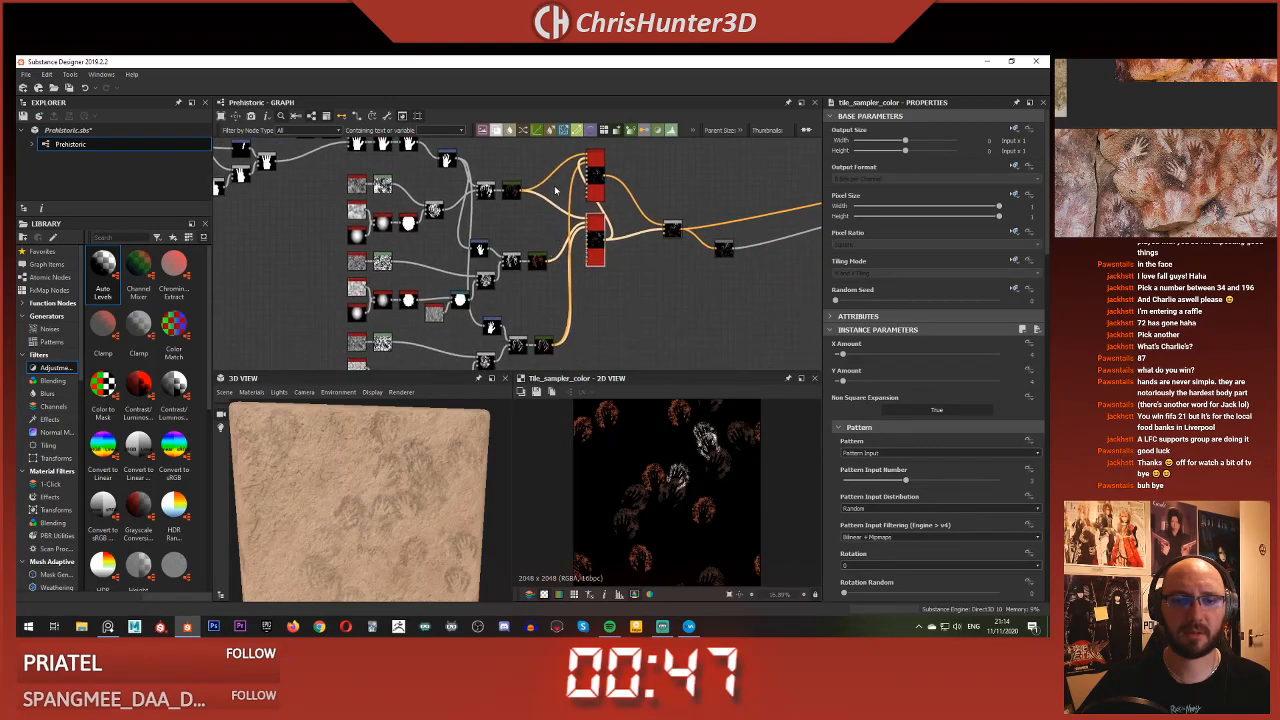
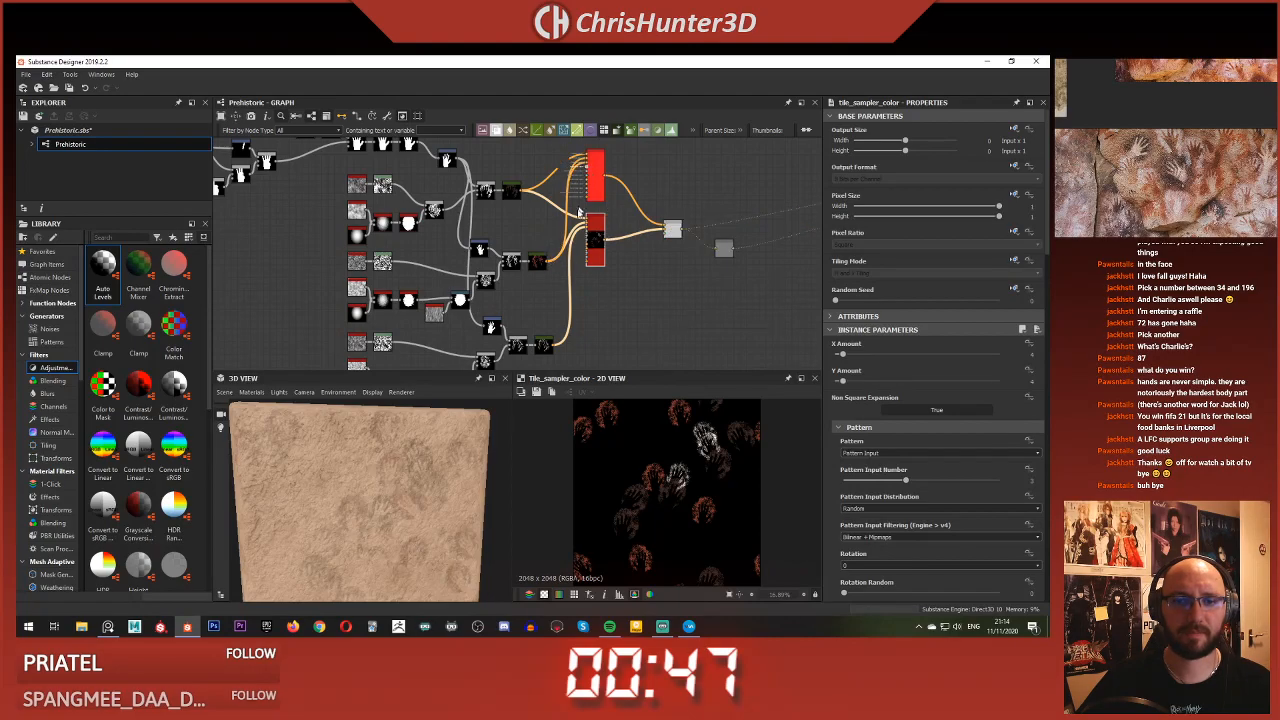
Examine the lowest hand print's Gradient Map, both Tile Sampler Color nodes, their Blend and the Grayscale Conversion
click(550, 346)
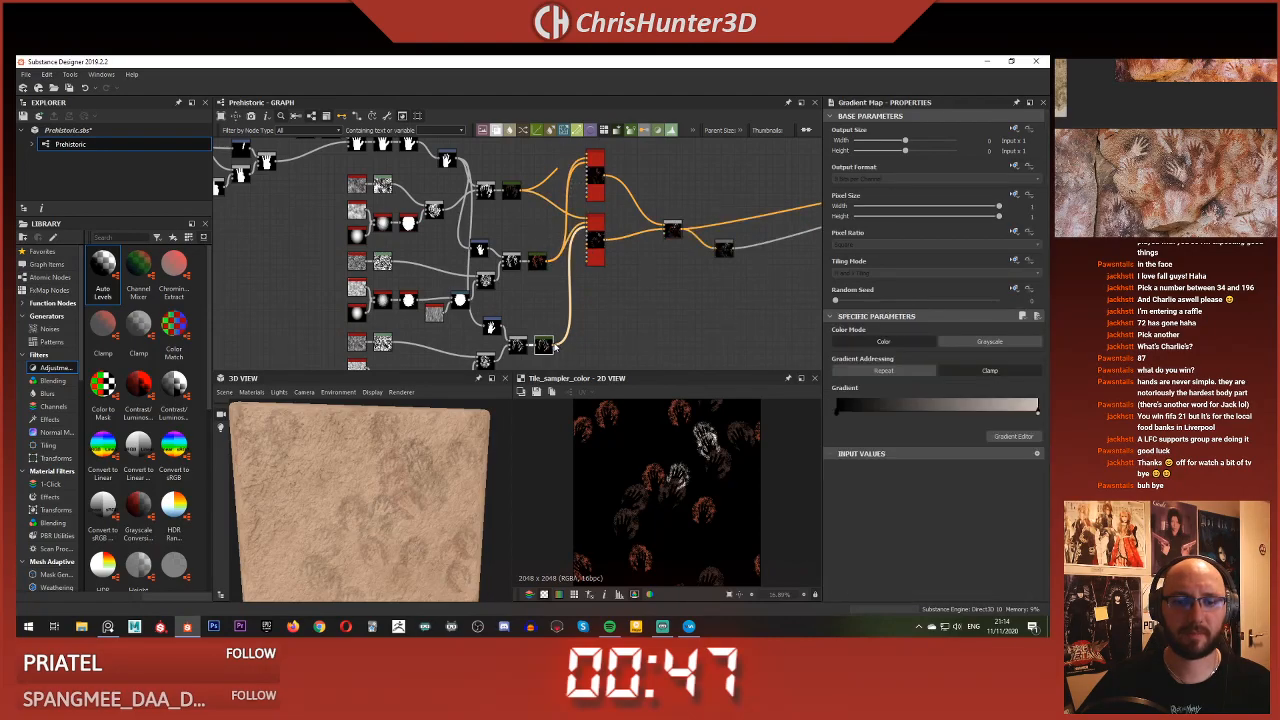
click(594, 170)
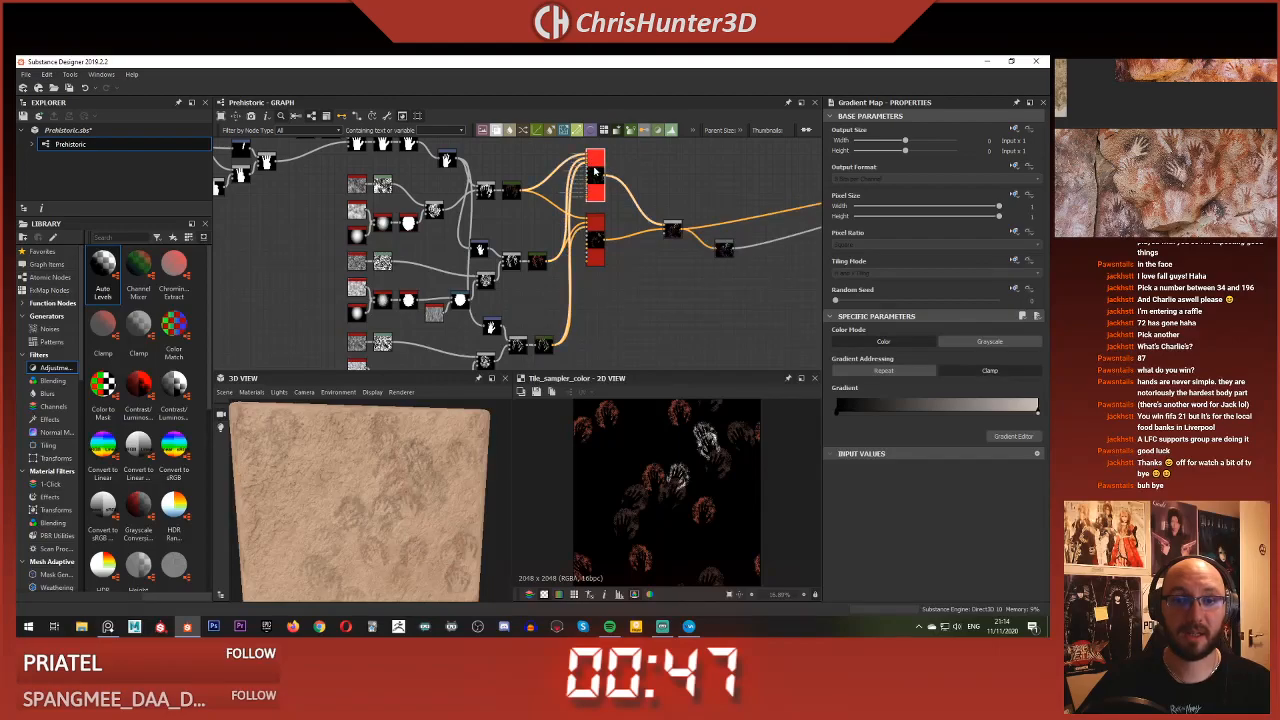
click(596, 235)
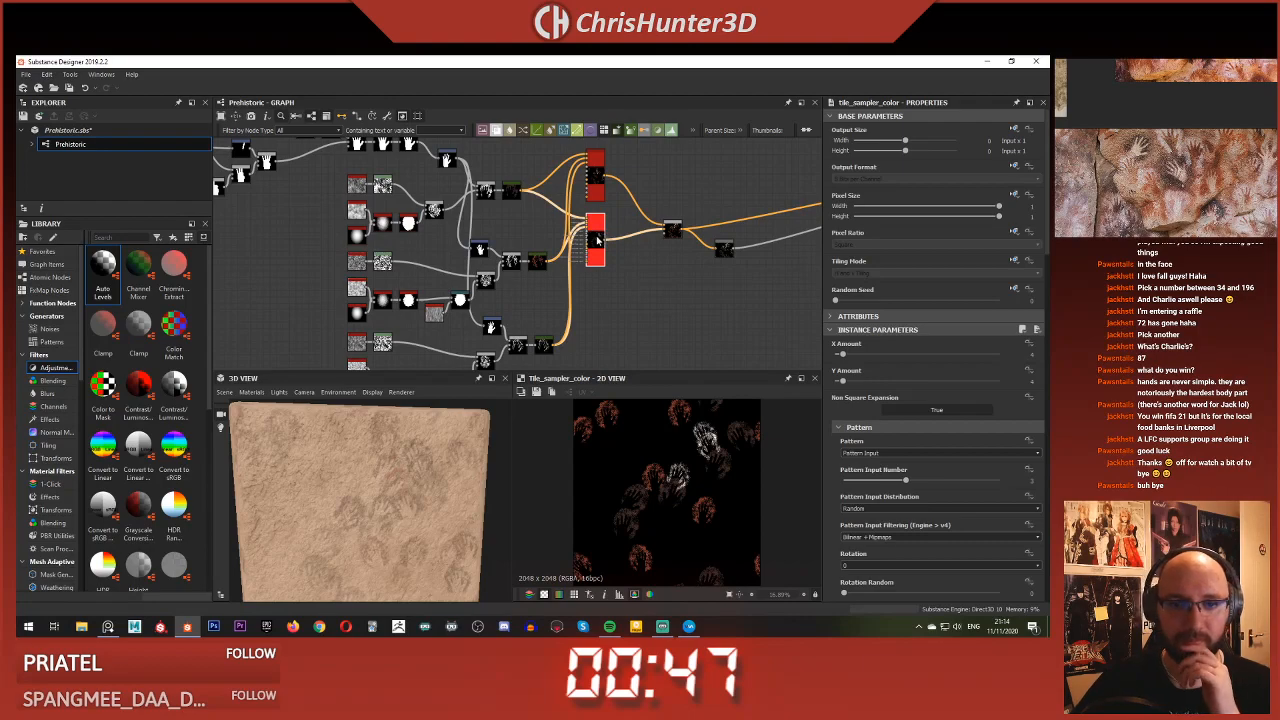
click(724, 250)
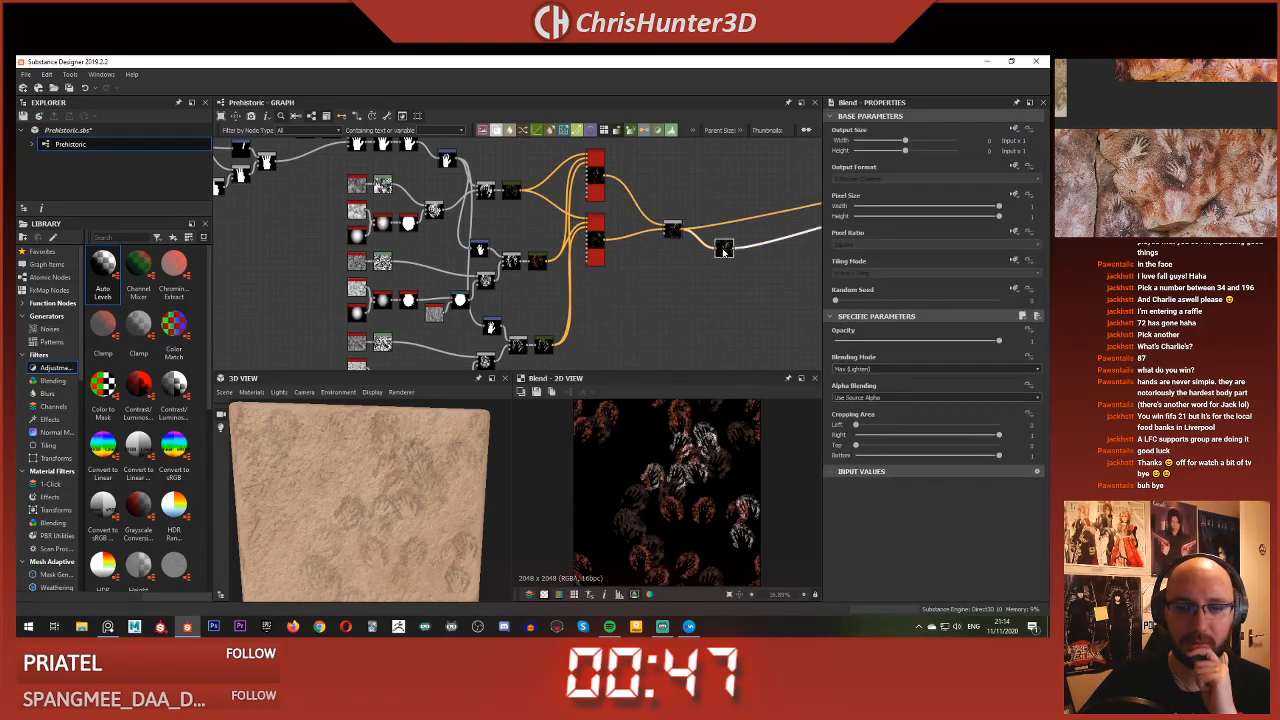
scroll(597, 220, up, 2)
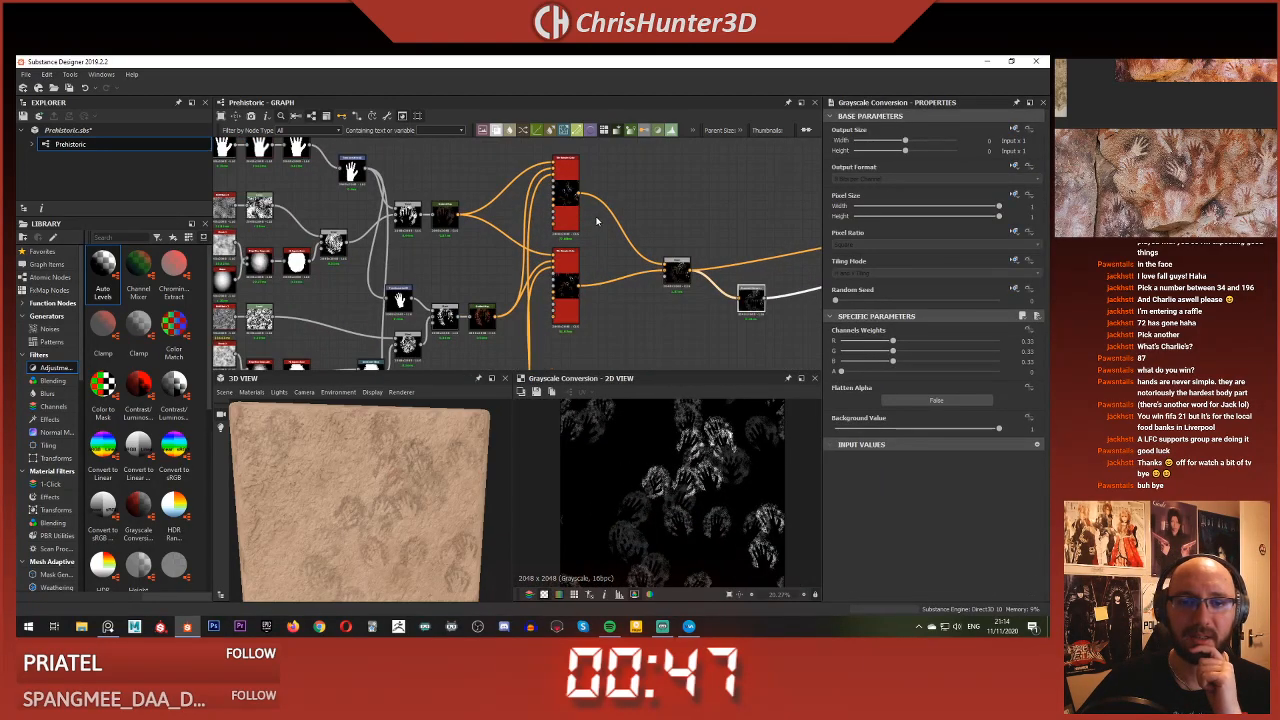
scroll(597, 220, up, 3)
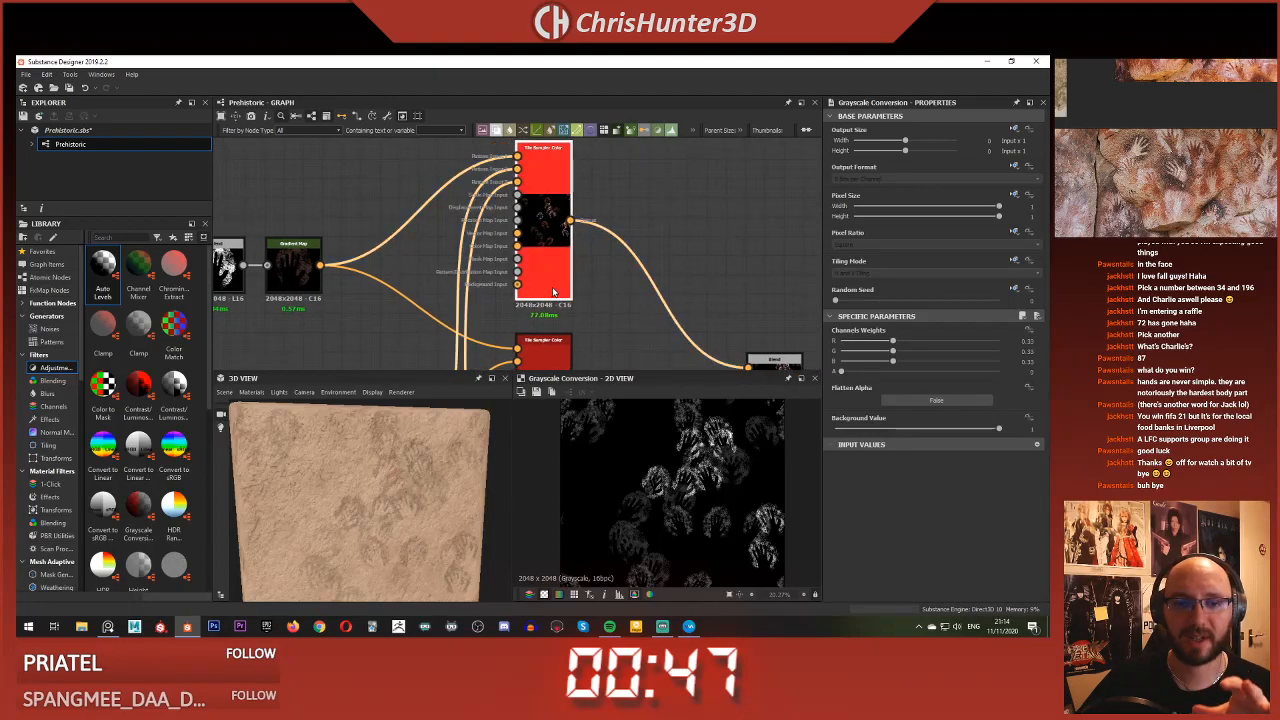
scroll(552, 293, down, 1)
scroll(599, 267, down, 5)
middle_drag(648, 246, 482, 229)
middle_drag(645, 211, 598, 230)
scroll(590, 238, up, 4)
scroll(617, 241, down, 5)
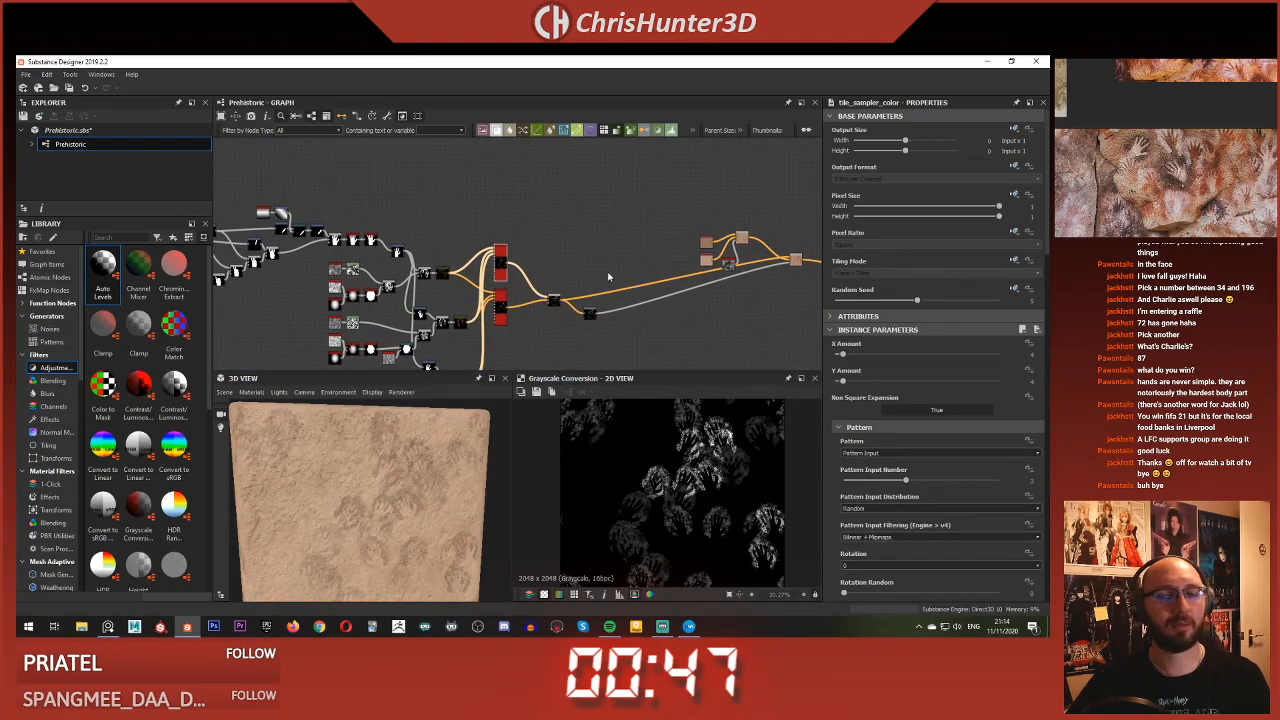
scroll(603, 280, up, 6)
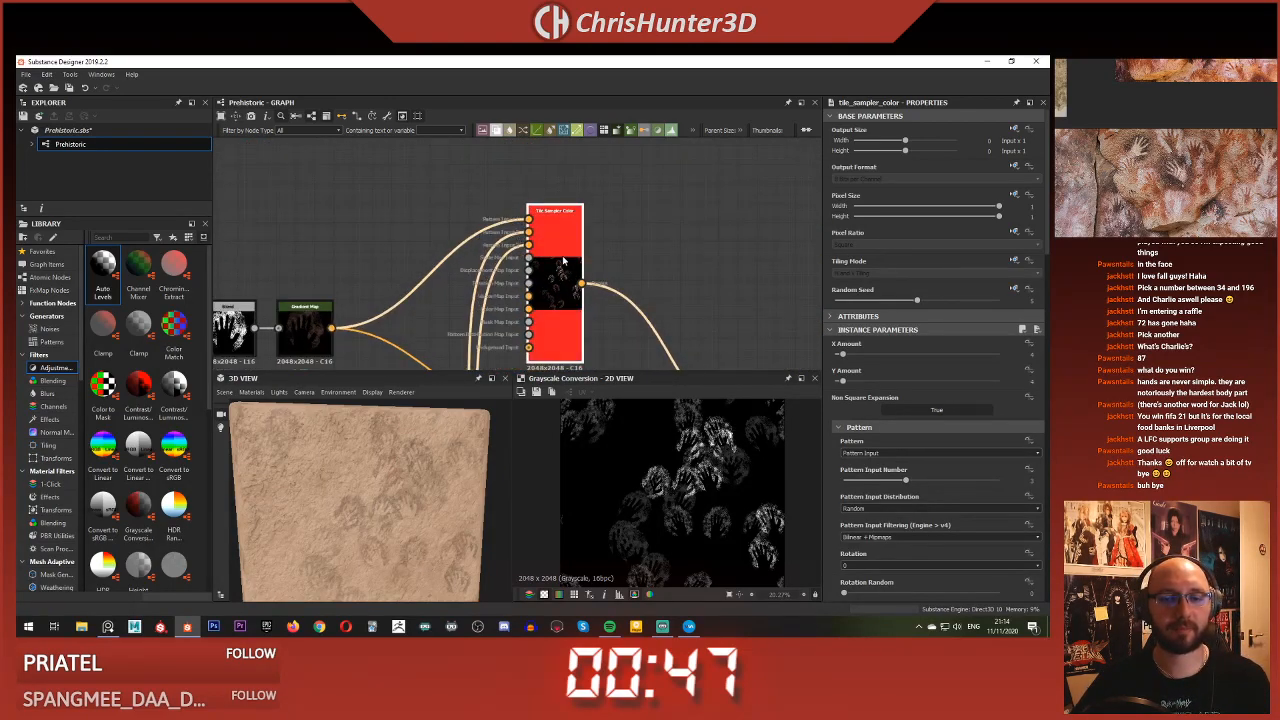
Preview the upper Tile Sampler Color's output and inspect the connections around both samplers
double_click(563, 261)
scroll(480, 255, down, 6)
scroll(499, 196, up, 2)
middle_drag(420, 246, 568, 214)
scroll(499, 196, down, 4)
scroll(537, 190, up, 2)
click(538, 195)
scroll(537, 195, up, 4)
click(562, 276)
Delete the Blend node that combines the hand prints with the rock base color, keeping the base color connected onward
scroll(427, 235, down, 4)
middle_drag(453, 306, 361, 213)
middle_drag(683, 184, 437, 257)
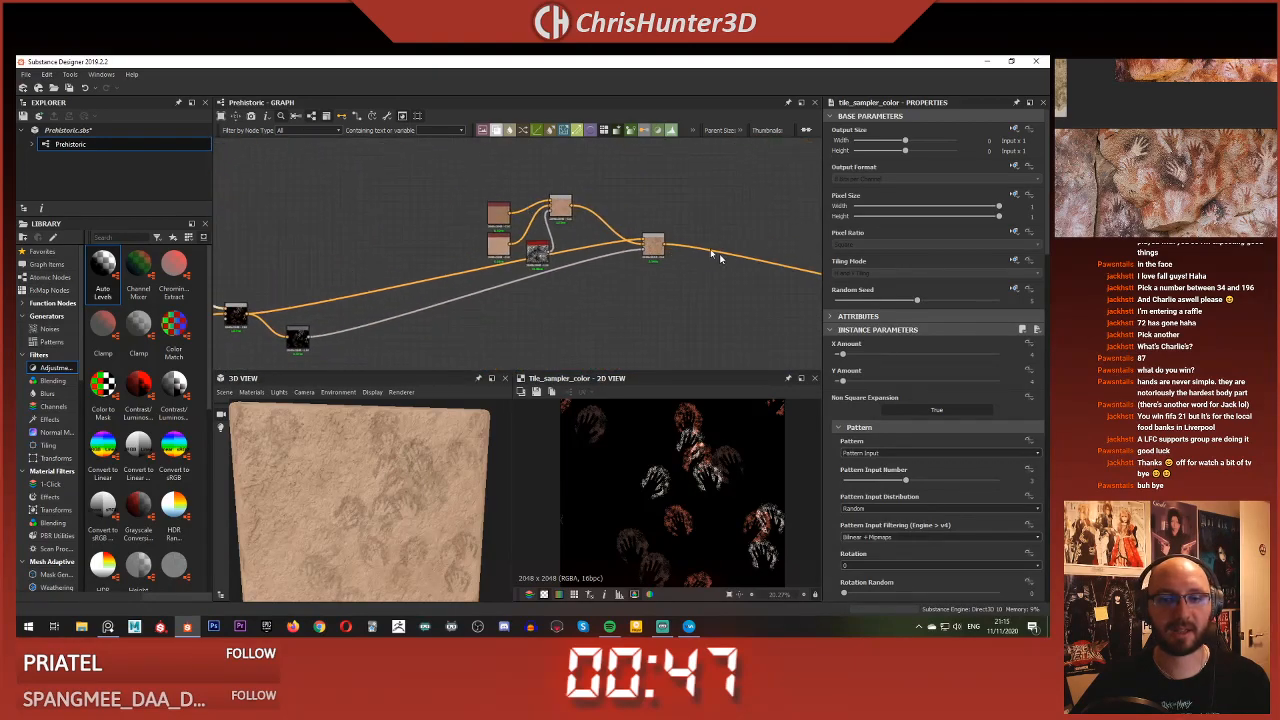
scroll(616, 203, up, 4)
scroll(708, 305, up, 1)
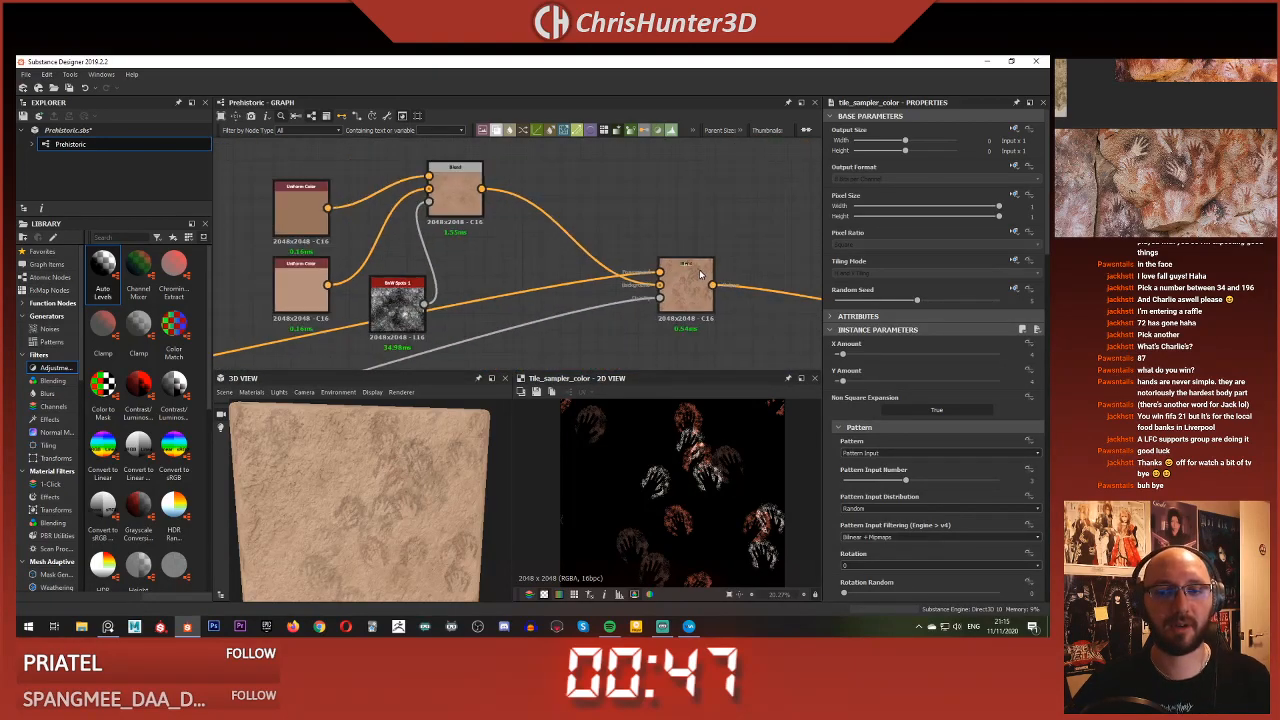
scroll(760, 246, down, 4)
scroll(612, 234, up, 2)
drag(468, 163, 774, 330)
middle_drag(782, 277, 654, 297)
click(636, 295)
key(BackSpace)
Add a new Blend node beside the rock base color nodes
scroll(578, 278, down, 5)
scroll(655, 297, up, 7)
key(space)
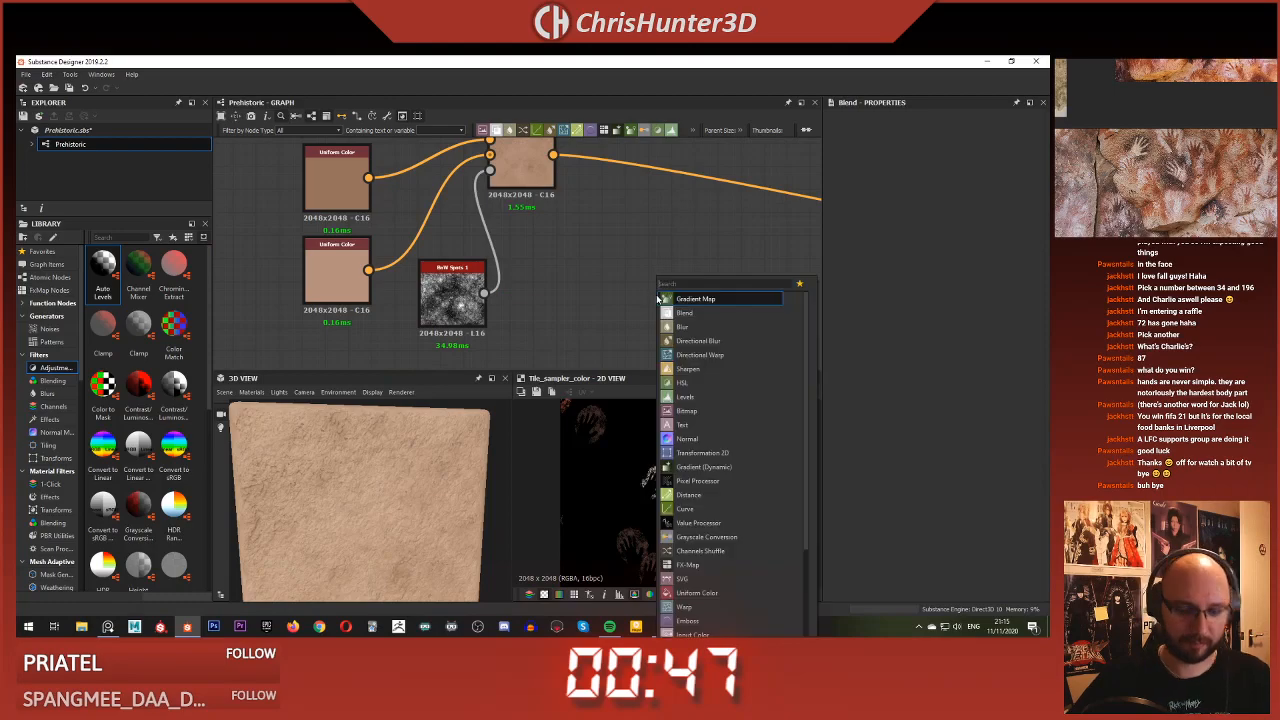
click(684, 312)
scroll(690, 290, down, 1)
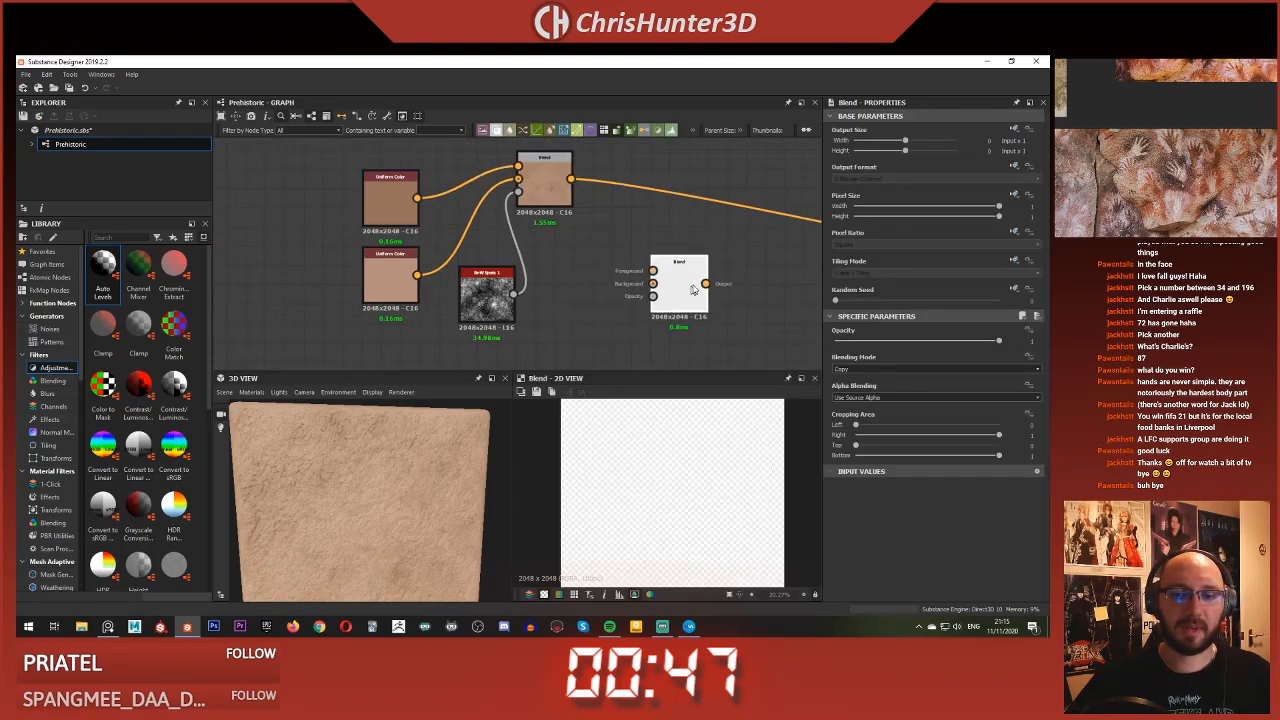
Add a grayscale Tile Sampler node above the two Tile Sampler Color nodes
scroll(640, 270, down, 4)
scroll(528, 243, up, 3)
scroll(548, 278, down, 2)
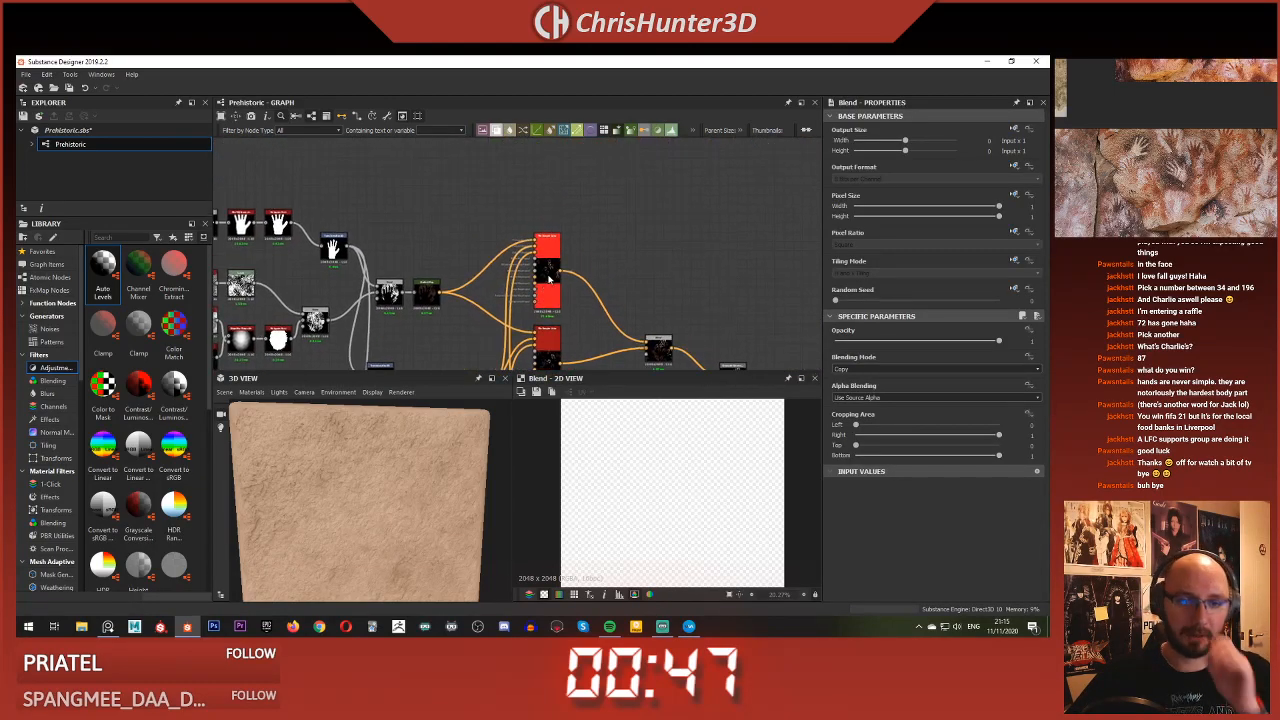
scroll(547, 268, up, 2)
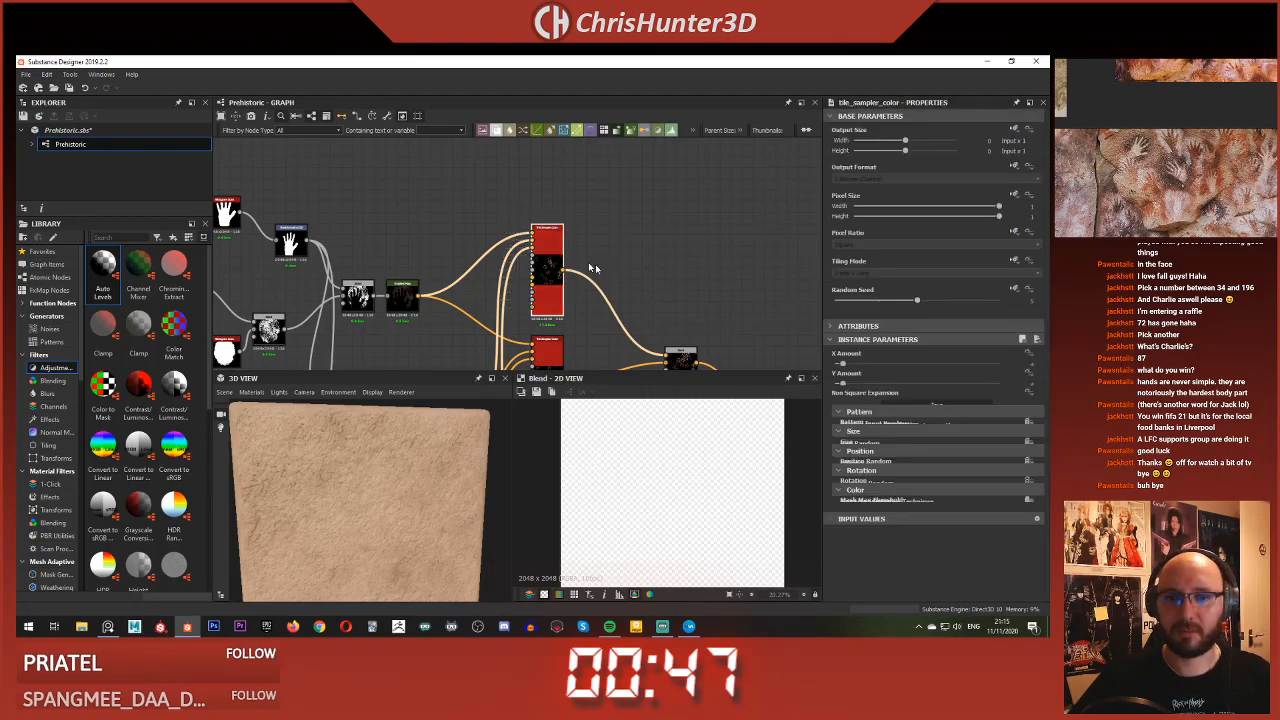
scroll(617, 230, down, 1)
key(space)
text(tile)
click(732, 373)
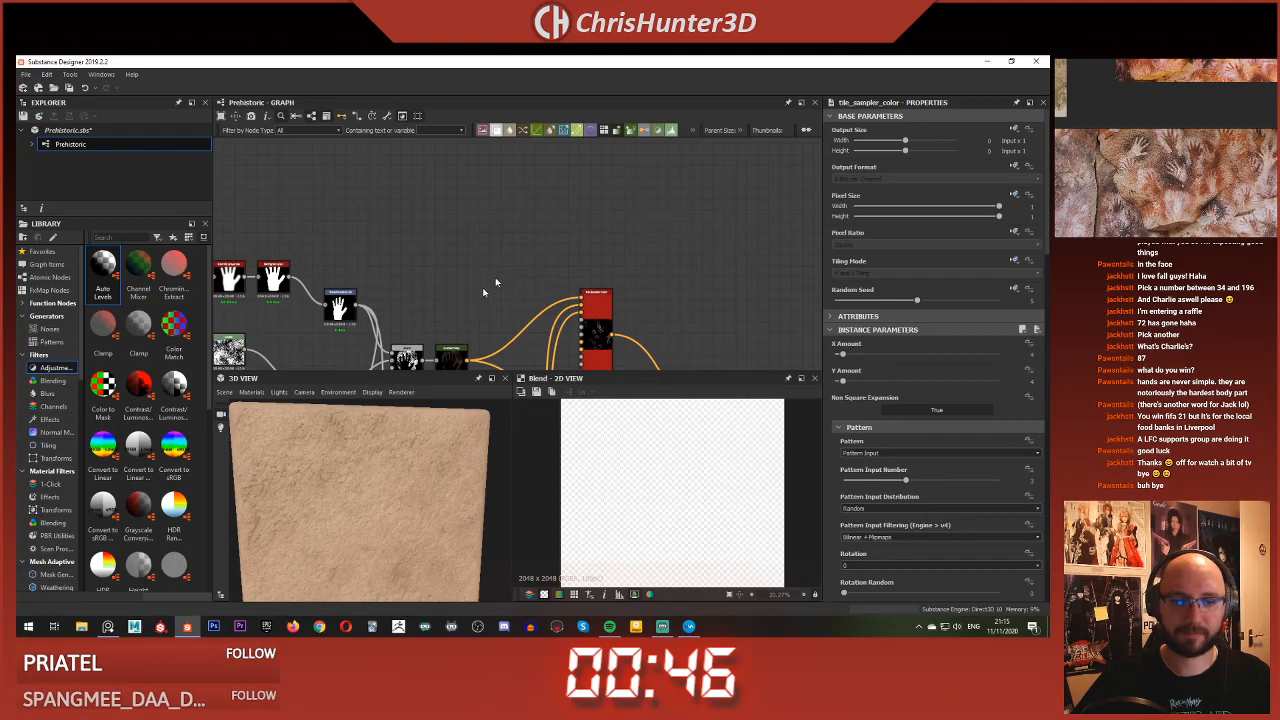
middle_drag(668, 302, 675, 251)
scroll(675, 251, up, 1)
drag(637, 203, 586, 201)
Connect the first hand print's grayscale Blend to the new Tile Sampler's pattern input and set Pattern to Pattern Input
middle_drag(427, 232, 442, 246)
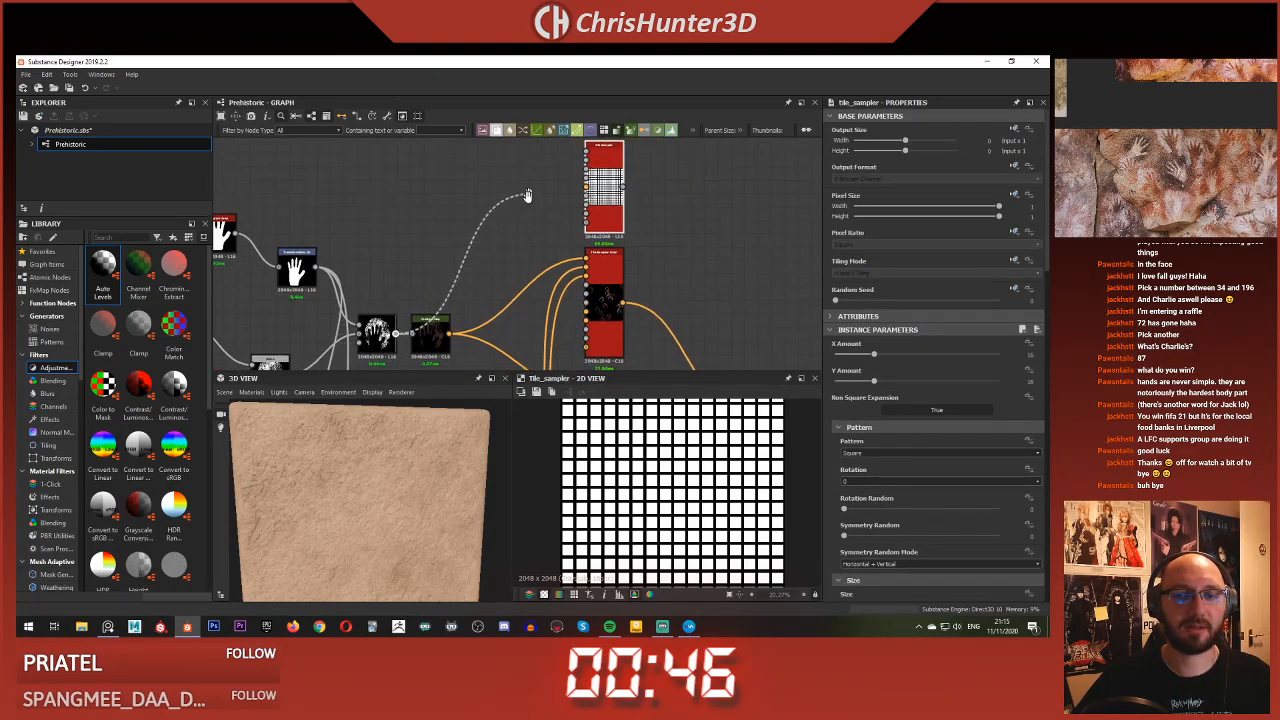
middle_drag(528, 194, 510, 244)
click(568, 203)
click(937, 454)
click(940, 462)
scroll(670, 466, down, 4)
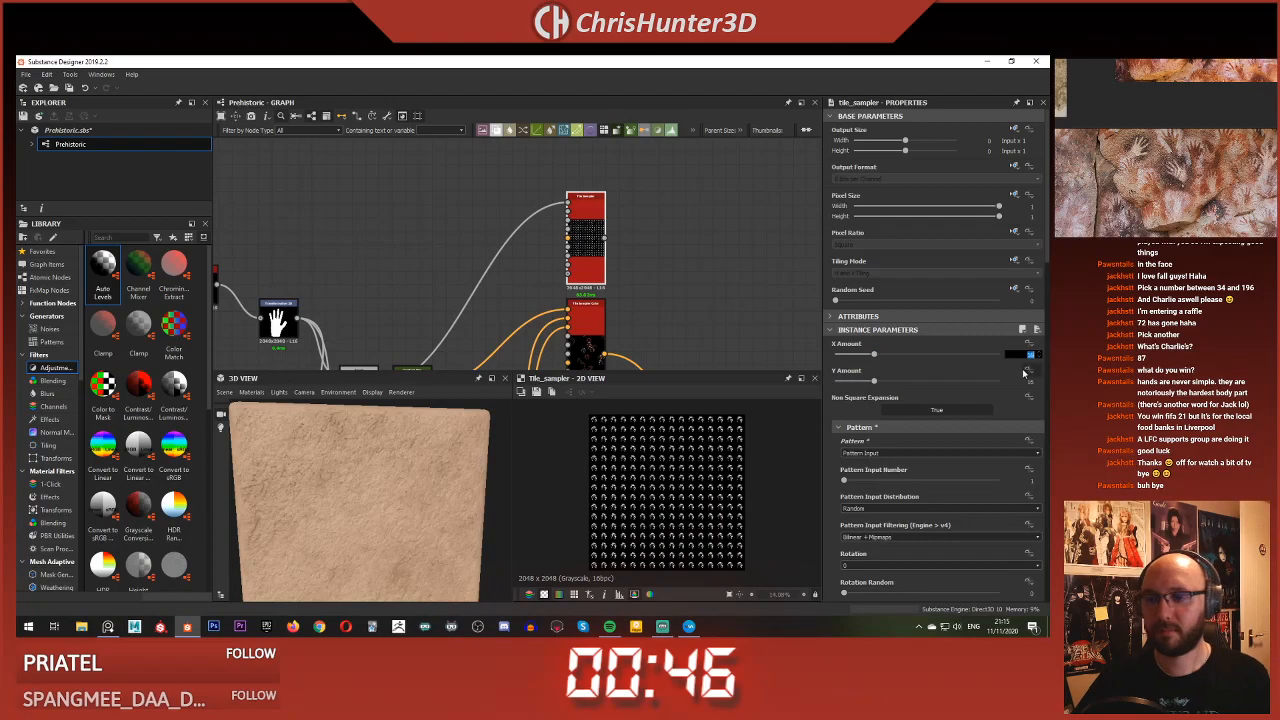
Set the Tile Sampler's X Amount and Y Amount to 4
key(Tab)
text(4)
scroll(606, 477, up, 4)
scroll(590, 475, down, 4)
scroll(545, 260, down, 3)
scroll(490, 312, up, 2)
Compare the upper Tile Sampler Color node's connections and settings with those of the new Tile Sampler
middle_drag(490, 312, 648, 283)
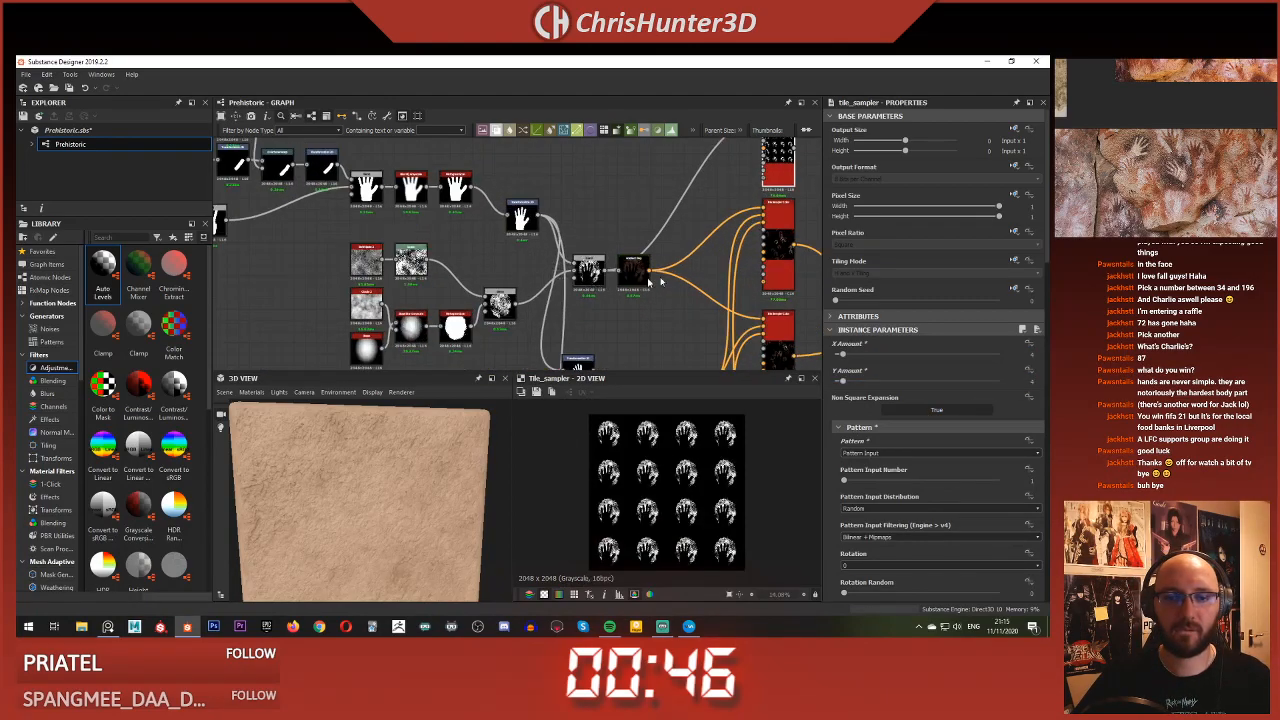
scroll(648, 283, up, 3)
click(550, 270)
scroll(515, 228, down, 3)
scroll(560, 195, up, 3)
click(574, 293)
scroll(574, 293, up, 1)
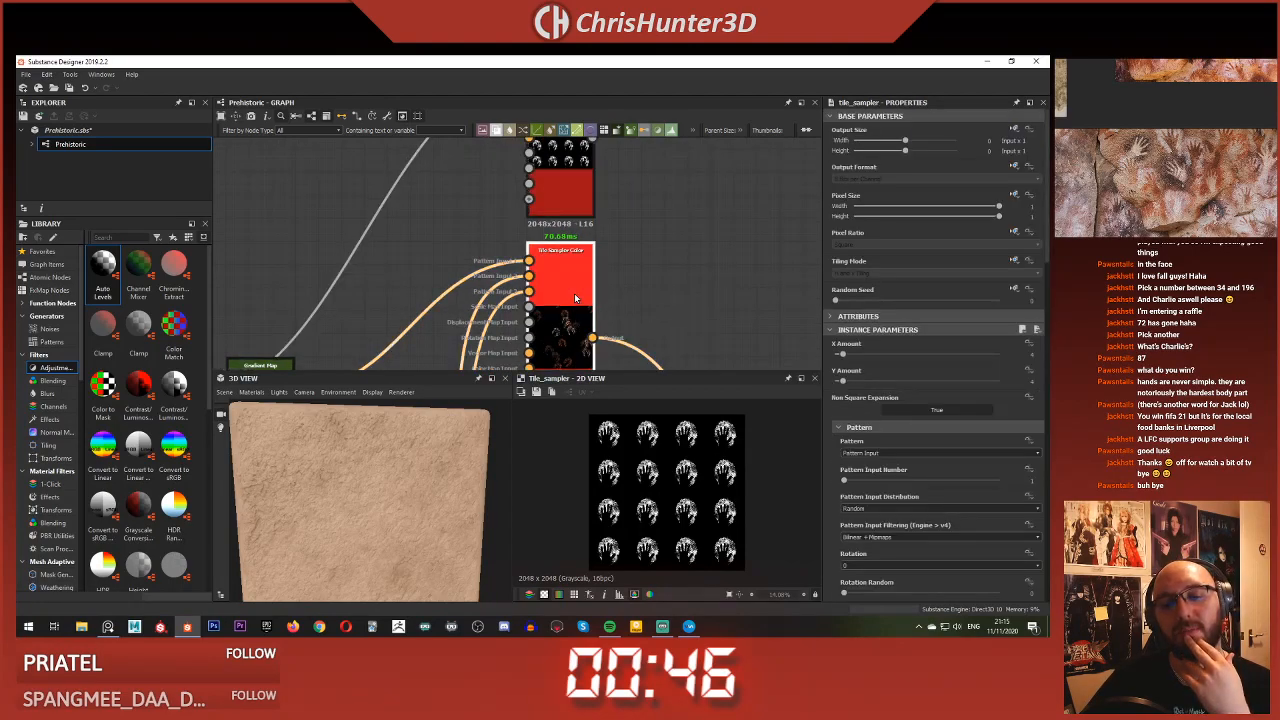
click(577, 163)
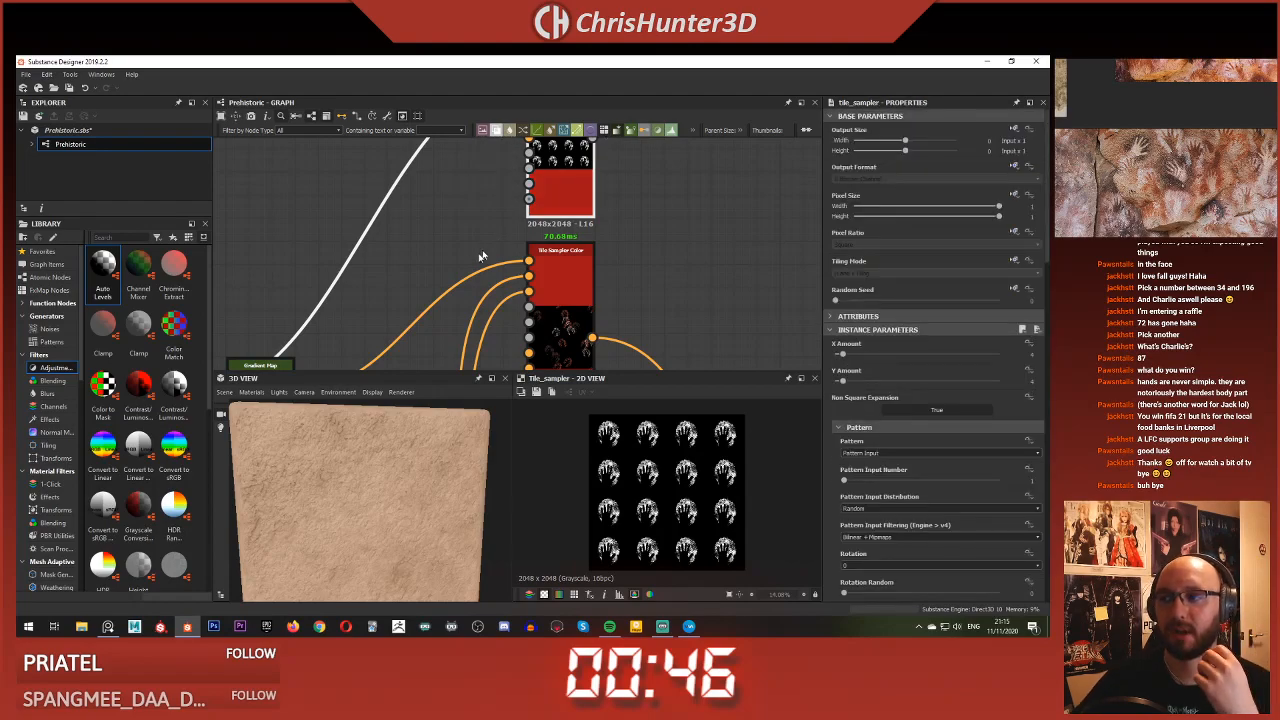
Set the Tile Sampler's Symmetry Random to 1 and its Symmetry Random Mode to Vertical
scroll(500, 236, down, 3)
scroll(502, 243, up, 2)
middle_drag(531, 202, 605, 187)
scroll(582, 204, down, 1)
scroll(900, 478, down, 3)
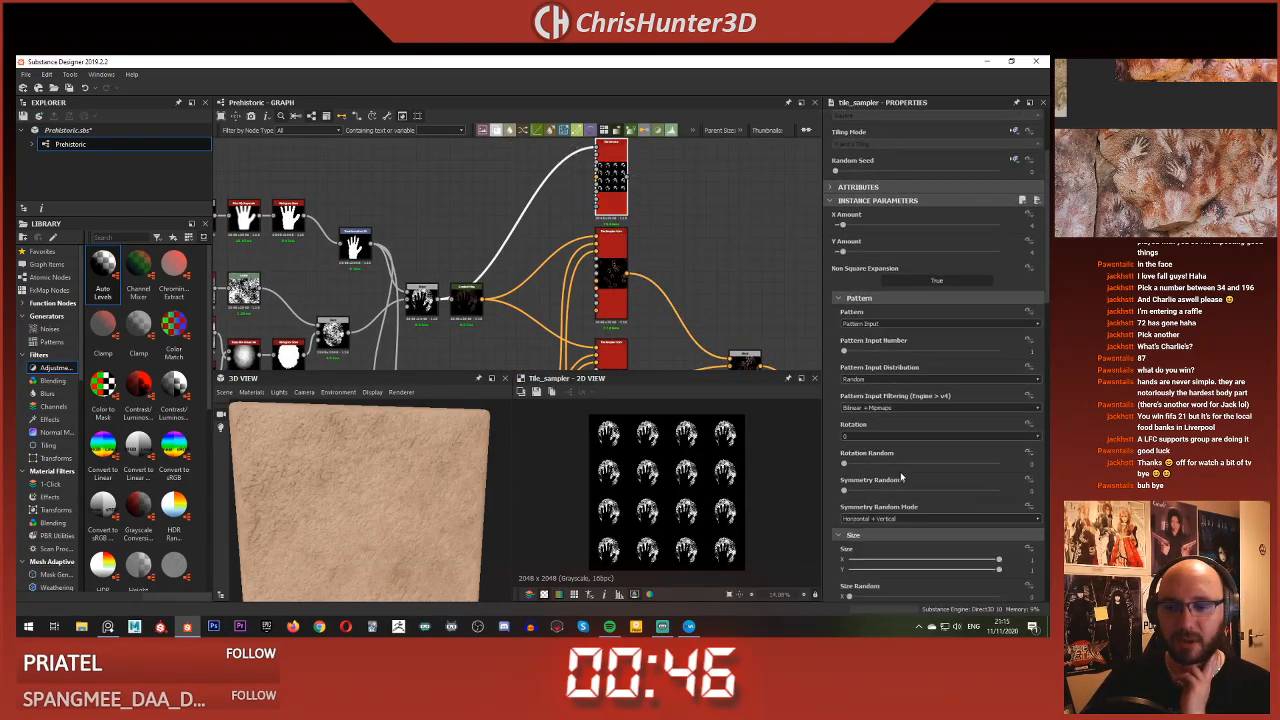
drag(913, 494, 992, 492)
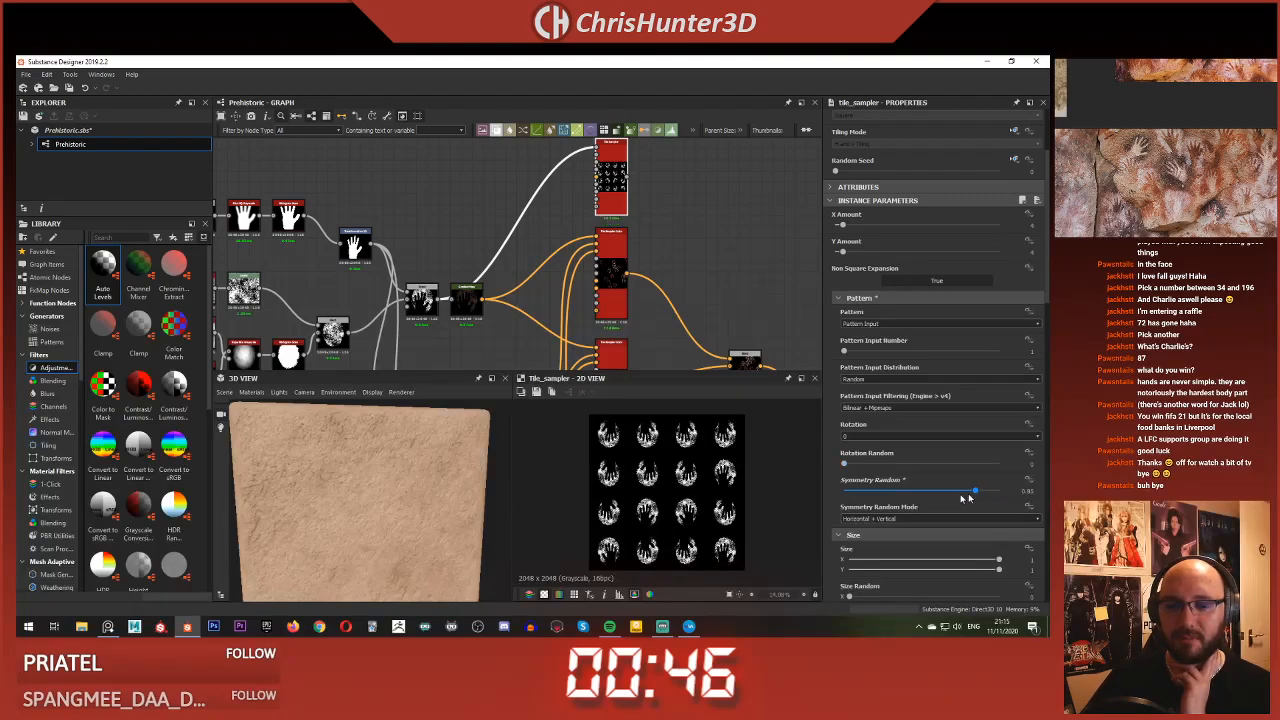
click(970, 518)
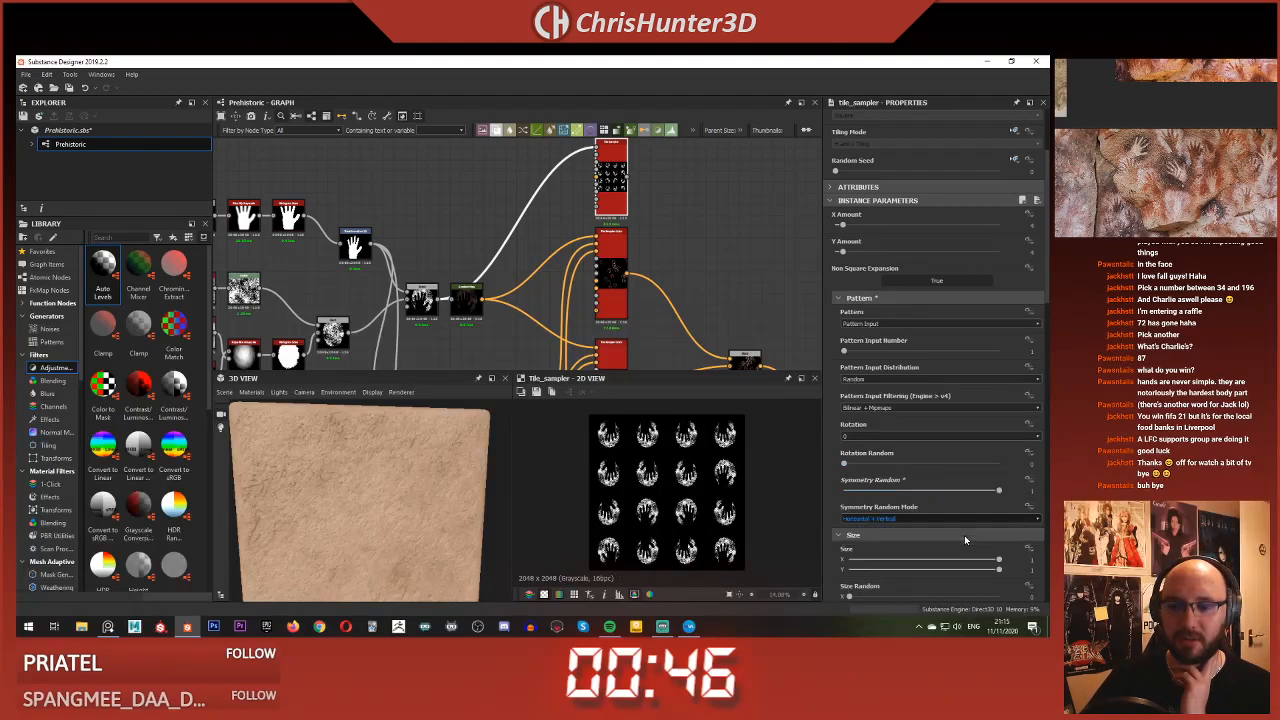
click(965, 540)
scroll(877, 472, down, 2)
scroll(877, 472, down, 2)
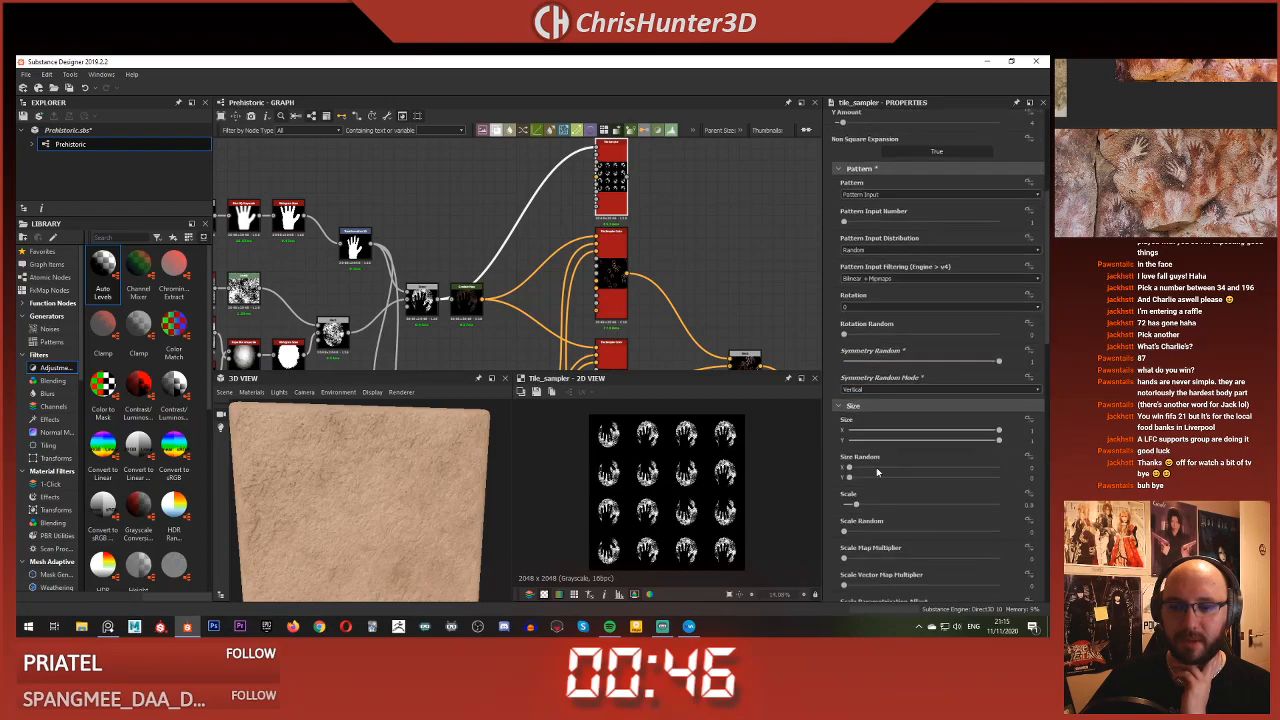
Set the Tile Sampler's Symmetry Random Mode to Horizontal and its Rotation Random to about 0.08
click(927, 357)
click(922, 368)
scroll(838, 406, down, 10)
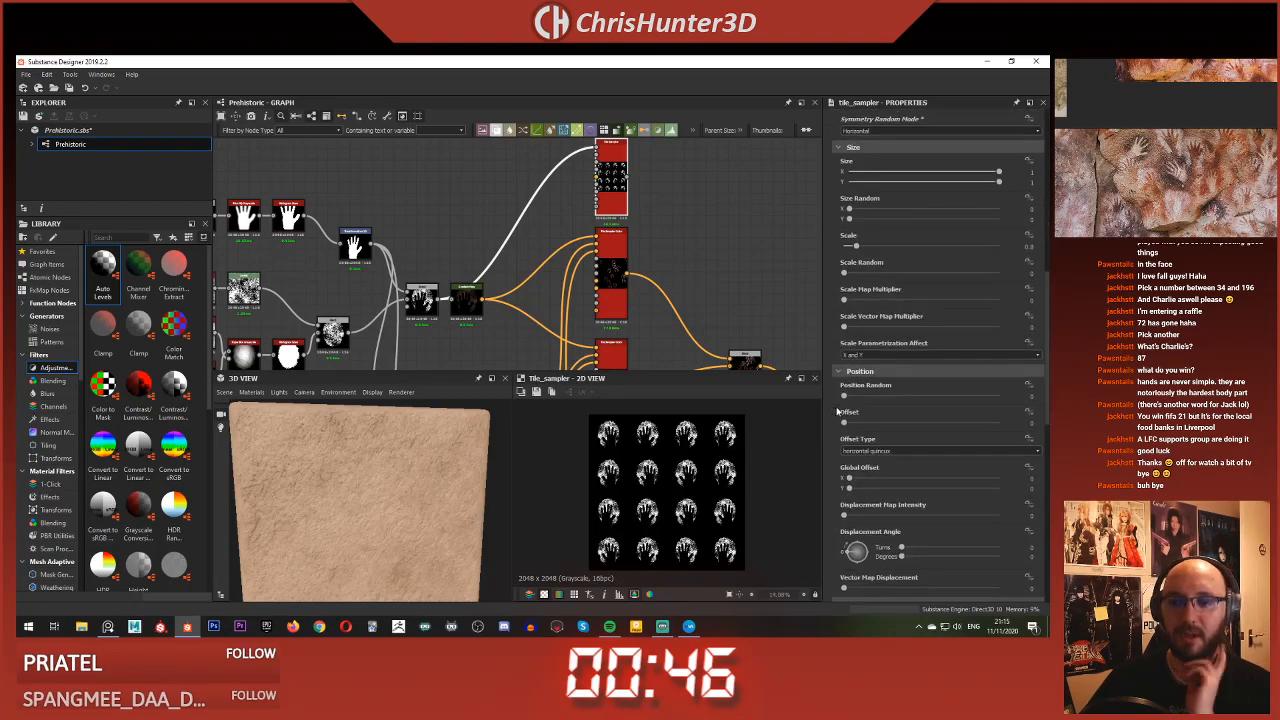
click(856, 384)
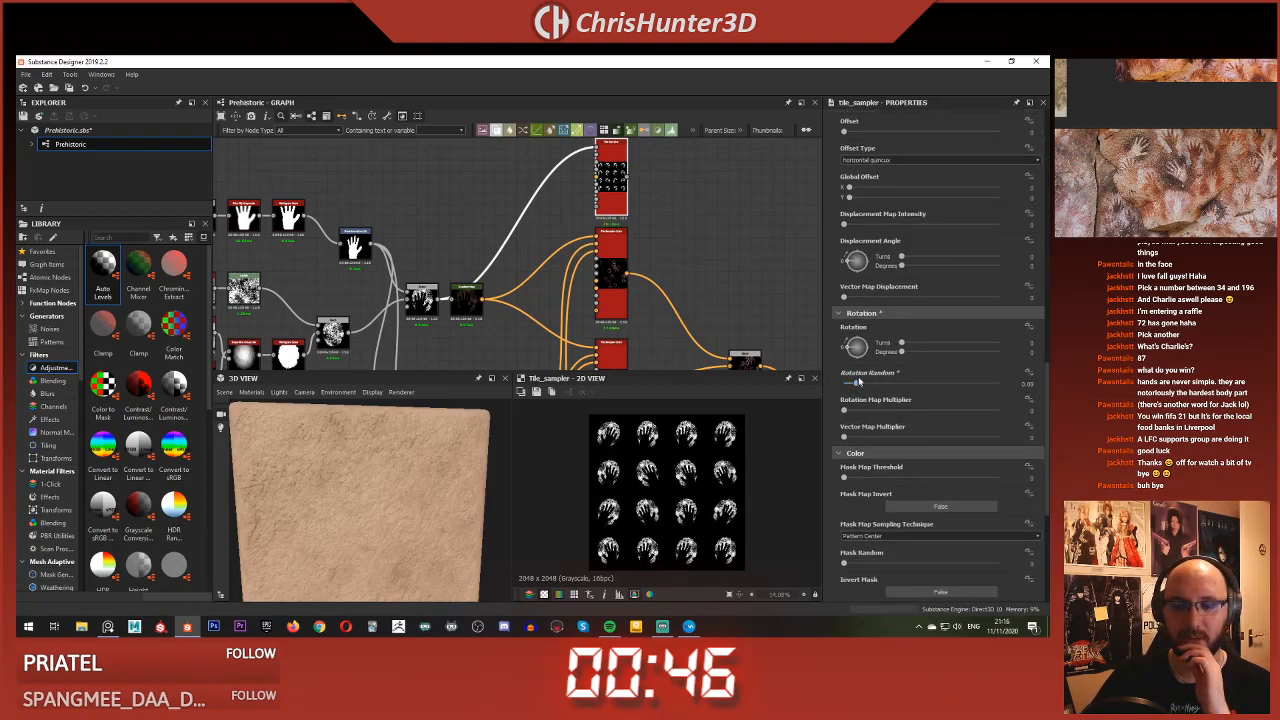
Scatter the hand prints by raising the Tile Sampler's Position Random, and thin them out with Mask Random at about 0.45
scroll(888, 366, up, 3)
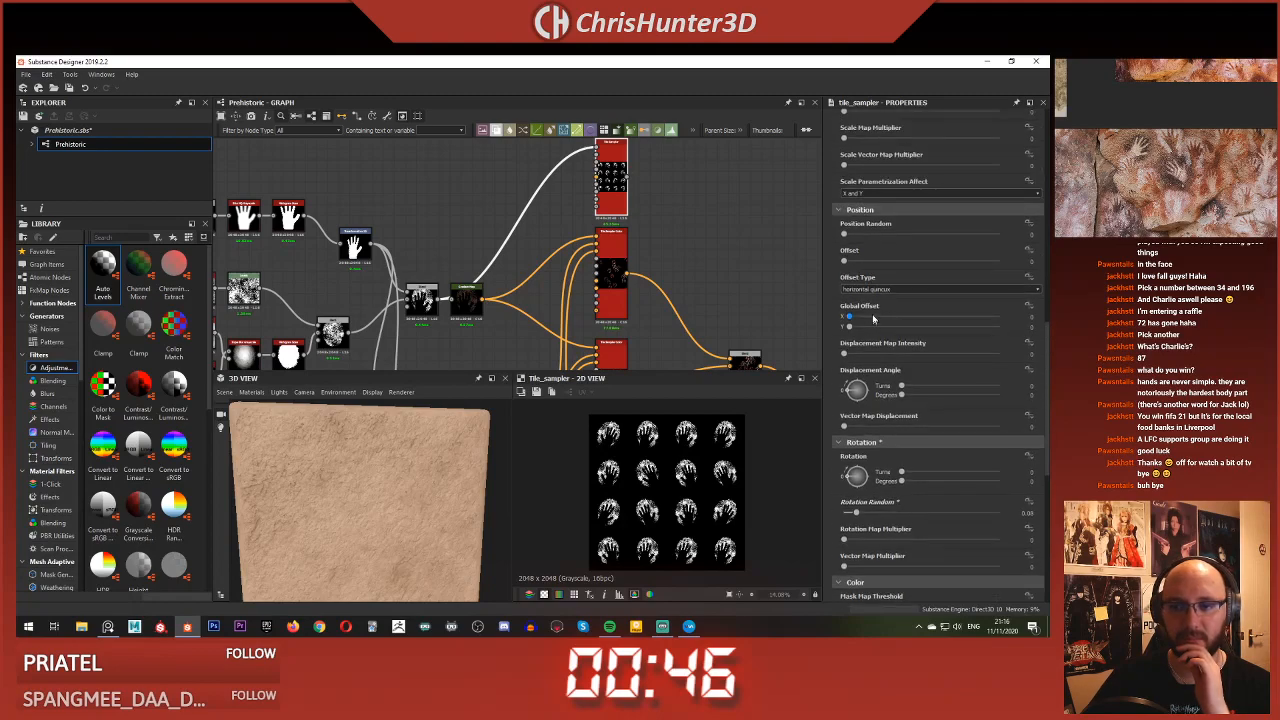
drag(862, 237, 907, 244)
scroll(958, 293, down, 6)
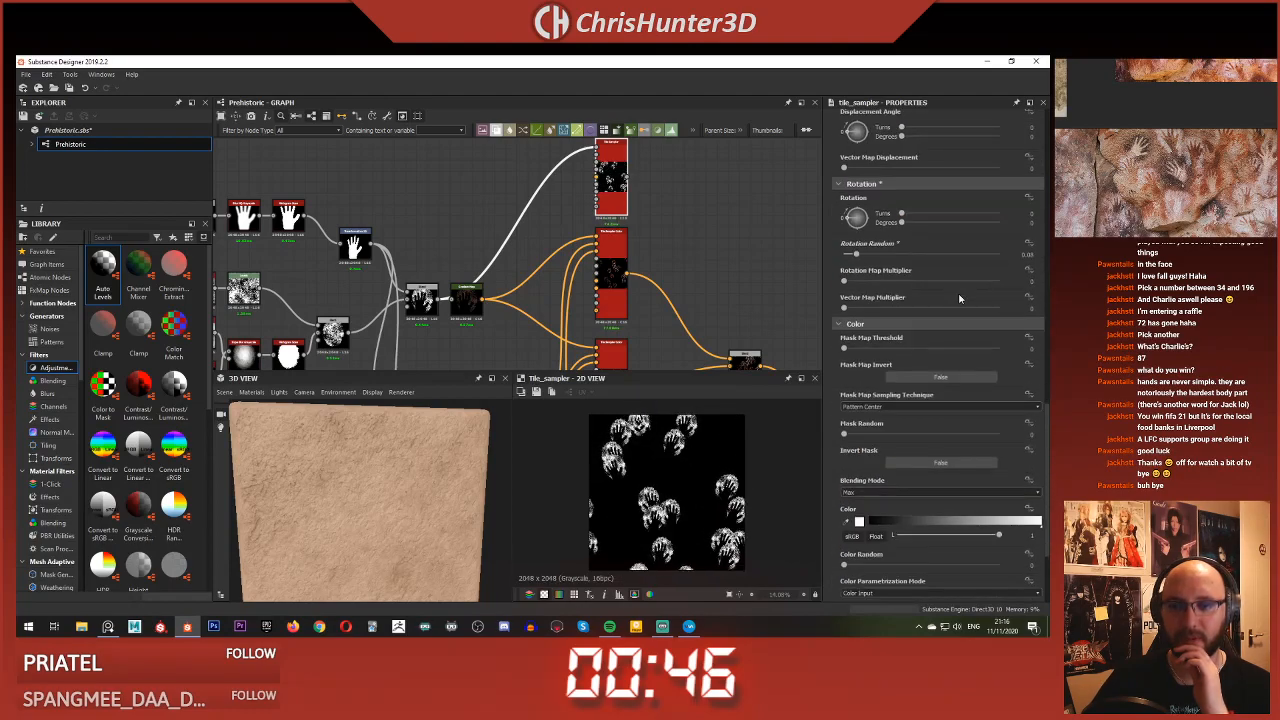
drag(883, 208, 820, 246)
drag(866, 292, 911, 290)
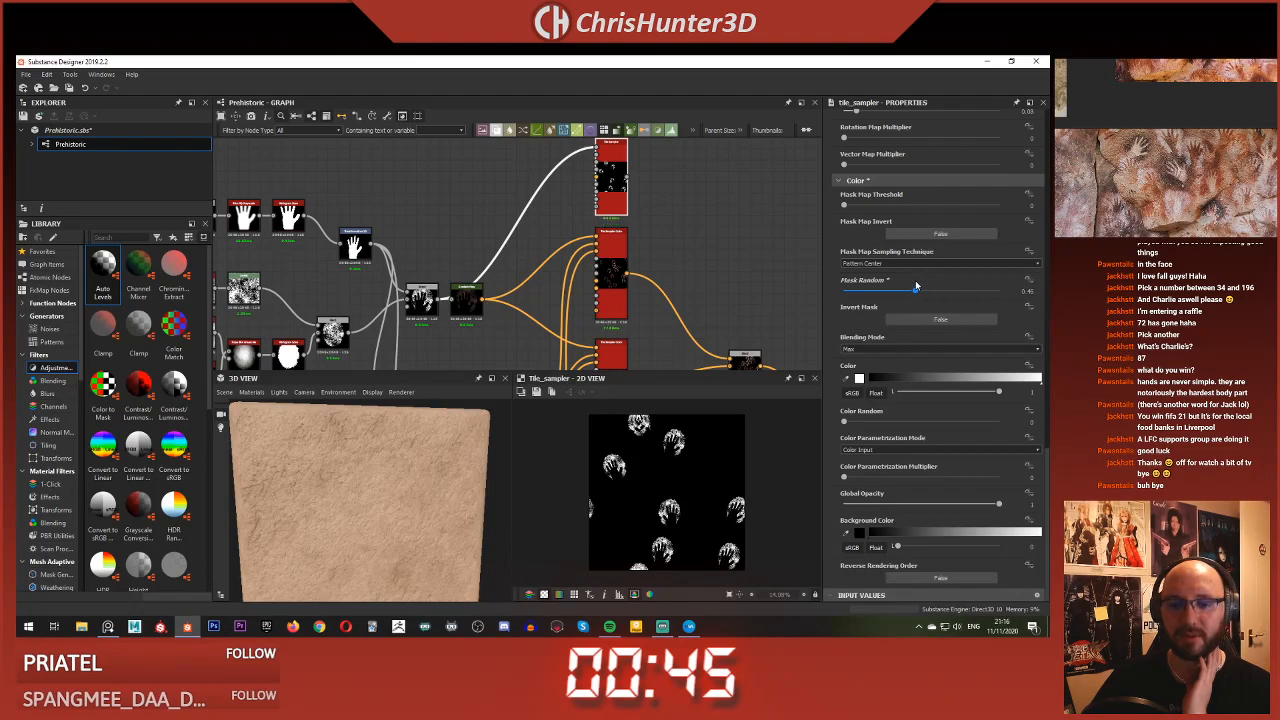
scroll(660, 485, up, 6)
scroll(657, 490, down, 3)
middle_drag(657, 490, 645, 538)
scroll(645, 538, up, 3)
scroll(701, 476, up, 2)
scroll(701, 476, down, 8)
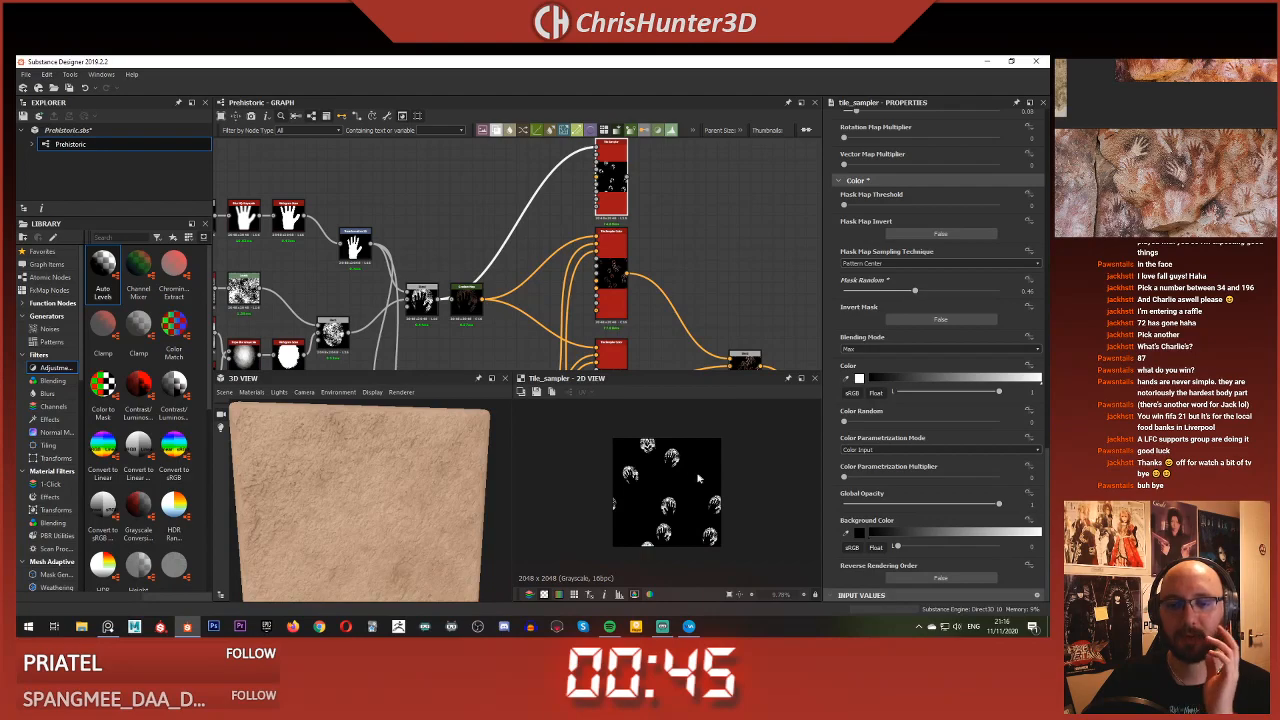
scroll(576, 293, down, 3)
Connect the new Tile Sampler to the empty Blend's opacity input, with the rock colour Blend as its background
key(f)
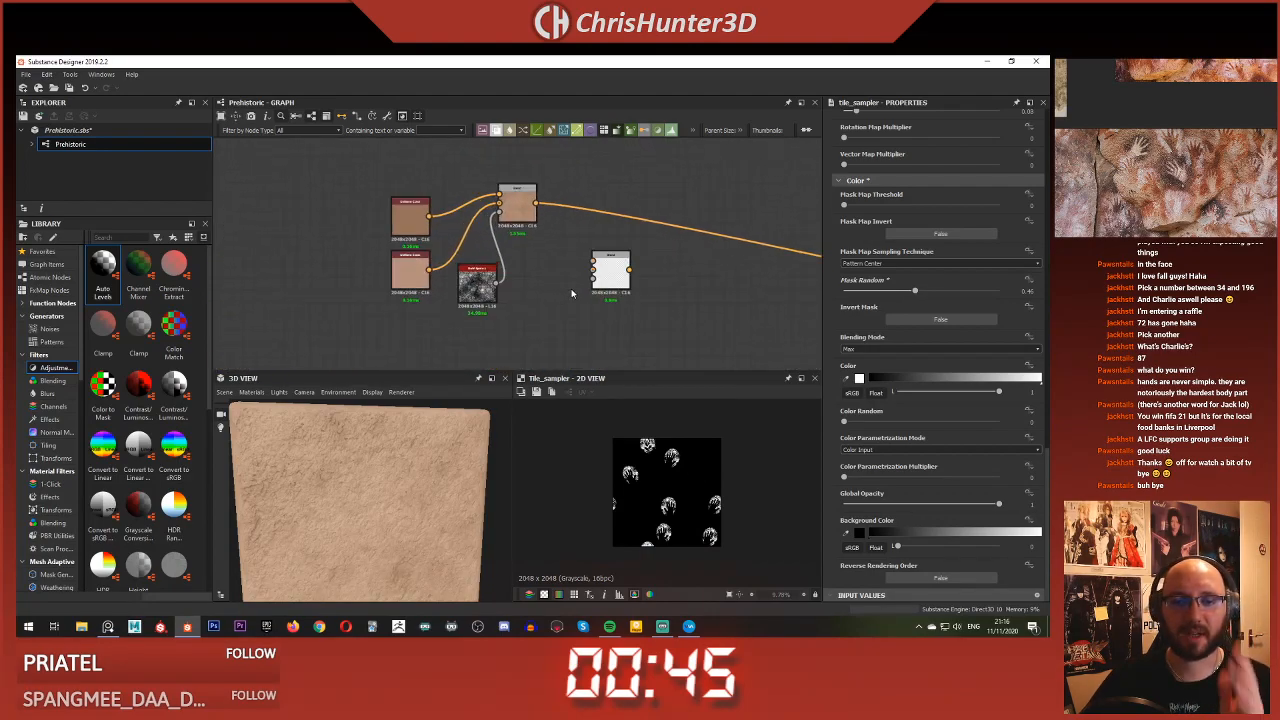
scroll(600, 272, down, 4)
middle_drag(430, 265, 636, 250)
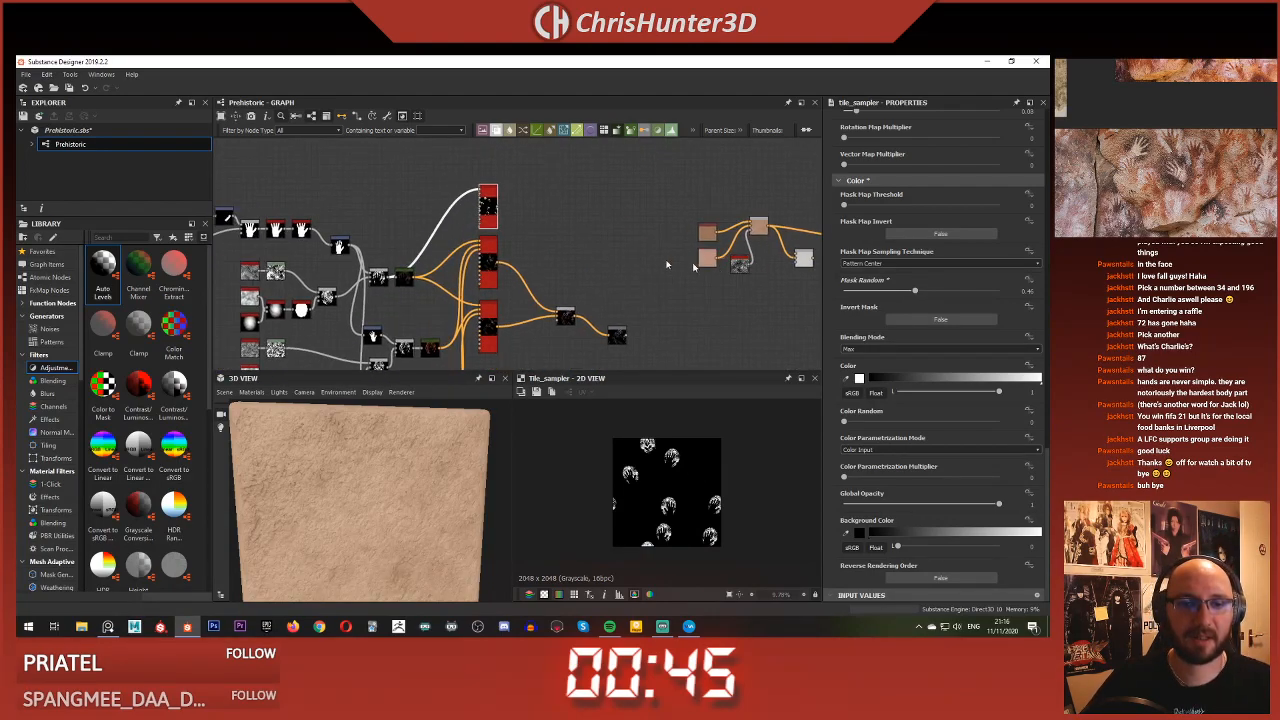
scroll(532, 228, up, 3)
click(467, 187)
scroll(616, 235, down, 1)
middle_drag(804, 278, 540, 246)
scroll(643, 271, up, 1)
click(655, 238)
Add a Uniform Color node and place it above the rock colour Blend
scroll(654, 240, up, 5)
middle_drag(608, 286, 557, 385)
key(space)
text(un)
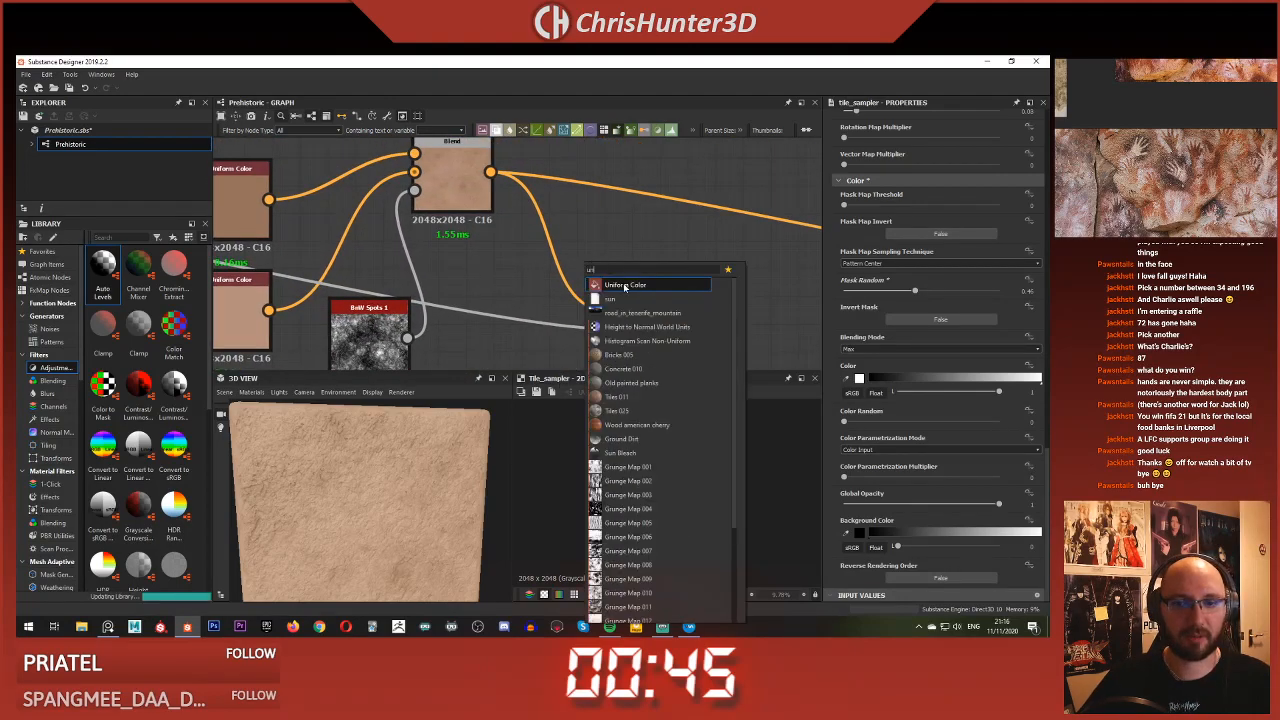
key(Return)
scroll(590, 261, down, 1)
middle_drag(590, 261, 635, 289)
drag(635, 289, 594, 165)
middle_drag(610, 189, 636, 232)
drag(636, 232, 613, 196)
Copy the dark brown end key colour from the first hand print's Gradient Map
scroll(530, 232, down, 4)
middle_drag(363, 260, 615, 200)
scroll(560, 268, up, 4)
click(591, 259)
double_click(591, 259)
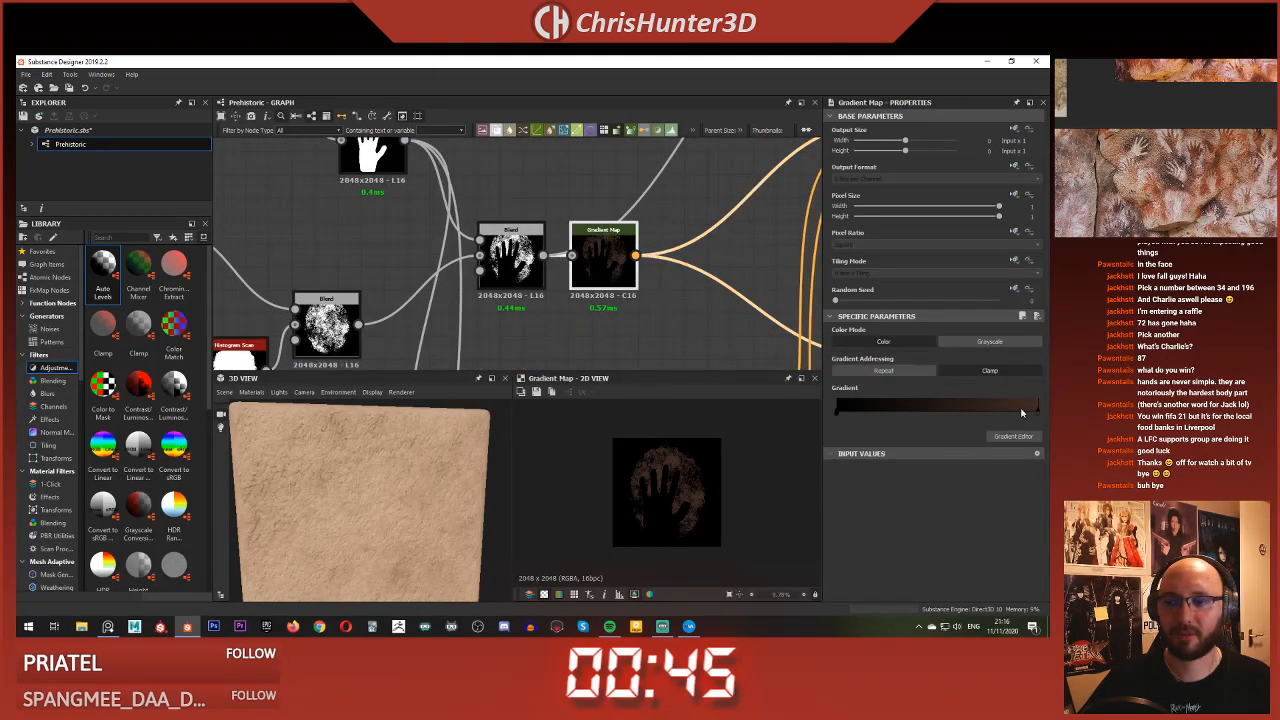
scroll(672, 270, down, 4)
middle_drag(783, 276, 526, 274)
middle_drag(689, 261, 505, 242)
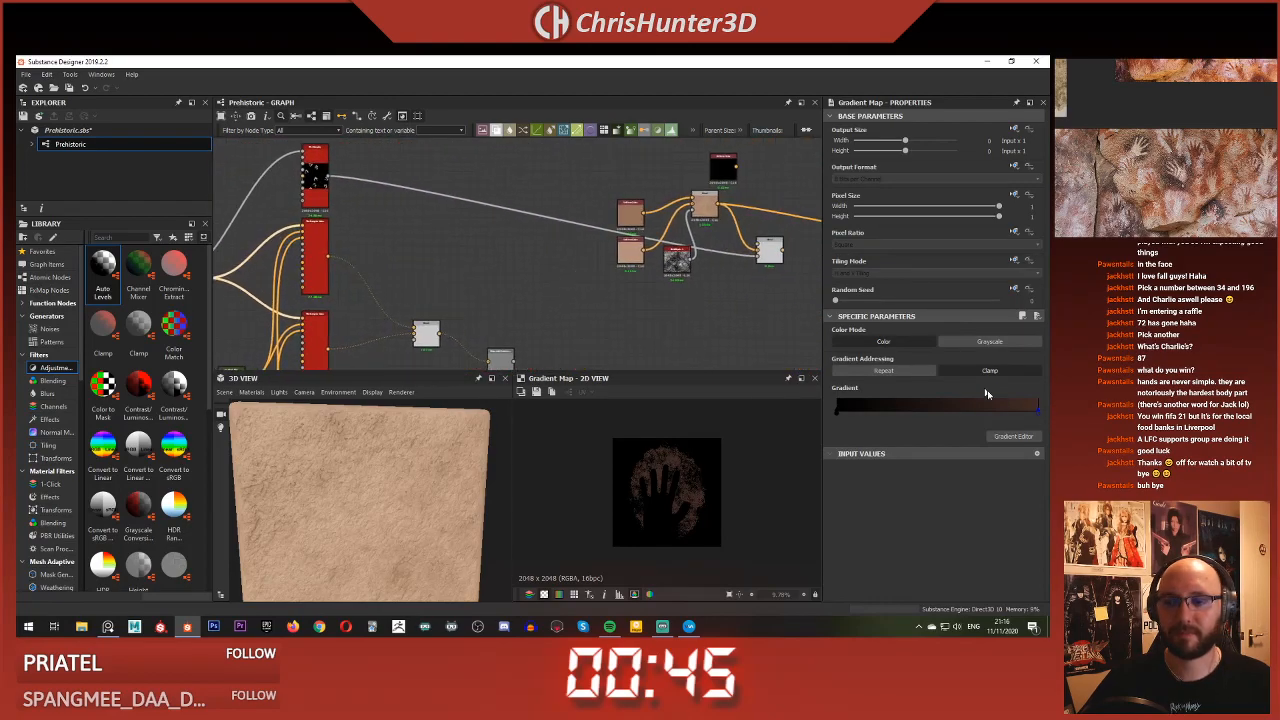
click(1035, 416)
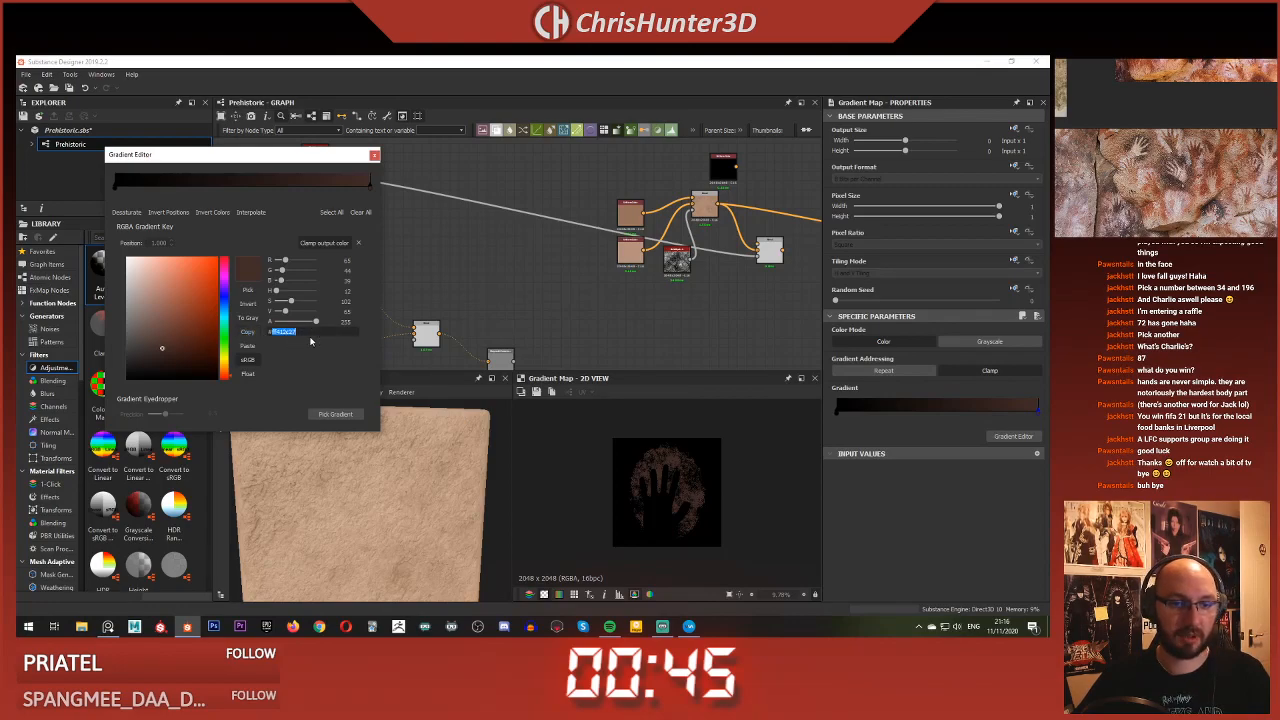
click(374, 156)
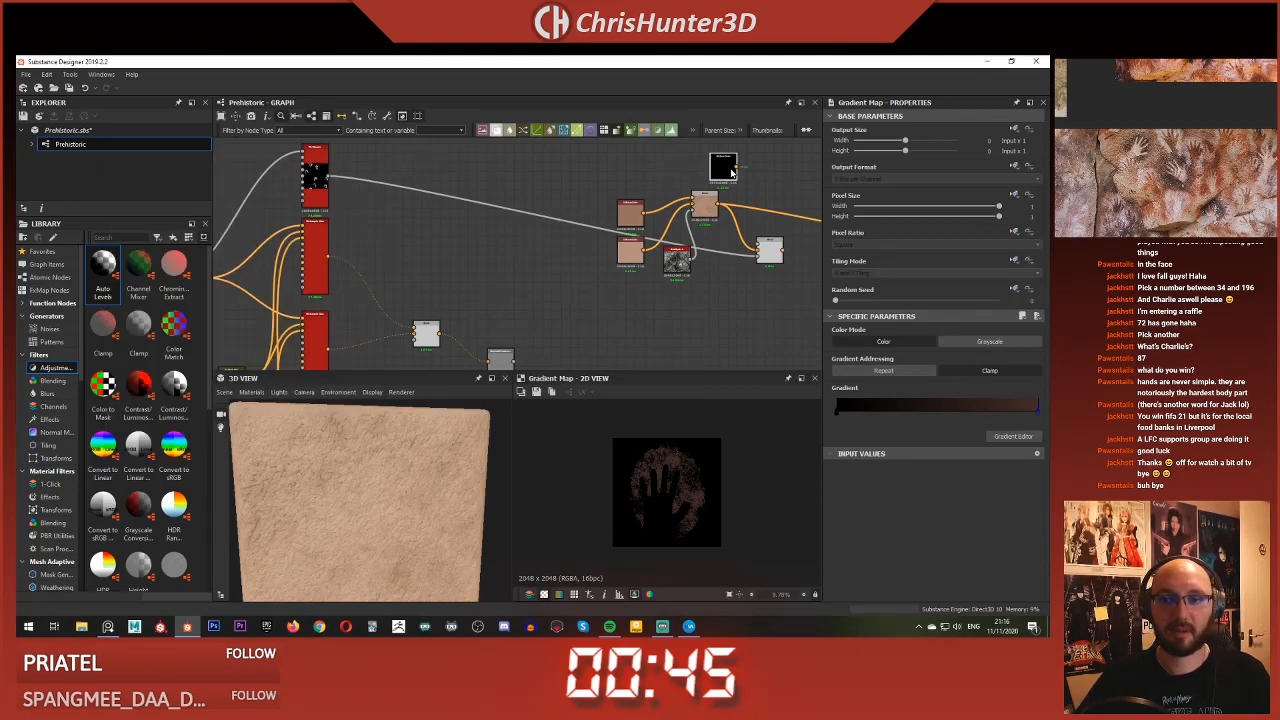
Paste the copied dark brown into the new Uniform Color node's Output Color
click(728, 170)
click(851, 373)
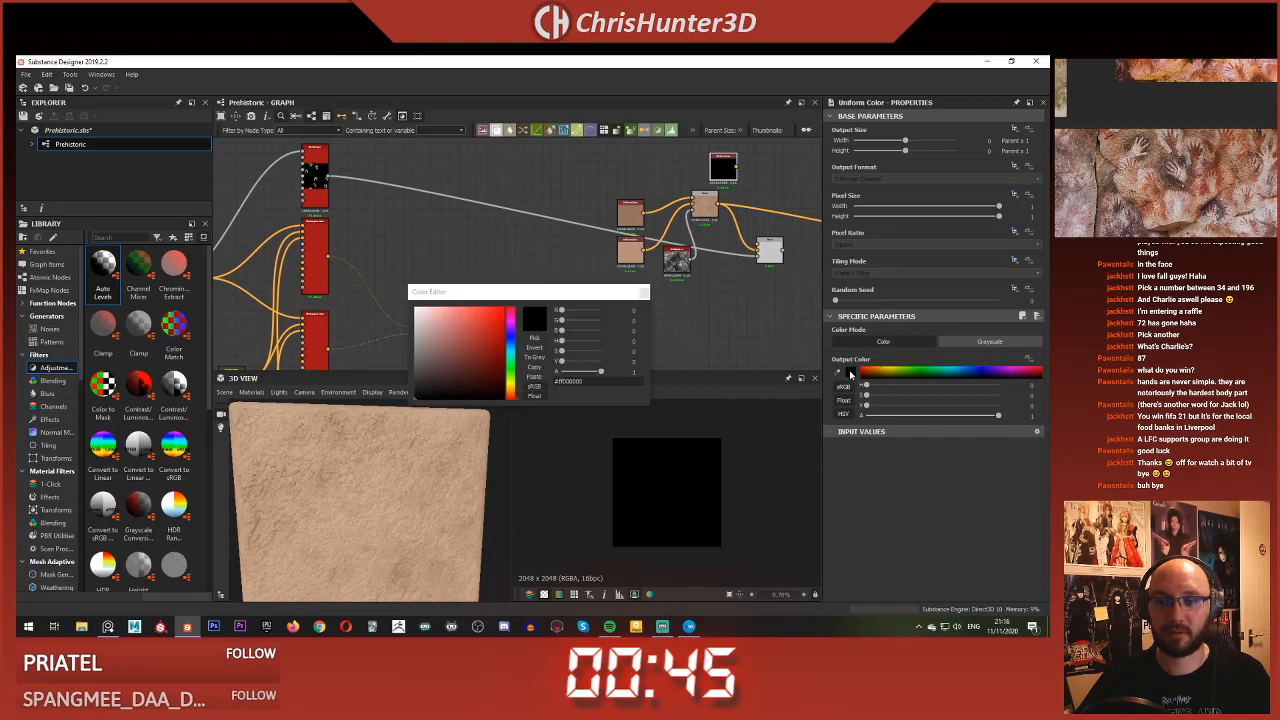
click(535, 378)
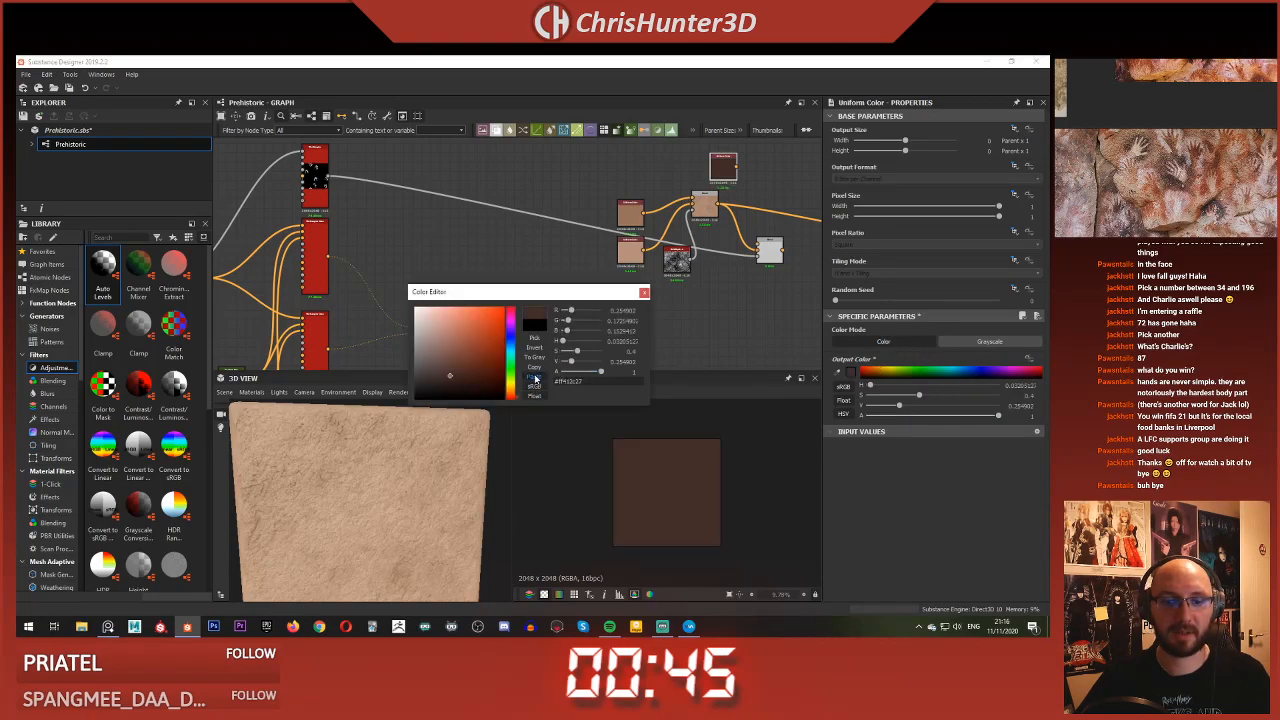
click(645, 293)
Connect the dark brown Uniform Color to the hand print Blend's foreground and check the prints in the 2D preview
scroll(733, 279, up, 4)
middle_drag(733, 279, 596, 368)
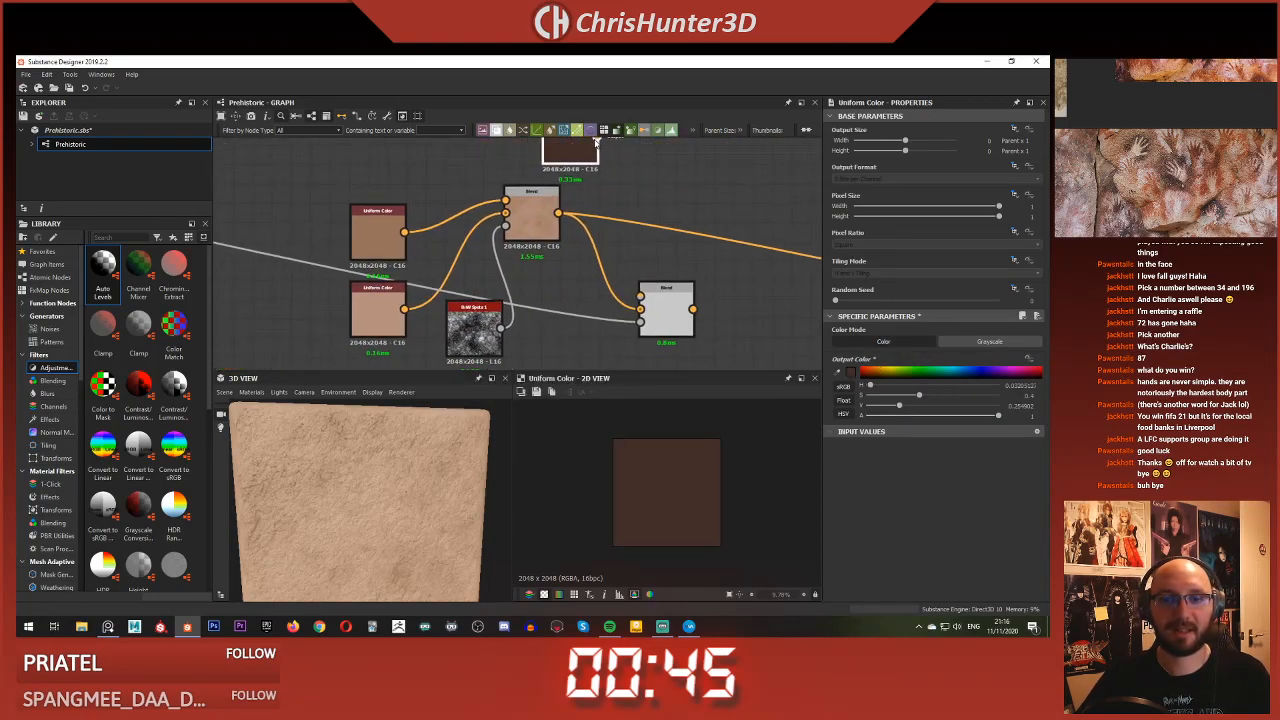
drag(645, 283, 640, 296)
double_click(665, 308)
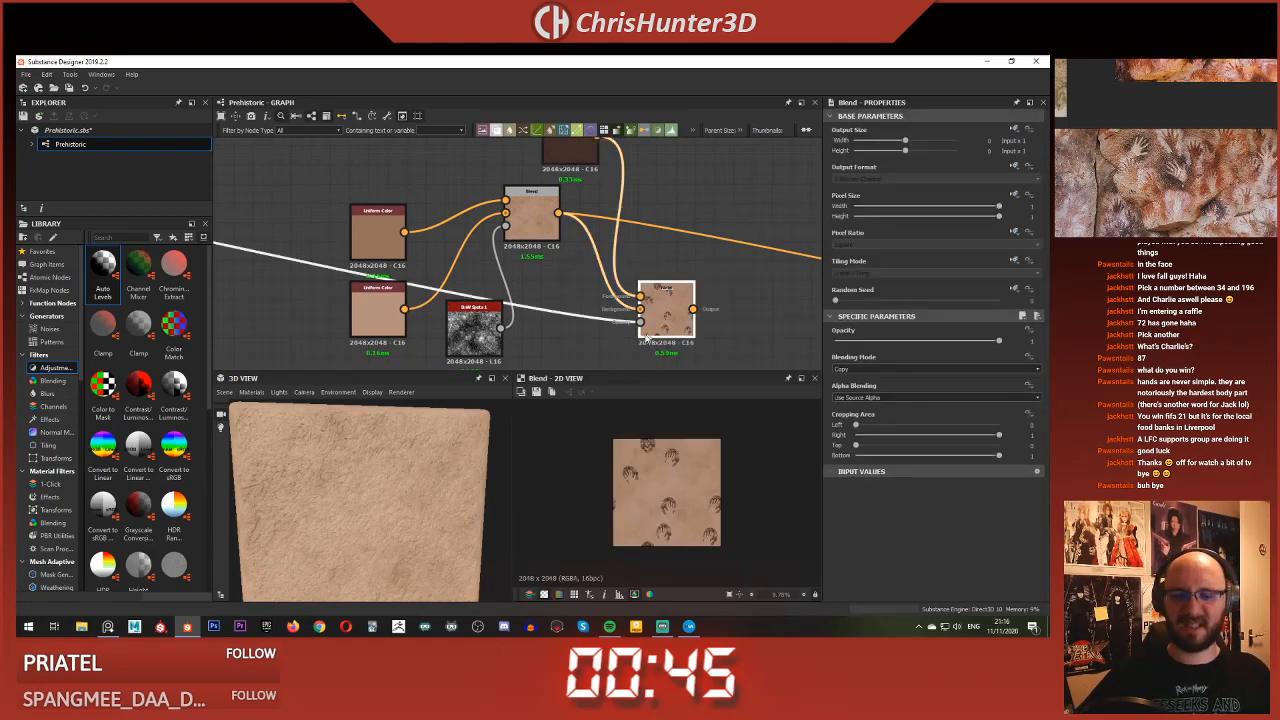
scroll(681, 519, up, 5)
scroll(690, 497, up, 5)
scroll(637, 463, down, 3)
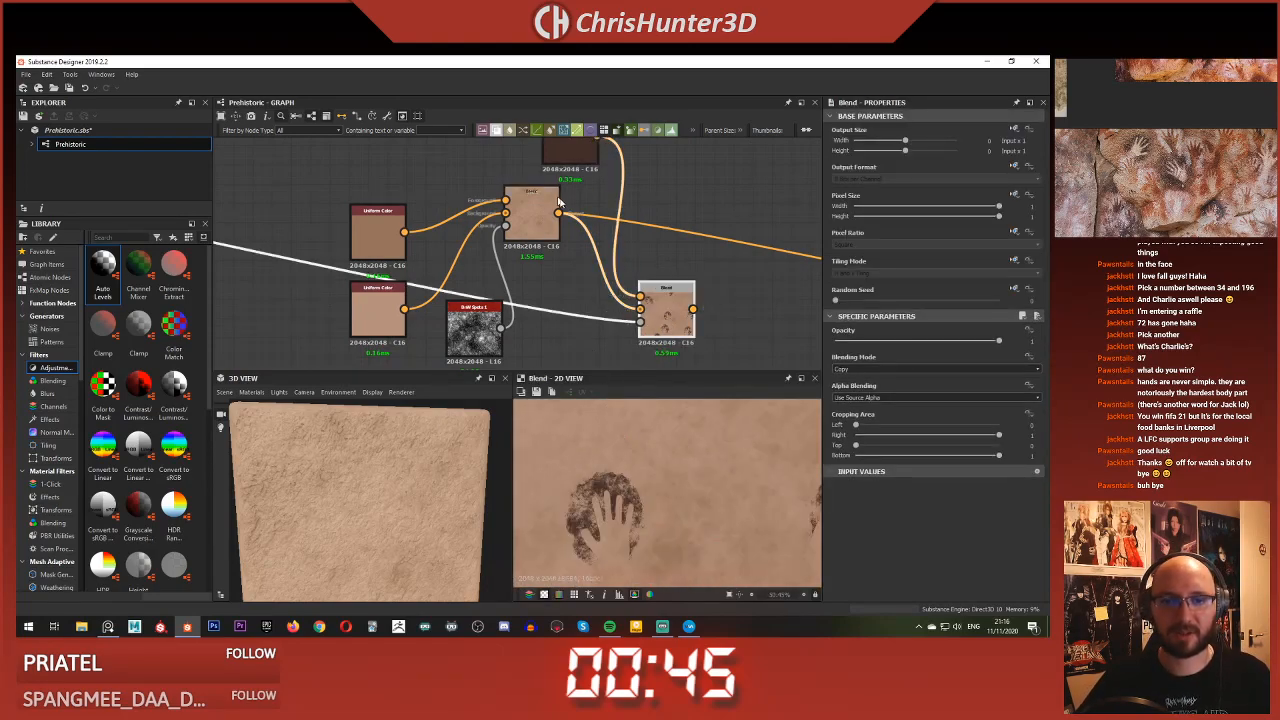
Move the rock colour Blend's outgoing material connection to the hand print Blend's output
shift+drag(566, 216, 676, 308)
scroll(397, 484, up, 4)
scroll(384, 477, down, 2)
scroll(384, 479, down, 3)
scroll(560, 280, down, 3)
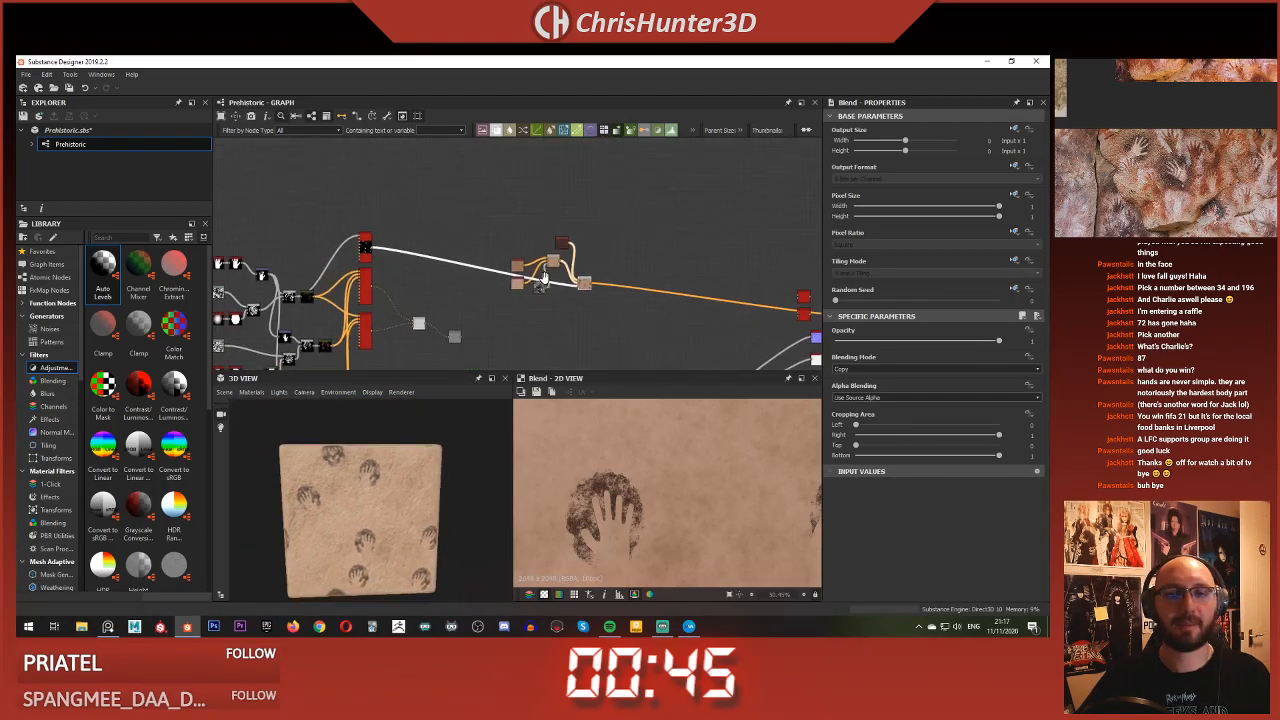
middle_drag(546, 284, 522, 302)
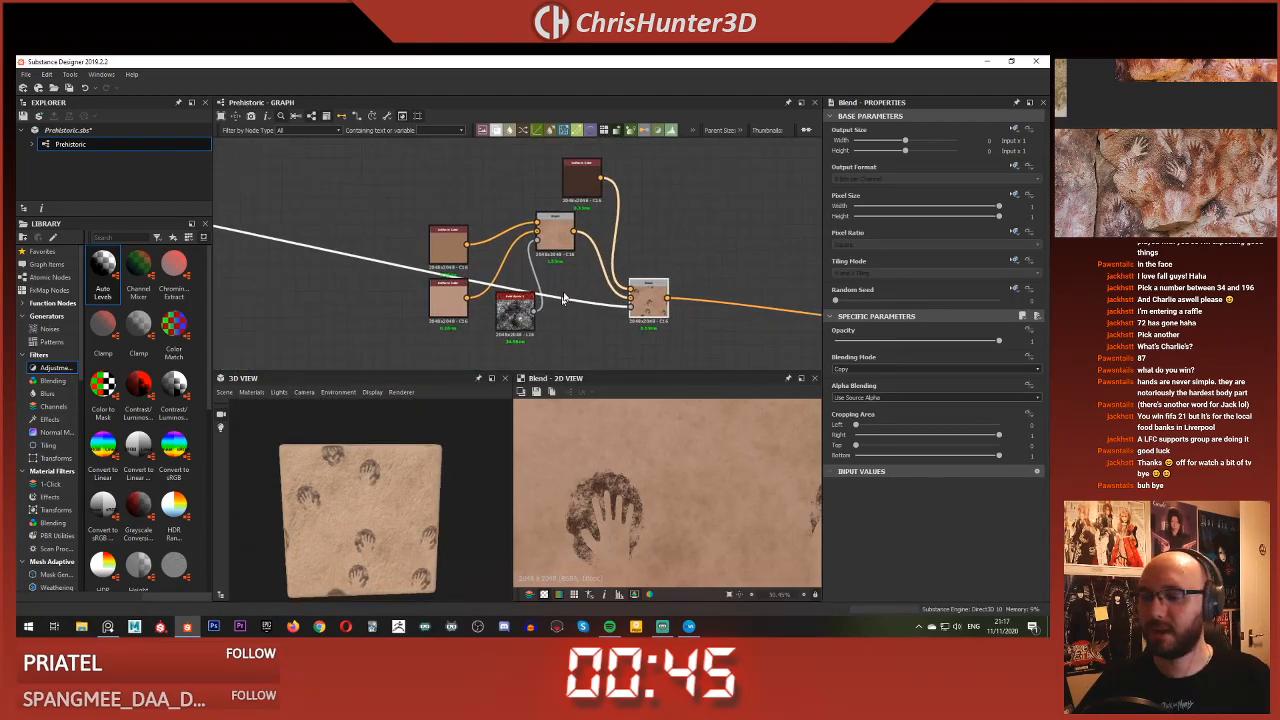
Add a second Blend node after the hand print Blend and connect that Blend to its background input
middle_drag(668, 270, 599, 264)
click(683, 254)
key(space)
text(blend)
key(Return)
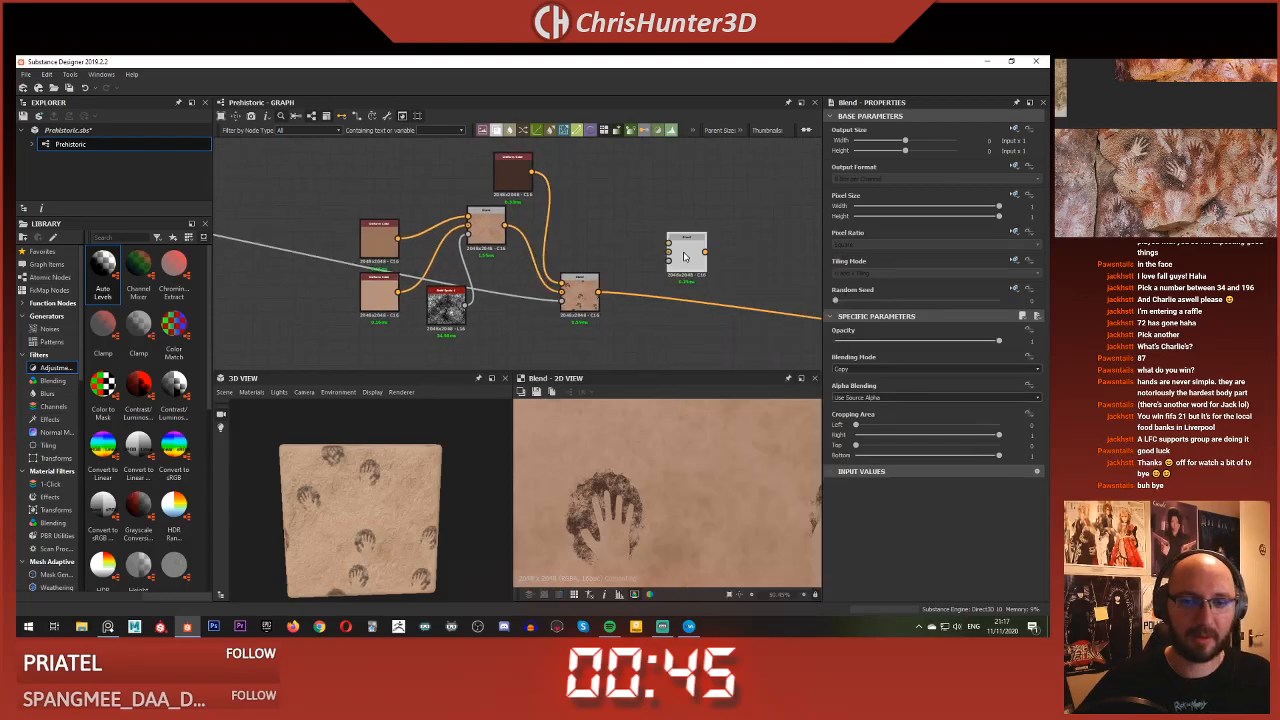
drag(687, 253, 647, 265)
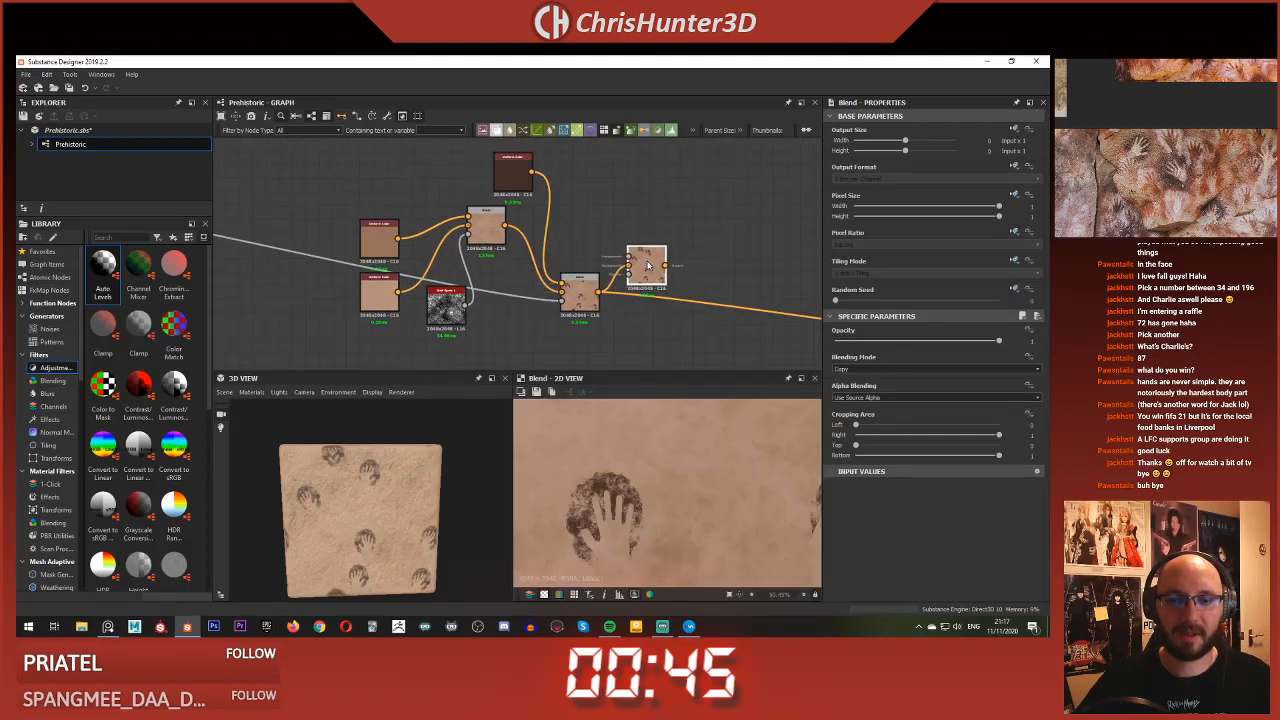
Duplicate the new grayscale Tile Sampler and place the copy directly above the original
middle_drag(535, 299, 613, 257)
scroll(626, 243, down, 3)
scroll(662, 243, up, 6)
scroll(650, 248, down, 3)
scroll(614, 240, down, 4)
middle_drag(440, 294, 646, 252)
middle_drag(578, 223, 548, 231)
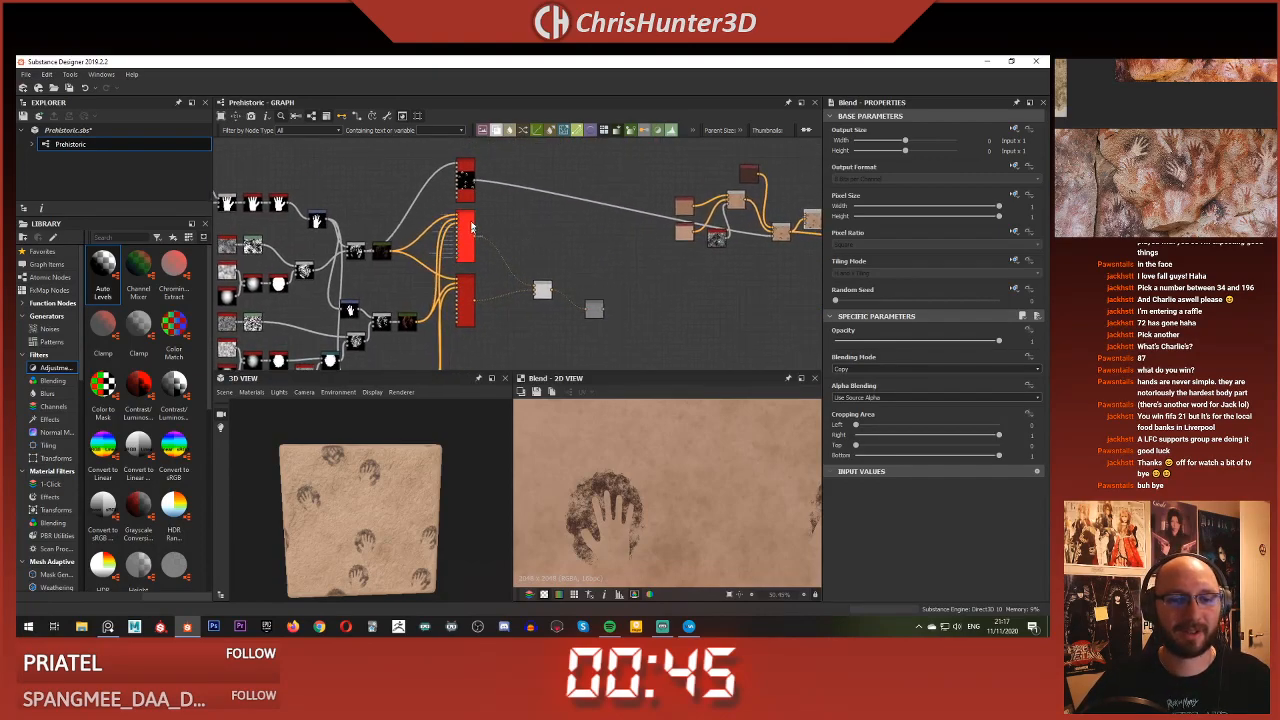
middle_drag(477, 249, 494, 236)
click(484, 172)
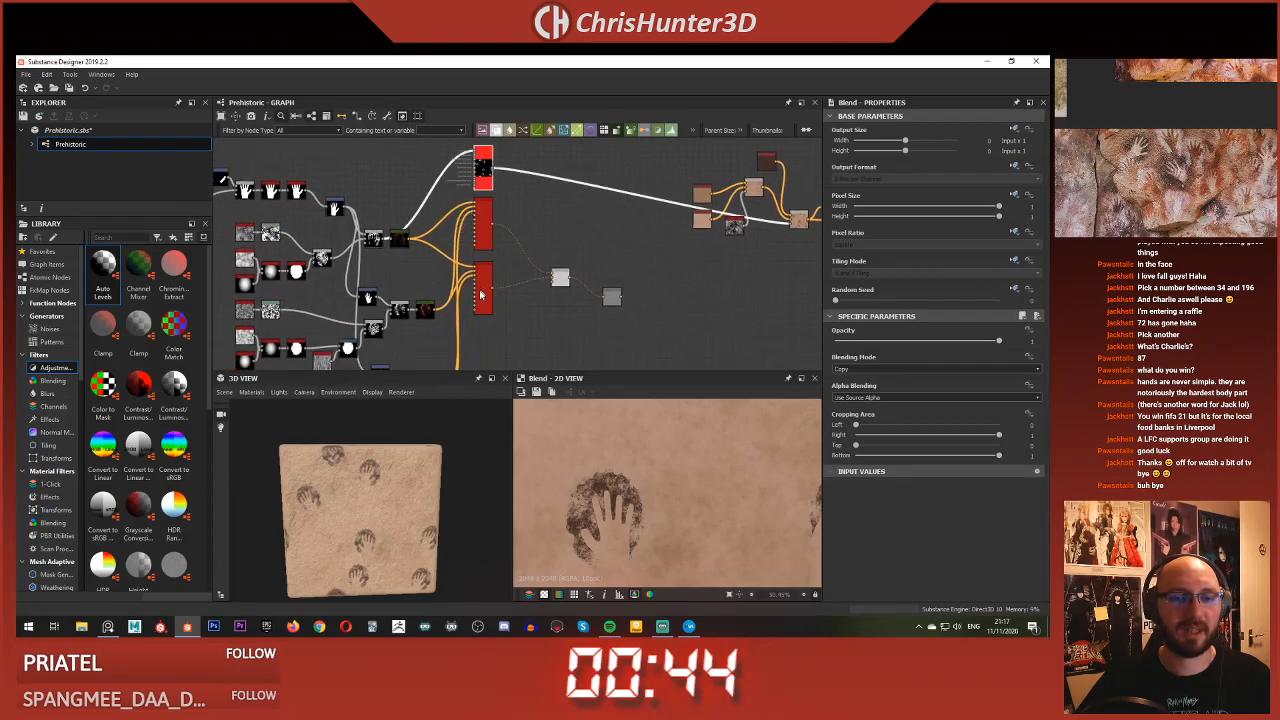
middle_drag(400, 240, 411, 321)
scroll(411, 308, up, 5)
scroll(530, 224, down, 3)
middle_drag(488, 220, 451, 323)
scroll(489, 285, up, 3)
mouse_move(541, 295)
mouse_down()
mouse_move(543, 181)
mouse_move(542, 288)
mouse_up()
scroll(541, 287, down, 3)
middle_drag(541, 287, 465, 357)
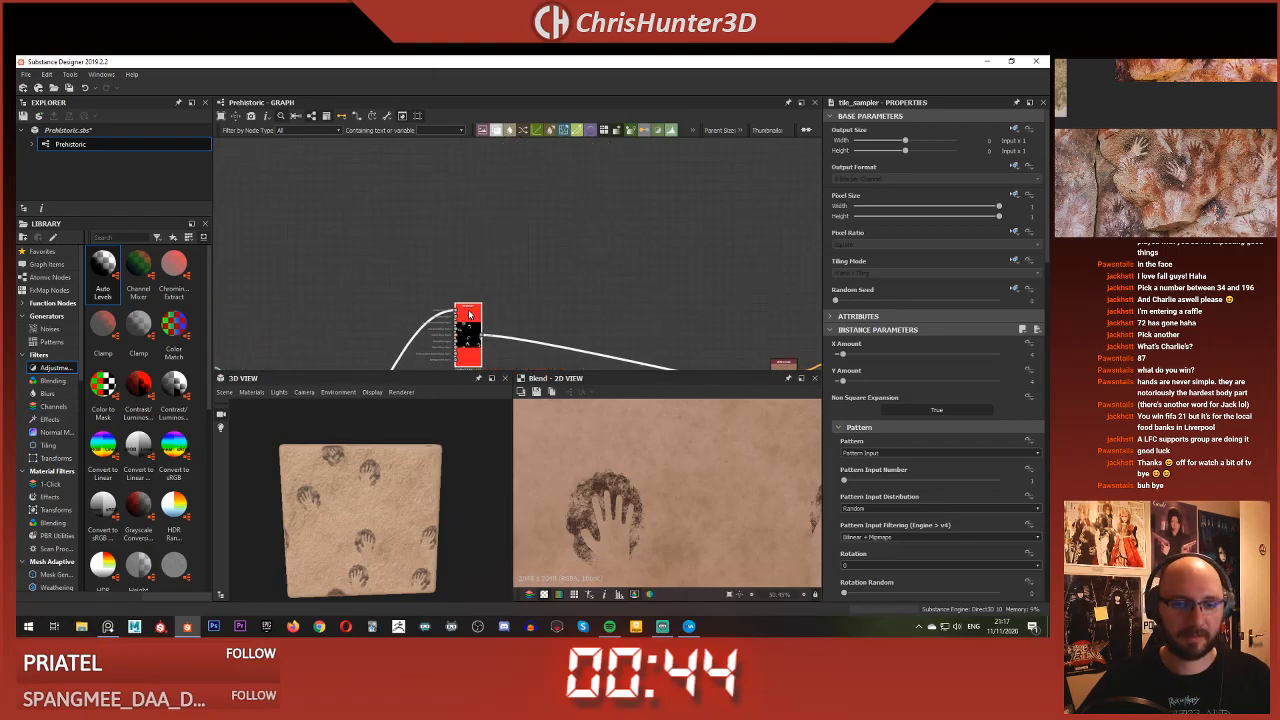
key(ctrl+d)
drag(520, 273, 470, 280)
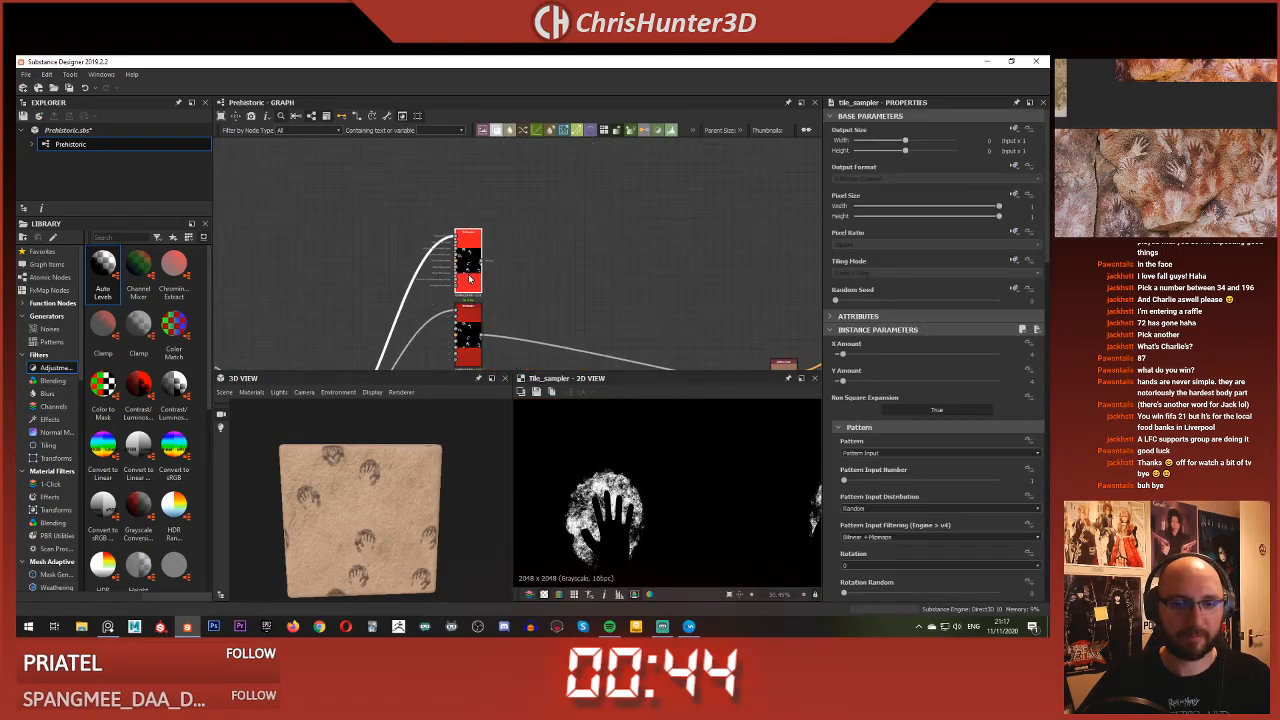
Set the duplicated Tile Sampler's Random Seed to 4
click(900, 300)
scroll(706, 469, down, 4)
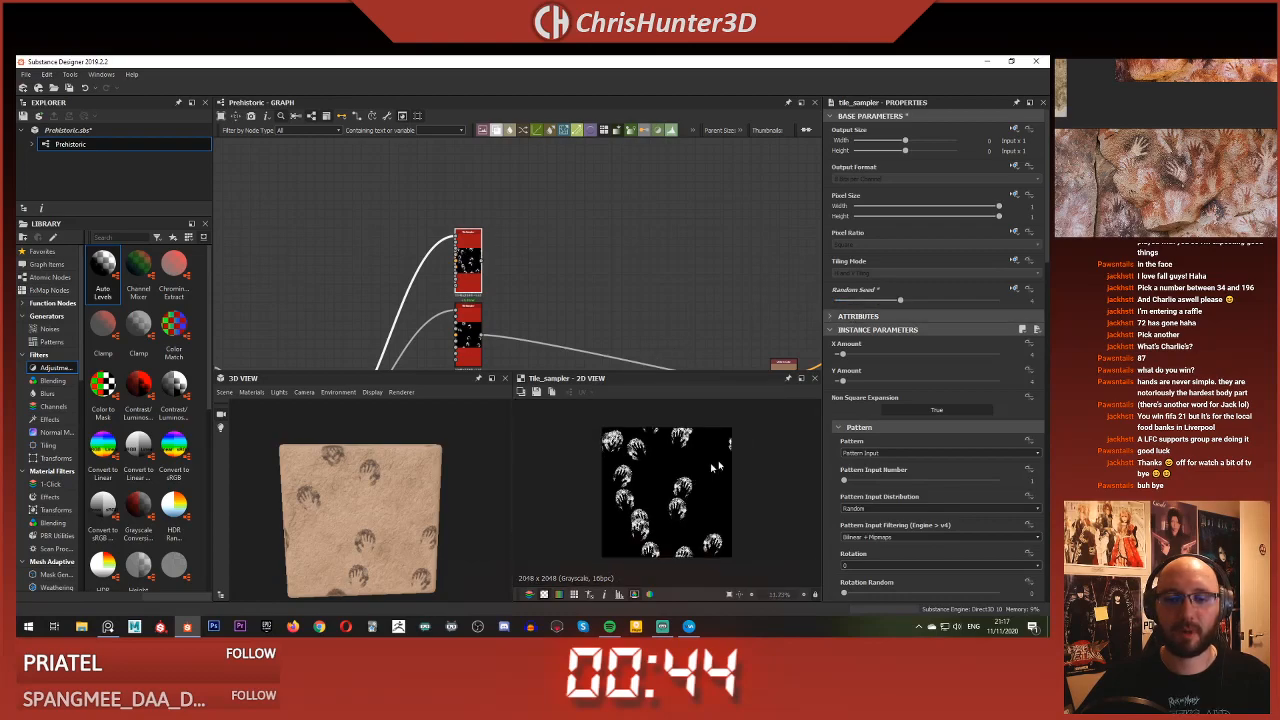
Adjust the duplicated Tile Sampler's Position Random and set its Mask Random to 0.73
scroll(908, 487, down, 10)
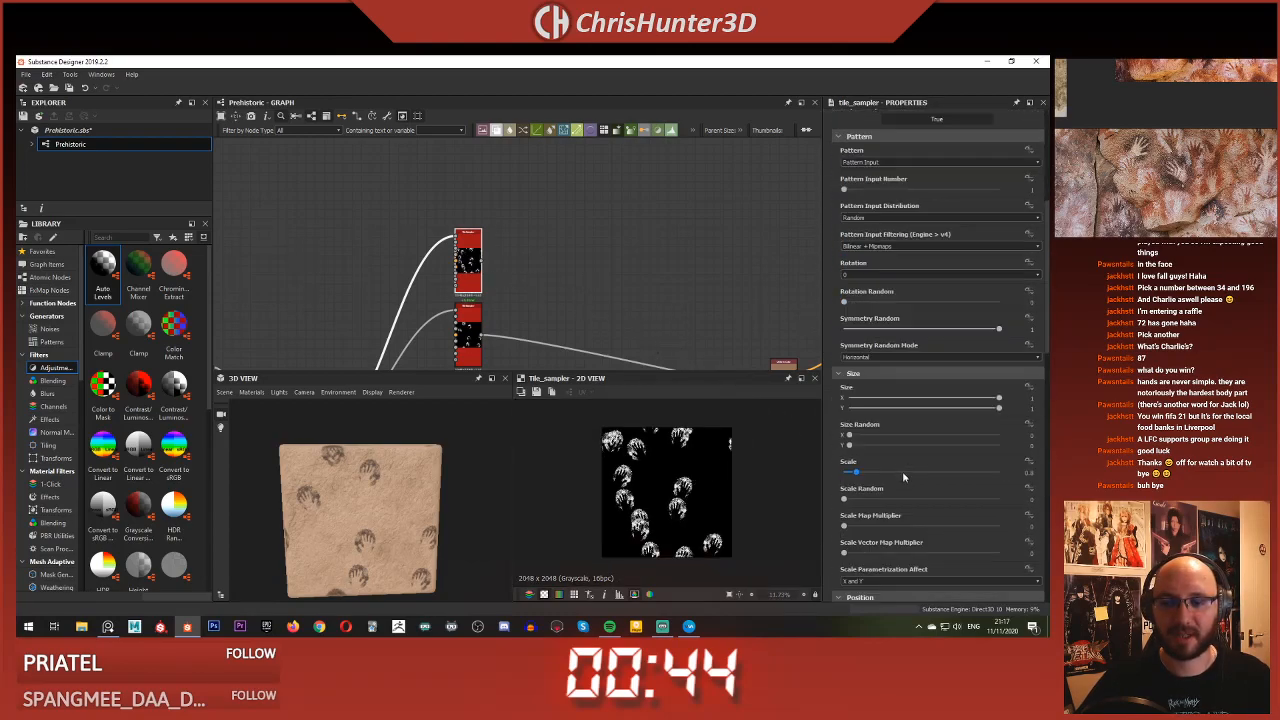
click(904, 460)
drag(896, 460, 885, 460)
scroll(939, 495, down, 10)
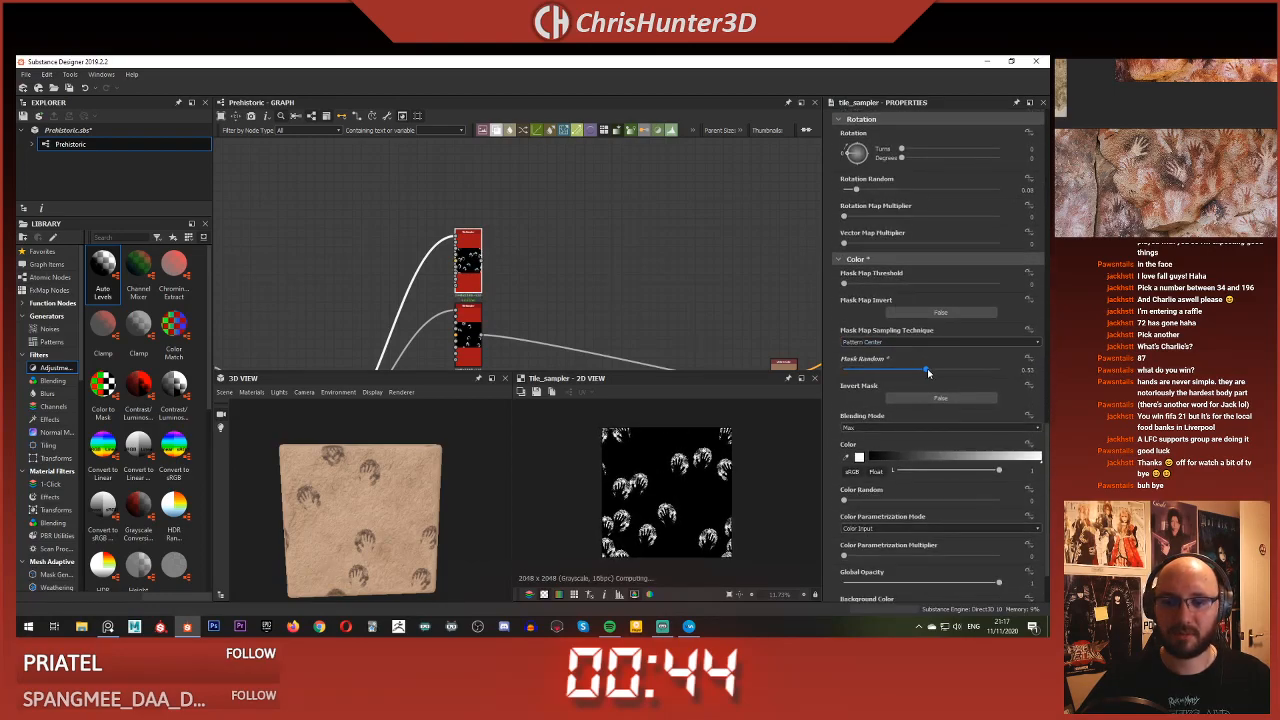
drag(933, 372, 957, 371)
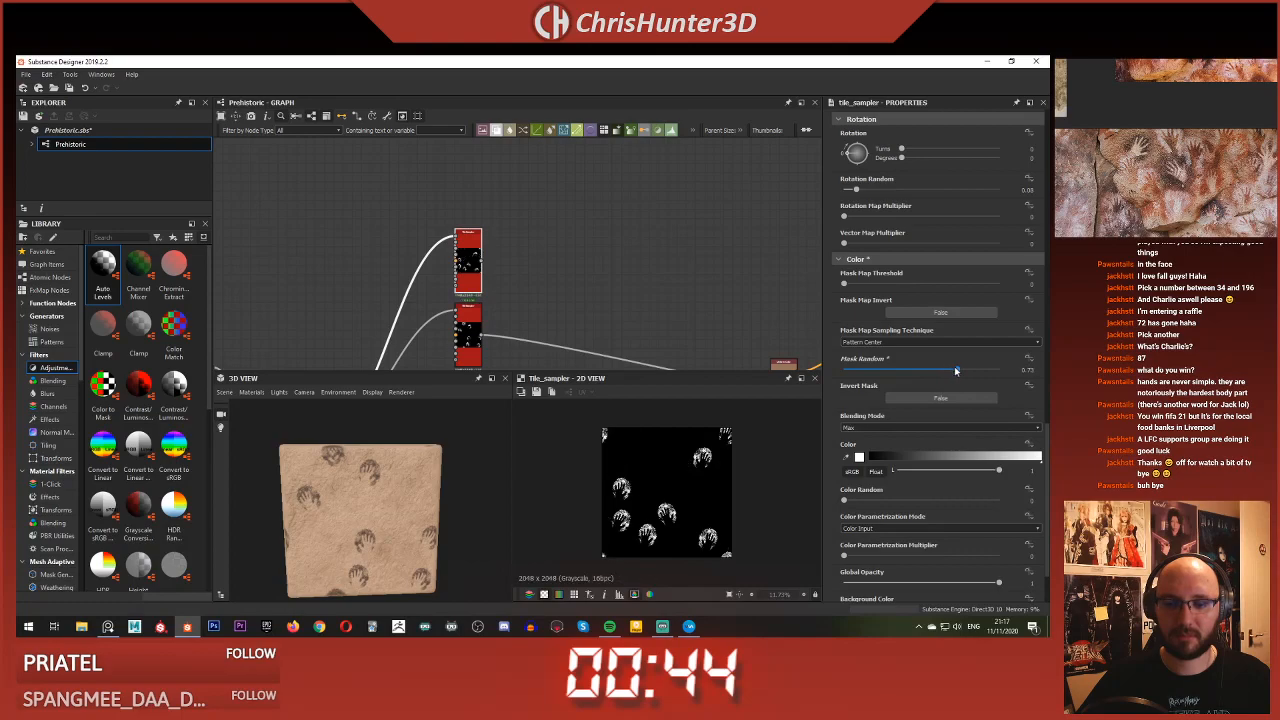
Connect the duplicated Tile Sampler's output to the second Blend's opacity input
scroll(594, 262, down, 4)
middle_drag(438, 292, 556, 168)
scroll(615, 264, up, 4)
middle_drag(597, 304, 583, 208)
scroll(605, 250, down, 4)
middle_drag(670, 150, 524, 264)
scroll(522, 262, up, 4)
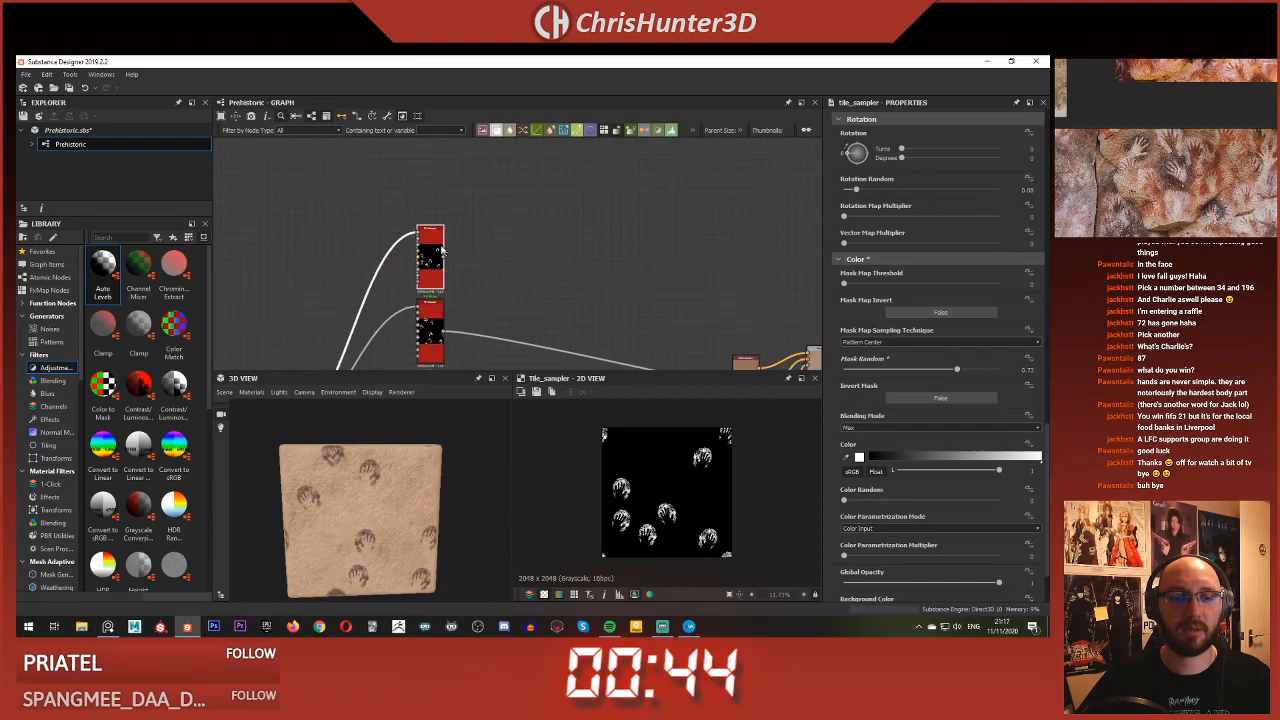
scroll(510, 257, down, 3)
middle_drag(735, 355, 550, 256)
scroll(568, 262, up, 4)
scroll(432, 207, down, 3)
middle_drag(330, 158, 635, 257)
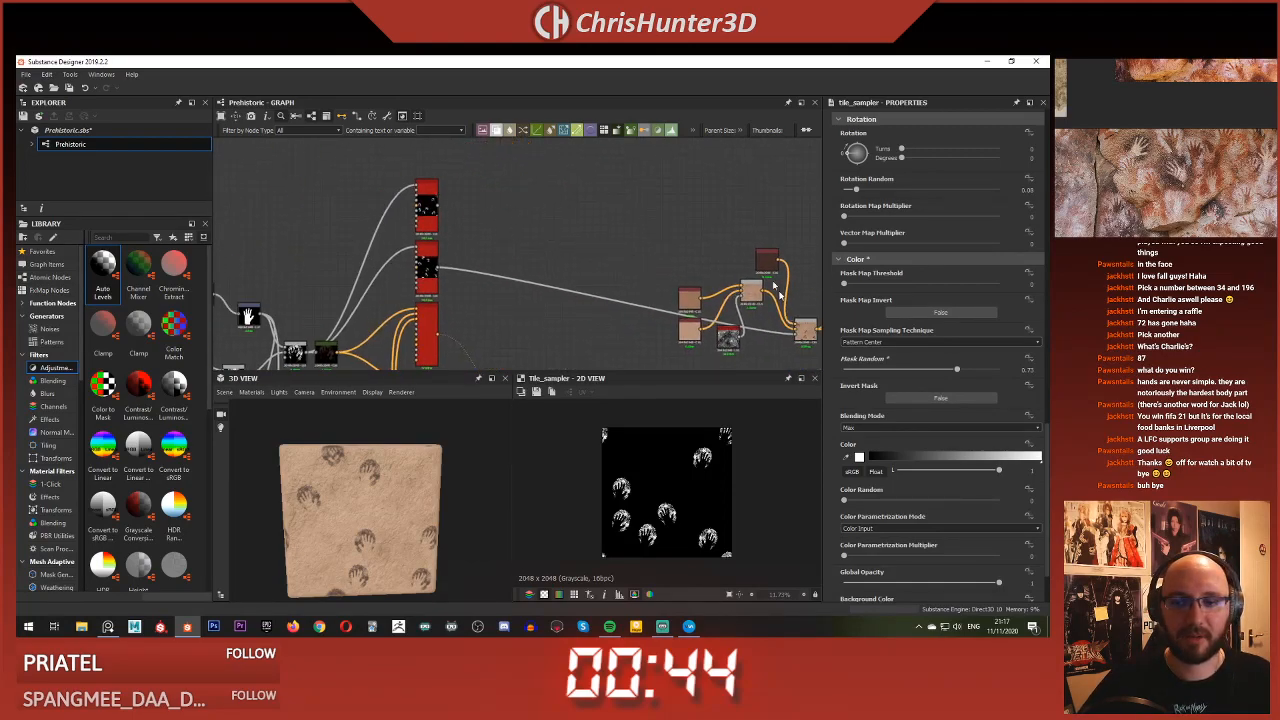
middle_drag(783, 300, 612, 260)
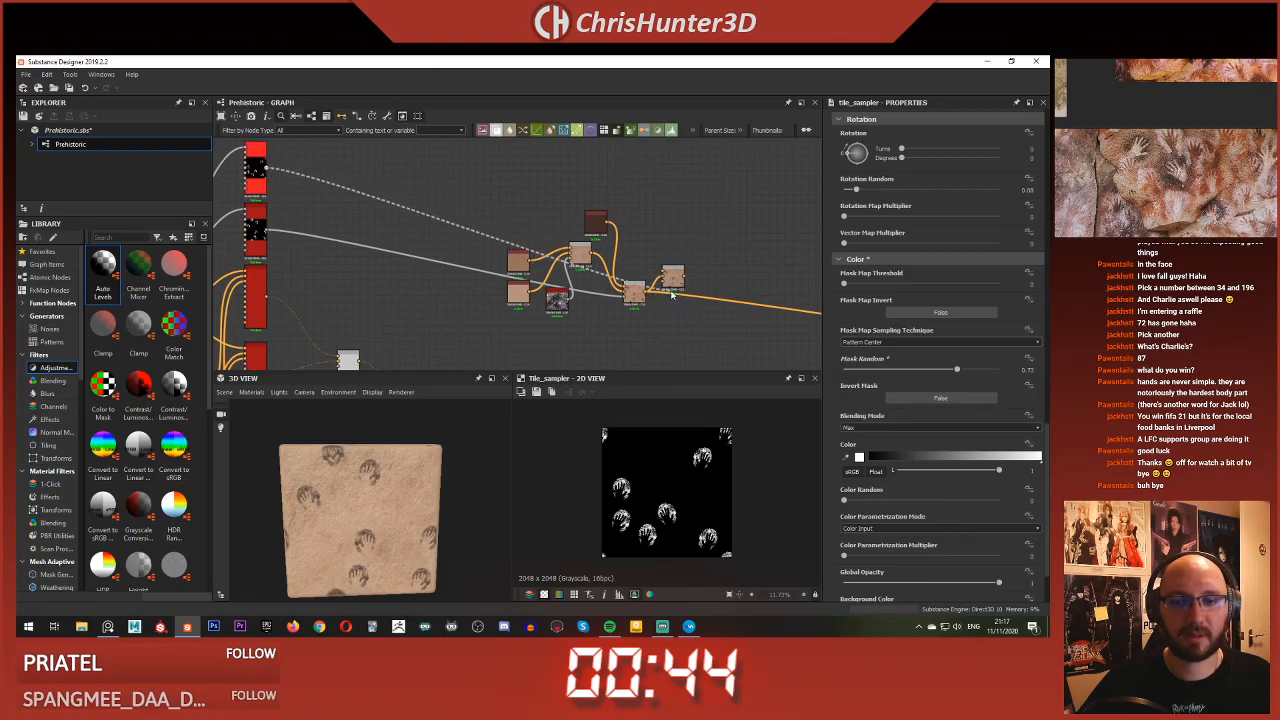
Make a copy of the dark brown Uniform Color node and place it near the second Blend
scroll(663, 229, up, 3)
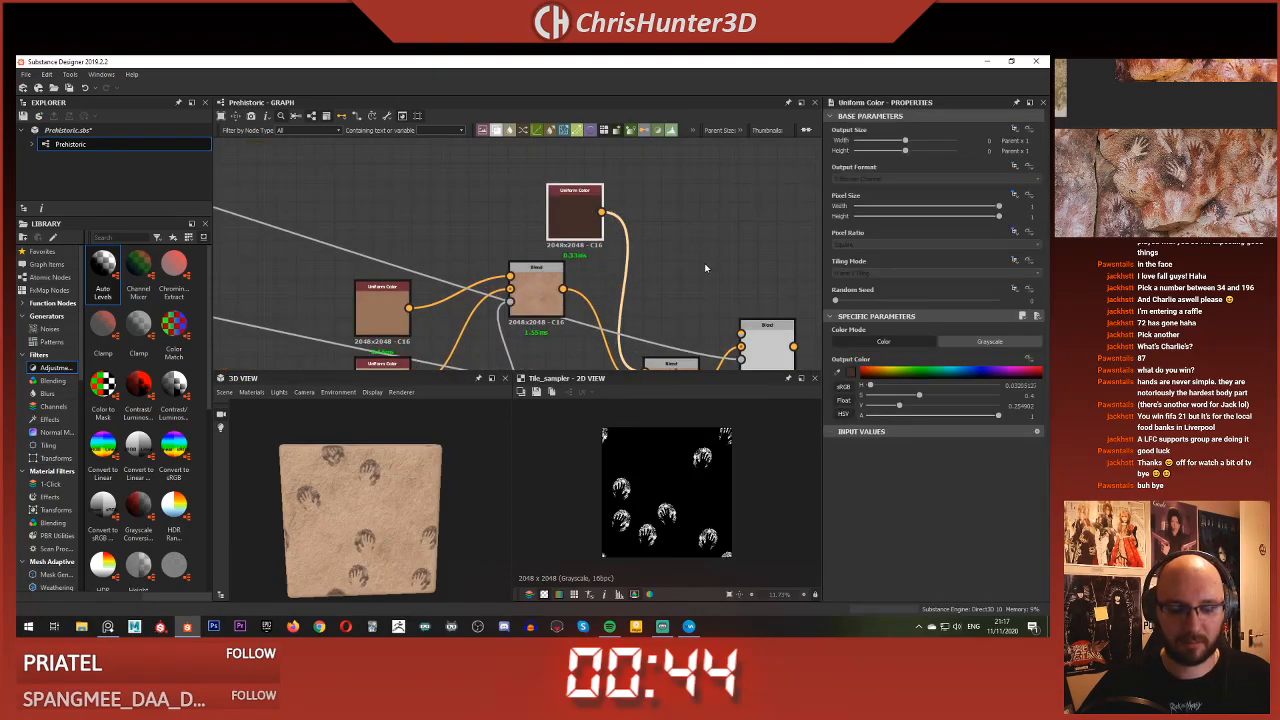
key(ctrl+v)
drag(512, 252, 704, 269)
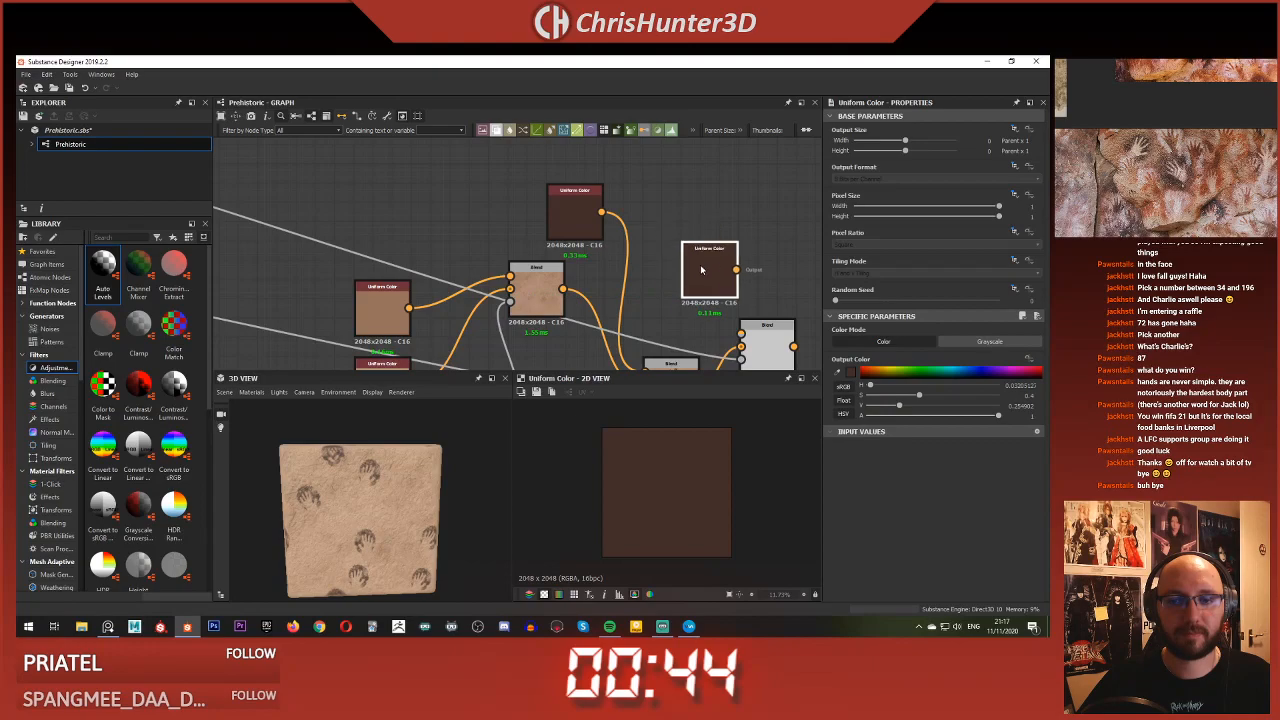
Copy the reddish-brown end key colour from the middle hand print branch's Gradient Map
scroll(621, 292, down, 4)
middle_drag(537, 302, 820, 172)
scroll(503, 237, up, 3)
middle_drag(398, 226, 480, 291)
scroll(445, 298, down, 5)
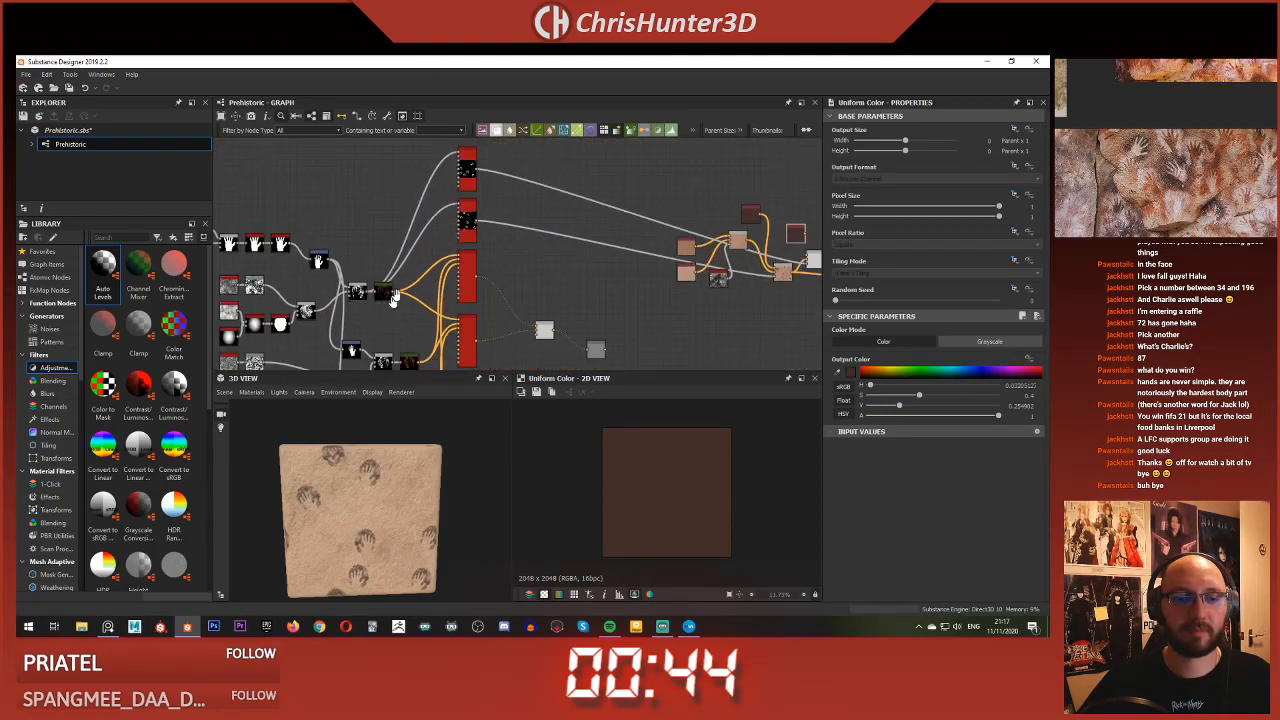
middle_drag(398, 345, 438, 250)
scroll(442, 270, up, 5)
click(472, 292)
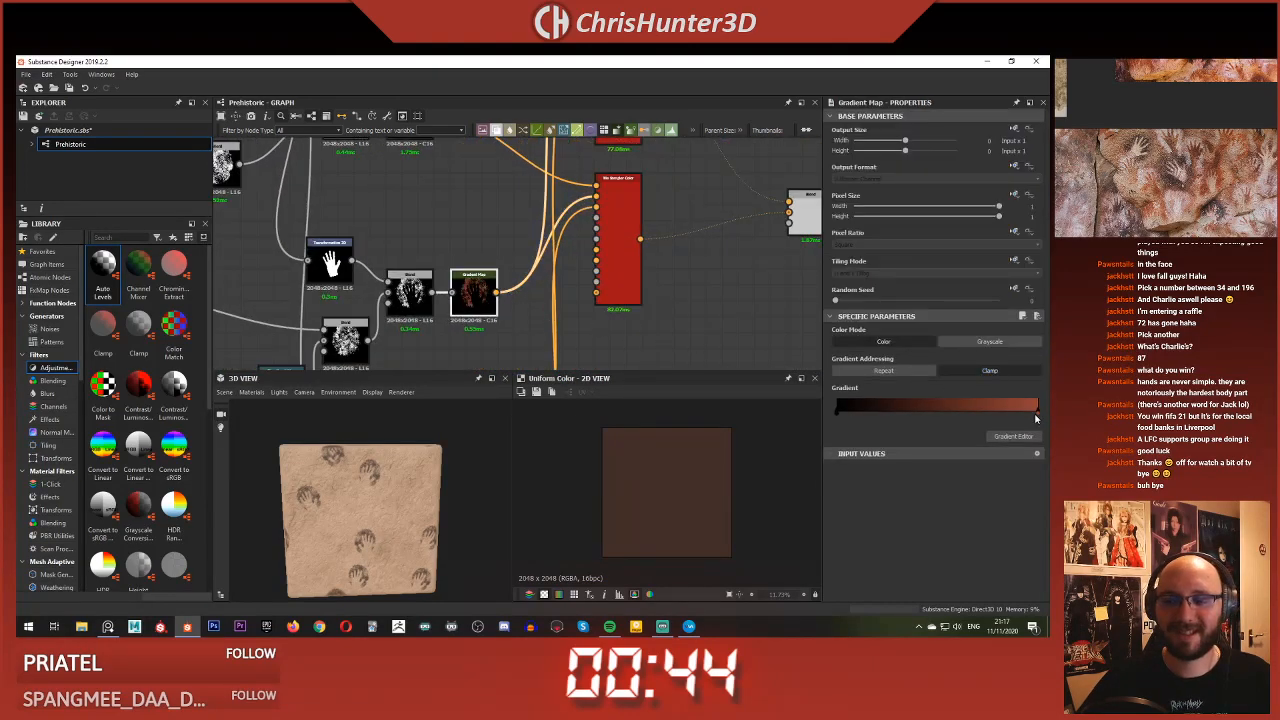
click(1039, 416)
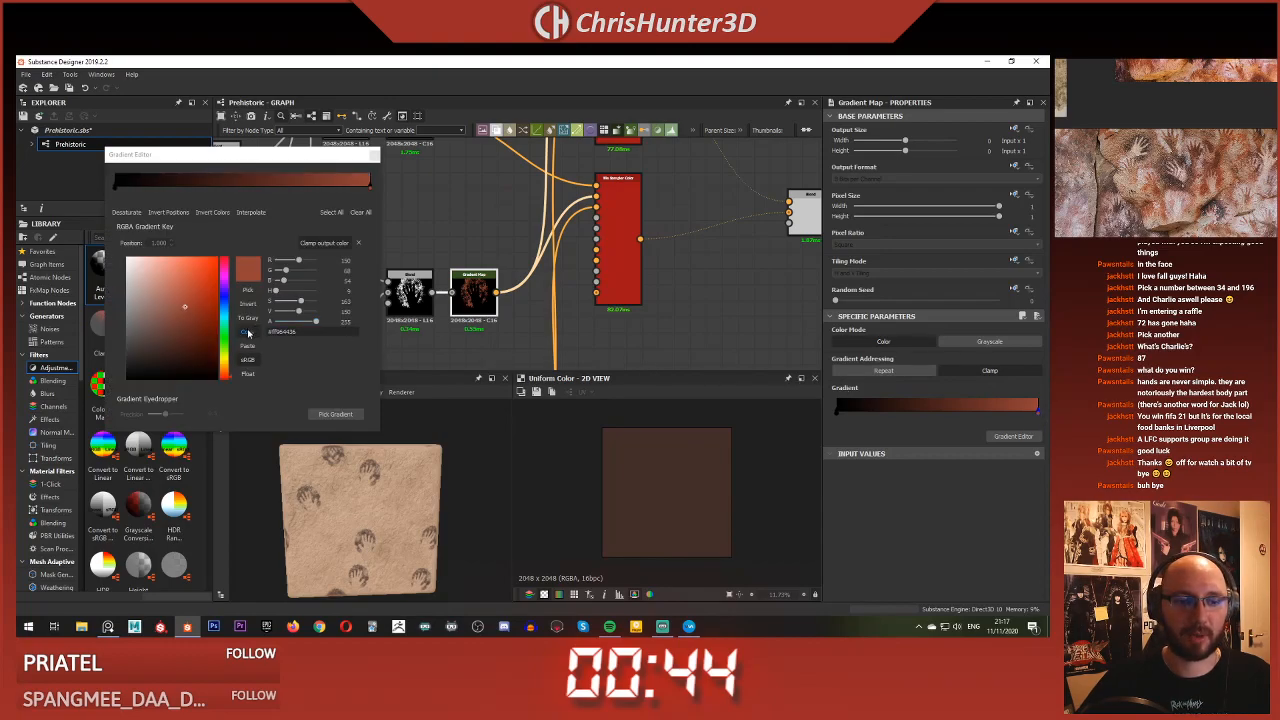
click(250, 337)
click(376, 156)
Paste the copied reddish-brown as the output colour of the duplicated Uniform Color node near the second hand print Blend
scroll(570, 238, down, 5)
middle_drag(729, 211, 540, 230)
scroll(620, 212, up, 2)
scroll(632, 208, up, 4)
click(493, 232)
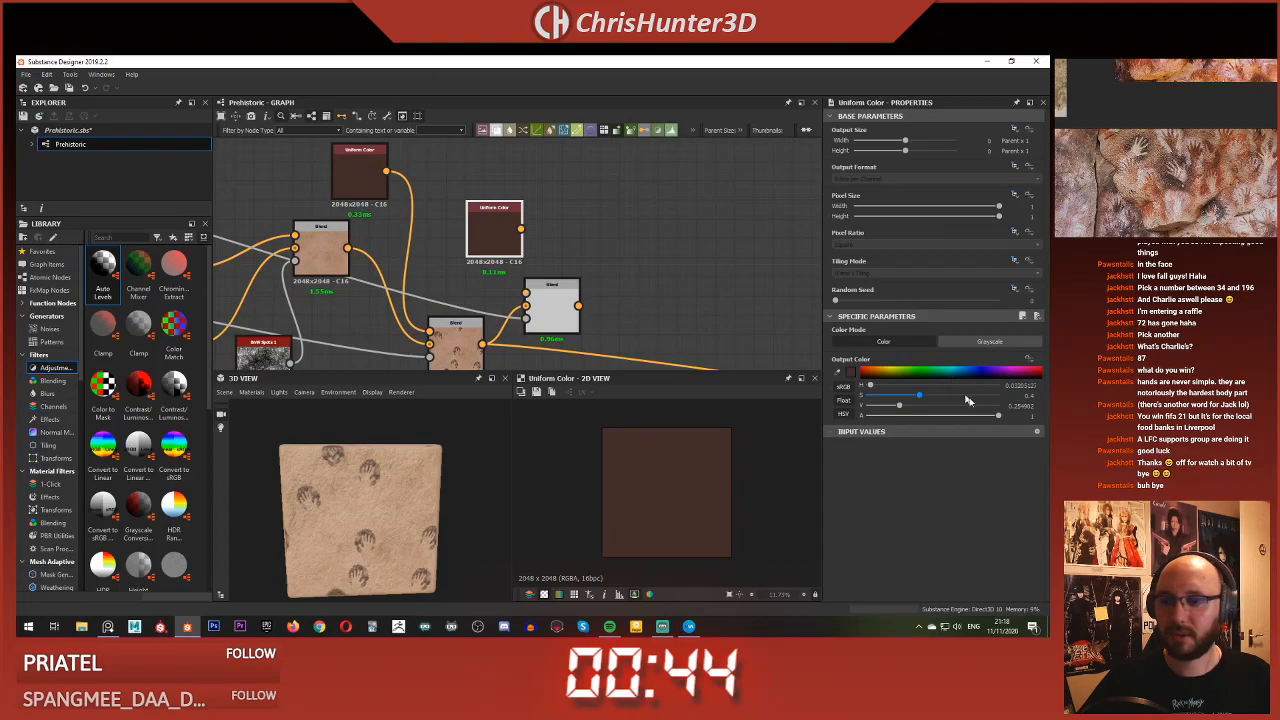
click(851, 372)
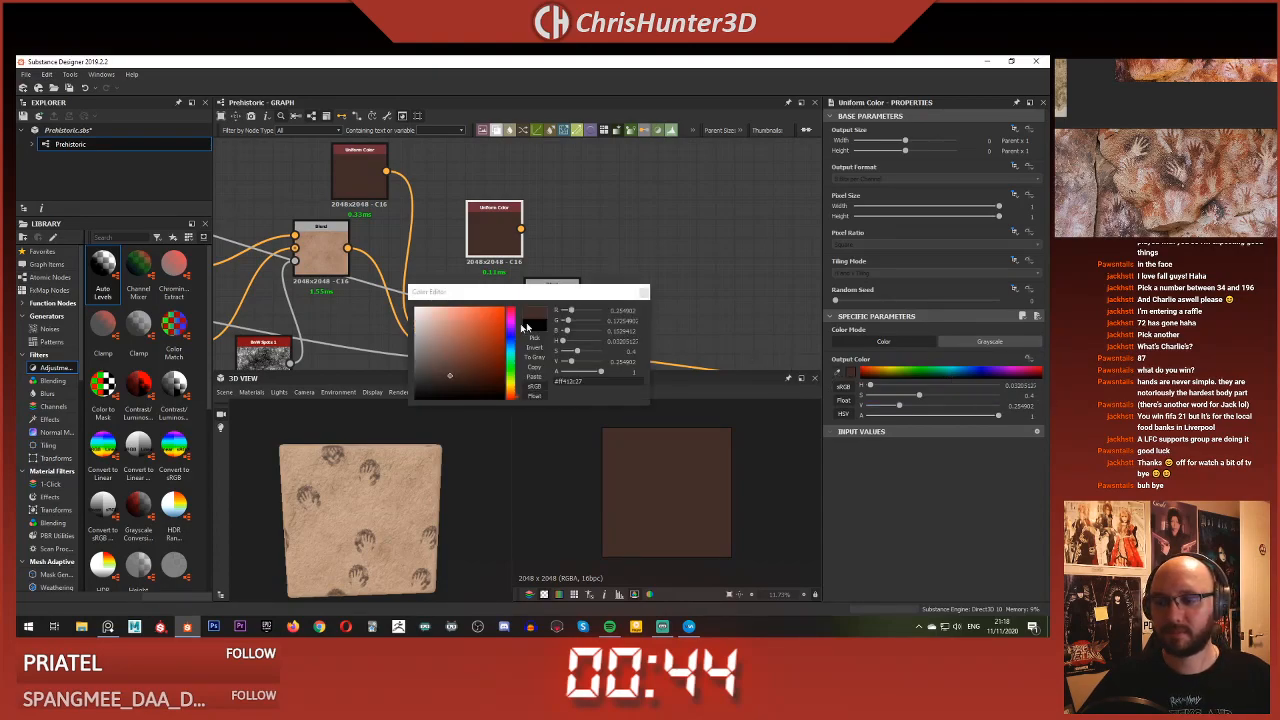
click(535, 377)
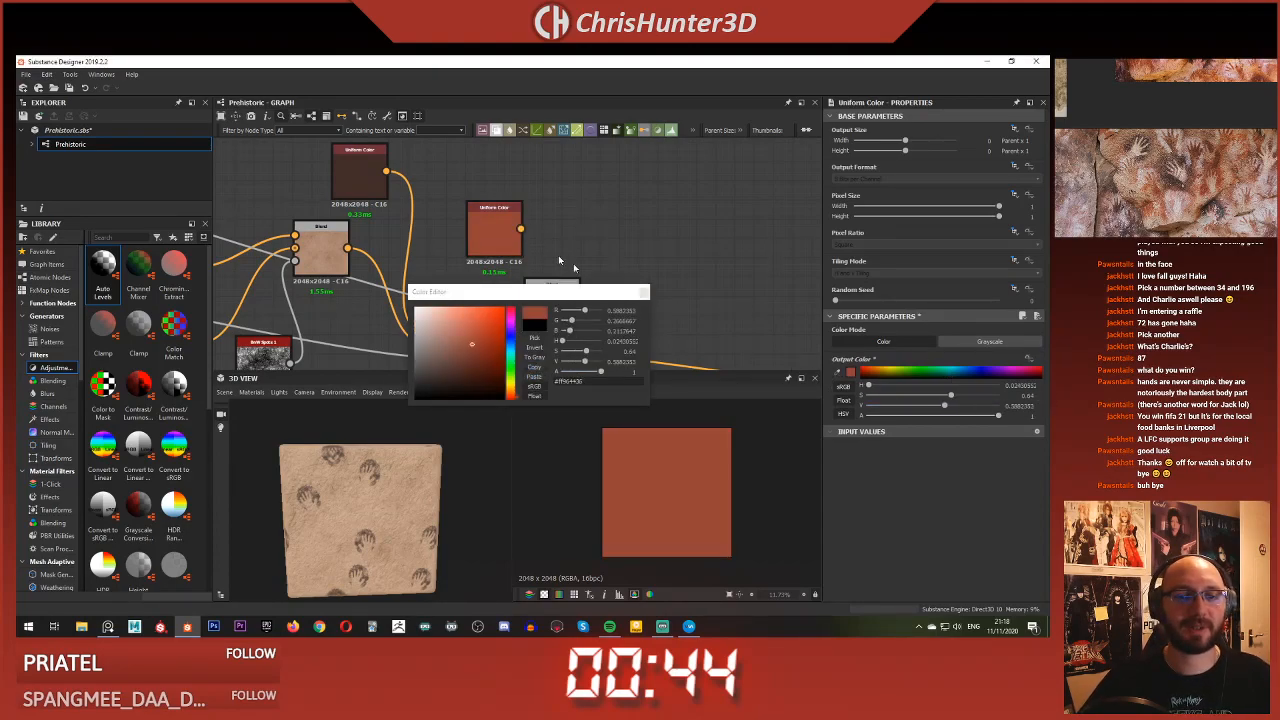
click(643, 291)
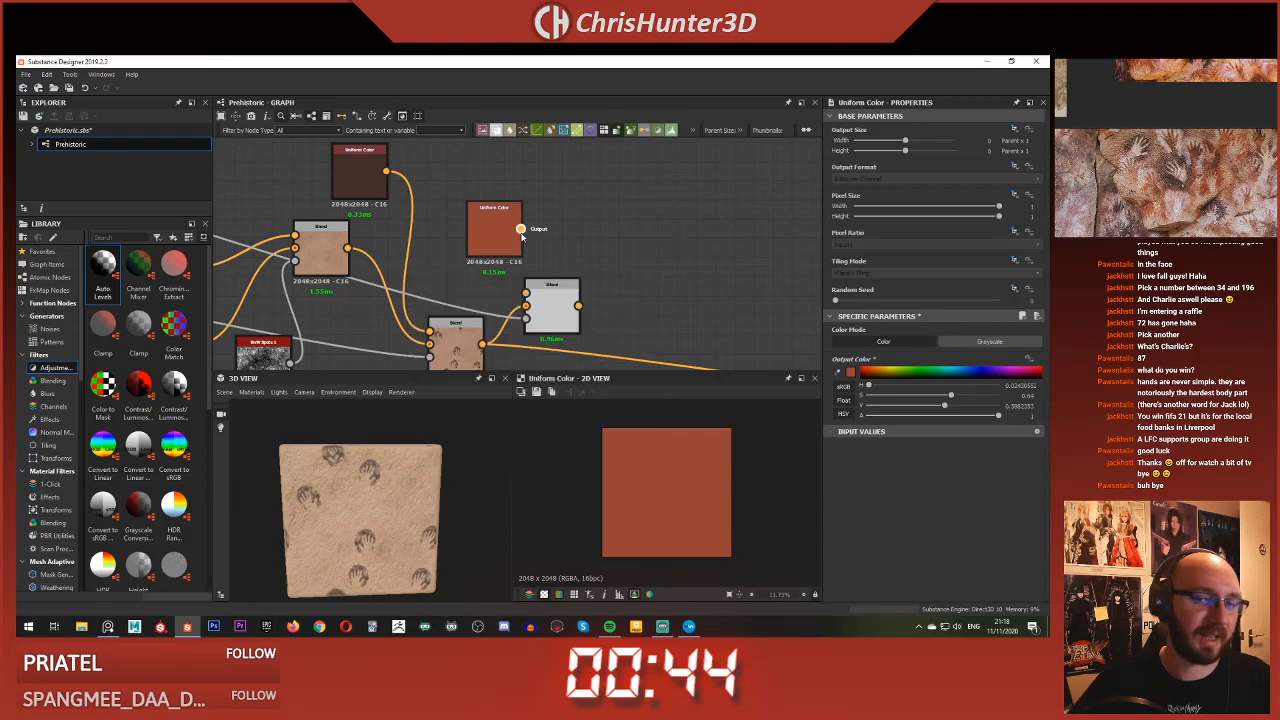
Connect the reddish Uniform Color to the second hand print Blend's foreground and move the outgoing colour link onto that Blend's output
drag(533, 281, 526, 293)
double_click(552, 306)
scroll(552, 306, down, 3)
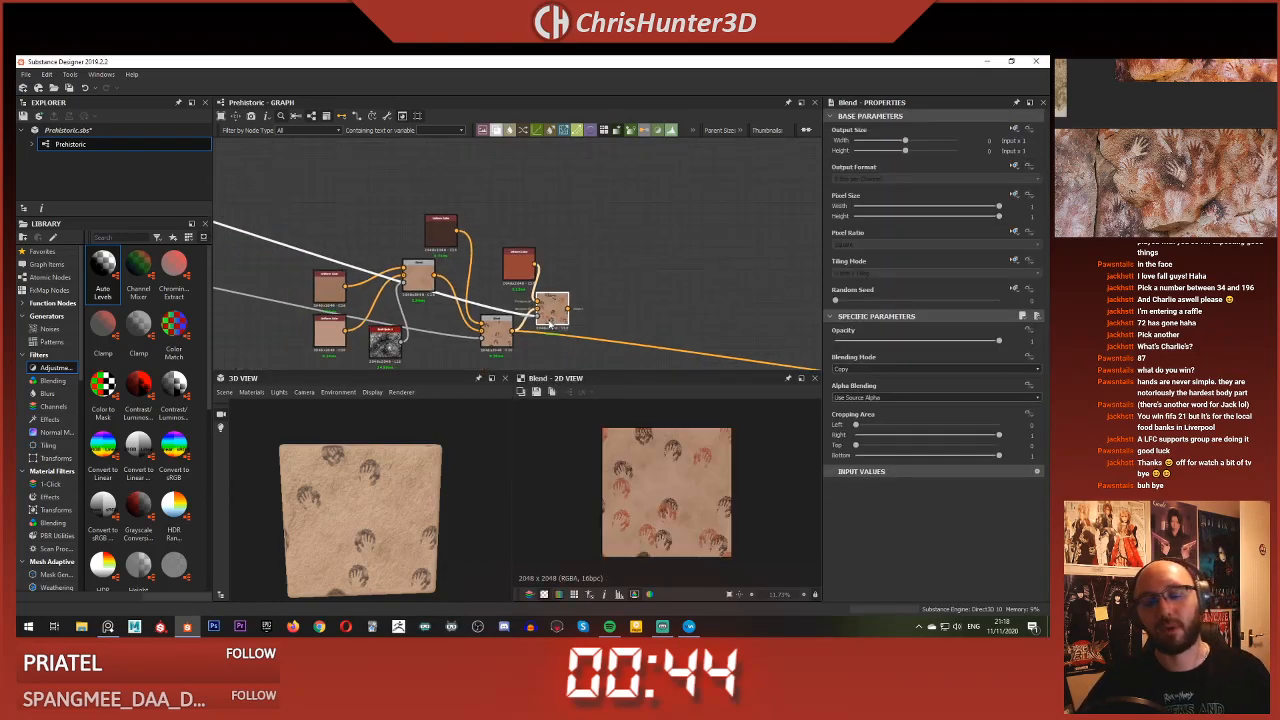
middle_drag(552, 306, 555, 272)
scroll(552, 320, up, 2)
scroll(665, 510, up, 2)
scroll(666, 500, up, 5)
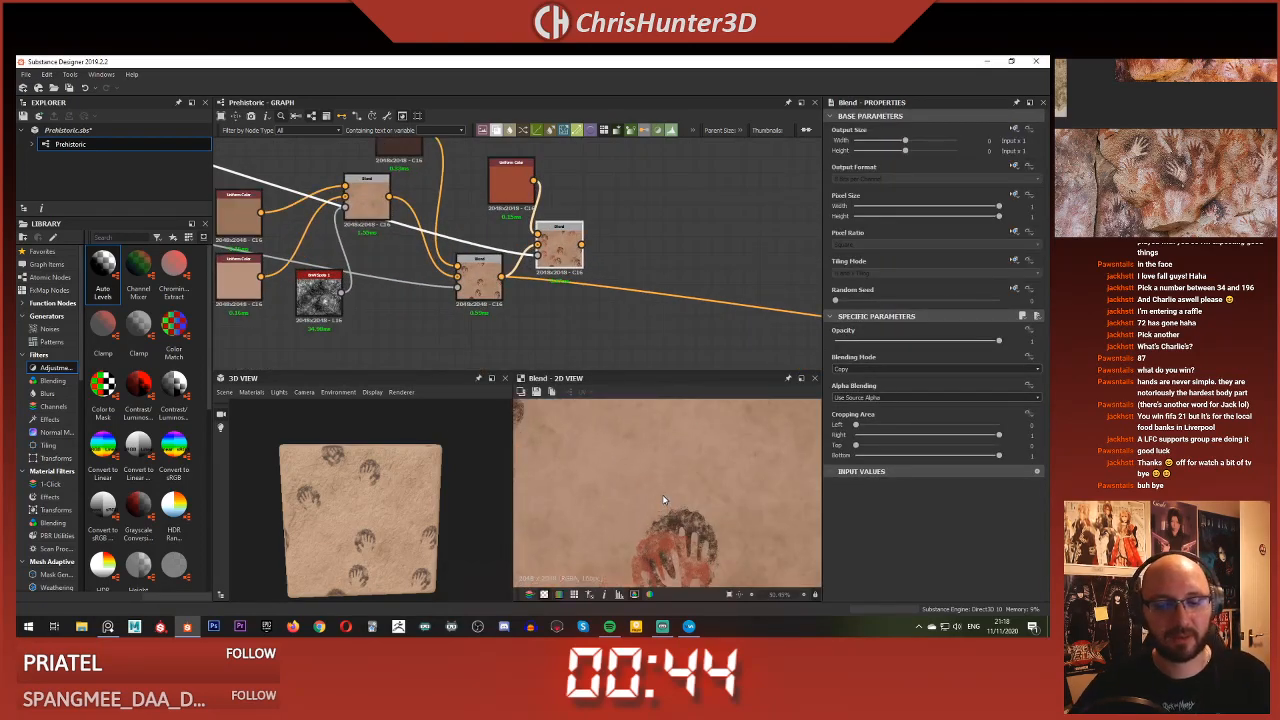
scroll(662, 505, down, 5)
scroll(675, 489, down, 2)
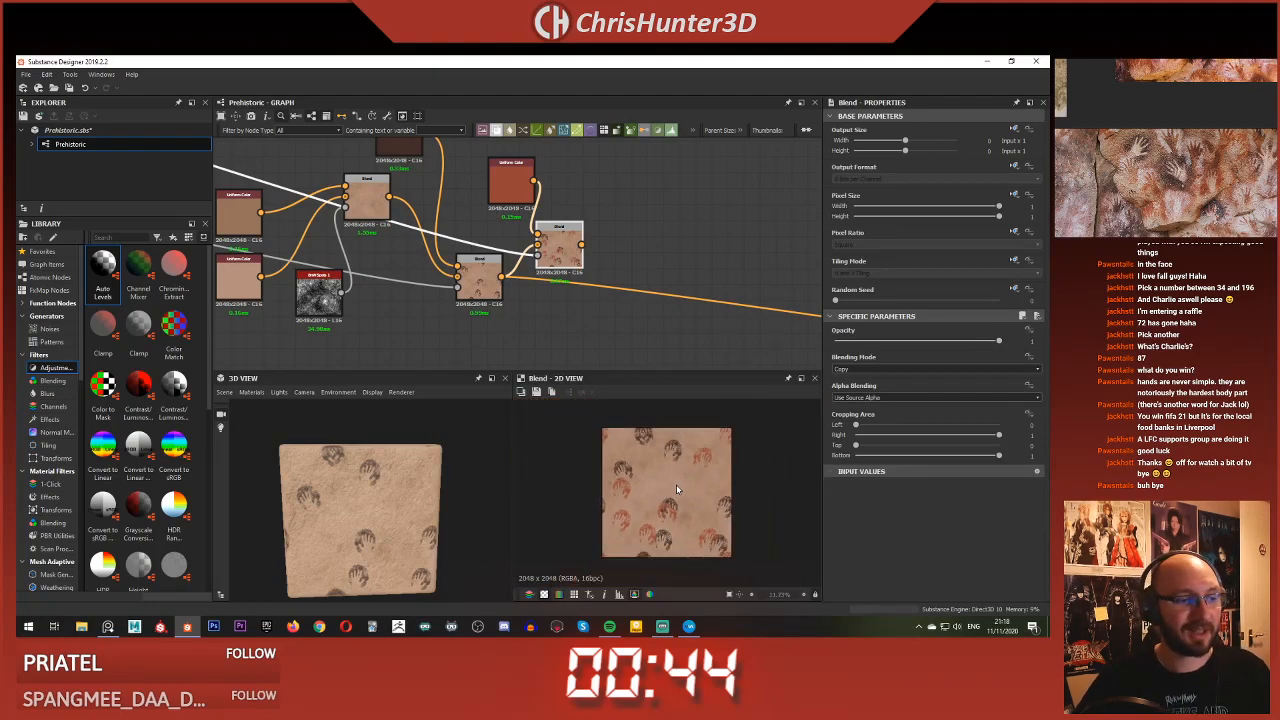
scroll(539, 330, down, 2)
scroll(515, 265, up, 2)
shift+drag(511, 297, 571, 275)
scroll(615, 315, up, 3)
Add a third hand print Blend node and feed the second Blend's output into its background
click(628, 307)
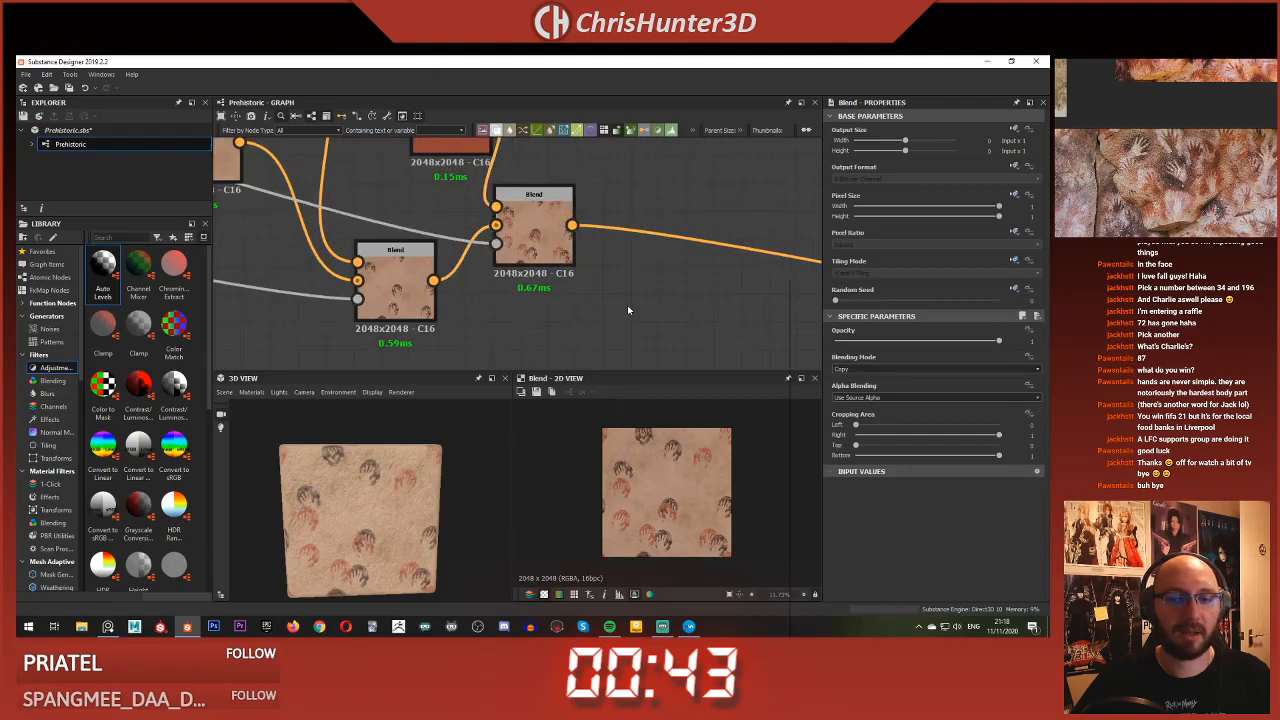
right_click(628, 307)
click(660, 290)
drag(625, 309, 667, 309)
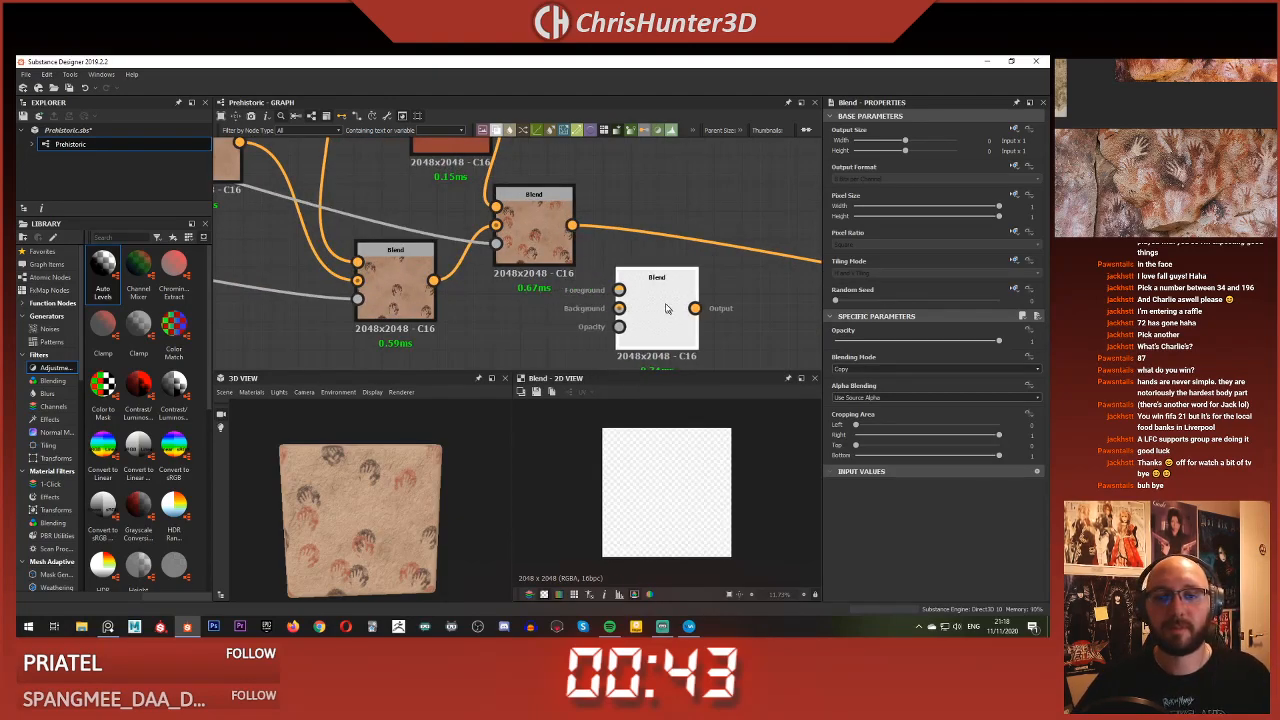
drag(572, 225, 642, 320)
scroll(596, 316, down, 3)
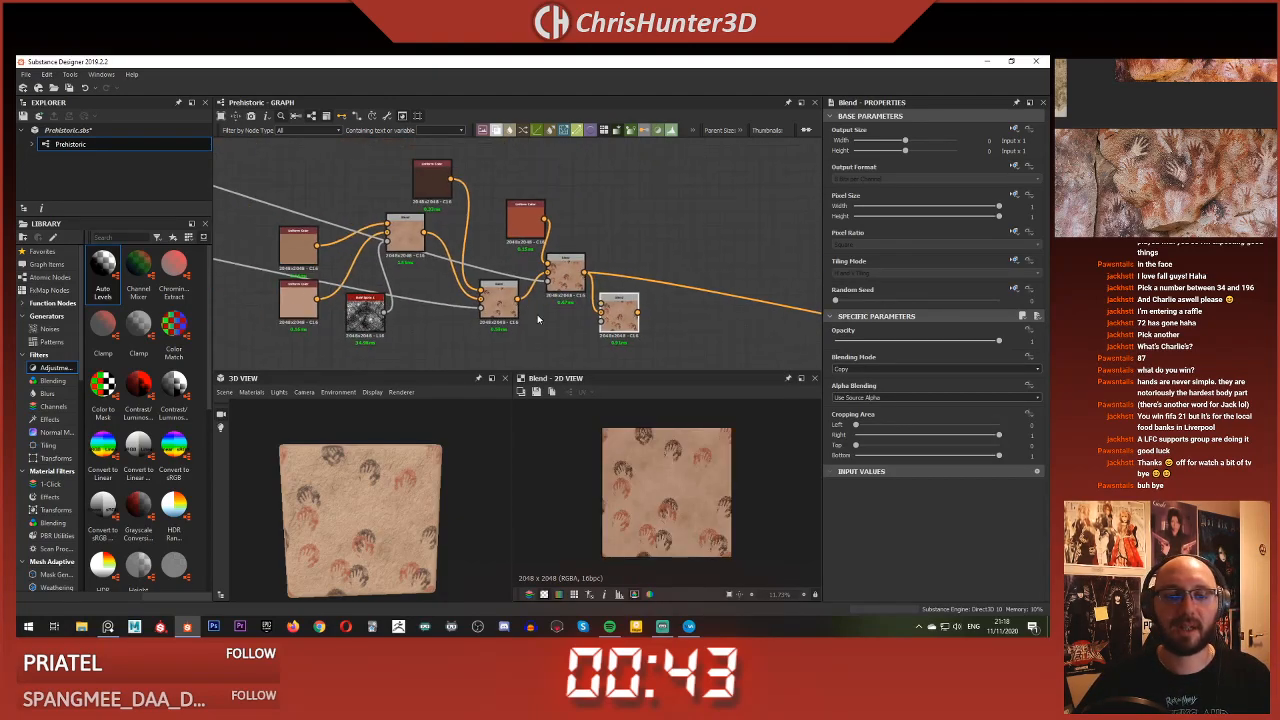
Add a new Uniform Color node beside the reddish one for the third hand print layer
key(space)
text(un)
click(658, 240)
Copy the light grey end key colour from the lowest hand print branch's Gradient Map
scroll(366, 288, down, 4)
middle_drag(366, 288, 686, 202)
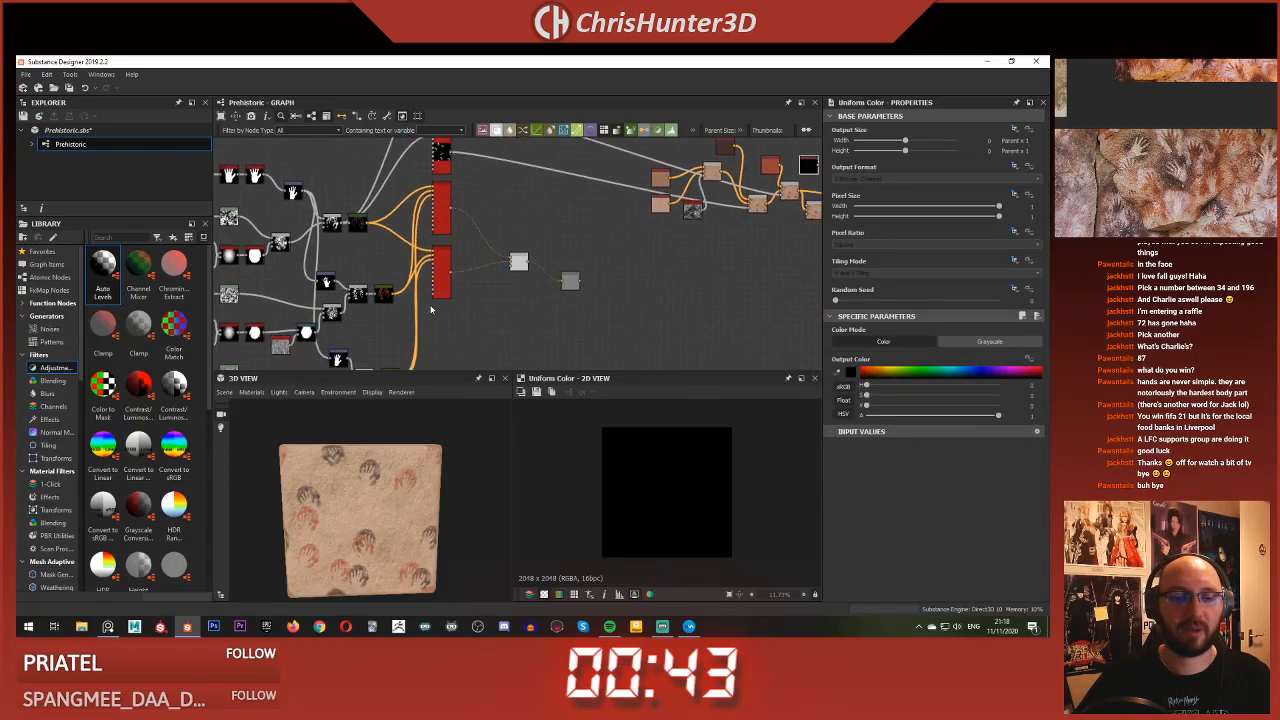
middle_drag(431, 309, 573, 234)
click(528, 305)
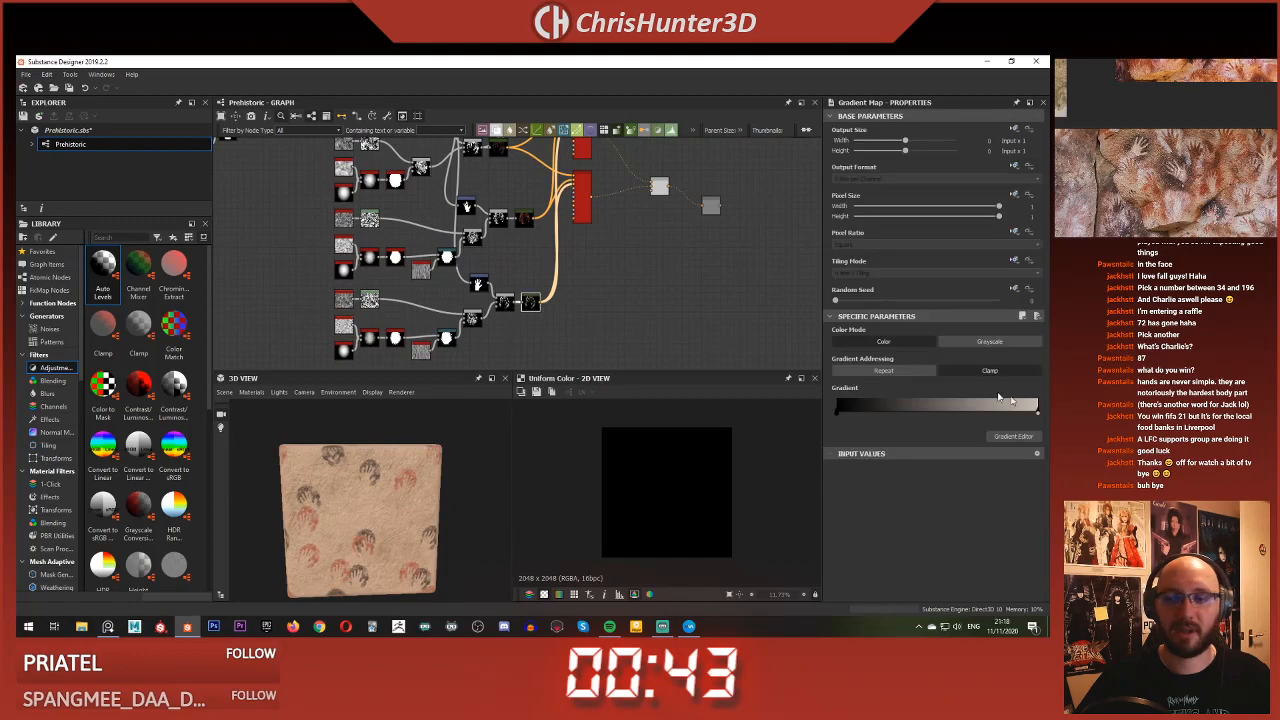
click(1041, 413)
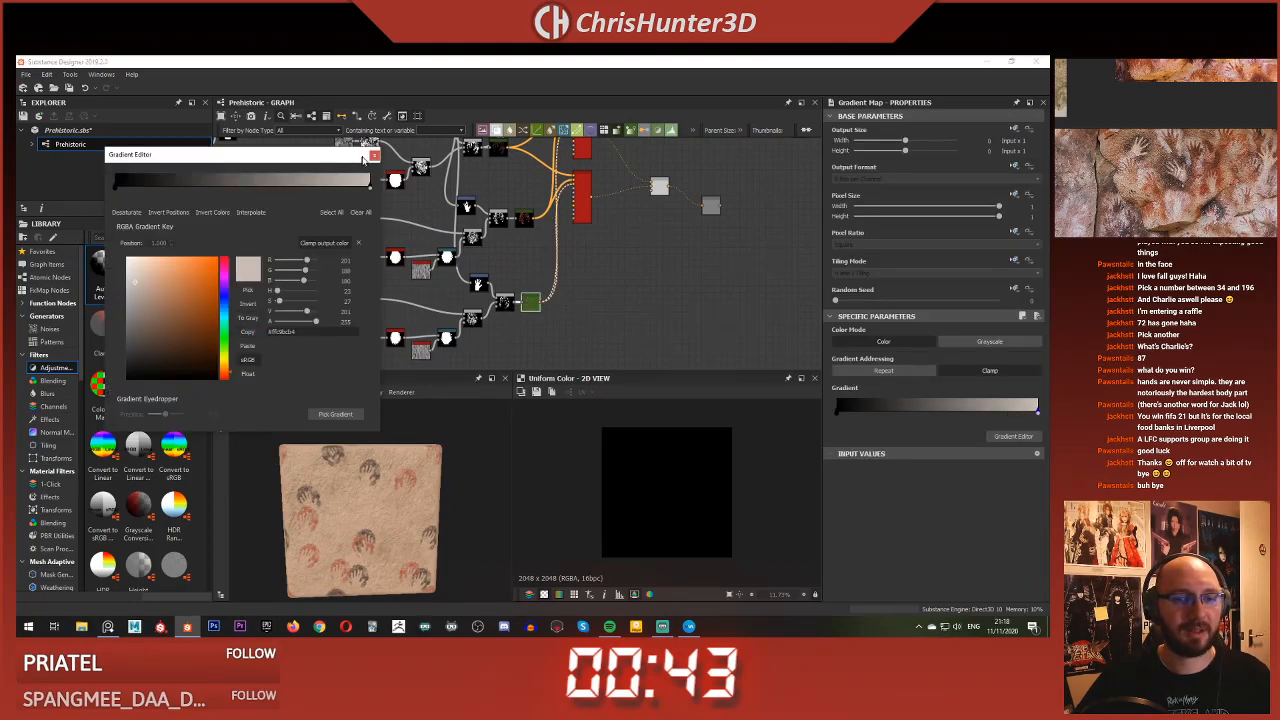
click(373, 155)
Paste the light grey into the new Uniform Color node and connect it to the third Blend's foreground
scroll(500, 257, up, 5)
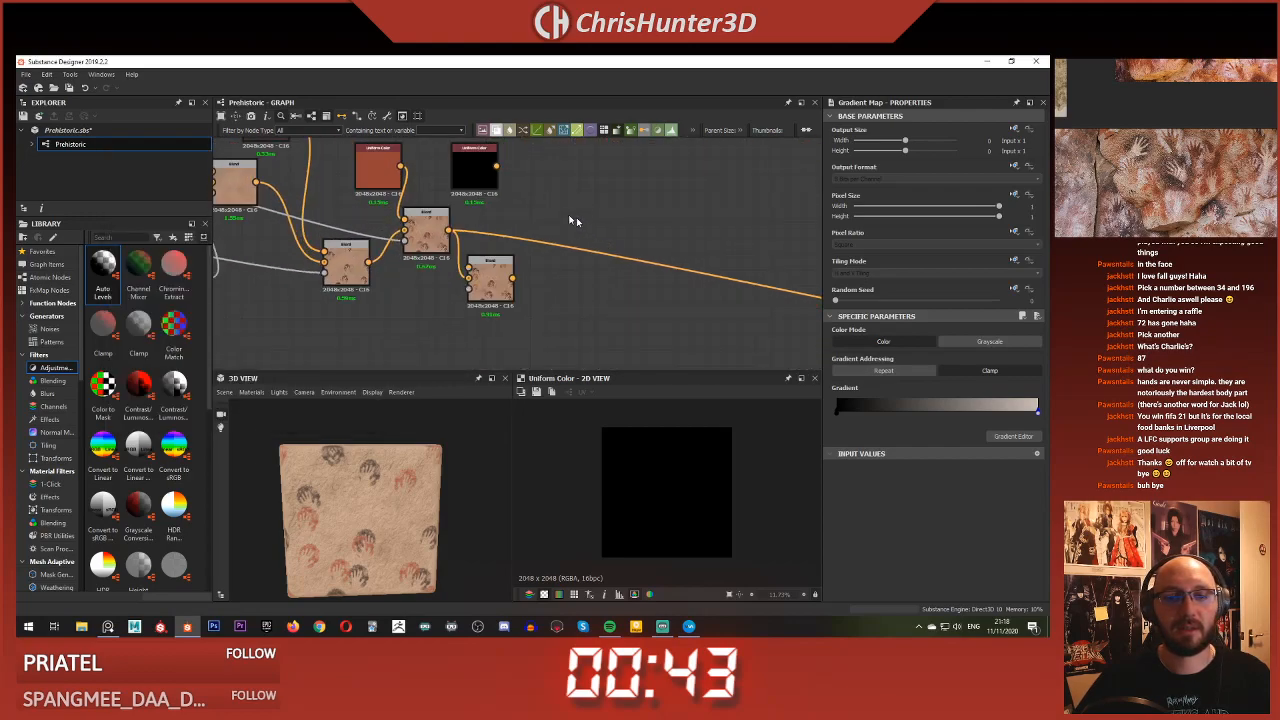
click(479, 165)
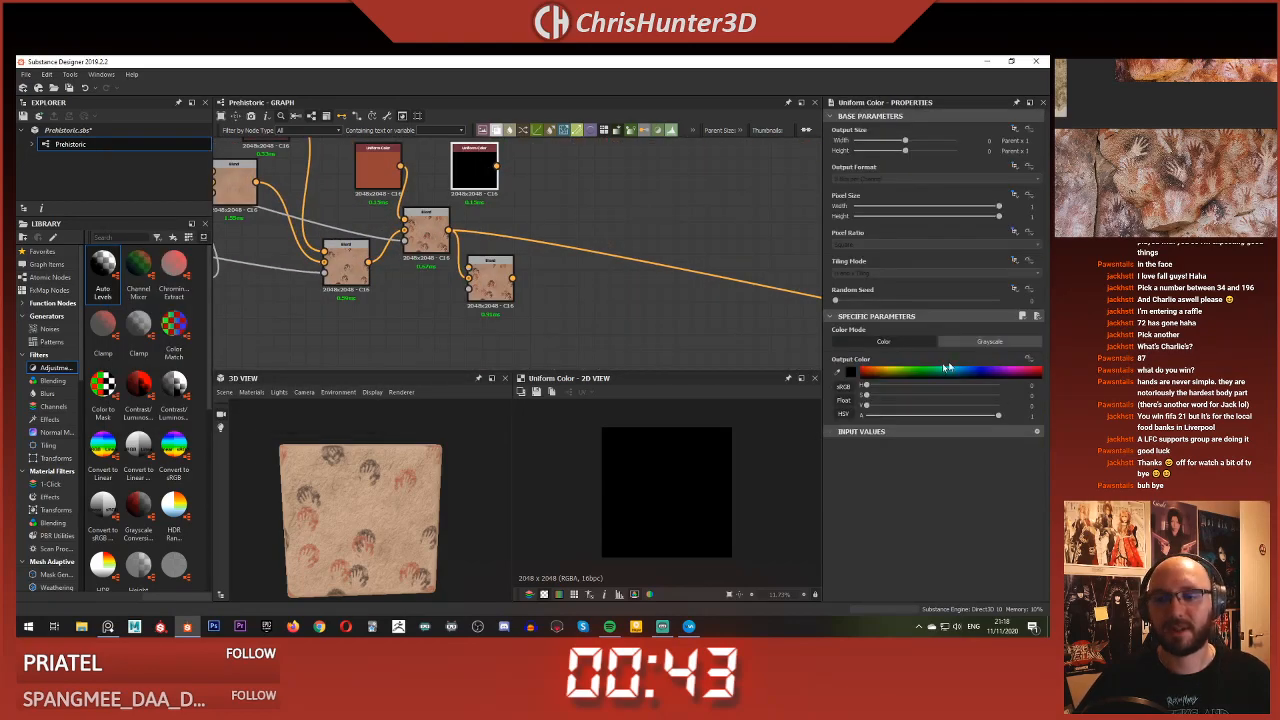
click(850, 372)
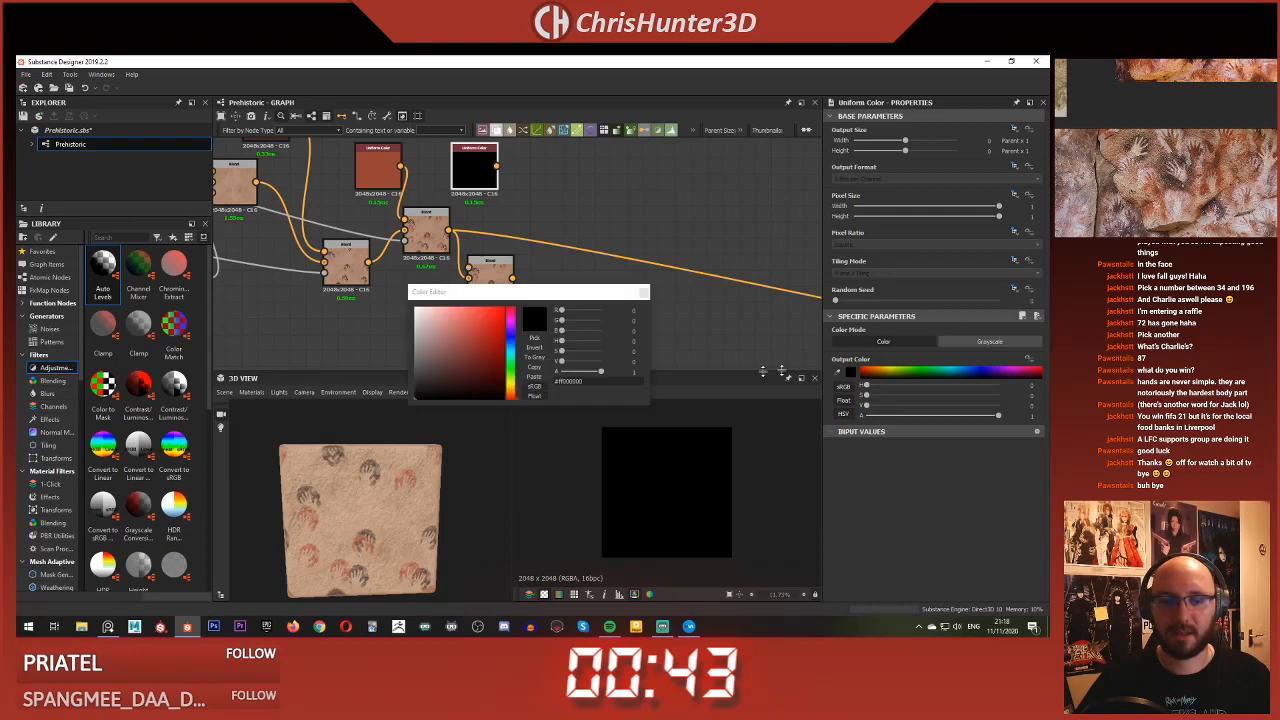
click(535, 377)
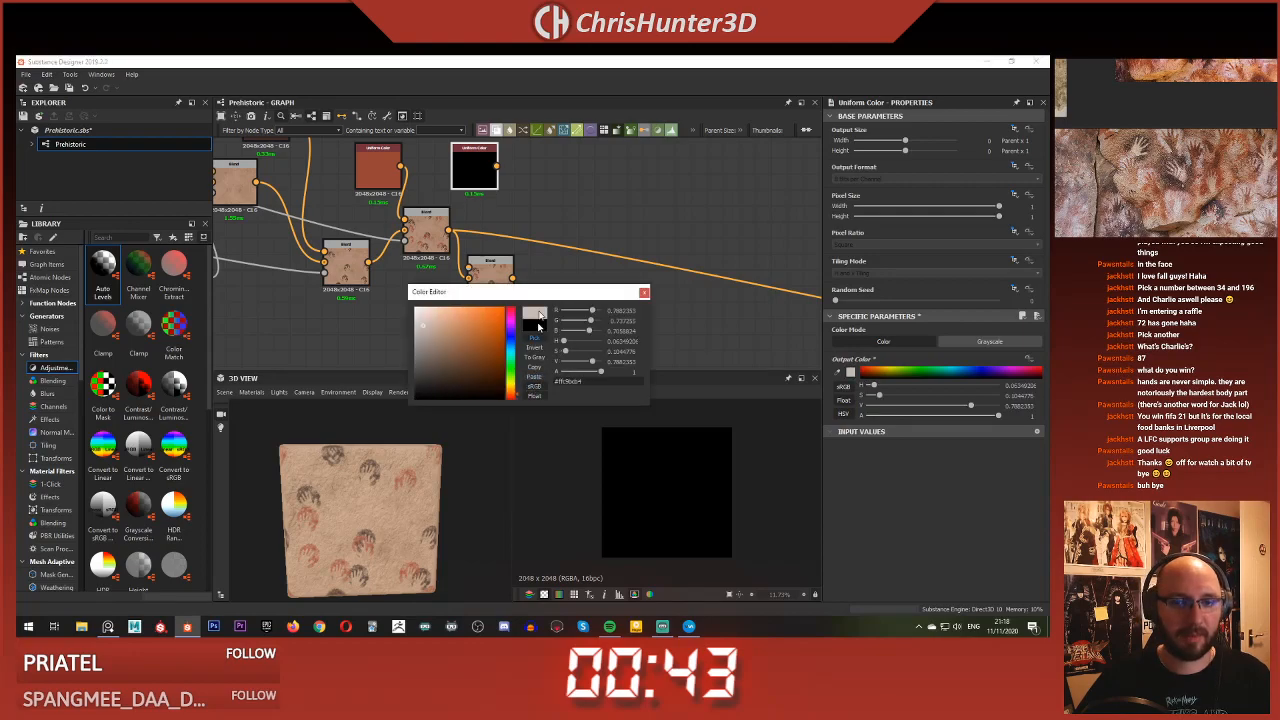
click(645, 294)
drag(497, 167, 468, 267)
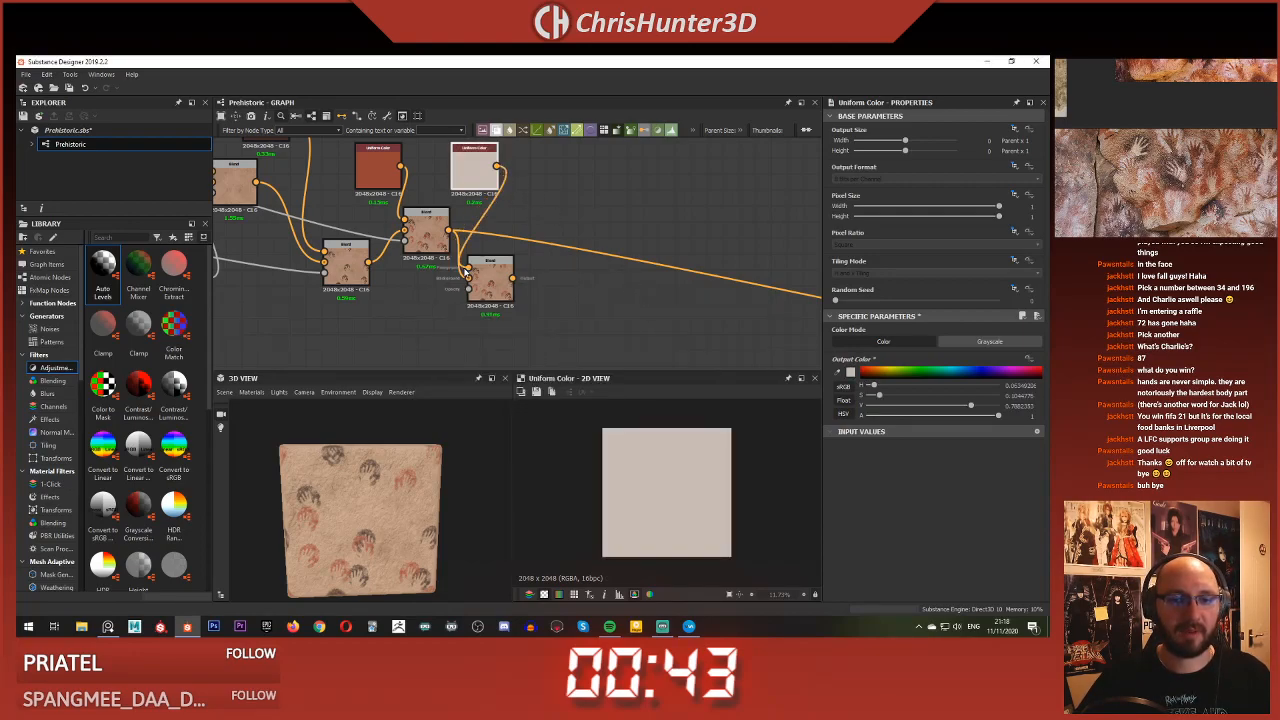
Duplicate the uppermost hand print Tile Sampler and place the copy above the existing ones
scroll(562, 300, down, 5)
middle_drag(440, 300, 744, 294)
middle_drag(551, 238, 516, 310)
scroll(548, 310, up, 3)
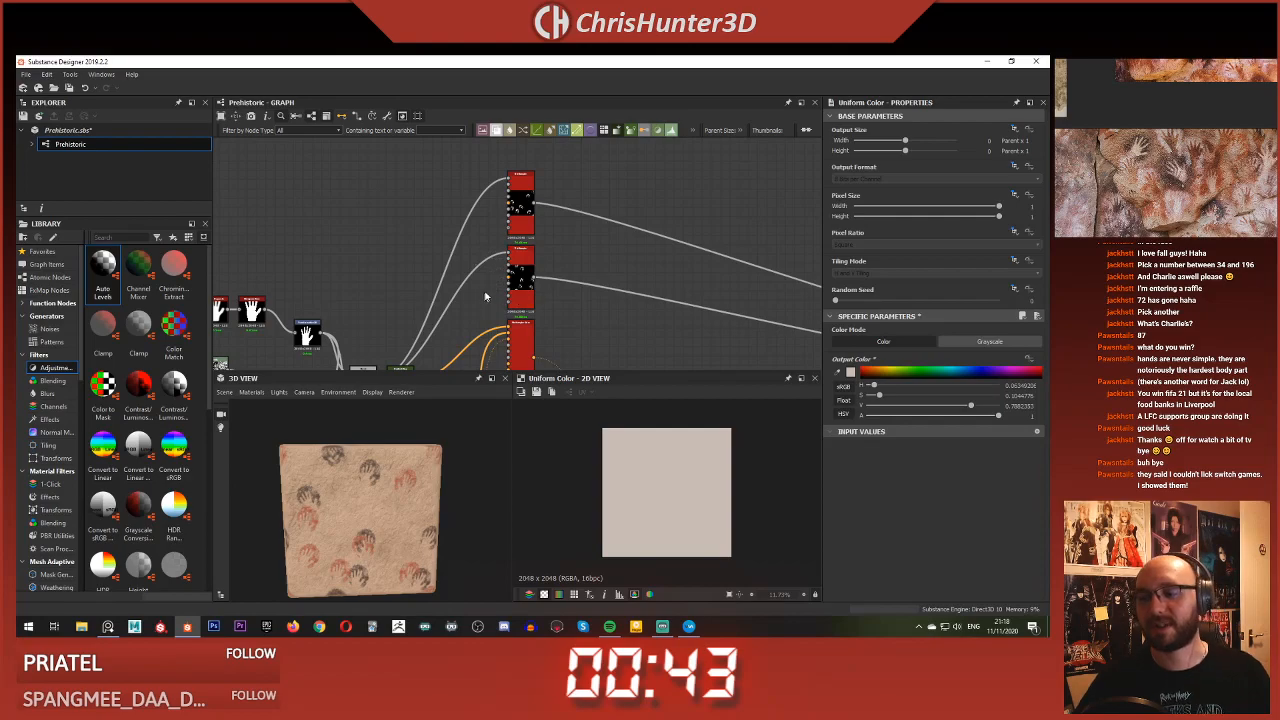
middle_drag(496, 243, 494, 220)
scroll(494, 220, down, 3)
scroll(500, 185, up, 3)
drag(463, 197, 553, 297)
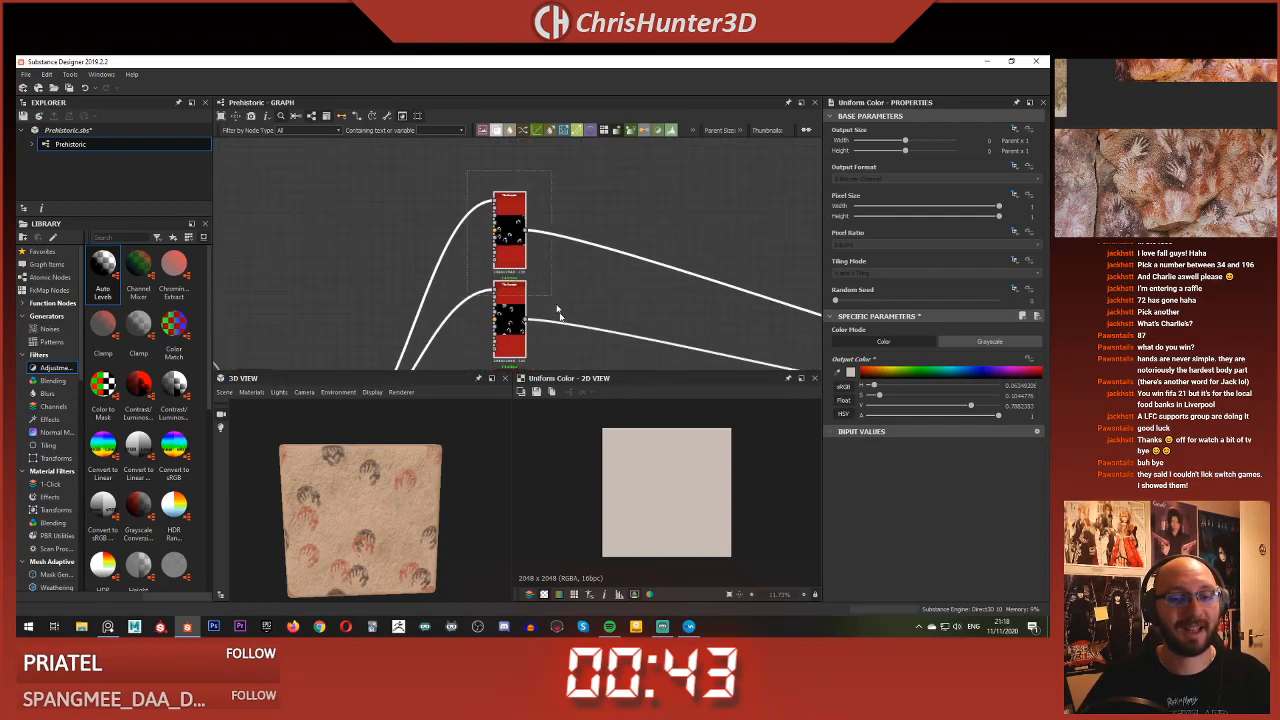
scroll(556, 318, down, 3)
middle_drag(556, 318, 554, 328)
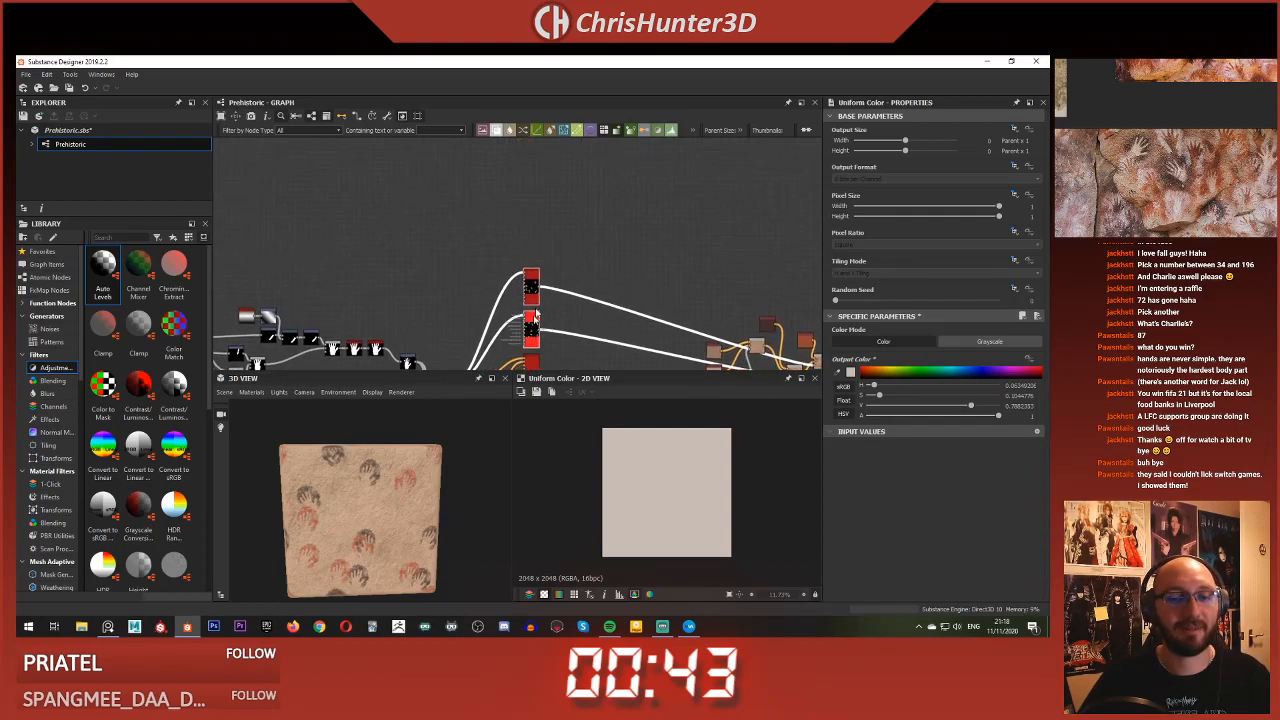
click(530, 266)
scroll(530, 263, up, 1)
click(532, 288)
double_click(538, 290)
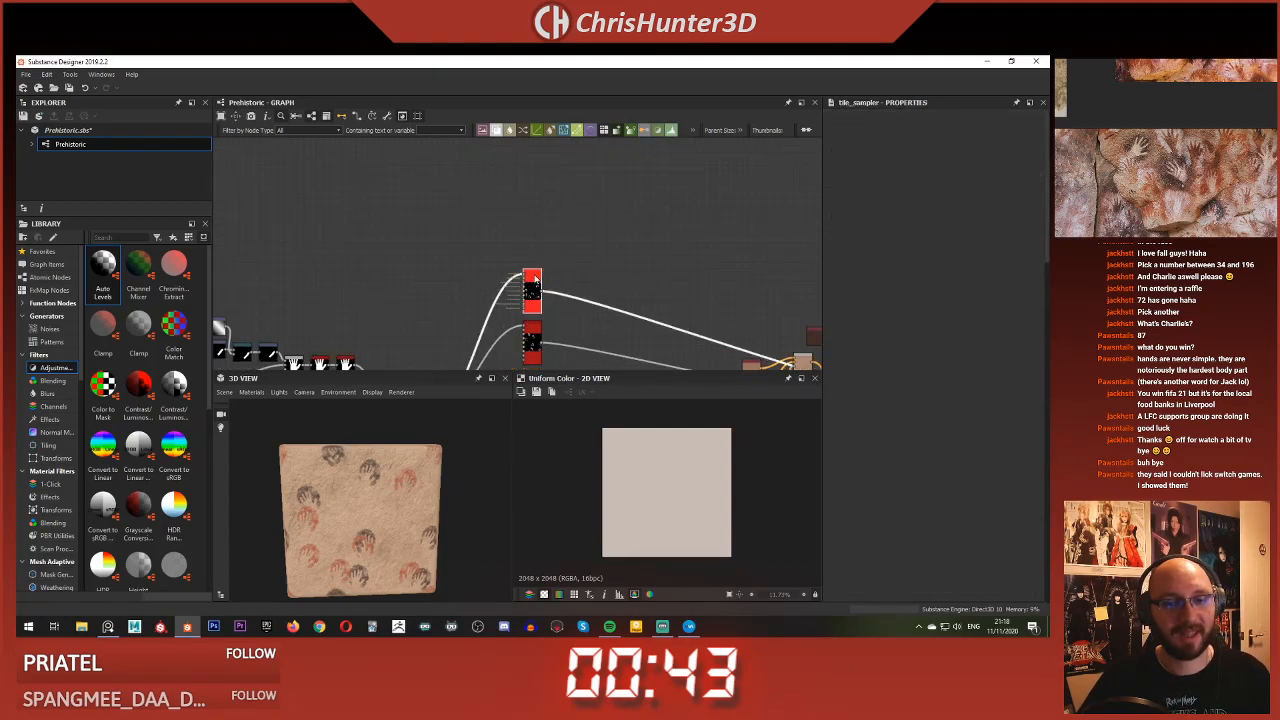
key(ctrl+d)
scroll(533, 279, up, 1)
drag(514, 265, 532, 249)
middle_drag(580, 266, 520, 240)
Set the new Tile Sampler's Position Random to 7.54 and its Offset to 1
click(480, 224)
scroll(389, 479, up, 2)
scroll(400, 480, down, 2)
scroll(925, 420, down, 3)
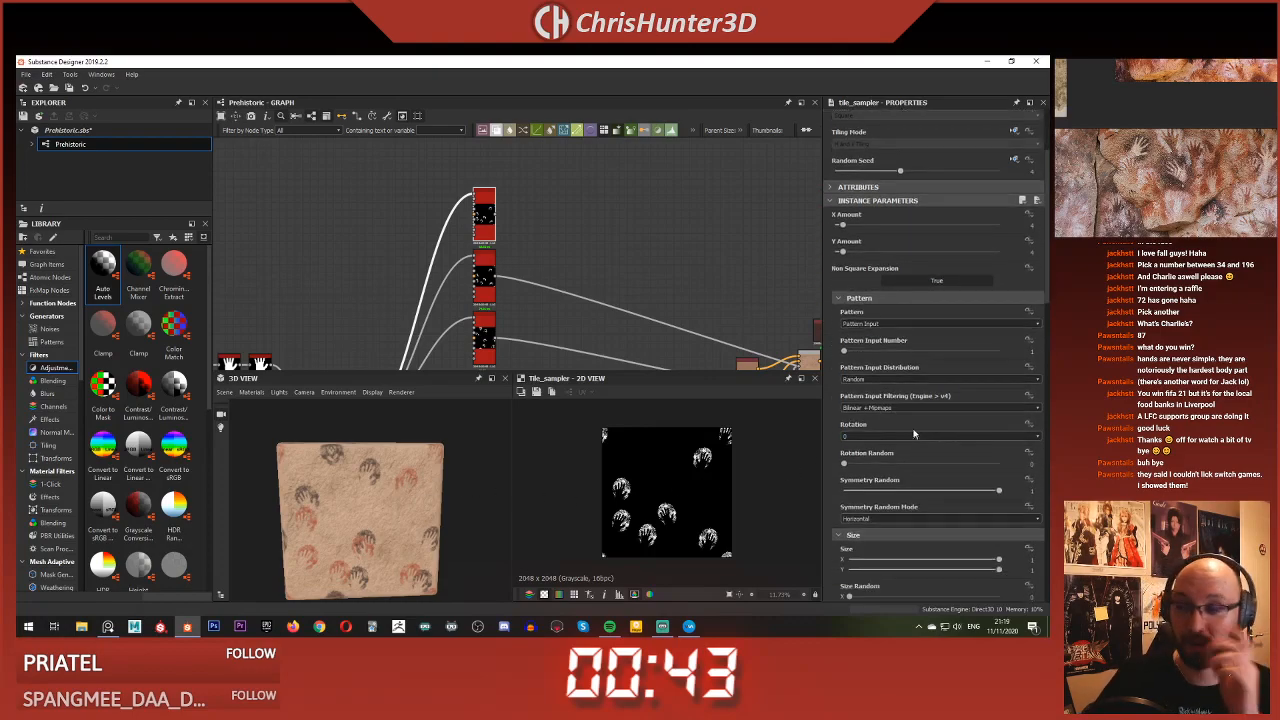
scroll(942, 423, down, 6)
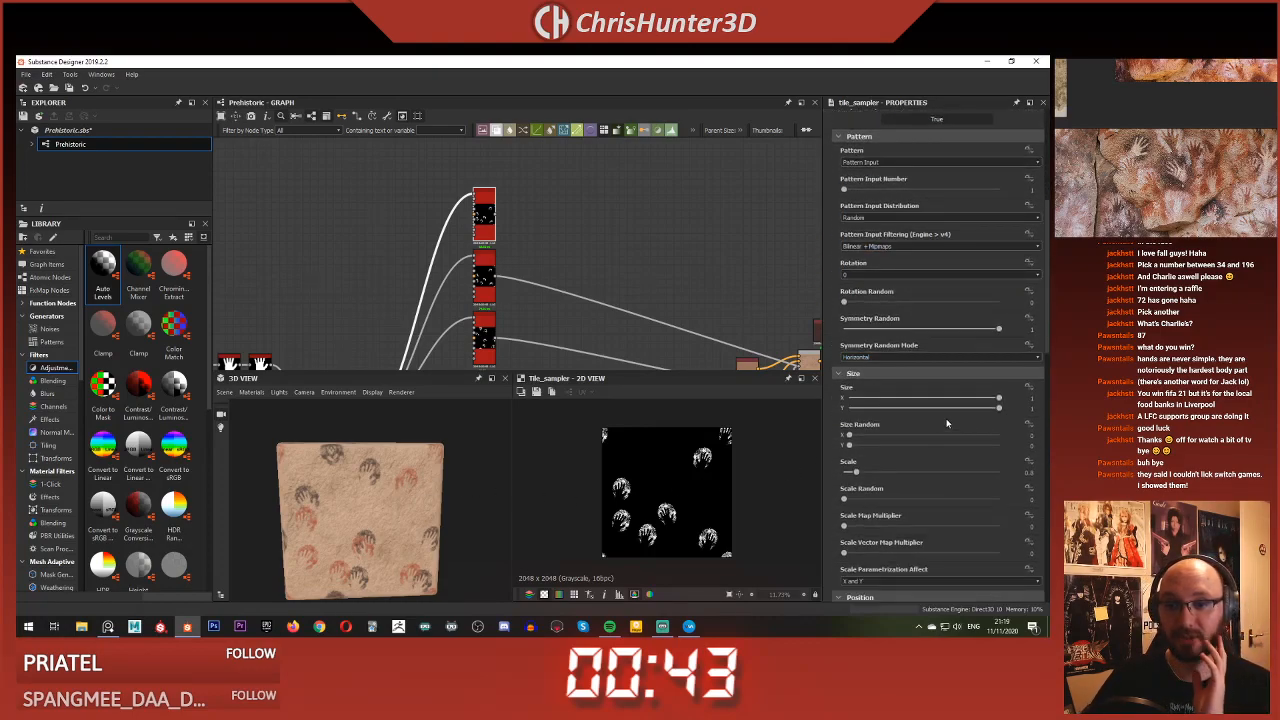
scroll(890, 379, down, 6)
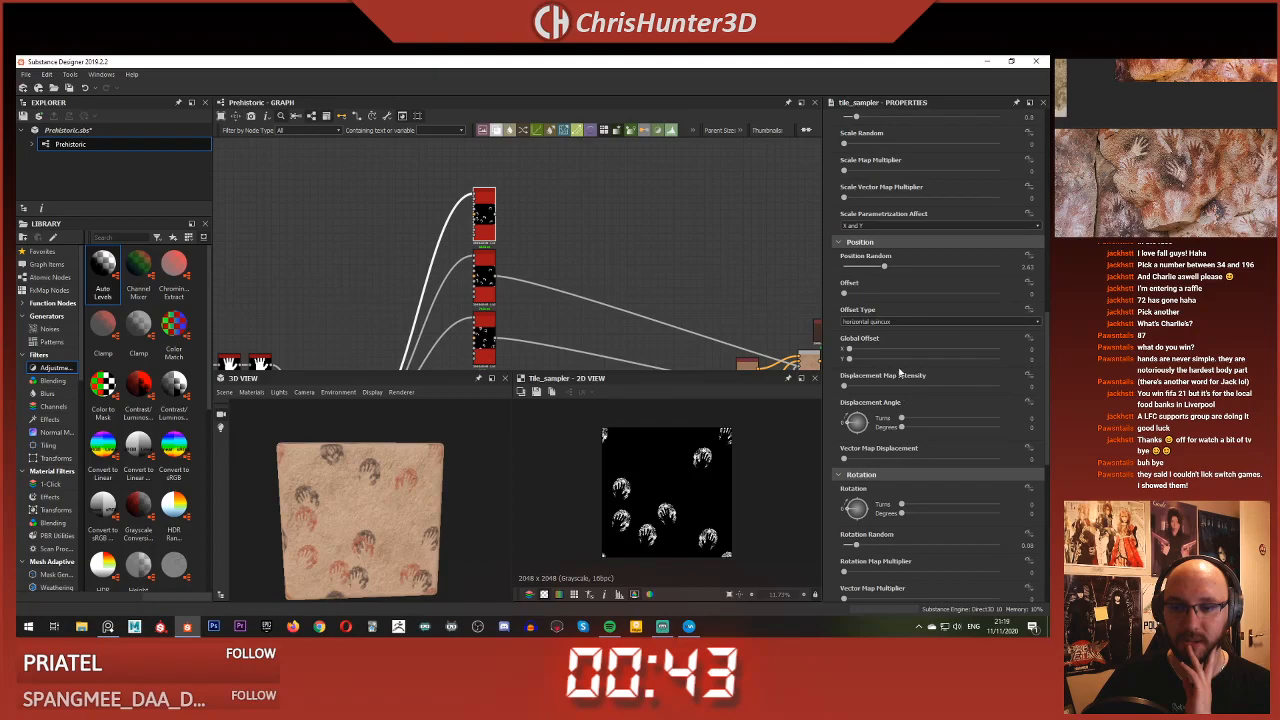
scroll(870, 414, down, 2)
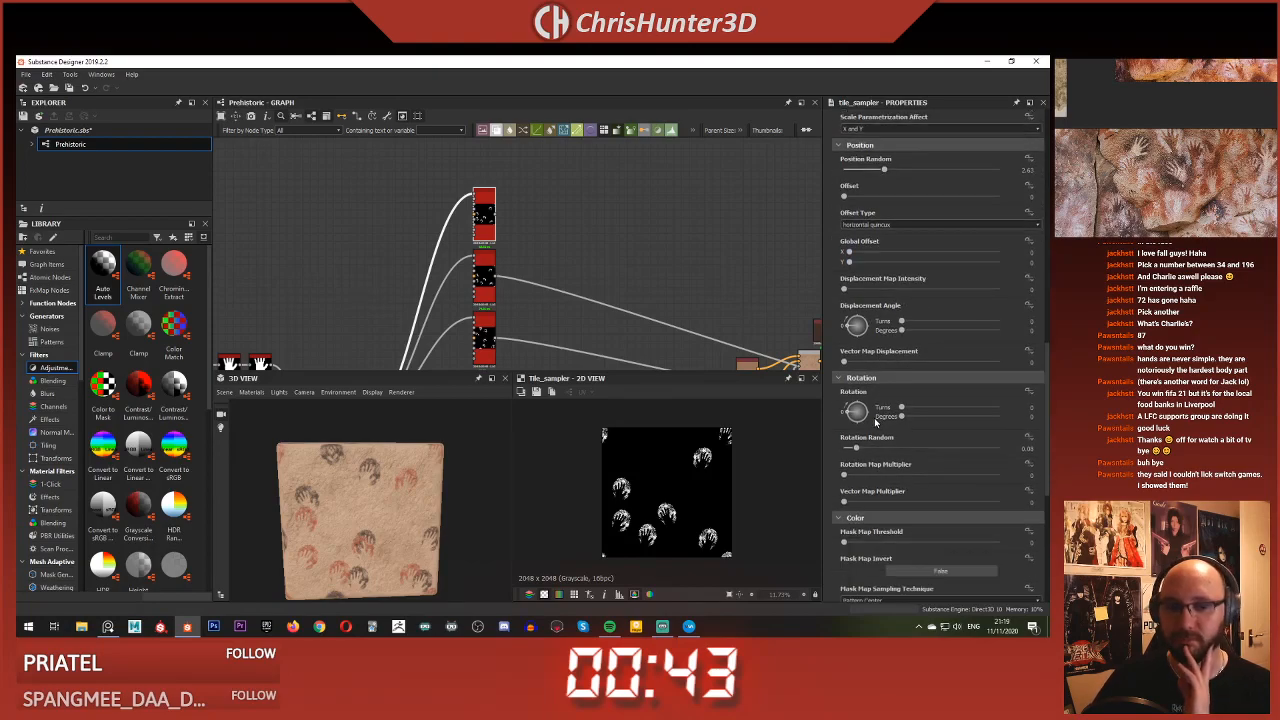
scroll(874, 417, up, 2)
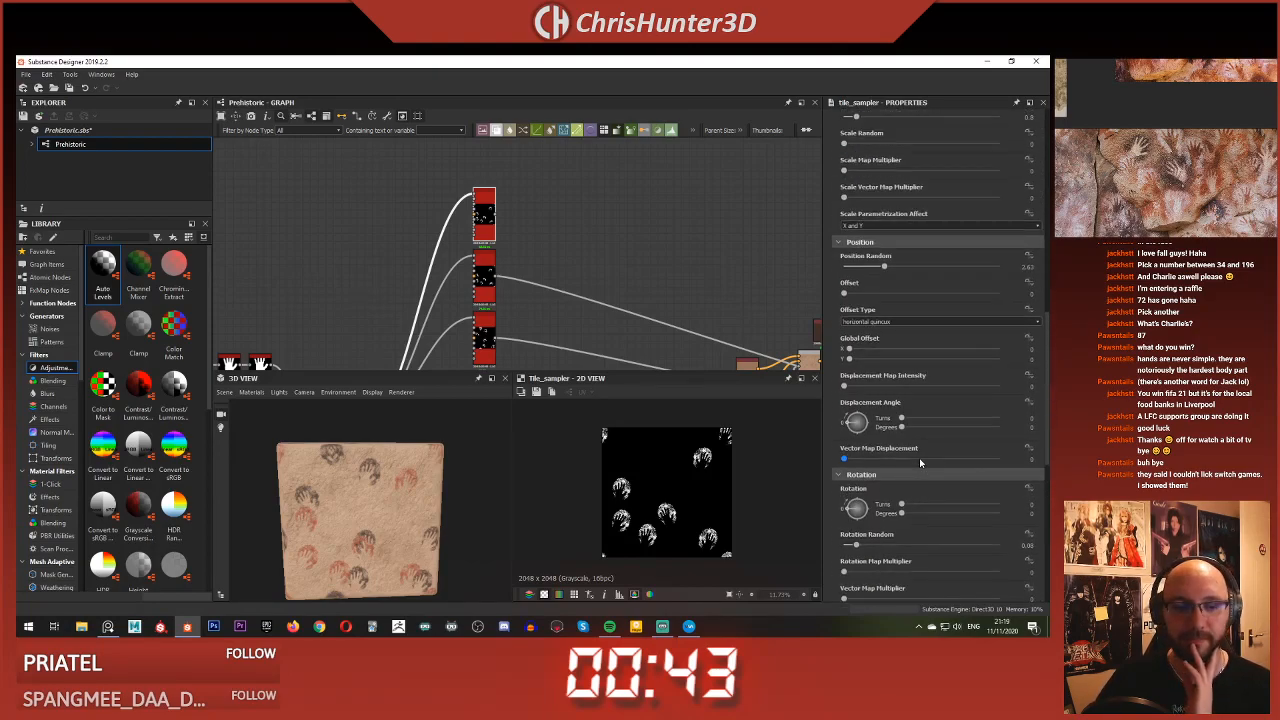
scroll(919, 458, up, 4)
scroll(867, 284, down, 4)
drag(895, 271, 961, 278)
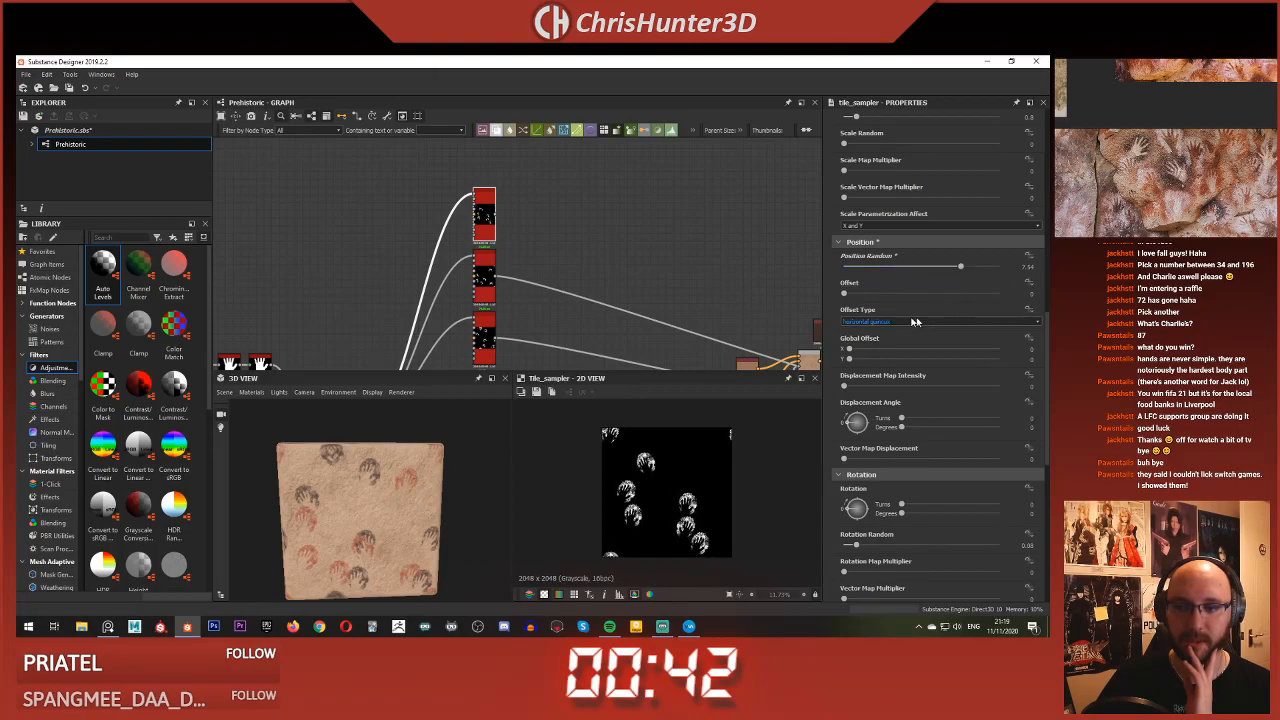
drag(855, 294, 1026, 311)
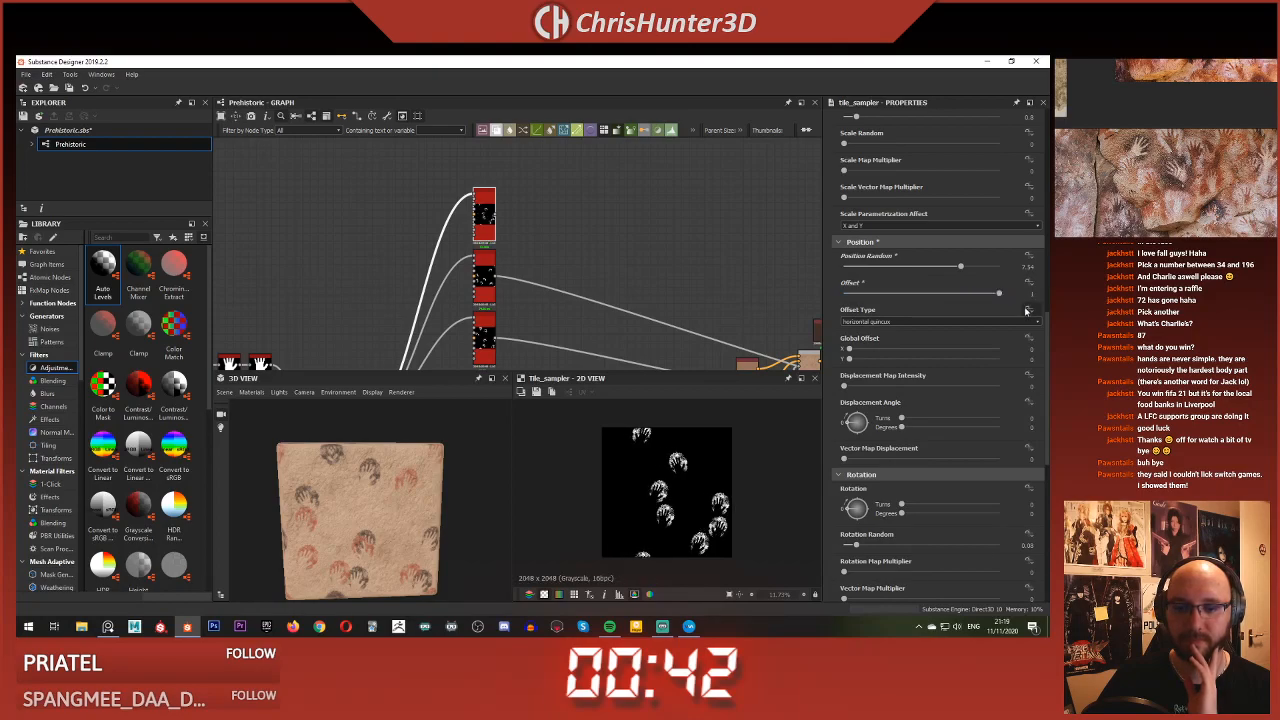
Connect the new Tile Sampler's output to the third Blend's opacity input and preview the blended result
scroll(654, 257, down, 5)
scroll(554, 227, up, 3)
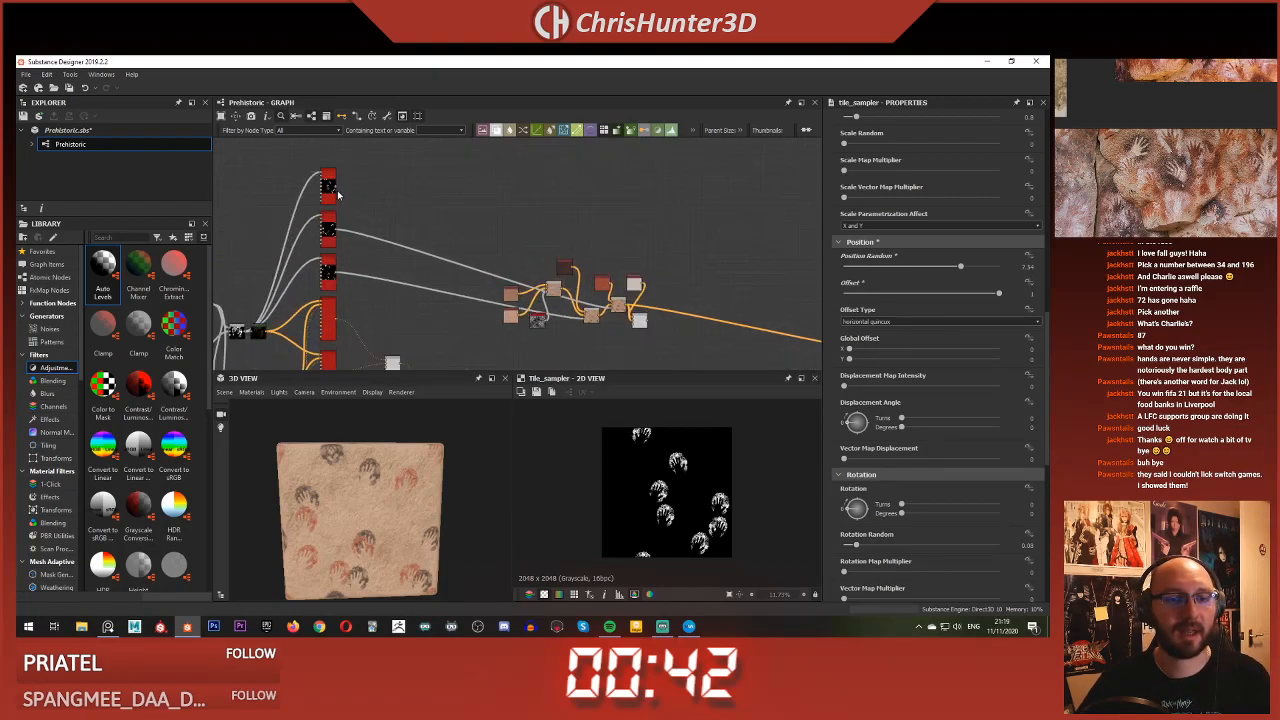
drag(336, 187, 632, 326)
double_click(641, 326)
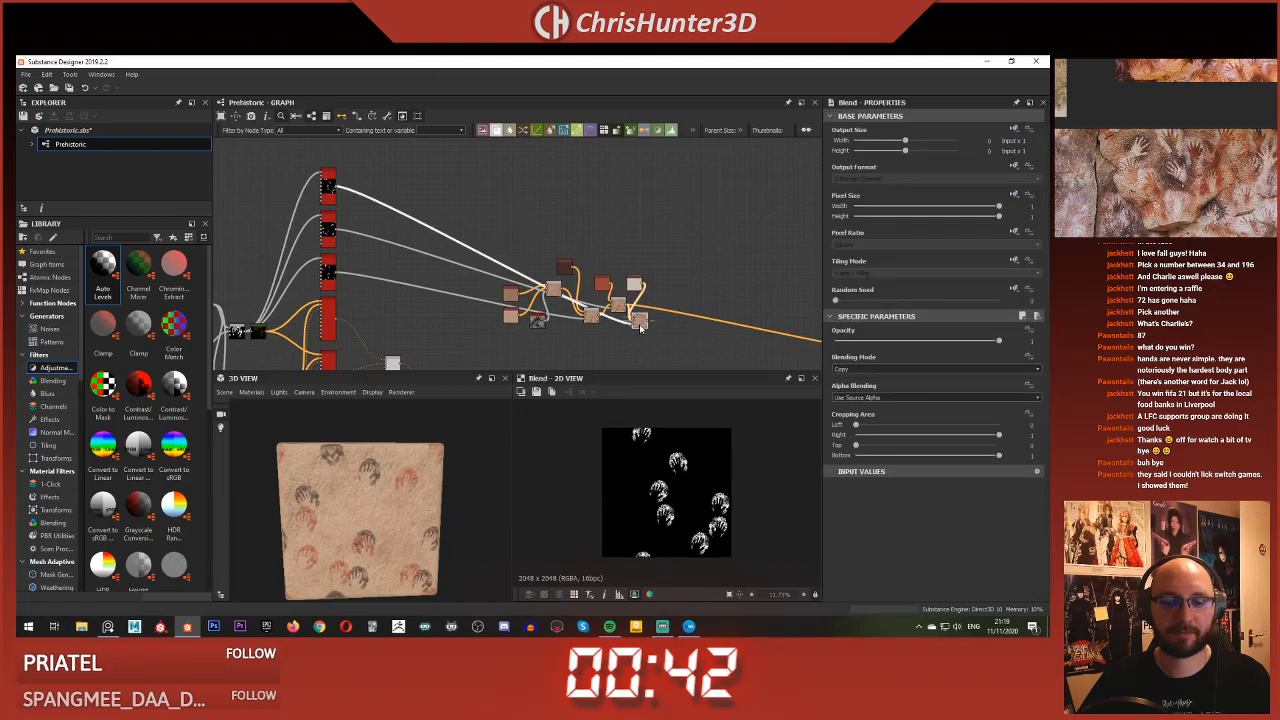
scroll(673, 519, up, 7)
scroll(673, 519, down, 6)
Tidy the nodes around the third Blend and move the outgoing colour link onto the third Blend's output
middle_drag(592, 328, 613, 311)
scroll(613, 311, up, 5)
drag(666, 284, 707, 246)
middle_drag(649, 286, 642, 345)
drag(633, 219, 614, 219)
drag(691, 312, 691, 293)
mouse_move(309, 492)
right_down()
mouse_move(324, 526)
mouse_move(338, 512)
mouse_move(330, 490)
right_up()
Examine the middle hand print Tile Sampler's mask against the third Blend's combined result in the 2D view
scroll(283, 286, down, 3)
middle_drag(283, 286, 520, 314)
middle_drag(240, 208, 537, 256)
scroll(537, 256, up, 3)
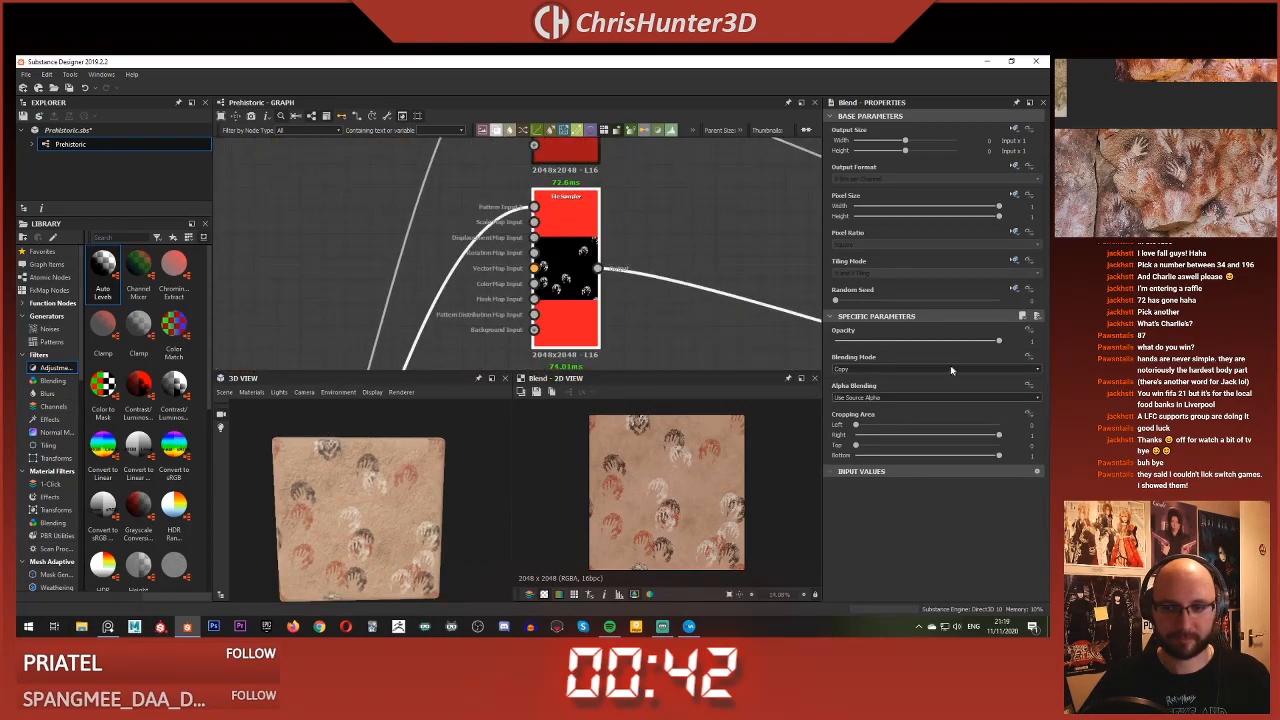
scroll(914, 358, down, 3)
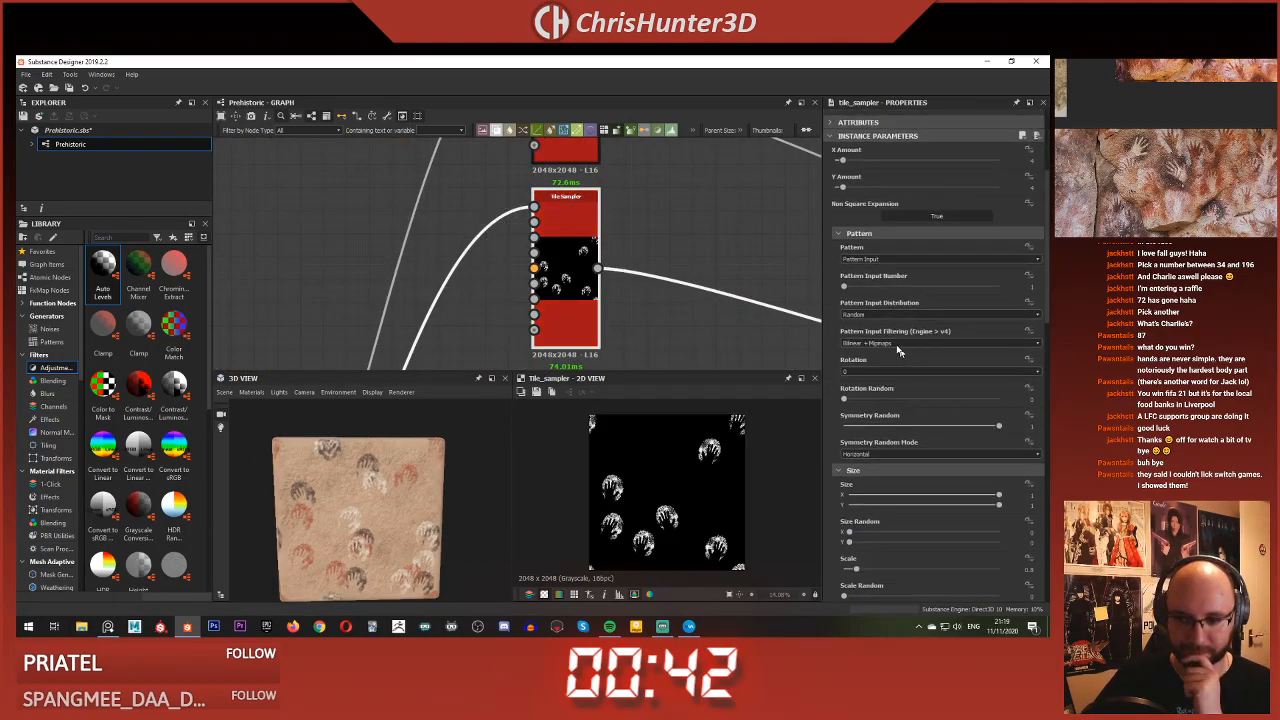
scroll(684, 296, down, 4)
scroll(709, 302, down, 5)
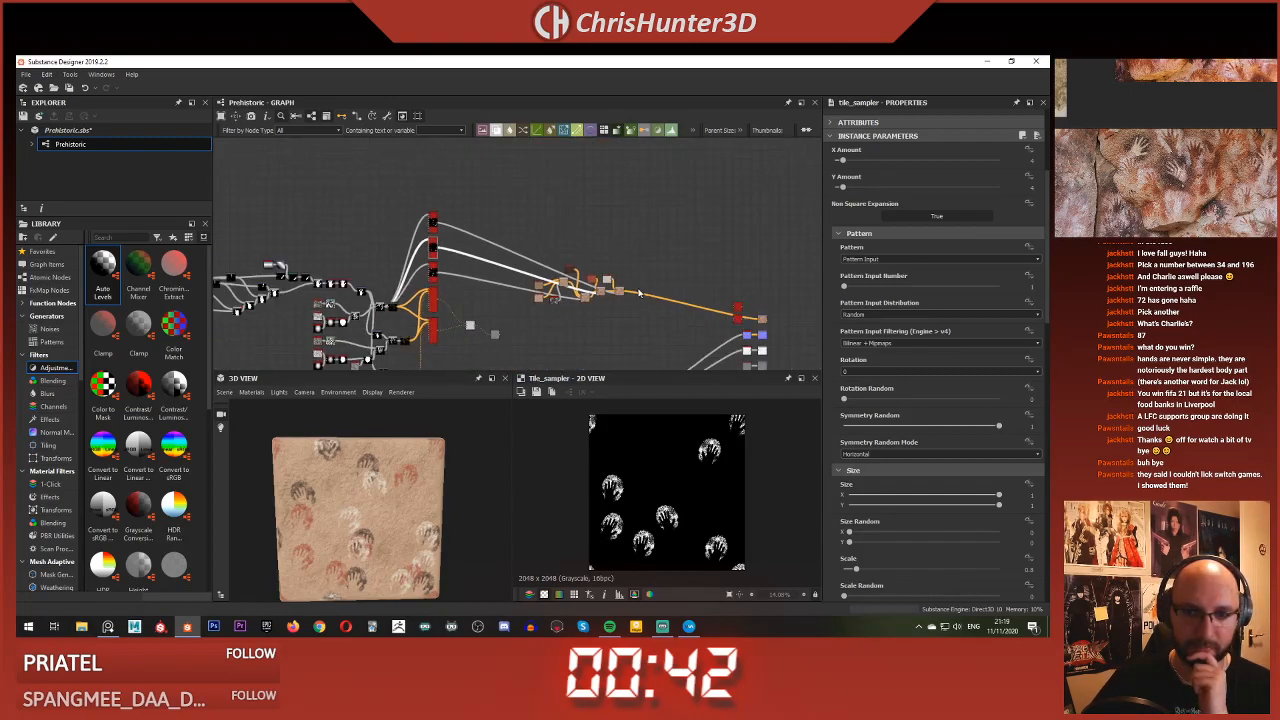
scroll(636, 294, up, 5)
double_click(580, 279)
Set the uppermost hand print Tile Sampler's Scale Random to 0.23
middle_drag(384, 195, 816, 202)
scroll(530, 266, down, 3)
middle_drag(530, 266, 757, 388)
double_click(522, 237)
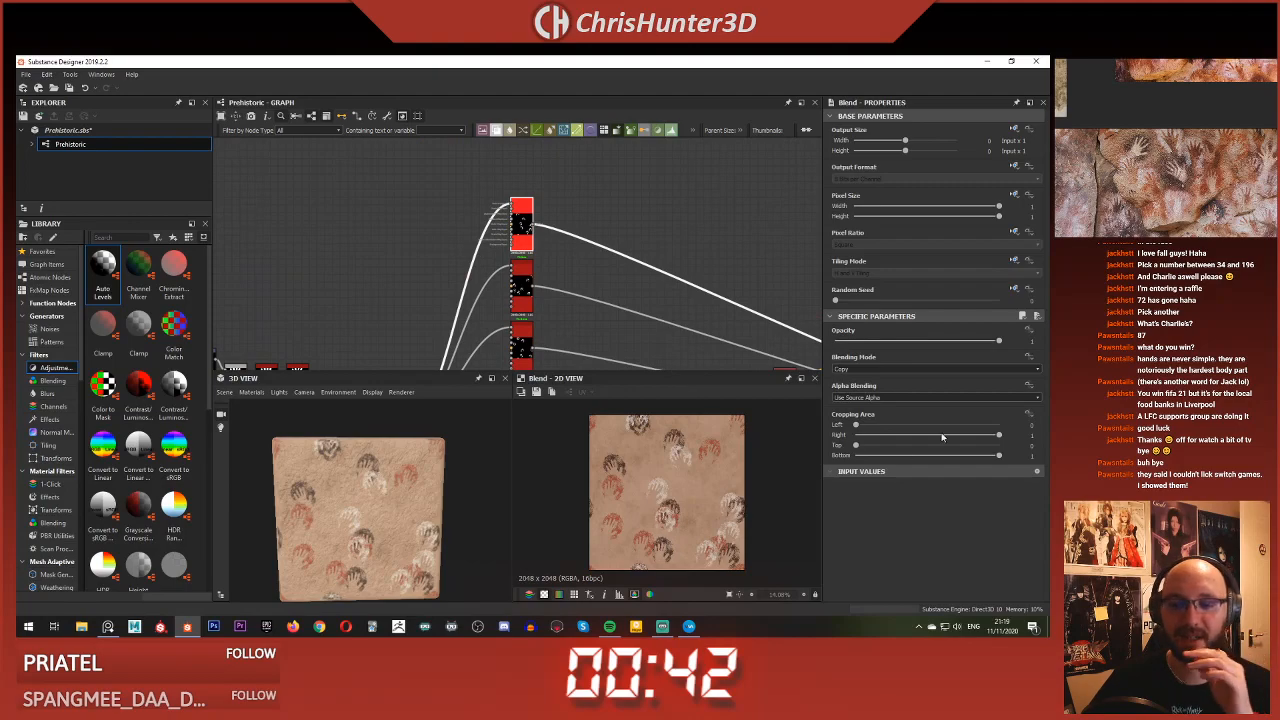
scroll(942, 436, down, 6)
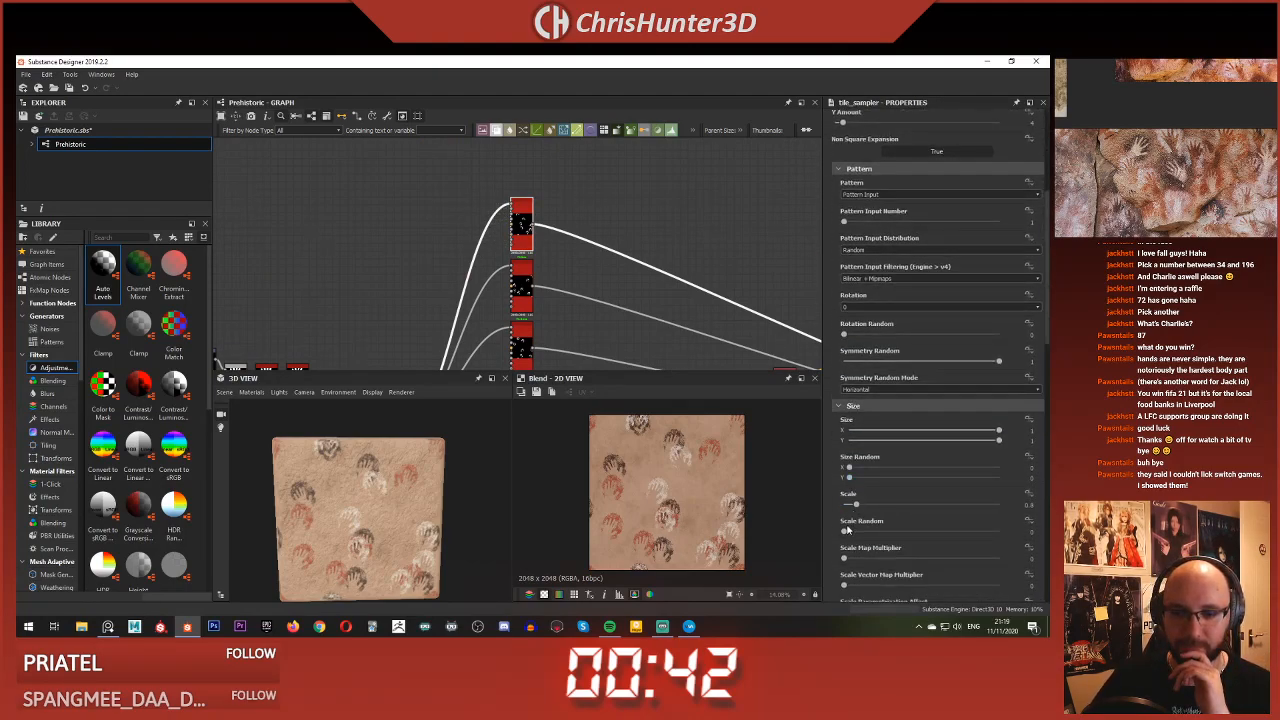
drag(853, 533, 879, 535)
Raise Scale Random slightly on the middle hand print Tile Sampler and set it to 0.21 on the lowest one
scroll(545, 200, up, 3)
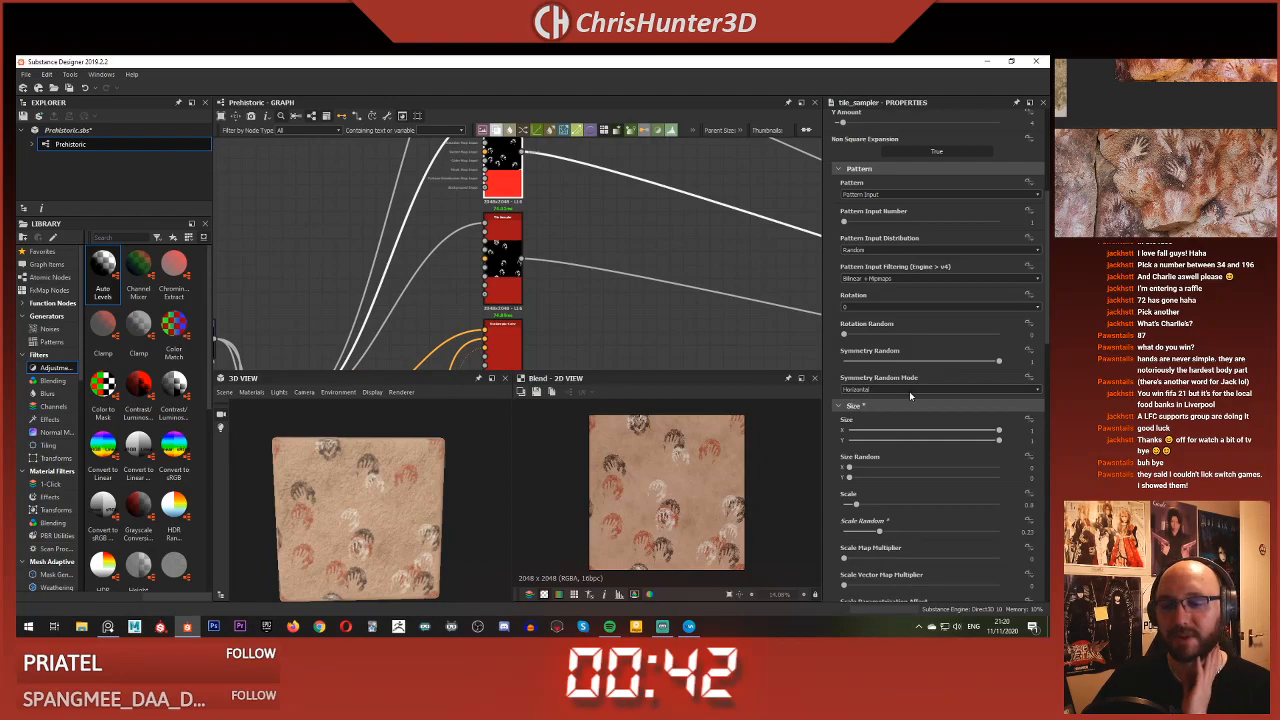
scroll(909, 392, down, 10)
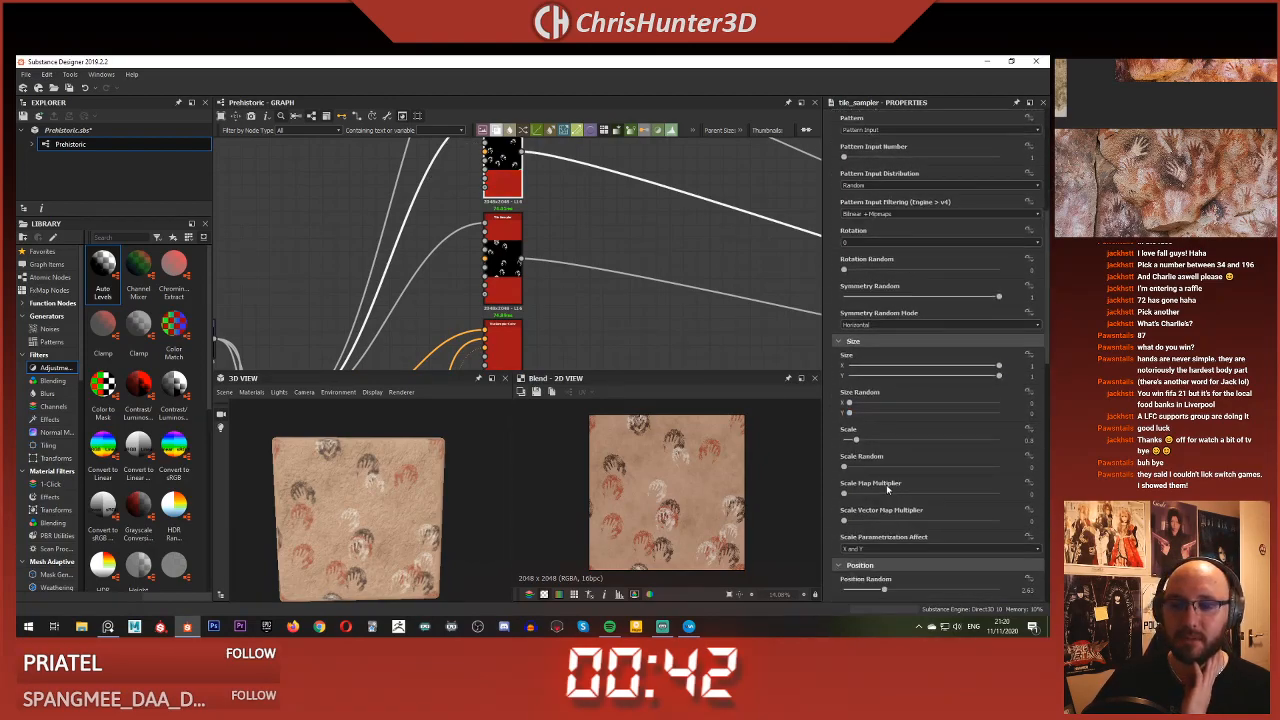
drag(903, 470, 885, 472)
click(504, 258)
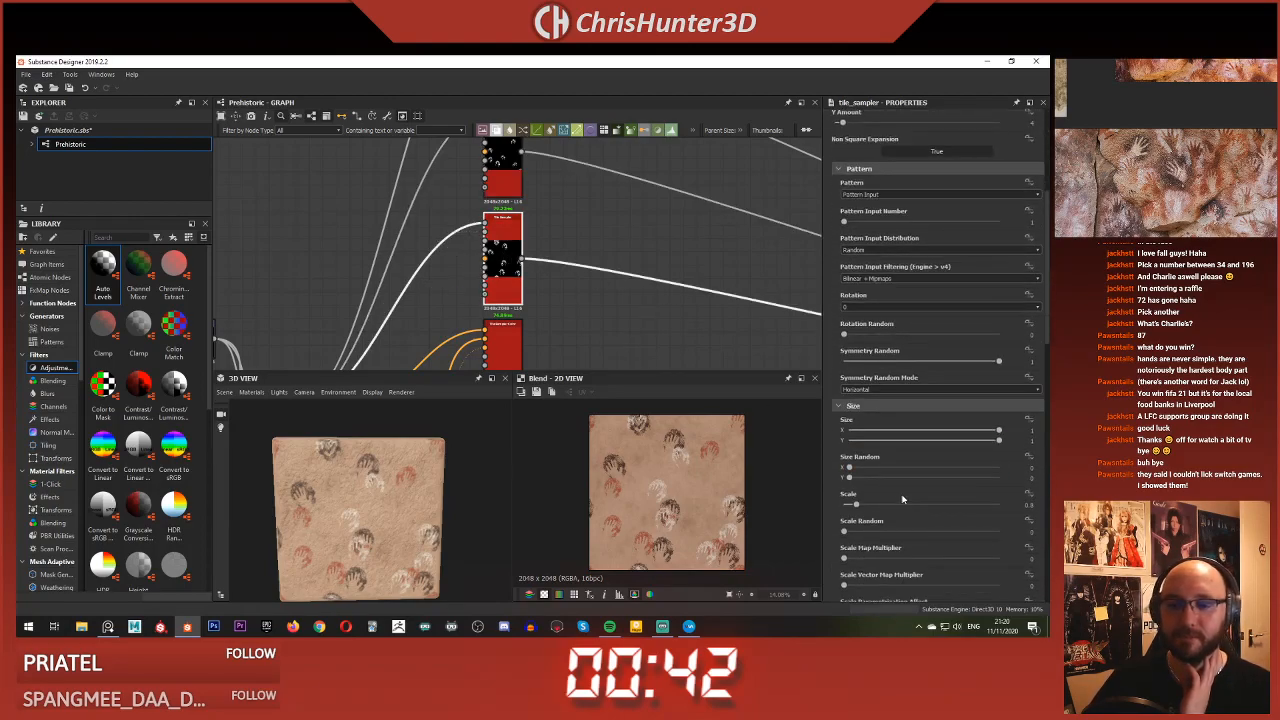
drag(903, 468, 881, 471)
drag(878, 472, 876, 471)
Set the uppermost Tile Sampler's Pattern Input Number to 2 and preview its mask
scroll(506, 282, down, 4)
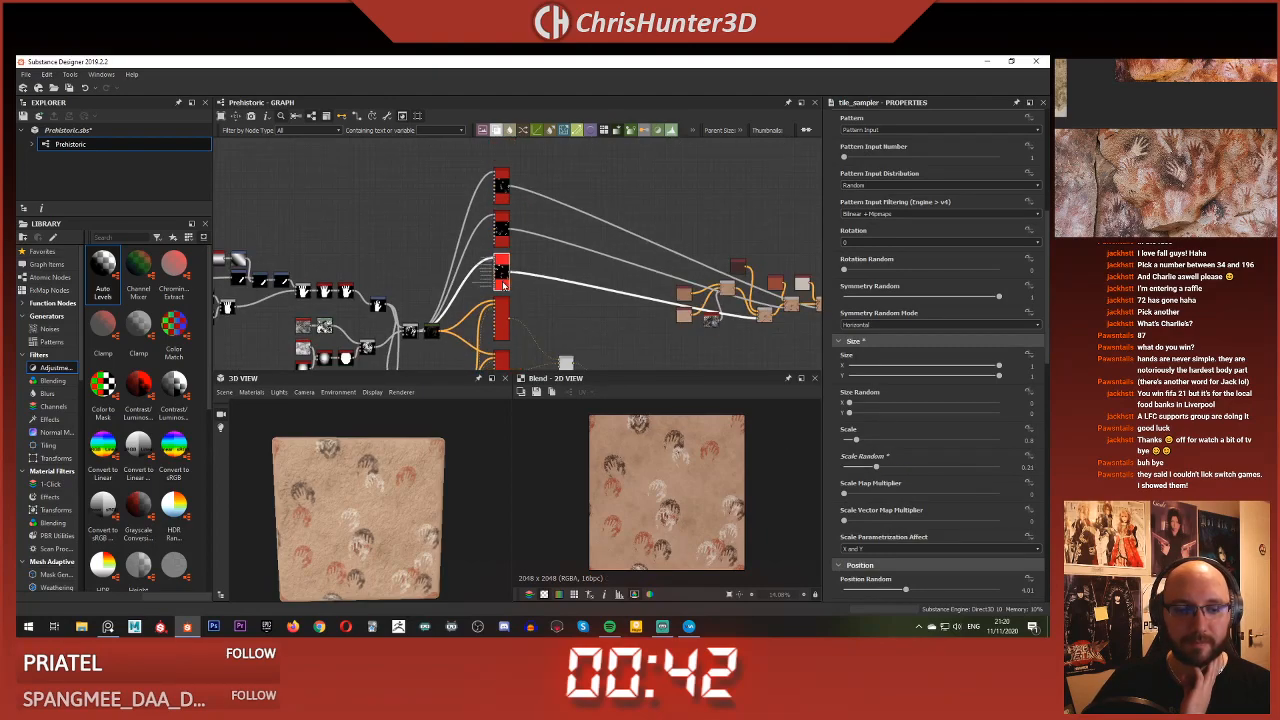
middle_drag(567, 333, 591, 217)
scroll(592, 218, up, 3)
middle_drag(503, 160, 587, 318)
scroll(586, 318, down, 3)
middle_drag(489, 236, 564, 276)
scroll(645, 243, up, 4)
middle_drag(645, 243, 627, 275)
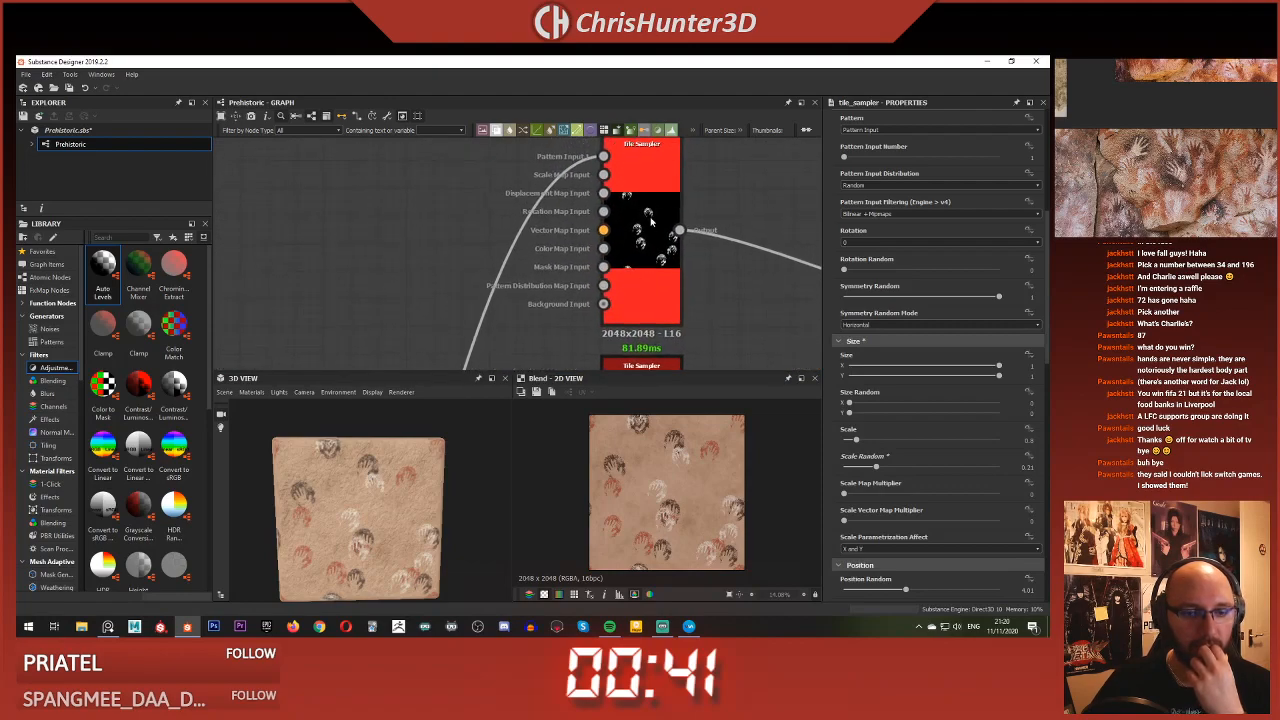
click(655, 232)
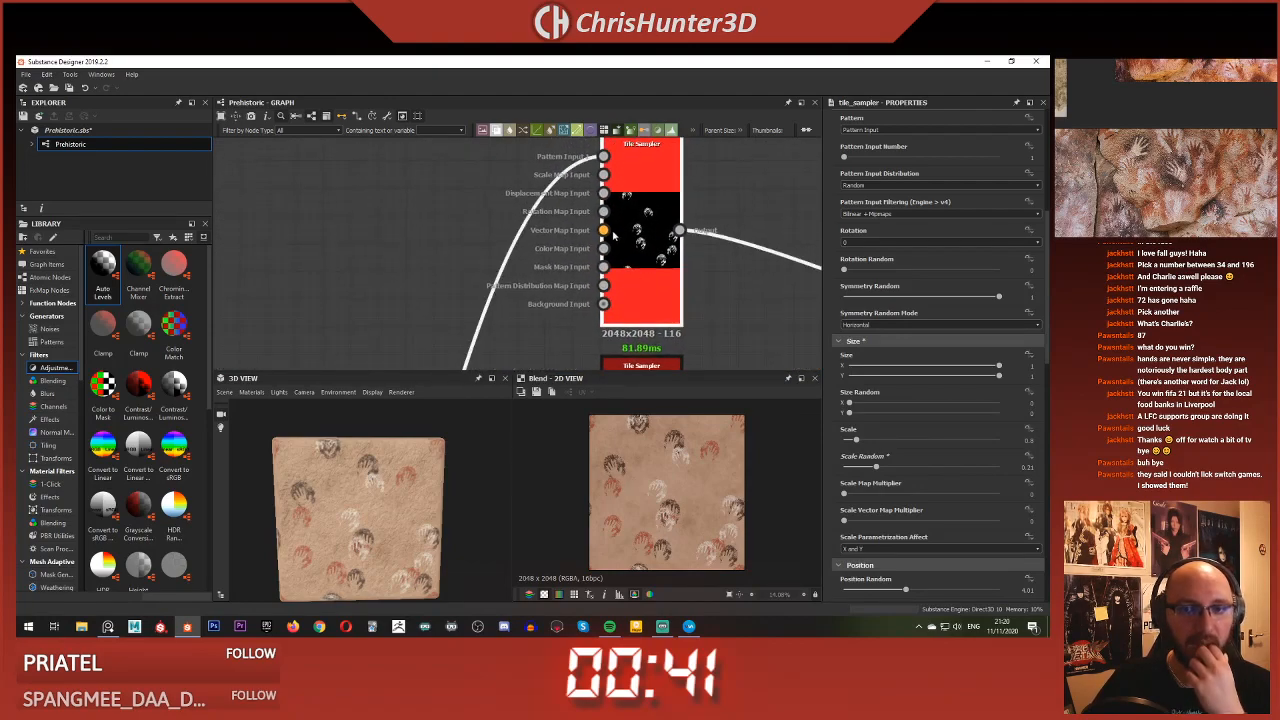
scroll(609, 236, down, 4)
scroll(566, 262, up, 4)
middle_drag(691, 217, 635, 282)
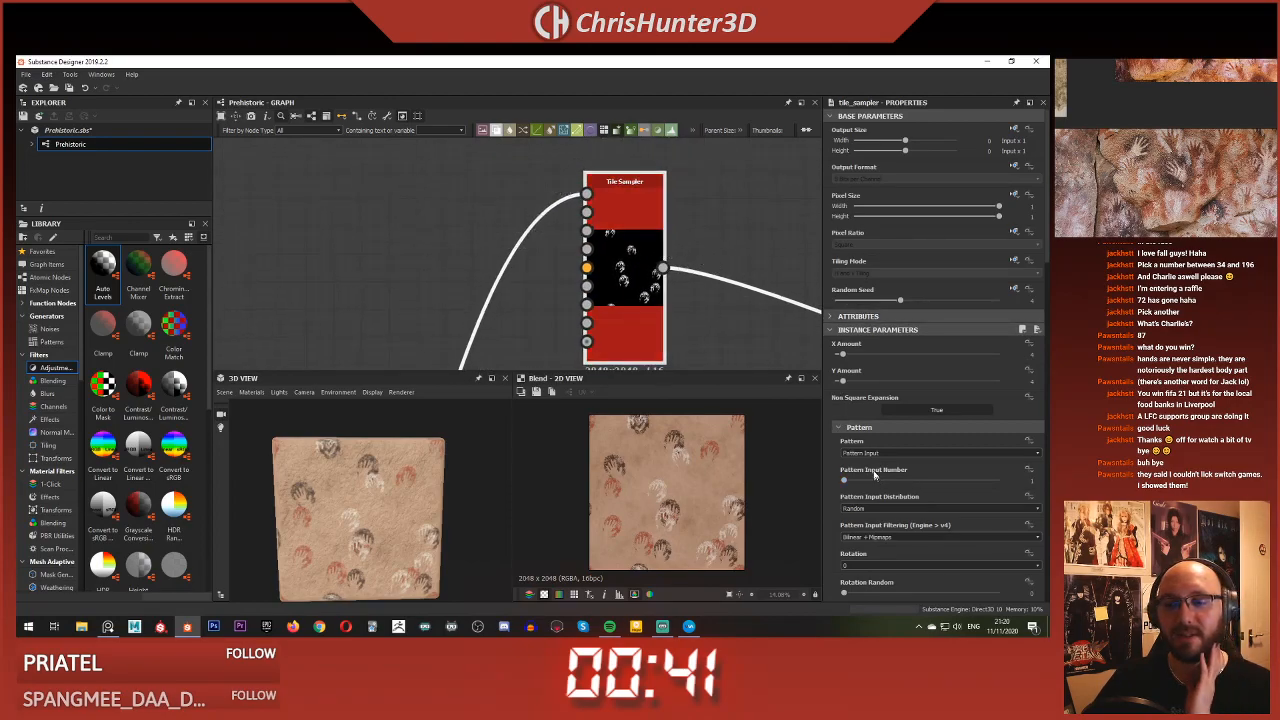
drag(857, 484, 862, 485)
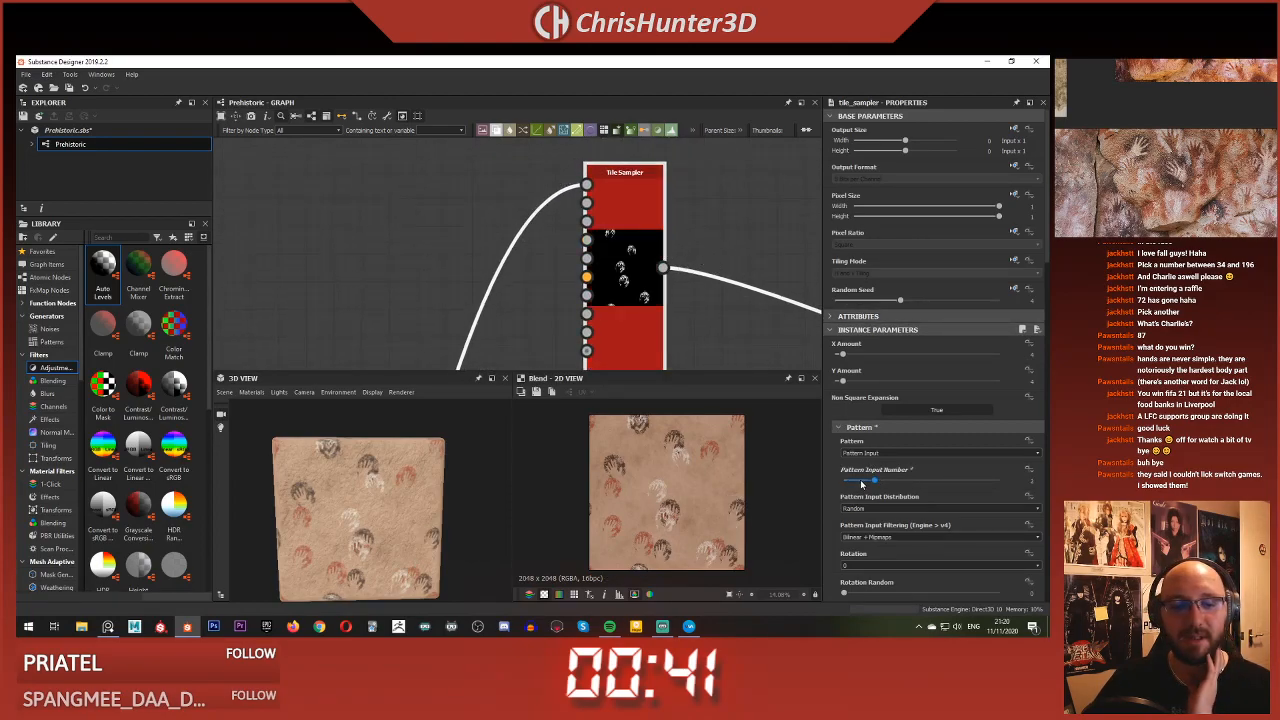
double_click(650, 300)
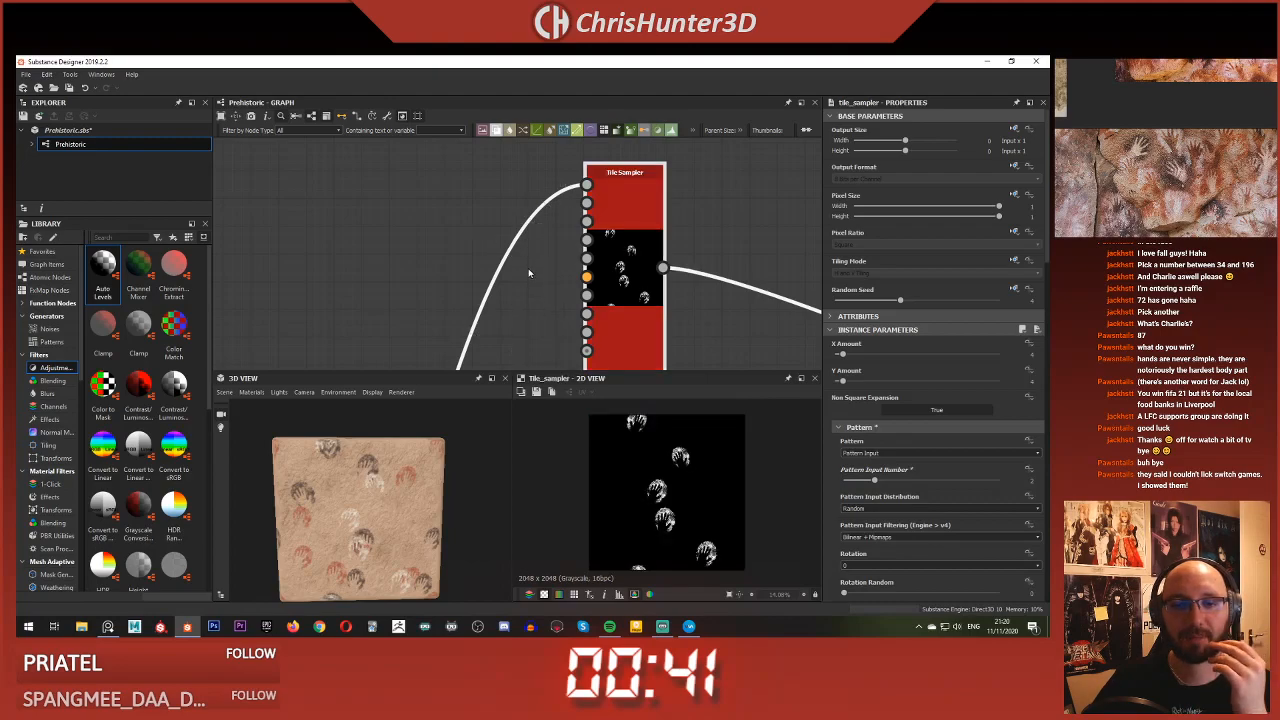
Connect the second hand print's output to the uppermost Tile Sampler's second pattern input and inspect the resulting prints
scroll(530, 271, down, 3)
middle_drag(530, 271, 686, 186)
scroll(684, 190, down, 3)
middle_drag(598, 325, 543, 186)
scroll(568, 291, up, 3)
scroll(569, 292, down, 2)
middle_drag(577, 347, 573, 288)
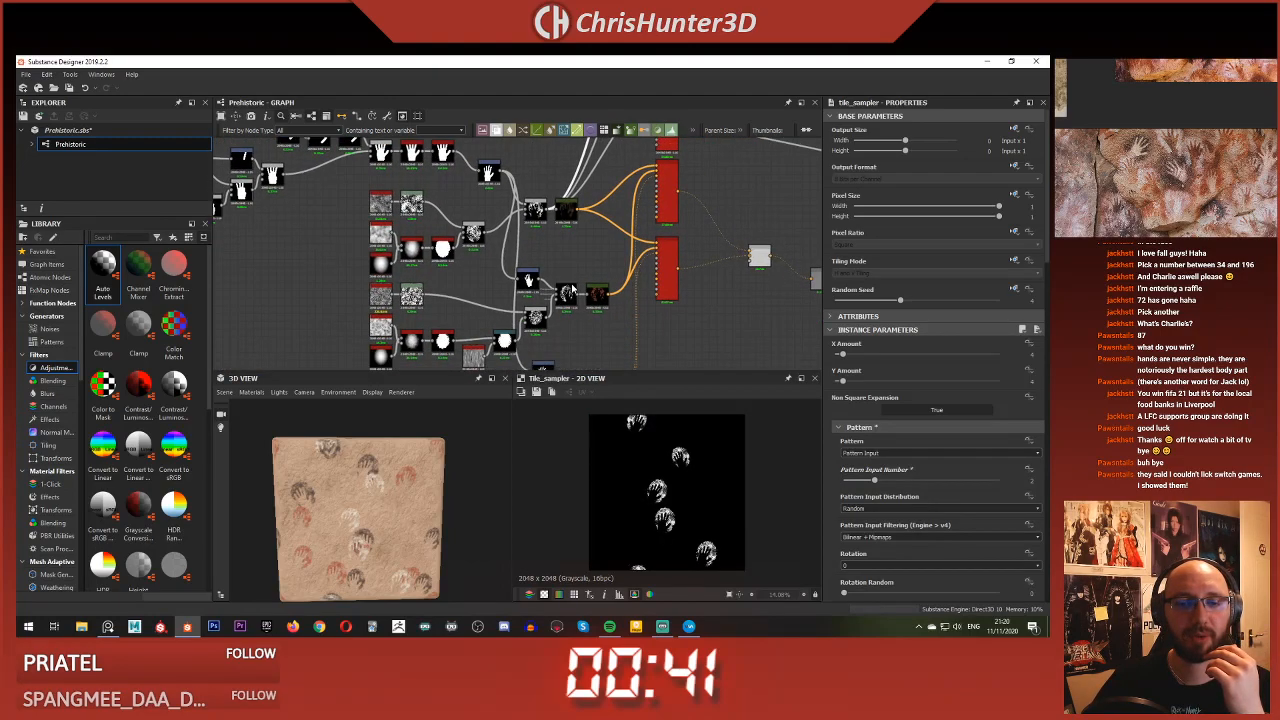
scroll(604, 209, up, 5)
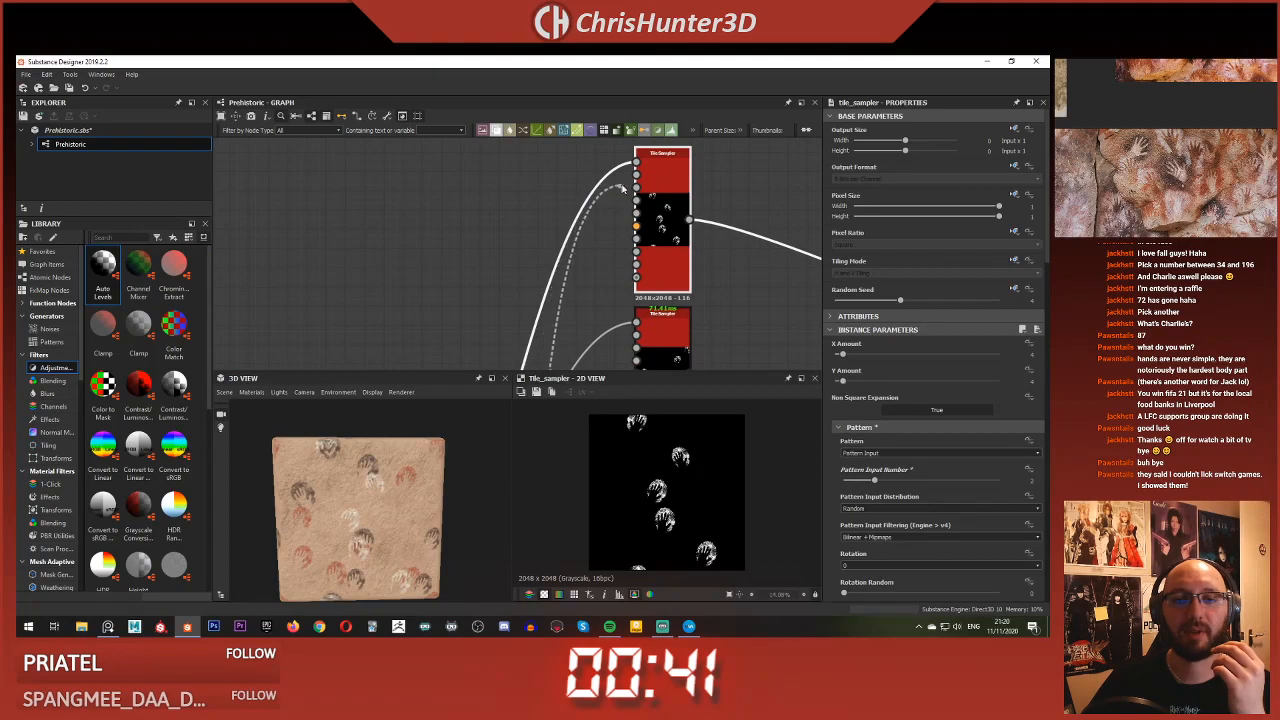
scroll(704, 540, up, 4)
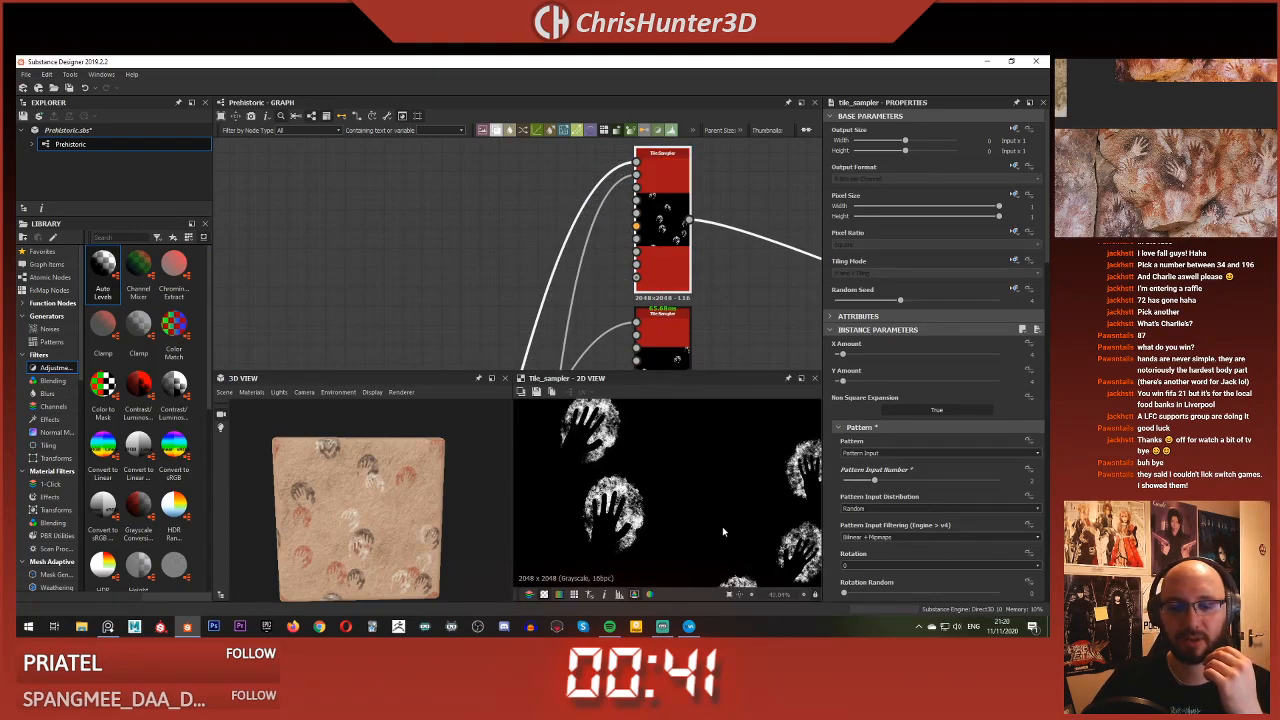
scroll(670, 445, down, 1)
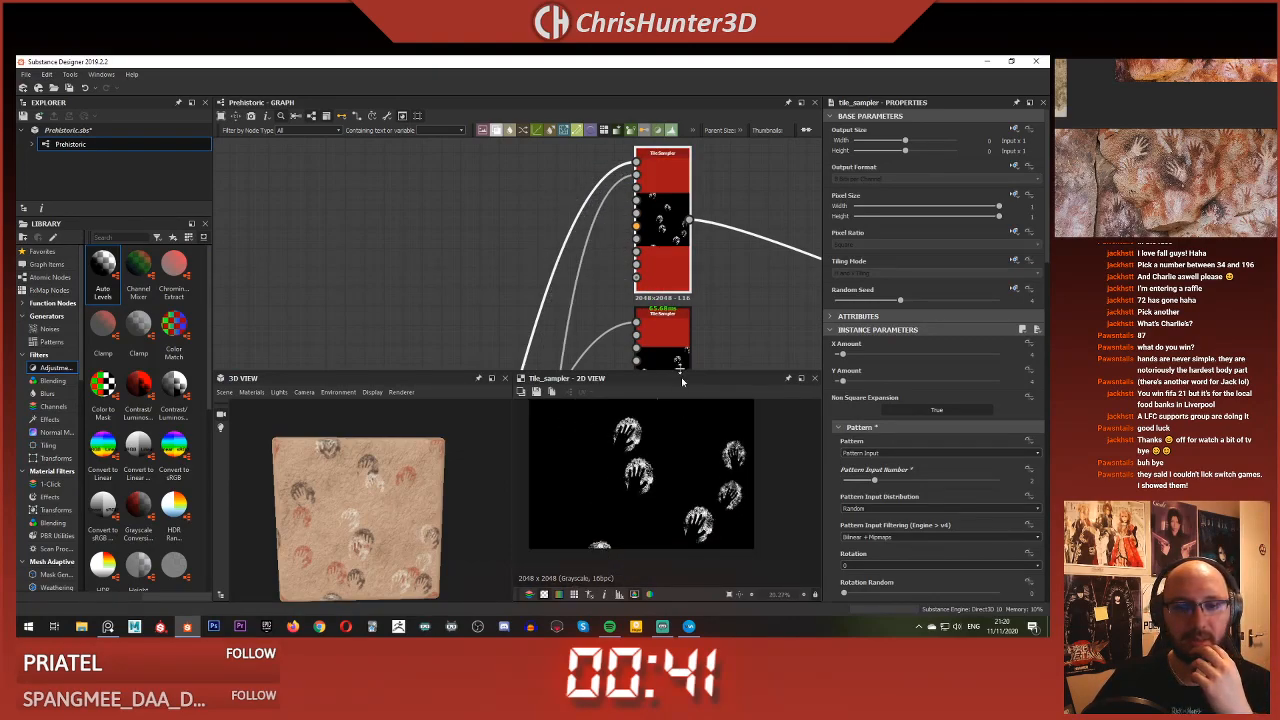
Set the uppermost Tile Sampler's Pattern Input Number to 3, connect the third hand print to the added input and preview the mask
scroll(728, 302, down, 3)
scroll(621, 278, up, 3)
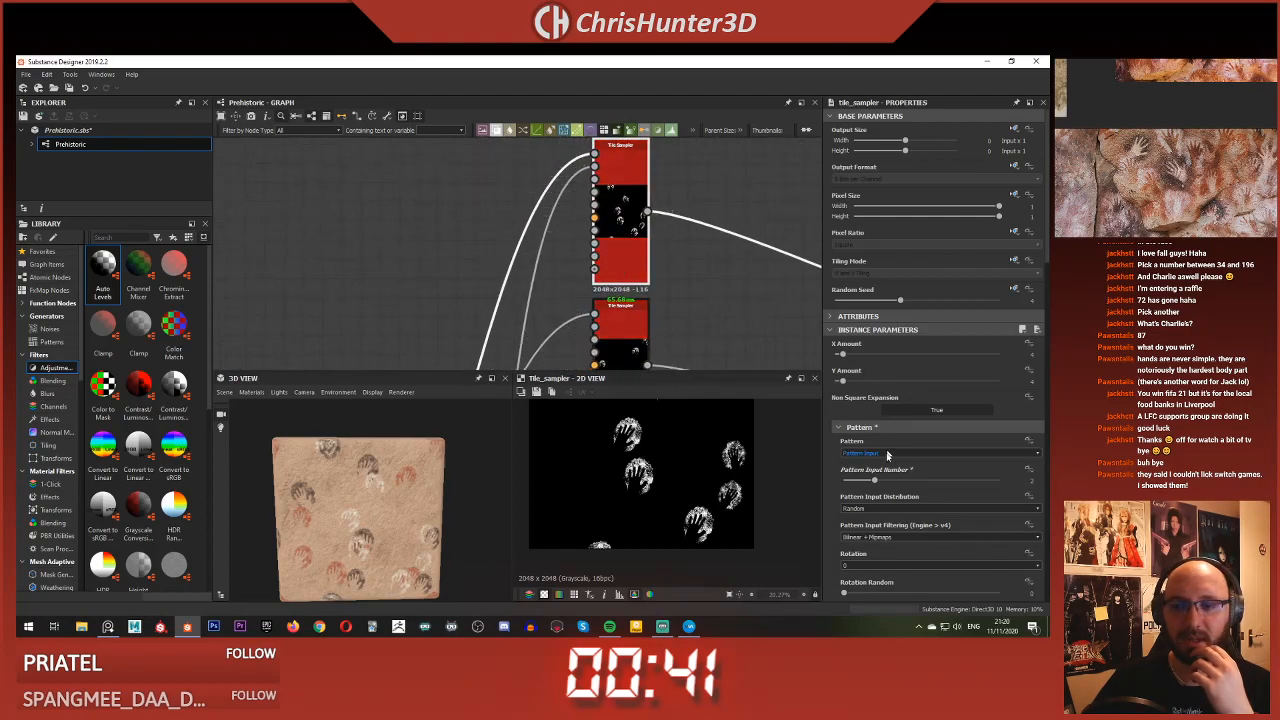
drag(877, 483, 892, 483)
scroll(493, 253, down, 3)
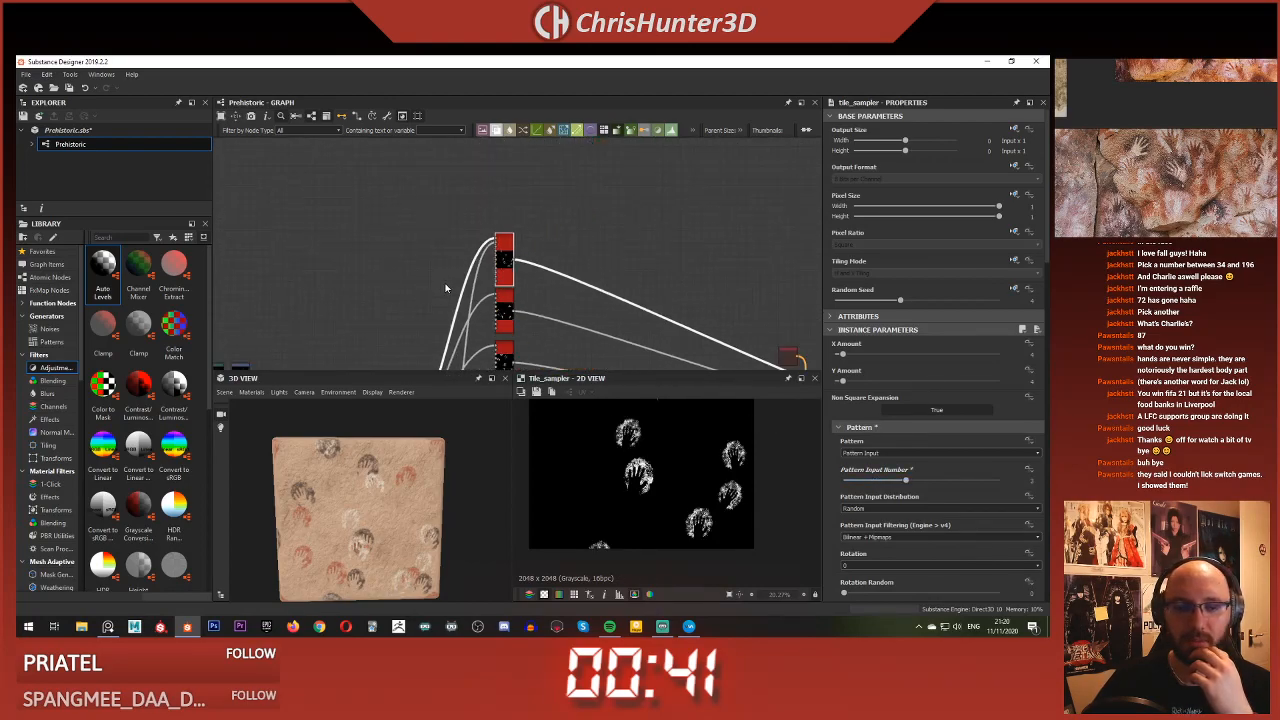
middle_drag(493, 253, 555, 217)
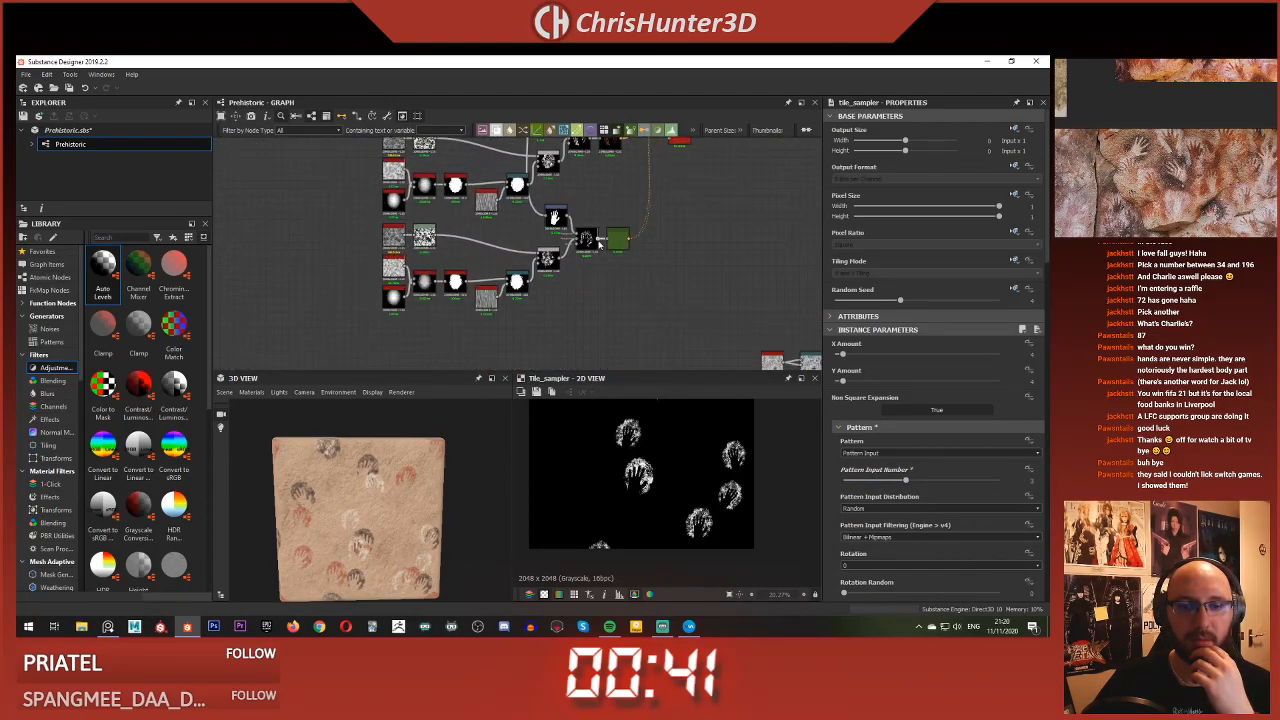
scroll(598, 245, up, 5)
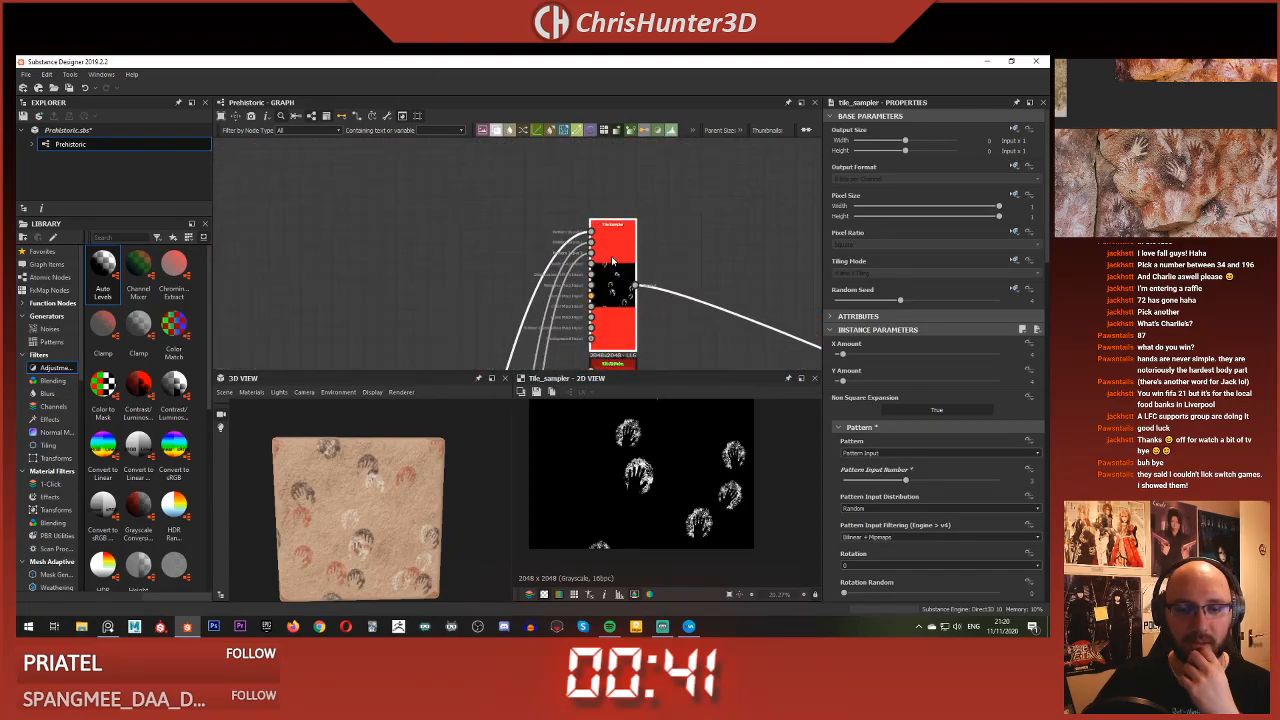
scroll(600, 230, up, 2)
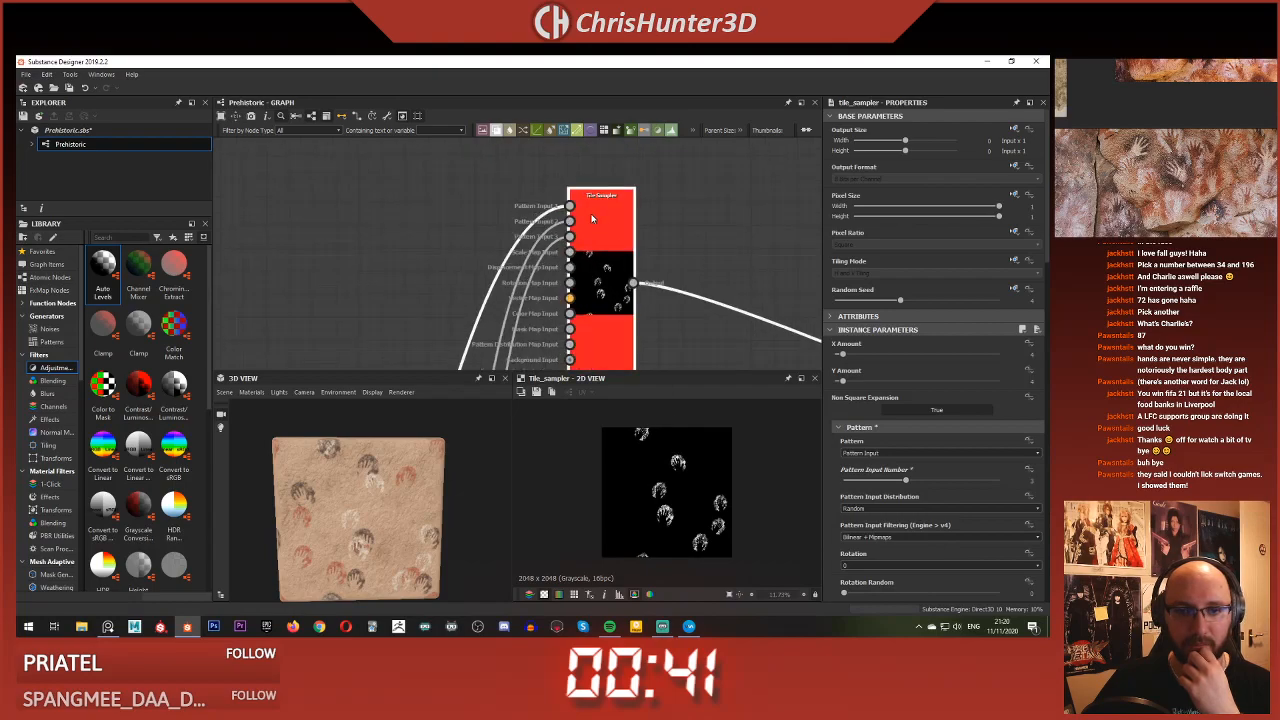
scroll(704, 511, up, 3)
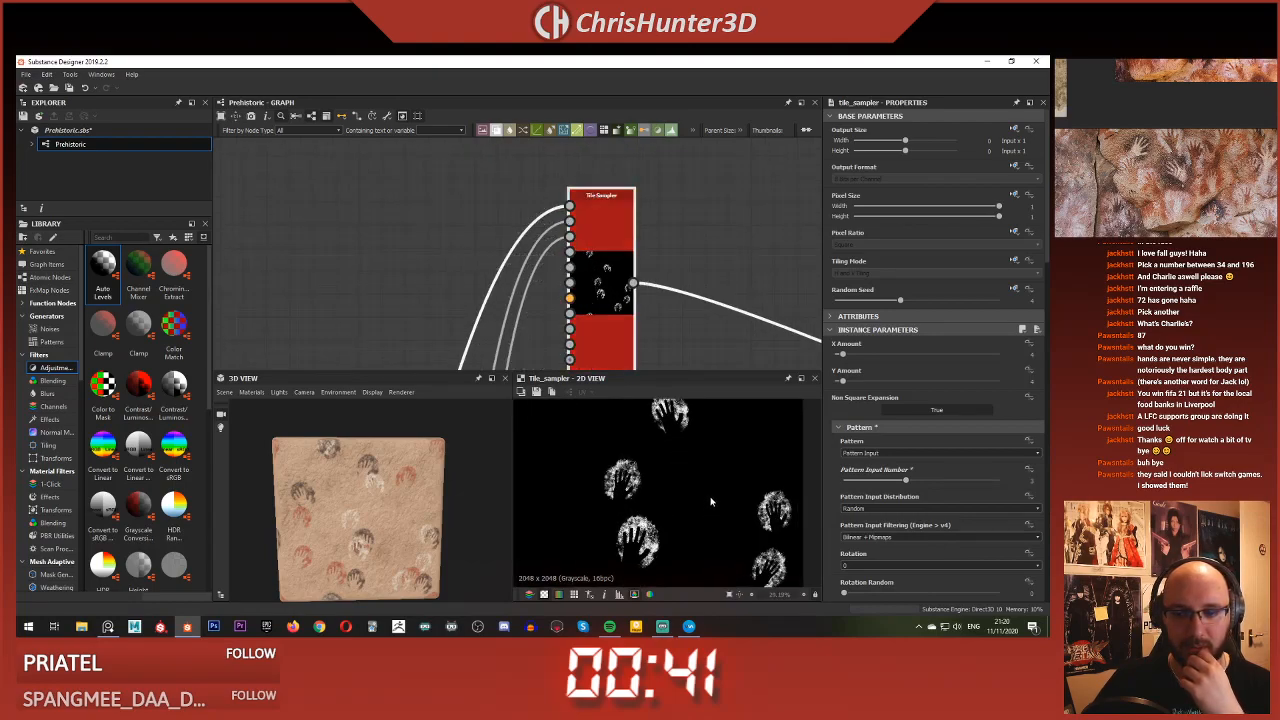
scroll(710, 502, down, 2)
double_click(570, 238)
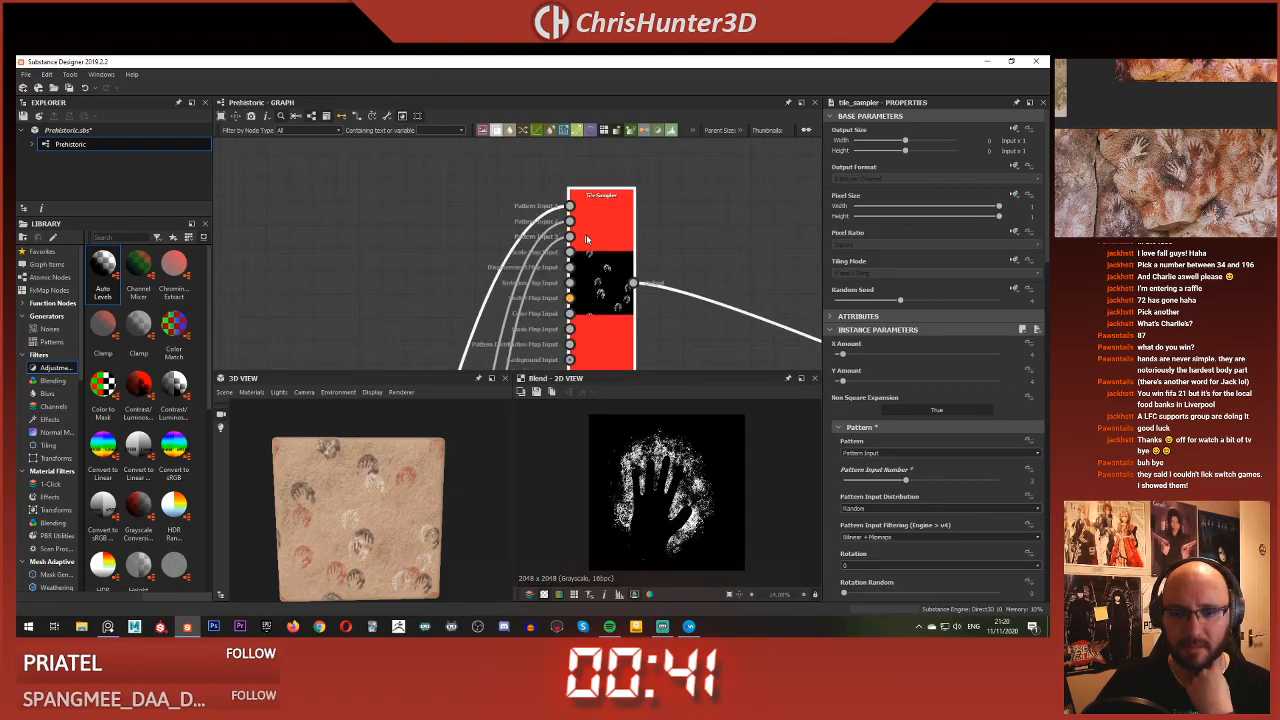
middle_drag(593, 248, 593, 240)
double_click(593, 240)
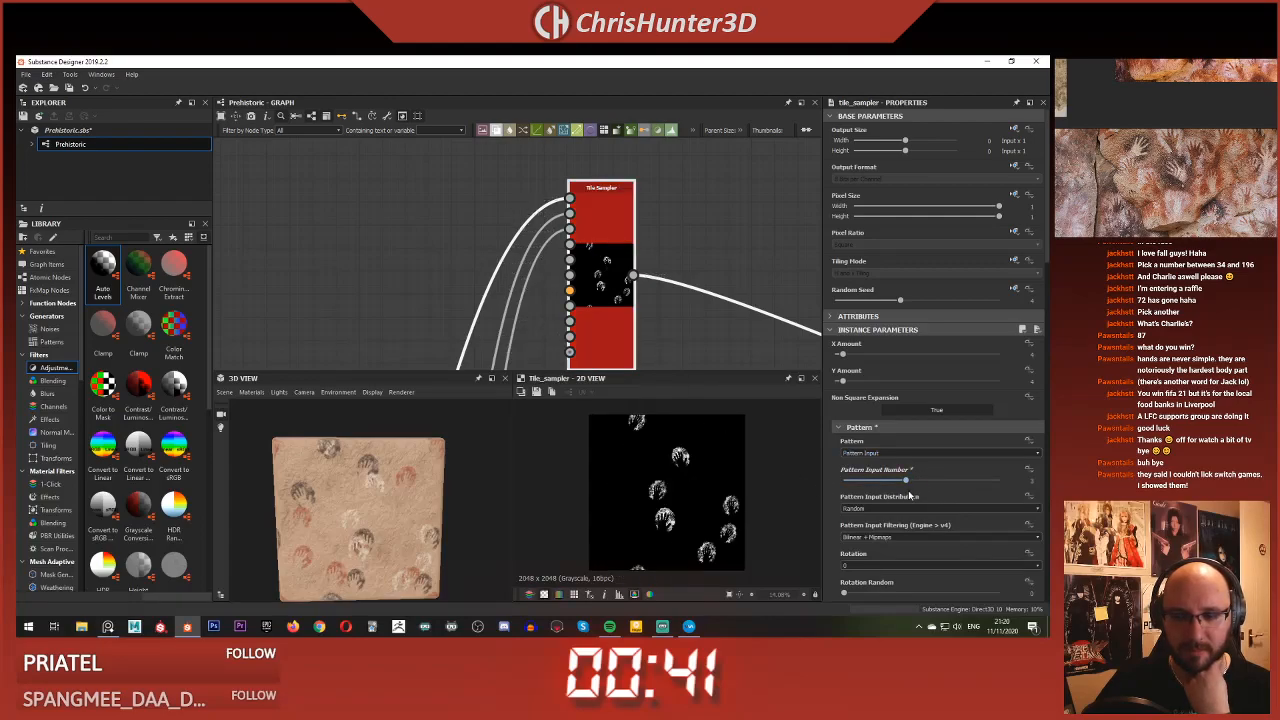
Try Pattern Input Number 2 and other Pattern Input Distribution options on the uppermost Tile Sampler
drag(896, 485, 887, 486)
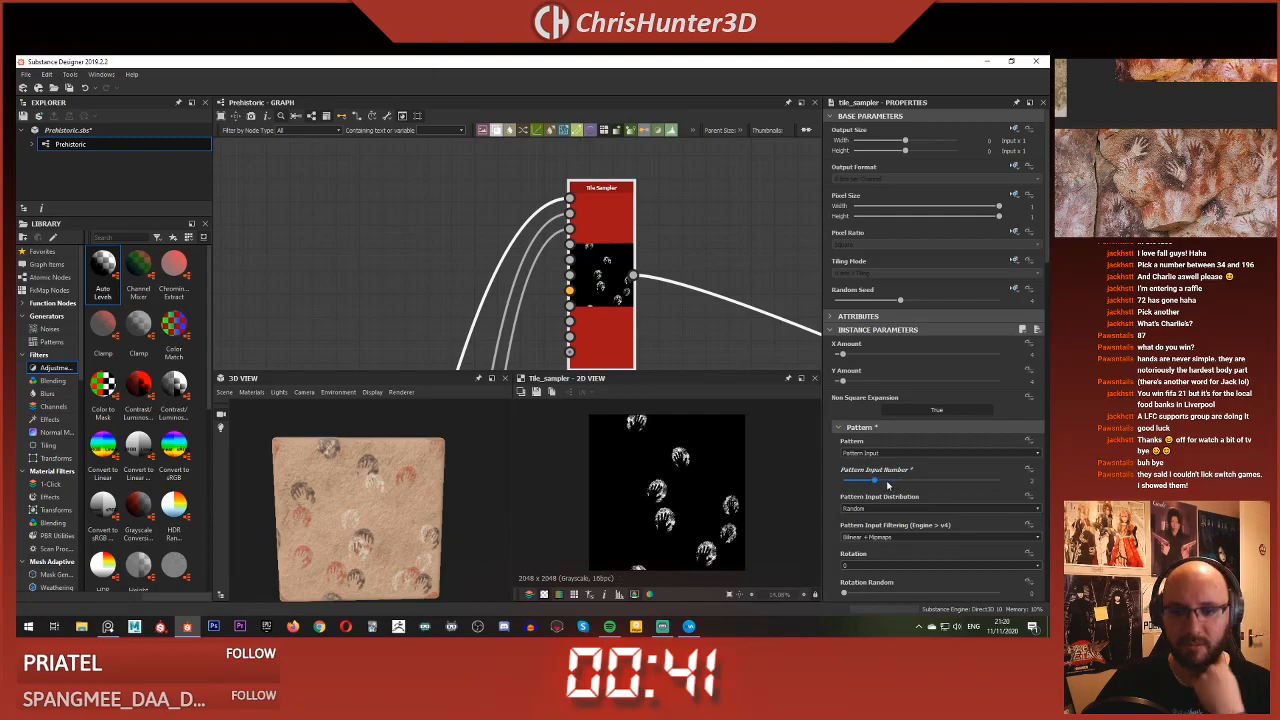
scroll(895, 485, down, 2)
click(888, 445)
click(895, 462)
click(893, 446)
click(893, 468)
click(895, 446)
click(895, 454)
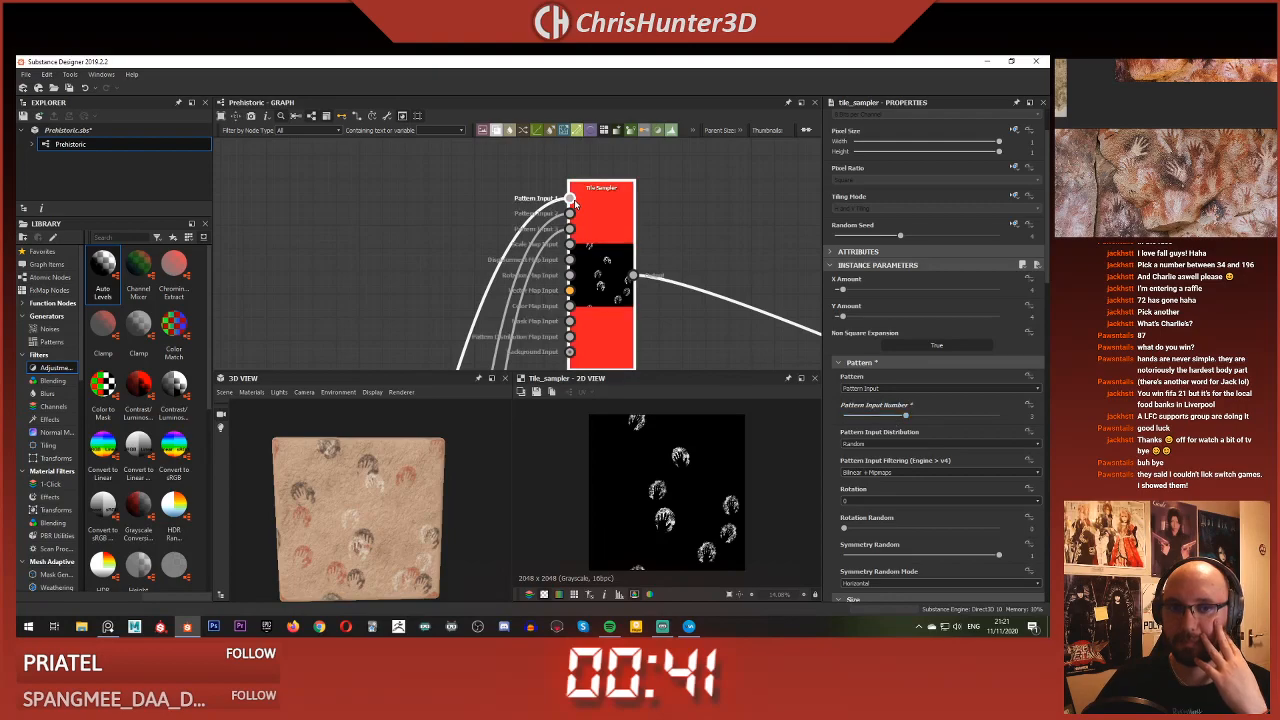
Set the uppermost Tile Sampler's Mask Random to 0.53 and its Position Random to 7.47
scroll(926, 391, down, 10)
scroll(925, 360, down, 10)
click(929, 292)
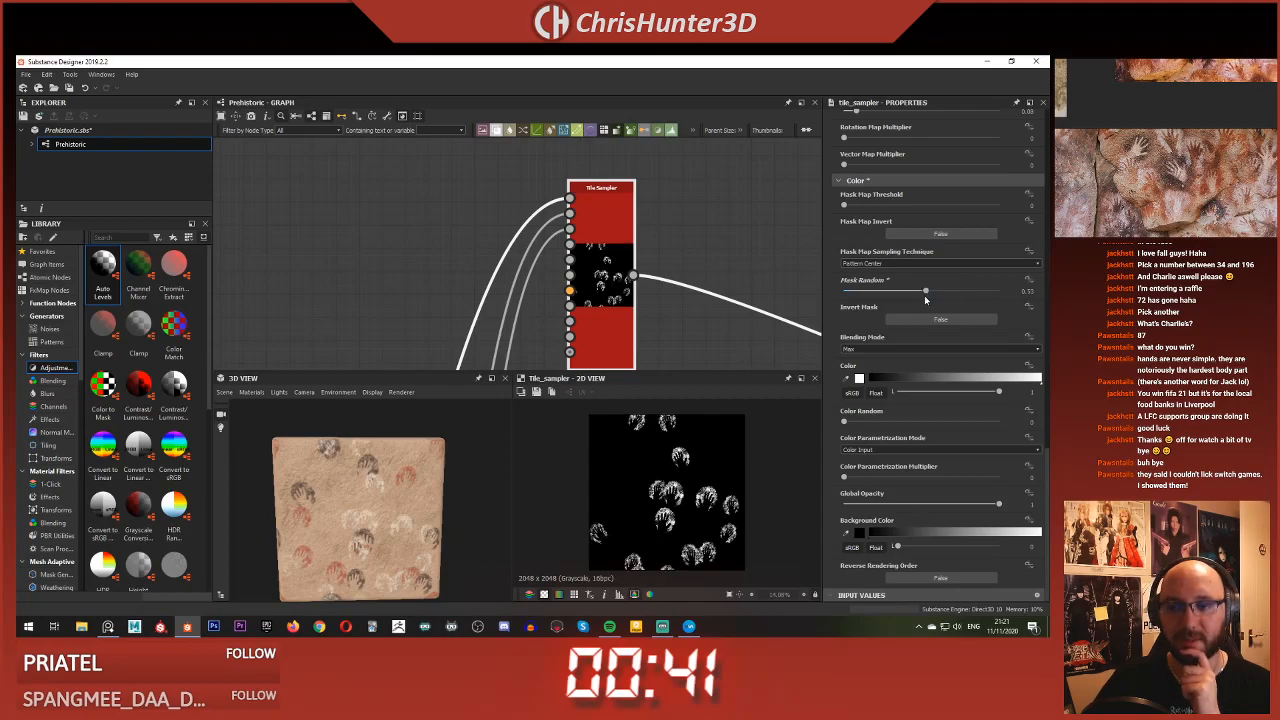
scroll(925, 297, up, 10)
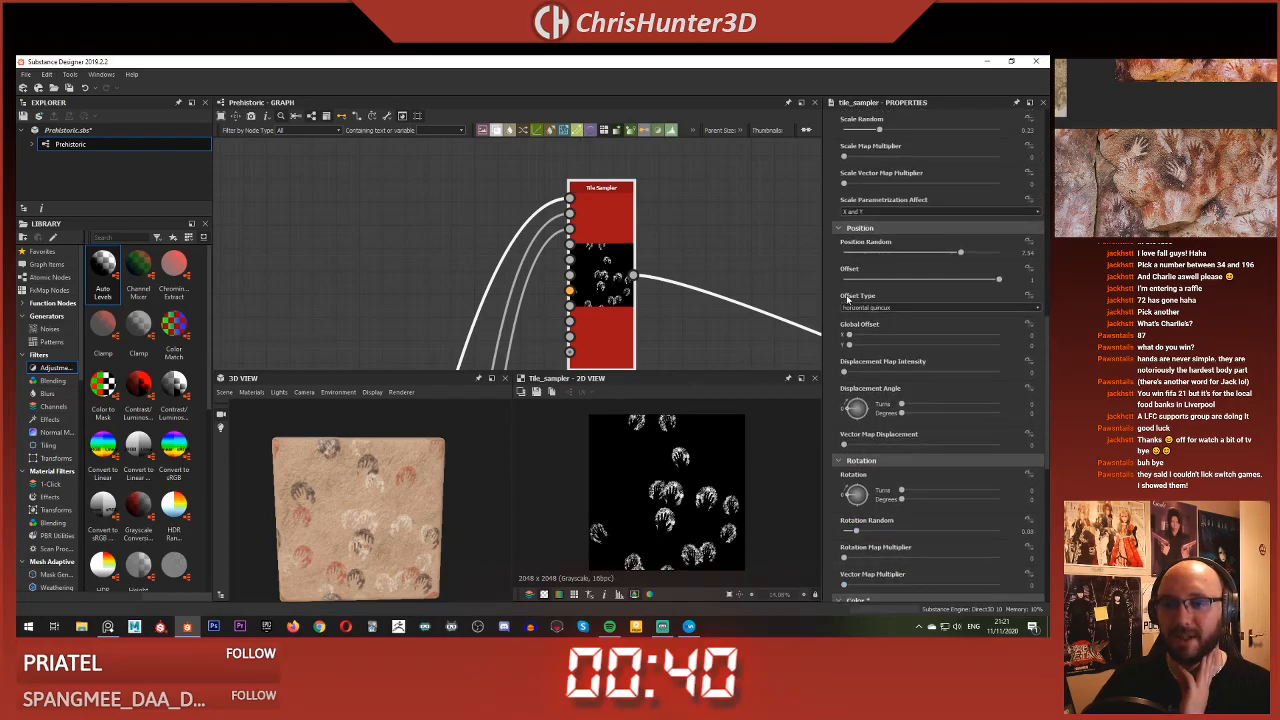
click(943, 253)
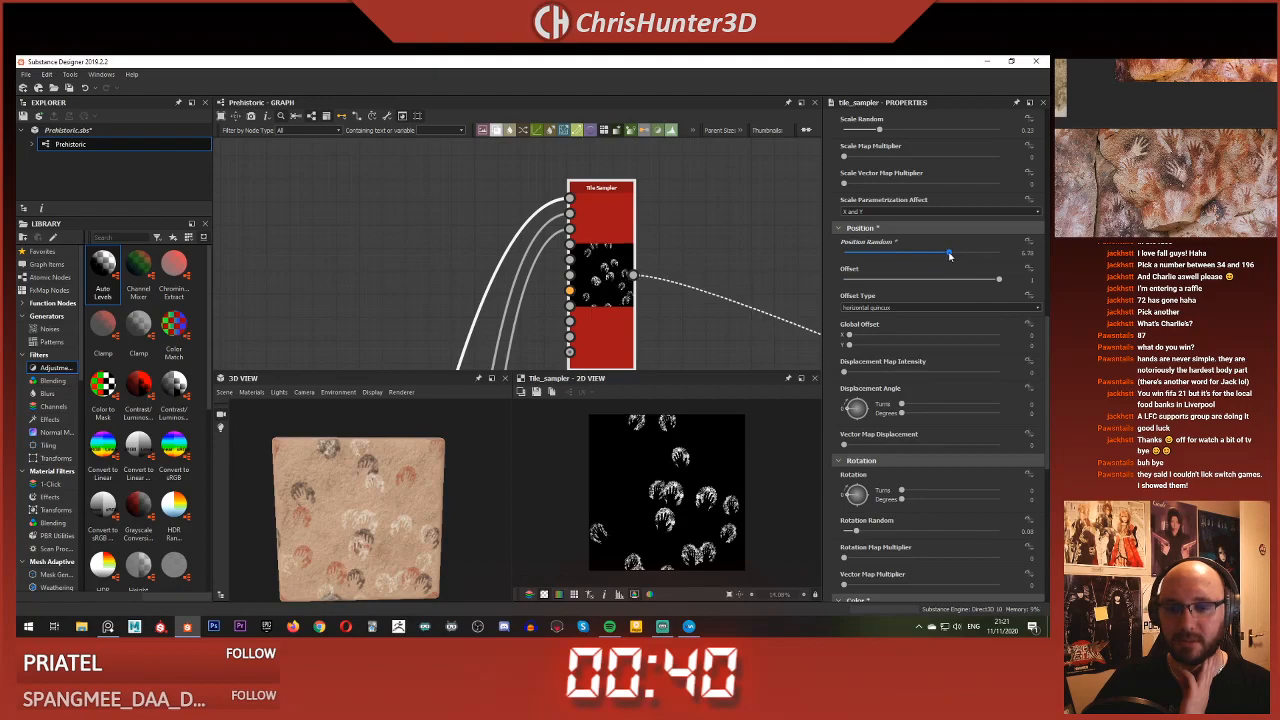
drag(943, 254, 961, 260)
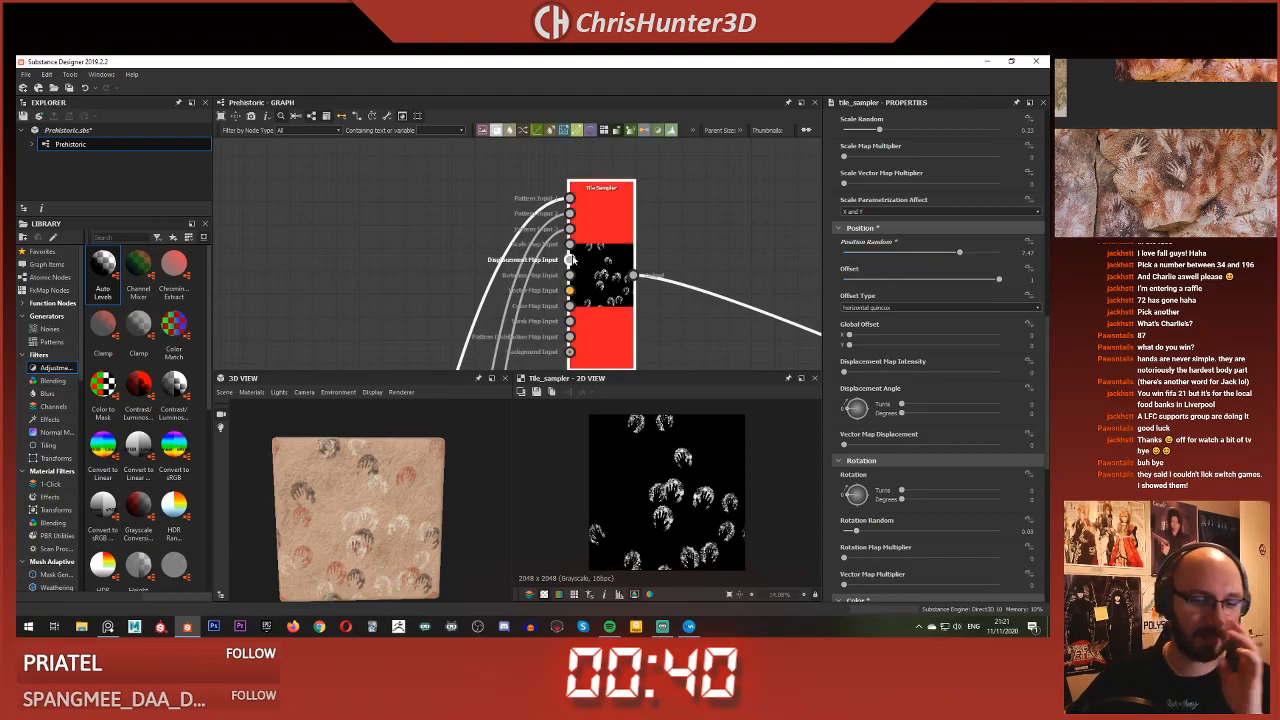
Select the middle hand print Tile Sampler and save the Prehistoric package
scroll(569, 260, down, 5)
scroll(577, 355, up, 4)
middle_drag(577, 355, 617, 271)
click(615, 240)
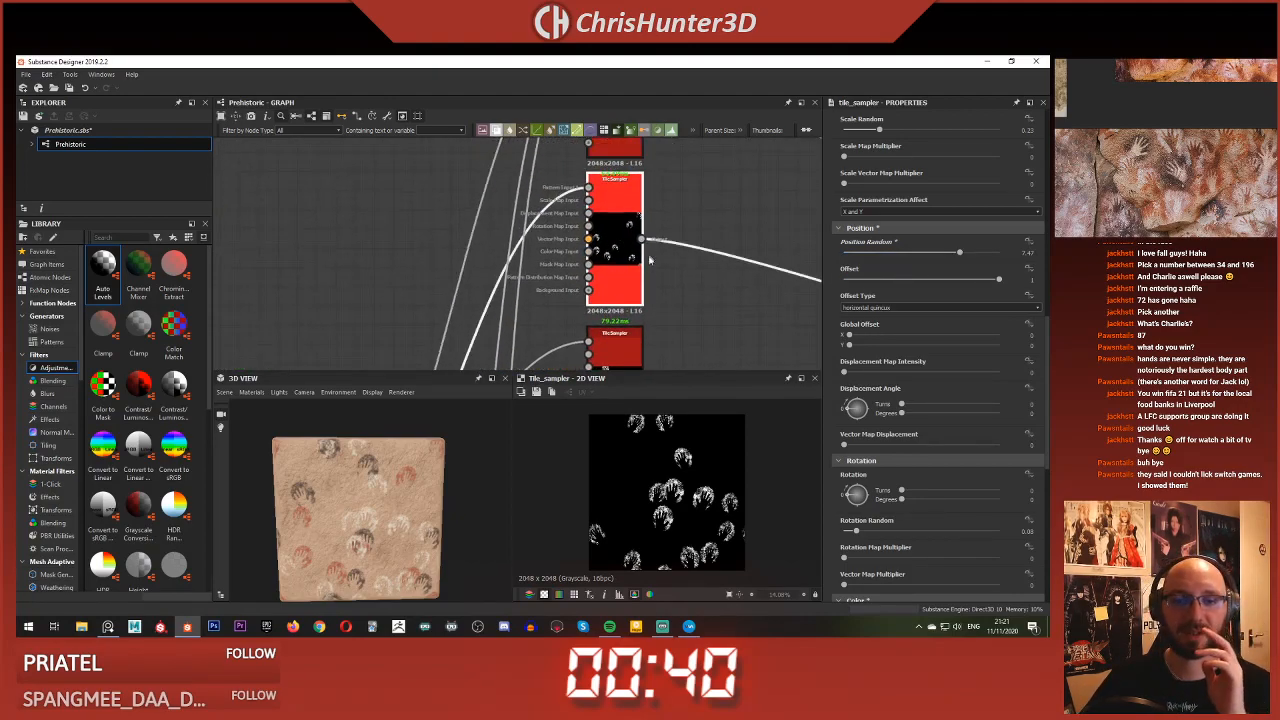
scroll(650, 271, down, 1)
right_click(384, 188)
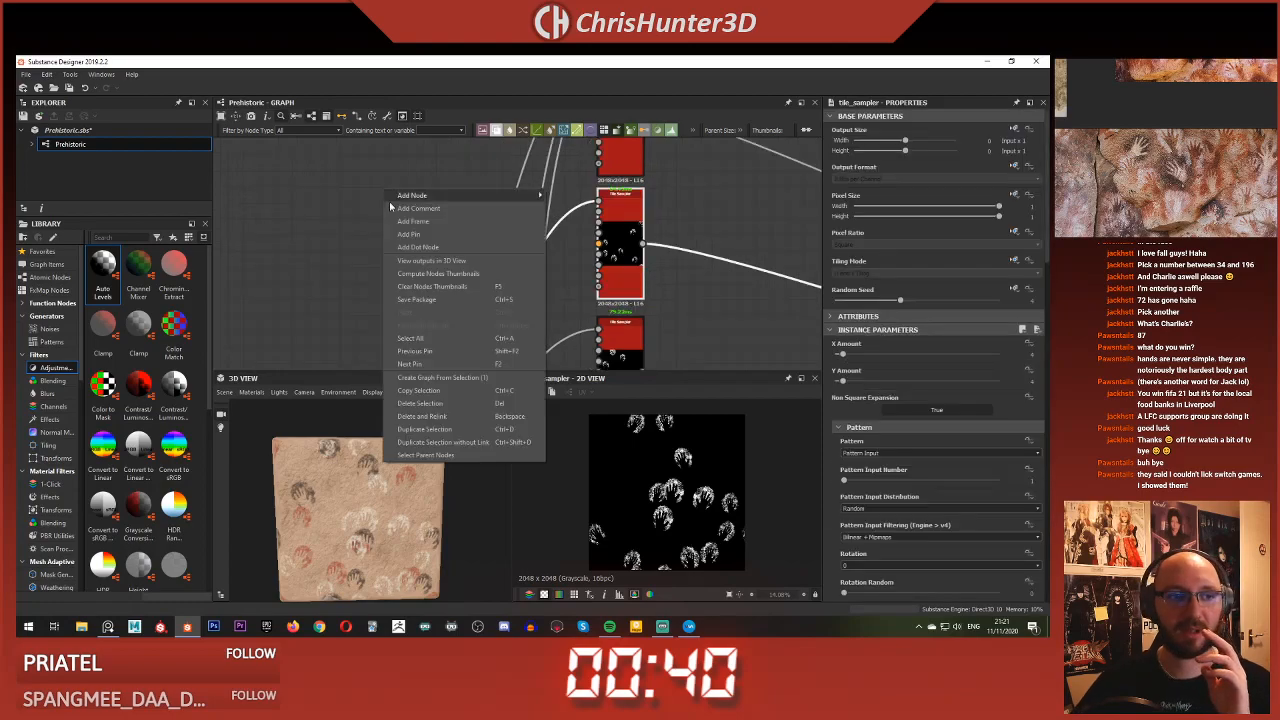
click(457, 305)
key(ctrl+s)
scroll(452, 285, down, 3)
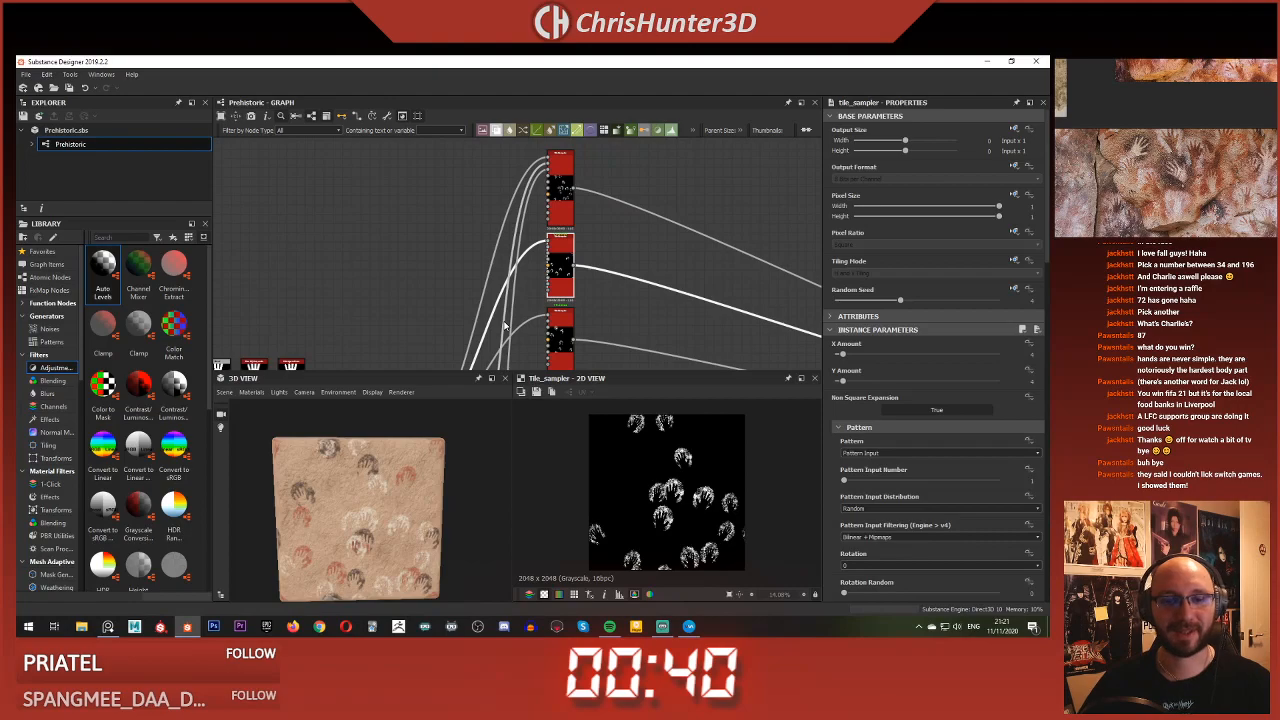
Preview the lower Tile Sampler Color's pattern and move both Tile Sampler Color nodes with their connected blend nodes aside
scroll(565, 302, down, 5)
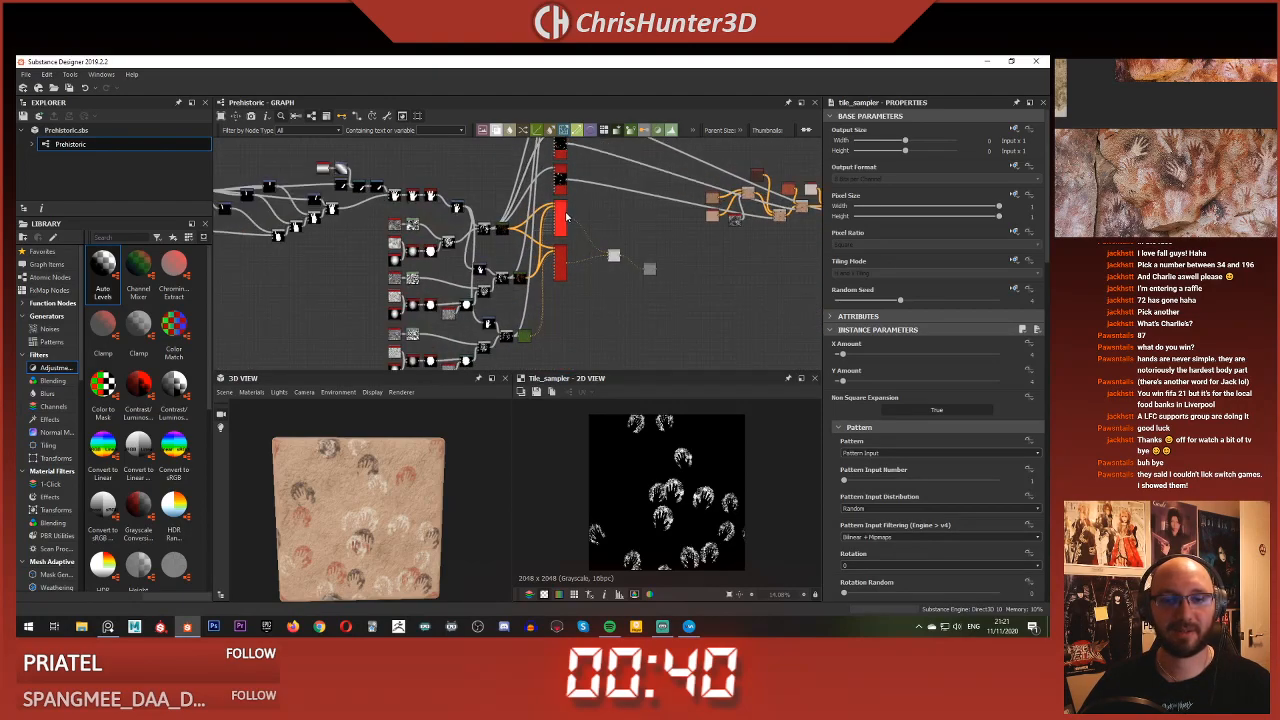
click(560, 262)
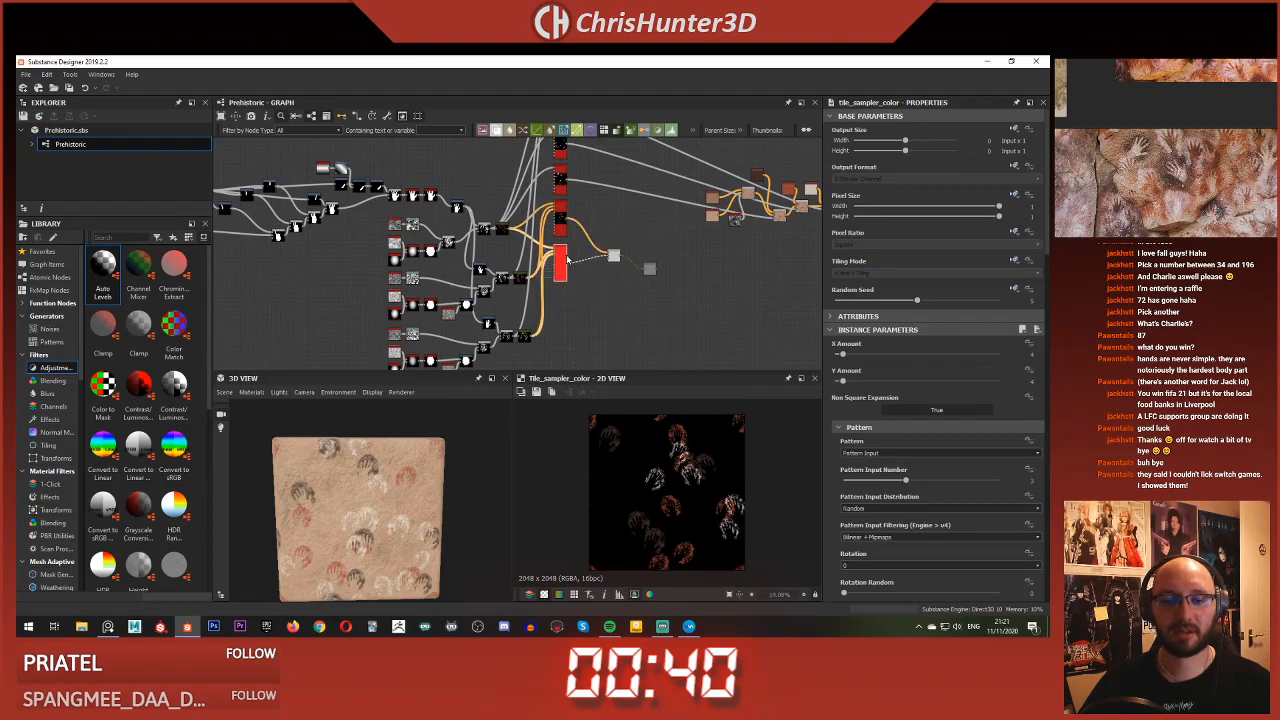
scroll(660, 449, up, 2)
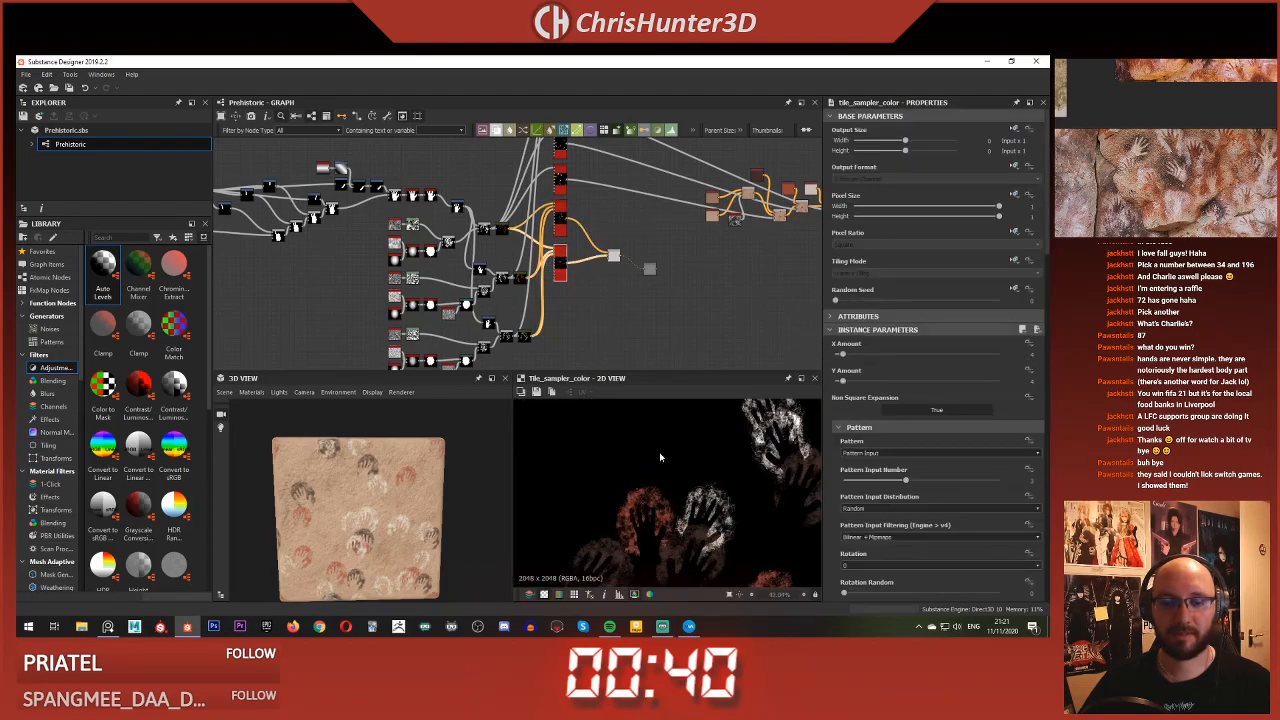
scroll(653, 290, up, 3)
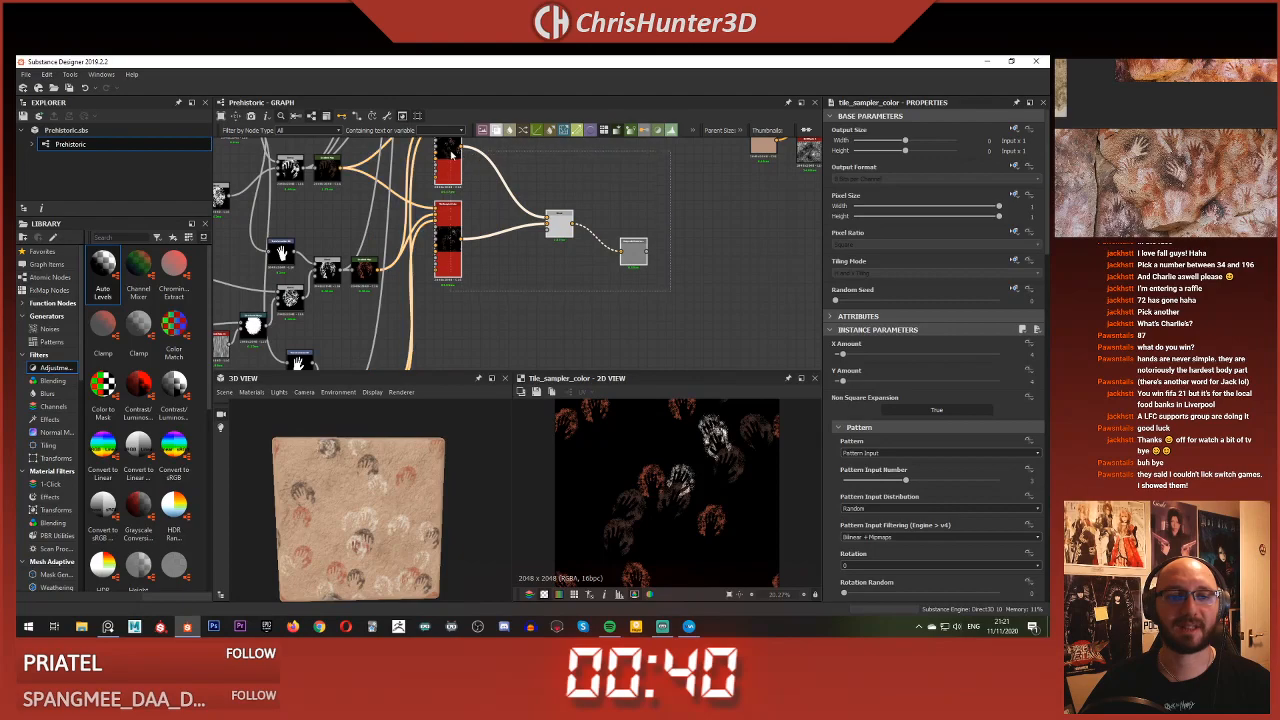
middle_drag(460, 175, 515, 285)
Set the middle hand print Tile Sampler's Pattern Input Number to 3
scroll(530, 265, down, 3)
middle_drag(543, 234, 645, 345)
scroll(566, 306, up, 4)
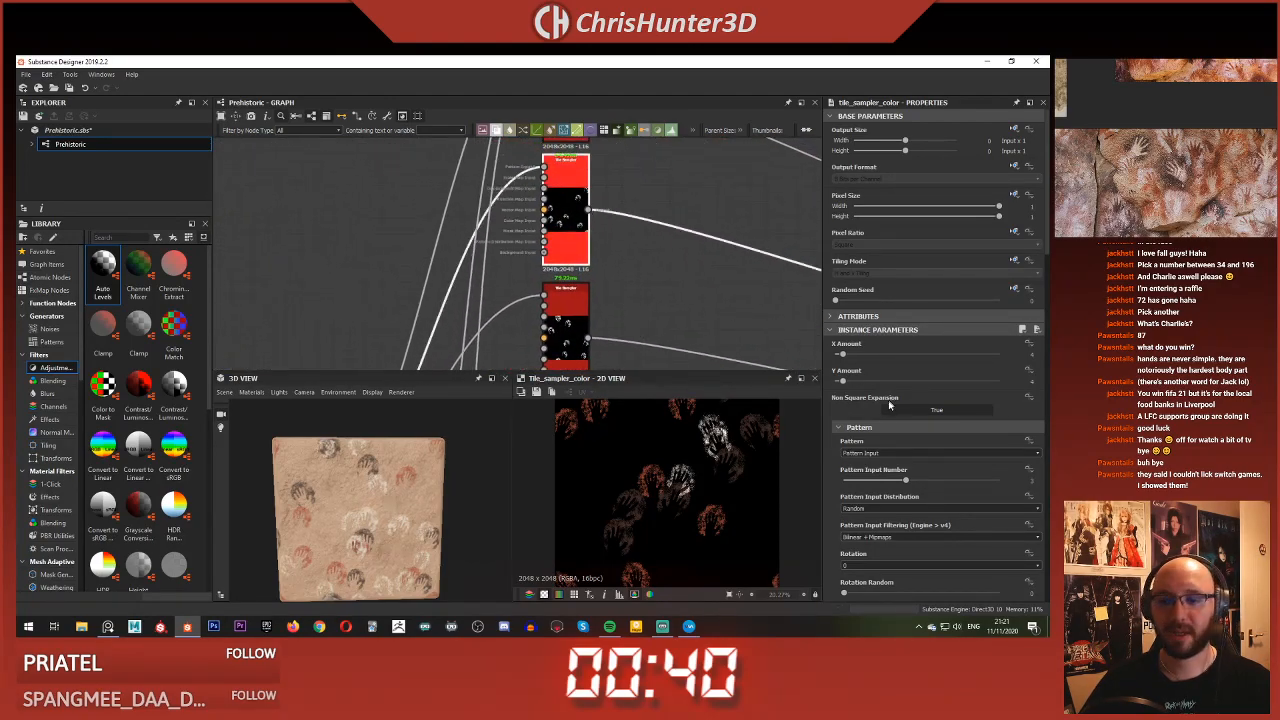
drag(869, 484, 906, 483)
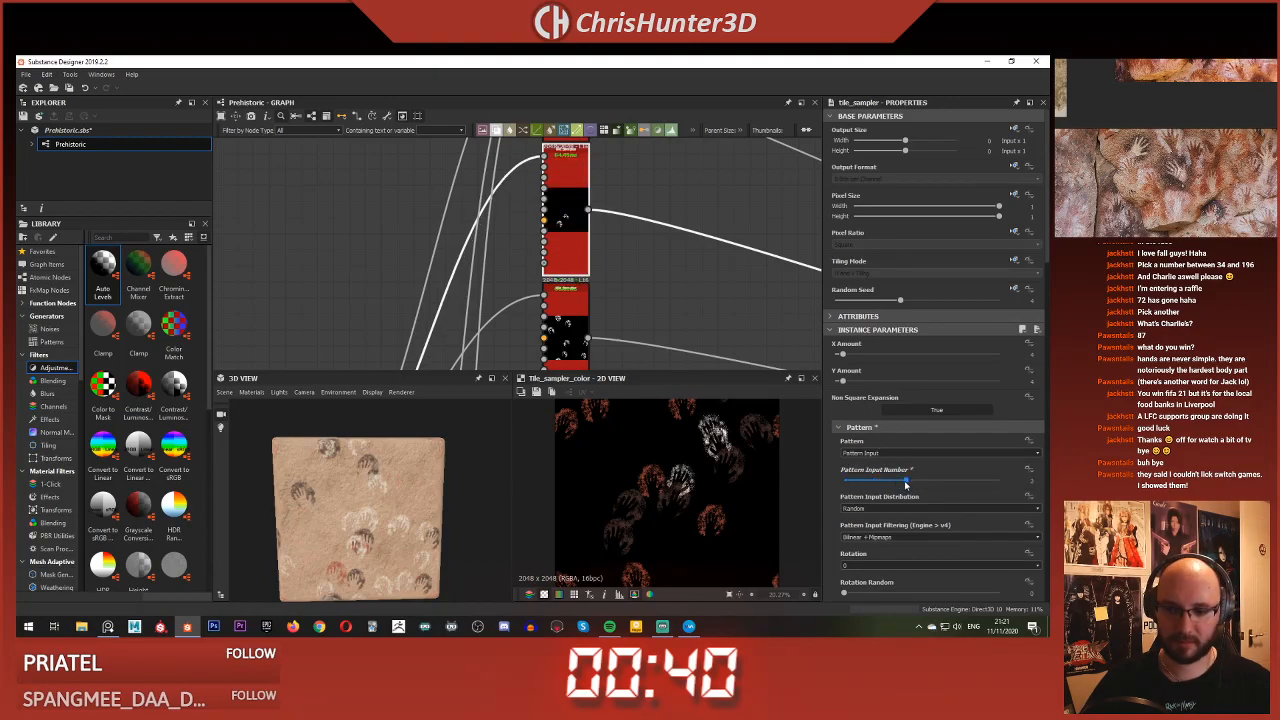
Connect the second and third hand prints to the middle Tile Sampler's added pattern inputs
scroll(545, 304, down, 5)
middle_drag(475, 352, 566, 349)
scroll(555, 287, up, 2)
scroll(554, 290, down, 3)
scroll(566, 349, up, 4)
scroll(590, 206, down, 4)
middle_drag(583, 206, 578, 106)
scroll(578, 329, up, 4)
middle_drag(577, 334, 579, 228)
scroll(610, 208, down, 4)
middle_drag(700, 217, 602, 207)
scroll(582, 212, up, 4)
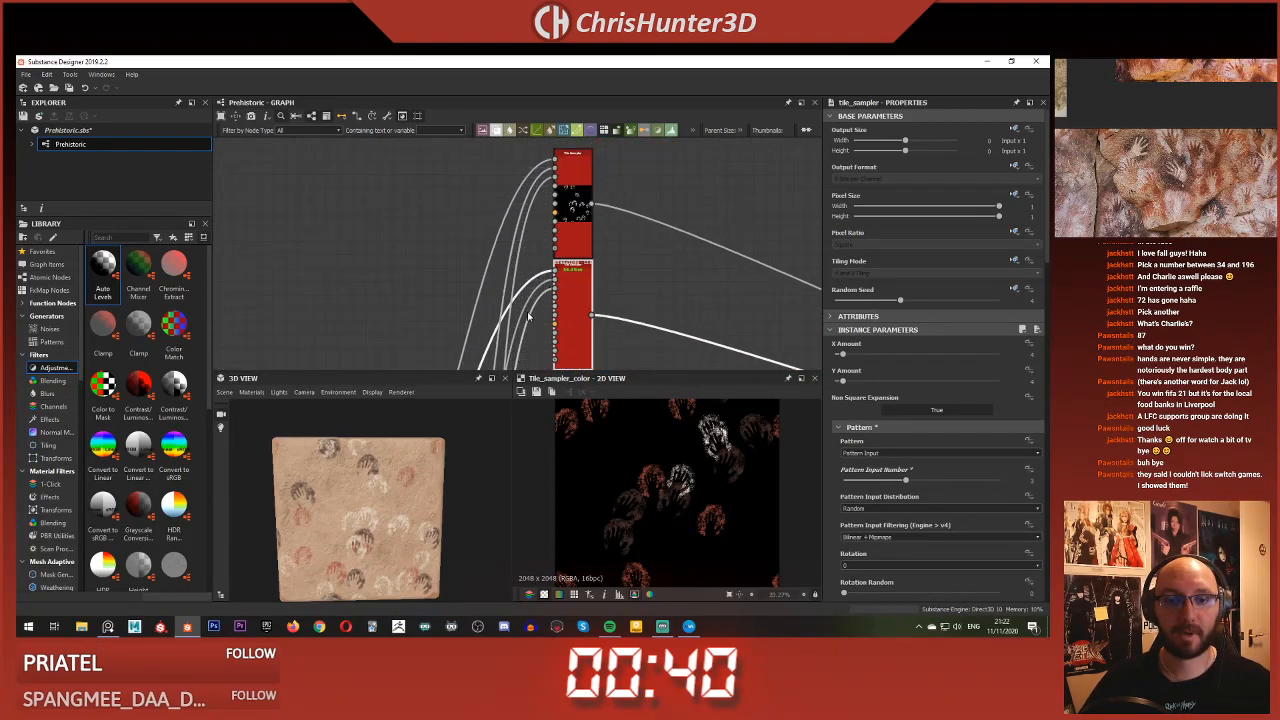
Preview the middle Tile Sampler's mask and set its Mask Random to 0.5
scroll(530, 317, up, 1)
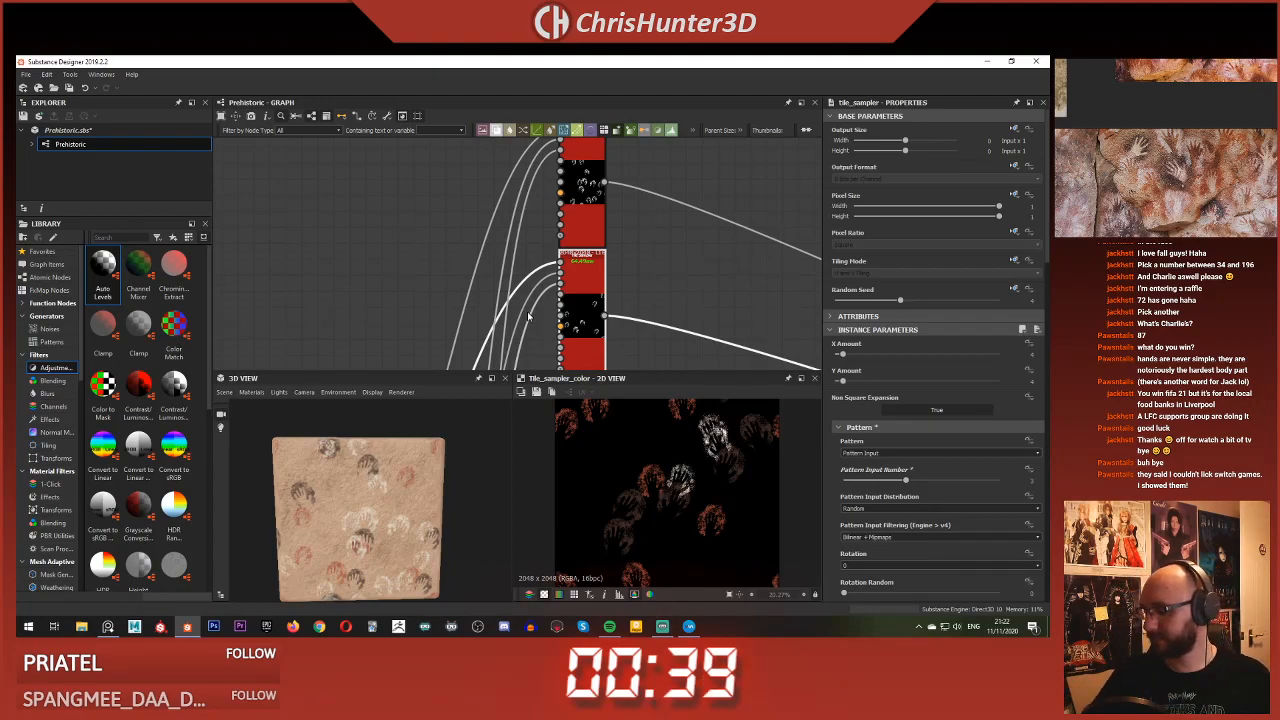
scroll(507, 308, down, 1)
middle_drag(507, 306, 508, 258)
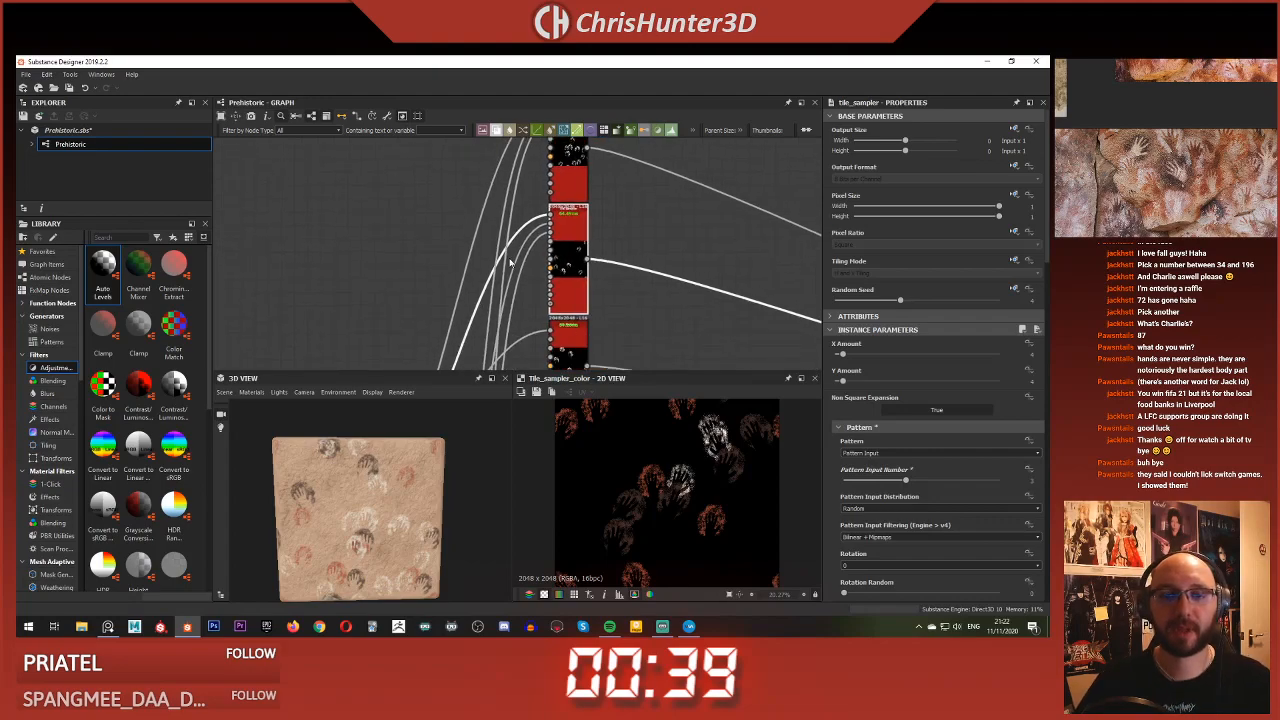
double_click(568, 233)
scroll(677, 482, down, 2)
scroll(900, 350, down, 8)
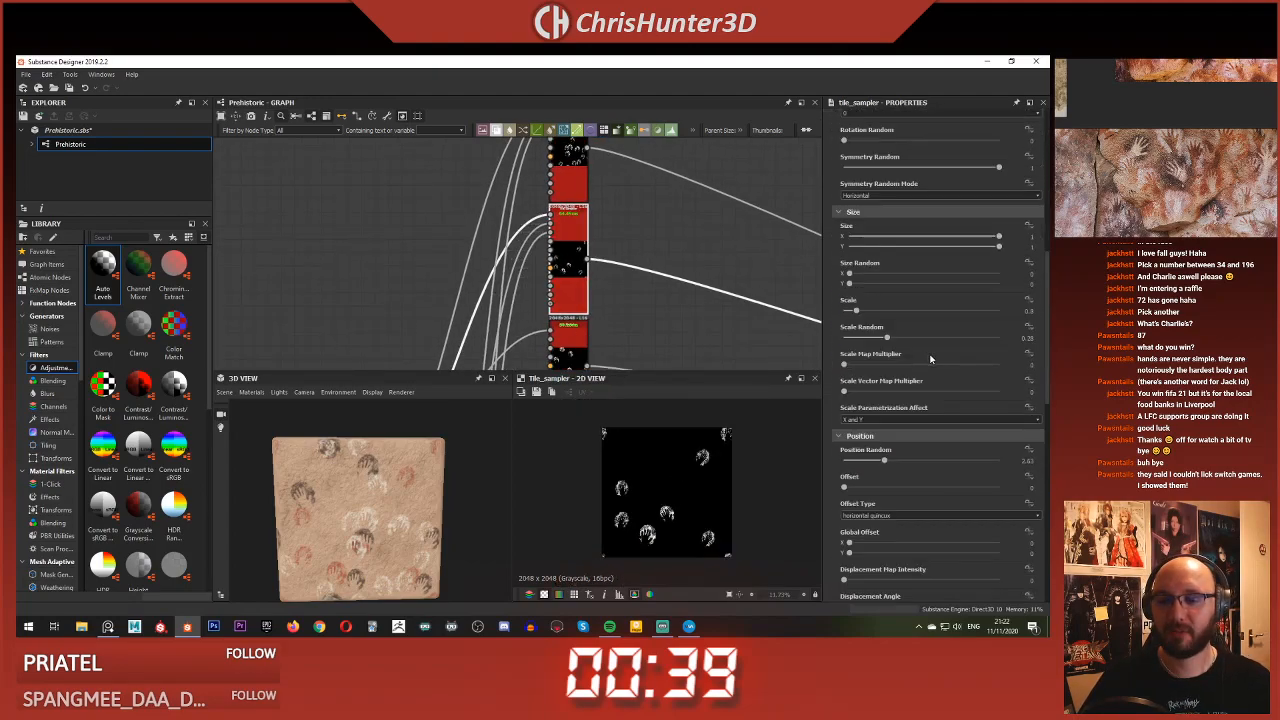
scroll(898, 395, down, 3)
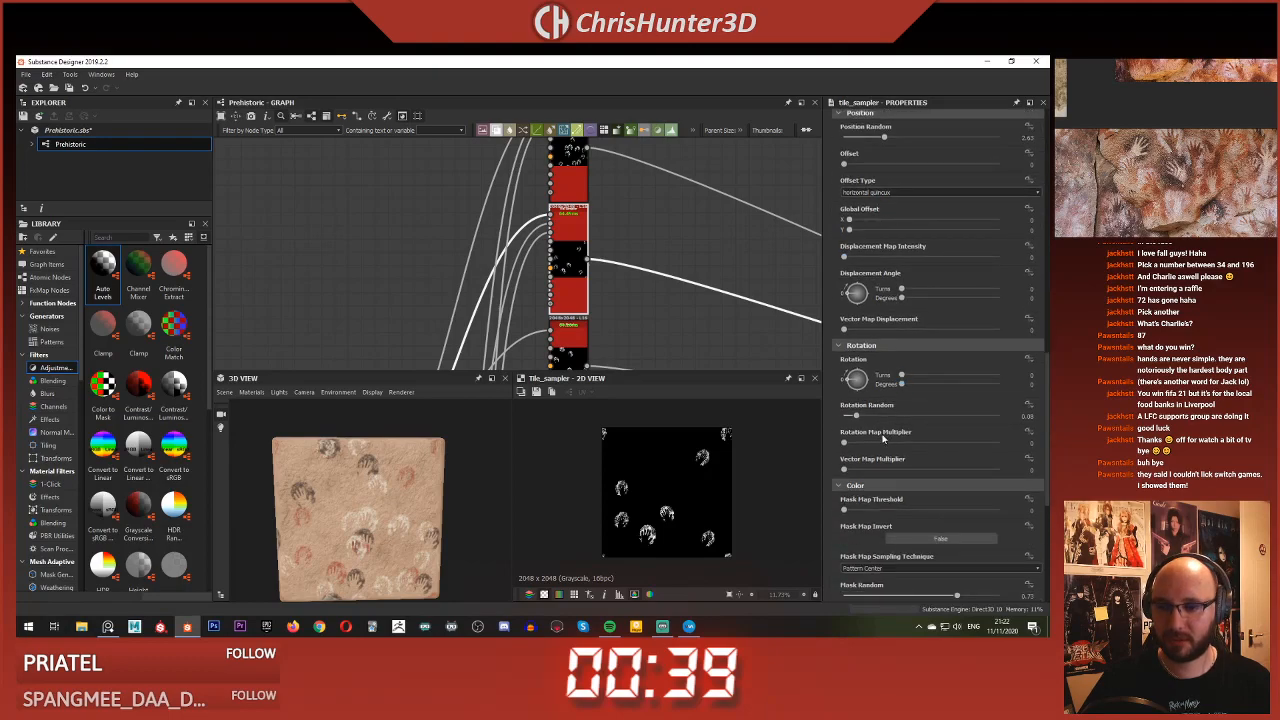
scroll(884, 440, down, 3)
click(922, 402)
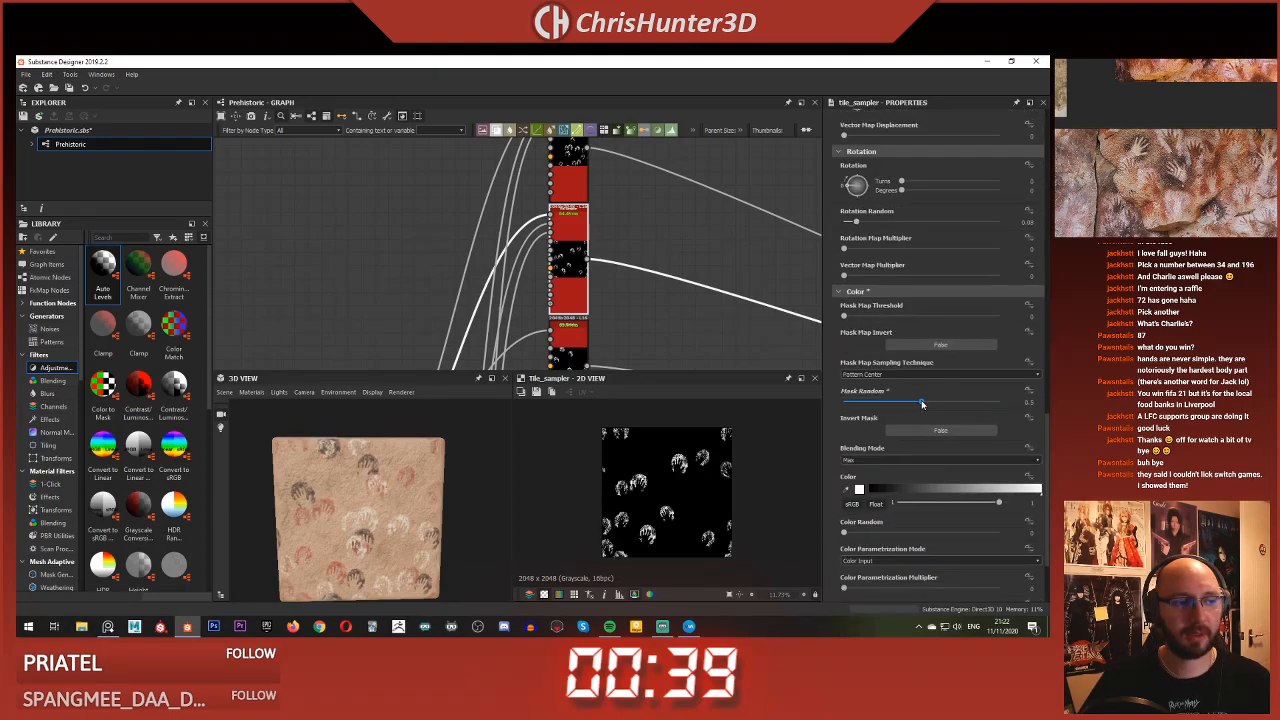
Set the middle Tile Sampler's Position Random to 3.6 and its Offset to 0.71
scroll(895, 415, up, 3)
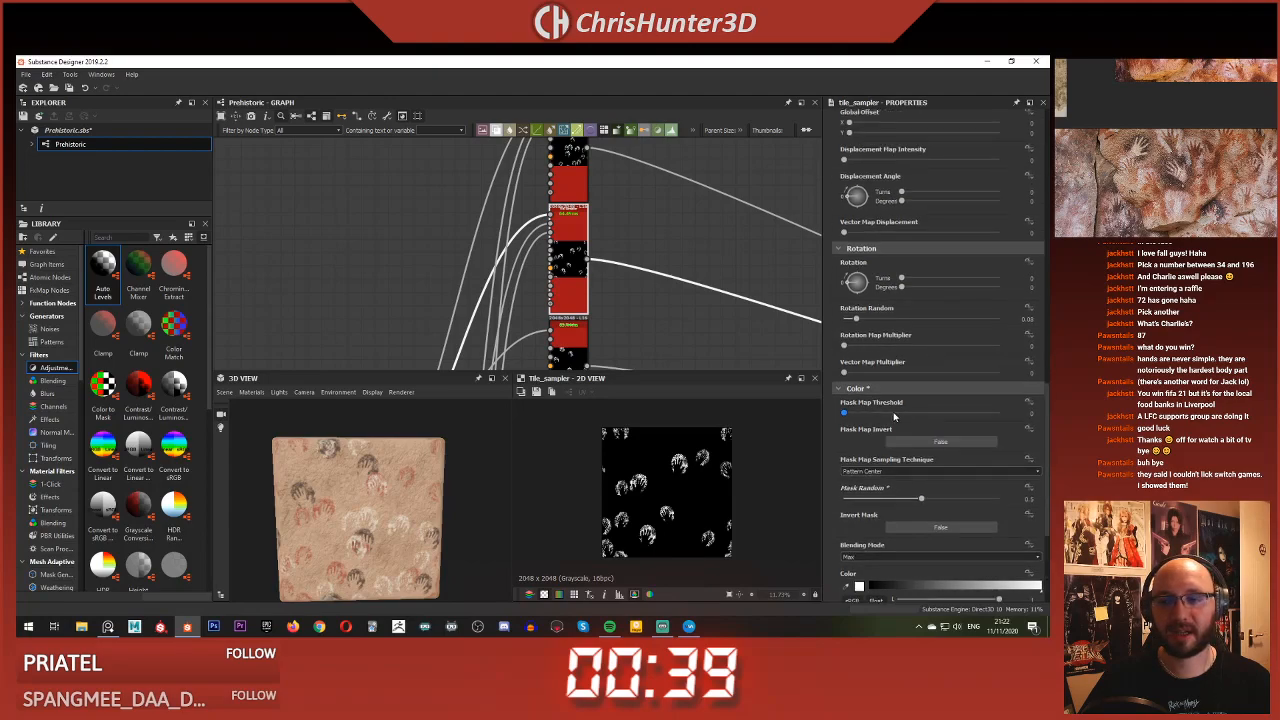
scroll(875, 330, up, 2)
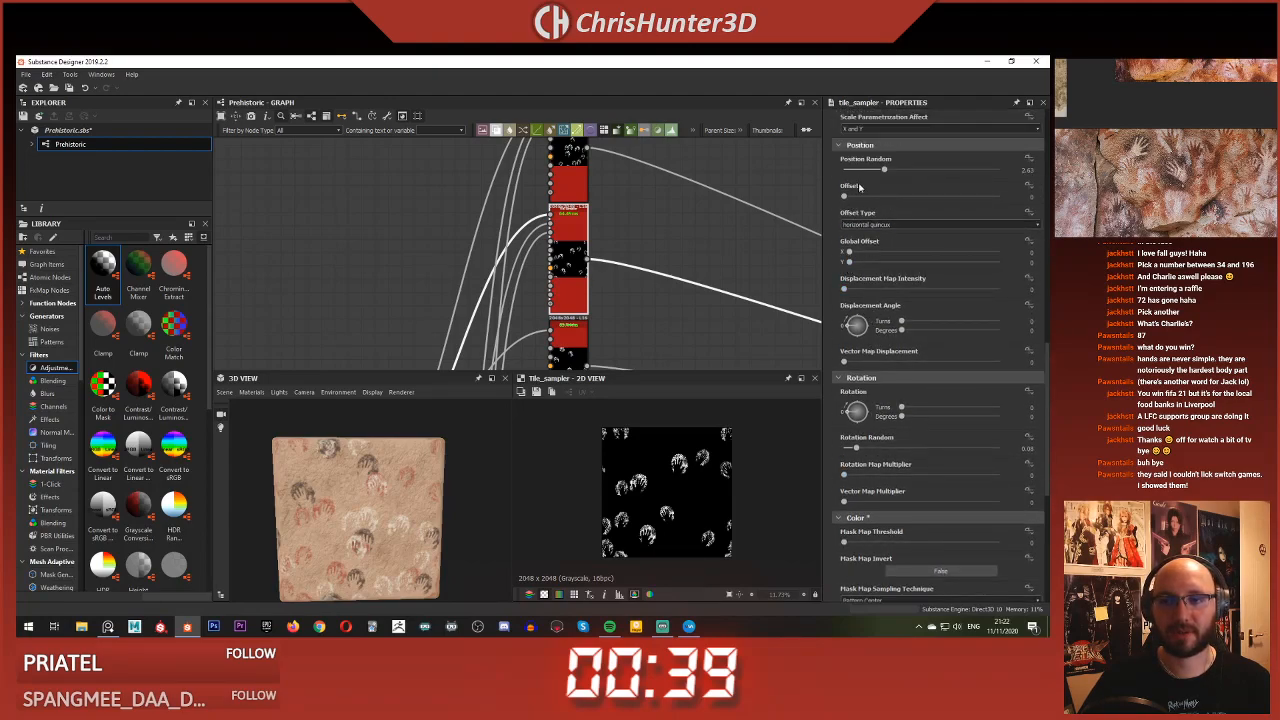
drag(887, 171, 955, 205)
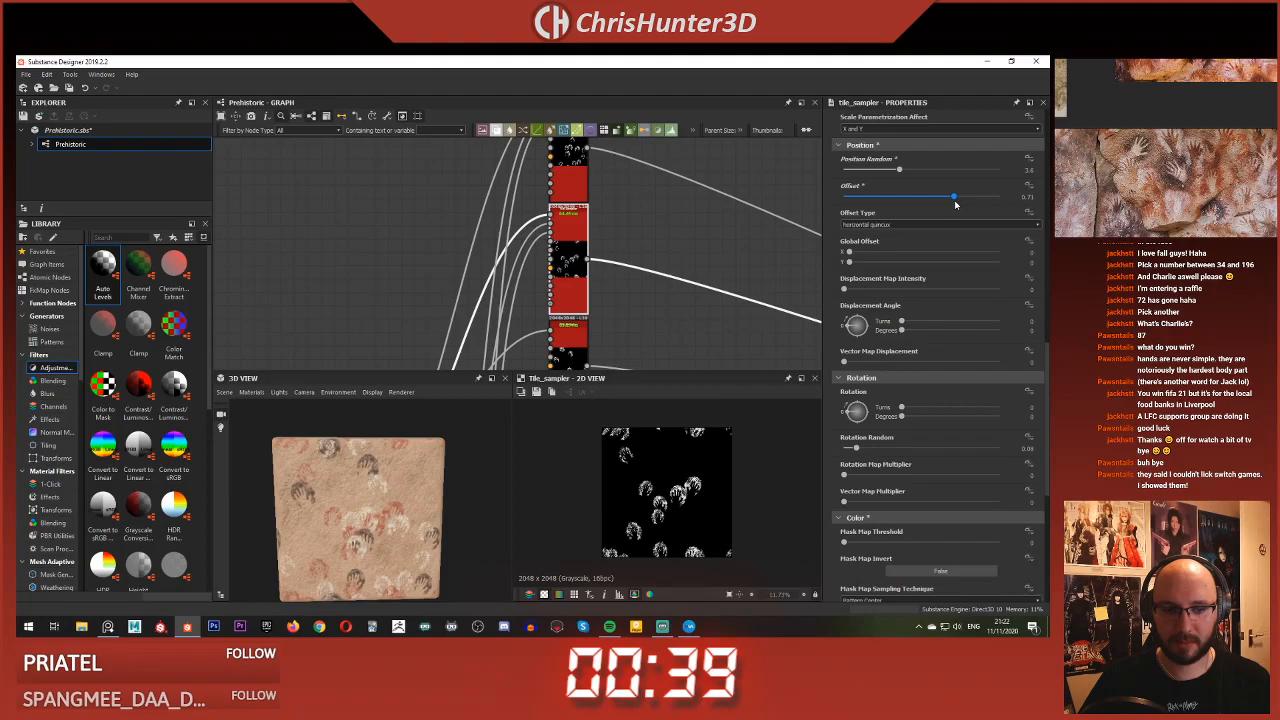
scroll(531, 280, down, 1)
scroll(287, 497, down, 1)
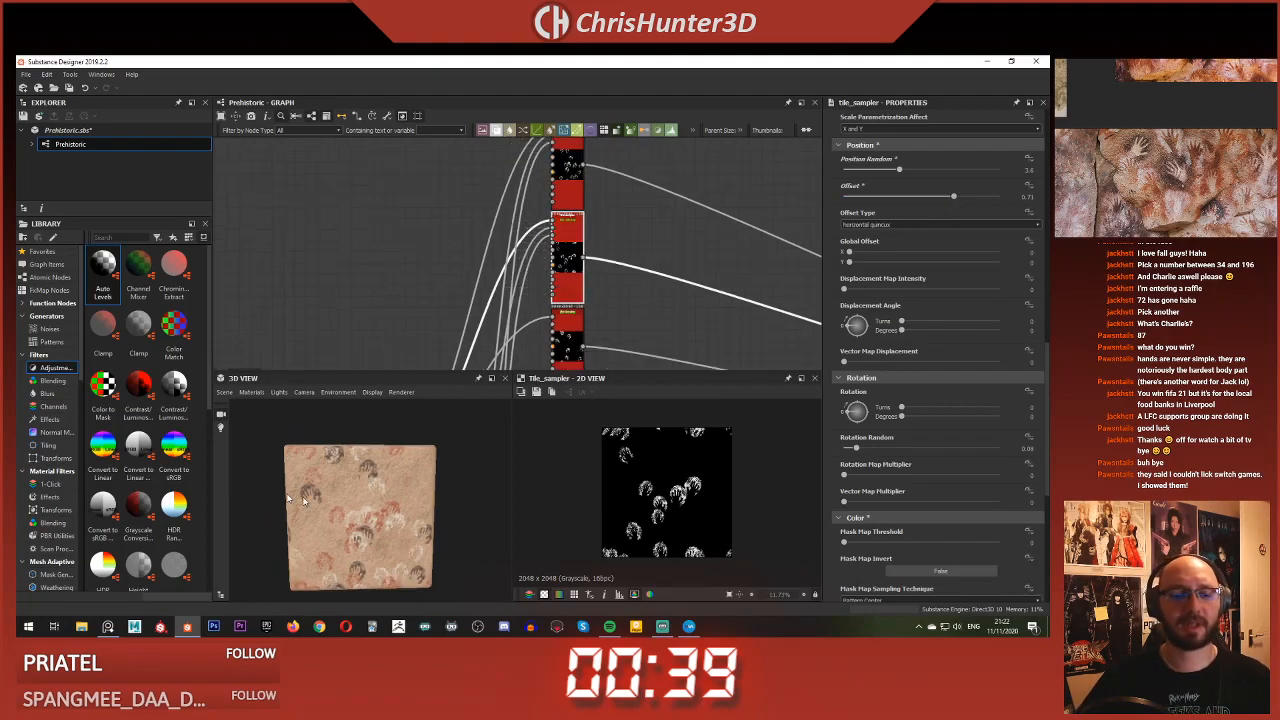
Set the Pattern Input Number to 3 on the lowest Tile Sampler, which masks the dark hand prints
middle_drag(490, 316, 496, 216)
scroll(587, 247, down, 1)
scroll(589, 249, up, 3)
scroll(589, 198, down, 2)
middle_drag(589, 212, 619, 296)
scroll(618, 296, up, 2)
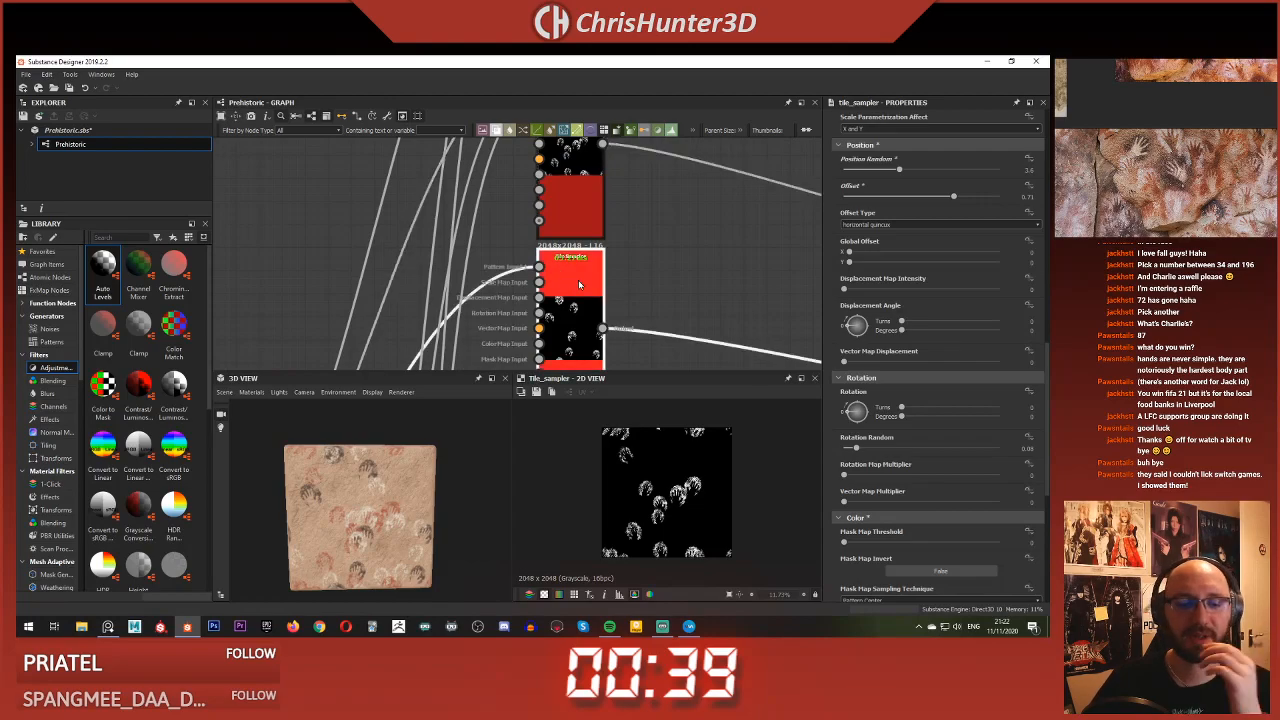
scroll(580, 285, down, 3)
middle_drag(580, 285, 626, 222)
scroll(626, 240, up, 4)
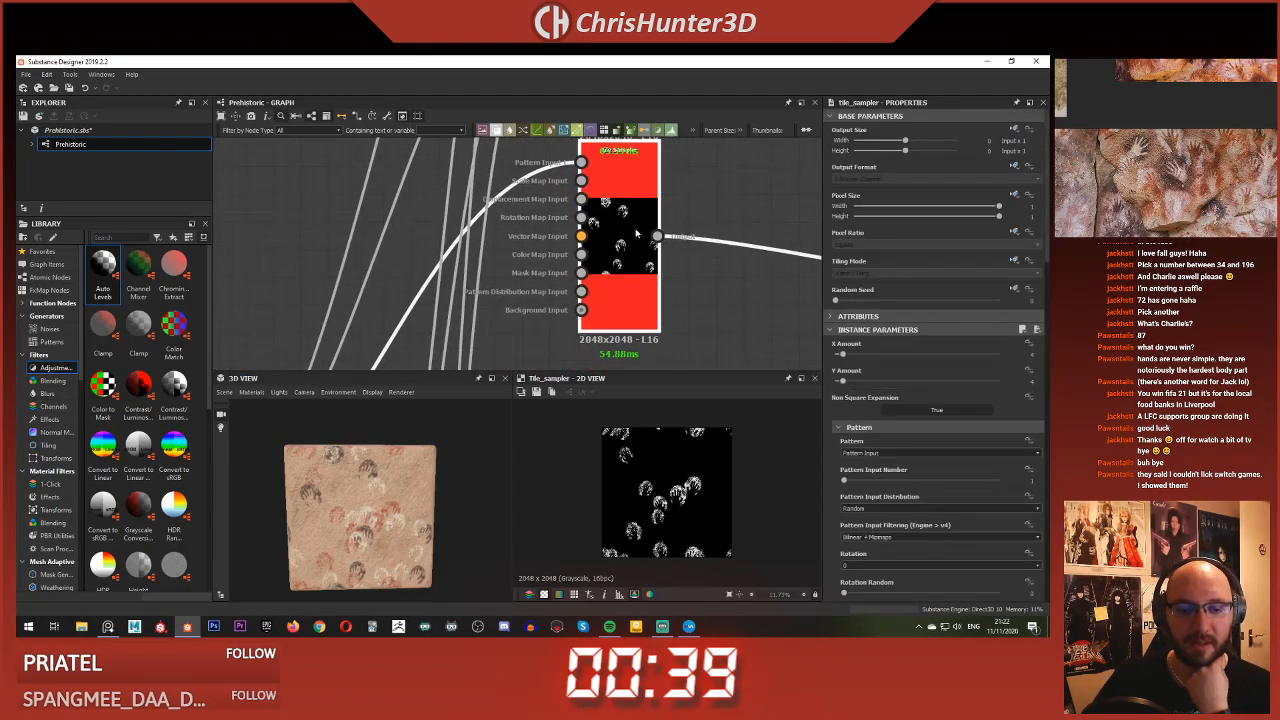
scroll(638, 230, down, 1)
drag(643, 216, 643, 239)
drag(870, 487, 904, 482)
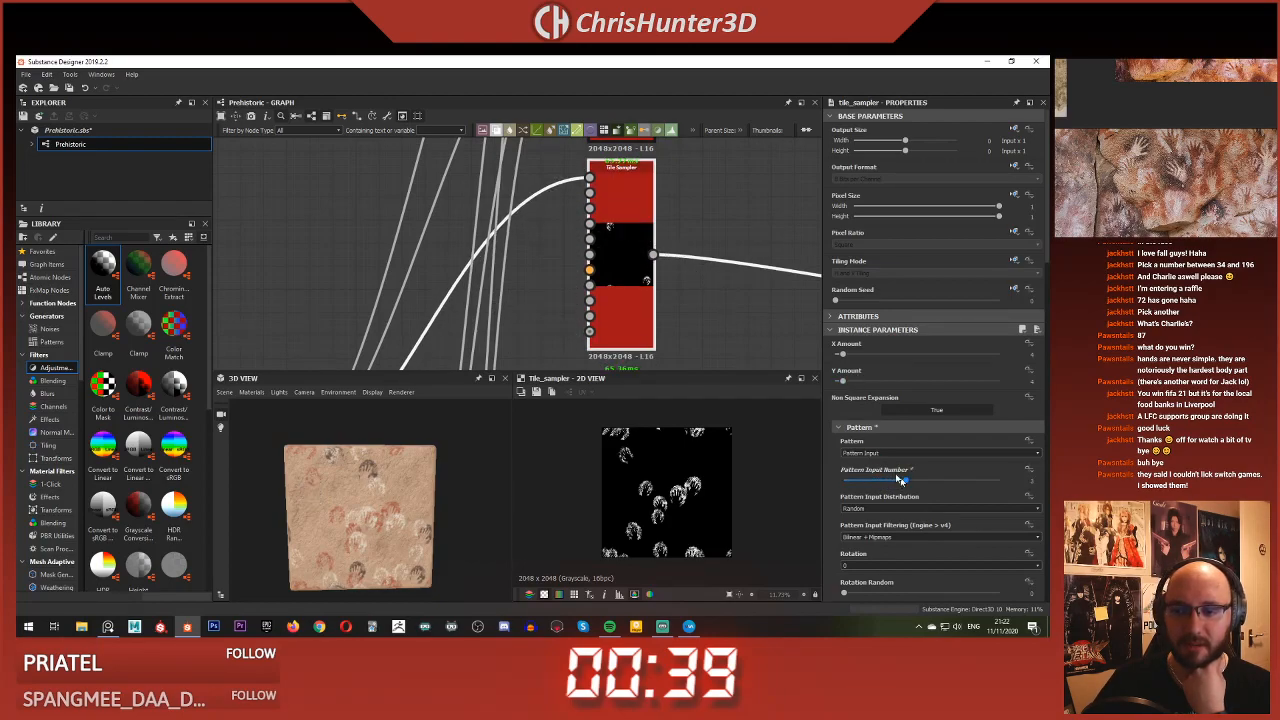
Connect the second and third hand prints to the dark layer Tile Sampler's added pattern inputs and preview the mask
scroll(645, 215, down, 4)
middle_drag(501, 343, 549, 240)
scroll(556, 312, down, 2)
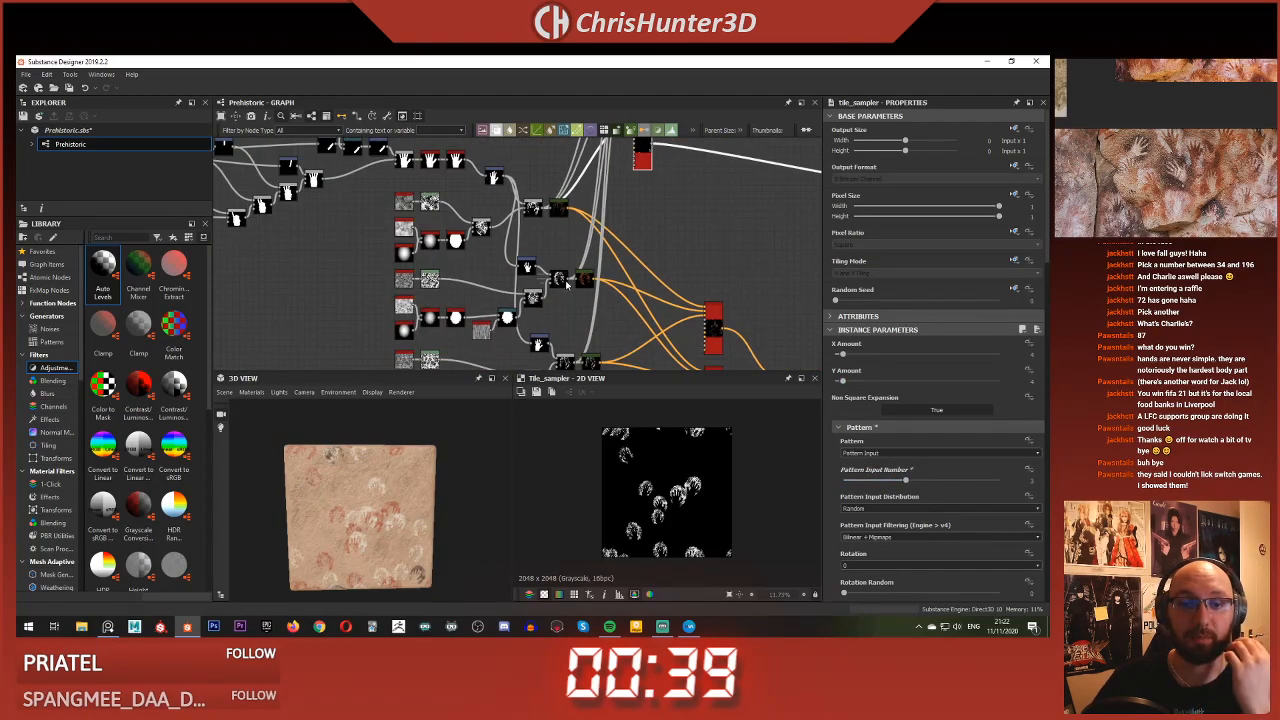
middle_drag(598, 170, 527, 325)
scroll(565, 264, up, 5)
scroll(577, 322, down, 3)
middle_drag(540, 220, 548, 152)
scroll(543, 228, up, 2)
scroll(543, 240, down, 4)
middle_drag(542, 260, 520, 315)
scroll(524, 300, up, 5)
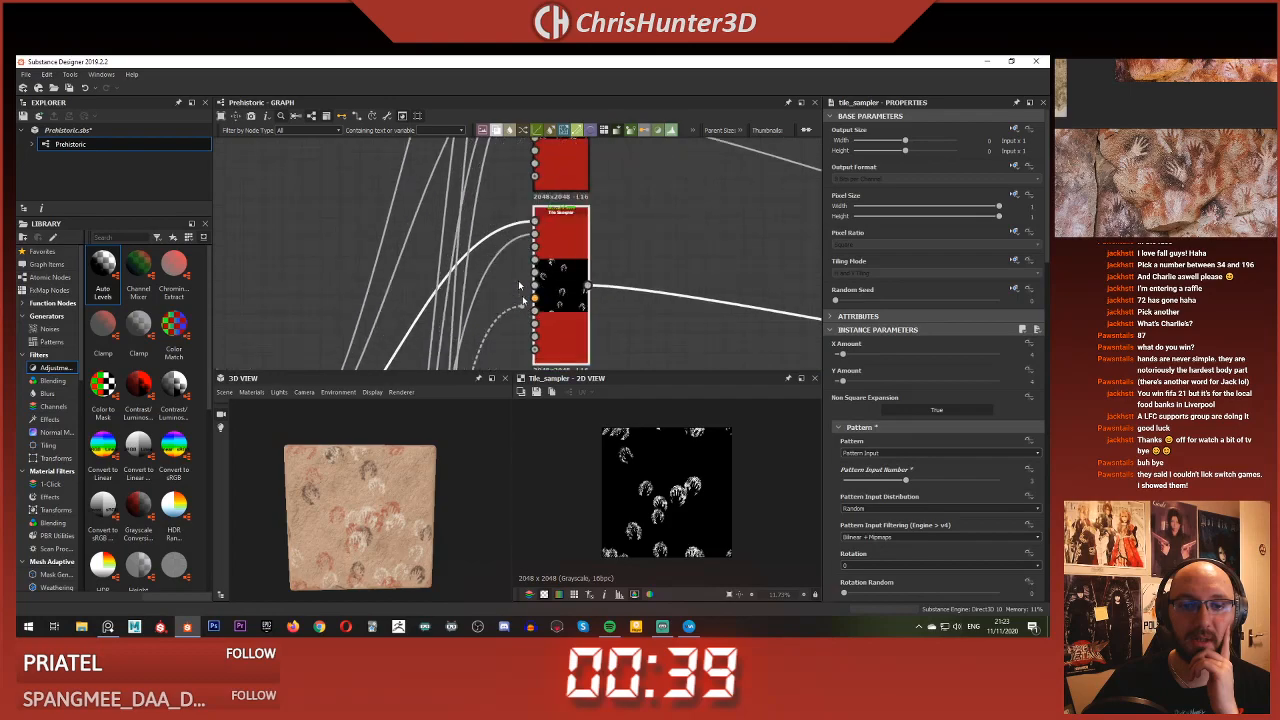
click(537, 236)
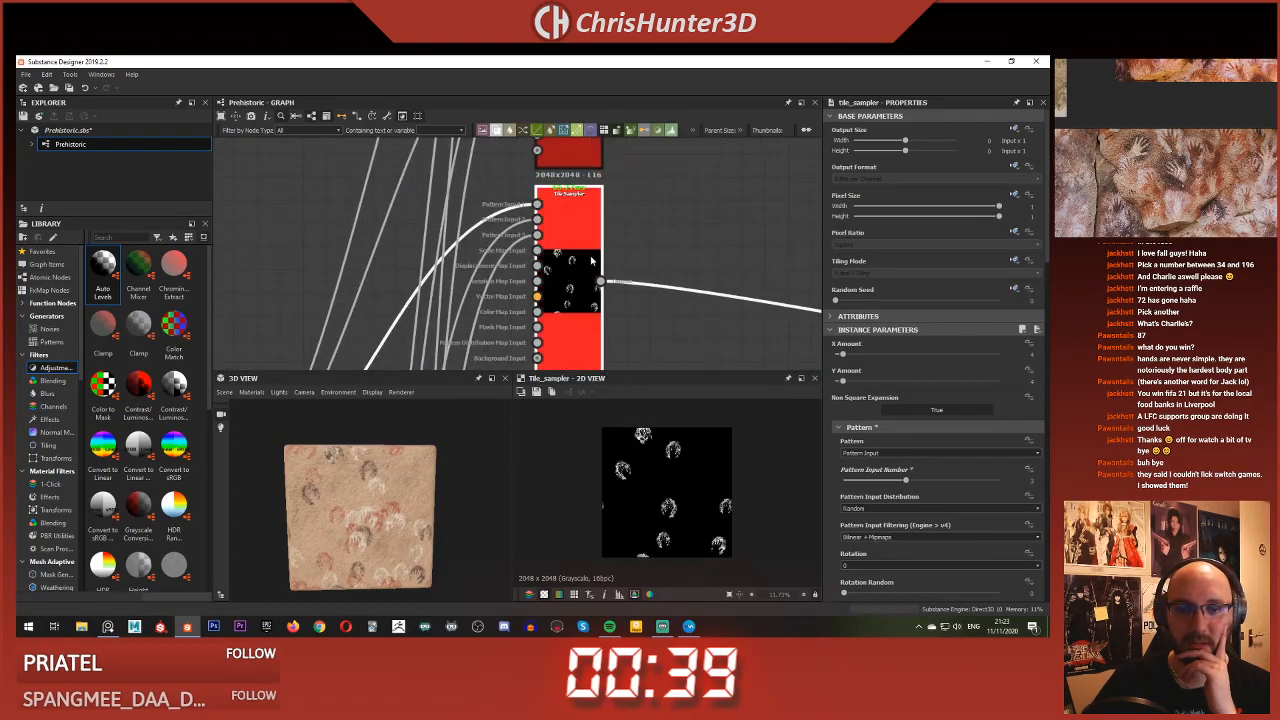
Set the dark layer Tile Sampler's Mask Random to 0.2
scroll(910, 345, down, 5)
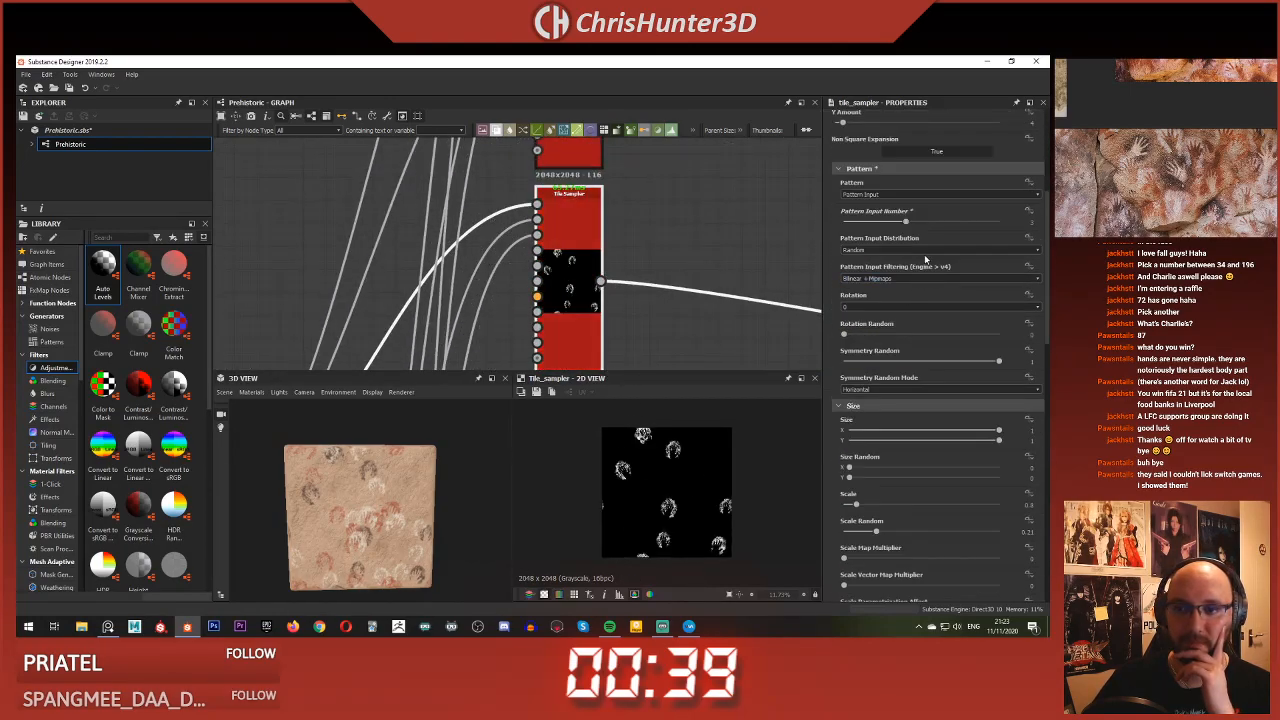
scroll(924, 254, down, 6)
scroll(925, 261, down, 1)
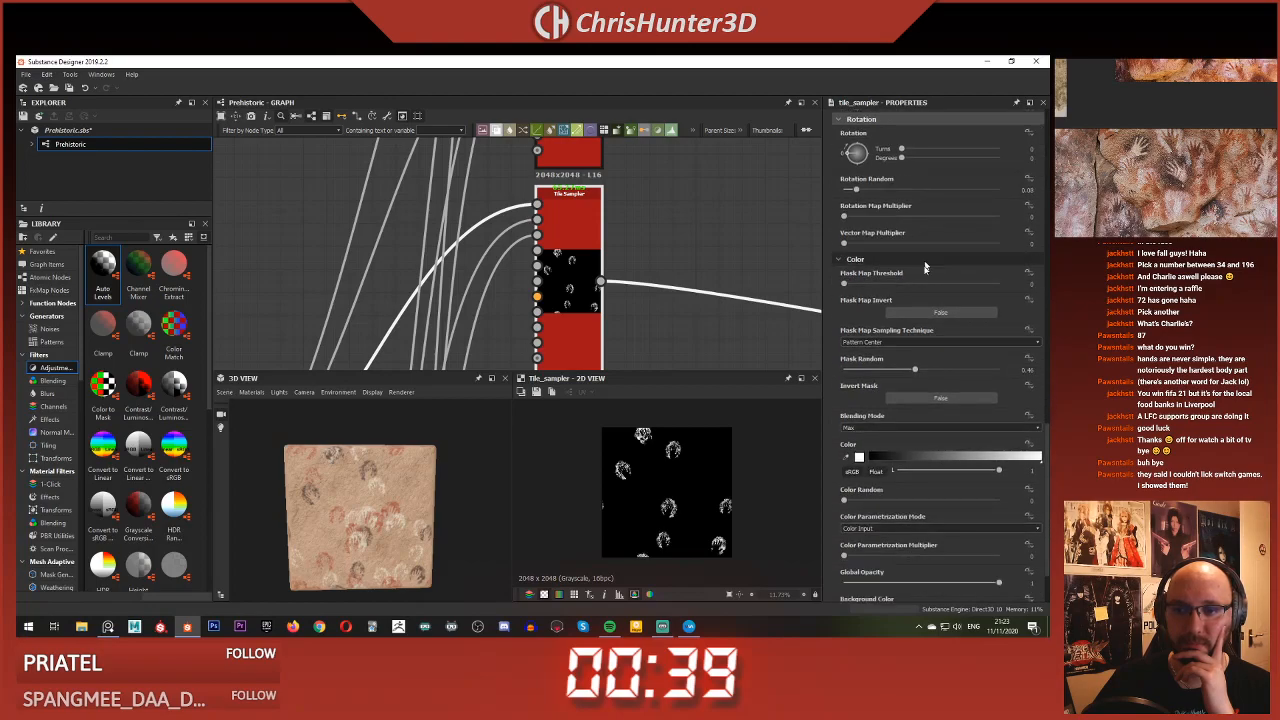
drag(890, 371, 877, 372)
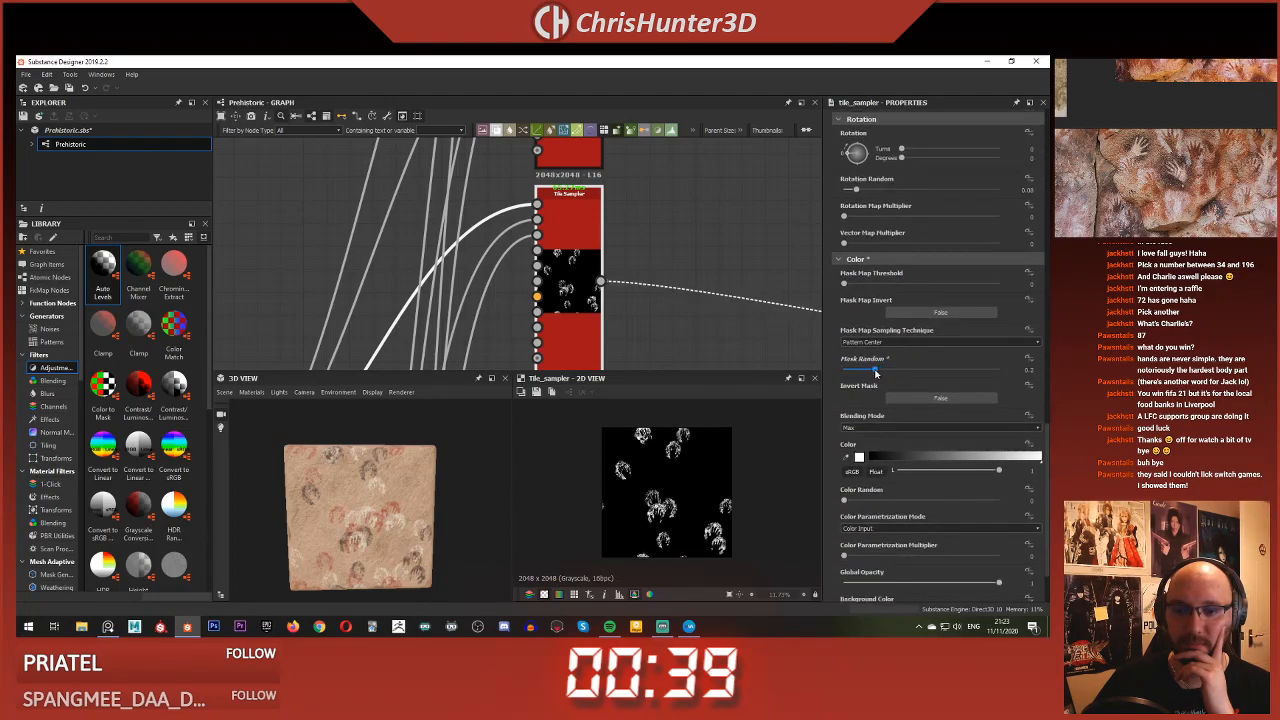
Set the dark layer Tile Sampler's Position Random to 3.91, Offset Type to vertical quincunx and Offset to 0.46
scroll(880, 264, up, 10)
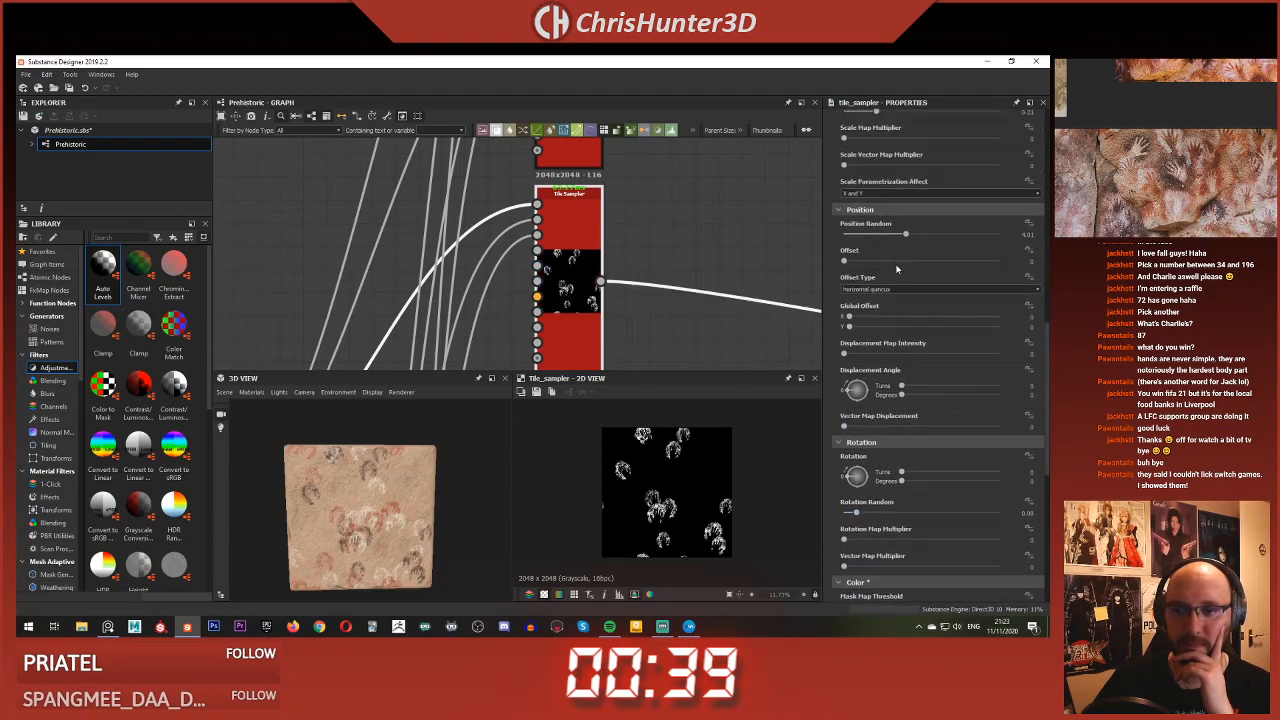
drag(906, 237, 978, 263)
click(878, 290)
click(885, 304)
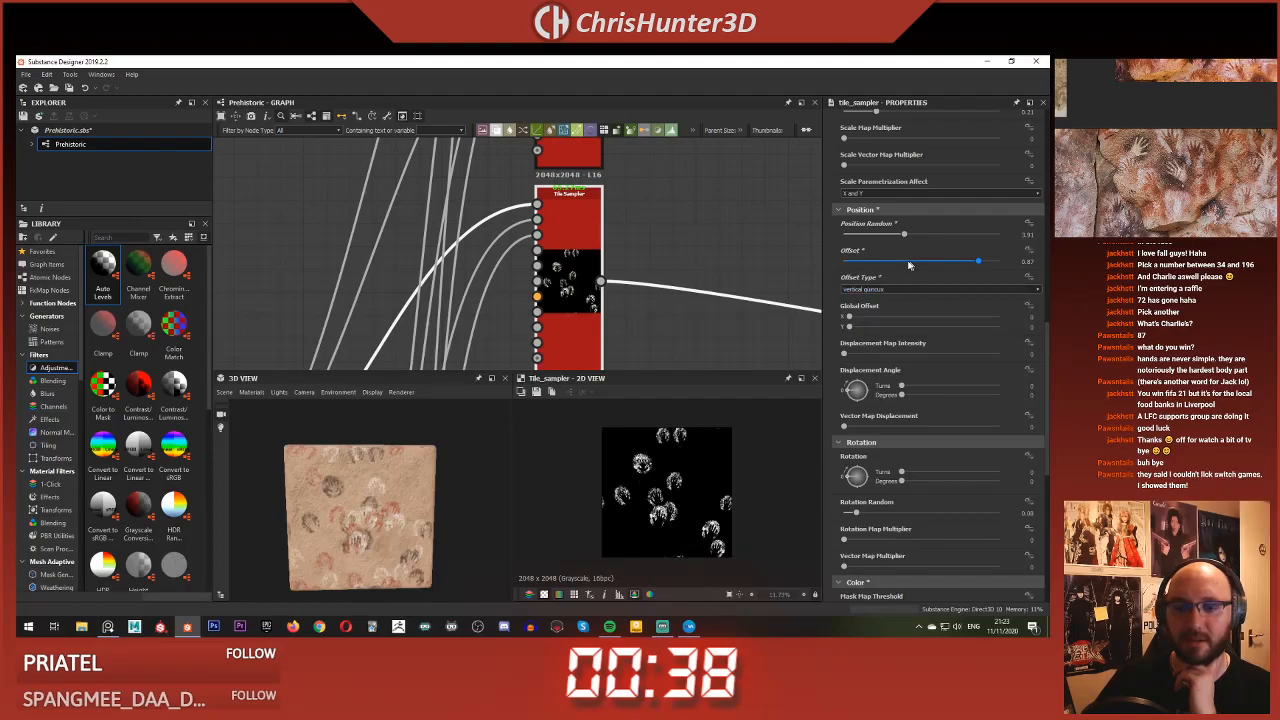
click(910, 264)
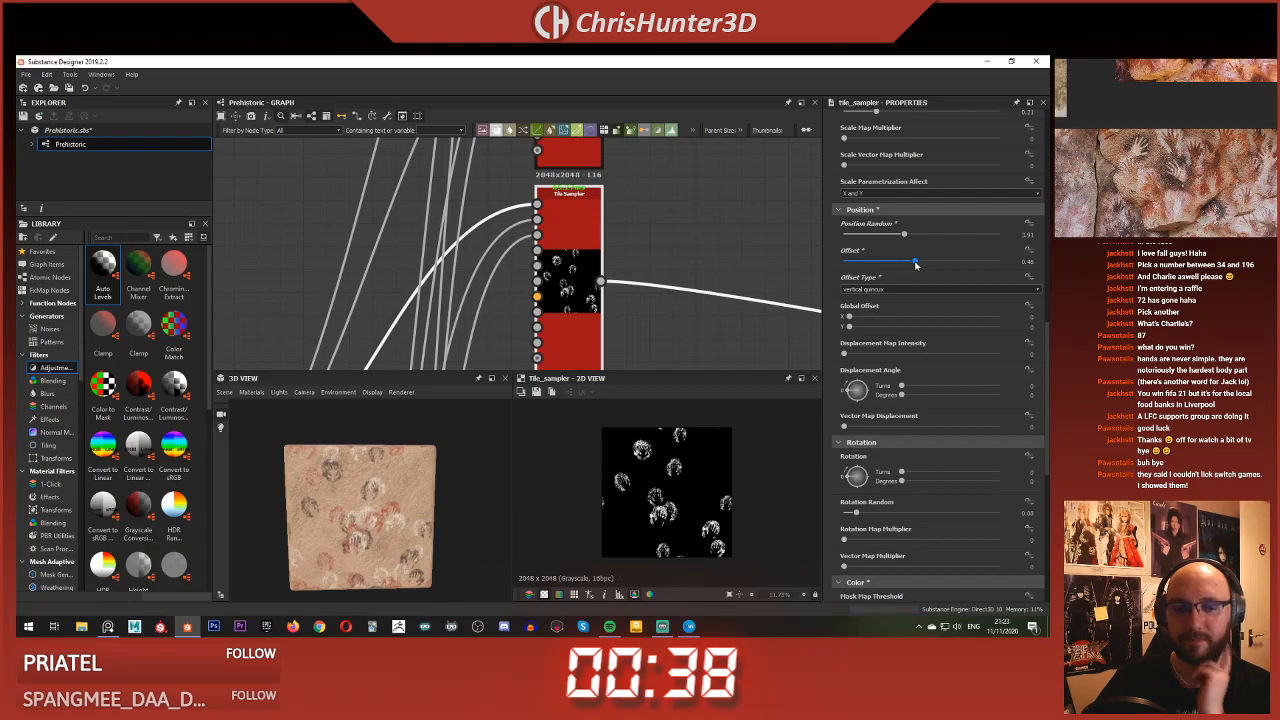
Examine the hand print distribution on the 3D wall and in the outputs of the reddish and light grey Blend nodes
scroll(308, 482, down, 1)
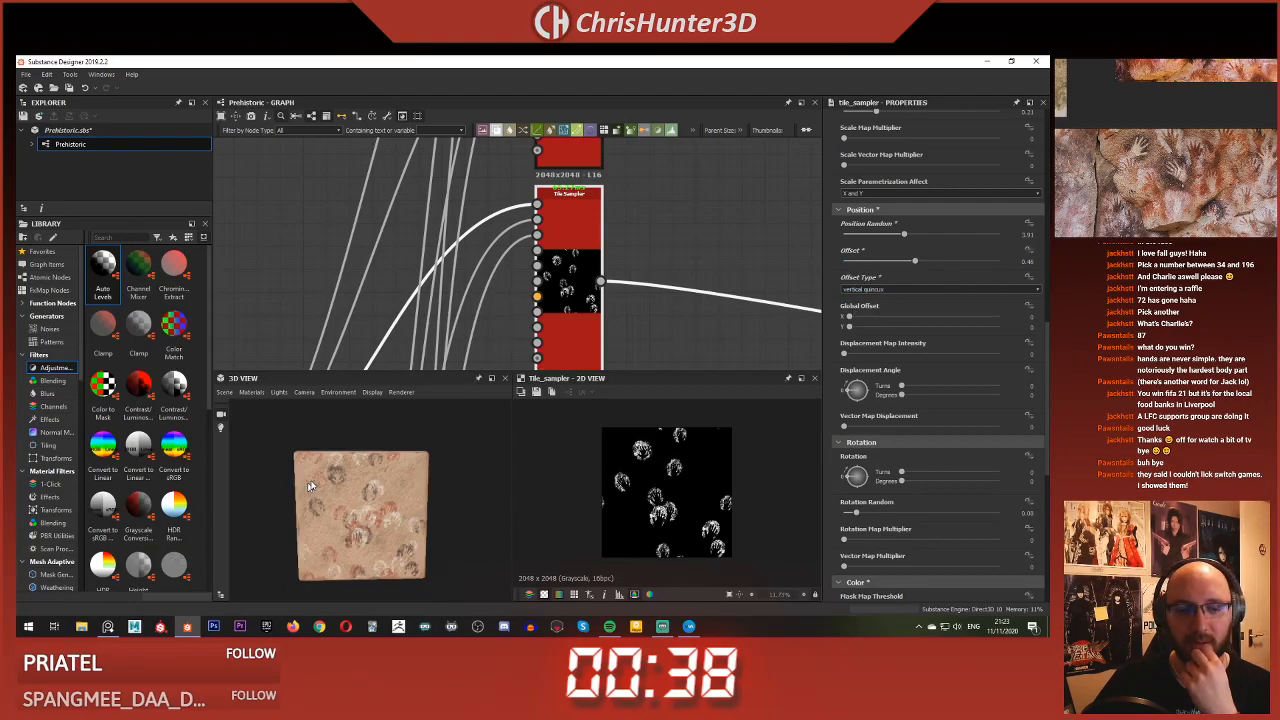
scroll(308, 482, up, 4)
scroll(630, 265, down, 5)
scroll(591, 250, up, 5)
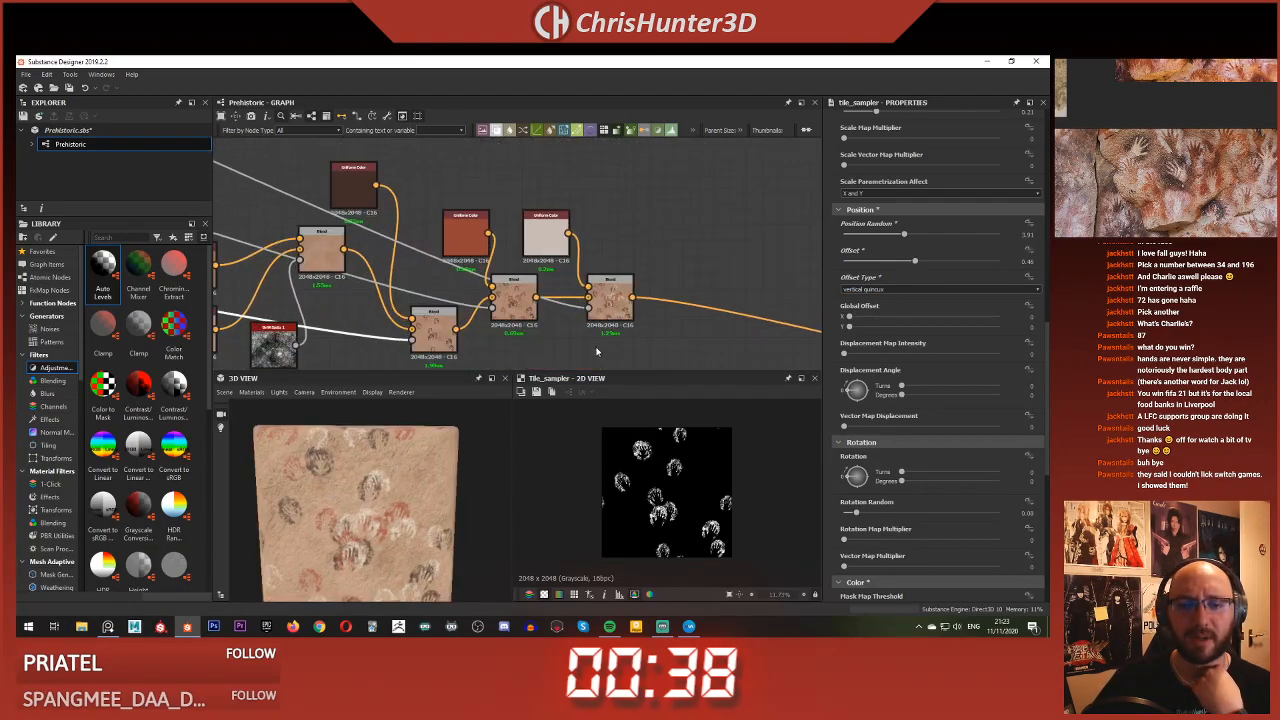
click(606, 257)
scroll(693, 273, down, 4)
middle_drag(692, 270, 723, 279)
double_click(633, 298)
scroll(696, 290, up, 3)
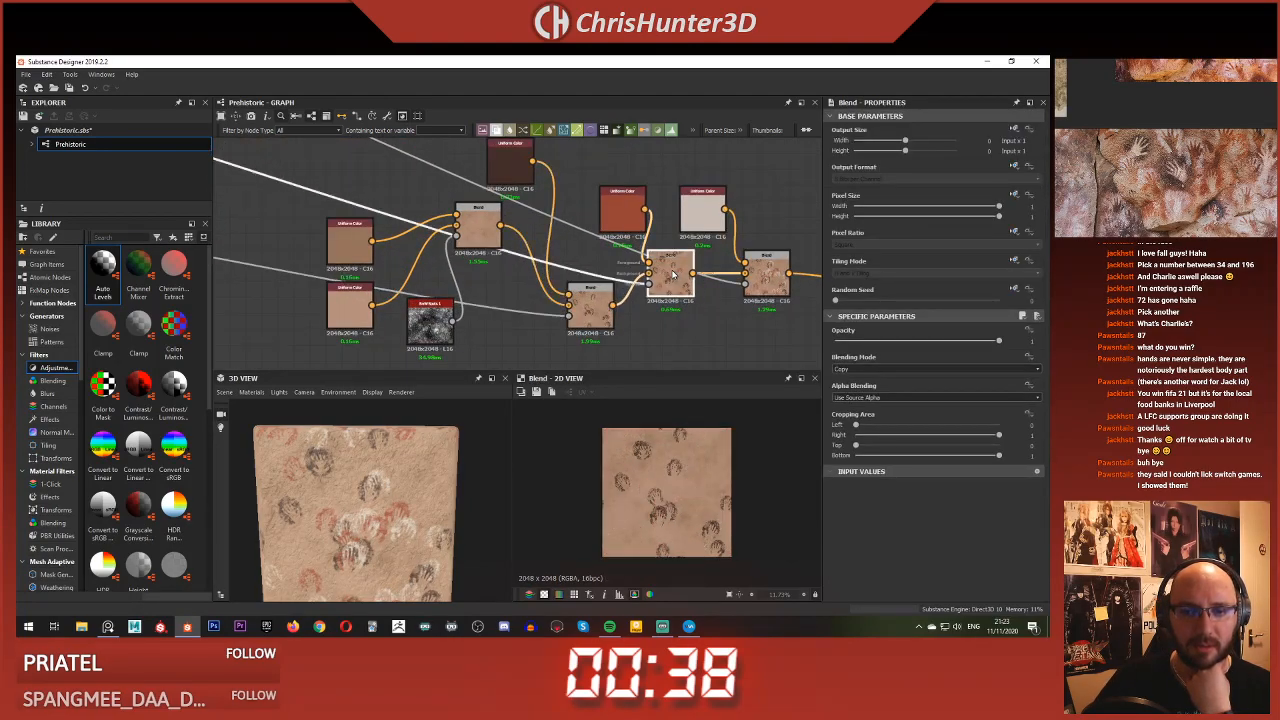
click(767, 270)
scroll(634, 540, down, 4)
scroll(670, 508, up, 10)
scroll(687, 490, down, 5)
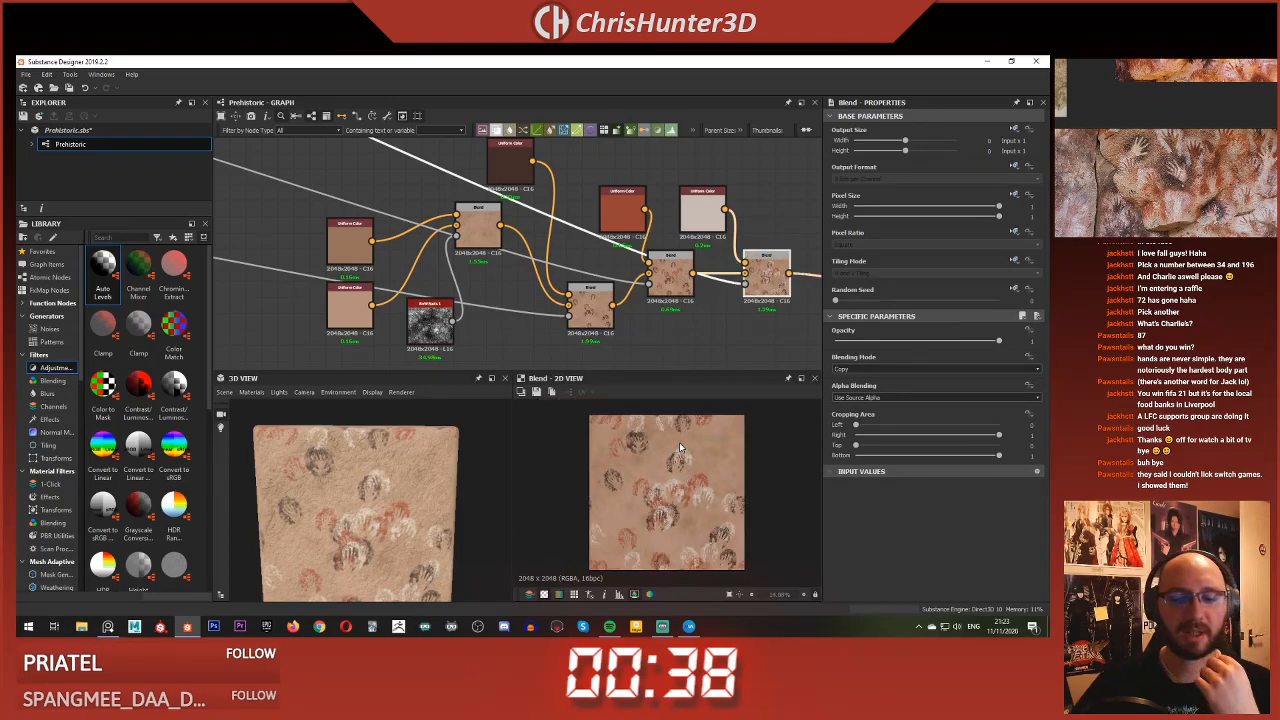
scroll(476, 255, down, 1)
Set the Mask Random of the uppermost Tile Sampler, which masks the light grey hand prints, to 0
middle_drag(540, 240, 577, 234)
scroll(300, 230, down, 3)
middle_drag(300, 230, 620, 248)
middle_drag(396, 245, 480, 370)
click(520, 208)
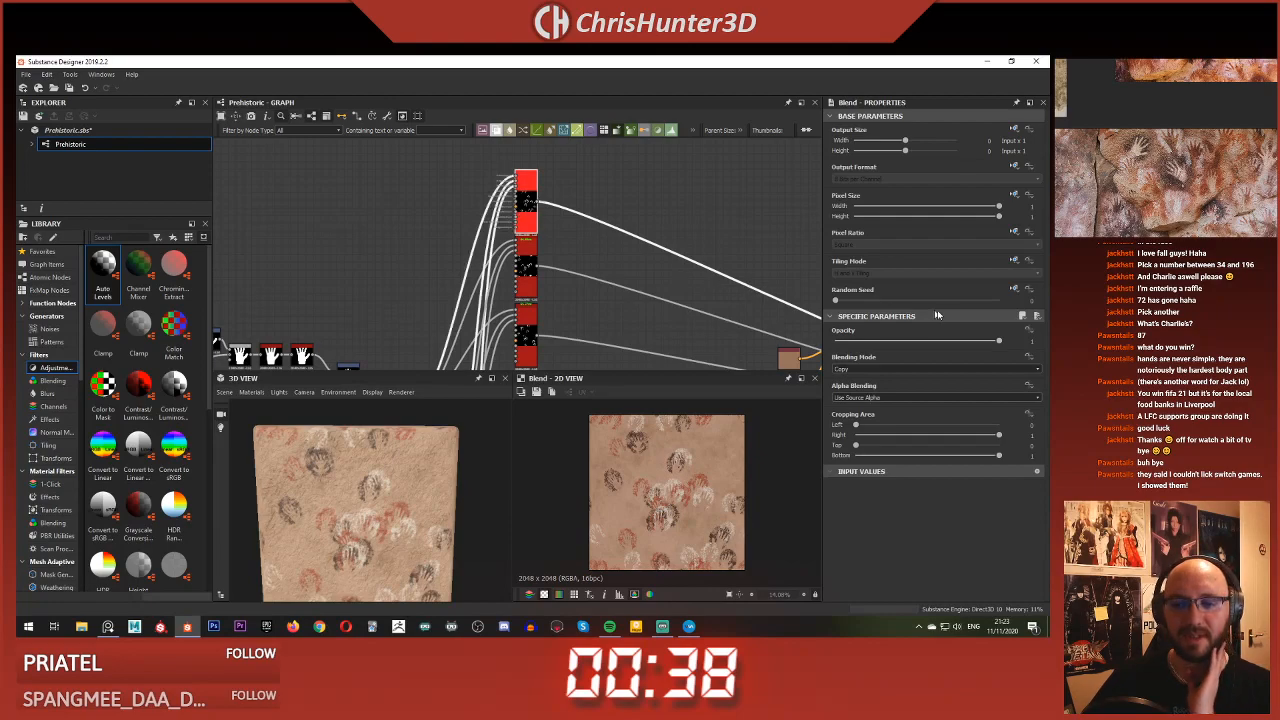
scroll(930, 330, down, 8)
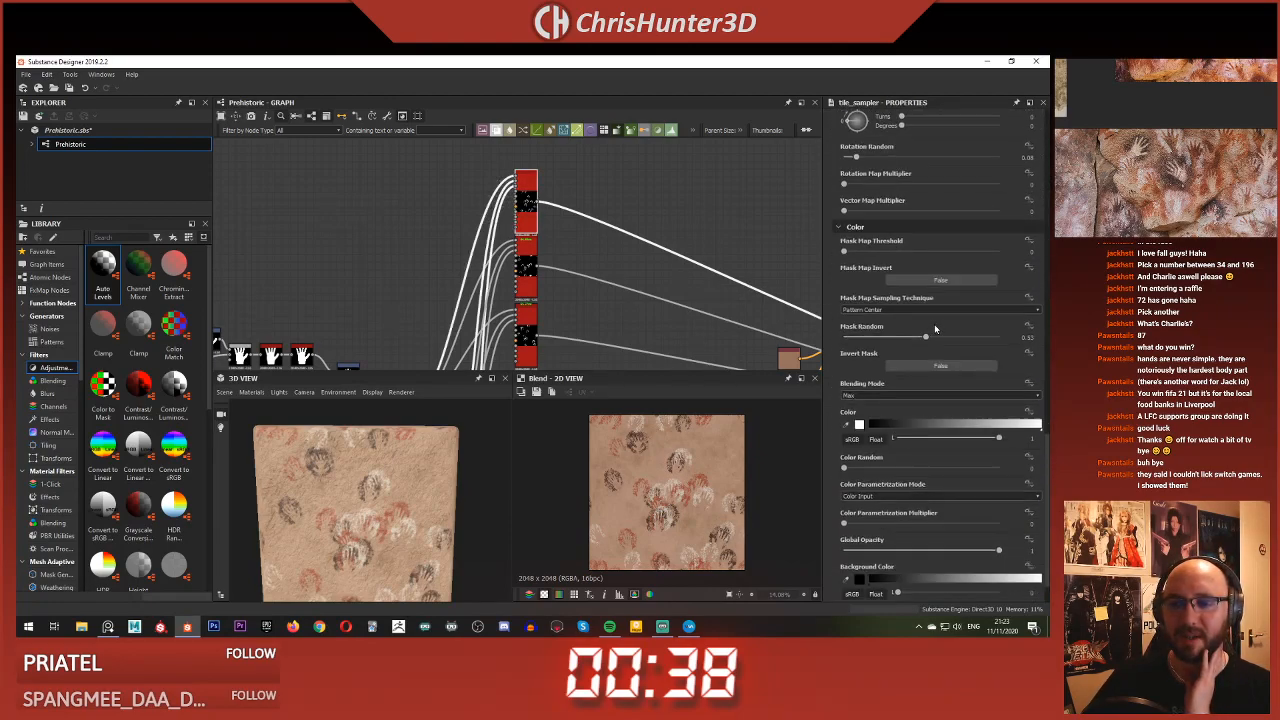
scroll(934, 324, down, 2)
drag(925, 290, 802, 289)
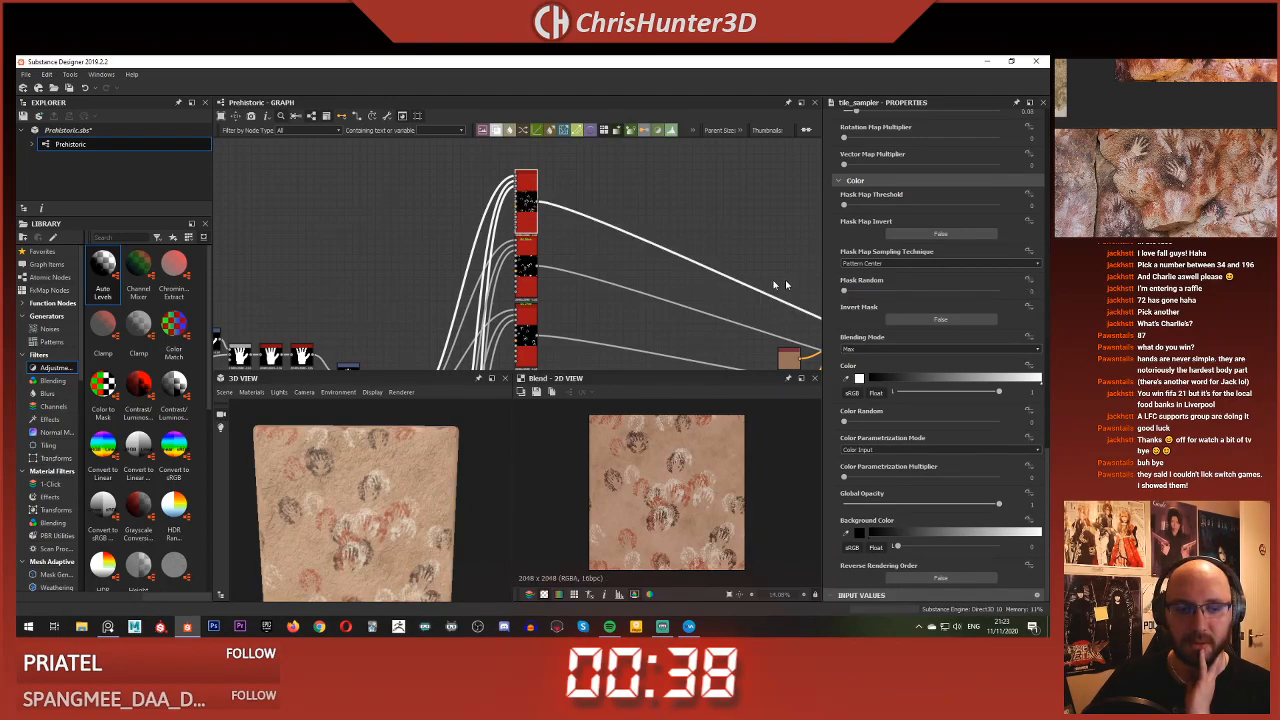
Set Mask Random to 0 on the middle Tile Sampler and on the lowest Tile Sampler, which masks the dark prints
middle_drag(432, 245, 440, 201)
click(532, 227)
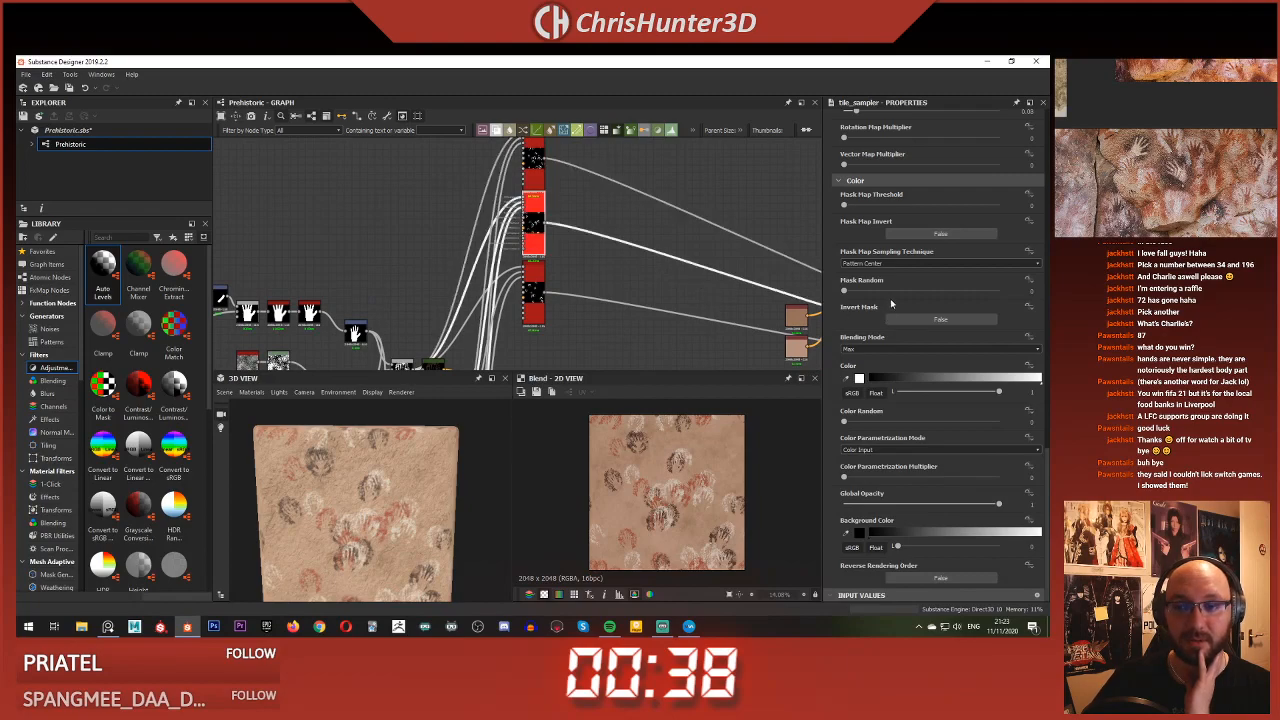
scroll(907, 322, down, 15)
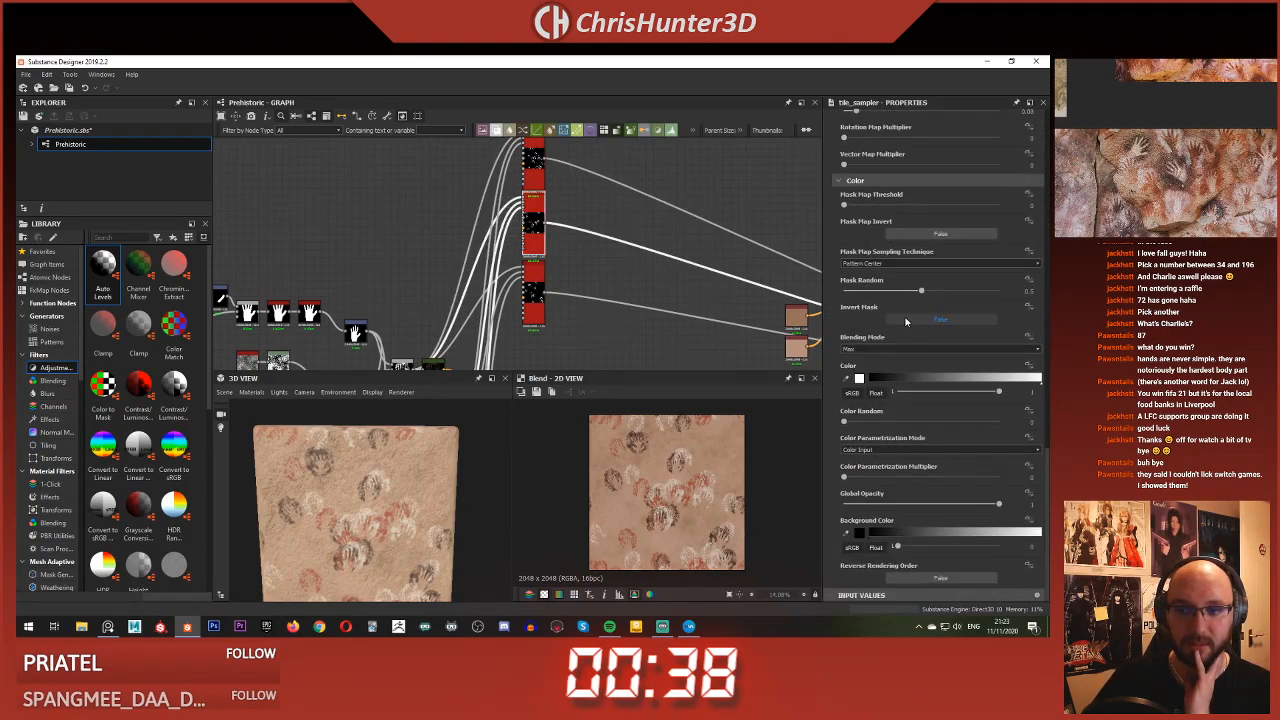
drag(921, 290, 806, 295)
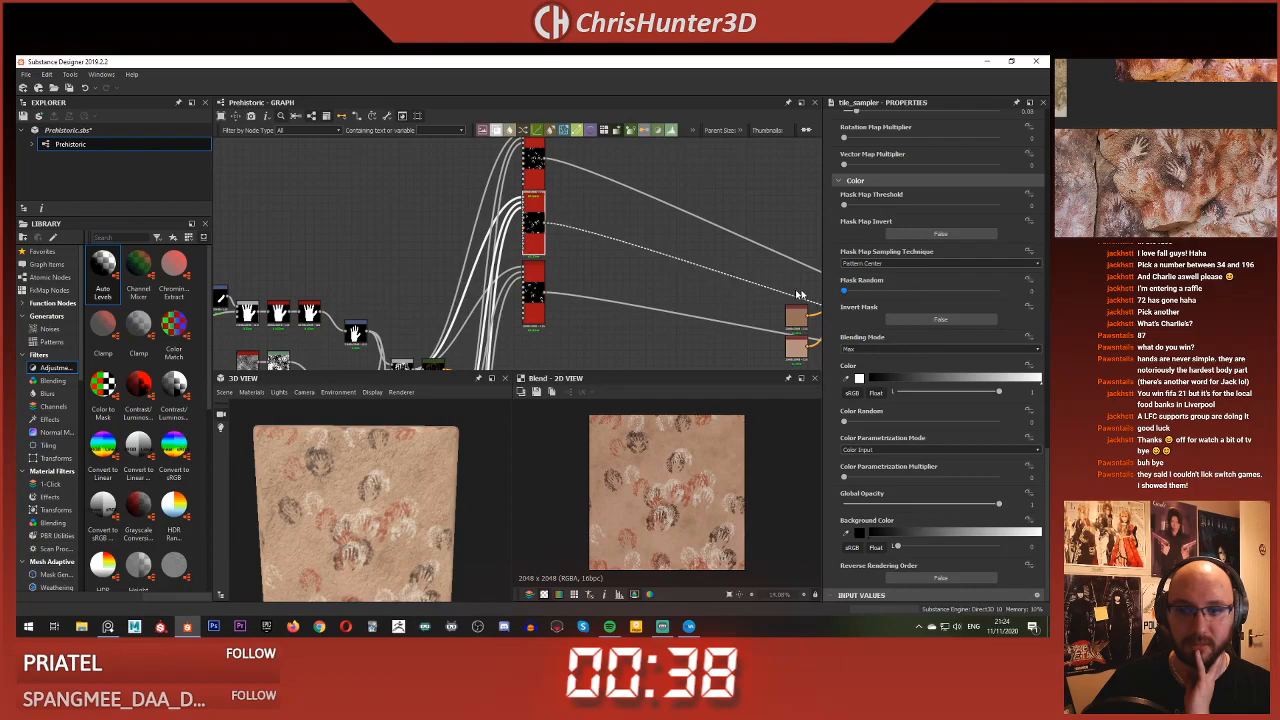
click(537, 278)
scroll(897, 376, up, 6)
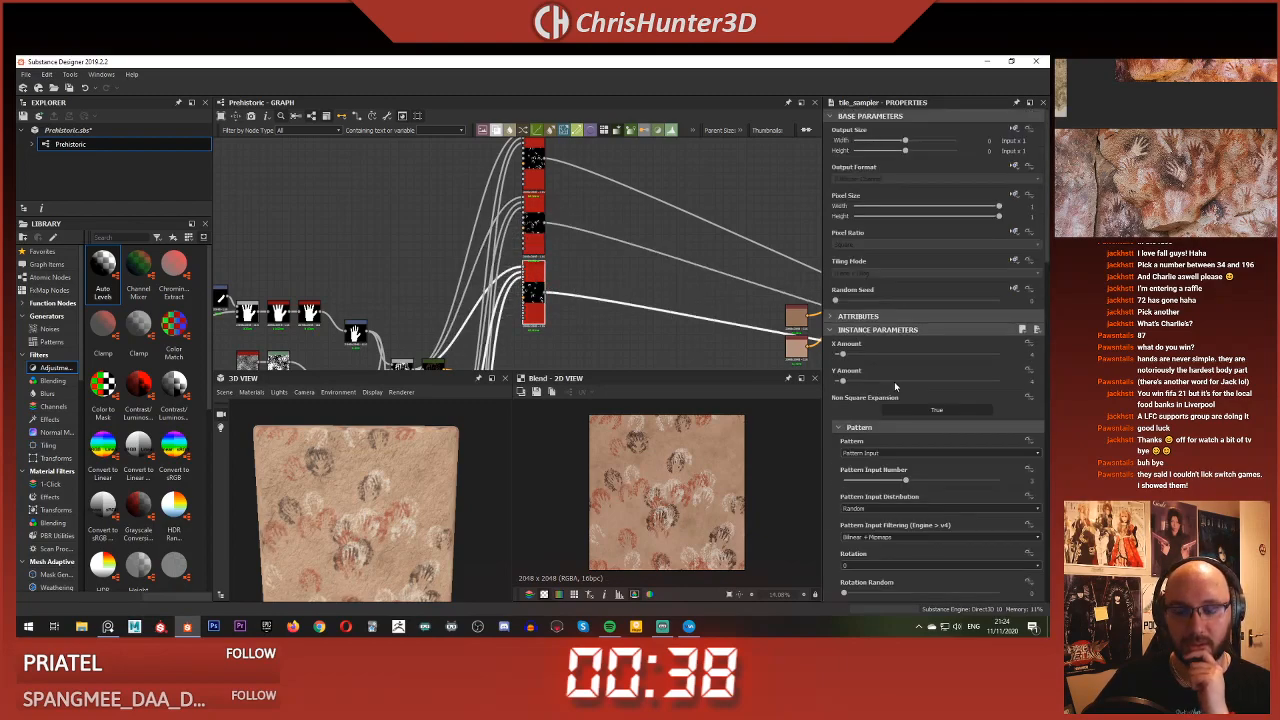
scroll(883, 405, down, 6)
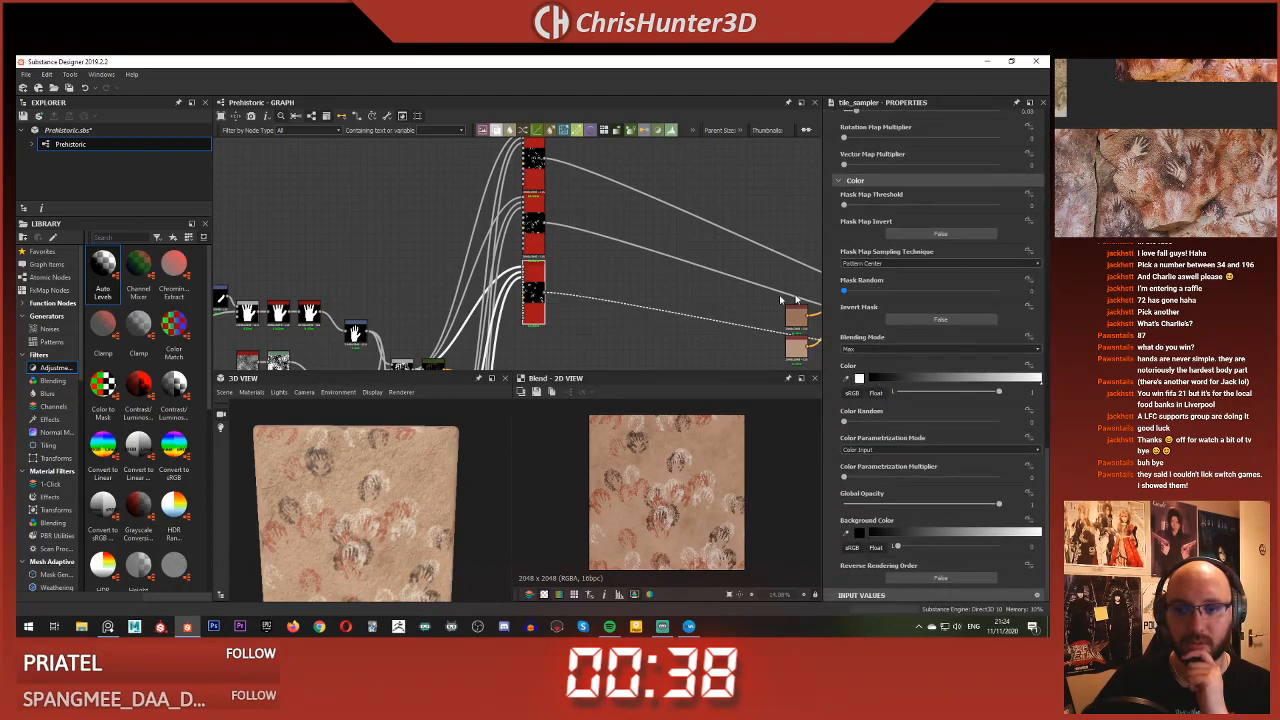
scroll(299, 480, up, 3)
drag(299, 481, 359, 491)
scroll(359, 491, down, 3)
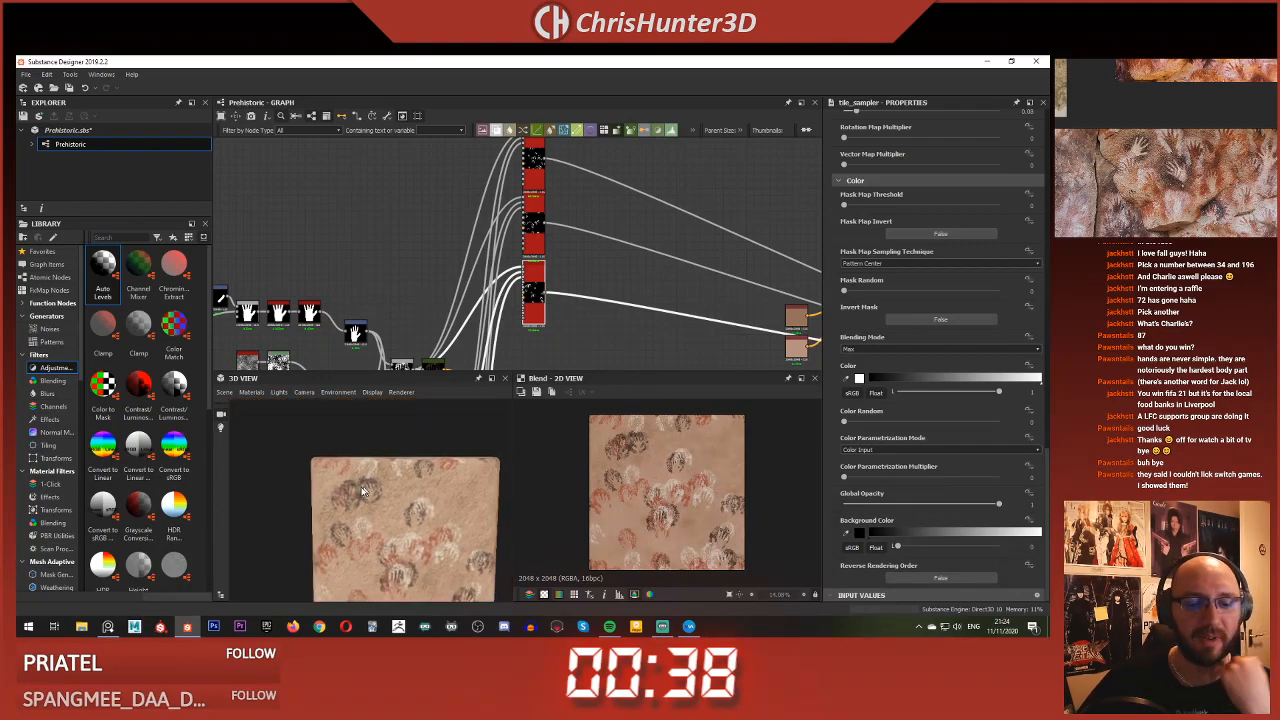
Preview the lowest Tile Sampler and set its Random Seed to 3, and set the middle Tile Sampler's Random Seed to 8
double_click(533, 285)
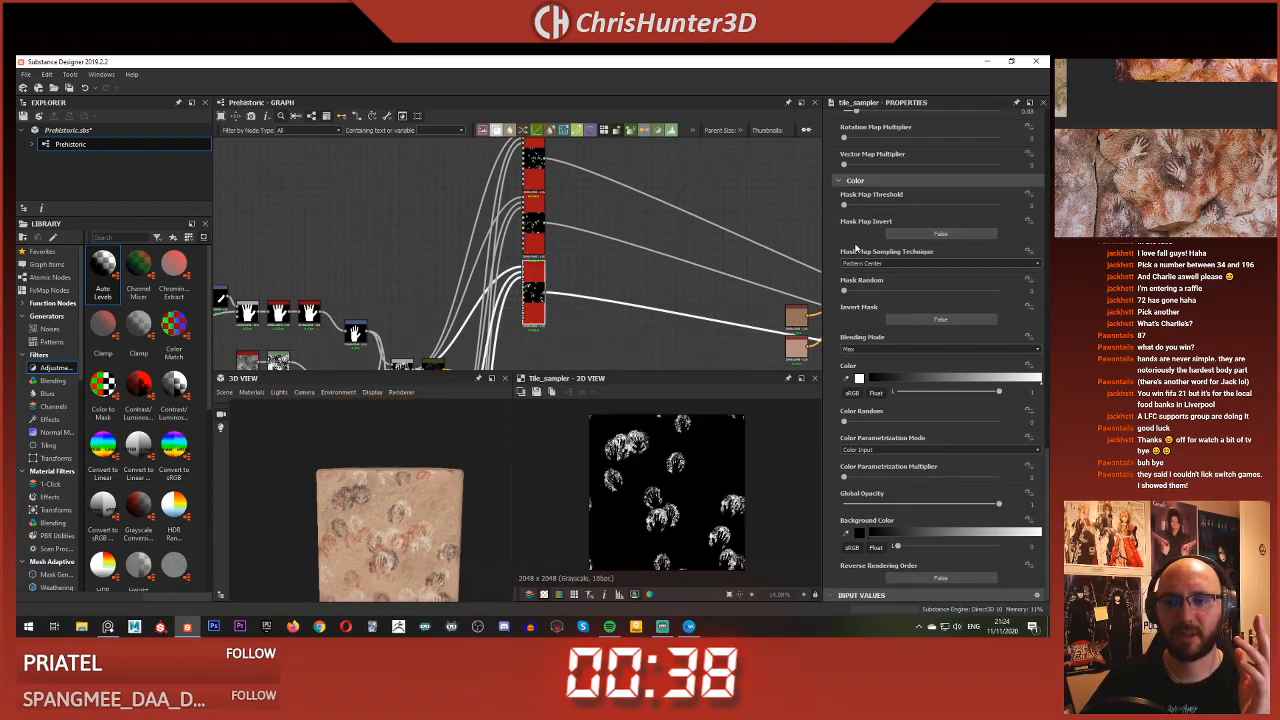
scroll(905, 341, up, 10)
scroll(905, 341, up, 5)
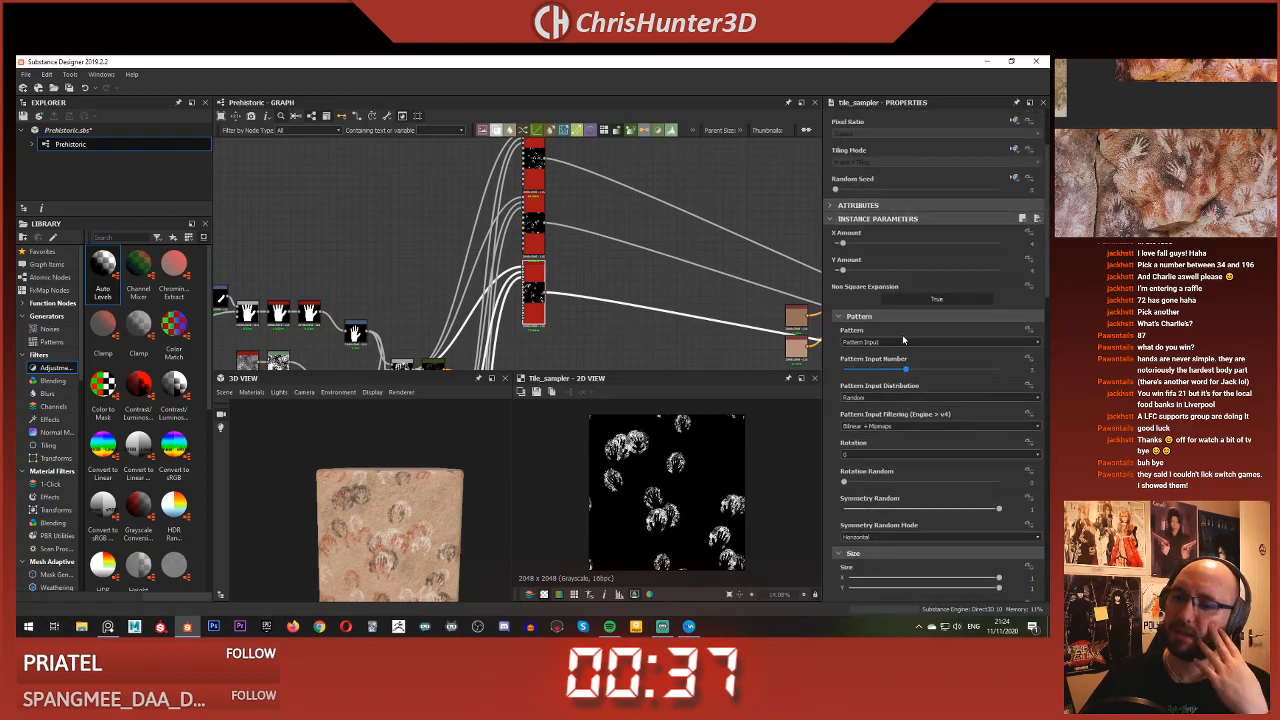
drag(881, 302, 885, 302)
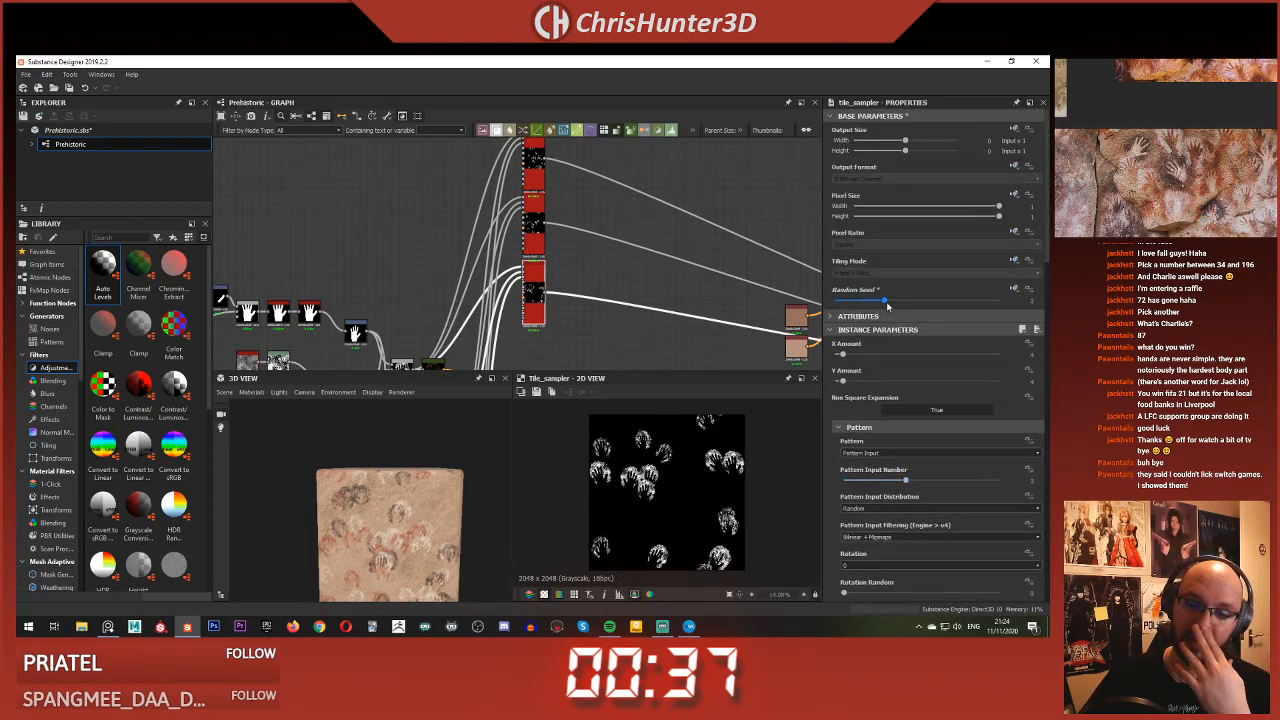
middle_drag(567, 234, 580, 244)
click(545, 234)
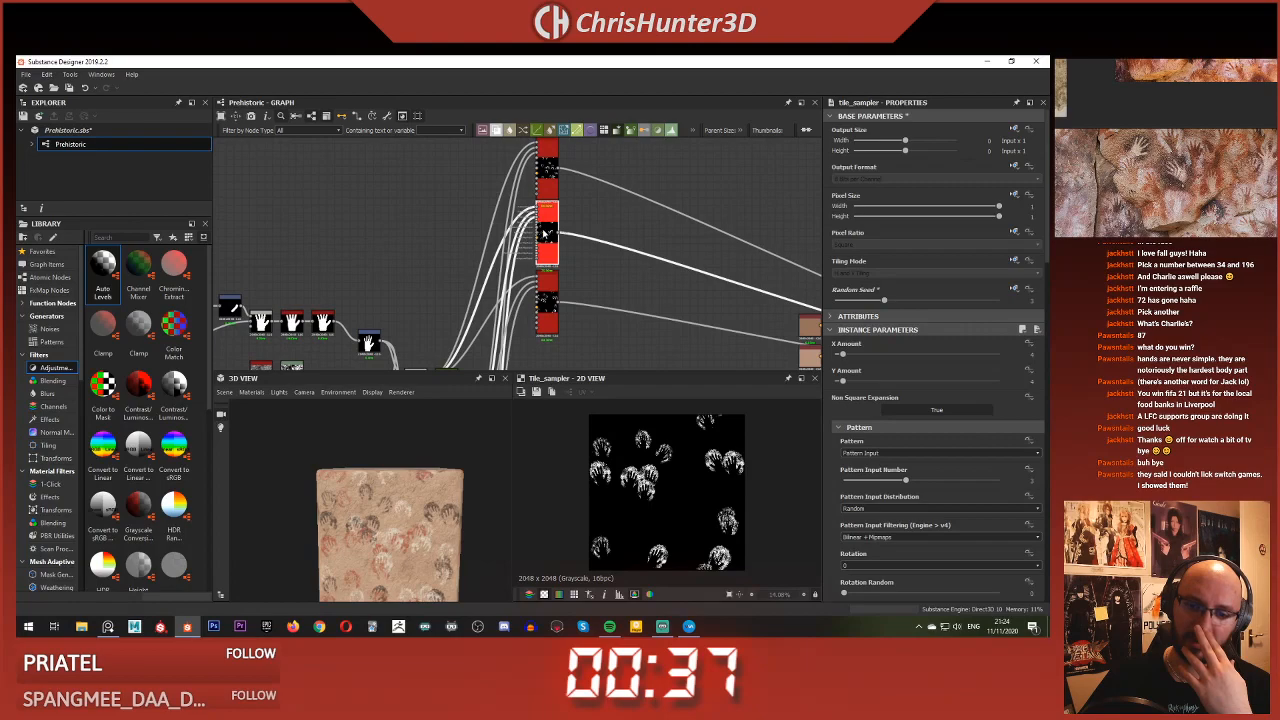
drag(914, 306, 966, 305)
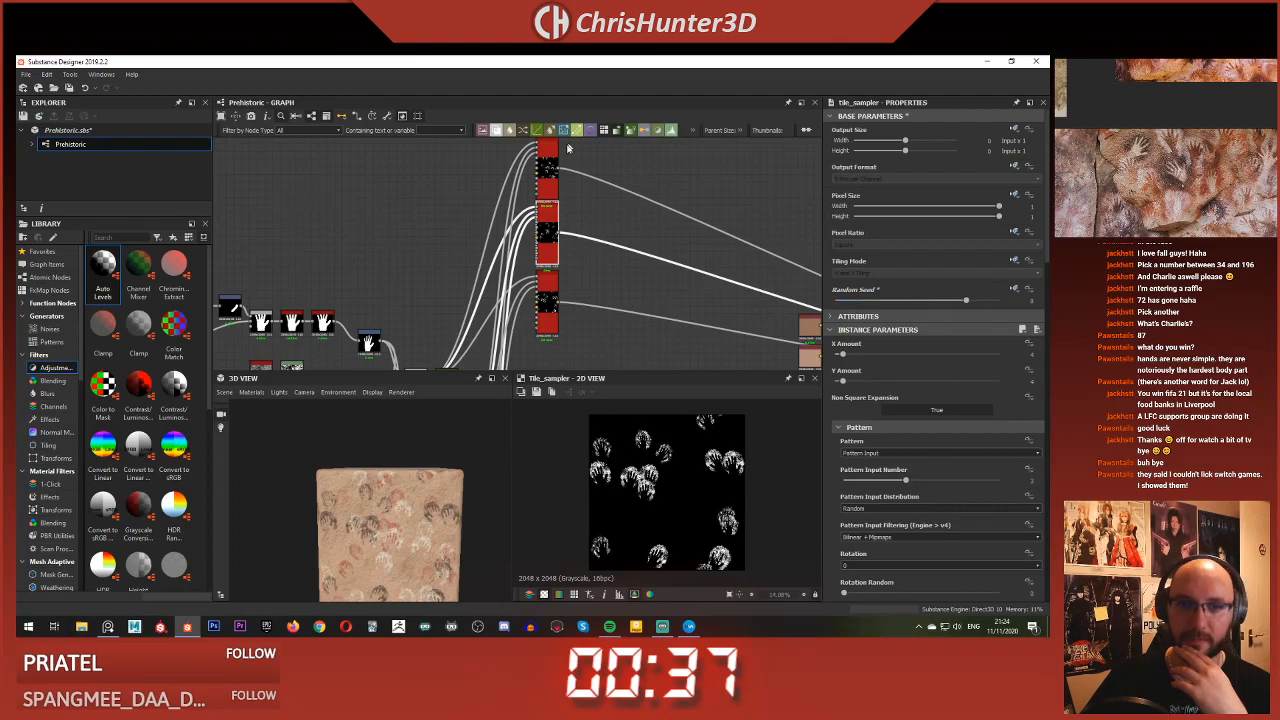
Set the Random Seed of the uppermost Tile Sampler to 4 and check the hand prints on the 3D wall
click(552, 170)
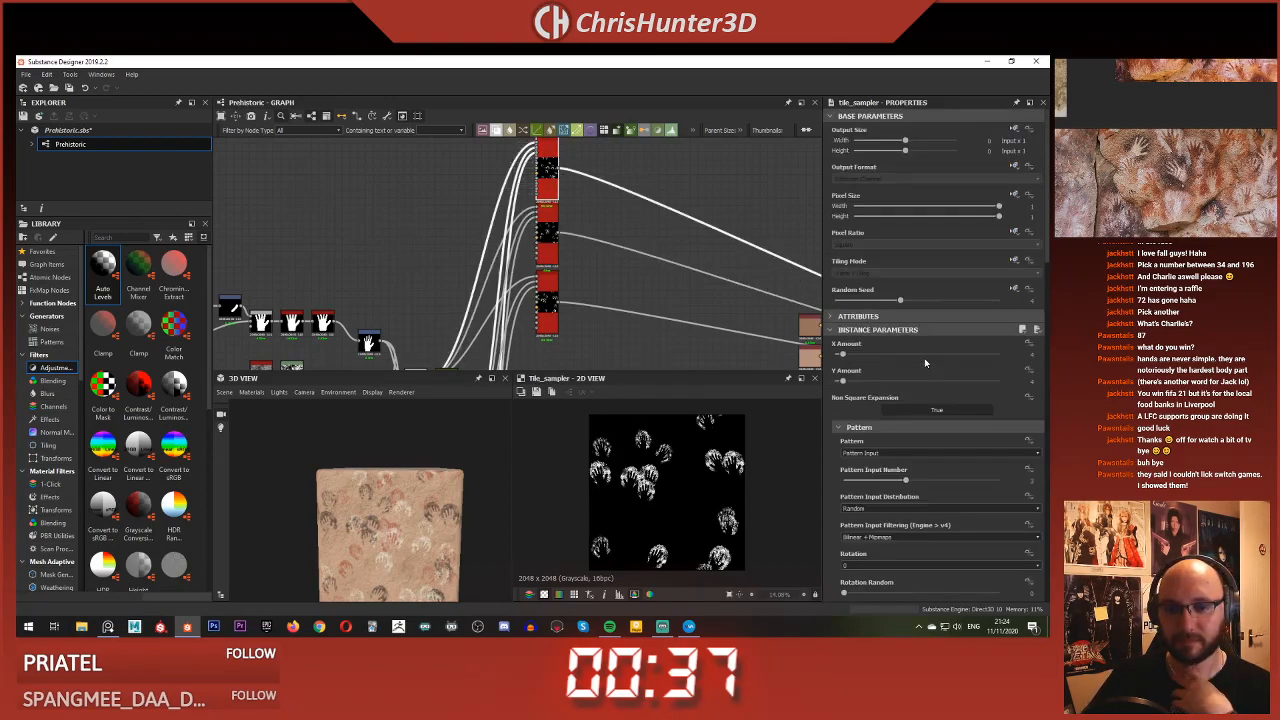
mouse_move(900, 300)
mouse_down()
mouse_move(865, 301)
mouse_move(897, 300)
mouse_up()
scroll(429, 518, up, 10)
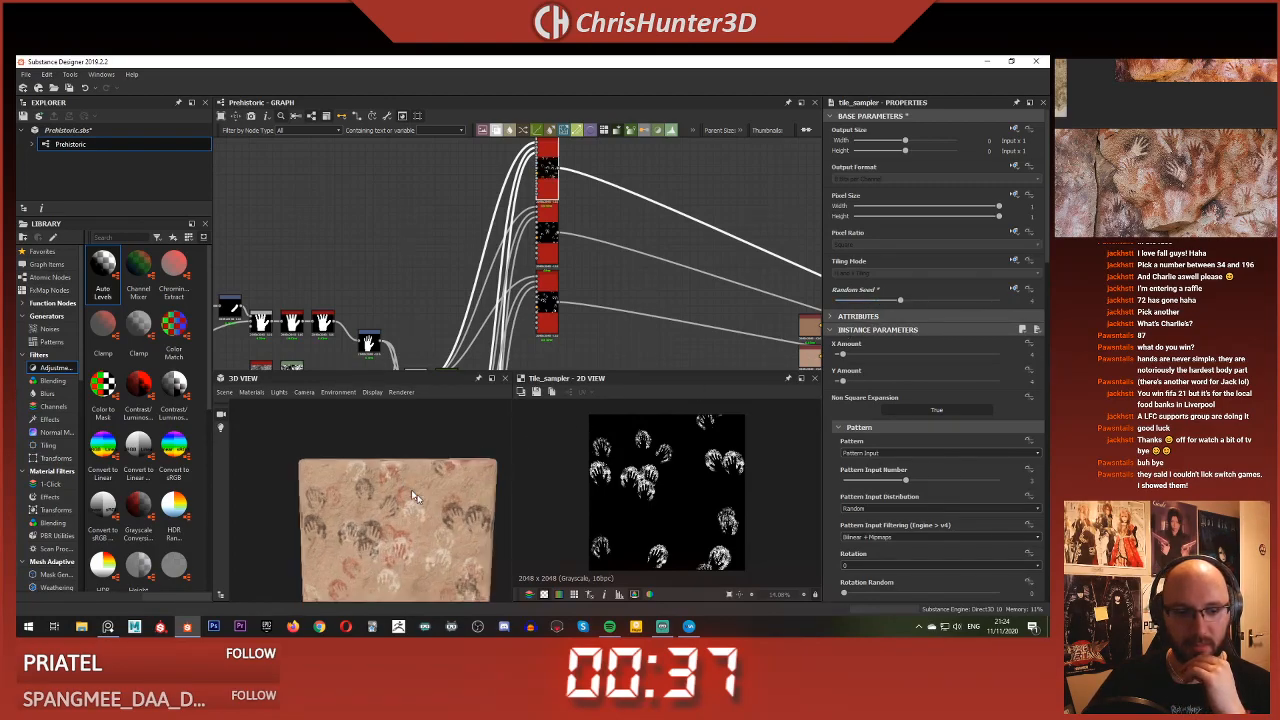
mouse_move(404, 502)
middle_down()
mouse_move(345, 474)
mouse_move(420, 489)
middle_up()
scroll(380, 490, down, 3)
scroll(409, 473, down, 4)
scroll(424, 495, down, 3)
scroll(424, 471, up, 2)
scroll(424, 471, down, 4)
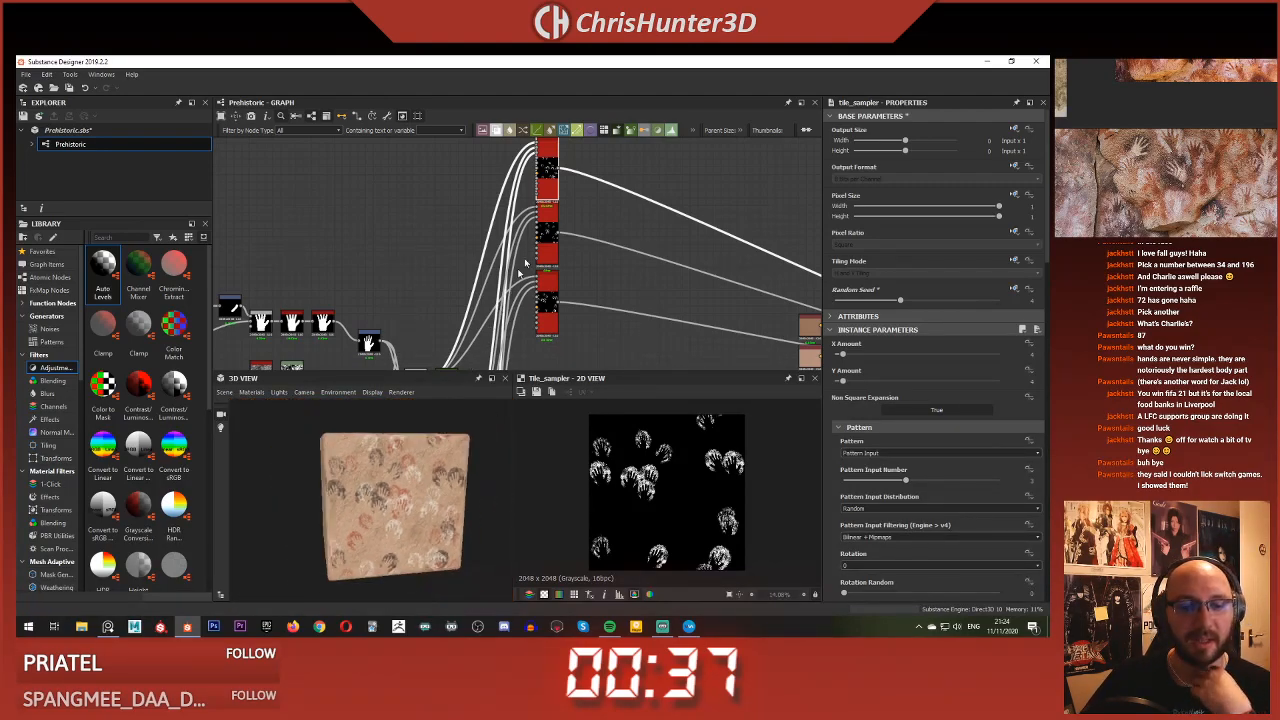
Set the Scale of the uppermost Tile Sampler to 1
scroll(925, 390, down, 5)
scroll(925, 390, down, 1)
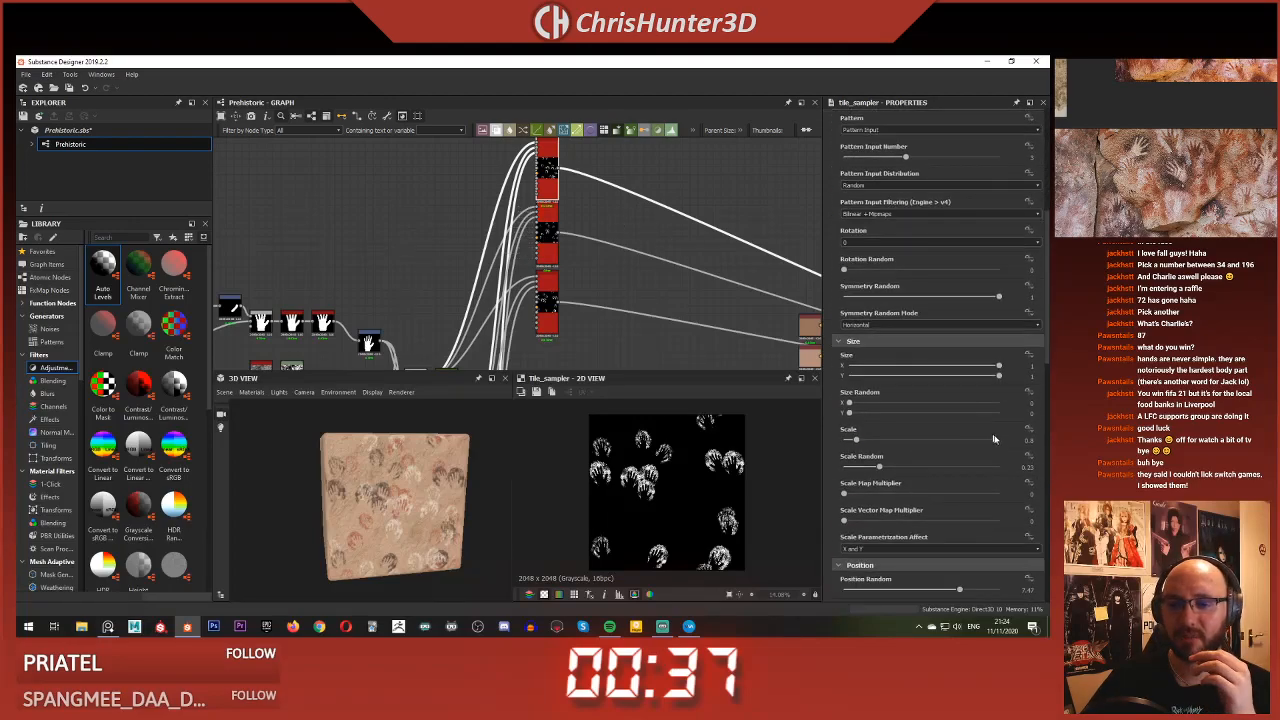
text(1)
key(Return)
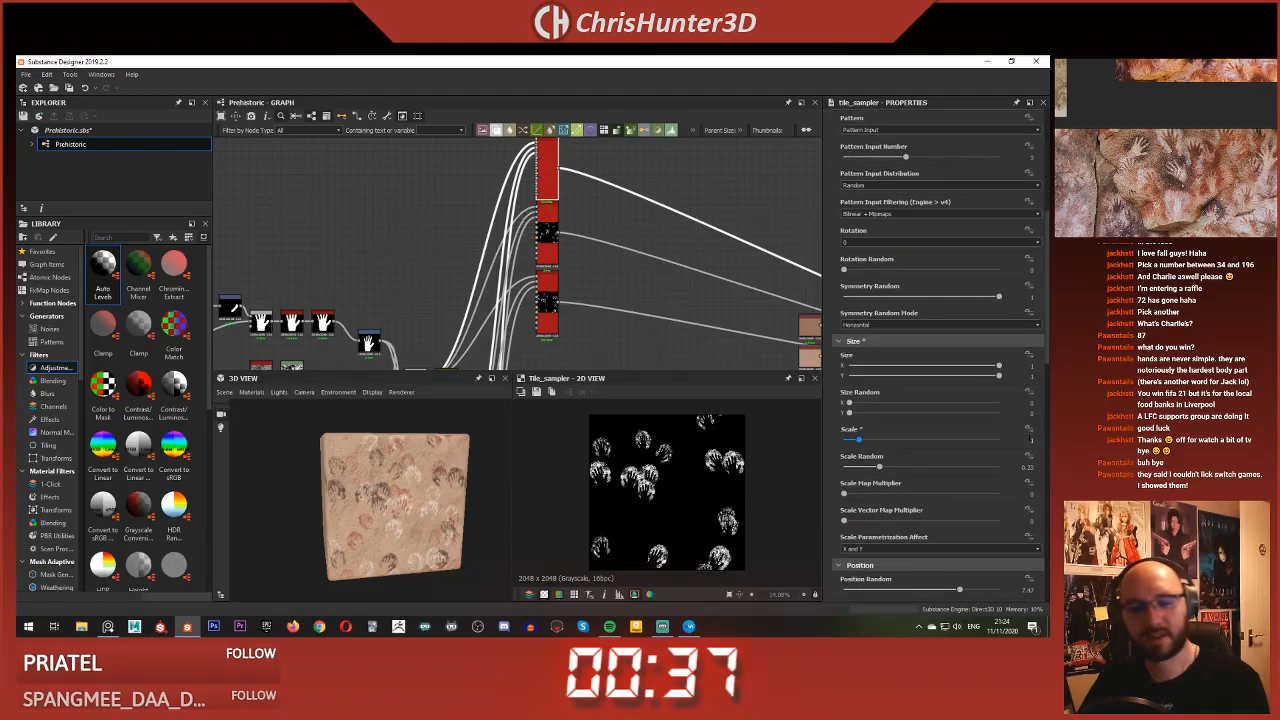
scroll(546, 498, up, 1)
scroll(400, 502, up, 5)
scroll(371, 506, down, 2)
Set the Scale of both the middle and the lowest Tile Samplers to 1
click(556, 243)
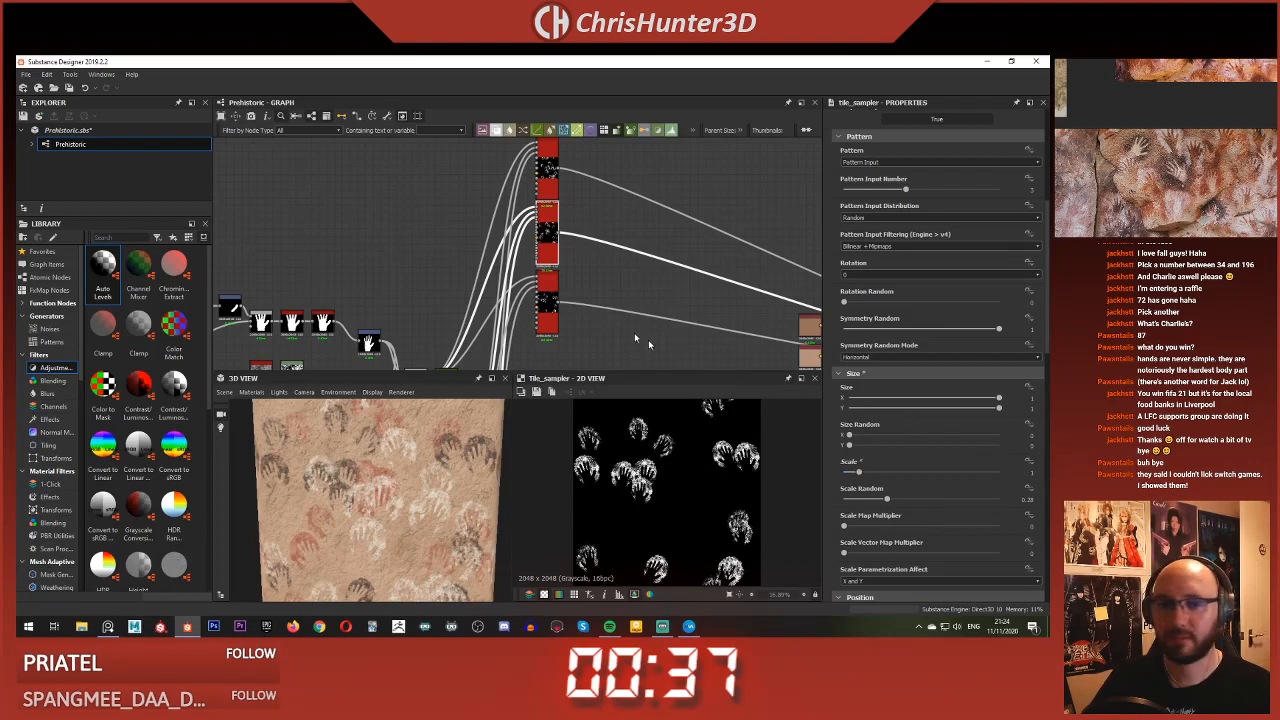
click(546, 300)
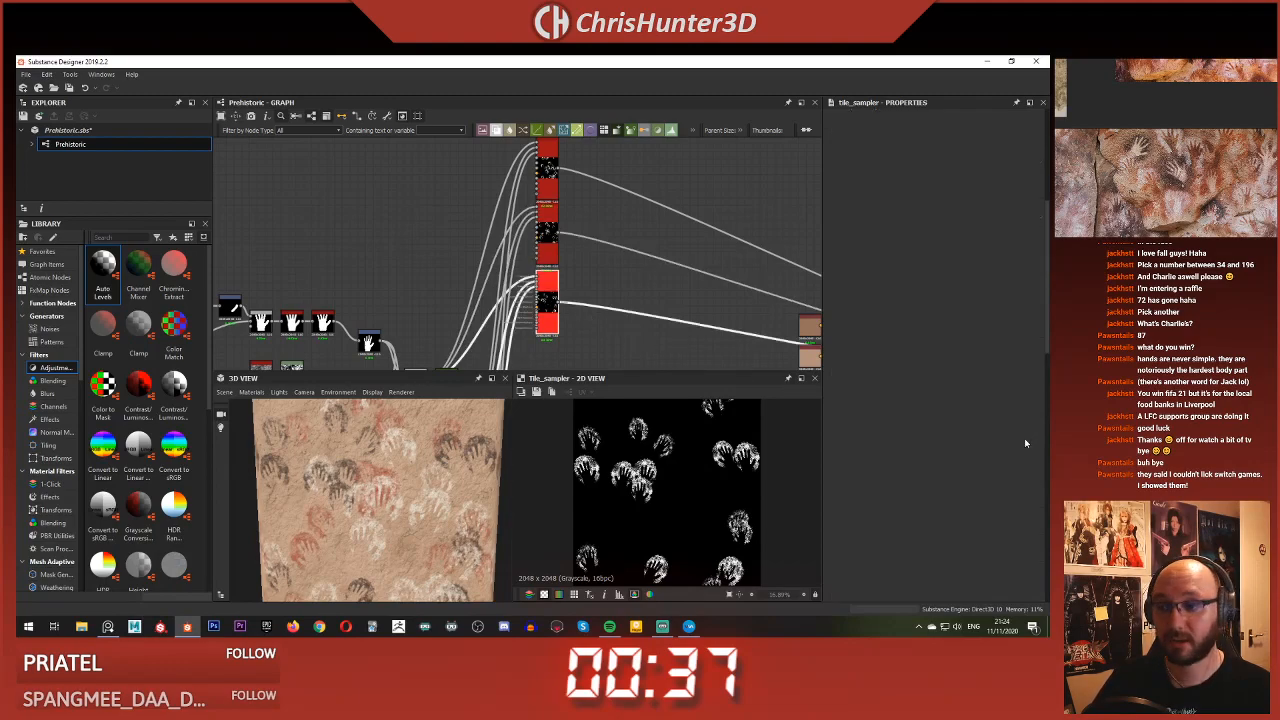
scroll(1024, 437, down, 7)
scroll(1024, 437, down, 3)
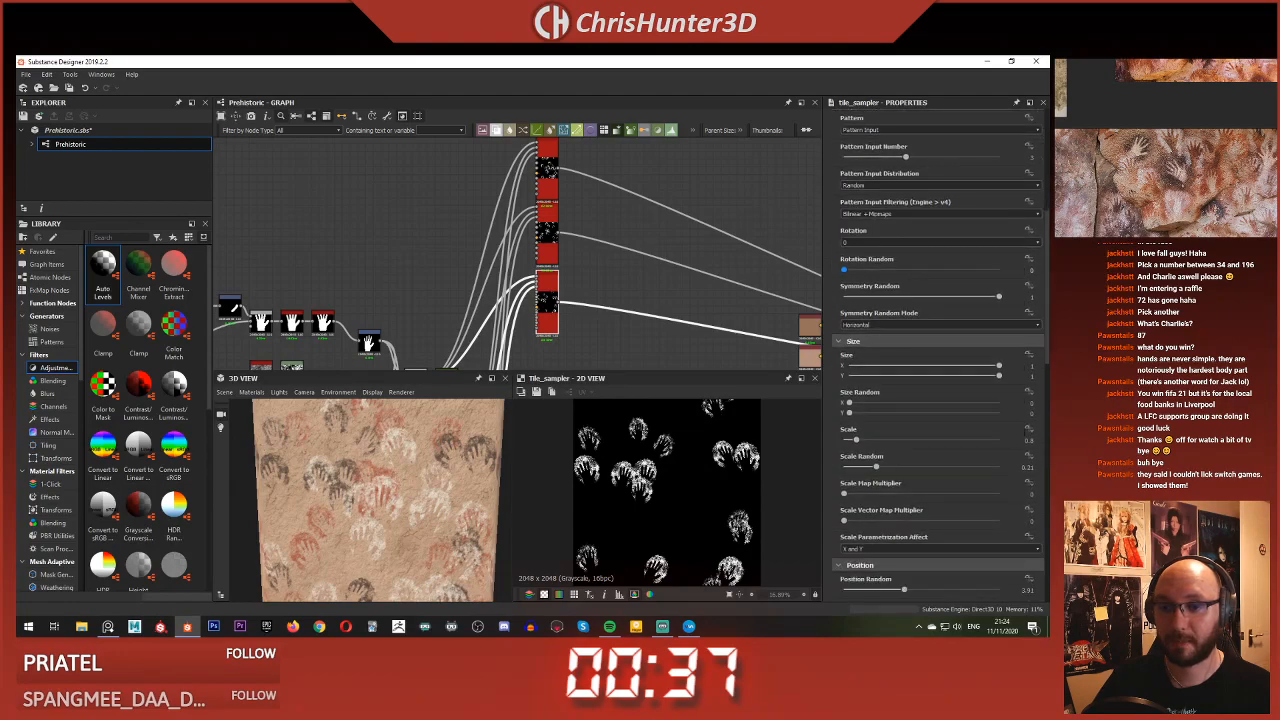
key(Return)
scroll(400, 494, down, 3)
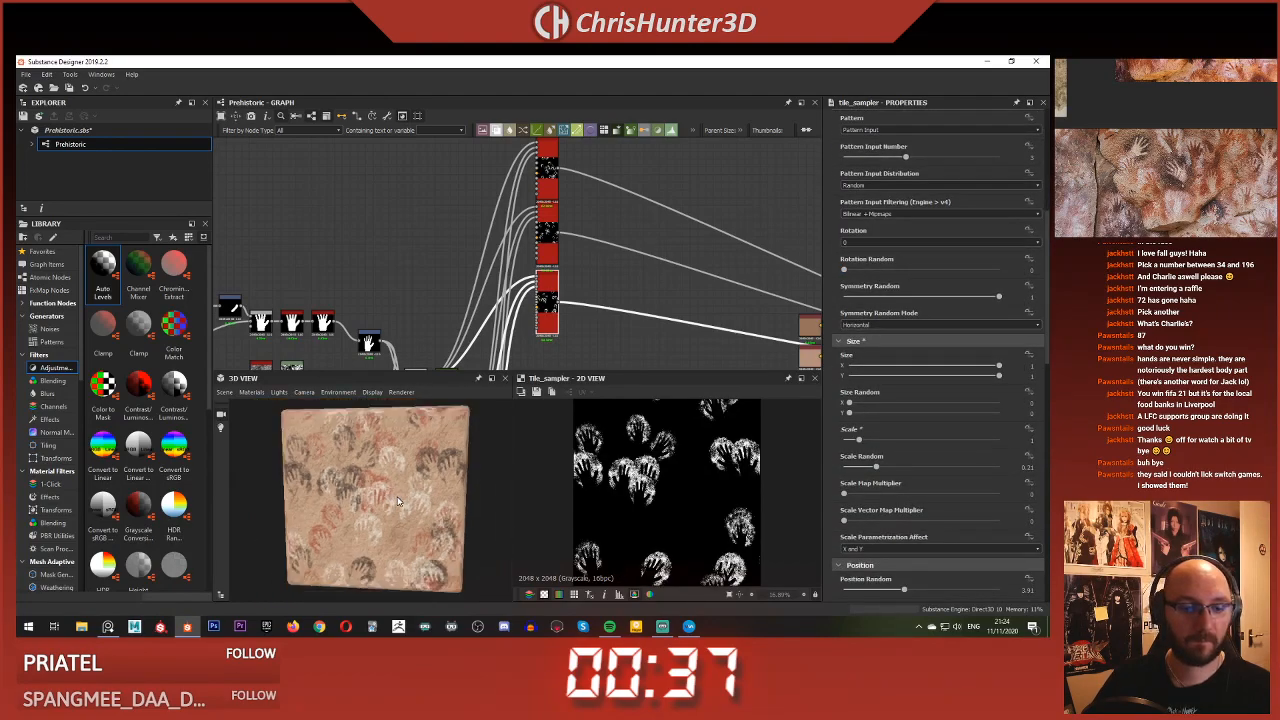
Examine the enlarged dark, reddish and light hand prints on the 3D wall from close up and from a distance
scroll(410, 485, up, 5)
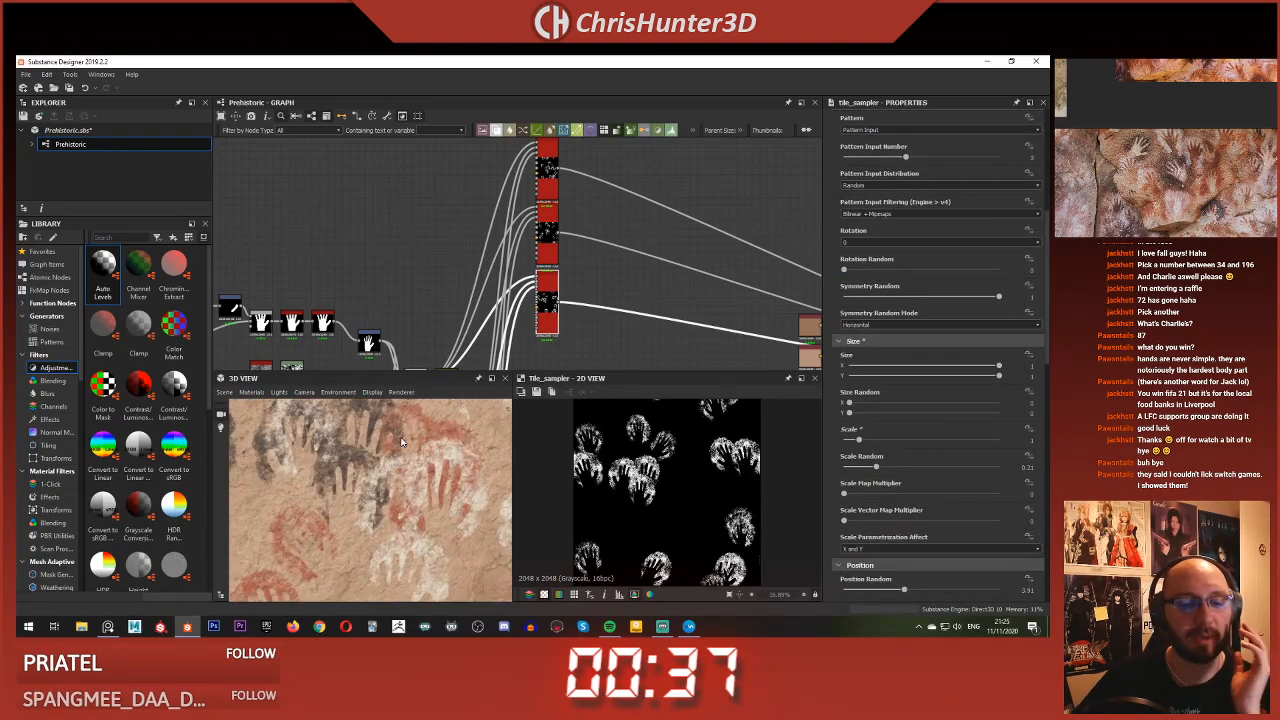
scroll(395, 456, up, 2)
scroll(395, 456, down, 6)
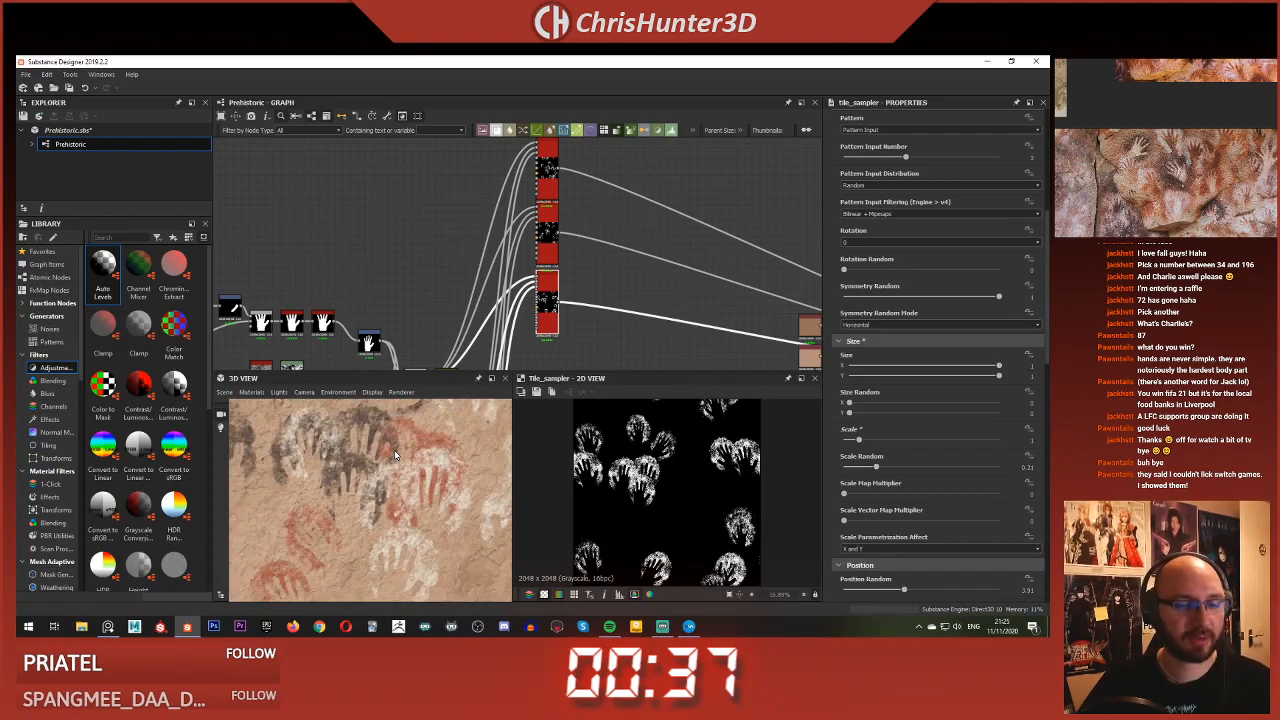
drag(395, 440, 388, 438)
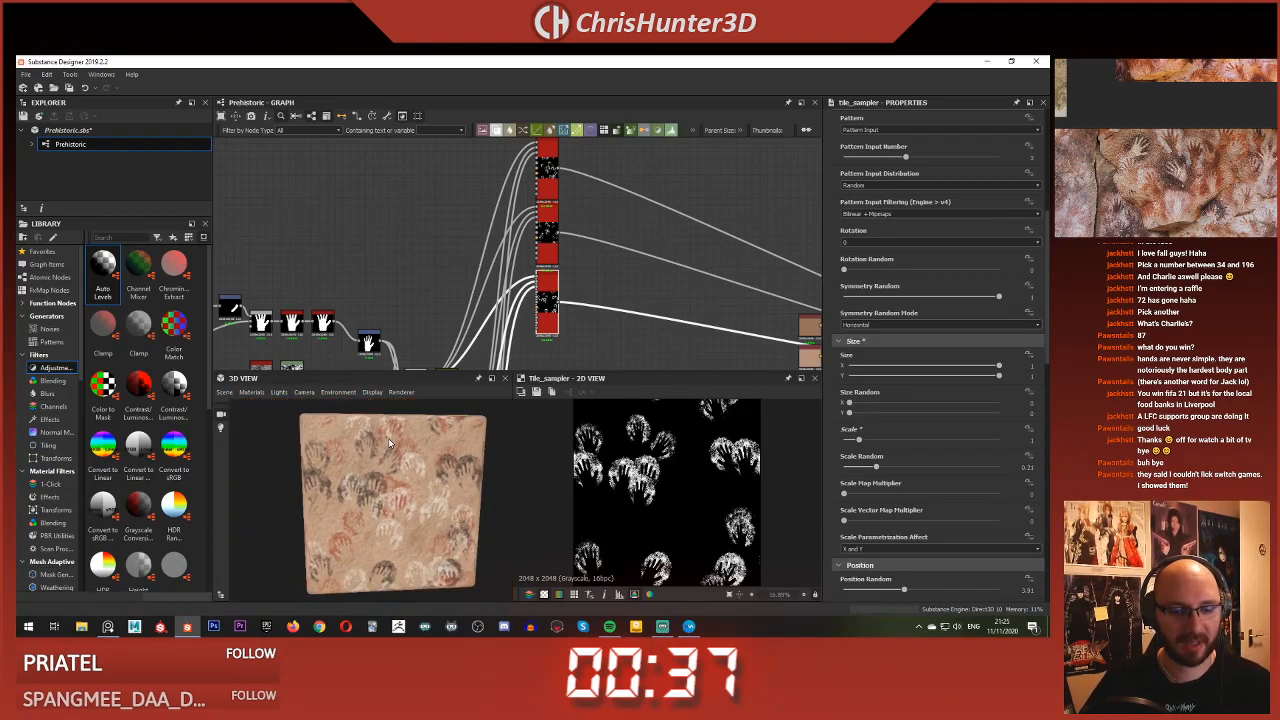
scroll(442, 438, up, 5)
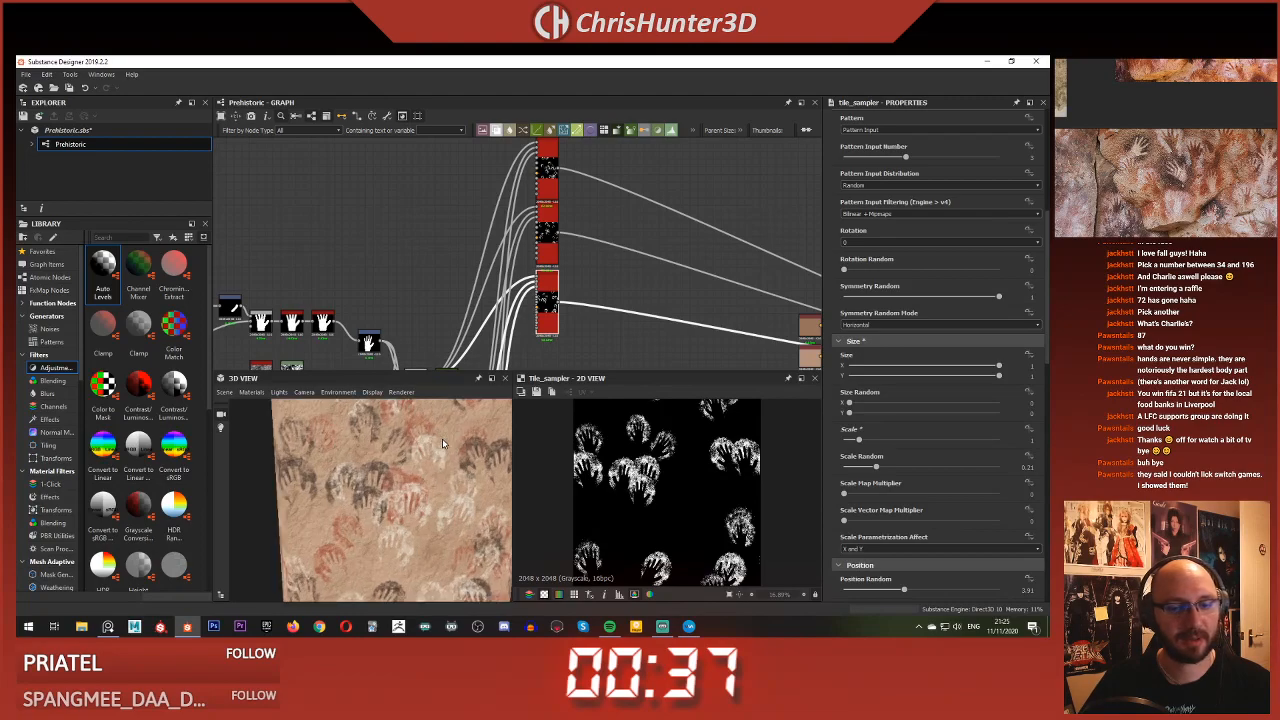
scroll(437, 442, down, 5)
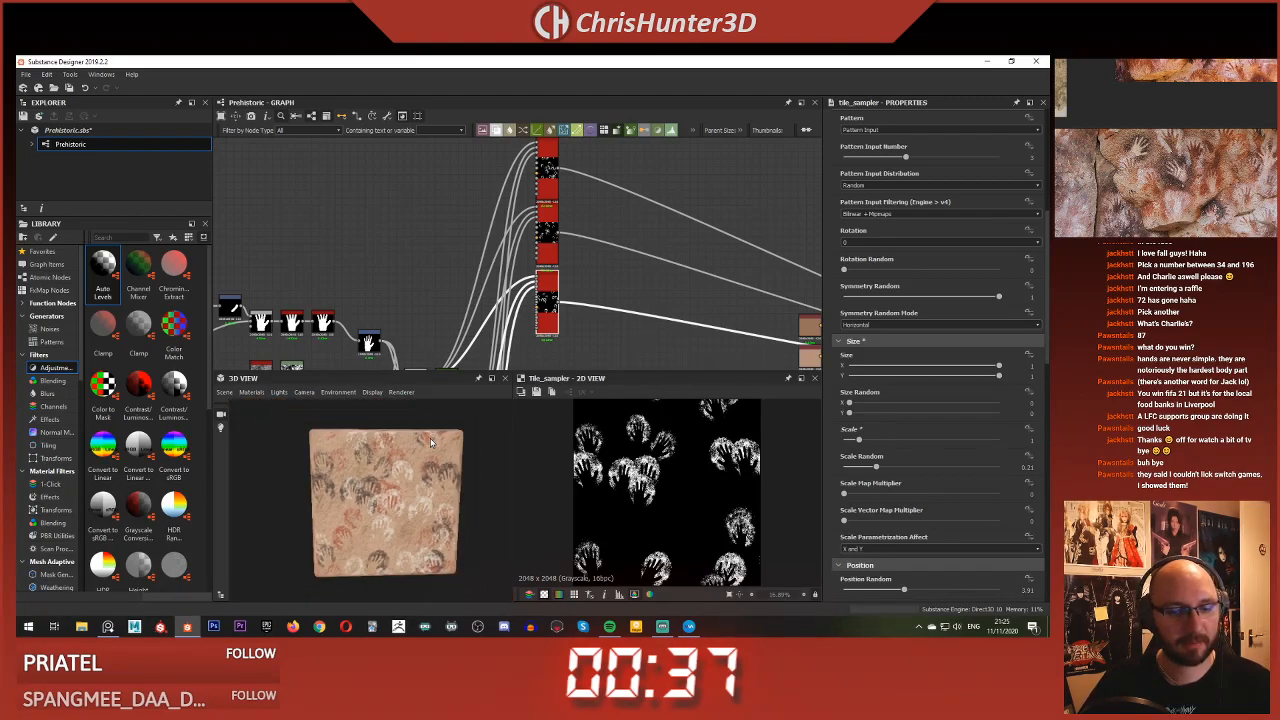
scroll(441, 262, down, 4)
middle_drag(443, 260, 428, 279)
scroll(396, 498, up, 6)
scroll(396, 500, down, 5)
scroll(399, 486, up, 7)
scroll(412, 480, up, 4)
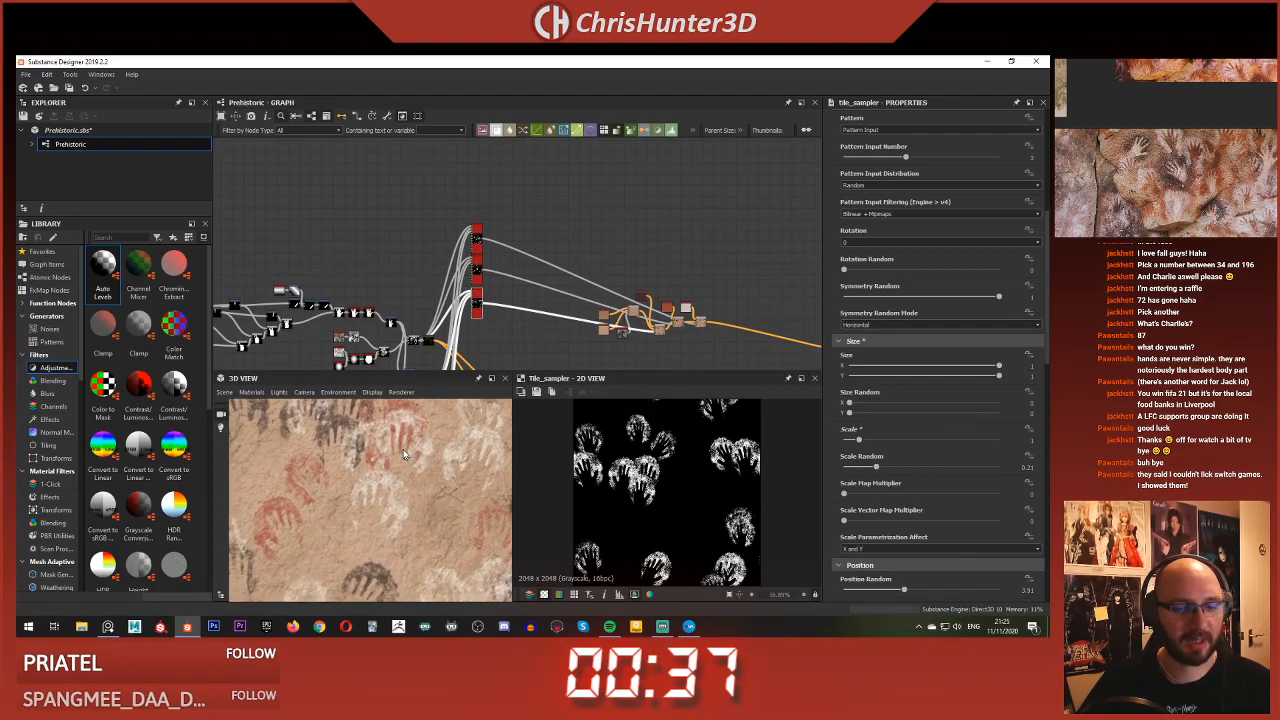
scroll(420, 457, down, 6)
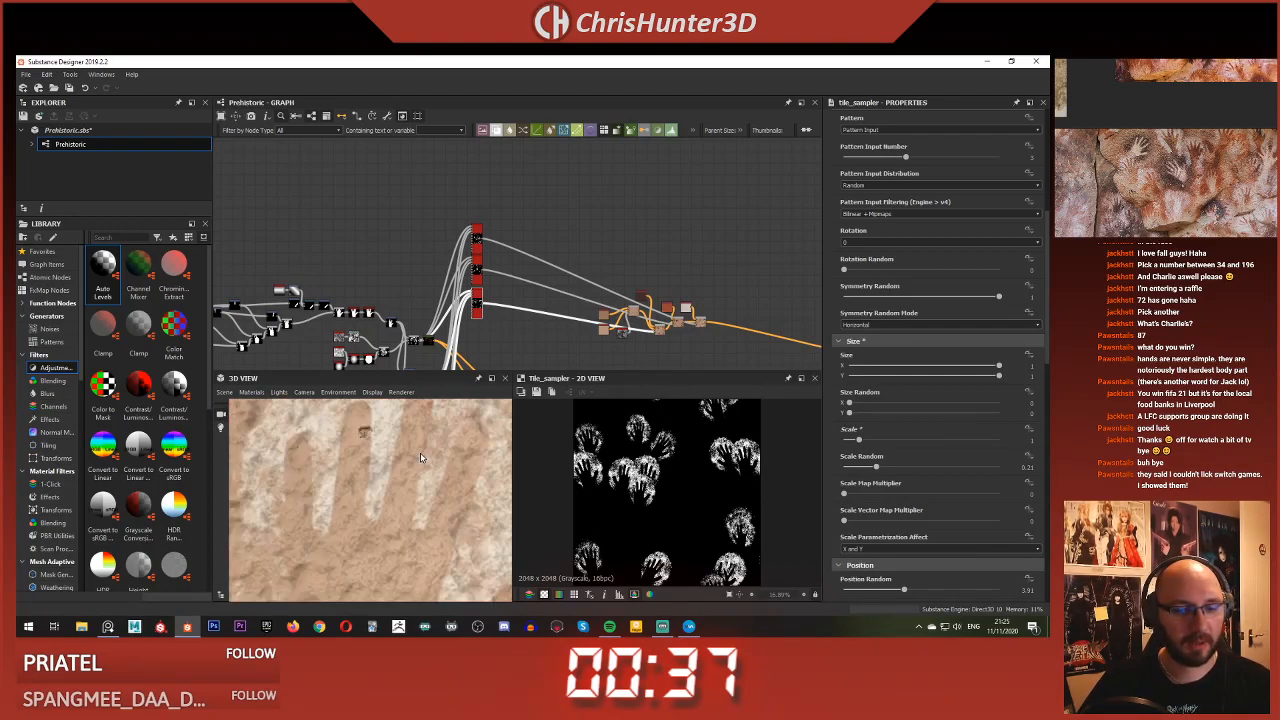
scroll(429, 463, down, 3)
drag(434, 462, 429, 456)
scroll(429, 456, up, 3)
scroll(433, 457, down, 2)
middle_drag(434, 460, 400, 457)
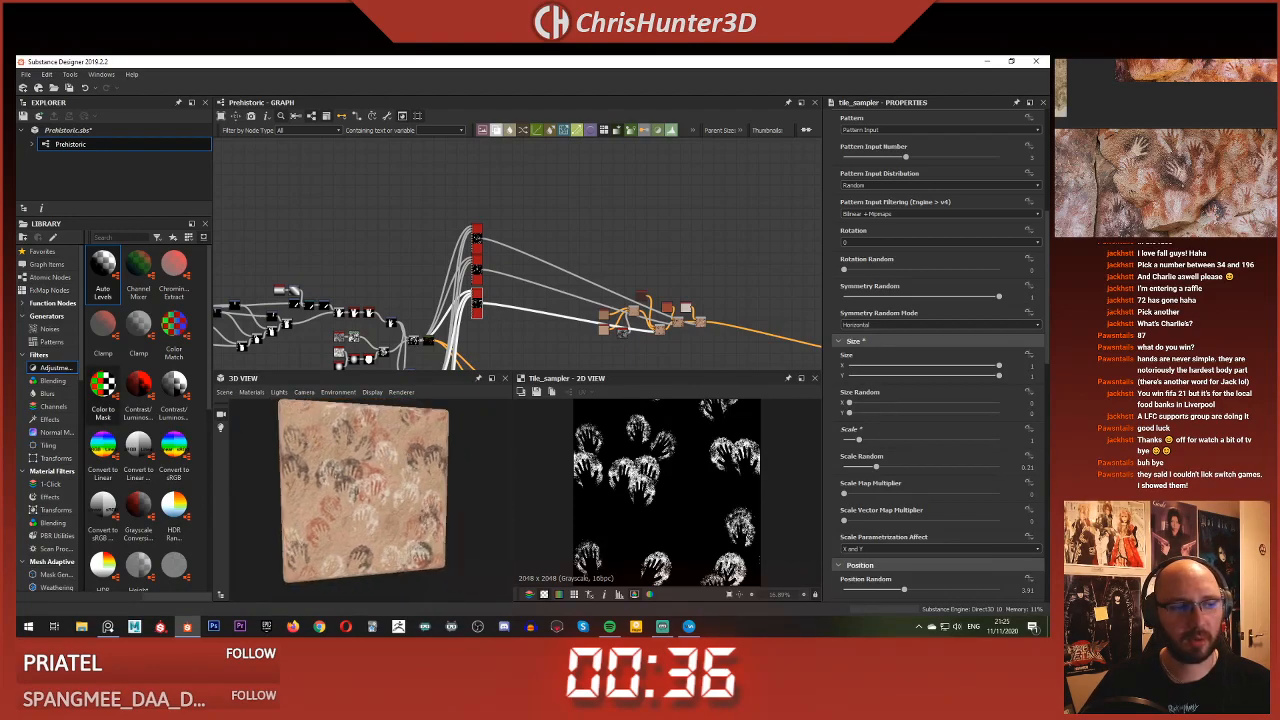
Study the cave painting reference images and look over the hand print shape nodes feeding the Tile Samplers in the graph
scroll(1166, 148, down, 5)
middle_drag(1166, 130, 1166, 150)
scroll(1166, 148, up, 3)
scroll(1185, 165, up, 2)
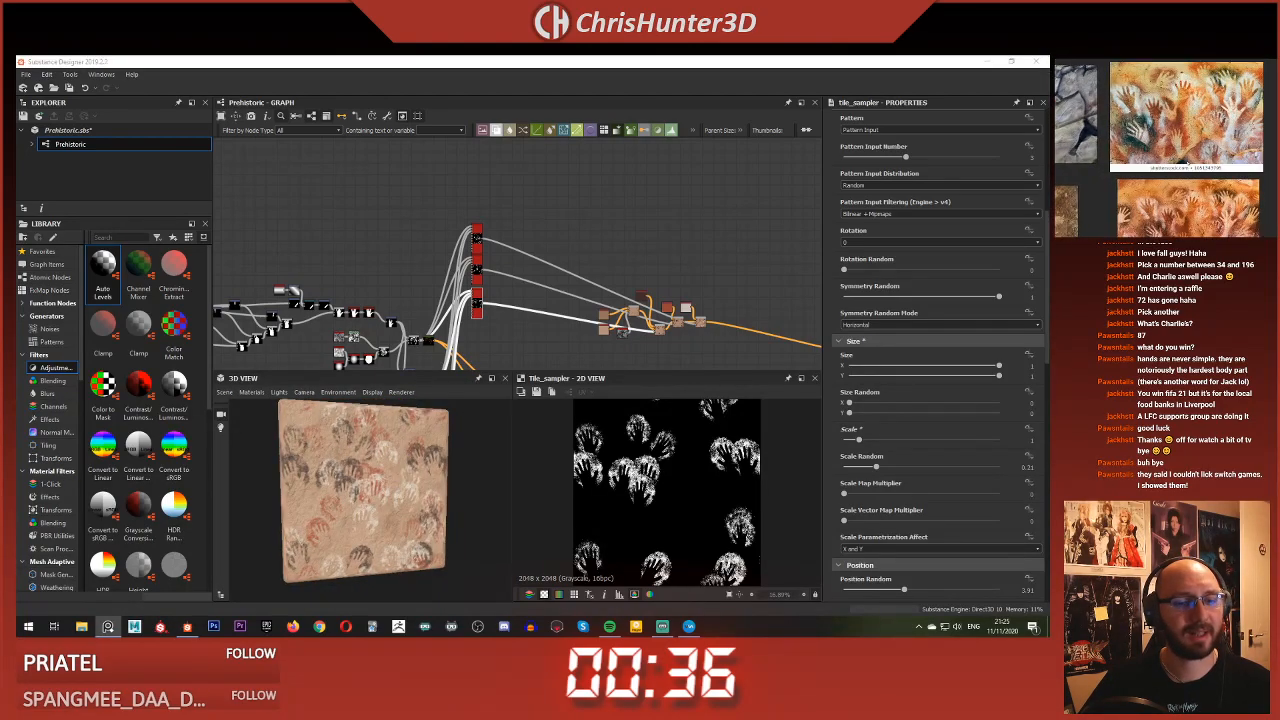
scroll(1185, 166, down, 1)
scroll(1185, 166, down, 1)
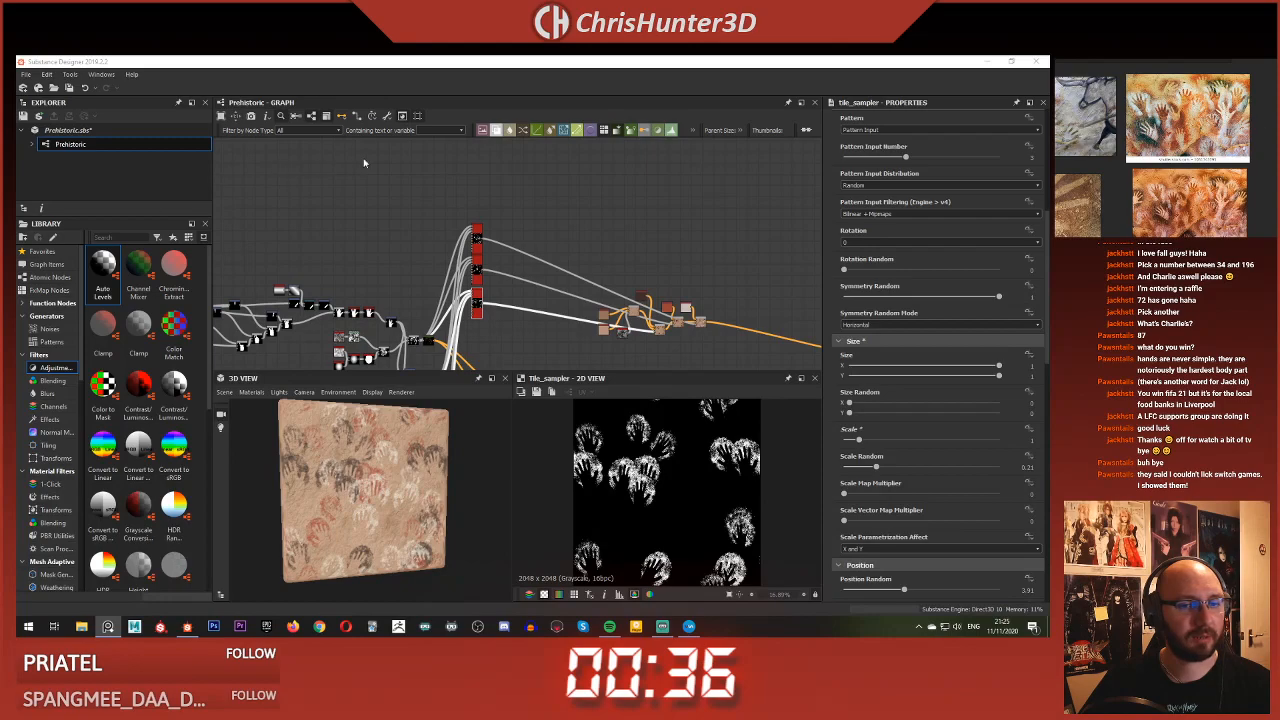
scroll(470, 280, up, 6)
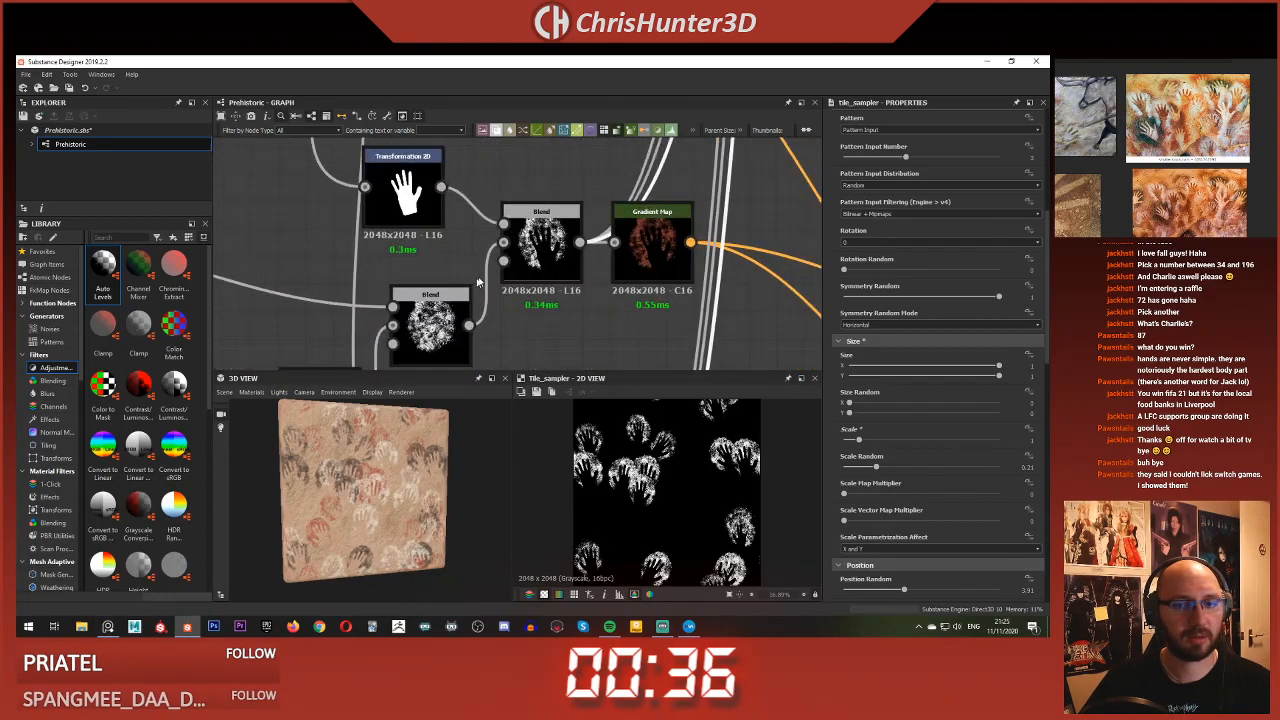
scroll(475, 283, up, 1)
scroll(586, 248, down, 6)
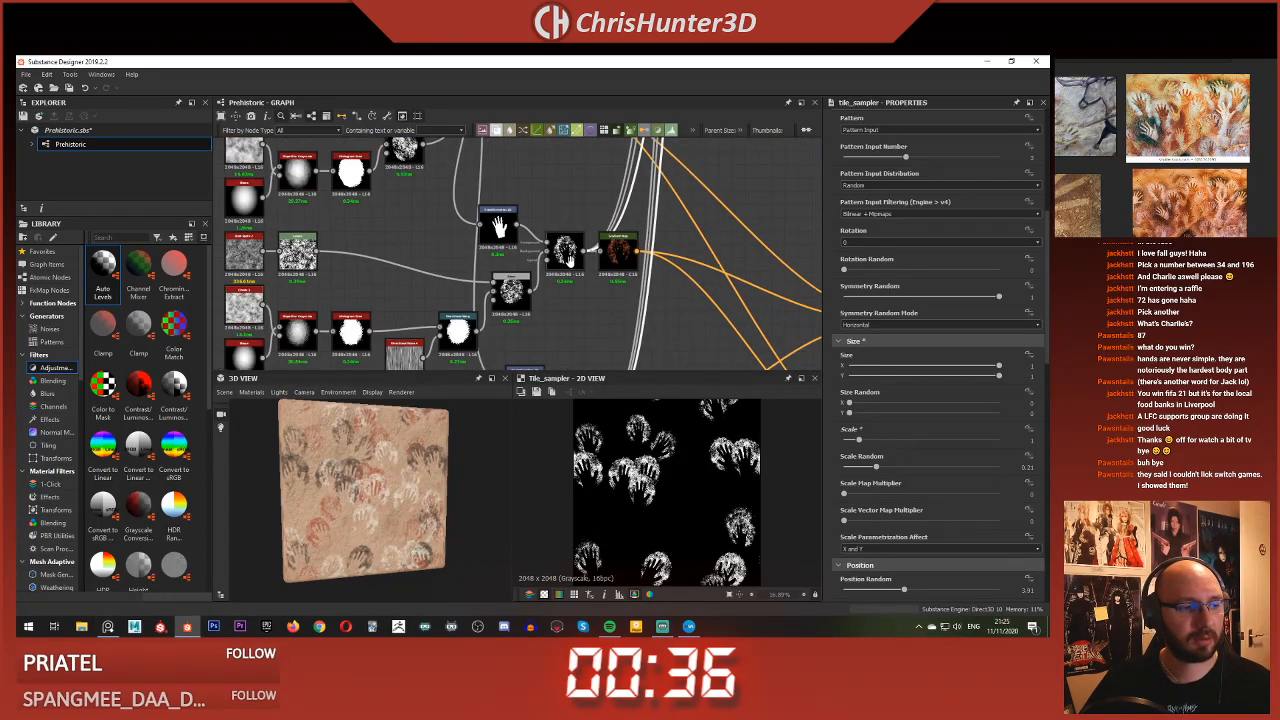
middle_drag(560, 275, 538, 273)
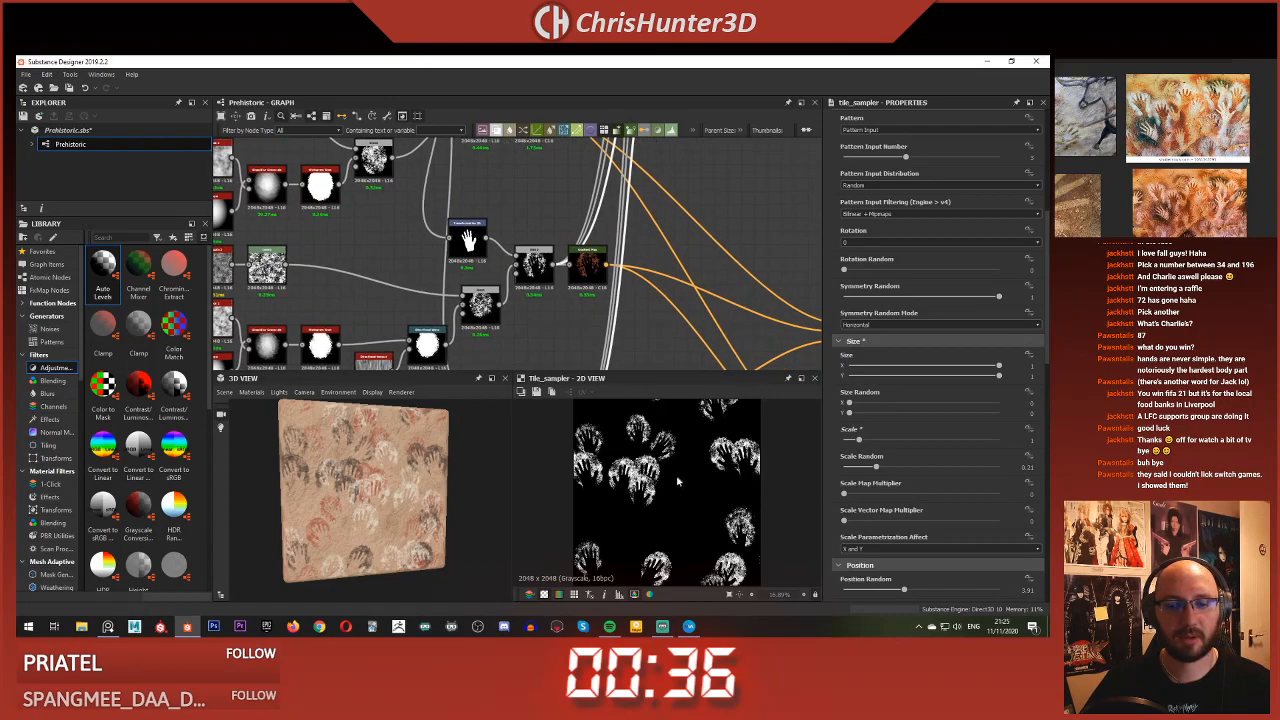
scroll(540, 272, down, 6)
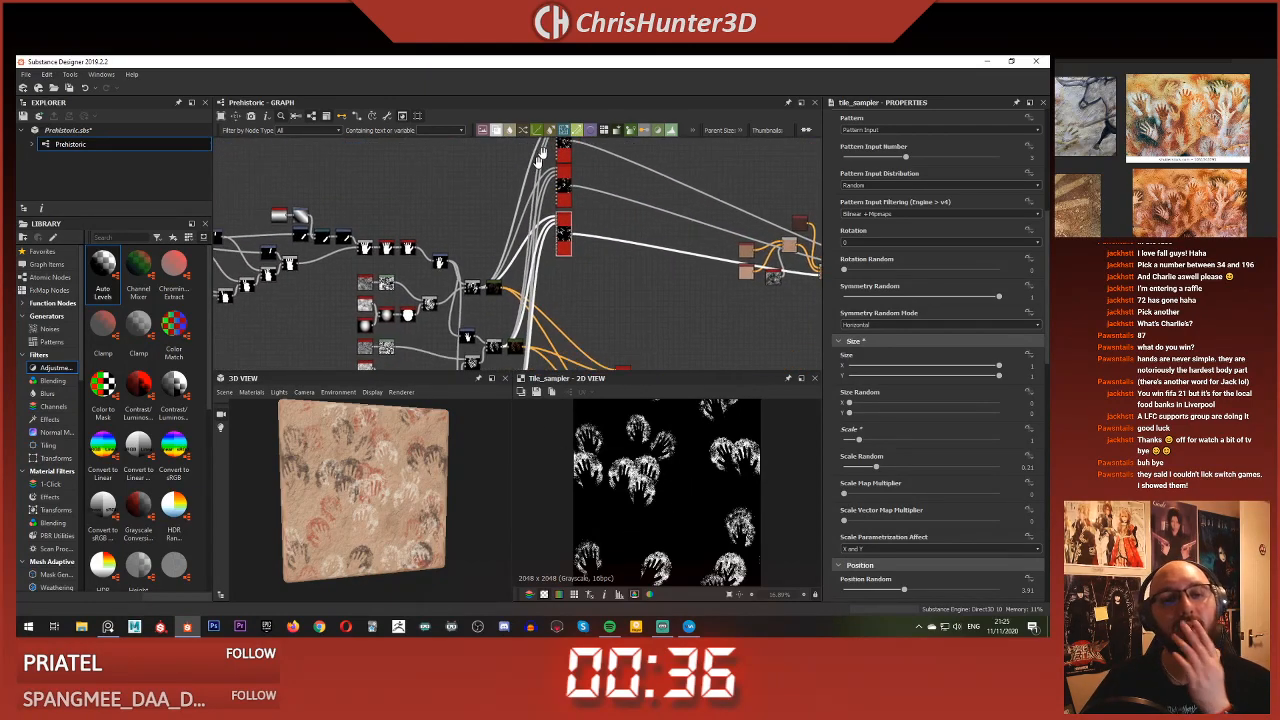
scroll(540, 260, up, 5)
scroll(565, 213, down, 2)
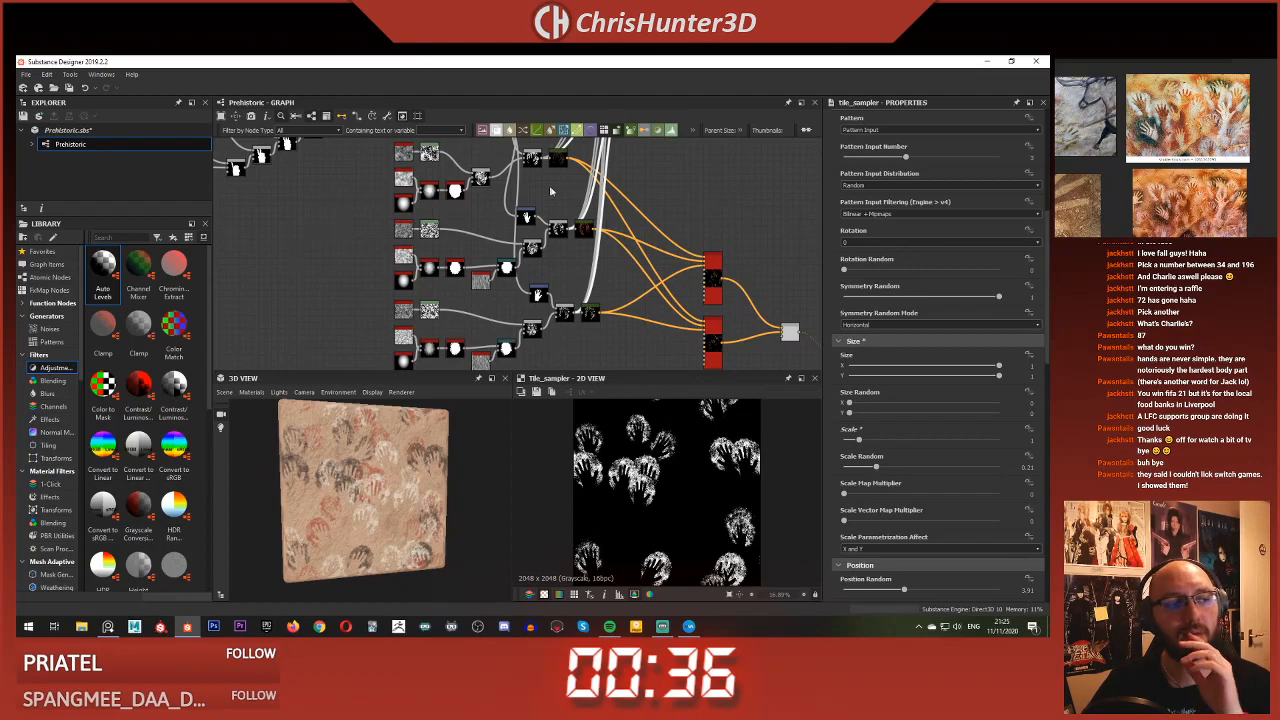
Set both the X Amount and Y Amount of the lowest Tile Sampler to 6
scroll(589, 194, down, 2)
middle_drag(584, 209, 532, 330)
scroll(565, 320, up, 3)
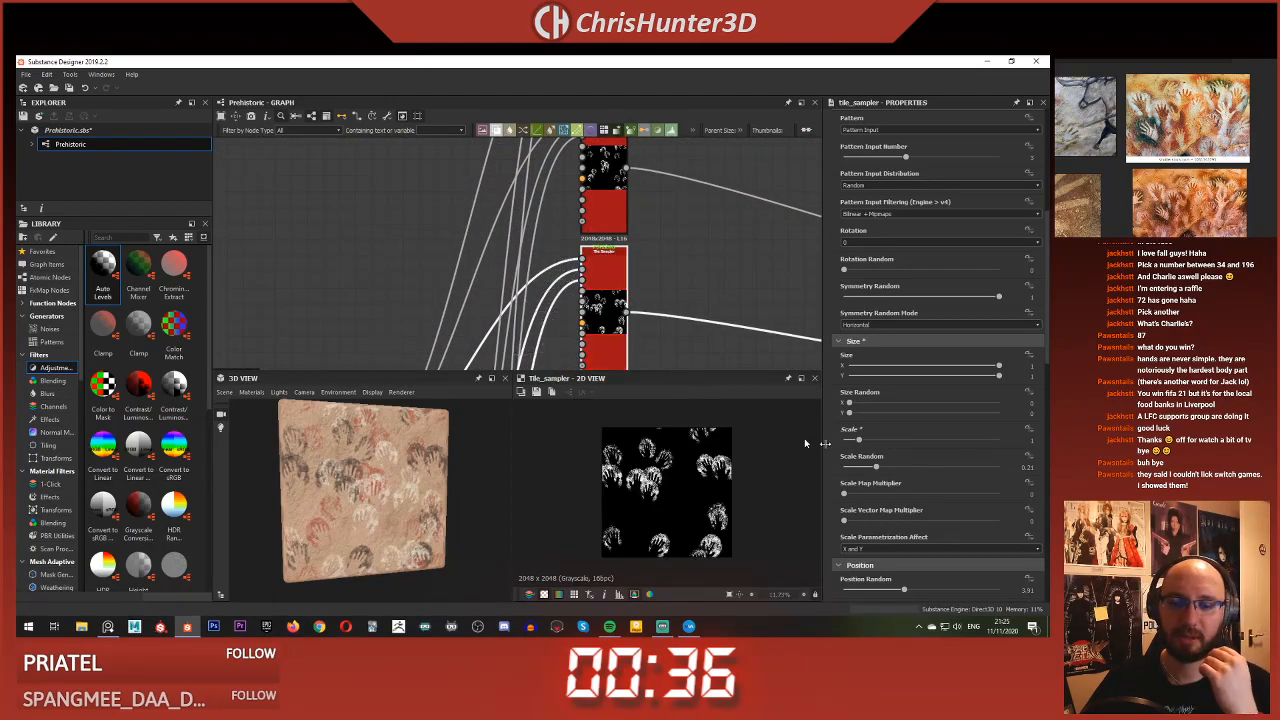
scroll(692, 512, down, 1)
scroll(694, 510, up, 1)
middle_drag(705, 302, 677, 336)
scroll(587, 450, up, 1)
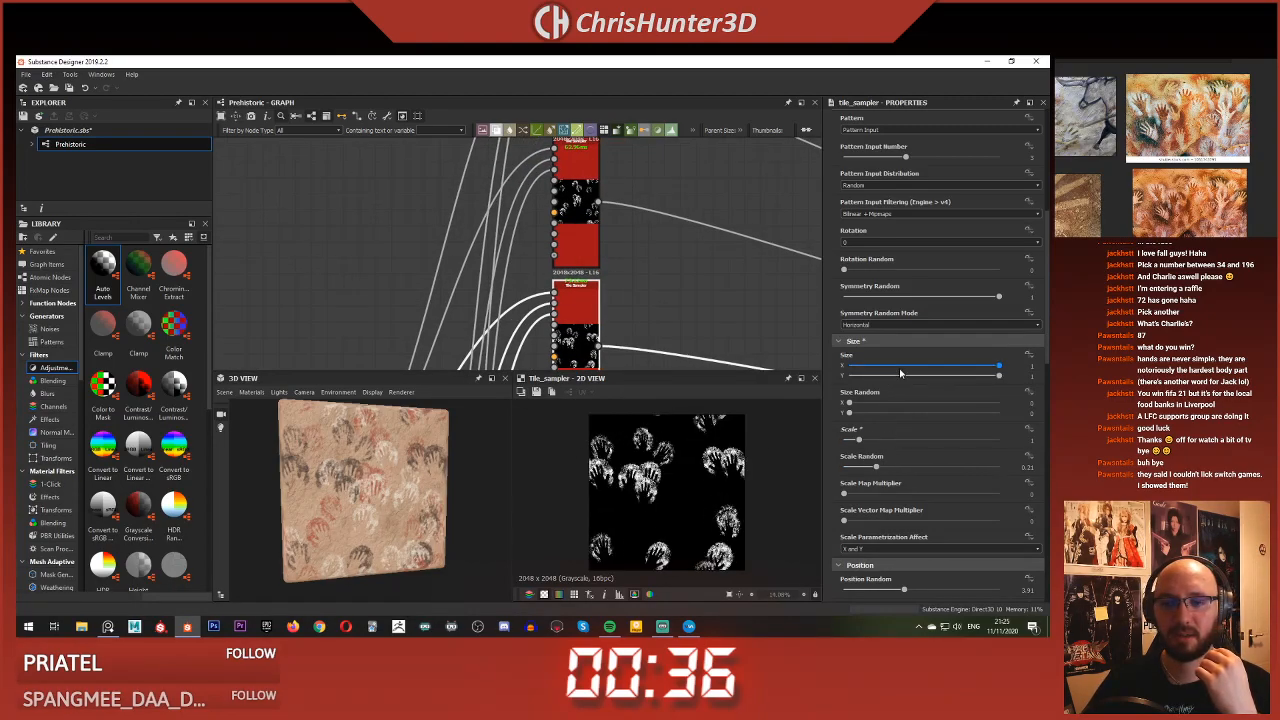
scroll(900, 372, up, 5)
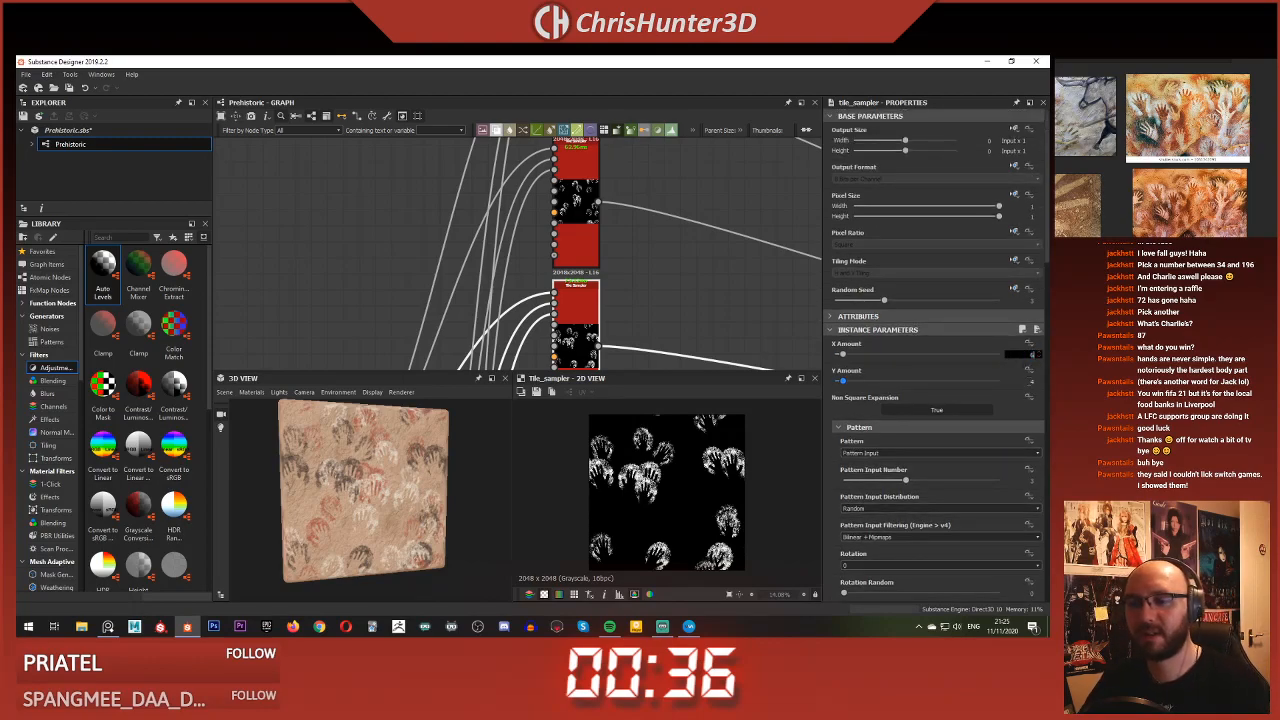
text(6)
key(Tab)
text(6)
key(Return)
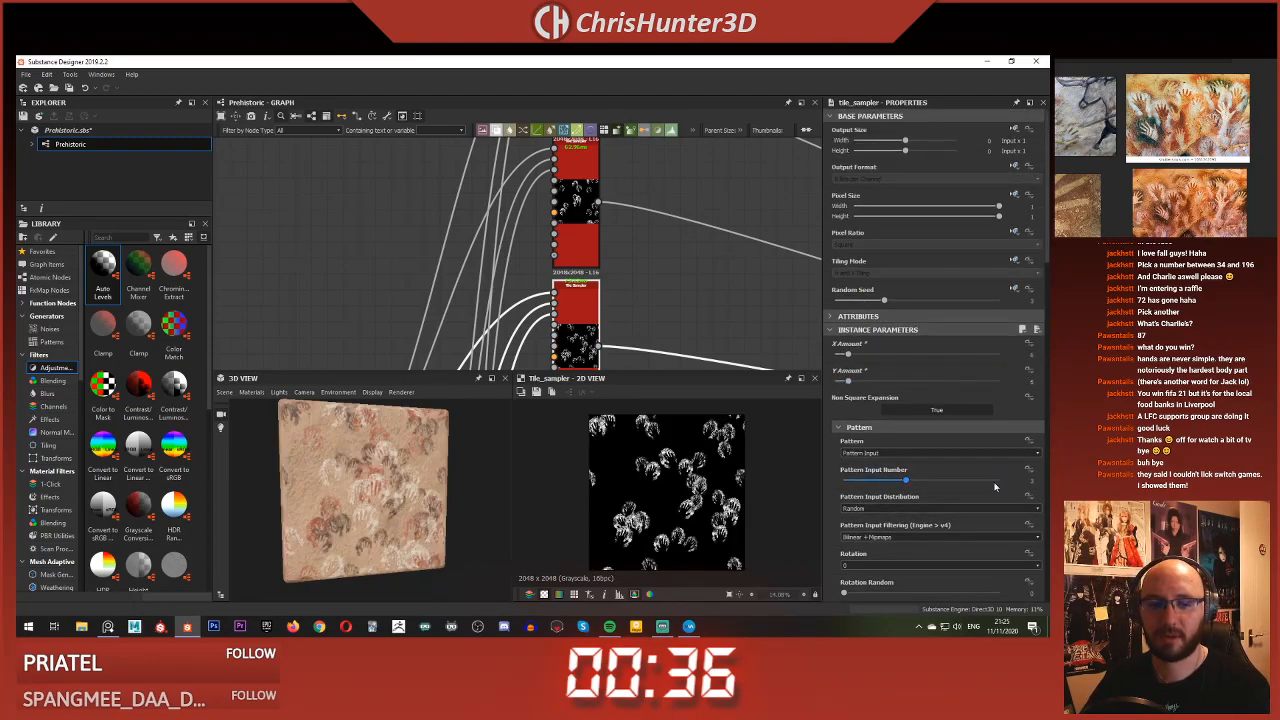
Raise the lowest Tile Sampler's Scale to about 1.36 and check the larger hand prints on the 3D wall
scroll(994, 486, down, 6)
drag(861, 442, 866, 442)
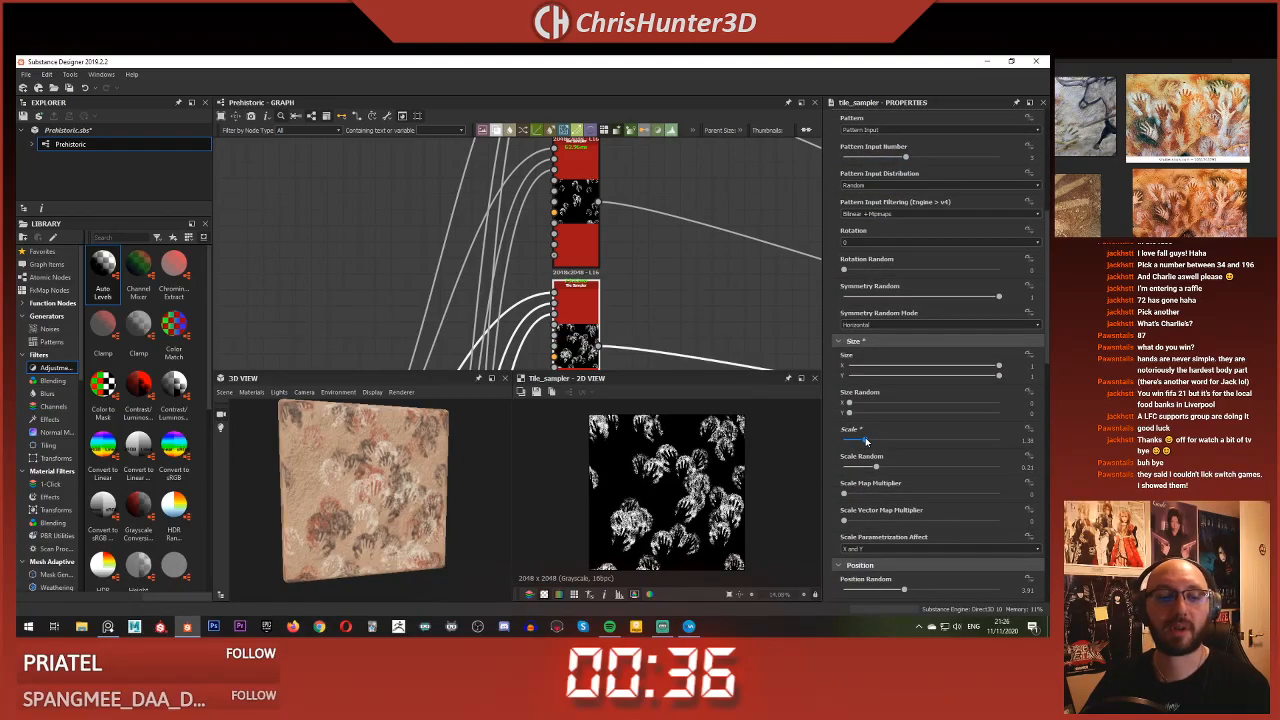
scroll(352, 549, up, 4)
drag(352, 549, 387, 497)
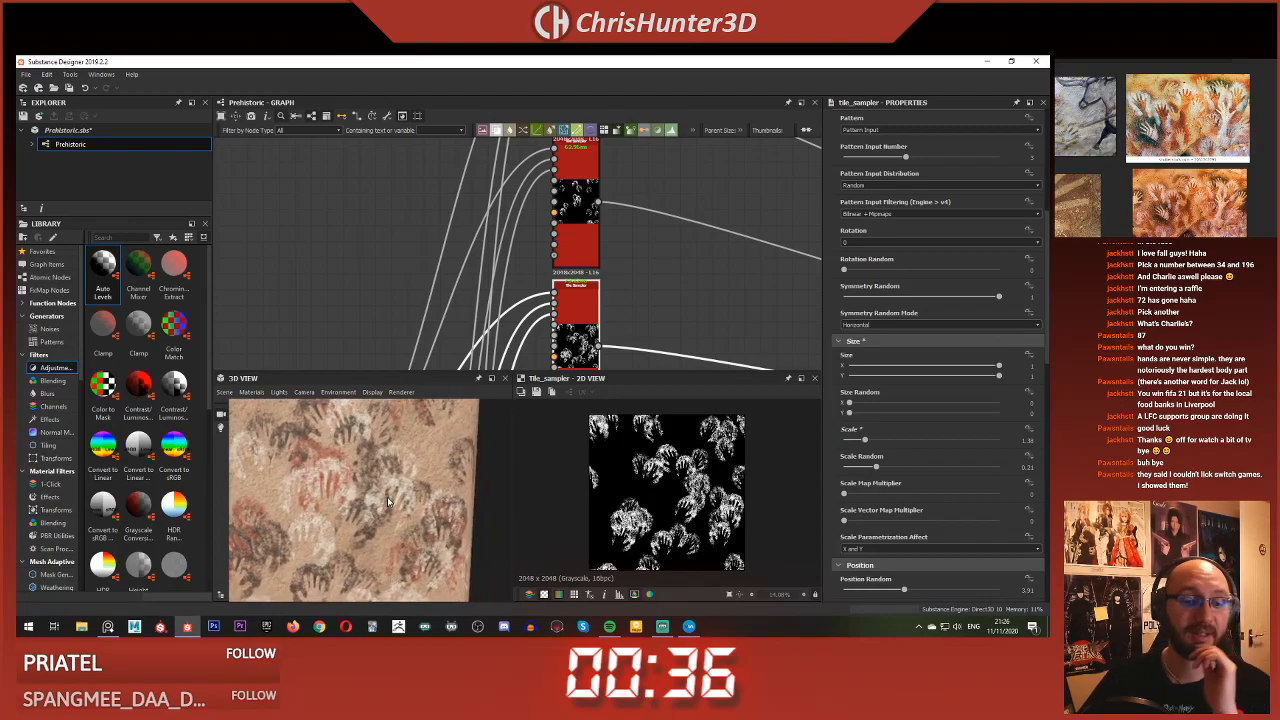
scroll(388, 496, down, 4)
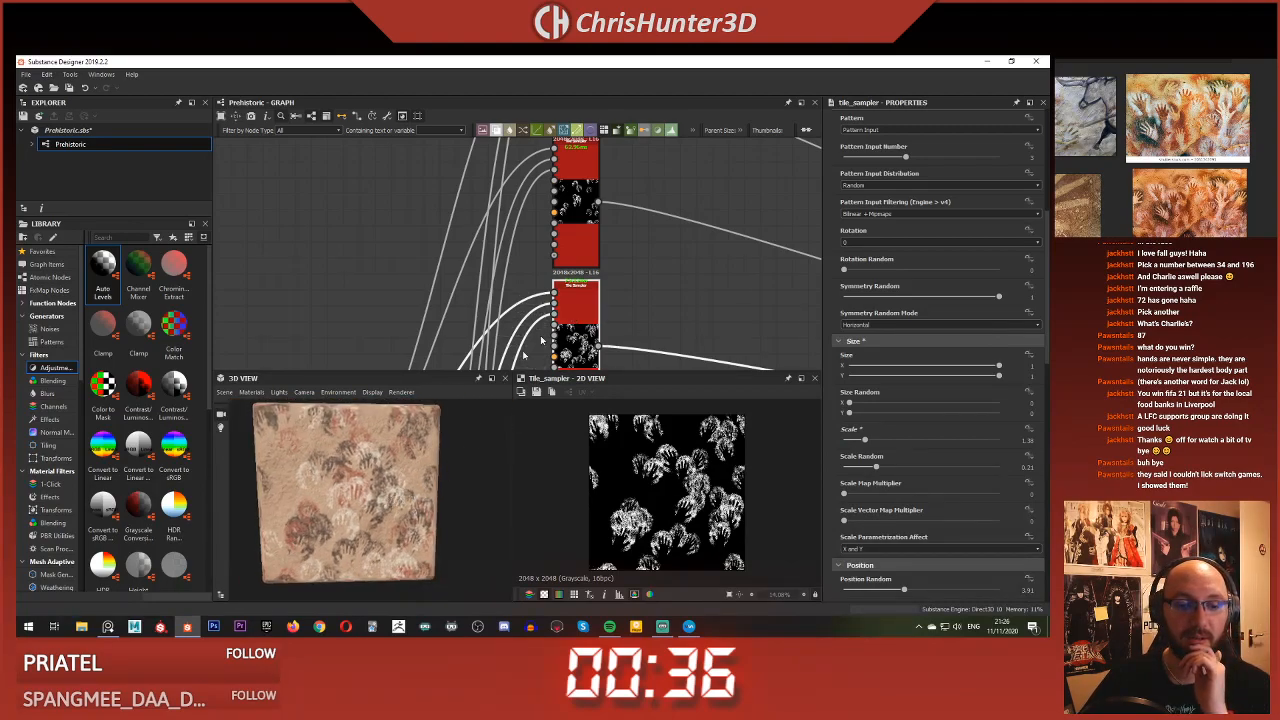
scroll(402, 478, up, 4)
scroll(402, 478, down, 6)
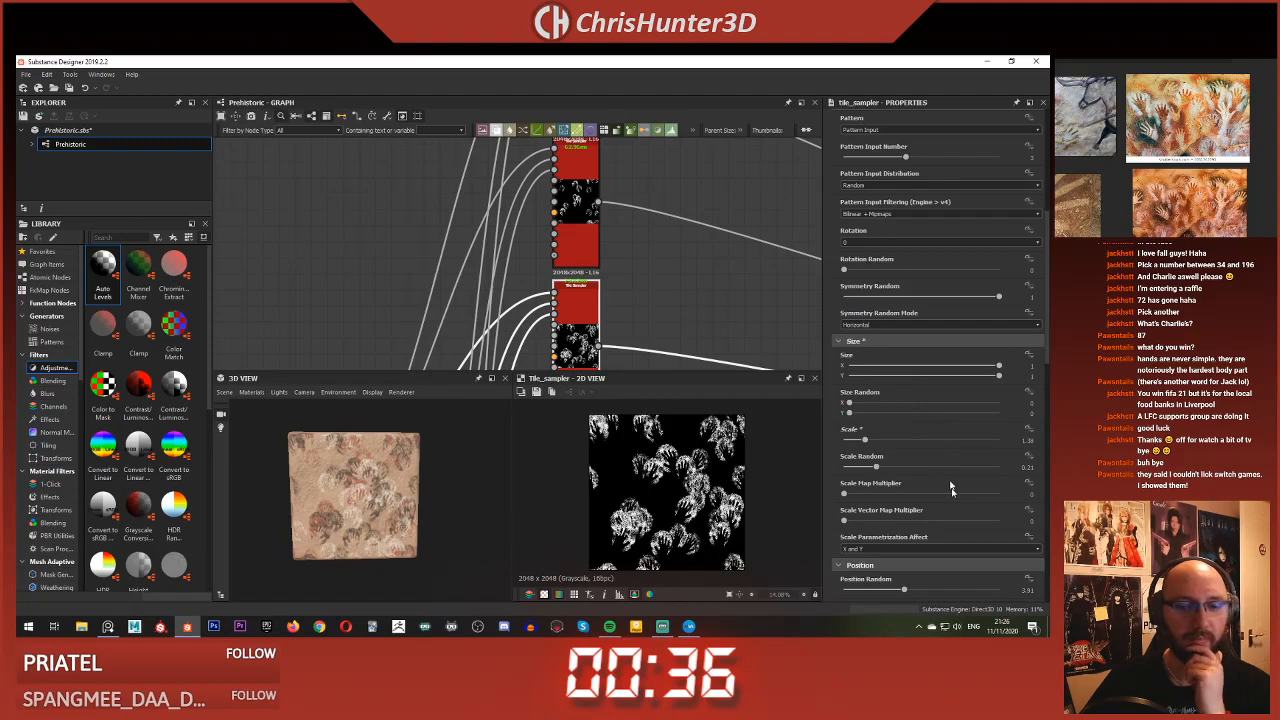
Reduce the lowest Tile Sampler's Position Random to about 2.73 and set its Offset to 0
scroll(949, 478, down, 3)
scroll(962, 480, down, 7)
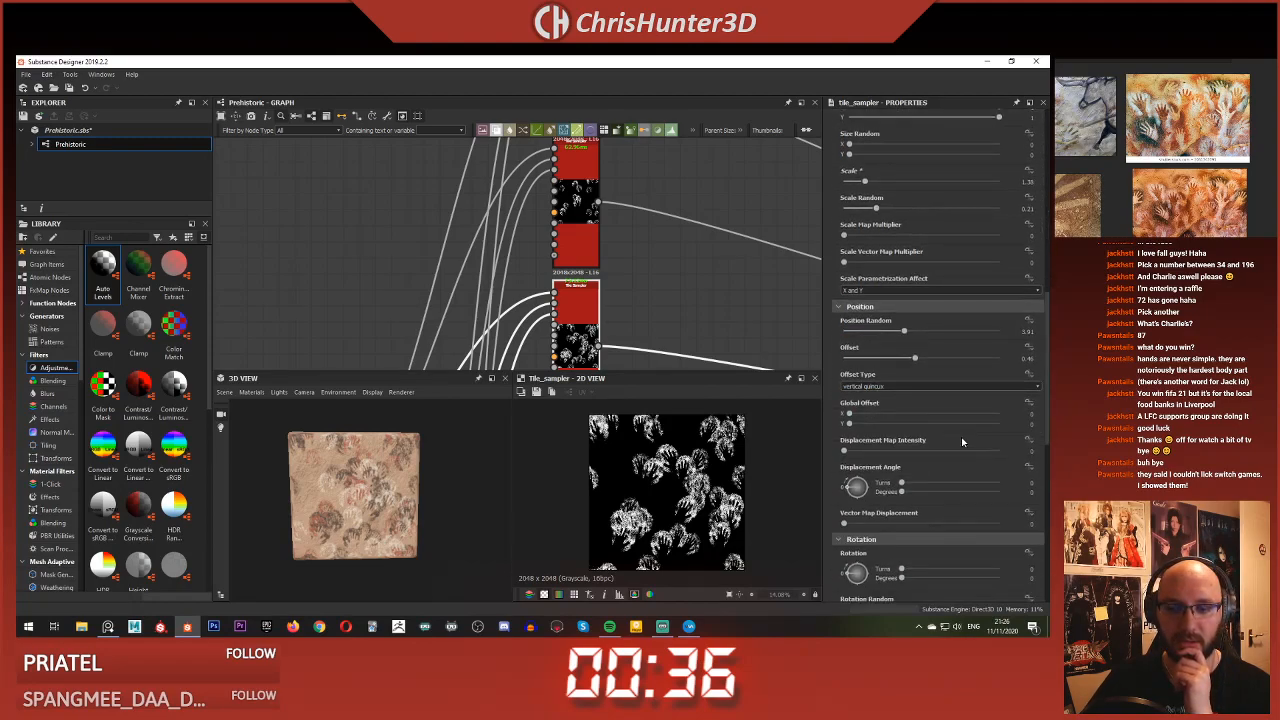
mouse_move(901, 266)
mouse_down()
mouse_move(874, 262)
mouse_move(886, 268)
mouse_up()
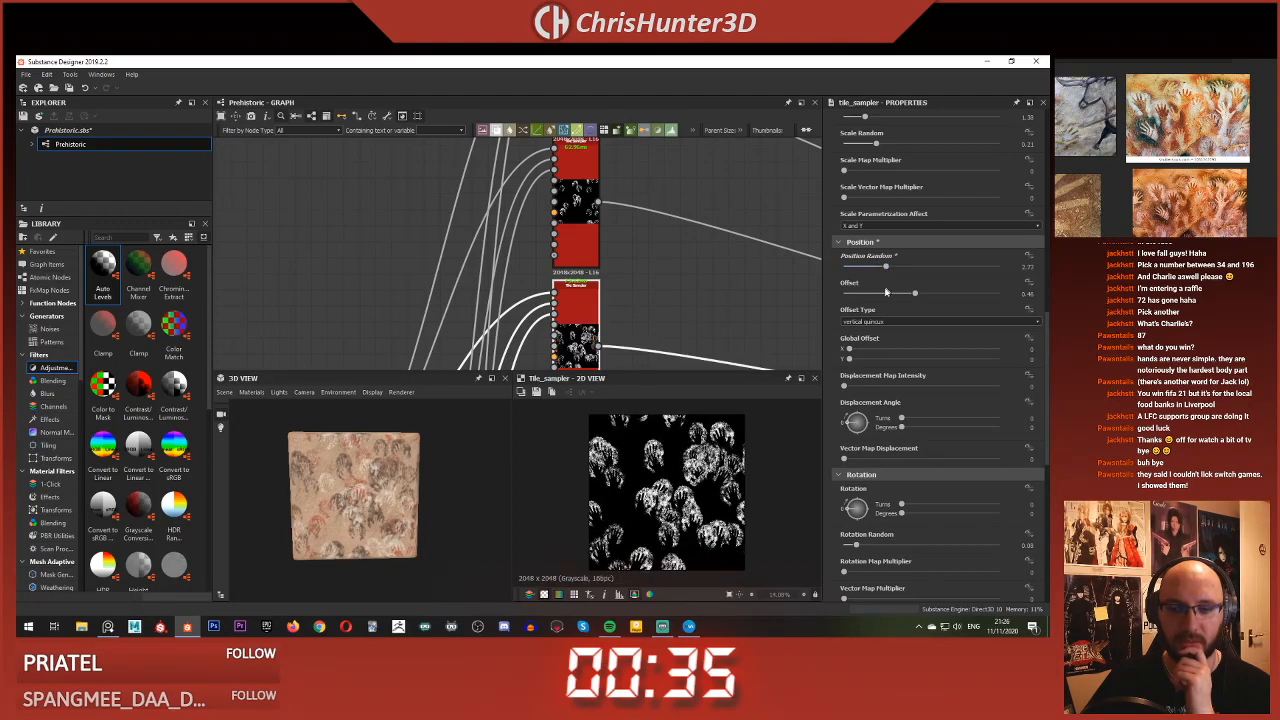
drag(871, 292, 838, 290)
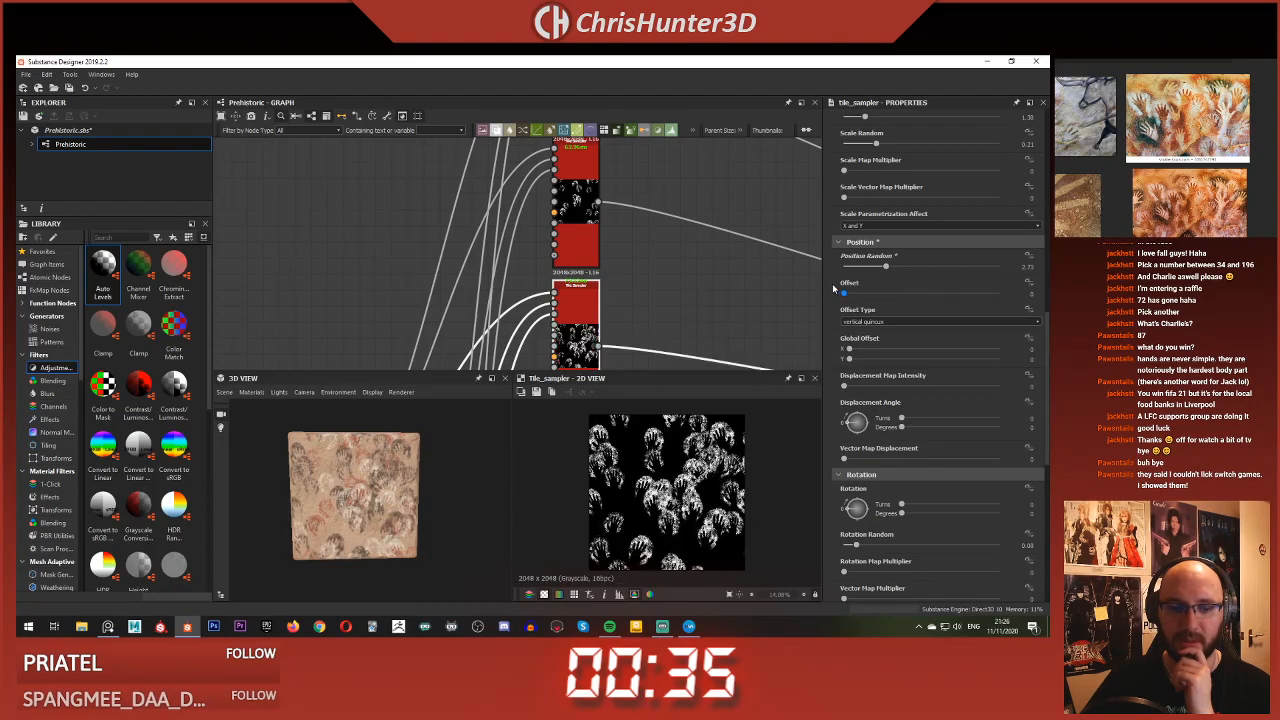
scroll(570, 489, up, 2)
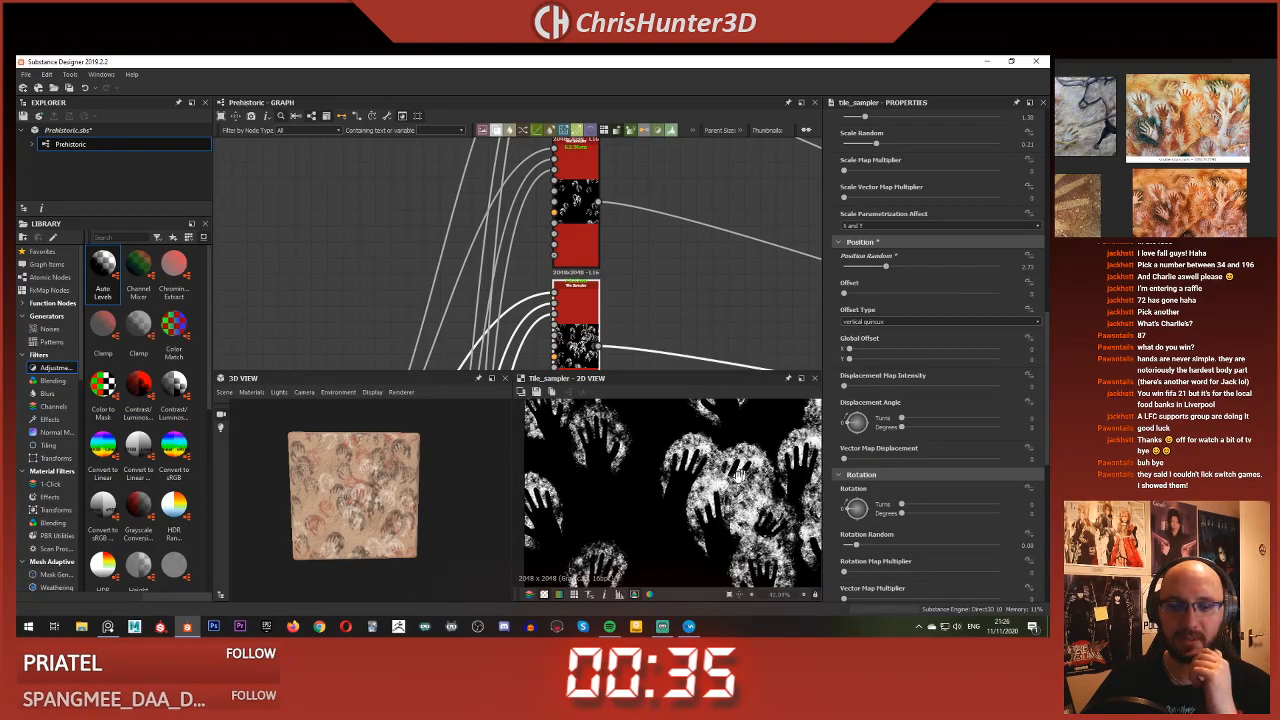
scroll(570, 489, down, 3)
Try Mask Random and Reverse Rendering Order on the lowest Tile Sampler, then restore them to 0 and False
scroll(927, 403, down, 5)
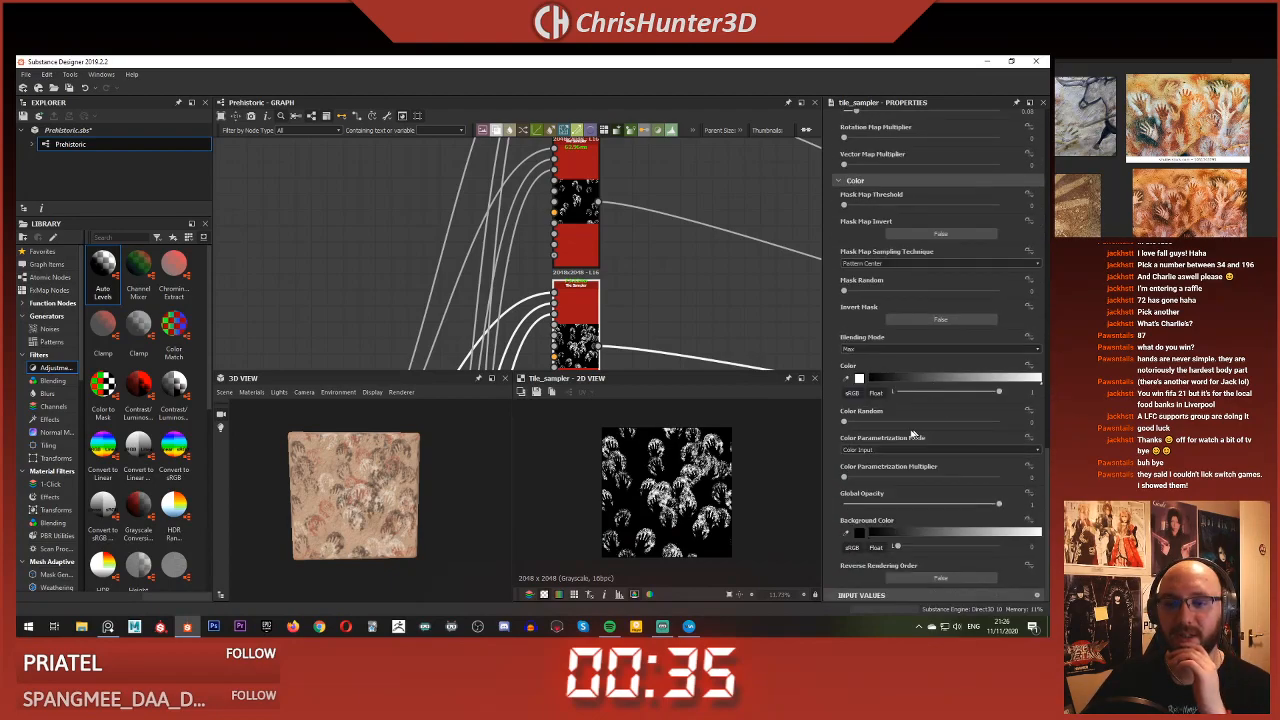
click(845, 291)
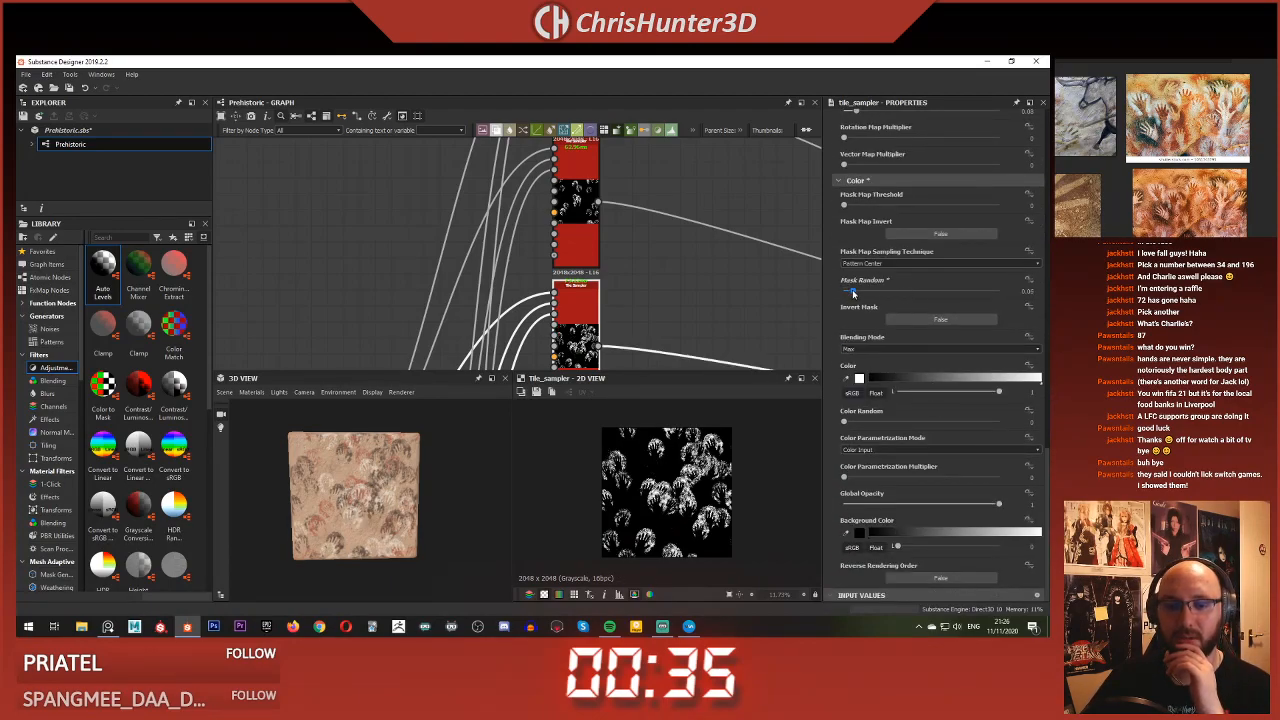
drag(845, 291, 838, 292)
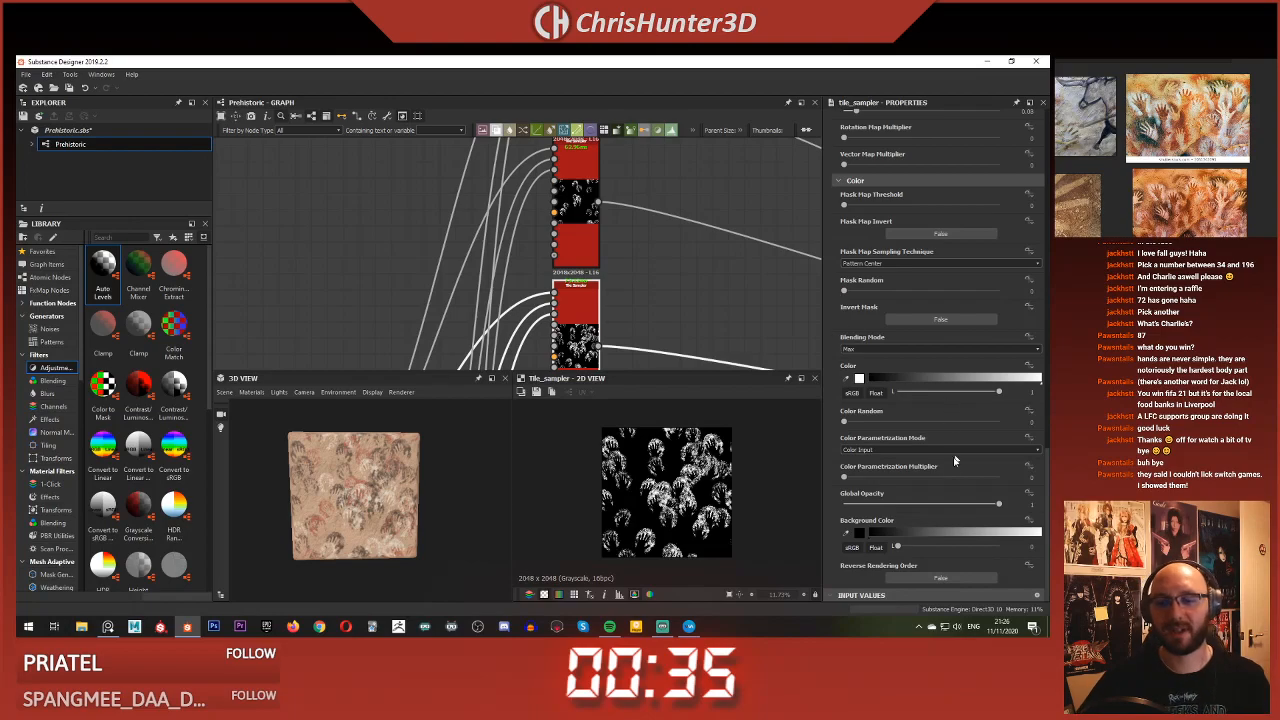
click(939, 579)
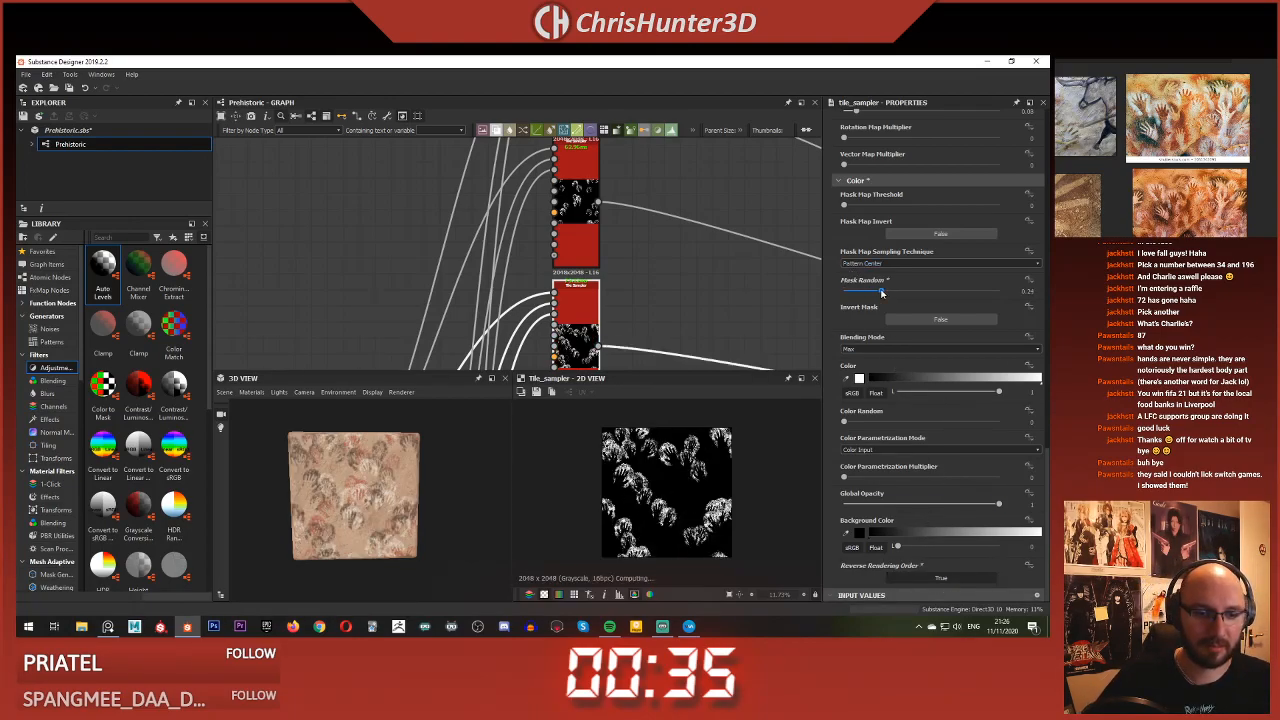
click(892, 580)
scroll(404, 484, up, 5)
scroll(404, 484, down, 8)
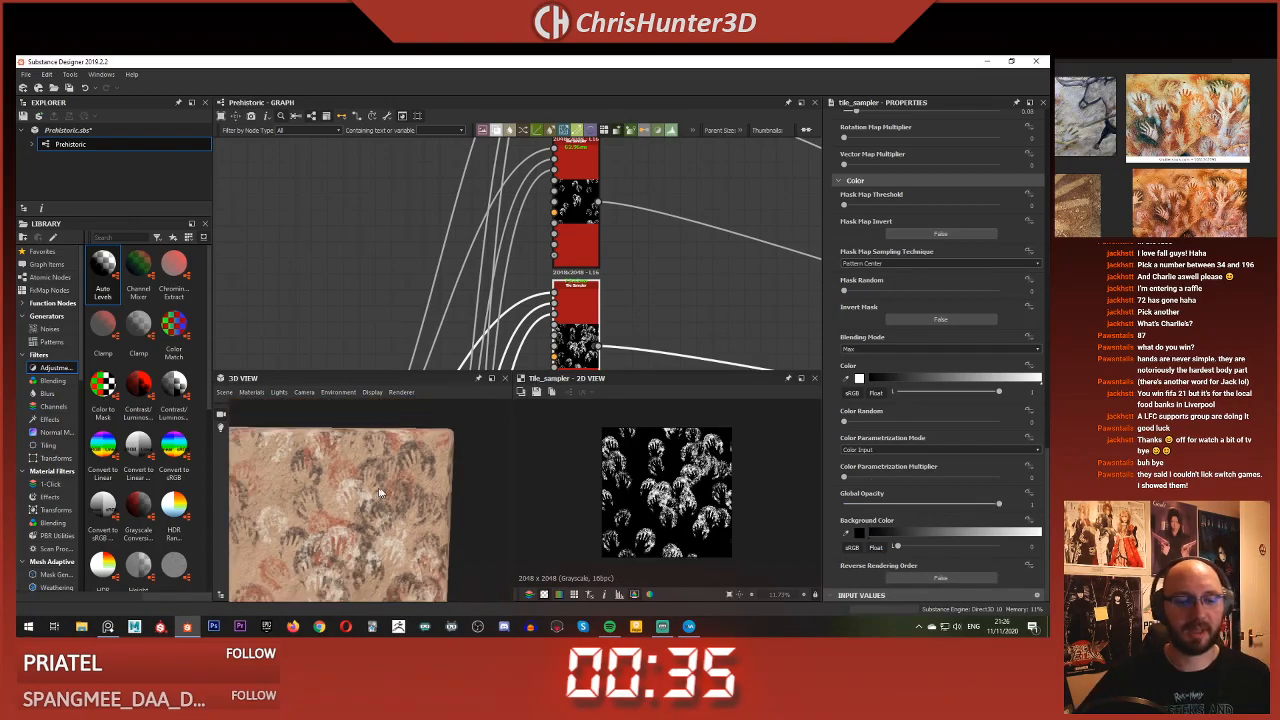
Set both the X Amount and Y Amount of the middle Tile Sampler to 6
scroll(436, 163, down, 6)
middle_drag(436, 163, 476, 245)
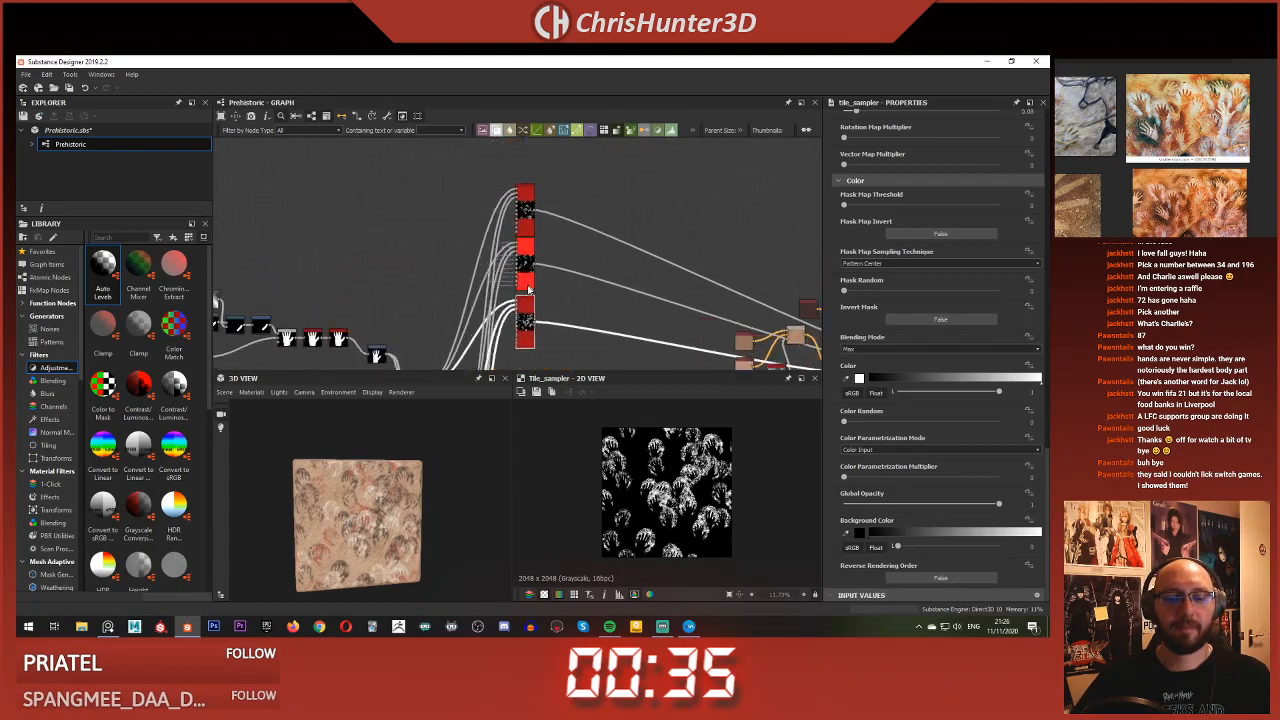
scroll(505, 273, up, 5)
scroll(678, 424, up, 2)
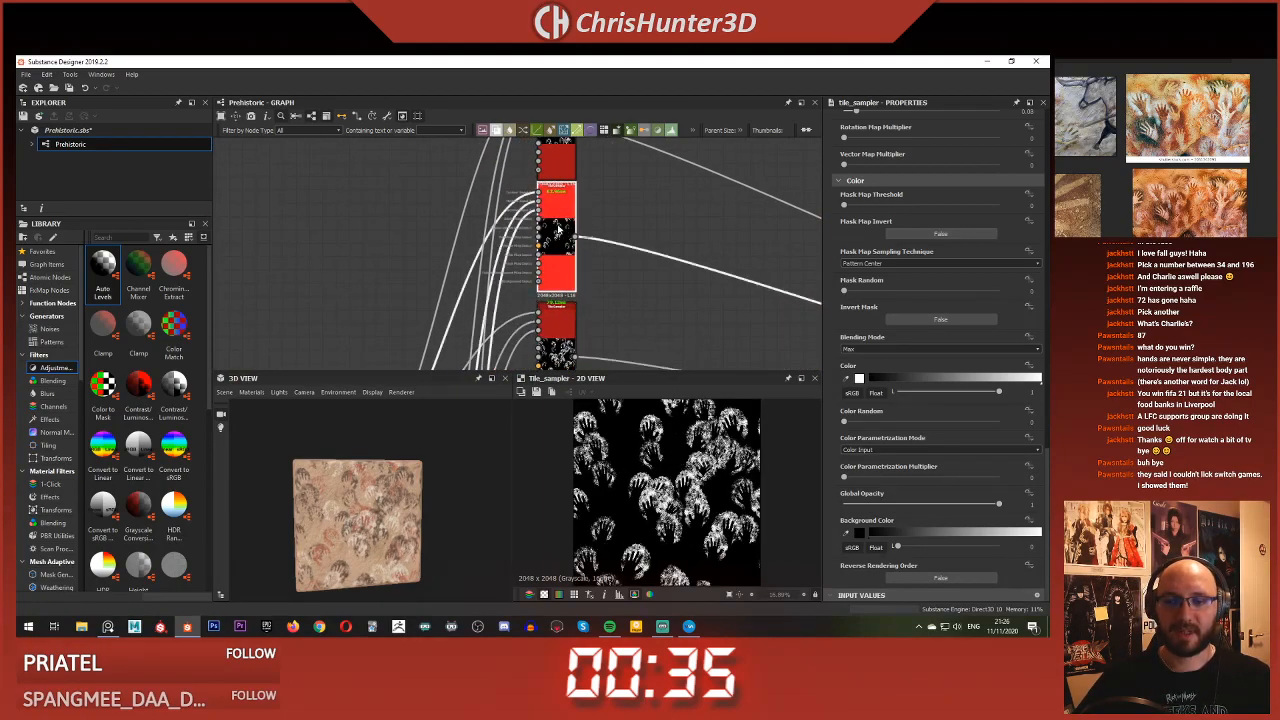
scroll(1015, 369, up, 10)
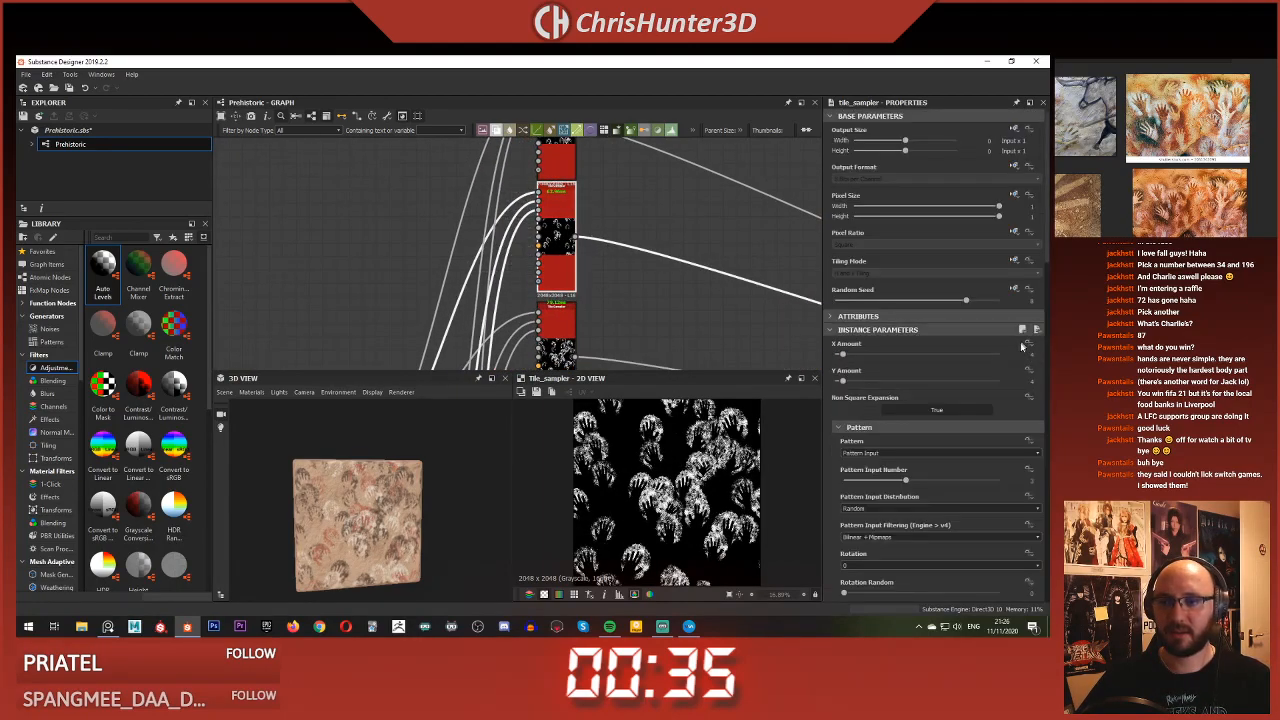
key(Return)
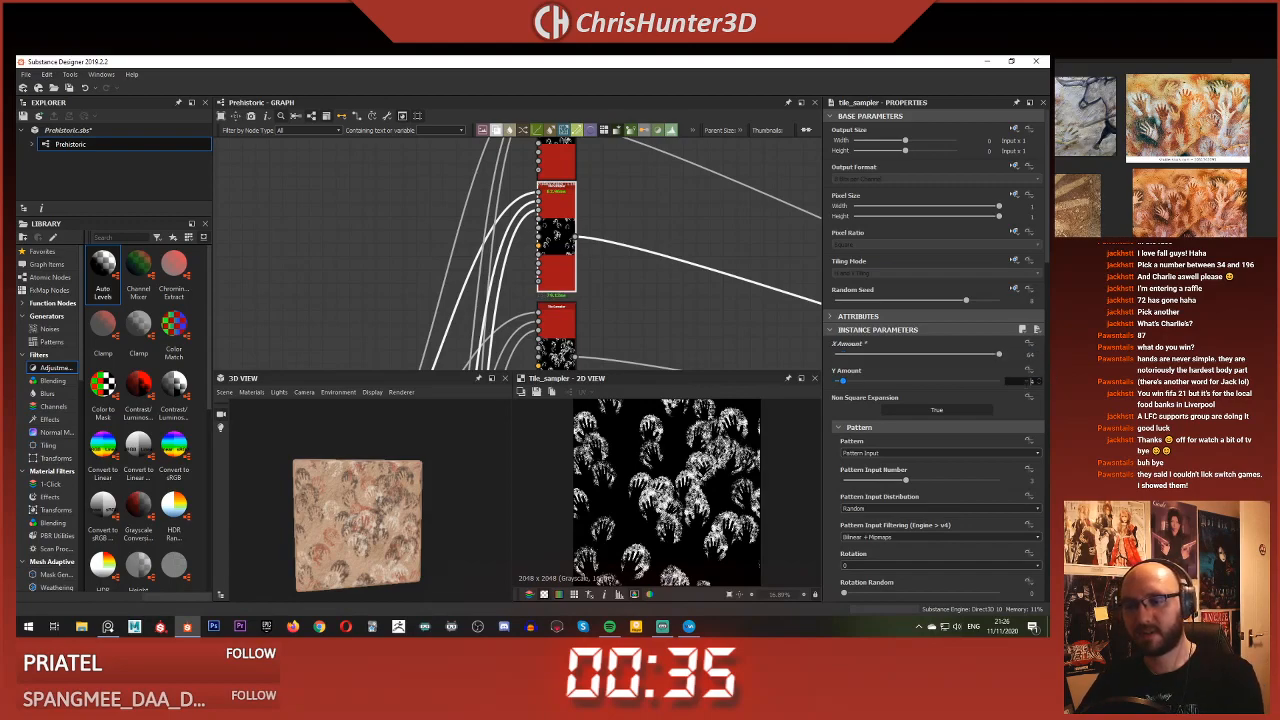
text(6)
click(1030, 381)
text(6)
key(Return)
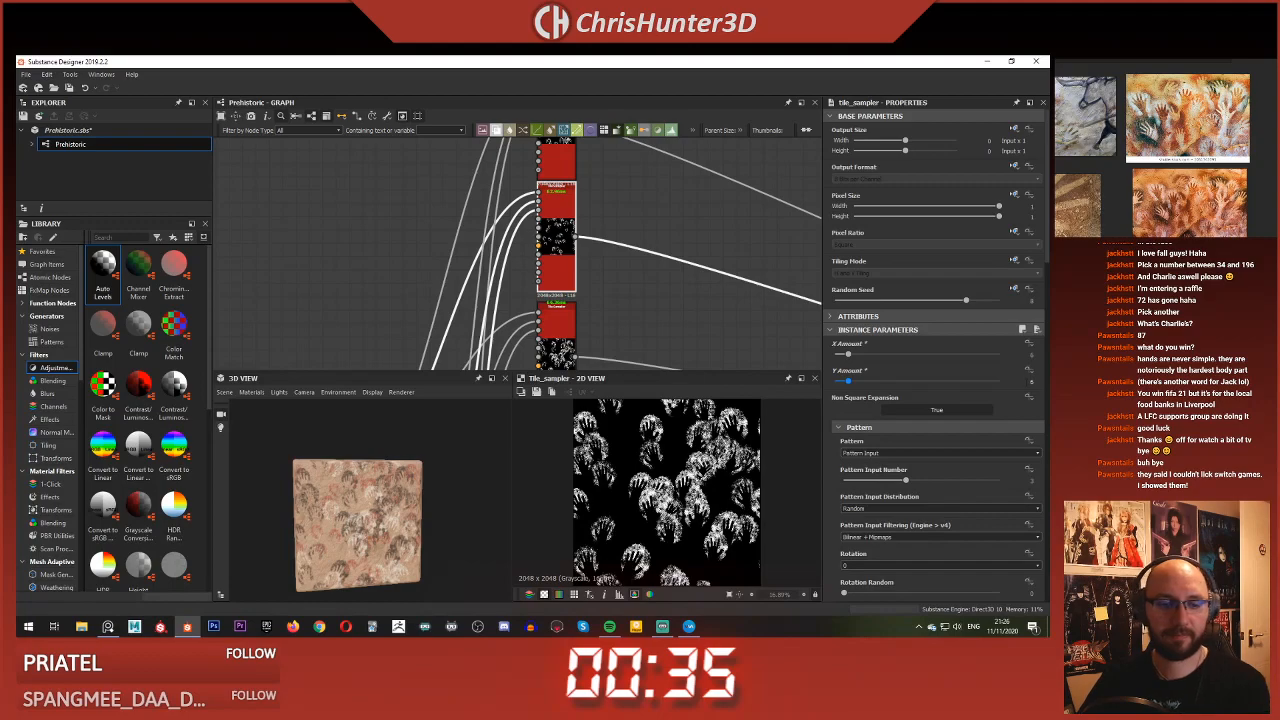
Try a Scale of 2 on the middle Tile Sampler, settle on 1.5 and check the prints on the 3D wall
scroll(1000, 400, down, 4)
scroll(527, 486, up, 1)
scroll(335, 529, up, 3)
scroll(338, 527, down, 5)
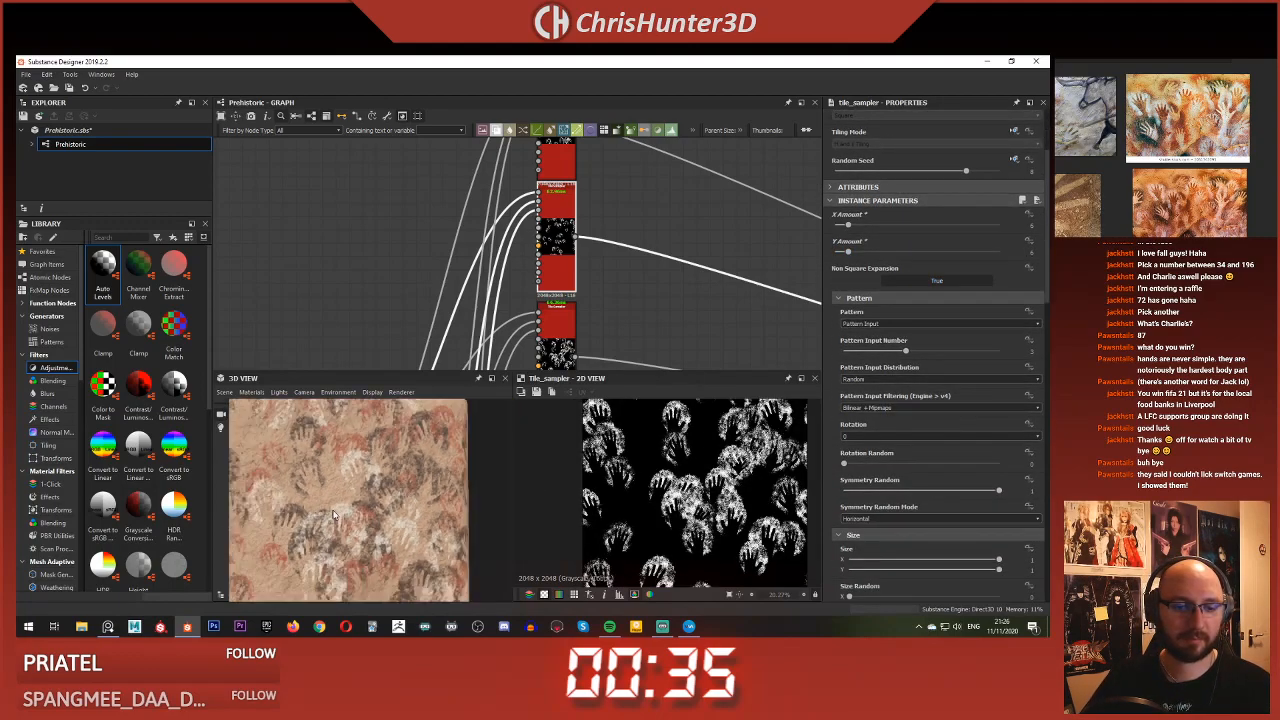
scroll(963, 440, down, 8)
text(2)
key(Return)
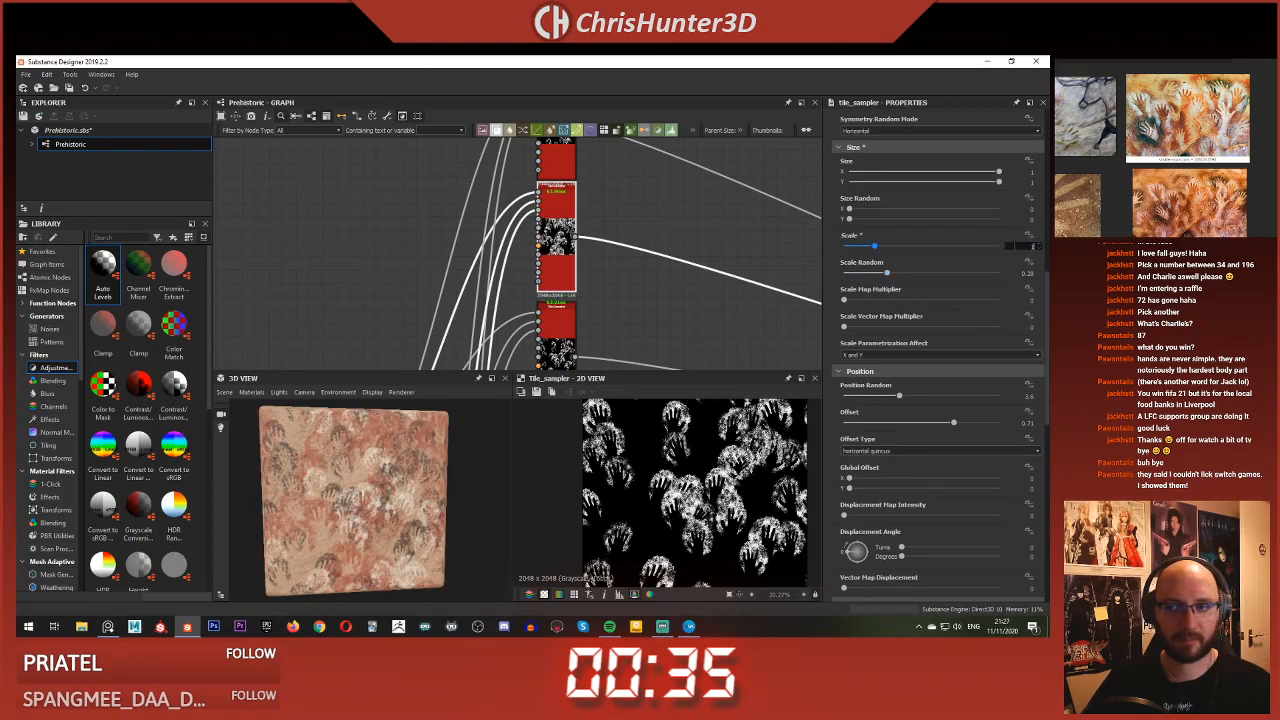
key(Return)
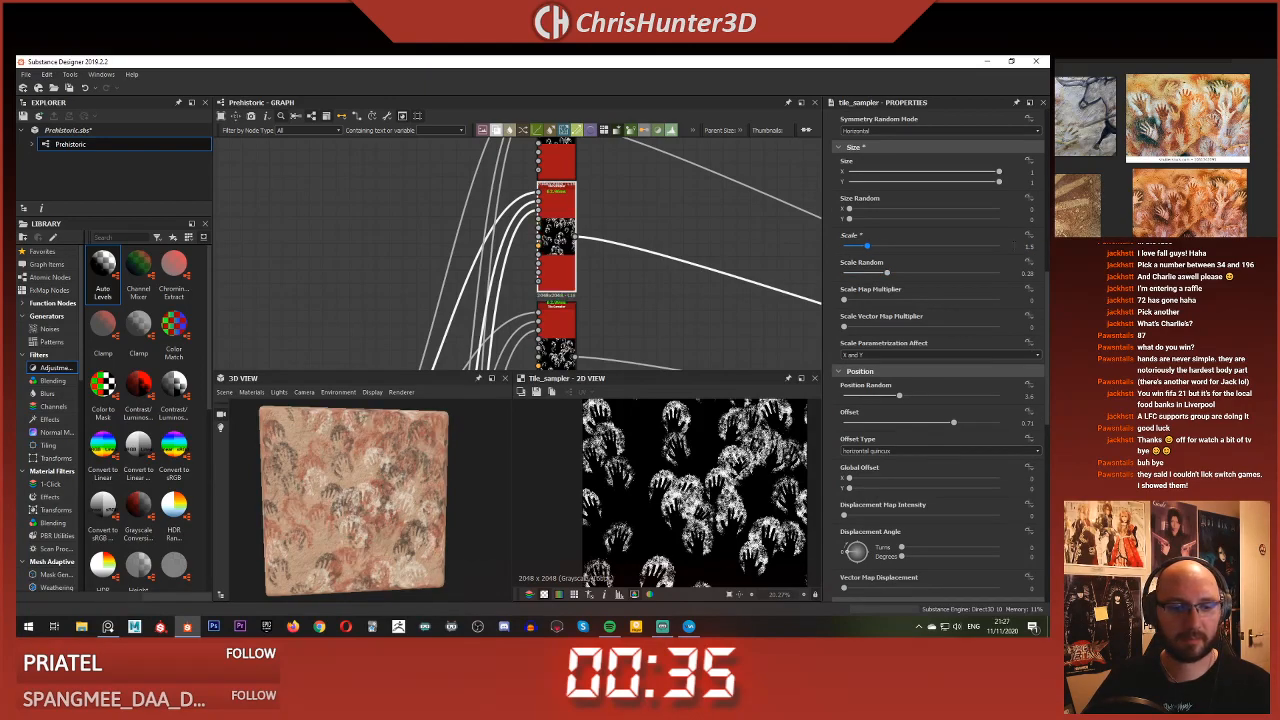
scroll(472, 423, up, 3)
drag(423, 433, 413, 437)
scroll(413, 437, down, 4)
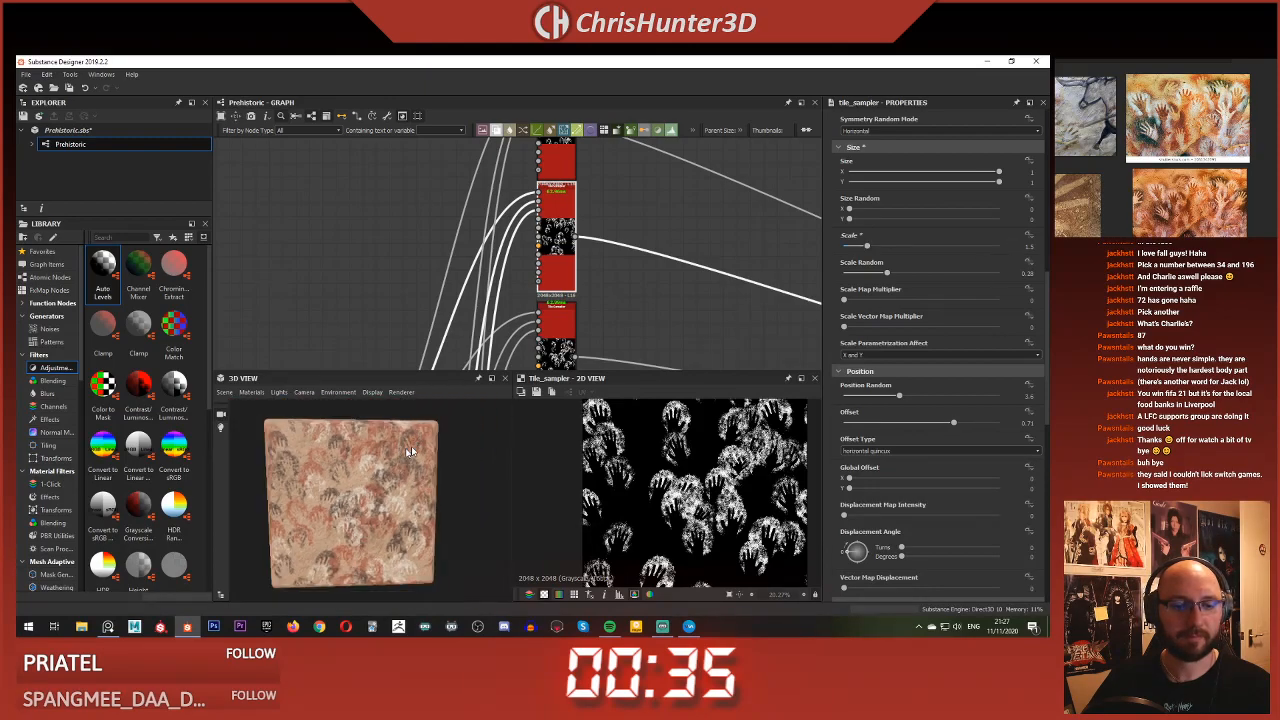
Set the middle Tile Sampler's Position Random to about 1.39, Offset Type to vertical quincunx and Offset to about 0.67
scroll(925, 372, down, 3)
drag(883, 268, 869, 264)
click(879, 321)
click(885, 336)
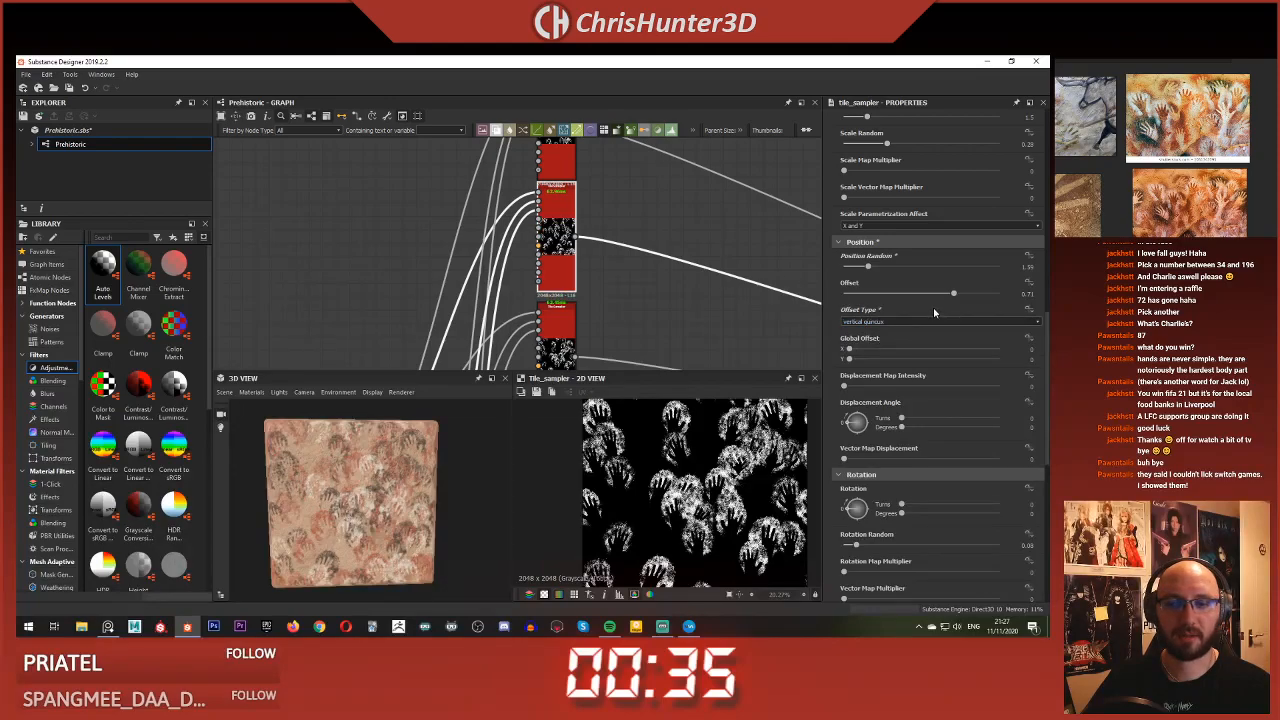
drag(919, 293, 937, 294)
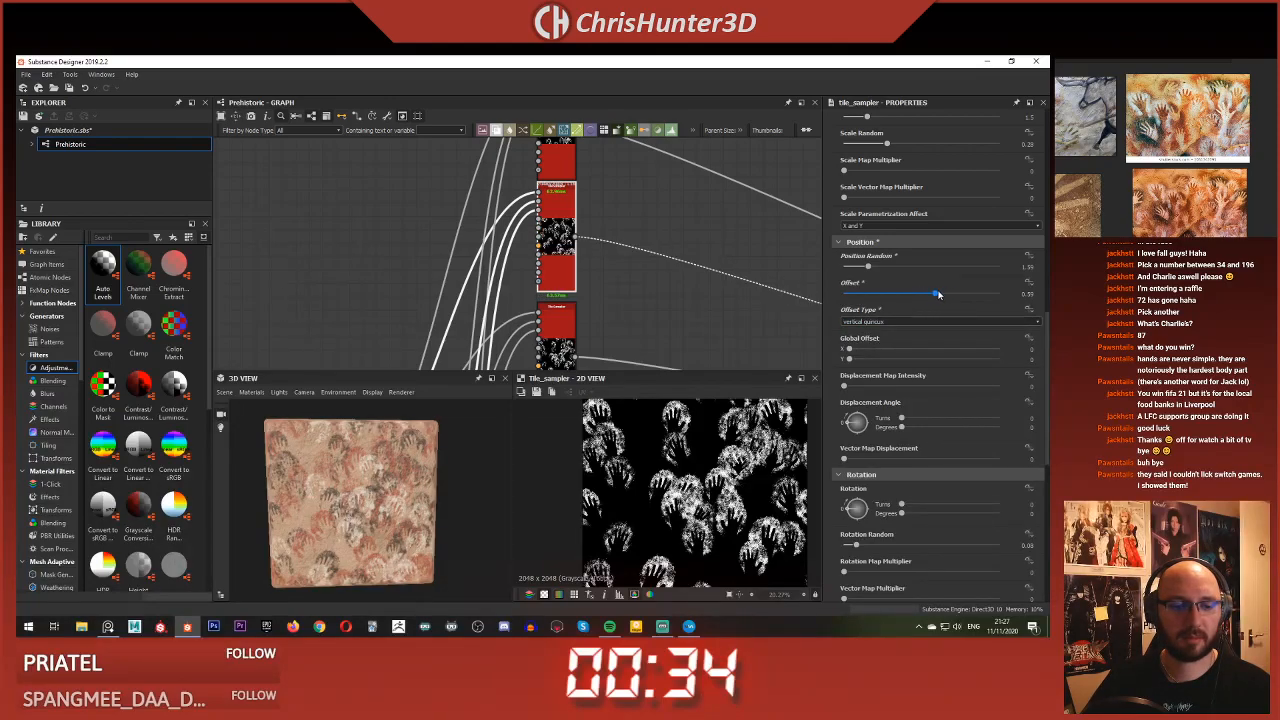
Compare the overlapping hand prints on the 3D wall with the cave painting reference photographs, from close up and from a distance
scroll(354, 534, down, 1)
scroll(354, 536, up, 6)
scroll(358, 480, down, 5)
scroll(1166, 152, down, 2)
scroll(1160, 160, down, 4)
scroll(1160, 160, up, 5)
middle_drag(1180, 190, 1150, 108)
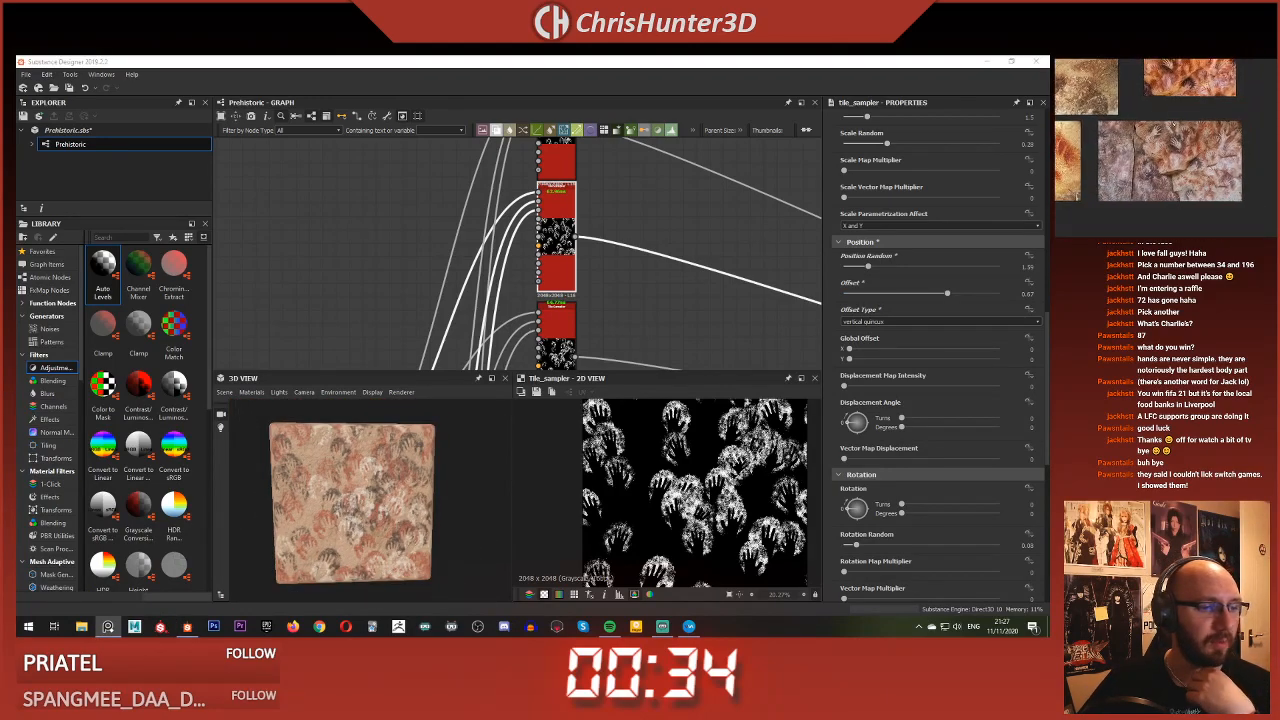
scroll(1205, 133, up, 1)
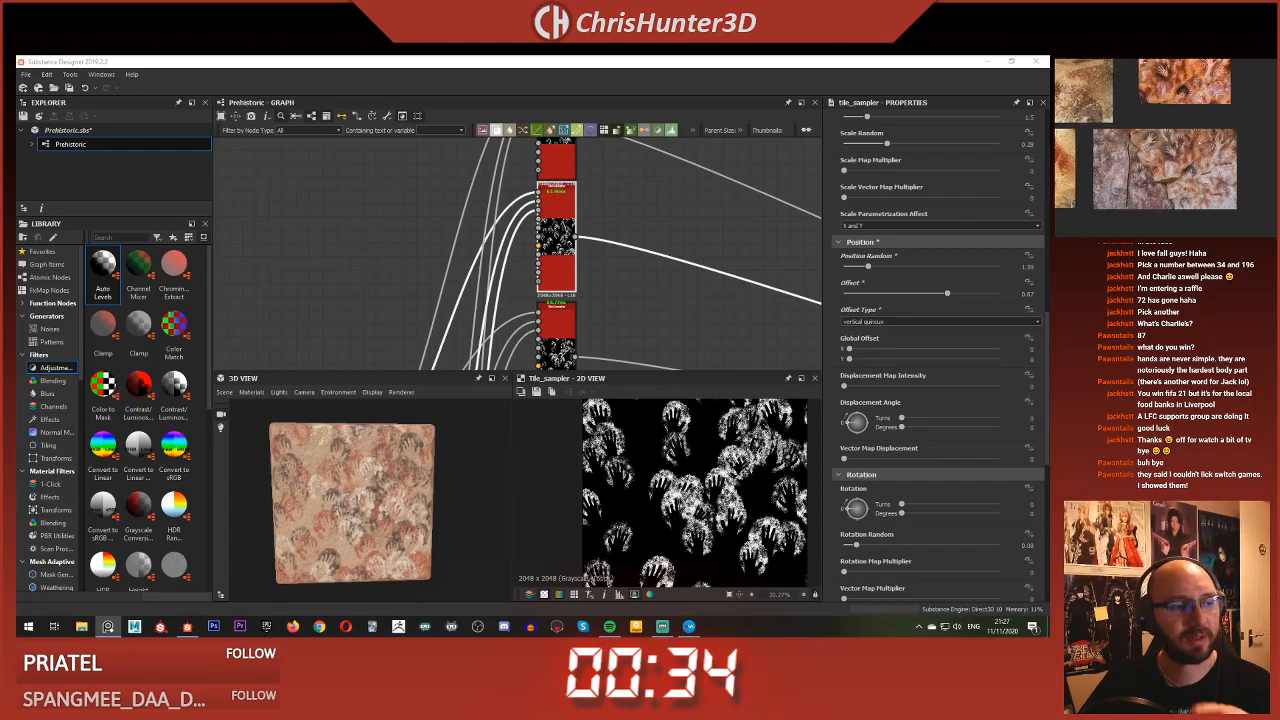
scroll(1146, 134, down, 1)
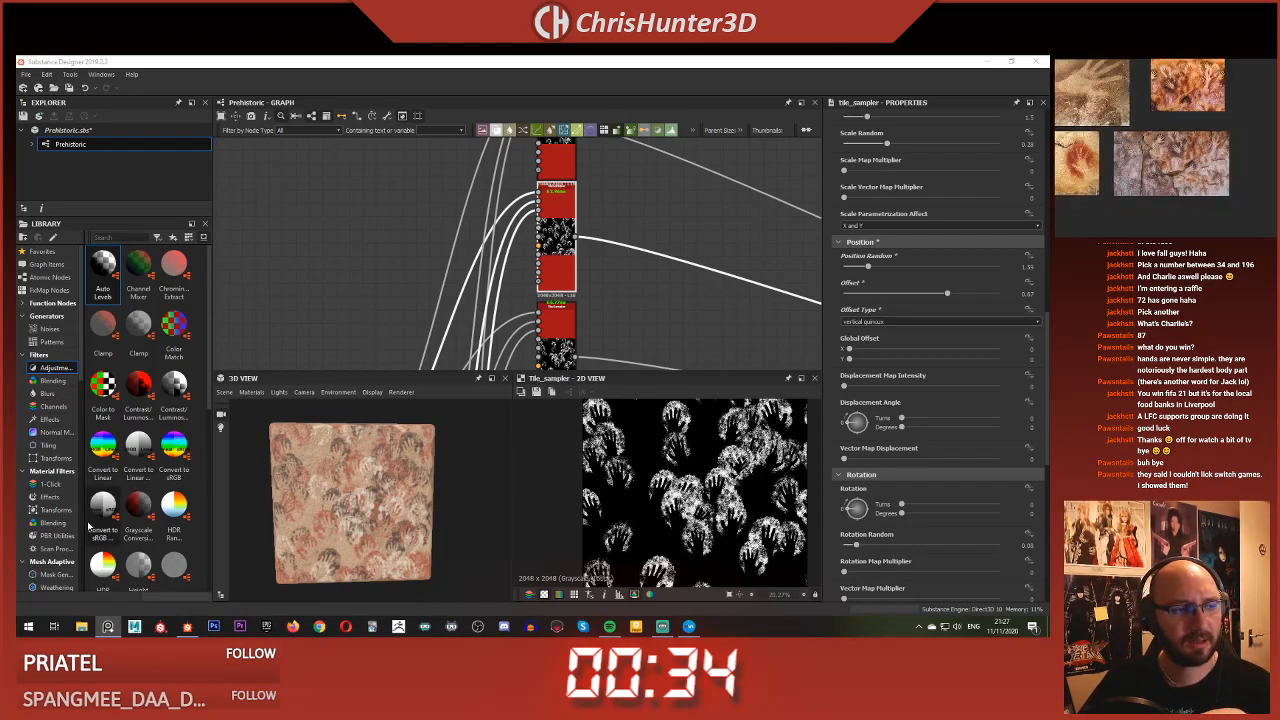
scroll(328, 511, up, 6)
scroll(334, 511, down, 2)
mouse_move(330, 506)
mouse_down()
mouse_move(325, 484)
mouse_move(333, 506)
mouse_move(341, 485)
mouse_up()
scroll(334, 508, down, 2)
scroll(335, 502, up, 4)
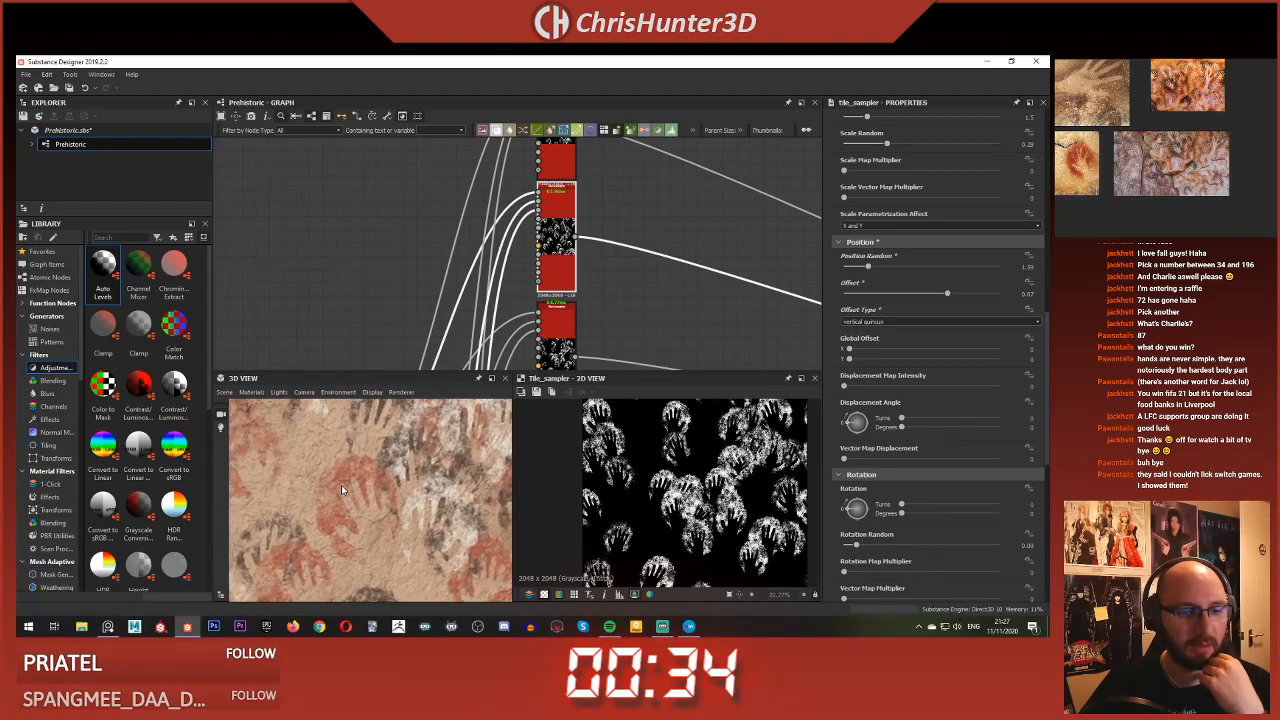
scroll(341, 485, down, 5)
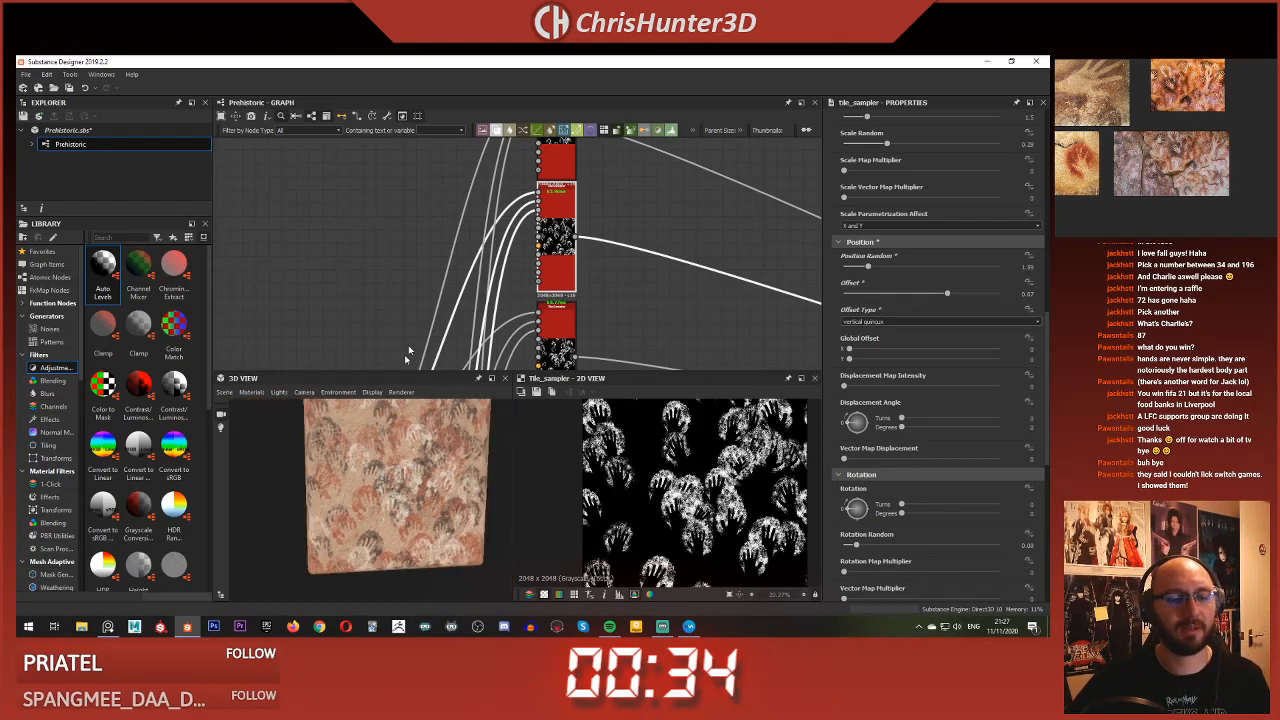
Examine the print layers' uniform color and blend nodes in the graph, checking the print colors against the wall and the references
scroll(424, 256, down, 8)
scroll(430, 345, up, 4)
scroll(520, 325, down, 4)
middle_drag(520, 325, 457, 349)
scroll(421, 500, up, 2)
scroll(420, 497, up, 1)
scroll(412, 481, down, 6)
middle_drag(424, 440, 402, 522)
middle_drag(528, 298, 468, 336)
scroll(516, 322, up, 5)
scroll(516, 322, down, 4)
scroll(536, 260, up, 4)
scroll(407, 480, up, 6)
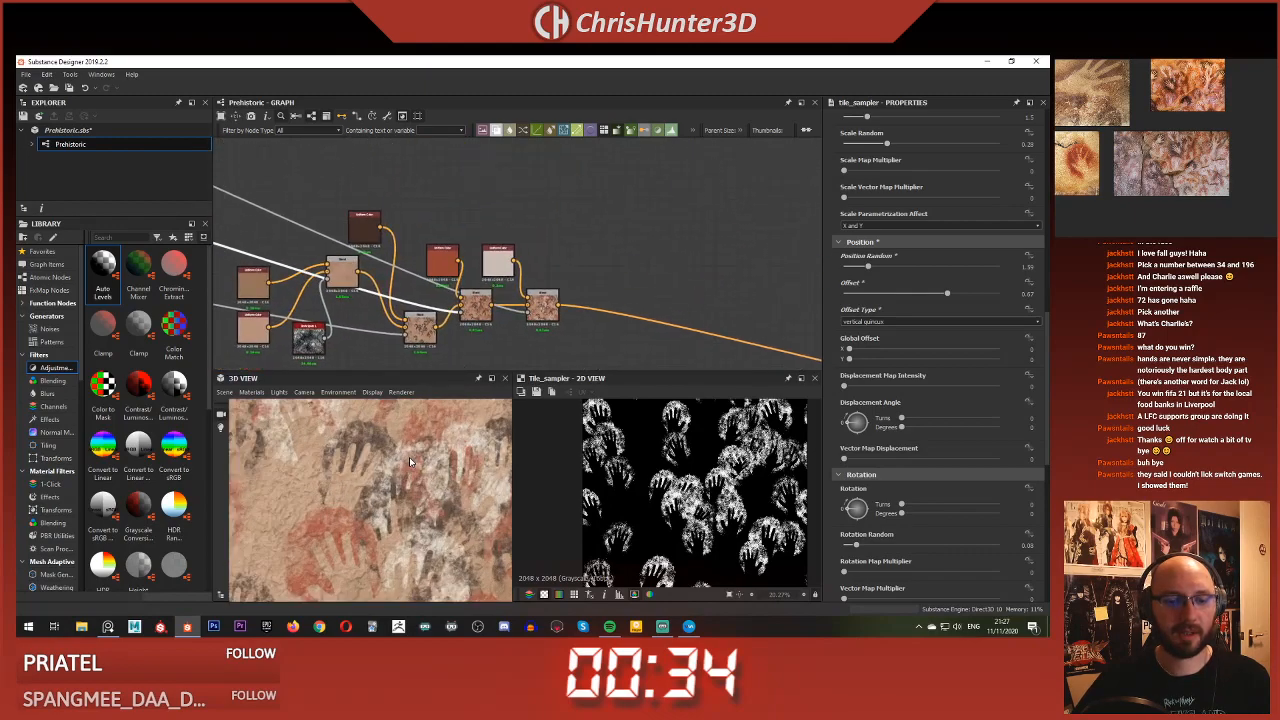
middle_drag(1163, 100, 1187, 178)
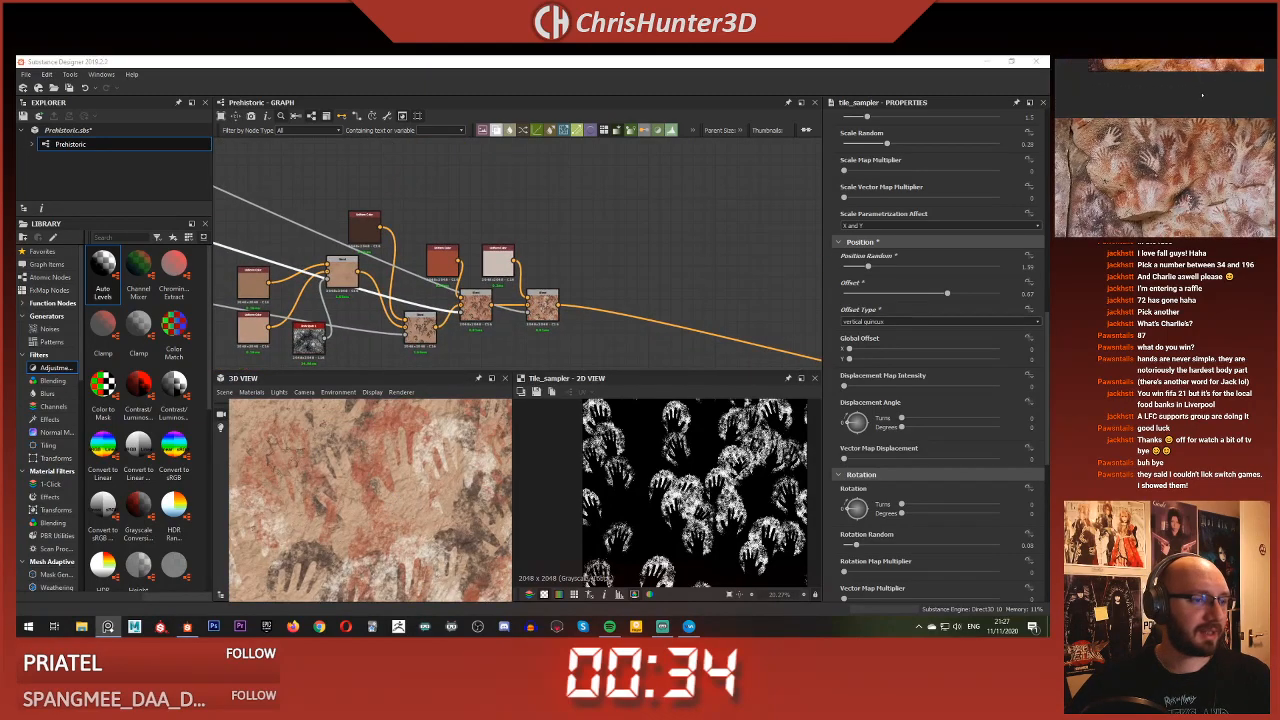
Add a Blend node after the last hand print blend, using that blend's output as its background
scroll(1187, 178, up, 5)
scroll(1187, 178, down, 3)
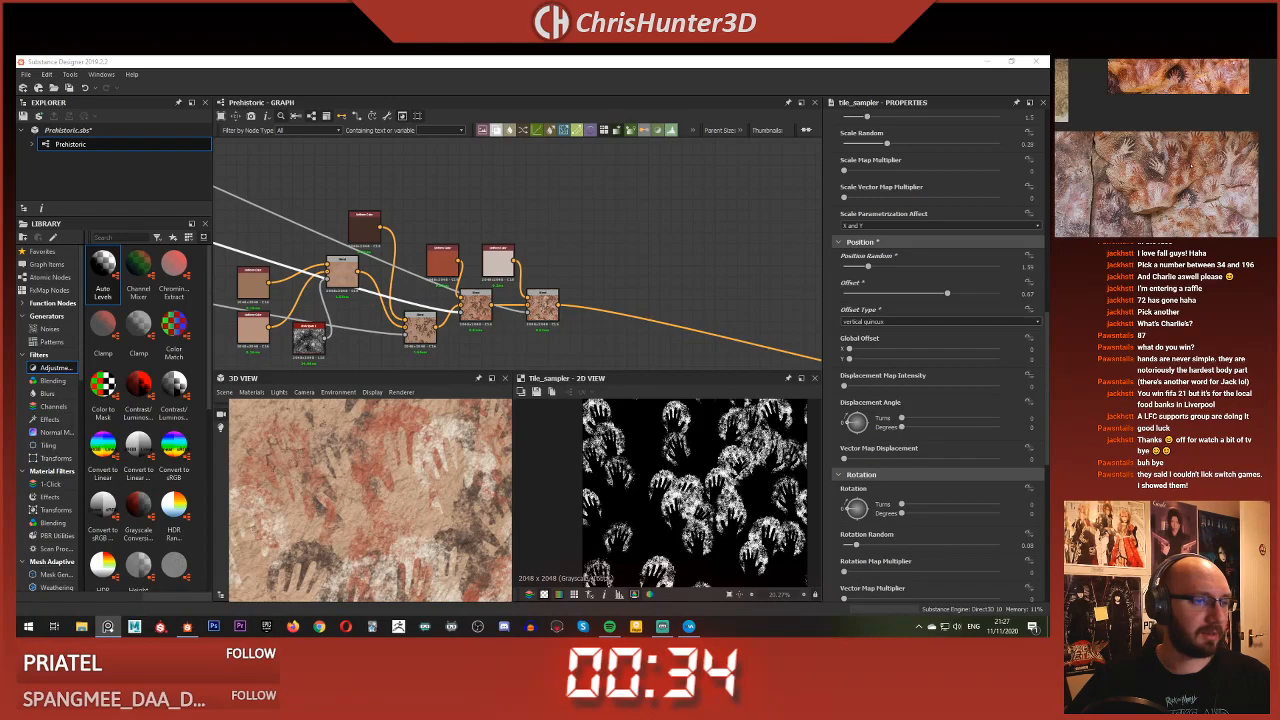
middle_drag(492, 277, 420, 252)
key(space)
text(blend)
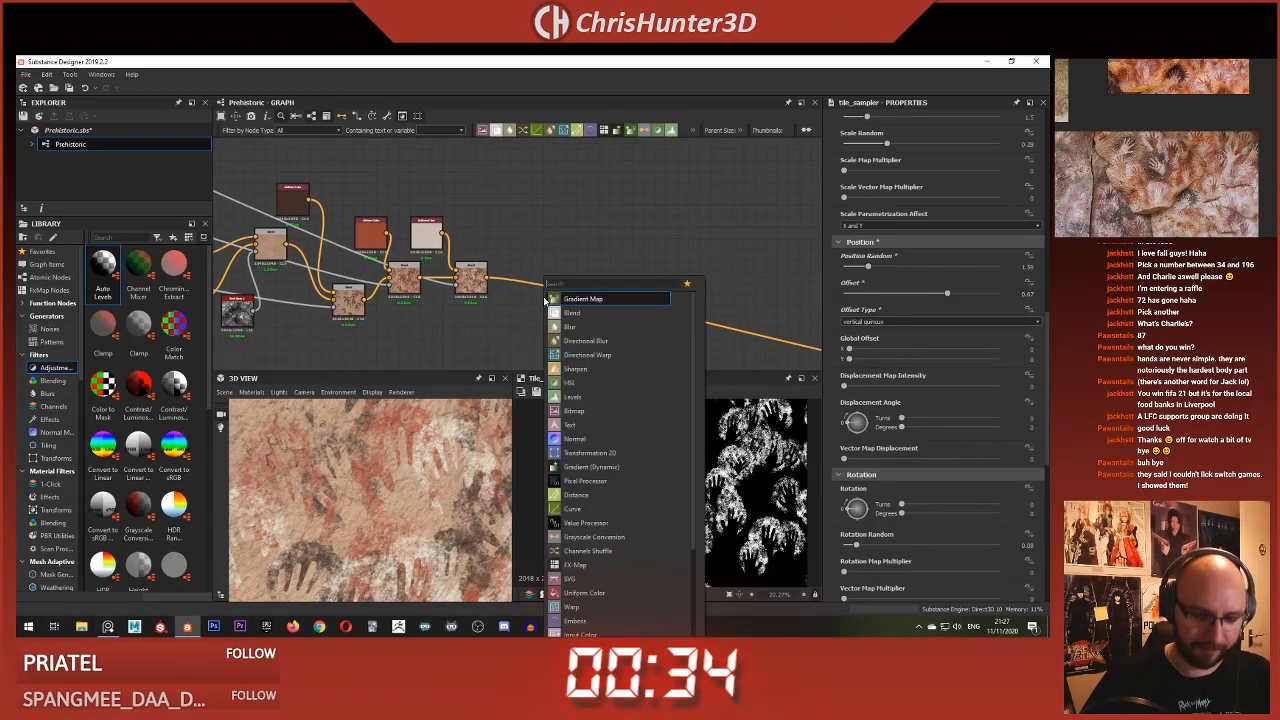
key(Escape)
drag(540, 300, 546, 245)
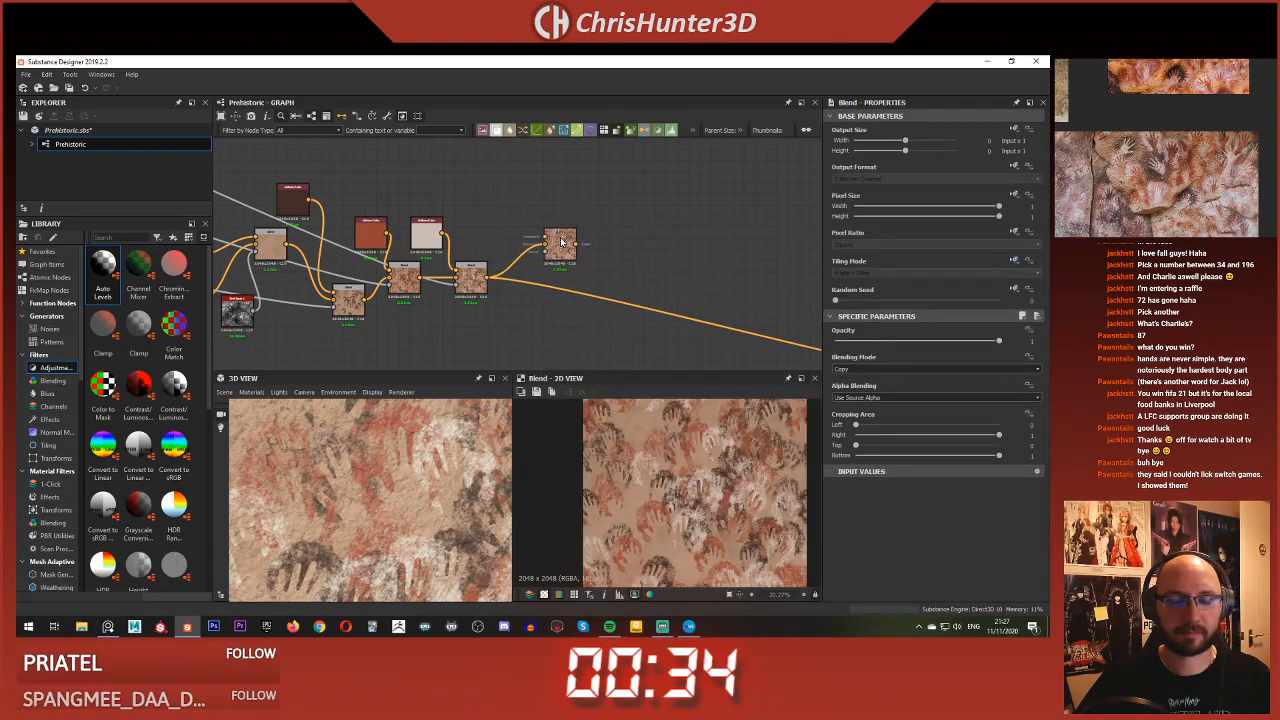
Feed the existing light grey uniform color into the new Blend's foreground, discarding the extra Uniform Color node
key(space)
click(539, 223)
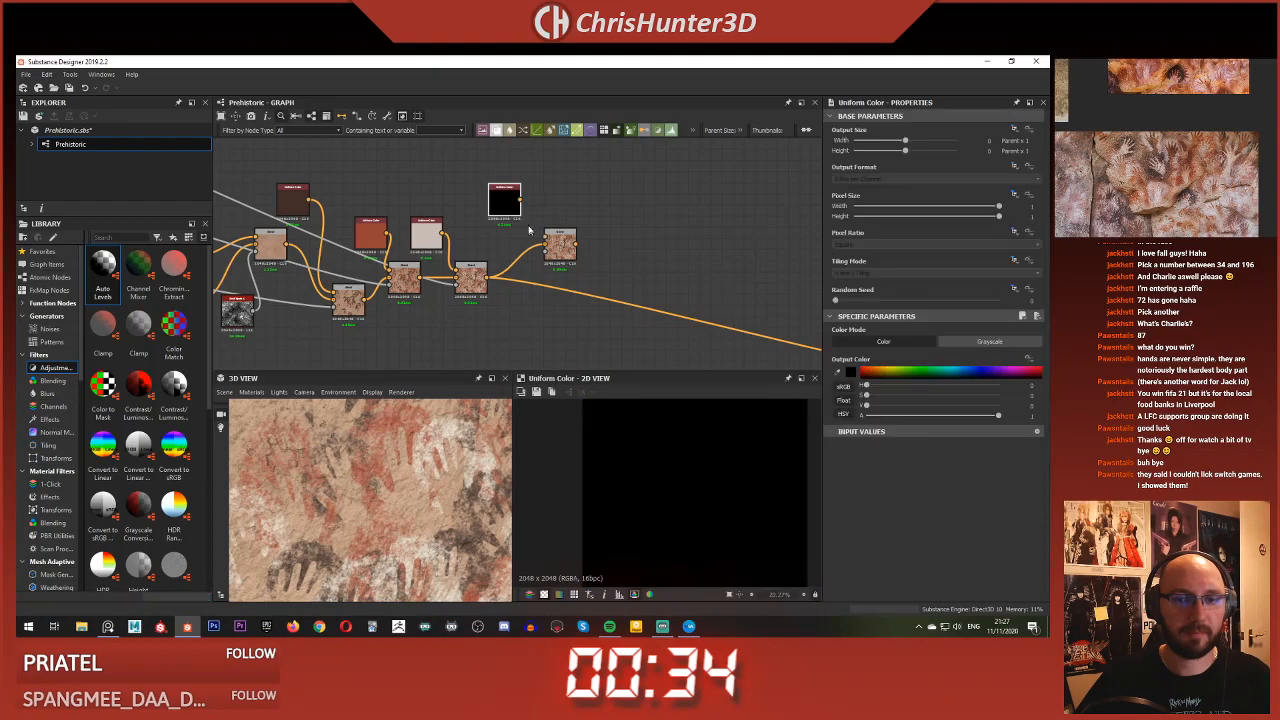
key(Delete)
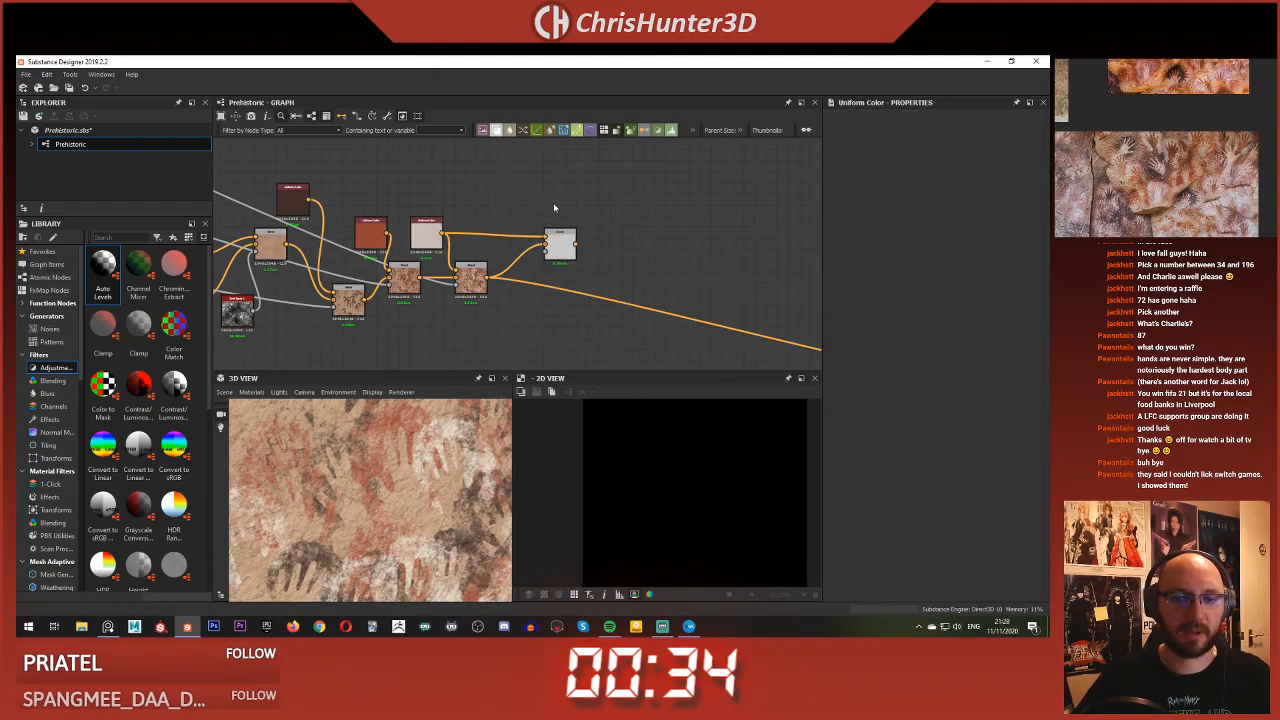
double_click(561, 246)
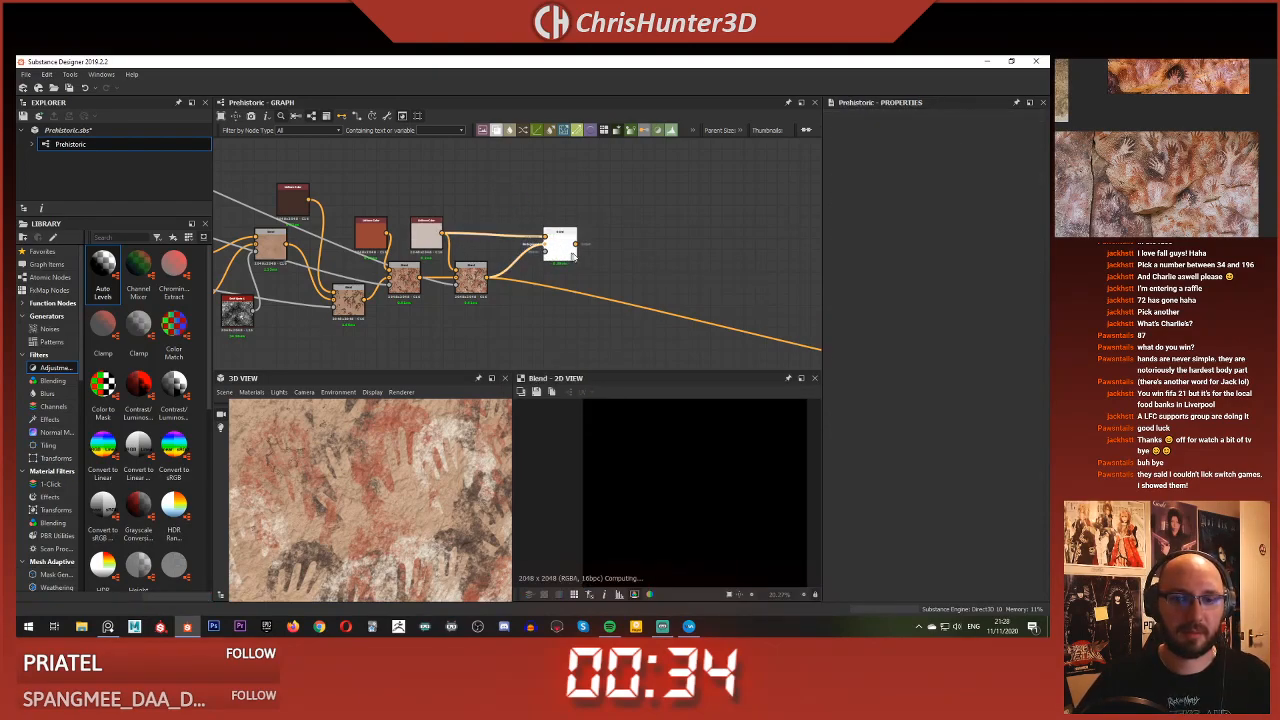
drag(561, 246, 604, 246)
Add a BnW Spots 1 node above the new Blend with Random Seed 4 and Scale 3
click(567, 208)
key(space)
text(bnw)
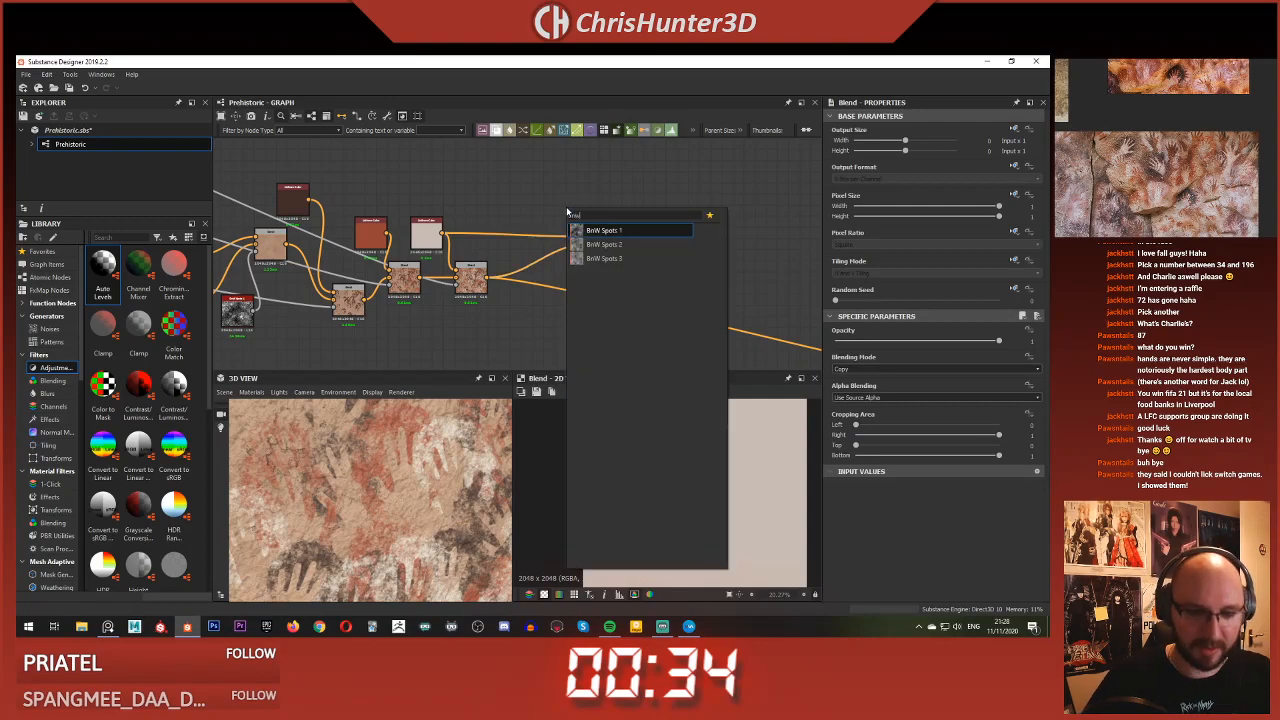
key(Down)
key(Up)
key(Return)
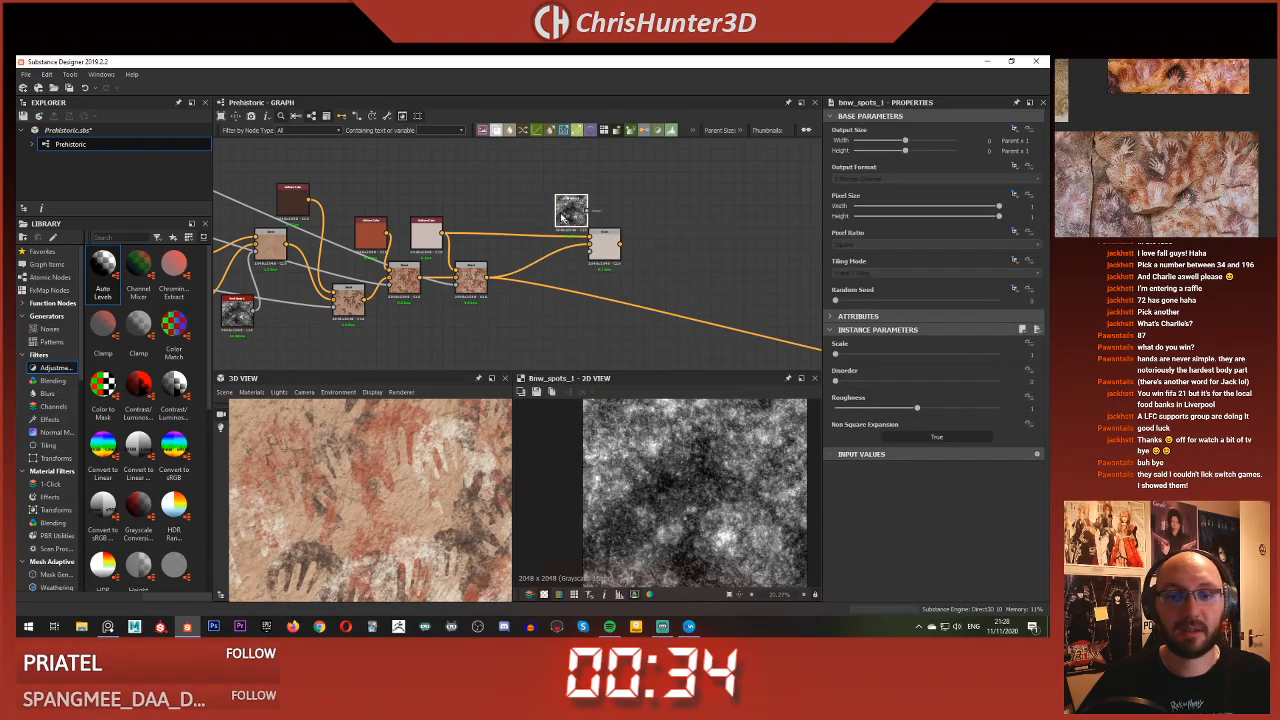
drag(566, 212, 511, 190)
click(900, 300)
click(881, 354)
scroll(654, 483, up, 4)
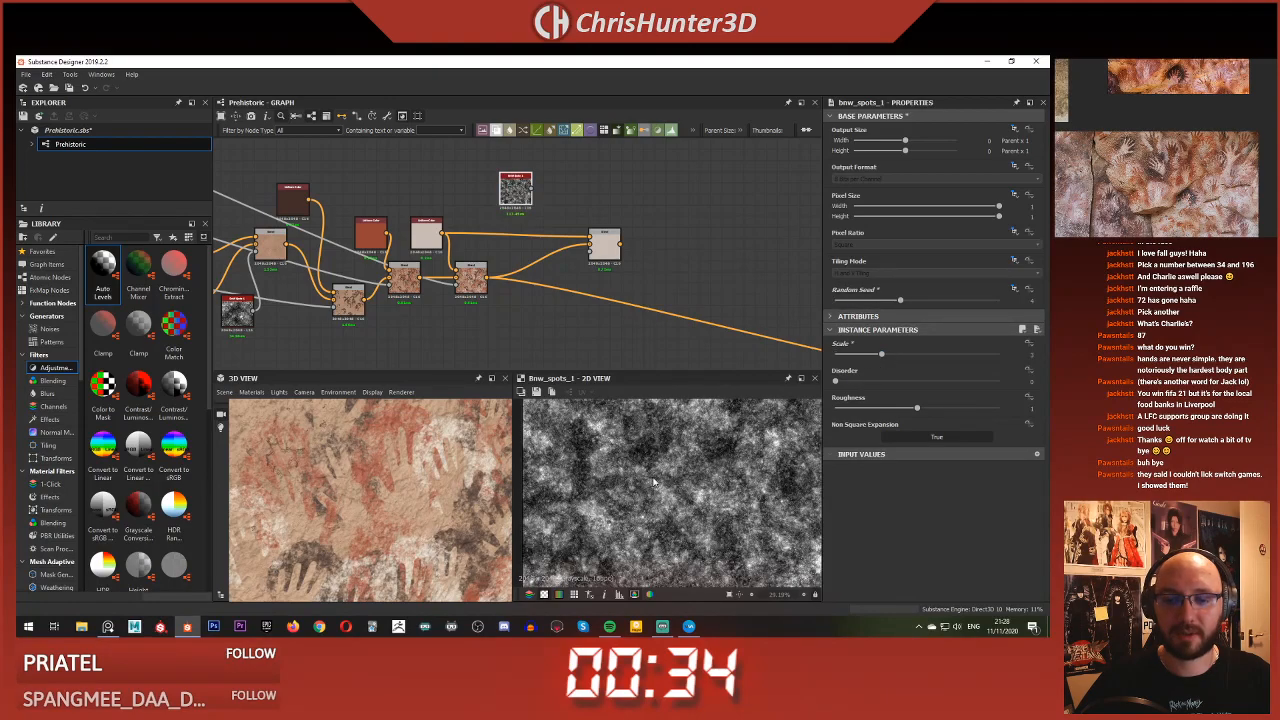
Add a Histogram Scan node fed by the BnW Spots 1 noise
middle_drag(542, 255, 521, 318)
click(552, 241)
key(space)
text(hist)
key(Down)
key(Return)
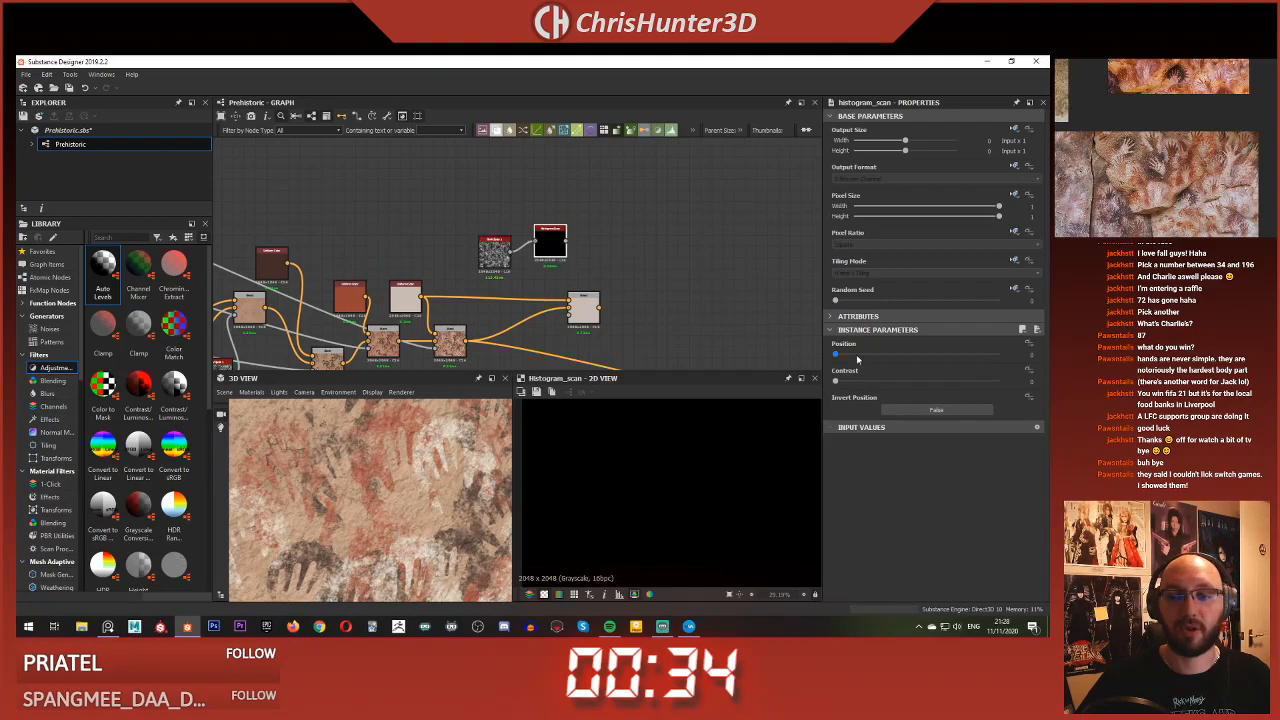
Set the Histogram Scan's Position to about 0.03 and Contrast to about 0.59 to isolate small specks
drag(861, 357, 859, 357)
scroll(686, 503, down, 4)
scroll(687, 503, up, 4)
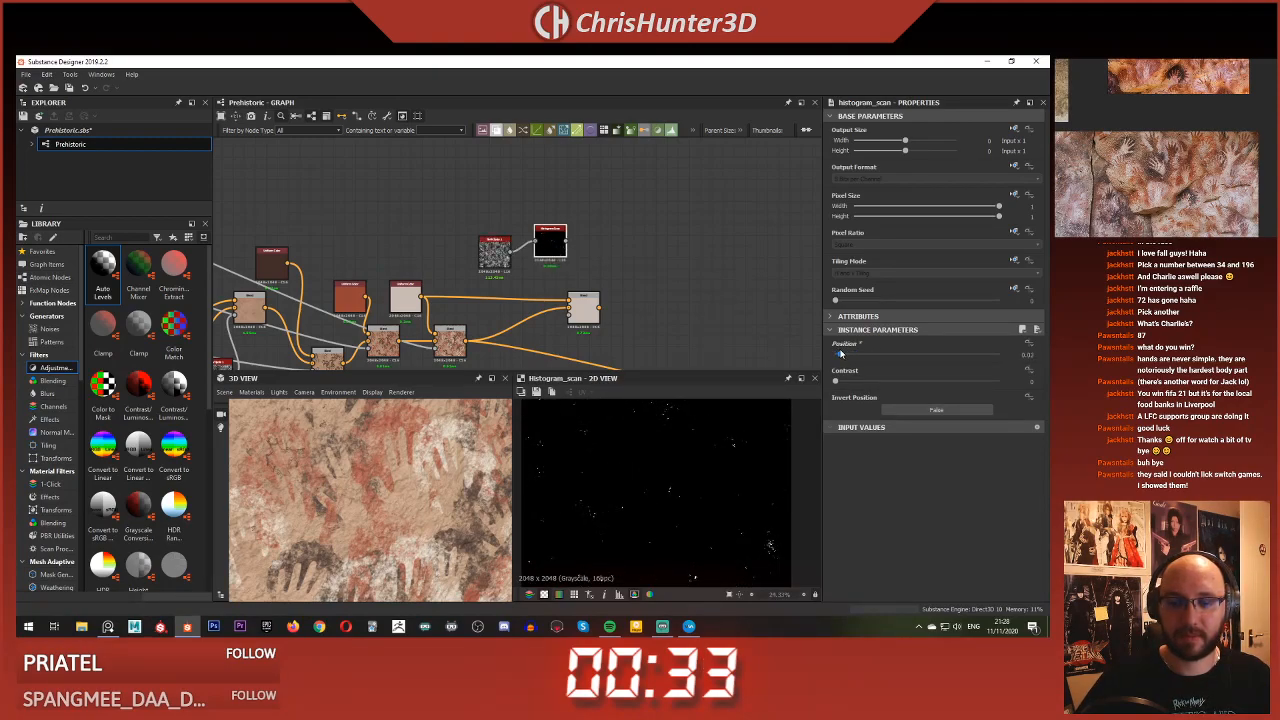
drag(840, 353, 842, 354)
scroll(664, 498, down, 4)
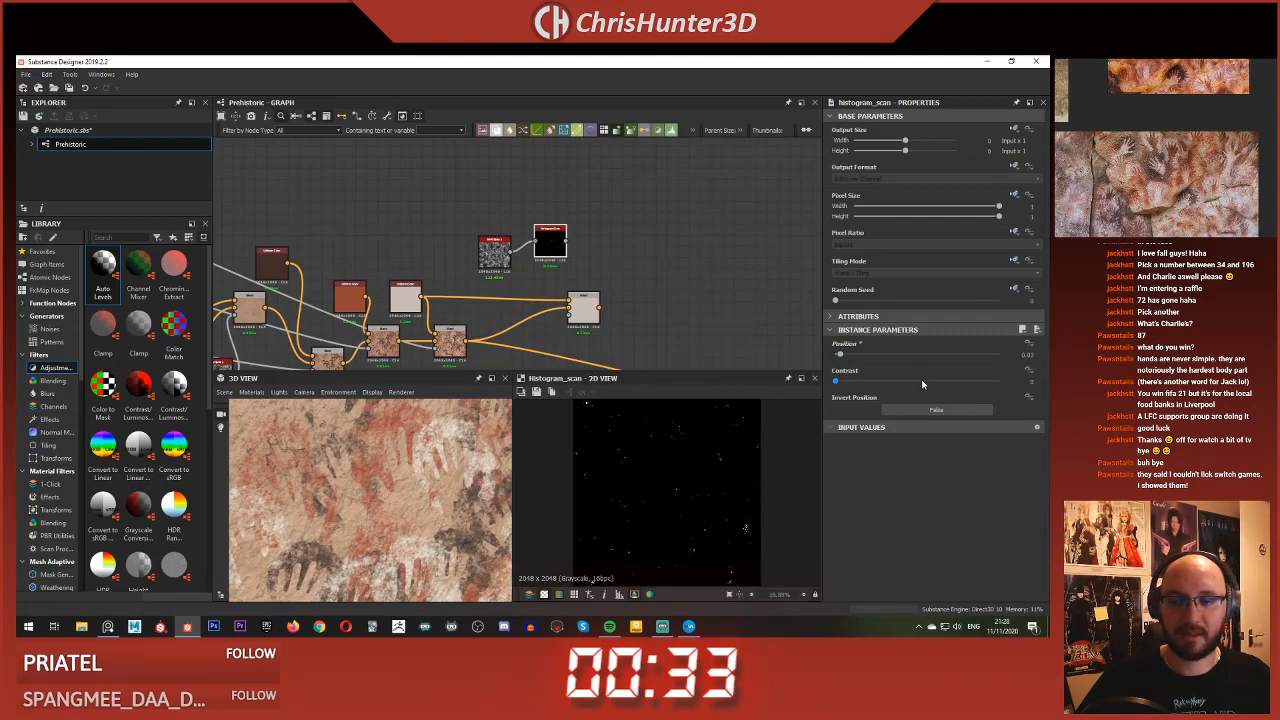
scroll(643, 493, up, 4)
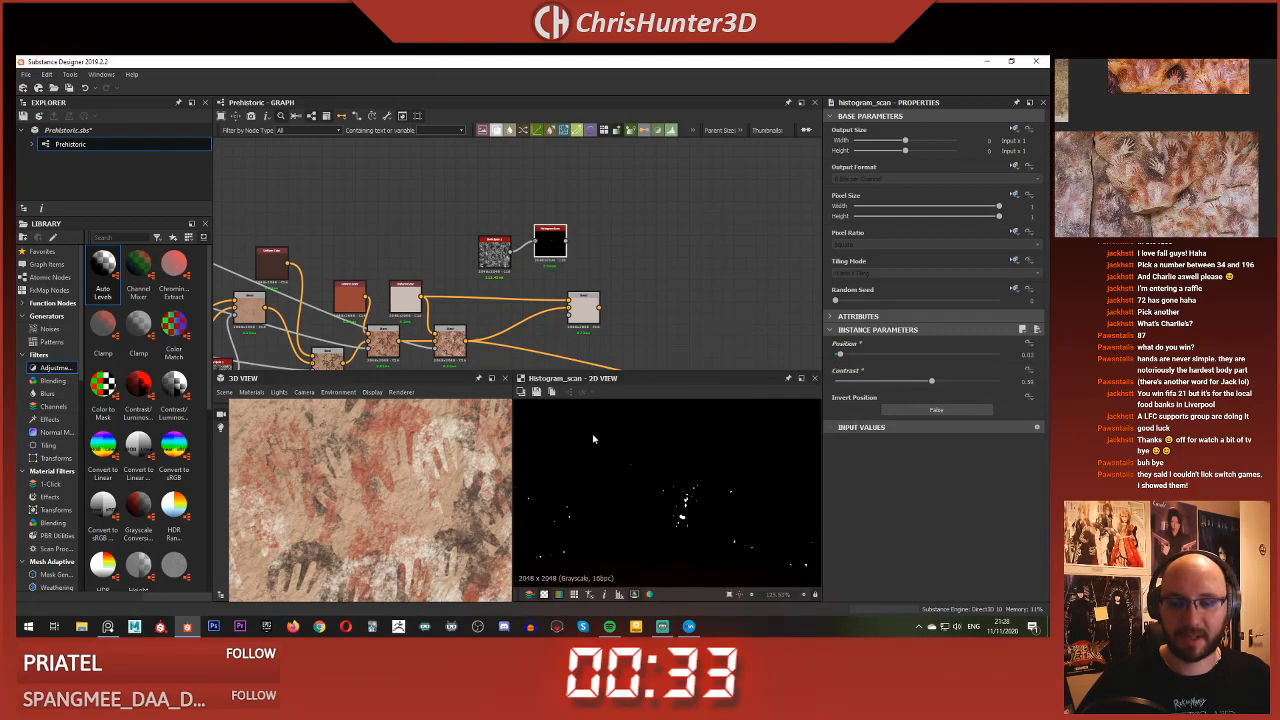
scroll(581, 270, up, 1)
Use the Histogram Scan as the light grey Blend's opacity mask and preview the specks in the 2D view
double_click(585, 328)
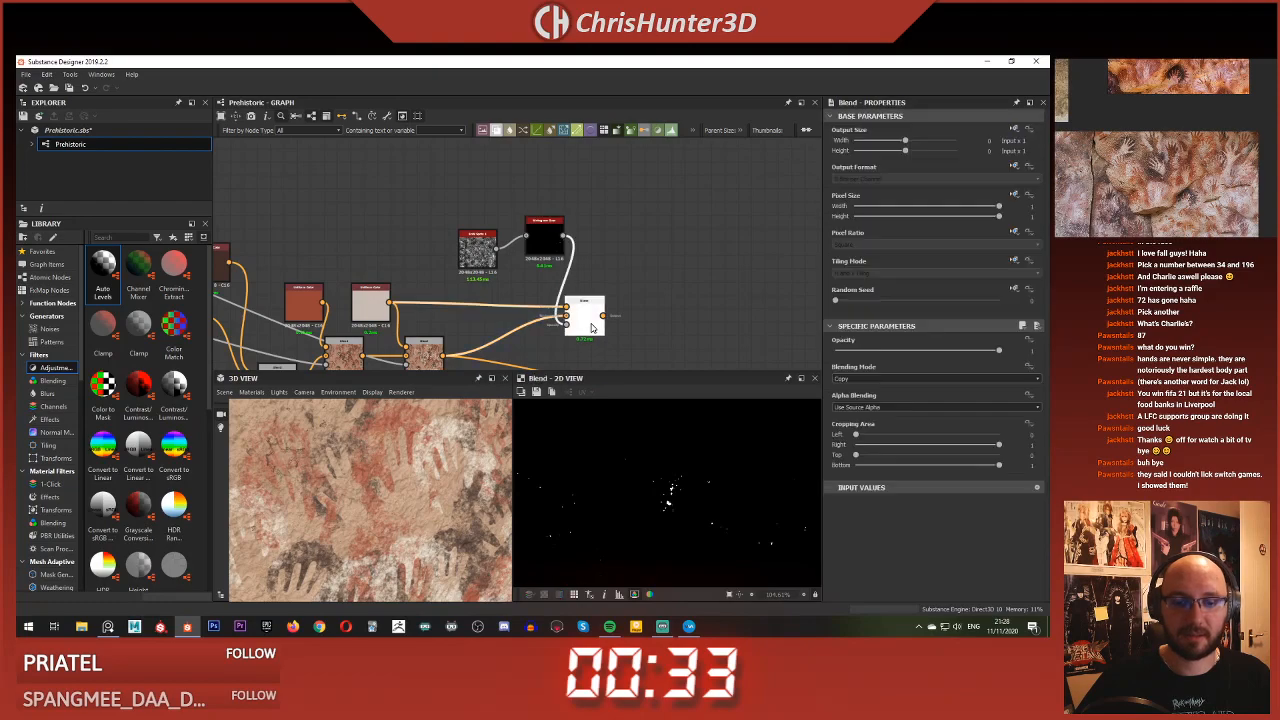
scroll(646, 490, down, 1)
middle_drag(645, 487, 612, 540)
scroll(625, 530, down, 2)
scroll(660, 500, up, 4)
middle_drag(670, 490, 653, 470)
scroll(658, 478, down, 5)
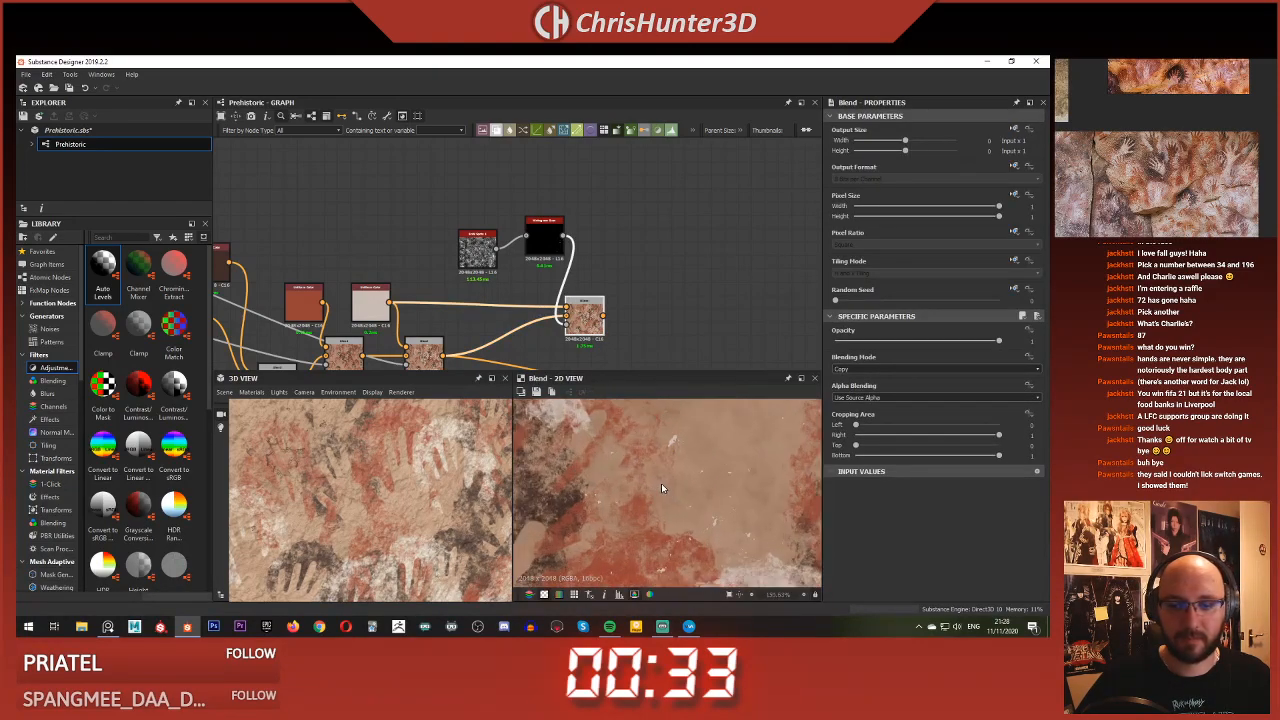
Route the light grey speck Blend's result onward to the material in place of the print blend, checking the 3D wall
scroll(704, 455, up, 4)
middle_drag(645, 455, 690, 485)
scroll(634, 489, down, 5)
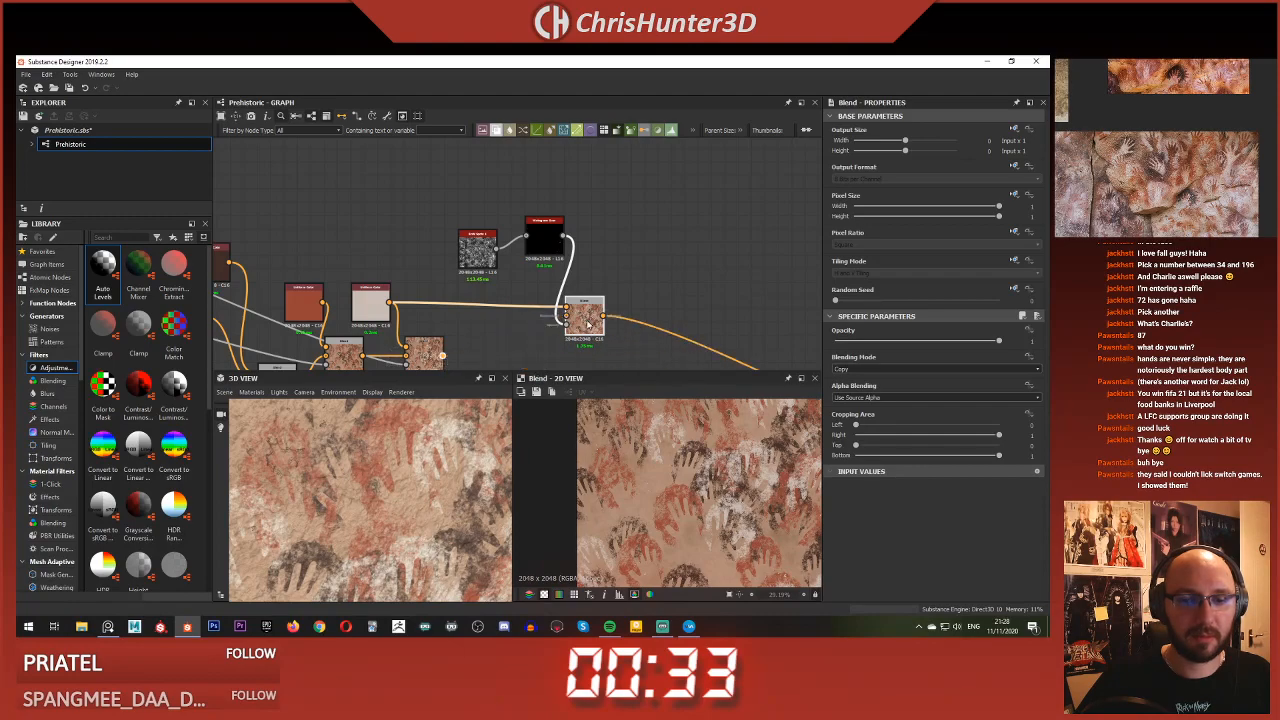
scroll(421, 495, up, 3)
drag(421, 495, 363, 482)
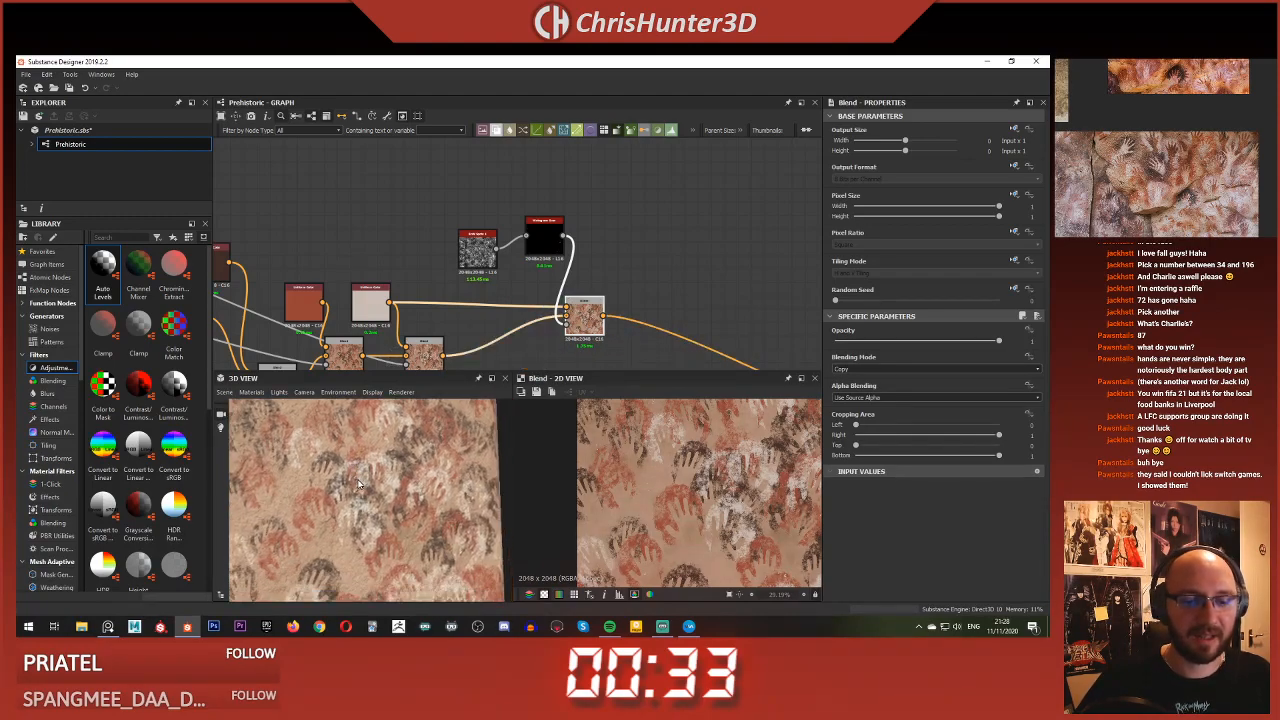
scroll(365, 488, down, 4)
scroll(535, 265, up, 3)
Raise the Histogram Scan's Position to about 0.08 and preview its mask and the resulting blend
click(540, 220)
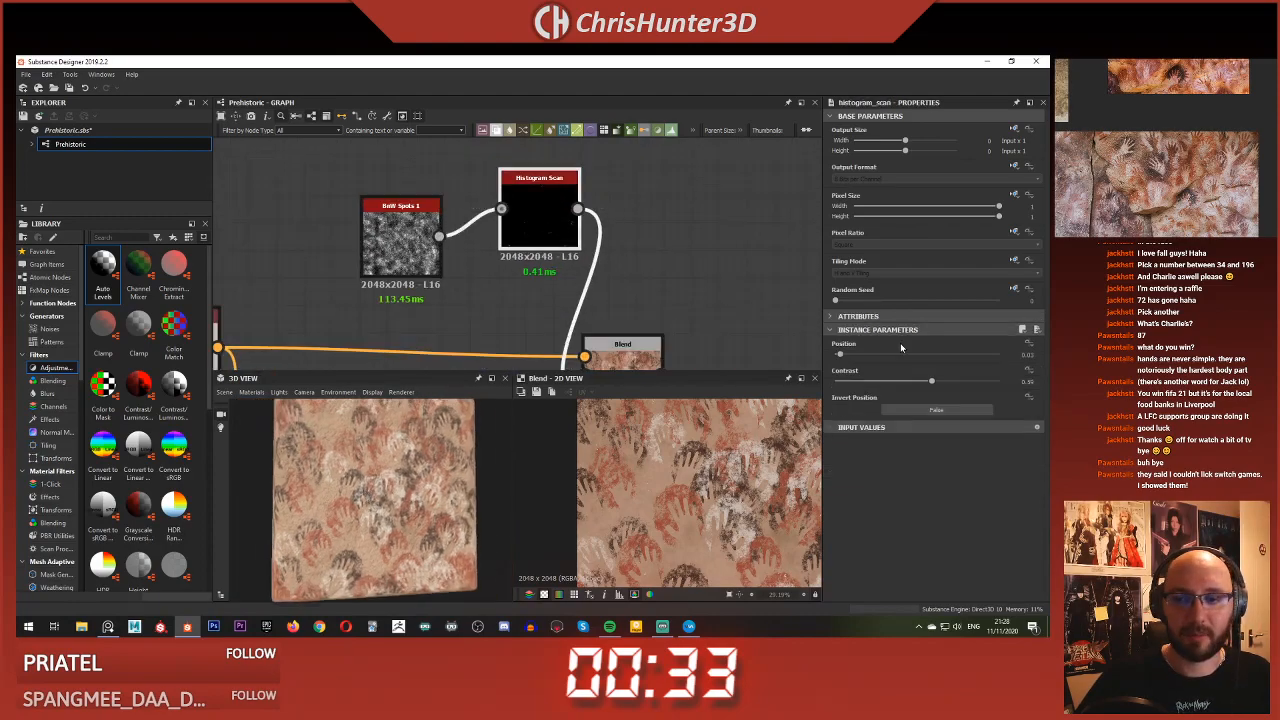
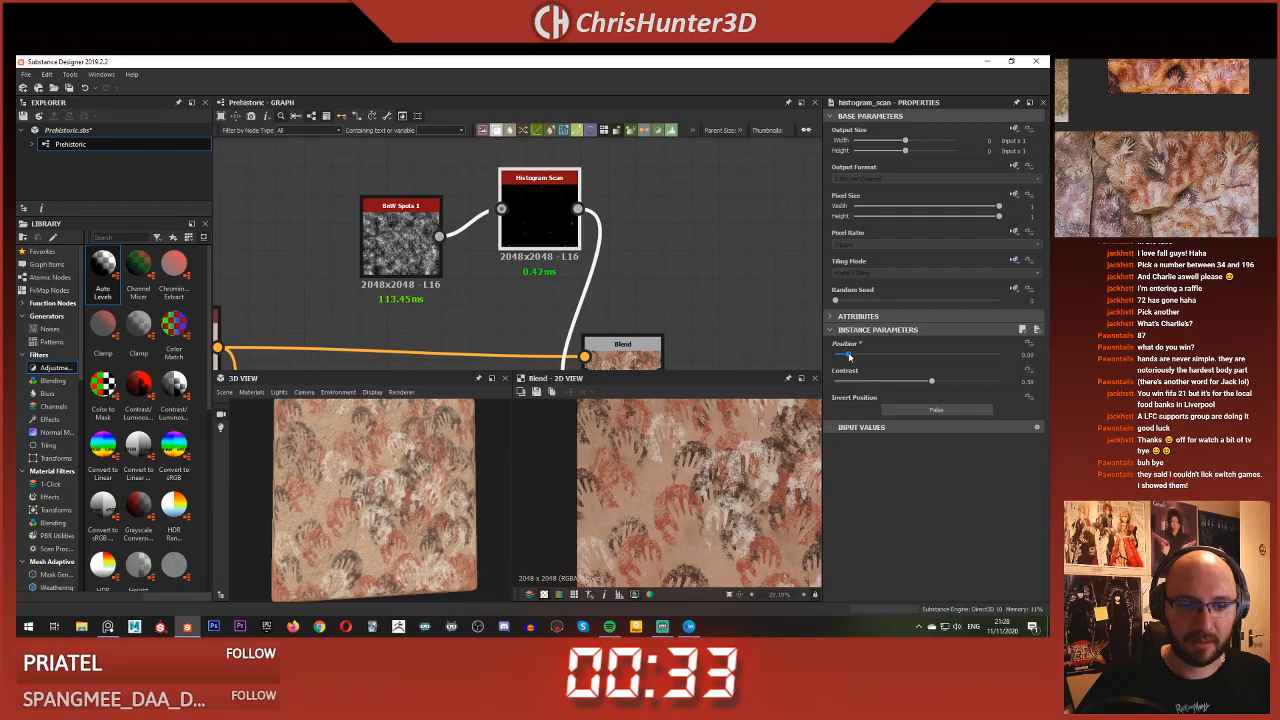
double_click(530, 215)
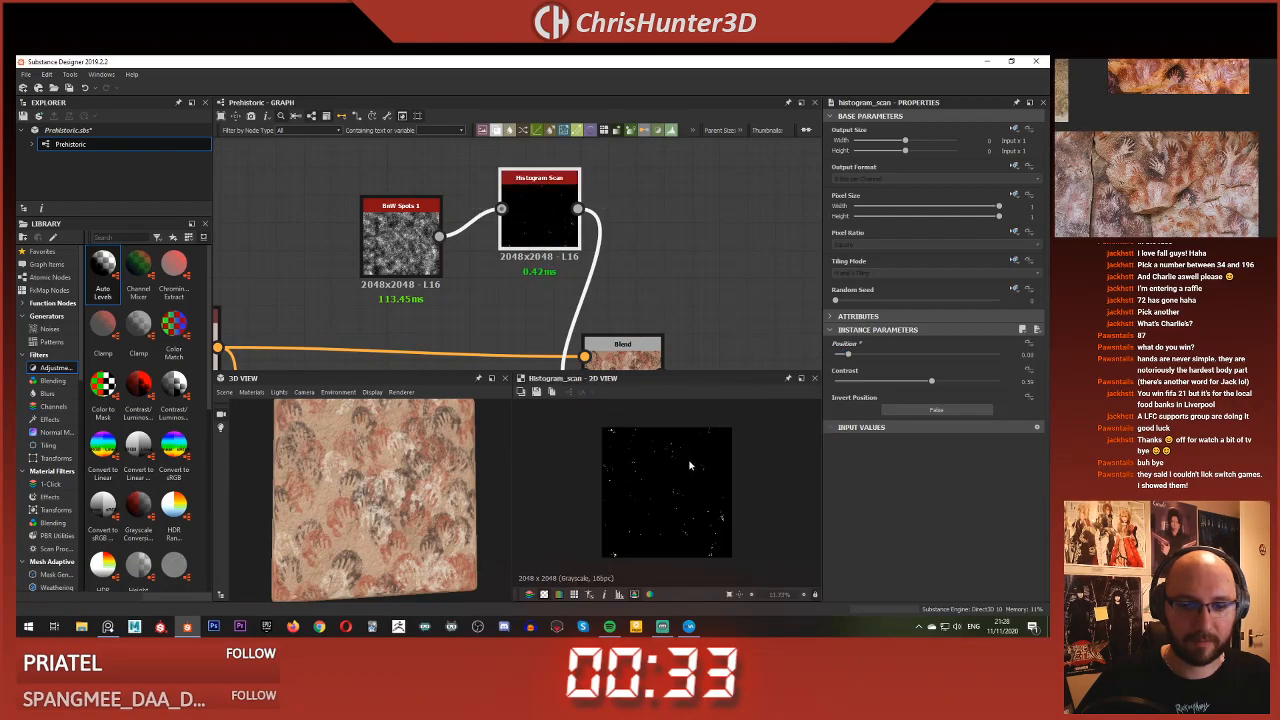
double_click(622, 352)
Examine the light grey specks on the 3D wall from close up and from a distance
scroll(390, 470, up, 4)
mouse_move(395, 455)
mouse_down()
mouse_move(375, 480)
mouse_move(400, 460)
mouse_move(386, 516)
mouse_up()
scroll(386, 480, up, 2)
scroll(400, 460, up, 3)
scroll(400, 461, down, 5)
scroll(375, 505, down, 4)
scroll(532, 248, down, 3)
scroll(532, 248, up, 2)
scroll(532, 248, down, 3)
scroll(506, 243, up, 3)
Tidy the Histogram Scan's placement and add a second Blend node using the speck blend's output as background
drag(560, 195, 537, 218)
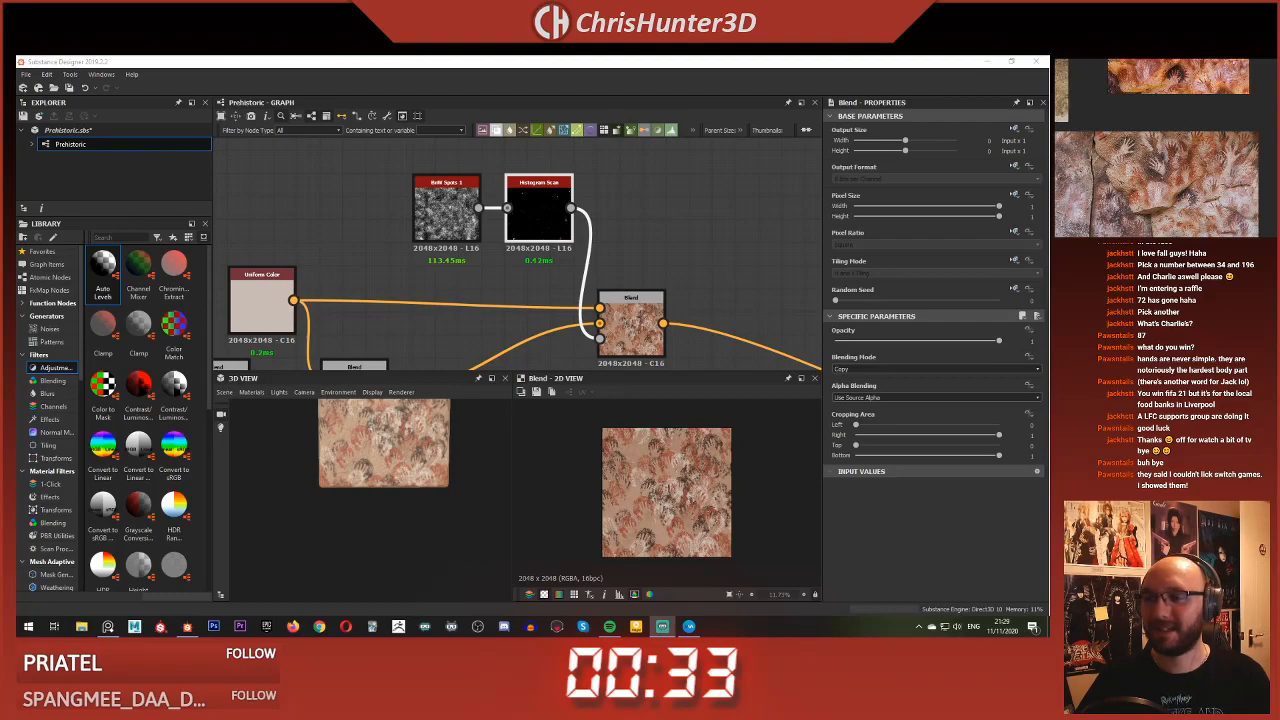
click(691, 188)
scroll(691, 188, down, 4)
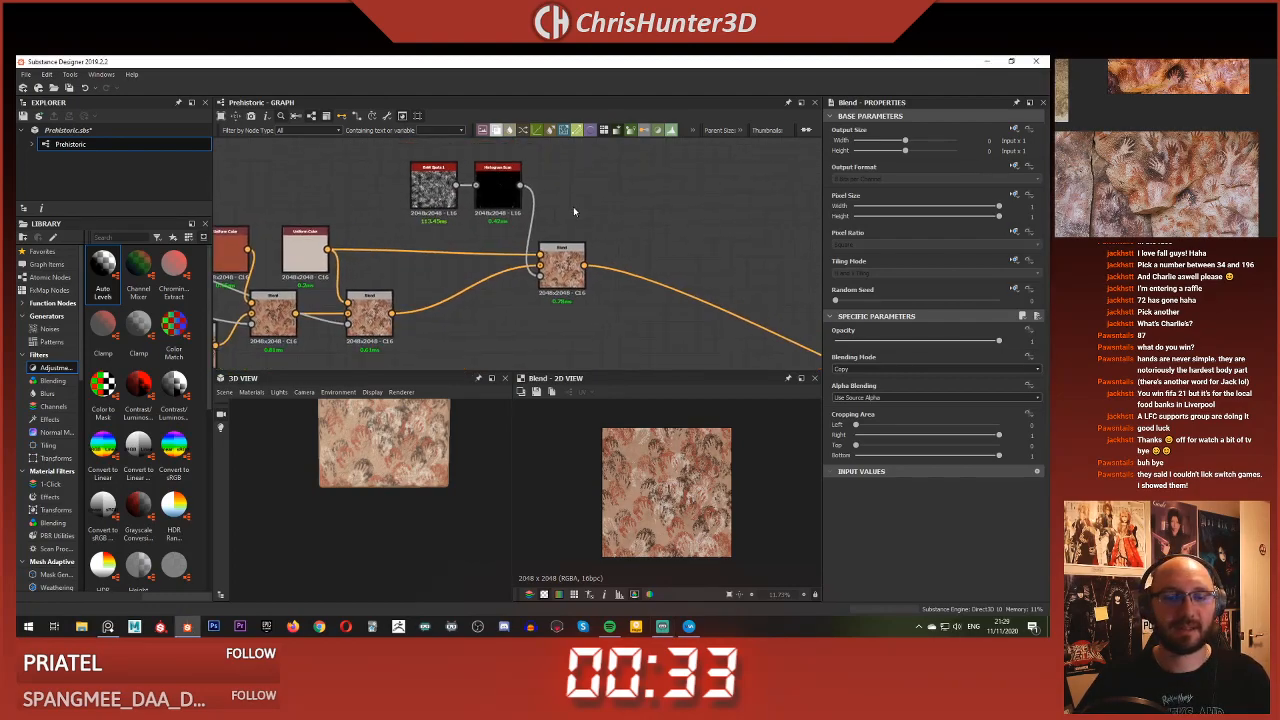
key(space)
text(blend)
key(Return)
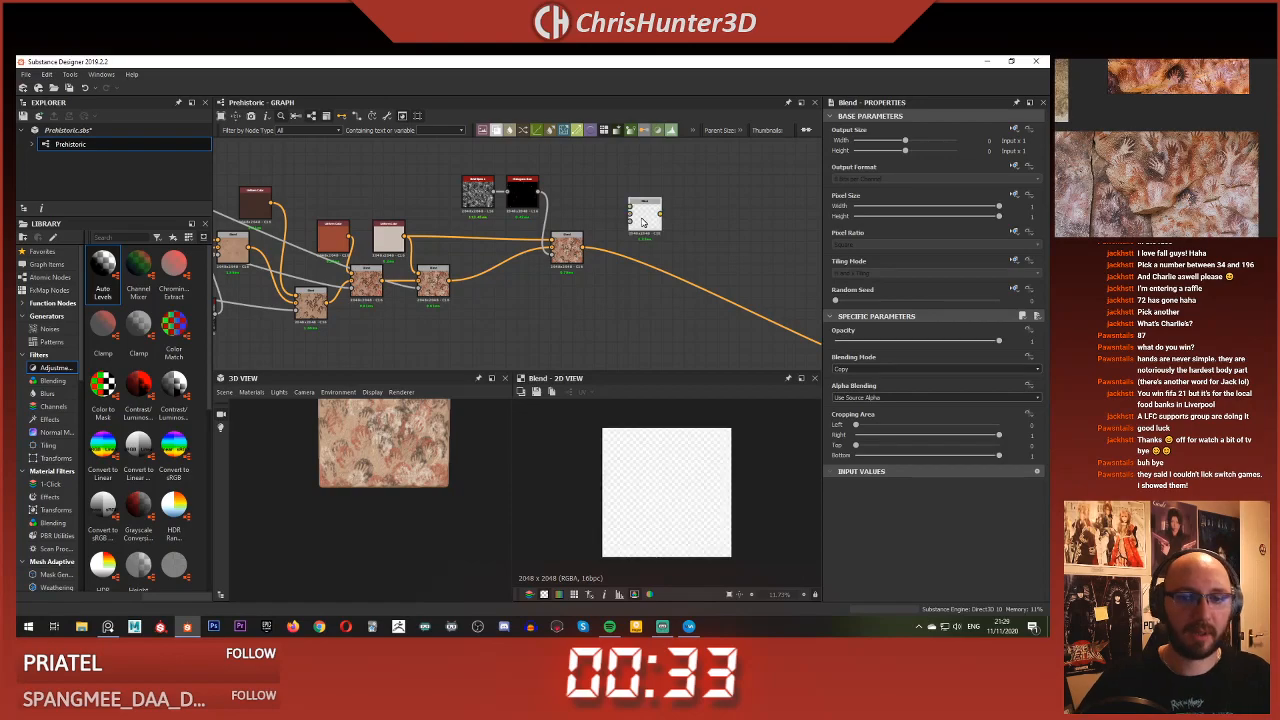
scroll(640, 222, up, 4)
middle_drag(634, 234, 634, 245)
drag(503, 304, 621, 202)
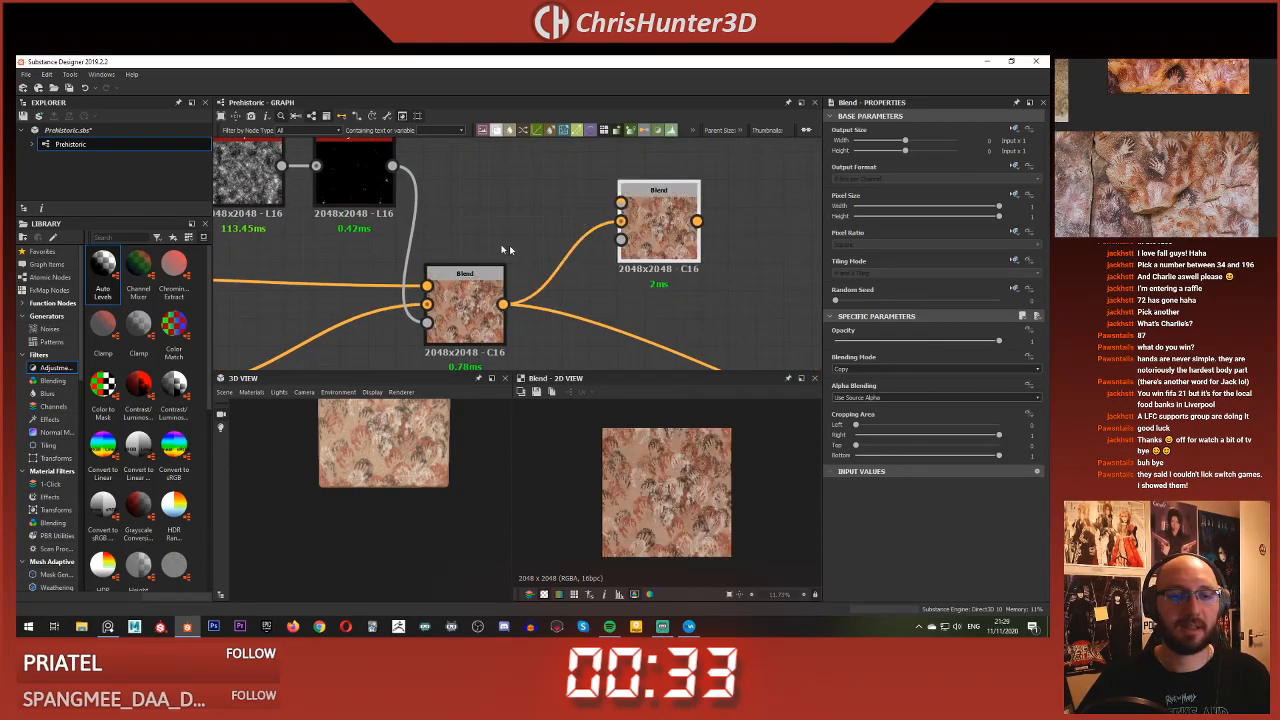
Duplicate the BnW Spots and Histogram Scan pair above the second Blend and set the copied noise's Random Seed to 7
scroll(572, 279, down, 2)
key(ctrl+d)
drag(428, 253, 601, 195)
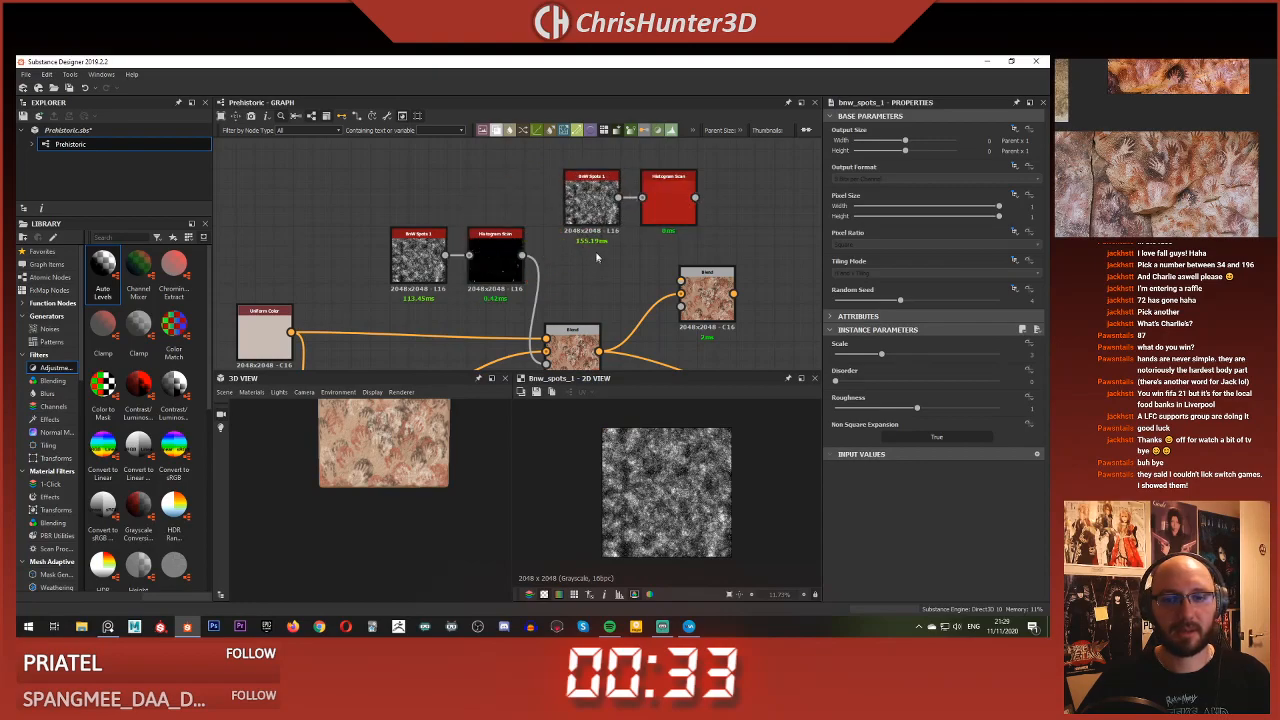
click(946, 300)
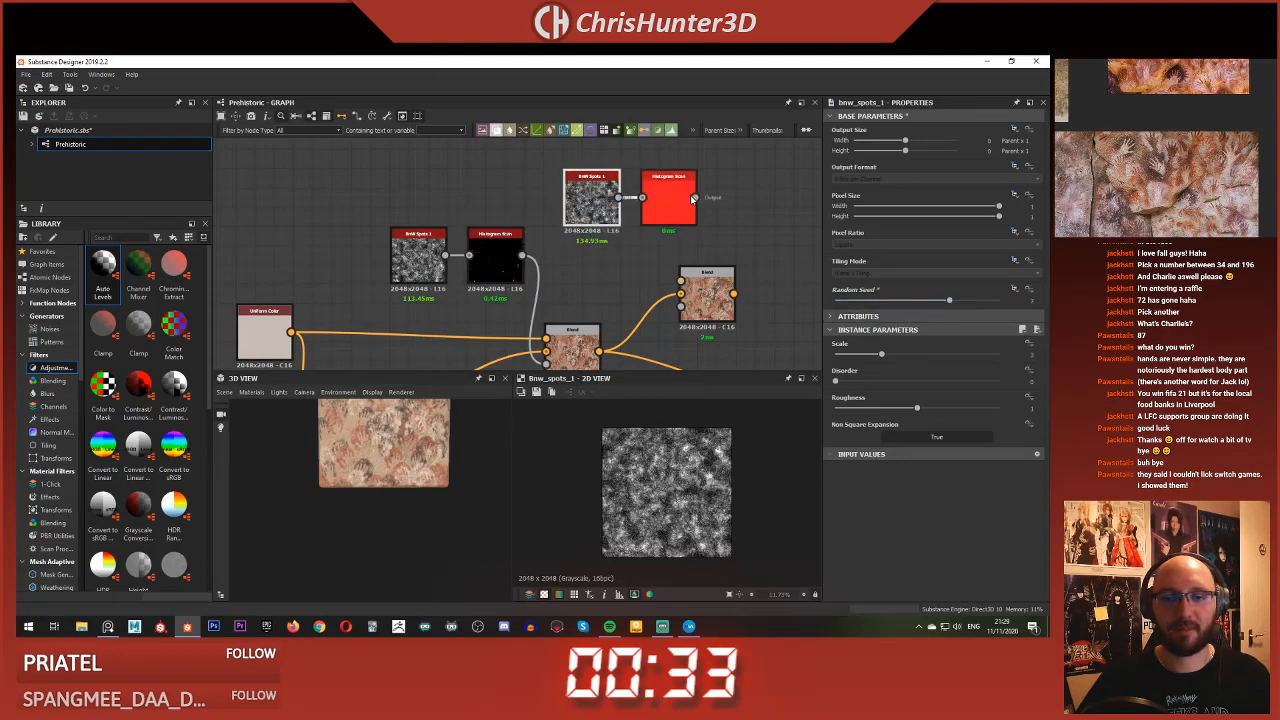
Connect the duplicated Histogram Scan as the second Blend's mask and the reddish uniform color as its foreground
drag(696, 198, 681, 281)
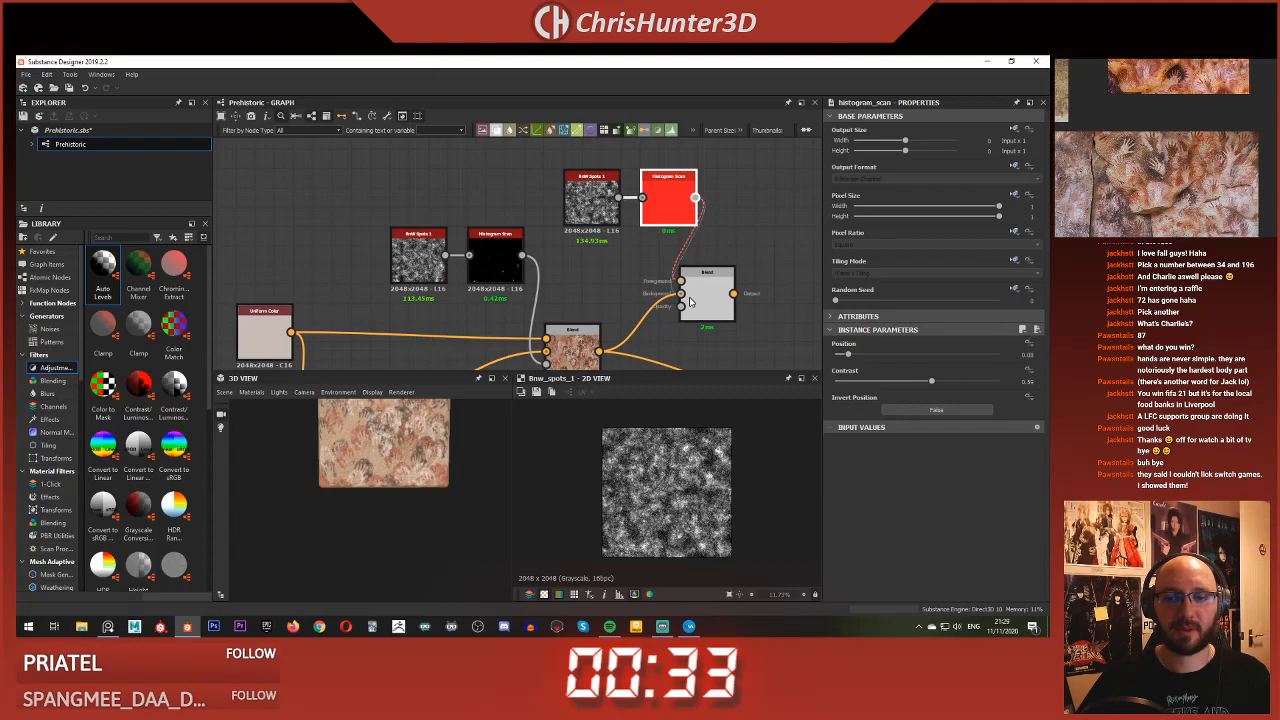
scroll(681, 255, down, 3)
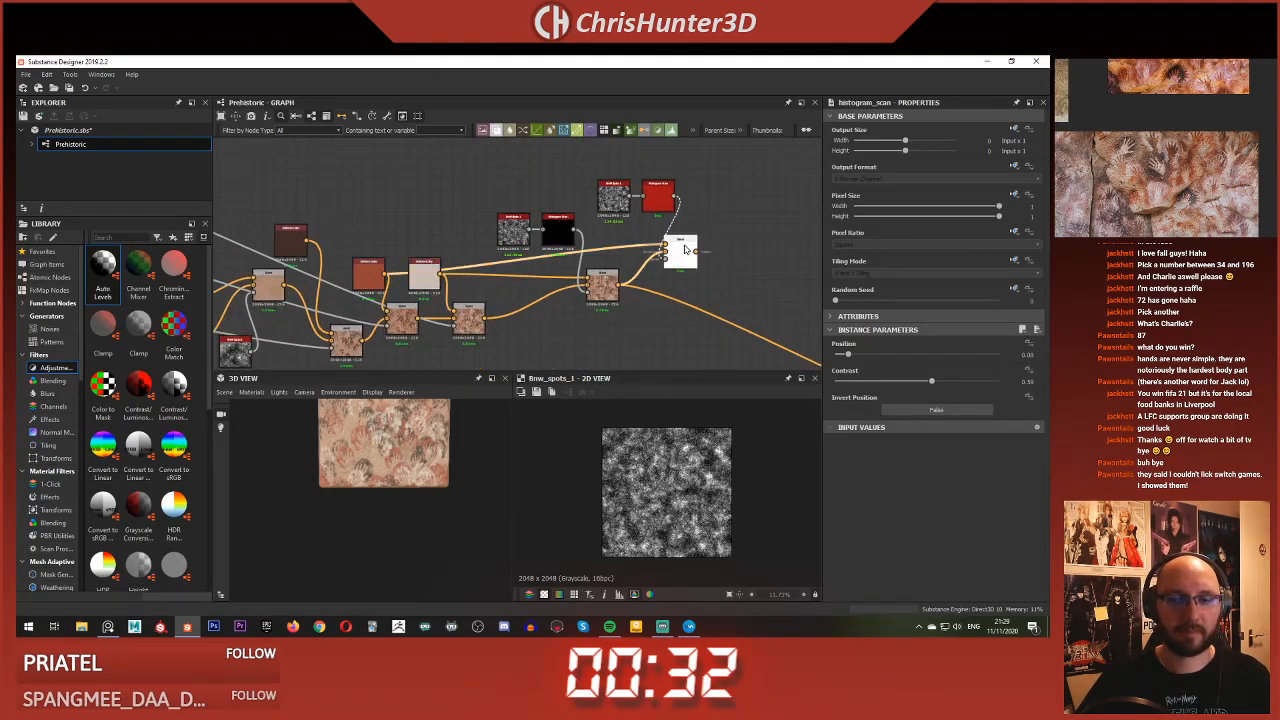
double_click(679, 251)
scroll(658, 580, up, 5)
scroll(658, 580, down, 3)
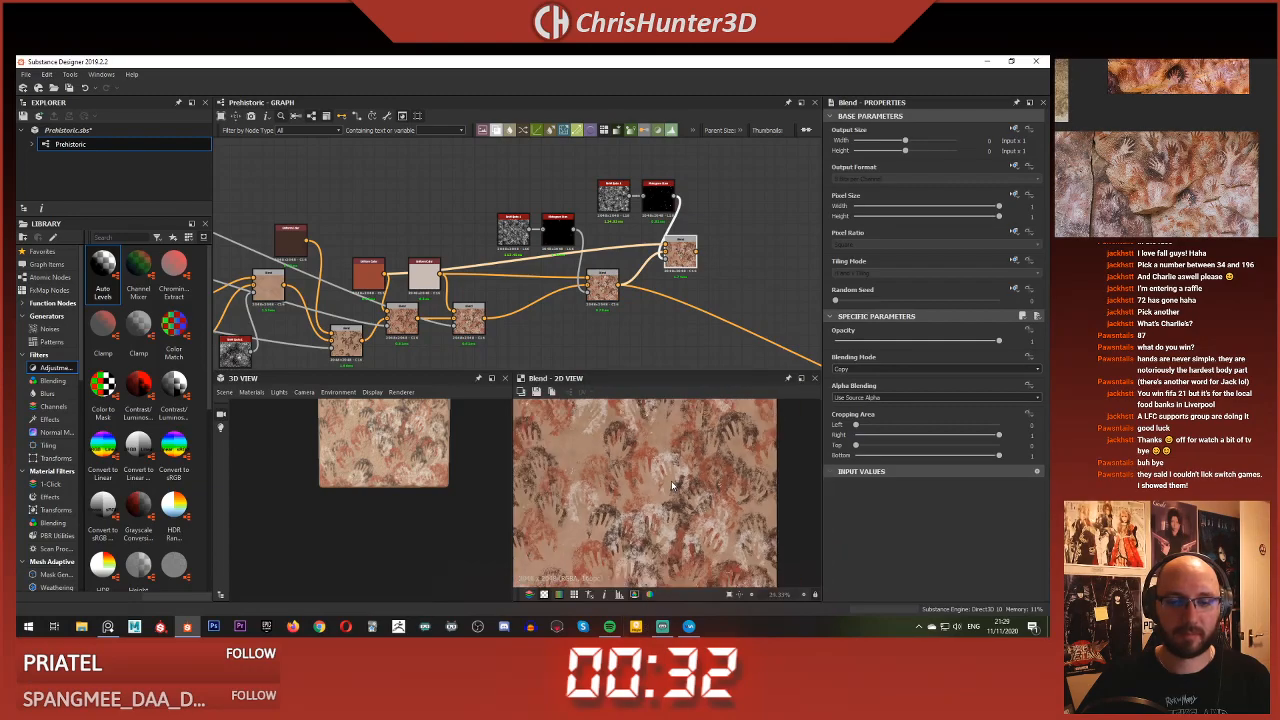
Compare the duplicated speck mask and its blended result in the 2D view with the 3D wall up close
double_click(666, 204)
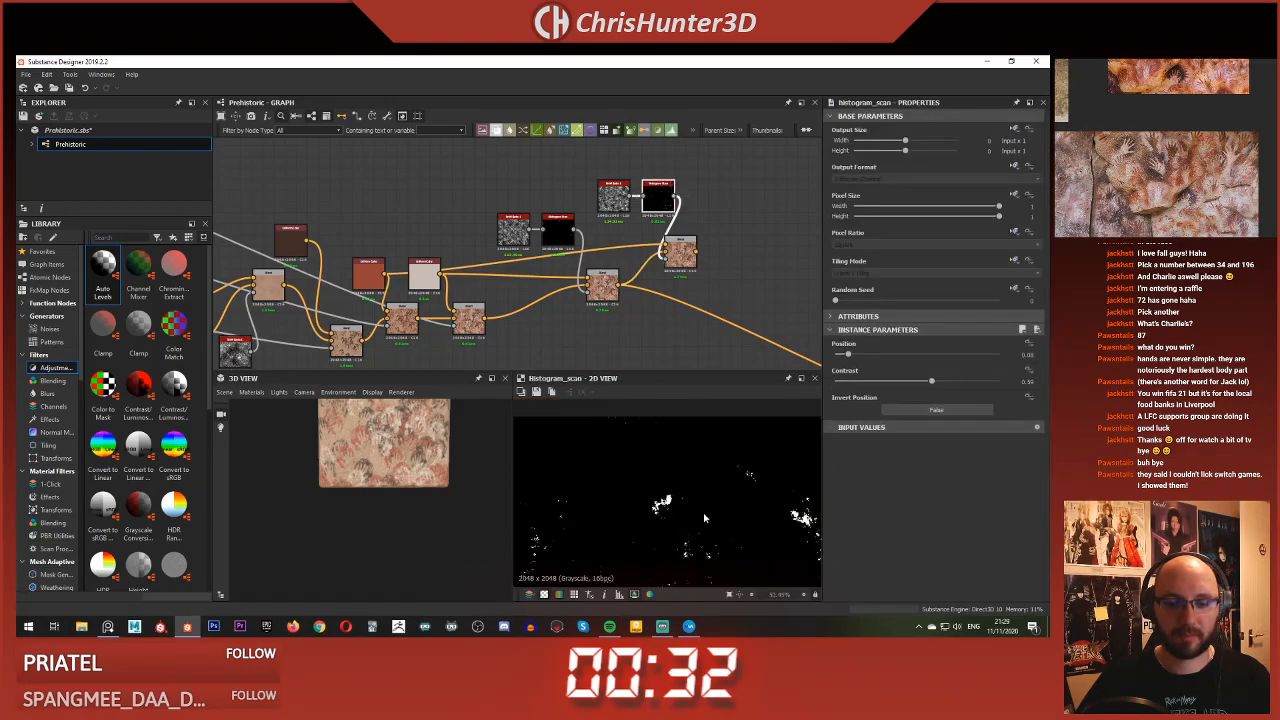
middle_drag(676, 470, 624, 435)
scroll(612, 445, up, 2)
scroll(383, 447, up, 3)
mouse_move(383, 447)
middle_down()
mouse_move(314, 557)
mouse_move(391, 440)
middle_up()
scroll(392, 440, up, 2)
scroll(388, 446, up, 3)
drag(383, 453, 413, 470)
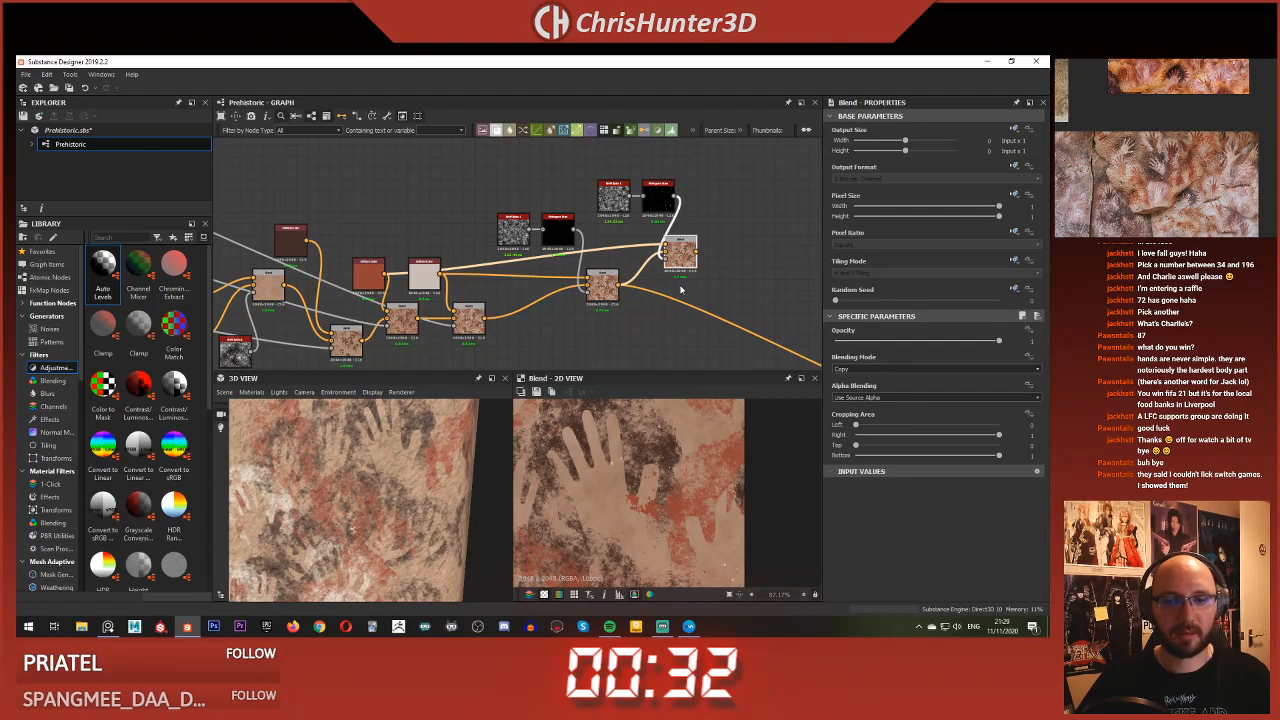
Move the first speck Blend's outgoing connection to the second Blend's output and check the 3D wall
shift+drag(617, 289, 686, 262)
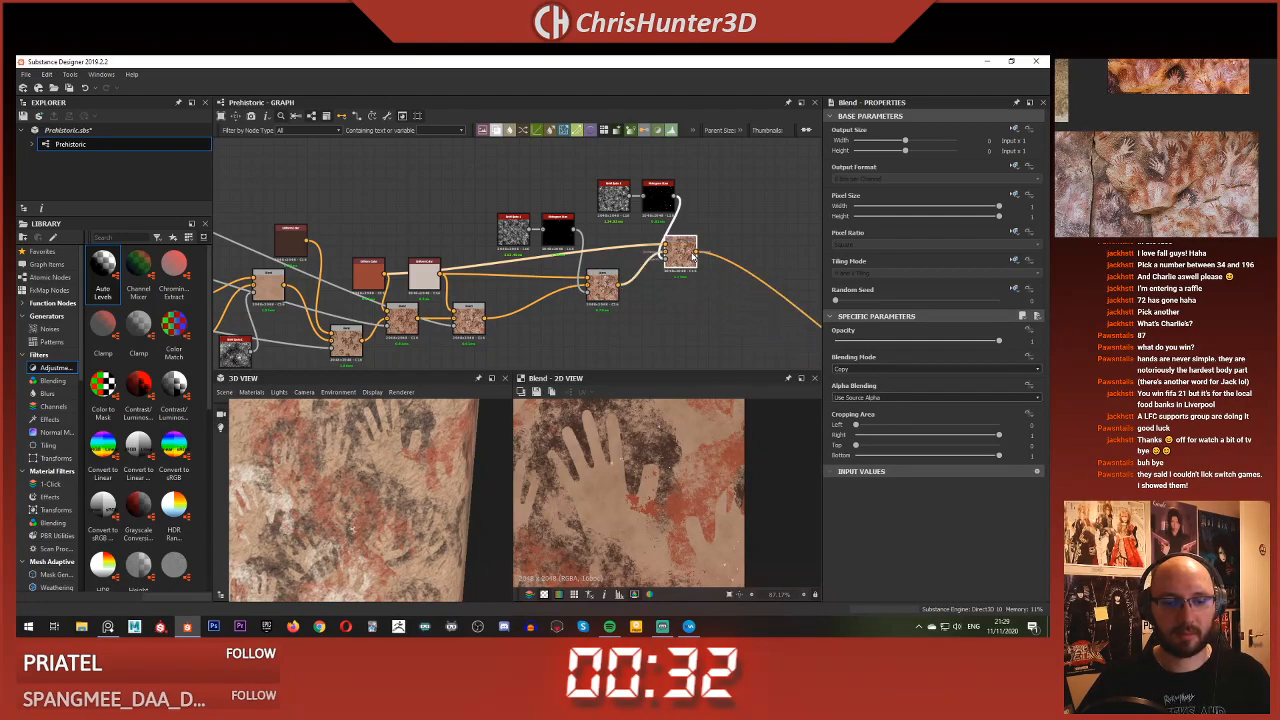
drag(328, 500, 372, 510)
Set the duplicated Histogram Scan's Position to about 0.14 and preview the second Blend
double_click(658, 200)
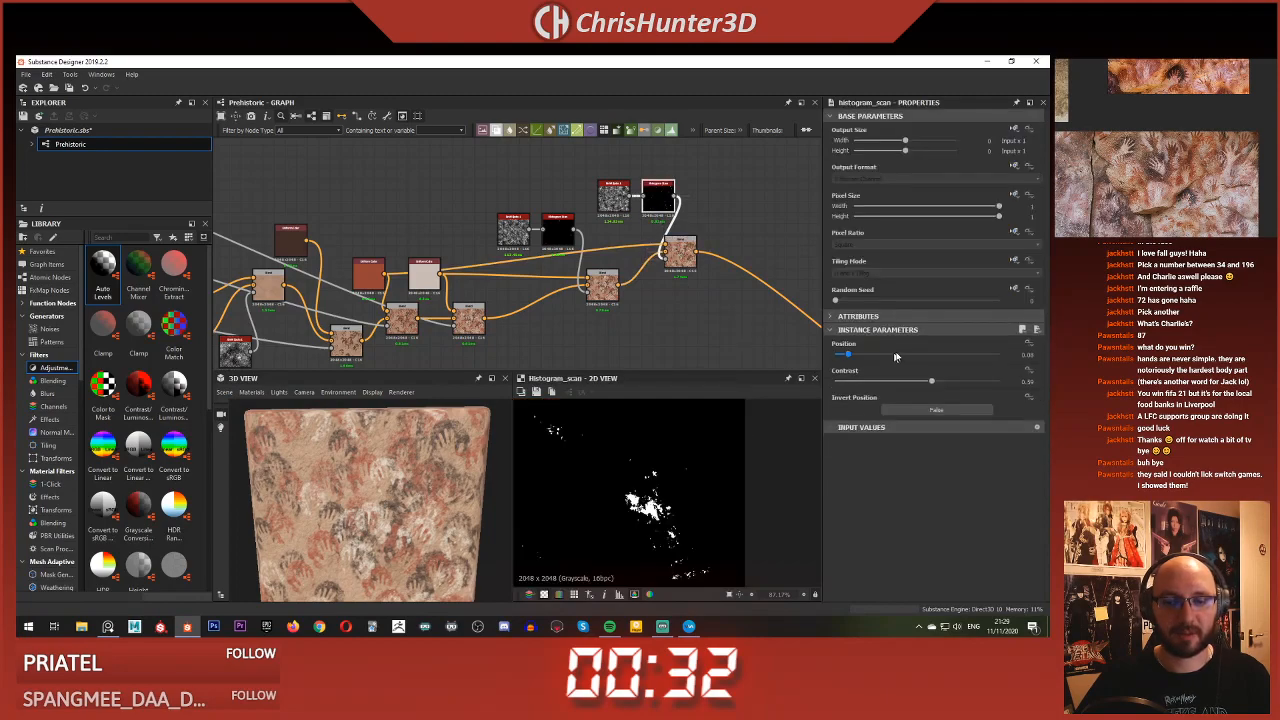
drag(851, 357, 857, 357)
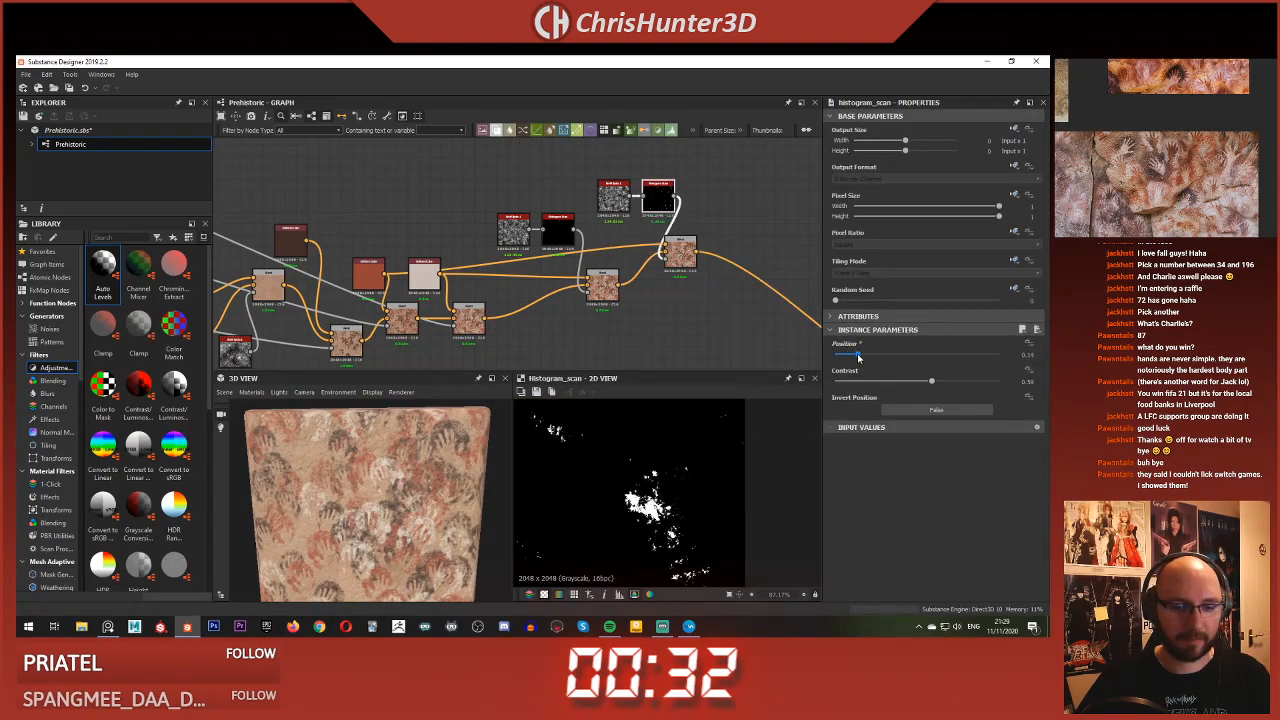
double_click(684, 256)
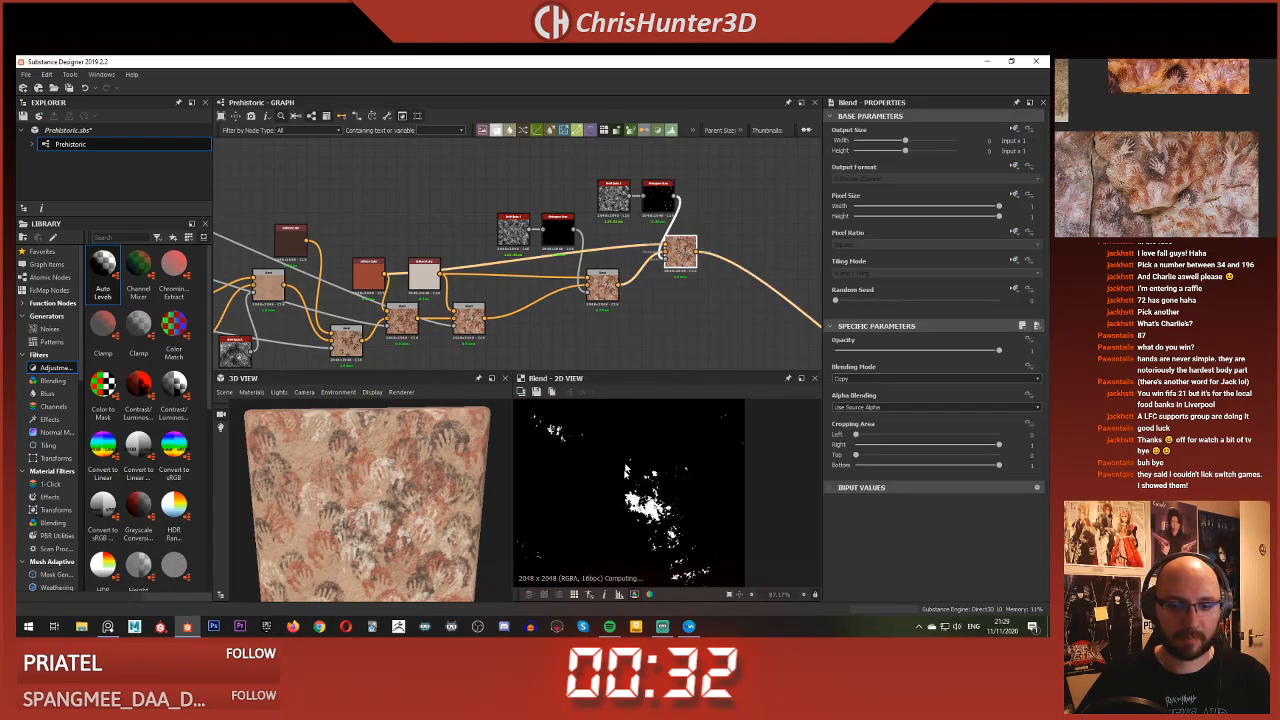
Examine the paint specks and hand prints across the 3D wall, both up close and at a distance
drag(395, 467, 367, 500)
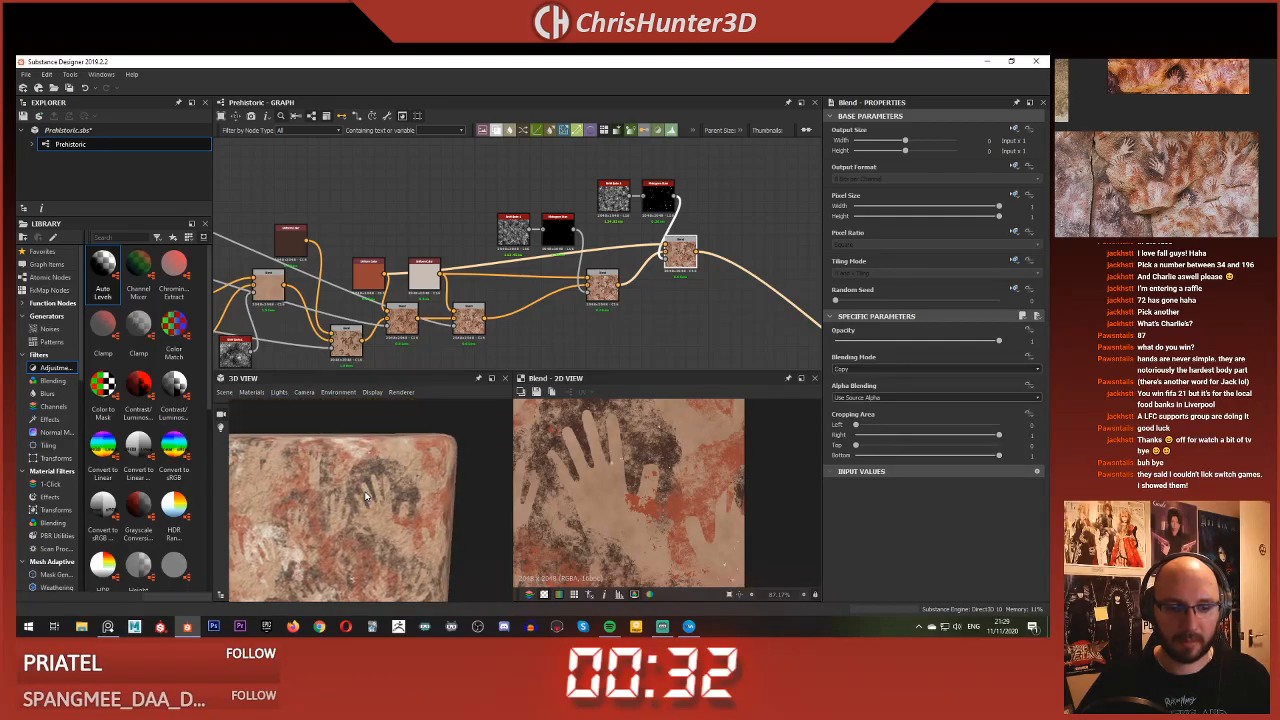
scroll(365, 492, up, 5)
scroll(365, 487, down, 5)
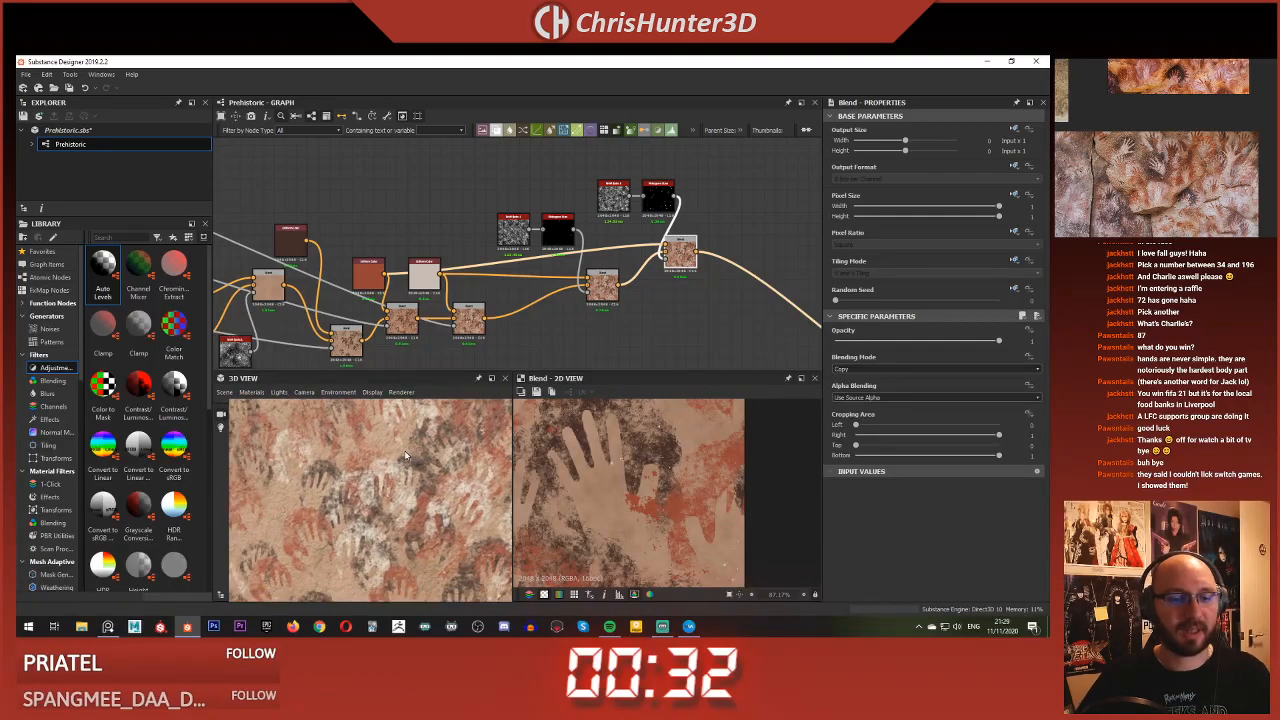
scroll(396, 483, up, 3)
drag(396, 483, 372, 472)
scroll(420, 500, down, 3)
scroll(533, 284, down, 3)
scroll(533, 284, up, 3)
scroll(390, 468, up, 5)
scroll(390, 468, down, 4)
scroll(372, 472, down, 4)
scroll(461, 262, down, 3)
scroll(500, 265, up, 5)
scroll(528, 280, down, 4)
Save the Prehistoric package
middle_drag(546, 236, 493, 248)
scroll(529, 280, up, 4)
scroll(493, 248, down, 2)
right_click(622, 219)
click(667, 331)
Add a third Blend node beyond the second speck Blend and feed the second Blend's output into its background
right_click(675, 221)
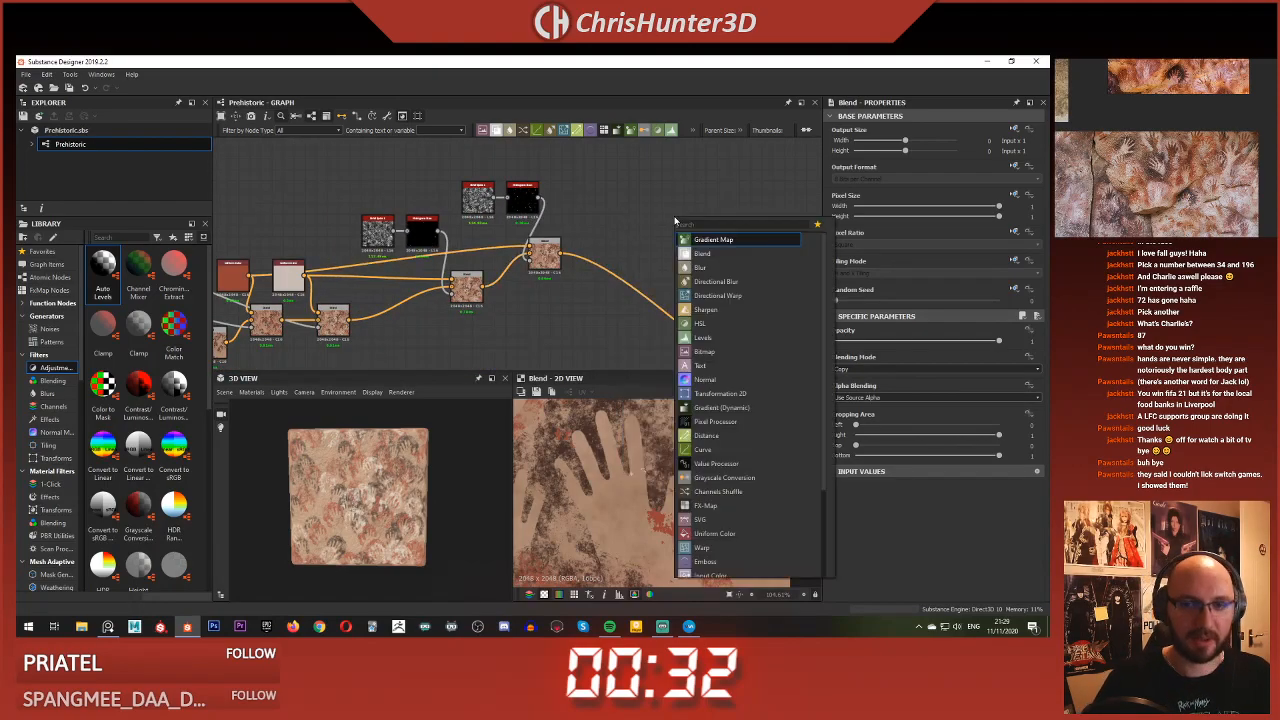
click(684, 255)
scroll(623, 228, up, 4)
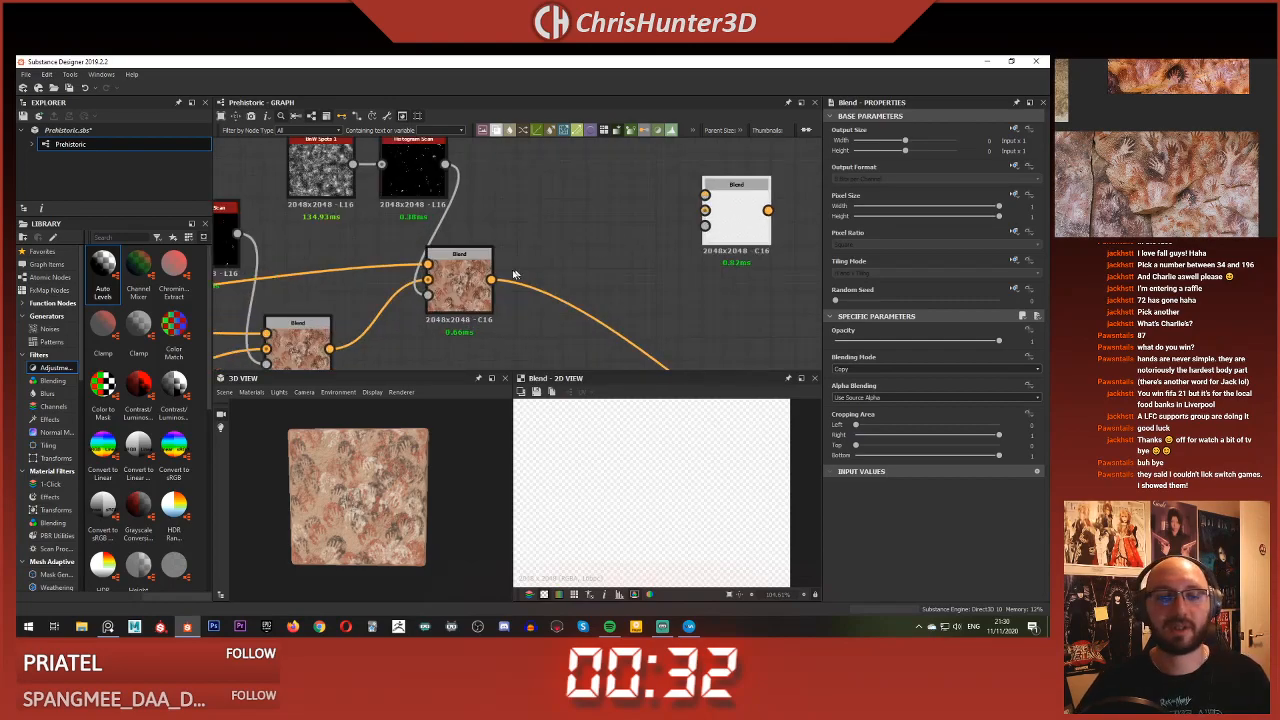
drag(655, 229, 705, 195)
scroll(590, 191, down, 2)
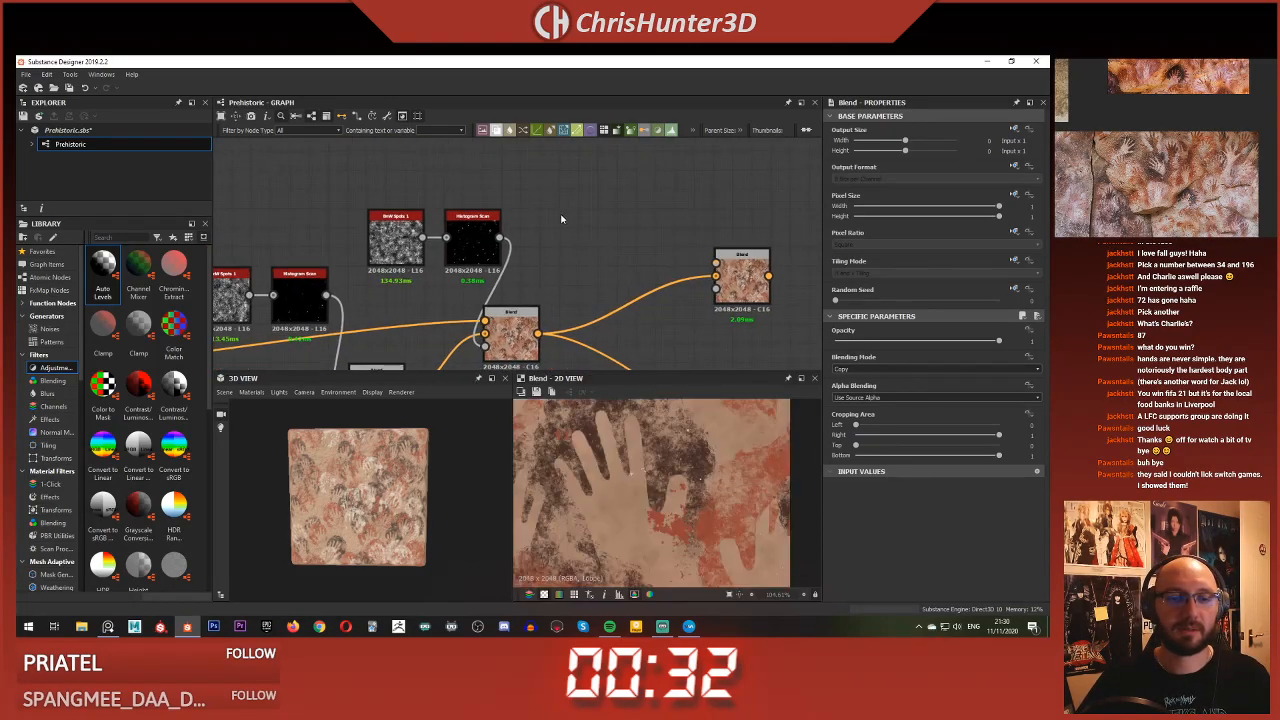
Duplicate the second BnW Spots and Histogram Scan pair beside the third Blend and raise the duplicated spots' Random Seed
drag(407, 199, 667, 196)
key(ctrl+d)
click(634, 177)
drag(837, 300, 966, 302)
Connect the new Histogram Scan as the third Blend's mask and the dark brown uniform color as its foreground
click(657, 205)
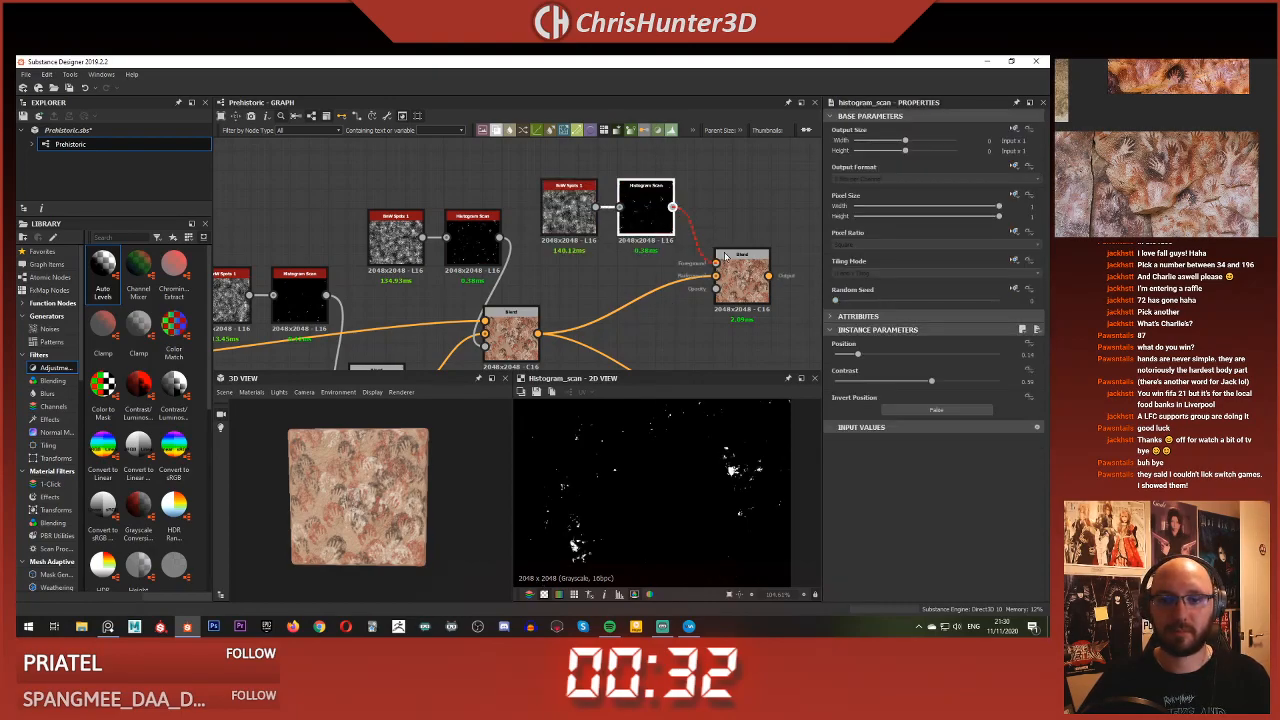
drag(725, 258, 720, 263)
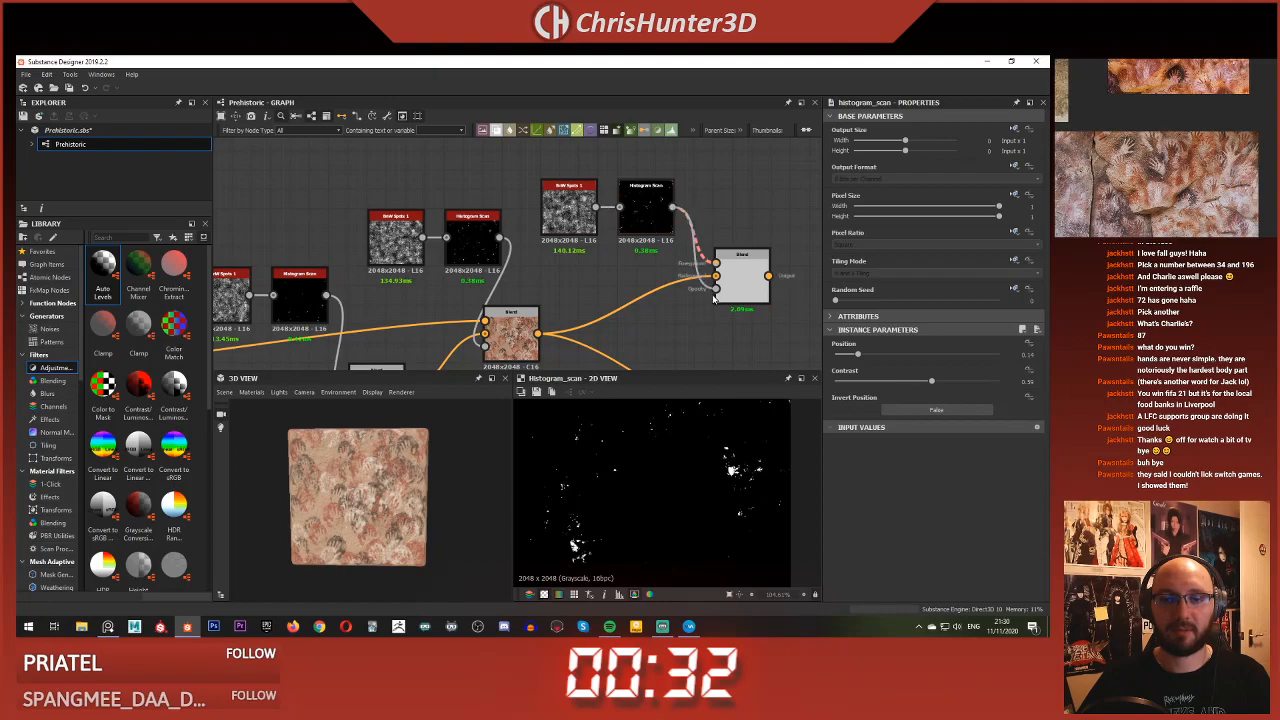
scroll(728, 216, down, 5)
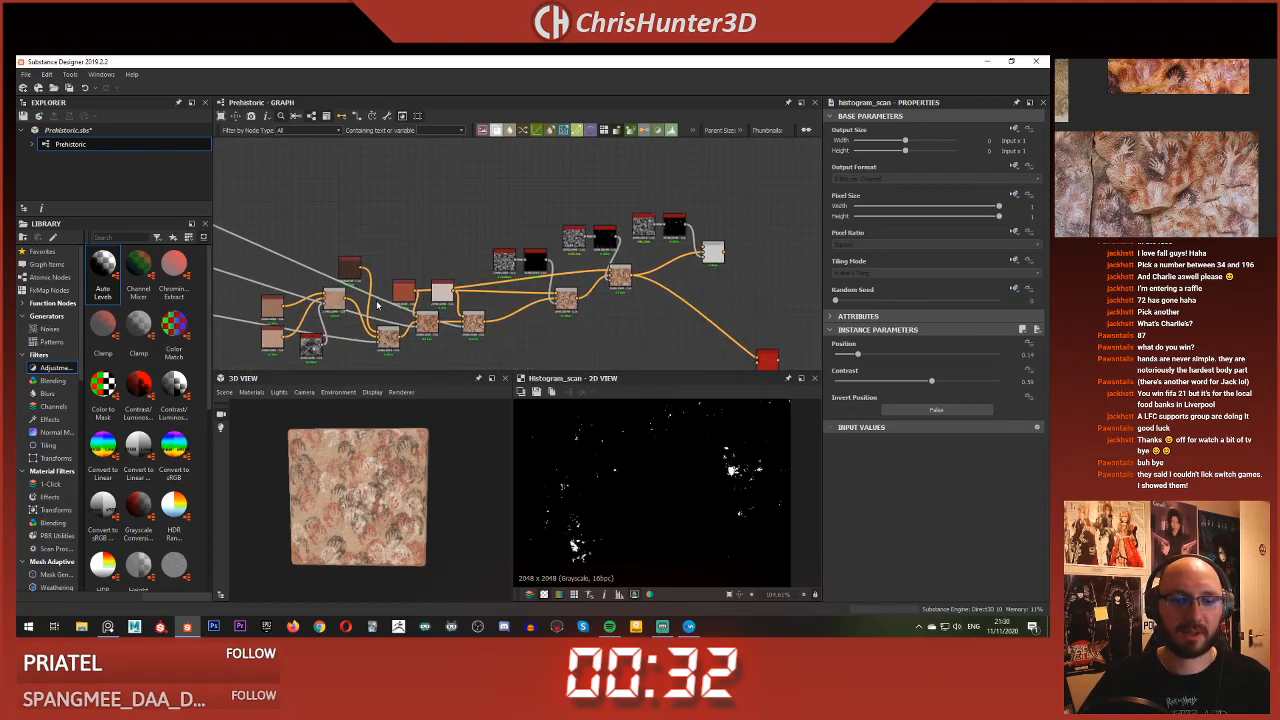
click(362, 269)
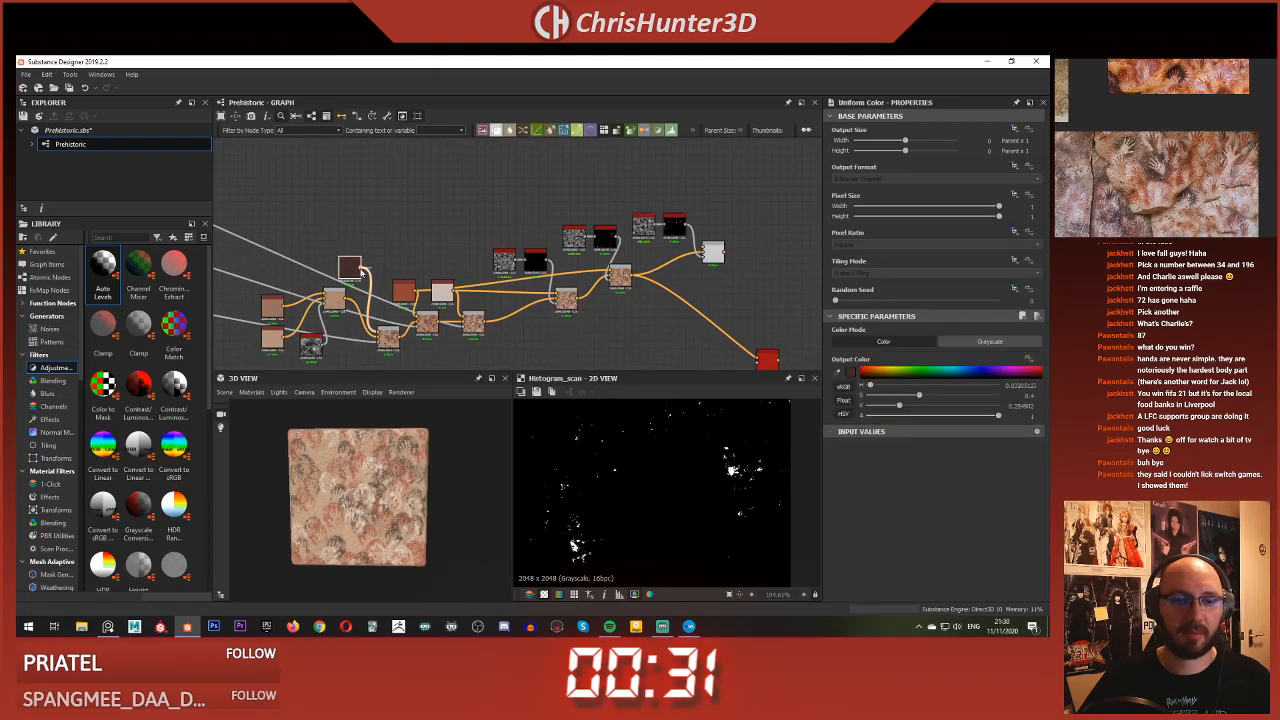
double_click(711, 250)
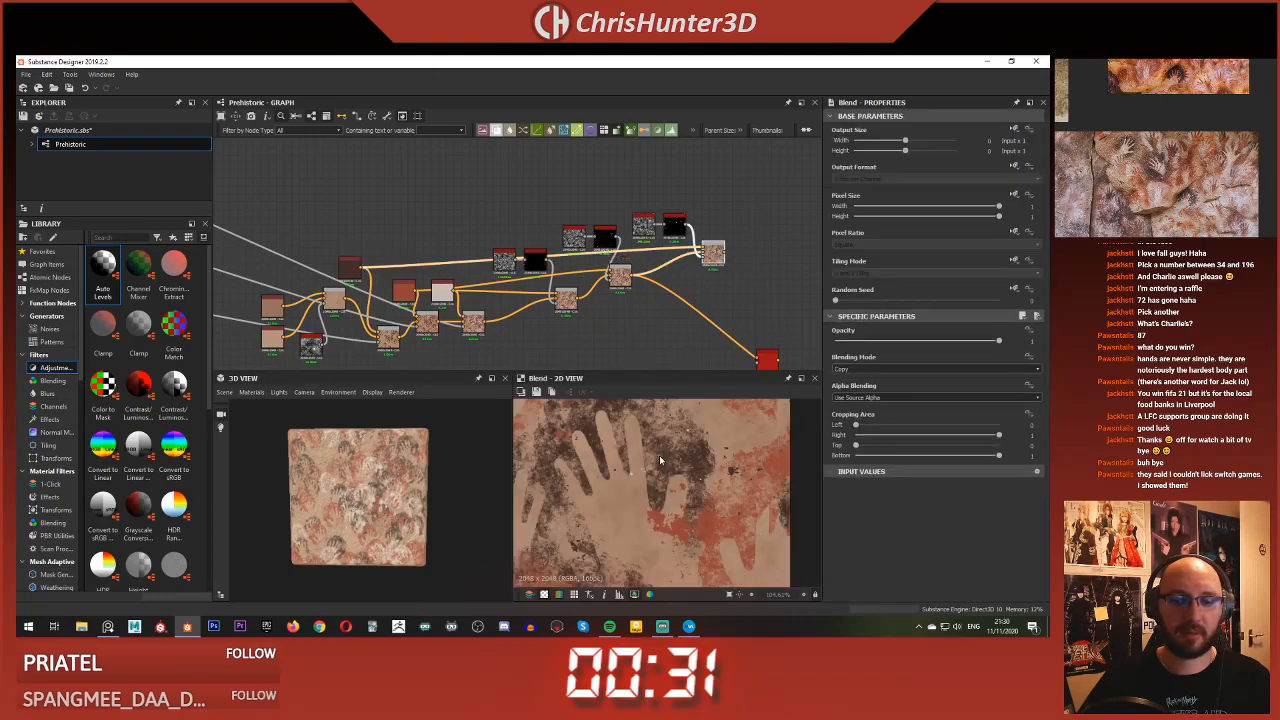
Compare the three Histogram Scan speck masks with each other in the 2D view
scroll(663, 467, down, 4)
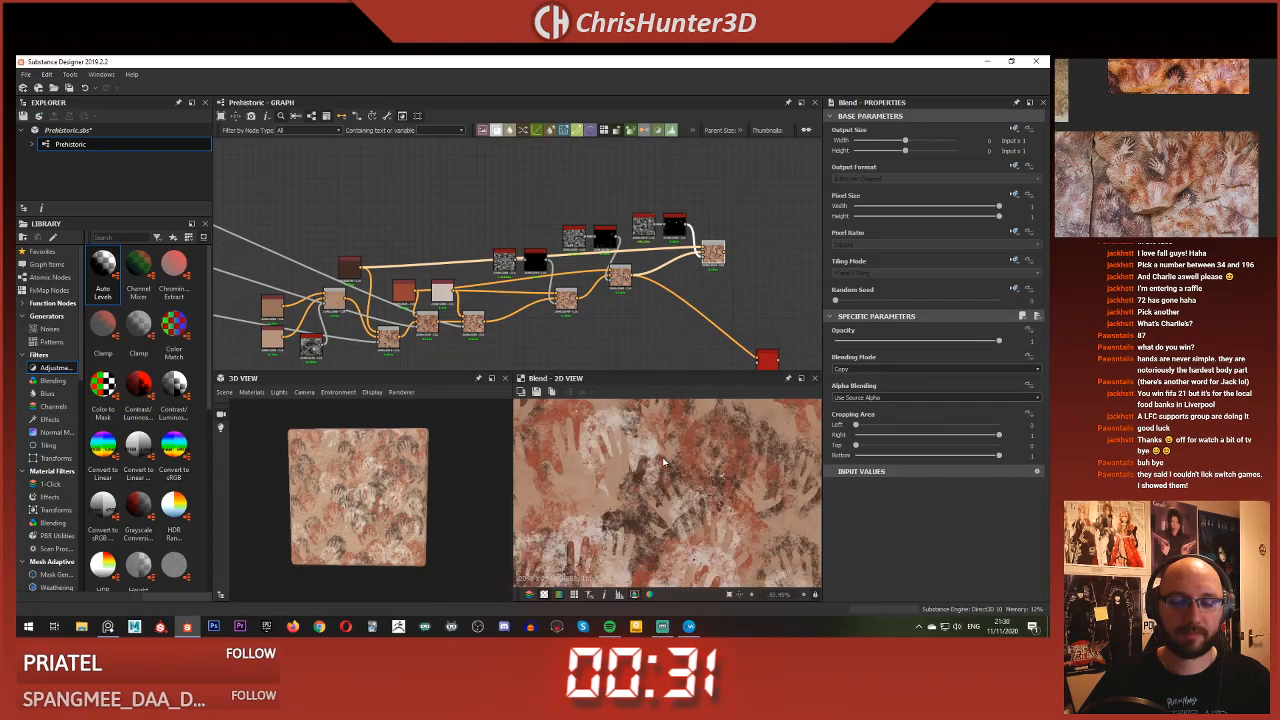
double_click(672, 221)
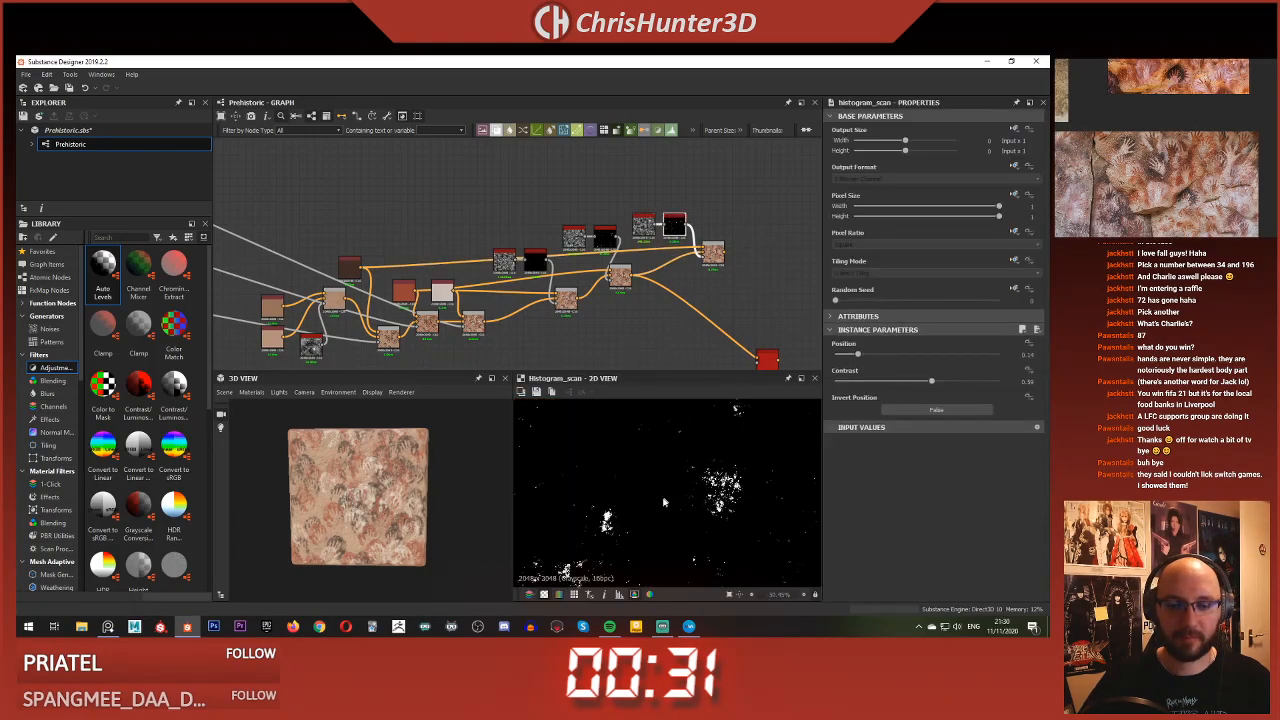
click(604, 228)
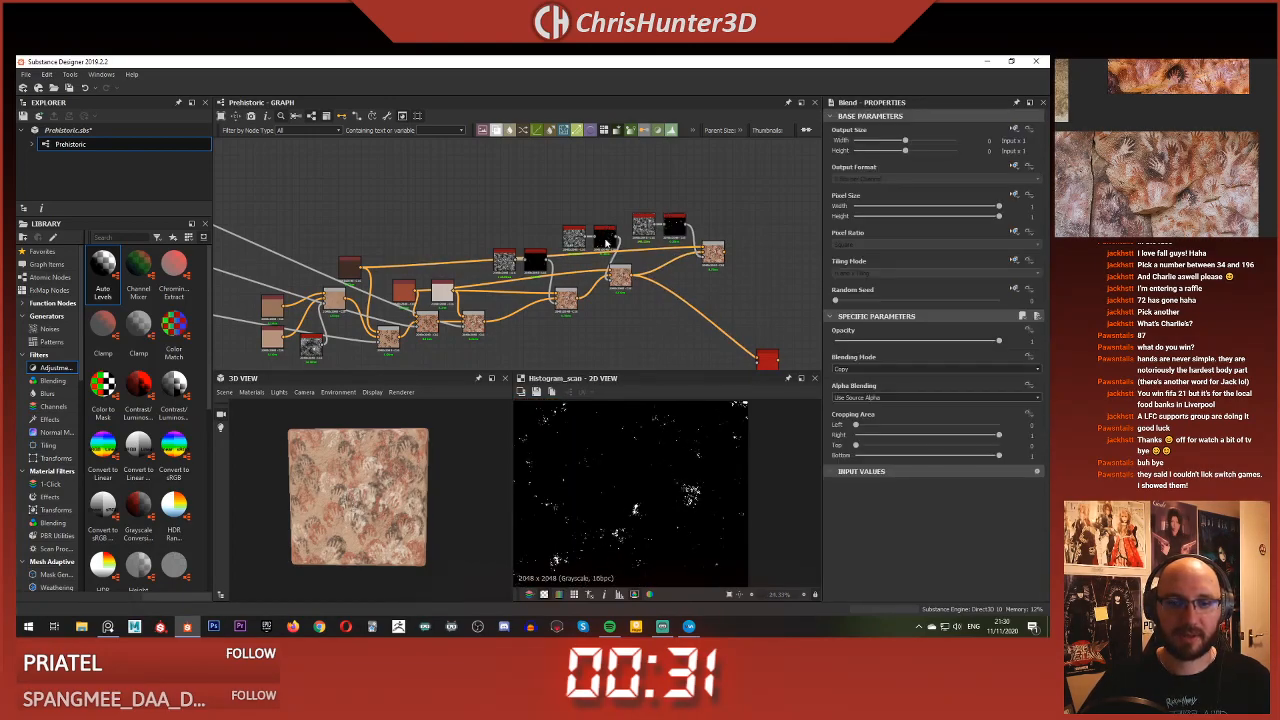
double_click(535, 263)
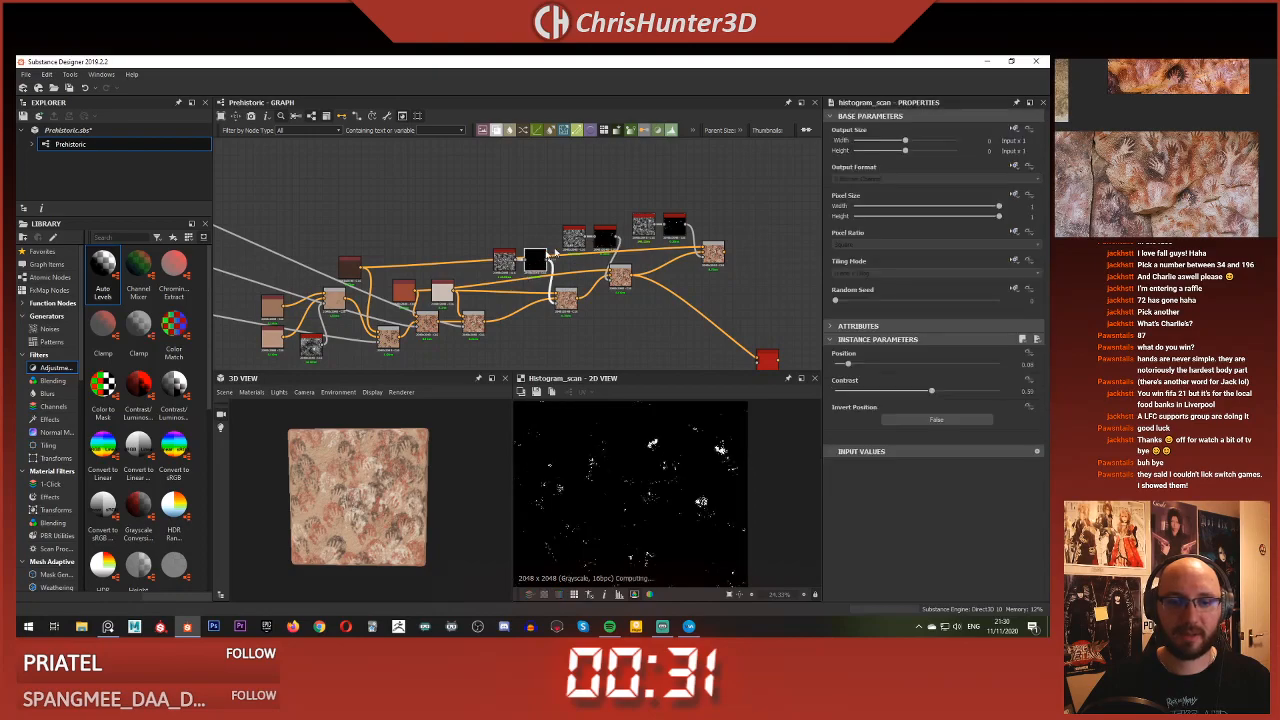
click(607, 236)
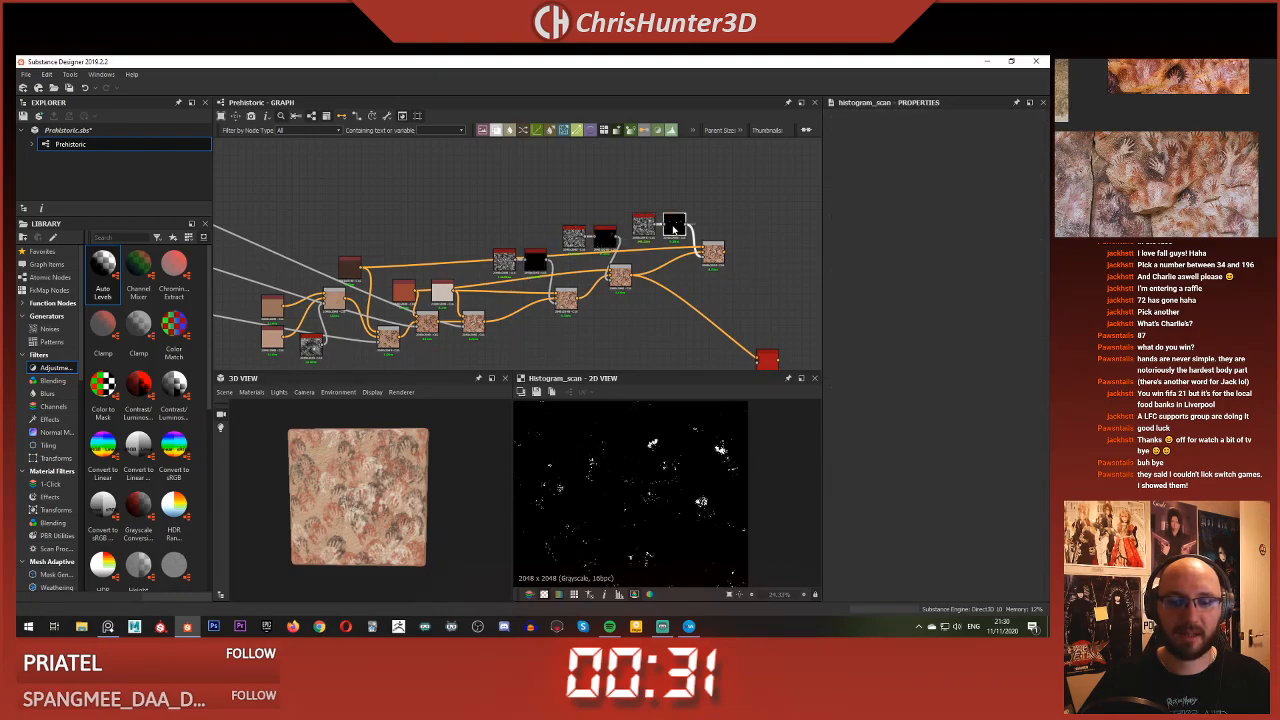
double_click(674, 226)
Move the second speck Blend's outgoing connection to the third Blend's output and inspect the 3D wall
double_click(714, 252)
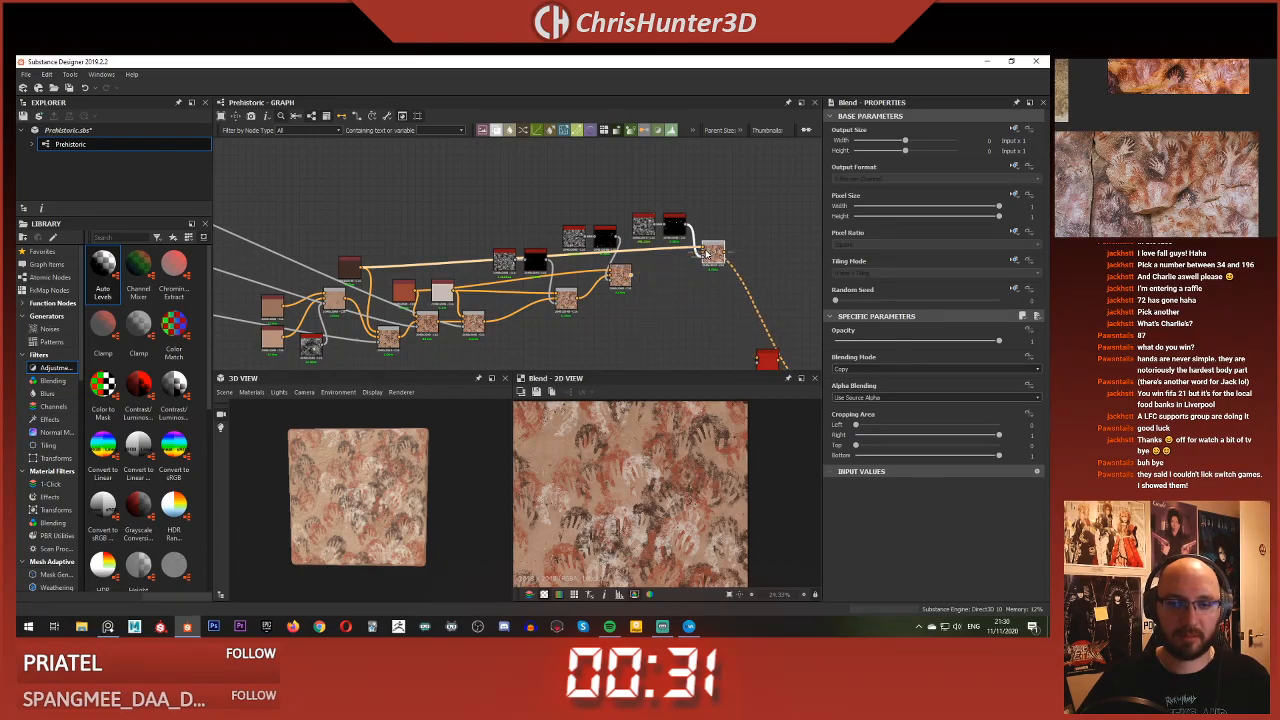
scroll(360, 529, up, 5)
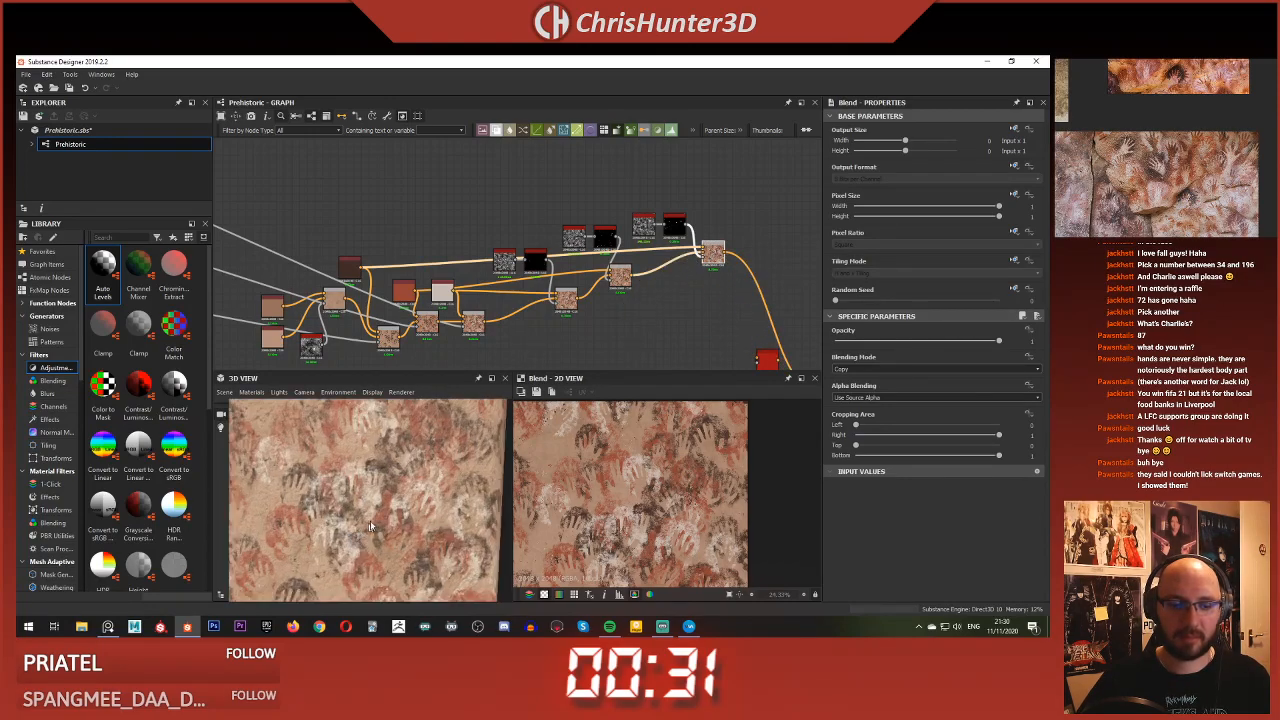
scroll(374, 494, down, 5)
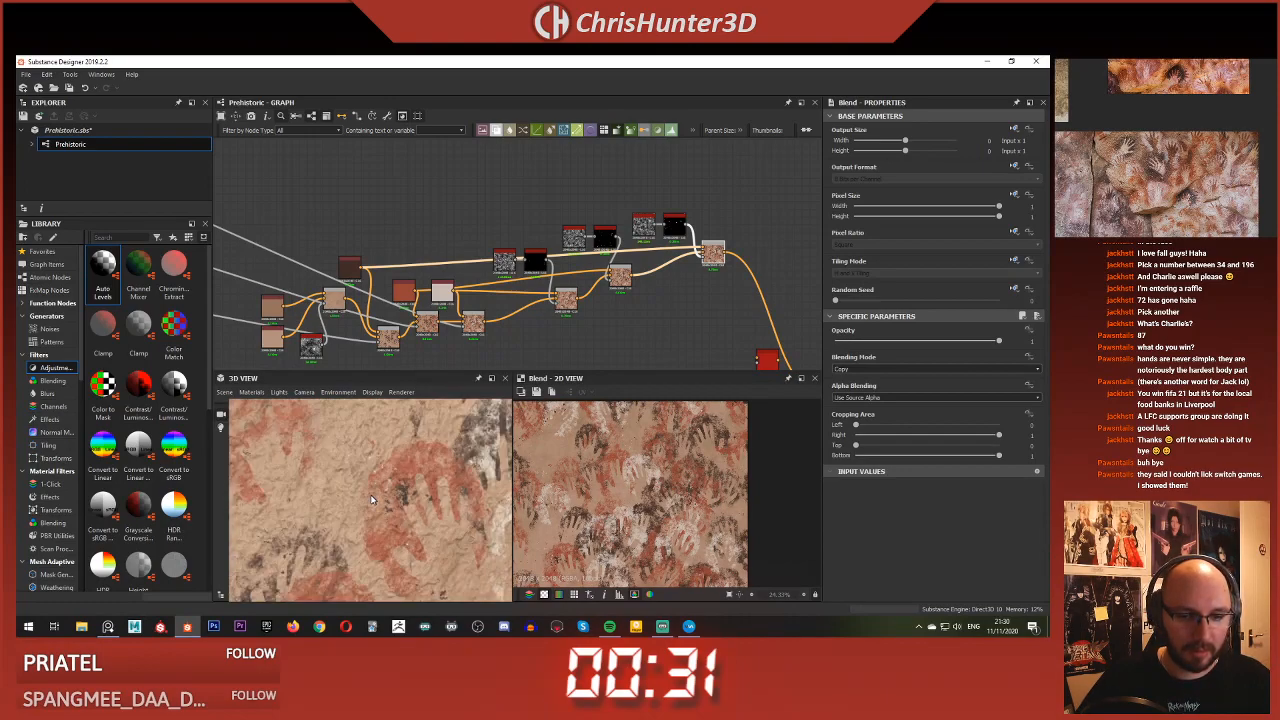
scroll(405, 487, down, 6)
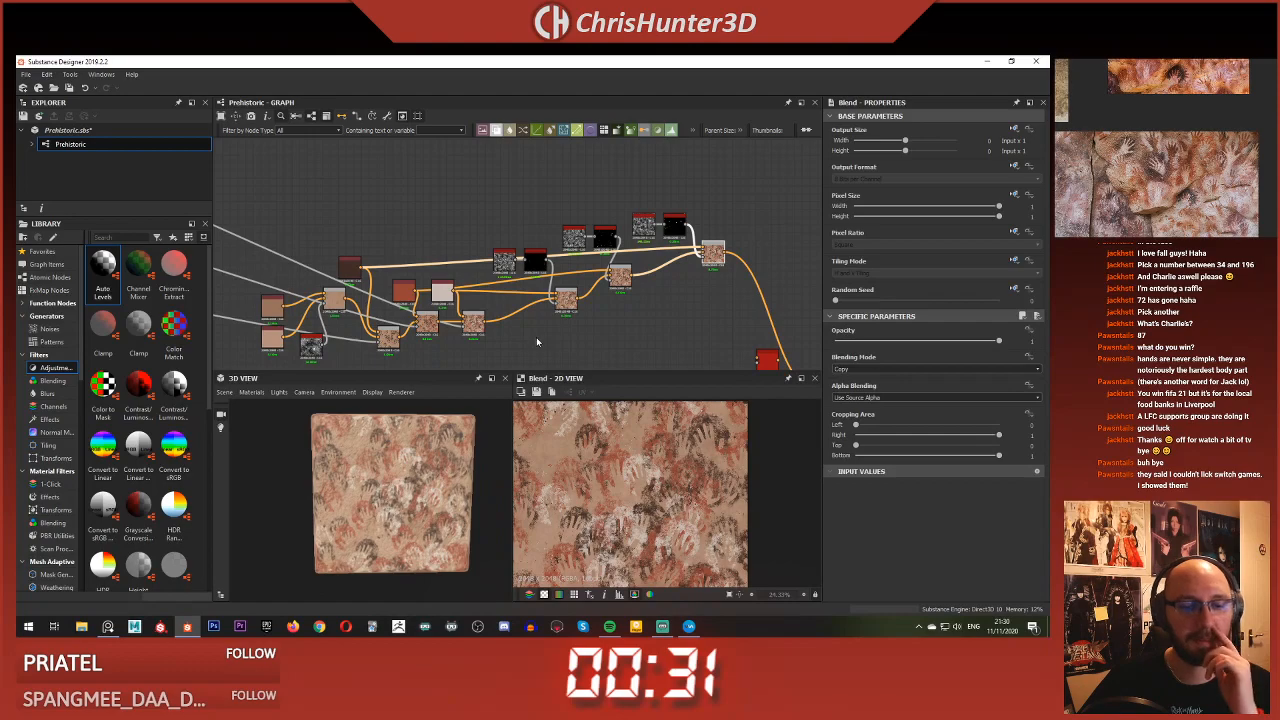
Examine the wall with all three speck colors and review the color section of the graph
middle_drag(521, 274, 522, 228)
scroll(482, 250, up, 1)
scroll(480, 250, down, 2)
scroll(385, 490, up, 3)
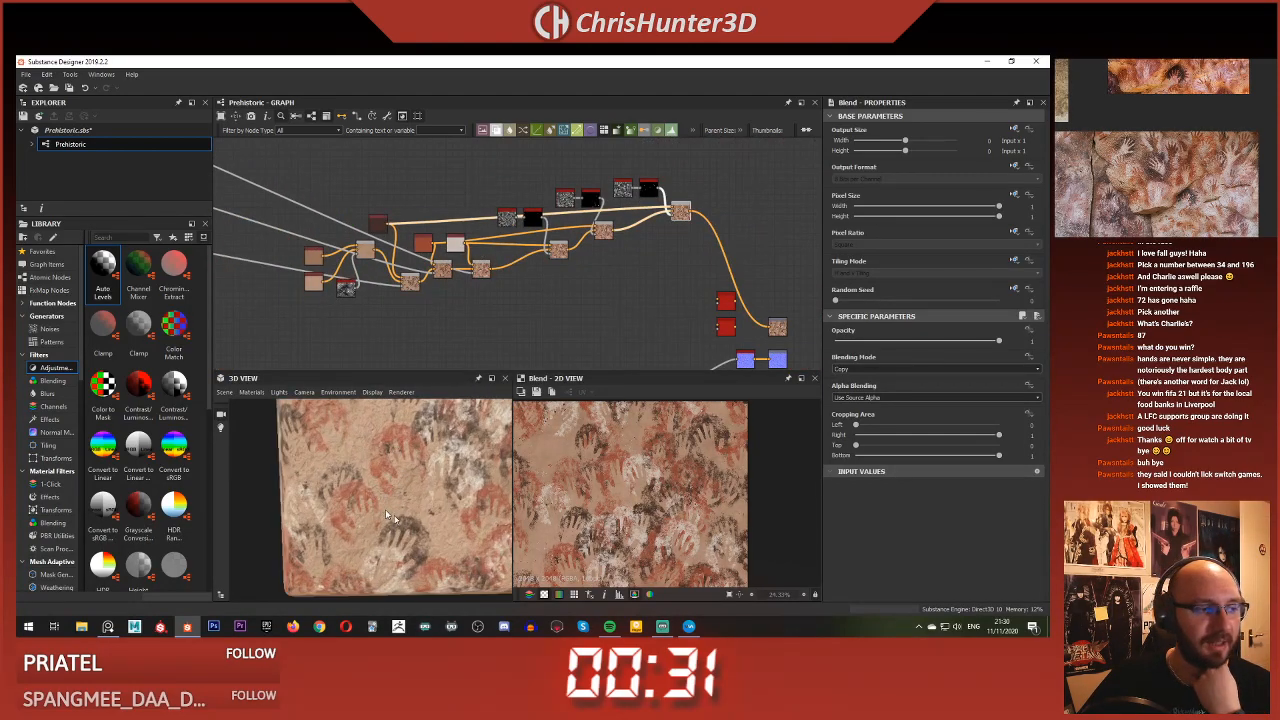
scroll(385, 500, up, 2)
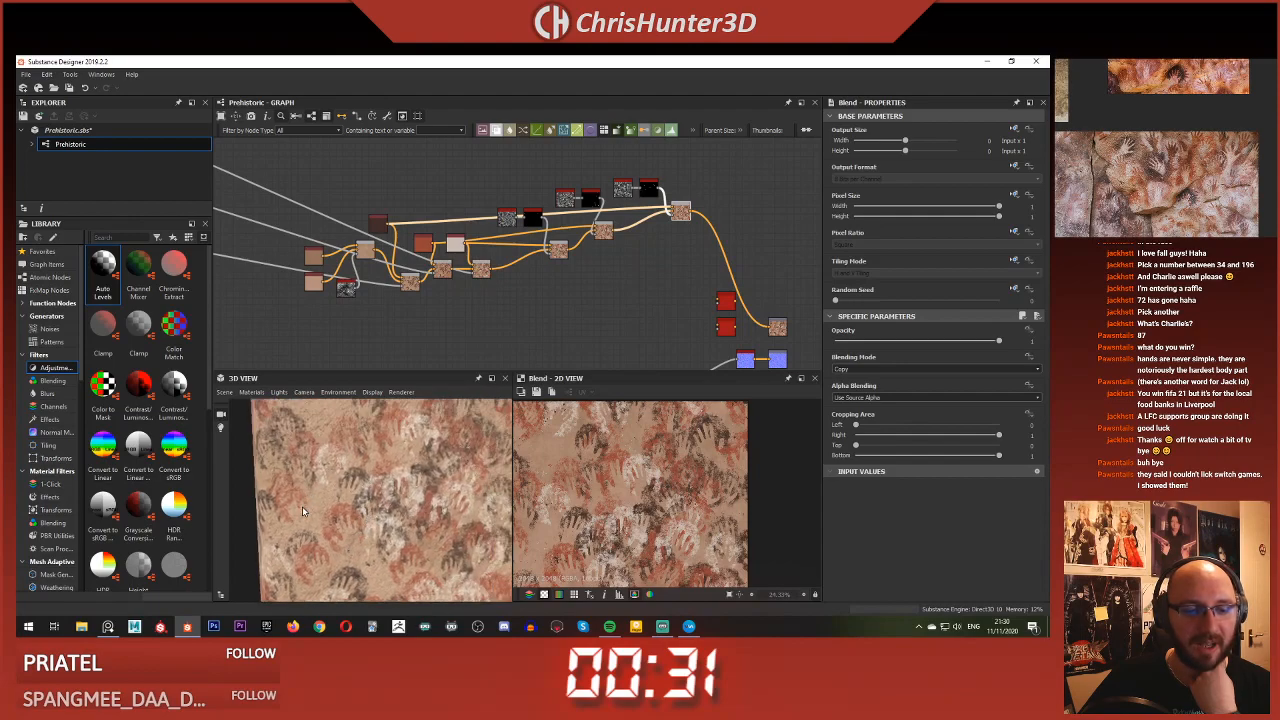
scroll(302, 506, down, 5)
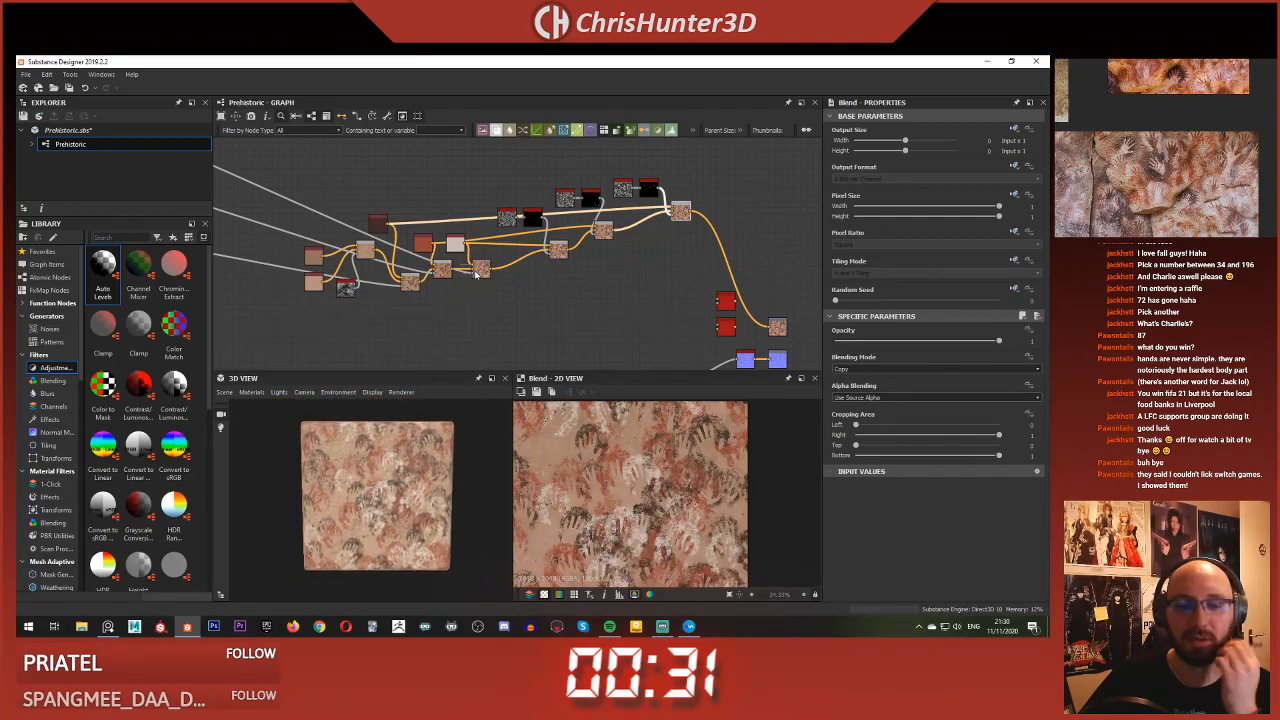
scroll(537, 270, down, 2)
scroll(538, 270, up, 3)
scroll(539, 274, down, 4)
scroll(539, 274, up, 5)
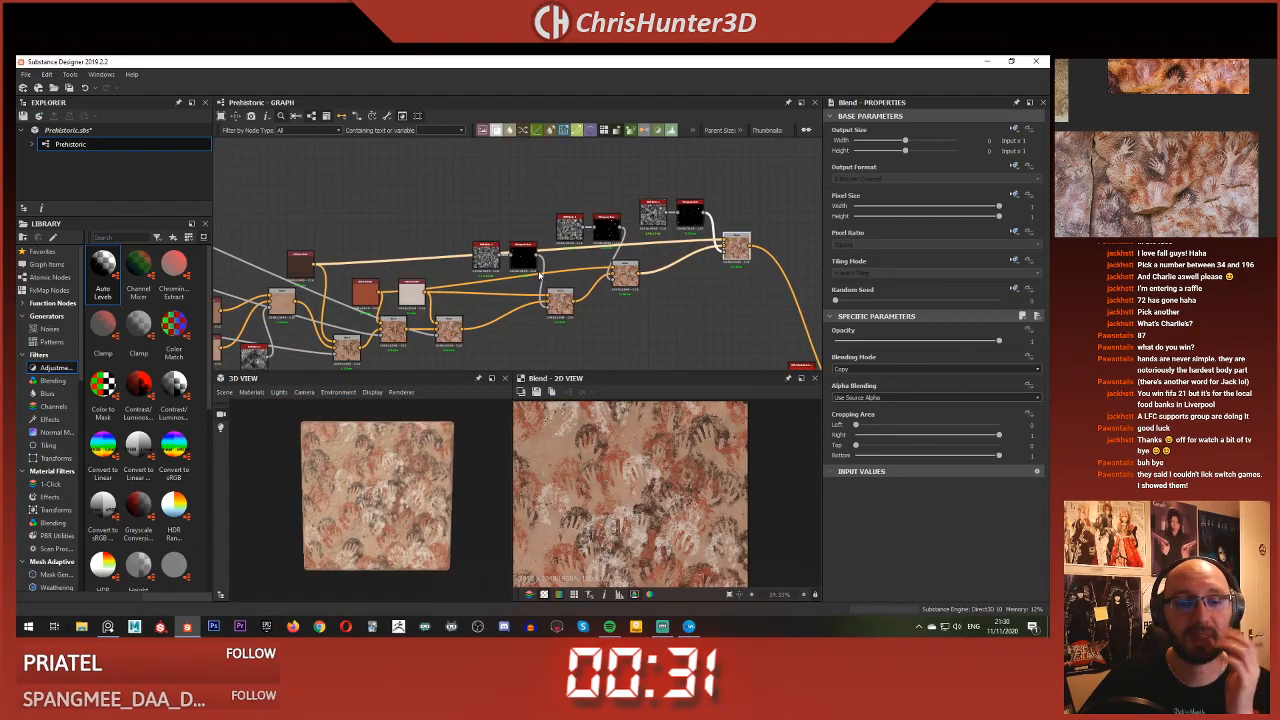
Save the package with the three speck layers
middle_drag(539, 275, 556, 248)
right_click(454, 171)
click(520, 283)
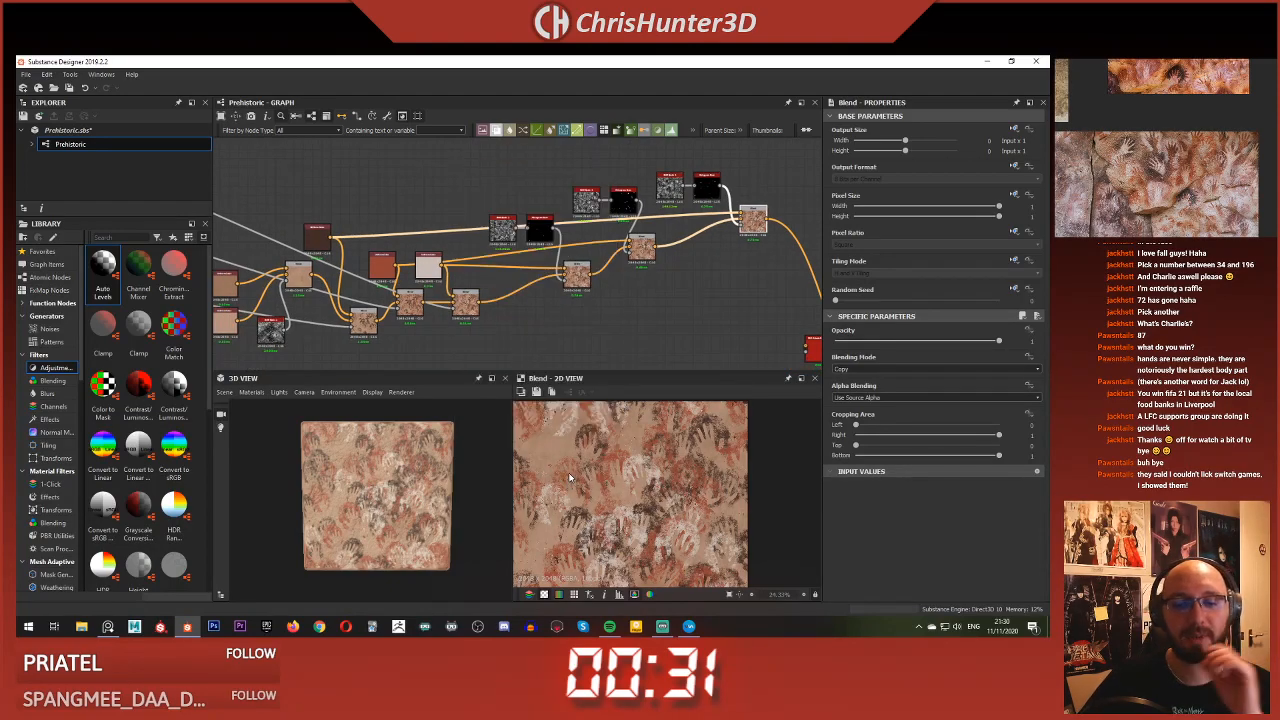
scroll(553, 363, down, 1)
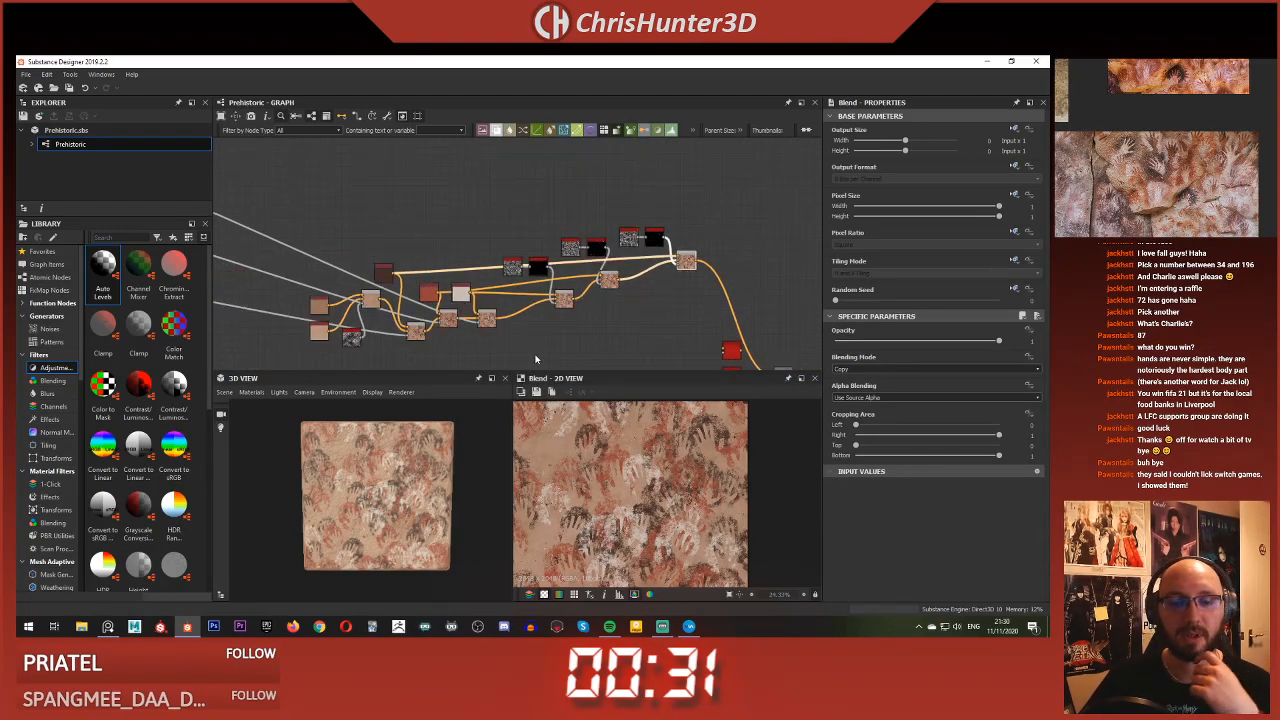
Examine the specks and rock surface on the 3D wall up close from different areas
middle_drag(553, 363, 574, 328)
scroll(355, 505, up, 4)
scroll(355, 505, up, 4)
middle_drag(355, 505, 424, 510)
scroll(357, 448, down, 2)
scroll(361, 480, up, 4)
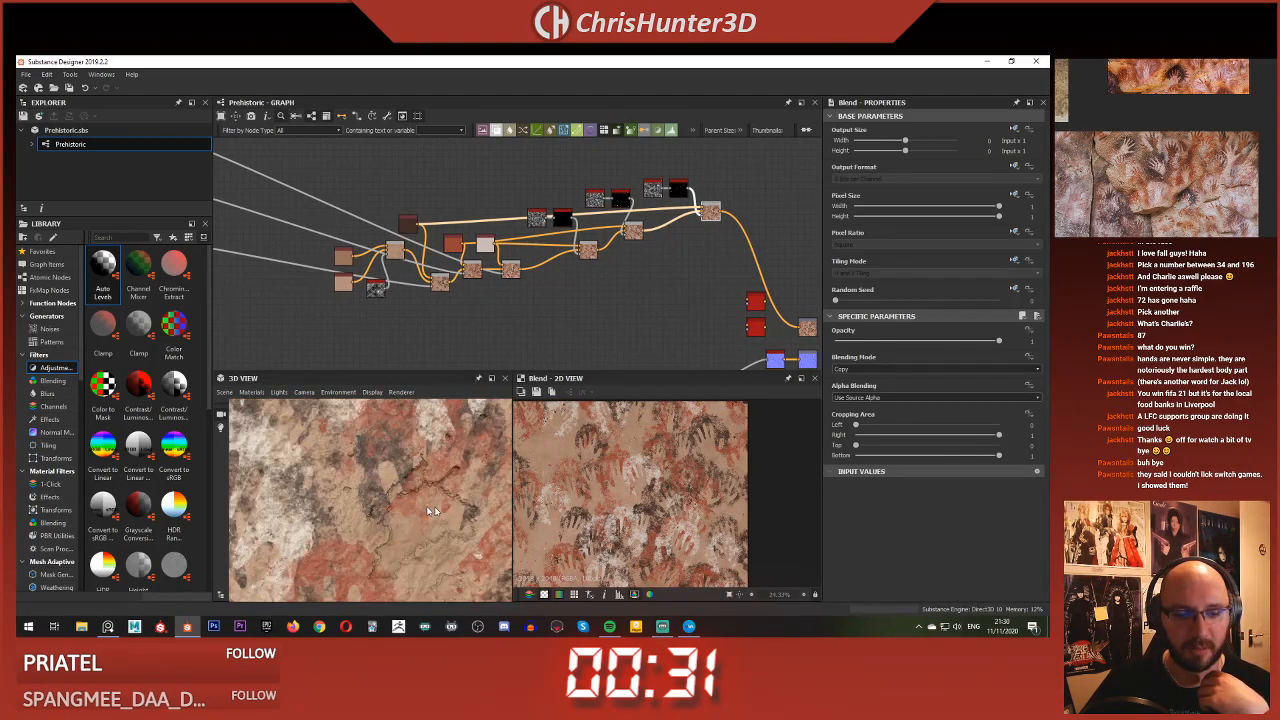
scroll(402, 521, down, 5)
middle_drag(398, 420, 414, 490)
scroll(492, 294, down, 4)
Move the first speck Blend and its BnW Spots and Histogram Scan pair closer to the hand print Blends
middle_drag(492, 294, 483, 351)
scroll(504, 290, up, 7)
drag(628, 258, 535, 275)
drag(476, 163, 477, 203)
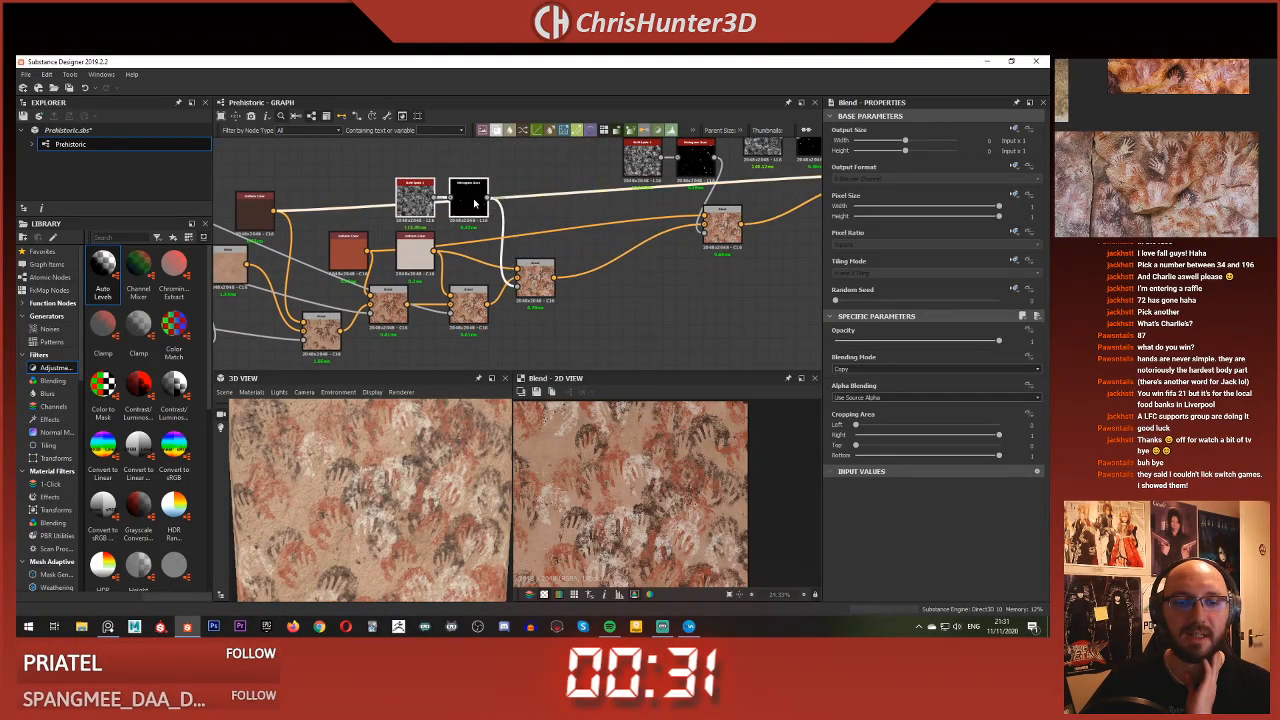
scroll(560, 191, down, 3)
middle_drag(561, 191, 412, 277)
scroll(412, 277, up, 3)
Move the remaining speck nodes closer and line up the second mask pair and Blend beside the first
drag(460, 206, 690, 328)
drag(551, 305, 462, 326)
middle_drag(457, 308, 516, 287)
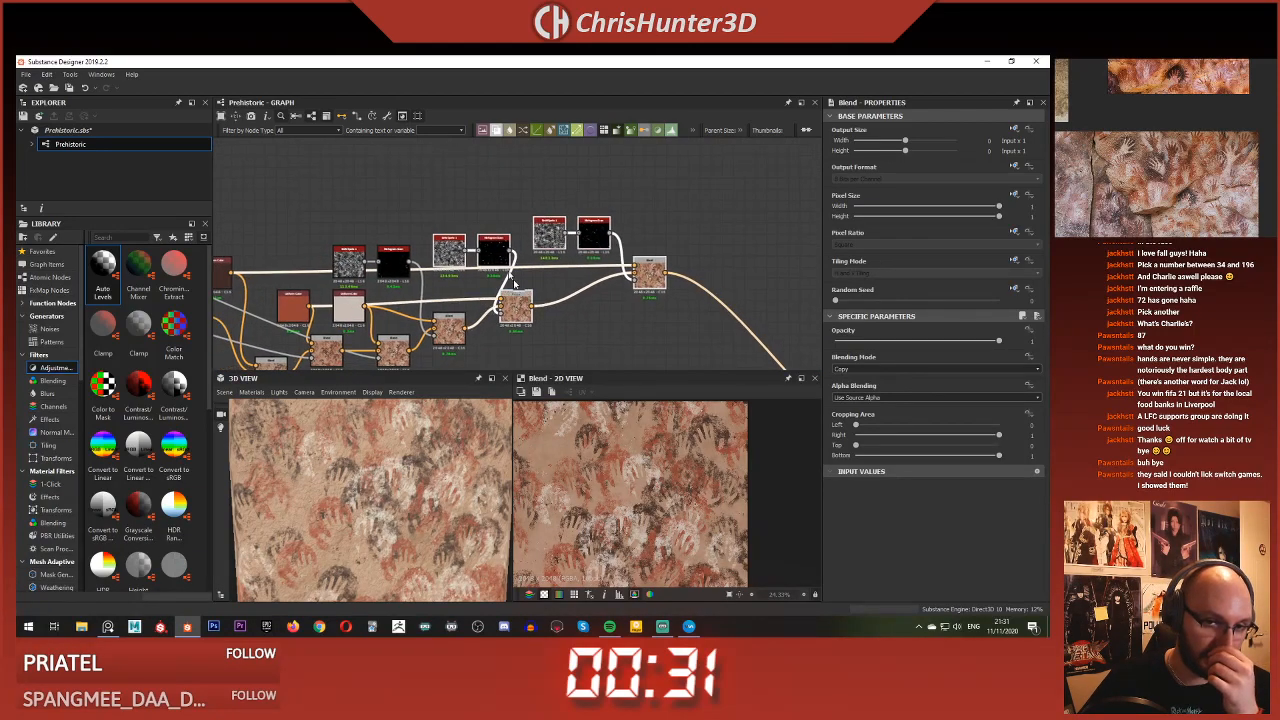
click(516, 287)
scroll(516, 287, up, 1)
drag(486, 247, 475, 257)
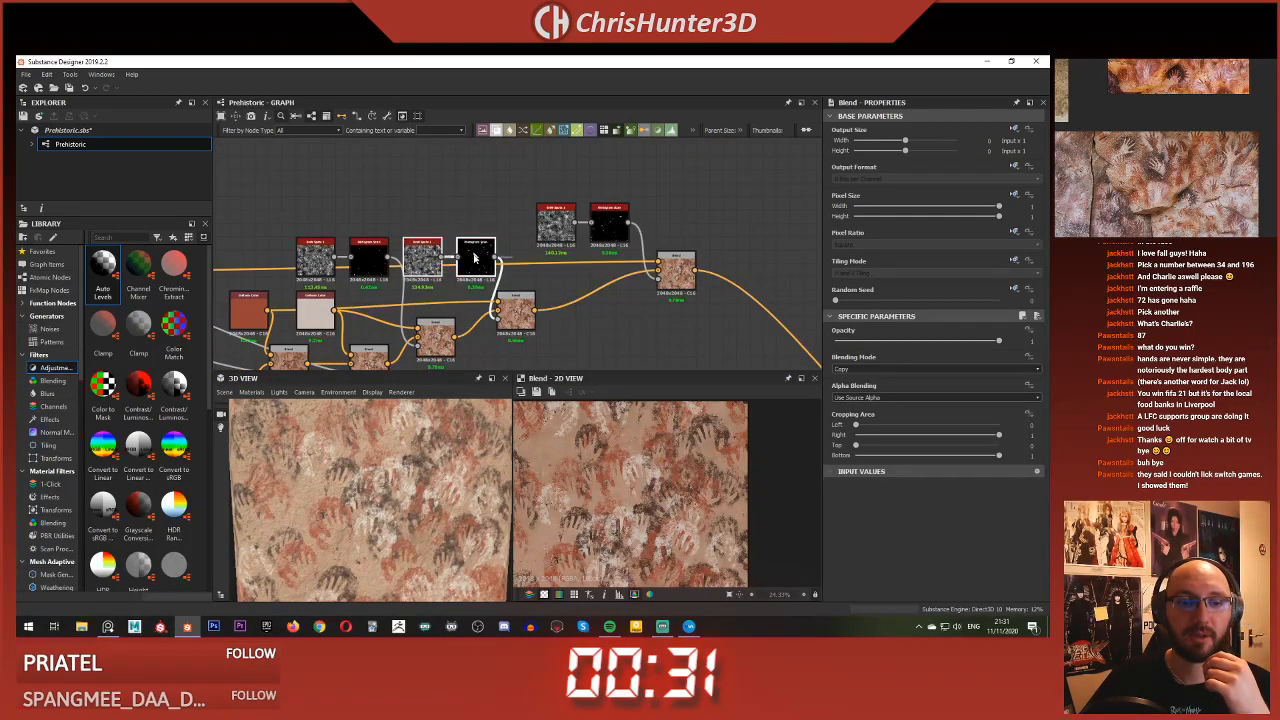
drag(523, 307, 538, 307)
click(552, 287)
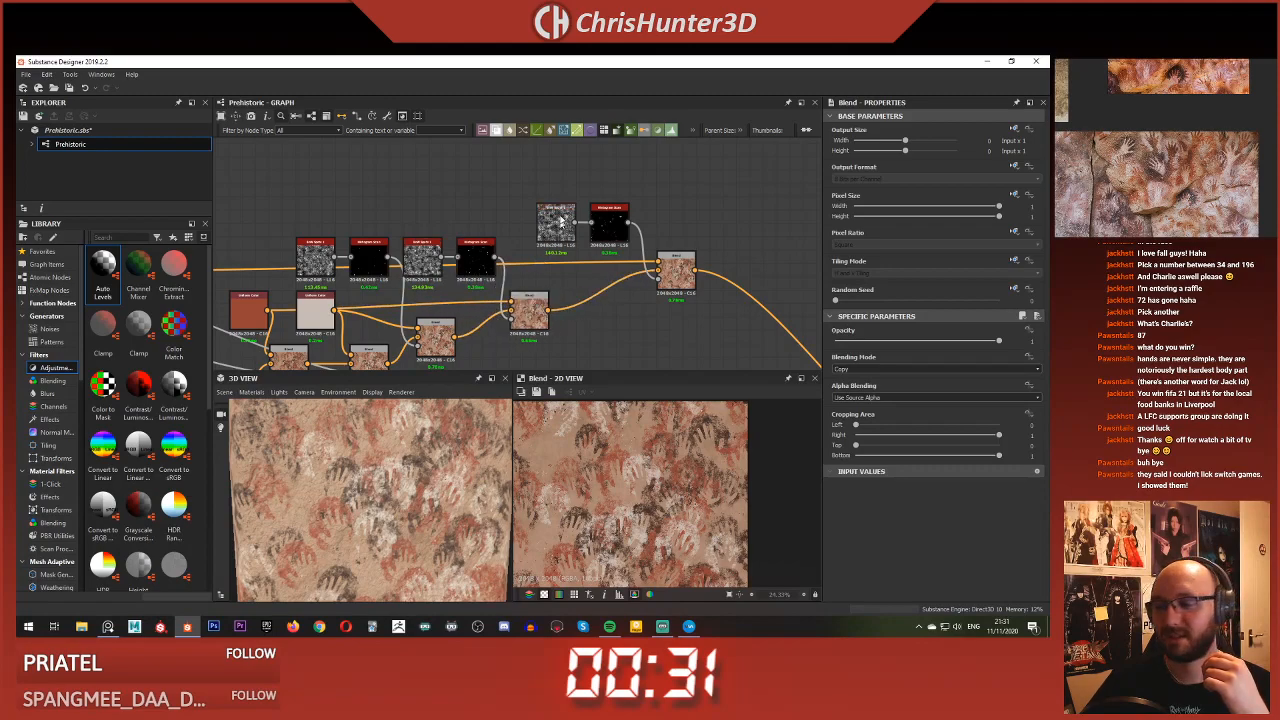
Place the third speck mask pair and Blend beside the second group and save the package
drag(642, 242, 645, 242)
click(656, 226)
drag(541, 167, 642, 271)
right_click(692, 217)
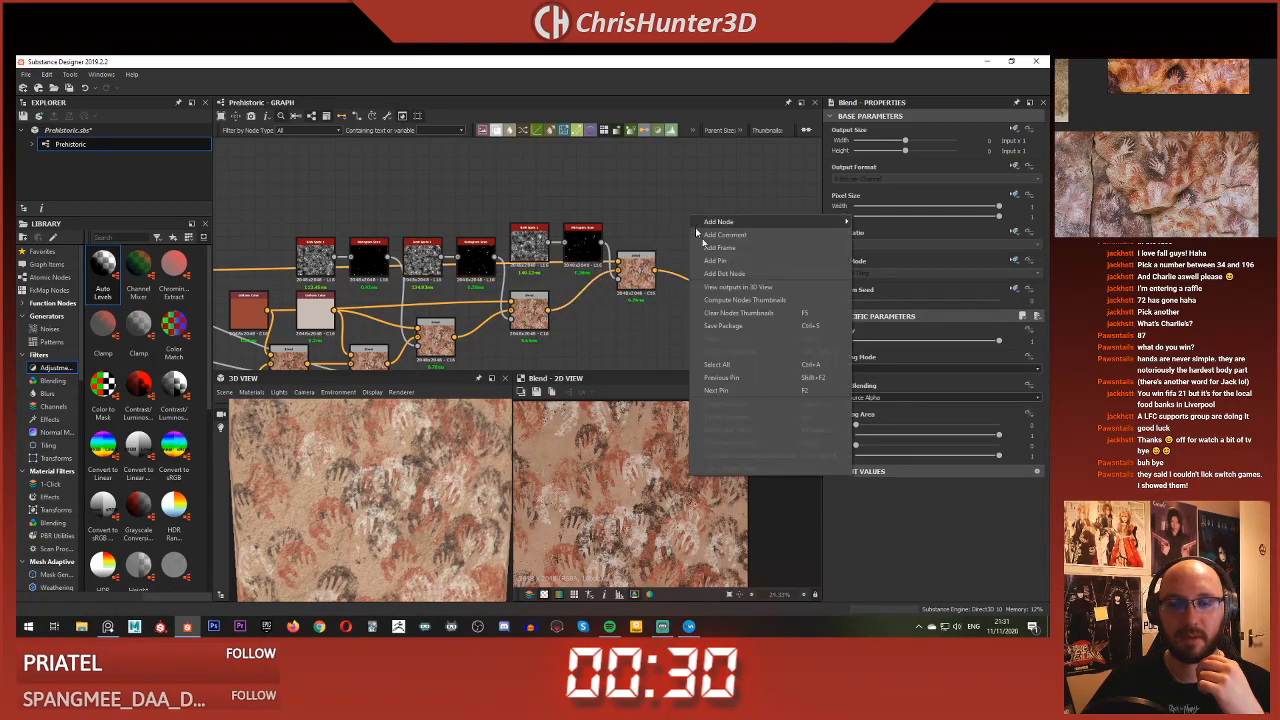
click(628, 314)
key(ctrl+s)
Delete the leftover pair of color hand-scattering nodes and the Blend they feed, beside the hand groups
scroll(414, 332, down, 6)
middle_drag(404, 332, 650, 266)
scroll(537, 280, up, 3)
scroll(679, 282, up, 1)
scroll(420, 258, down, 3)
scroll(438, 260, down, 2)
middle_drag(438, 260, 582, 256)
middle_drag(533, 333, 577, 254)
drag(583, 237, 648, 303)
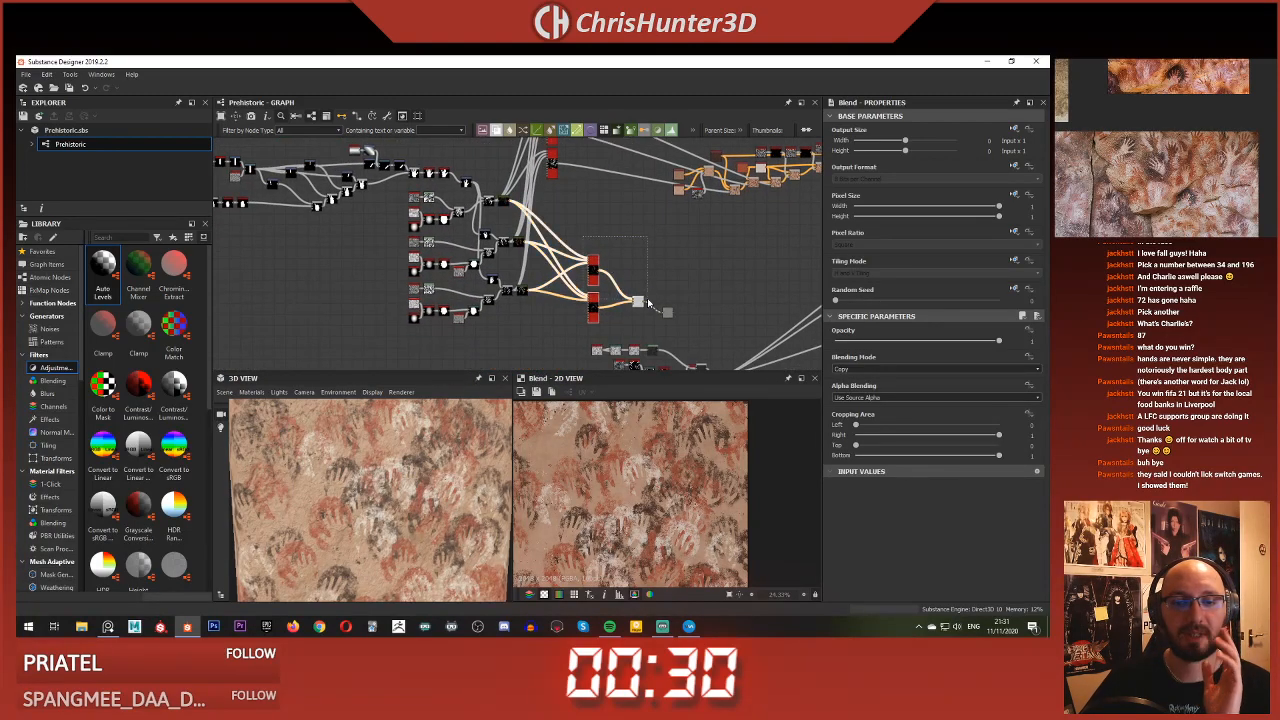
key(Delete)
Move the stack of three grayscale hand-scattering nodes down beside the hand shape groups
middle_drag(611, 225, 535, 284)
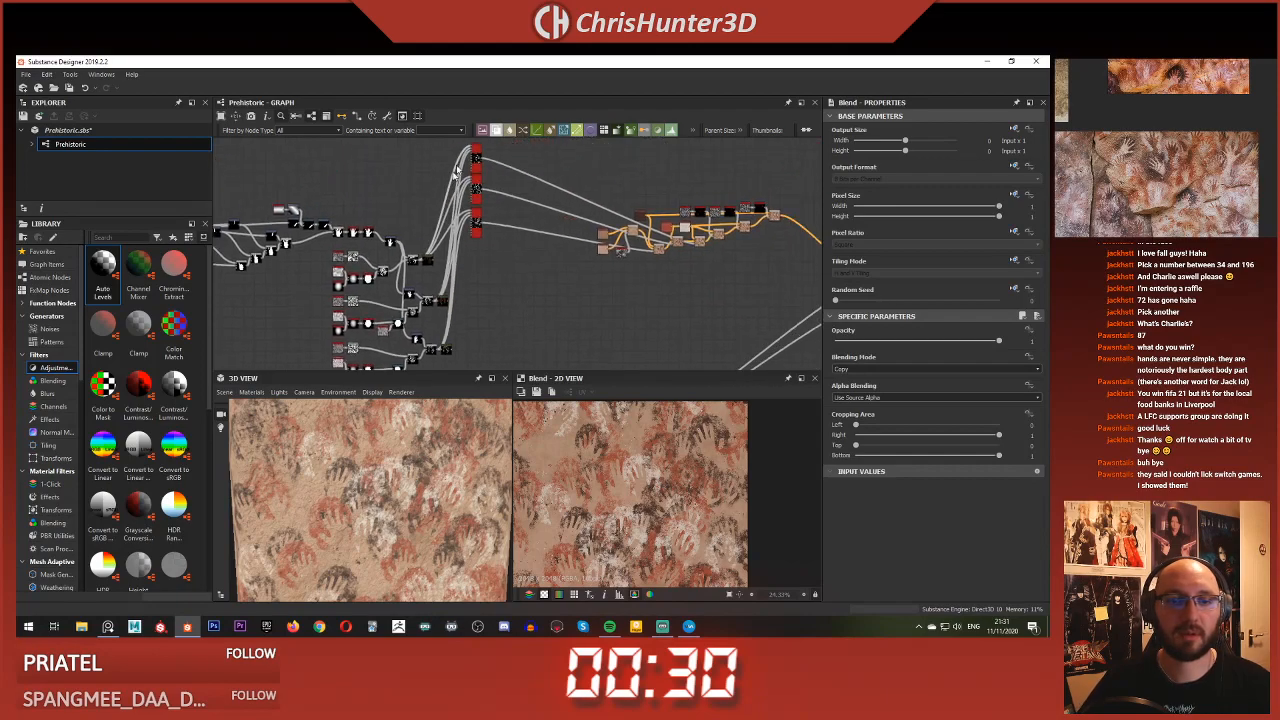
drag(465, 154, 488, 318)
scroll(430, 205, up, 3)
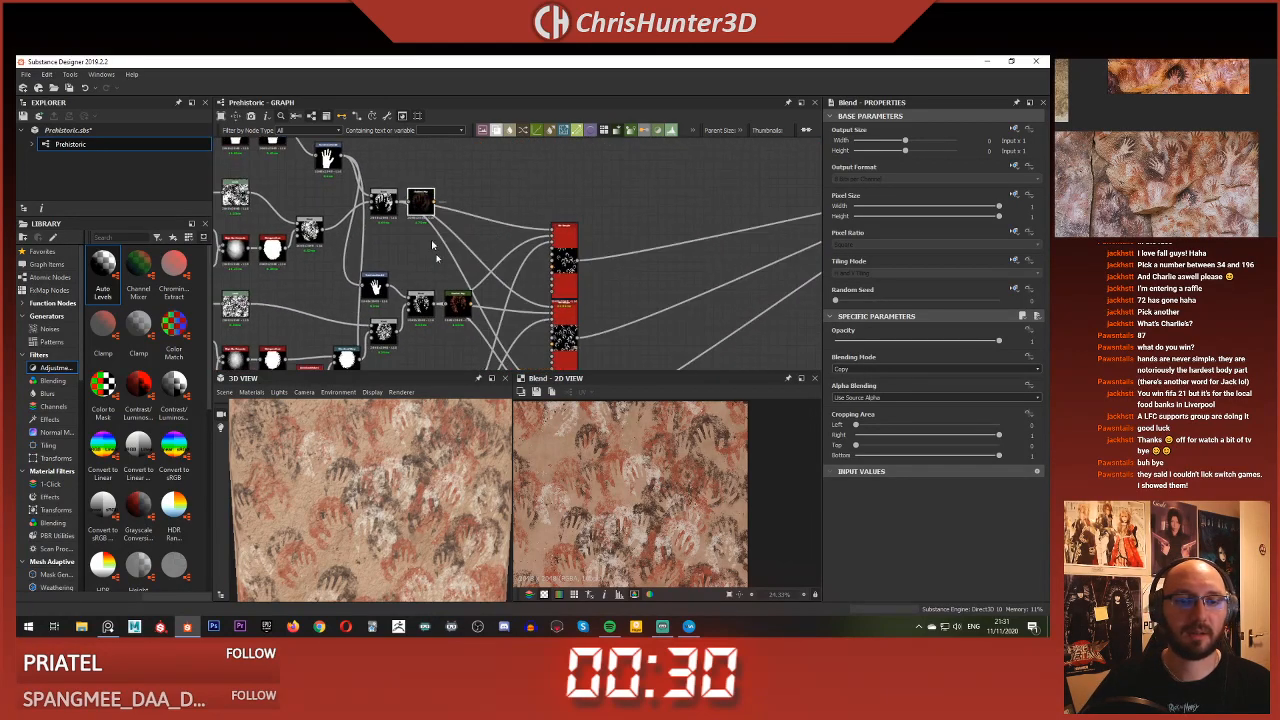
Remove the Gradient Map nodes between the hand shape Blends and the hand-scattering nodes
key(BackSpace)
click(457, 303)
key(BackSpace)
middle_drag(451, 259, 468, 99)
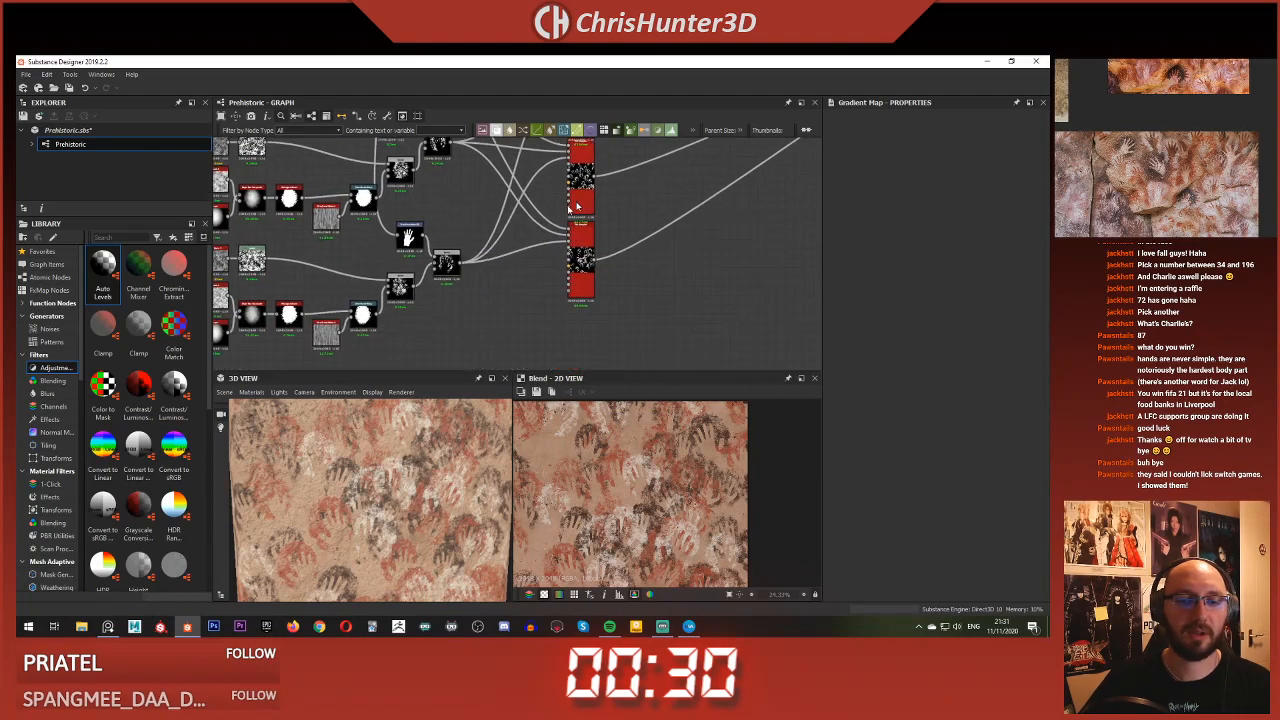
Move the base rock colour nodes (two Uniform Colors, BnW Spots 1 and their Blend) away from the hand print Blend chain
scroll(600, 212, down, 3)
middle_drag(665, 205, 403, 295)
scroll(437, 298, up, 3)
middle_drag(620, 205, 571, 262)
scroll(450, 305, down, 5)
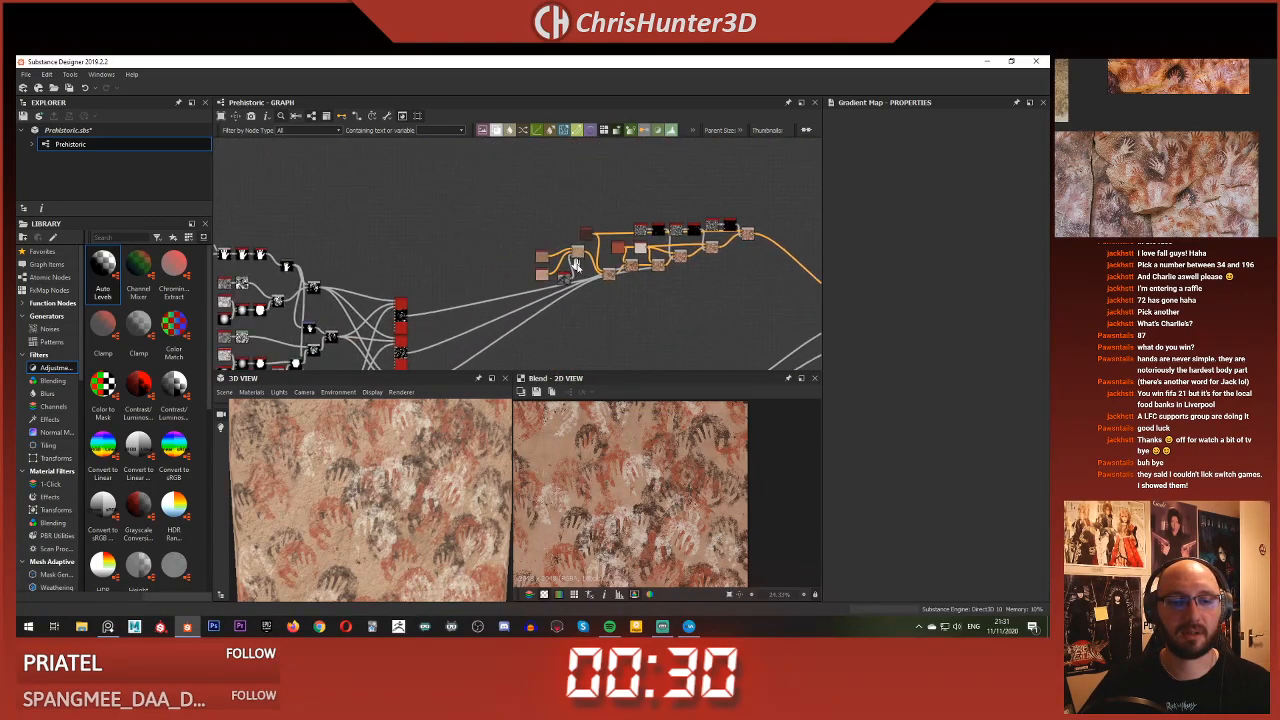
scroll(571, 262, up, 3)
drag(645, 238, 397, 260)
middle_drag(416, 232, 578, 214)
scroll(565, 160, down, 4)
scroll(543, 210, up, 4)
click(543, 235)
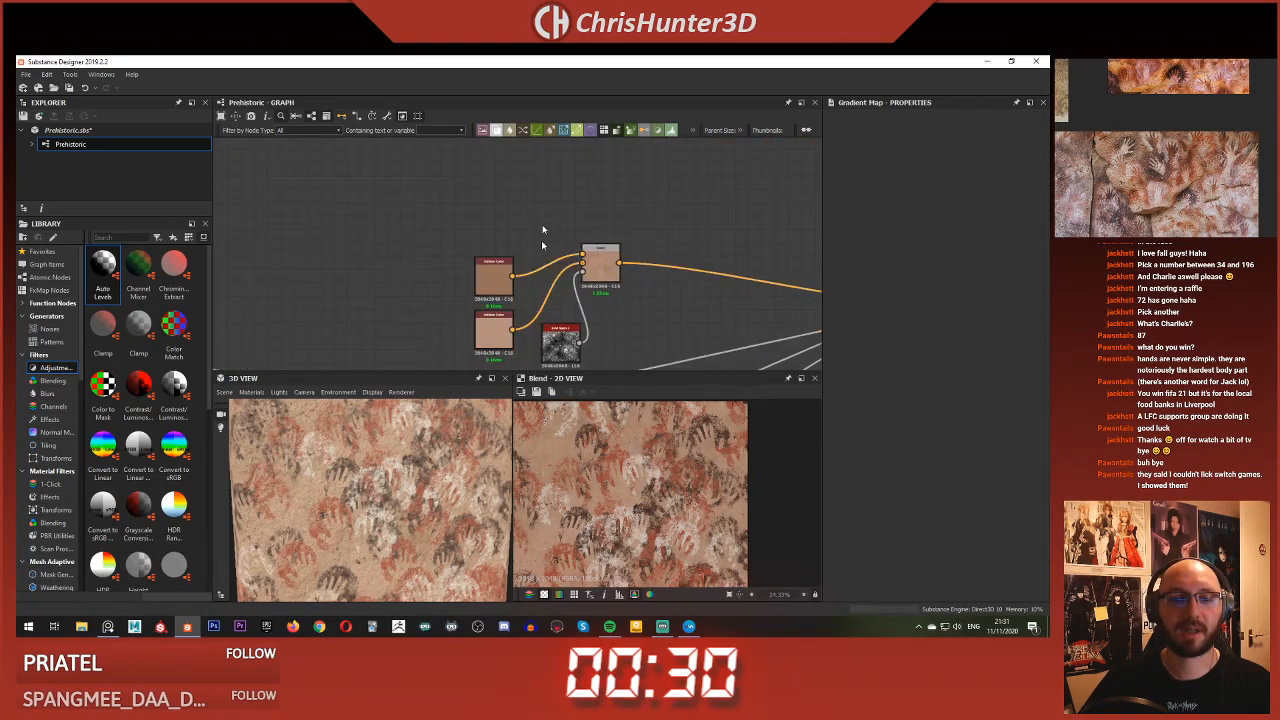
Preview the base colour Blend in the 2D view and reposition the BnW Spots 1 mask between the Uniform Colors and the Blend
double_click(556, 338)
double_click(600, 262)
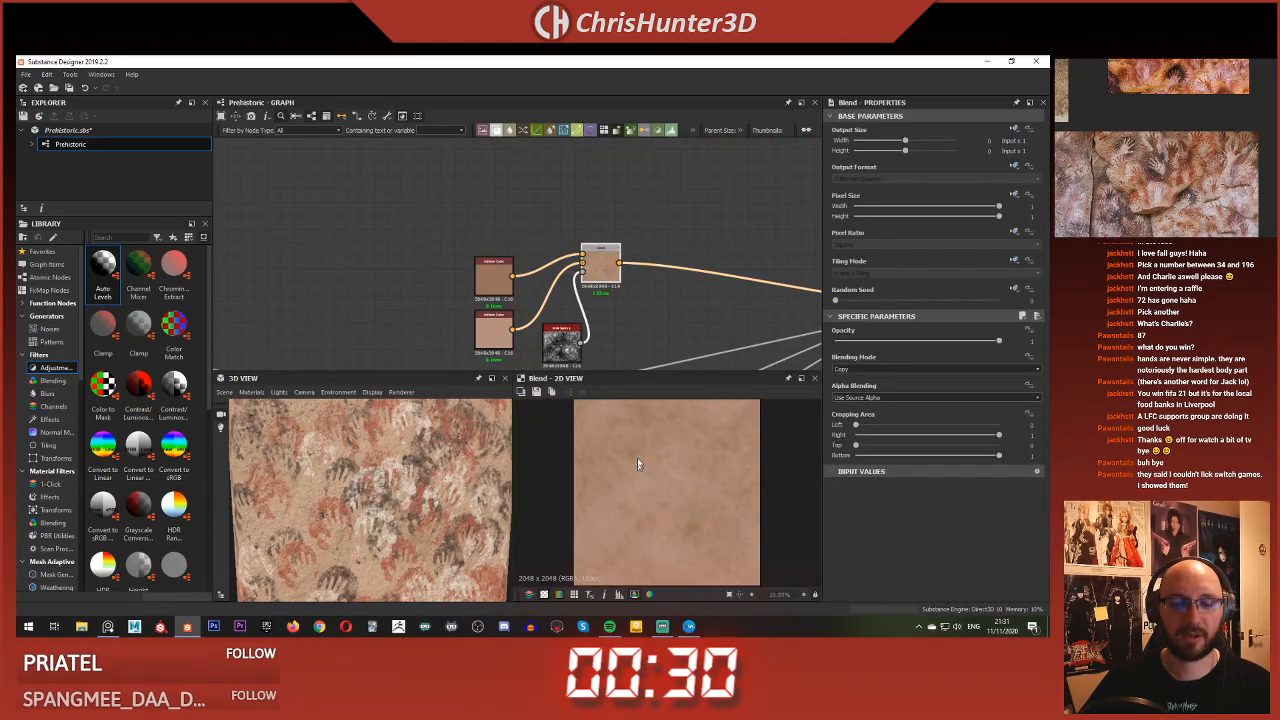
scroll(533, 323, down, 4)
middle_drag(496, 300, 546, 268)
scroll(546, 268, up, 4)
middle_drag(504, 226, 462, 185)
mouse_move(492, 210)
mouse_down()
mouse_move(613, 320)
mouse_move(497, 253)
mouse_move(445, 266)
mouse_up()
click(495, 252)
drag(647, 221, 507, 220)
scroll(545, 225, up, 3)
scroll(586, 296, down, 1)
key(space)
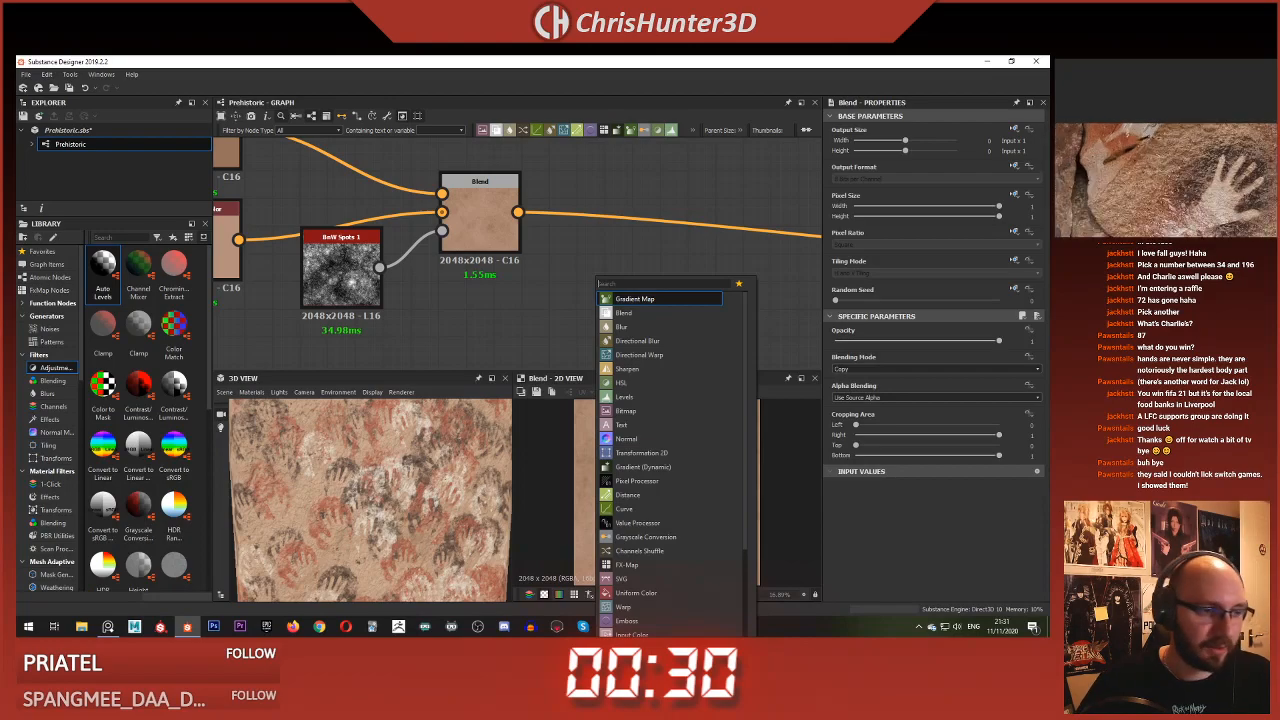
click(1166, 150)
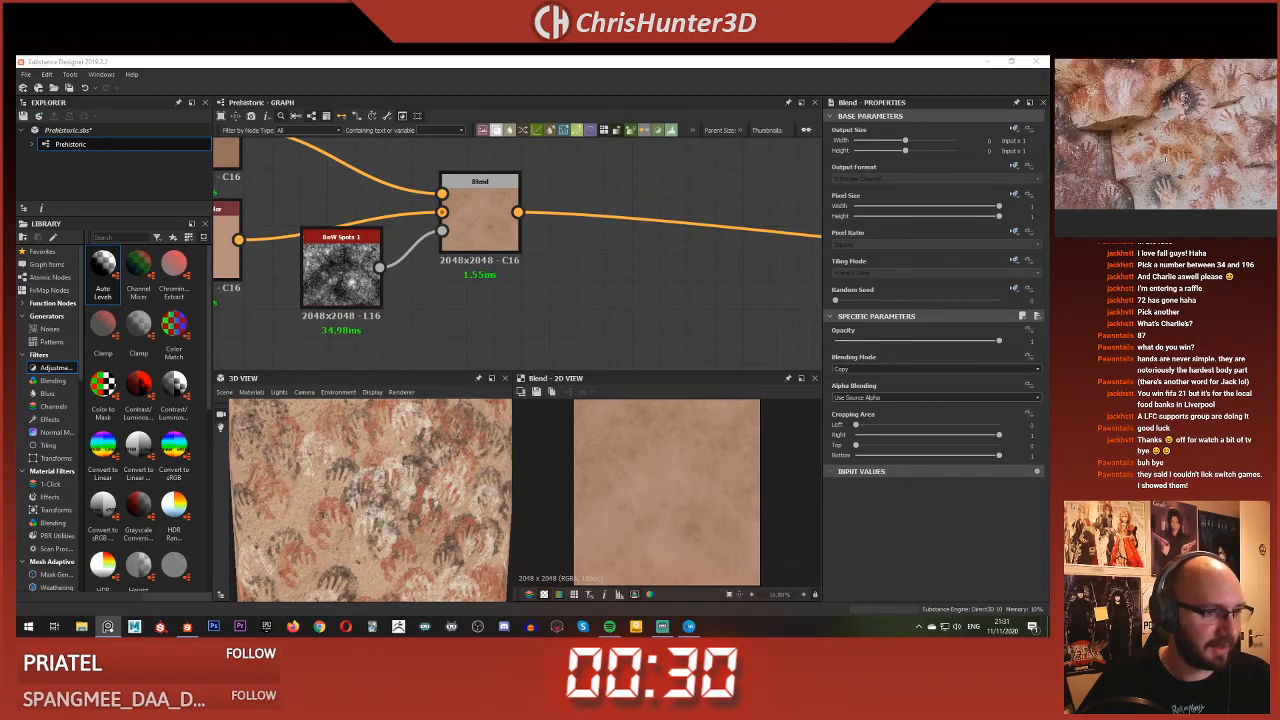
scroll(438, 304, down, 3)
middle_drag(460, 301, 465, 305)
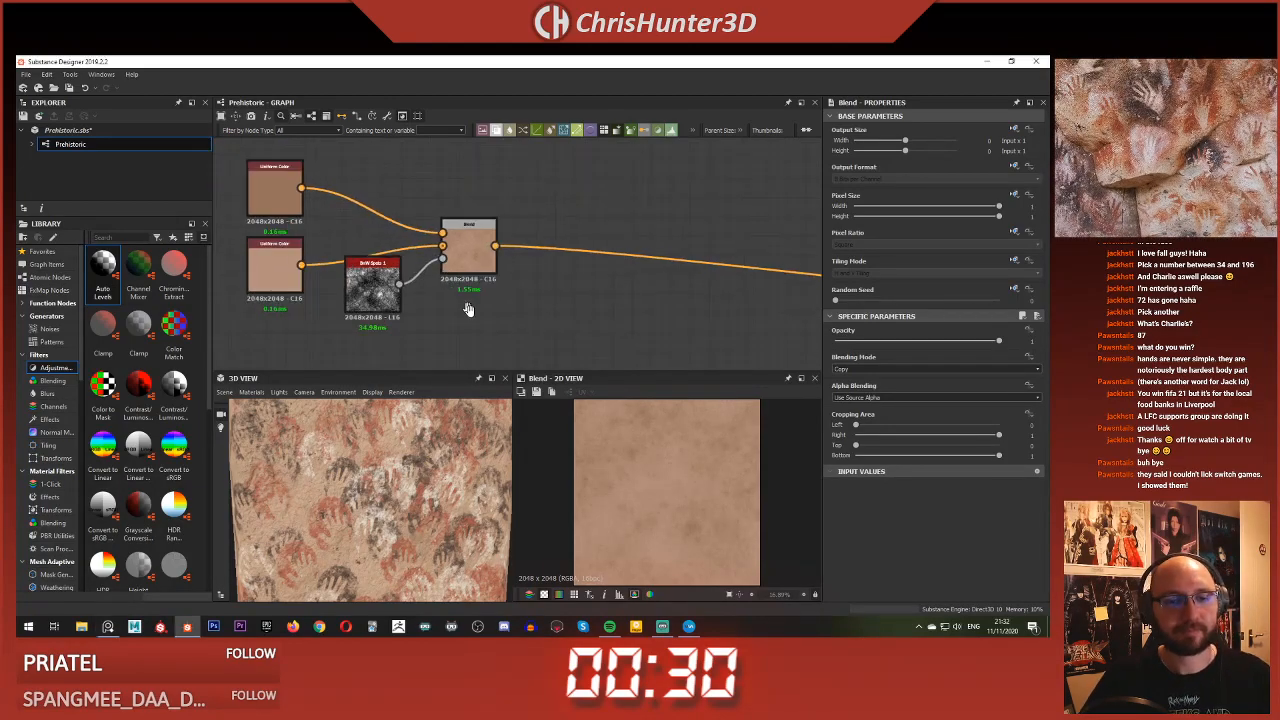
Add a Blend node after the base rock colour Blend and feed the base colour into its background input
scroll(480, 230, up, 5)
key(space)
text(blend)
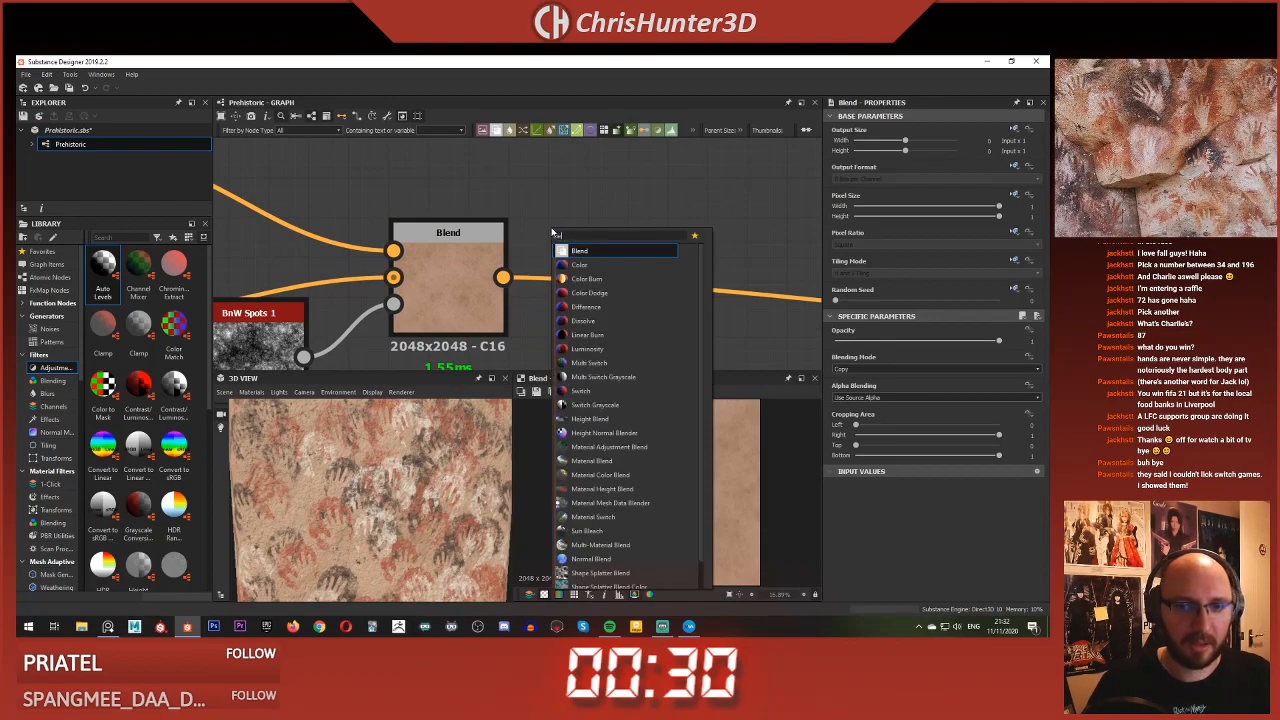
key(Return)
drag(558, 251, 620, 250)
drag(503, 277, 628, 206)
scroll(616, 245, down, 2)
scroll(537, 248, up, 2)
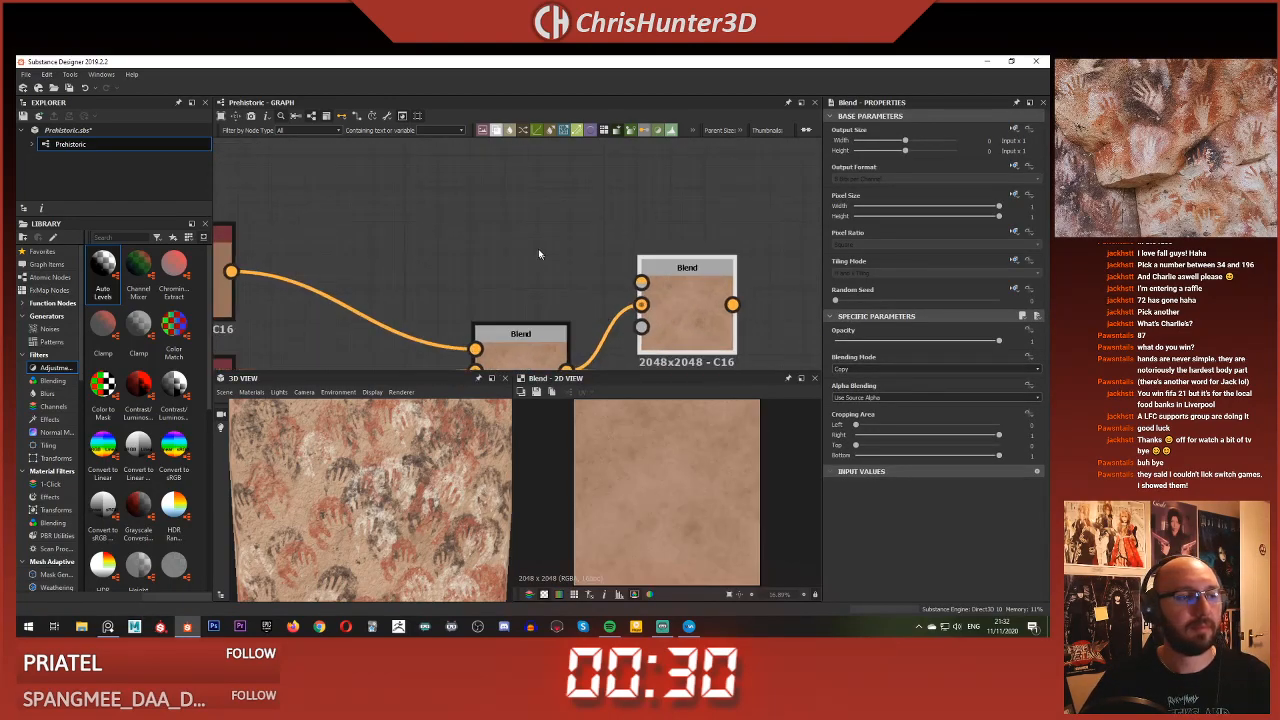
Add a Moisture Noise node and place it above the base rock colour nodes
key(space)
text(moisture)
key(Return)
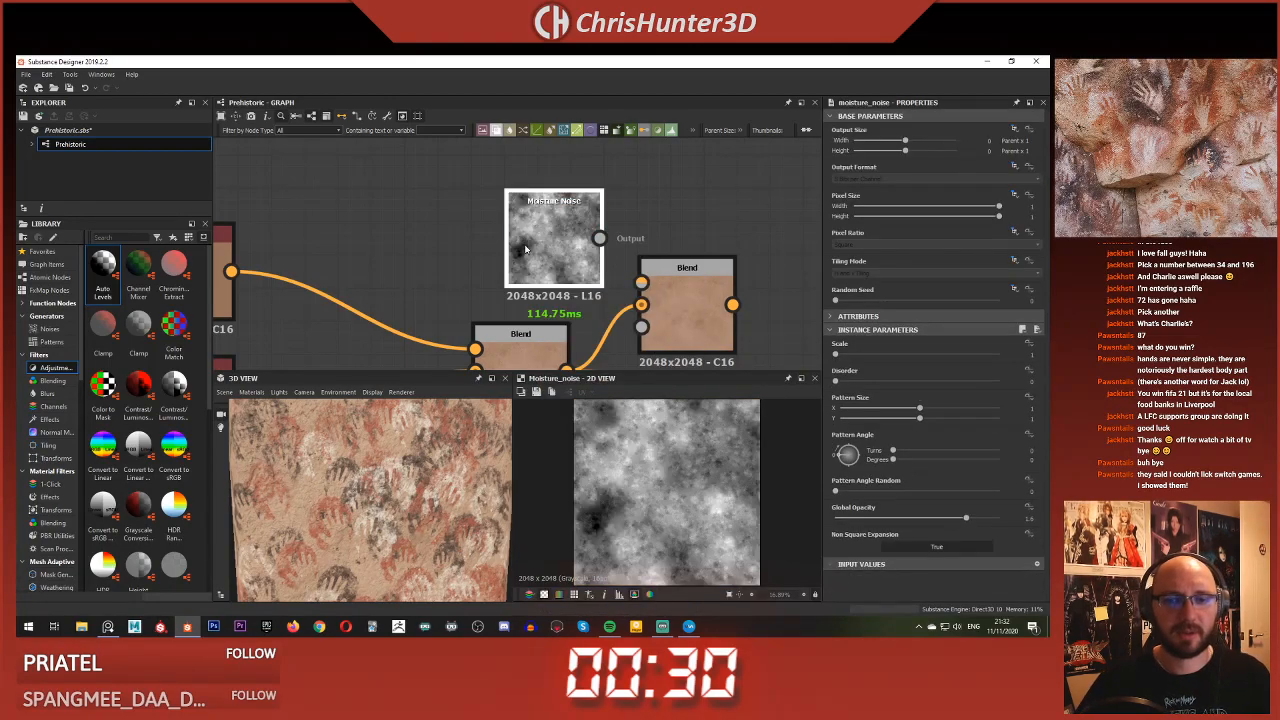
scroll(665, 477, up, 7)
drag(548, 240, 382, 174)
middle_drag(490, 188, 516, 276)
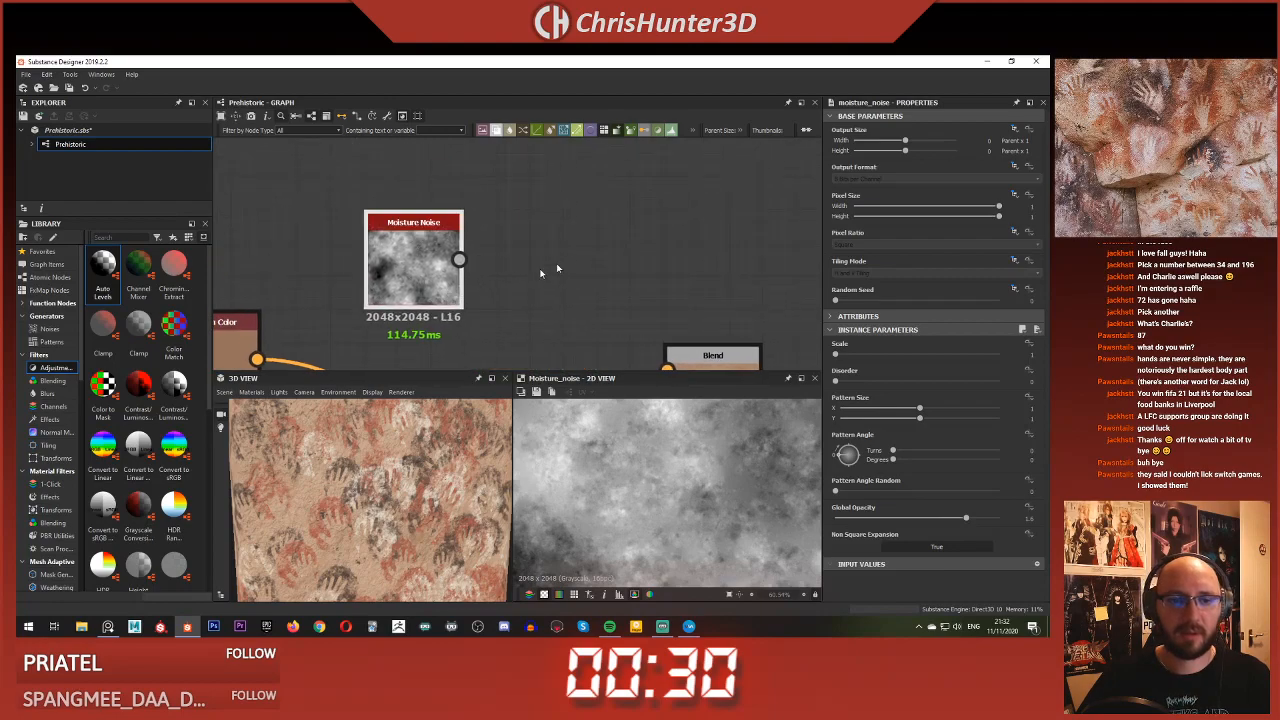
Add a Histogram Scan node beside the Moisture Noise and connect the noise into it
key(space)
text(hi)
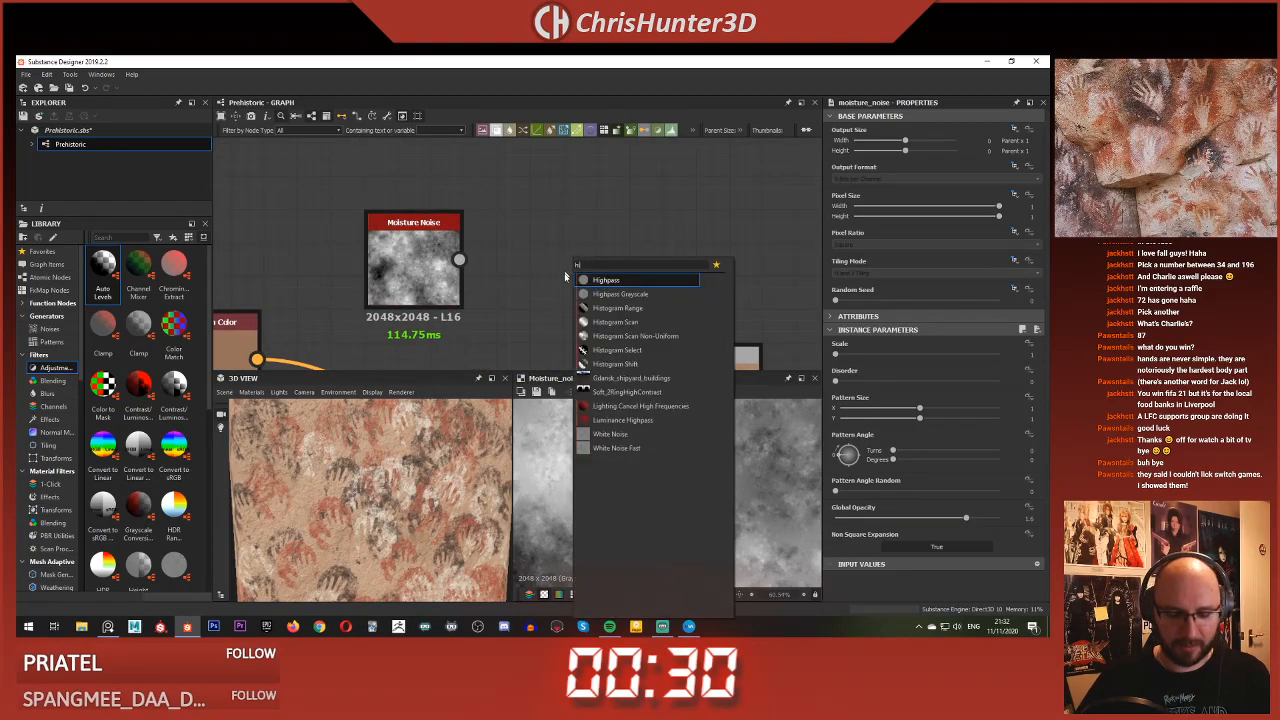
click(615, 322)
drag(459, 259, 534, 259)
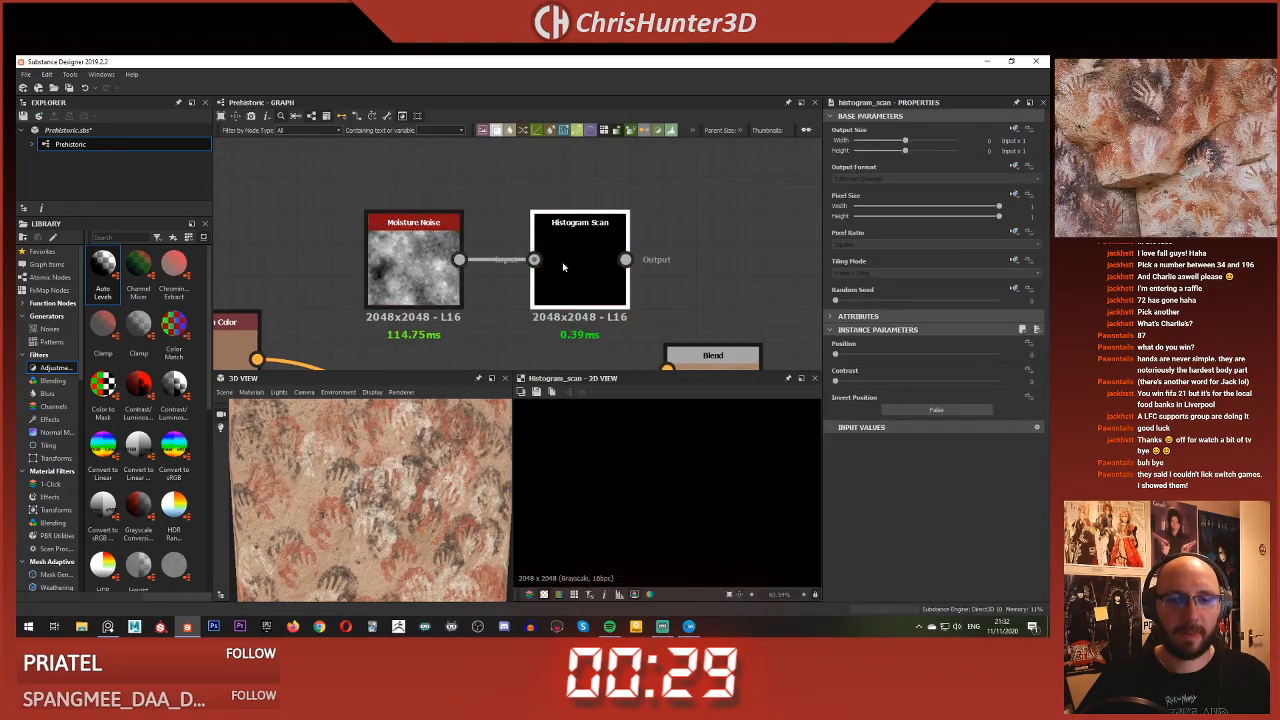
Set the Histogram Scan's contrast to 0.64 and lower its position to about 0.06, leaving only small flecks
click(872, 357)
drag(872, 357, 939, 381)
scroll(659, 497, down, 2)
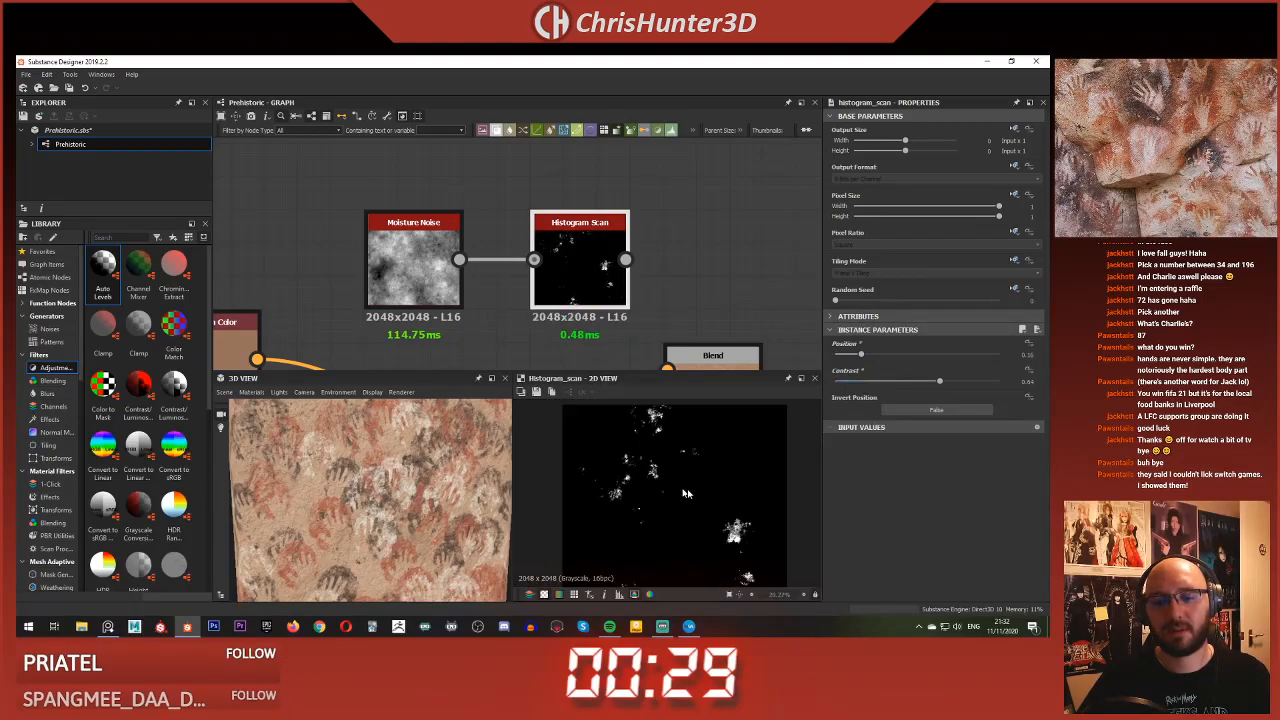
scroll(678, 492, up, 2)
drag(857, 357, 843, 356)
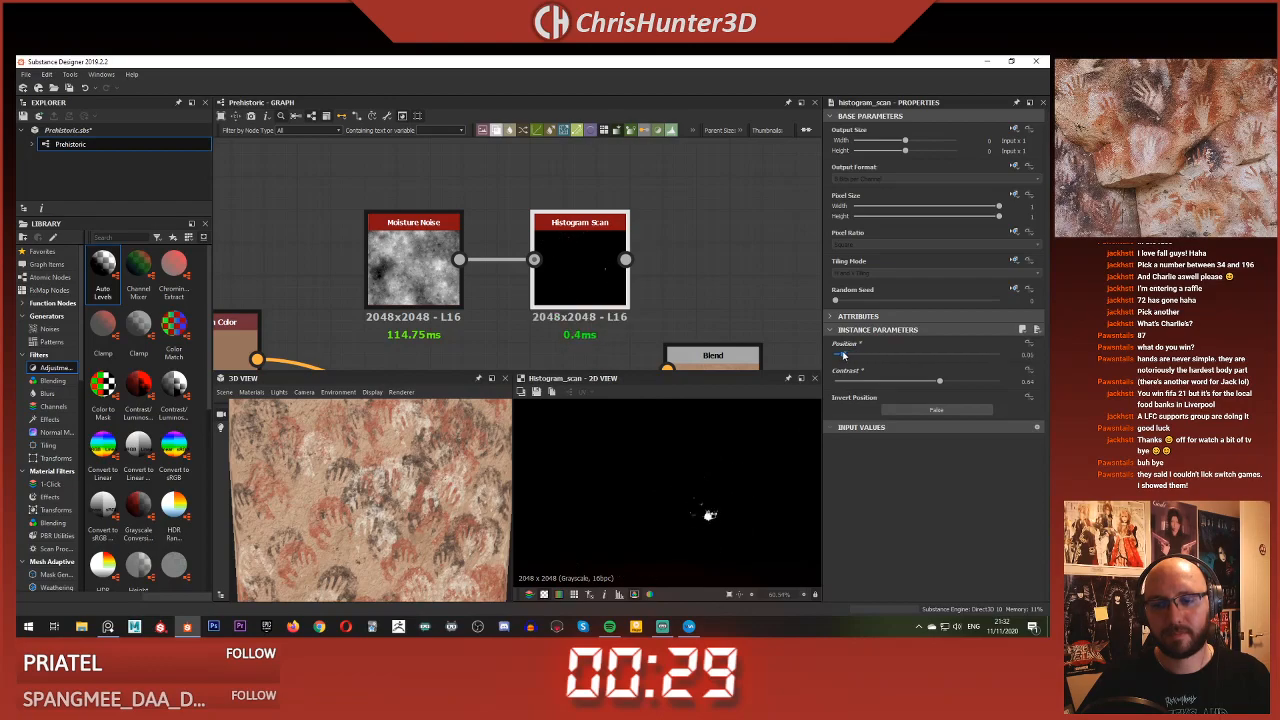
scroll(643, 503, down, 5)
scroll(658, 461, up, 5)
middle_drag(658, 461, 680, 524)
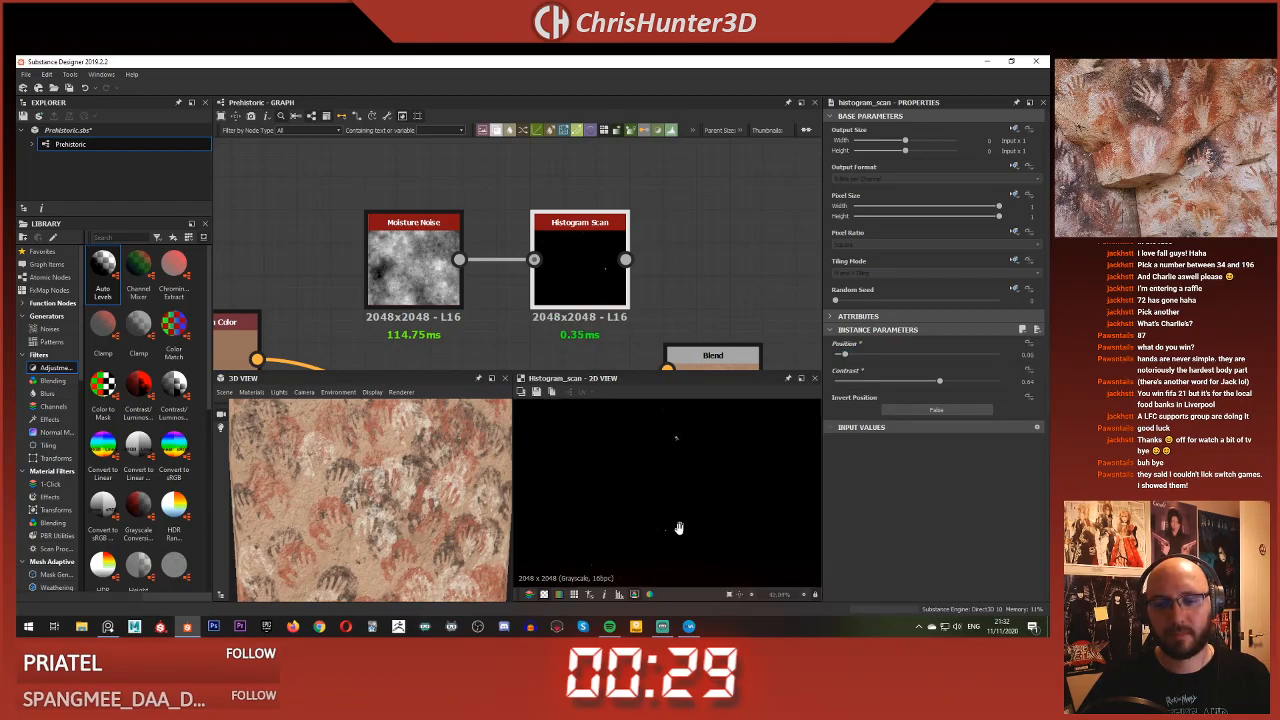
scroll(670, 482, down, 5)
Set the Moisture Noise's random seed to 6 and check the resulting flecks in the 2D view
click(430, 272)
drag(836, 300, 938, 307)
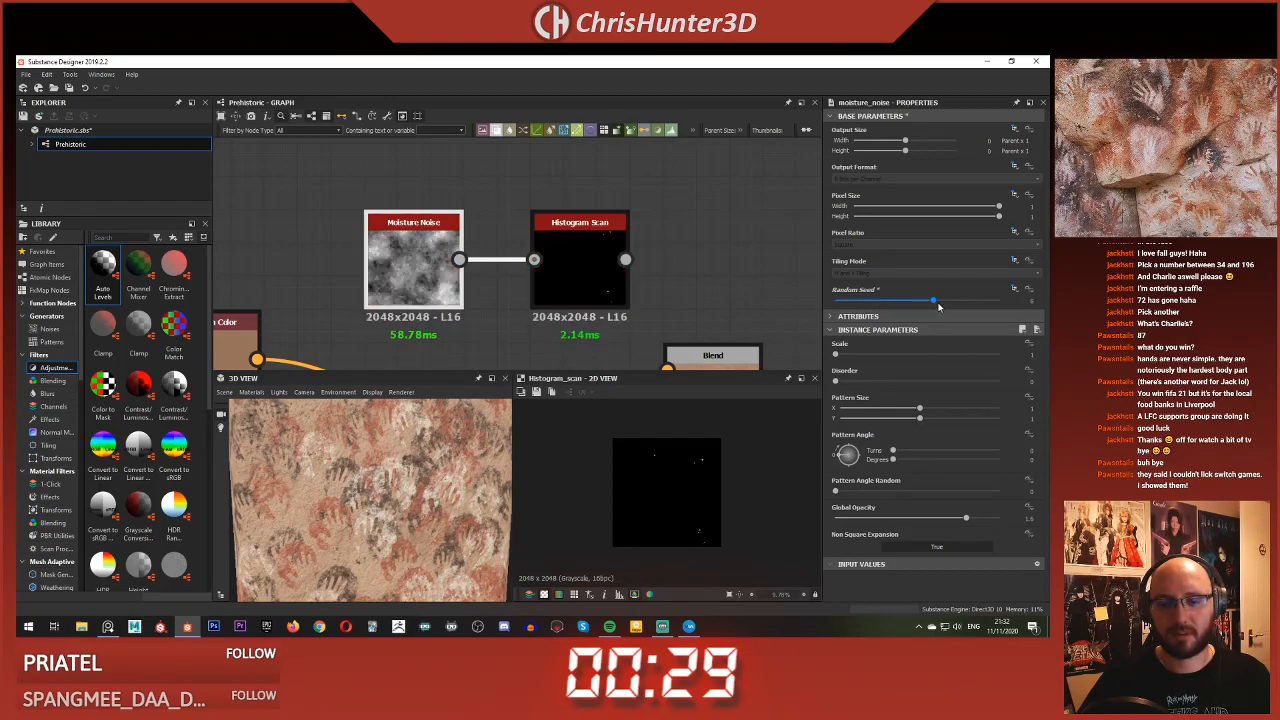
scroll(676, 487, up, 5)
scroll(665, 512, down, 5)
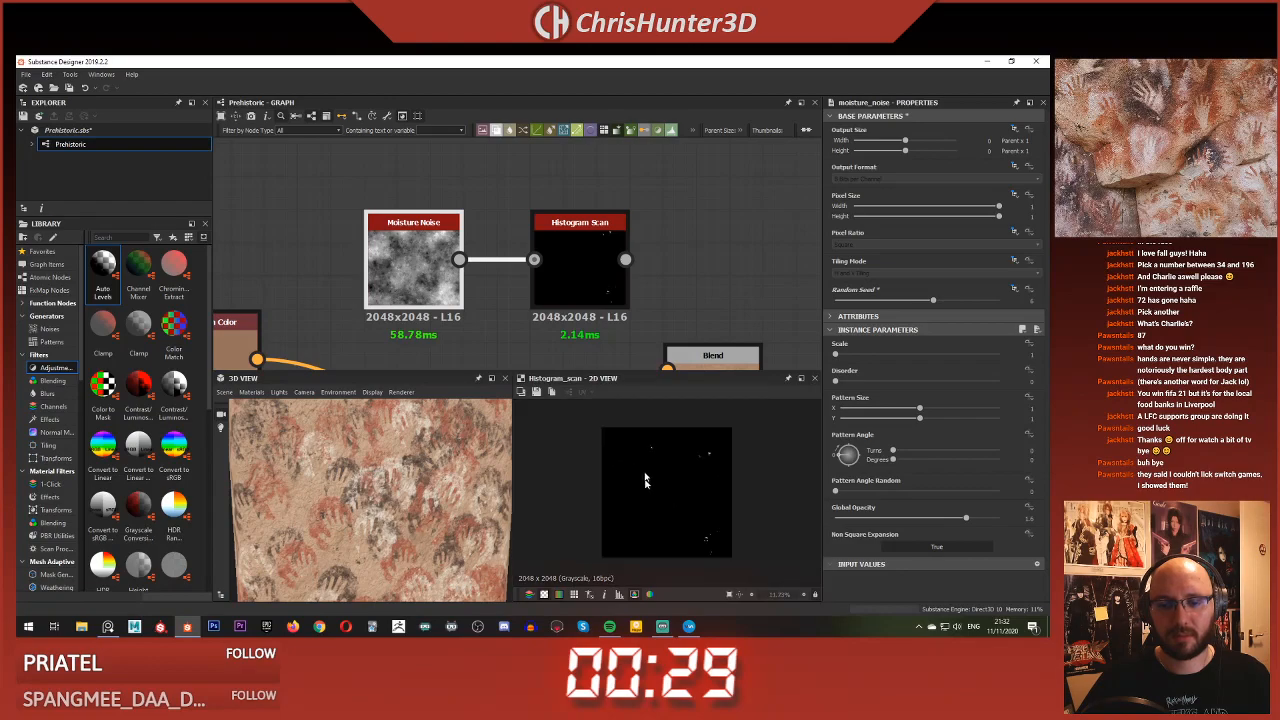
Adjust the Histogram Scan's position to about 0.08 and set the Moisture Noise's scale to 3
middle_drag(587, 276, 617, 232)
click(617, 232)
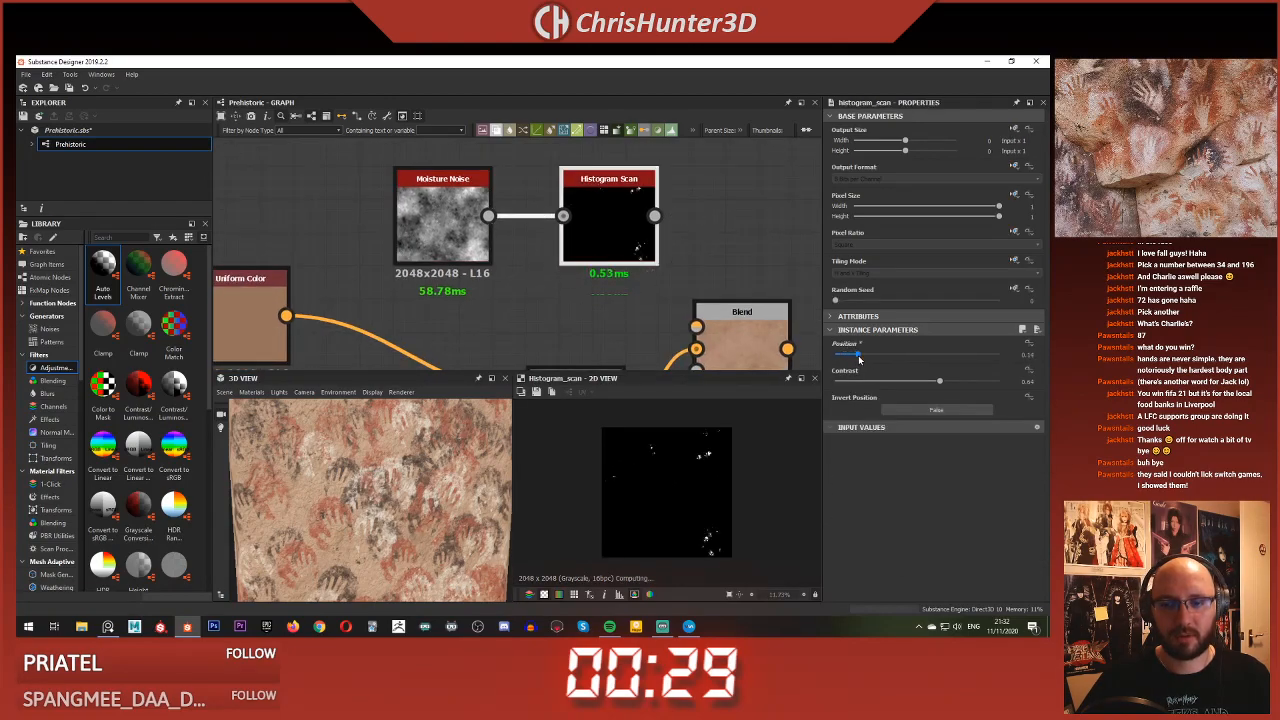
click(475, 230)
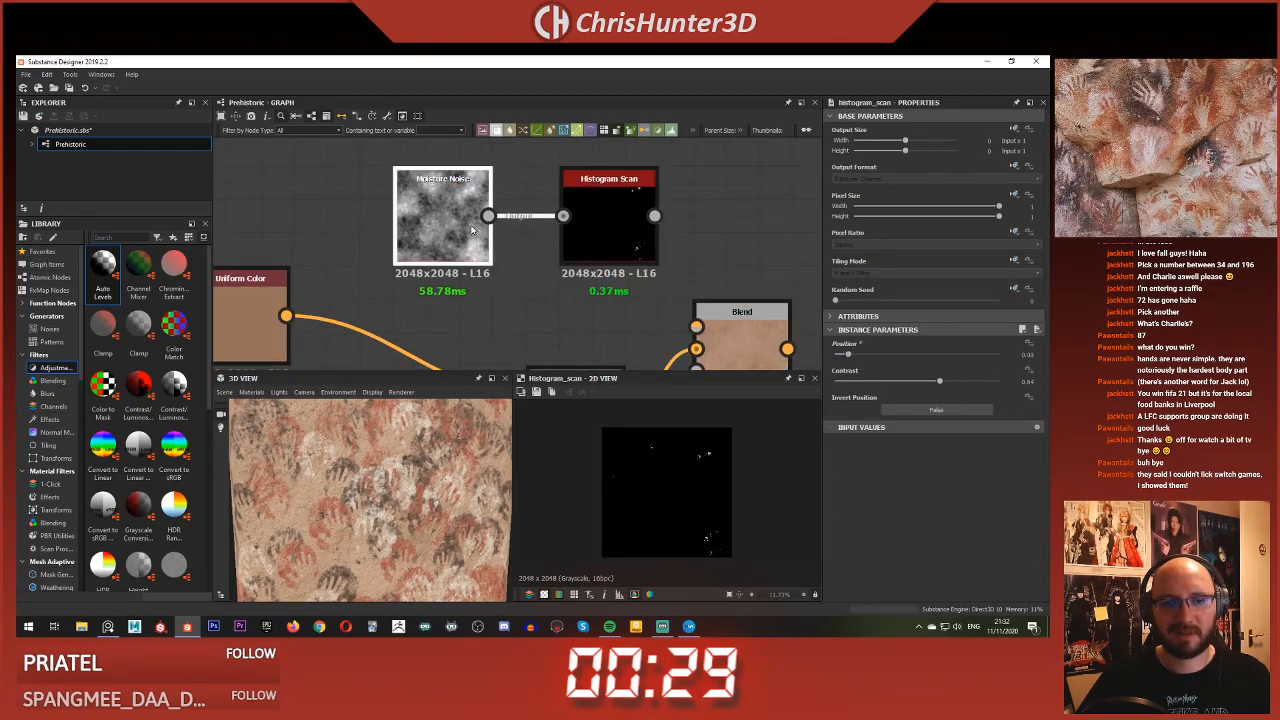
drag(846, 356, 883, 357)
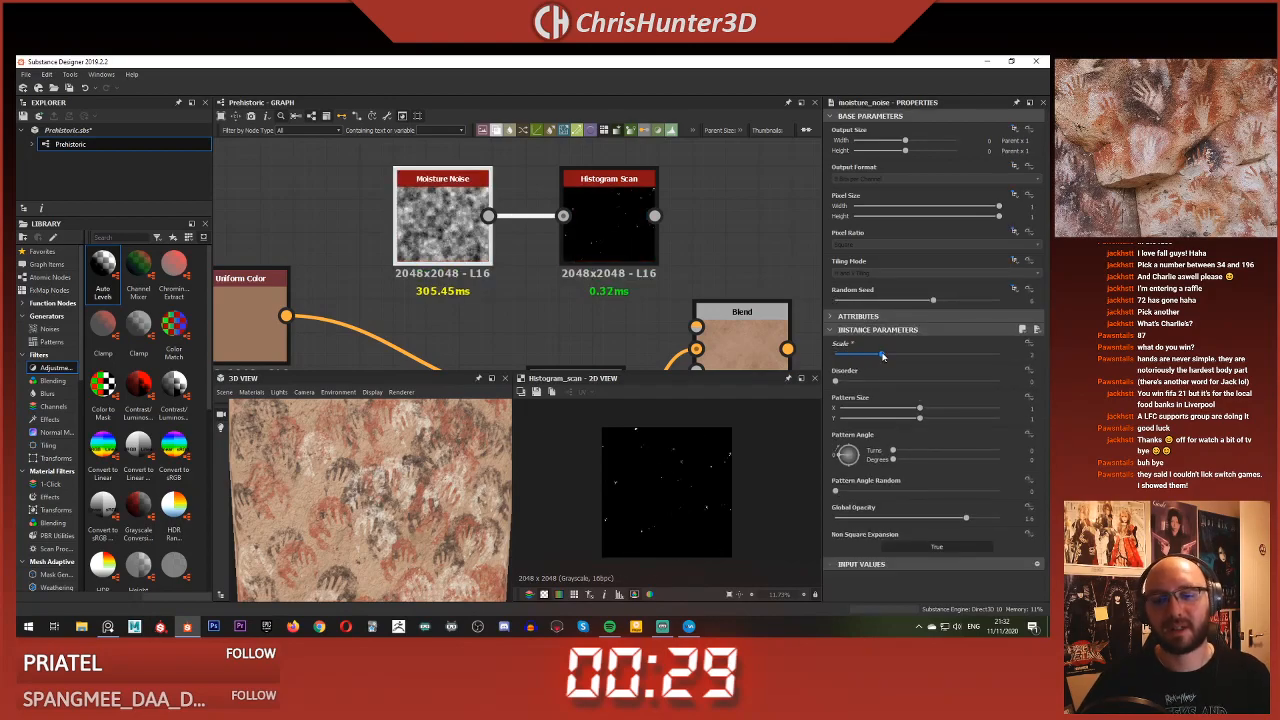
scroll(678, 466, up, 4)
scroll(643, 479, down, 4)
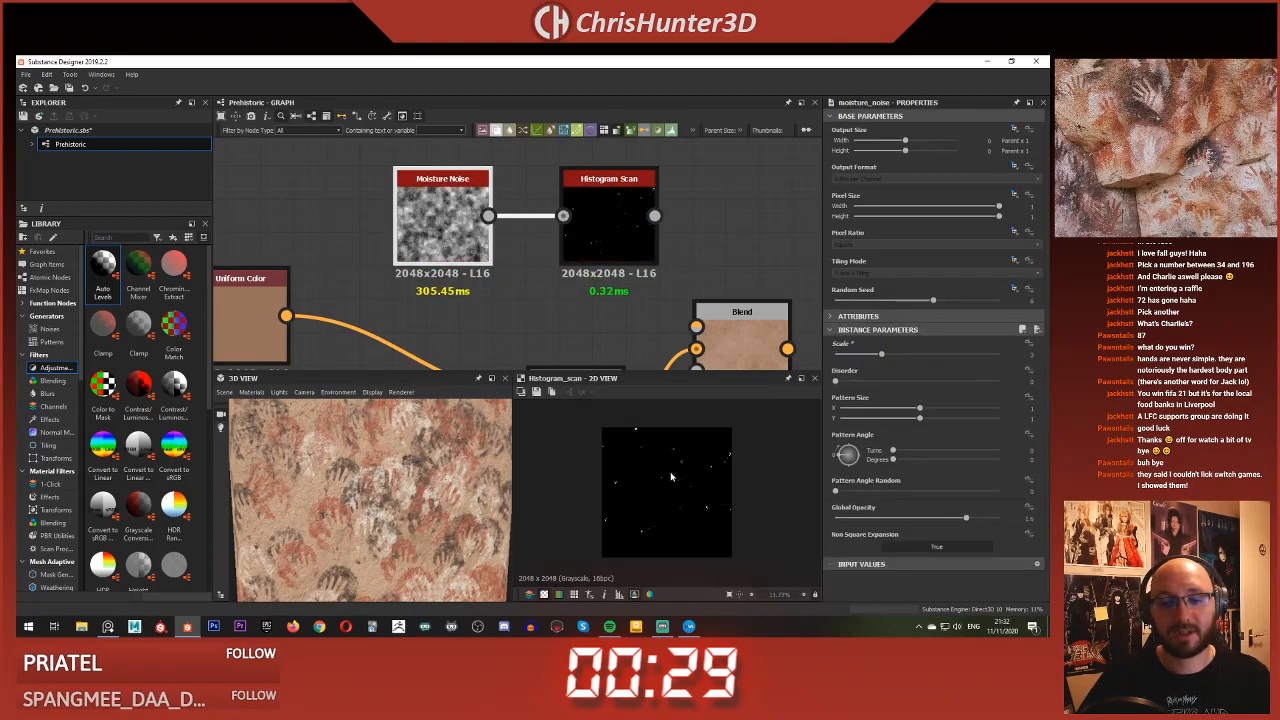
Connect the Histogram Scan to the new Blend's opacity input and move the Blend further along the chain
scroll(470, 180, down, 3)
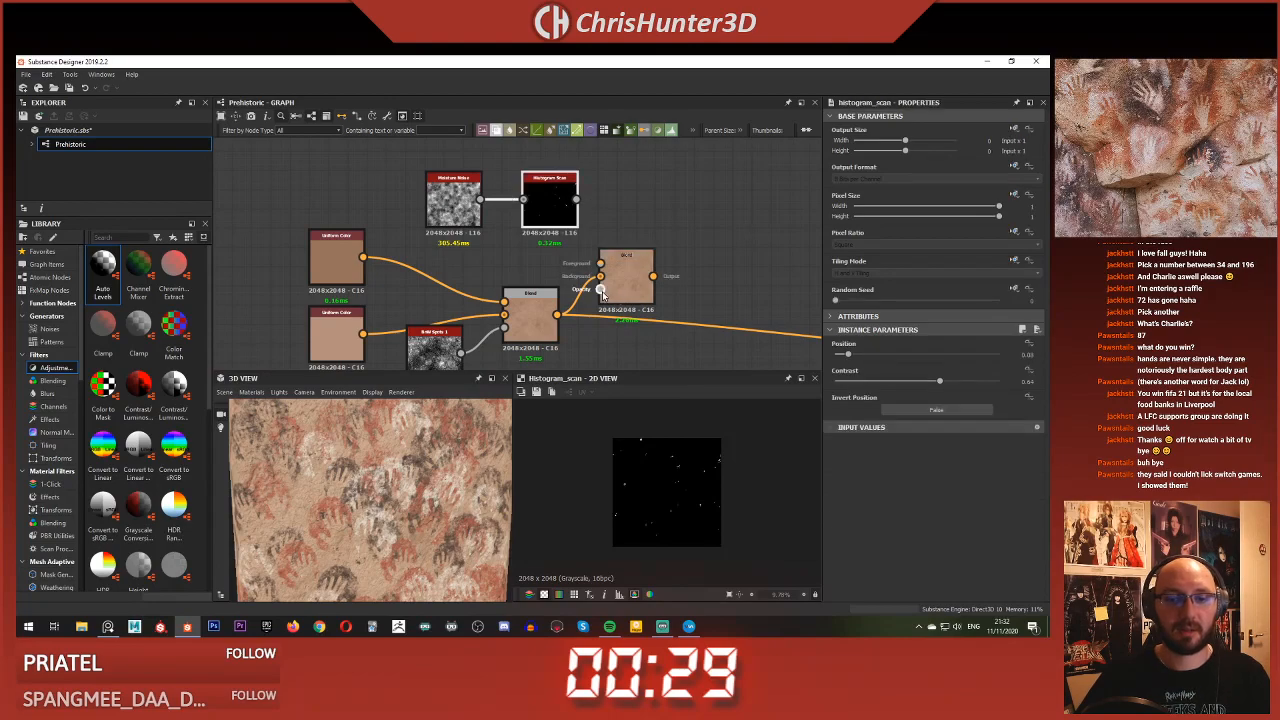
drag(583, 205, 582, 205)
drag(636, 284, 711, 283)
click(680, 226)
scroll(668, 225, up, 1)
Add a Uniform Color node above the new Blend, set it to dark brown and compare it with the existing dark hand colour
key(space)
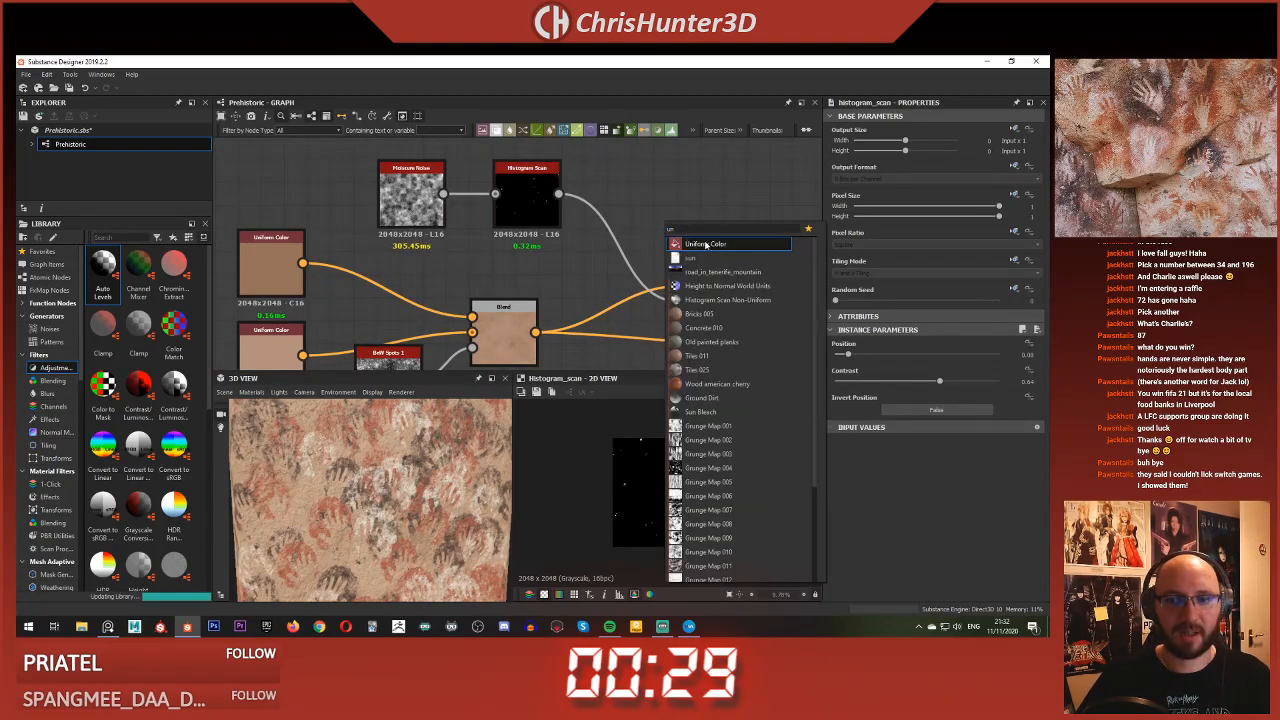
click(706, 244)
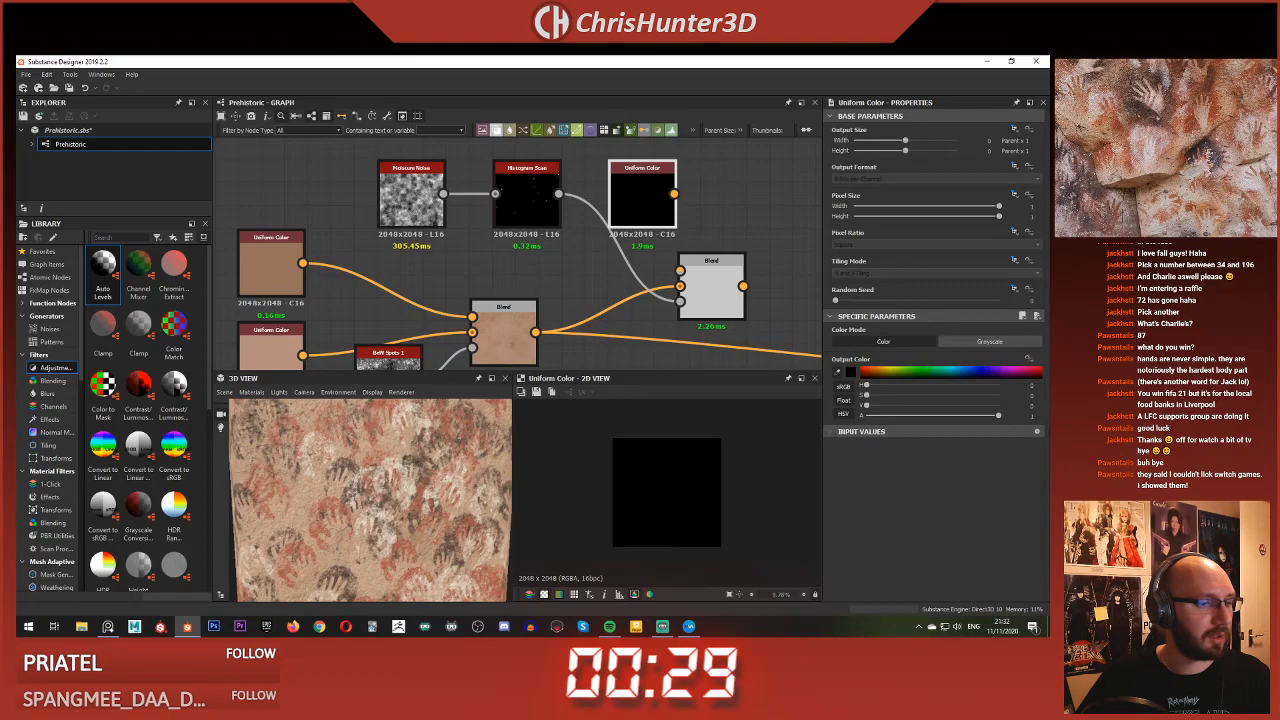
scroll(552, 262, down, 5)
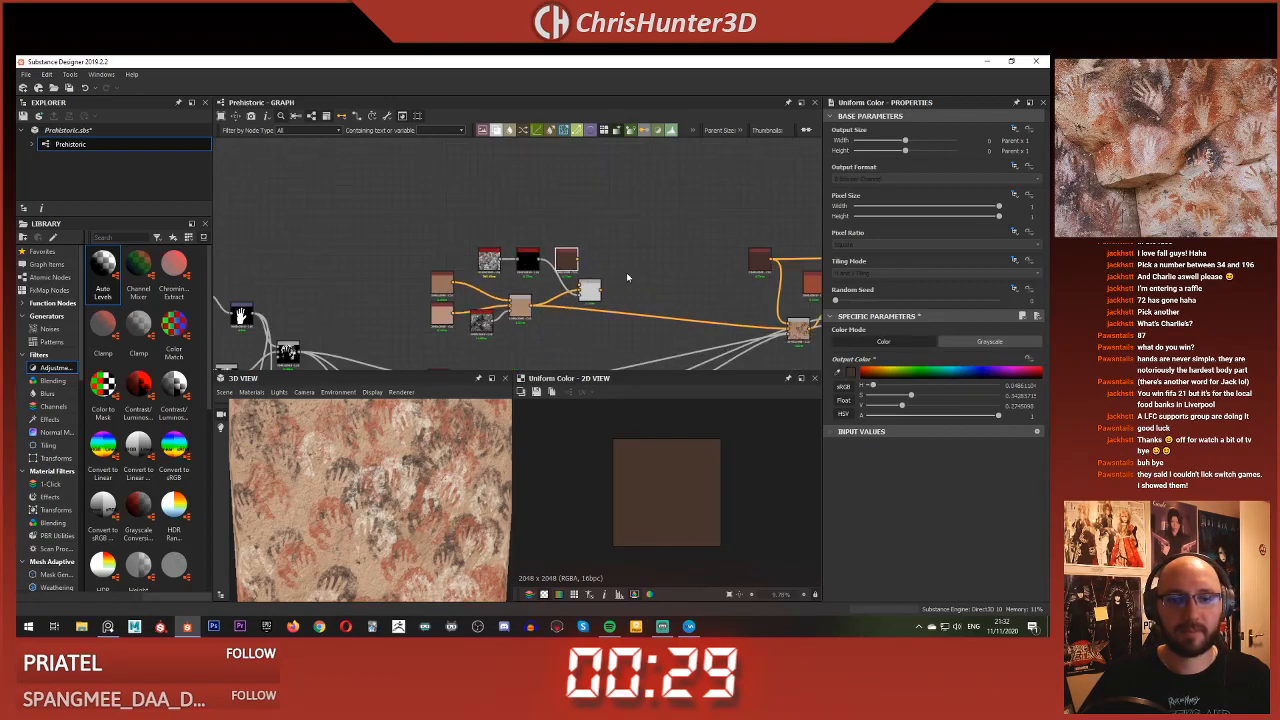
scroll(640, 257, up, 1)
click(609, 250)
middle_drag(472, 243, 534, 229)
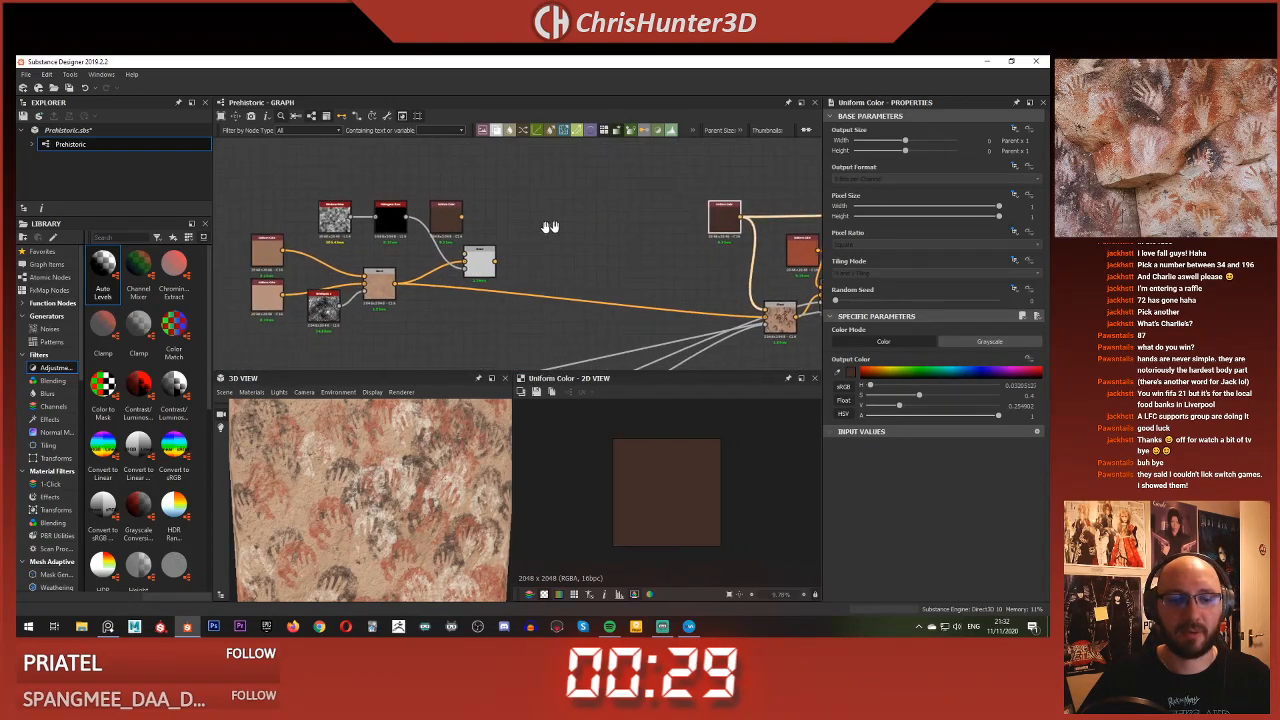
Connect the dark brown Uniform Color to the new Blend's foreground and preview the Blend in the 2D view
scroll(536, 229, up, 5)
drag(454, 264, 448, 281)
double_click(482, 298)
middle_drag(482, 280, 520, 217)
scroll(681, 504, up, 5)
middle_drag(681, 423, 667, 584)
scroll(662, 465, down, 3)
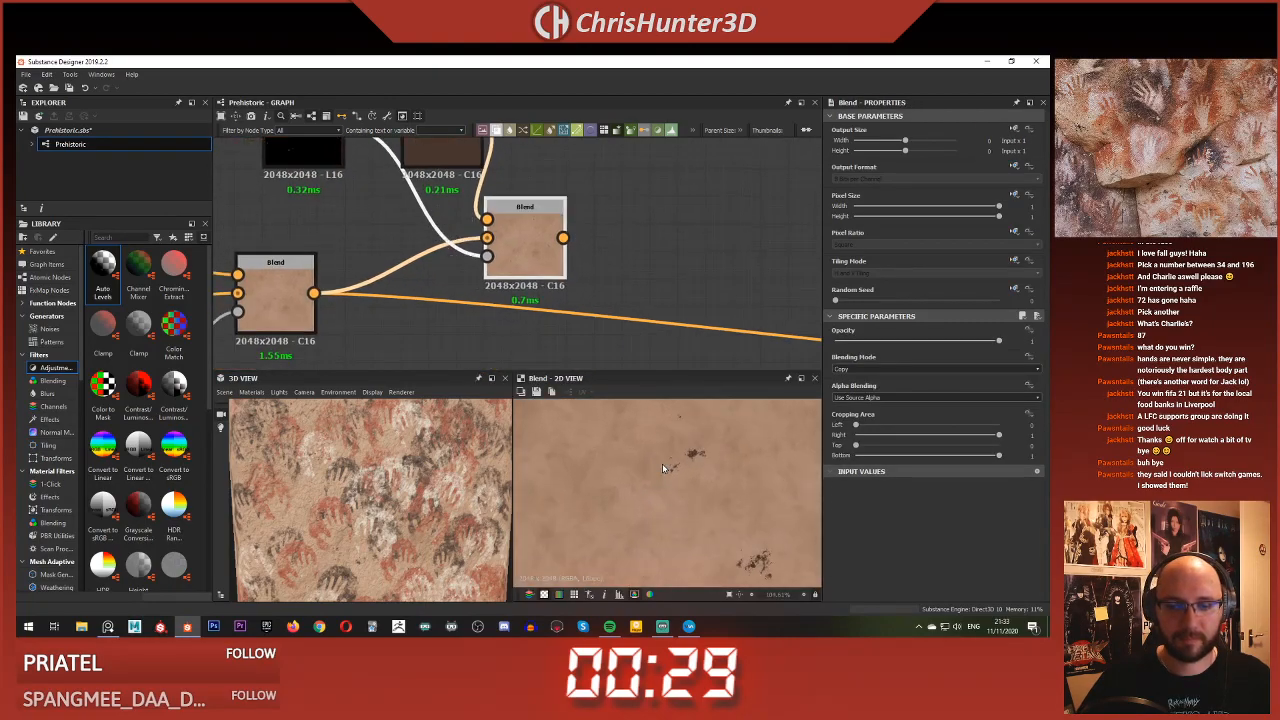
Inspect the dark flecks up close, then set the Histogram Scan's contrast to about 0.84 and its position to 0.1
scroll(661, 465, up, 7)
middle_drag(728, 488, 673, 465)
scroll(673, 460, up, 3)
scroll(673, 465, down, 2)
scroll(525, 320, down, 1)
middle_drag(525, 320, 682, 393)
scroll(490, 290, up, 2)
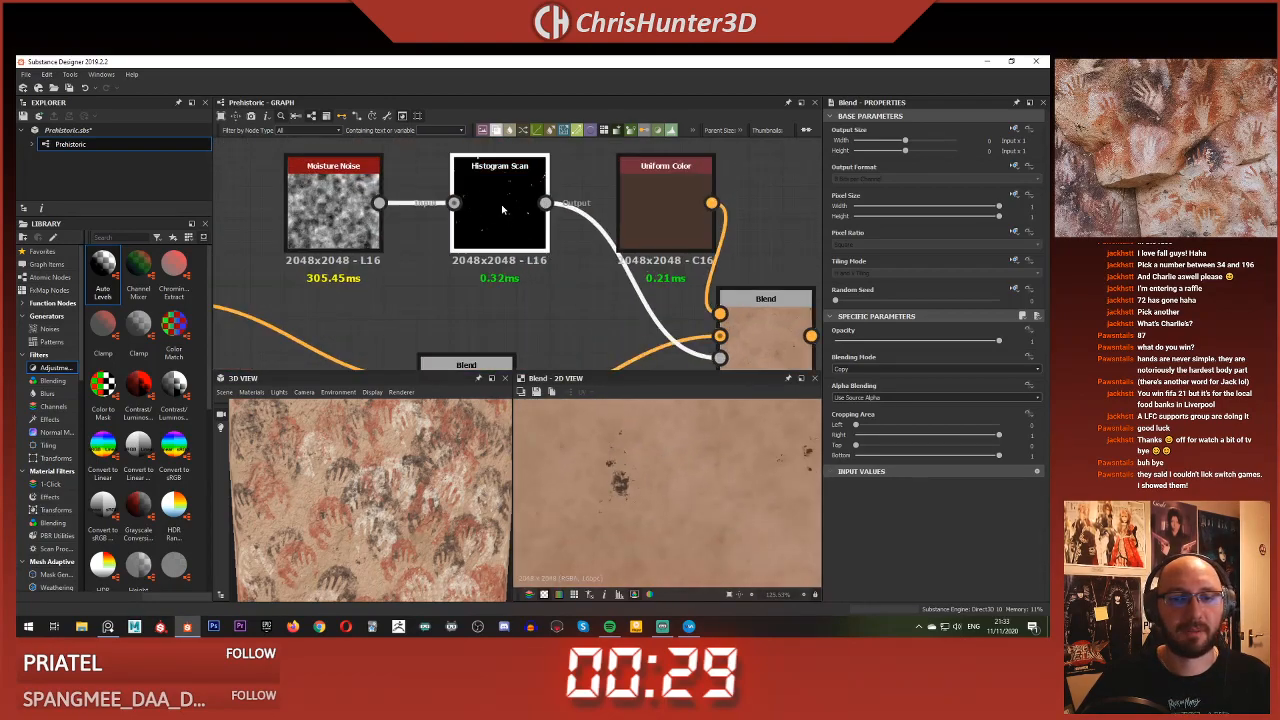
click(503, 209)
drag(942, 387, 972, 380)
drag(848, 355, 845, 356)
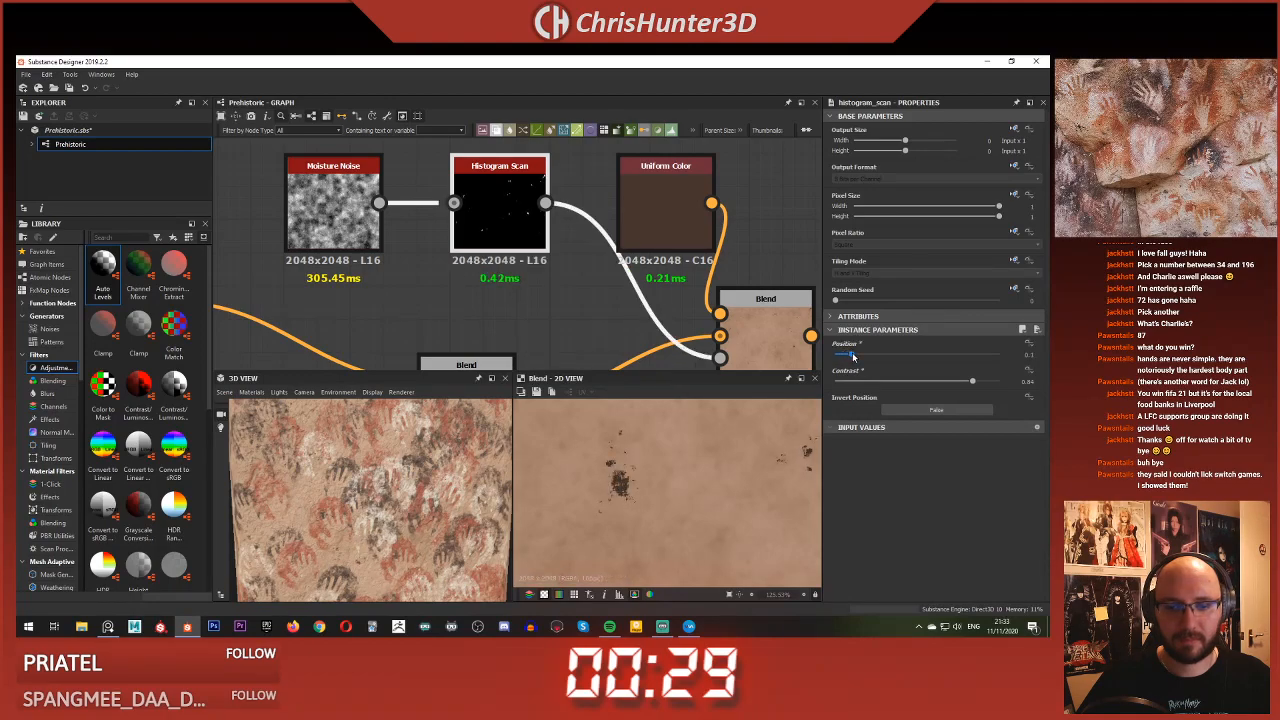
scroll(661, 491, down, 5)
scroll(655, 480, up, 2)
scroll(541, 455, down, 3)
Reroute the base colour link so the fleck Blend feeds the hand print chain, and check the wall in the 3D view
scroll(596, 240, down, 5)
middle_drag(565, 212, 446, 122)
shift+drag(449, 233, 560, 210)
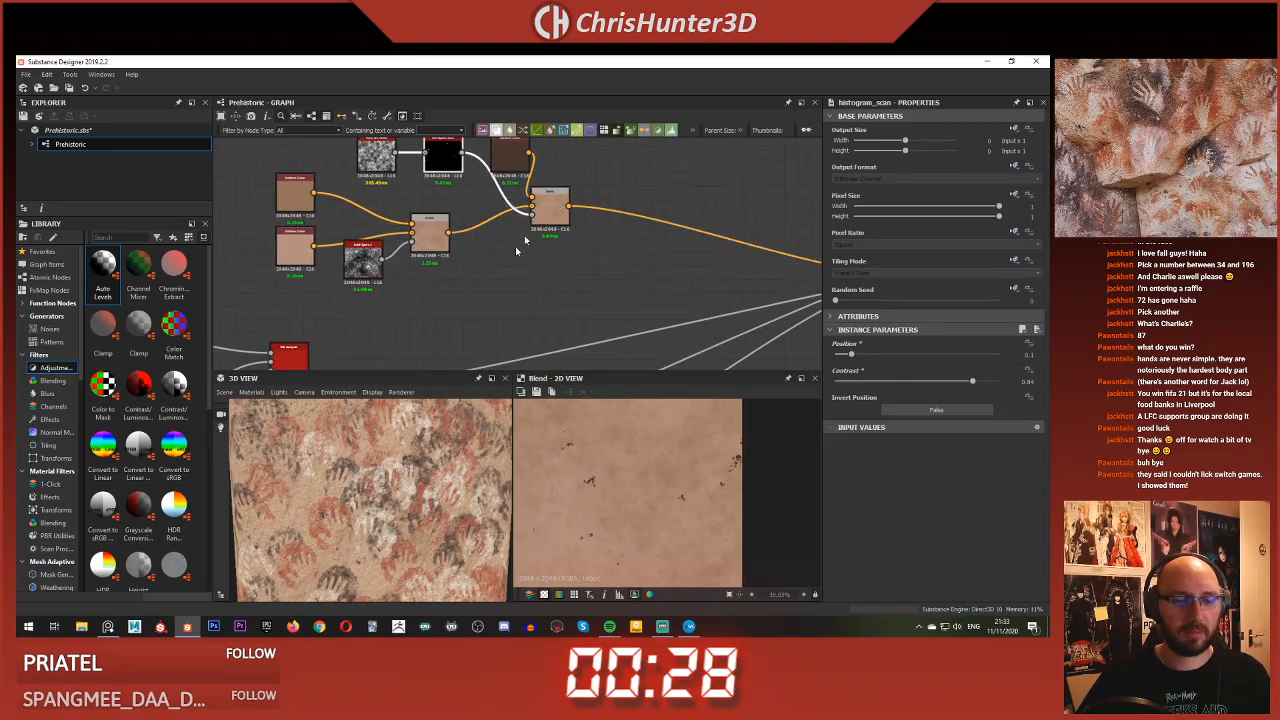
scroll(333, 503, up, 5)
middle_drag(348, 476, 357, 534)
scroll(337, 537, down, 2)
scroll(337, 537, down, 3)
scroll(490, 298, down, 2)
middle_drag(490, 298, 568, 298)
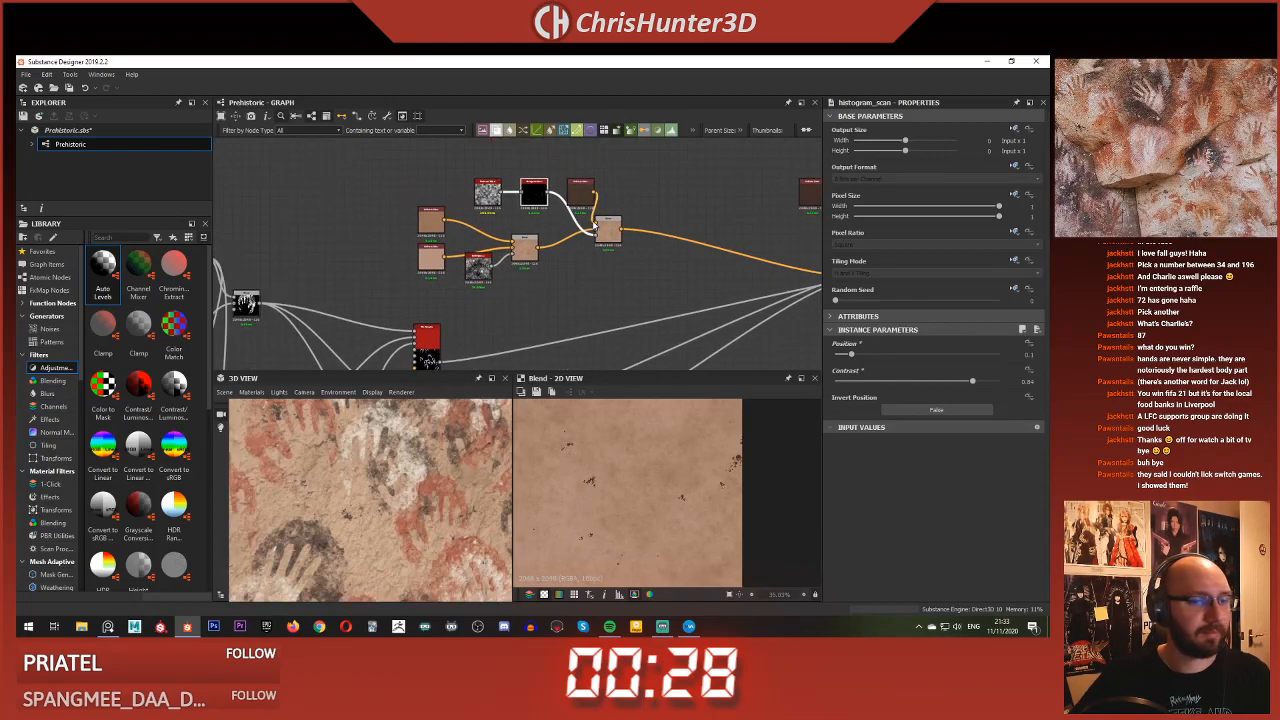
Preview the fleck mask's Histogram Scan and its source Moisture Noise in the 2D view
scroll(538, 193, up, 4)
double_click(525, 192)
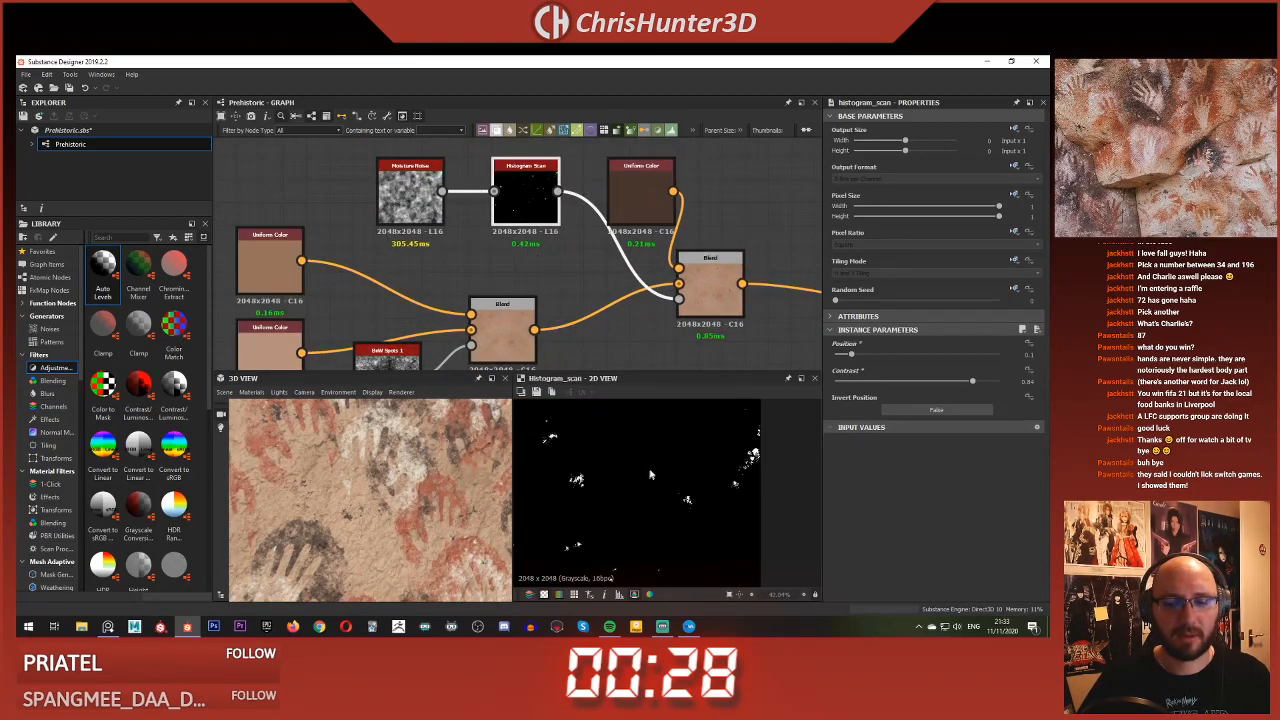
double_click(410, 195)
double_click(533, 218)
Add a Cells 4 noise node above the Moisture Noise that feeds the fleck mask
scroll(533, 218, up, 3)
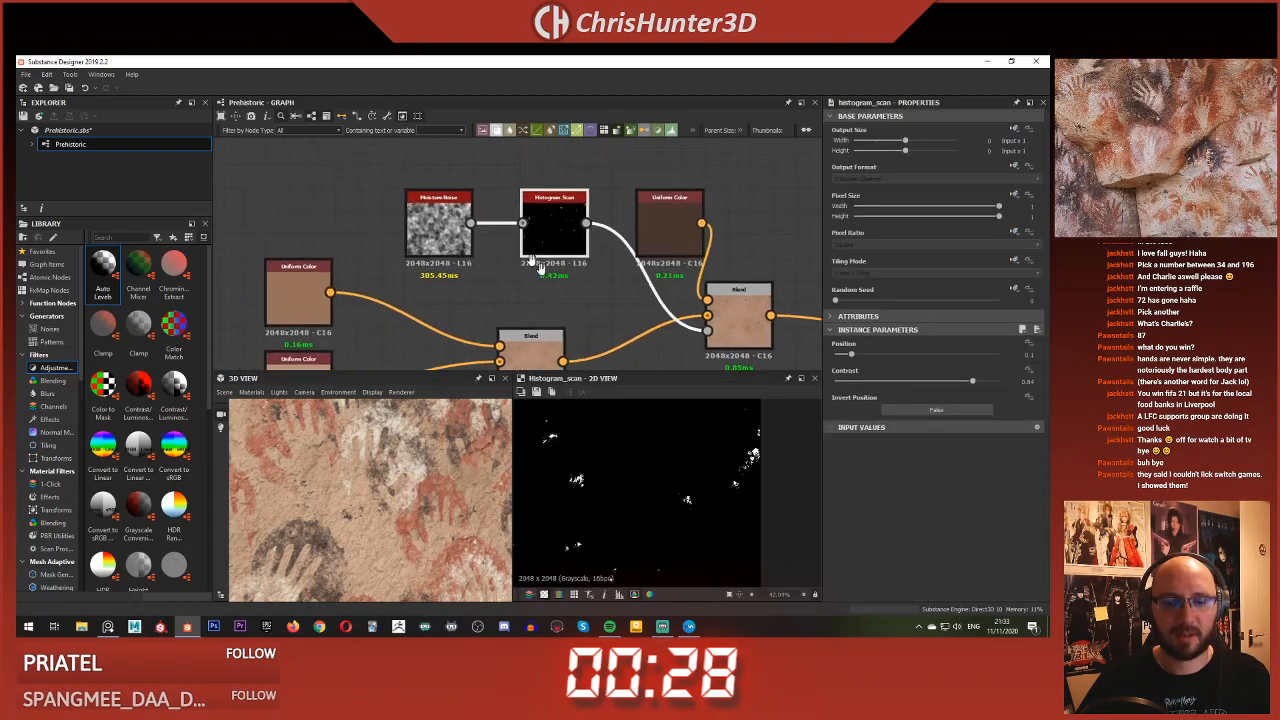
key(space)
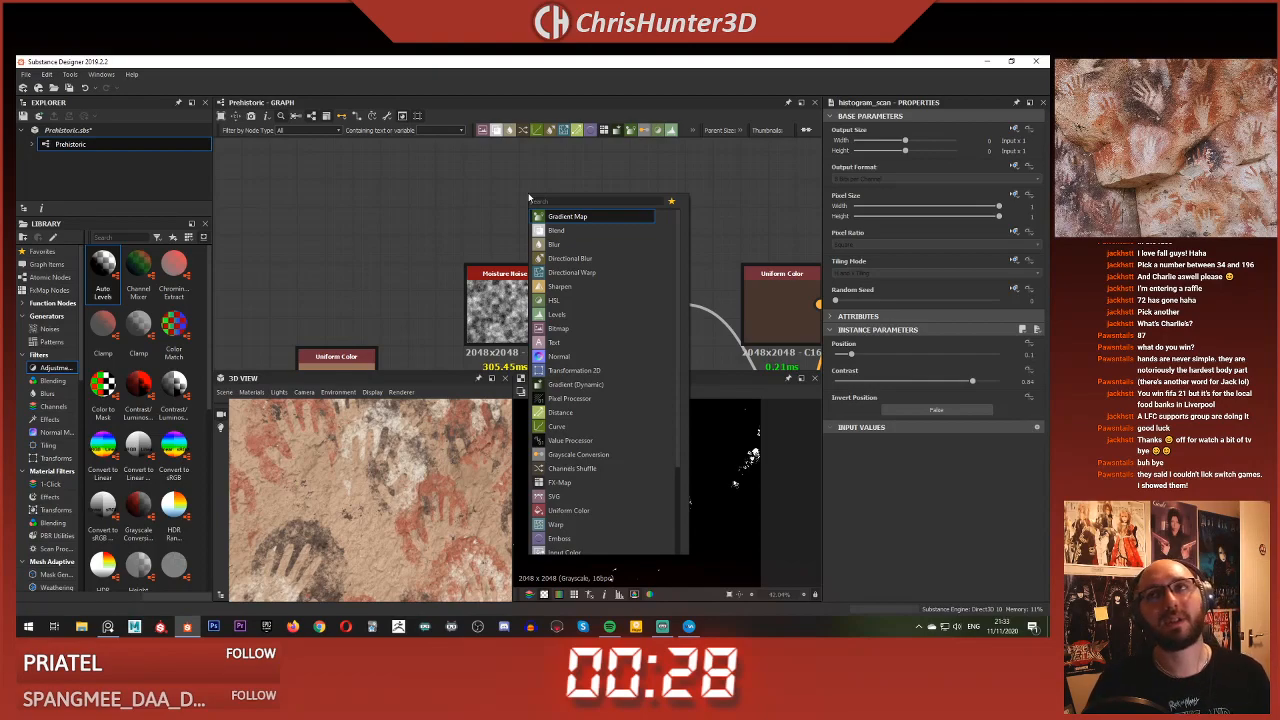
text(cel)
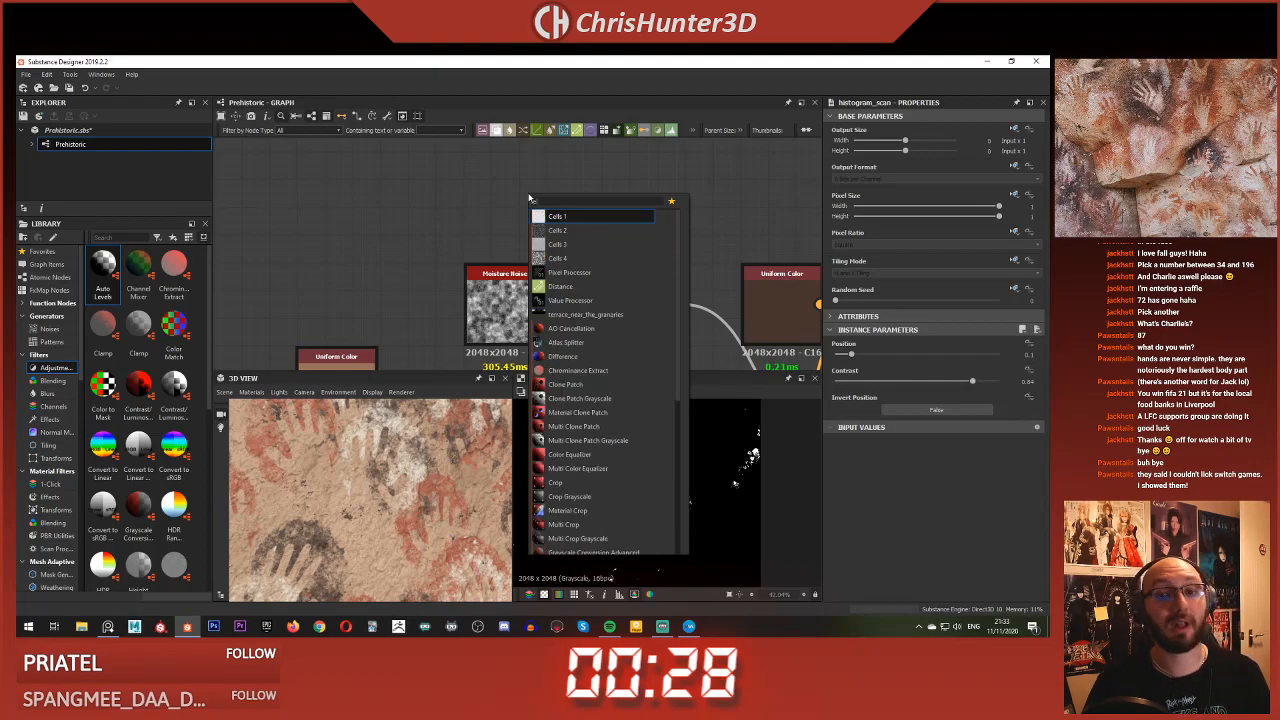
key(Down)
key(Down)
key(Down)
key(Return)
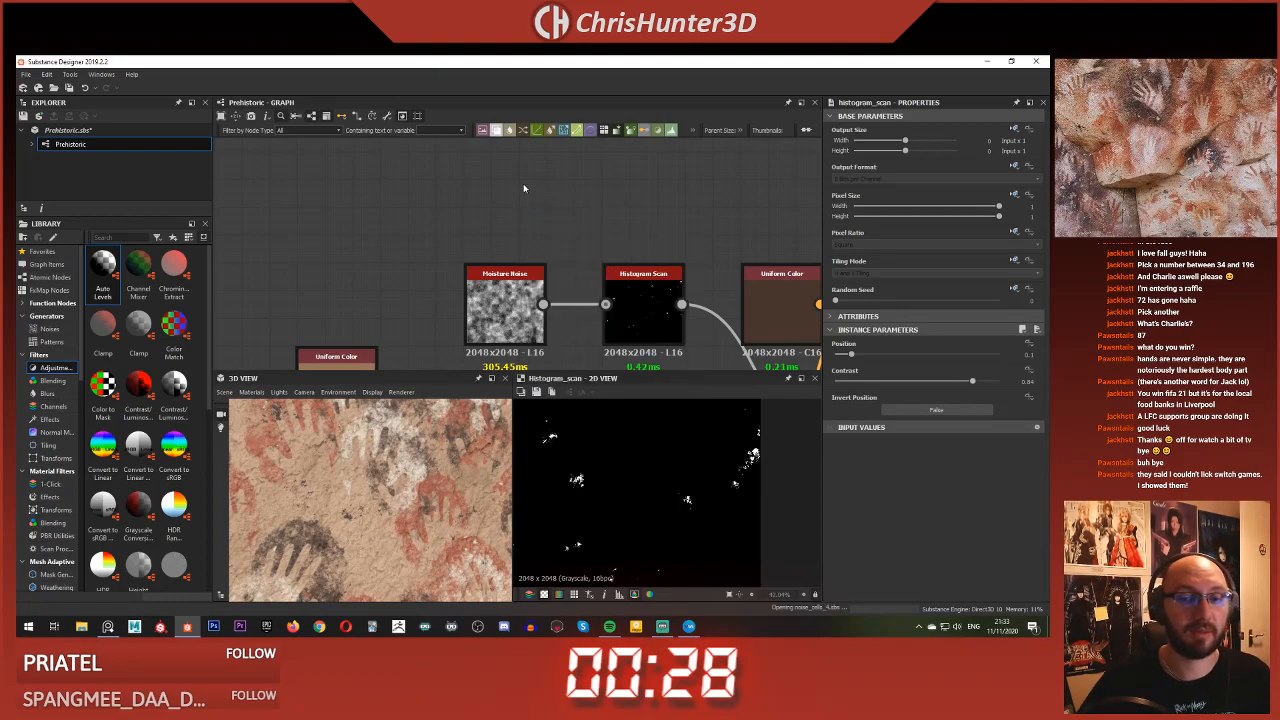
Replace the Moisture Noise with Cells 4 as the Histogram Scan's input and preview the scan in the 2D view
drag(523, 191, 497, 202)
drag(855, 354, 892, 356)
key(f)
middle_drag(578, 201, 544, 190)
drag(510, 183, 571, 292)
double_click(610, 295)
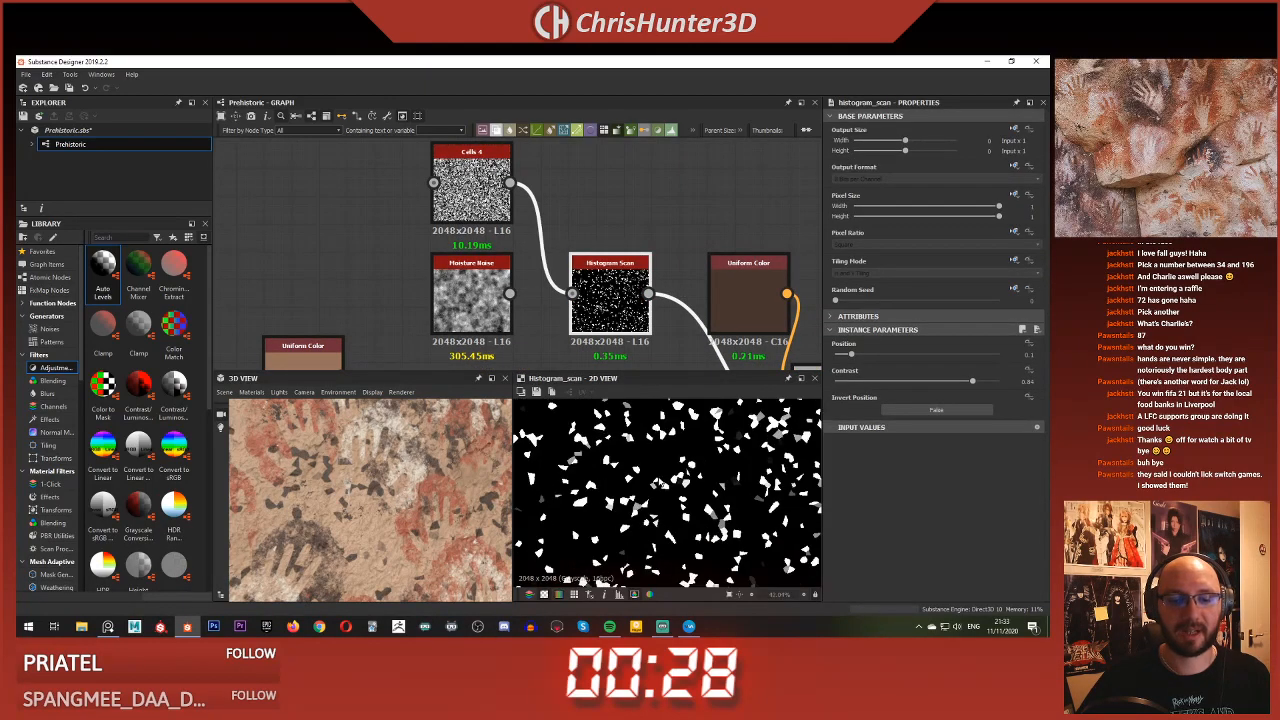
Check the cell-shaped flecks on the wall, then set the Histogram Scan's position to 0.03
scroll(395, 483, down, 3)
mouse_move(395, 483)
mouse_down()
mouse_move(392, 430)
mouse_move(400, 482)
mouse_up()
scroll(400, 482, down, 4)
scroll(402, 479, up, 4)
middle_drag(401, 479, 429, 496)
scroll(702, 490, down, 2)
middle_drag(700, 485, 655, 480)
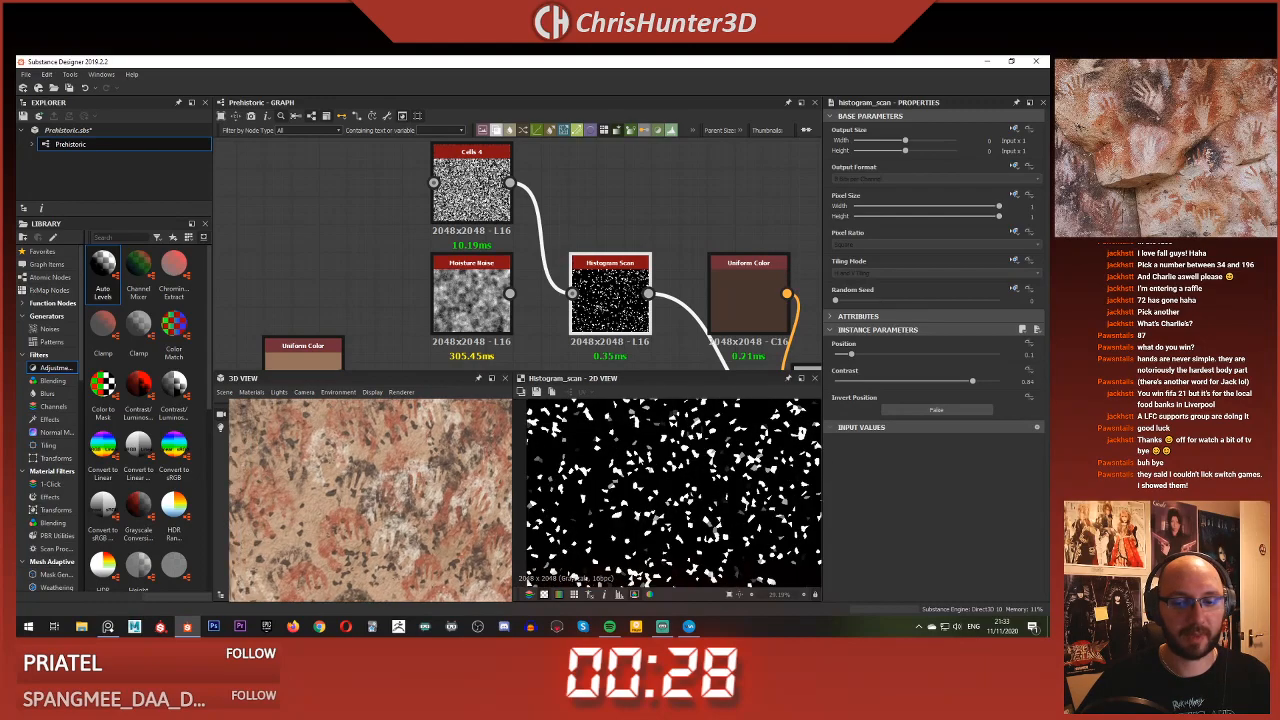
drag(843, 356, 841, 358)
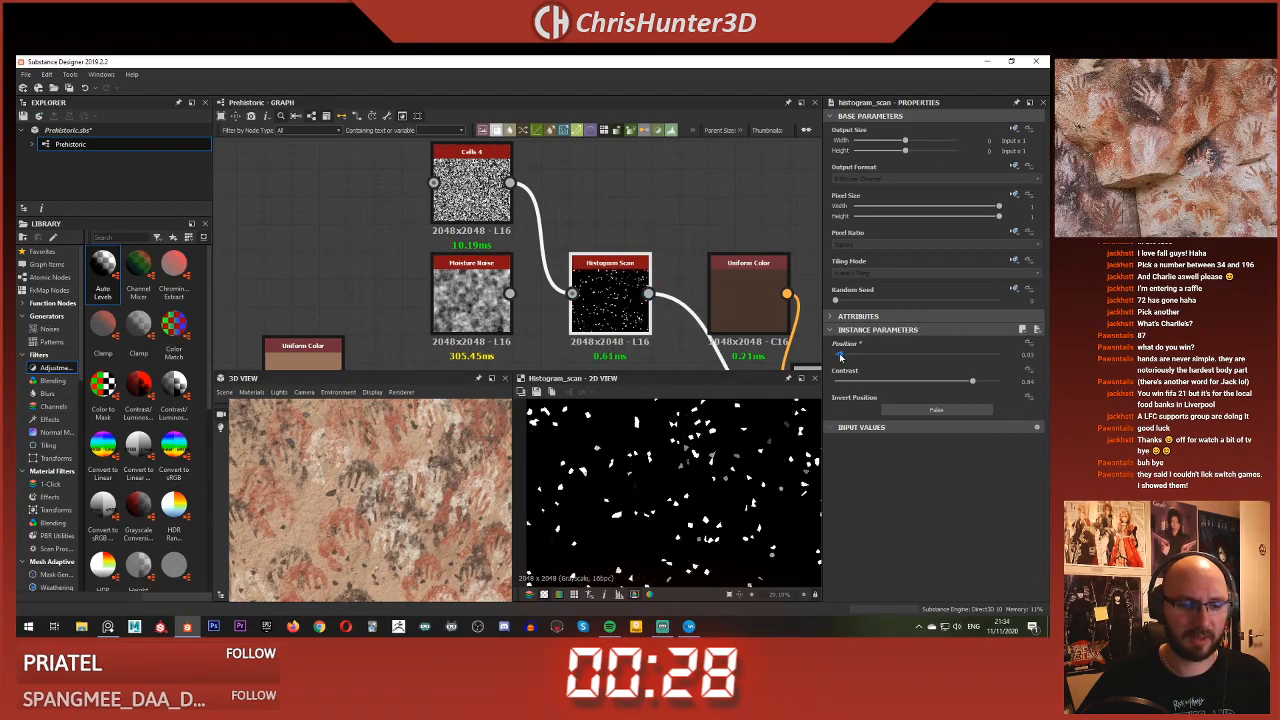
Examine the sparser dark flecks on the cave wall in the 3D view, from close up and from a distance
scroll(378, 476, up, 5)
middle_drag(376, 528, 341, 484)
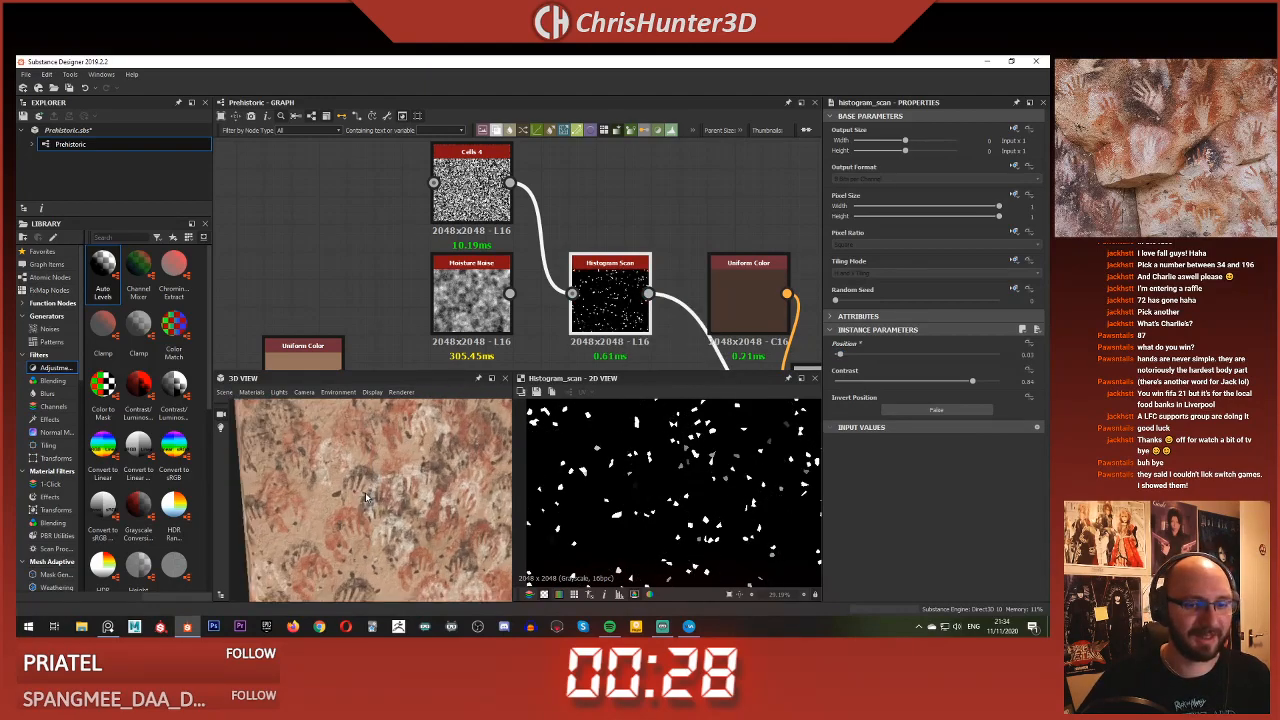
scroll(341, 484, down, 5)
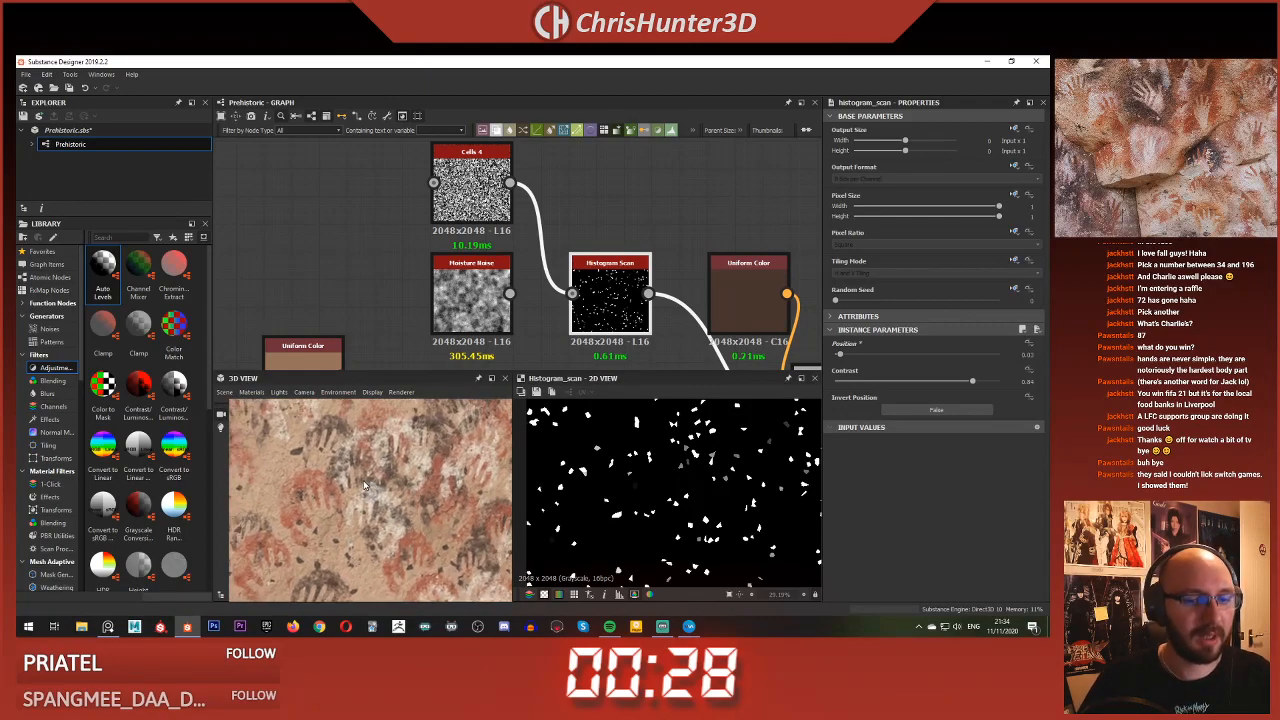
scroll(364, 485, down, 4)
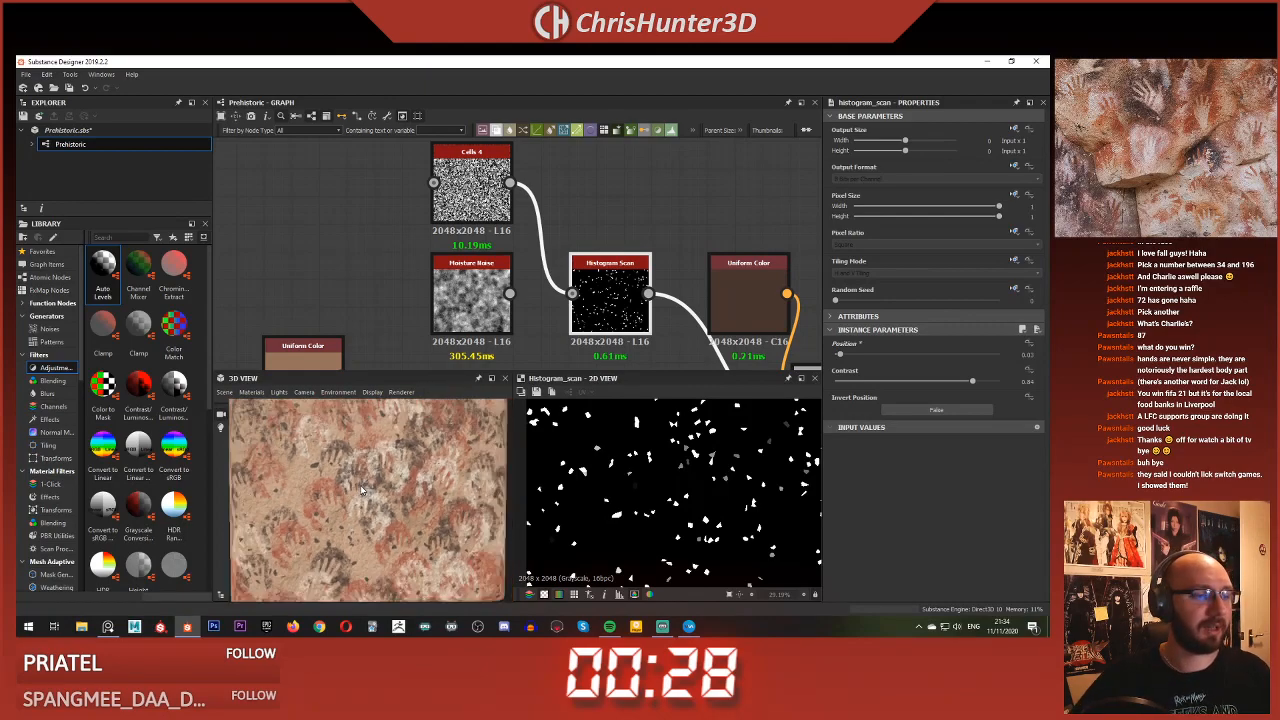
scroll(363, 288, down, 2)
Move the Cells 4, Moisture Noise and Histogram Scan nodes down beside the chain that ends in the Levels node
scroll(363, 288, down, 3)
middle_drag(363, 288, 297, 218)
scroll(438, 220, up, 3)
middle_drag(388, 289, 463, 251)
scroll(461, 250, down, 5)
scroll(445, 220, down, 3)
middle_drag(433, 340, 505, 283)
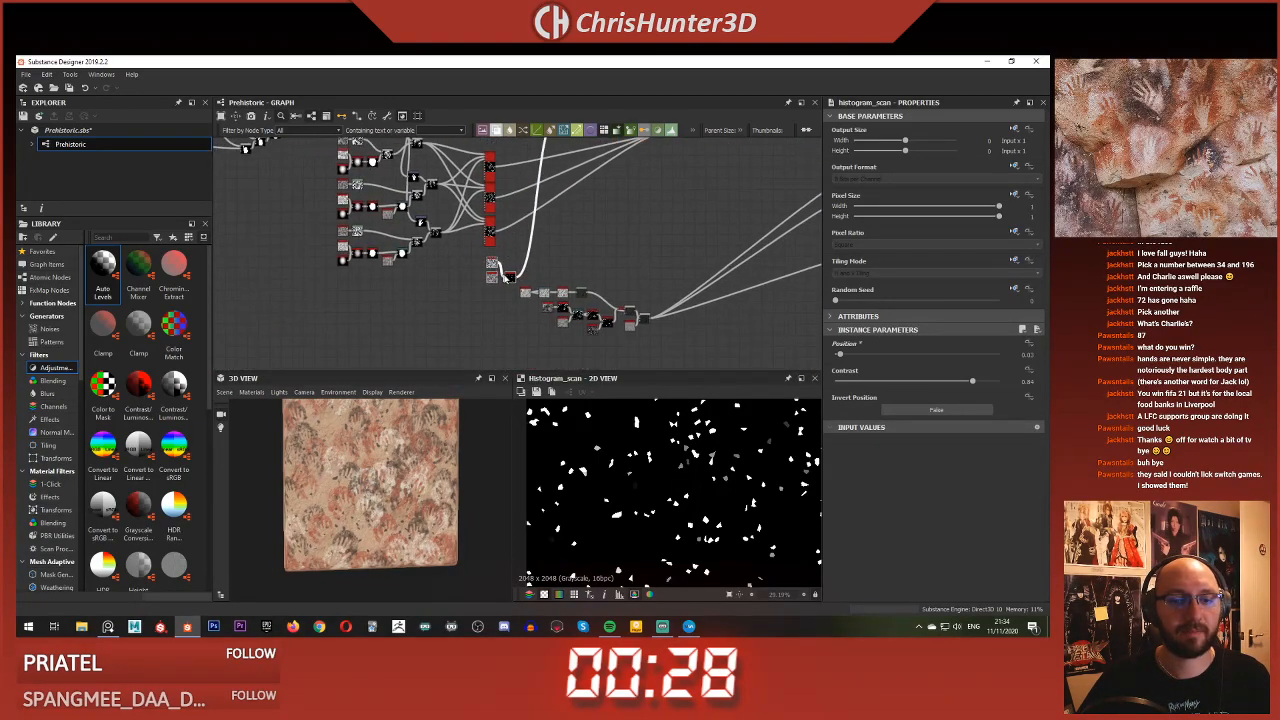
right_click(491, 280)
key(Escape)
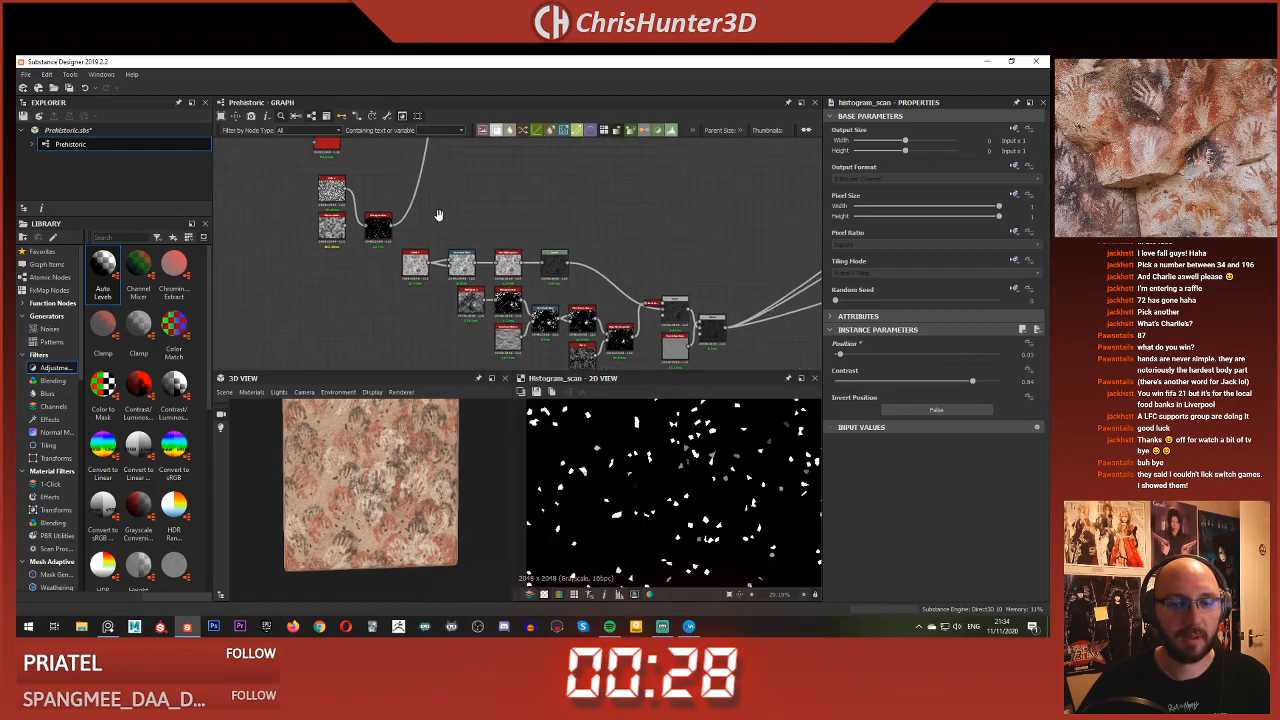
Preview the chain's Levels node and the Min (Darken) Blend it feeds in the 2D view
scroll(540, 240, up, 5)
middle_drag(544, 225, 532, 213)
double_click(484, 236)
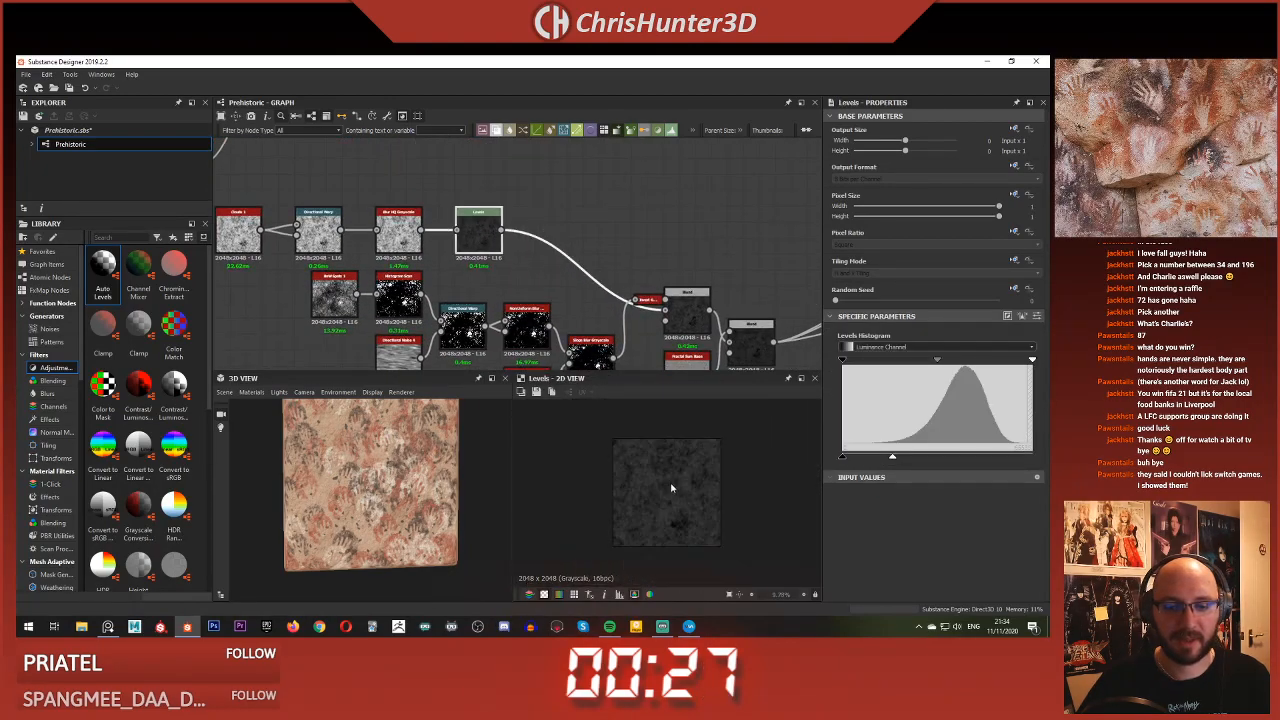
double_click(685, 303)
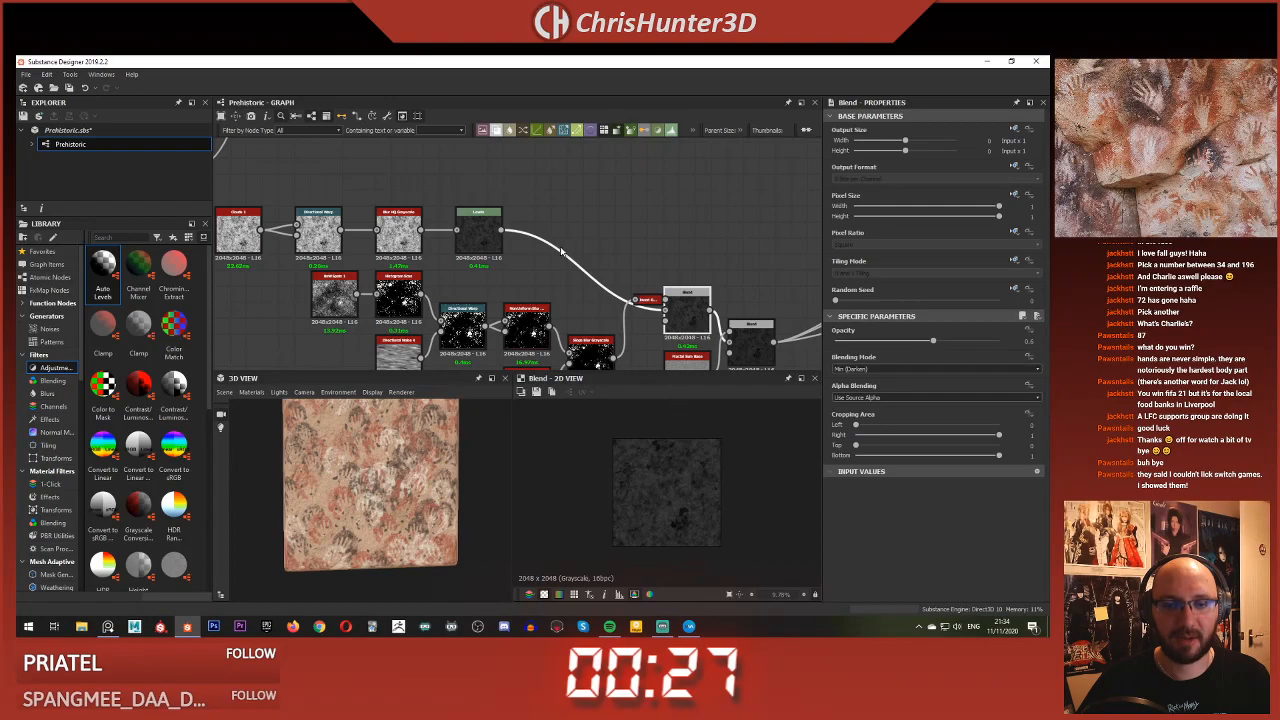
Add a Blend node after the Levels node, with the fleck Histogram Scan as foreground and the Levels output as background
scroll(440, 240, down, 2)
middle_drag(342, 232, 499, 236)
middle_drag(648, 204, 570, 226)
click(588, 222)
key(space)
text(blend)
key(Return)
drag(572, 226, 600, 251)
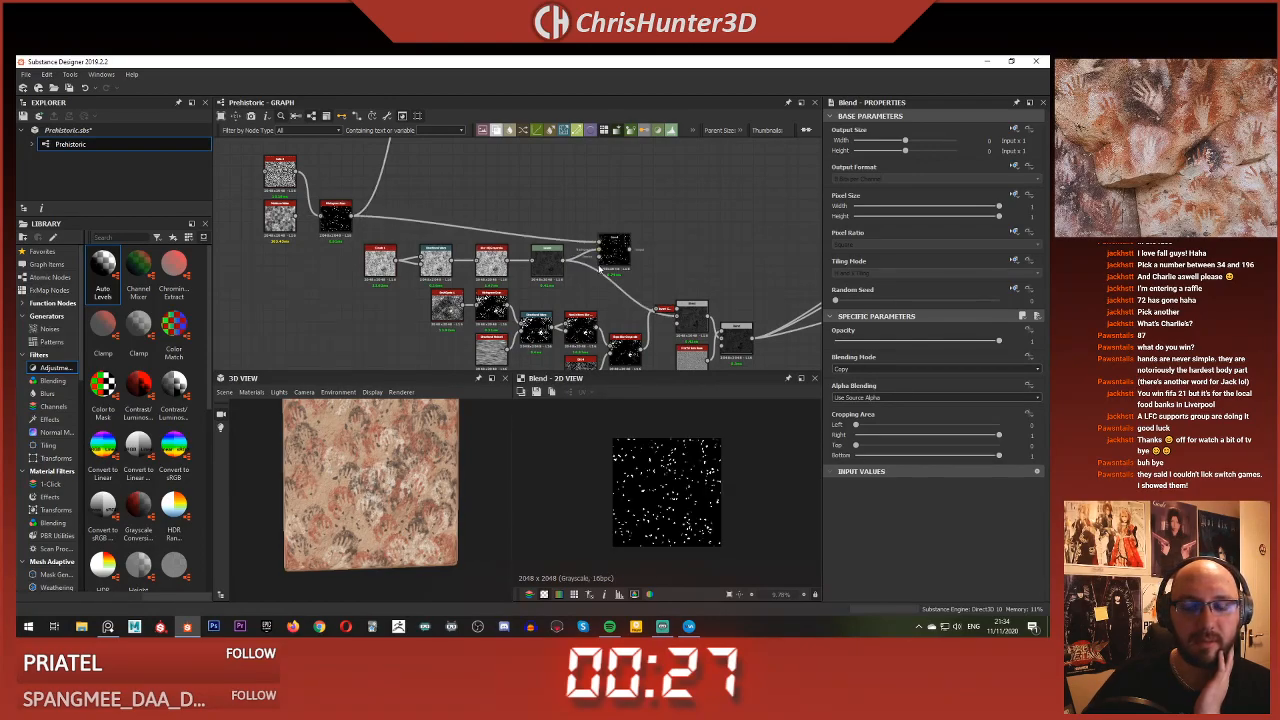
Preview the Levels output in the 2D view and open the new Blend's settings
double_click(554, 260)
click(636, 204)
scroll(618, 267, up, 4)
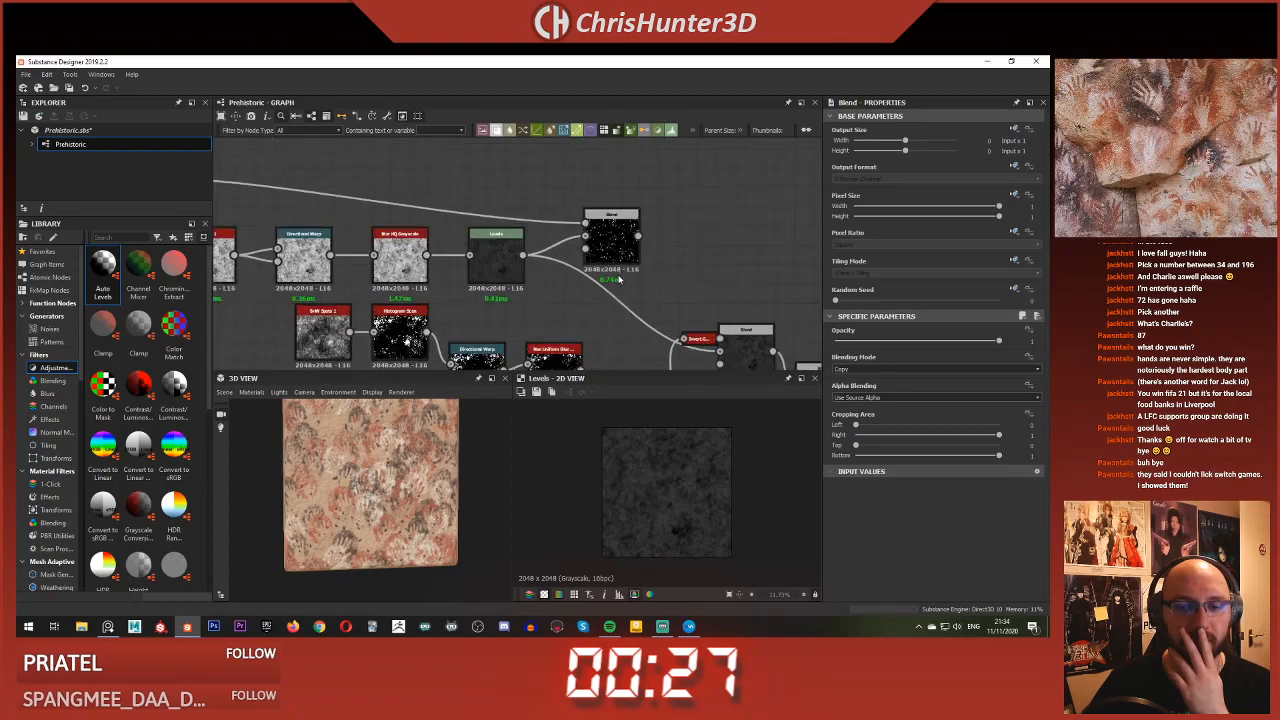
Set the blending mode of the Blend node combining the chip mask with the clouds Levels to Max (Lighten)
scroll(668, 458, up, 6)
click(611, 216)
double_click(611, 216)
click(935, 369)
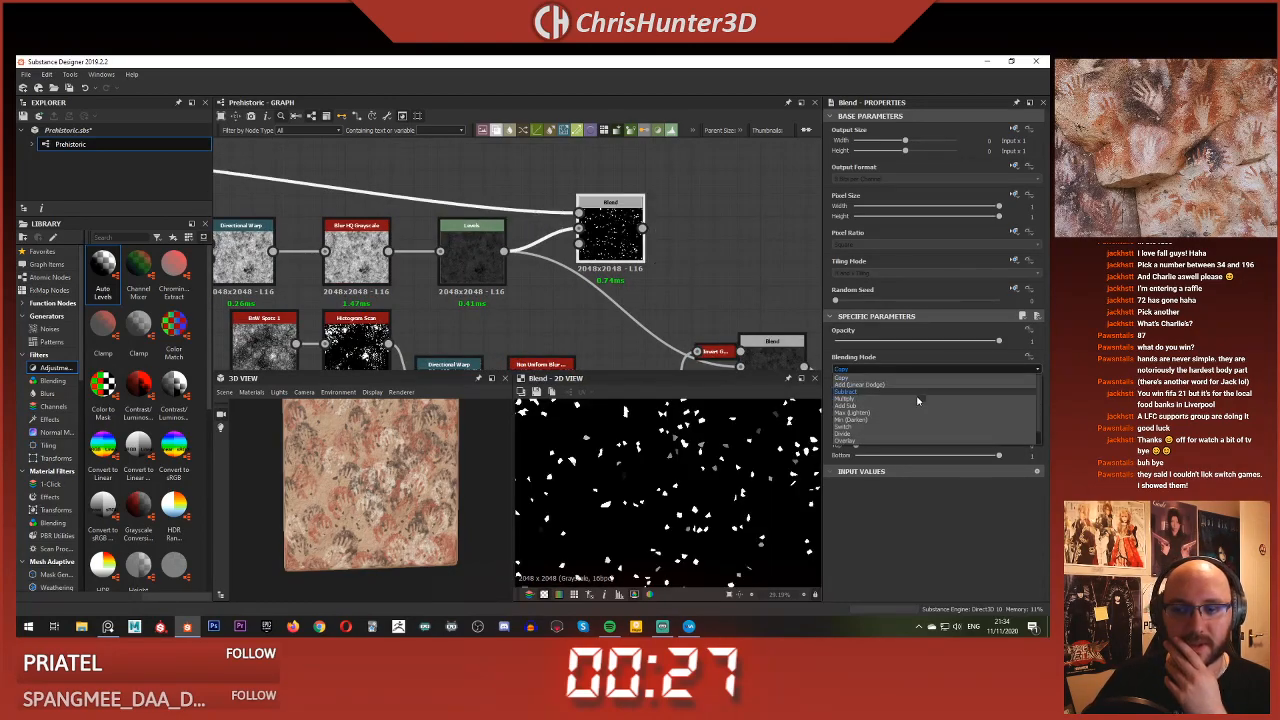
click(920, 412)
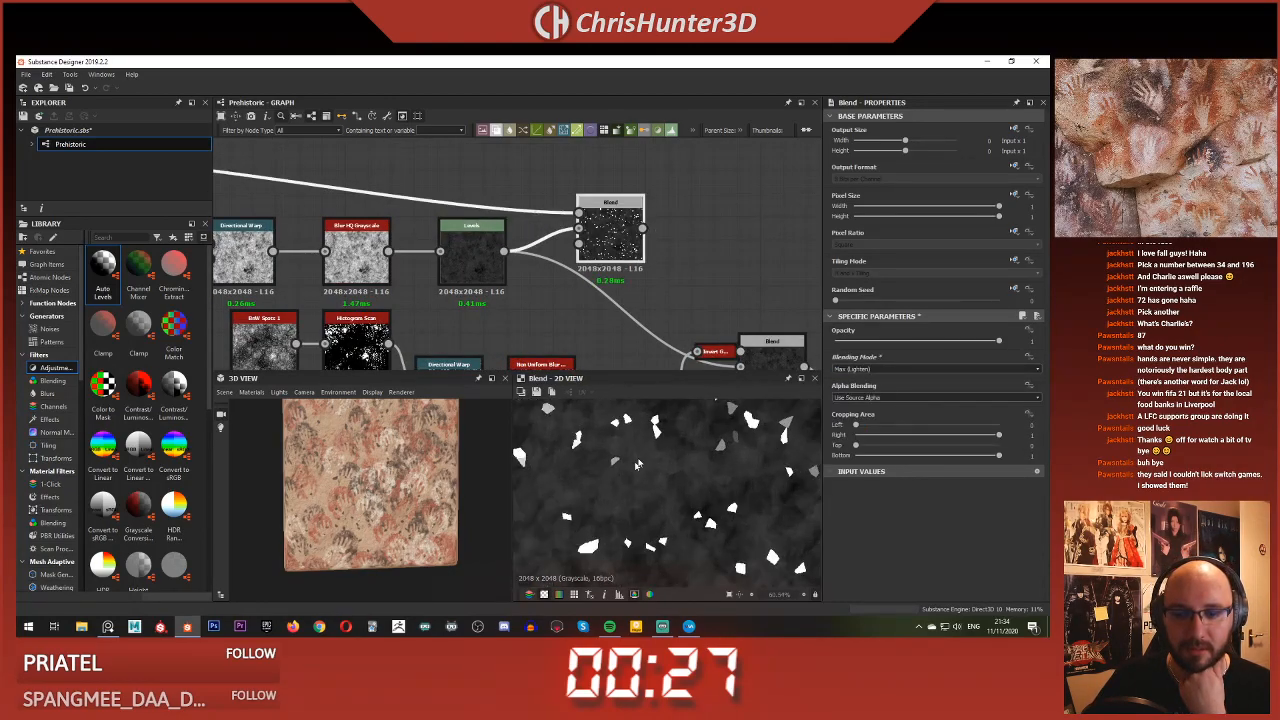
Route the Max (Lighten) Blend output into the downstream height blend in place of the clouds Levels output
scroll(624, 261, down, 2)
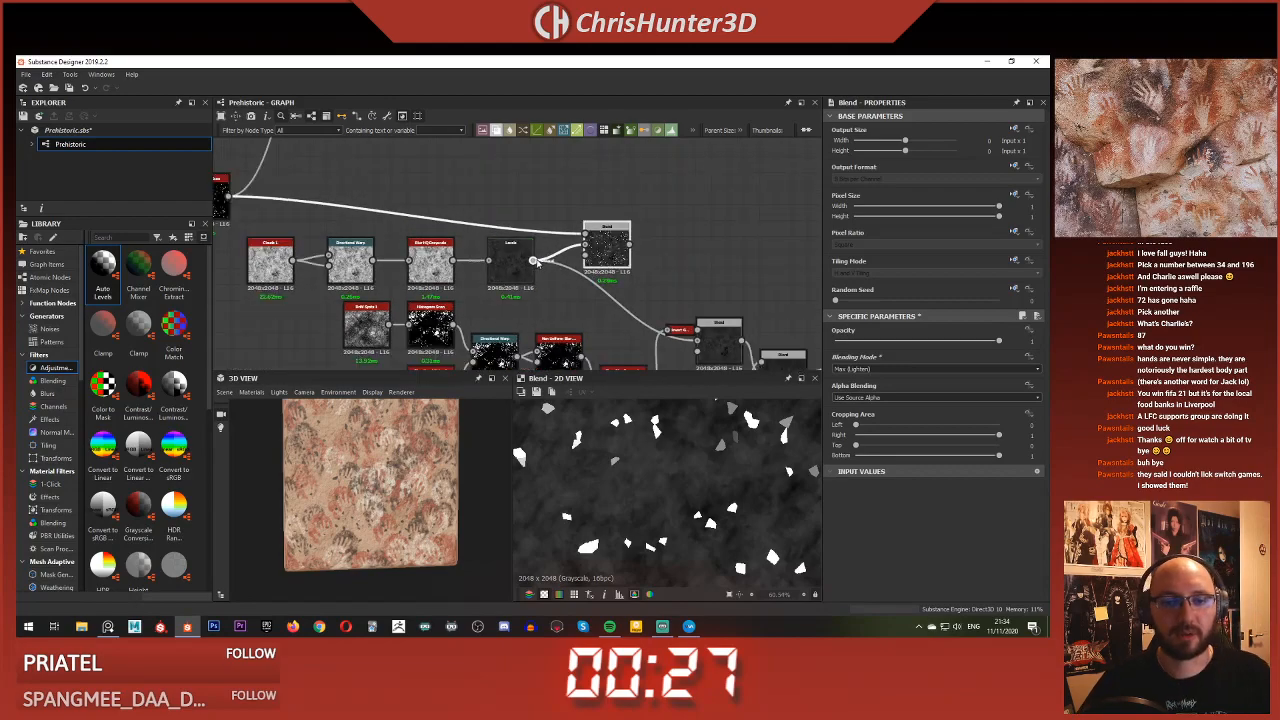
scroll(352, 488, up, 4)
drag(352, 488, 317, 474)
middle_drag(627, 171, 609, 187)
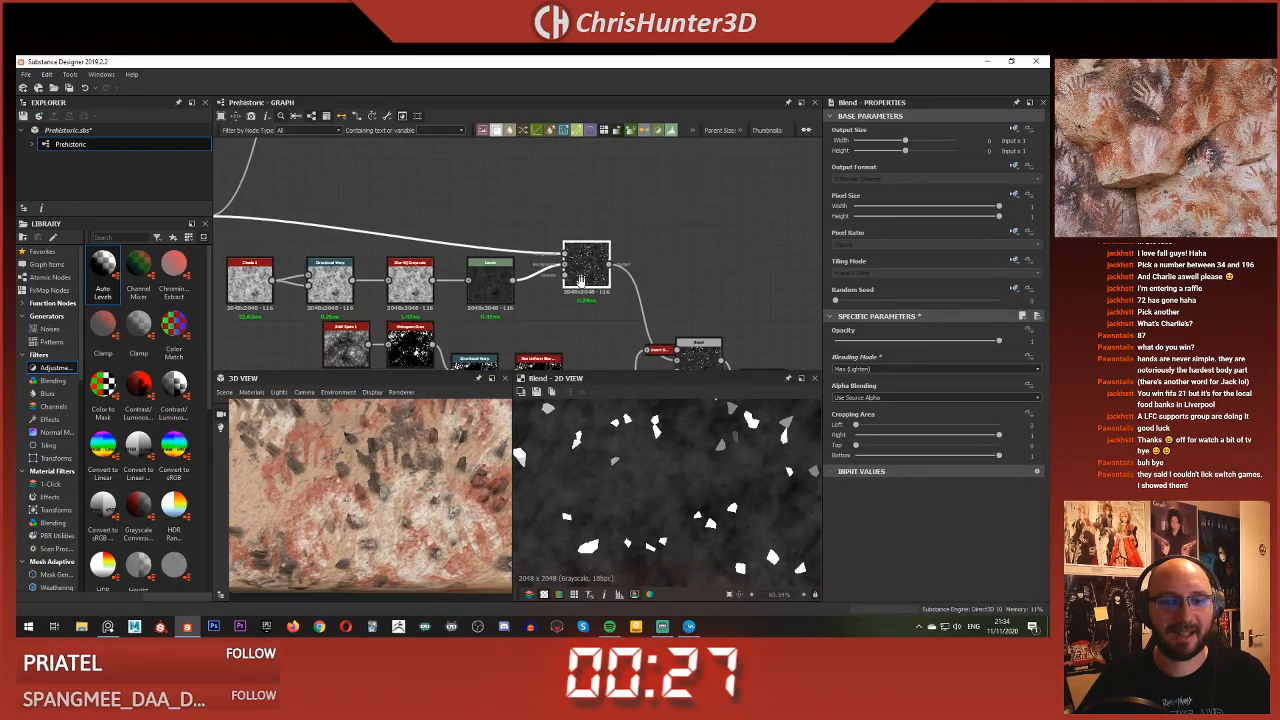
scroll(609, 187, up, 1)
Insert a Levels node between the Histogram Scan and the Blend, and lower its white output level to about a fifth
click(485, 247)
click(344, 241)
key(space)
text(lev)
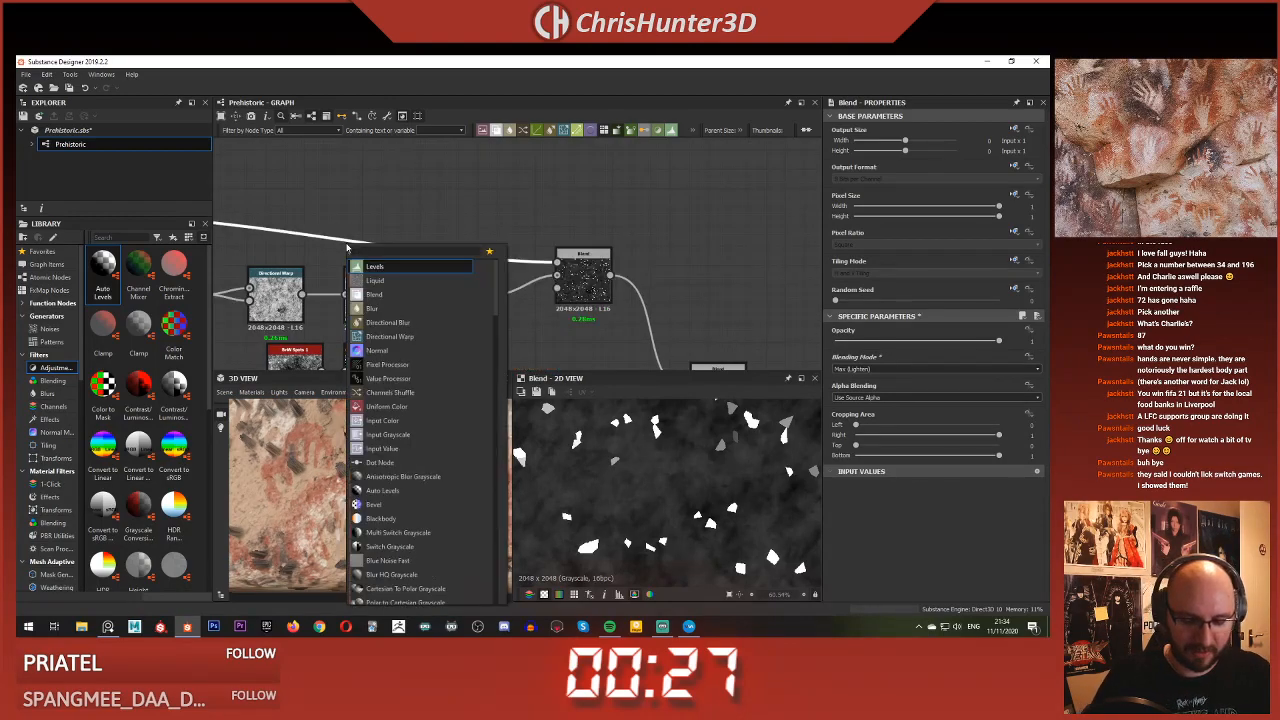
key(Return)
scroll(677, 192, down, 2)
drag(443, 229, 535, 222)
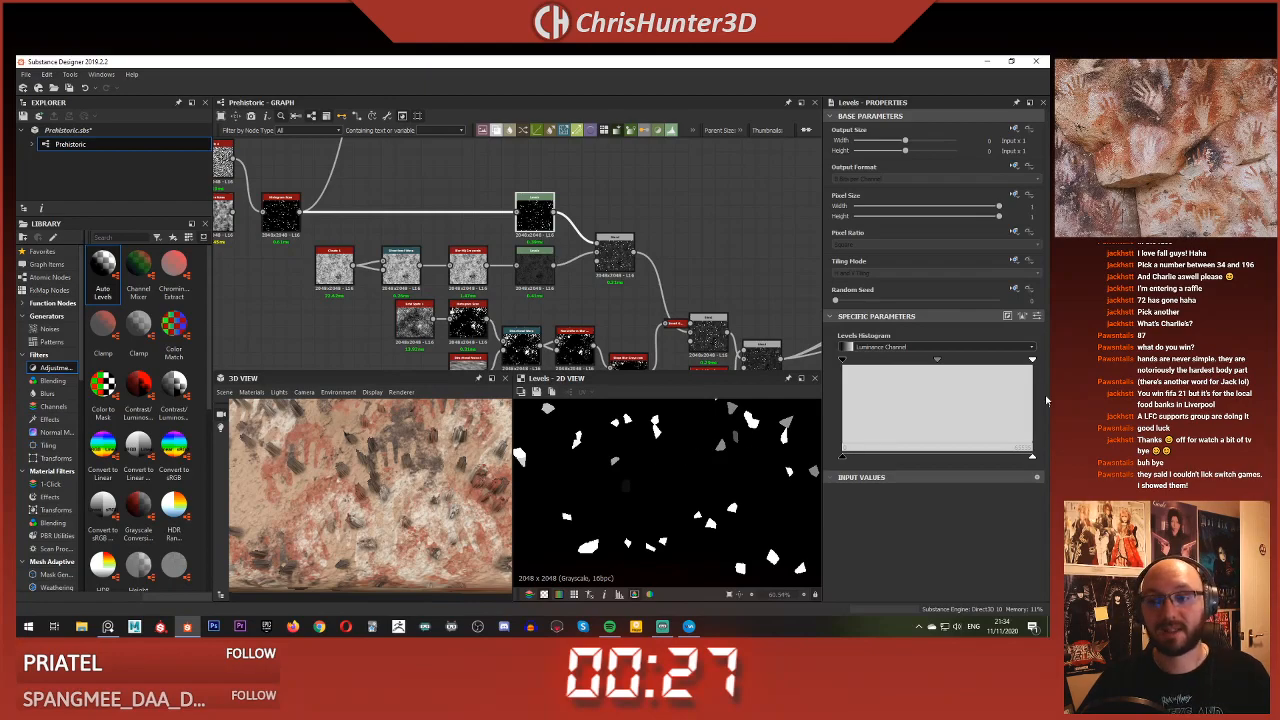
drag(951, 458, 877, 460)
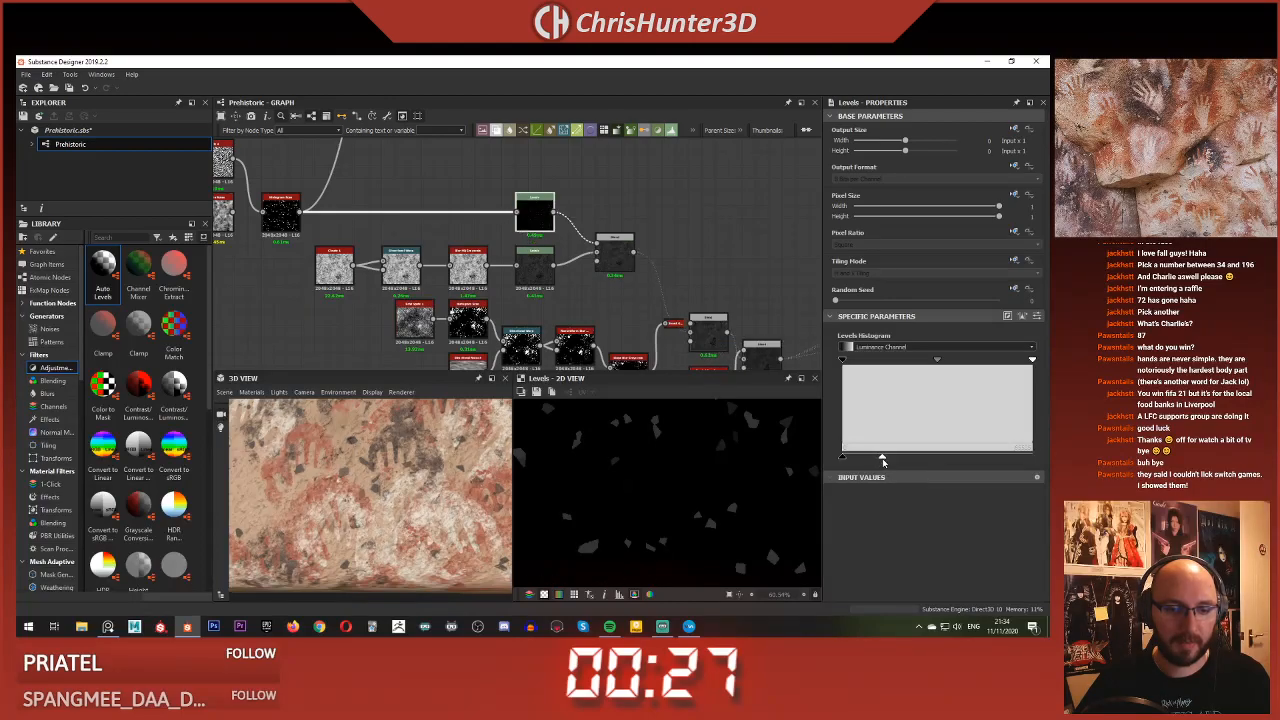
Examine the stone chips on the 3D surface up close and from a distance
scroll(345, 461, up, 3)
middle_drag(371, 462, 380, 476)
scroll(377, 482, down, 4)
scroll(390, 479, up, 2)
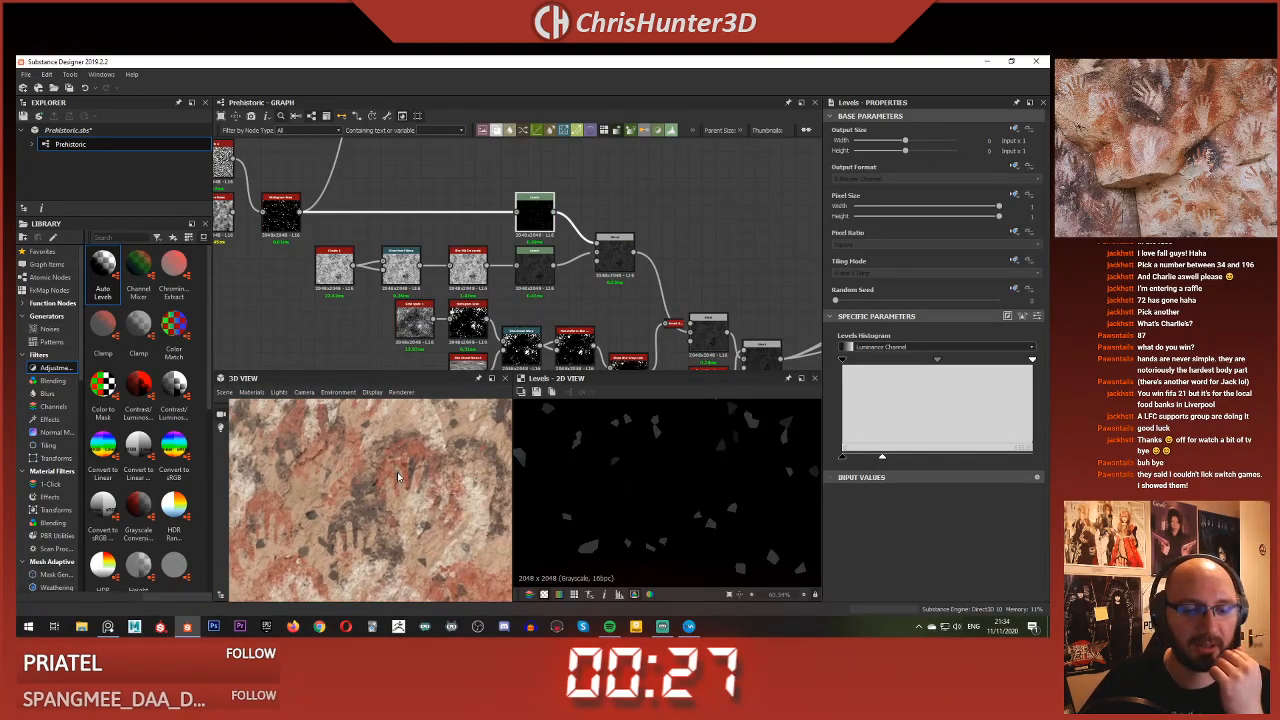
scroll(398, 477, up, 3)
drag(398, 479, 376, 506)
scroll(388, 494, down, 3)
scroll(445, 455, down, 3)
middle_drag(445, 455, 384, 490)
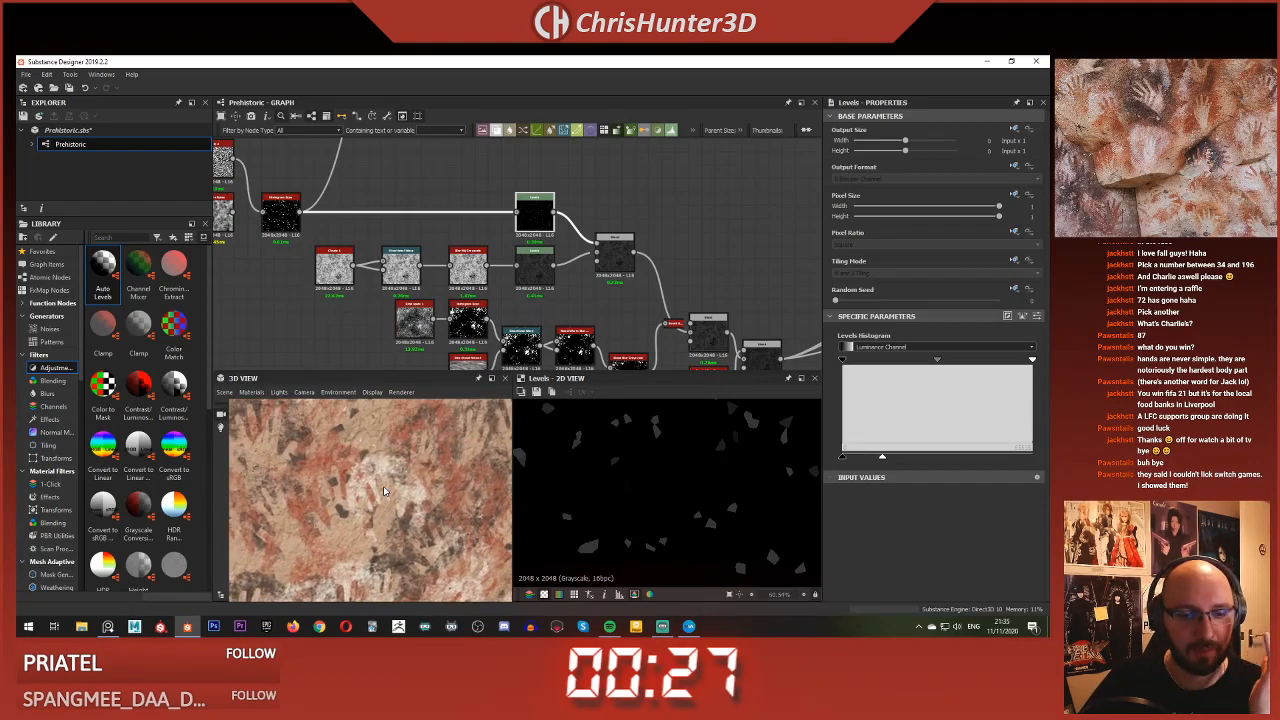
scroll(384, 491, up, 10)
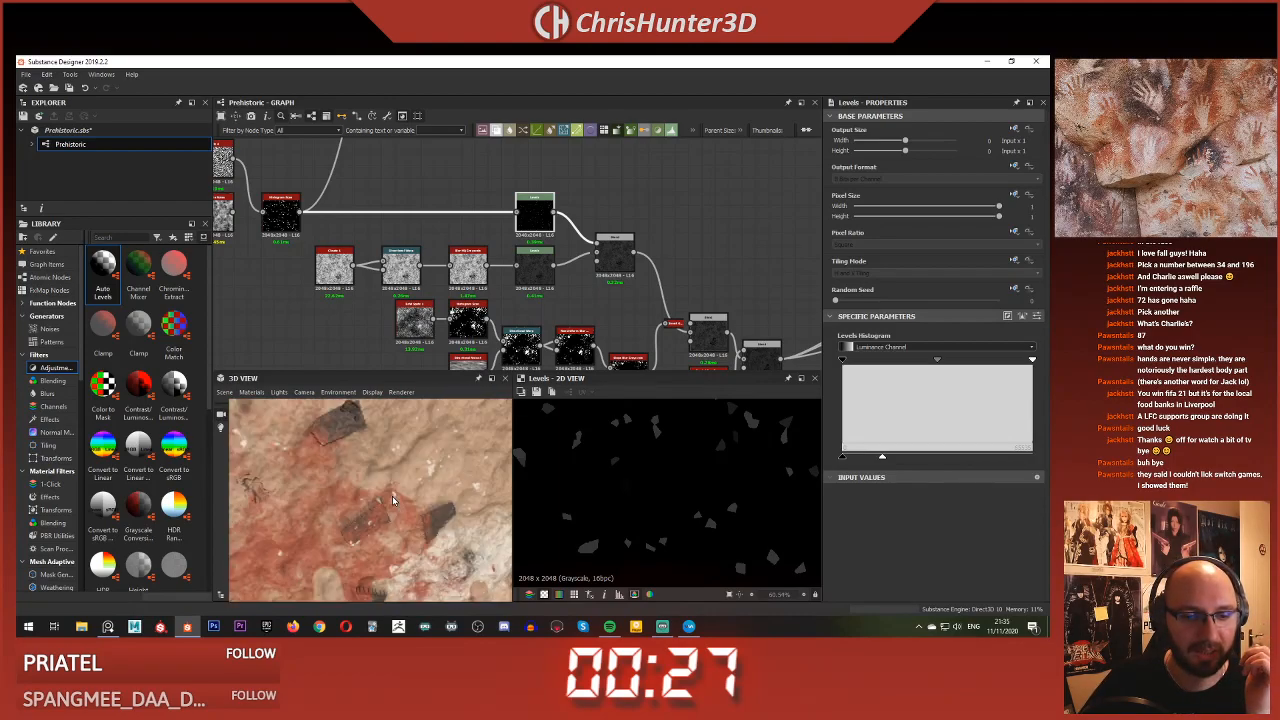
scroll(392, 496, down, 8)
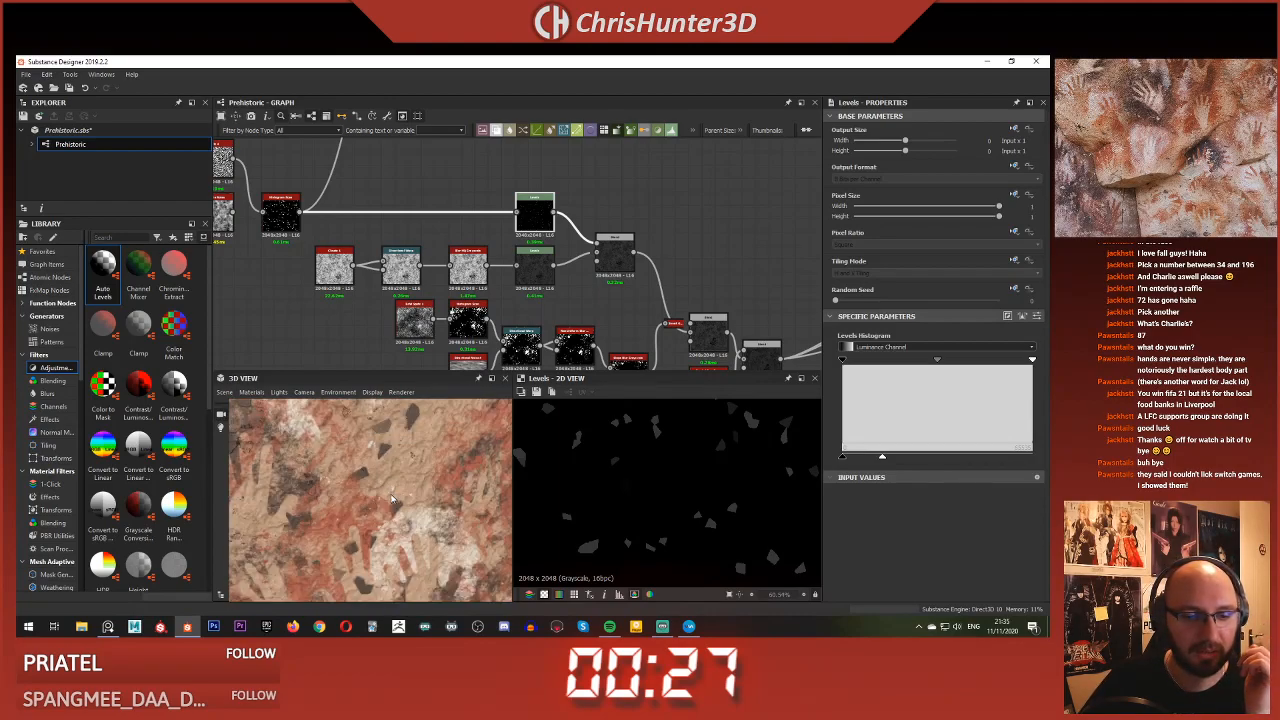
scroll(438, 234, up, 3)
Preview the Histogram Scan, then add a Slope Blur Grayscale node and connect the scan's output to its main input
middle_drag(439, 234, 523, 287)
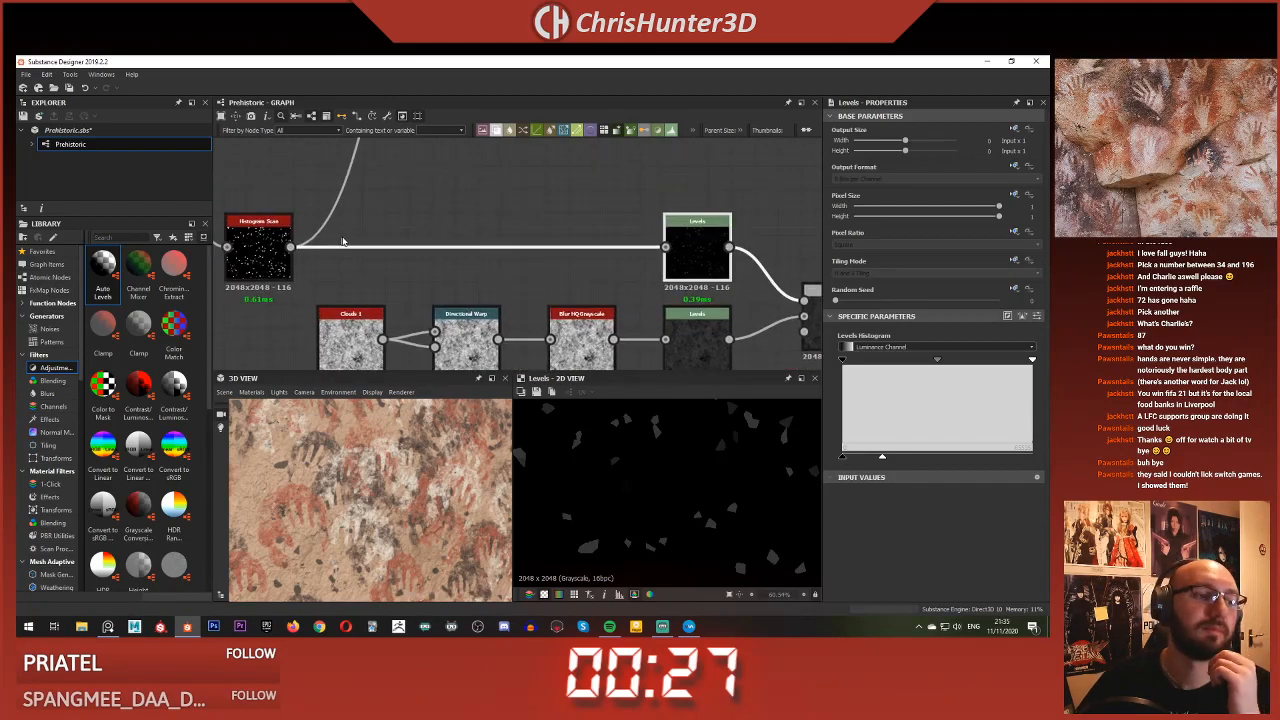
middle_drag(340, 240, 474, 242)
scroll(474, 242, up, 2)
double_click(391, 274)
scroll(676, 535, up, 4)
scroll(677, 536, down, 5)
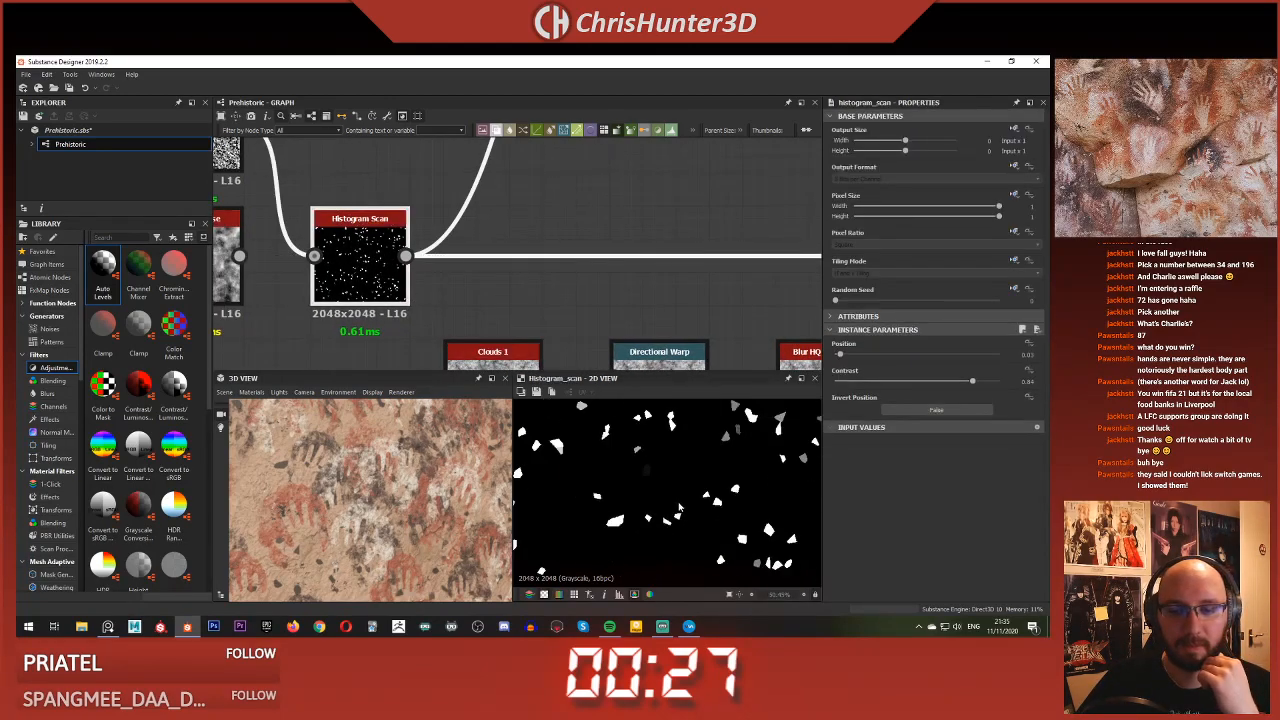
click(576, 185)
key(space)
text(slop)
key(Down)
key(Return)
drag(406, 256, 664, 185)
Add a Perlin Noise node feeding the Slope Blur Grayscale's slope input and raise its Scale to 54
click(534, 190)
key(space)
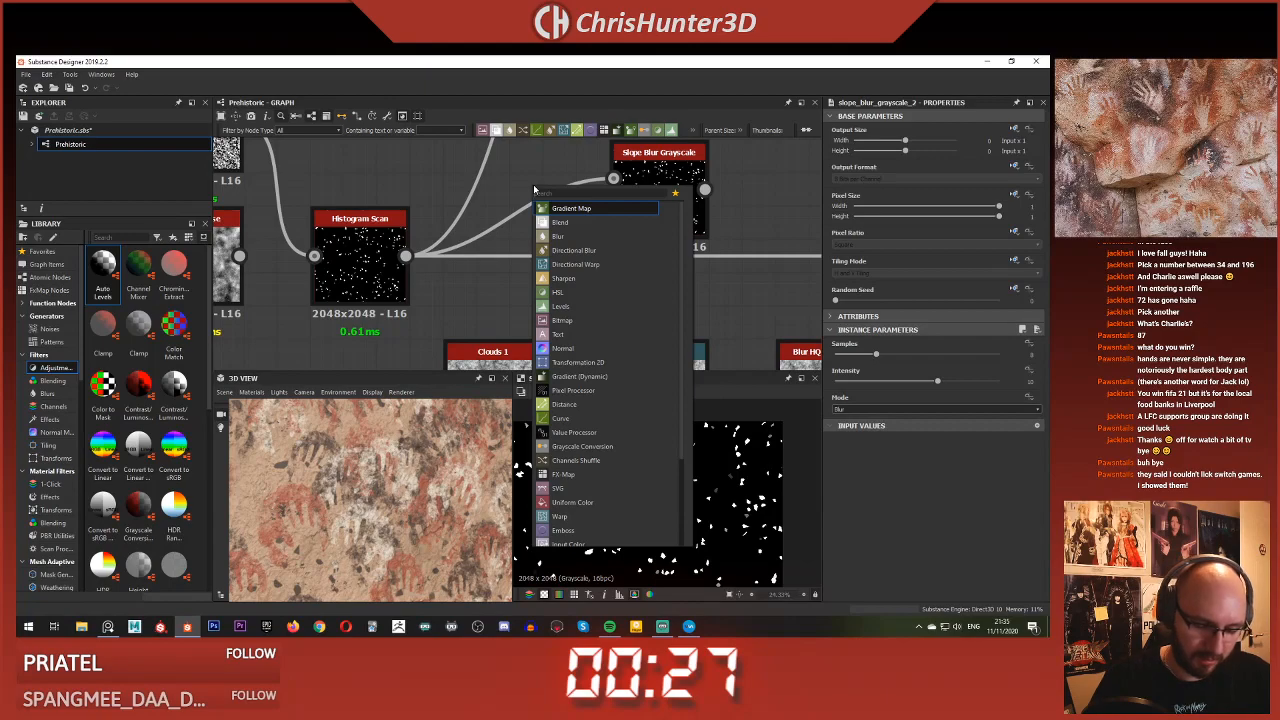
text(perlin)
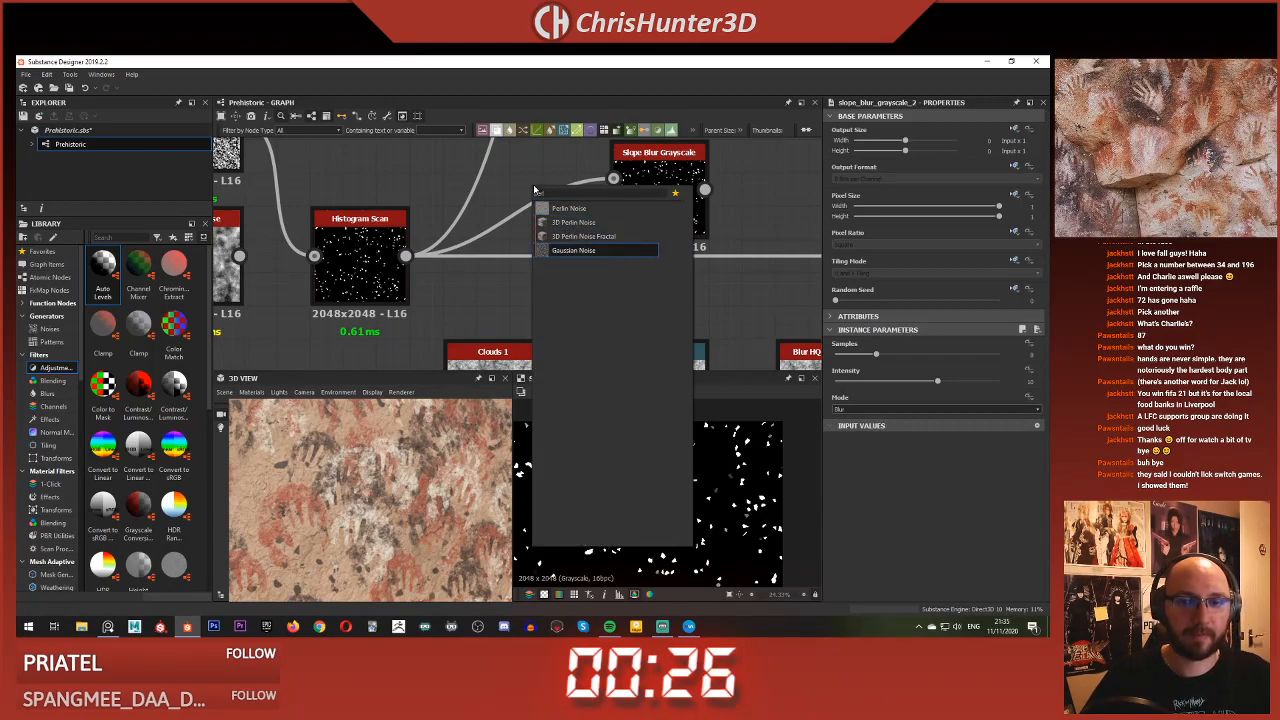
key(Return)
double_click(660, 208)
click(546, 192)
drag(915, 354, 972, 354)
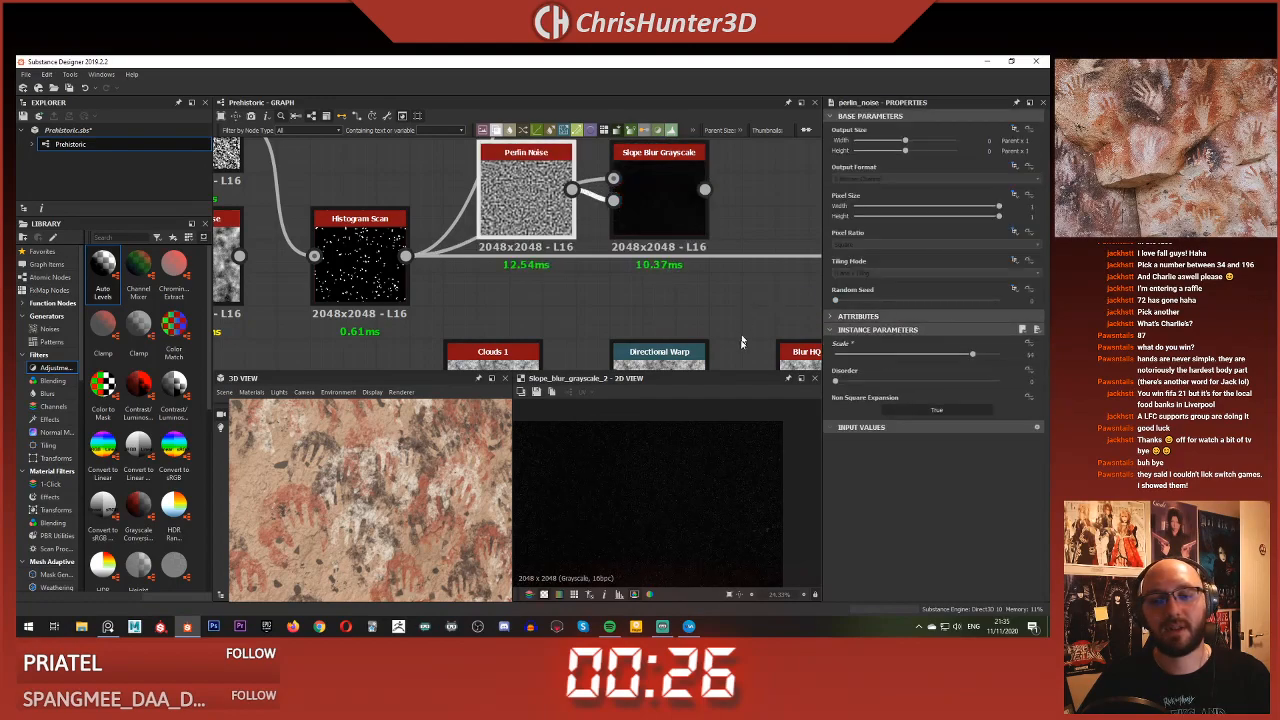
scroll(687, 448, up, 5)
Set the Slope Blur Grayscale to Min mode with 32 samples and an intensity of about 0.42
click(663, 210)
click(891, 407)
click(895, 420)
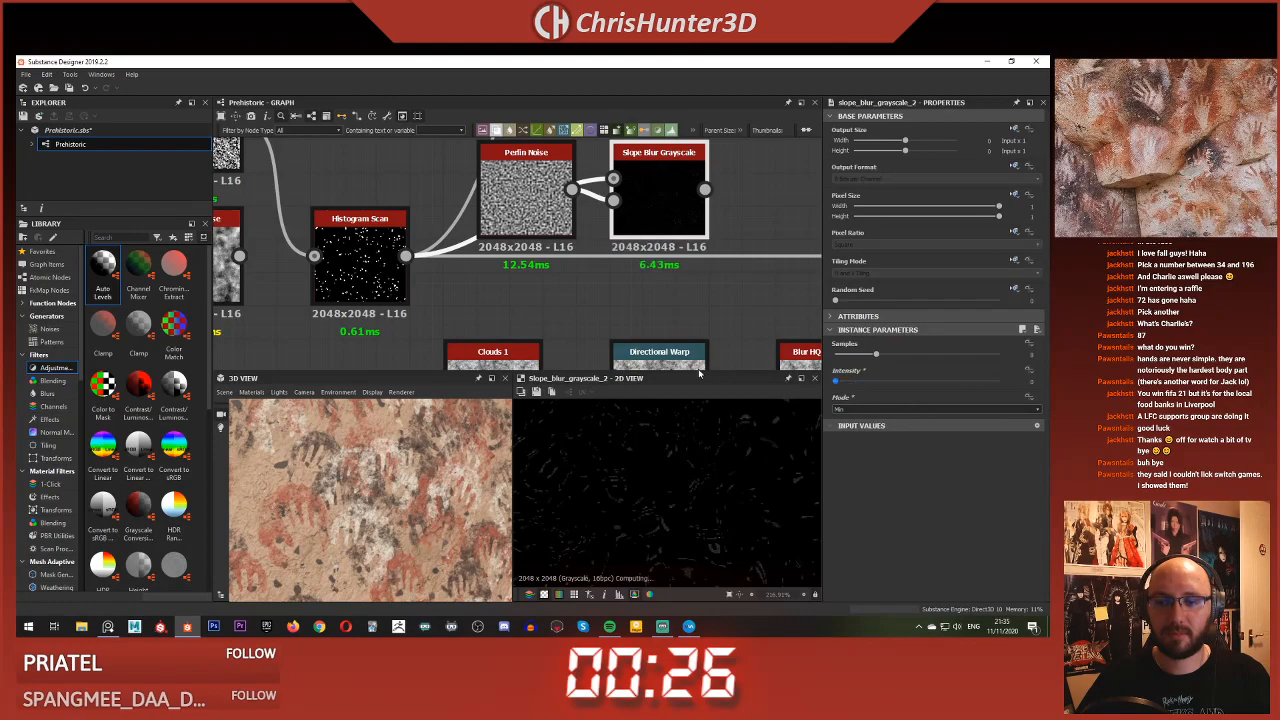
drag(841, 383, 843, 384)
scroll(684, 497, down, 8)
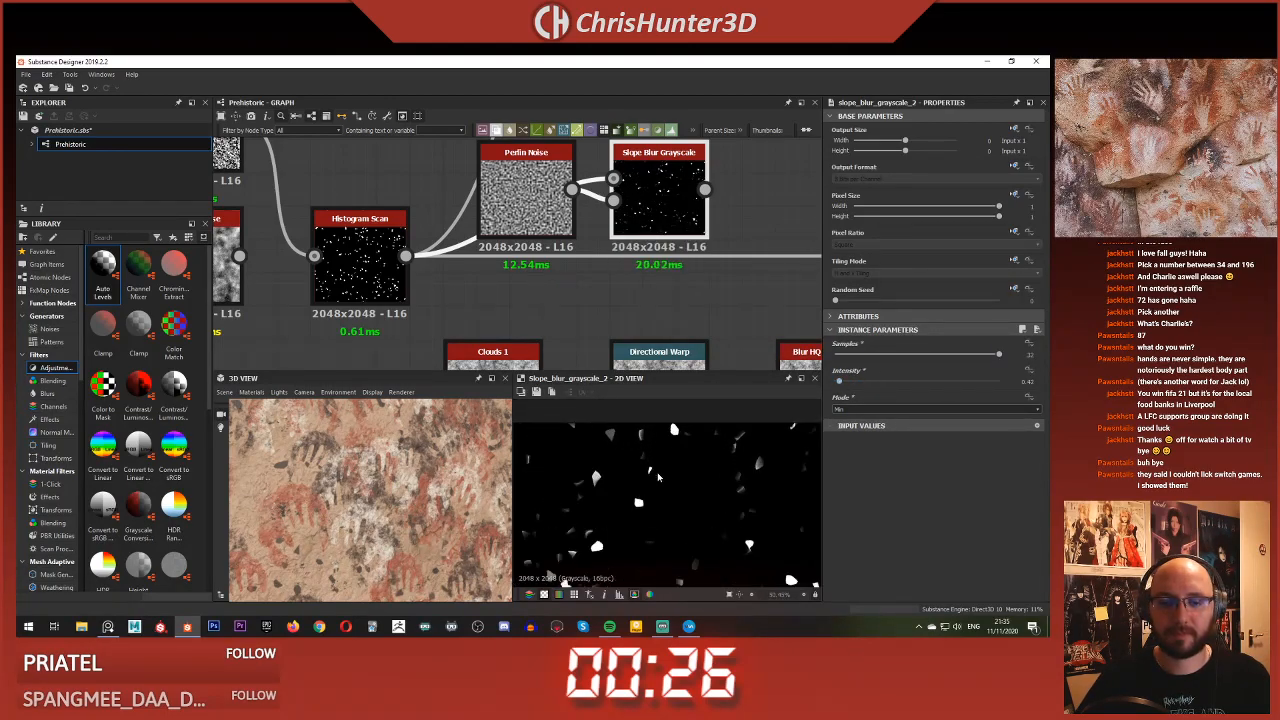
scroll(684, 497, up, 7)
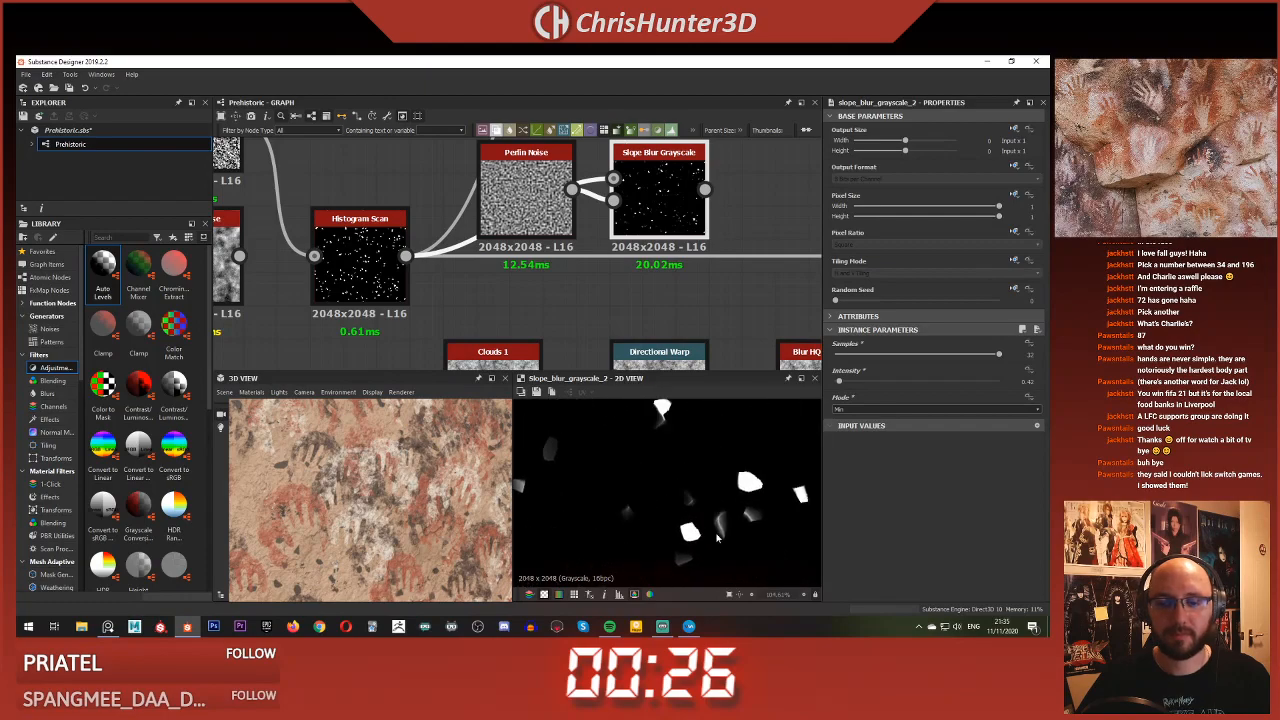
Raise the Perlin Noise Scale to 64 and lower the Slope Blur Grayscale intensity to 0.05
click(541, 209)
mouse_move(981, 354)
mouse_down()
mouse_move(969, 355)
mouse_move(998, 355)
mouse_up()
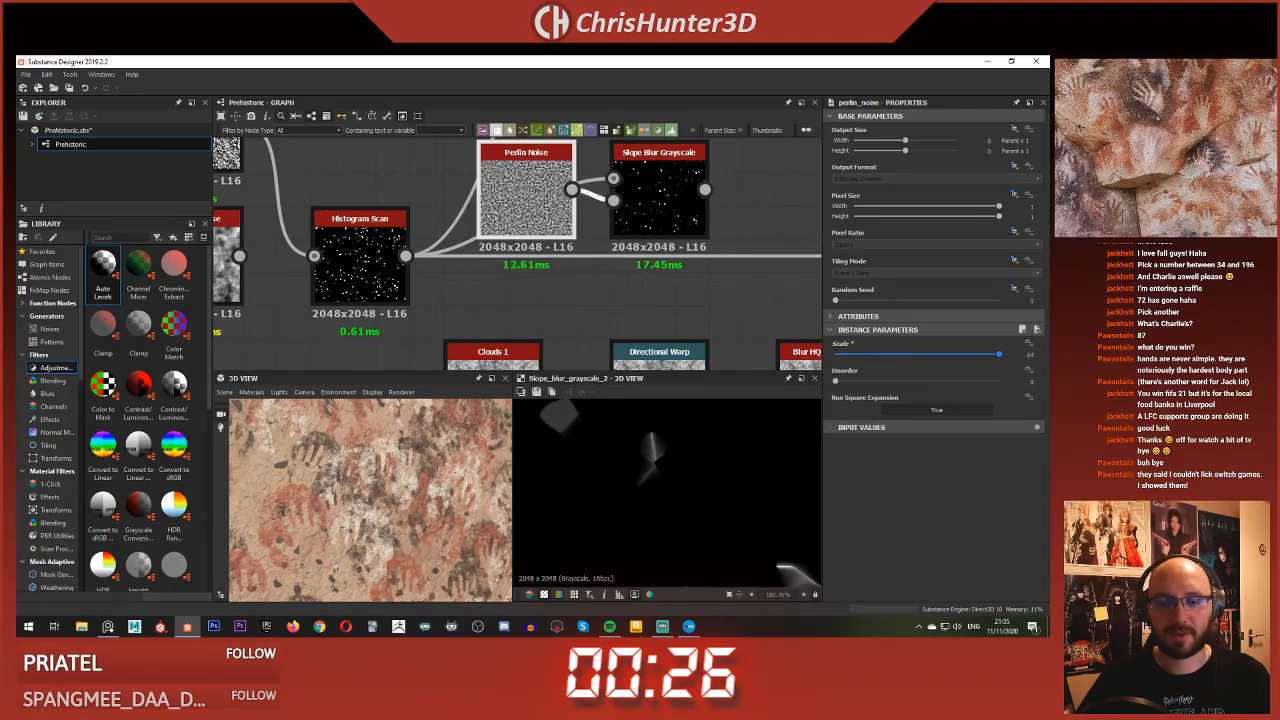
click(628, 178)
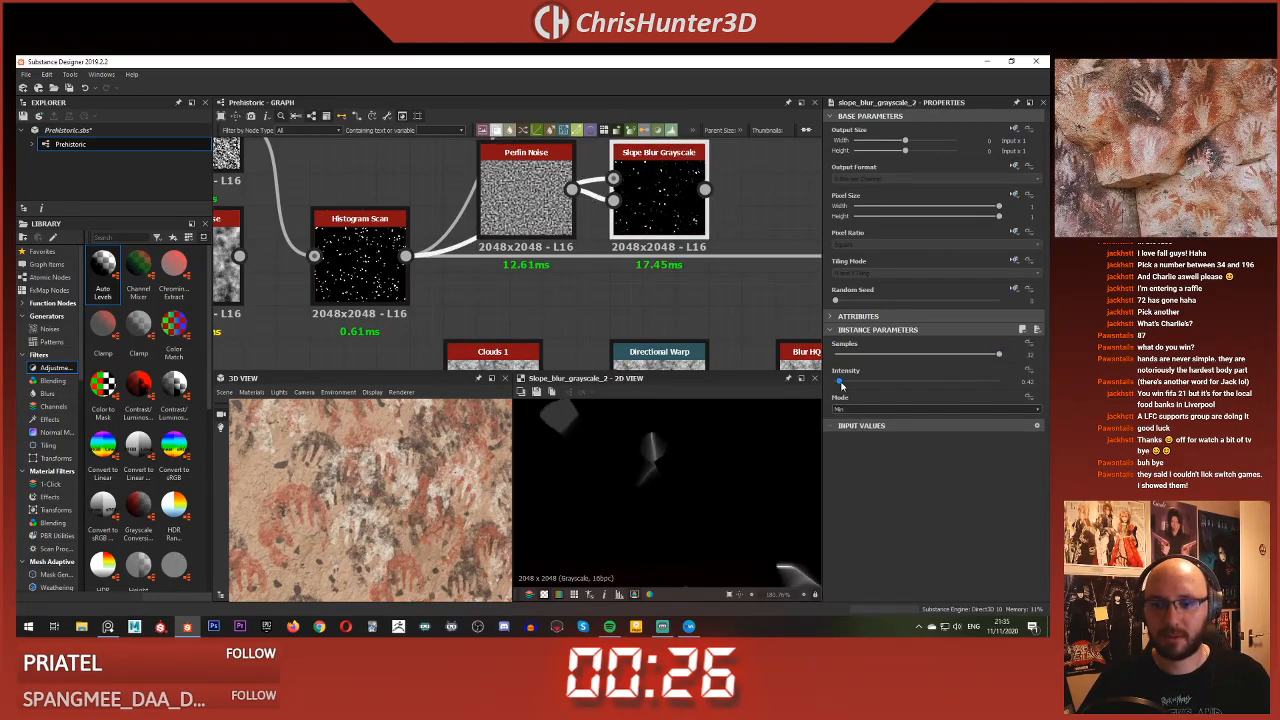
drag(839, 384, 836, 385)
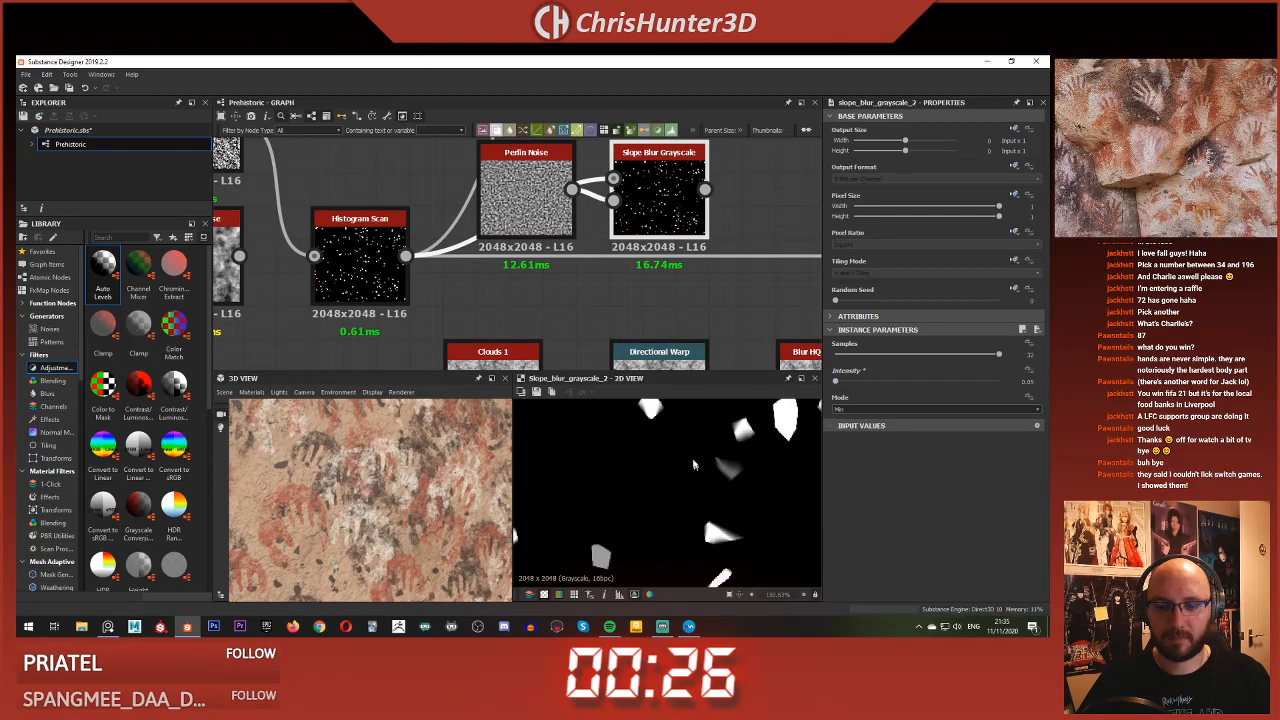
Route the Slope Blur Grayscale output to the chip Levels and colour mask in place of the Histogram Scan, and check the 3D surface
scroll(633, 231, down, 2)
middle_drag(633, 231, 560, 234)
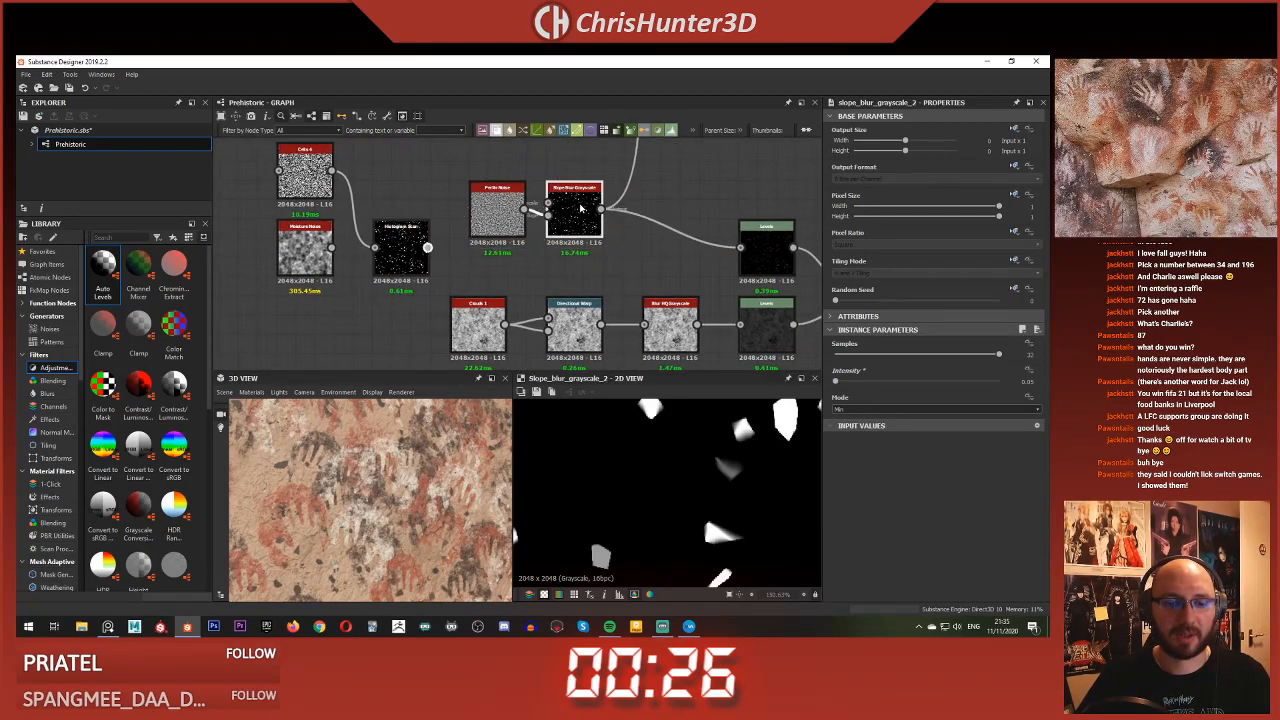
scroll(351, 478, up, 4)
scroll(353, 481, up, 5)
middle_drag(360, 476, 375, 590)
scroll(570, 225, up, 3)
scroll(710, 478, down, 4)
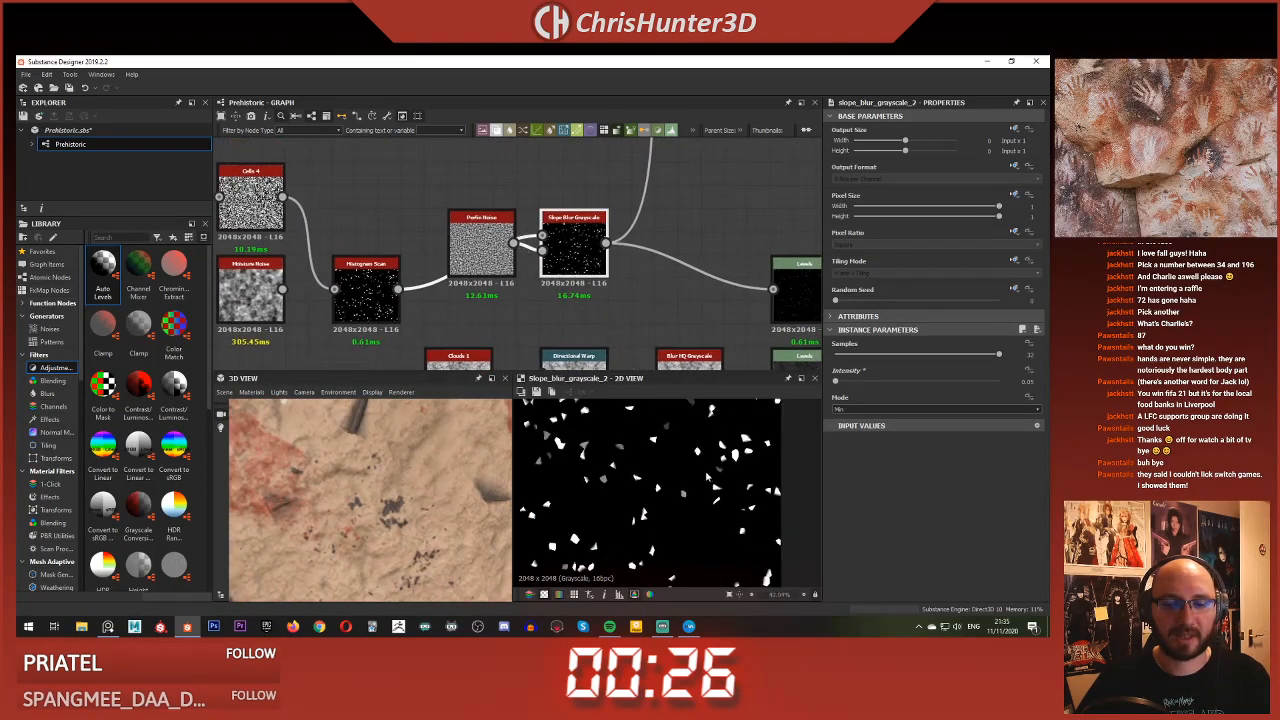
Move the Perlin Noise node below and beside the Slope Blur Grayscale to tidy the node layout
scroll(566, 268, up, 3)
middle_drag(566, 266, 641, 276)
scroll(605, 277, down, 1)
drag(491, 256, 491, 321)
scroll(491, 321, down, 2)
Compare the 2D outputs of the Histogram Scan, Slope Blur Grayscale and chip Levels nodes
click(489, 256)
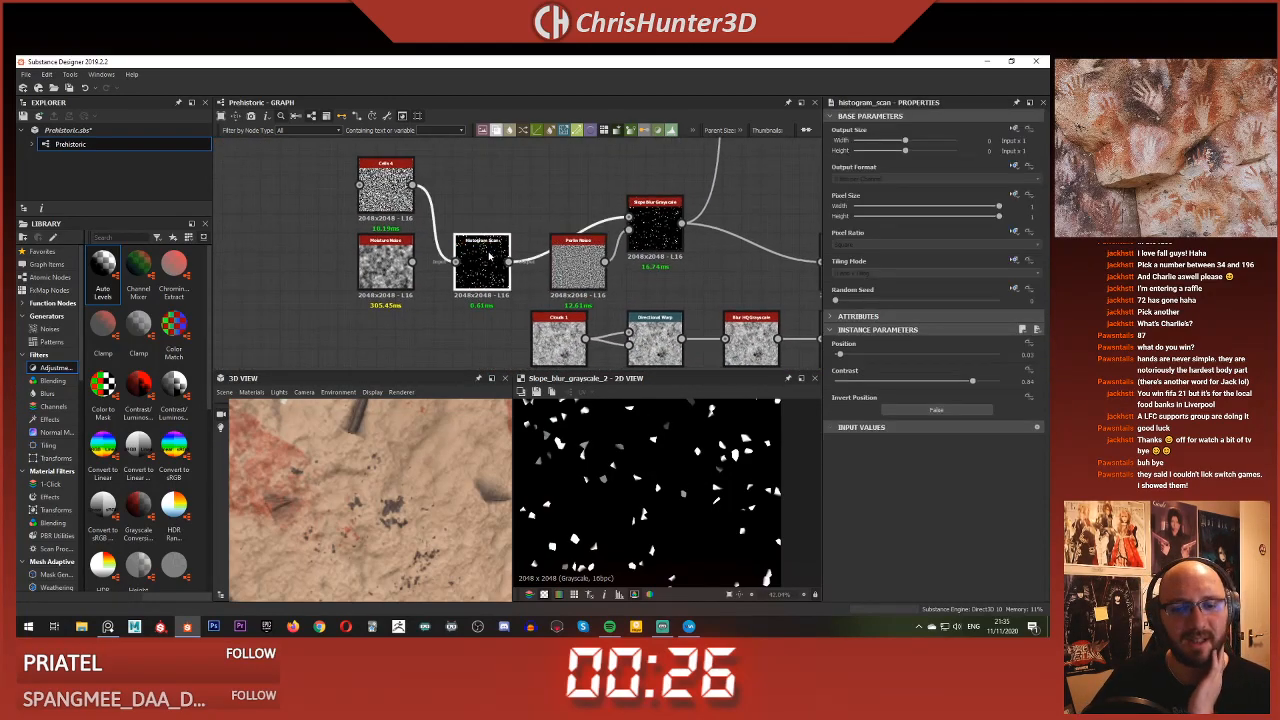
double_click(490, 252)
scroll(640, 235, up, 1)
middle_drag(640, 235, 534, 269)
scroll(640, 482, up, 6)
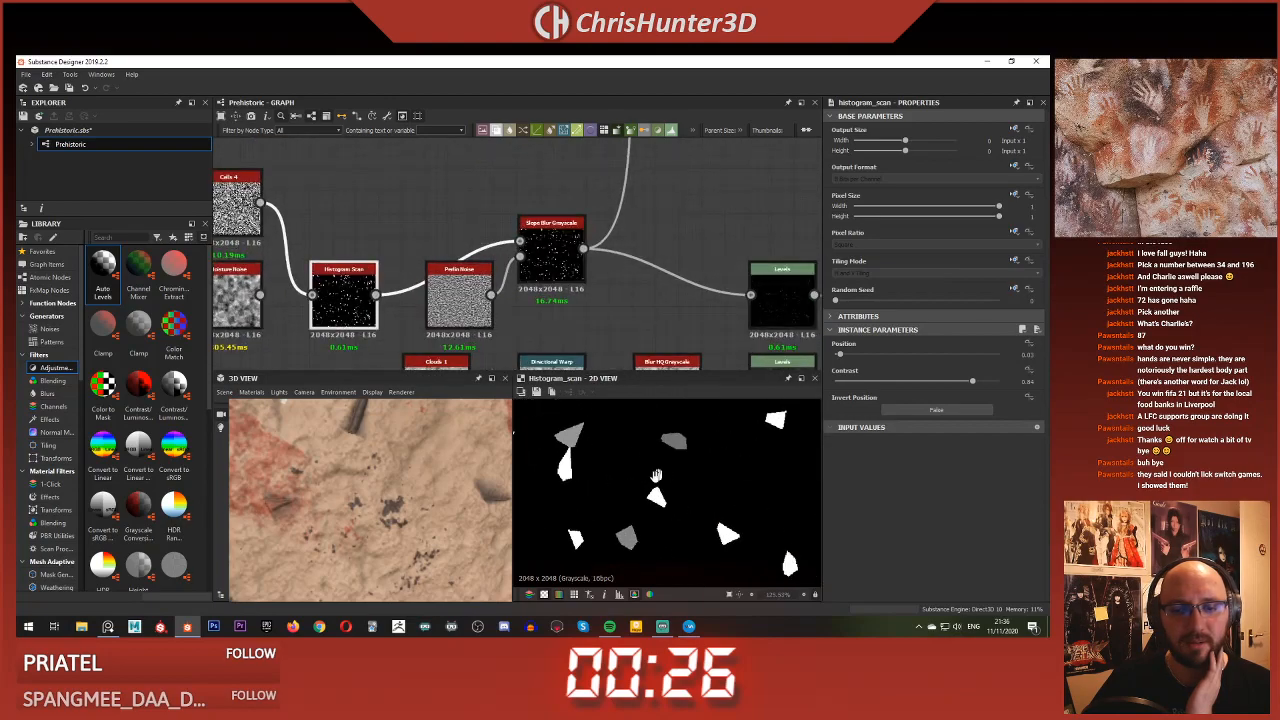
double_click(536, 278)
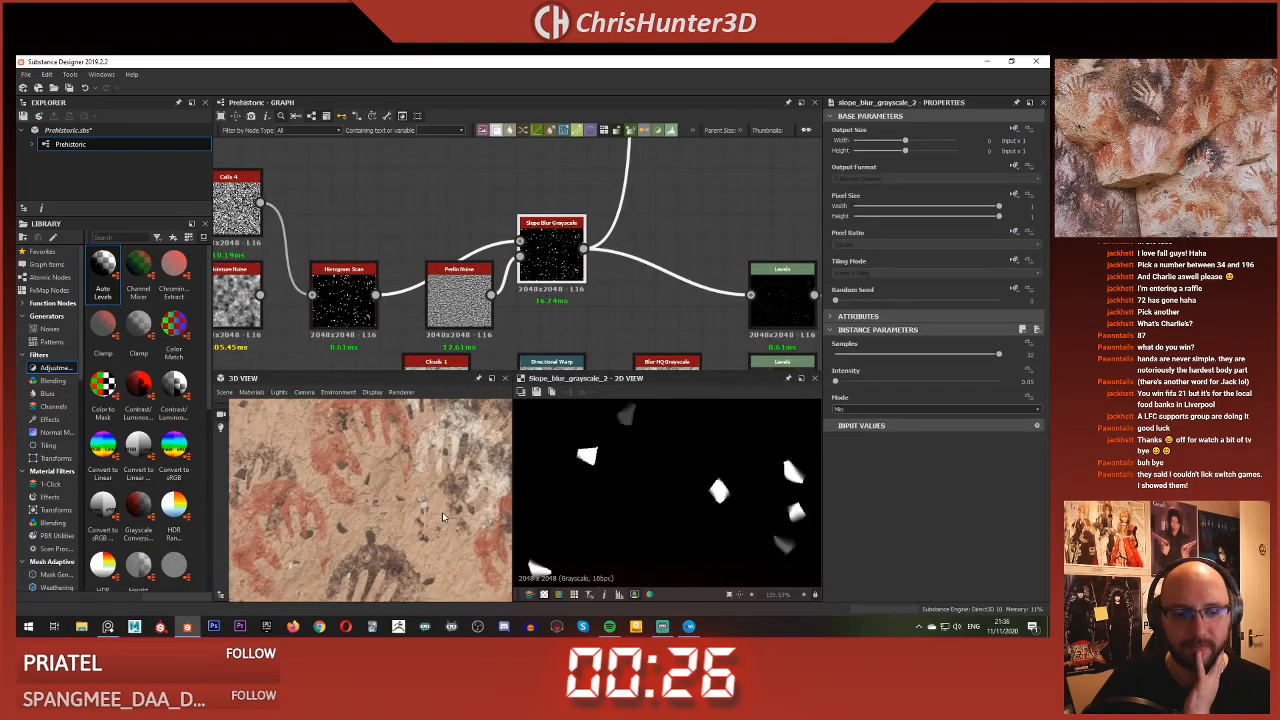
double_click(782, 300)
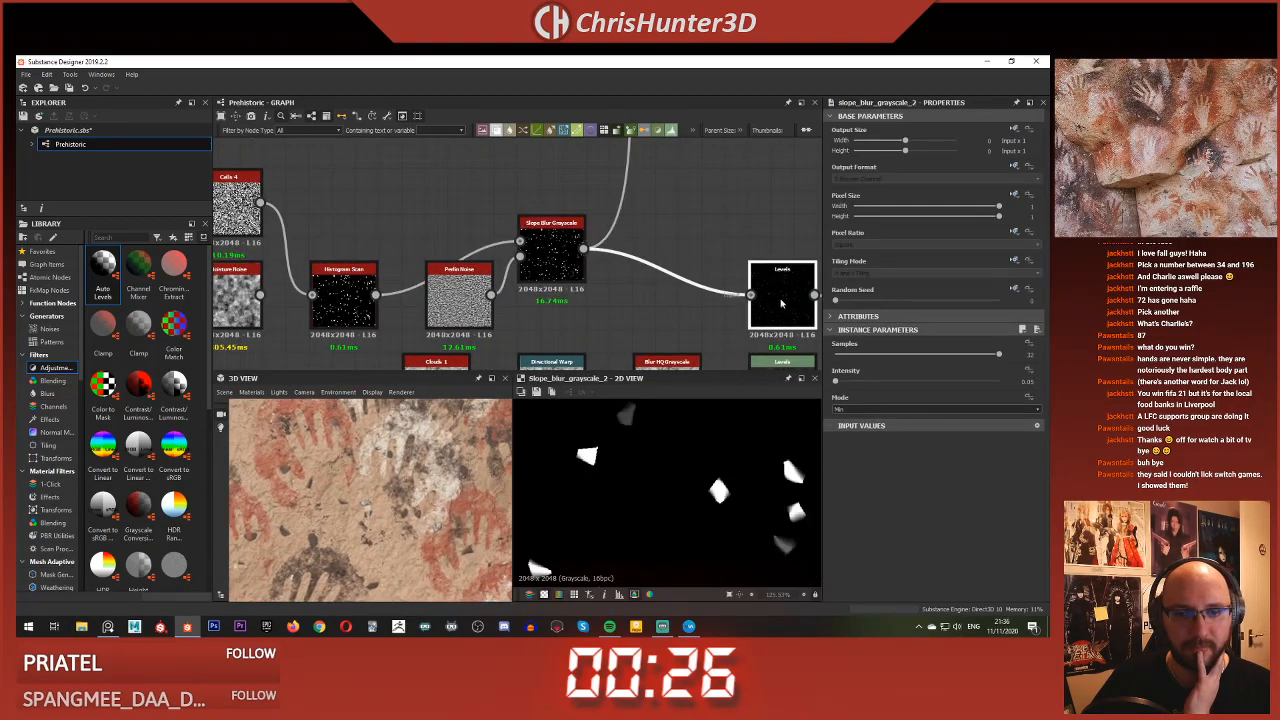
double_click(533, 259)
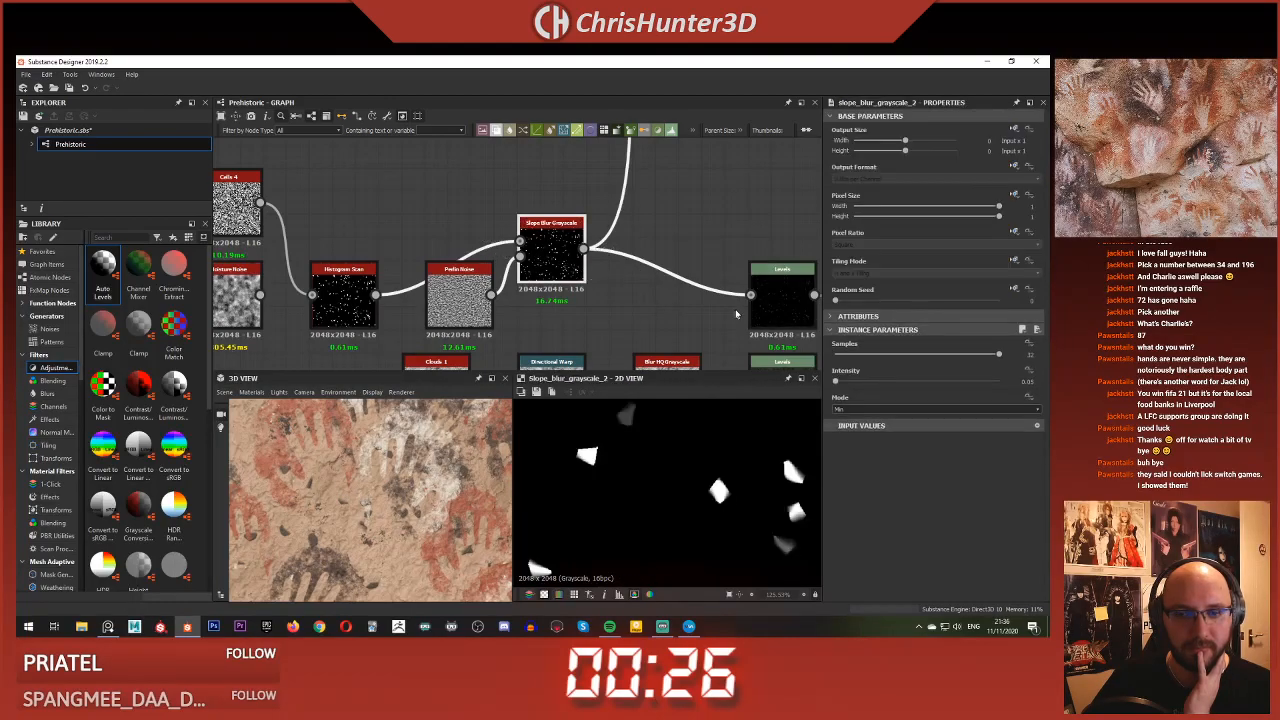
double_click(782, 300)
Insert a Histogram Scan node on the mask connection into the colour Blend that uses the dark brown Uniform Color
middle_drag(697, 235, 629, 429)
scroll(612, 266, down, 6)
scroll(612, 250, up, 5)
middle_drag(617, 263, 572, 470)
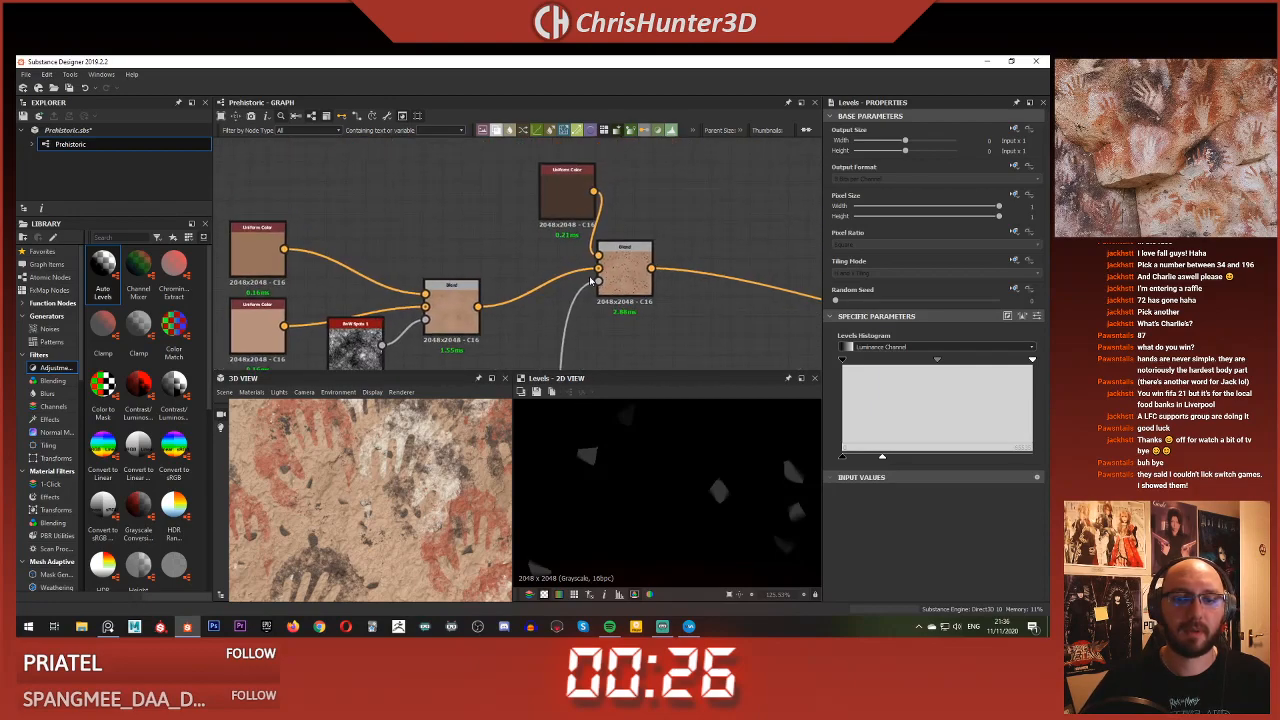
key(space)
text(hist)
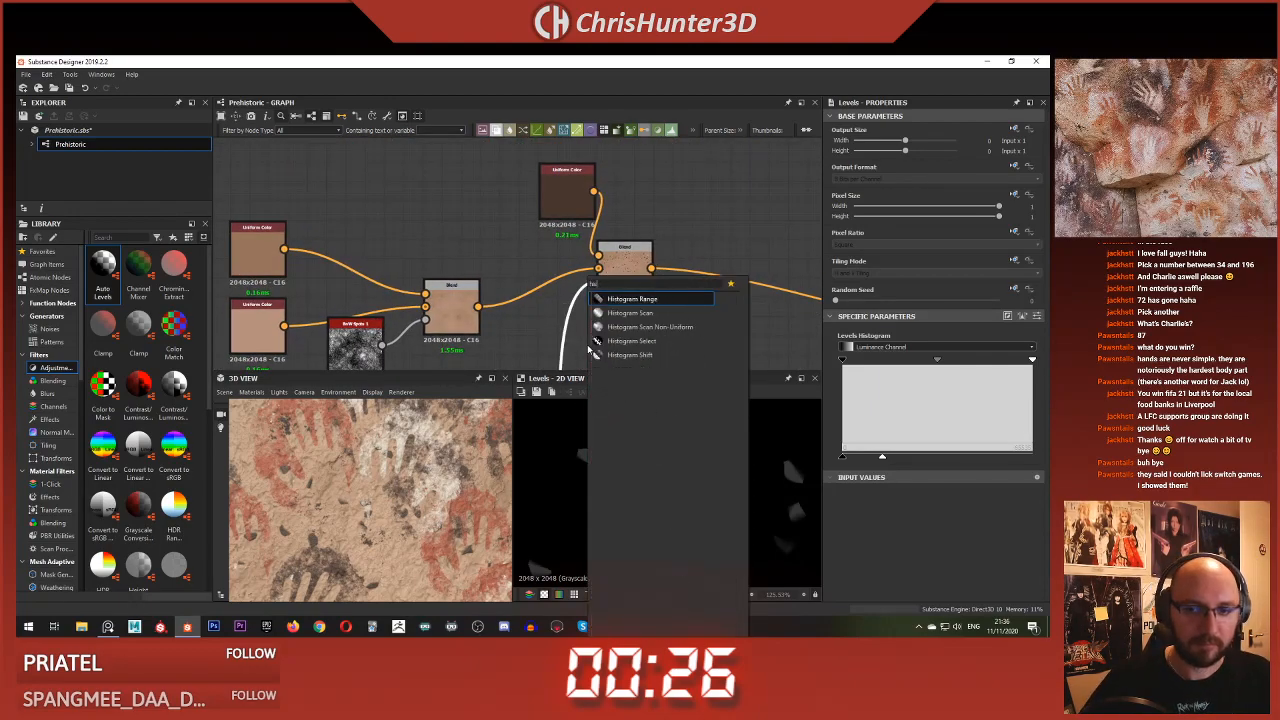
key(Down)
key(Return)
Move the new Histogram Scan up beneath the colour Blend it masks
scroll(585, 330, down, 4)
middle_drag(588, 358, 584, 280)
drag(573, 368, 565, 204)
scroll(566, 202, up, 4)
middle_drag(567, 202, 554, 299)
Set the new Histogram Scan's Position to 0.72 and check the chip colouring on the 3D surface
double_click(608, 260)
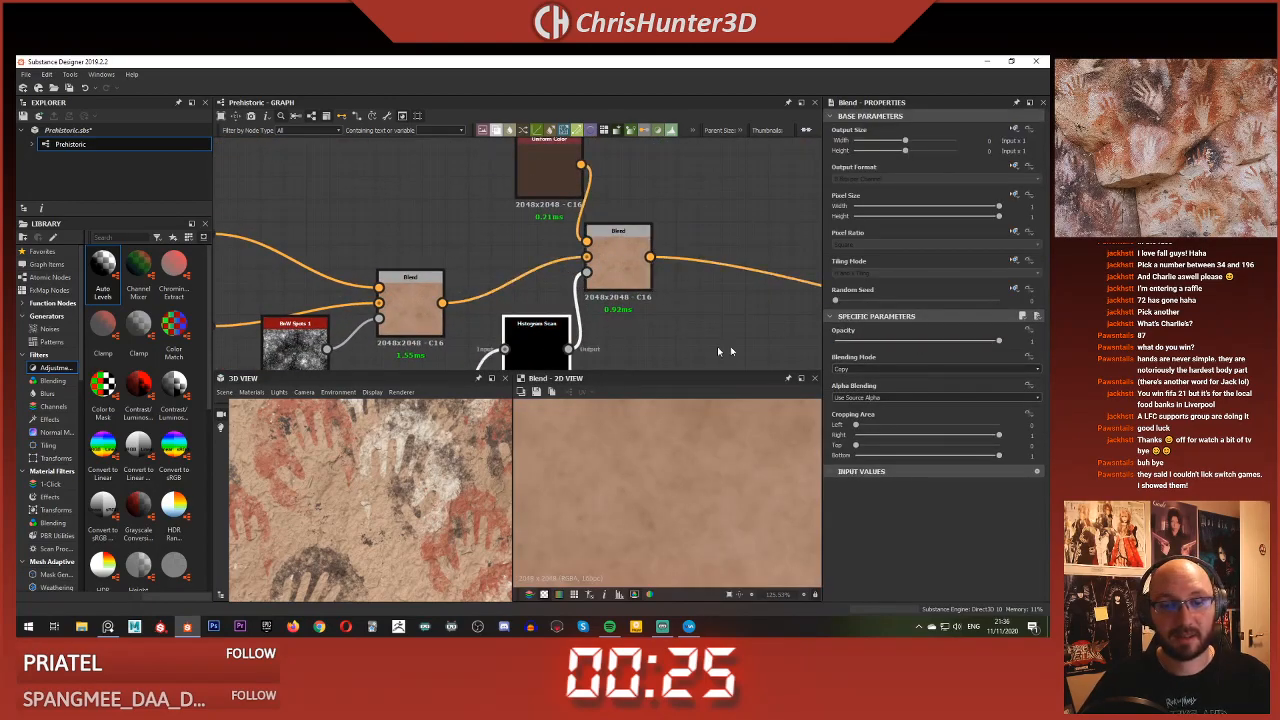
double_click(562, 345)
drag(908, 354, 954, 356)
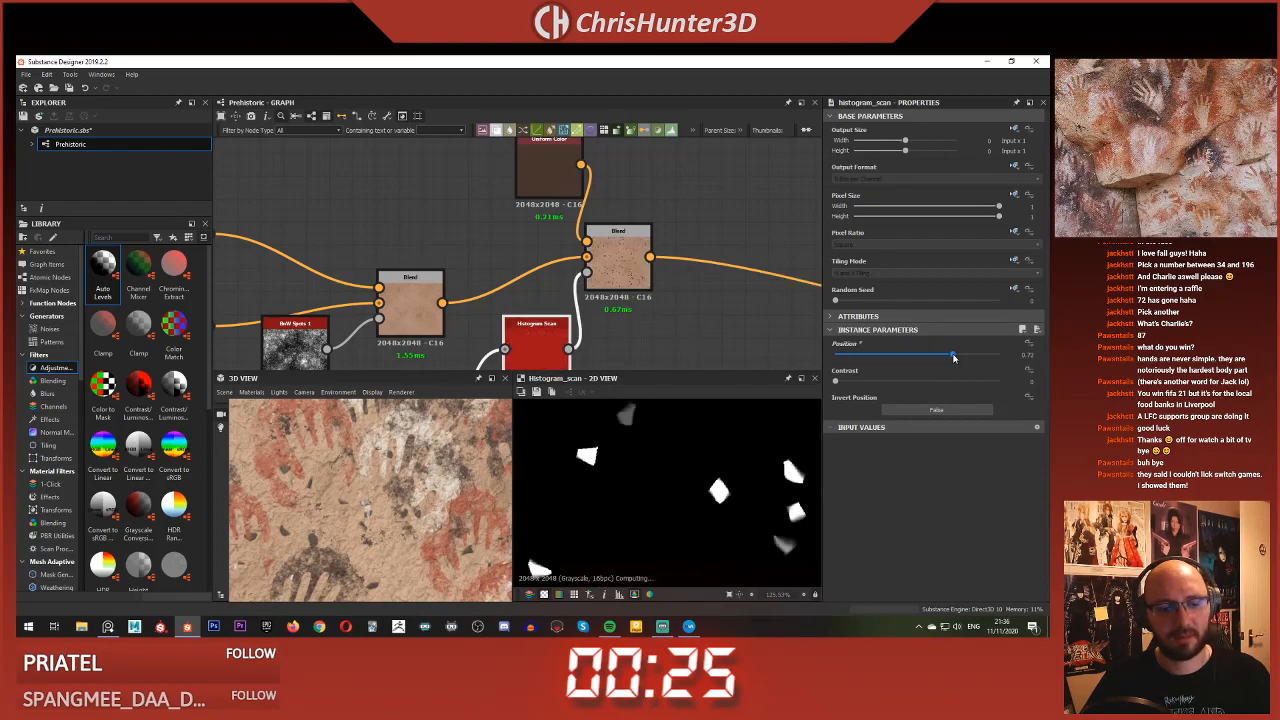
scroll(334, 489, up, 3)
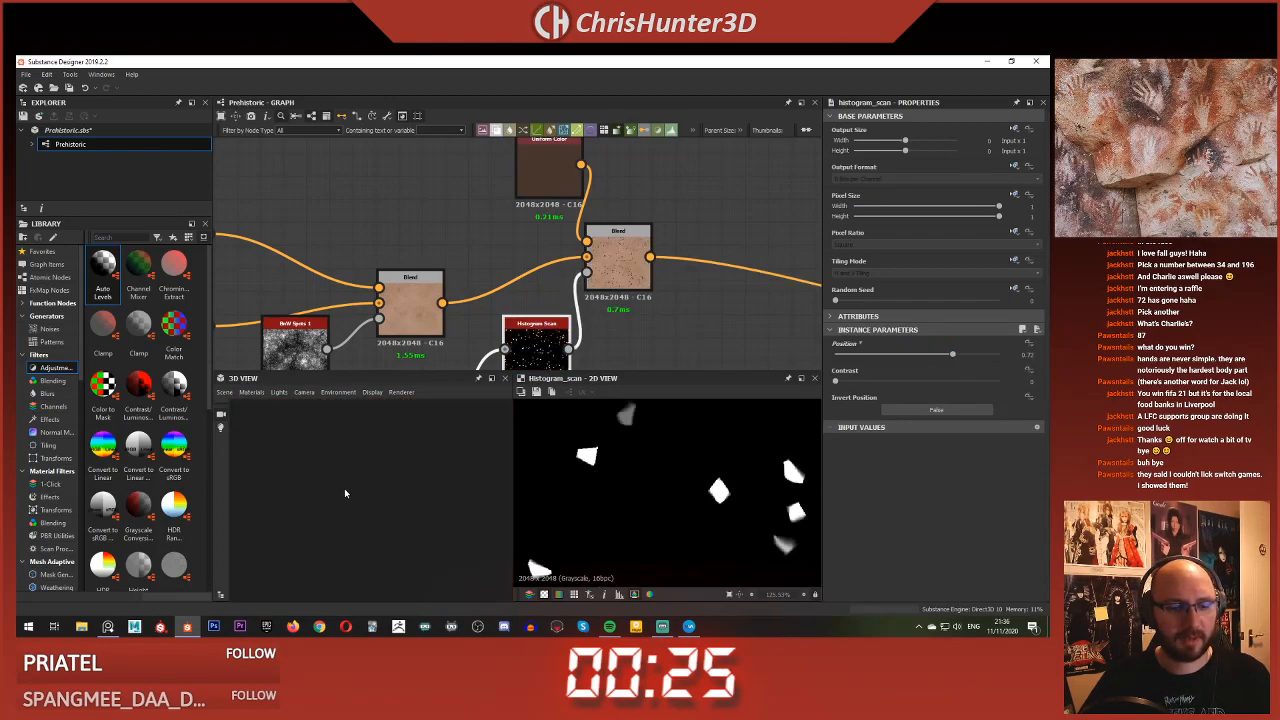
middle_drag(375, 490, 365, 492)
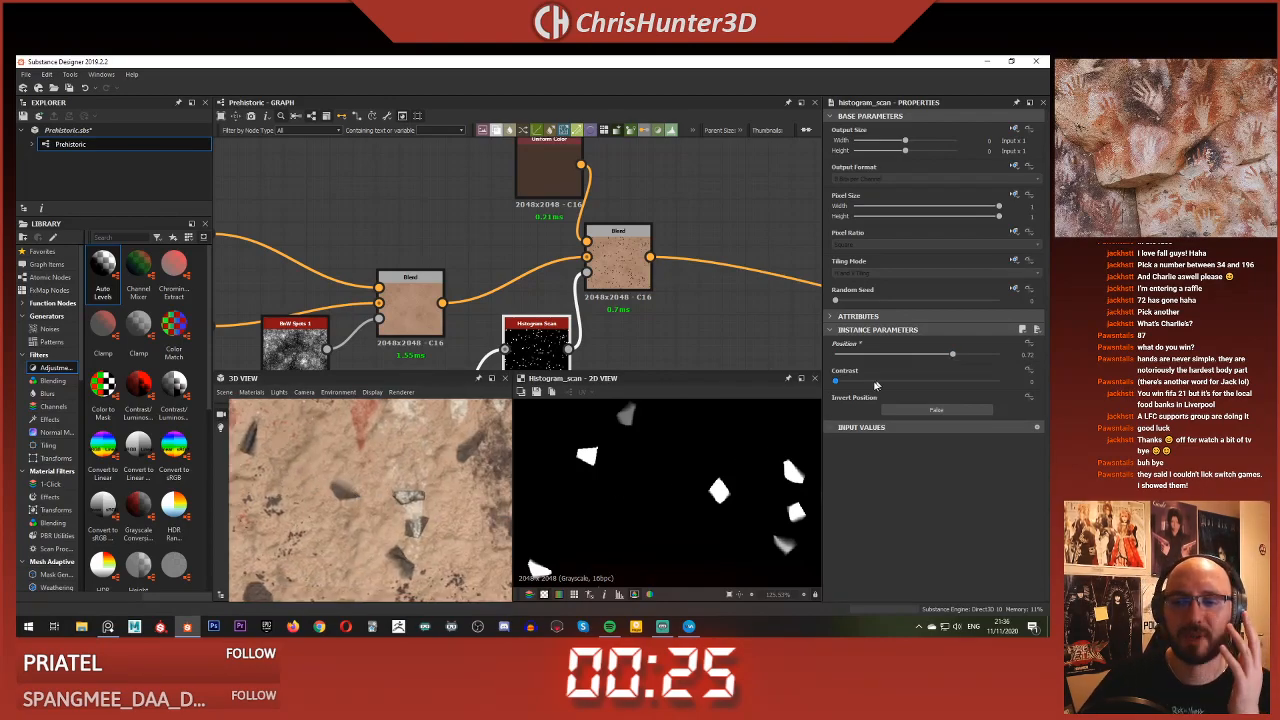
Set the colour mask Histogram Scan's Position to 0.81 and Contrast to 0.71, and check the chips on the 3D surface
drag(955, 356, 983, 363)
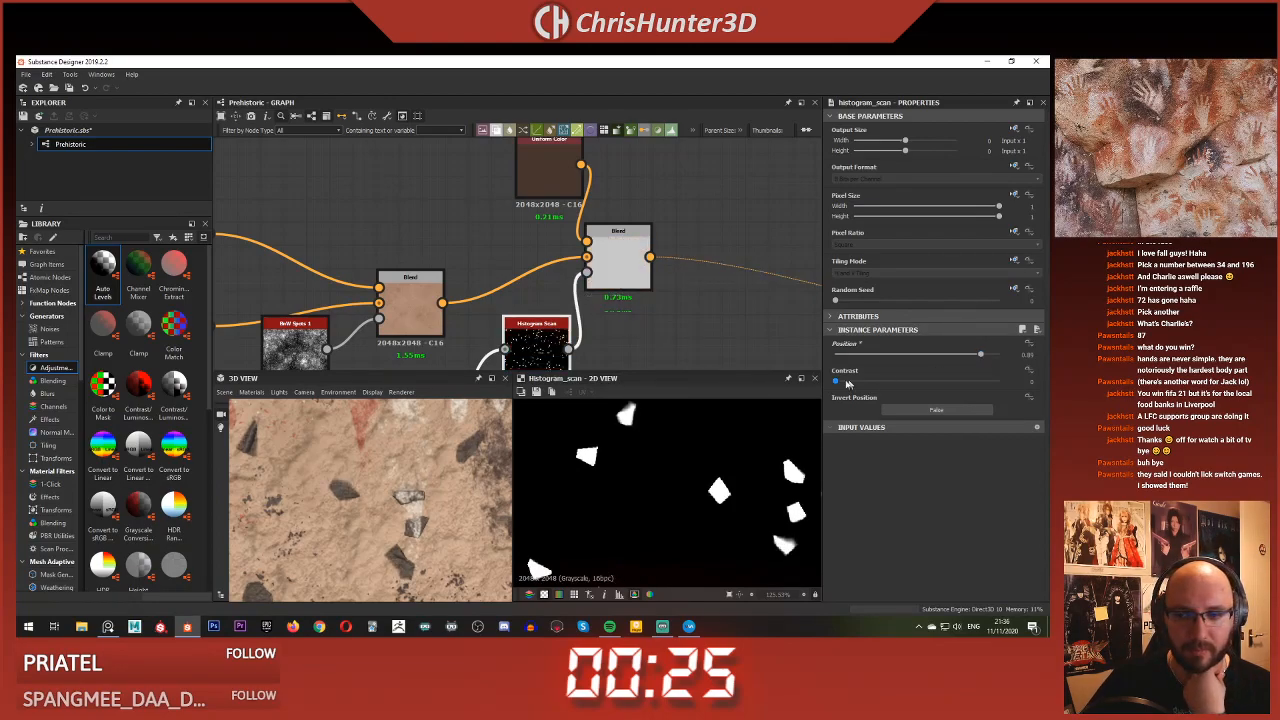
drag(836, 381, 952, 384)
middle_drag(470, 476, 440, 540)
scroll(420, 500, down, 4)
drag(380, 490, 410, 470)
scroll(391, 456, up, 5)
scroll(390, 451, down, 6)
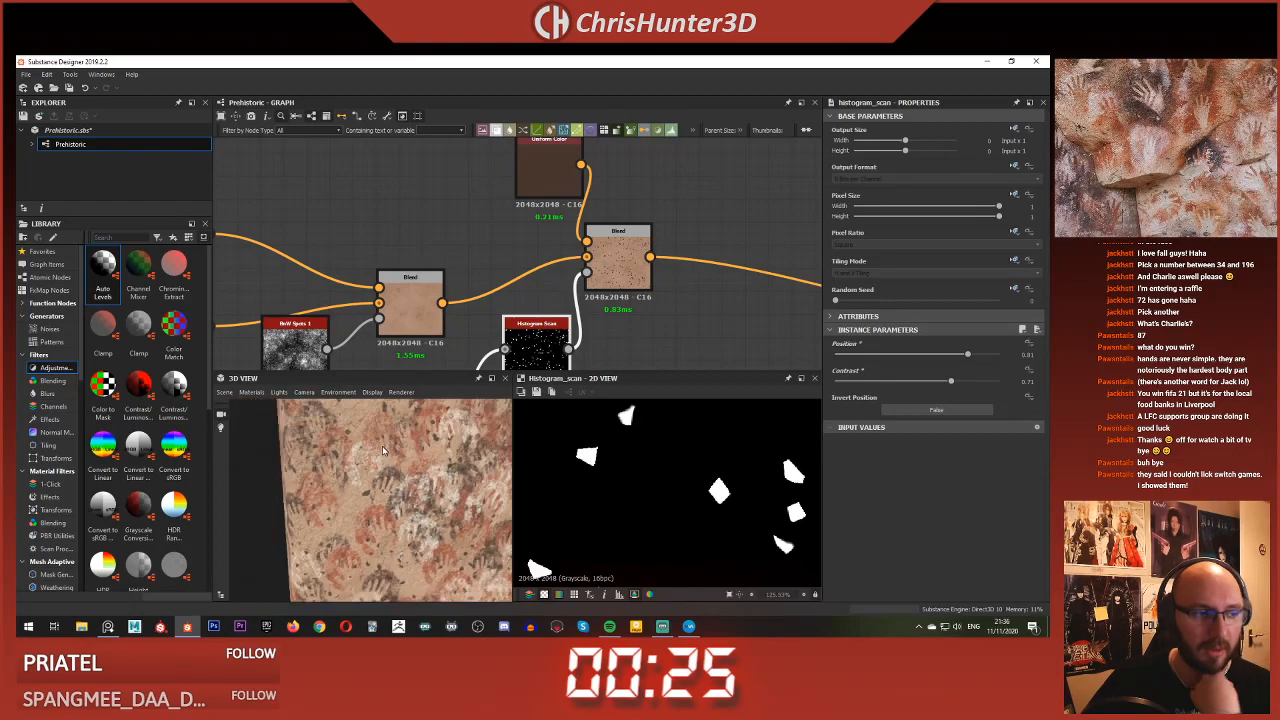
drag(383, 451, 374, 422)
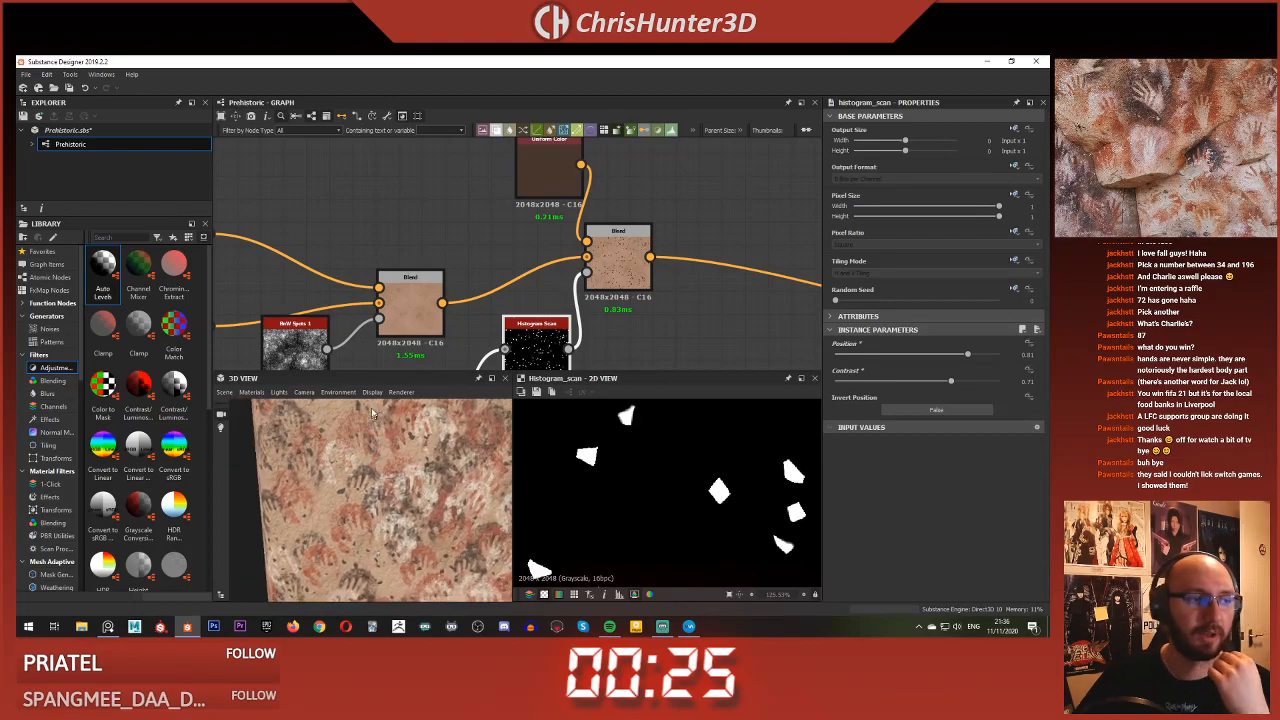
Preview the final height Blend and move its Fractal Sum Base node down to clear space beneath the Blend
scroll(560, 272, down, 5)
middle_drag(600, 358, 630, 150)
scroll(672, 225, up, 3)
middle_drag(810, 268, 689, 274)
scroll(700, 310, up, 2)
middle_drag(719, 362, 625, 286)
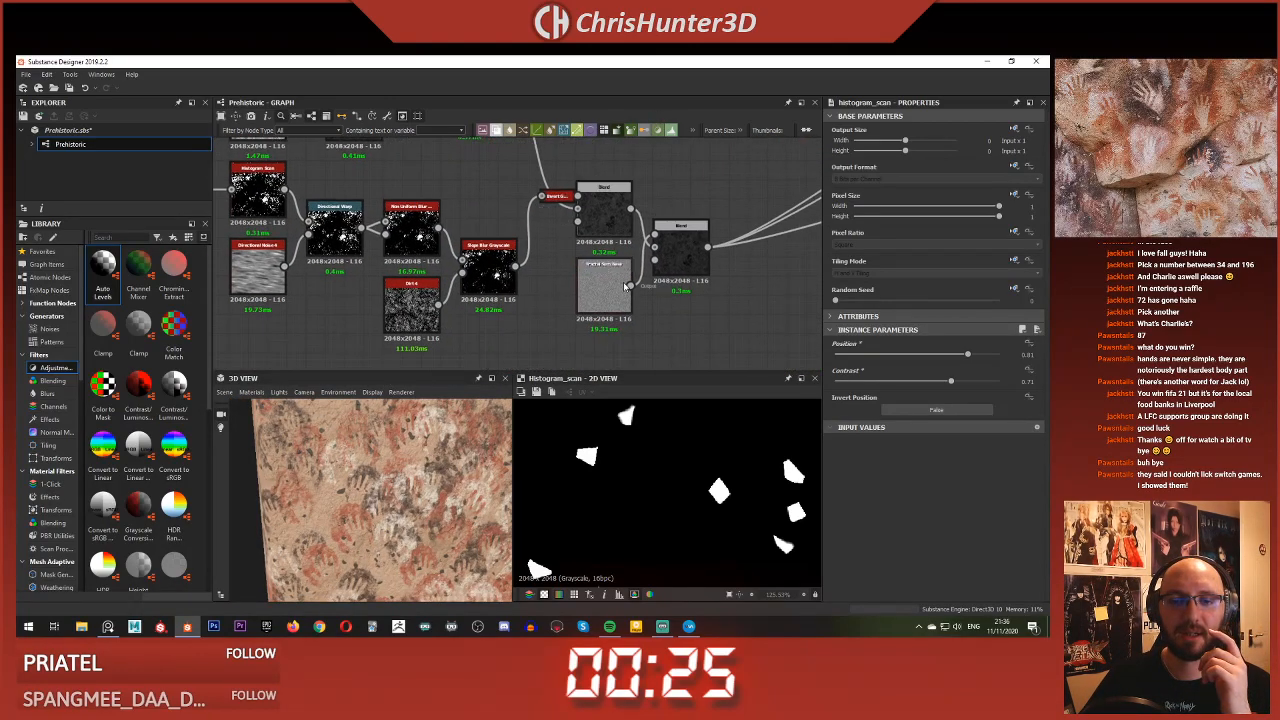
double_click(700, 255)
scroll(735, 335, down, 2)
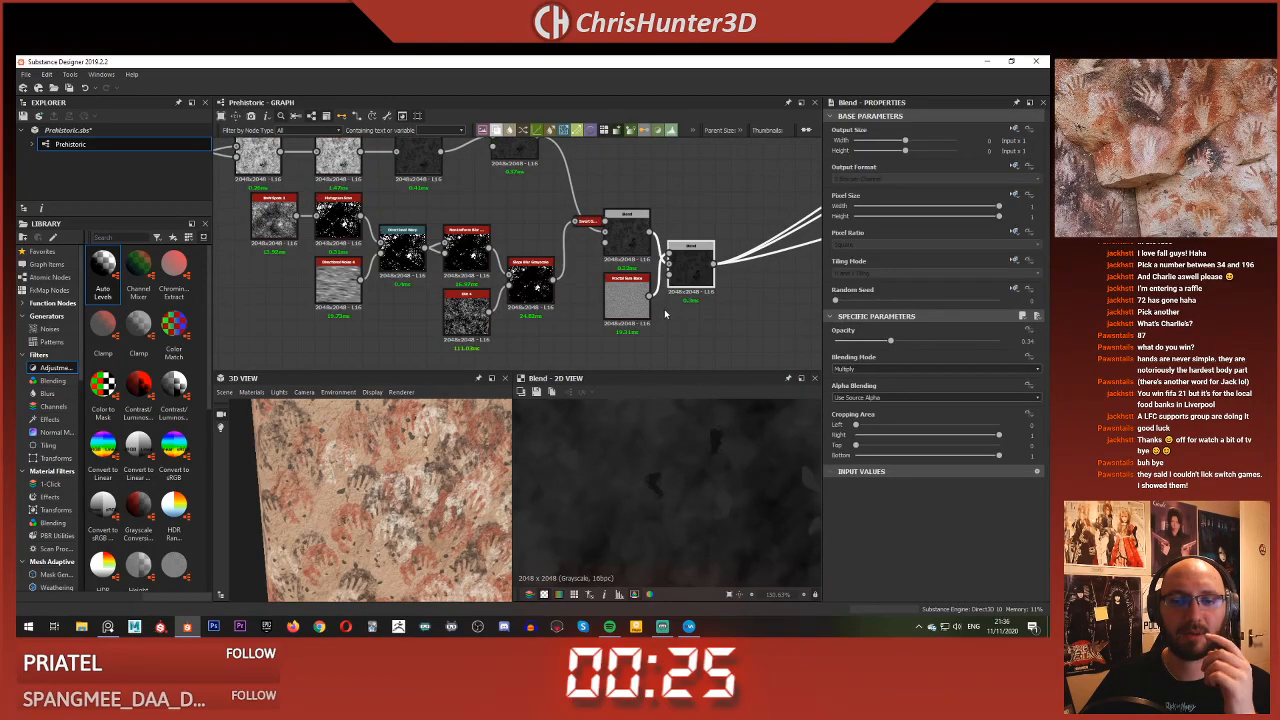
scroll(620, 300, down, 4)
middle_drag(503, 200, 585, 287)
middle_drag(675, 301, 563, 188)
drag(625, 248, 522, 312)
Add a Blend node beside the Fractal Sum Base and connect that noise to its background input
click(675, 346)
key(space)
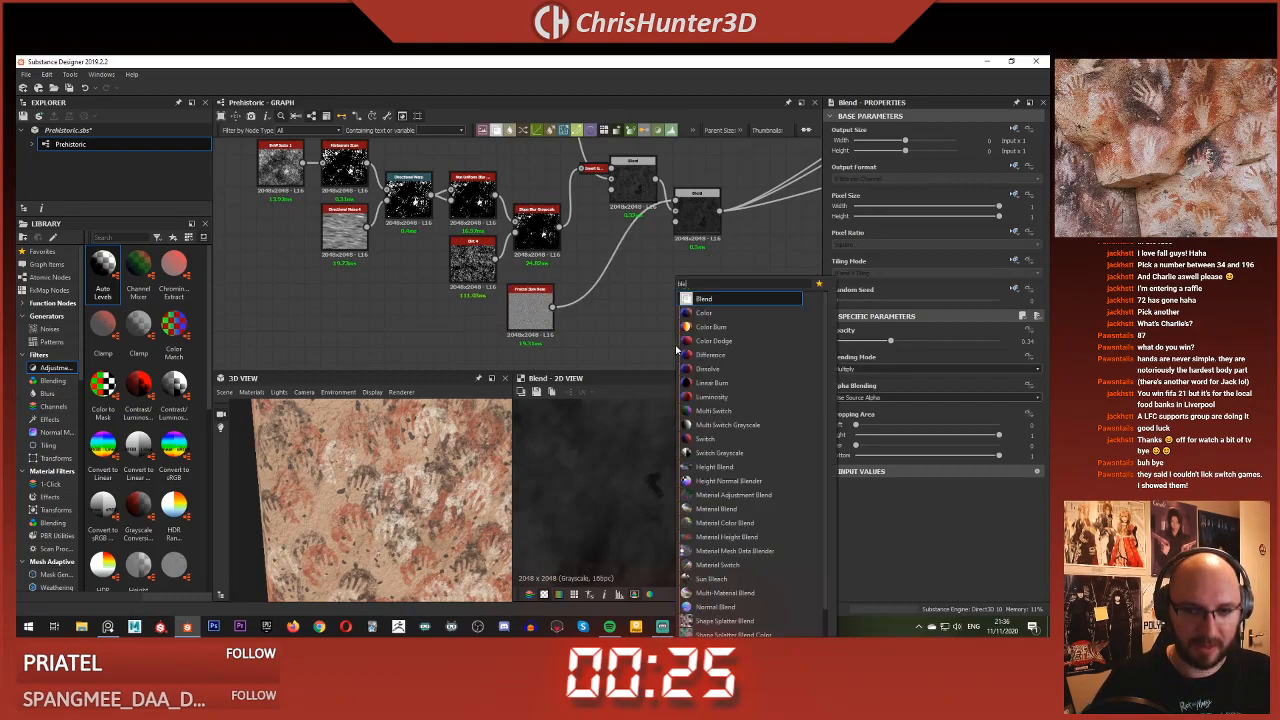
click(704, 312)
drag(557, 312, 659, 340)
click(553, 325)
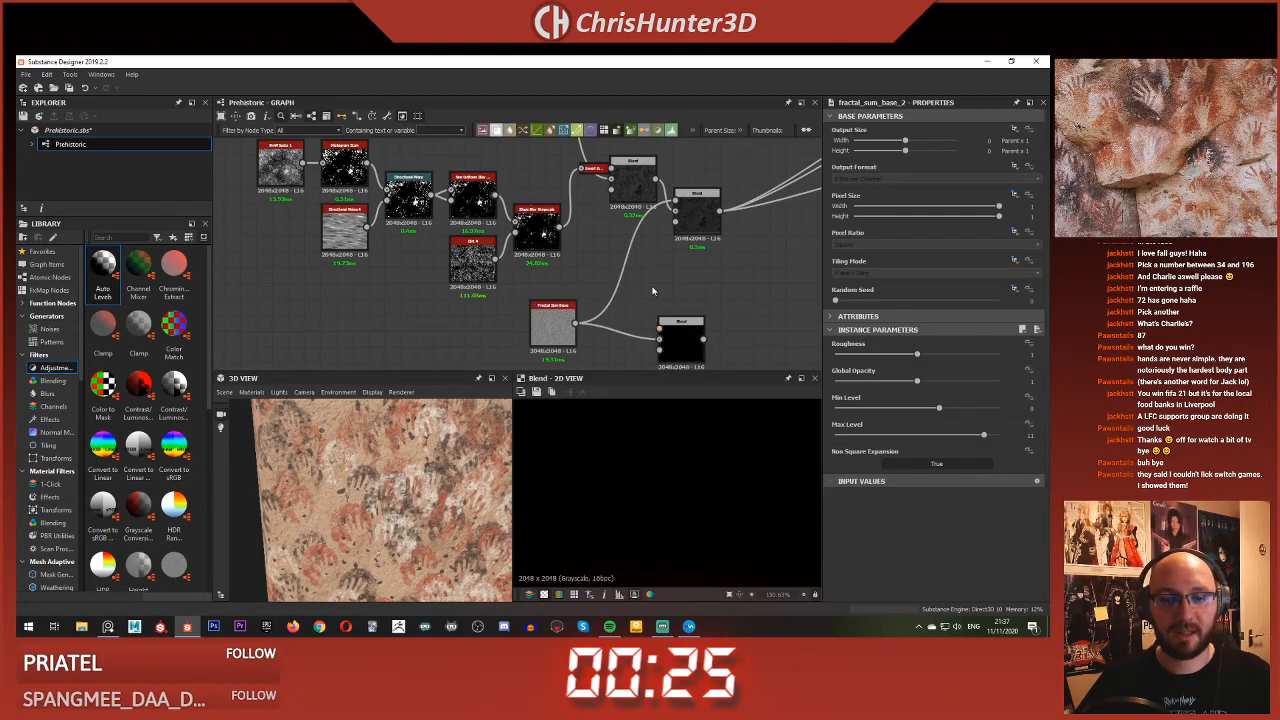
scroll(541, 213, down, 4)
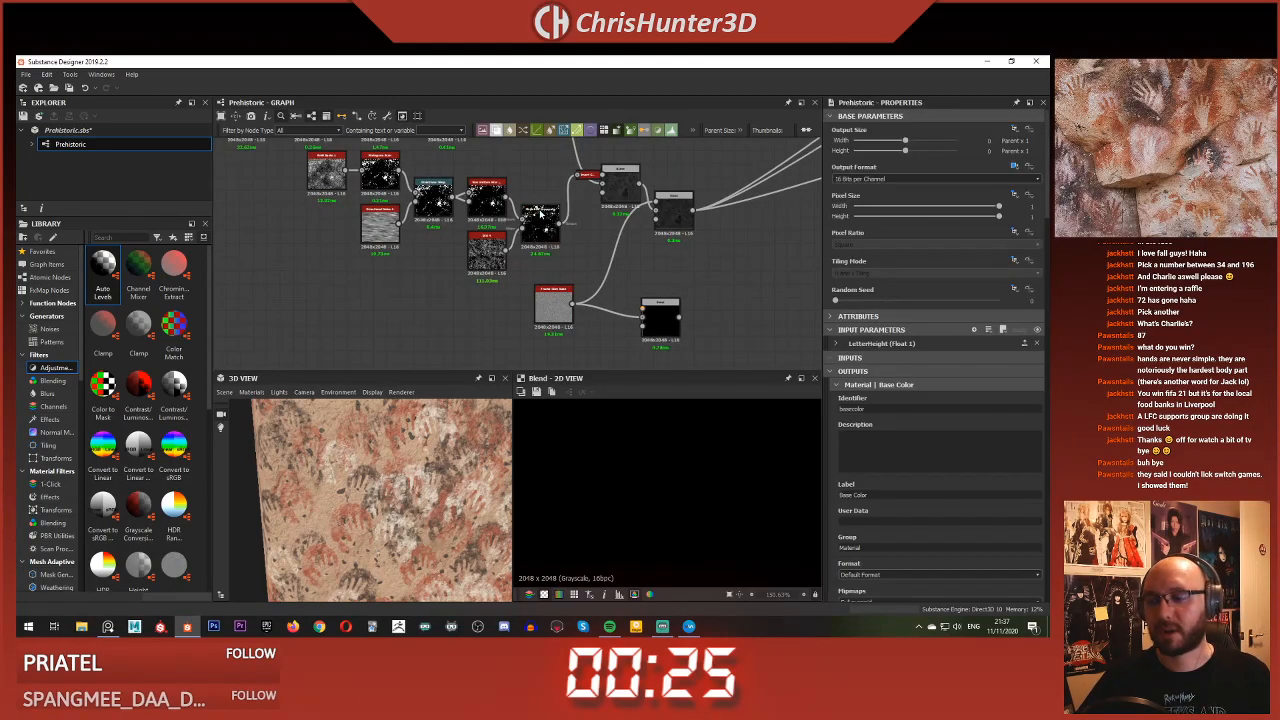
Compare the chip Slope Blur Grayscale and Histogram Scan outputs, and connect the Histogram Scan to the new Blend's foreground
scroll(348, 226, up, 7)
middle_drag(346, 224, 475, 232)
double_click(440, 230)
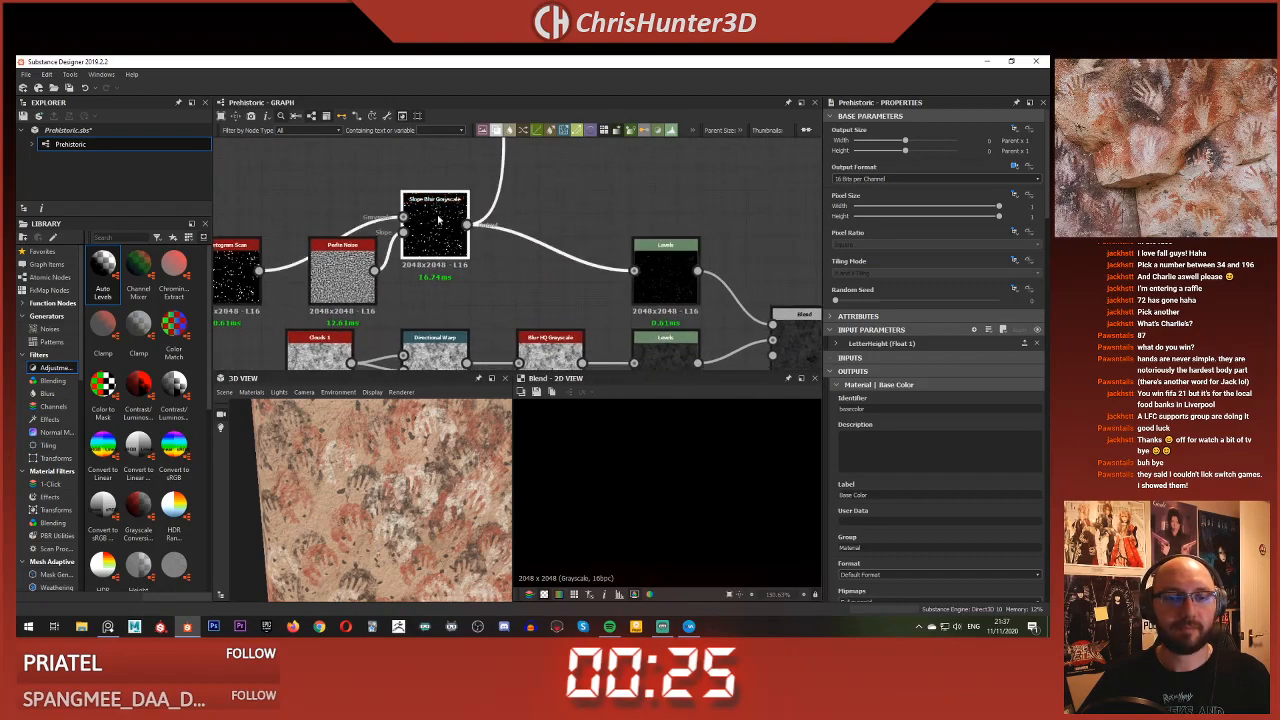
middle_drag(352, 262, 473, 246)
double_click(348, 255)
double_click(555, 213)
scroll(555, 213, down, 5)
scroll(450, 292, up, 7)
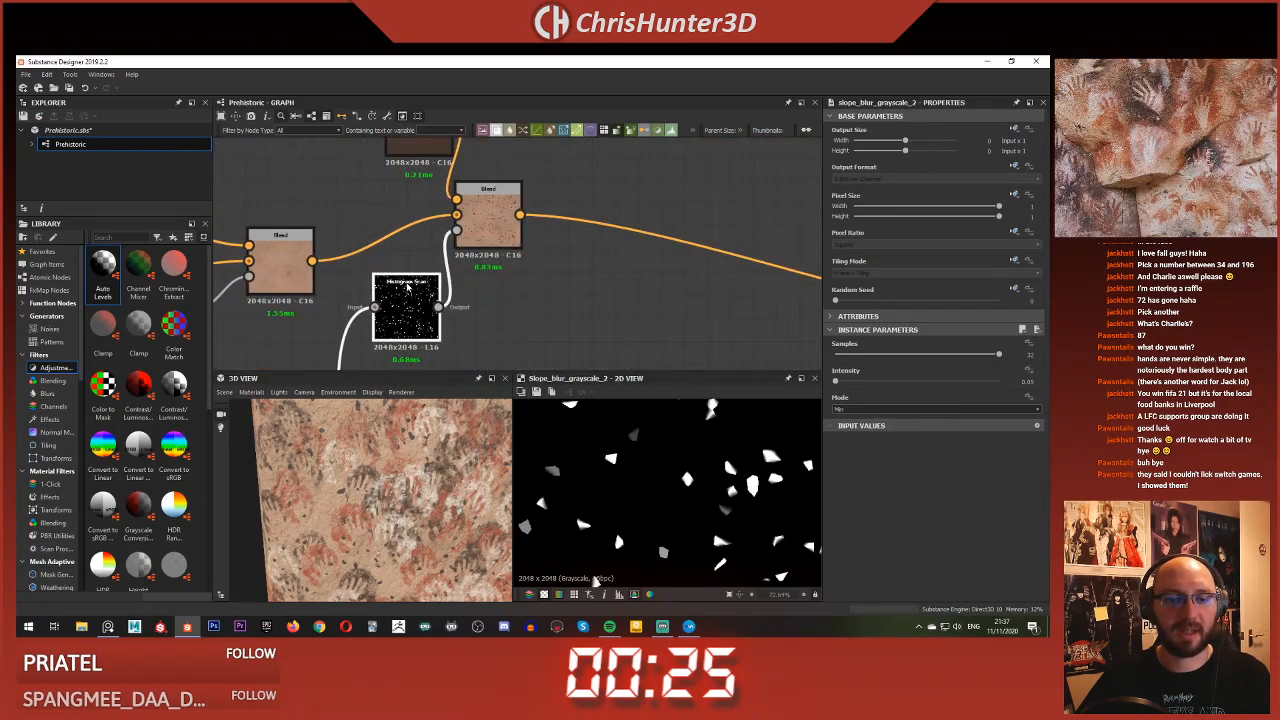
double_click(425, 300)
scroll(460, 305, down, 5)
scroll(567, 202, up, 8)
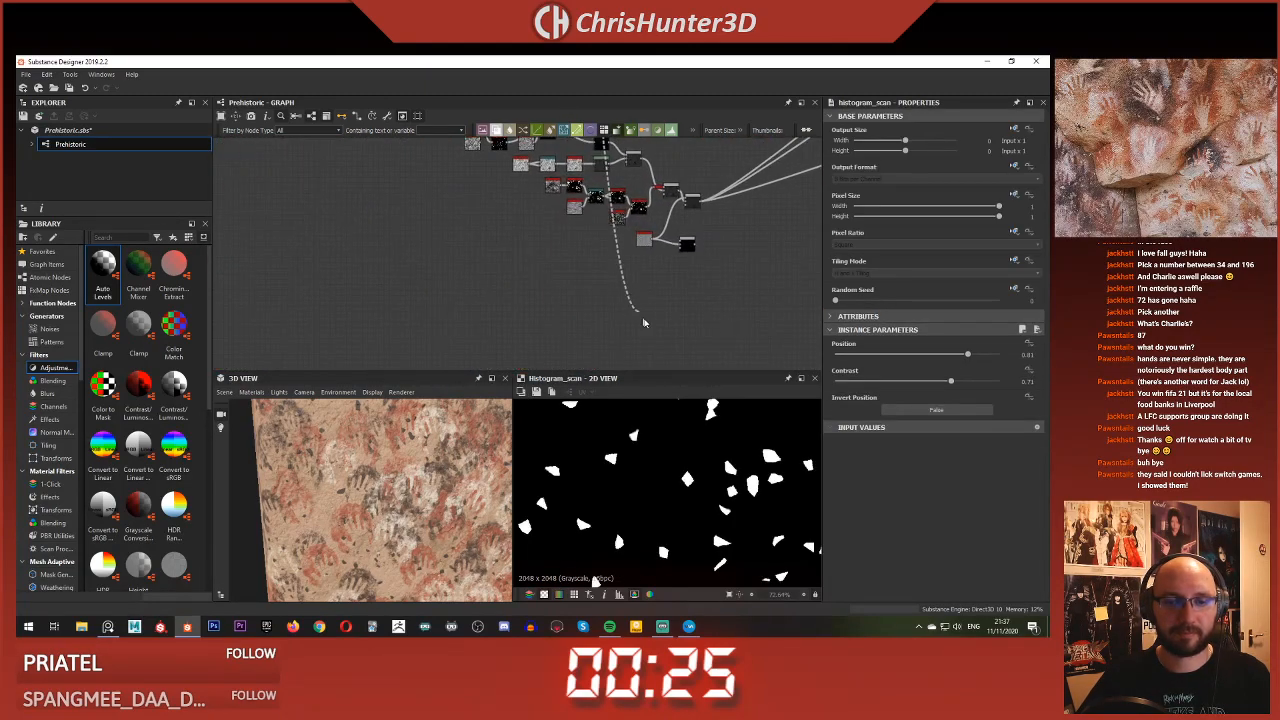
Set the new Blend's mode to Subtract, connect its output to the final height Blend's foreground and inspect the surface
double_click(702, 255)
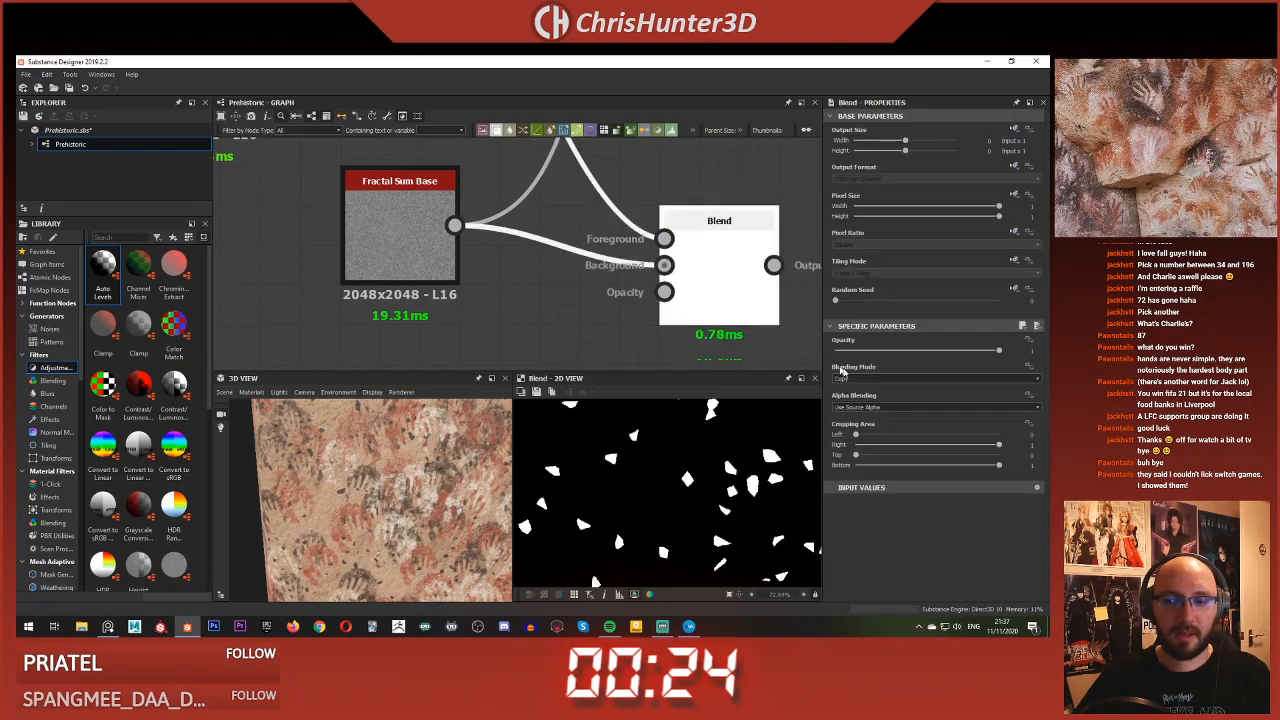
scroll(680, 240, down, 6)
middle_drag(647, 366, 643, 313)
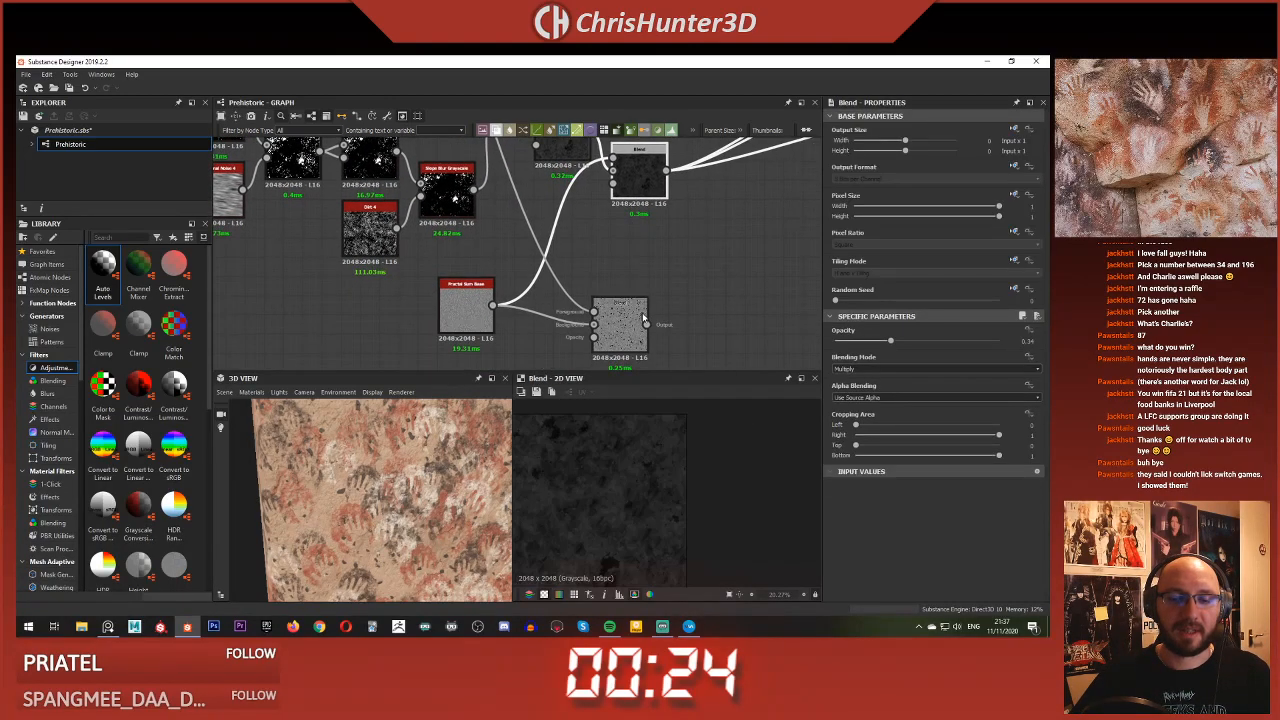
drag(629, 225, 627, 208)
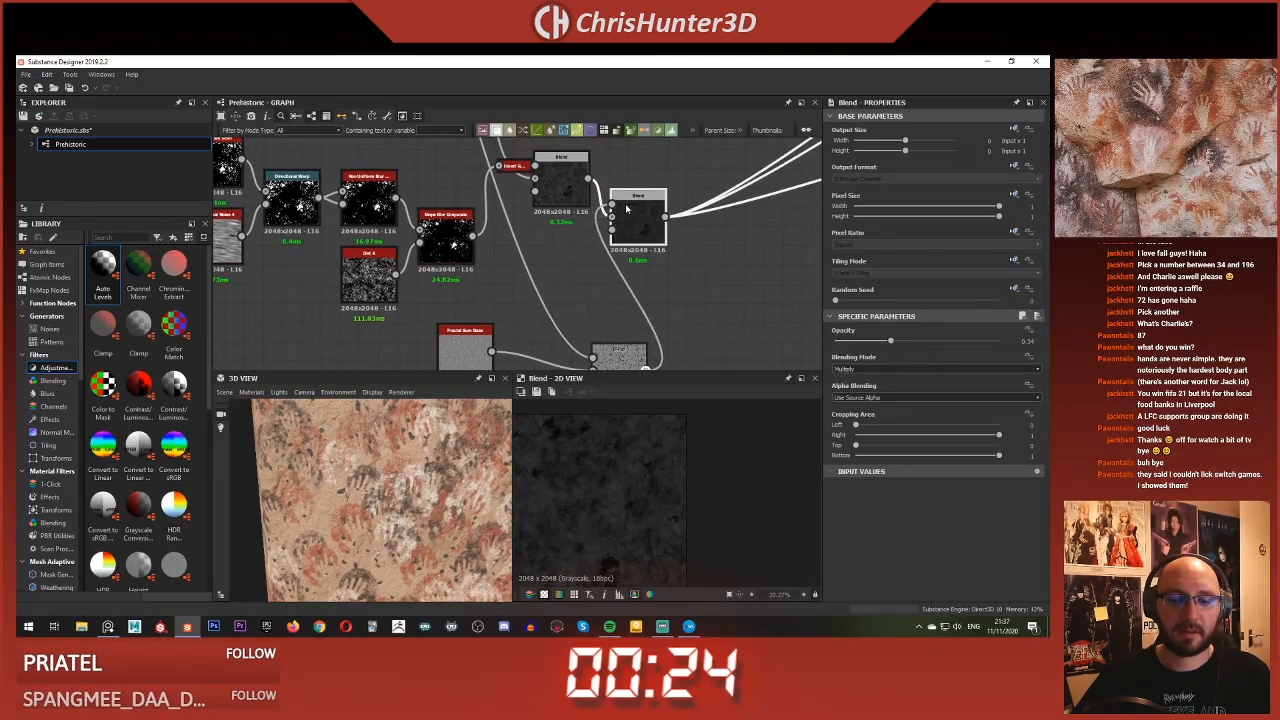
scroll(434, 484, up, 5)
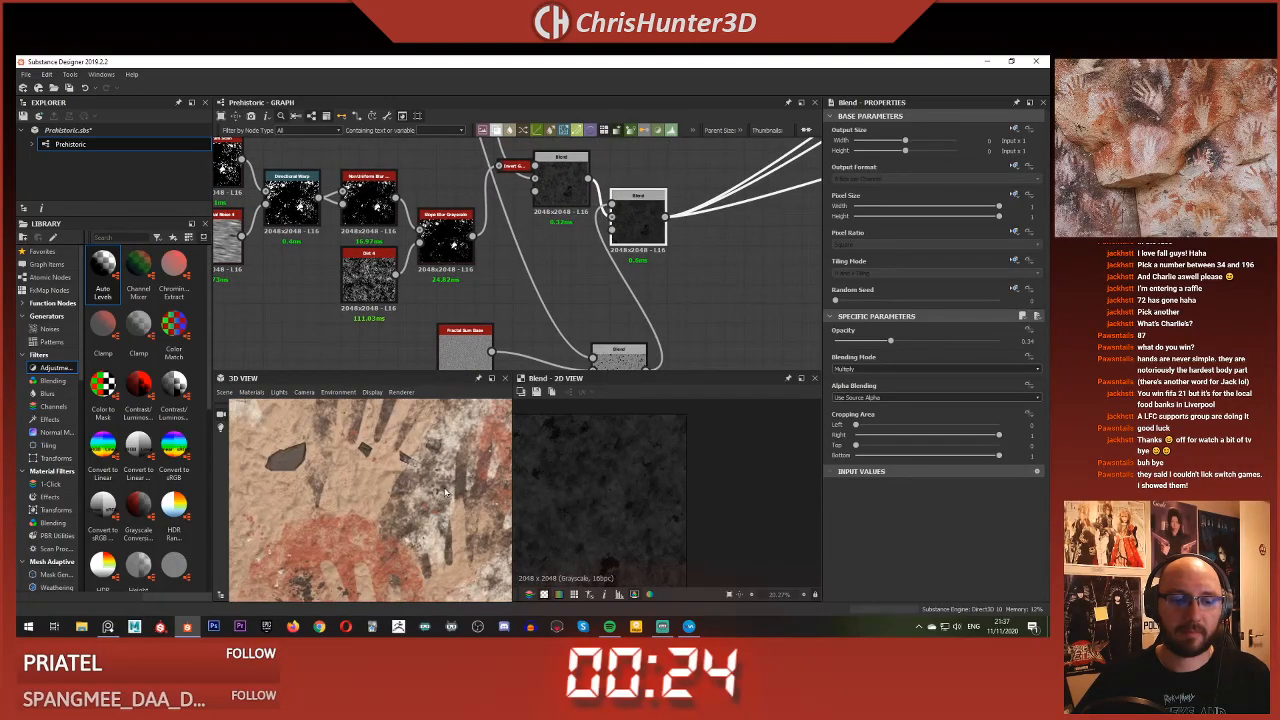
scroll(652, 205, up, 2)
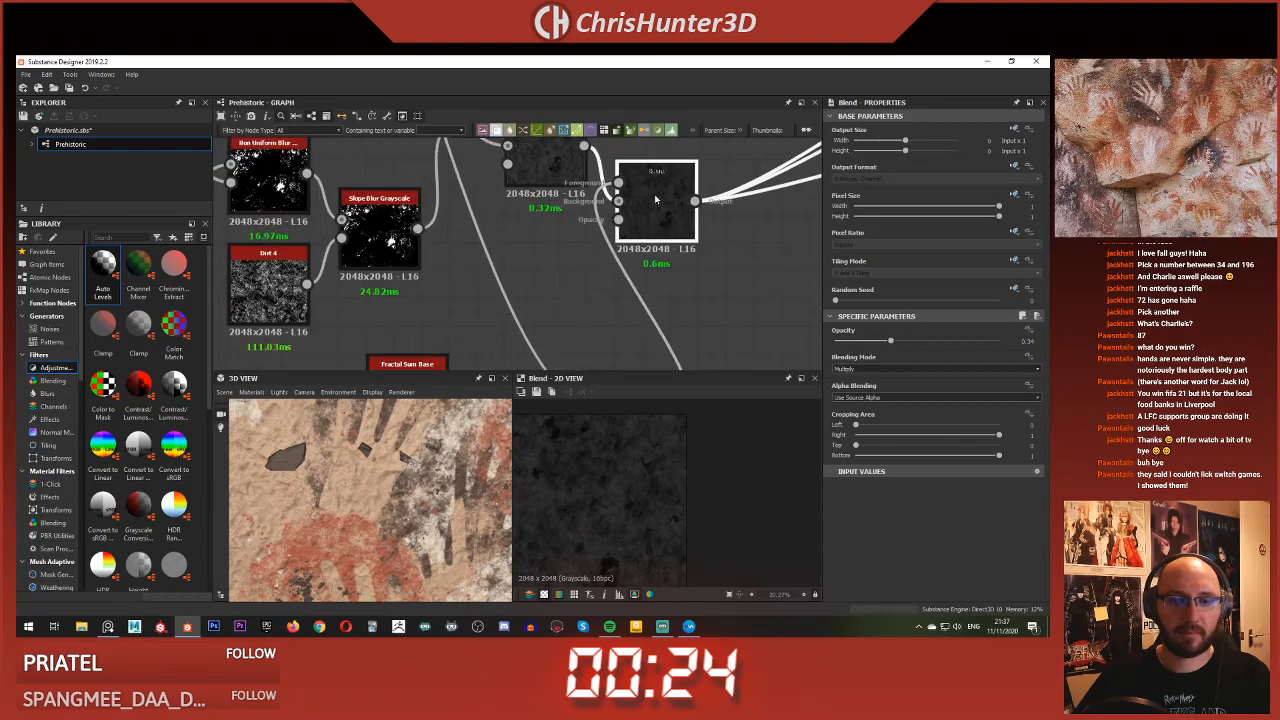
scroll(620, 220, down, 4)
scroll(616, 251, up, 2)
scroll(612, 252, down, 1)
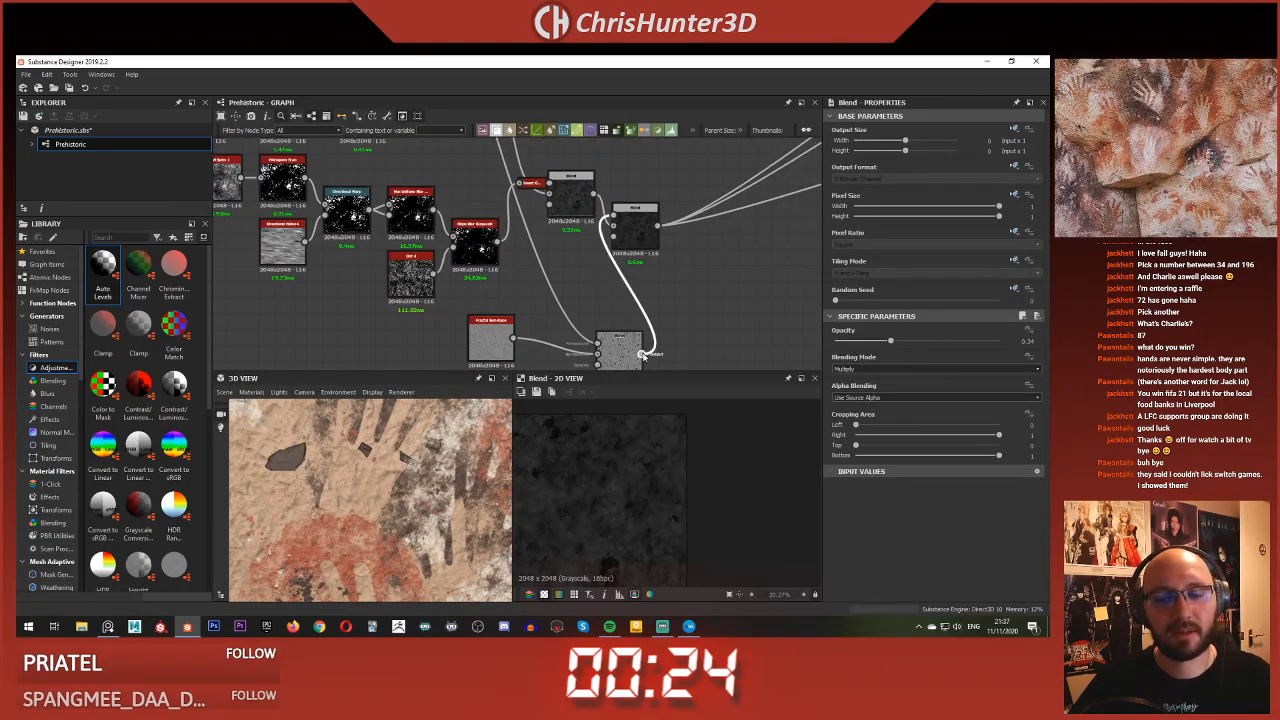
Remove the subtracted noise link and reconnect the Fractal Sum Base directly to the final height Blend's foreground
click(637, 297)
key(Delete)
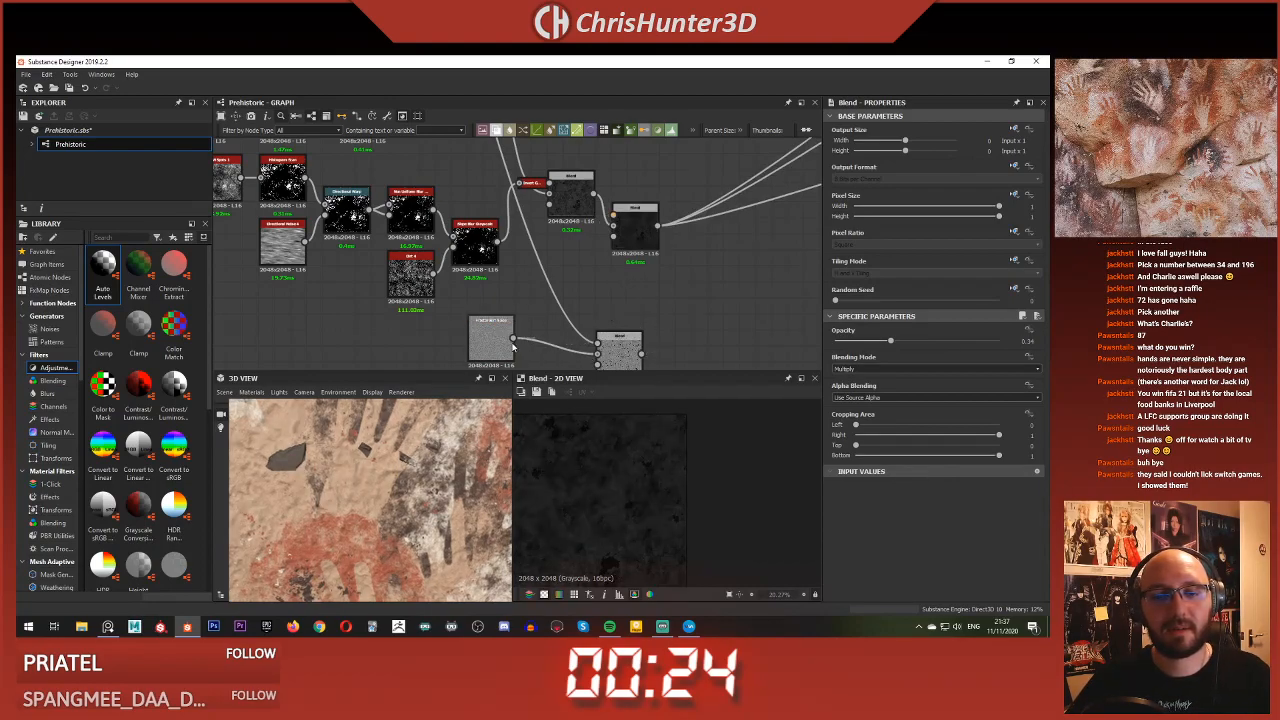
click(516, 338)
click(614, 216)
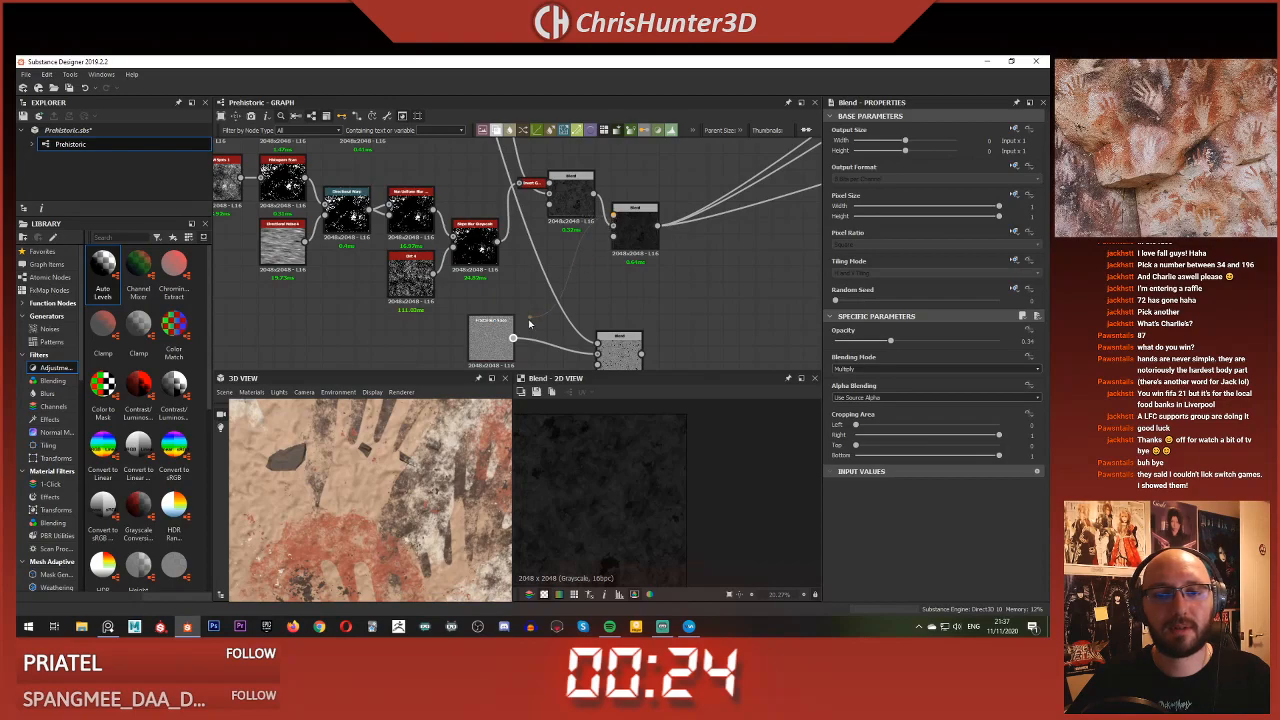
drag(513, 338, 598, 344)
Add an Invert Grayscale node near the final height Blend and feed it the chip Histogram Scan mask
click(630, 355)
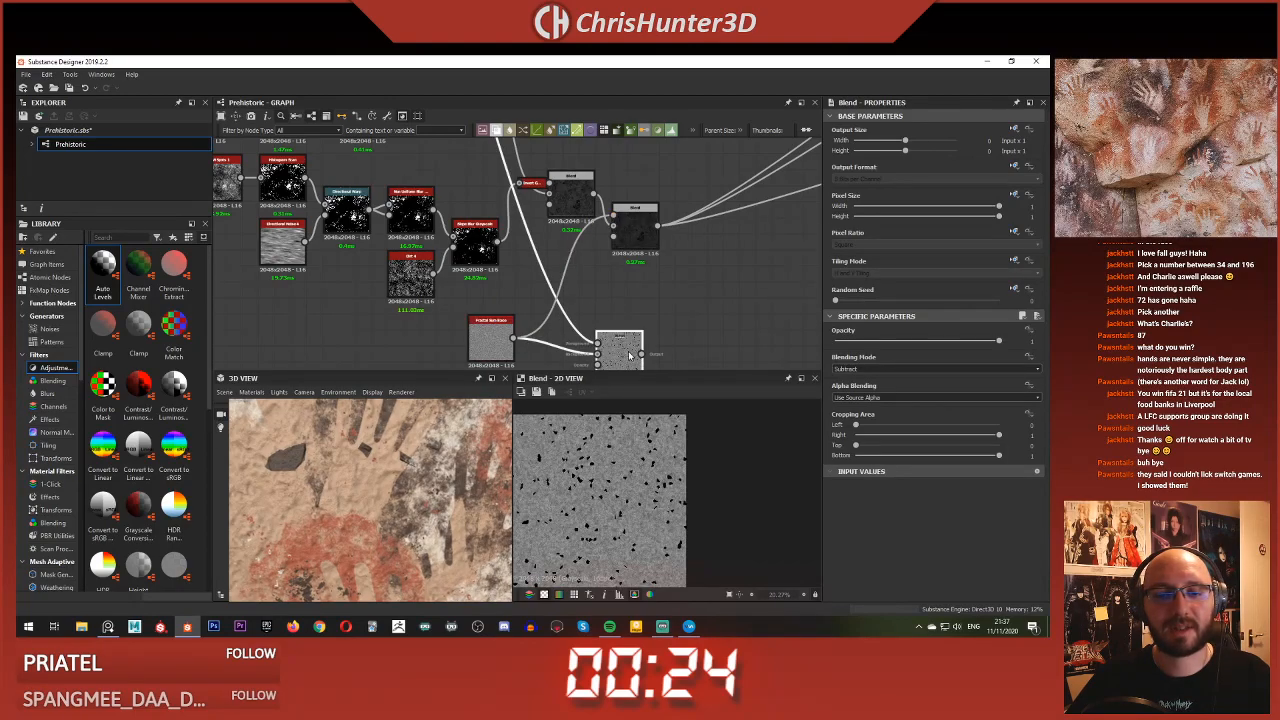
double_click(599, 345)
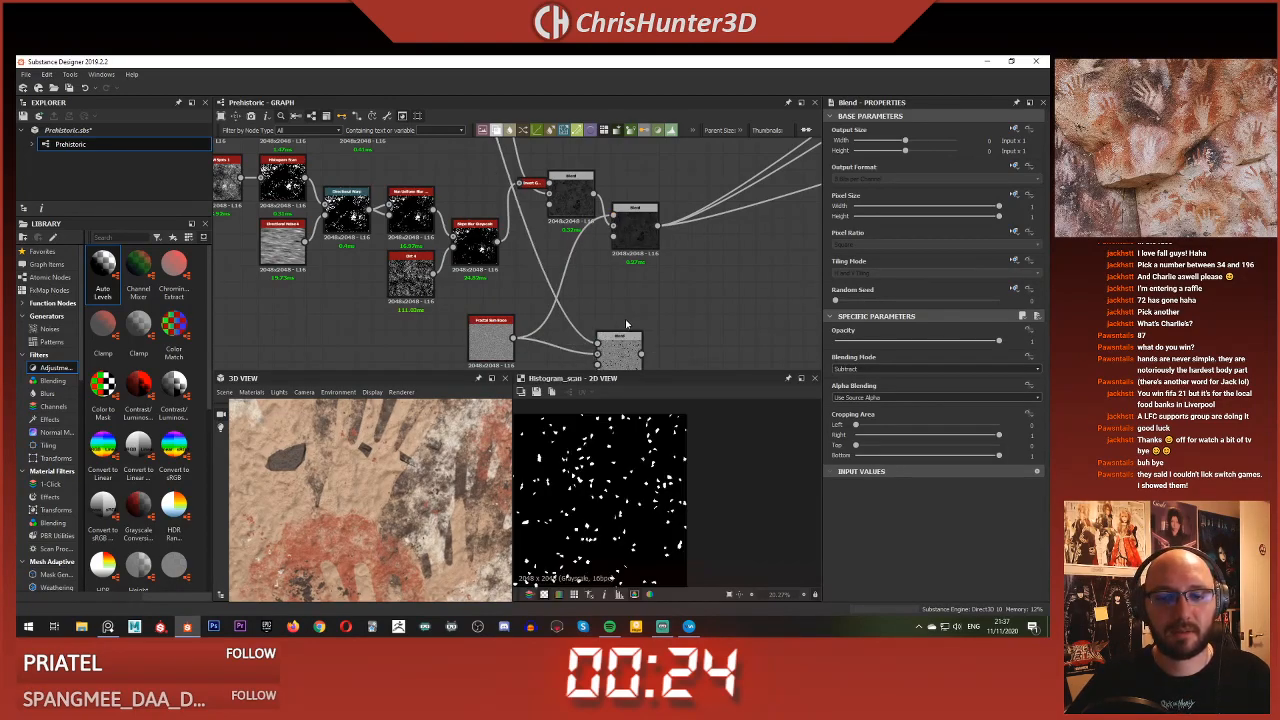
key(space)
text(inv)
key(Down)
key(Return)
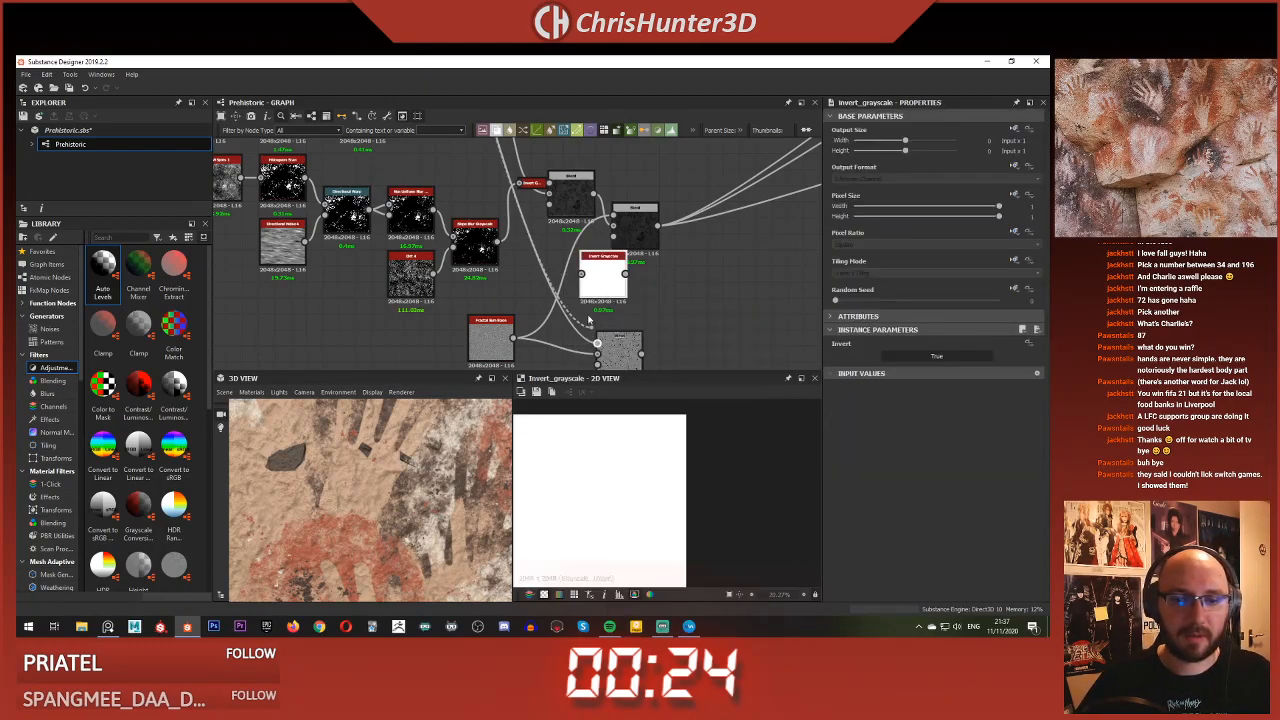
drag(598, 293, 550, 308)
Connect the Invert Grayscale output to the final height Blend's opacity input and check the chips on the 3D surface
double_click(648, 230)
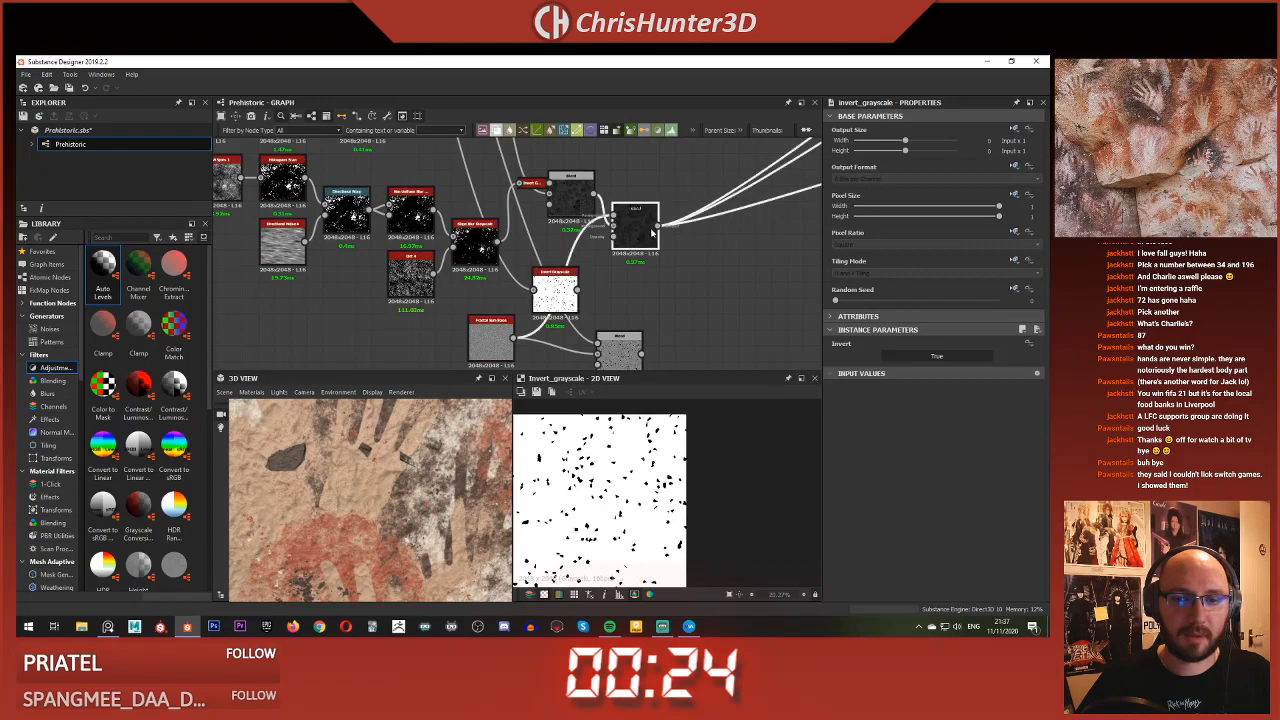
scroll(663, 475, up, 5)
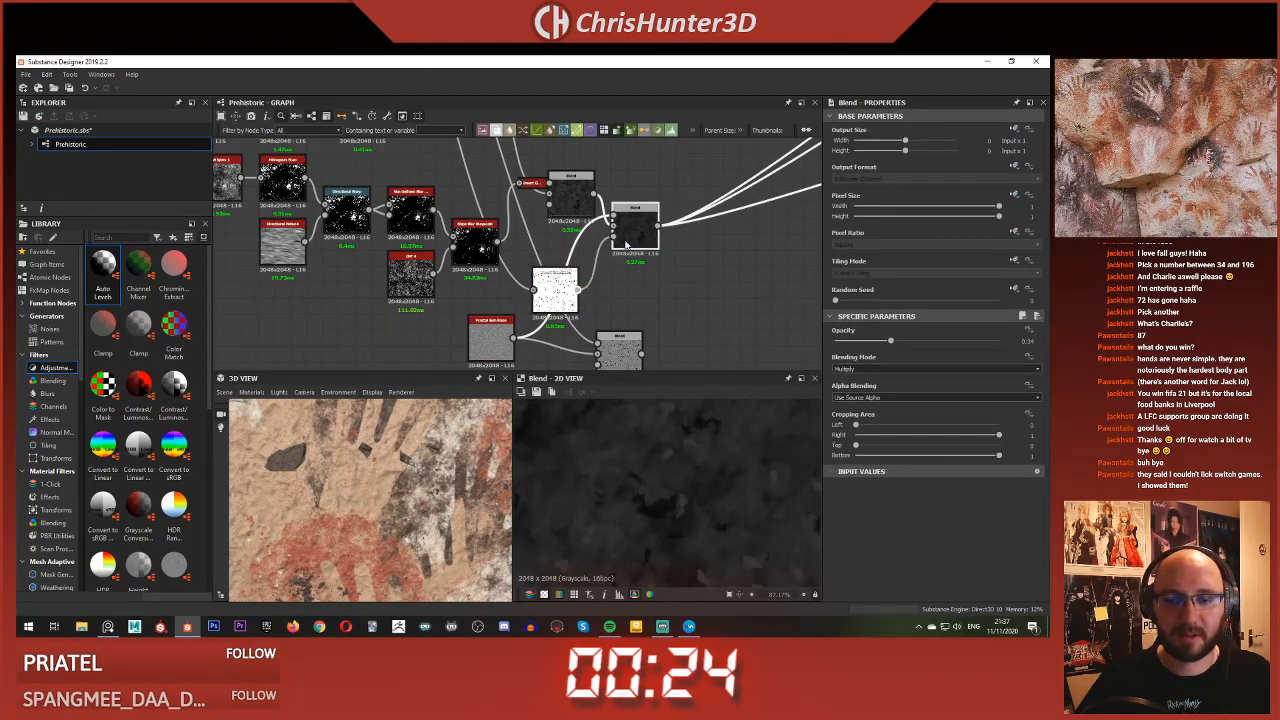
scroll(660, 470, up, 5)
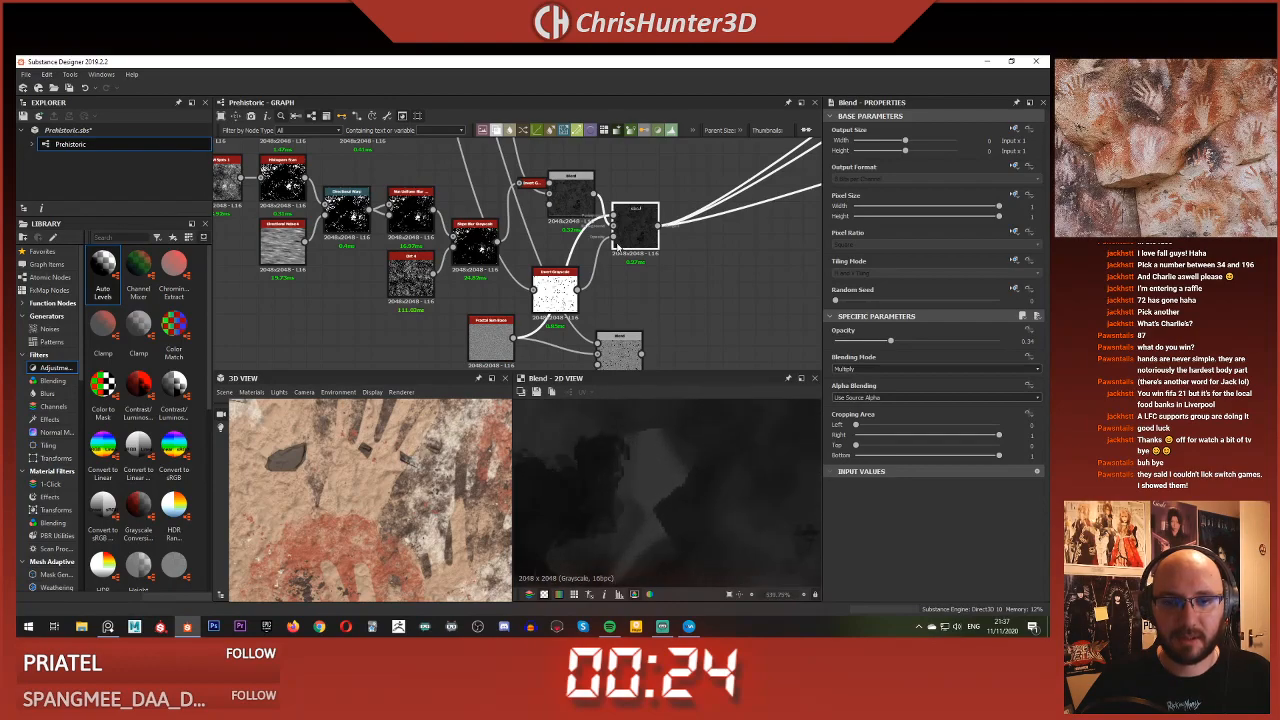
click(594, 258)
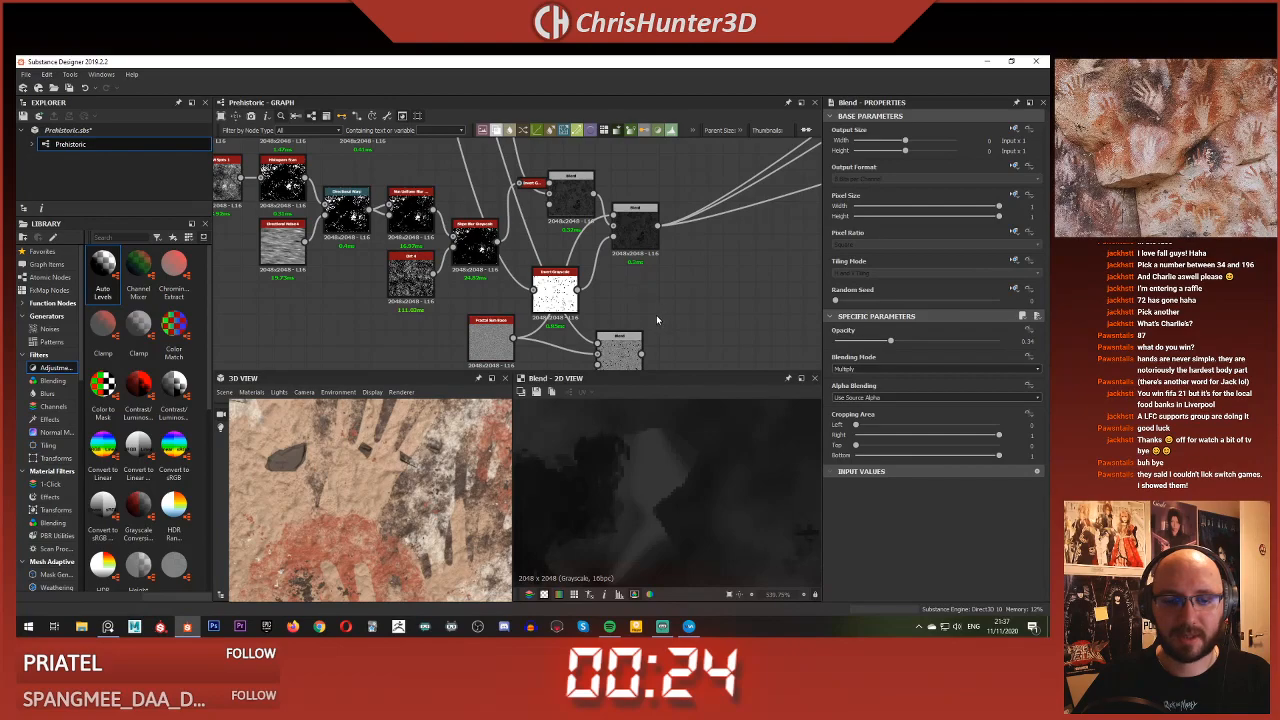
scroll(311, 452, up, 5)
scroll(312, 452, down, 5)
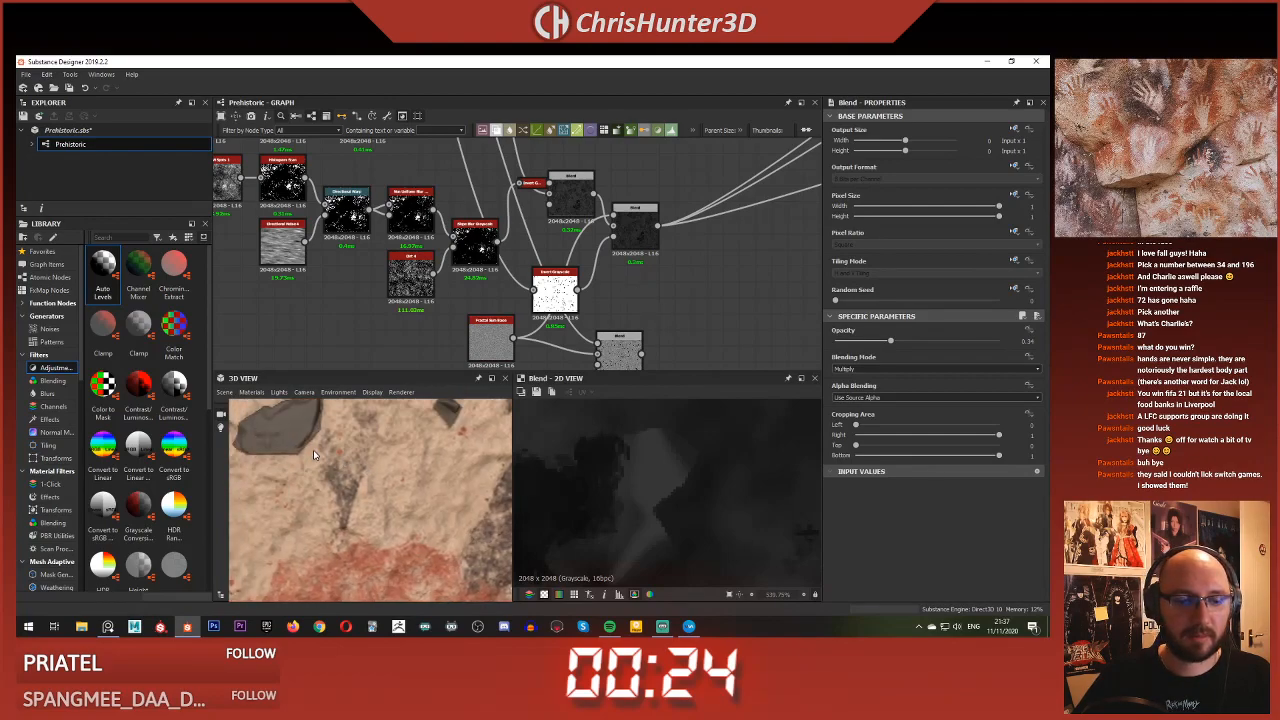
scroll(311, 453, up, 2)
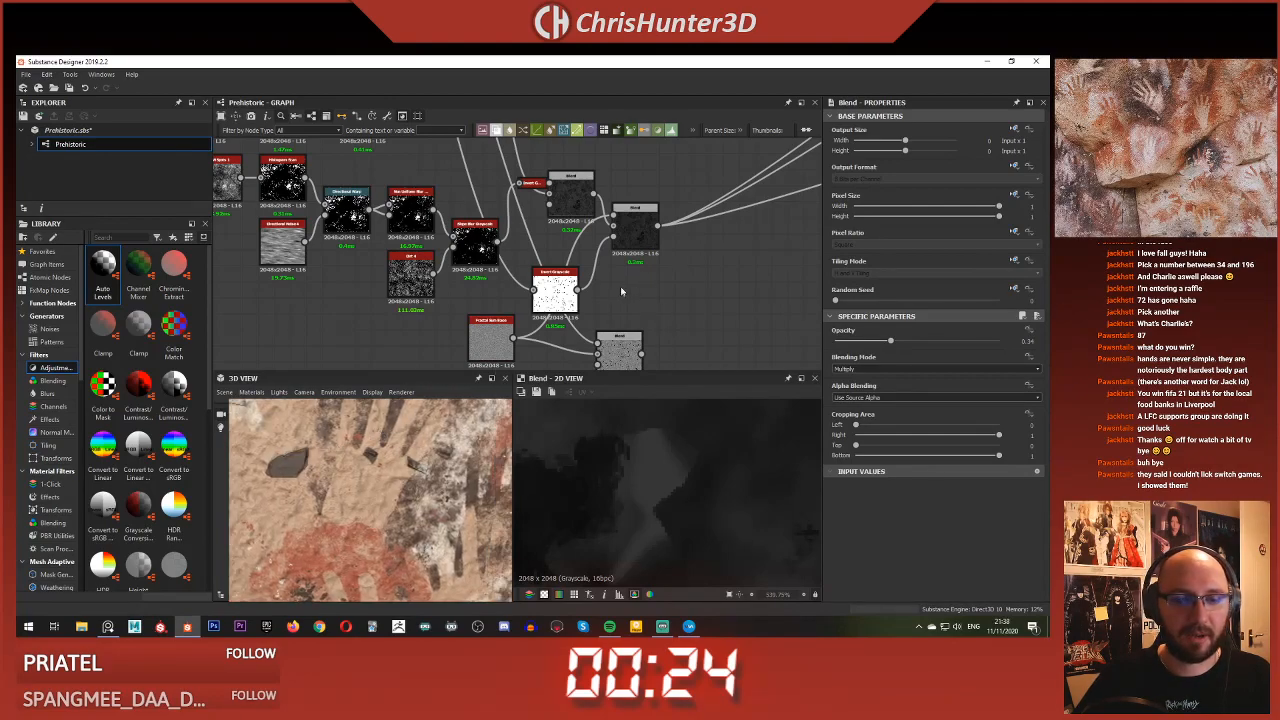
Delete the unused Subtract Blend and move the Invert Grayscale node closer to the final height Blend
click(566, 305)
scroll(573, 307, down, 1)
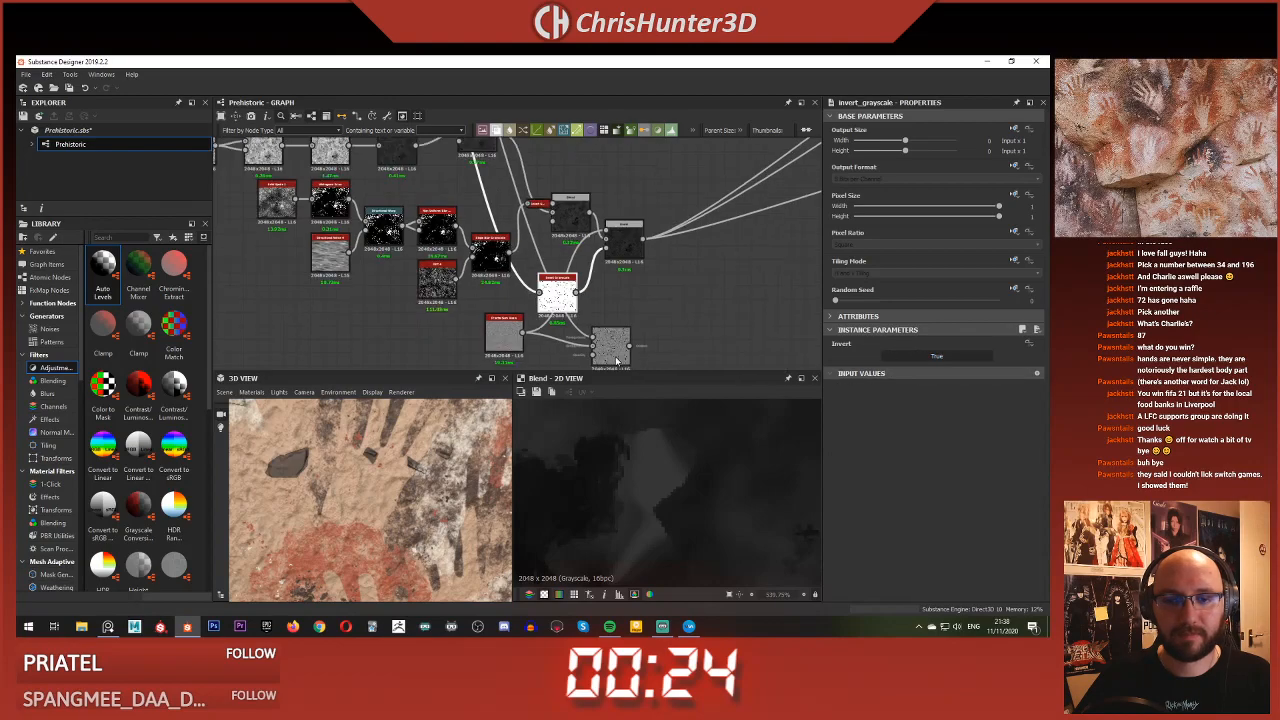
click(611, 345)
key(Delete)
drag(560, 292, 570, 281)
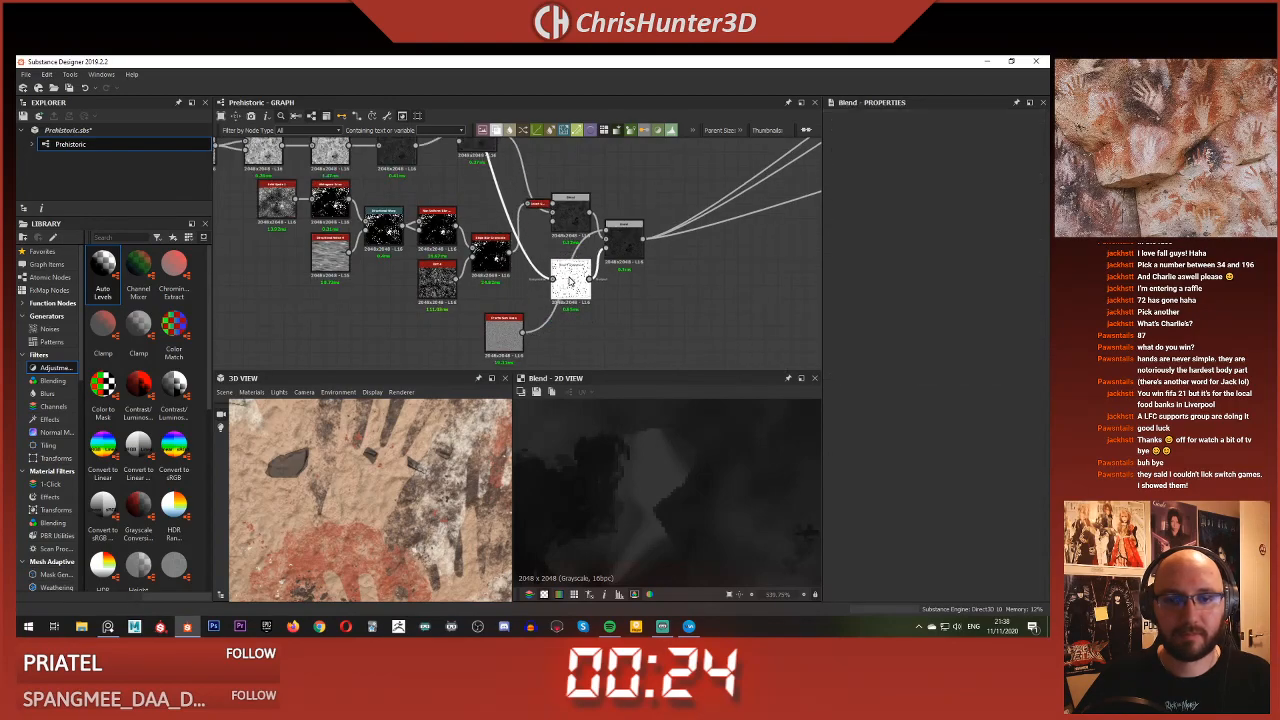
Compare the final height Blend's output with the chips' surface detail in the 3D view
click(620, 248)
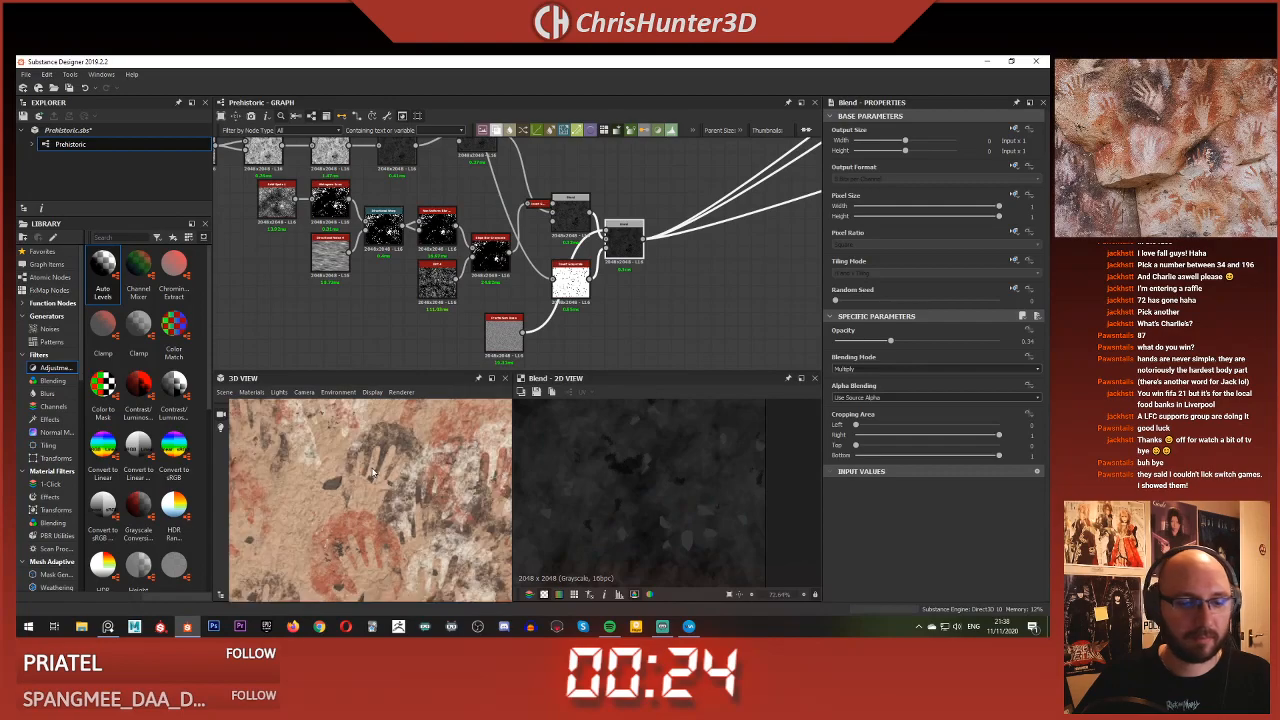
scroll(372, 467, up, 4)
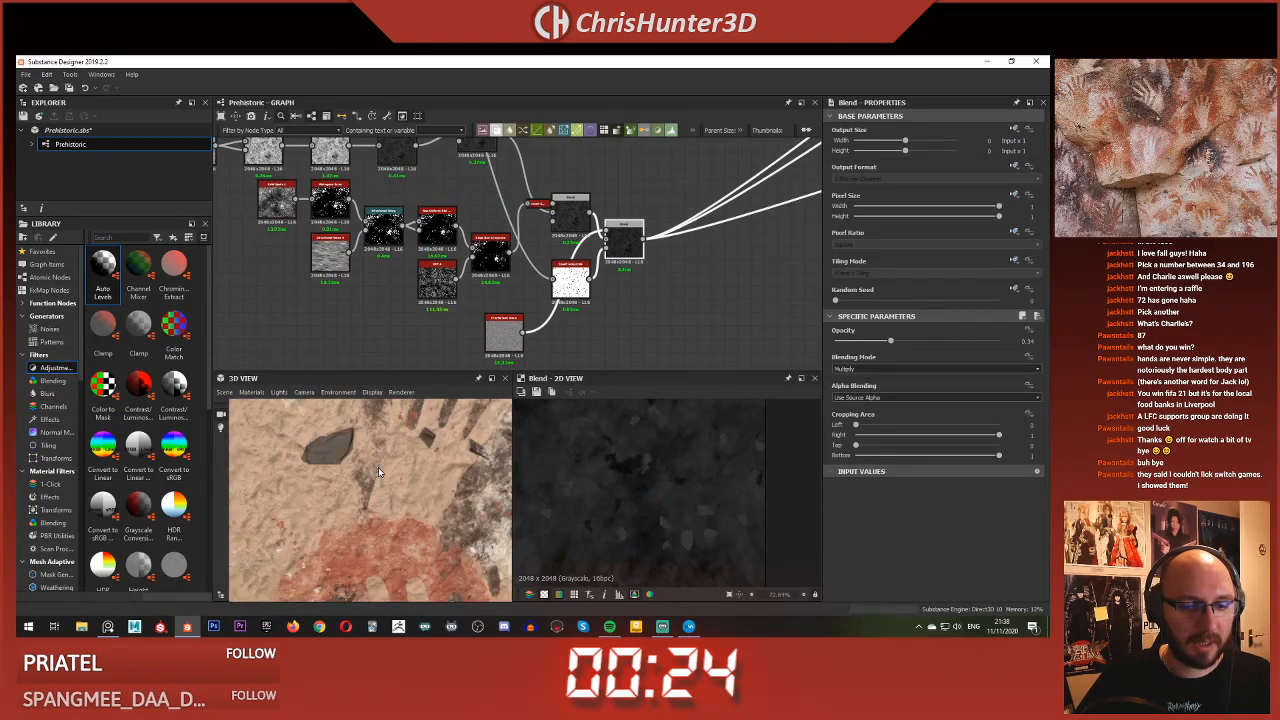
scroll(378, 470, down, 2)
scroll(378, 470, up, 4)
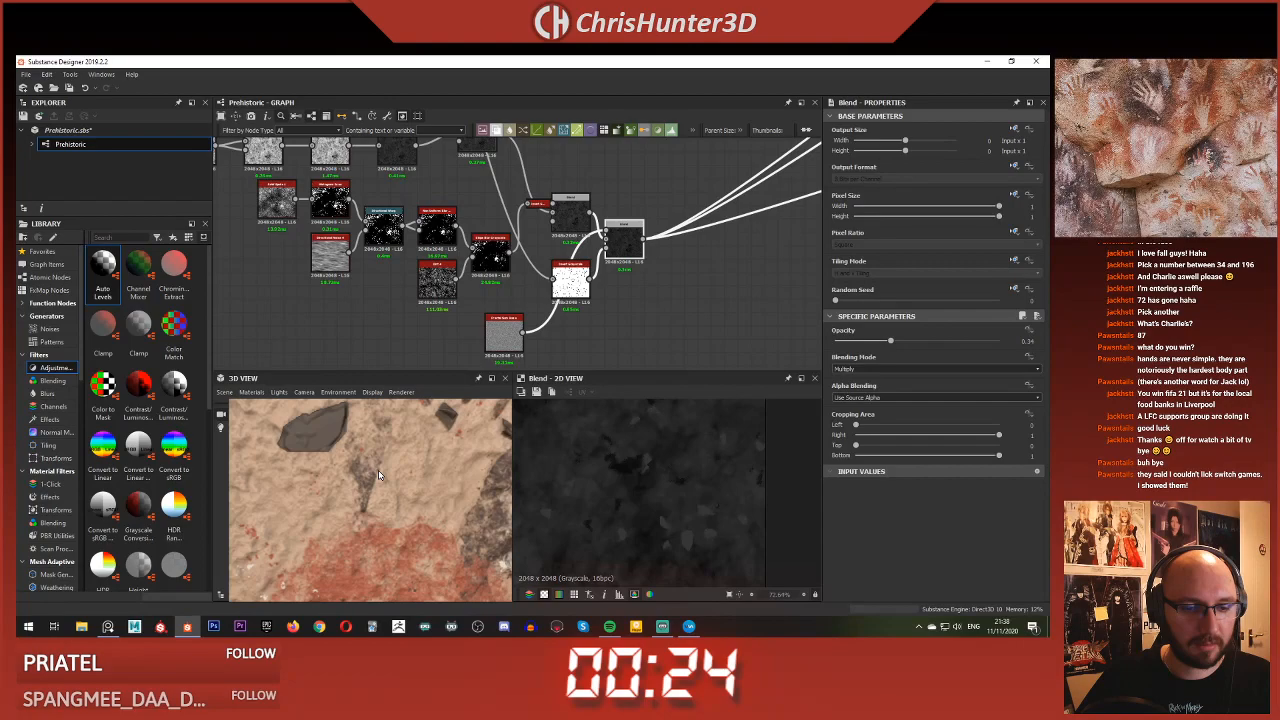
scroll(378, 470, down, 4)
drag(363, 433, 363, 438)
scroll(373, 445, up, 3)
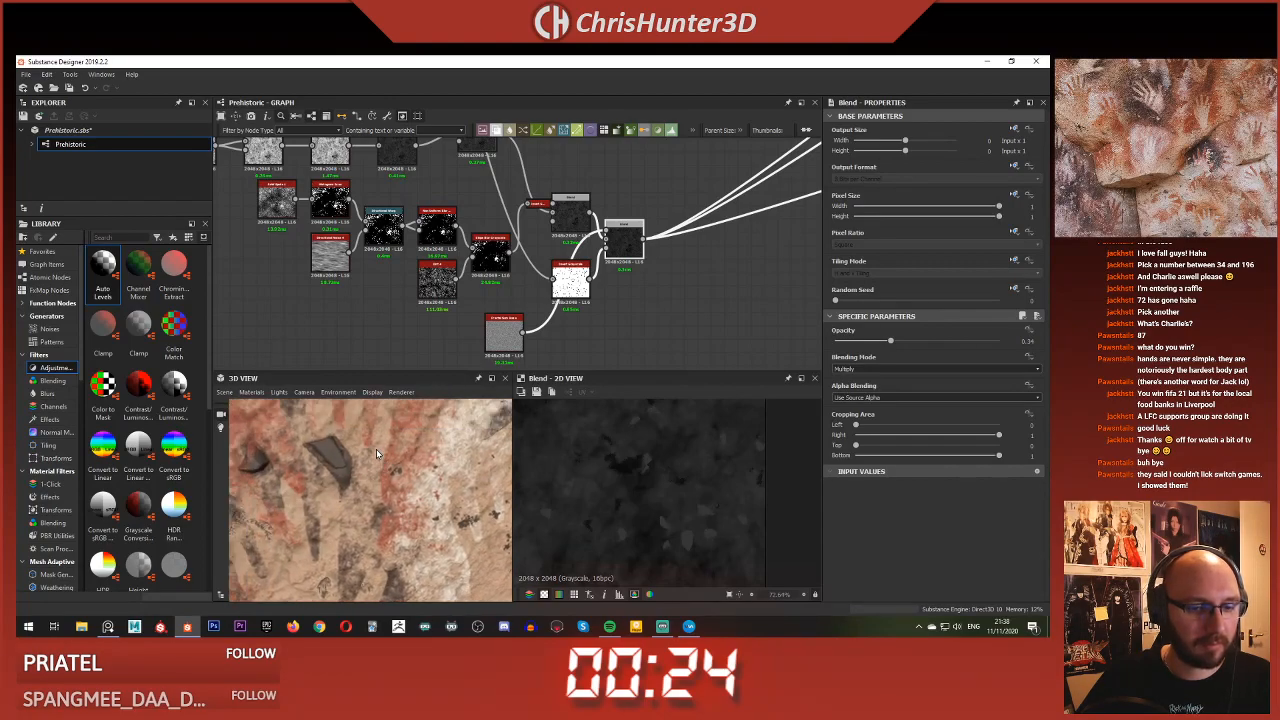
Show the output of the Histogram Scan that masks the dark chip colour in the 2D view
middle_drag(478, 200, 553, 363)
scroll(545, 260, down, 4)
middle_drag(545, 250, 645, 346)
scroll(554, 236, up, 4)
click(486, 239)
double_click(488, 239)
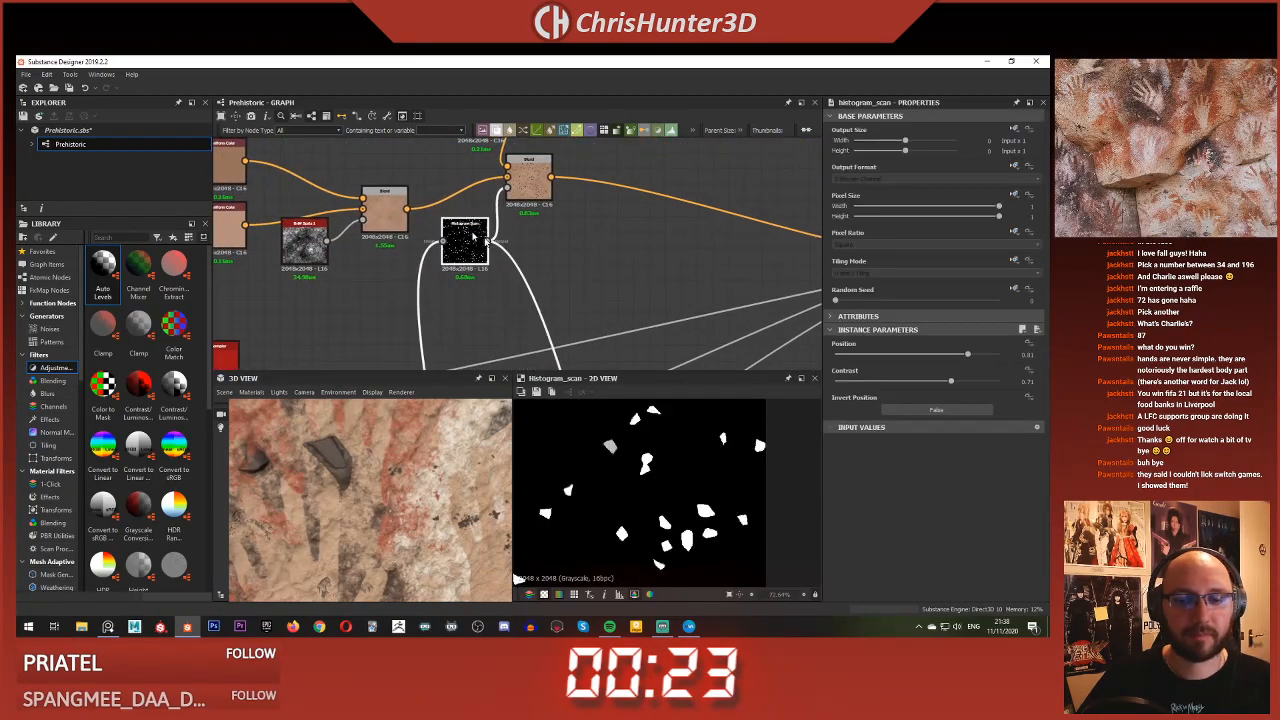
Lower the Position of the dark chip mask's Histogram Scan to about 0.35 and check the chip colours on the 3D surface
drag(966, 357, 988, 357)
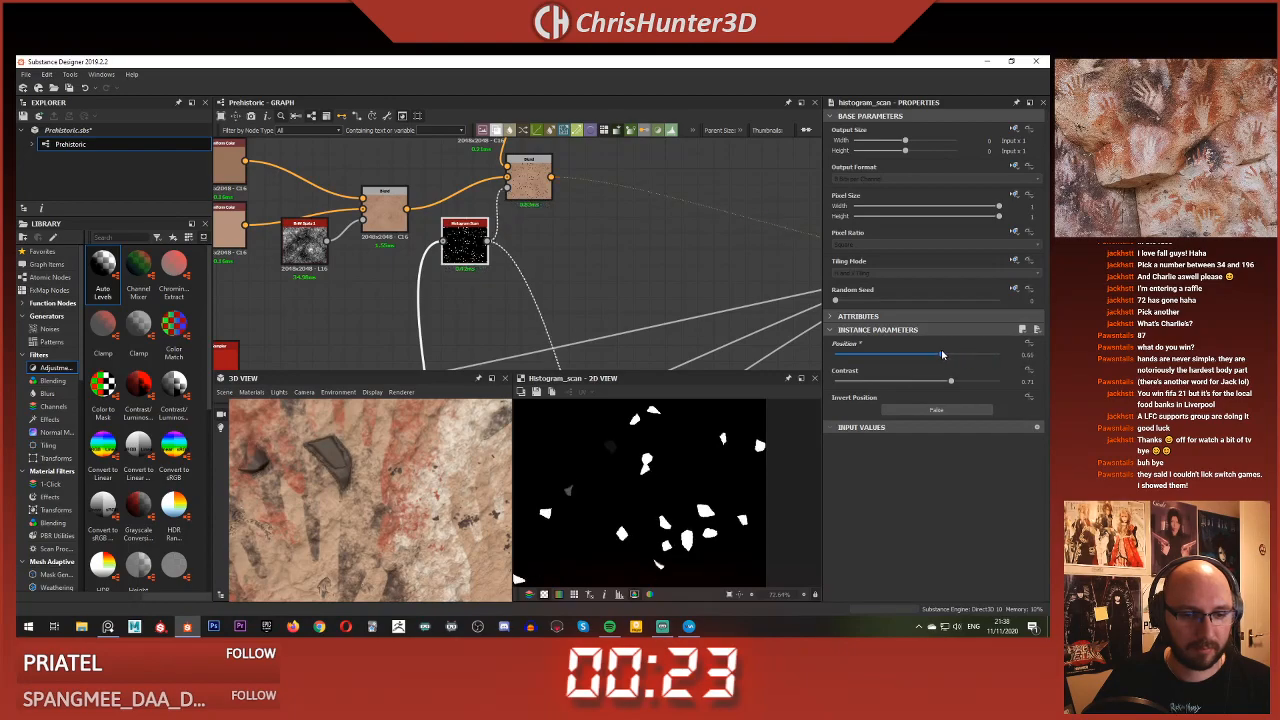
drag(988, 357, 894, 348)
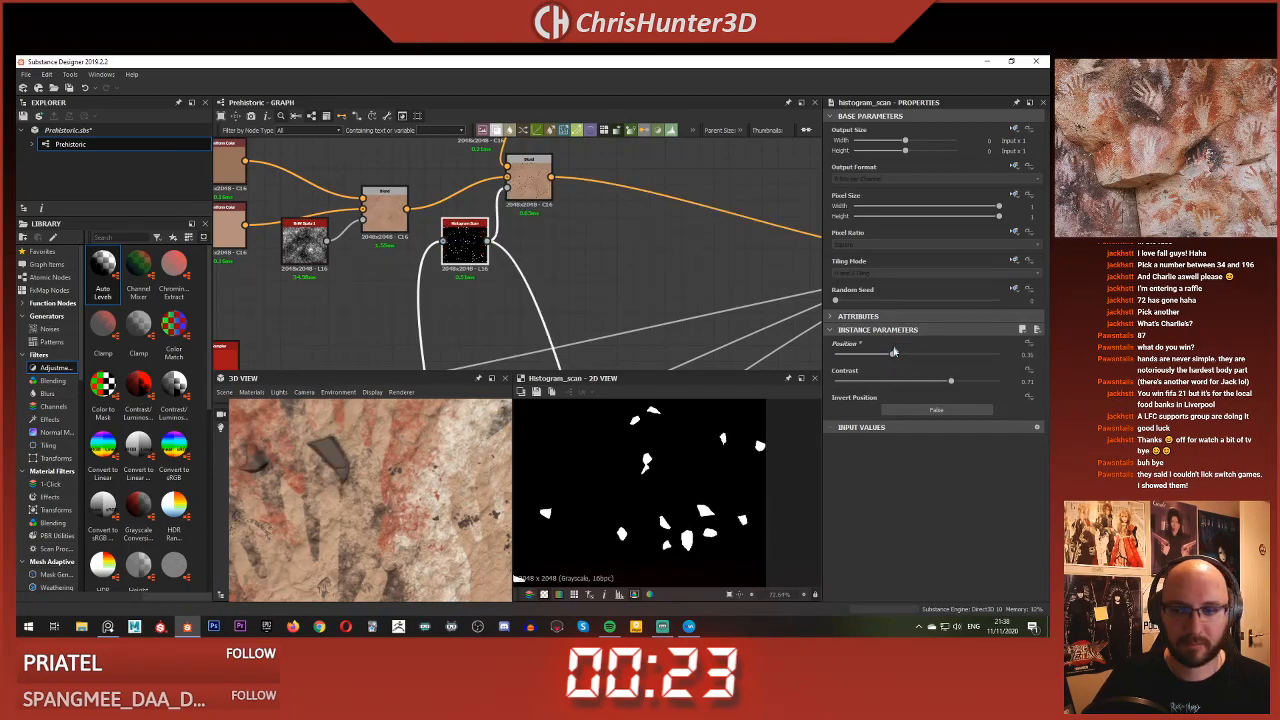
scroll(425, 447, down, 5)
middle_drag(397, 457, 338, 468)
scroll(415, 434, up, 4)
middle_drag(350, 412, 364, 465)
Show the output of the final height Blend in the 2D view
scroll(366, 465, down, 5)
scroll(523, 298, down, 5)
middle_drag(548, 350, 557, 236)
scroll(570, 298, up, 6)
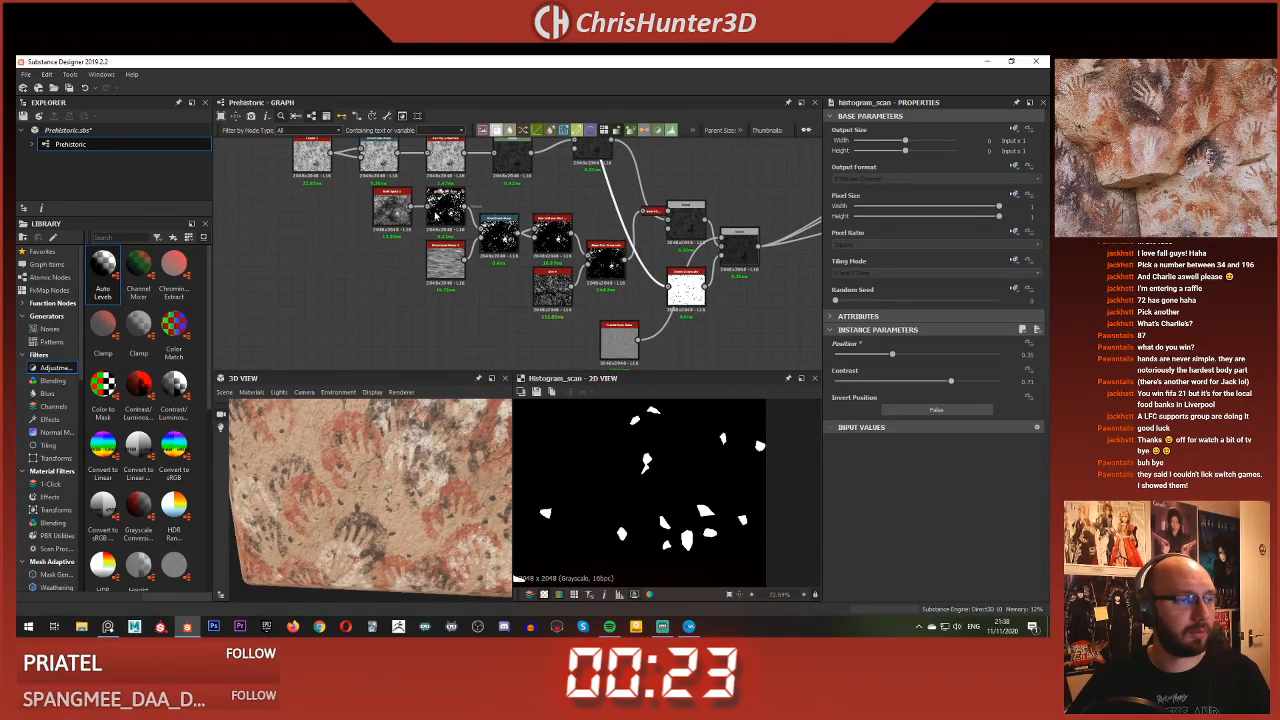
scroll(493, 250, down, 1)
middle_drag(497, 268, 445, 273)
scroll(472, 250, up, 1)
scroll(520, 285, up, 3)
scroll(560, 292, down, 1)
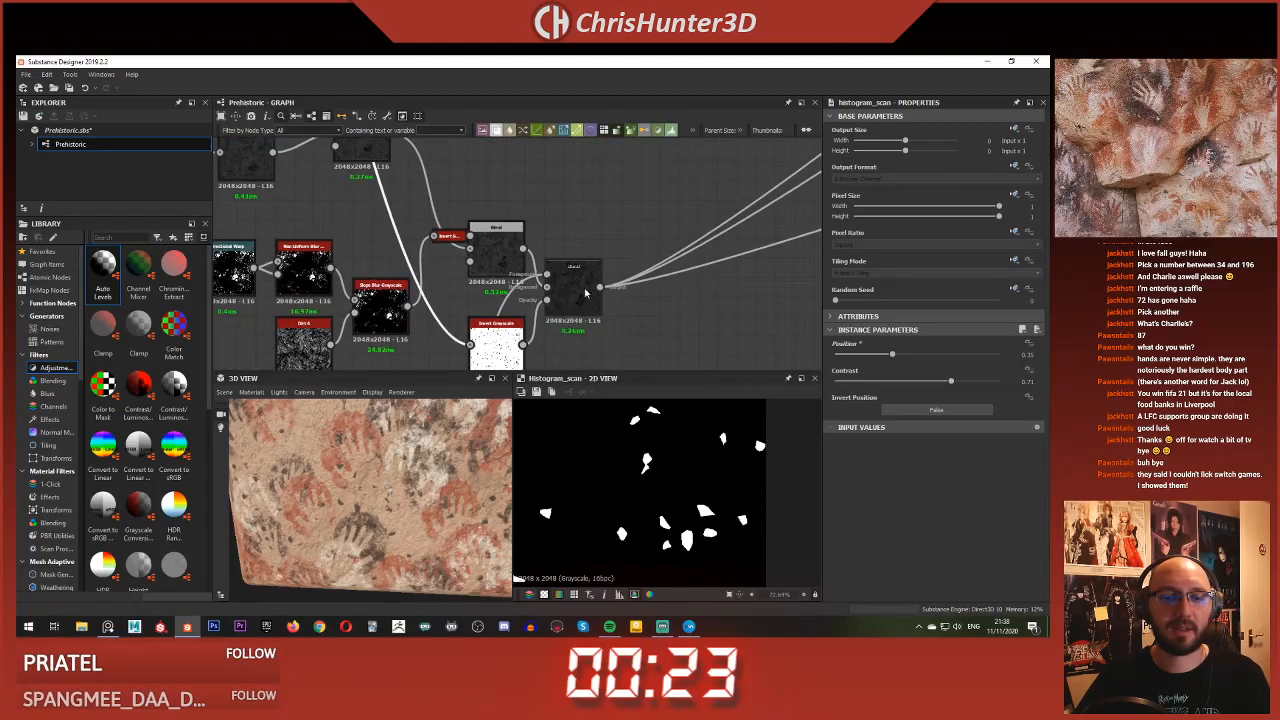
click(577, 298)
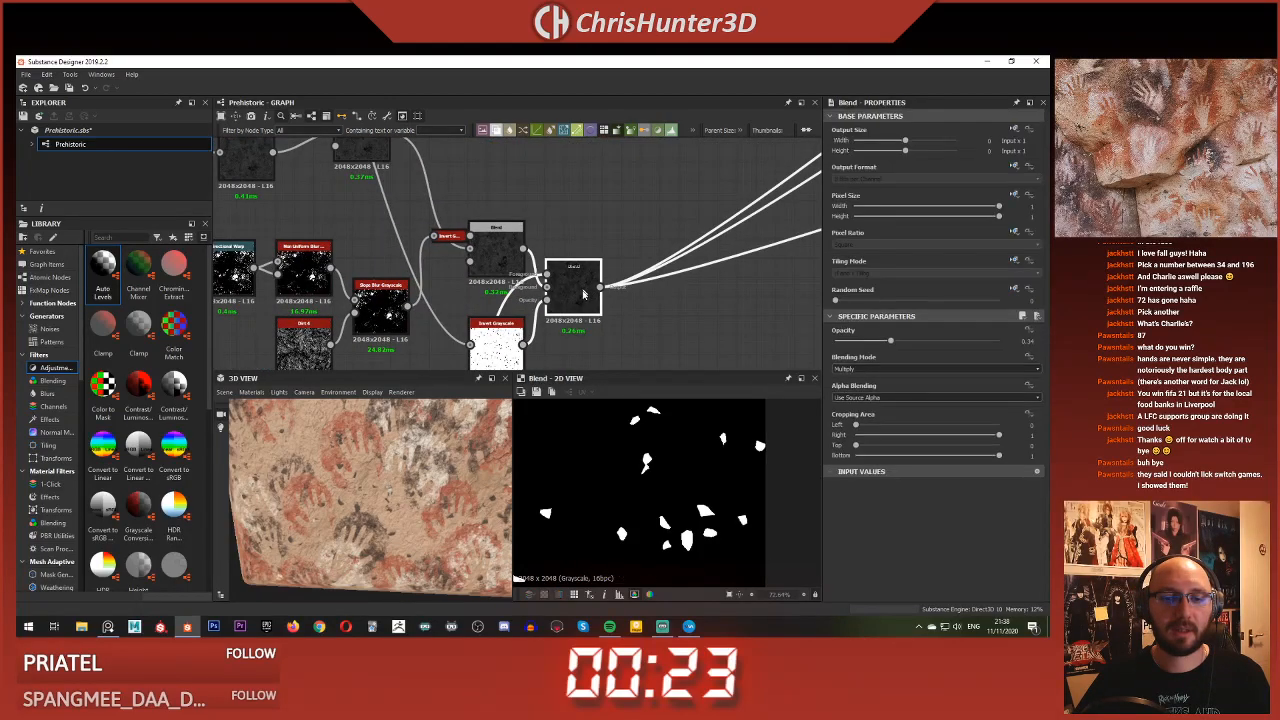
scroll(643, 308, up, 2)
Add a new Blend node and place it directly above the Levels node that controls the chips' height
click(643, 311)
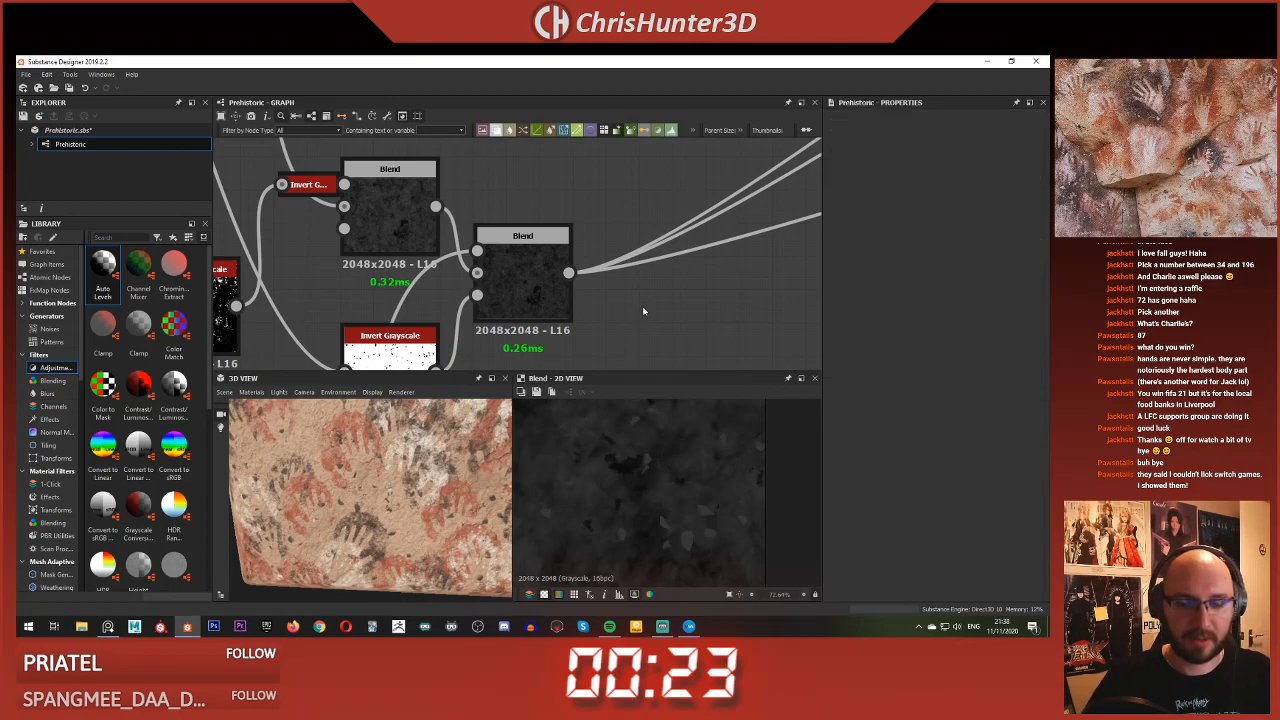
key(space)
text(blend)
click(660, 299)
scroll(675, 300, down, 5)
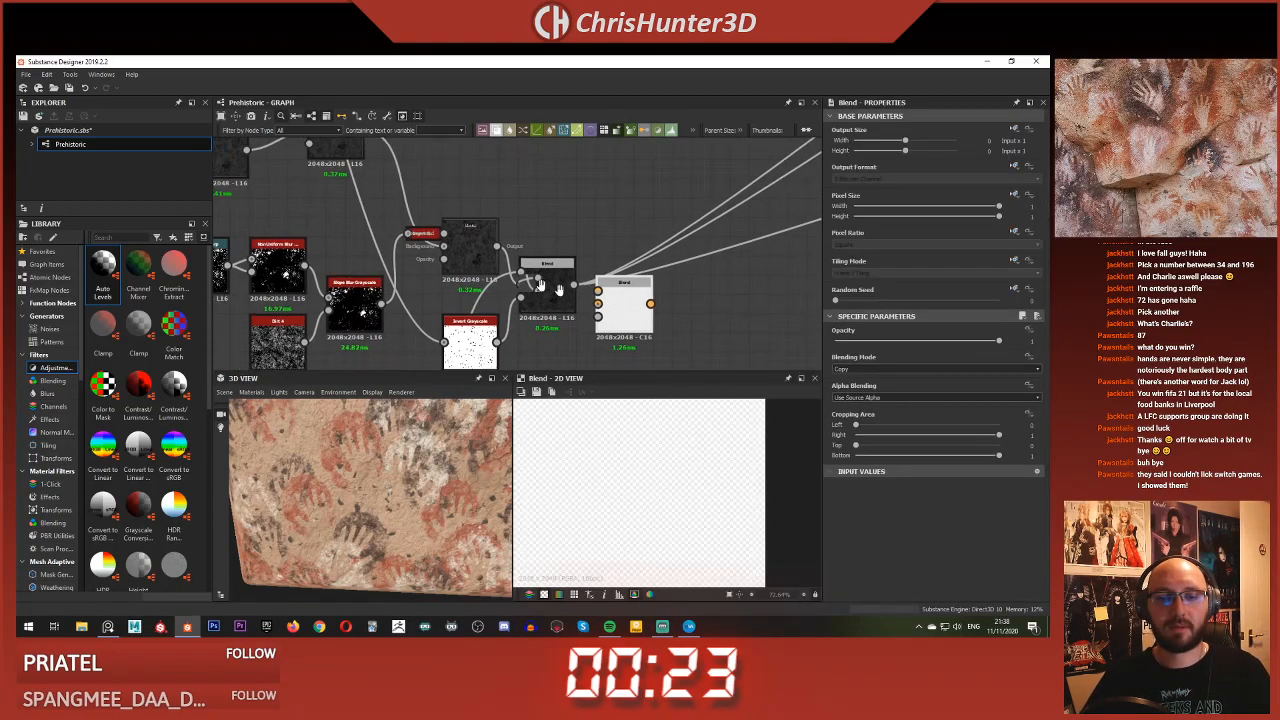
scroll(675, 300, up, 6)
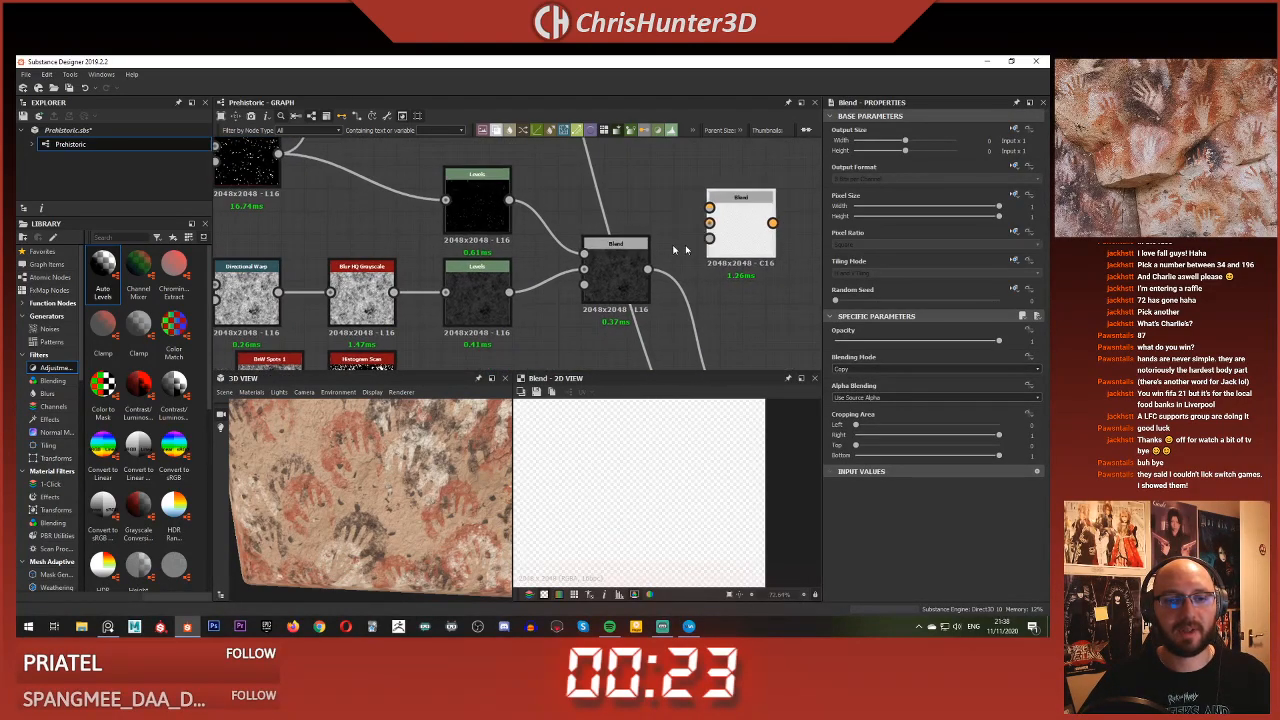
middle_drag(785, 235, 698, 247)
drag(740, 235, 593, 189)
click(477, 222)
middle_drag(477, 222, 627, 262)
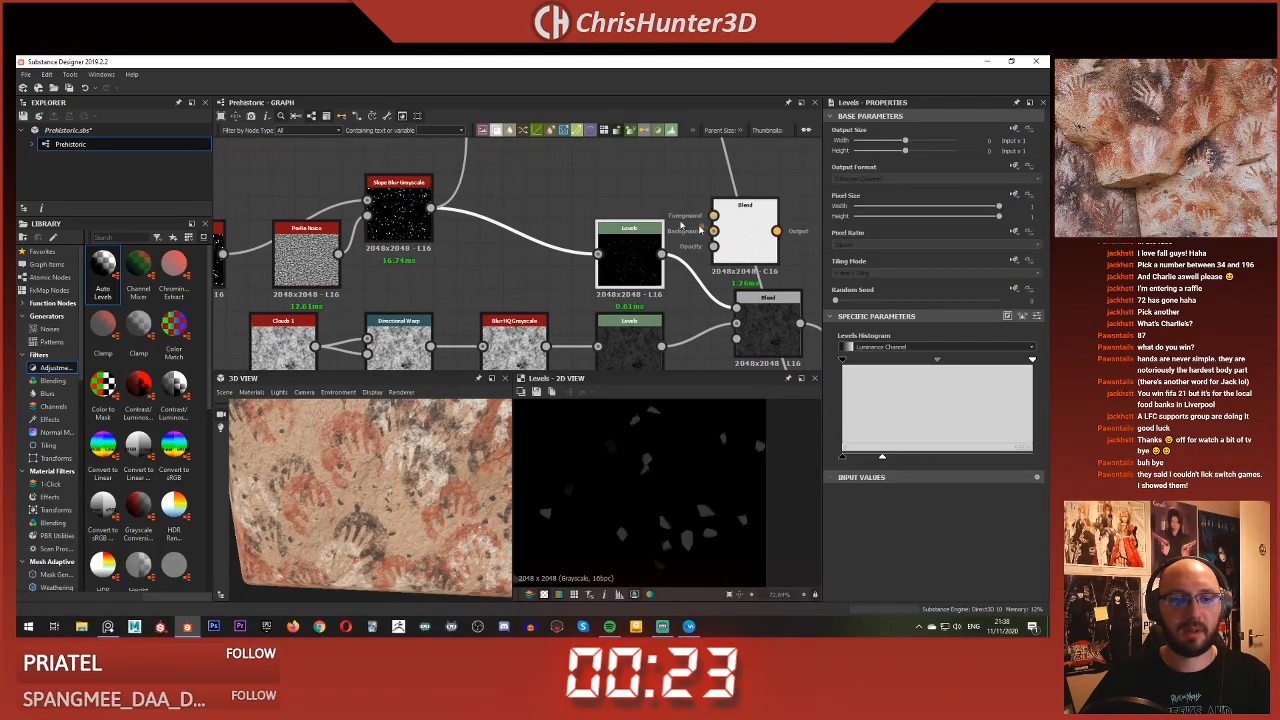
drag(556, 187, 553, 183)
click(582, 160)
drag(739, 240, 624, 171)
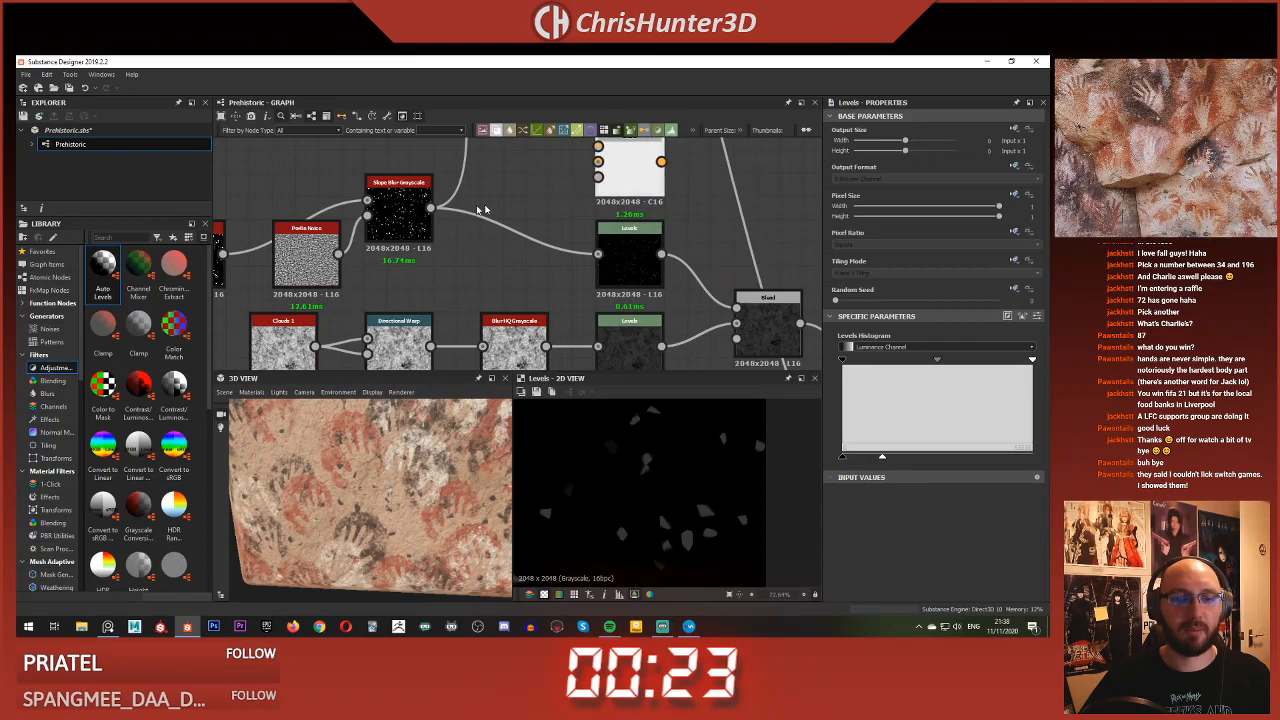
Connect the chips' Slope Blur Grayscale to the new Blend's background and add a Dirt 4 node as its foreground
drag(447, 209, 595, 163)
middle_drag(544, 257, 584, 357)
key(space)
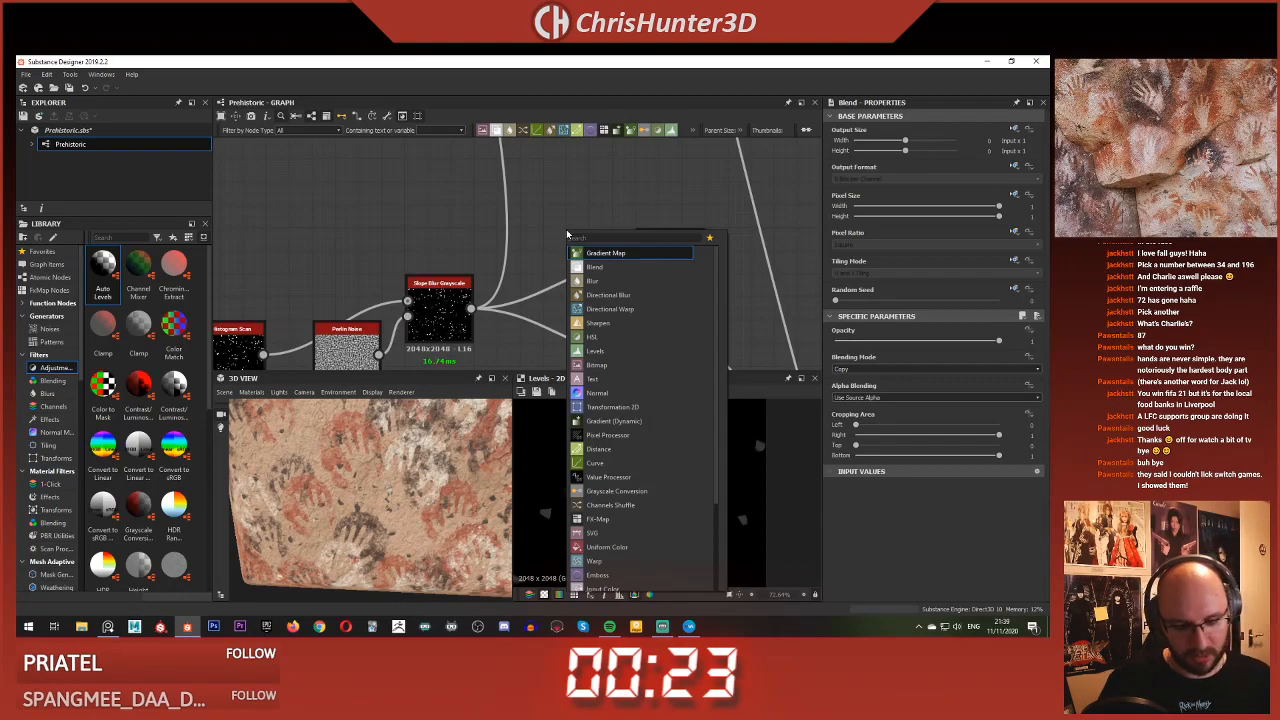
text(dirt)
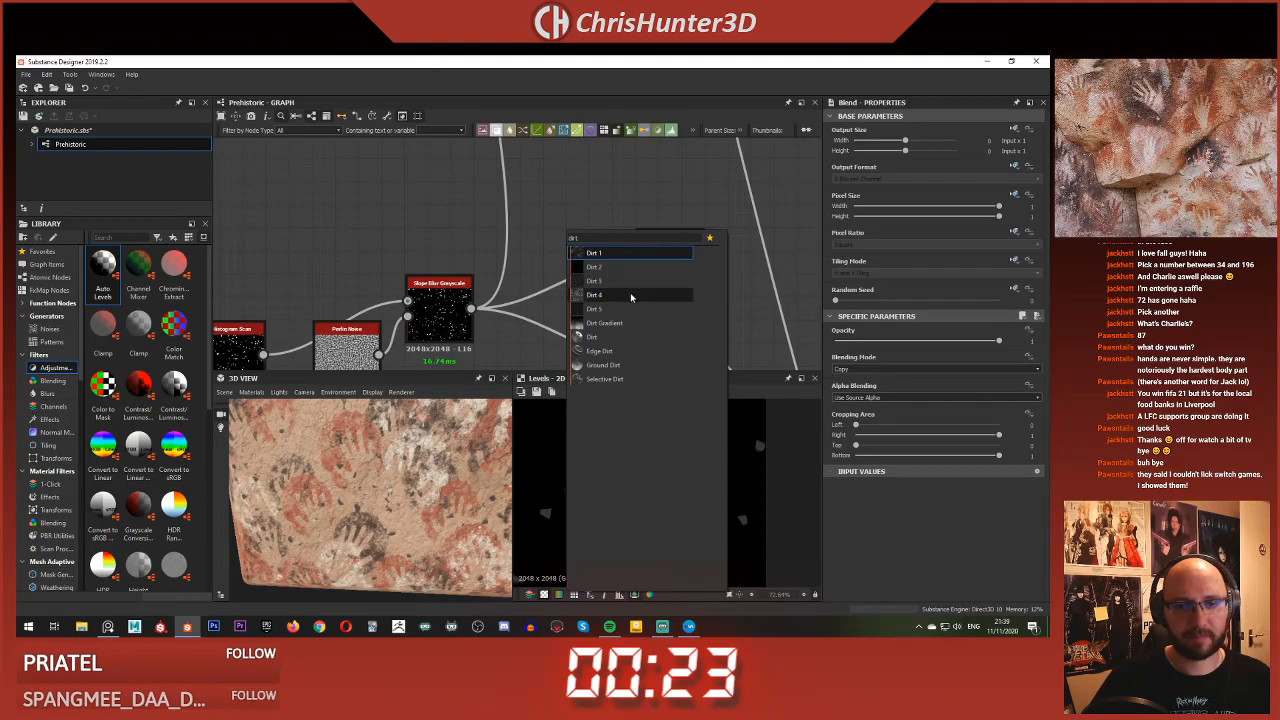
click(631, 297)
drag(588, 240, 638, 246)
Set the new Blend to Multiply with an opacity of 0.3
click(670, 265)
click(899, 370)
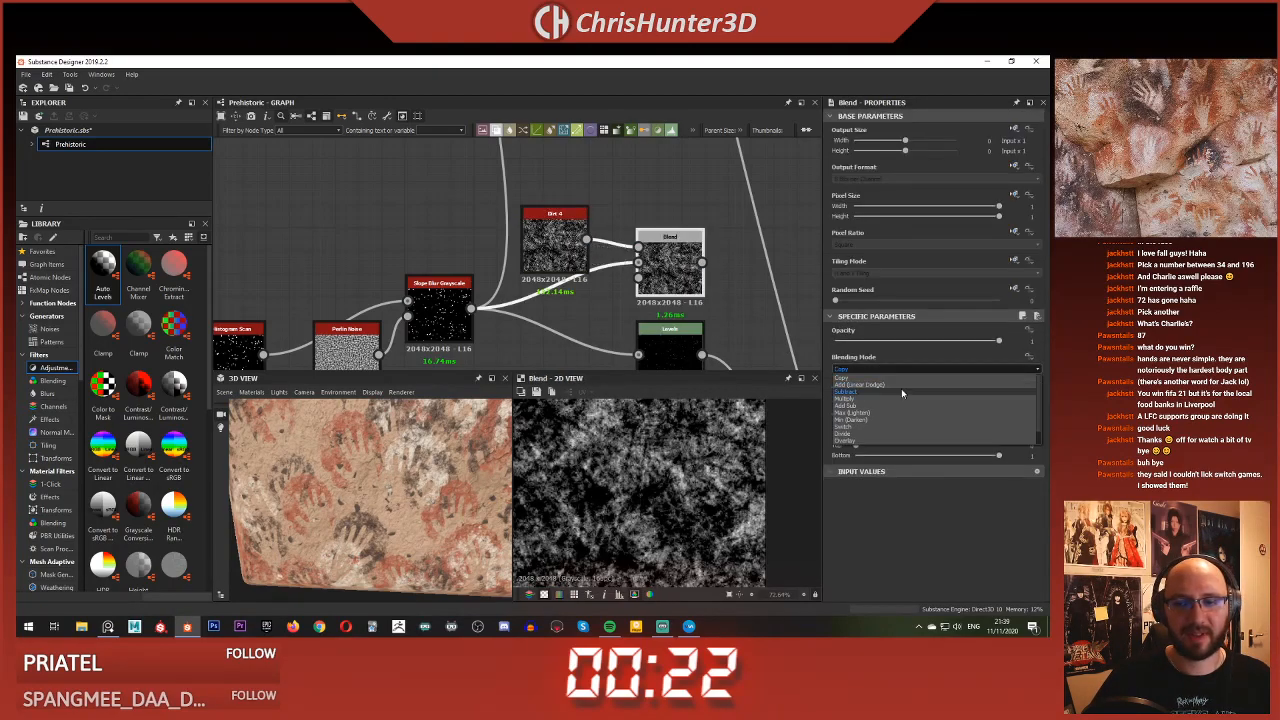
click(901, 398)
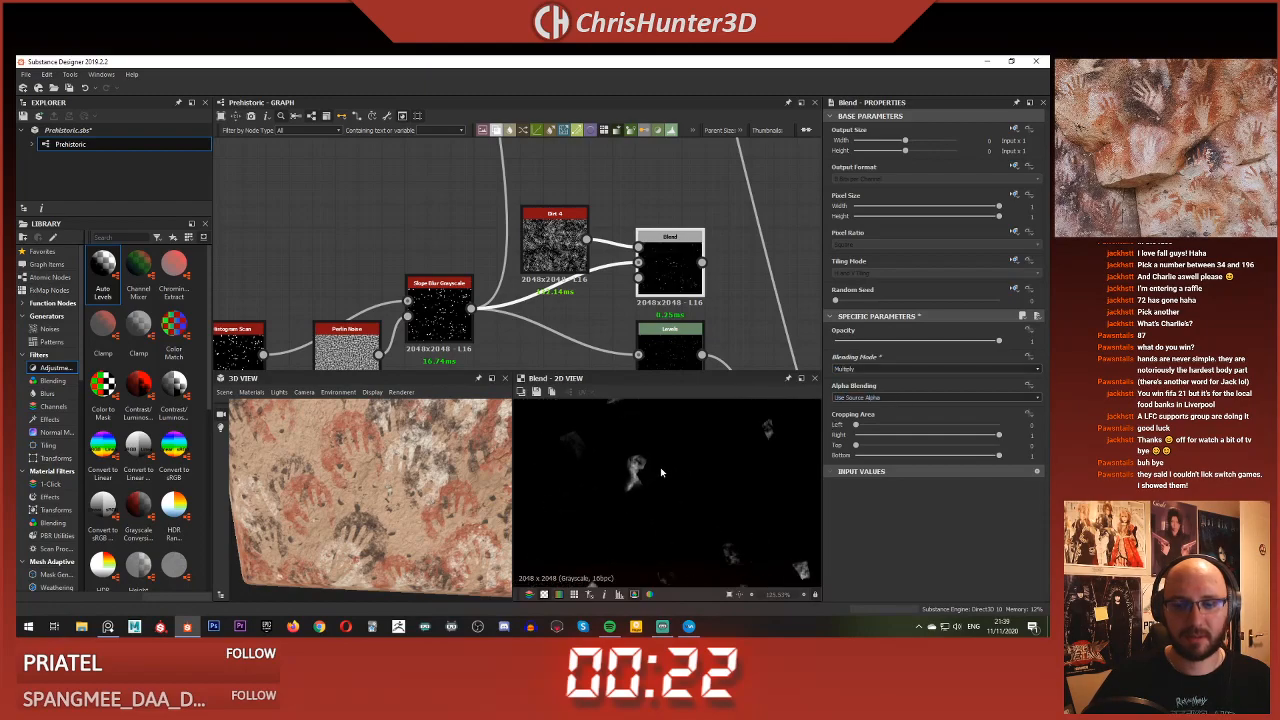
scroll(660, 468, up, 5)
mouse_move(885, 341)
mouse_down()
mouse_move(850, 343)
mouse_move(889, 345)
mouse_up()
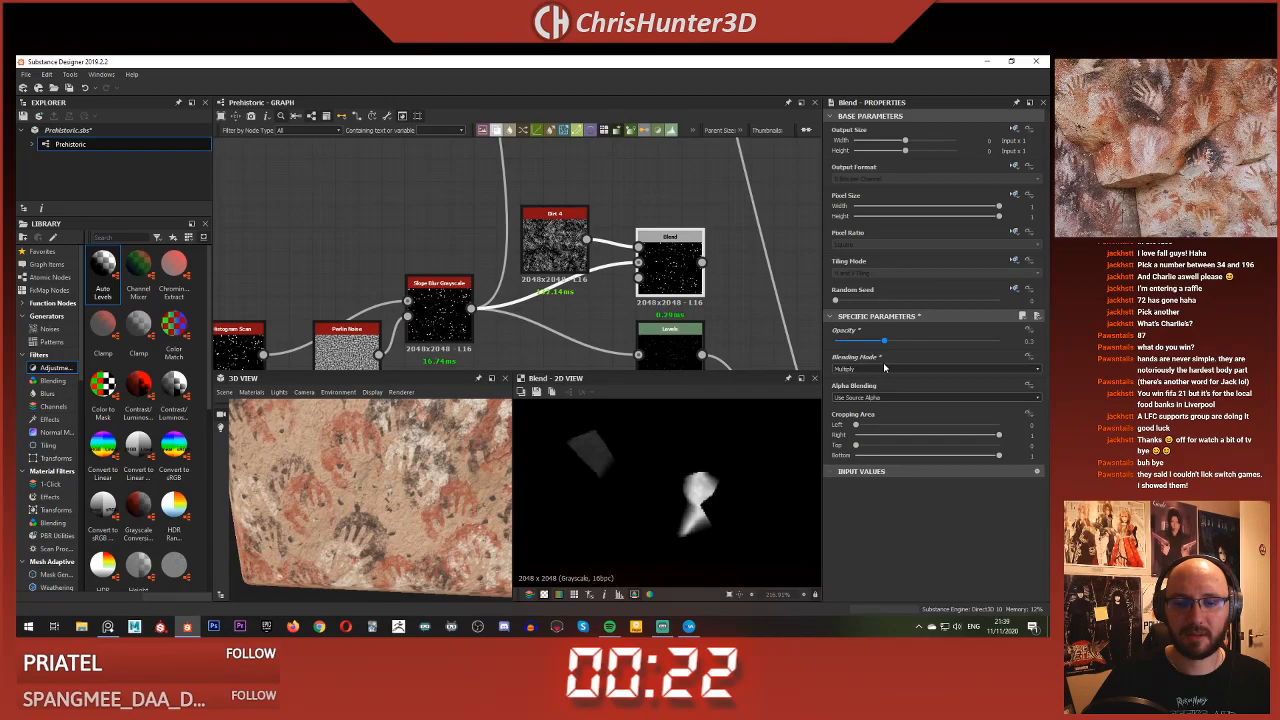
Connect the Dirt 4 Blend's output to the chips' Levels input and check the chips on the 3D surface
scroll(640, 230, down, 4)
scroll(638, 226, up, 3)
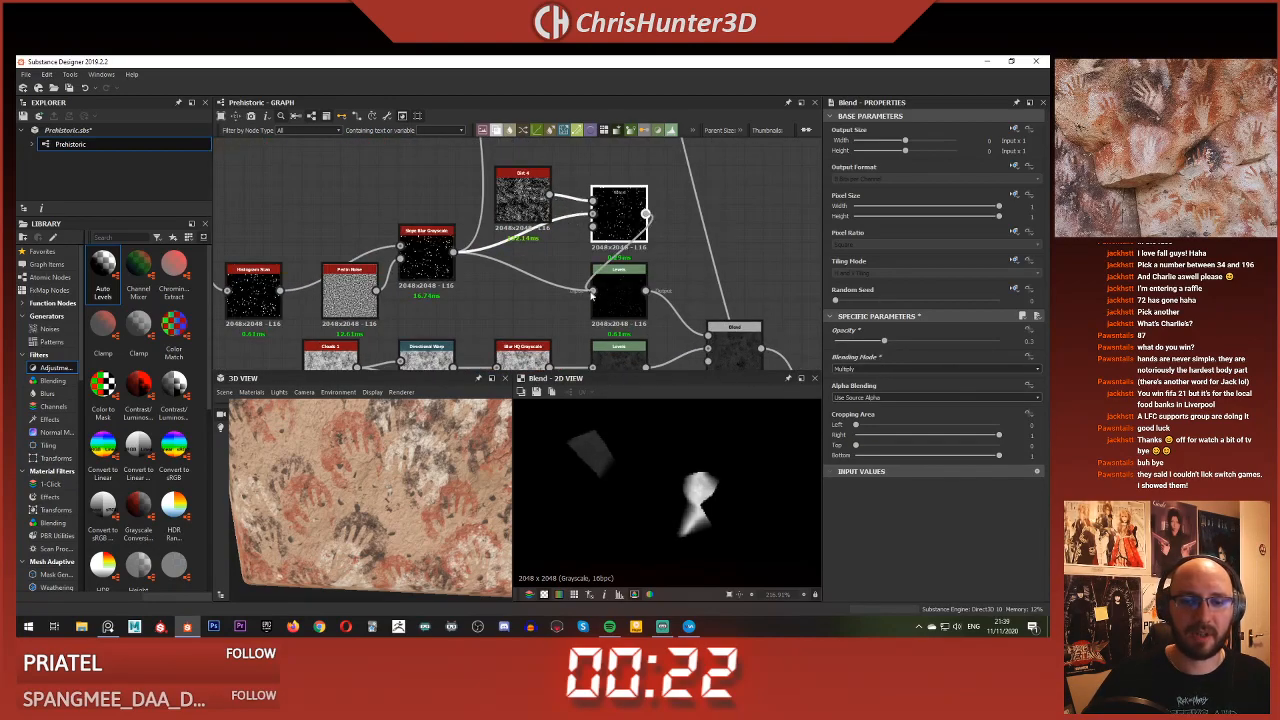
scroll(368, 480, up, 10)
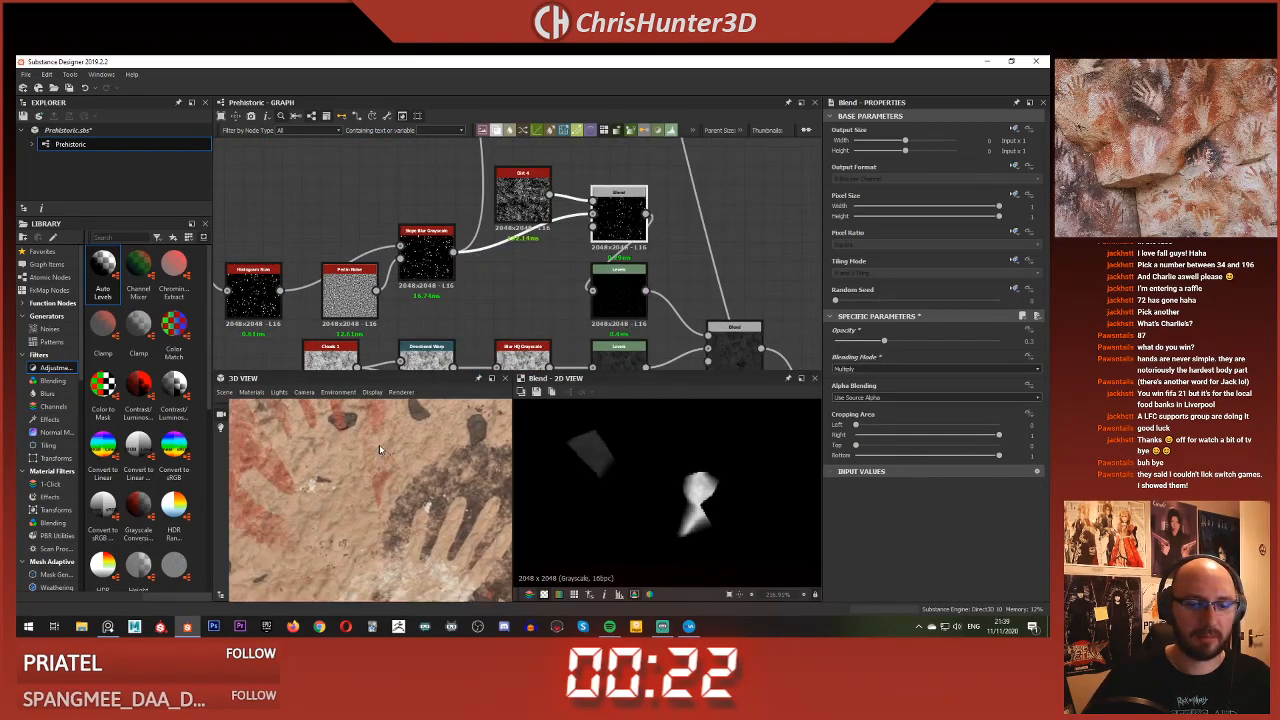
scroll(374, 454, down, 4)
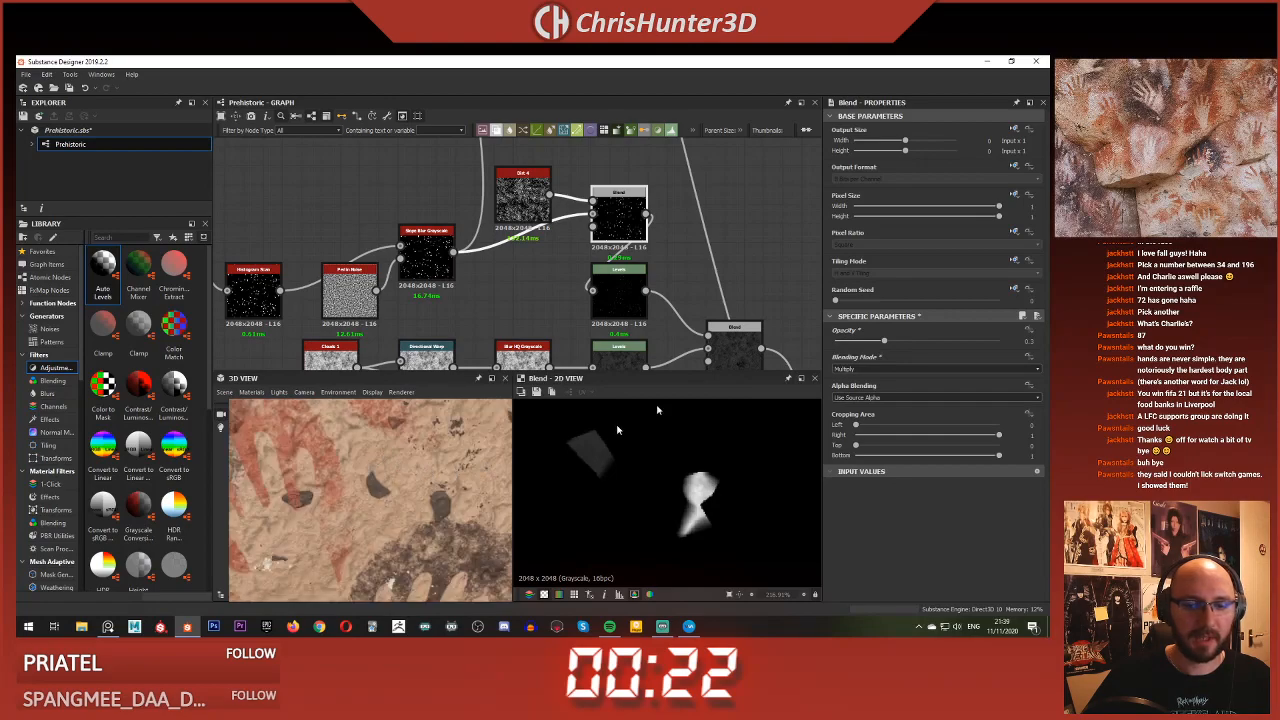
Show the chips' Levels output in the 2D view and set the Dirt 4 Blend's opacity to 1
double_click(628, 282)
click(620, 210)
drag(884, 350, 1031, 339)
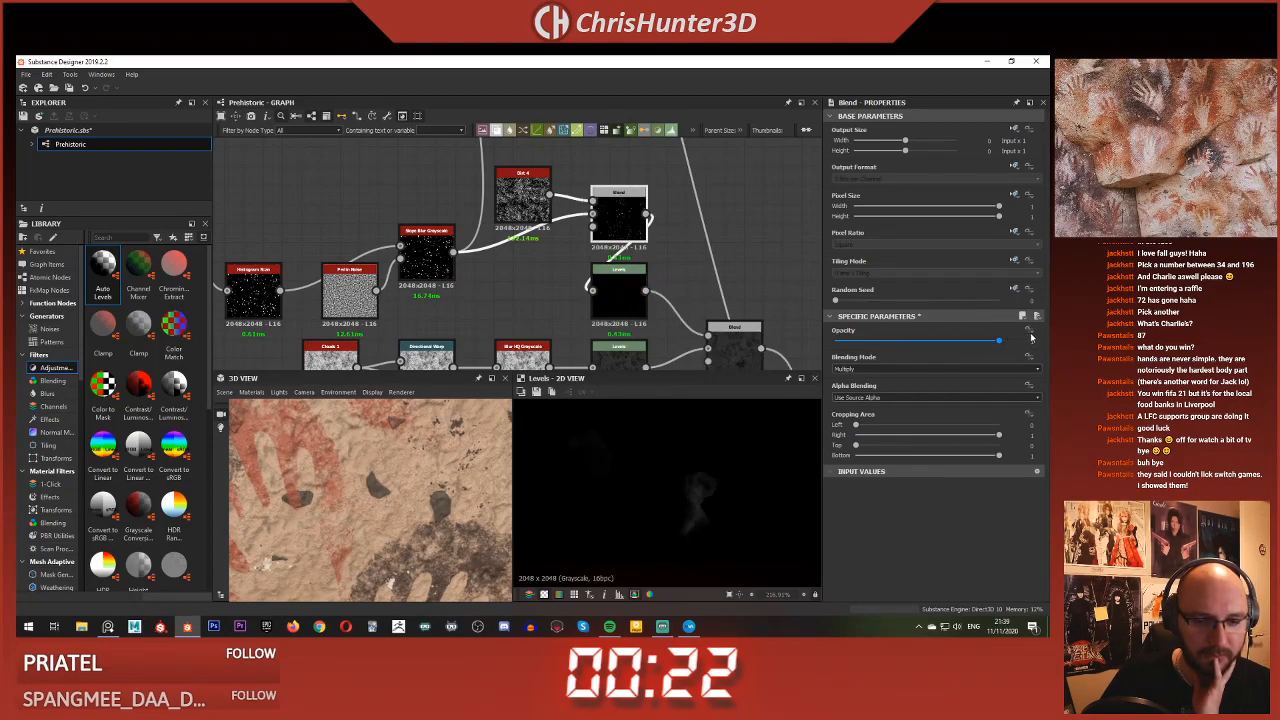
Compare the output of the Max (Lighten) Blend after the chips' Levels with the chips in the 3D view
click(622, 295)
scroll(624, 285, down, 2)
scroll(632, 280, down, 1)
middle_drag(655, 279, 628, 222)
scroll(634, 212, up, 2)
double_click(677, 289)
scroll(705, 470, down, 1)
scroll(704, 470, down, 3)
scroll(580, 270, down, 2)
scroll(565, 272, up, 3)
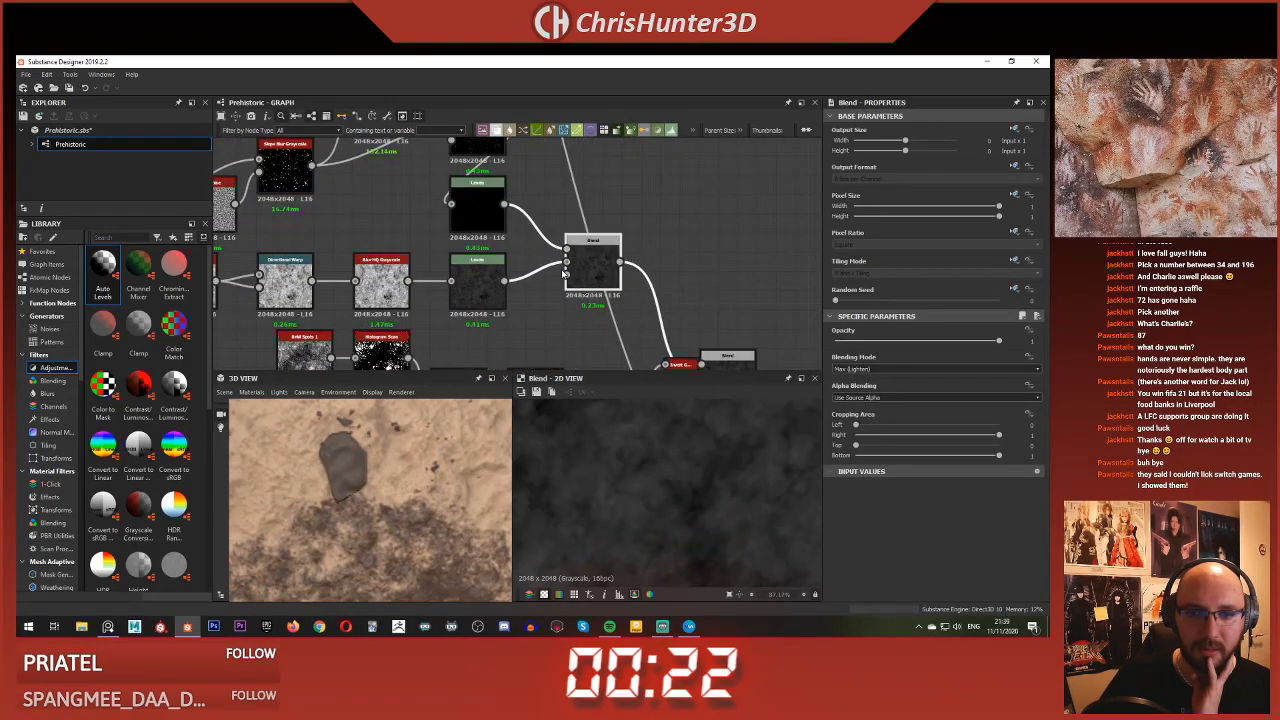
double_click(566, 249)
double_click(575, 260)
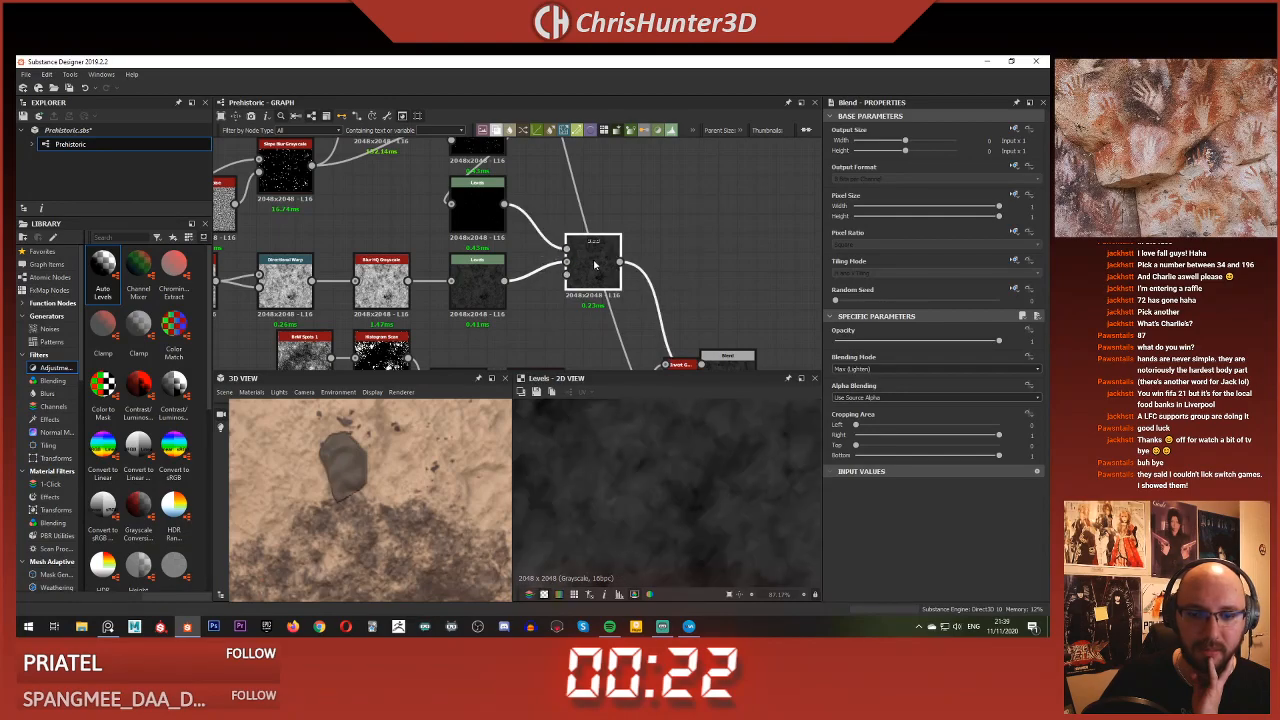
scroll(634, 470, down, 5)
Adjust the chips' Levels by brightening the midtones and slightly raising the output white level
double_click(488, 215)
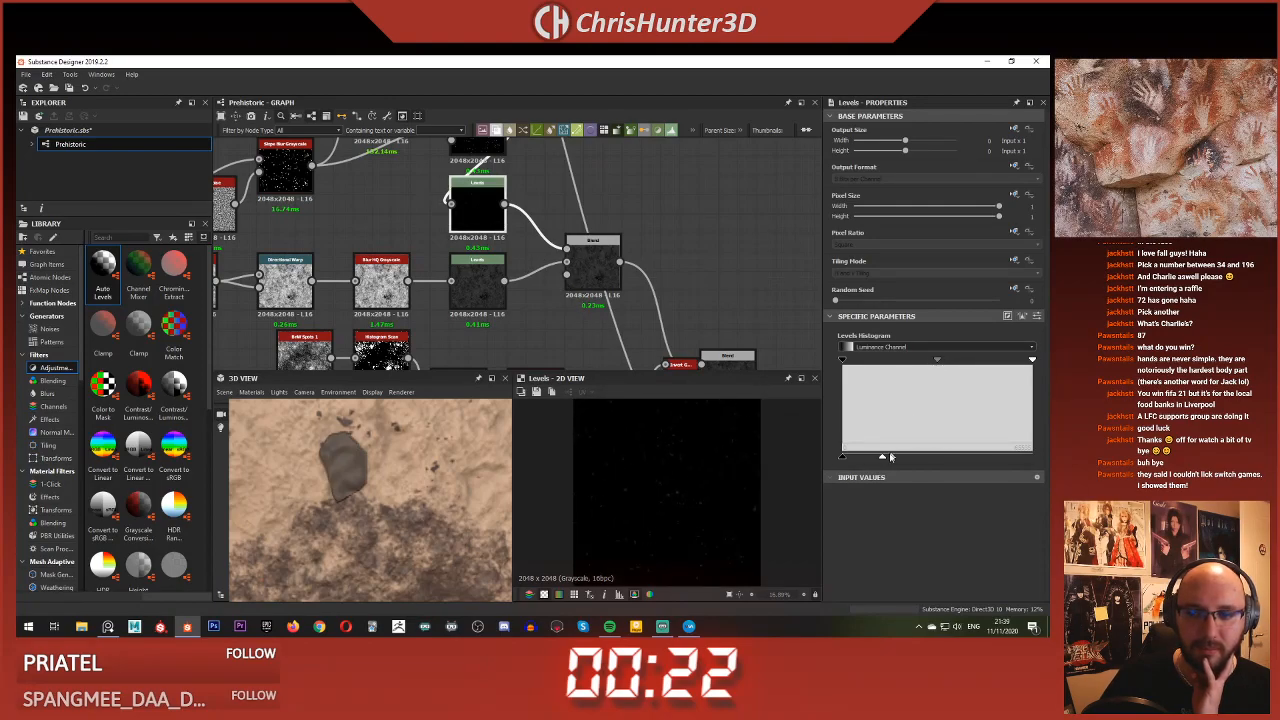
drag(883, 458, 952, 460)
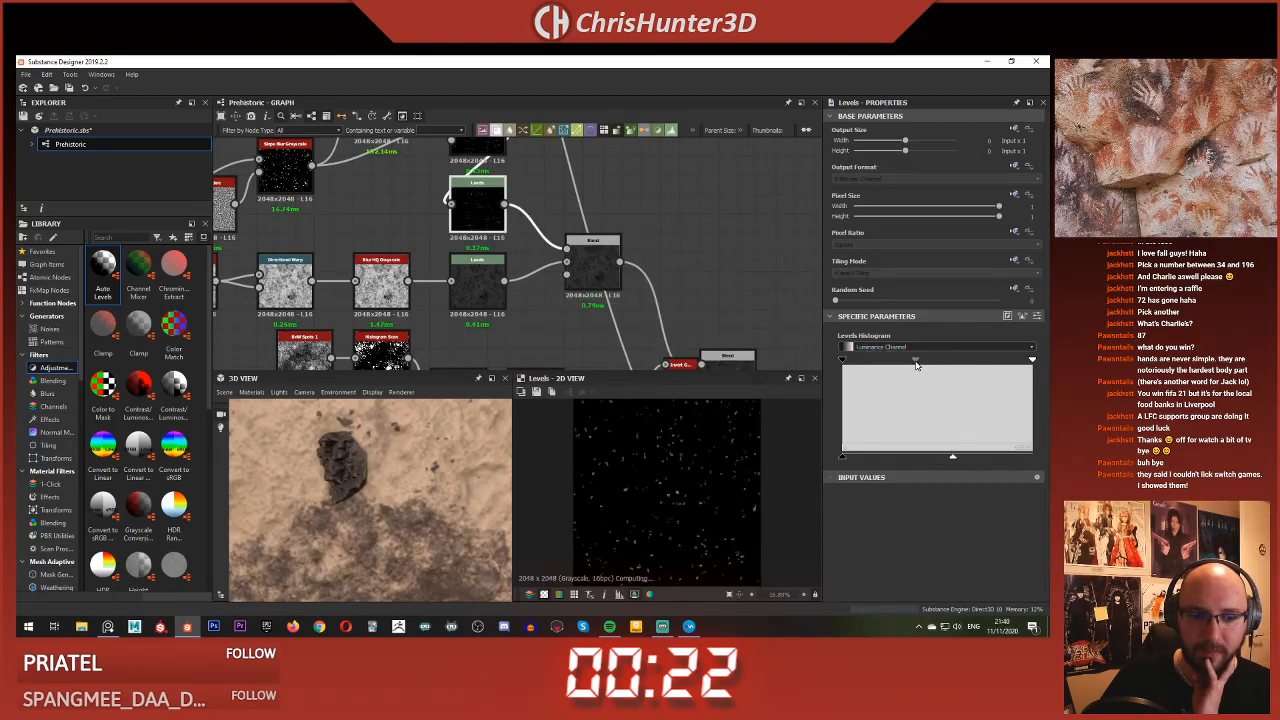
drag(950, 460, 891, 457)
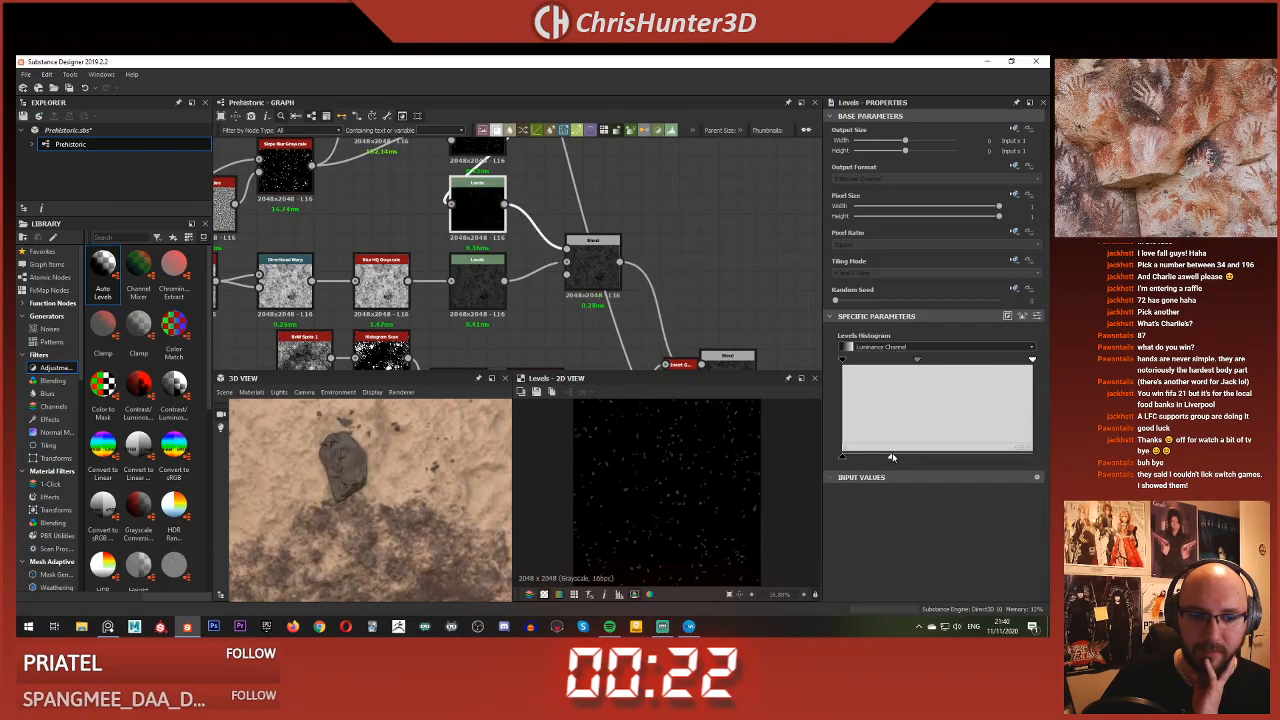
drag(914, 362, 882, 363)
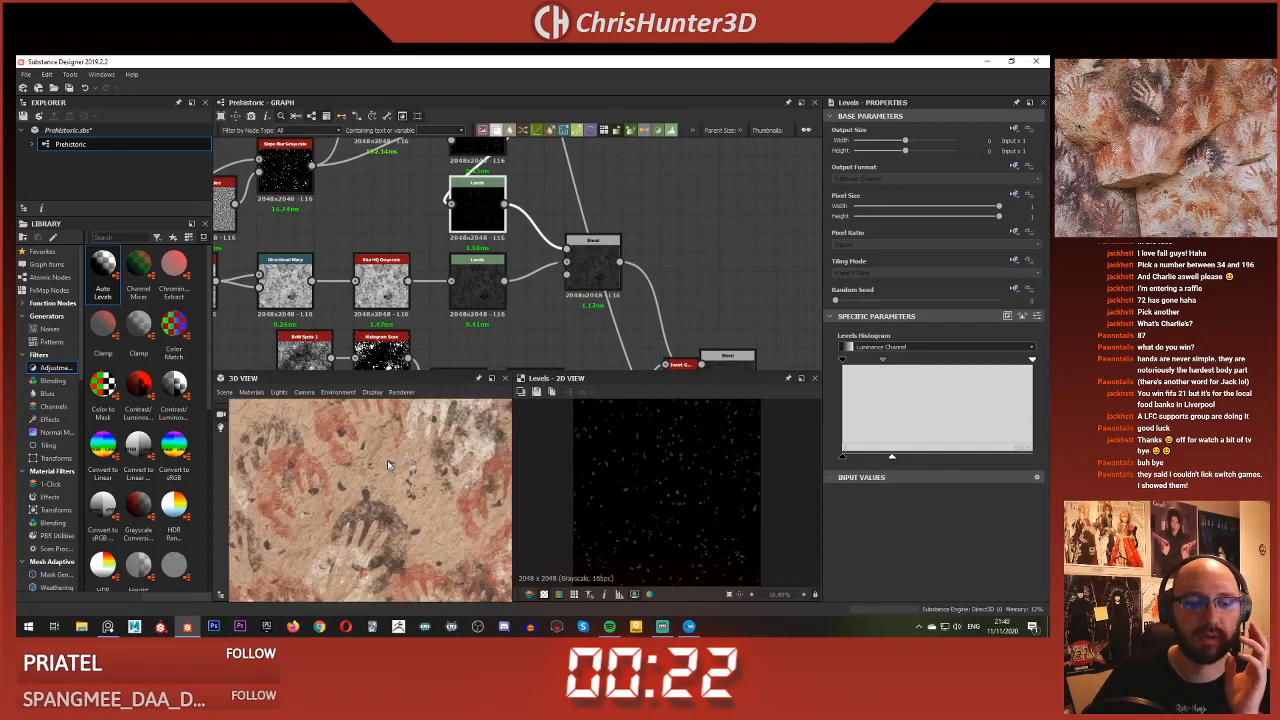
Examine the dirt texture on the chips in the 3D view and in the Levels output
scroll(405, 458, up, 5)
mouse_move(401, 448)
middle_down()
mouse_move(424, 459)
mouse_move(384, 457)
middle_up()
scroll(430, 458, down, 3)
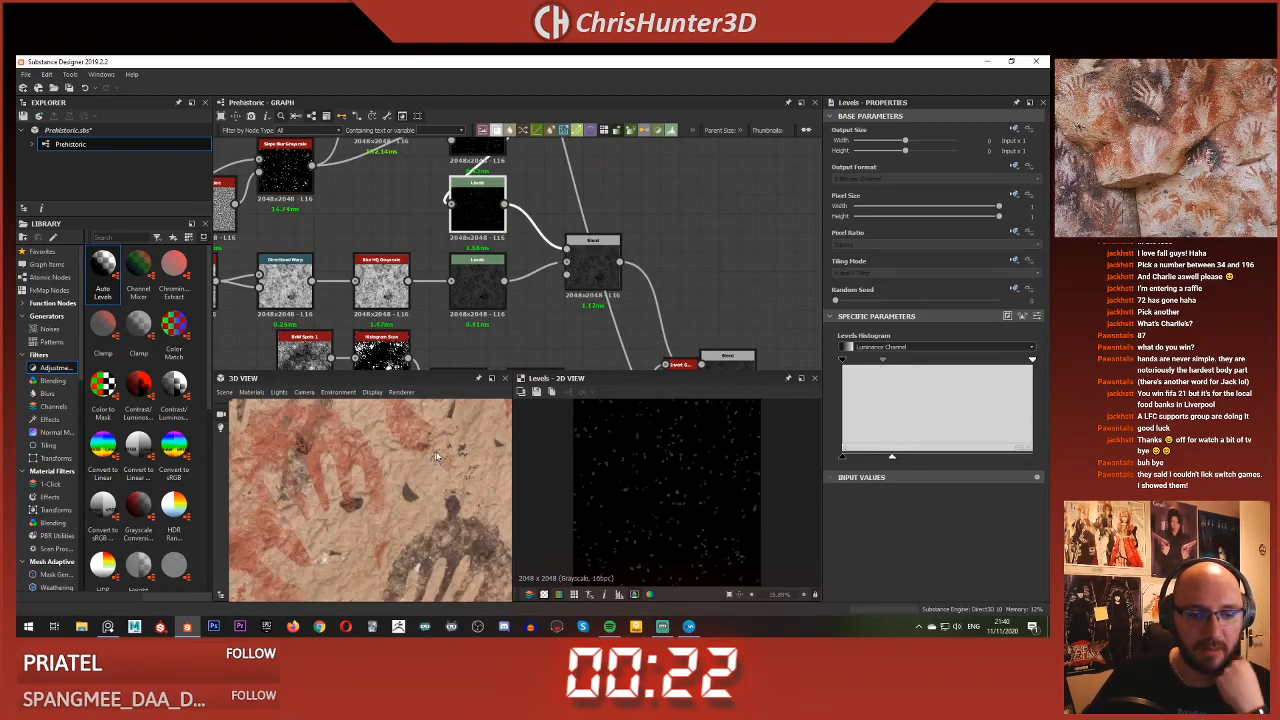
scroll(420, 457, up, 3)
scroll(424, 456, up, 3)
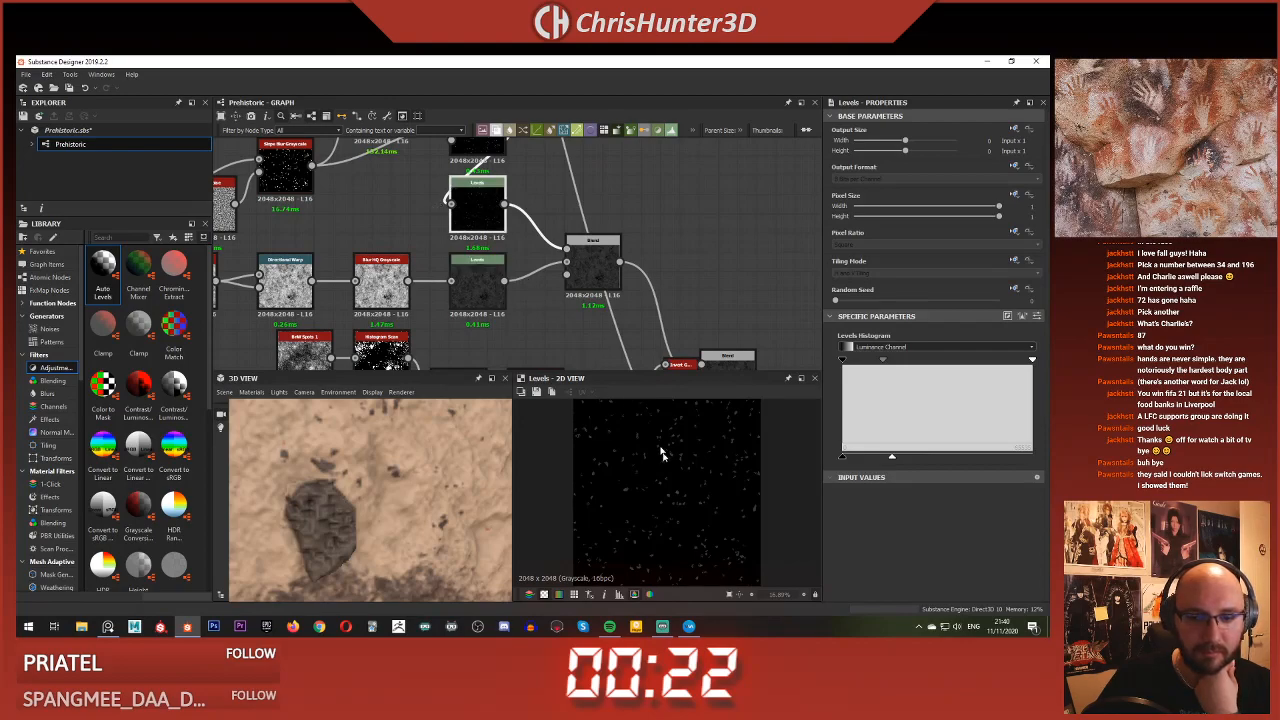
scroll(663, 443, up, 8)
scroll(651, 447, down, 8)
Examine the Max (Lighten) Blend's output in the 2D view and inspect other chips across the 3D surface
double_click(593, 265)
scroll(683, 491, down, 4)
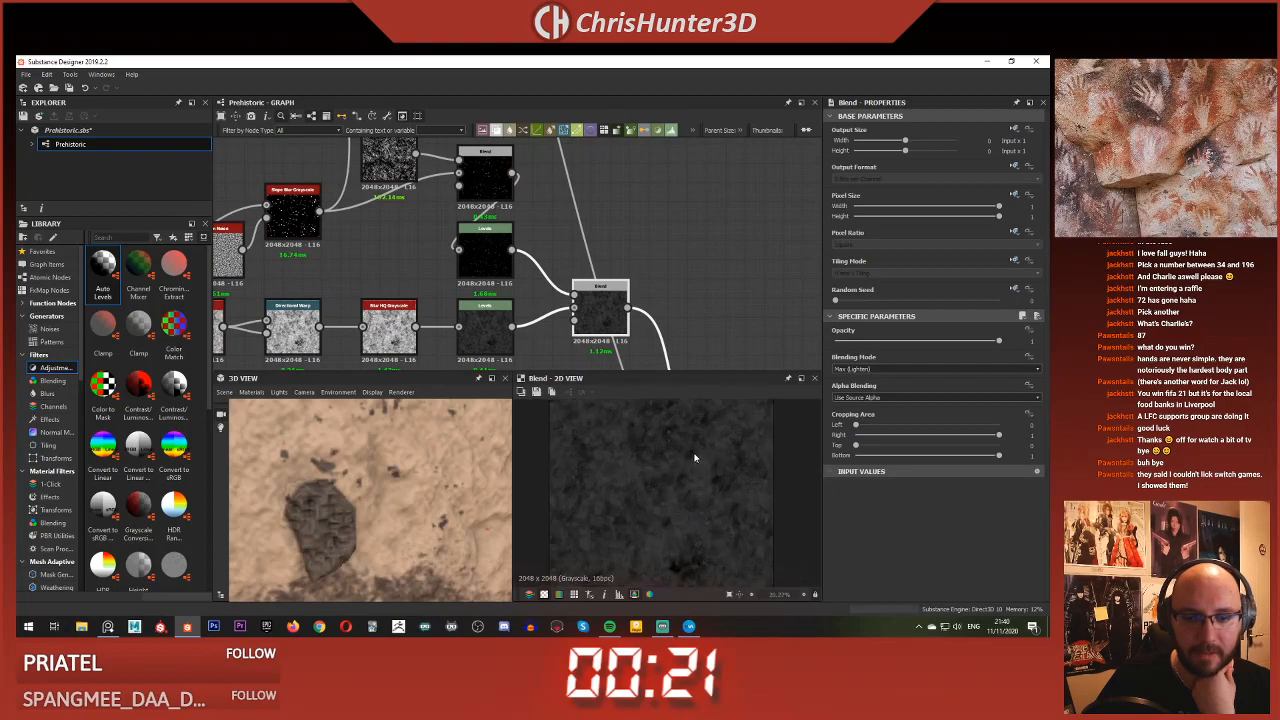
scroll(683, 491, up, 6)
middle_drag(704, 426, 703, 457)
scroll(398, 486, down, 5)
scroll(396, 488, down, 4)
mouse_move(386, 498)
mouse_down()
mouse_move(378, 443)
mouse_move(386, 485)
mouse_up()
scroll(388, 465, up, 6)
scroll(384, 488, up, 6)
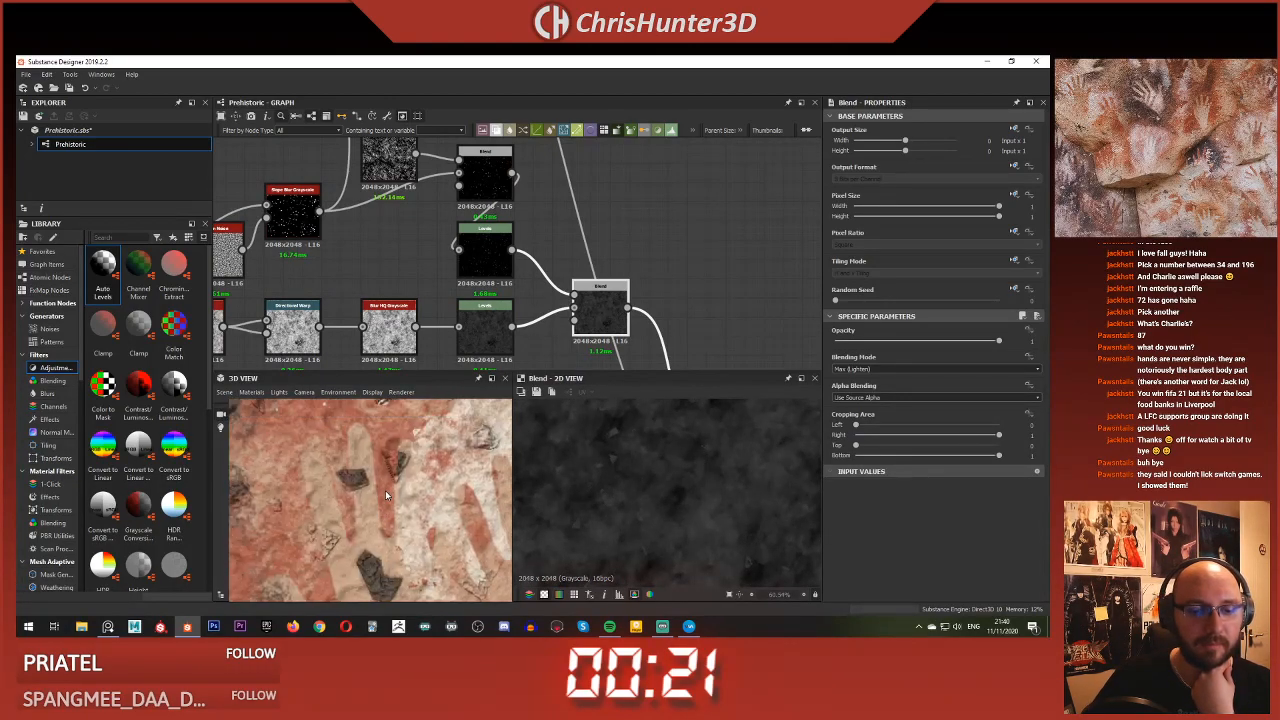
Change the blending mode of the Dirt 4 Blend to Min (Darken)
middle_drag(545, 206, 580, 240)
double_click(534, 217)
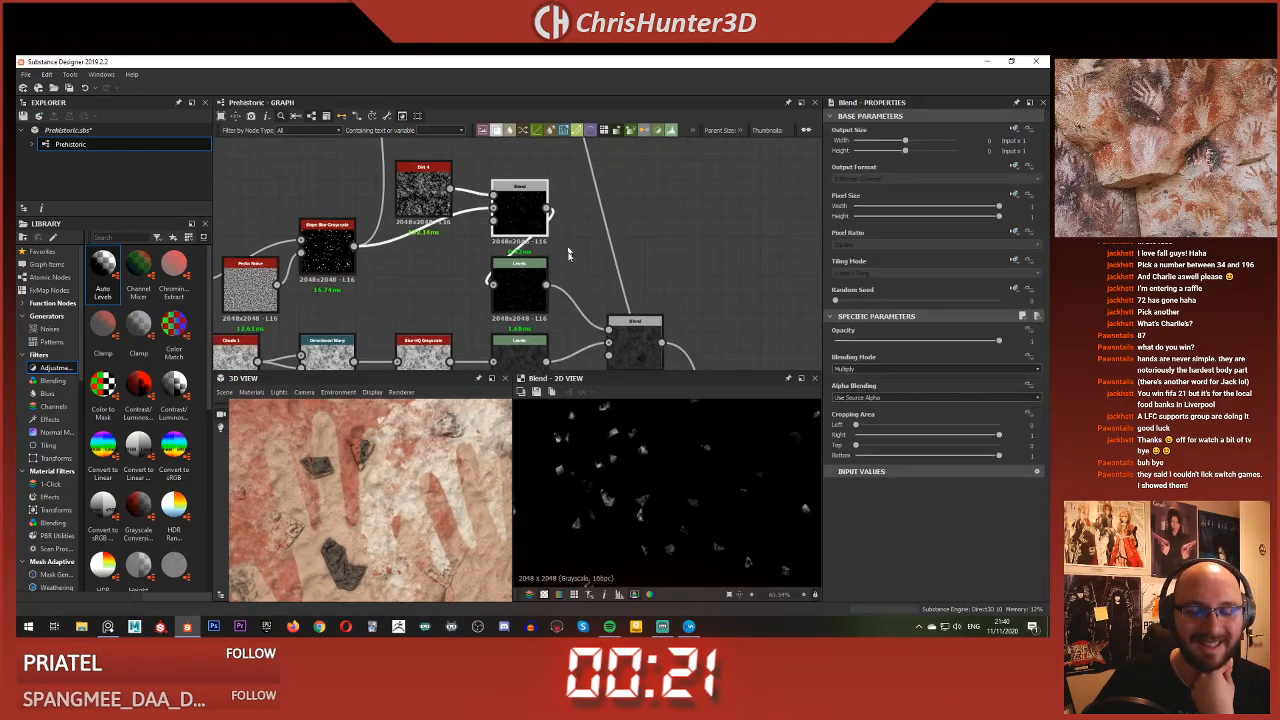
click(860, 369)
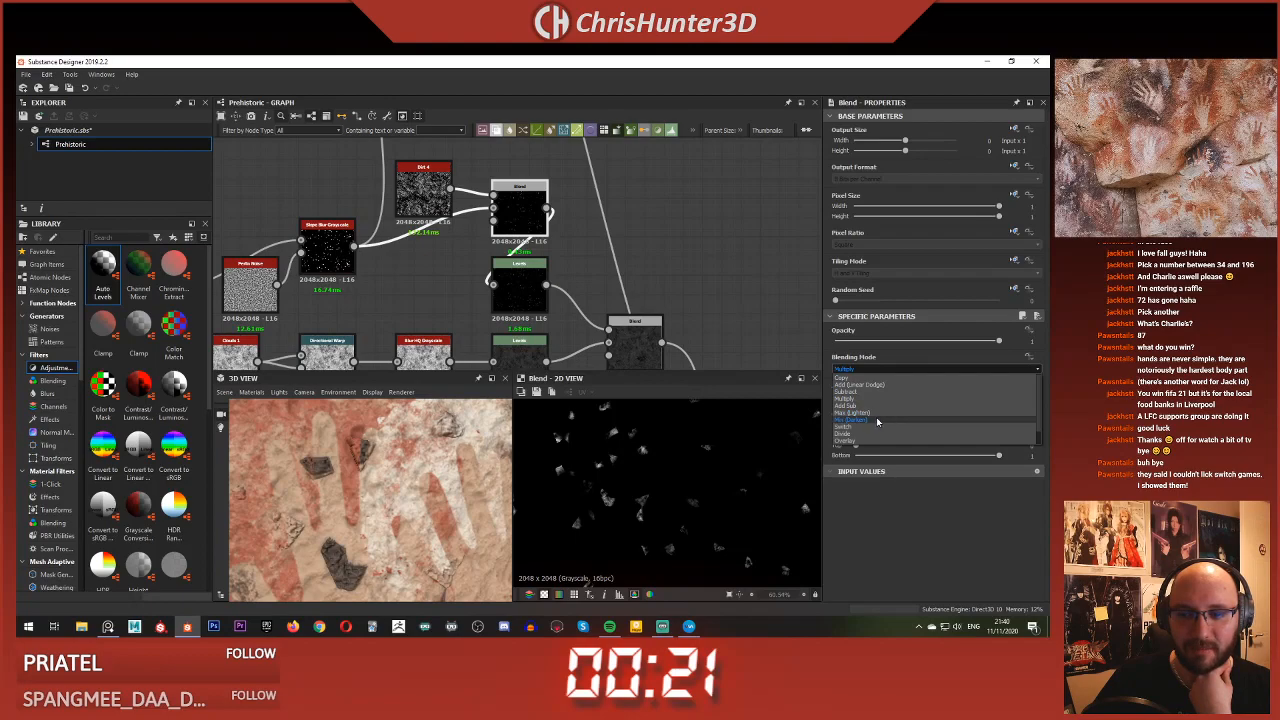
click(877, 422)
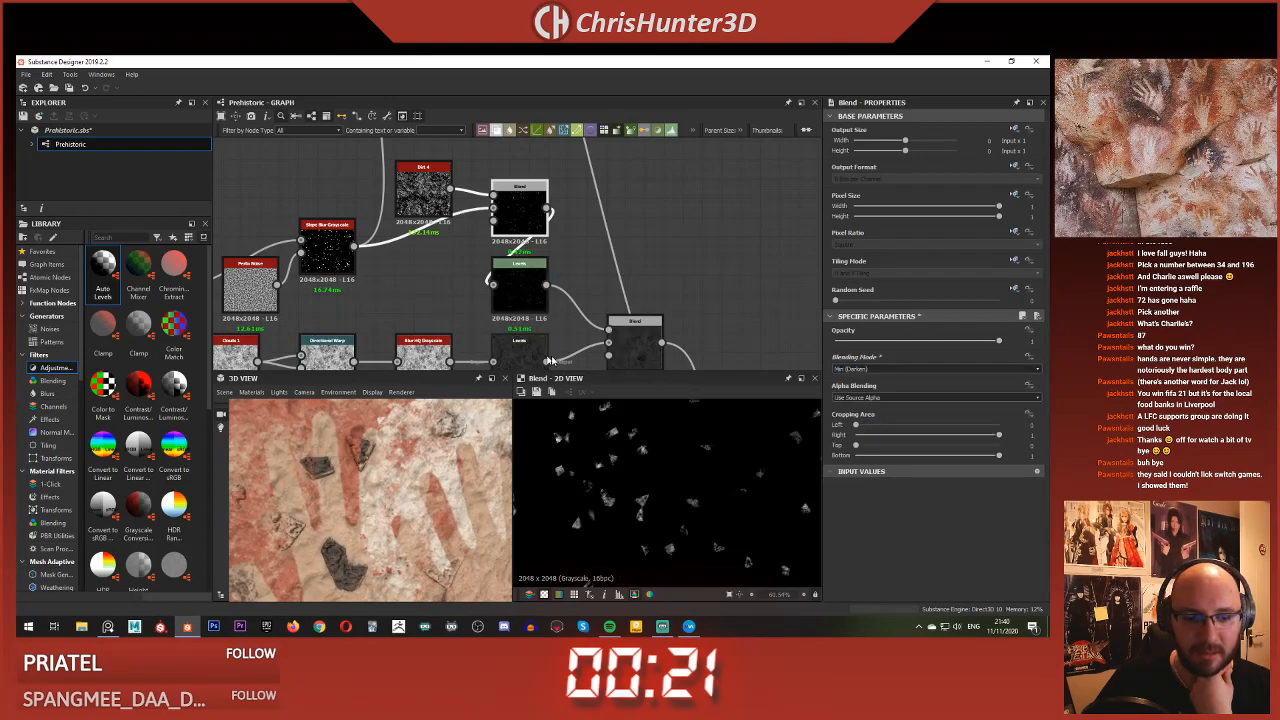
Set the chips' Levels to maximum output white with darker midtones and reconnect its input directly to the Slope Blur Grayscale
double_click(535, 290)
drag(893, 458, 903, 457)
drag(950, 362, 940, 368)
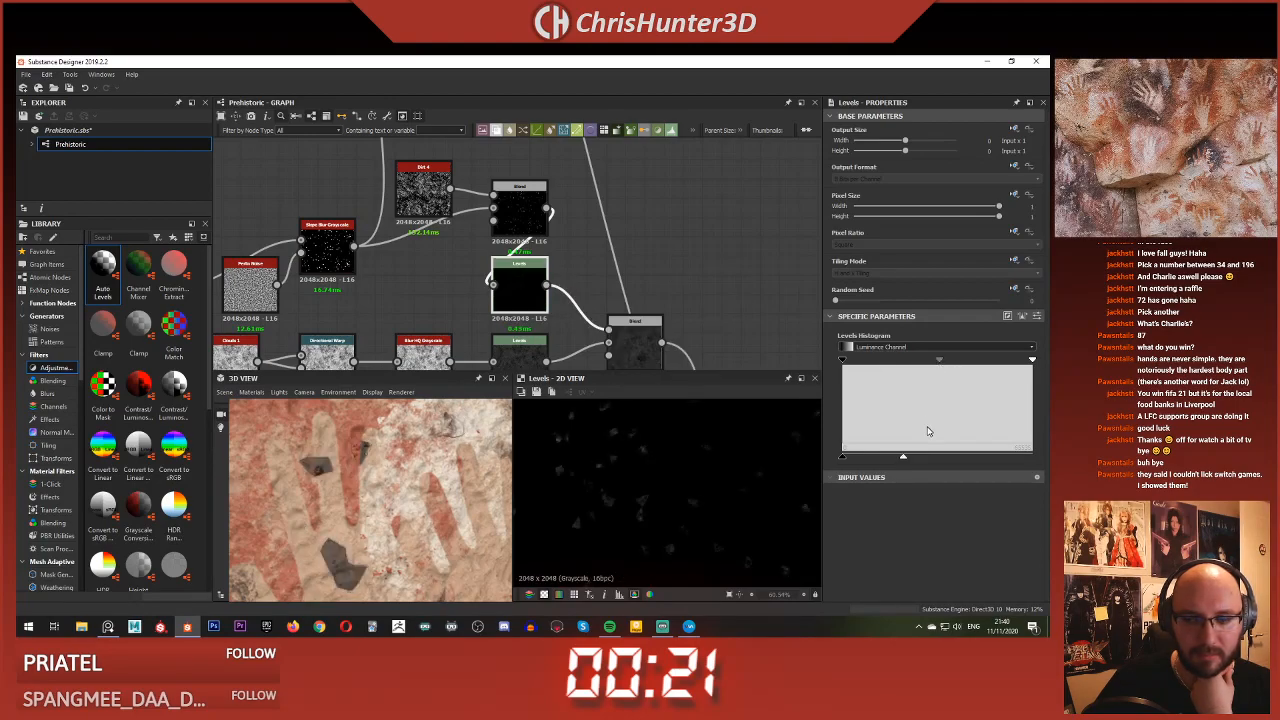
drag(904, 458, 1032, 456)
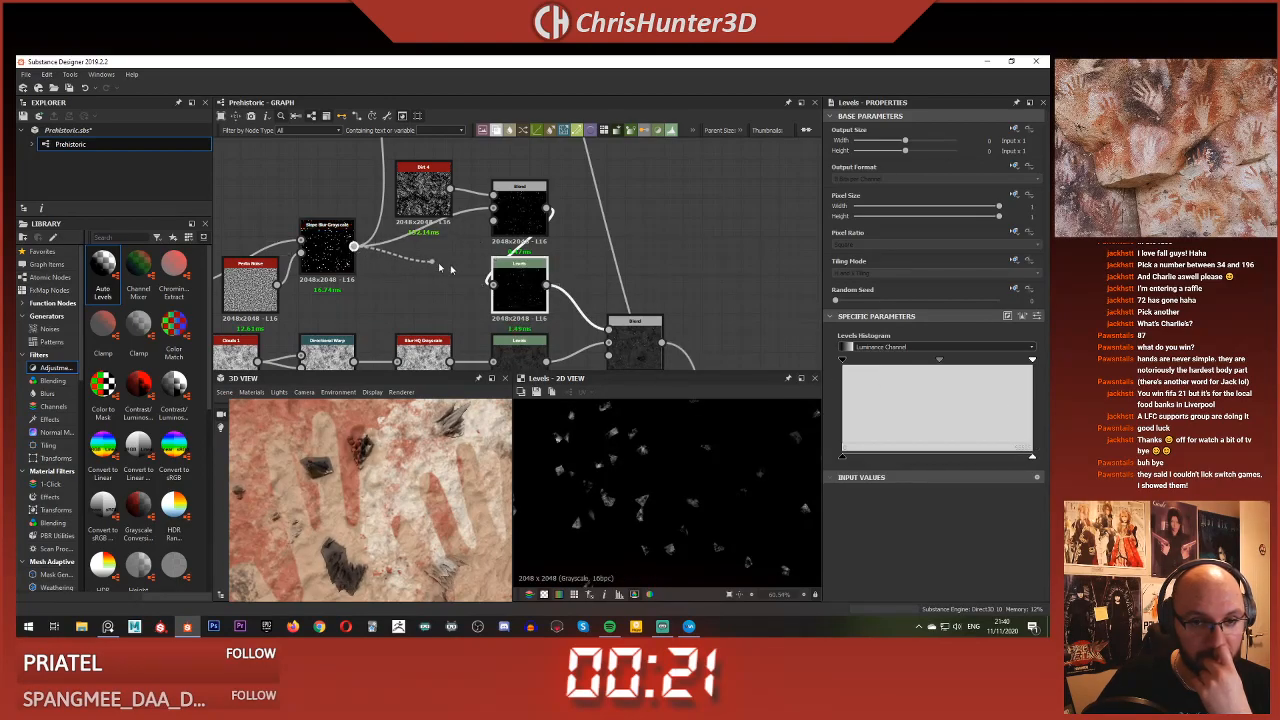
drag(425, 262, 491, 284)
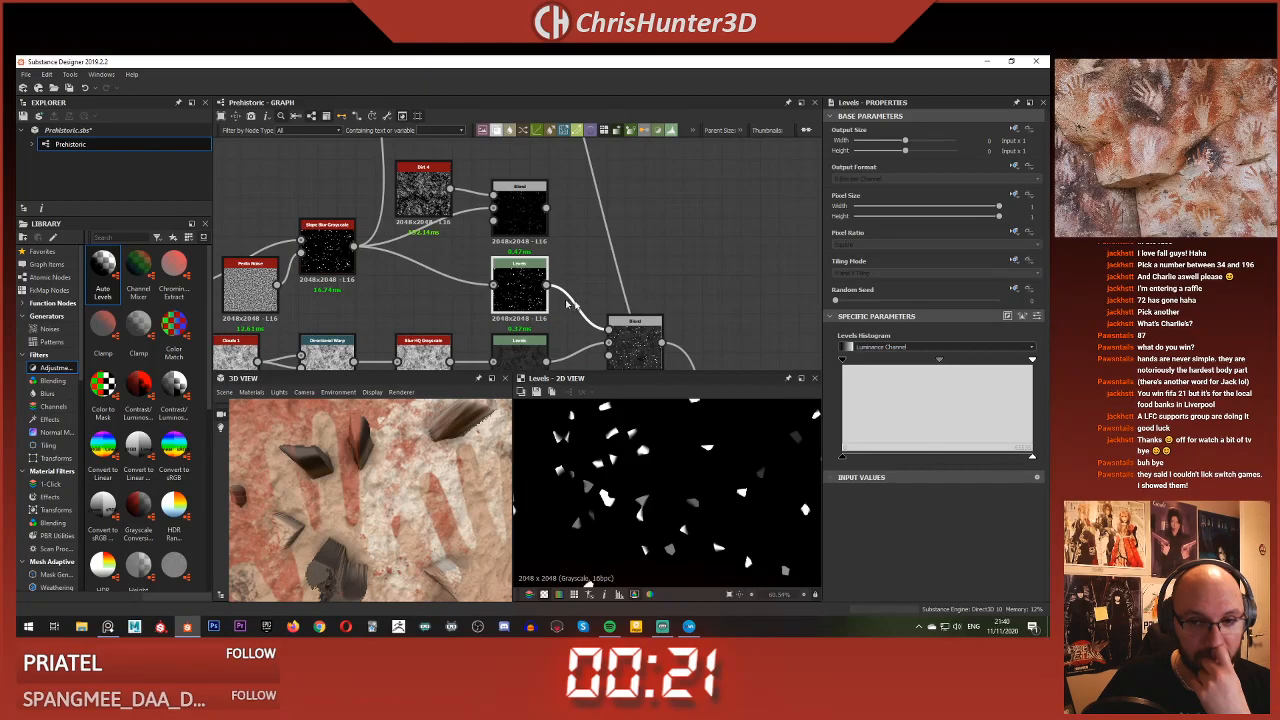
Lower the output white of the chips' Levels to roughly a fifth of the range and check the chips' height in 3D
drag(943, 452, 878, 448)
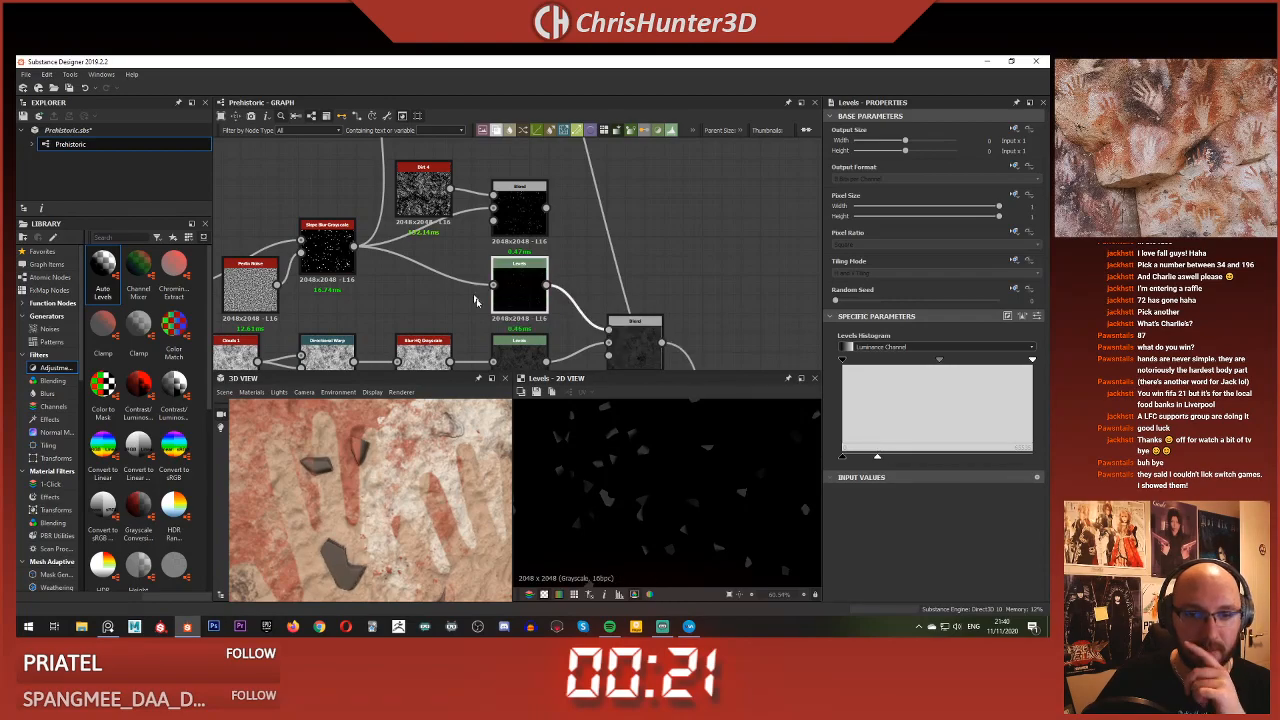
scroll(363, 519, down, 5)
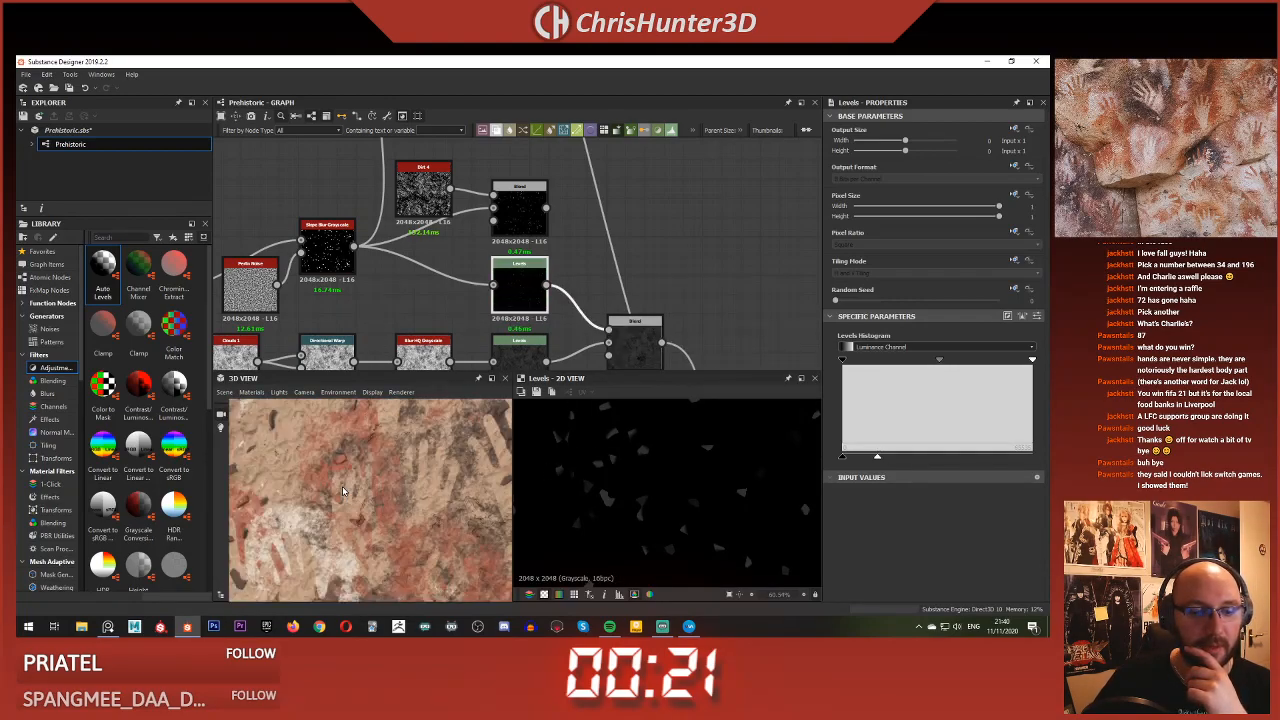
scroll(545, 323, up, 1)
scroll(549, 234, down, 3)
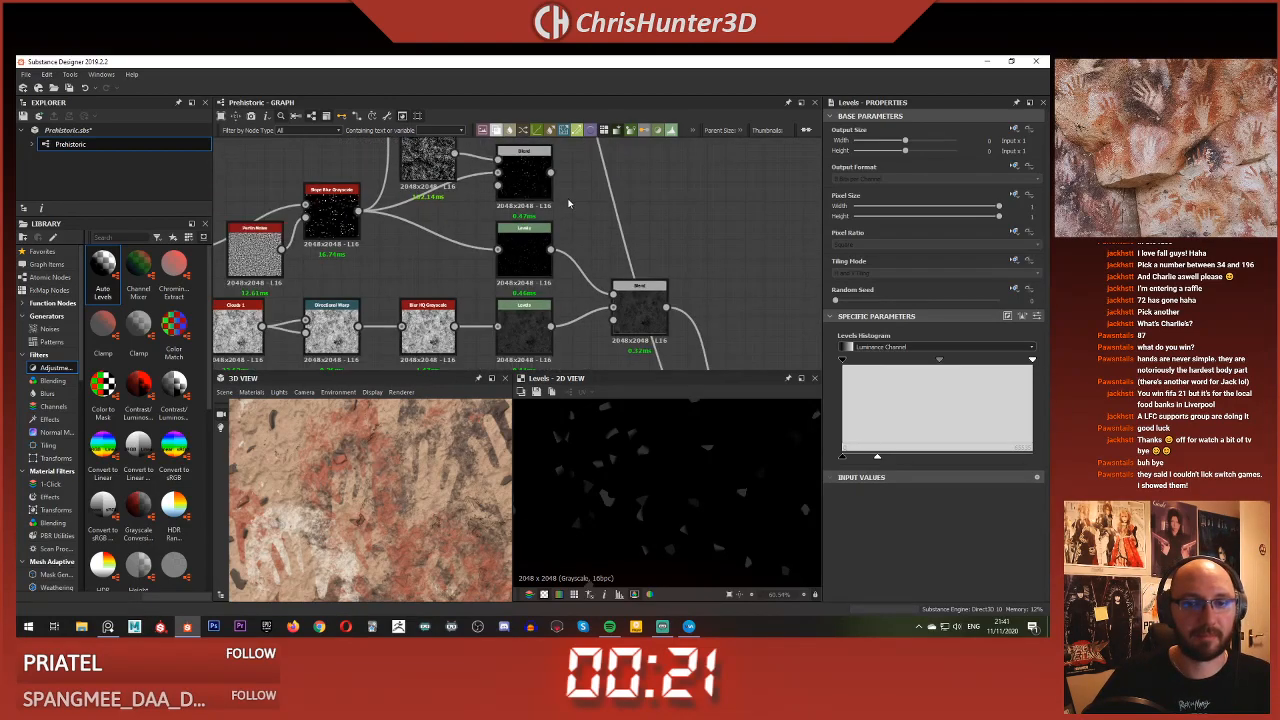
Place the Dirt 4 Blend after the chips' Levels, feed the Levels into its background and set the blending mode to Multiply
drag(548, 234, 636, 249)
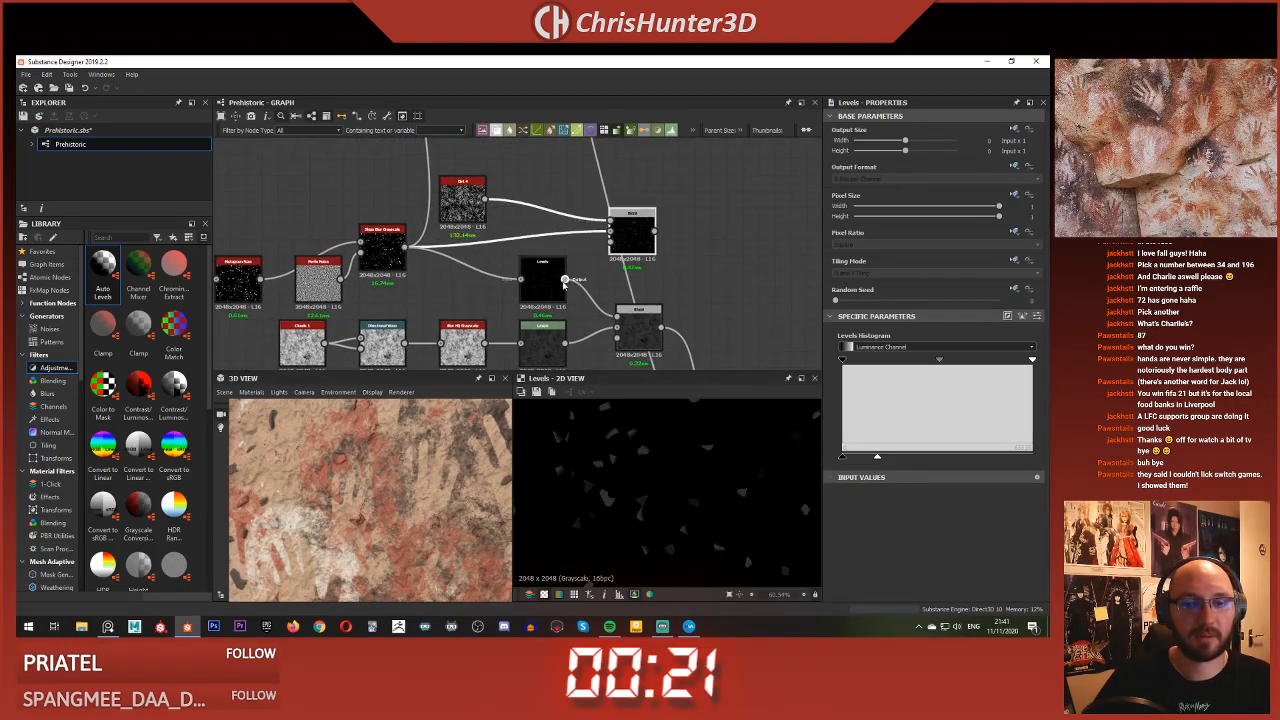
click(634, 236)
scroll(651, 486, up, 3)
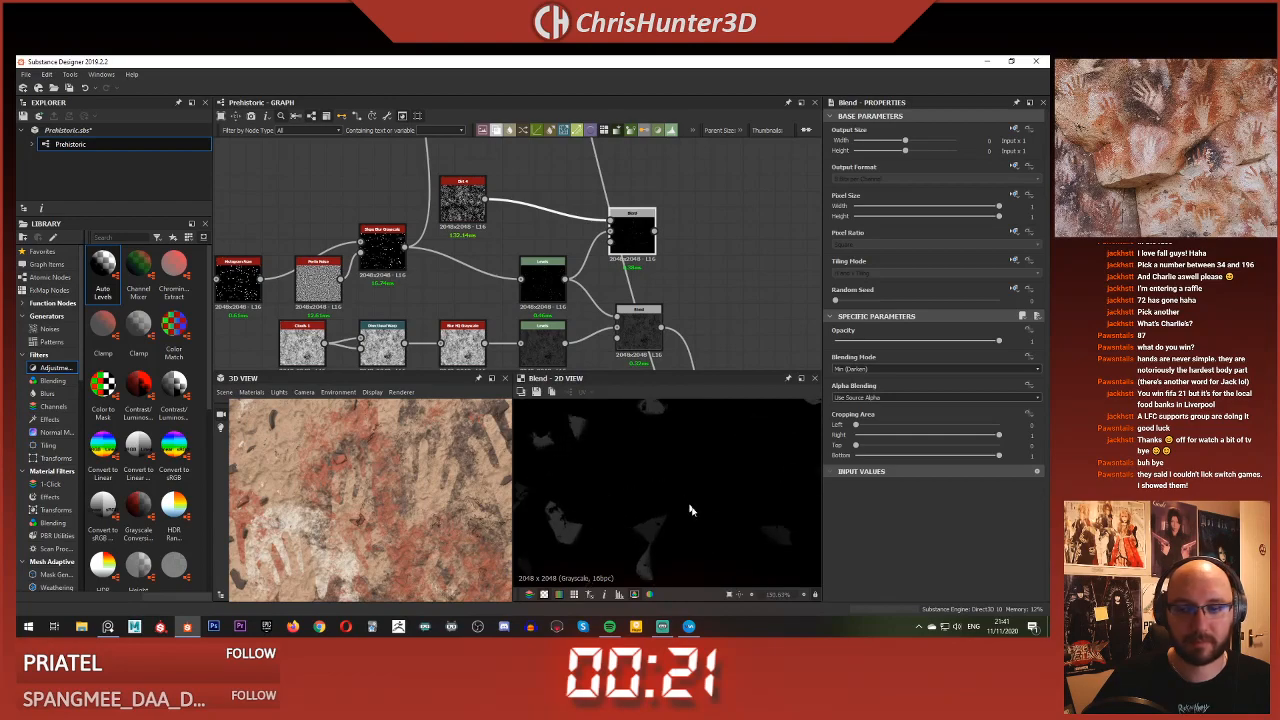
click(860, 369)
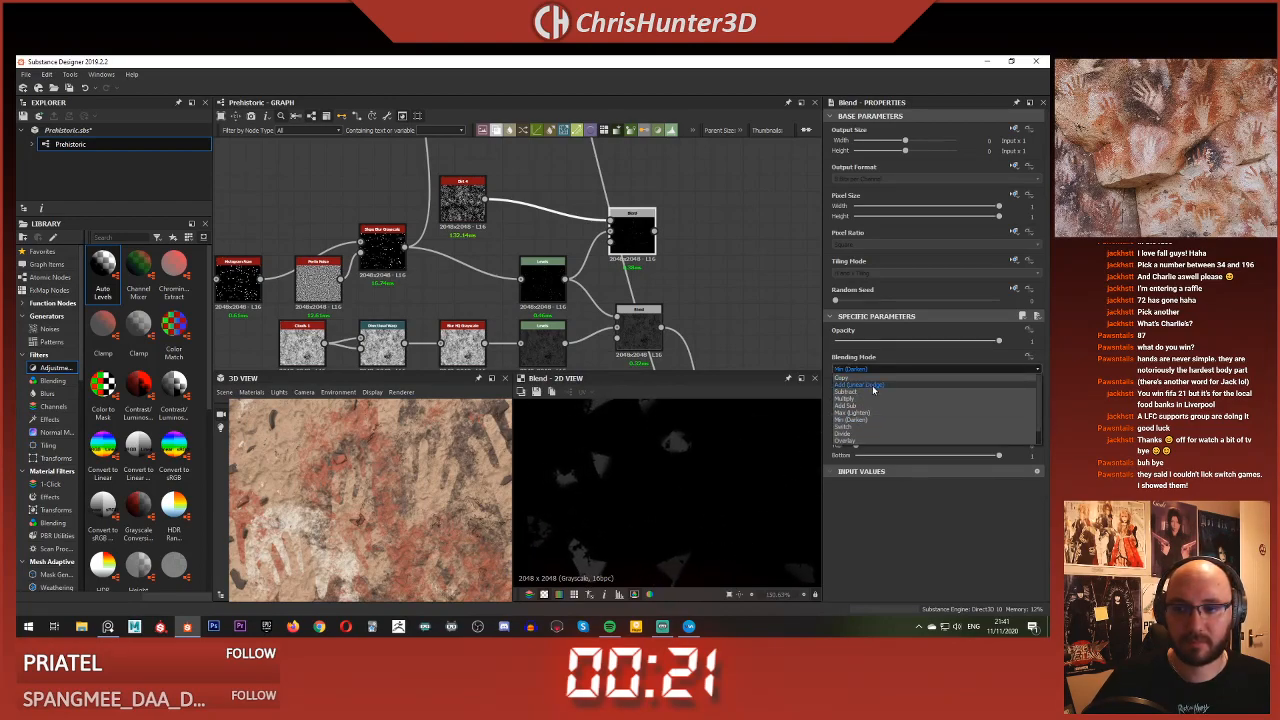
click(873, 398)
scroll(672, 466, down, 4)
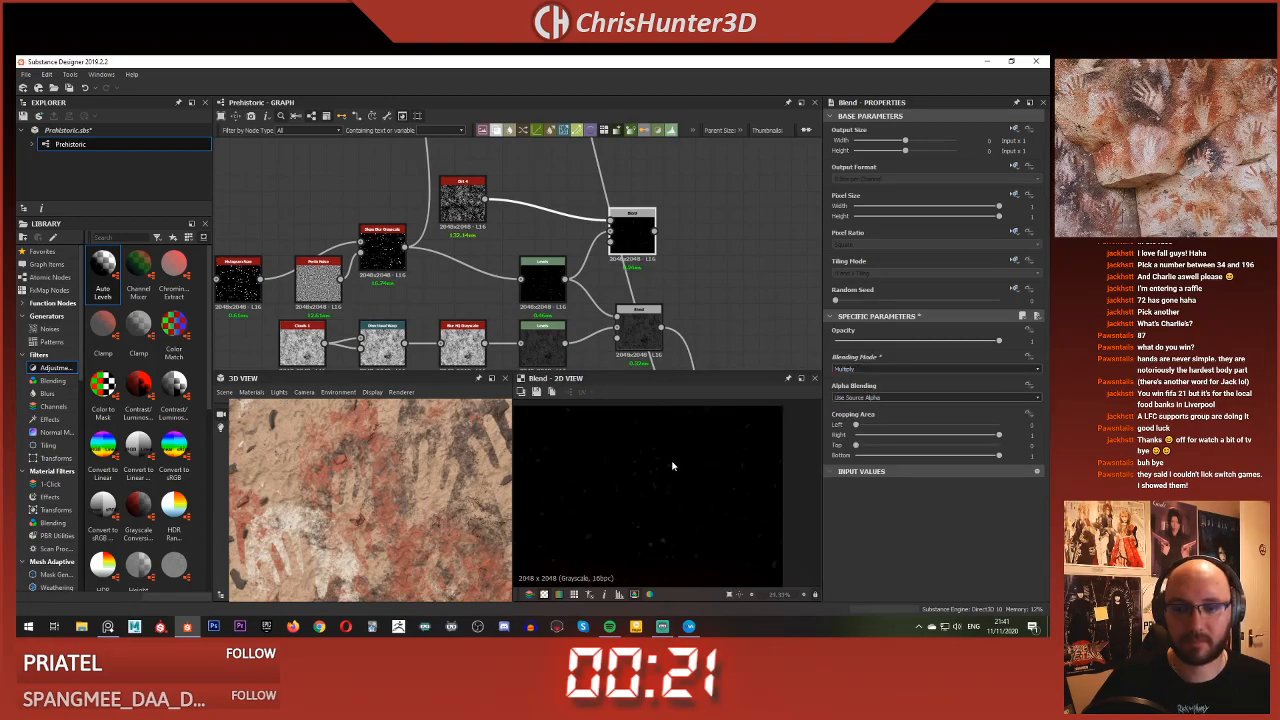
Connect the Dirt 4 Blend's output to the downstream height Blend and reduce its opacity to 0.14
middle_drag(519, 221, 446, 181)
scroll(446, 181, down, 1)
drag(536, 258, 529, 264)
scroll(365, 494, up, 3)
middle_drag(356, 497, 360, 478)
scroll(358, 480, up, 4)
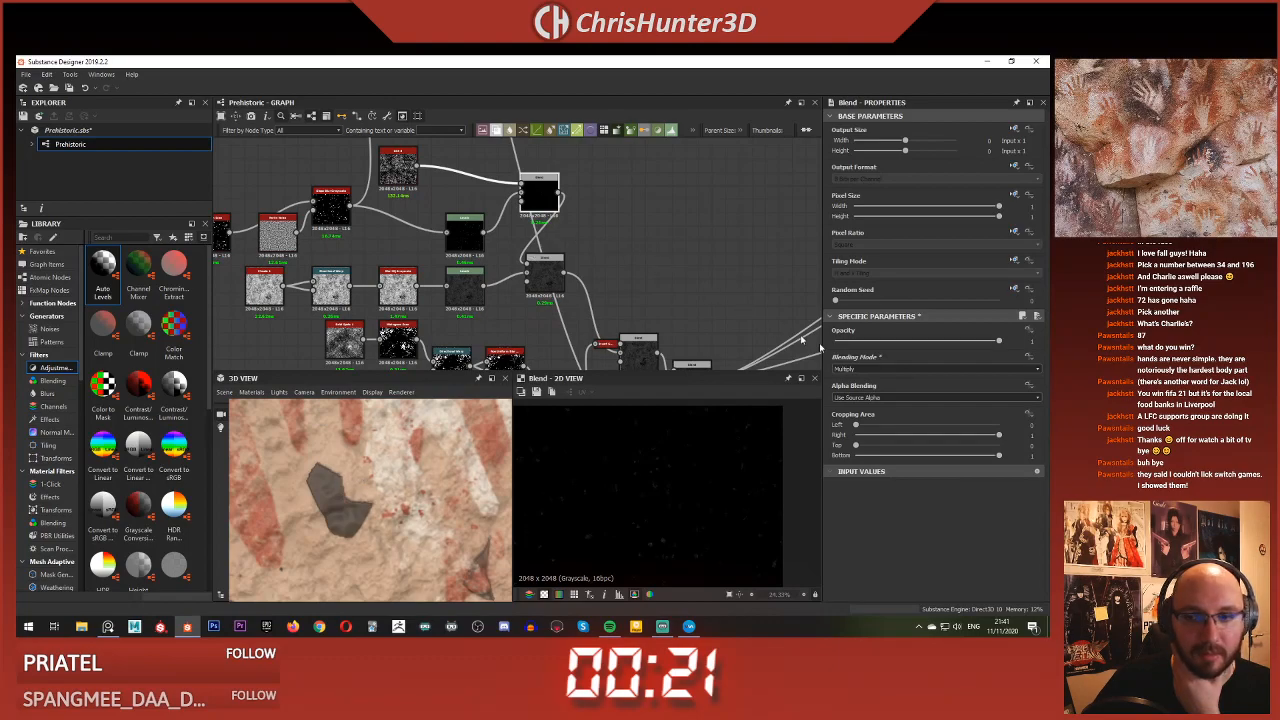
mouse_move(927, 344)
mouse_down()
mouse_move(747, 332)
mouse_move(872, 341)
mouse_move(858, 341)
mouse_up()
Examine the dirt detail on the chips across several areas of the 3D surface, both close up and from a distance
scroll(403, 496, down, 5)
middle_drag(402, 496, 396, 472)
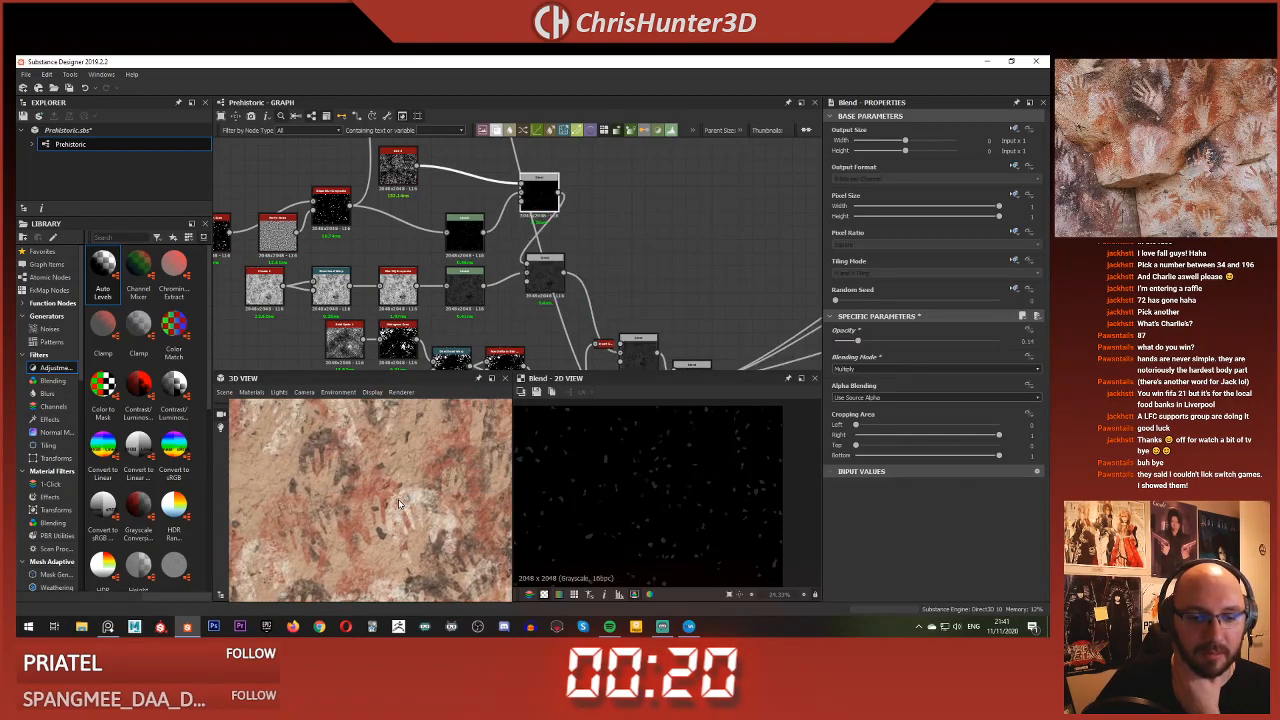
scroll(398, 499, up, 4)
drag(398, 504, 389, 509)
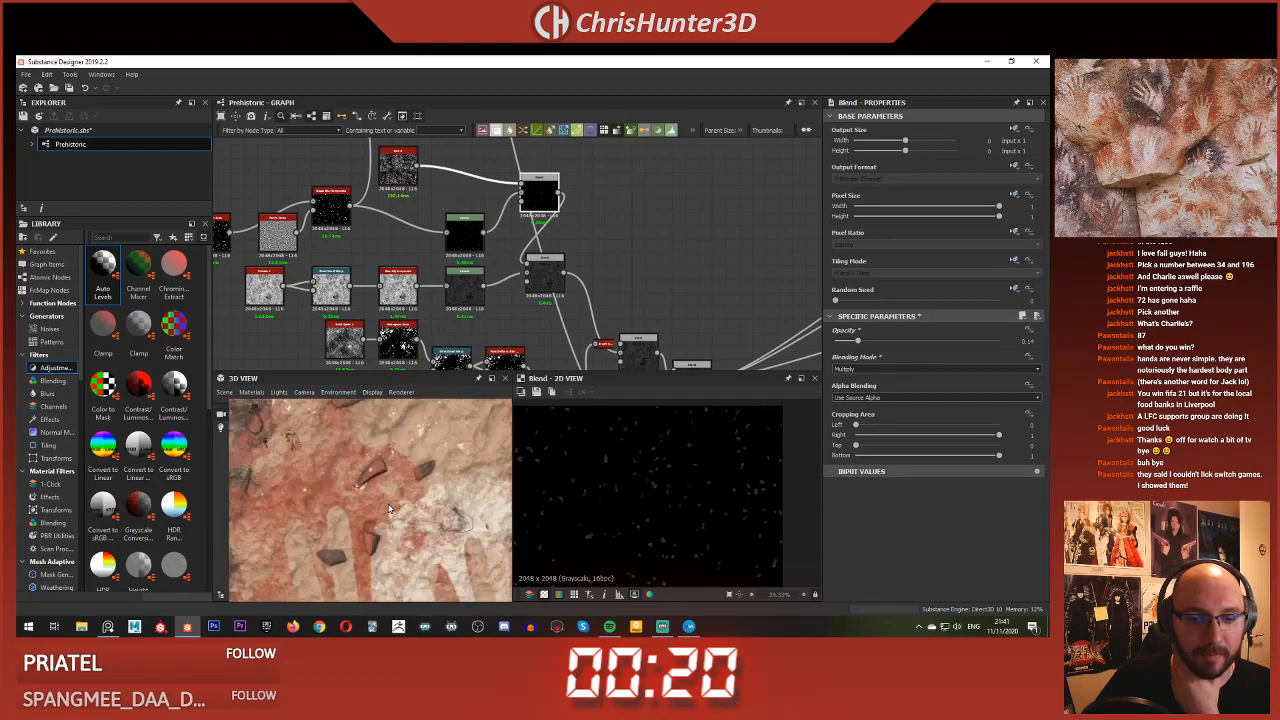
scroll(401, 526, down, 5)
drag(401, 526, 400, 512)
middle_drag(400, 512, 389, 464)
scroll(372, 474, up, 3)
scroll(396, 466, up, 3)
scroll(398, 466, down, 1)
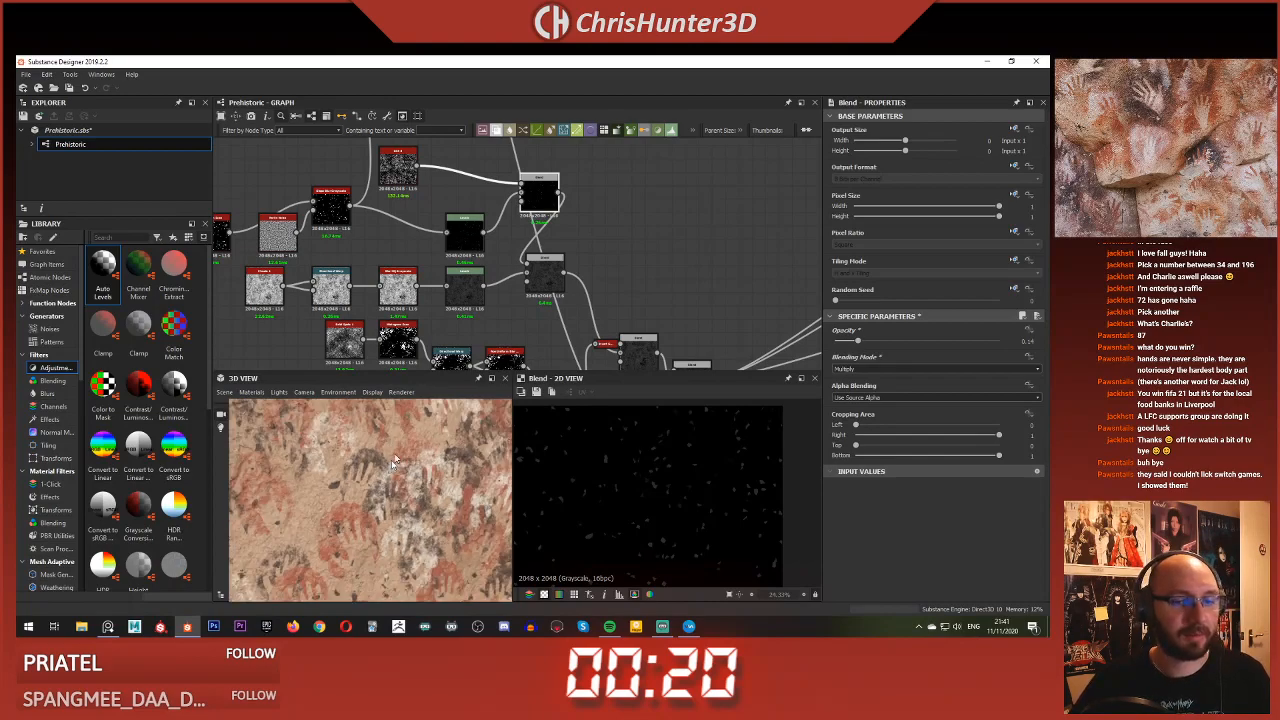
scroll(399, 254, down, 5)
middle_drag(368, 220, 403, 304)
scroll(403, 290, down, 4)
scroll(403, 243, up, 8)
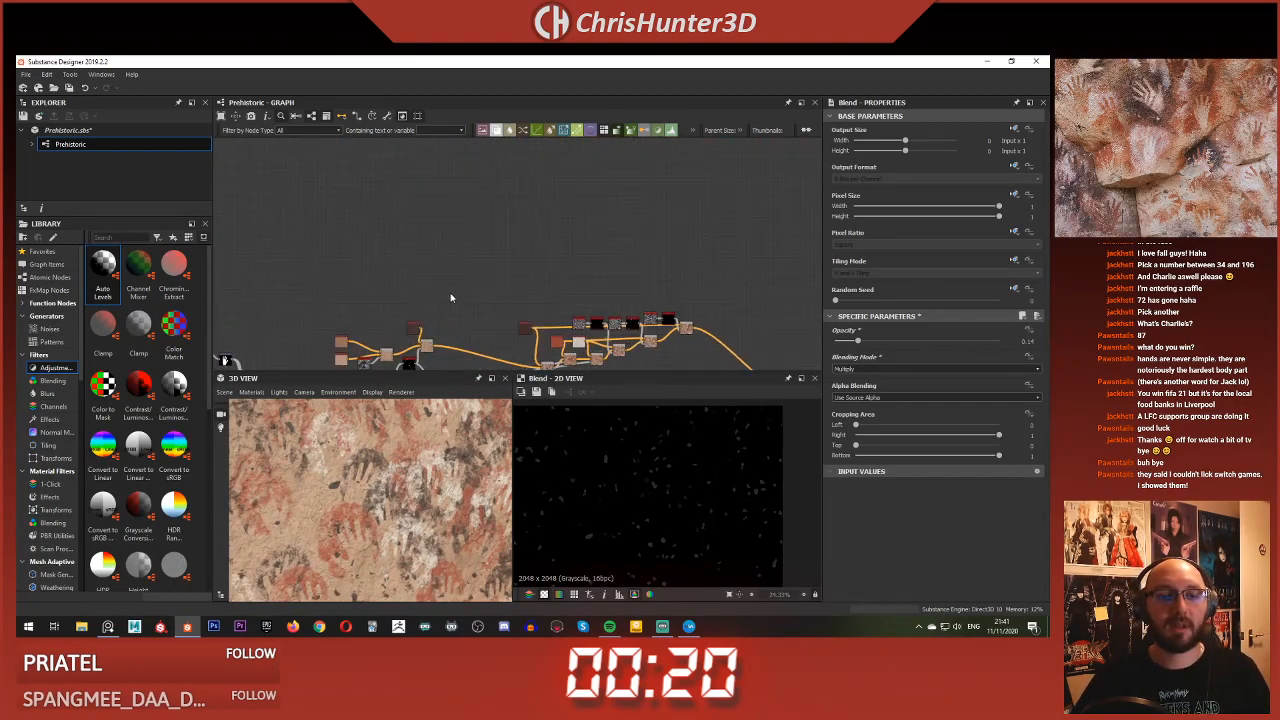
key(space)
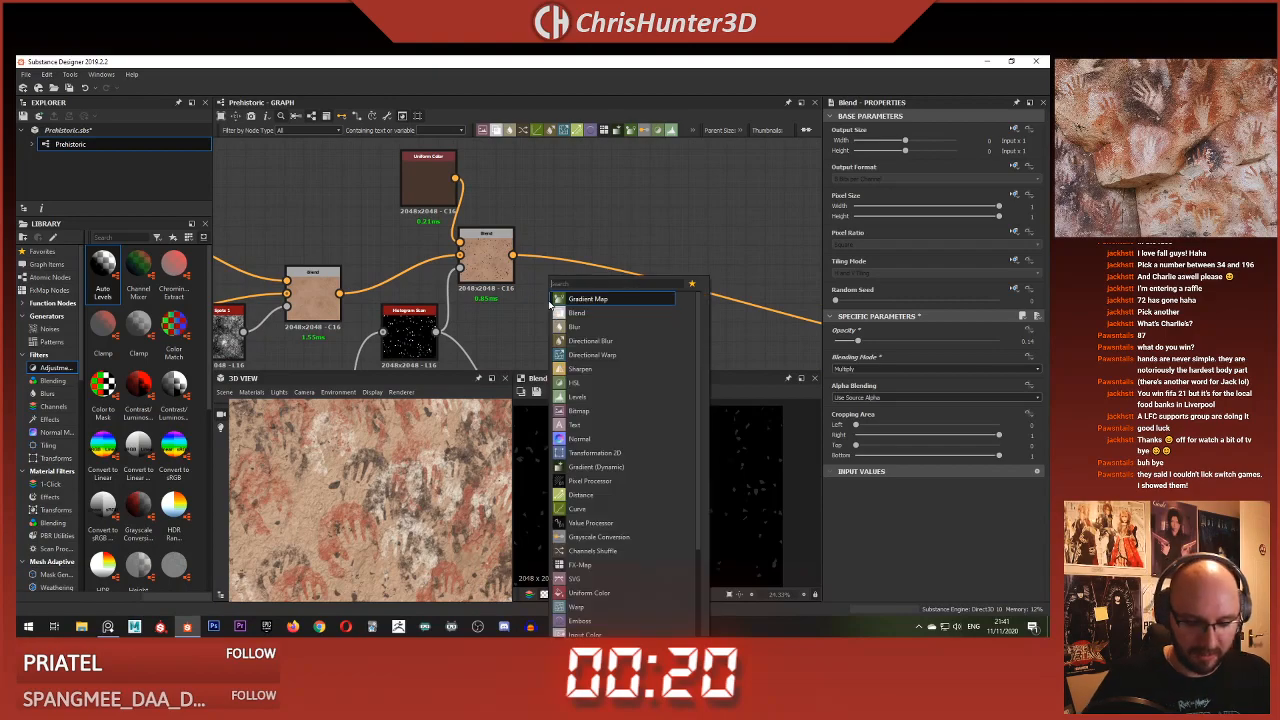
text(blou)
key(BackSpace)
key(BackSpace)
key(BackSpace)
key(BackSpace)
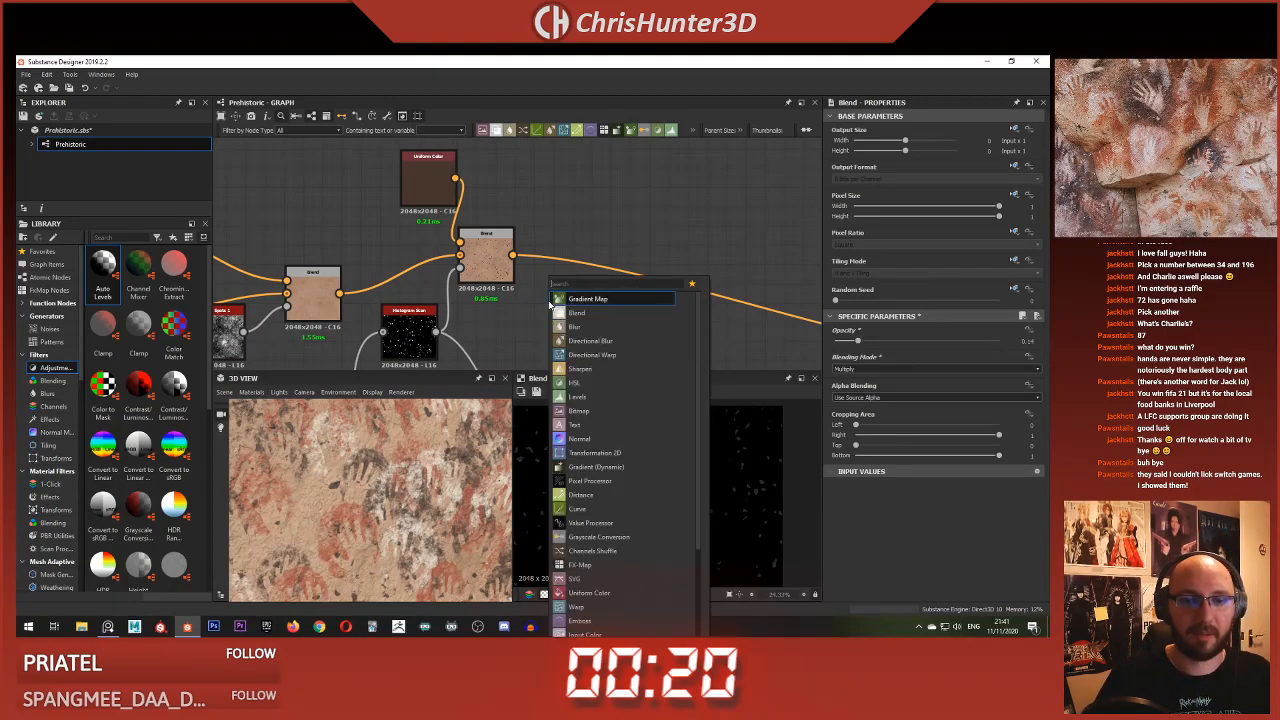
click(532, 230)
Move the chip colour nodes with their mask and the base colour node group to make room between them
scroll(458, 205, down, 4)
drag(458, 189, 563, 264)
click(508, 297)
drag(436, 307, 520, 297)
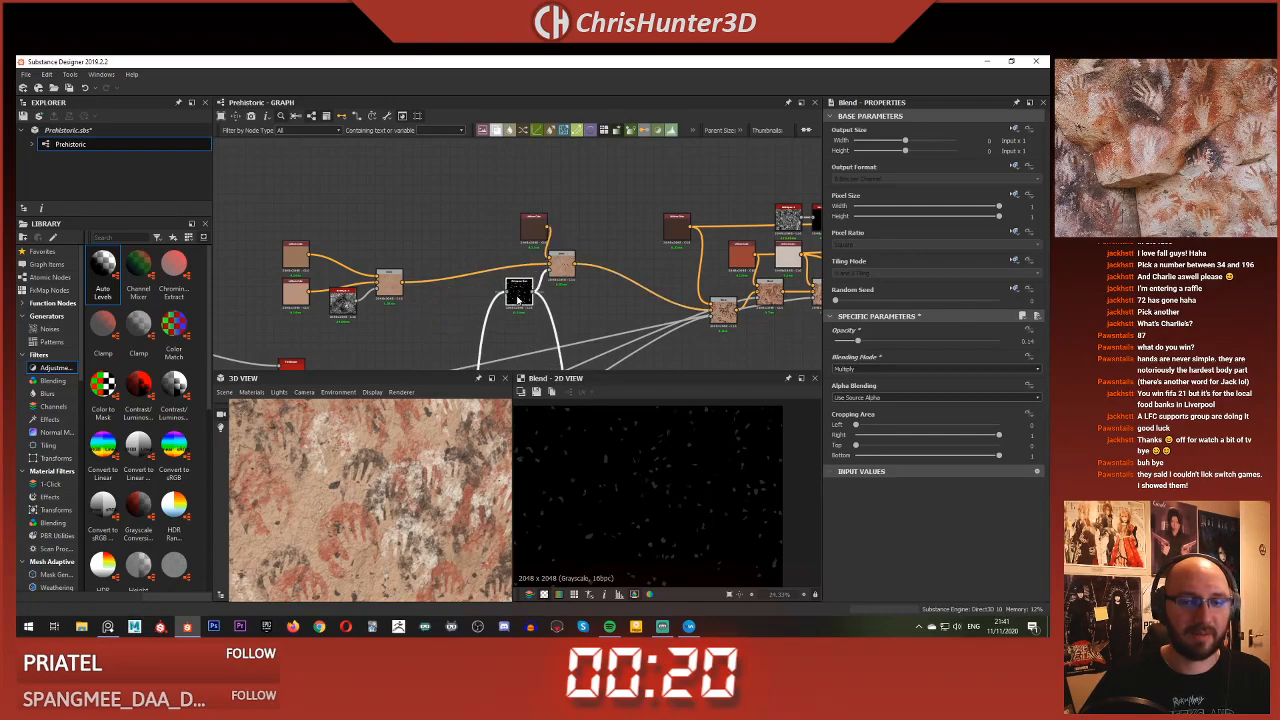
middle_drag(465, 255, 657, 270)
drag(437, 236, 503, 269)
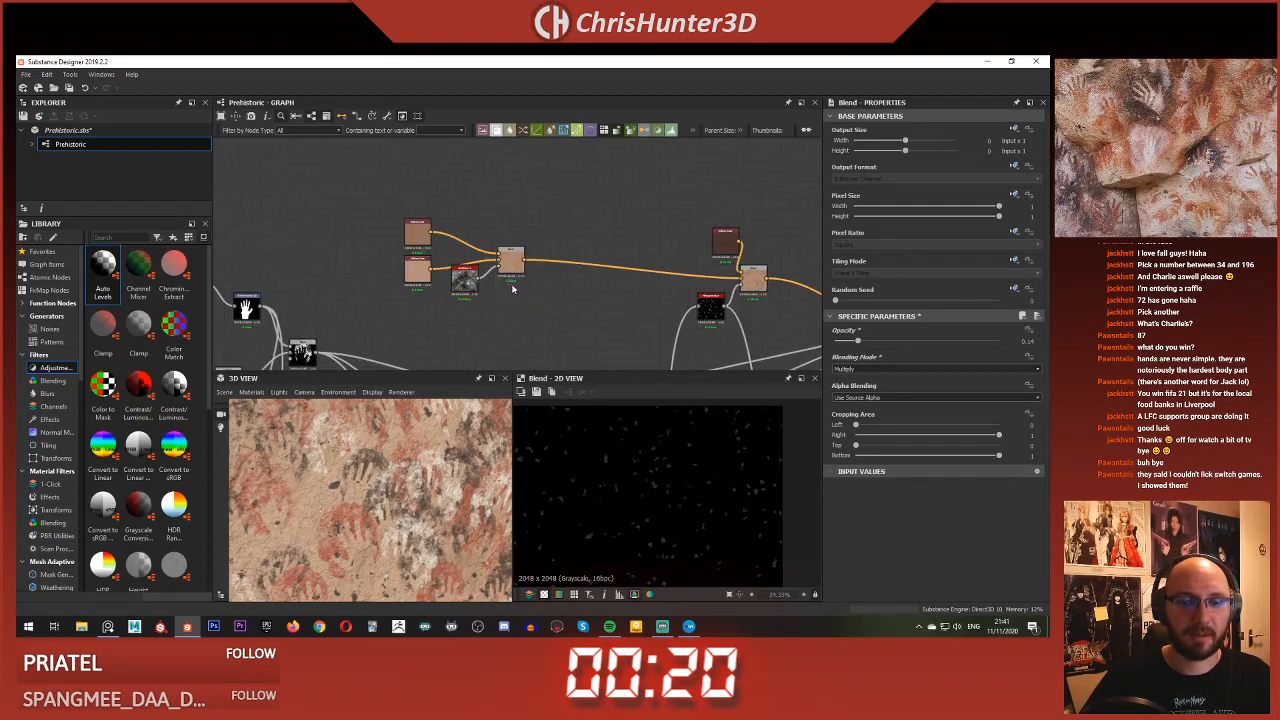
drag(363, 193, 506, 292)
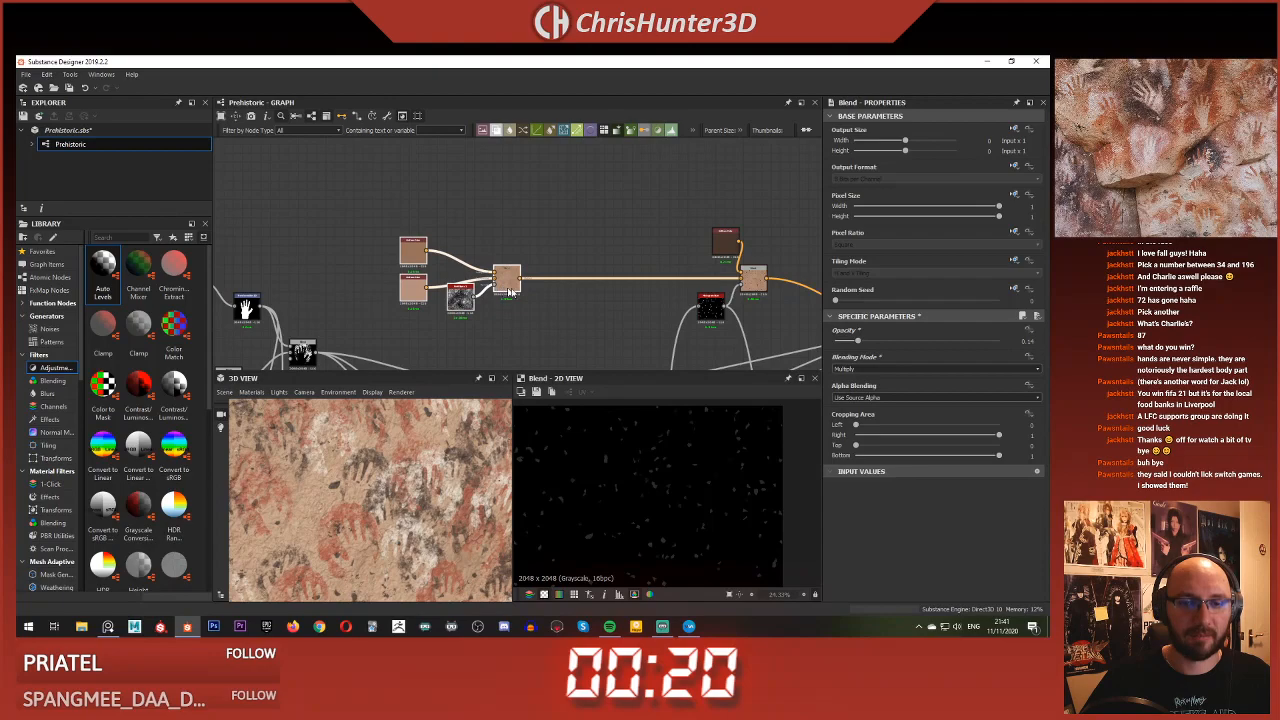
Add a Blend node after the base colour Blend, taking that colour as its background input
click(553, 300)
key(space)
text(blend)
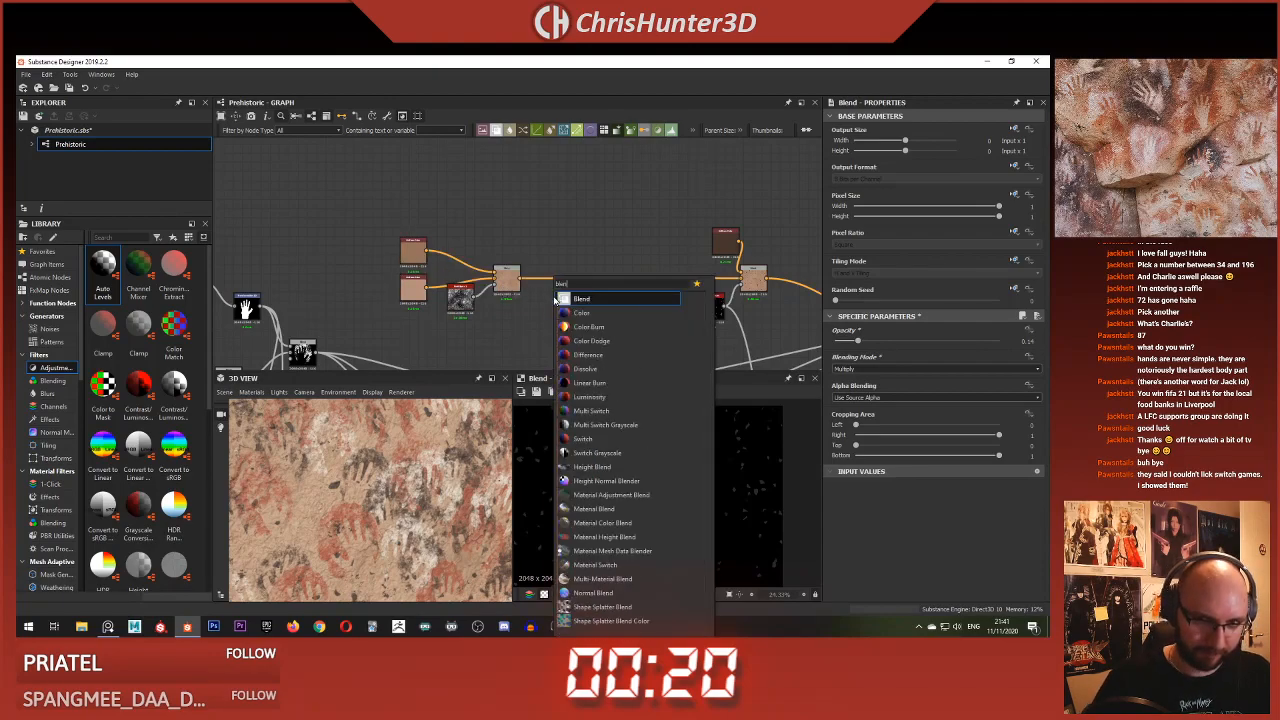
key(Return)
scroll(558, 299, up, 5)
drag(452, 251, 572, 301)
scroll(506, 207, down, 2)
Add an HSL variation of the base colour with saturation 0.47 and lightness 0.46, feeding the new Blend's foreground
key(space)
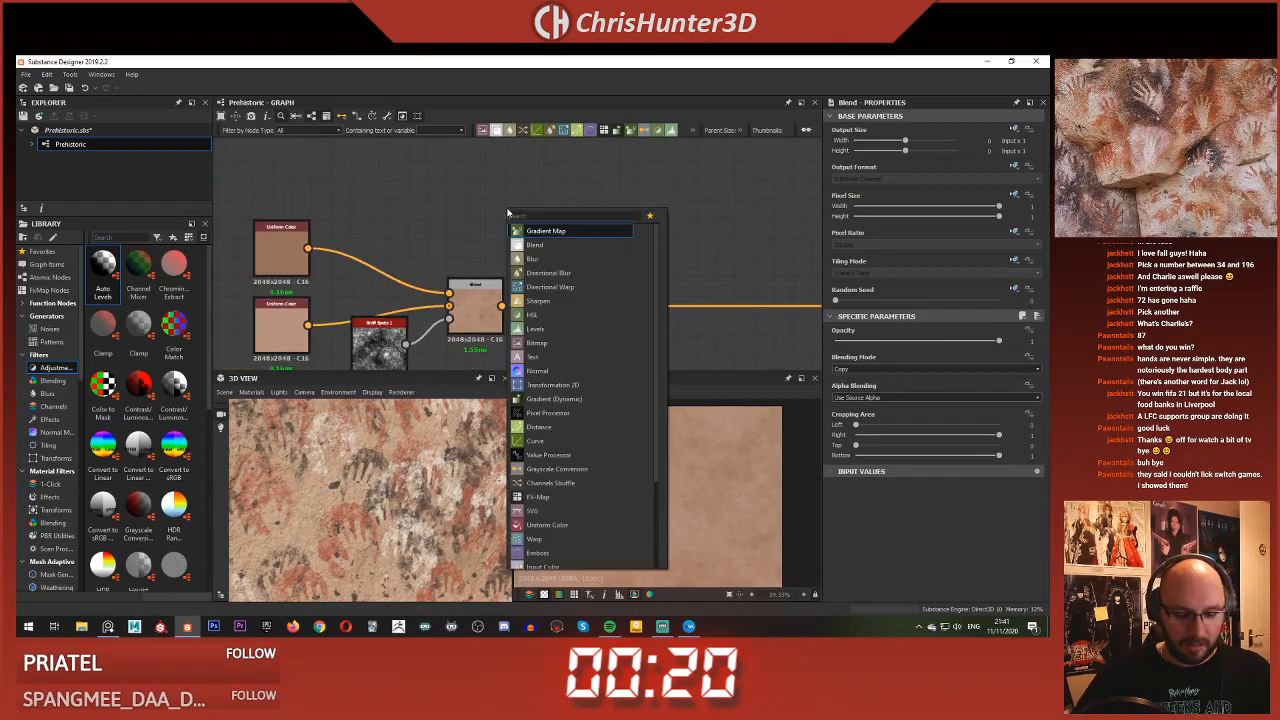
text(hsl)
key(Return)
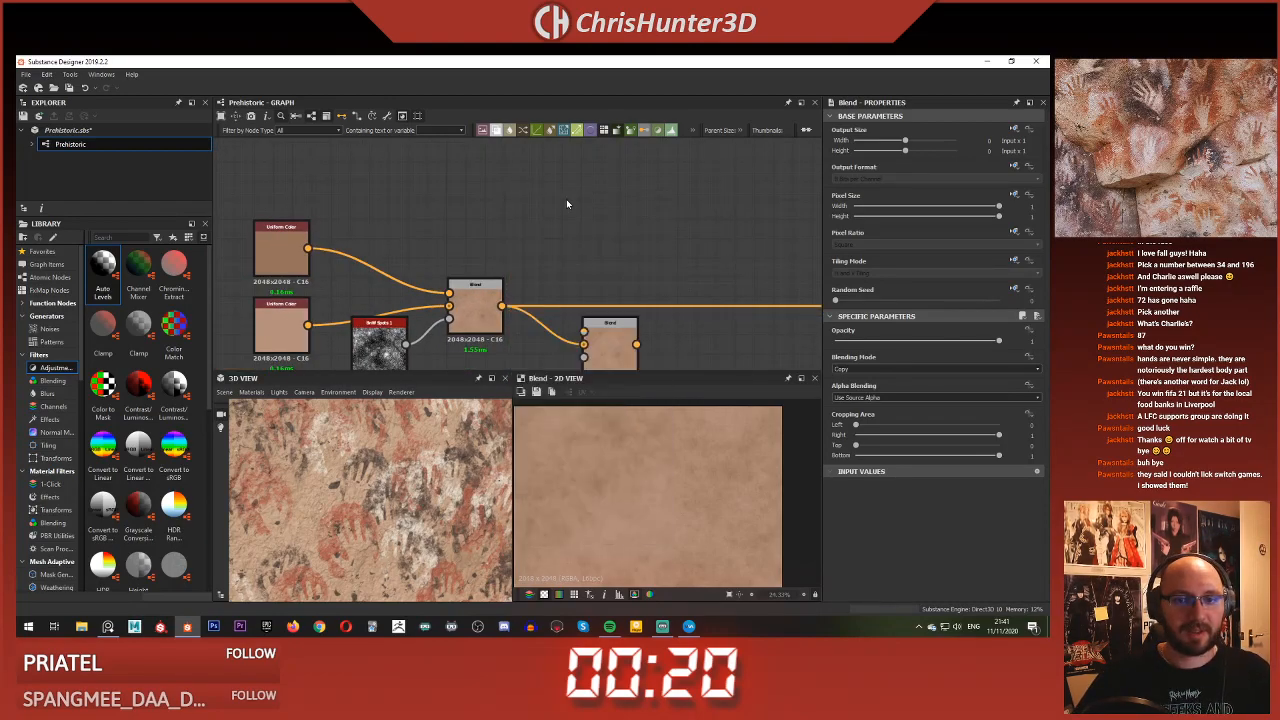
drag(502, 307, 552, 238)
drag(914, 396, 914, 398)
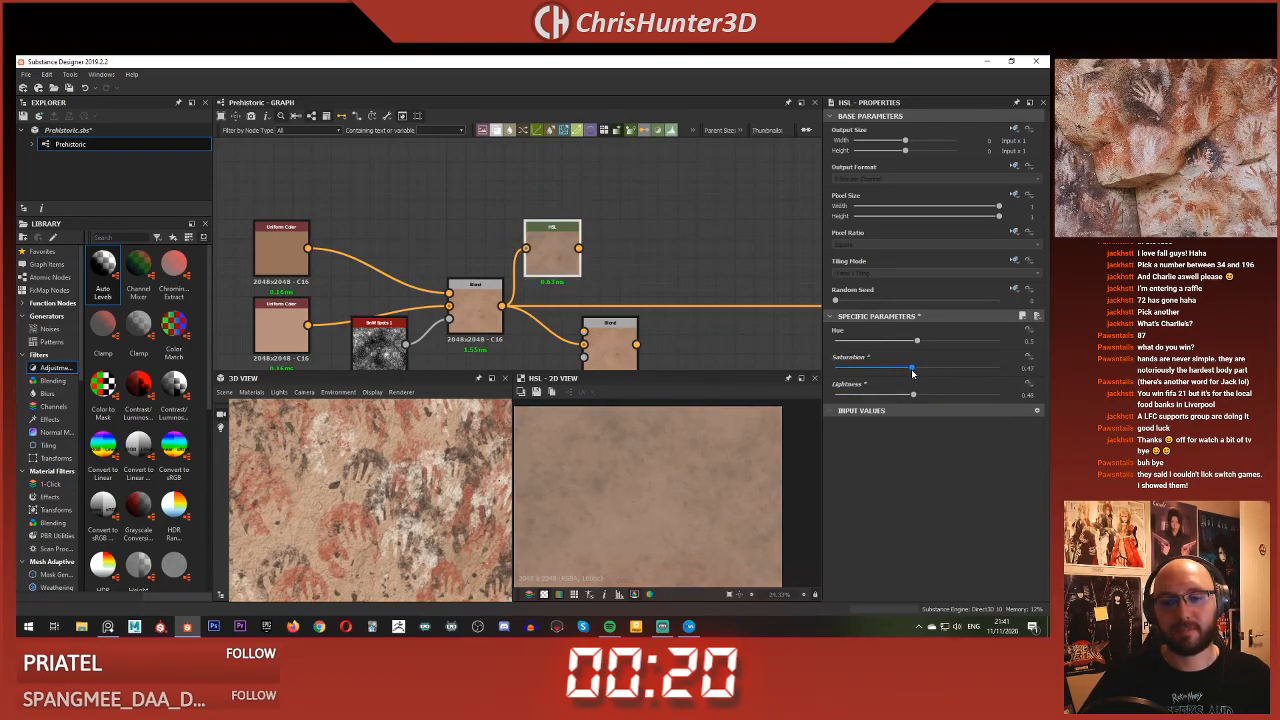
drag(579, 248, 584, 331)
Add a Clouds 1 node as the new Blend's opacity mask and compare the result with the original base colour
middle_drag(613, 347, 585, 292)
drag(585, 292, 643, 294)
key(space)
text(clou)
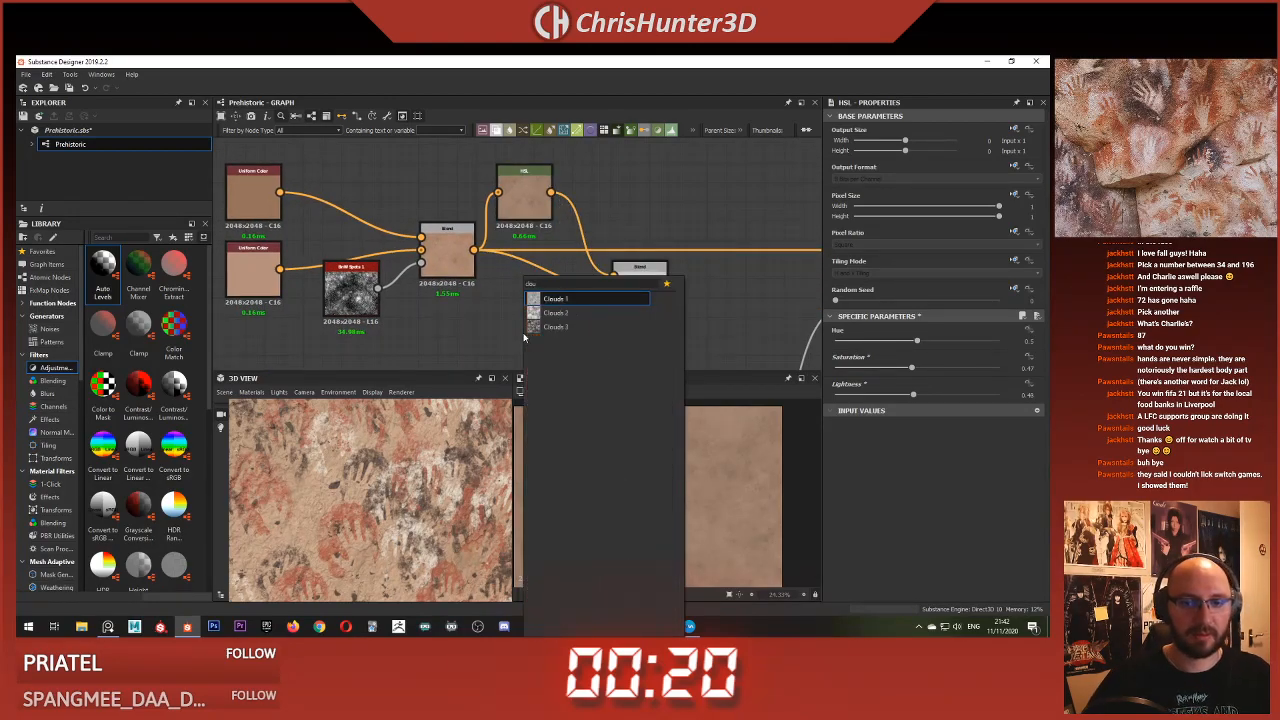
key(Return)
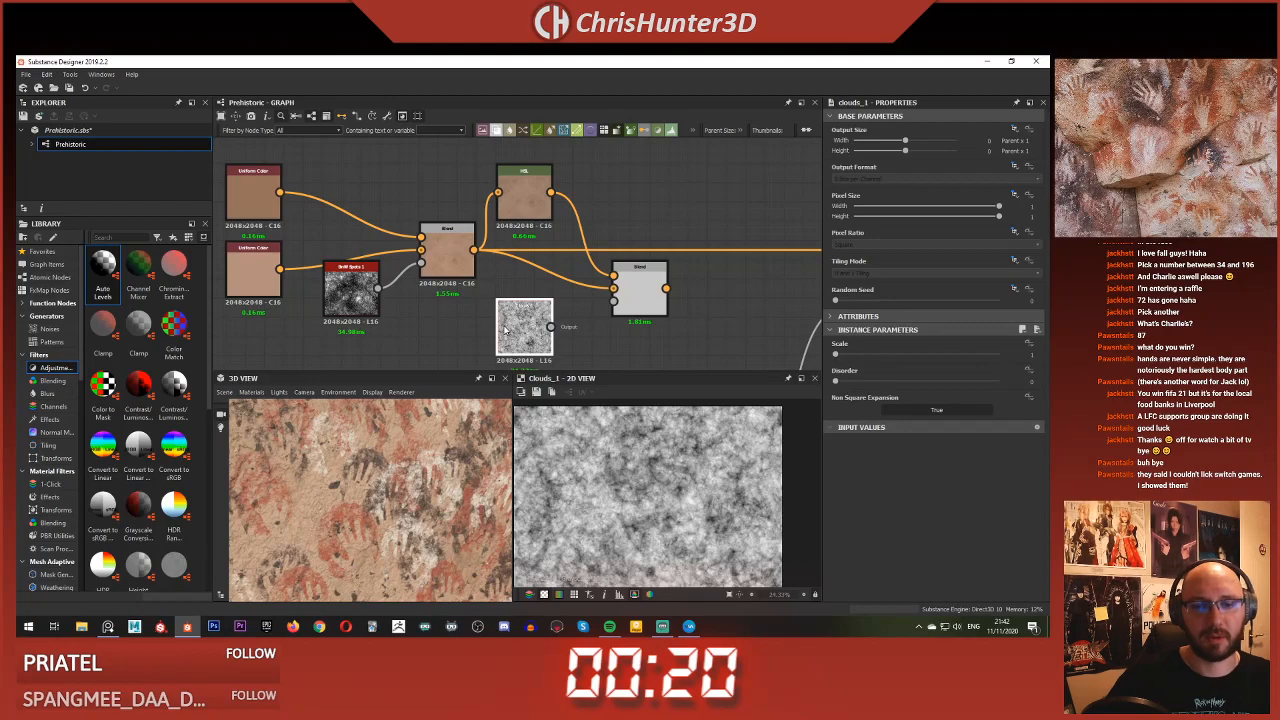
drag(551, 326, 613, 300)
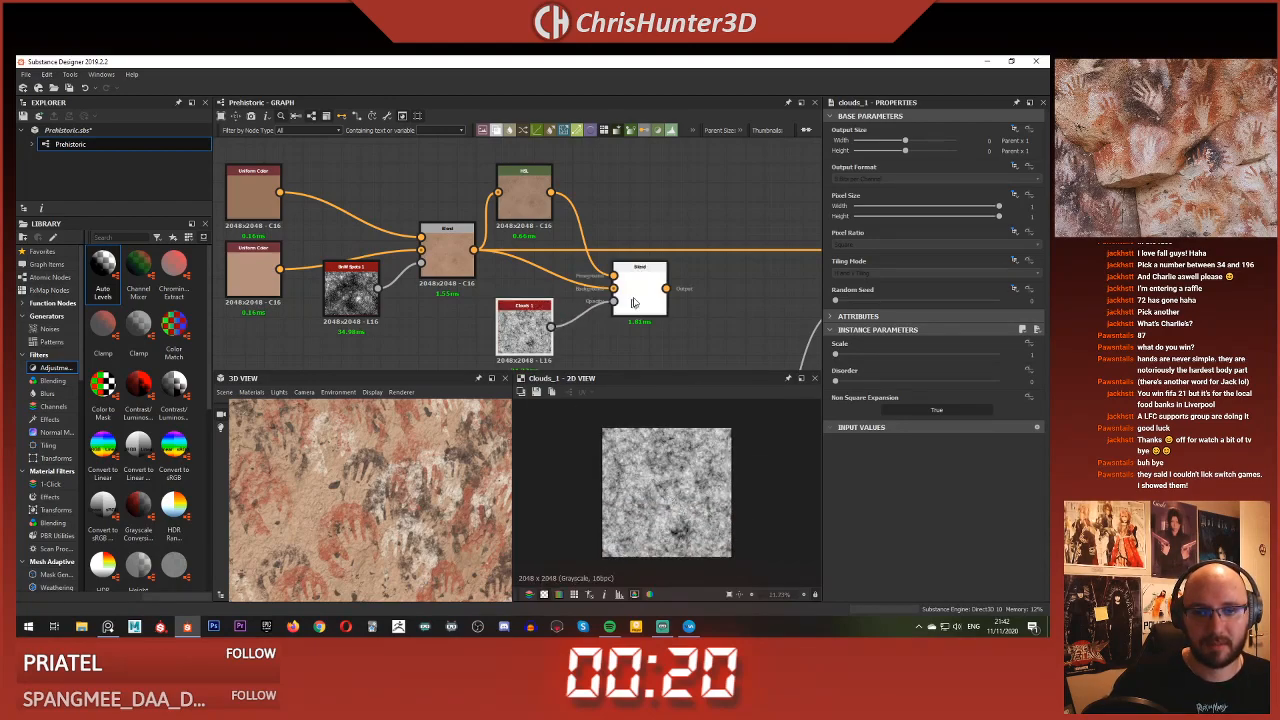
double_click(640, 287)
double_click(440, 267)
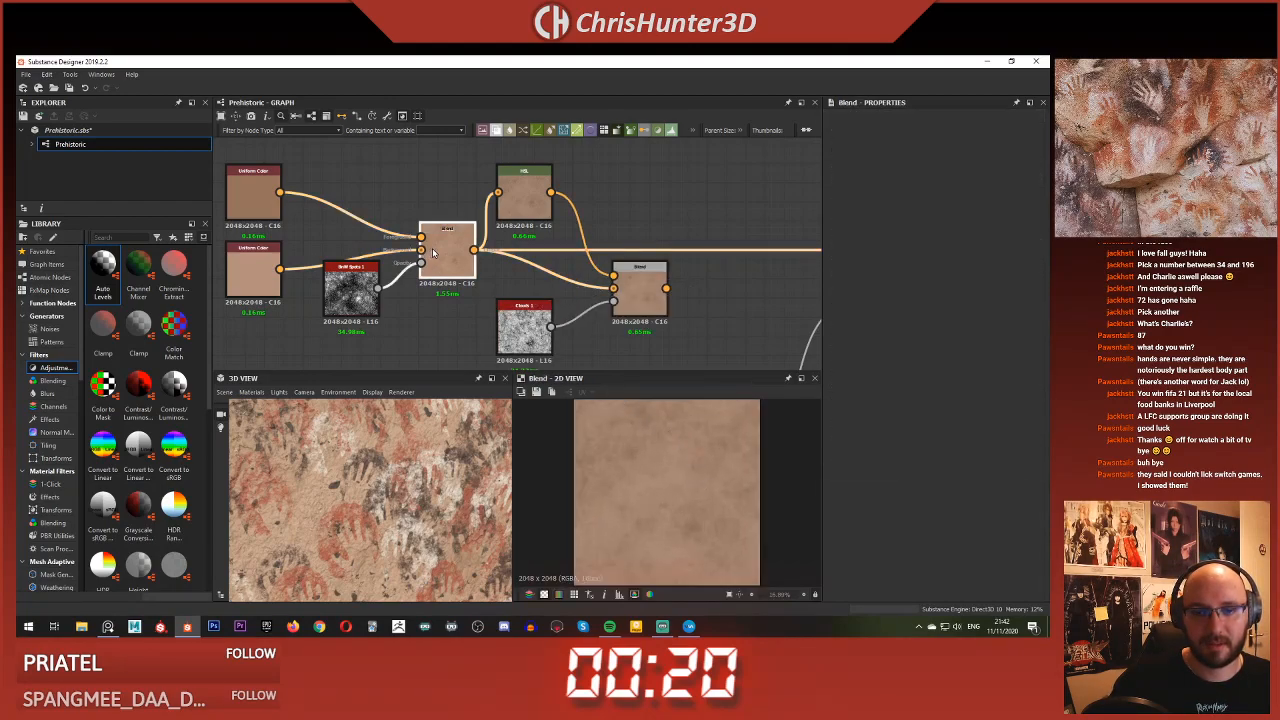
double_click(648, 296)
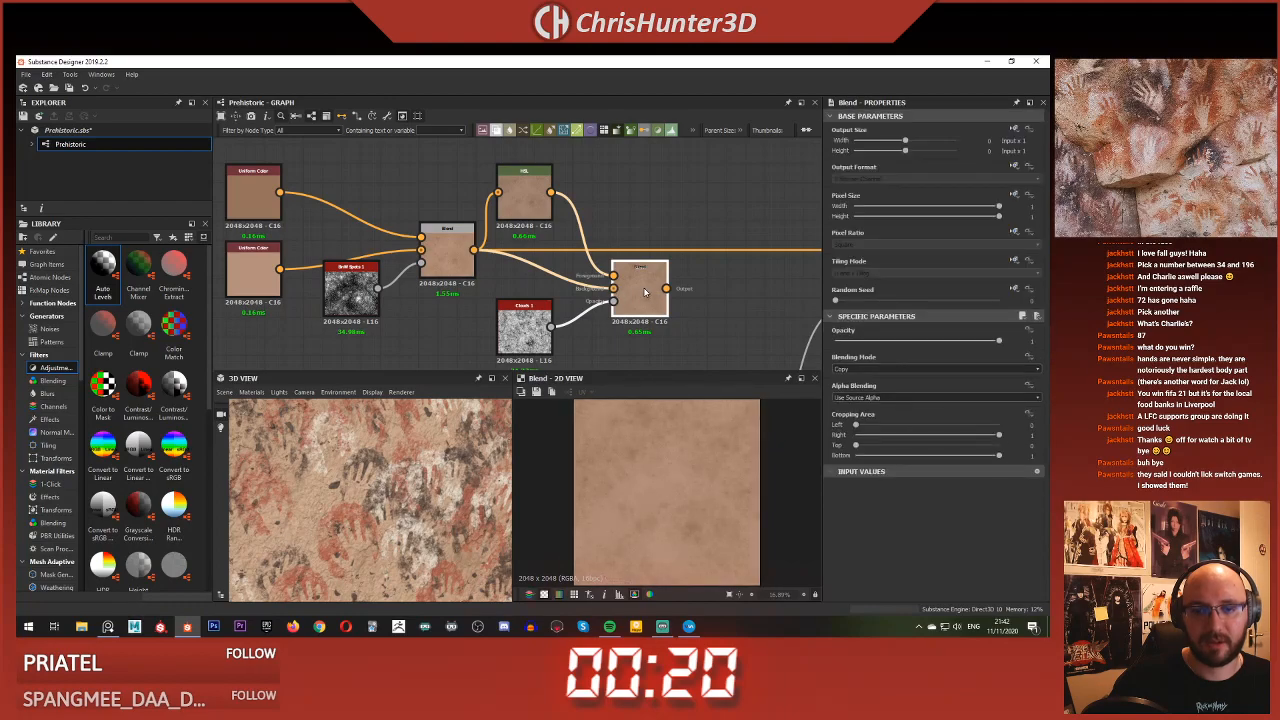
scroll(706, 513, up, 3)
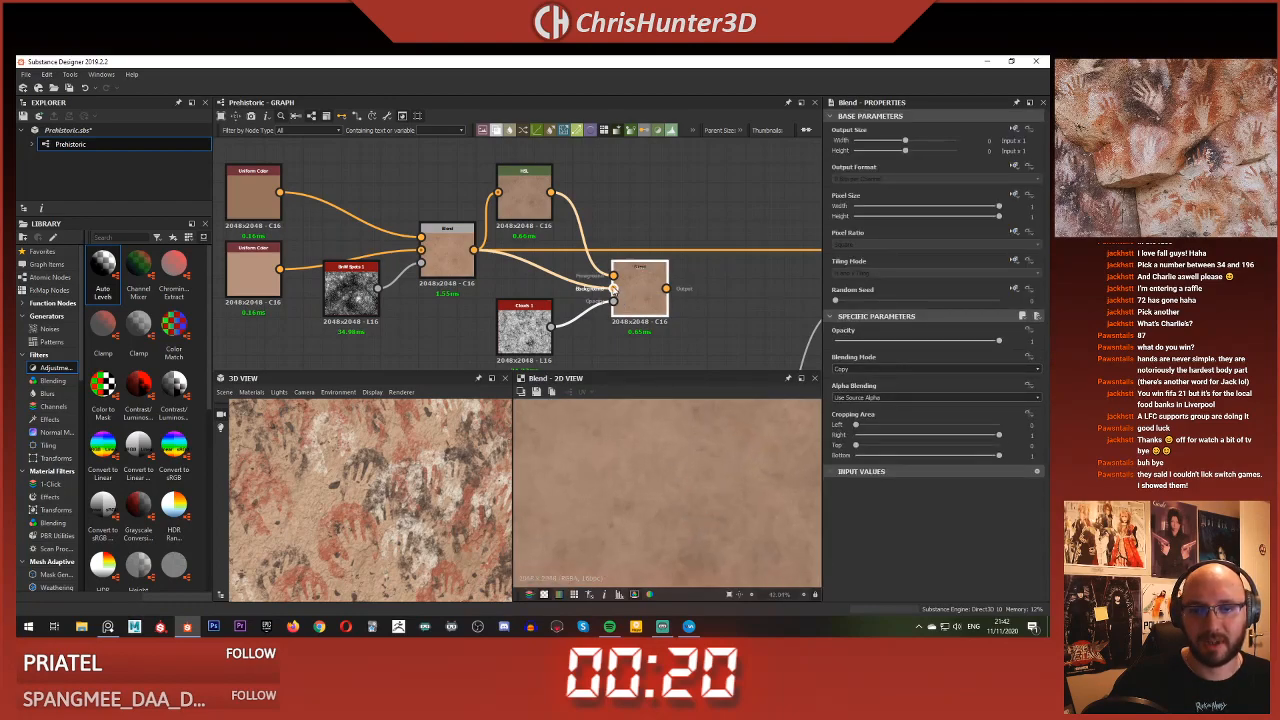
Insert a Levels node between the Clouds 1 mask and the new colour Blend, keeping the Blend's output in the 2D view
scroll(640, 280, down, 2)
drag(553, 313, 489, 313)
click(535, 327)
key(space)
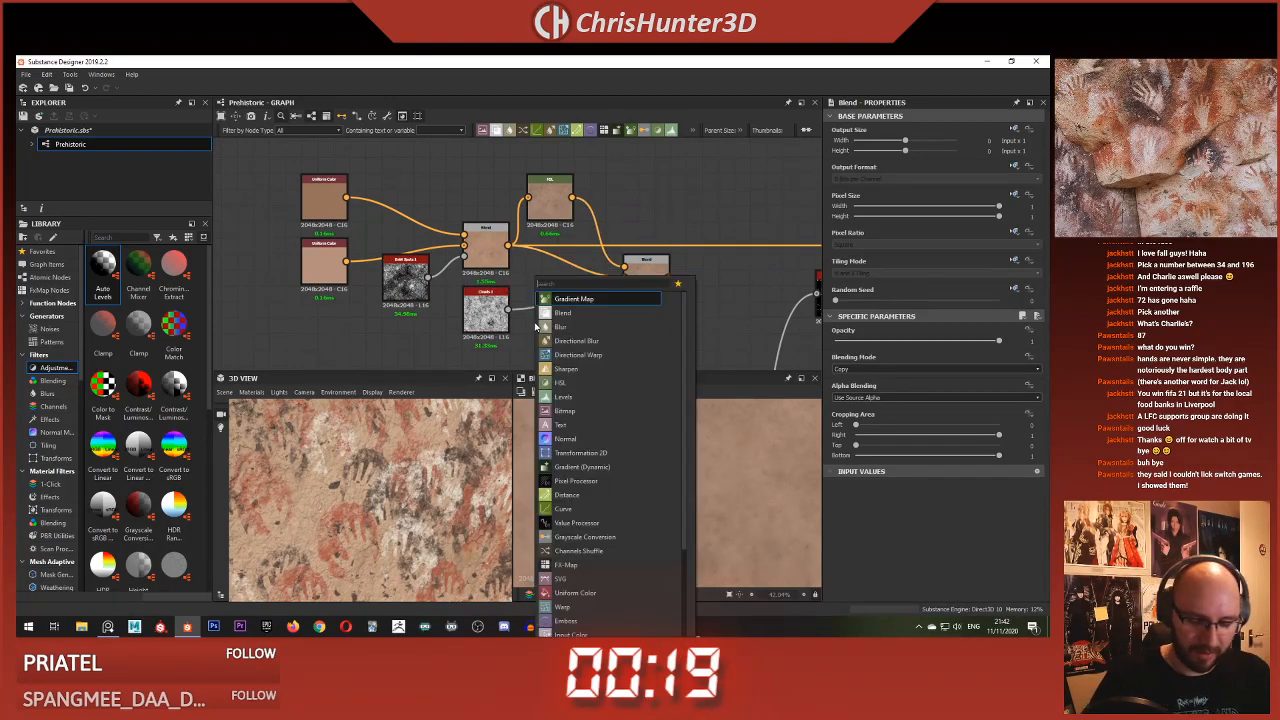
click(563, 397)
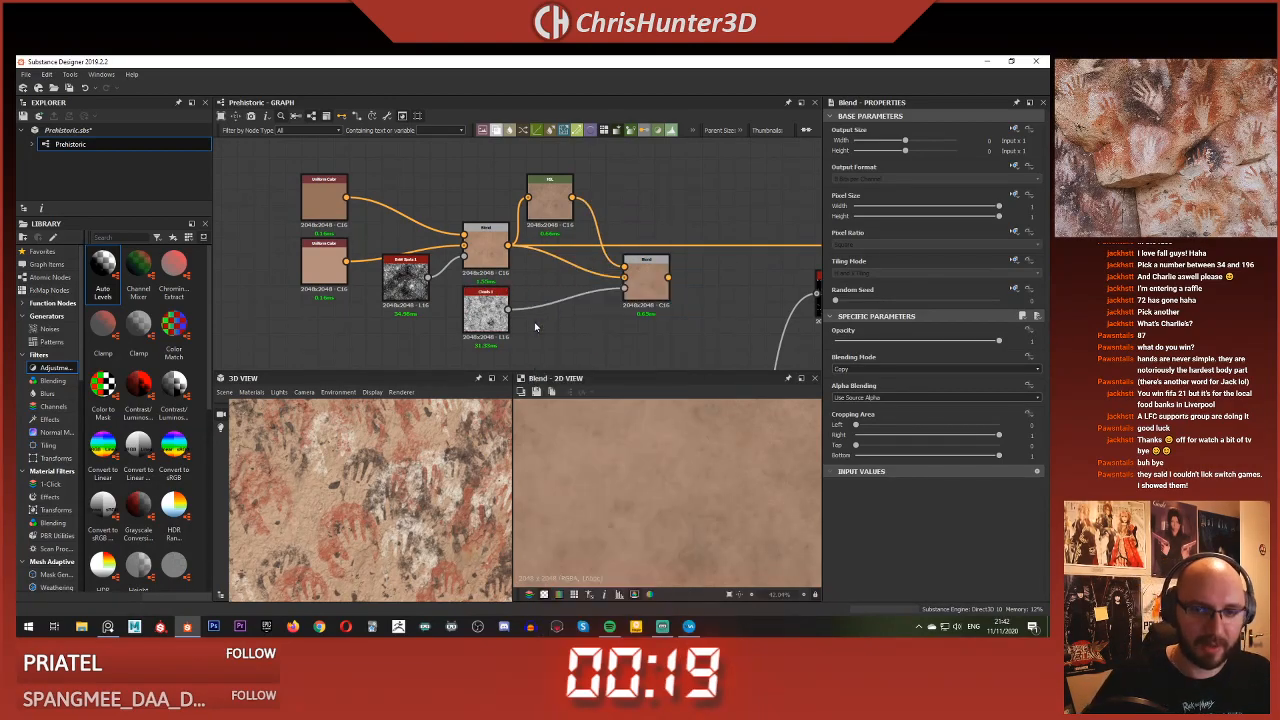
drag(508, 310, 576, 329)
double_click(650, 283)
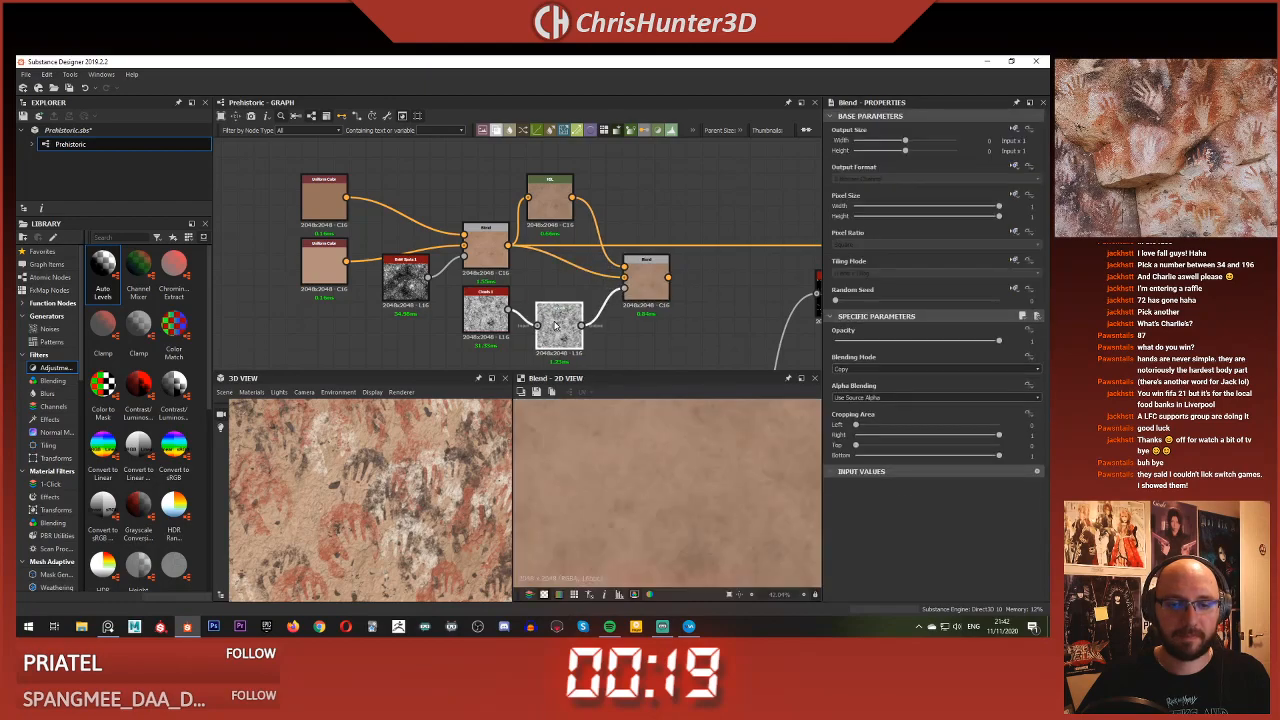
click(650, 279)
Adjust the cloud mask's Levels by lowering the input white point to about 0.6 and shifting the midtones to brighten the mask
click(549, 326)
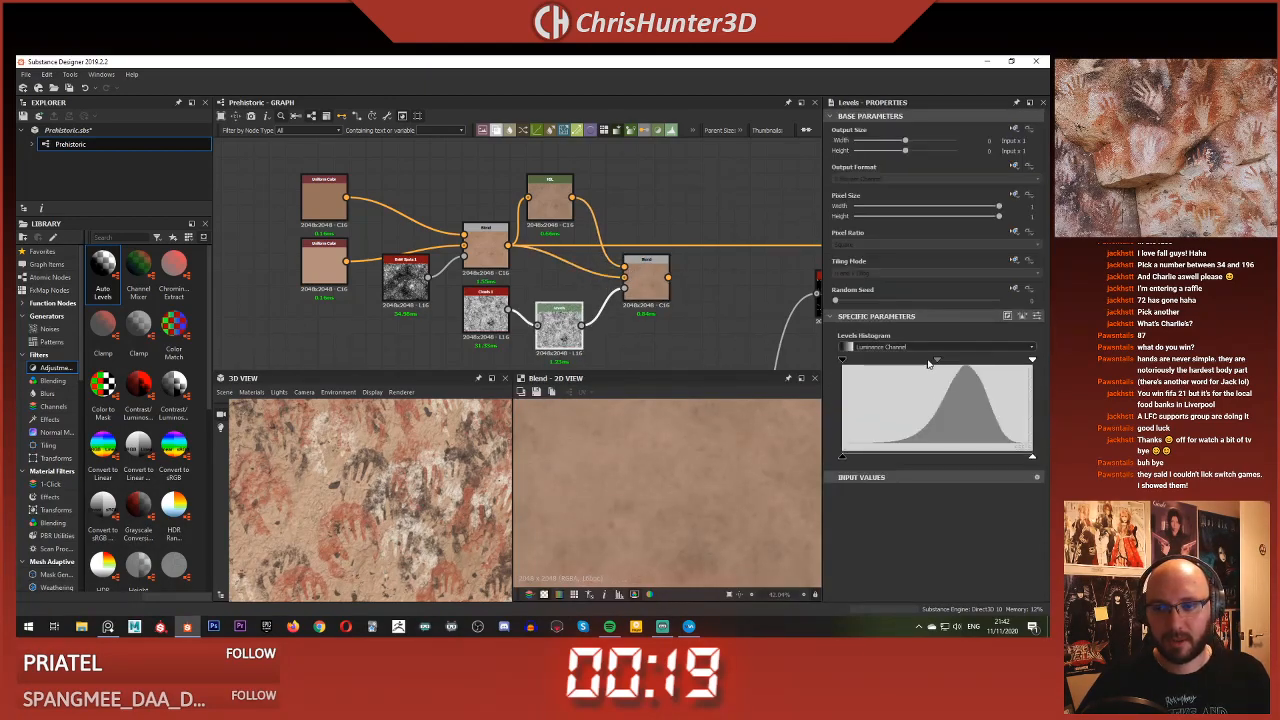
drag(940, 362, 968, 366)
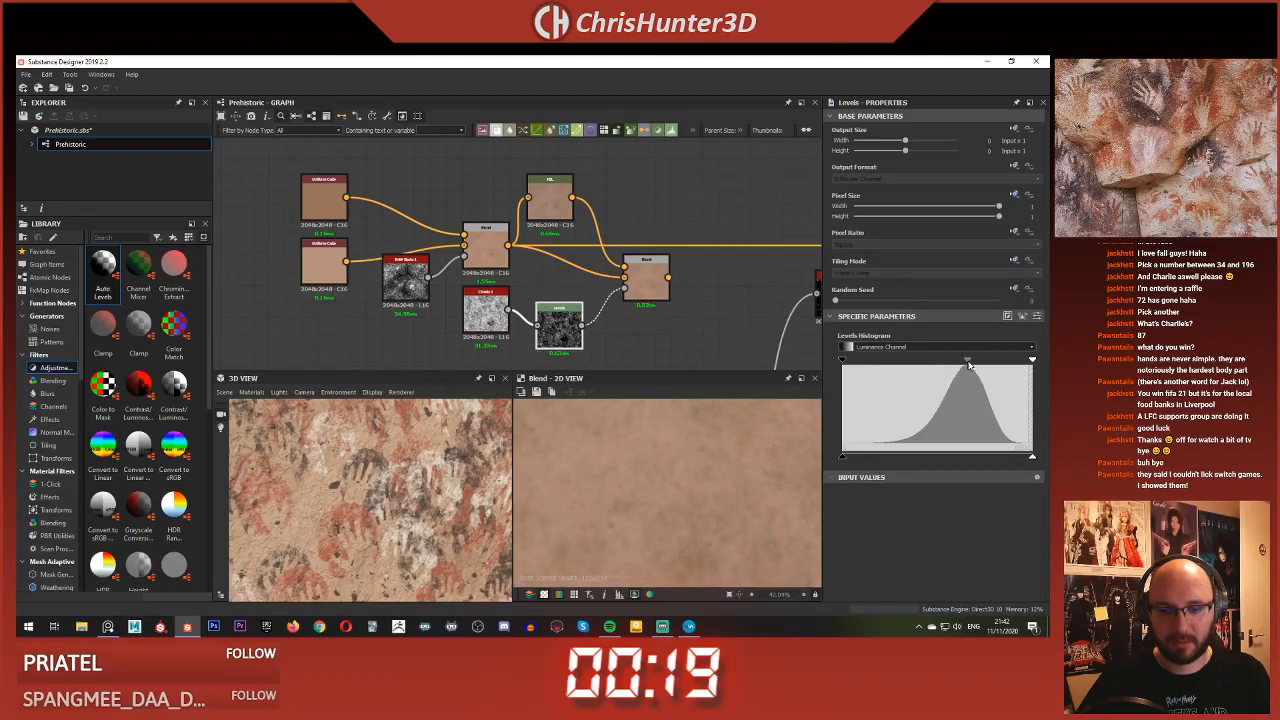
scroll(688, 460, down, 2)
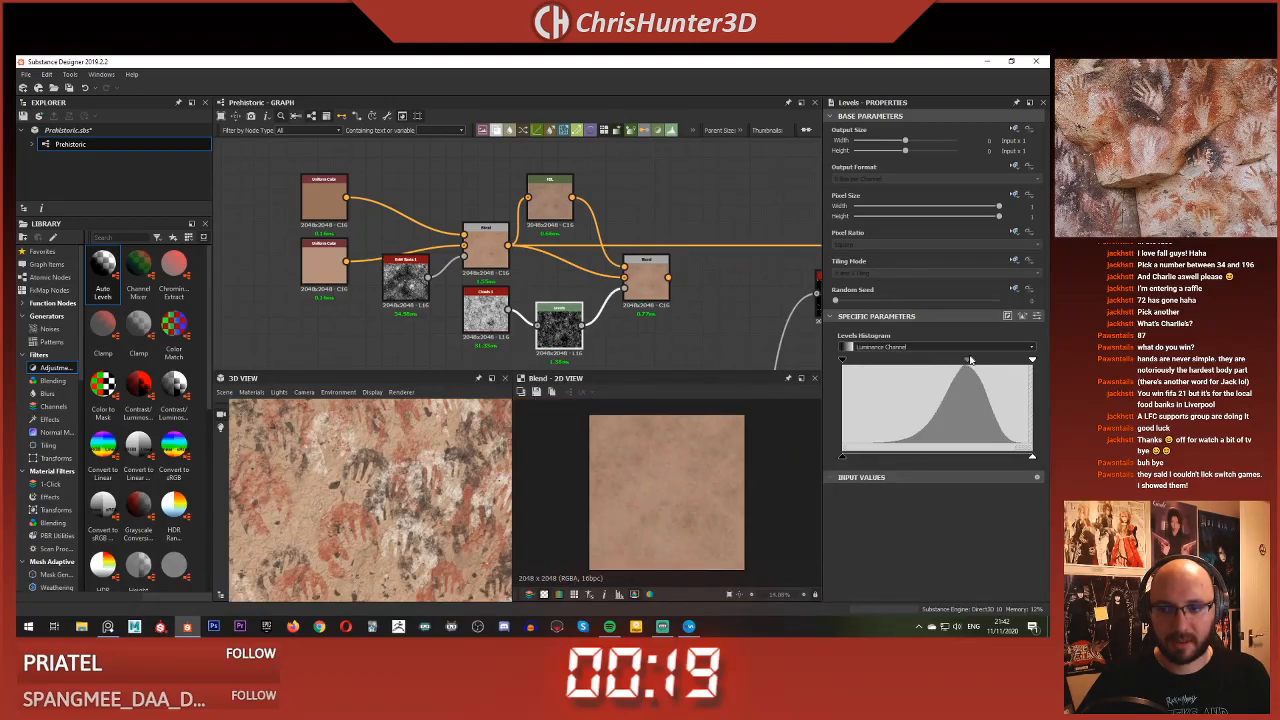
drag(900, 362, 892, 363)
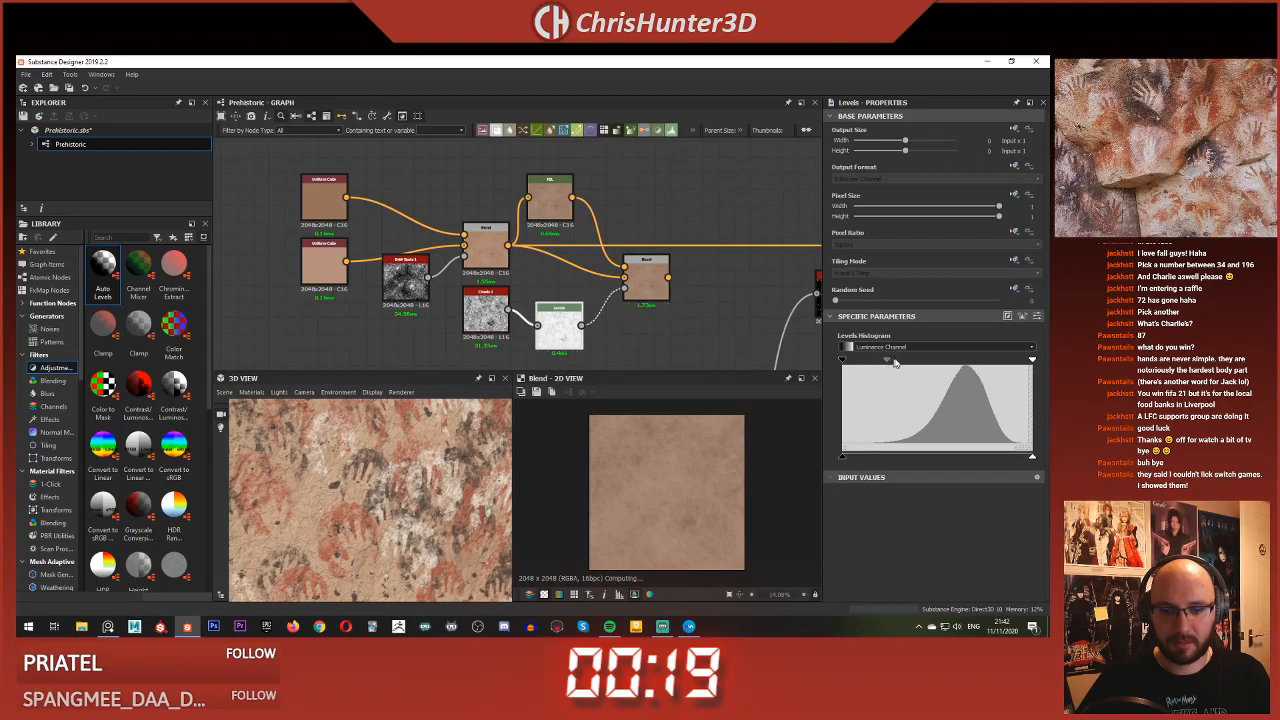
drag(984, 371, 951, 372)
drag(1032, 361, 895, 361)
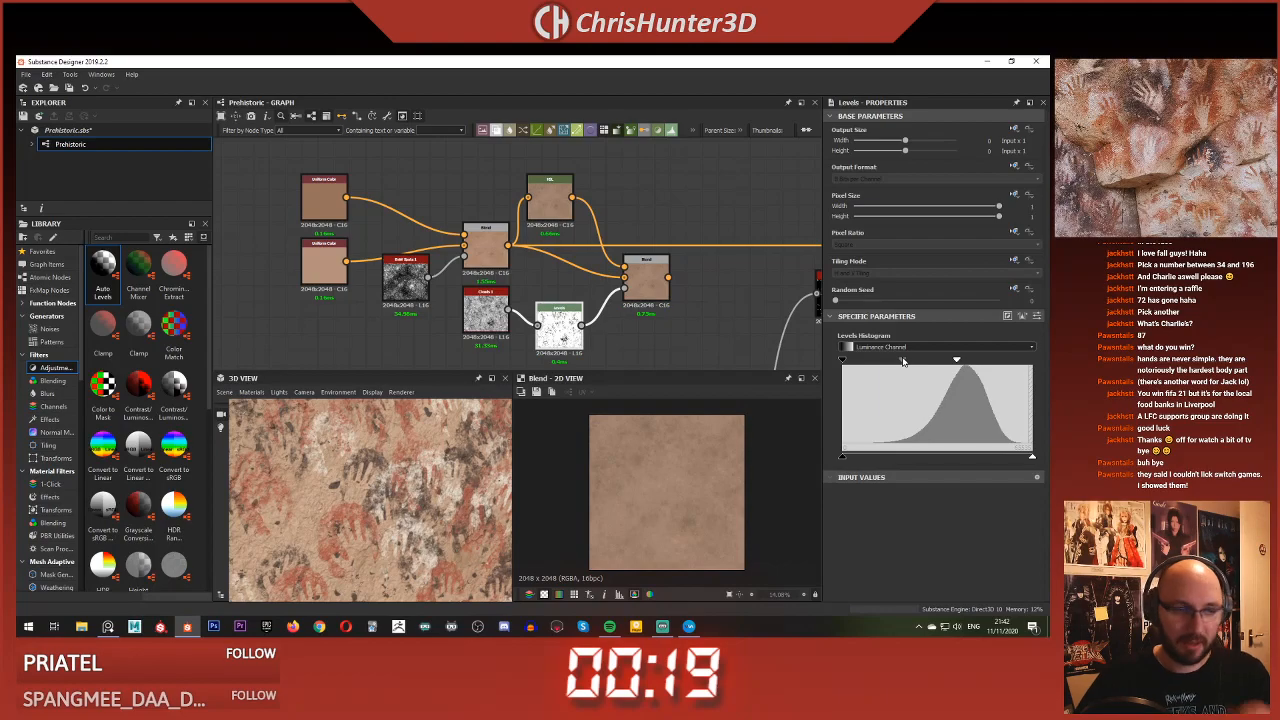
Reroute the downstream base colour connection to the output of the cloud-masked Blend and inspect the material in the 3D view
scroll(701, 493, up, 4)
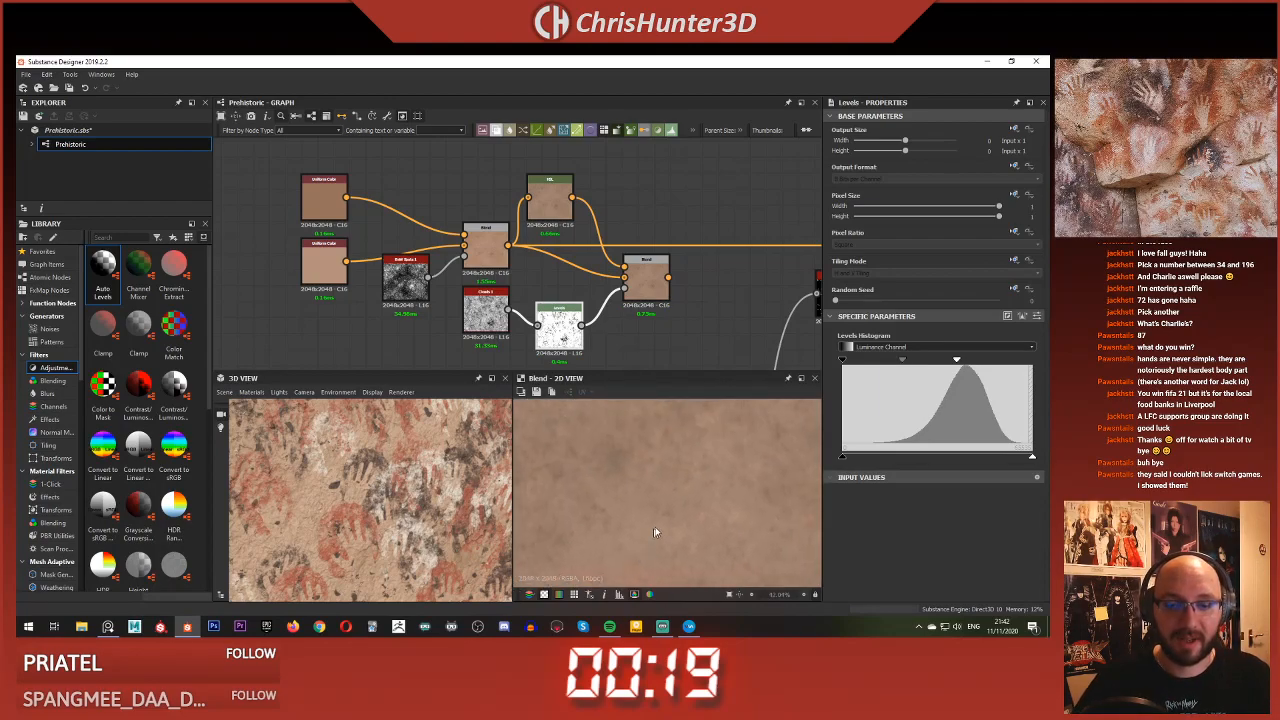
click(638, 278)
key(x)
key(x)
shift+drag(508, 245, 640, 264)
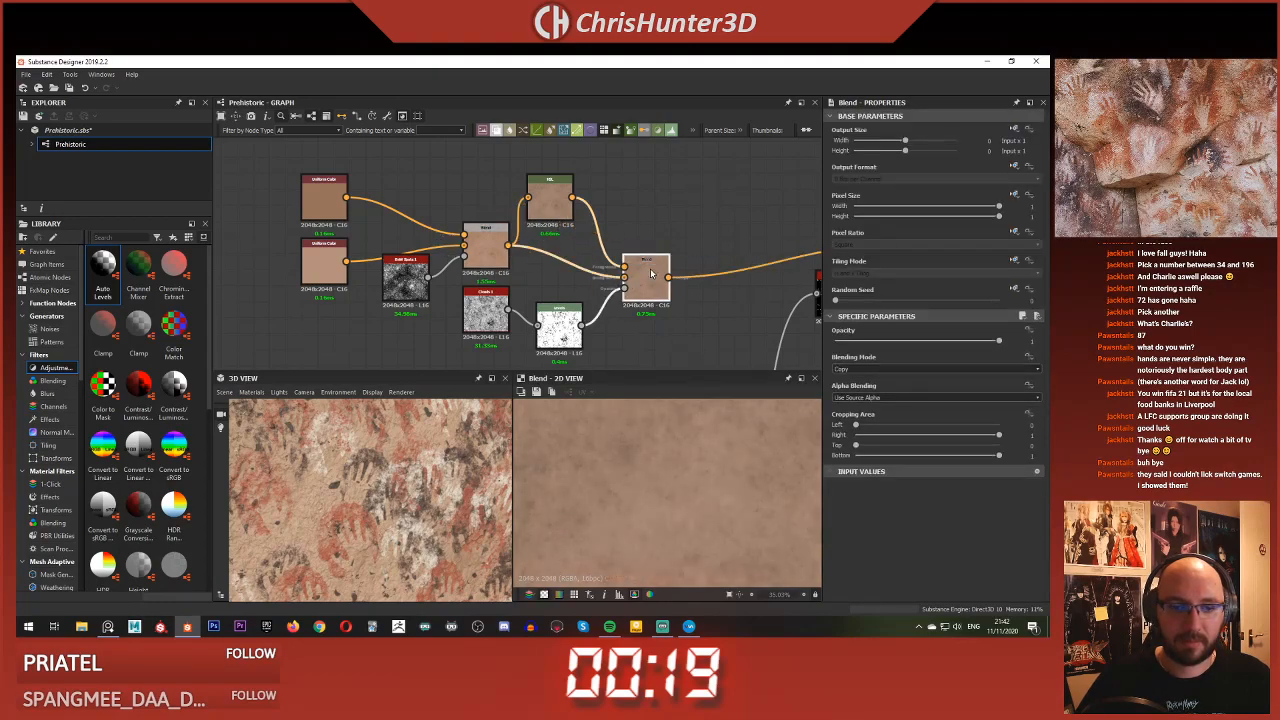
scroll(402, 493, down, 5)
scroll(385, 490, up, 8)
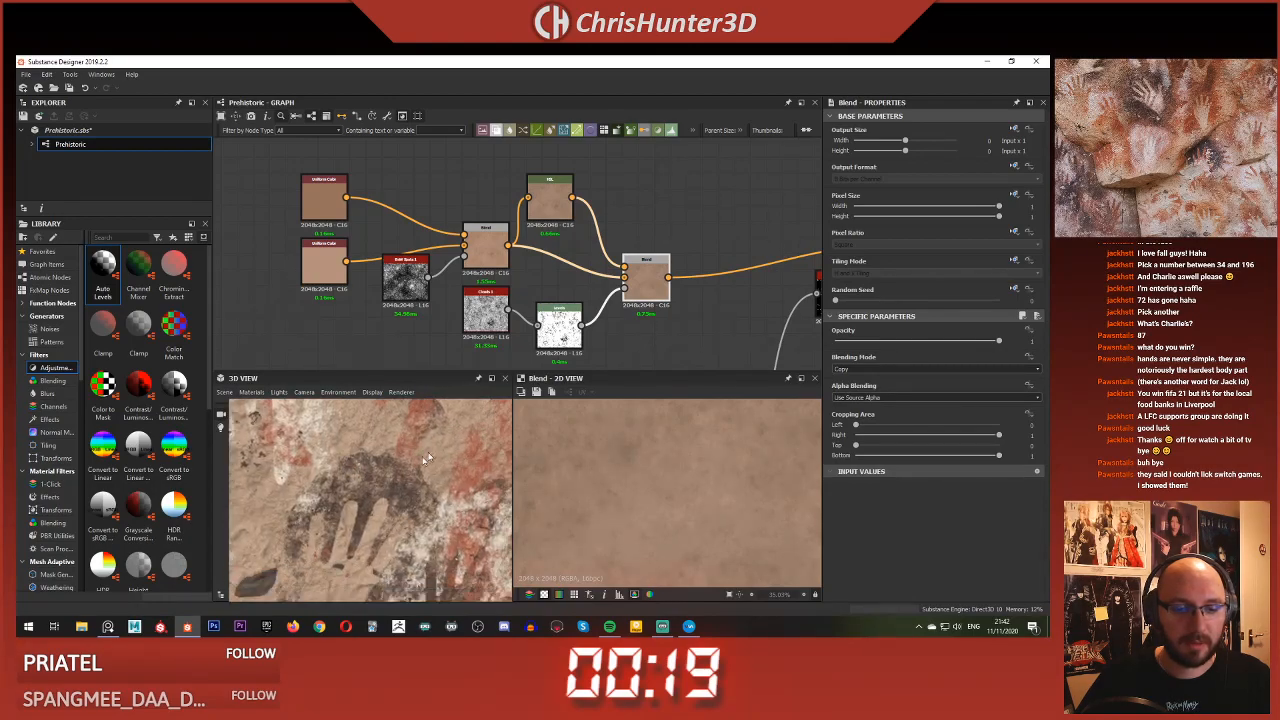
scroll(625, 320, down, 3)
scroll(625, 316, up, 3)
Swap the cloud-masked Blend's foreground and background inputs and examine the result in the 2D and 3D views
drag(601, 241, 599, 288)
key(x)
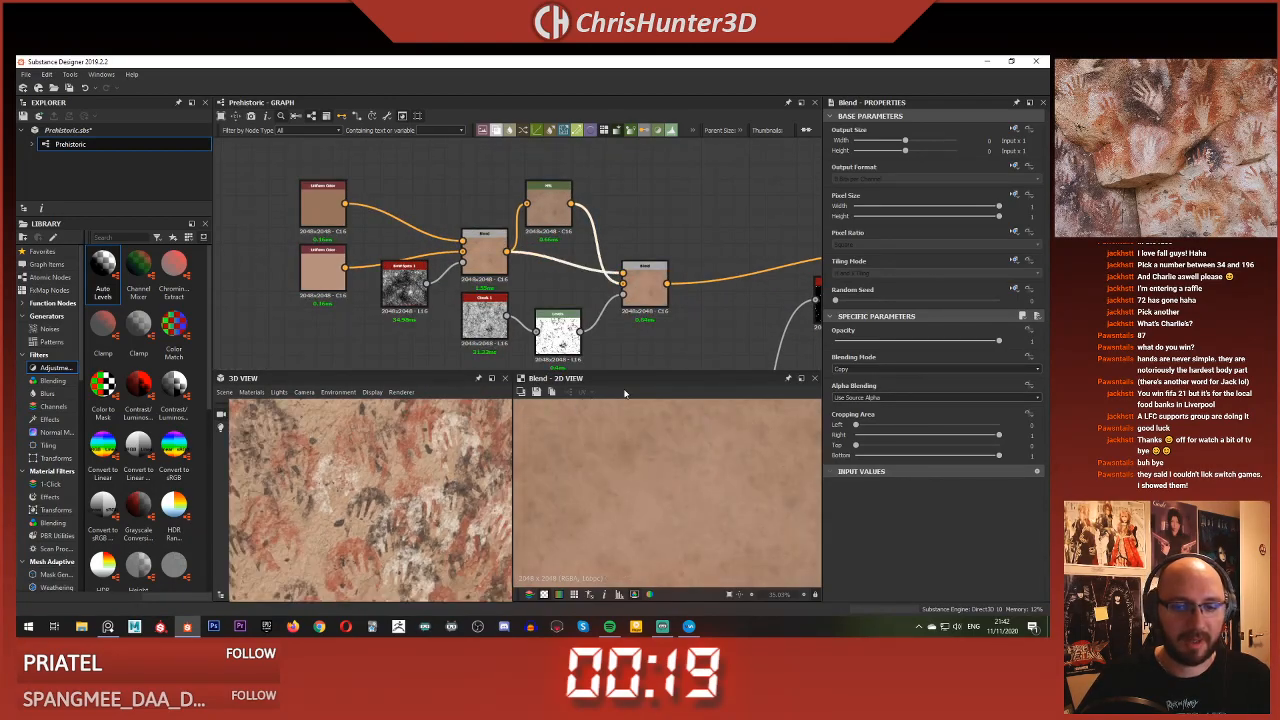
click(632, 300)
double_click(622, 286)
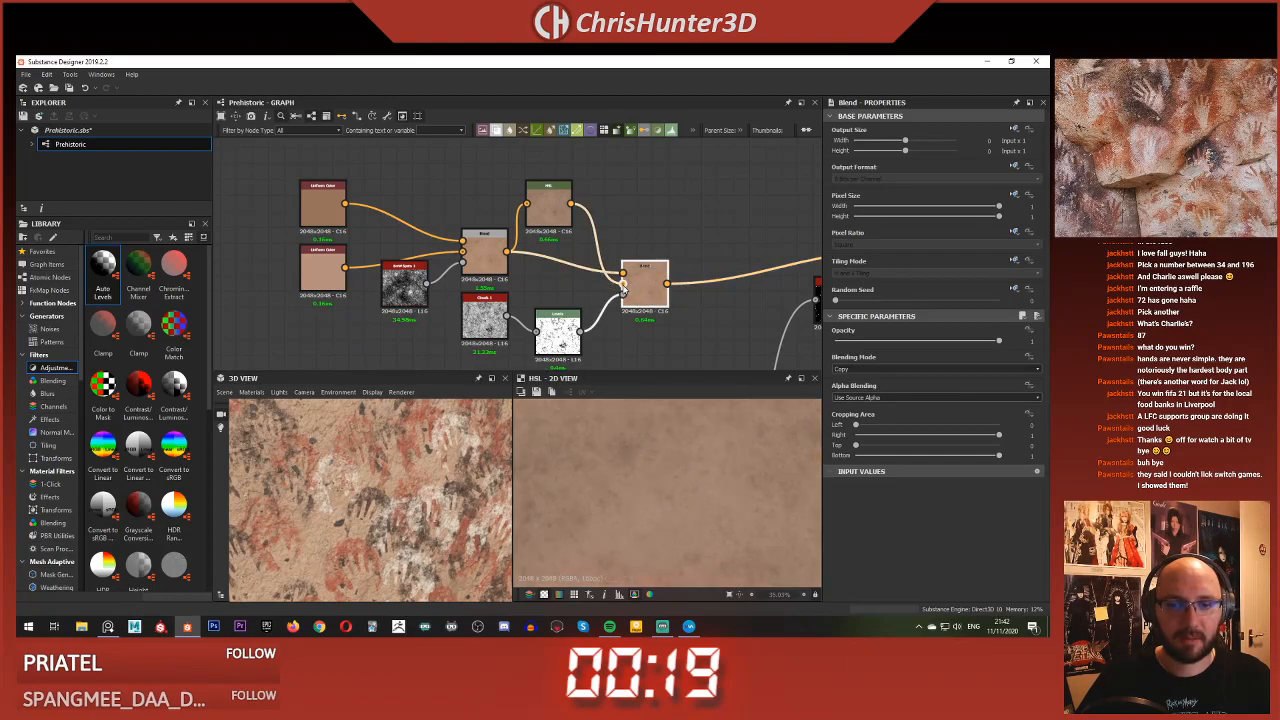
double_click(636, 289)
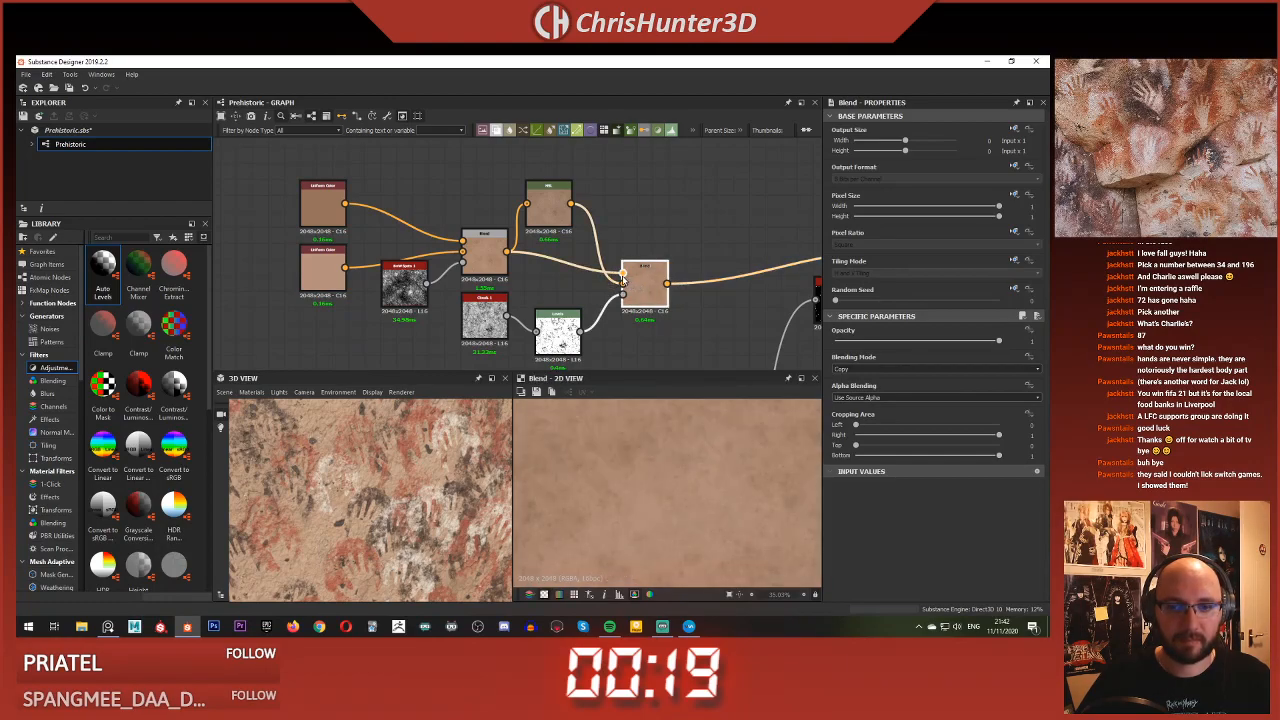
scroll(643, 474, down, 5)
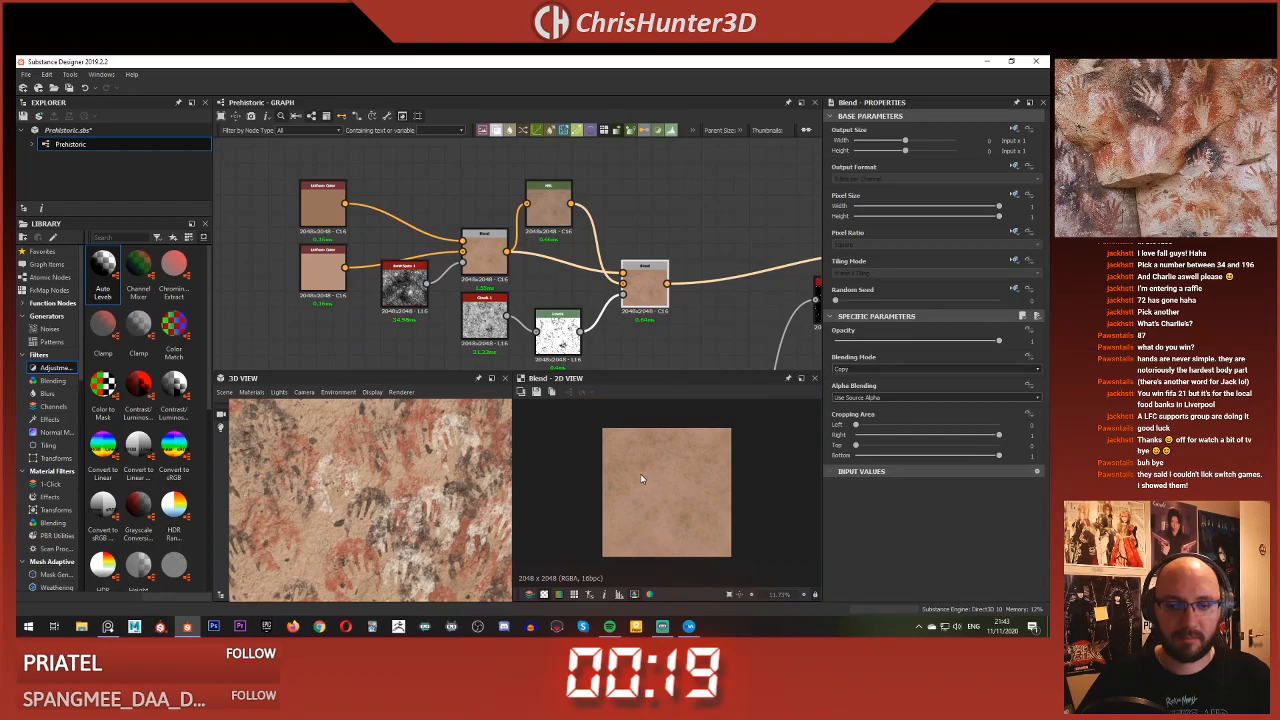
scroll(643, 474, up, 2)
mouse_move(643, 285)
mouse_down()
mouse_move(658, 258)
mouse_move(643, 269)
mouse_up()
scroll(598, 331, down, 4)
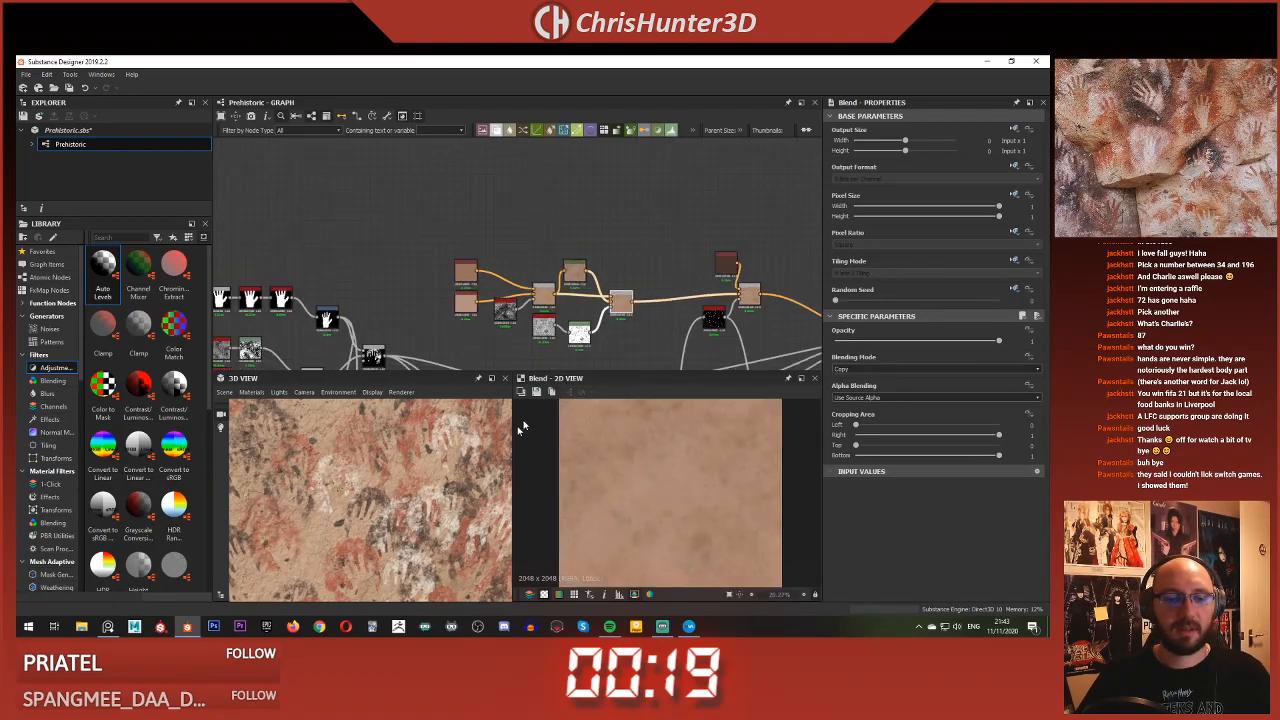
scroll(371, 492, down, 5)
scroll(371, 521, up, 7)
scroll(371, 527, down, 3)
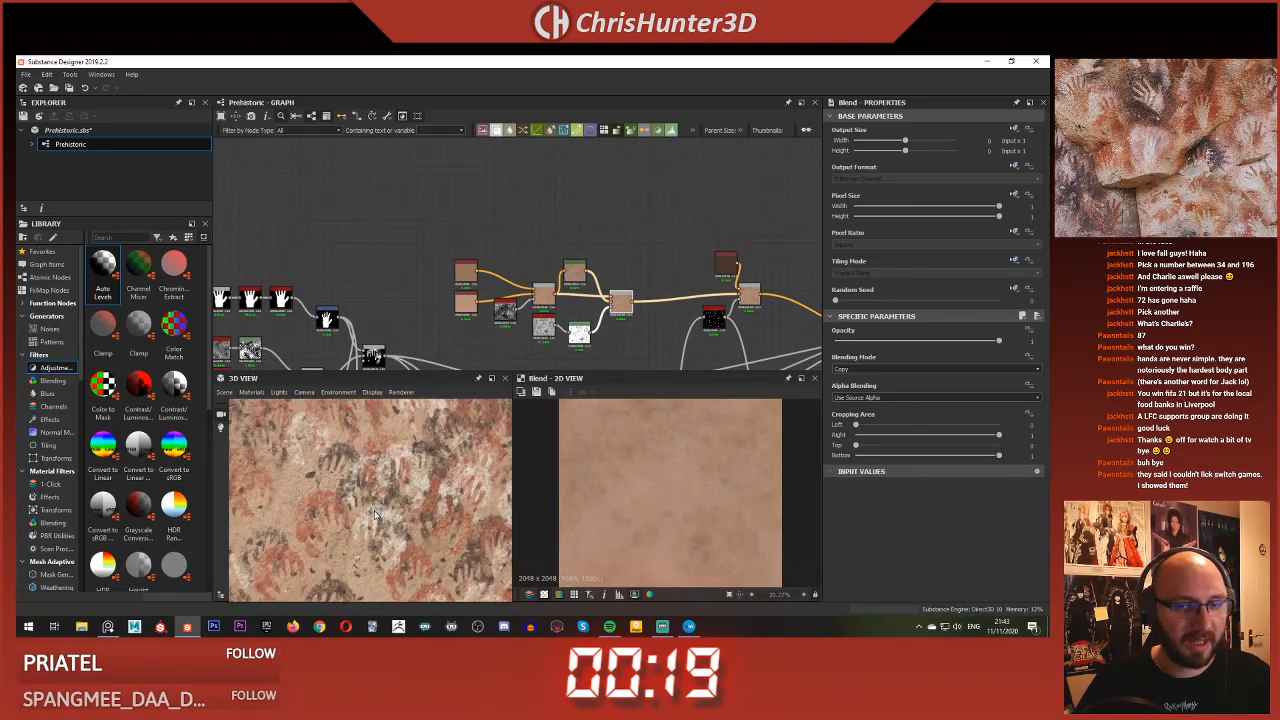
scroll(595, 320, up, 3)
Add a Fractal Sum 4 noise node and place it just below the cloud-masked Blend
drag(370, 197, 536, 288)
click(568, 311)
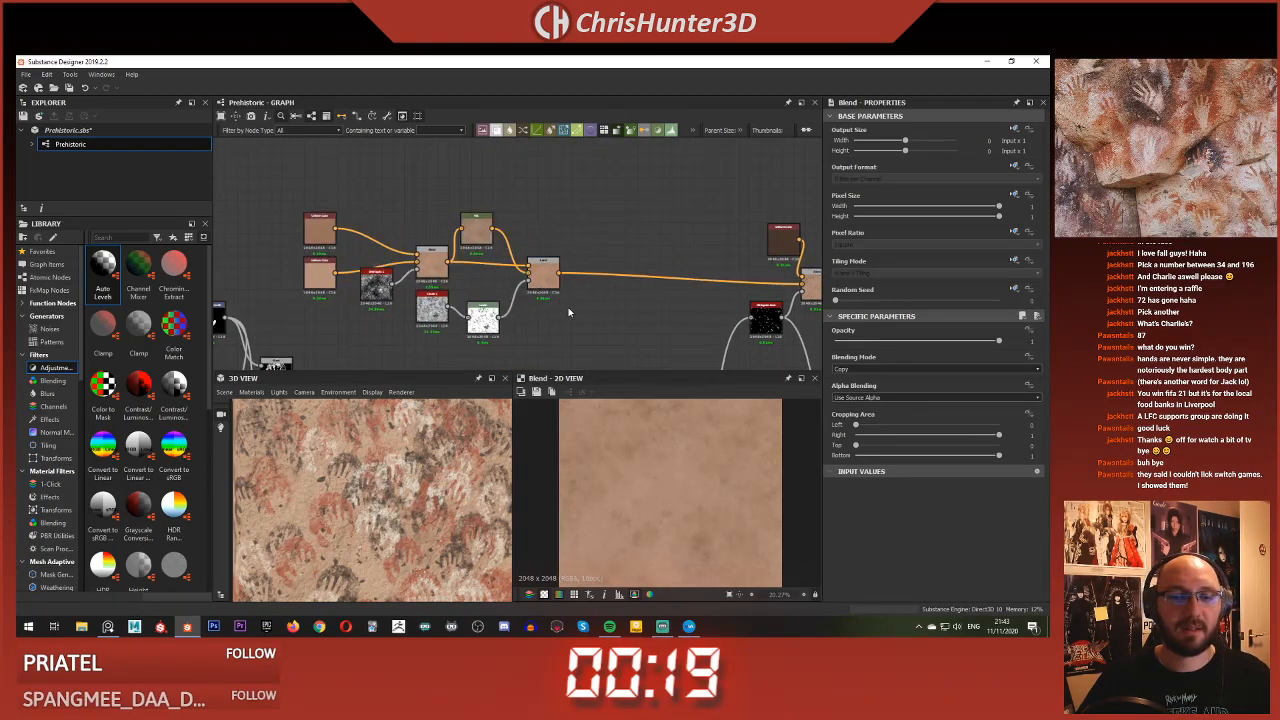
scroll(590, 313, up, 3)
key(space)
text(fra)
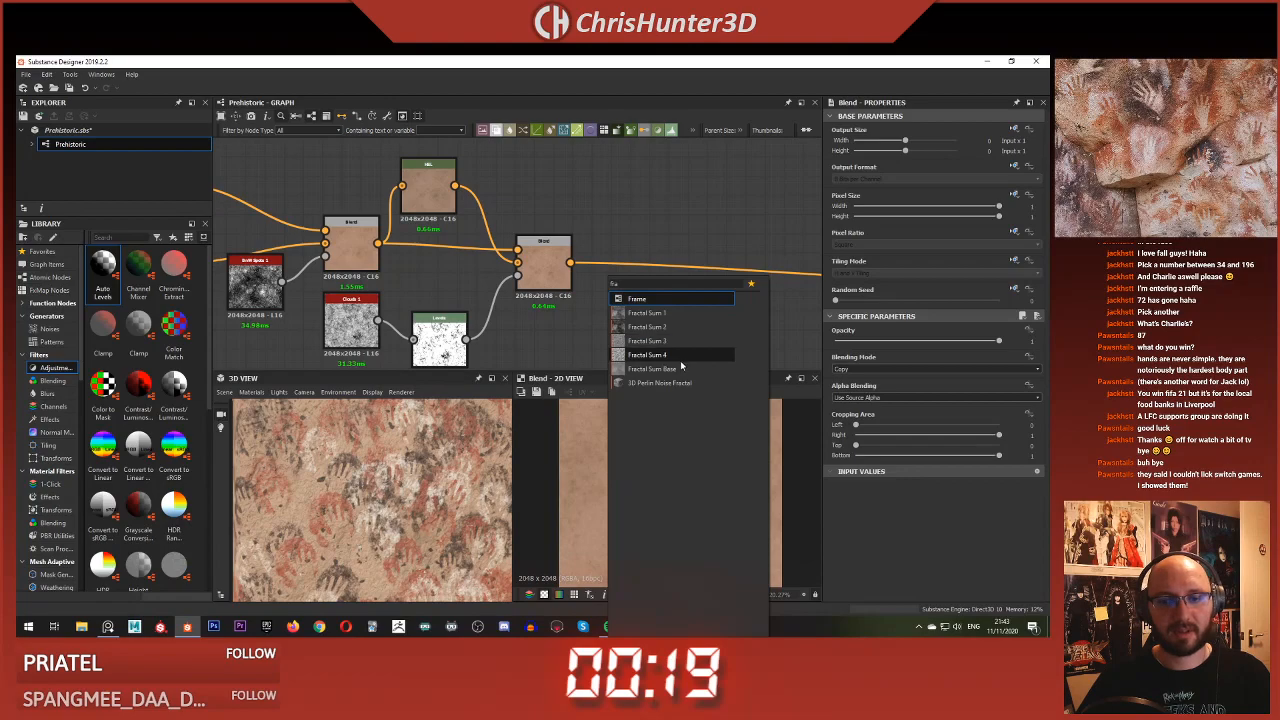
key(Escape)
drag(600, 302, 543, 322)
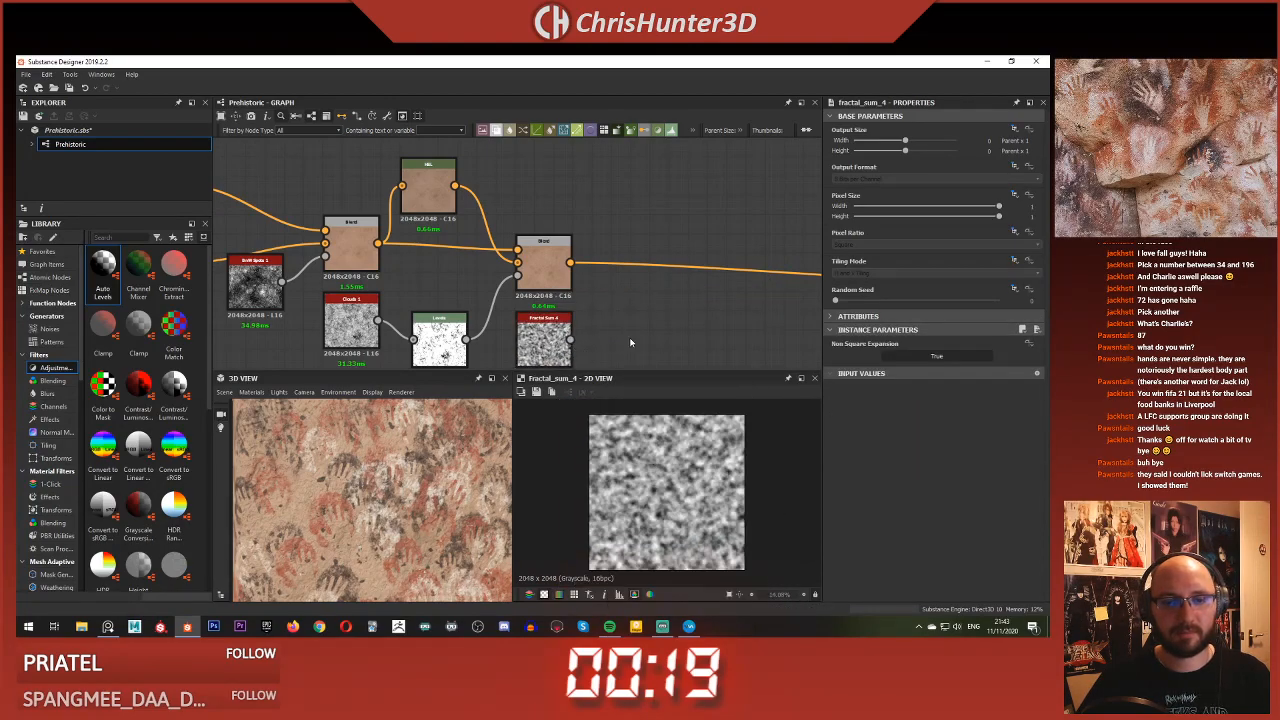
Add another Blend node after the cloud-masked Blend and connect that Blend's output to its background input
key(space)
text(ble)
key(Return)
drag(622, 332, 664, 236)
drag(570, 262, 643, 243)
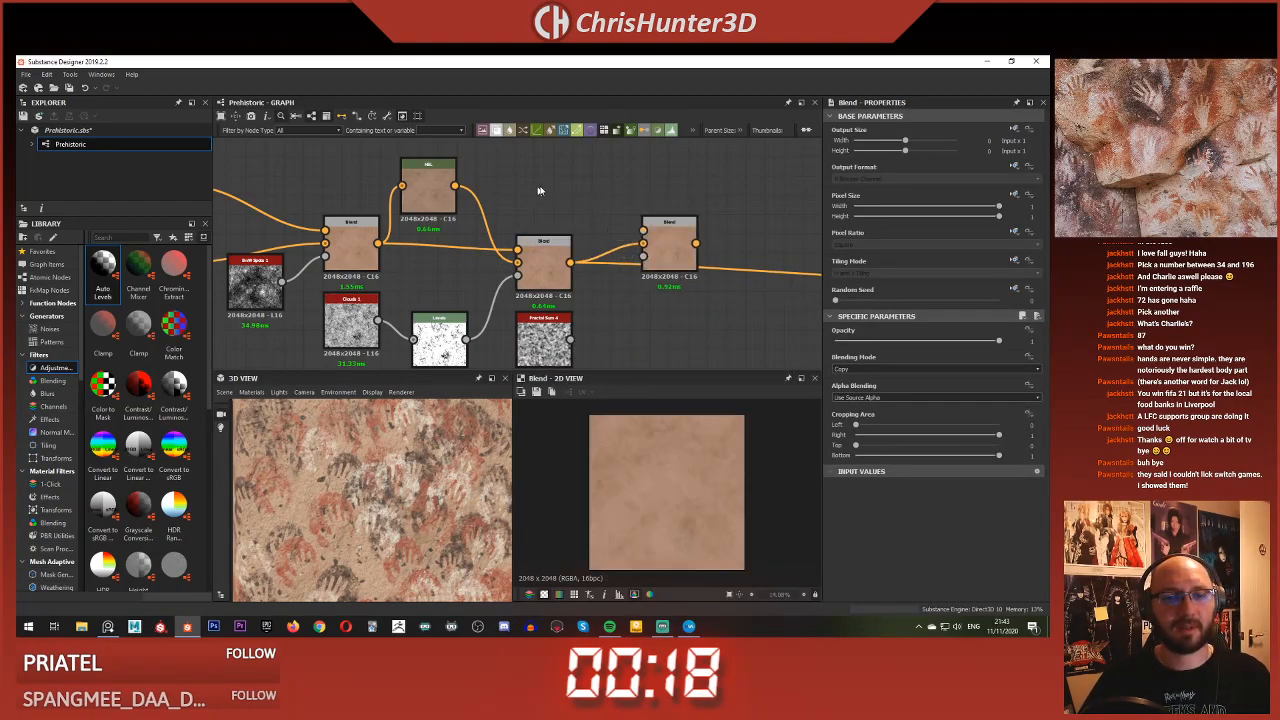
Add an HSL variation of the cloud-masked Blend with saturation 0.48 and lightness 0.51, feeding the new Blend's foreground
key(space)
text(hsl)
key(Return)
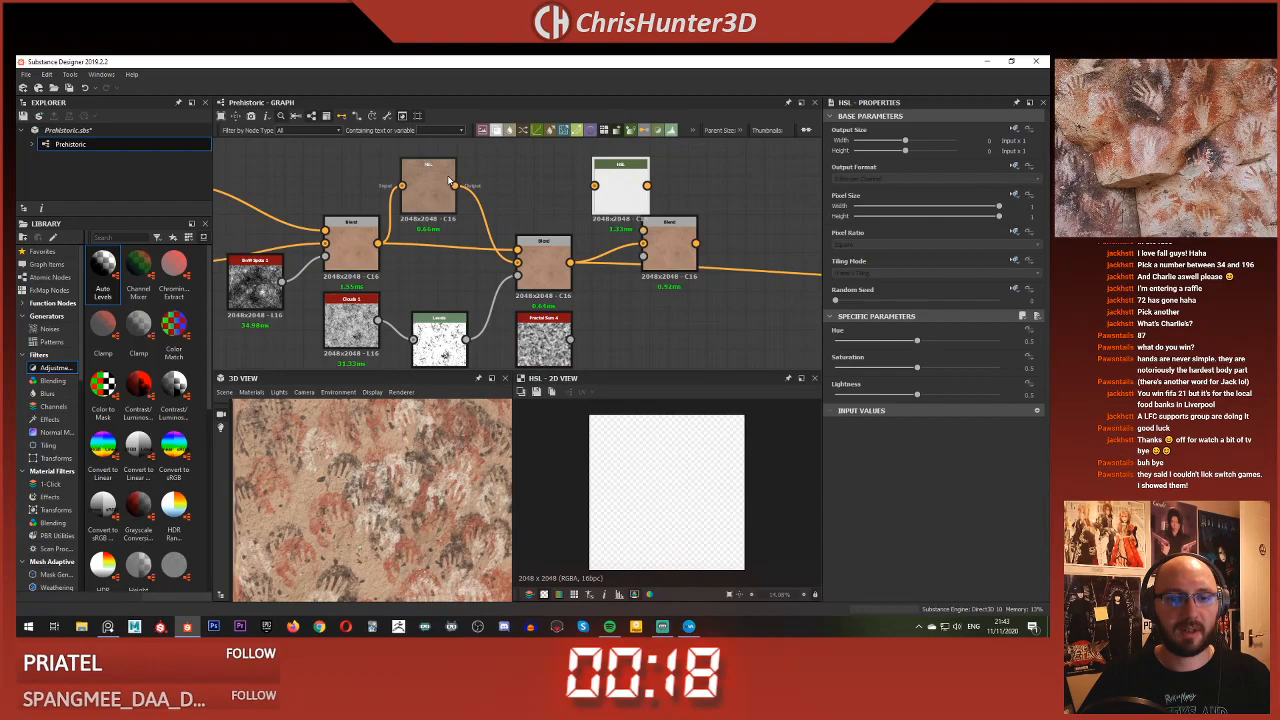
drag(570, 262, 594, 186)
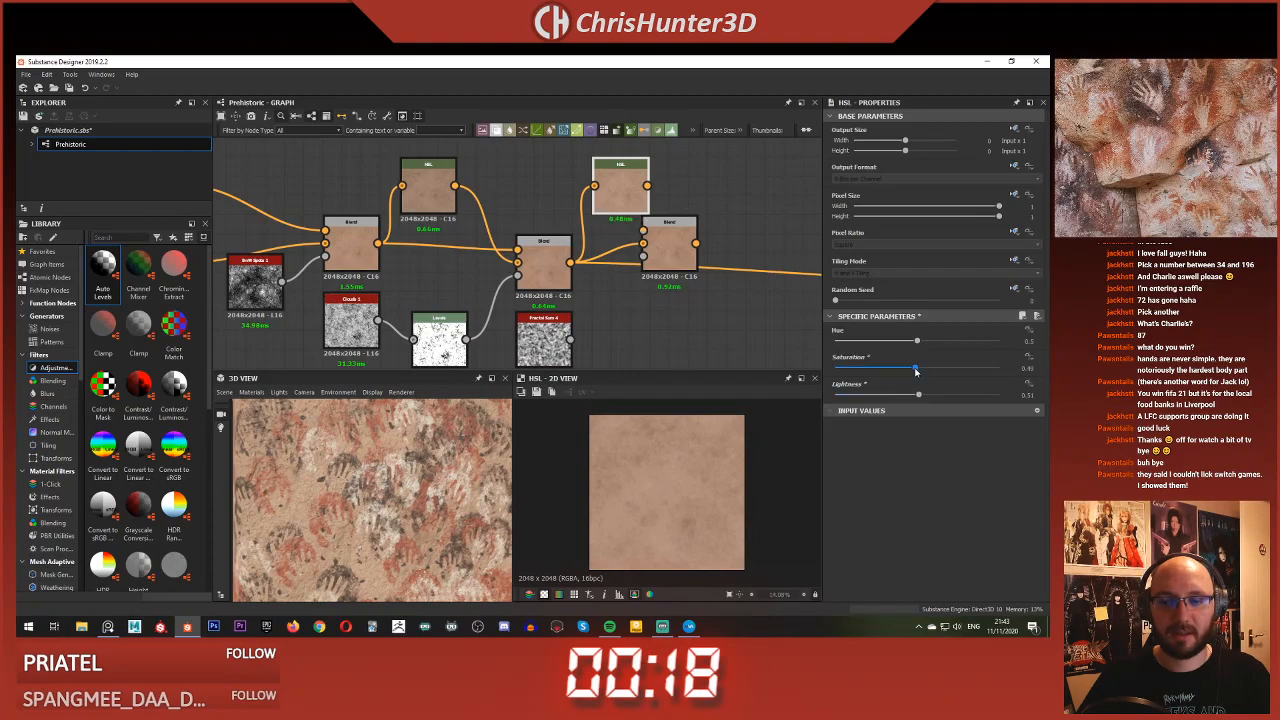
drag(678, 236, 706, 236)
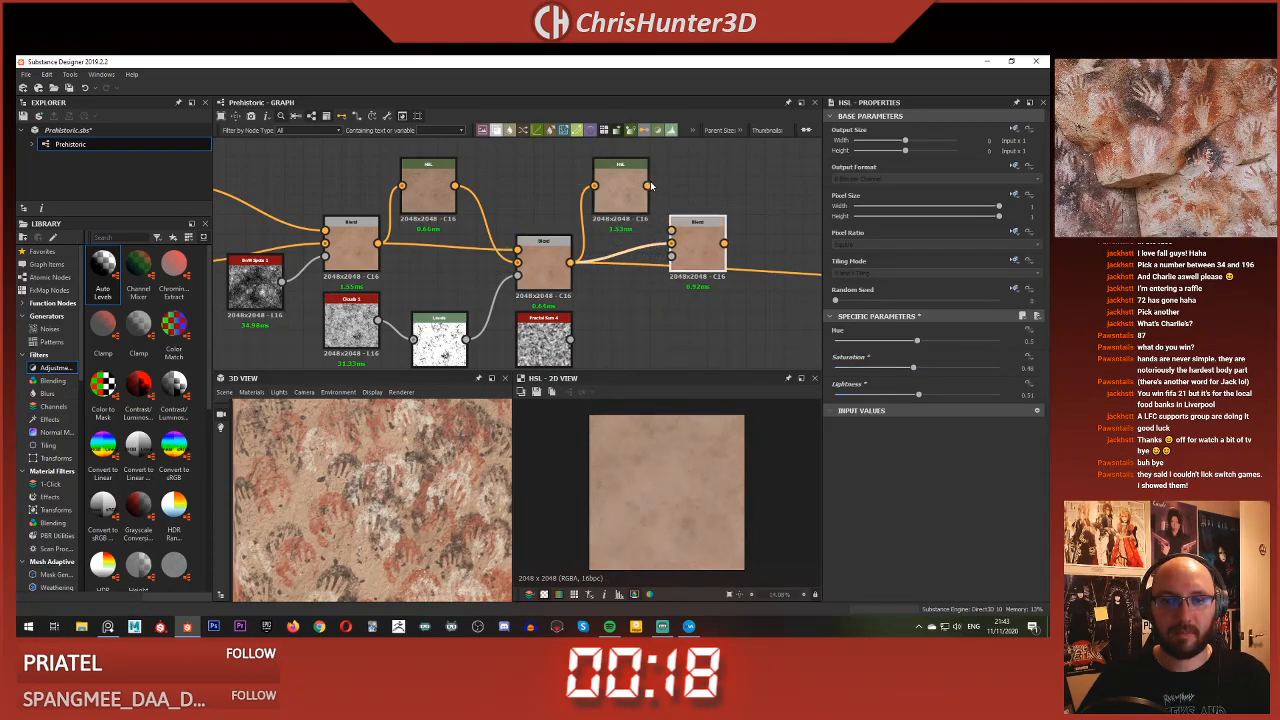
double_click(695, 238)
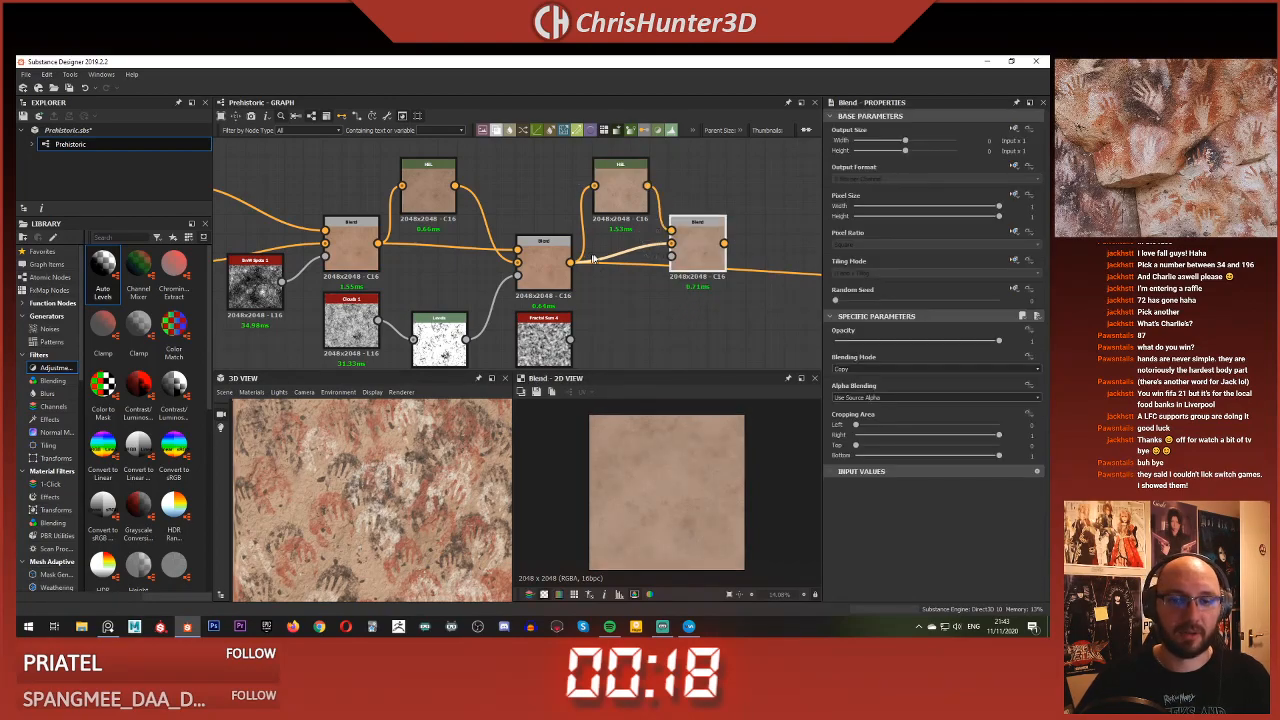
drag(672, 230, 671, 231)
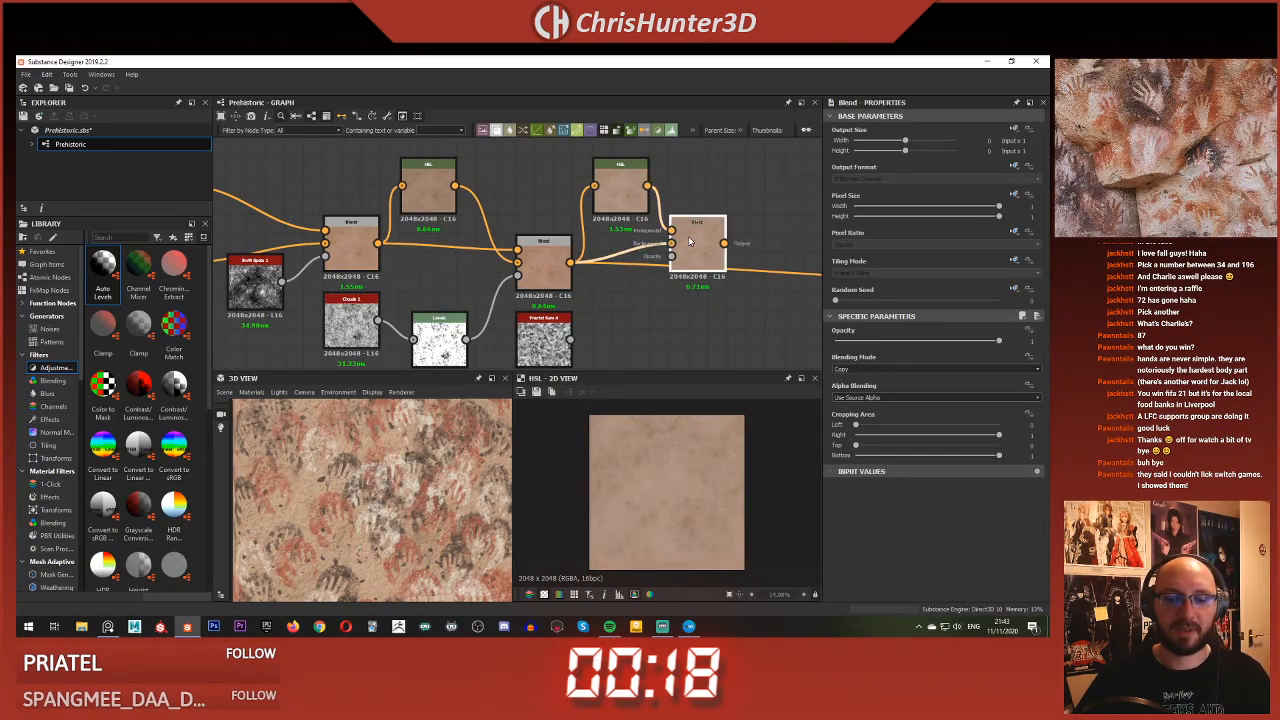
Connect Fractal Sum 4 as the new Blend's opacity mask and compare the result by varying the Blend's opacity
middle_drag(676, 226, 655, 249)
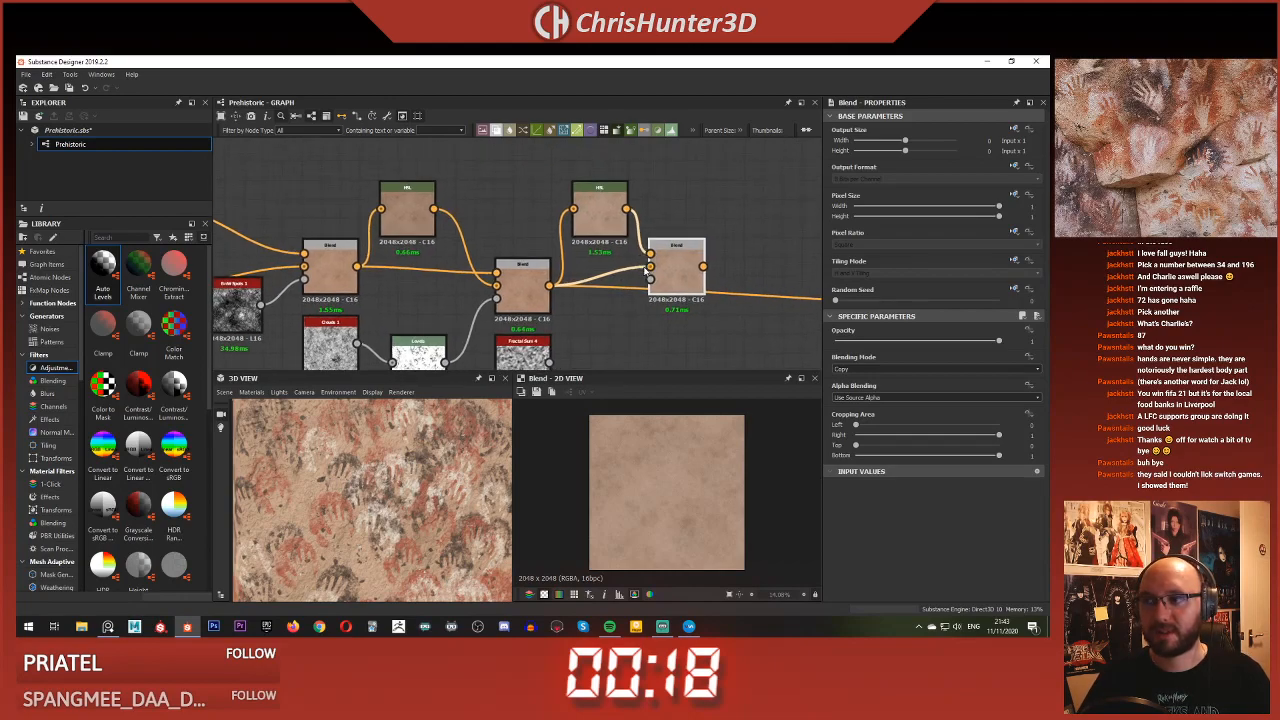
drag(550, 361, 650, 281)
scroll(716, 460, up, 3)
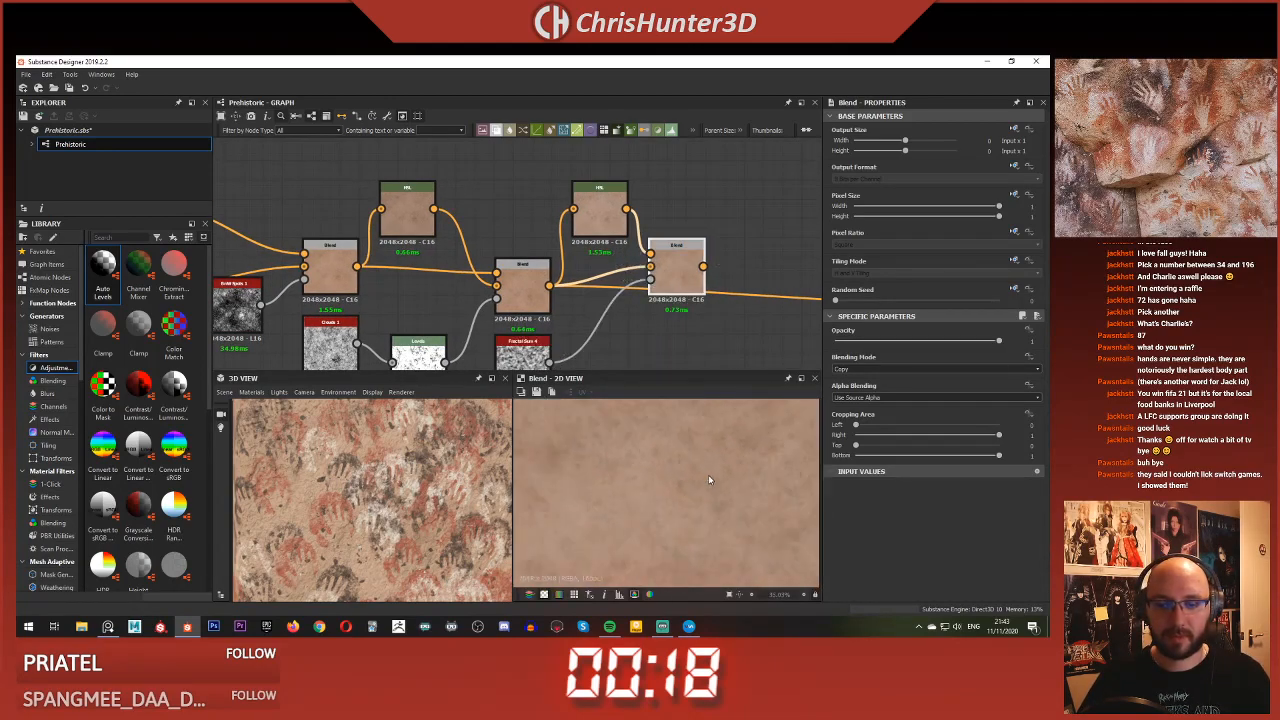
scroll(695, 470, down, 3)
drag(950, 342, 735, 352)
scroll(694, 466, up, 3)
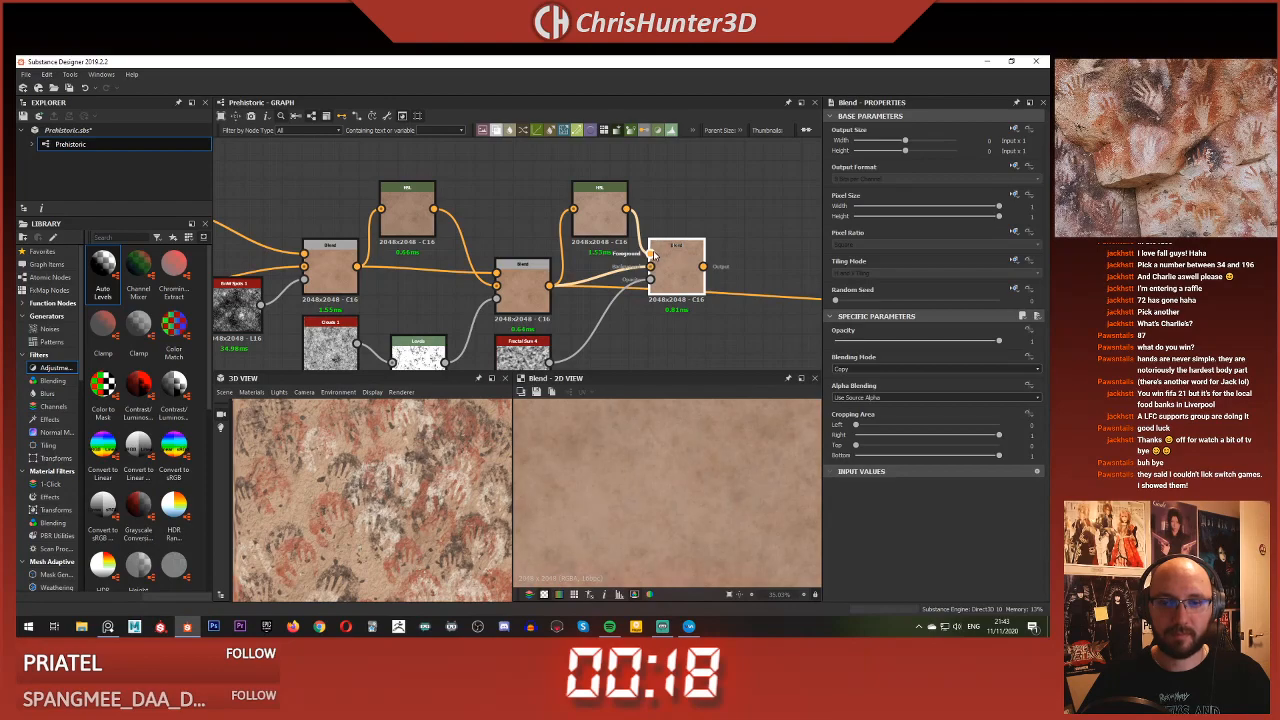
scroll(657, 277, down, 3)
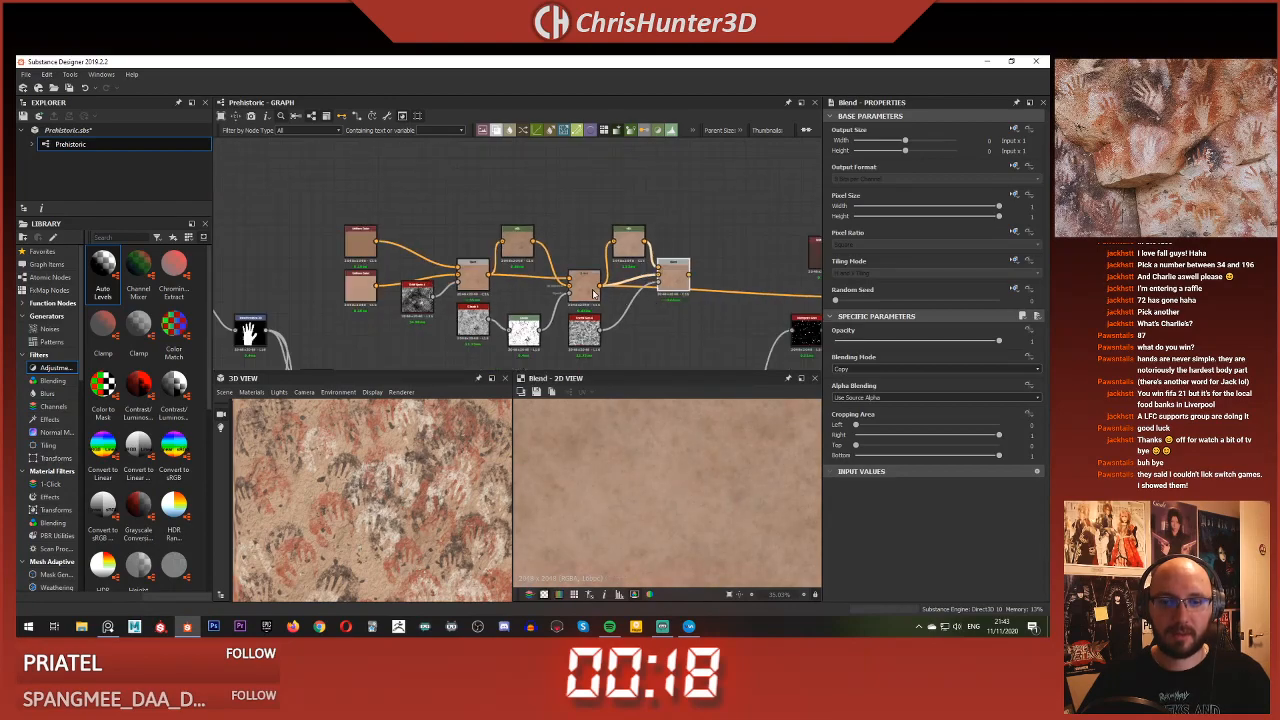
Move the downstream base colour connection to the fractal-masked Blend's output and check the material in the 3D view
shift+drag(600, 288, 679, 275)
mouse_move(379, 496)
mouse_down()
mouse_move(399, 452)
mouse_move(391, 490)
mouse_up()
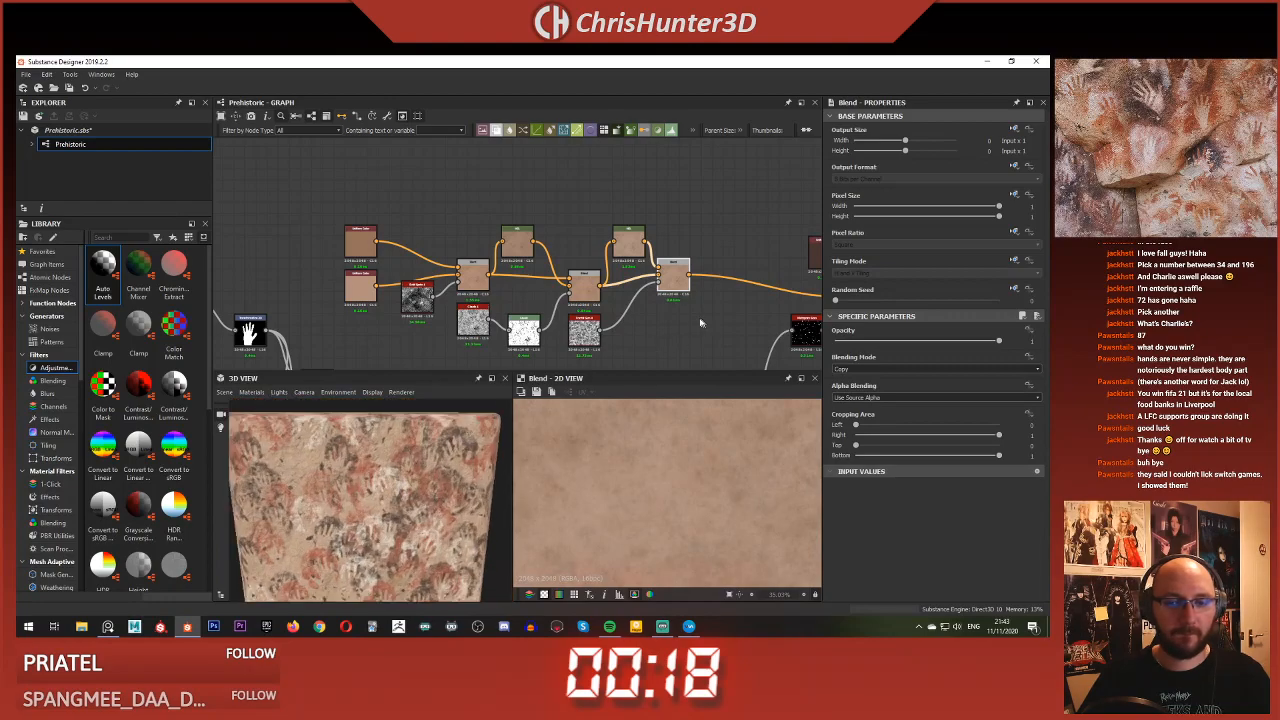
scroll(675, 330, up, 3)
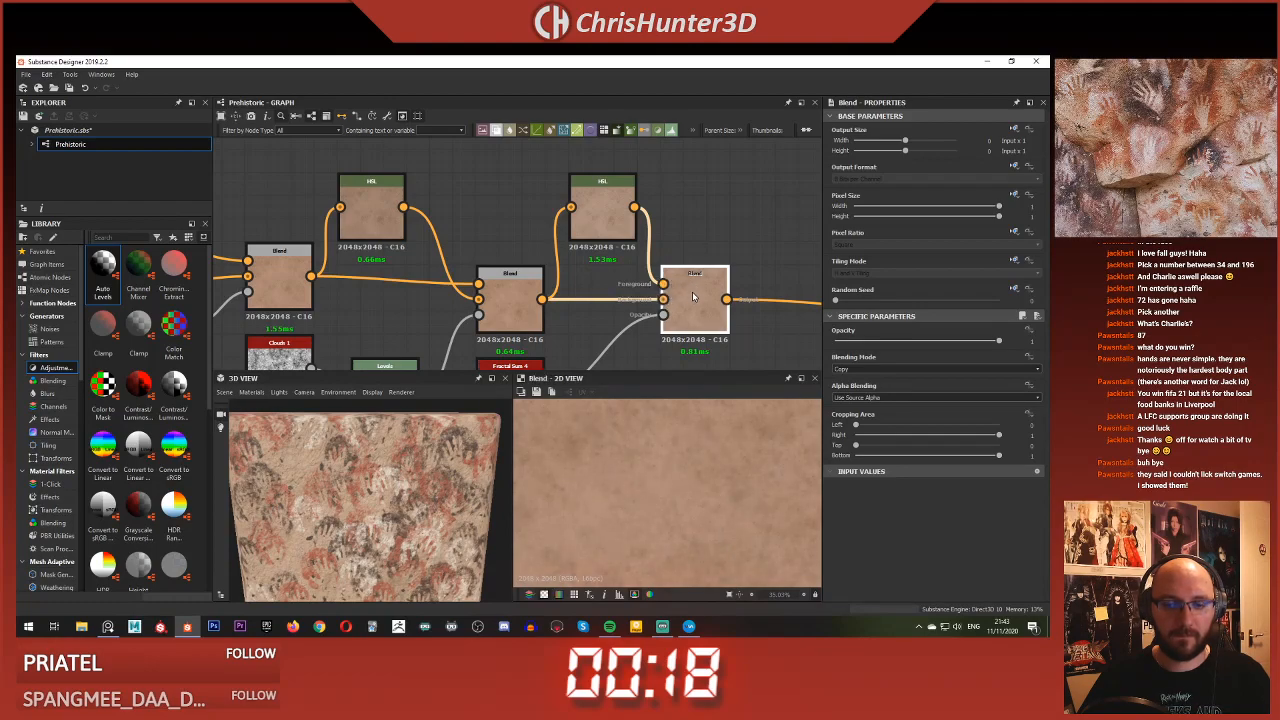
scroll(528, 504, down, 1)
scroll(340, 512, down, 5)
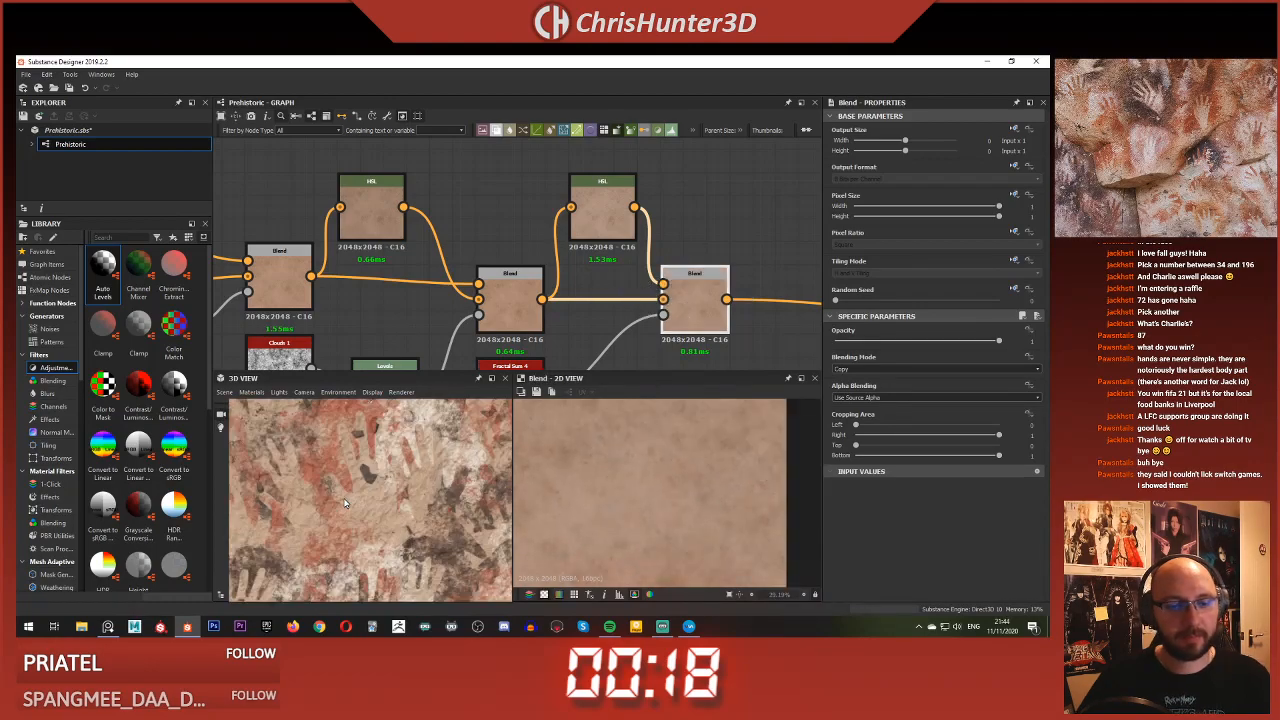
scroll(588, 287, down, 3)
scroll(533, 294, up, 2)
Swap the fractal-masked Blend's foreground and background inputs, comparing both arrangements in the 2D view and checking the 3D material
click(672, 263)
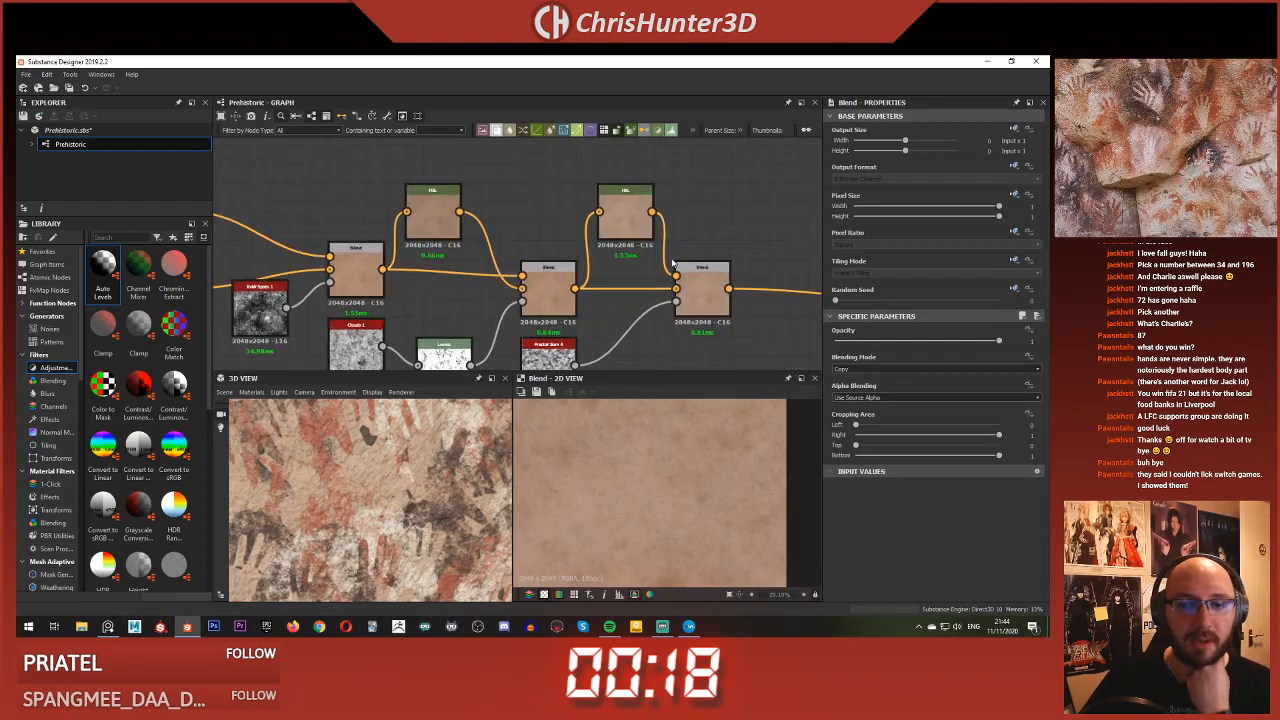
key(x)
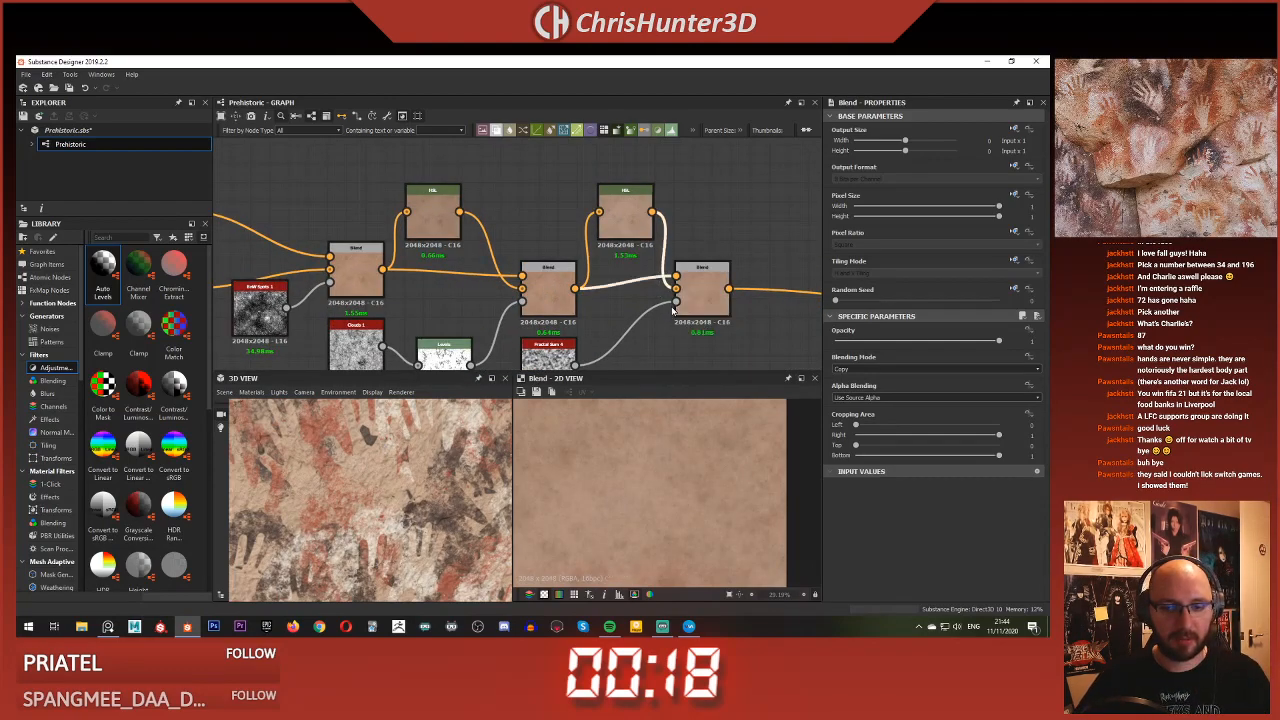
scroll(621, 489, down, 5)
double_click(698, 288)
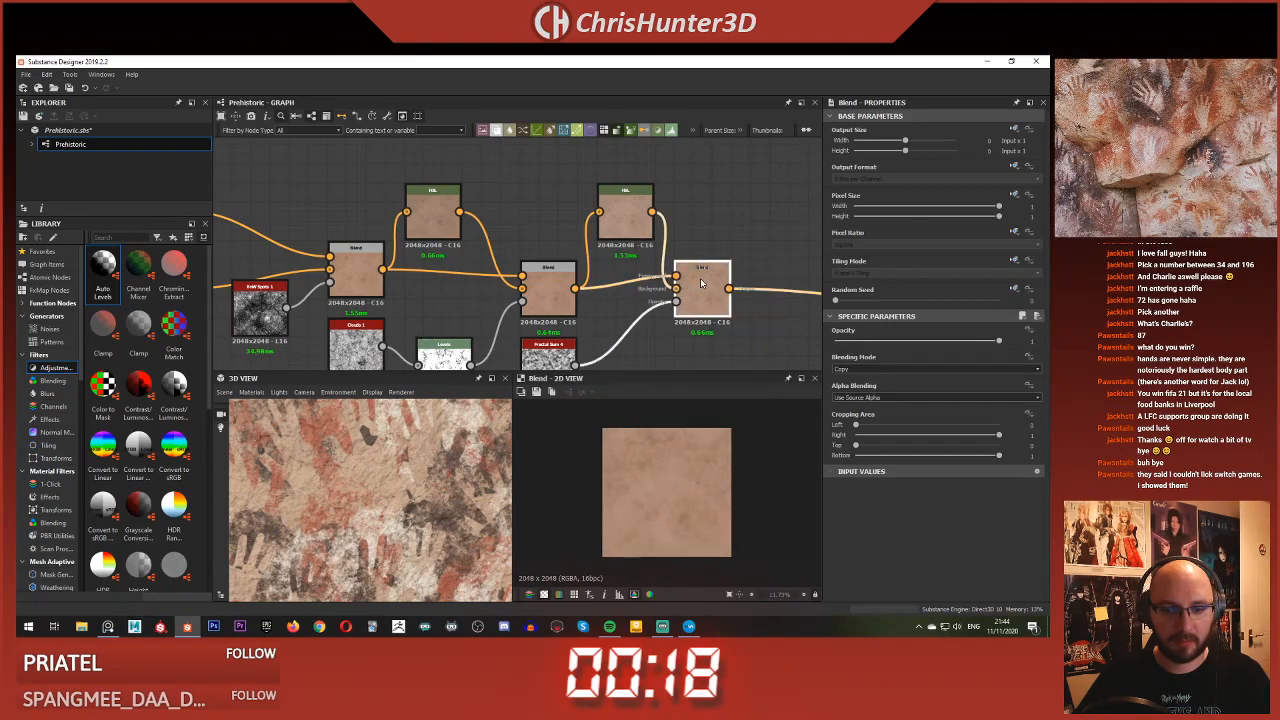
scroll(705, 480, up, 7)
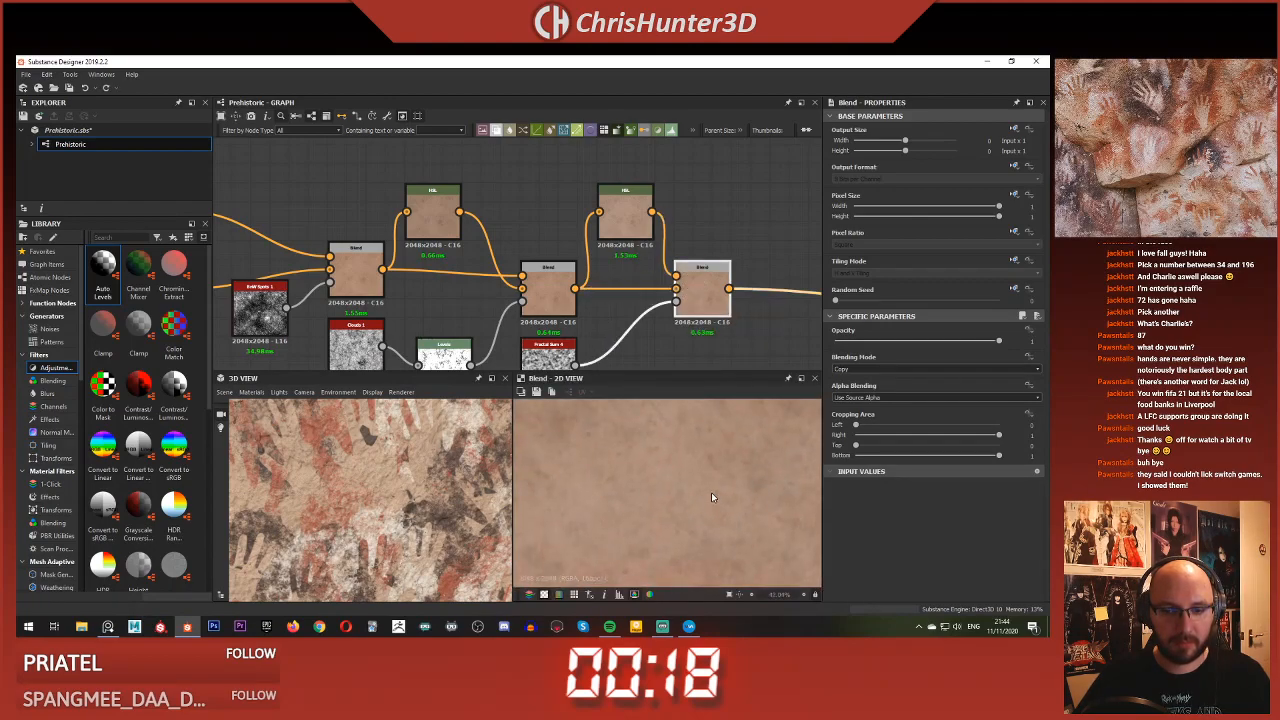
drag(655, 257, 669, 292)
key(x)
click(700, 291)
key(f)
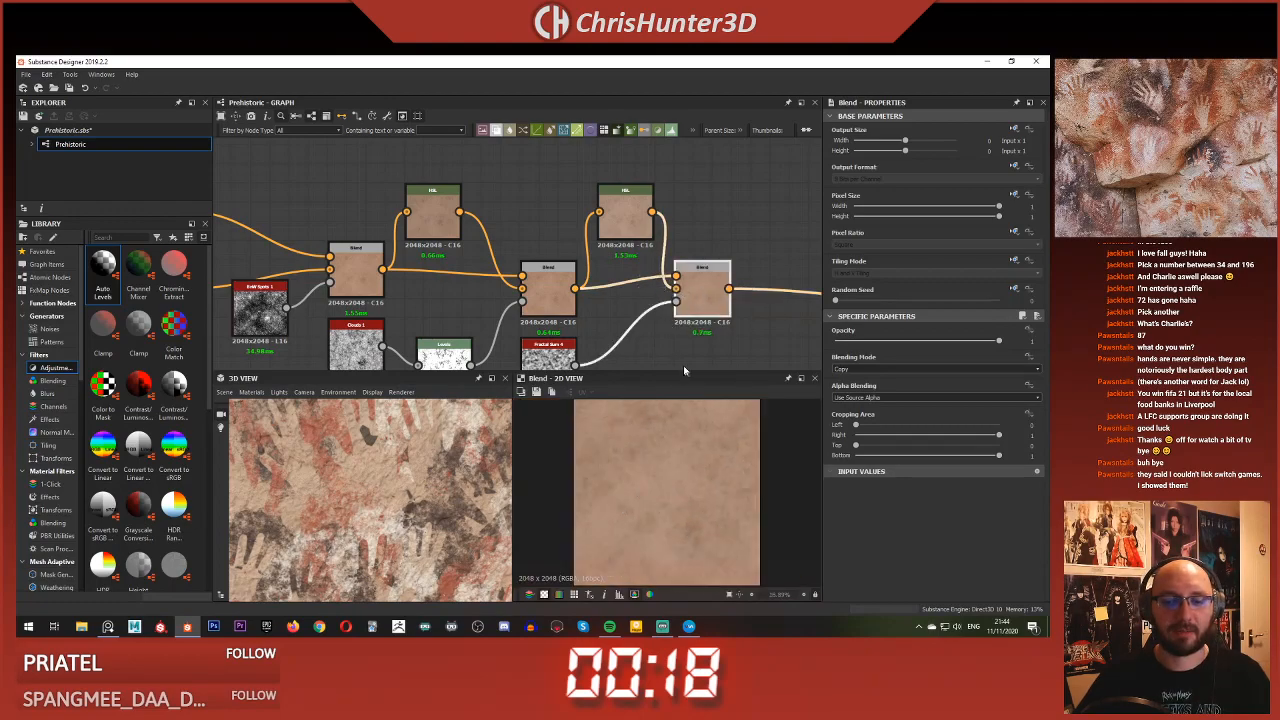
scroll(349, 567, down, 5)
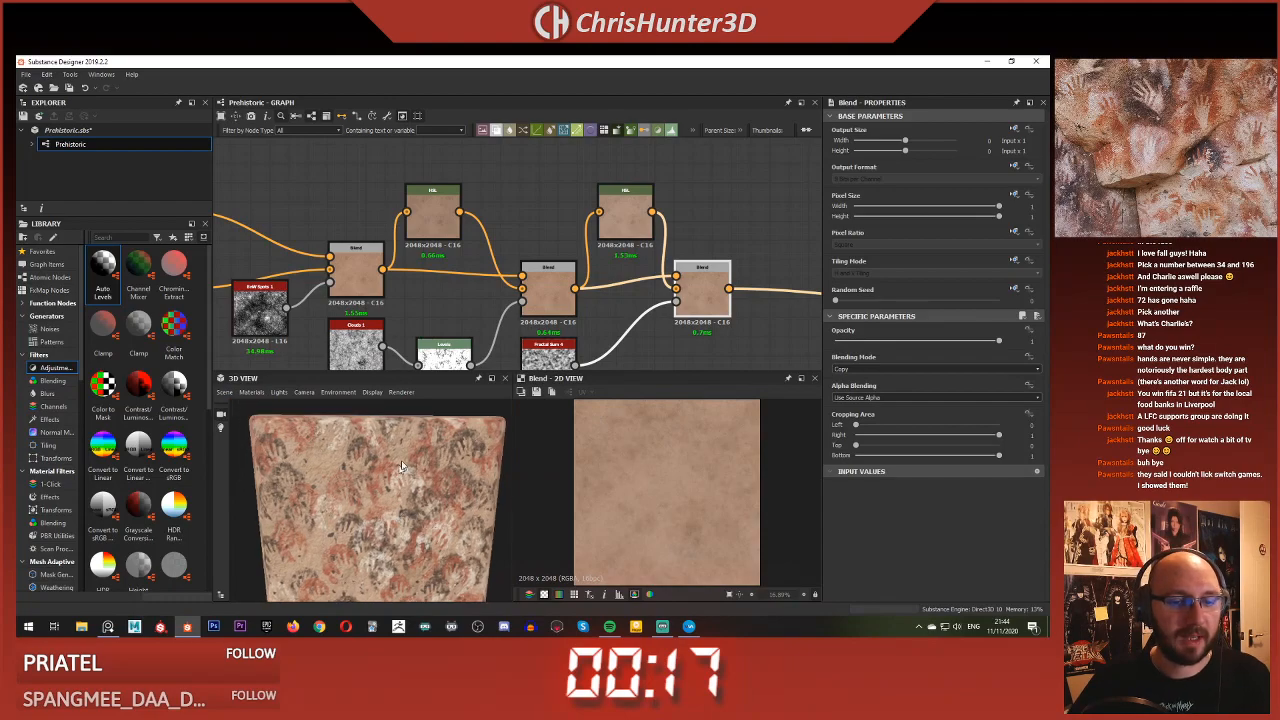
scroll(670, 313, up, 4)
scroll(670, 313, down, 2)
drag(563, 301, 629, 276)
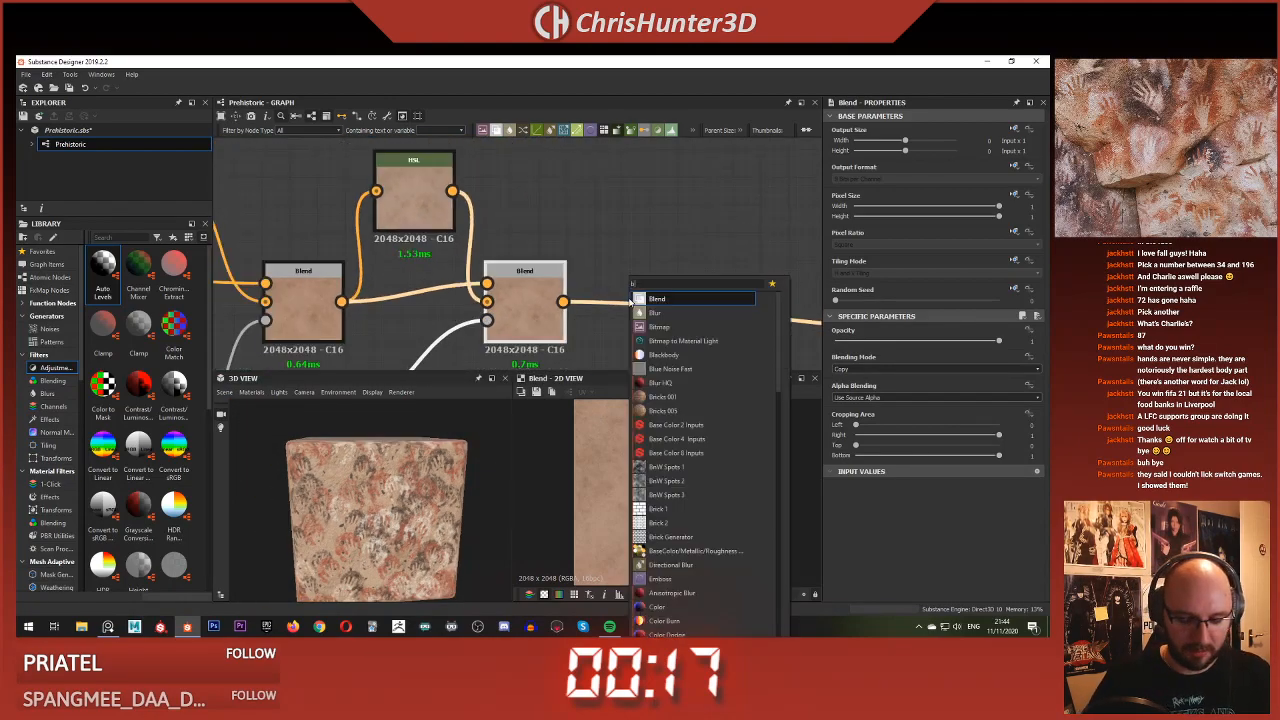
click(632, 300)
scroll(630, 302, down, 2)
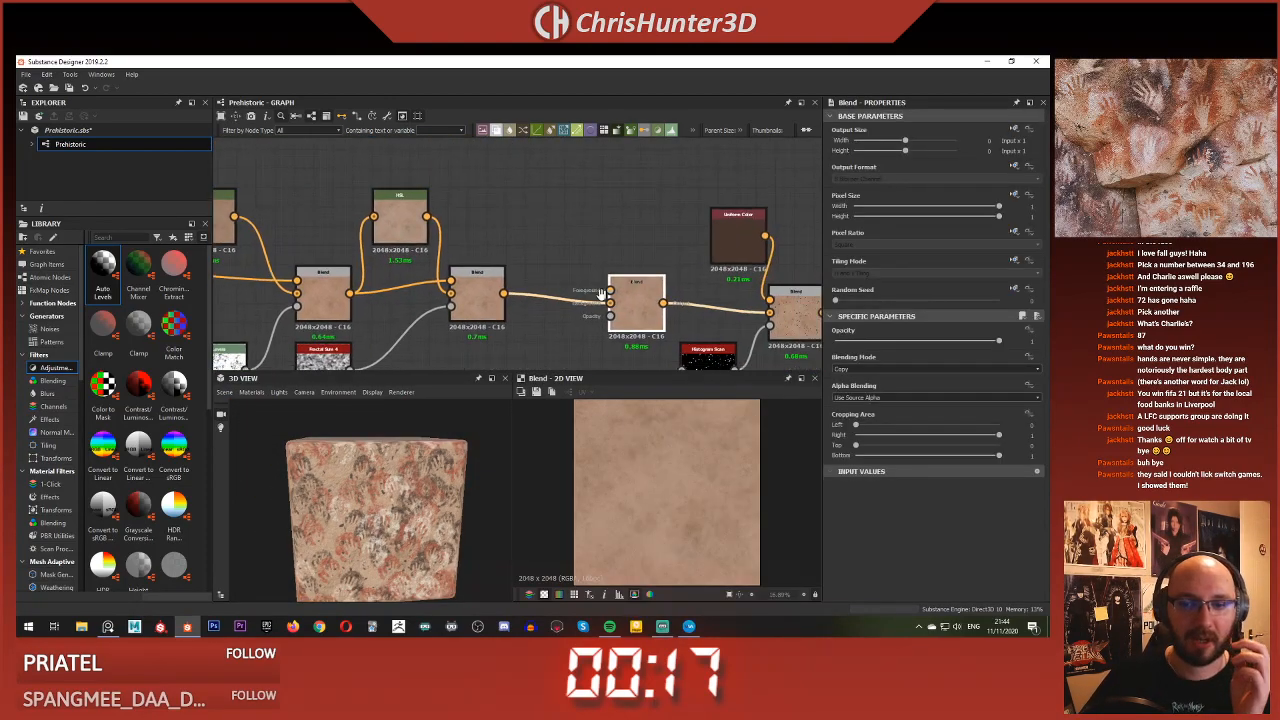
key(ctrl+z)
Add an unconnected Blend node above the link between the fractal-masked Blend and the next colour Blend
key(space)
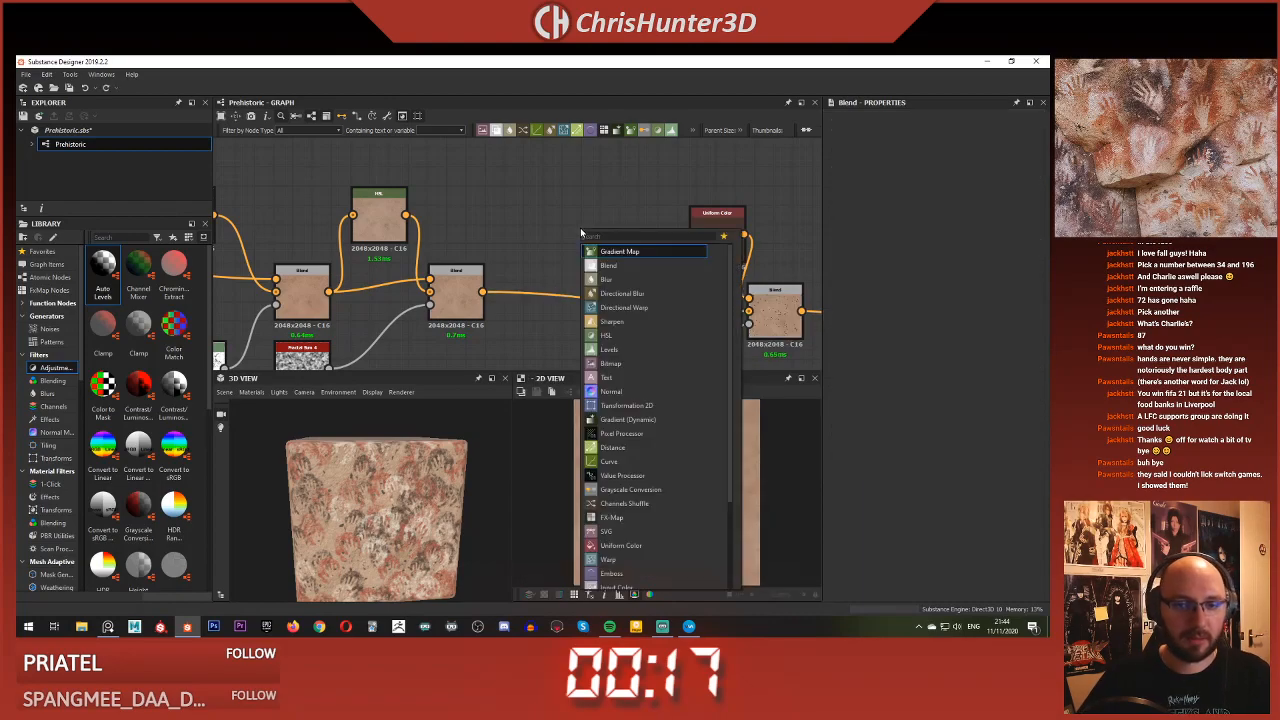
text(blen)
key(Return)
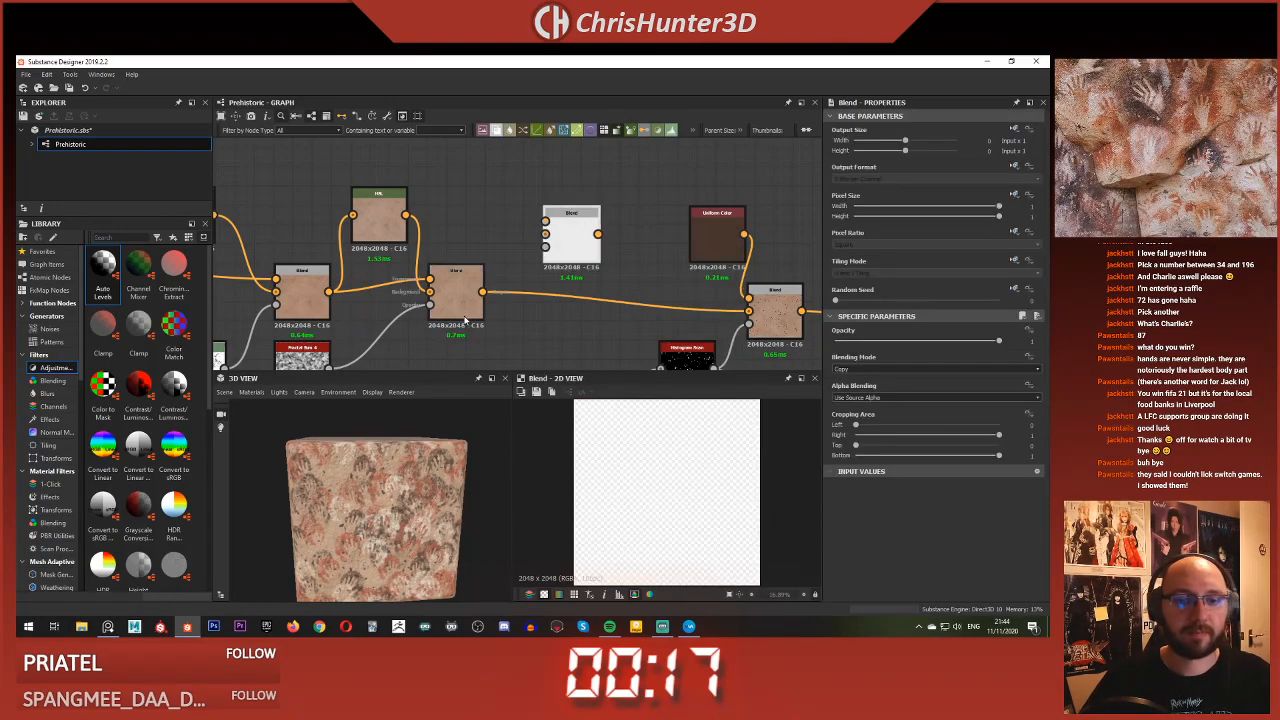
Feed the fractal-masked Blend into the new Blend's background and a new Uniform Color, sampled as brown from the reference photo, into its foreground
drag(482, 291, 546, 234)
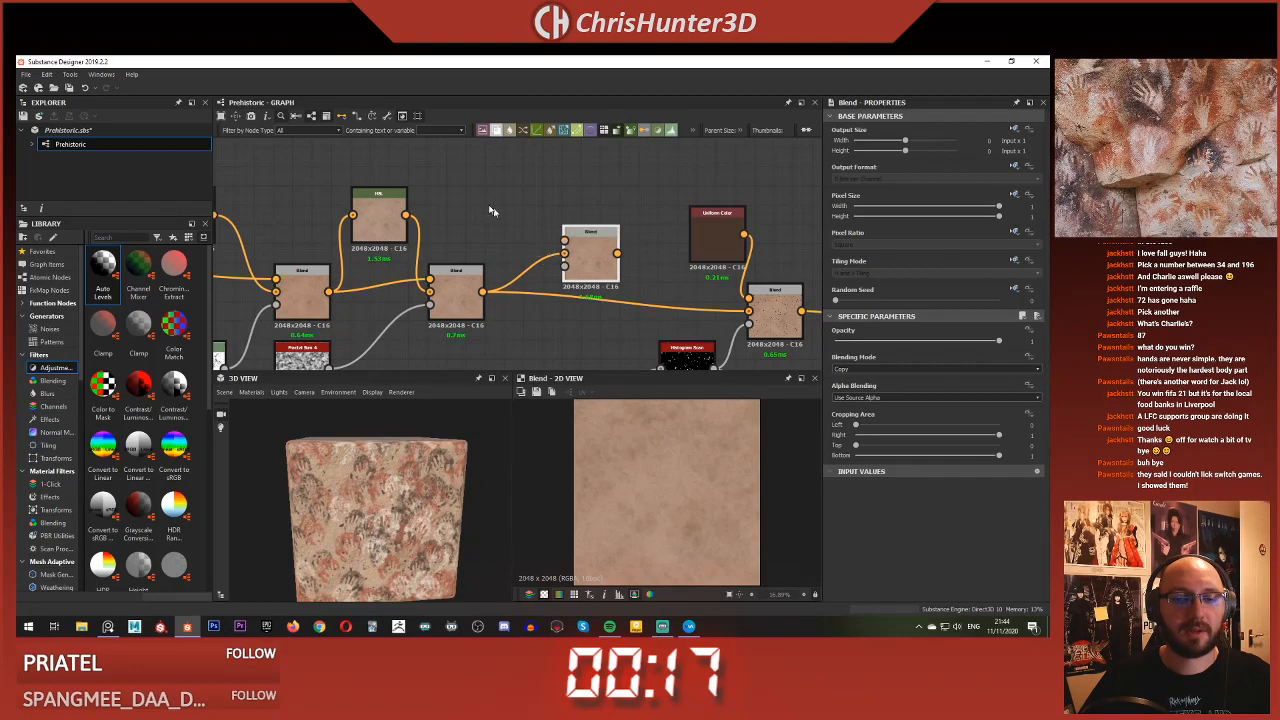
middle_drag(468, 182, 524, 220)
key(space)
text(unif)
key(Return)
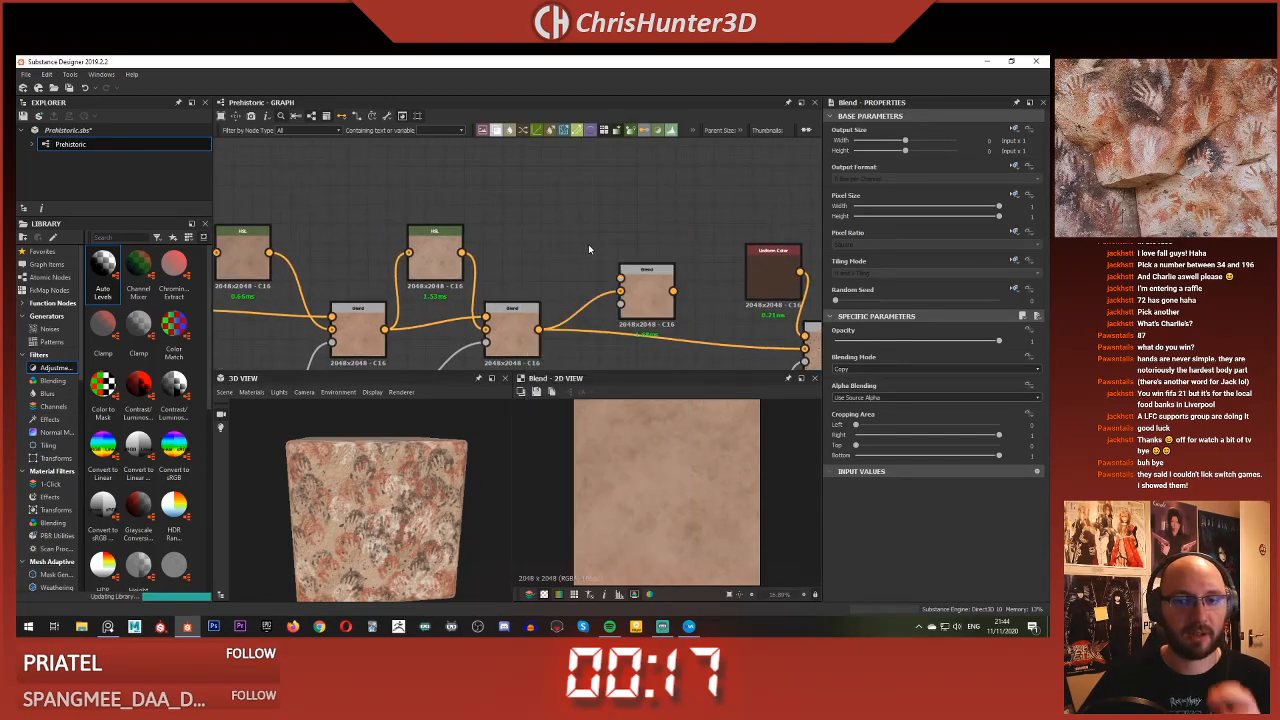
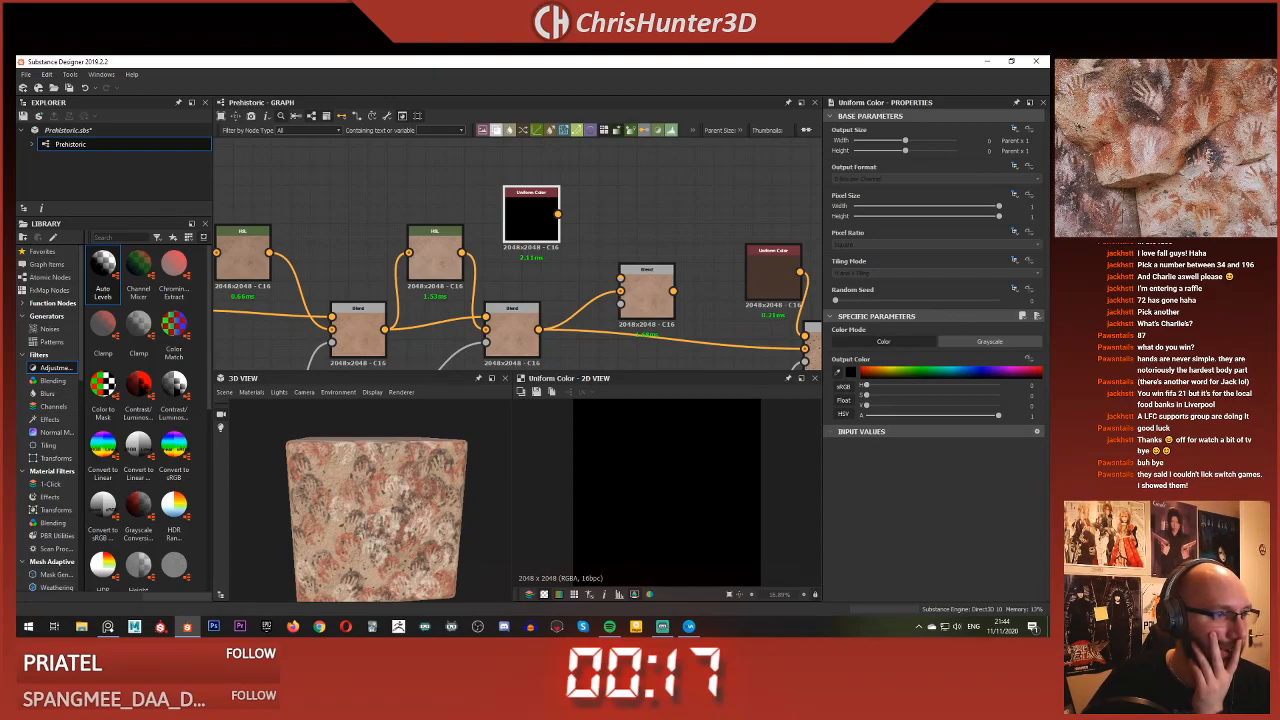
click(1130, 188)
drag(557, 215, 620, 278)
click(630, 234)
Add a Fractal Sum Base with Min Level 5, Max Level 9 and Roughness 1.37 as the new Blend's opacity mask
scroll(569, 310, down, 2)
middle_drag(542, 362, 548, 295)
key(space)
text(frac)
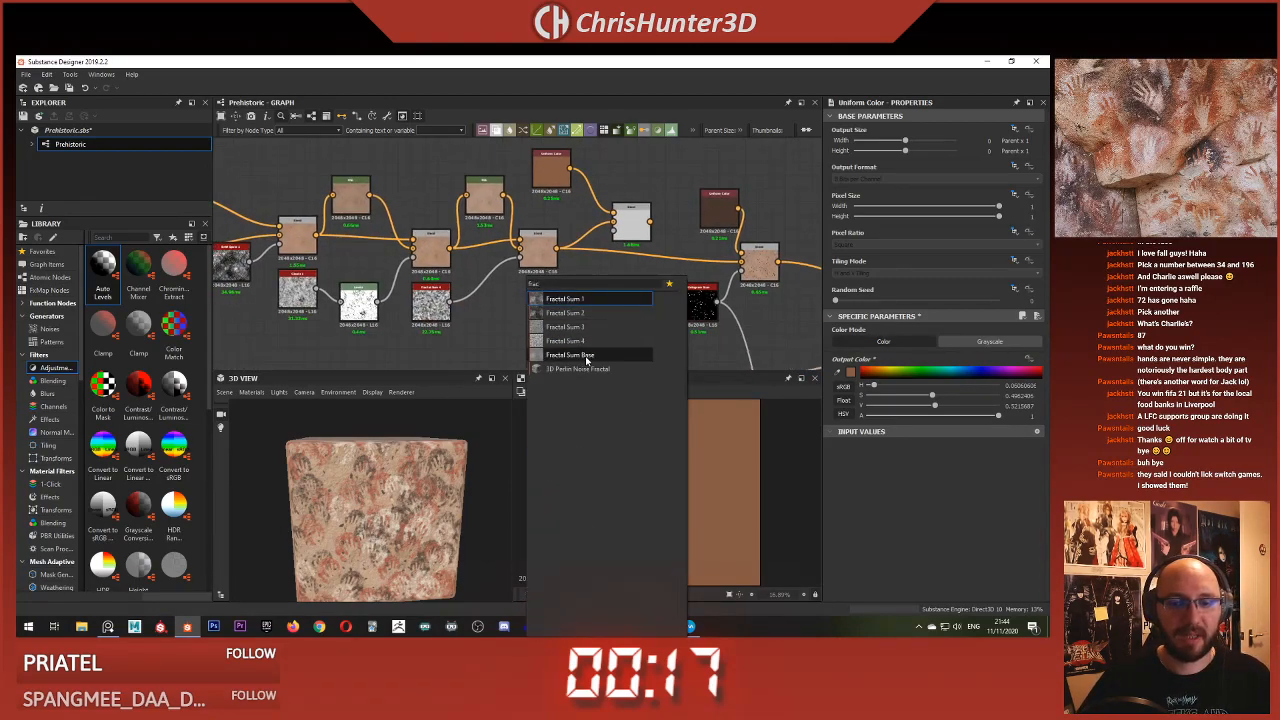
click(586, 359)
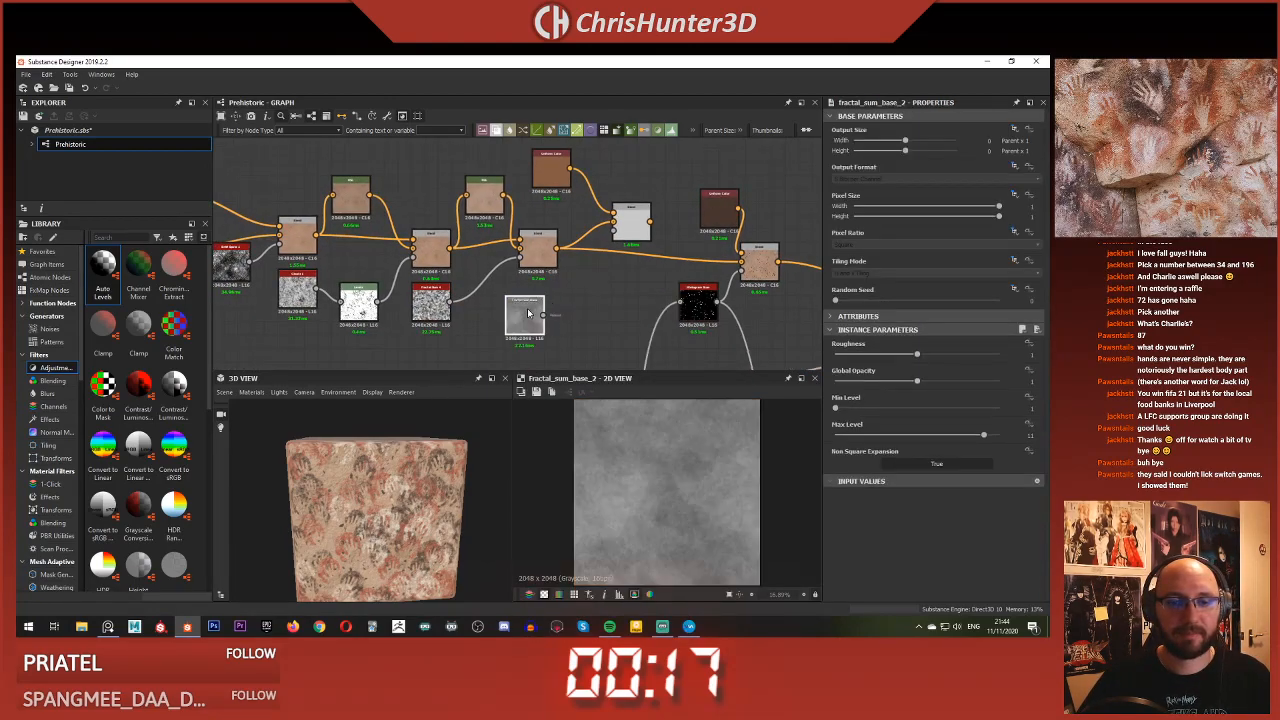
drag(864, 410, 876, 410)
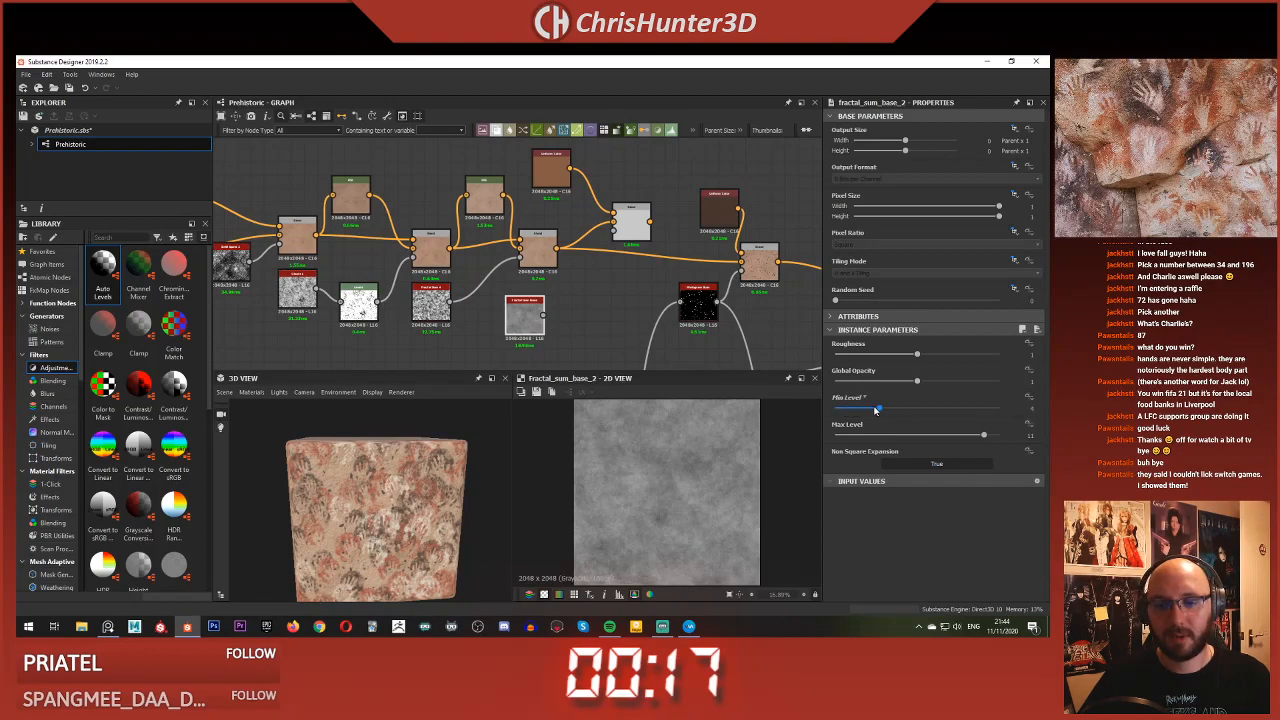
drag(967, 438, 942, 446)
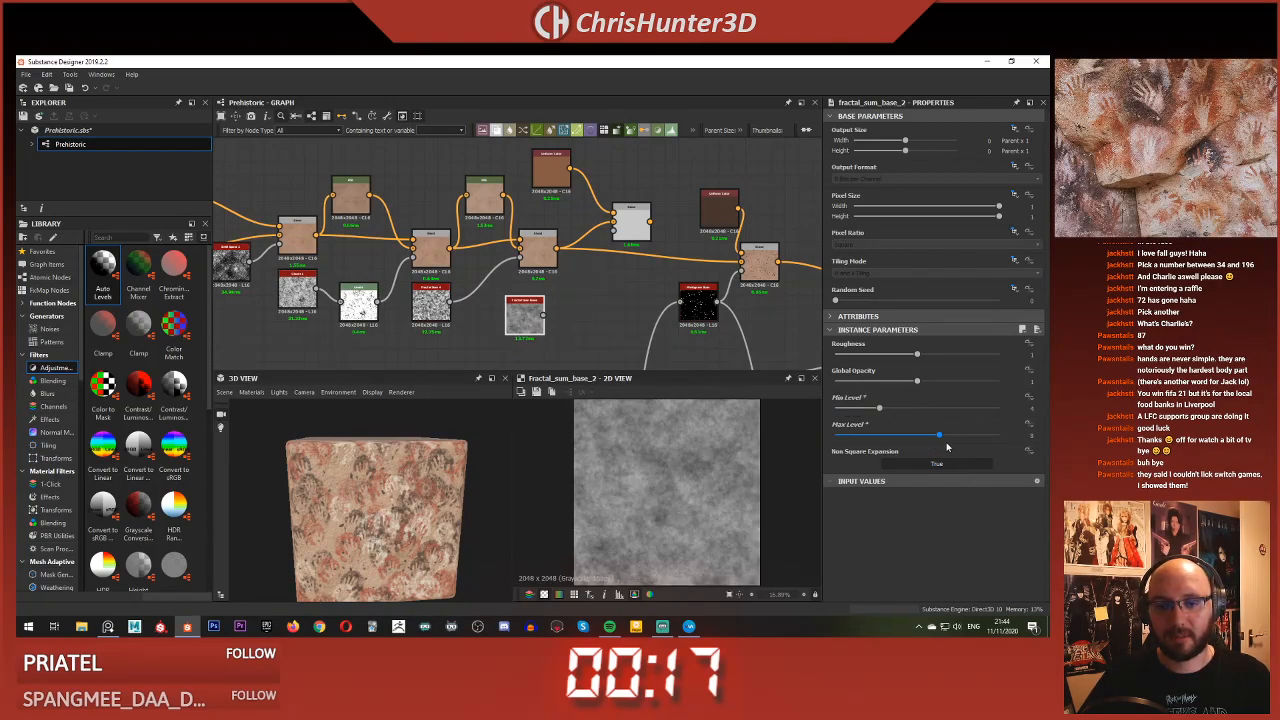
drag(876, 411, 900, 416)
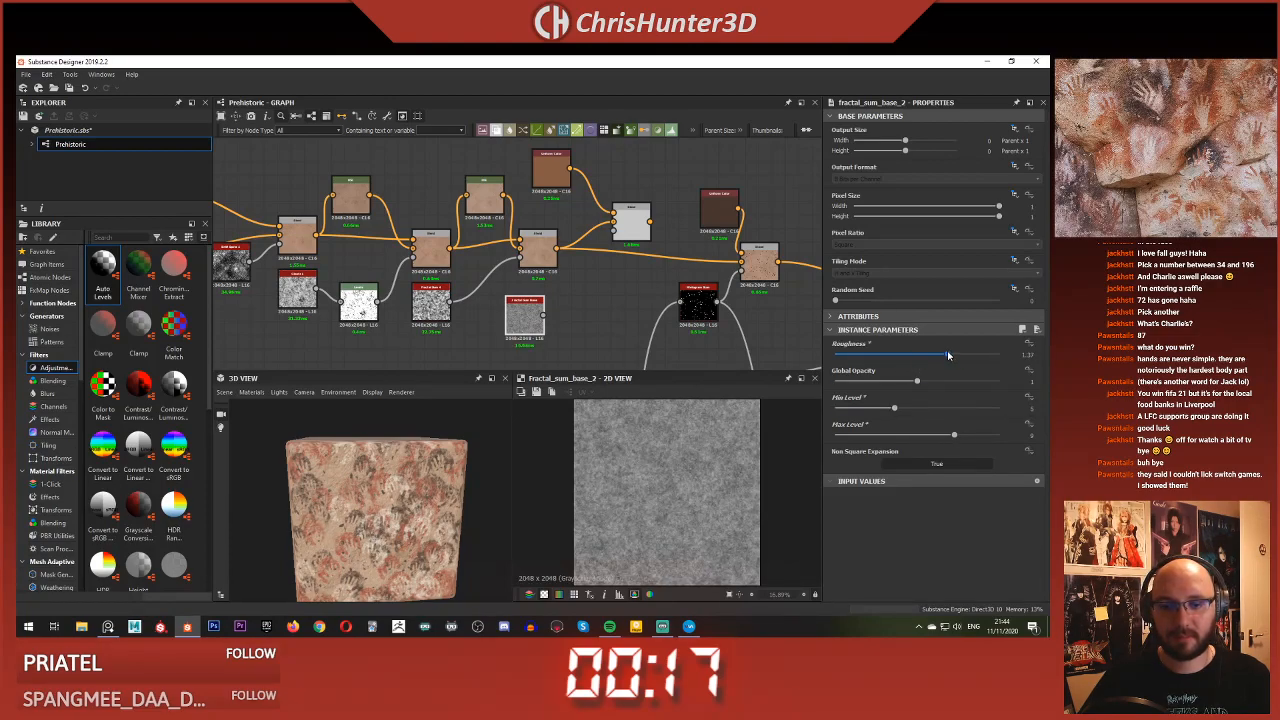
double_click(636, 236)
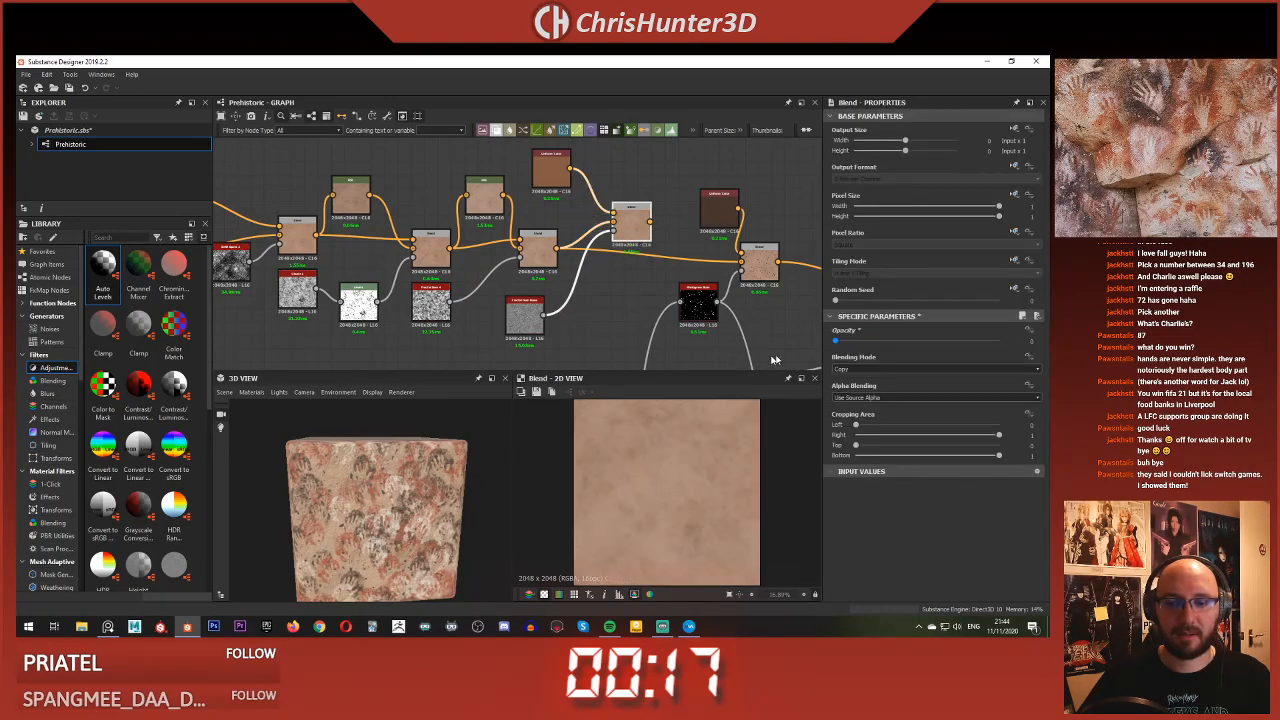
Insert a Histogram Scan between the Fractal Sum Base and the new Blend's opacity input
scroll(601, 300, up, 3)
key(space)
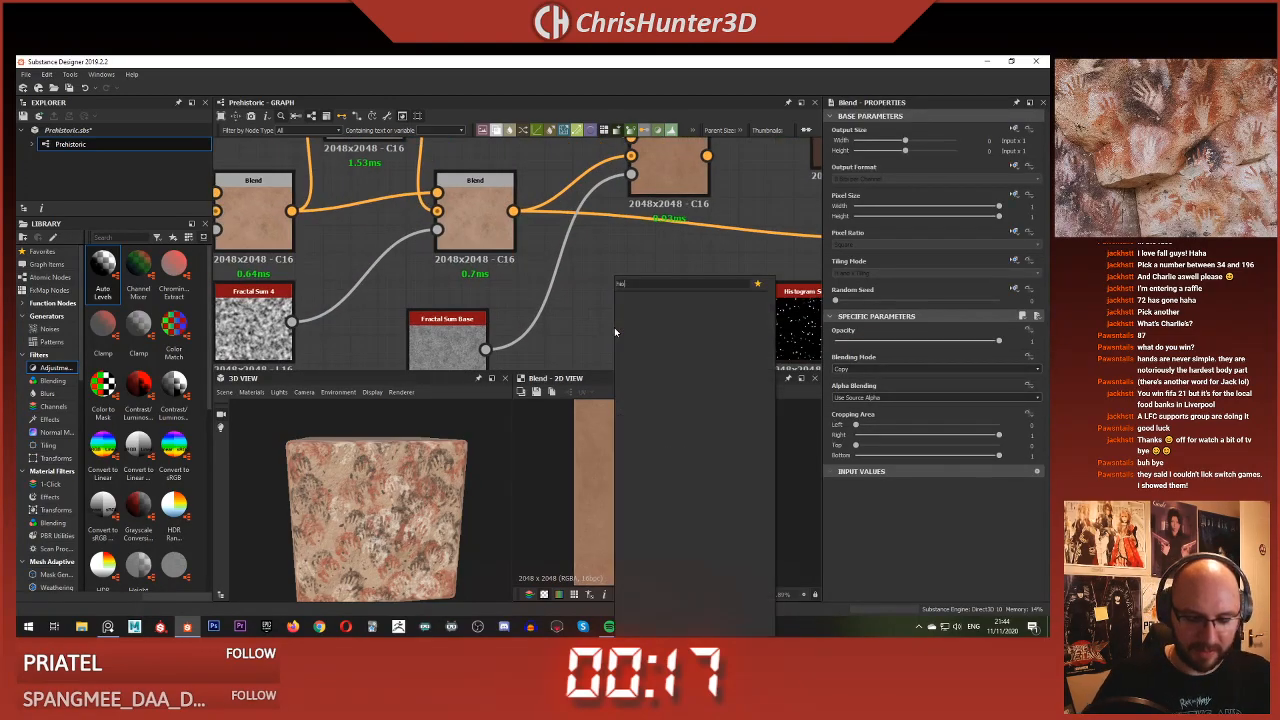
text(hist)
key(Down)
key(Return)
drag(575, 322, 486, 349)
drag(667, 224, 631, 174)
click(665, 170)
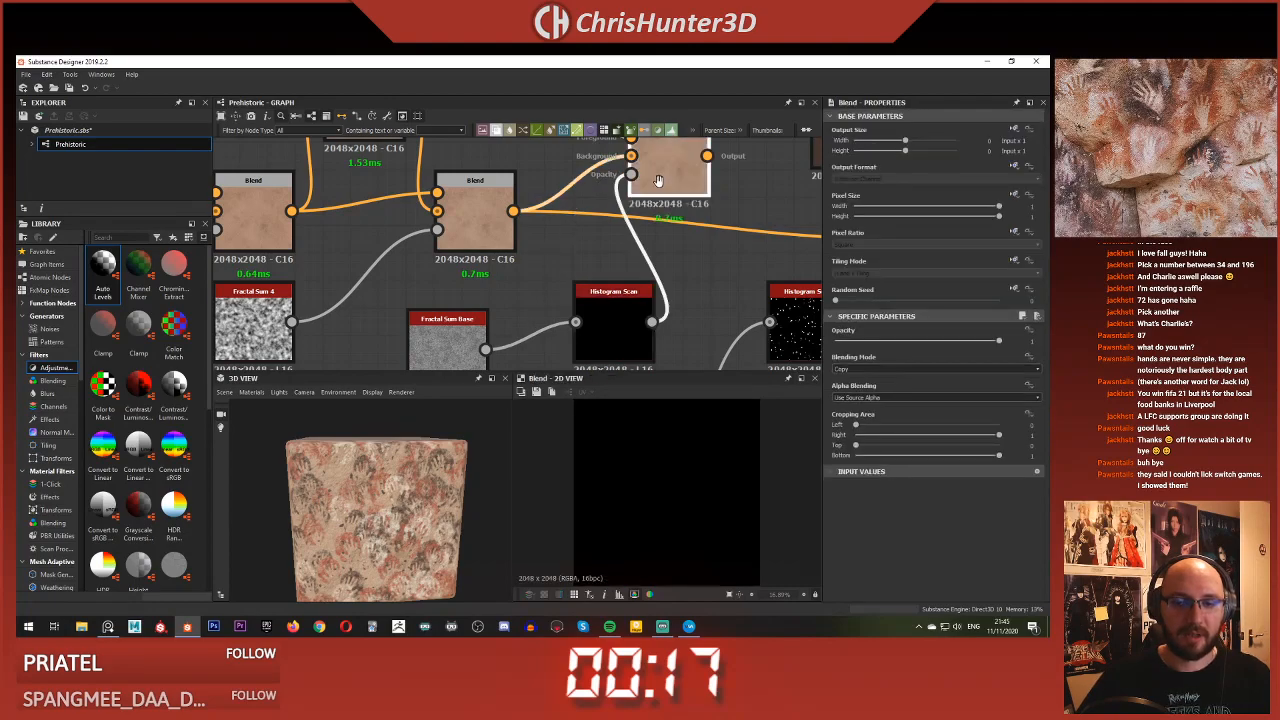
Set the new Histogram Scan's Position to 0.24 and compare the Blend with the preceding one in the 2D view
middle_drag(665, 170, 626, 232)
click(567, 360)
drag(835, 355, 874, 360)
scroll(727, 495, up, 3)
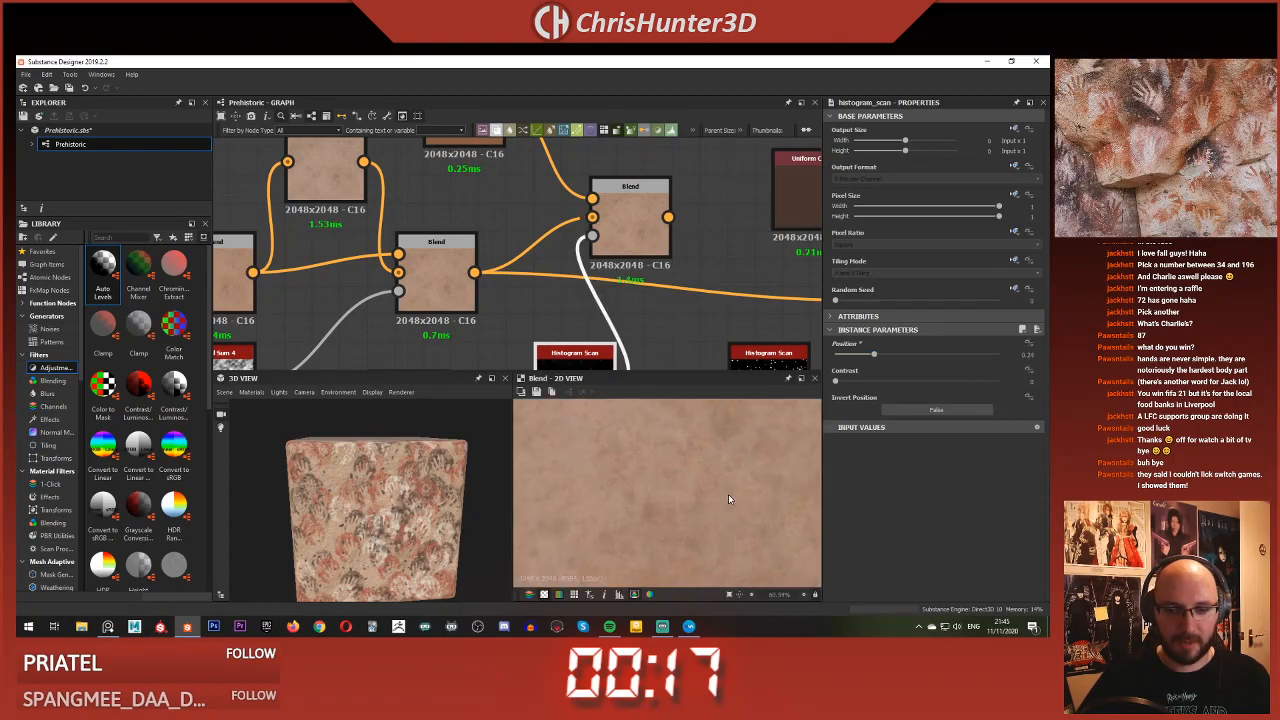
scroll(672, 475, down, 5)
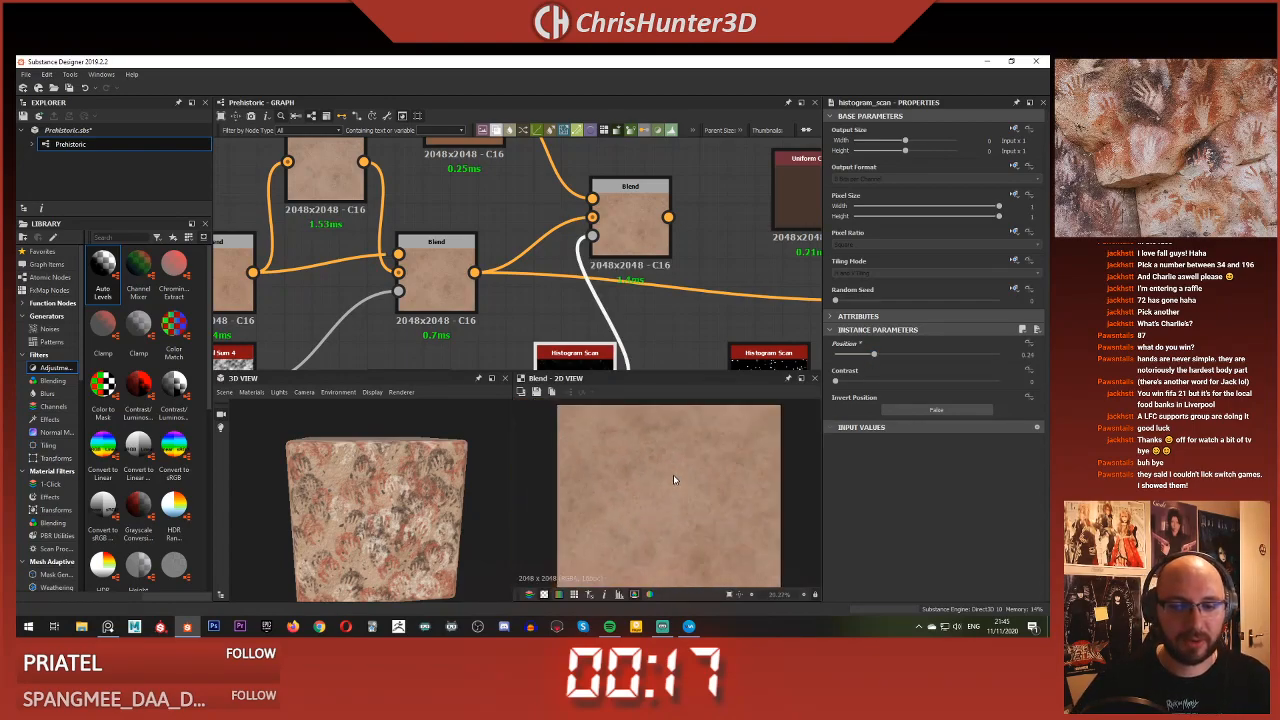
scroll(490, 197, down, 3)
scroll(482, 262, up, 3)
scroll(680, 515, up, 4)
scroll(680, 515, down, 1)
click(409, 241)
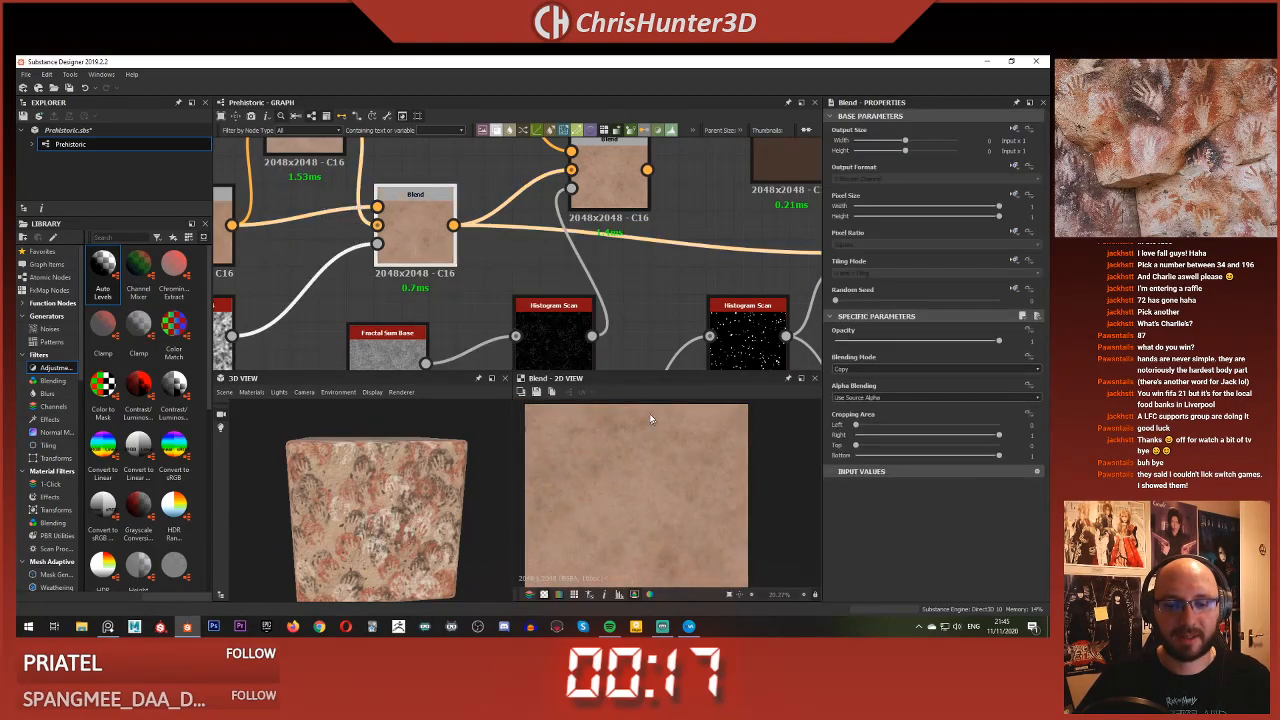
double_click(613, 176)
Move the downstream base colour connection to the brown-tinted Blend's output and inspect the painted rock up close in the 3D view
shift+drag(454, 226, 610, 176)
scroll(352, 538, up, 5)
scroll(352, 538, up, 5)
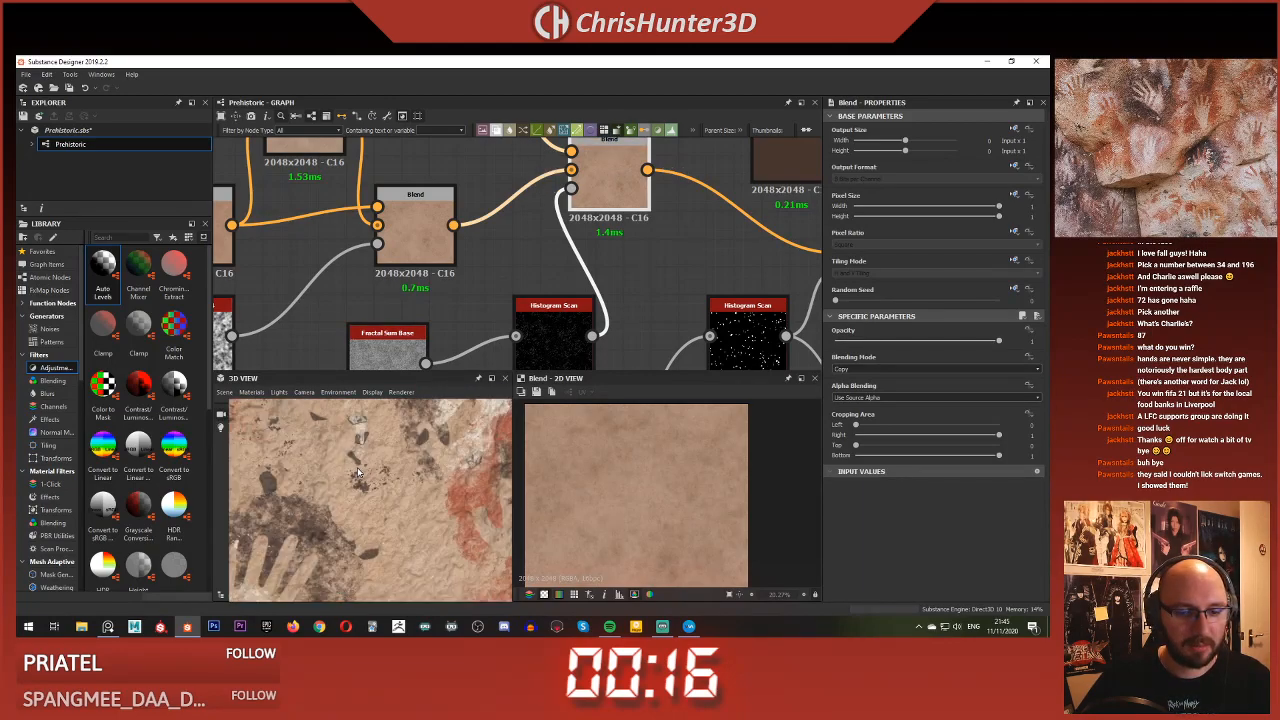
scroll(358, 473, down, 5)
scroll(449, 269, down, 10)
scroll(449, 269, up, 8)
scroll(690, 463, up, 5)
scroll(691, 464, up, 3)
scroll(680, 464, down, 5)
scroll(662, 465, up, 4)
scroll(688, 460, down, 6)
scroll(700, 465, up, 2)
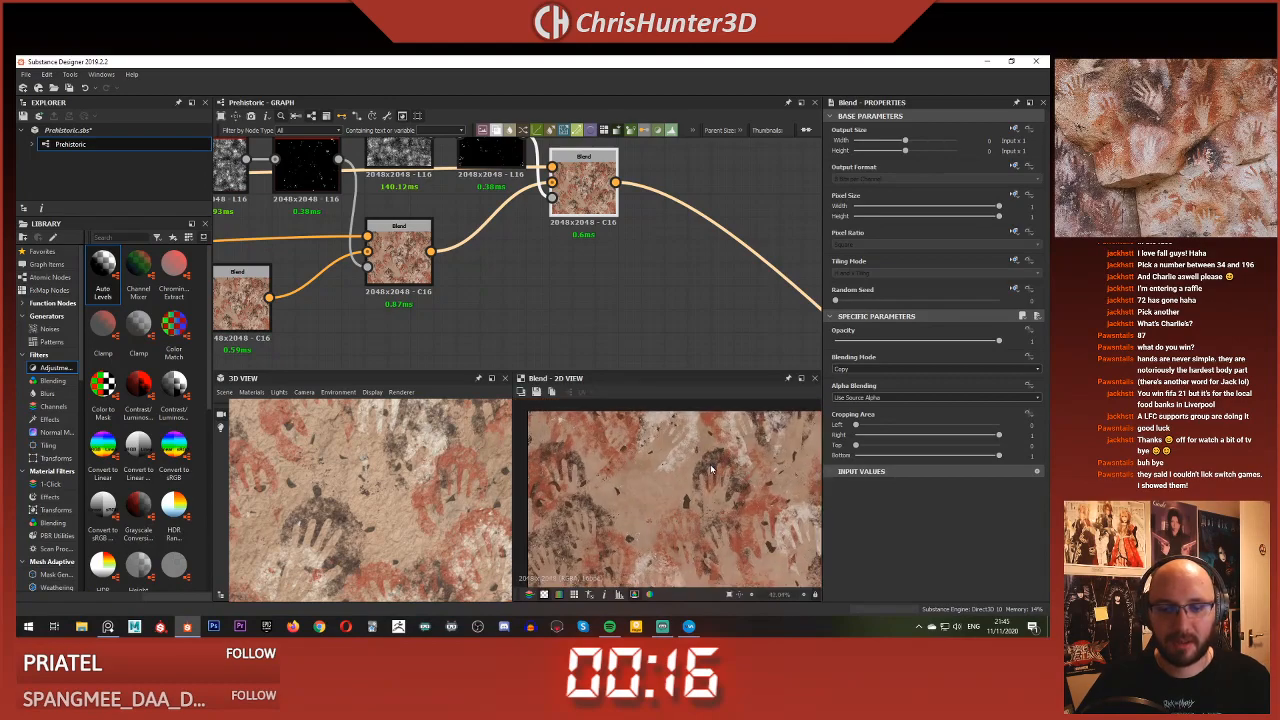
Preview the brown-tinted Blend in the 2D view and examine its colour variation on the 3D material
scroll(410, 276, down, 4)
middle_drag(345, 265, 756, 293)
middle_drag(430, 308, 555, 254)
scroll(551, 254, up, 4)
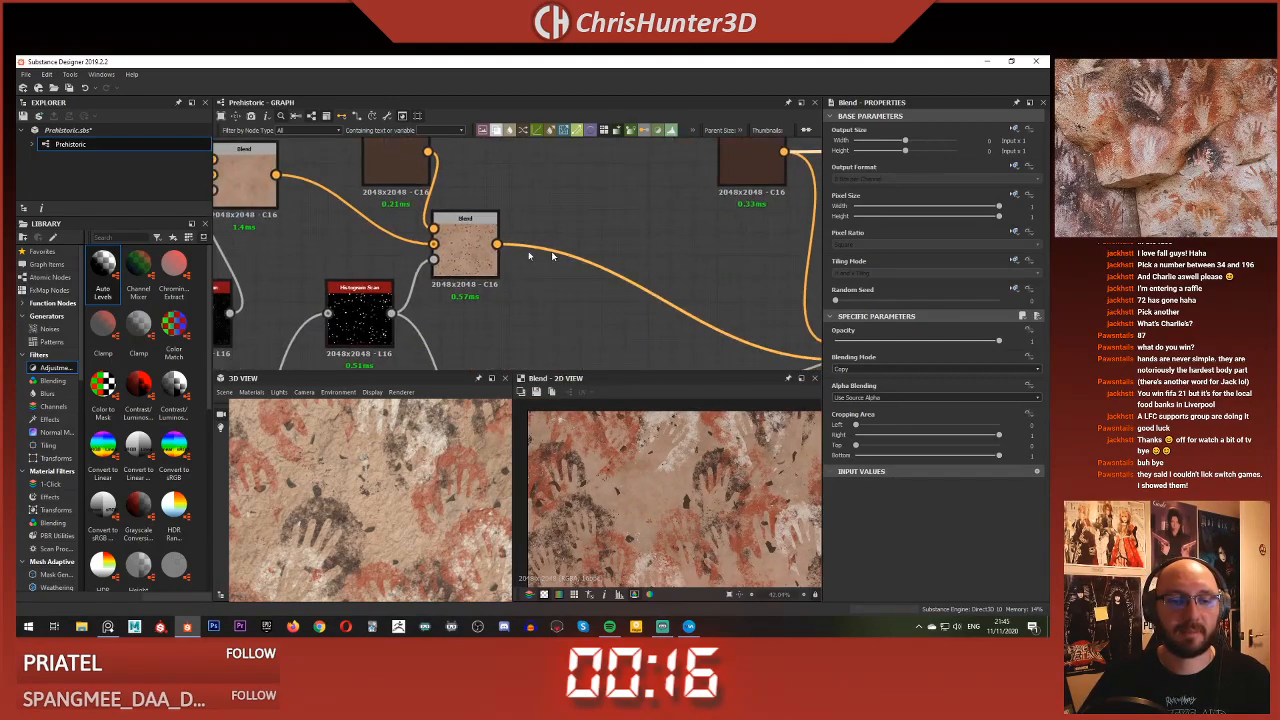
middle_drag(456, 249, 601, 260)
double_click(398, 189)
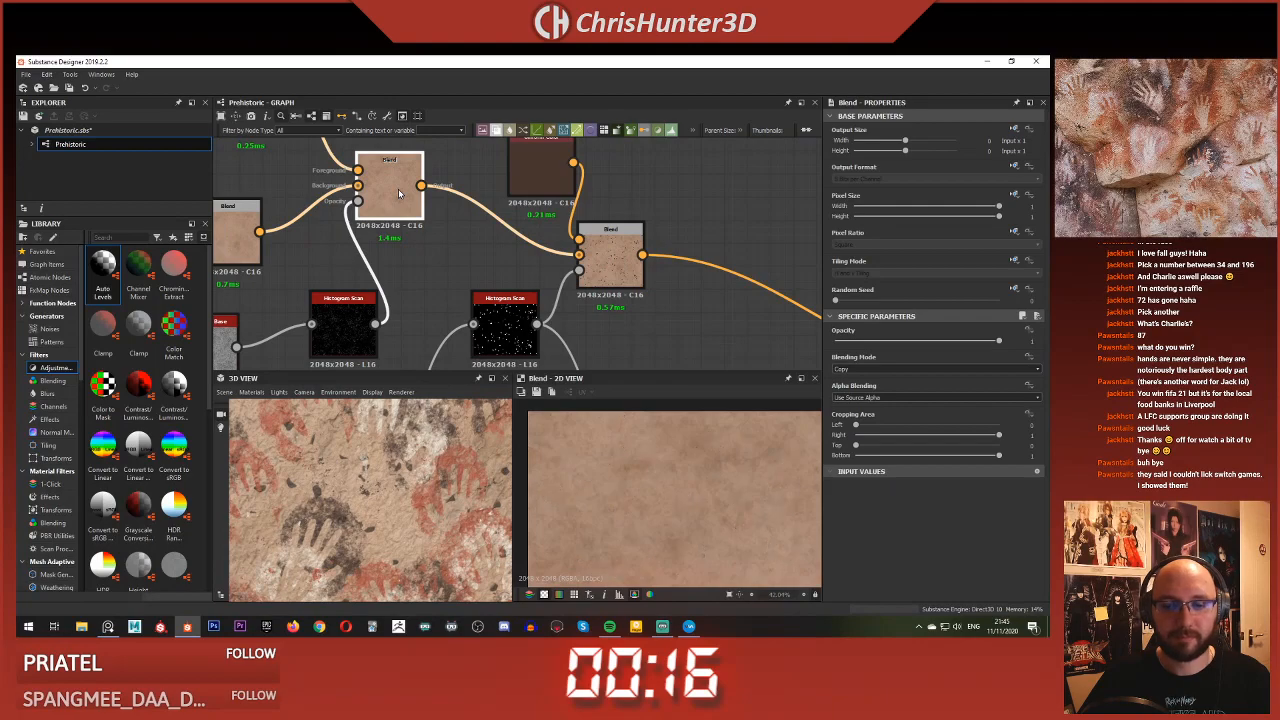
scroll(490, 231, down, 3)
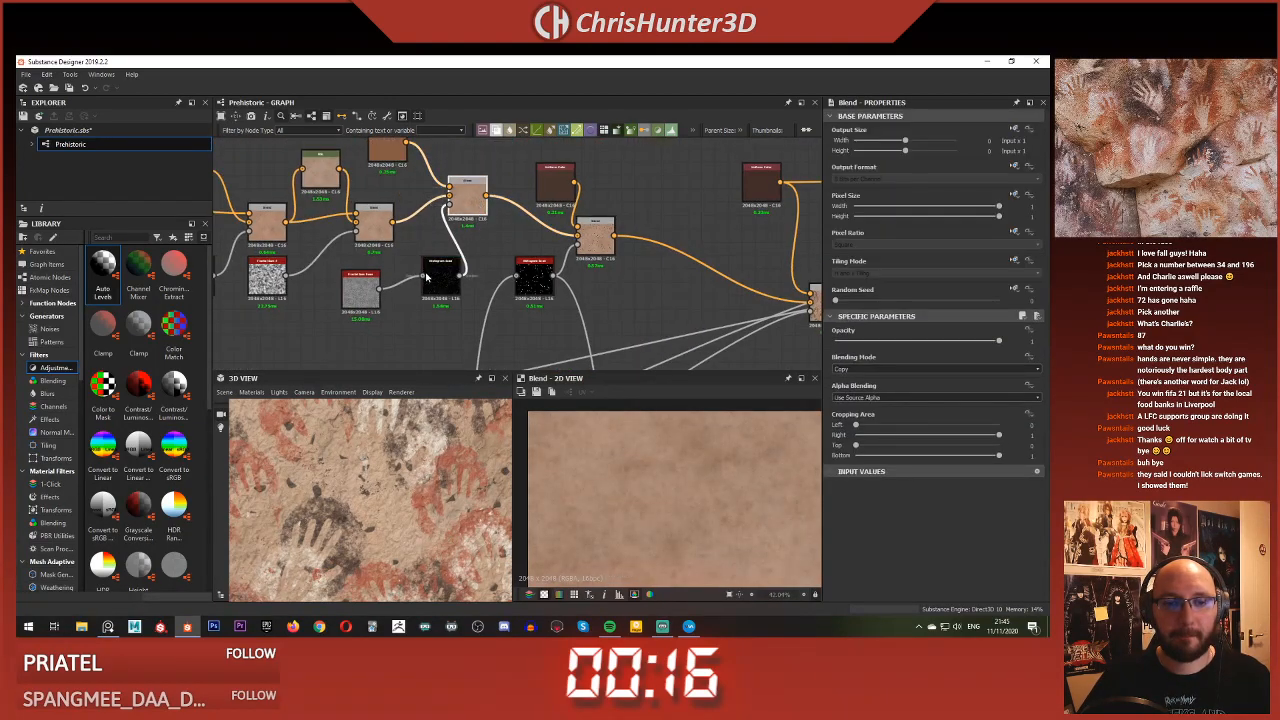
scroll(382, 490, down, 5)
mouse_move(382, 490)
mouse_down()
mouse_move(358, 516)
mouse_move(377, 486)
mouse_up()
scroll(381, 489, up, 5)
scroll(380, 485, up, 3)
scroll(380, 484, down, 3)
scroll(369, 481, up, 4)
scroll(377, 486, down, 6)
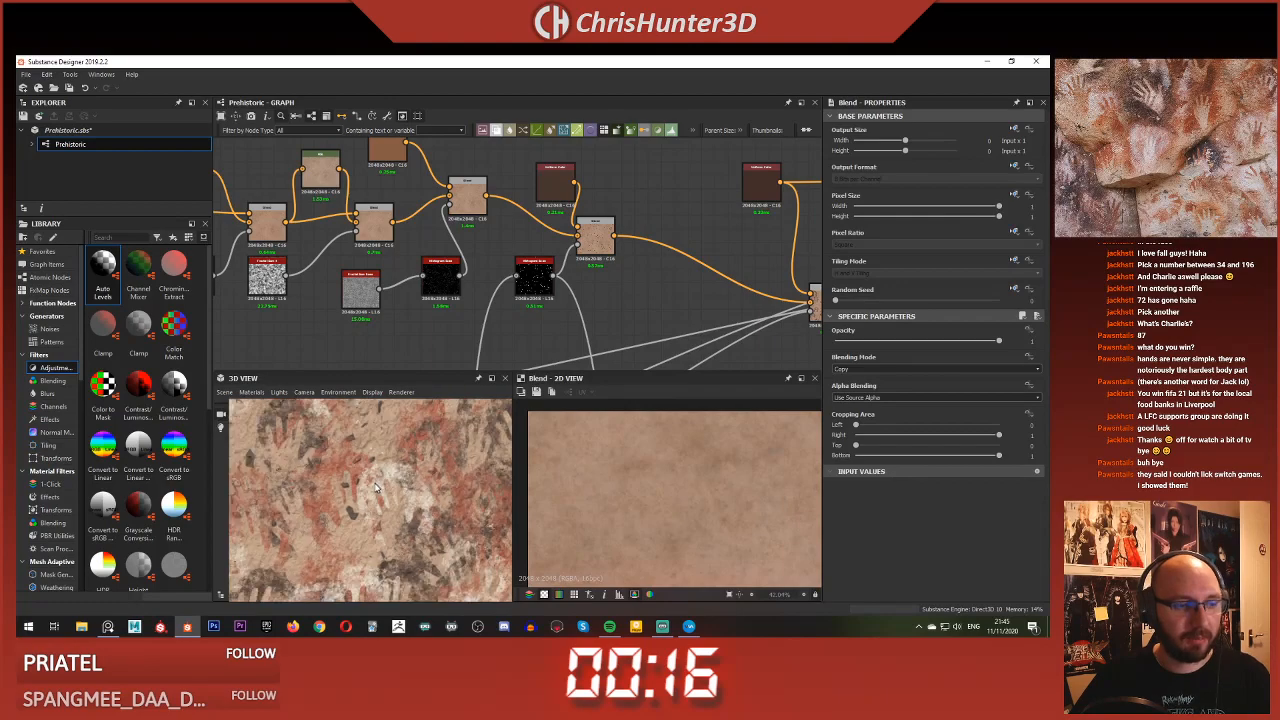
Look over the output nodes and review the Fractal Sum Base noise and its settings
scroll(534, 277, down, 6)
middle_drag(768, 300, 555, 242)
scroll(590, 275, up, 5)
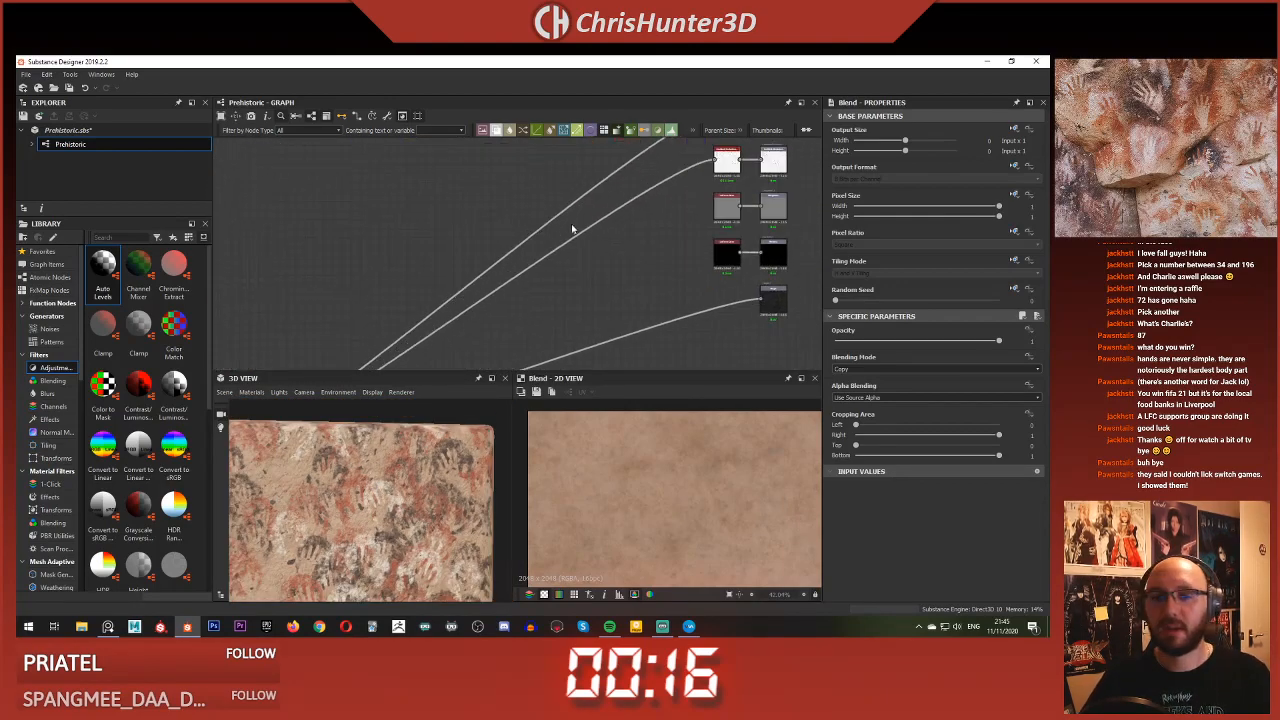
drag(670, 280, 487, 286)
mouse_move(410, 290)
middle_down()
mouse_move(771, 306)
mouse_move(551, 262)
mouse_move(405, 299)
middle_up()
scroll(722, 304, down, 5)
scroll(551, 262, up, 3)
scroll(580, 279, up, 1)
middle_drag(606, 280, 363, 288)
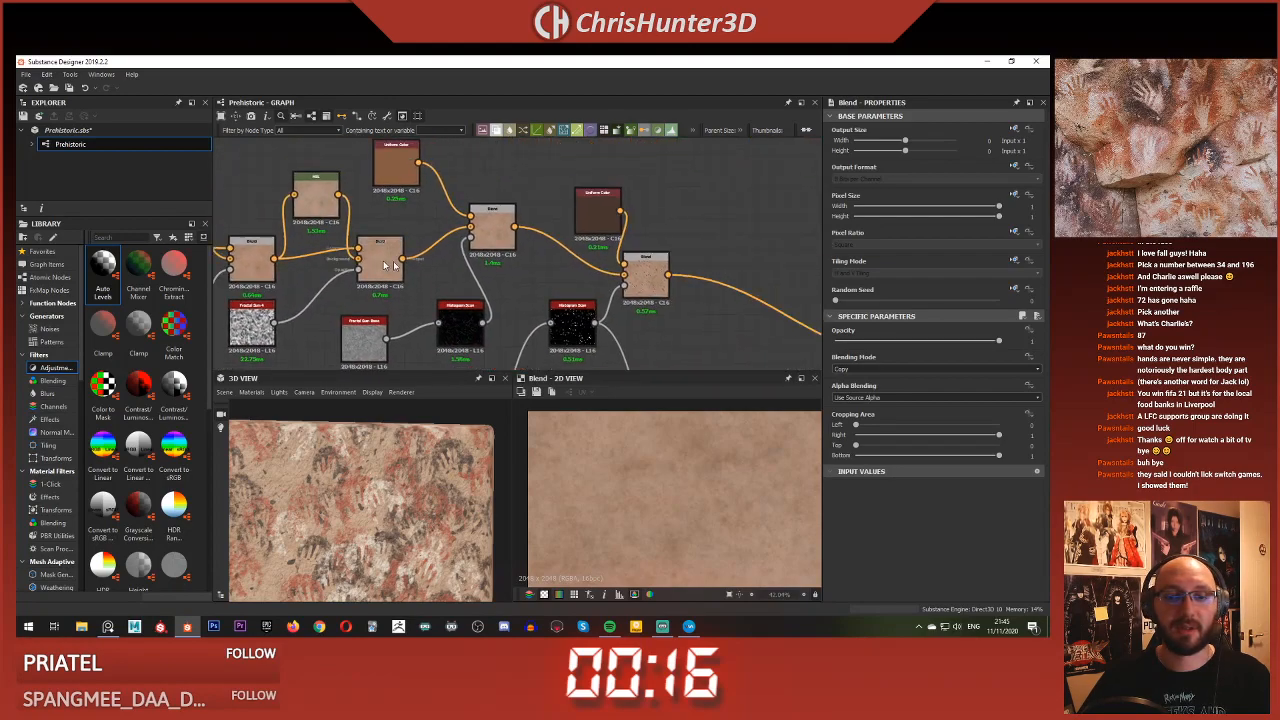
scroll(363, 288, down, 1)
double_click(362, 332)
scroll(648, 489, down, 4)
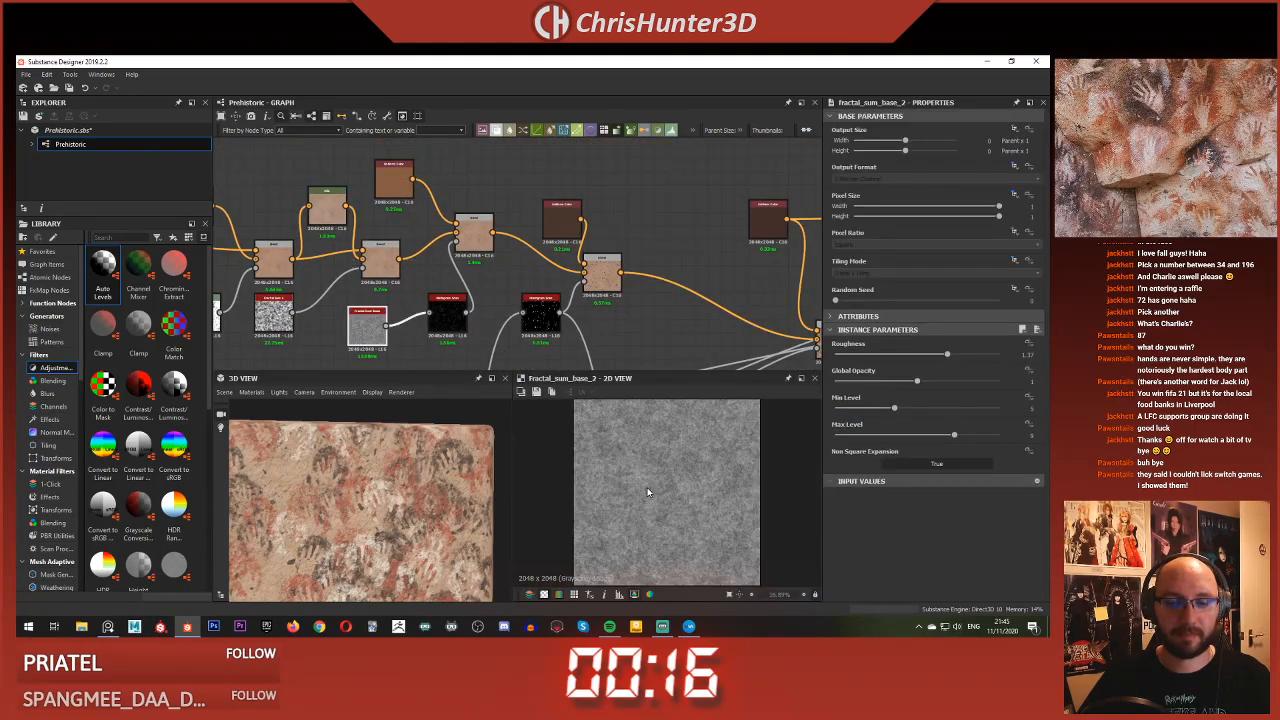
Add a Blend node near the Roughness output and connect the existing grey Uniform Color to its background
scroll(438, 361, down, 5)
middle_drag(438, 361, 320, 147)
middle_drag(572, 275, 318, 168)
scroll(477, 249, up, 6)
middle_drag(477, 251, 479, 290)
key(space)
text(ble)
key(Return)
drag(478, 288, 438, 240)
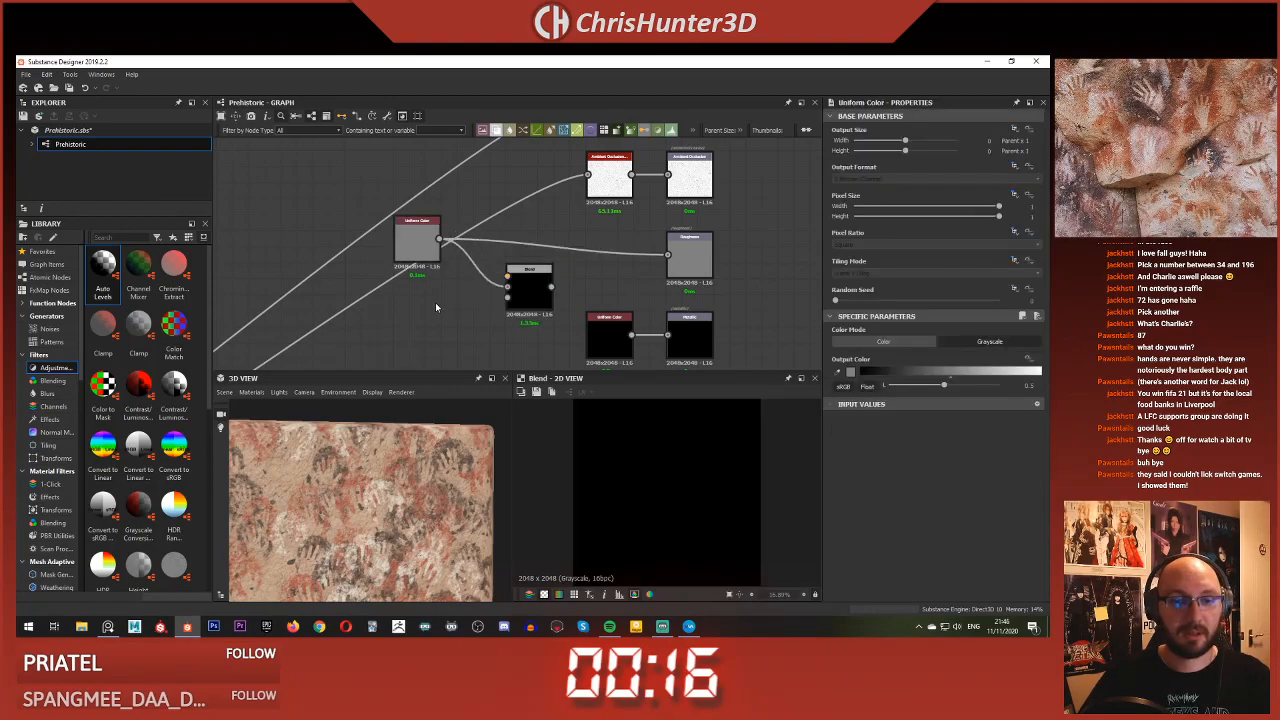
Add a second greyscale Uniform Color with value 0.6 and connect it to the roughness Blend's foreground
key(space)
text(uni)
key(Return)
drag(437, 303, 421, 303)
drag(866, 412, 947, 412)
drag(520, 277, 518, 278)
middle_drag(450, 320, 475, 307)
click(976, 343)
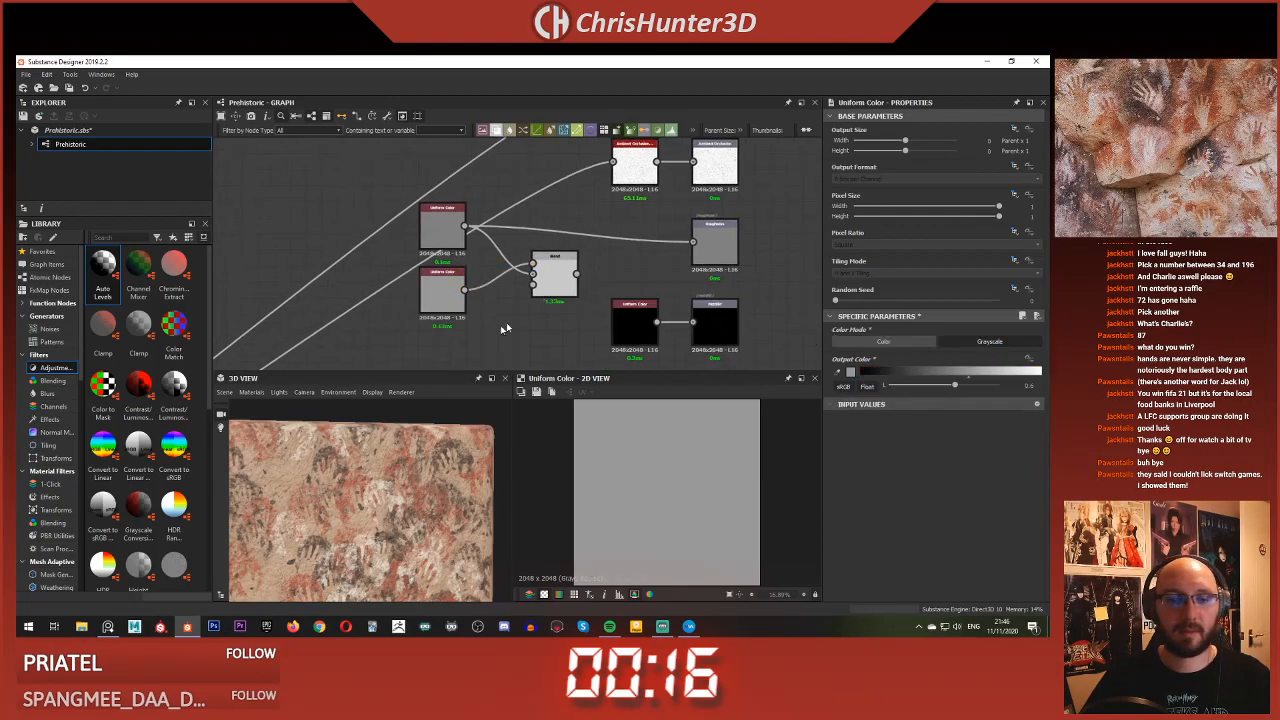
Add a Fractal Sum Base with Min Level 4, Max Level 8 and Roughness 1.4 as the roughness Blend's opacity mask
key(space)
text(frac)
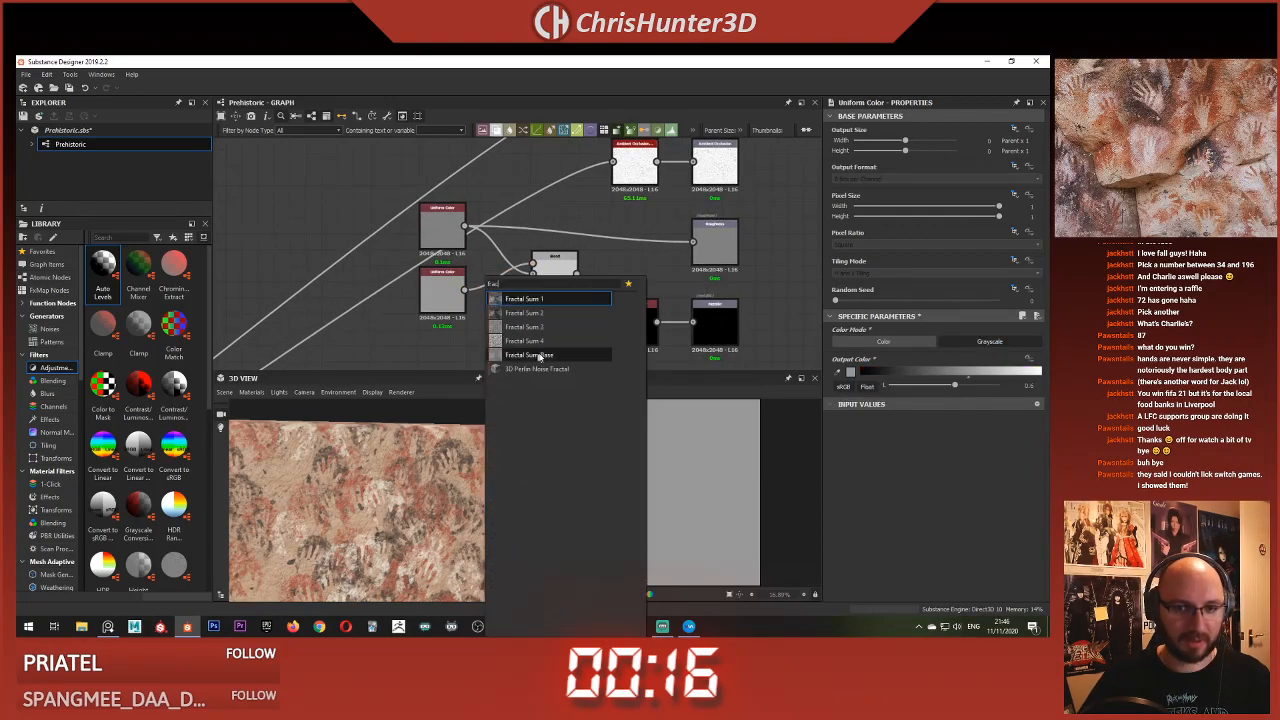
click(549, 354)
drag(483, 326, 440, 350)
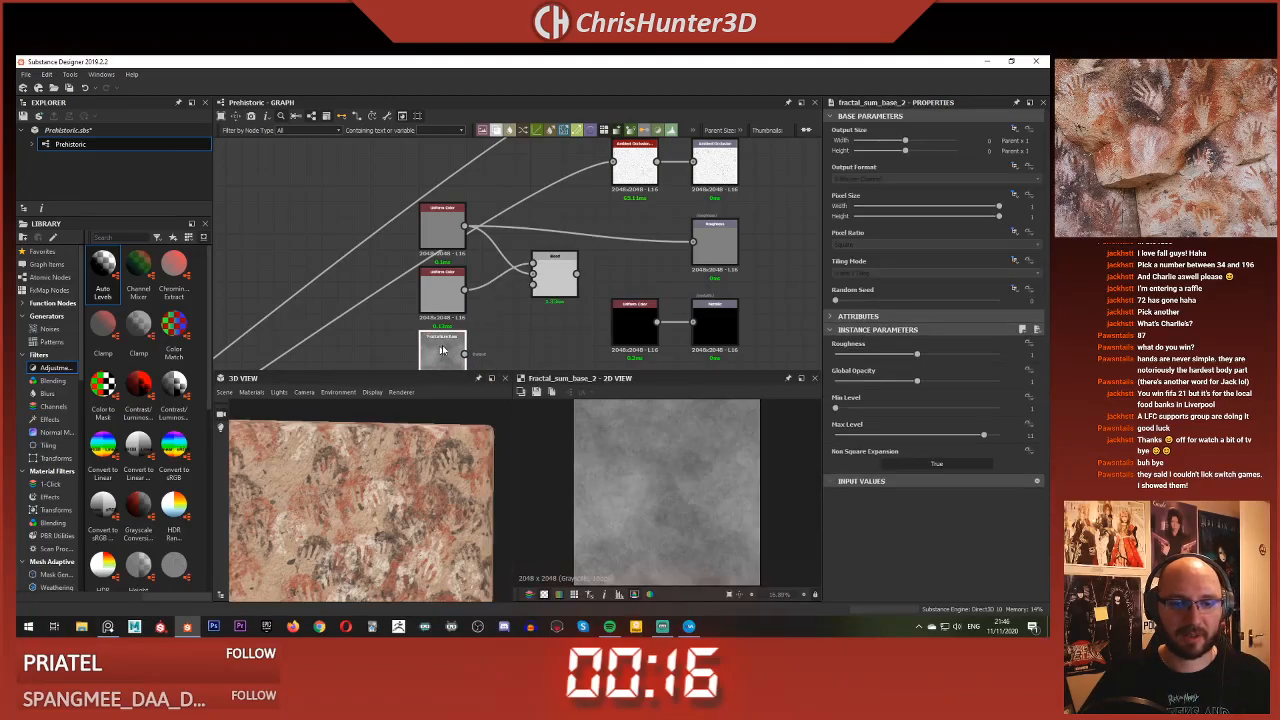
drag(836, 408, 881, 410)
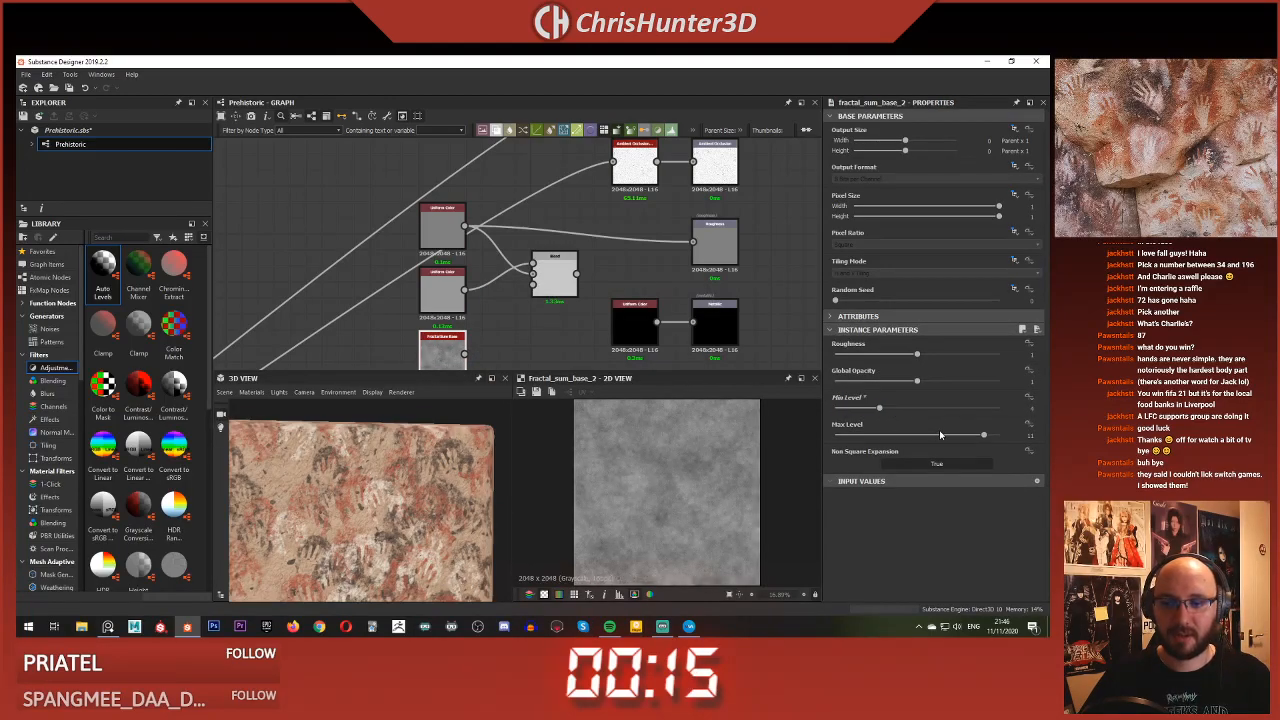
drag(938, 440, 932, 442)
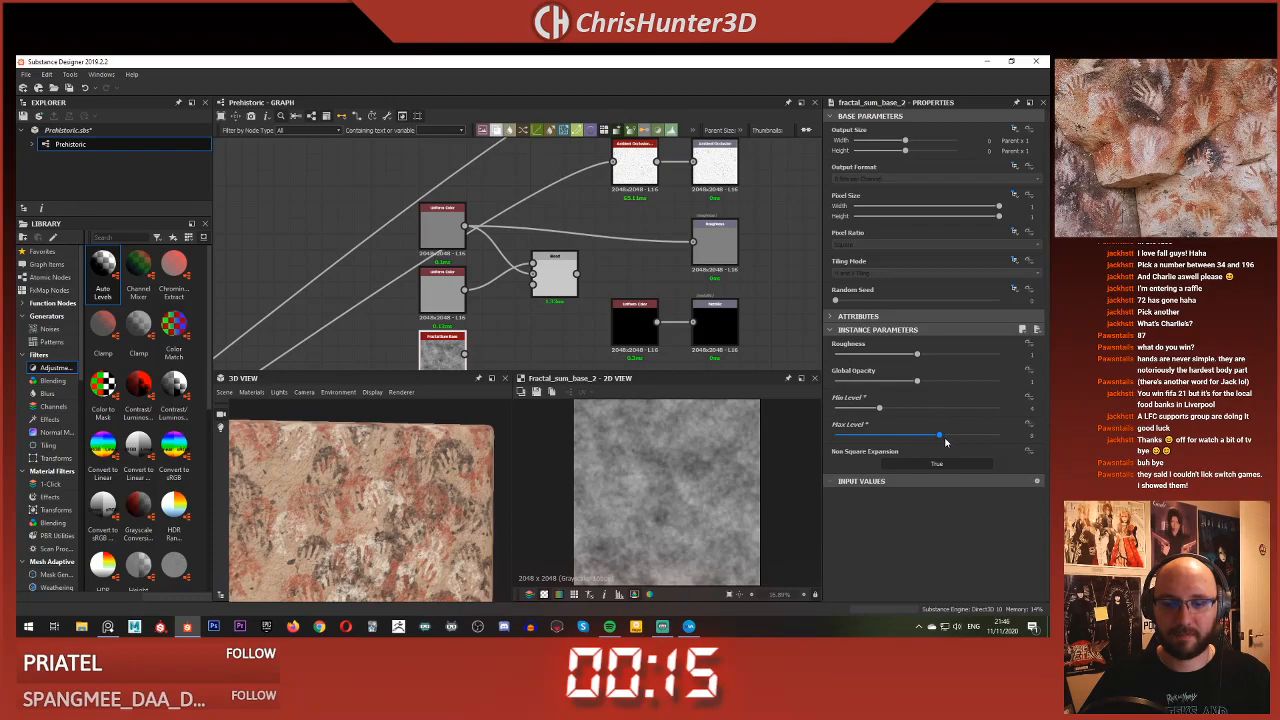
scroll(672, 462, up, 4)
scroll(672, 462, down, 4)
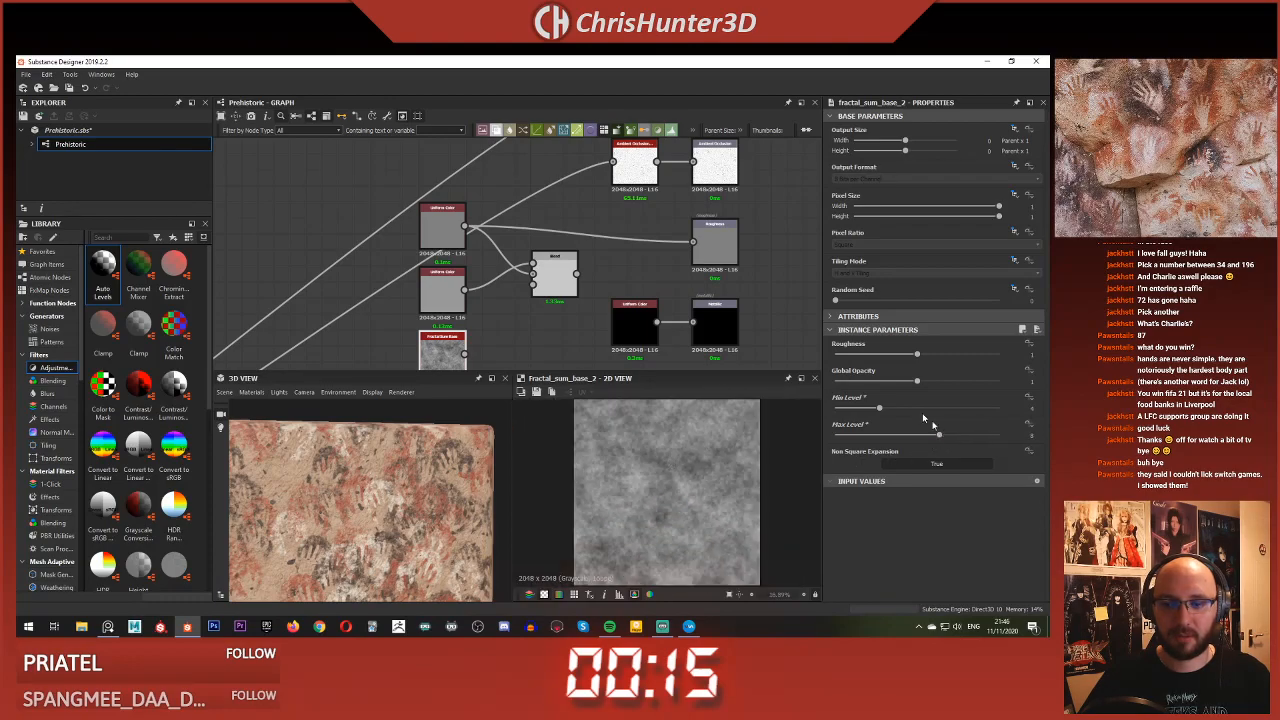
drag(961, 360, 953, 361)
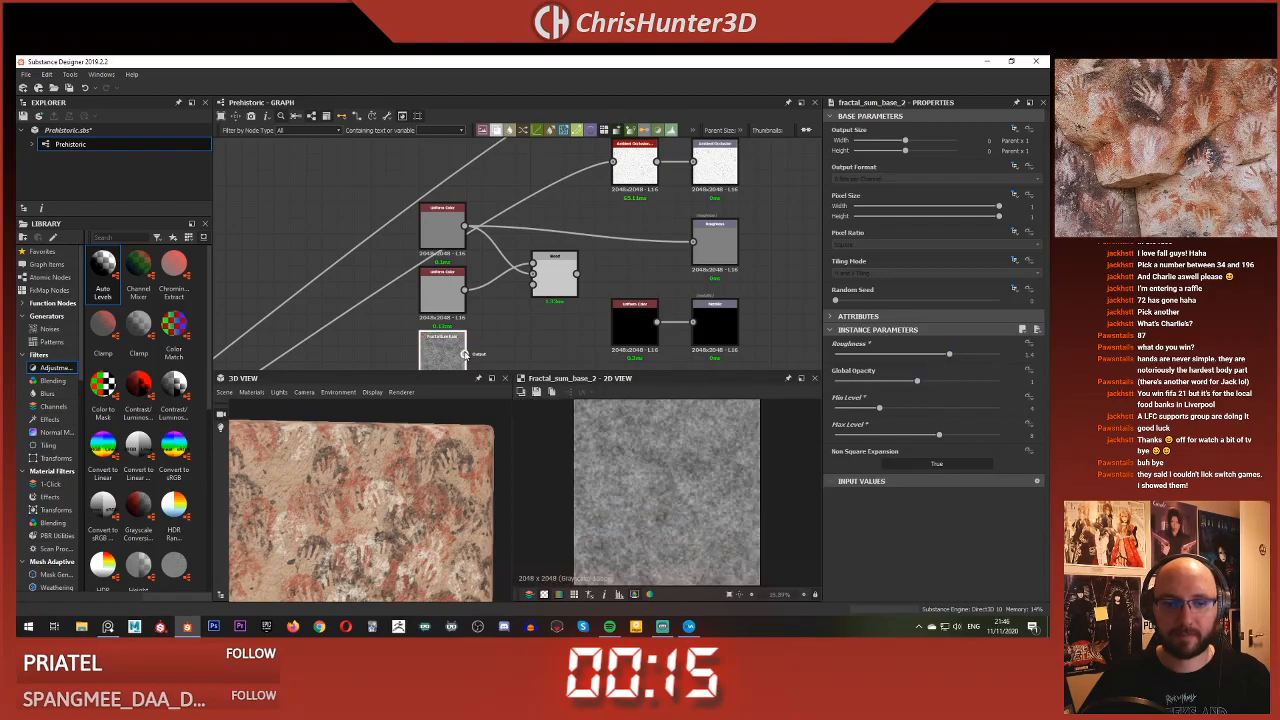
double_click(550, 291)
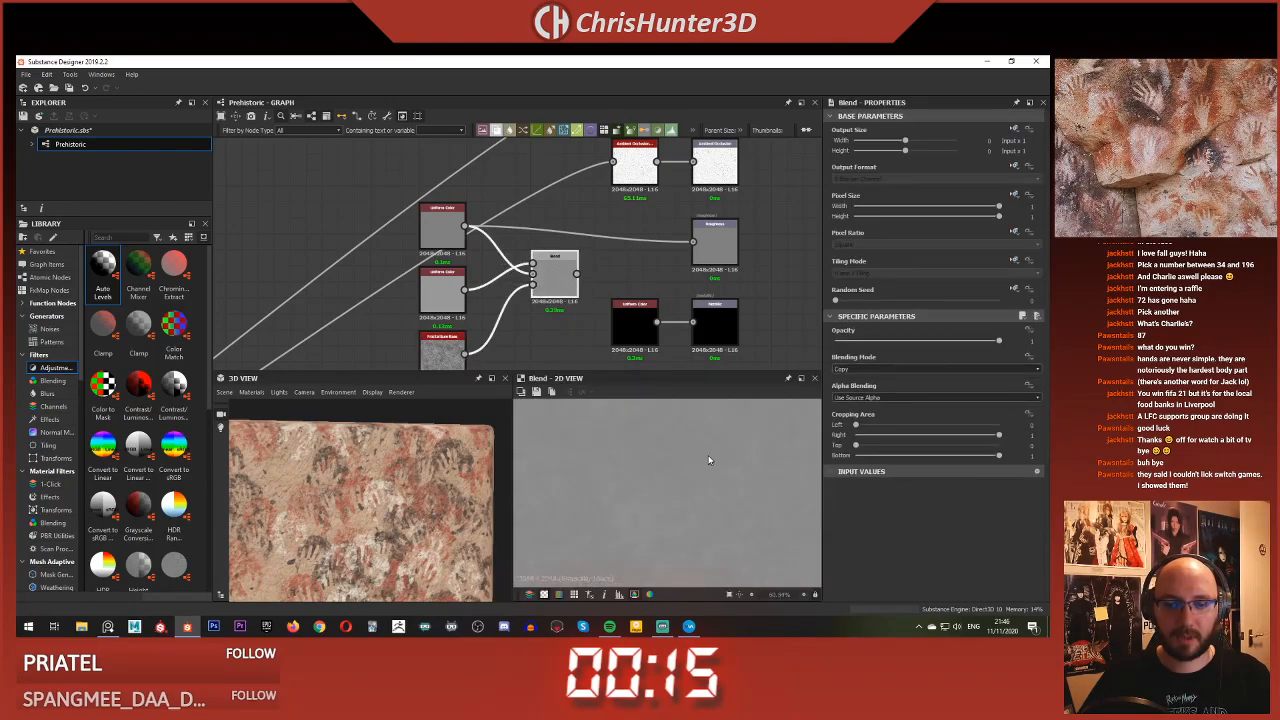
Connect the roughness Blend to the Roughness output in place of the Uniform Color and check the material in the 3D view
click(442, 228)
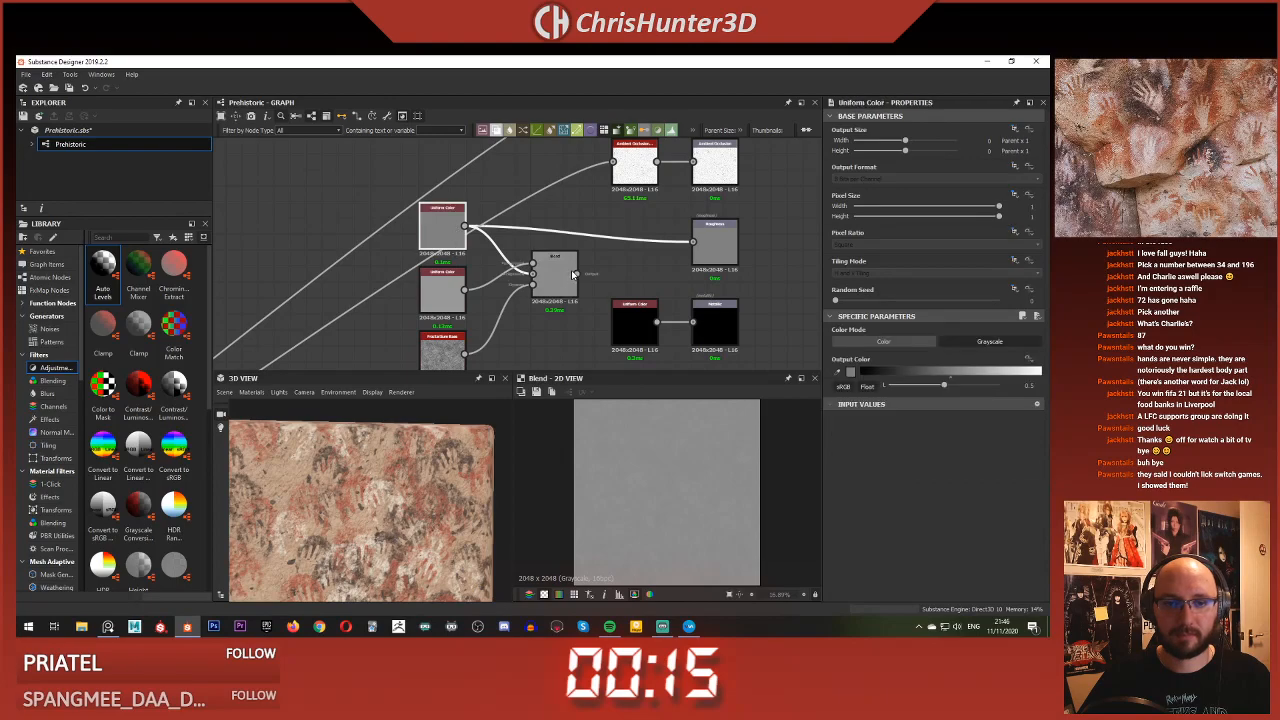
drag(699, 253, 699, 250)
scroll(400, 470, up, 5)
scroll(404, 459, down, 3)
scroll(404, 460, up, 6)
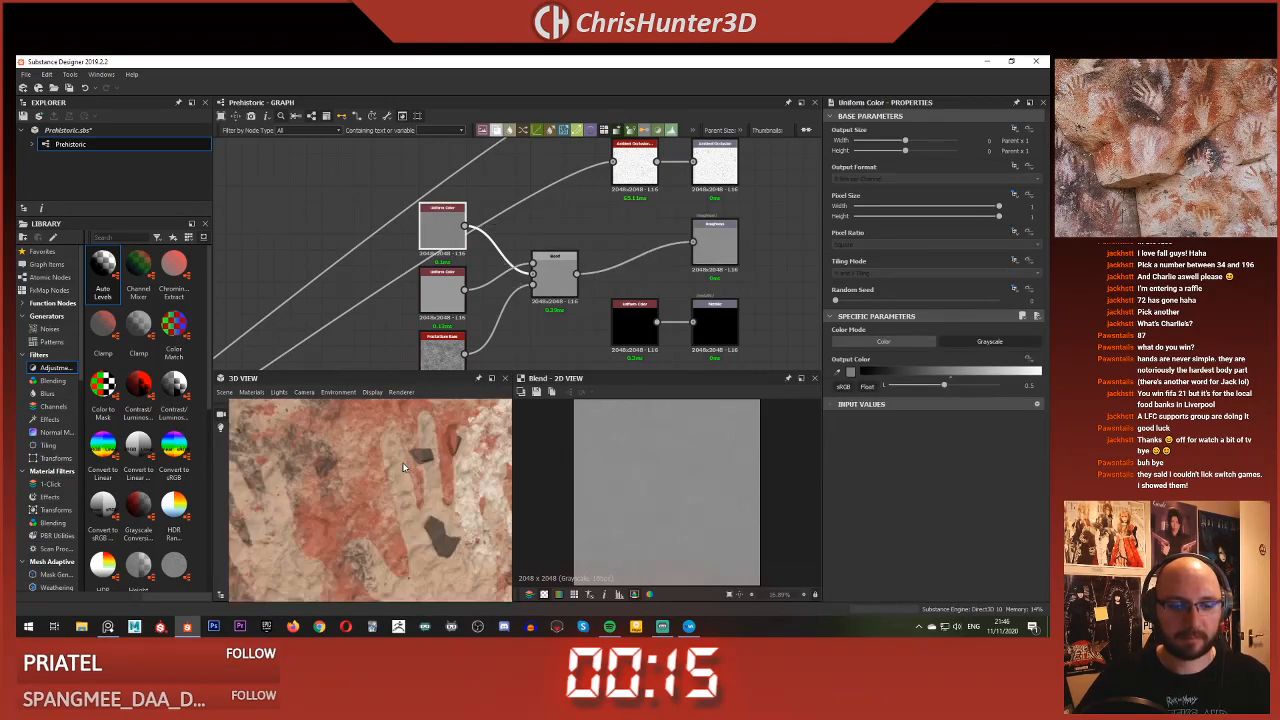
scroll(400, 460, down, 8)
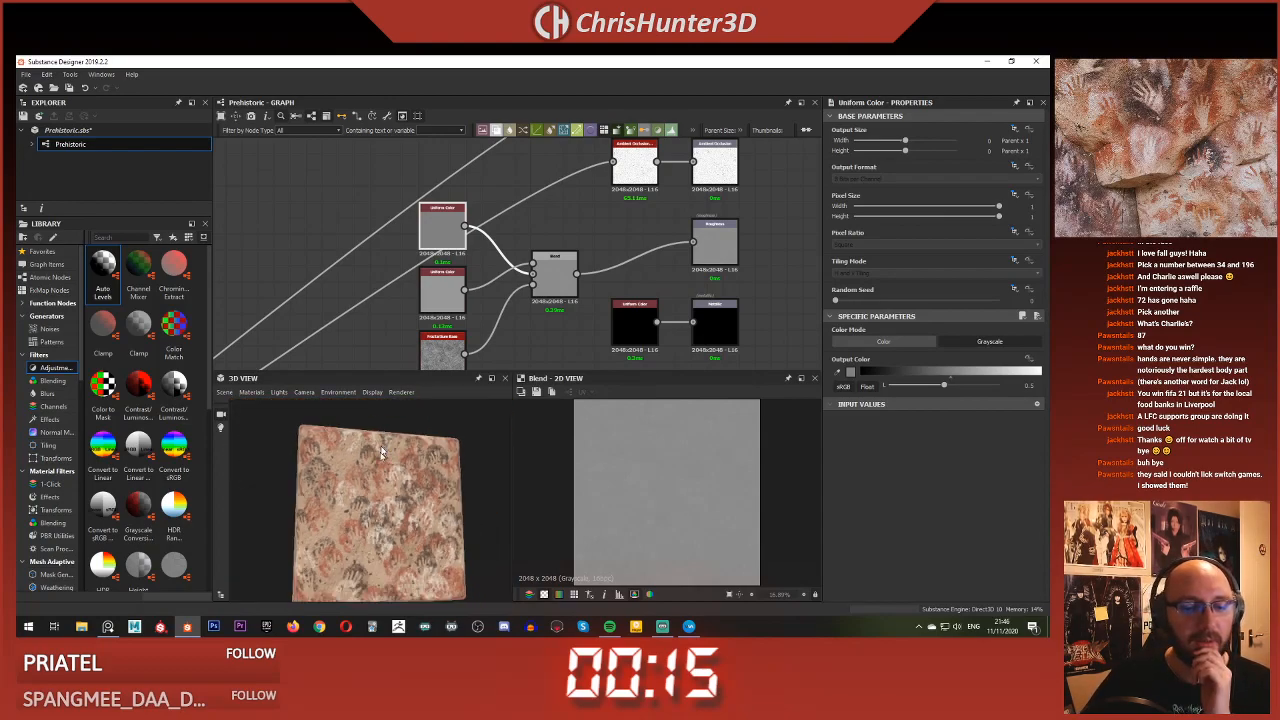
Examine the material in the 3D view and preview the base-colour chain's last Blend in 2D
scroll(380, 460, up, 6)
scroll(395, 470, down, 8)
scroll(373, 467, up, 2)
scroll(343, 249, down, 7)
middle_drag(343, 249, 577, 294)
scroll(504, 223, up, 5)
middle_drag(504, 223, 827, 316)
scroll(514, 266, up, 3)
double_click(496, 226)
scroll(343, 234, down, 5)
middle_drag(345, 236, 578, 243)
middle_drag(498, 238, 430, 246)
drag(433, 228, 606, 245)
drag(555, 196, 642, 265)
scroll(626, 289, up, 5)
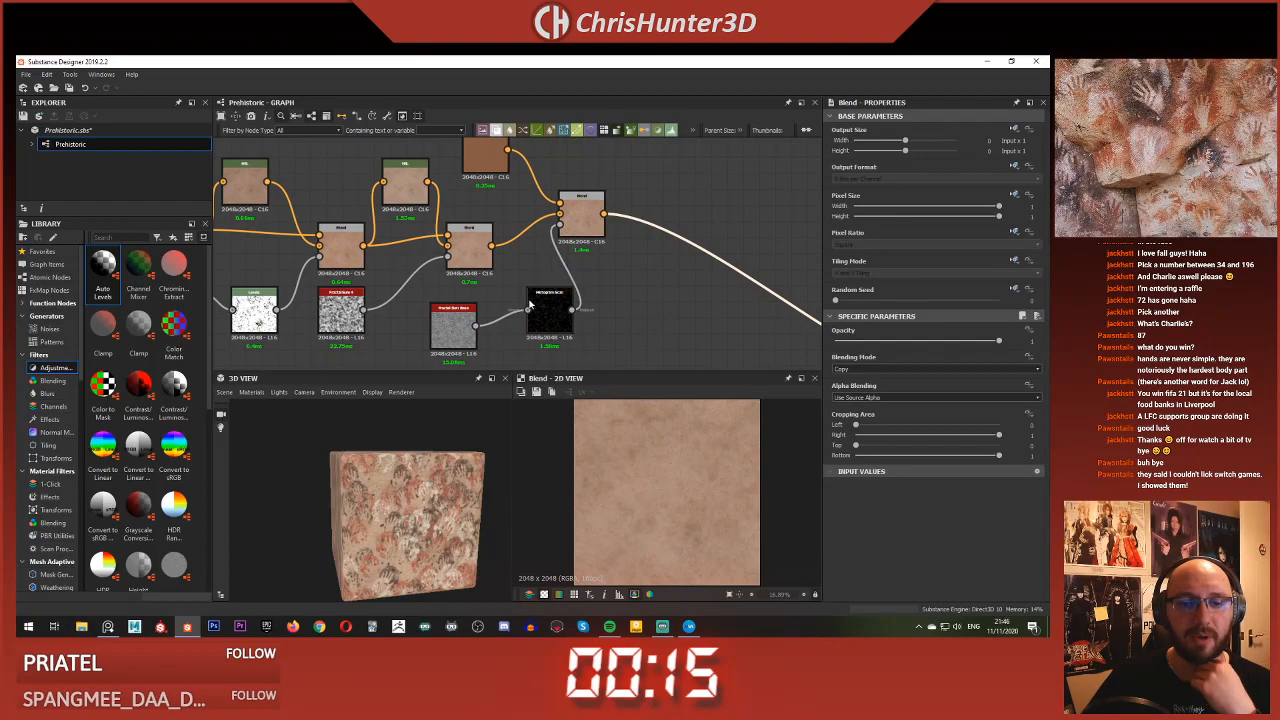
scroll(564, 252, down, 5)
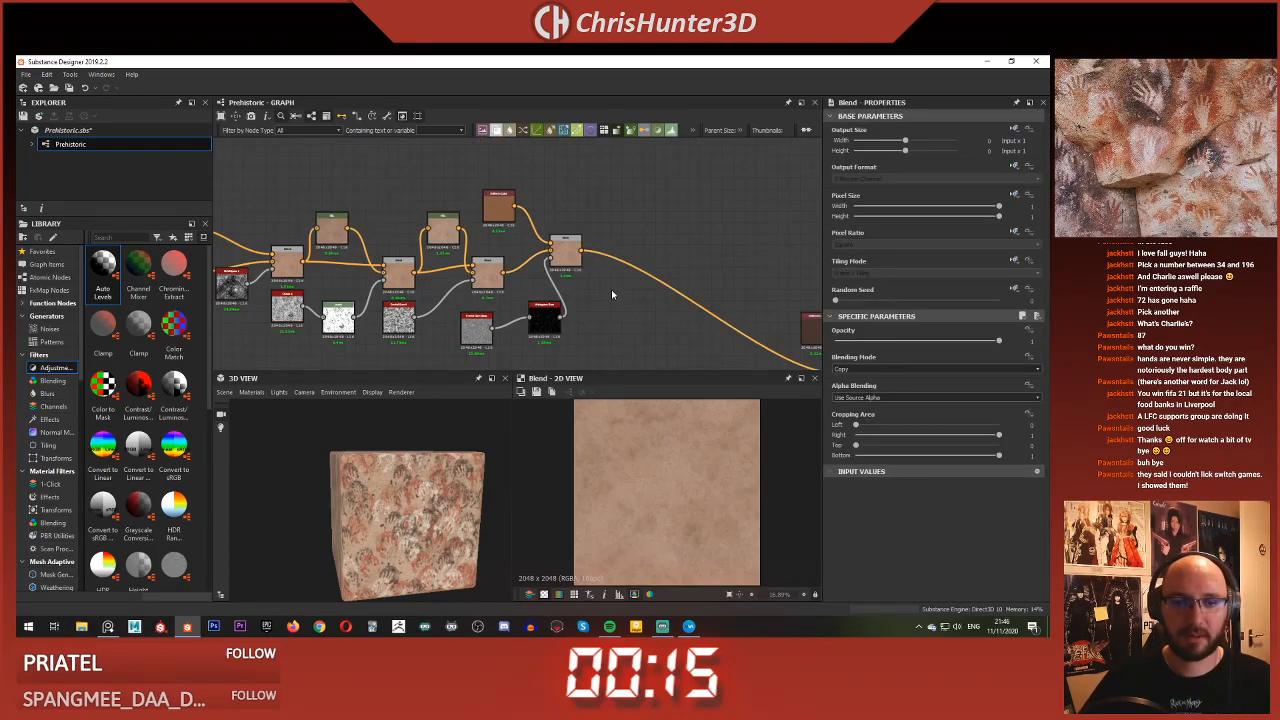
Add a Blend node after the brown colour's Blend in the base-colour chain, with that Blend's result as its background
key(b)
scroll(588, 282, up, 5)
drag(577, 204, 631, 315)
scroll(655, 263, down, 3)
scroll(655, 263, up, 2)
key(space)
text(hs)
key(Return)
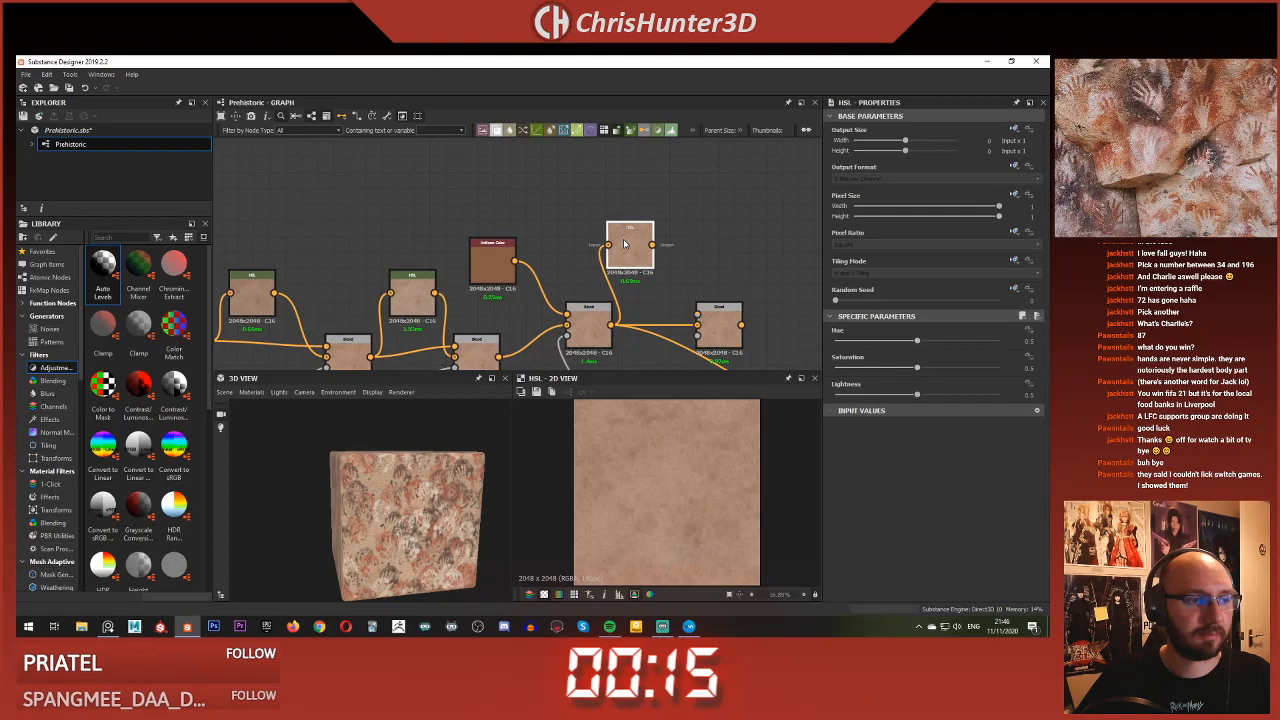
key(Delete)
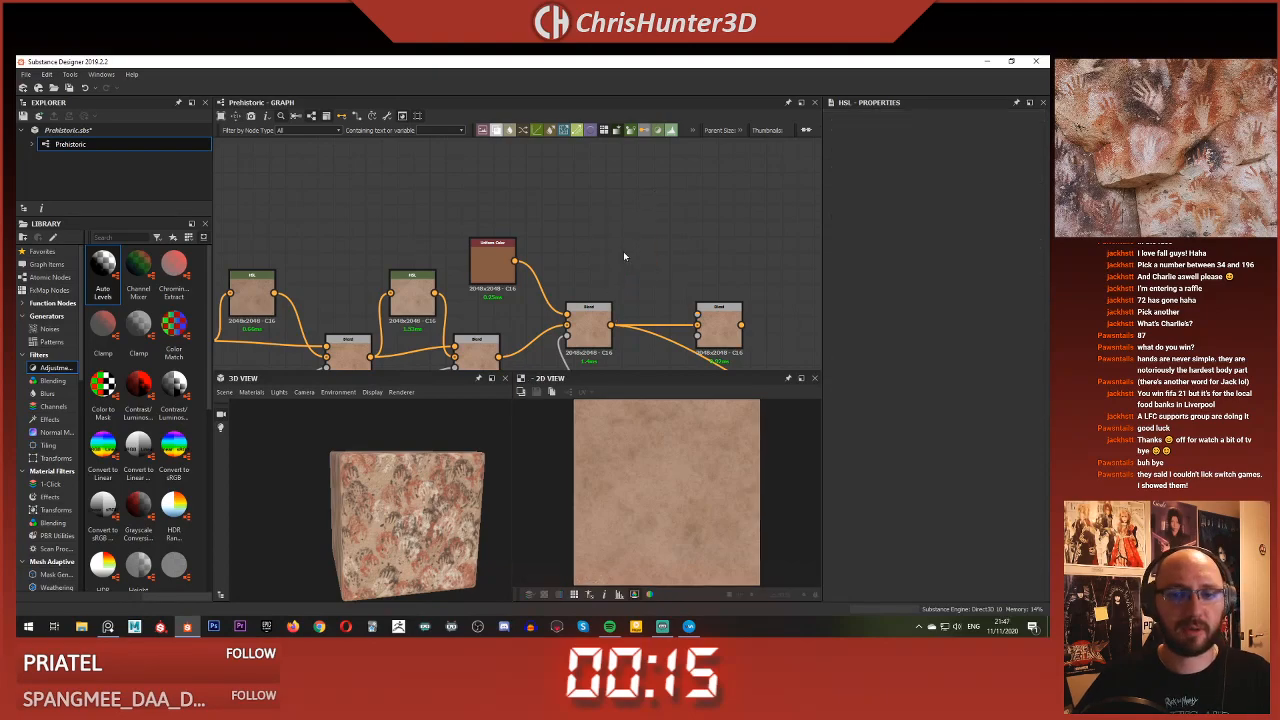
Add a Uniform Color sampled as a pale greyish pink from the reference photo and connect it to the new Blend's foreground
key(space)
key(Escape)
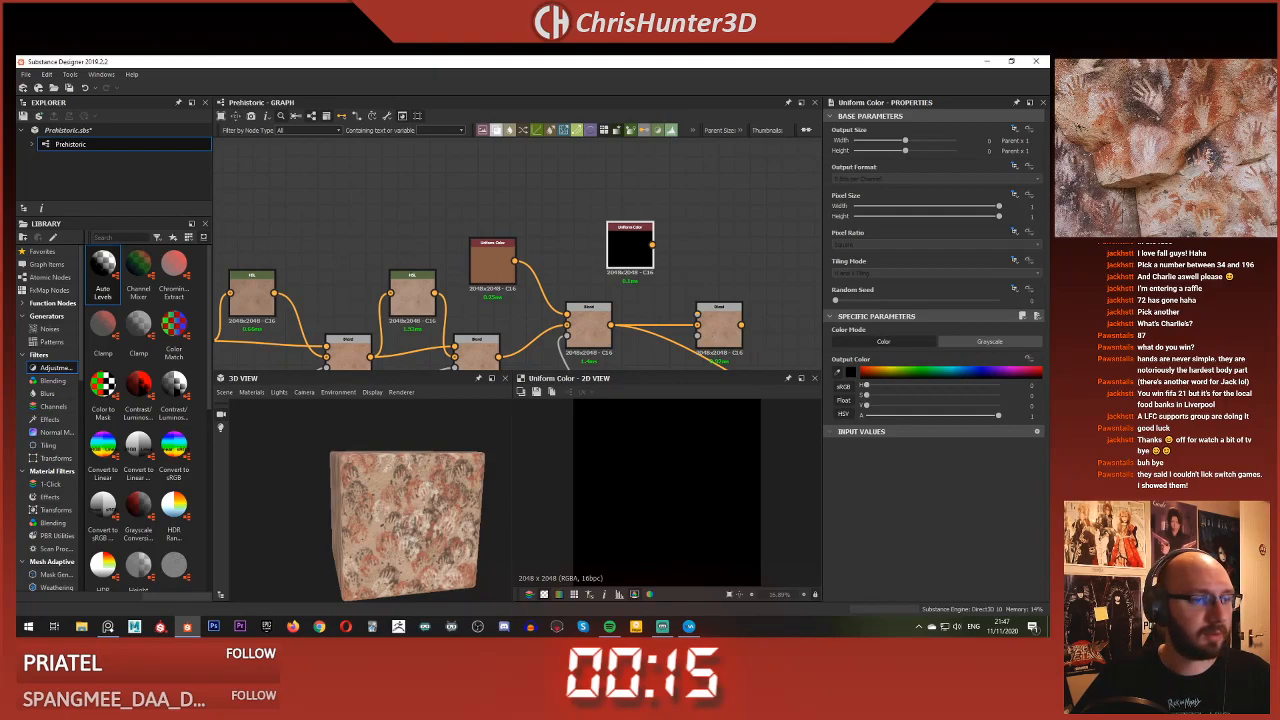
click(1148, 95)
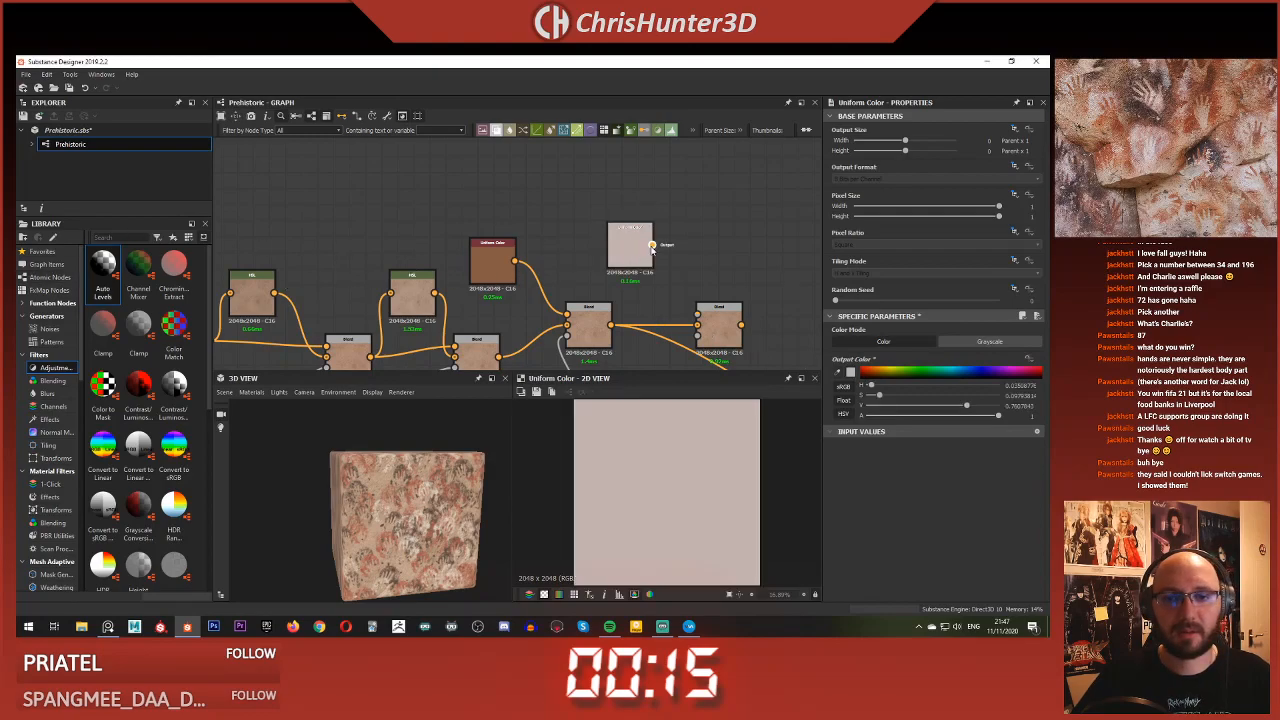
drag(699, 314, 697, 314)
Duplicate the Fractal Sum Base and Histogram Scan pair and change the duplicated noise's Random Seed
scroll(610, 302, down, 1)
middle_drag(606, 325, 634, 174)
drag(614, 331, 720, 267)
key(ctrl+d)
click(685, 229)
click(631, 290)
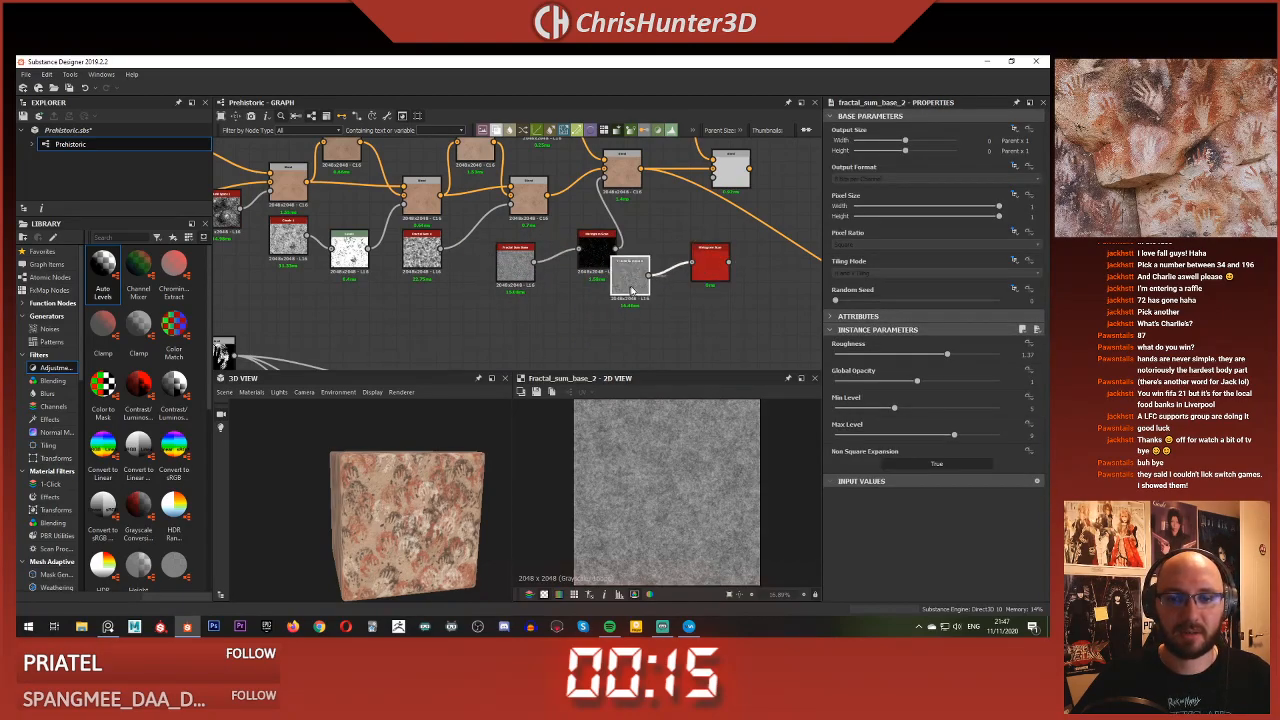
click(932, 301)
click(593, 252)
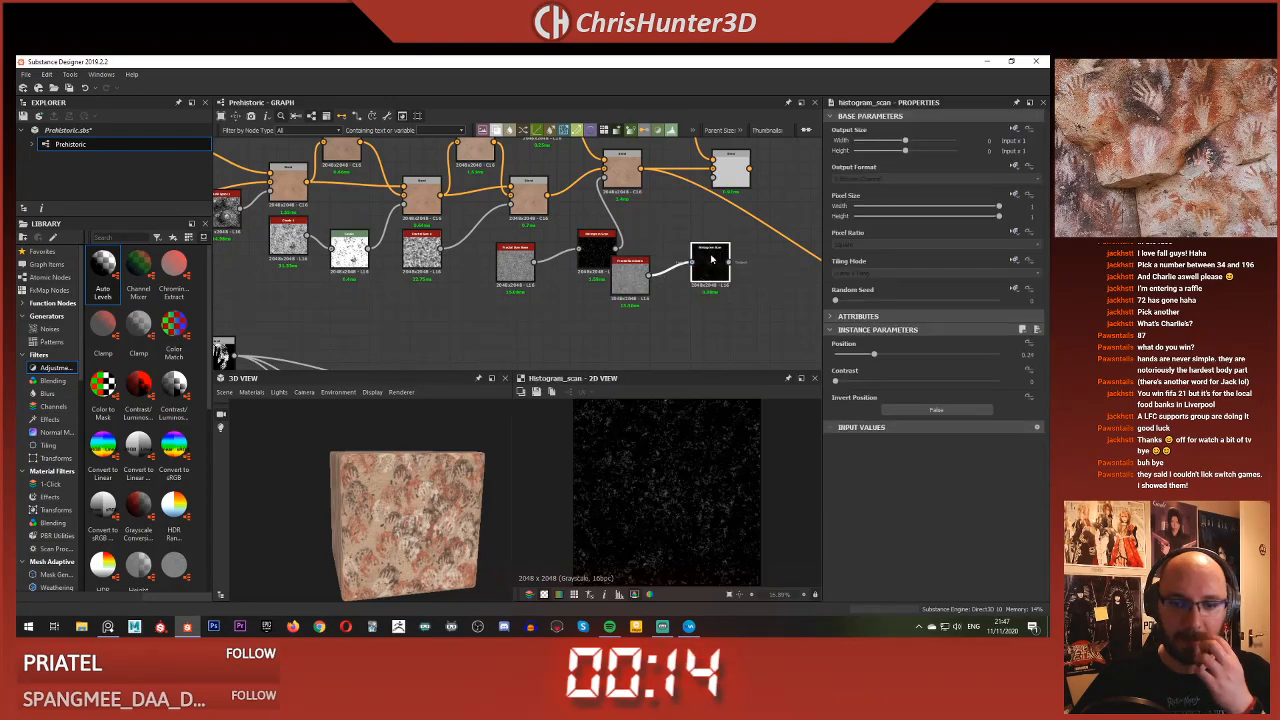
click(710, 264)
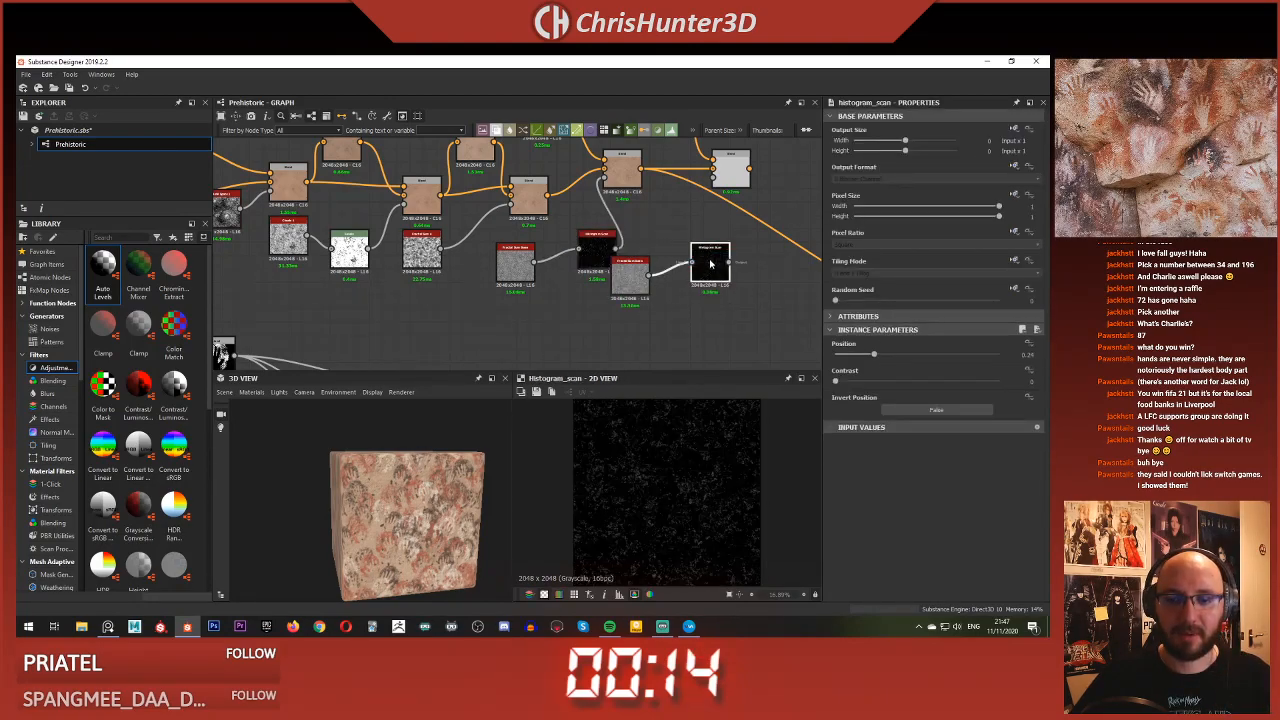
Connect the duplicated Histogram Scan to the pale colour Blend's opacity and compare it with the previous Blend in 2D
drag(728, 222, 712, 180)
click(730, 168)
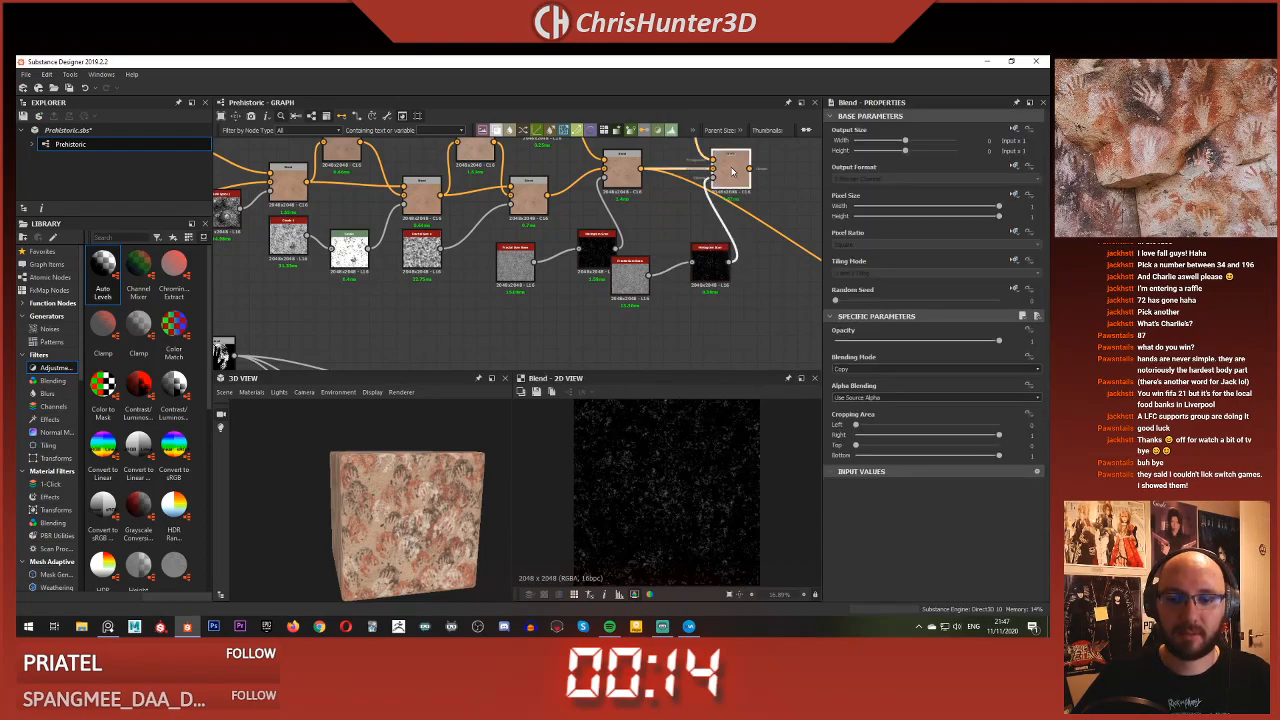
middle_drag(694, 438, 688, 462)
double_click(624, 172)
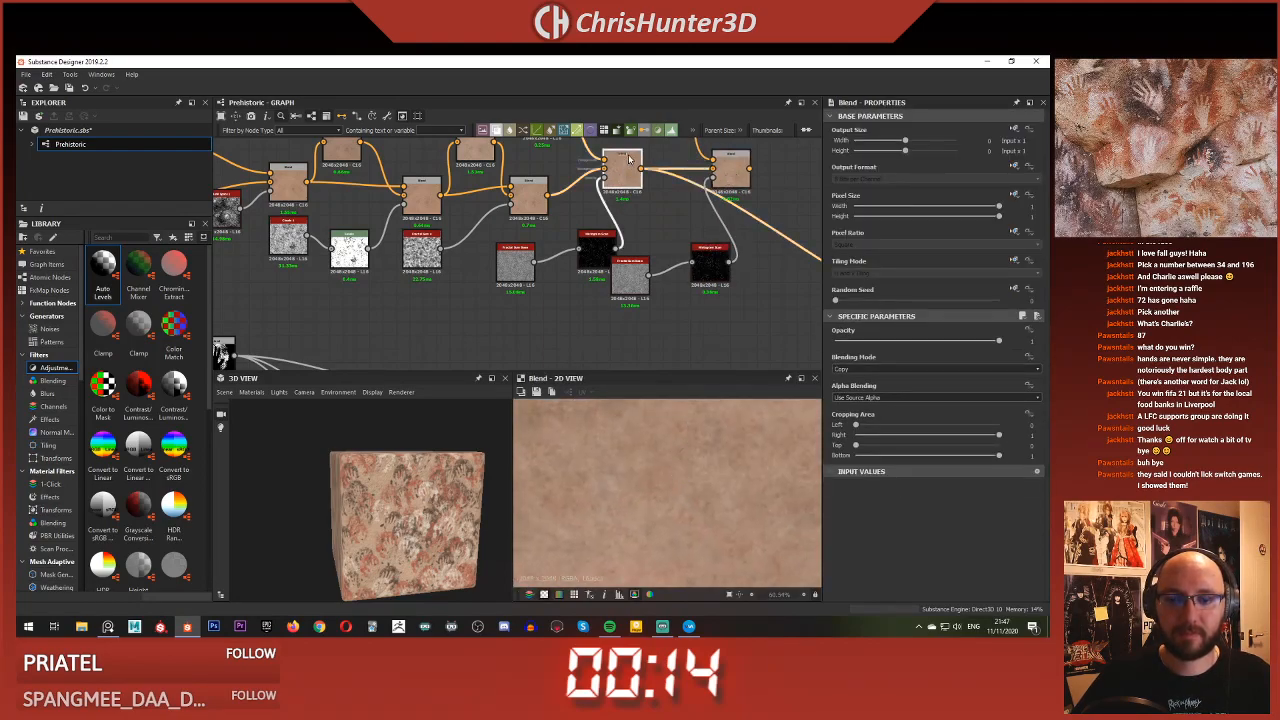
double_click(724, 172)
scroll(684, 430, down, 4)
Set the duplicated Histogram Scan's Position to 0.33 and Contrast to 0.6, checking the blended colour in 2D
click(720, 238)
click(709, 268)
mouse_move(895, 384)
mouse_down()
mouse_move(909, 382)
mouse_move(892, 364)
mouse_up()
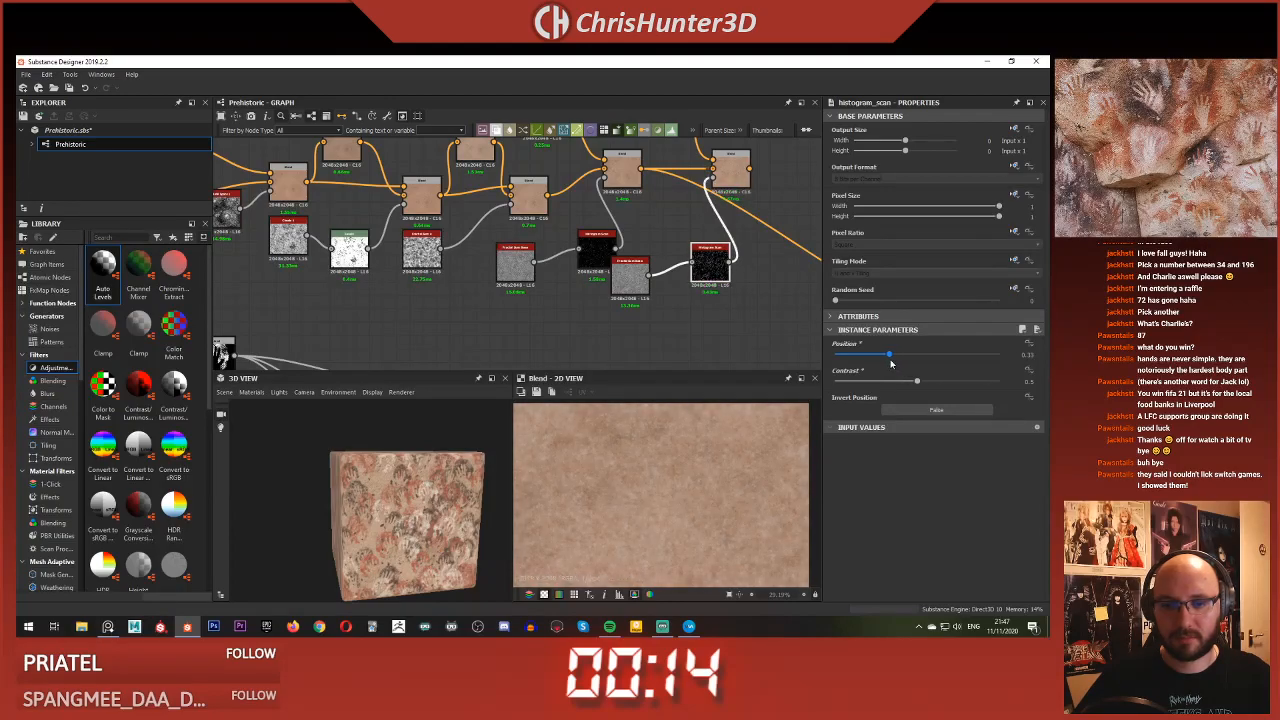
mouse_move(939, 386)
mouse_down()
mouse_move(950, 387)
mouse_move(934, 384)
mouse_up()
scroll(661, 472, up, 3)
scroll(632, 496, down, 4)
scroll(634, 496, up, 4)
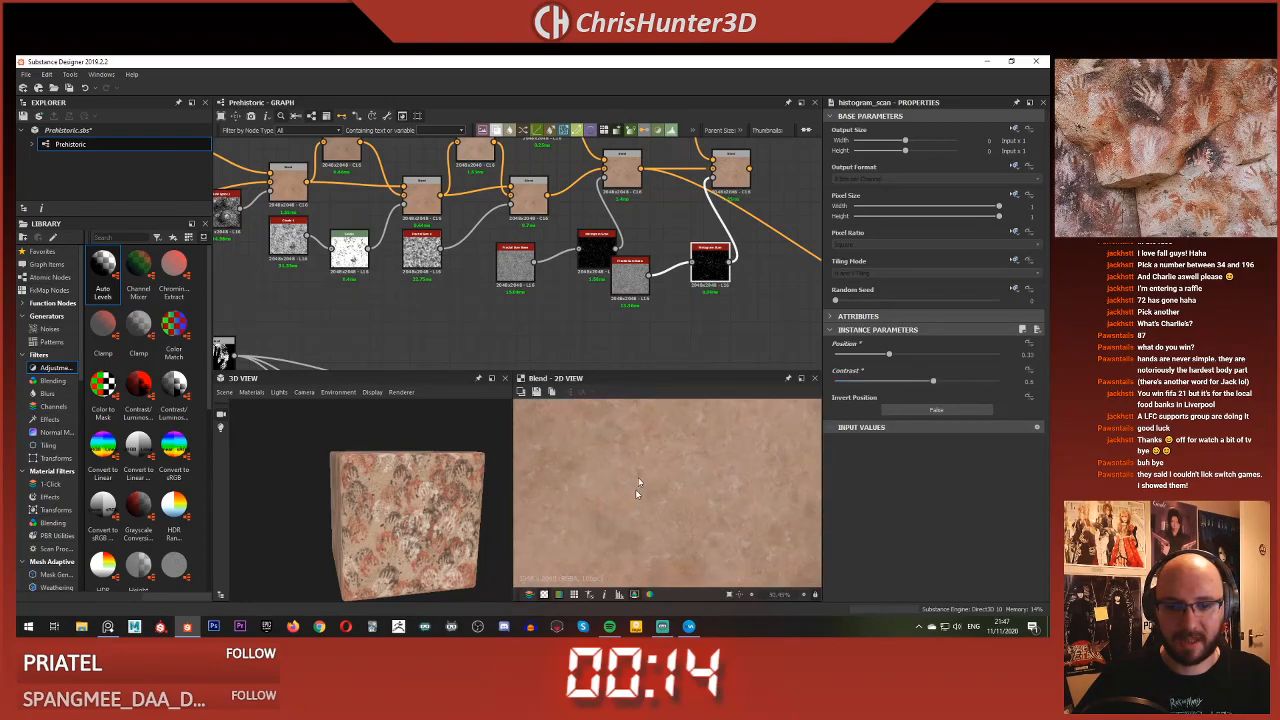
Move the chain's outgoing connection from the brown colour's Blend to the pale colour's Blend and check the 3D material
middle_drag(663, 256, 604, 314)
click(667, 223)
shift+drag(583, 227, 691, 227)
scroll(395, 552, up, 2)
scroll(394, 547, up, 3)
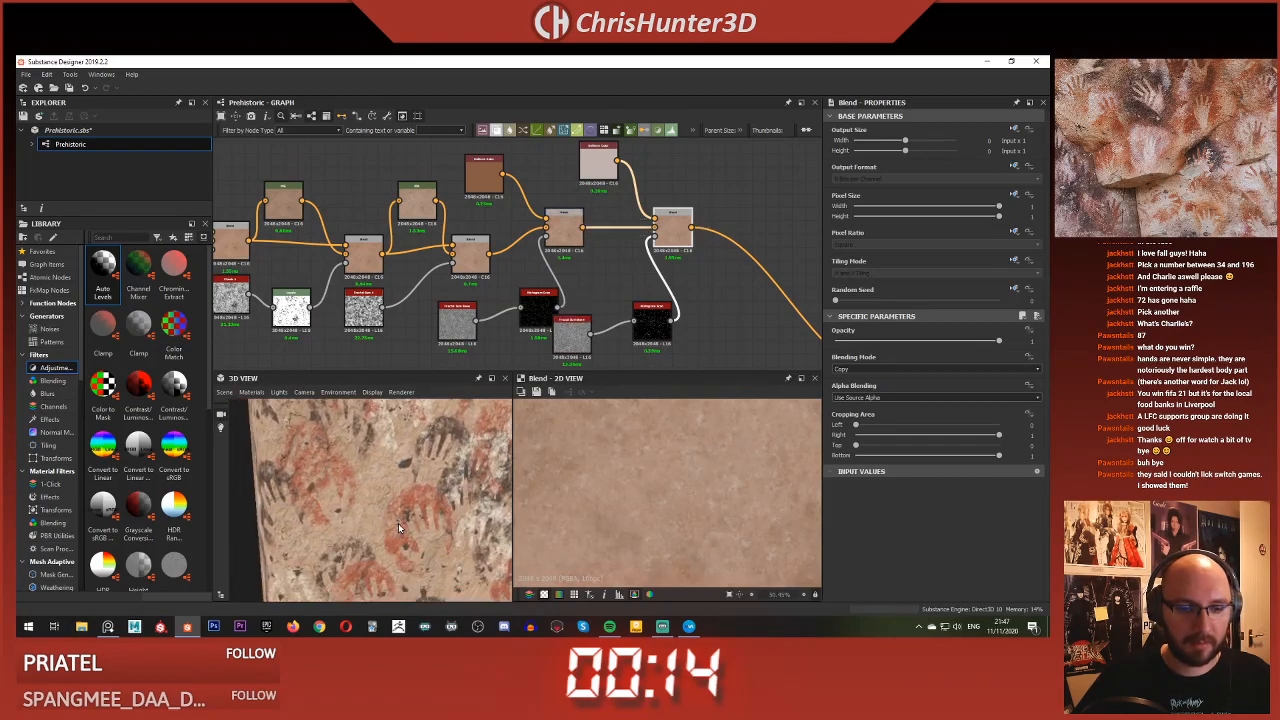
scroll(396, 530, down, 5)
Place the first Histogram Scan beside its Fractal Sum Base and set its Position to 0.34 and Contrast to 0.47
click(563, 230)
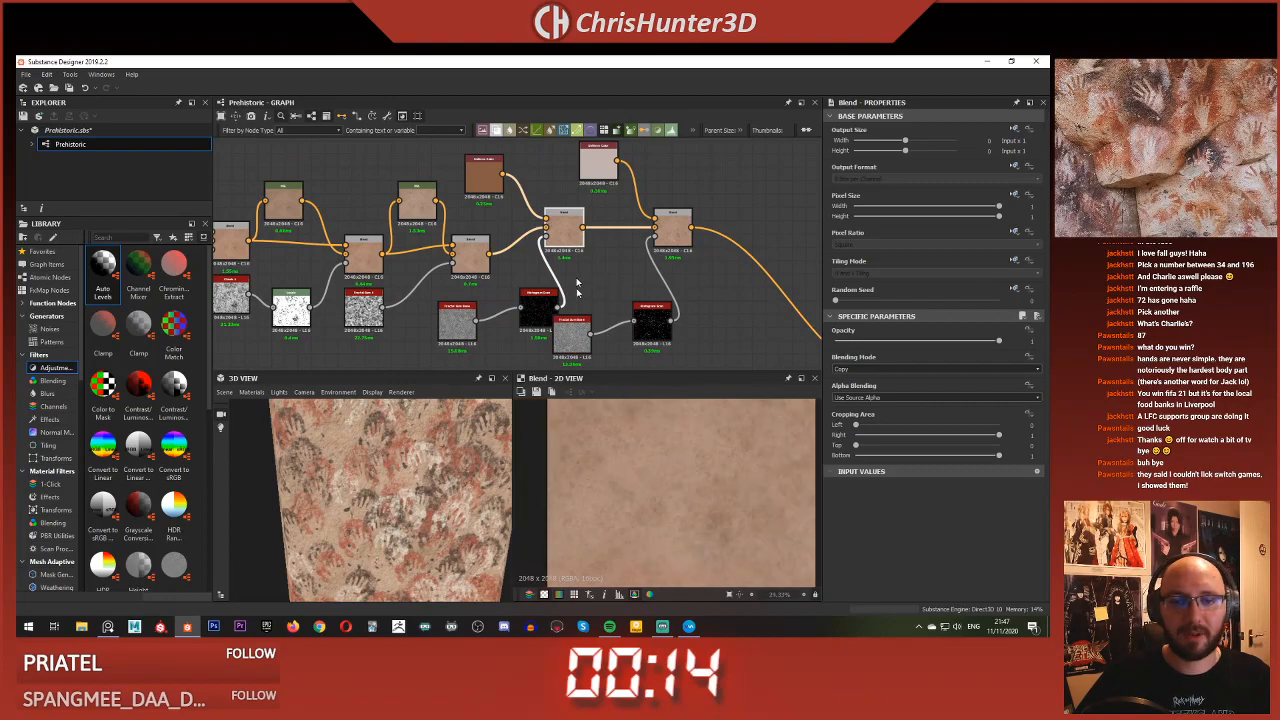
drag(547, 310, 459, 314)
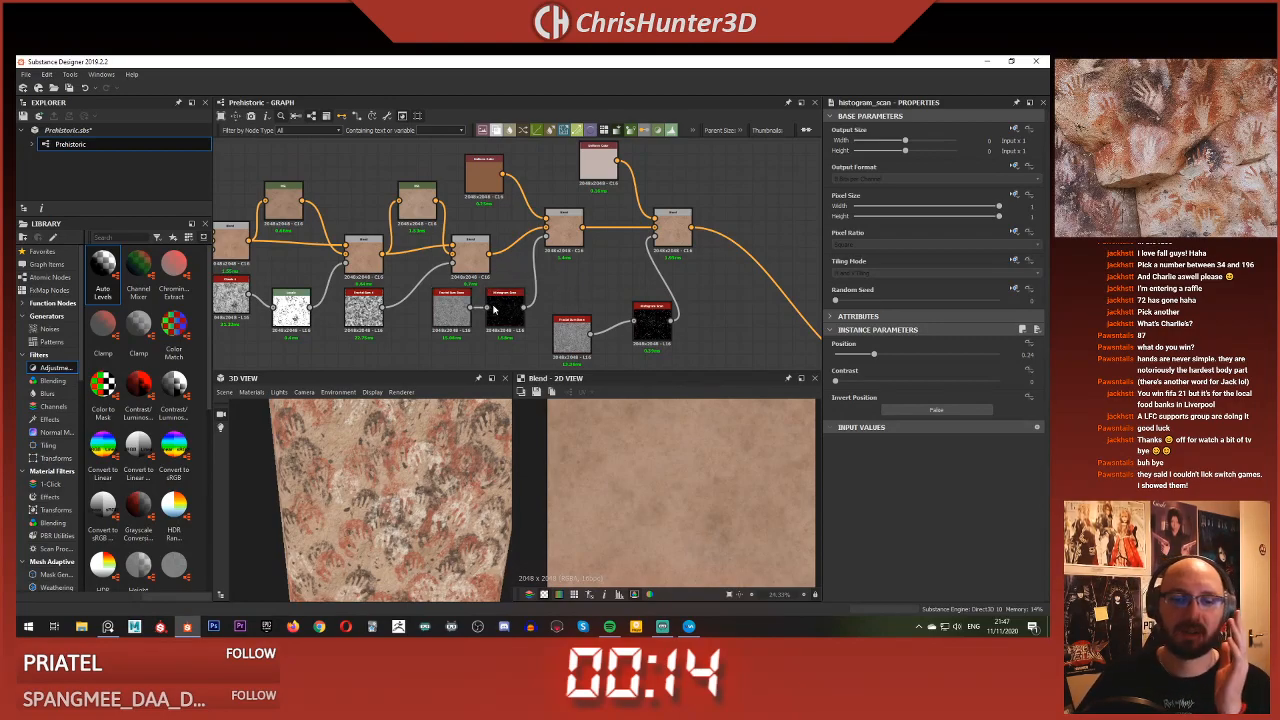
double_click(490, 303)
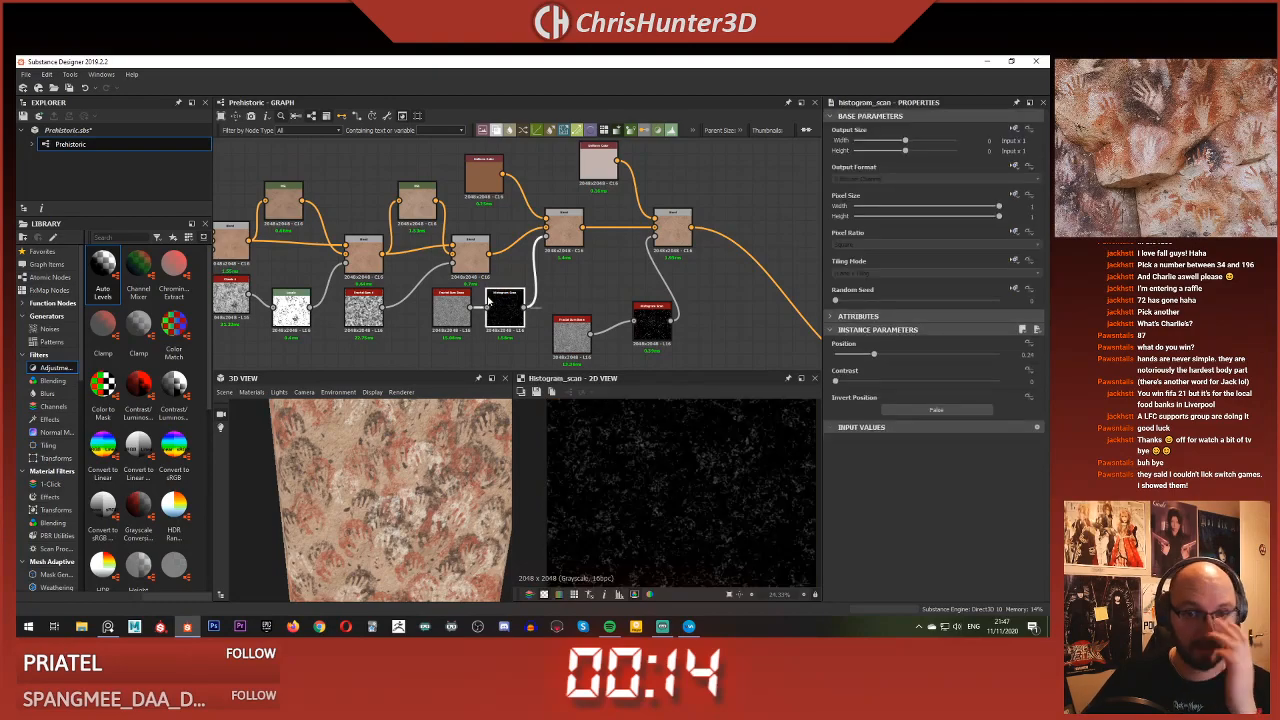
double_click(563, 230)
click(505, 310)
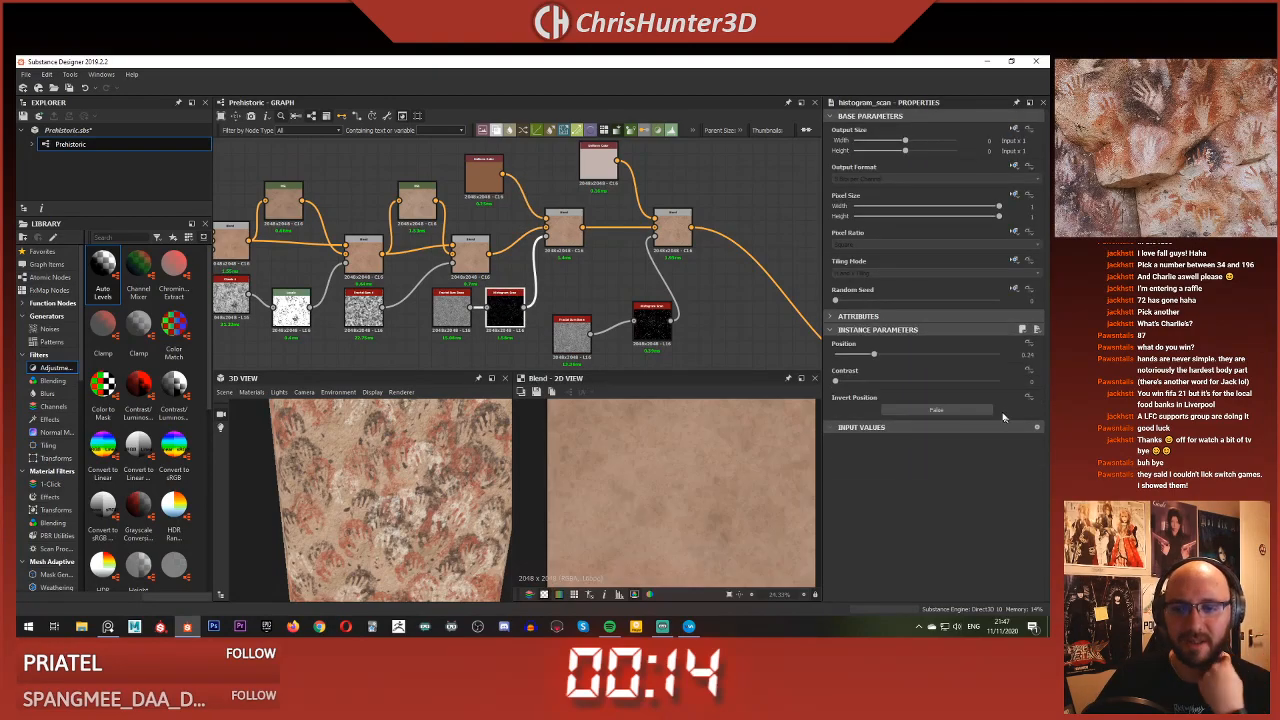
drag(833, 382, 892, 358)
Examine the cave-painting surface in the 3D view from close up, from a distance and from another angle
scroll(358, 505, up, 5)
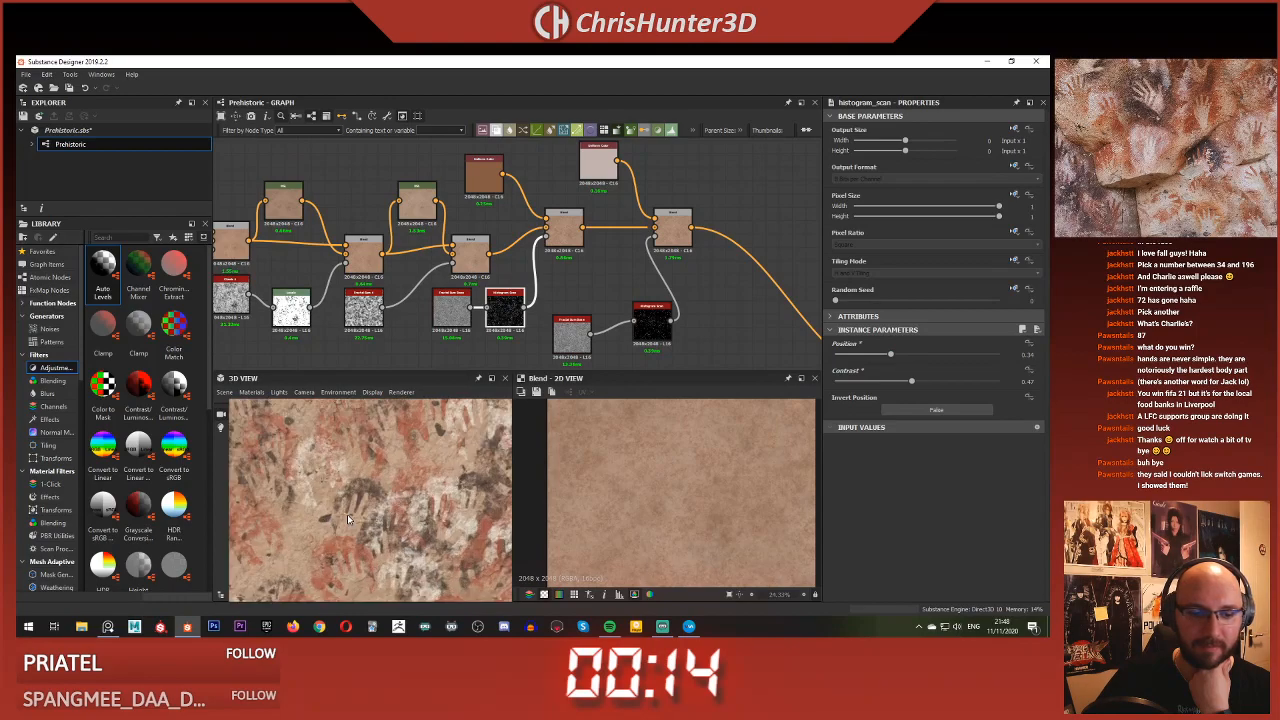
scroll(358, 510, down, 8)
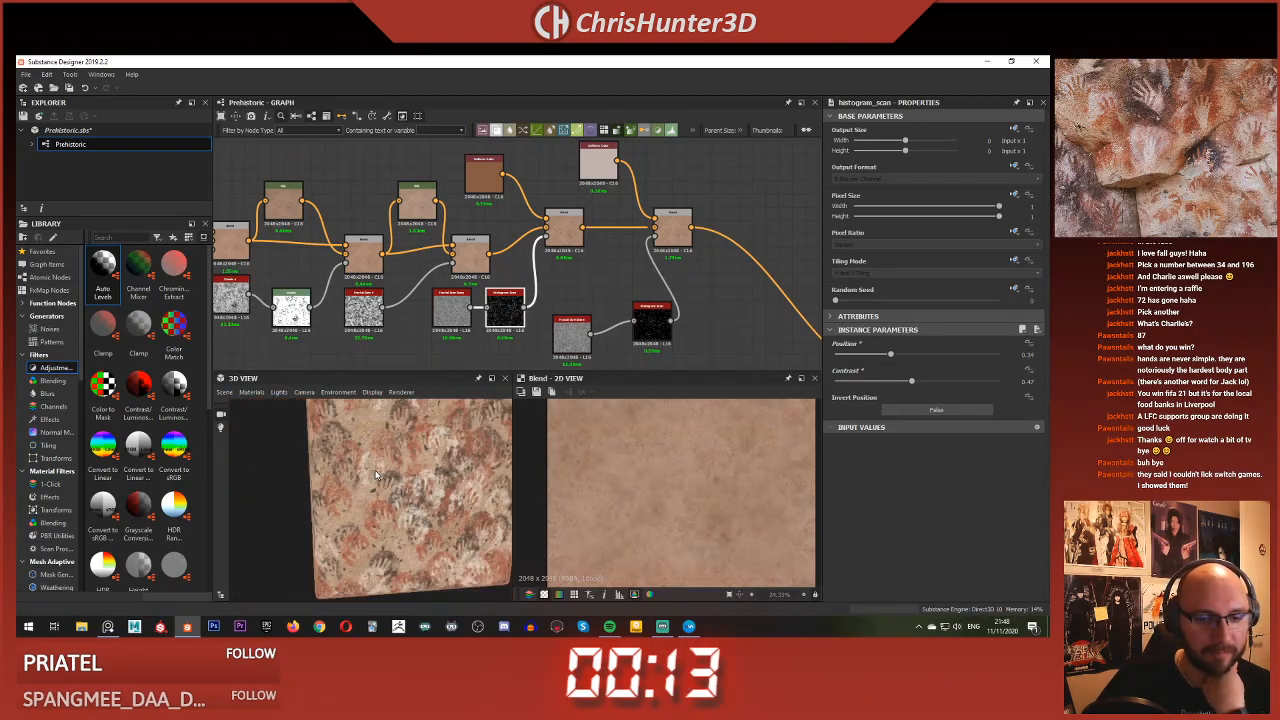
drag(360, 500, 386, 458)
scroll(387, 457, up, 2)
scroll(386, 457, down, 2)
scroll(384, 458, up, 4)
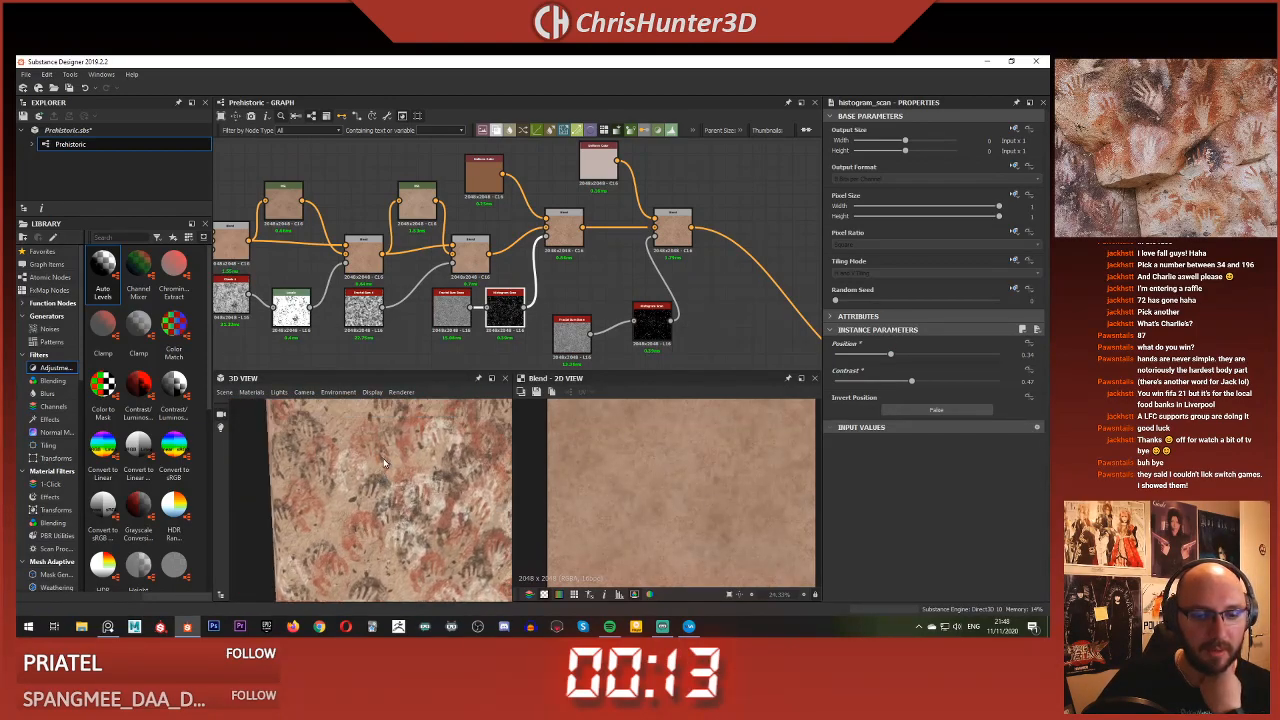
scroll(383, 457, down, 5)
scroll(408, 443, up, 4)
scroll(406, 428, up, 3)
scroll(408, 432, down, 2)
scroll(405, 460, down, 3)
scroll(402, 465, down, 2)
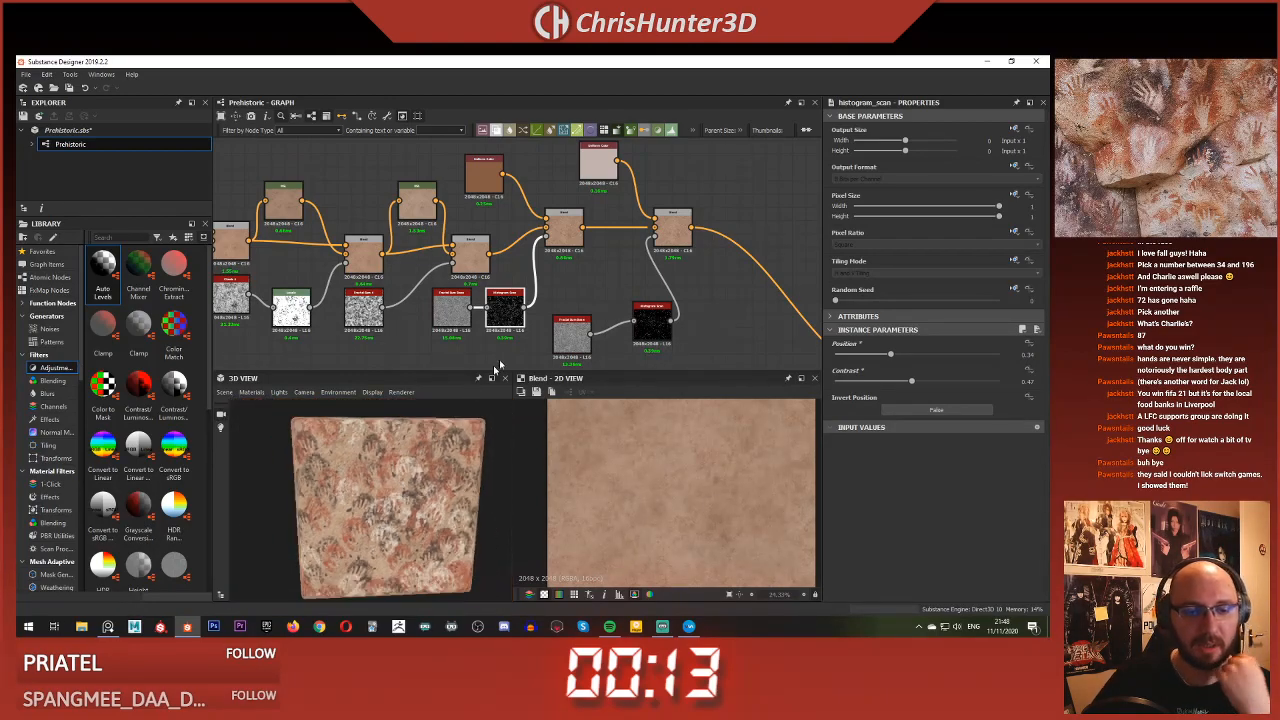
scroll(496, 365, down, 1)
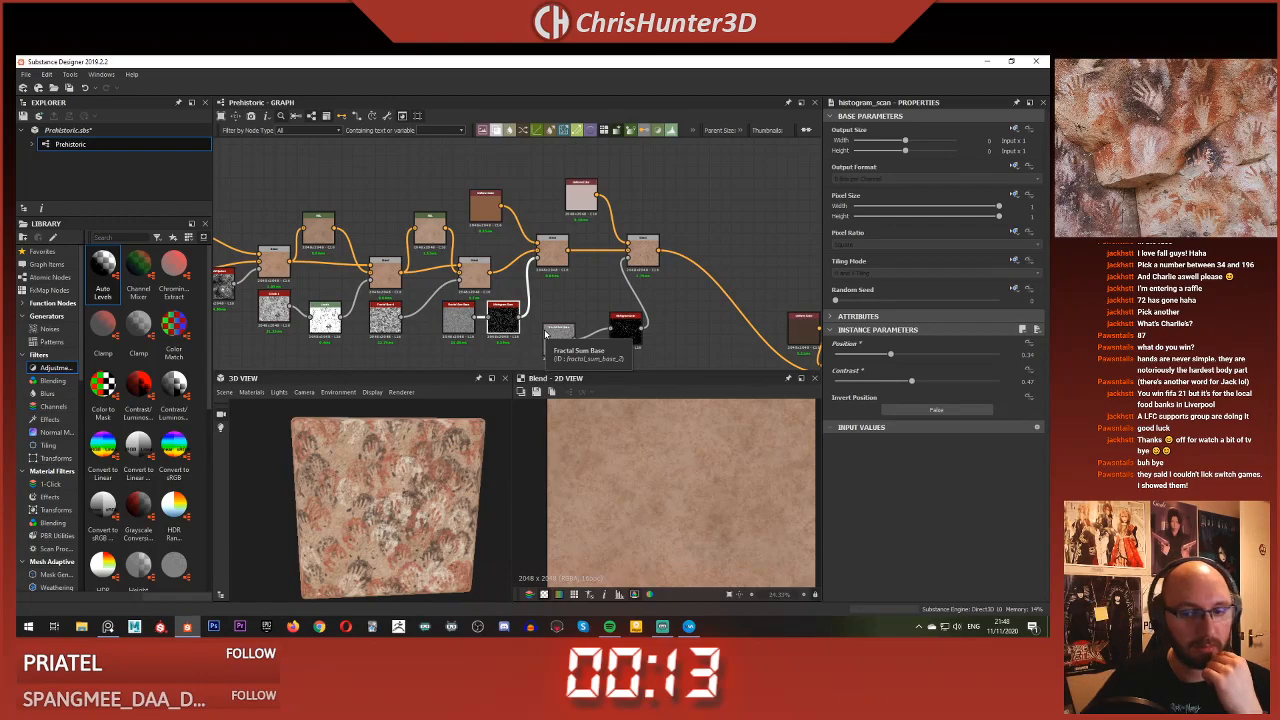
Compare the two HSL-based Blends in the 2D view and examine the Fractal Sum 4 mask settings
click(474, 268)
double_click(386, 272)
double_click(477, 271)
click(386, 316)
scroll(400, 314, up, 5)
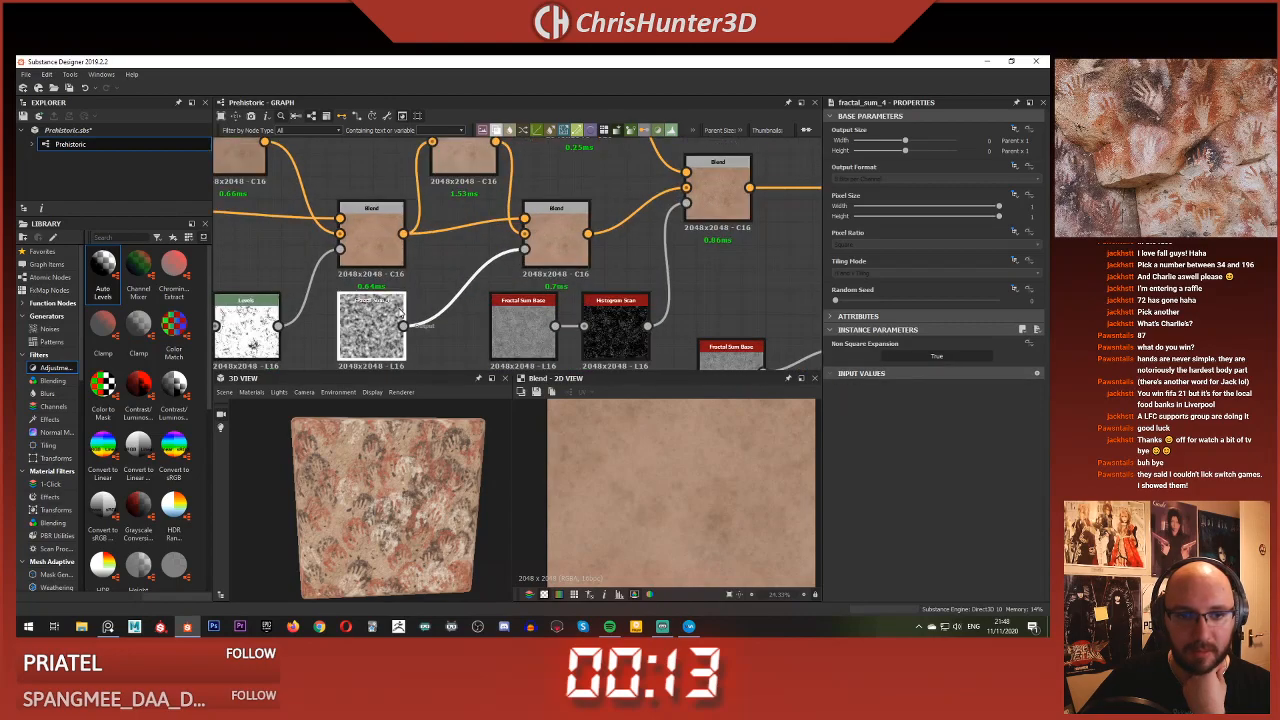
click(583, 220)
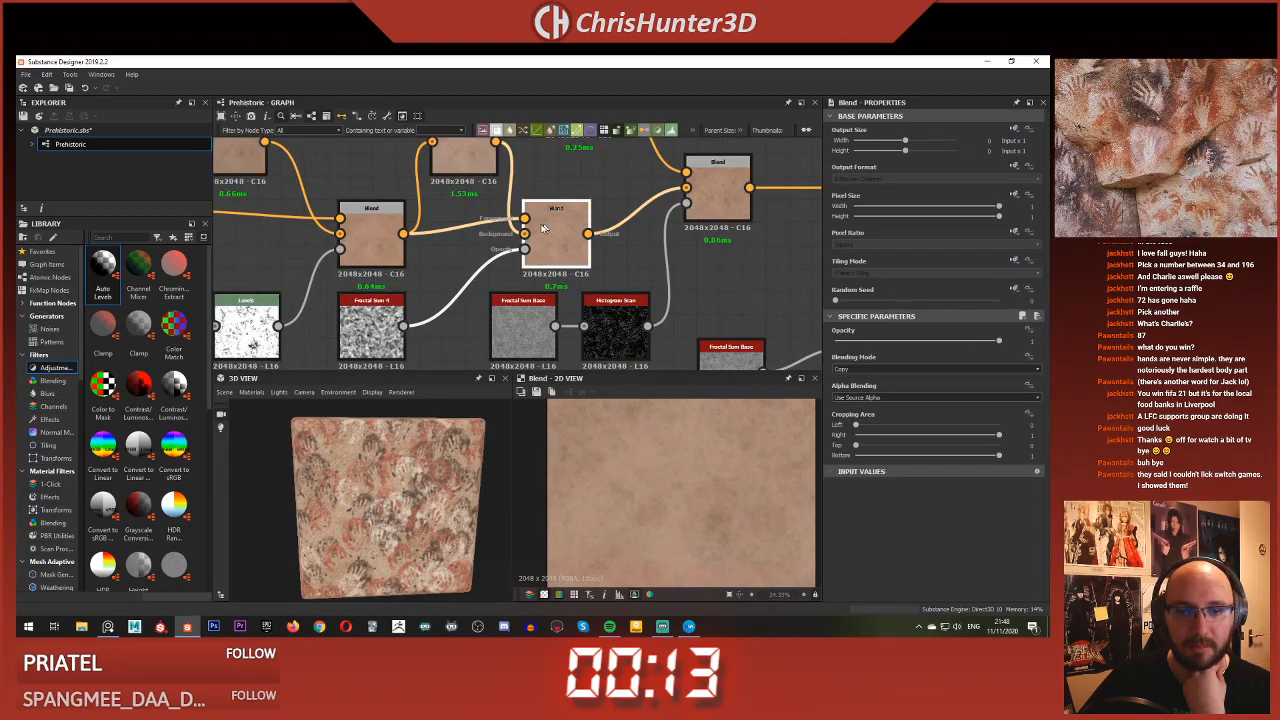
scroll(546, 228, down, 5)
middle_drag(546, 228, 550, 258)
Preview the second HSL adjustment and its Blend, and set that HSL's Lightness to 0.53
scroll(529, 240, up, 3)
double_click(481, 191)
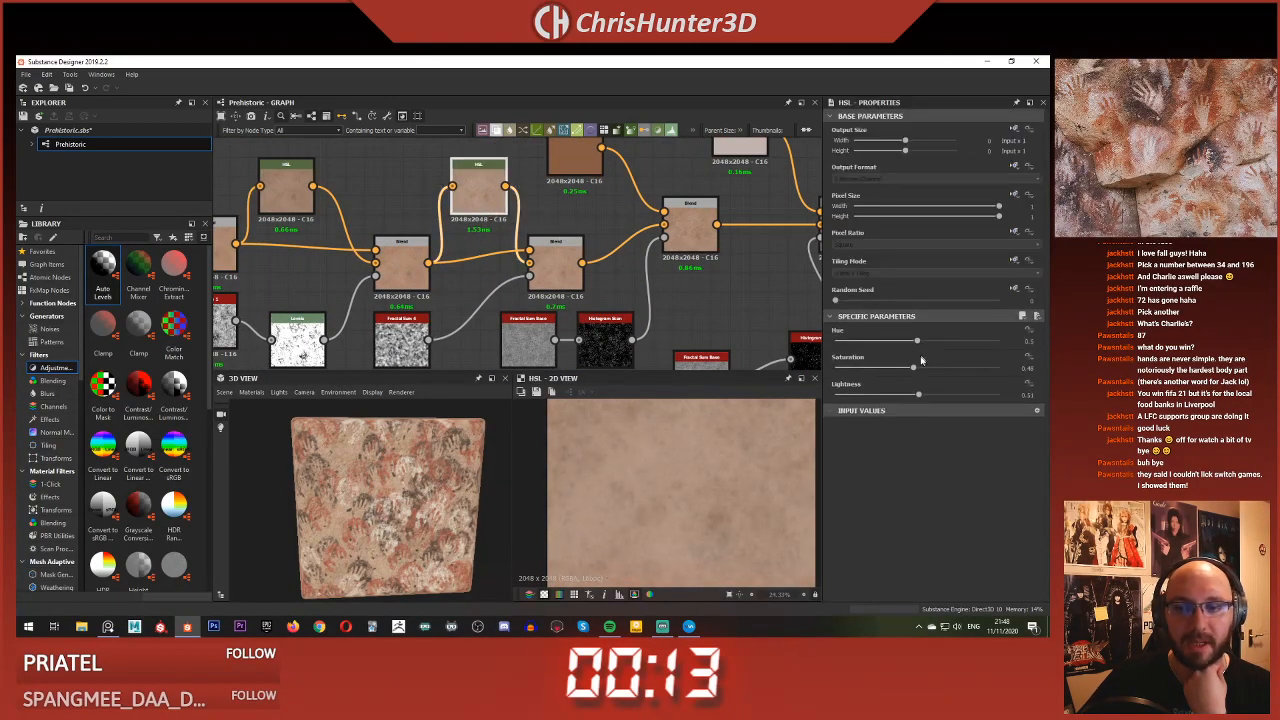
double_click(547, 246)
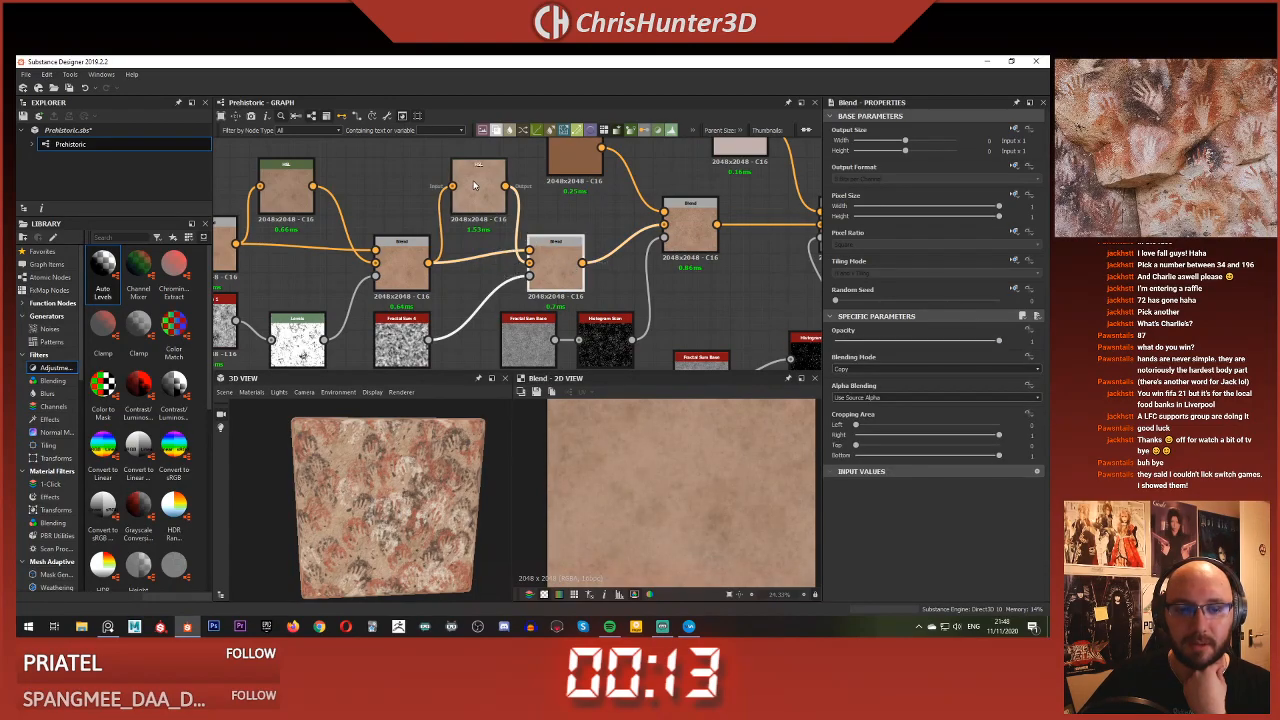
click(476, 182)
drag(920, 397, 922, 396)
Move the Fractal Sum 4 node below the Levels node to free space under the second HSL Blend
middle_drag(494, 285, 632, 200)
drag(540, 258, 435, 336)
click(580, 346)
key(space)
click(589, 249)
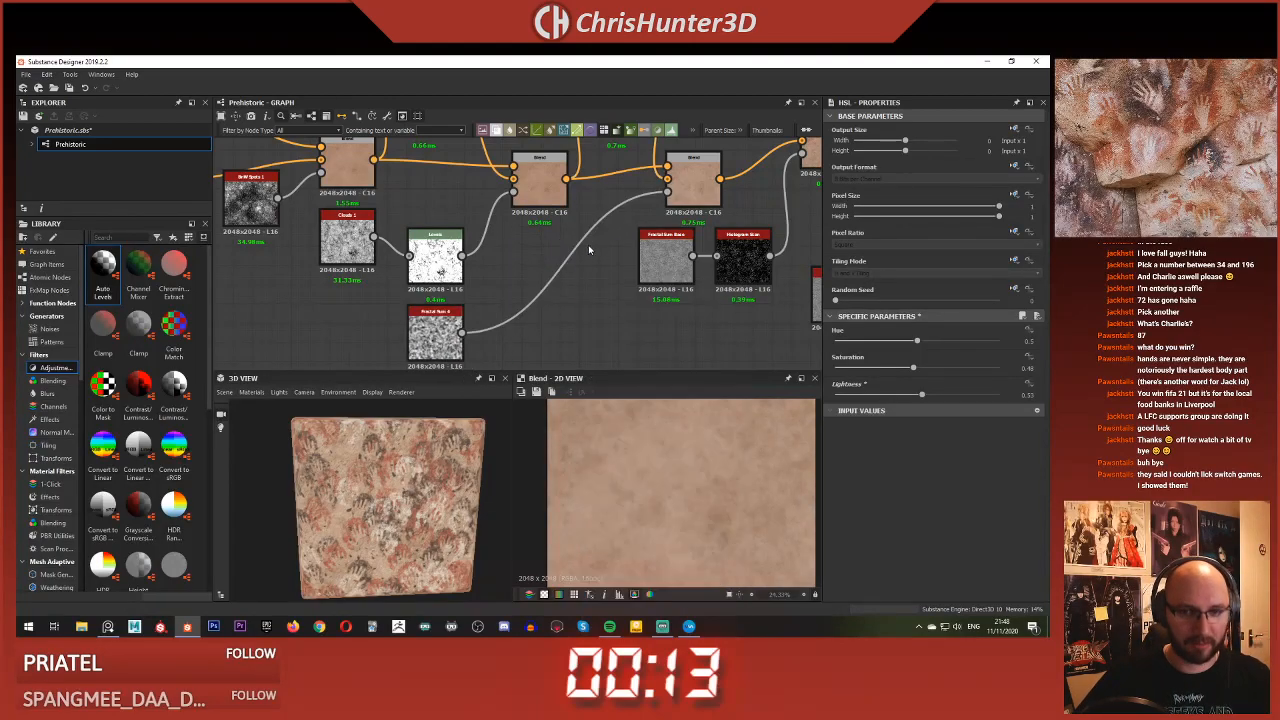
Copy the Fractal Sum Base beside Fractal Sum 4 and set its Min Level to 2, Max Level to 7 and Roughness to about 1.6
click(669, 278)
key(ctrl+c)
key(ctrl+v)
drag(516, 250, 550, 340)
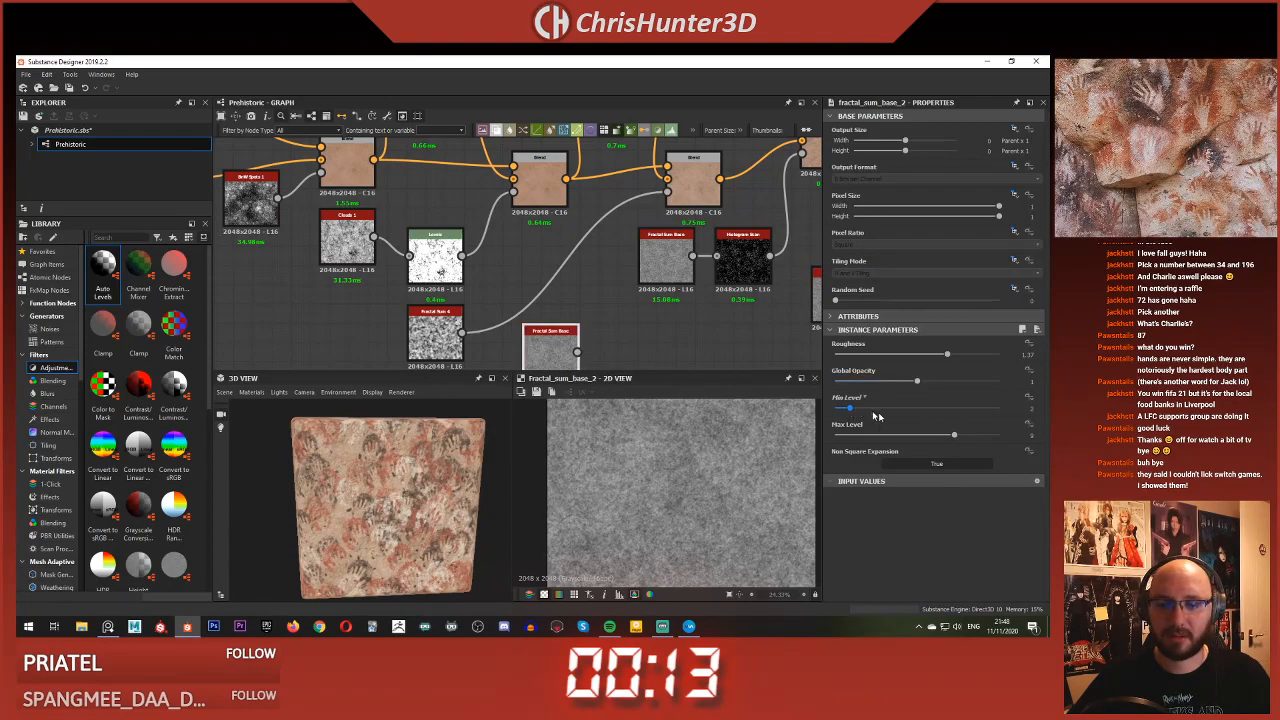
drag(924, 437, 928, 439)
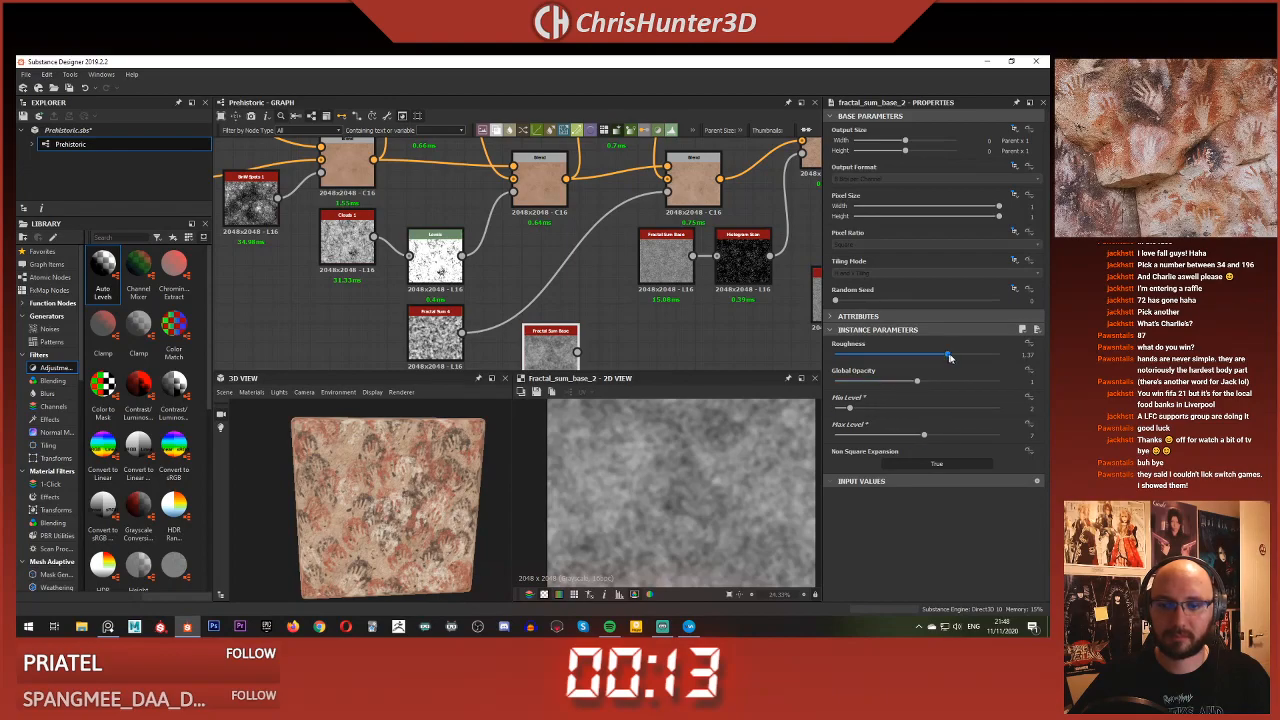
Connect the copied Fractal Sum Base to the second HSL Blend's opacity in place of Fractal Sum 4 and compare both Blends
click(462, 333)
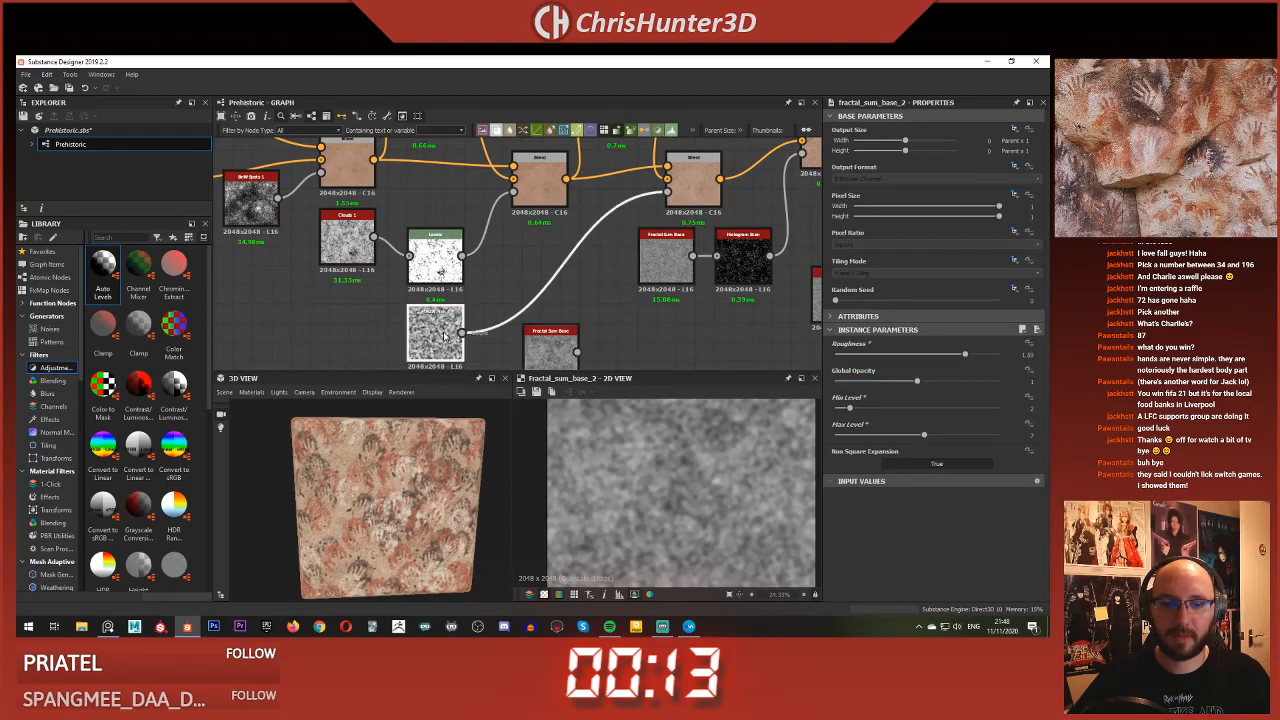
drag(577, 352, 667, 190)
double_click(700, 185)
double_click(541, 186)
double_click(695, 186)
Set the copied Fractal Sum Base's Roughness to 1.83 and compare the two HSL Blends in 2D
click(550, 342)
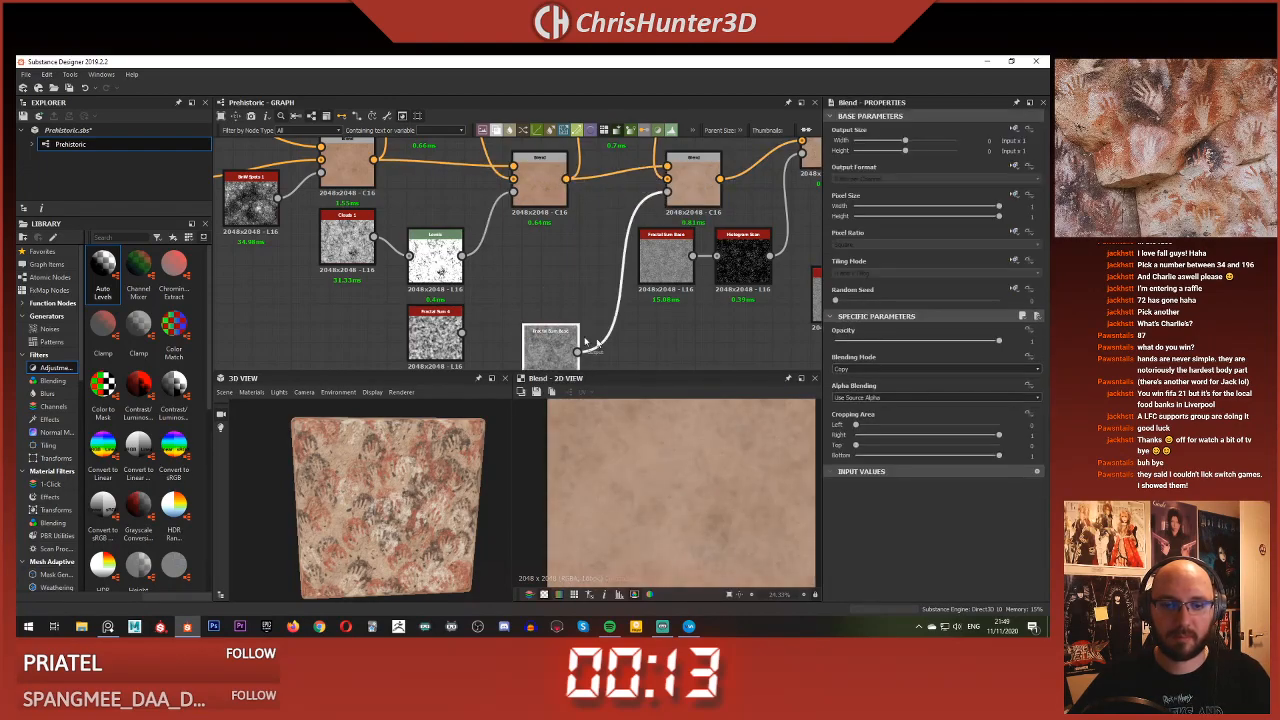
click(986, 356)
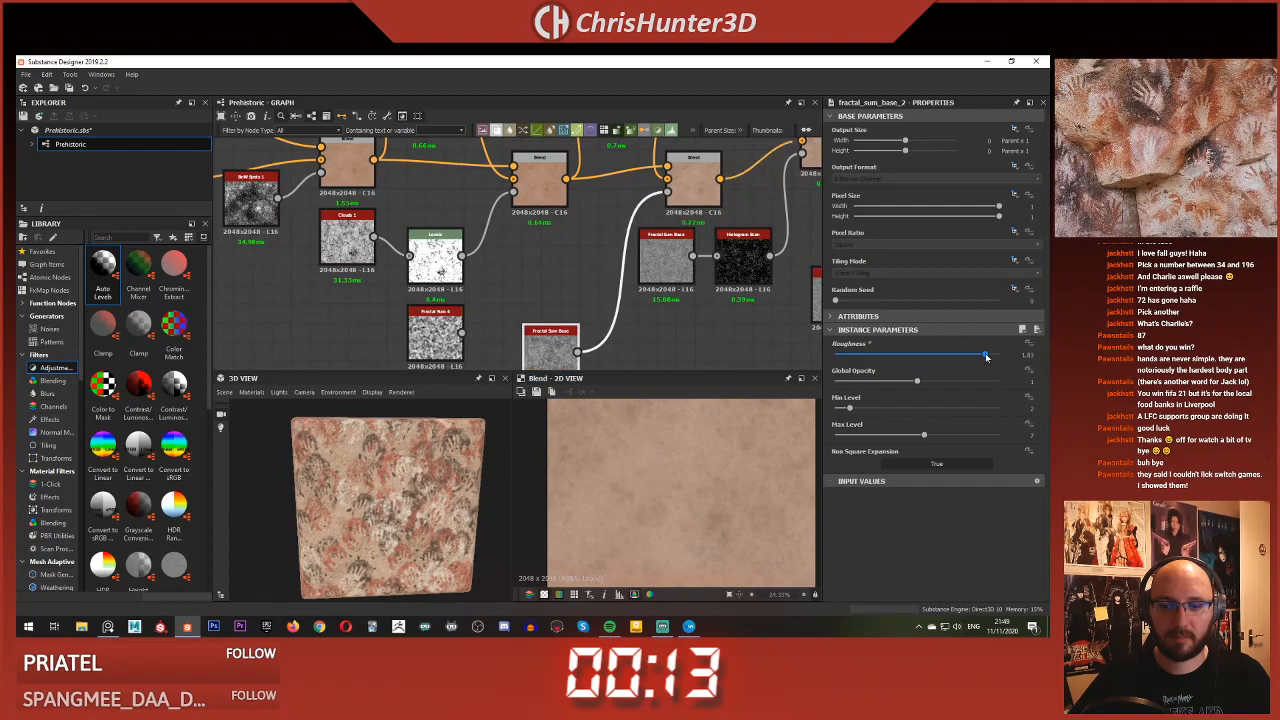
scroll(752, 460, up, 2)
scroll(700, 425, down, 2)
double_click(686, 190)
double_click(543, 186)
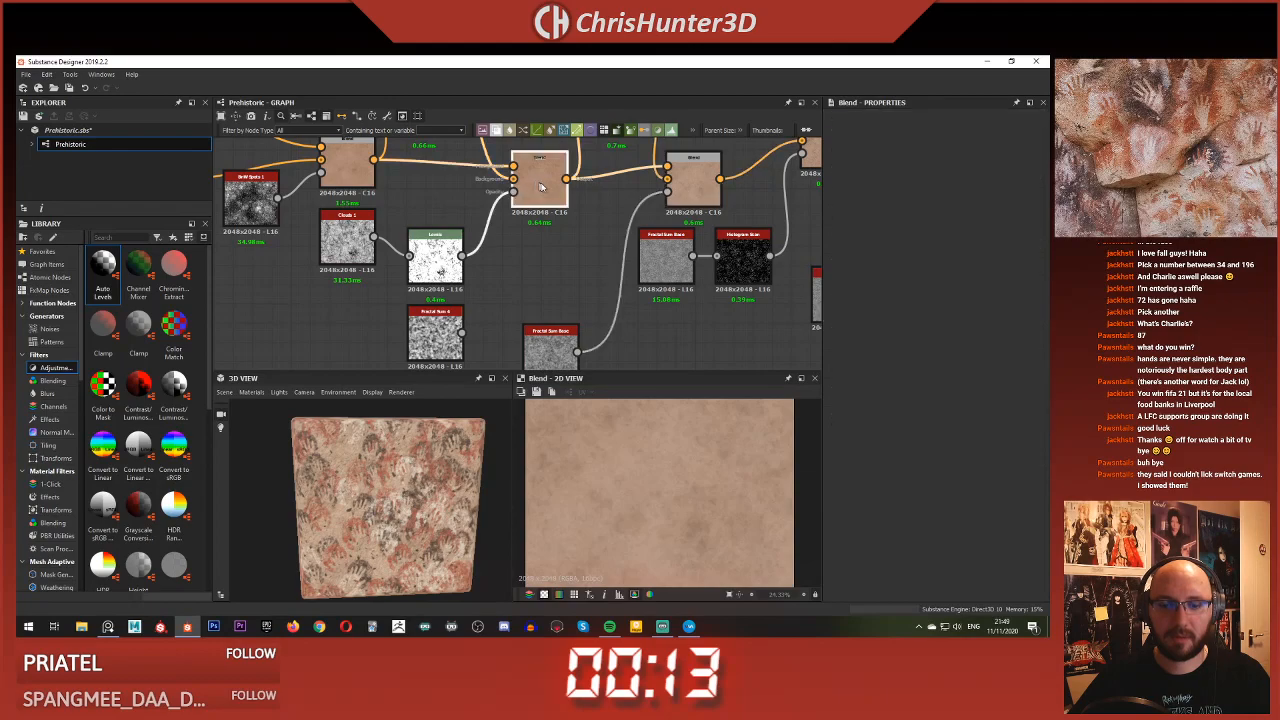
Set the copied Fractal Sum Base's Roughness to about 1.8, Min Level to 7 and Max Level to 8
click(706, 186)
click(549, 350)
drag(880, 409, 897, 409)
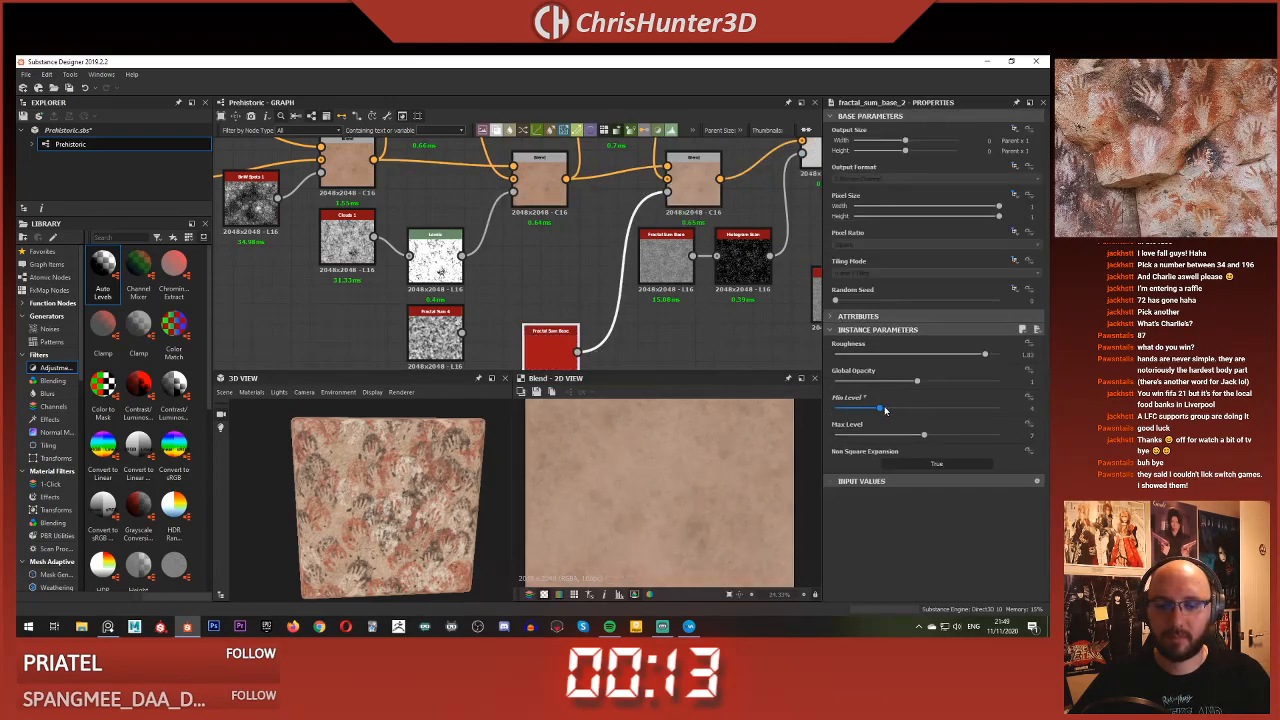
scroll(697, 453, up, 1)
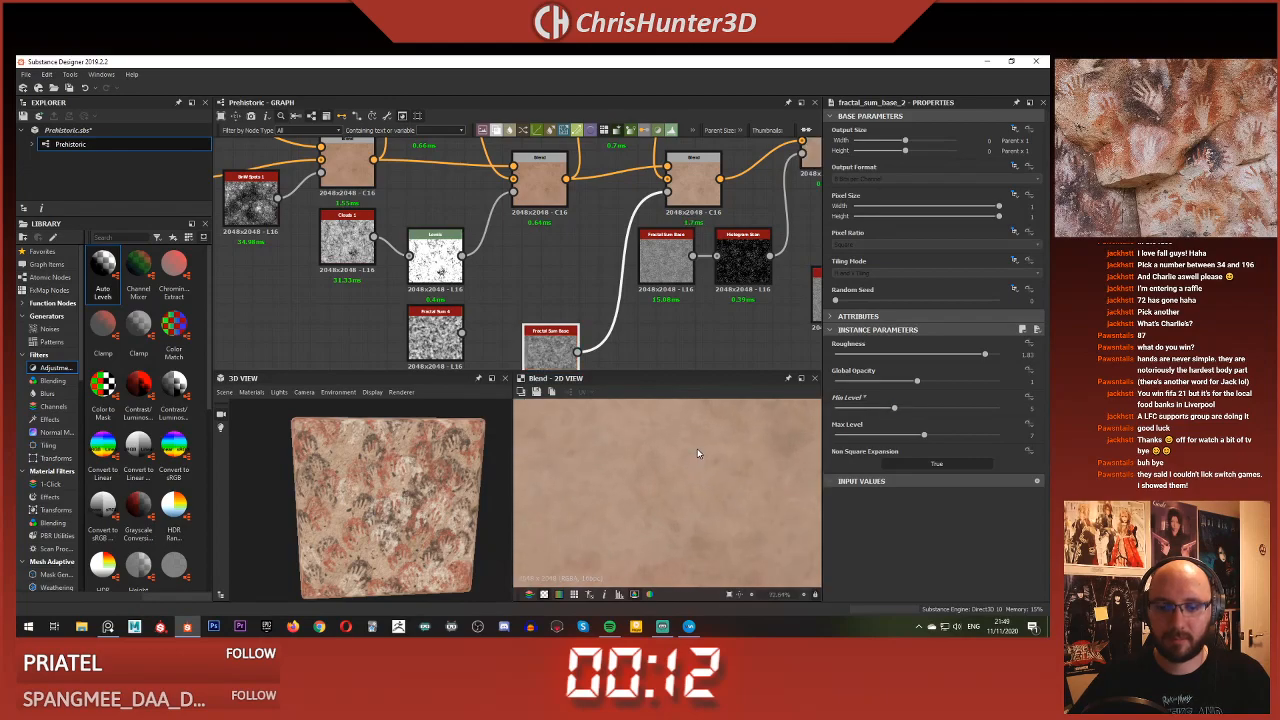
double_click(535, 349)
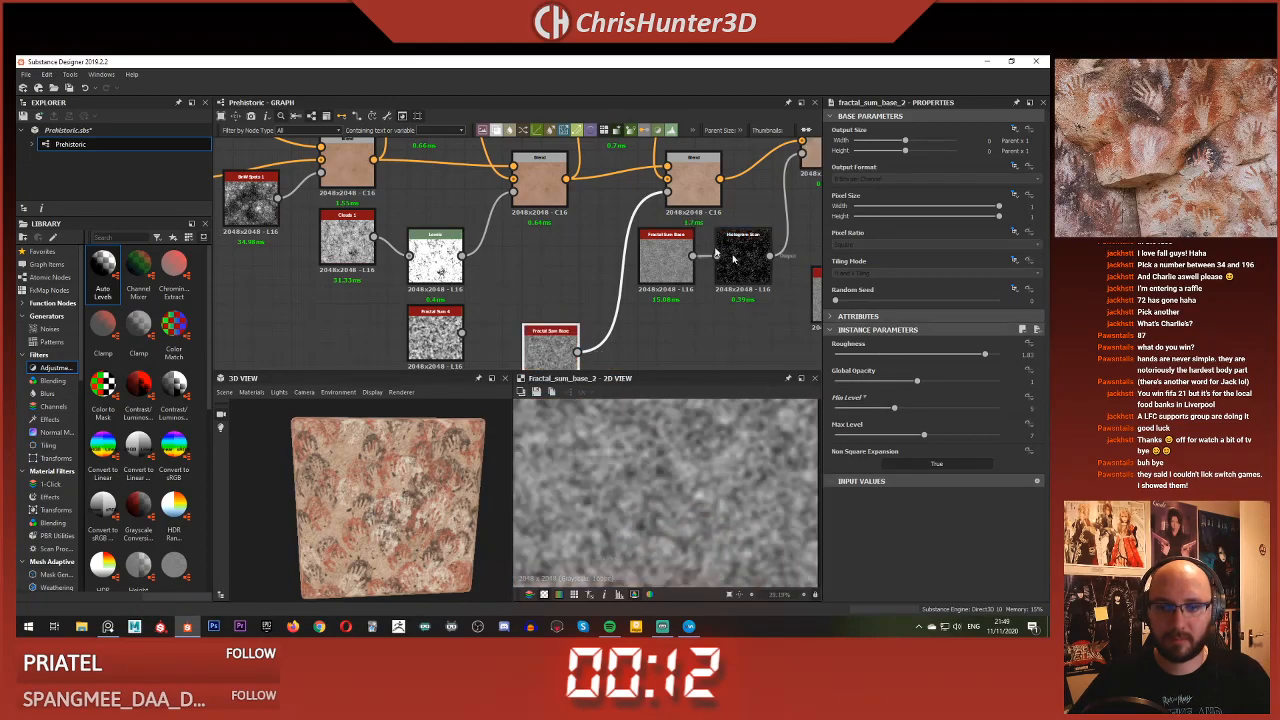
drag(953, 355, 982, 356)
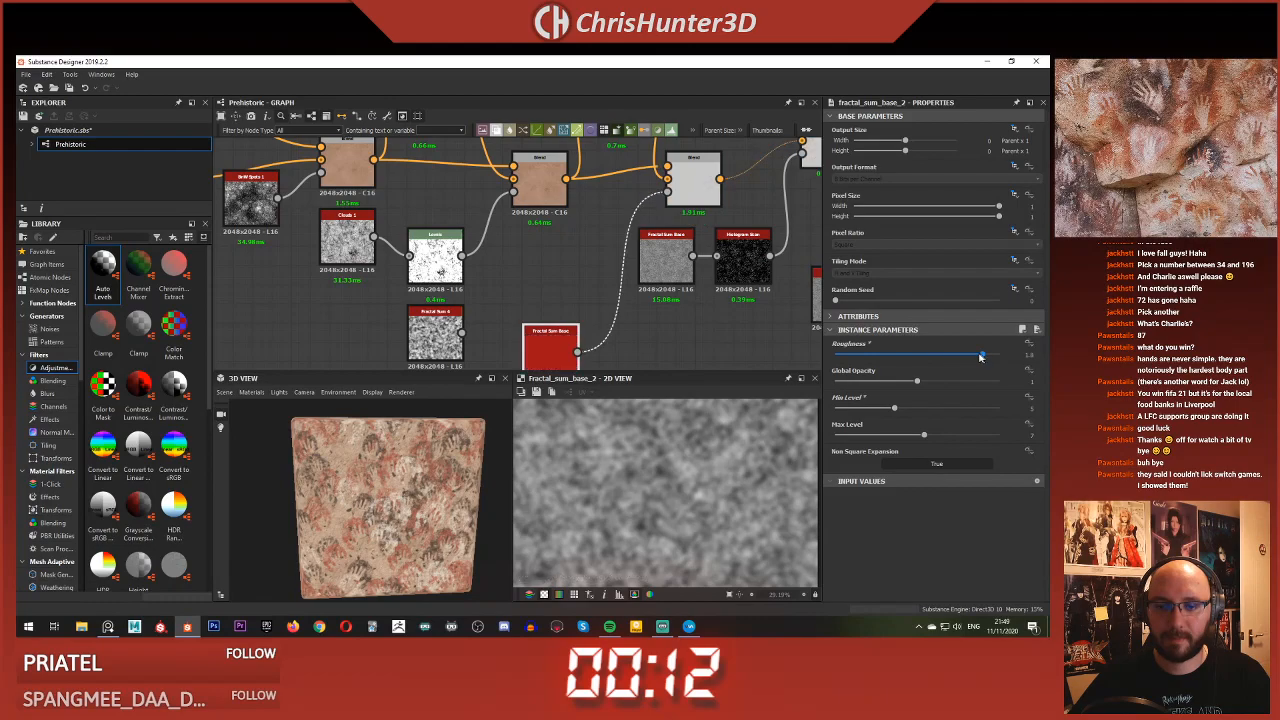
click(924, 410)
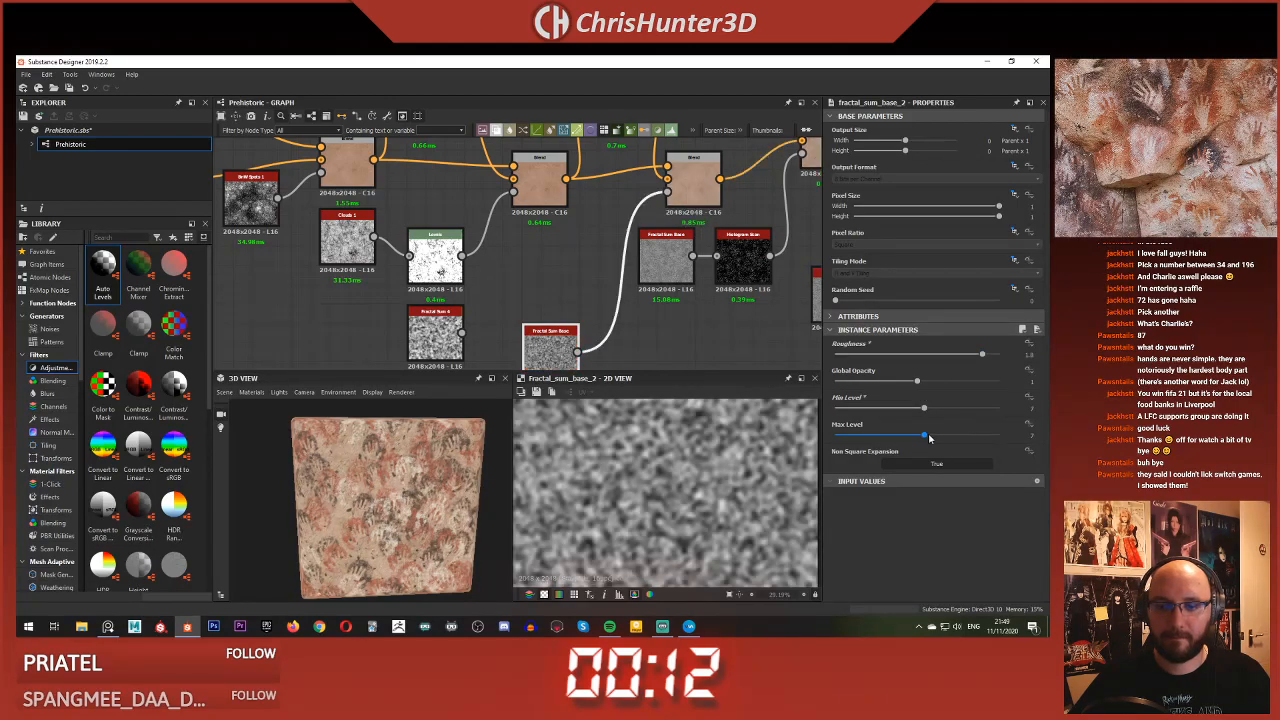
click(947, 438)
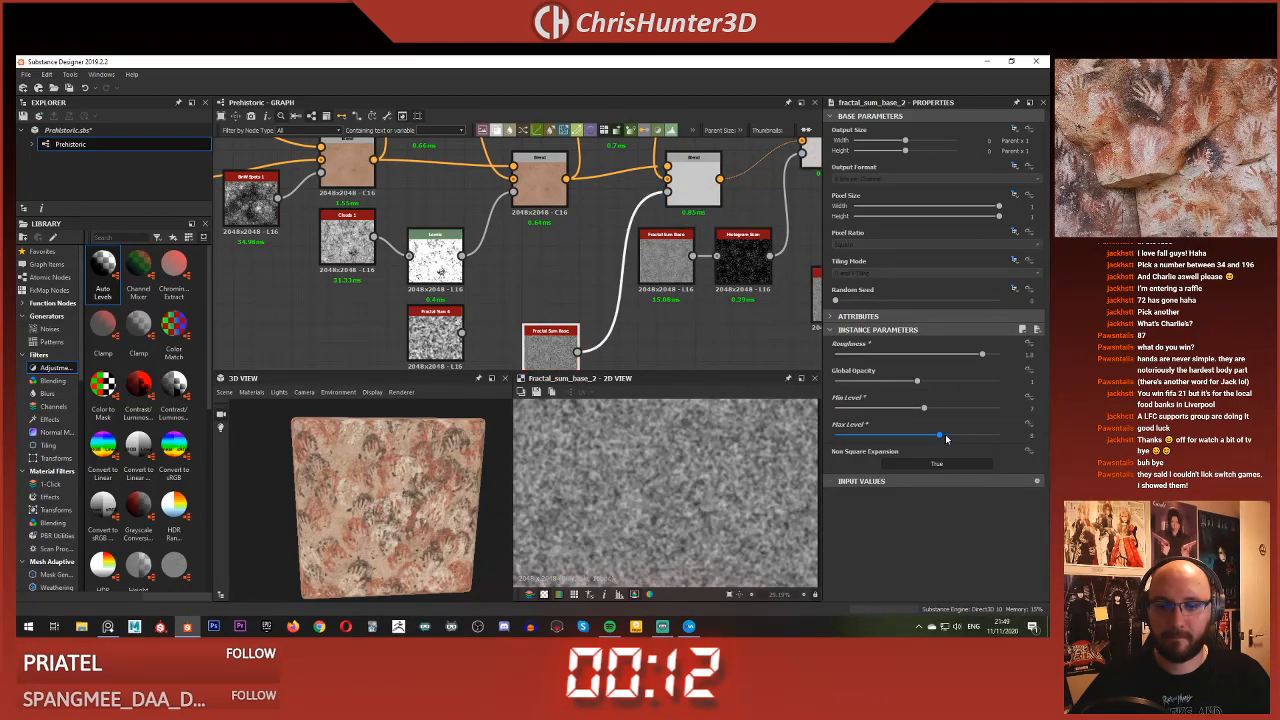
Compare the two HSL Blends in 2D and inspect the rock colour up close in 3D
double_click(695, 185)
drag(549, 172, 541, 172)
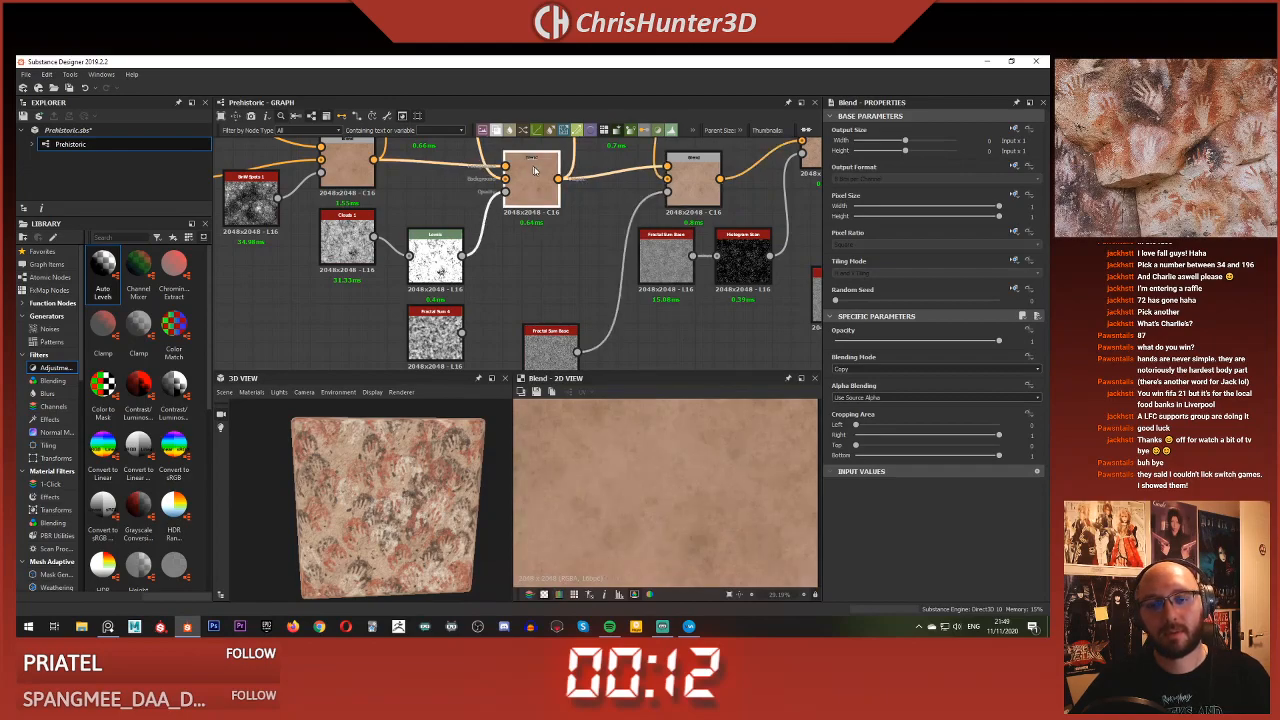
scroll(373, 505, up, 5)
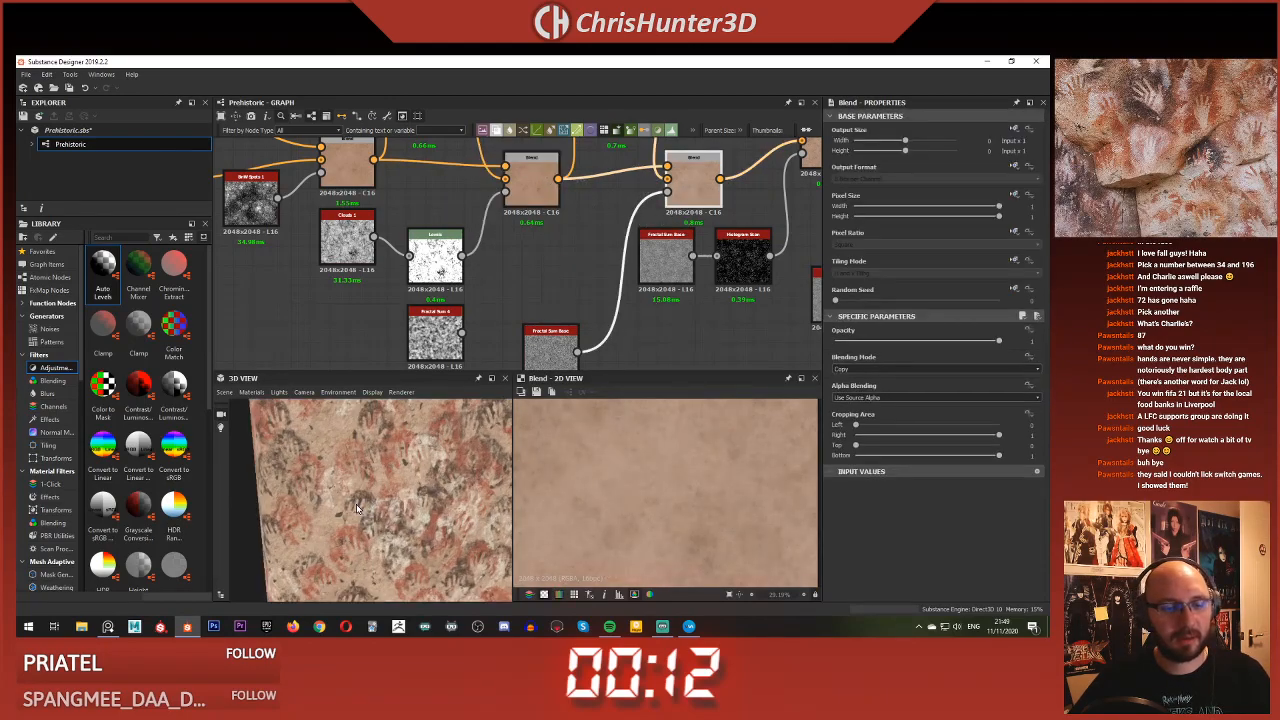
scroll(359, 480, down, 3)
scroll(360, 482, up, 3)
scroll(572, 245, up, 1)
Set the second HSL node's Lightness to 0.51 and check the two HSL Blends and the 3D material
middle_drag(572, 245, 522, 334)
scroll(522, 334, down, 2)
click(548, 226)
drag(915, 397, 920, 397)
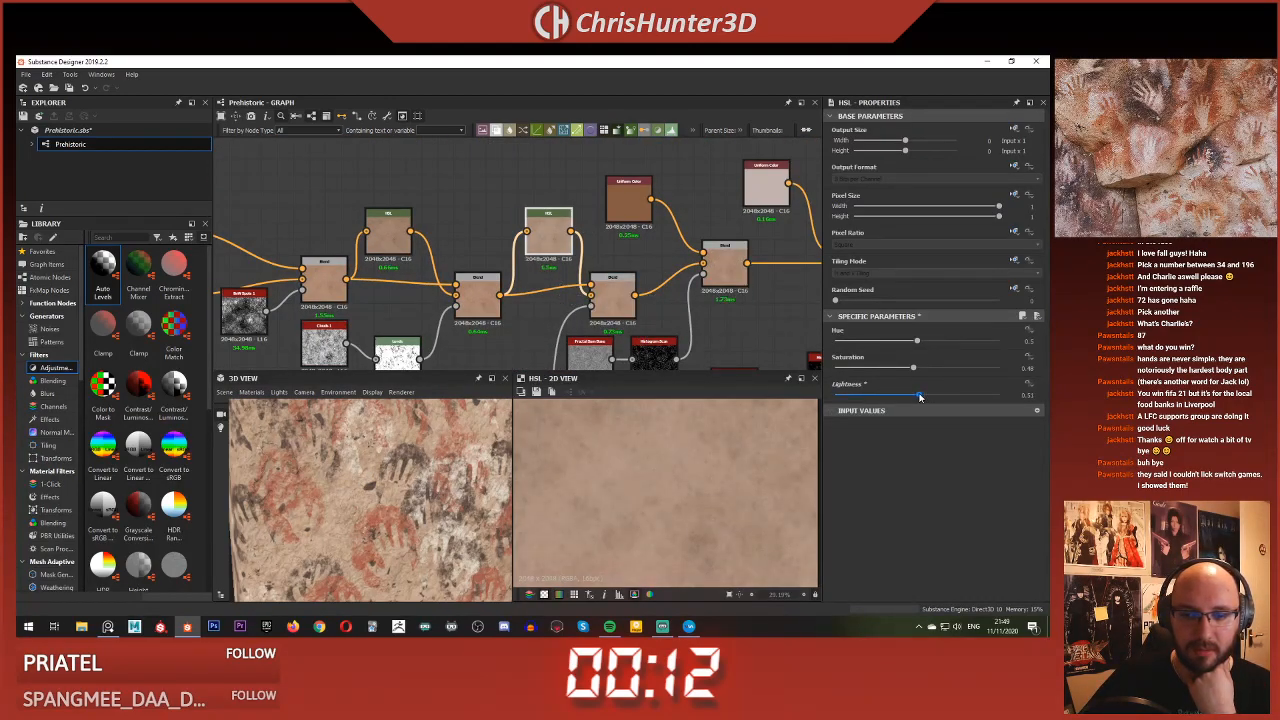
drag(366, 484, 401, 486)
click(483, 299)
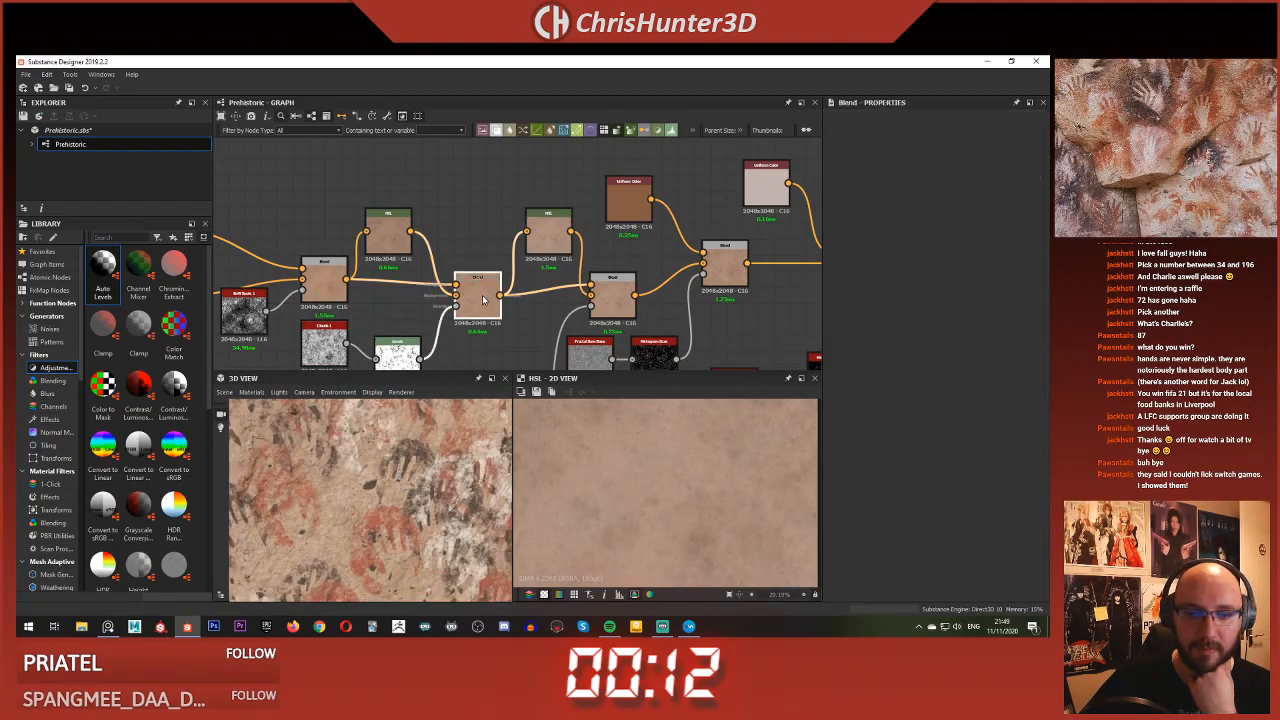
click(620, 291)
Delete the unused Fractal Sum 4 node and put the copied Fractal Sum Base in its place
middle_drag(536, 234, 627, 128)
double_click(588, 346)
middle_drag(588, 346, 588, 288)
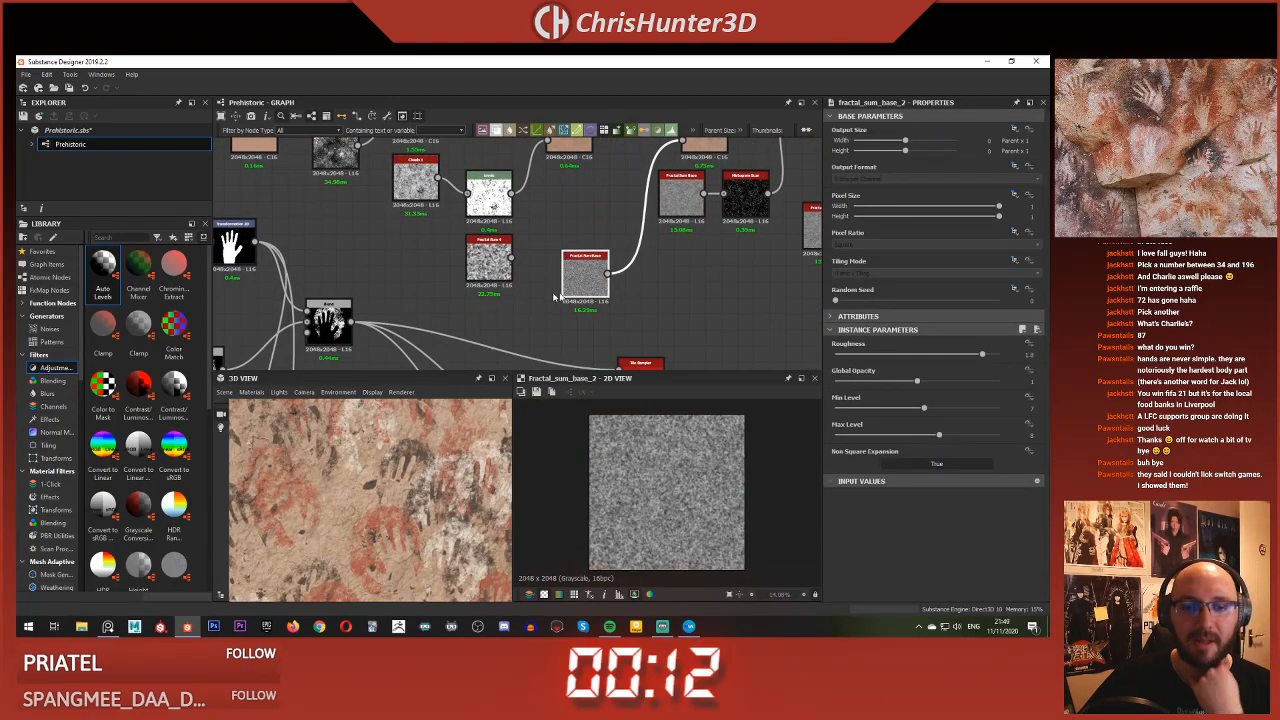
drag(588, 288, 499, 280)
click(566, 281)
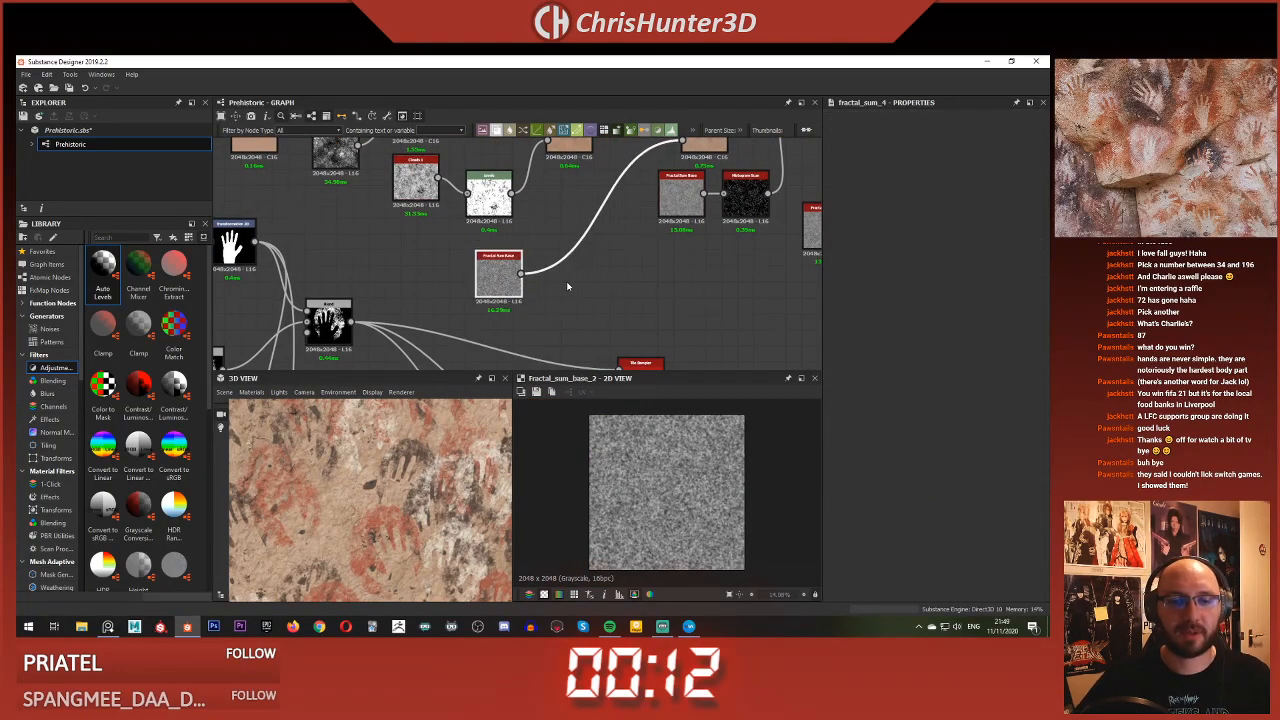
Insert a Histogram Scan between the copied Fractal Sum Base and the second HSL Blend's opacity, with Position about 0.39 and Contrast 0.27
key(space)
text(his)
key(Down)
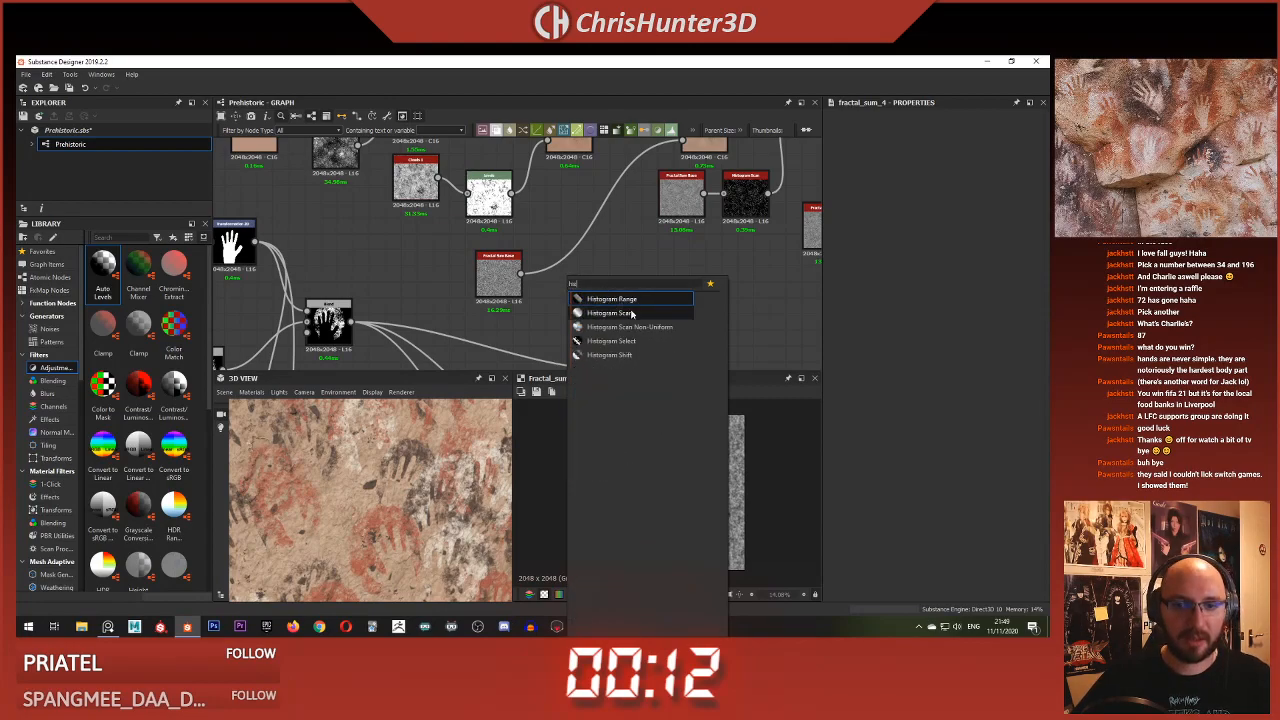
key(Return)
drag(927, 357, 880, 388)
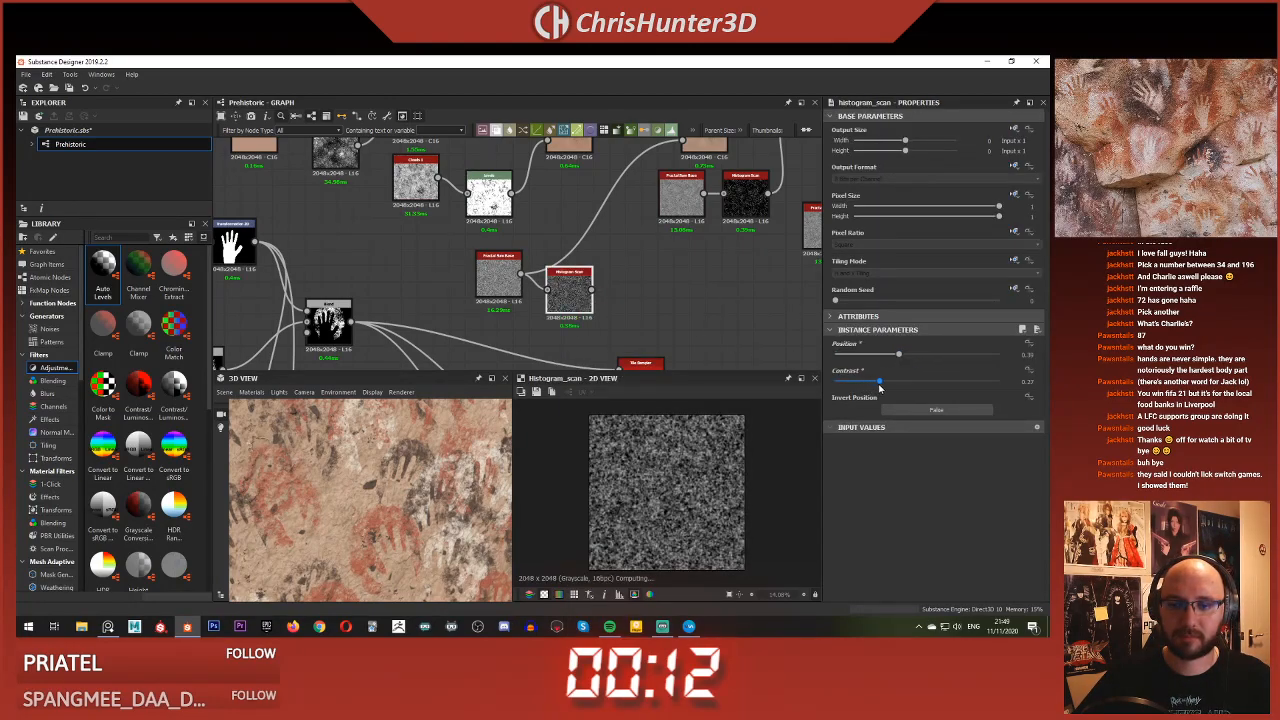
middle_drag(609, 282, 583, 340)
drag(566, 348, 656, 197)
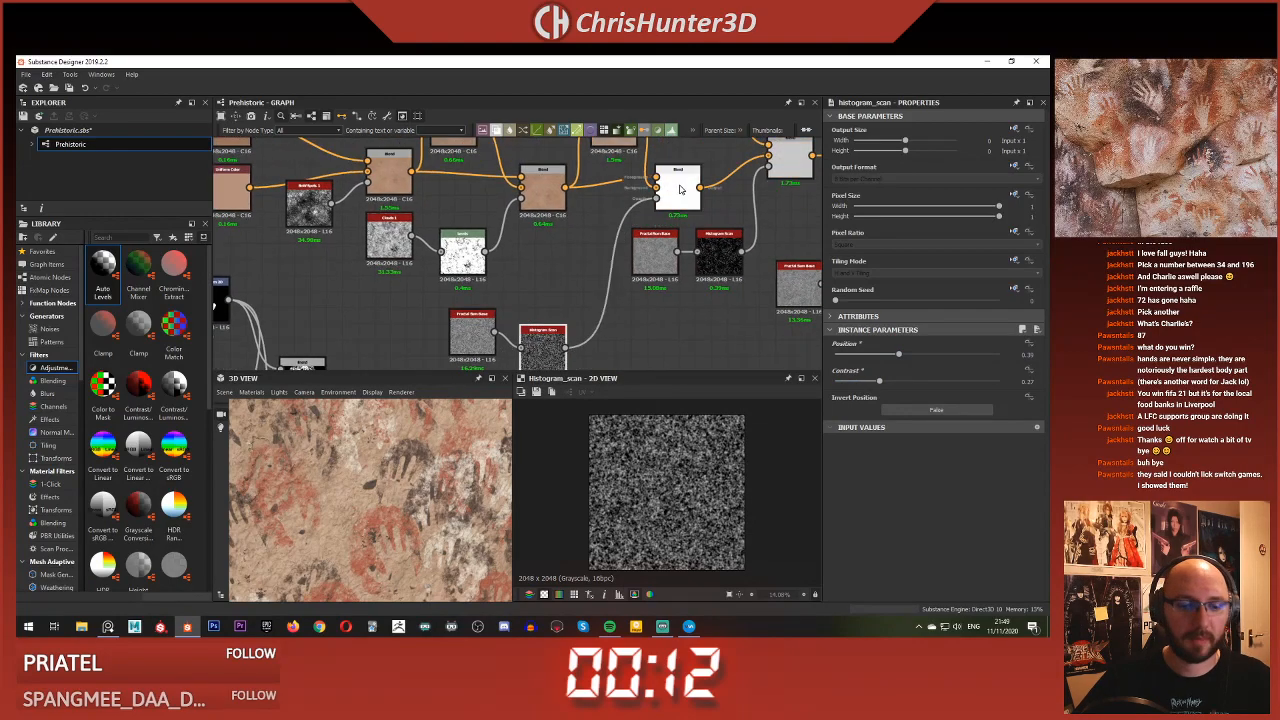
Compare the two HSL Blends in 2D and set the new Histogram Scan's Position to about 0.55 and Contrast to 0.77
click(680, 190)
double_click(680, 190)
double_click(545, 186)
double_click(679, 190)
click(547, 348)
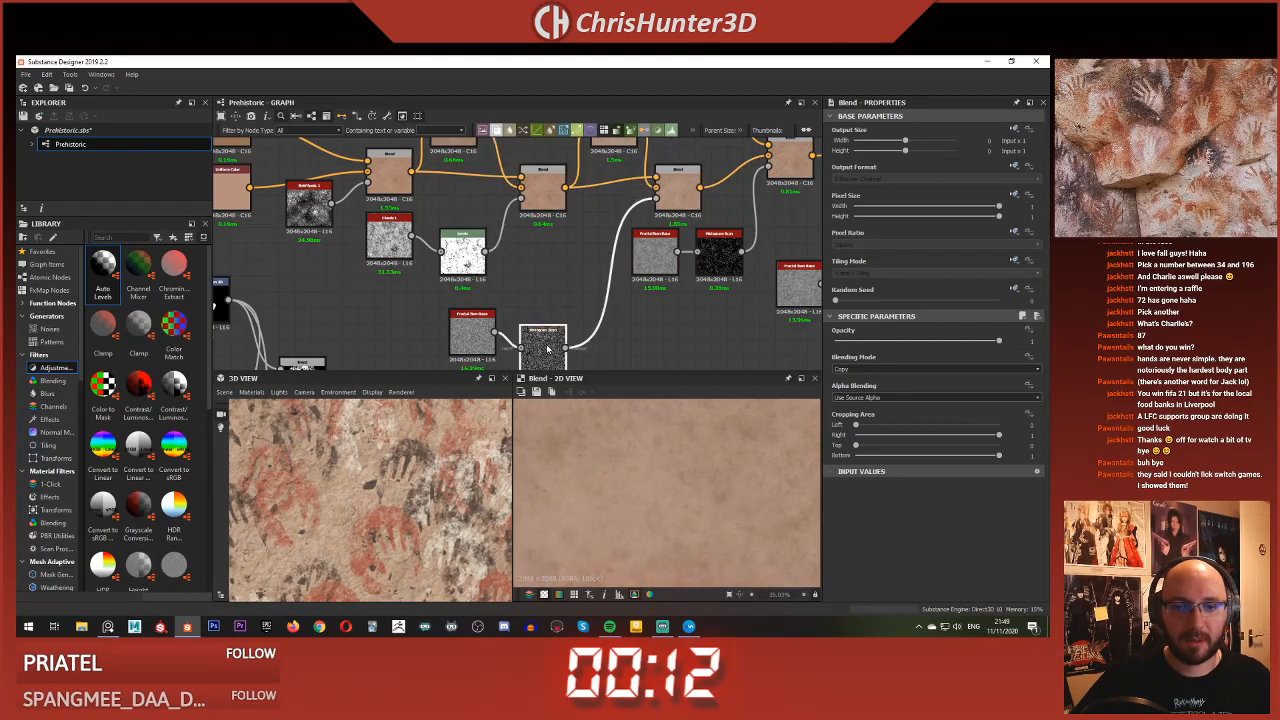
drag(891, 383, 990, 385)
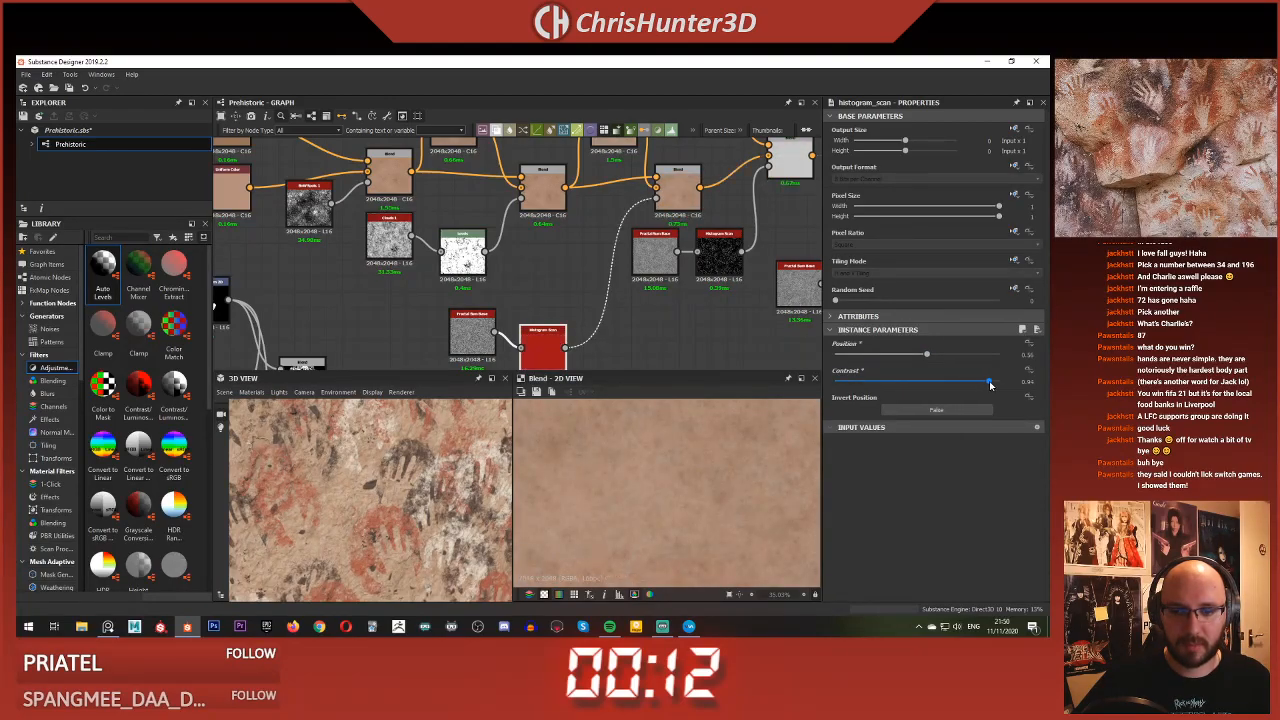
drag(925, 355, 959, 382)
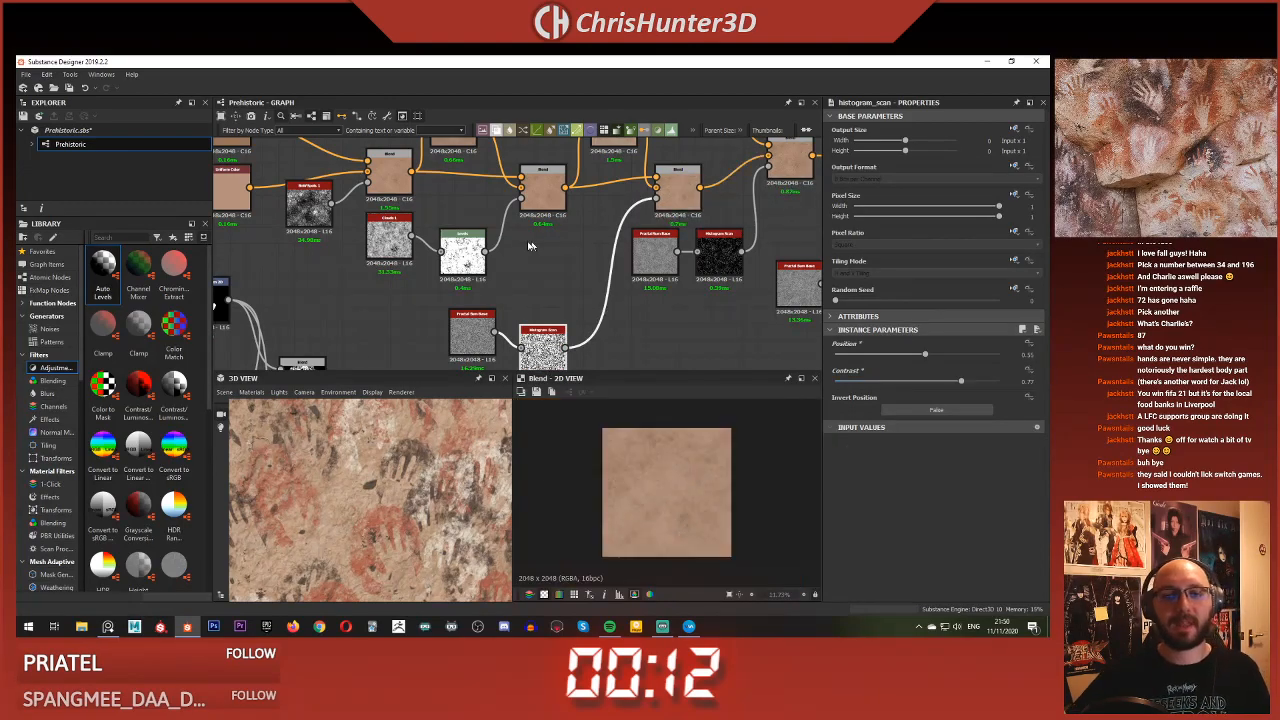
Check the first HSL Blend and the whole material in 3D, and save the package
click(543, 185)
drag(340, 500, 372, 477)
scroll(373, 482, down, 5)
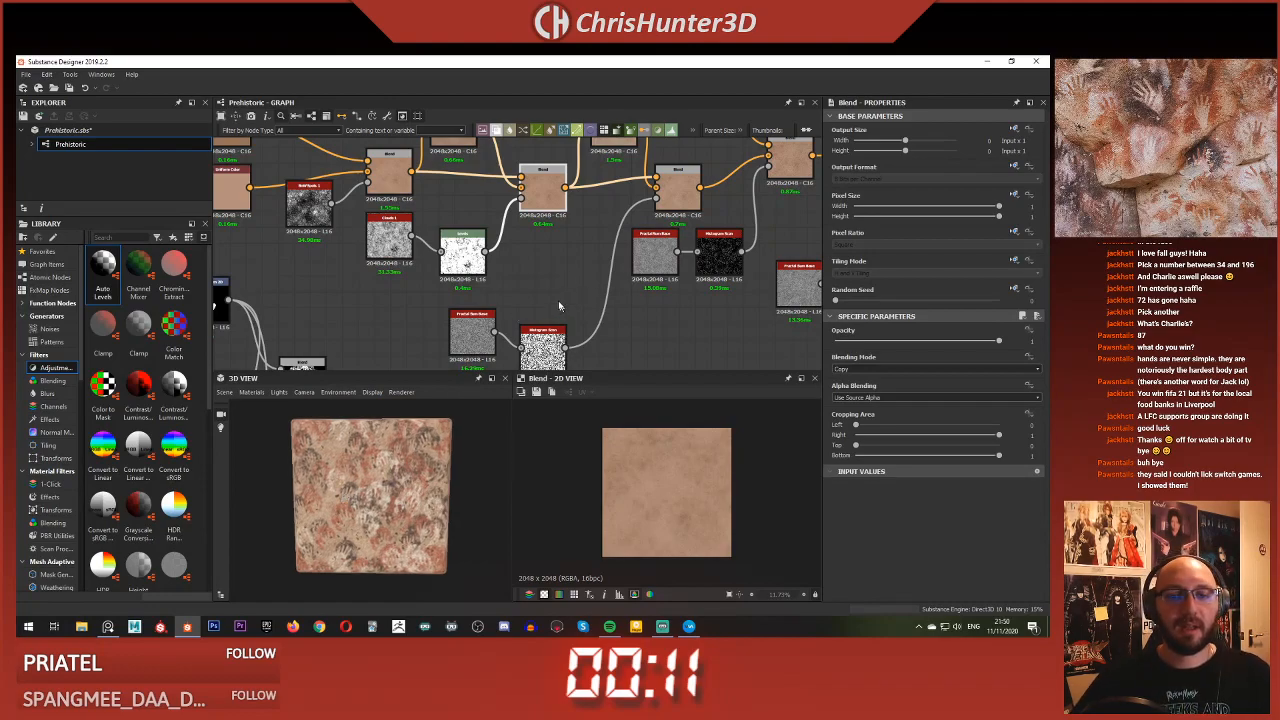
middle_drag(547, 242, 535, 250)
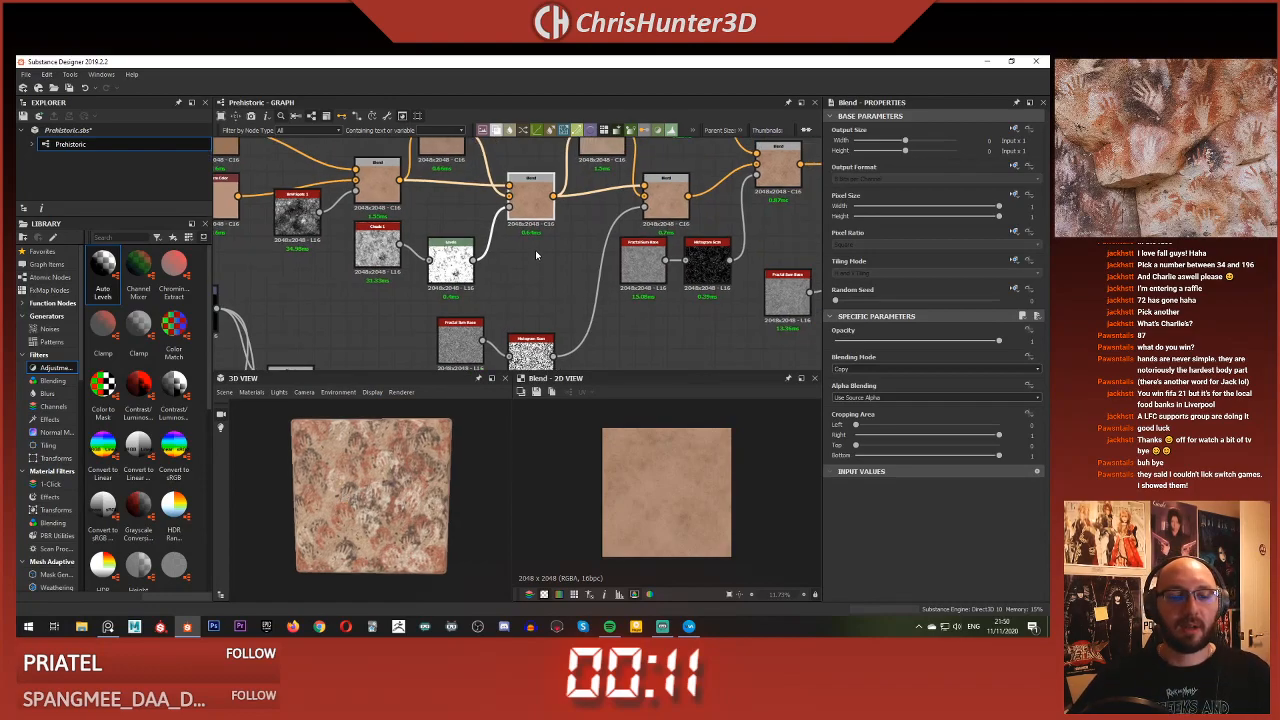
right_click(535, 250)
click(584, 361)
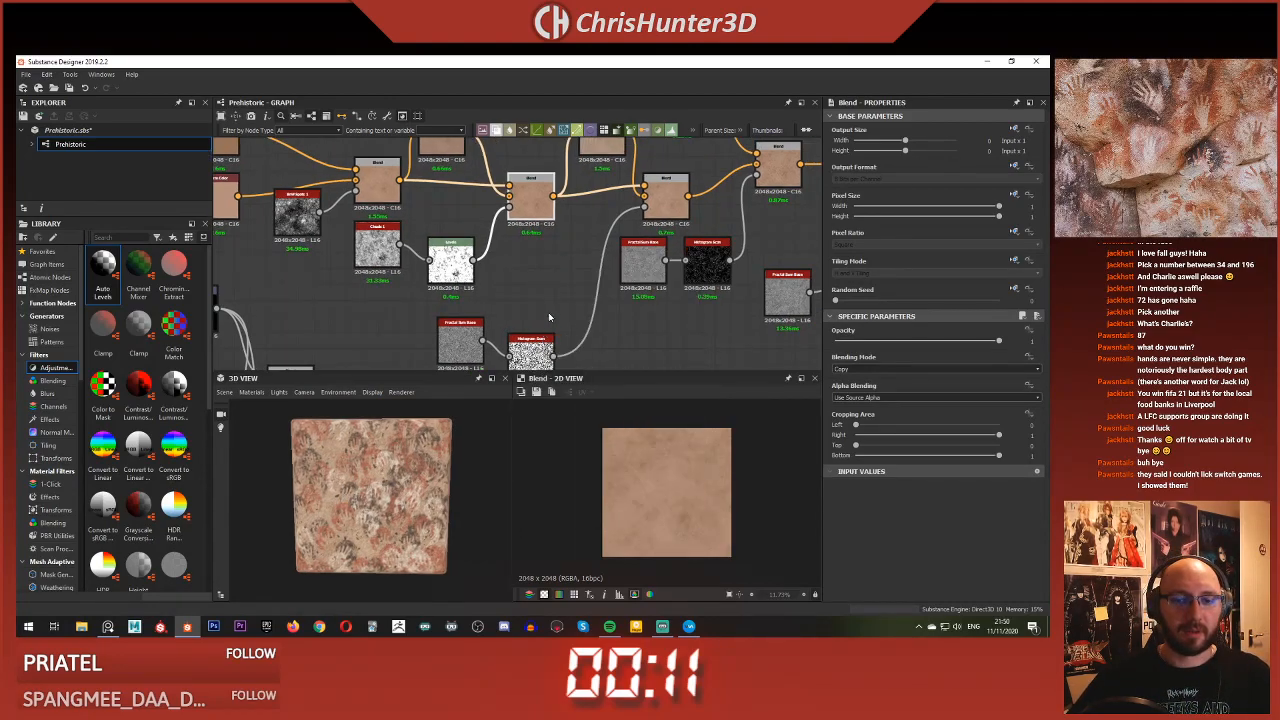
Move the copied Fractal Sum Base and its Histogram Scan closer beneath the second HSL Blend and save the package
drag(530, 355, 563, 298)
middle_drag(563, 298, 564, 313)
drag(461, 366, 499, 327)
middle_drag(499, 327, 494, 334)
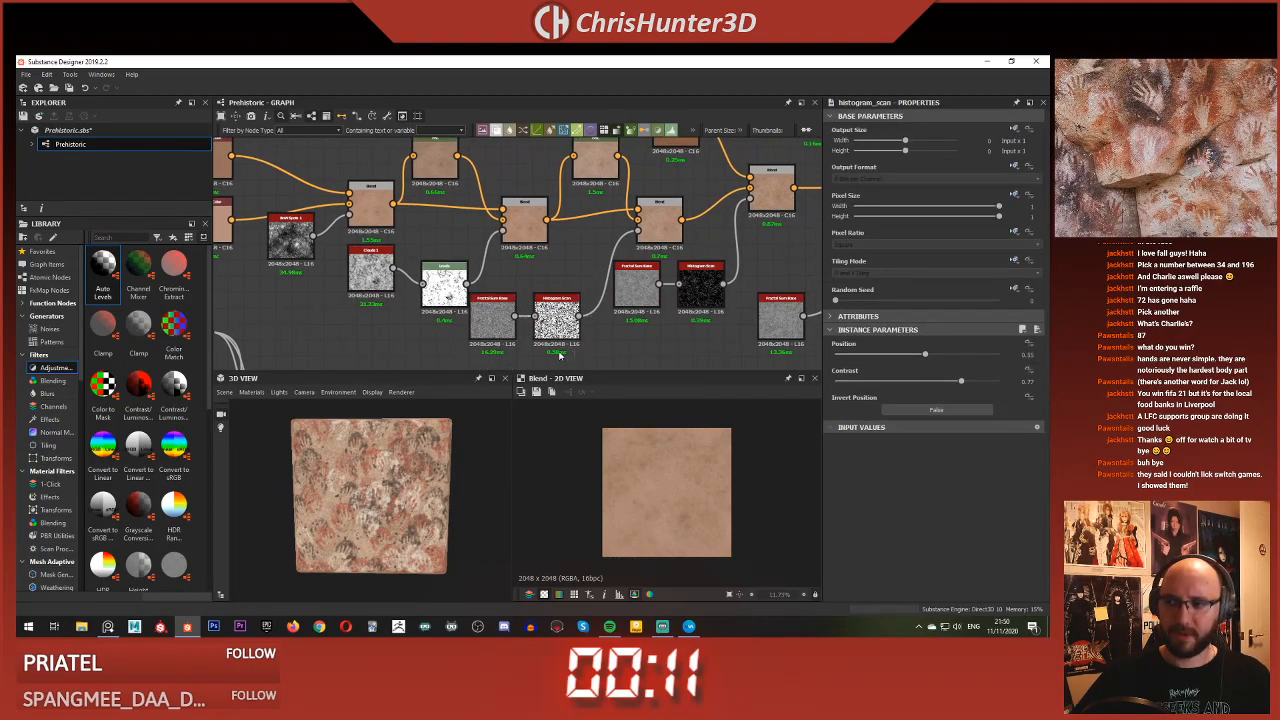
scroll(603, 342, down, 1)
middle_drag(603, 342, 552, 312)
ctrl+click(466, 308)
drag(466, 308, 467, 333)
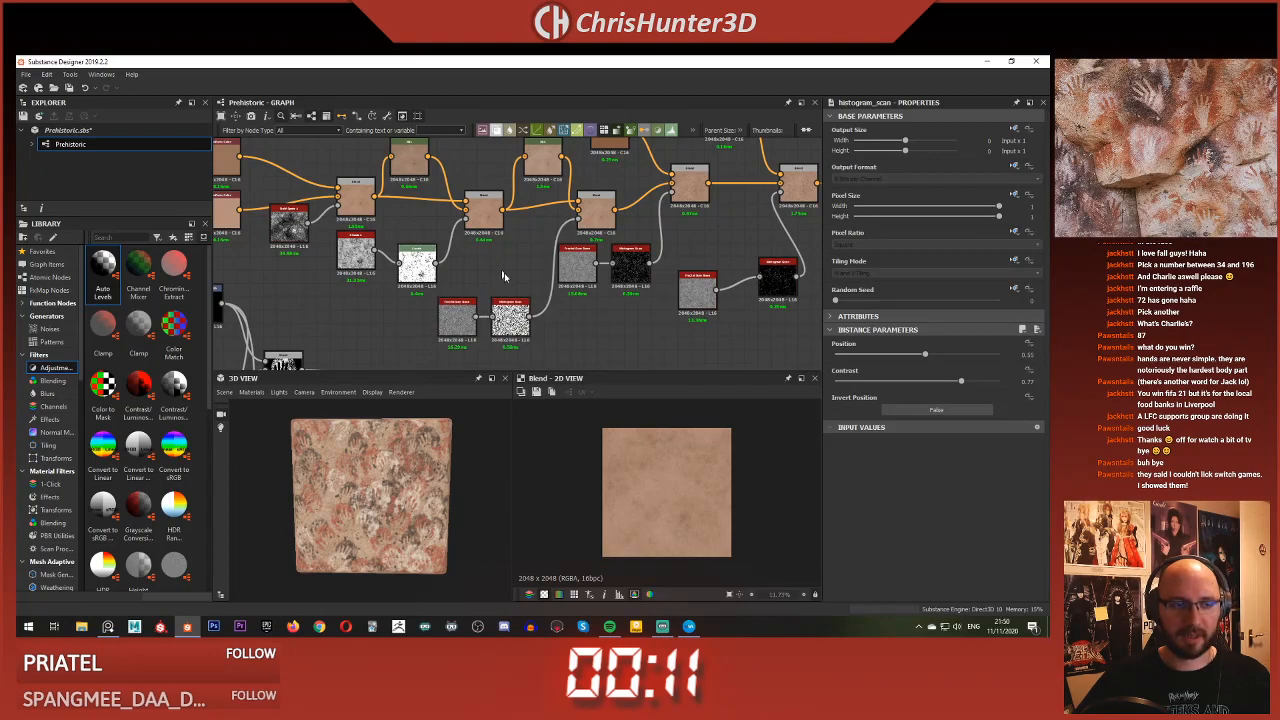
right_click(557, 340)
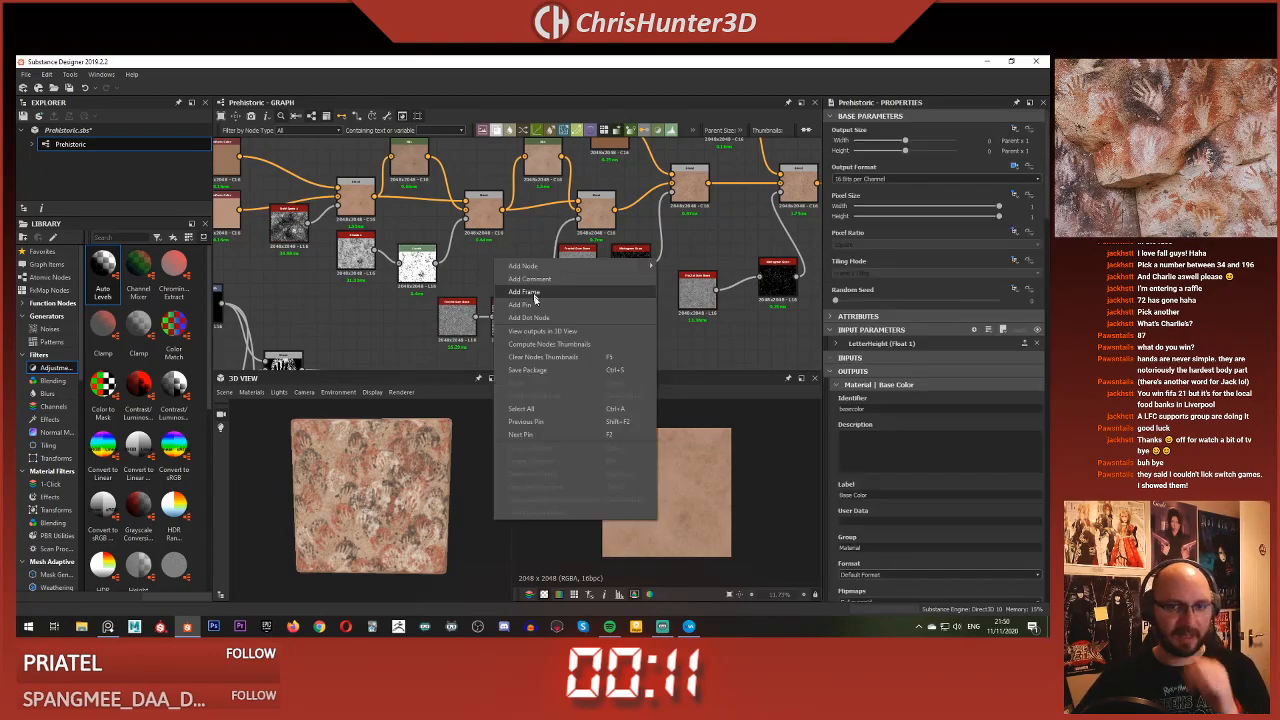
click(548, 367)
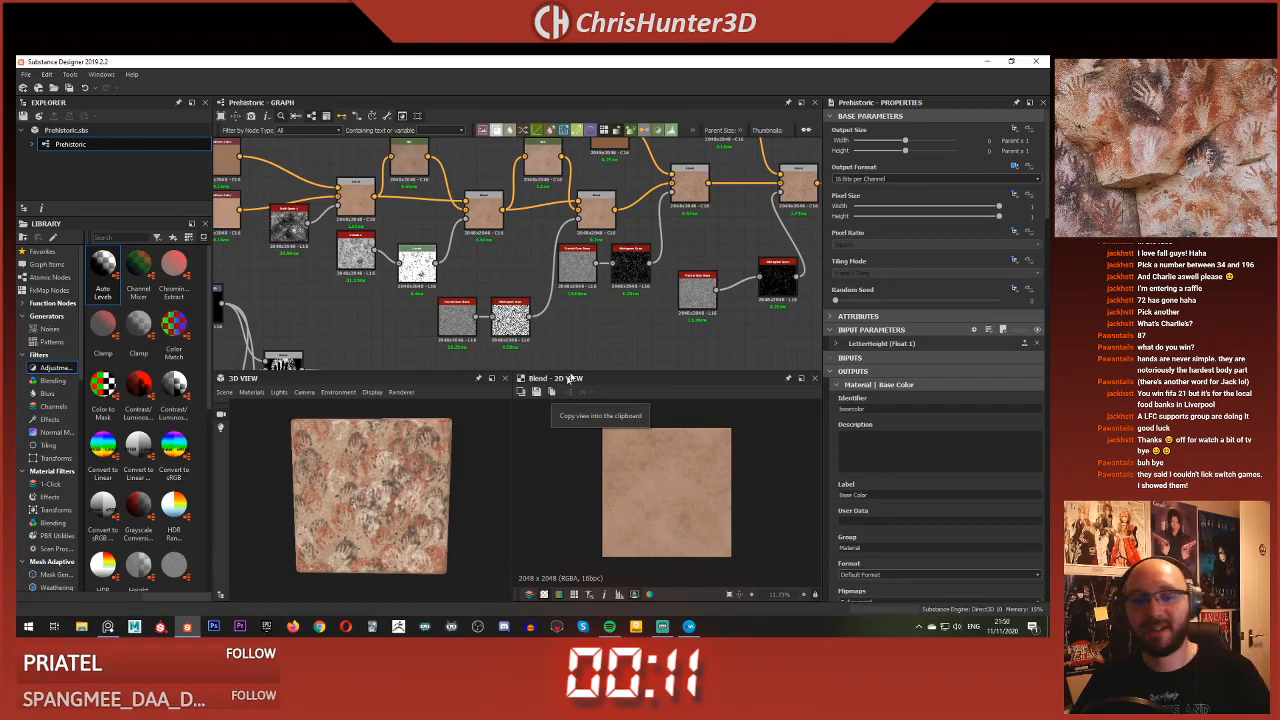
Examine the final Blend of the base-colour chain in 2D and follow the hand-print colour Blends back upstream
scroll(620, 258, down, 3)
middle_drag(625, 258, 480, 268)
middle_drag(665, 262, 388, 310)
scroll(544, 250, up, 6)
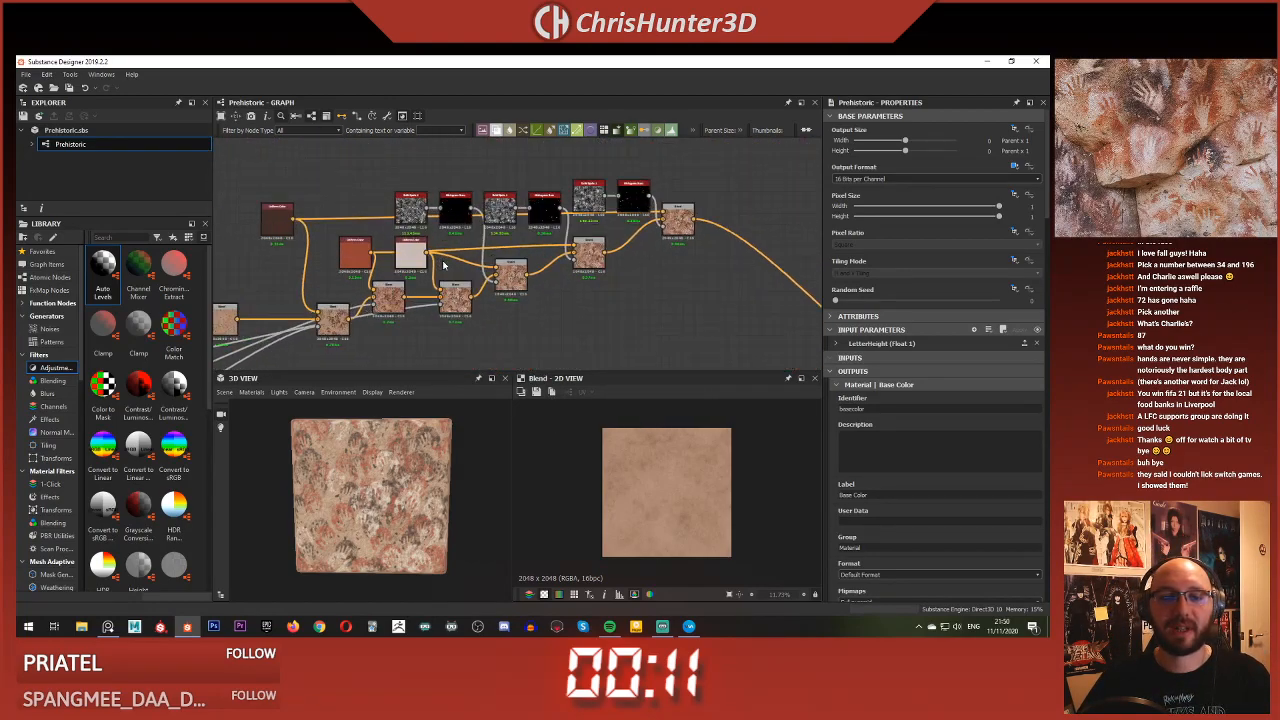
click(688, 226)
scroll(419, 293, down, 5)
middle_drag(419, 293, 499, 353)
scroll(550, 277, up, 3)
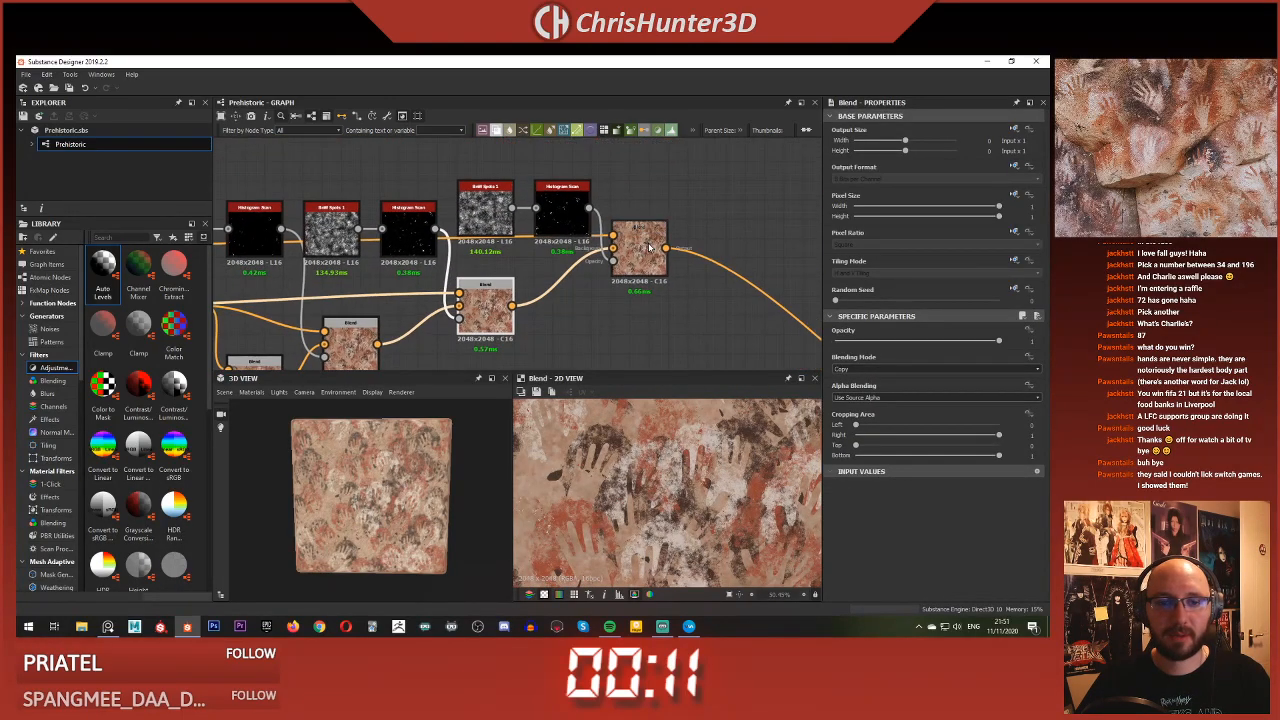
middle_drag(417, 312, 606, 254)
middle_drag(425, 320, 537, 281)
middle_drag(401, 265, 632, 323)
middle_drag(459, 297, 492, 221)
View the Blend that adds the dark brown specks in 2D, along with the Histogram Scan that masks it
click(603, 298)
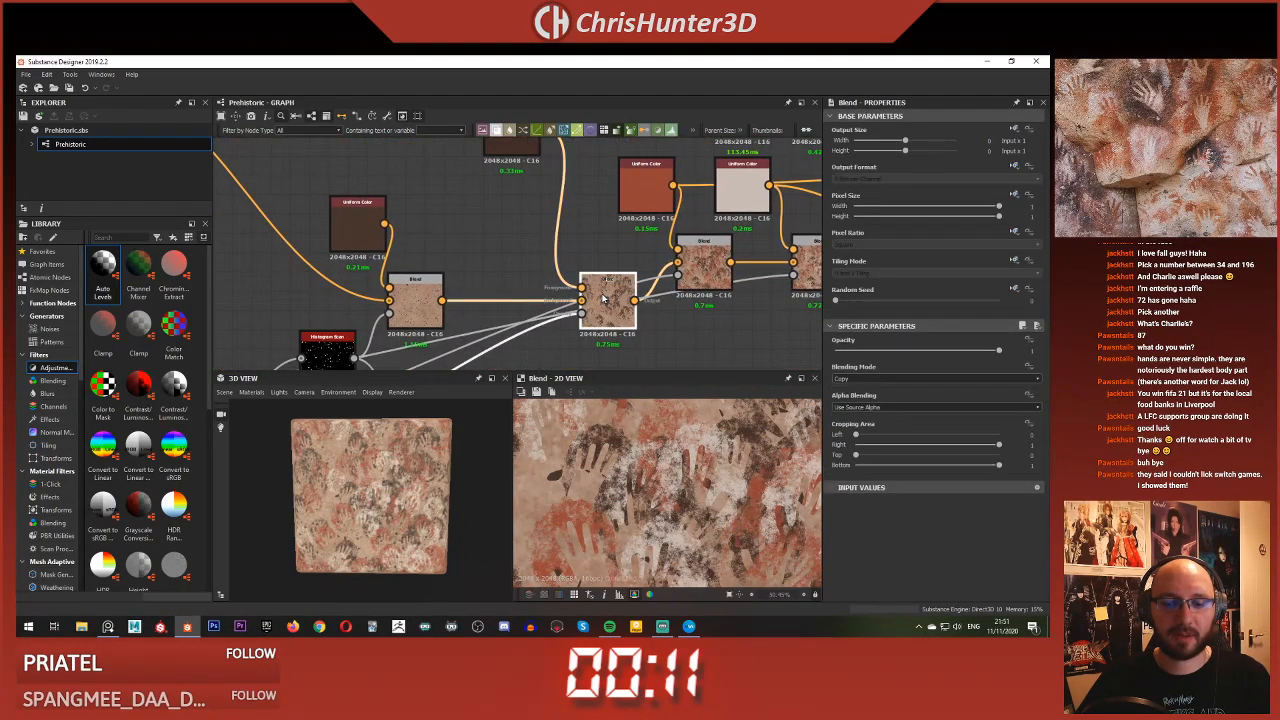
double_click(407, 284)
middle_drag(407, 284, 535, 242)
scroll(535, 242, down, 4)
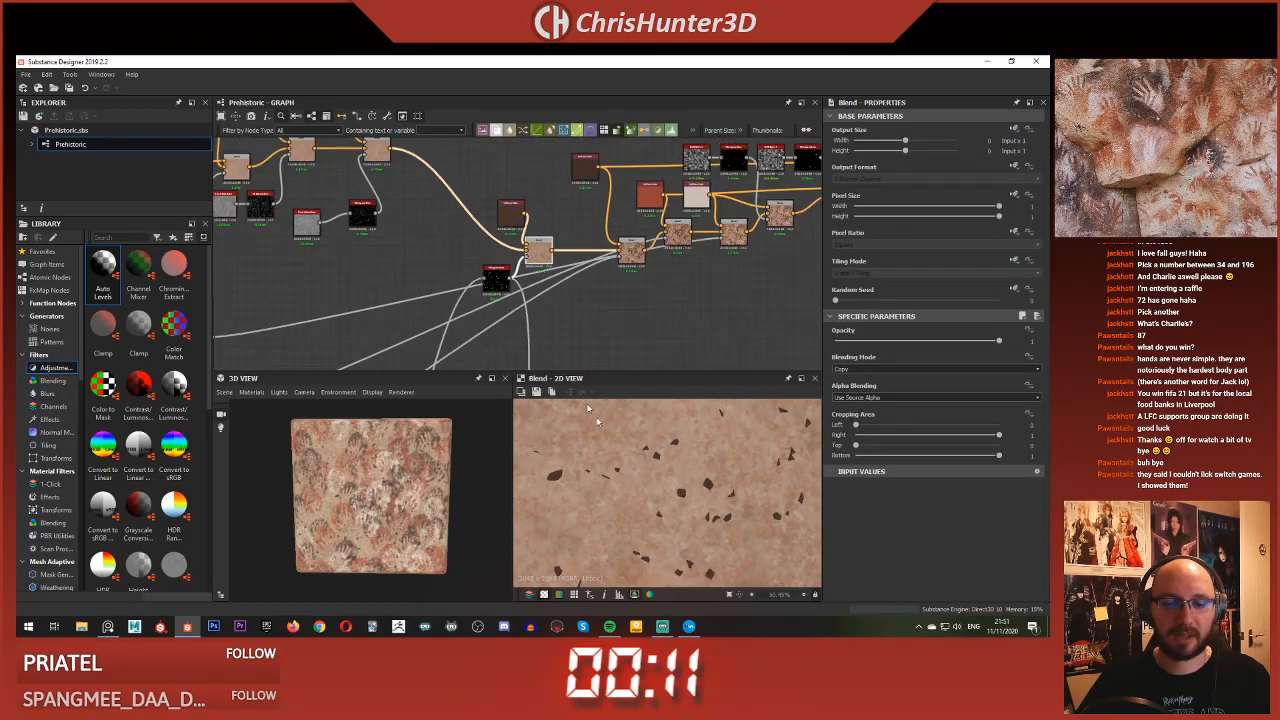
key(f)
scroll(467, 276, up, 3)
double_click(510, 283)
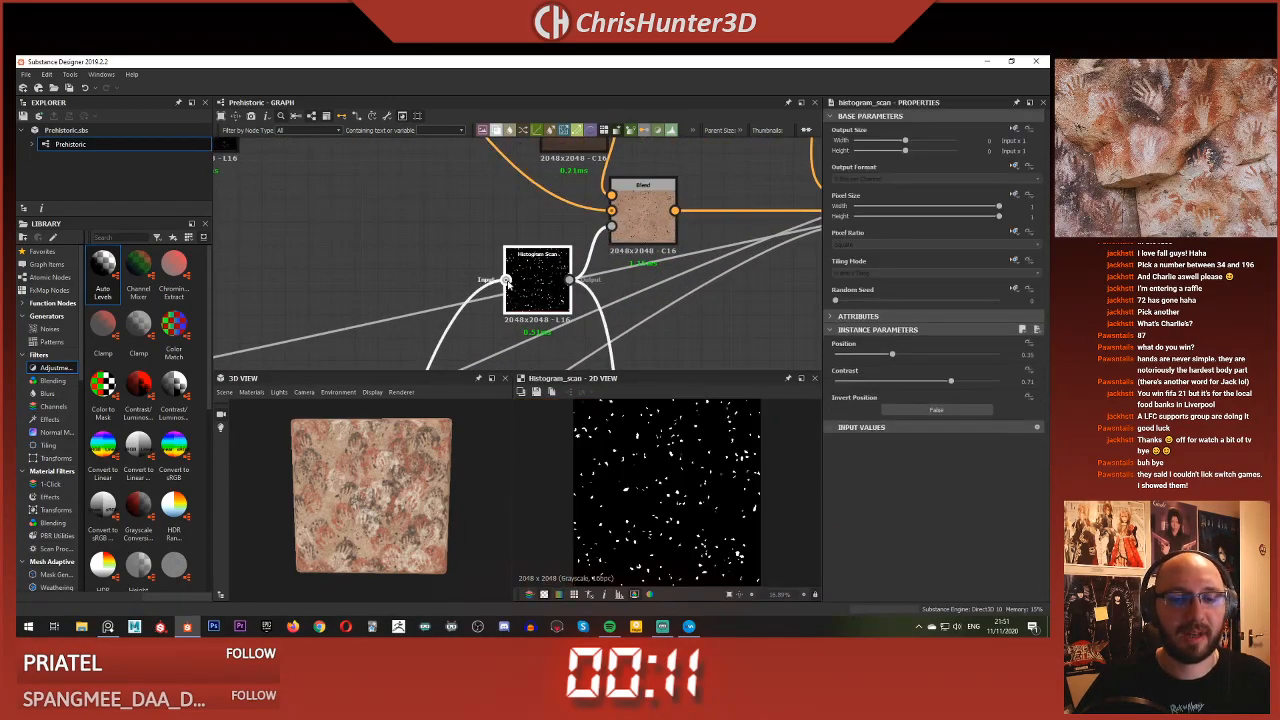
Set the Histogram Scan fed by Cells 4, ahead of the Slope Blur Grayscale, to Contrast 0.95 and Position 0.01
scroll(534, 279, down, 4)
middle_drag(430, 345, 518, 165)
middle_drag(488, 340, 505, 240)
scroll(505, 240, down, 3)
scroll(505, 238, up, 4)
scroll(444, 262, up, 6)
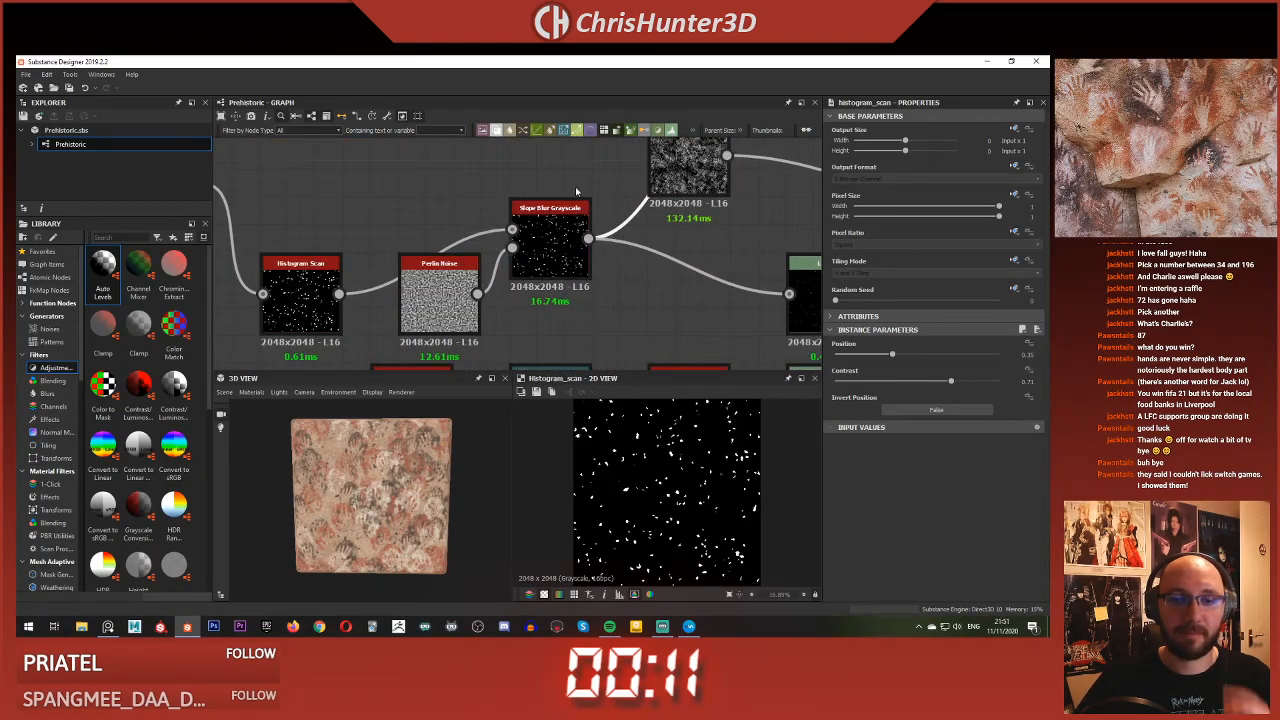
click(565, 265)
scroll(540, 268, down, 4)
middle_drag(345, 289, 420, 242)
click(408, 270)
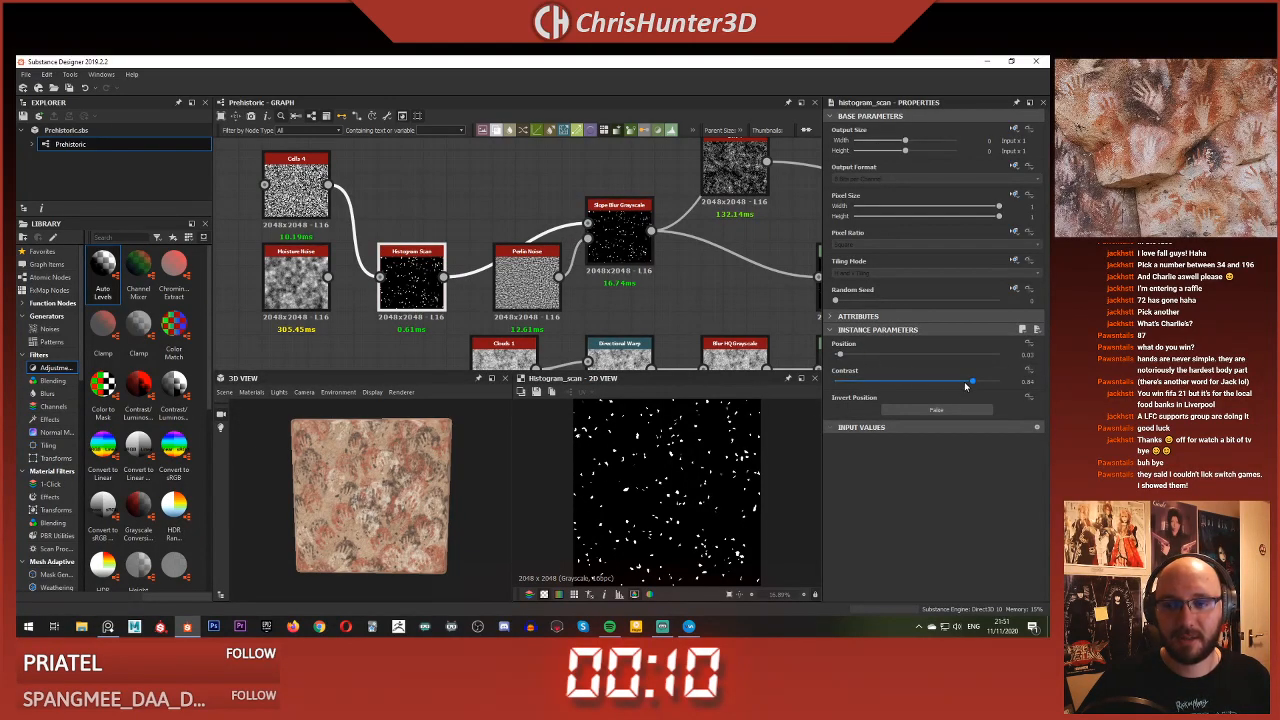
drag(977, 383, 989, 383)
drag(840, 355, 838, 358)
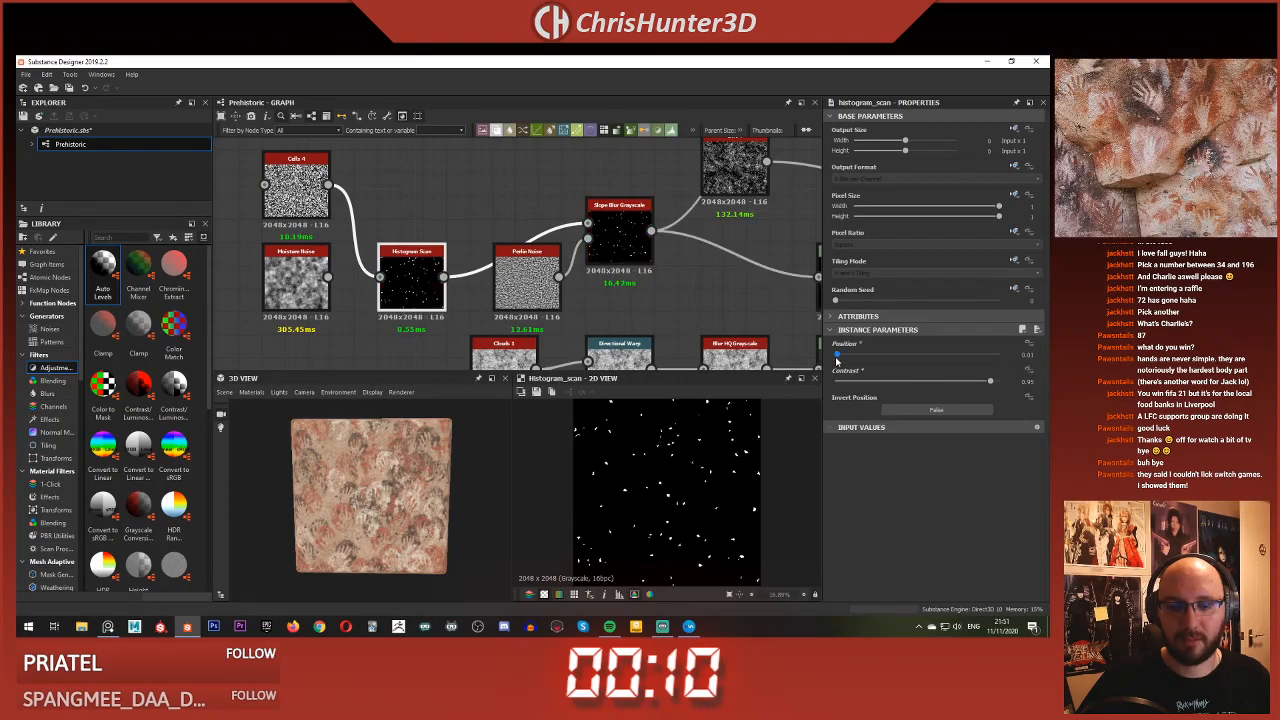
Move the Cells 4 and Moisture Noise nodes further upstream to free space before the Histogram Scan
scroll(418, 463, up, 5)
middle_drag(444, 197, 567, 219)
scroll(567, 219, up, 1)
drag(412, 210, 357, 210)
middle_drag(357, 210, 445, 211)
scroll(445, 211, down, 1)
drag(487, 307, 383, 319)
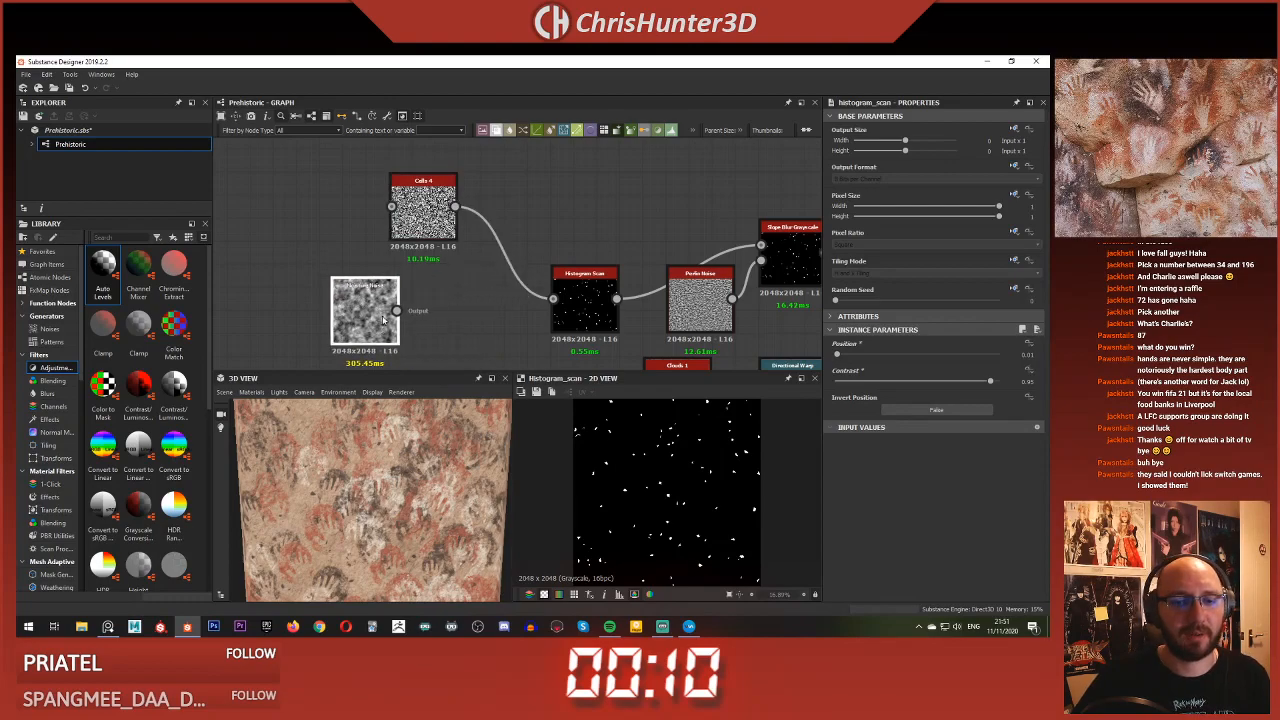
drag(413, 214, 367, 215)
click(357, 308)
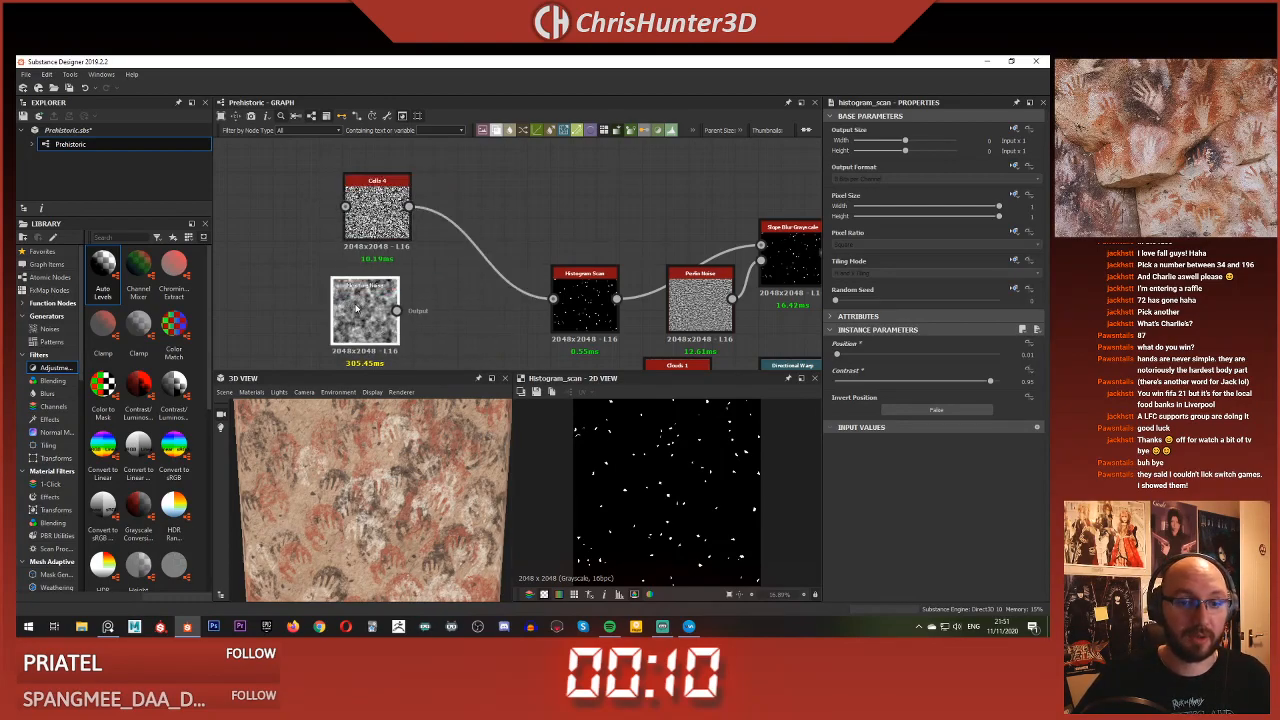
Blend Moisture Noise over Cells 4 in a new Blend node set to Subtract, and place it upstream of the Histogram Scan
key(space)
text(bl)
key(Return)
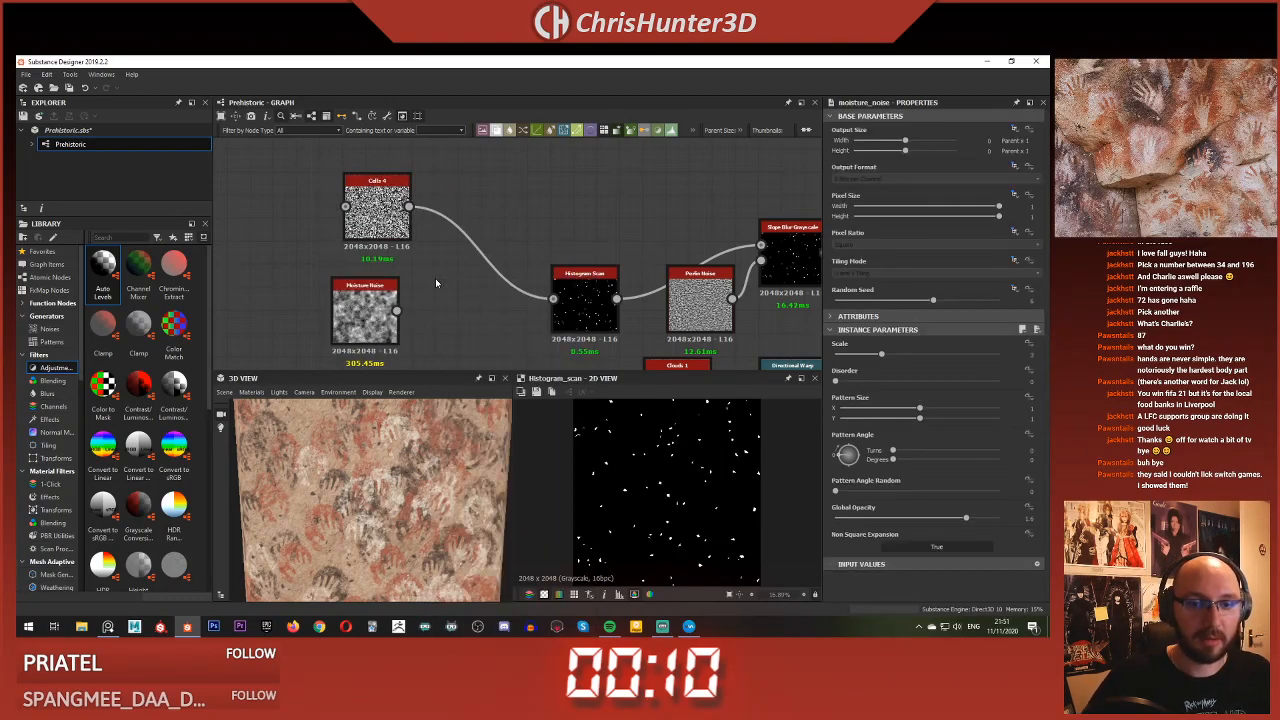
click(391, 321)
drag(423, 279, 415, 261)
click(446, 279)
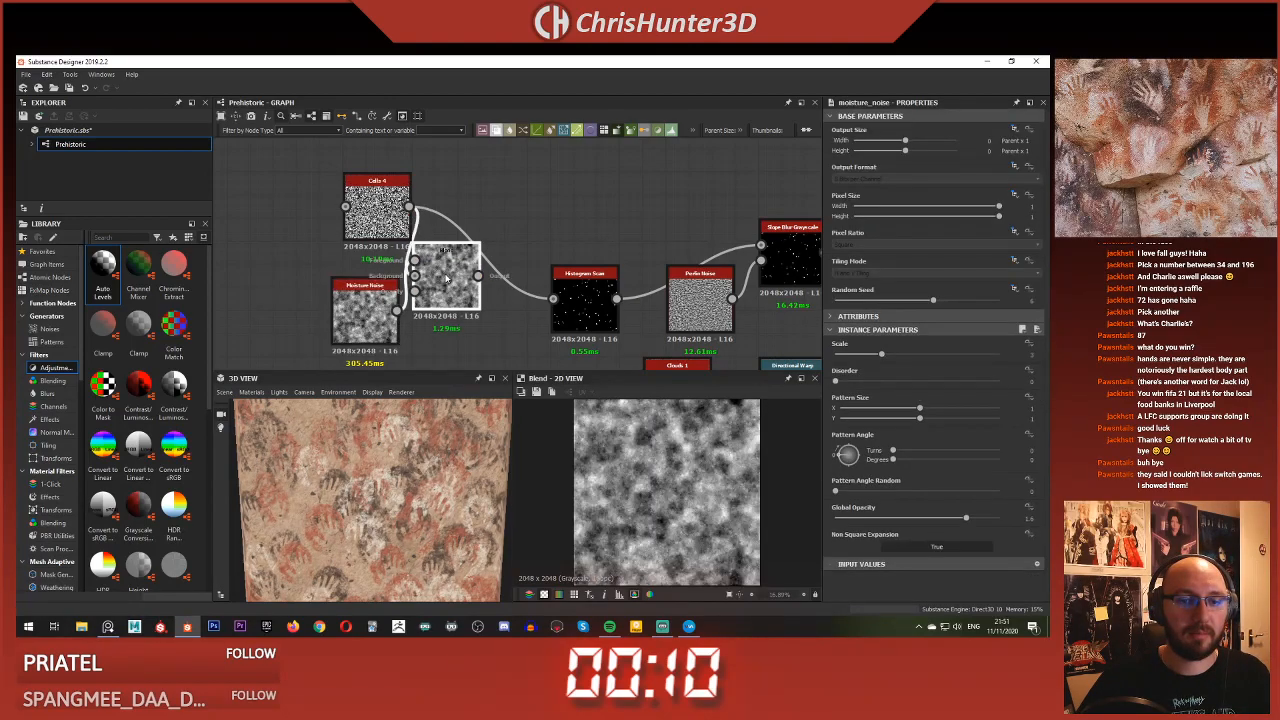
click(870, 369)
click(870, 389)
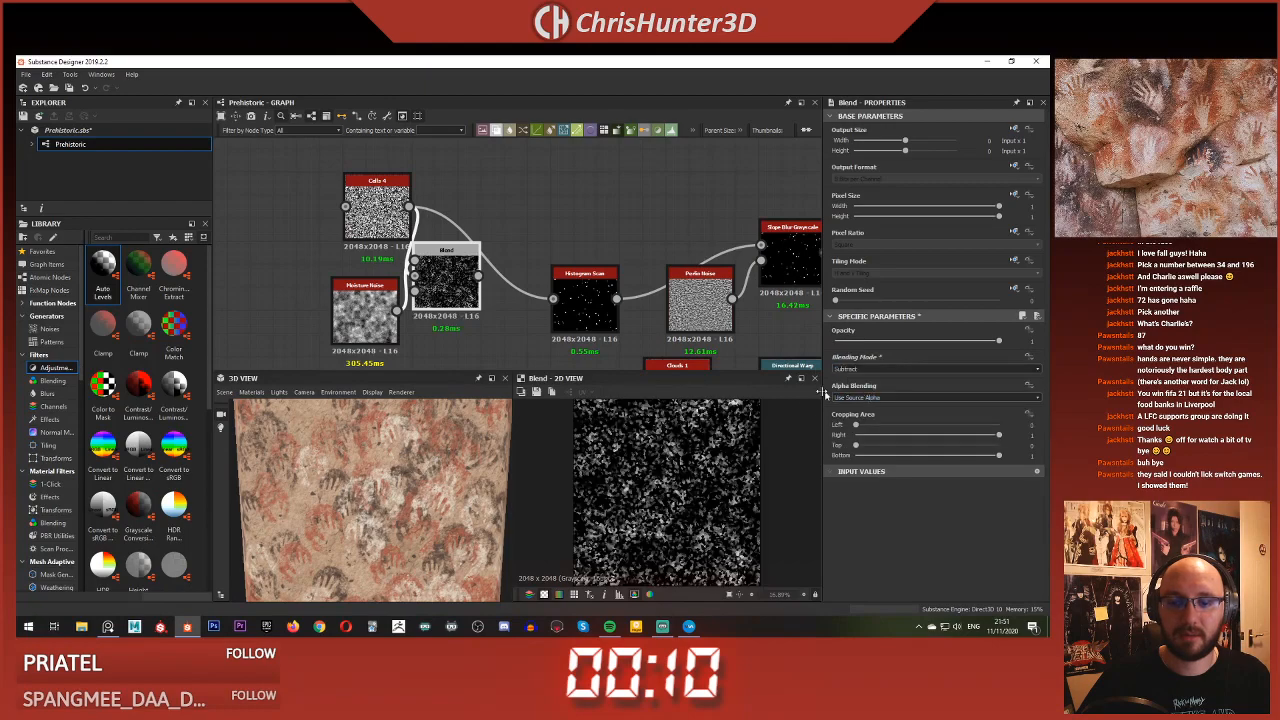
drag(446, 282, 538, 211)
Try a Scale of 1 on the Moisture Noise
click(386, 305)
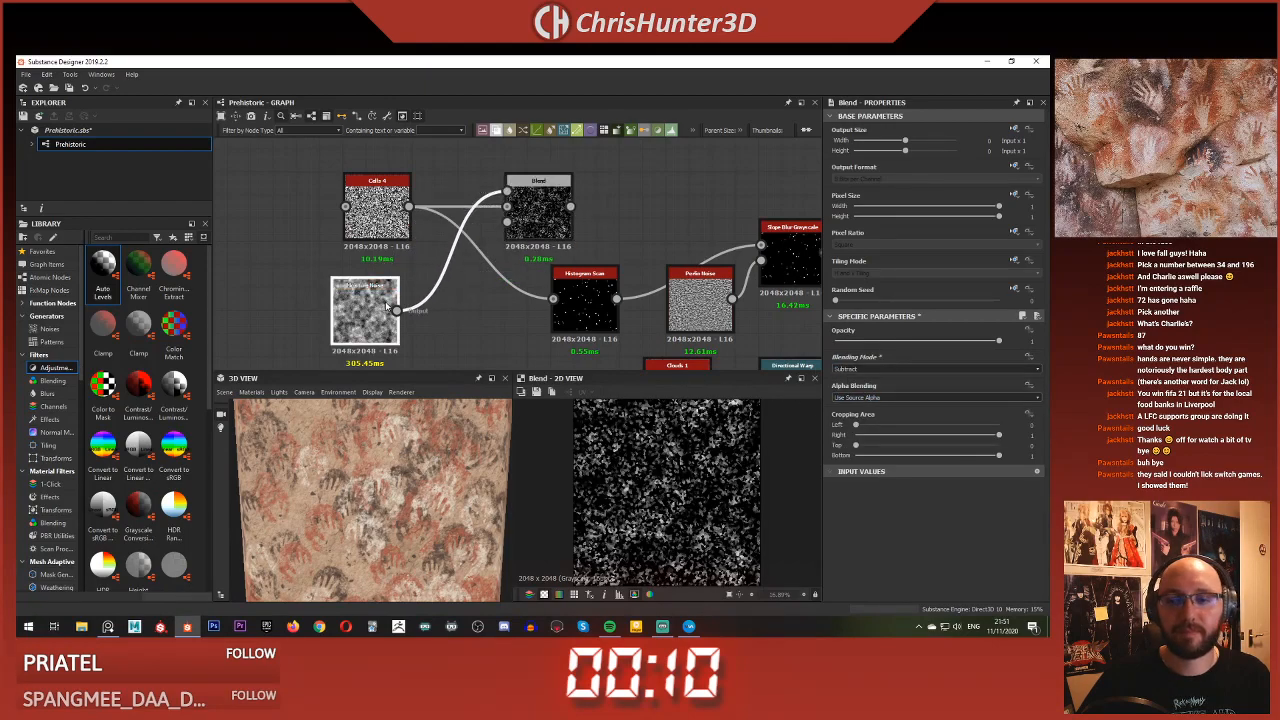
middle_drag(398, 302, 438, 287)
drag(881, 354, 835, 354)
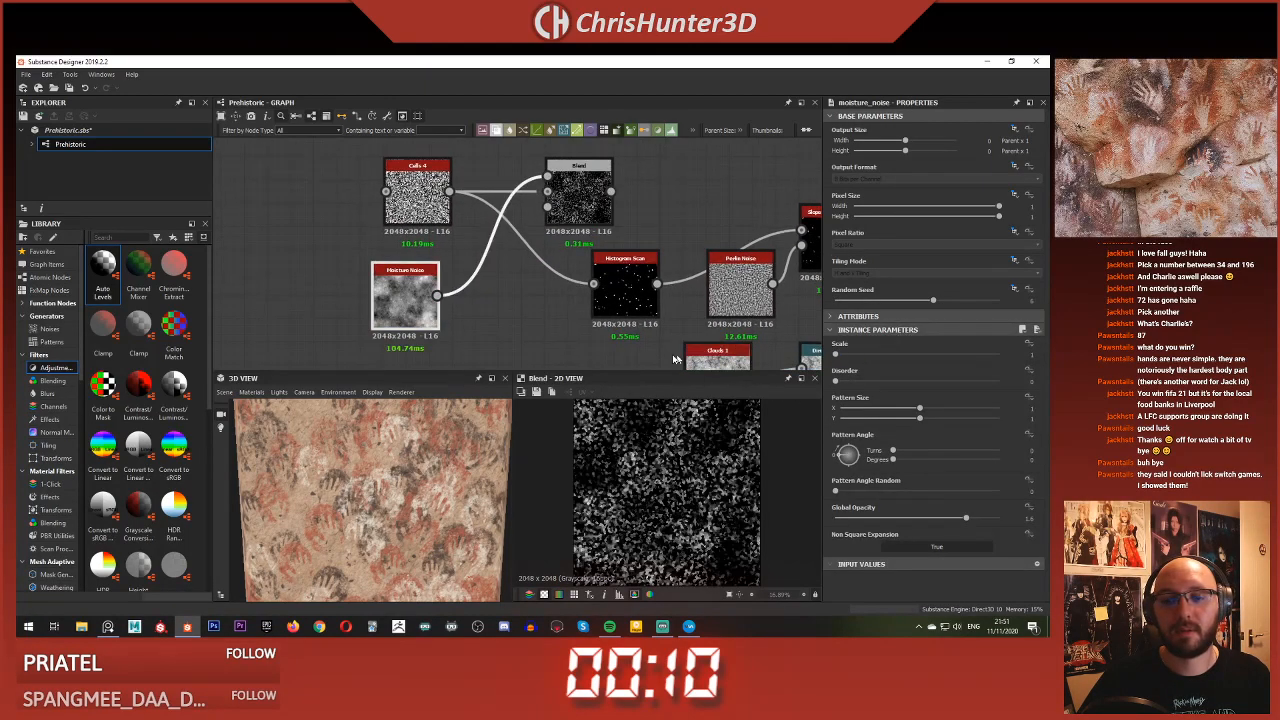
Replace the Moisture Noise with a Perlin Noise feeding the Blend's foreground
drag(415, 298, 405, 296)
key(Delete)
key(space)
text(perl)
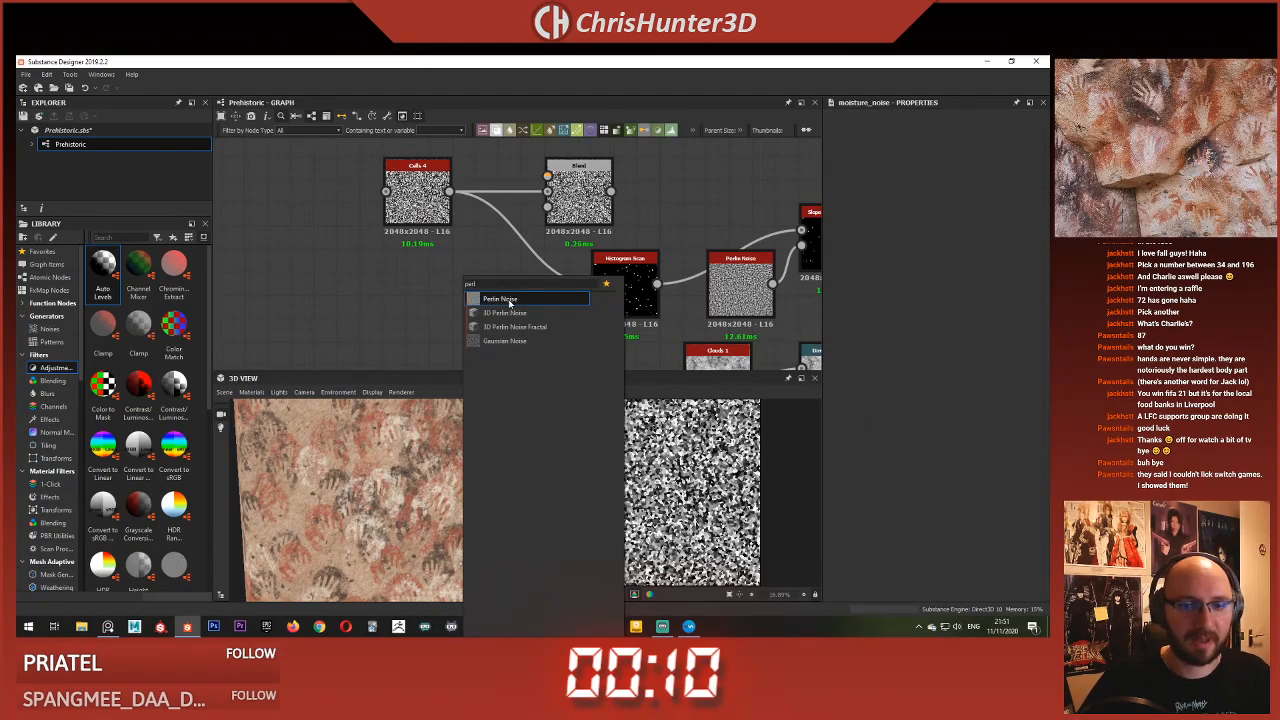
key(Return)
Try the Add (Linear Dodge) blending mode on the Blend of Perlin Noise and Cells 4
click(576, 175)
click(900, 369)
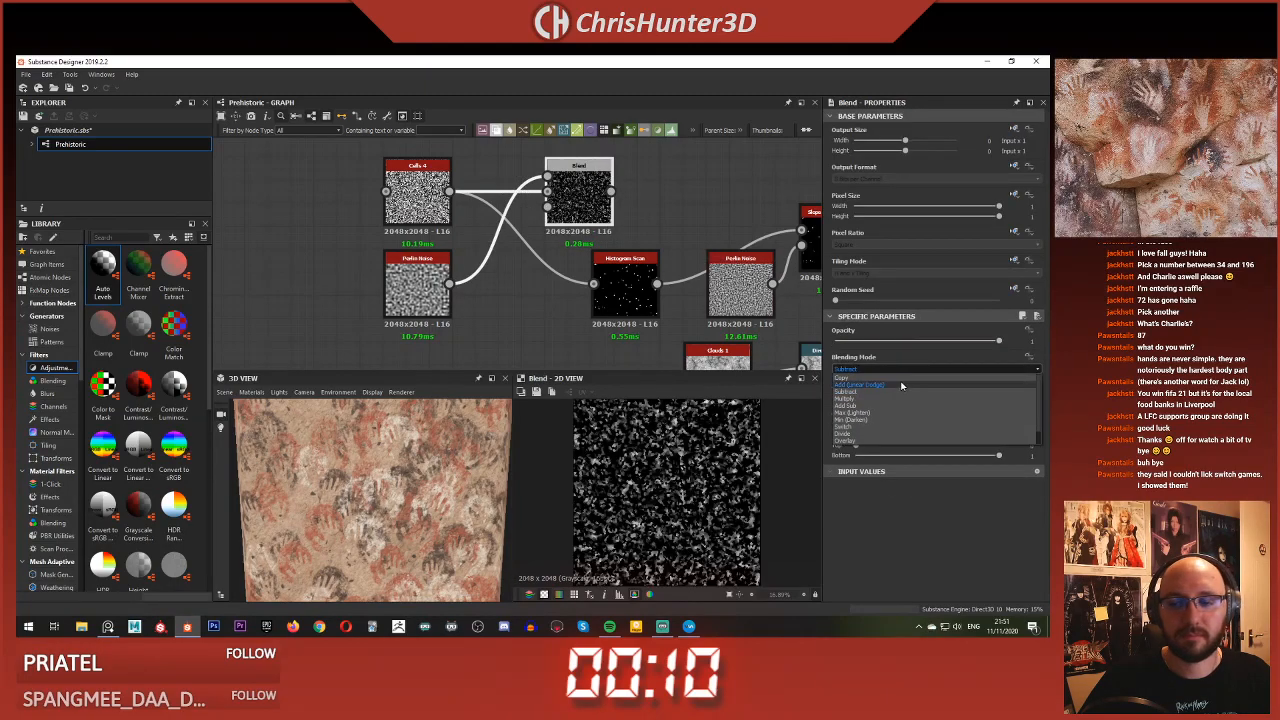
click(901, 386)
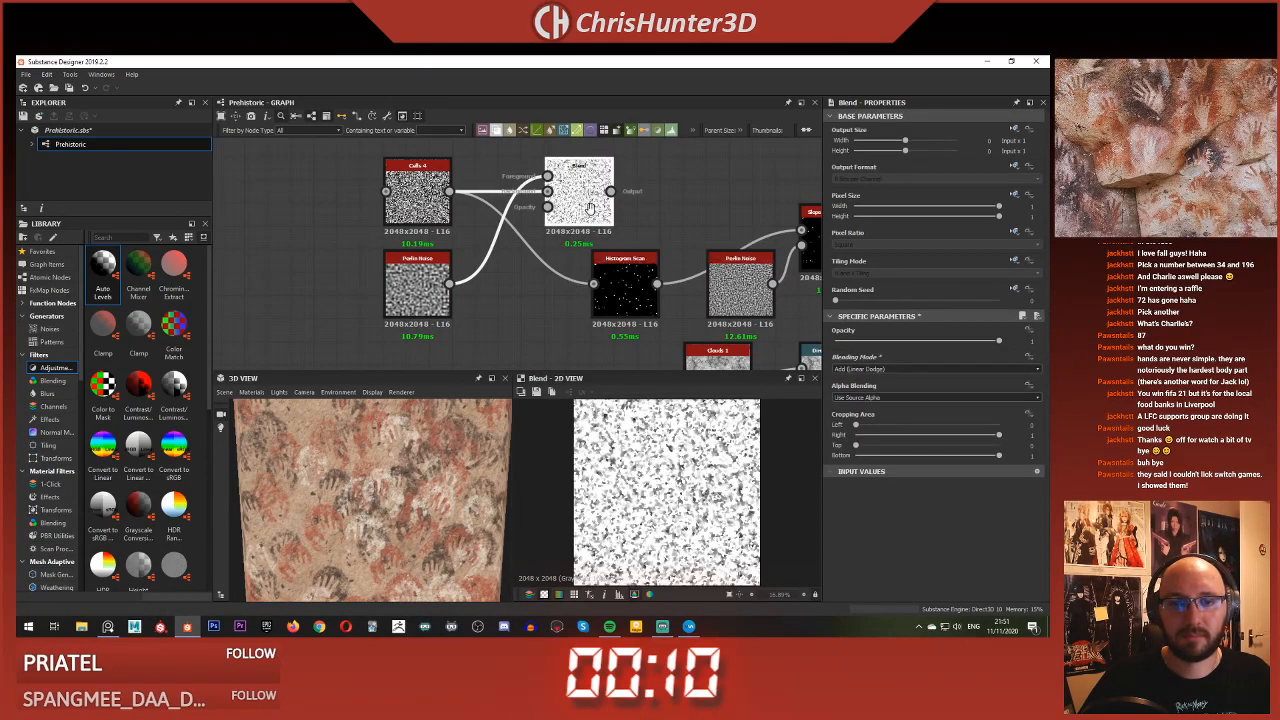
Lower the new Perlin Noise's Scale and set the Blend with Cells 4 back to Subtract
middle_drag(594, 215, 558, 237)
click(380, 300)
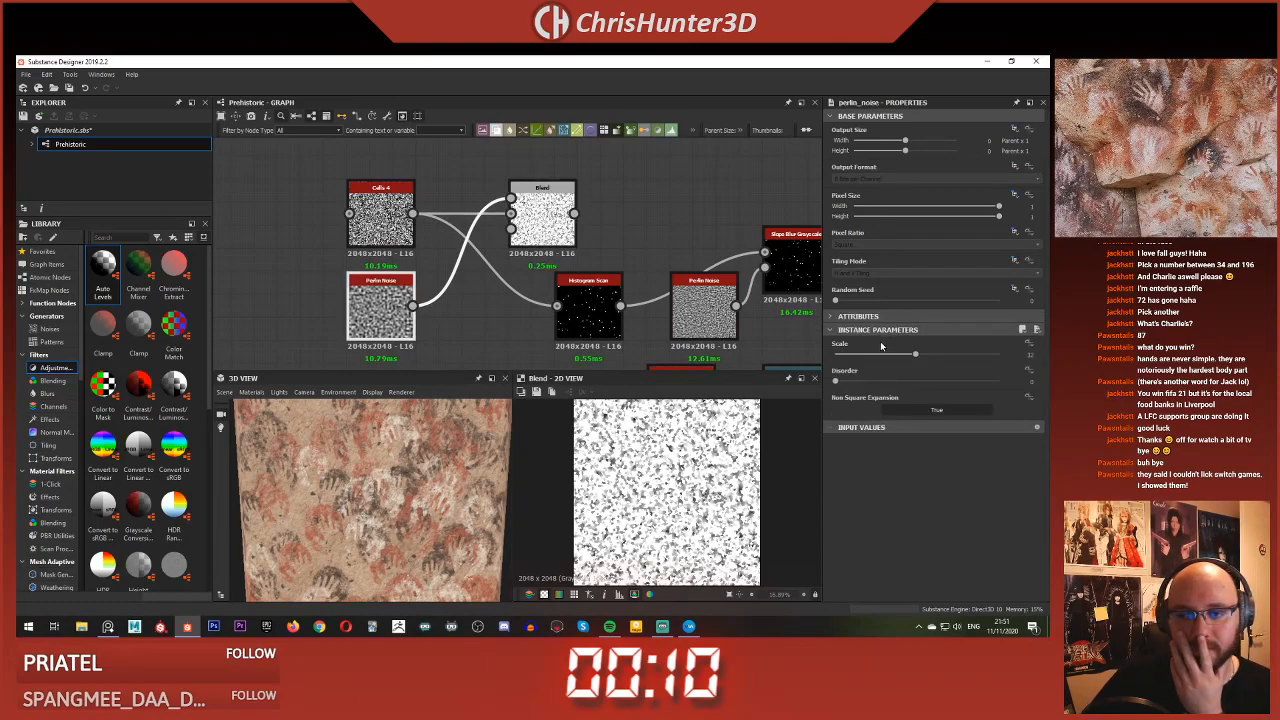
drag(869, 357, 851, 362)
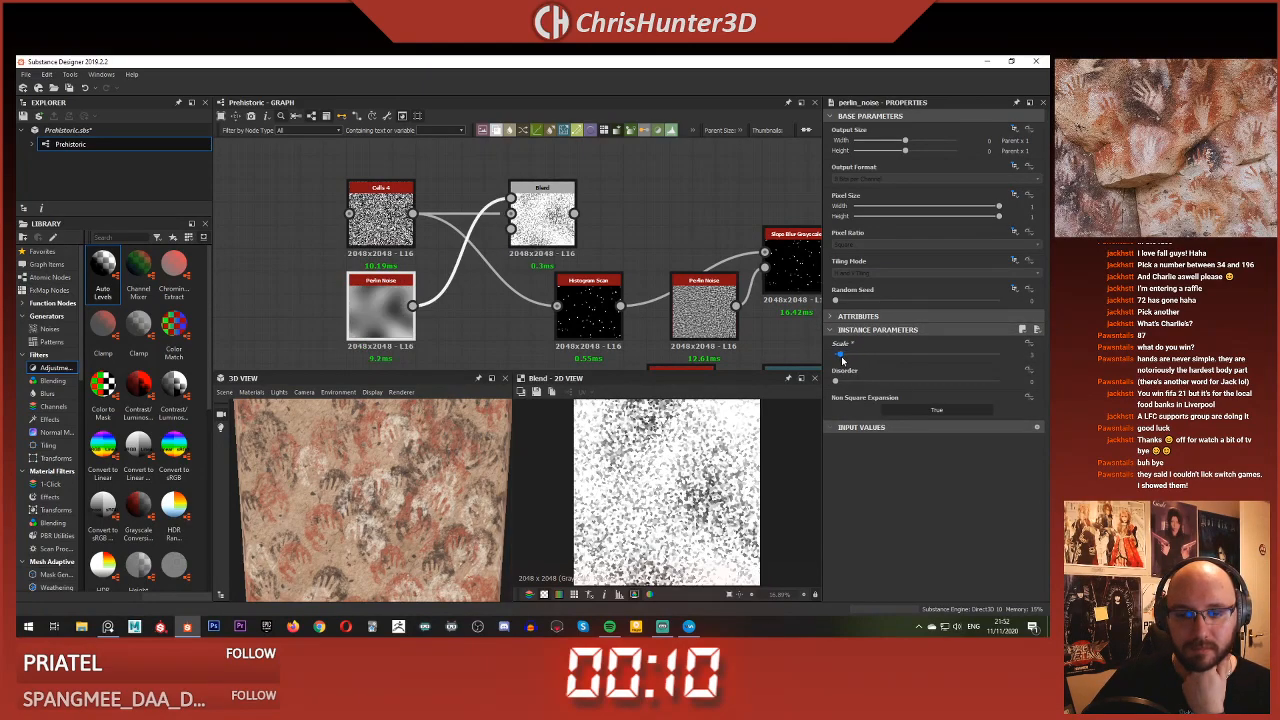
click(542, 215)
click(870, 369)
click(869, 393)
click(382, 308)
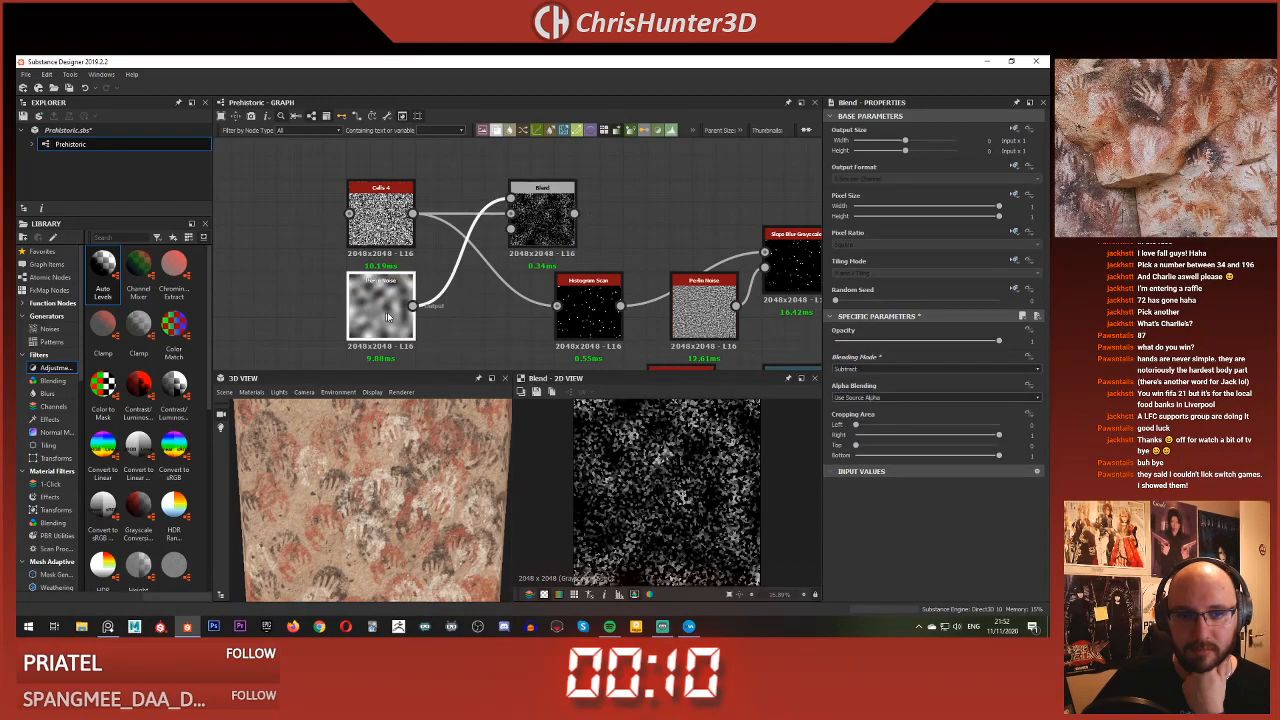
Feed the Subtract Blend into the Histogram Scan in place of Cells 4, and raise the scan's Position to 0.27
click(583, 310)
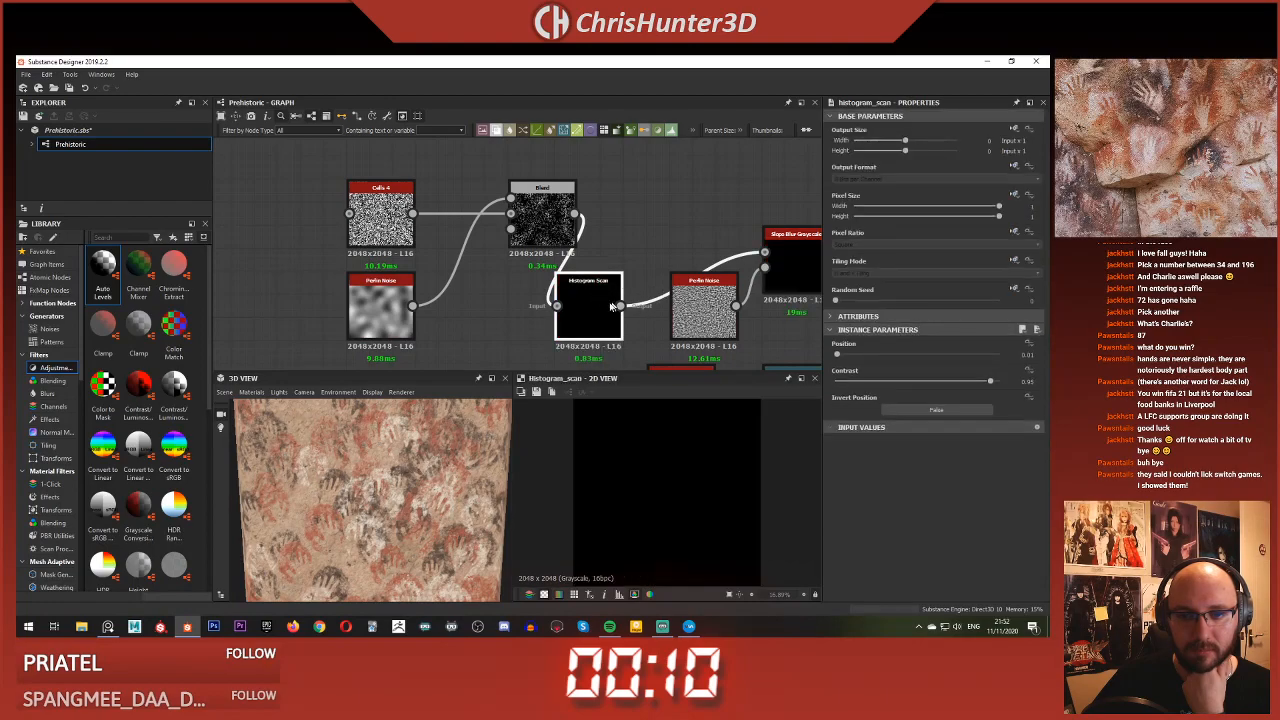
drag(839, 355, 880, 356)
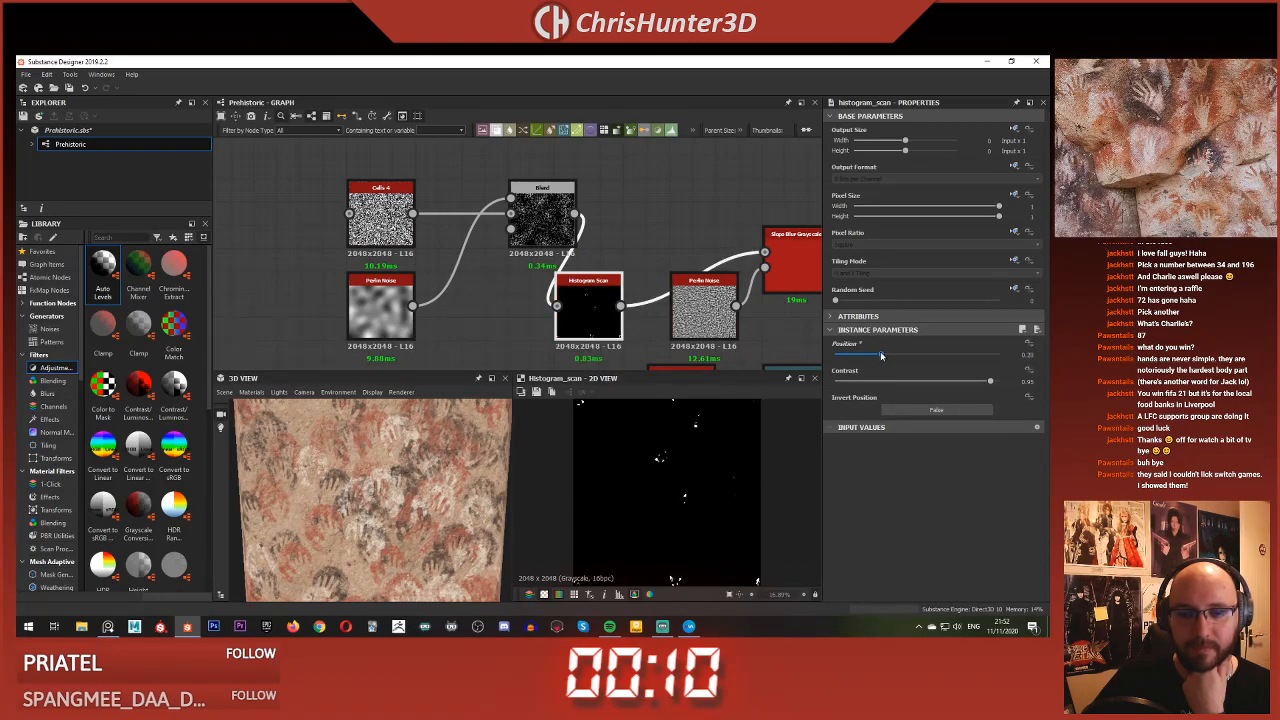
middle_drag(533, 232, 533, 225)
drag(380, 478, 373, 491)
scroll(373, 491, up, 3)
scroll(374, 490, down, 3)
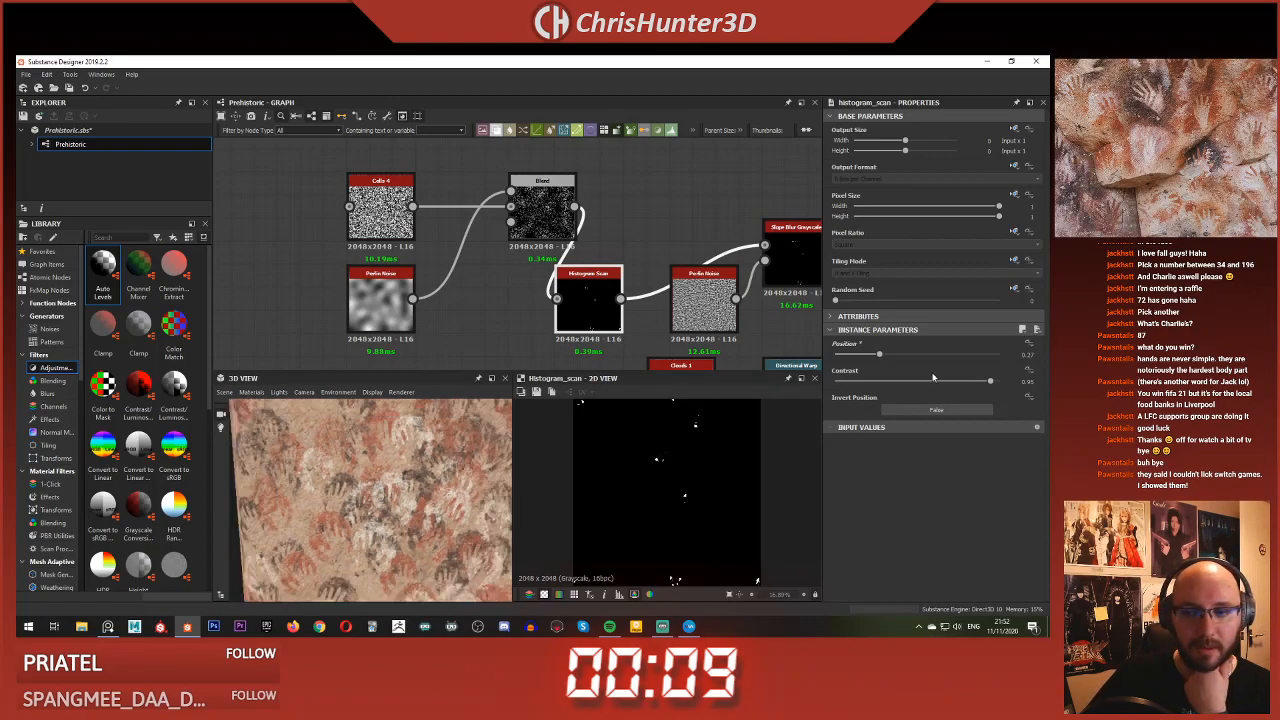
Raise the Histogram Scan's Position further and set the Scale of the Perlin Noise feeding the Subtract Blend to 17
drag(880, 355, 893, 355)
click(378, 305)
drag(870, 355, 880, 356)
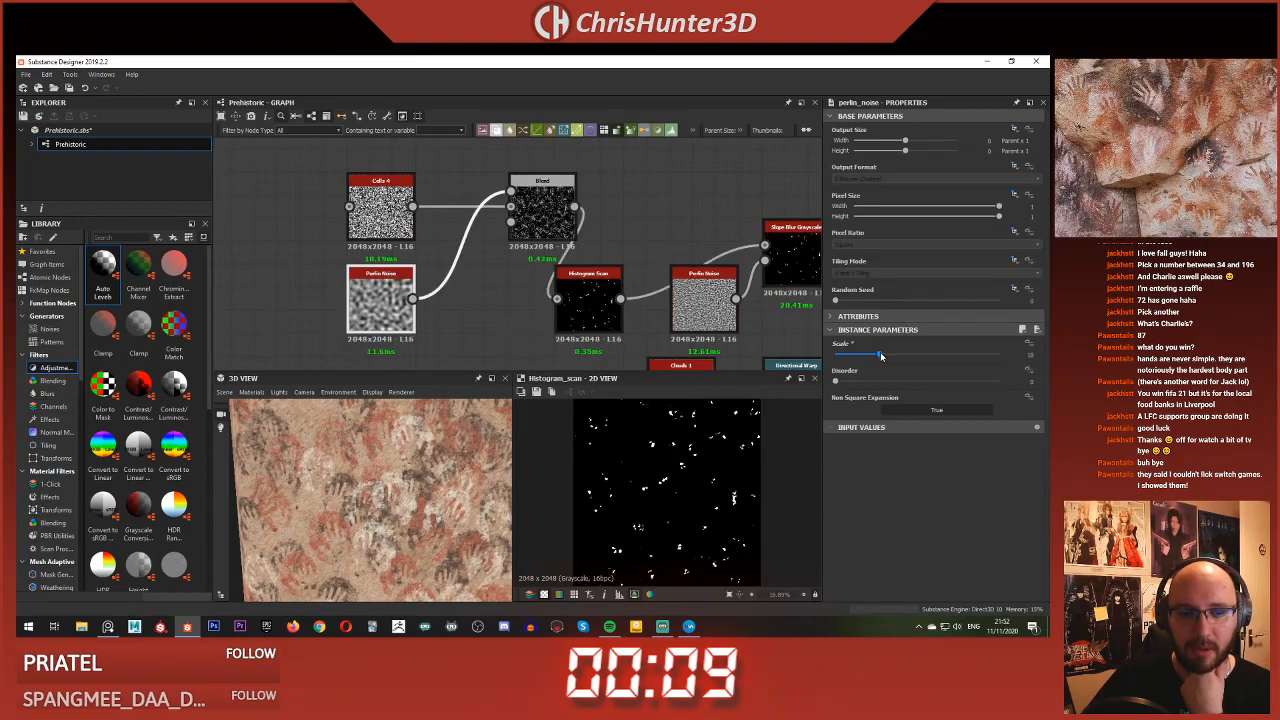
drag(880, 356, 877, 355)
Examine the distribution of the dark stone specks on the rock in 3D, both close up and from a distance
scroll(396, 440, down, 5)
scroll(396, 440, up, 5)
scroll(380, 484, up, 4)
scroll(389, 479, down, 5)
scroll(395, 482, up, 5)
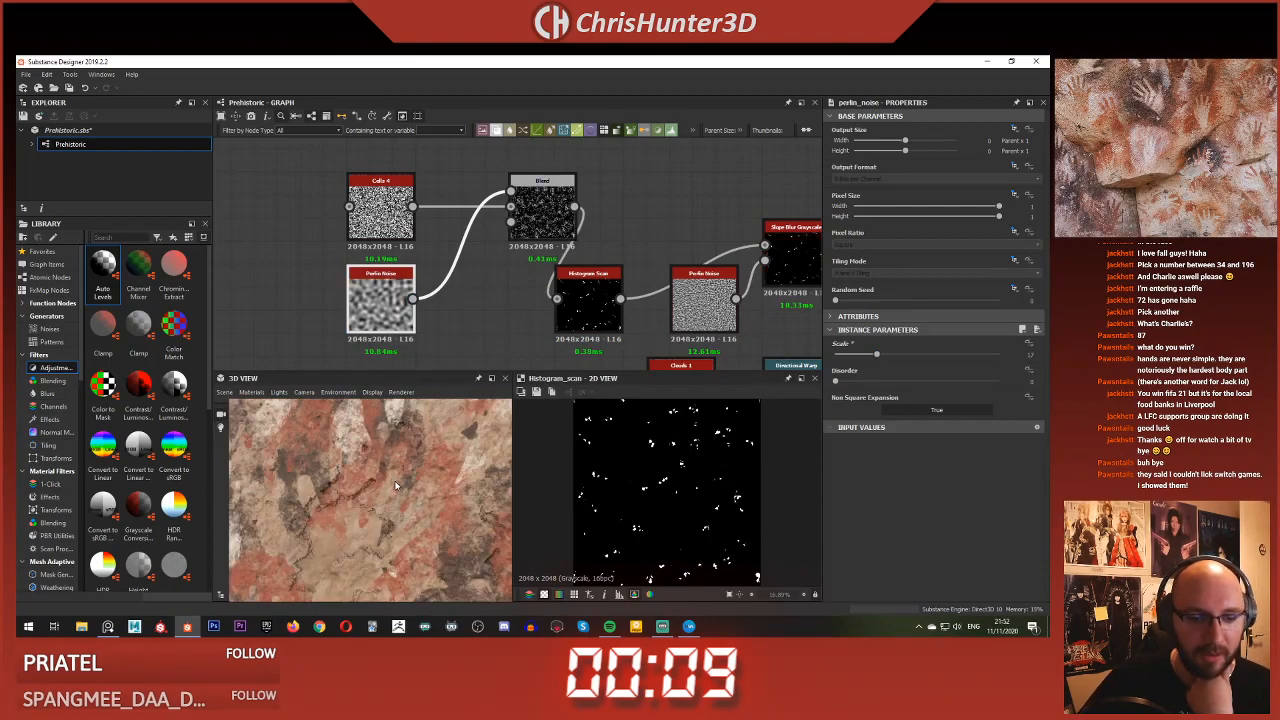
scroll(362, 520, down, 2)
scroll(540, 250, down, 4)
View the Invert Grayscale speck mask in 2D and inspect its speck shapes up close
middle_drag(765, 360, 547, 204)
scroll(547, 202, up, 5)
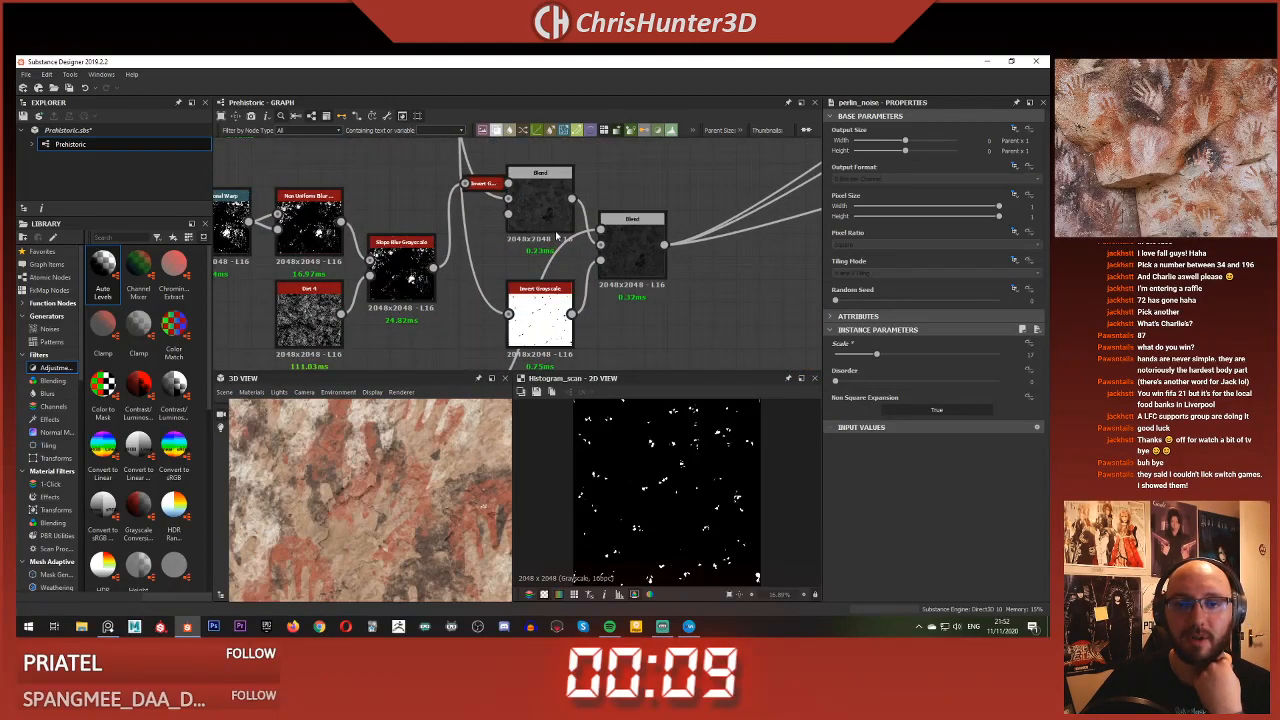
double_click(537, 320)
scroll(690, 481, up, 3)
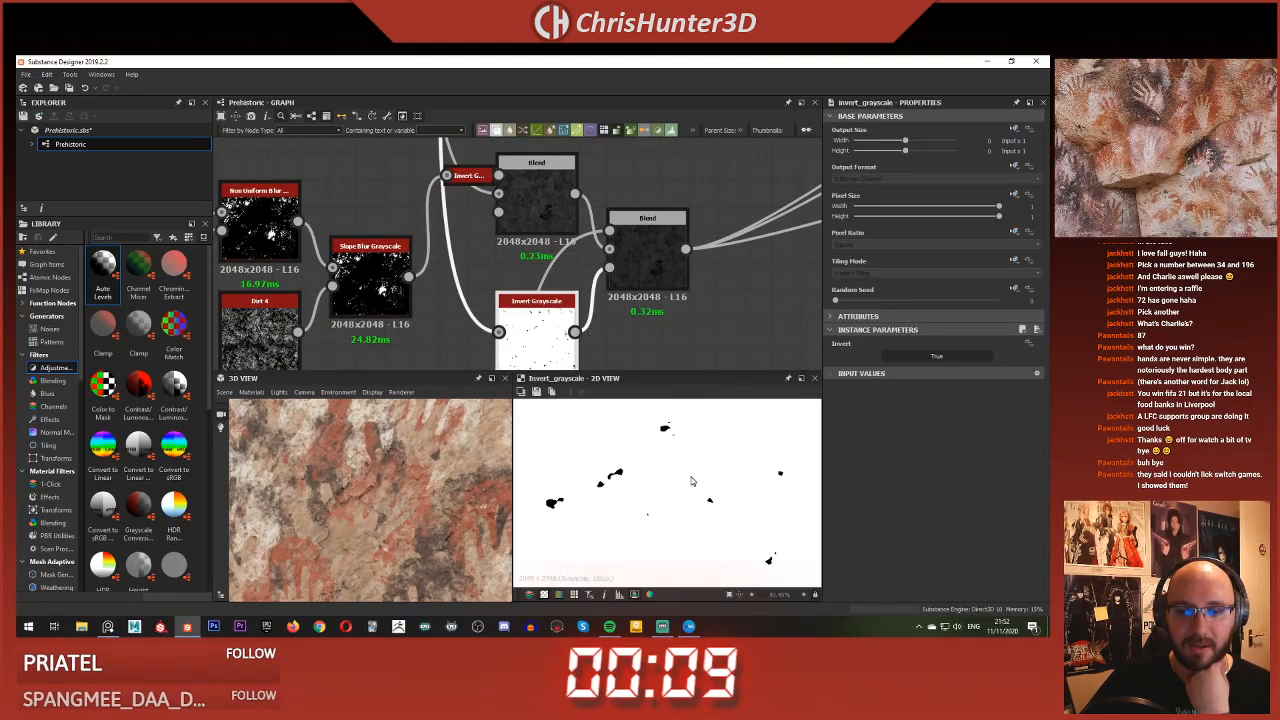
scroll(567, 282, down, 1)
middle_drag(555, 338, 634, 245)
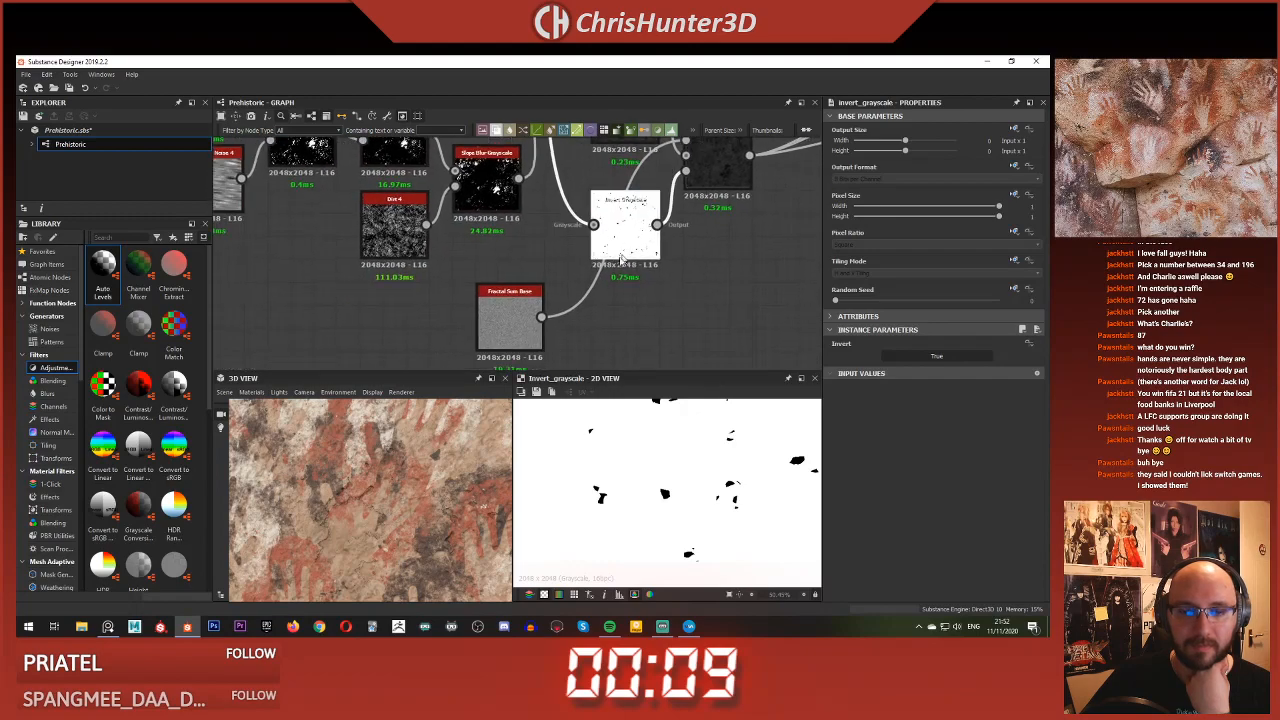
Compare the Slope Blur Grayscale fed by Dirt 4 with the Min (Darken) Blend downstream of it in 2D
scroll(543, 230, down, 1)
middle_drag(538, 187, 590, 343)
middle_drag(575, 212, 591, 183)
scroll(545, 310, up, 3)
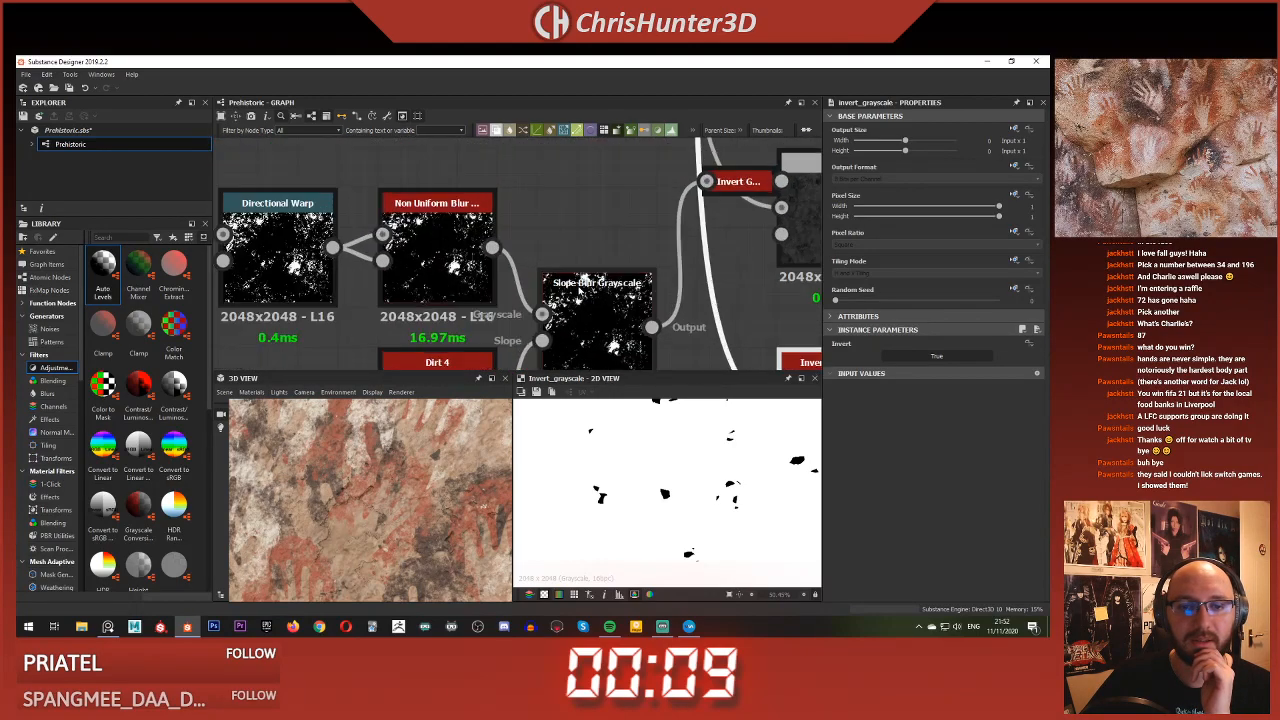
double_click(597, 320)
middle_drag(729, 228, 539, 262)
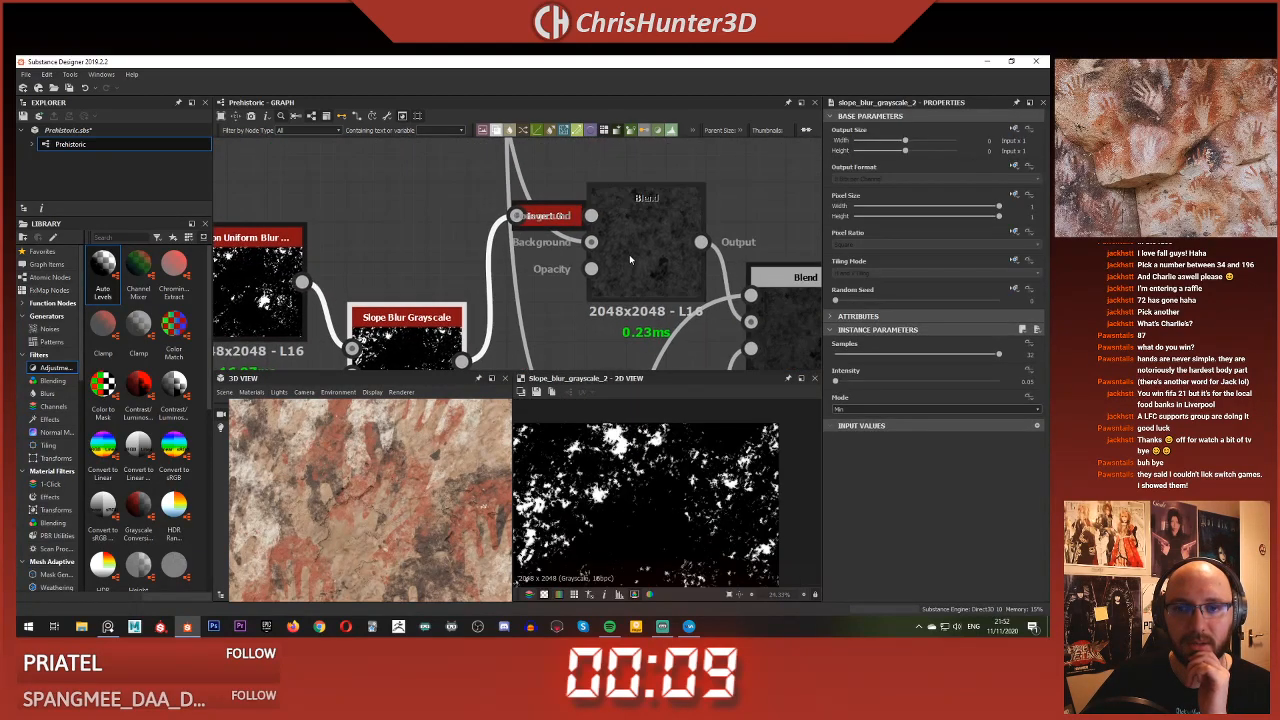
double_click(645, 250)
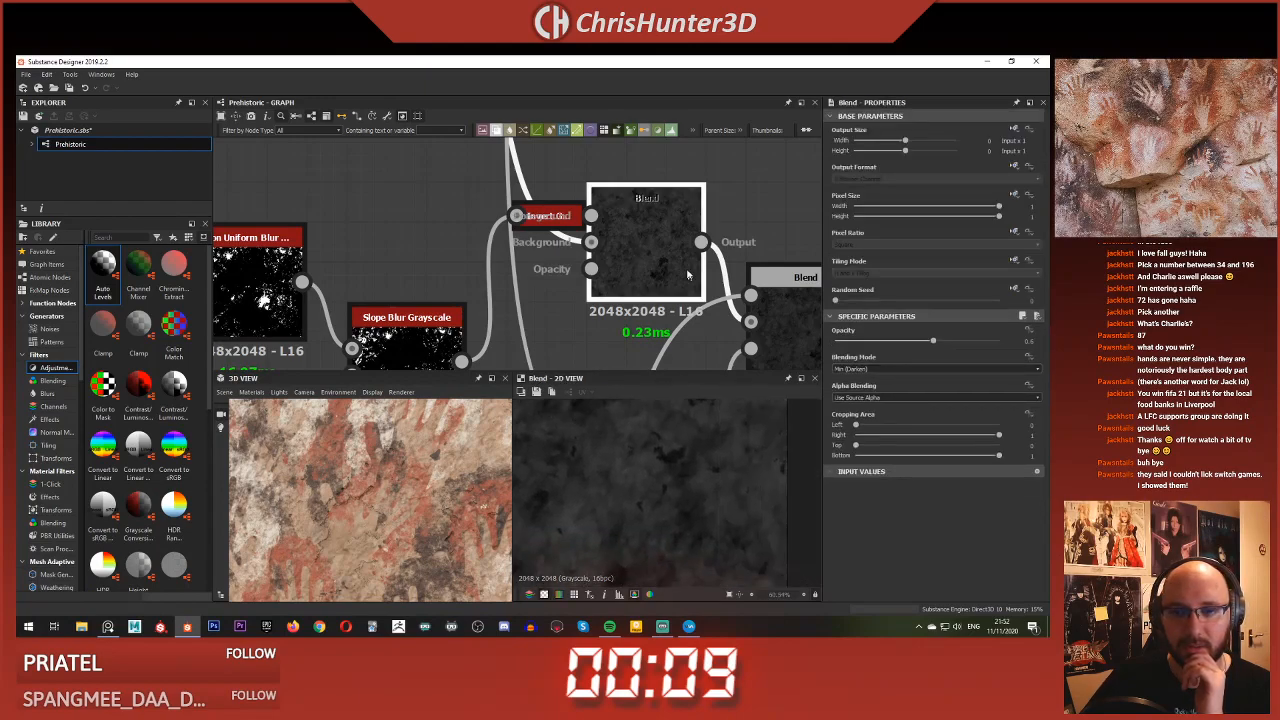
middle_drag(673, 248, 757, 161)
Set the Intensity of the Slope Blur Grayscale fed by Dirt 4 to 0.02
double_click(490, 280)
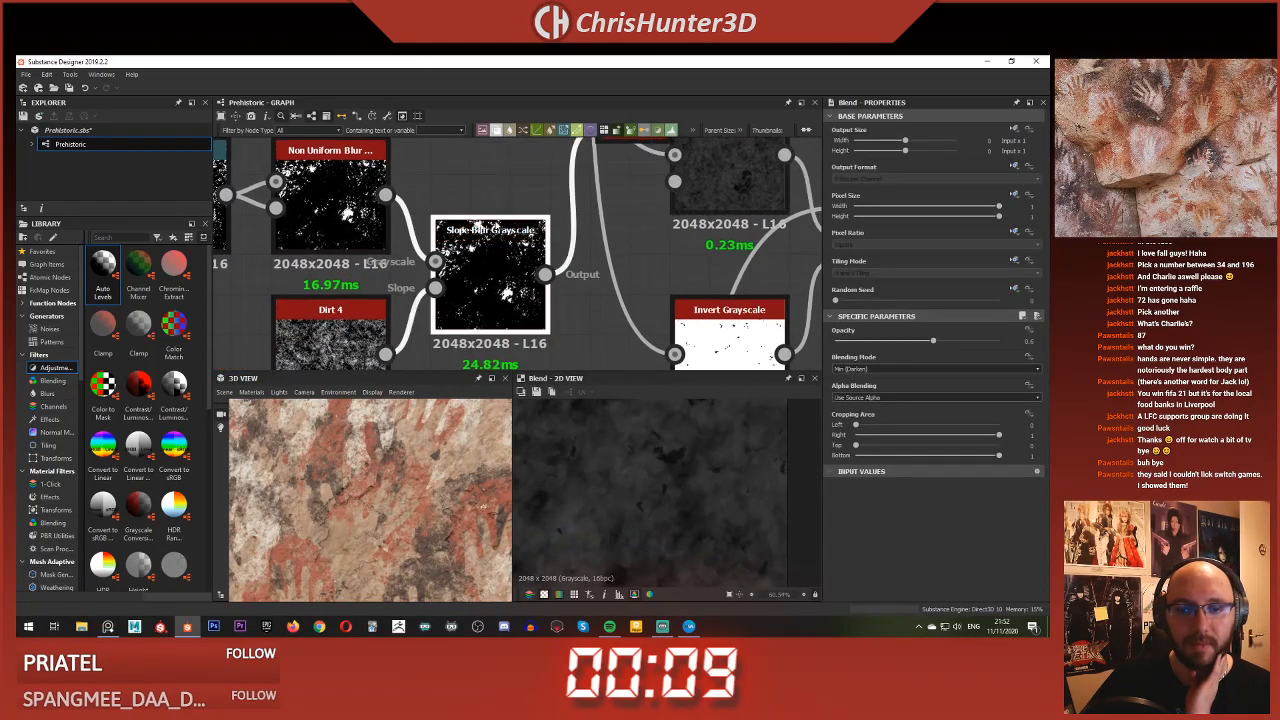
scroll(652, 460, up, 3)
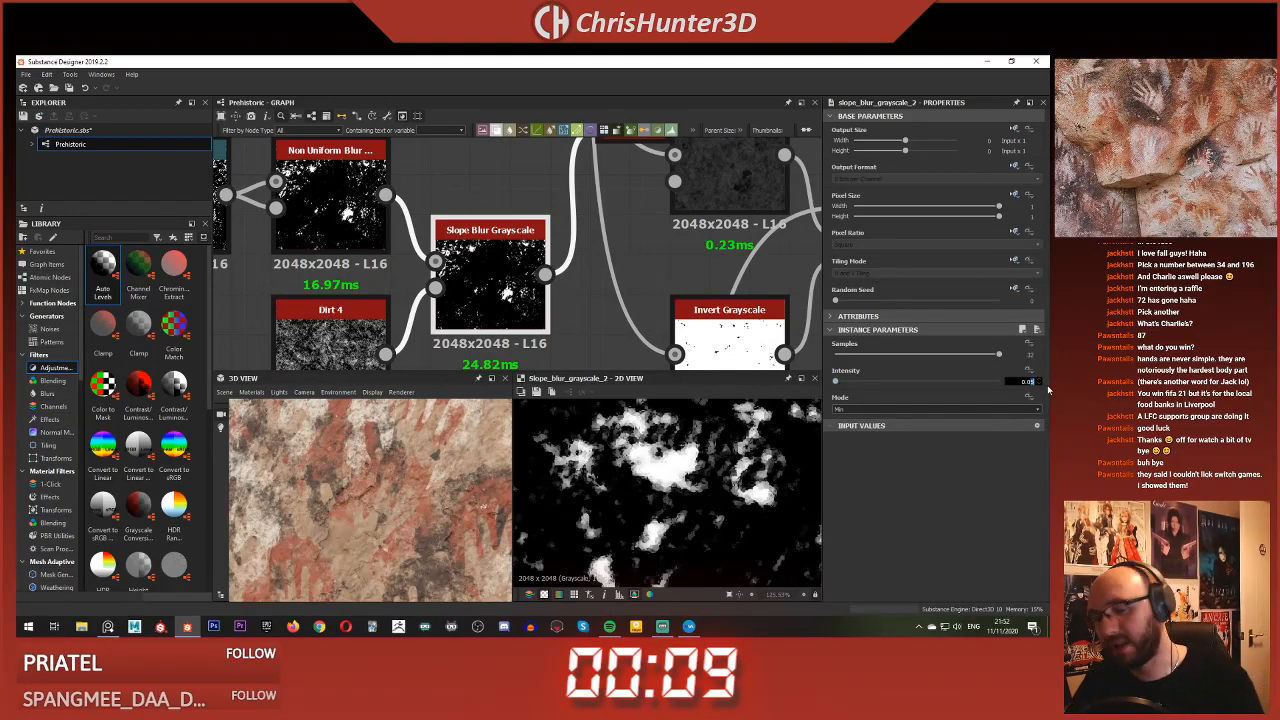
key(Return)
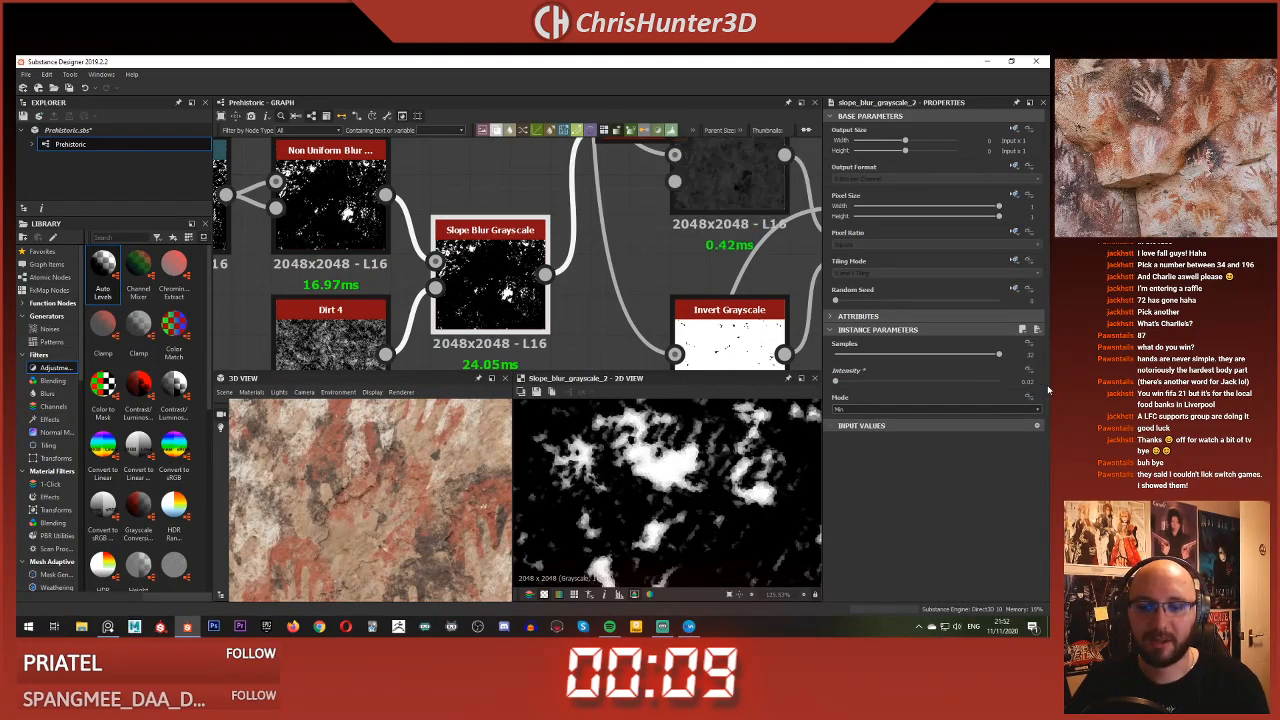
Check the effect of the softer slope blur on the Min (Darken) Blend in 2D and on the rock in 3D
scroll(629, 250, down, 3)
double_click(674, 205)
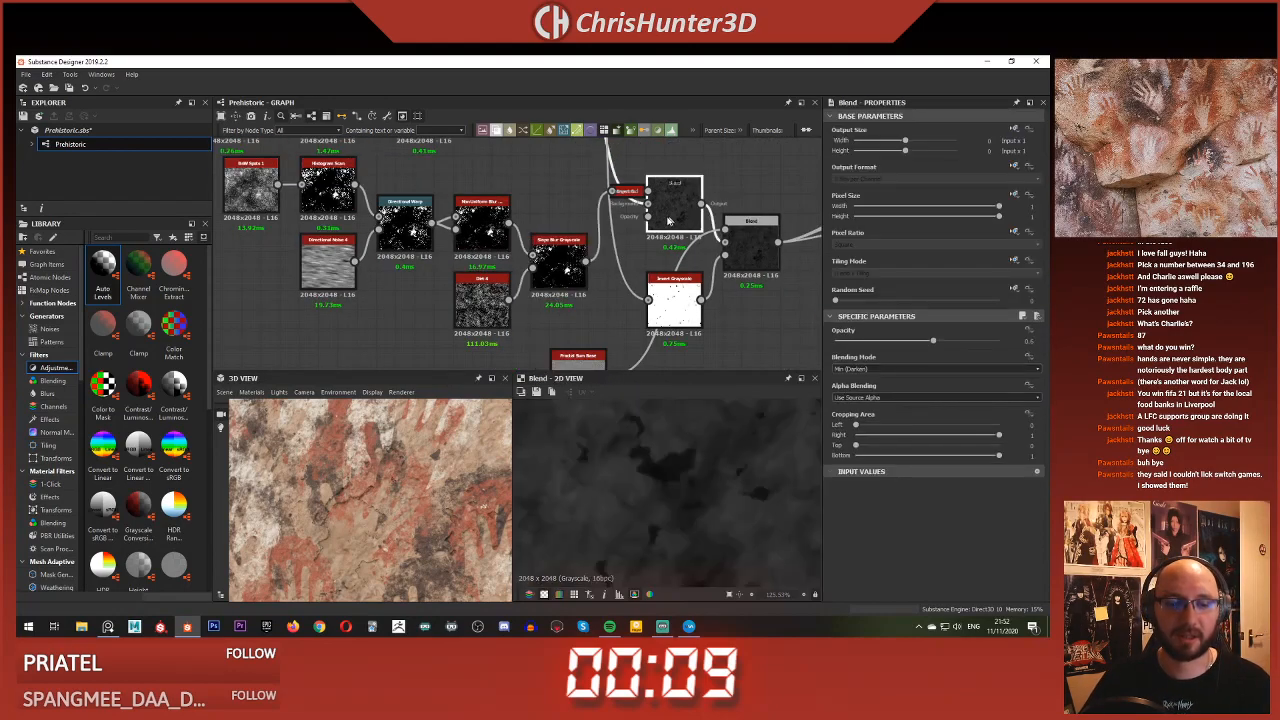
scroll(398, 460, down, 5)
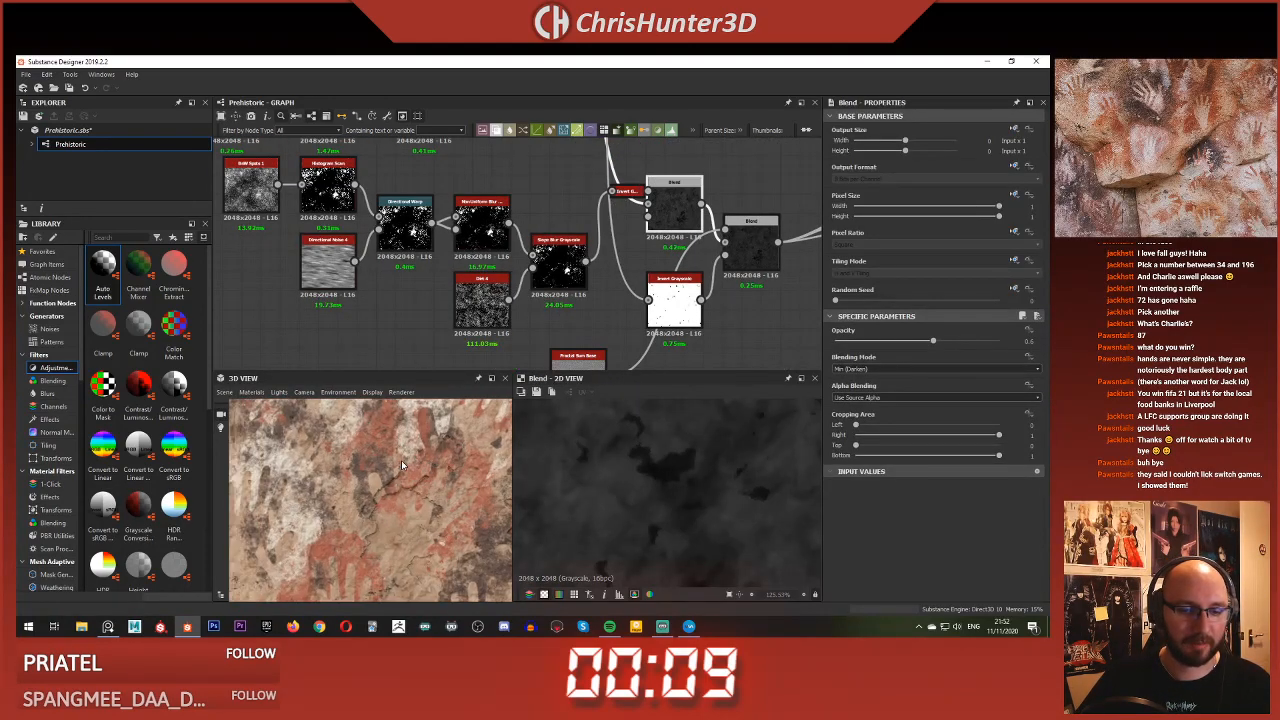
scroll(573, 293, down, 1)
scroll(630, 225, up, 5)
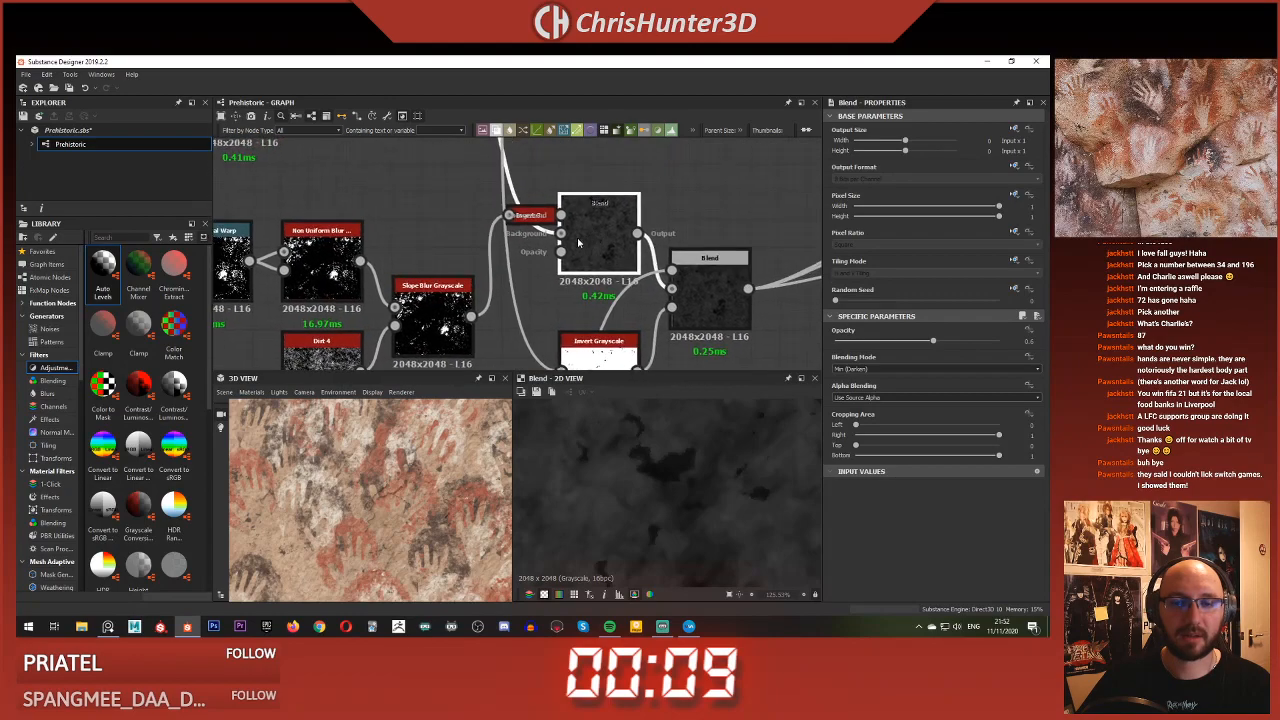
double_click(370, 328)
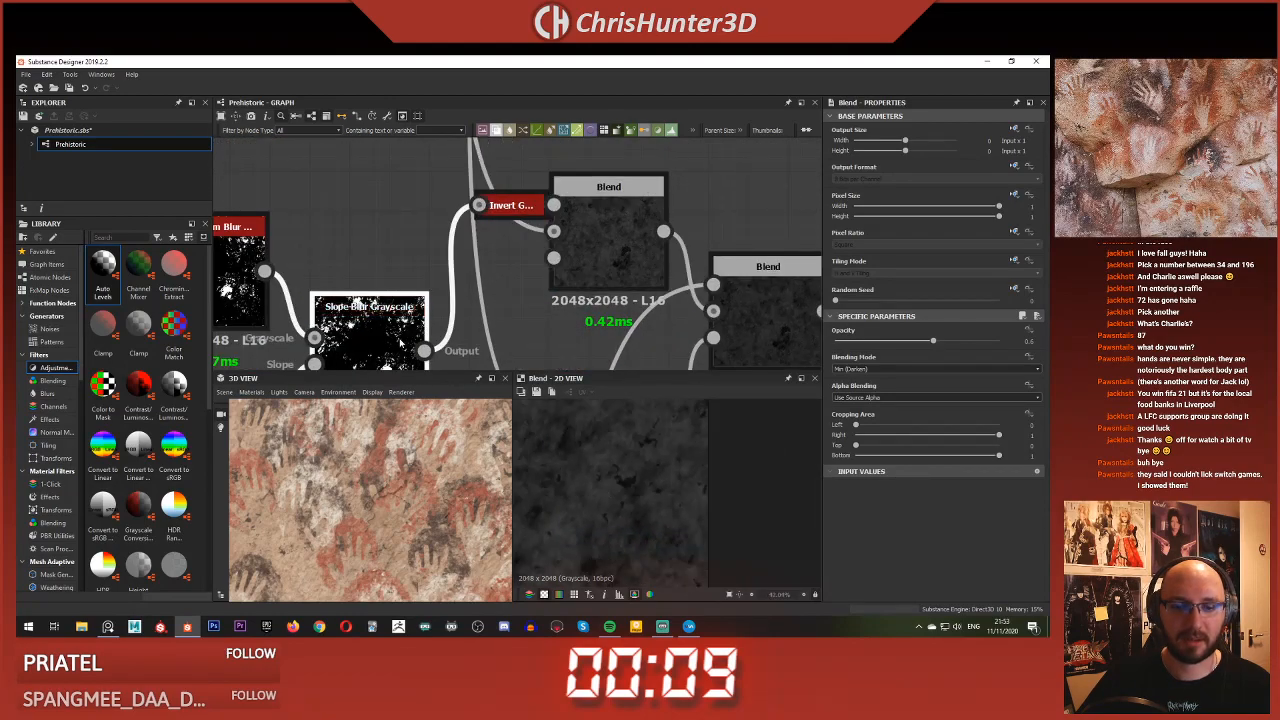
double_click(598, 222)
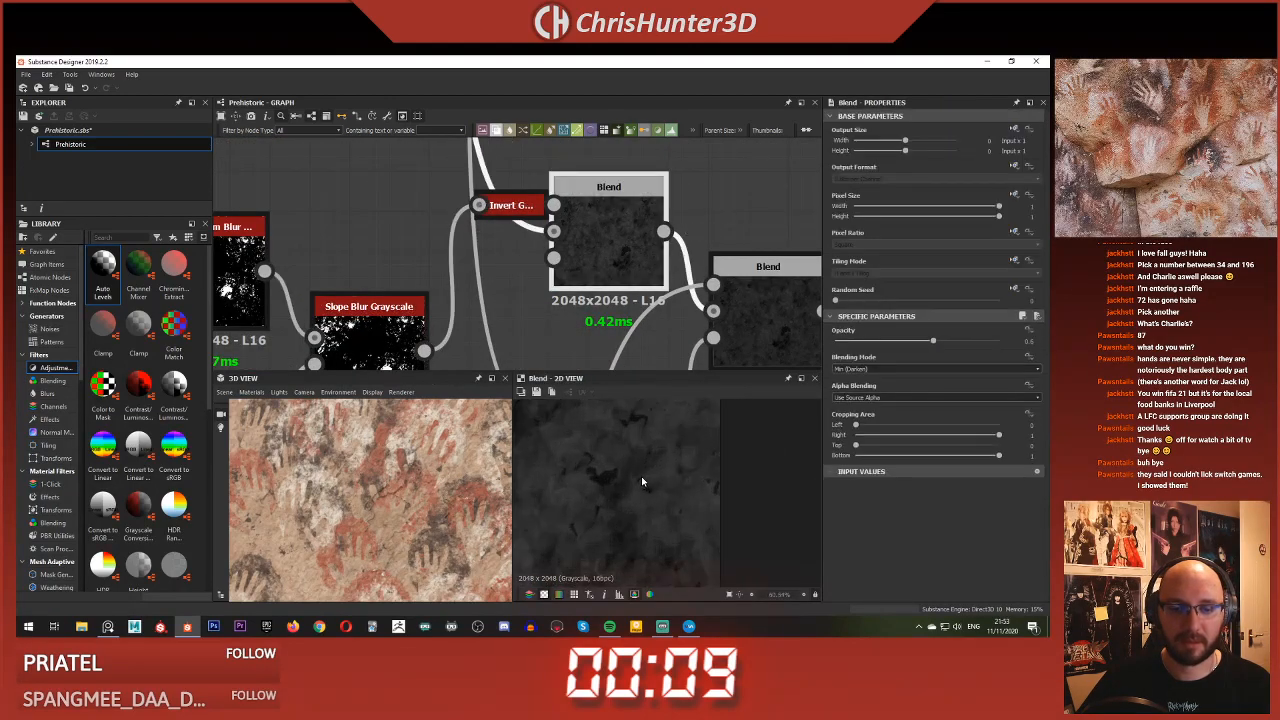
Go downstream to the material outputs and inspect the Ambient Occlusion node's result in 2D
scroll(641, 476, down, 1)
scroll(603, 242, down, 2)
scroll(603, 242, down, 3)
middle_drag(680, 203, 431, 289)
middle_drag(700, 260, 380, 360)
middle_drag(720, 300, 366, 366)
scroll(496, 299, up, 4)
middle_drag(496, 299, 562, 205)
scroll(561, 205, down, 1)
double_click(539, 245)
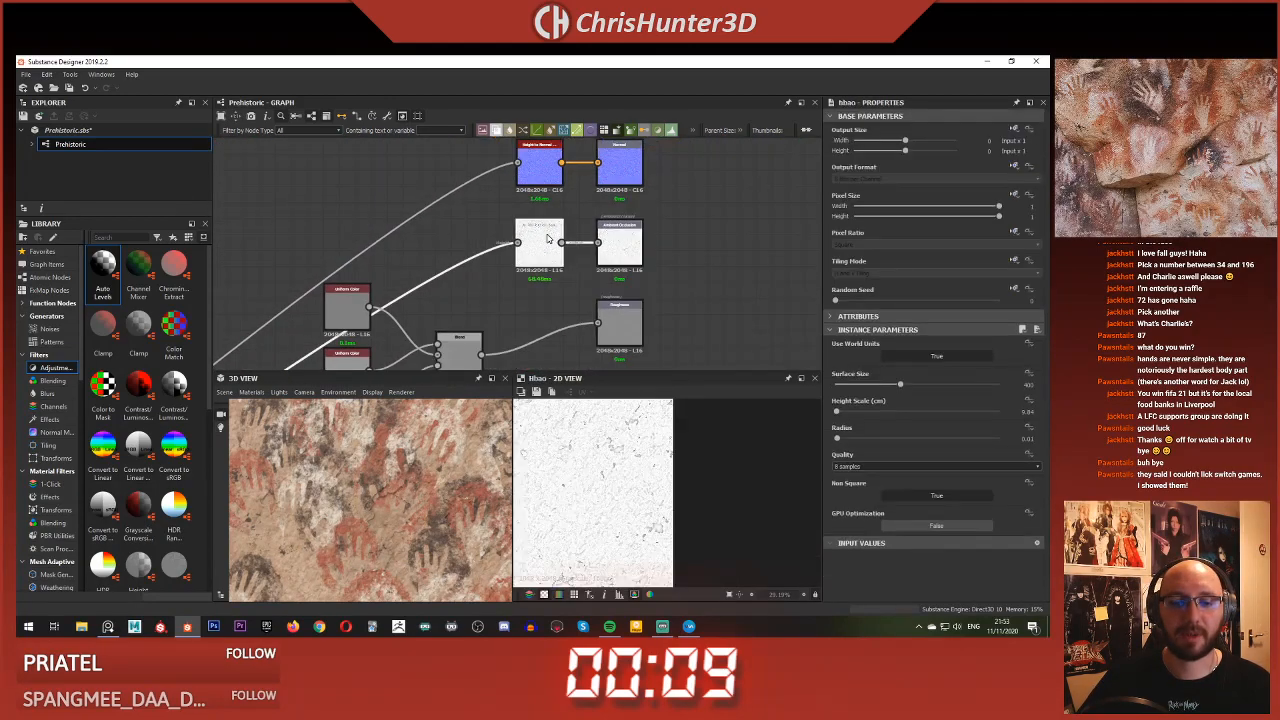
scroll(643, 441, up, 3)
scroll(643, 441, down, 3)
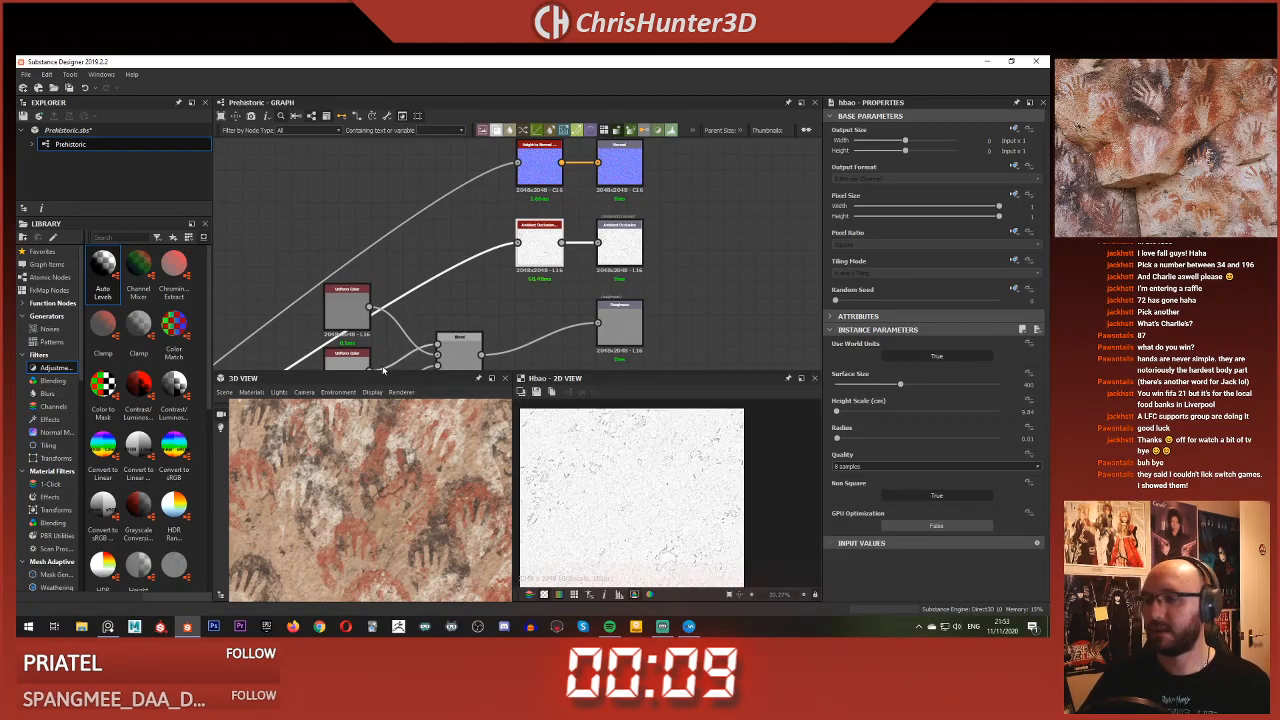
Inspect the Height to Normal node's result in 2D and compare it with the rock surface in 3D
middle_drag(431, 291, 450, 348)
scroll(486, 223, down, 4)
scroll(516, 305, up, 5)
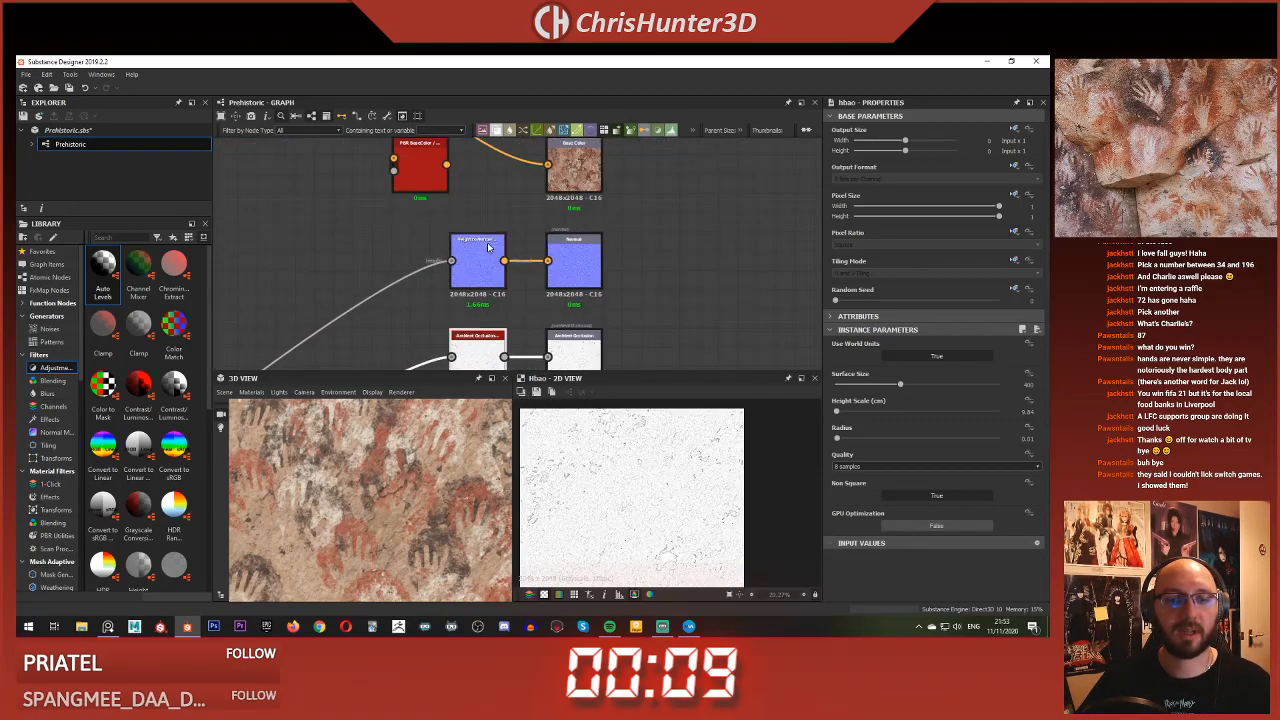
double_click(486, 250)
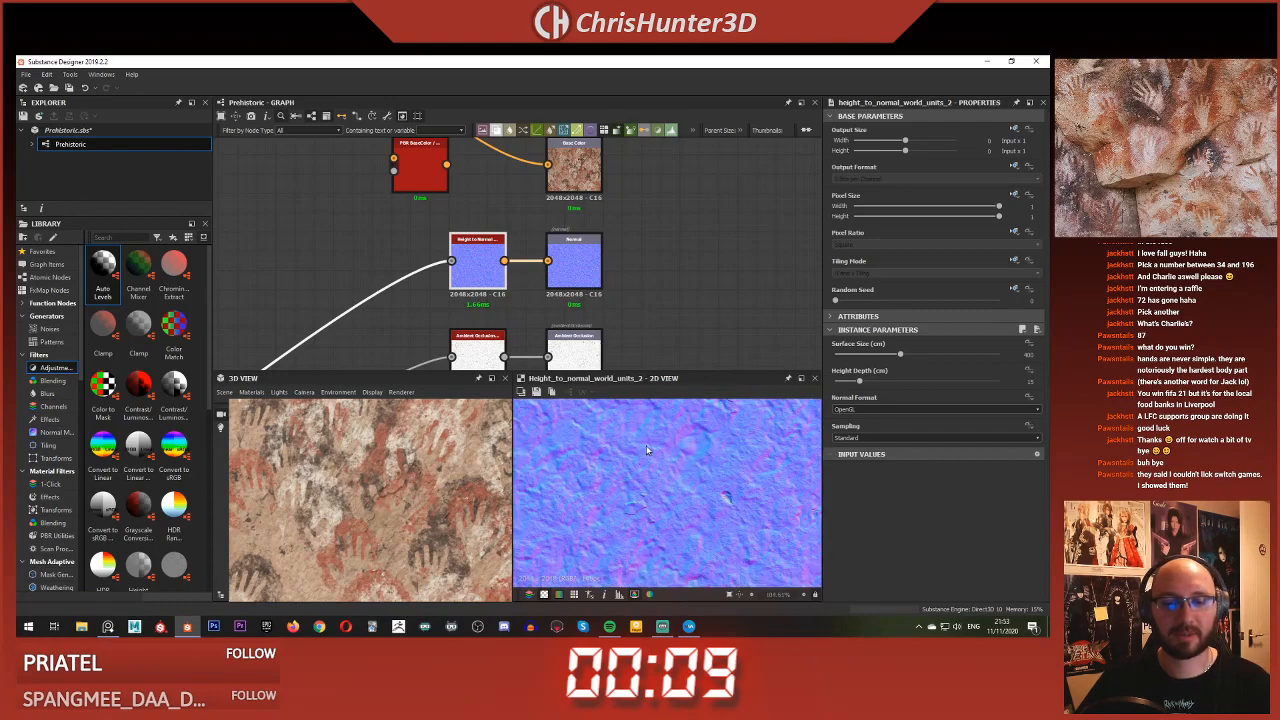
scroll(714, 487, down, 2)
middle_drag(420, 344, 690, 342)
scroll(355, 552, up, 5)
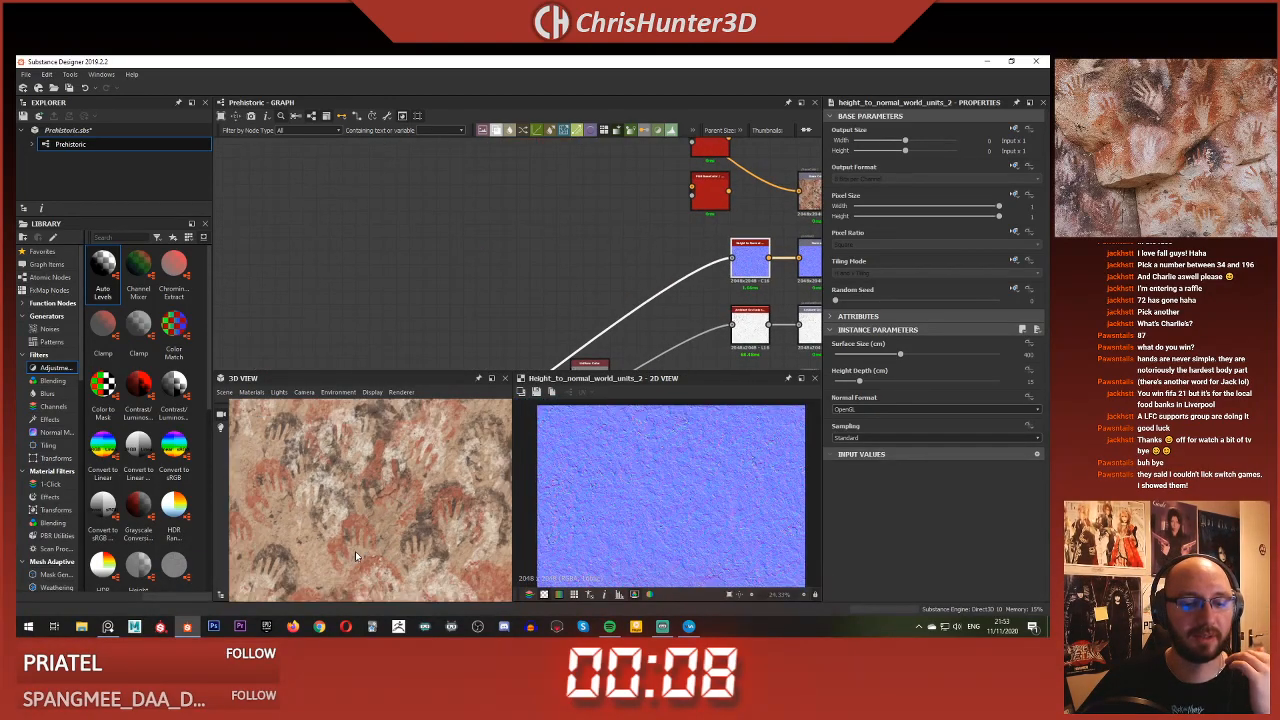
Examine the whole cave-painting surface in the 3D view from further away
scroll(397, 535, down, 5)
middle_drag(397, 535, 491, 484)
middle_drag(450, 447, 342, 515)
drag(342, 515, 356, 508)
scroll(621, 260, up, 2)
middle_drag(621, 260, 570, 266)
scroll(603, 257, down, 4)
scroll(465, 250, down, 3)
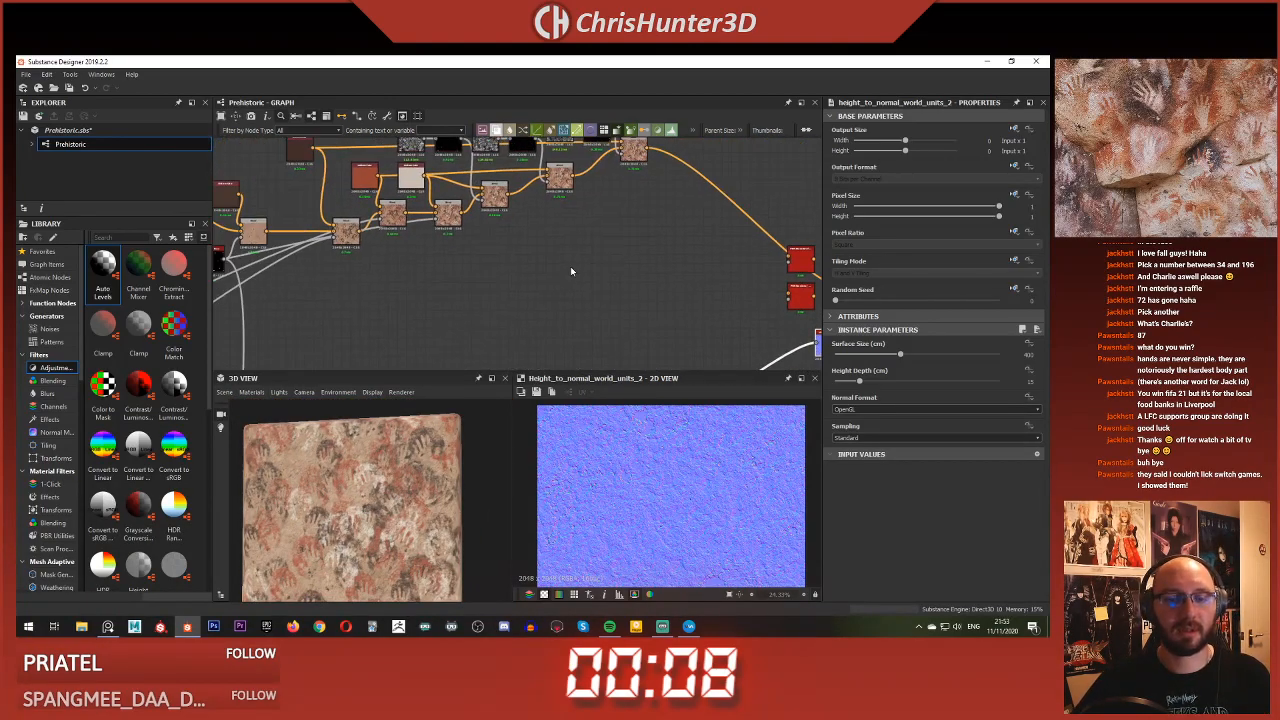
key(space)
text(rgb)
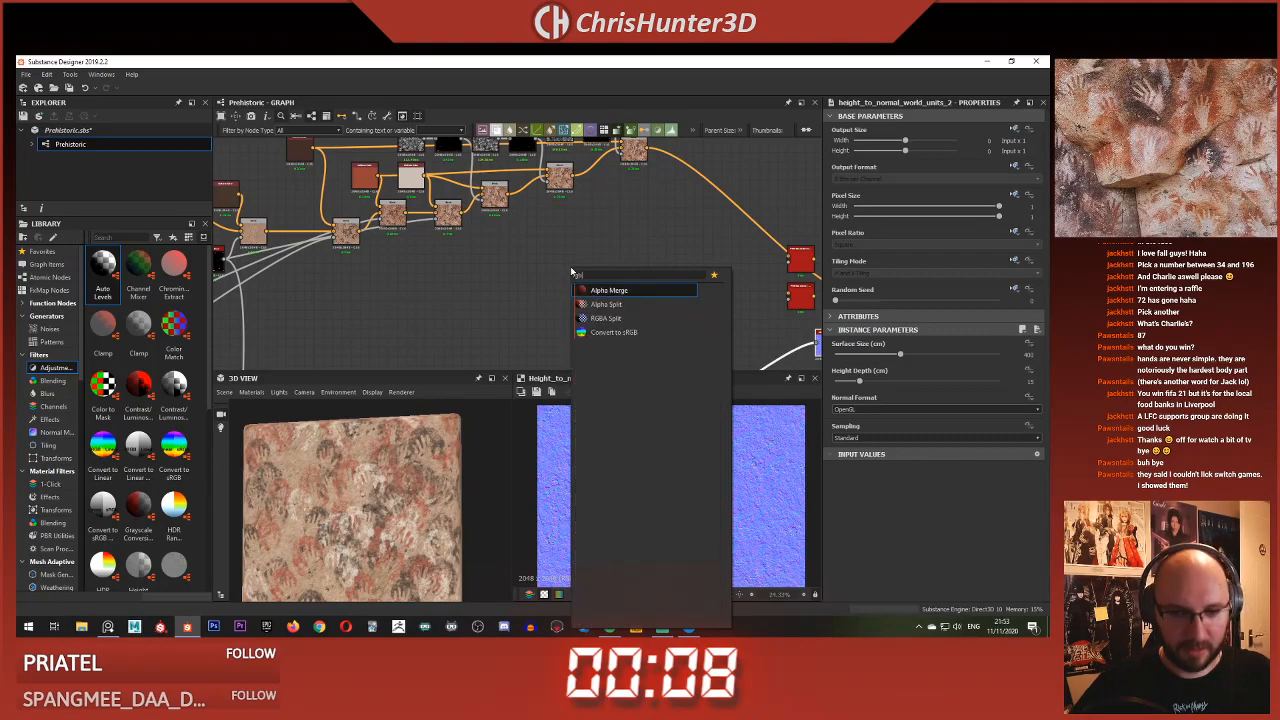
click(656, 317)
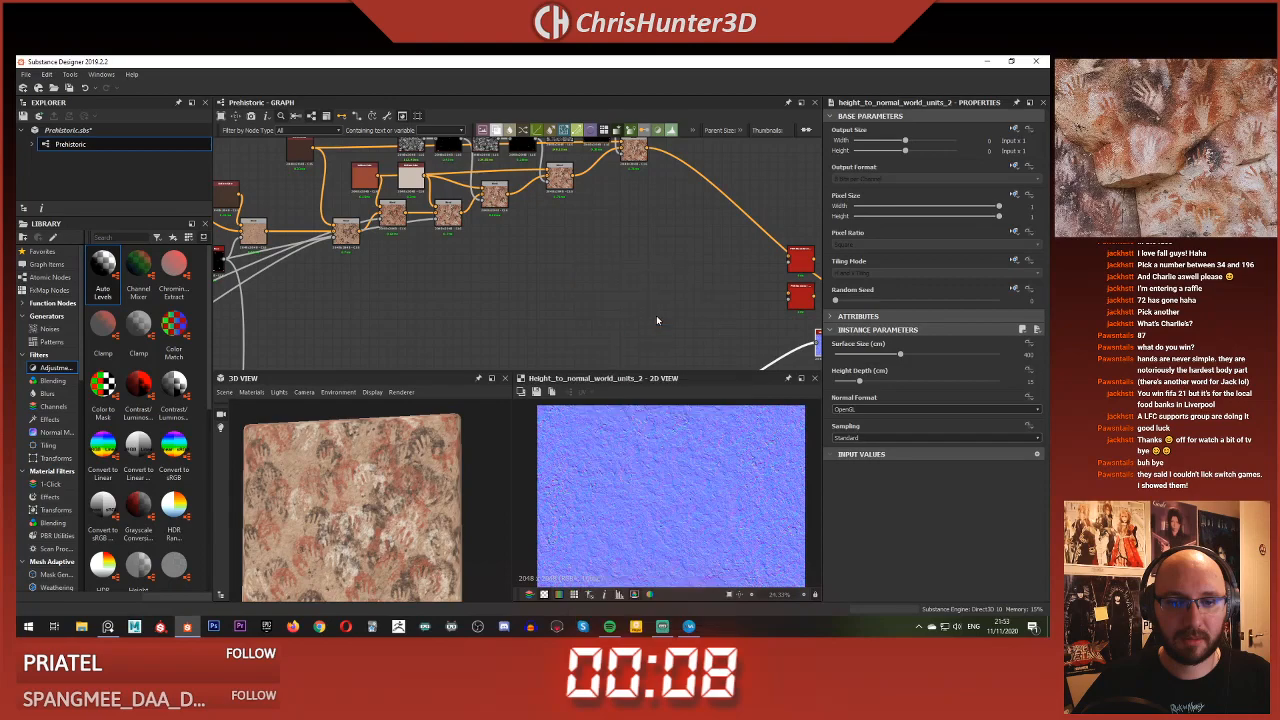
scroll(621, 297, down, 4)
middle_drag(621, 297, 575, 215)
scroll(608, 258, up, 1)
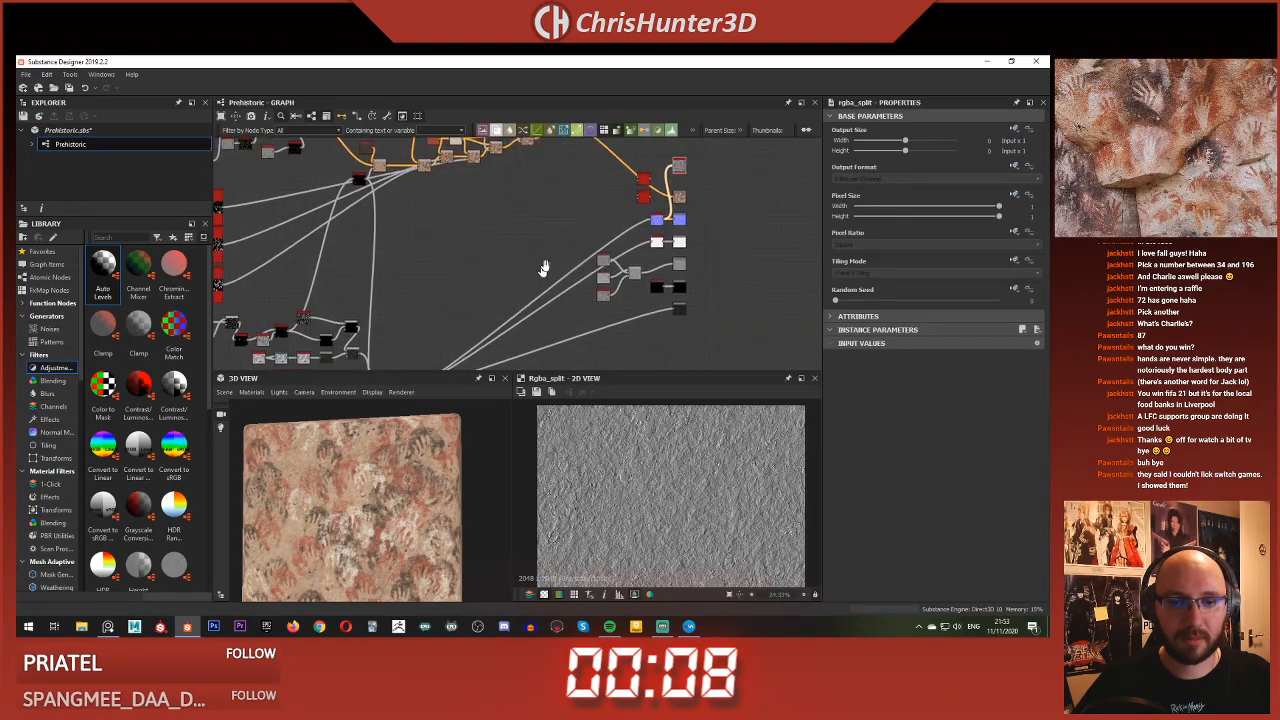
middle_drag(543, 271, 650, 192)
scroll(483, 333, up, 5)
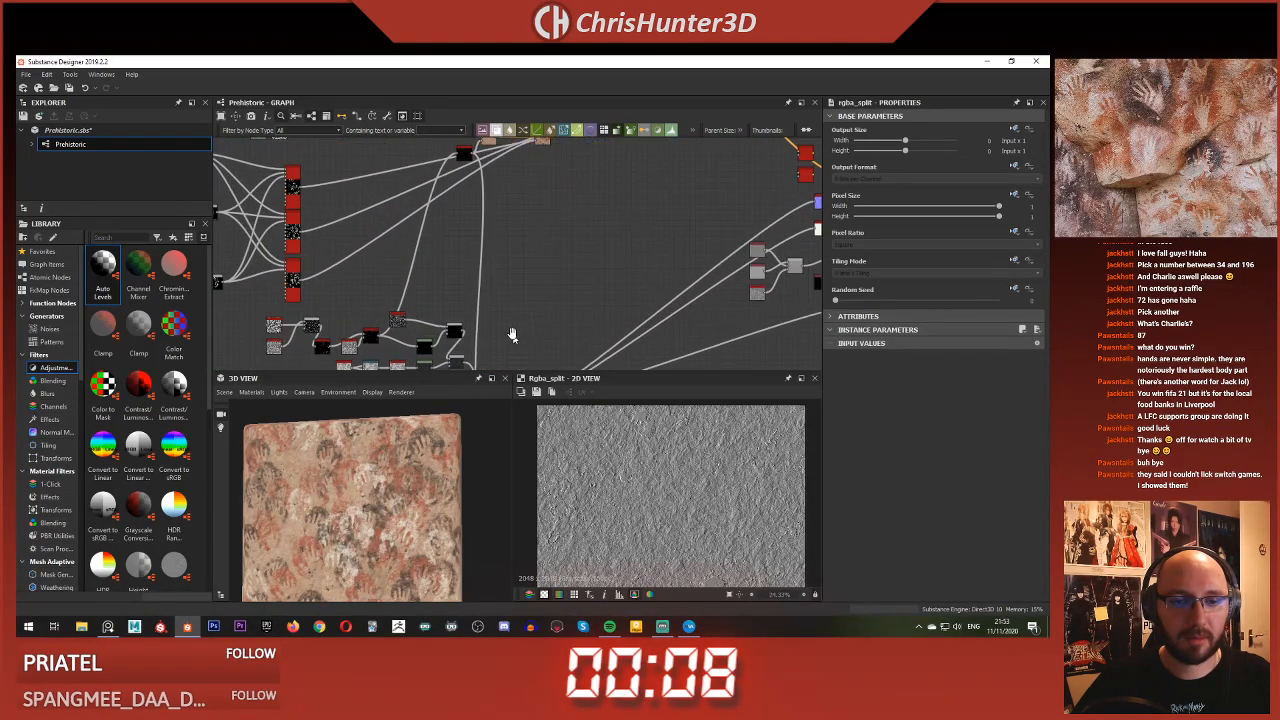
middle_drag(549, 175, 511, 245)
scroll(586, 271, down, 3)
click(621, 295)
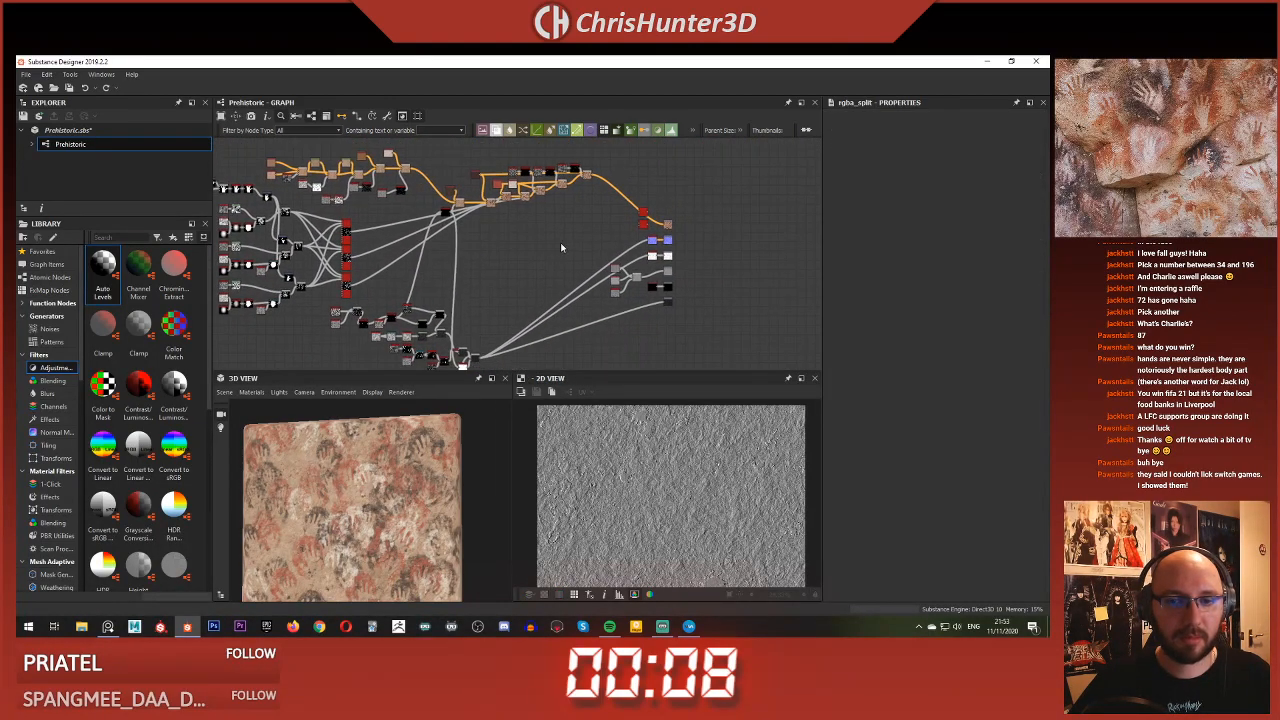
Add an RGBA Split node near the material outputs and feed it from the Height to Normal node
double_click(572, 277)
scroll(586, 222, up, 2)
mouse_move(586, 222)
middle_down()
mouse_move(600, 155)
mouse_move(634, 177)
mouse_move(556, 294)
middle_up()
scroll(657, 223, up, 4)
middle_drag(657, 215, 553, 232)
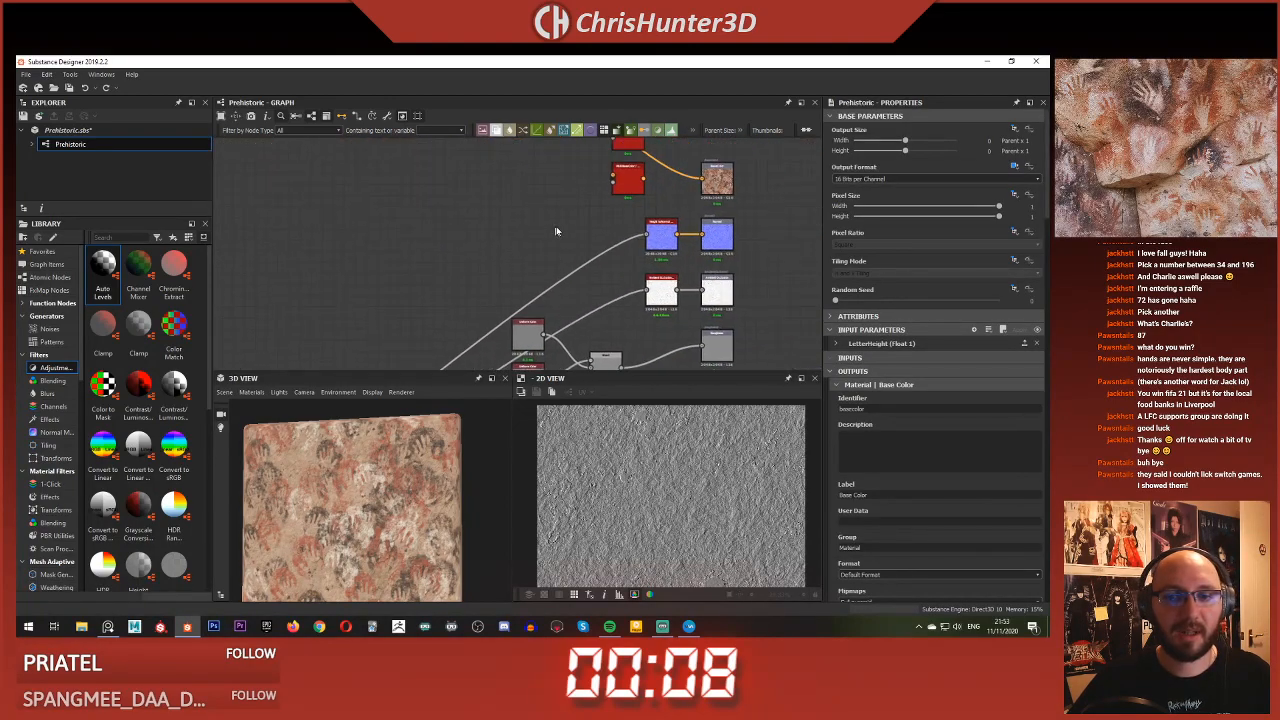
double_click(668, 233)
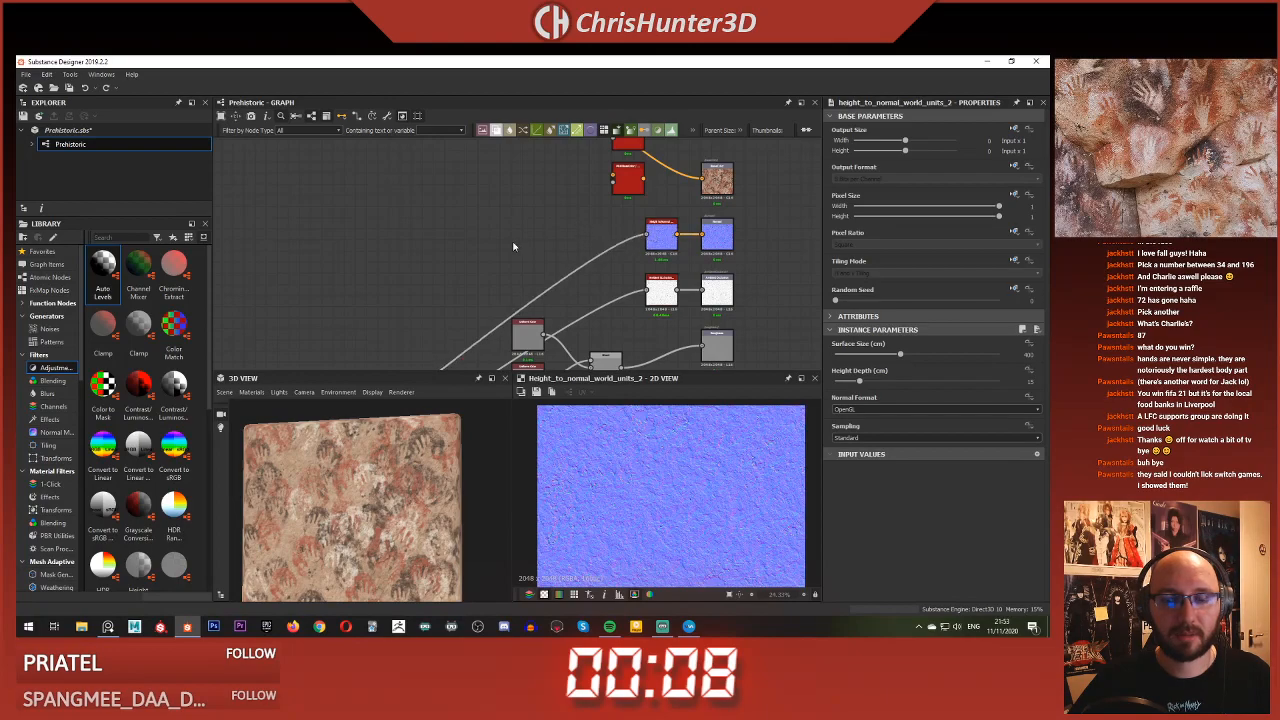
double_click(486, 228)
scroll(507, 189, up, 1)
middle_drag(507, 189, 549, 214)
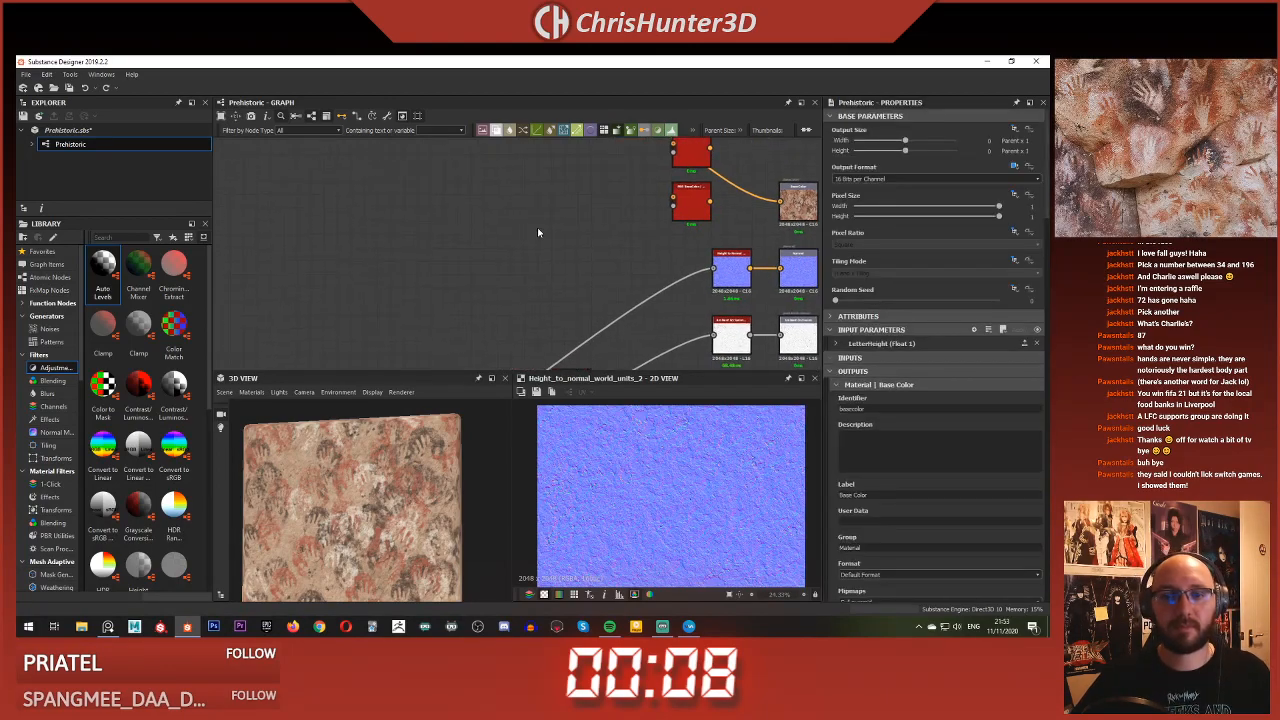
key(space)
text(rgba)
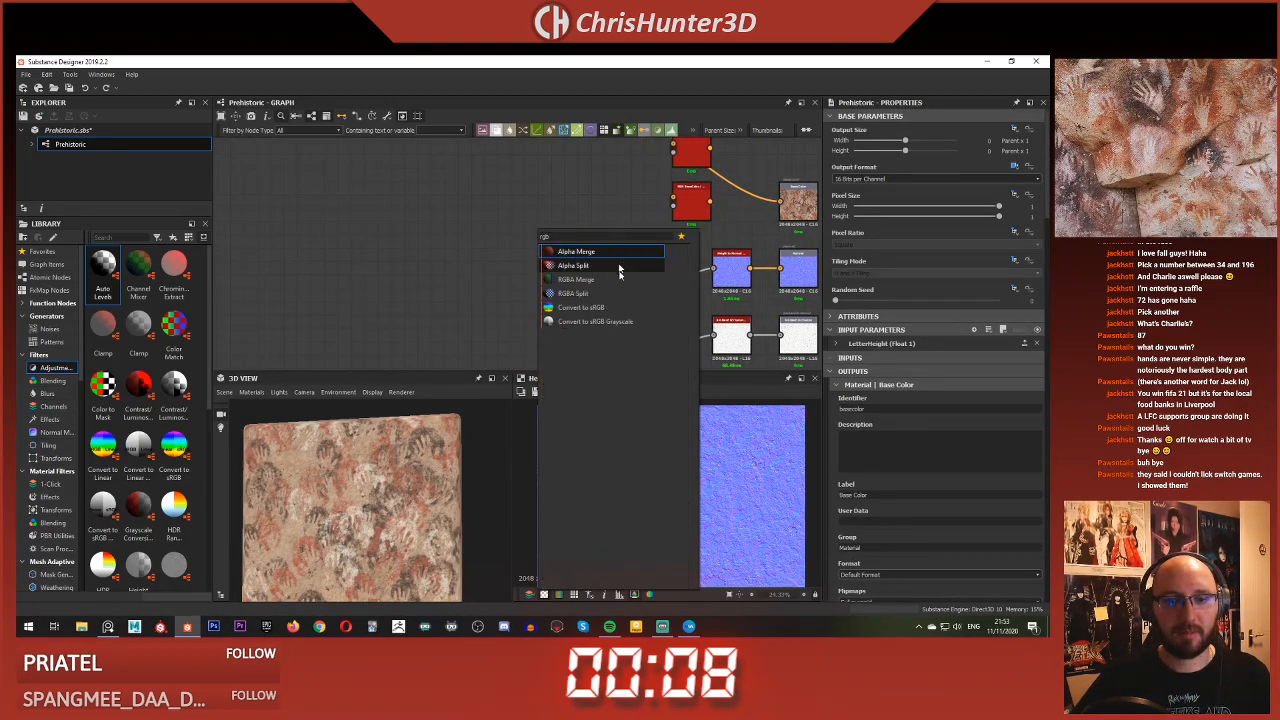
click(608, 292)
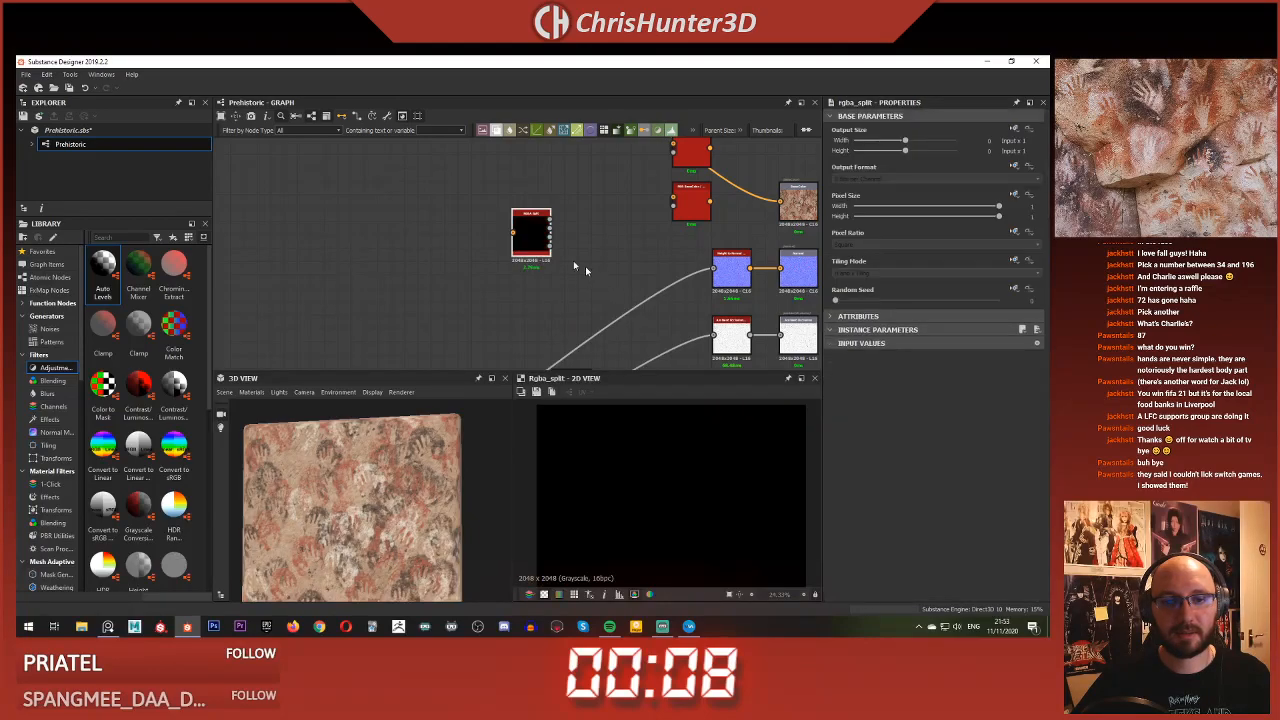
drag(595, 278, 517, 226)
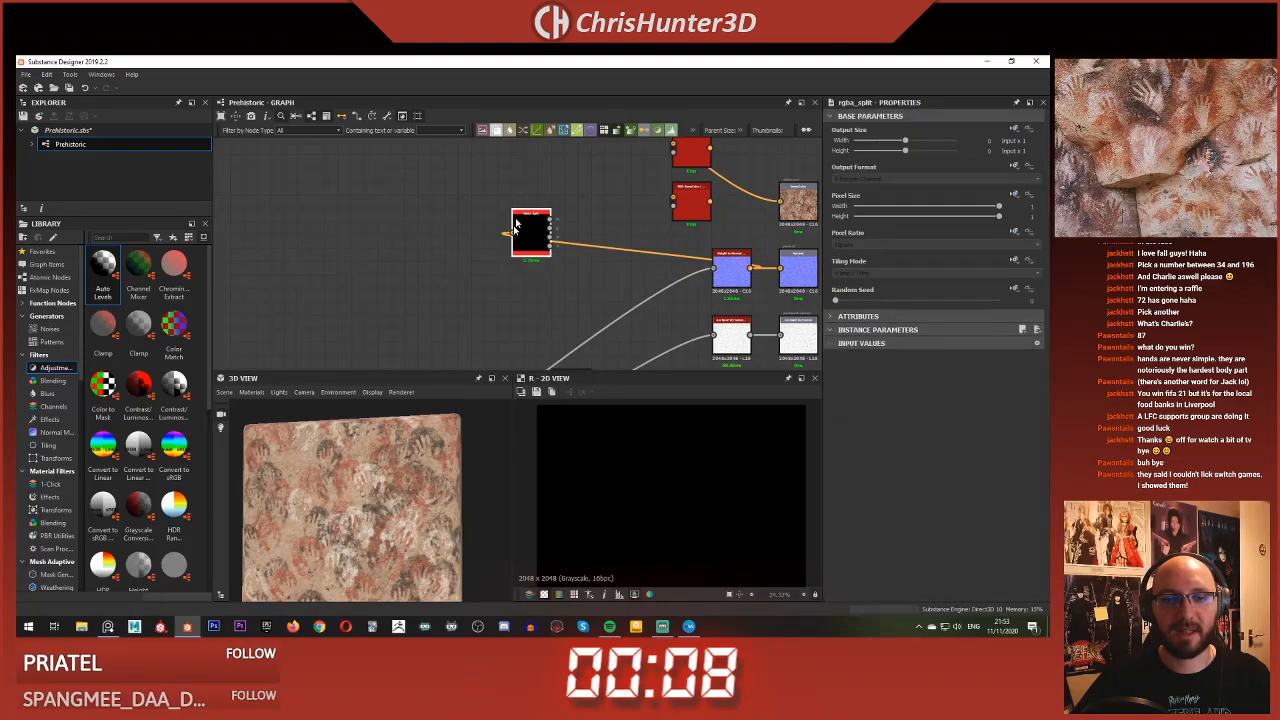
Preview the RGBA Split's R and G channels in 2D and move the node further from the outputs
key(f)
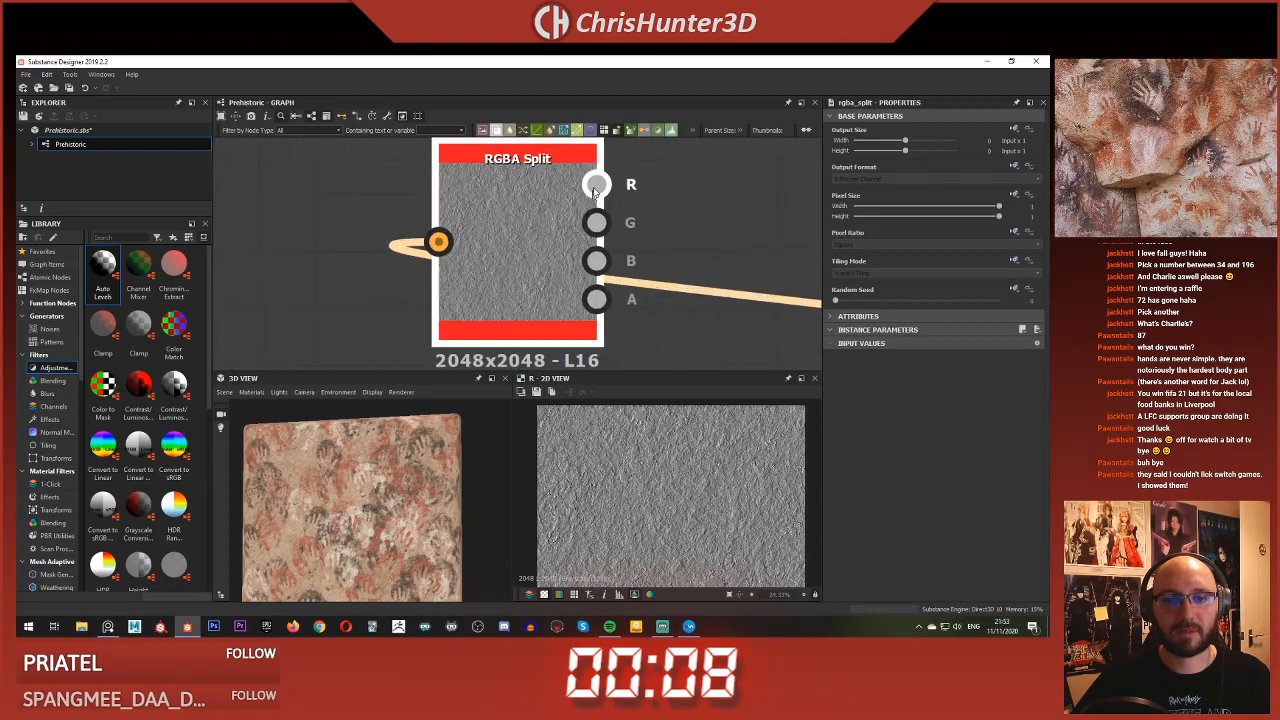
click(595, 222)
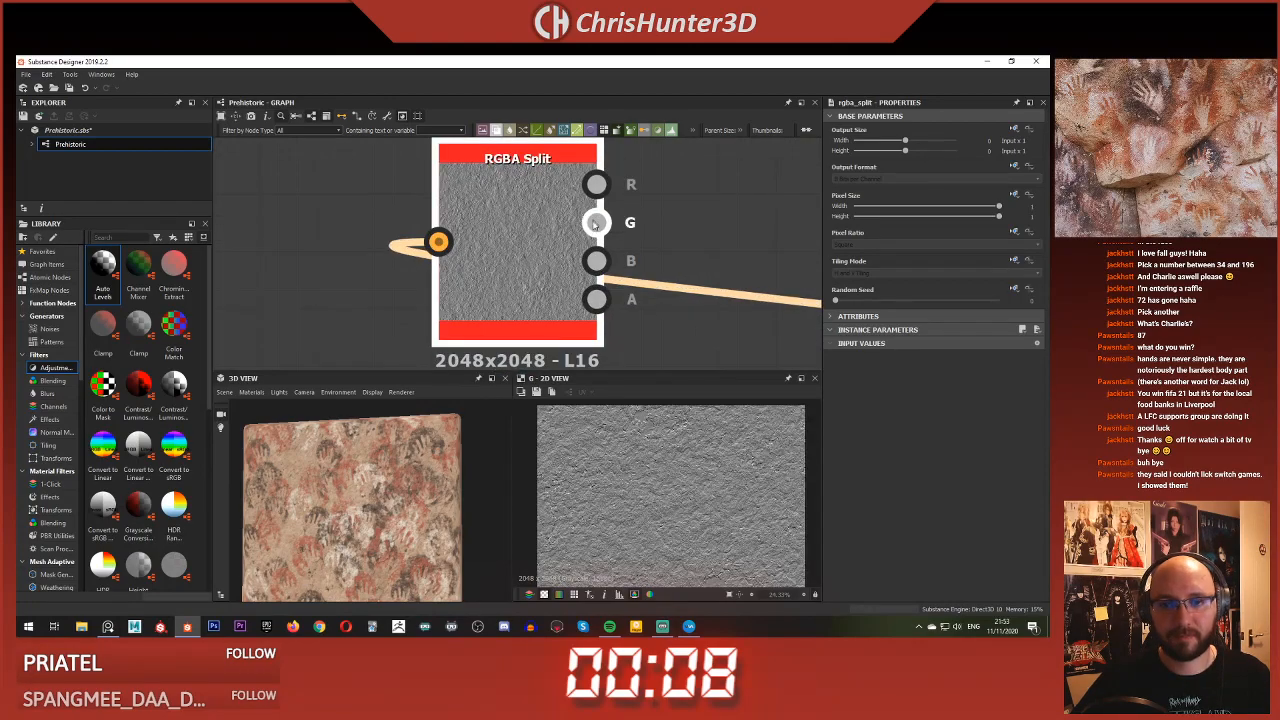
scroll(560, 242, down, 5)
scroll(540, 248, up, 1)
drag(520, 255, 294, 258)
middle_drag(370, 248, 429, 299)
Add a Curvature node and try to feed it from the RGBA Split's G output
click(472, 262)
key(space)
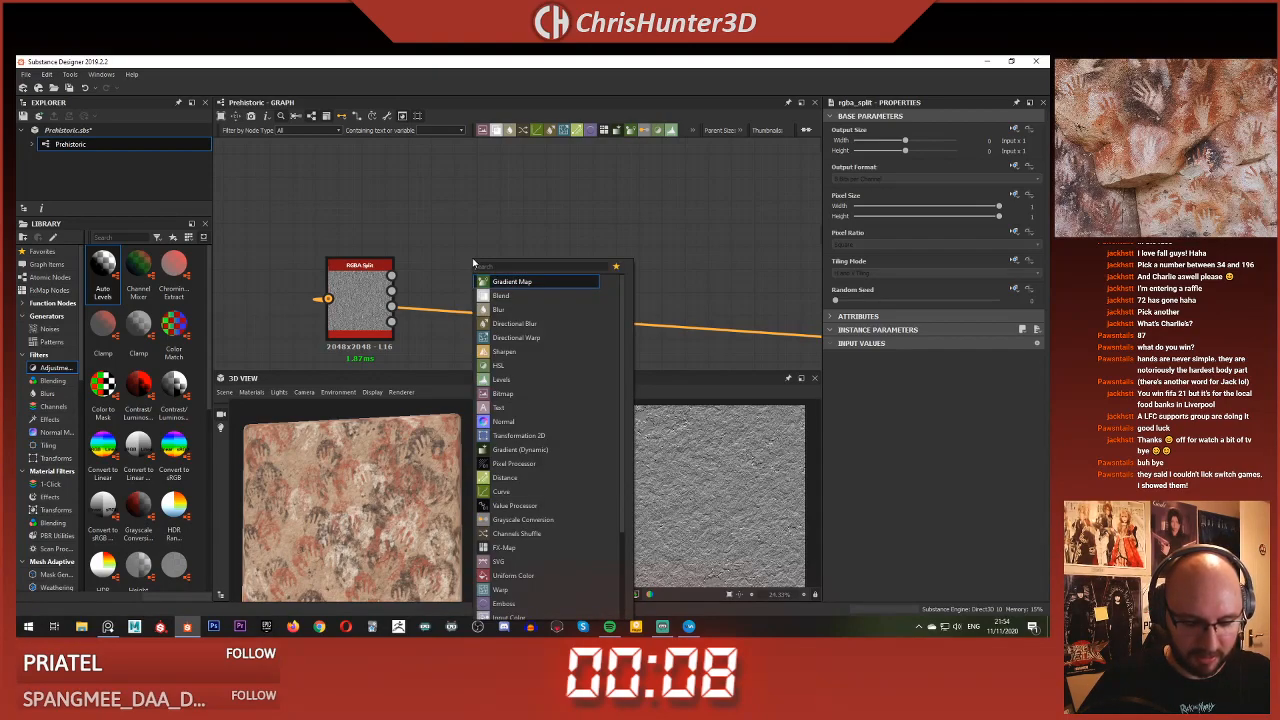
text(cur)
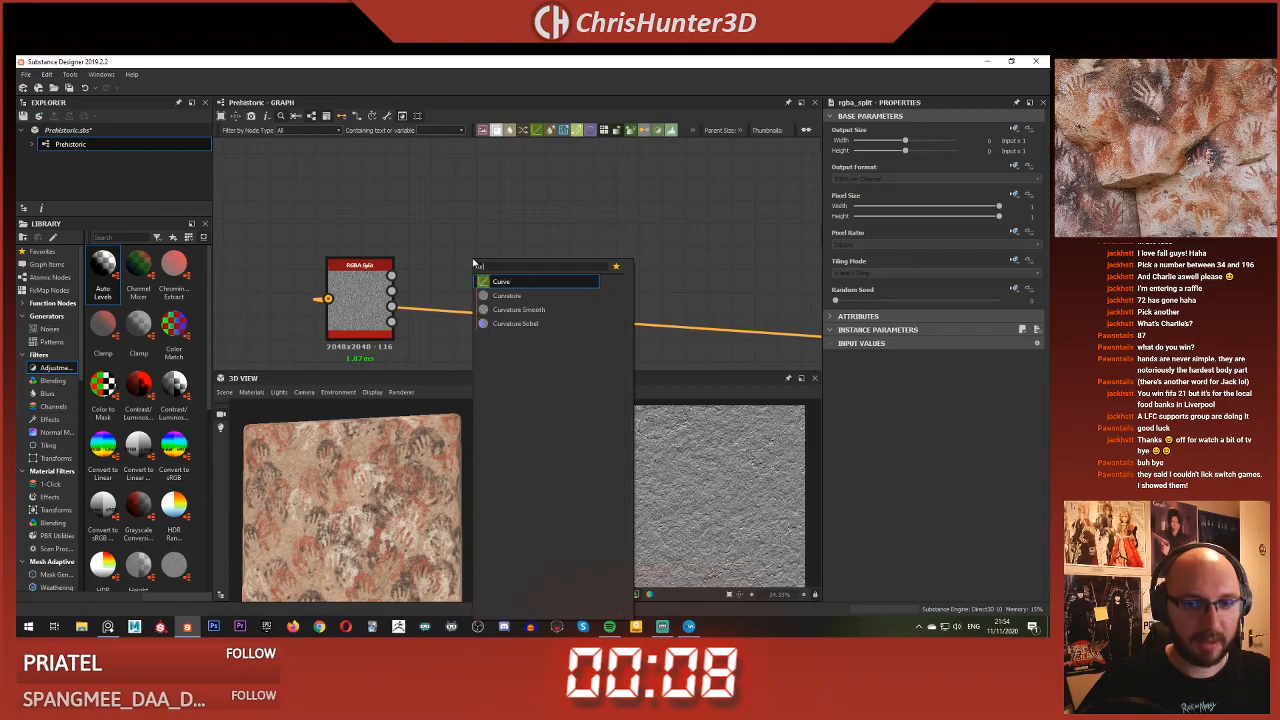
click(530, 299)
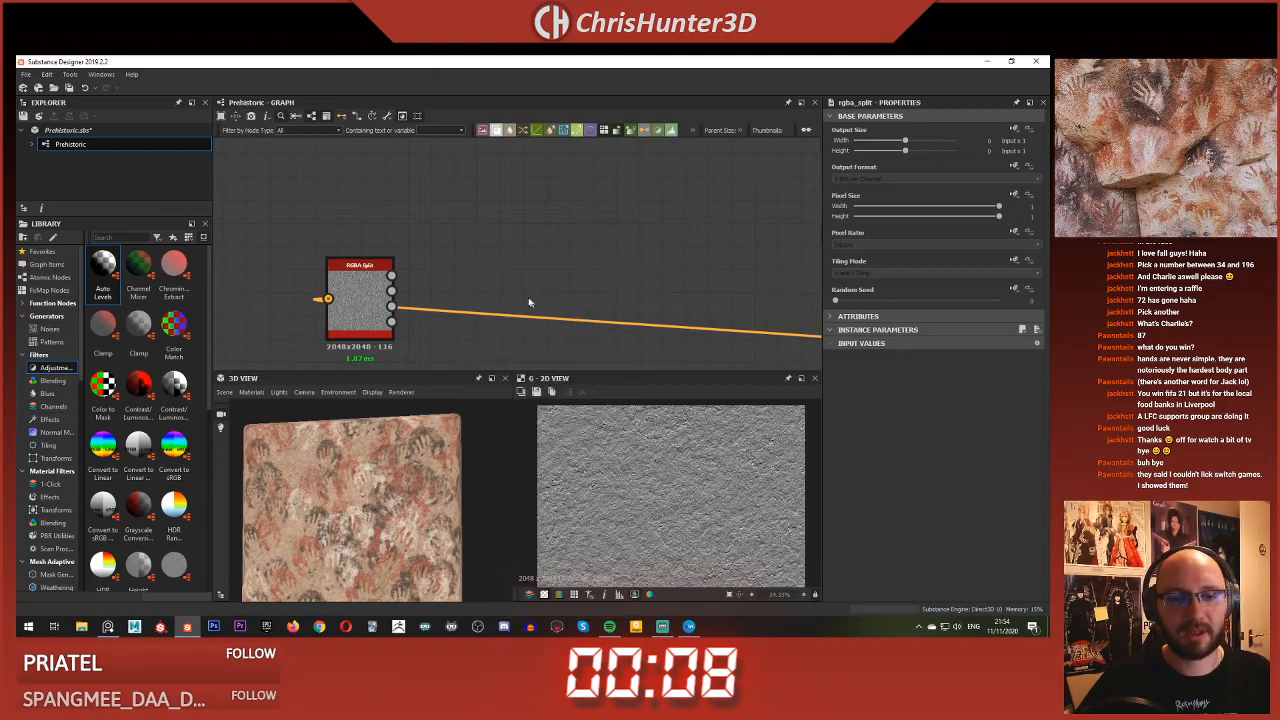
drag(392, 291, 509, 215)
scroll(441, 256, down, 1)
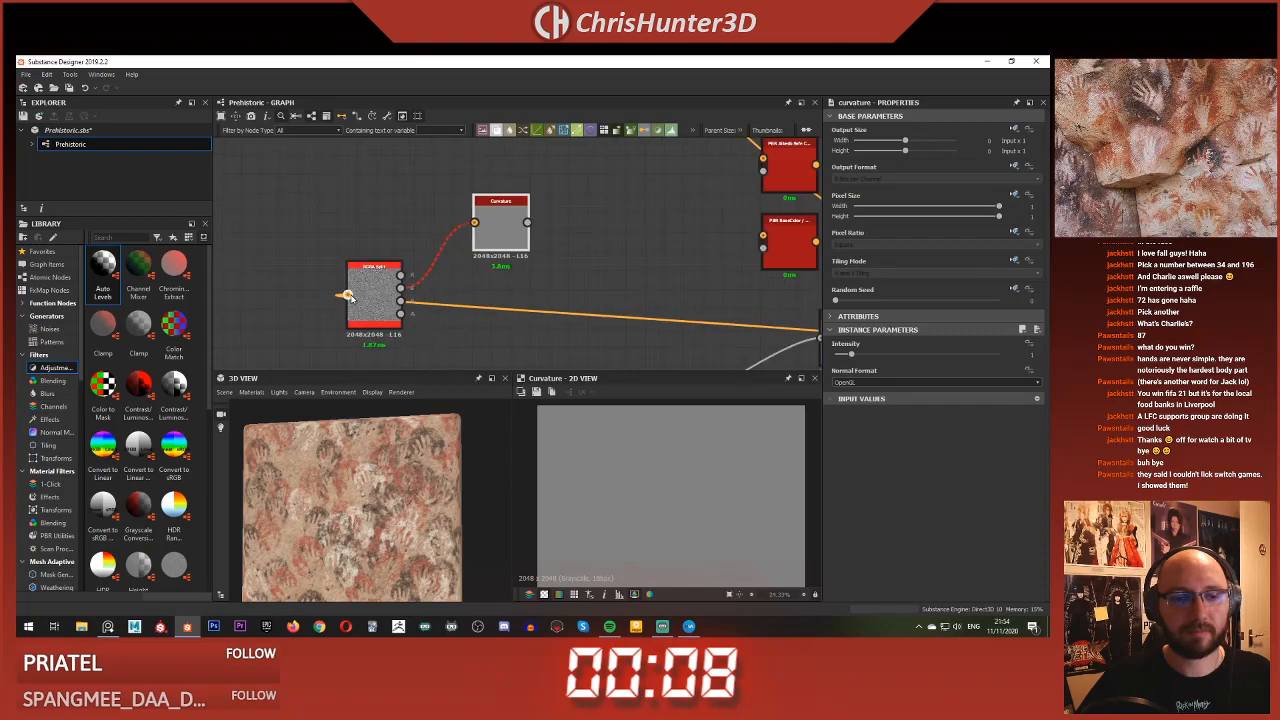
Try to feed the Curvature node from the height Blend and raise its Intensity to the maximum
scroll(608, 309, down, 2)
middle_drag(747, 340, 562, 308)
middle_drag(580, 155, 545, 194)
scroll(532, 302, down, 3)
scroll(548, 282, up, 3)
middle_drag(344, 216, 563, 286)
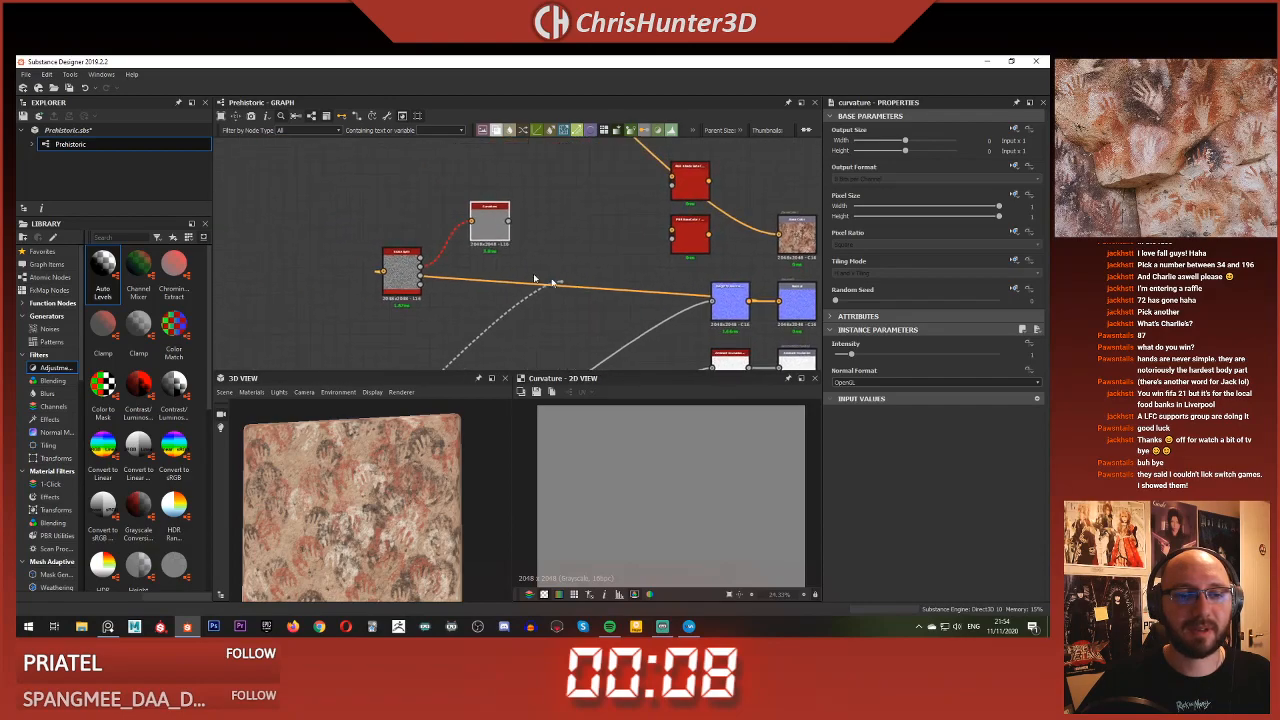
scroll(478, 253, up, 3)
double_click(519, 207)
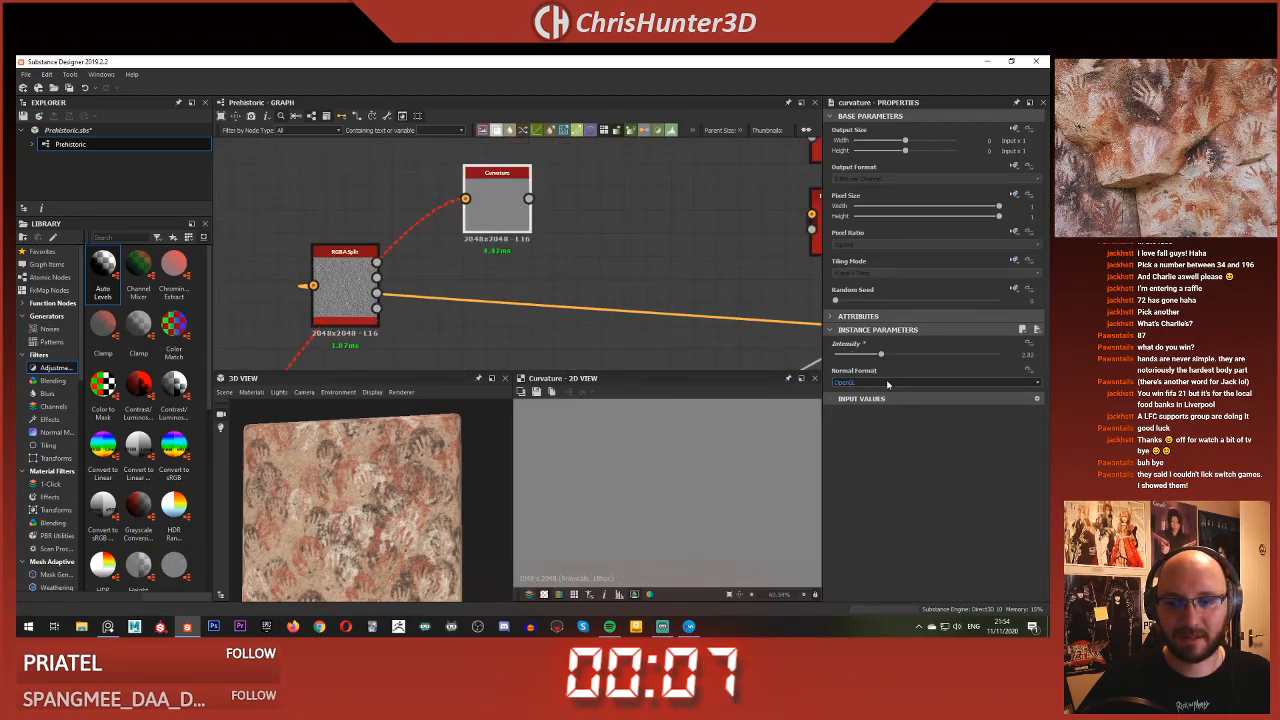
drag(883, 358, 1005, 362)
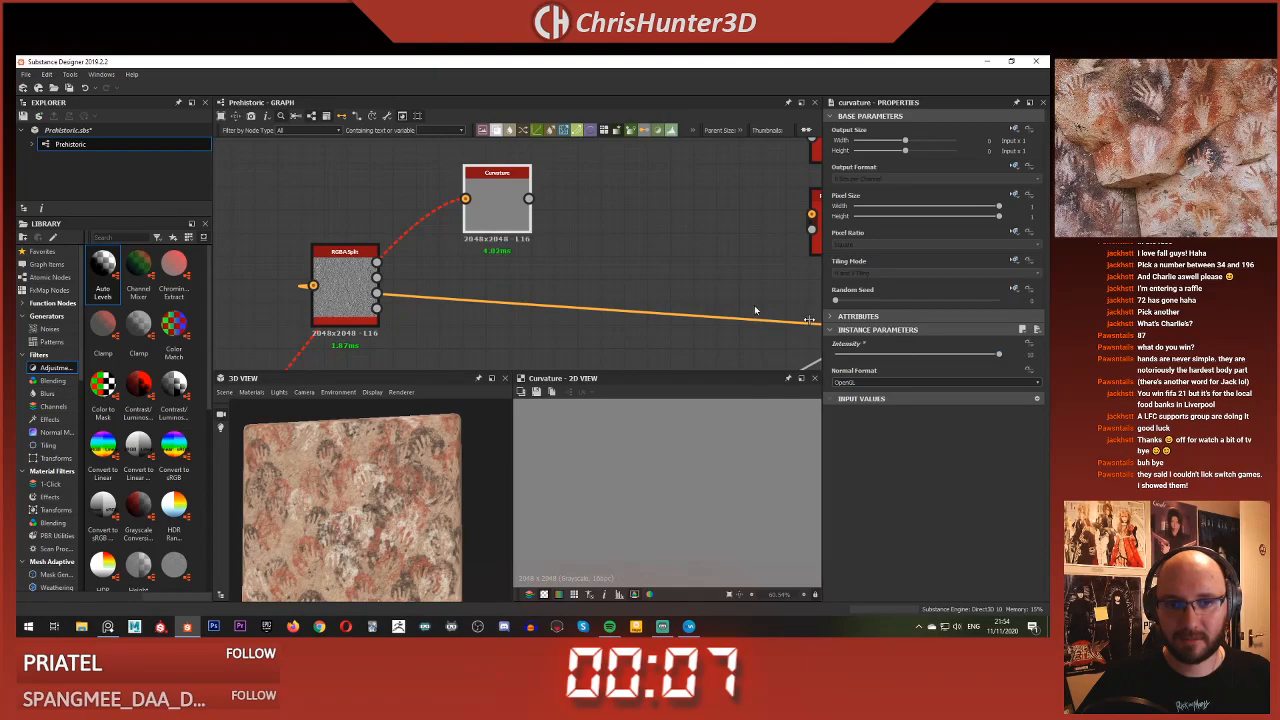
double_click(467, 202)
scroll(469, 204, down, 5)
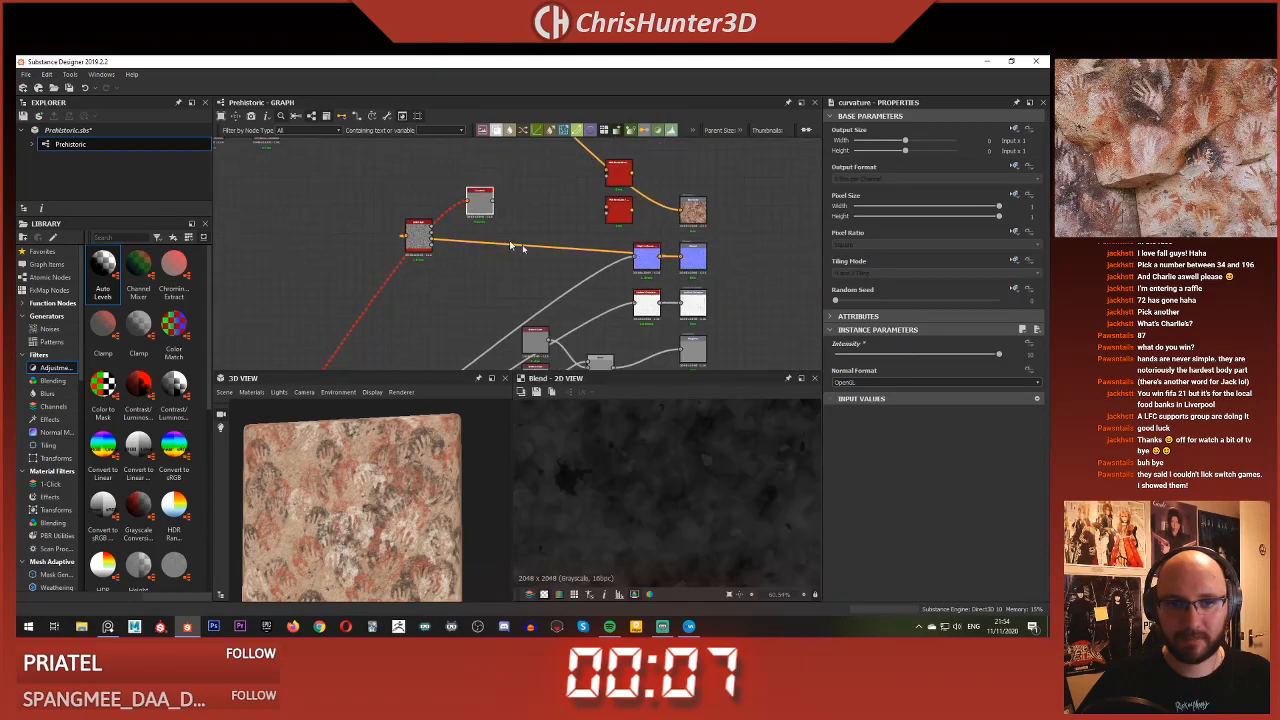
Feed the Curvature node from the Height to Normal node and try lower Intensity values
scroll(659, 268, up, 2)
drag(663, 255, 384, 175)
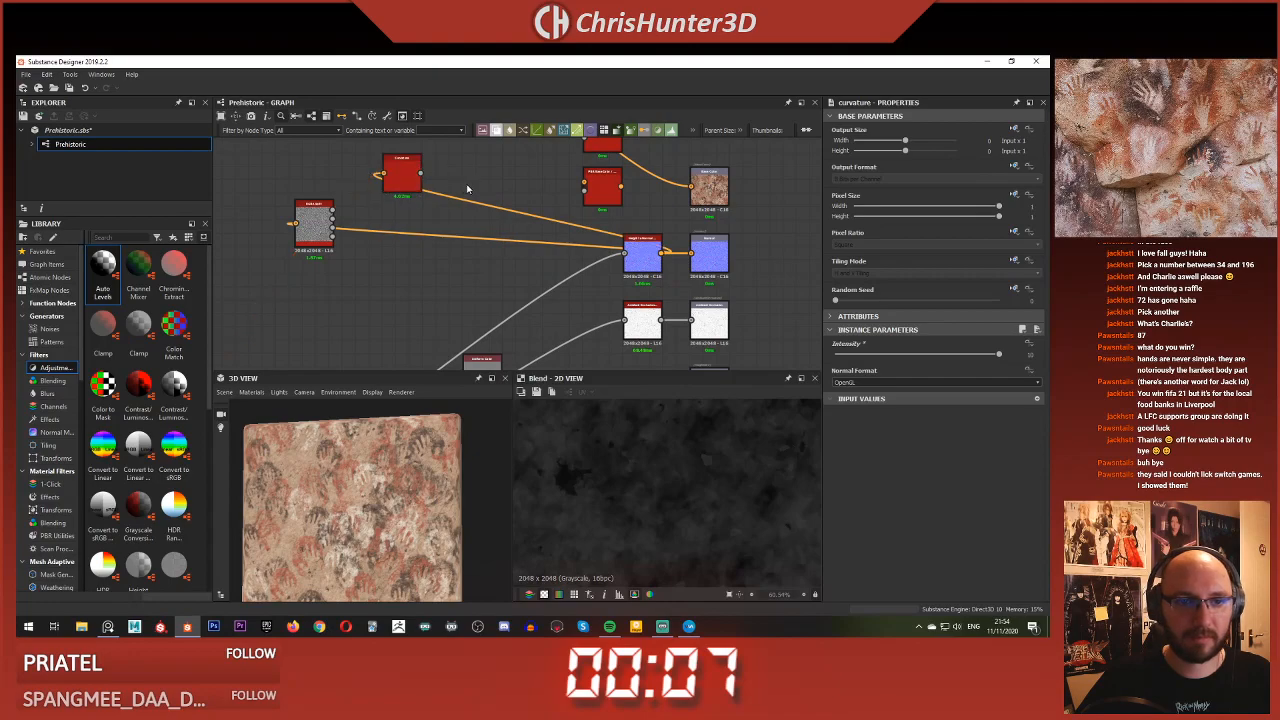
double_click(406, 180)
scroll(406, 180, up, 2)
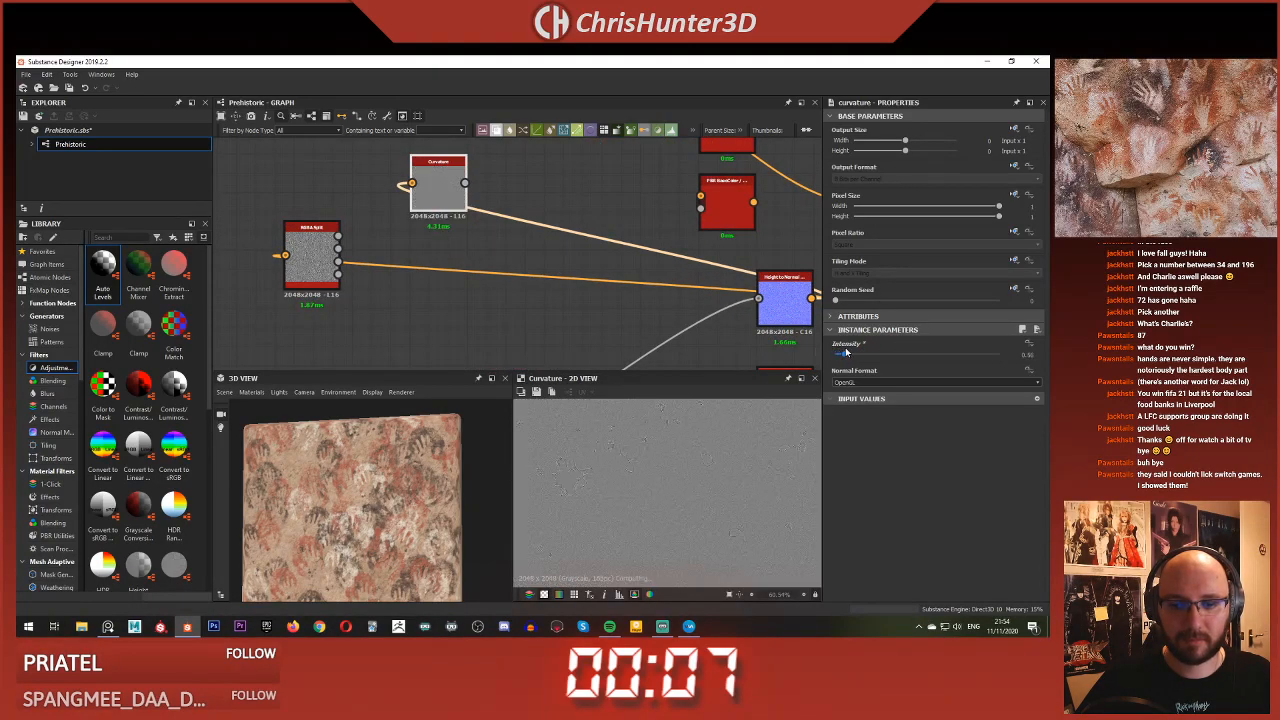
drag(843, 352, 840, 352)
Delete the Curvature node beside the RGBA Split
middle_drag(505, 285, 680, 301)
scroll(680, 301, down, 1)
click(610, 230)
key(Delete)
Add a Histogram Scan fed by the RGBA Split's G output, with Position 0.23 and Contrast 0.94
scroll(484, 275, up, 3)
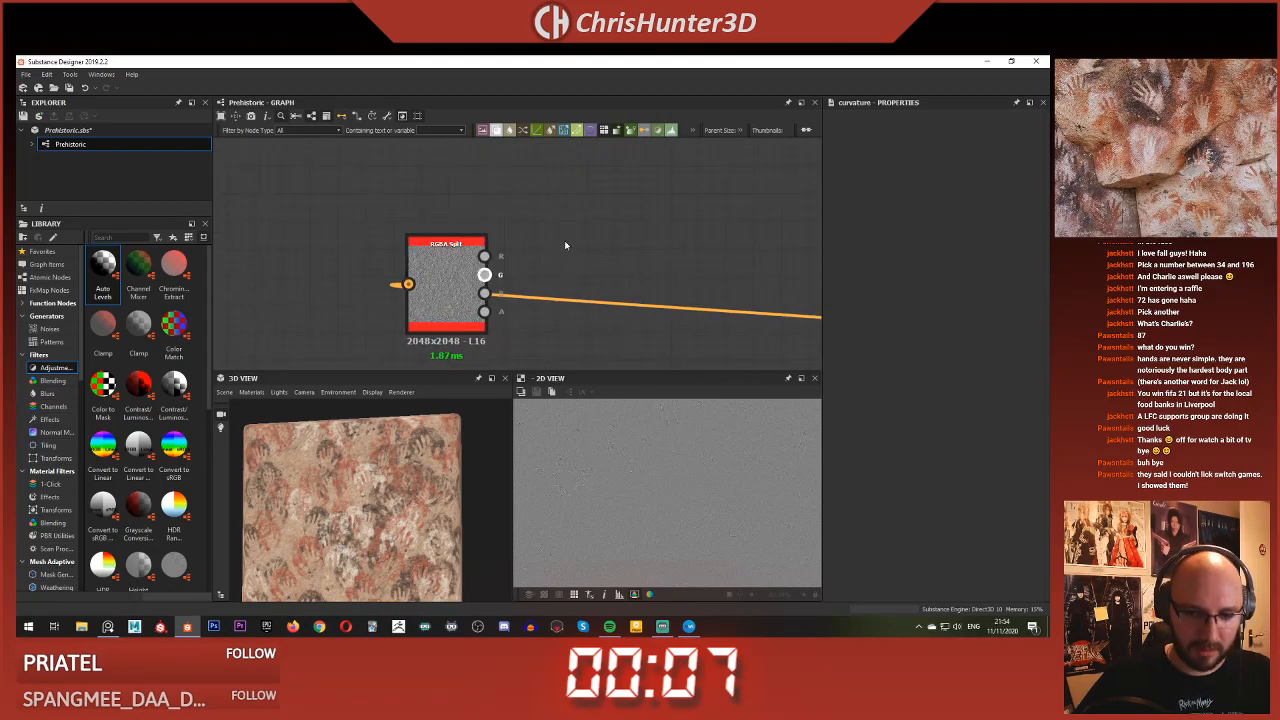
key(space)
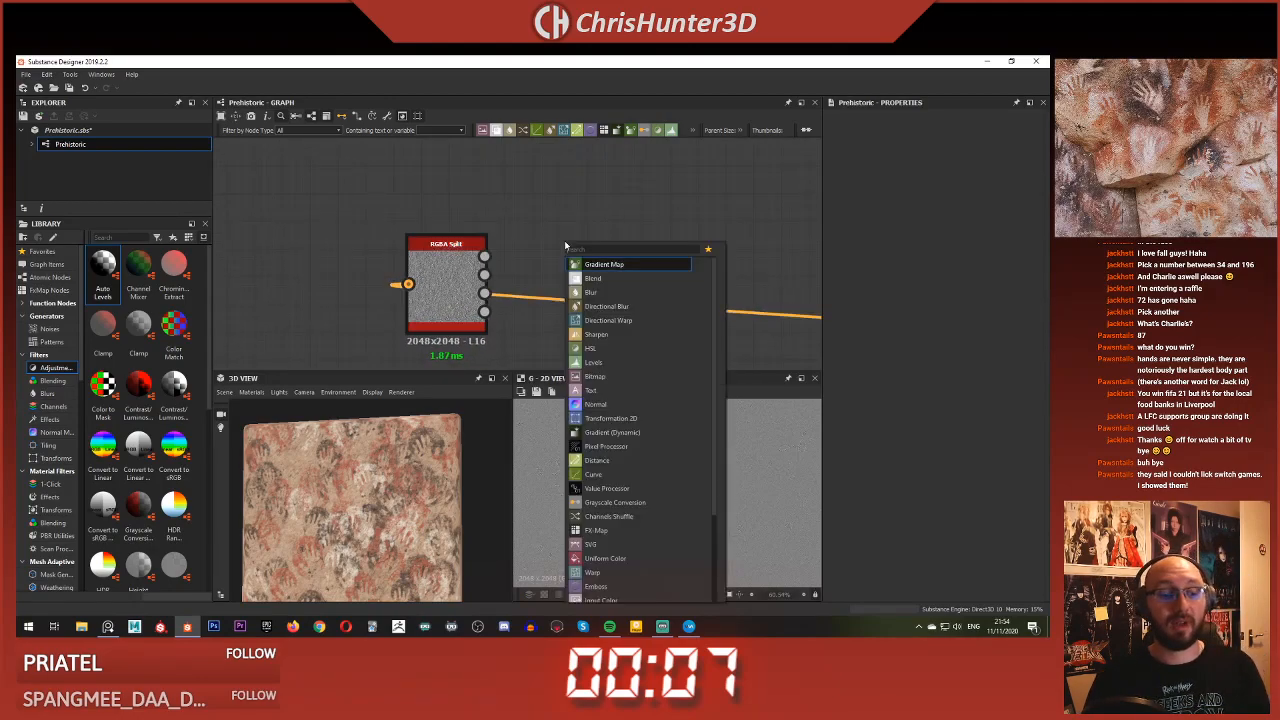
text(hist)
key(Down)
key(Return)
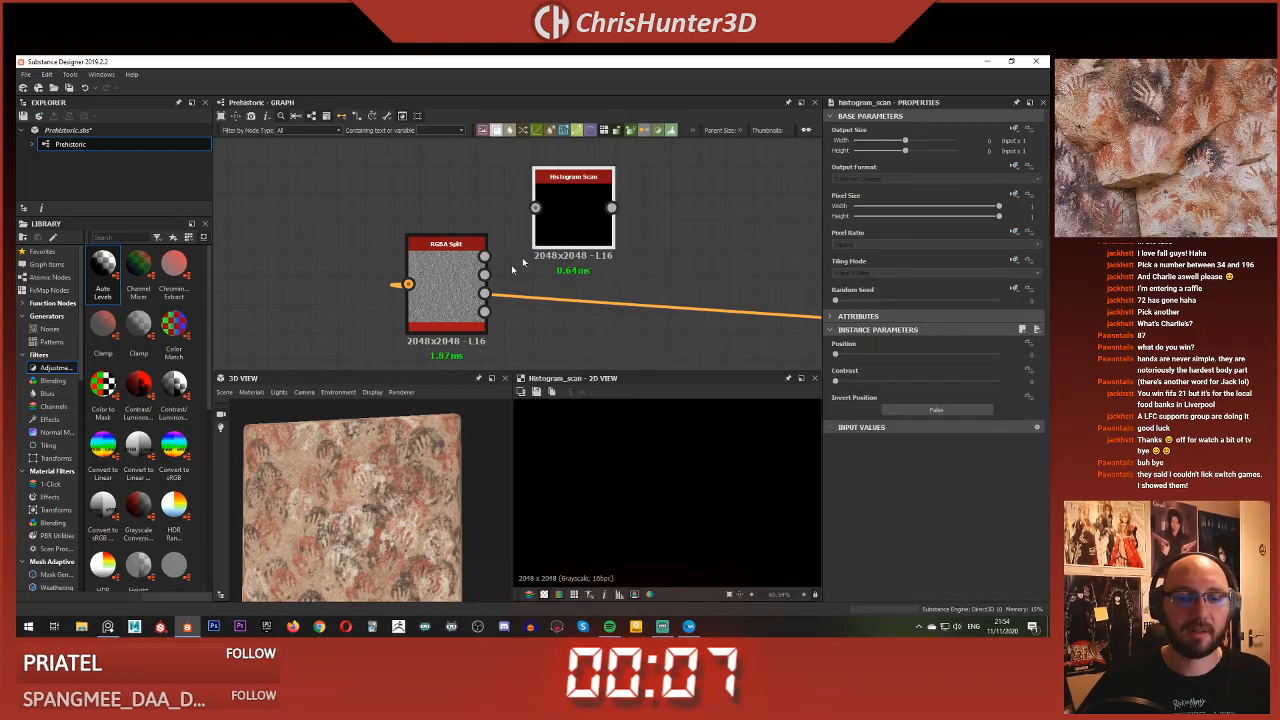
drag(867, 354, 988, 381)
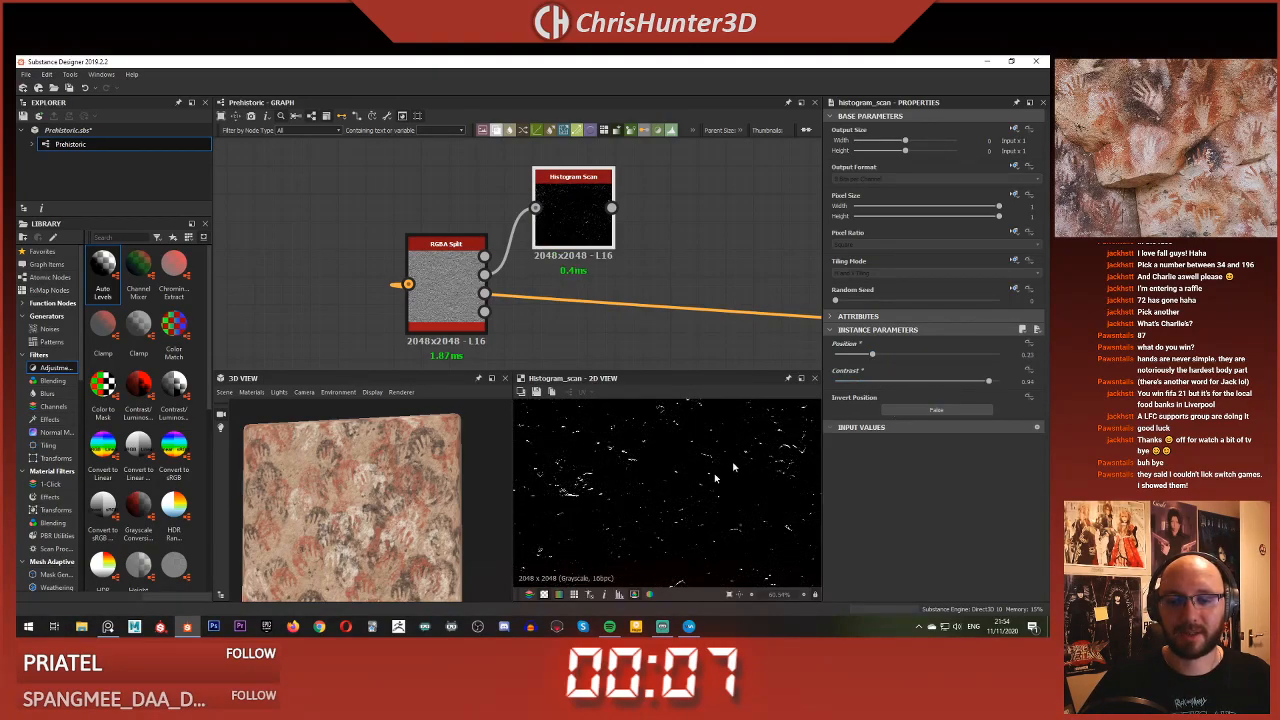
Move the downstream handprint colour nodes away from the base rock colour chain to make room for more nodes
scroll(700, 480, down, 3)
scroll(601, 253, down, 3)
middle_drag(601, 253, 611, 264)
scroll(611, 264, down, 1)
drag(525, 222, 623, 297)
scroll(606, 254, down, 1)
middle_drag(604, 252, 634, 286)
drag(634, 286, 383, 291)
scroll(383, 291, down, 2)
middle_drag(383, 291, 650, 298)
scroll(631, 286, up, 3)
scroll(653, 249, down, 5)
drag(674, 313, 570, 329)
middle_drag(587, 207, 448, 206)
drag(431, 204, 642, 278)
drag(421, 199, 674, 285)
drag(655, 231, 716, 230)
Add a Blend after the last base-colour Blend, using that colour as background and the new Histogram Scan as opacity mask
scroll(428, 273, up, 4)
middle_drag(428, 273, 534, 325)
click(495, 263)
key(space)
text(blend)
key(Return)
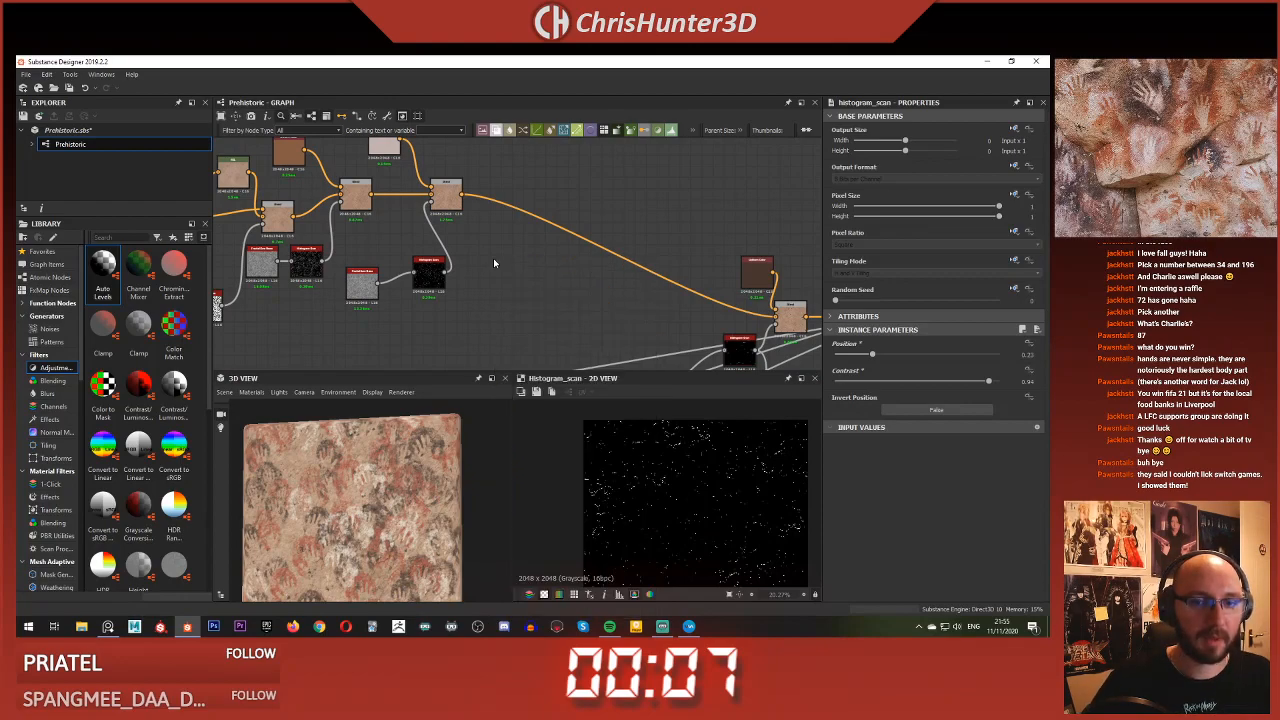
scroll(493, 258, up, 3)
middle_drag(493, 258, 545, 305)
scroll(533, 288, up, 1)
scroll(531, 283, down, 1)
drag(519, 323, 602, 287)
scroll(526, 166, down, 4)
scroll(591, 306, up, 3)
middle_drag(655, 360, 584, 362)
click(553, 320)
scroll(553, 321, down, 3)
scroll(566, 285, up, 1)
click(540, 259)
middle_drag(511, 220, 570, 206)
scroll(571, 285, up, 4)
key(space)
text(un)
key(Return)
scroll(538, 272, down, 3)
drag(568, 171, 585, 204)
scroll(585, 205, down, 1)
middle_drag(584, 206, 611, 280)
drag(611, 280, 601, 249)
scroll(602, 248, up, 4)
key(Delete)
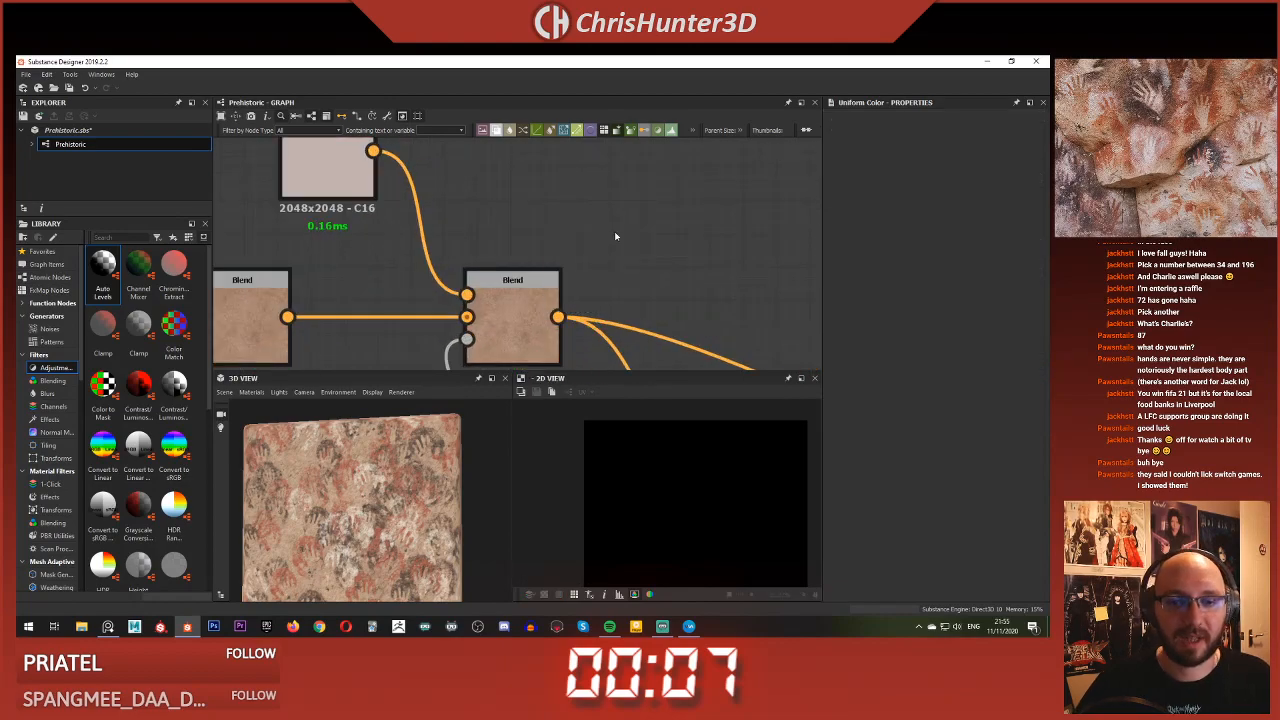
Add an HSL node fed by the last base-colour Blend and set its Lightness to 0.58
key(space)
text(hsl)
click(677, 257)
scroll(582, 290, down, 2)
drag(565, 309, 595, 241)
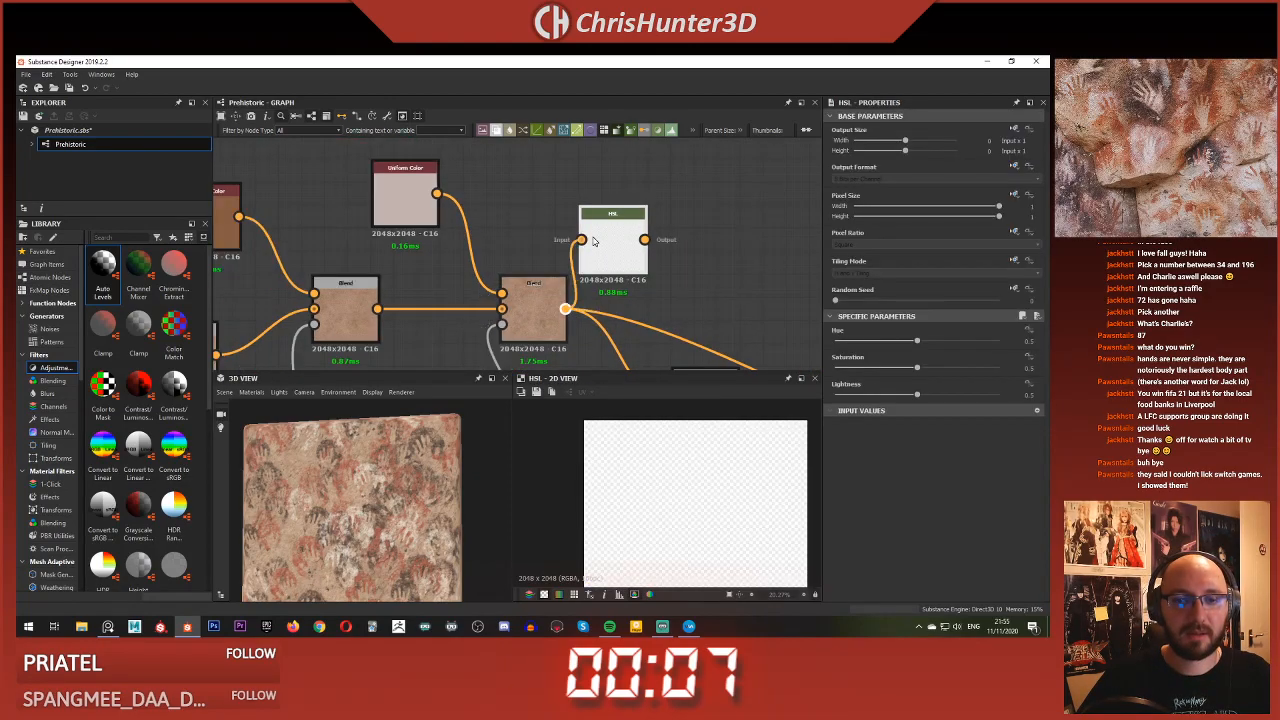
scroll(666, 314, down, 3)
middle_drag(666, 314, 602, 222)
click(932, 393)
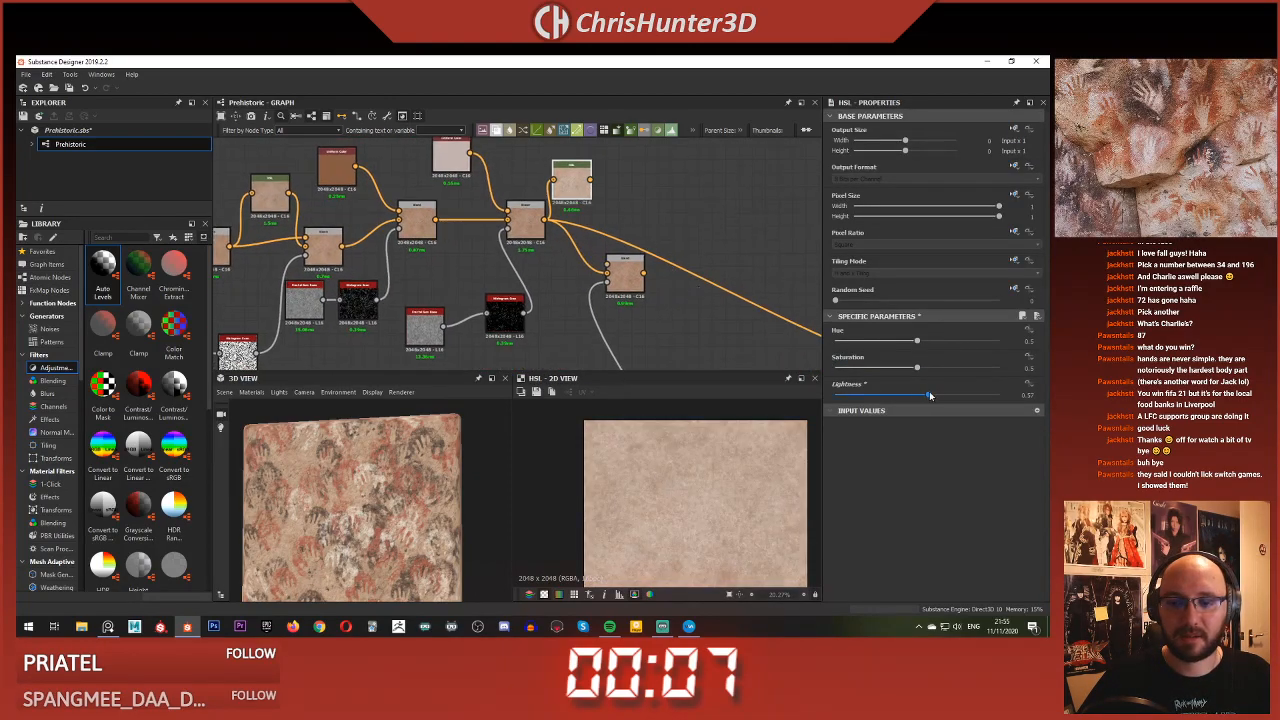
Place the new Blend beside the HSL node, with the HSL as its foreground, and inspect the result in 2D
drag(617, 270, 650, 208)
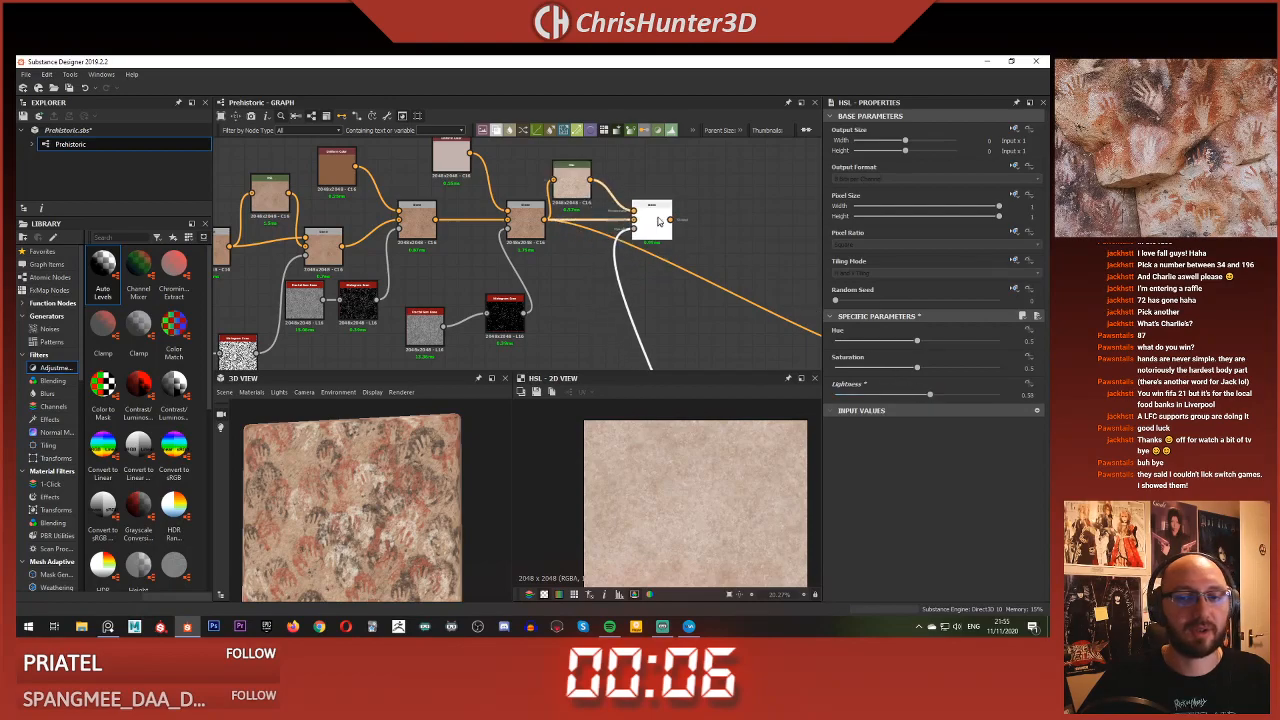
double_click(661, 214)
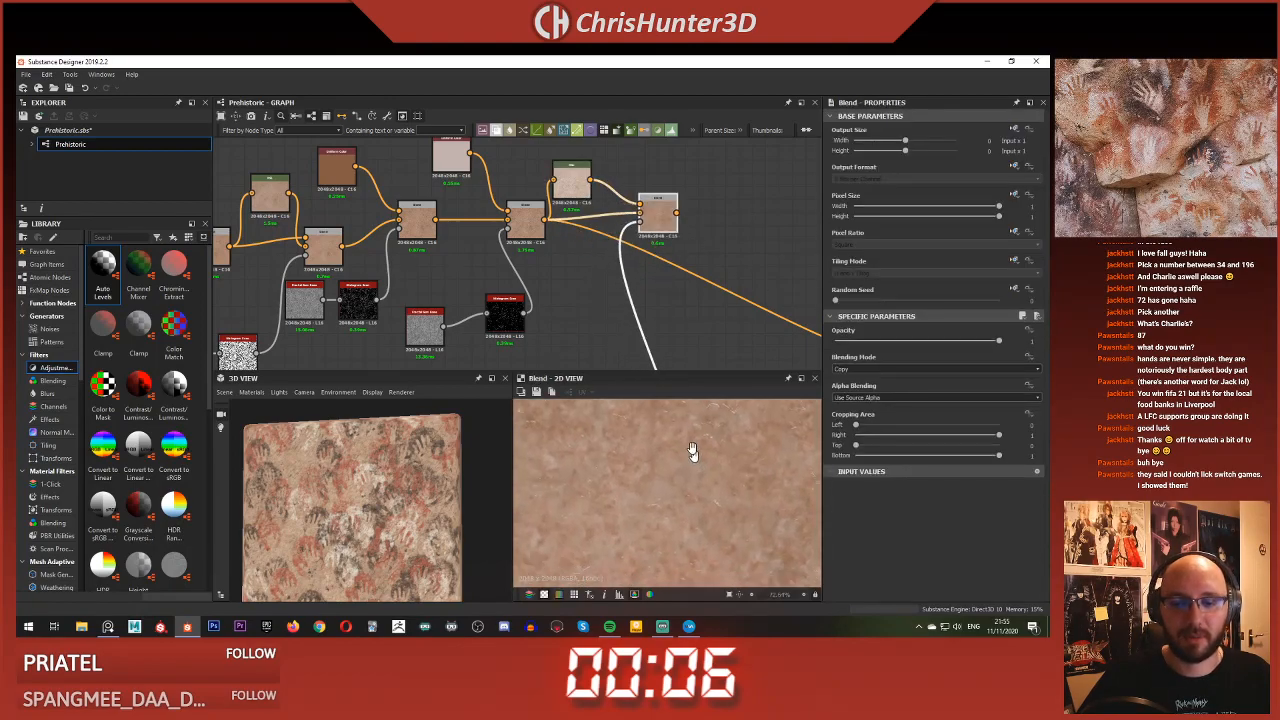
scroll(674, 420, up, 1)
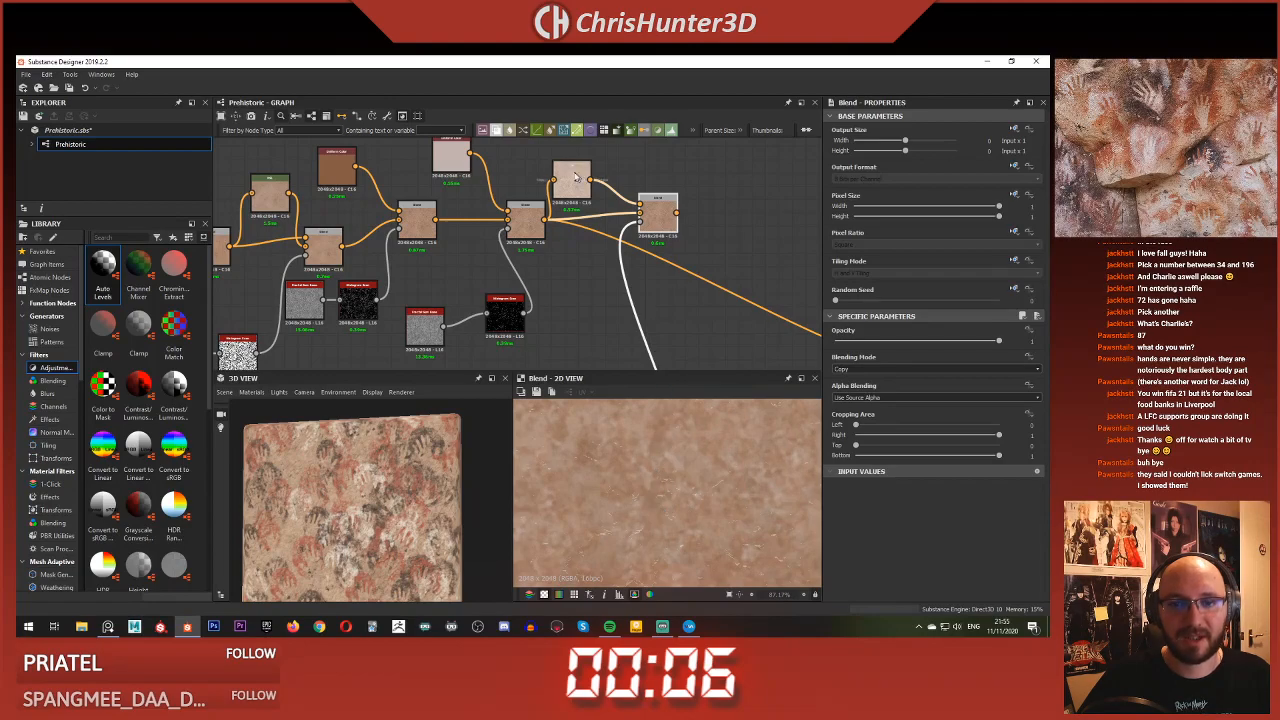
Reroute the previous base-colour Blend's downstream connection to the new highlight Blend's output and check the rock surface close up in 3D
shift+drag(546, 219, 677, 212)
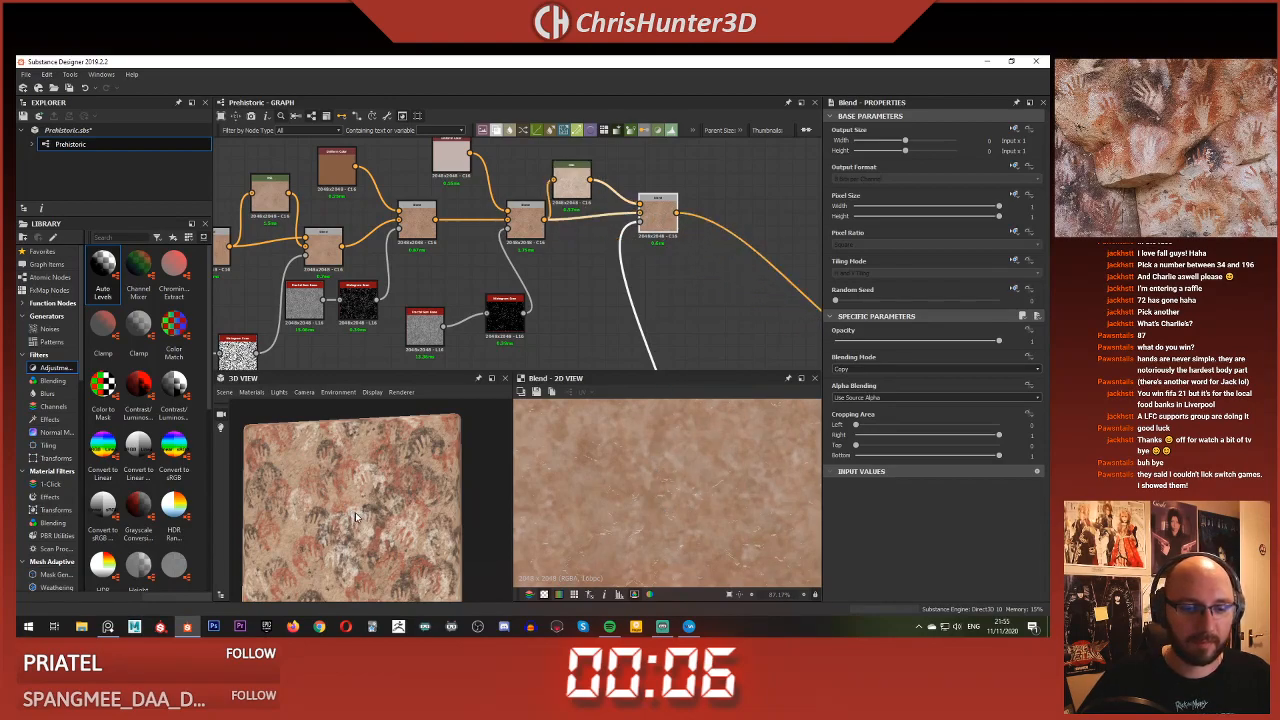
scroll(382, 530, up, 5)
scroll(406, 493, up, 5)
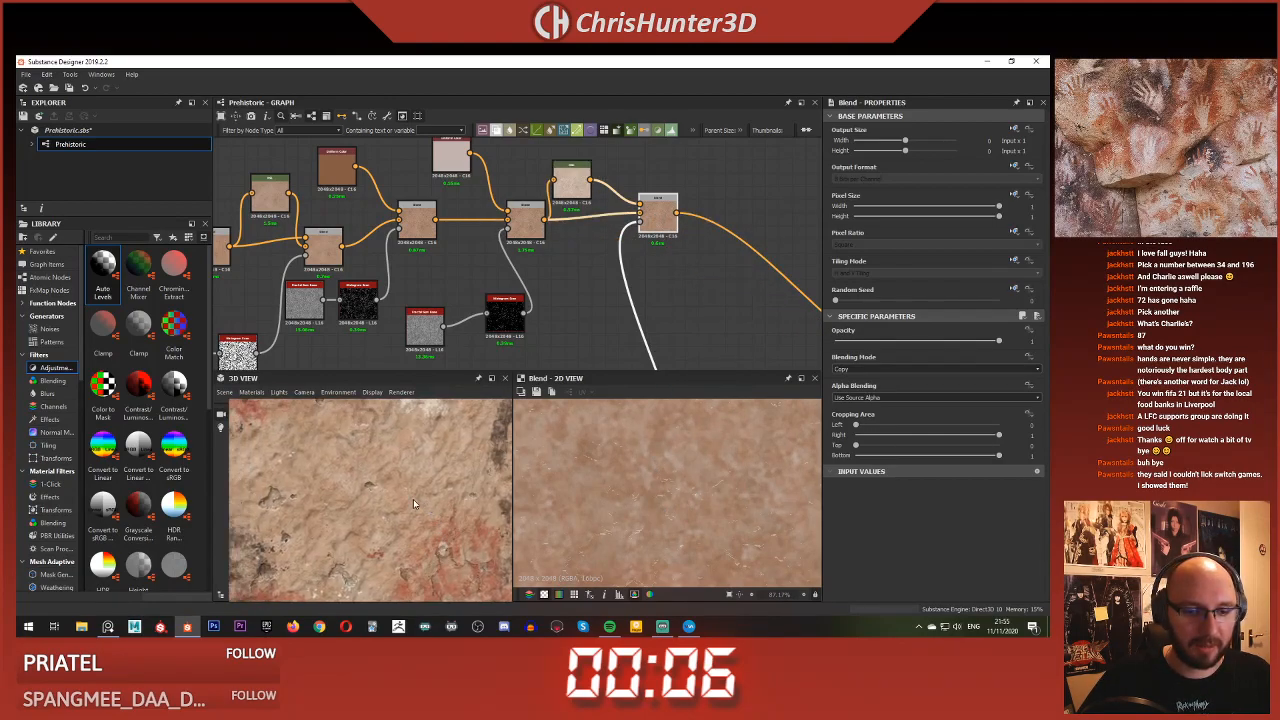
drag(416, 499, 323, 516)
middle_drag(418, 494, 380, 453)
scroll(380, 453, up, 2)
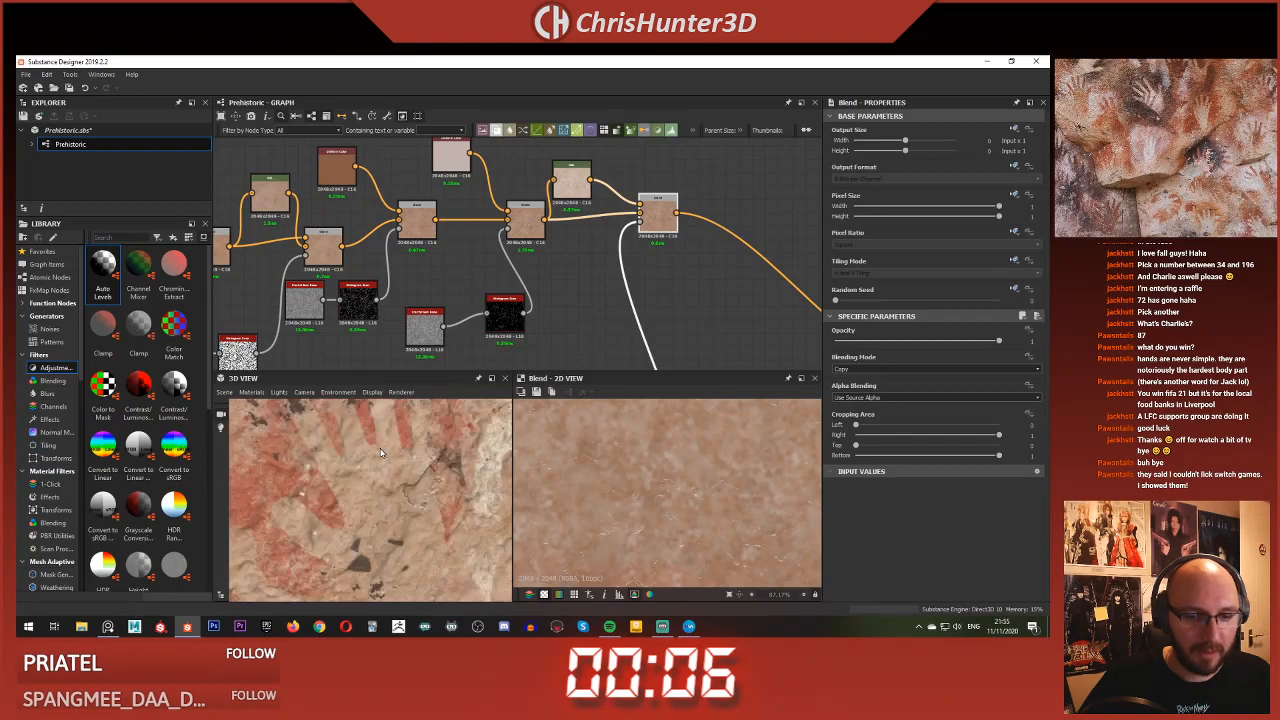
Examine the edge highlights and handprints on the 3D model from near and far, and the overall graph layout
scroll(640, 270, down, 3)
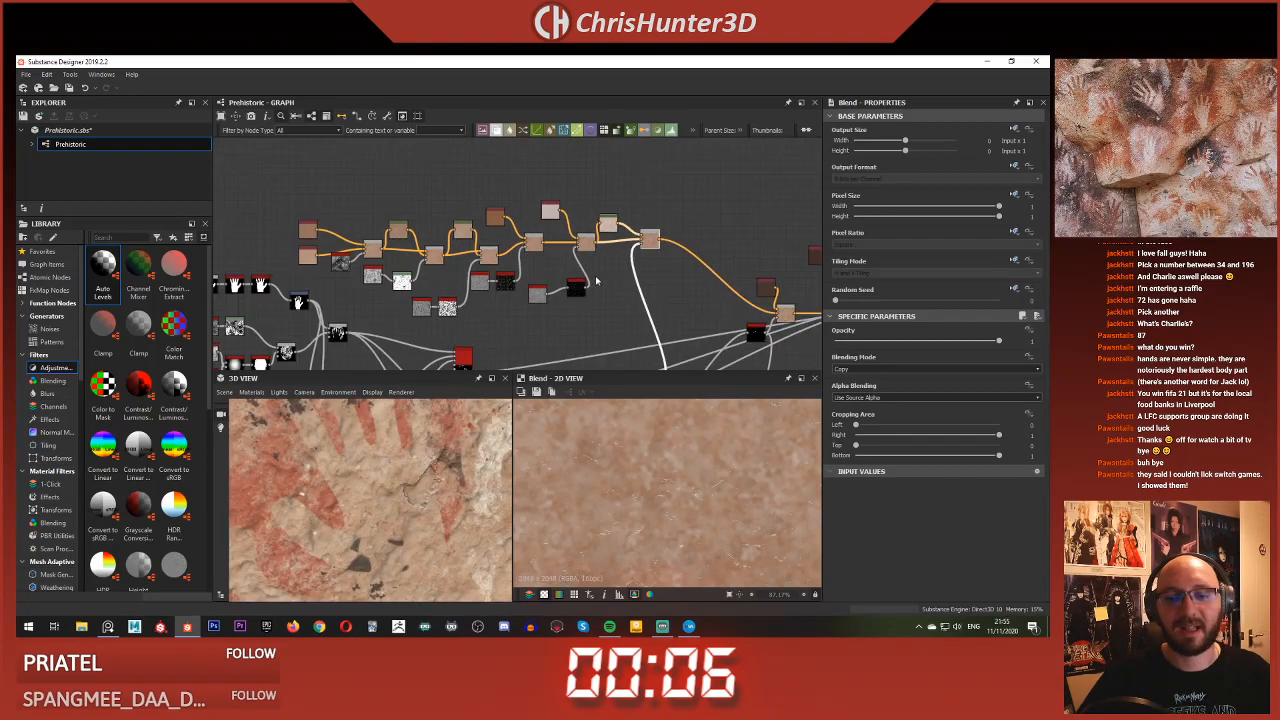
scroll(375, 485, up, 2)
scroll(401, 494, down, 3)
middle_drag(401, 494, 371, 485)
scroll(412, 424, down, 2)
scroll(395, 481, up, 3)
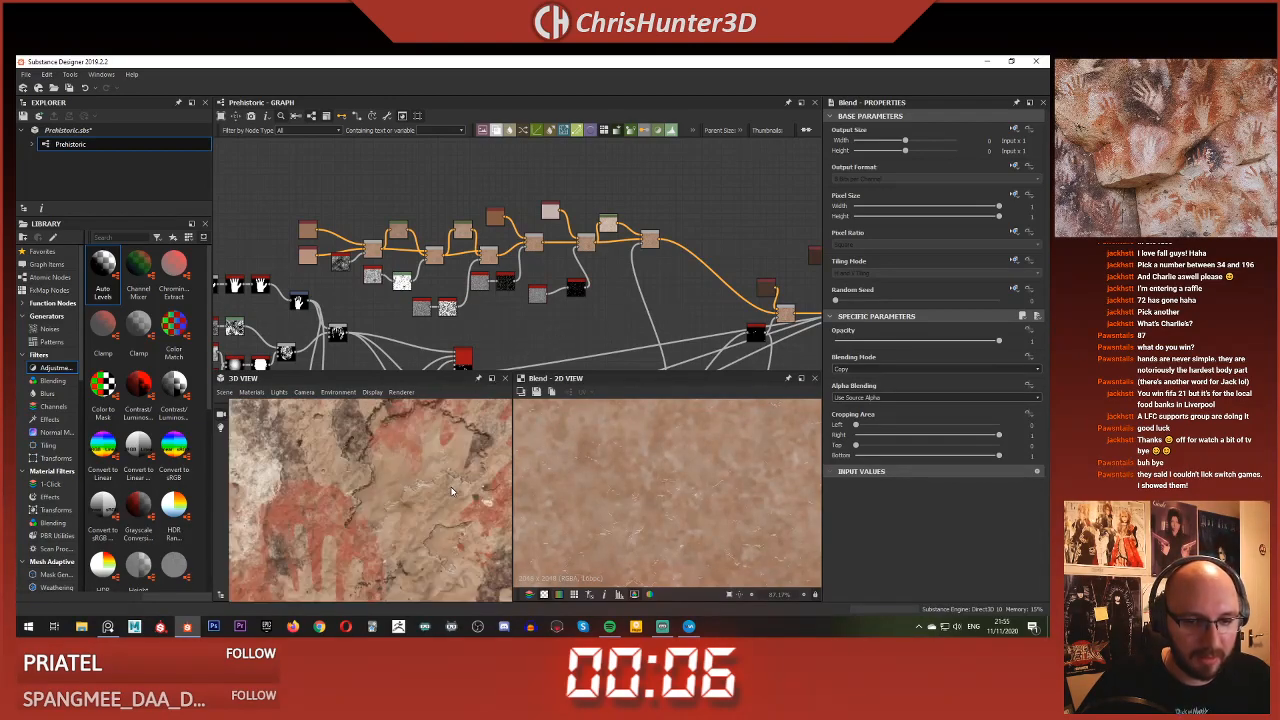
scroll(447, 494, up, 2)
scroll(447, 494, down, 2)
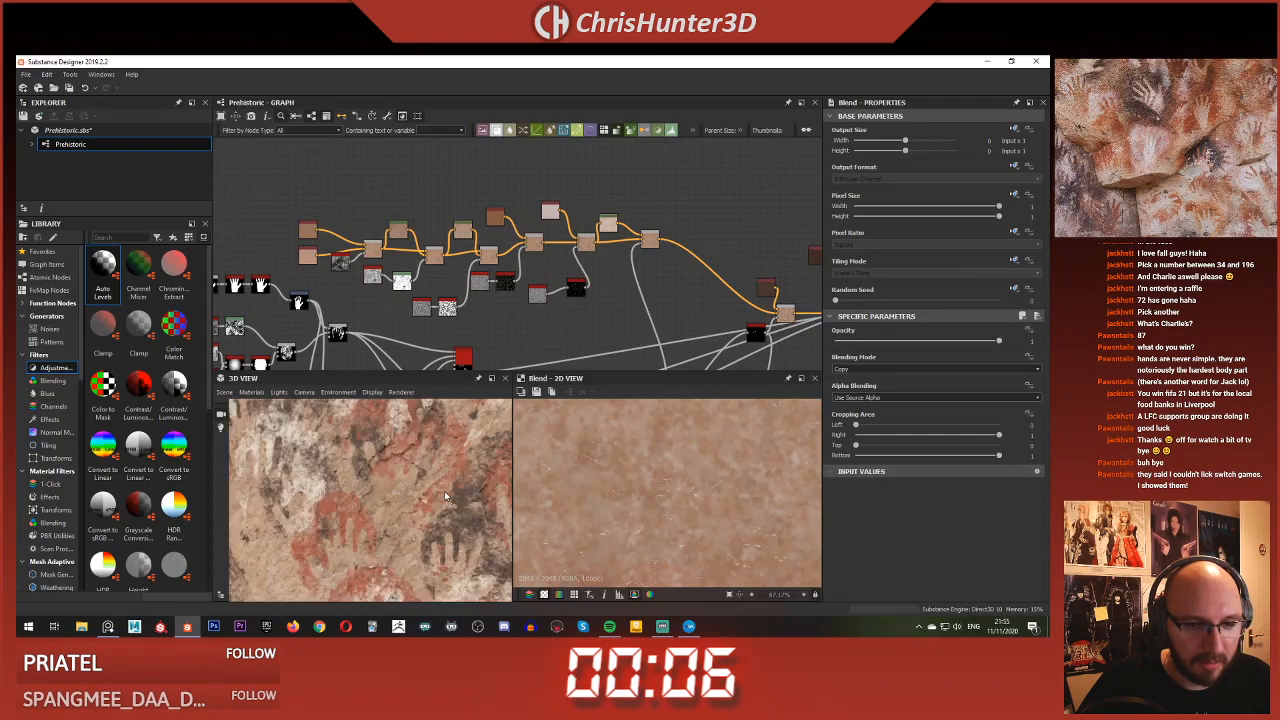
scroll(446, 496, down, 1)
scroll(541, 243, down, 3)
scroll(541, 243, down, 2)
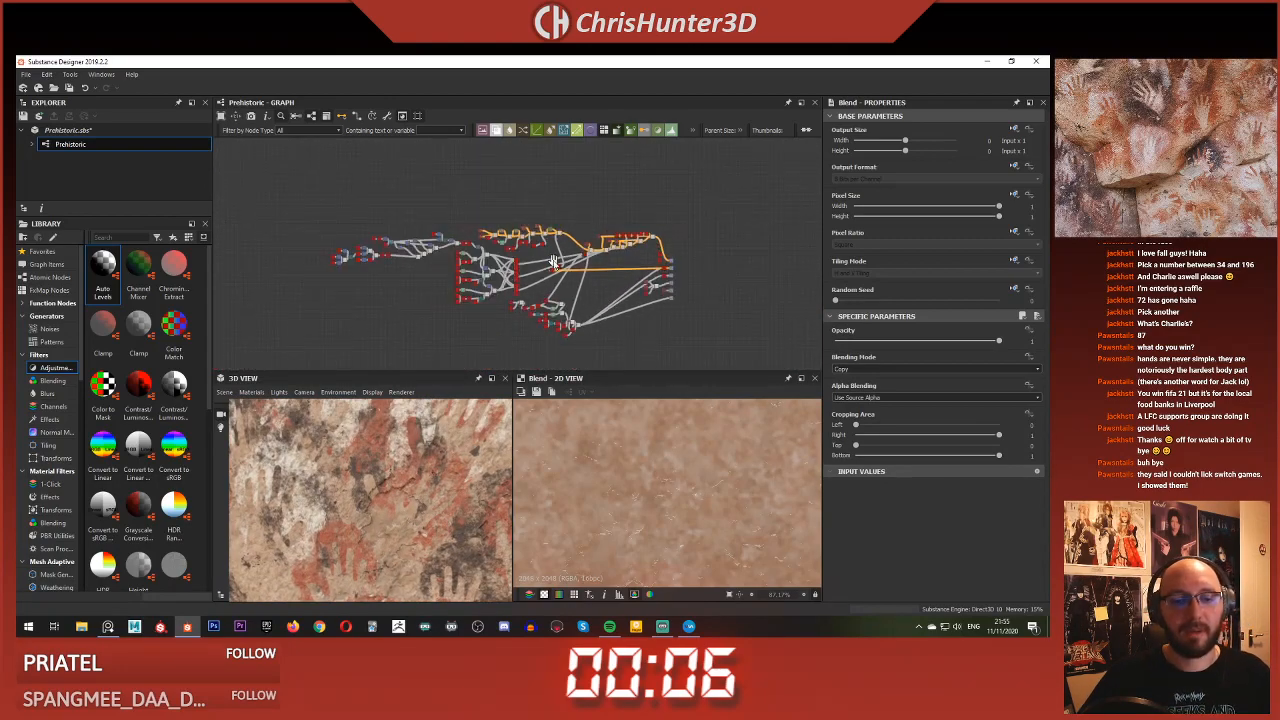
scroll(339, 494, down, 5)
scroll(369, 447, up, 8)
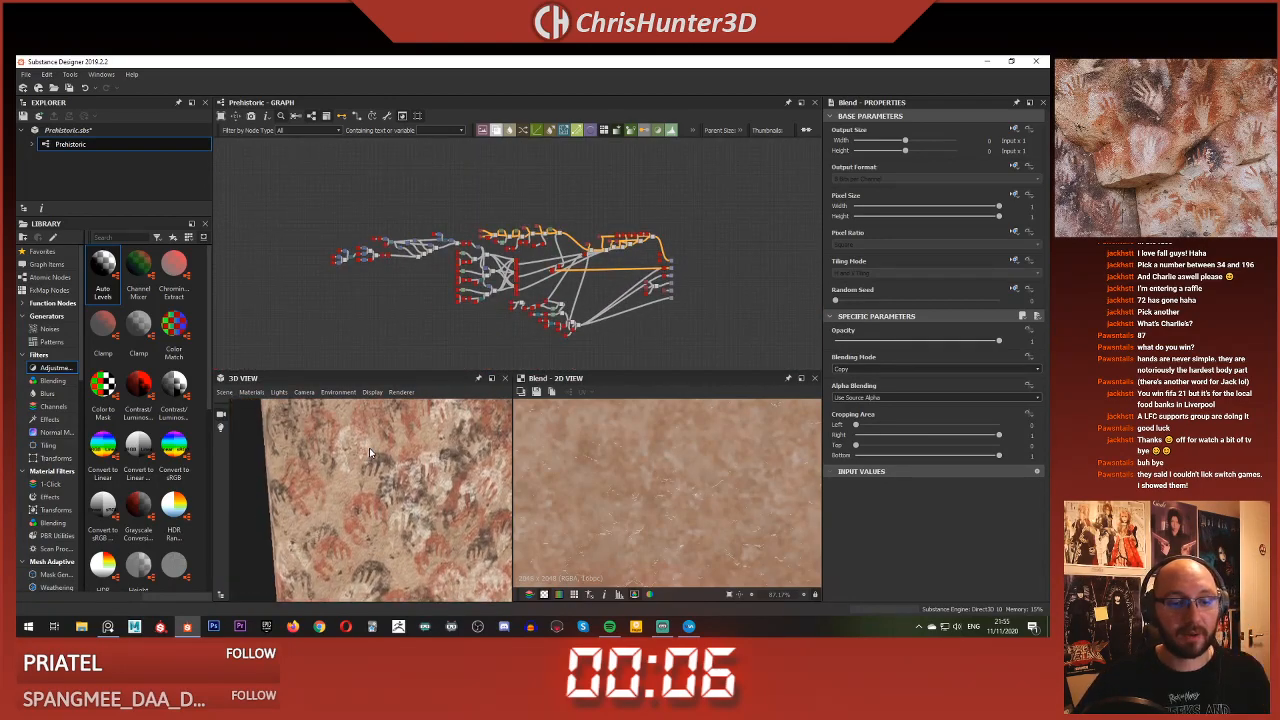
scroll(411, 461, down, 8)
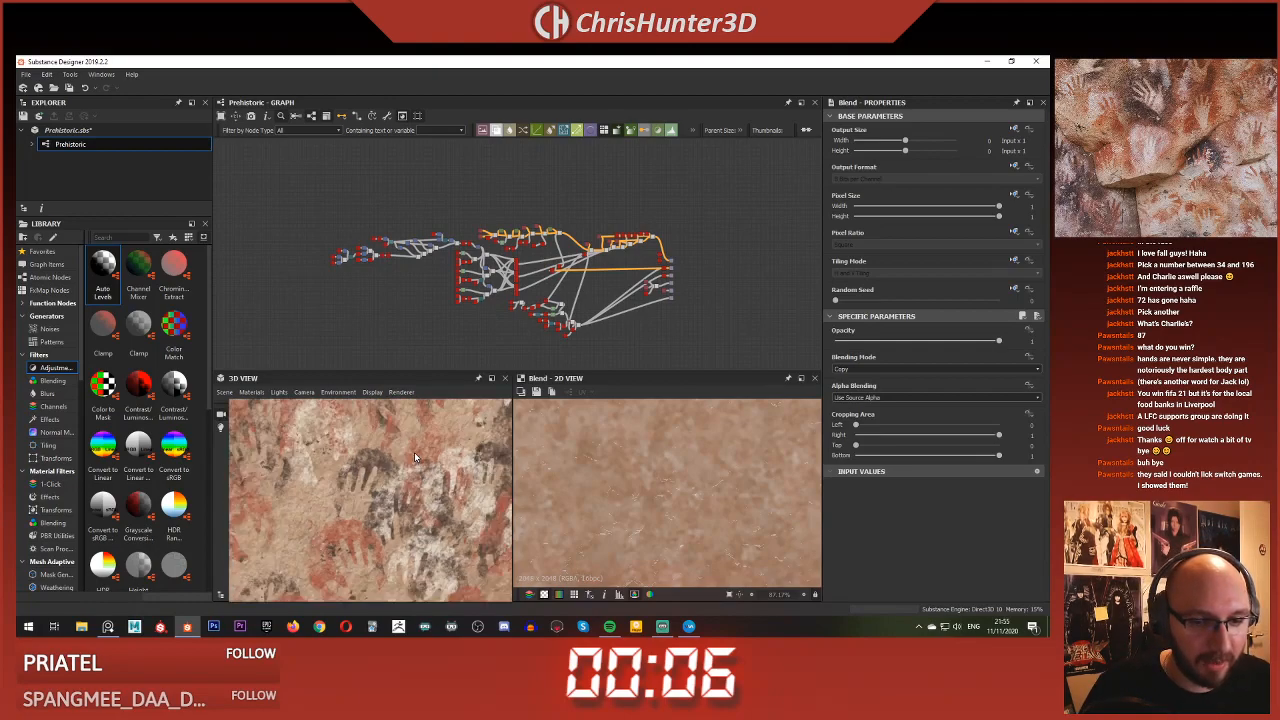
scroll(401, 465, up, 5)
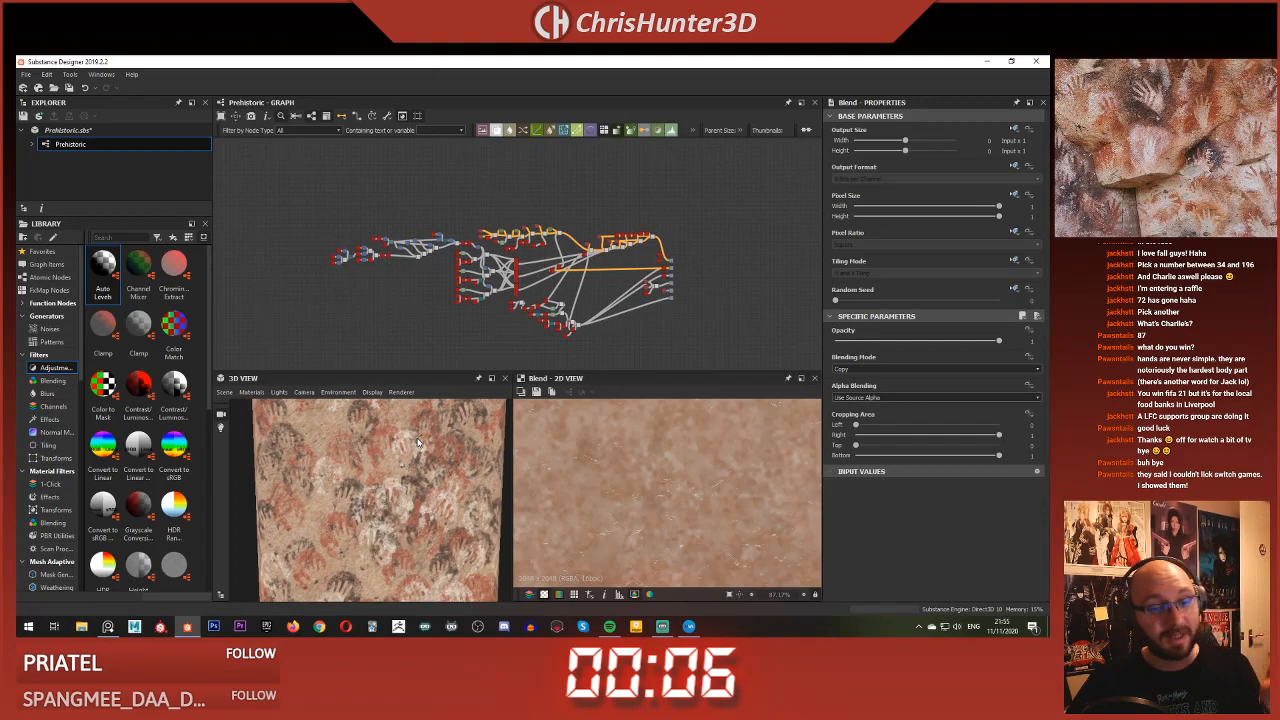
middle_drag(475, 273, 465, 271)
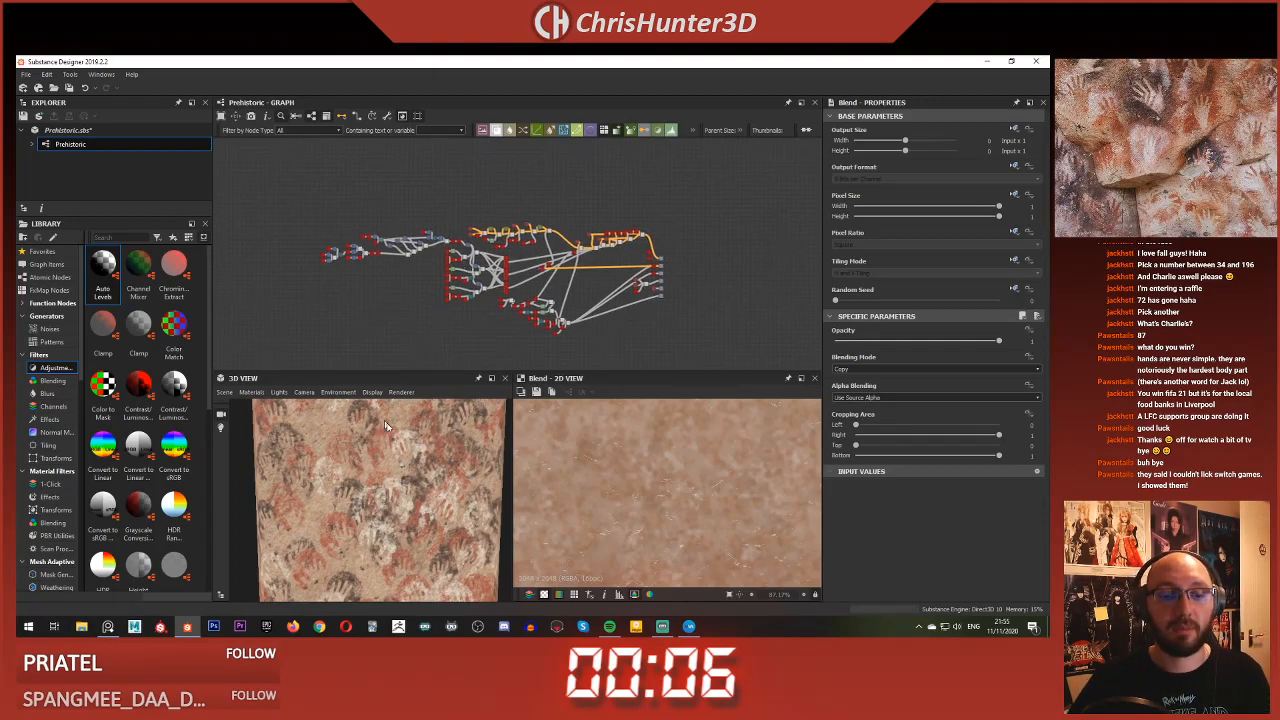
Undock the 3D view as a floating window over the graph and frame the whole handprint-covered block for inspection
click(492, 379)
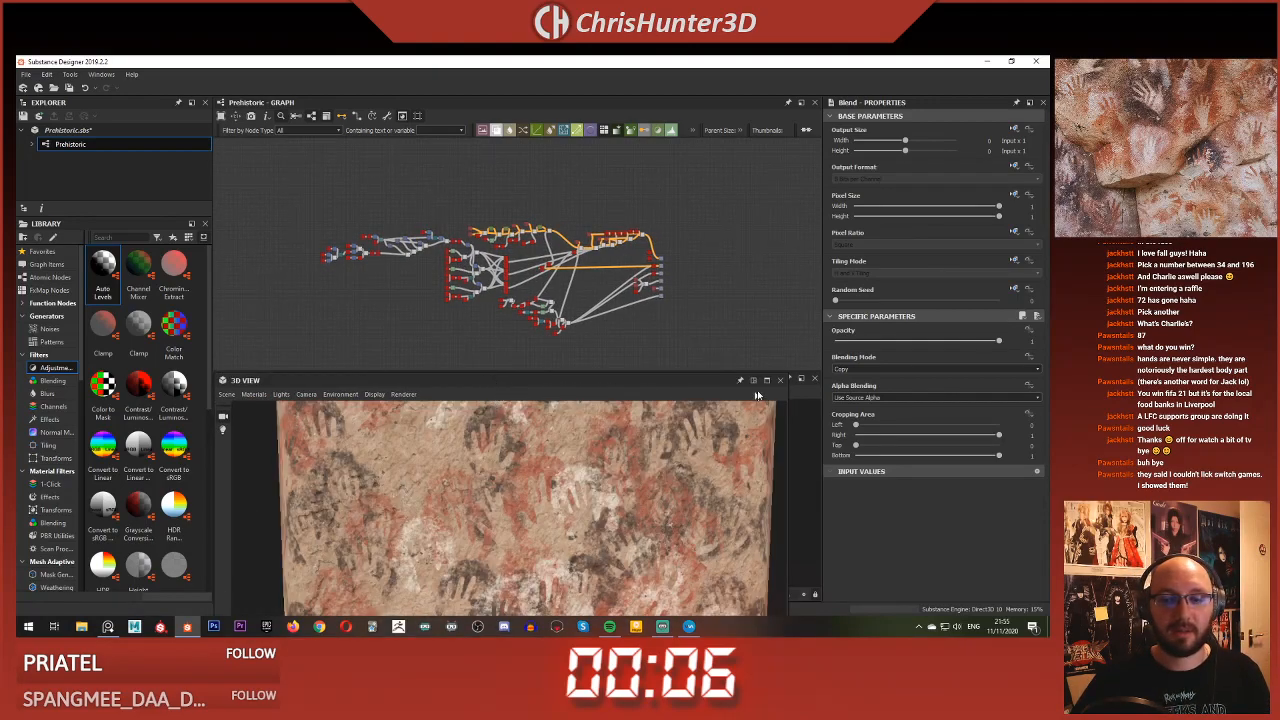
drag(663, 383, 590, 178)
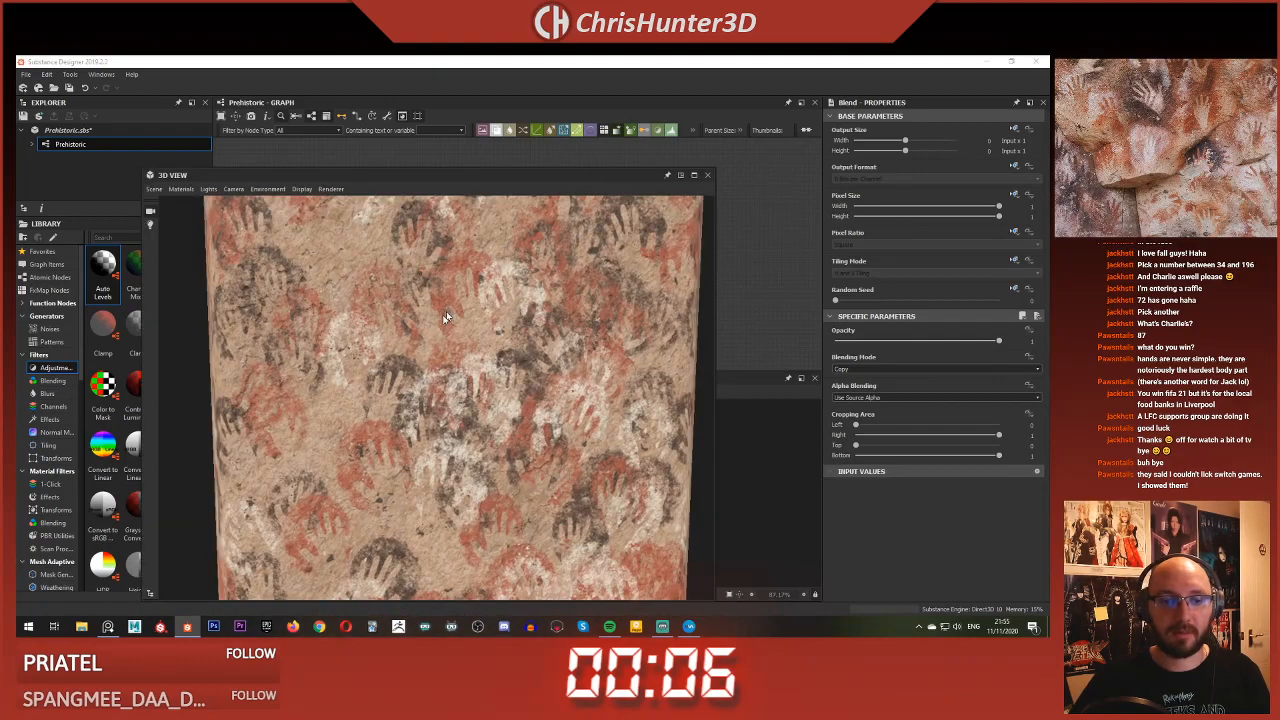
middle_drag(453, 306, 443, 294)
drag(463, 177, 492, 122)
scroll(431, 253, down, 3)
scroll(431, 253, up, 3)
middle_drag(431, 253, 439, 281)
mouse_move(439, 281)
mouse_down()
mouse_move(474, 304)
mouse_move(428, 306)
mouse_move(429, 284)
mouse_move(436, 296)
mouse_up()
scroll(428, 306, up, 2)
scroll(428, 306, down, 3)
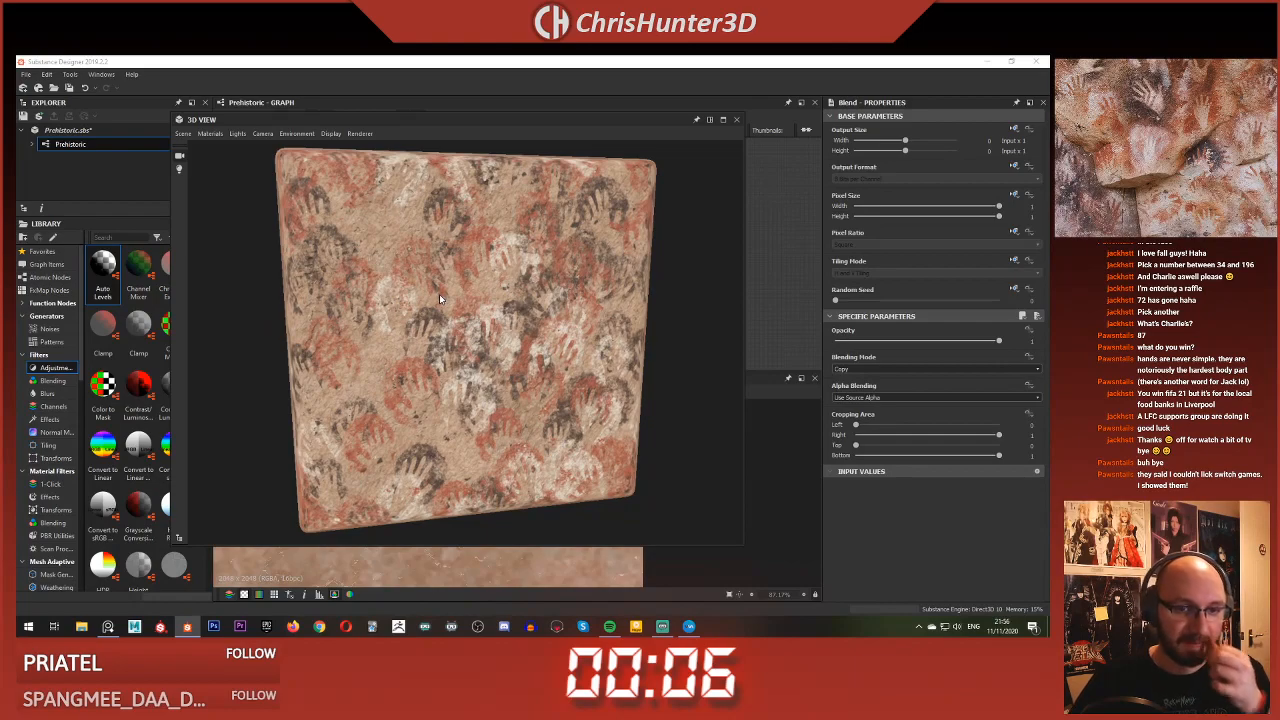